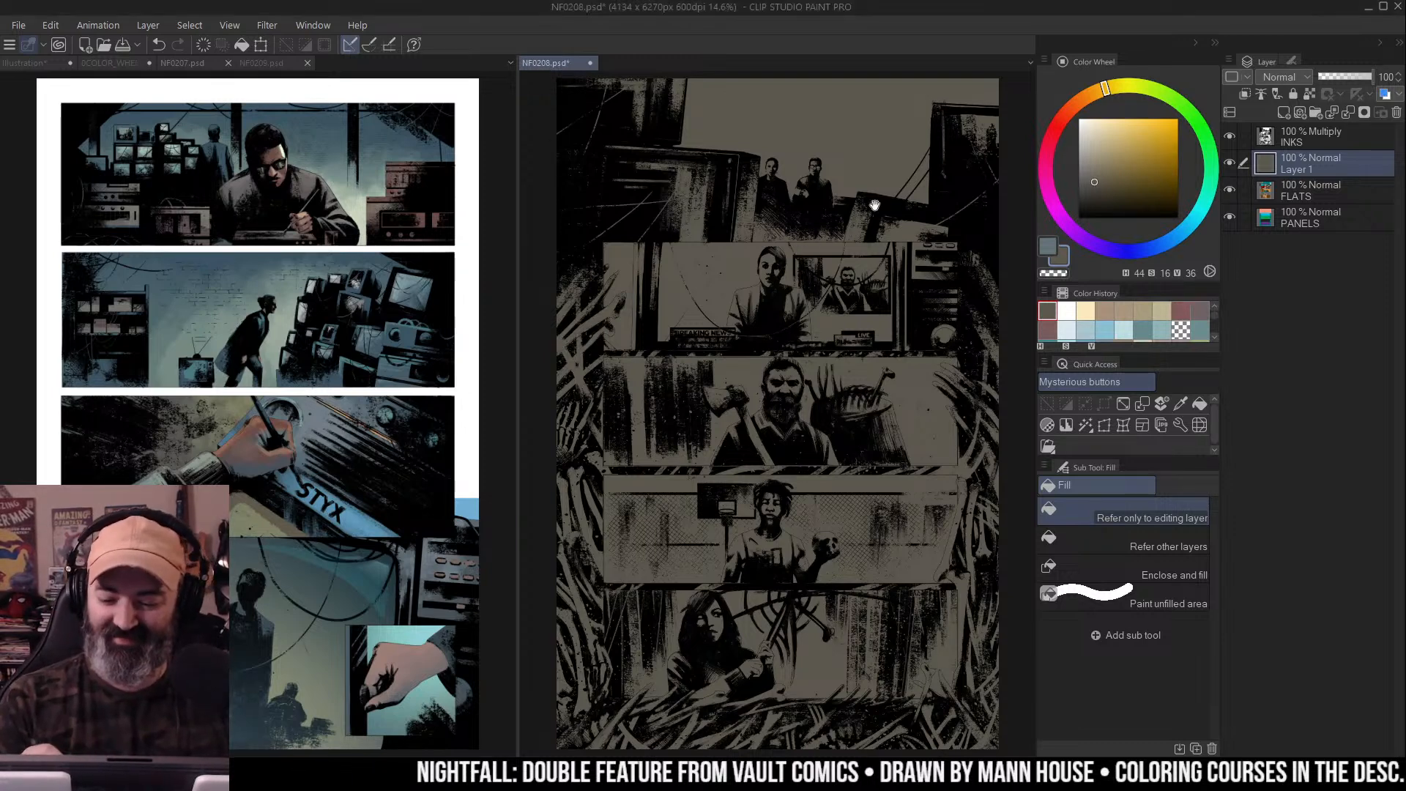
Give the NF0208 page slightly more canvas room beside the finished NF0207 reference page
{"action": "left_click", "coordinate": [413, 306]}
{"action": "key", "text": "m"}
{"action": "left_click_drag", "start_coordinate": [408, 250], "coordinate": [409, 235]}
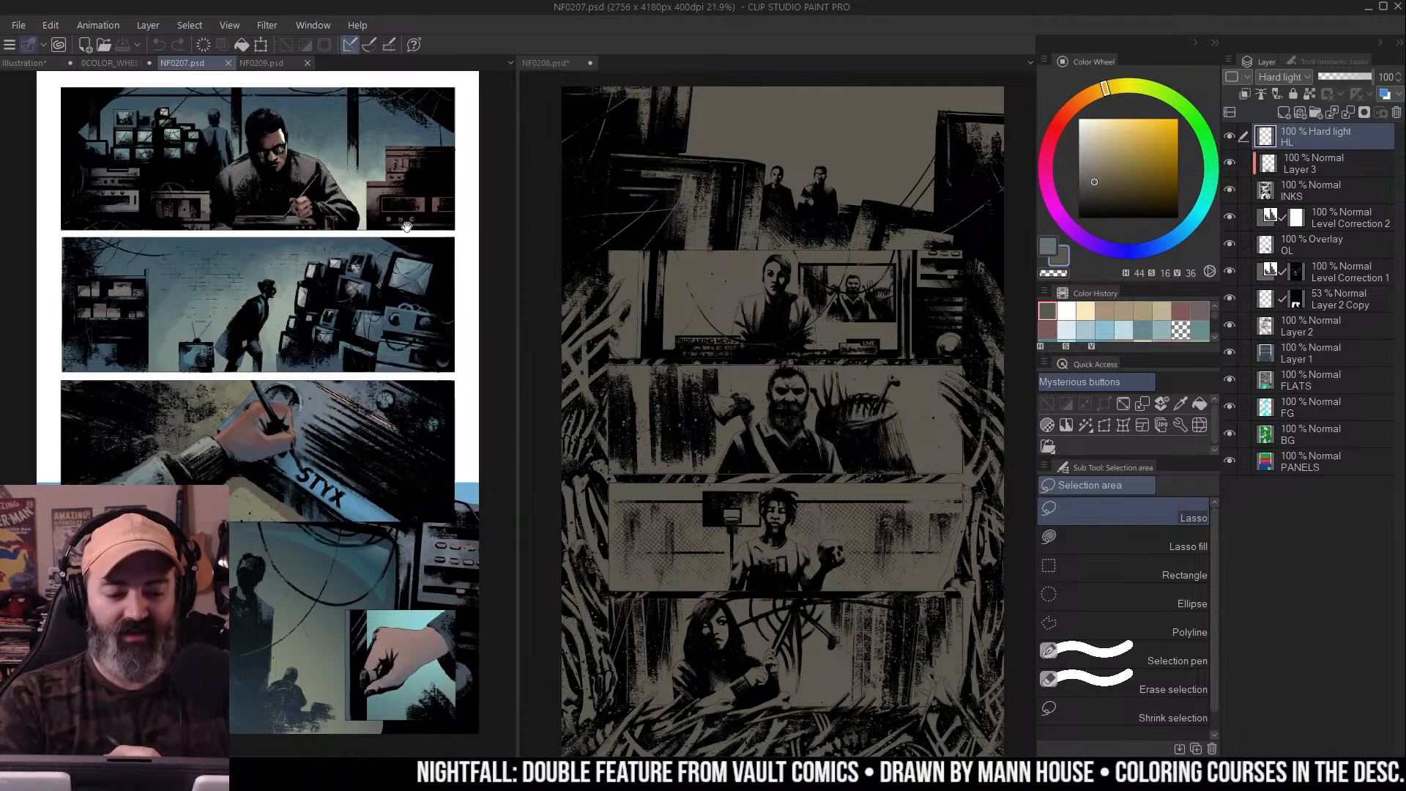
{"action": "left_click", "coordinate": [651, 191]}
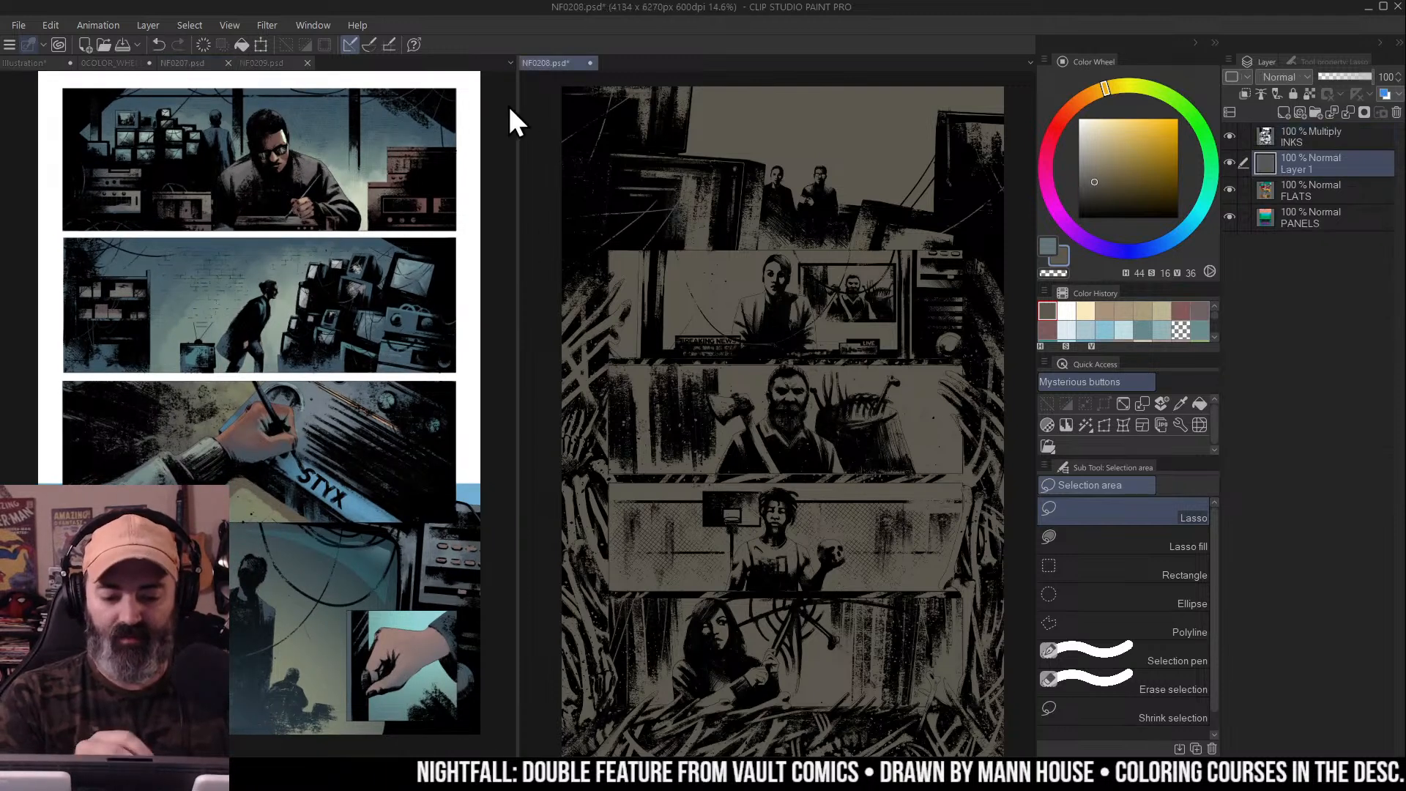
{"action": "left_click", "coordinate": [438, 176]}
{"action": "left_click_drag", "start_coordinate": [513, 87], "coordinate": [484, 87]}
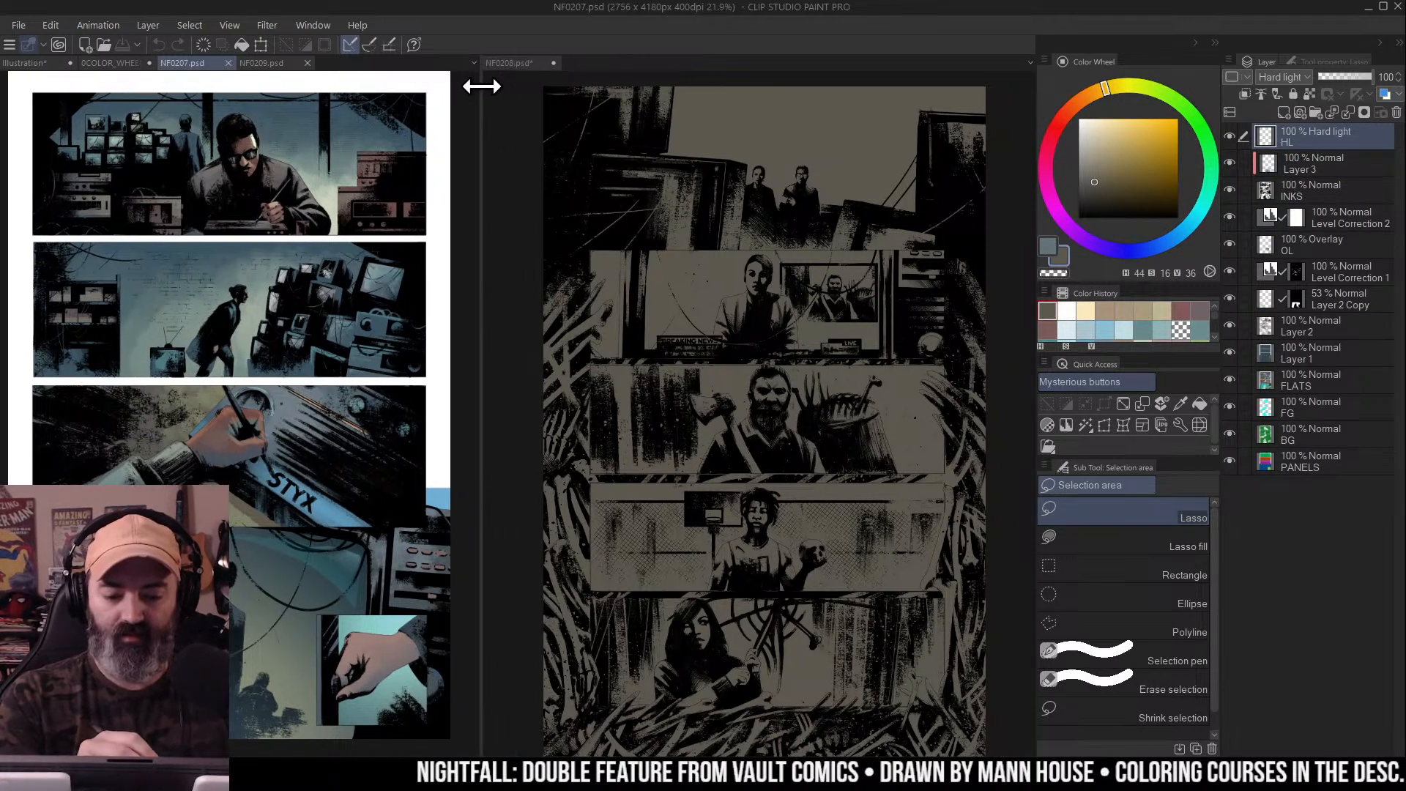
{"action": "left_click", "coordinate": [832, 219]}
{"action": "left_click", "coordinate": [320, 302]}
{"action": "left_click", "coordinate": [861, 181]}
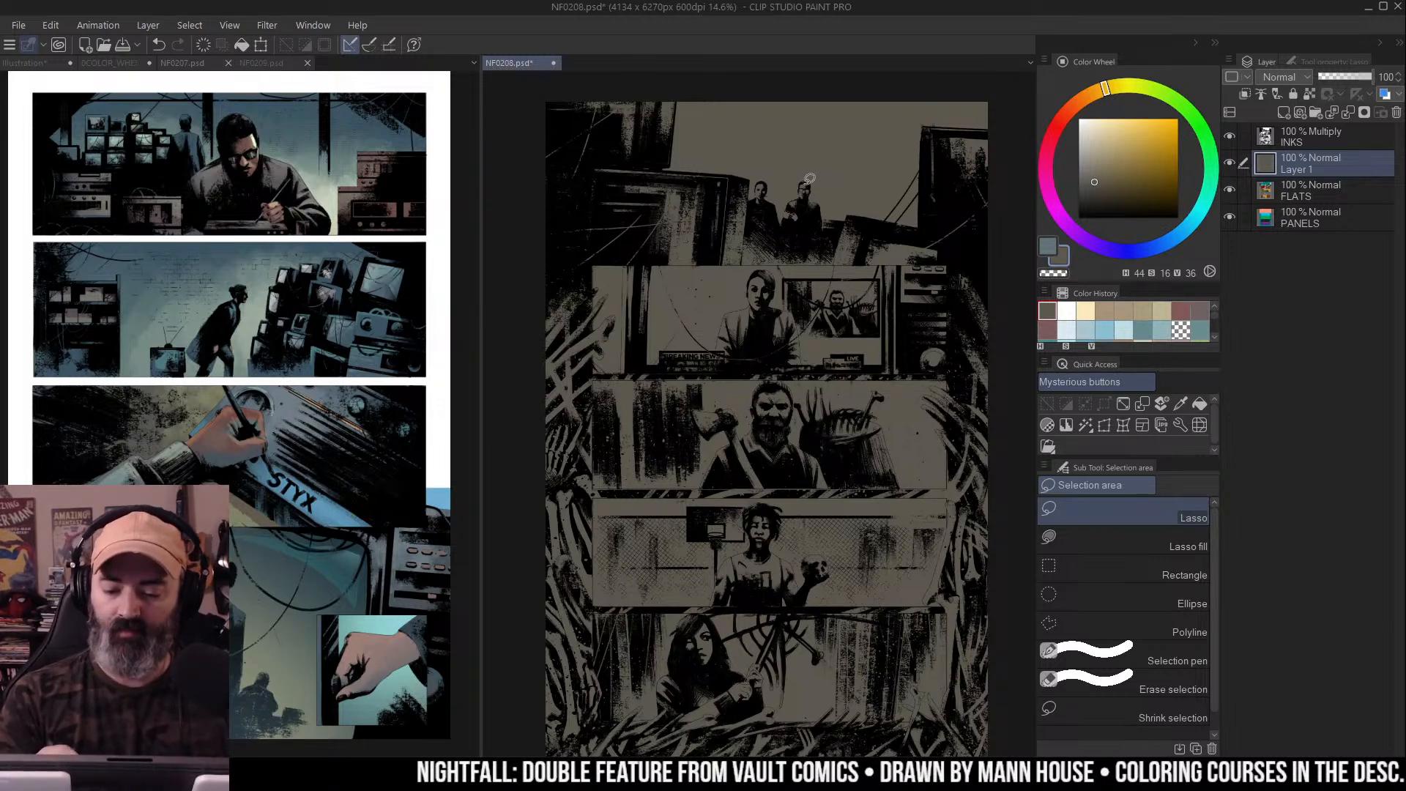
{"action": "mouse_move", "coordinate": [788, 287]}
{"action": "left_mouse_down"}
{"action": "mouse_move", "coordinate": [884, 289]}
{"action": "mouse_move", "coordinate": [796, 322]}
{"action": "left_mouse_up"}
{"action": "mouse_move", "coordinate": [880, 373]}
{"action": "left_mouse_down"}
{"action": "mouse_move", "coordinate": [864, 481]}
{"action": "mouse_move", "coordinate": [945, 387]}
{"action": "left_mouse_up"}
{"action": "mouse_move", "coordinate": [936, 501]}
{"action": "left_mouse_down"}
{"action": "mouse_move", "coordinate": [880, 599]}
{"action": "mouse_move", "coordinate": [924, 549]}
{"action": "mouse_move", "coordinate": [934, 506]}
{"action": "left_mouse_up"}
{"action": "key", "text": "ctrl+d"}
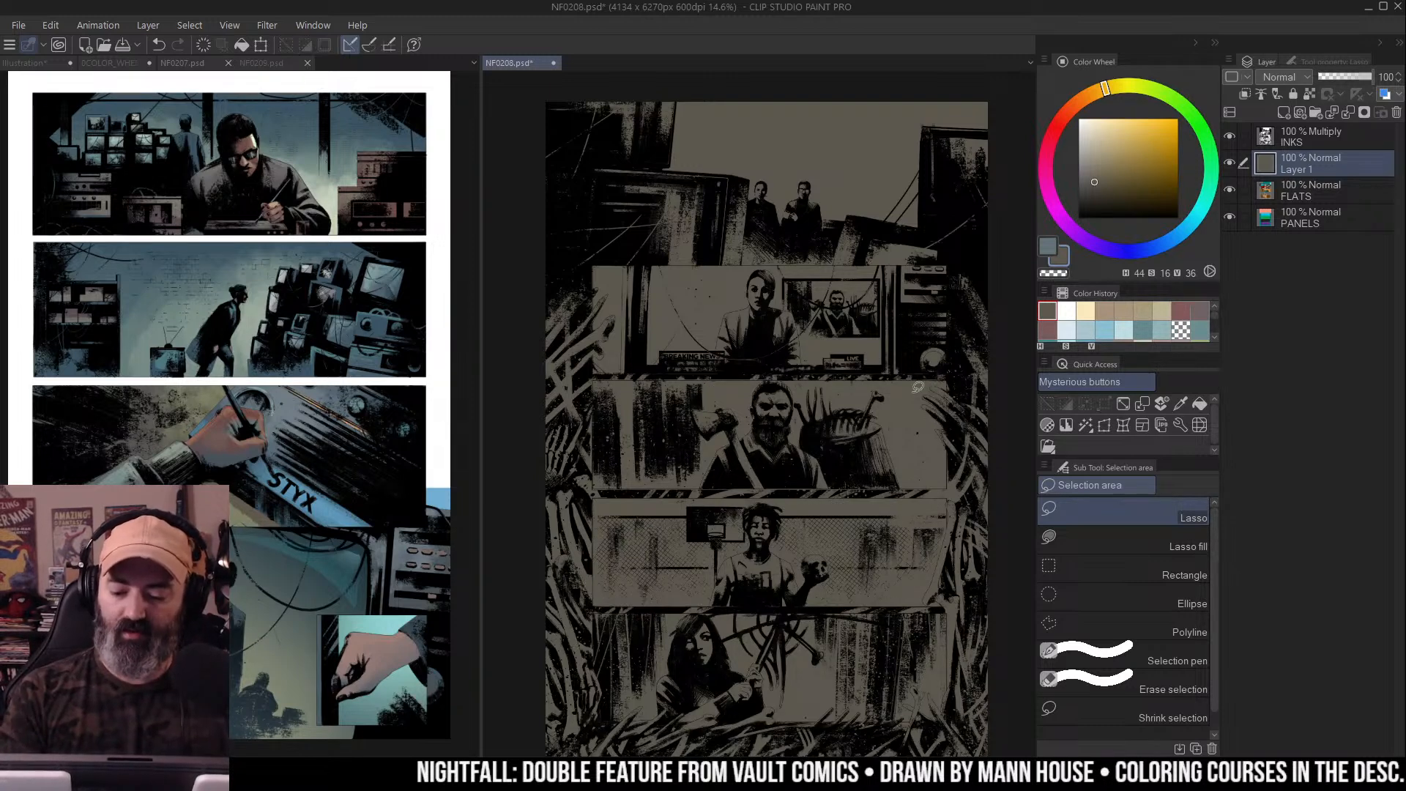
{"action": "mouse_move", "coordinate": [967, 634]}
{"action": "left_mouse_down"}
{"action": "mouse_move", "coordinate": [866, 708]}
{"action": "mouse_move", "coordinate": [965, 619]}
{"action": "left_mouse_up"}
{"action": "key", "text": "ctrl+d"}
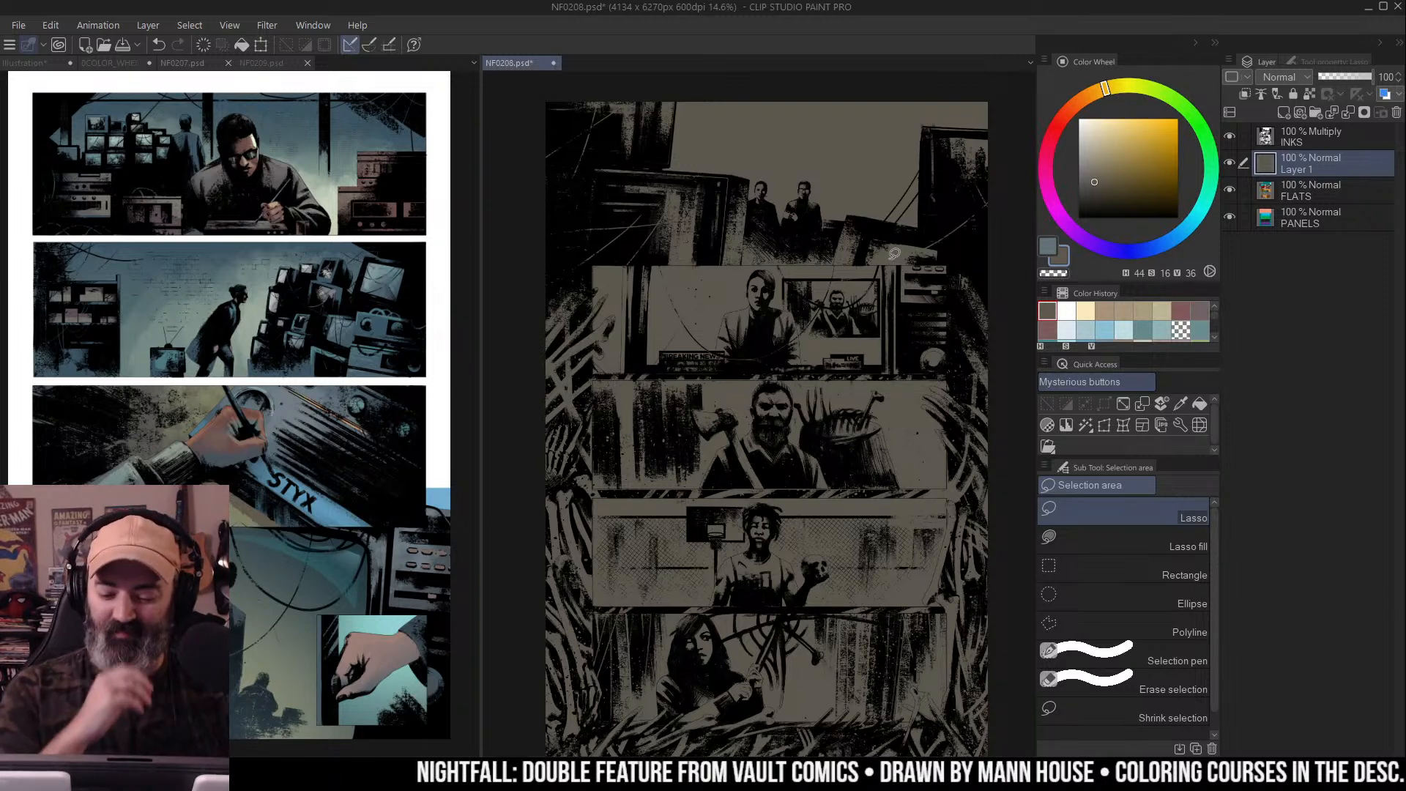
Compare the colours of the finished NF0207 page with the inked NF0208 page
{"action": "scroll", "coordinate": [871, 249], "scroll_direction": "down", "scroll_amount": 1}
{"action": "left_click", "coordinate": [365, 238]}
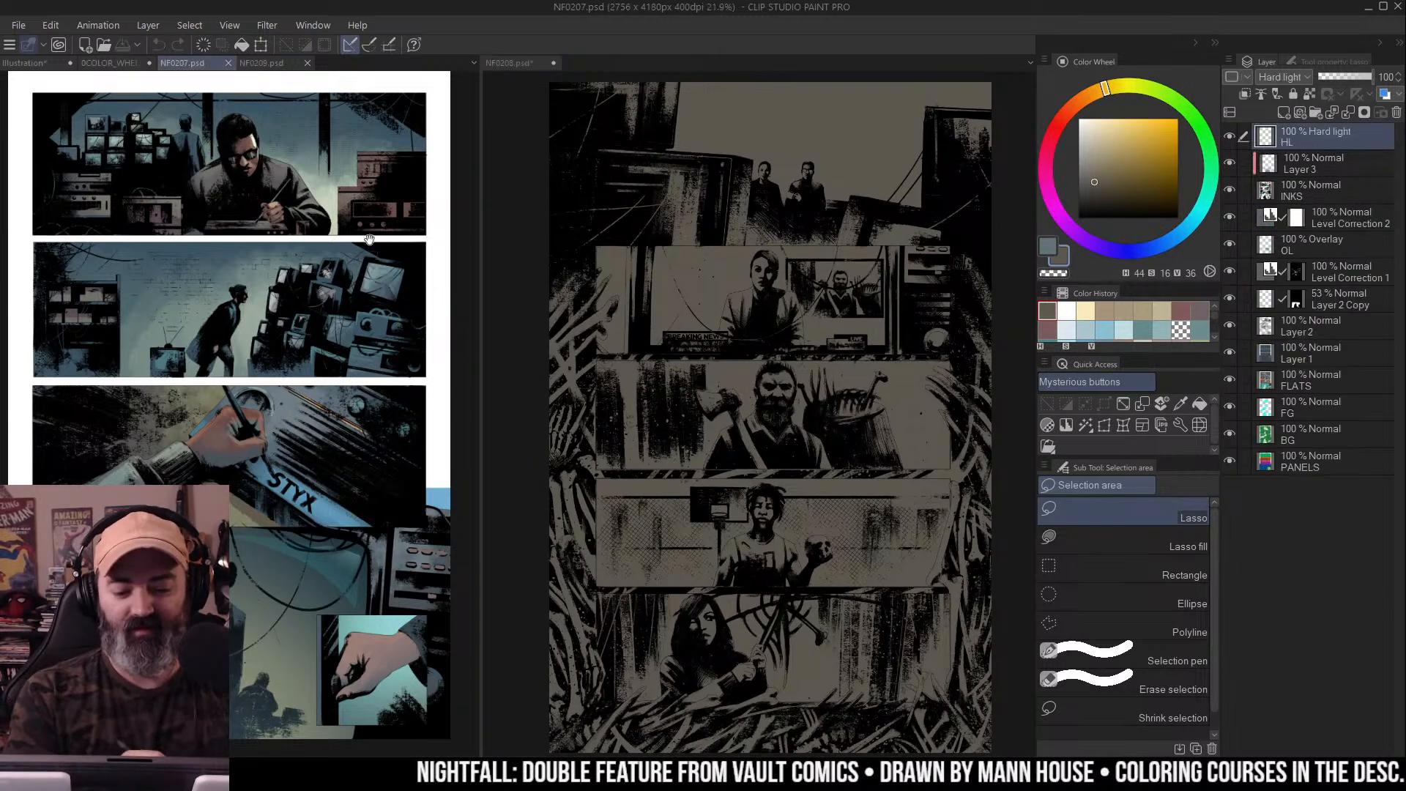
{"action": "left_click_drag", "start_coordinate": [365, 238], "coordinate": [394, 251]}
{"action": "key", "text": "r"}
{"action": "left_click", "coordinate": [924, 304]}
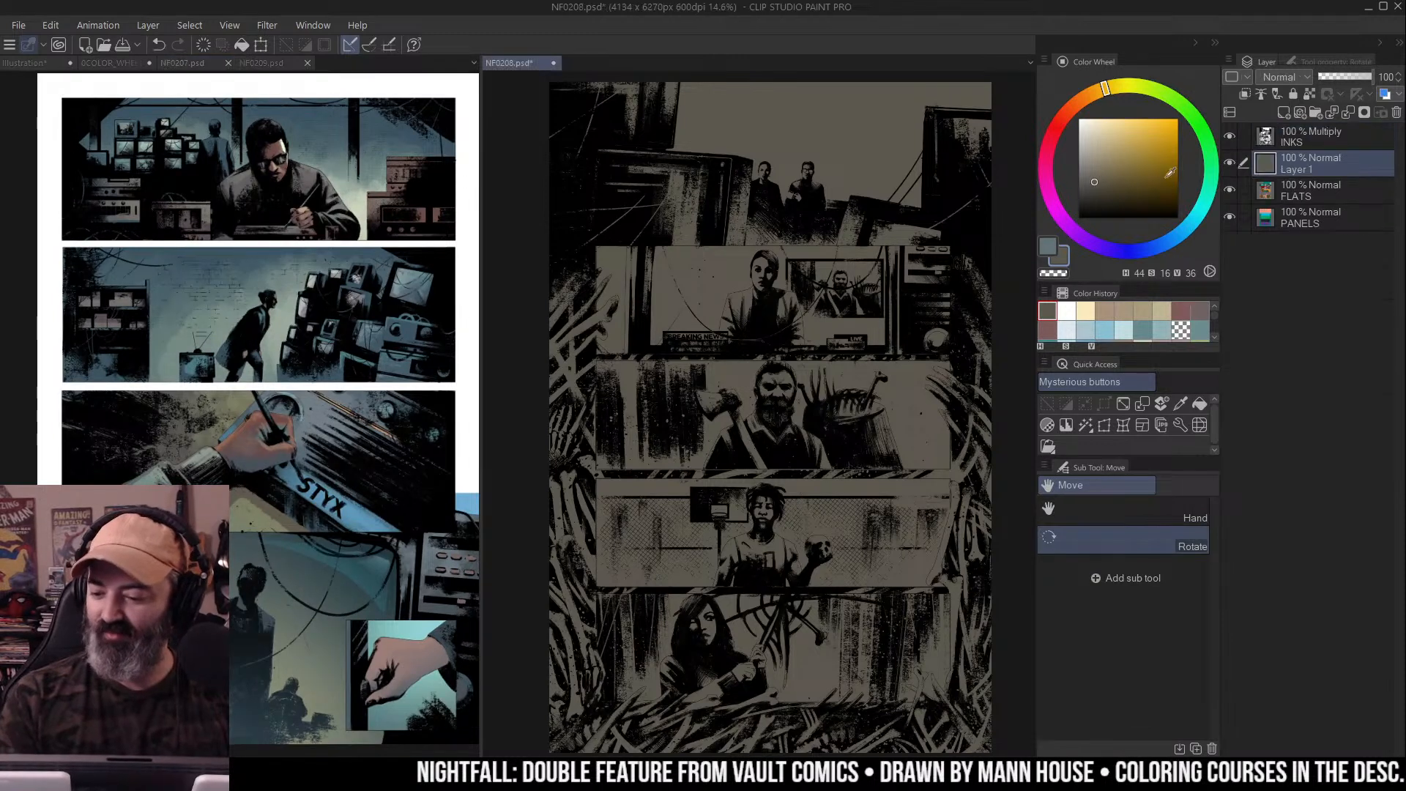
{"action": "left_click_drag", "start_coordinate": [1003, 202], "coordinate": [1000, 194]}
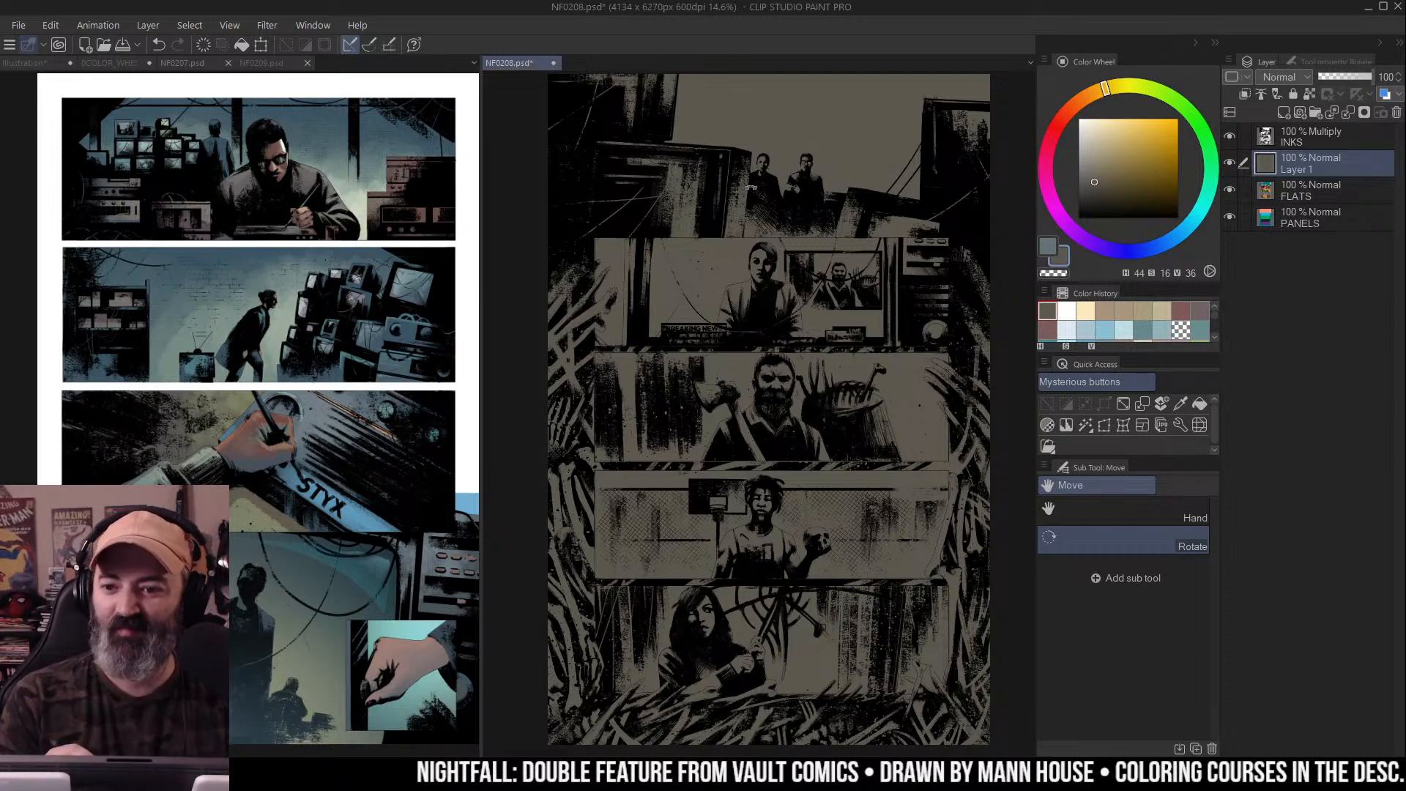
{"action": "left_click_drag", "start_coordinate": [802, 247], "coordinate": [774, 249]}
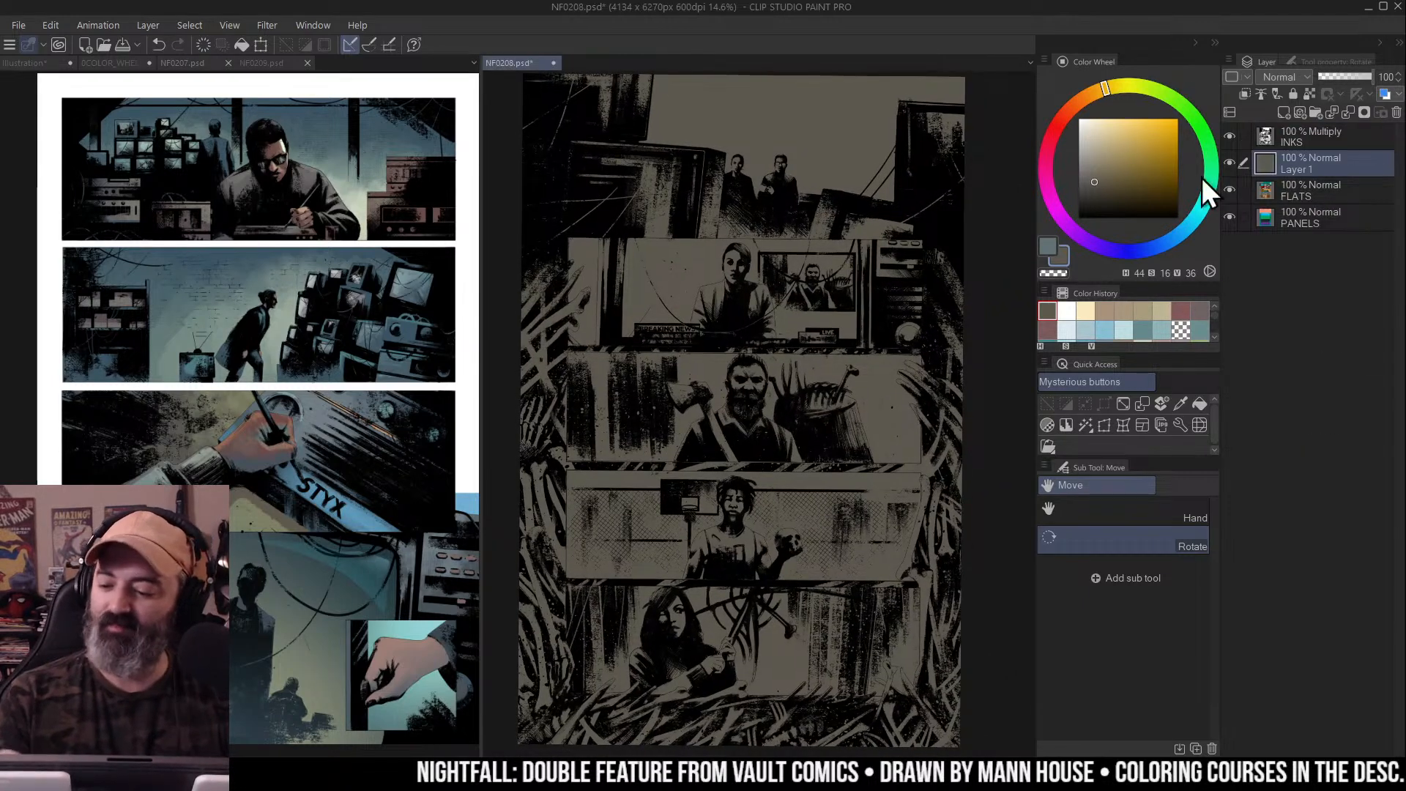
{"action": "left_click_drag", "start_coordinate": [967, 223], "coordinate": [987, 222]}
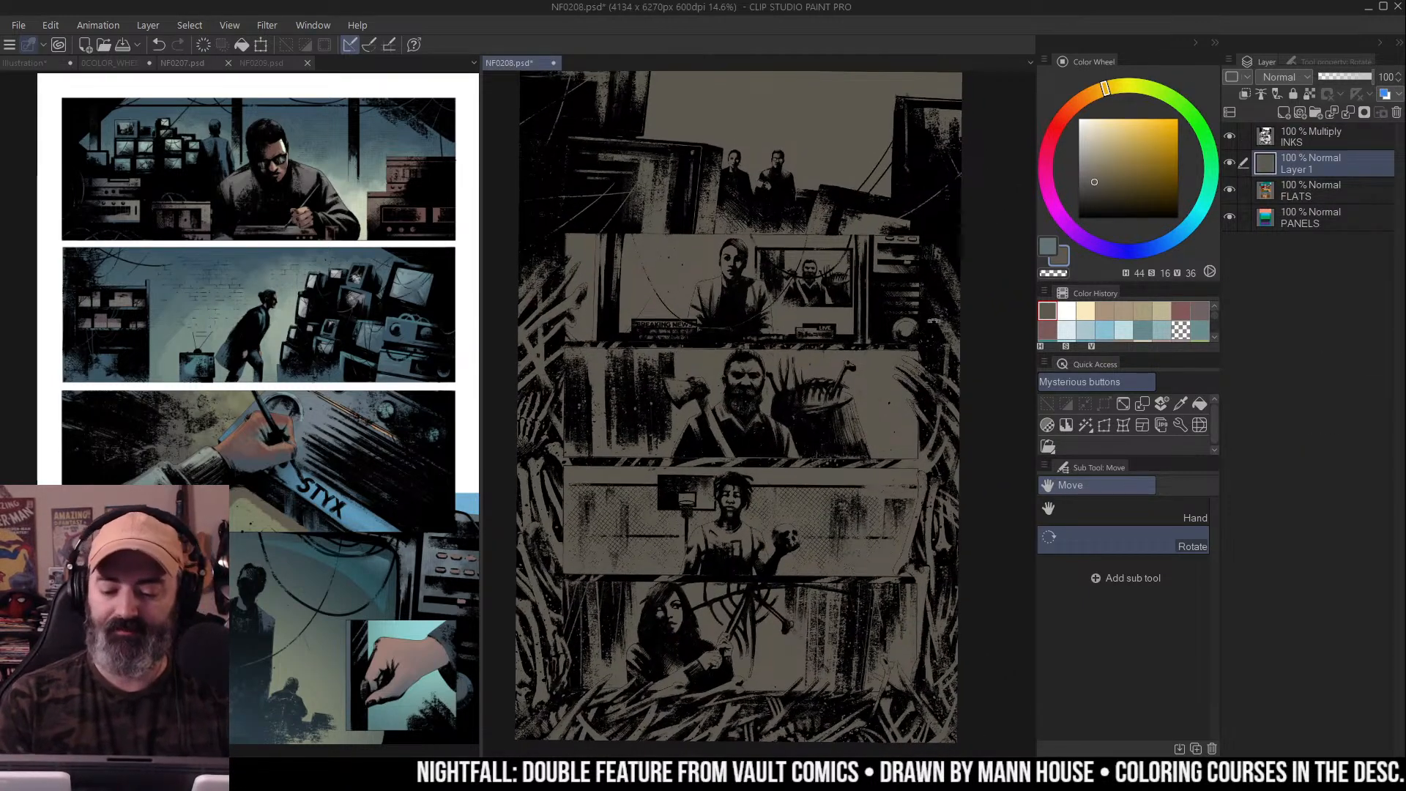
Select the INKS layer and enlarge the NF0208 canvas area further by narrowing the reference page's pane
{"action": "left_click", "coordinate": [1322, 134]}
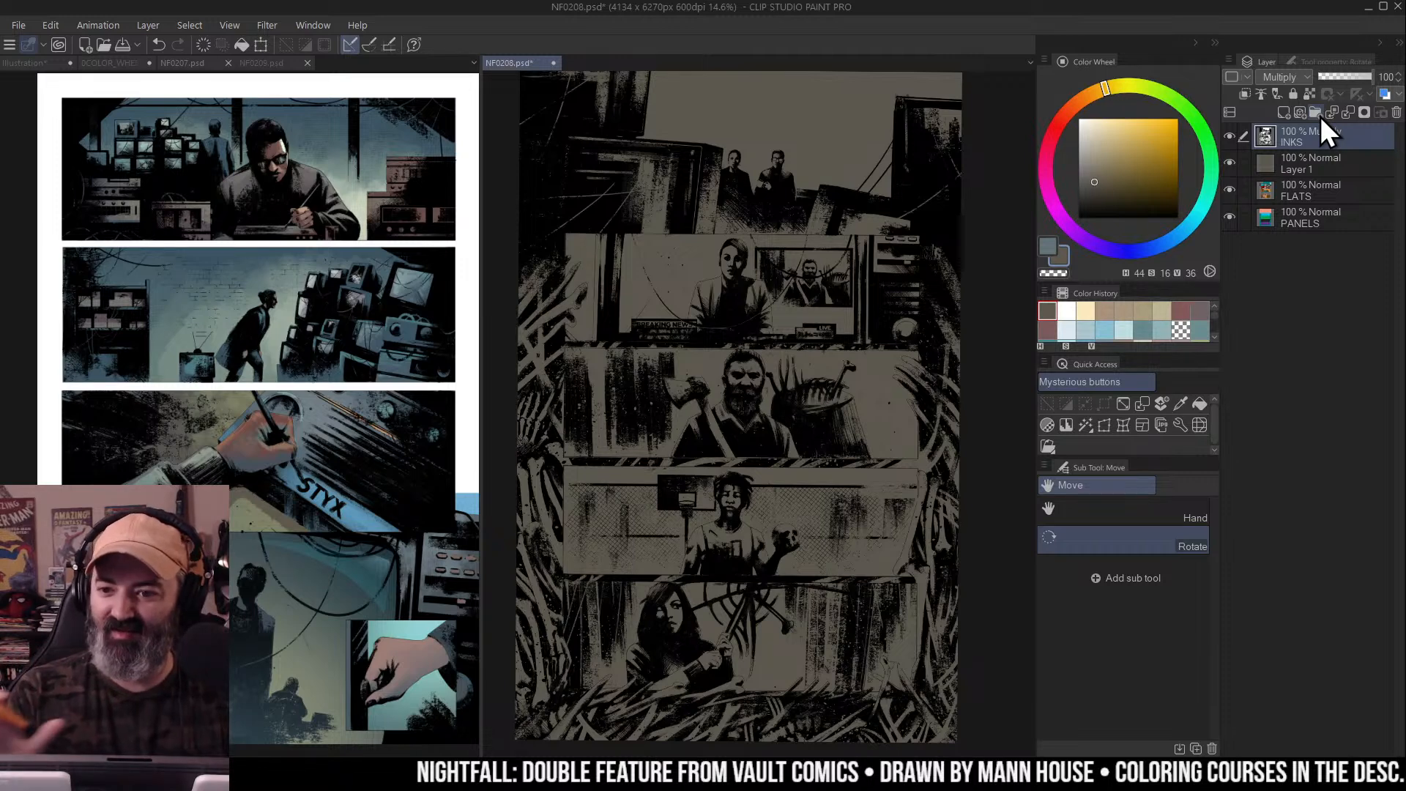
{"action": "left_click_drag", "start_coordinate": [843, 172], "coordinate": [859, 186]}
{"action": "left_click_drag", "start_coordinate": [974, 285], "coordinate": [987, 260]}
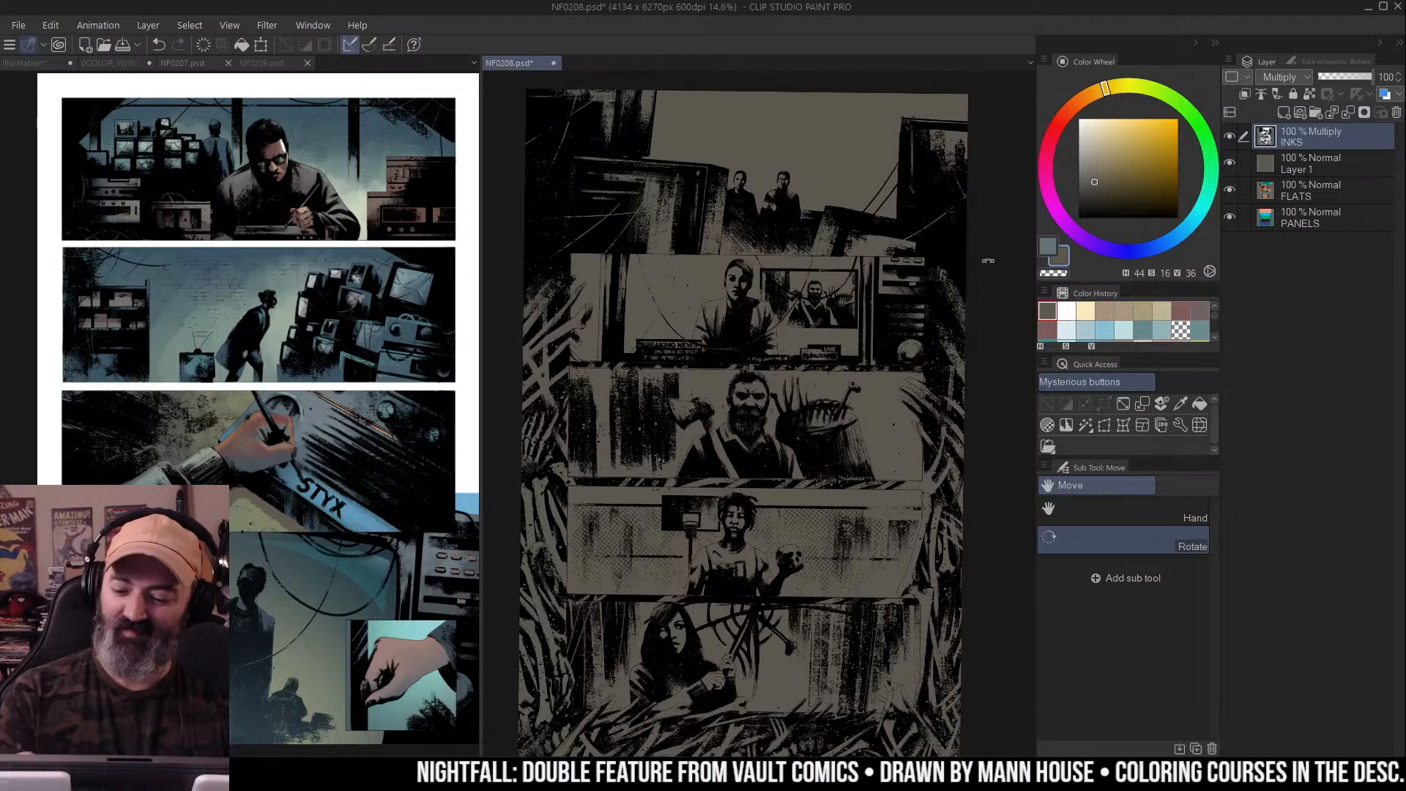
{"action": "key", "text": "/"}
{"action": "left_click", "coordinate": [941, 156]}
{"action": "scroll", "coordinate": [941, 156], "scroll_direction": "up", "scroll_amount": 3}
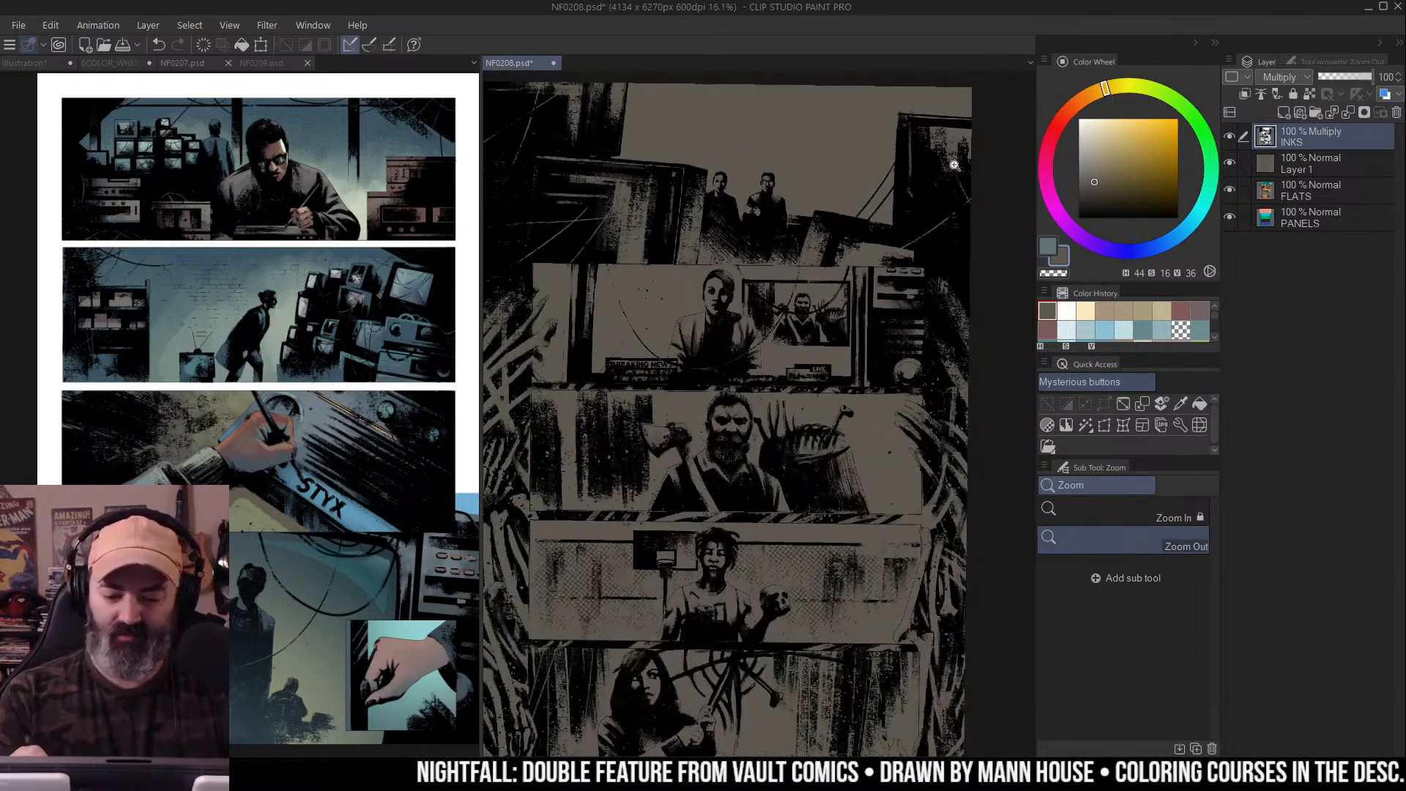
{"action": "key", "text": "x"}
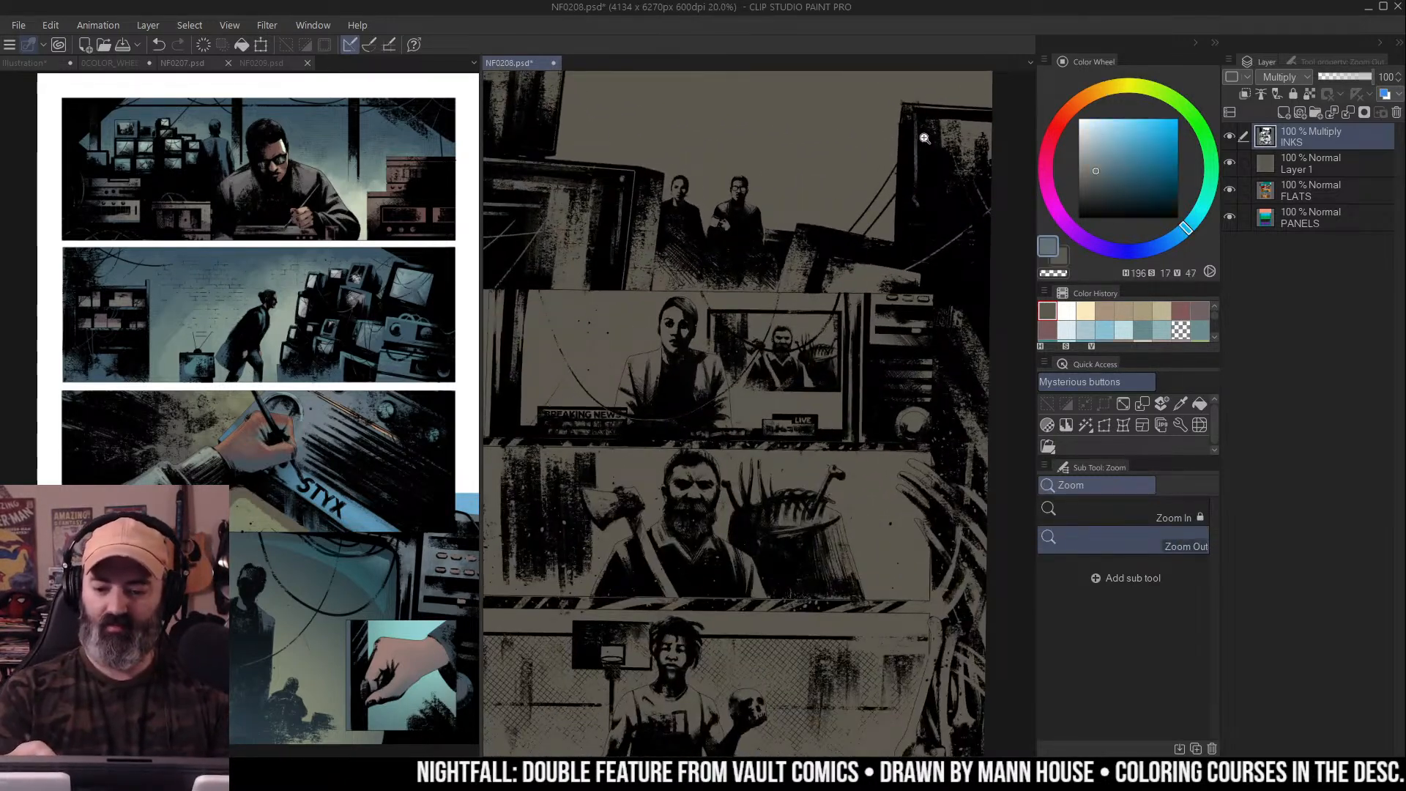
{"action": "left_click_drag", "start_coordinate": [926, 141], "coordinate": [947, 150]}
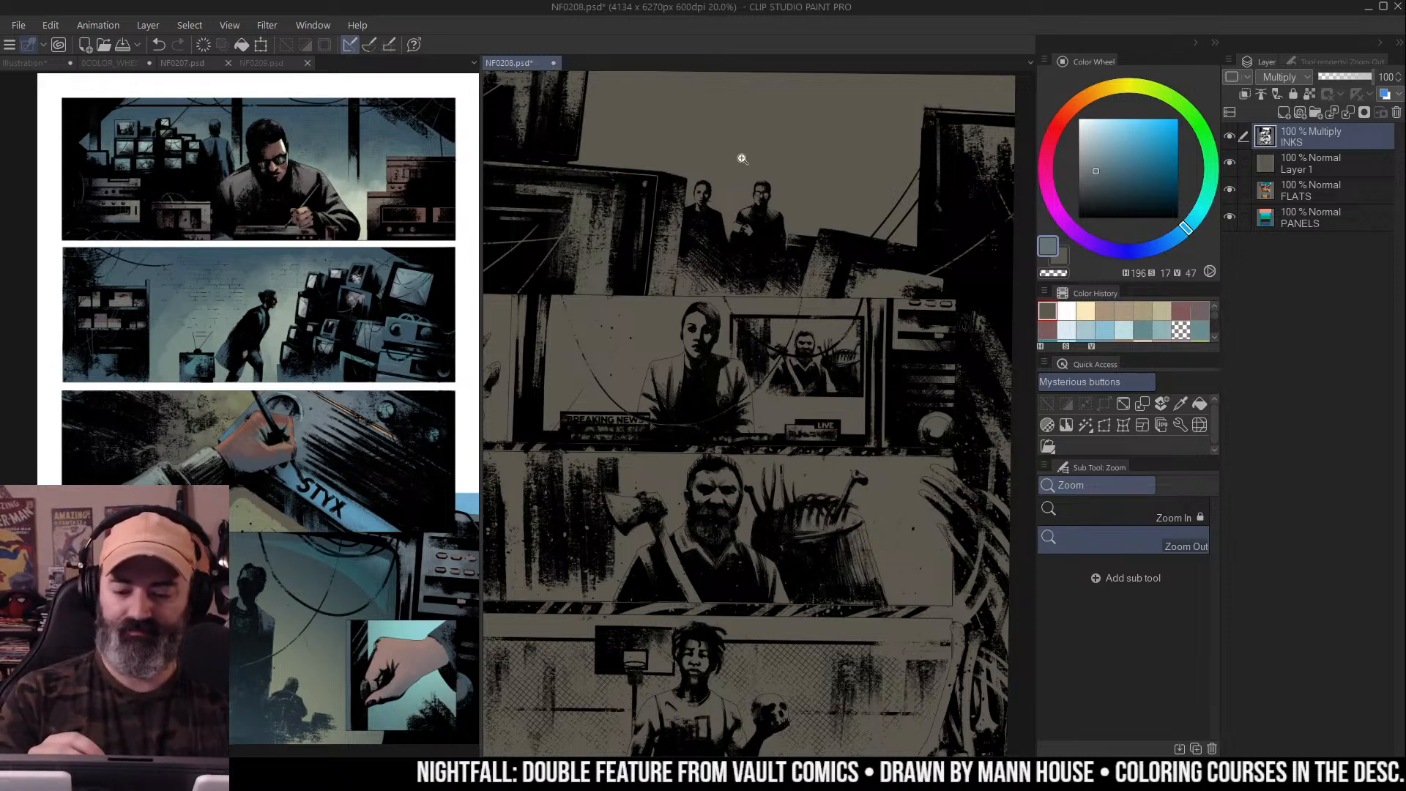
{"action": "key", "text": "shift+space"}
{"action": "left_click_drag", "start_coordinate": [826, 229], "coordinate": [844, 201]}
{"action": "left_click_drag", "start_coordinate": [477, 91], "coordinate": [317, 114]}
Swap the drawing colours, fit the whole NF0208 page in view and show only the INKS layer
{"action": "left_click_drag", "start_coordinate": [754, 151], "coordinate": [855, 207]}
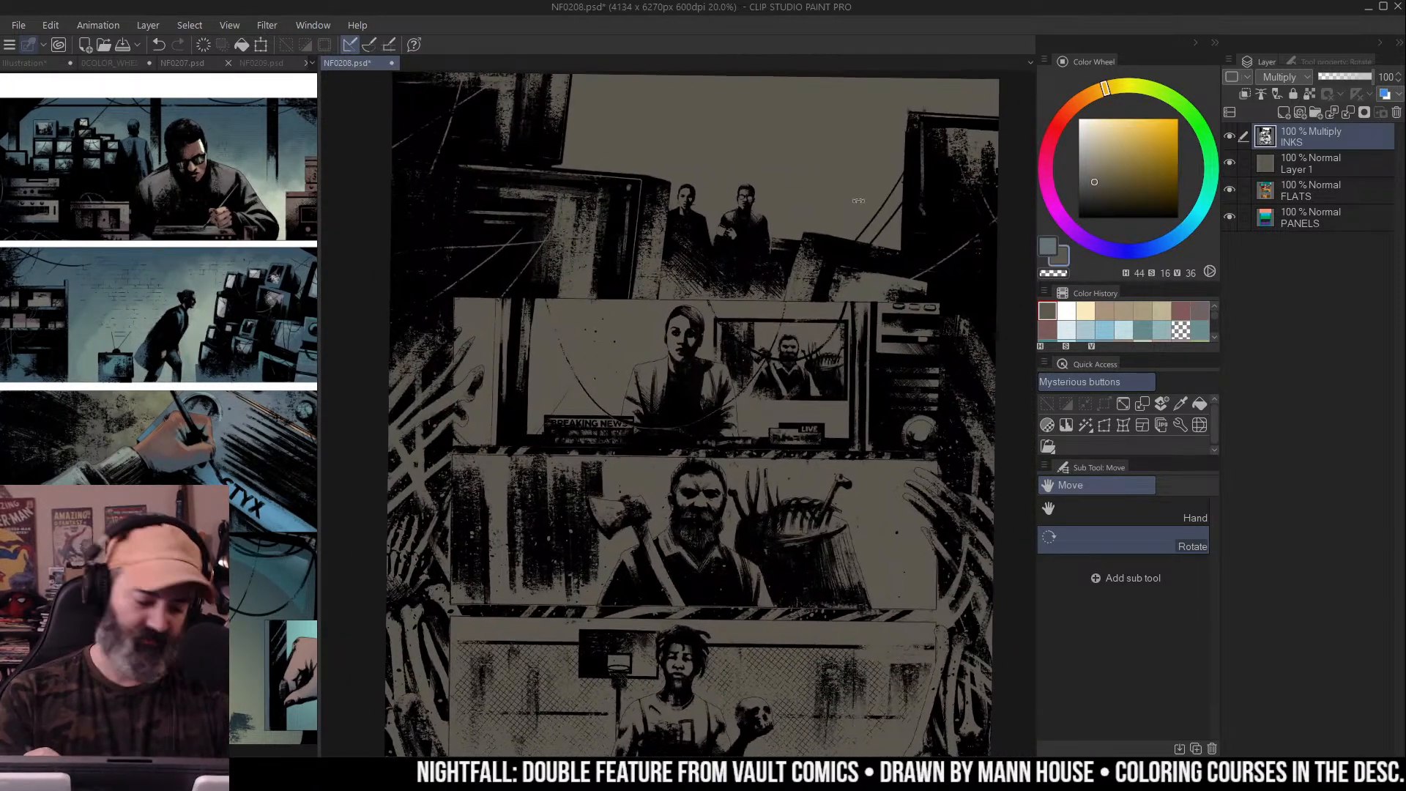
{"action": "key", "text": "x"}
{"action": "key", "text": "ctrl+minus"}
{"action": "key", "text": "ctrl+minus"}
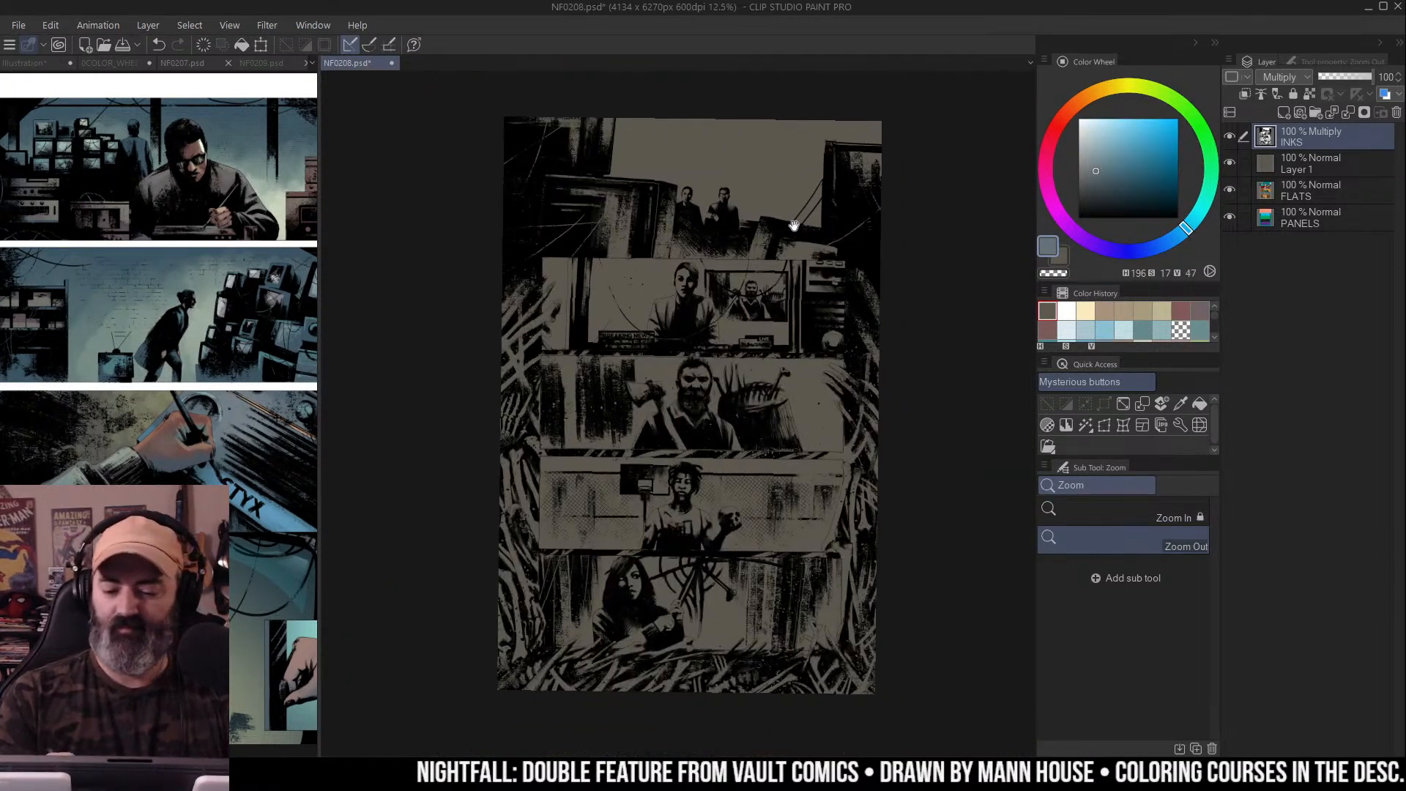
{"action": "left_click", "coordinate": [1229, 136], "text": "alt"}
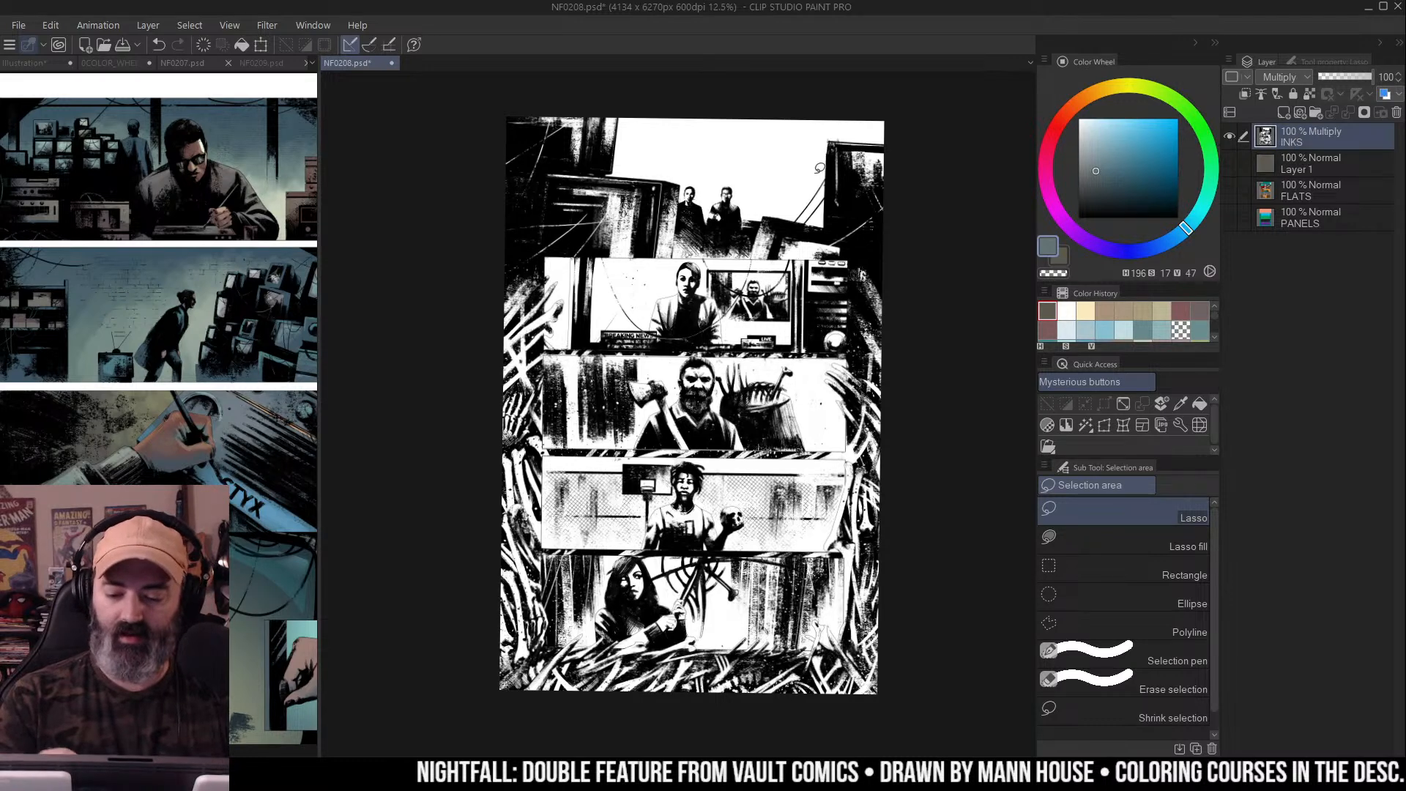
Examine the black-and-white line art of the full page with the canvas straightened
{"action": "left_click_drag", "start_coordinate": [838, 210], "coordinate": [832, 192]}
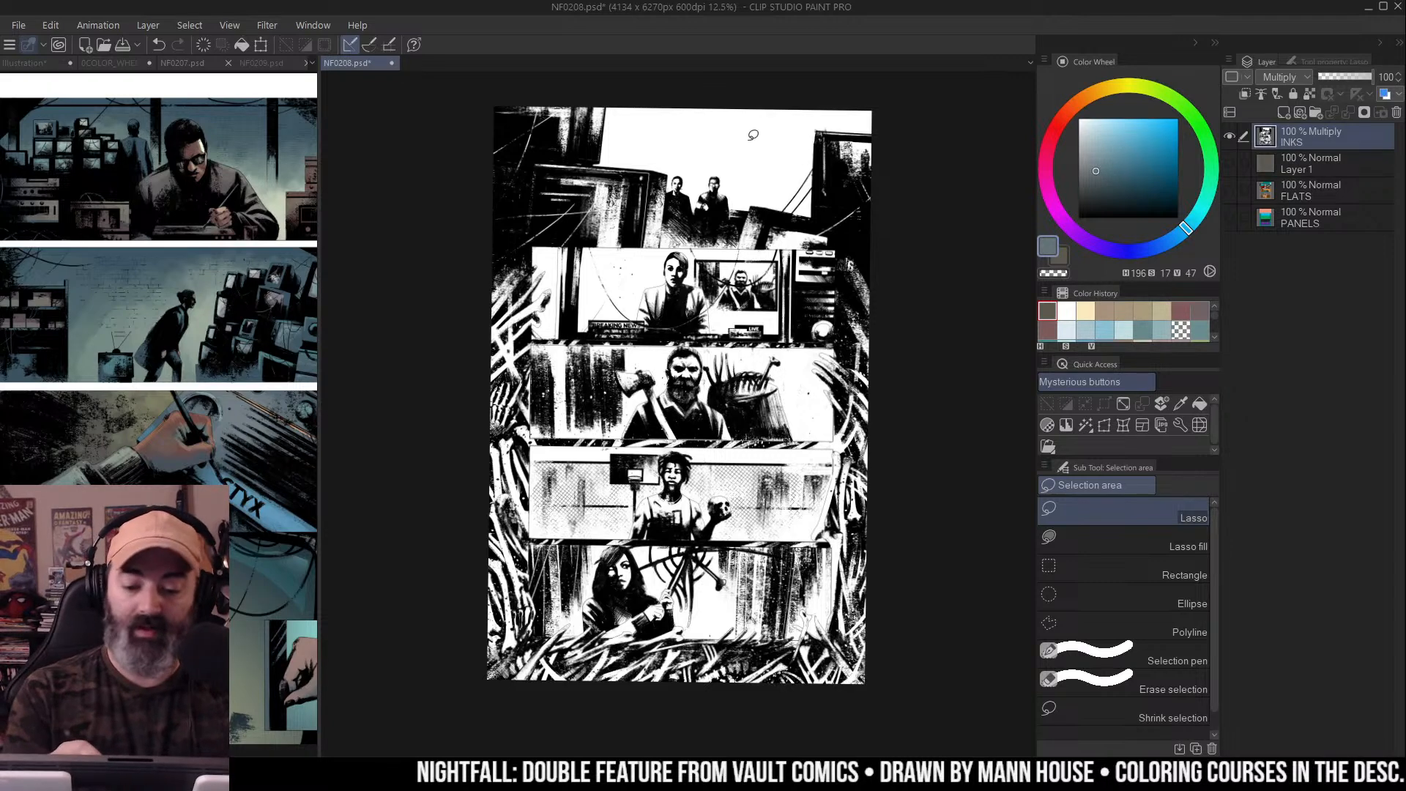
{"action": "mouse_move", "coordinate": [800, 184]}
{"action": "left_mouse_down"}
{"action": "mouse_move", "coordinate": [784, 162]}
{"action": "mouse_move", "coordinate": [780, 187]}
{"action": "left_mouse_up"}
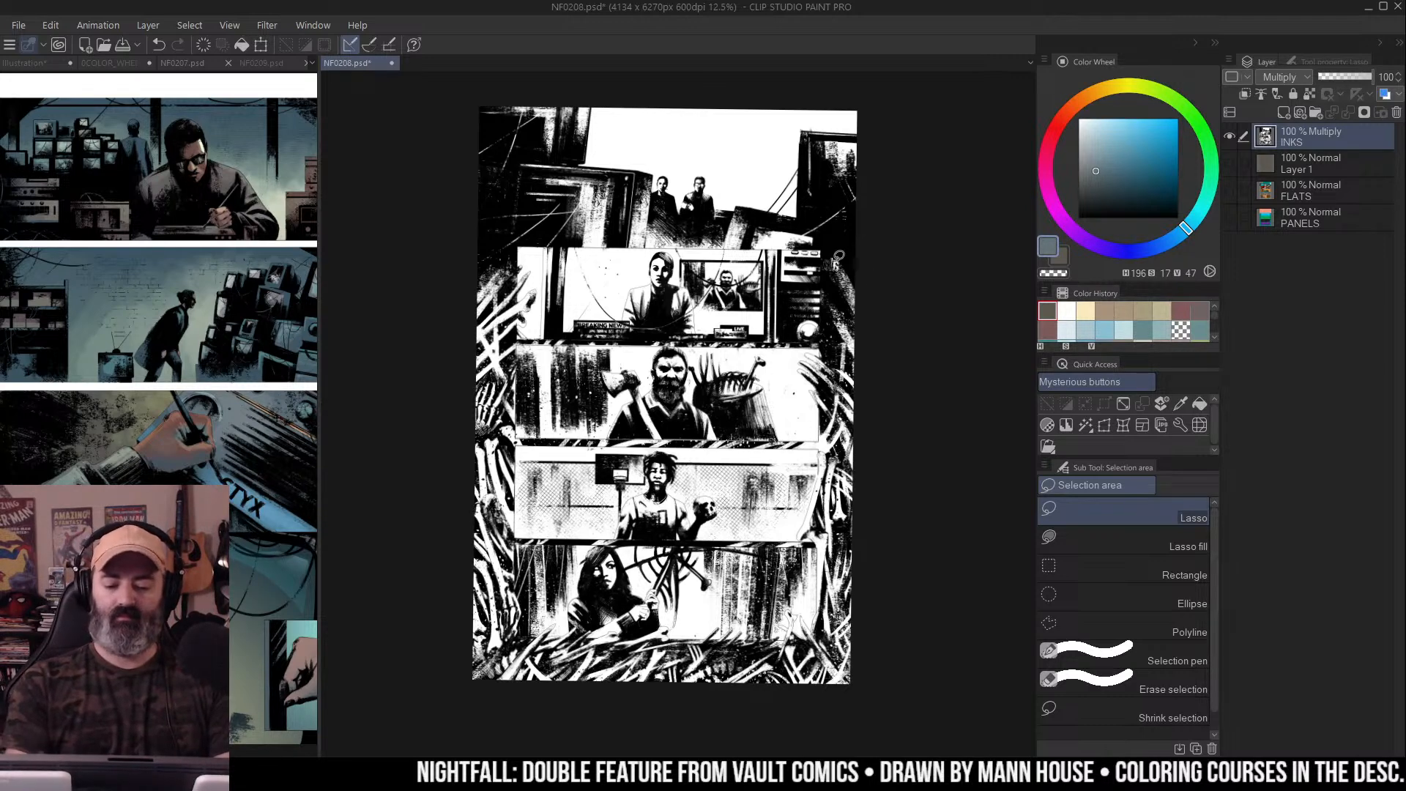
{"action": "left_click_drag", "start_coordinate": [806, 246], "coordinate": [802, 311]}
{"action": "key", "text": "r"}
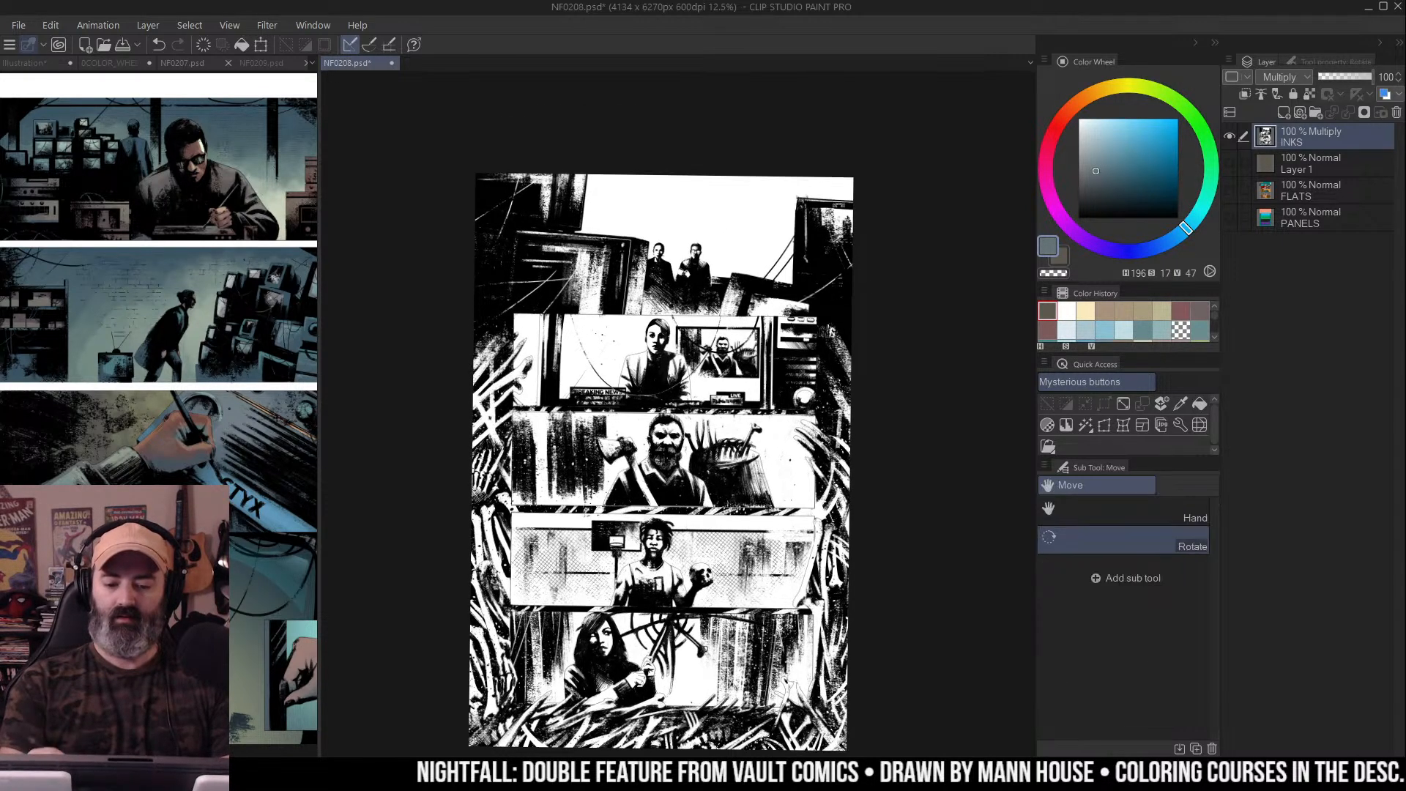
{"action": "left_click_drag", "start_coordinate": [893, 161], "coordinate": [863, 190]}
{"action": "key", "text": "m"}
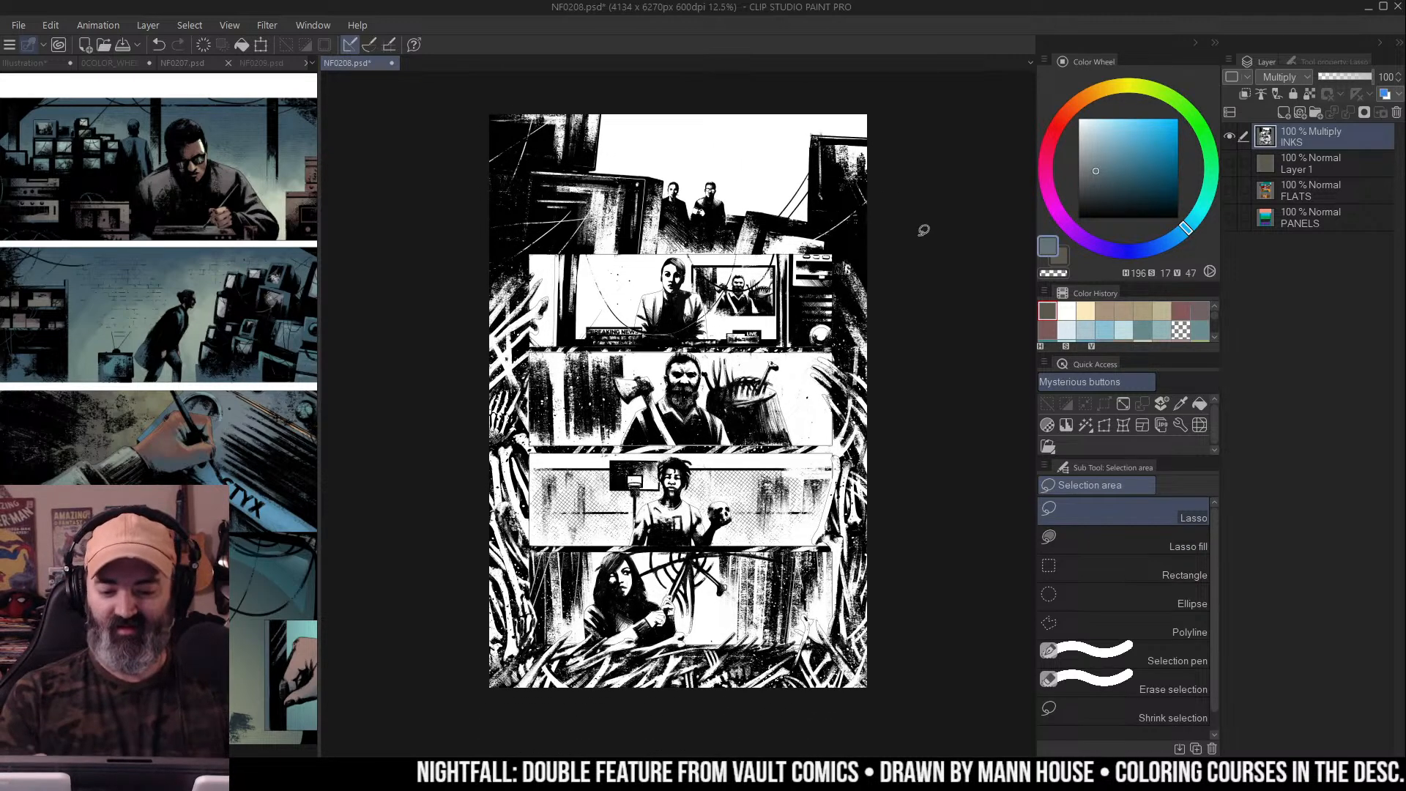
{"action": "left_click_drag", "start_coordinate": [929, 225], "coordinate": [913, 199]}
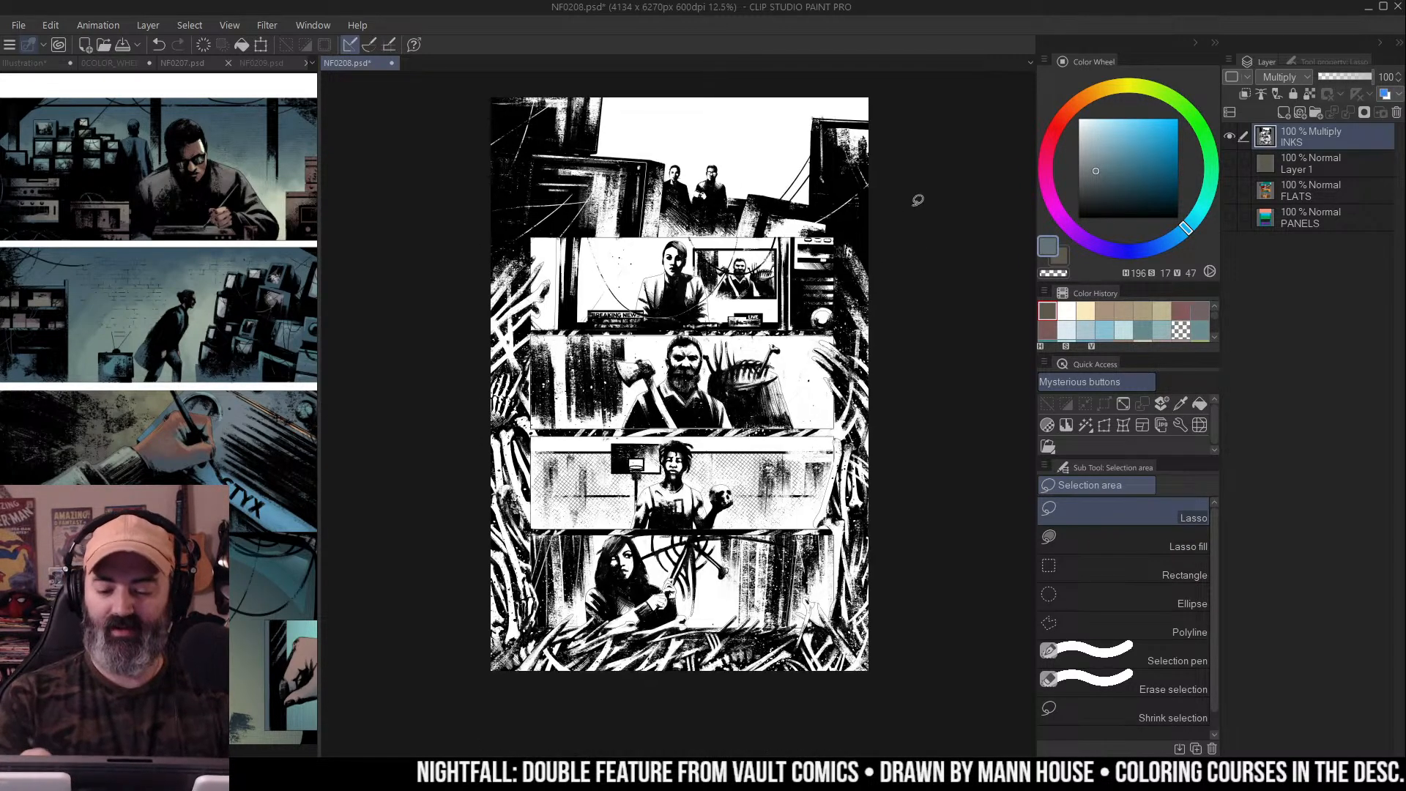
{"action": "left_click_drag", "start_coordinate": [924, 248], "coordinate": [930, 247]}
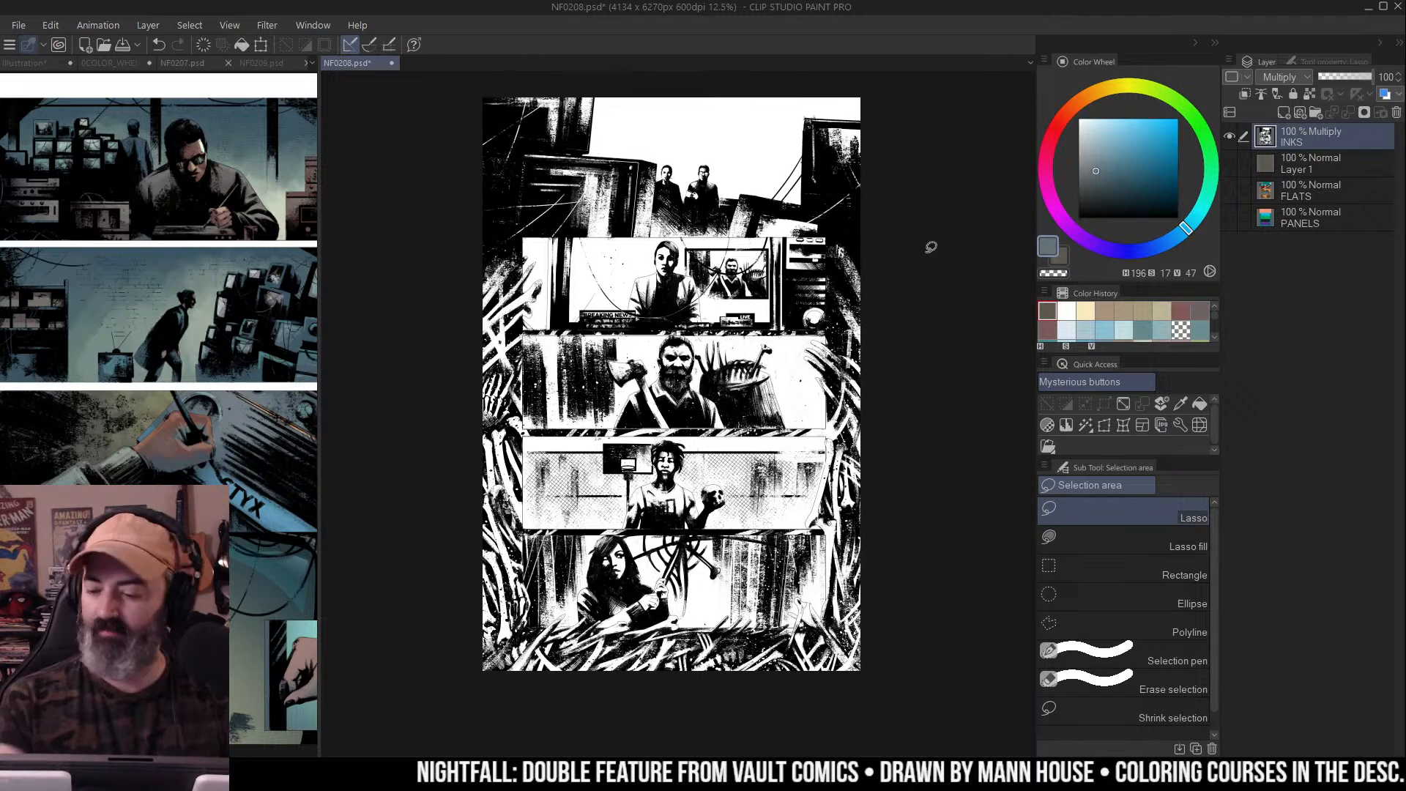
Set the INKS layer's blending mode to Normal and show the Layer 1, FLATS and PANELS layers again
{"action": "left_click", "coordinate": [1287, 77]}
{"action": "left_click", "coordinate": [1290, 94]}
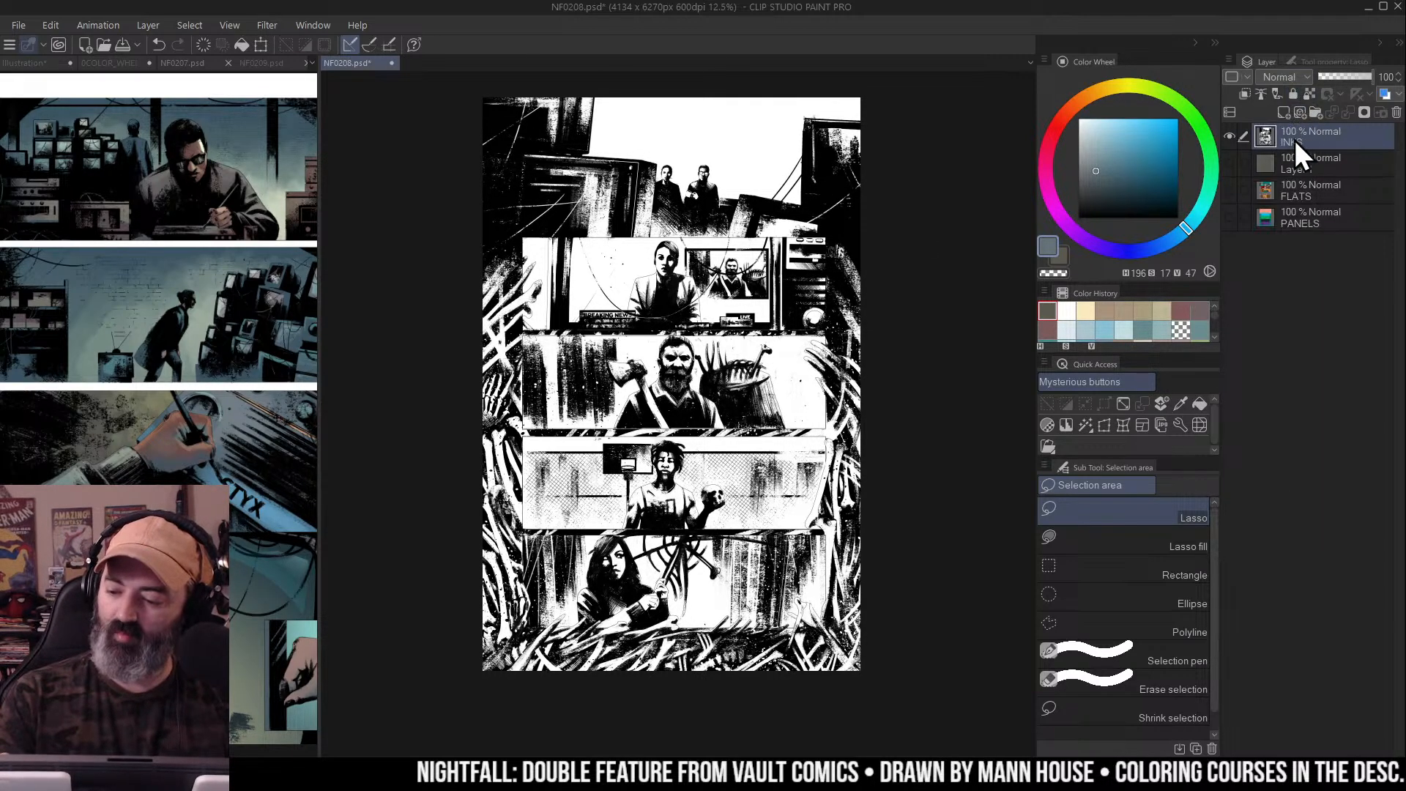
{"action": "left_click_drag", "start_coordinate": [1231, 162], "coordinate": [1227, 231]}
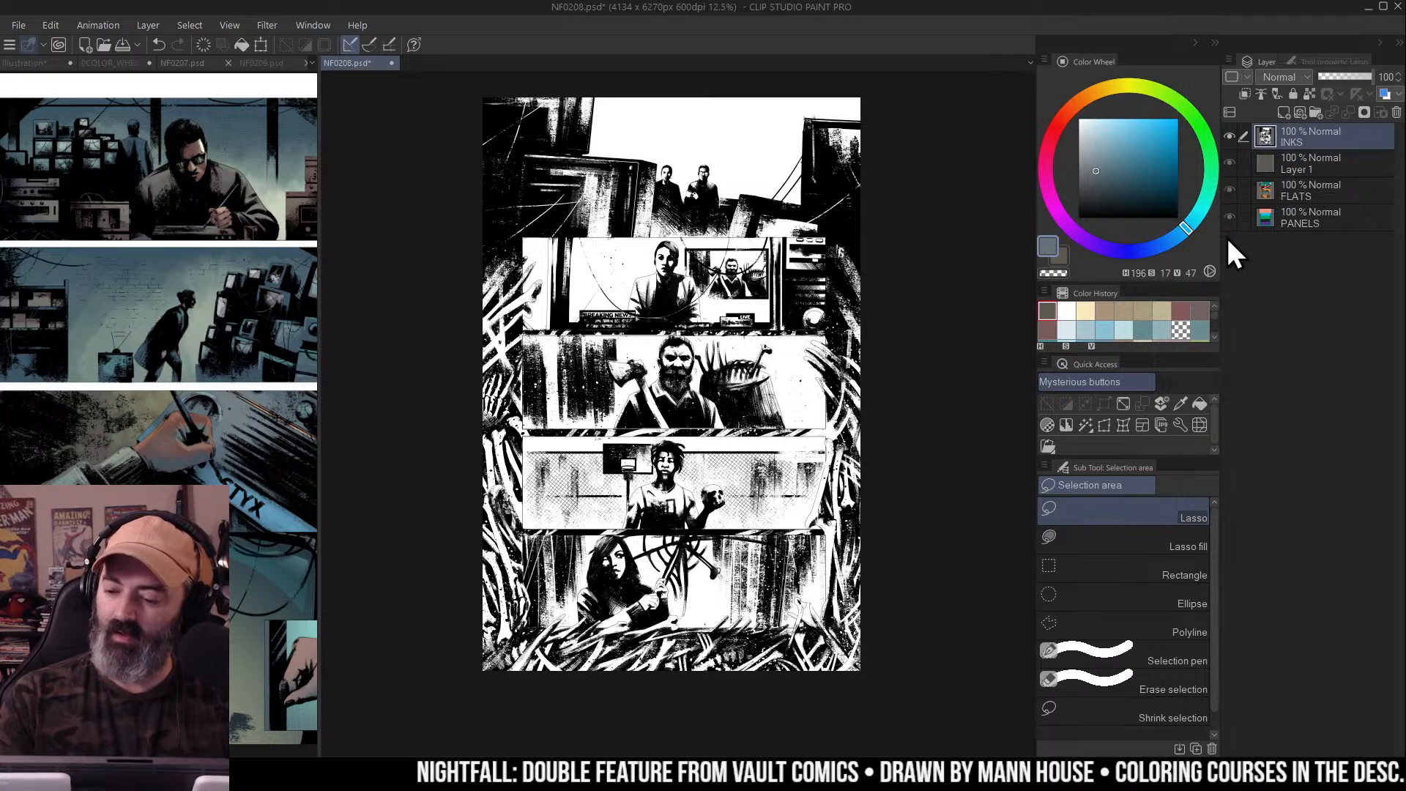
{"action": "left_click", "coordinate": [1229, 137]}
{"action": "left_click", "coordinate": [1229, 135]}
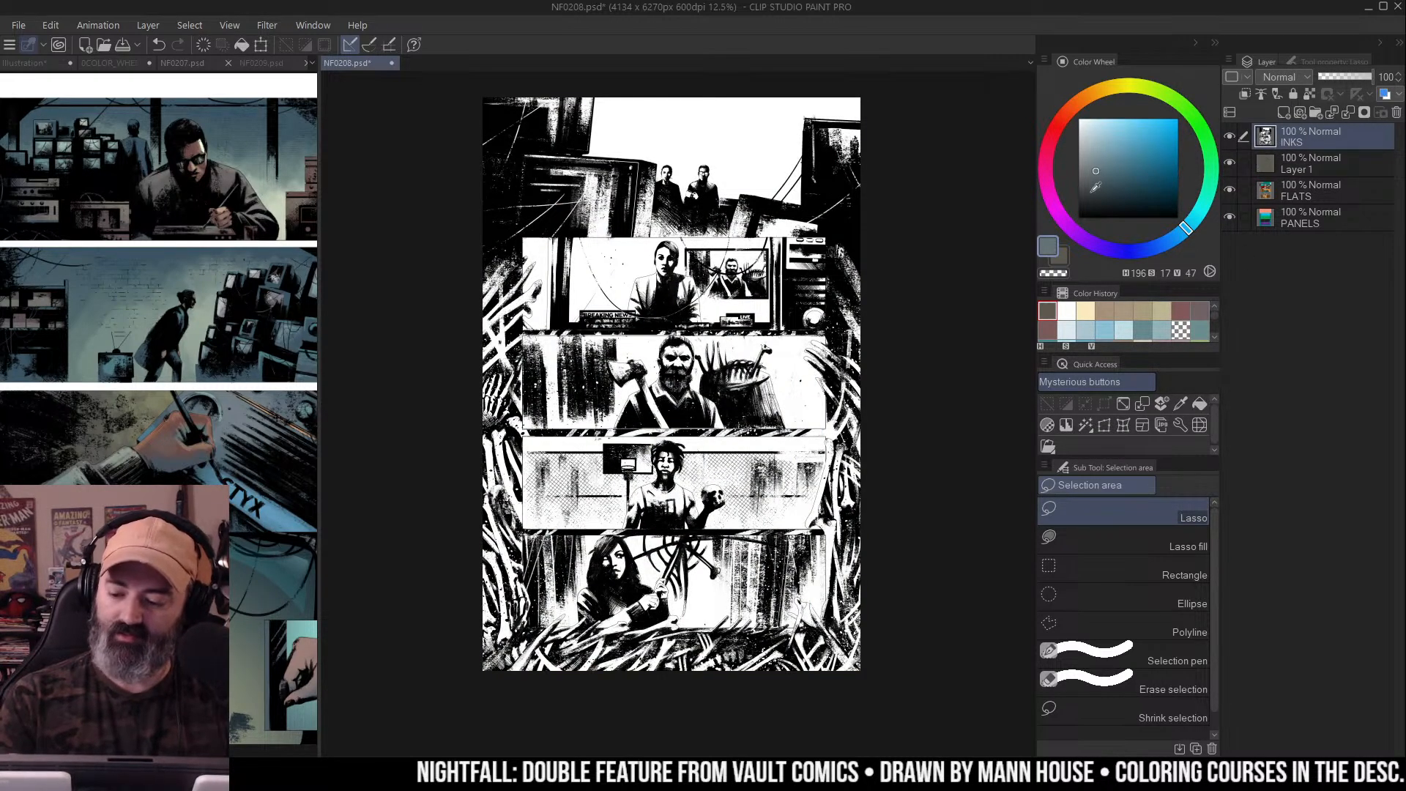
Convert the INKS layer's brightness to opacity and check its transparency by briefly showing only that layer
{"action": "left_click", "coordinate": [1050, 425]}
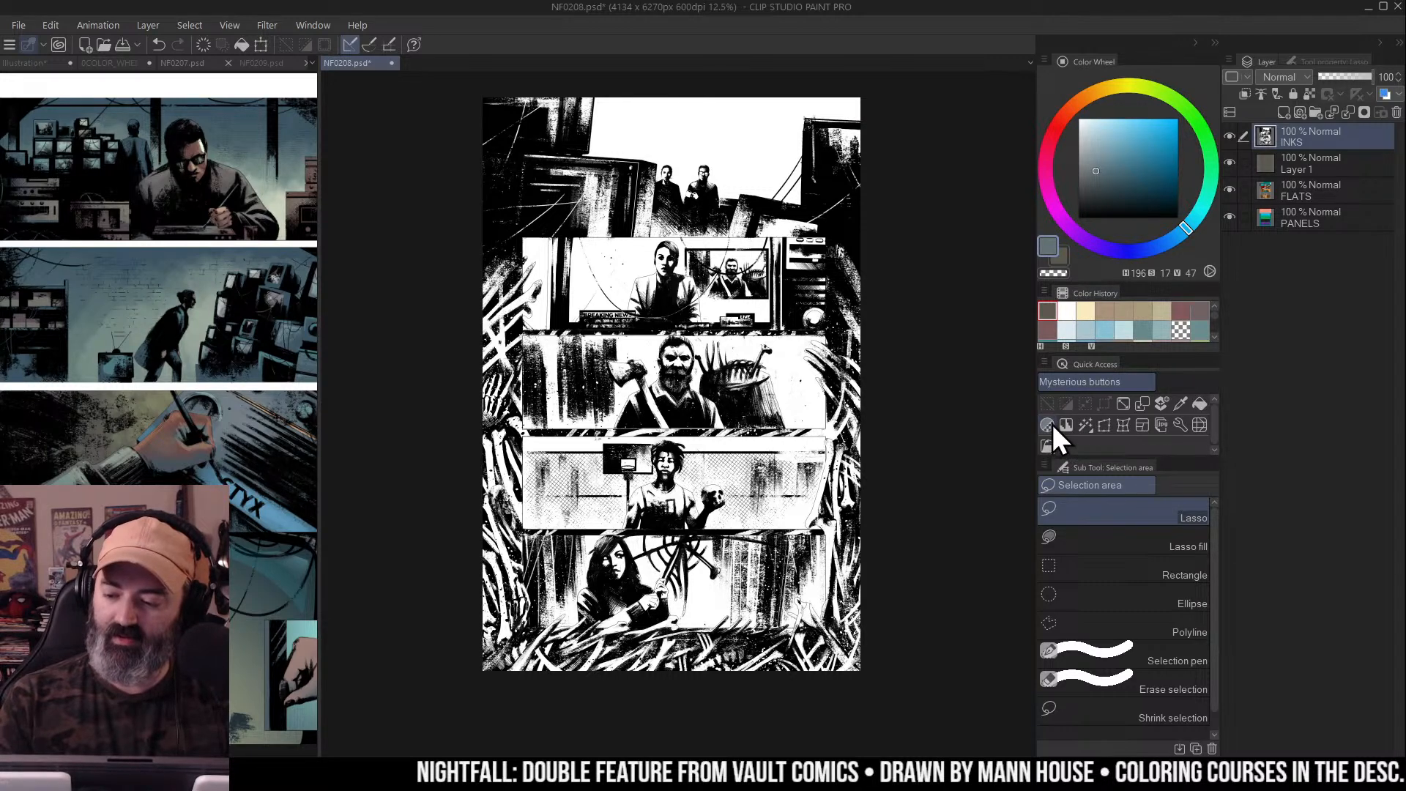
{"action": "left_click", "coordinate": [1232, 136], "text": "alt"}
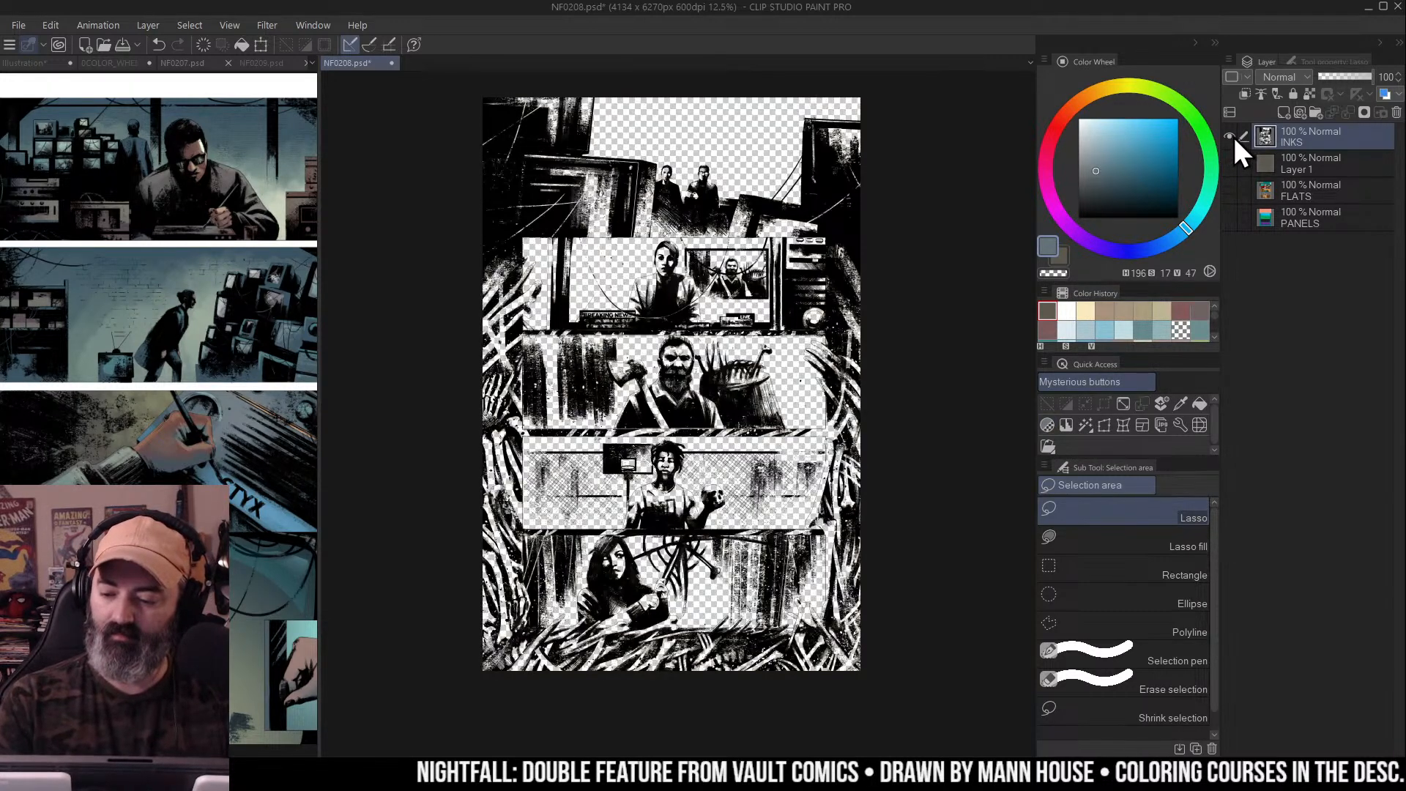
{"action": "left_click", "coordinate": [1232, 135], "text": "alt"}
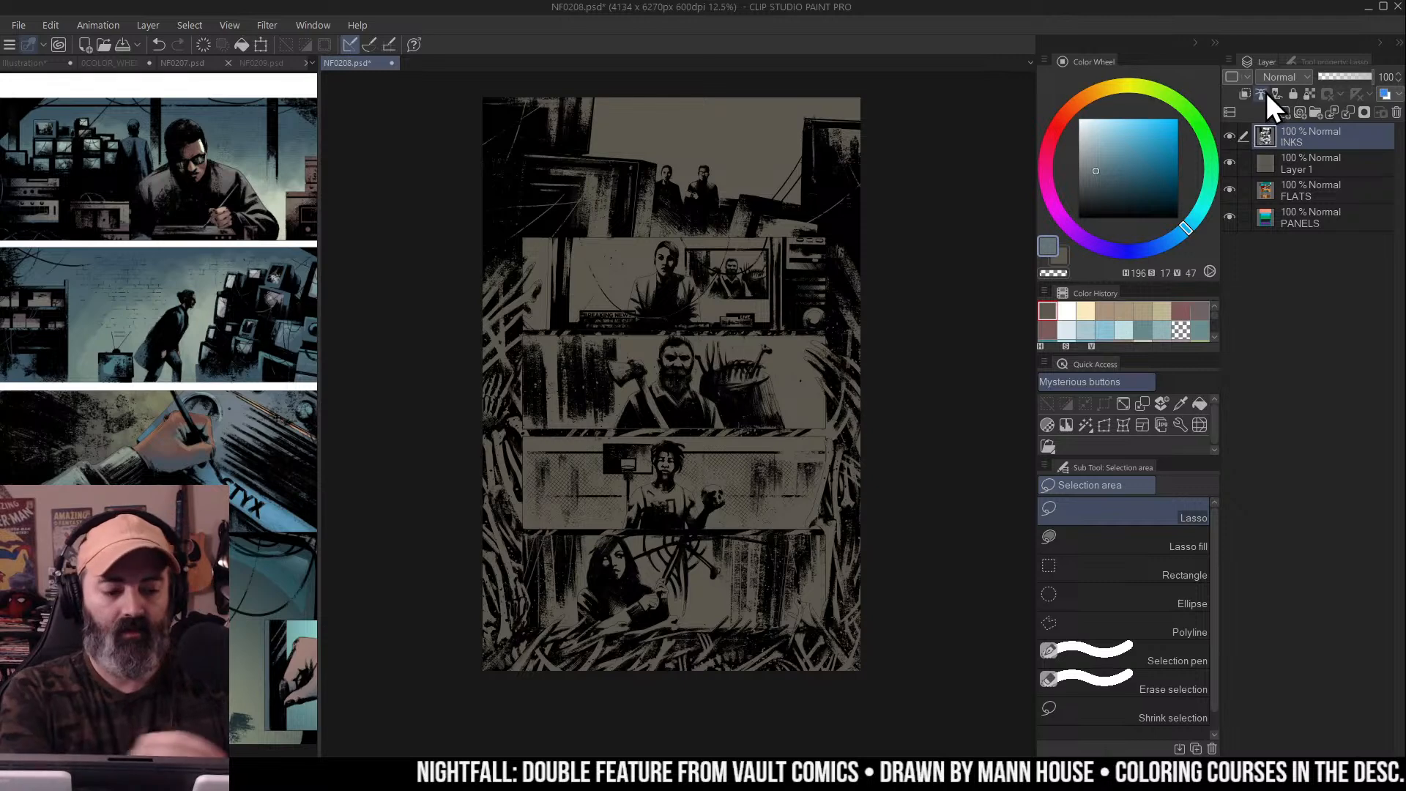
{"action": "left_click", "coordinate": [51, 24]}
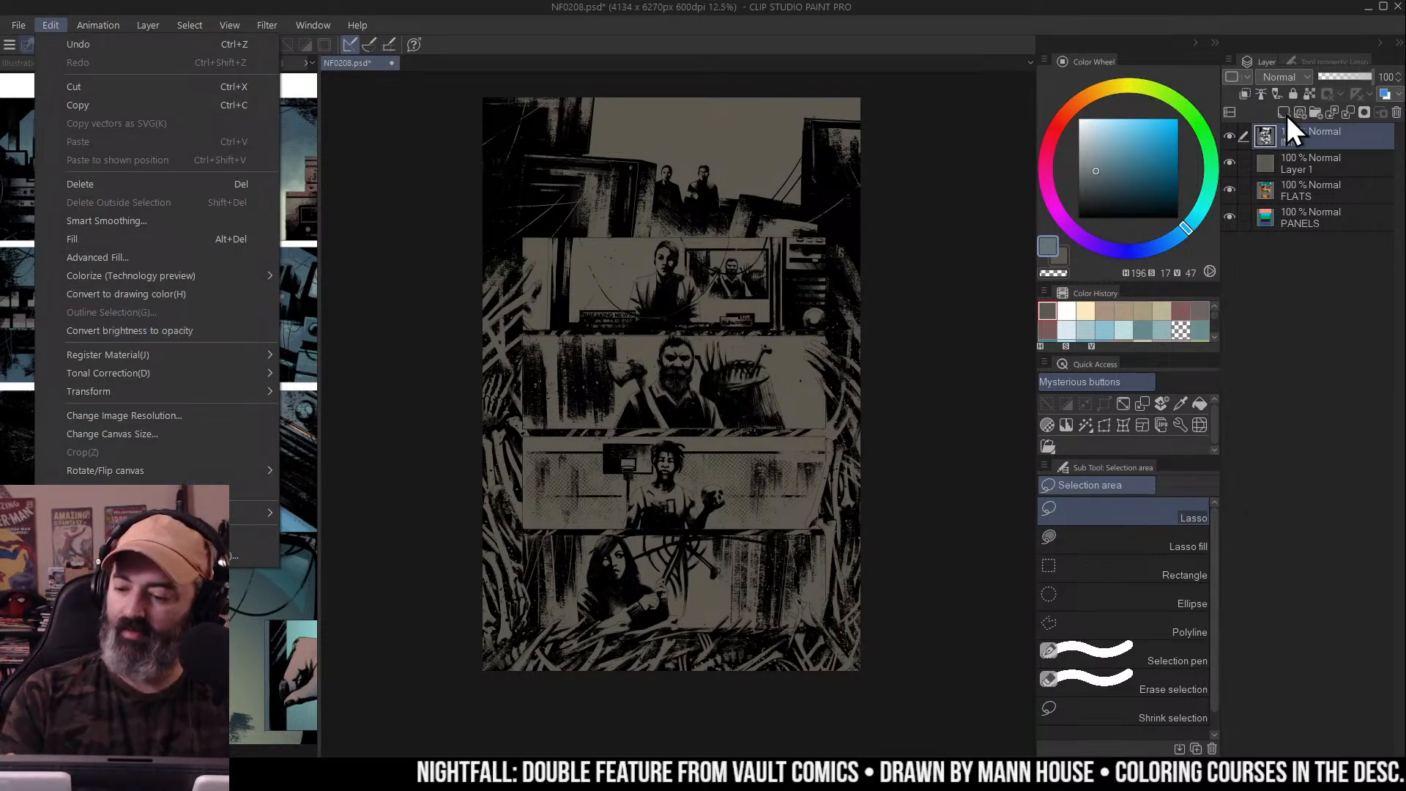
{"action": "left_click", "coordinate": [1051, 429]}
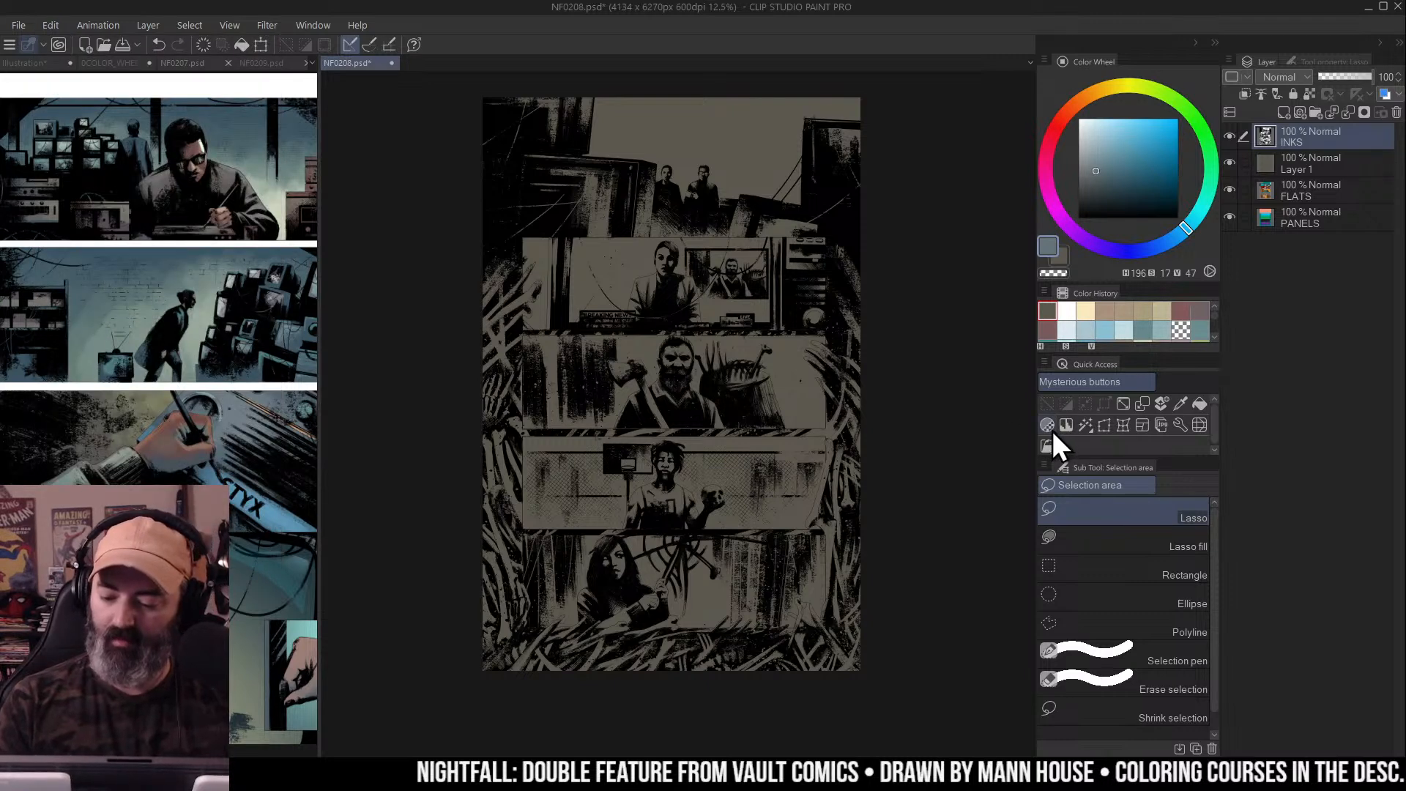
Add a new layer clipped to INKS and pick bright blue (H 196, S 75, V 90) for the Soft airbrush
{"action": "left_click", "coordinate": [1285, 112]}
{"action": "left_click", "coordinate": [1153, 128]}
{"action": "key", "text": "b"}
Try a broad blue airbrush stroke diagonally across the inks in the page's upper half, and undo it
{"action": "mouse_move", "coordinate": [920, 195]}
{"action": "left_mouse_down"}
{"action": "mouse_move", "coordinate": [832, 139]}
{"action": "mouse_move", "coordinate": [584, 287]}
{"action": "mouse_move", "coordinate": [523, 358]}
{"action": "mouse_move", "coordinate": [478, 261]}
{"action": "mouse_move", "coordinate": [530, 115]}
{"action": "mouse_move", "coordinate": [370, 292]}
{"action": "left_mouse_up"}
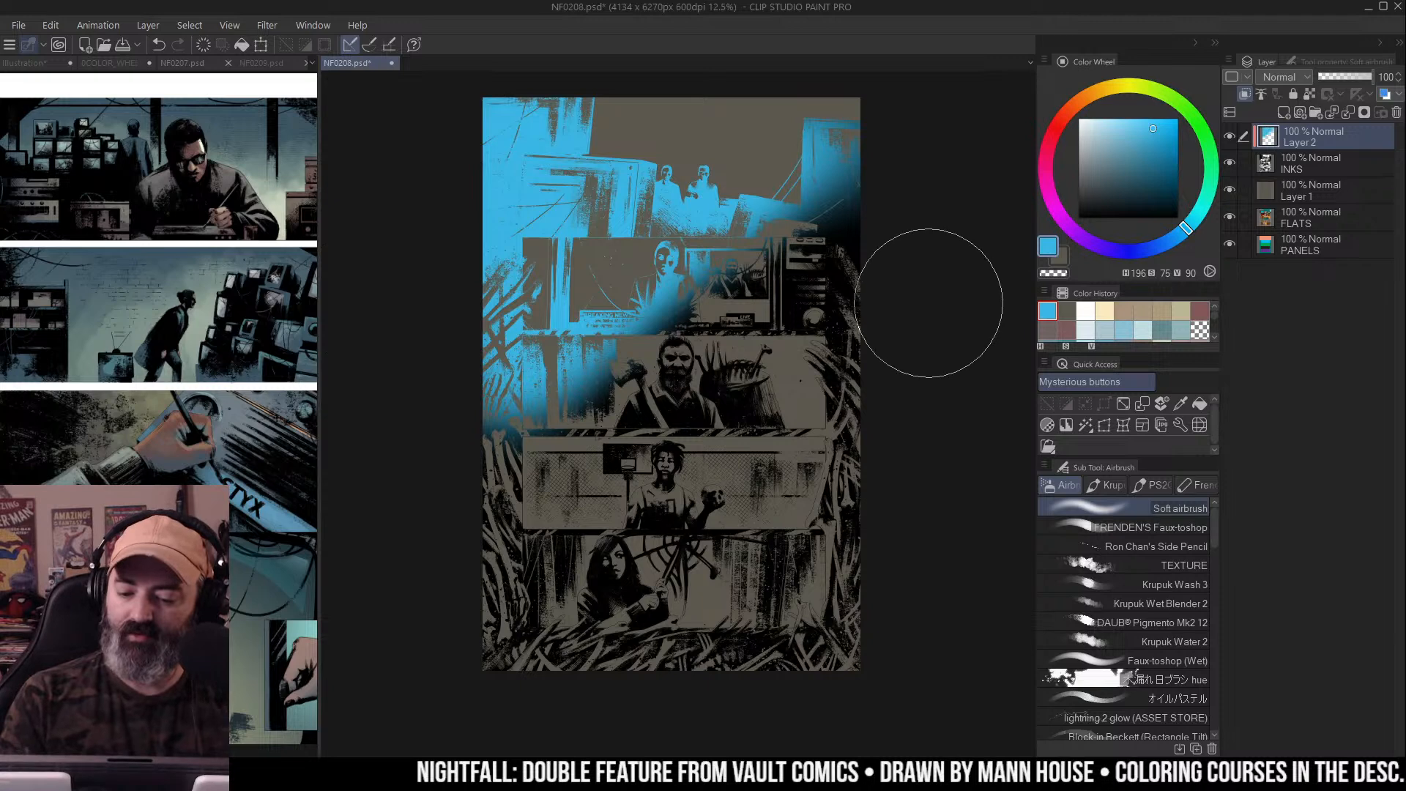
{"action": "key", "text": "ctrl+z"}
{"action": "left_click_drag", "start_coordinate": [930, 206], "coordinate": [893, 238]}
{"action": "key", "text": "m"}
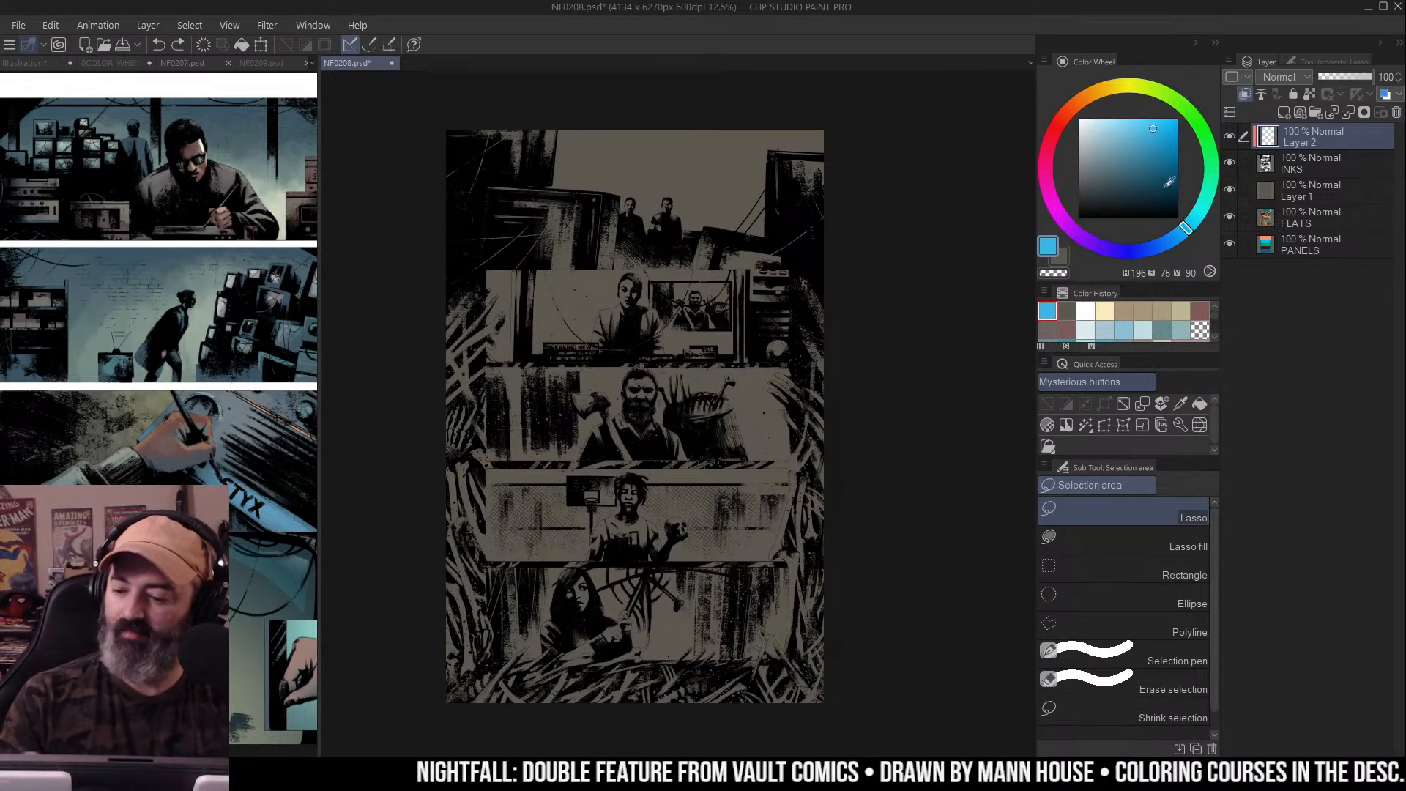
Delete the clipped Layer 2 above the INKS layer
{"action": "right_click", "coordinate": [1307, 138]}
{"action": "left_click", "coordinate": [1292, 265]}
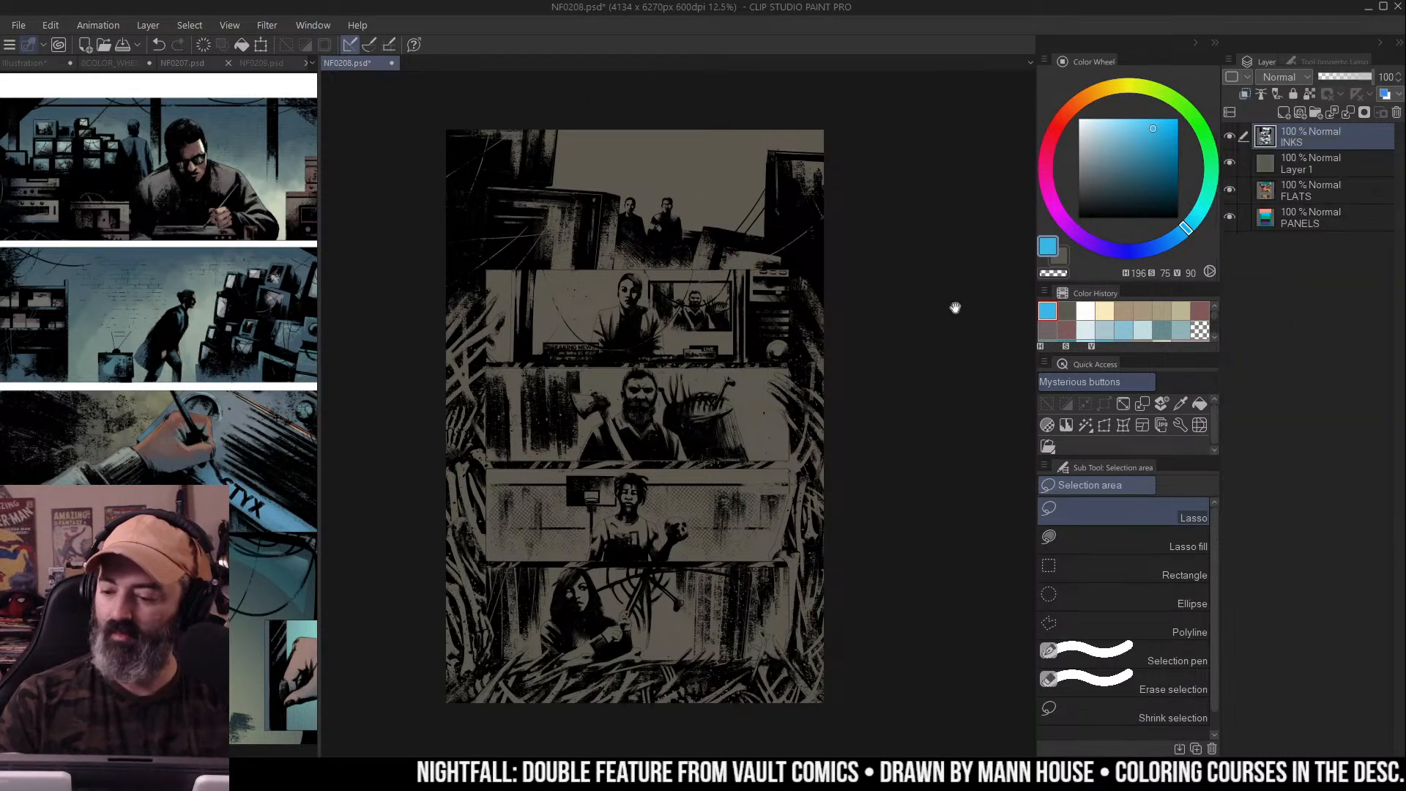
{"action": "scroll", "coordinate": [993, 309], "scroll_direction": "down", "scroll_amount": 2}
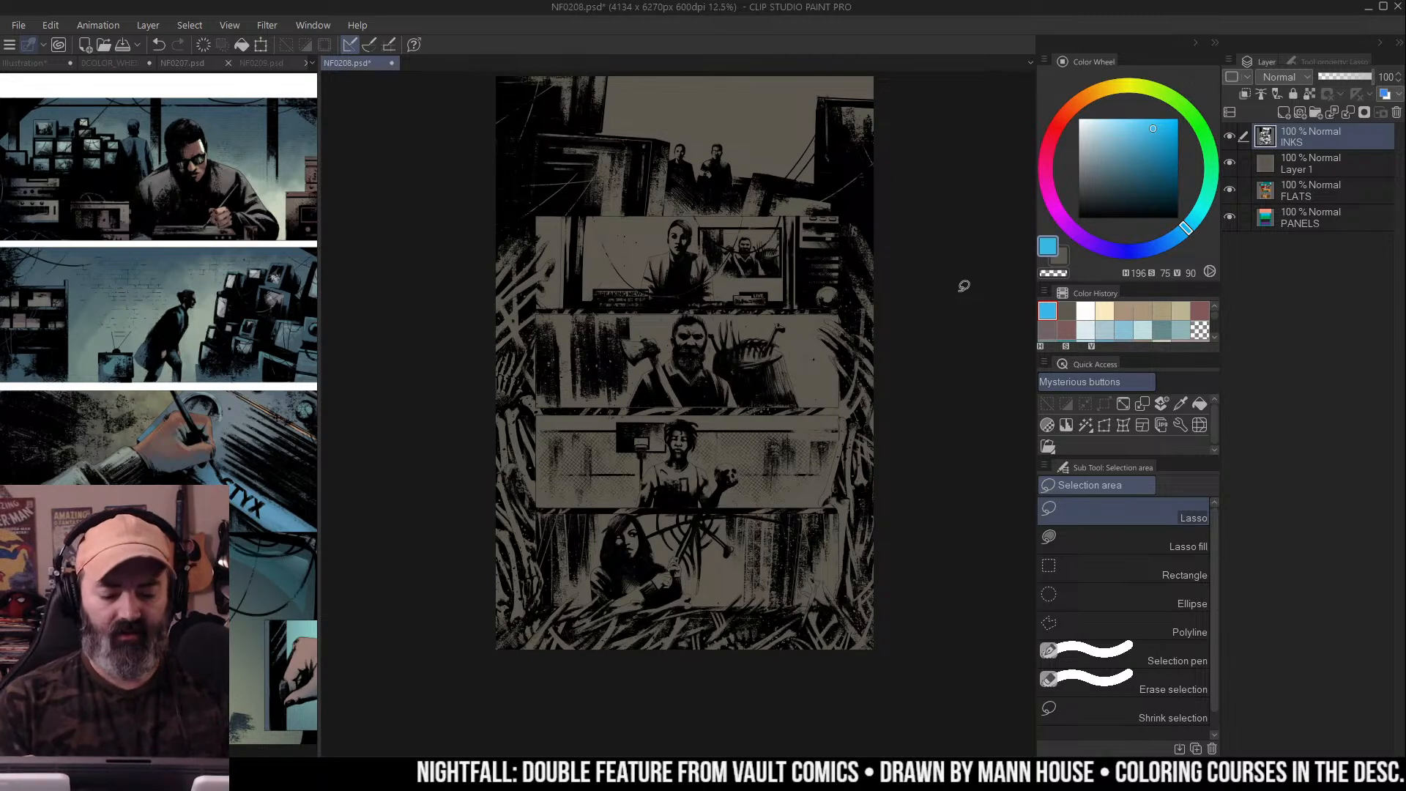
{"action": "scroll", "coordinate": [952, 291], "scroll_direction": "up", "scroll_amount": 2}
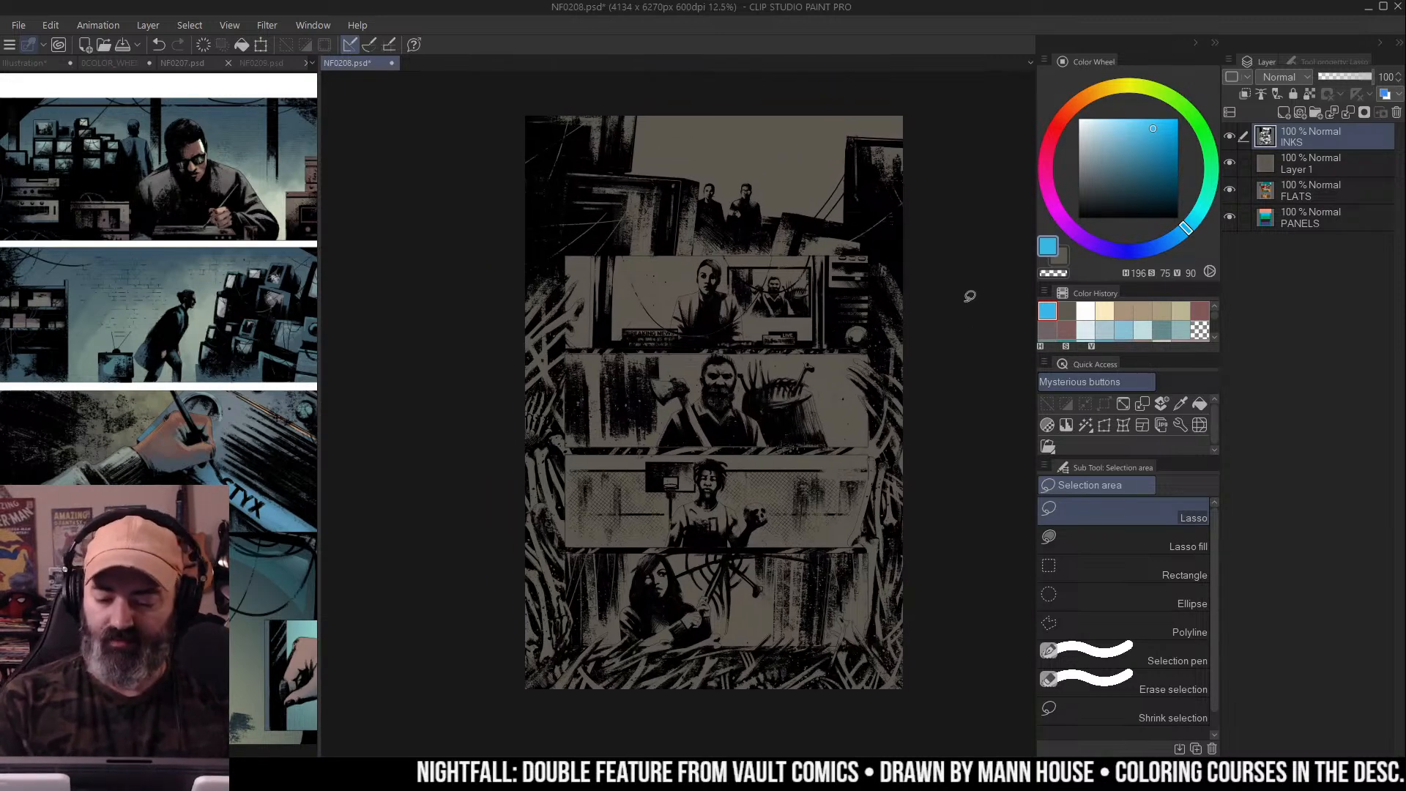
Make Layer 1 active, sample a muted dark blue (H 202, S 40, V 39) from the NF0207 reference page, and return to NF0208
{"action": "left_click", "coordinate": [1298, 166]}
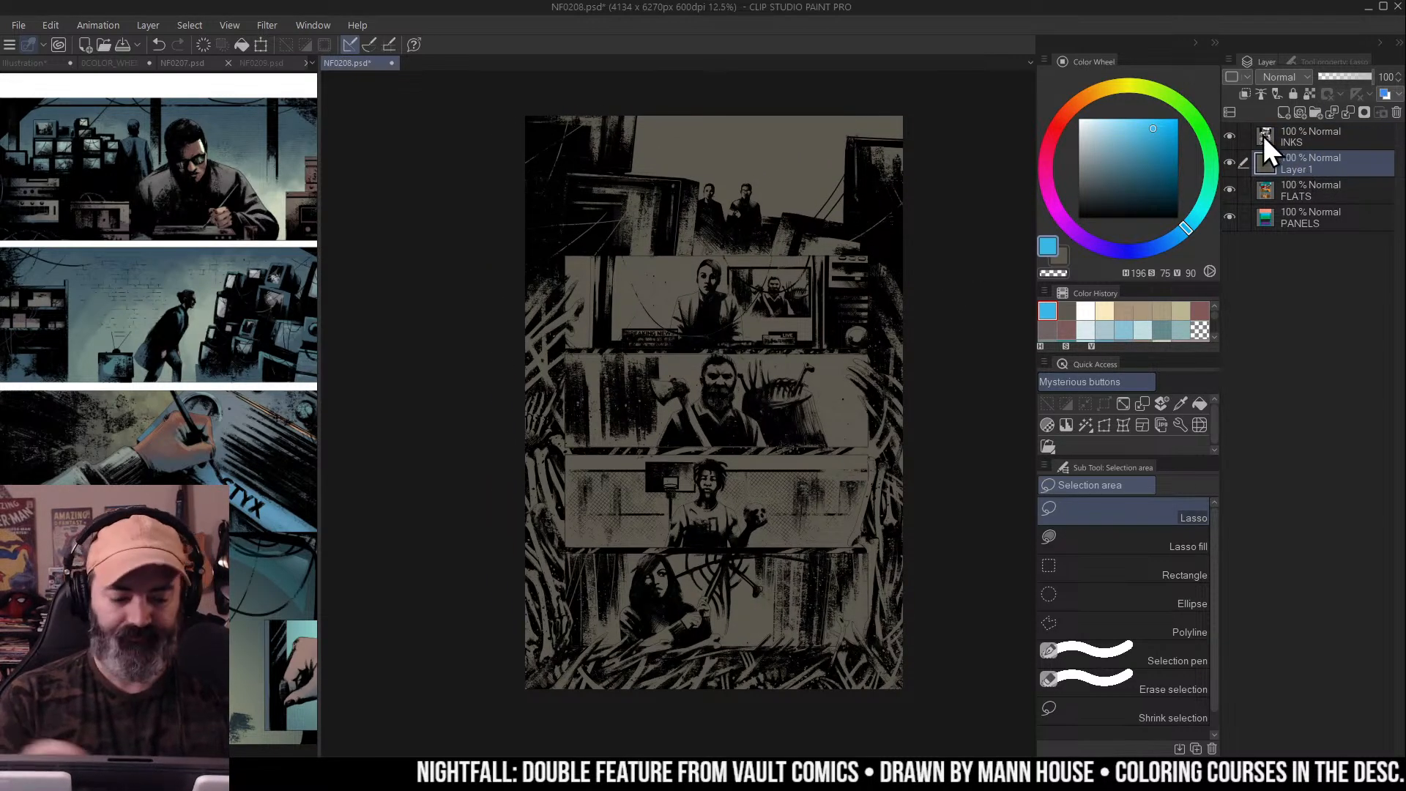
{"action": "left_click", "coordinate": [226, 122]}
{"action": "left_click", "coordinate": [189, 140], "text": "alt"}
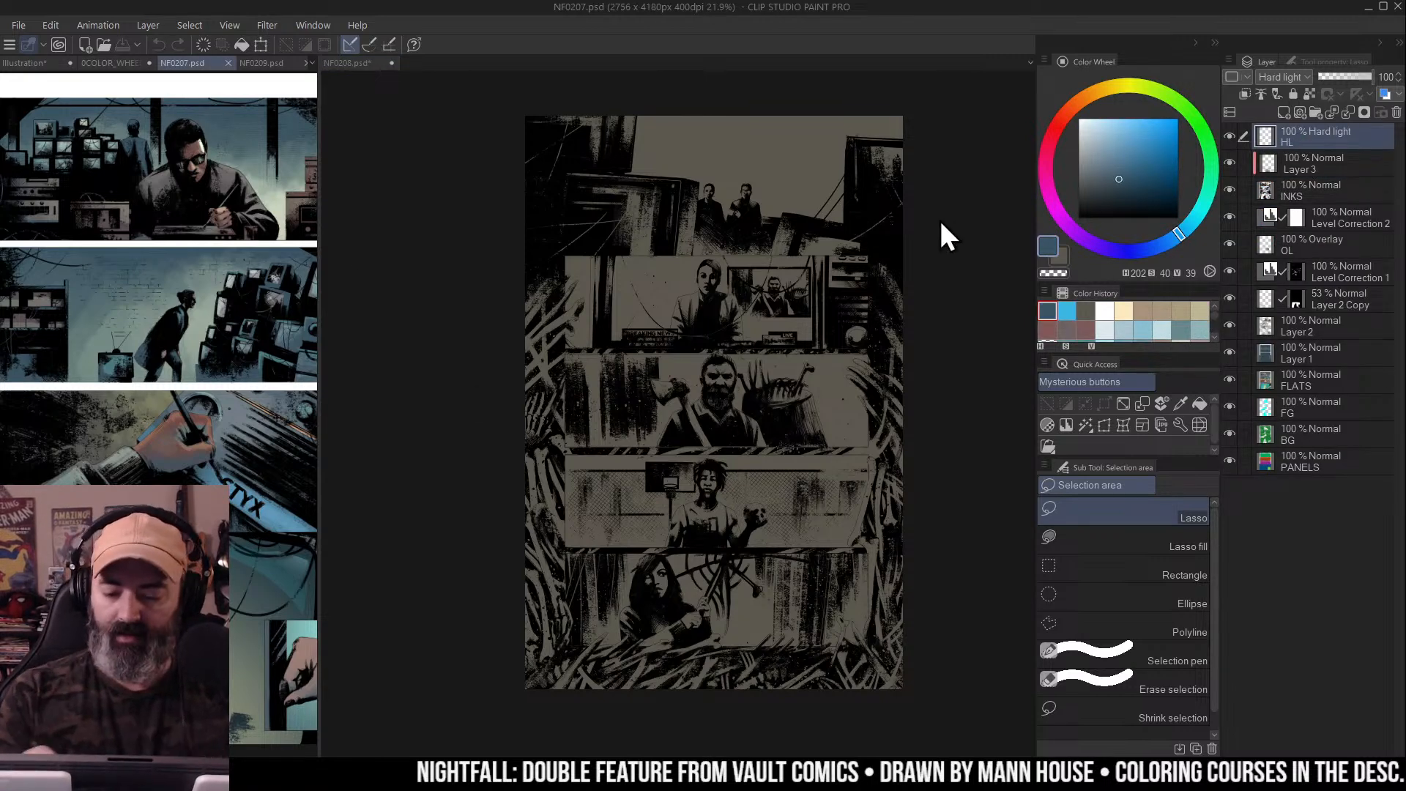
{"action": "left_click", "coordinate": [896, 311]}
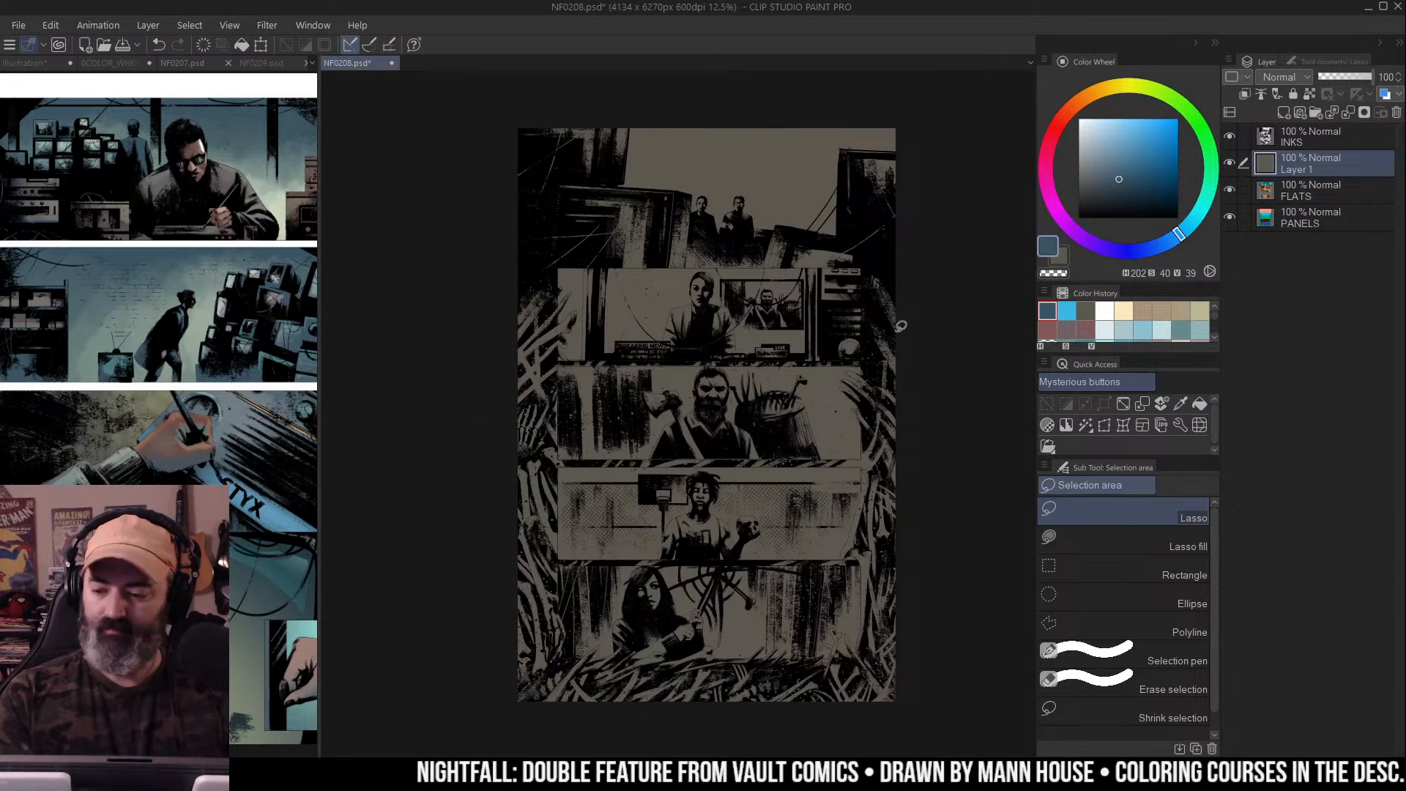
Briefly isolate Layer 1 to check its contents and rename the layer as BASE
{"action": "left_click", "coordinate": [1230, 162], "text": "alt"}
{"action": "left_click", "coordinate": [1230, 163], "text": "alt"}
{"action": "double_click", "coordinate": [1298, 168]}
{"action": "type", "text": "BAE"}
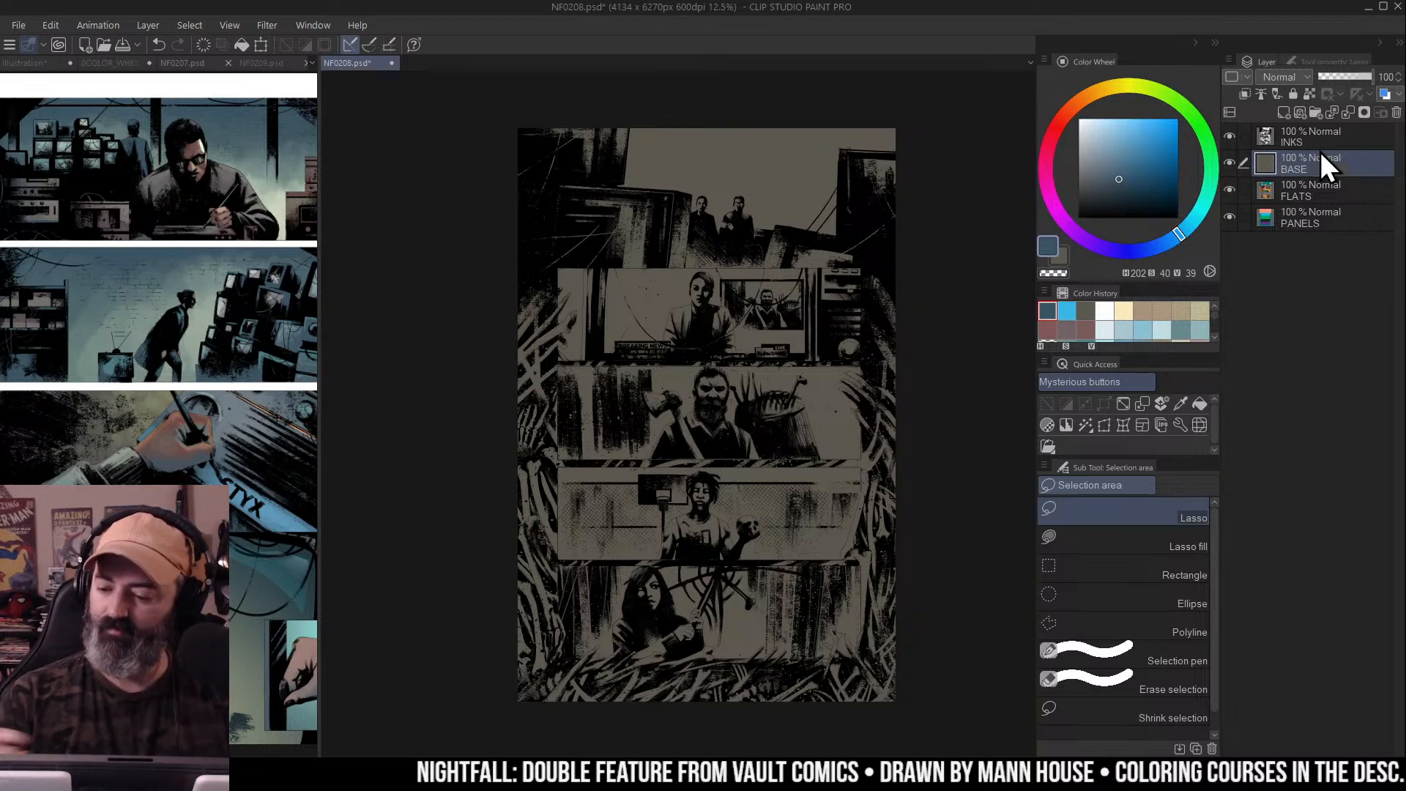
Show only the FLATS layer and examine the flat colour shapes across the page
{"action": "left_click", "coordinate": [1231, 188], "text": "alt"}
{"action": "key", "text": "slash"}
{"action": "left_click", "coordinate": [774, 359], "text": "alt"}
{"action": "left_click", "coordinate": [845, 354]}
{"action": "left_click_drag", "start_coordinate": [844, 354], "coordinate": [820, 289]}
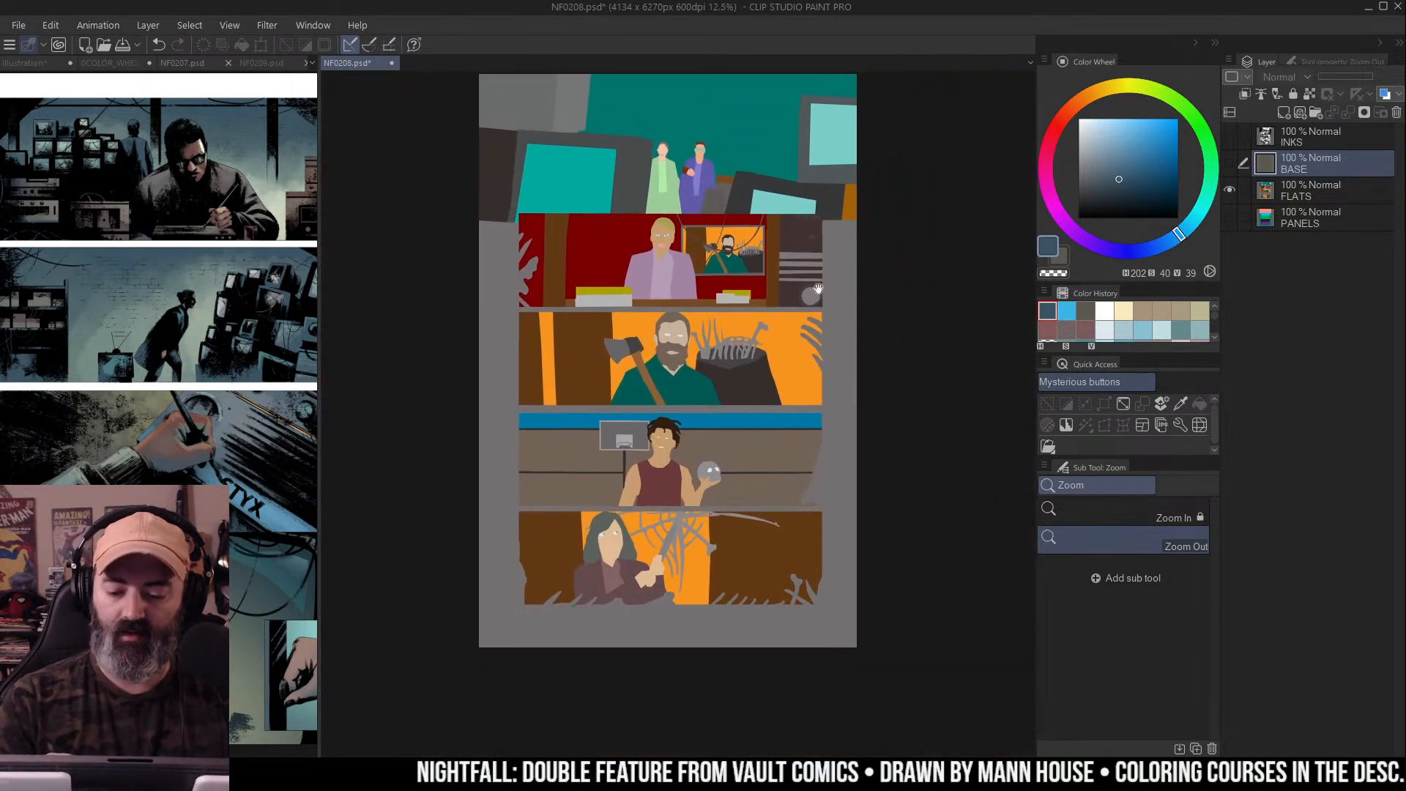
{"action": "key", "text": "m"}
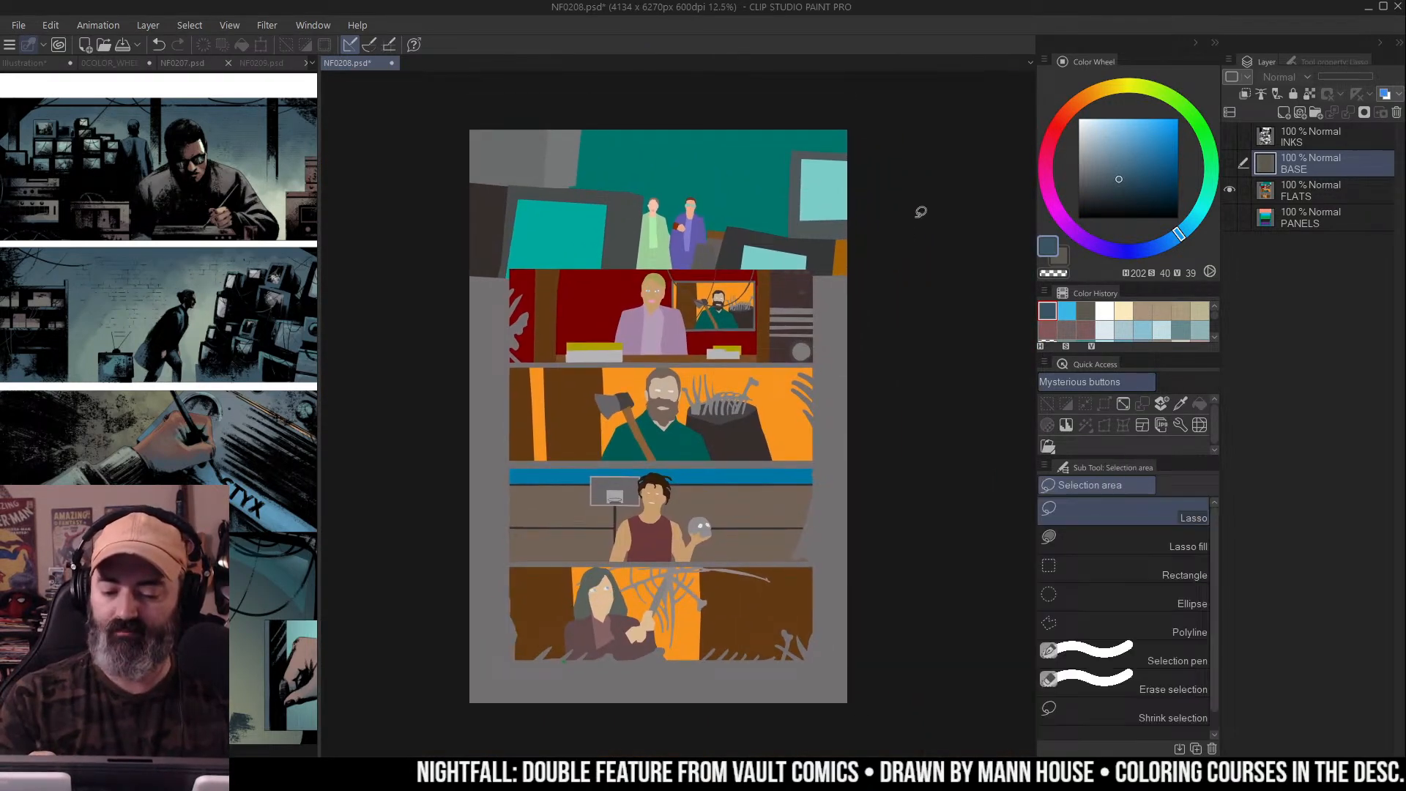
Show the INKS and BASE layers again and make FLATS active, briefly isolating it once more
{"action": "left_click", "coordinate": [1230, 136]}
{"action": "left_click", "coordinate": [1229, 162]}
{"action": "left_click", "coordinate": [1306, 192]}
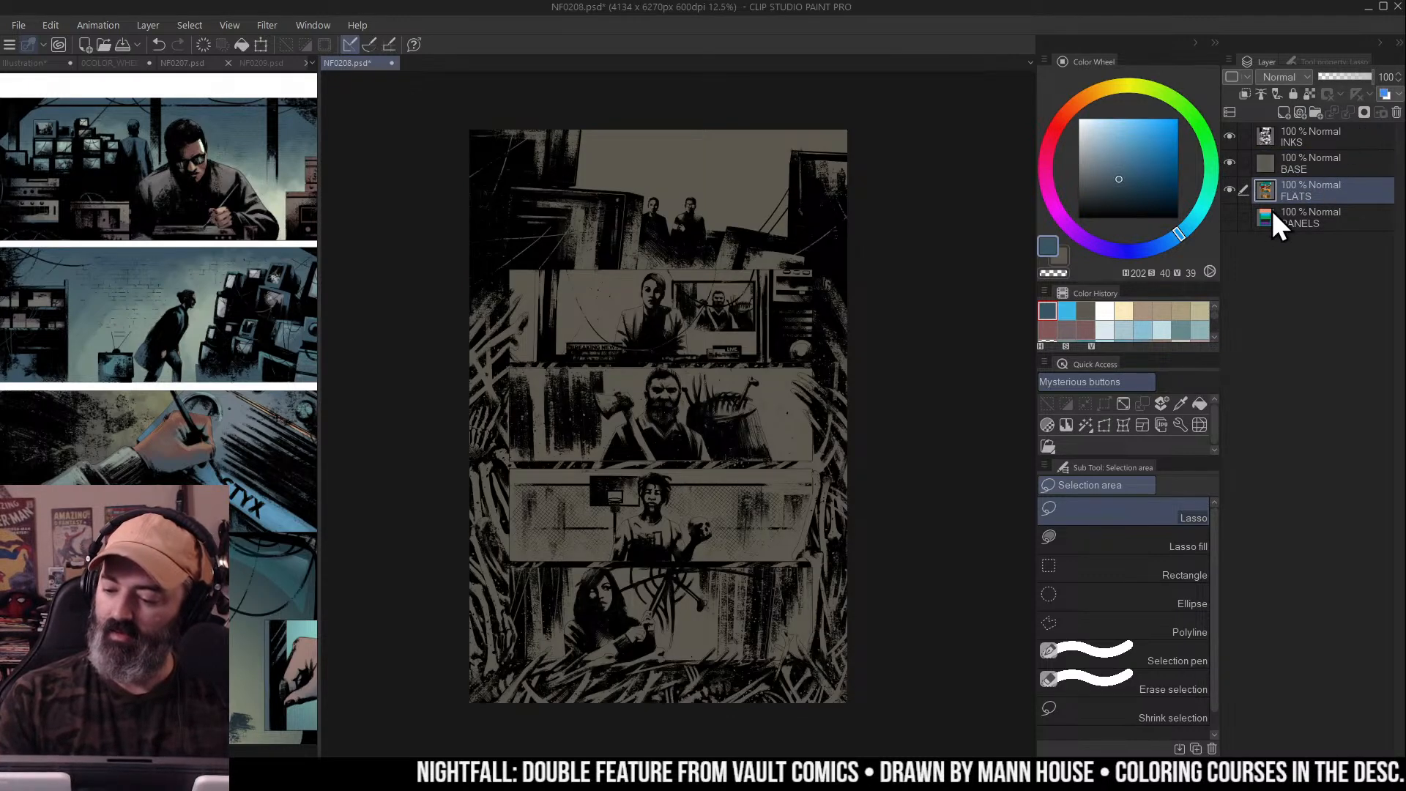
{"action": "left_click", "coordinate": [1229, 189], "text": "alt"}
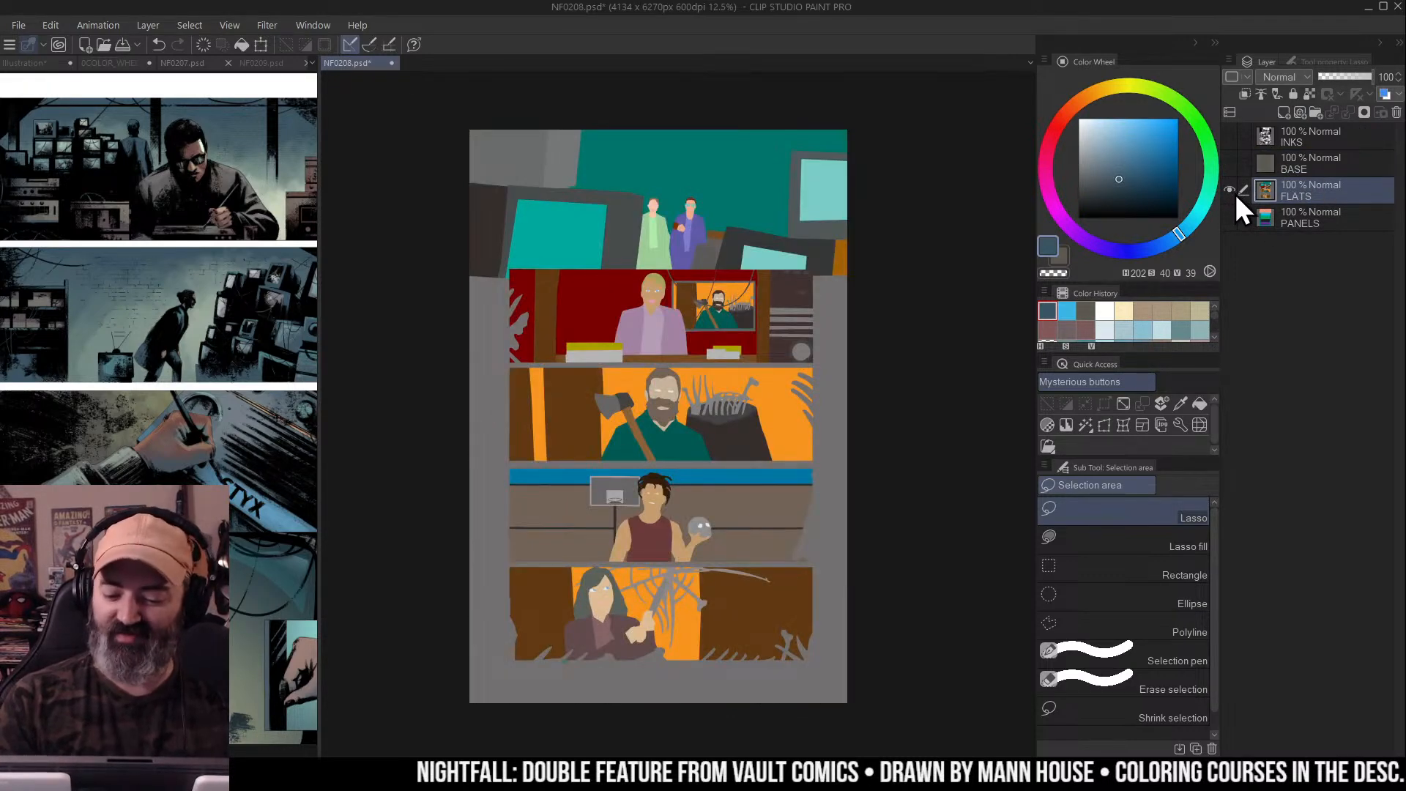
{"action": "left_click", "coordinate": [1232, 190], "text": "alt"}
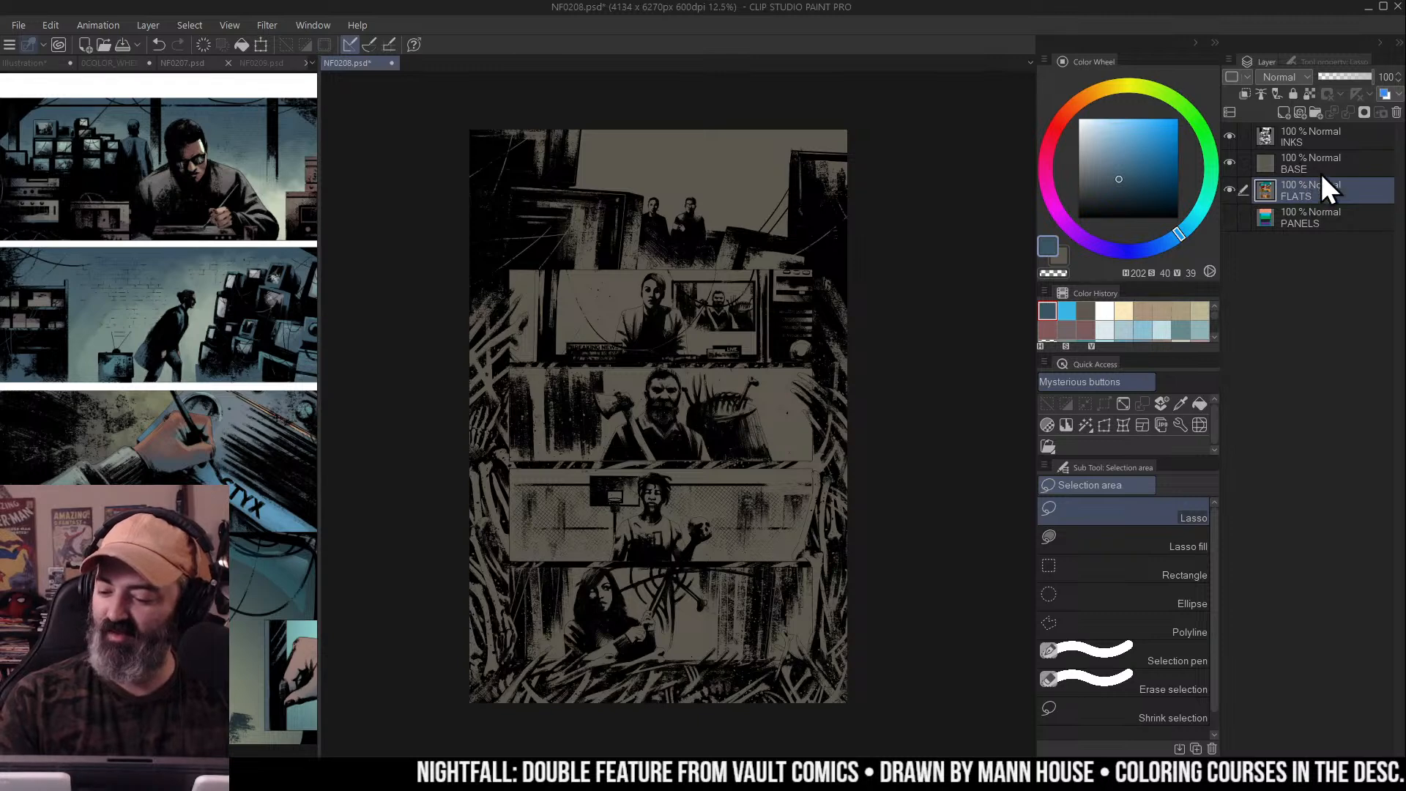
Isolate the PANELS layer to examine the panel shapes, and leave it shown together with the other layers
{"action": "left_click", "coordinate": [1231, 216], "text": "alt"}
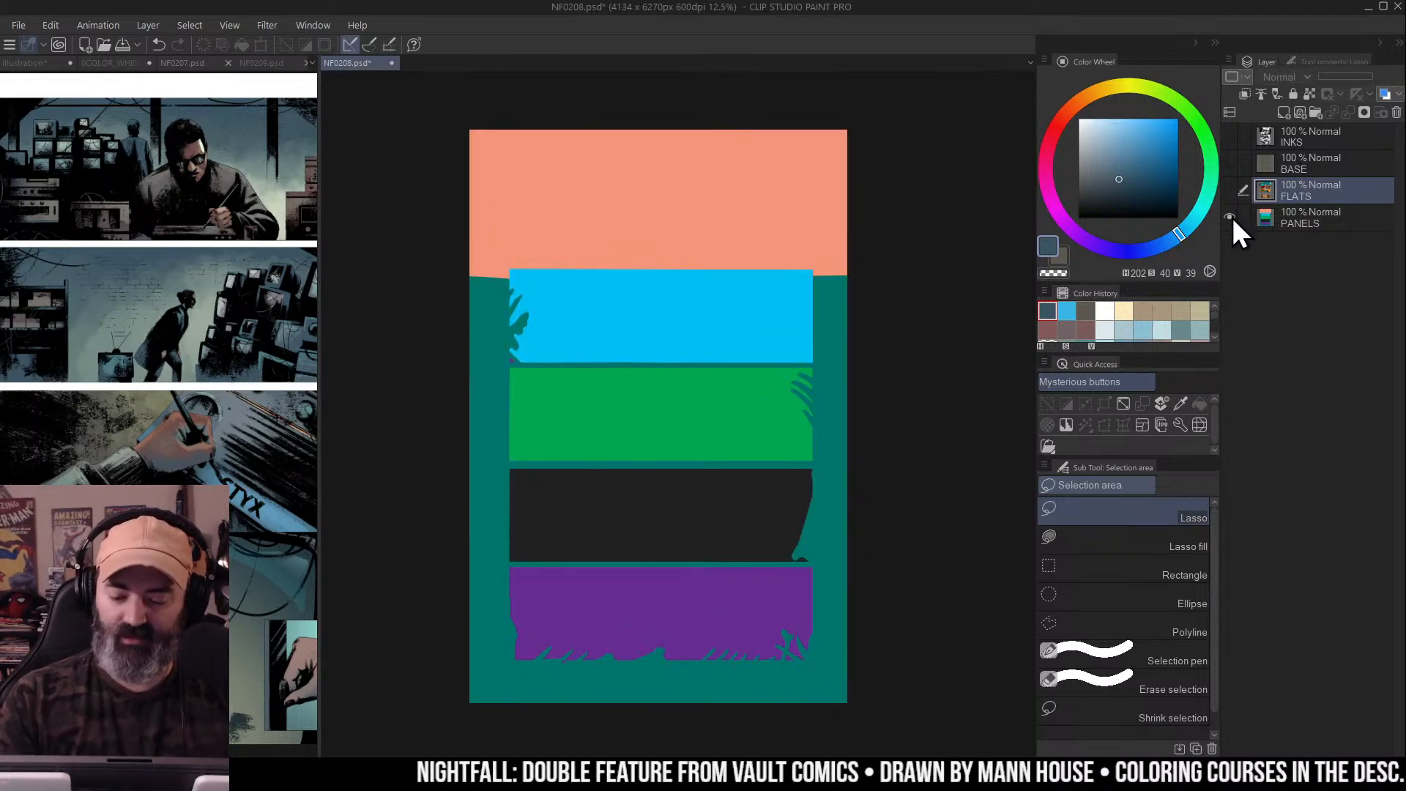
{"action": "left_click", "coordinate": [1232, 216], "text": "alt"}
{"action": "left_click", "coordinate": [1230, 217], "text": "alt"}
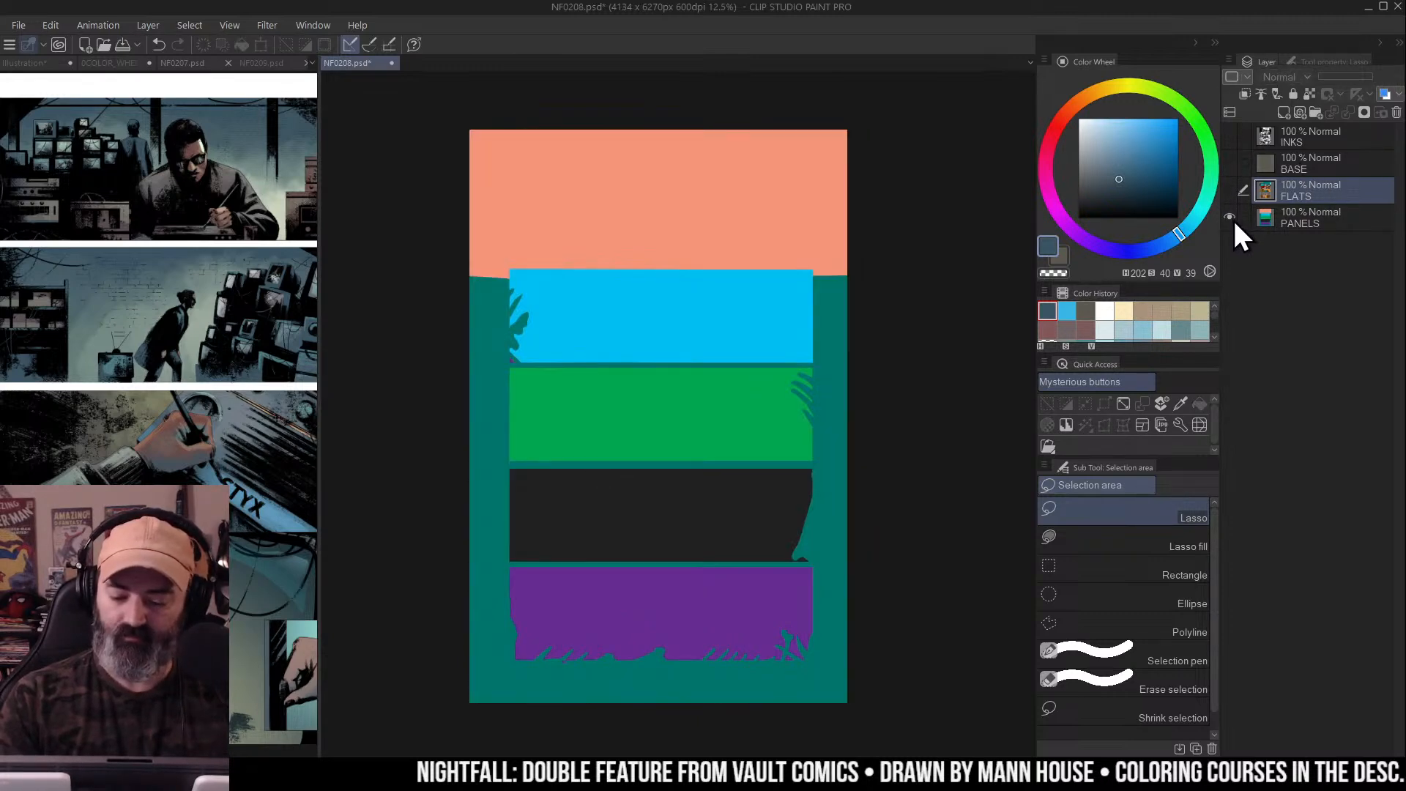
{"action": "left_click", "coordinate": [1232, 217], "text": "alt"}
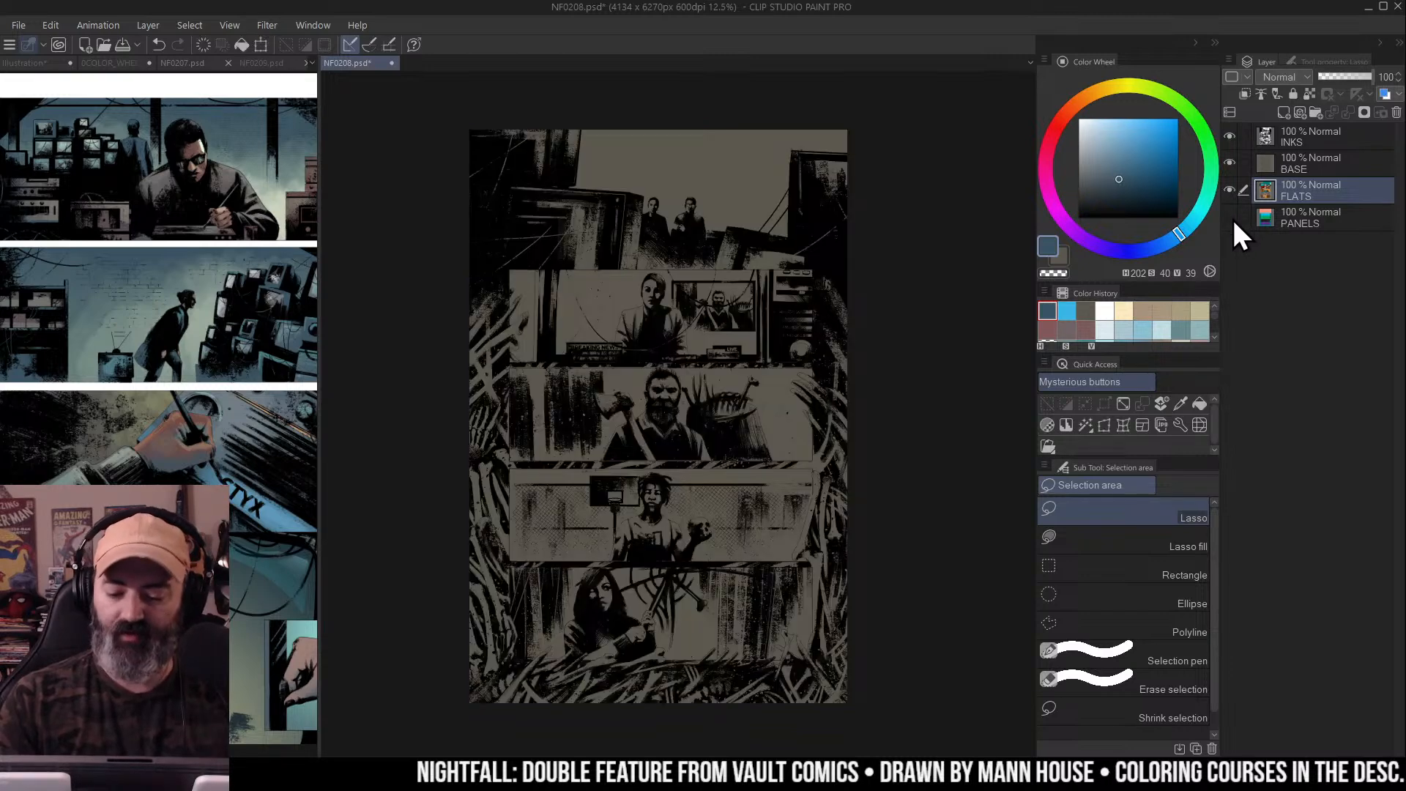
{"action": "left_click", "coordinate": [1230, 217]}
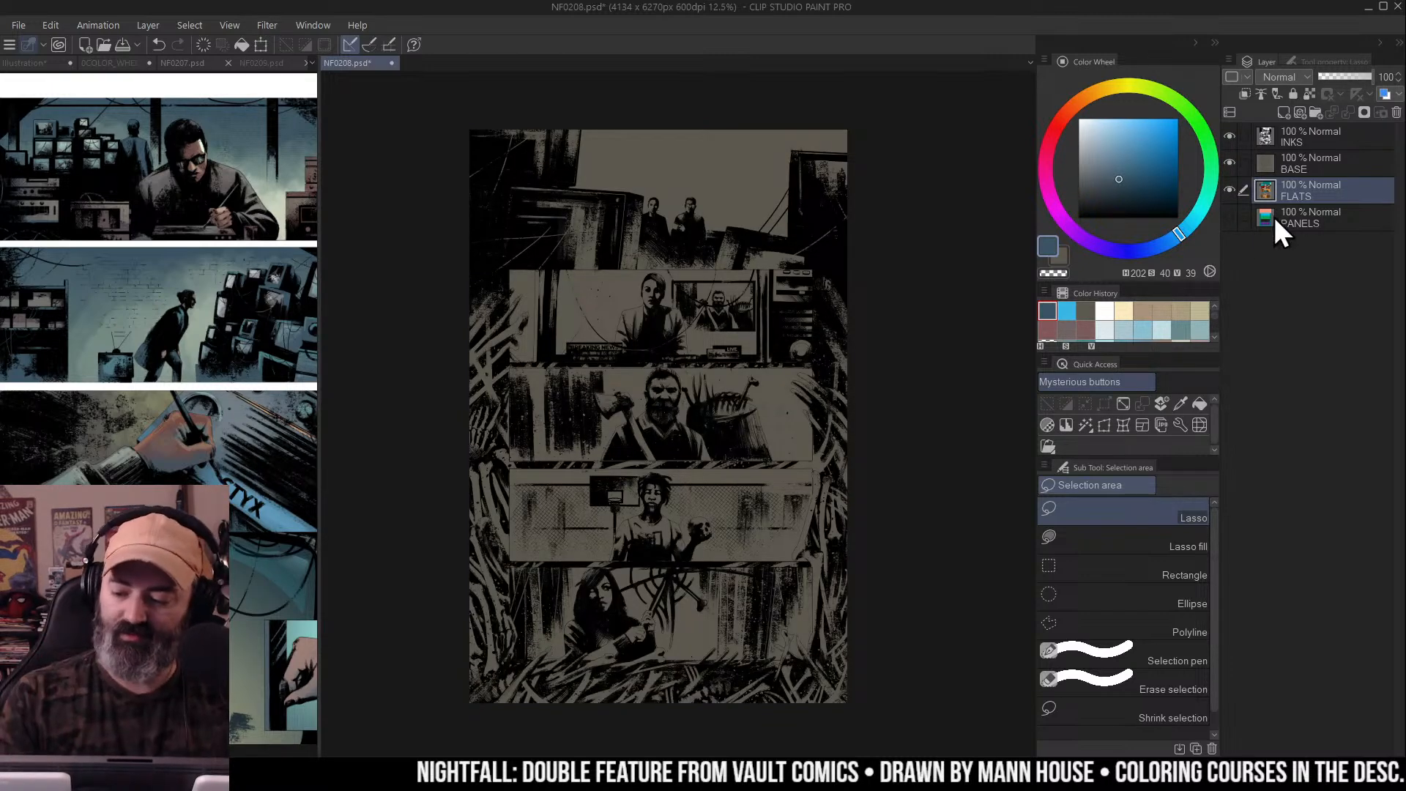
On the PANELS layer, auto select the panel of the bearded man with the axe, referring to the editing layer only, and deselect it
{"action": "left_click", "coordinate": [1274, 214]}
{"action": "key", "text": "w"}
{"action": "left_click", "coordinate": [1141, 508]}
{"action": "left_click", "coordinate": [714, 444]}
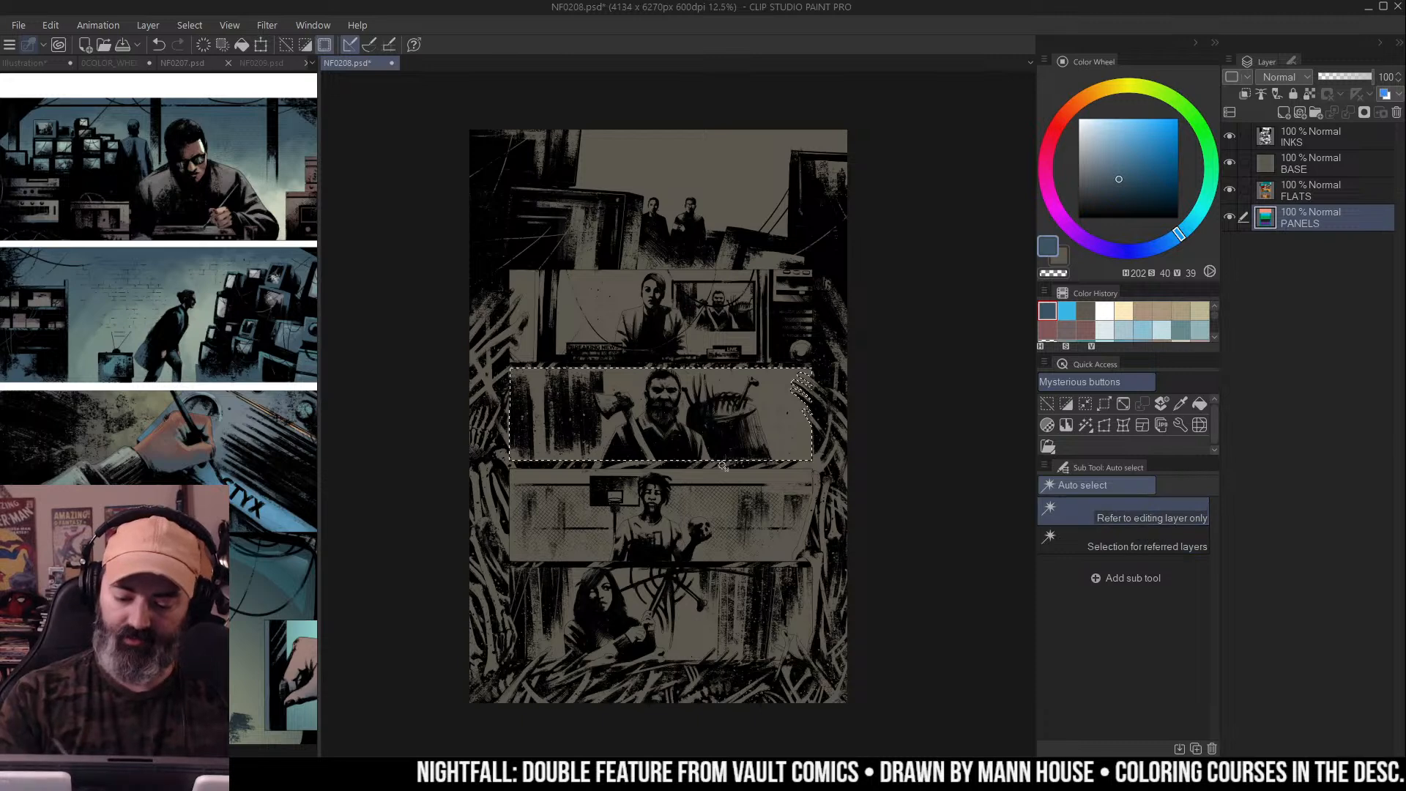
{"action": "key", "text": "m"}
{"action": "key", "text": "ctrl+d"}
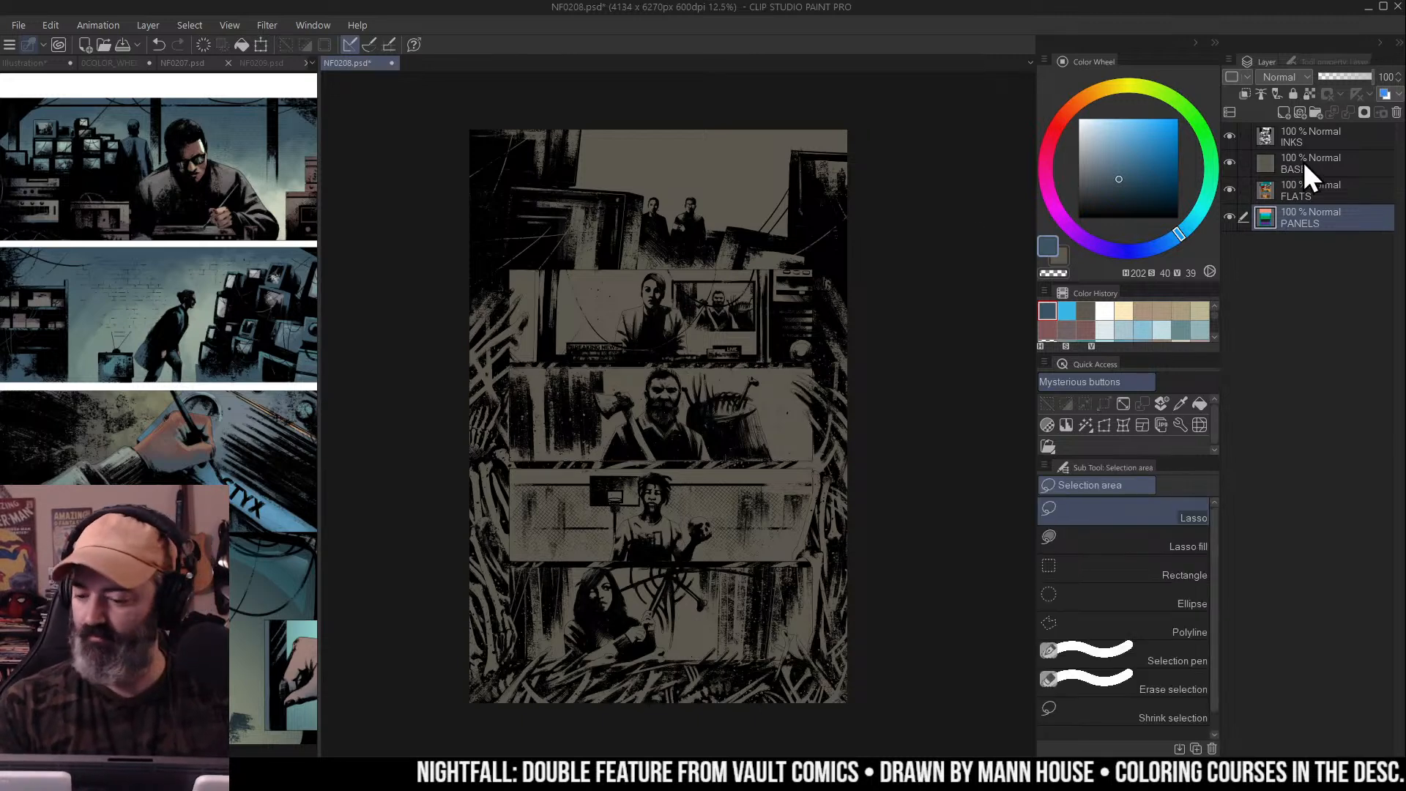
Try to auto select the top panel's open background on the BASE layer, referring to the editing layer only
{"action": "left_click", "coordinate": [1311, 166]}
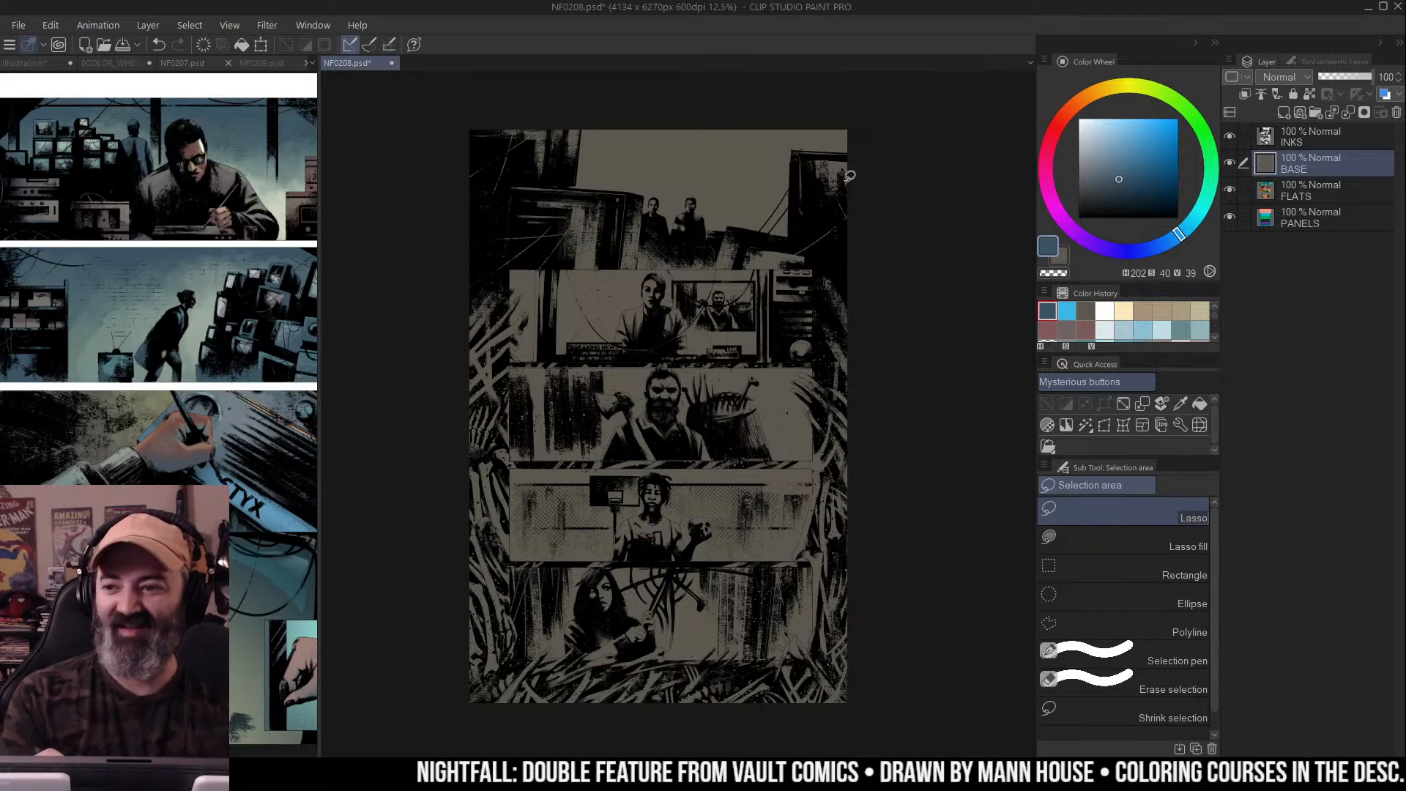
{"action": "mouse_move", "coordinate": [860, 229]}
{"action": "left_mouse_down"}
{"action": "mouse_move", "coordinate": [892, 202]}
{"action": "mouse_move", "coordinate": [872, 292]}
{"action": "left_mouse_up"}
{"action": "key", "text": "w"}
{"action": "left_click", "coordinate": [745, 175]}
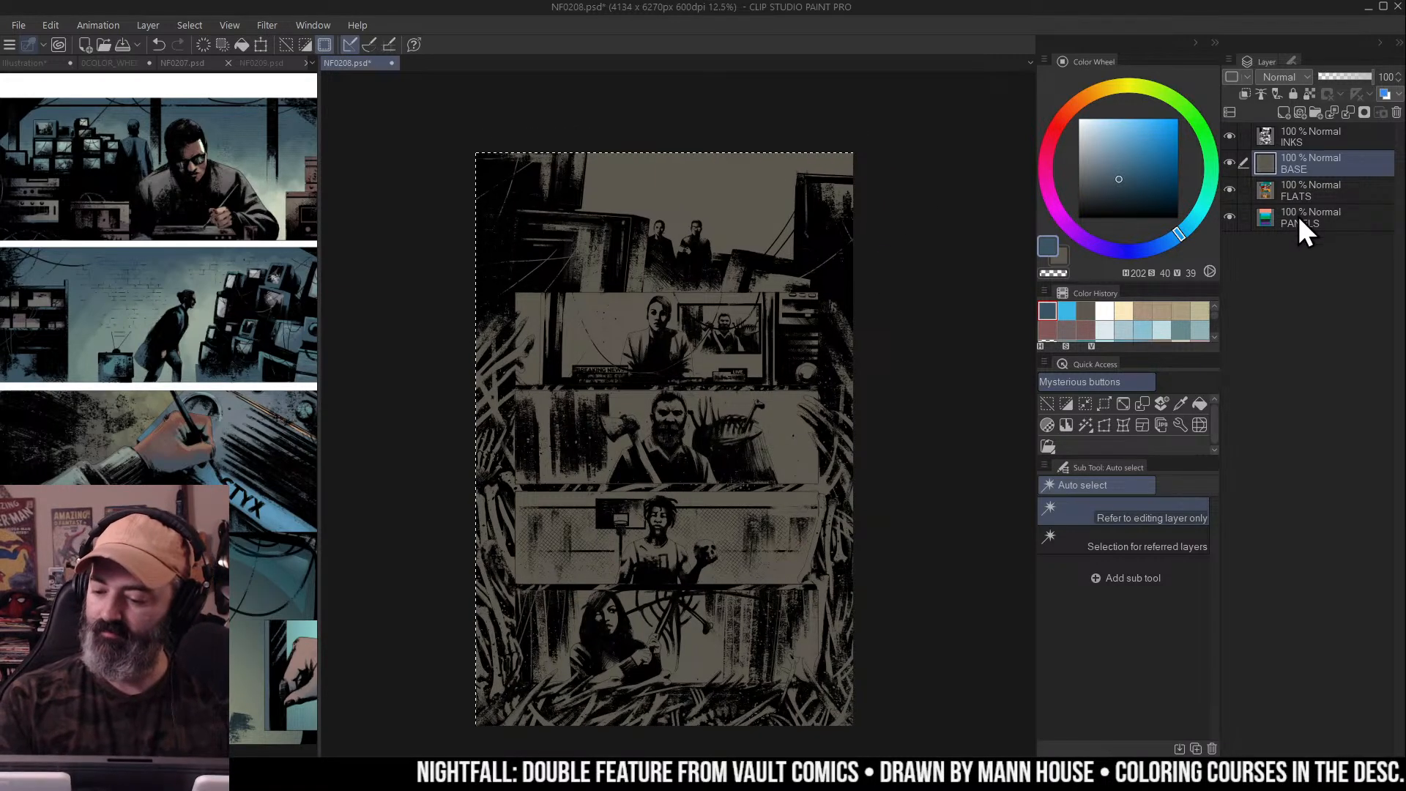
Set FLATS as the reference layer and make BASE the active layer again
{"action": "left_click", "coordinate": [1315, 189]}
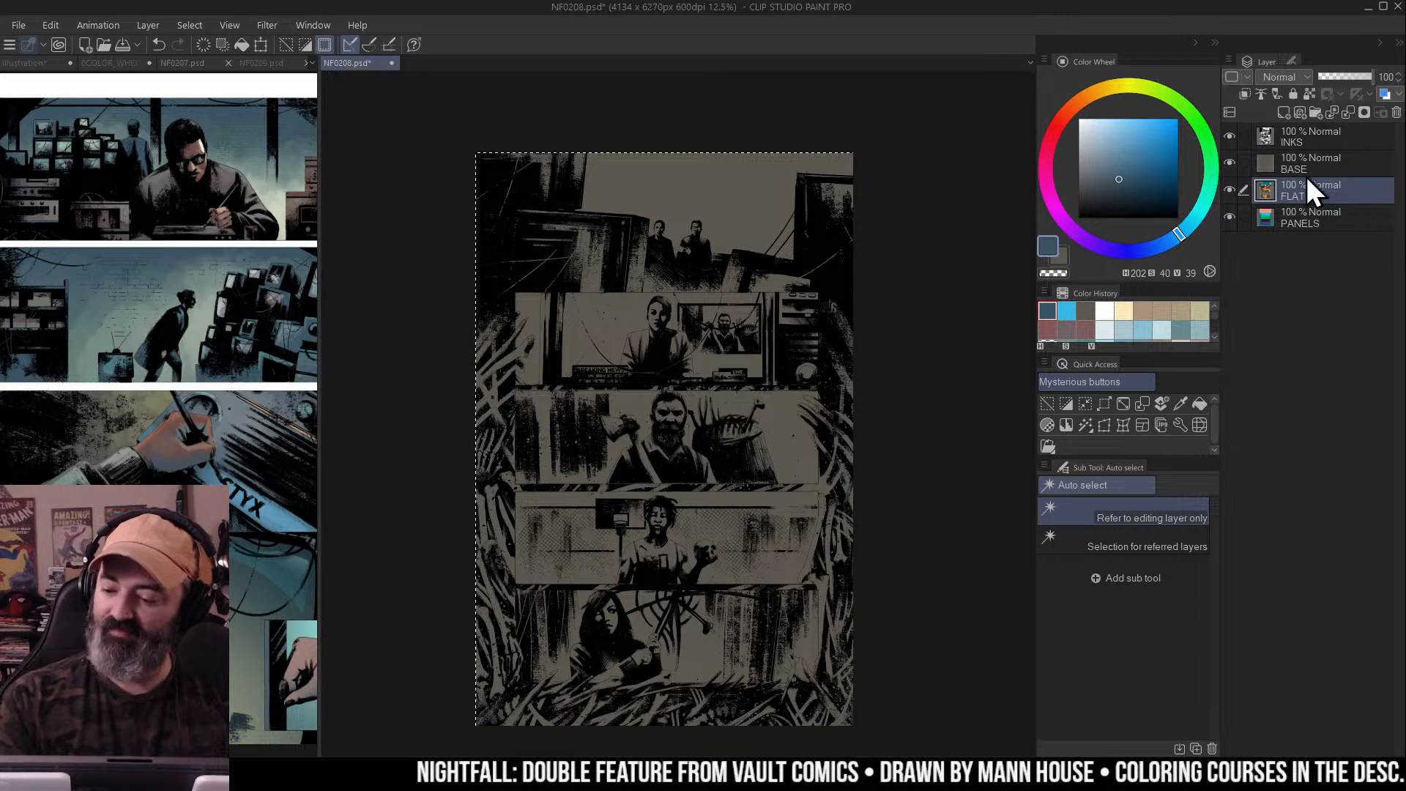
{"action": "left_click", "coordinate": [1261, 94]}
{"action": "left_click", "coordinate": [1292, 162]}
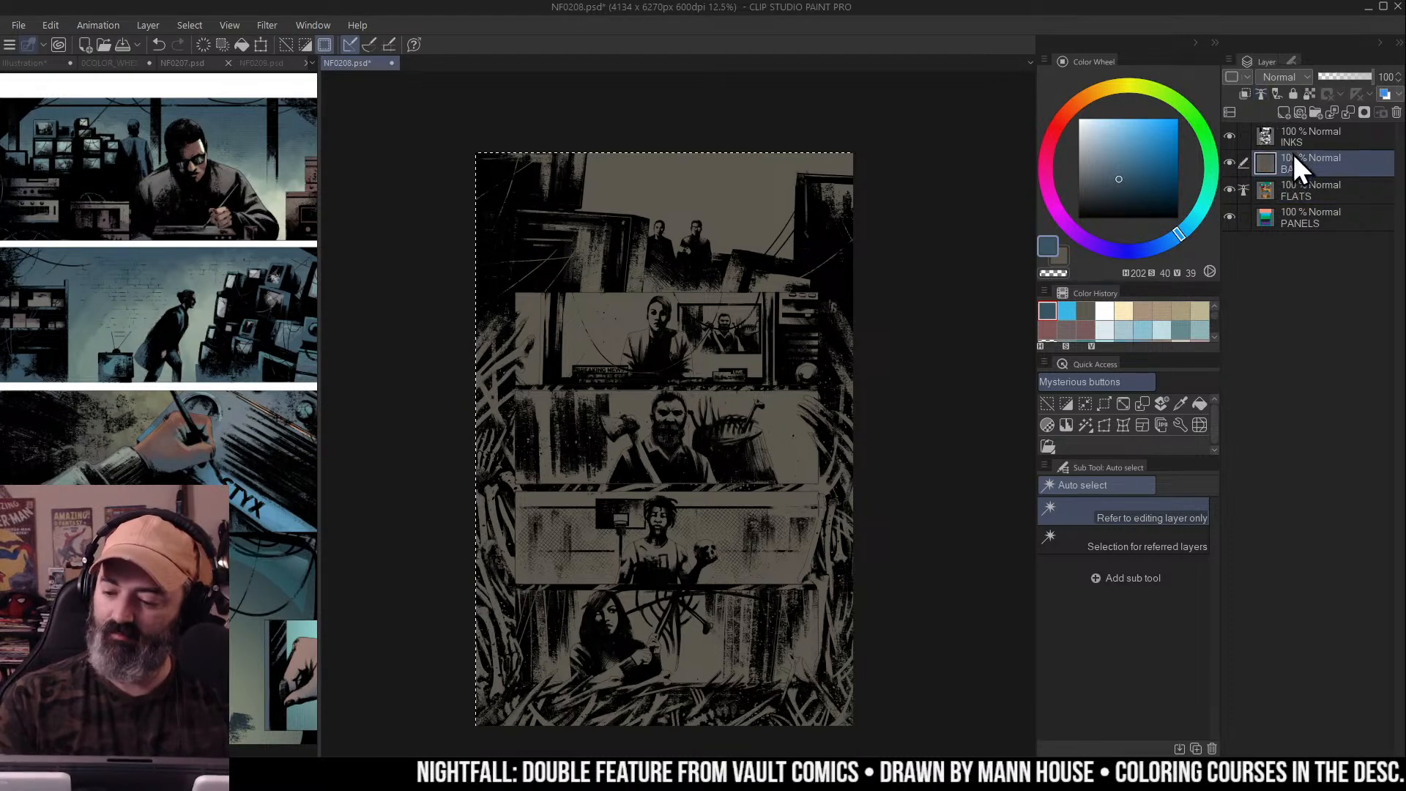
Set Auto select to referred layers, select the top panel's open background while on BASE, and clear the selection
{"action": "left_click", "coordinate": [1166, 545]}
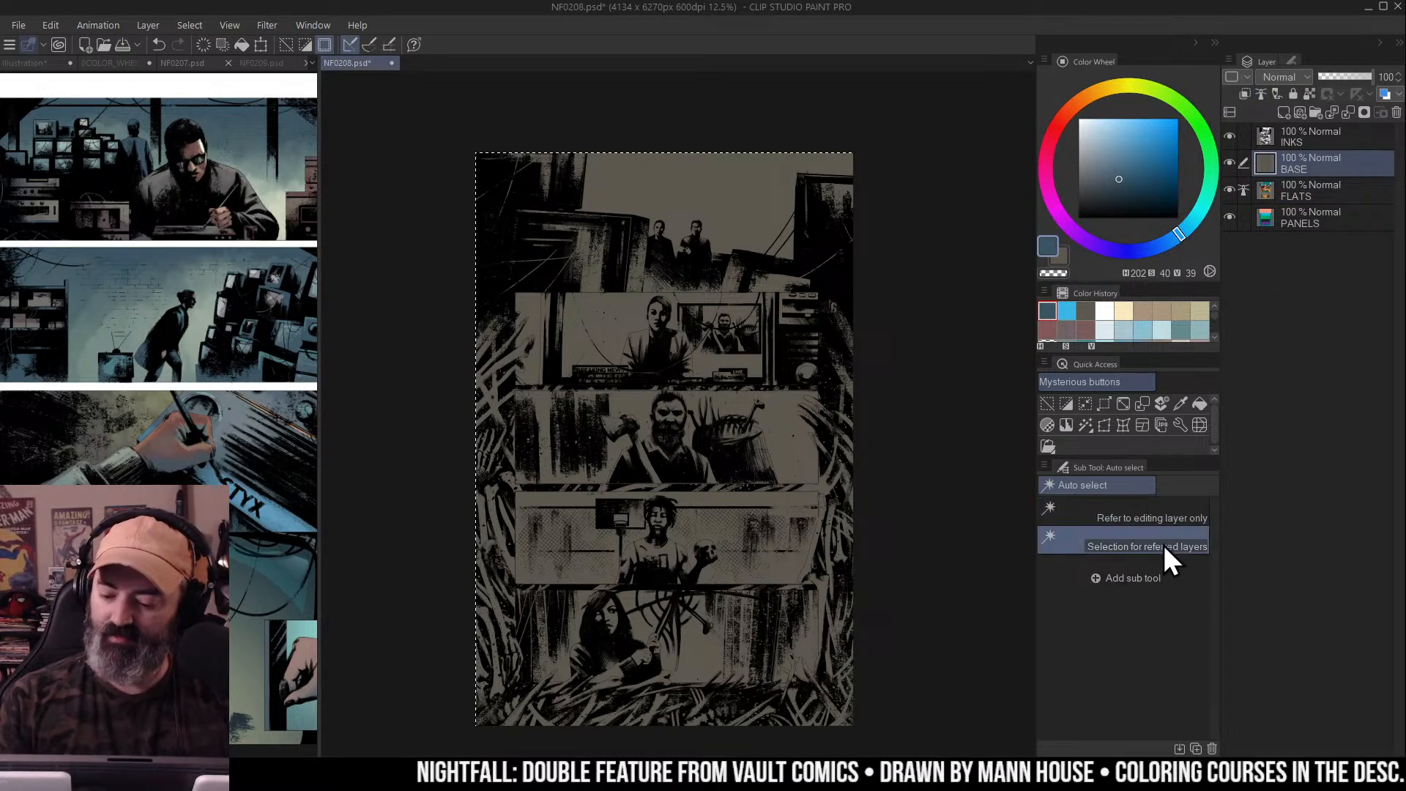
{"action": "left_click", "coordinate": [706, 209]}
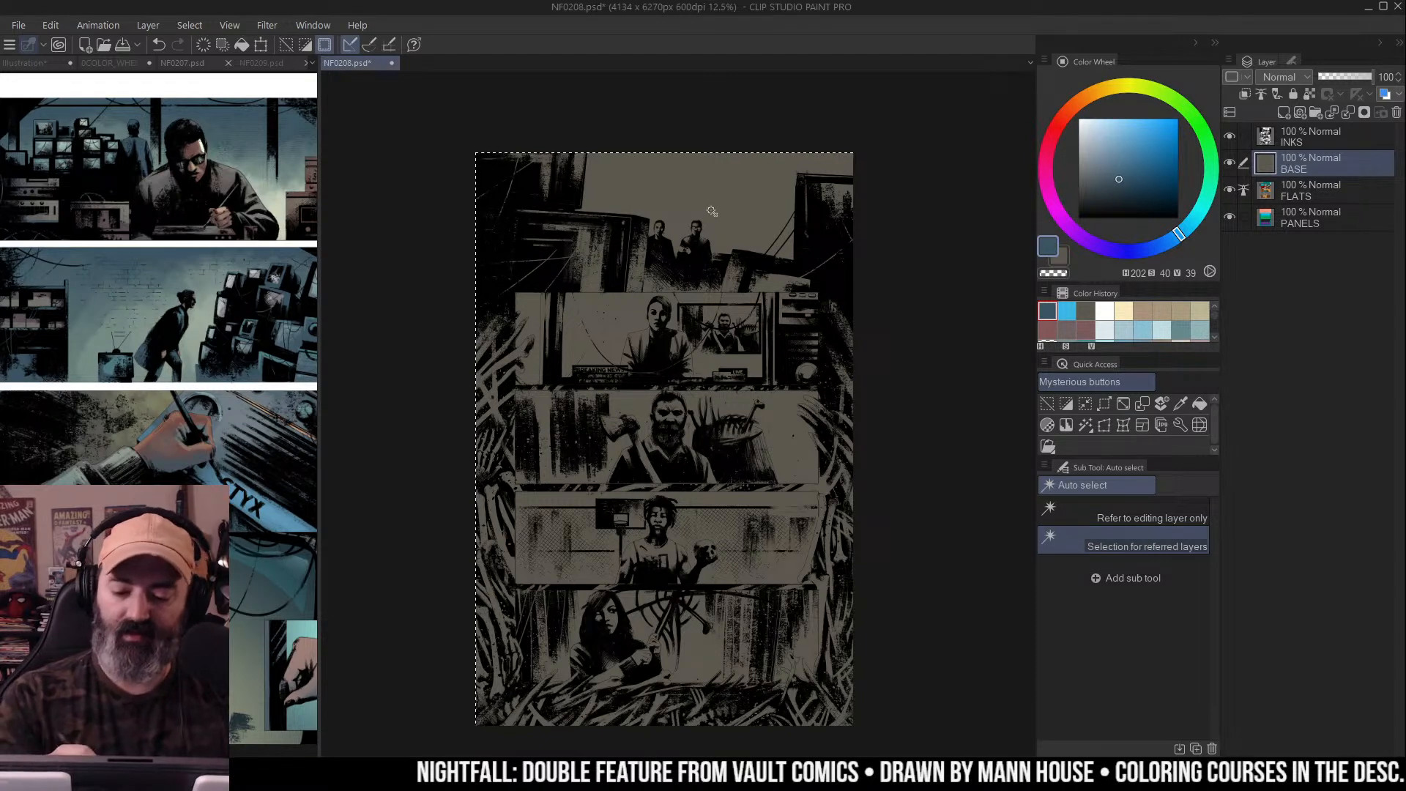
{"action": "key", "text": "ctrl+d"}
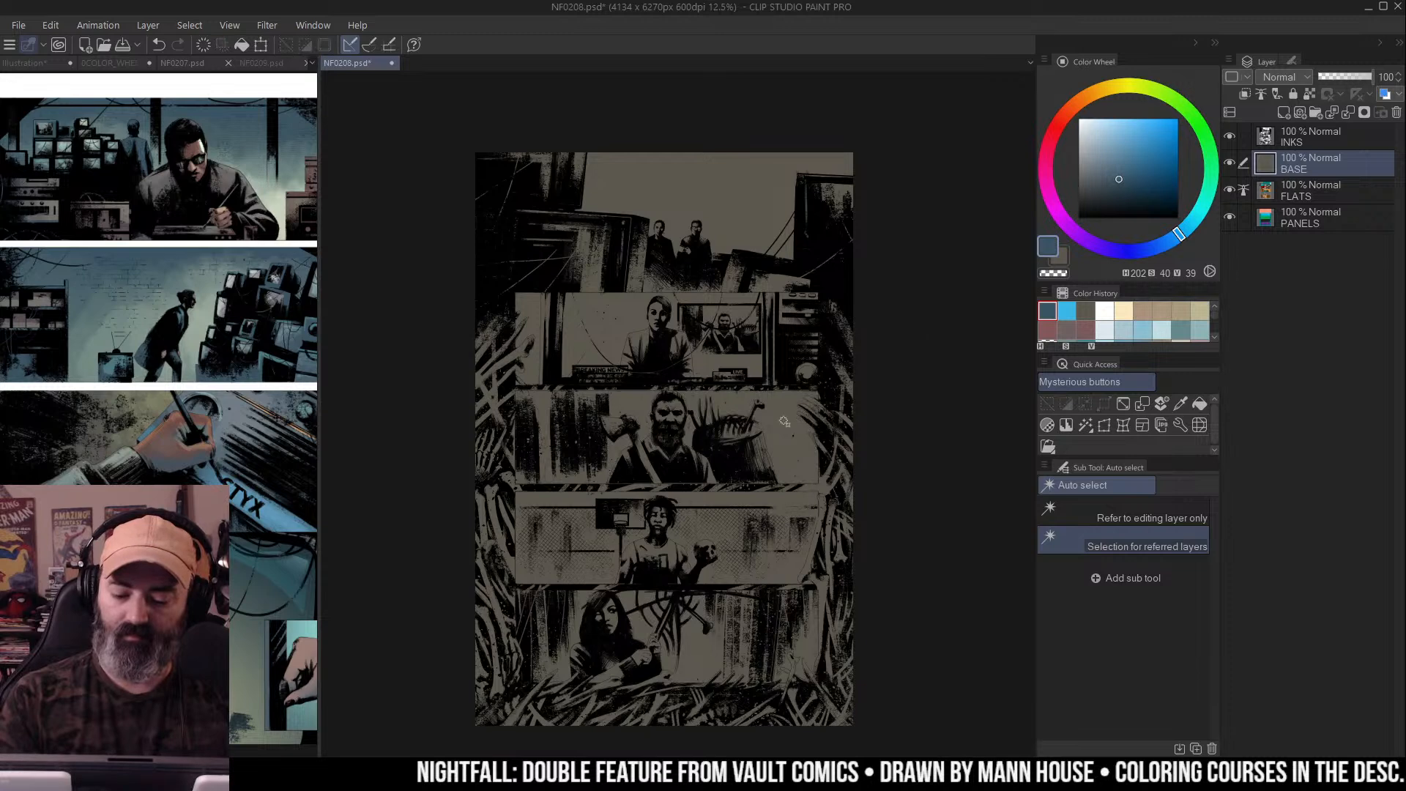
{"action": "scroll", "coordinate": [935, 408], "scroll_direction": "down", "scroll_amount": 2}
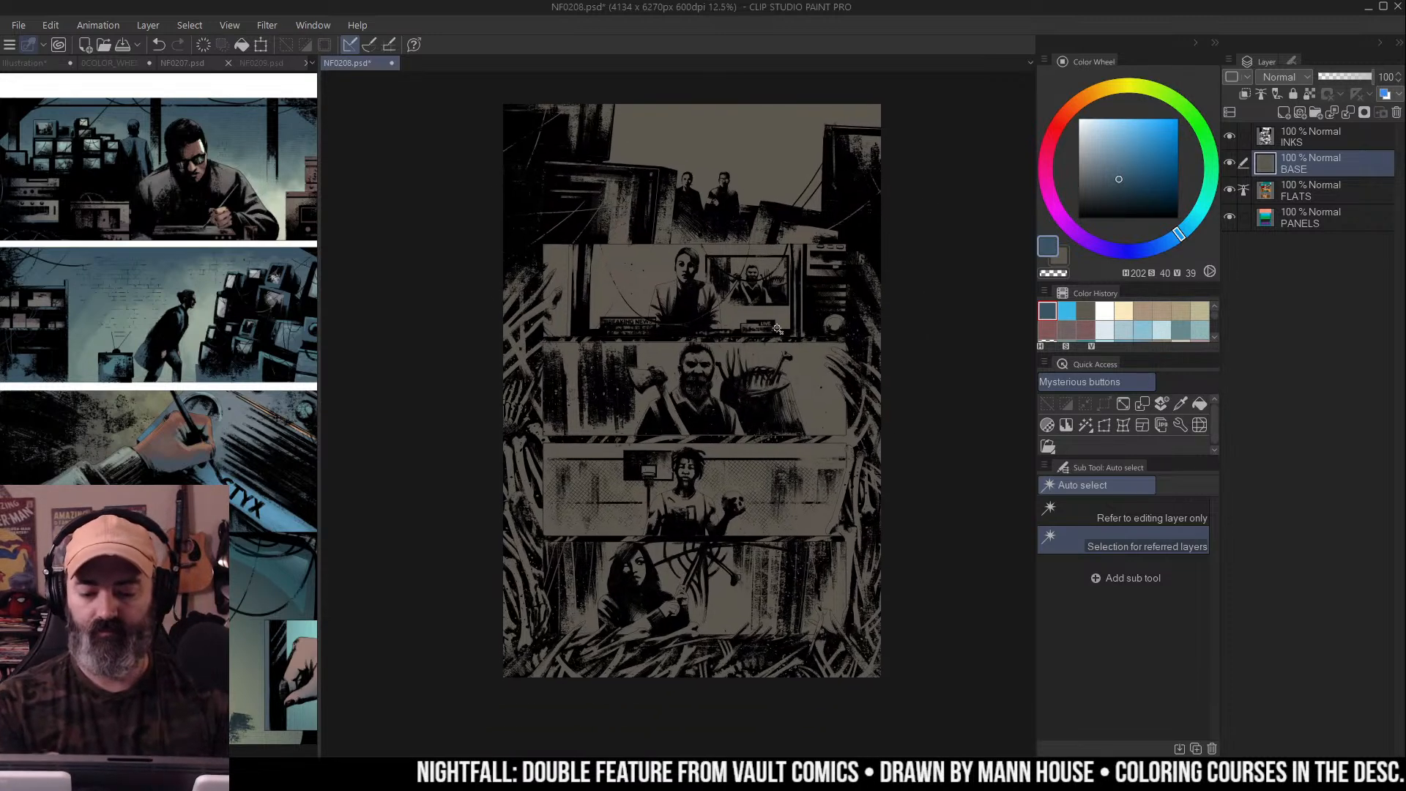
{"action": "left_click", "coordinate": [769, 165]}
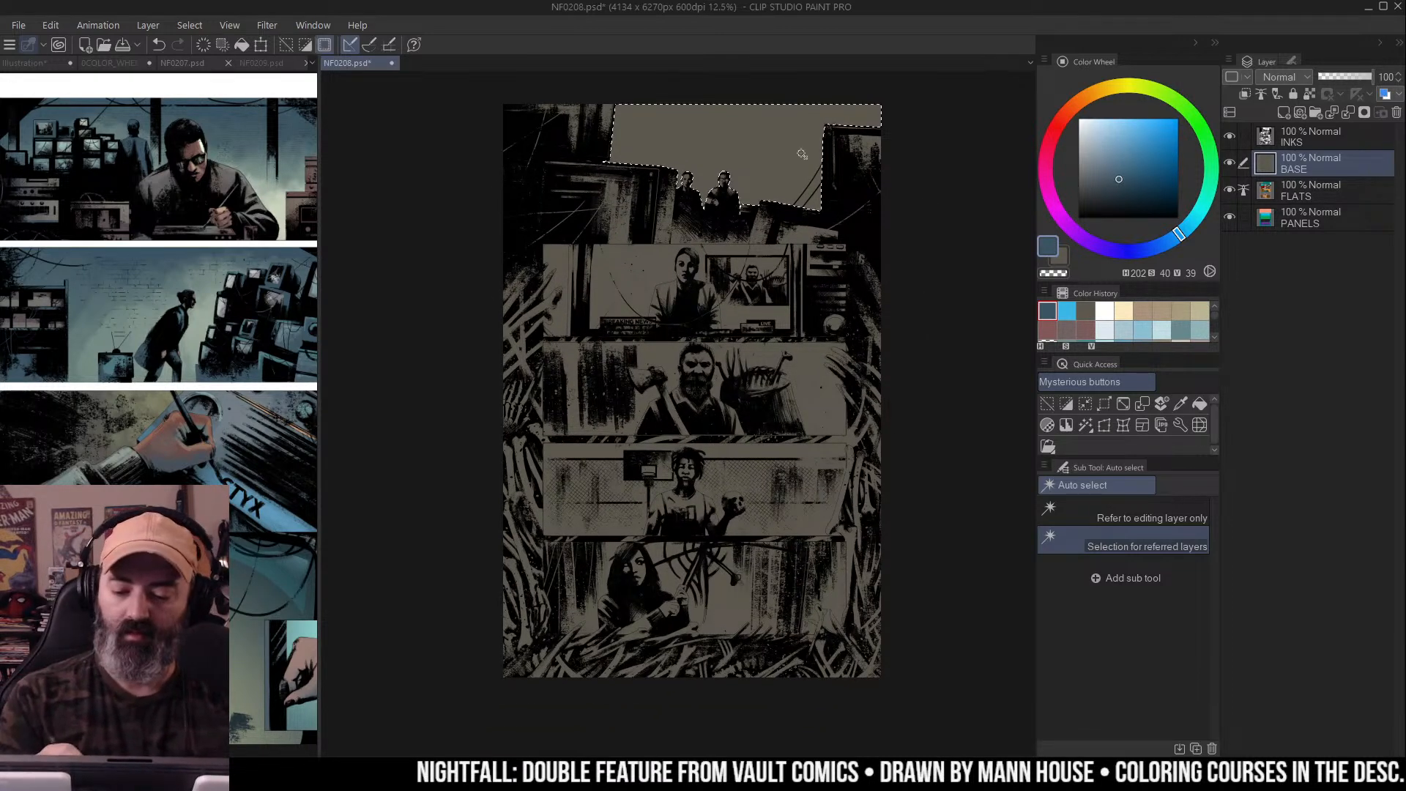
{"action": "scroll", "coordinate": [840, 199], "scroll_direction": "up", "scroll_amount": 3}
{"action": "key", "text": "ctrl+d"}
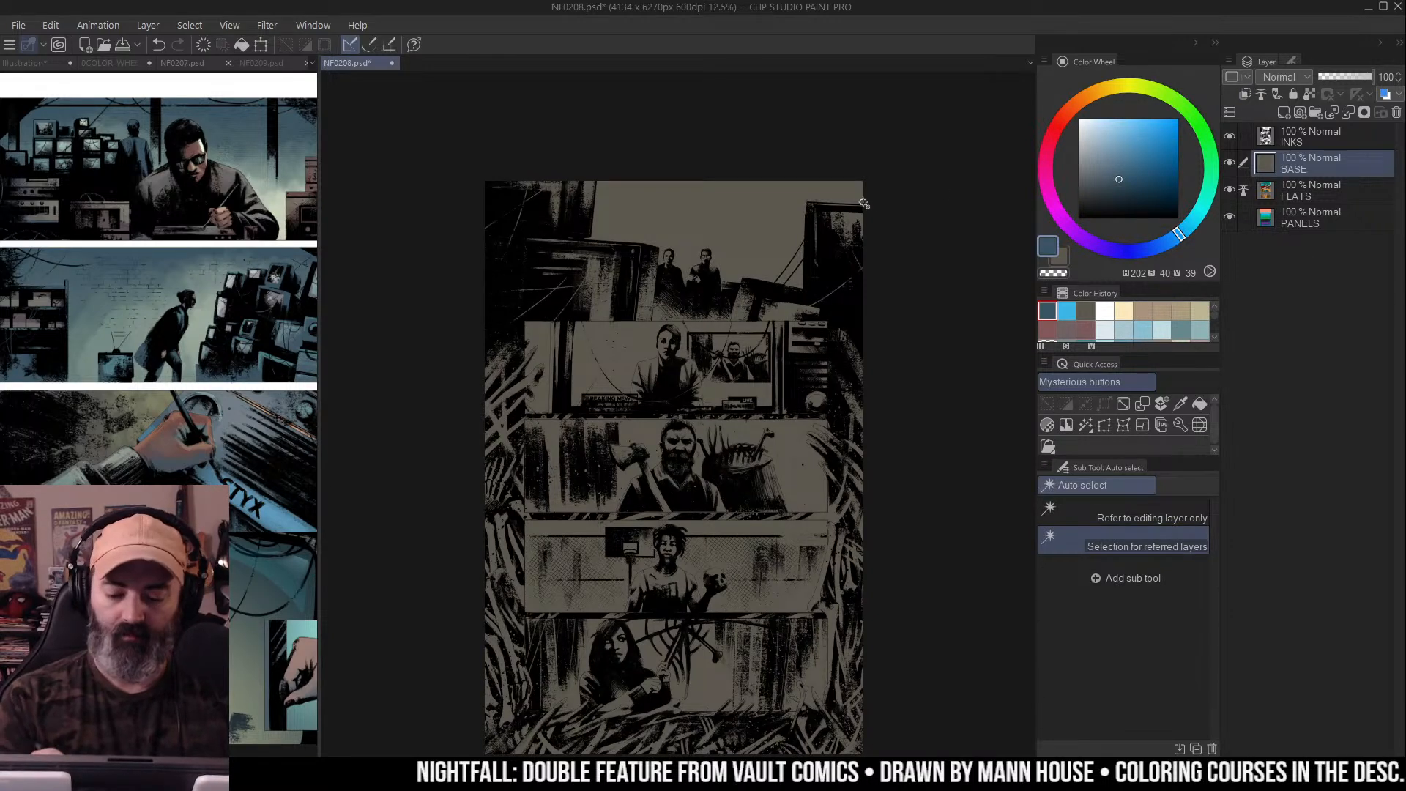
Try selecting the top panel from the PANELS layer with Auto select on referred layers, and clear the selection
{"action": "left_click", "coordinate": [1302, 218]}
{"action": "left_click", "coordinate": [771, 247]}
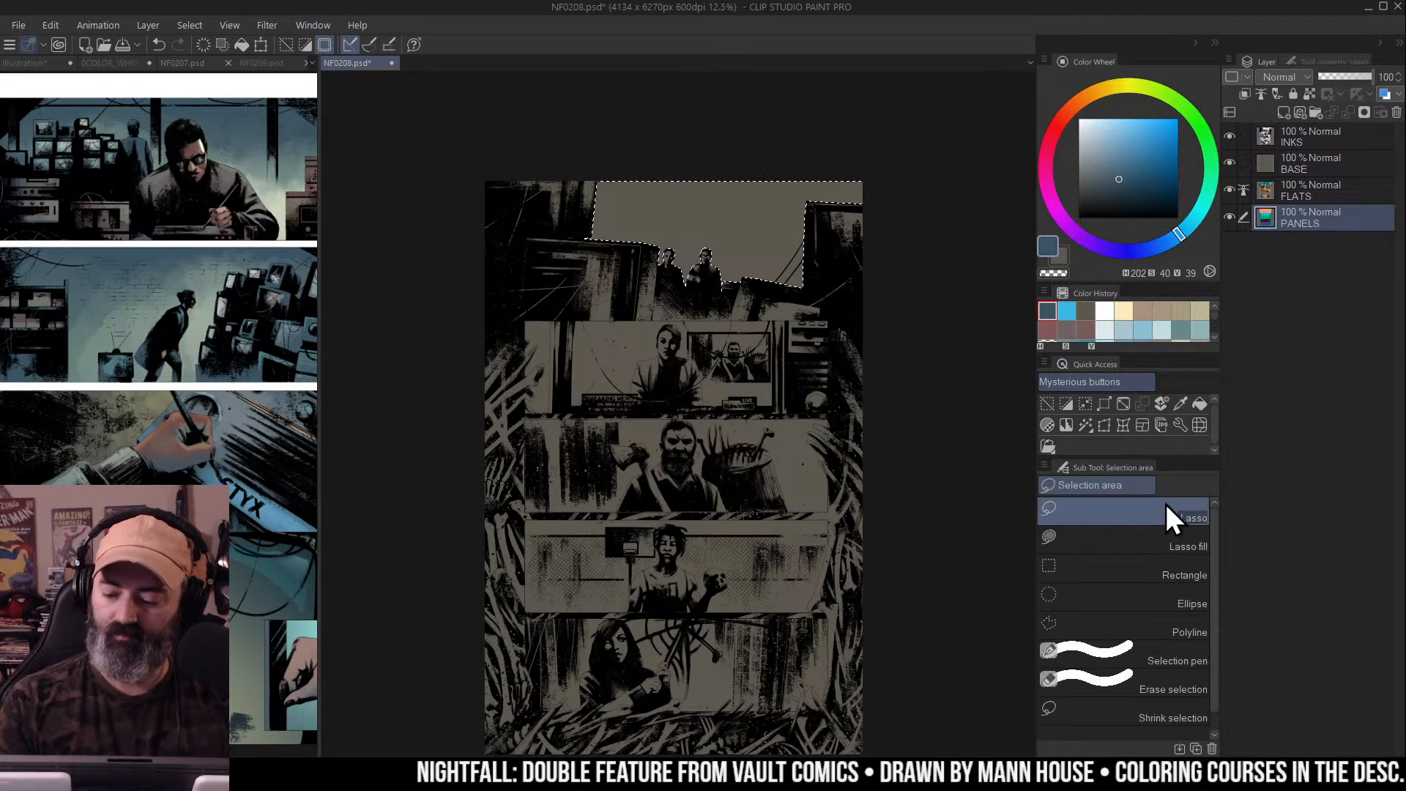
{"action": "key", "text": "ctrl+d"}
Auto select the whole top panel on PANELS, referring to the editing layer only, return to BASE and deselect
{"action": "left_click", "coordinate": [1168, 518]}
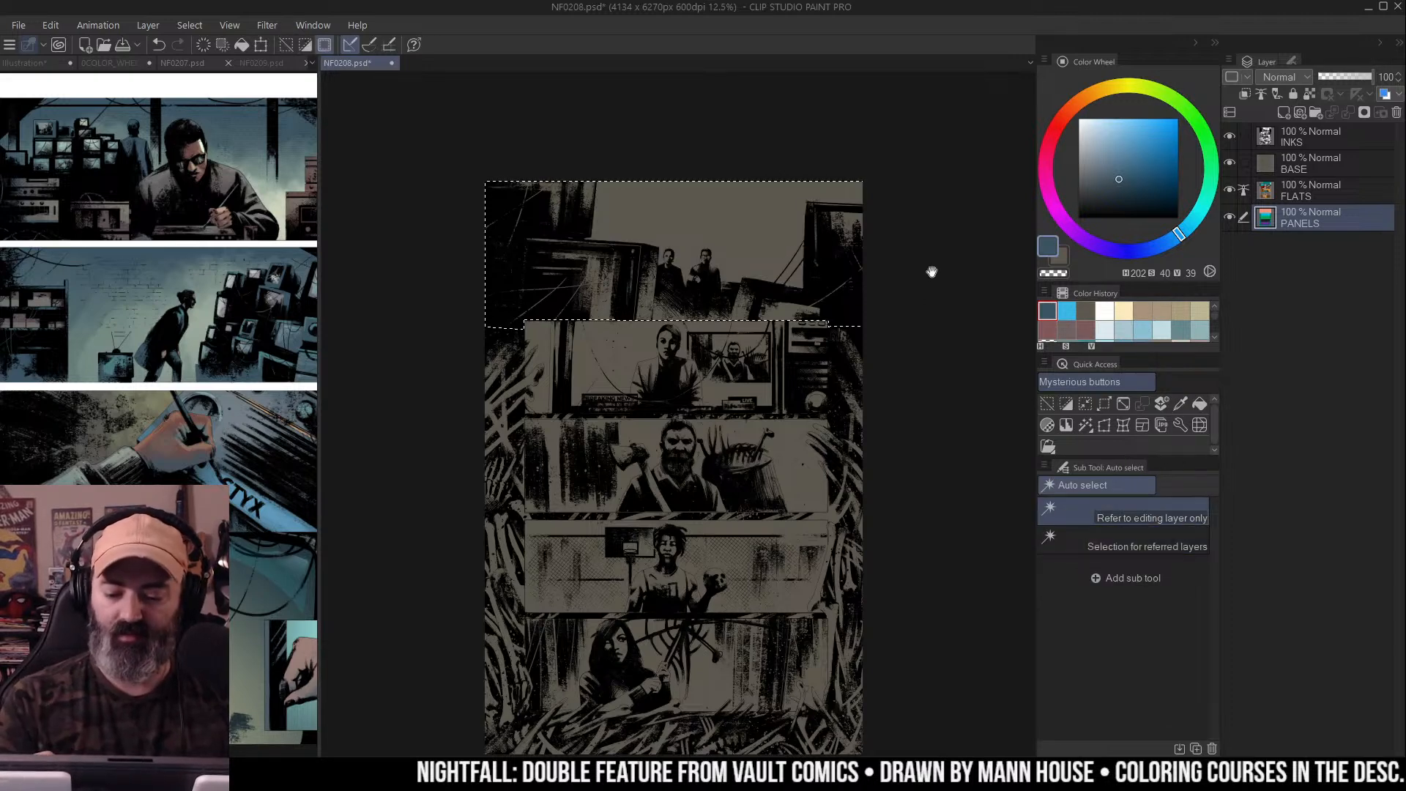
{"action": "left_click_drag", "start_coordinate": [928, 270], "coordinate": [926, 235]}
{"action": "left_click", "coordinate": [1283, 167]}
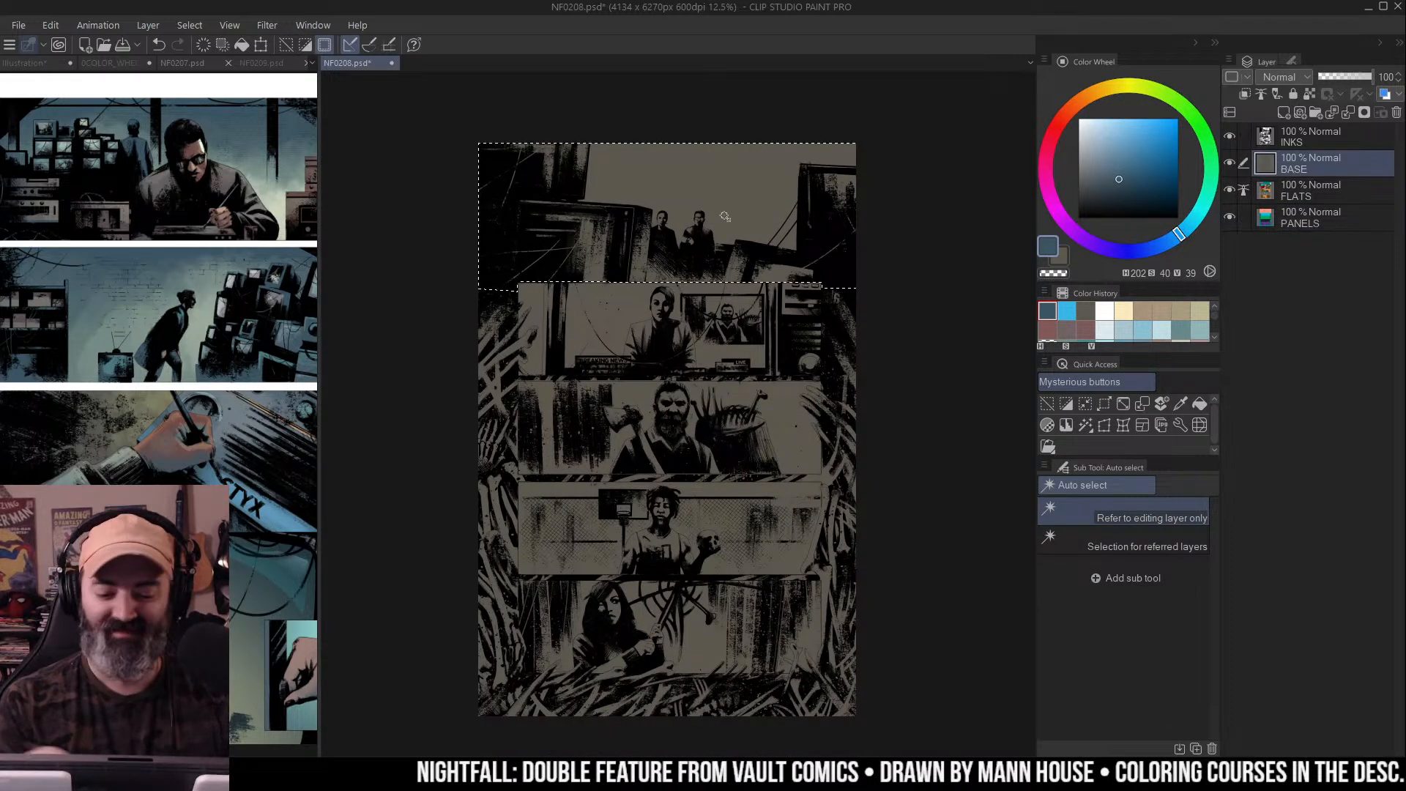
{"action": "key", "text": "ctrl+d"}
Visit the NF0207 reference page, choose the FRENDEN'S Faux-toshop airbrush, and return to the NF0208 page
{"action": "left_click", "coordinate": [182, 63]}
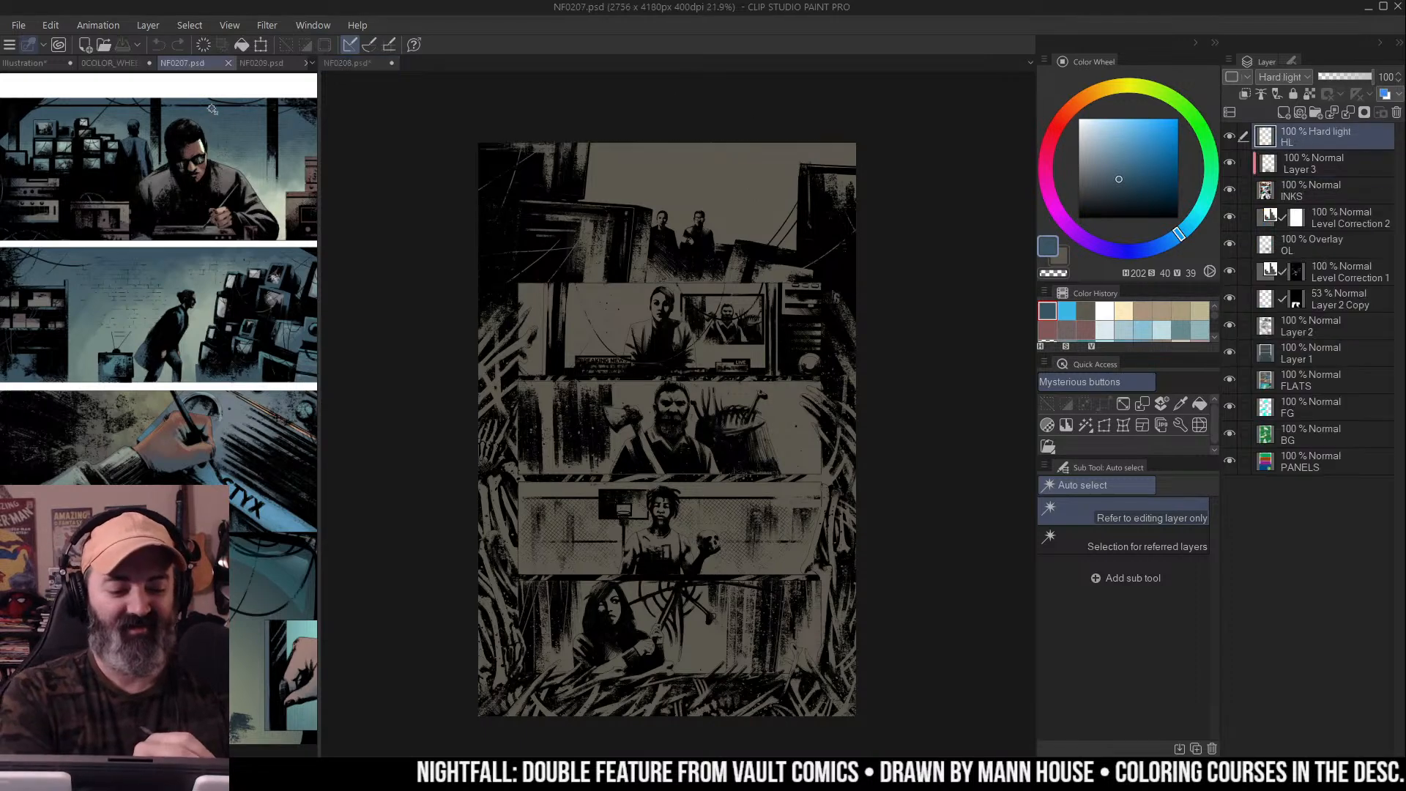
{"action": "key", "text": "b"}
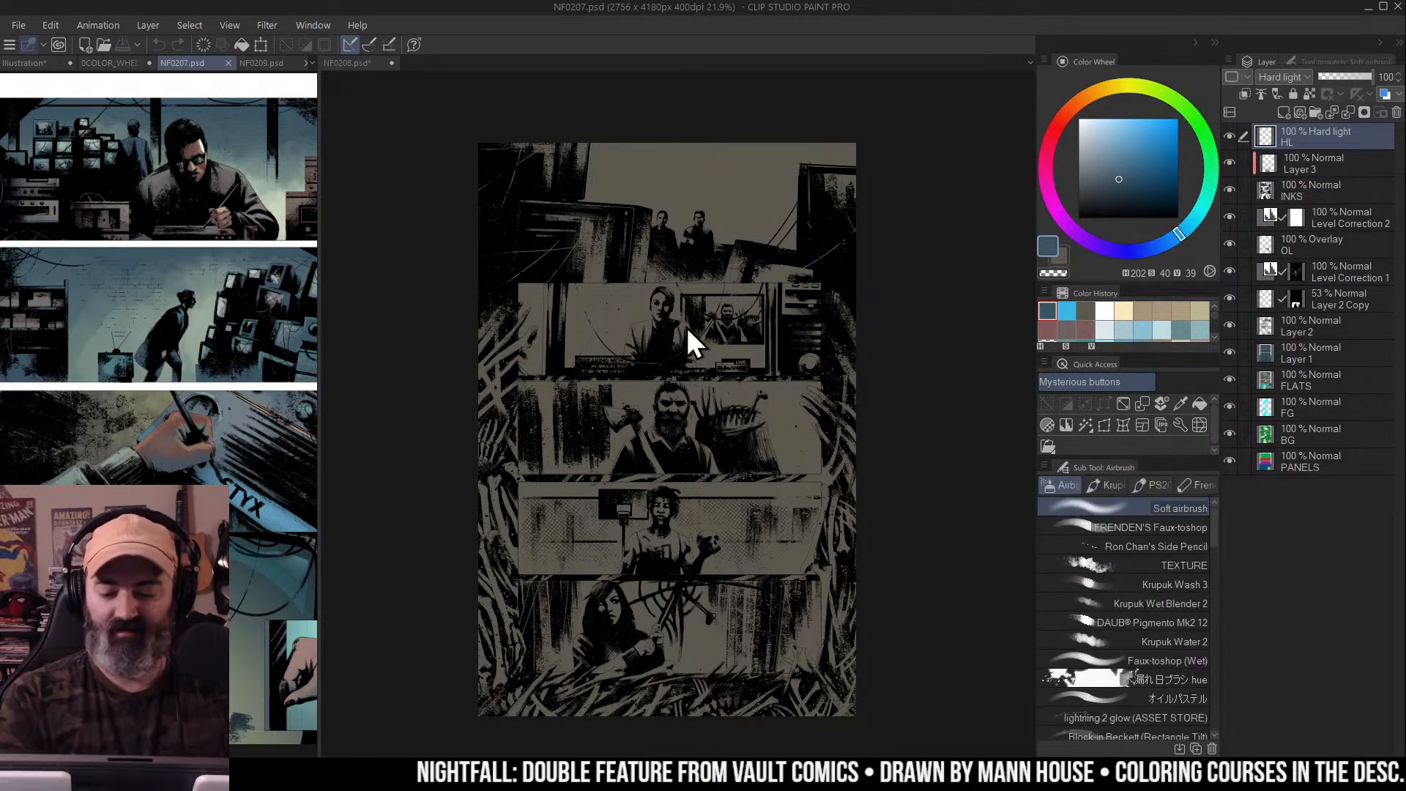
{"action": "left_click", "coordinate": [1185, 527]}
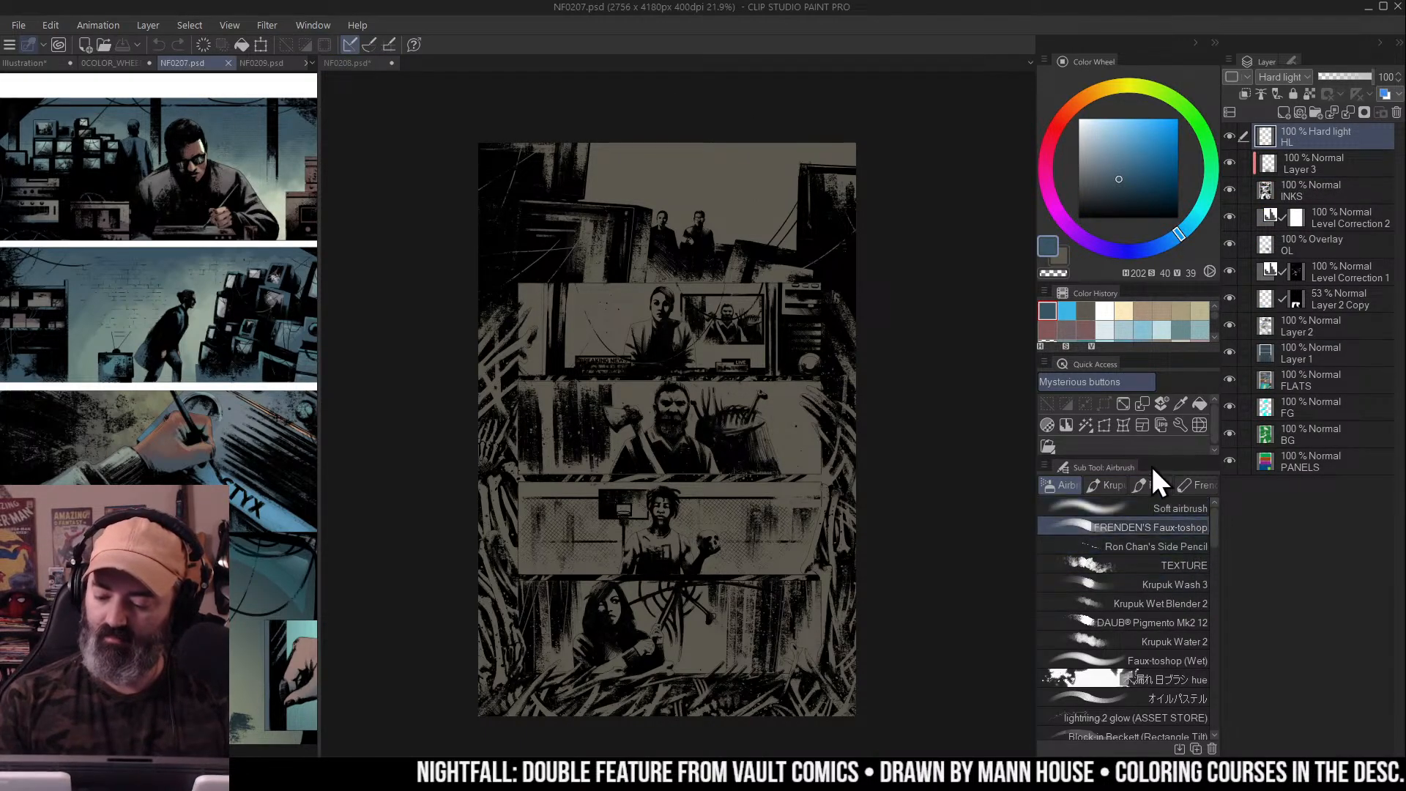
{"action": "key", "text": "ctrl+Tab"}
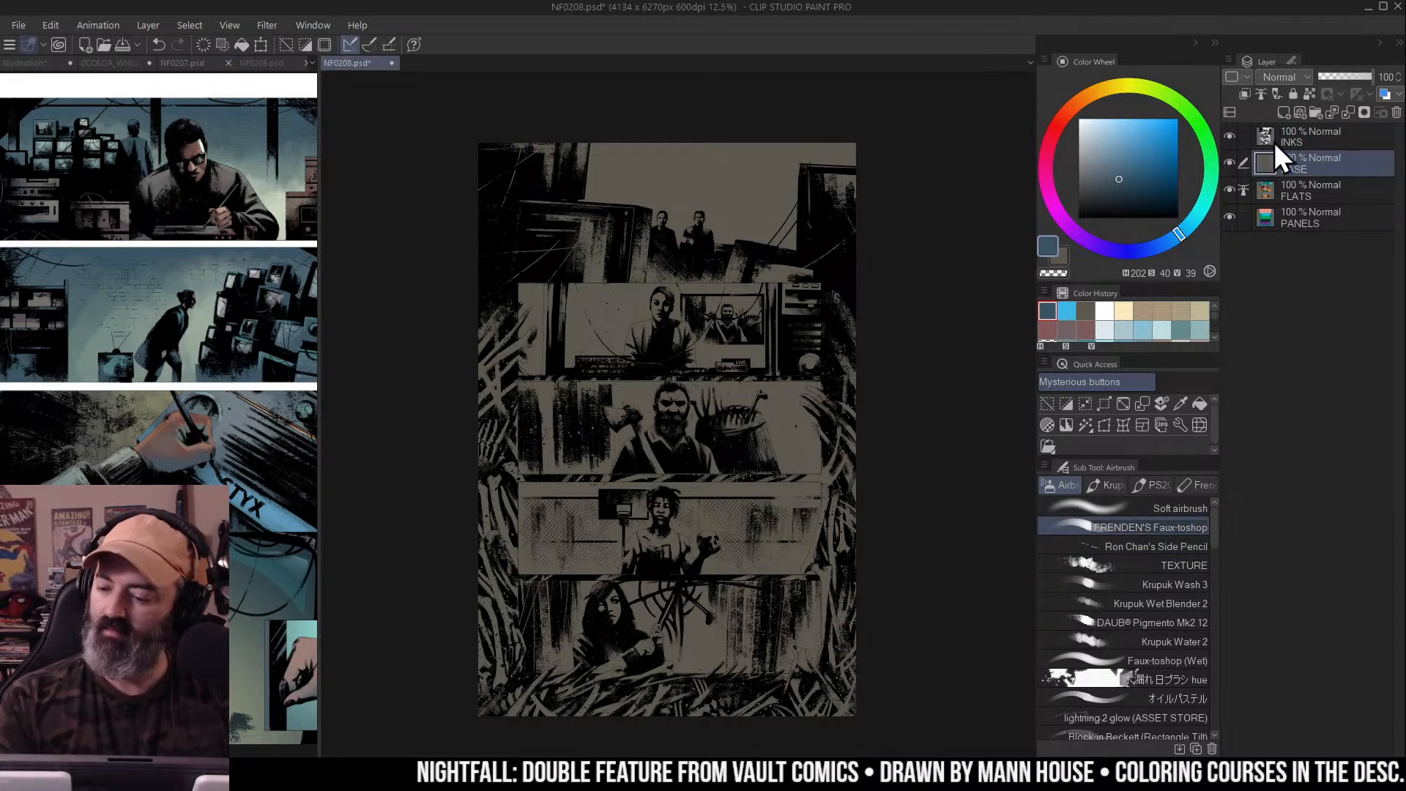
Add a new layer above BASE and airbrush dark slate blue (H 202, S 40, V 39) over the top panel
{"action": "key", "text": "ctrl+d"}
{"action": "left_click", "coordinate": [1284, 113]}
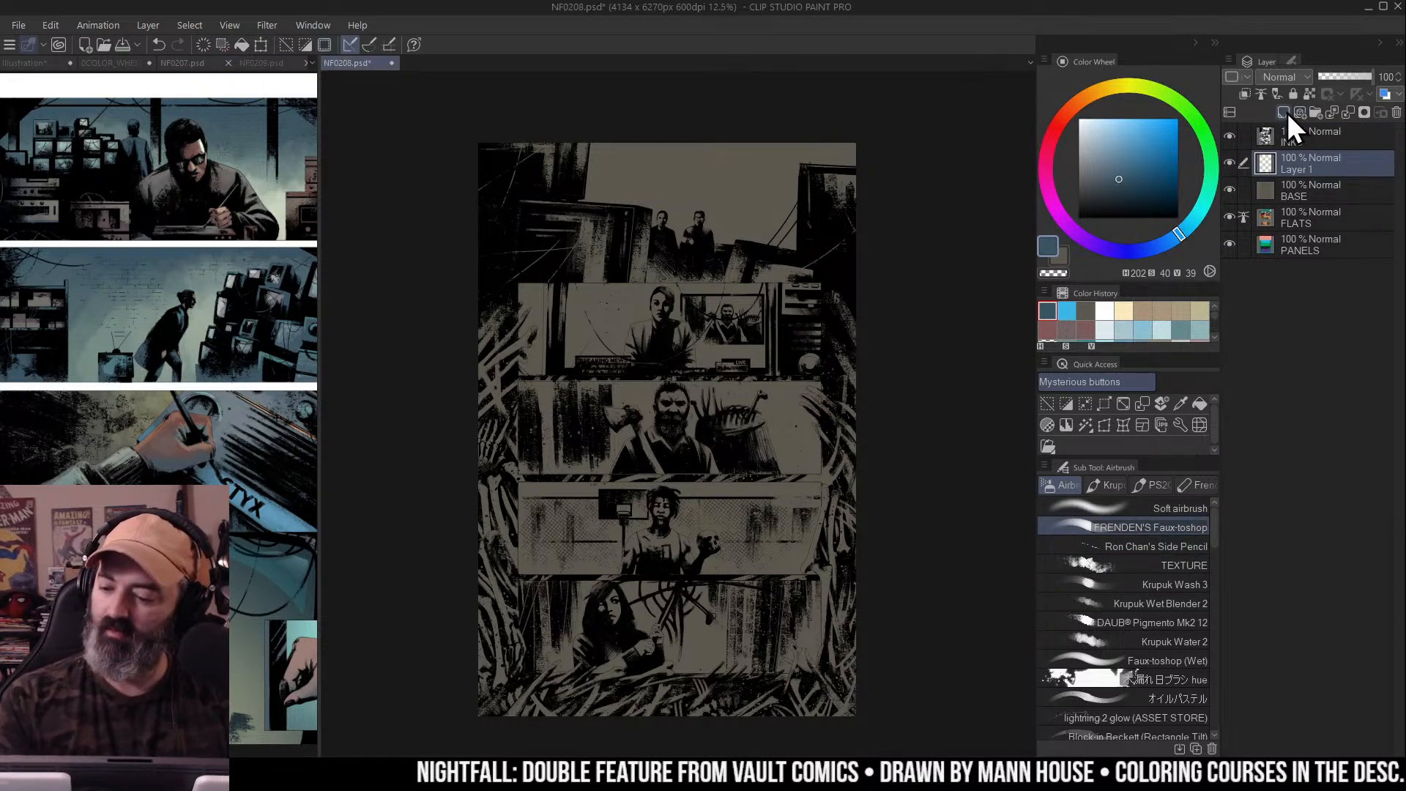
{"action": "mouse_move", "coordinate": [898, 214]}
{"action": "left_mouse_down"}
{"action": "mouse_move", "coordinate": [888, 193]}
{"action": "mouse_move", "coordinate": [935, 208]}
{"action": "left_mouse_up"}
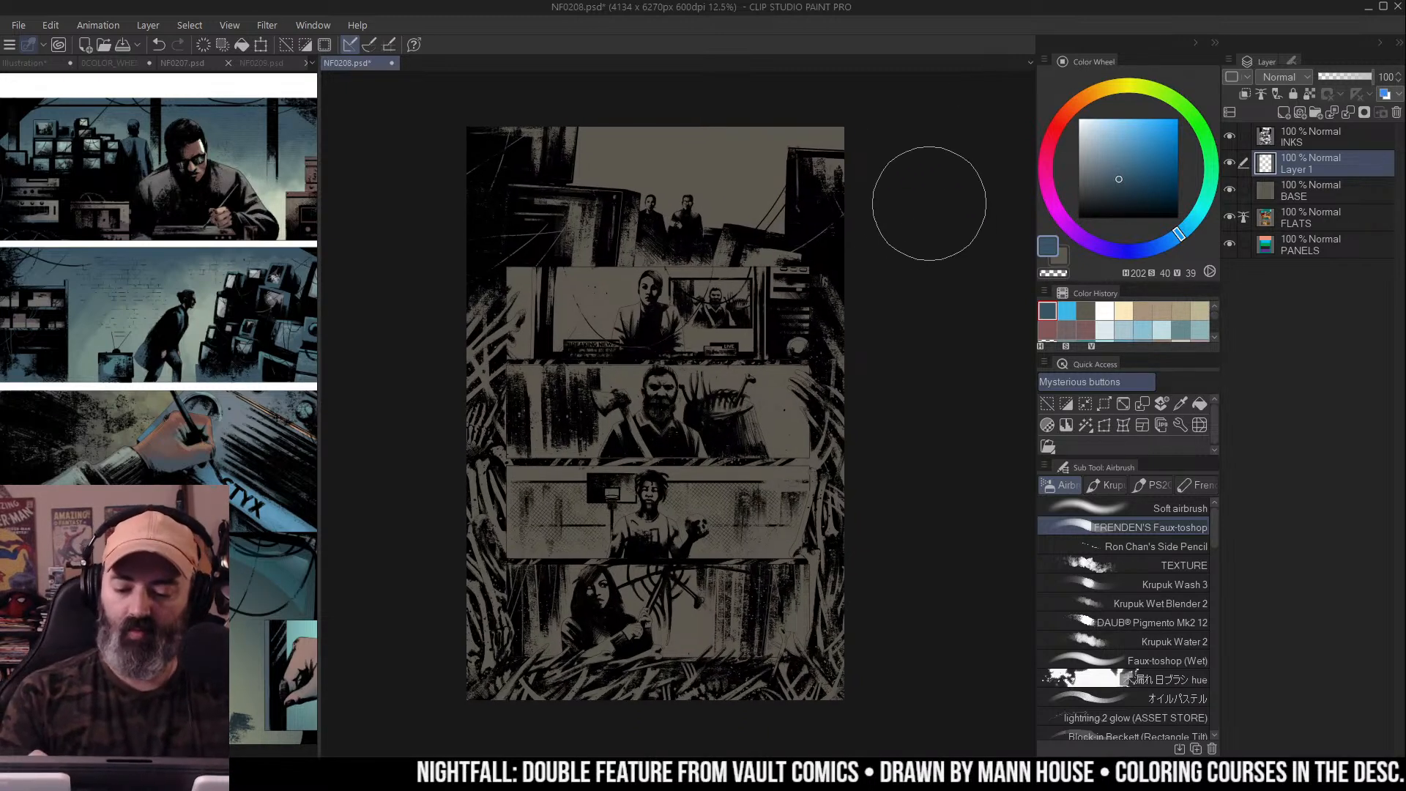
{"action": "left_click", "coordinate": [1291, 191]}
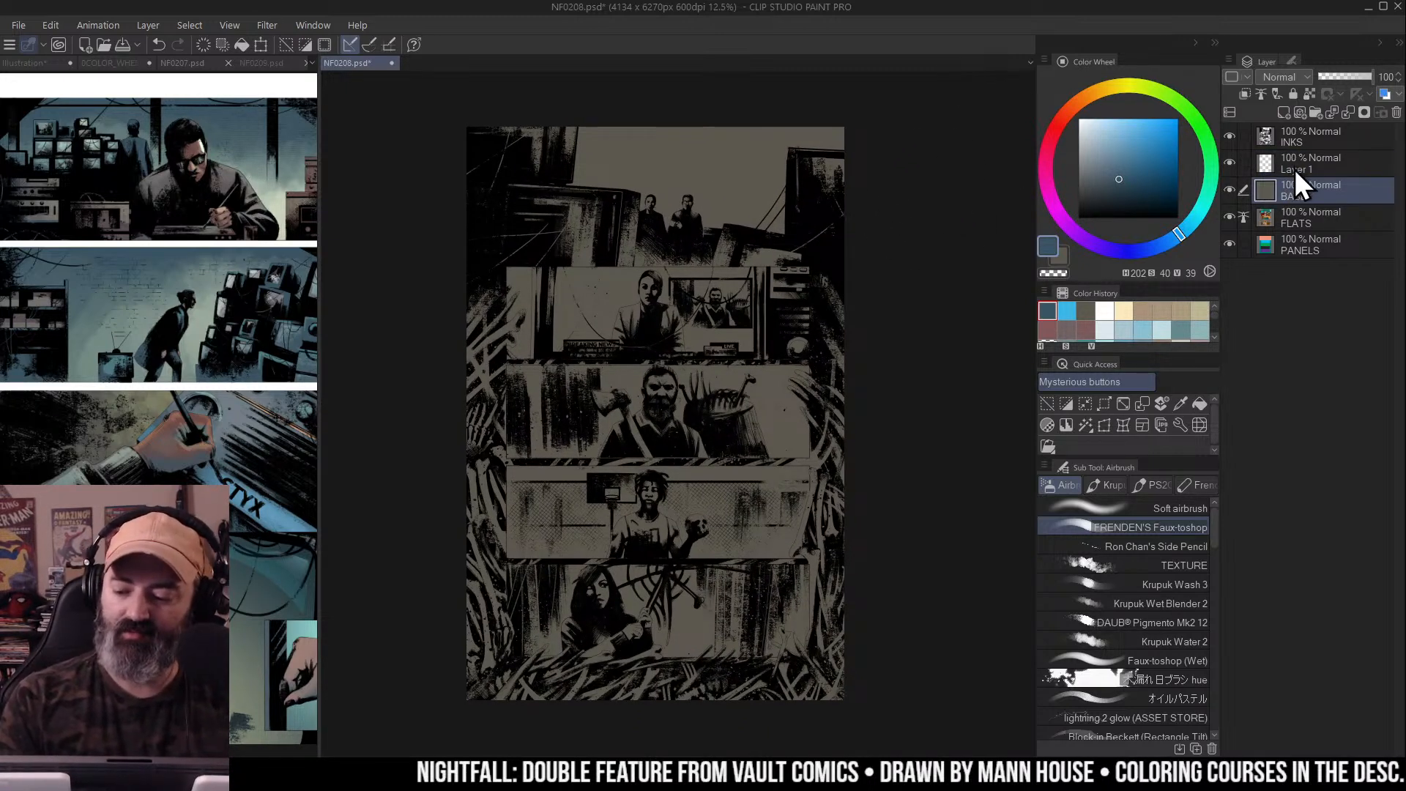
{"action": "left_click", "coordinate": [1295, 169]}
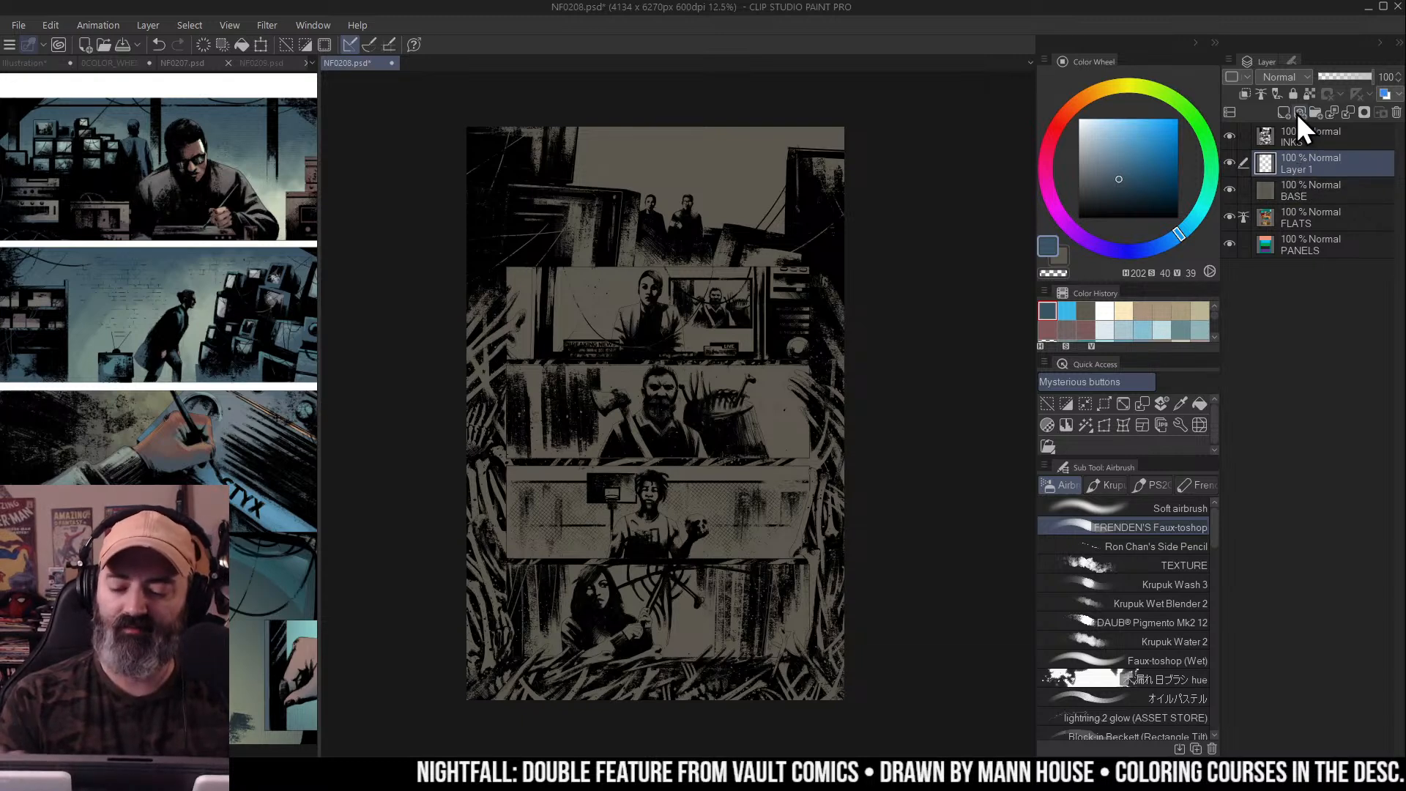
{"action": "mouse_move", "coordinate": [606, 162]}
{"action": "left_mouse_down"}
{"action": "mouse_move", "coordinate": [747, 240]}
{"action": "mouse_move", "coordinate": [749, 224]}
{"action": "mouse_move", "coordinate": [646, 177]}
{"action": "mouse_move", "coordinate": [757, 194]}
{"action": "mouse_move", "coordinate": [662, 238]}
{"action": "mouse_move", "coordinate": [553, 219]}
{"action": "left_mouse_up"}
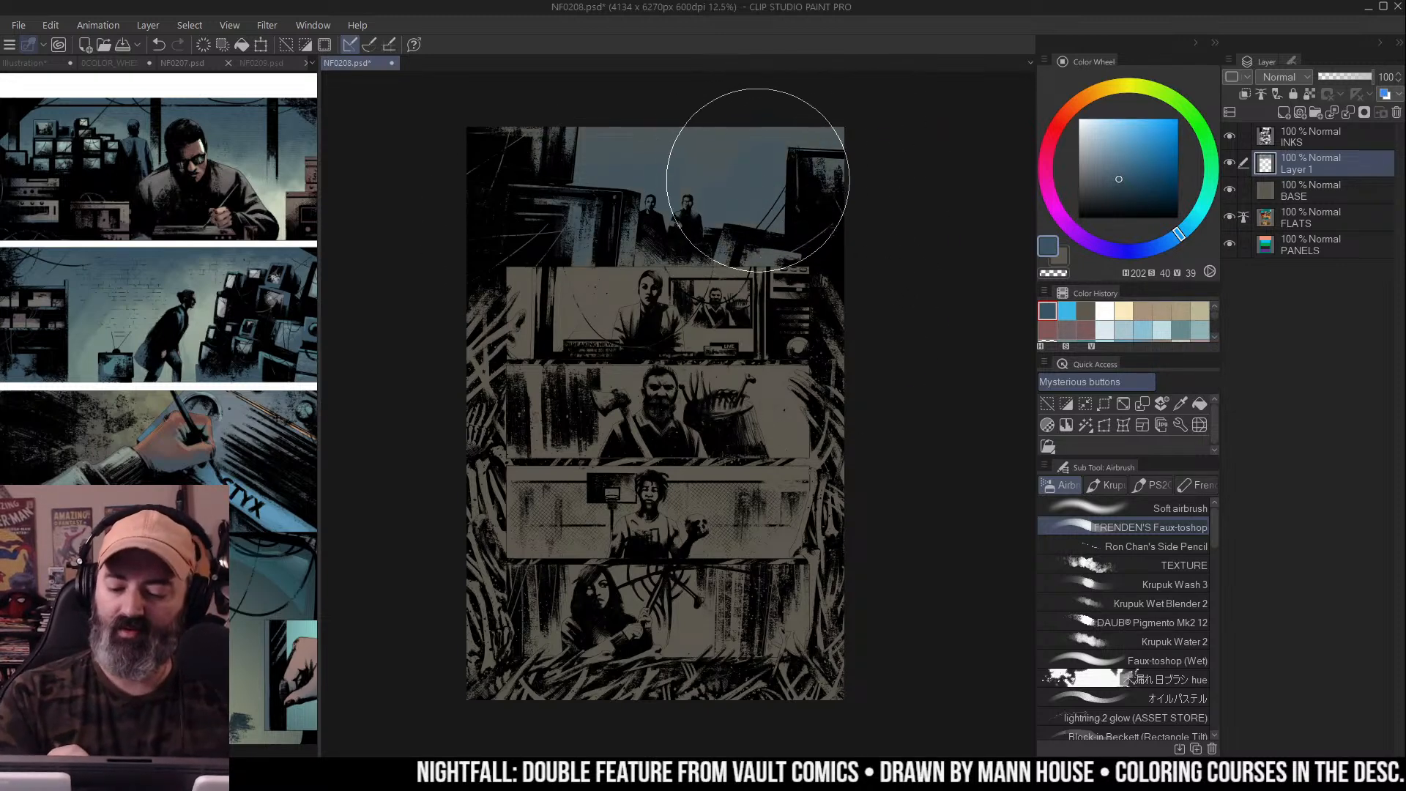
Select the top panel's sky using Auto select on referred layers, with the new colour layer active
{"action": "key", "text": "w"}
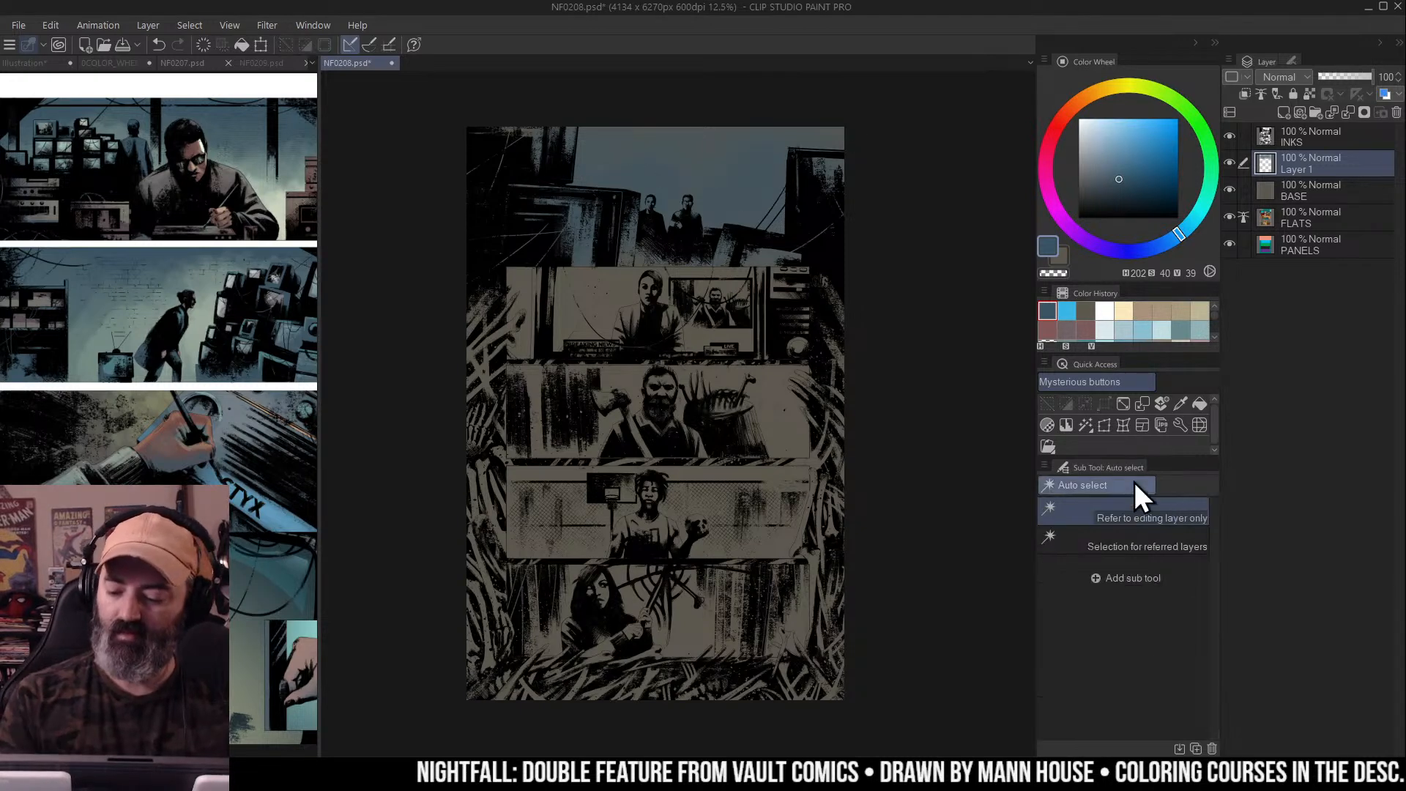
{"action": "left_click", "coordinate": [1128, 542]}
{"action": "left_click", "coordinate": [733, 183]}
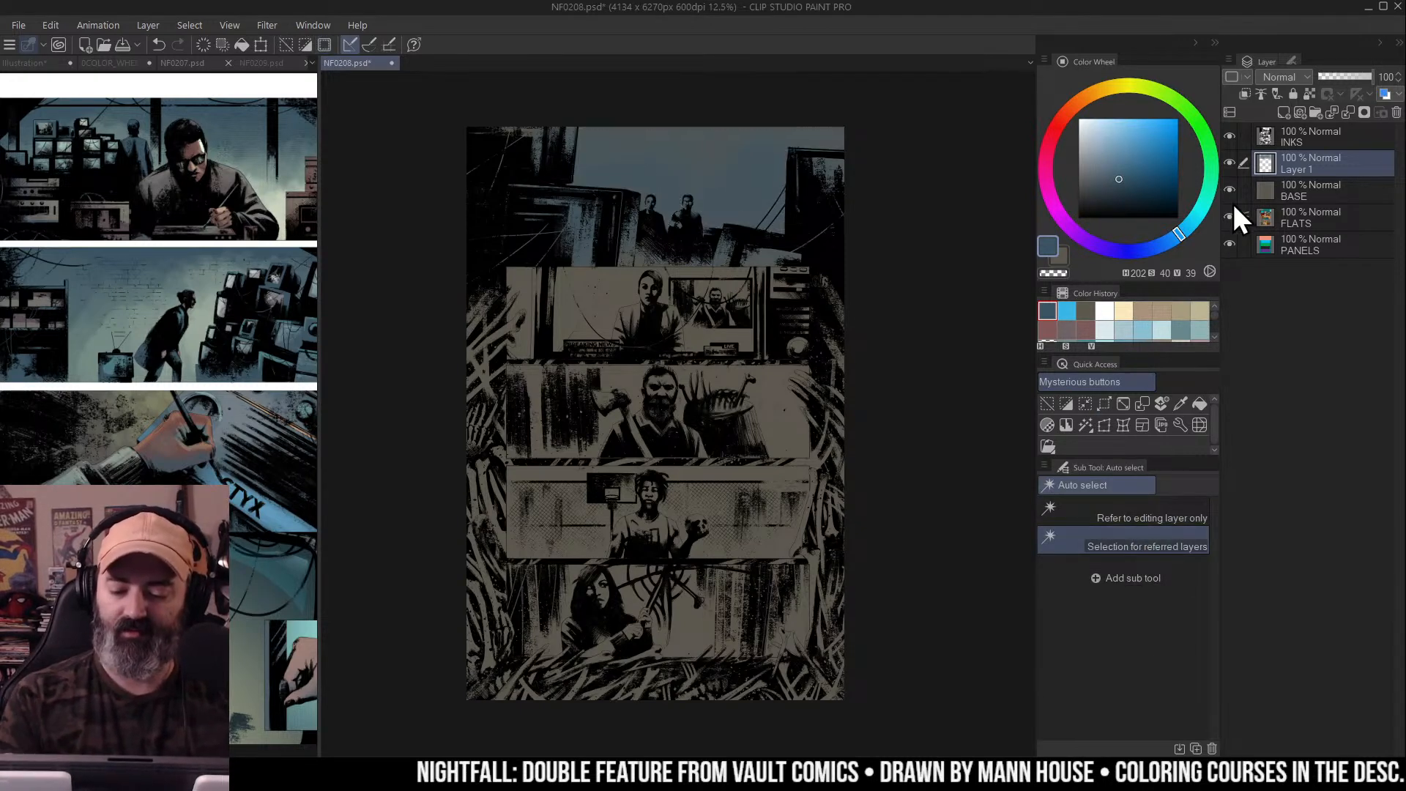
Brush a lighter blue (H 202, S 30, V 67) into the top panel's sky with Krupuk Wash 3, varying the brush size
{"action": "key", "text": "b"}
{"action": "left_click", "coordinate": [1194, 585]}
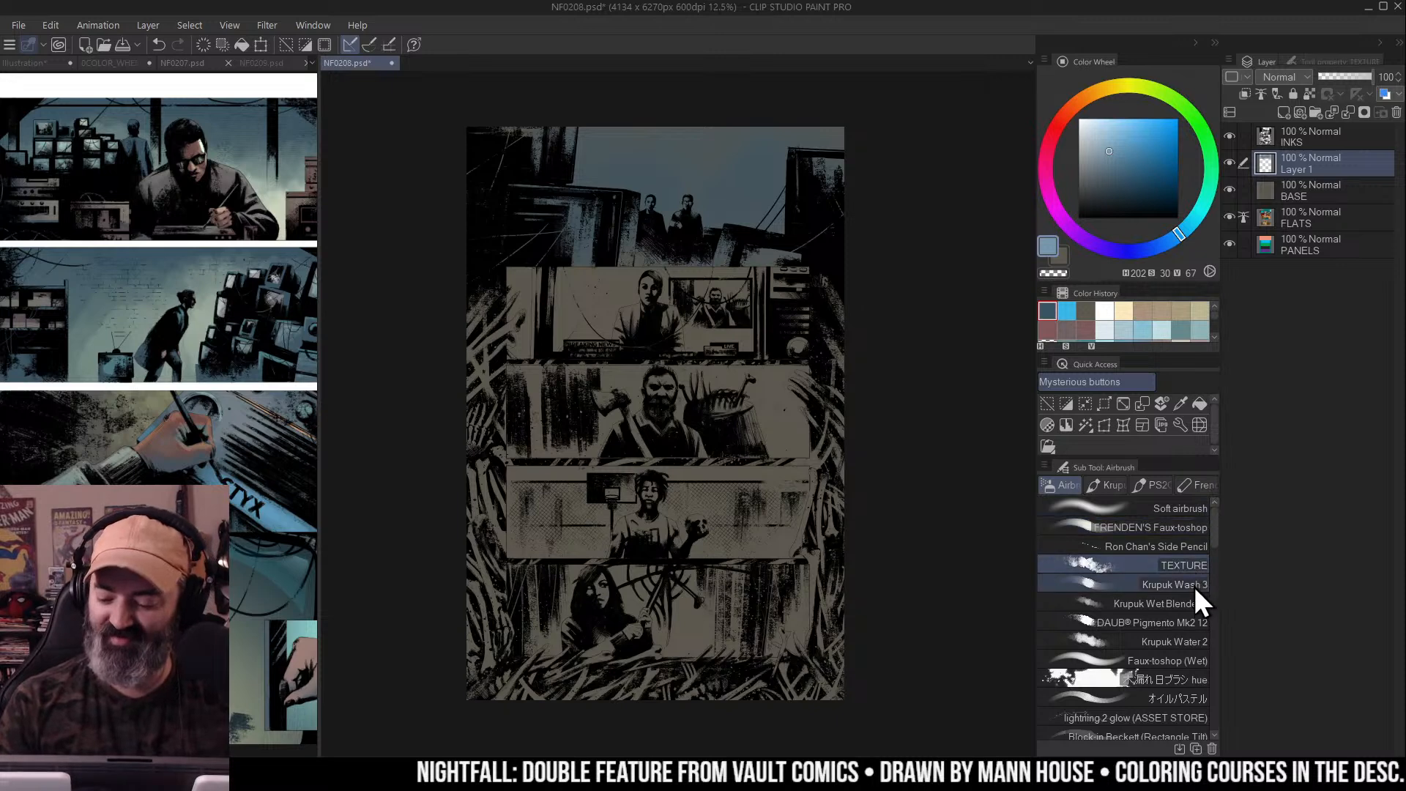
{"action": "mouse_move", "coordinate": [571, 207]}
{"action": "left_mouse_down"}
{"action": "mouse_move", "coordinate": [659, 194]}
{"action": "mouse_move", "coordinate": [644, 240]}
{"action": "mouse_move", "coordinate": [680, 255]}
{"action": "left_mouse_up"}
{"action": "key", "text": "bracketleft"}
{"action": "key", "text": "bracketleft"}
{"action": "key", "text": "bracketleft"}
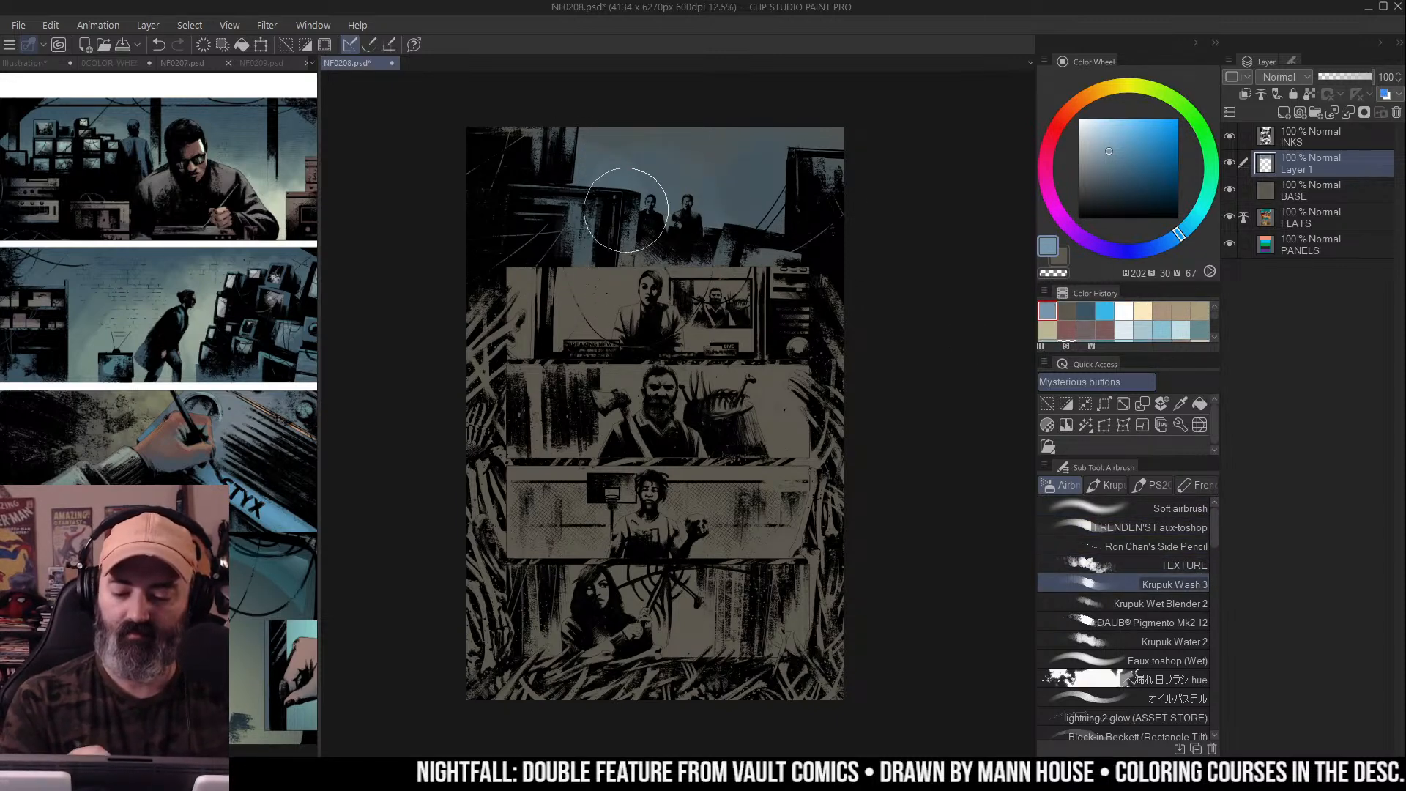
{"action": "key", "text": "bracketright"}
{"action": "key", "text": "bracketright"}
{"action": "key", "text": "bracketright"}
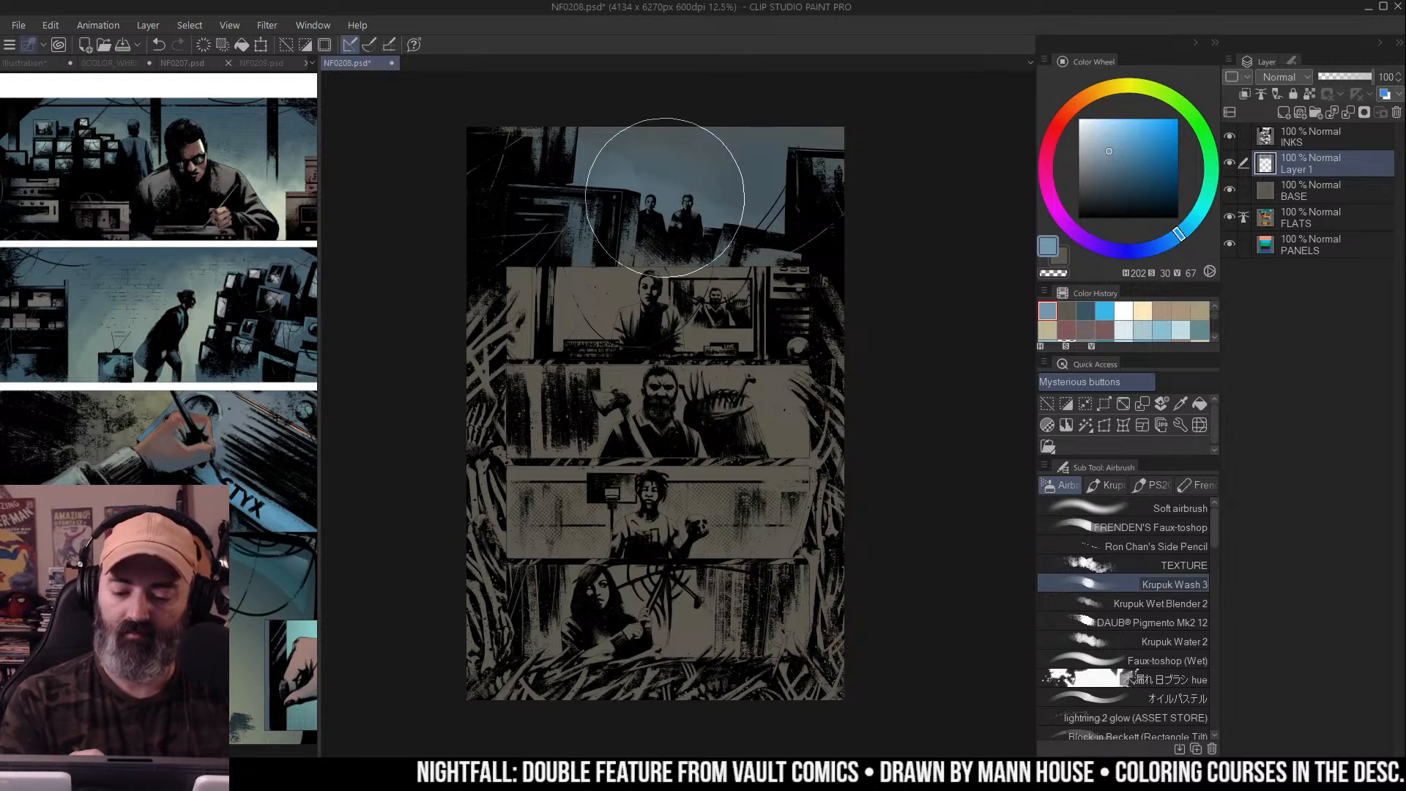
{"action": "mouse_move", "coordinate": [742, 235]}
{"action": "left_mouse_down"}
{"action": "mouse_move", "coordinate": [769, 188]}
{"action": "mouse_move", "coordinate": [666, 271]}
{"action": "mouse_move", "coordinate": [644, 219]}
{"action": "mouse_move", "coordinate": [590, 194]}
{"action": "left_mouse_up"}
{"action": "key", "text": "bracketleft"}
{"action": "key", "text": "bracketleft"}
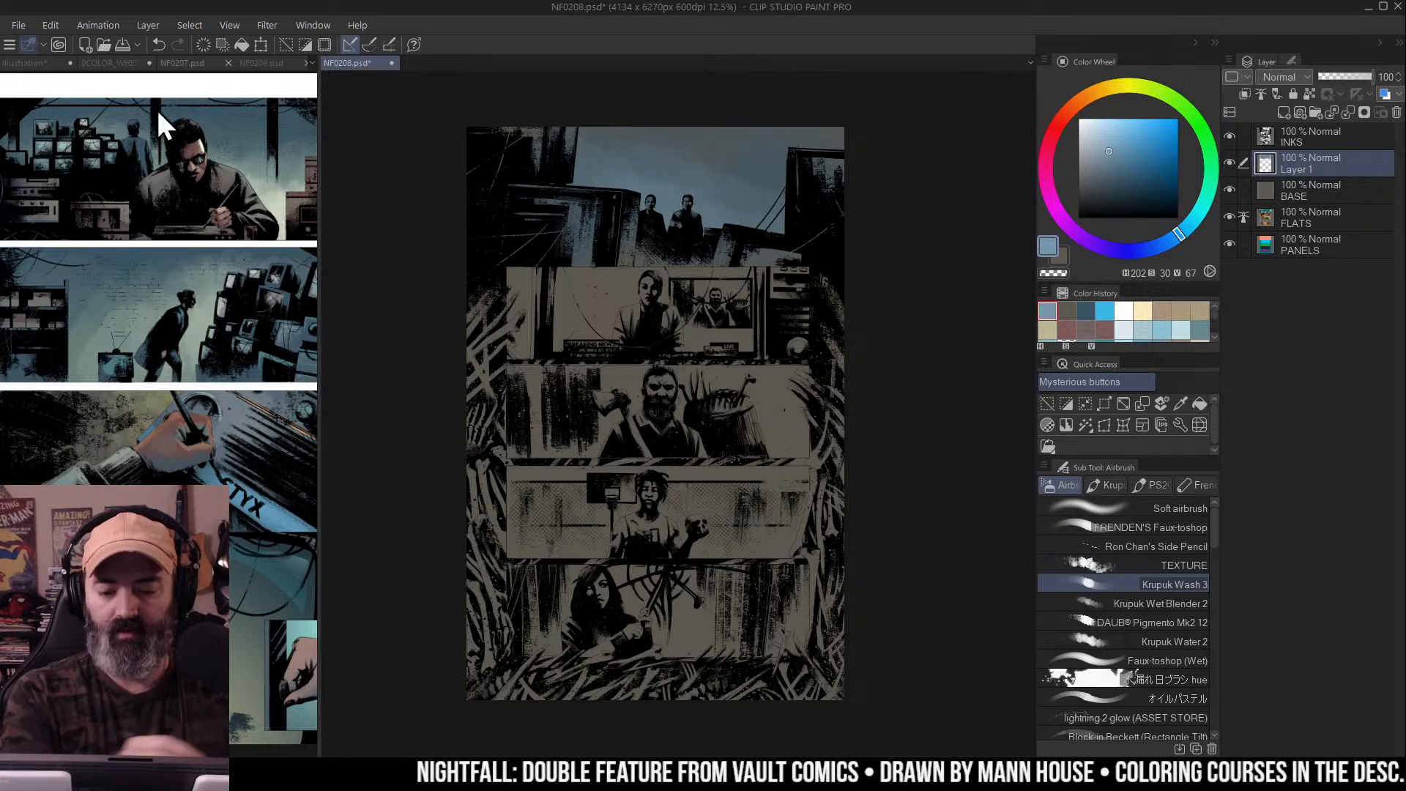
Change the image resolution of the page to 400 dpi
{"action": "left_click", "coordinate": [51, 25]}
{"action": "left_click", "coordinate": [165, 431]}
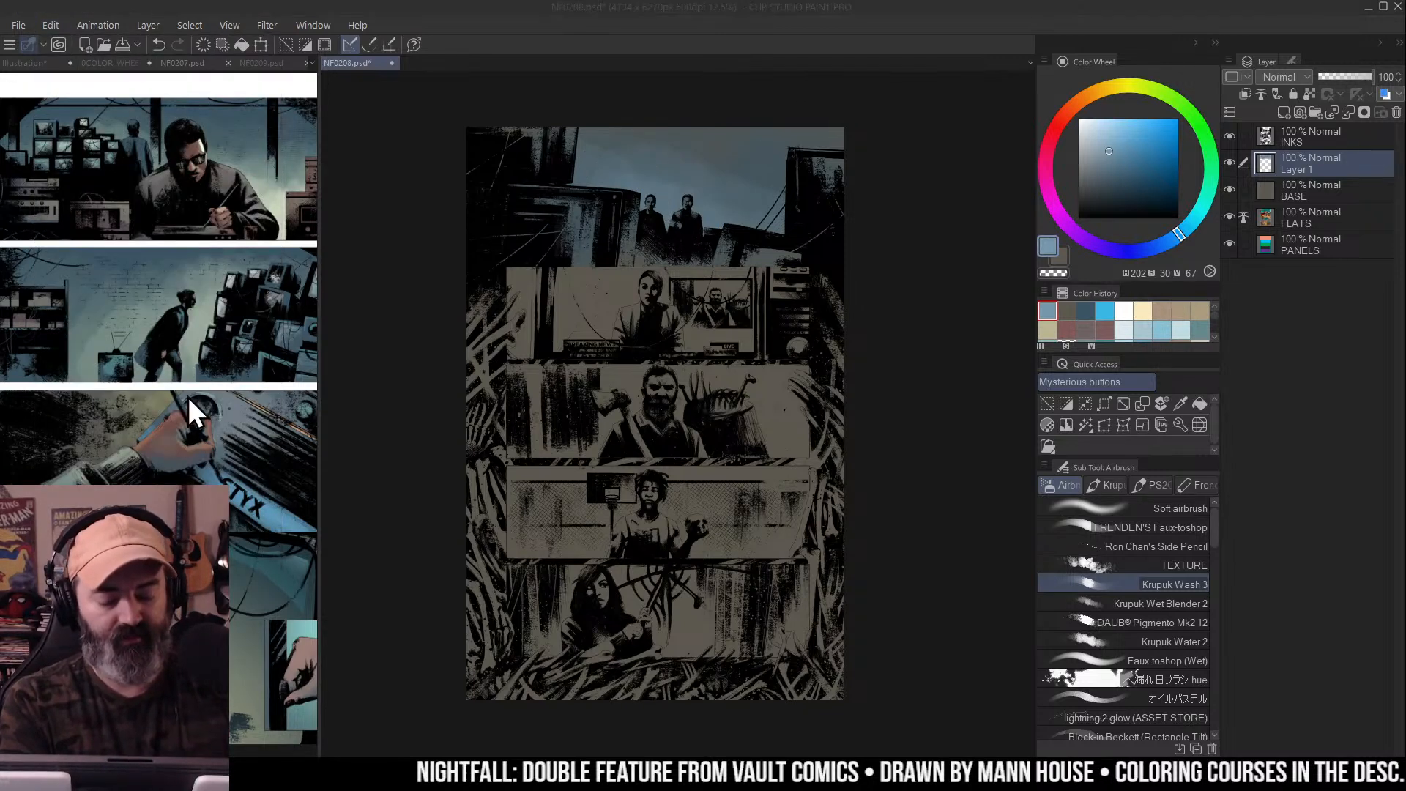
{"action": "double_click", "coordinate": [555, 306]}
{"action": "type", "text": "400"}
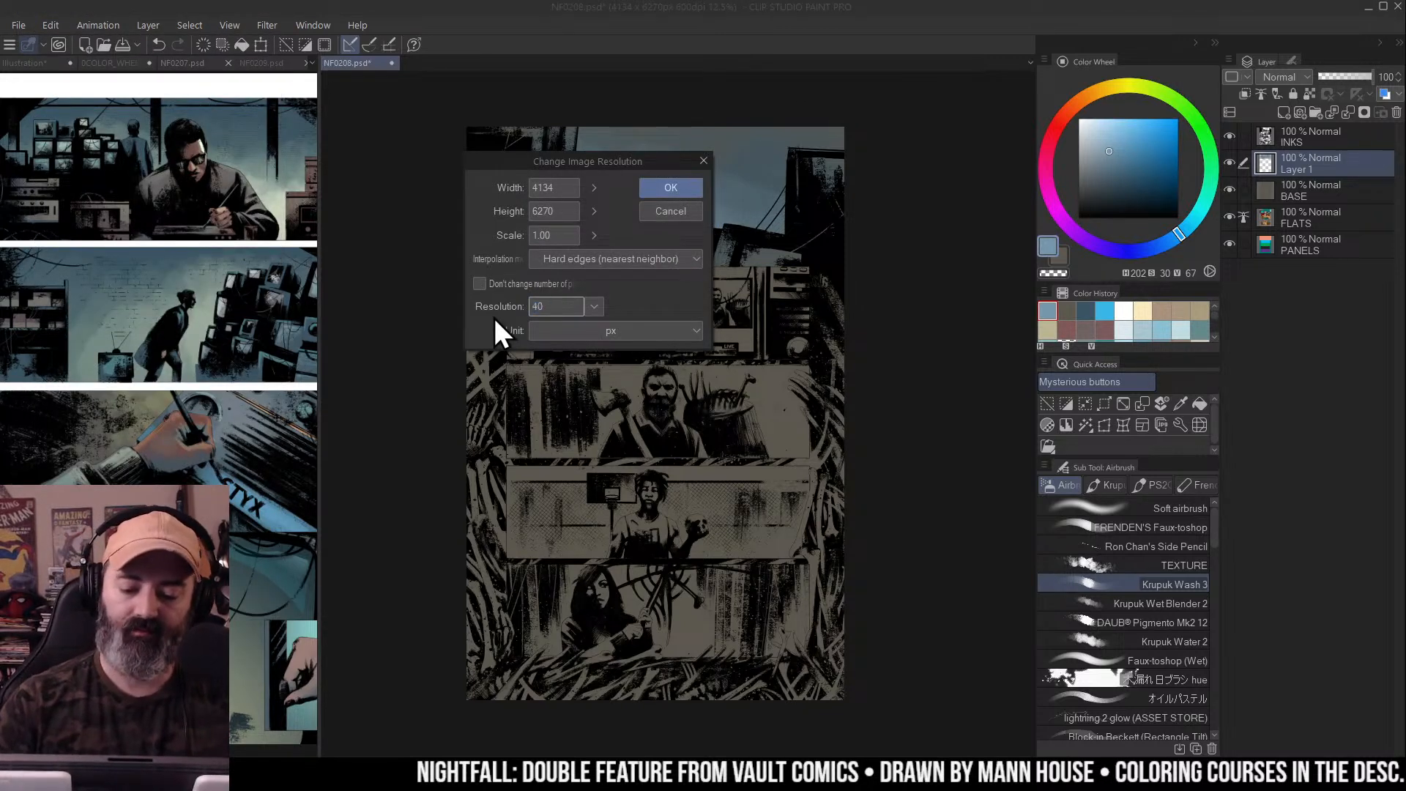
{"action": "key", "text": "Return"}
Build up soft light-blue clouds around the two figures in the top panel's sky with Krupuk Wash 3, undoing the overly bright stroke
{"action": "left_click", "coordinate": [785, 194], "text": "ctrl"}
{"action": "mouse_move", "coordinate": [785, 193]}
{"action": "left_mouse_down"}
{"action": "mouse_move", "coordinate": [812, 179]}
{"action": "mouse_move", "coordinate": [786, 216]}
{"action": "left_mouse_up"}
{"action": "key", "text": "b"}
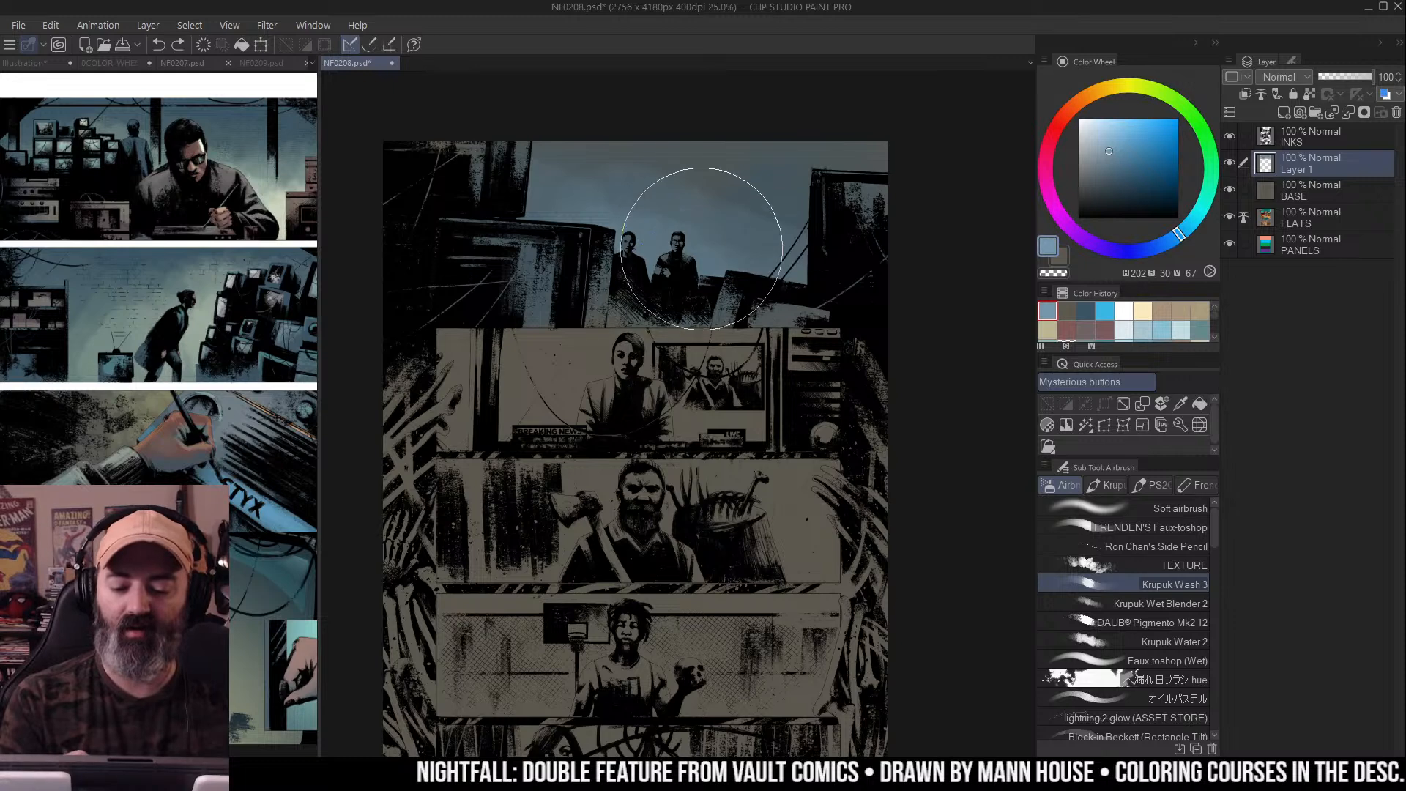
{"action": "key", "text": "ctrl+a"}
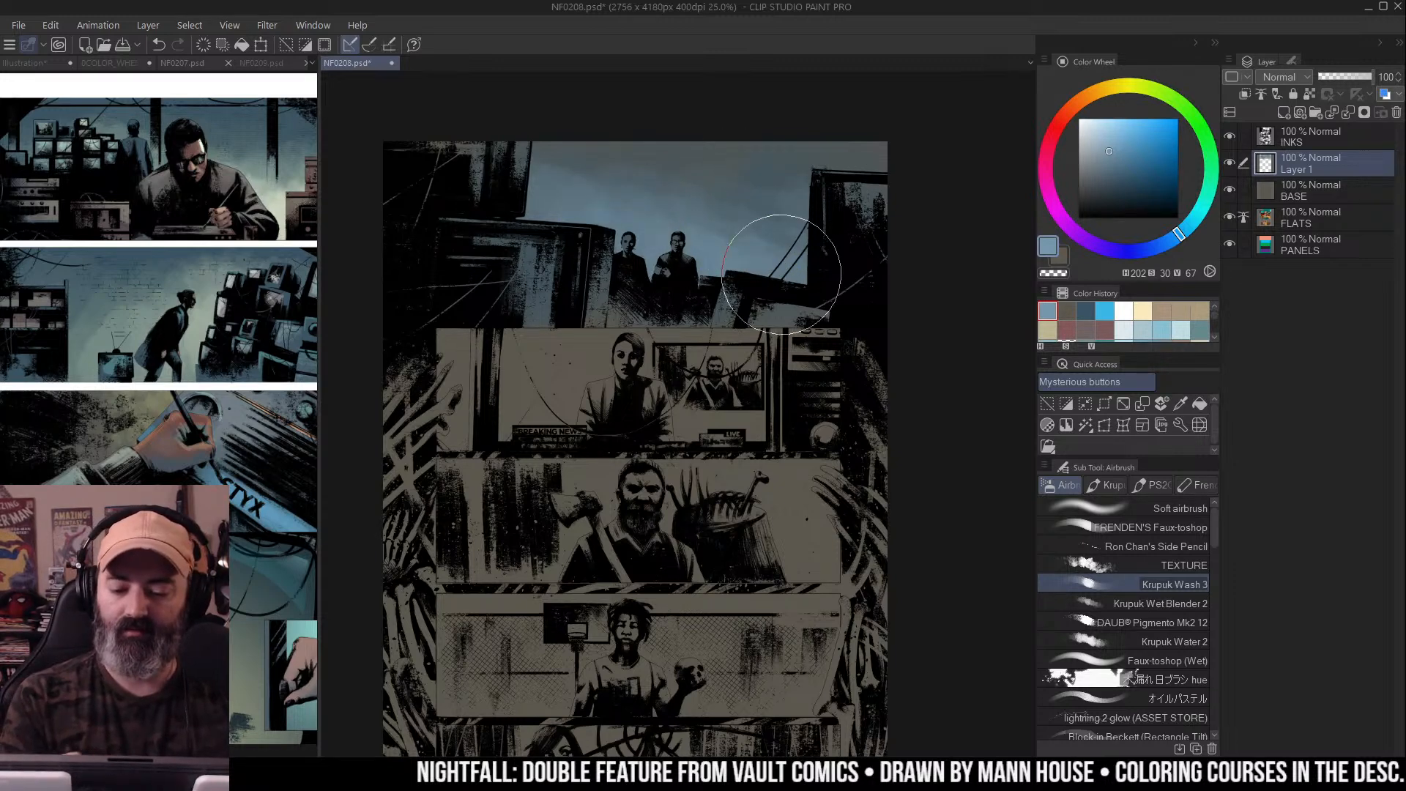
{"action": "mouse_move", "coordinate": [607, 224]}
{"action": "left_mouse_down"}
{"action": "mouse_move", "coordinate": [638, 248]}
{"action": "mouse_move", "coordinate": [869, 282]}
{"action": "left_mouse_up"}
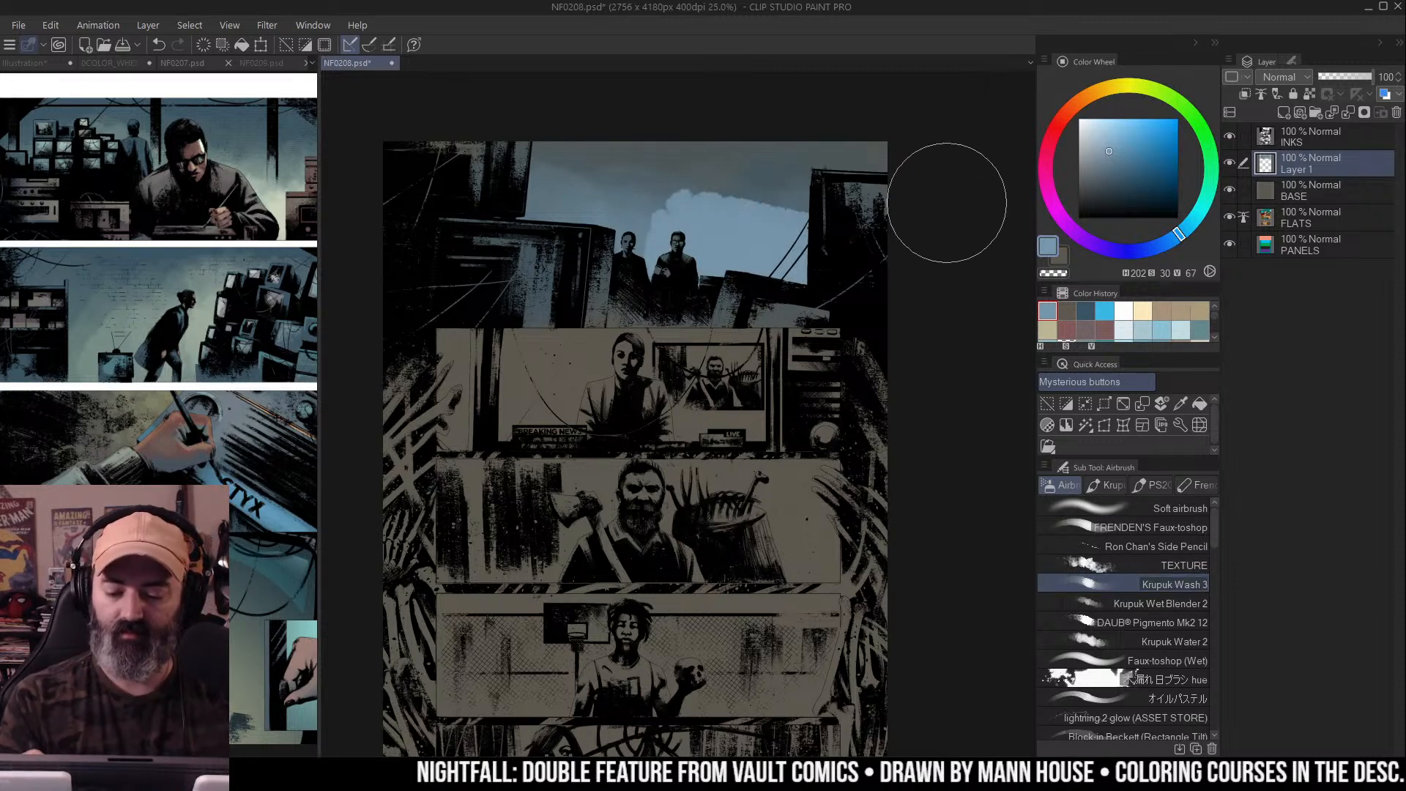
{"action": "key", "text": "ctrl+z"}
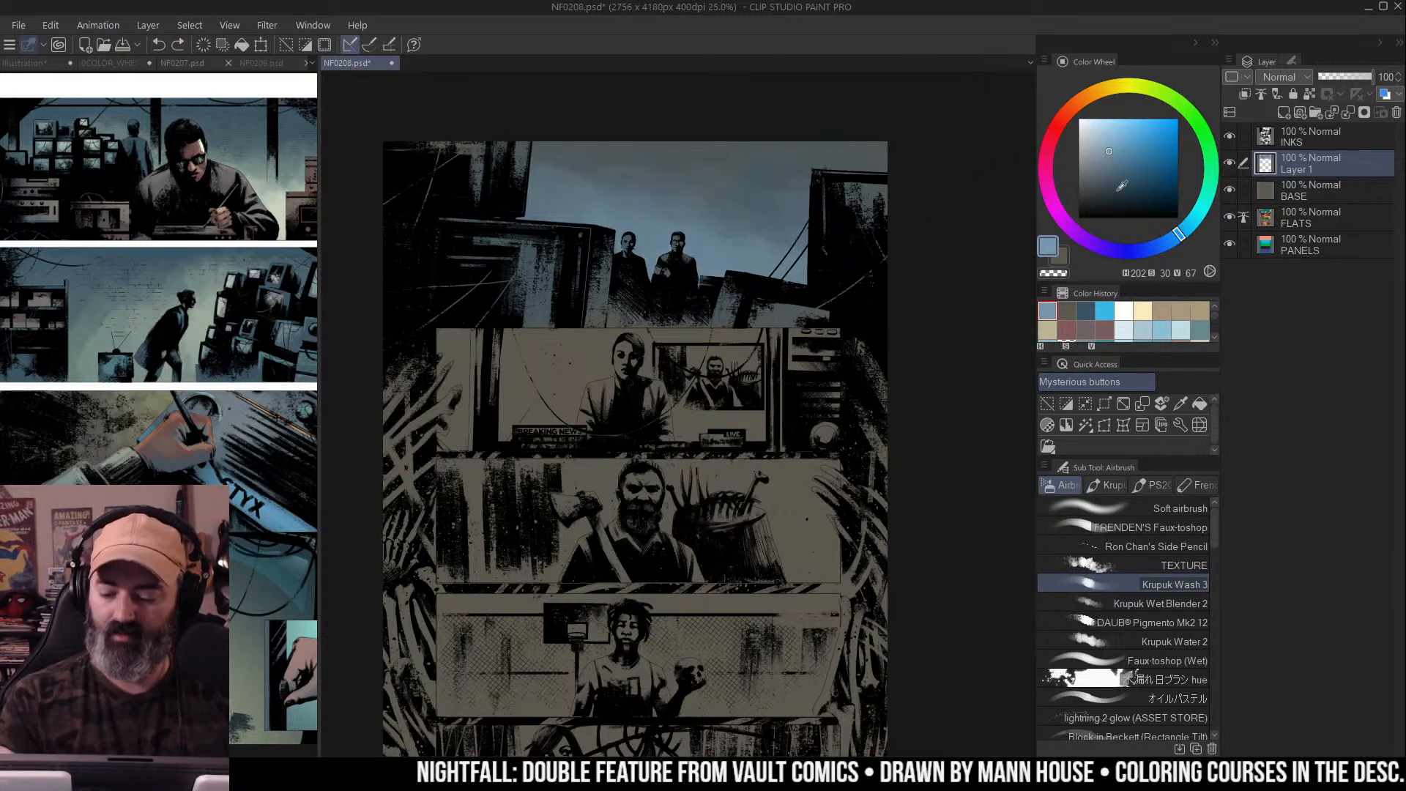
{"action": "mouse_move", "coordinate": [626, 237]}
{"action": "left_mouse_down"}
{"action": "mouse_move", "coordinate": [644, 242]}
{"action": "mouse_move", "coordinate": [600, 263]}
{"action": "mouse_move", "coordinate": [659, 256]}
{"action": "mouse_move", "coordinate": [556, 248]}
{"action": "left_mouse_up"}
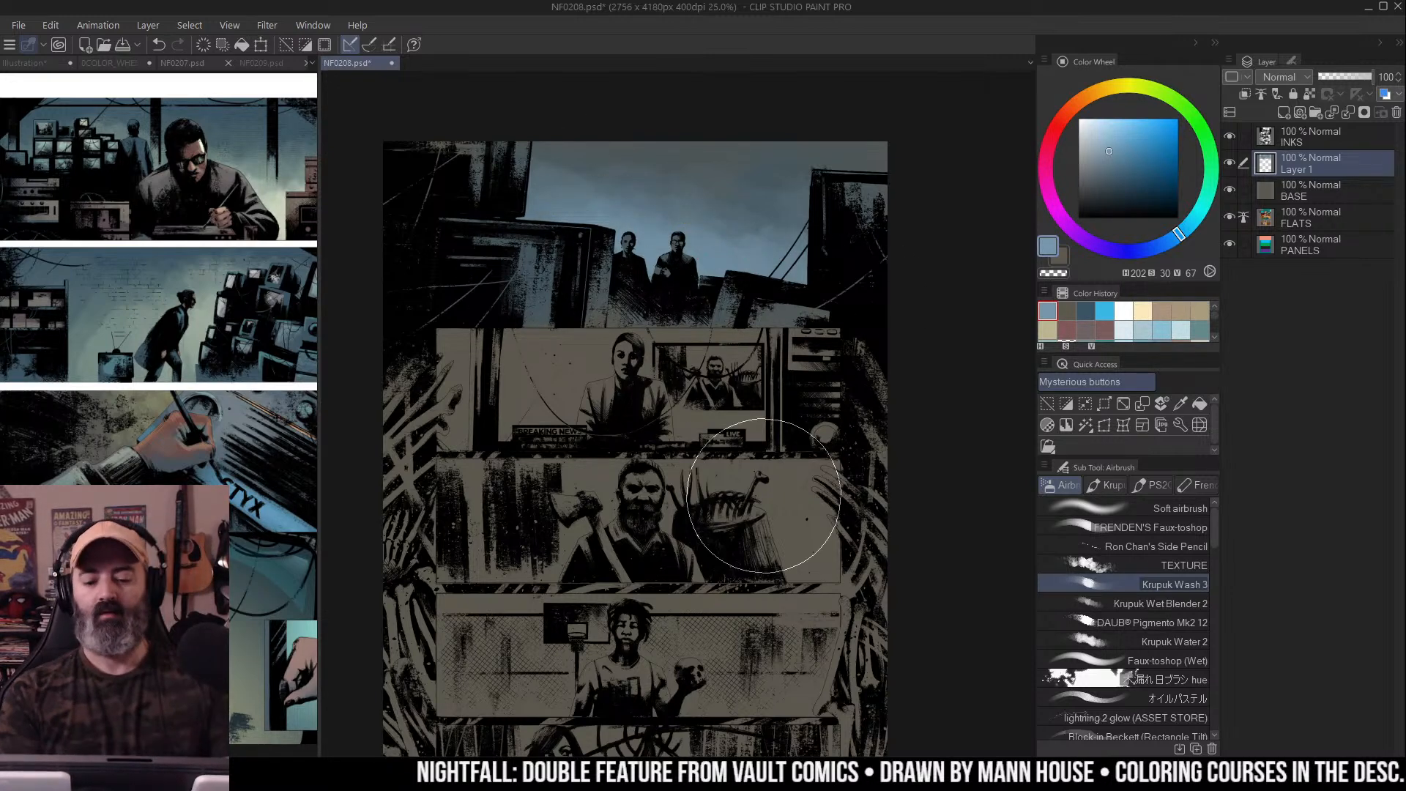
Clear the sky selection and select the stacked televisions in the top panel, using Auto select on referred layers and the Lasso
{"action": "mouse_move", "coordinate": [698, 327]}
{"action": "left_mouse_down"}
{"action": "mouse_move", "coordinate": [740, 311]}
{"action": "mouse_move", "coordinate": [733, 321]}
{"action": "left_mouse_up"}
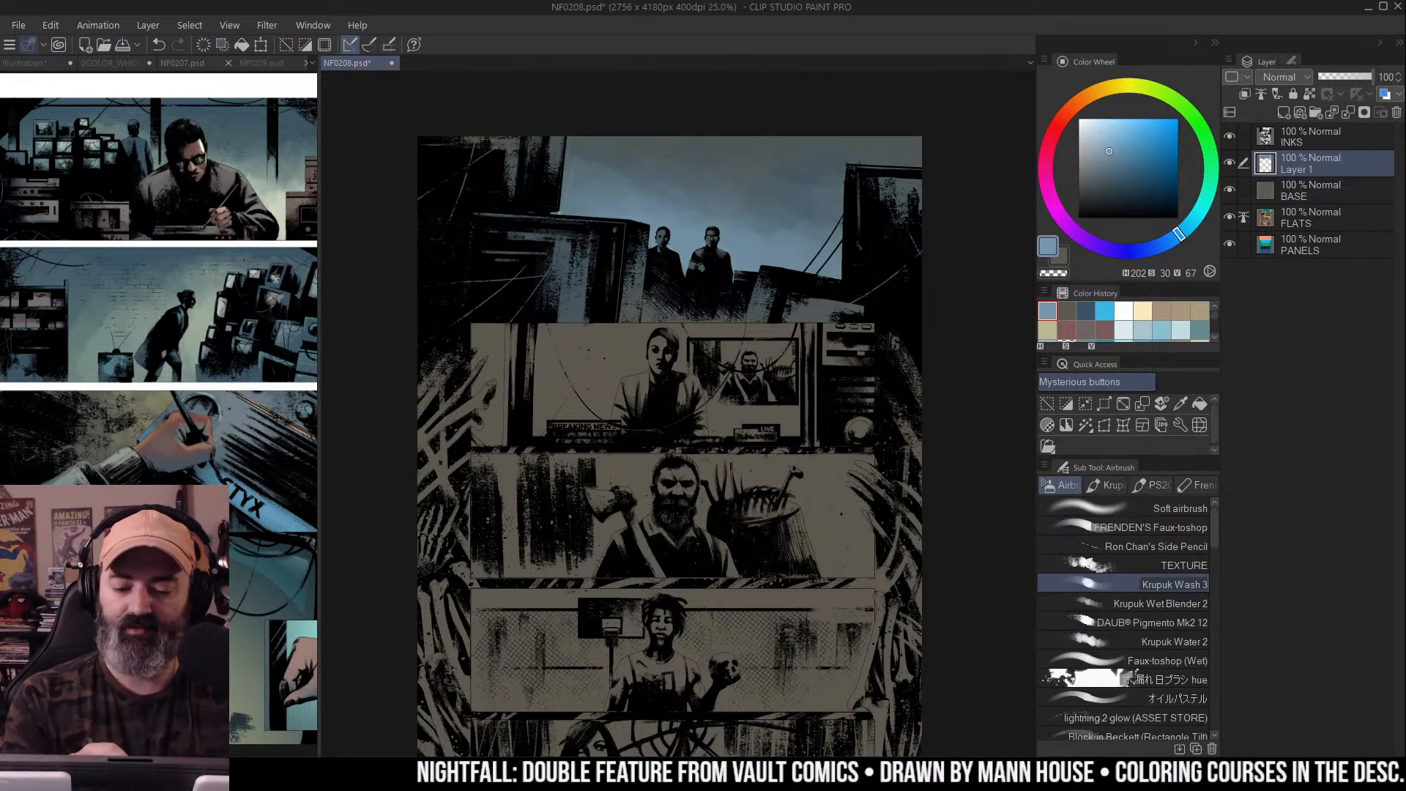
{"action": "key", "text": "m"}
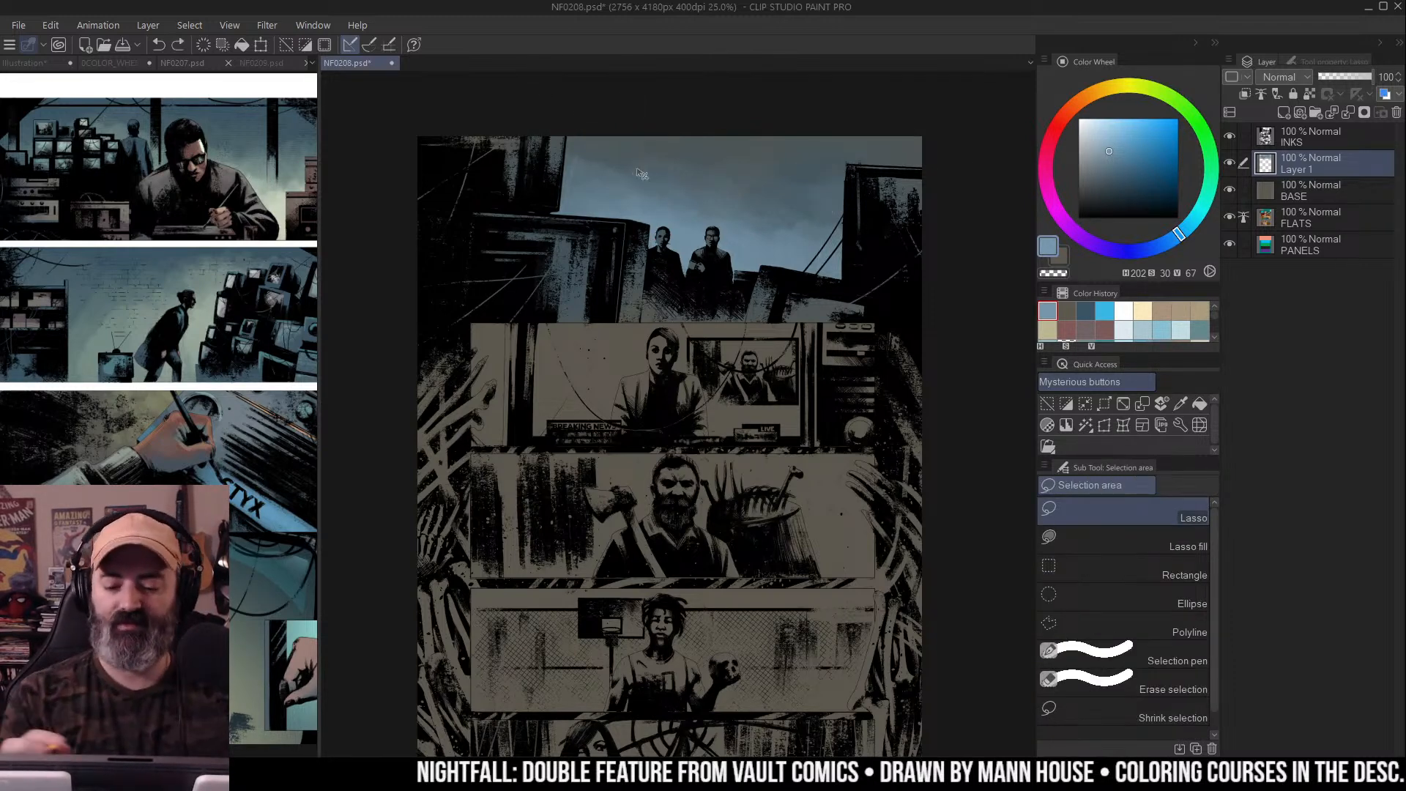
{"action": "scroll", "coordinate": [841, 176], "scroll_direction": "down", "scroll_amount": 1}
{"action": "key", "text": "w"}
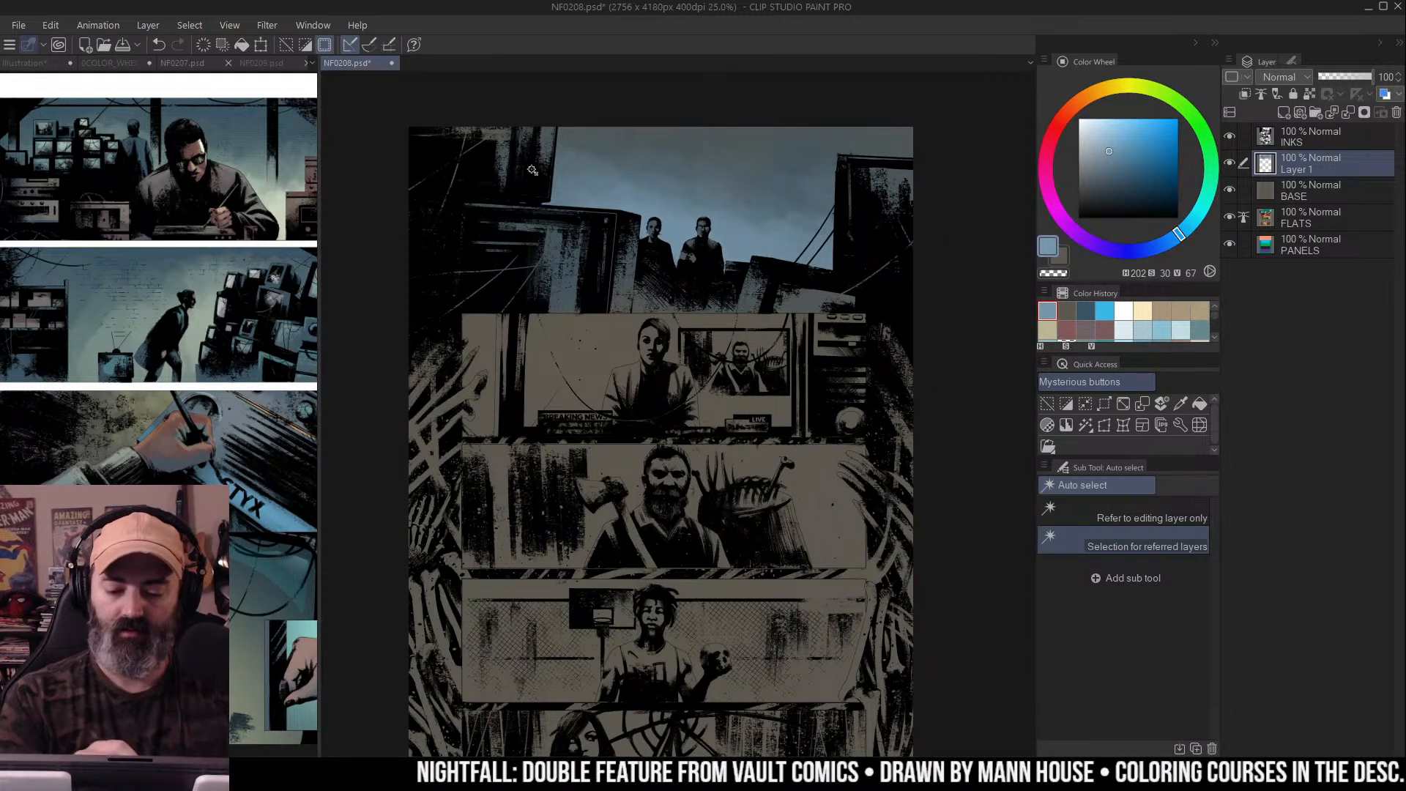
{"action": "key", "text": "ctrl+d"}
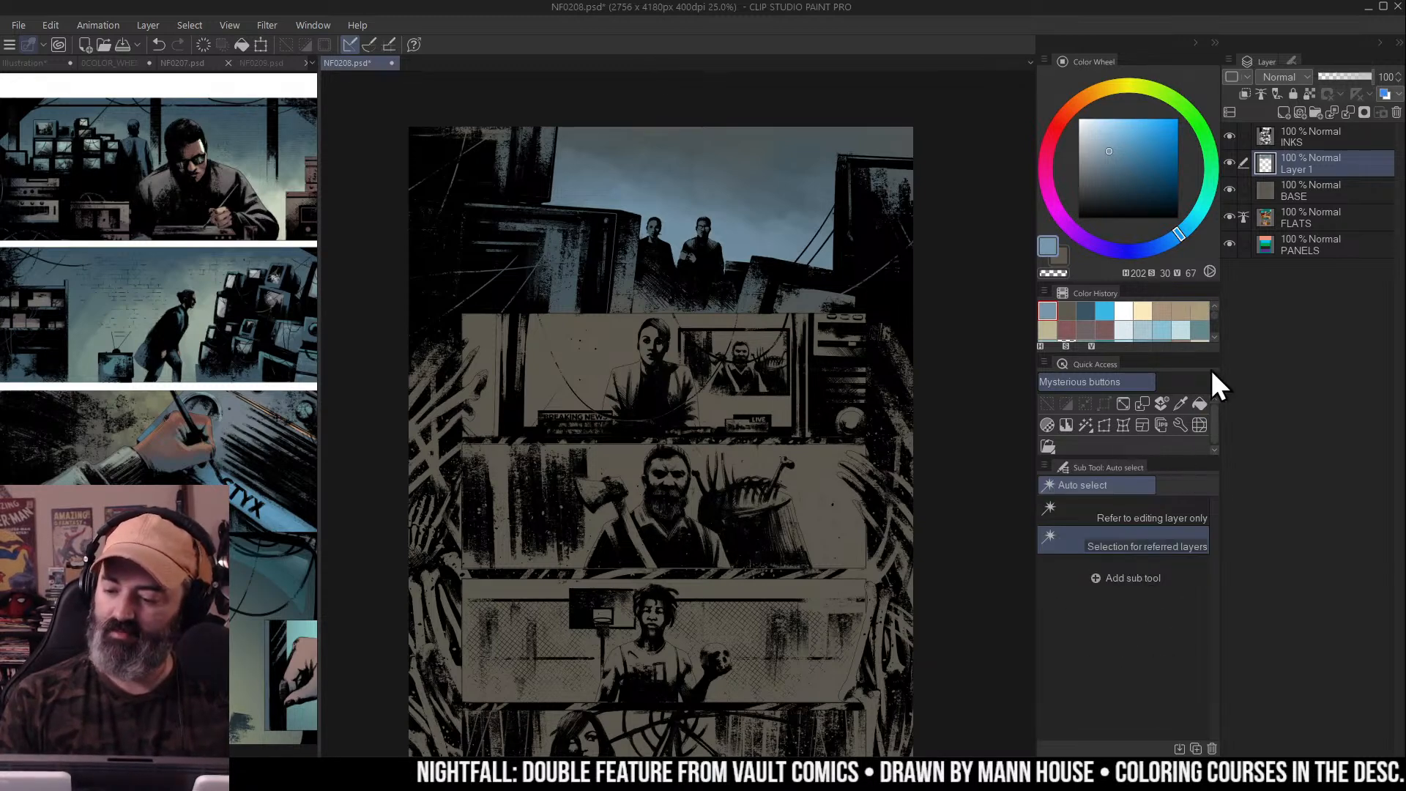
{"action": "left_click", "coordinate": [841, 165]}
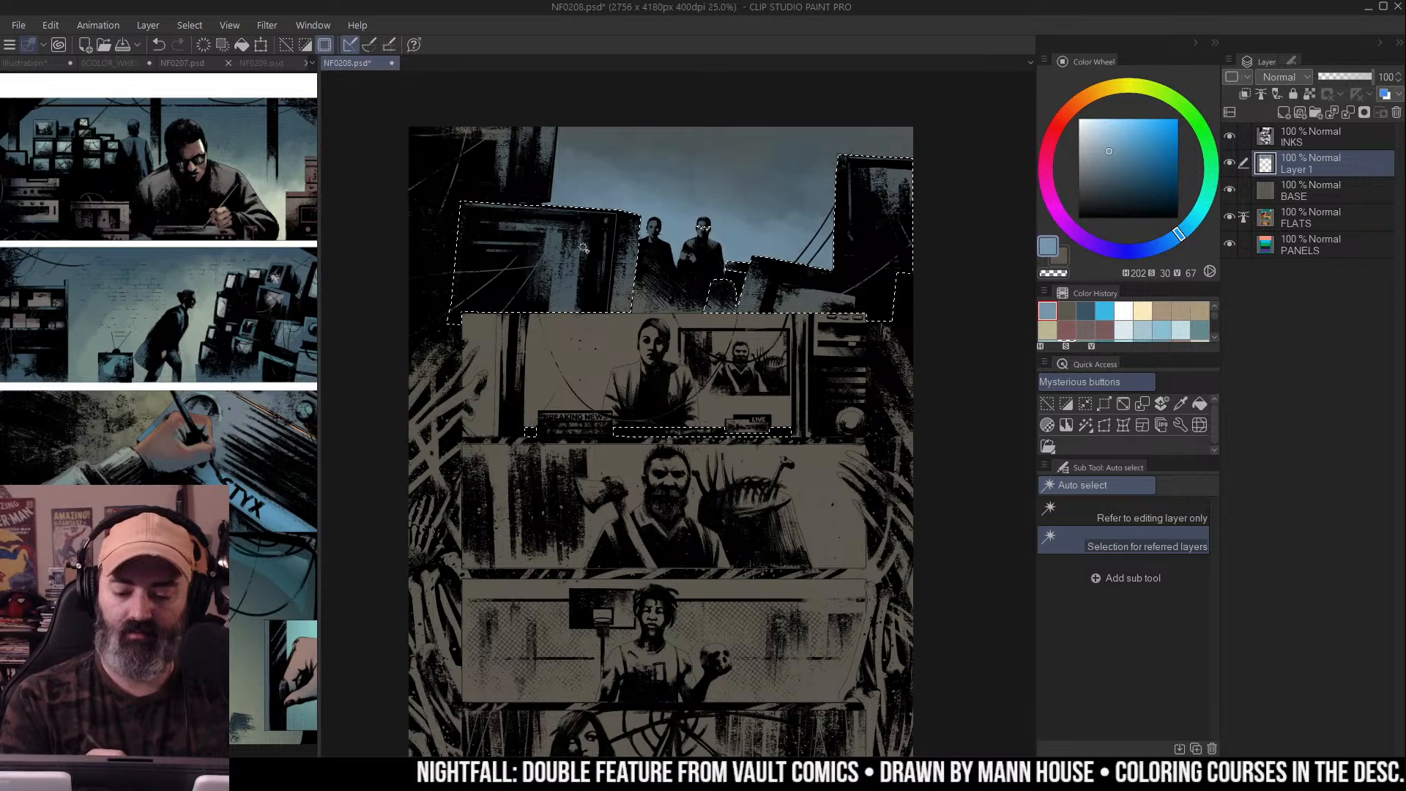
{"action": "left_click", "coordinate": [427, 488], "text": "shift"}
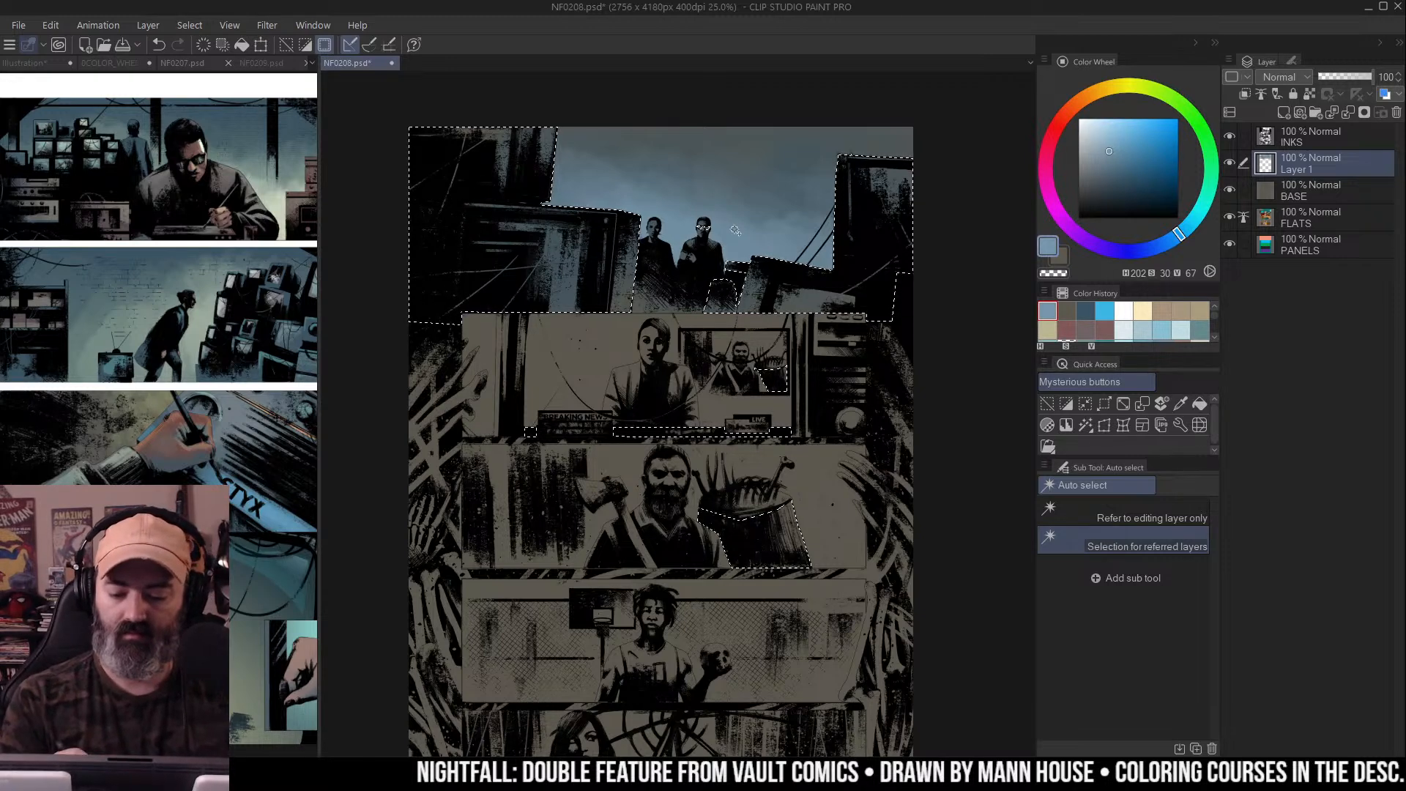
{"action": "key", "text": "m"}
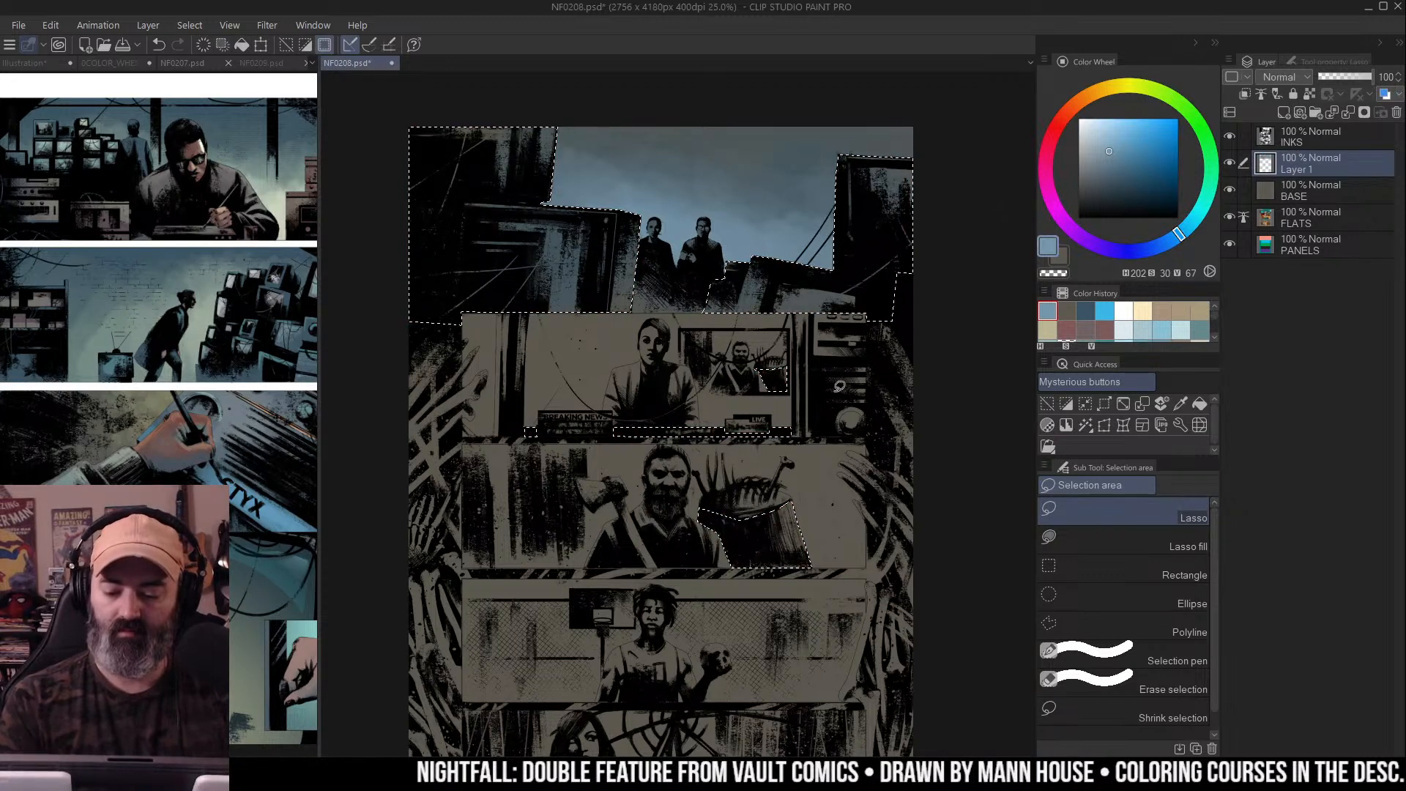
{"action": "left_click_drag", "start_coordinate": [936, 292], "coordinate": [928, 262]}
{"action": "key", "text": "ctrl+z"}
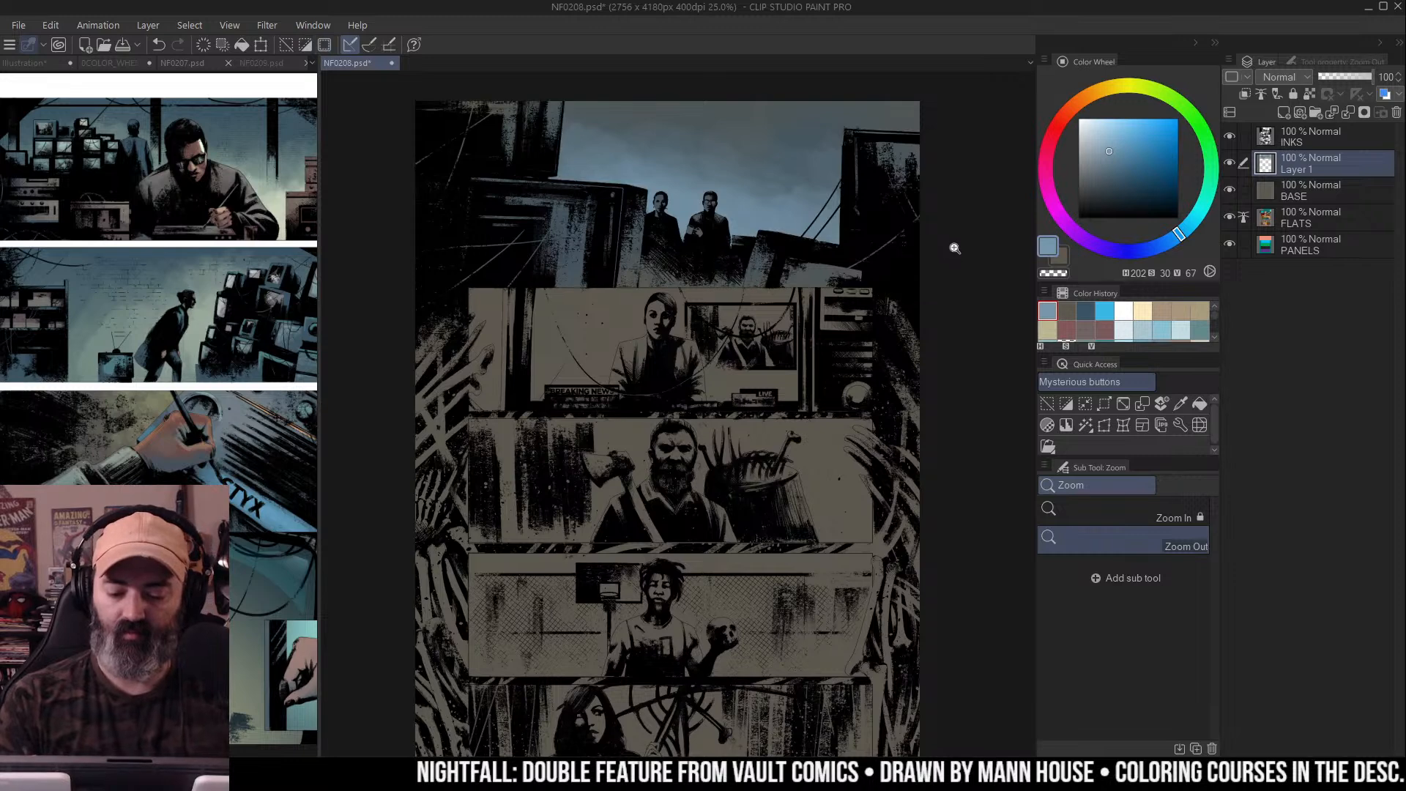
{"action": "key", "text": "ctrl+d"}
{"action": "key", "text": "m"}
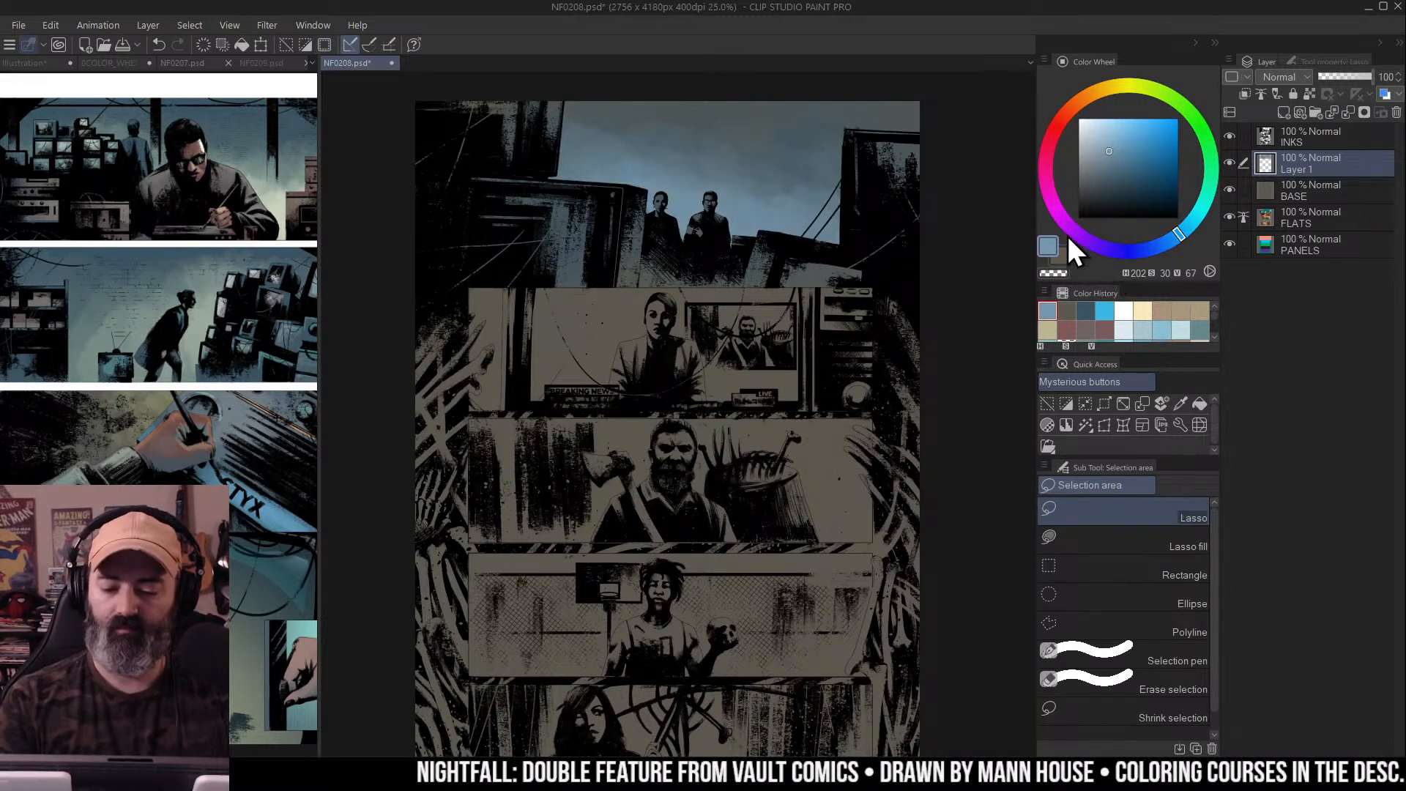
Paint a muted dark brown (H 21, S 16, V 30) over the top panel's stacked televisions with Krupuk Wash 3
{"action": "key", "text": "b"}
{"action": "left_click", "coordinate": [823, 127], "text": "alt"}
{"action": "left_click", "coordinate": [1076, 103]}
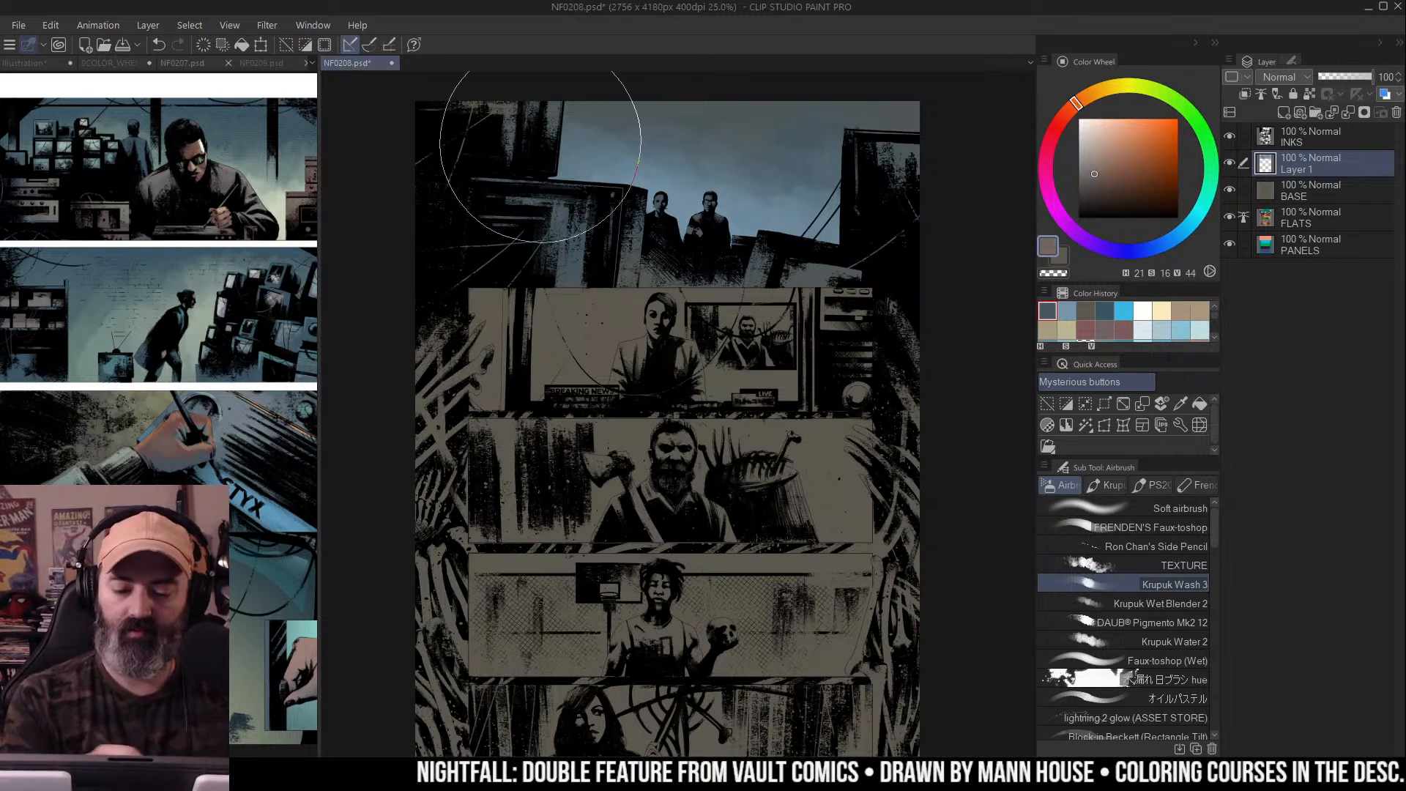
{"action": "left_click_drag", "start_coordinate": [439, 173], "coordinate": [674, 141]}
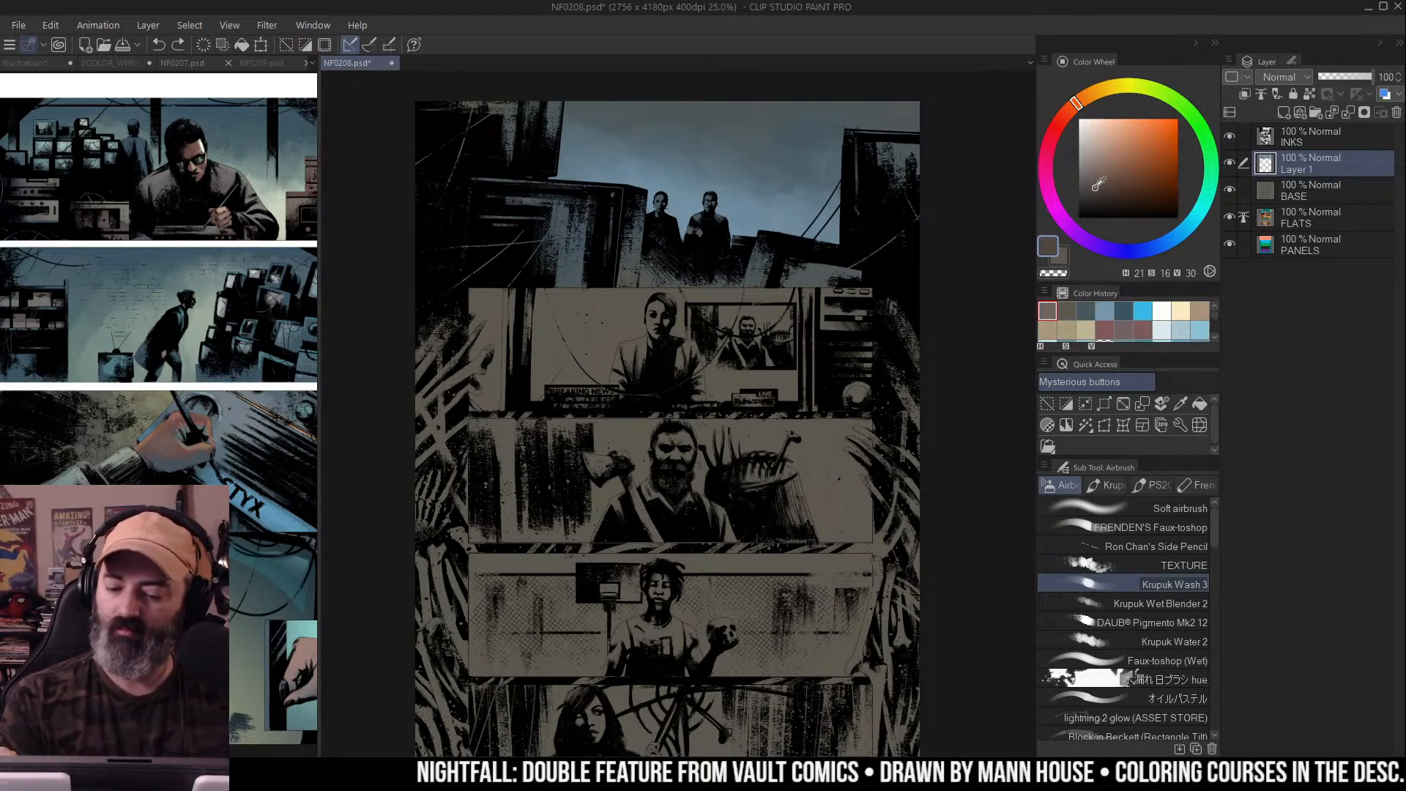
{"action": "mouse_move", "coordinate": [417, 227]}
{"action": "left_mouse_down"}
{"action": "mouse_move", "coordinate": [645, 165]}
{"action": "mouse_move", "coordinate": [811, 258]}
{"action": "mouse_move", "coordinate": [910, 156]}
{"action": "mouse_move", "coordinate": [848, 219]}
{"action": "mouse_move", "coordinate": [585, 278]}
{"action": "mouse_move", "coordinate": [495, 259]}
{"action": "mouse_move", "coordinate": [439, 147]}
{"action": "mouse_move", "coordinate": [630, 121]}
{"action": "mouse_move", "coordinate": [586, 308]}
{"action": "mouse_move", "coordinate": [753, 268]}
{"action": "mouse_move", "coordinate": [910, 163]}
{"action": "mouse_move", "coordinate": [598, 290]}
{"action": "mouse_move", "coordinate": [643, 269]}
{"action": "left_mouse_up"}
{"action": "key", "text": "["}
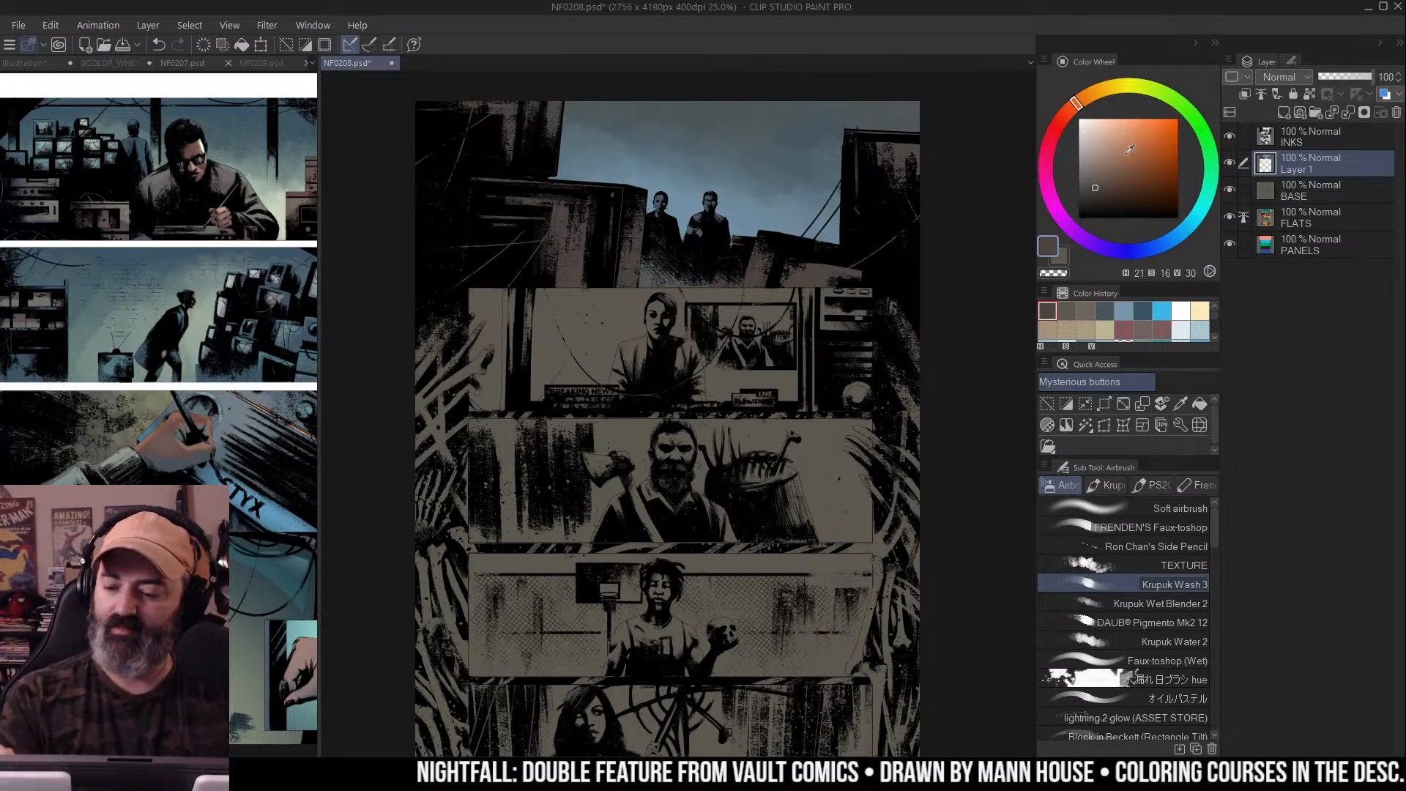
Paint a more saturated brown (H 21, S 33, V 33) over the top panel's televisions and clear the selection
{"action": "left_click", "coordinate": [1113, 184]}
{"action": "mouse_move", "coordinate": [478, 148]}
{"action": "left_mouse_down"}
{"action": "mouse_move", "coordinate": [440, 172]}
{"action": "mouse_move", "coordinate": [597, 241]}
{"action": "mouse_move", "coordinate": [636, 290]}
{"action": "mouse_move", "coordinate": [791, 295]}
{"action": "mouse_move", "coordinate": [910, 157]}
{"action": "mouse_move", "coordinate": [782, 295]}
{"action": "mouse_move", "coordinate": [851, 251]}
{"action": "left_mouse_up"}
{"action": "key", "text": "j"}
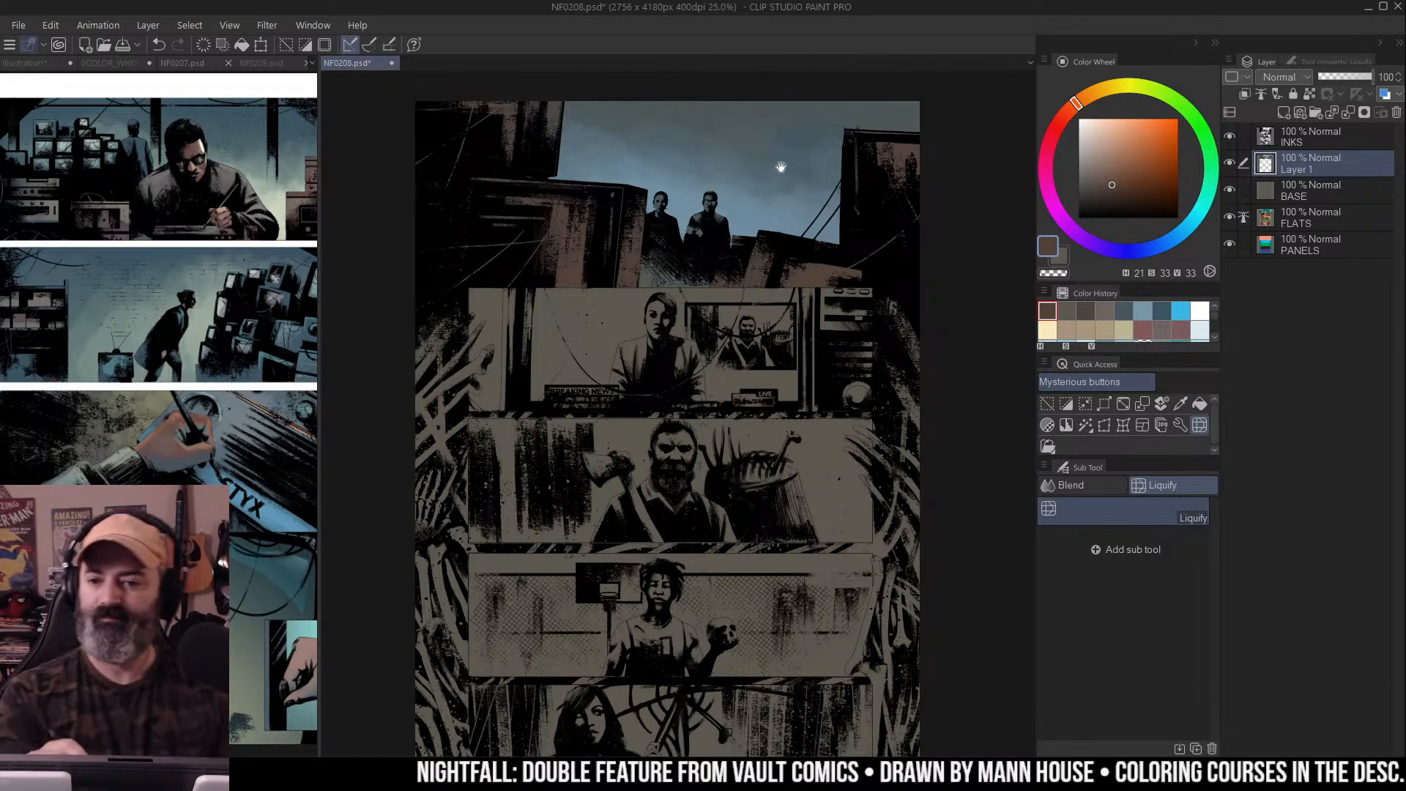
{"action": "left_click_drag", "start_coordinate": [769, 81], "coordinate": [773, 84]}
{"action": "key", "text": "m"}
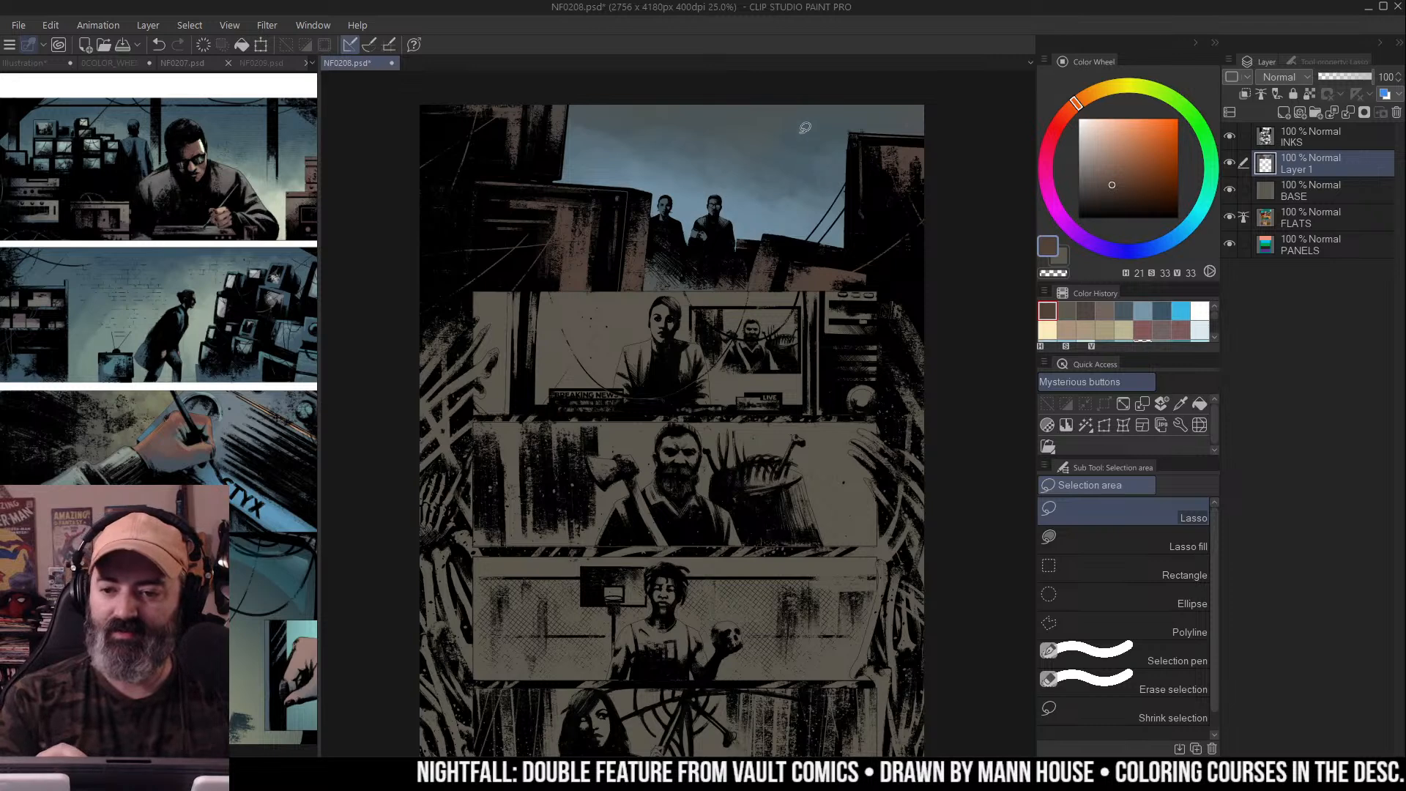
Select the right-hand figure's glasses in the top panel and paint them pale blue (H 202, S 13, V 86) with Krupuk Wash 3
{"action": "key", "text": "ctrl+space"}
{"action": "left_click", "coordinate": [722, 253]}
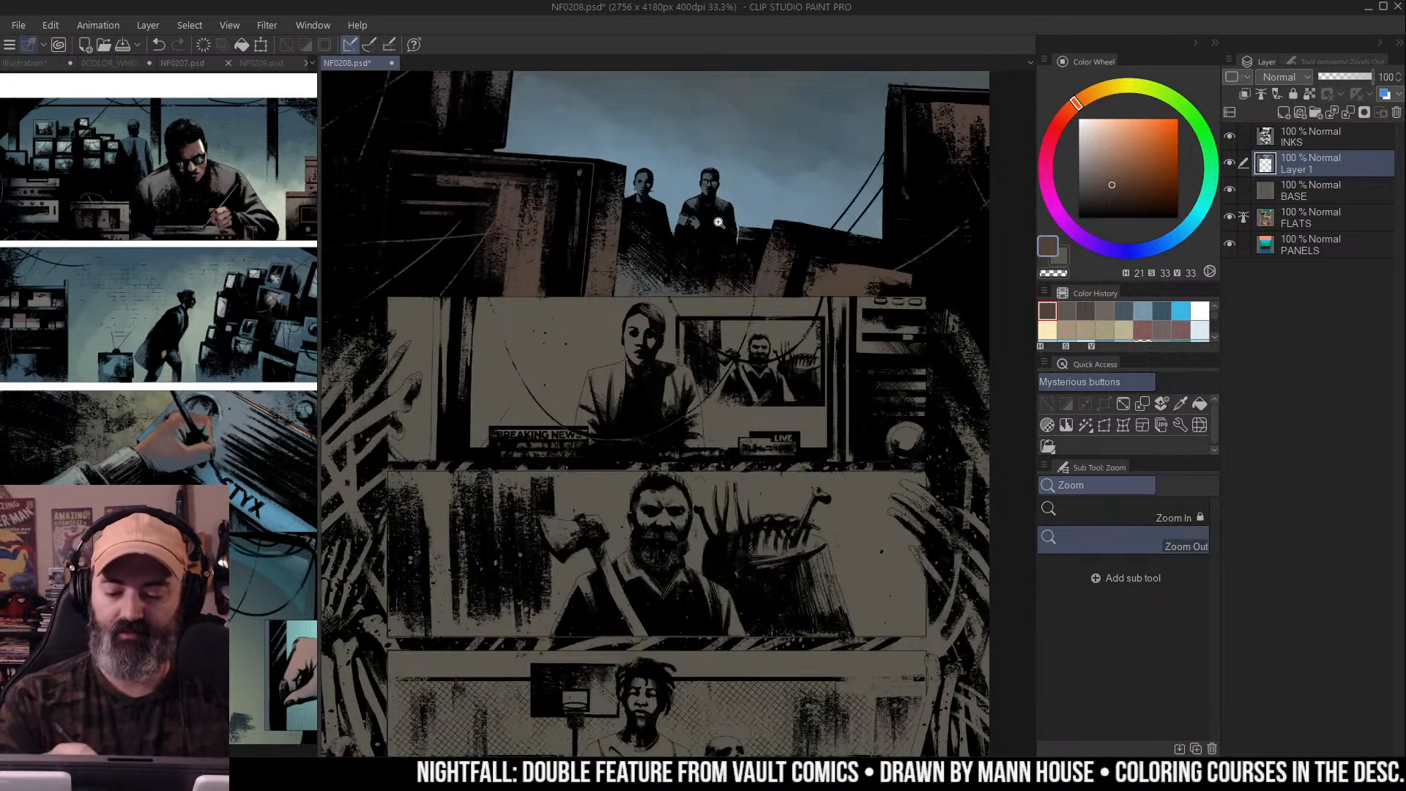
{"action": "left_click", "coordinate": [711, 220]}
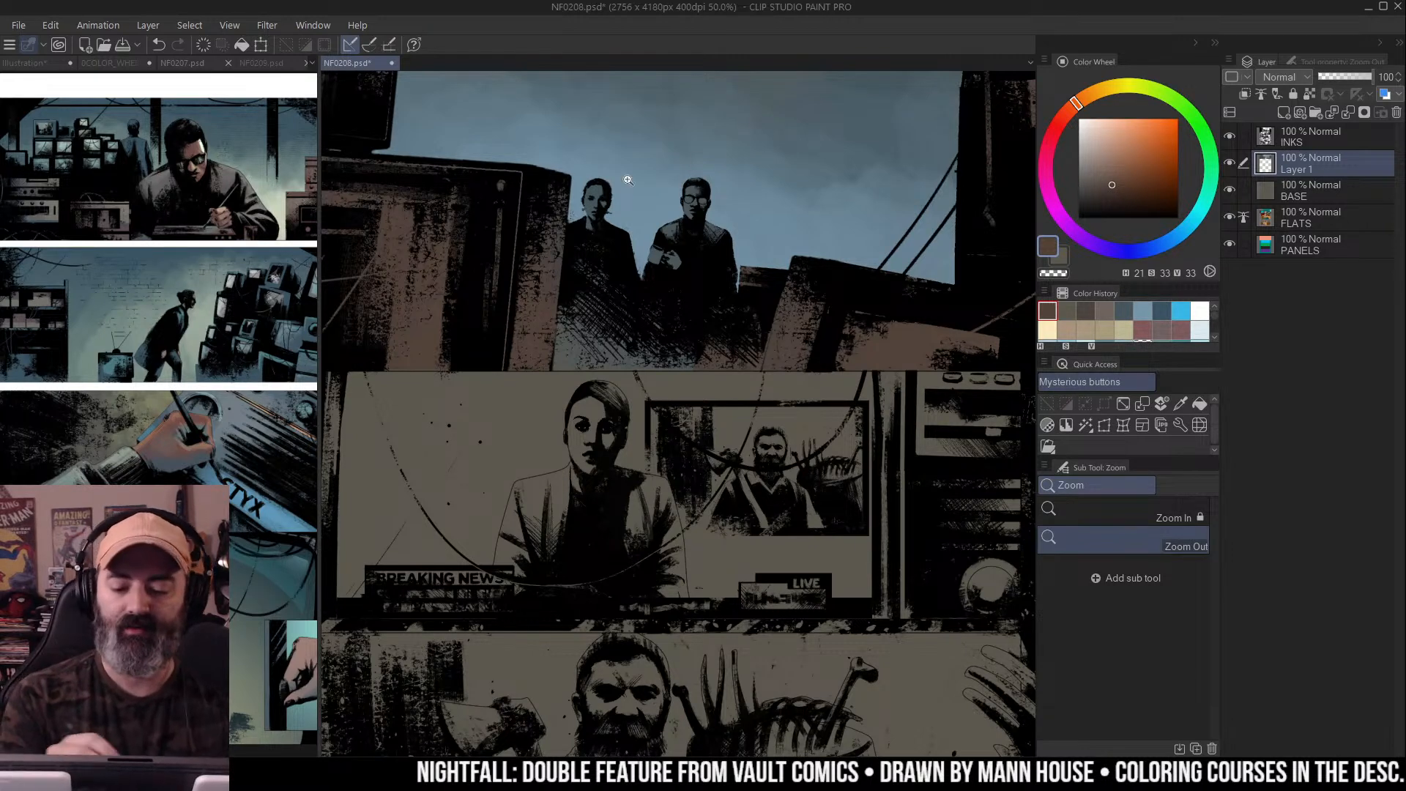
{"action": "left_click", "coordinate": [597, 195]}
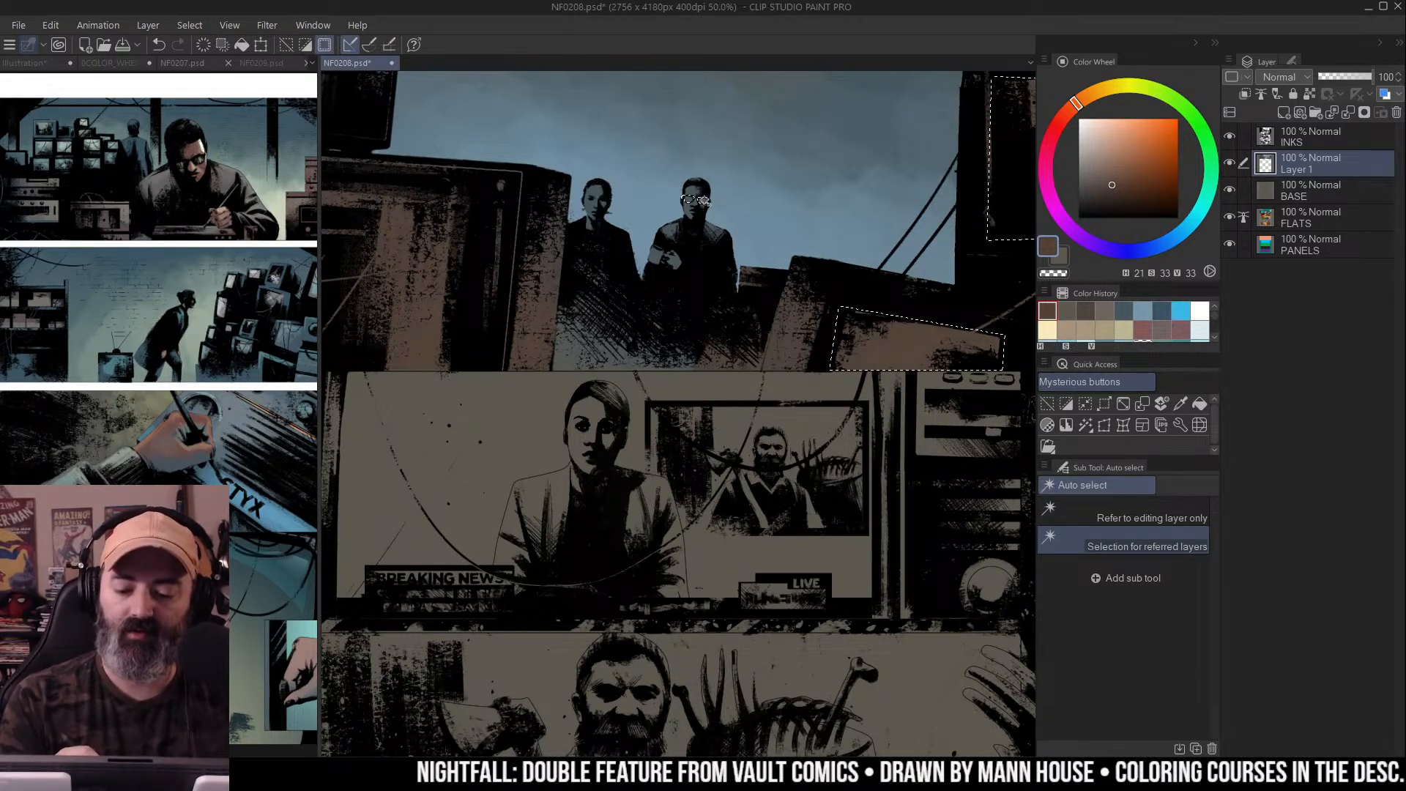
{"action": "key", "text": "b"}
{"action": "left_click", "coordinate": [650, 189], "text": "alt"}
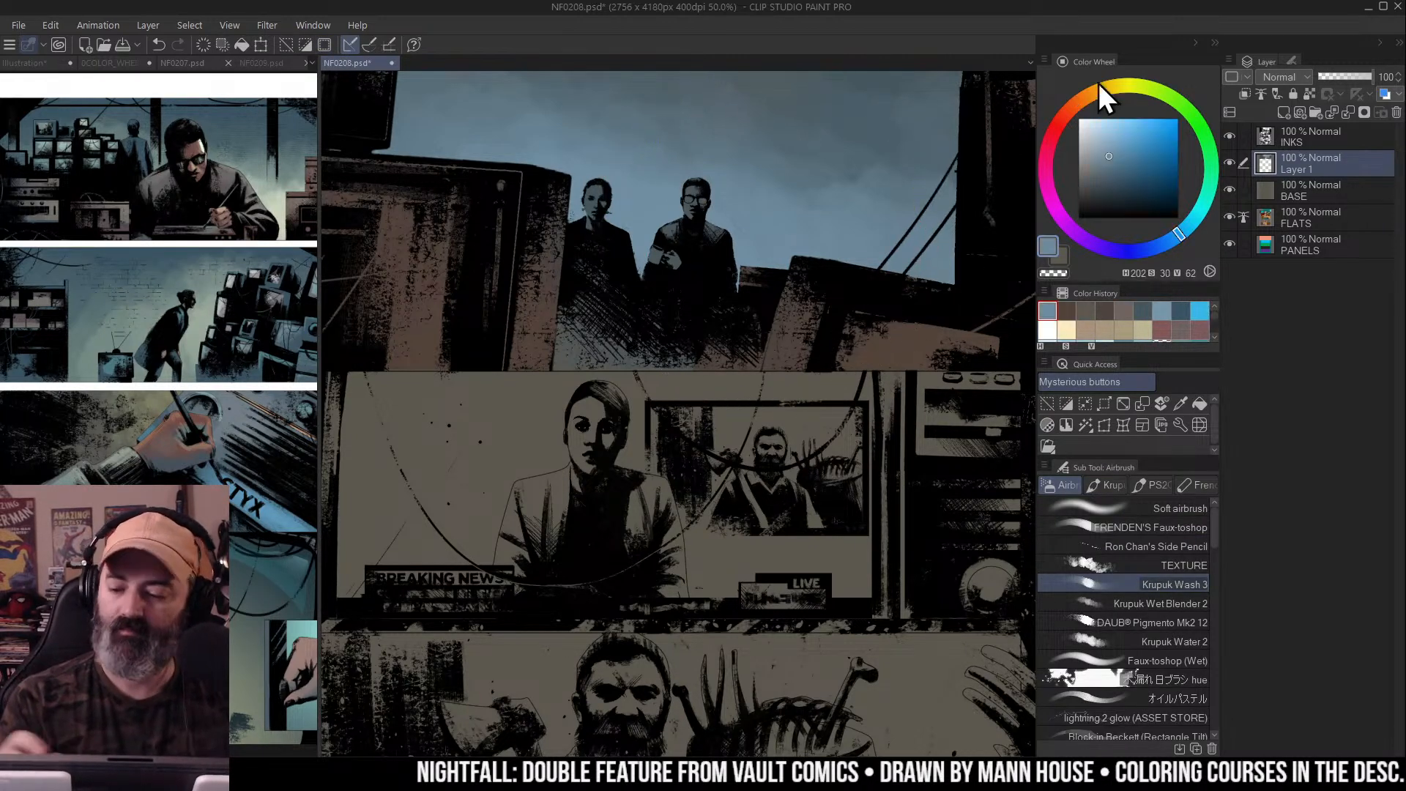
{"action": "left_click", "coordinate": [1092, 131]}
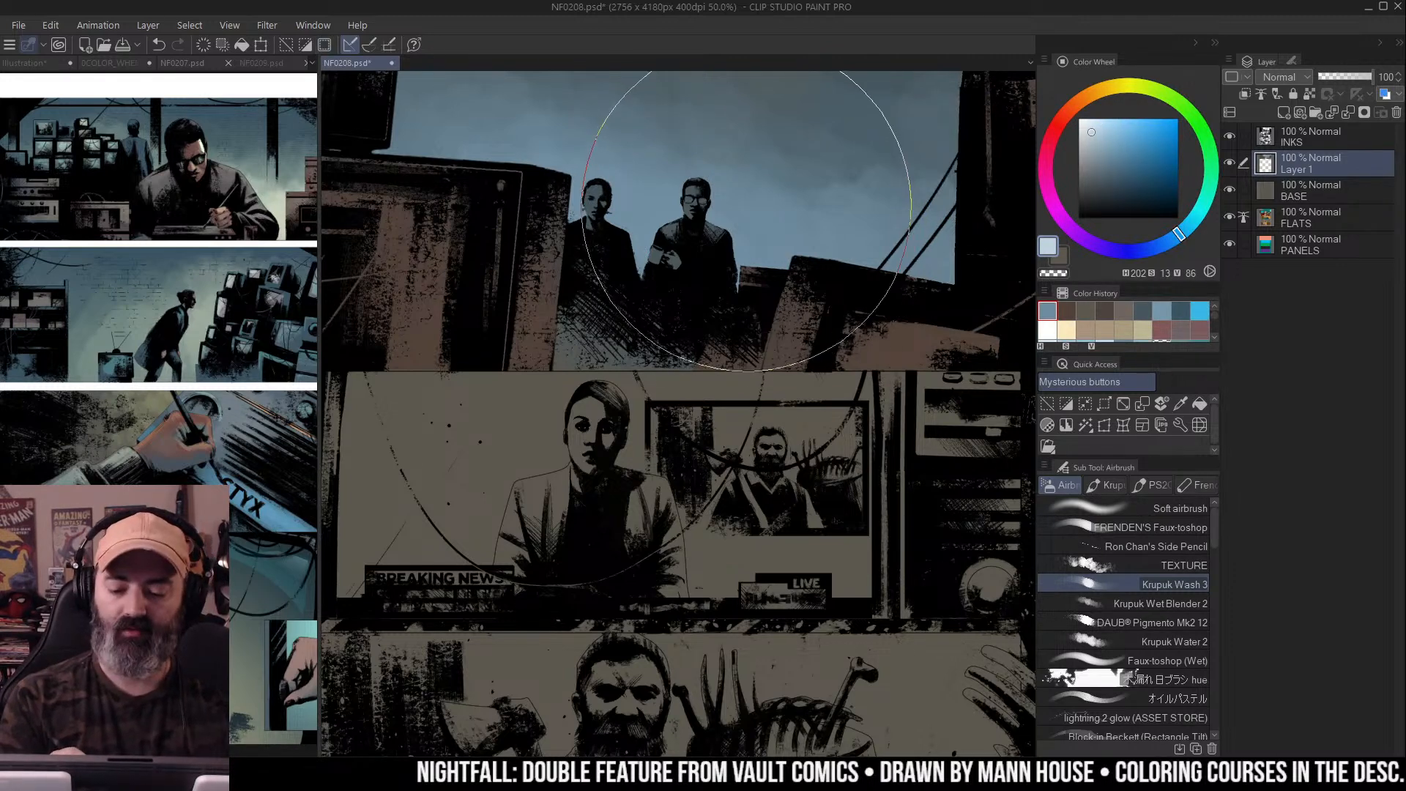
{"action": "left_click_drag", "start_coordinate": [719, 235], "coordinate": [800, 242]}
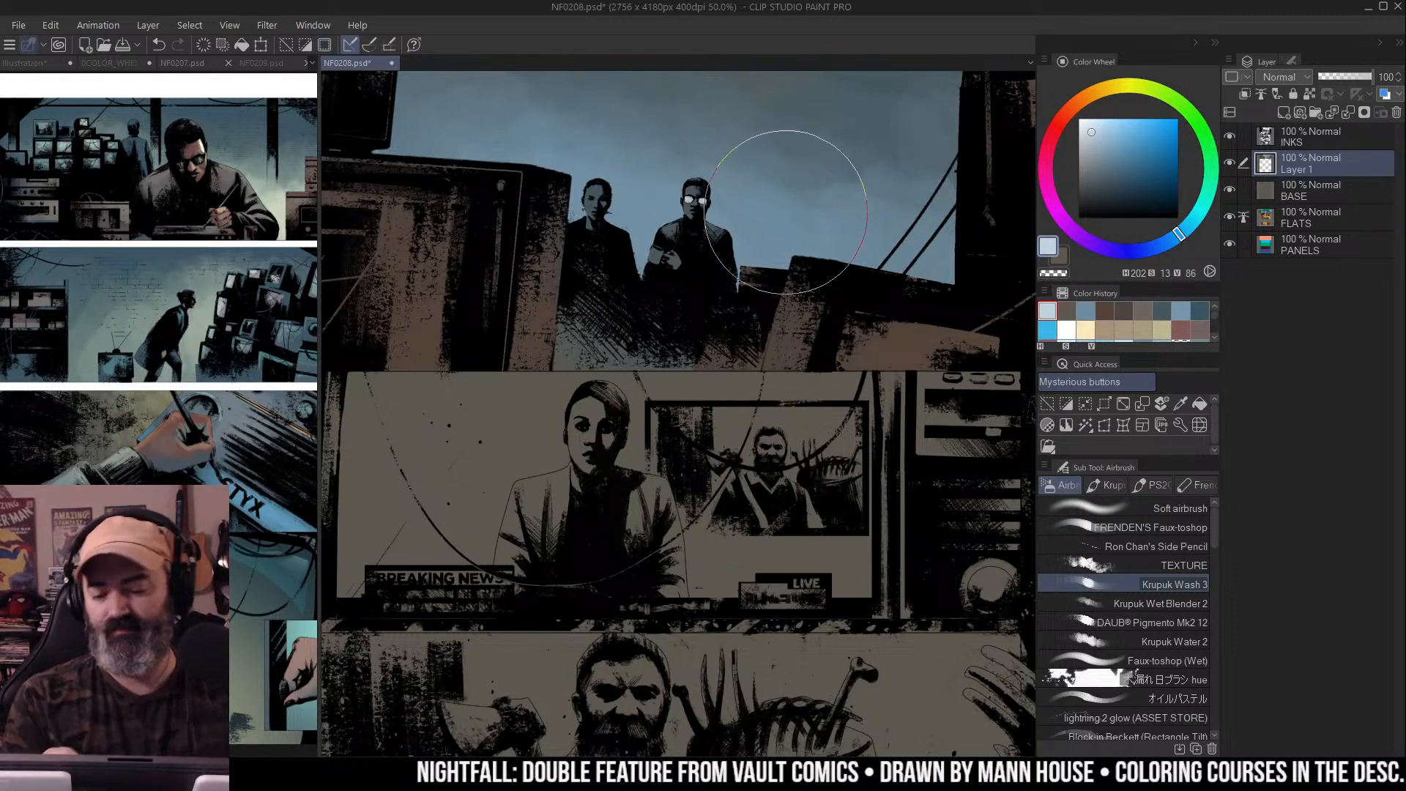
{"action": "left_click", "coordinate": [776, 220], "text": "ctrl+alt"}
{"action": "left_click_drag", "start_coordinate": [870, 210], "coordinate": [833, 209]}
{"action": "left_click", "coordinate": [718, 237], "text": "ctrl"}
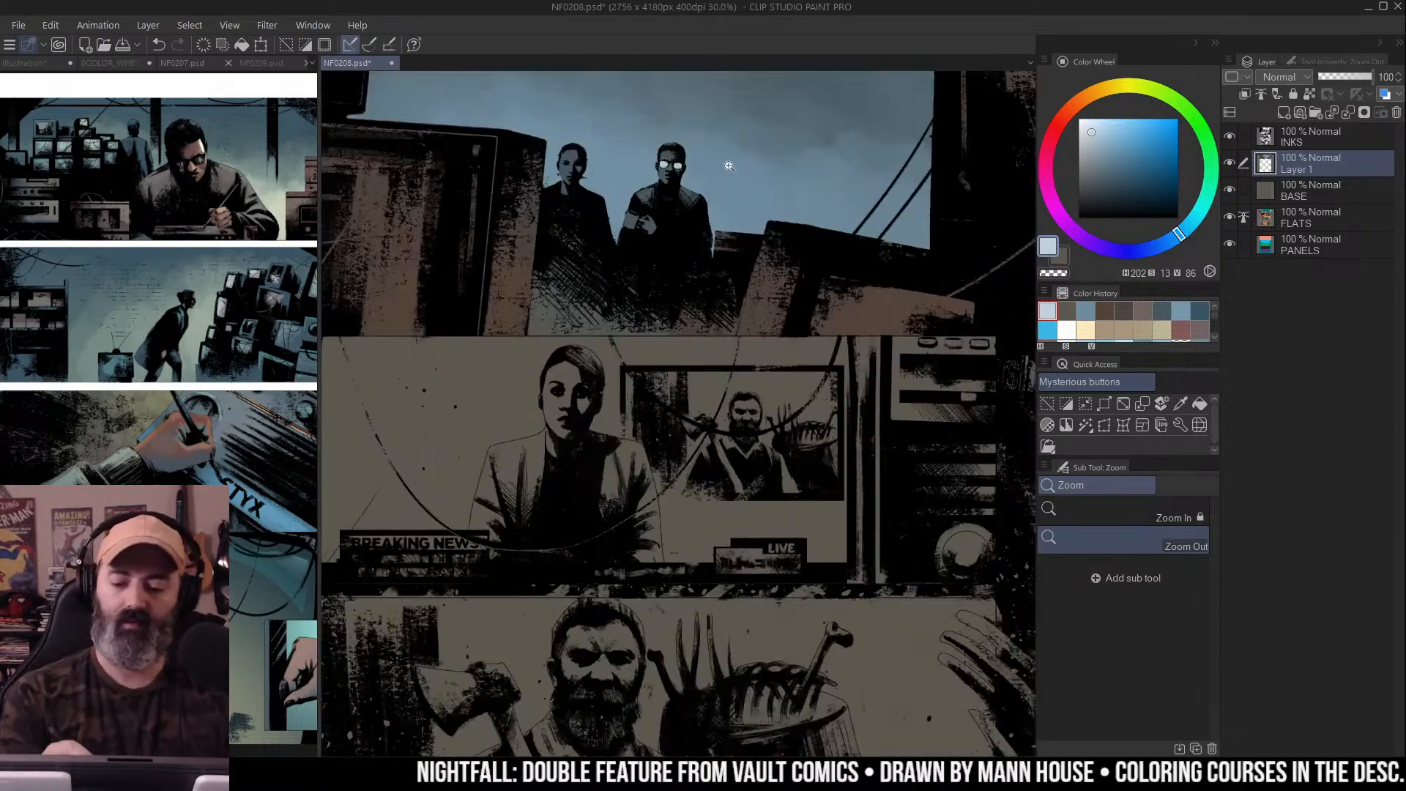
Brush the same pale blue over the hand area of the figure with glasses, sample the televisions' brown and clear the selection
{"action": "key", "text": "p"}
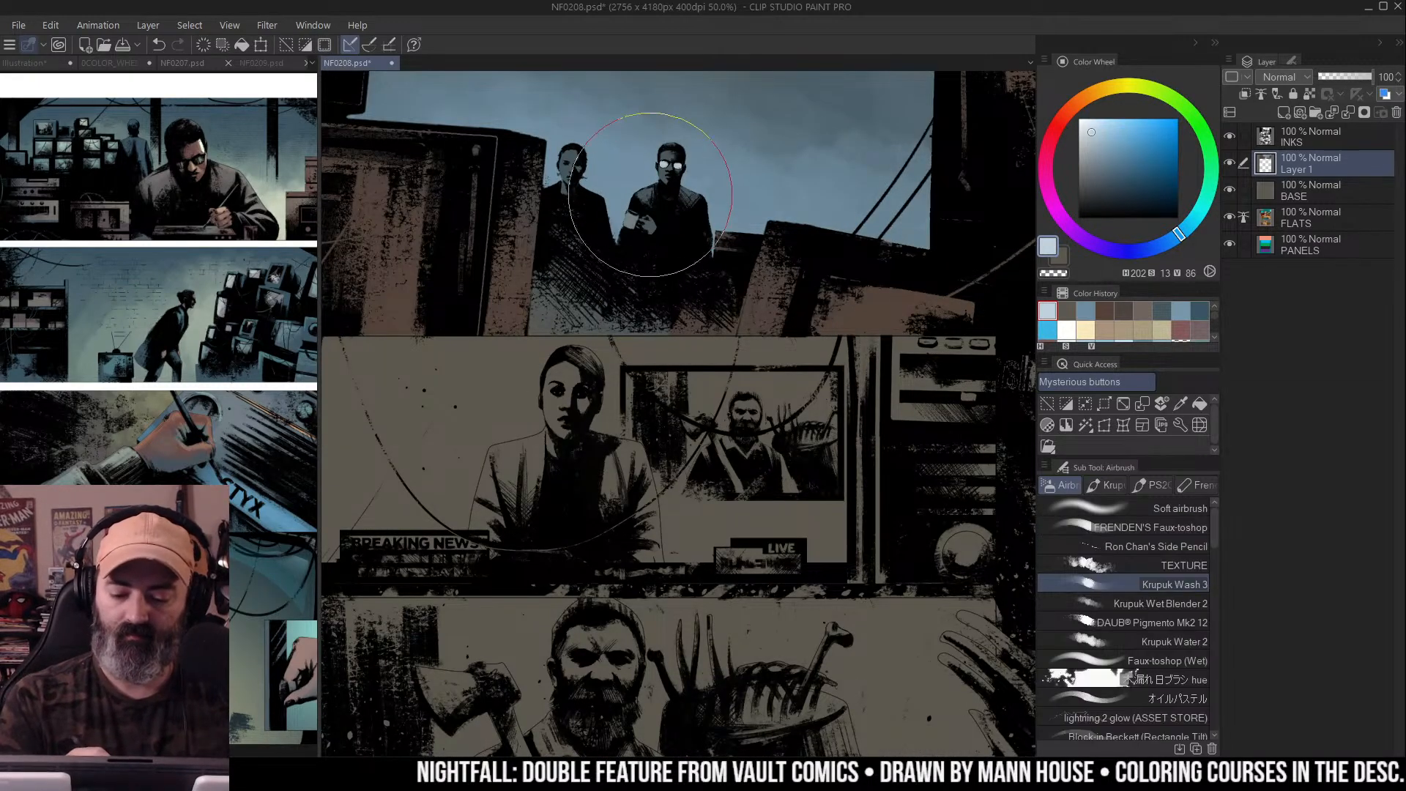
{"action": "left_click", "coordinate": [658, 220], "text": "ctrl+alt"}
{"action": "left_click", "coordinate": [654, 222], "text": "ctrl"}
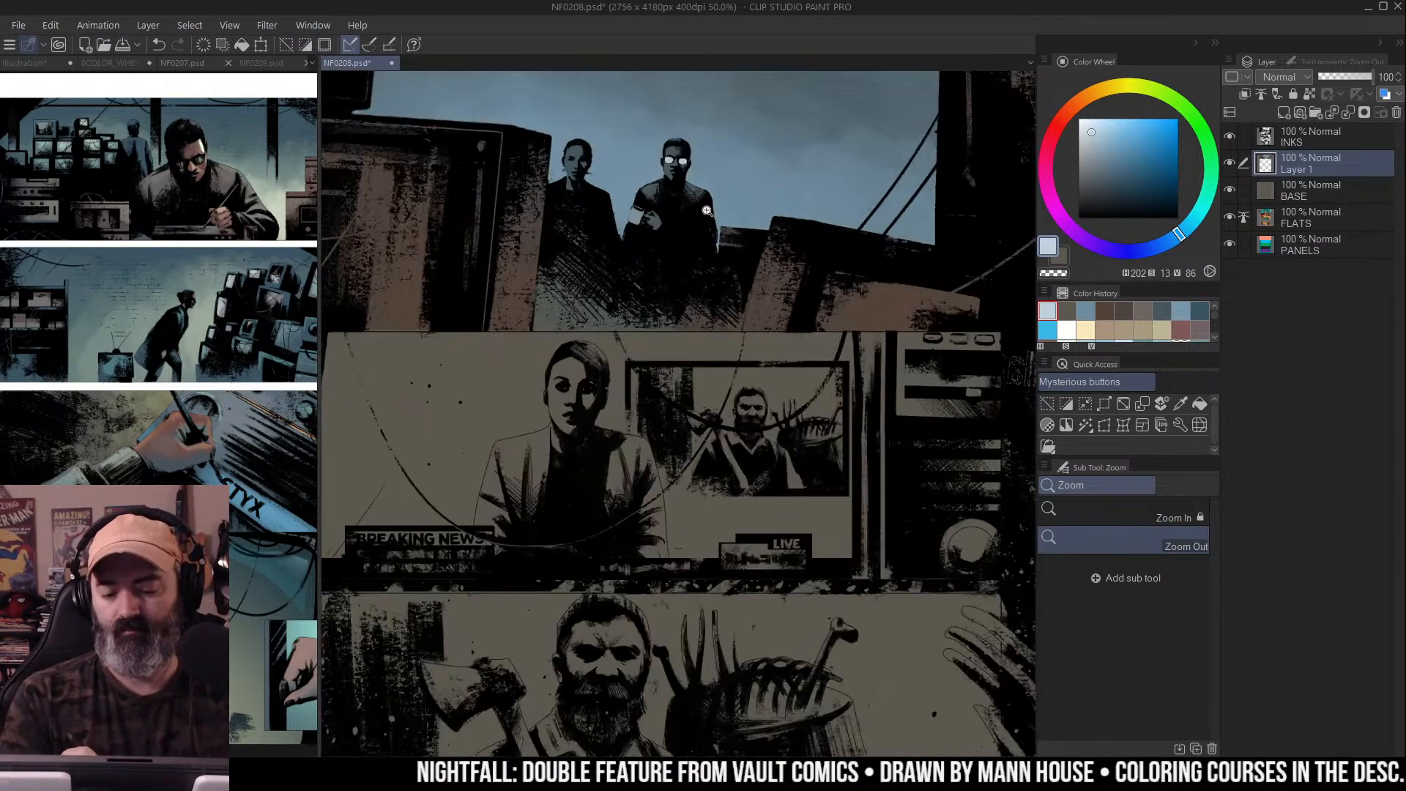
{"action": "left_click", "coordinate": [878, 303], "text": "alt"}
{"action": "key", "text": "ctrl+d"}
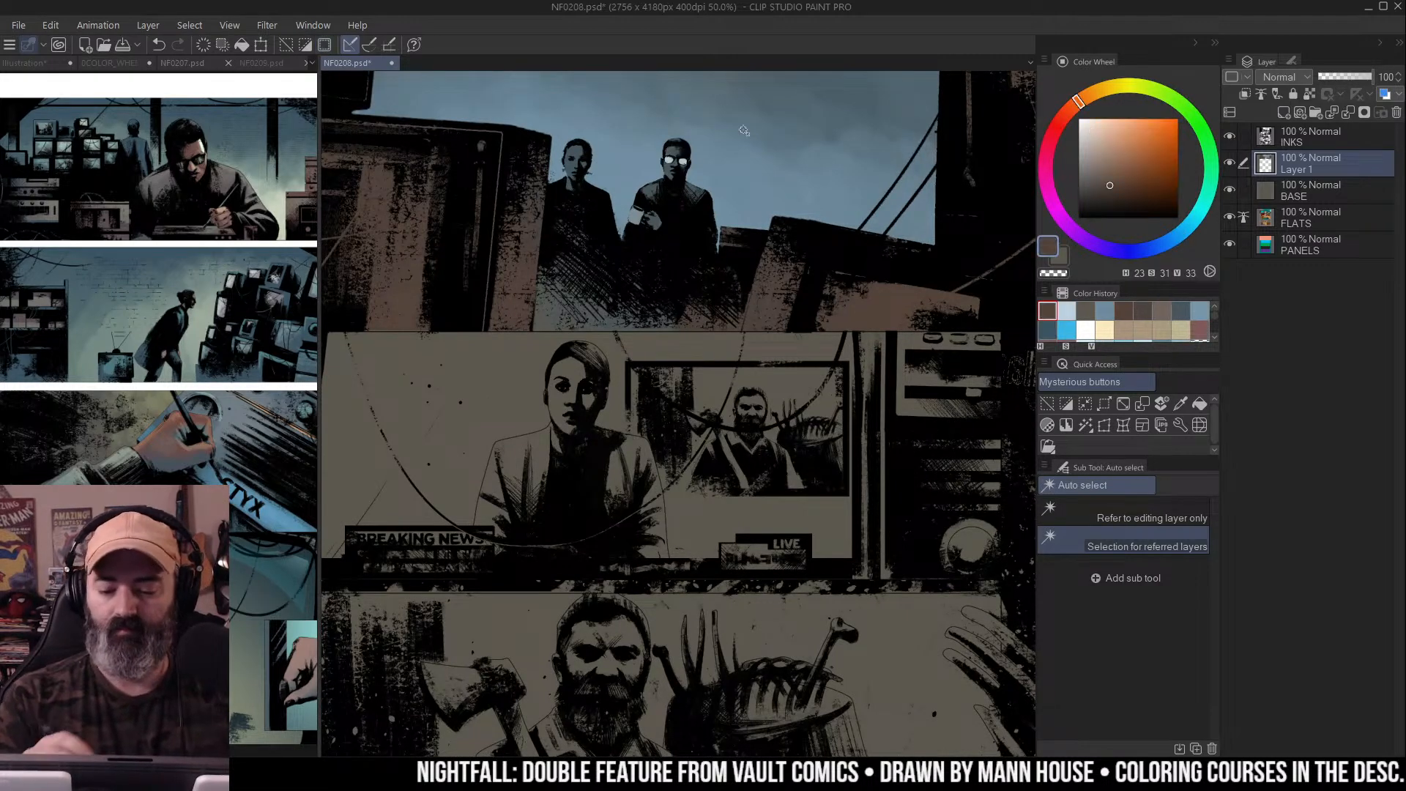
Select the left-hand figure's face in the top panel and tint it a muted grey-brown (H 22, S 14, V 40)
{"action": "key", "text": "p"}
{"action": "left_click", "coordinate": [755, 216]}
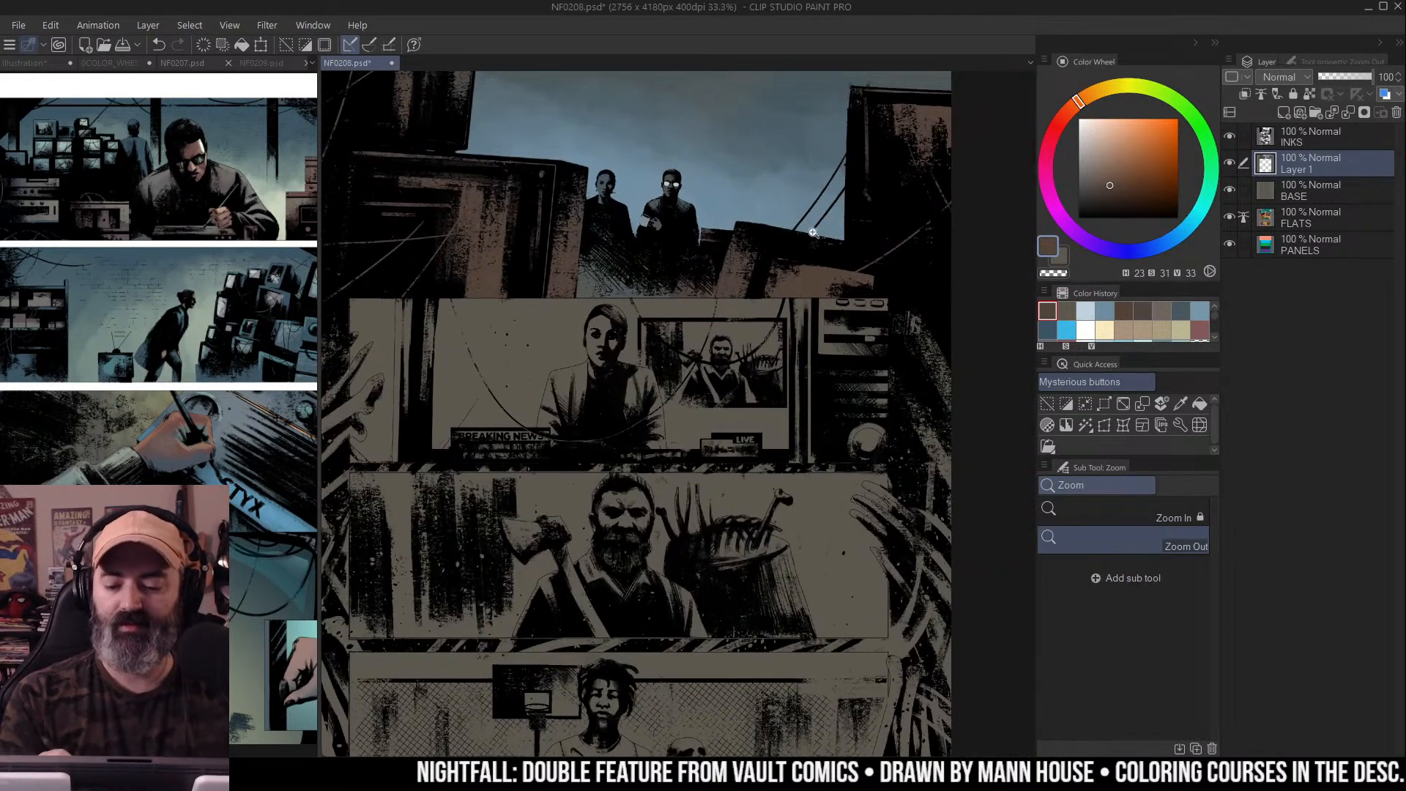
{"action": "left_click", "coordinate": [830, 246]}
{"action": "left_click", "coordinate": [672, 229], "text": "alt"}
{"action": "key", "text": "w"}
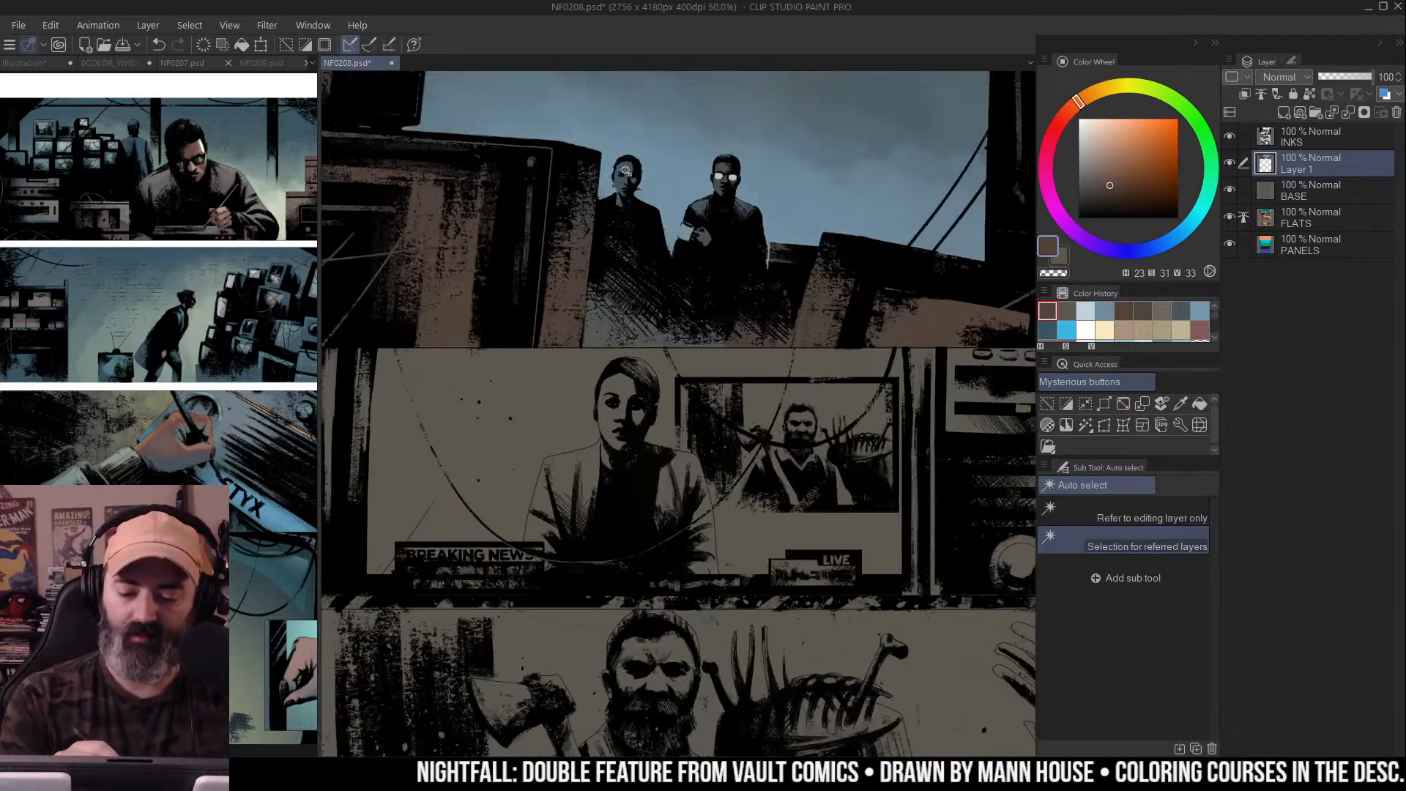
{"action": "key", "text": "ctrl+d"}
{"action": "key", "text": "b"}
{"action": "left_click", "coordinate": [831, 141], "text": "alt"}
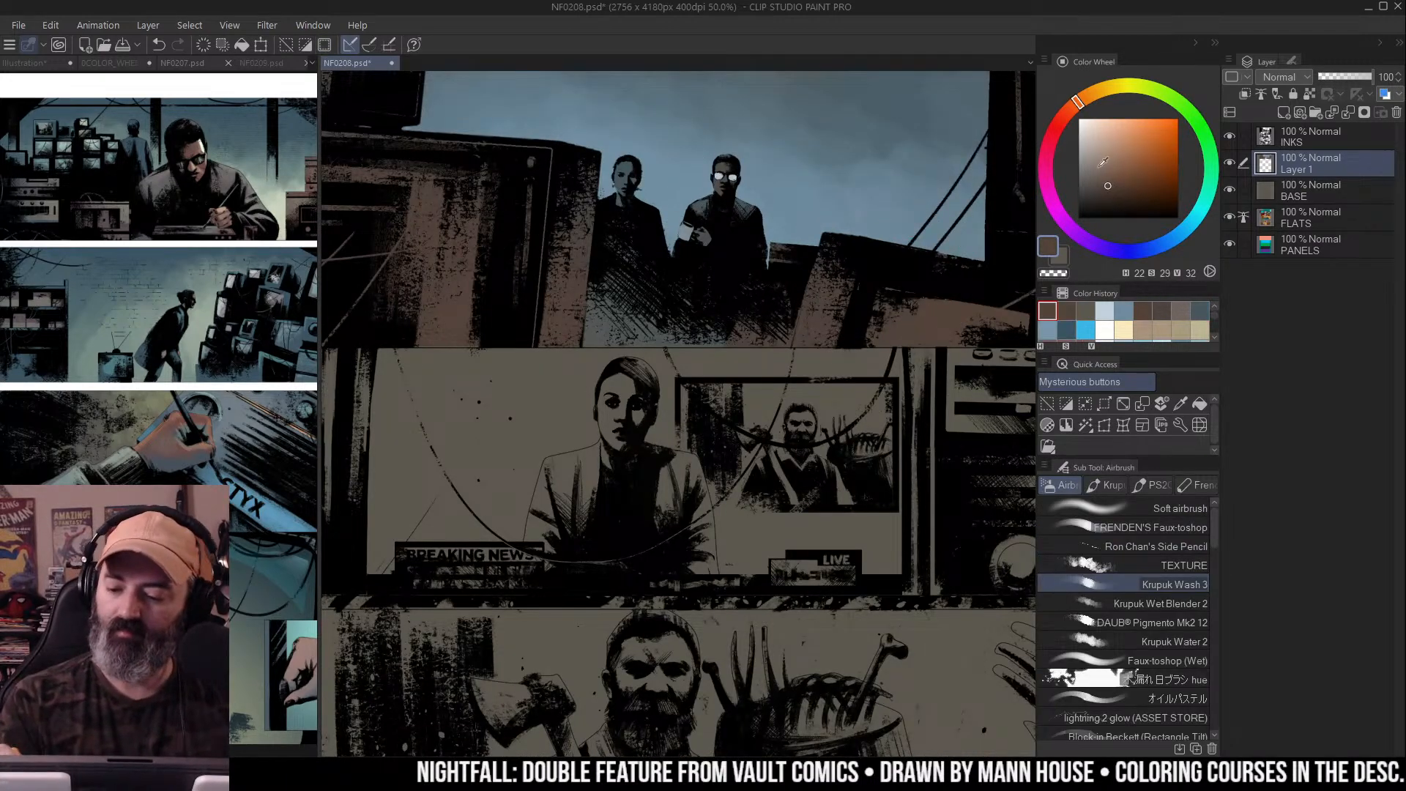
{"action": "left_click_drag", "start_coordinate": [586, 154], "coordinate": [681, 249]}
{"action": "key", "text": "/"}
Select the large television left of the figures and lighten its side with brown (H 22, S 25, V 52) using Krupuk Wash 3
{"action": "left_click", "coordinate": [737, 233]}
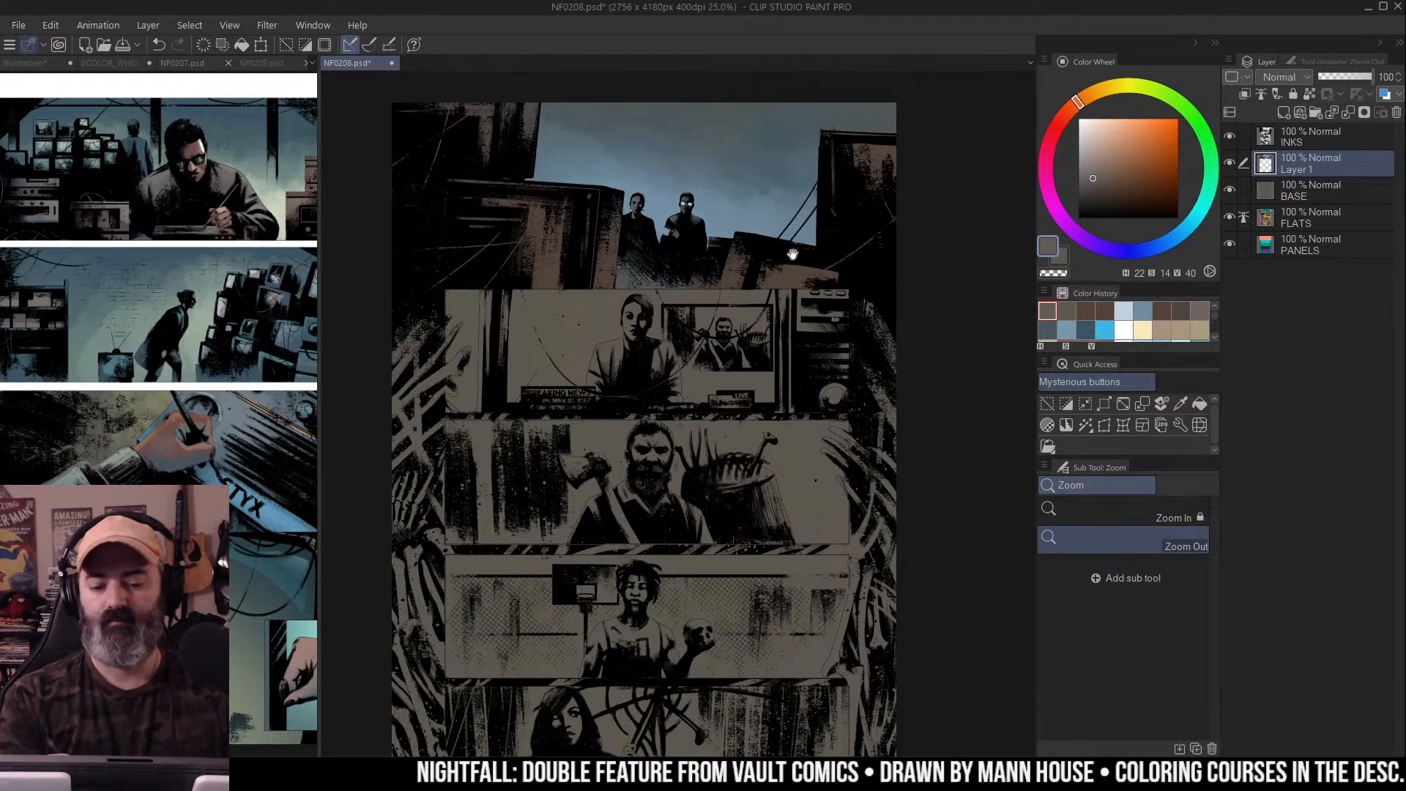
{"action": "left_click", "coordinate": [605, 261]}
{"action": "key", "text": "w"}
{"action": "left_click", "coordinate": [608, 270]}
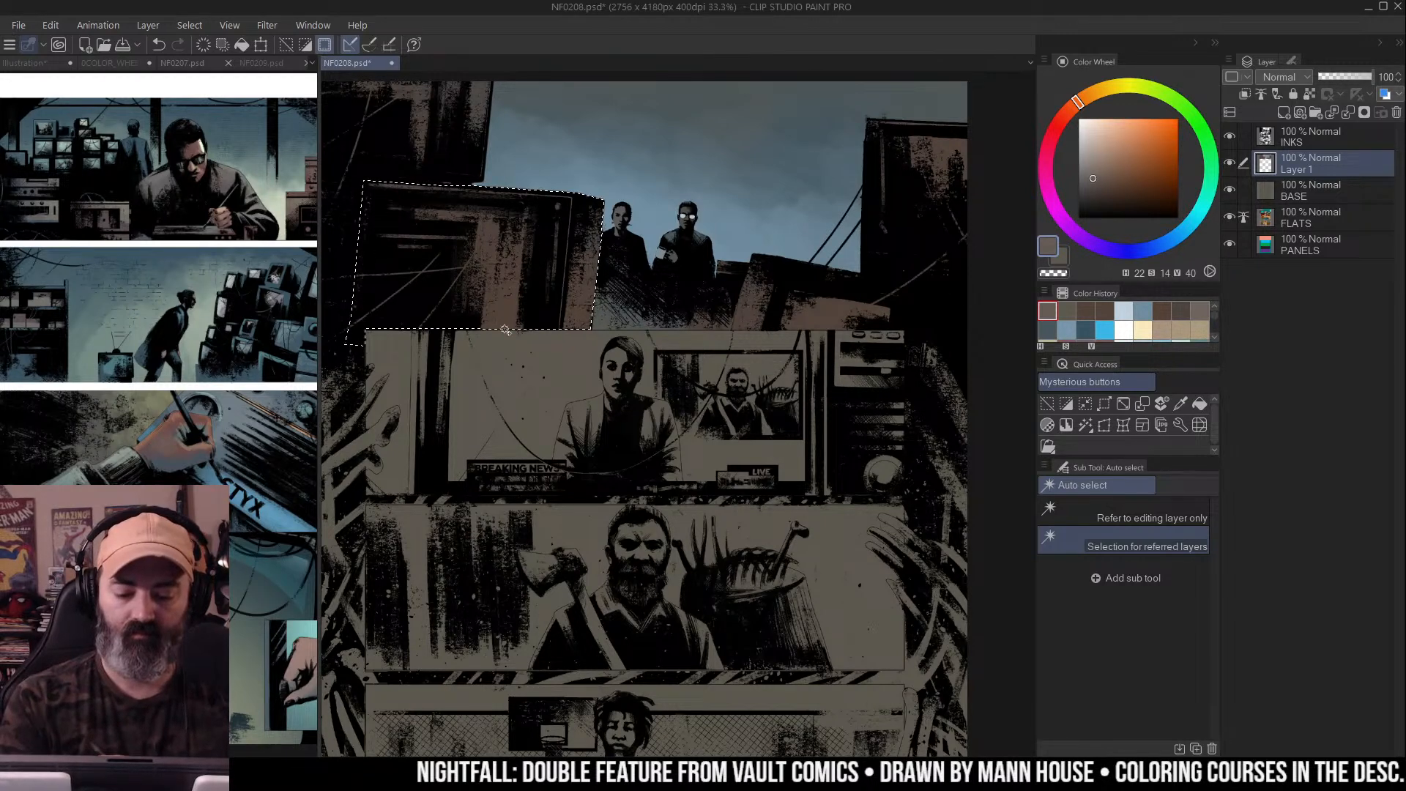
{"action": "key", "text": "b"}
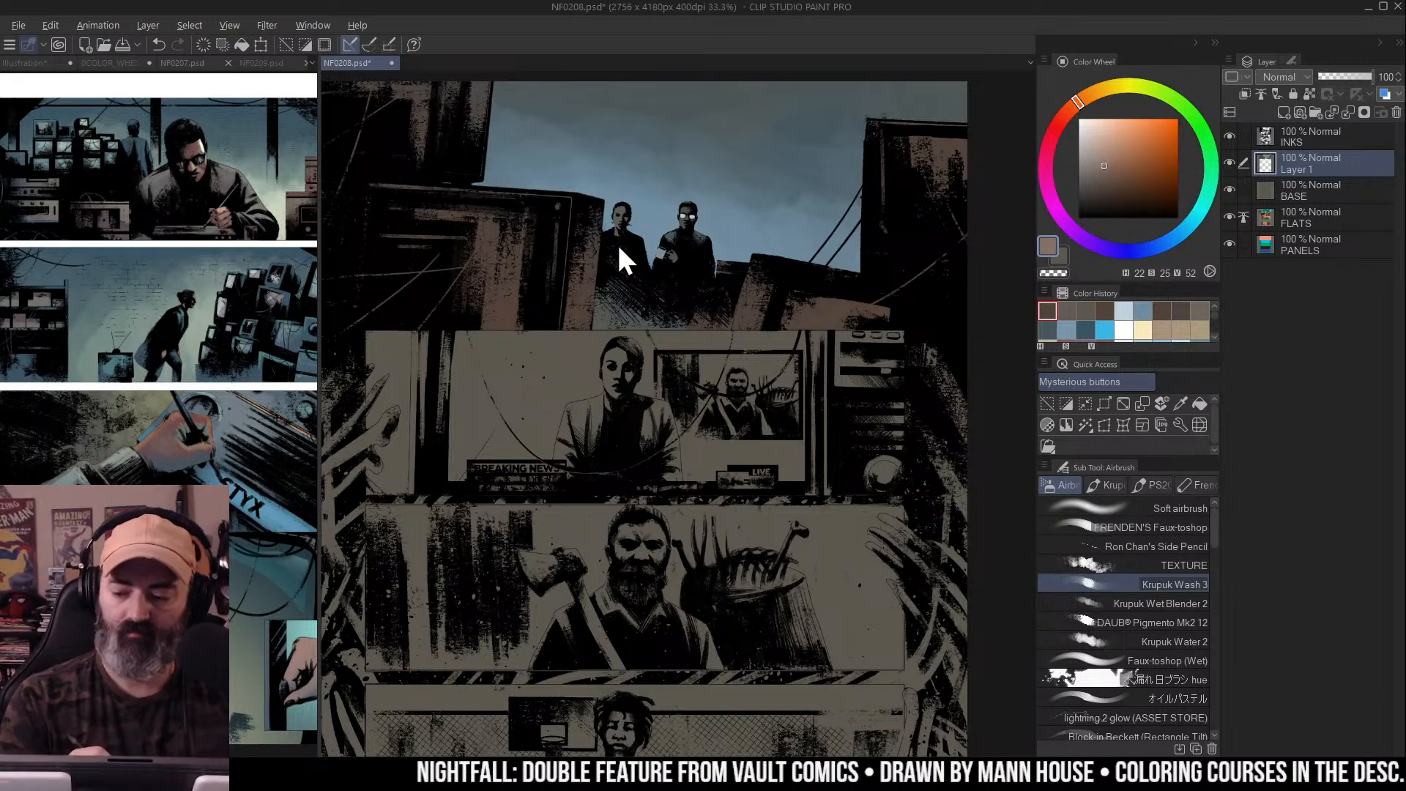
{"action": "left_click_drag", "start_coordinate": [595, 211], "coordinate": [579, 334]}
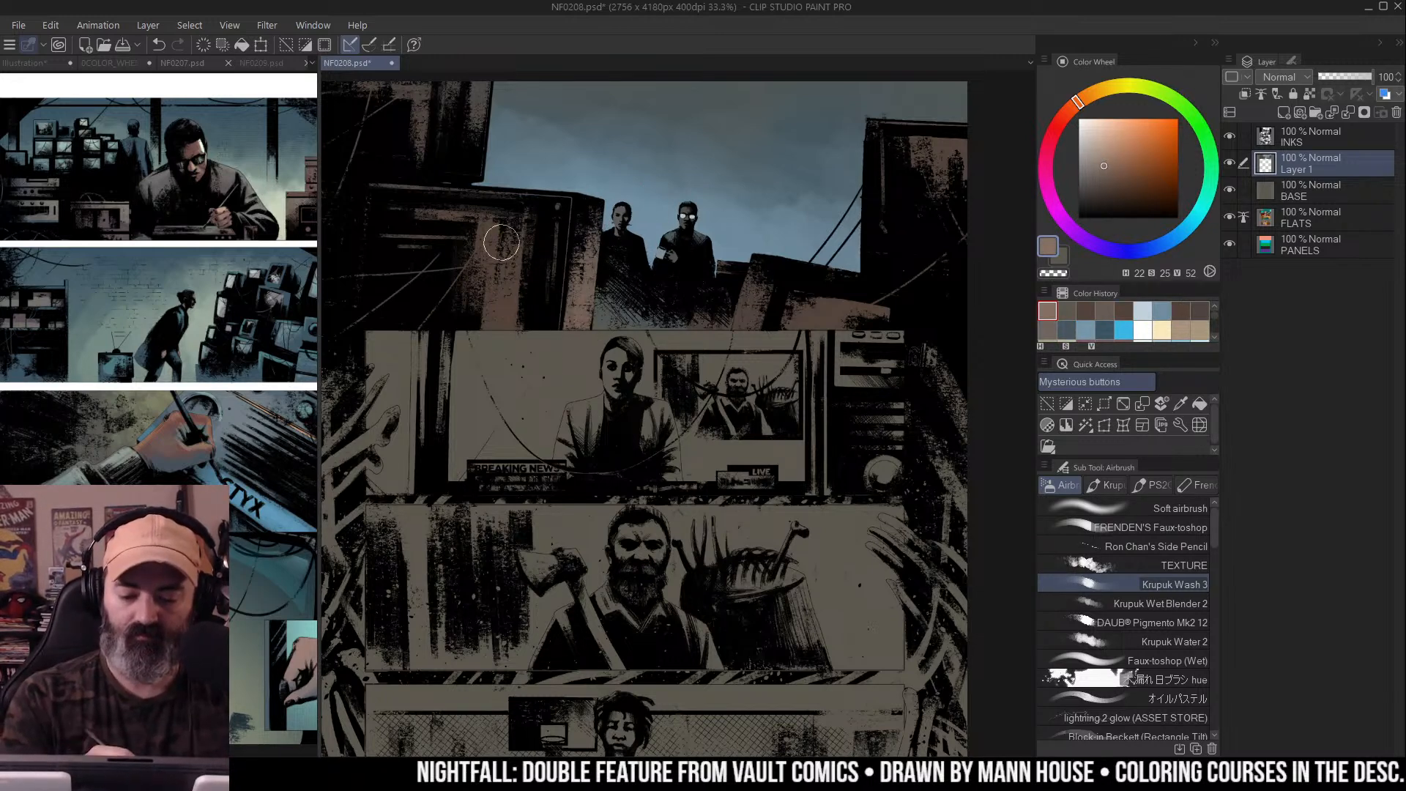
Lighten parts of the other televisions in the top panel with the same brown and clear the selection
{"action": "scroll", "coordinate": [543, 336], "scroll_direction": "down", "scroll_amount": 1}
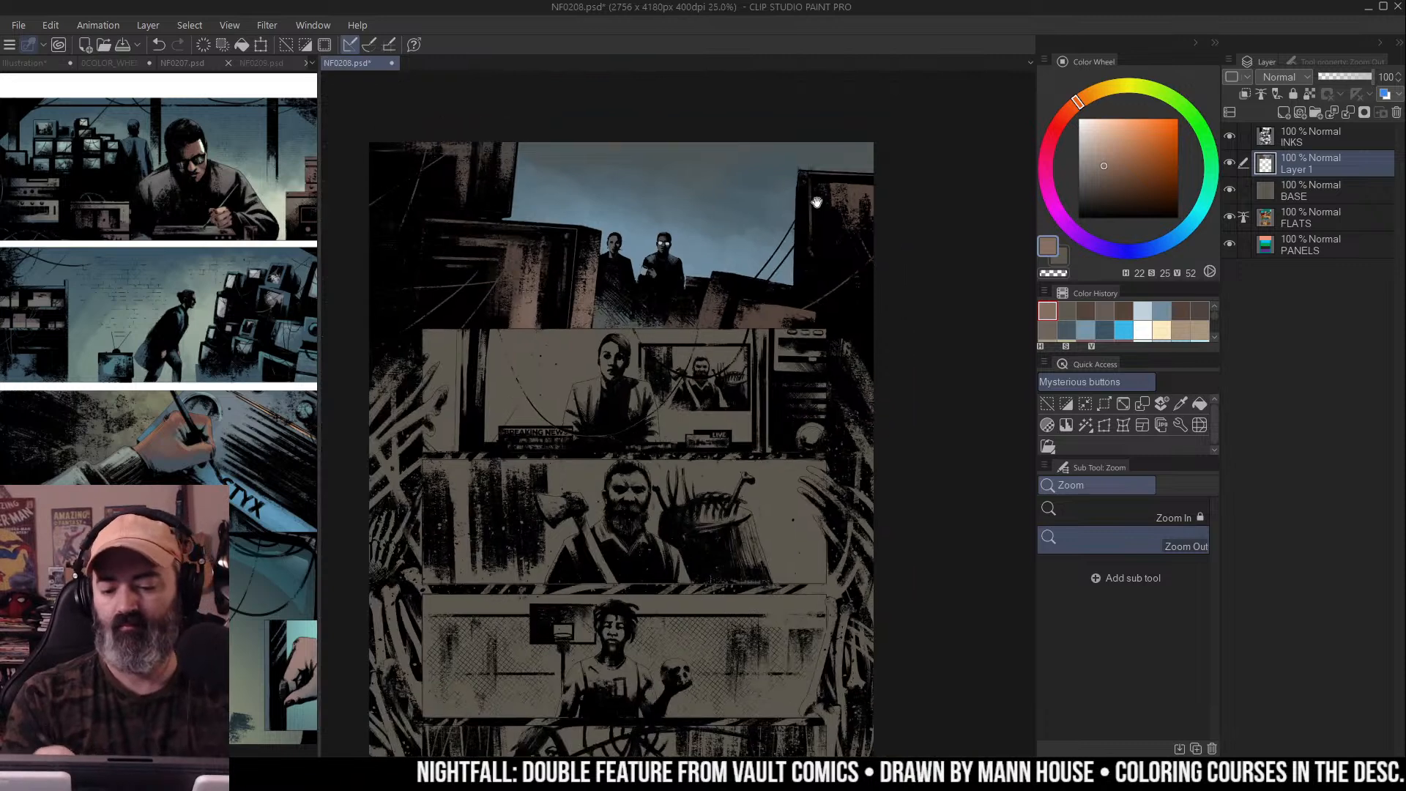
{"action": "scroll", "coordinate": [786, 211], "scroll_direction": "up", "scroll_amount": 1}
{"action": "key", "text": "alt"}
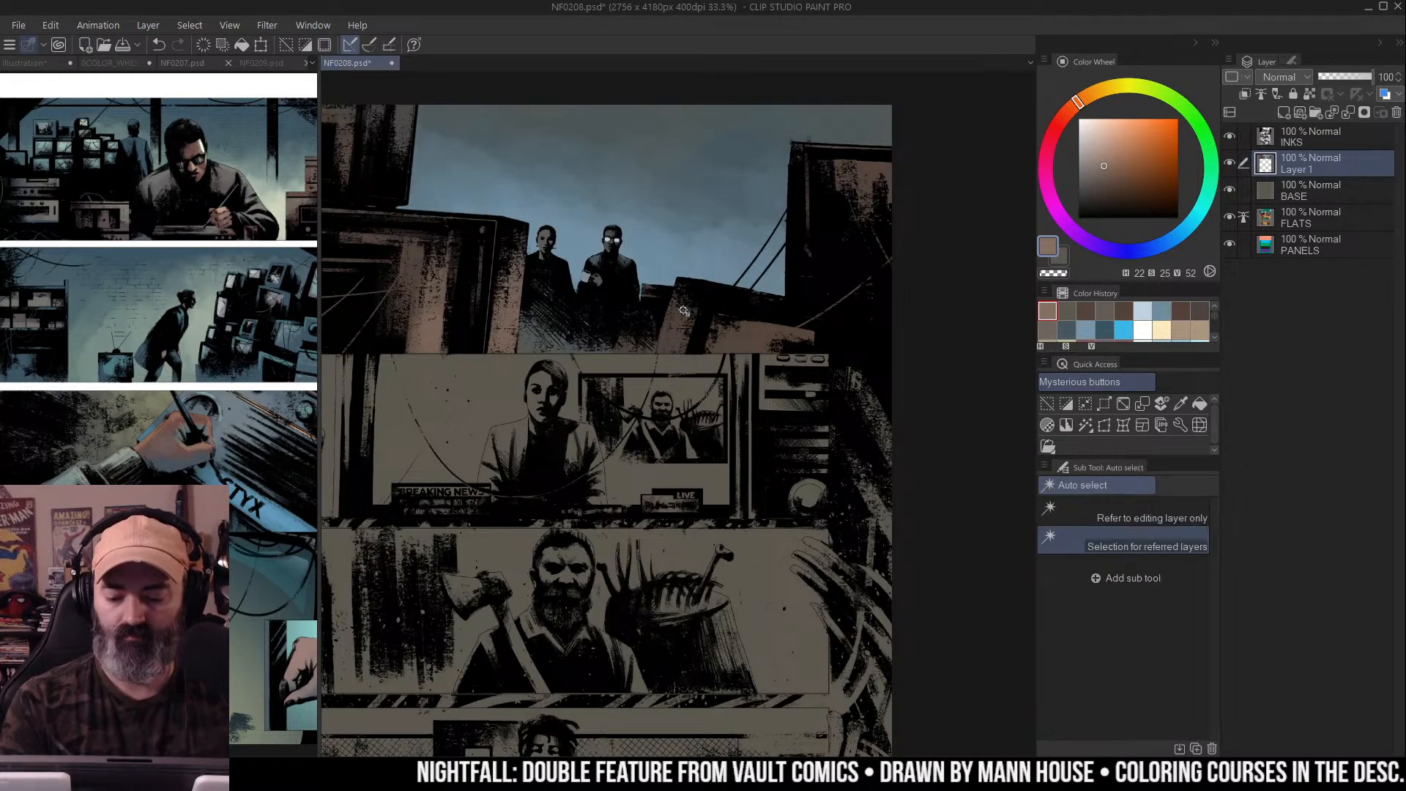
{"action": "left_click", "coordinate": [720, 268], "text": "alt"}
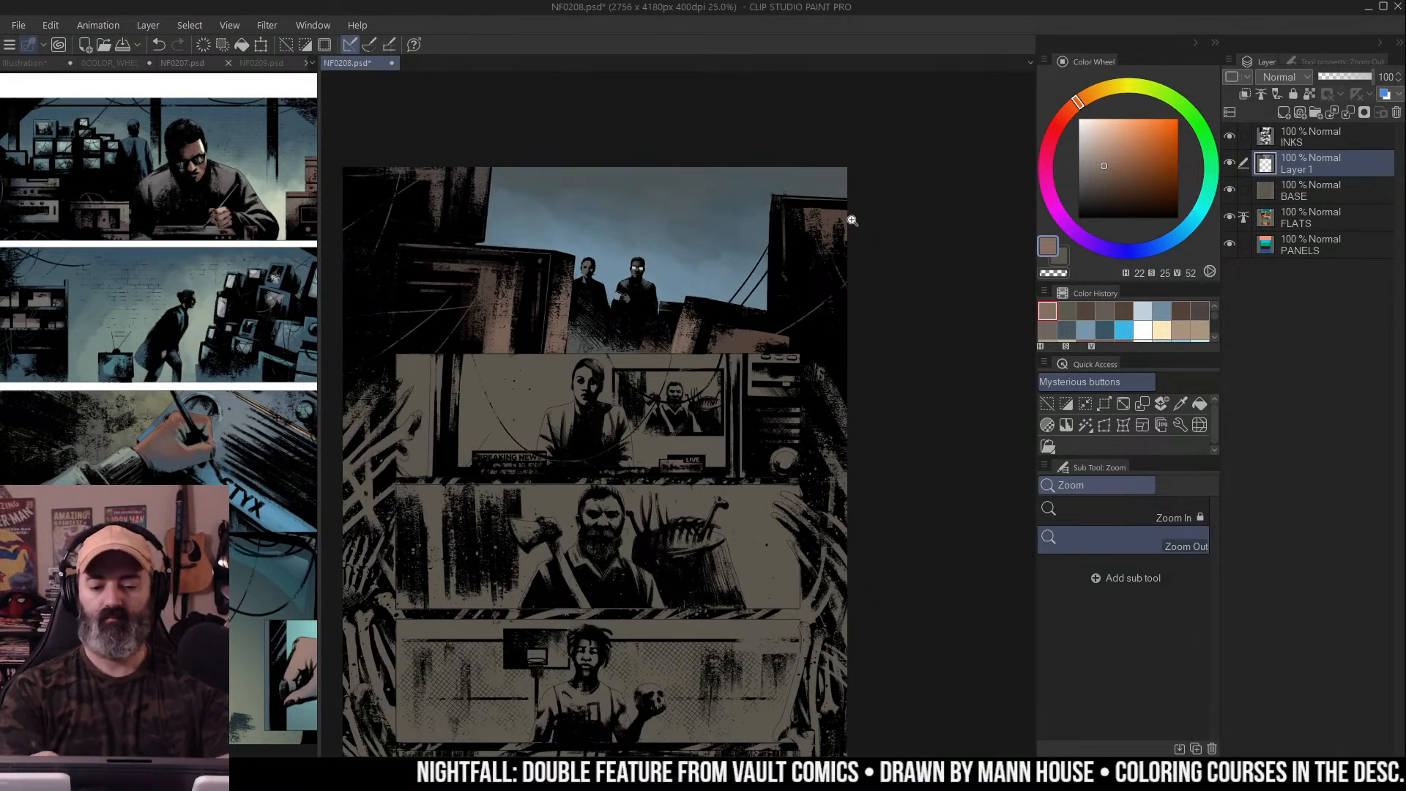
{"action": "left_click", "coordinate": [498, 209], "text": "ctrl"}
{"action": "left_click_drag", "start_coordinate": [631, 211], "coordinate": [703, 174]}
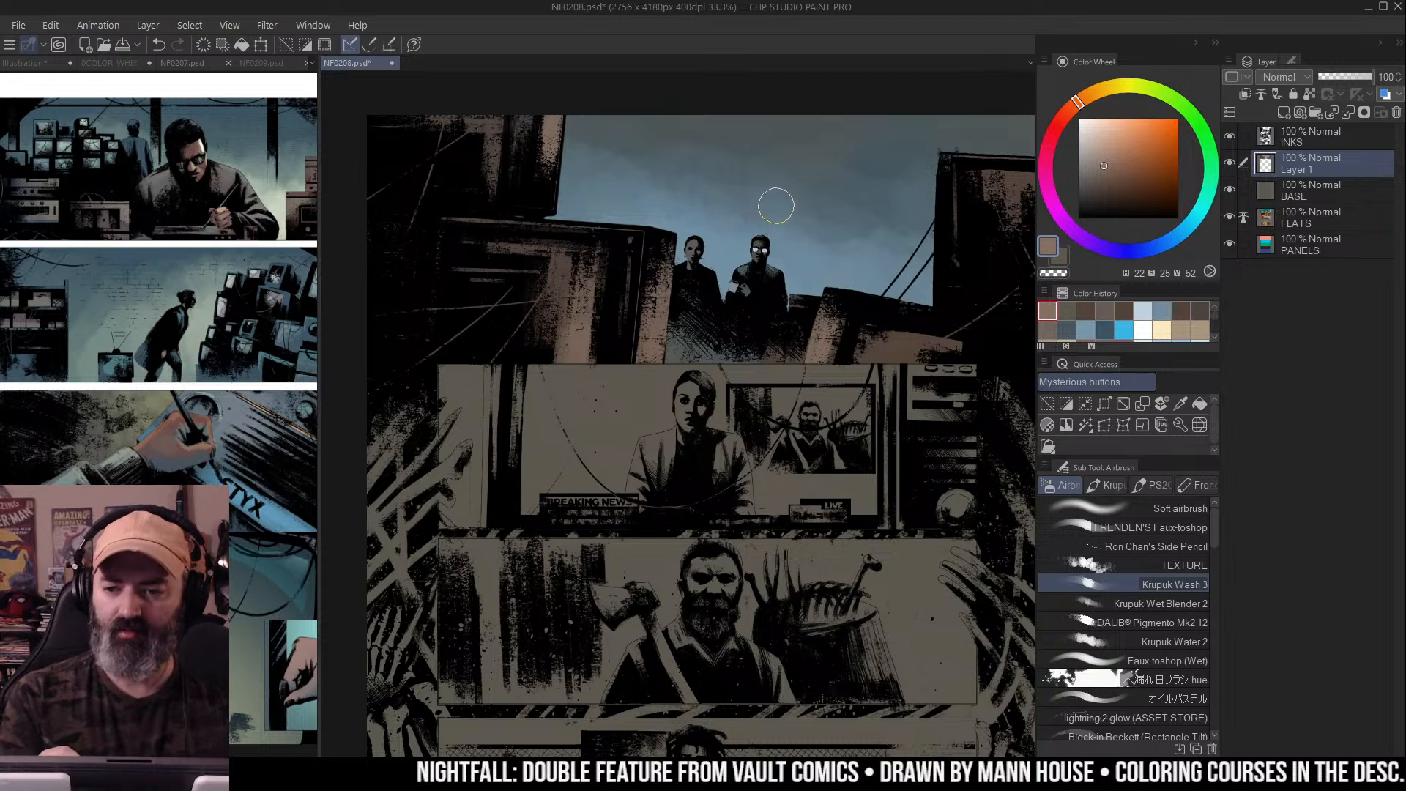
{"action": "left_click", "coordinate": [795, 175], "text": "alt"}
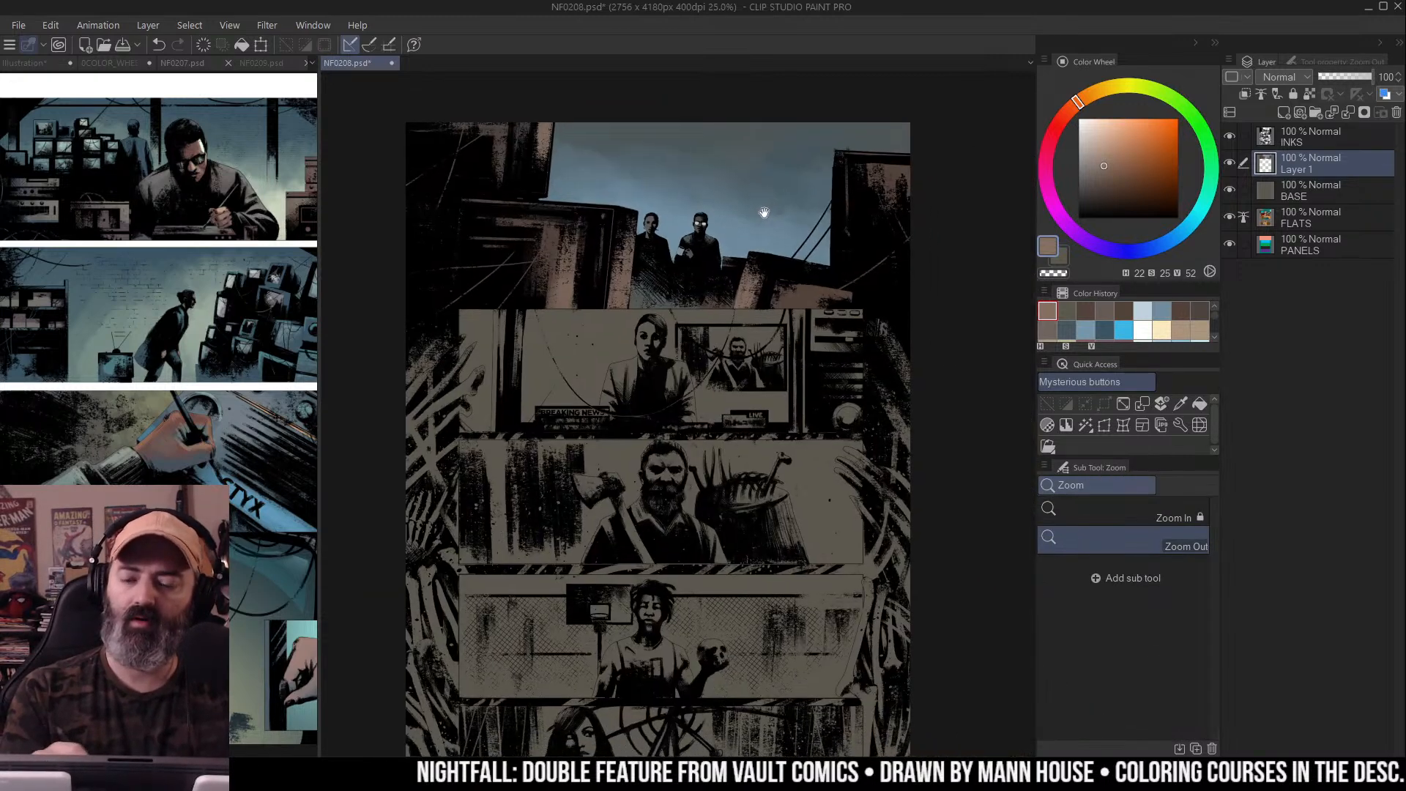
Select the stacked televisions on both sides of the top panel, using Auto select on referred layers
{"action": "mouse_move", "coordinate": [765, 211]}
{"action": "left_mouse_down"}
{"action": "mouse_move", "coordinate": [775, 184]}
{"action": "mouse_move", "coordinate": [807, 176]}
{"action": "mouse_move", "coordinate": [784, 199]}
{"action": "left_mouse_up"}
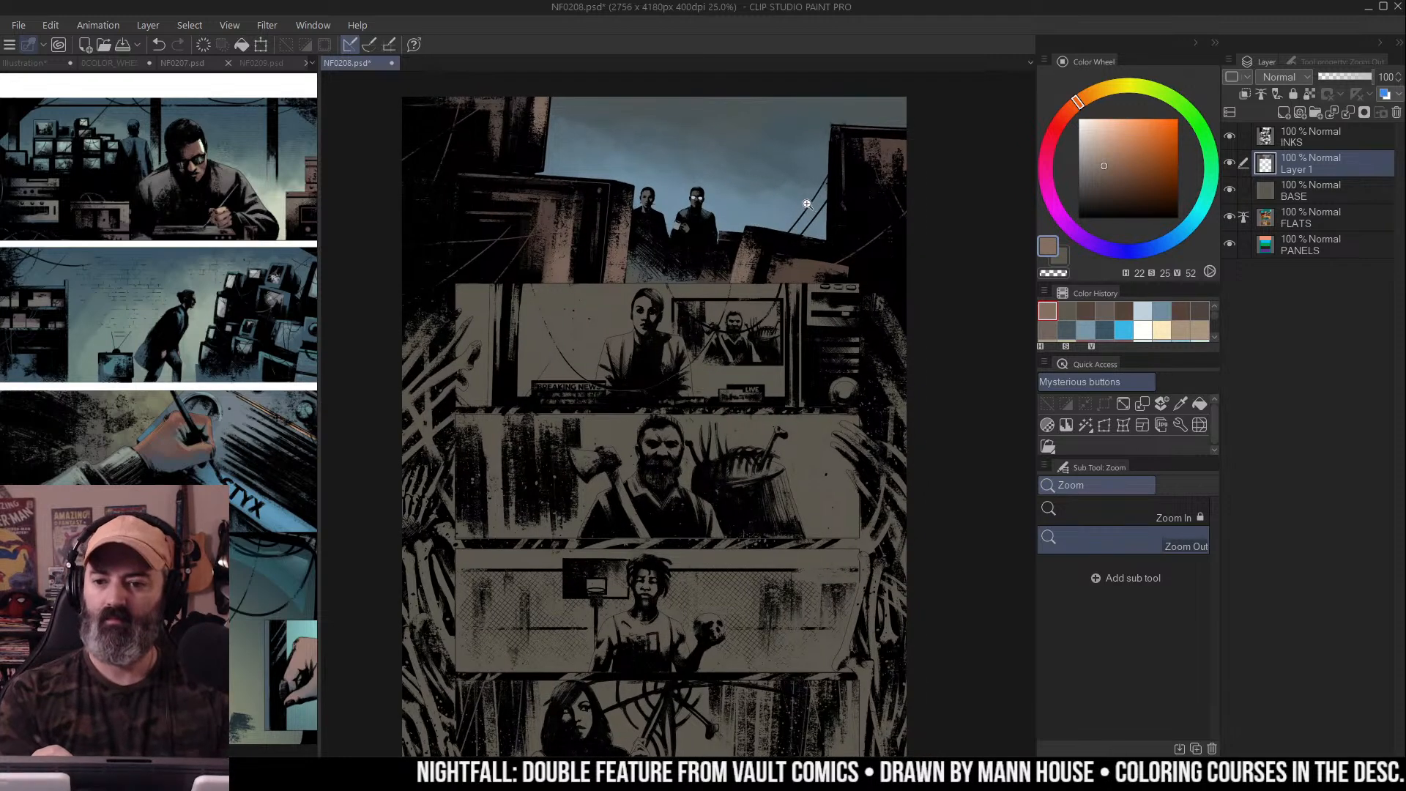
{"action": "mouse_move", "coordinate": [794, 204]}
{"action": "left_mouse_down"}
{"action": "mouse_move", "coordinate": [809, 176]}
{"action": "mouse_move", "coordinate": [804, 189]}
{"action": "left_mouse_up"}
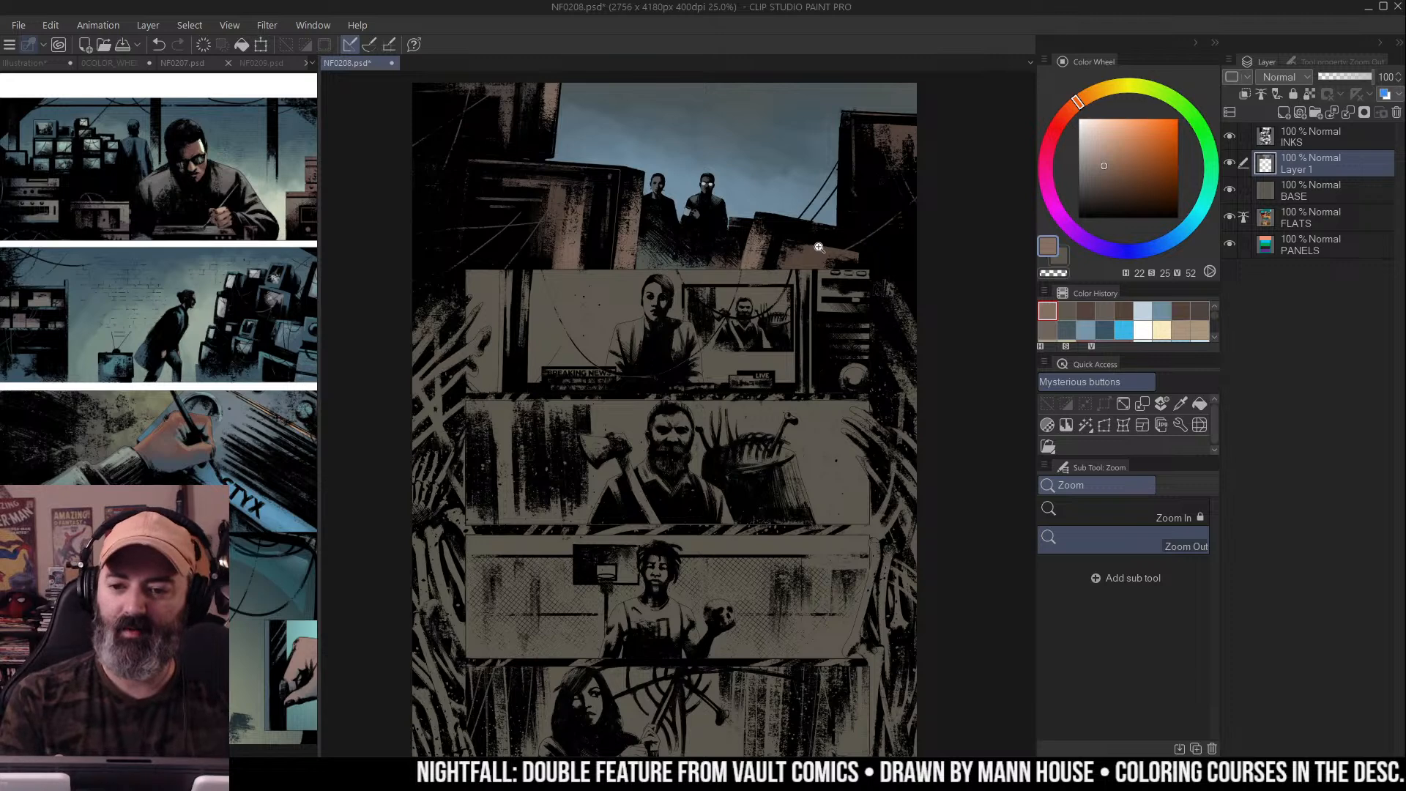
{"action": "left_click_drag", "start_coordinate": [797, 296], "coordinate": [795, 345]}
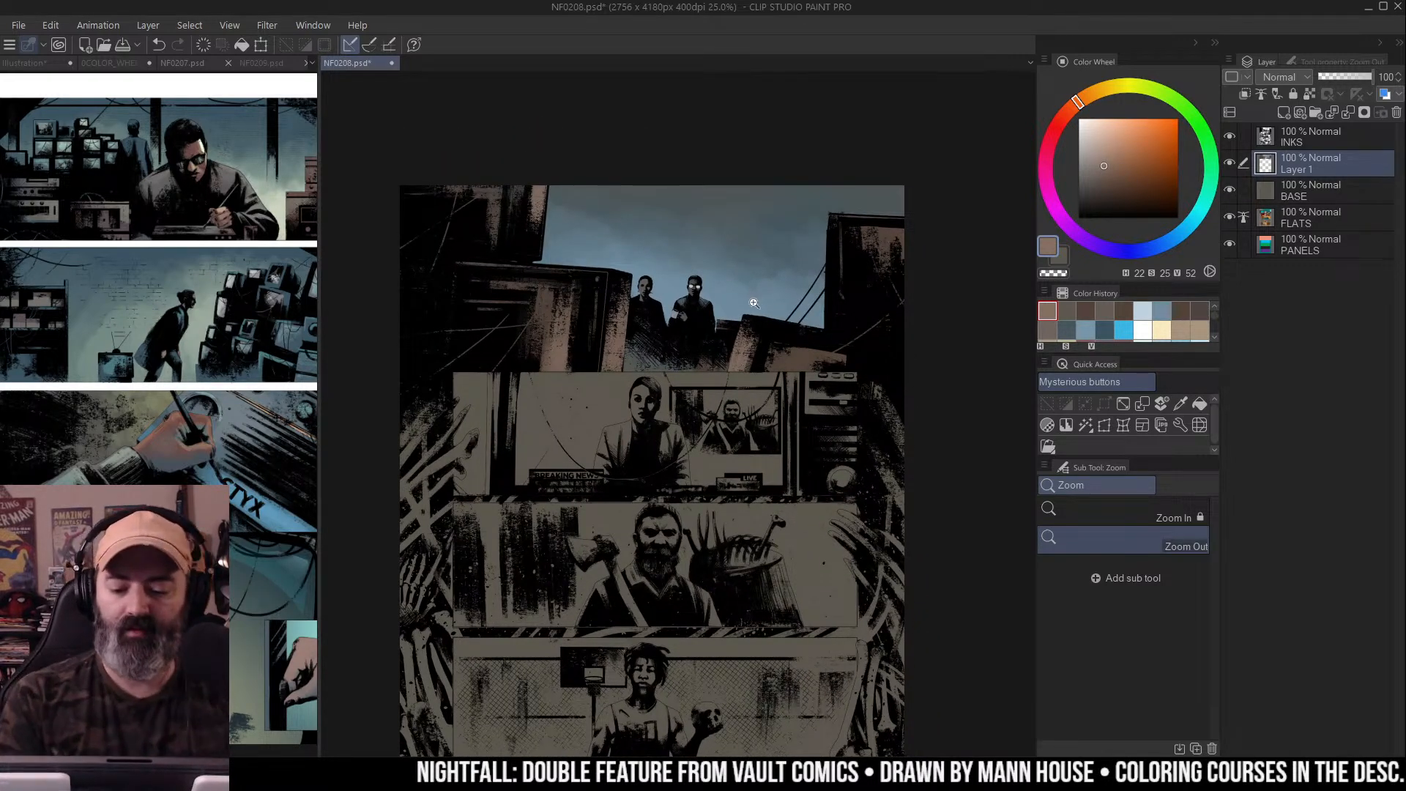
{"action": "key", "text": "w"}
{"action": "left_click", "coordinate": [572, 347]}
{"action": "left_click", "coordinate": [601, 342], "text": "shift"}
{"action": "left_click", "coordinate": [518, 229], "text": "shift"}
{"action": "left_click", "coordinate": [428, 369], "text": "shift"}
{"action": "left_click", "coordinate": [815, 341], "text": "shift"}
{"action": "left_click", "coordinate": [727, 362], "text": "shift"}
{"action": "left_click", "coordinate": [780, 354], "text": "shift"}
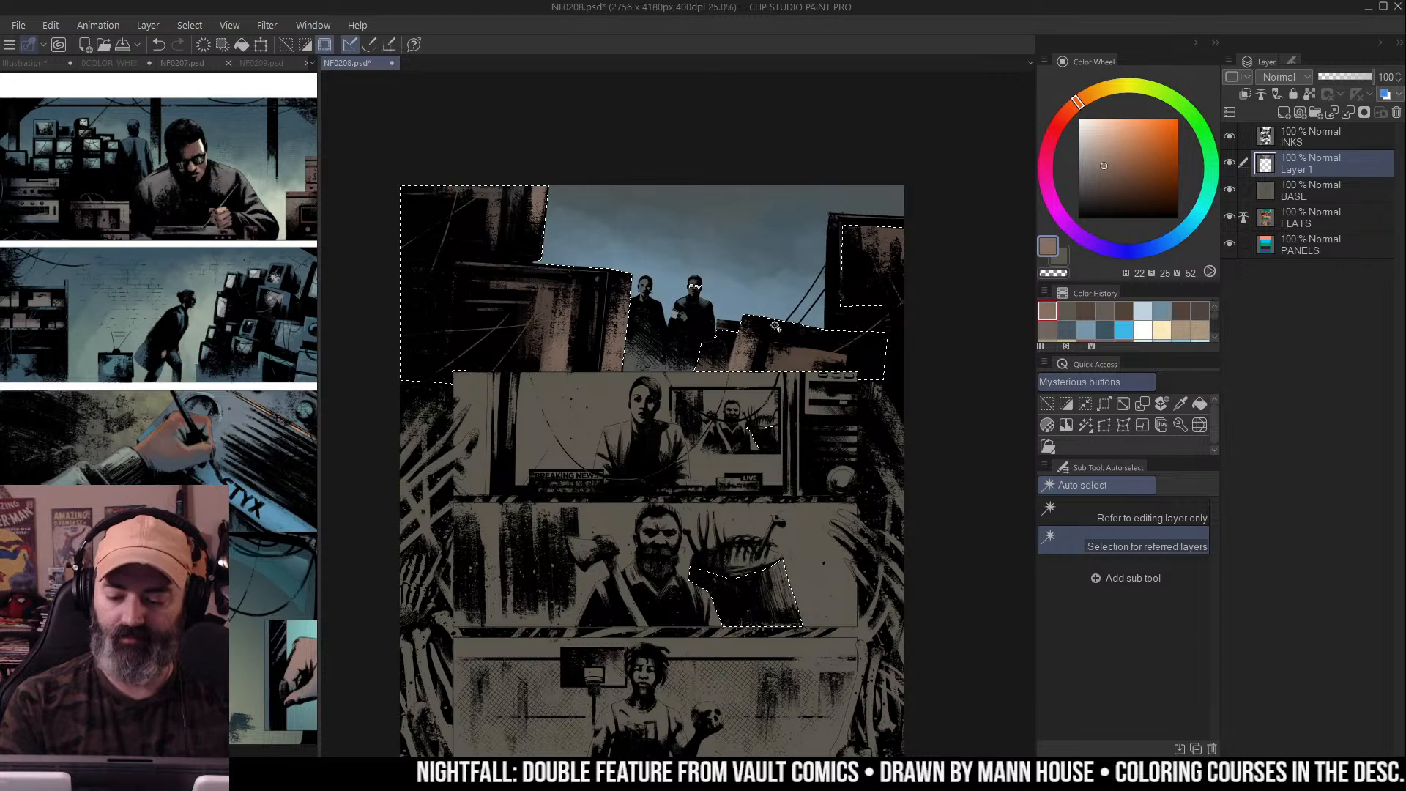
Remove the stray selected areas in the lower panels from the television selection with the Lasso
{"action": "key", "text": "m"}
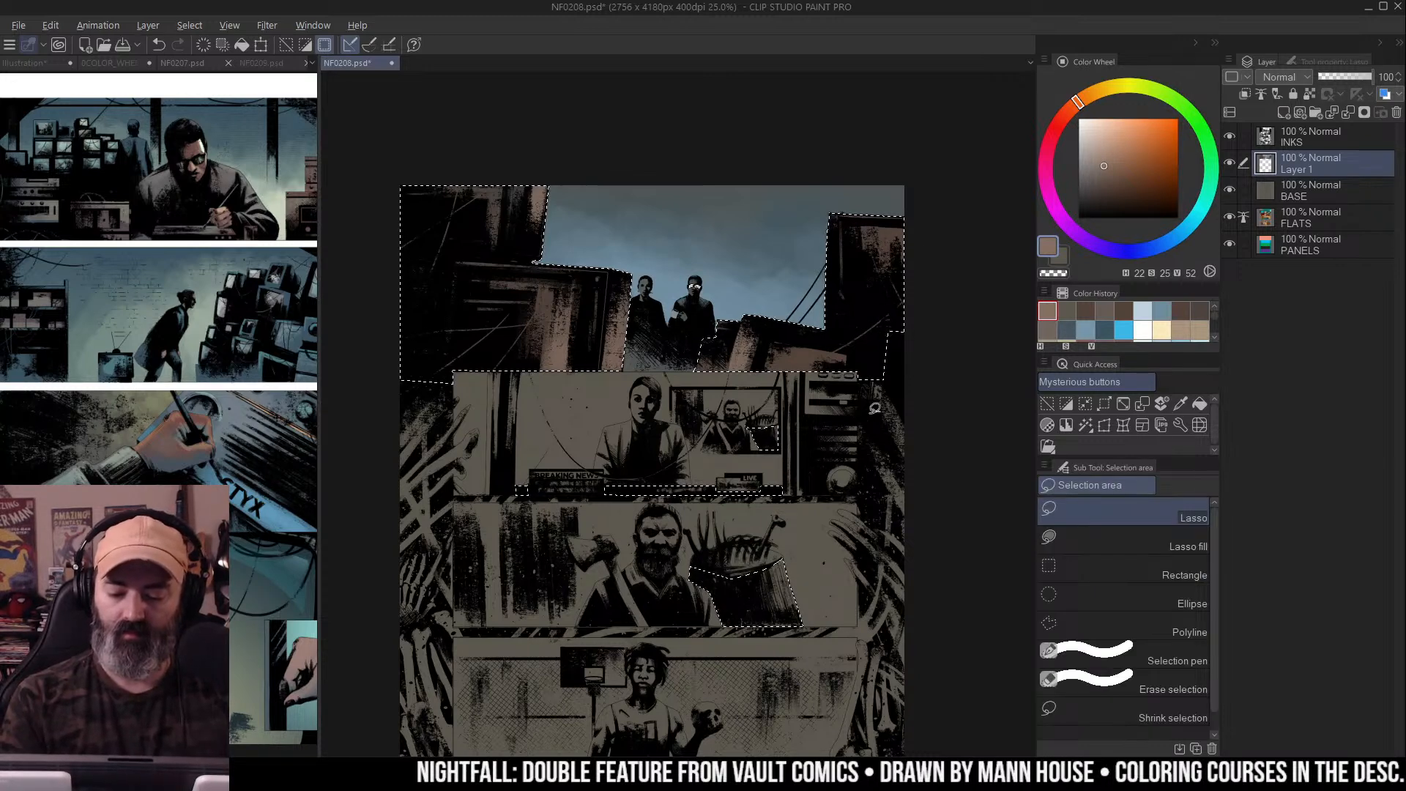
{"action": "scroll", "coordinate": [868, 415], "scroll_direction": "down", "scroll_amount": 3}
{"action": "key", "text": "ctrl+minus"}
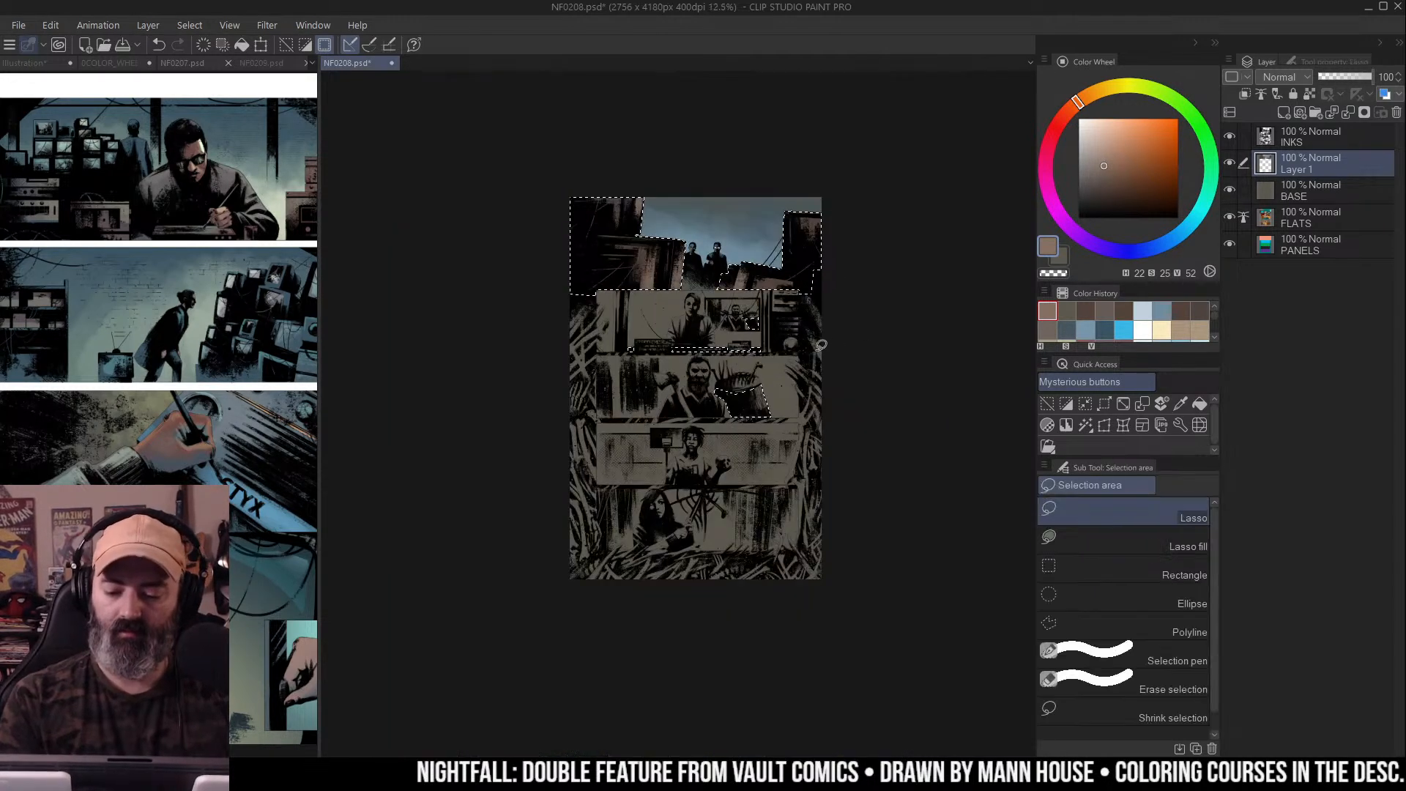
{"action": "mouse_move", "coordinate": [807, 344]}
{"action": "left_mouse_down"}
{"action": "mouse_move", "coordinate": [762, 309]}
{"action": "mouse_move", "coordinate": [524, 388]}
{"action": "left_mouse_up"}
Add an Overlay layer named OL above Layer 1 and glaze the televisions reddish brown (H 10, S 41, V 46) with the Soft airbrush
{"action": "key", "text": "b"}
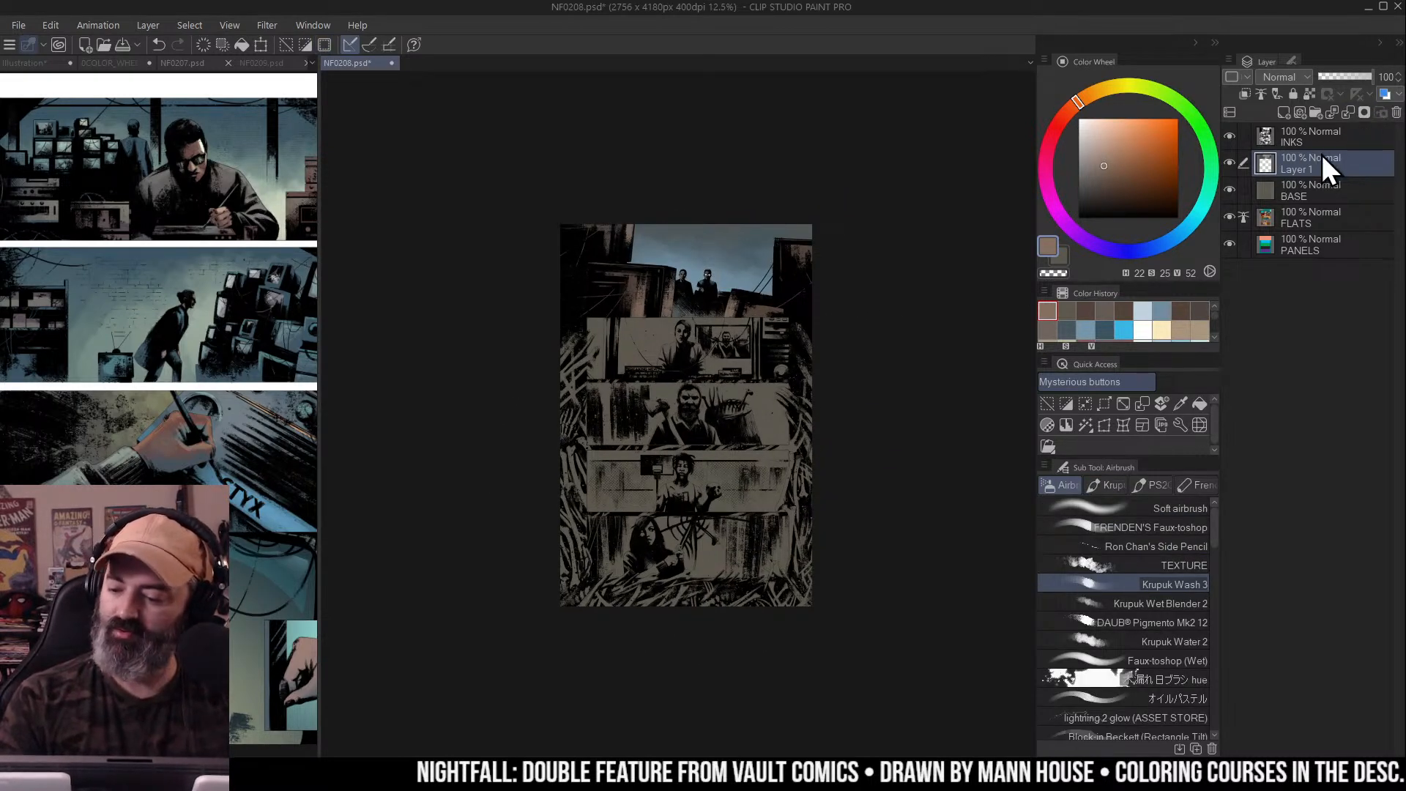
{"action": "key", "text": "ctrl+shift+n"}
{"action": "left_click", "coordinate": [1119, 171]}
{"action": "left_click", "coordinate": [1070, 110]}
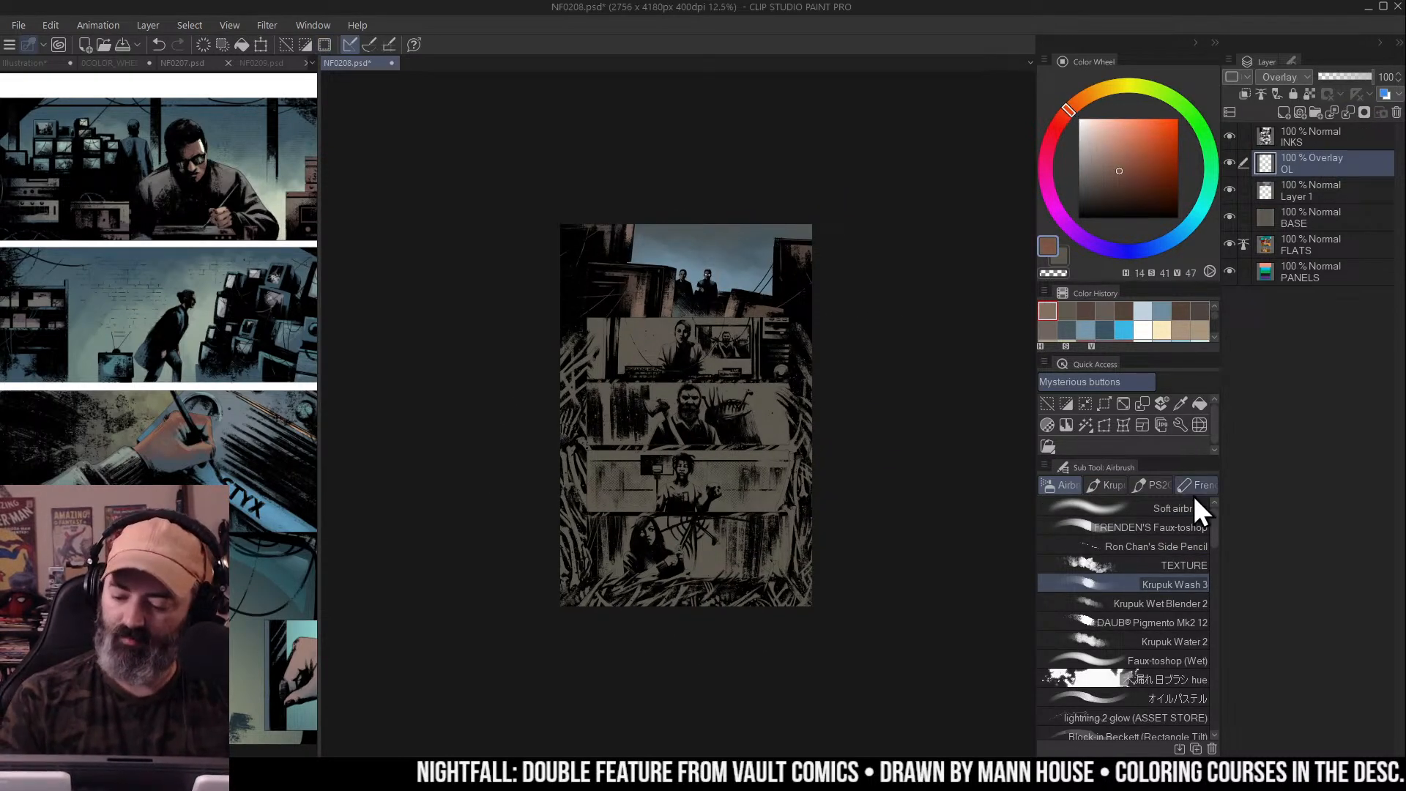
{"action": "left_click", "coordinate": [1180, 508]}
{"action": "left_click", "coordinate": [1125, 167]}
{"action": "left_click", "coordinate": [1066, 114]}
{"action": "left_click", "coordinate": [1133, 164]}
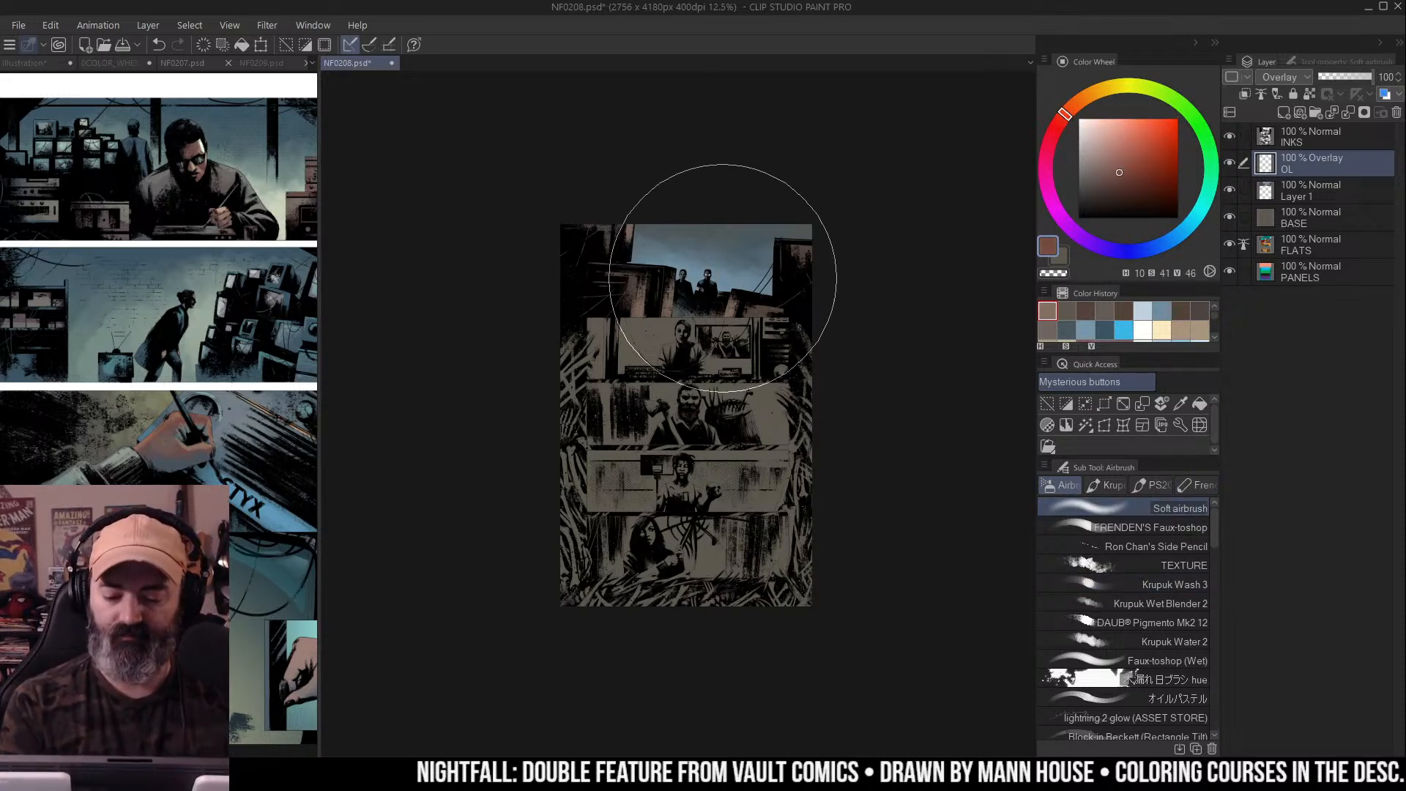
{"action": "mouse_move", "coordinate": [608, 231]}
{"action": "left_mouse_down"}
{"action": "mouse_move", "coordinate": [596, 276]}
{"action": "mouse_move", "coordinate": [754, 205]}
{"action": "mouse_move", "coordinate": [681, 182]}
{"action": "mouse_move", "coordinate": [746, 217]}
{"action": "mouse_move", "coordinate": [695, 367]}
{"action": "mouse_move", "coordinate": [805, 330]}
{"action": "mouse_move", "coordinate": [852, 271]}
{"action": "left_mouse_up"}
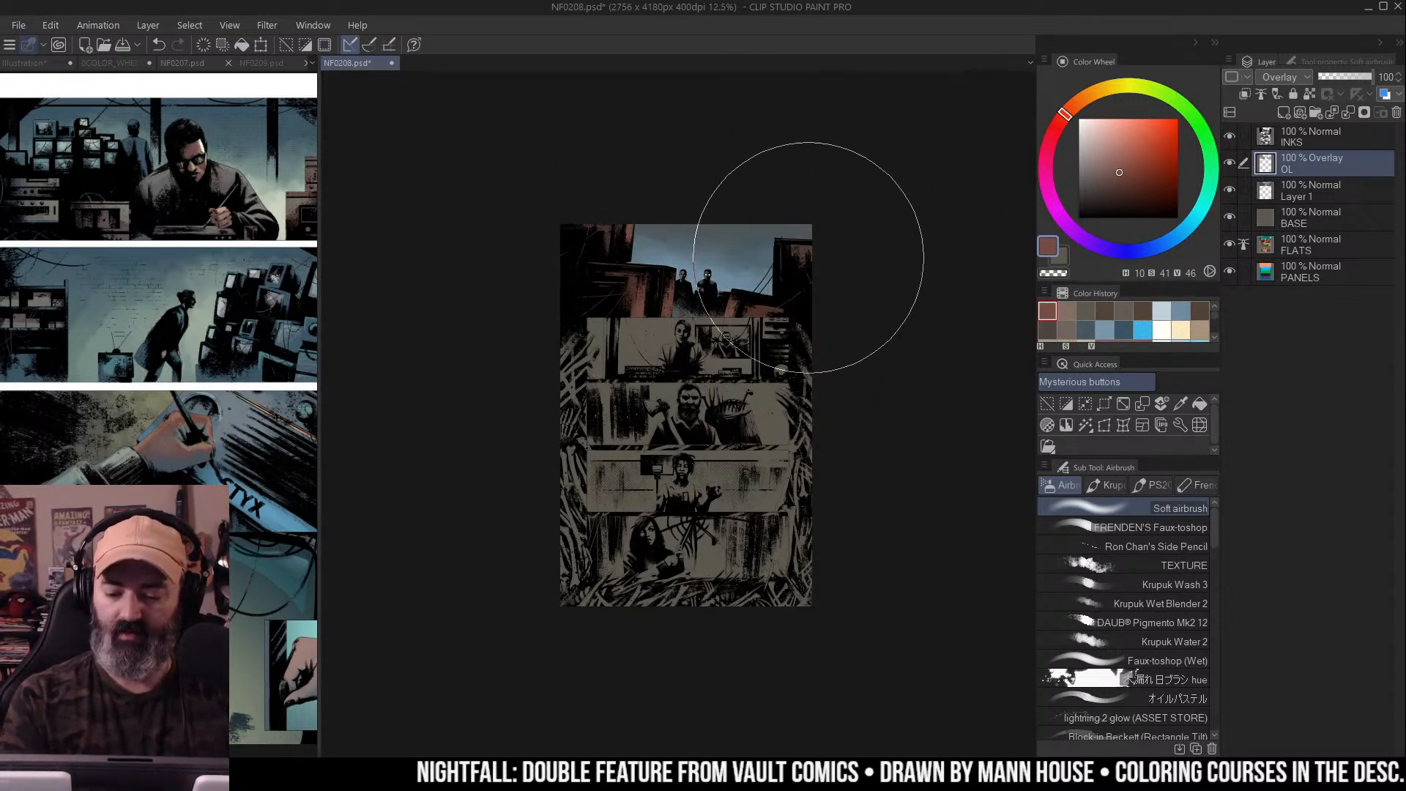
Select the left figure's clothing in the top panel with Auto select on referred layers
{"action": "key", "text": "ctrl+space"}
{"action": "left_click", "coordinate": [790, 307], "text": "ctrl"}
{"action": "left_click", "coordinate": [721, 297], "text": "alt"}
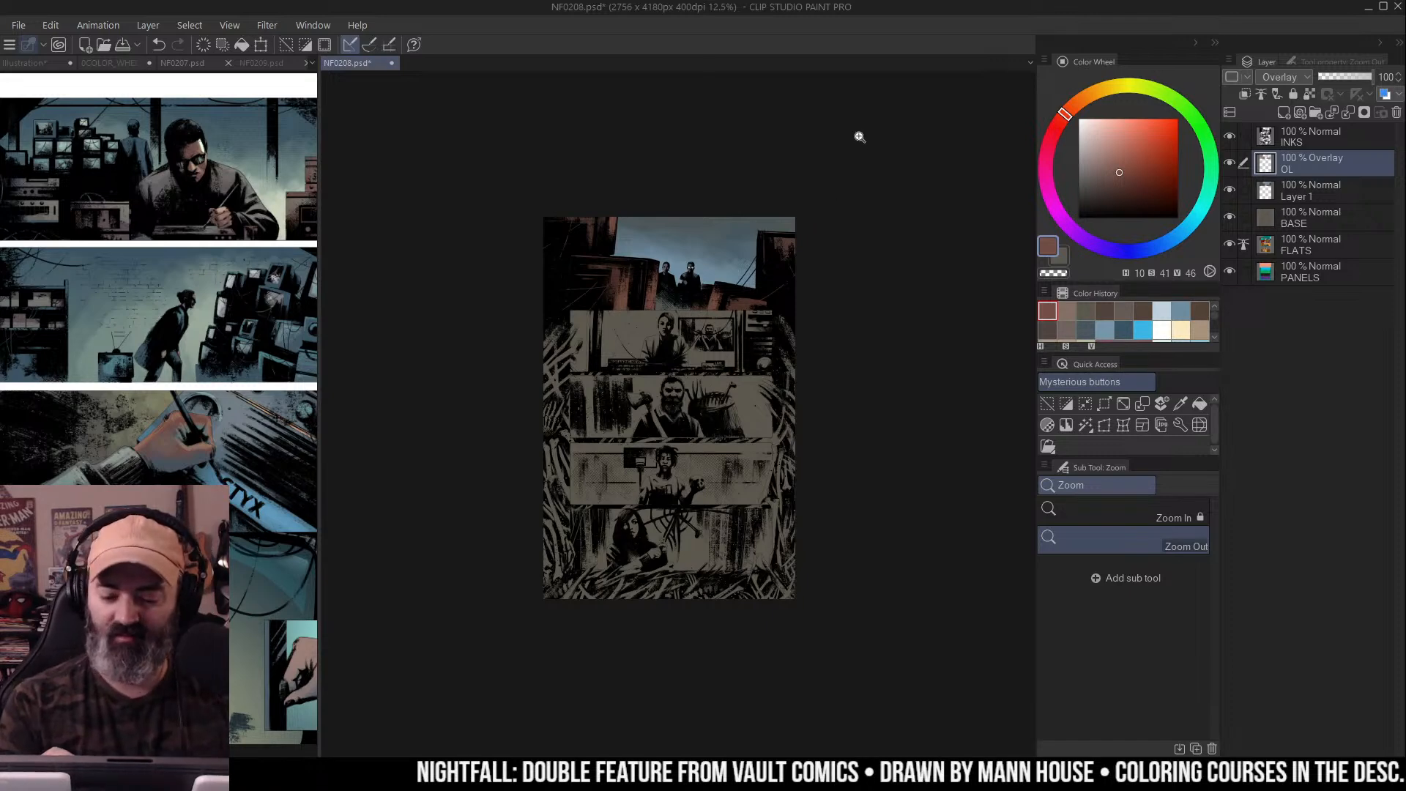
{"action": "left_click", "coordinate": [730, 296], "text": "alt"}
{"action": "key", "text": "w"}
{"action": "left_click", "coordinate": [621, 299]}
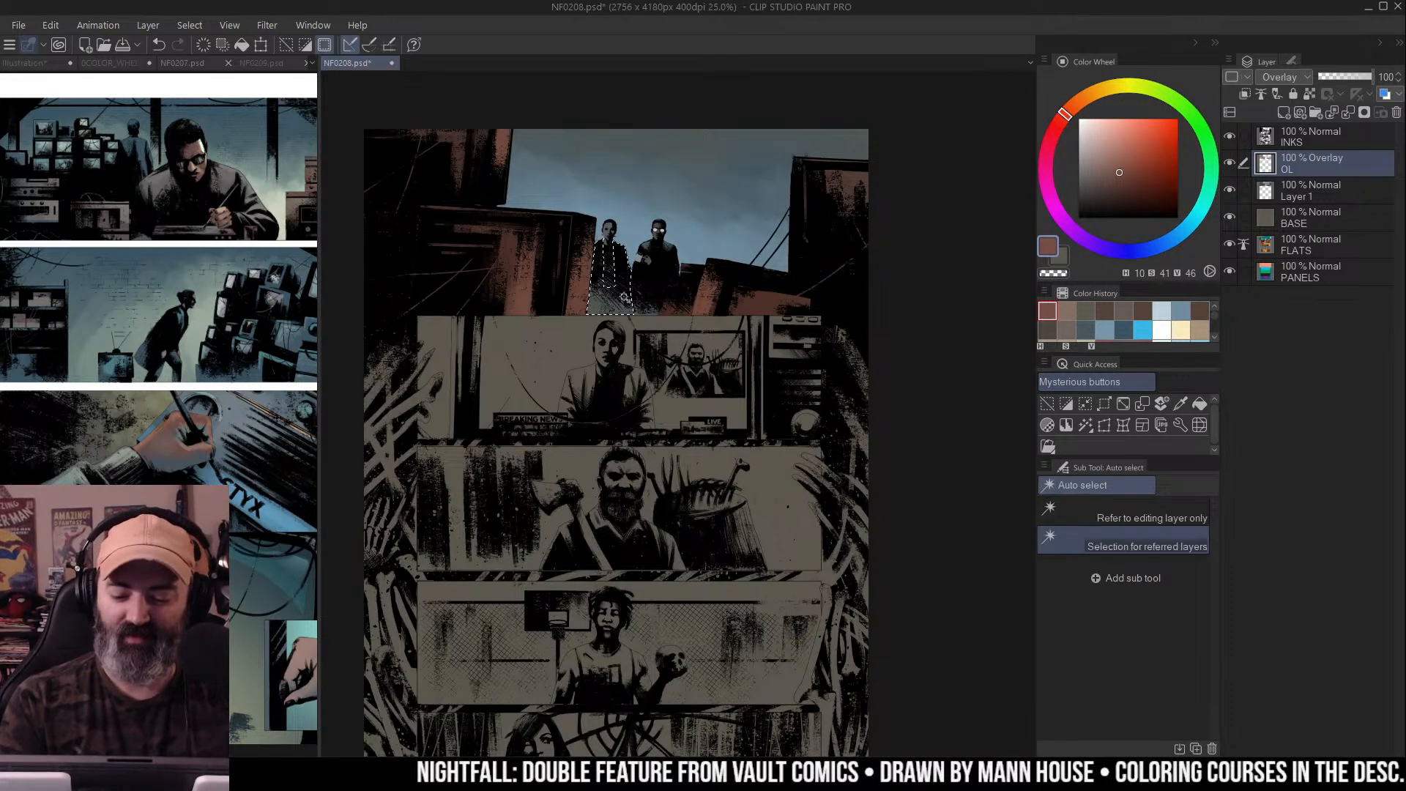
{"action": "key", "text": "ctrl+d"}
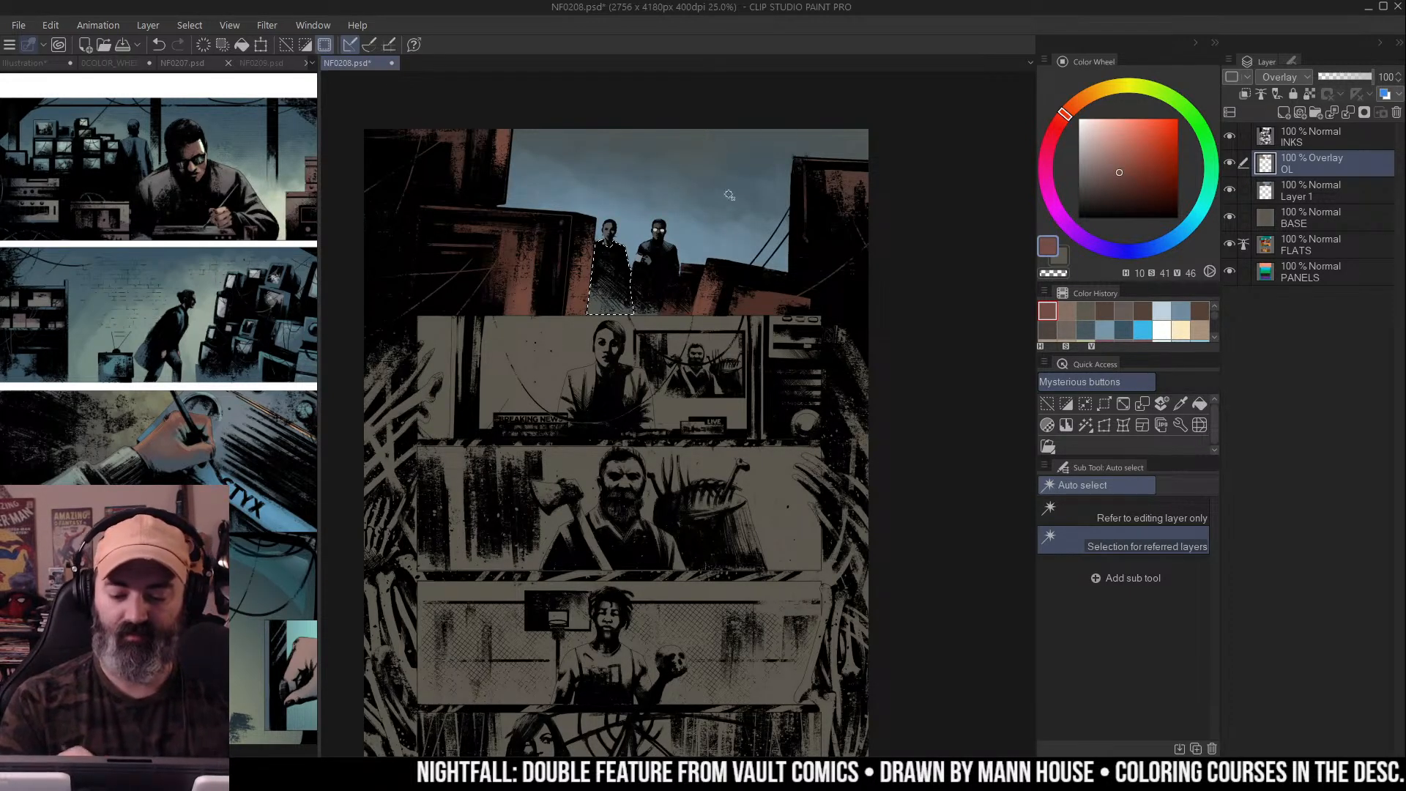
Glaze the lower part of the top panel's figures on OL with sampled grey-blue (H 198, S 25, V 40) using a smaller Soft airbrush
{"action": "key", "text": "b"}
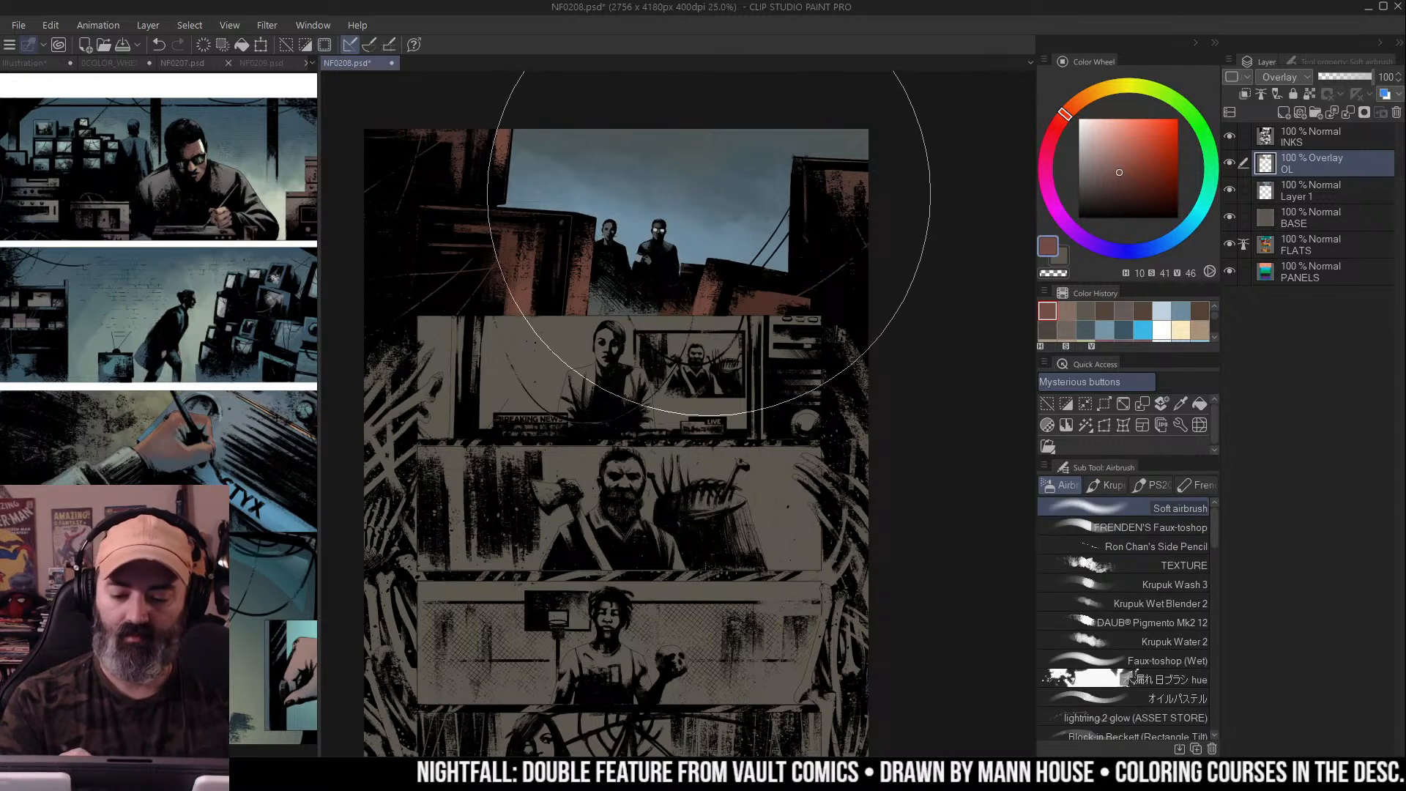
{"action": "left_click", "coordinate": [663, 303], "text": "alt"}
{"action": "key", "text": "bracketleft"}
{"action": "key", "text": "bracketleft"}
{"action": "key", "text": "bracketleft"}
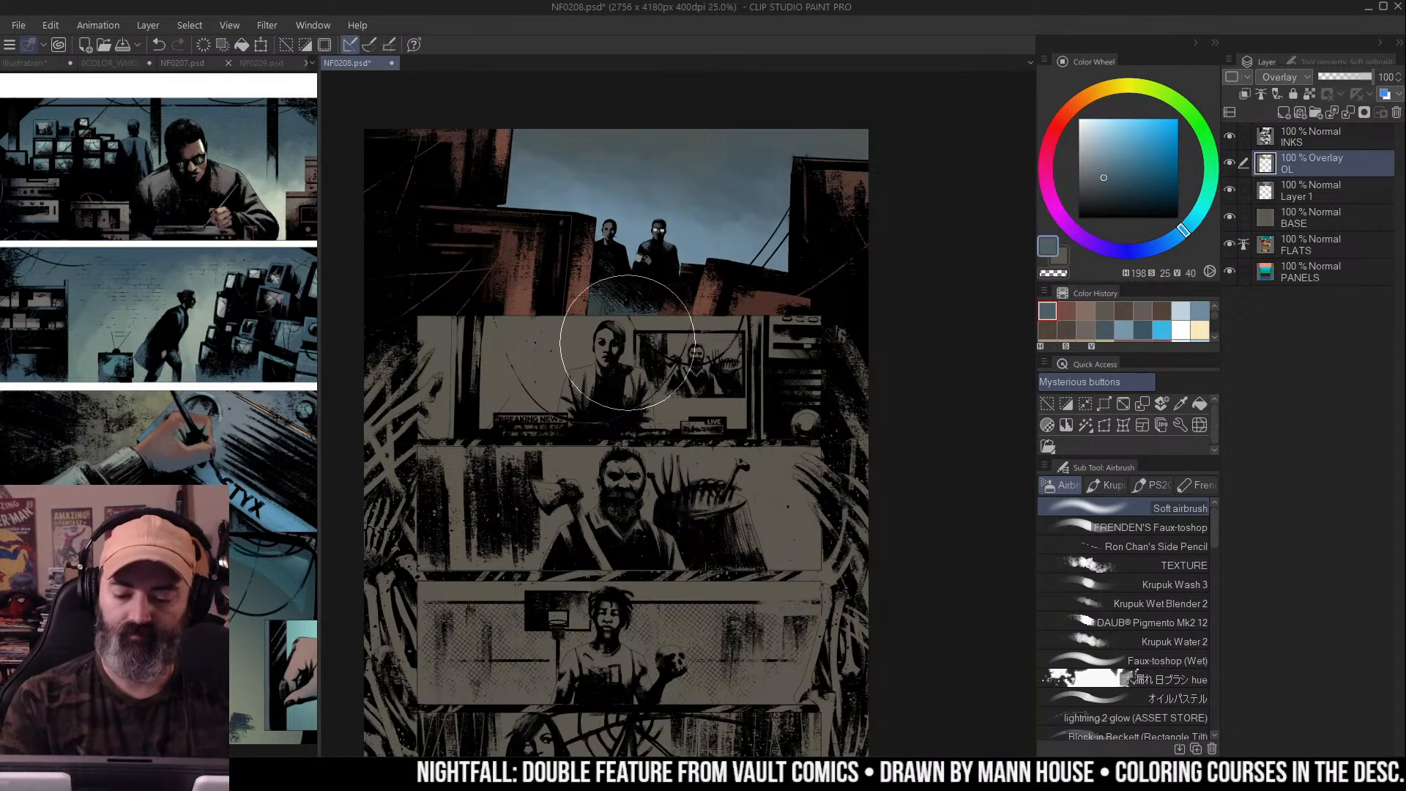
{"action": "left_click", "coordinate": [589, 261], "text": "ctrl"}
{"action": "scroll", "coordinate": [714, 279], "scroll_direction": "down", "scroll_amount": 3}
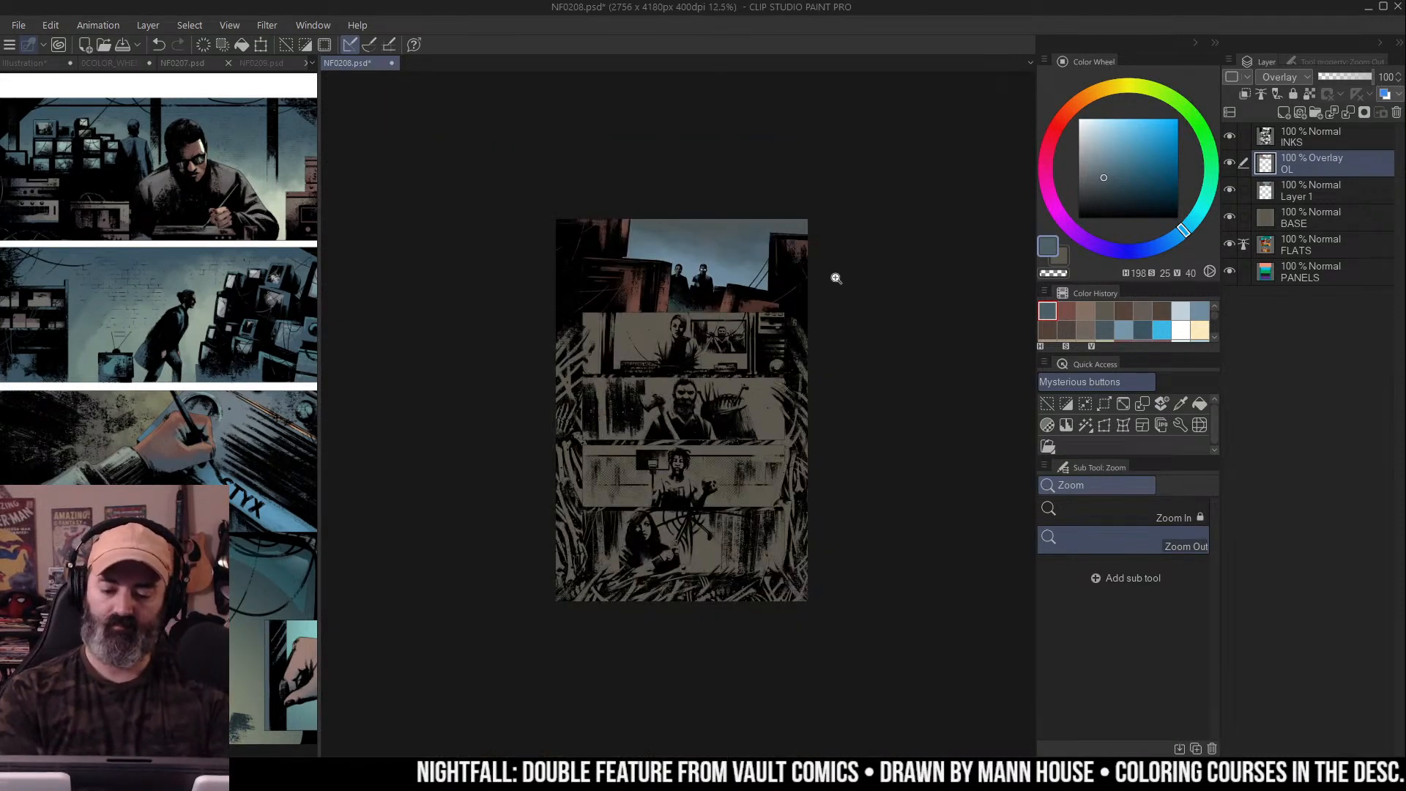
Select the top panel's televisions, exclude the stray areas in the lower panels, and clear the televisions' reddish glaze from OL
{"action": "scroll", "coordinate": [699, 303], "scroll_direction": "up", "scroll_amount": 2}
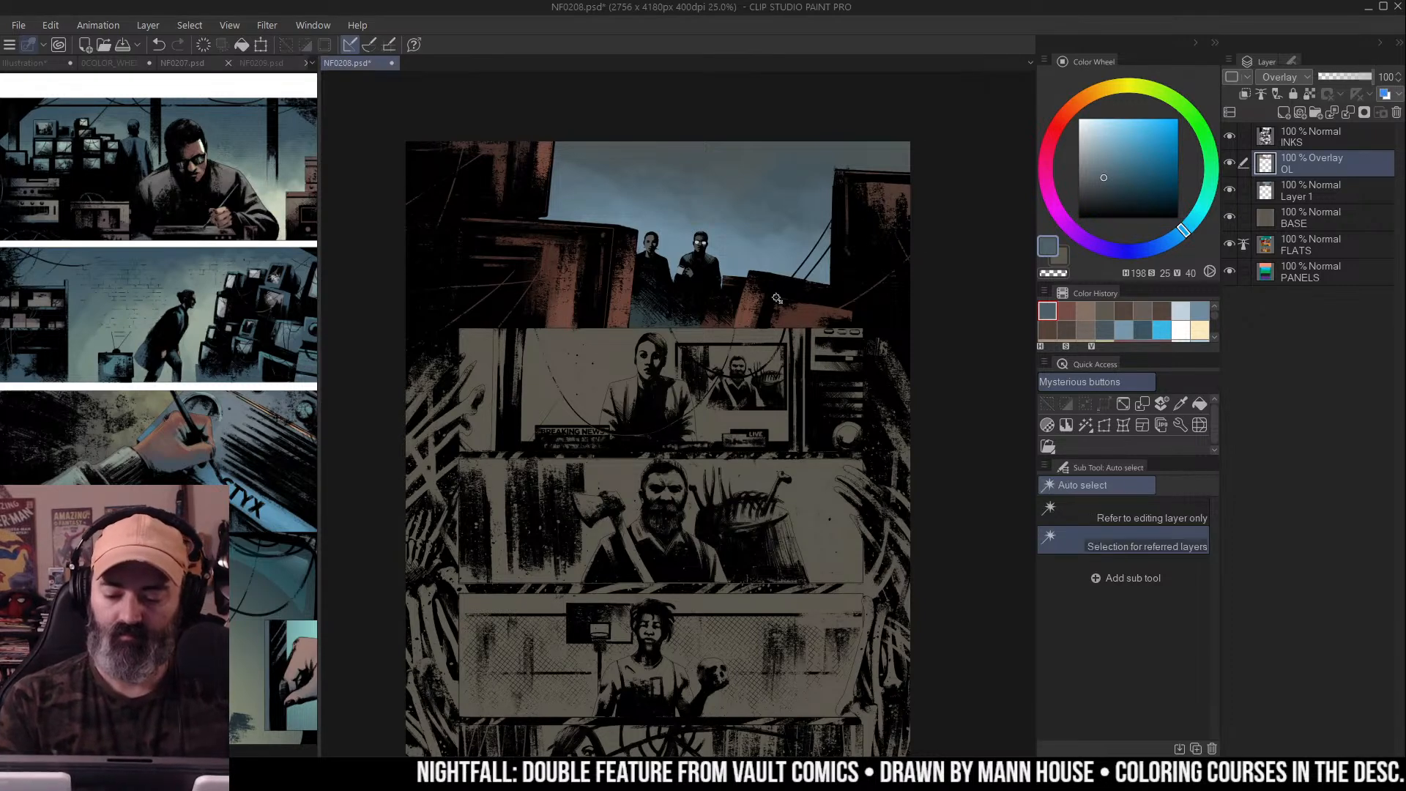
{"action": "key", "text": "m"}
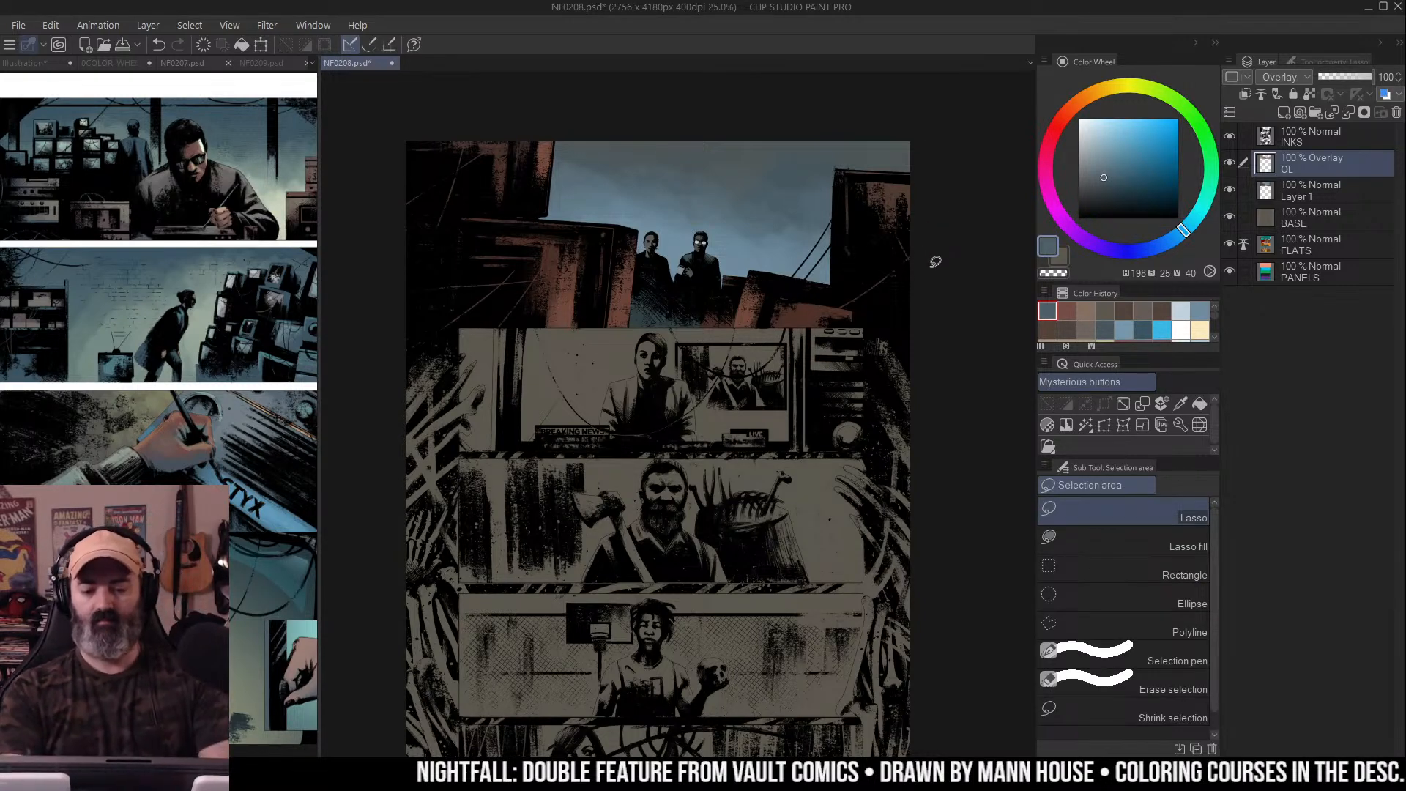
{"action": "scroll", "coordinate": [662, 249], "scroll_direction": "up", "scroll_amount": 2}
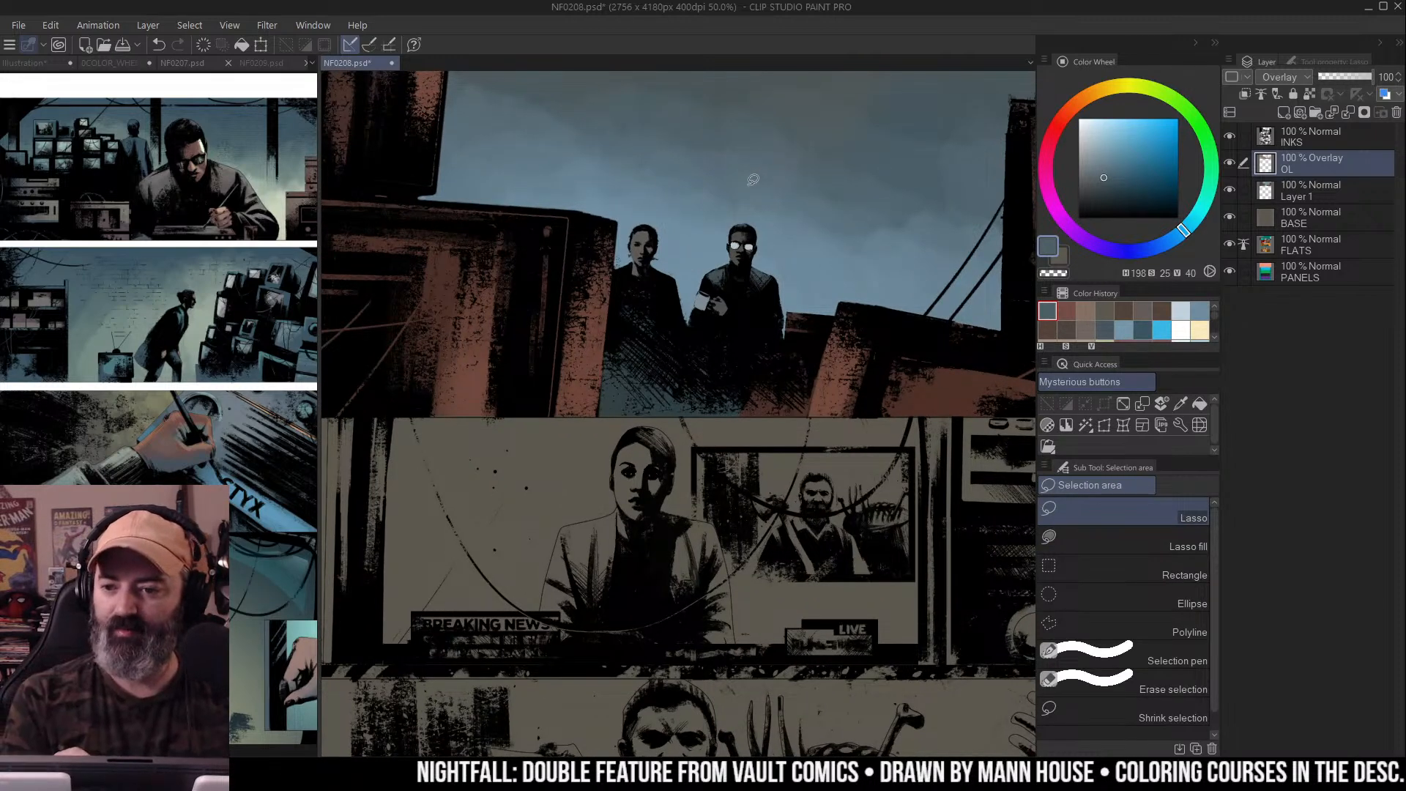
{"action": "key", "text": "/"}
{"action": "left_click", "coordinate": [776, 166]}
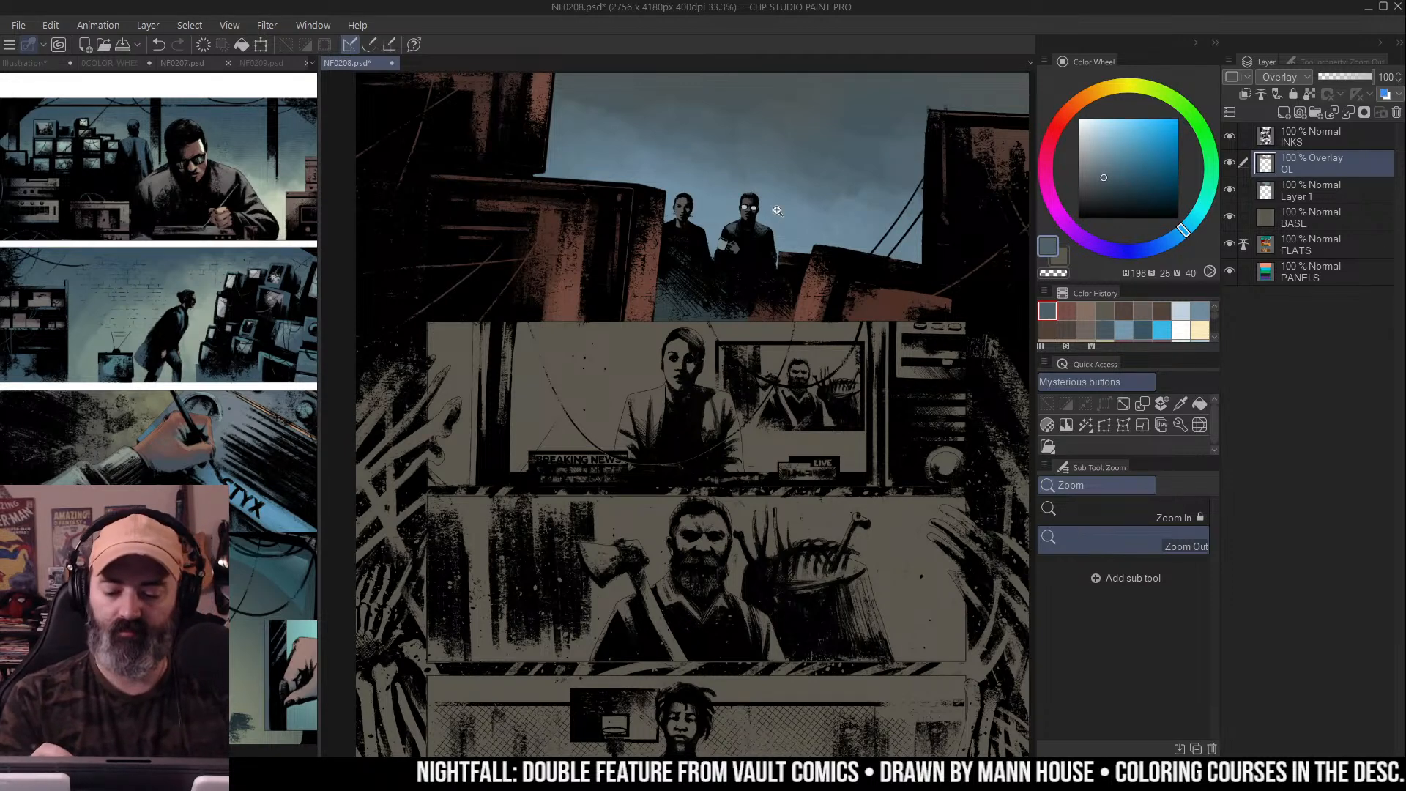
{"action": "left_click", "coordinate": [773, 247]}
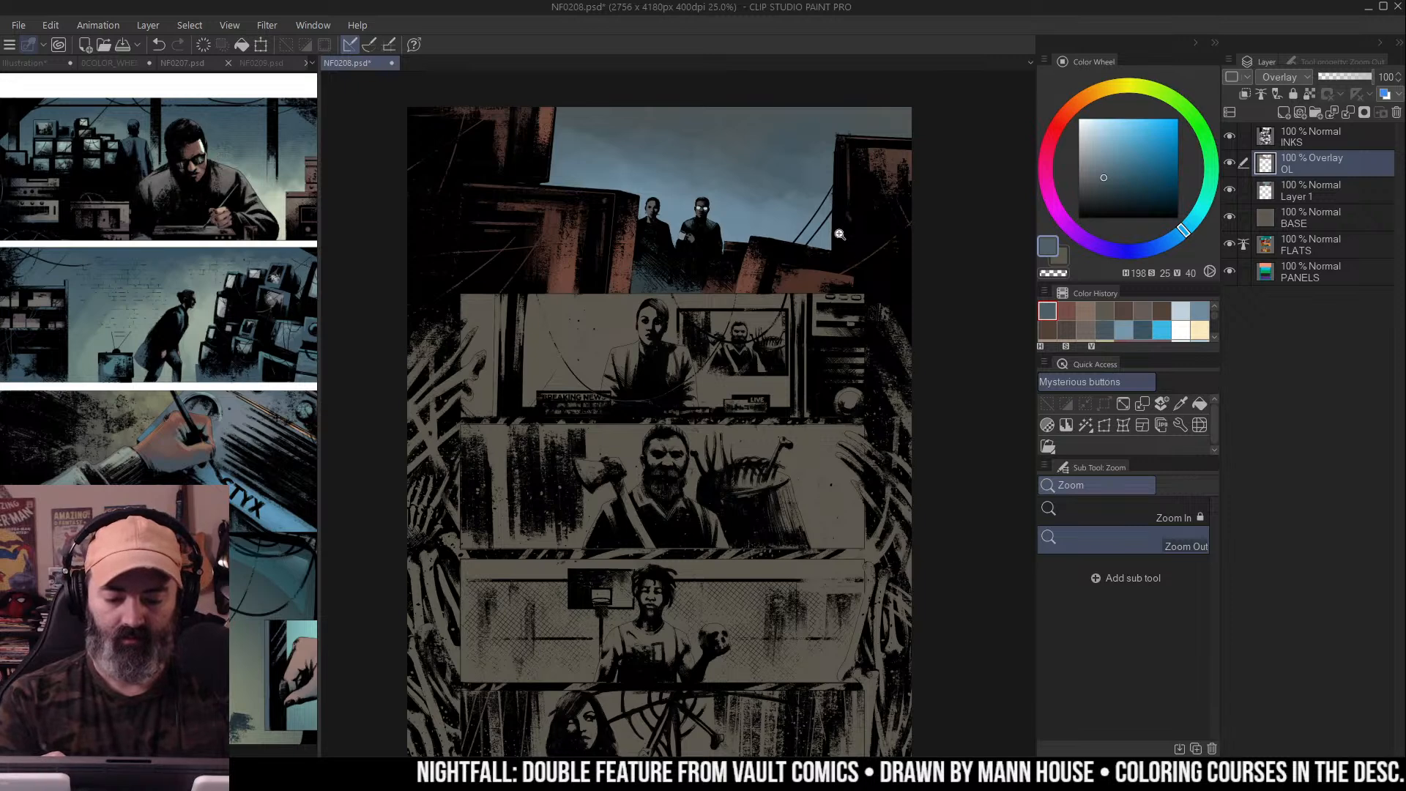
{"action": "key", "text": "w"}
{"action": "left_click", "coordinate": [545, 242]}
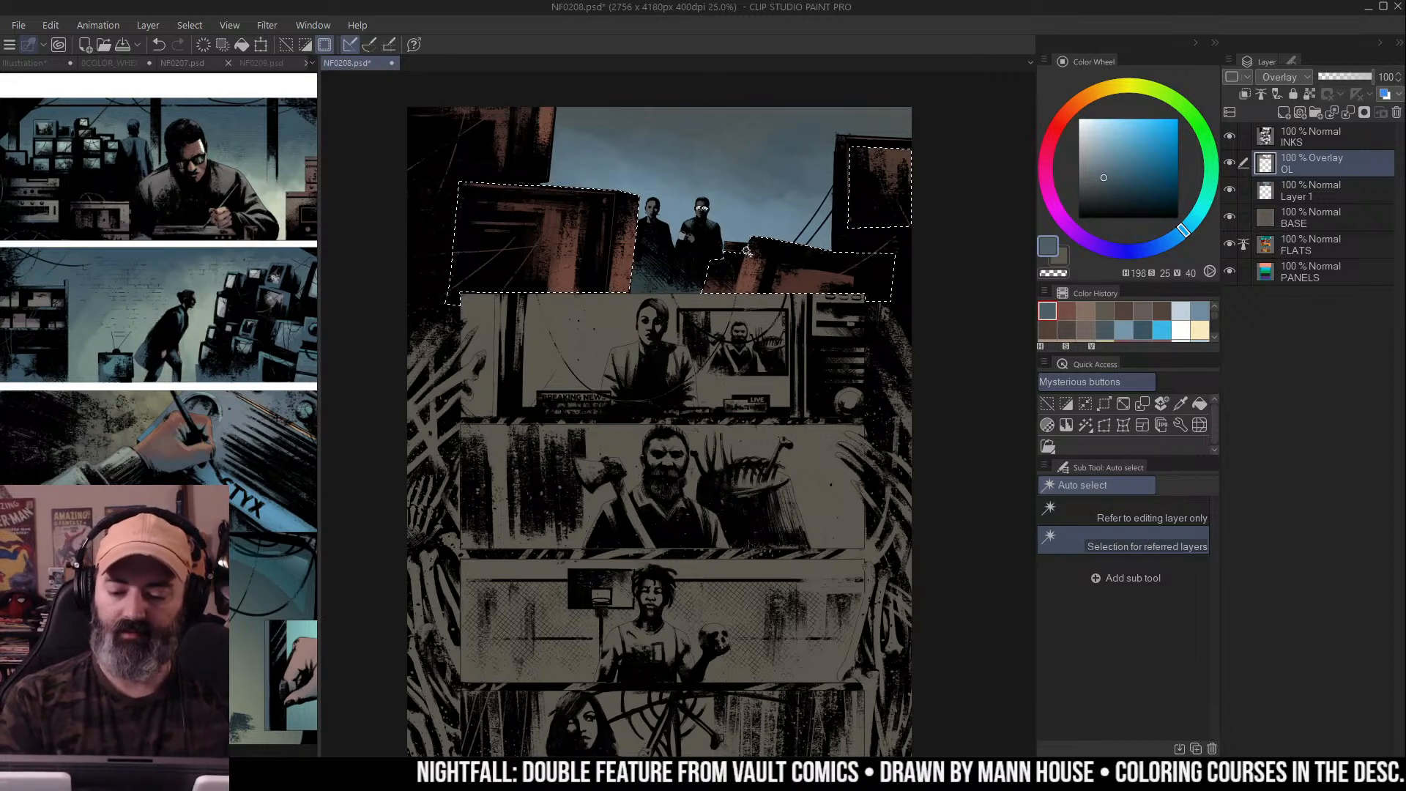
{"action": "left_click", "coordinate": [487, 150], "text": "shift"}
{"action": "key", "text": "m"}
{"action": "mouse_move", "coordinate": [399, 432]}
{"action": "left_mouse_down"}
{"action": "mouse_move", "coordinate": [392, 445]}
{"action": "mouse_move", "coordinate": [890, 395]}
{"action": "mouse_move", "coordinate": [887, 408]}
{"action": "left_mouse_up"}
{"action": "mouse_move", "coordinate": [915, 337]}
{"action": "left_mouse_down"}
{"action": "mouse_move", "coordinate": [916, 270]}
{"action": "mouse_move", "coordinate": [898, 325]}
{"action": "left_mouse_up"}
Shift the selected televisions' colour on Layer 1 to Hue 35, Saturation 14 and Luminosity -39
{"action": "left_click", "coordinate": [1253, 190]}
{"action": "left_click", "coordinate": [1230, 189], "text": "alt"}
{"action": "left_click", "coordinate": [1229, 189], "text": "alt"}
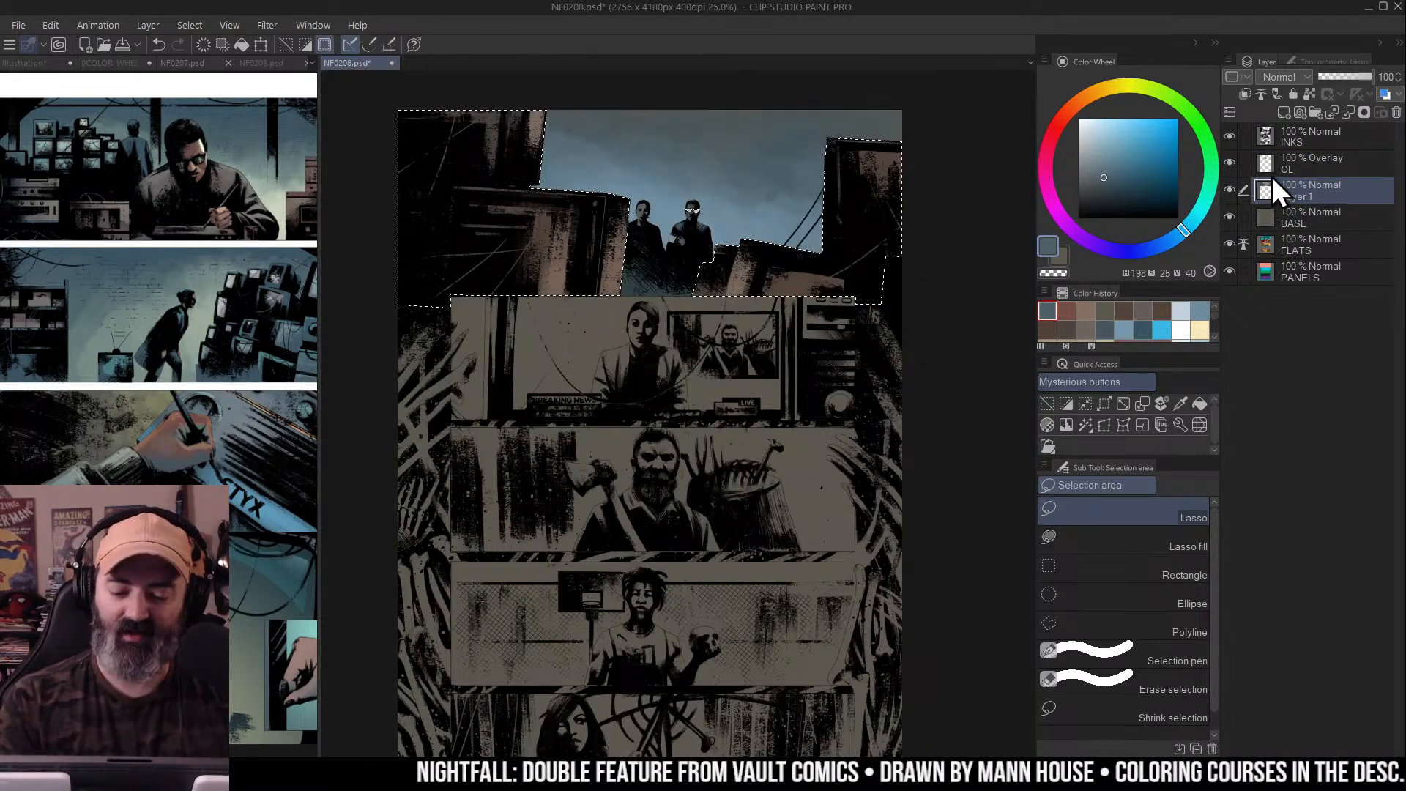
{"action": "key", "text": "ctrl+u"}
{"action": "left_click", "coordinate": [1309, 172]}
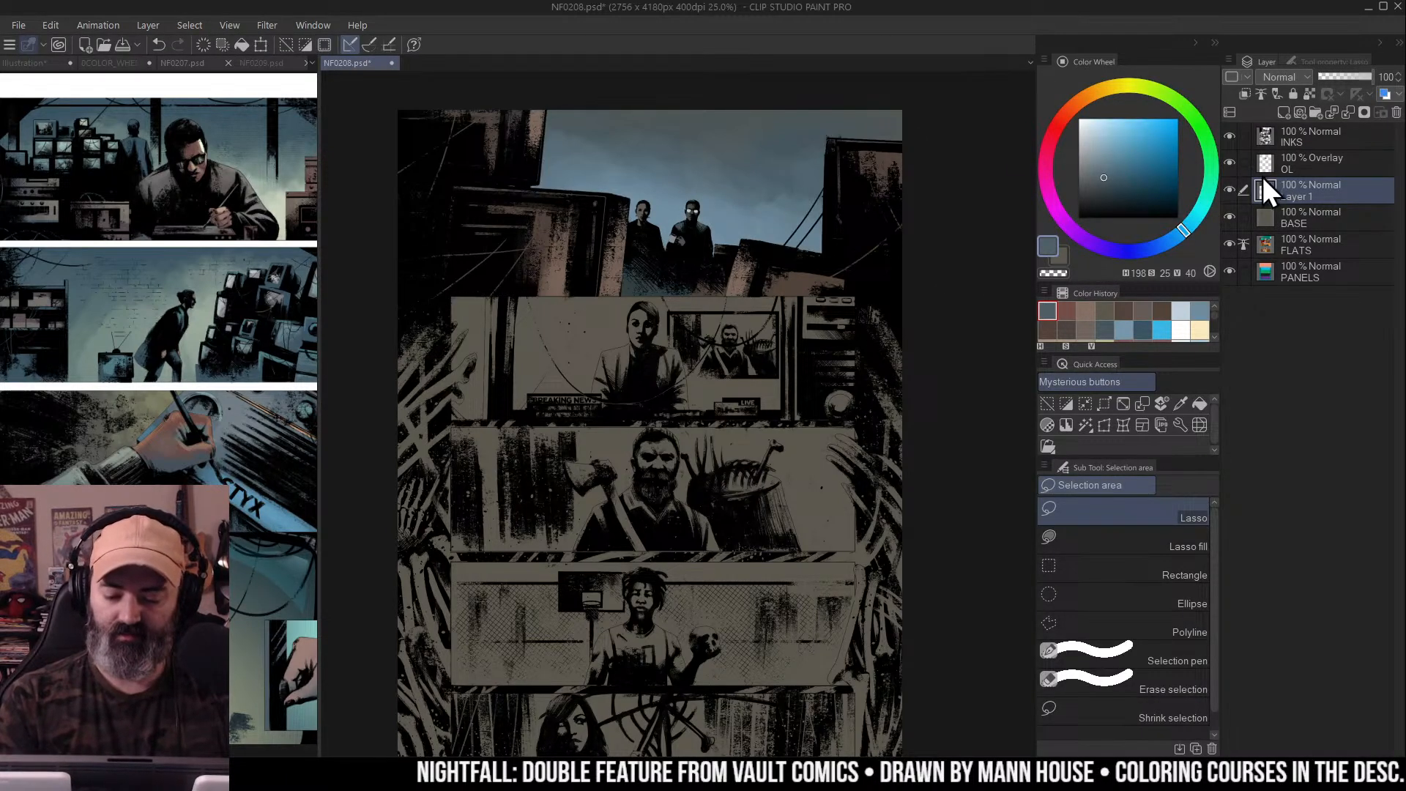
{"action": "key", "text": "ctrl+u"}
{"action": "left_click_drag", "start_coordinate": [1114, 191], "coordinate": [1135, 196]}
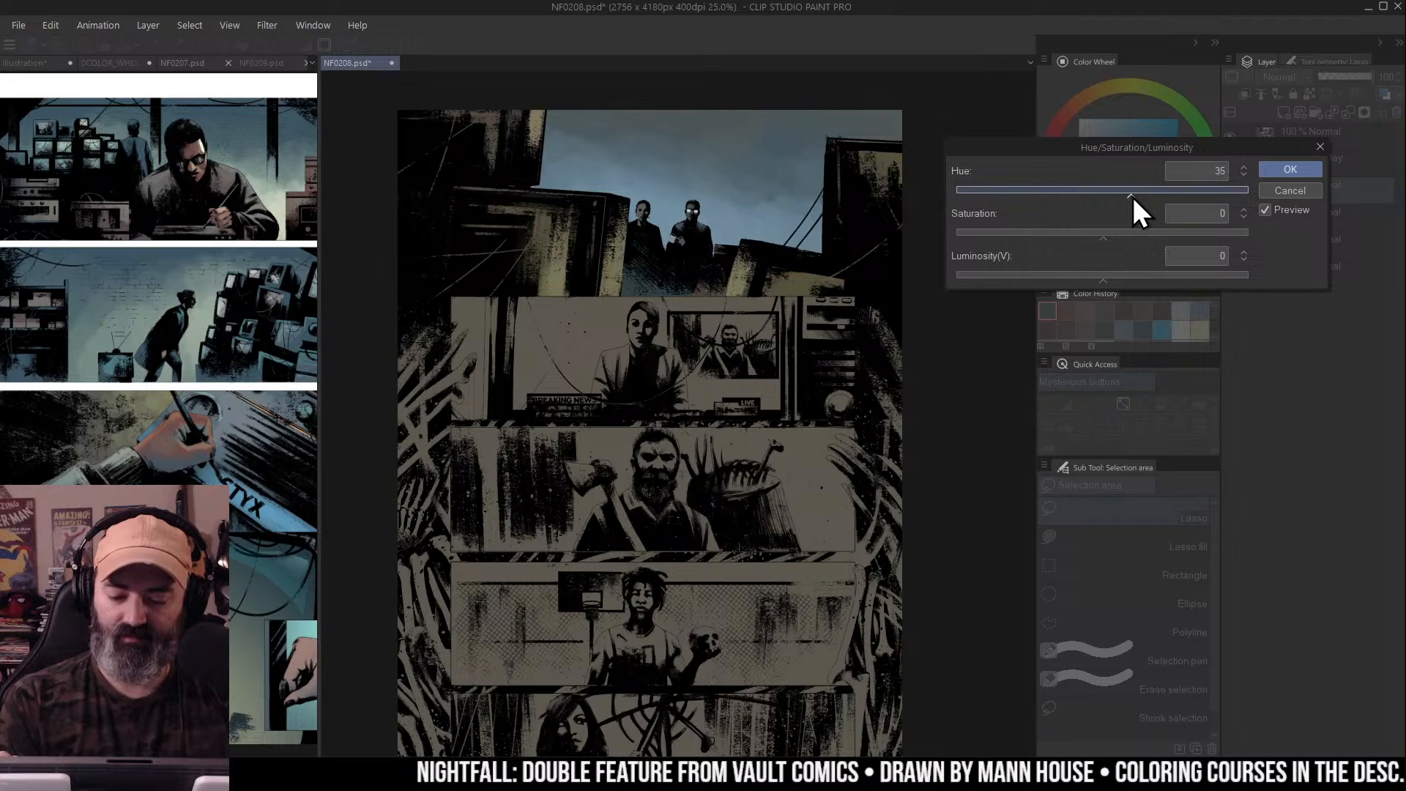
{"action": "left_click_drag", "start_coordinate": [1058, 278], "coordinate": [1073, 281]}
{"action": "left_click_drag", "start_coordinate": [1131, 233], "coordinate": [1130, 241]}
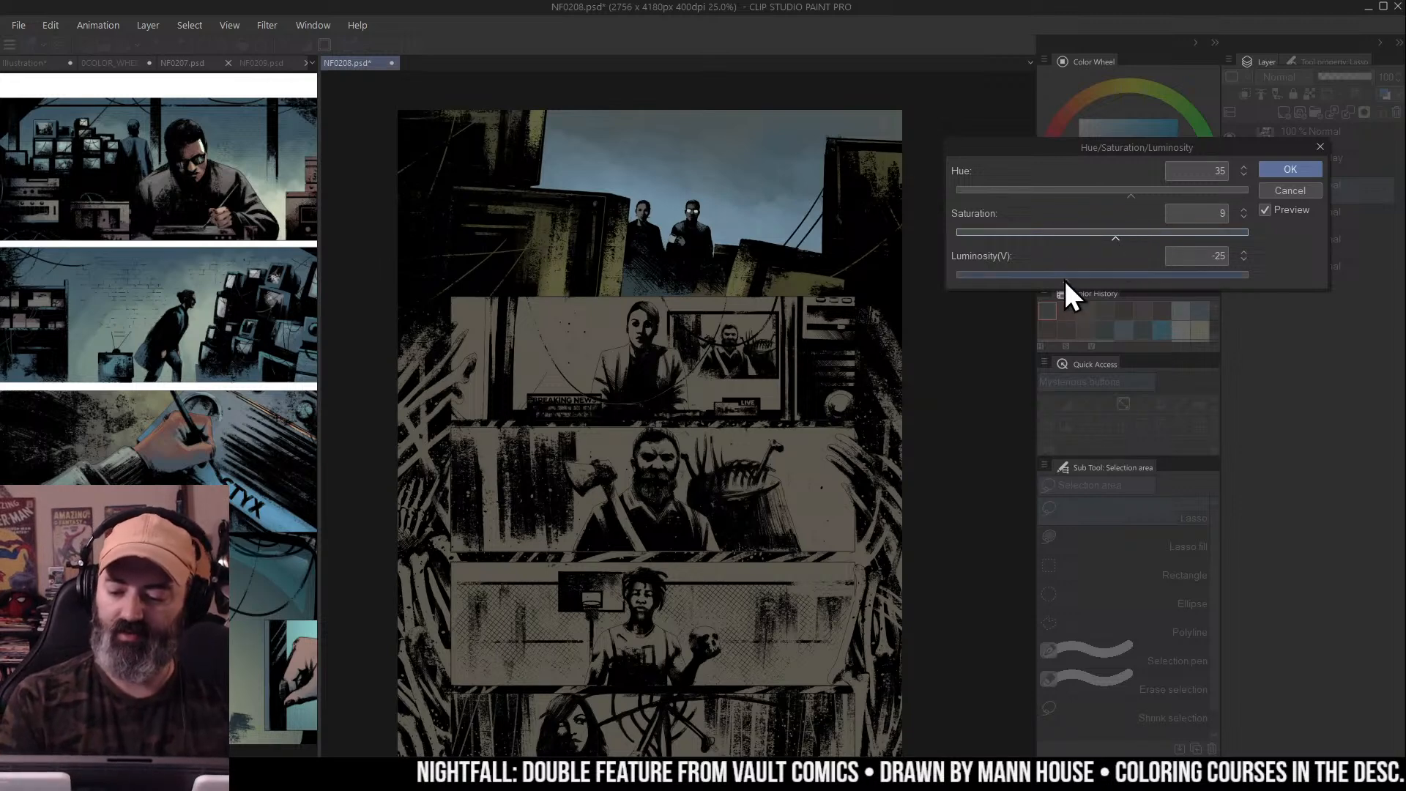
{"action": "left_click_drag", "start_coordinate": [1050, 289], "coordinate": [1044, 282]}
{"action": "left_click_drag", "start_coordinate": [1119, 233], "coordinate": [1122, 241]}
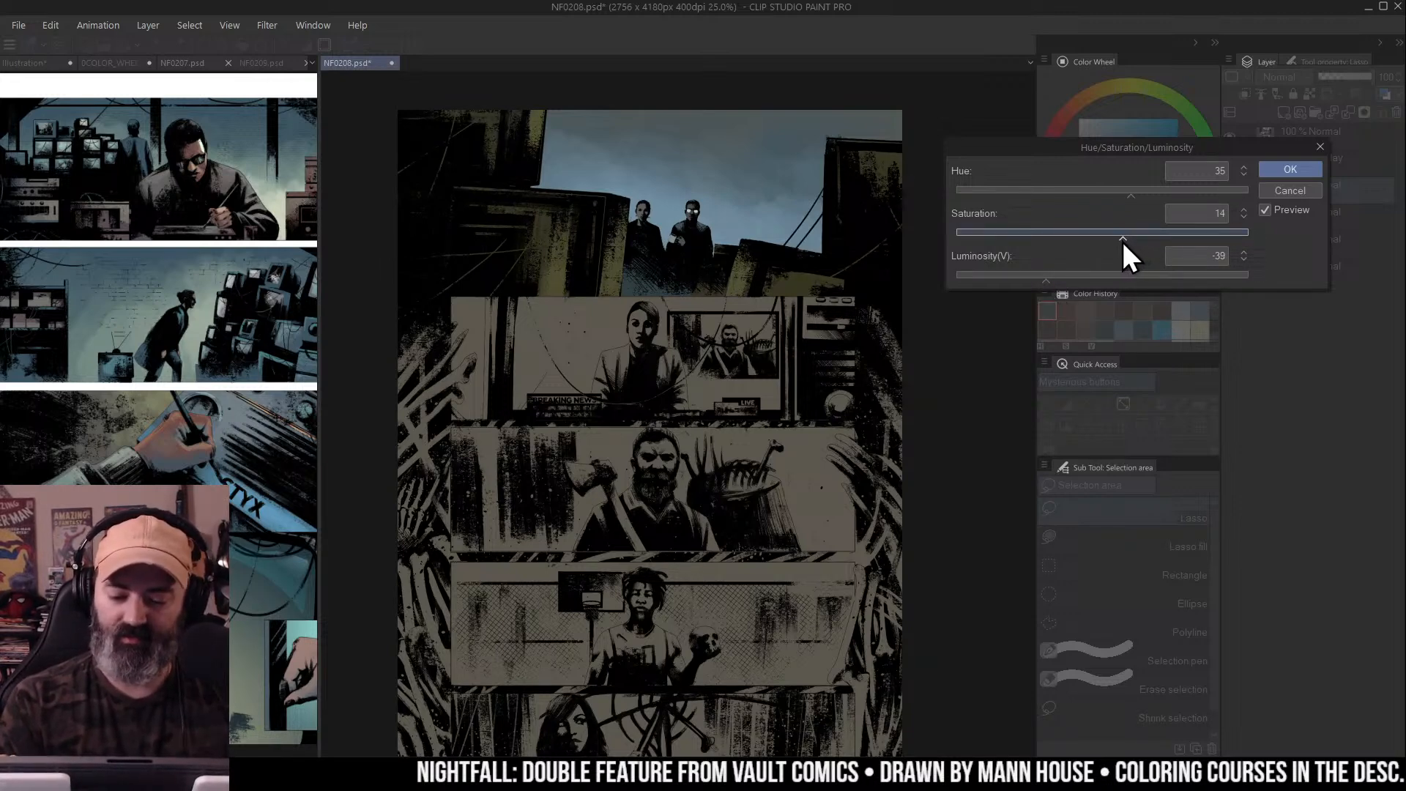
{"action": "left_click_drag", "start_coordinate": [1046, 281], "coordinate": [1047, 282]}
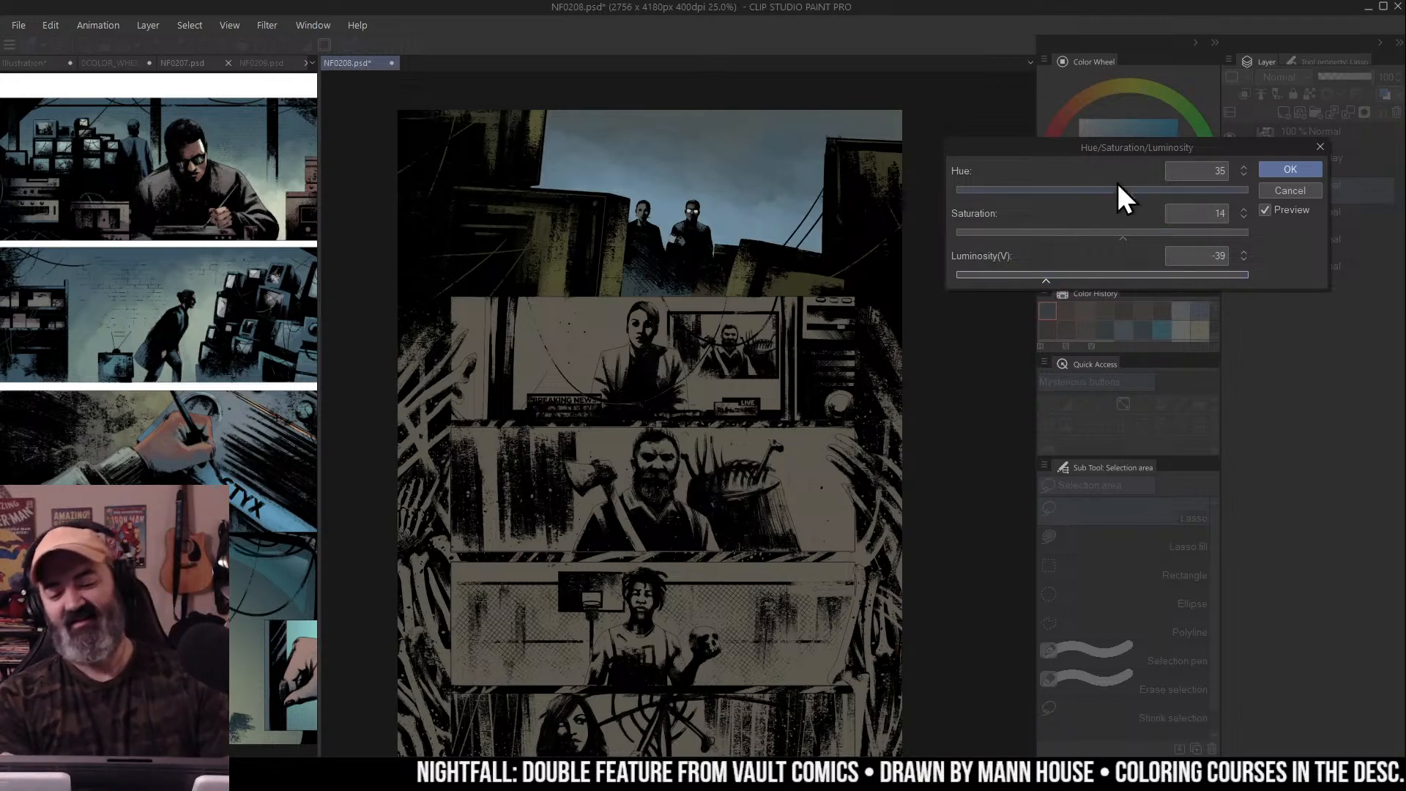
{"action": "left_click", "coordinate": [1290, 169]}
{"action": "scroll", "coordinate": [920, 276], "scroll_direction": "down", "scroll_amount": 2}
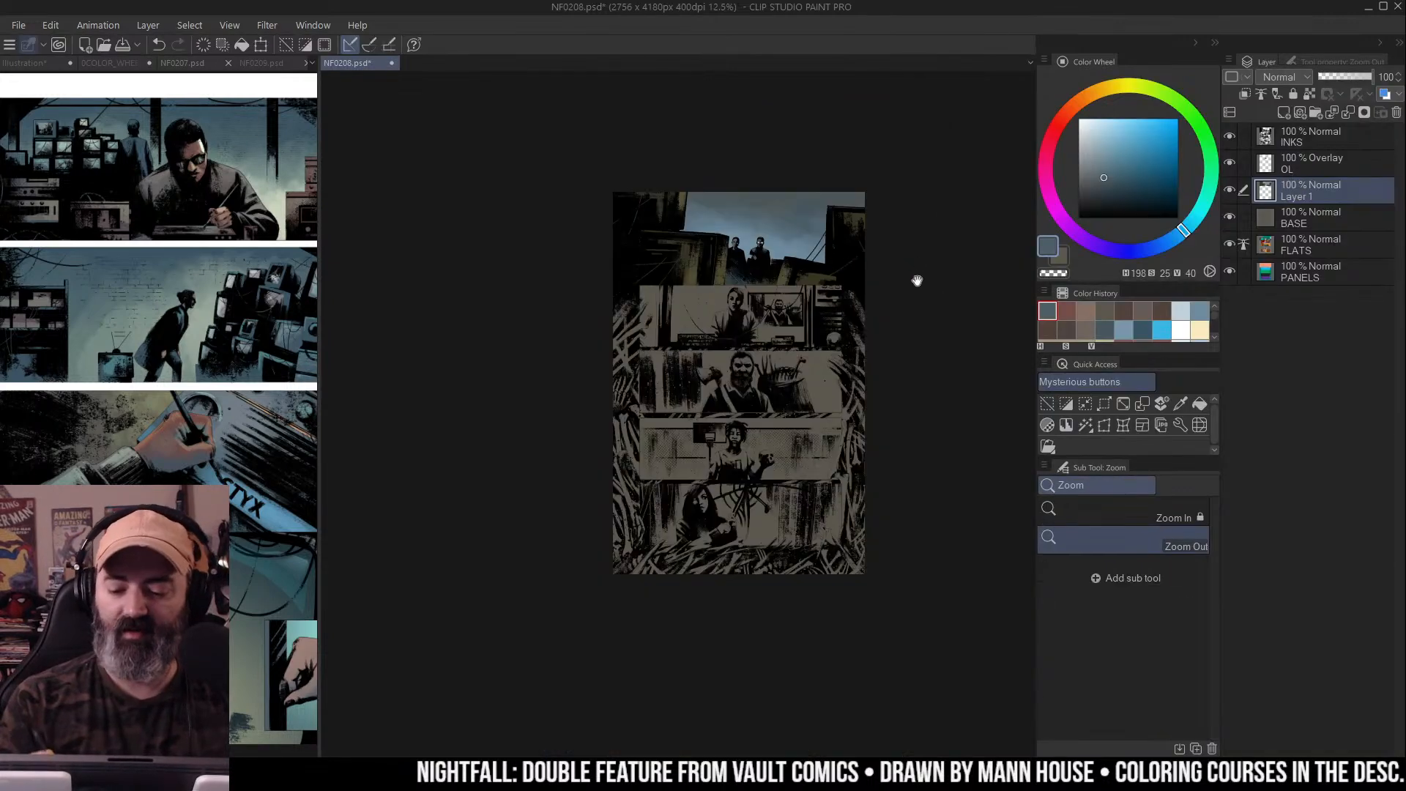
{"action": "scroll", "coordinate": [858, 355], "scroll_direction": "up", "scroll_amount": 3}
{"action": "scroll", "coordinate": [900, 337], "scroll_direction": "down", "scroll_amount": 2}
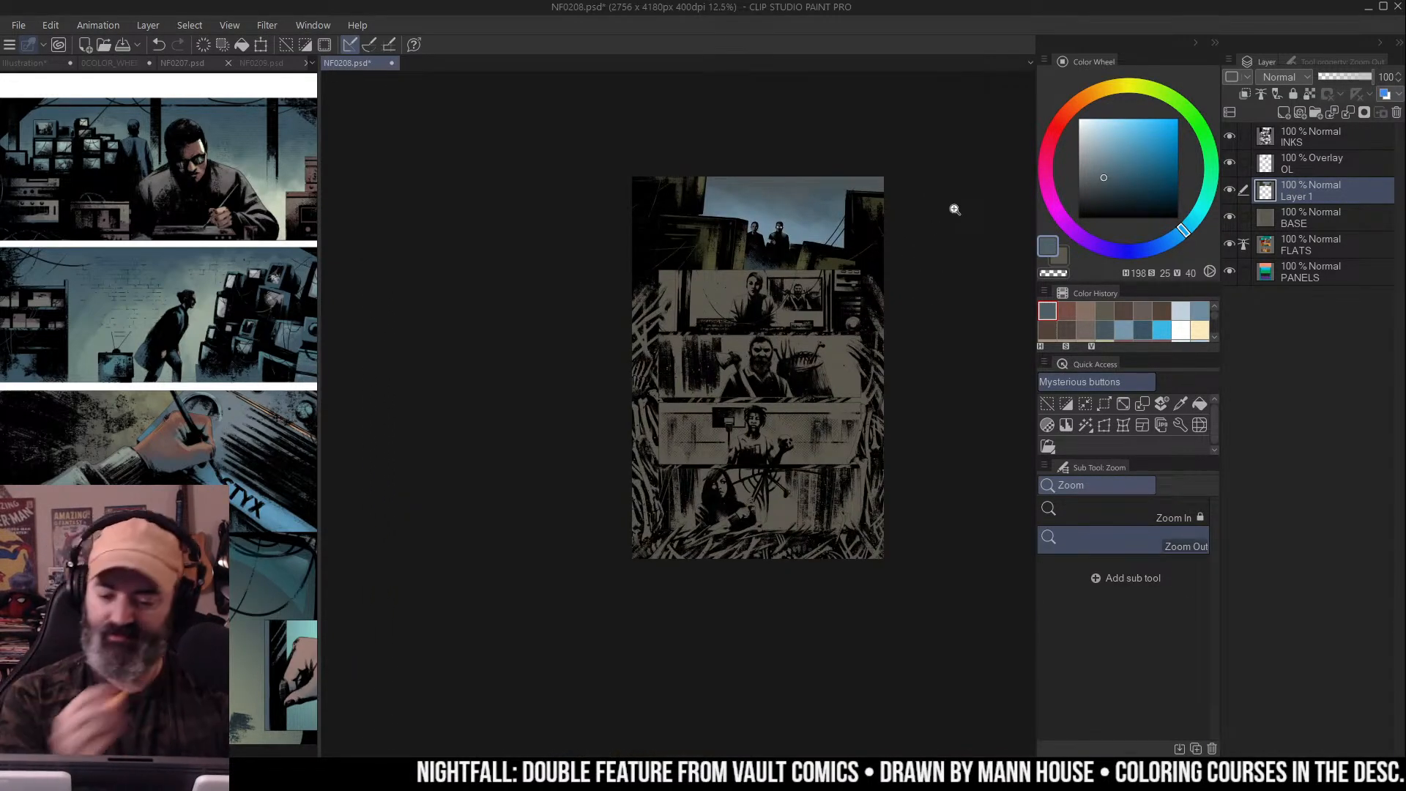
{"action": "scroll", "coordinate": [900, 264], "scroll_direction": "up", "scroll_amount": 2}
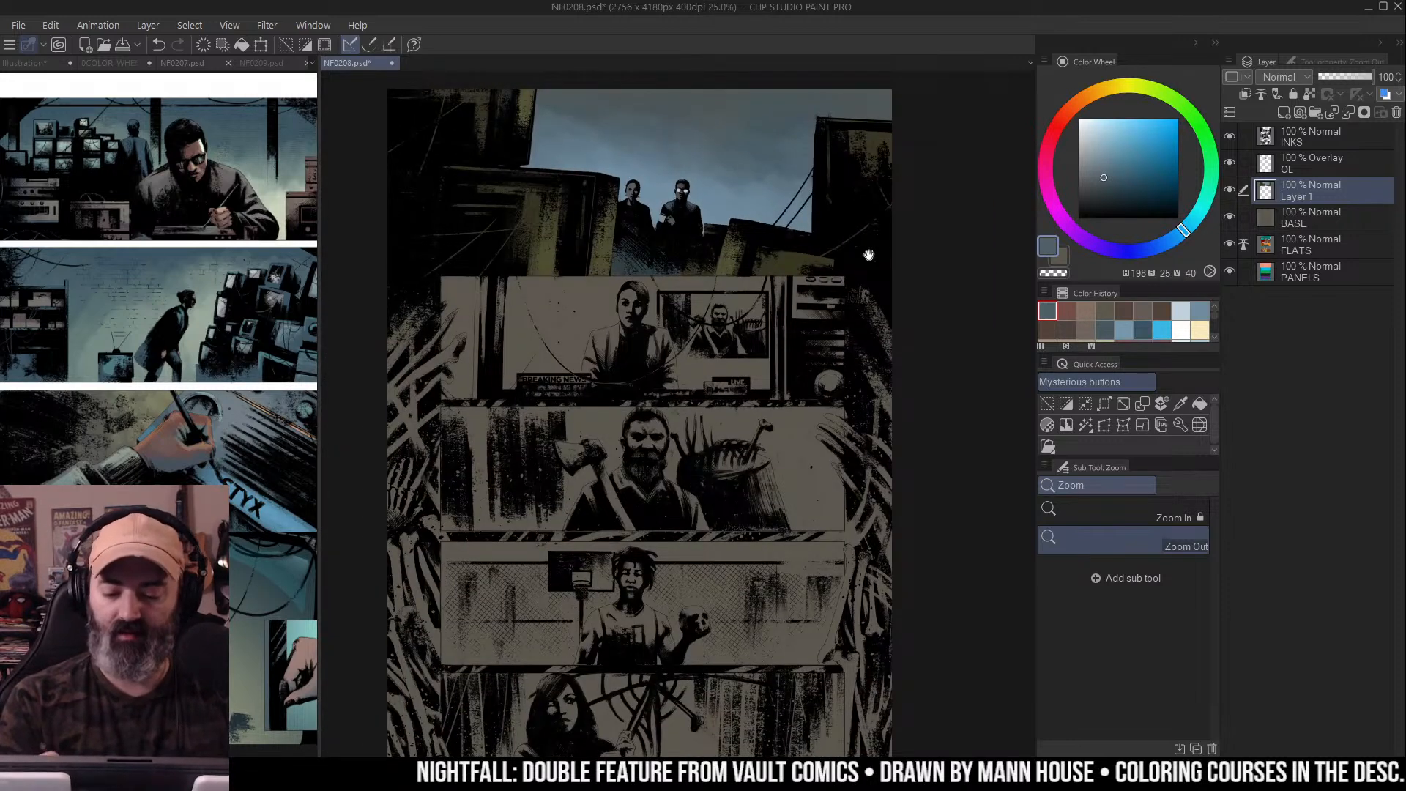
{"action": "left_click_drag", "start_coordinate": [868, 243], "coordinate": [899, 231]}
Select the bone border around the lower panels and try a Luminosity adjustment of 22 on Layer 1
{"action": "key", "text": "w"}
{"action": "left_click", "coordinate": [902, 359]}
{"action": "left_click_drag", "start_coordinate": [947, 280], "coordinate": [935, 213]}
{"action": "key", "text": "ctrl+m"}
{"action": "scroll", "coordinate": [894, 266], "scroll_direction": "down", "scroll_amount": 2}
{"action": "left_click_drag", "start_coordinate": [872, 295], "coordinate": [949, 202]}
{"action": "scroll", "coordinate": [894, 261], "scroll_direction": "up", "scroll_amount": 2}
{"action": "key", "text": "ctrl+m"}
{"action": "key", "text": "ctrl+d"}
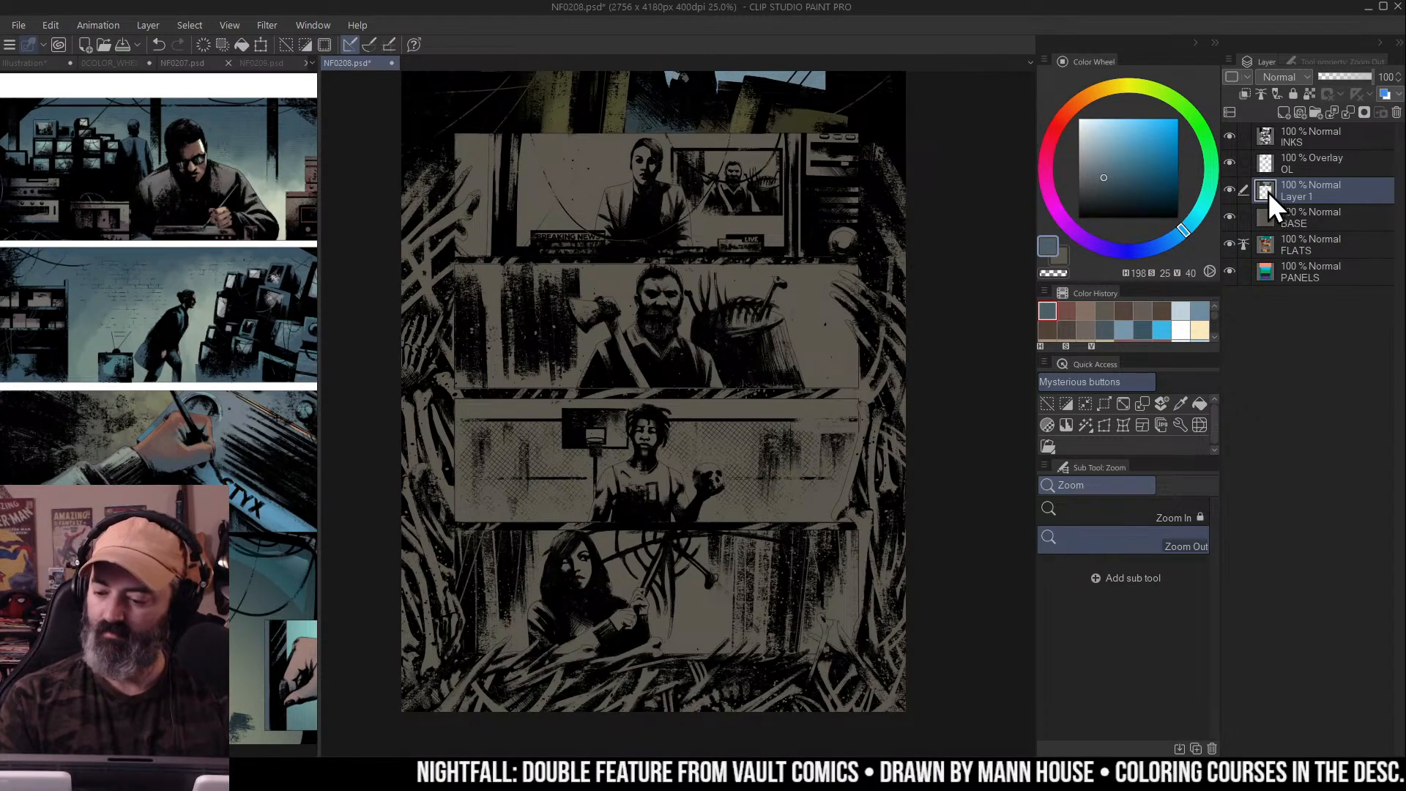
{"action": "key", "text": "ctrl+u"}
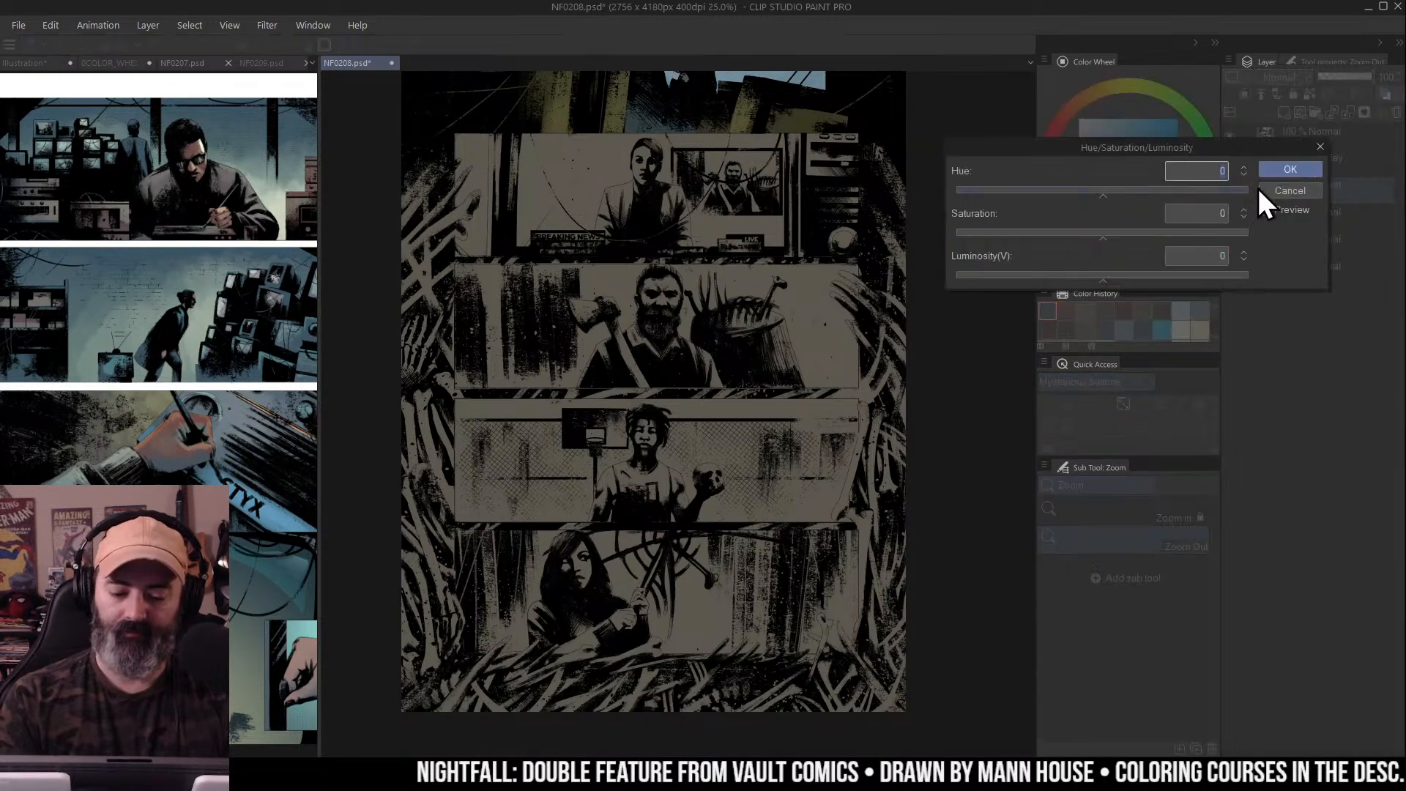
{"action": "left_click", "coordinate": [1135, 285]}
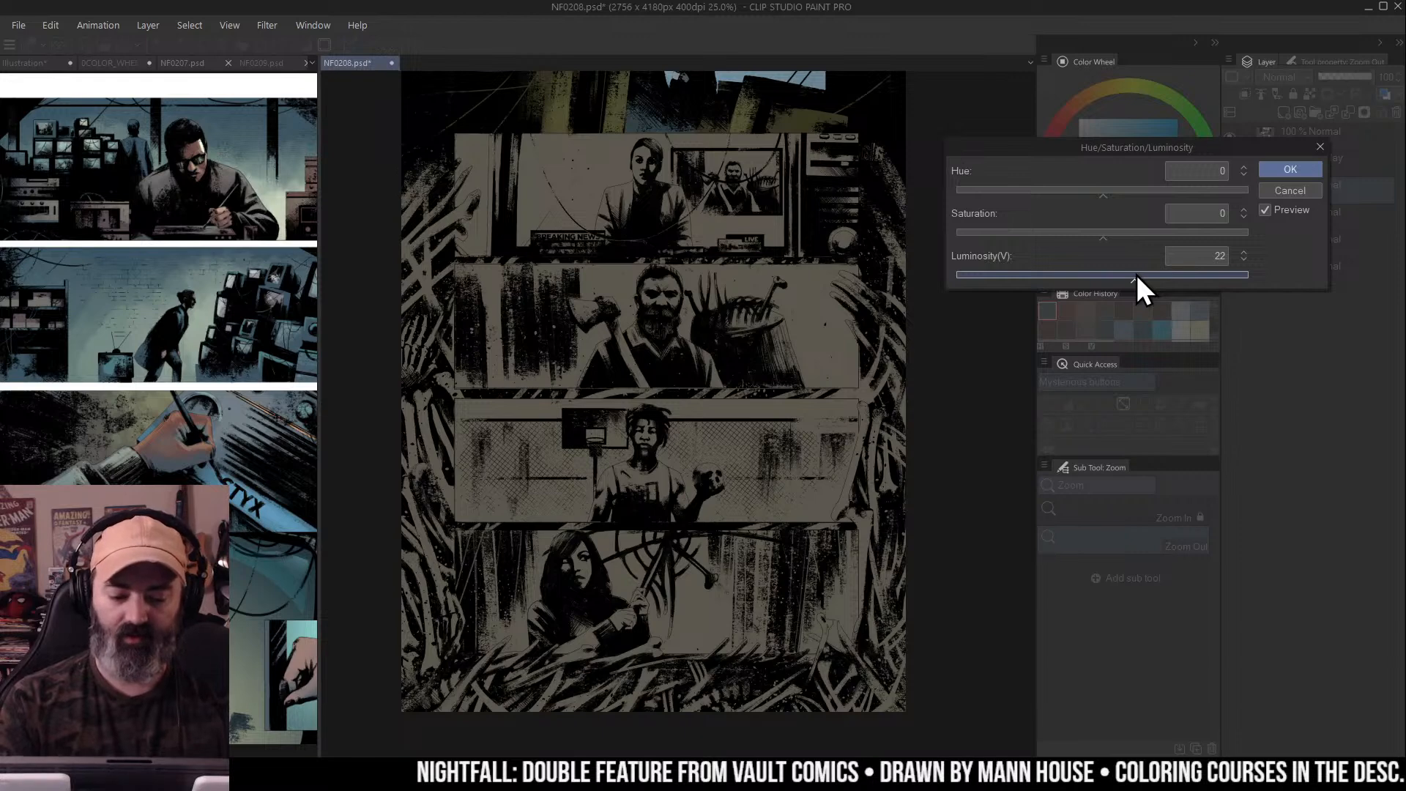
{"action": "left_click", "coordinate": [1291, 173]}
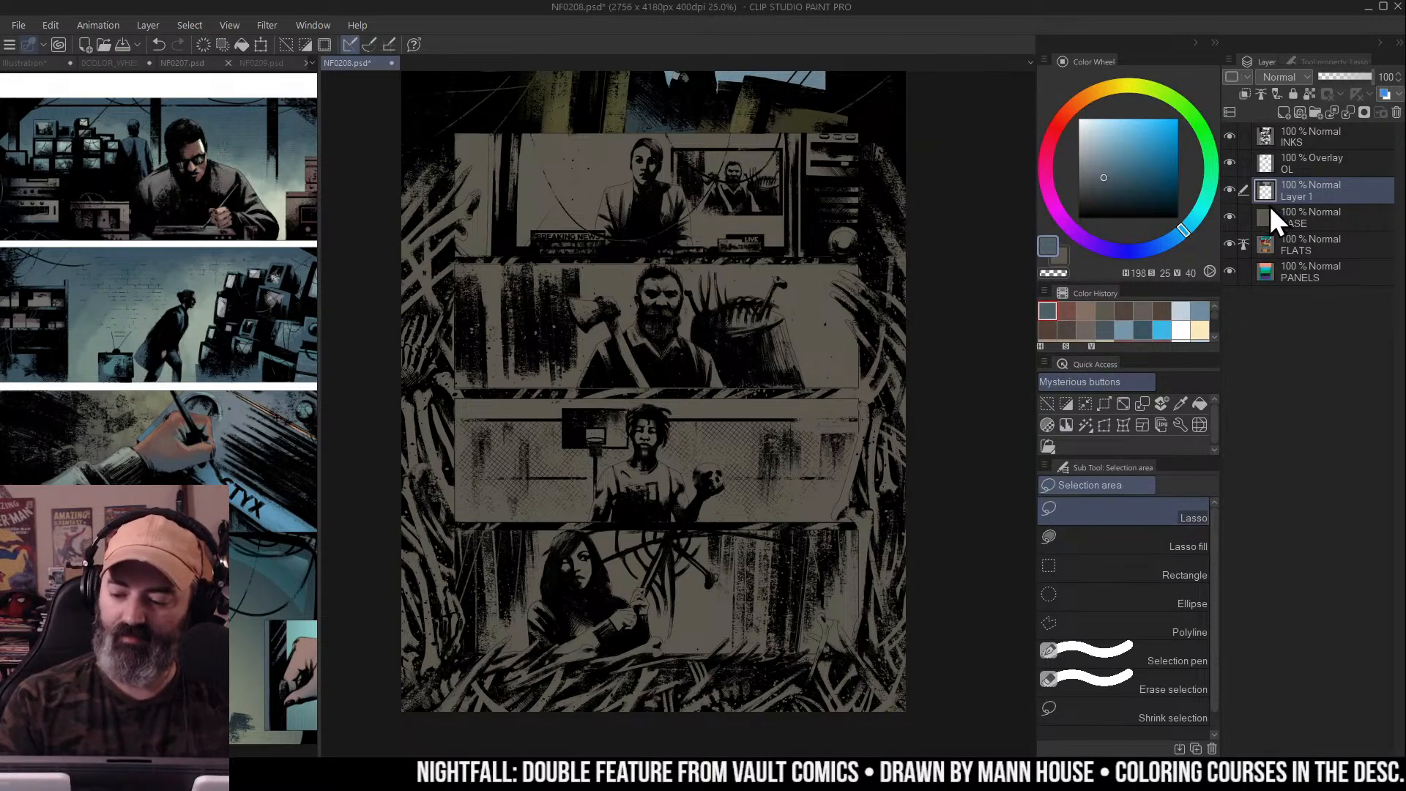
Select the bone border with Auto select on referred layers and try a Saturation adjustment of 17 on Layer 1
{"action": "key", "text": "w"}
{"action": "left_click", "coordinate": [895, 321]}
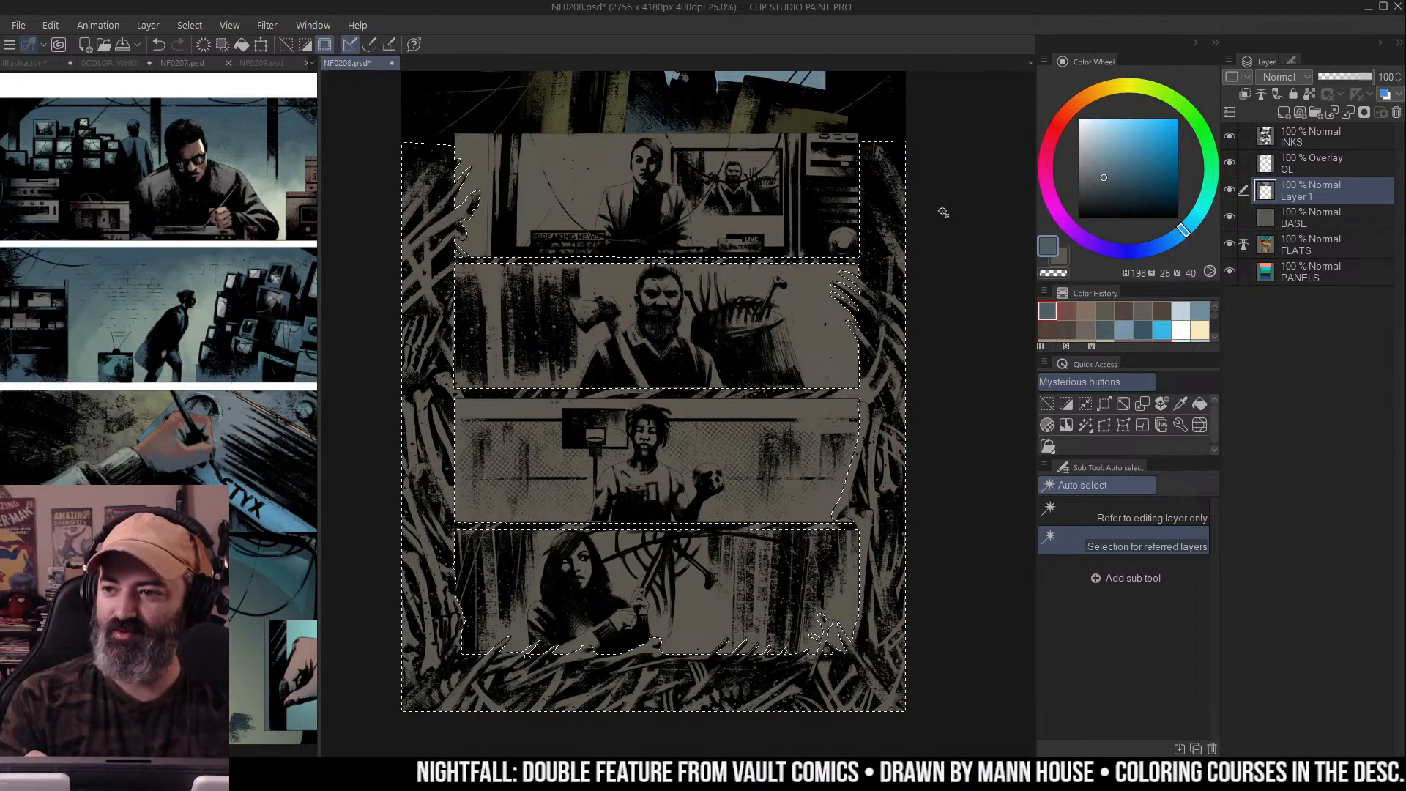
{"action": "key", "text": "ctrl+u"}
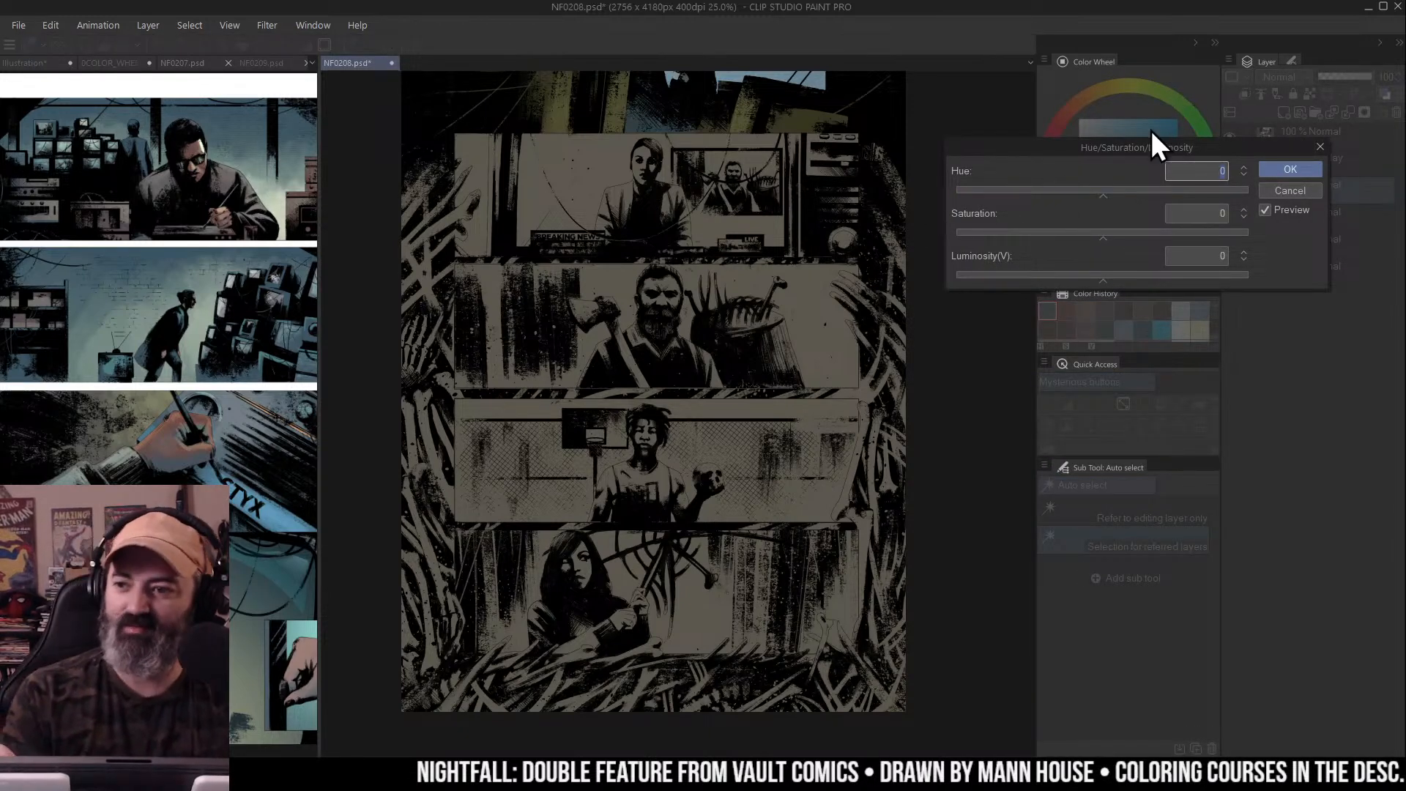
{"action": "left_click", "coordinate": [1129, 233]}
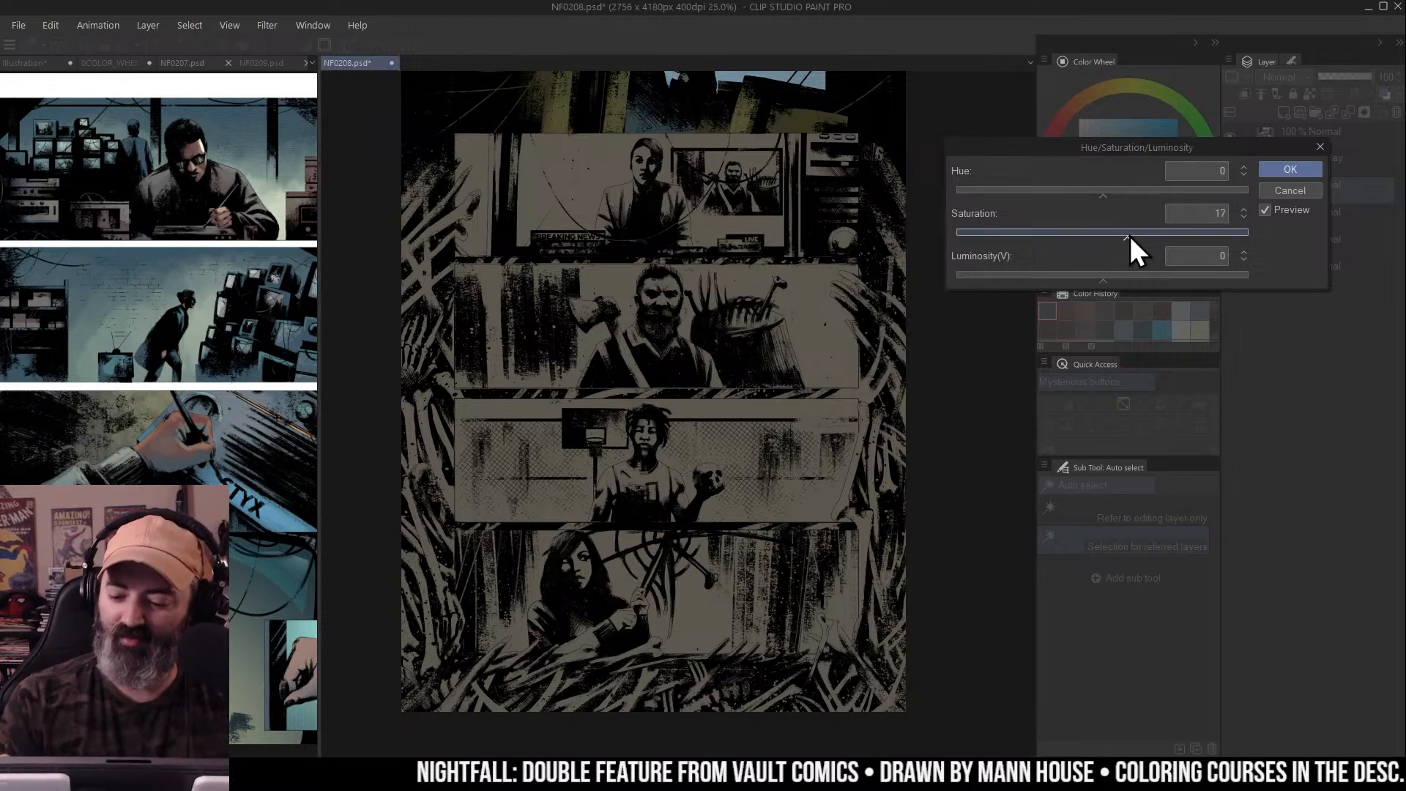
{"action": "left_click", "coordinate": [1290, 169]}
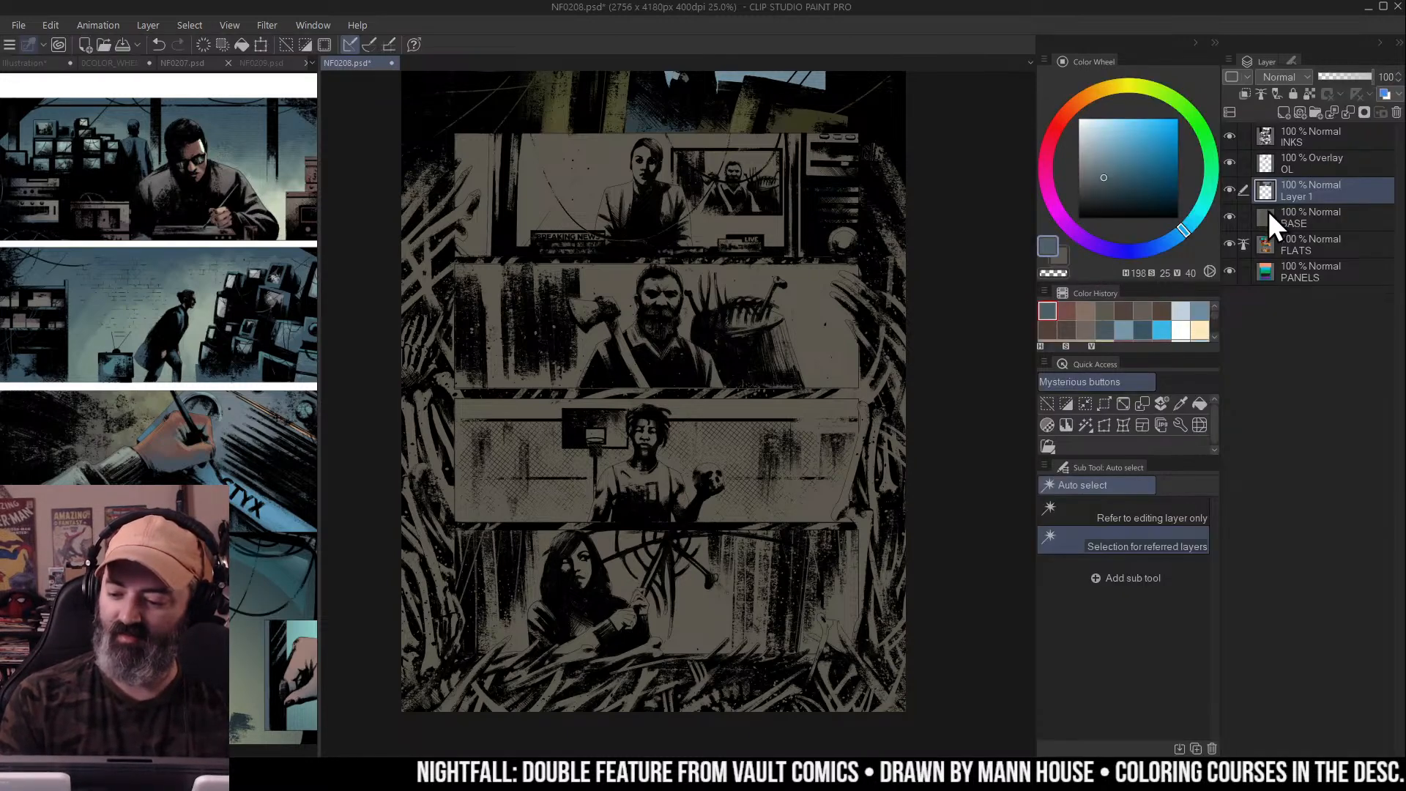
Recolour the selected bone border on the BASE layer with Hue 30, Saturation 26 and Luminosity -18
{"action": "key", "text": "ctrl+u"}
{"action": "left_click_drag", "start_coordinate": [1098, 275], "coordinate": [1076, 293]}
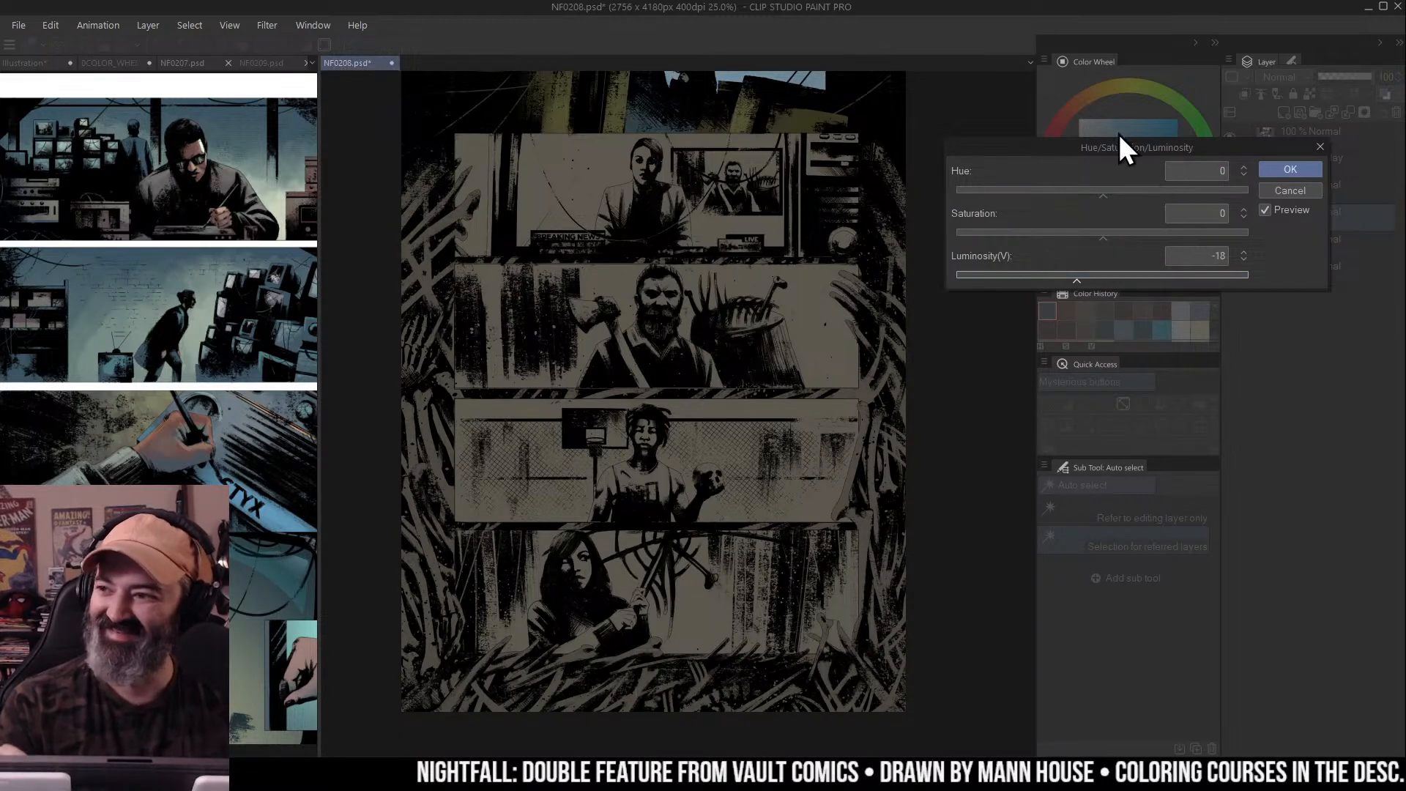
{"action": "left_click", "coordinate": [1126, 232]}
{"action": "left_click_drag", "start_coordinate": [1132, 249], "coordinate": [1132, 200]}
{"action": "left_click", "coordinate": [1116, 191]}
{"action": "left_click", "coordinate": [1140, 234]}
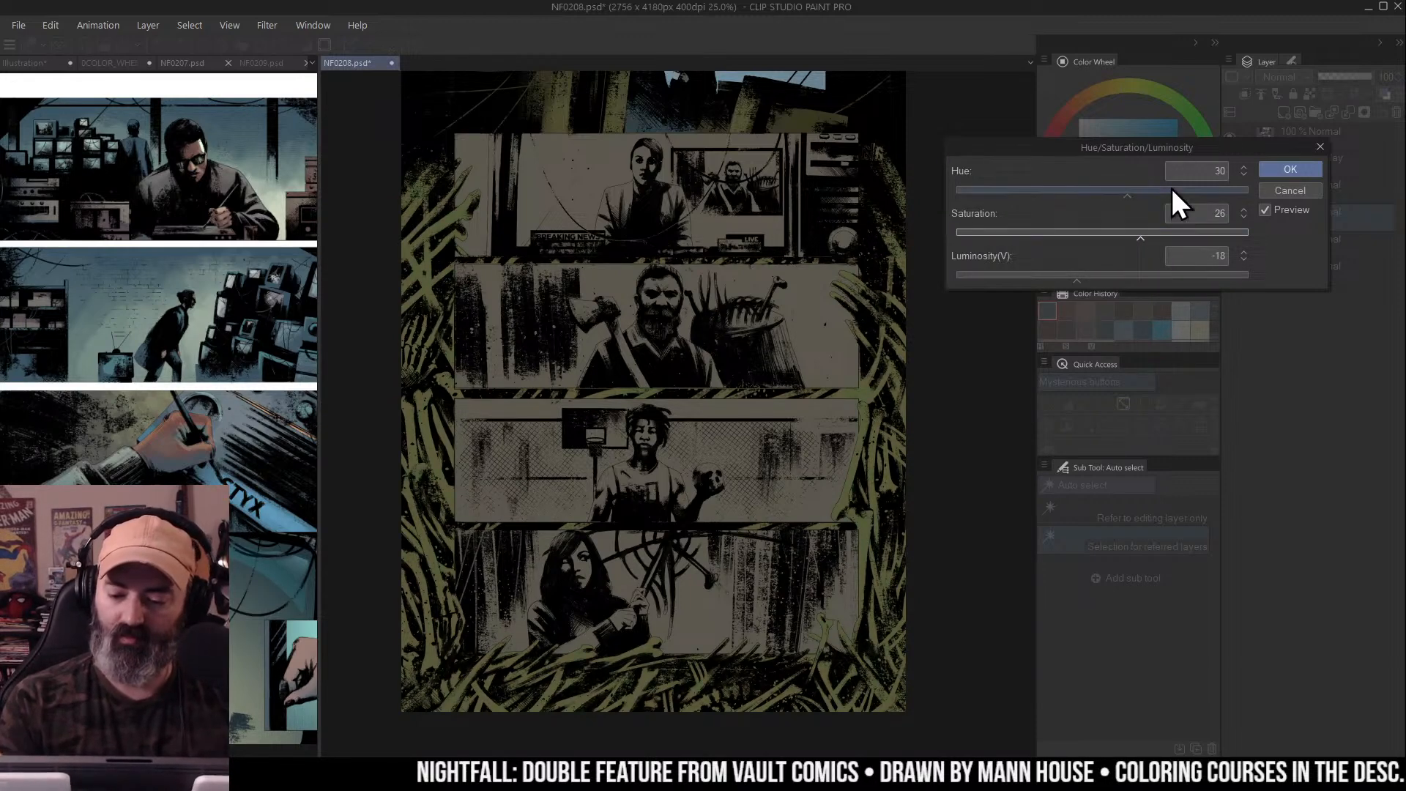
{"action": "left_click", "coordinate": [1297, 170]}
Clear the selection and reselect the bone border around the lower panels with Auto select on referred layers
{"action": "left_click", "coordinate": [954, 251], "text": "alt"}
{"action": "left_click", "coordinate": [899, 255]}
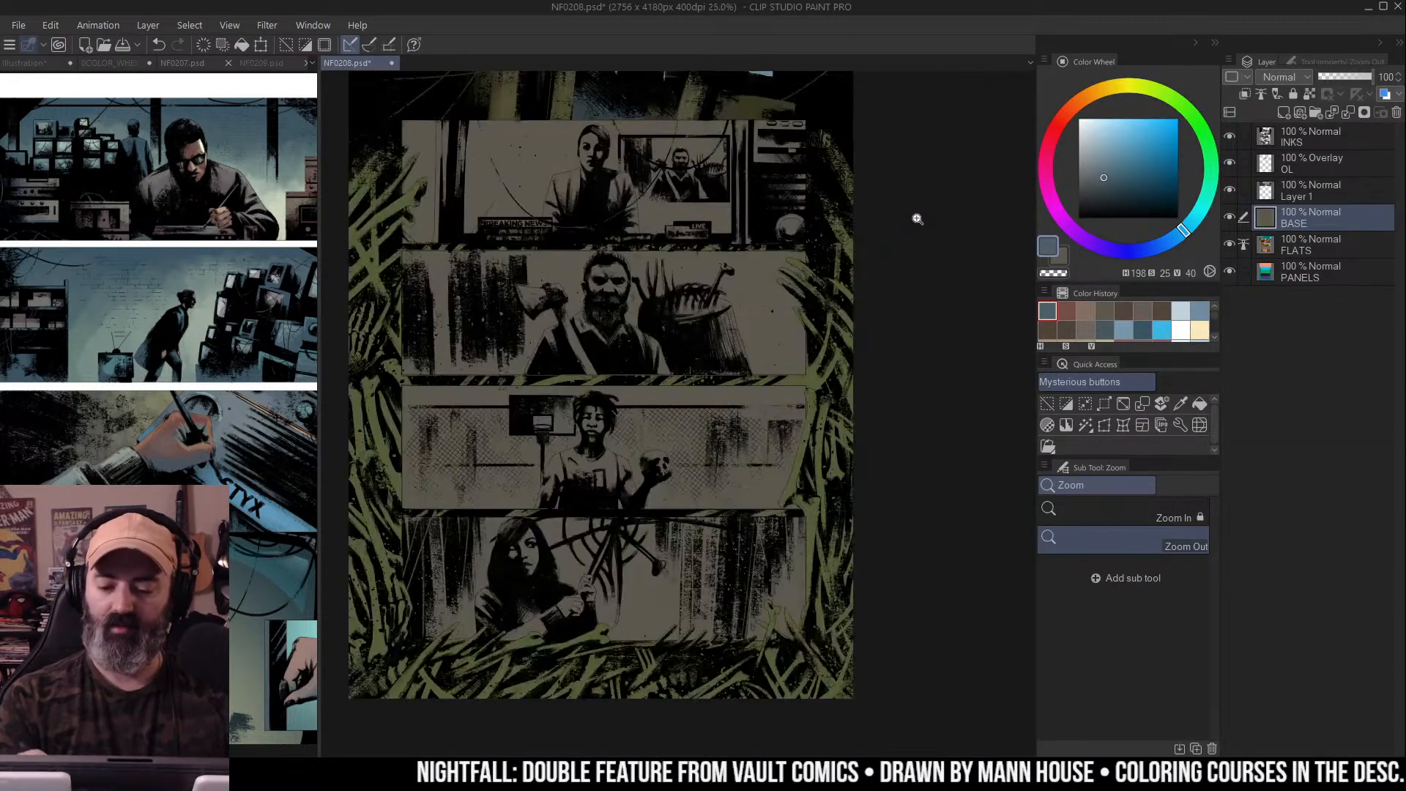
{"action": "key", "text": "w"}
{"action": "key", "text": "m"}
{"action": "mouse_move", "coordinate": [826, 350]}
{"action": "left_mouse_down"}
{"action": "mouse_move", "coordinate": [935, 257]}
{"action": "mouse_move", "coordinate": [942, 174]}
{"action": "left_mouse_up"}
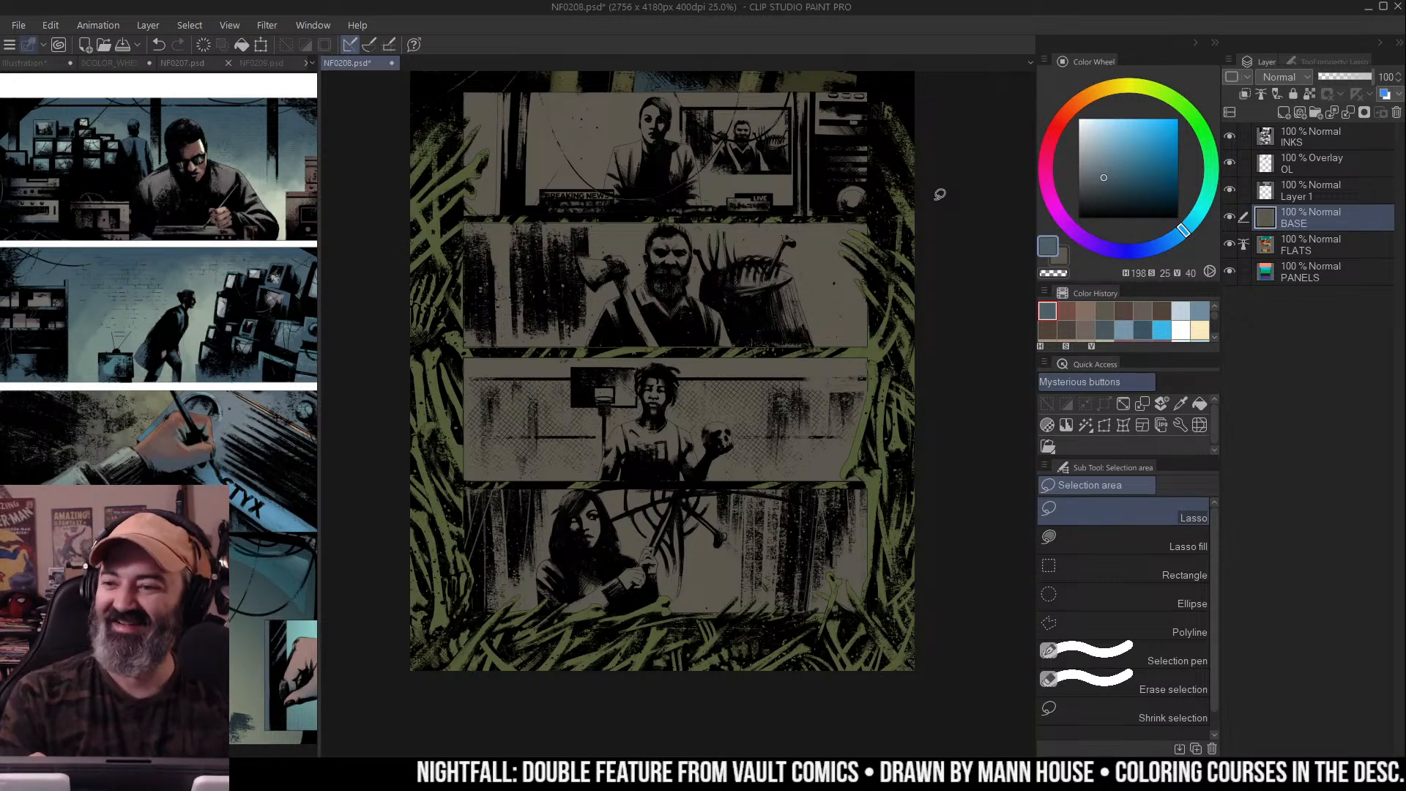
{"action": "scroll", "coordinate": [915, 256], "scroll_direction": "up", "scroll_amount": 3}
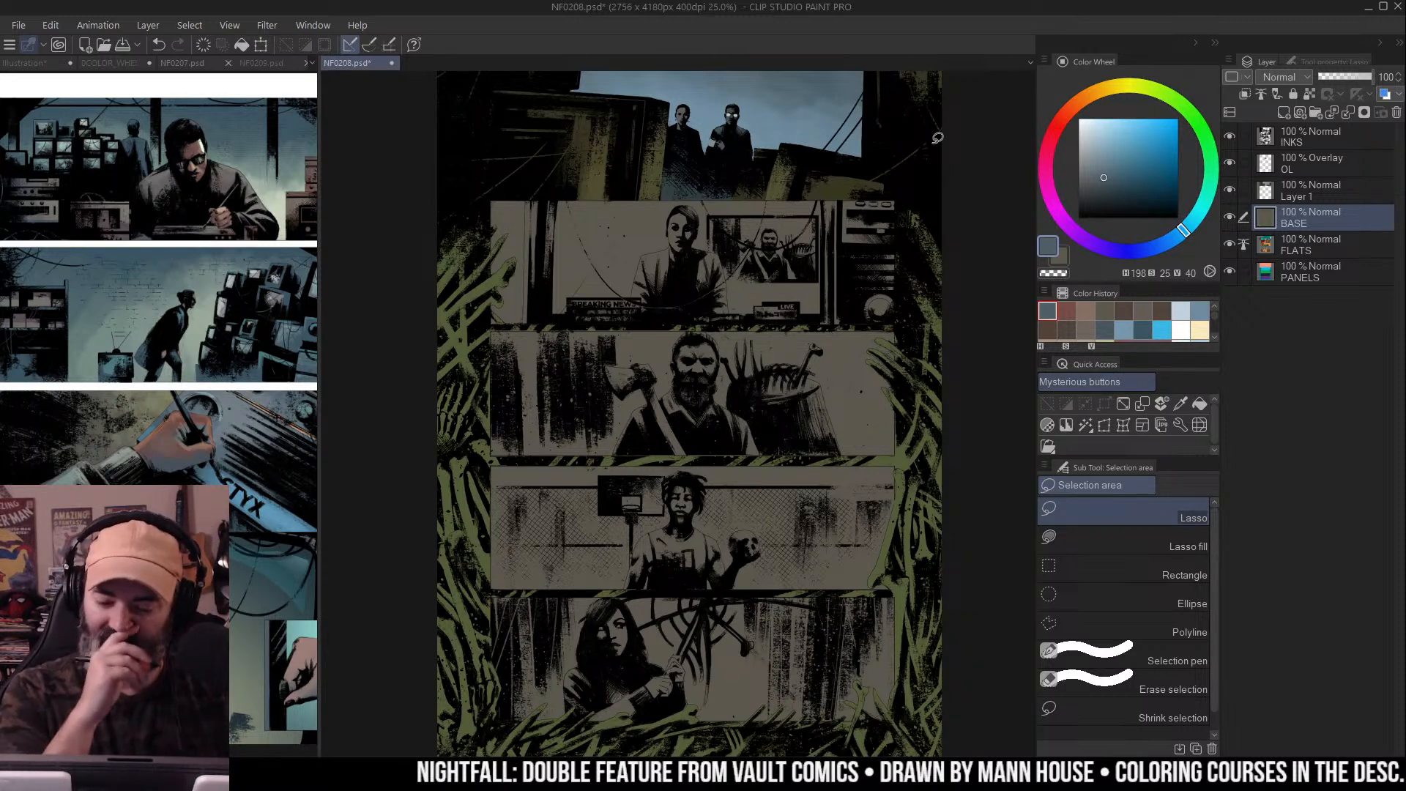
{"action": "key", "text": "ctrl+space"}
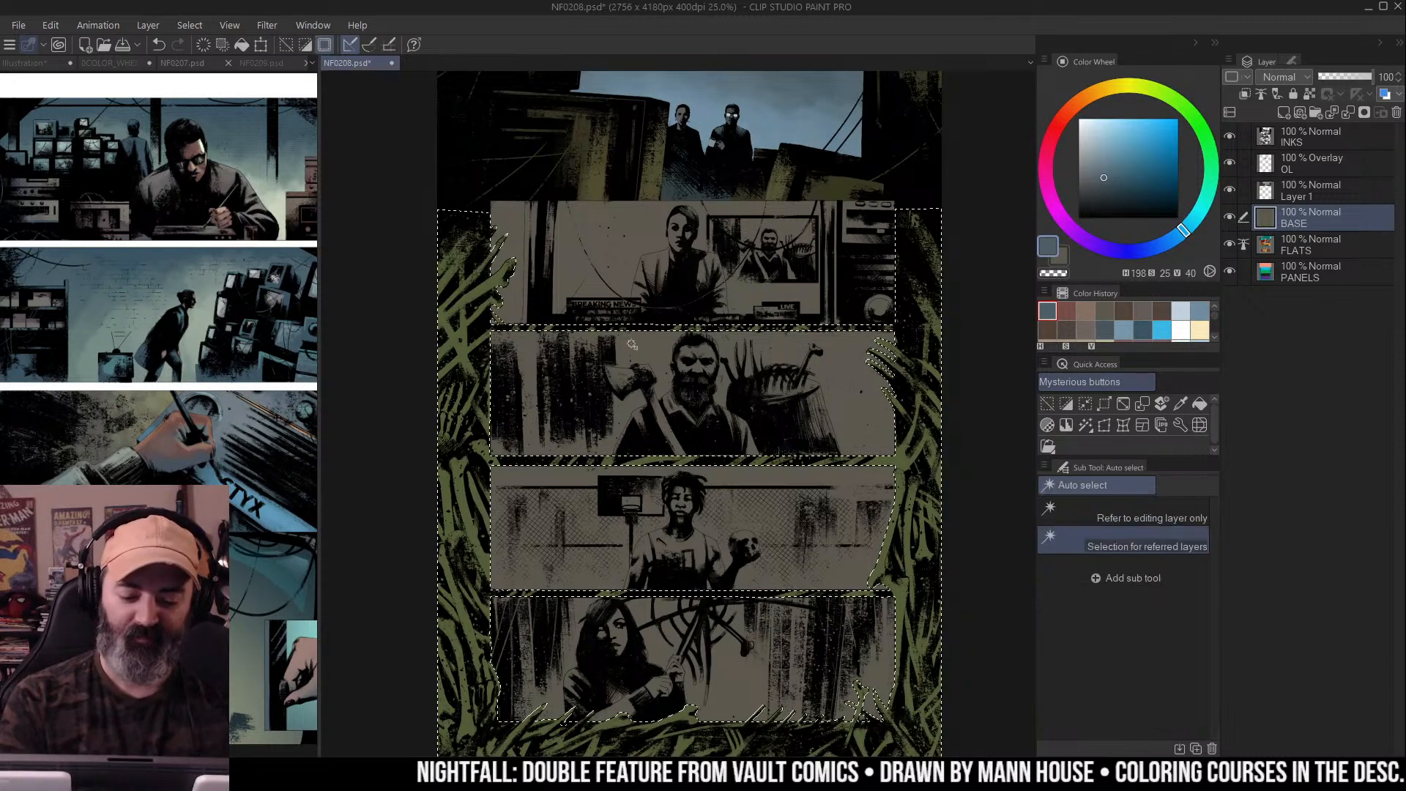
Hide the selection outline around the bone border and switch to the Soft airbrush
{"action": "left_click", "coordinate": [615, 340]}
{"action": "left_click", "coordinate": [660, 339]}
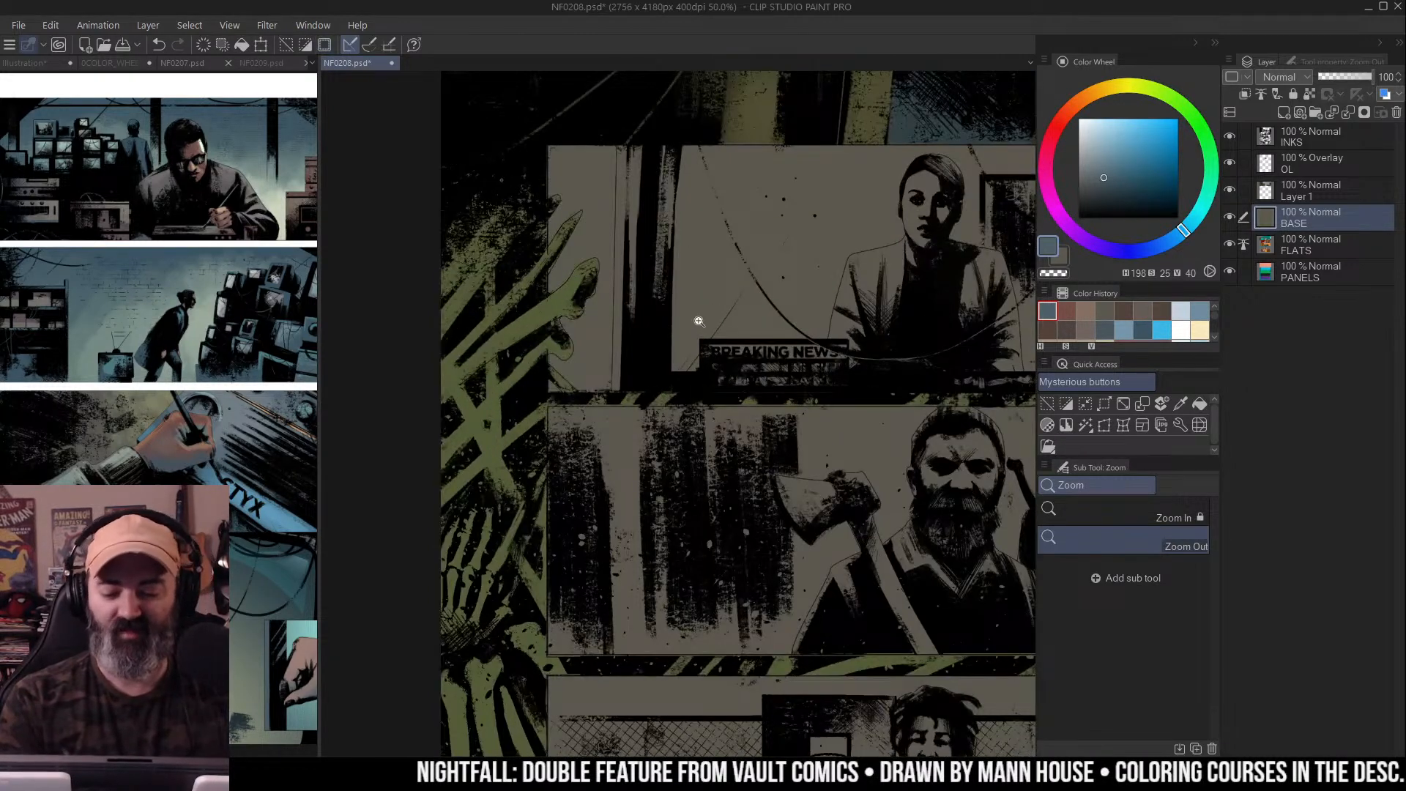
{"action": "scroll", "coordinate": [725, 288], "scroll_direction": "down", "scroll_amount": 1}
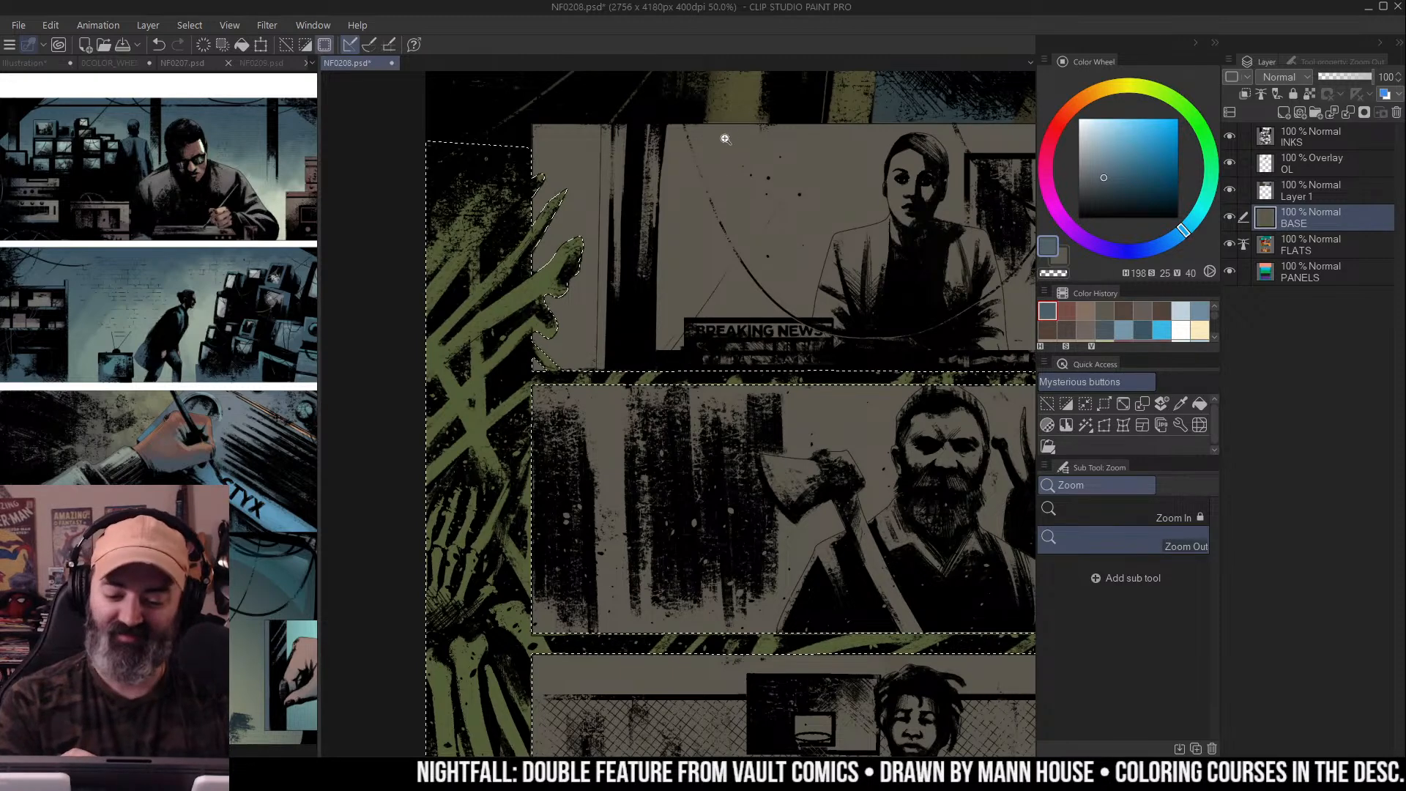
{"action": "key", "text": "b"}
{"action": "key", "text": "ctrl+d"}
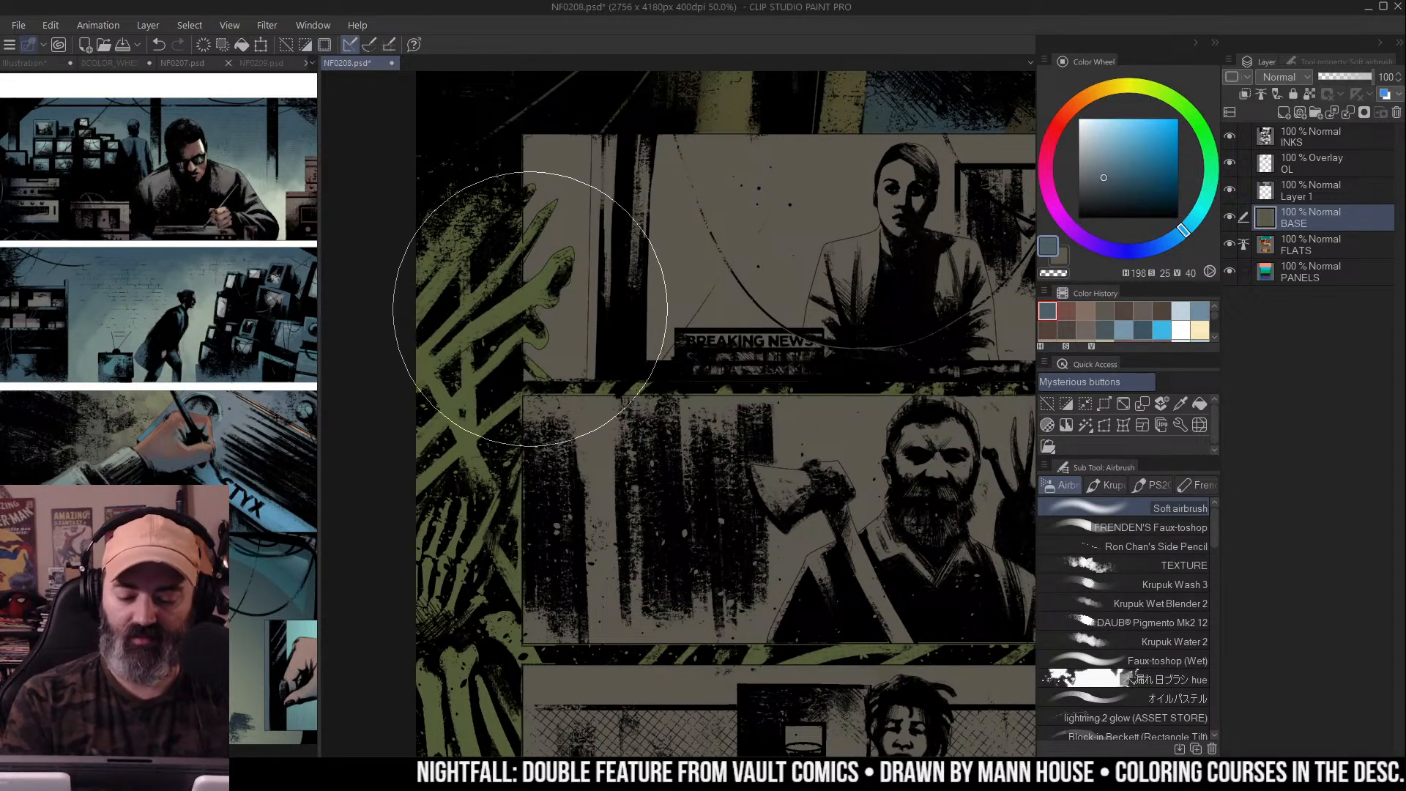
Slightly raise the saturation and lower the luminosity of the bone border's green on the BASE layer
{"action": "left_click", "coordinate": [534, 269], "text": "ctrl+alt"}
{"action": "scroll", "coordinate": [957, 315], "scroll_direction": "down", "scroll_amount": 3}
{"action": "scroll", "coordinate": [957, 314], "scroll_direction": "down", "scroll_amount": 2}
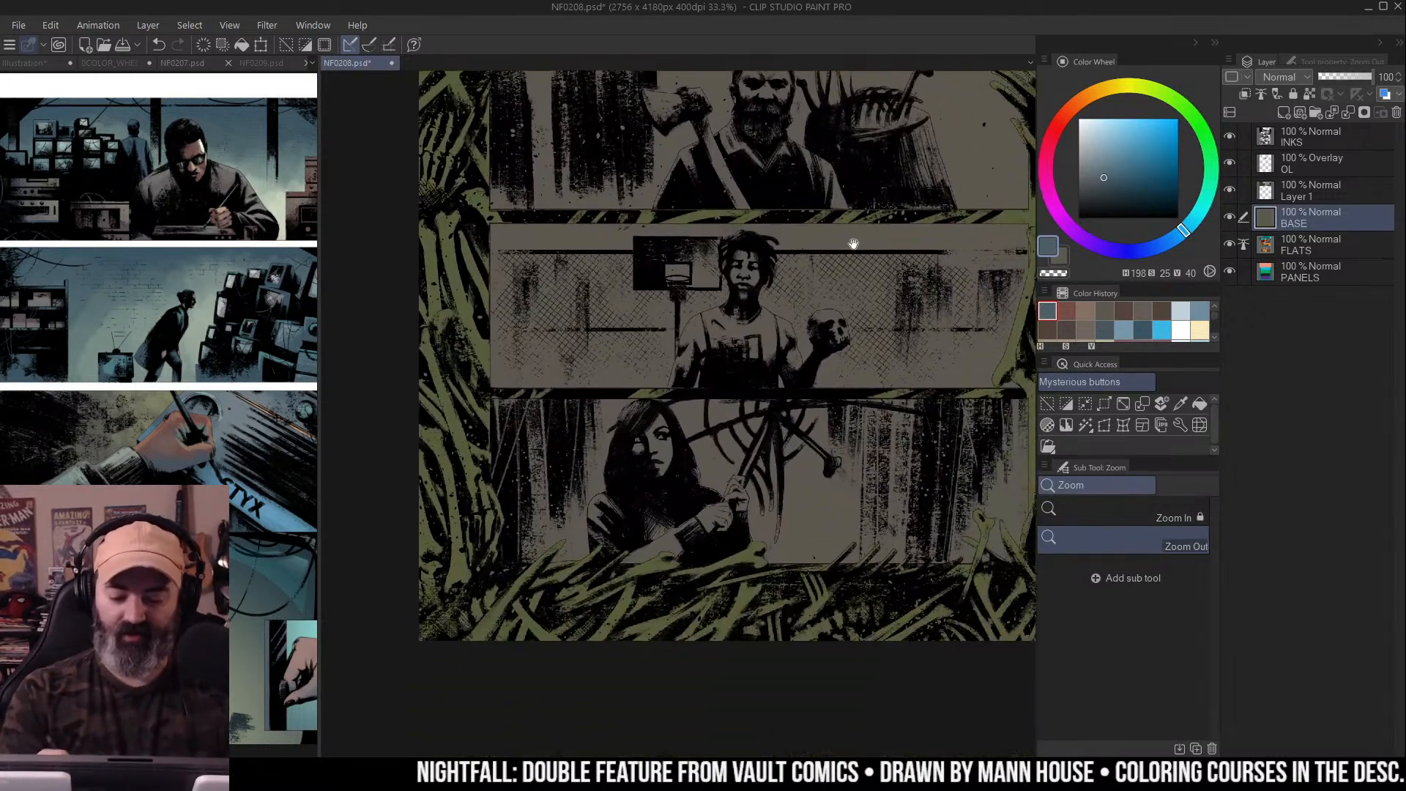
{"action": "scroll", "coordinate": [753, 370], "scroll_direction": "up", "scroll_amount": 5}
{"action": "left_click", "coordinate": [610, 324]}
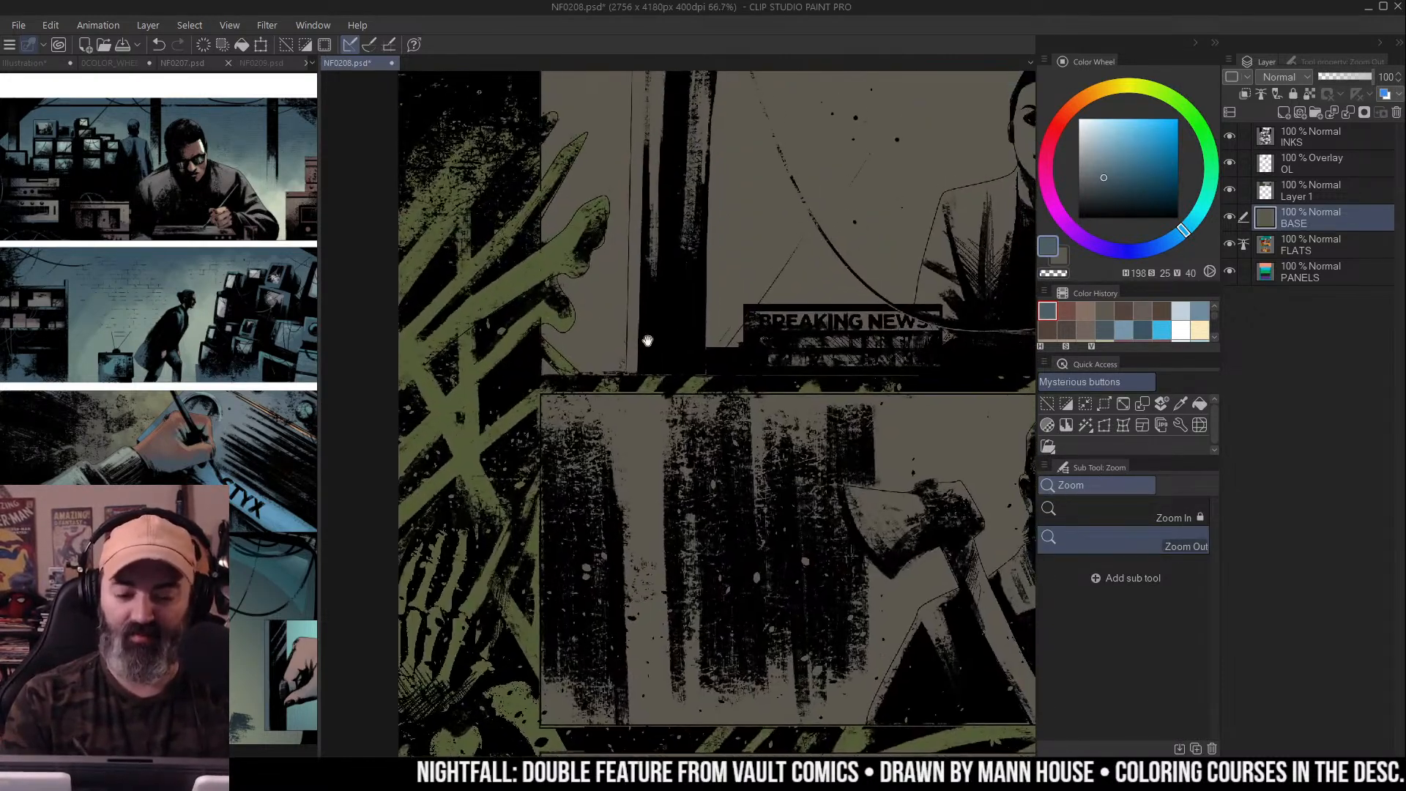
{"action": "left_click", "coordinate": [637, 331]}
{"action": "left_click_drag", "start_coordinate": [527, 186], "coordinate": [691, 171]}
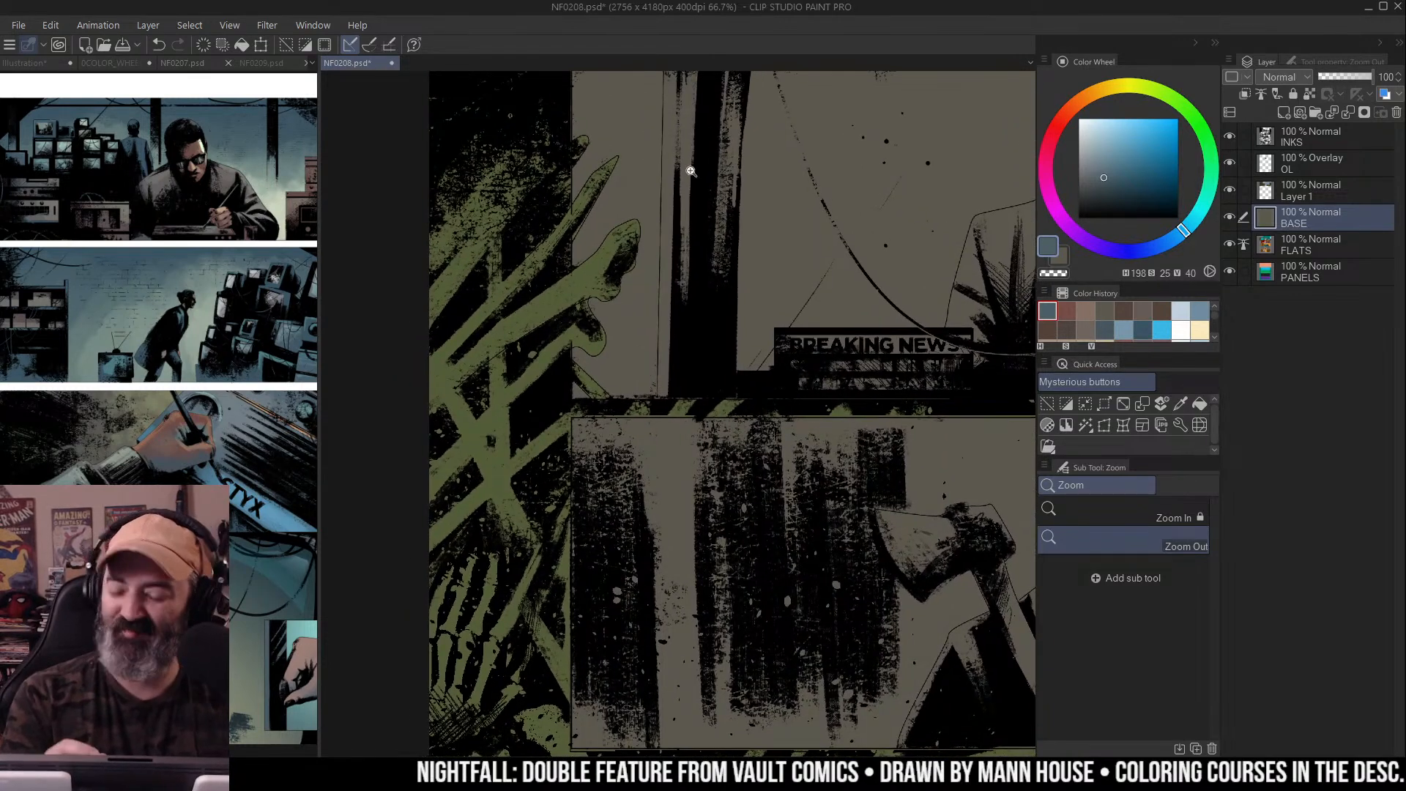
{"action": "key", "text": "w"}
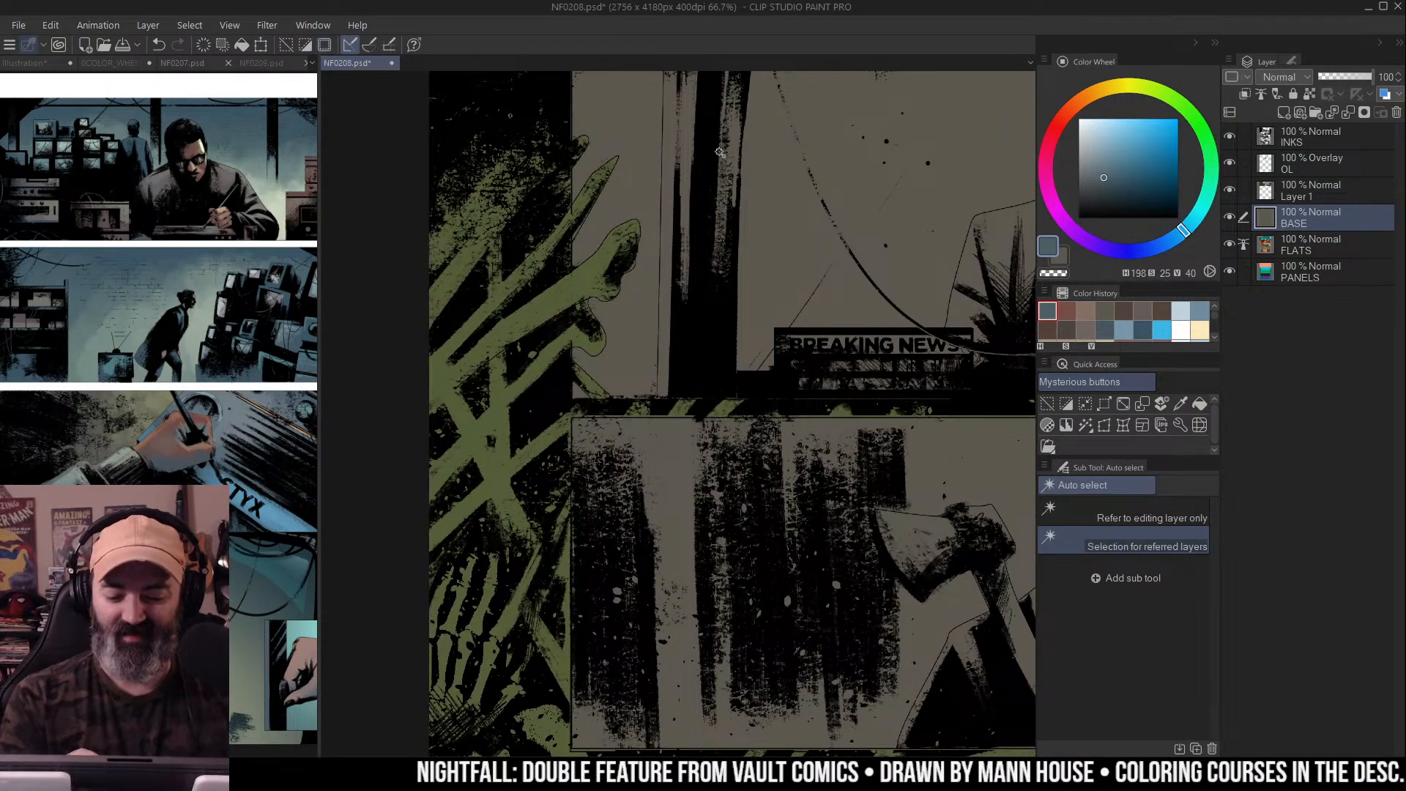
{"action": "key", "text": "ctrl+u"}
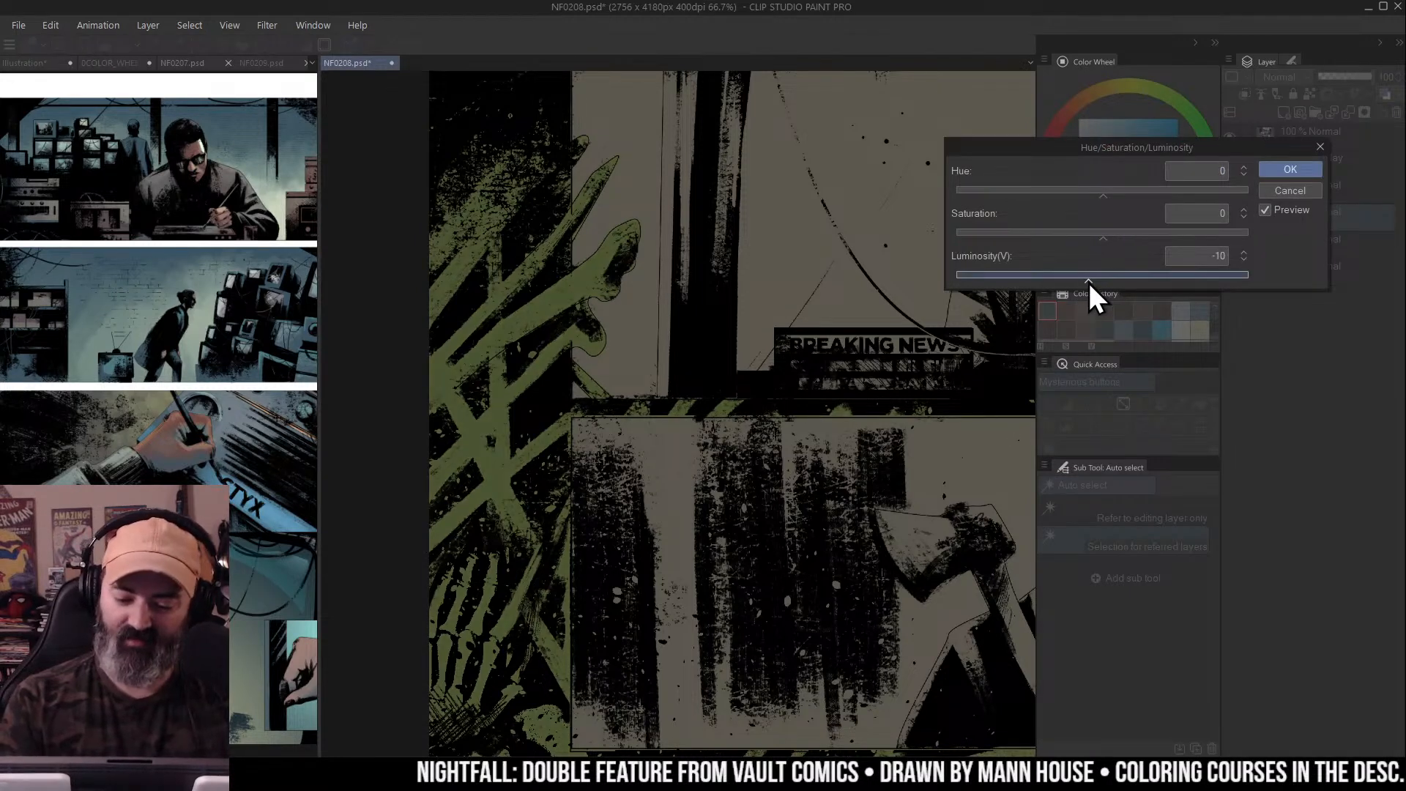
{"action": "left_click", "coordinate": [1095, 282]}
{"action": "left_click", "coordinate": [1113, 236]}
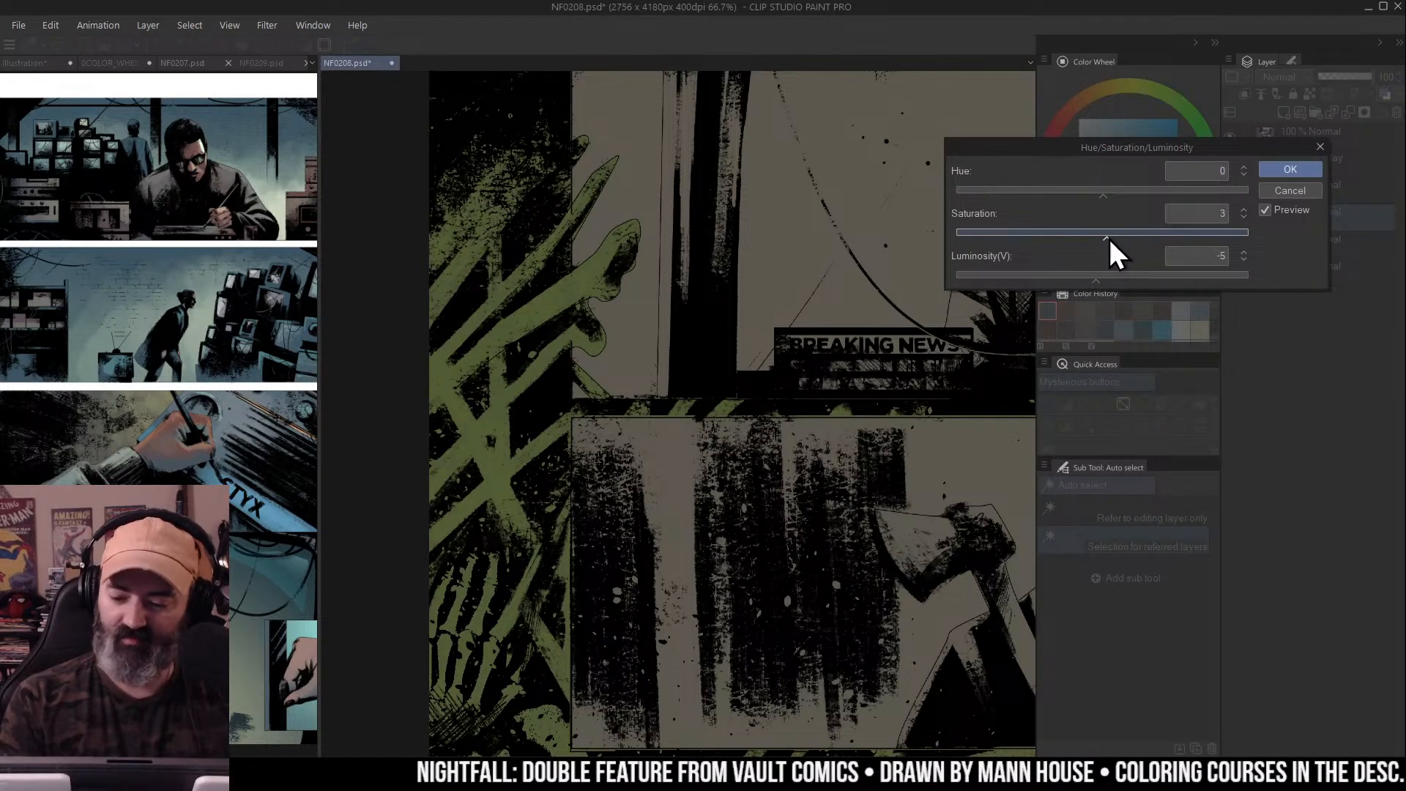
{"action": "left_click", "coordinate": [1097, 279]}
{"action": "left_click", "coordinate": [1291, 169]}
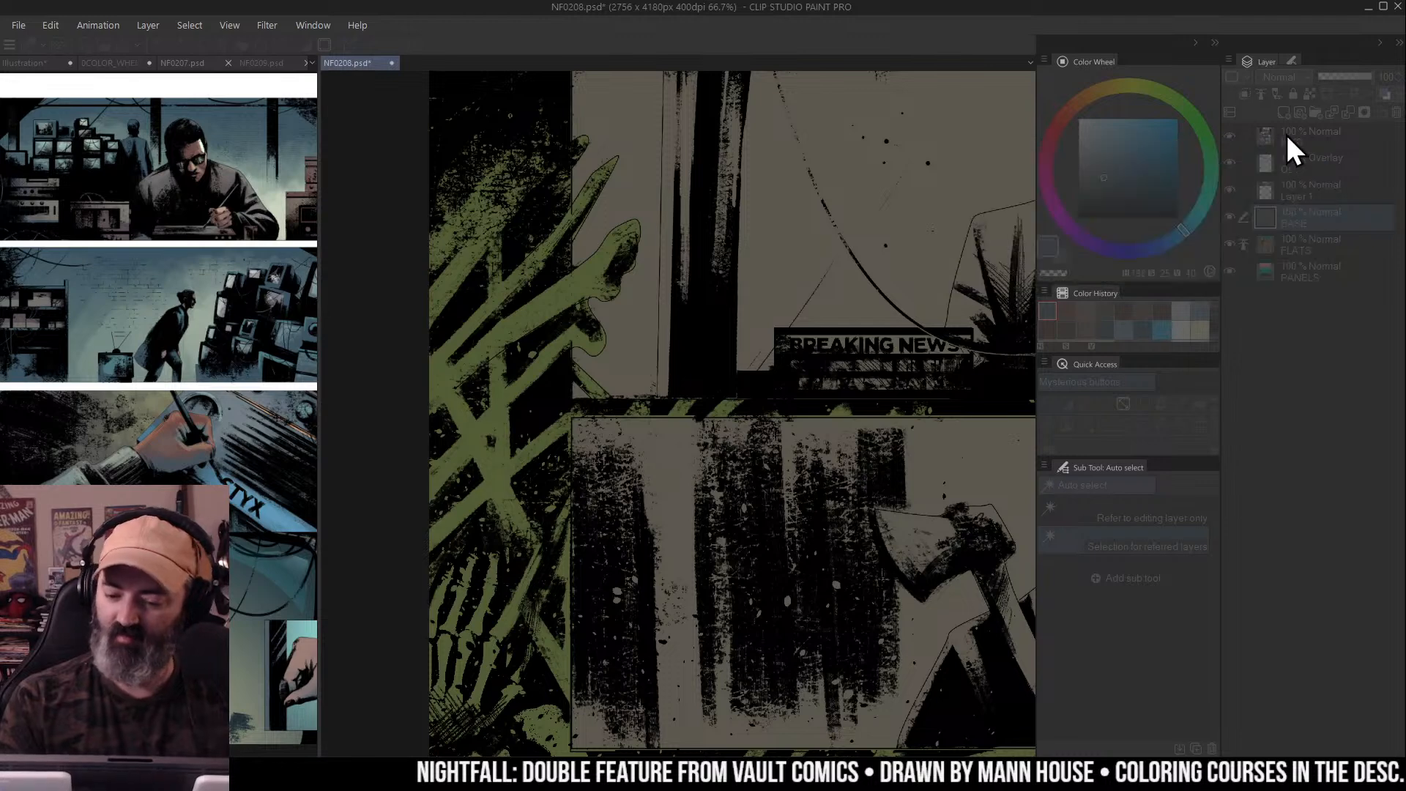
Sample the bone green and shift it to a lighter yellowish green with H 69, S 35, V 64
{"action": "left_click", "coordinate": [589, 272], "text": "alt"}
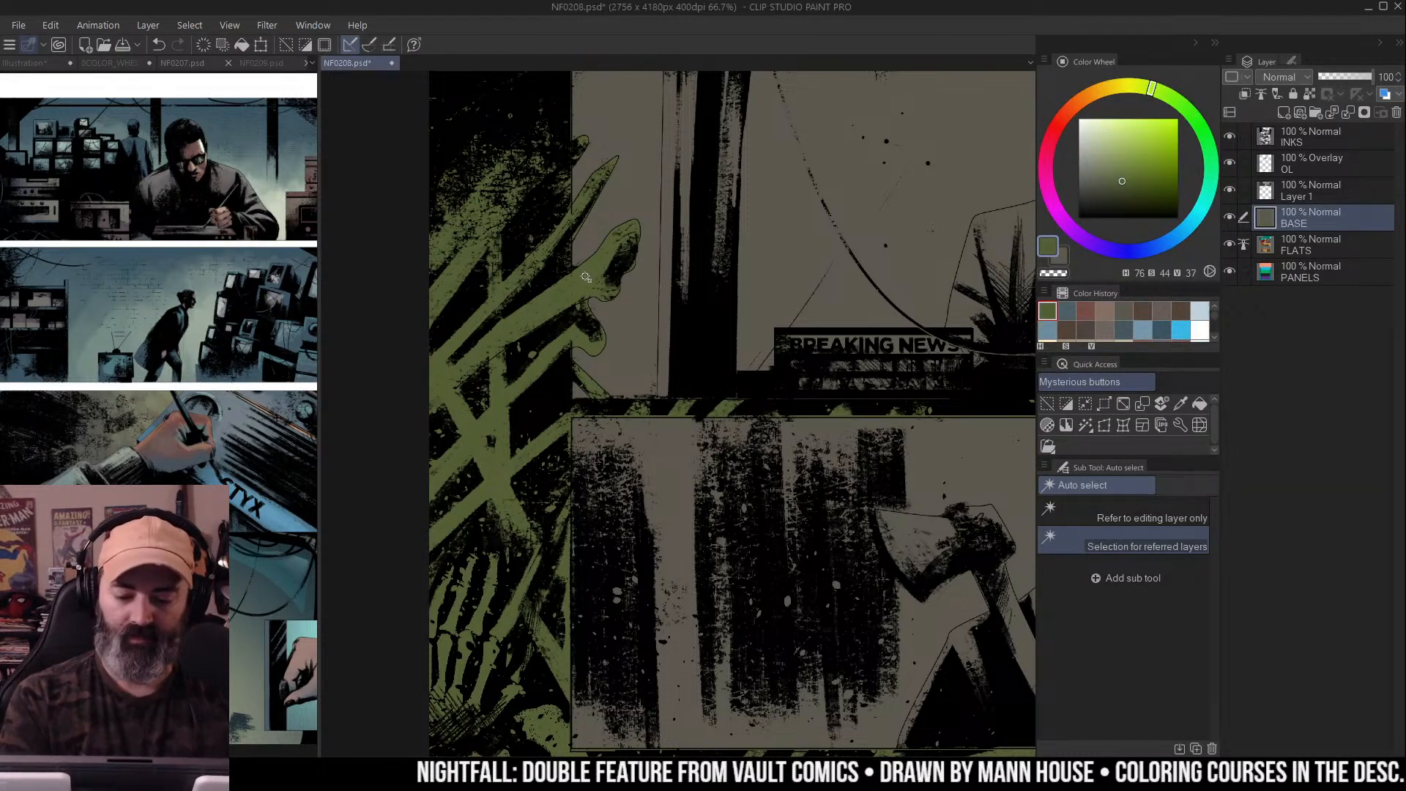
{"action": "key", "text": "b"}
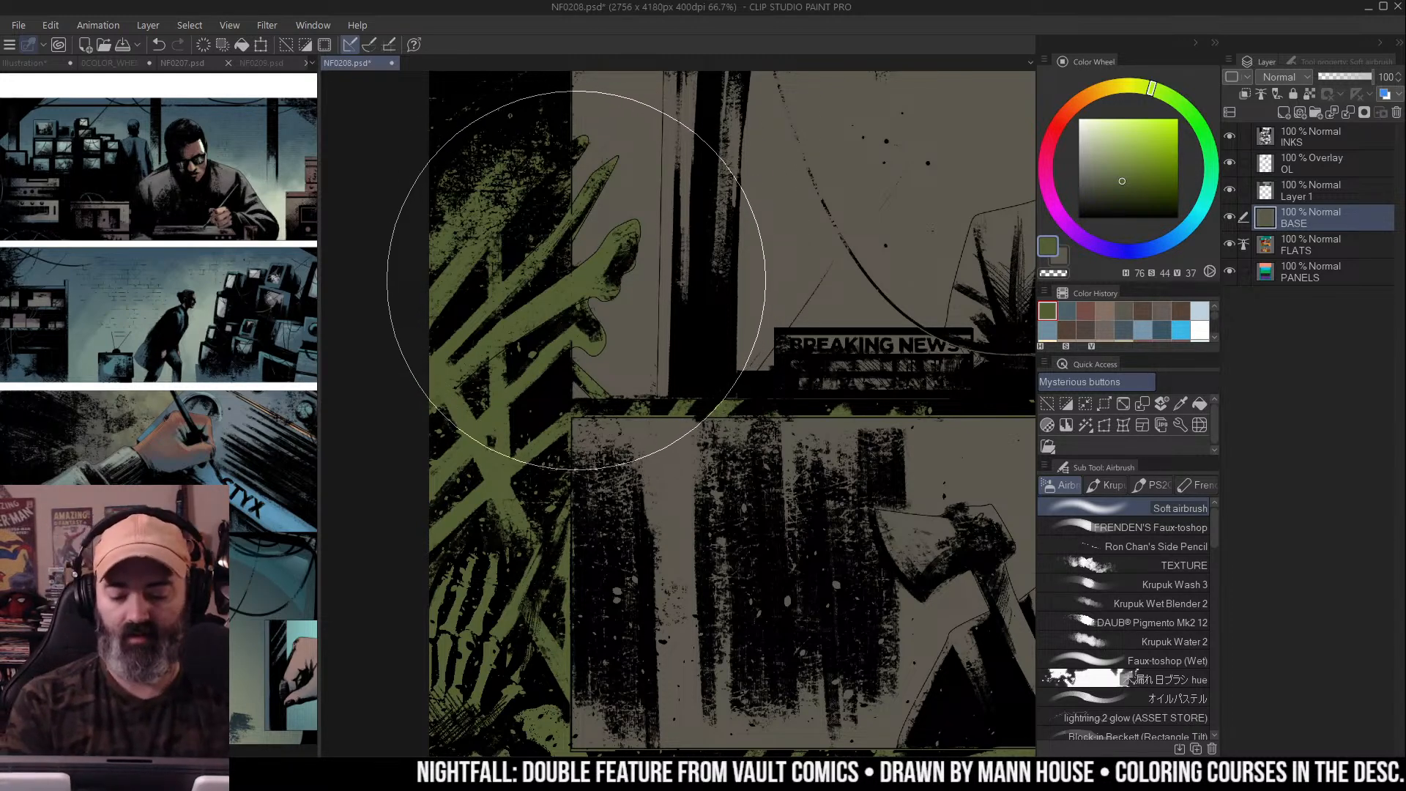
{"action": "left_click", "coordinate": [1117, 147]}
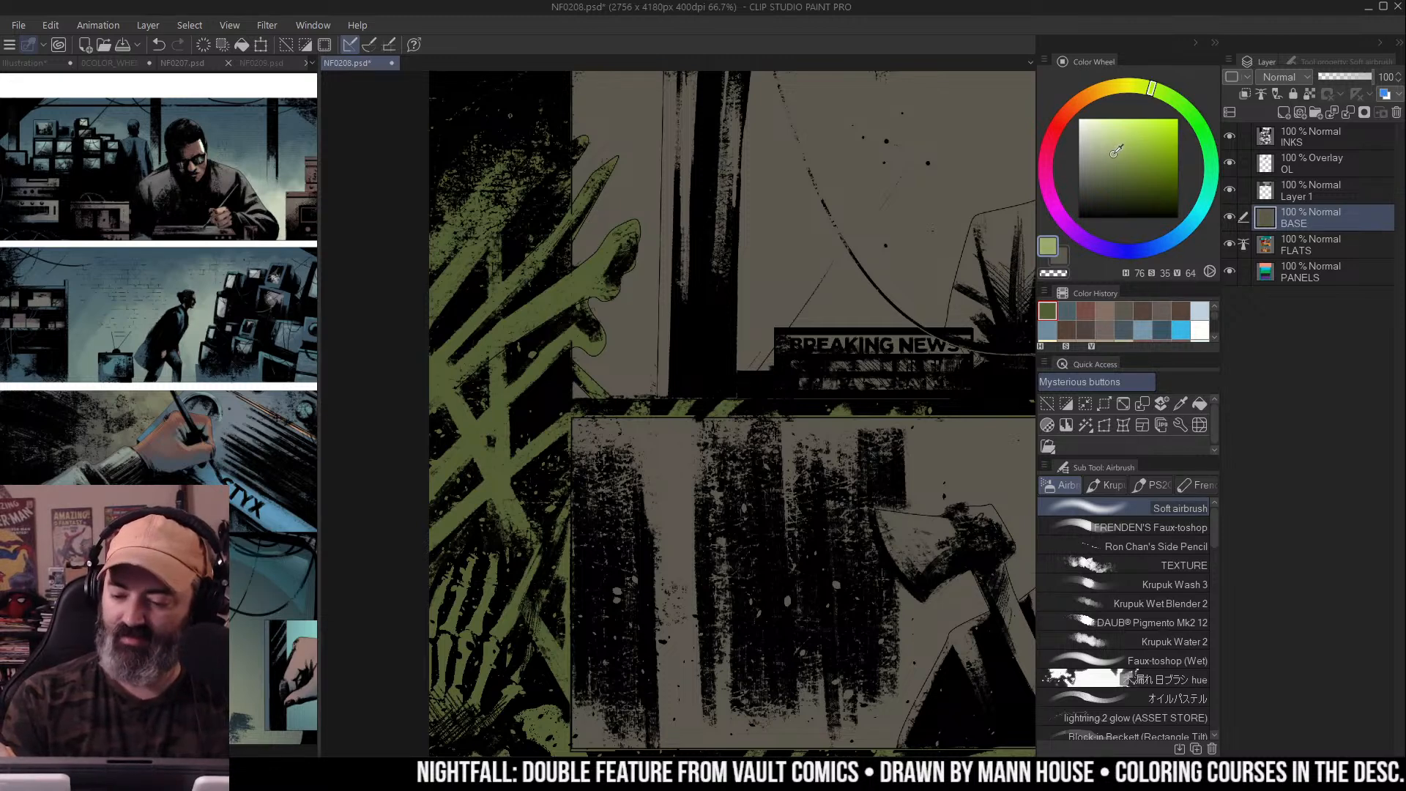
{"action": "left_click_drag", "start_coordinate": [1153, 90], "coordinate": [1142, 93]}
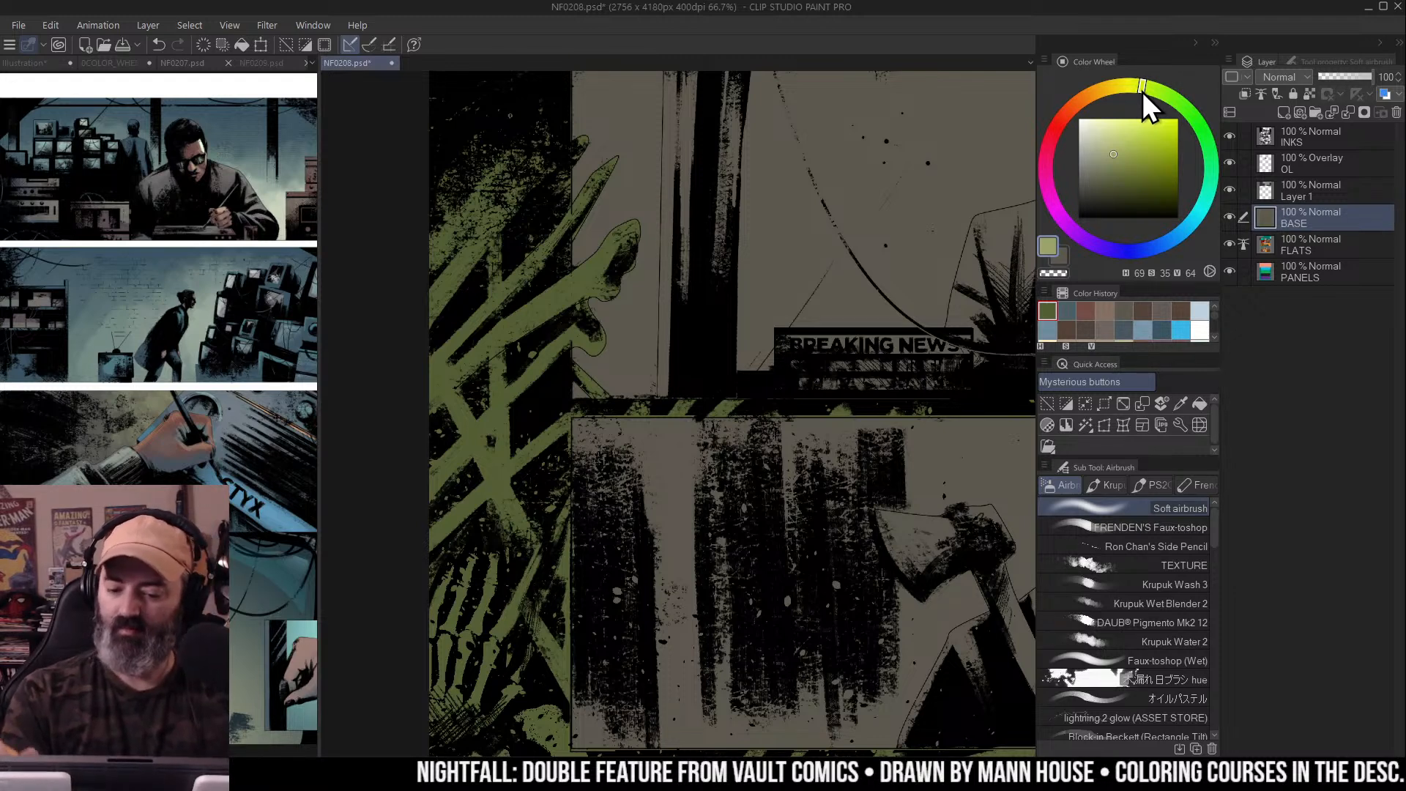
{"action": "key", "text": "ctrl+z"}
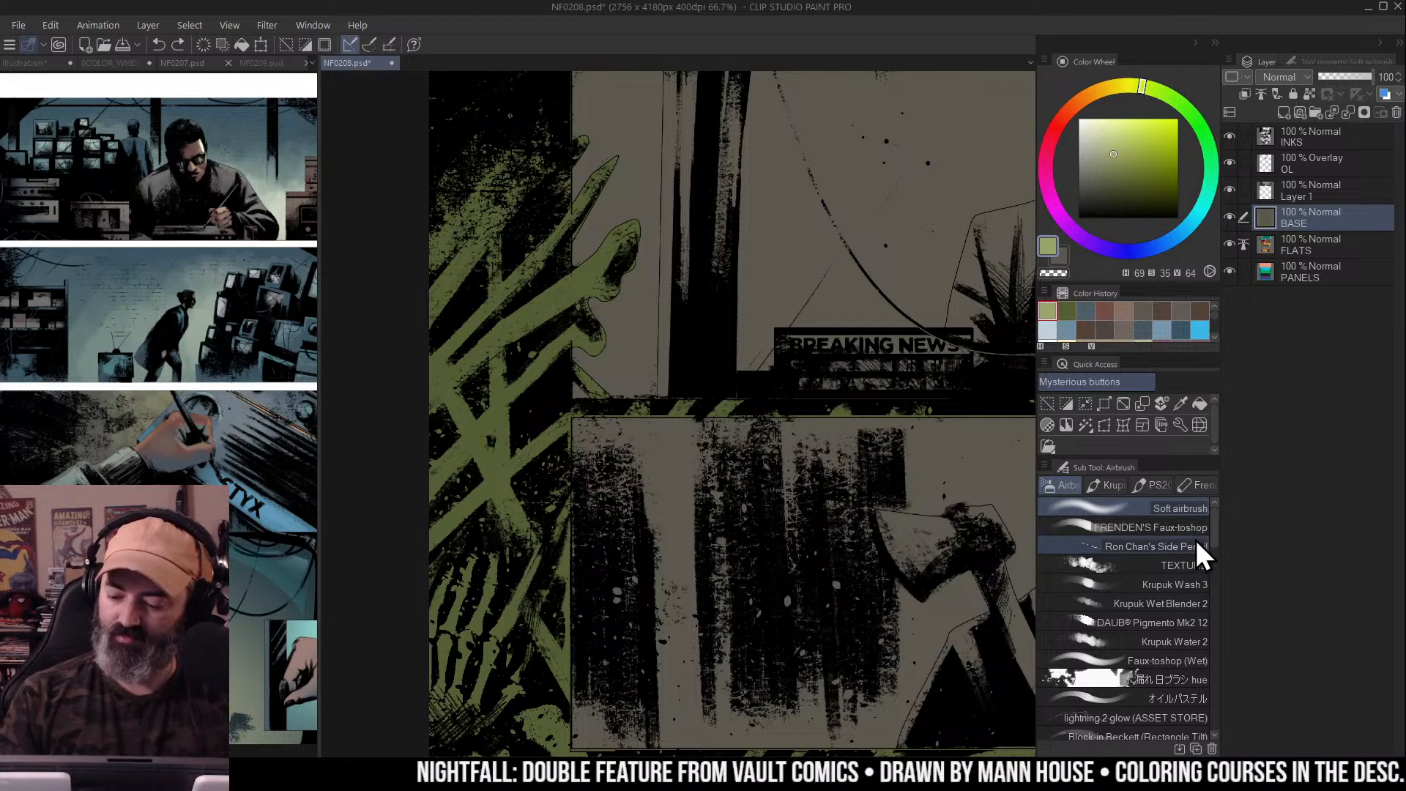
Try highlighting the protruding bone beside the breaking news panel with the Krupuk Wash 3 brush
{"action": "left_click", "coordinate": [1171, 584]}
{"action": "mouse_move", "coordinate": [619, 234]}
{"action": "left_mouse_down"}
{"action": "mouse_move", "coordinate": [556, 293]}
{"action": "mouse_move", "coordinate": [596, 271]}
{"action": "left_mouse_up"}
{"action": "key", "text": "ctrl+z"}
{"action": "mouse_move", "coordinate": [505, 331]}
{"action": "left_mouse_down"}
{"action": "mouse_move", "coordinate": [591, 281]}
{"action": "mouse_move", "coordinate": [574, 289]}
{"action": "mouse_move", "coordinate": [600, 257]}
{"action": "left_mouse_up"}
{"action": "mouse_move", "coordinate": [523, 322]}
{"action": "left_mouse_down"}
{"action": "mouse_move", "coordinate": [607, 262]}
{"action": "mouse_move", "coordinate": [551, 296]}
{"action": "mouse_move", "coordinate": [603, 277]}
{"action": "mouse_move", "coordinate": [626, 249]}
{"action": "left_mouse_up"}
{"action": "key", "text": "ctrl+z"}
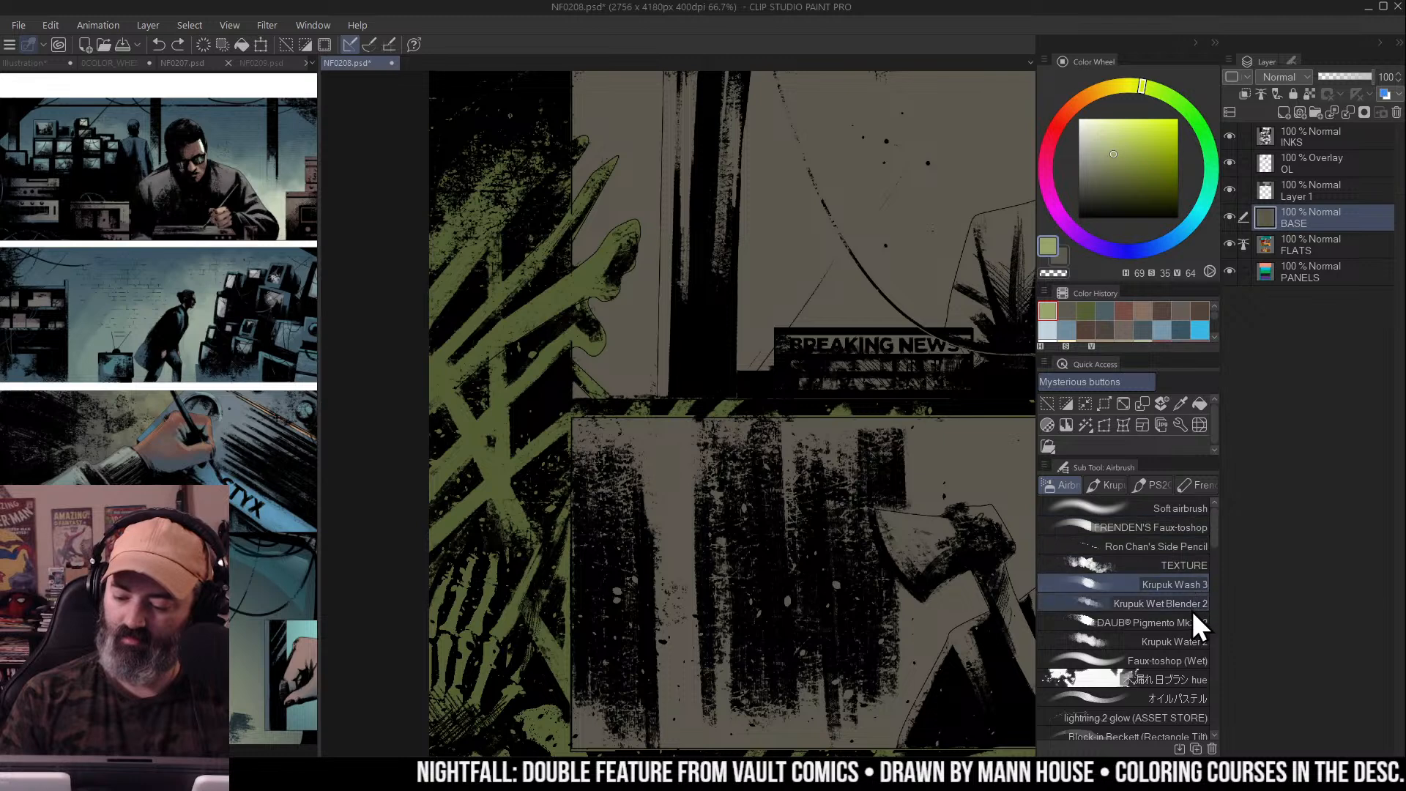
Switch to Ron Chan's Side Pencil, test it on the protruding bone, and restore the light green H 69, S 35, V 64
{"action": "left_click", "coordinate": [1192, 548]}
{"action": "left_click_drag", "start_coordinate": [616, 245], "coordinate": [509, 330]}
{"action": "key", "text": "ctrl+z"}
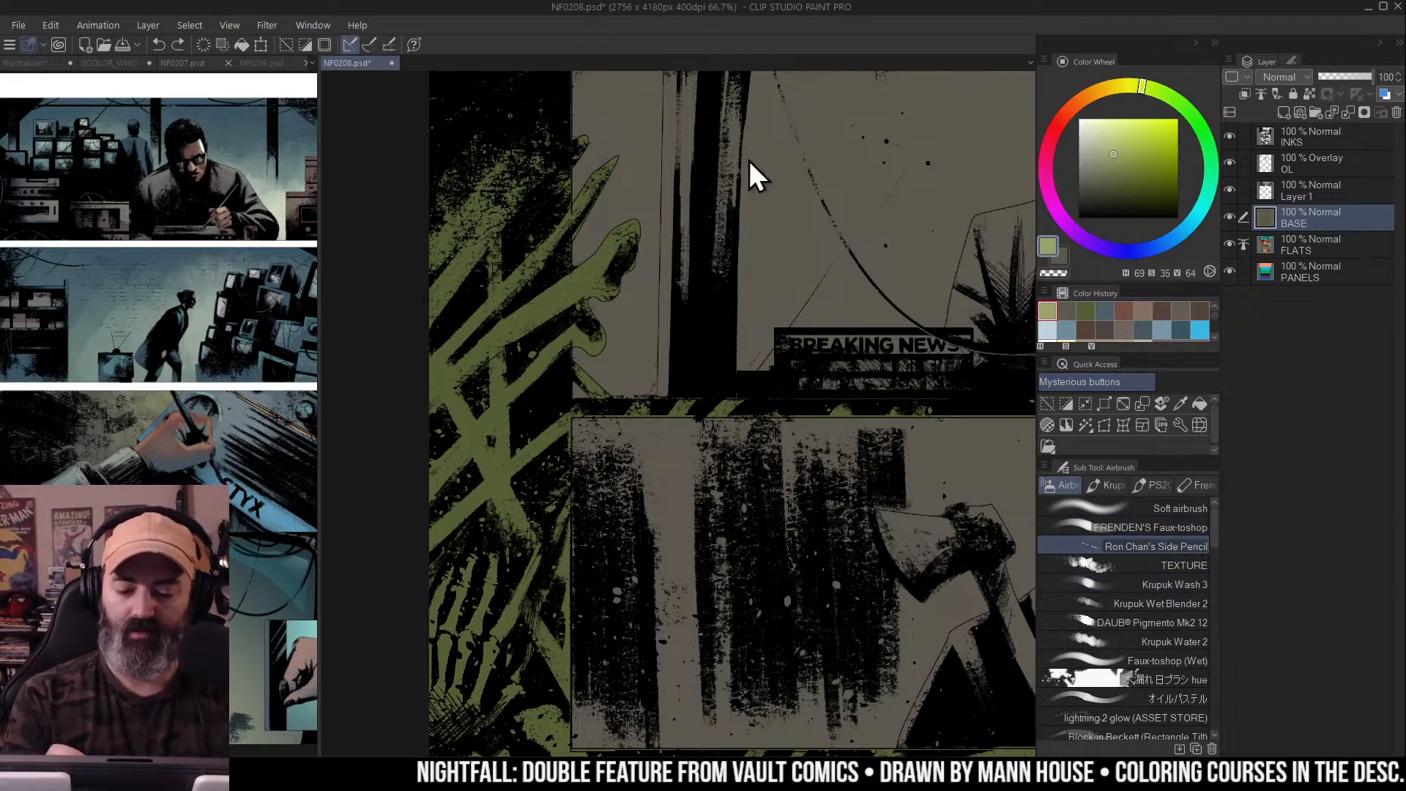
{"action": "left_click_drag", "start_coordinate": [651, 236], "coordinate": [656, 259]}
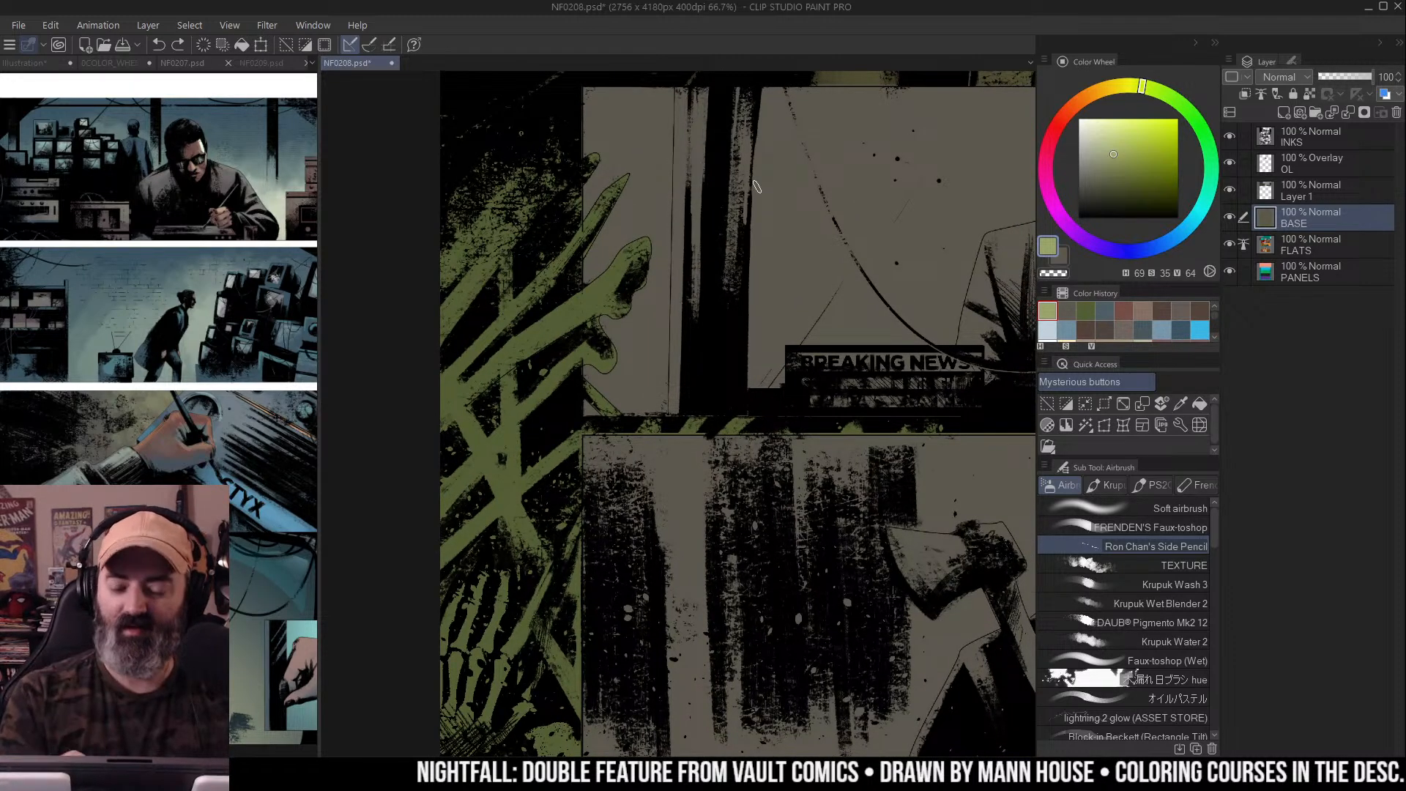
{"action": "left_click_drag", "start_coordinate": [609, 251], "coordinate": [685, 249]}
{"action": "left_click", "coordinate": [684, 249], "text": "alt"}
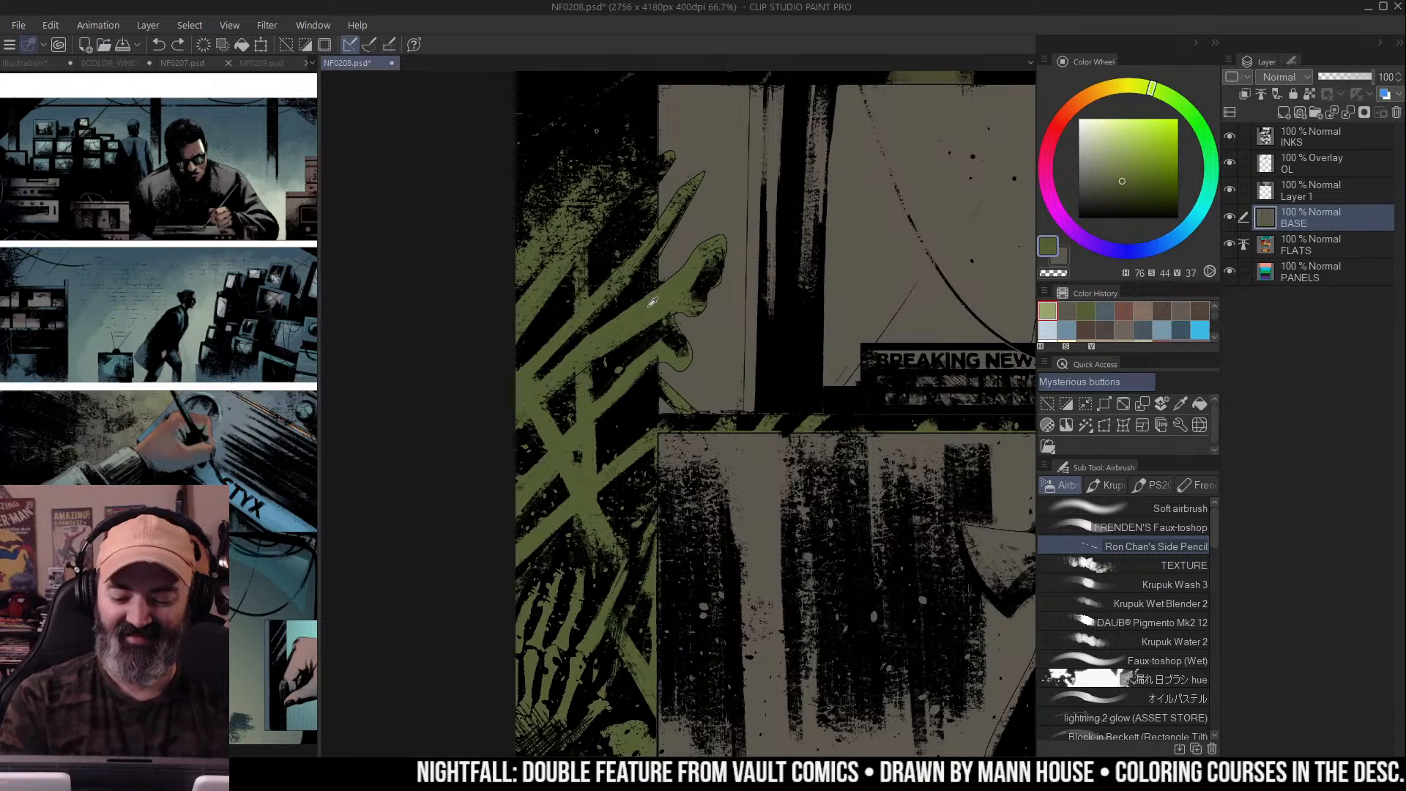
{"action": "left_click", "coordinate": [1066, 310]}
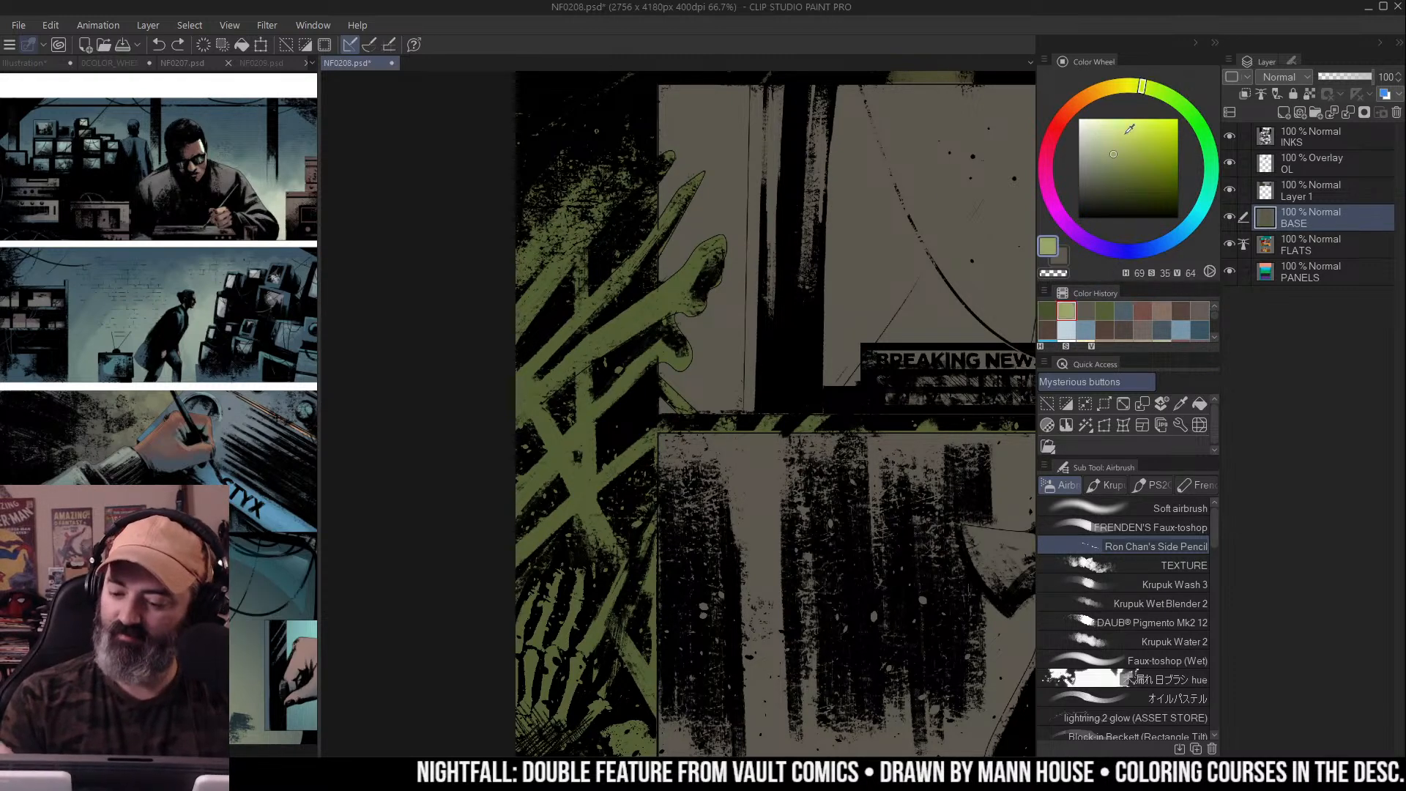
Paint light green highlights (H 68, S 35, V 64) along the protruding bone and the crossed bones in the left border
{"action": "mouse_move", "coordinate": [584, 355]}
{"action": "left_mouse_down"}
{"action": "mouse_move", "coordinate": [709, 251]}
{"action": "mouse_move", "coordinate": [647, 313]}
{"action": "mouse_move", "coordinate": [675, 306]}
{"action": "mouse_move", "coordinate": [613, 338]}
{"action": "mouse_move", "coordinate": [673, 288]}
{"action": "left_mouse_up"}
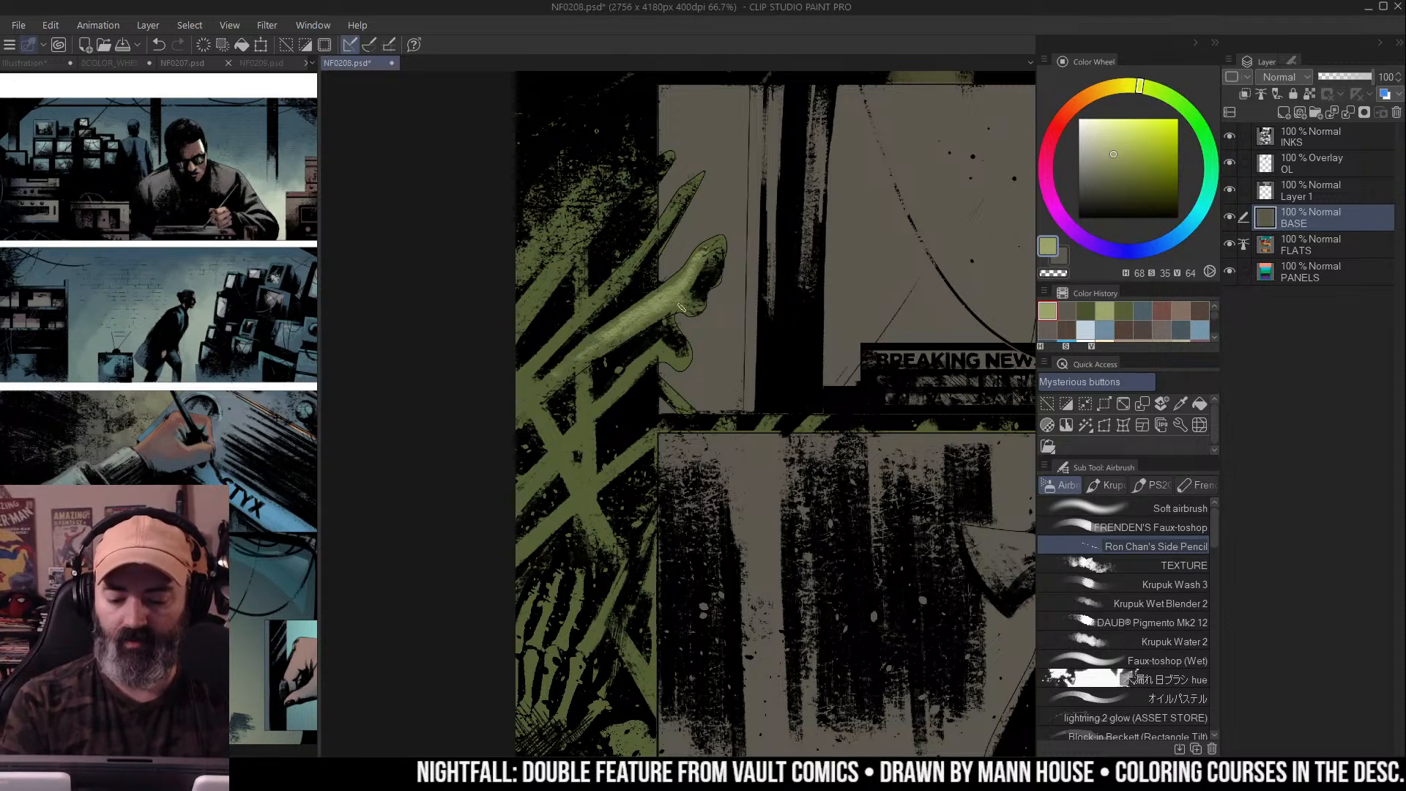
{"action": "mouse_move", "coordinate": [602, 294]}
{"action": "left_mouse_down"}
{"action": "mouse_move", "coordinate": [567, 330]}
{"action": "mouse_move", "coordinate": [631, 253]}
{"action": "mouse_move", "coordinate": [535, 297]}
{"action": "mouse_move", "coordinate": [573, 249]}
{"action": "mouse_move", "coordinate": [515, 330]}
{"action": "left_mouse_up"}
{"action": "mouse_move", "coordinate": [669, 280]}
{"action": "left_mouse_down"}
{"action": "mouse_move", "coordinate": [657, 350]}
{"action": "mouse_move", "coordinate": [605, 406]}
{"action": "left_mouse_up"}
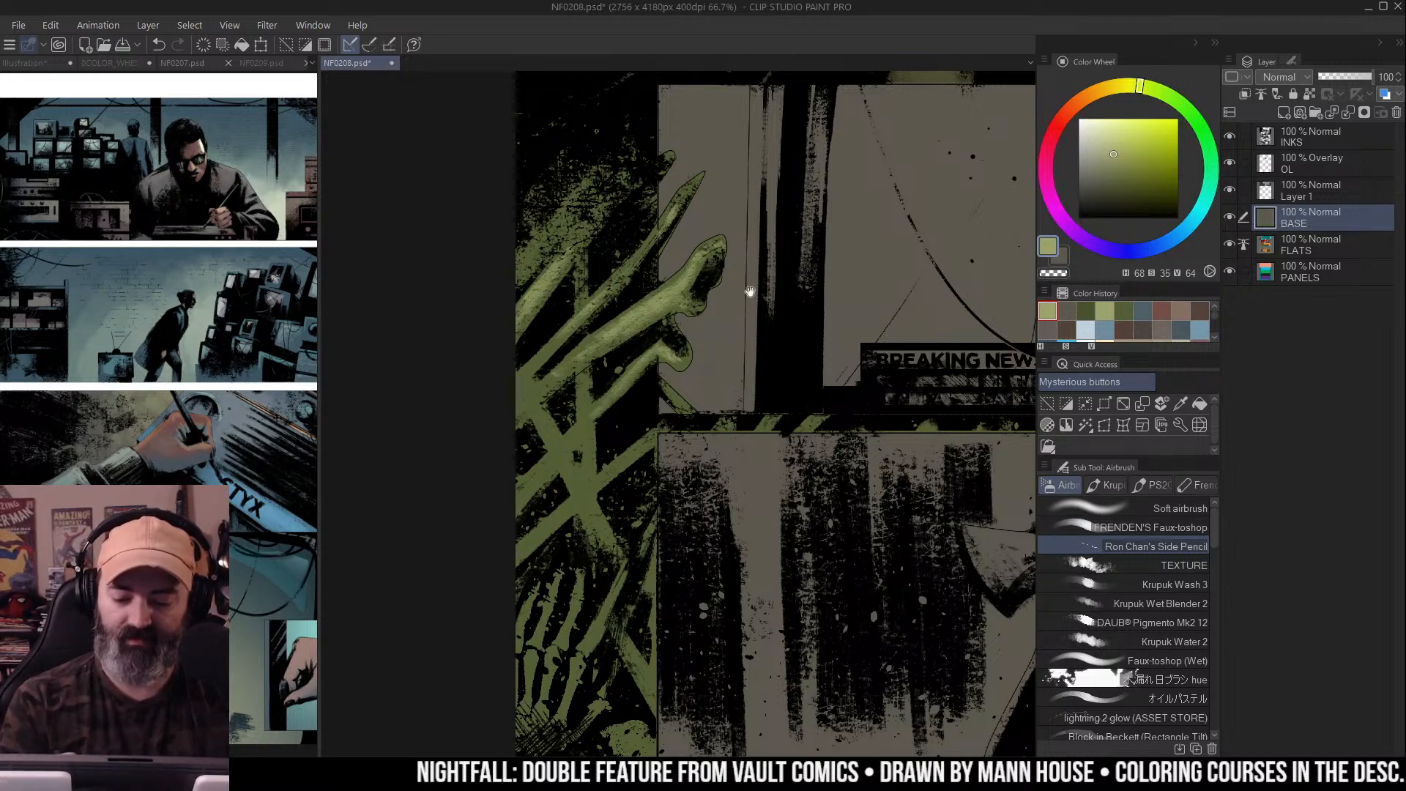
{"action": "scroll", "coordinate": [755, 272], "scroll_direction": "down", "scroll_amount": 3}
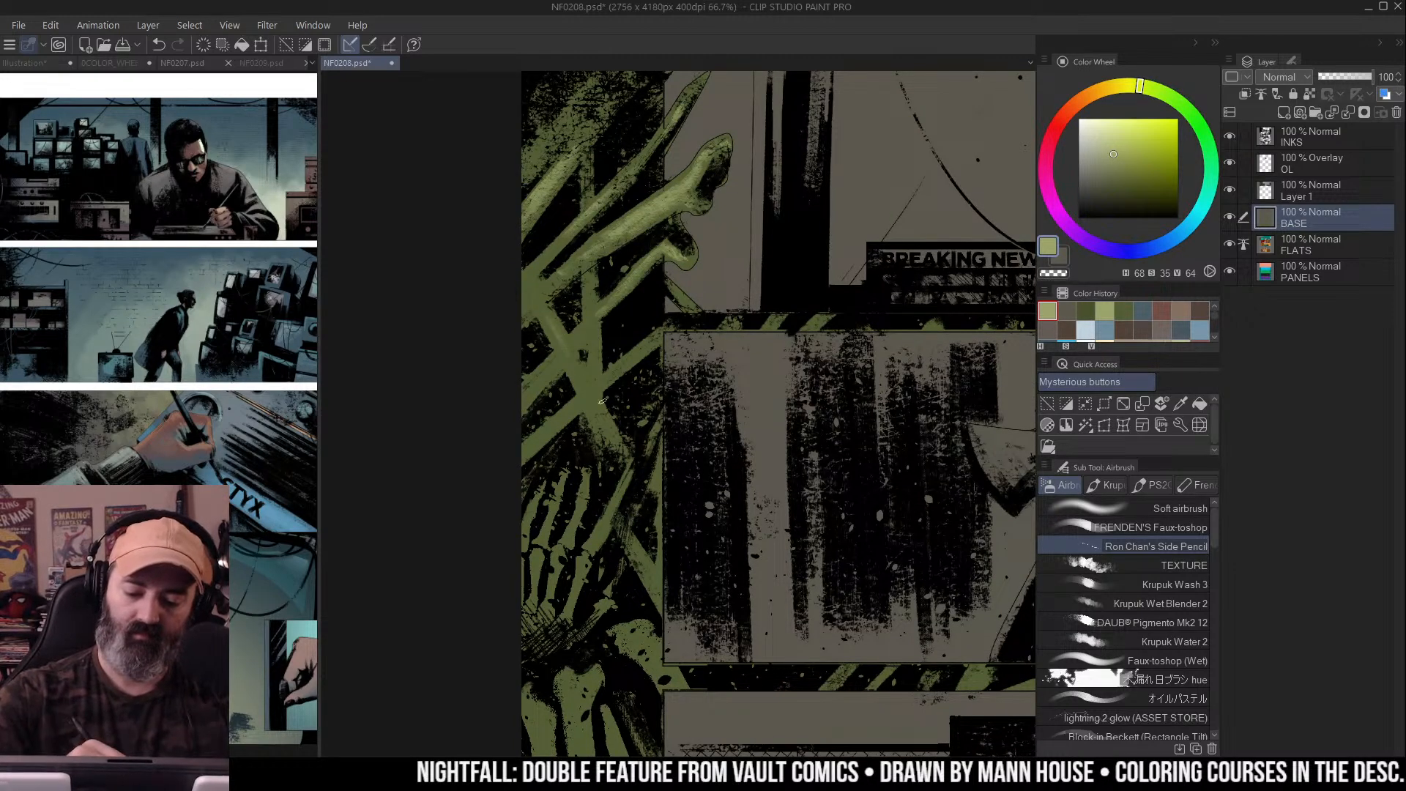
{"action": "left_click_drag", "start_coordinate": [549, 315], "coordinate": [622, 429]}
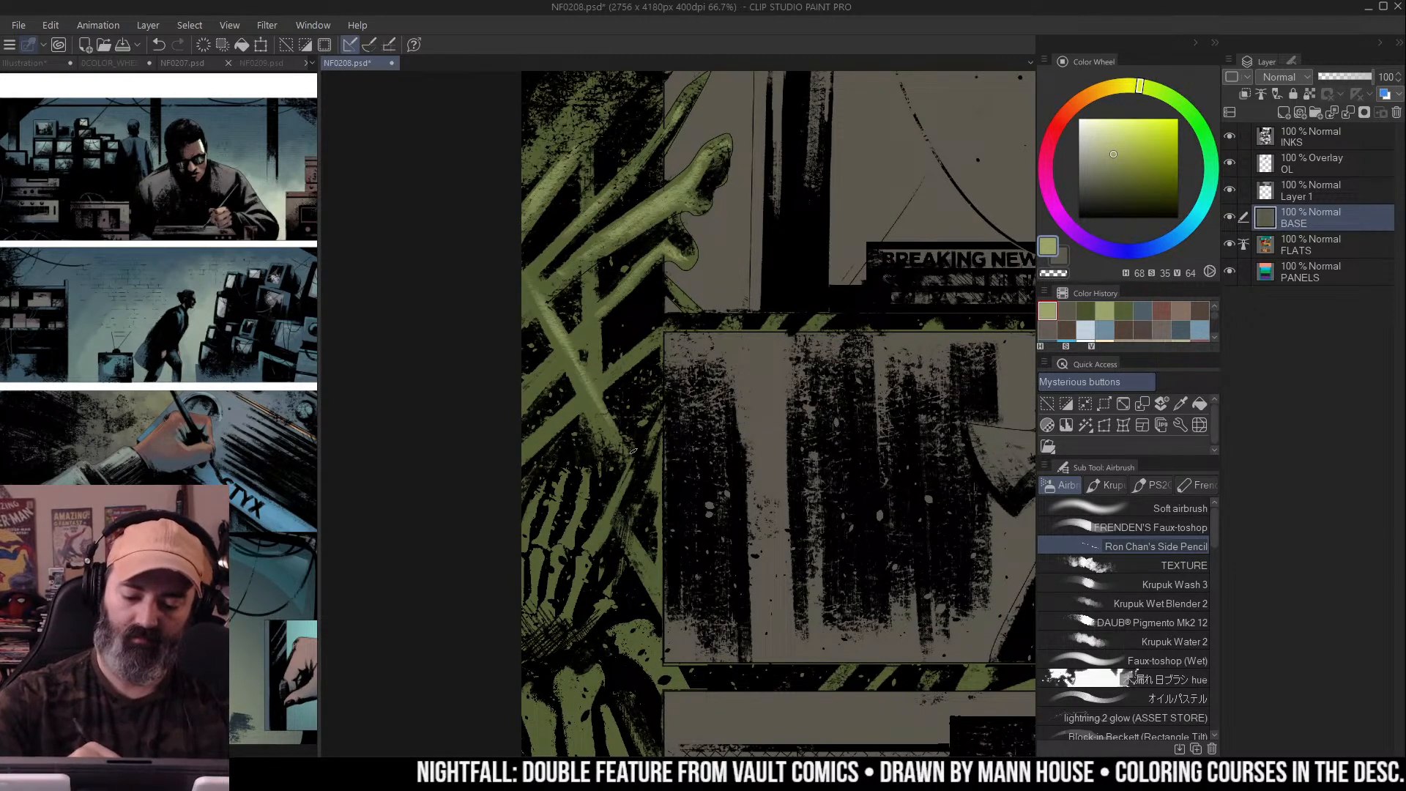
{"action": "mouse_move", "coordinate": [610, 305]}
{"action": "left_mouse_down"}
{"action": "mouse_move", "coordinate": [604, 366]}
{"action": "mouse_move", "coordinate": [630, 371]}
{"action": "left_mouse_up"}
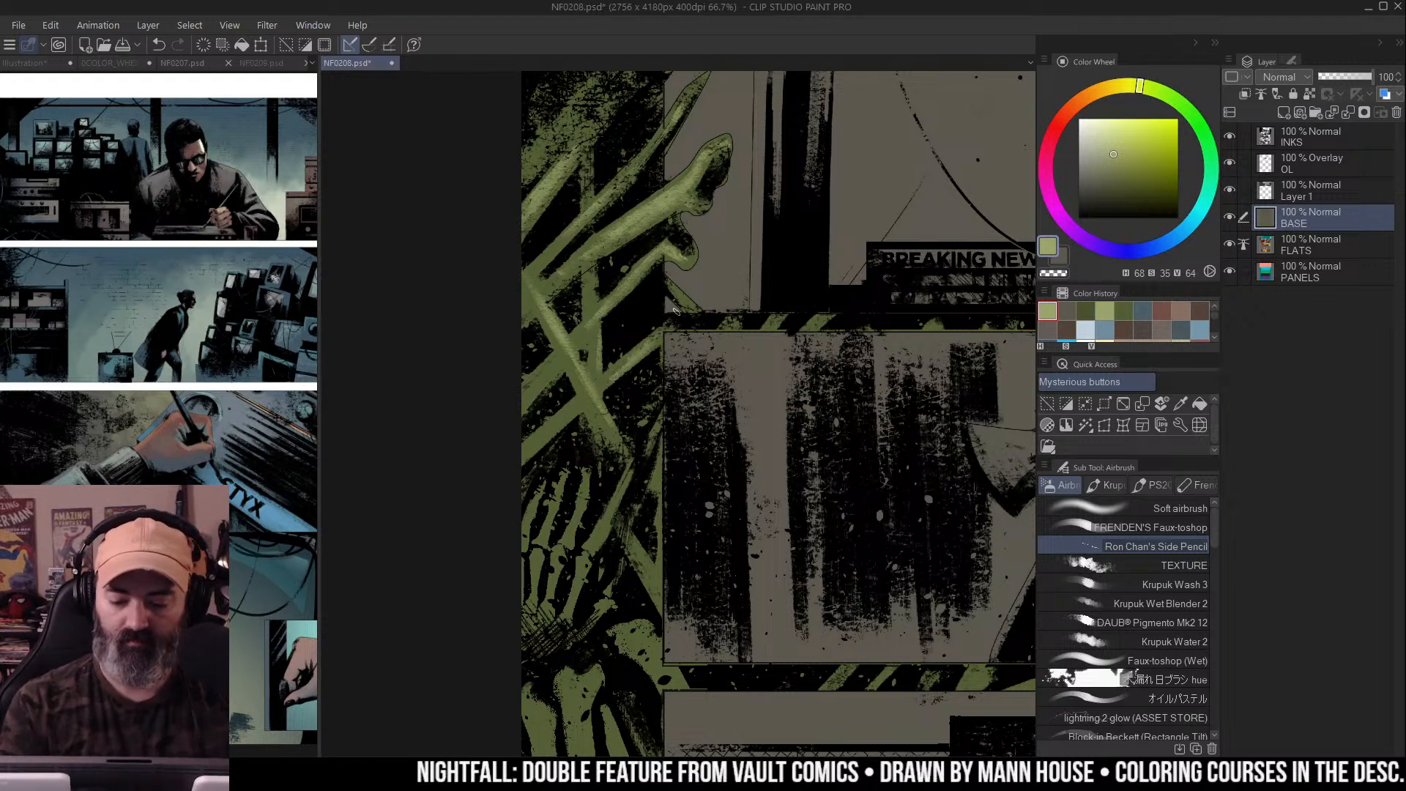
Paint light green highlights on the skeletal hand and finger bones beside the axe man's panel
{"action": "left_click_drag", "start_coordinate": [689, 320], "coordinate": [696, 245]}
{"action": "left_click", "coordinate": [697, 227], "text": "ctrl+alt"}
{"action": "left_click", "coordinate": [700, 220], "text": "ctrl"}
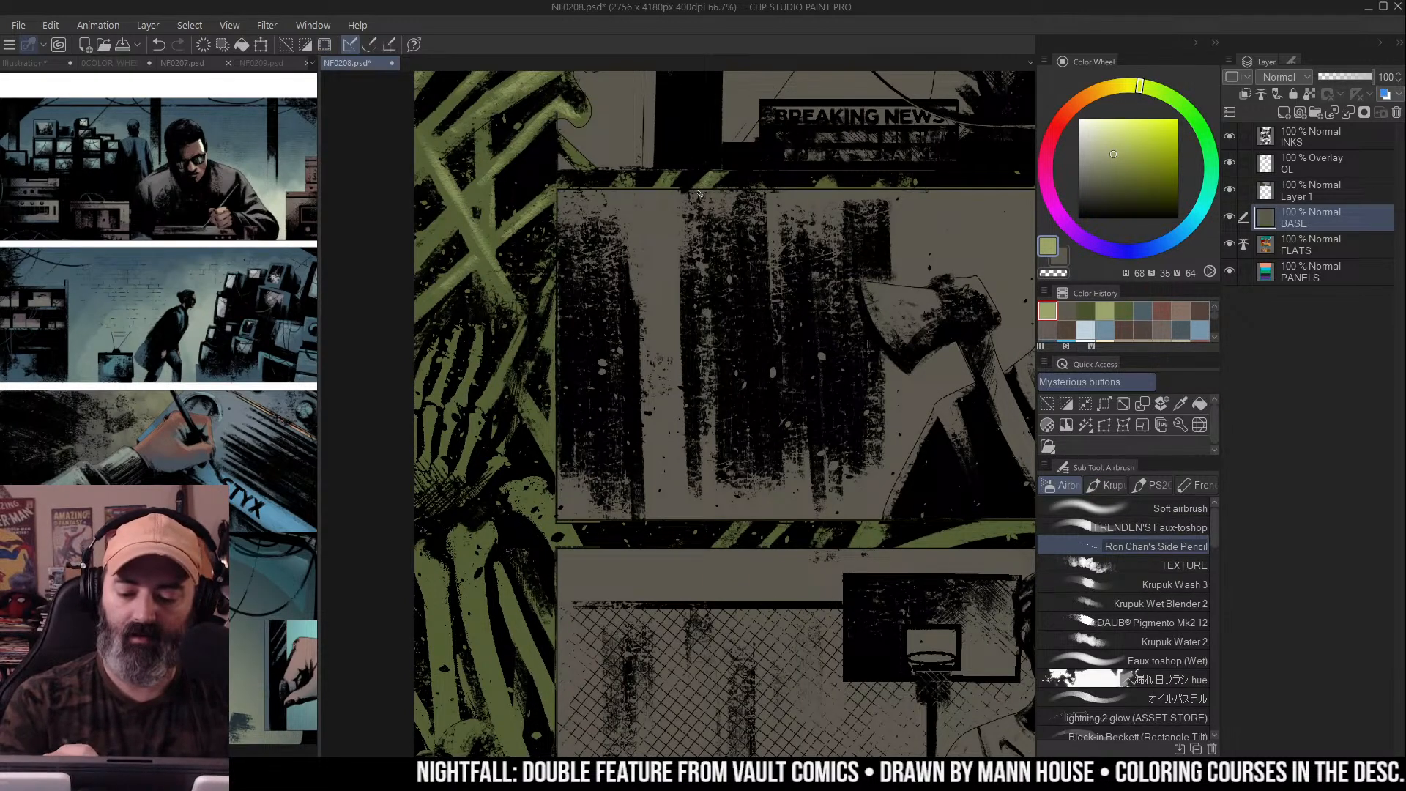
{"action": "left_click_drag", "start_coordinate": [714, 176], "coordinate": [770, 86]}
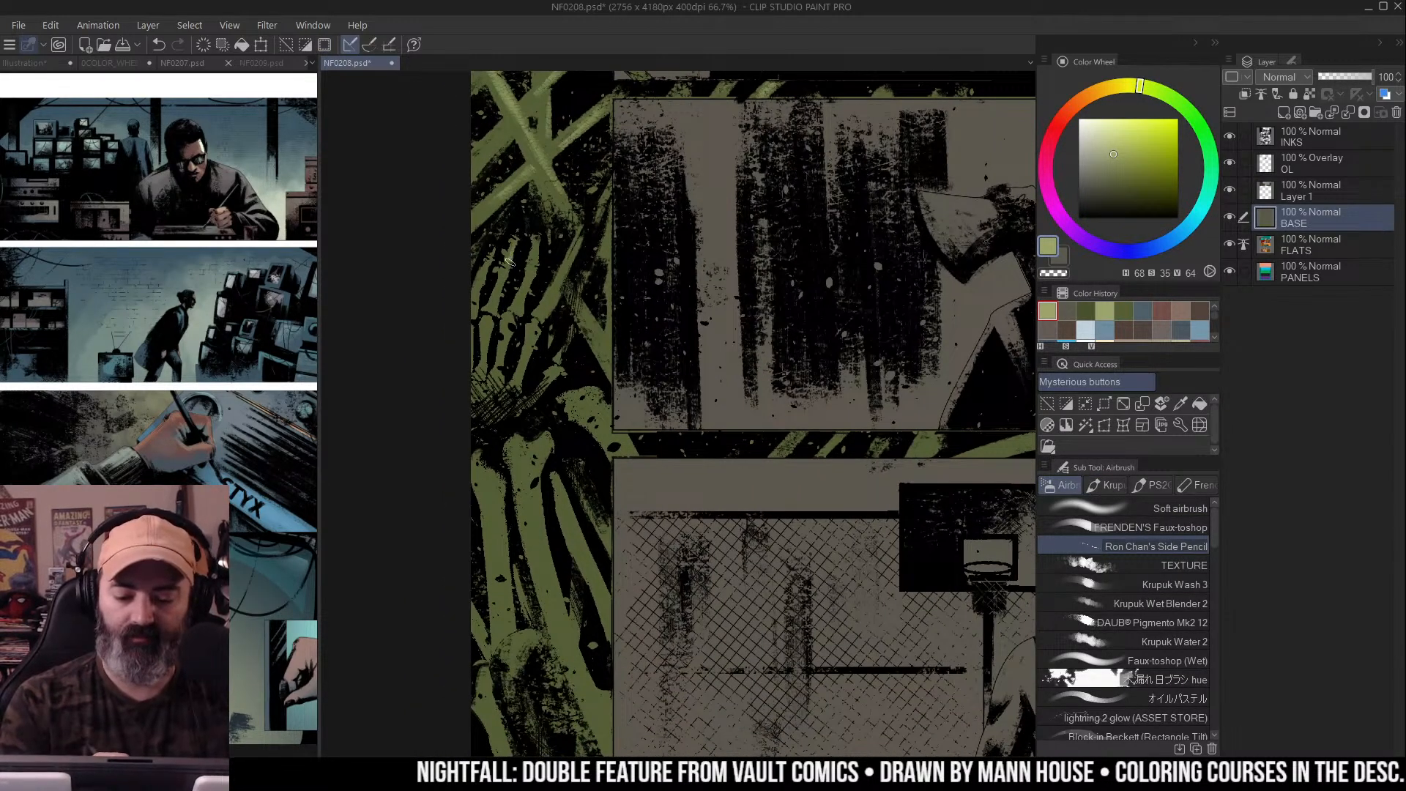
{"action": "mouse_move", "coordinate": [503, 266]}
{"action": "left_mouse_down"}
{"action": "mouse_move", "coordinate": [487, 356]}
{"action": "mouse_move", "coordinate": [483, 284]}
{"action": "mouse_move", "coordinate": [480, 333]}
{"action": "left_mouse_up"}
{"action": "left_click_drag", "start_coordinate": [544, 242], "coordinate": [519, 310]}
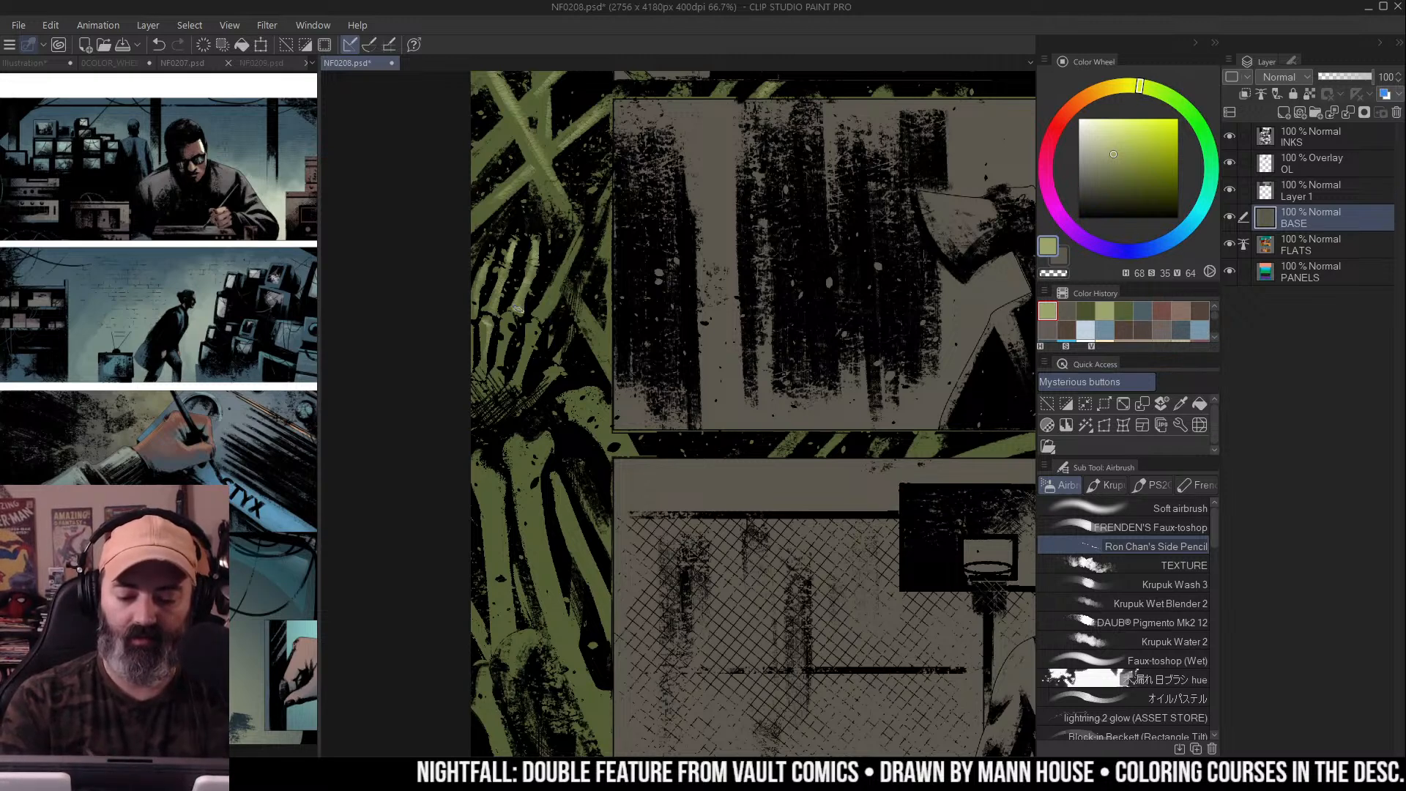
{"action": "left_click_drag", "start_coordinate": [584, 248], "coordinate": [546, 310]}
{"action": "mouse_move", "coordinate": [558, 301]}
{"action": "left_mouse_down"}
{"action": "mouse_move", "coordinate": [535, 321]}
{"action": "mouse_move", "coordinate": [522, 373]}
{"action": "left_mouse_up"}
{"action": "left_click_drag", "start_coordinate": [612, 308], "coordinate": [583, 353]}
{"action": "left_click_drag", "start_coordinate": [613, 232], "coordinate": [601, 263]}
{"action": "left_click_drag", "start_coordinate": [612, 313], "coordinate": [602, 353]}
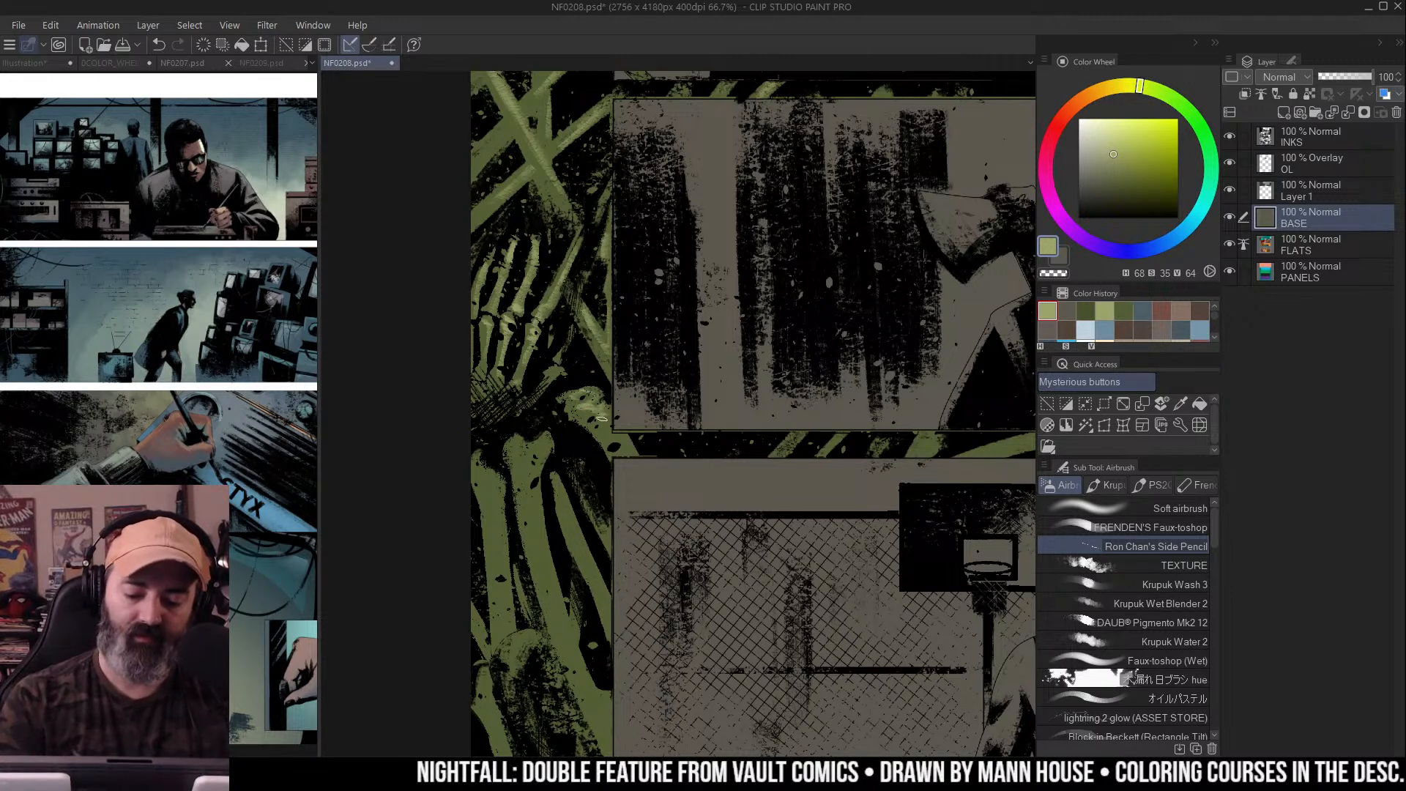
Highlight the wrist, the nearby bone ends and the long arm bones beside the basketball court panel in light green
{"action": "mouse_move", "coordinate": [612, 438]}
{"action": "left_mouse_down"}
{"action": "mouse_move", "coordinate": [650, 308]}
{"action": "mouse_move", "coordinate": [555, 334]}
{"action": "mouse_move", "coordinate": [582, 419]}
{"action": "left_mouse_up"}
{"action": "mouse_move", "coordinate": [577, 363]}
{"action": "left_mouse_down"}
{"action": "mouse_move", "coordinate": [584, 421]}
{"action": "mouse_move", "coordinate": [563, 381]}
{"action": "left_mouse_up"}
{"action": "left_click_drag", "start_coordinate": [575, 314], "coordinate": [567, 314]}
{"action": "left_click_drag", "start_coordinate": [582, 429], "coordinate": [621, 543]}
{"action": "left_click_drag", "start_coordinate": [605, 511], "coordinate": [648, 601]}
{"action": "left_click_drag", "start_coordinate": [602, 357], "coordinate": [651, 470]}
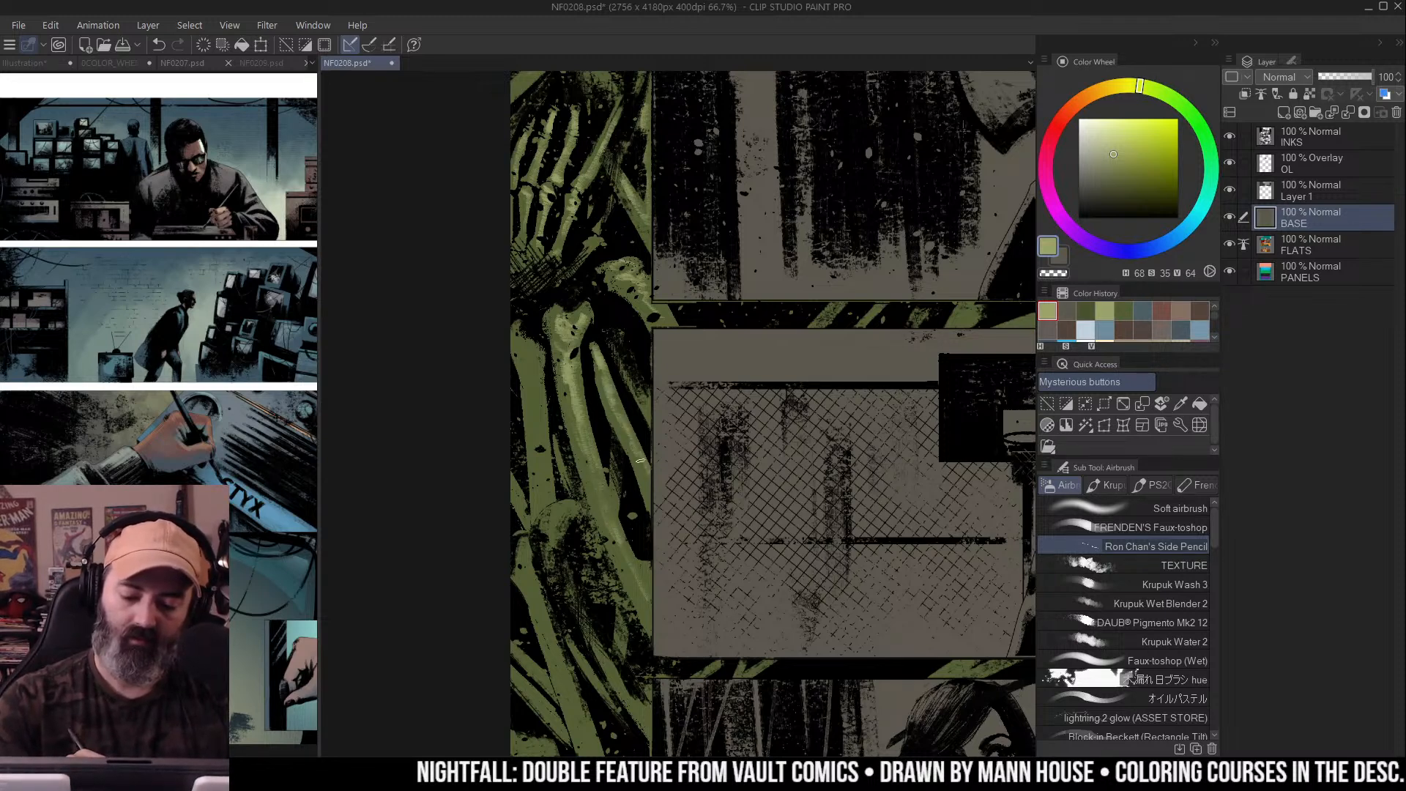
{"action": "left_click_drag", "start_coordinate": [541, 347], "coordinate": [547, 453]}
{"action": "left_click_drag", "start_coordinate": [652, 400], "coordinate": [658, 288]}
{"action": "left_click_drag", "start_coordinate": [529, 391], "coordinate": [570, 397]}
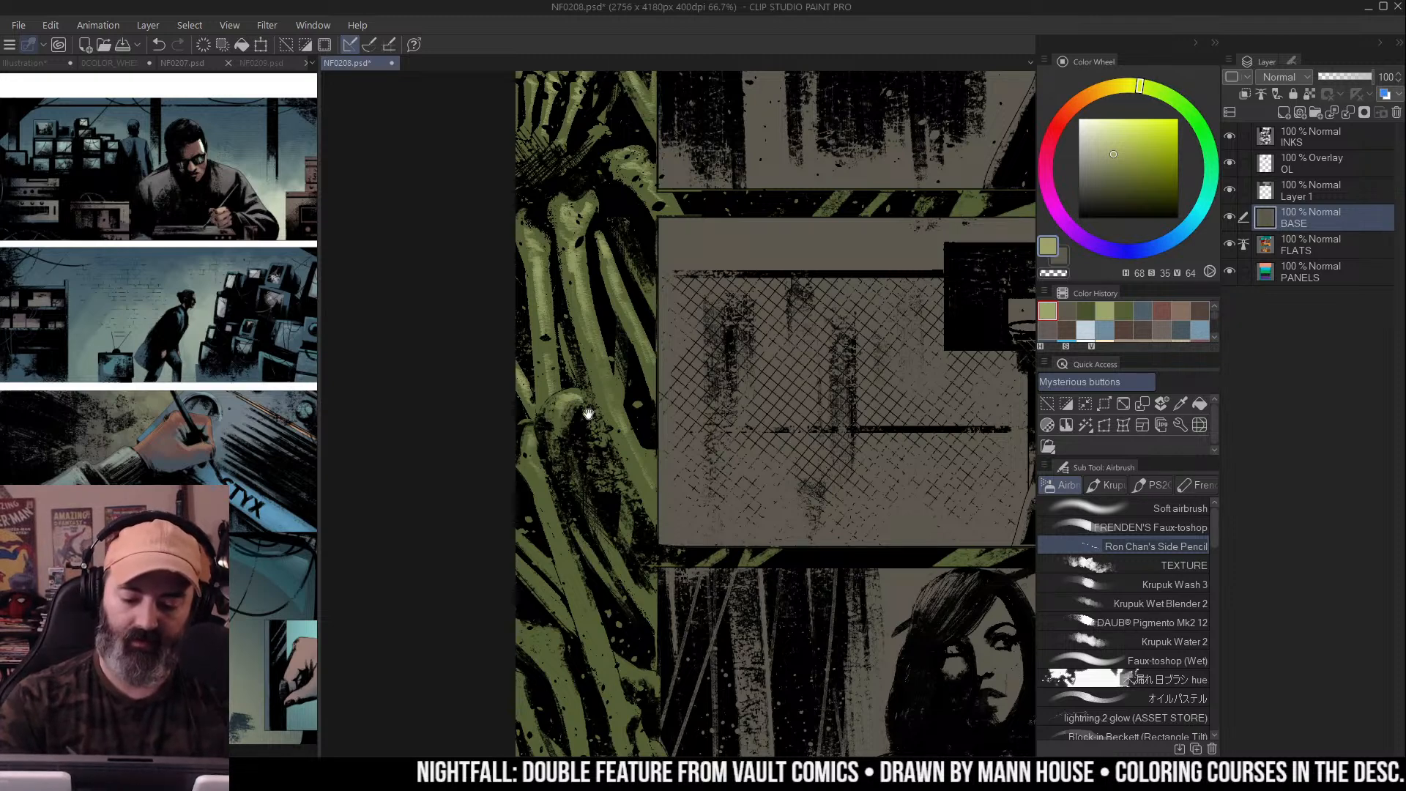
Highlight the bones in the left border from the court panel's lower edge down to the long bone beside the woman's panel
{"action": "left_click_drag", "start_coordinate": [582, 420], "coordinate": [606, 299]}
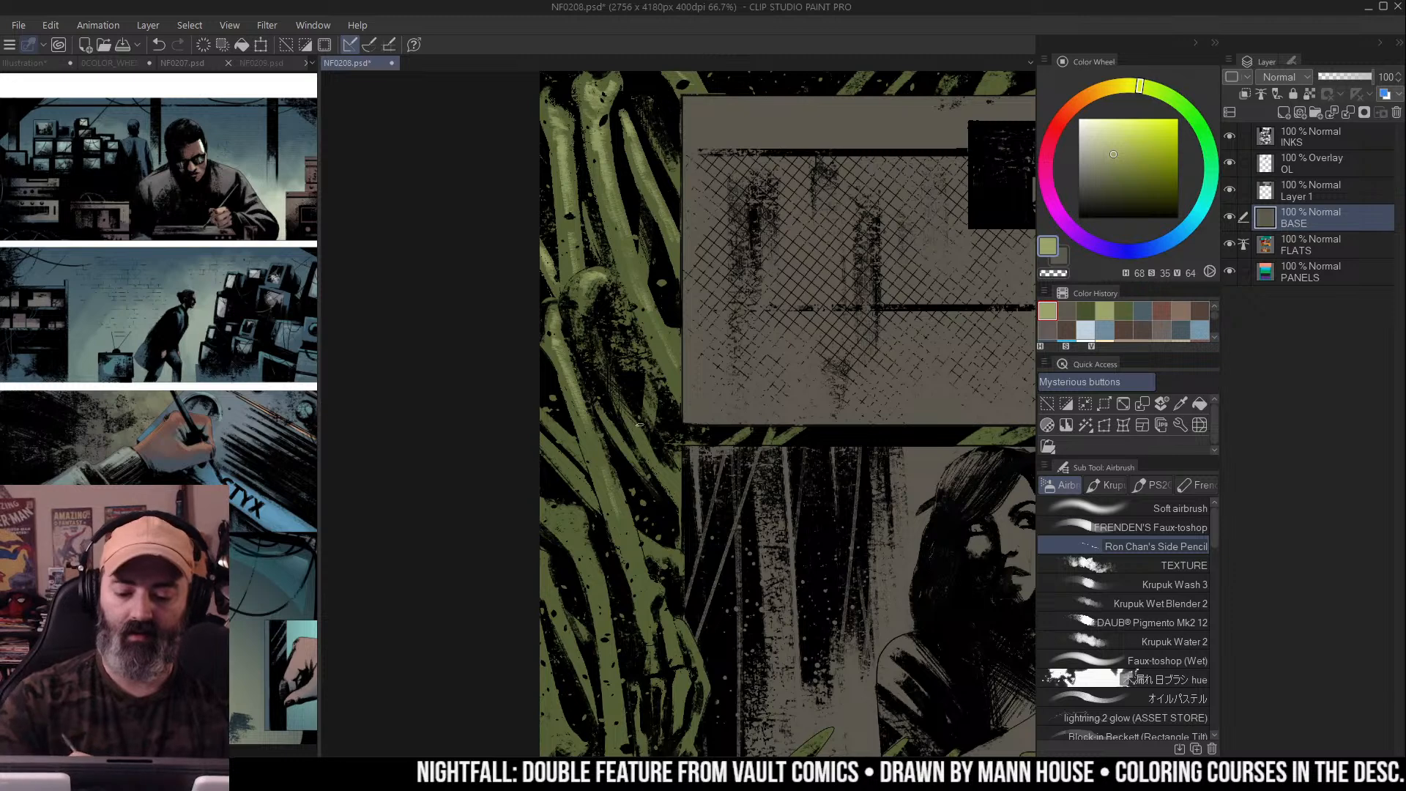
{"action": "mouse_move", "coordinate": [669, 440]}
{"action": "left_mouse_down"}
{"action": "mouse_move", "coordinate": [648, 304]}
{"action": "mouse_move", "coordinate": [680, 414]}
{"action": "left_mouse_up"}
{"action": "left_click_drag", "start_coordinate": [648, 304], "coordinate": [626, 361]}
{"action": "left_click_drag", "start_coordinate": [556, 328], "coordinate": [577, 372]}
{"action": "left_click_drag", "start_coordinate": [703, 319], "coordinate": [717, 208]}
{"action": "mouse_move", "coordinate": [555, 352]}
{"action": "left_mouse_down"}
{"action": "mouse_move", "coordinate": [590, 404]}
{"action": "mouse_move", "coordinate": [626, 536]}
{"action": "left_mouse_up"}
{"action": "mouse_move", "coordinate": [629, 507]}
{"action": "left_mouse_down"}
{"action": "mouse_move", "coordinate": [648, 421]}
{"action": "mouse_move", "coordinate": [631, 423]}
{"action": "mouse_move", "coordinate": [635, 517]}
{"action": "mouse_move", "coordinate": [628, 441]}
{"action": "mouse_move", "coordinate": [642, 541]}
{"action": "left_mouse_up"}
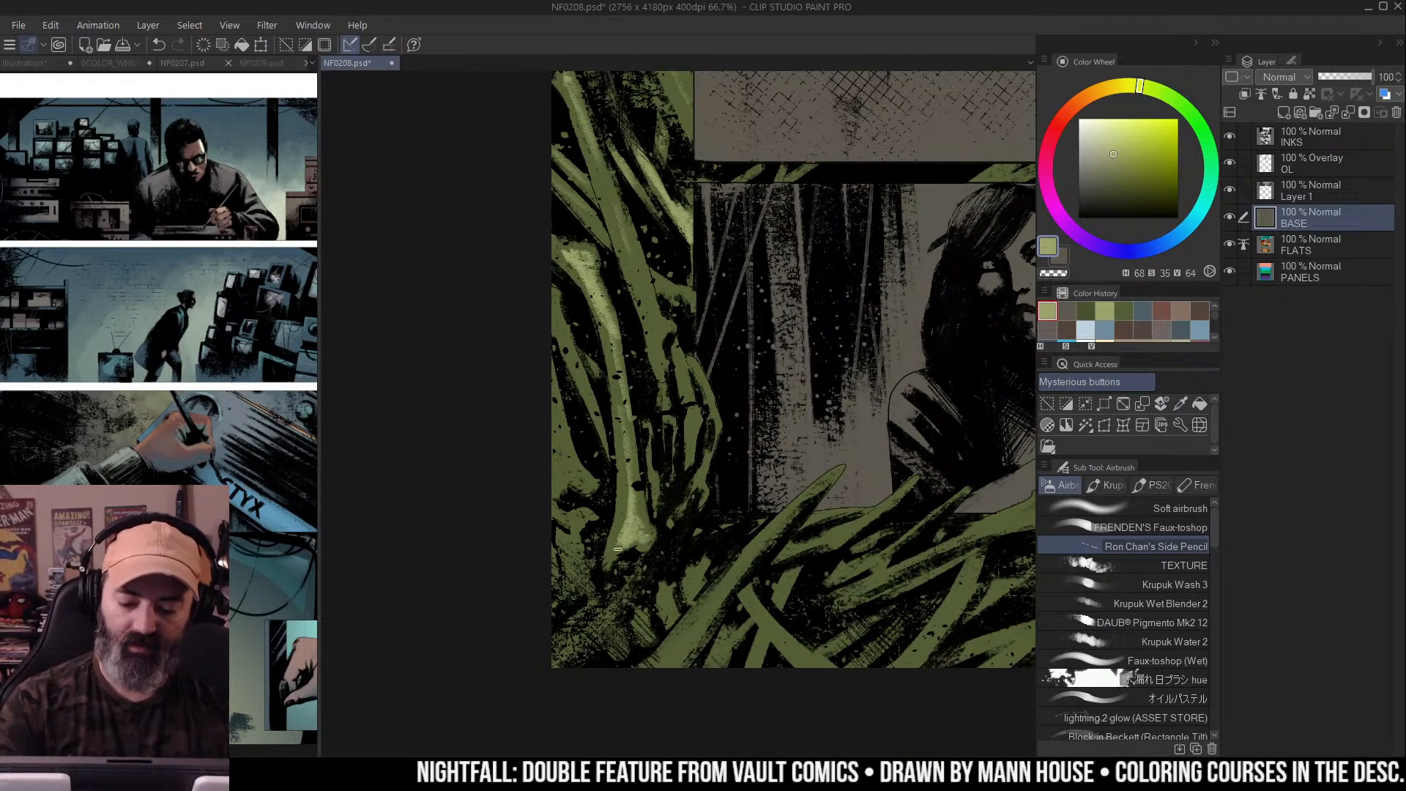
Highlight the skeletal hand and the neighbouring bones in the left border beside the woman's panel in light green
{"action": "left_click_drag", "start_coordinate": [559, 315], "coordinate": [602, 429]}
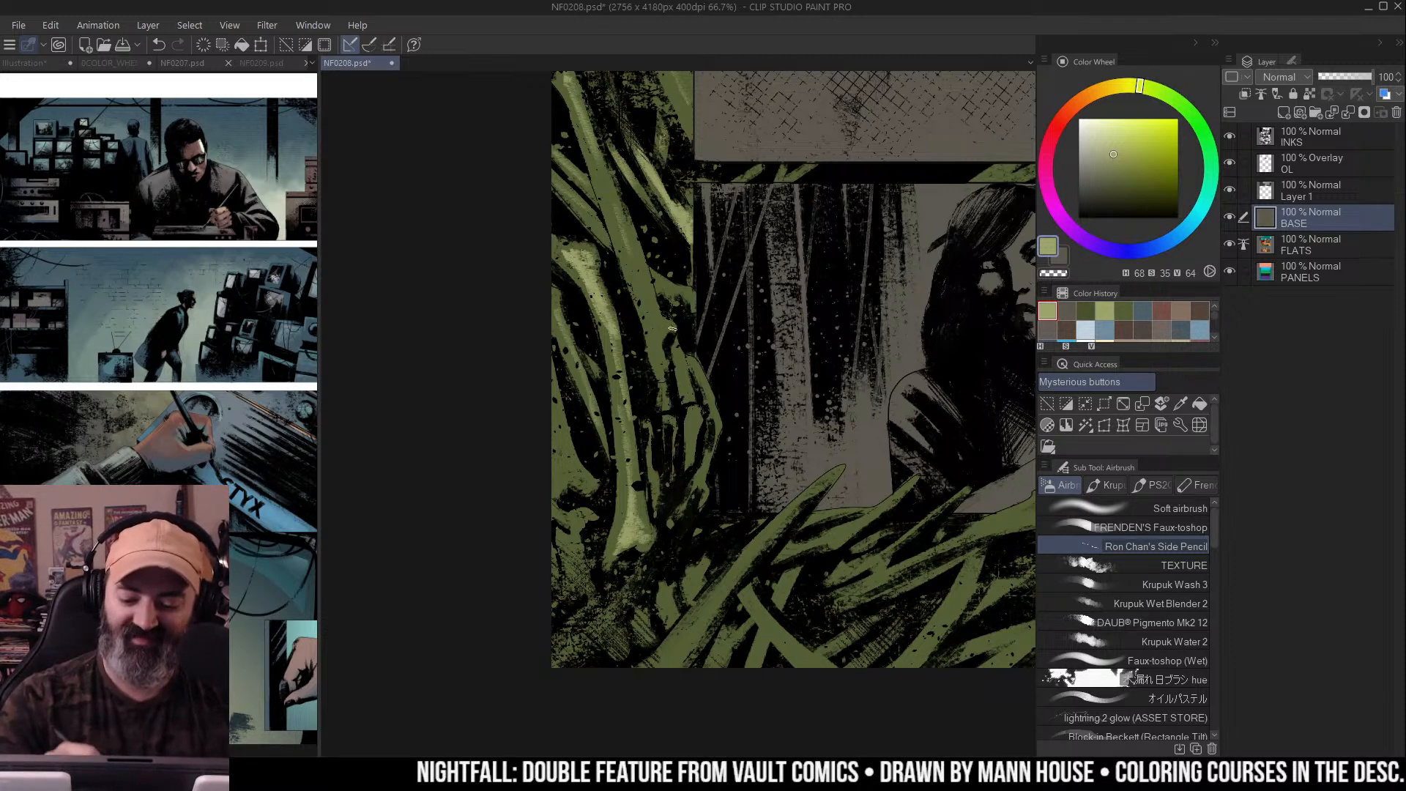
{"action": "left_click_drag", "start_coordinate": [668, 246], "coordinate": [665, 358]}
{"action": "mouse_move", "coordinate": [649, 304]}
{"action": "left_mouse_down"}
{"action": "mouse_move", "coordinate": [666, 375]}
{"action": "mouse_move", "coordinate": [718, 424]}
{"action": "left_mouse_up"}
{"action": "left_click_drag", "start_coordinate": [695, 377], "coordinate": [701, 423]}
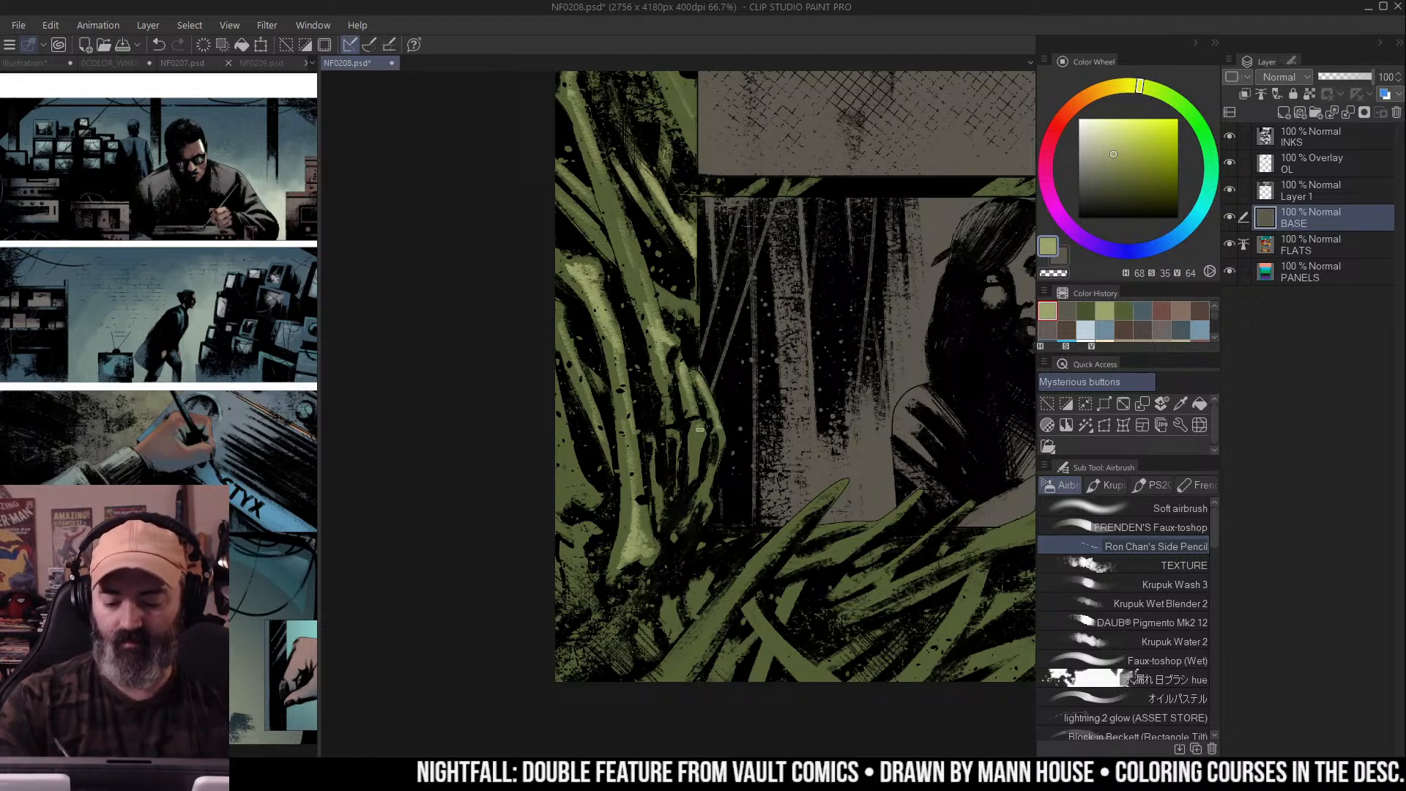
{"action": "scroll", "coordinate": [749, 377], "scroll_direction": "down", "scroll_amount": 3}
{"action": "left_click_drag", "start_coordinate": [563, 295], "coordinate": [587, 369]}
{"action": "left_click_drag", "start_coordinate": [765, 281], "coordinate": [748, 239]}
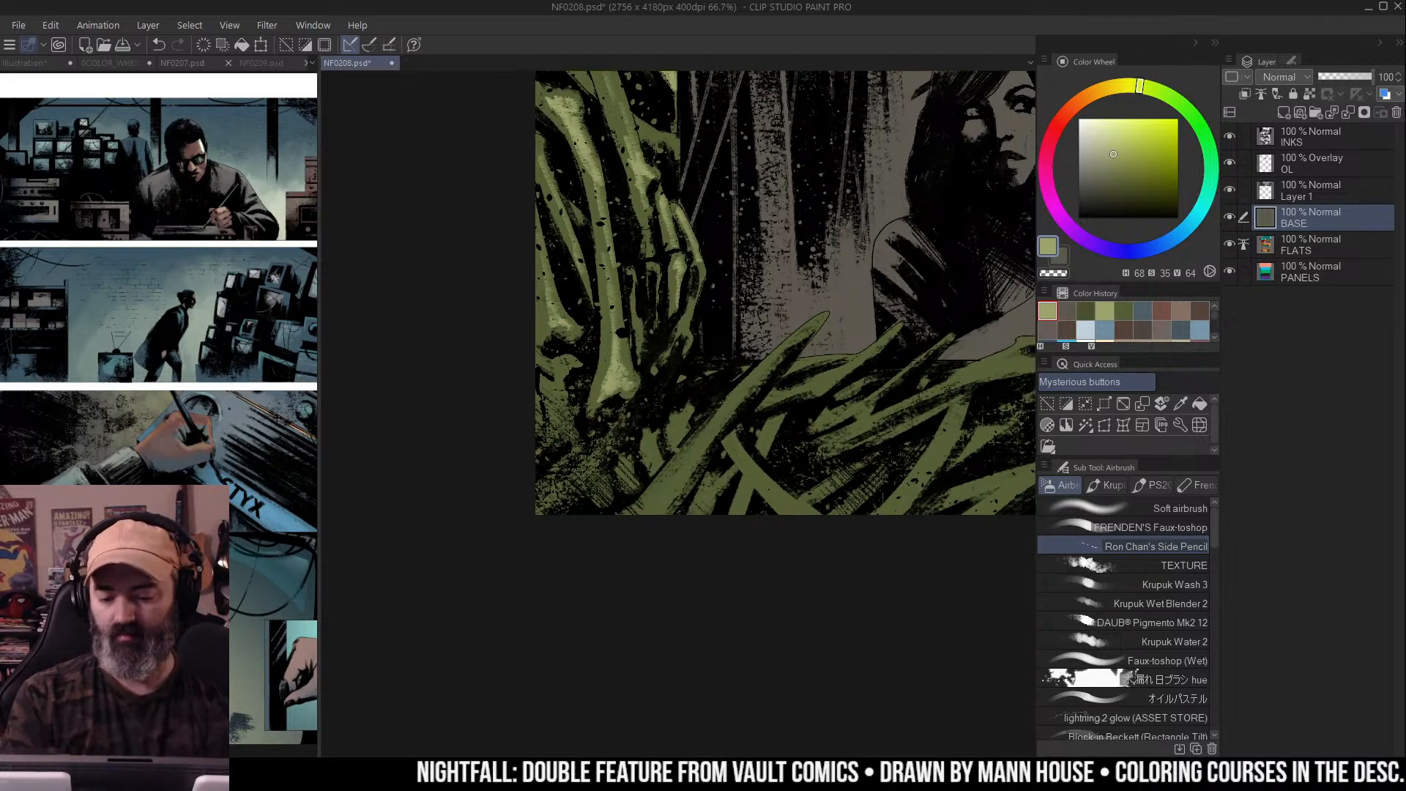
Highlight the large diagonal bone and the crossed bones beside it in the lower border under the woman in light green
{"action": "left_click_drag", "start_coordinate": [699, 321], "coordinate": [665, 290]}
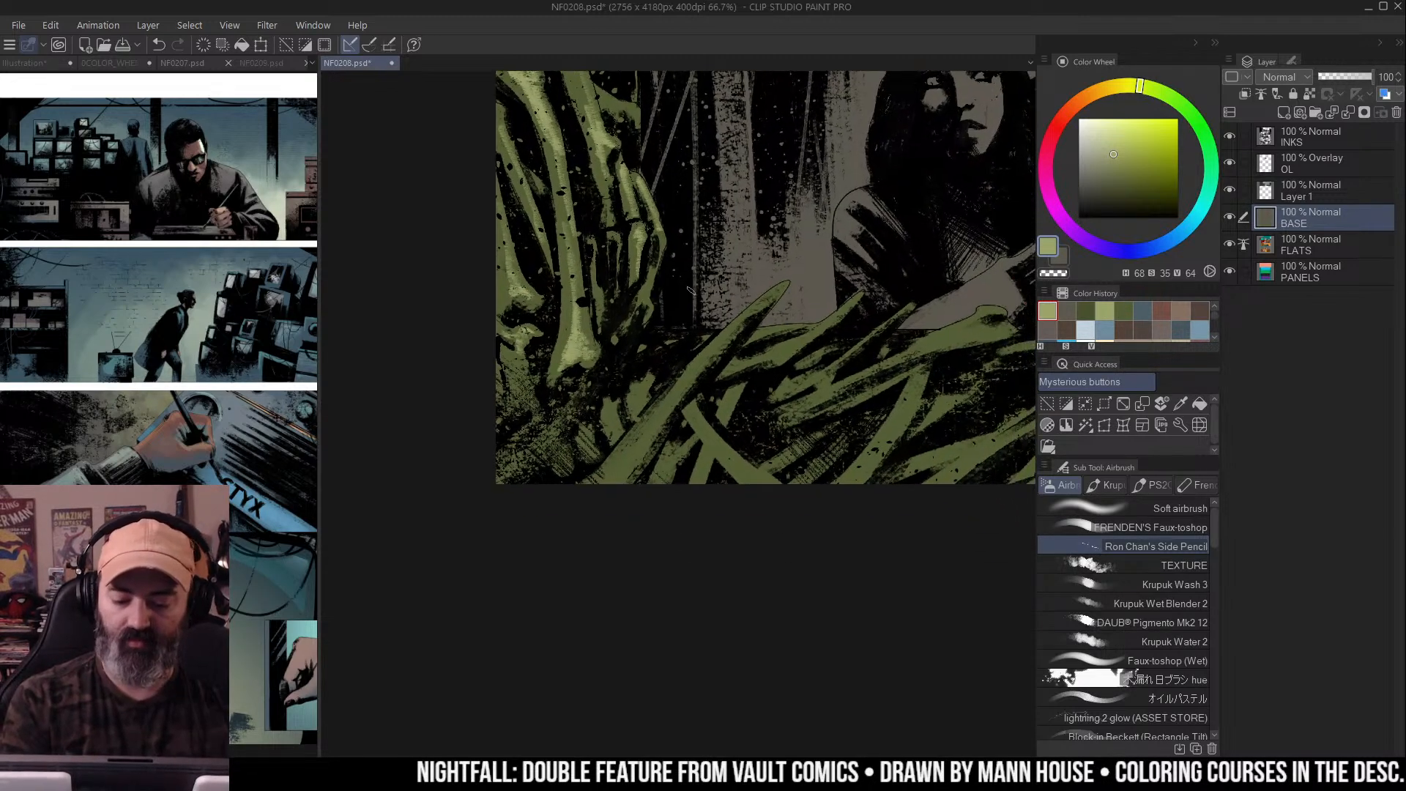
{"action": "left_click_drag", "start_coordinate": [733, 339], "coordinate": [724, 342]}
{"action": "mouse_move", "coordinate": [764, 294]}
{"action": "left_mouse_down"}
{"action": "mouse_move", "coordinate": [688, 362]}
{"action": "mouse_move", "coordinate": [607, 481]}
{"action": "left_mouse_up"}
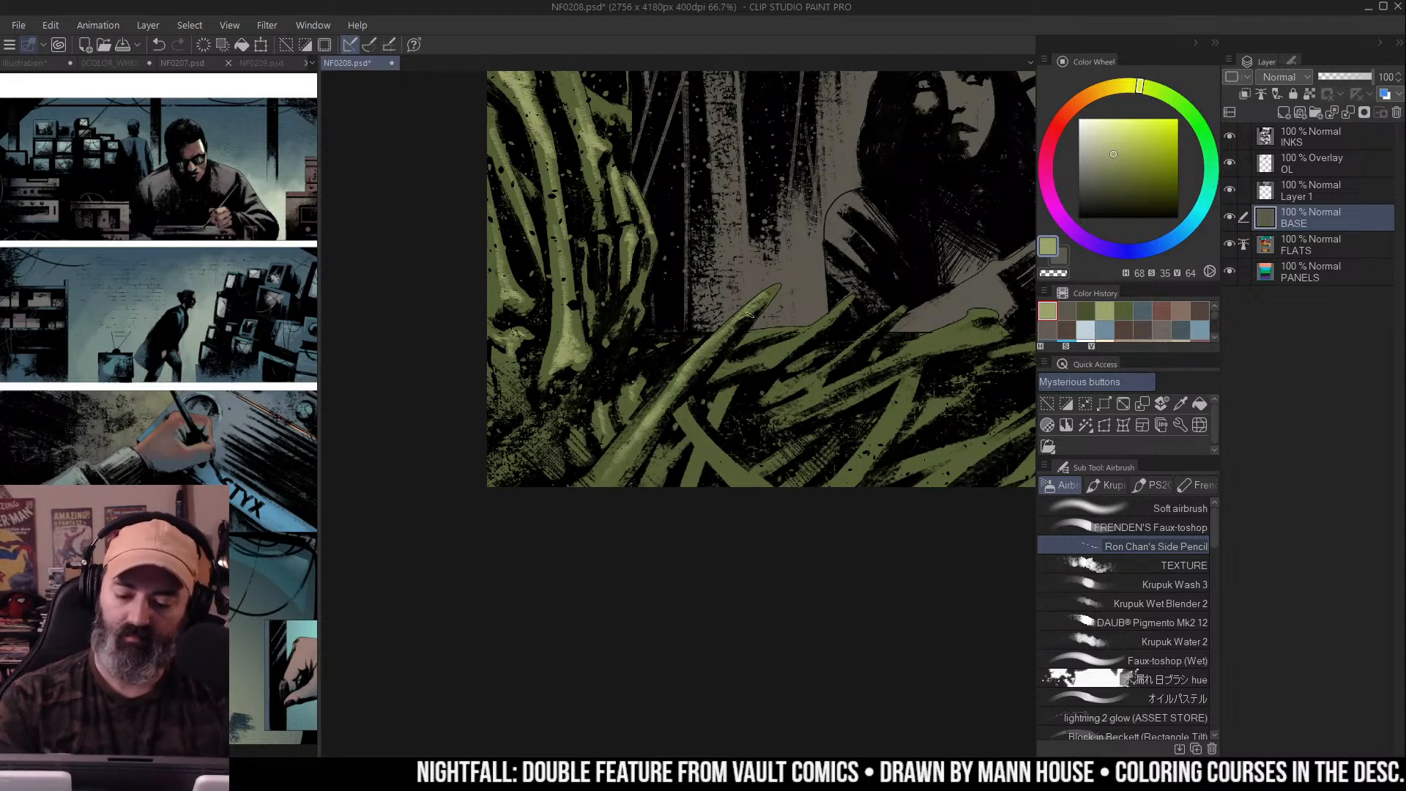
{"action": "mouse_move", "coordinate": [687, 413]}
{"action": "left_mouse_down"}
{"action": "mouse_move", "coordinate": [672, 354]}
{"action": "mouse_move", "coordinate": [728, 412]}
{"action": "left_mouse_up"}
{"action": "left_click_drag", "start_coordinate": [682, 369], "coordinate": [741, 422]}
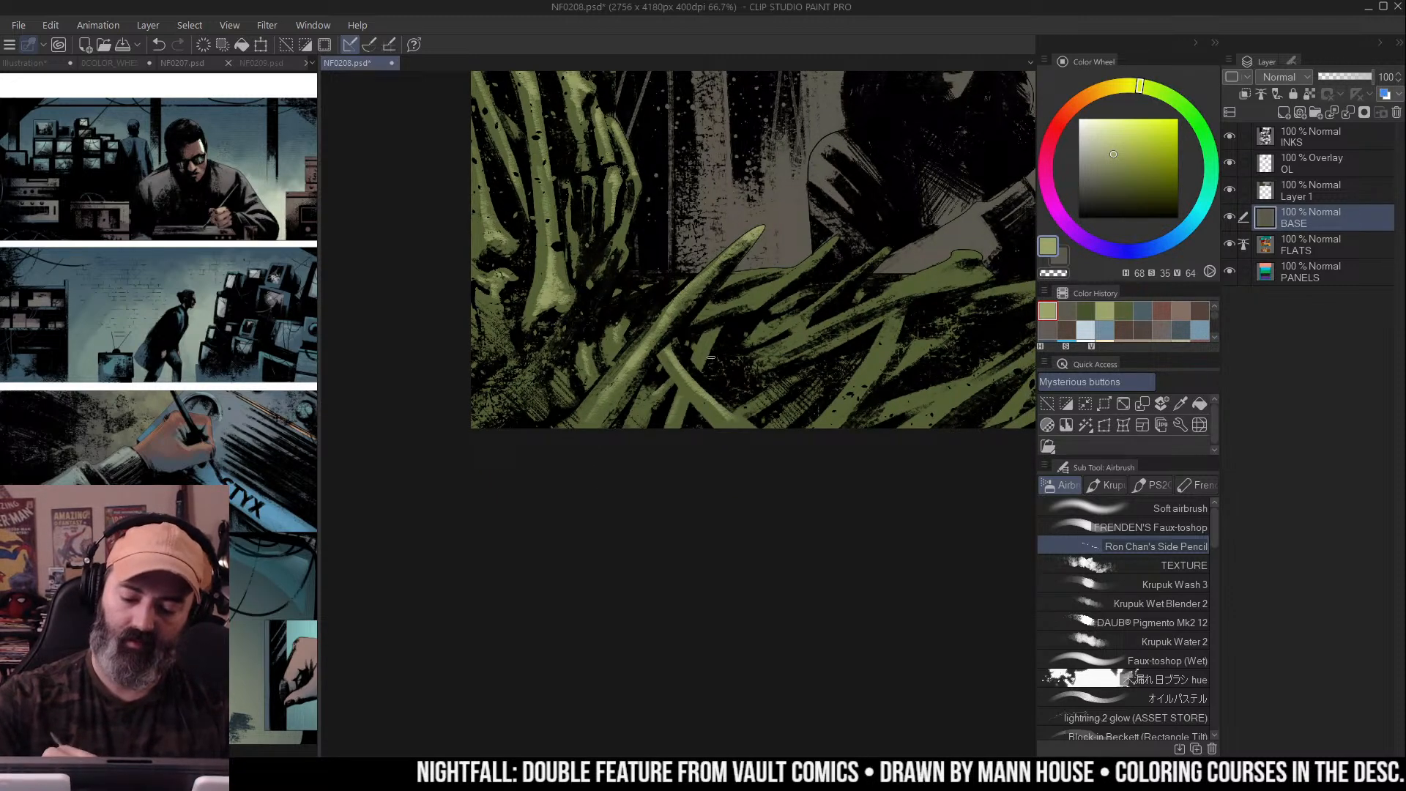
{"action": "left_click_drag", "start_coordinate": [709, 347], "coordinate": [691, 361]}
{"action": "mouse_move", "coordinate": [745, 307]}
{"action": "left_mouse_down"}
{"action": "mouse_move", "coordinate": [813, 255]}
{"action": "mouse_move", "coordinate": [696, 262]}
{"action": "mouse_move", "coordinate": [659, 292]}
{"action": "mouse_move", "coordinate": [648, 344]}
{"action": "left_mouse_up"}
{"action": "left_click_drag", "start_coordinate": [751, 264], "coordinate": [721, 300]}
{"action": "mouse_move", "coordinate": [663, 337]}
{"action": "left_mouse_down"}
{"action": "mouse_move", "coordinate": [626, 362]}
{"action": "mouse_move", "coordinate": [824, 279]}
{"action": "mouse_move", "coordinate": [838, 277]}
{"action": "mouse_move", "coordinate": [781, 306]}
{"action": "mouse_move", "coordinate": [849, 297]}
{"action": "mouse_move", "coordinate": [786, 302]}
{"action": "mouse_move", "coordinate": [824, 256]}
{"action": "mouse_move", "coordinate": [710, 329]}
{"action": "left_mouse_up"}
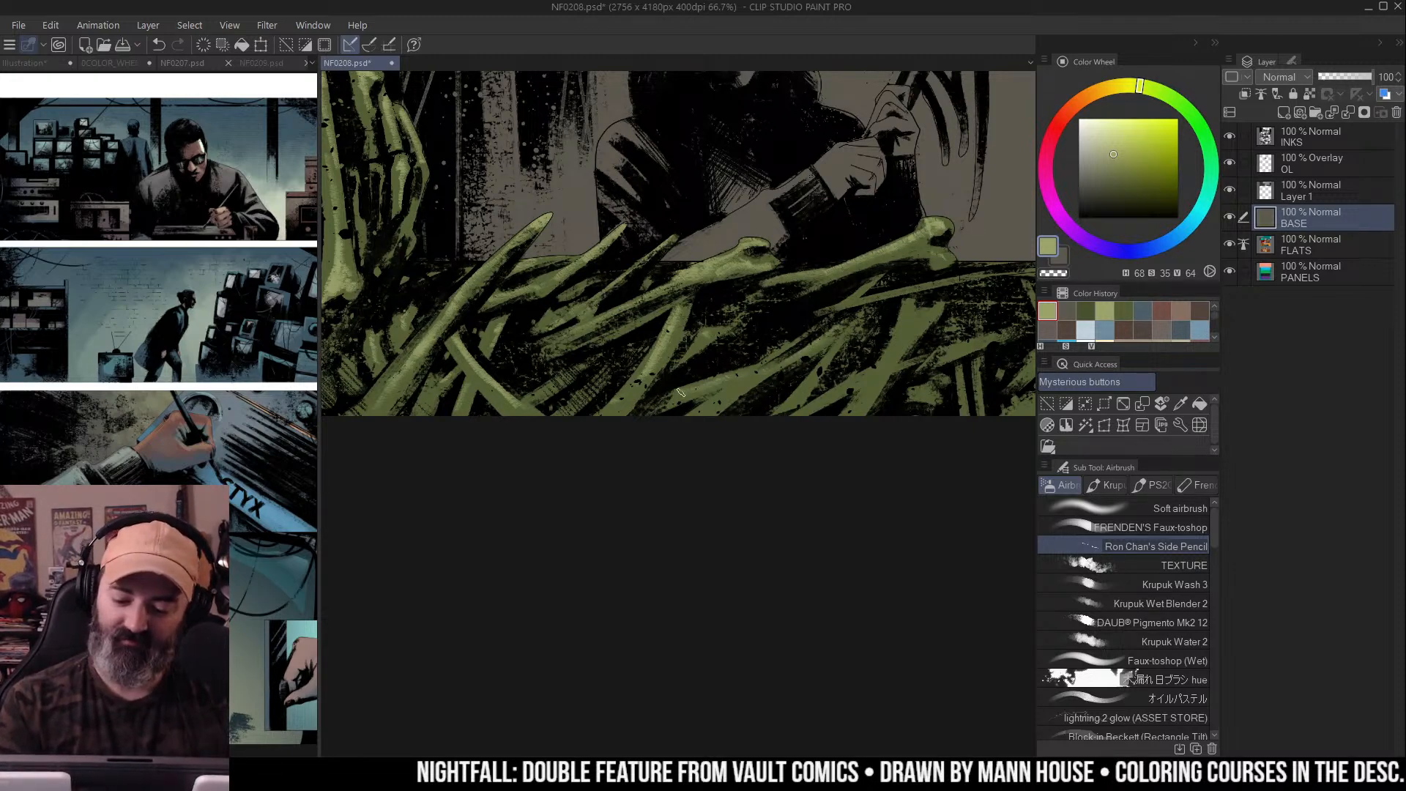
Paint light green highlights on the crossed bones and vertebrae along the middle of the page's bottom border
{"action": "mouse_move", "coordinate": [821, 334]}
{"action": "left_mouse_down"}
{"action": "mouse_move", "coordinate": [707, 402]}
{"action": "mouse_move", "coordinate": [842, 333]}
{"action": "mouse_move", "coordinate": [886, 347]}
{"action": "left_mouse_up"}
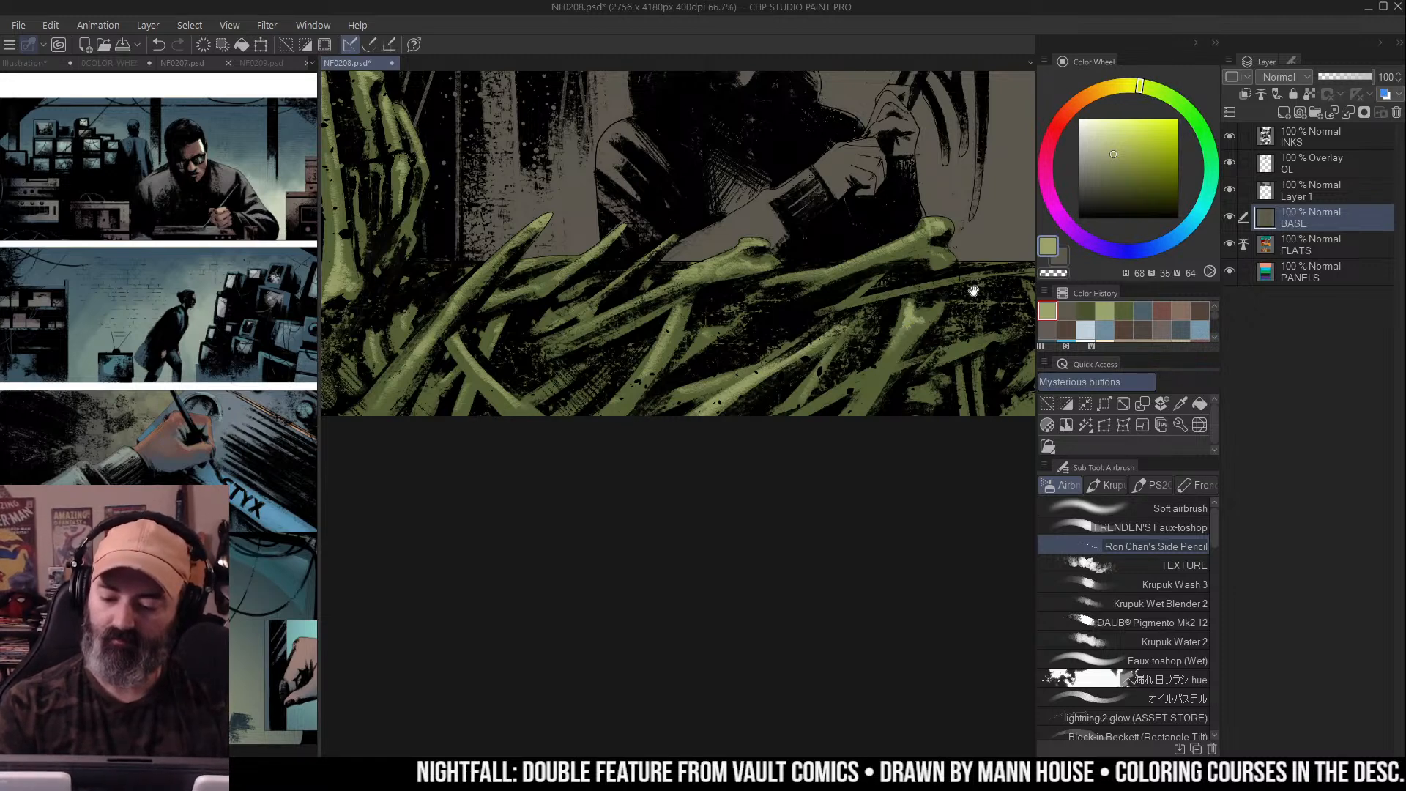
{"action": "left_click_drag", "start_coordinate": [950, 299], "coordinate": [888, 283]}
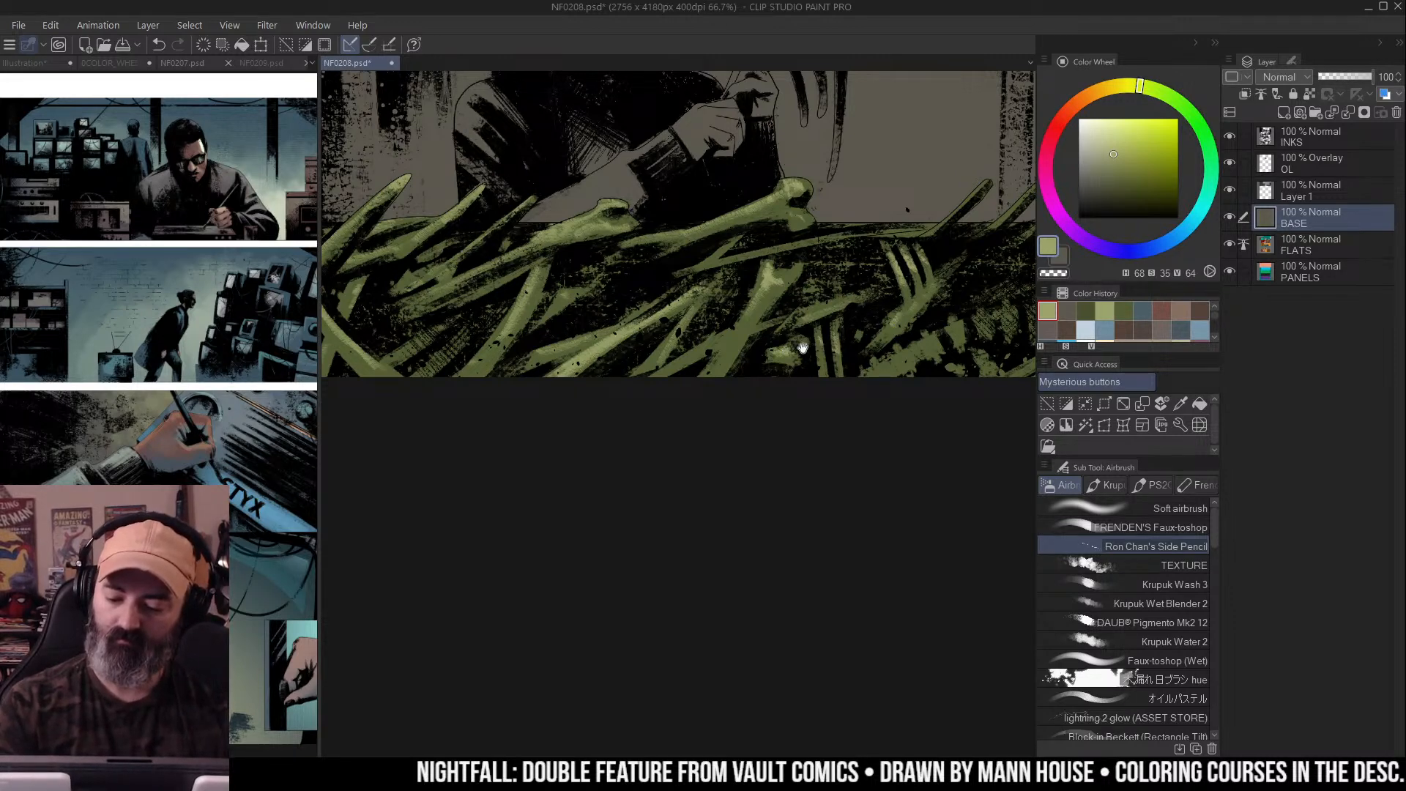
{"action": "left_click_drag", "start_coordinate": [795, 350], "coordinate": [670, 339]}
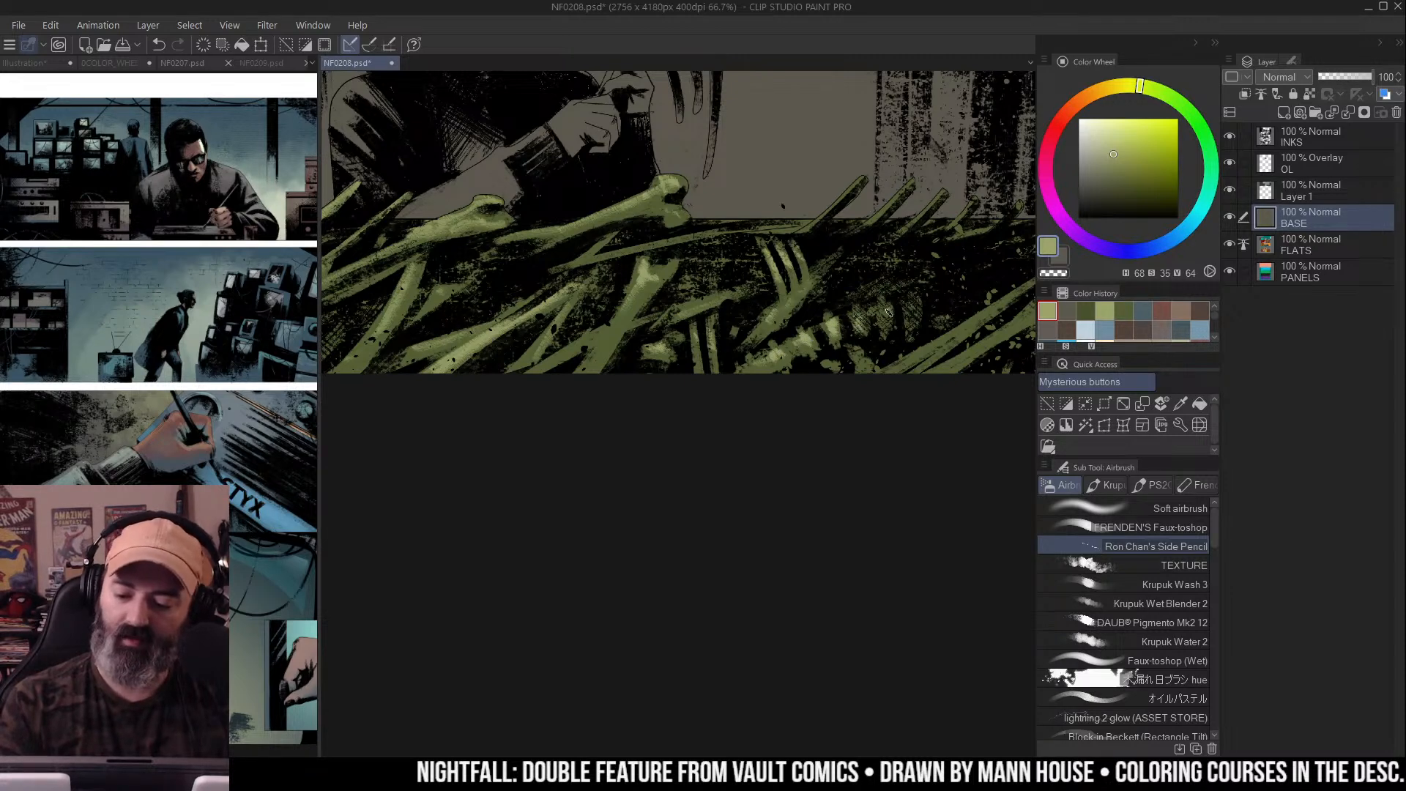
{"action": "left_click_drag", "start_coordinate": [905, 305], "coordinate": [892, 303]}
{"action": "left_click_drag", "start_coordinate": [839, 346], "coordinate": [779, 361]}
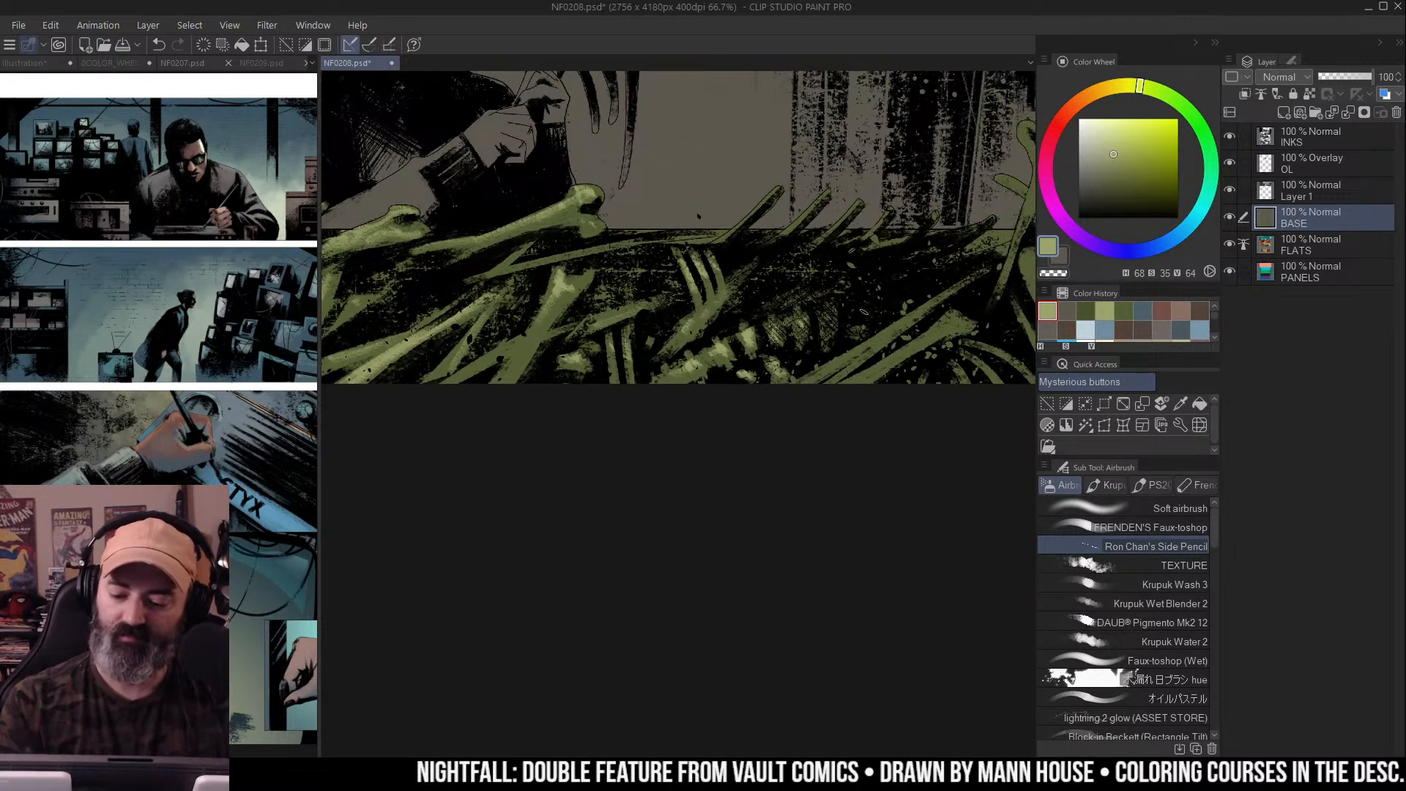
Highlight the slanted bones poking into the woman's panel from the bottom border and the long bones below them
{"action": "left_click_drag", "start_coordinate": [917, 331], "coordinate": [949, 317]}
{"action": "left_click_drag", "start_coordinate": [901, 243], "coordinate": [873, 264]}
{"action": "mouse_move", "coordinate": [699, 260]}
{"action": "left_mouse_down"}
{"action": "mouse_move", "coordinate": [752, 213]}
{"action": "mouse_move", "coordinate": [842, 217]}
{"action": "mouse_move", "coordinate": [875, 178]}
{"action": "left_mouse_up"}
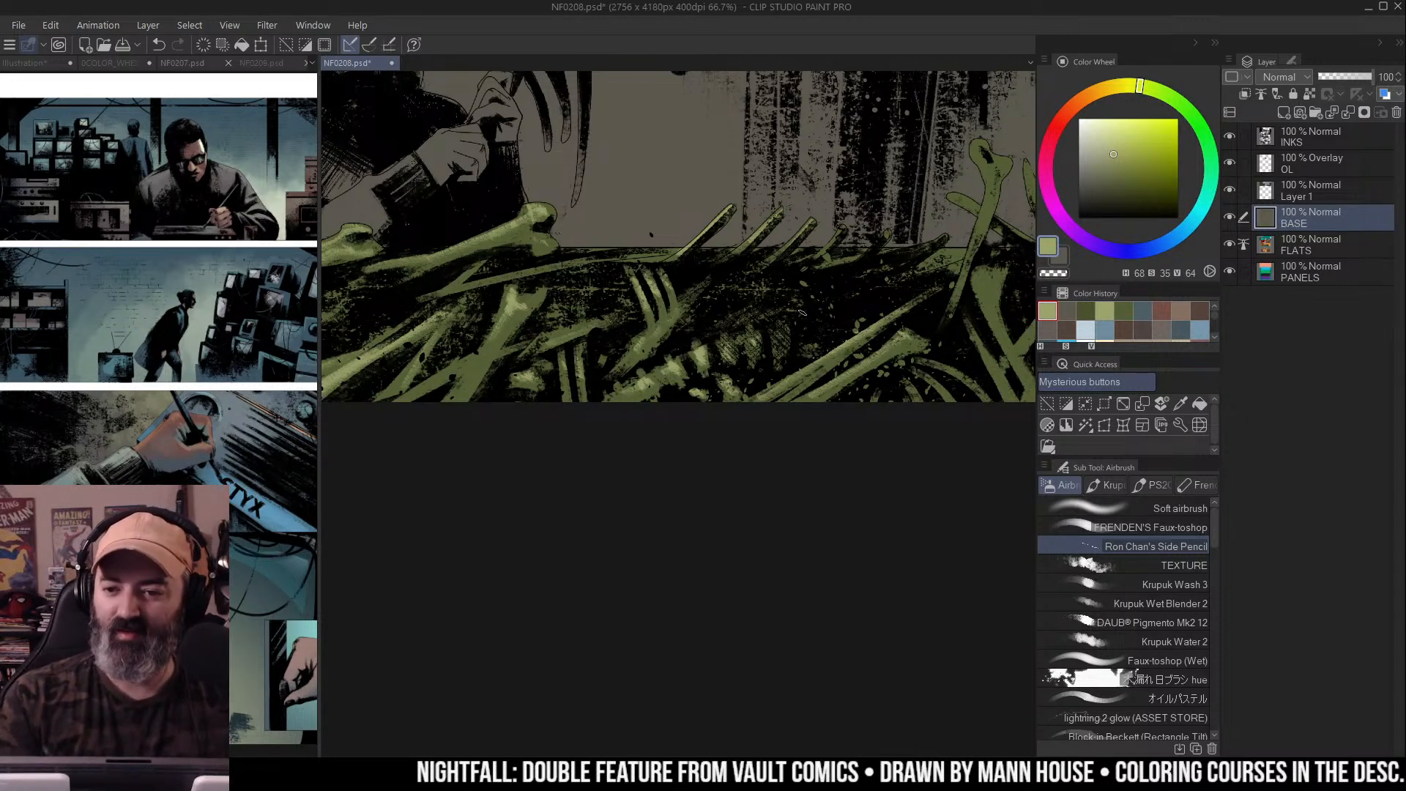
{"action": "left_click_drag", "start_coordinate": [847, 233], "coordinate": [771, 274]}
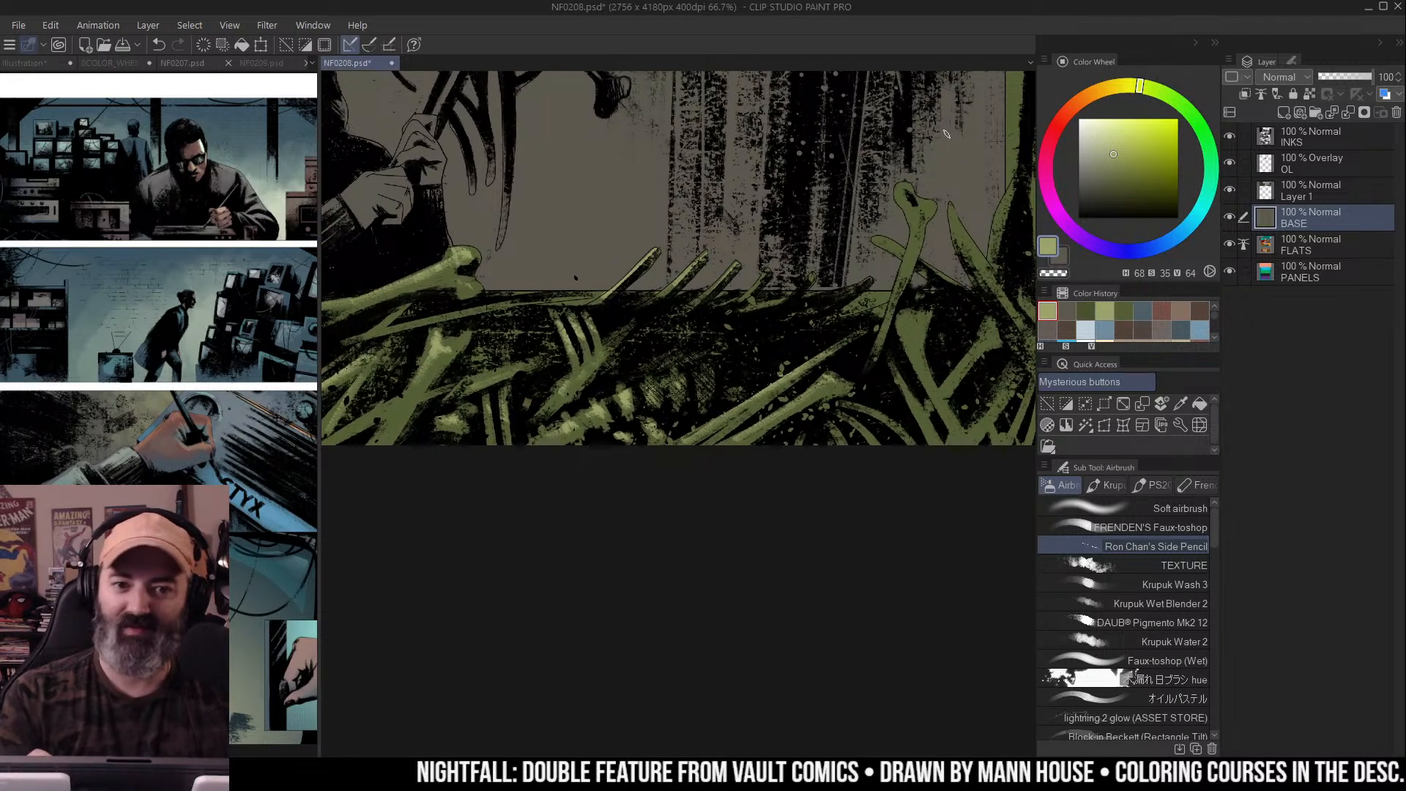
Restore the light green (H 68, S 35, V 64) and highlight the upright knobbed bone and the small bone crossing it
{"action": "left_click", "coordinate": [912, 202], "text": "alt"}
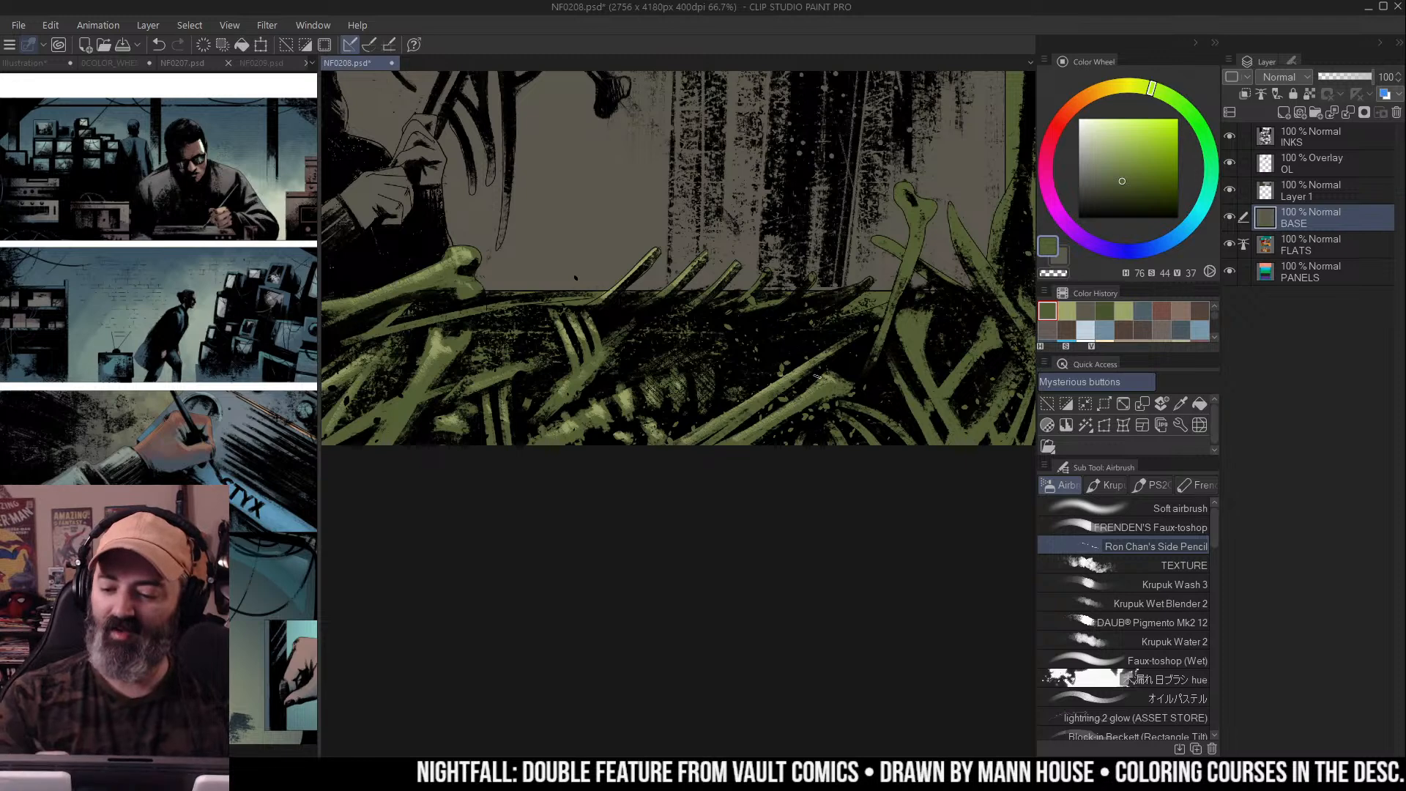
{"action": "left_click", "coordinate": [1066, 311]}
{"action": "mouse_move", "coordinate": [908, 183]}
{"action": "left_mouse_down"}
{"action": "mouse_move", "coordinate": [916, 214]}
{"action": "mouse_move", "coordinate": [909, 188]}
{"action": "mouse_move", "coordinate": [917, 229]}
{"action": "mouse_move", "coordinate": [931, 205]}
{"action": "mouse_move", "coordinate": [902, 293]}
{"action": "left_mouse_up"}
{"action": "left_click_drag", "start_coordinate": [873, 238], "coordinate": [905, 249]}
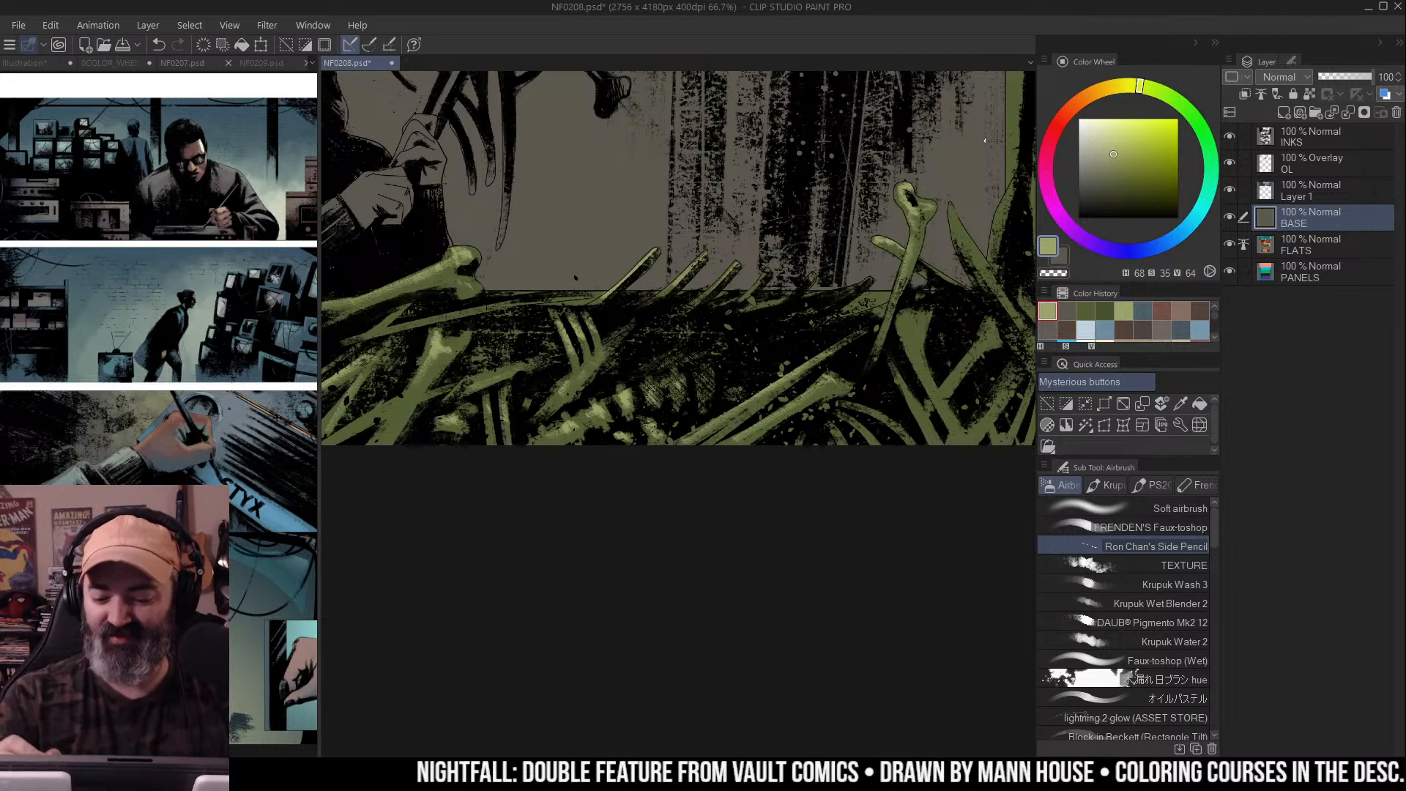
Highlight the pointed bone and the crossed bones filling the page's lower-right corner in light green
{"action": "mouse_move", "coordinate": [983, 198]}
{"action": "left_mouse_down"}
{"action": "mouse_move", "coordinate": [957, 175]}
{"action": "mouse_move", "coordinate": [951, 233]}
{"action": "left_mouse_up"}
{"action": "left_click_drag", "start_coordinate": [925, 184], "coordinate": [952, 236]}
{"action": "left_click_drag", "start_coordinate": [981, 158], "coordinate": [966, 238]}
{"action": "left_click_drag", "start_coordinate": [881, 294], "coordinate": [932, 403]}
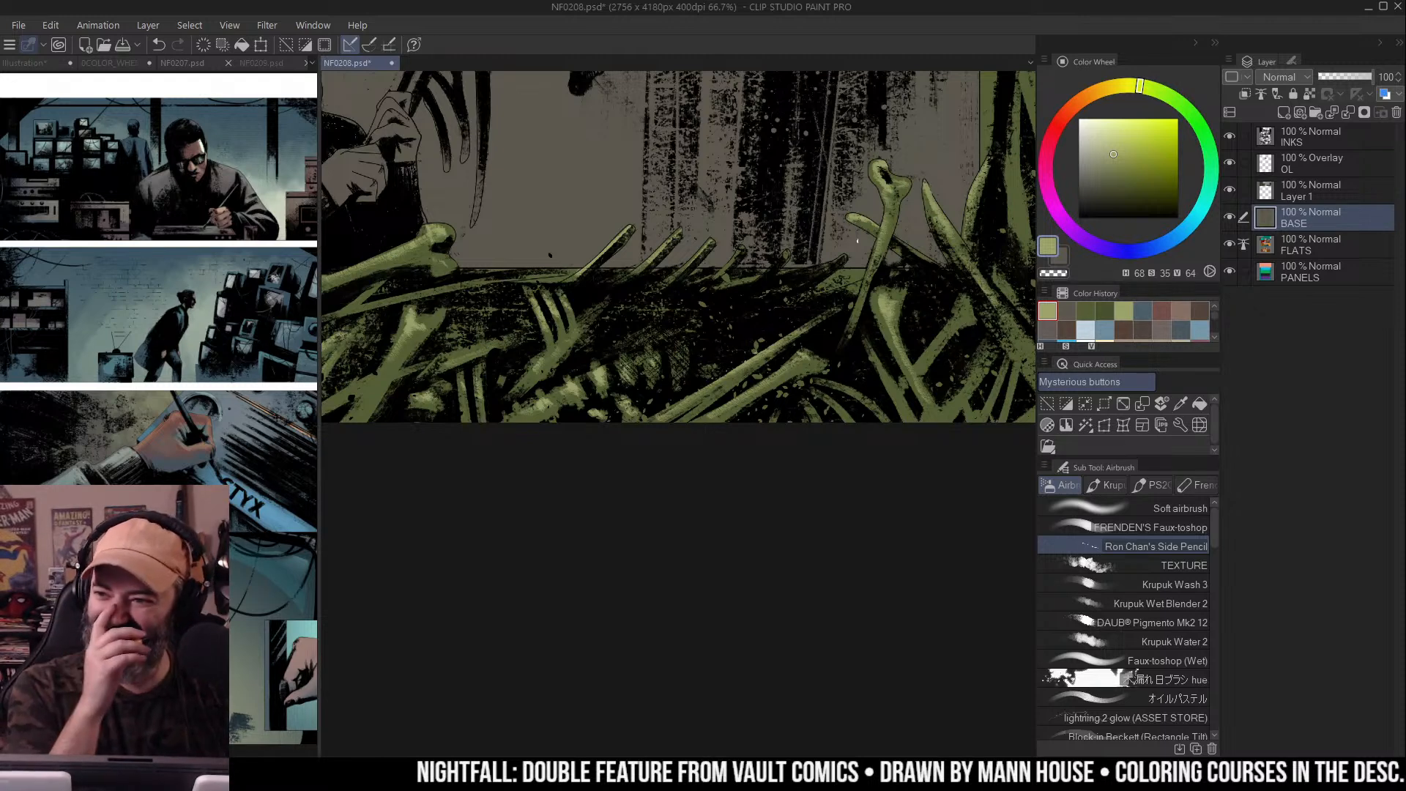
{"action": "left_click_drag", "start_coordinate": [858, 240], "coordinate": [733, 255]}
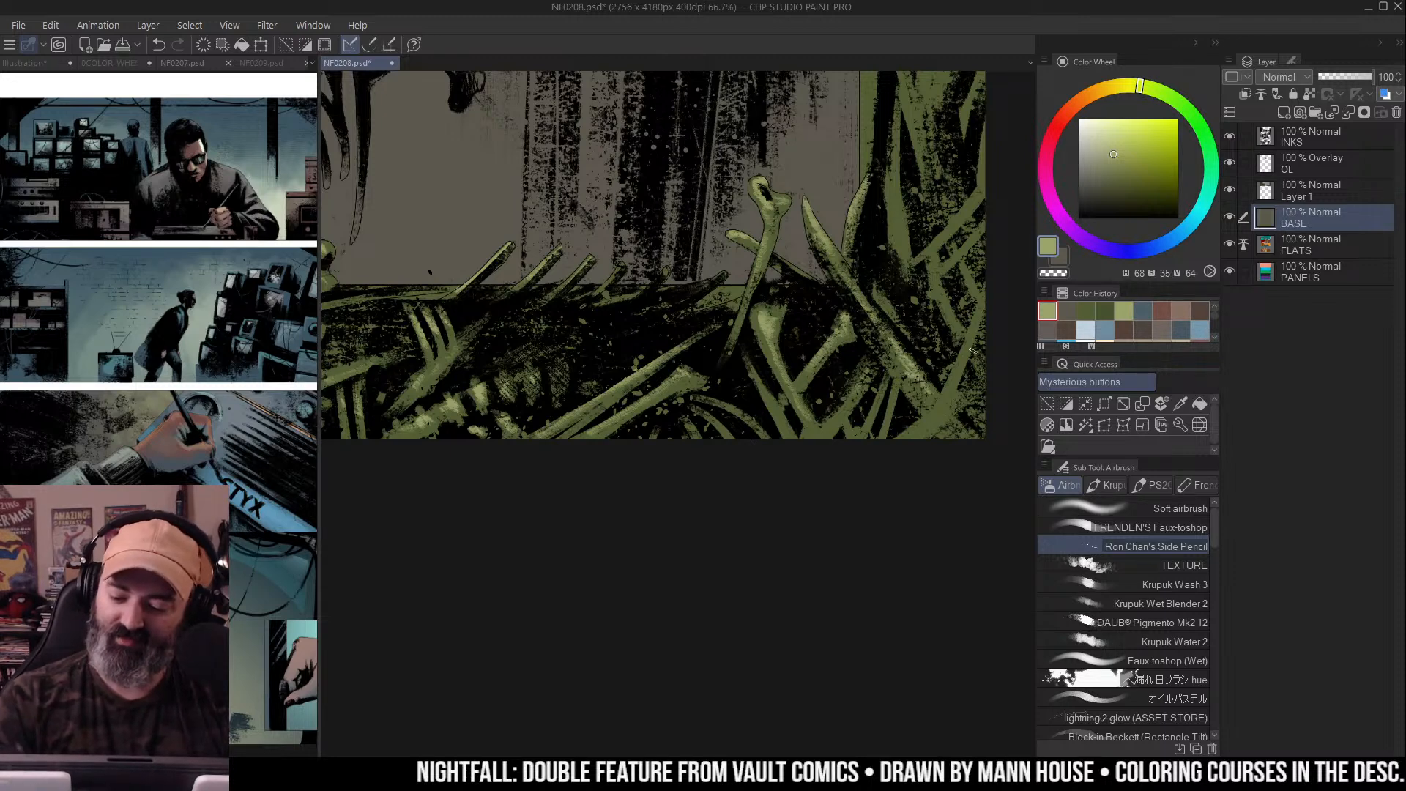
Undo the last stroke and highlight the thin overlapping bones in the right border beside the woman's panel
{"action": "scroll", "coordinate": [877, 218], "scroll_direction": "up", "scroll_amount": 3}
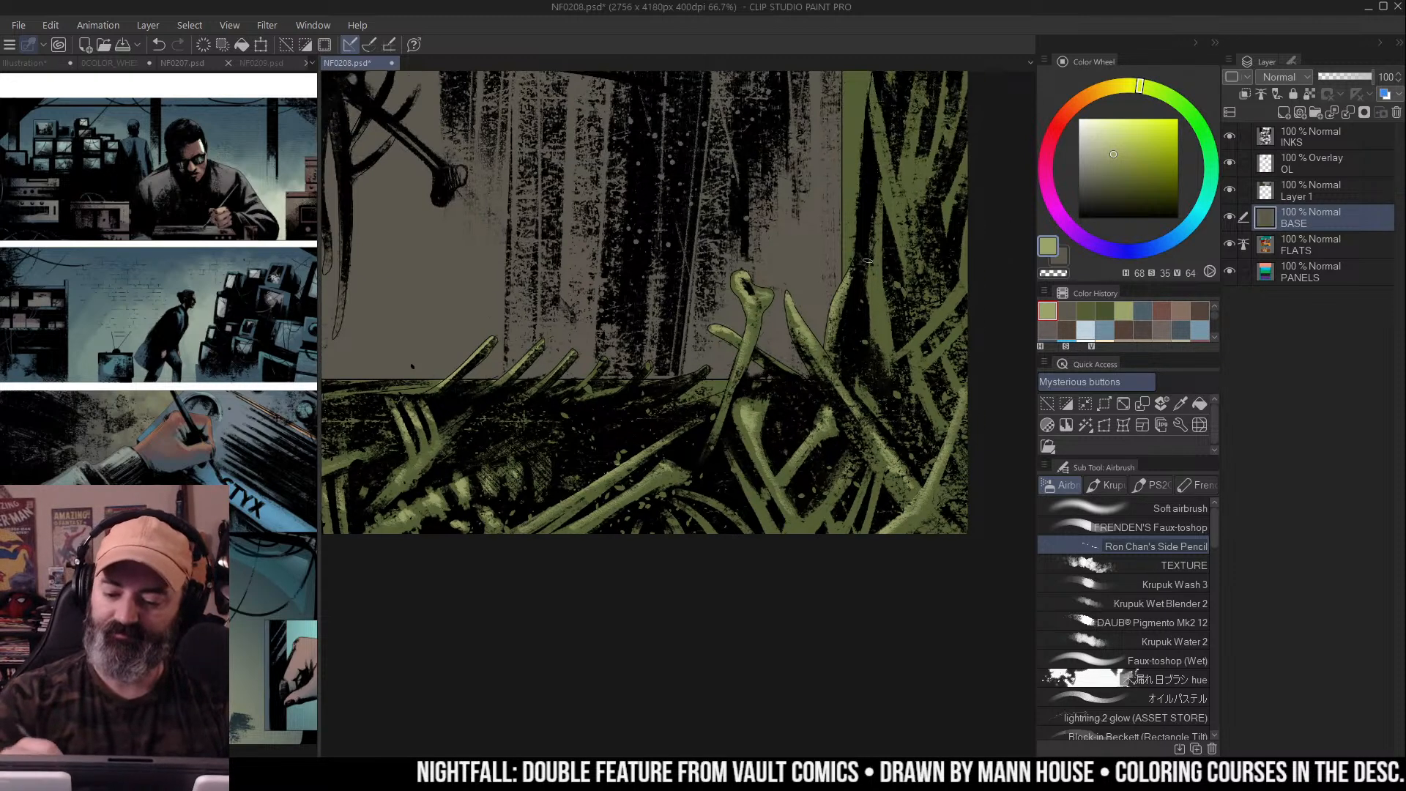
{"action": "scroll", "coordinate": [887, 205], "scroll_direction": "up", "scroll_amount": 3}
{"action": "key", "text": "ctrl+z"}
{"action": "mouse_move", "coordinate": [874, 440]}
{"action": "left_mouse_down"}
{"action": "mouse_move", "coordinate": [894, 340]}
{"action": "mouse_move", "coordinate": [807, 384]}
{"action": "left_mouse_up"}
{"action": "mouse_move", "coordinate": [792, 280]}
{"action": "left_mouse_down"}
{"action": "mouse_move", "coordinate": [806, 404]}
{"action": "mouse_move", "coordinate": [819, 264]}
{"action": "mouse_move", "coordinate": [805, 356]}
{"action": "left_mouse_up"}
{"action": "left_click_drag", "start_coordinate": [846, 261], "coordinate": [836, 316]}
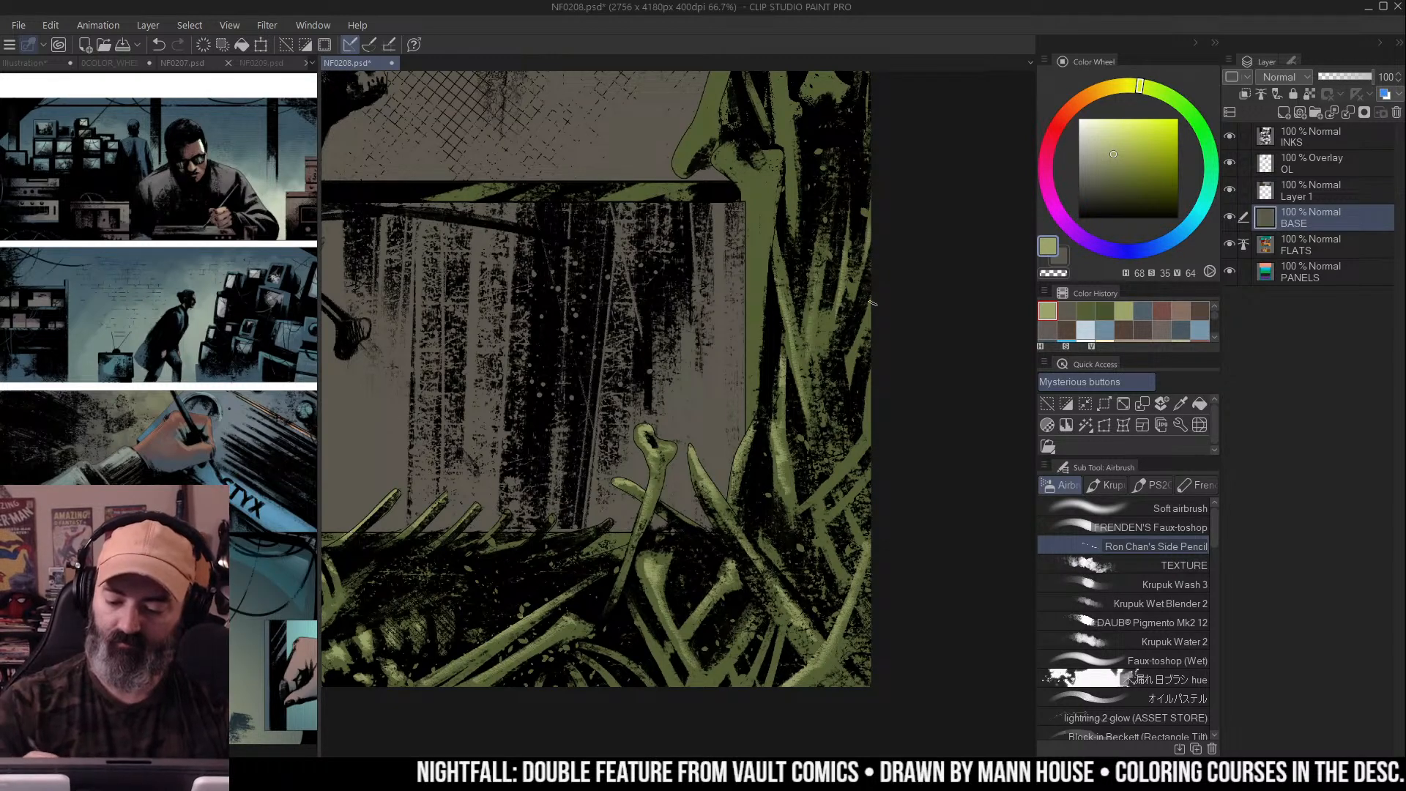
{"action": "left_click_drag", "start_coordinate": [915, 155], "coordinate": [903, 264]}
{"action": "left_click_drag", "start_coordinate": [874, 360], "coordinate": [910, 172]}
Highlight the upright bone edging the woman's panel and the long bone edging the basketball court panel in the right border
{"action": "key", "text": "b"}
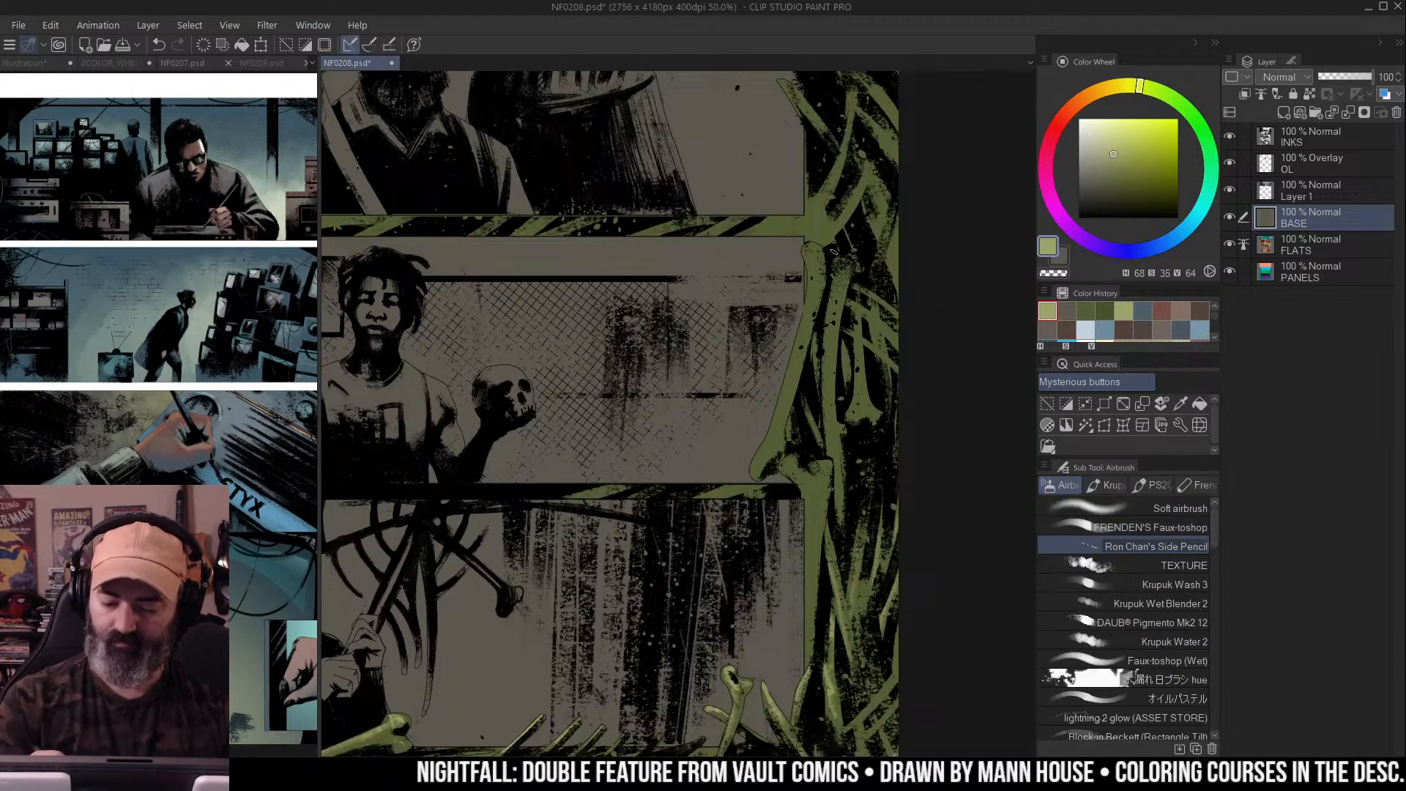
{"action": "scroll", "coordinate": [863, 355], "scroll_direction": "down", "scroll_amount": 3}
{"action": "mouse_move", "coordinate": [806, 311]}
{"action": "left_mouse_down"}
{"action": "mouse_move", "coordinate": [834, 334]}
{"action": "mouse_move", "coordinate": [841, 306]}
{"action": "mouse_move", "coordinate": [825, 323]}
{"action": "mouse_move", "coordinate": [823, 412]}
{"action": "left_mouse_up"}
{"action": "scroll", "coordinate": [864, 269], "scroll_direction": "up", "scroll_amount": 3}
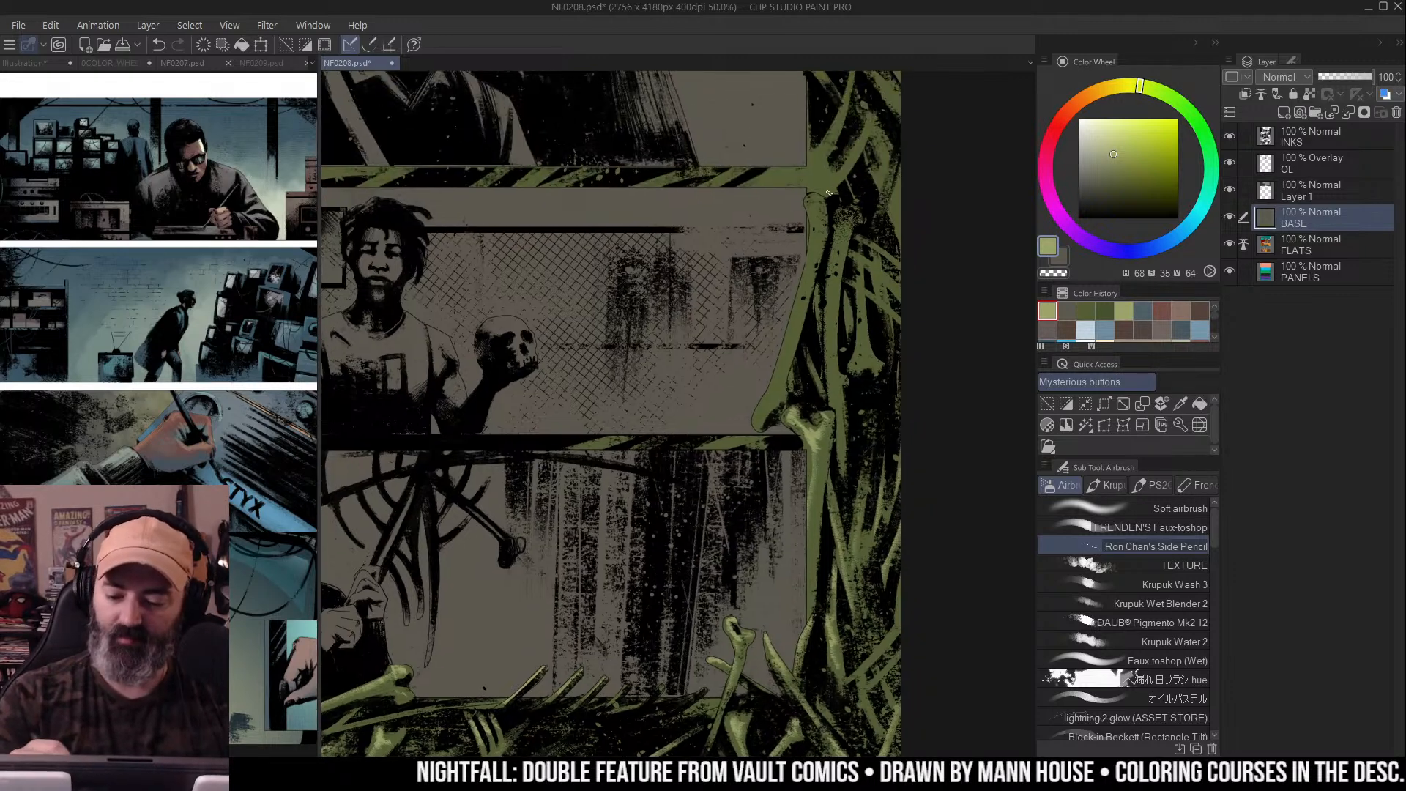
{"action": "mouse_move", "coordinate": [819, 230]}
{"action": "left_mouse_down"}
{"action": "mouse_move", "coordinate": [760, 414]}
{"action": "mouse_move", "coordinate": [802, 308]}
{"action": "left_mouse_up"}
{"action": "left_click_drag", "start_coordinate": [855, 212], "coordinate": [823, 199]}
{"action": "key", "text": "ctrl+z"}
{"action": "left_click_drag", "start_coordinate": [769, 297], "coordinate": [727, 409]}
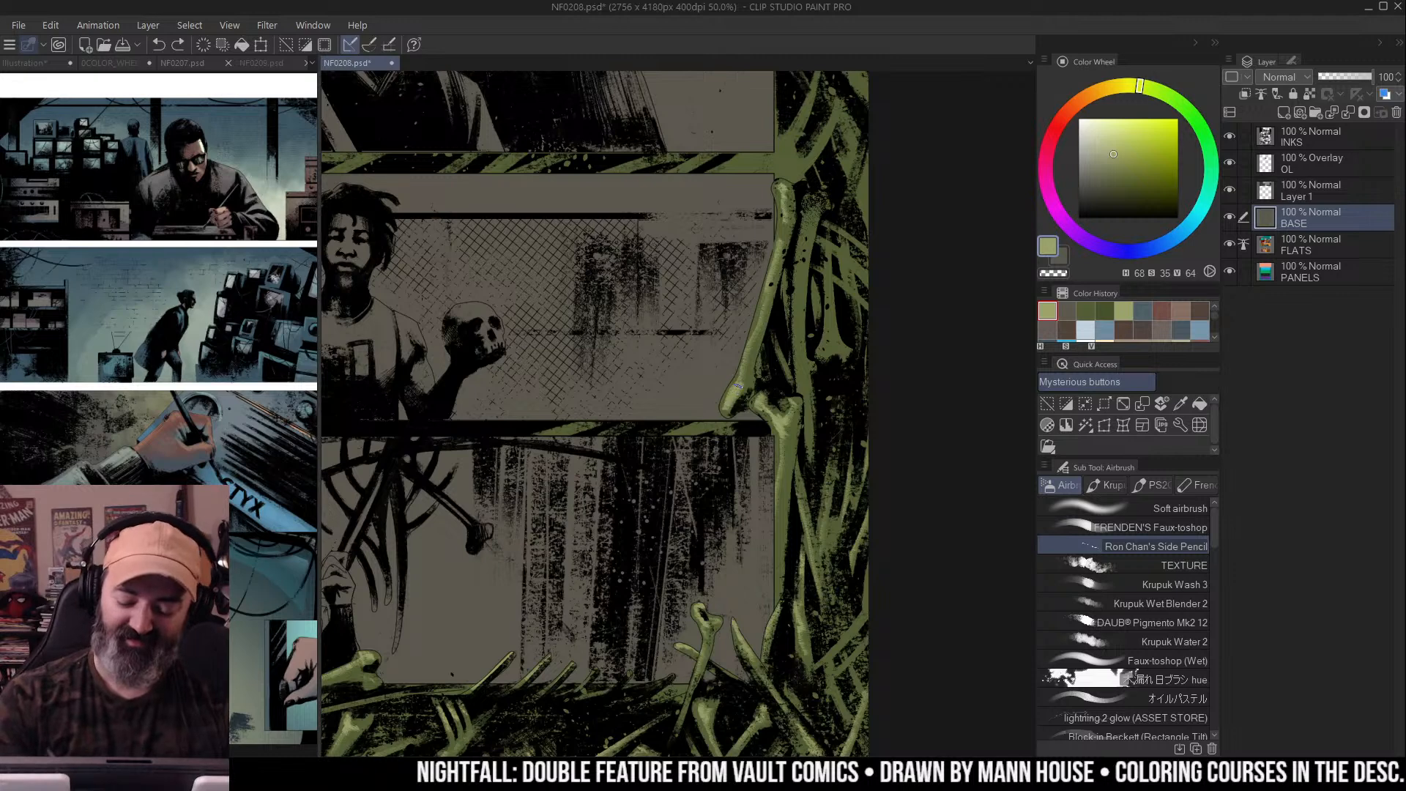
Highlight the remaining right border bones beside the court panel and the arm and thumb bones rising above them
{"action": "scroll", "coordinate": [823, 167], "scroll_direction": "down", "scroll_amount": 1}
{"action": "key", "text": "m"}
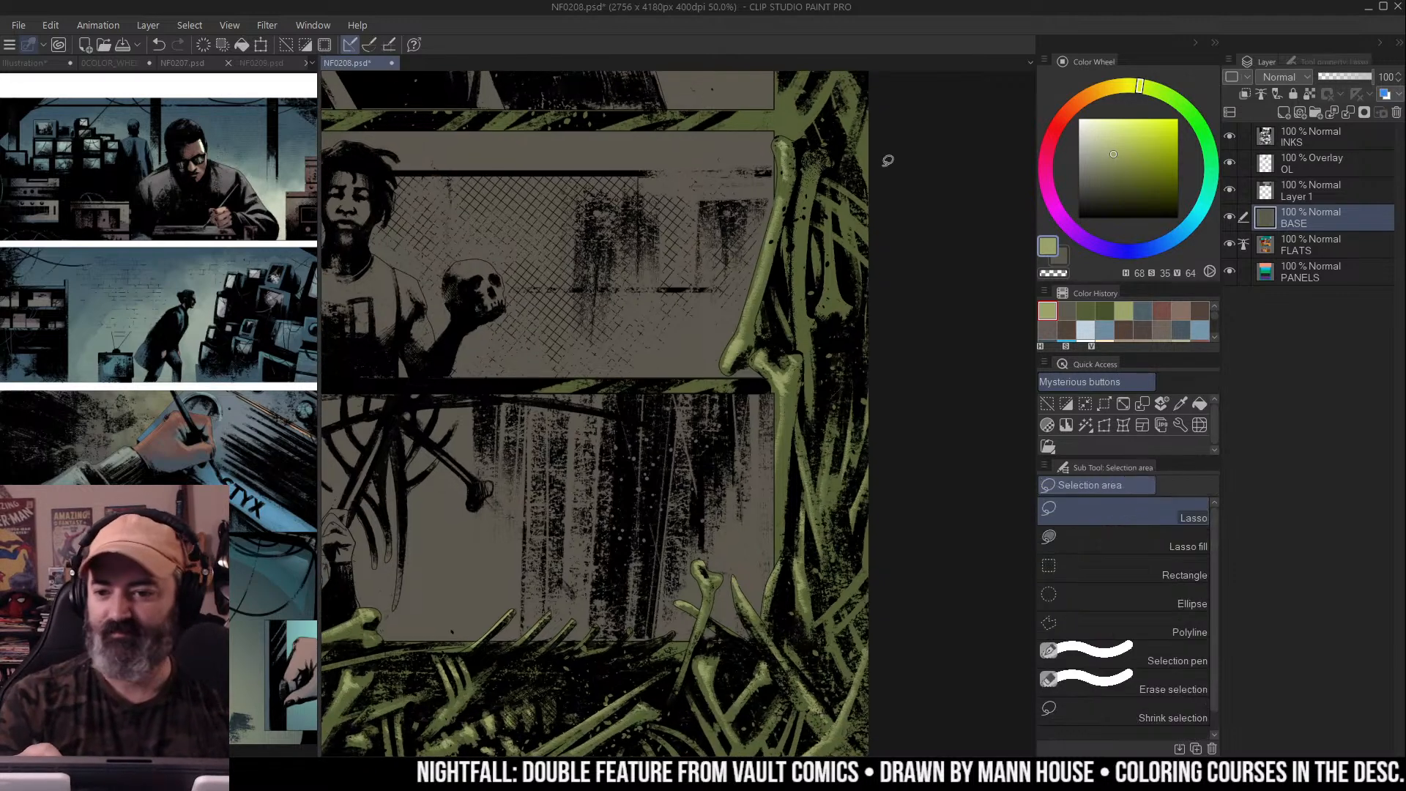
{"action": "mouse_move", "coordinate": [844, 147]}
{"action": "left_mouse_down"}
{"action": "mouse_move", "coordinate": [859, 176]}
{"action": "mouse_move", "coordinate": [883, 173]}
{"action": "mouse_move", "coordinate": [818, 312]}
{"action": "mouse_move", "coordinate": [816, 270]}
{"action": "mouse_move", "coordinate": [822, 351]}
{"action": "mouse_move", "coordinate": [846, 212]}
{"action": "mouse_move", "coordinate": [845, 305]}
{"action": "mouse_move", "coordinate": [846, 228]}
{"action": "mouse_move", "coordinate": [877, 227]}
{"action": "left_mouse_up"}
{"action": "key", "text": "b"}
{"action": "scroll", "coordinate": [875, 234], "scroll_direction": "up", "scroll_amount": 2}
{"action": "left_click_drag", "start_coordinate": [754, 218], "coordinate": [759, 205]}
{"action": "mouse_move", "coordinate": [654, 214]}
{"action": "left_mouse_down"}
{"action": "mouse_move", "coordinate": [670, 306]}
{"action": "mouse_move", "coordinate": [769, 304]}
{"action": "mouse_move", "coordinate": [763, 321]}
{"action": "mouse_move", "coordinate": [813, 295]}
{"action": "mouse_move", "coordinate": [853, 176]}
{"action": "mouse_move", "coordinate": [798, 306]}
{"action": "mouse_move", "coordinate": [868, 265]}
{"action": "mouse_move", "coordinate": [857, 282]}
{"action": "left_mouse_up"}
{"action": "left_click_drag", "start_coordinate": [796, 174], "coordinate": [806, 191]}
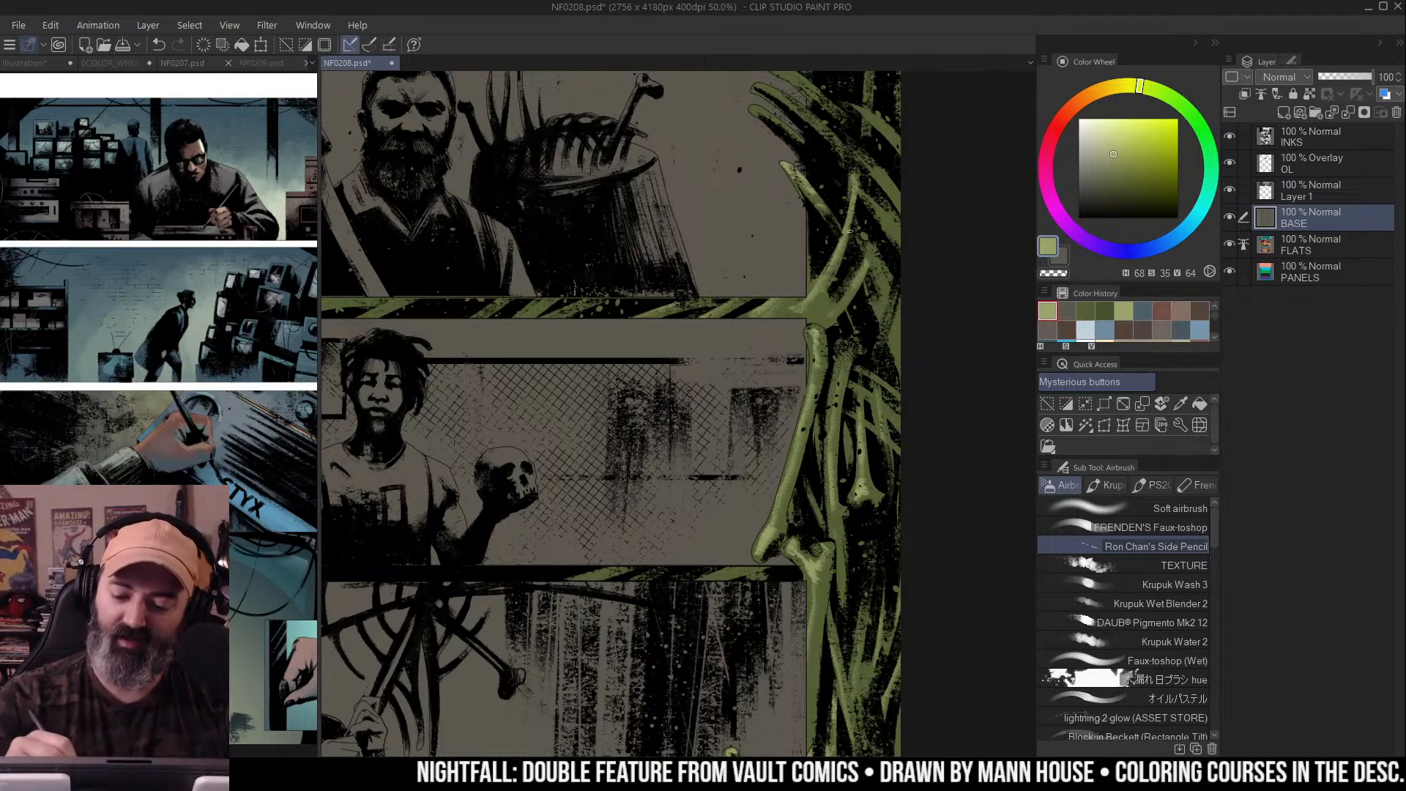
Highlight the right border's skeletal fingers beside the axe man's panel and the bone strip between that panel and the court panel
{"action": "left_click_drag", "start_coordinate": [908, 95], "coordinate": [853, 144]}
{"action": "mouse_move", "coordinate": [838, 276]}
{"action": "left_mouse_down"}
{"action": "mouse_move", "coordinate": [832, 233]}
{"action": "mouse_move", "coordinate": [856, 273]}
{"action": "mouse_move", "coordinate": [828, 331]}
{"action": "mouse_move", "coordinate": [842, 388]}
{"action": "left_mouse_up"}
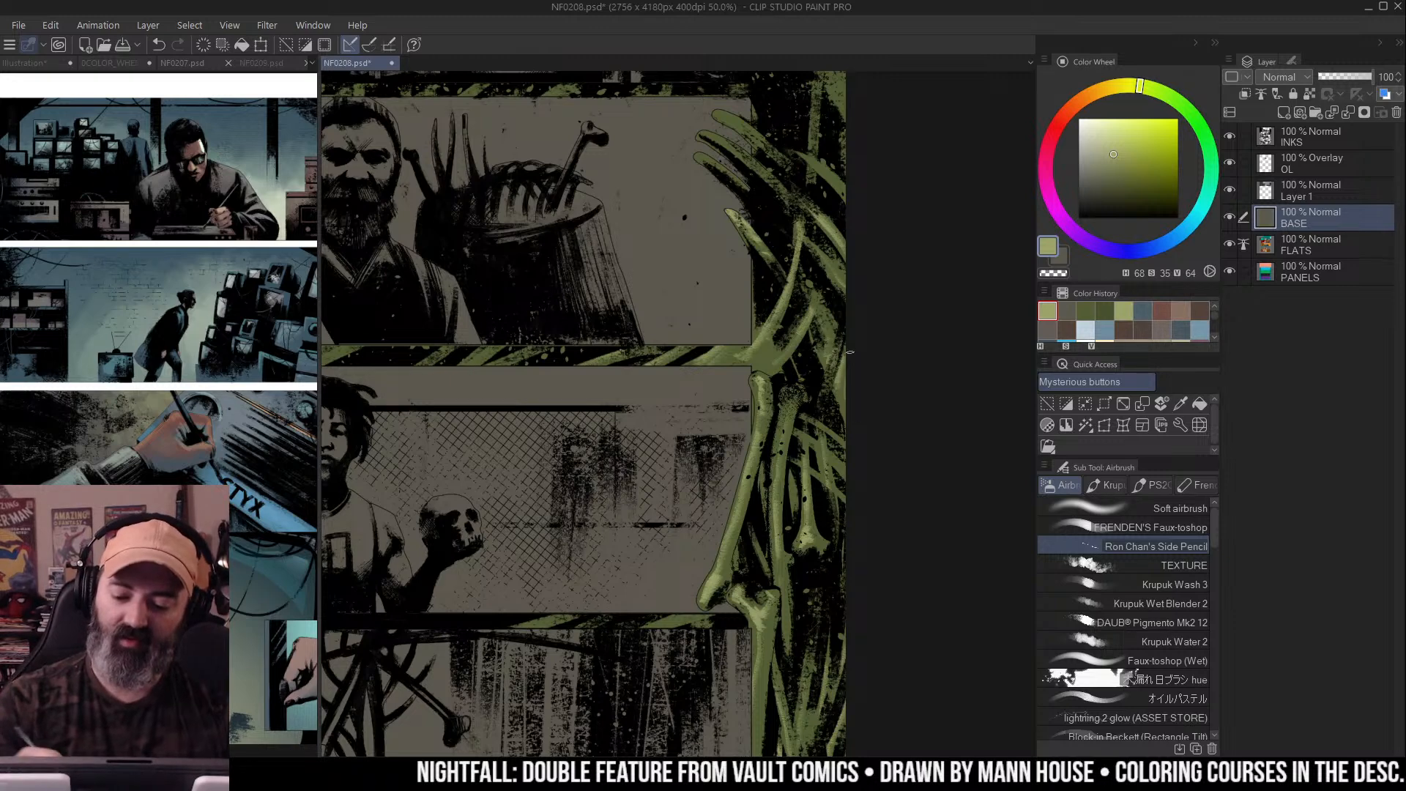
{"action": "scroll", "coordinate": [799, 133], "scroll_direction": "up", "scroll_amount": 1}
{"action": "mouse_move", "coordinate": [696, 192]}
{"action": "left_mouse_down"}
{"action": "mouse_move", "coordinate": [728, 194]}
{"action": "mouse_move", "coordinate": [711, 169]}
{"action": "mouse_move", "coordinate": [778, 217]}
{"action": "left_mouse_up"}
{"action": "mouse_move", "coordinate": [718, 151]}
{"action": "left_mouse_down"}
{"action": "mouse_move", "coordinate": [769, 183]}
{"action": "mouse_move", "coordinate": [868, 300]}
{"action": "mouse_move", "coordinate": [952, 183]}
{"action": "left_mouse_up"}
{"action": "left_click_drag", "start_coordinate": [746, 315], "coordinate": [863, 287]}
{"action": "left_click_drag", "start_coordinate": [685, 304], "coordinate": [866, 273]}
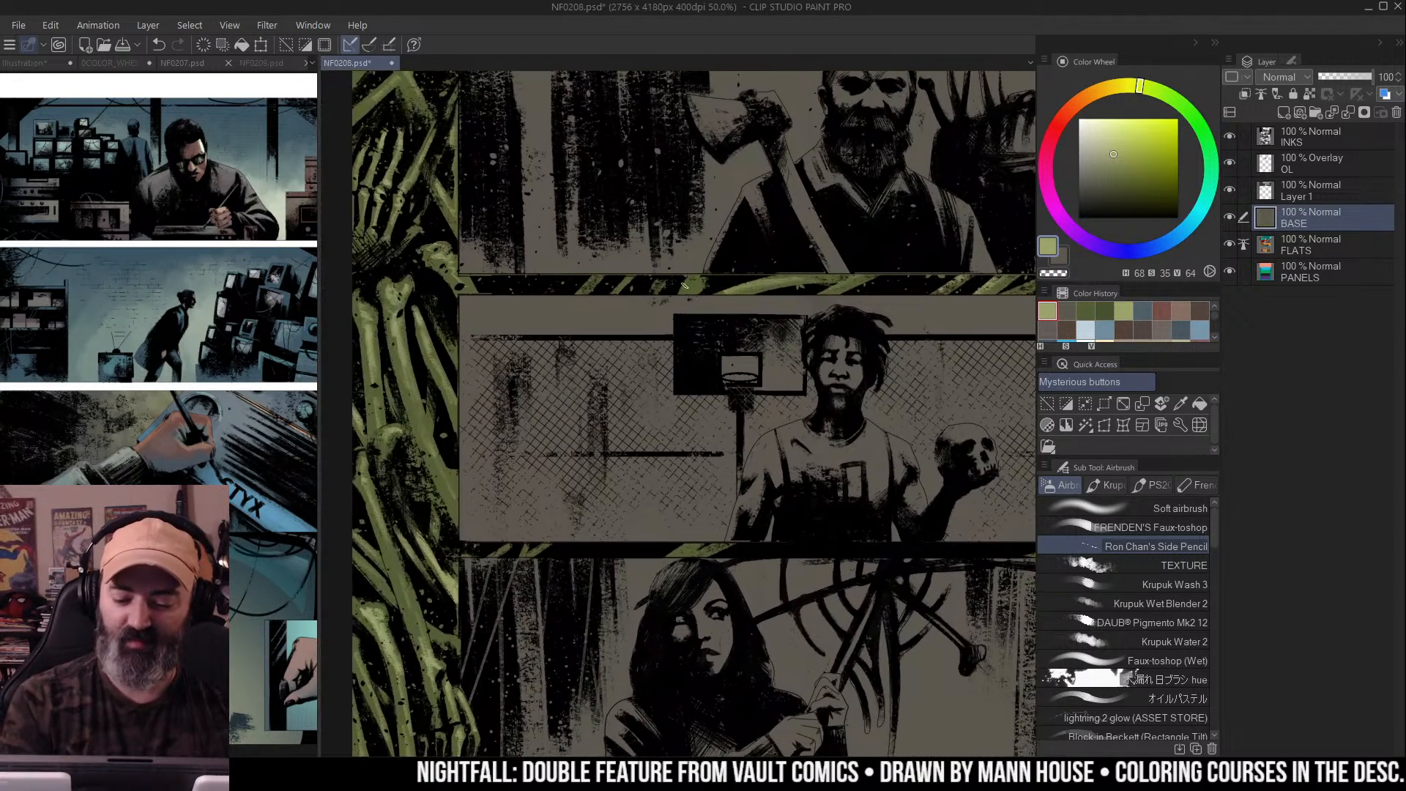
Paint light green highlights on the narrow bone strip between the newscast panel and the axe man's panel
{"action": "left_click_drag", "start_coordinate": [568, 313], "coordinate": [678, 410]}
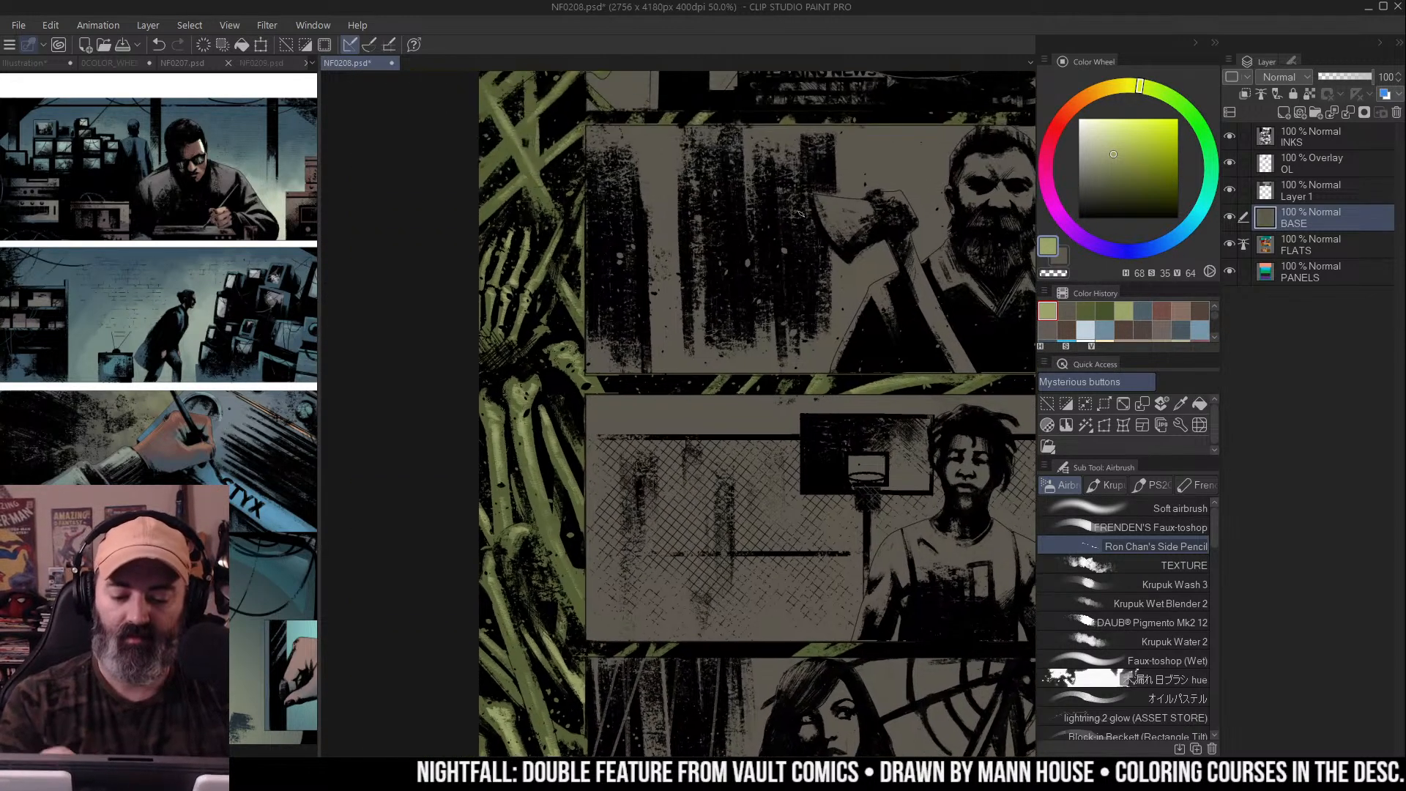
{"action": "left_click_drag", "start_coordinate": [974, 293], "coordinate": [597, 271]}
{"action": "left_click_drag", "start_coordinate": [915, 168], "coordinate": [695, 247]}
{"action": "left_click_drag", "start_coordinate": [892, 240], "coordinate": [871, 333]}
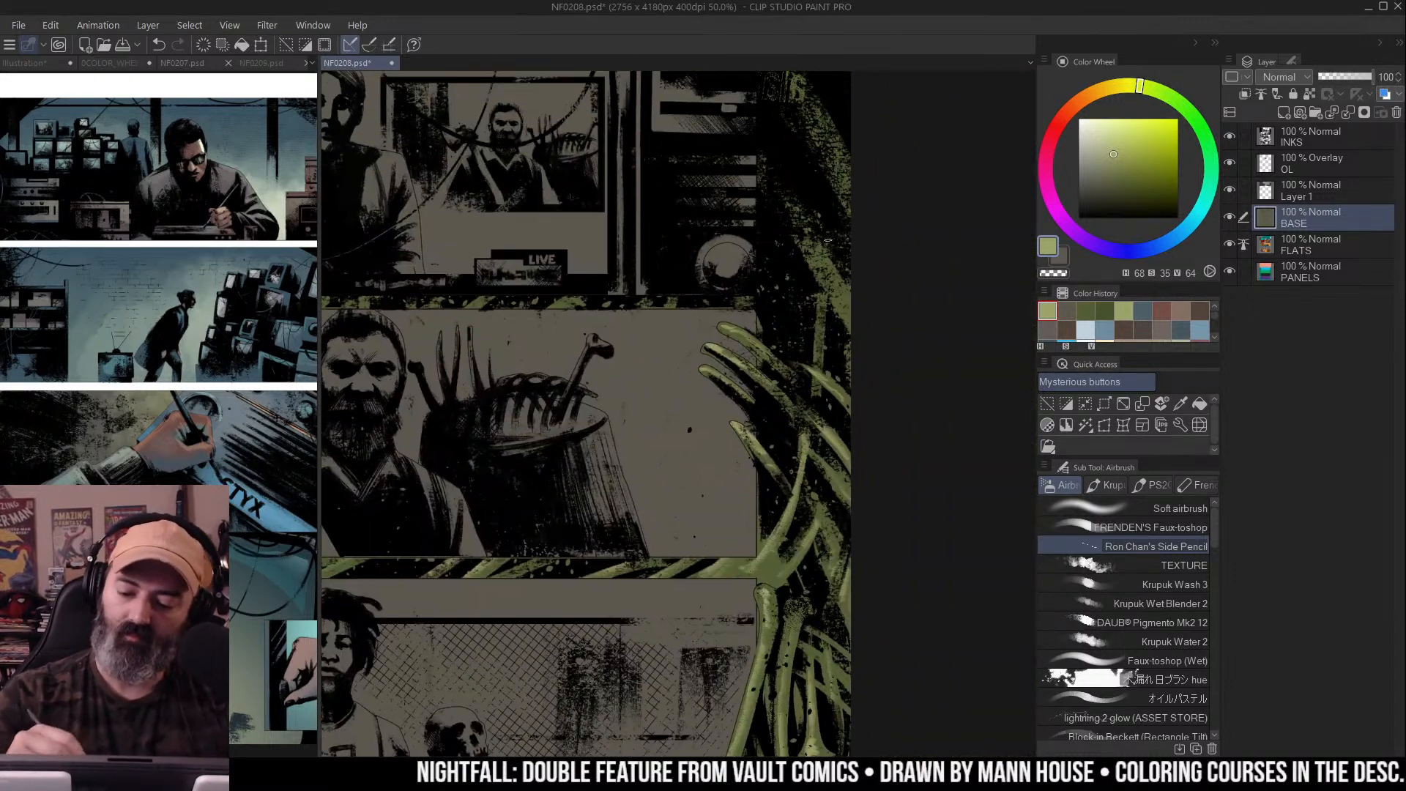
{"action": "left_click_drag", "start_coordinate": [849, 226], "coordinate": [966, 207]}
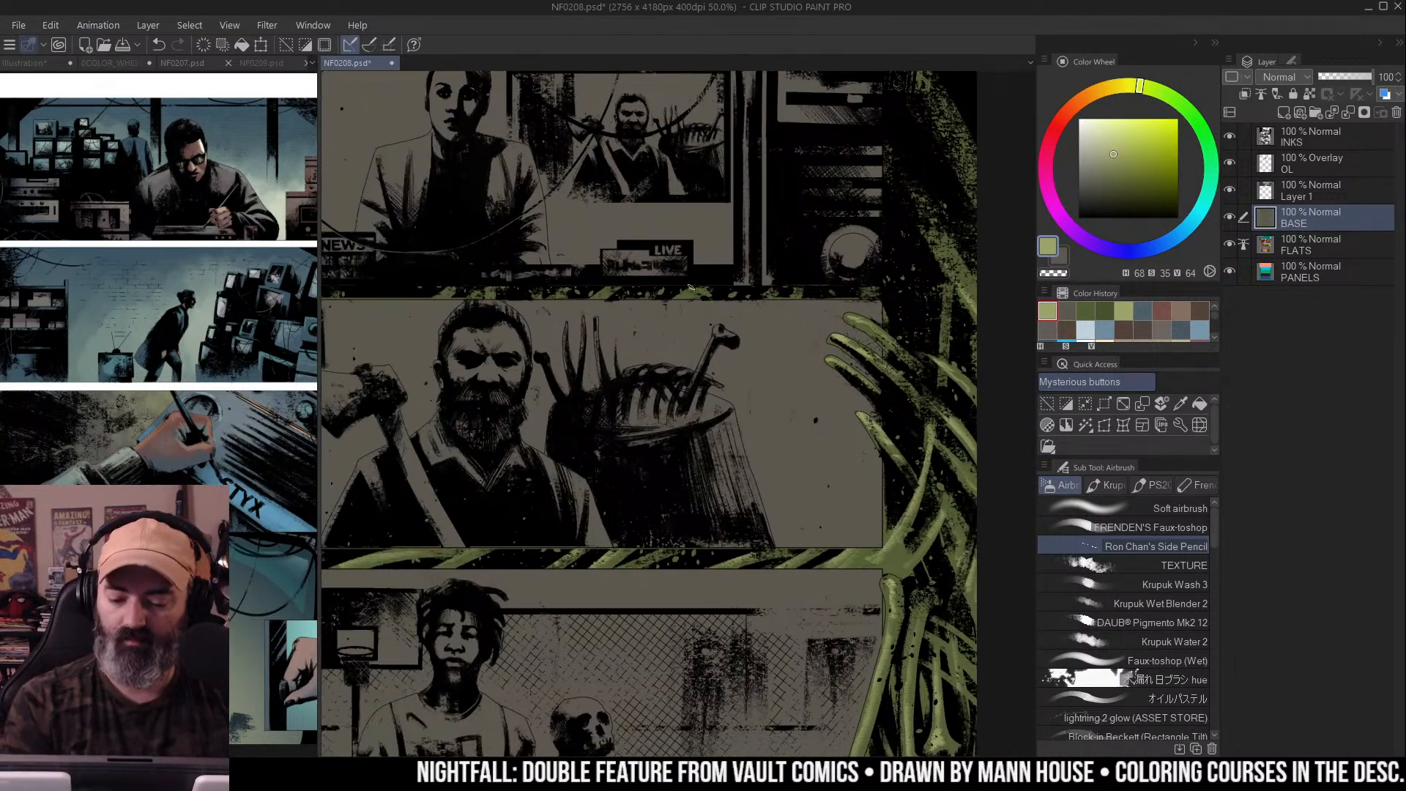
{"action": "left_click_drag", "start_coordinate": [611, 281], "coordinate": [667, 286]}
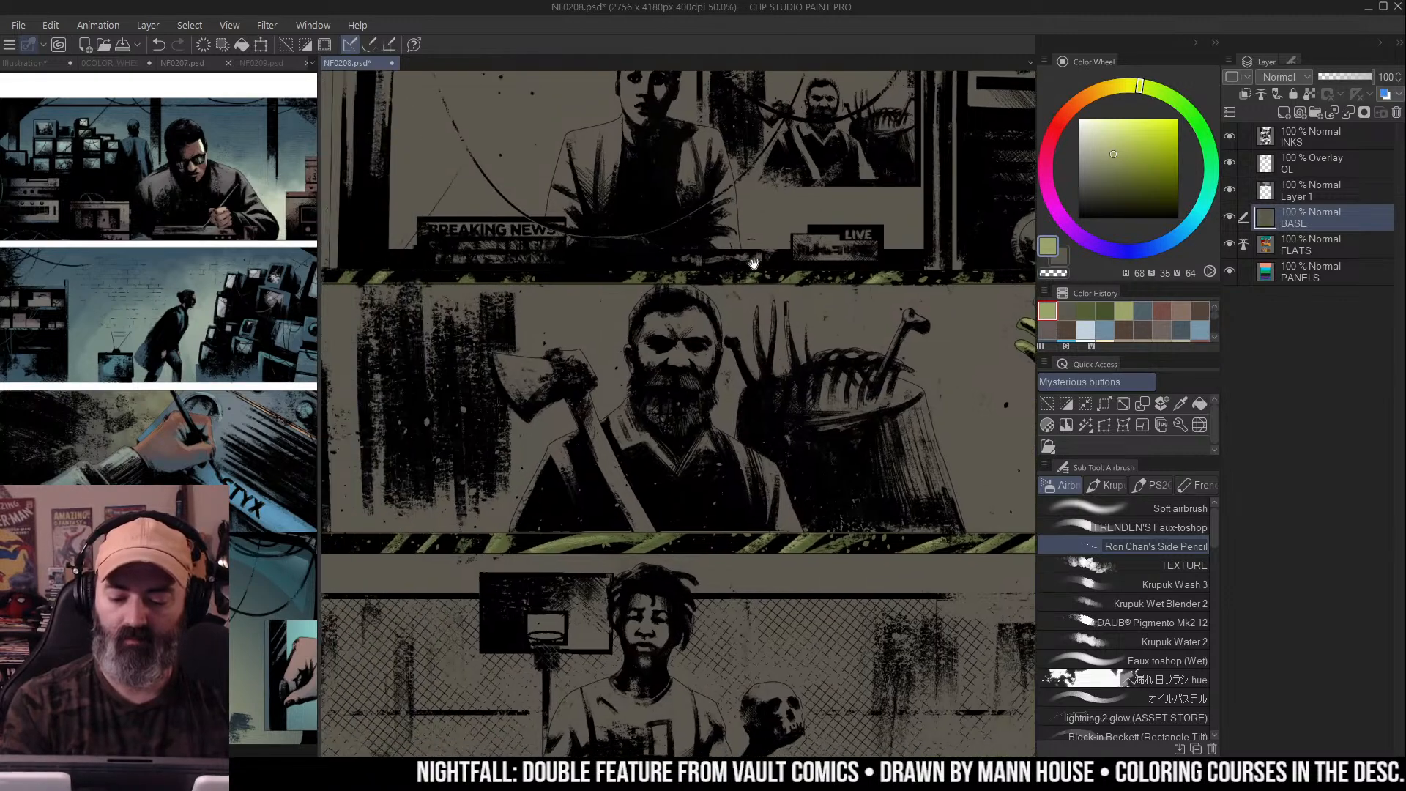
{"action": "left_click_drag", "start_coordinate": [381, 285], "coordinate": [554, 284]}
{"action": "left_click_drag", "start_coordinate": [744, 238], "coordinate": [881, 216]}
Check the bone border at whole-page scale, clear the selection and return to the Ron Chan's Side Pencil brush
{"action": "key", "text": "alt+space"}
{"action": "left_click", "coordinate": [858, 394]}
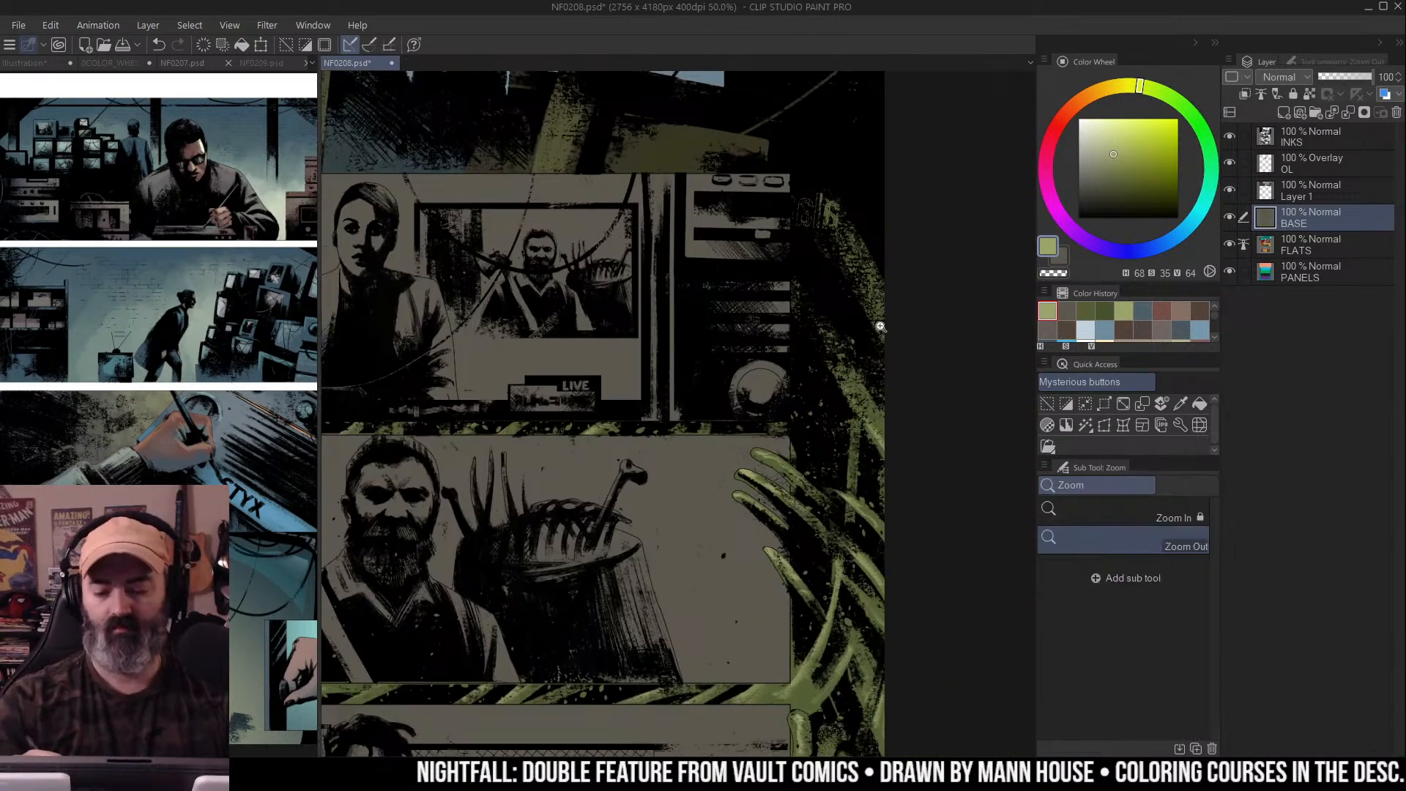
{"action": "left_click", "coordinate": [900, 289]}
{"action": "left_click", "coordinate": [935, 213]}
{"action": "left_click", "coordinate": [919, 254]}
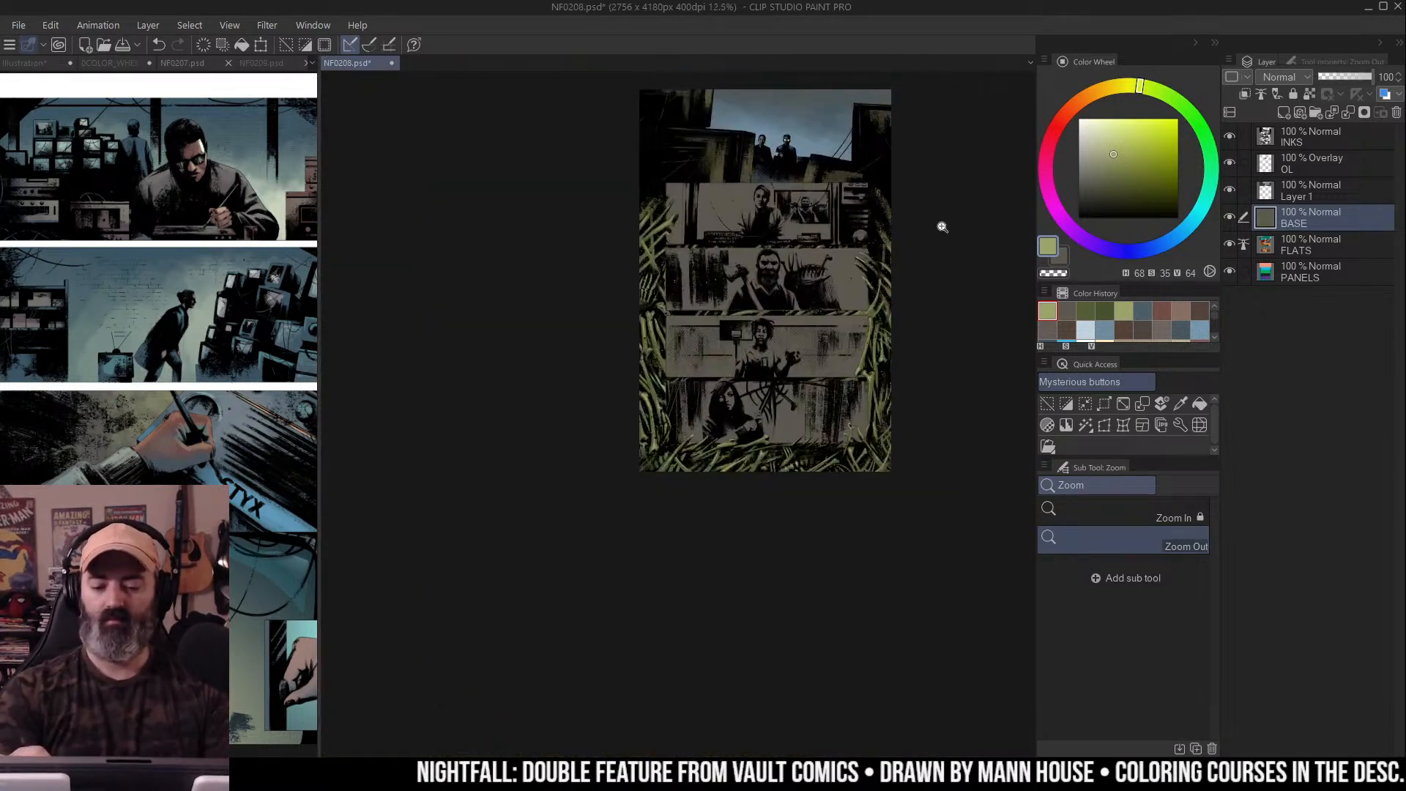
{"action": "key", "text": "m"}
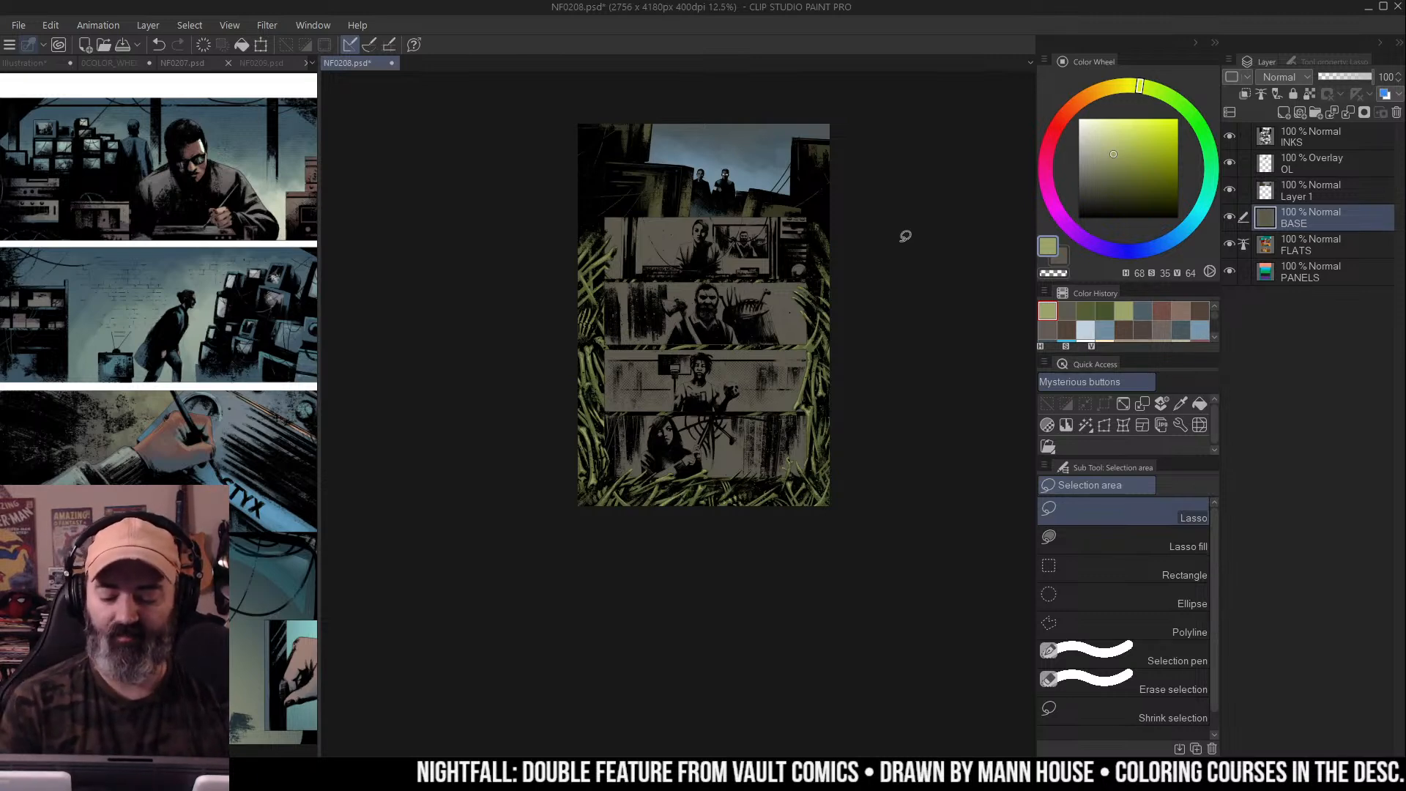
{"action": "key", "text": "/"}
{"action": "left_click", "coordinate": [729, 319]}
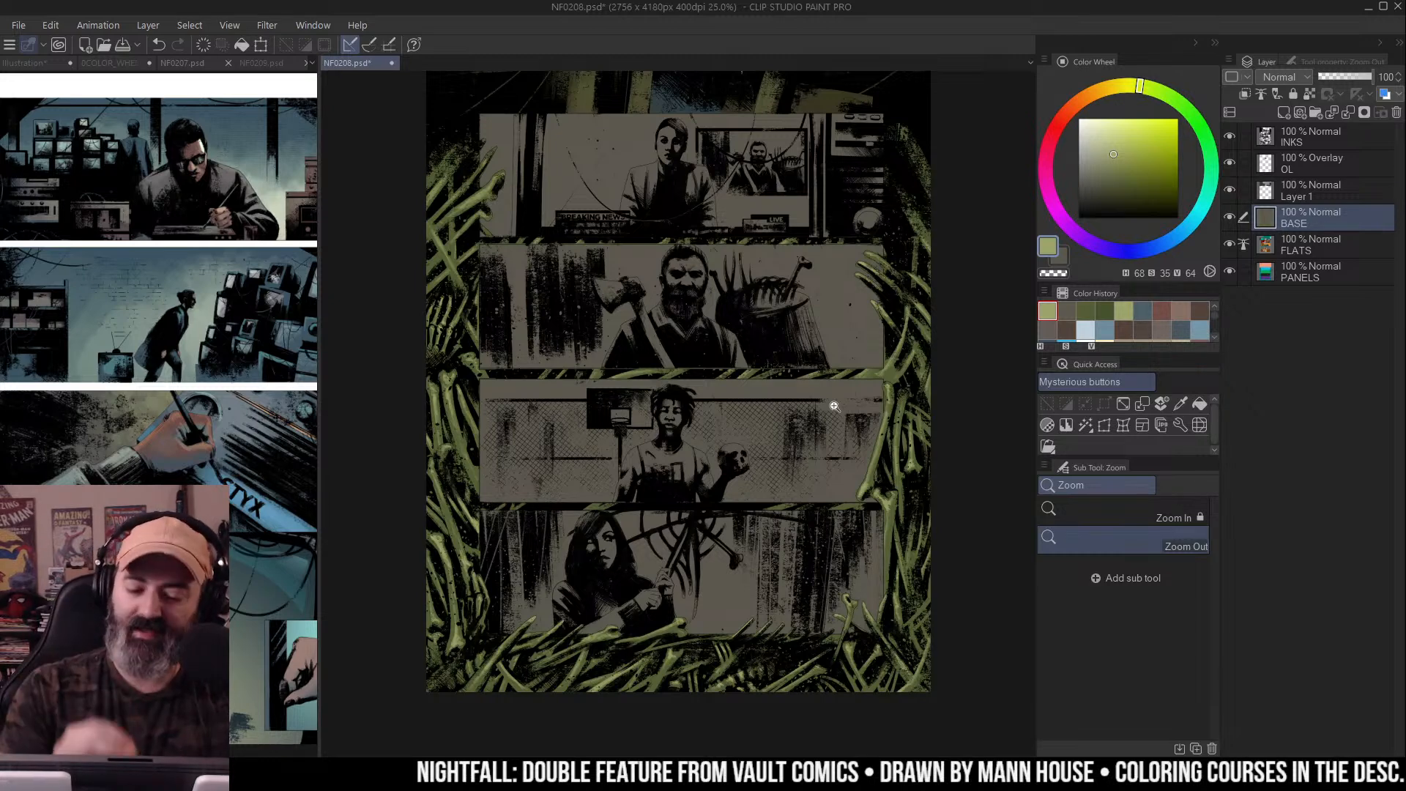
{"action": "key", "text": "b"}
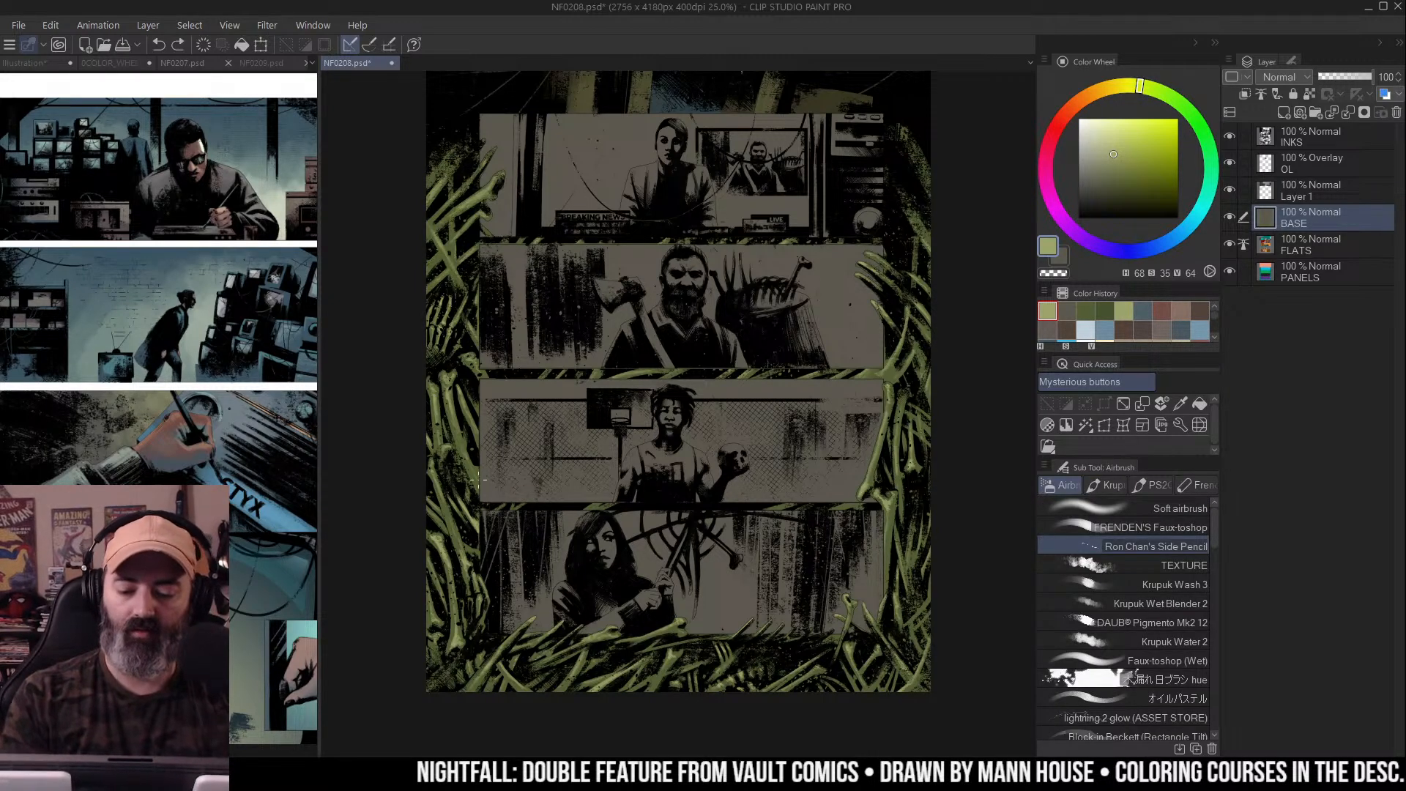
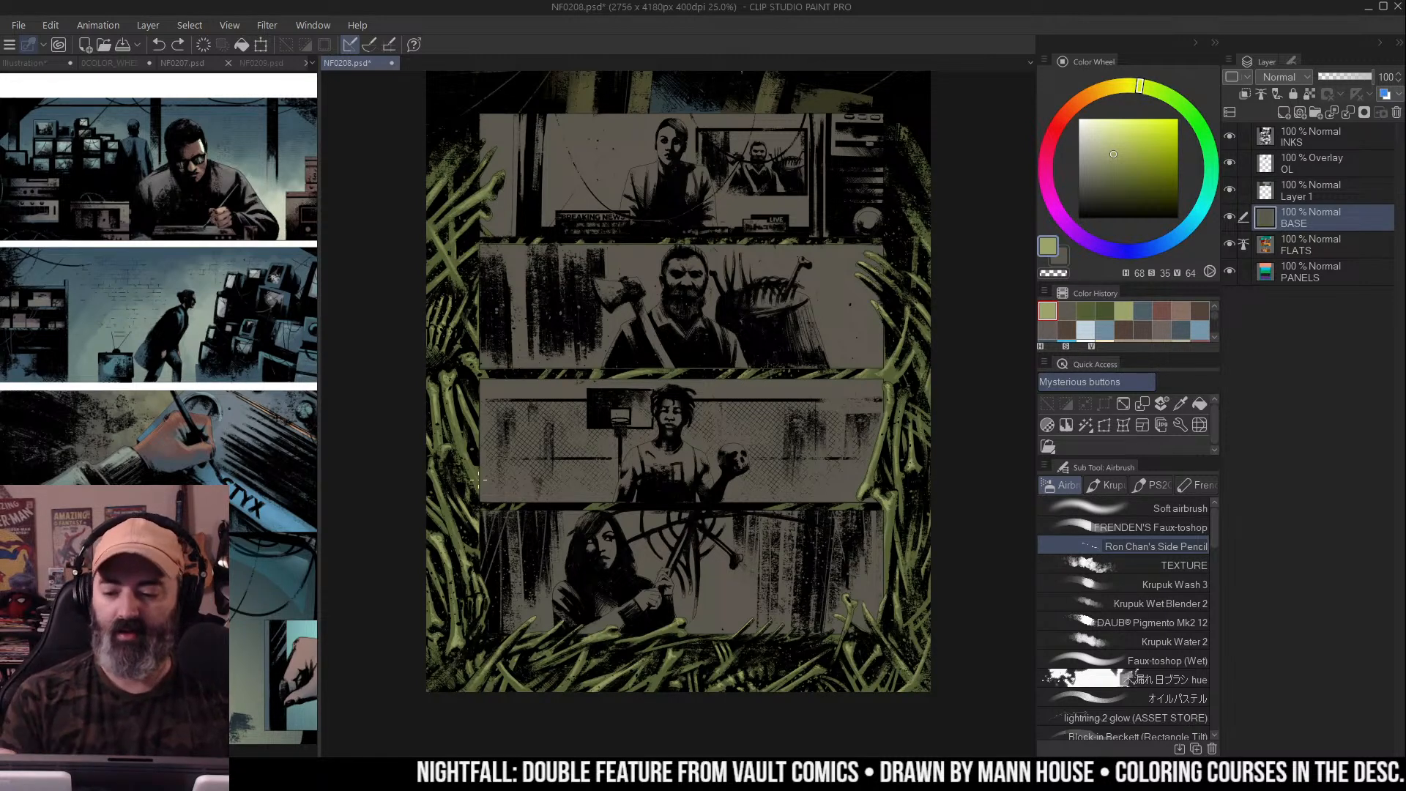
Try a large pale yellow Soft airbrush glow over the page's upper-left bone border, then undo the strokes
{"action": "left_click", "coordinate": [1106, 118]}
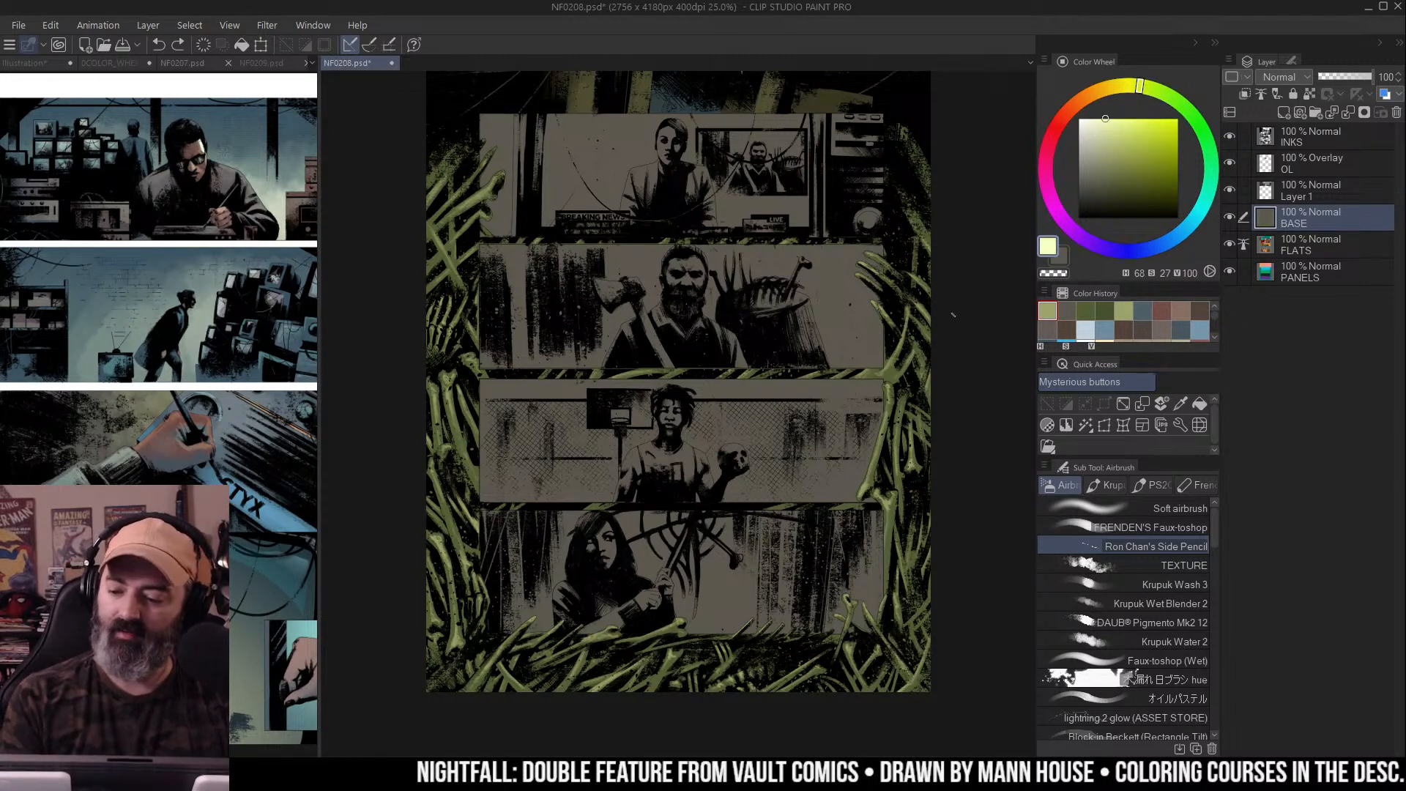
{"action": "left_click", "coordinate": [1157, 508]}
{"action": "key", "text": "bracketright"}
{"action": "key", "text": "bracketright"}
{"action": "key", "text": "bracketright"}
{"action": "left_click_drag", "start_coordinate": [471, 220], "coordinate": [424, 377]}
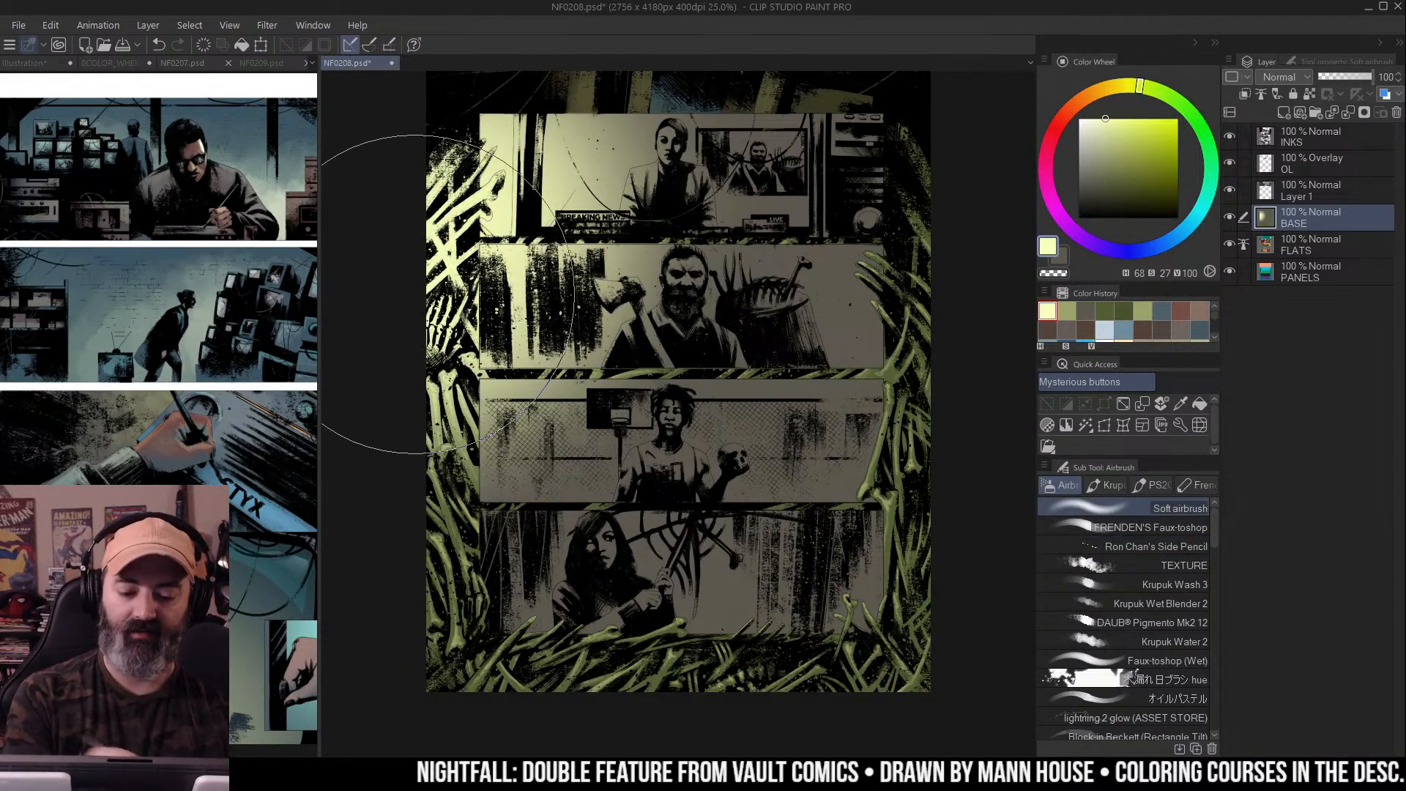
{"action": "key", "text": "ctrl+z"}
{"action": "key", "text": "bracketleft"}
{"action": "mouse_move", "coordinate": [495, 169]}
{"action": "left_mouse_down"}
{"action": "mouse_move", "coordinate": [457, 366]}
{"action": "mouse_move", "coordinate": [380, 412]}
{"action": "left_mouse_up"}
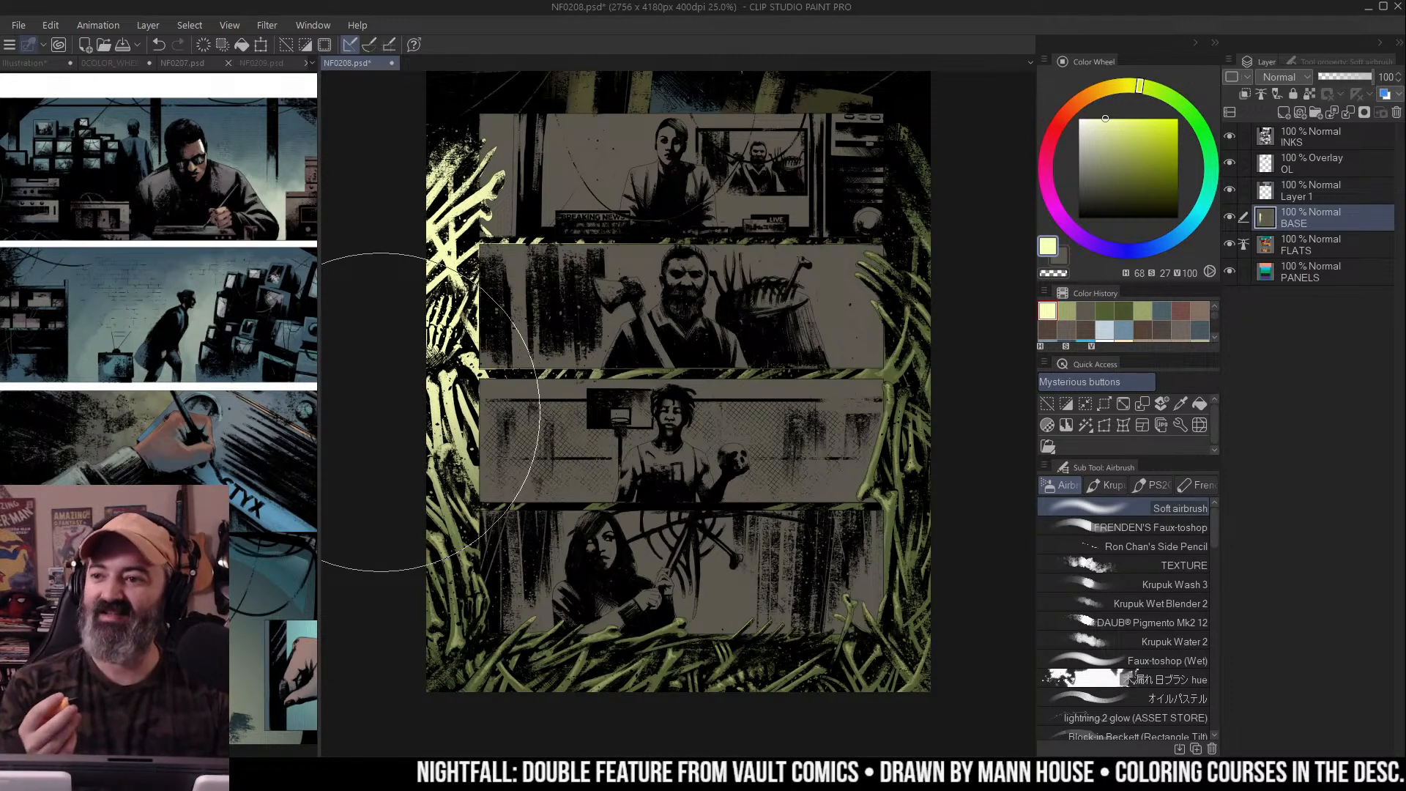
{"action": "key", "text": "ctrl+z"}
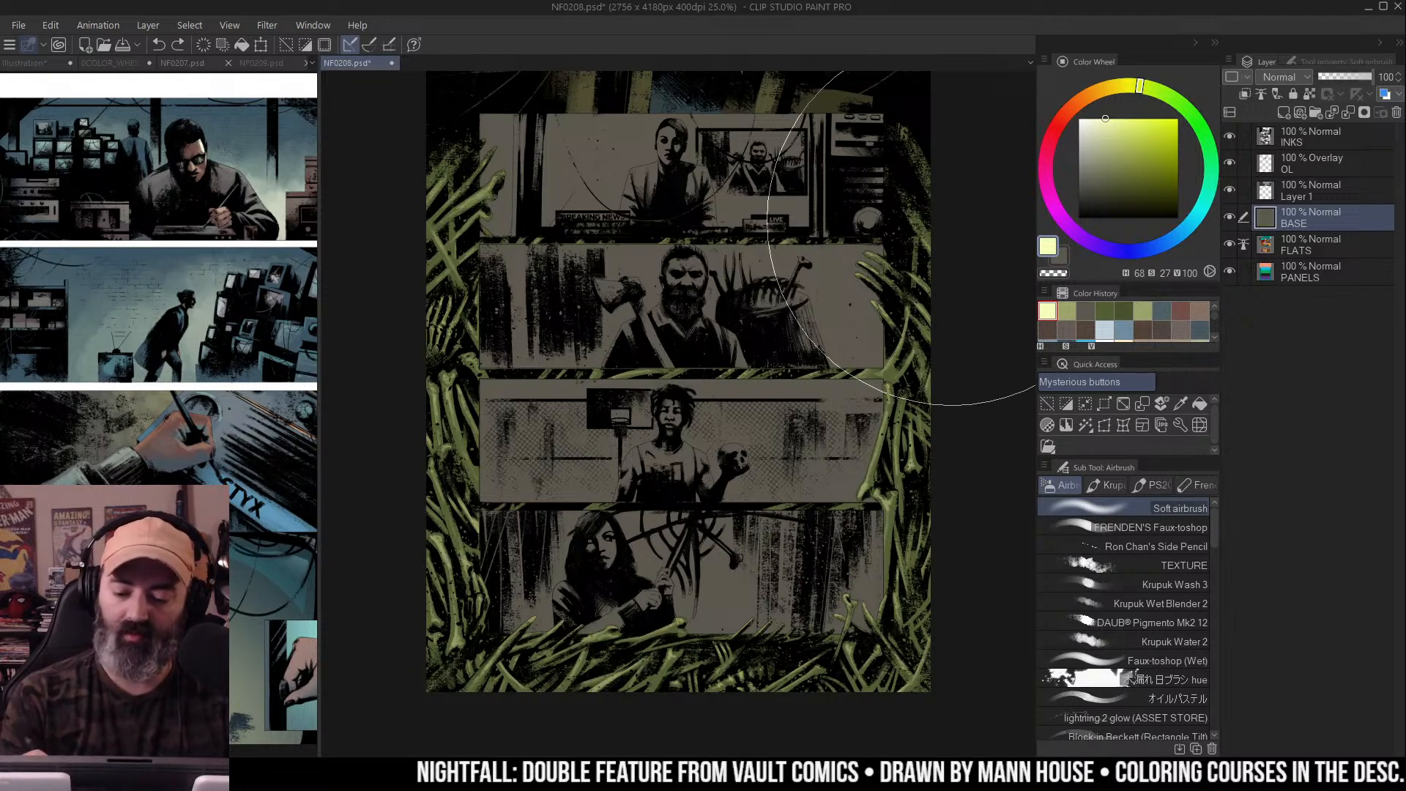
Add a new layer above BASE, select the green bone border from the flats and get the Krupuk Wash 3 brush ready
{"action": "mouse_move", "coordinate": [932, 324]}
{"action": "left_mouse_down"}
{"action": "mouse_move", "coordinate": [952, 329]}
{"action": "mouse_move", "coordinate": [915, 358]}
{"action": "mouse_move", "coordinate": [917, 377]}
{"action": "left_mouse_up"}
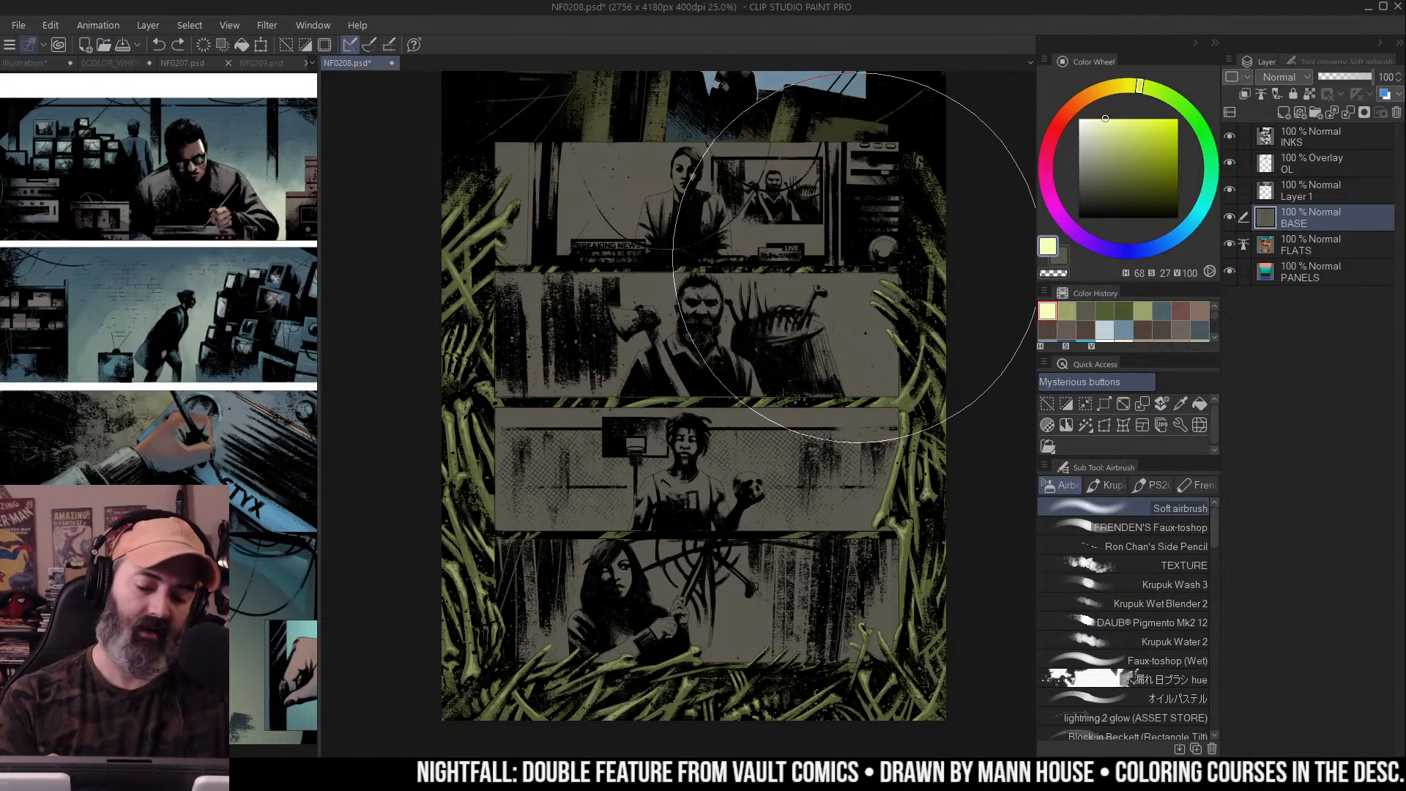
{"action": "left_click", "coordinate": [520, 230]}
{"action": "left_click", "coordinate": [519, 230]}
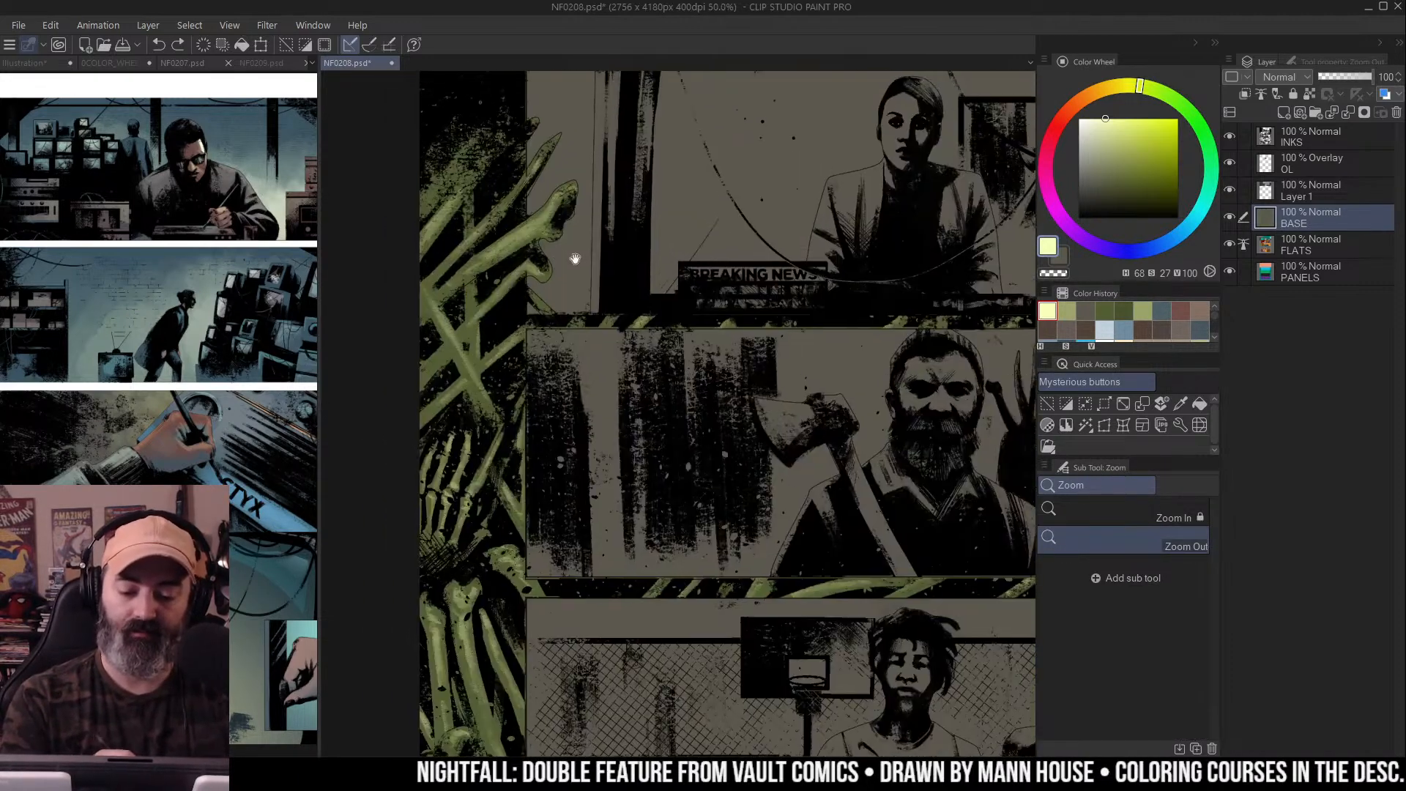
{"action": "left_click_drag", "start_coordinate": [870, 328], "coordinate": [815, 303]}
{"action": "mouse_move", "coordinate": [705, 292]}
{"action": "left_mouse_down"}
{"action": "mouse_move", "coordinate": [783, 307]}
{"action": "mouse_move", "coordinate": [720, 310]}
{"action": "left_mouse_up"}
{"action": "key", "text": "b"}
{"action": "left_click", "coordinate": [1186, 583]}
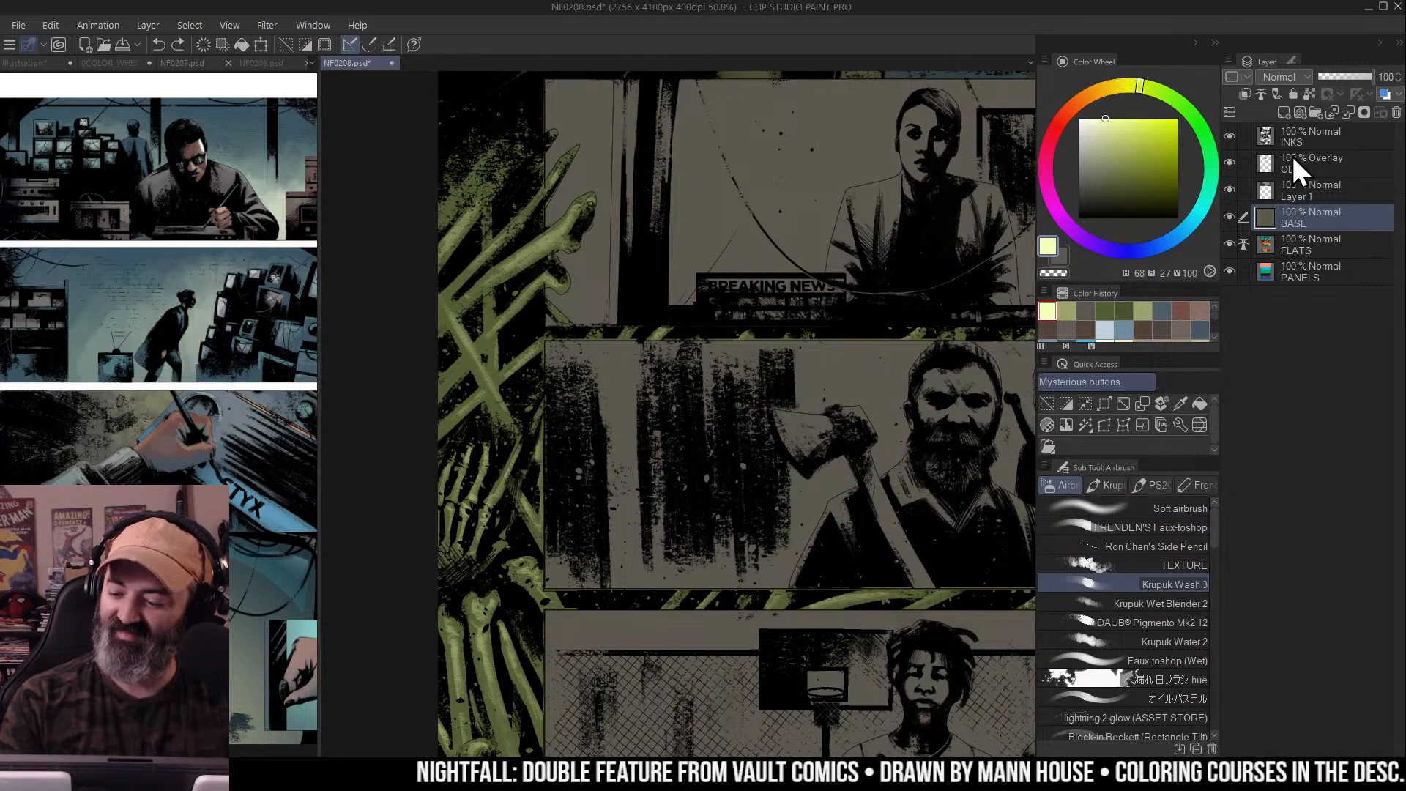
{"action": "left_click", "coordinate": [1284, 112]}
{"action": "key", "text": "w"}
{"action": "left_click", "coordinate": [501, 253]}
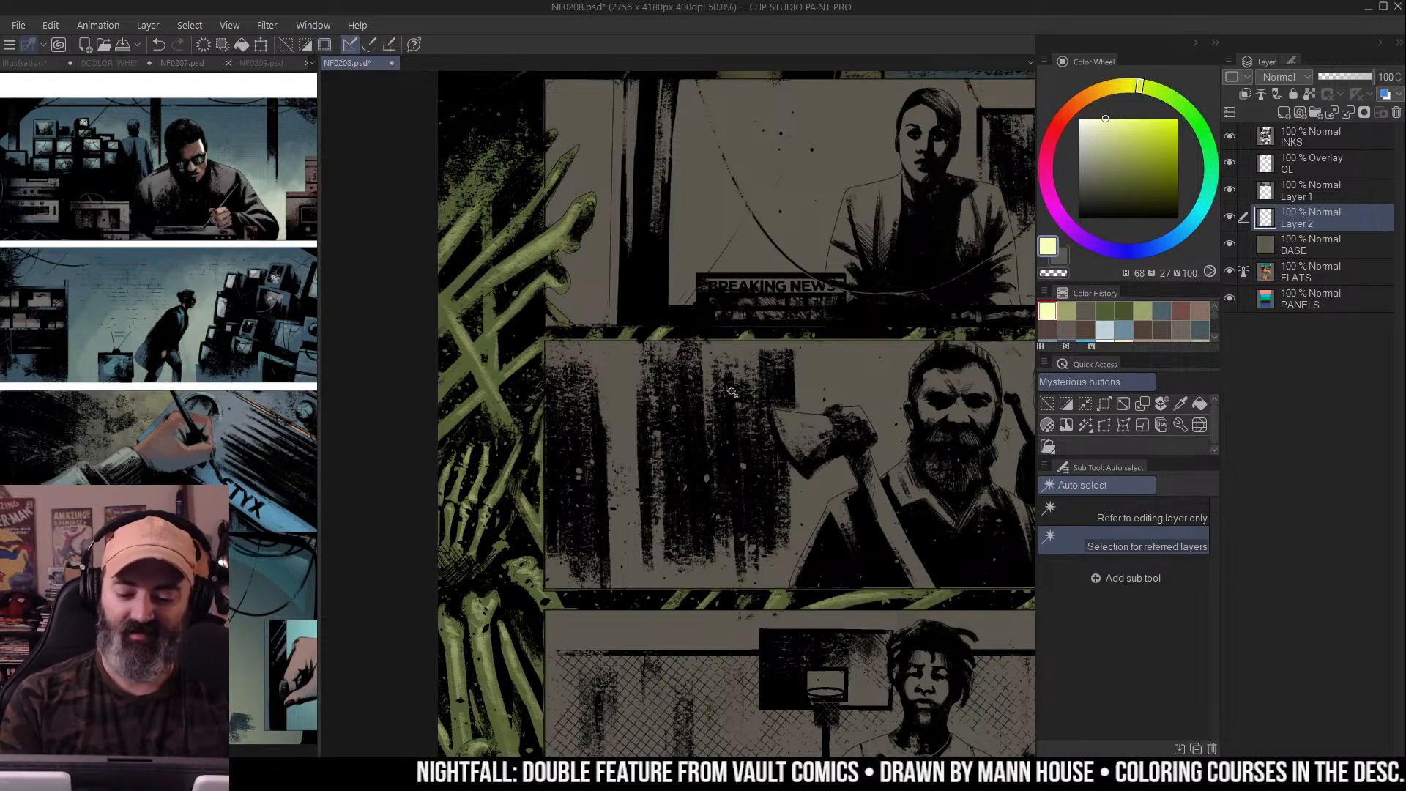
{"action": "key", "text": "b"}
{"action": "left_click_drag", "start_coordinate": [632, 332], "coordinate": [612, 332]}
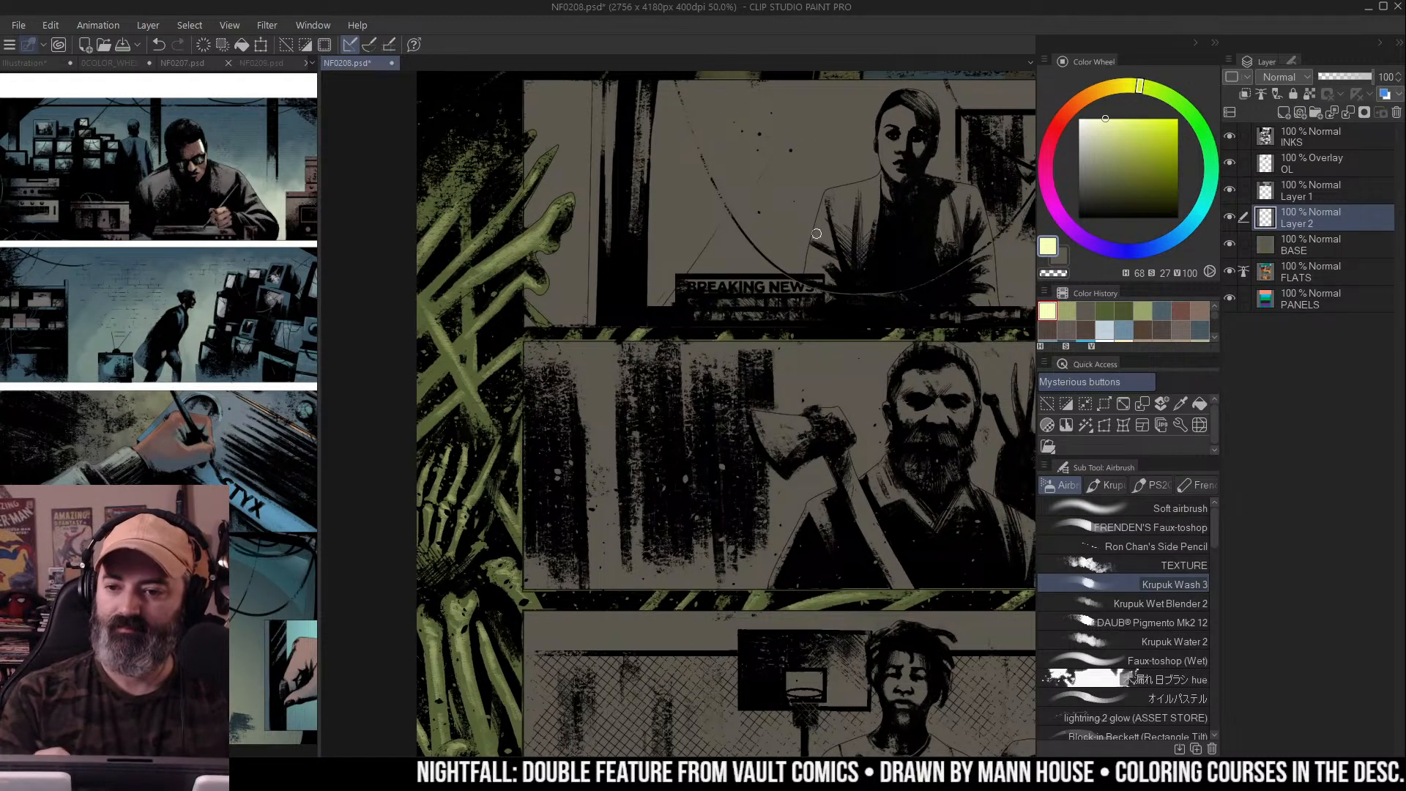
{"action": "left_click_drag", "start_coordinate": [813, 229], "coordinate": [809, 237]}
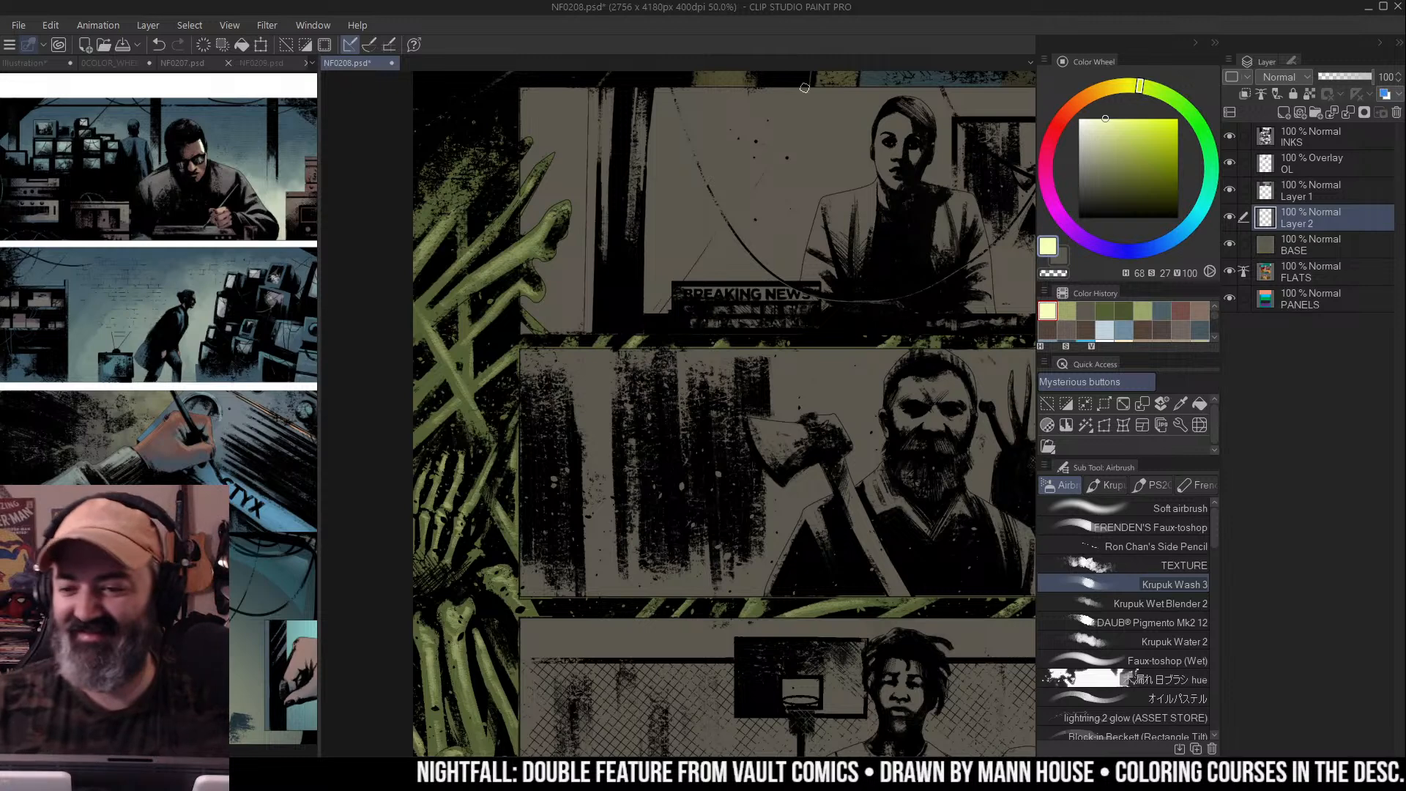
{"action": "mouse_move", "coordinate": [774, 208]}
{"action": "left_mouse_down"}
{"action": "mouse_move", "coordinate": [795, 167]}
{"action": "mouse_move", "coordinate": [769, 171]}
{"action": "mouse_move", "coordinate": [826, 147]}
{"action": "left_mouse_up"}
{"action": "left_click_drag", "start_coordinate": [750, 195], "coordinate": [727, 192]}
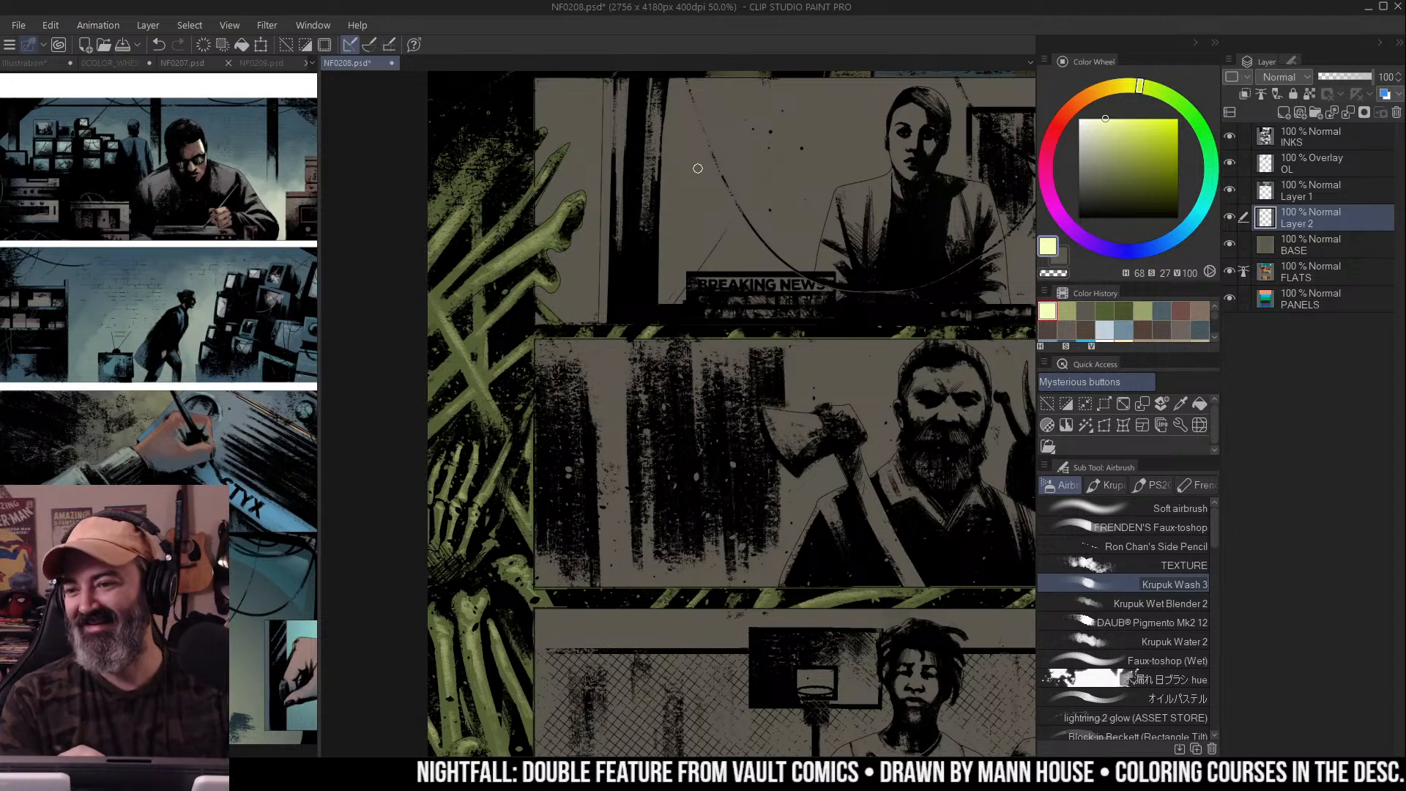
Return to Krupuk Wash 3, sample a bone colour and adjust it to a dark muted tone with hue 50, saturation 32, value 29
{"action": "left_click", "coordinate": [668, 213]}
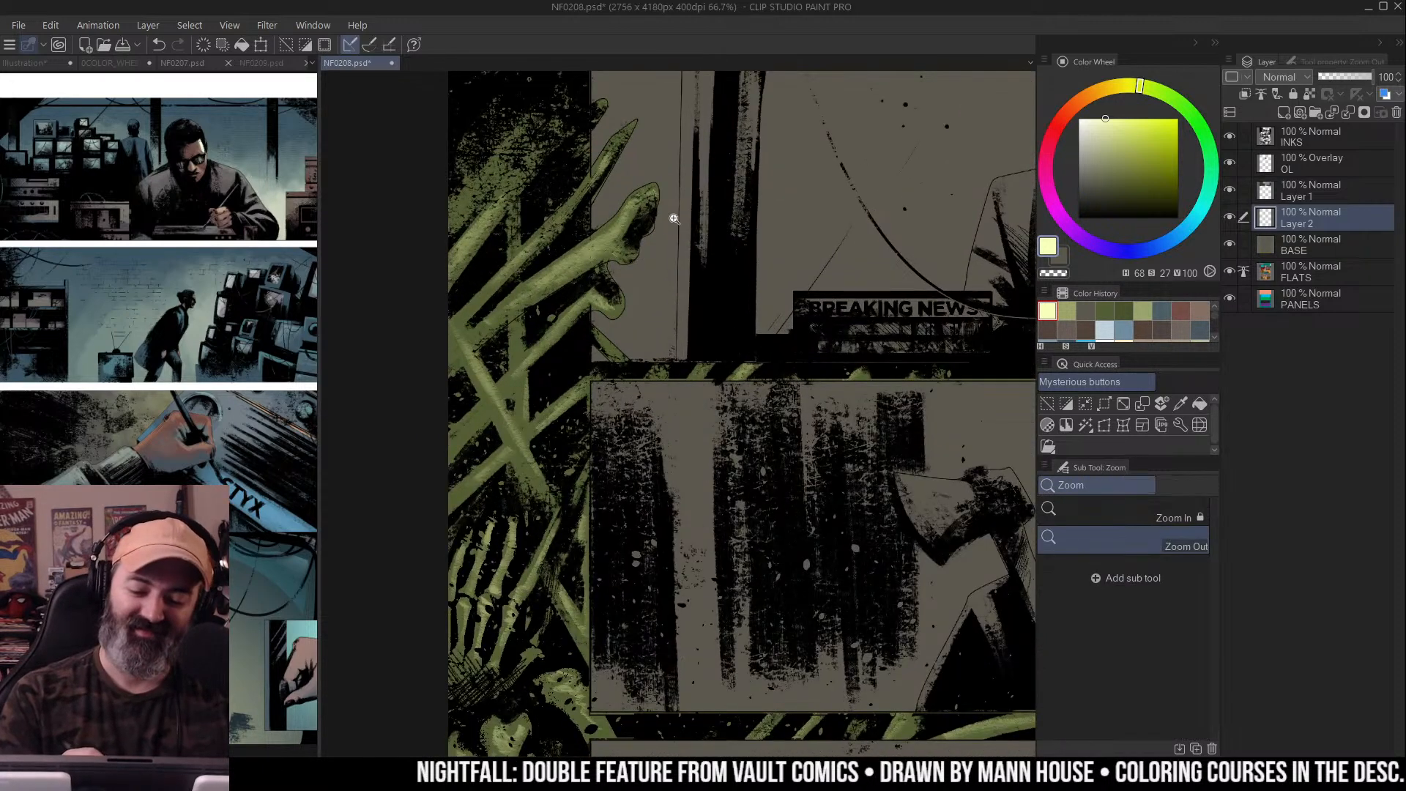
{"action": "key", "text": "b"}
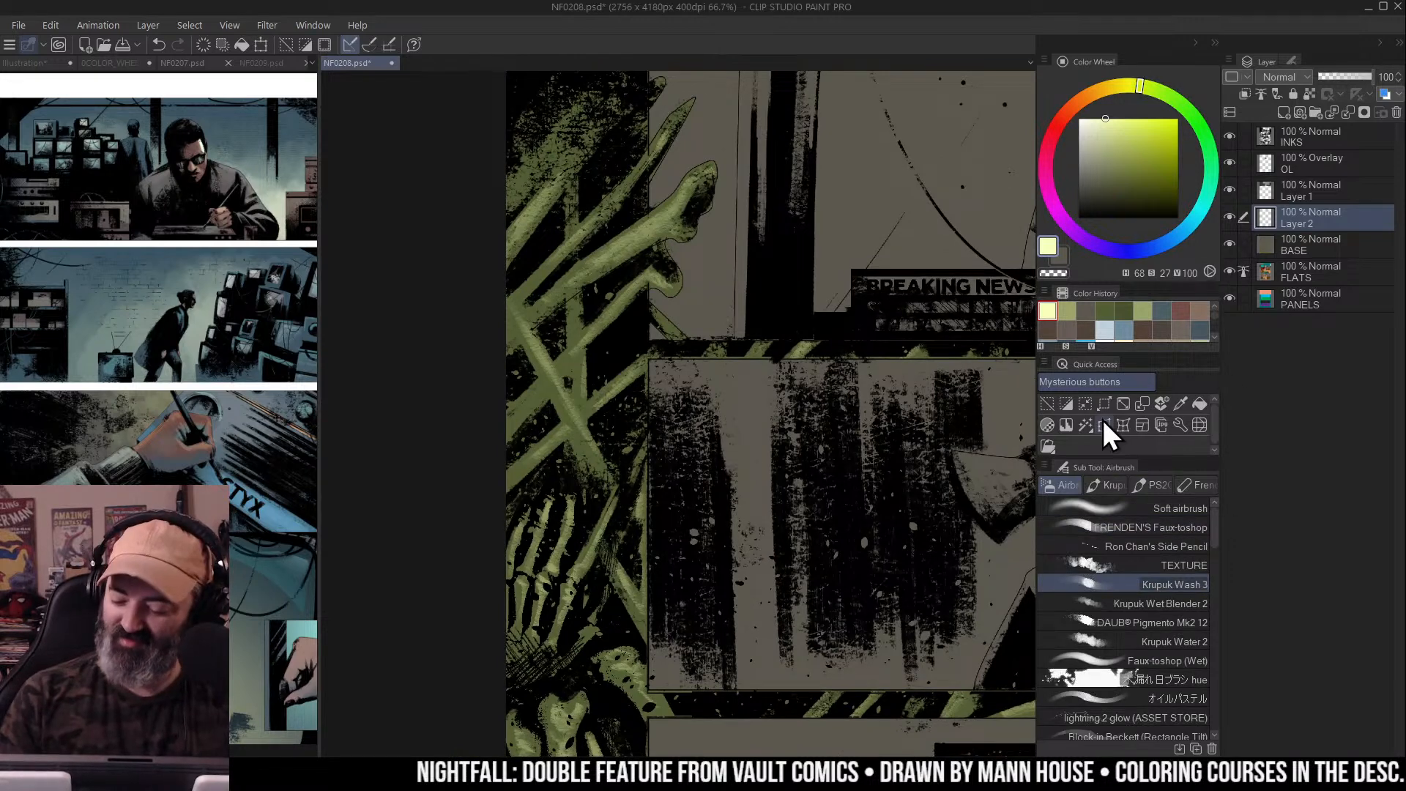
{"action": "left_click", "coordinate": [1195, 546]}
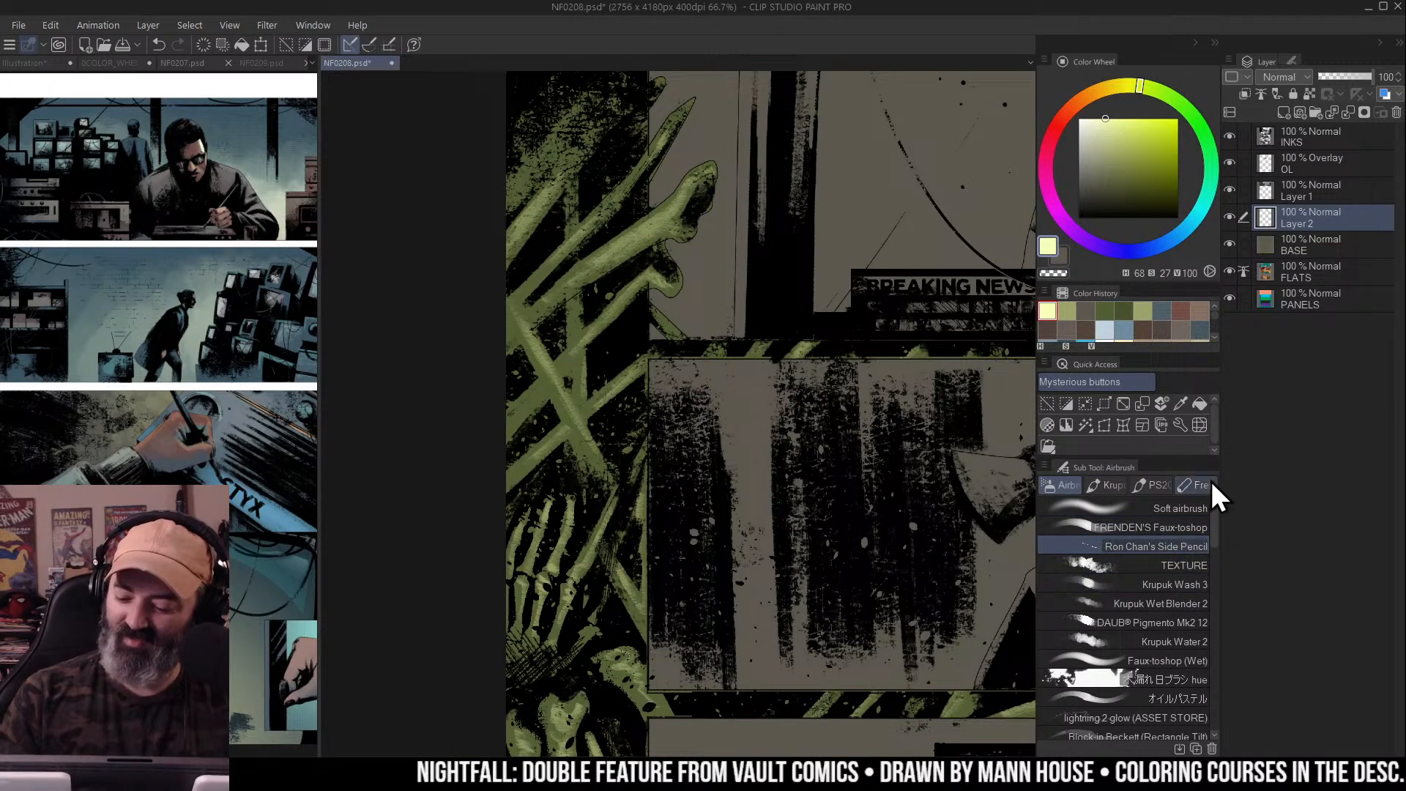
{"action": "key", "text": "ctrl+d"}
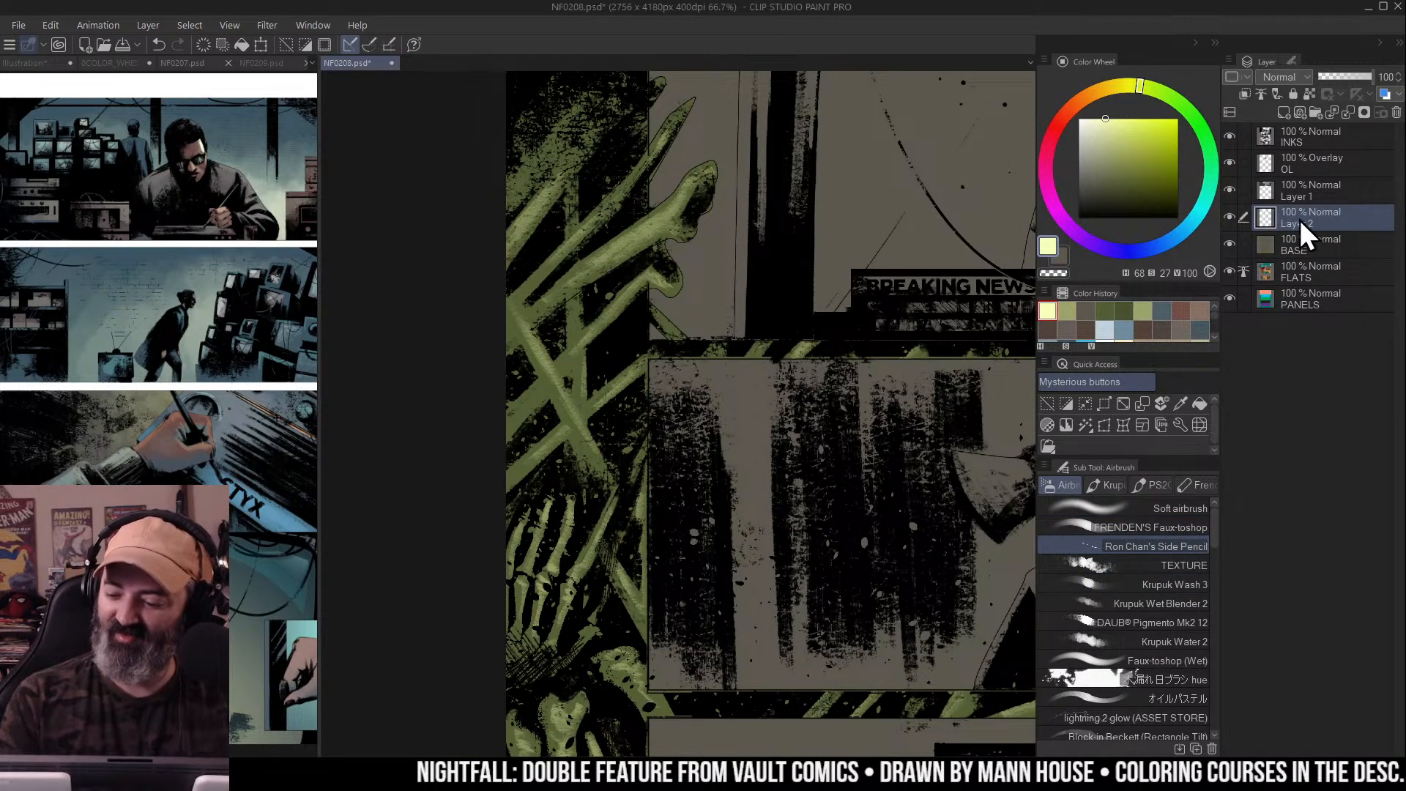
{"action": "left_click", "coordinate": [1192, 585]}
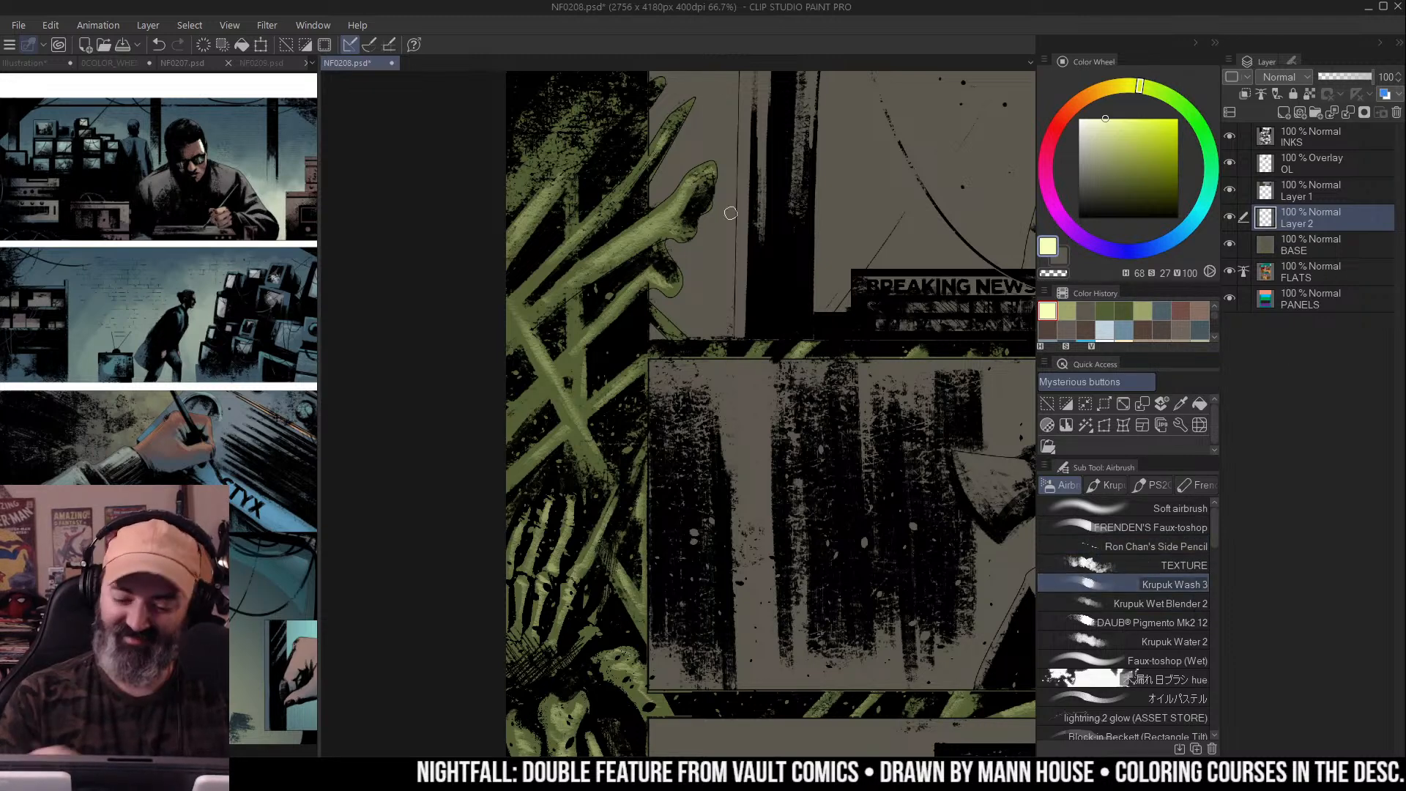
{"action": "left_click", "coordinate": [568, 357], "text": "alt"}
{"action": "left_click_drag", "start_coordinate": [1122, 179], "coordinate": [1110, 188]}
{"action": "left_click_drag", "start_coordinate": [1128, 90], "coordinate": [1115, 93]}
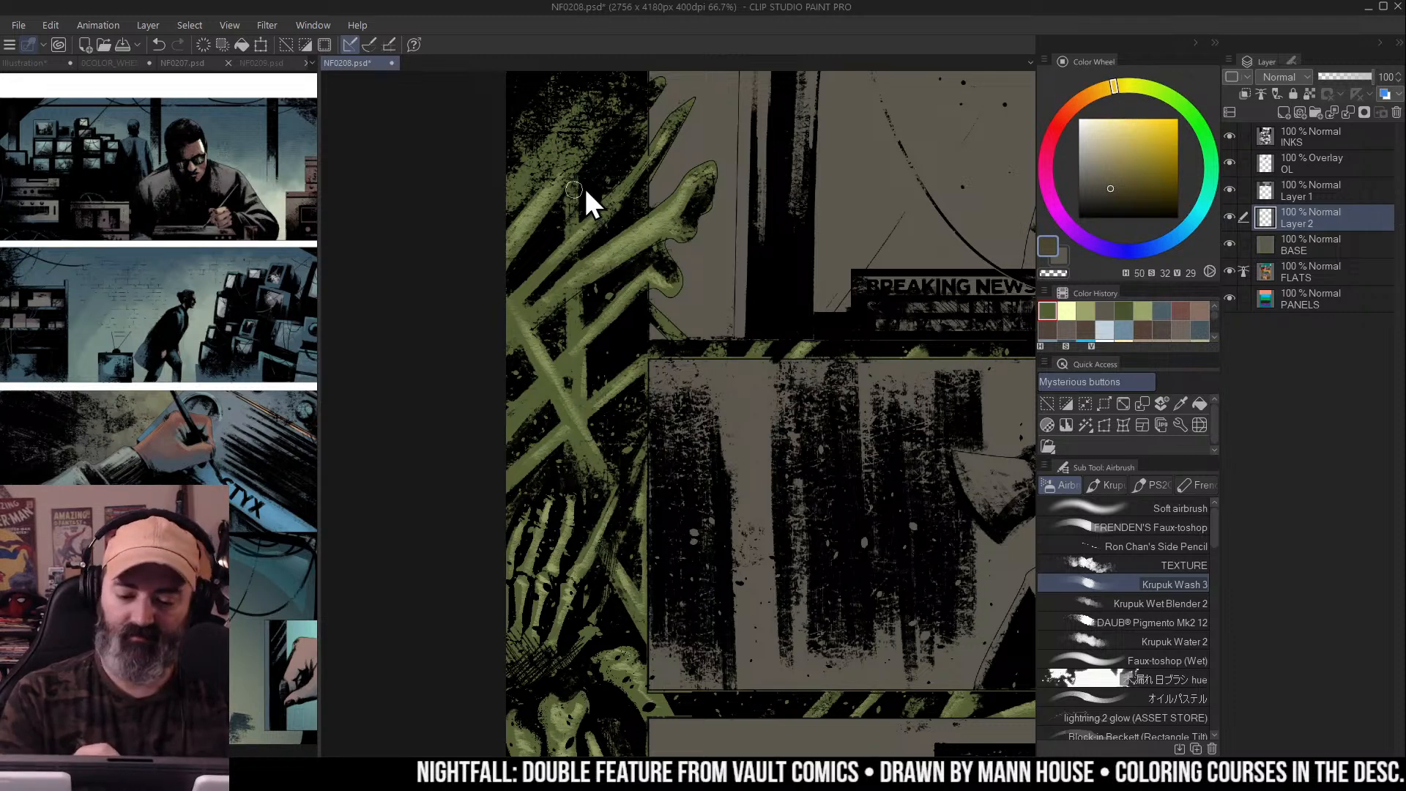
Paint dark green shadows (hue 111, saturation 32, value 29) on the rear bones of the left border beside the newscast panel
{"action": "mouse_move", "coordinate": [618, 139]}
{"action": "left_mouse_down"}
{"action": "mouse_move", "coordinate": [612, 203]}
{"action": "mouse_move", "coordinate": [556, 188]}
{"action": "left_mouse_up"}
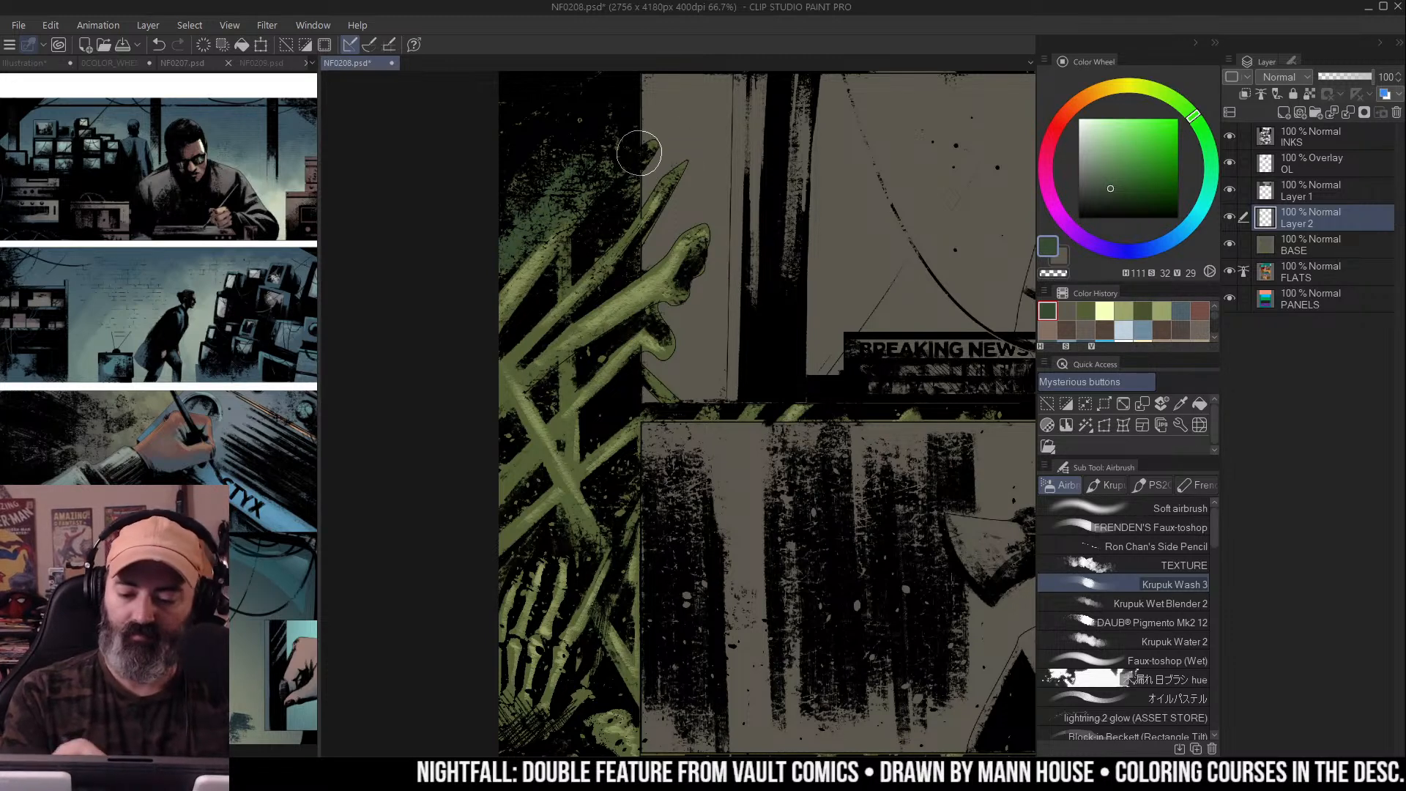
{"action": "left_click_drag", "start_coordinate": [623, 177], "coordinate": [630, 144]}
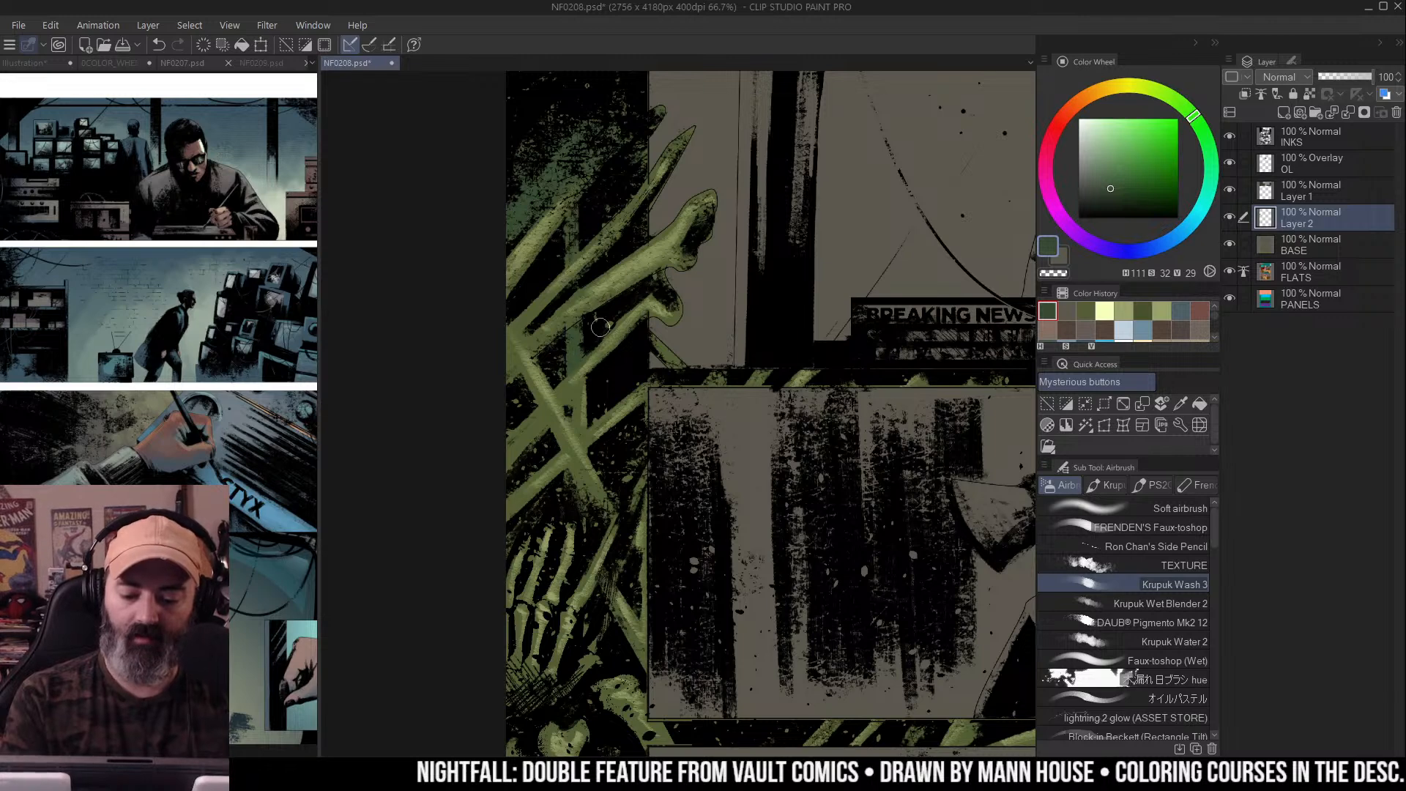
{"action": "left_click_drag", "start_coordinate": [535, 430], "coordinate": [522, 440]}
{"action": "left_click_drag", "start_coordinate": [547, 300], "coordinate": [654, 194]}
{"action": "key", "text": "ctrl+z"}
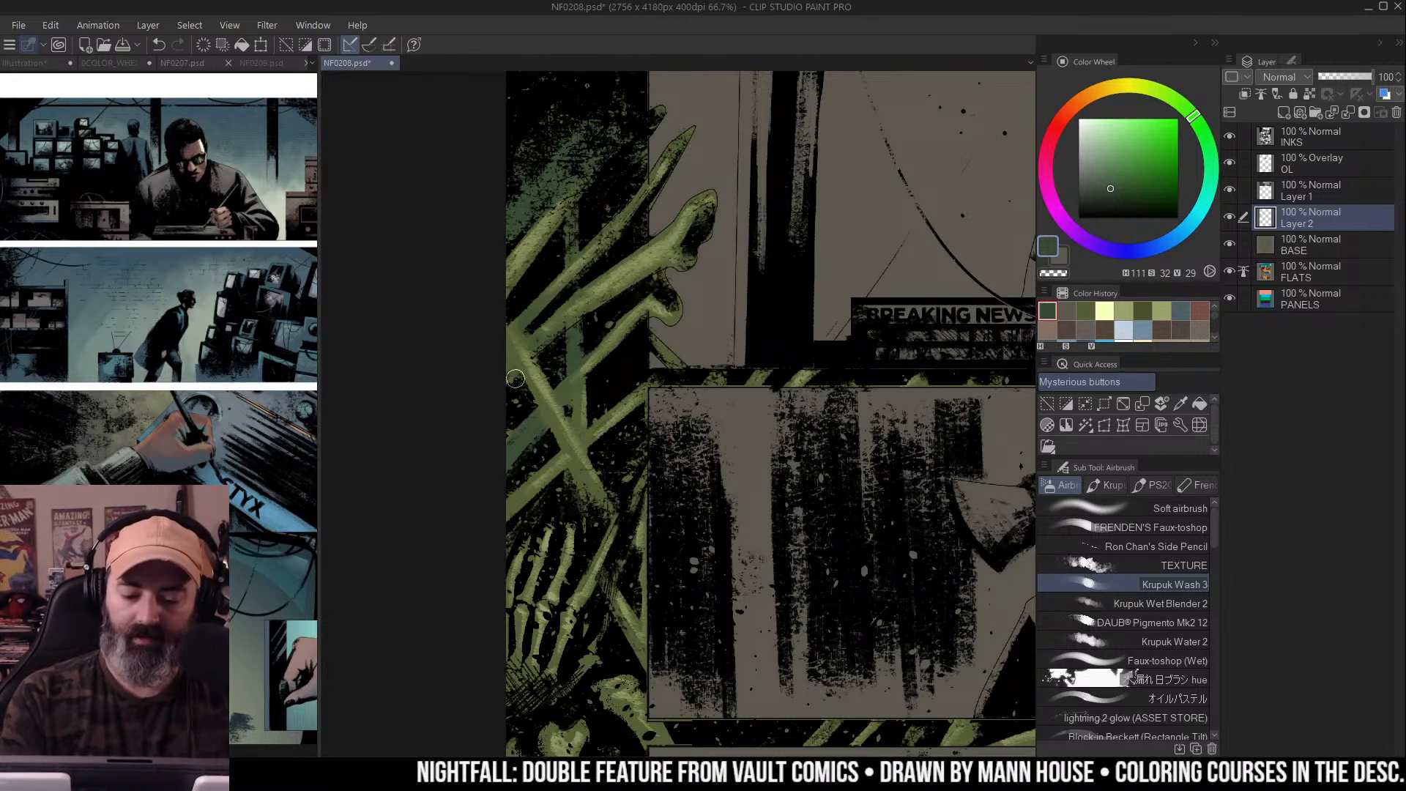
Continue the dark green shadows on the crossed bones and bone strips along the axe man's panel in the left border
{"action": "left_click_drag", "start_coordinate": [732, 300], "coordinate": [729, 228]}
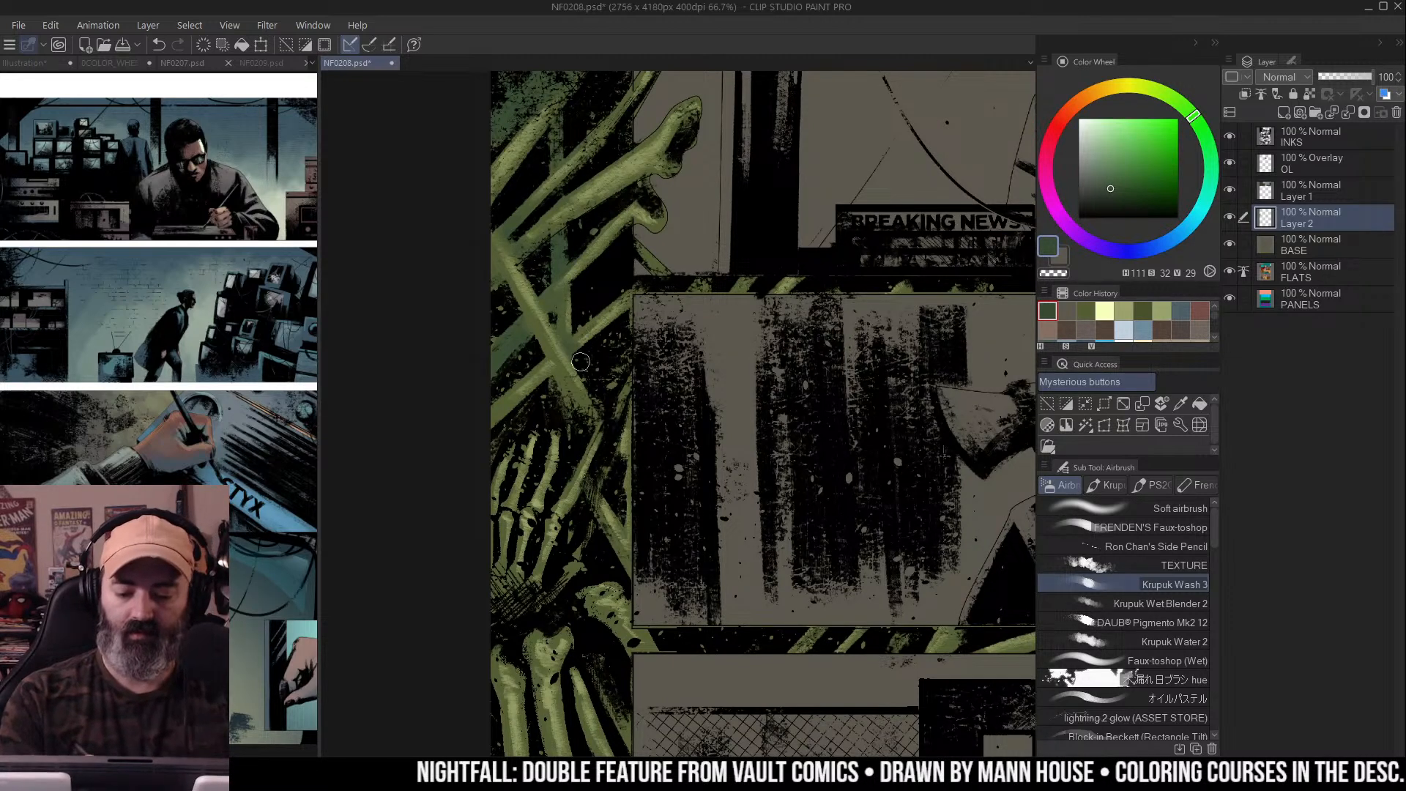
{"action": "left_click_drag", "start_coordinate": [576, 355], "coordinate": [567, 276]}
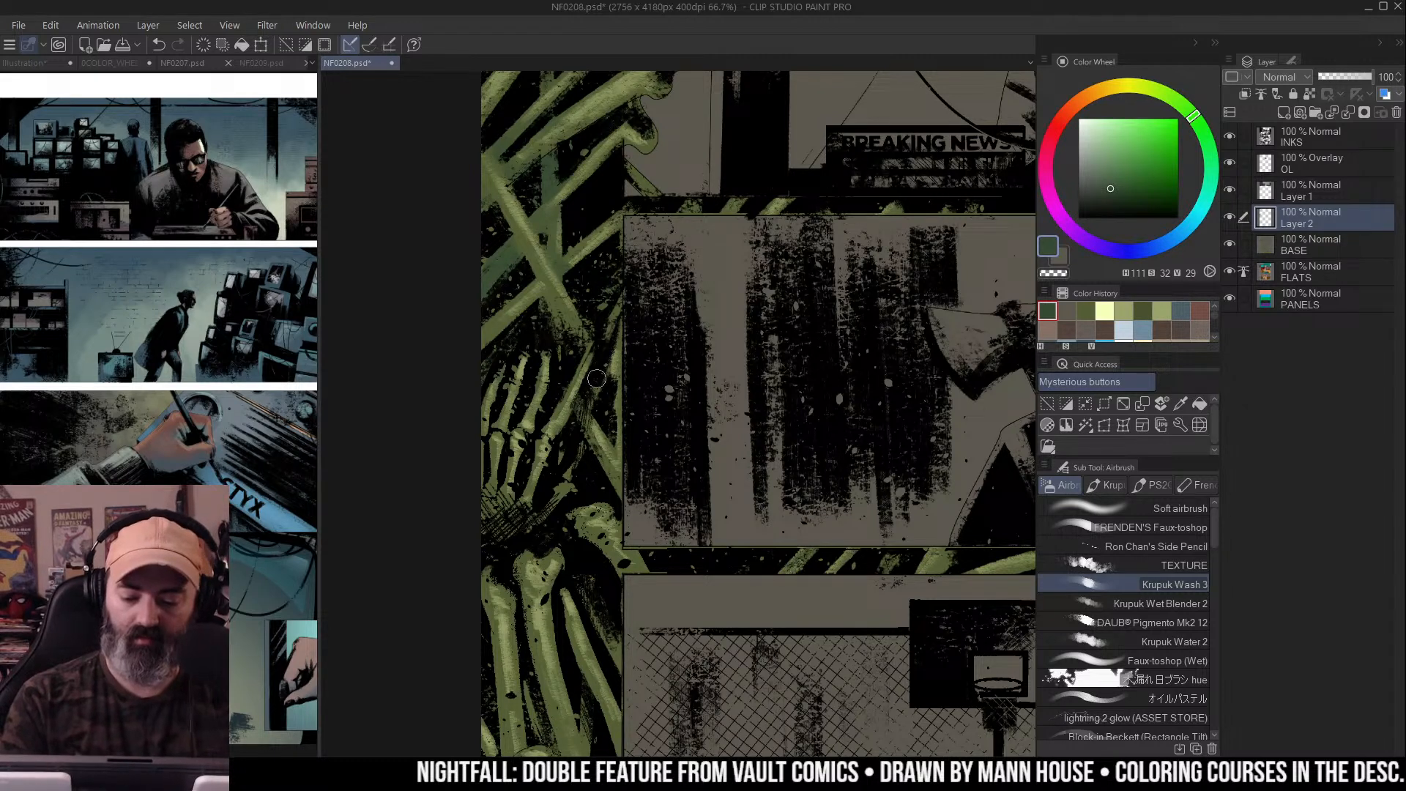
{"action": "left_click_drag", "start_coordinate": [598, 449], "coordinate": [621, 302]}
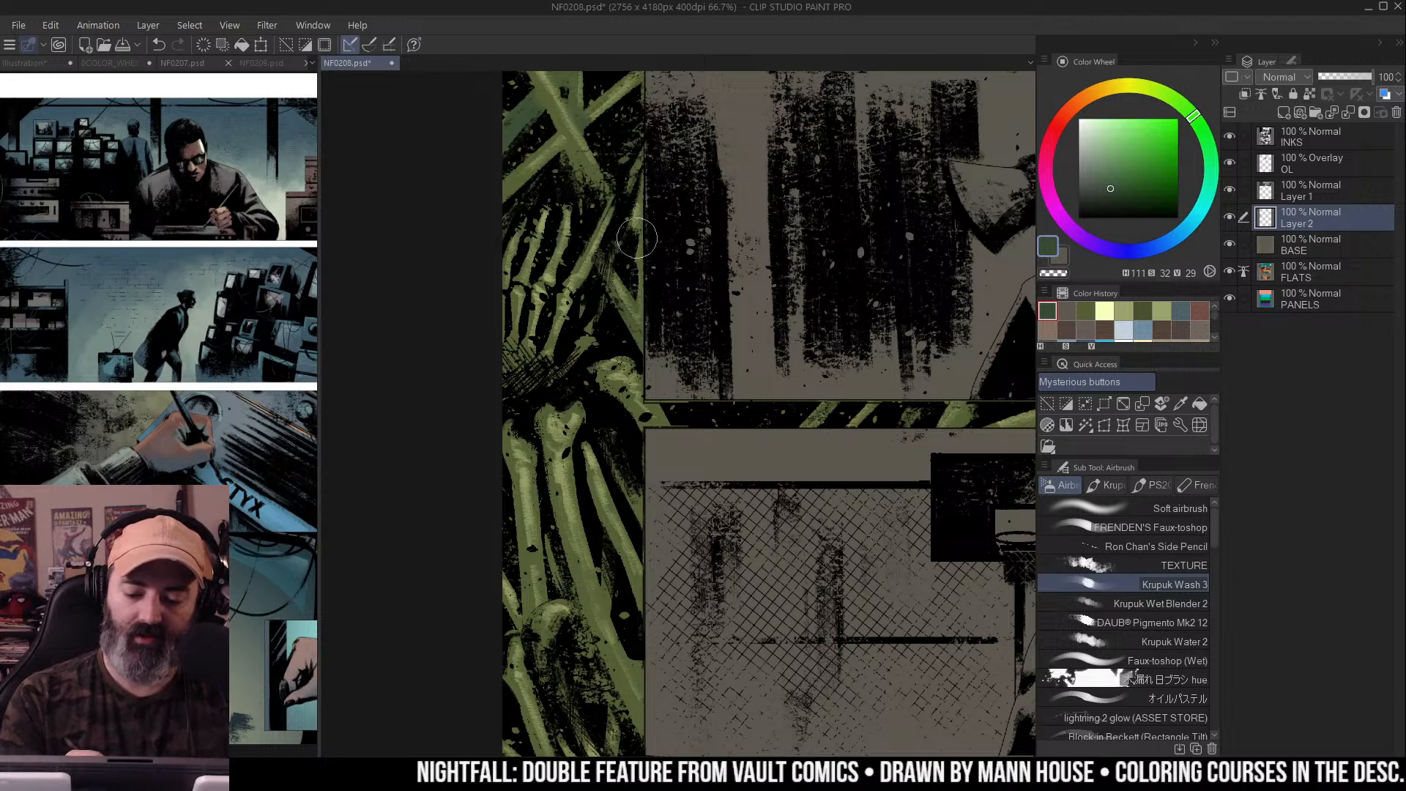
{"action": "left_click_drag", "start_coordinate": [691, 380], "coordinate": [686, 306]}
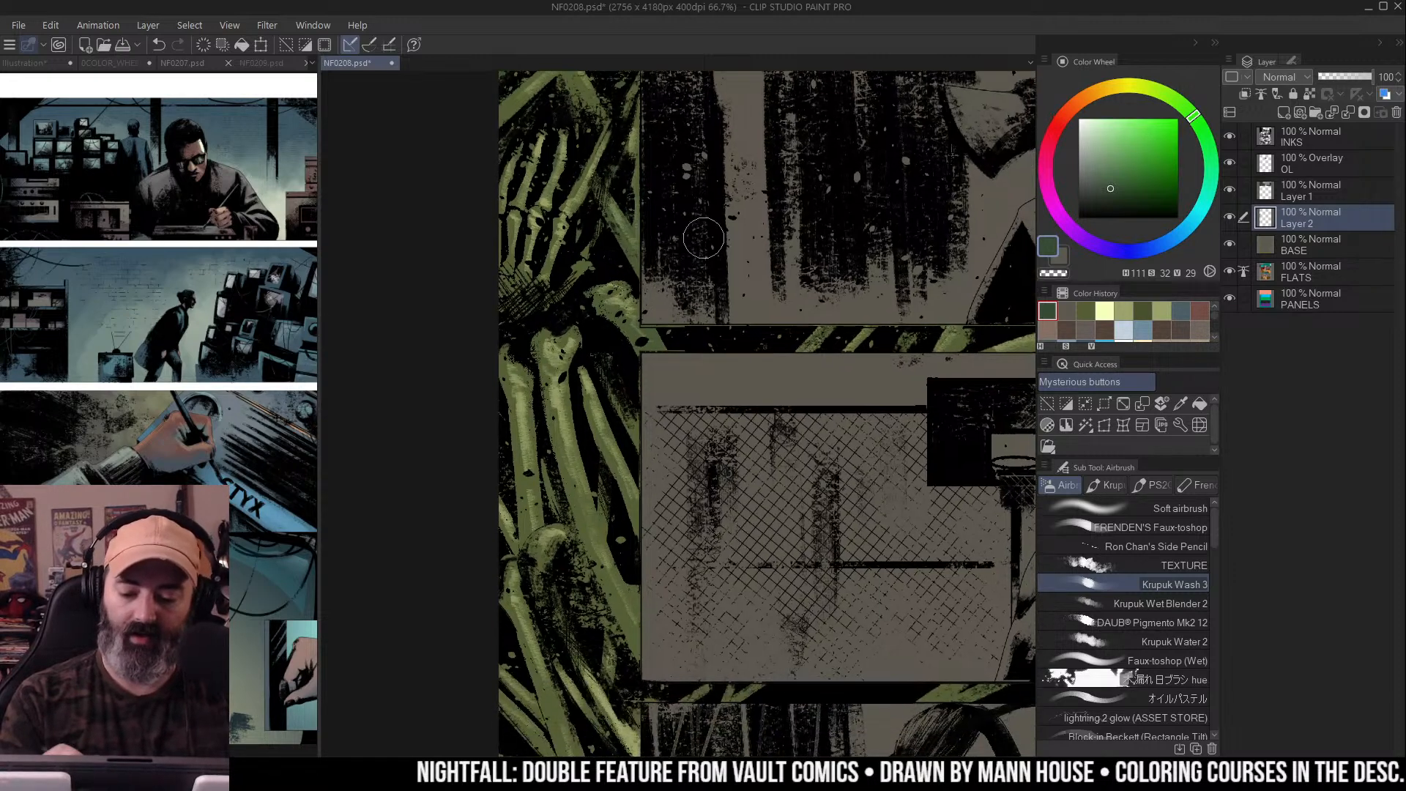
Shade the skeletal hand's wrist and the receding arm bones beside the court panel in dark green, varying the brush size
{"action": "key", "text": "bracketright"}
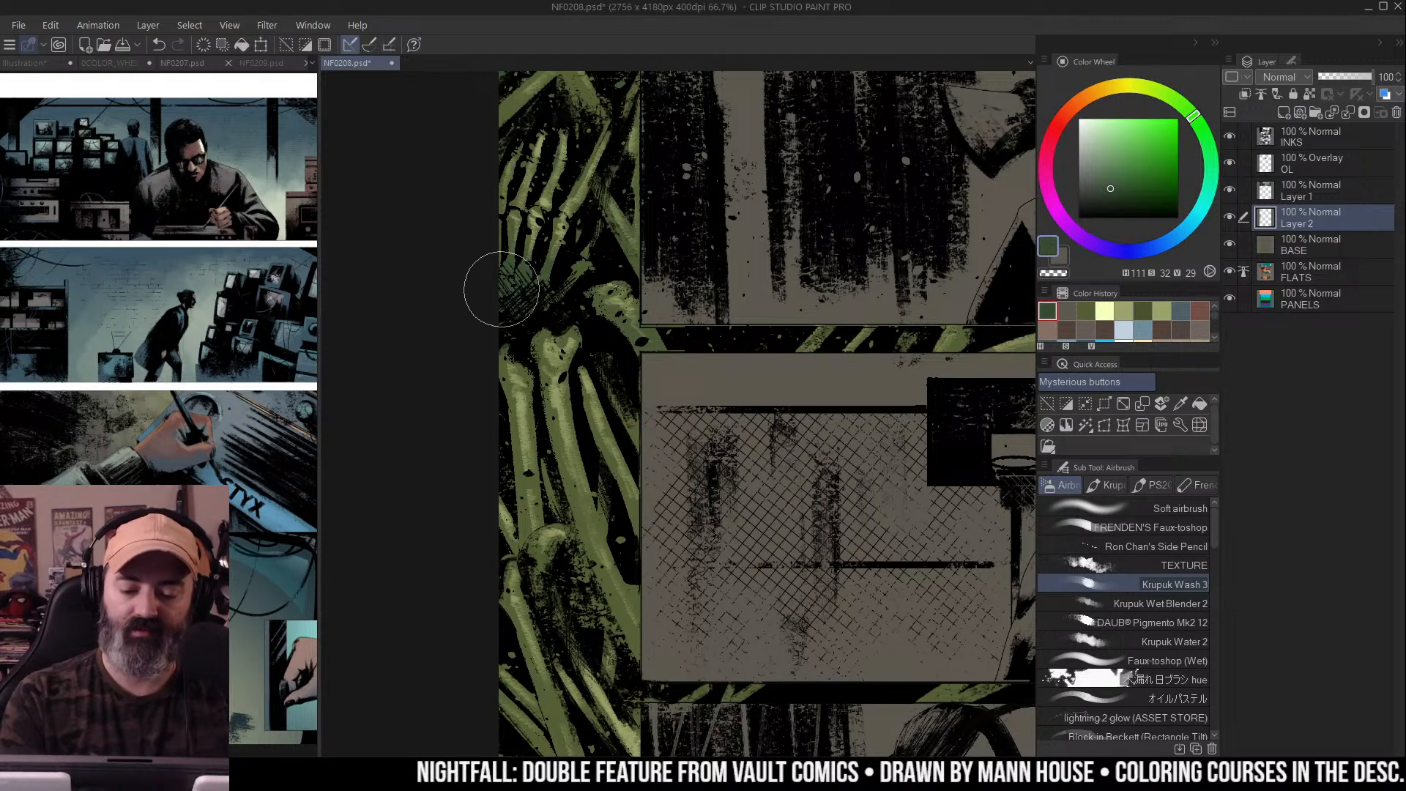
{"action": "scroll", "coordinate": [720, 185], "scroll_direction": "down", "scroll_amount": 2}
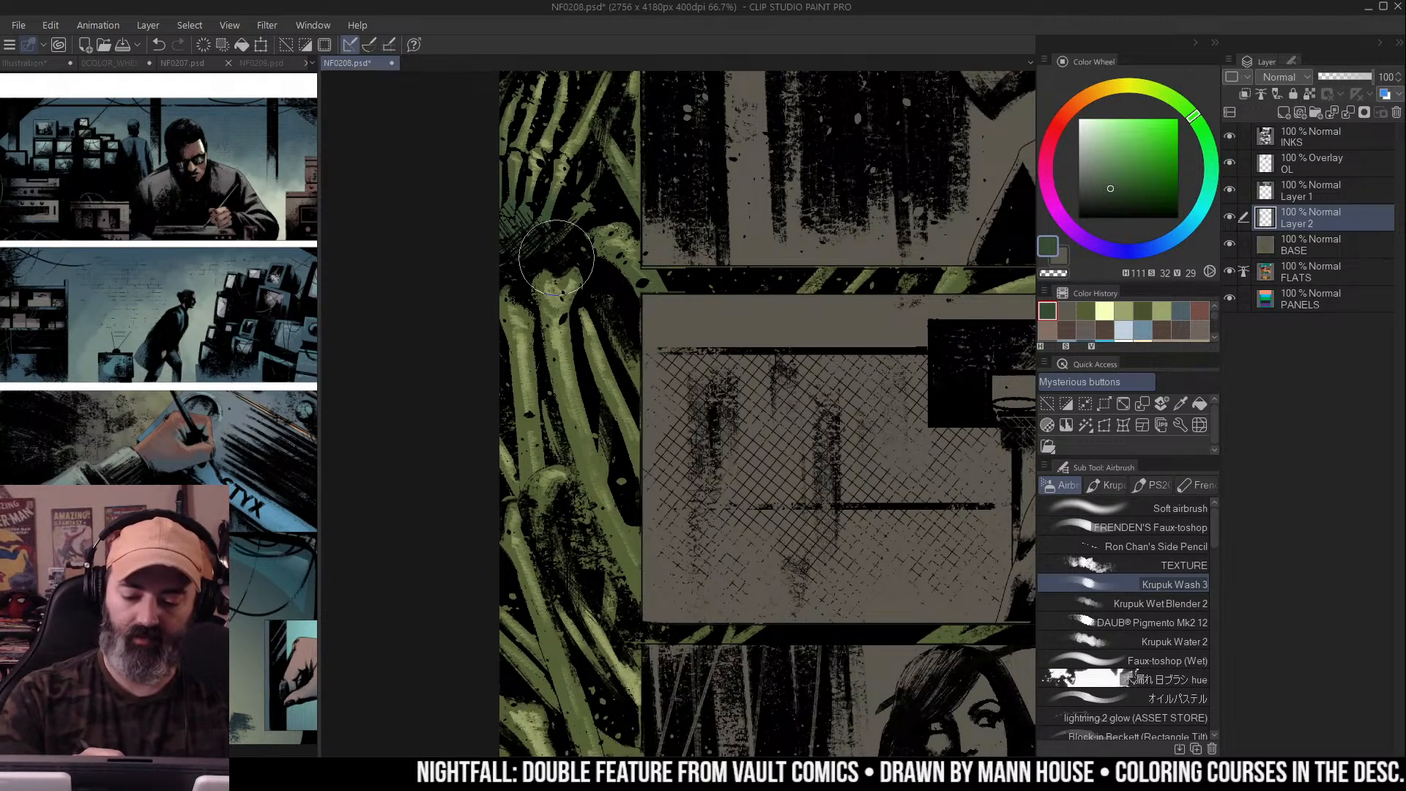
{"action": "key", "text": "bracketleft"}
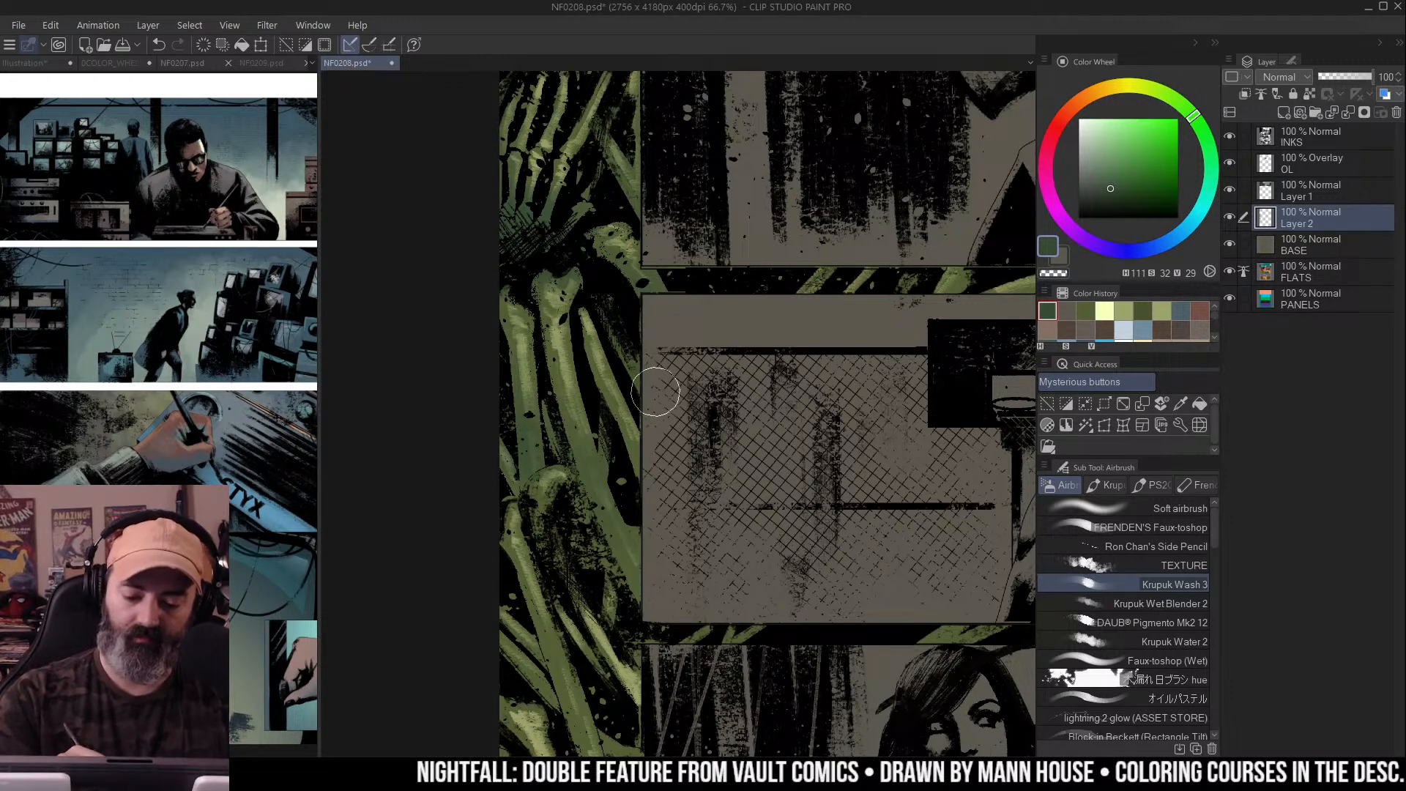
{"action": "scroll", "coordinate": [681, 399], "scroll_direction": "down", "scroll_amount": 3}
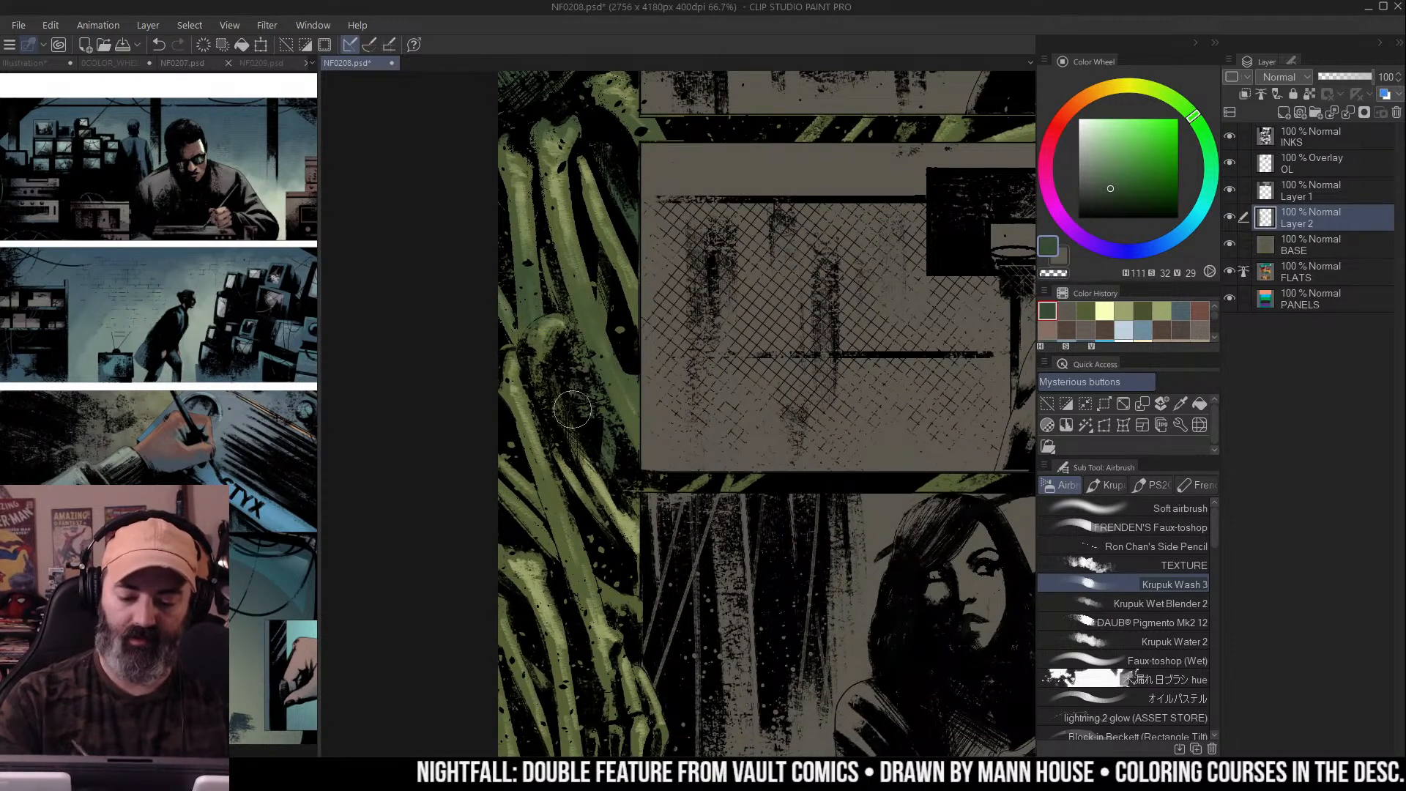
{"action": "scroll", "coordinate": [564, 388], "scroll_direction": "down", "scroll_amount": 1}
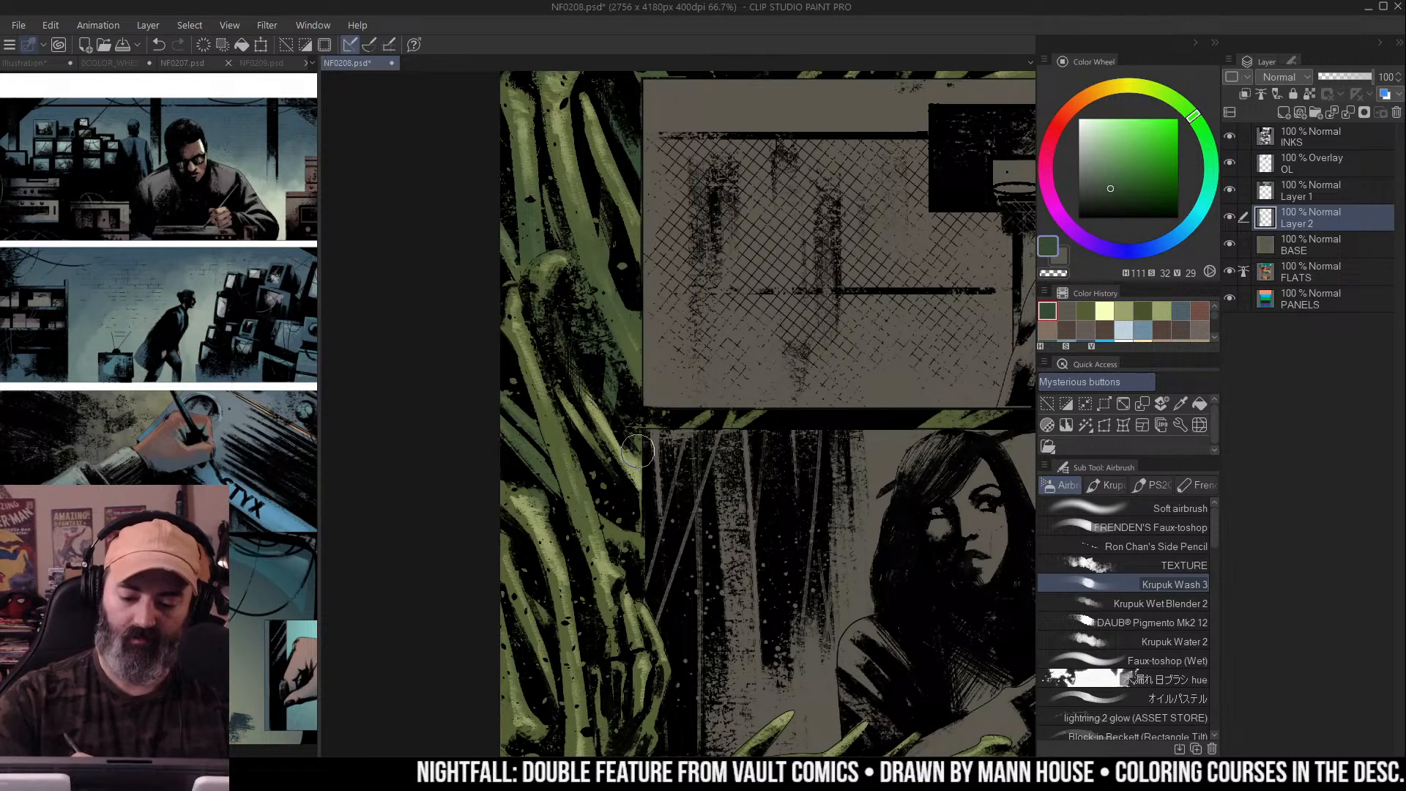
Shade the outer bones beside the long-haired woman's panel and the page's bottom-left corner in dark green
{"action": "scroll", "coordinate": [632, 435], "scroll_direction": "down", "scroll_amount": 3}
{"action": "scroll", "coordinate": [541, 469], "scroll_direction": "down", "scroll_amount": 2}
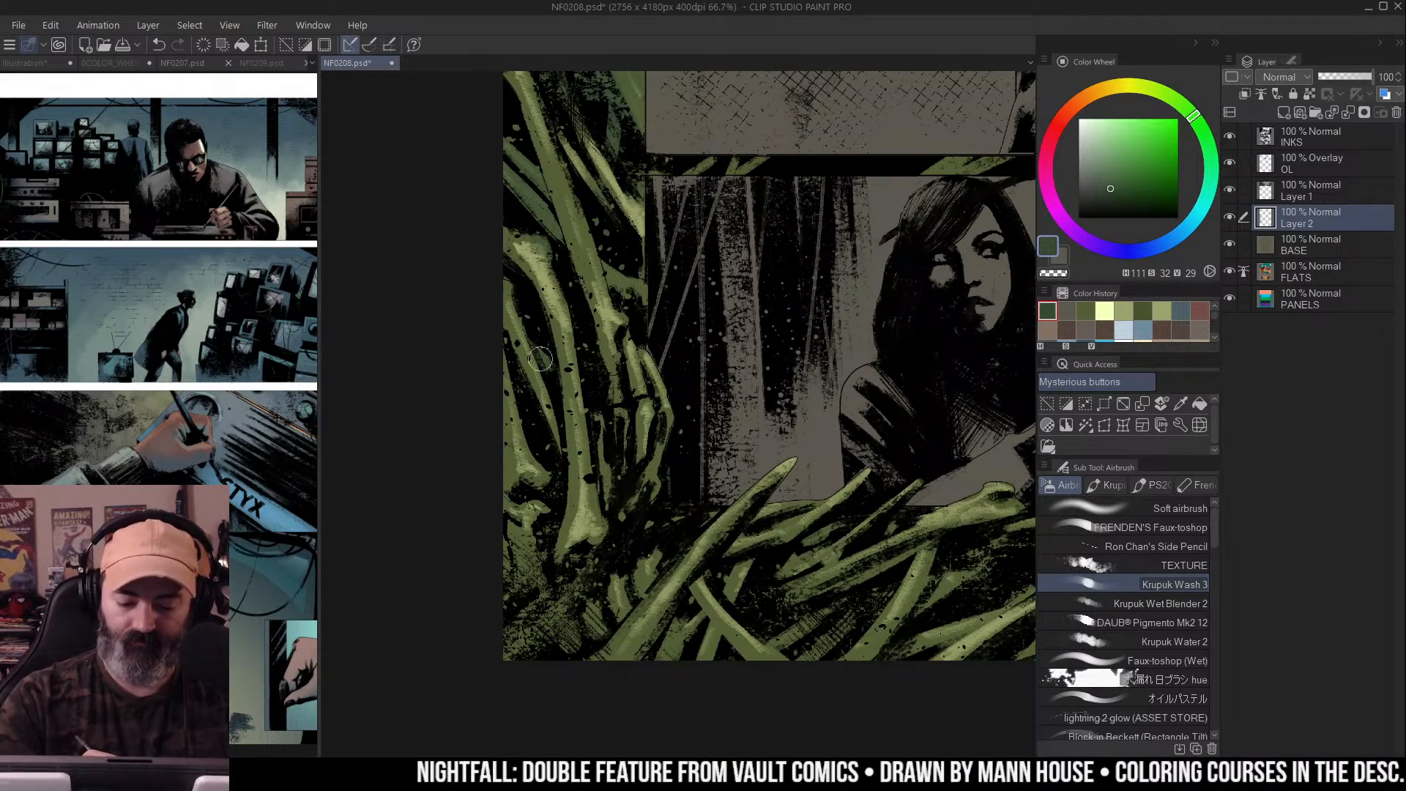
{"action": "mouse_move", "coordinate": [513, 450]}
{"action": "left_mouse_down"}
{"action": "mouse_move", "coordinate": [509, 499]}
{"action": "mouse_move", "coordinate": [554, 401]}
{"action": "left_mouse_up"}
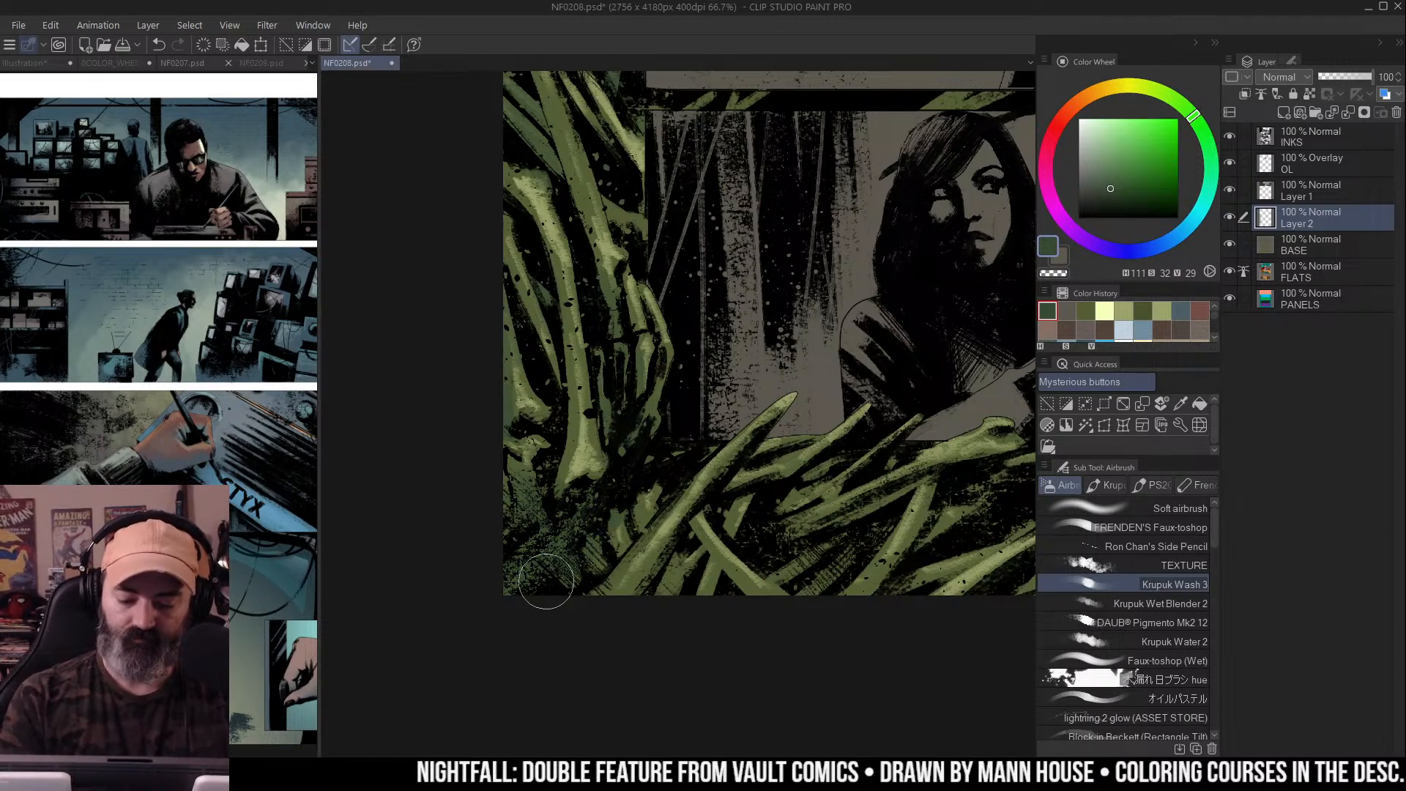
{"action": "left_click_drag", "start_coordinate": [546, 542], "coordinate": [546, 494]}
Shade the rear bones in dark green along the bottom border beneath the long-haired woman, from the left corner towards the middle
{"action": "left_click_drag", "start_coordinate": [711, 534], "coordinate": [636, 489]}
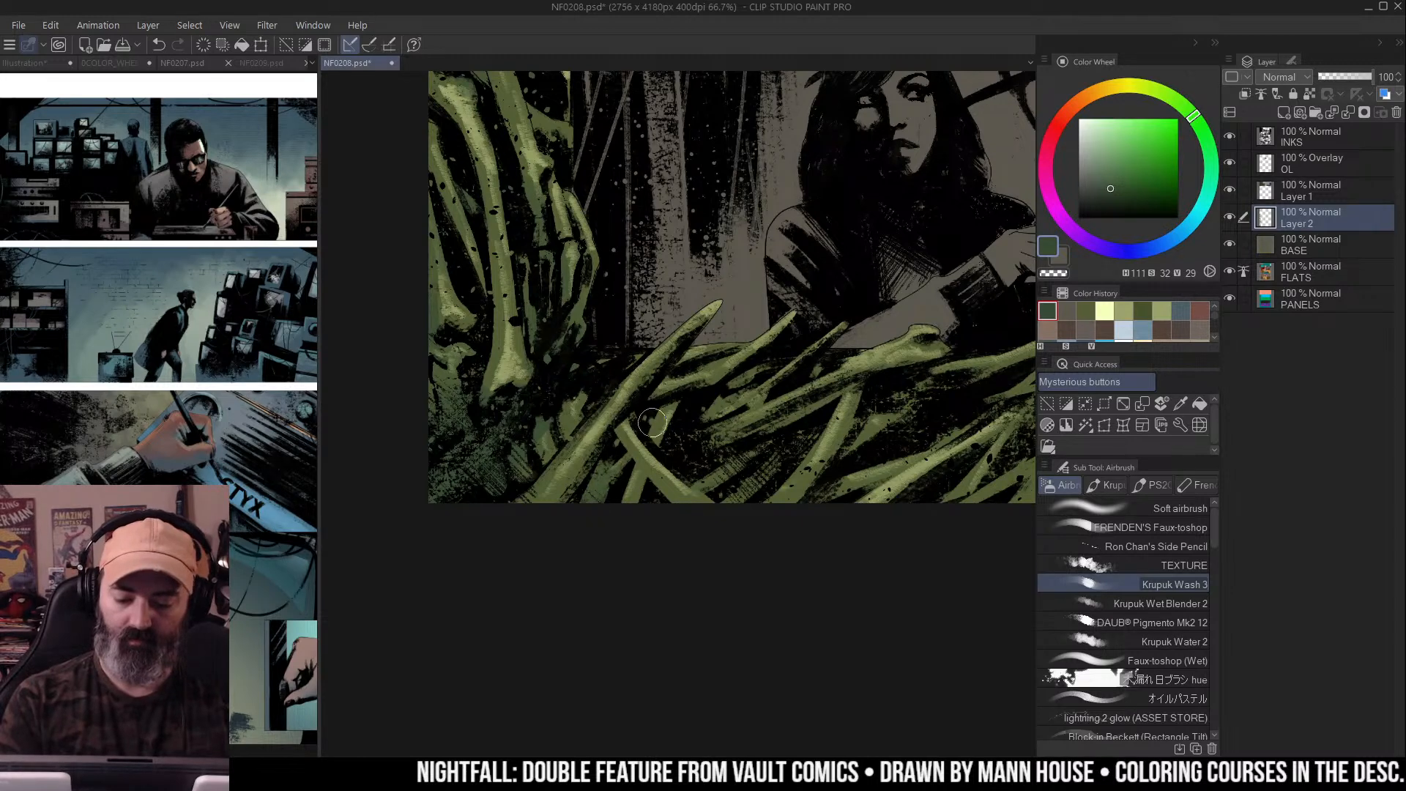
{"action": "left_click_drag", "start_coordinate": [641, 501], "coordinate": [581, 450]}
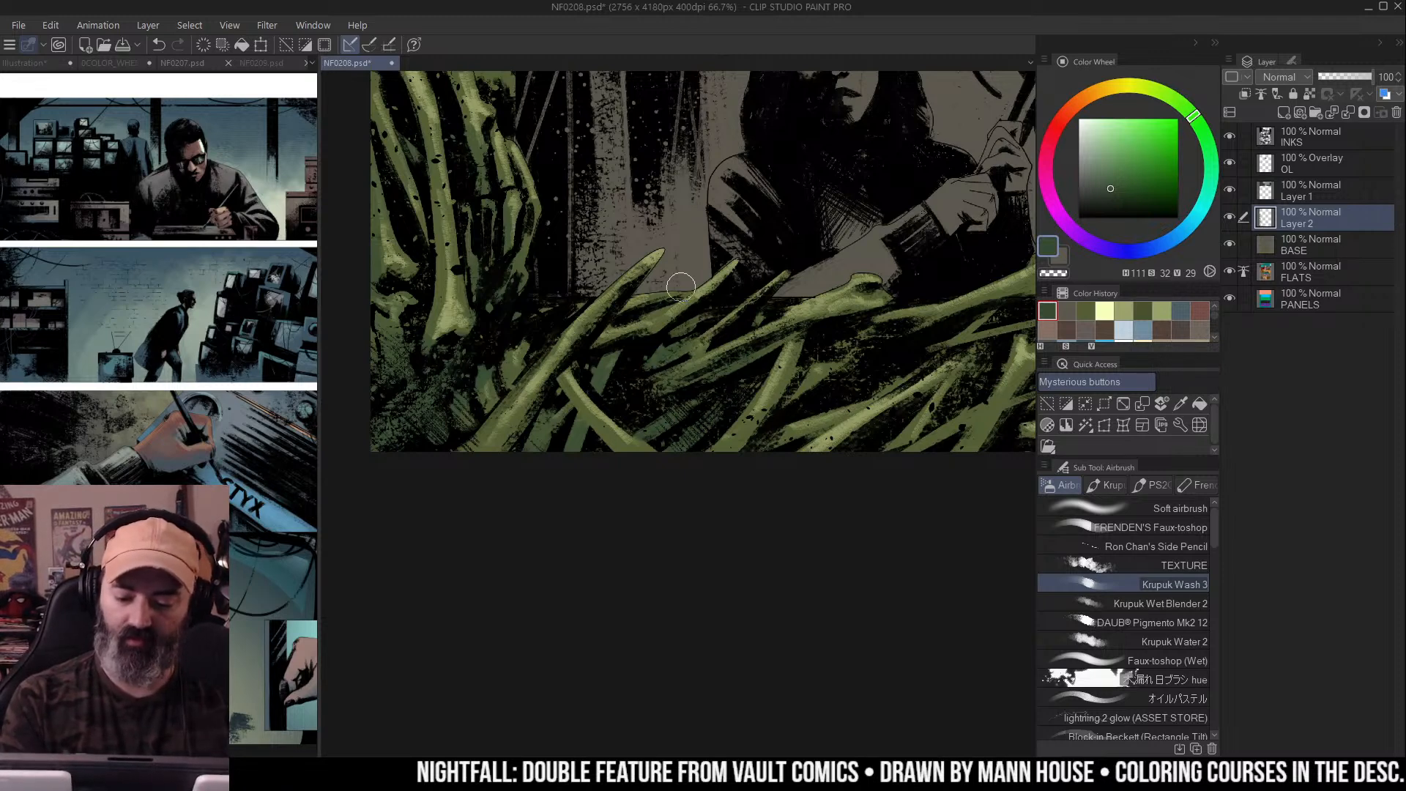
{"action": "left_click_drag", "start_coordinate": [670, 291], "coordinate": [538, 298]}
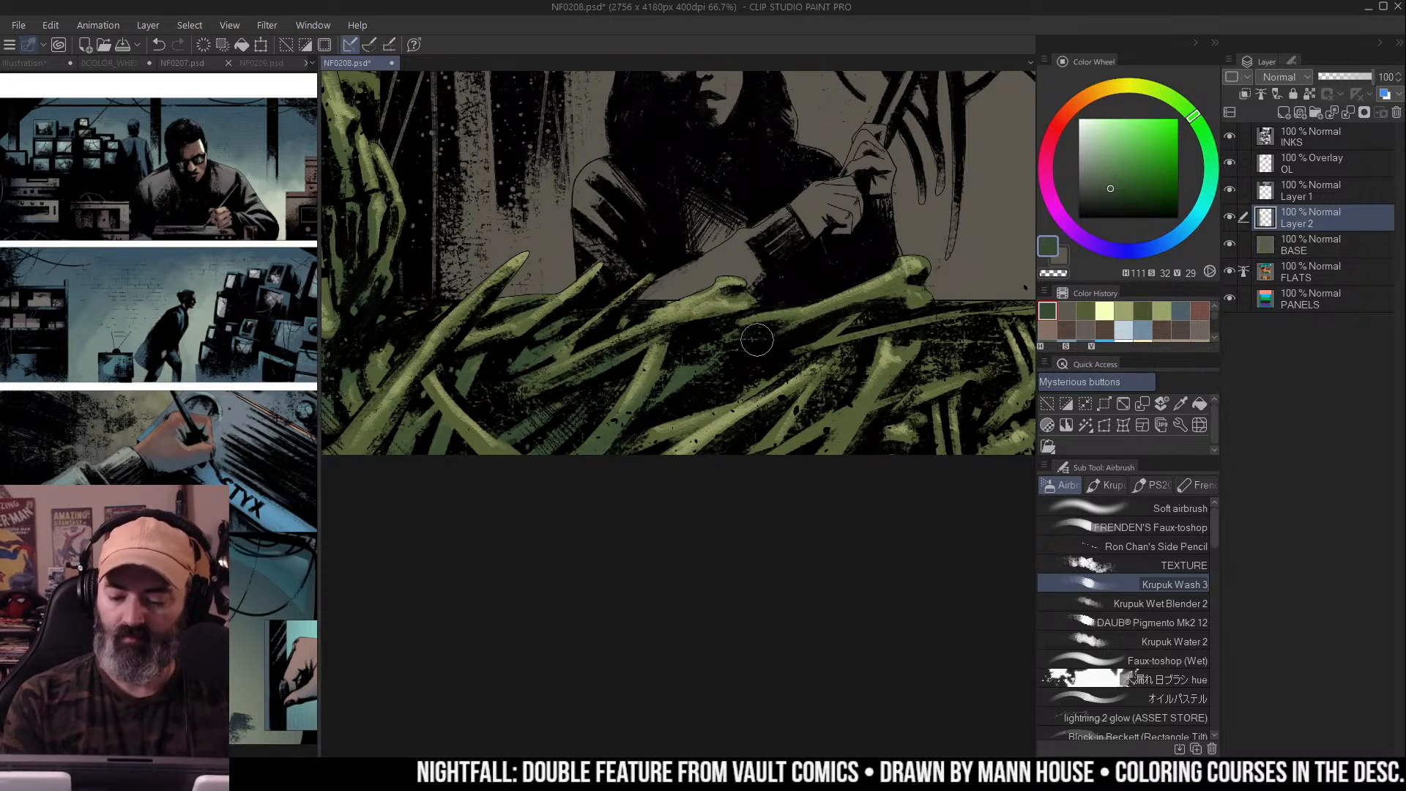
{"action": "left_click_drag", "start_coordinate": [894, 303], "coordinate": [711, 299]}
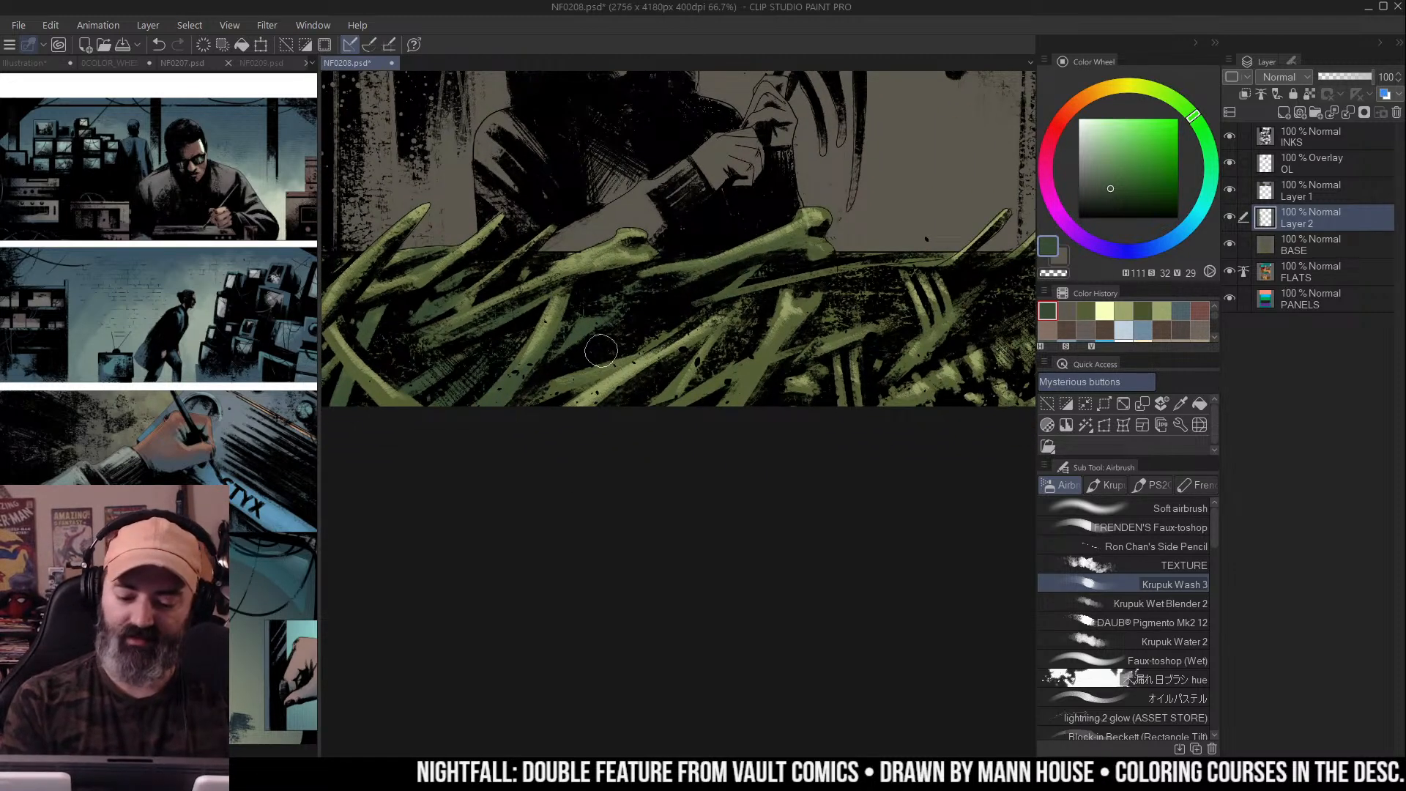
{"action": "left_click_drag", "start_coordinate": [850, 295], "coordinate": [788, 304]}
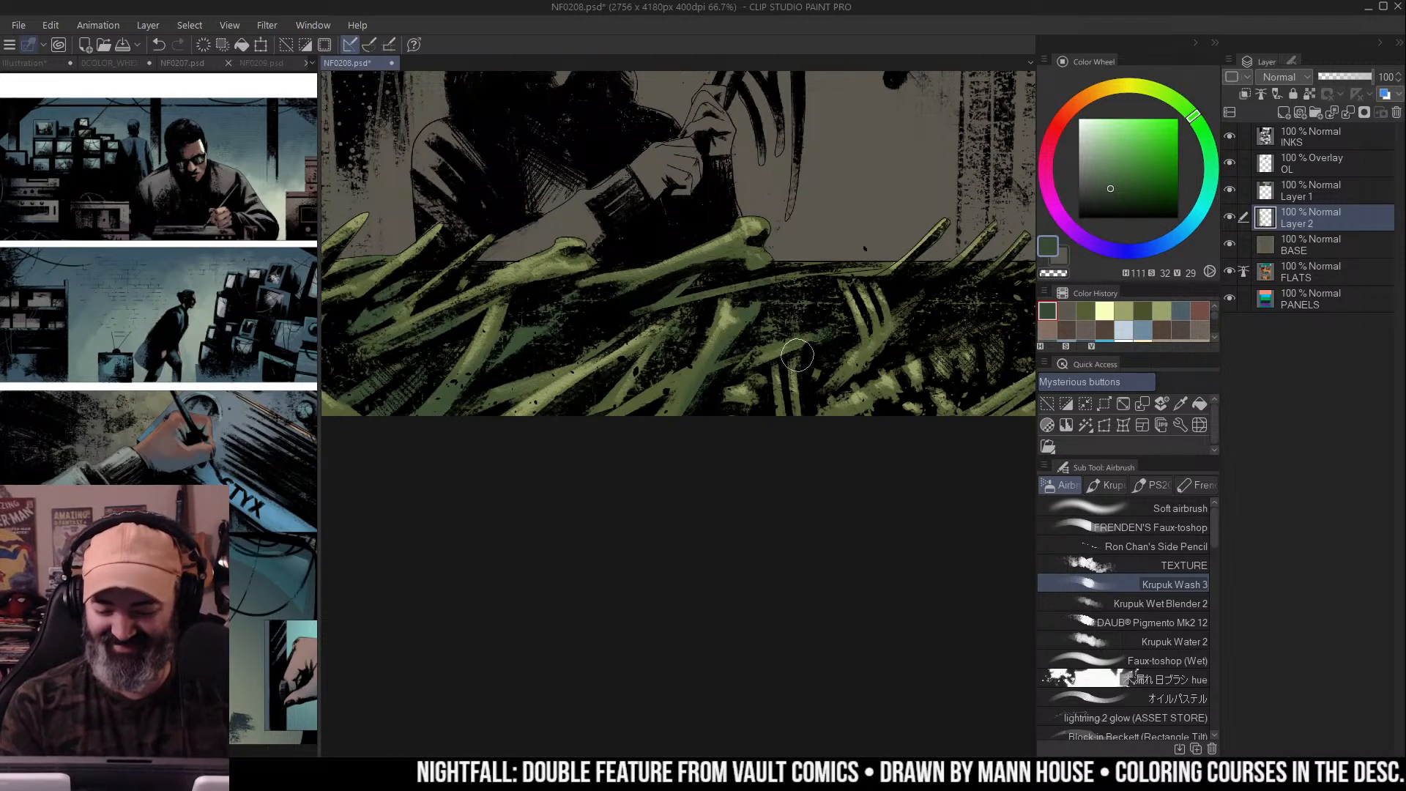
{"action": "left_click_drag", "start_coordinate": [878, 324], "coordinate": [745, 346]}
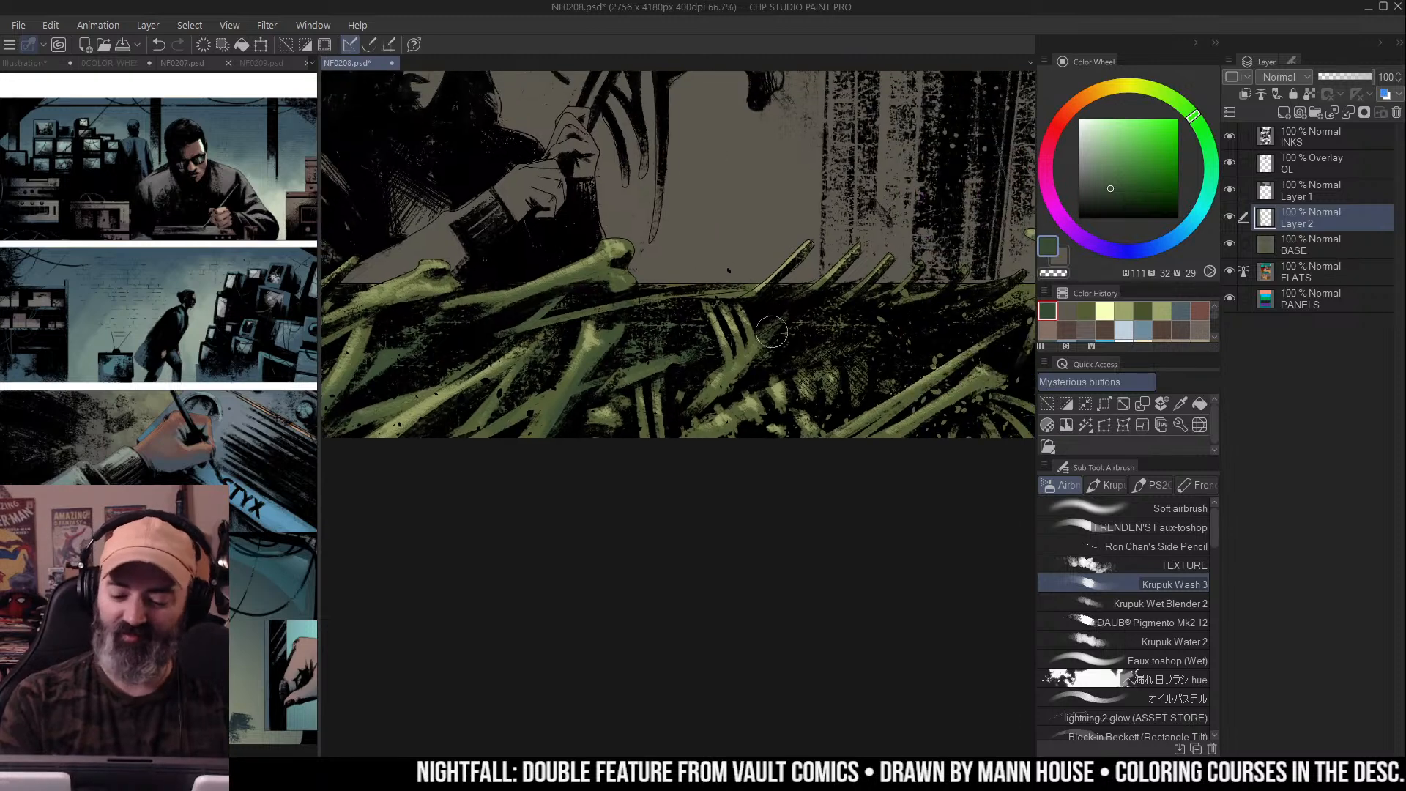
Continue the dark green shadows over the ribs and crossed bones towards the page's bottom-right corner
{"action": "left_click_drag", "start_coordinate": [788, 431], "coordinate": [681, 406]}
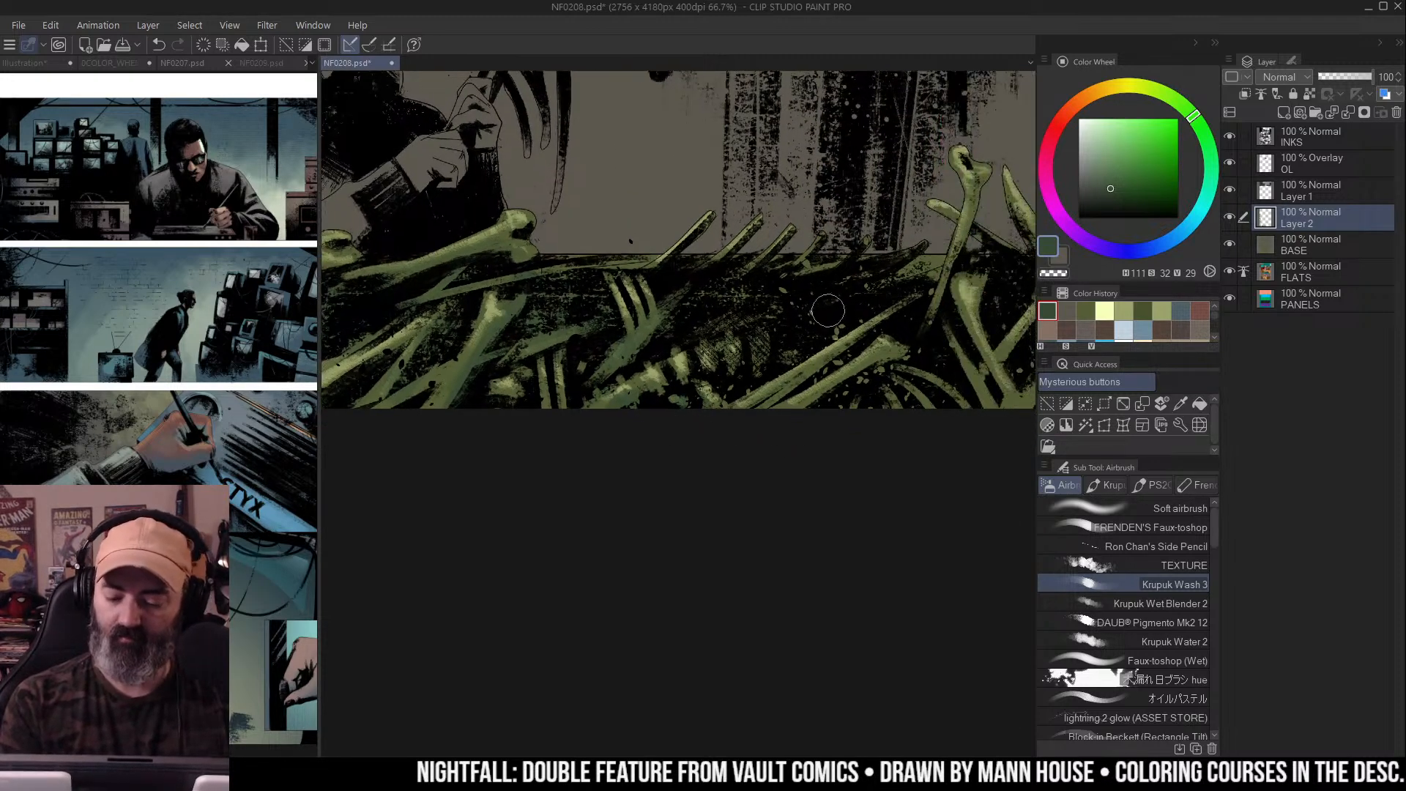
{"action": "left_click_drag", "start_coordinate": [905, 360], "coordinate": [798, 366]}
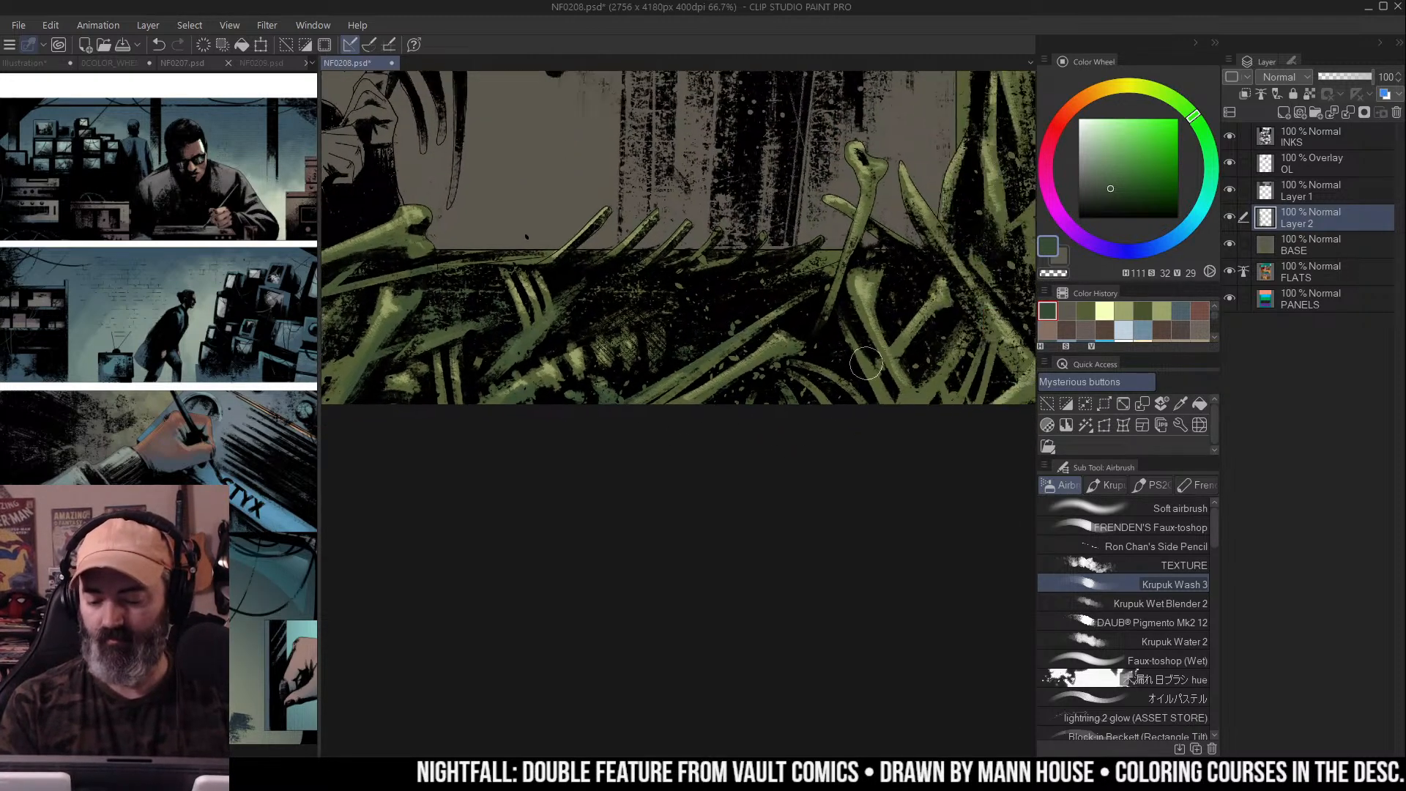
{"action": "left_click_drag", "start_coordinate": [879, 296], "coordinate": [835, 363]}
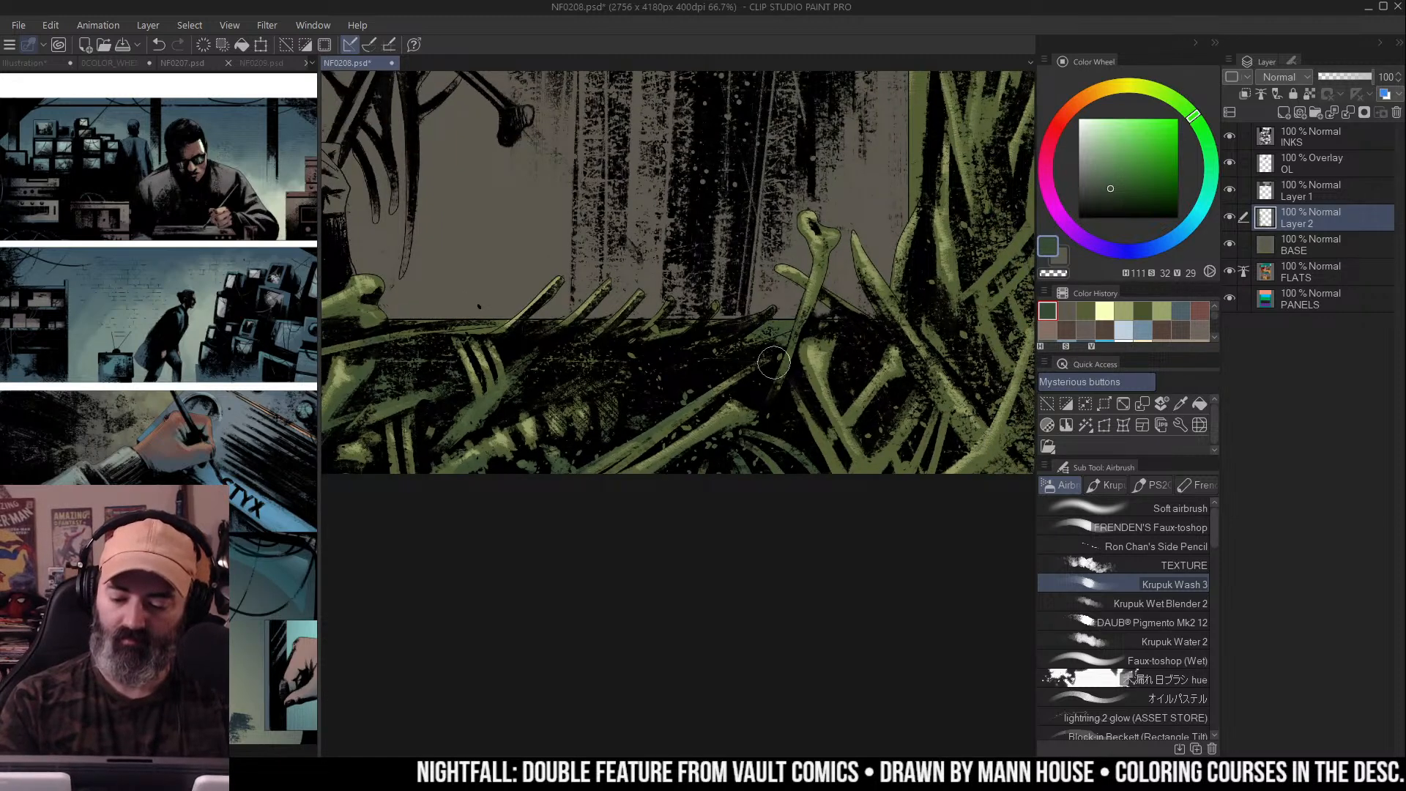
{"action": "left_click_drag", "start_coordinate": [896, 431], "coordinate": [839, 418]}
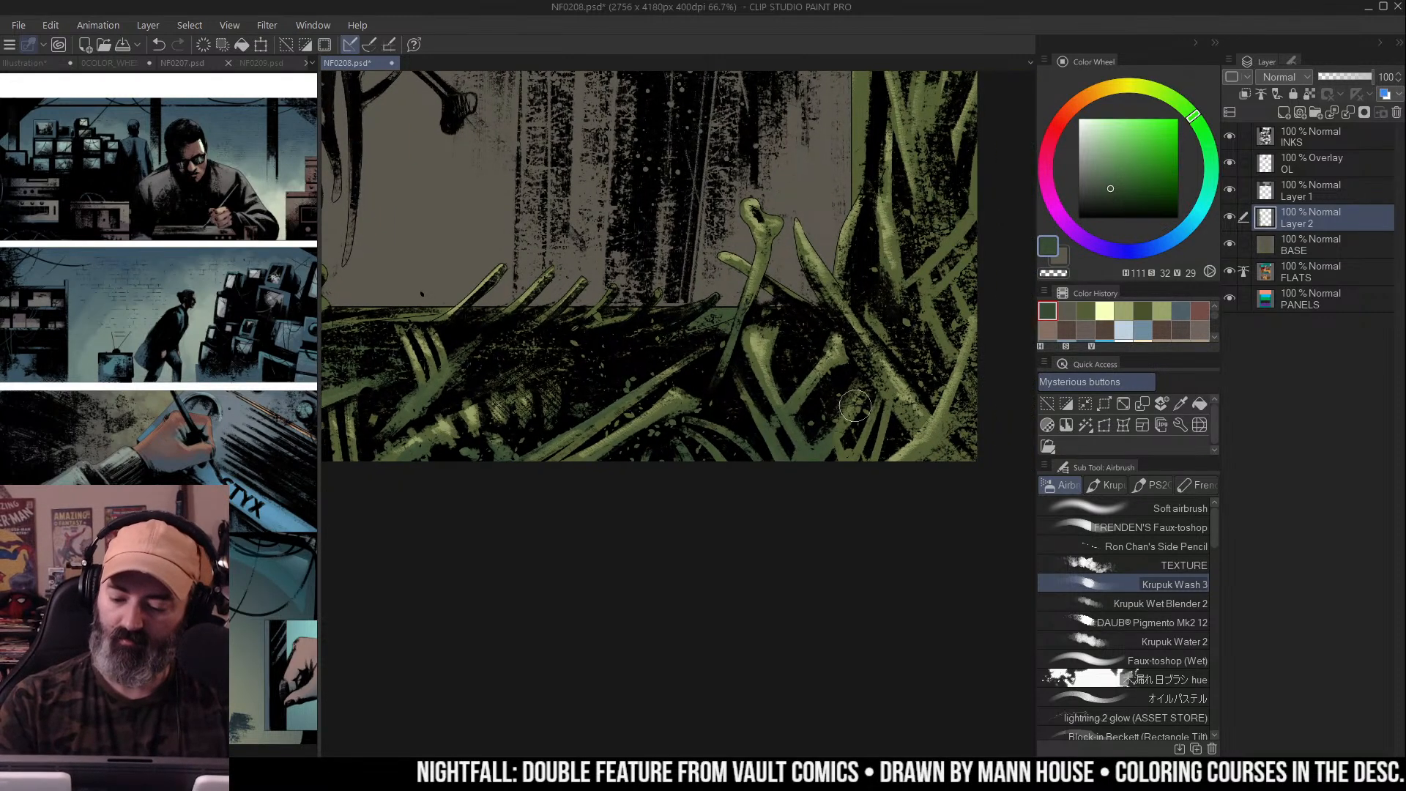
{"action": "left_click_drag", "start_coordinate": [974, 414], "coordinate": [919, 454]}
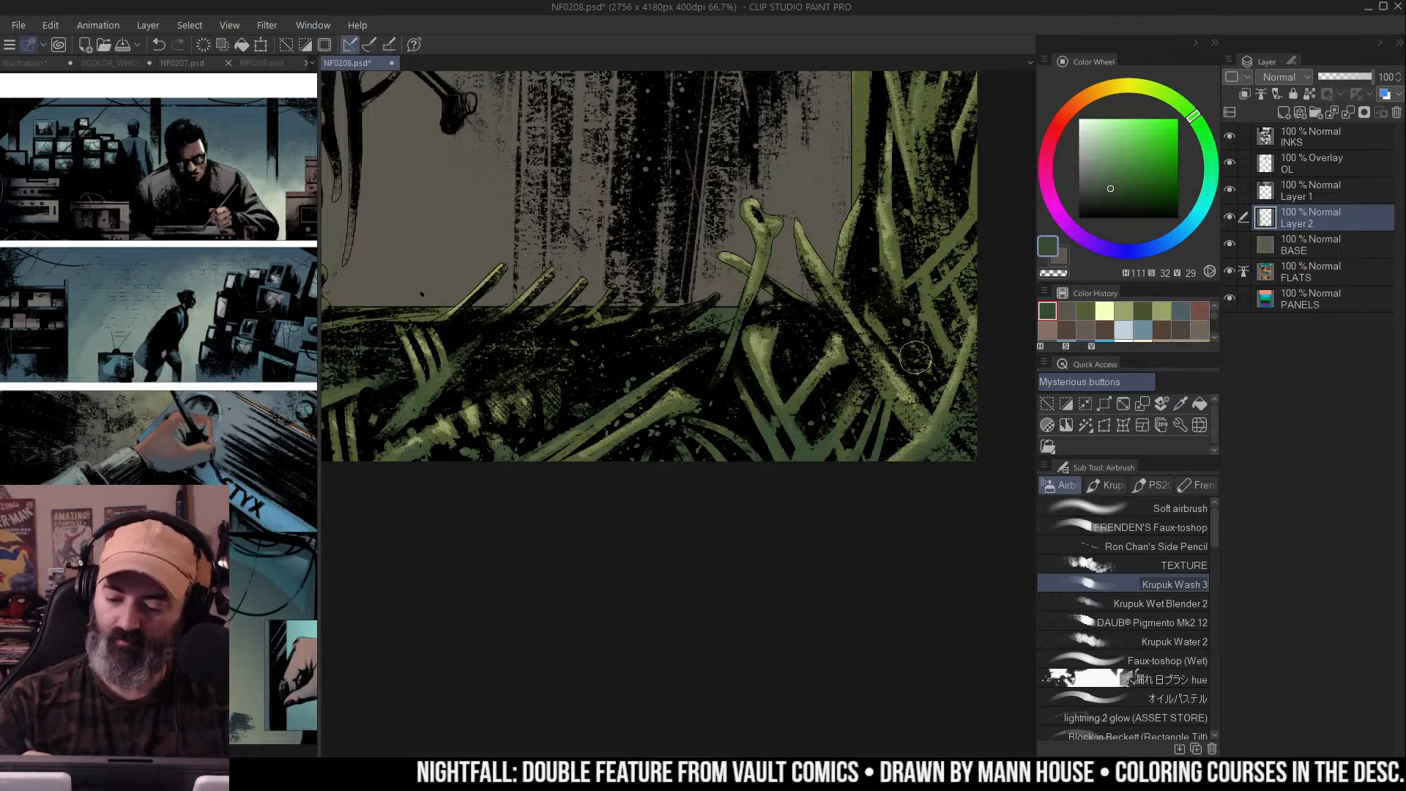
Shade the rear bones of the right border in dark green beside the long-haired woman's panel and the court panel
{"action": "mouse_move", "coordinate": [949, 288]}
{"action": "left_mouse_down"}
{"action": "mouse_move", "coordinate": [968, 249]}
{"action": "mouse_move", "coordinate": [920, 361]}
{"action": "left_mouse_up"}
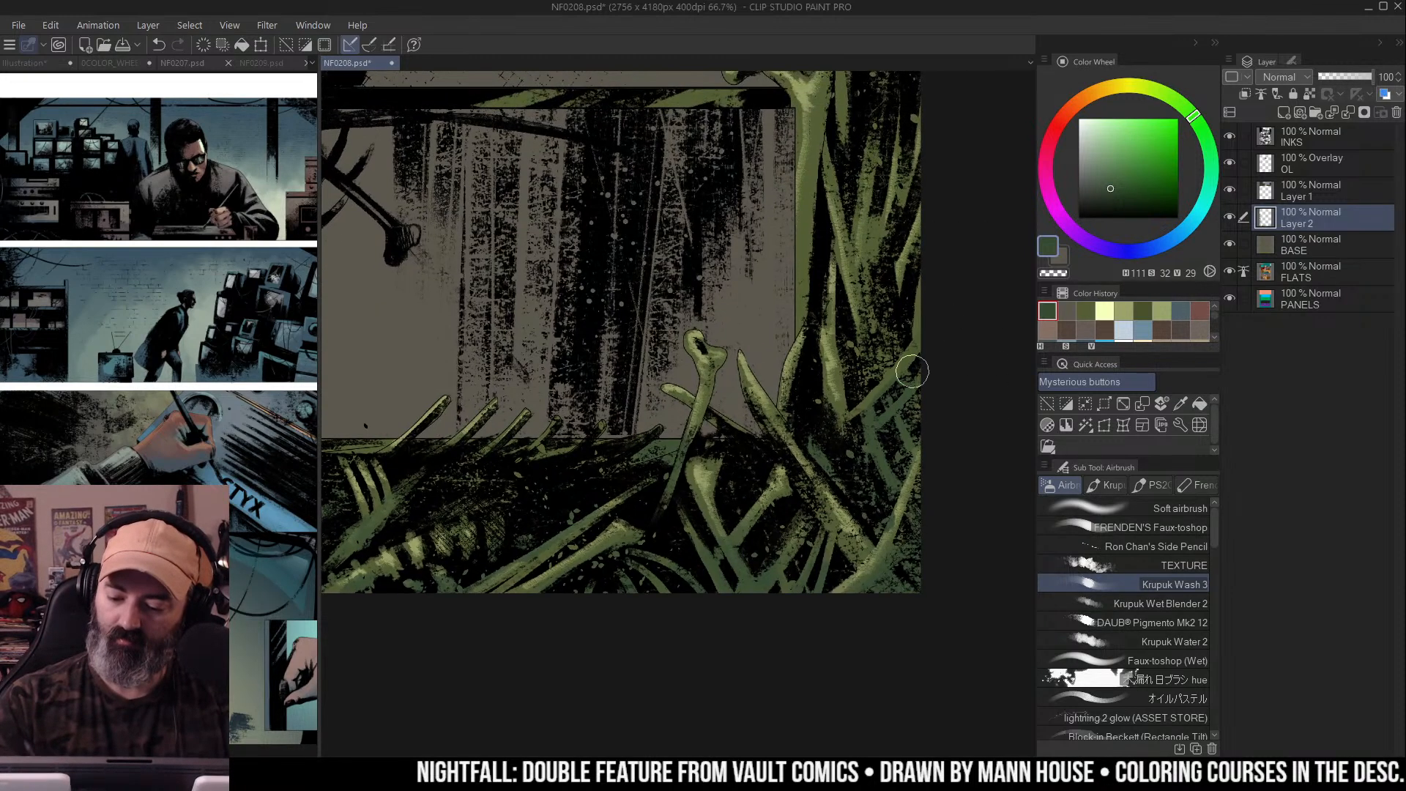
{"action": "left_click_drag", "start_coordinate": [951, 181], "coordinate": [931, 268]}
{"action": "mouse_move", "coordinate": [908, 410]}
{"action": "left_mouse_down"}
{"action": "mouse_move", "coordinate": [864, 412]}
{"action": "mouse_move", "coordinate": [837, 438]}
{"action": "mouse_move", "coordinate": [861, 383]}
{"action": "left_mouse_up"}
{"action": "left_click_drag", "start_coordinate": [858, 287], "coordinate": [892, 213]}
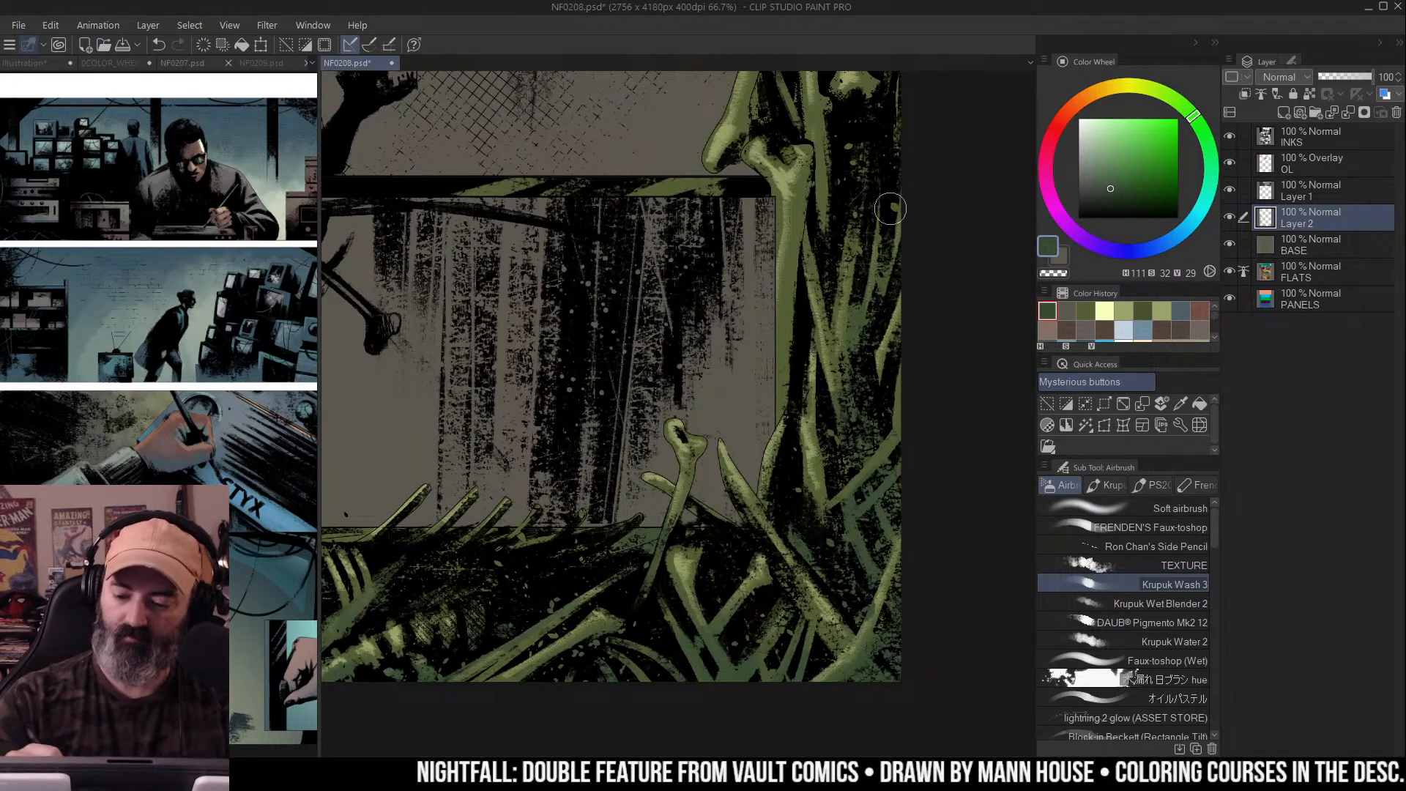
{"action": "left_click_drag", "start_coordinate": [873, 146], "coordinate": [840, 275]}
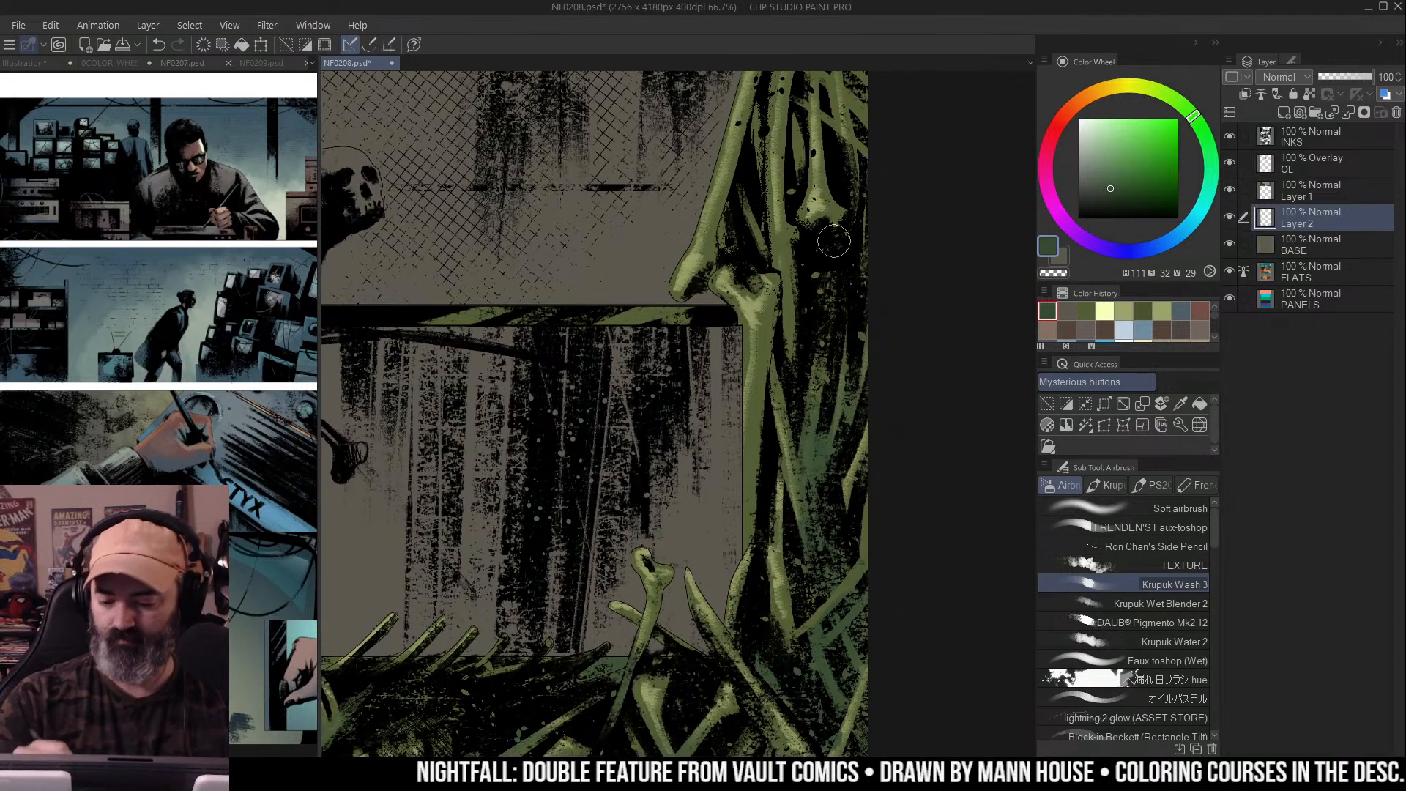
{"action": "mouse_move", "coordinate": [805, 347]}
{"action": "left_mouse_down"}
{"action": "mouse_move", "coordinate": [799, 257]}
{"action": "mouse_move", "coordinate": [789, 270]}
{"action": "mouse_move", "coordinate": [765, 237]}
{"action": "mouse_move", "coordinate": [799, 234]}
{"action": "mouse_move", "coordinate": [751, 211]}
{"action": "mouse_move", "coordinate": [803, 221]}
{"action": "mouse_move", "coordinate": [748, 226]}
{"action": "mouse_move", "coordinate": [753, 251]}
{"action": "mouse_move", "coordinate": [780, 262]}
{"action": "left_mouse_up"}
{"action": "mouse_move", "coordinate": [836, 342]}
{"action": "left_mouse_down"}
{"action": "mouse_move", "coordinate": [804, 191]}
{"action": "mouse_move", "coordinate": [839, 229]}
{"action": "mouse_move", "coordinate": [765, 227]}
{"action": "mouse_move", "coordinate": [776, 263]}
{"action": "mouse_move", "coordinate": [829, 279]}
{"action": "left_mouse_up"}
{"action": "scroll", "coordinate": [765, 227], "scroll_direction": "up", "scroll_amount": 3}
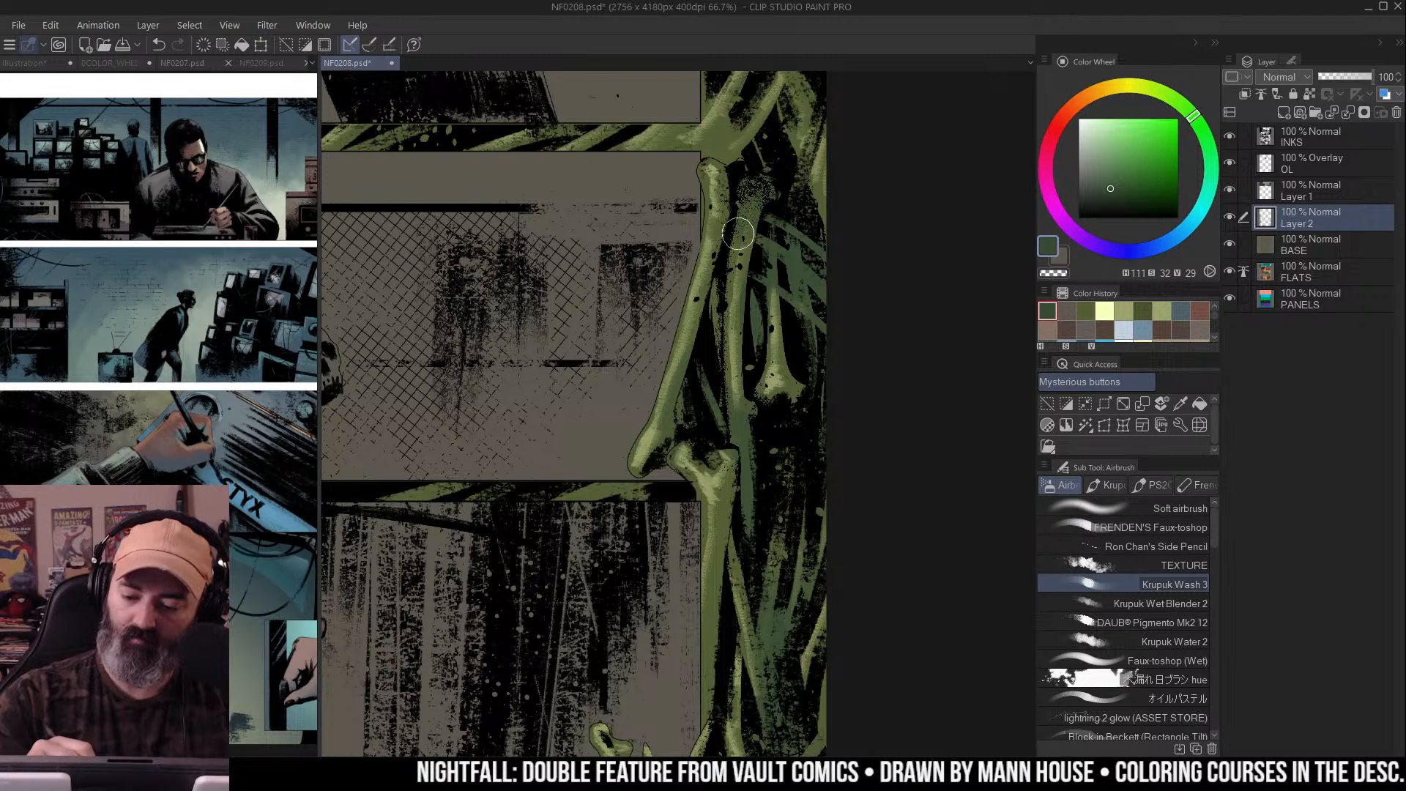
Extend the dark green shadows up the right border beside the axe man and newscast panels, and check the whole page
{"action": "scroll", "coordinate": [787, 235], "scroll_direction": "up", "scroll_amount": 3}
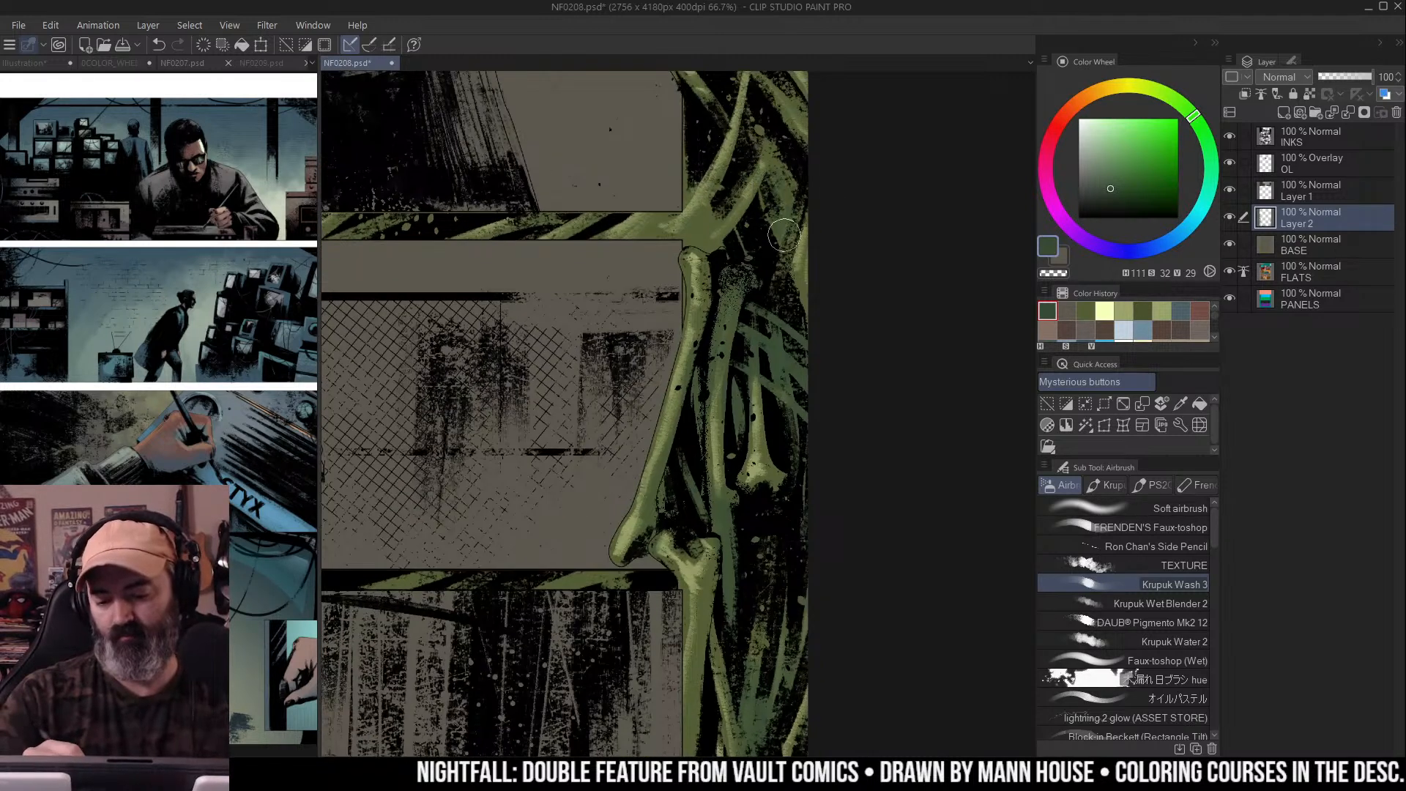
{"action": "scroll", "coordinate": [751, 223], "scroll_direction": "up", "scroll_amount": 4}
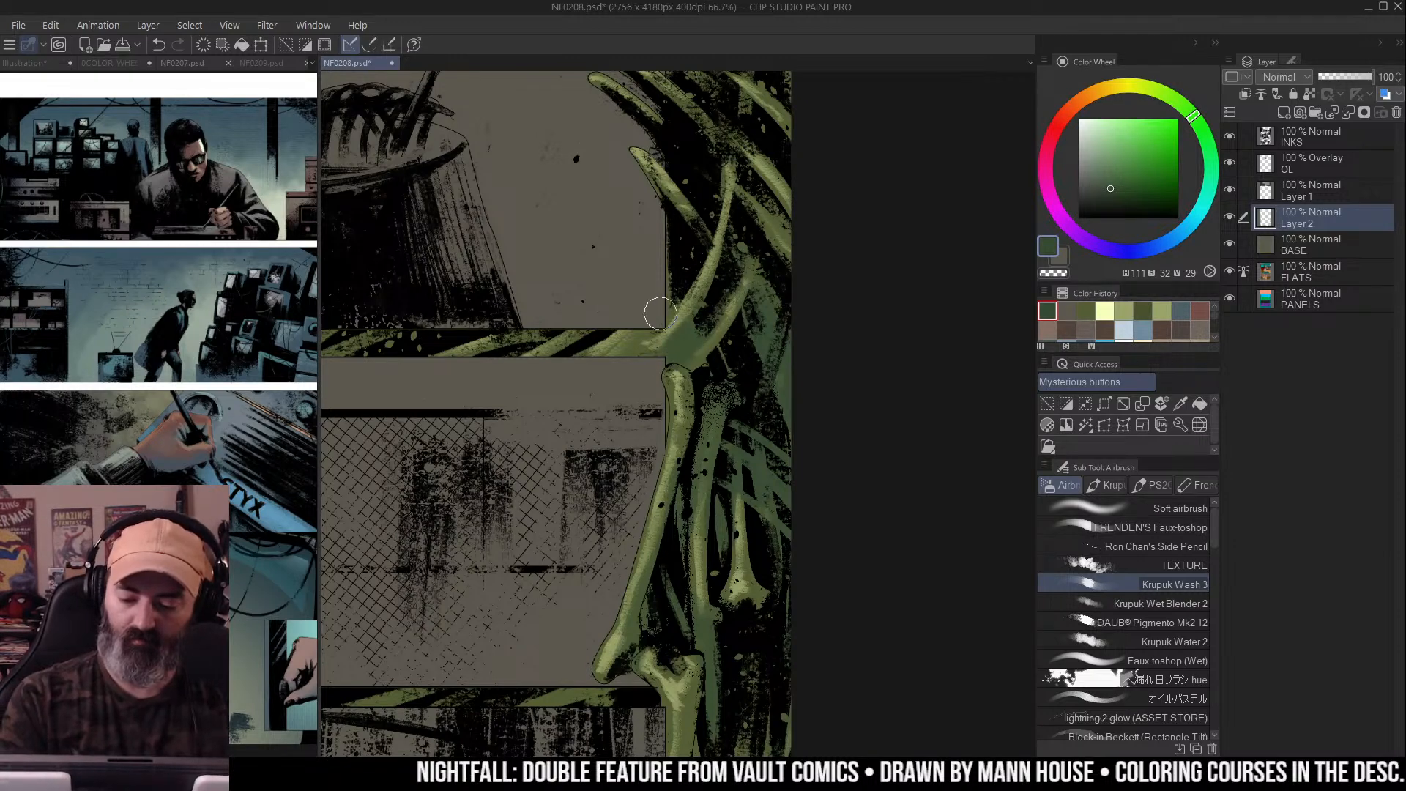
{"action": "scroll", "coordinate": [641, 286], "scroll_direction": "down", "scroll_amount": 2}
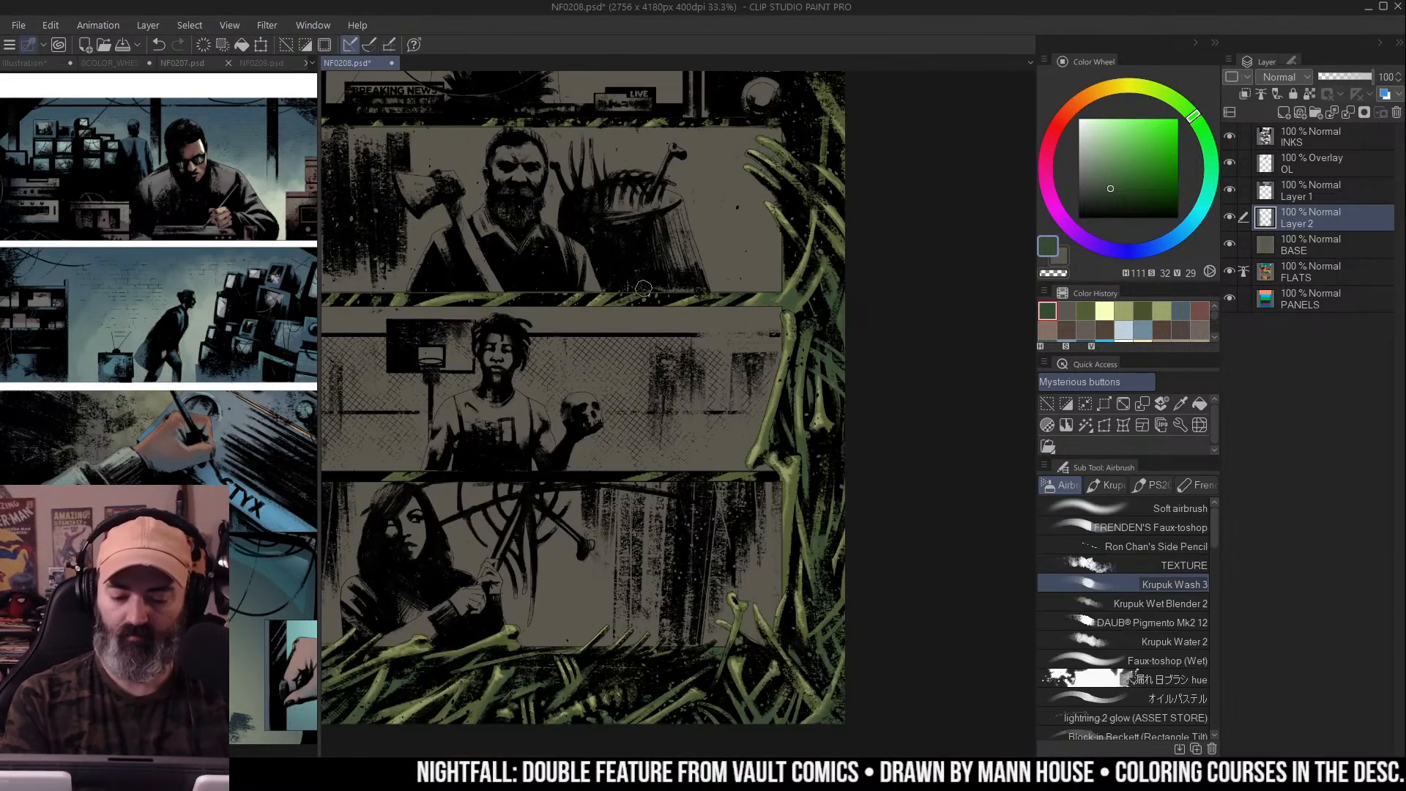
{"action": "scroll", "coordinate": [777, 291], "scroll_direction": "up", "scroll_amount": 1}
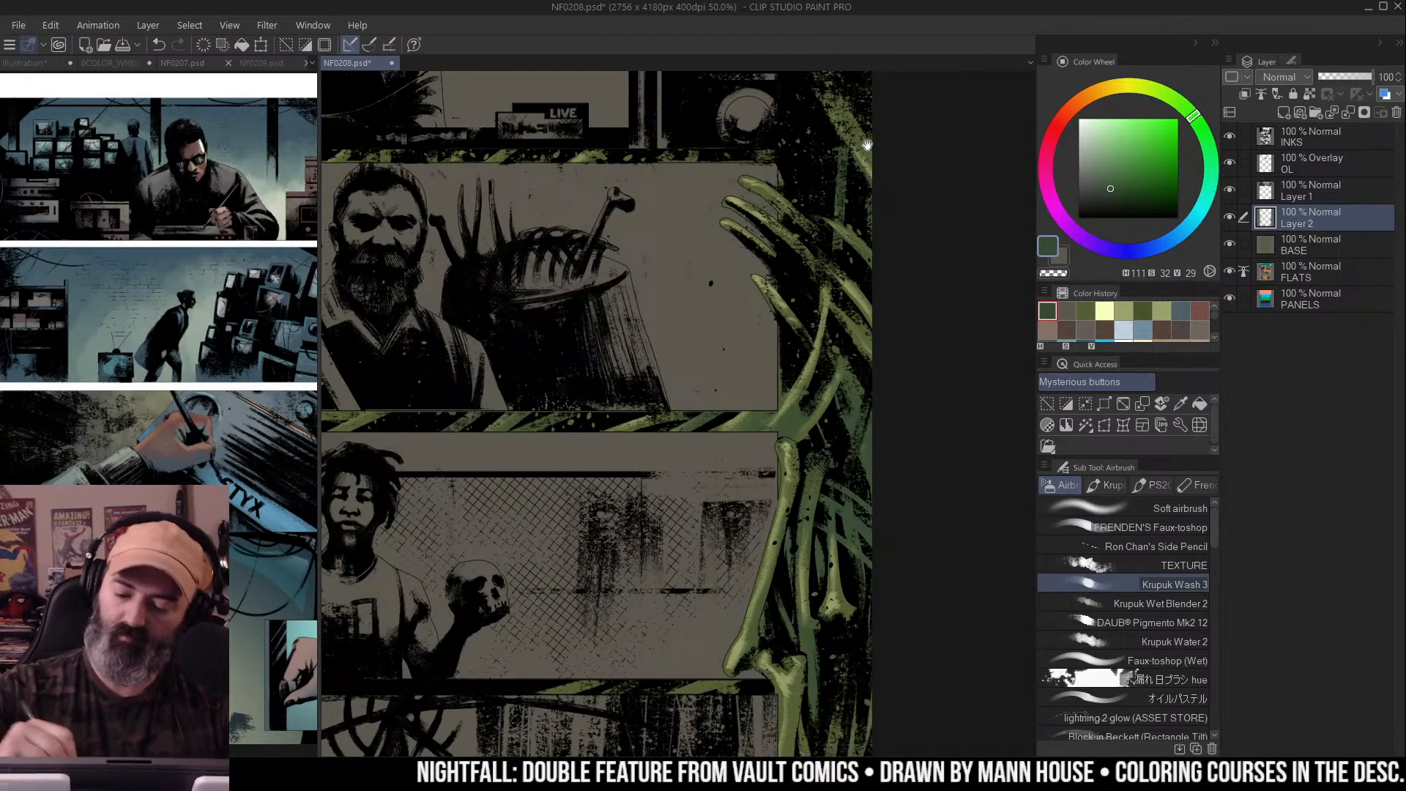
{"action": "scroll", "coordinate": [843, 165], "scroll_direction": "up", "scroll_amount": 2}
{"action": "left_click_drag", "start_coordinate": [862, 191], "coordinate": [888, 320]}
{"action": "left_click", "coordinate": [811, 296], "text": "alt"}
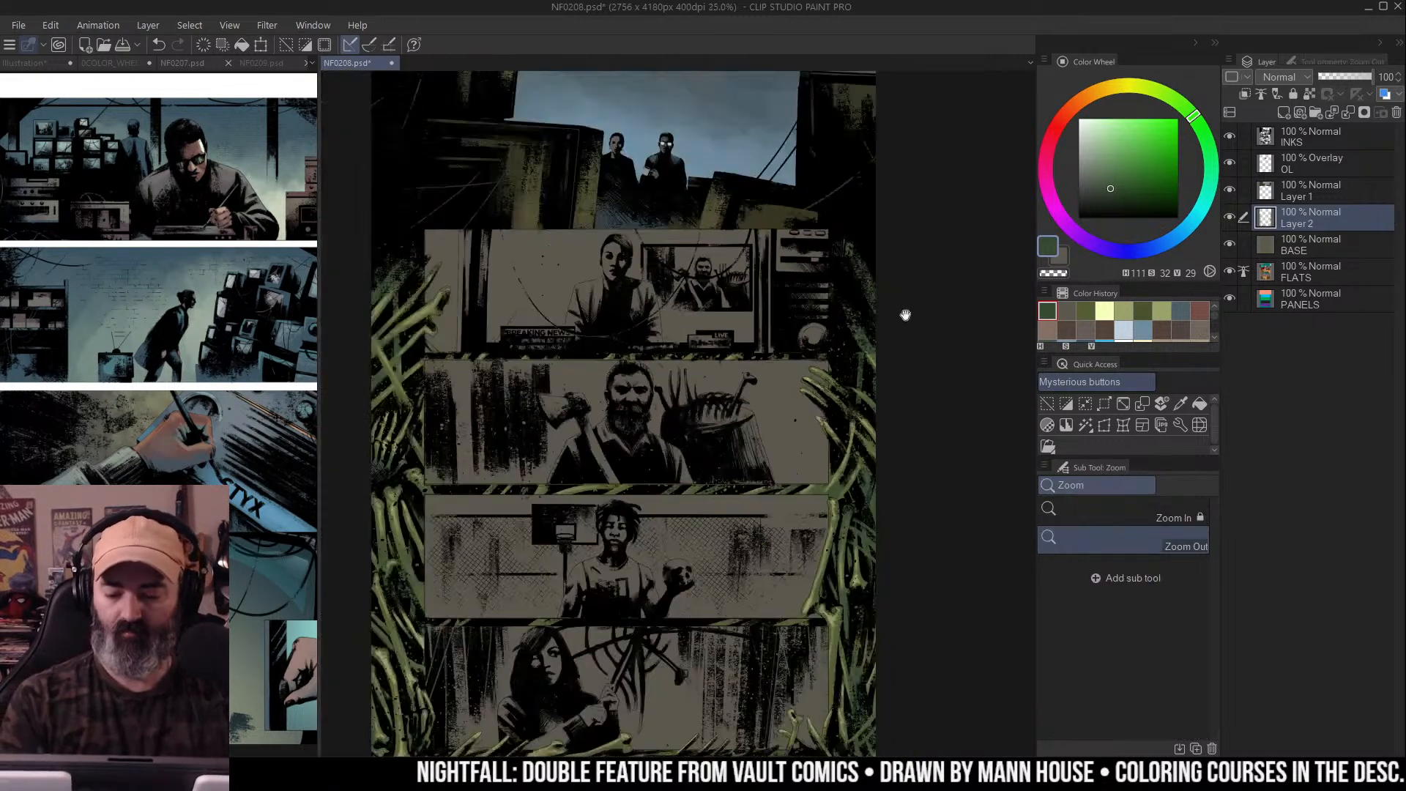
{"action": "left_click", "coordinate": [949, 273]}
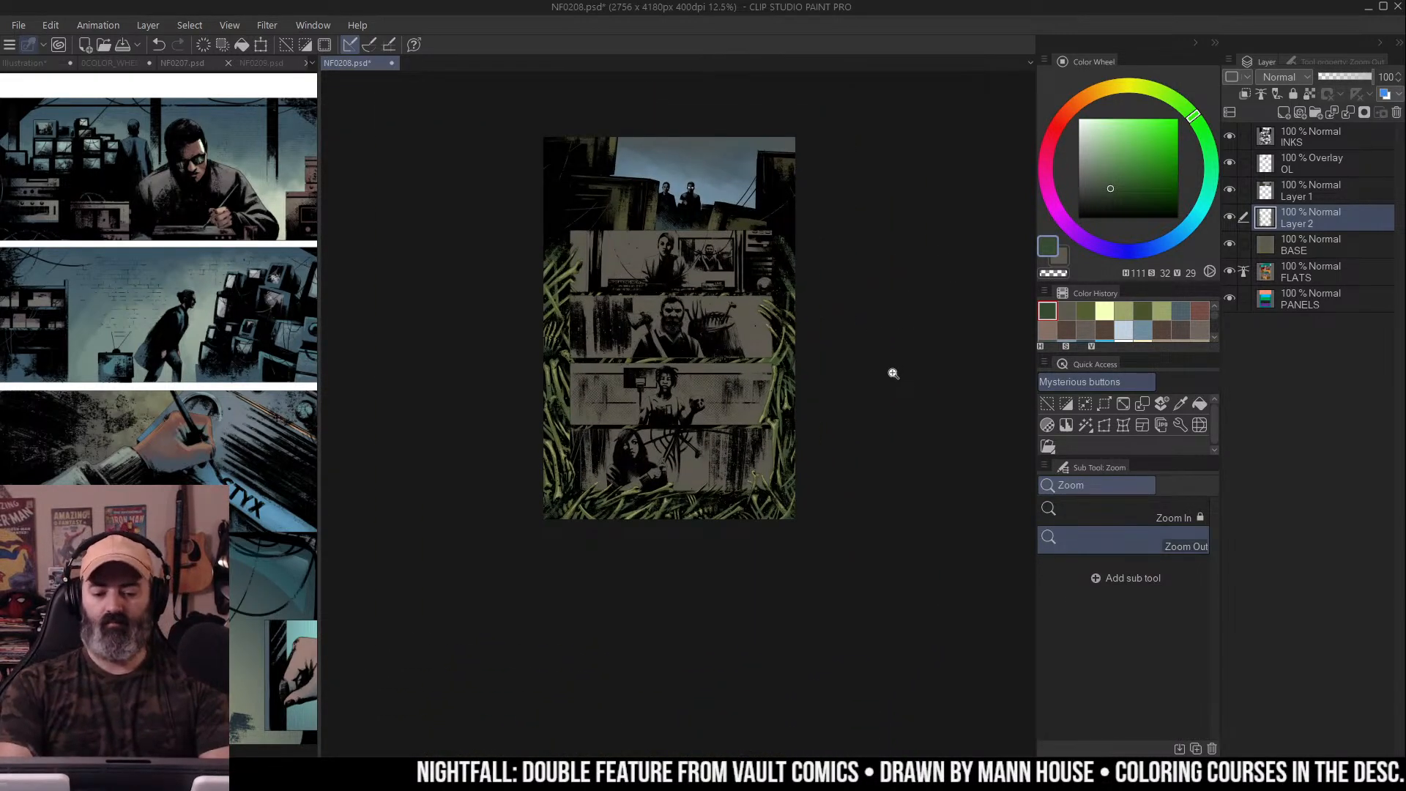
Try a pale green highlight (hue 111, saturation 12, value 99) on the arm bone beside the court panel, and undo it
{"action": "scroll", "coordinate": [741, 272], "scroll_direction": "up", "scroll_amount": 3}
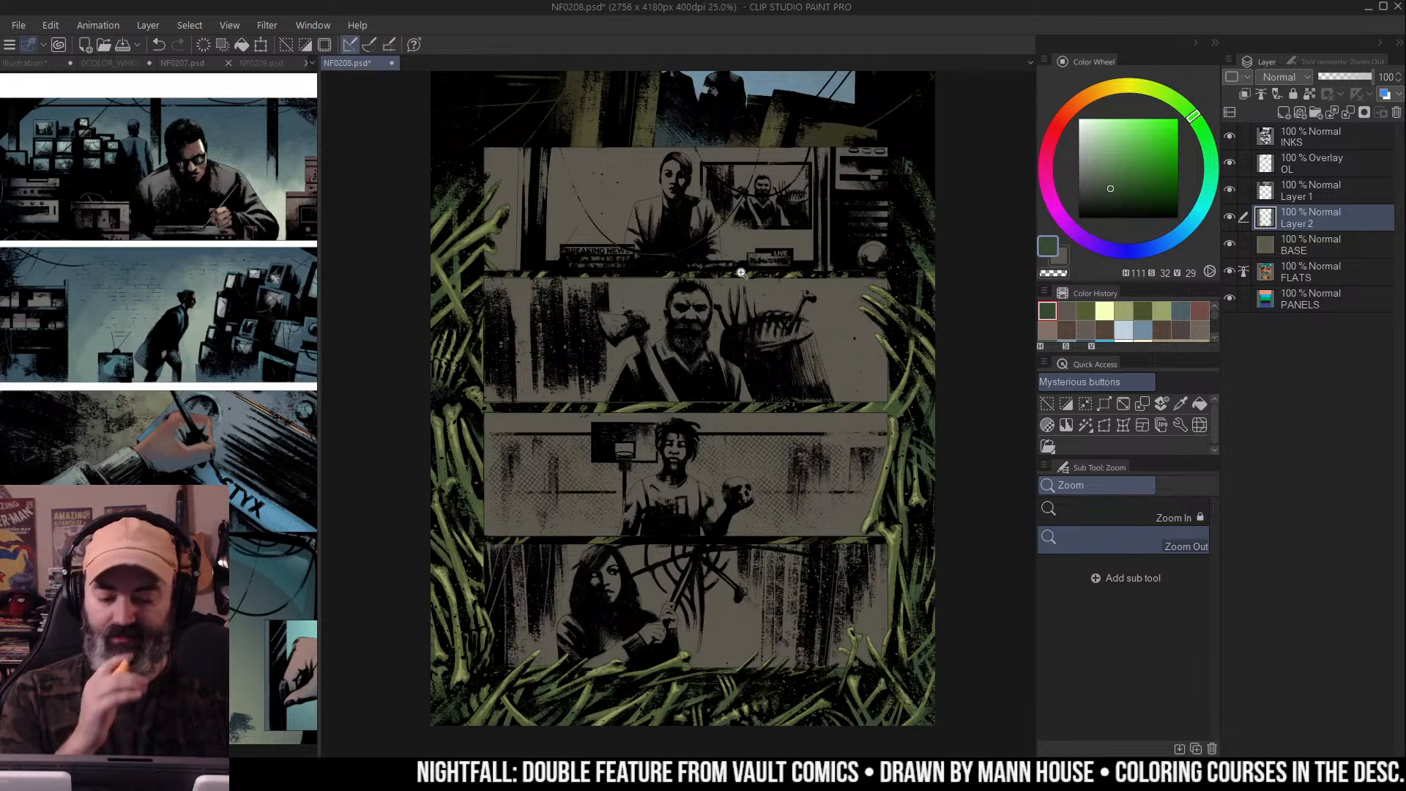
{"action": "left_click", "coordinate": [479, 288]}
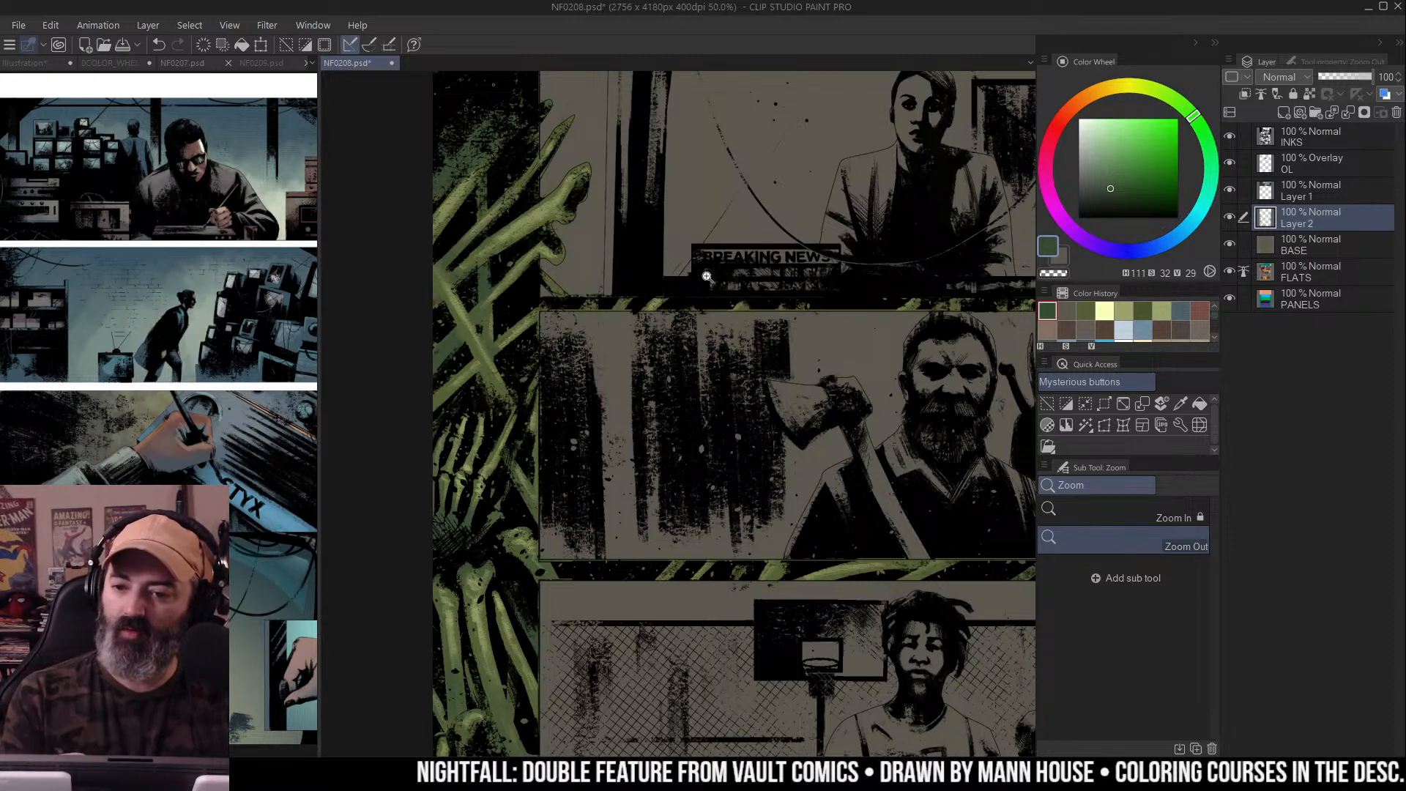
{"action": "scroll", "coordinate": [610, 302], "scroll_direction": "down", "scroll_amount": 3}
{"action": "left_click", "coordinate": [609, 374]}
{"action": "left_click", "coordinate": [608, 374]}
{"action": "key", "text": "b"}
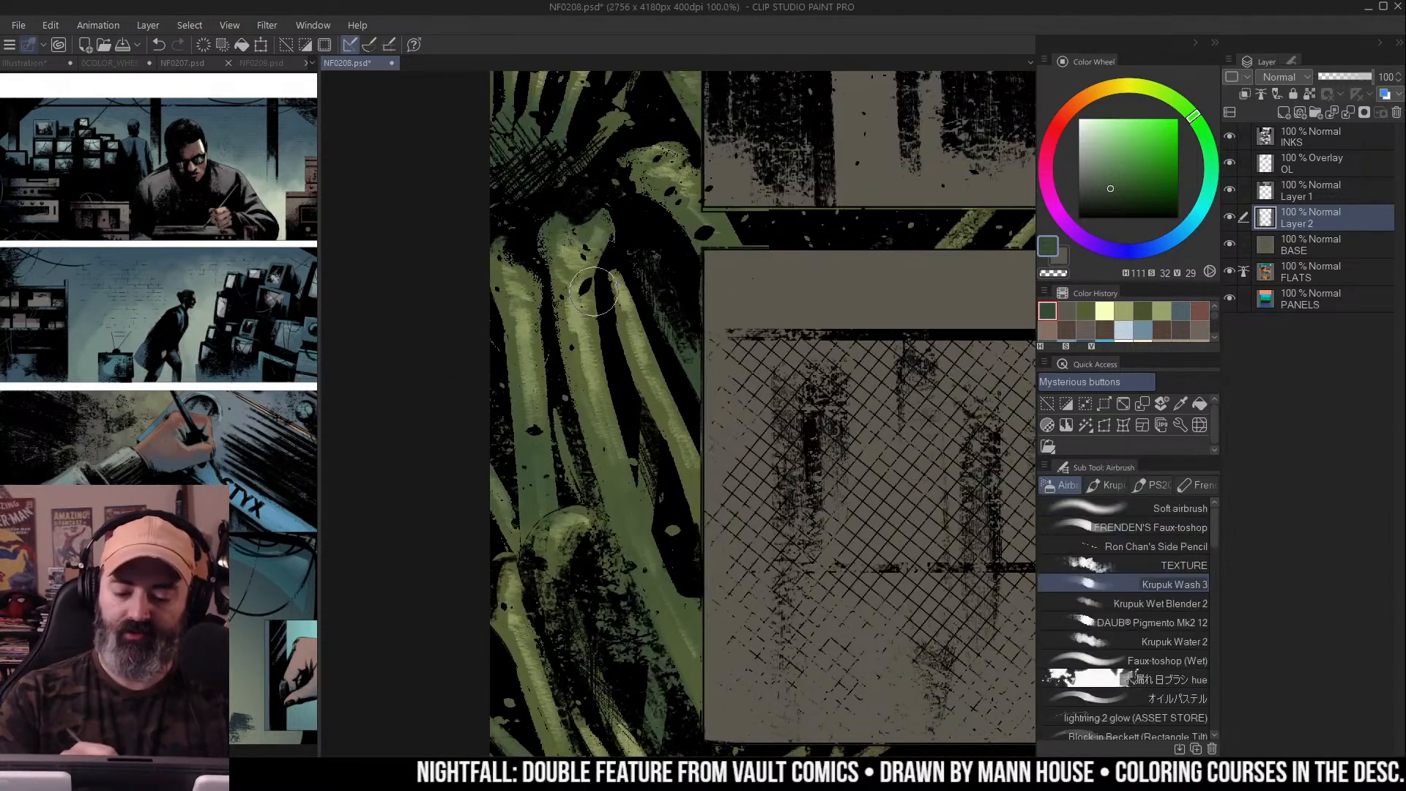
{"action": "mouse_move", "coordinate": [592, 282]}
{"action": "left_mouse_down"}
{"action": "mouse_move", "coordinate": [576, 320]}
{"action": "mouse_move", "coordinate": [572, 294]}
{"action": "mouse_move", "coordinate": [611, 387]}
{"action": "left_mouse_up"}
{"action": "left_click", "coordinate": [1091, 119]}
{"action": "left_click_drag", "start_coordinate": [582, 311], "coordinate": [612, 498]}
{"action": "key", "text": "ctrl+z"}
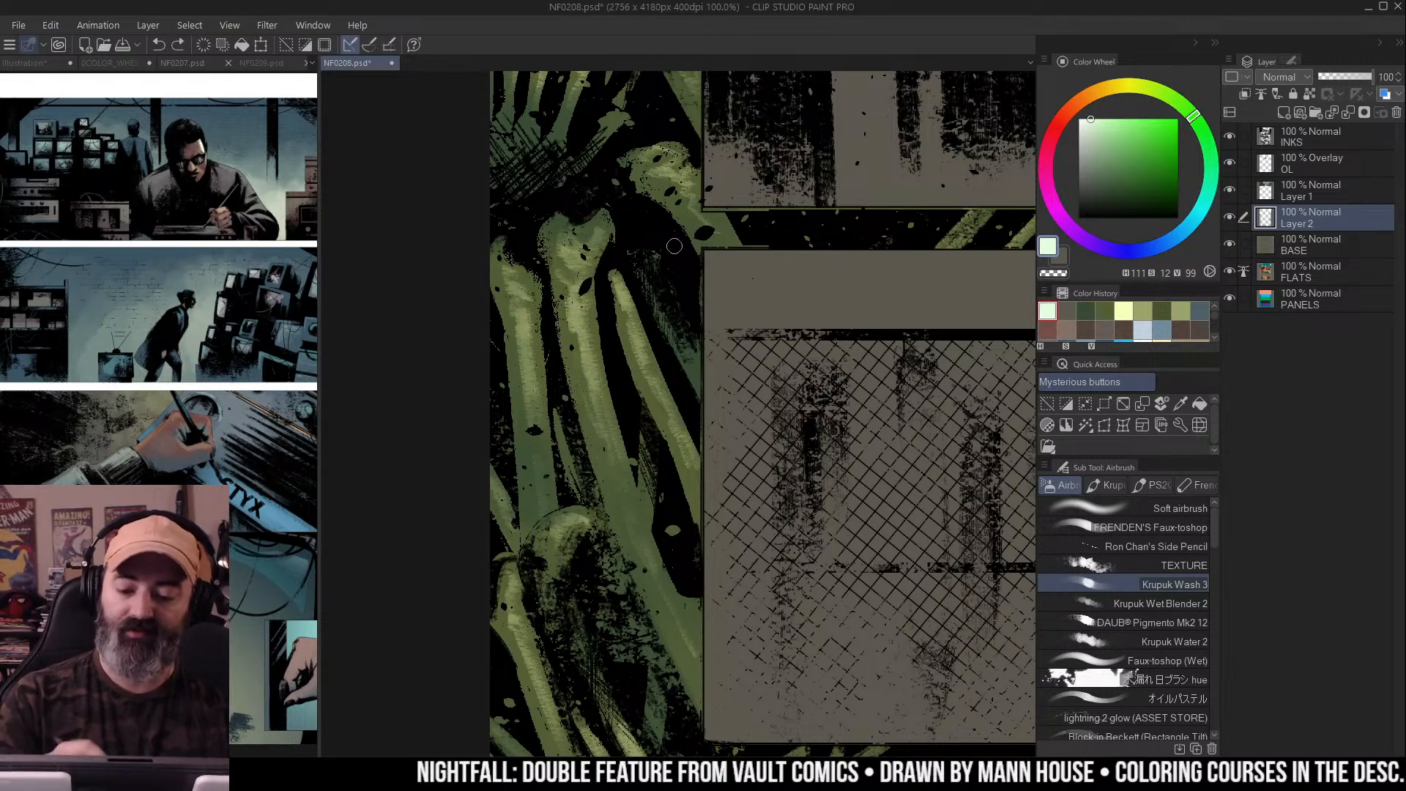
Sample the bone green beside the newscast panel and lighten it to pale yellow, hue 58, saturation 22, value 84
{"action": "key", "text": "ctrl+alt+space"}
{"action": "left_click", "coordinate": [688, 352]}
{"action": "left_click", "coordinate": [709, 402]}
{"action": "scroll", "coordinate": [709, 402], "scroll_direction": "up", "scroll_amount": 1}
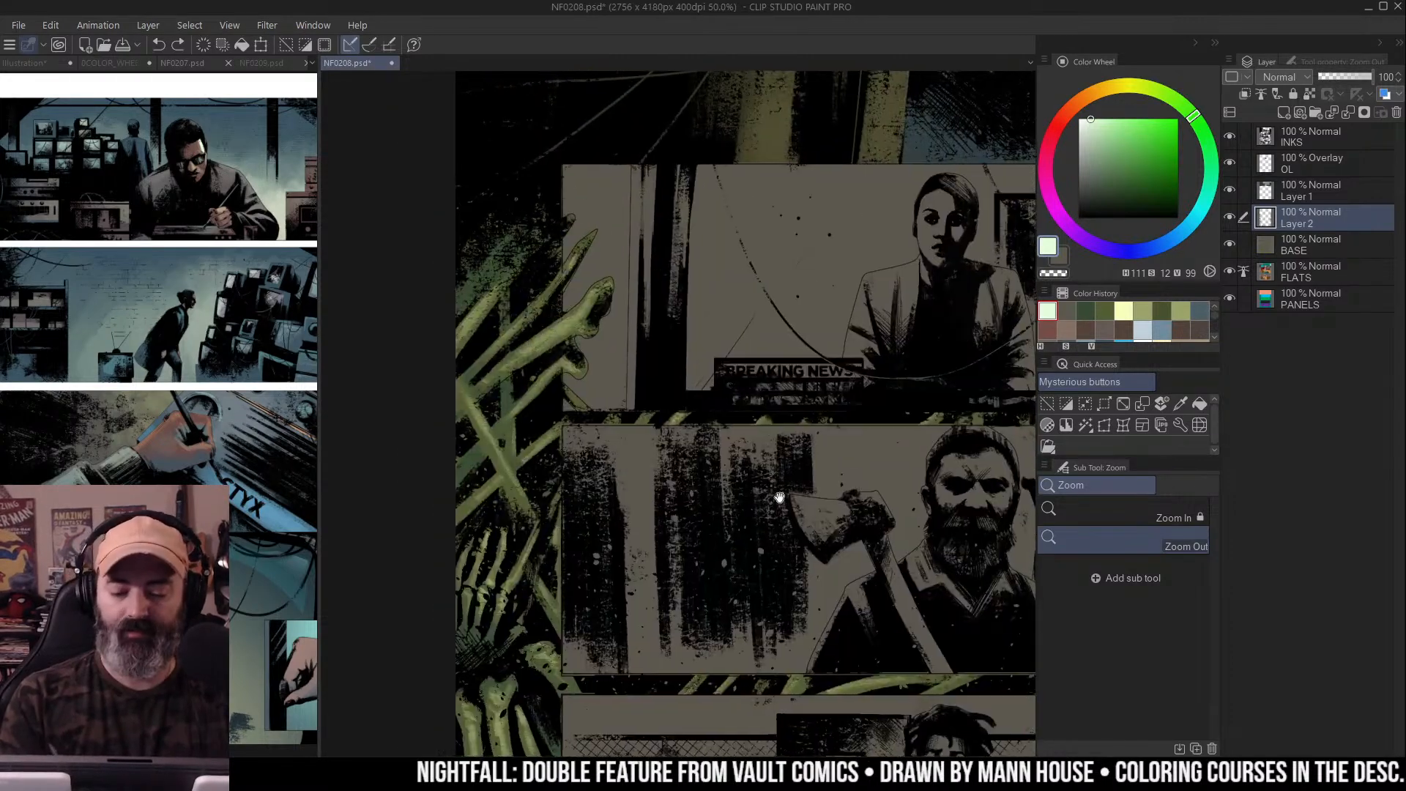
{"action": "scroll", "coordinate": [689, 329], "scroll_direction": "up", "scroll_amount": 3}
{"action": "key", "text": "m"}
{"action": "key", "text": "b"}
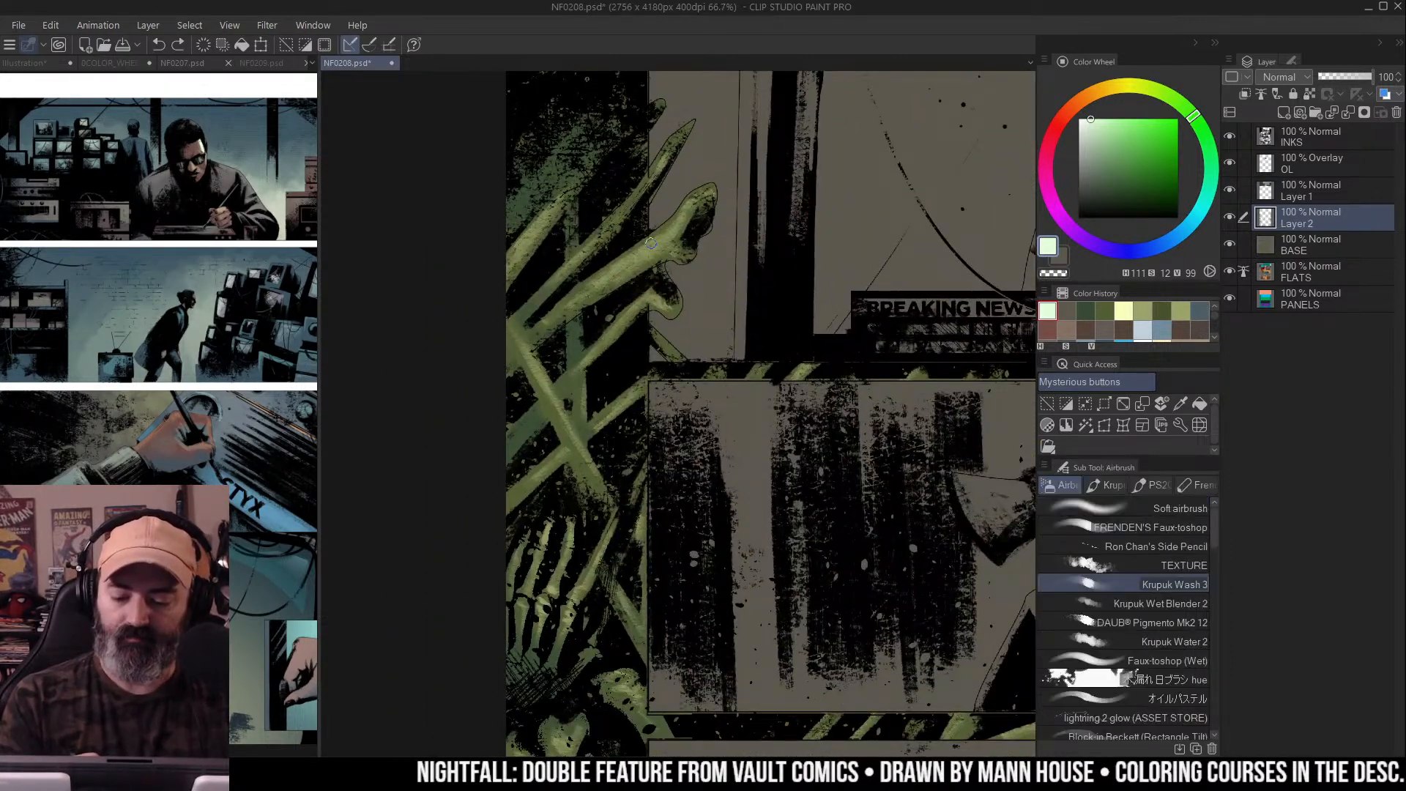
{"action": "left_click", "coordinate": [646, 252], "text": "alt"}
{"action": "left_click", "coordinate": [645, 253], "text": "alt"}
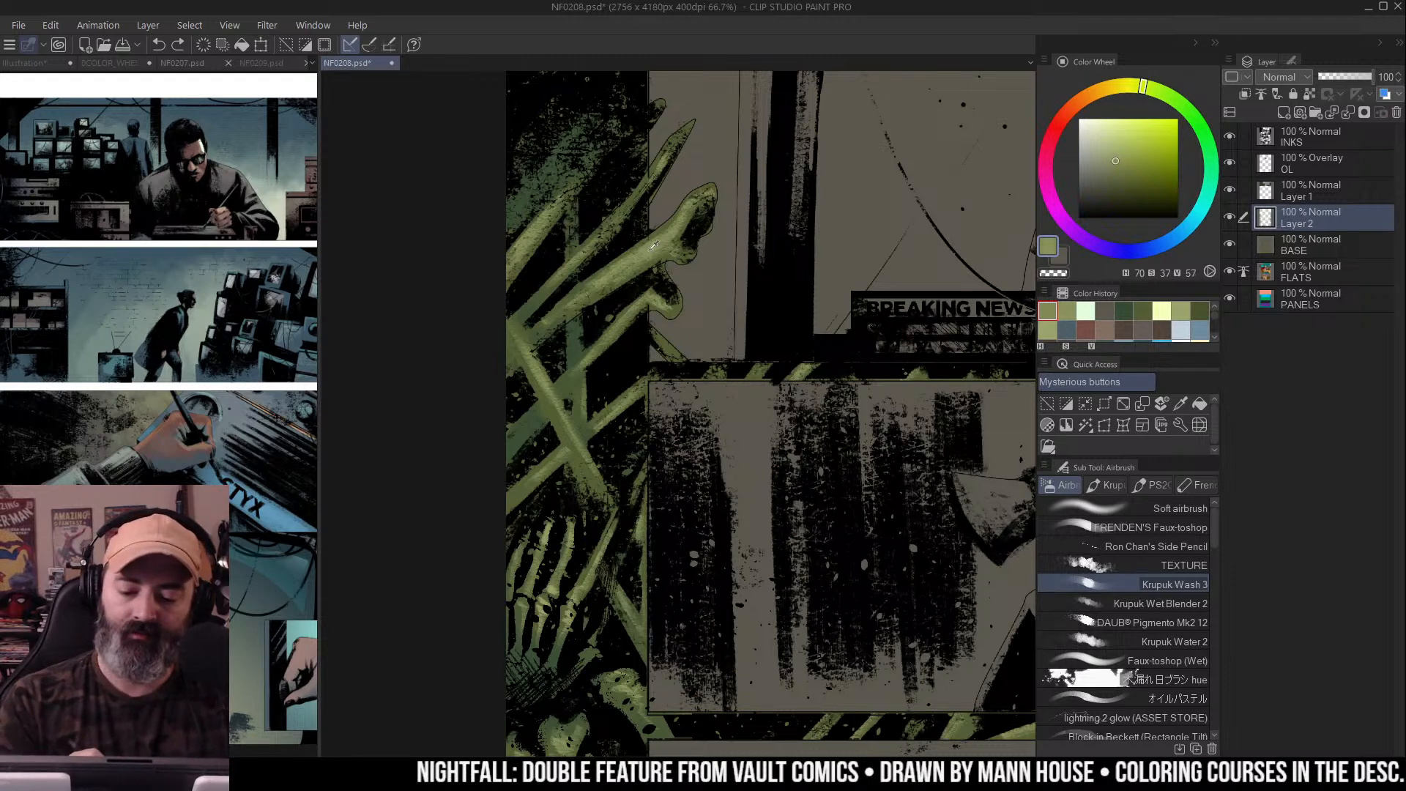
{"action": "left_click", "coordinate": [1102, 136]}
{"action": "left_click_drag", "start_coordinate": [1104, 135], "coordinate": [1102, 131]}
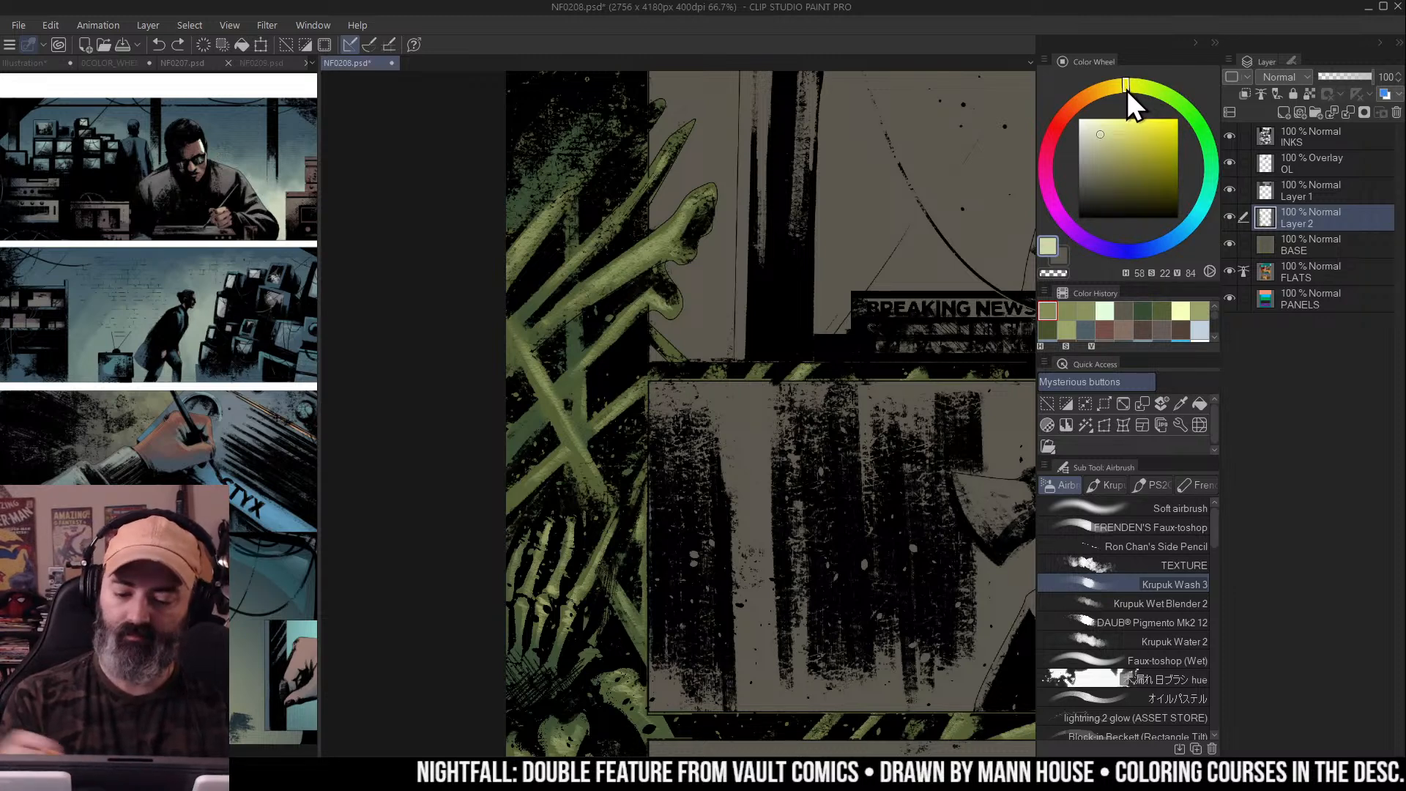
{"action": "left_click", "coordinate": [648, 262]}
Try the TEXTURE brush, switch to Ron Chan's Side Pencil and make Layer 1 the active layer
{"action": "left_click", "coordinate": [1193, 565]}
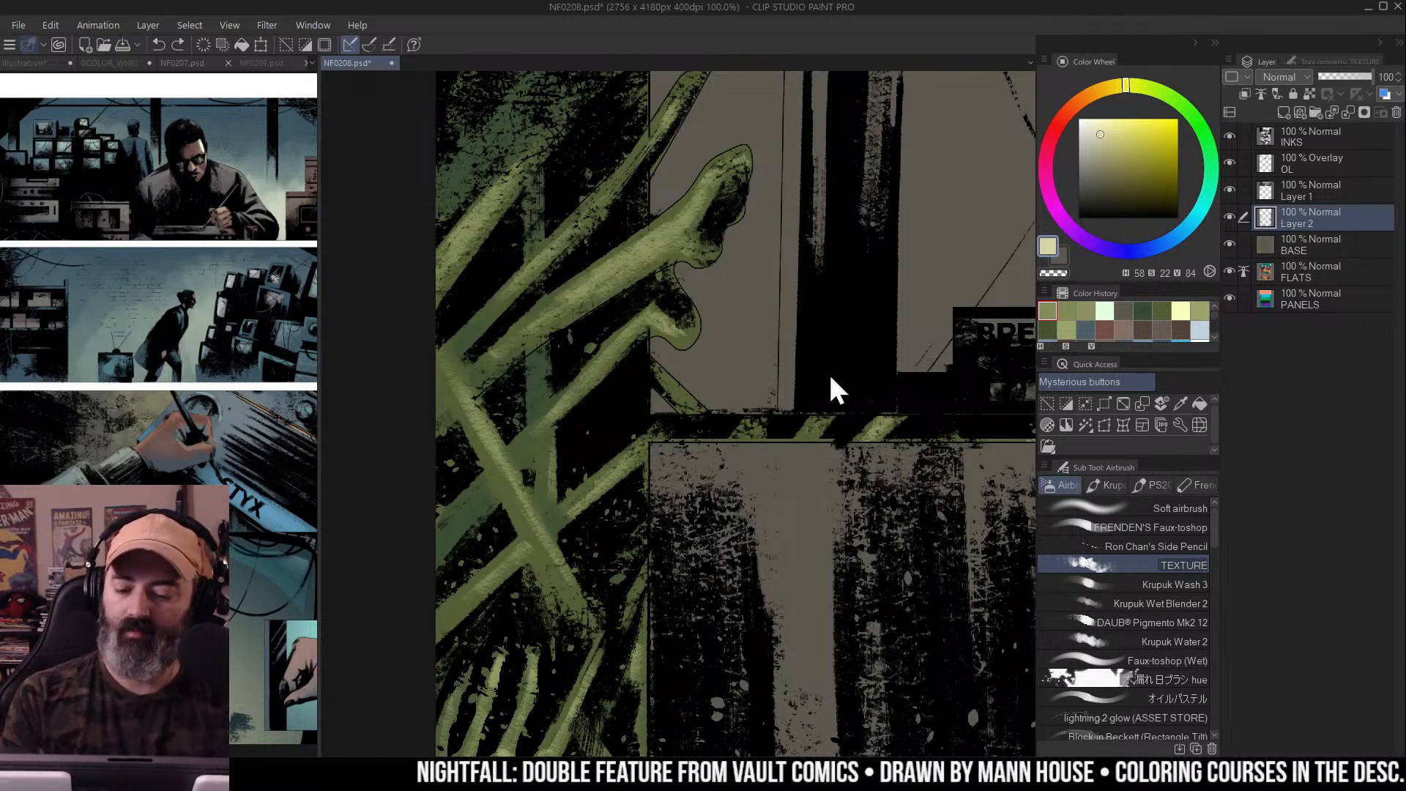
{"action": "mouse_move", "coordinate": [817, 312]}
{"action": "left_mouse_down"}
{"action": "mouse_move", "coordinate": [835, 253]}
{"action": "mouse_move", "coordinate": [838, 314]}
{"action": "mouse_move", "coordinate": [804, 392]}
{"action": "left_mouse_up"}
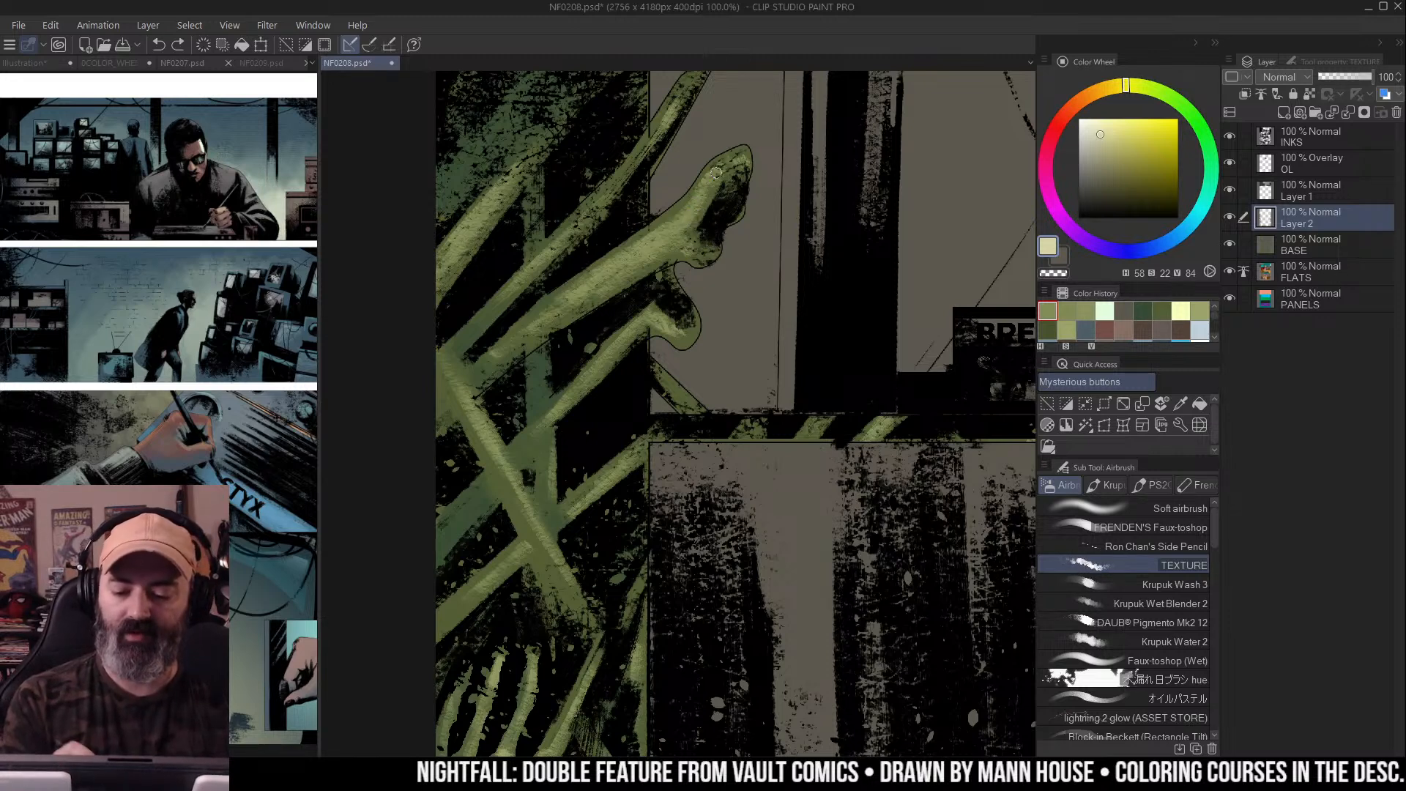
{"action": "left_click", "coordinate": [1190, 546]}
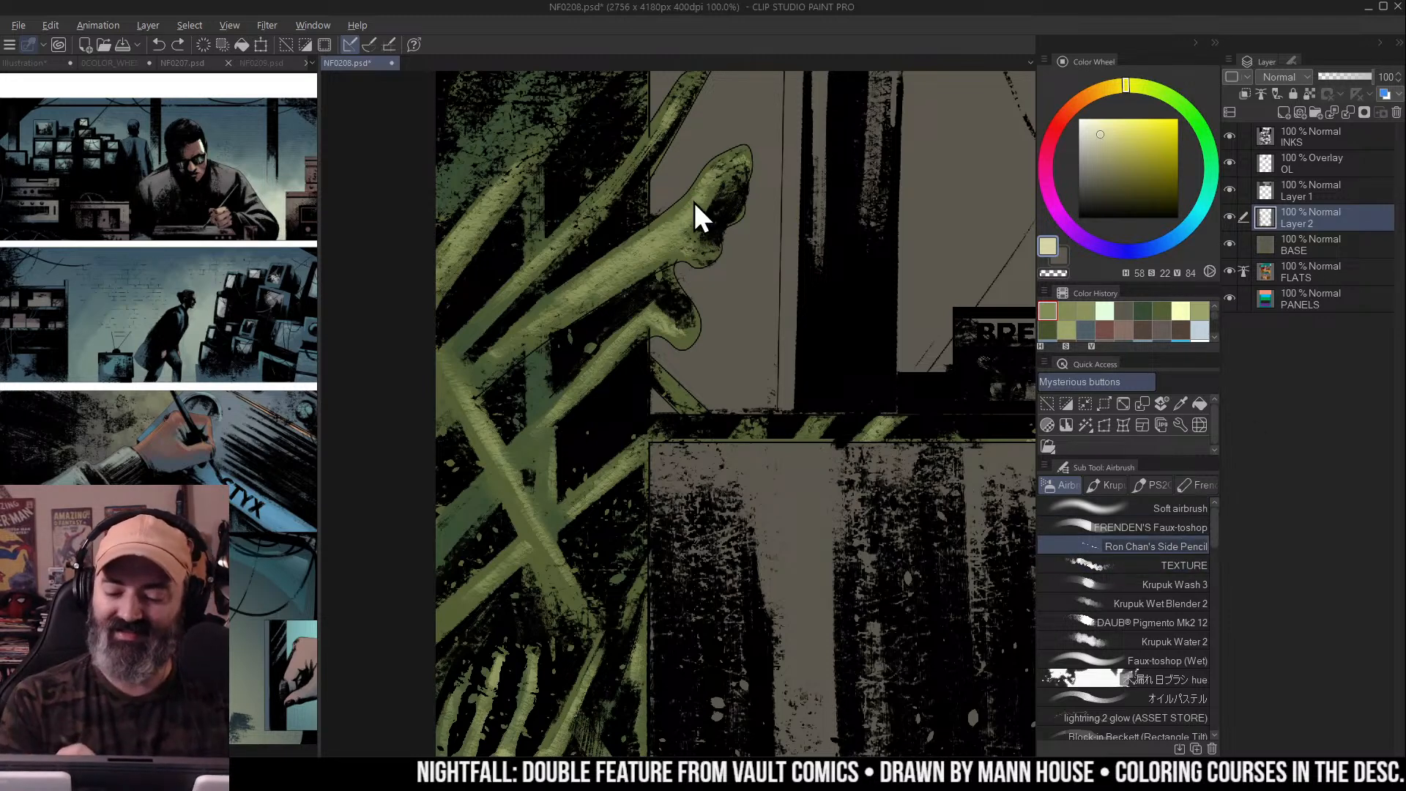
{"action": "left_click", "coordinate": [1311, 190]}
Try a pale yellow highlight on the knobbed bone end overlapping the newscast panel, and undo the strokes
{"action": "mouse_move", "coordinate": [736, 161]}
{"action": "left_mouse_down"}
{"action": "mouse_move", "coordinate": [696, 205]}
{"action": "mouse_move", "coordinate": [705, 184]}
{"action": "left_mouse_up"}
{"action": "key", "text": "ctrl+z"}
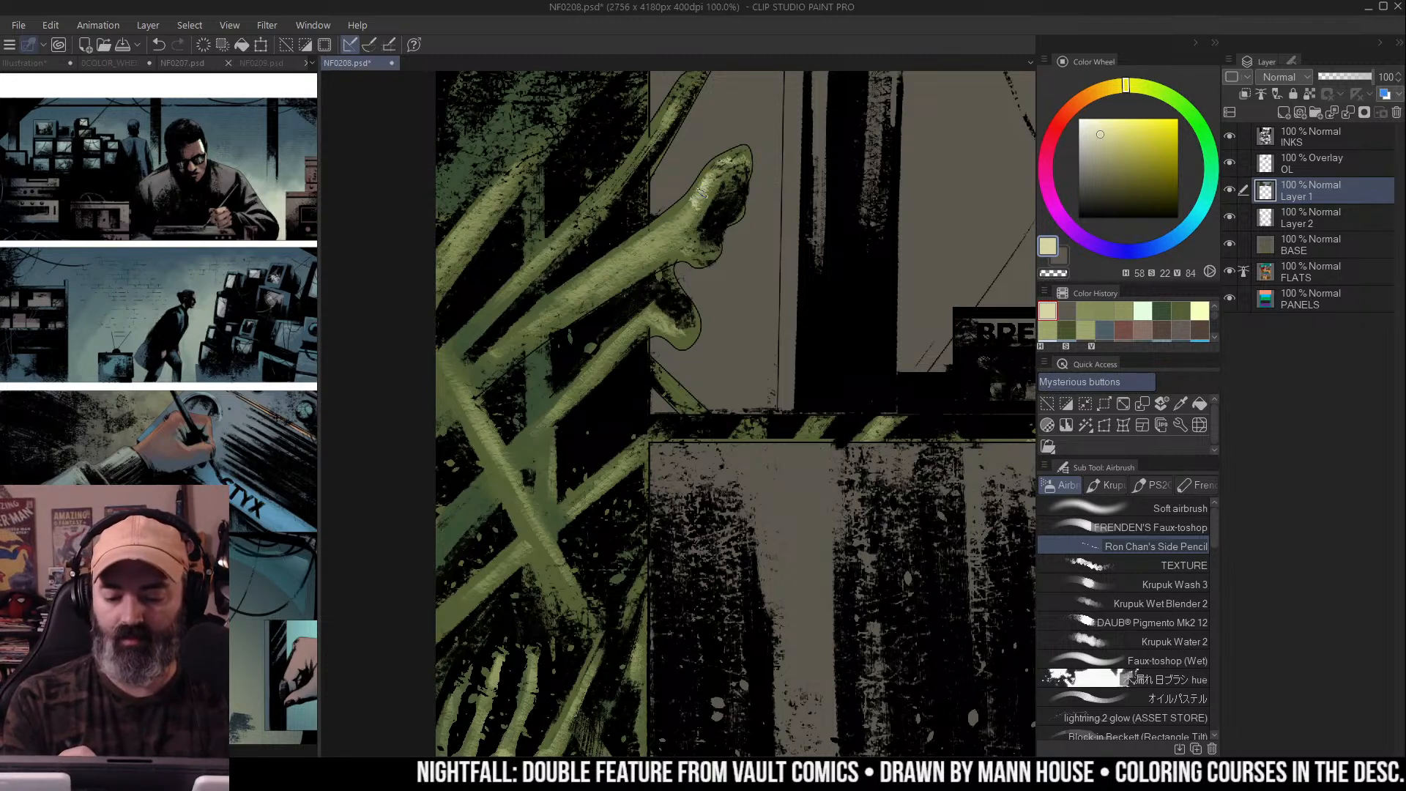
{"action": "key", "text": "ctrl+z"}
{"action": "key", "text": "ctrl+z"}
{"action": "key", "text": "ctrl+z"}
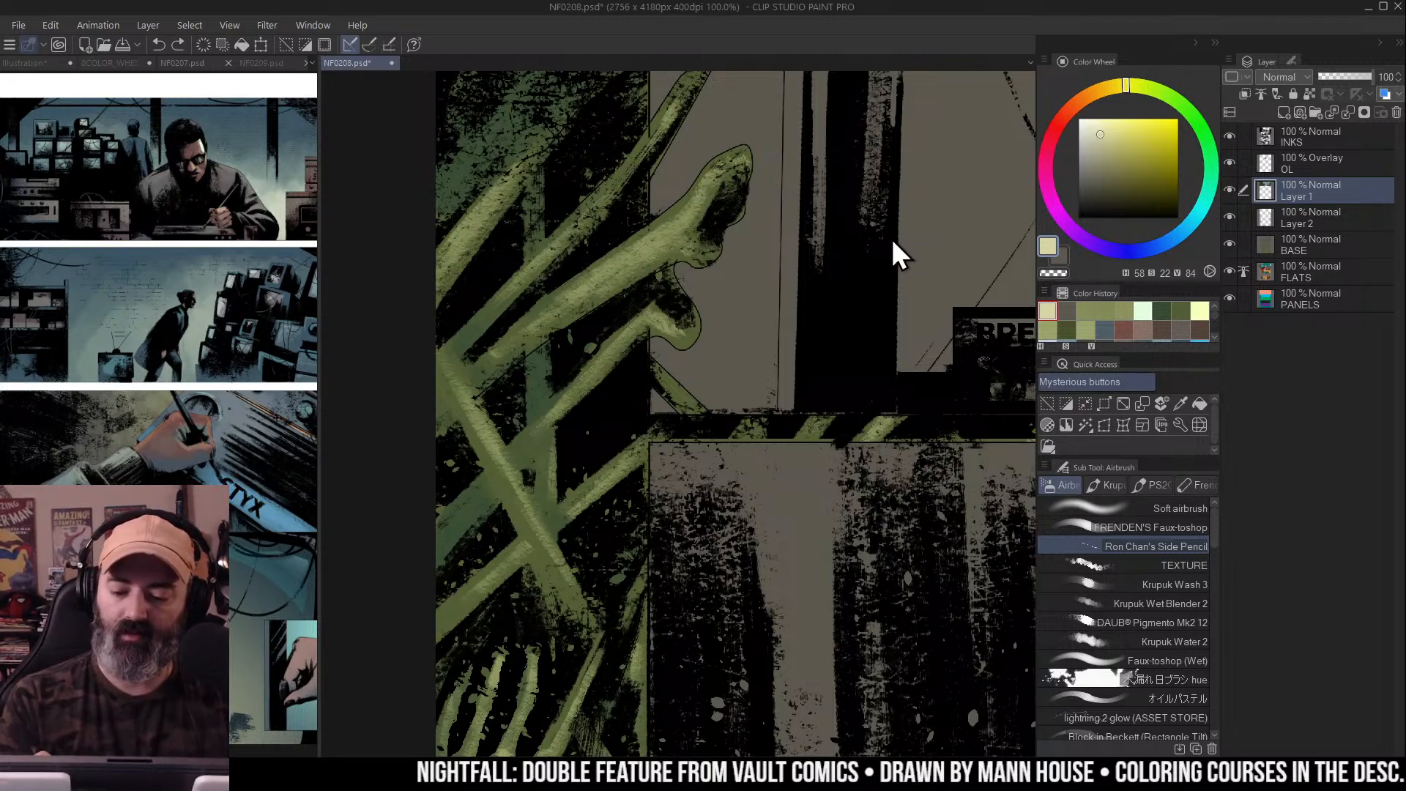
Paint highlights in pale yellow (hue 60, saturation 31, value 99) on the knobbed bone end overlapping the newscast panel and along its shaft
{"action": "left_click", "coordinate": [678, 220], "text": "alt"}
{"action": "left_click", "coordinate": [1120, 121]}
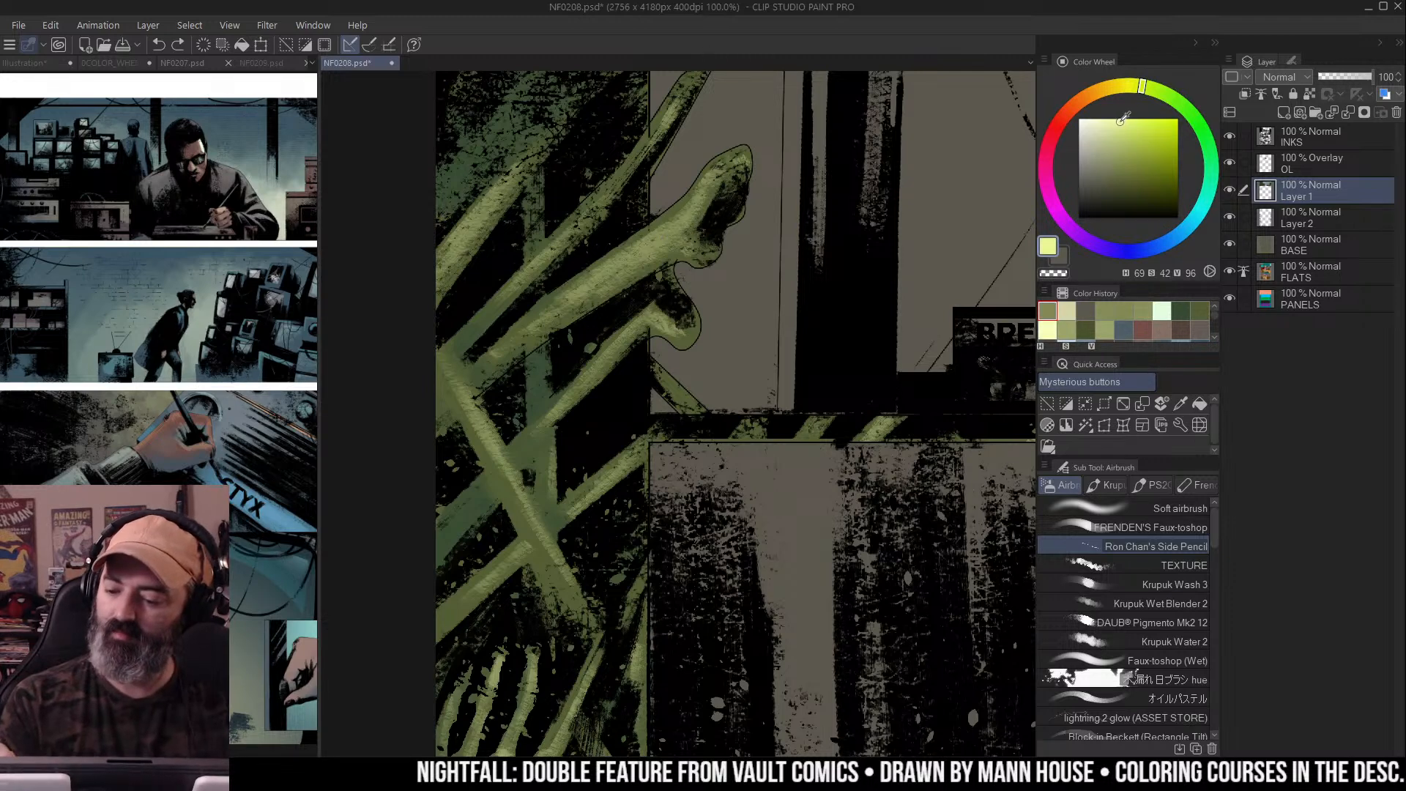
{"action": "left_click_drag", "start_coordinate": [720, 174], "coordinate": [686, 211]}
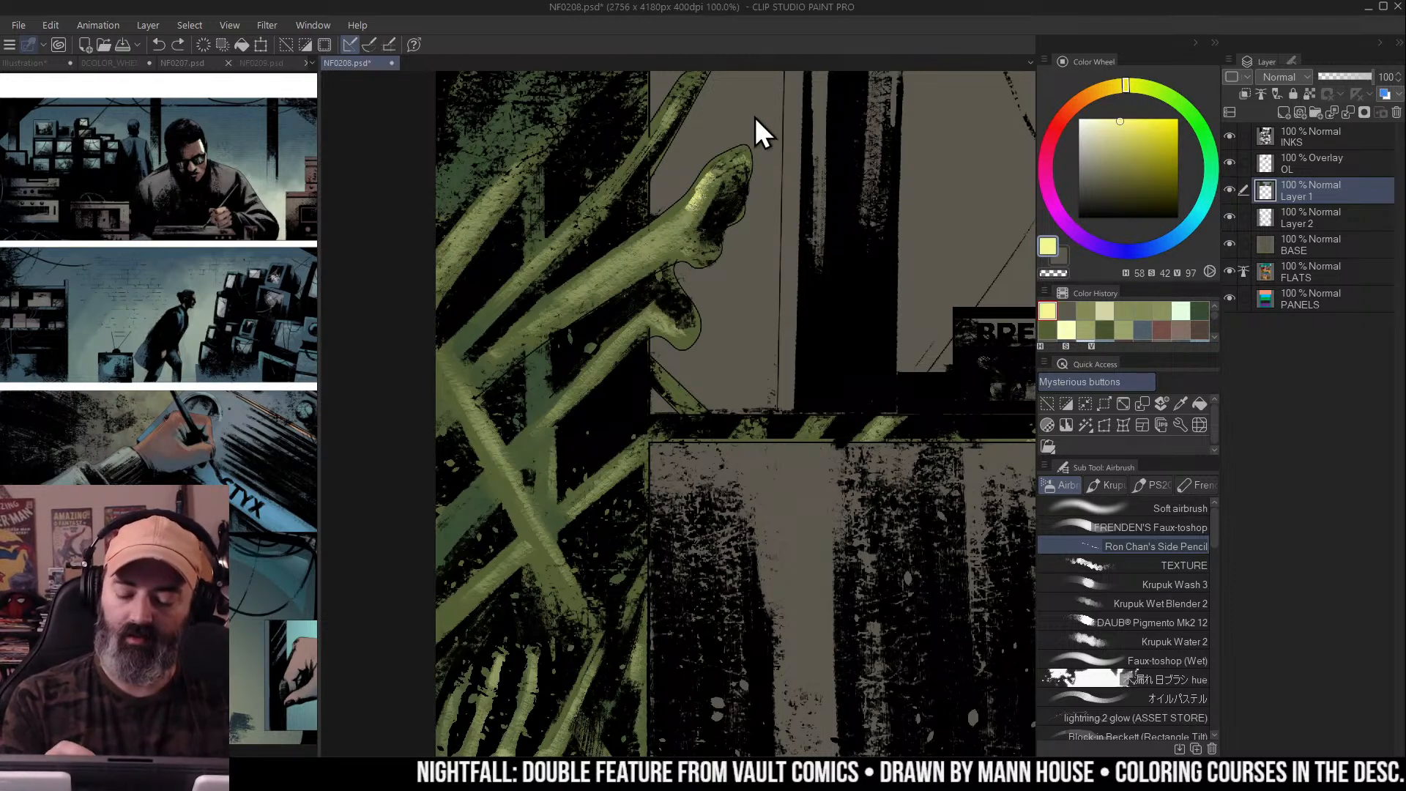
{"action": "left_click", "coordinate": [1110, 118]}
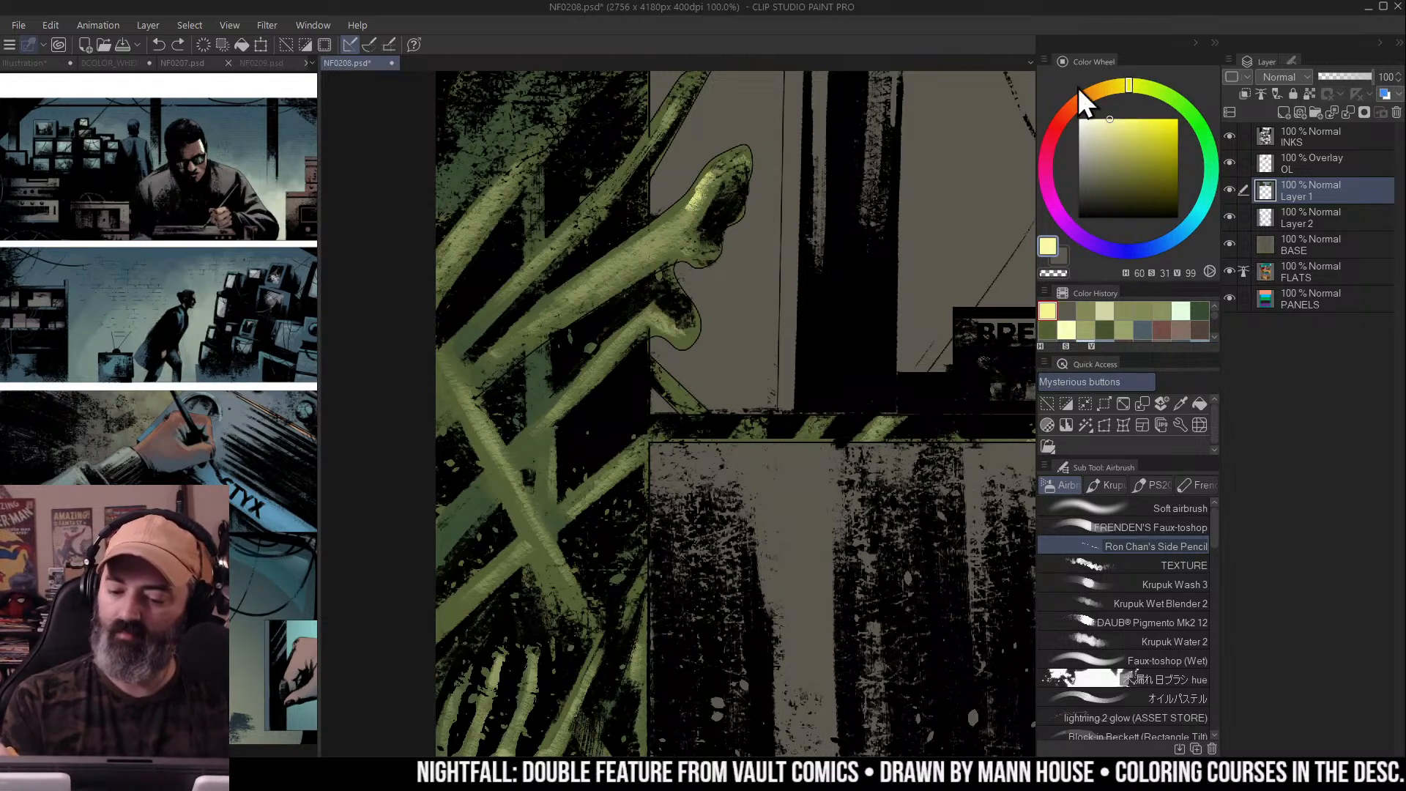
{"action": "mouse_move", "coordinate": [746, 176]}
{"action": "left_mouse_down"}
{"action": "mouse_move", "coordinate": [692, 209]}
{"action": "mouse_move", "coordinate": [741, 192]}
{"action": "mouse_move", "coordinate": [685, 251]}
{"action": "left_mouse_up"}
{"action": "scroll", "coordinate": [719, 207], "scroll_direction": "up", "scroll_amount": 1}
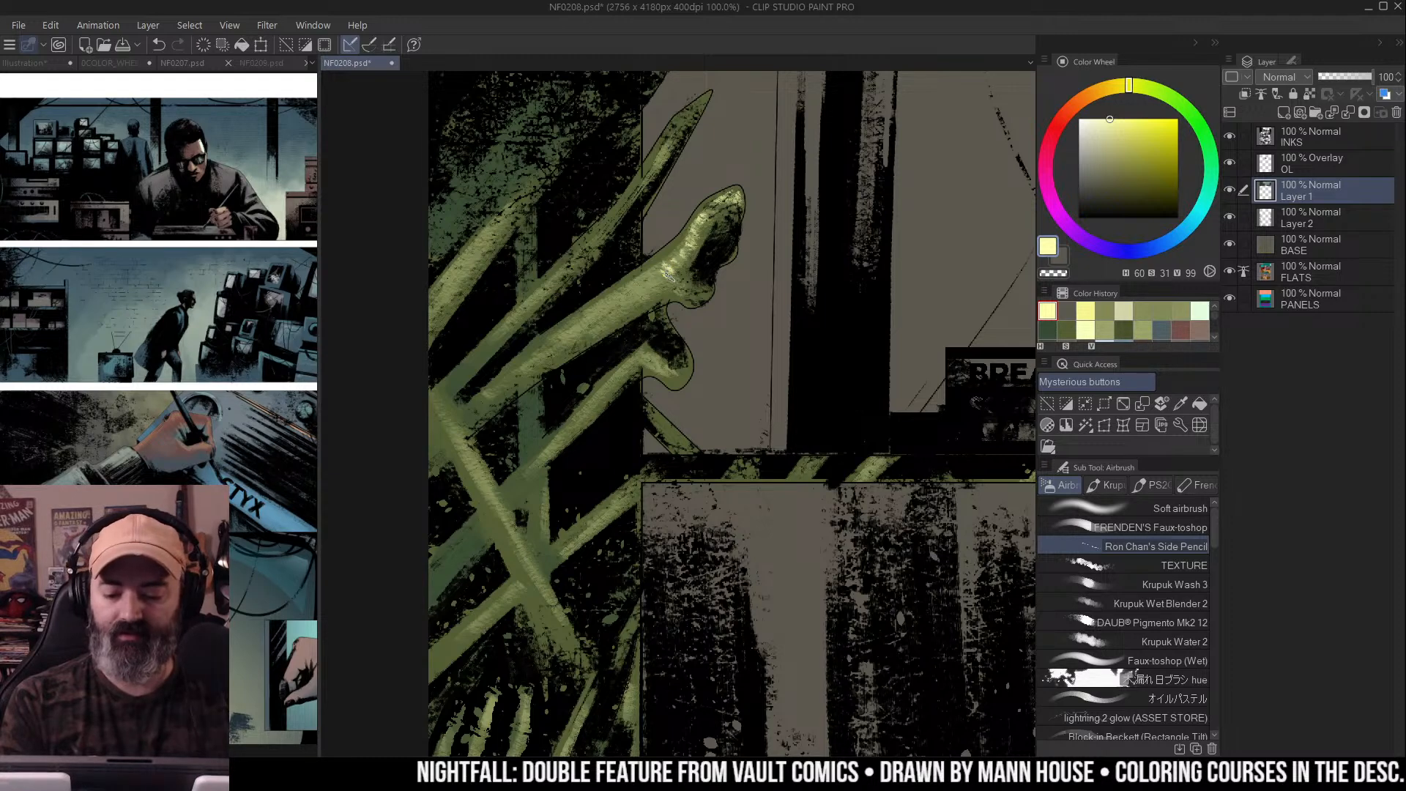
{"action": "mouse_move", "coordinate": [666, 265]}
{"action": "left_mouse_down"}
{"action": "mouse_move", "coordinate": [575, 333]}
{"action": "mouse_move", "coordinate": [692, 294]}
{"action": "mouse_move", "coordinate": [639, 283]}
{"action": "mouse_move", "coordinate": [540, 347]}
{"action": "left_mouse_up"}
Add pale yellow highlights to the pointed bone, the lower knobbed bone and the small bones around the newscast panel's lower corner
{"action": "scroll", "coordinate": [751, 209], "scroll_direction": "down", "scroll_amount": 3}
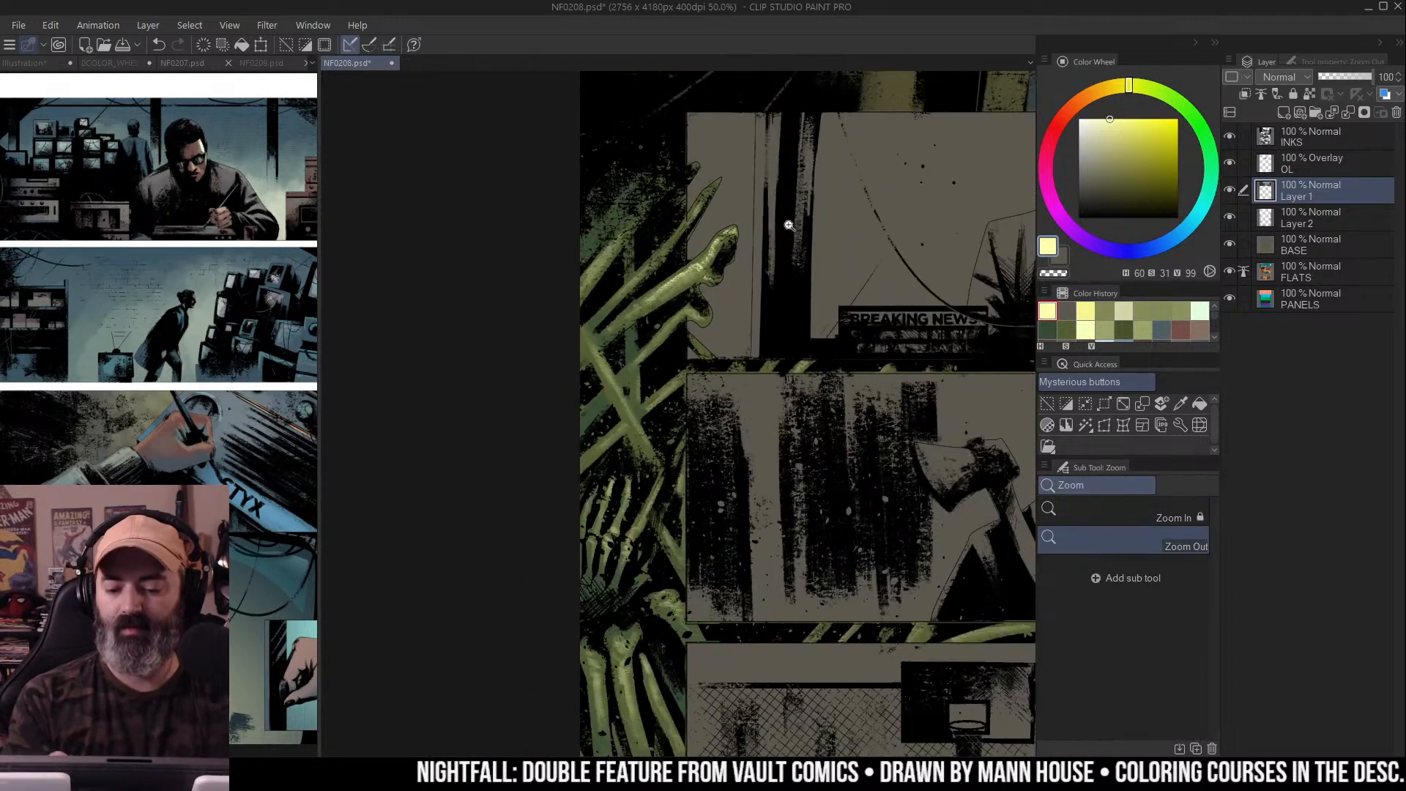
{"action": "scroll", "coordinate": [721, 256], "scroll_direction": "up", "scroll_amount": 2}
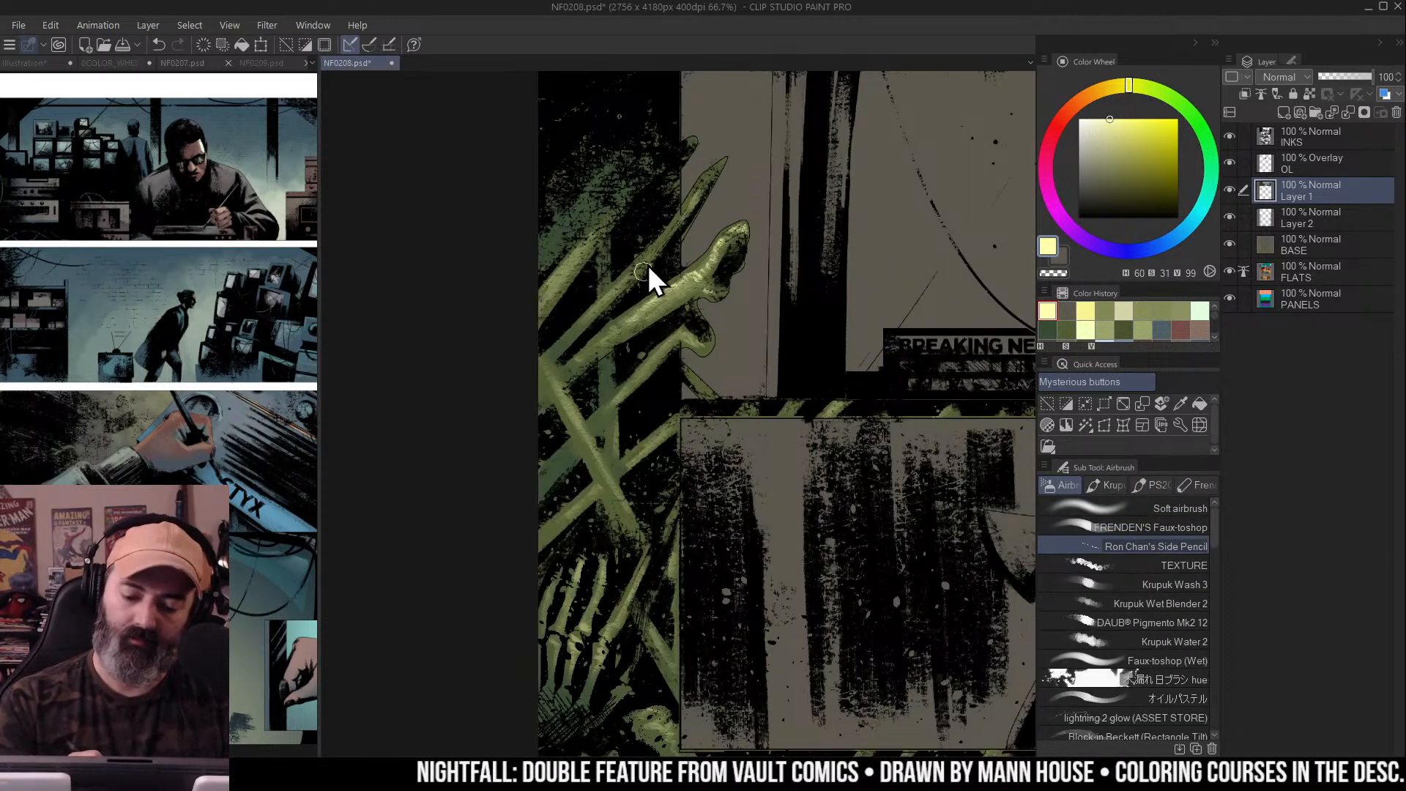
{"action": "left_click_drag", "start_coordinate": [678, 222], "coordinate": [719, 168]}
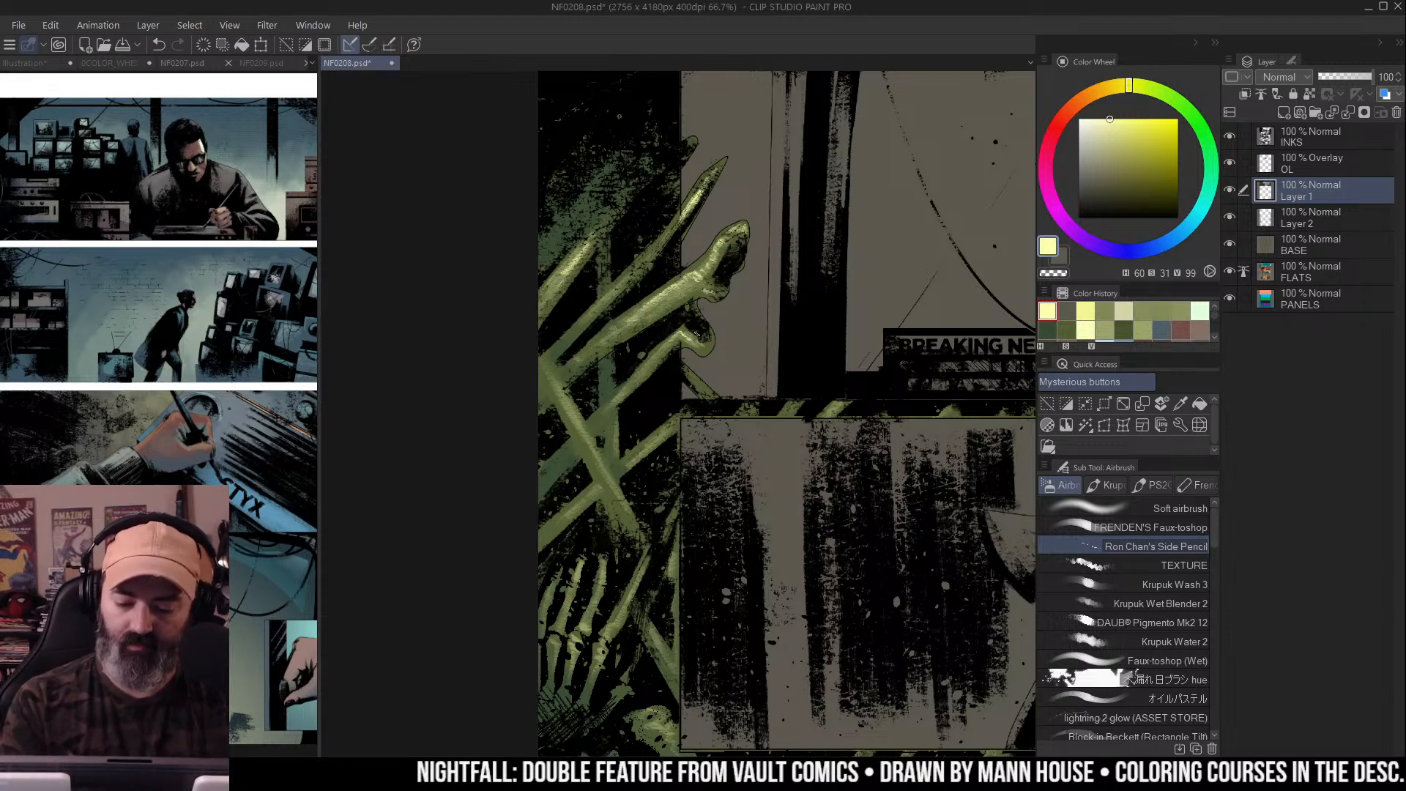
{"action": "scroll", "coordinate": [690, 341], "scroll_direction": "up", "scroll_amount": 2}
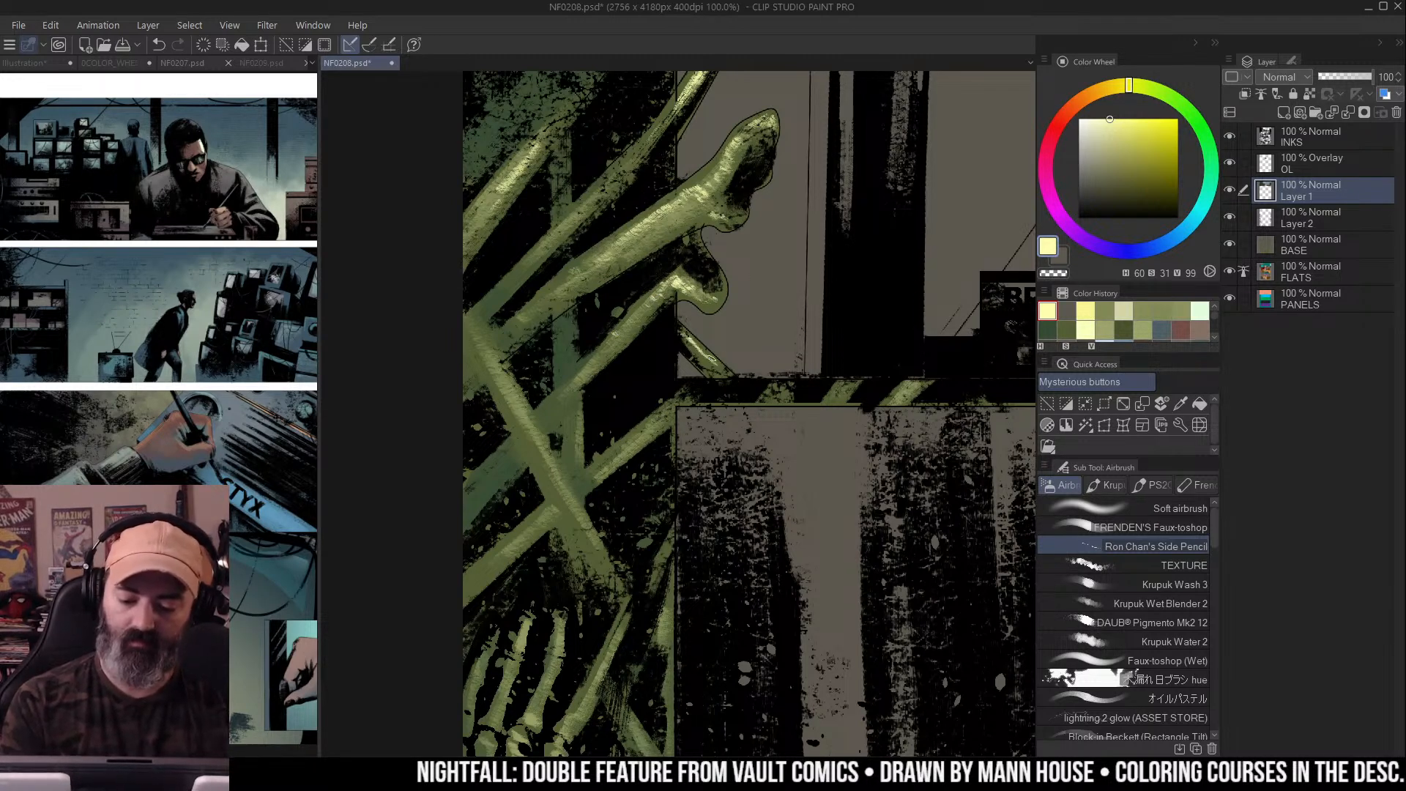
{"action": "left_click_drag", "start_coordinate": [774, 321], "coordinate": [787, 274]}
{"action": "left_click_drag", "start_coordinate": [694, 286], "coordinate": [727, 311]}
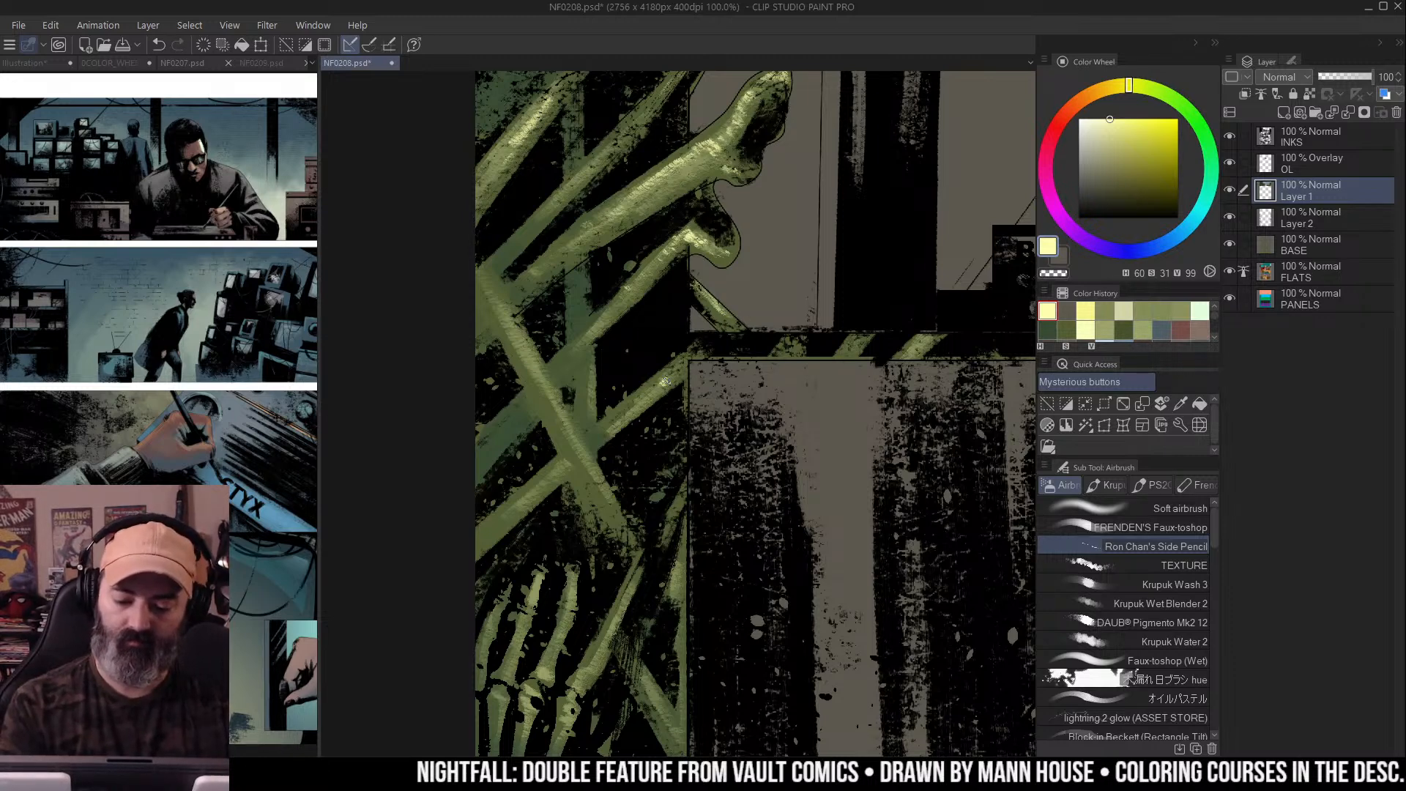
{"action": "left_click_drag", "start_coordinate": [680, 363], "coordinate": [645, 391]}
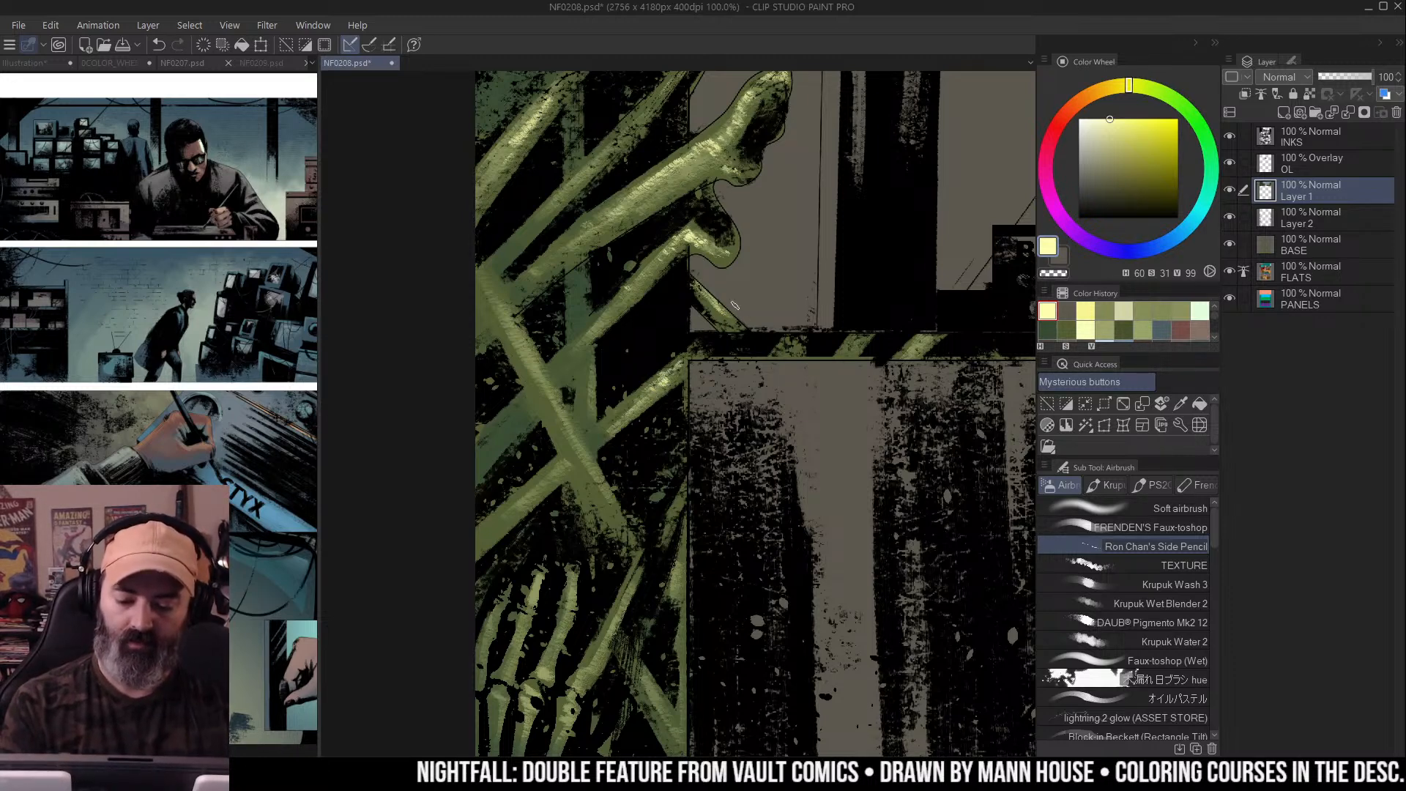
Highlight the crossing bones beside the axe man's panel, redoing the first stroke, and clear the selection
{"action": "left_click_drag", "start_coordinate": [535, 365], "coordinate": [589, 472]}
{"action": "key", "text": "ctrl+z"}
{"action": "left_click_drag", "start_coordinate": [649, 397], "coordinate": [700, 289]}
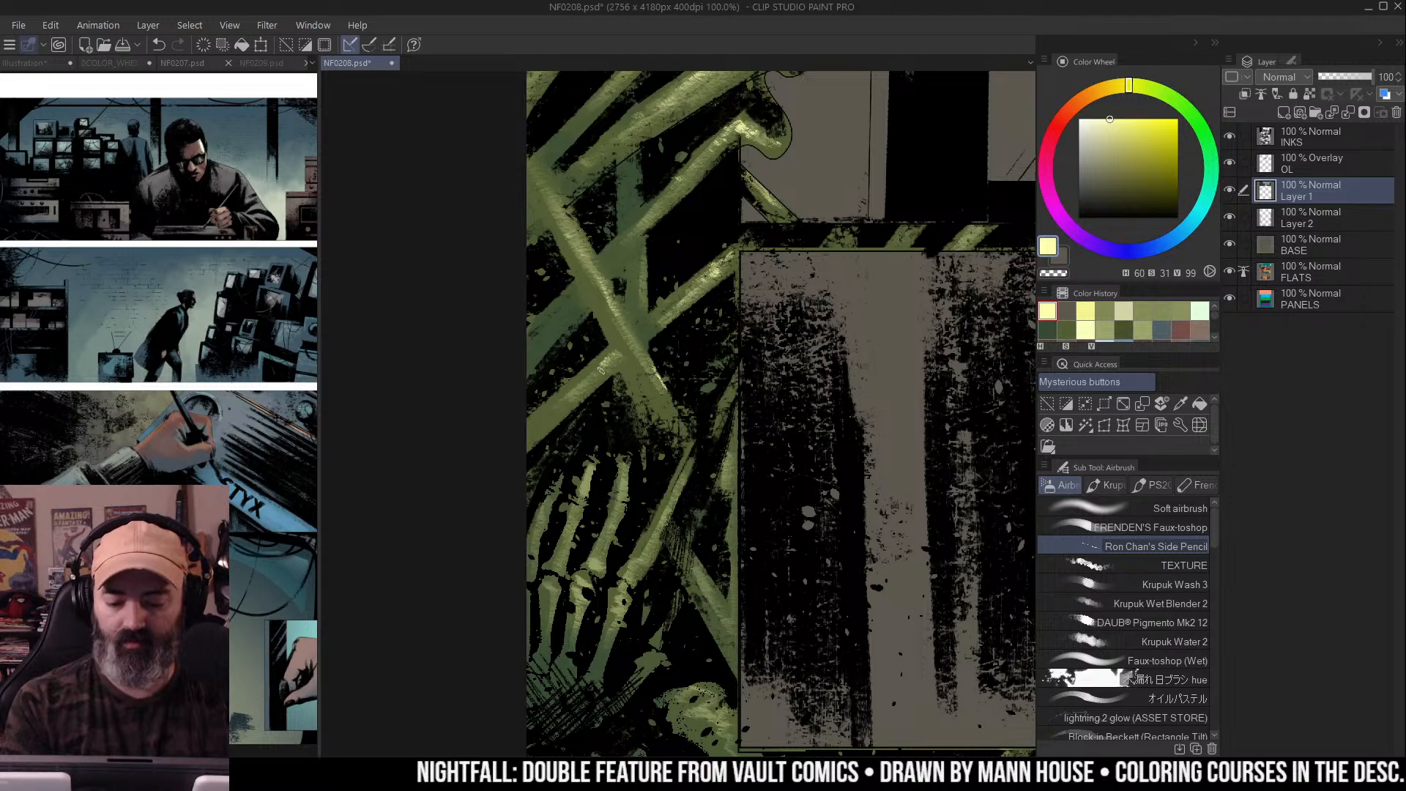
{"action": "scroll", "coordinate": [586, 380], "scroll_direction": "down", "scroll_amount": 4}
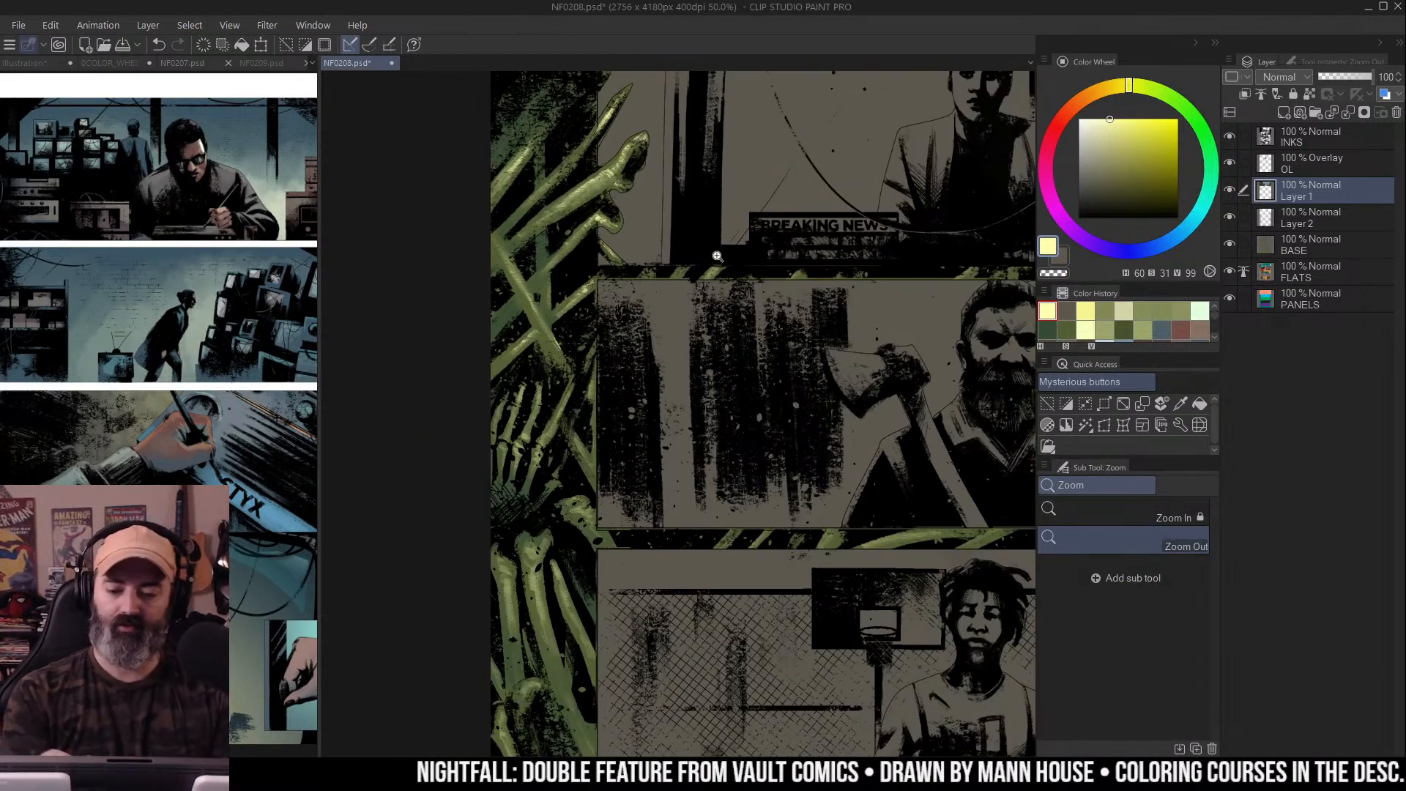
{"action": "scroll", "coordinate": [714, 256], "scroll_direction": "down", "scroll_amount": 3}
{"action": "left_click_drag", "start_coordinate": [673, 253], "coordinate": [655, 264]}
{"action": "key", "text": "m"}
{"action": "mouse_move", "coordinate": [696, 214]}
{"action": "left_mouse_down"}
{"action": "mouse_move", "coordinate": [689, 264]}
{"action": "mouse_move", "coordinate": [708, 233]}
{"action": "left_mouse_up"}
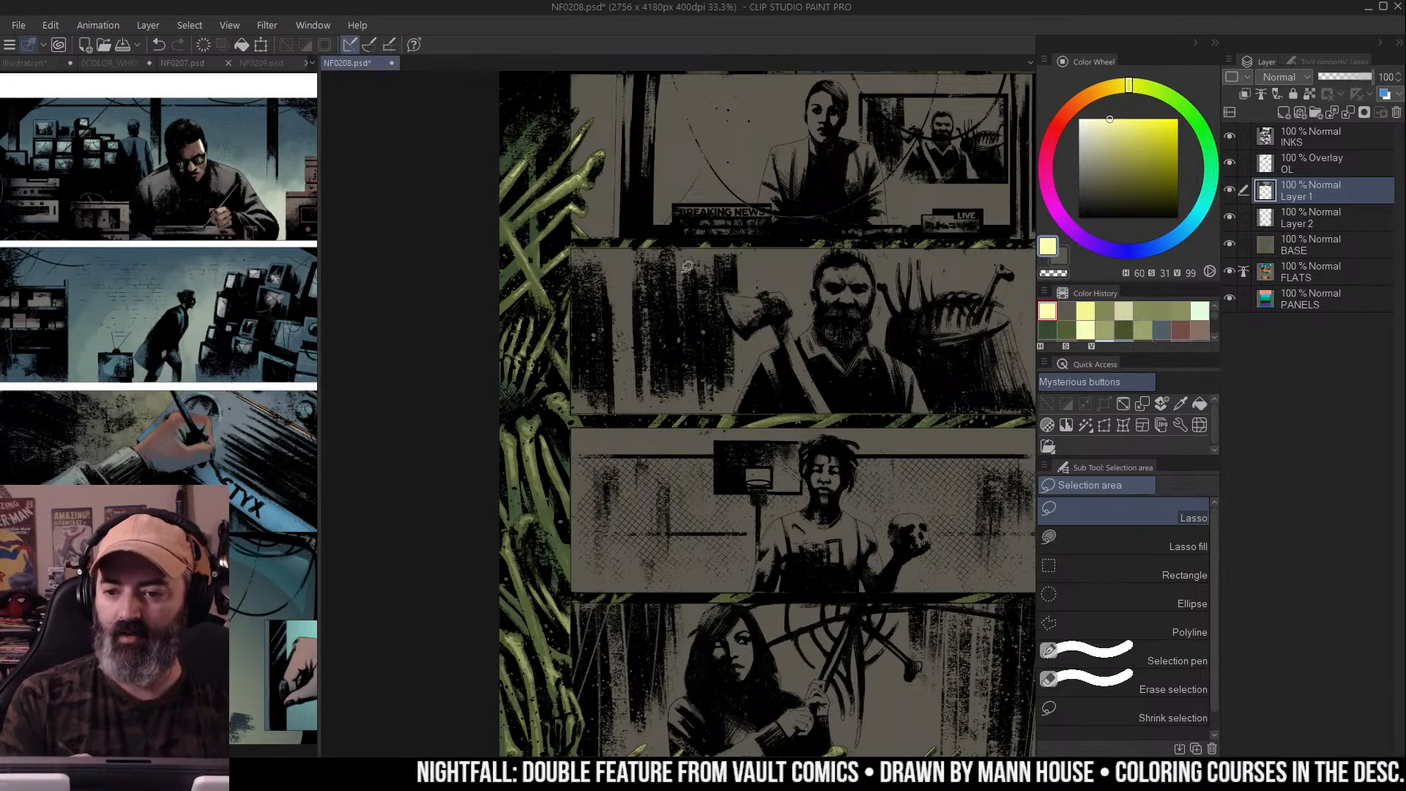
Paint pale yellow highlights along the finger bones and knuckles of the skeletal hand beside the axe man's panel
{"action": "scroll", "coordinate": [674, 300], "scroll_direction": "up", "scroll_amount": 2}
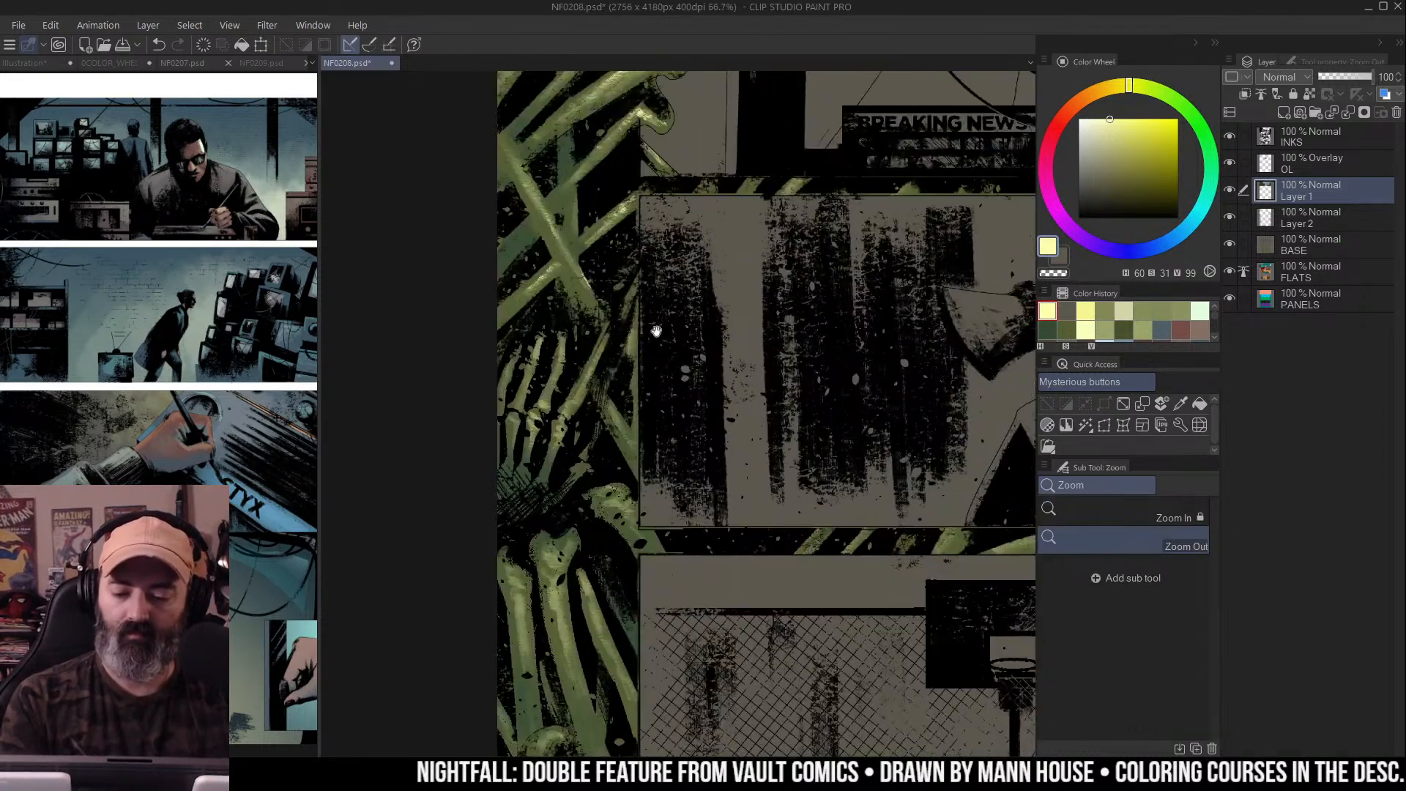
{"action": "scroll", "coordinate": [662, 331], "scroll_direction": "up", "scroll_amount": 2}
{"action": "key", "text": "b"}
{"action": "mouse_move", "coordinate": [621, 228]}
{"action": "left_mouse_down"}
{"action": "mouse_move", "coordinate": [581, 229]}
{"action": "mouse_move", "coordinate": [585, 262]}
{"action": "mouse_move", "coordinate": [568, 268]}
{"action": "mouse_move", "coordinate": [547, 326]}
{"action": "mouse_move", "coordinate": [617, 272]}
{"action": "mouse_move", "coordinate": [587, 331]}
{"action": "left_mouse_up"}
{"action": "left_click_drag", "start_coordinate": [552, 243], "coordinate": [538, 279]}
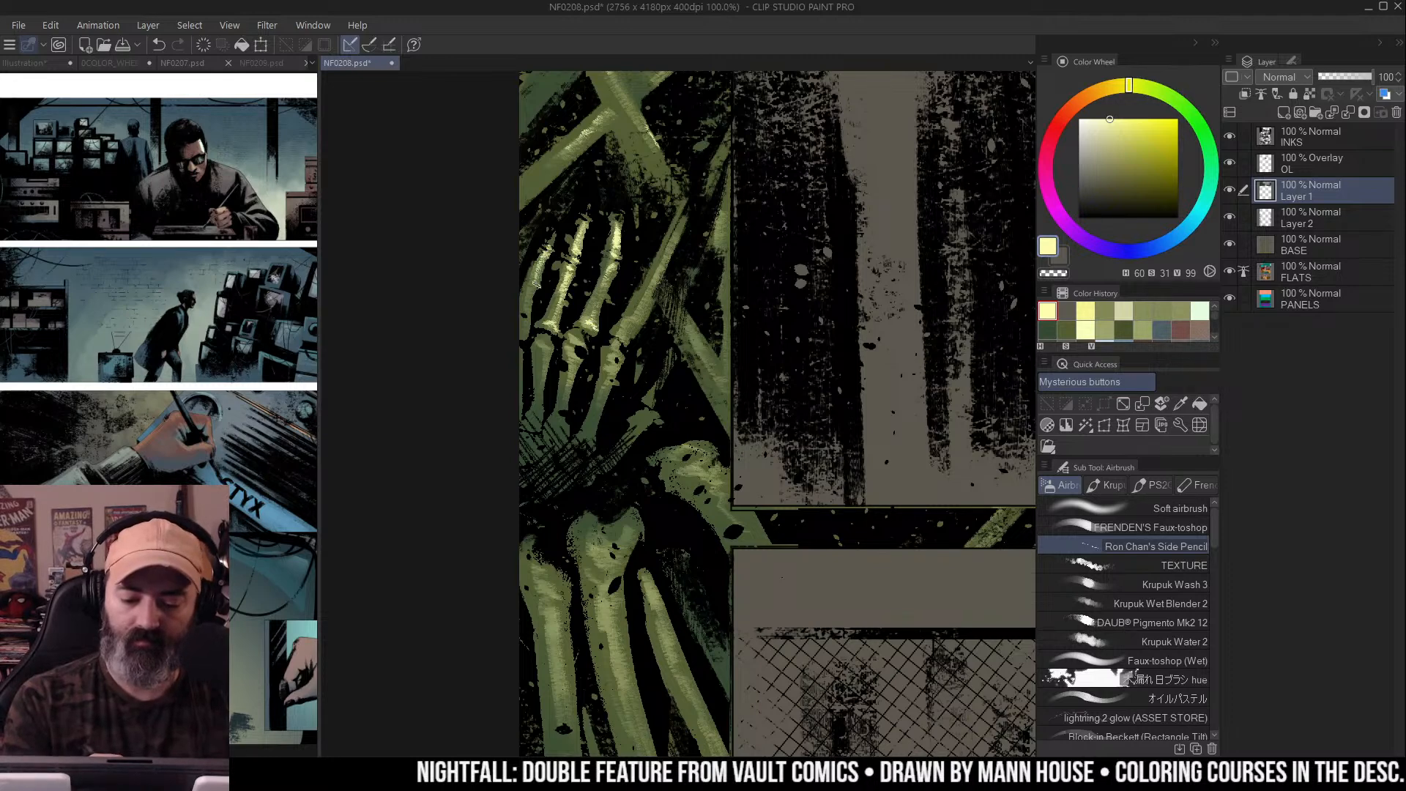
{"action": "mouse_move", "coordinate": [689, 223]}
{"action": "left_mouse_down"}
{"action": "mouse_move", "coordinate": [632, 318]}
{"action": "mouse_move", "coordinate": [679, 247]}
{"action": "left_mouse_up"}
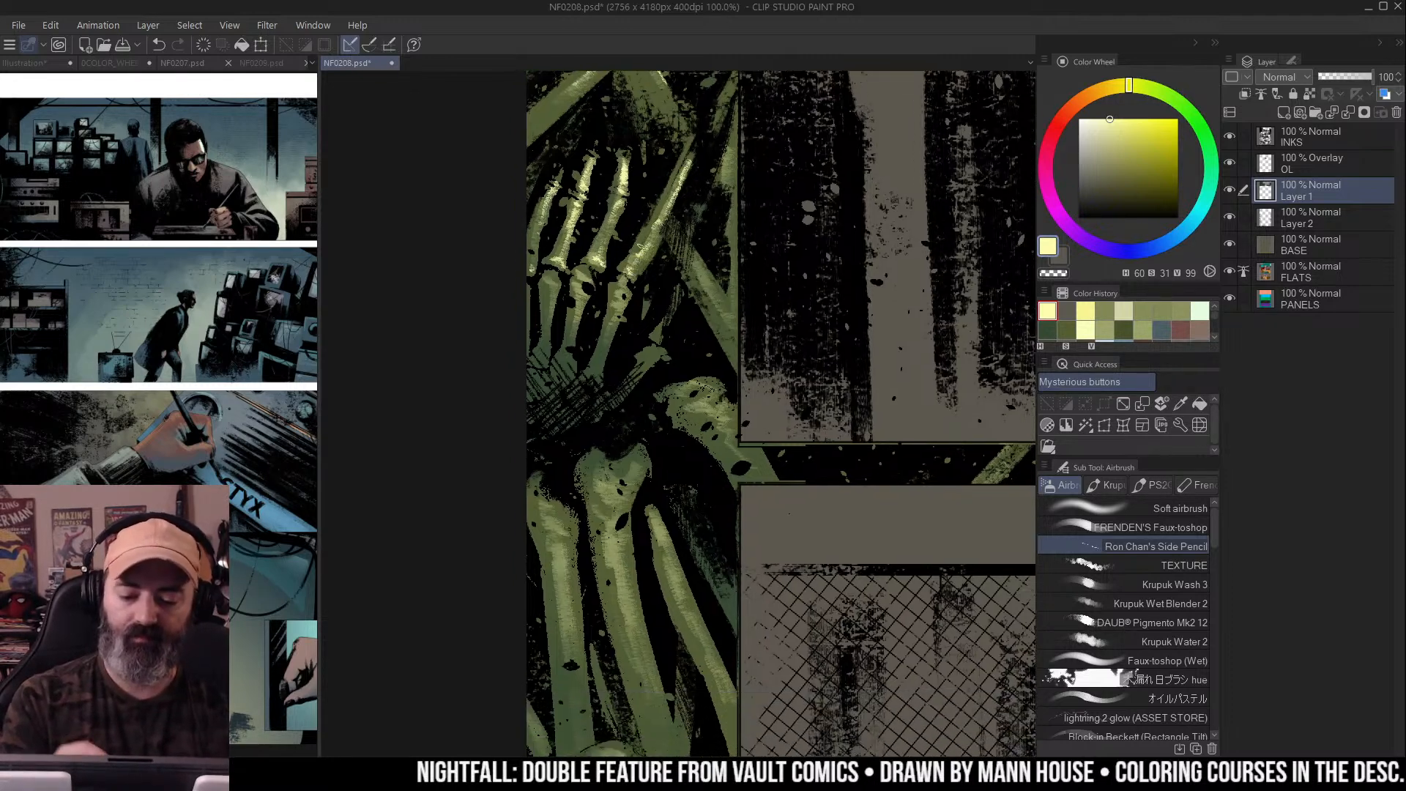
{"action": "mouse_move", "coordinate": [622, 282]}
{"action": "left_mouse_down"}
{"action": "mouse_move", "coordinate": [623, 306]}
{"action": "mouse_move", "coordinate": [576, 289]}
{"action": "left_mouse_up"}
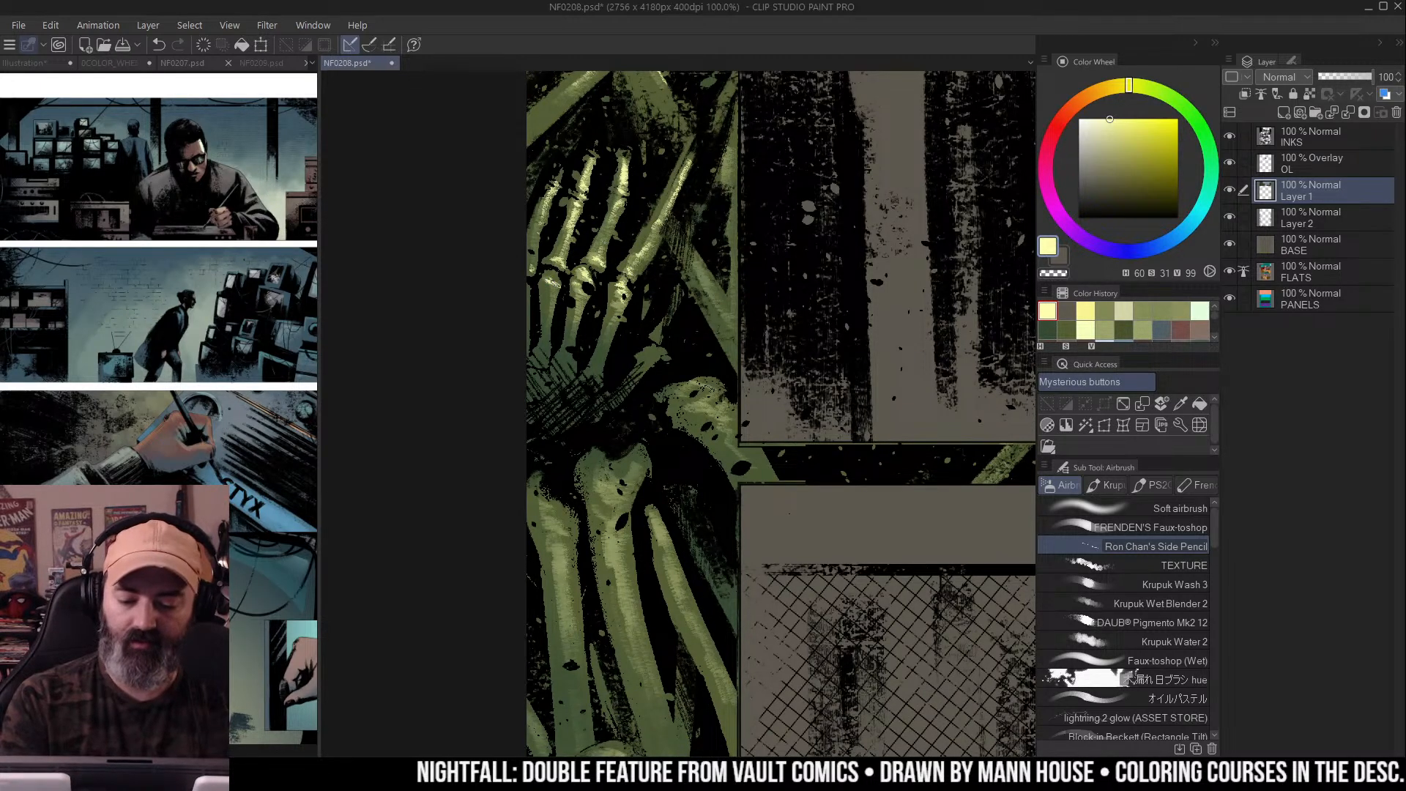
{"action": "left_click_drag", "start_coordinate": [715, 249], "coordinate": [708, 227]}
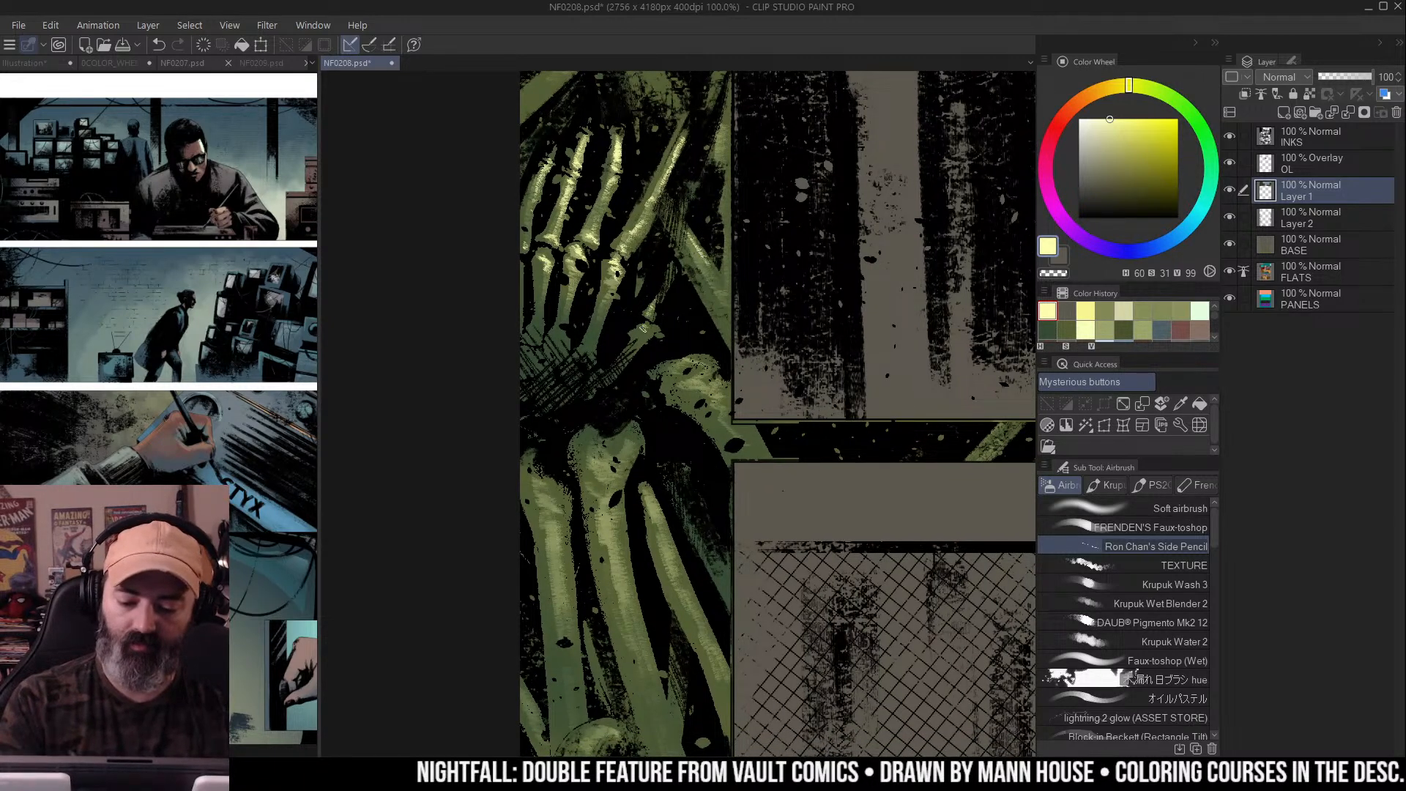
Highlight the hand's thumb bone, the knobbed bone at the basketball panel's upper corner and the middle forearm bone
{"action": "left_click_drag", "start_coordinate": [642, 328], "coordinate": [624, 272]}
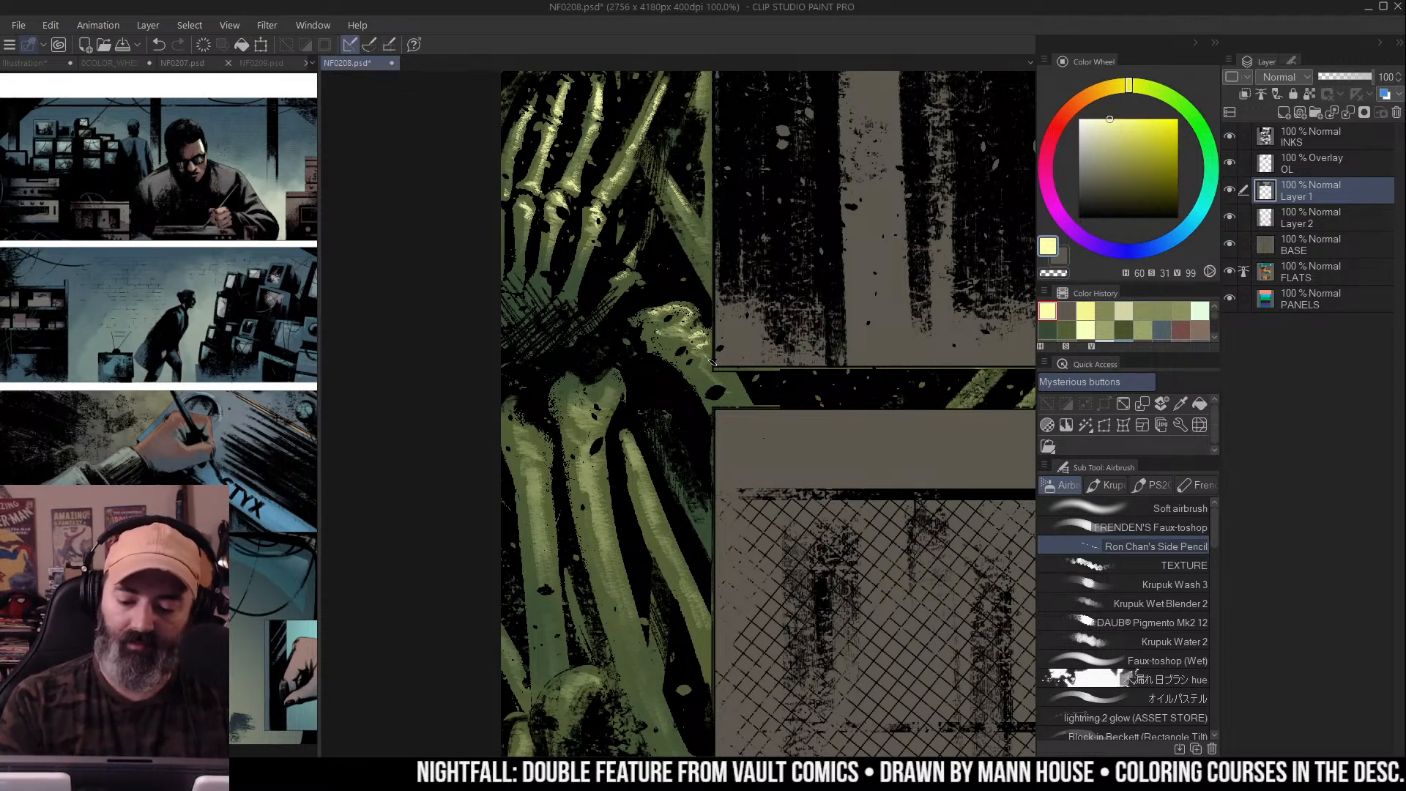
{"action": "left_click_drag", "start_coordinate": [732, 378], "coordinate": [735, 288]}
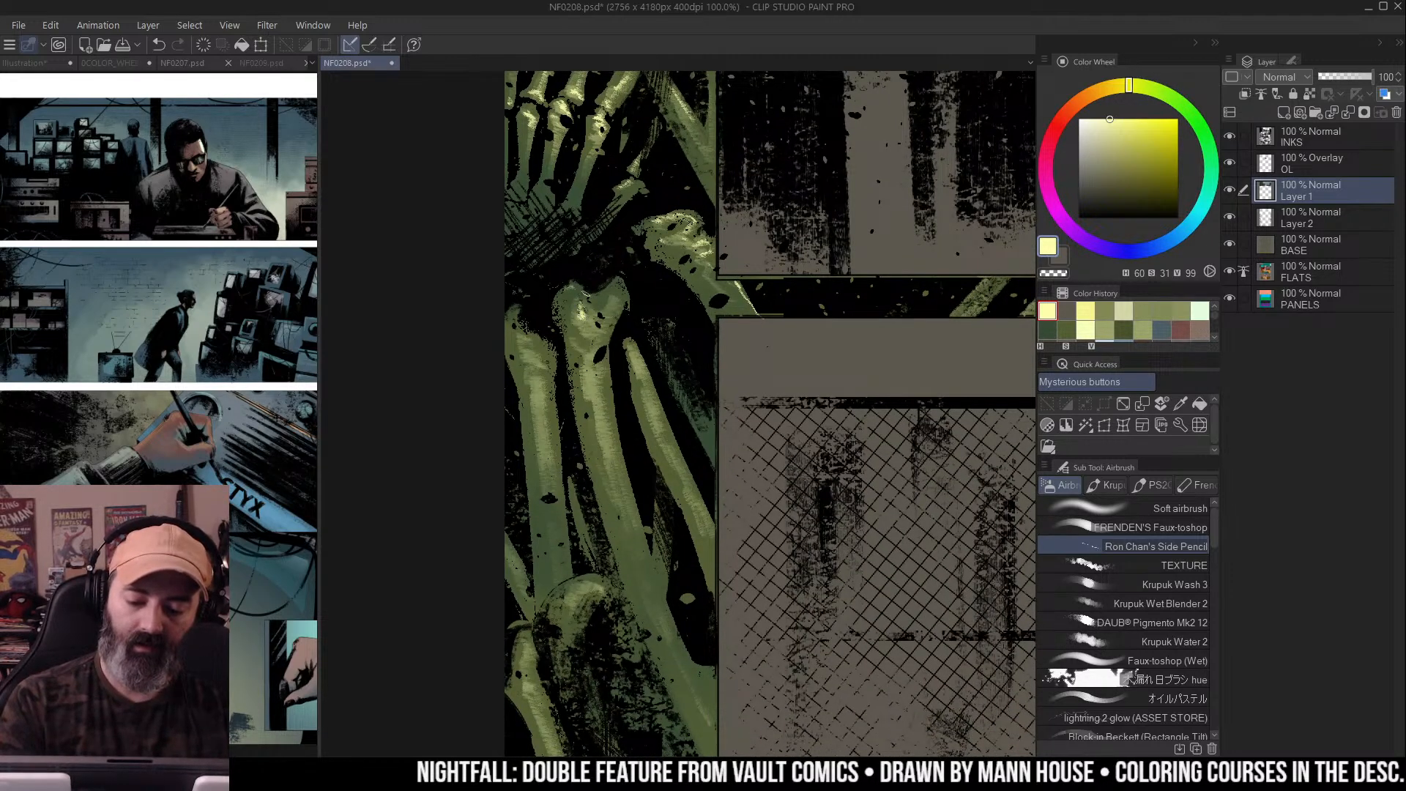
{"action": "mouse_move", "coordinate": [588, 315]}
{"action": "left_mouse_down"}
{"action": "mouse_move", "coordinate": [605, 325]}
{"action": "mouse_move", "coordinate": [584, 322]}
{"action": "mouse_move", "coordinate": [589, 344]}
{"action": "mouse_move", "coordinate": [563, 233]}
{"action": "mouse_move", "coordinate": [580, 320]}
{"action": "left_mouse_up"}
{"action": "left_click_drag", "start_coordinate": [601, 370], "coordinate": [621, 447]}
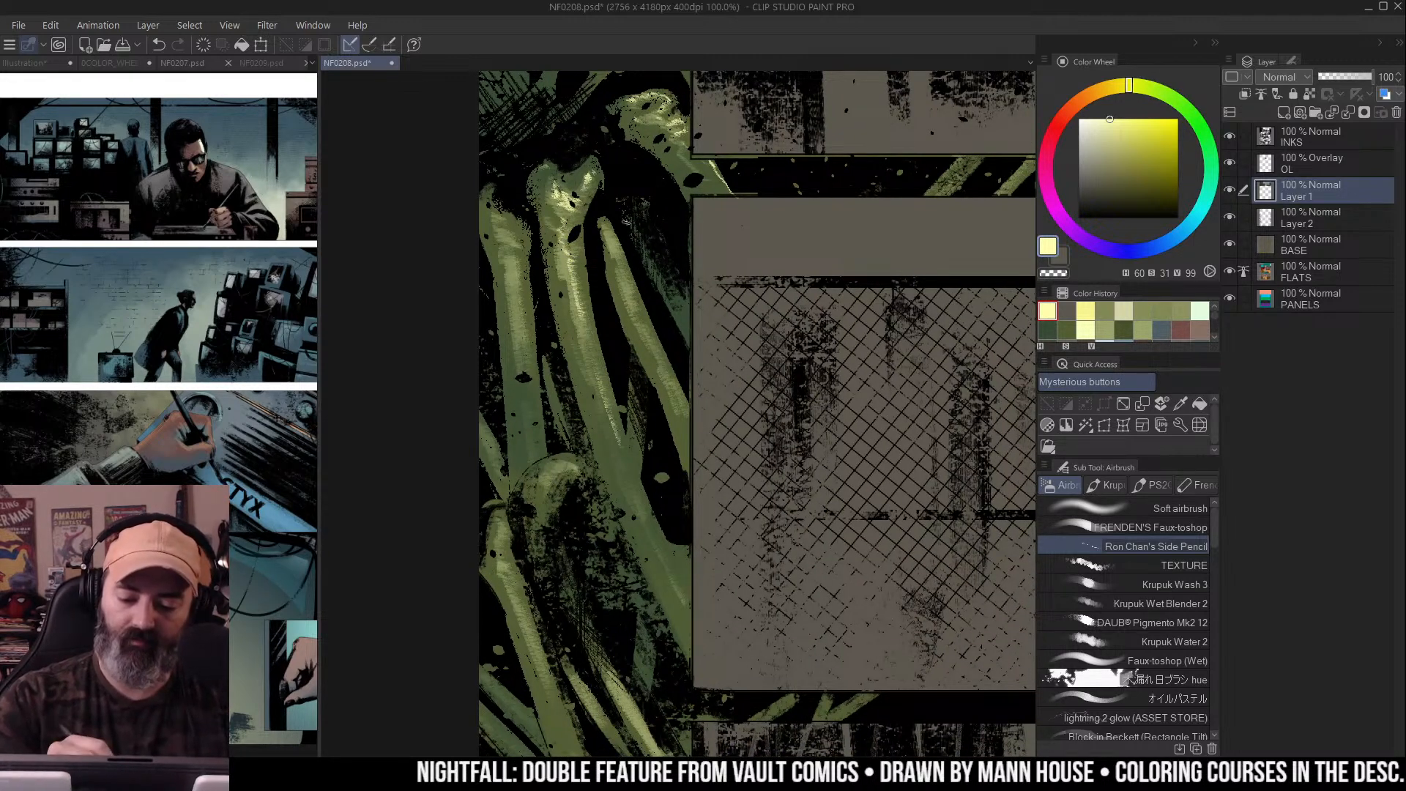
Highlight the outer forearm bones and the rounded bone end beside the basketball court panel
{"action": "left_click_drag", "start_coordinate": [622, 266], "coordinate": [643, 322]}
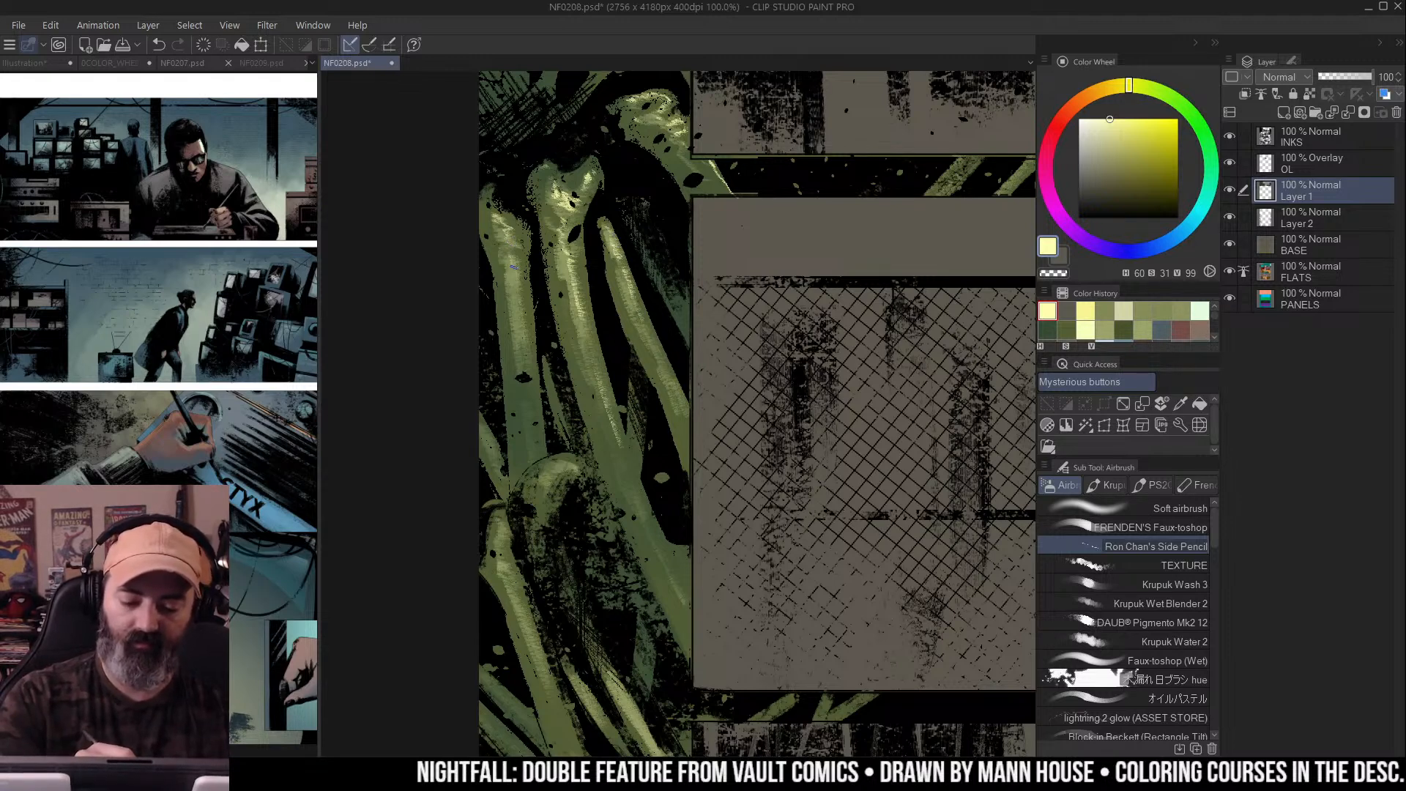
{"action": "left_click_drag", "start_coordinate": [514, 262], "coordinate": [520, 330]}
{"action": "left_click_drag", "start_coordinate": [686, 315], "coordinate": [694, 223]}
{"action": "mouse_move", "coordinate": [565, 375]}
{"action": "left_mouse_down"}
{"action": "mouse_move", "coordinate": [585, 371]}
{"action": "mouse_move", "coordinate": [552, 399]}
{"action": "mouse_move", "coordinate": [562, 366]}
{"action": "mouse_move", "coordinate": [524, 402]}
{"action": "mouse_move", "coordinate": [552, 396]}
{"action": "left_mouse_up"}
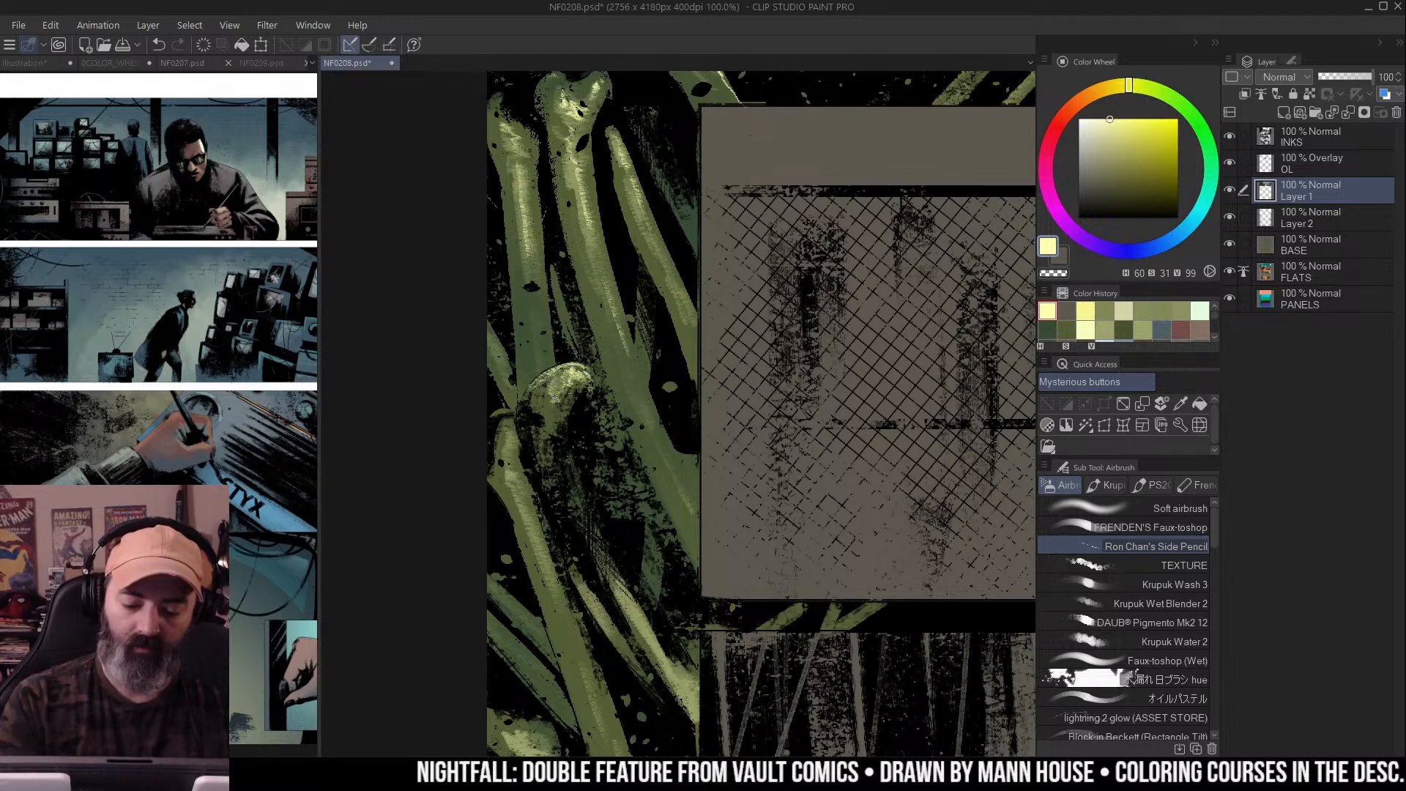
Paint pale yellow highlights down the long curved bone beside the dark-haired woman's panel, from its upper knob to its lower end
{"action": "left_click", "coordinate": [656, 332]}
{"action": "scroll", "coordinate": [657, 332], "scroll_direction": "down", "scroll_amount": 2}
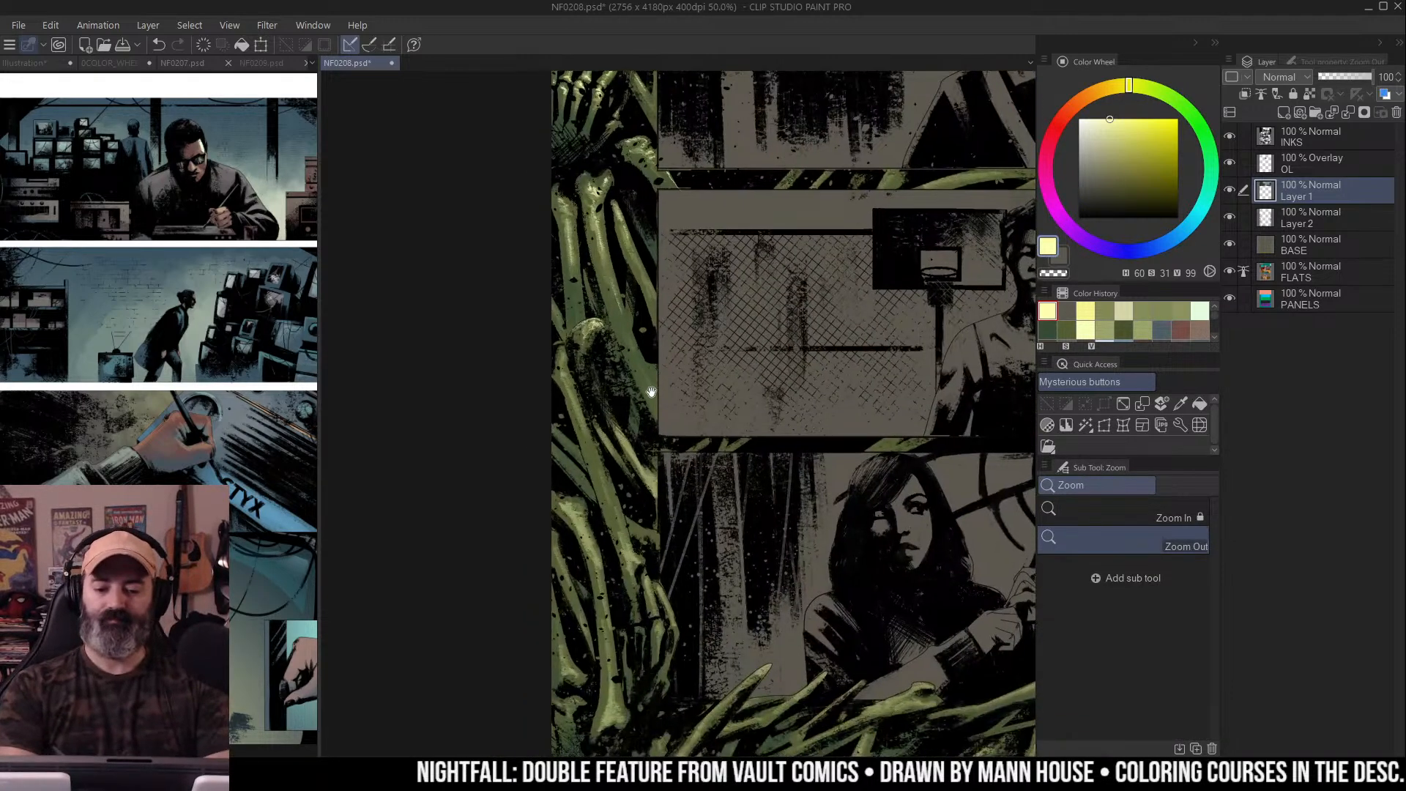
{"action": "scroll", "coordinate": [656, 332], "scroll_direction": "down", "scroll_amount": 2}
{"action": "left_click", "coordinate": [657, 332]}
{"action": "left_click_drag", "start_coordinate": [654, 316], "coordinate": [781, 240]}
{"action": "scroll", "coordinate": [572, 513], "scroll_direction": "up", "scroll_amount": 2}
{"action": "key", "text": "b"}
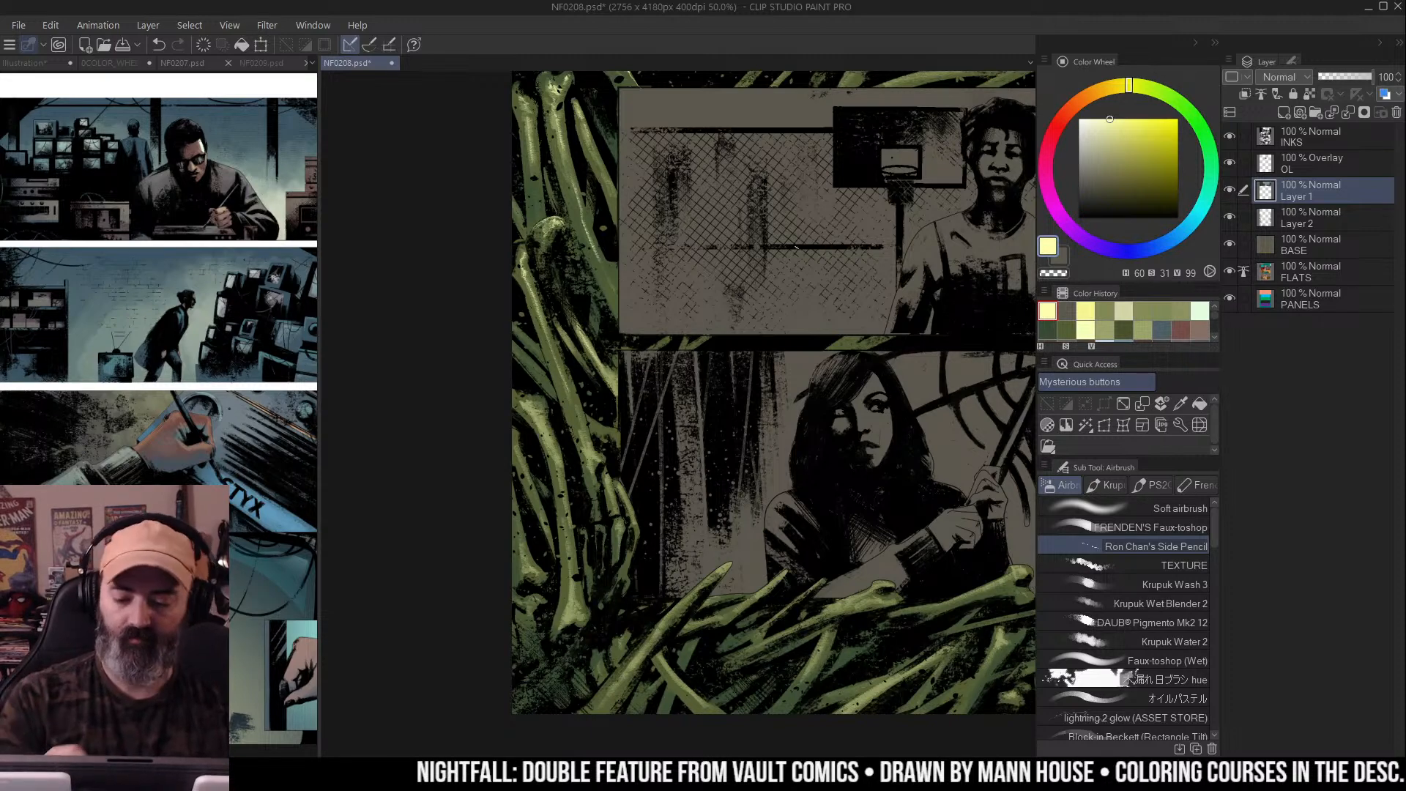
{"action": "left_click_drag", "start_coordinate": [814, 232], "coordinate": [798, 191]}
{"action": "scroll", "coordinate": [513, 358], "scroll_direction": "up", "scroll_amount": 2}
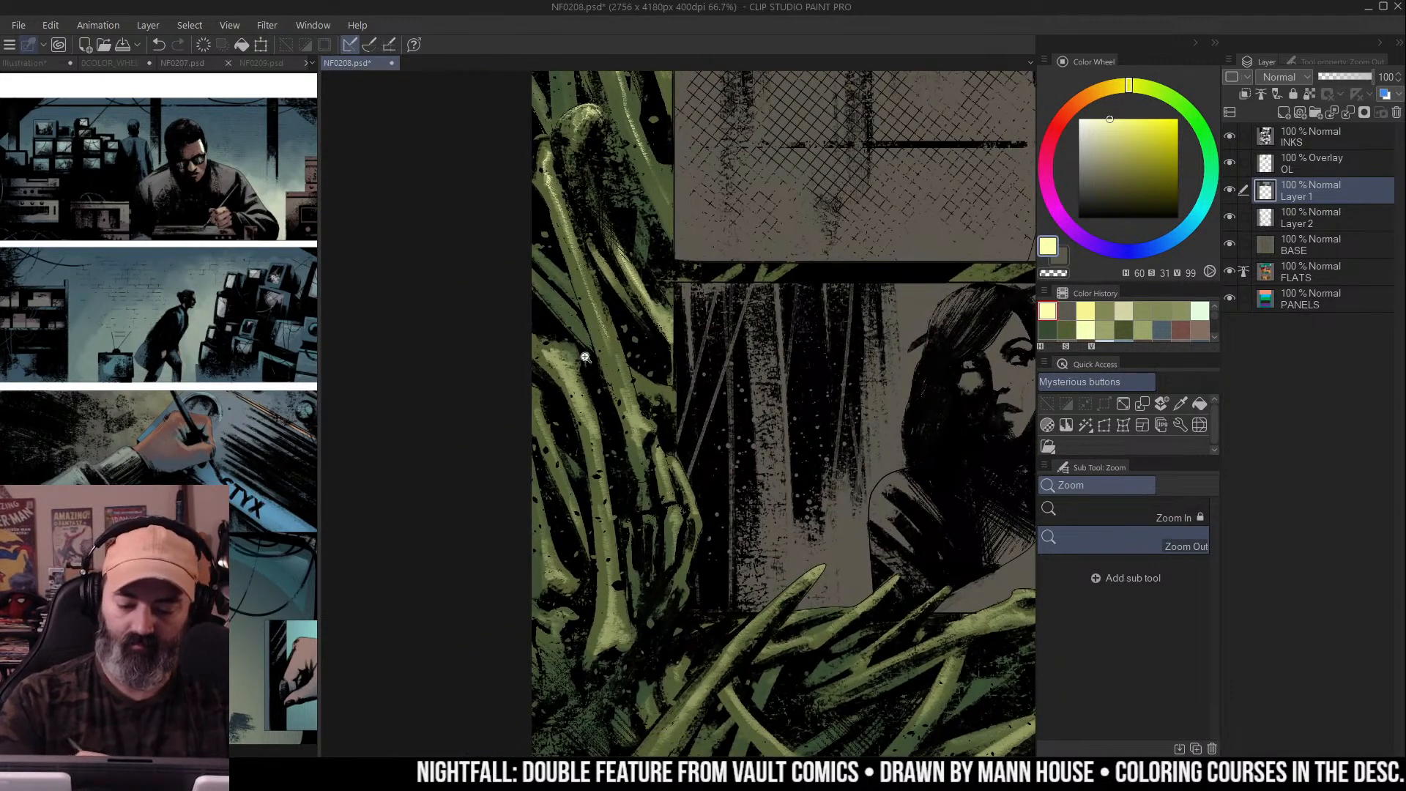
{"action": "mouse_move", "coordinate": [518, 347]}
{"action": "left_mouse_down"}
{"action": "mouse_move", "coordinate": [562, 354]}
{"action": "mouse_move", "coordinate": [552, 367]}
{"action": "mouse_move", "coordinate": [580, 415]}
{"action": "left_mouse_up"}
{"action": "mouse_move", "coordinate": [580, 424]}
{"action": "left_mouse_down"}
{"action": "mouse_move", "coordinate": [643, 344]}
{"action": "mouse_move", "coordinate": [599, 303]}
{"action": "left_mouse_up"}
{"action": "left_click_drag", "start_coordinate": [611, 322], "coordinate": [630, 396]}
{"action": "left_click_drag", "start_coordinate": [646, 481], "coordinate": [648, 527]}
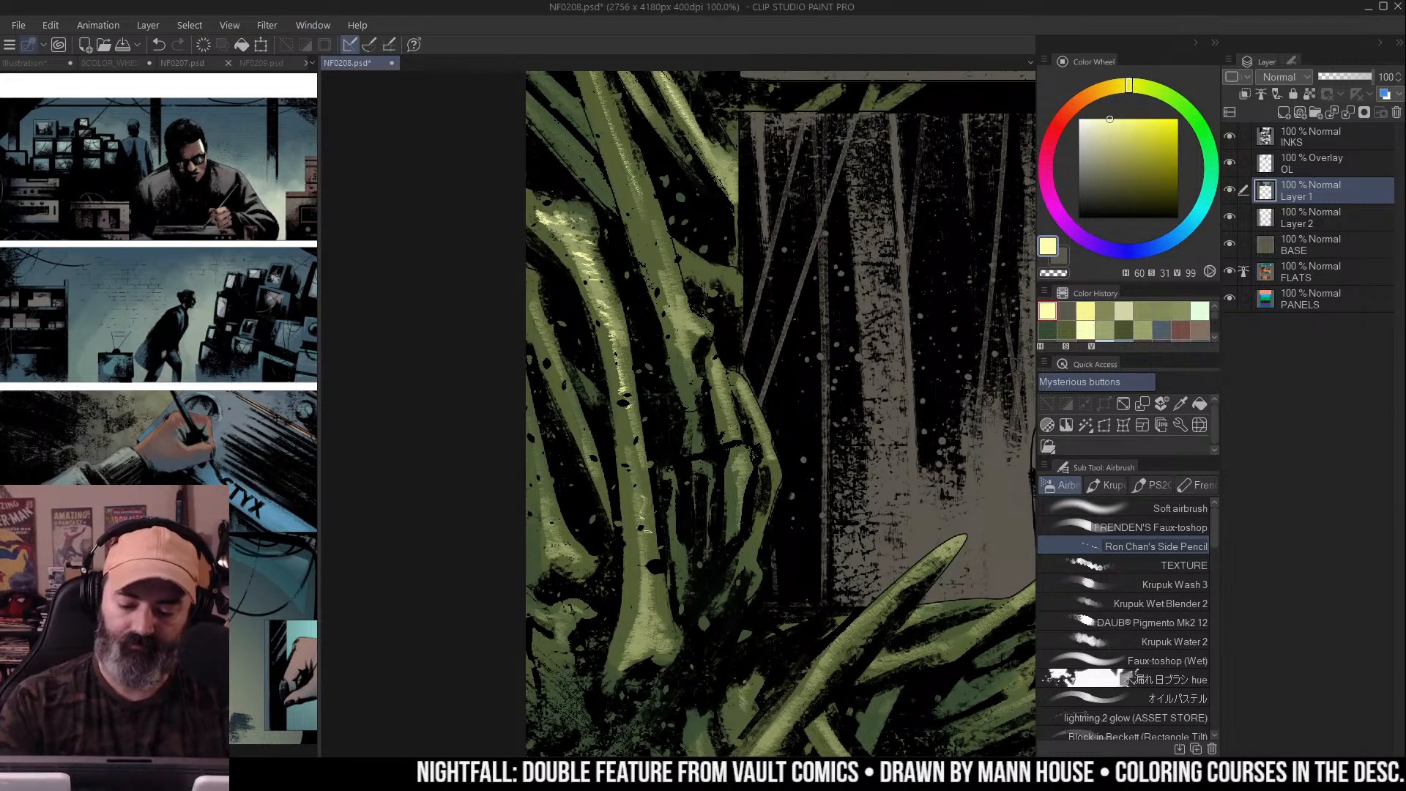
{"action": "left_click_drag", "start_coordinate": [646, 649], "coordinate": [639, 644]}
Highlight the lower skeletal hand's fingers and the neighbouring bone ends in the page's bottom corner
{"action": "key", "text": "ctrl+space"}
{"action": "left_click", "coordinate": [734, 336]}
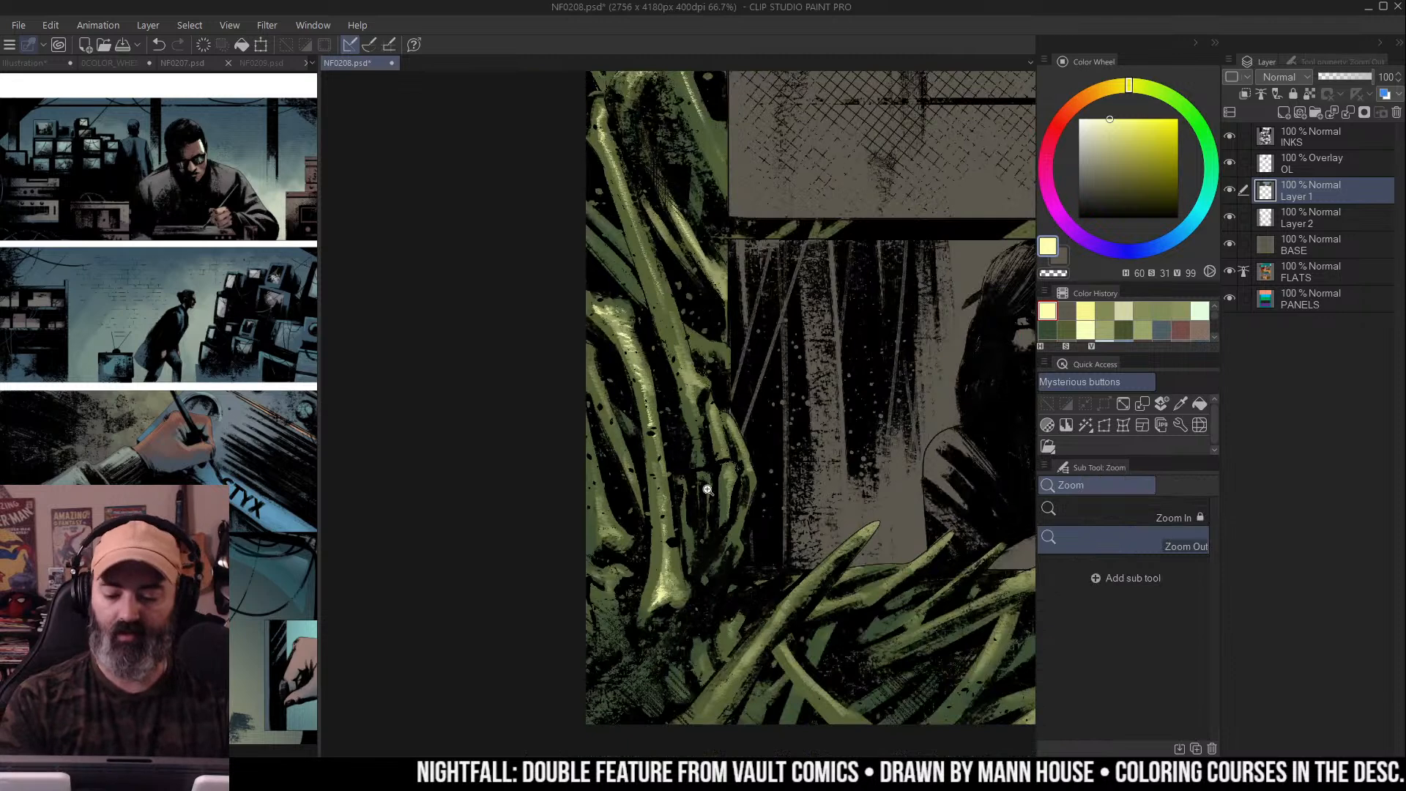
{"action": "left_click", "coordinate": [623, 370]}
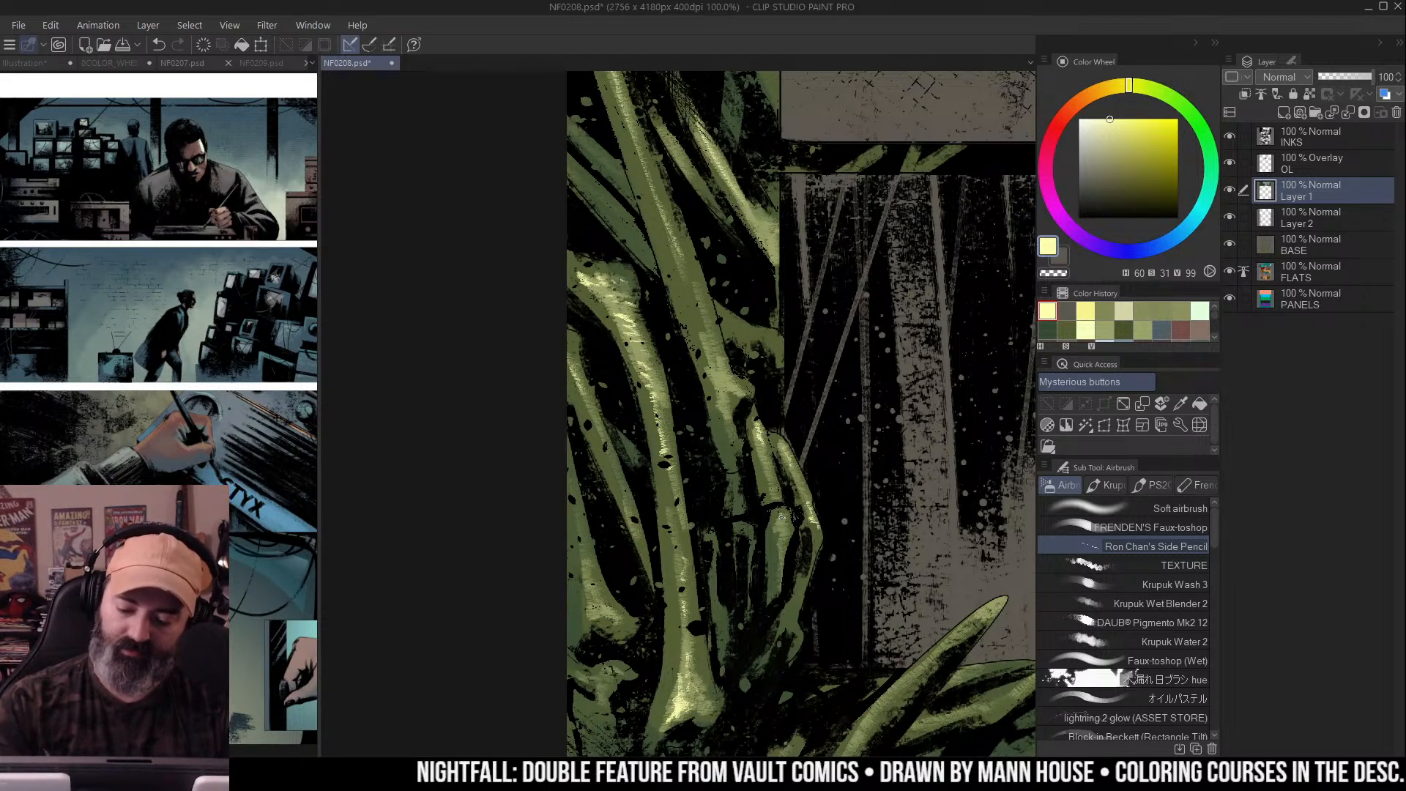
{"action": "scroll", "coordinate": [804, 480], "scroll_direction": "down", "scroll_amount": 5}
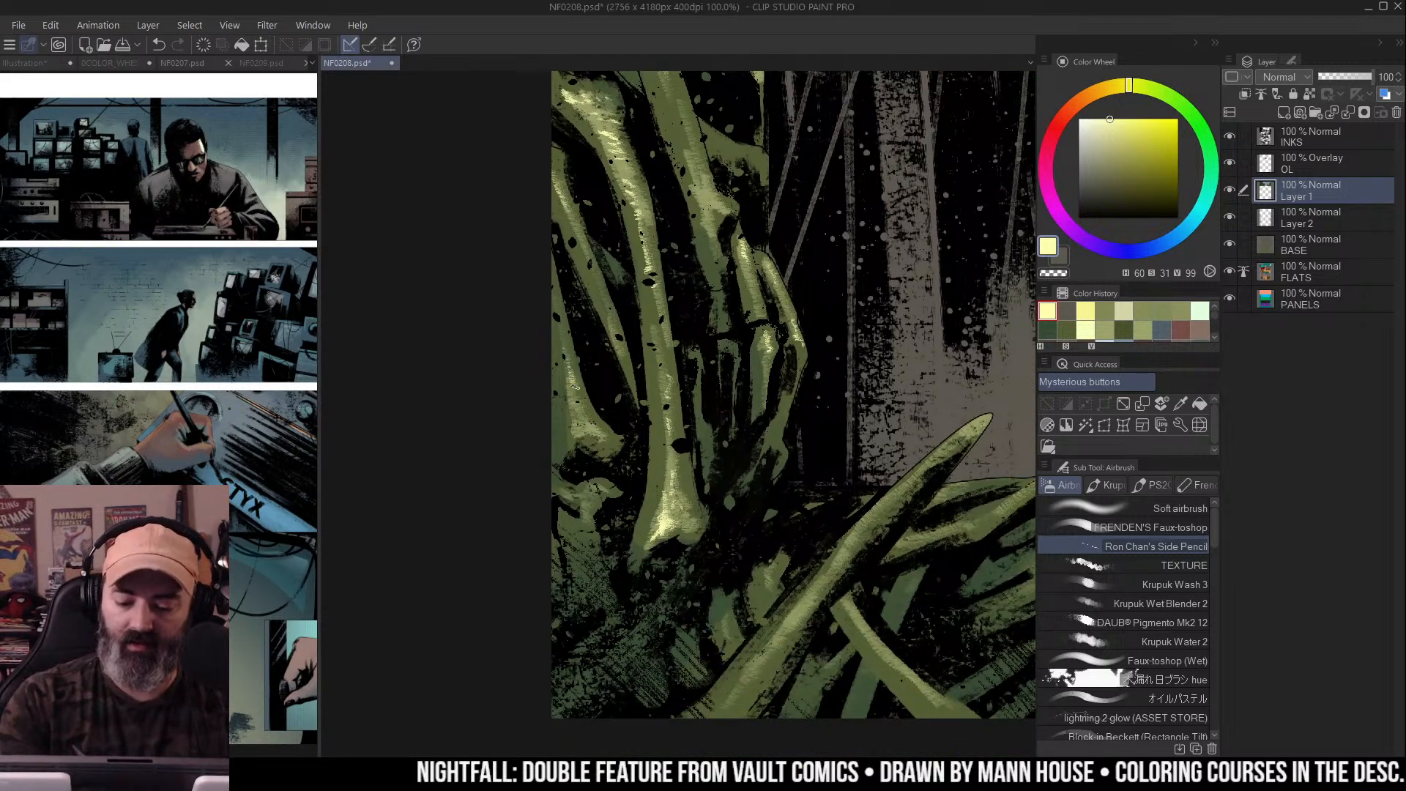
{"action": "scroll", "coordinate": [751, 315], "scroll_direction": "down", "scroll_amount": 4}
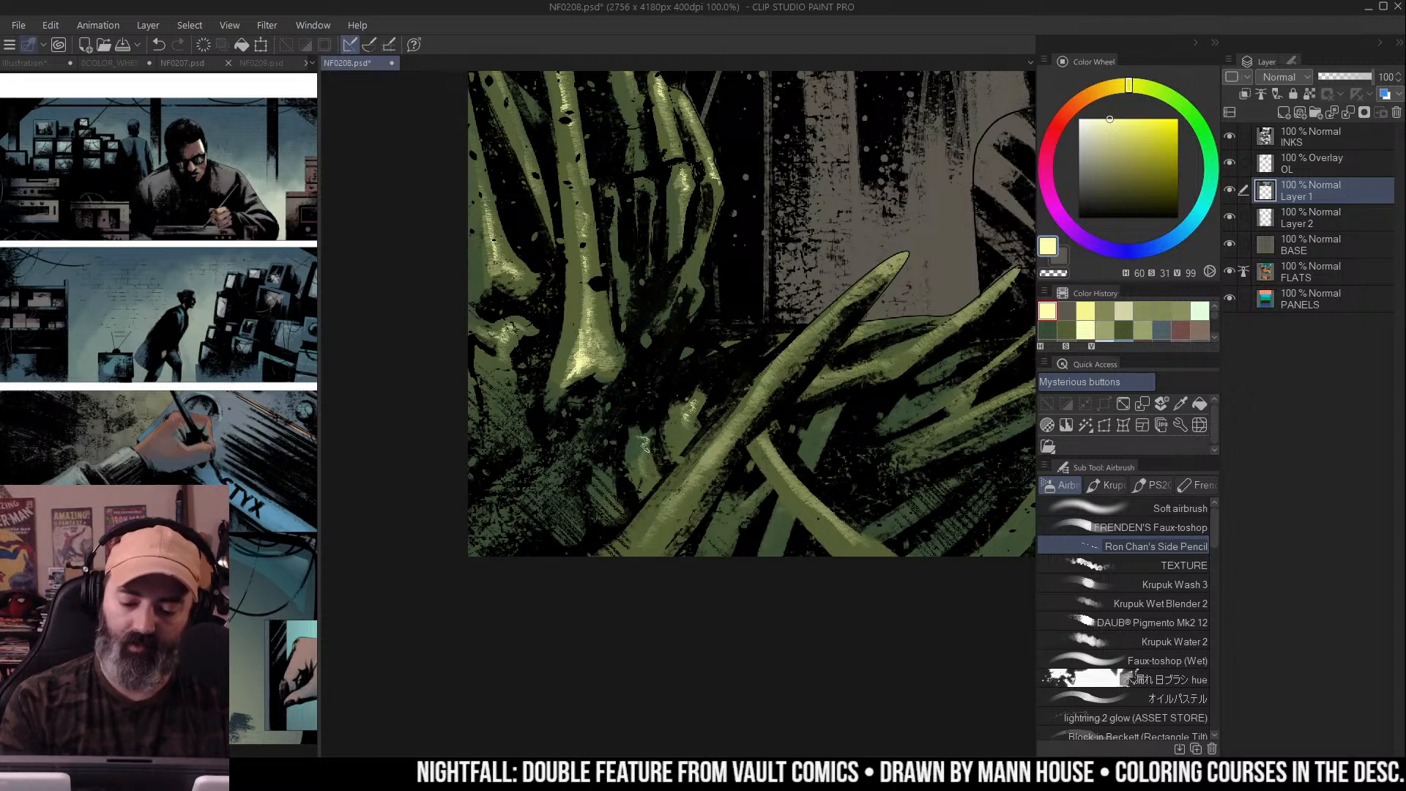
Paint pale yellow highlights along the long pointed diagonal bone and the shorter curved bone crossing beneath it at the page's lower edge
{"action": "left_click_drag", "start_coordinate": [906, 257], "coordinate": [860, 292]}
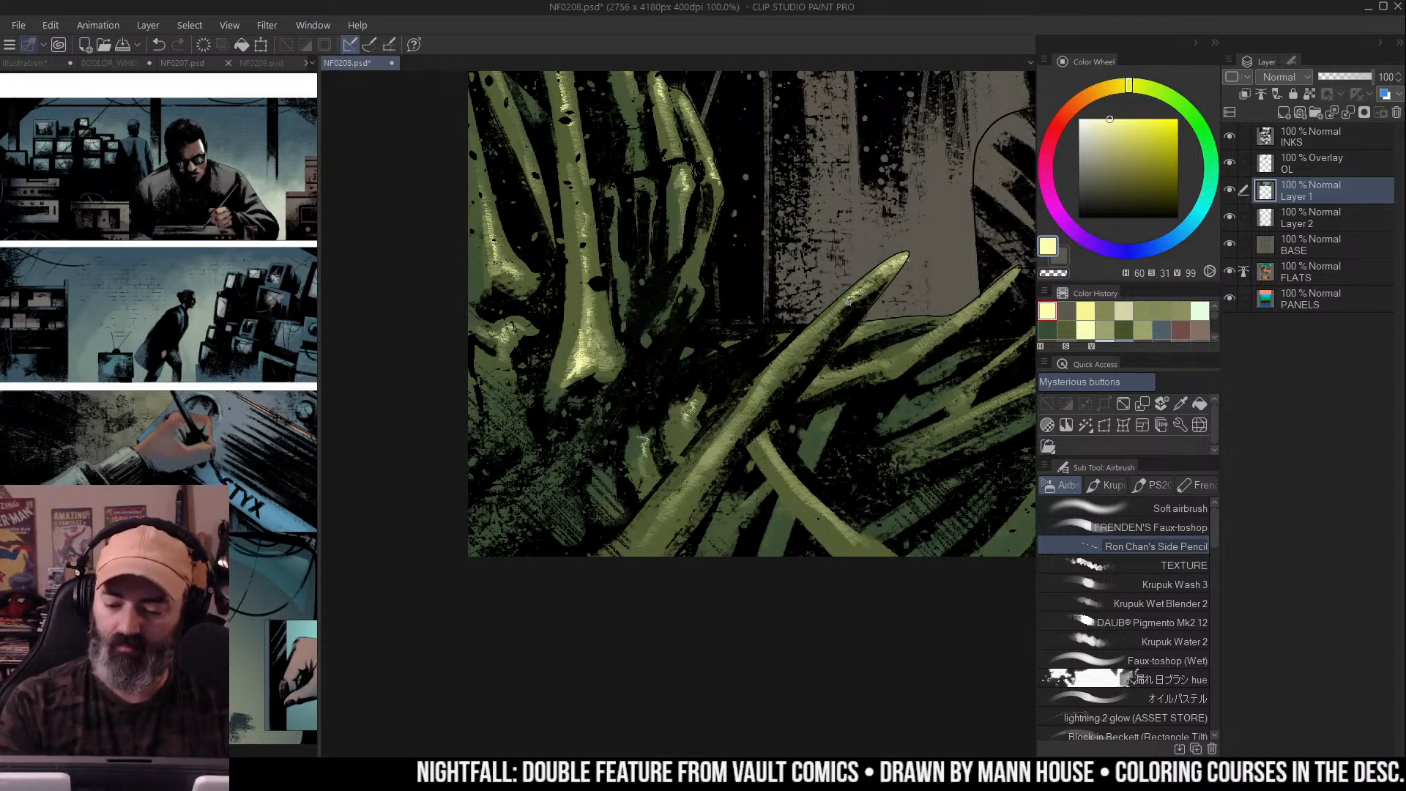
{"action": "mouse_move", "coordinate": [789, 358]}
{"action": "left_mouse_down"}
{"action": "mouse_move", "coordinate": [733, 417]}
{"action": "mouse_move", "coordinate": [742, 431]}
{"action": "mouse_move", "coordinate": [691, 480]}
{"action": "left_mouse_up"}
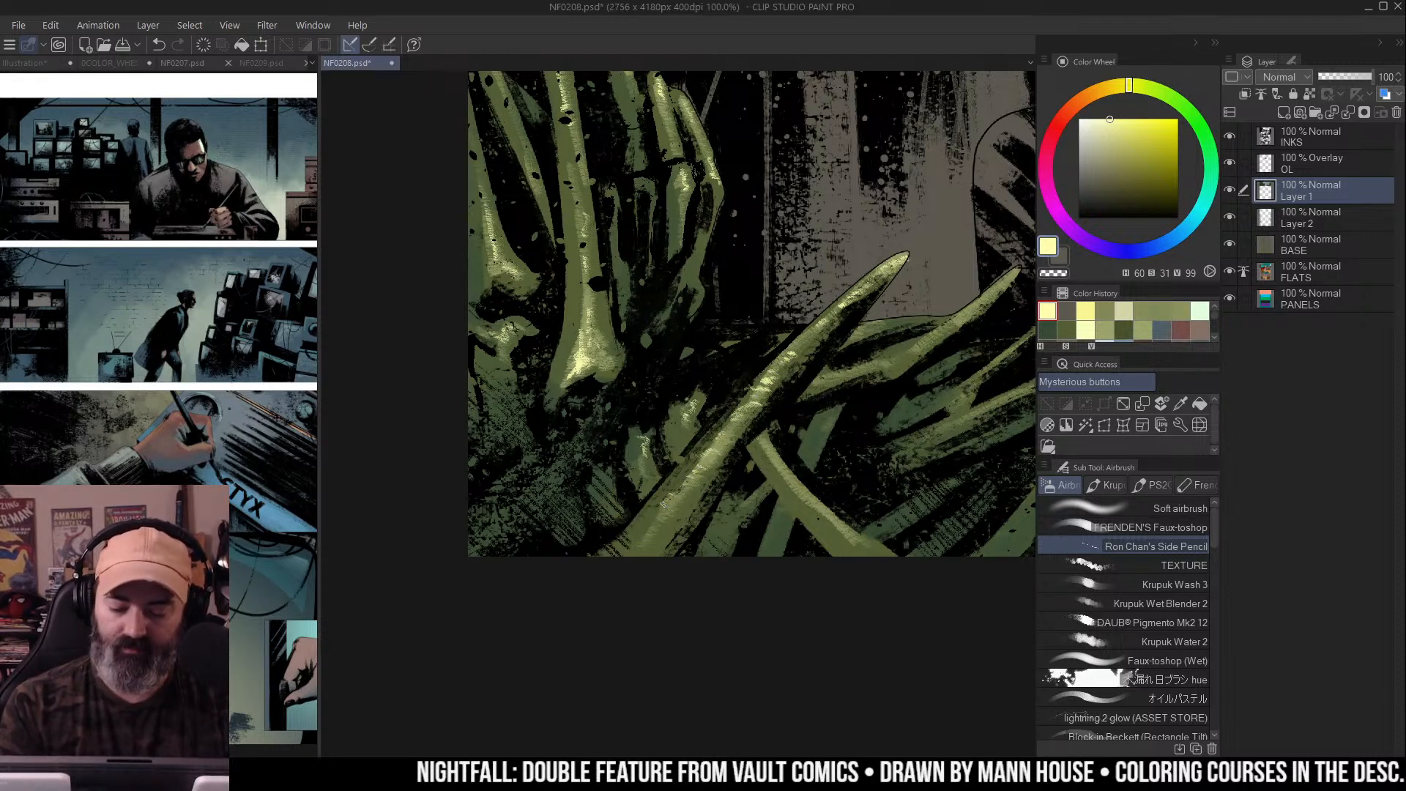
{"action": "left_click_drag", "start_coordinate": [820, 366], "coordinate": [721, 353]}
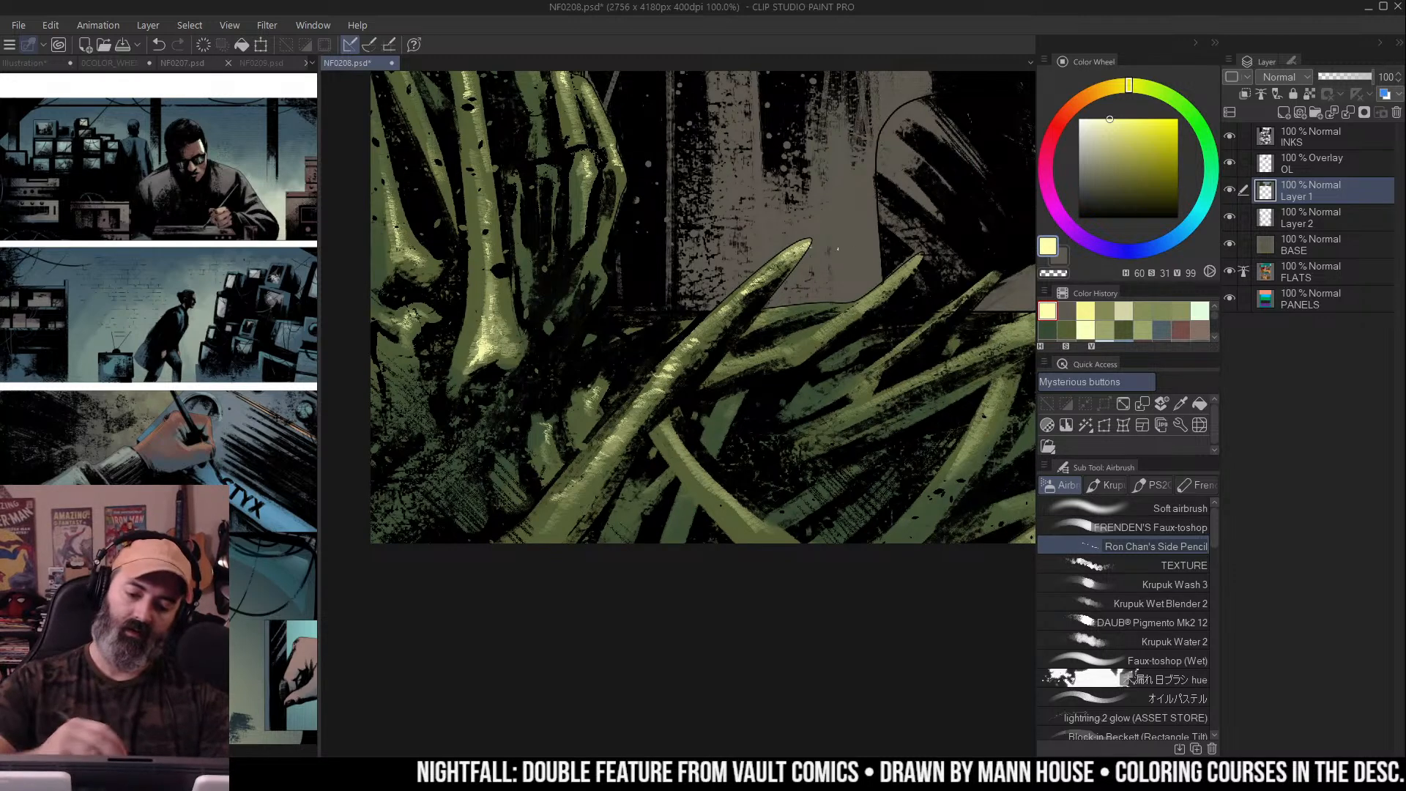
{"action": "left_click_drag", "start_coordinate": [837, 249], "coordinate": [833, 203]}
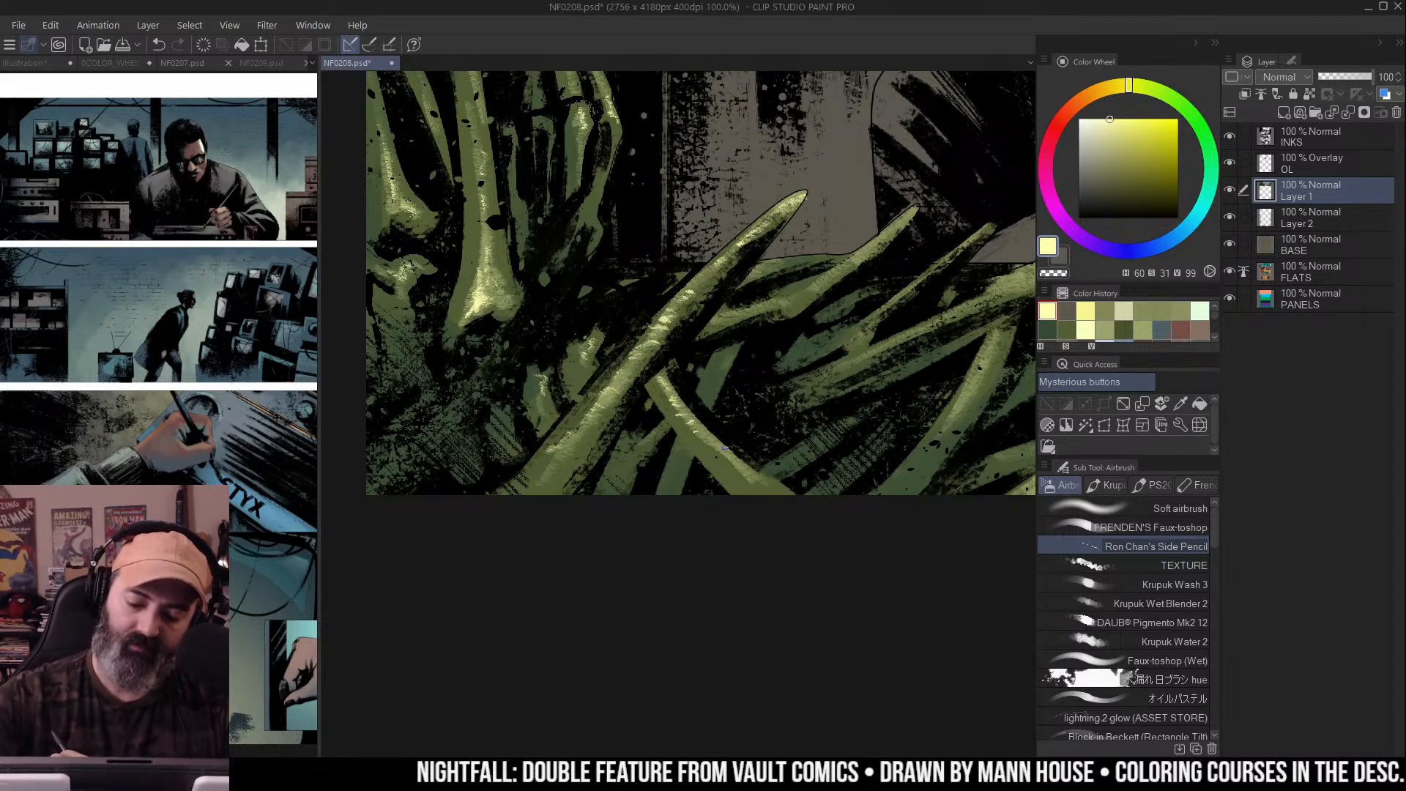
{"action": "left_click_drag", "start_coordinate": [835, 279], "coordinate": [797, 259]}
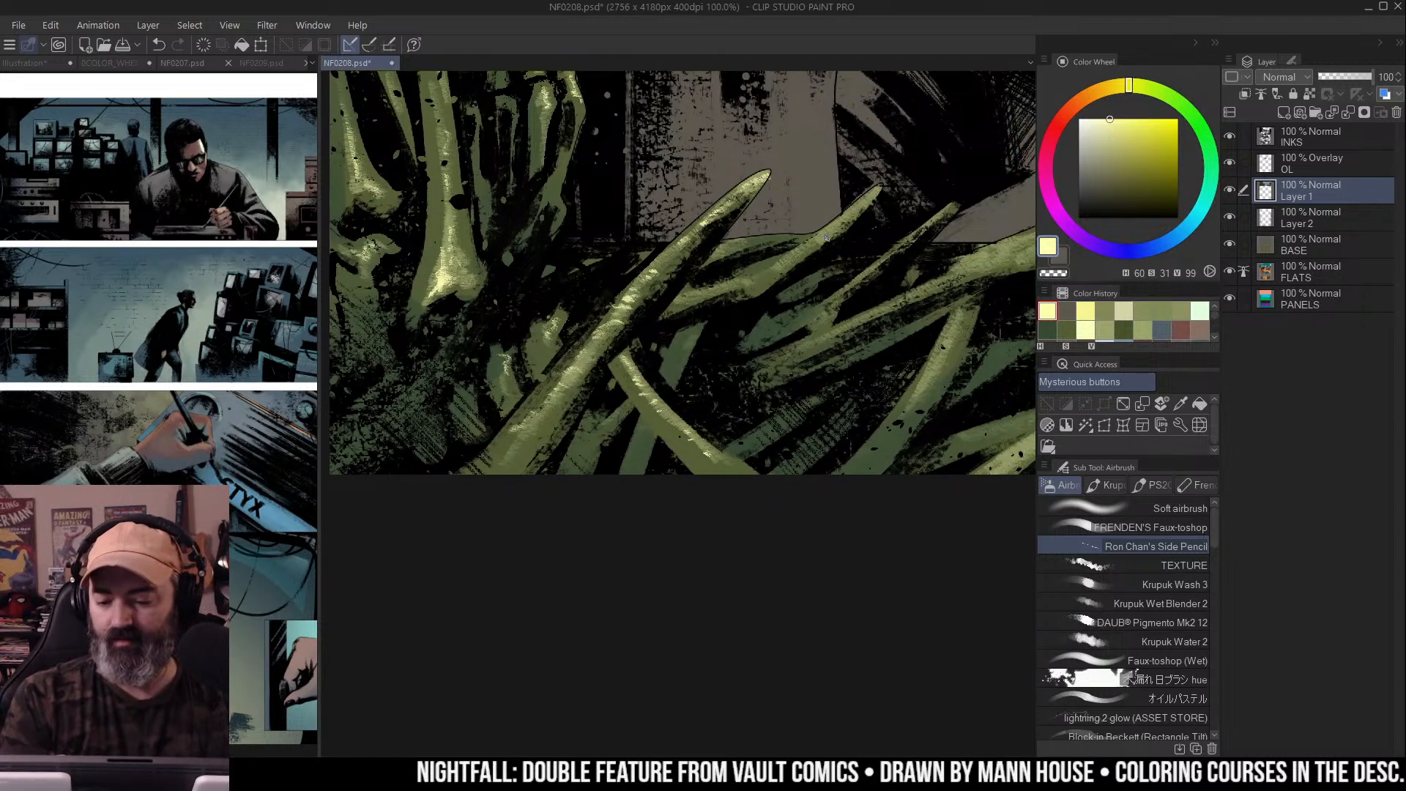
Highlight the smaller pointed bones beside the long one and the knobbed bone below the sleeved arm
{"action": "left_click_drag", "start_coordinate": [848, 215], "coordinate": [878, 190]}
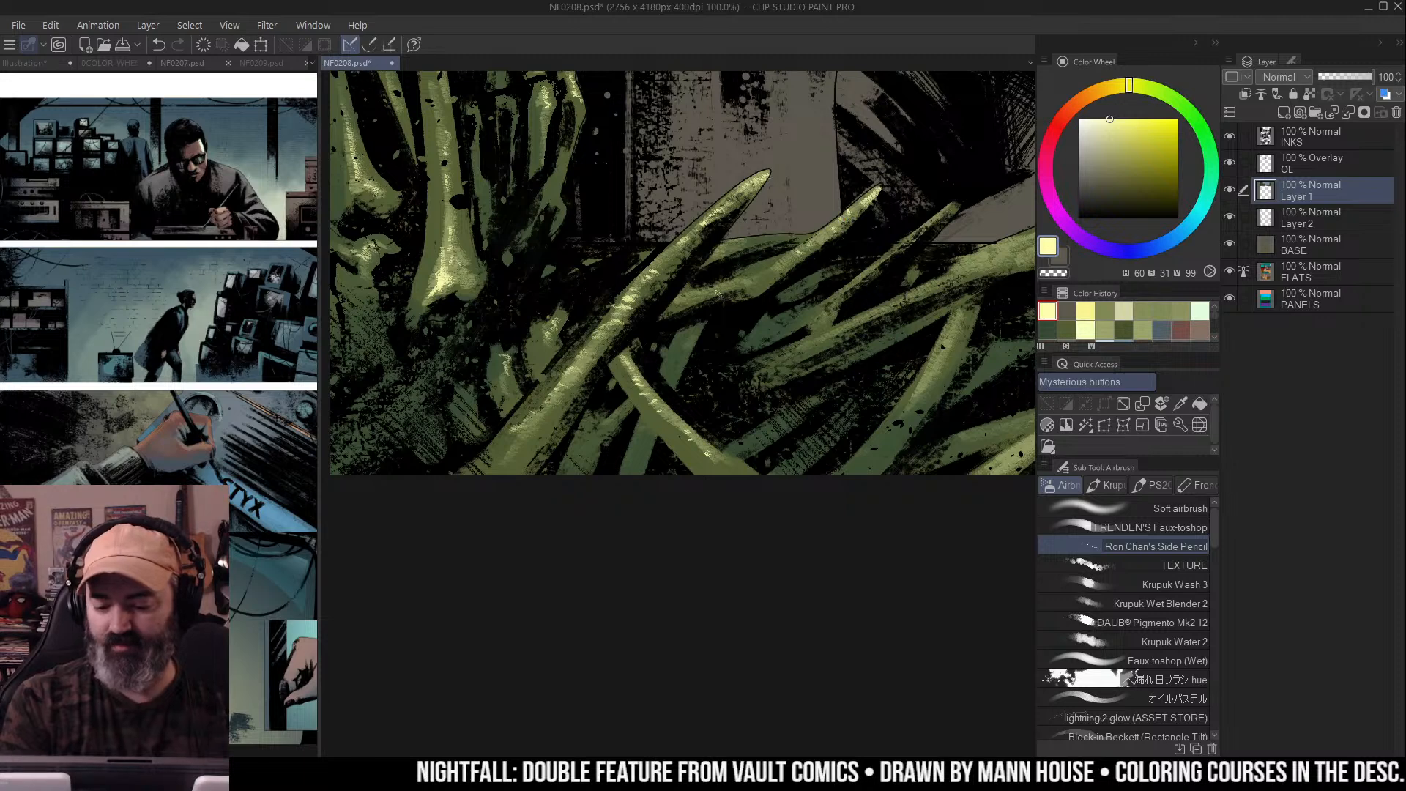
{"action": "left_click_drag", "start_coordinate": [822, 235], "coordinate": [770, 233]}
{"action": "left_click_drag", "start_coordinate": [754, 340], "coordinate": [889, 286]}
{"action": "left_click_drag", "start_coordinate": [990, 234], "coordinate": [880, 265]}
{"action": "mouse_move", "coordinate": [806, 293]}
{"action": "left_mouse_down"}
{"action": "mouse_move", "coordinate": [912, 243]}
{"action": "mouse_move", "coordinate": [898, 245]}
{"action": "left_mouse_up"}
{"action": "mouse_move", "coordinate": [895, 277]}
{"action": "left_mouse_down"}
{"action": "mouse_move", "coordinate": [938, 265]}
{"action": "mouse_move", "coordinate": [915, 275]}
{"action": "left_mouse_up"}
{"action": "left_click_drag", "start_coordinate": [896, 290], "coordinate": [909, 276]}
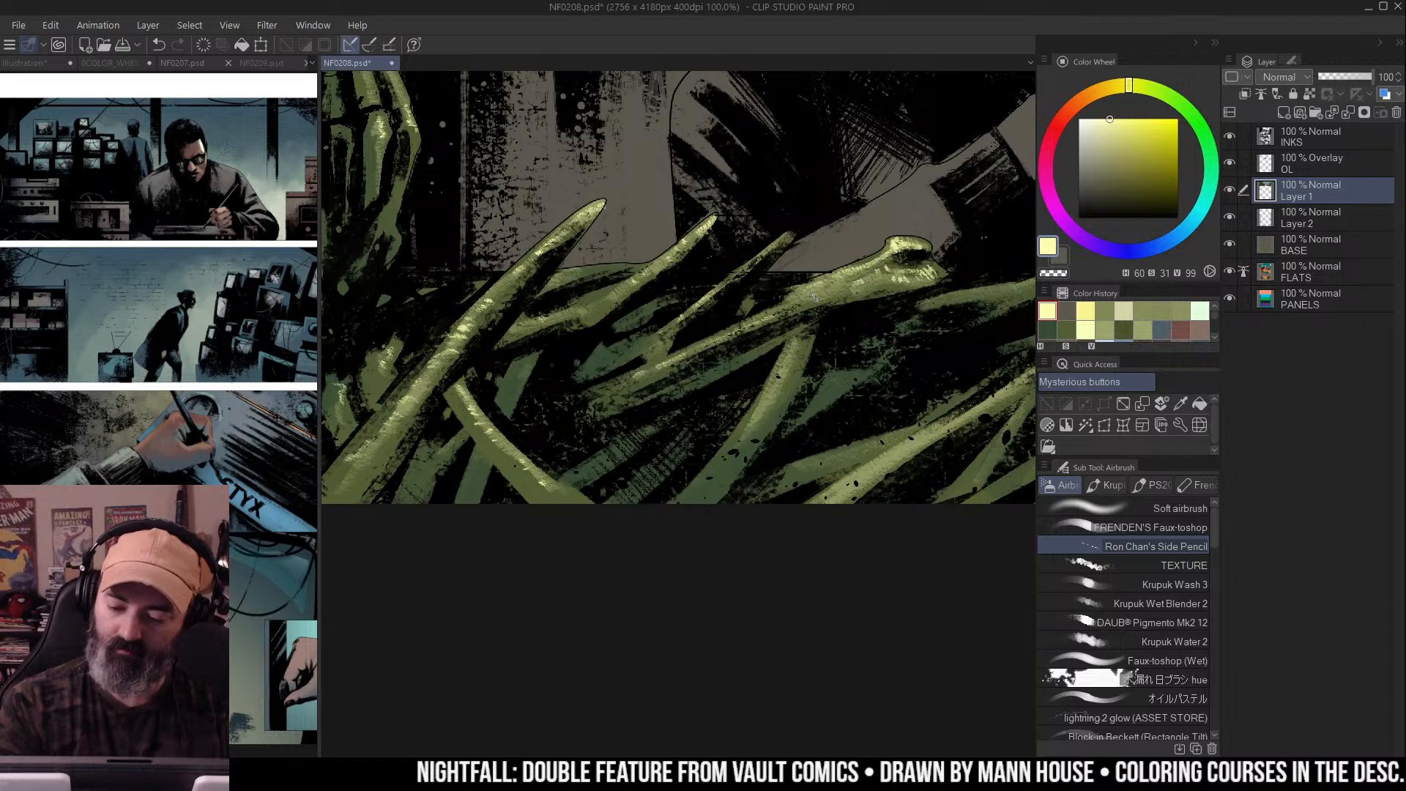
Highlight the curved bone descending from the knobbed bone and touch up the speckled bones beside it along the page's lower edge
{"action": "left_click_drag", "start_coordinate": [971, 298], "coordinate": [879, 257]}
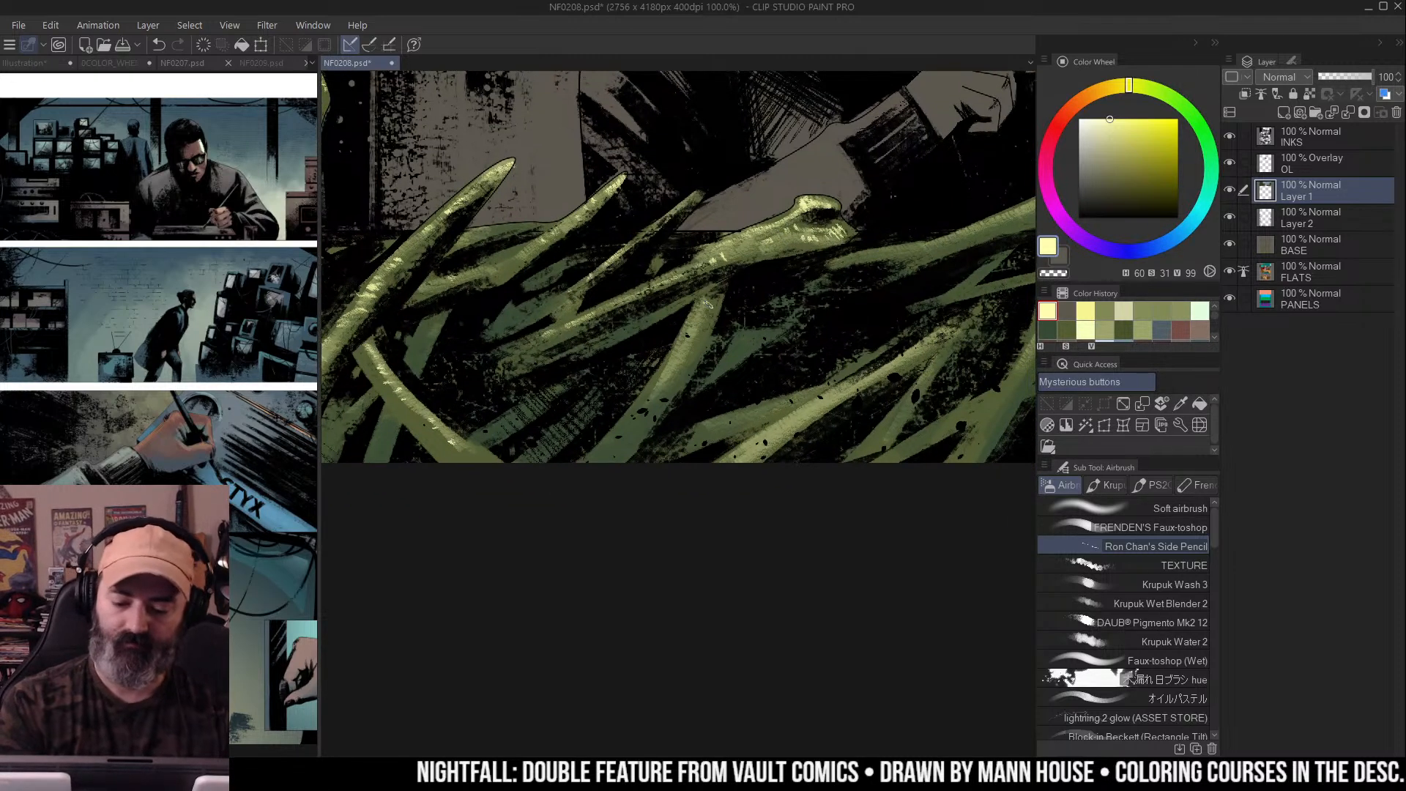
{"action": "mouse_move", "coordinate": [708, 304]}
{"action": "left_mouse_down"}
{"action": "mouse_move", "coordinate": [688, 338]}
{"action": "mouse_move", "coordinate": [746, 285]}
{"action": "mouse_move", "coordinate": [697, 345]}
{"action": "left_mouse_up"}
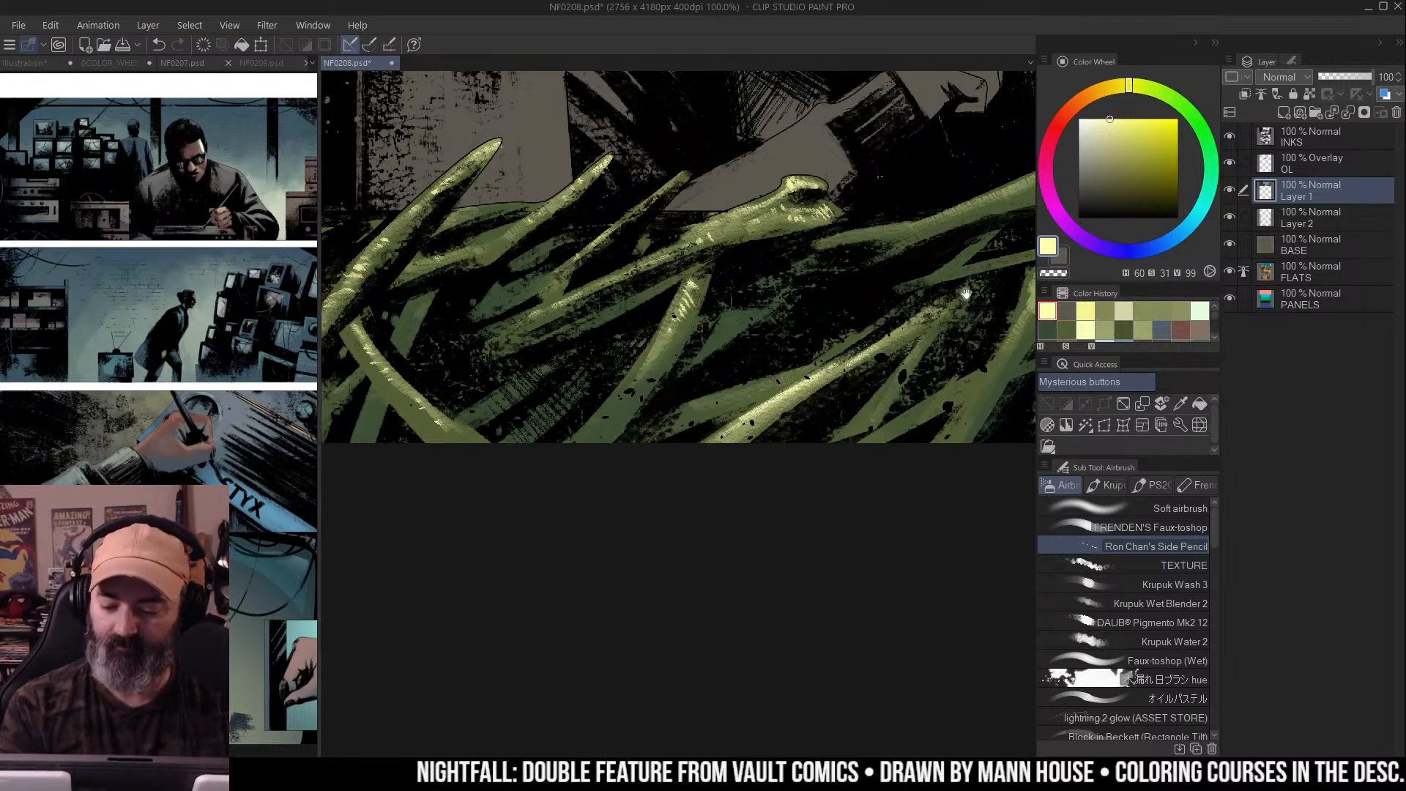
{"action": "left_click_drag", "start_coordinate": [944, 296], "coordinate": [831, 341]}
{"action": "left_click_drag", "start_coordinate": [775, 393], "coordinate": [806, 354]}
{"action": "left_click_drag", "start_coordinate": [764, 450], "coordinate": [813, 419]}
{"action": "mouse_move", "coordinate": [911, 304]}
{"action": "left_mouse_down"}
{"action": "mouse_move", "coordinate": [893, 343]}
{"action": "mouse_move", "coordinate": [927, 329]}
{"action": "mouse_move", "coordinate": [870, 390]}
{"action": "left_mouse_up"}
{"action": "left_click_drag", "start_coordinate": [826, 457], "coordinate": [731, 434]}
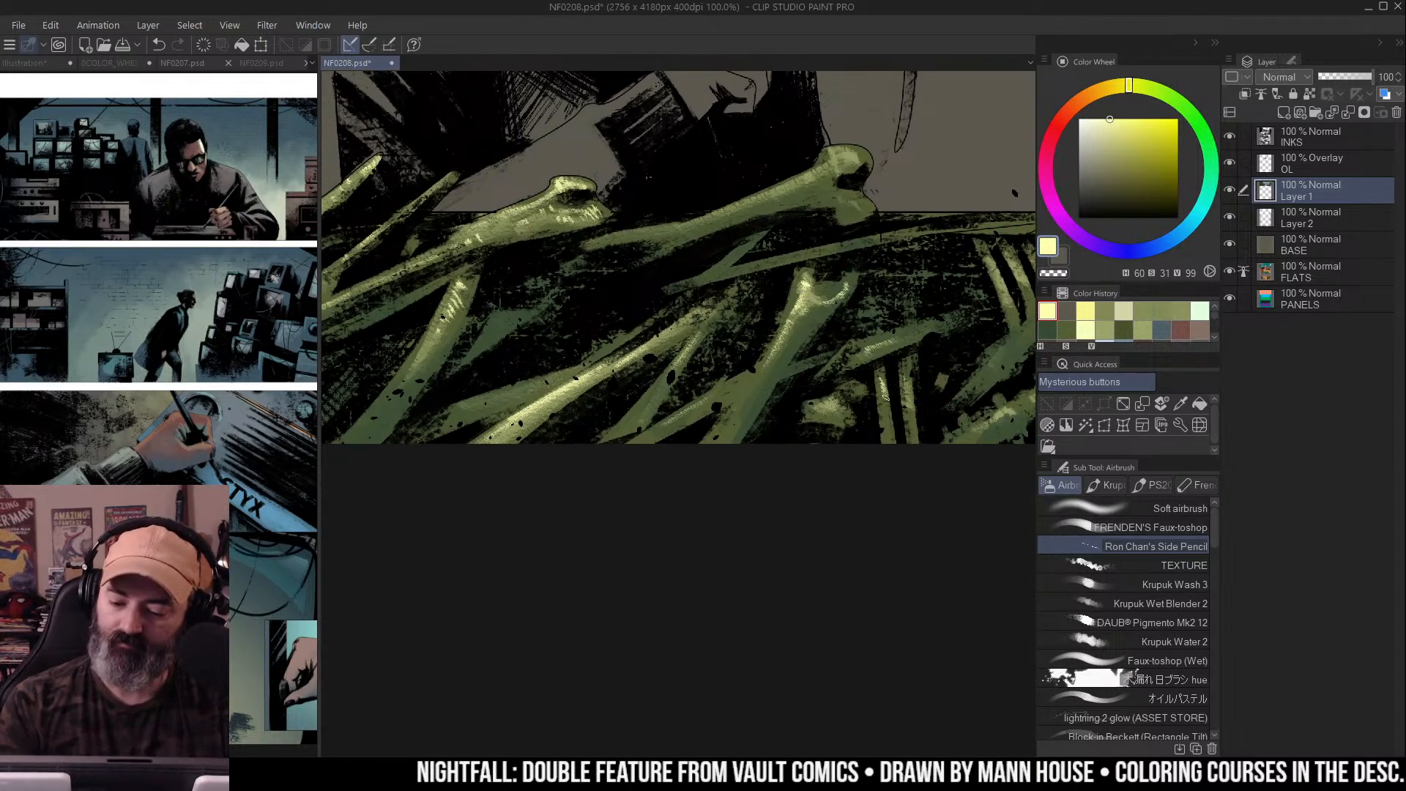
Highlight the forked end of the upright bone, the three short ribs and the vertebrae of the spine at the lower edge
{"action": "left_click_drag", "start_coordinate": [883, 379], "coordinate": [692, 422]}
{"action": "mouse_move", "coordinate": [797, 296]}
{"action": "left_mouse_down"}
{"action": "mouse_move", "coordinate": [804, 315]}
{"action": "mouse_move", "coordinate": [850, 309]}
{"action": "left_mouse_up"}
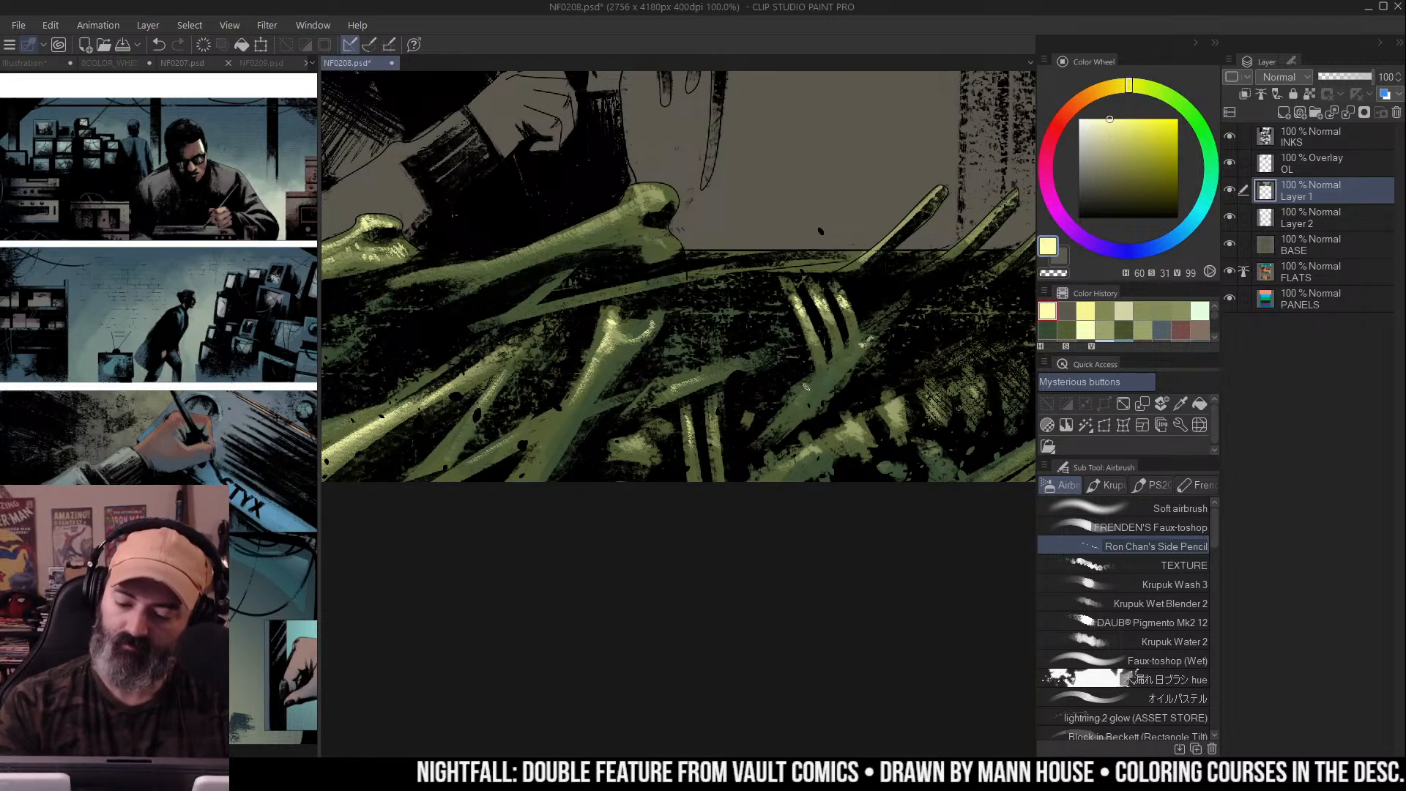
{"action": "scroll", "coordinate": [864, 401], "scroll_direction": "down", "scroll_amount": 1}
{"action": "mouse_move", "coordinate": [855, 394]}
{"action": "left_mouse_down"}
{"action": "mouse_move", "coordinate": [858, 410]}
{"action": "mouse_move", "coordinate": [785, 450]}
{"action": "mouse_move", "coordinate": [895, 367]}
{"action": "mouse_move", "coordinate": [898, 389]}
{"action": "mouse_move", "coordinate": [834, 419]}
{"action": "mouse_move", "coordinate": [692, 436]}
{"action": "left_mouse_up"}
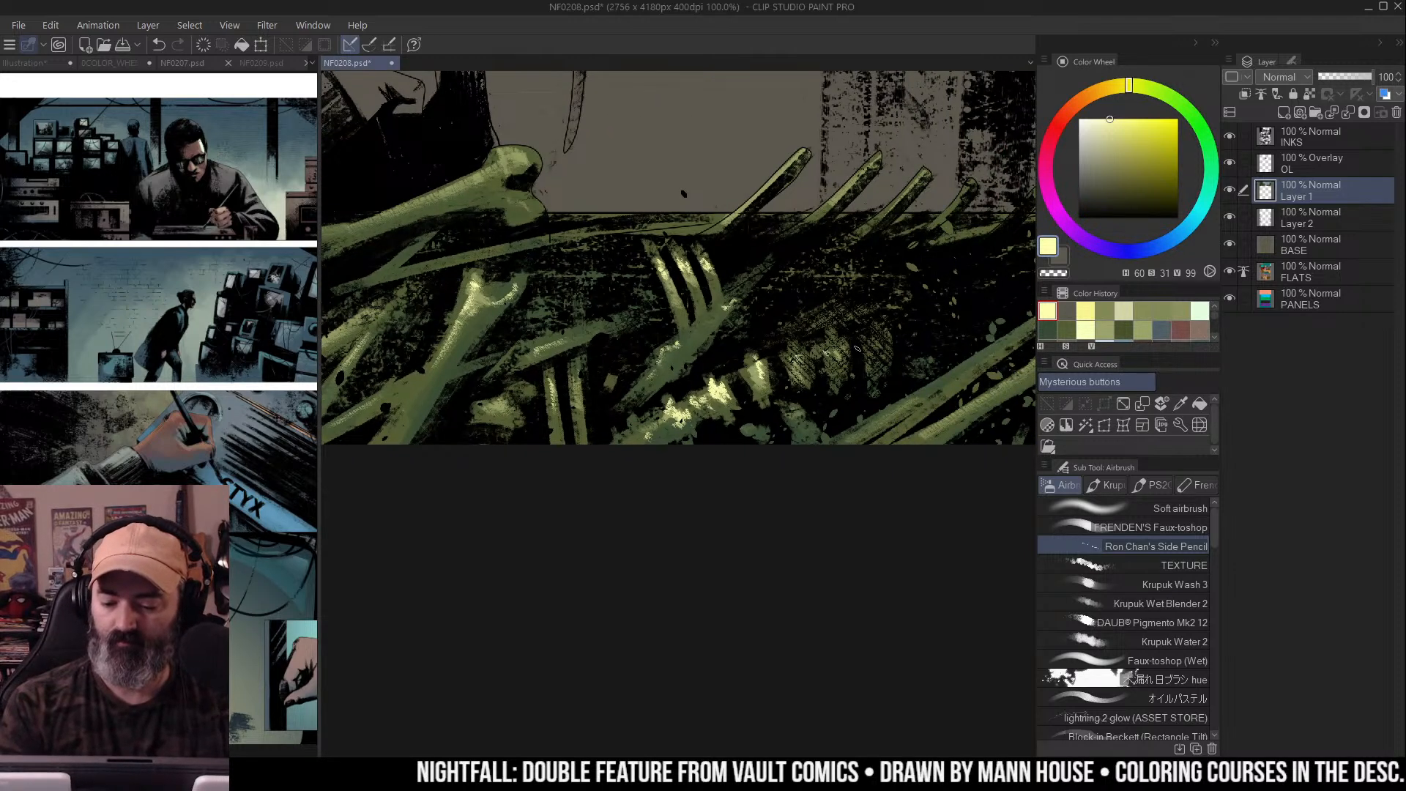
Highlight the flared diagonal bone right of the spine, the thin curved ribs beside it and the two knobbed bones forming a V
{"action": "left_click_drag", "start_coordinate": [956, 320], "coordinate": [867, 348]}
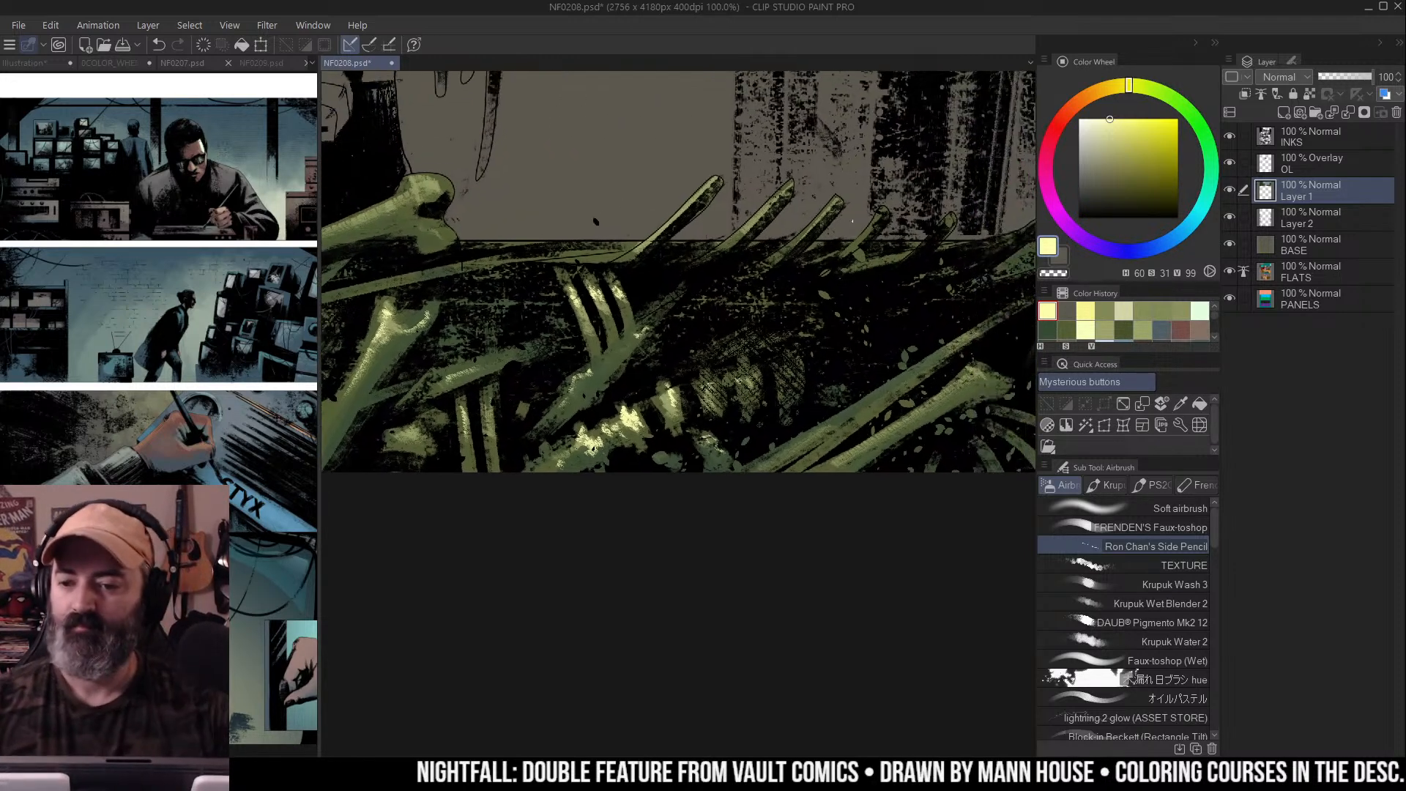
{"action": "left_click_drag", "start_coordinate": [875, 259], "coordinate": [833, 293]}
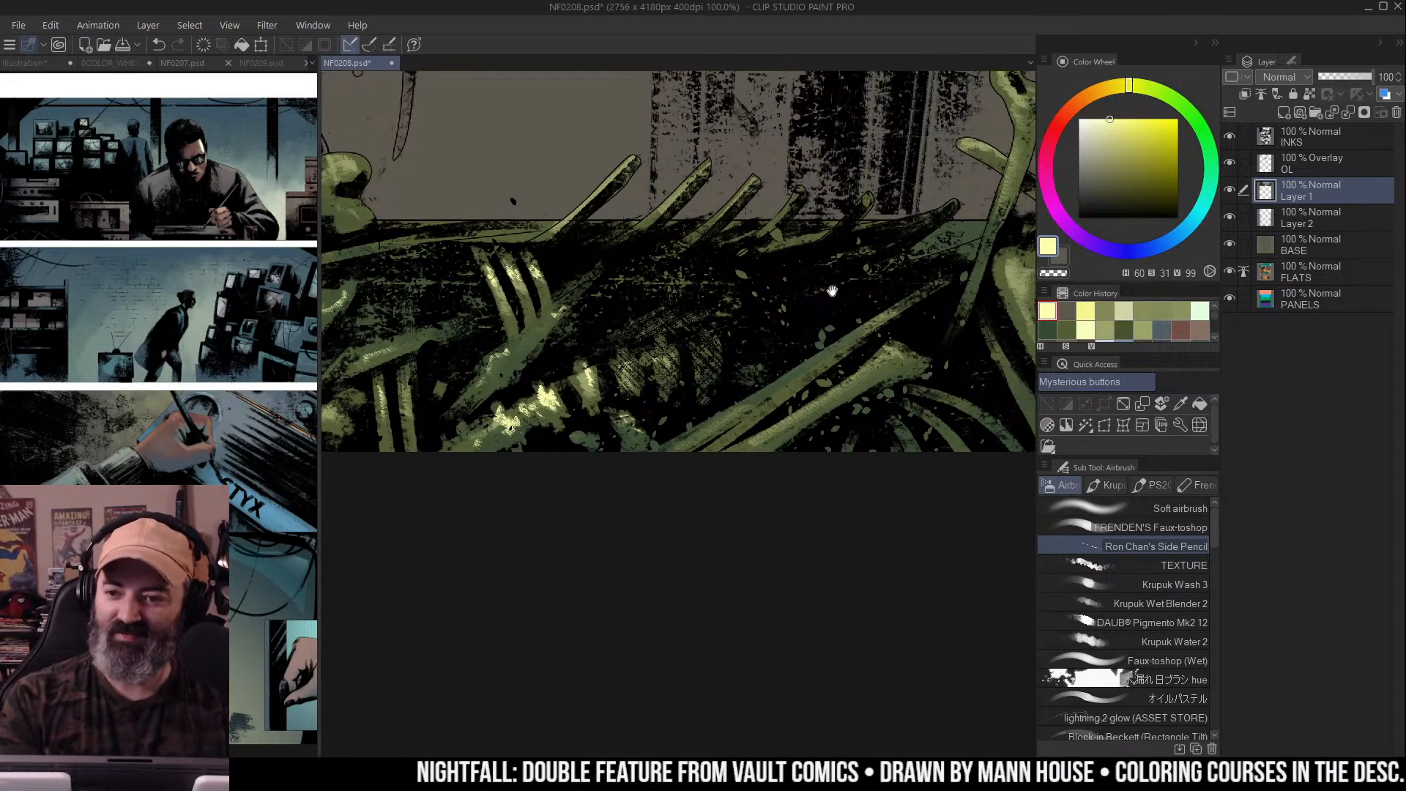
{"action": "left_click_drag", "start_coordinate": [707, 430], "coordinate": [776, 391]}
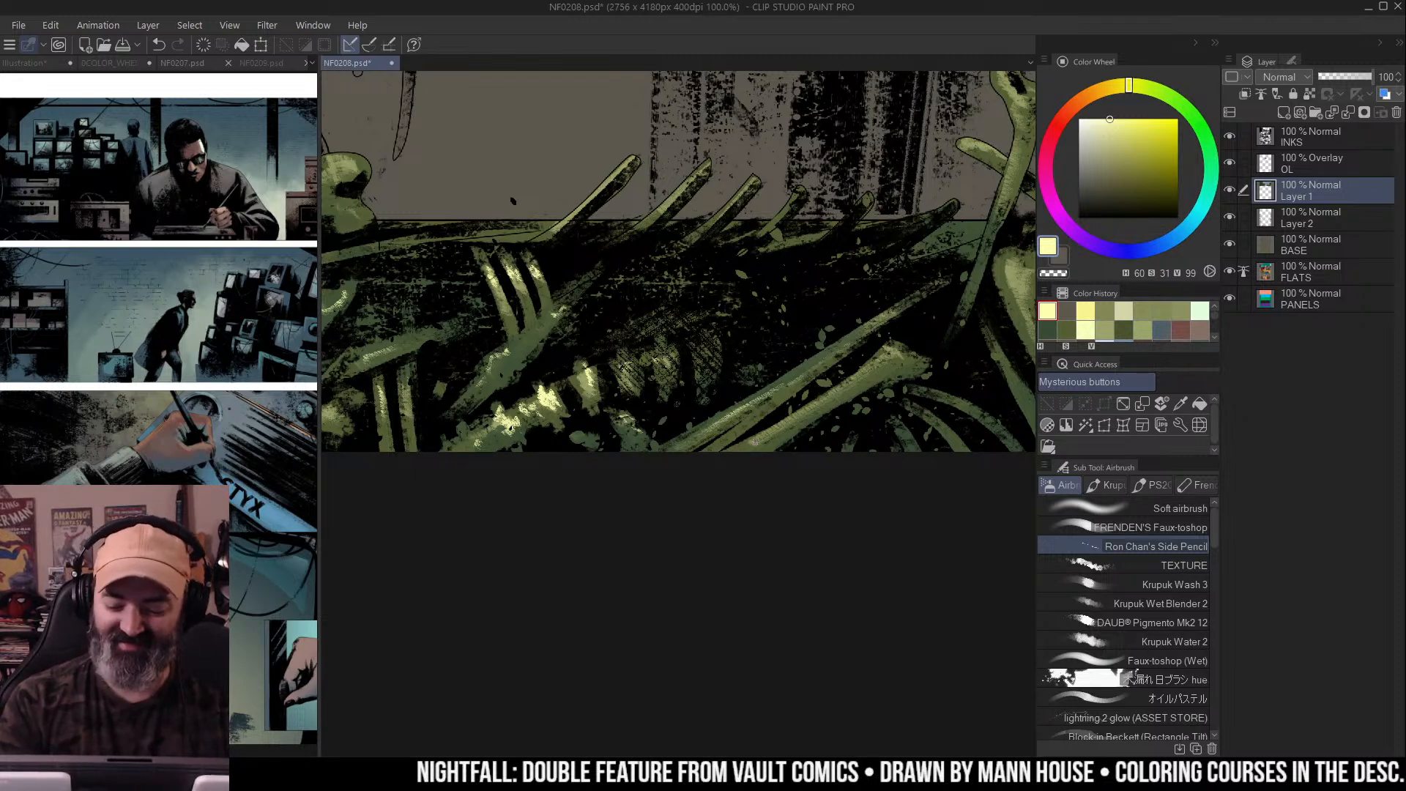
{"action": "mouse_move", "coordinate": [872, 355]}
{"action": "left_mouse_down"}
{"action": "mouse_move", "coordinate": [913, 366]}
{"action": "mouse_move", "coordinate": [813, 374]}
{"action": "mouse_move", "coordinate": [900, 390]}
{"action": "mouse_move", "coordinate": [846, 402]}
{"action": "left_mouse_up"}
{"action": "mouse_move", "coordinate": [944, 226]}
{"action": "left_mouse_down"}
{"action": "mouse_move", "coordinate": [867, 237]}
{"action": "mouse_move", "coordinate": [860, 263]}
{"action": "mouse_move", "coordinate": [893, 357]}
{"action": "left_mouse_up"}
{"action": "mouse_move", "coordinate": [982, 265]}
{"action": "left_mouse_down"}
{"action": "mouse_move", "coordinate": [903, 351]}
{"action": "mouse_move", "coordinate": [919, 397]}
{"action": "left_mouse_up"}
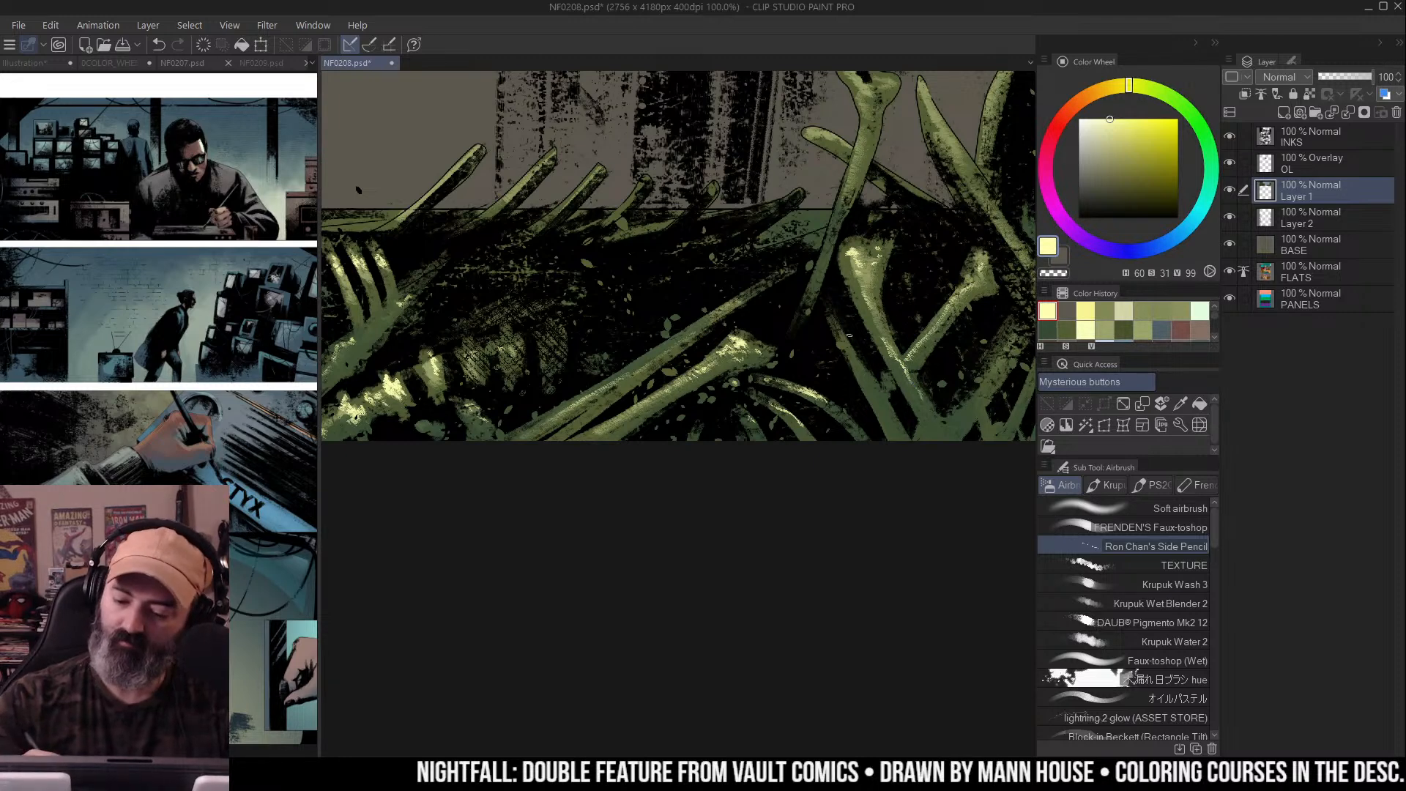
Highlight the tall knobbed bone overlapping the panel's lower corner and the pointed bone beside it
{"action": "left_click_drag", "start_coordinate": [679, 256], "coordinate": [555, 224]}
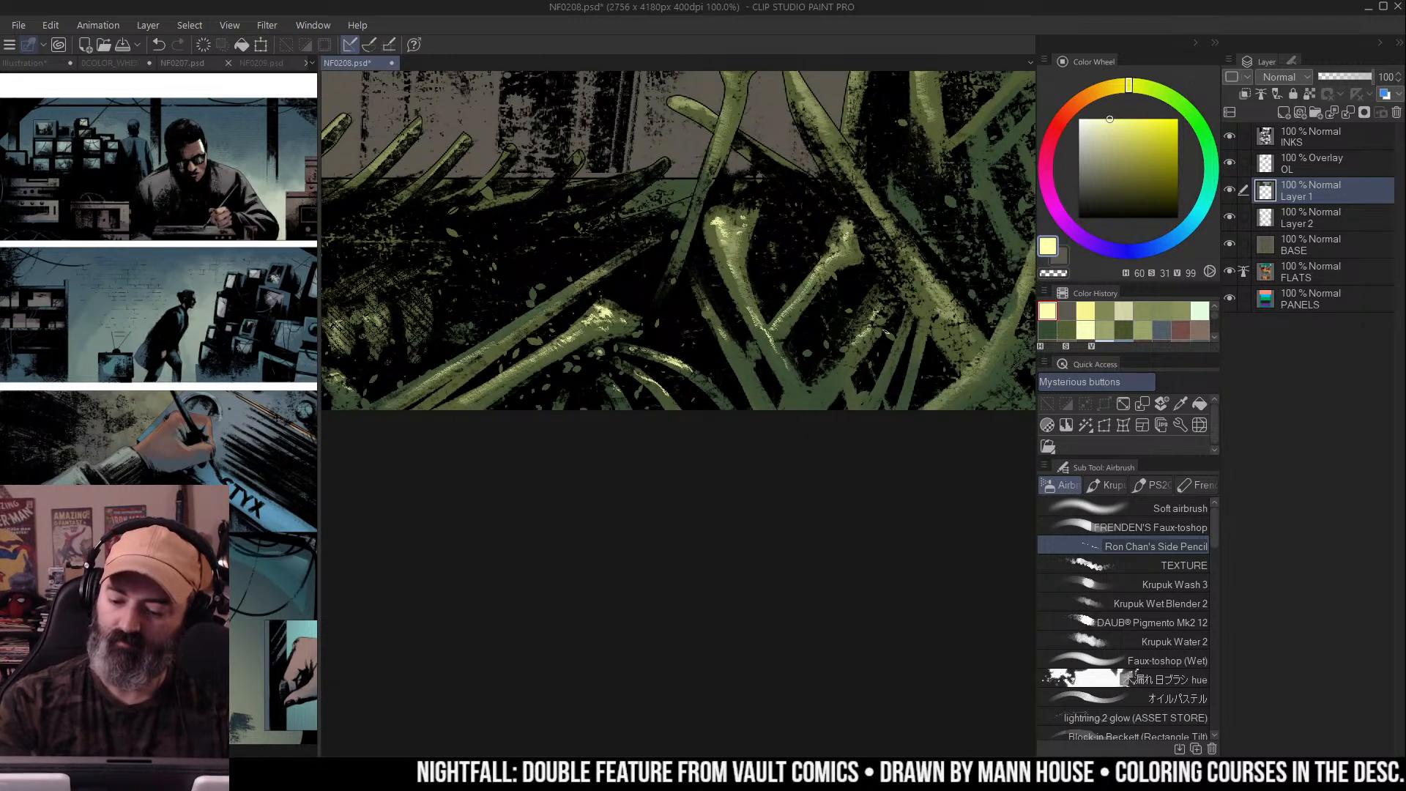
{"action": "scroll", "coordinate": [747, 168], "scroll_direction": "up", "scroll_amount": 5}
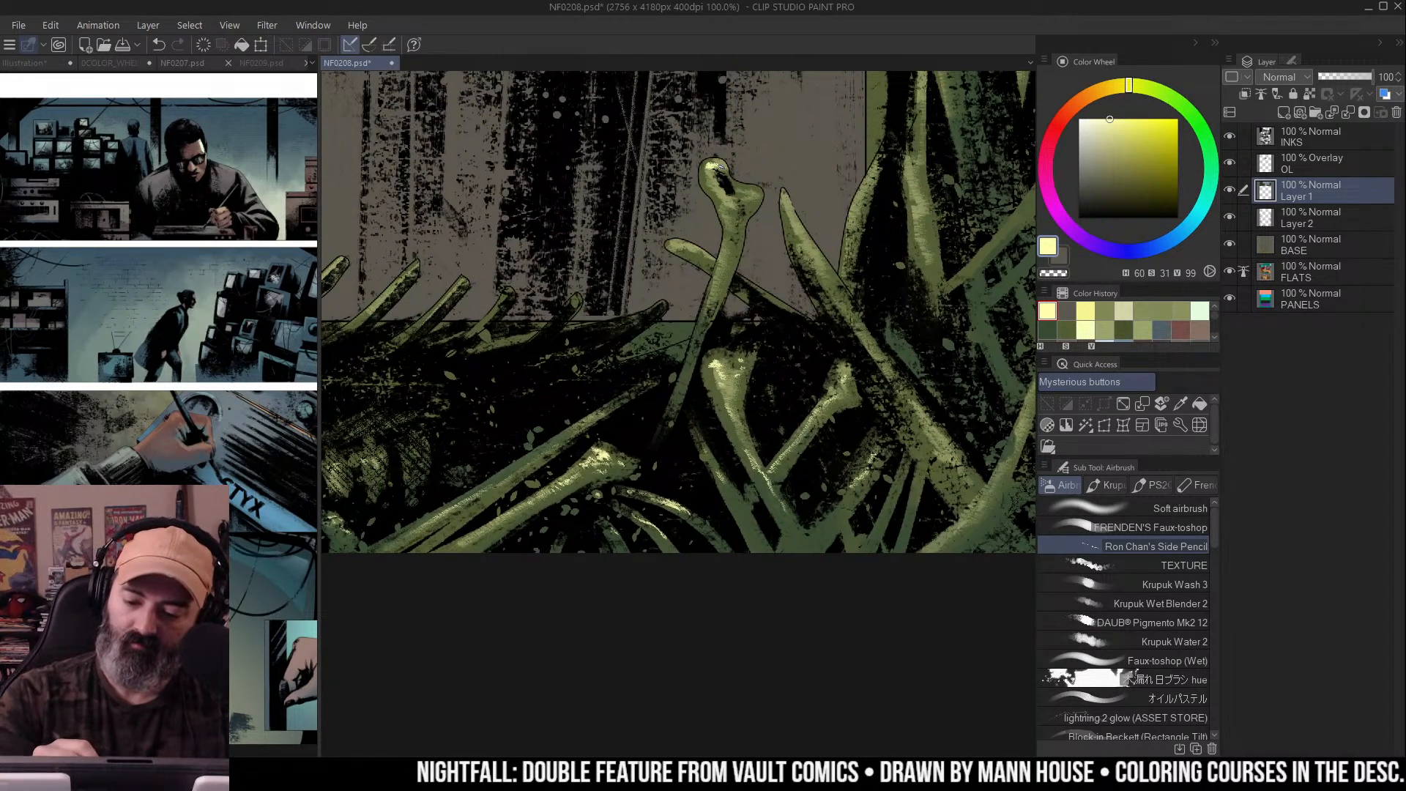
{"action": "left_click_drag", "start_coordinate": [725, 199], "coordinate": [730, 256]}
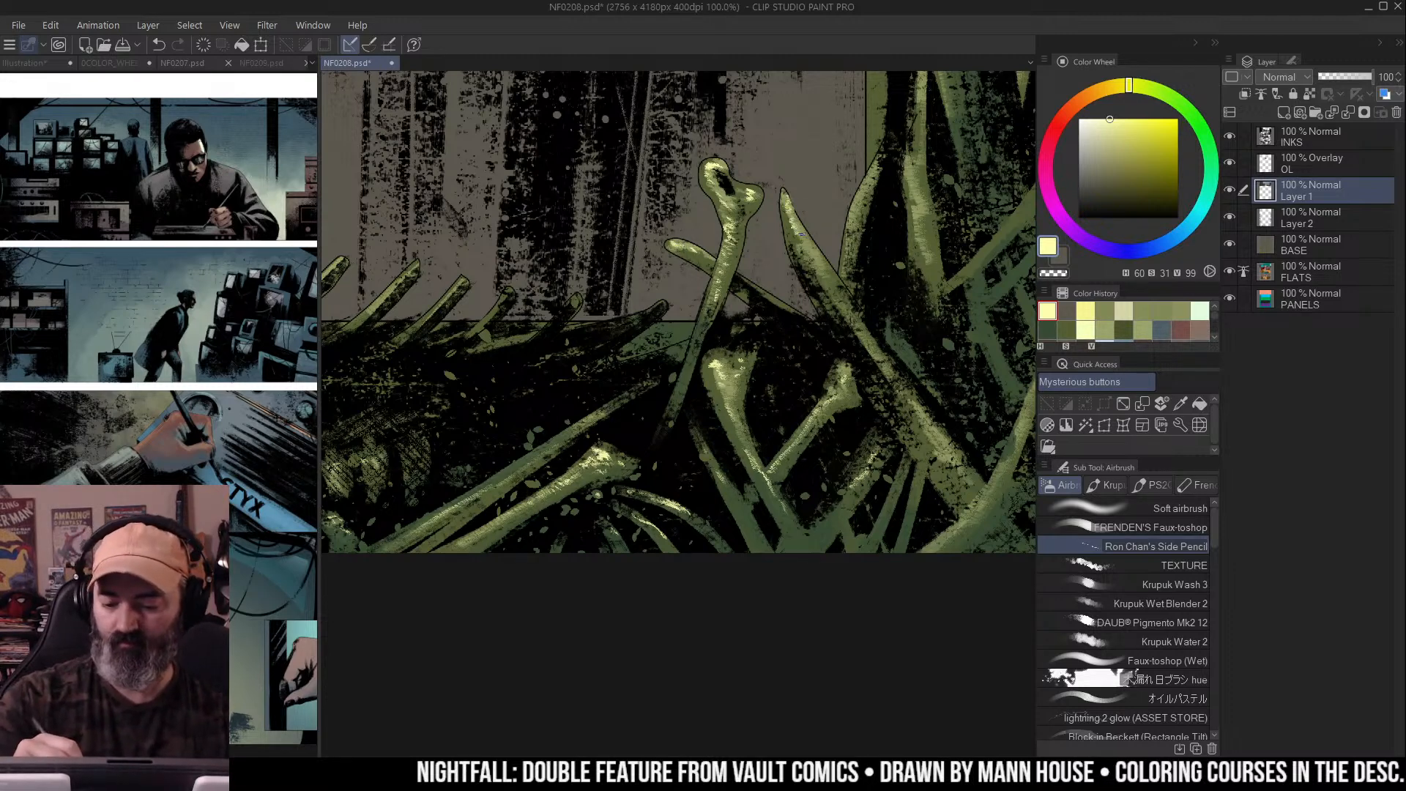
{"action": "mouse_move", "coordinate": [789, 211]}
{"action": "left_mouse_down"}
{"action": "mouse_move", "coordinate": [820, 266]}
{"action": "mouse_move", "coordinate": [792, 215]}
{"action": "left_mouse_up"}
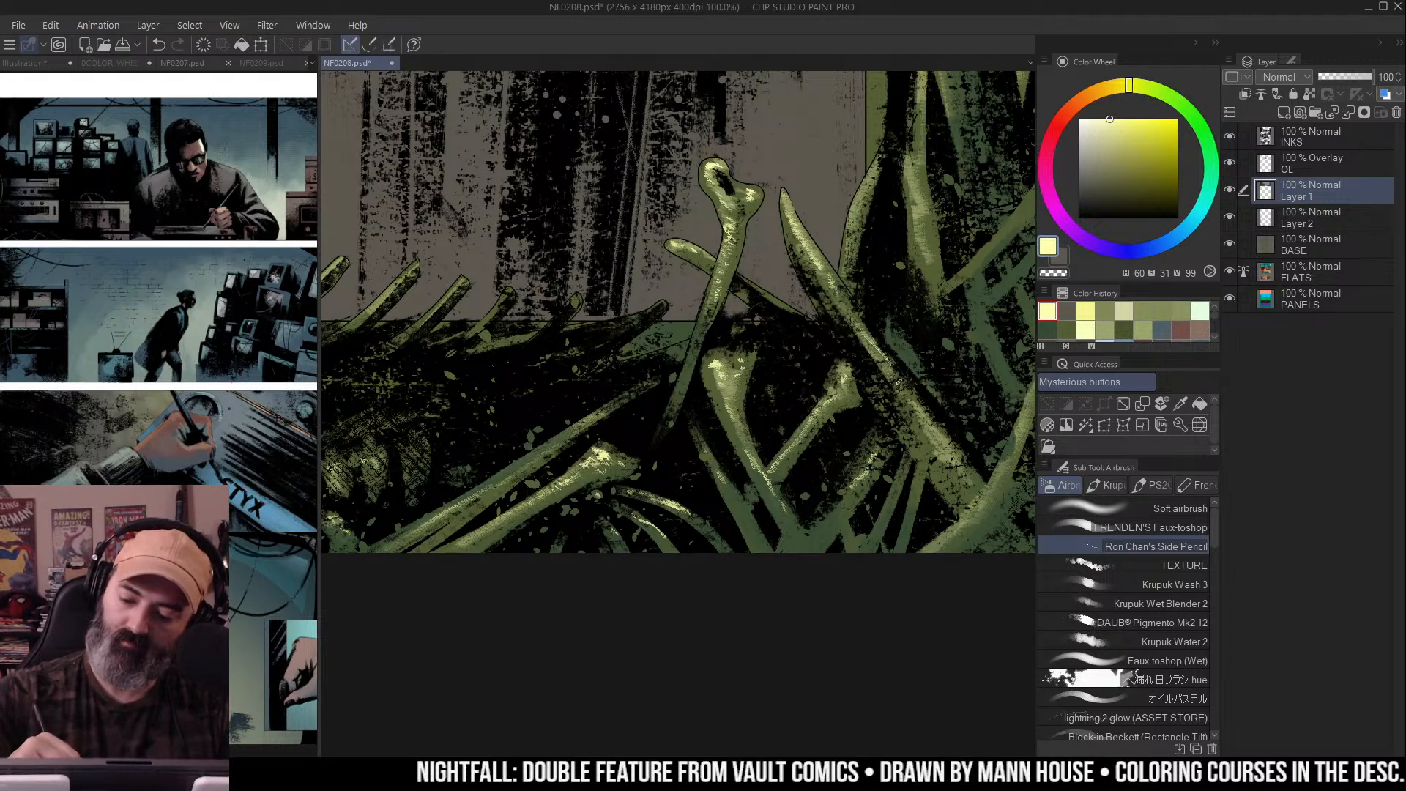
Highlight the thick speckled diagonal bone, the curved bone in the page's corner and the upright bone along the side border
{"action": "scroll", "coordinate": [1004, 375], "scroll_direction": "down", "scroll_amount": 1}
{"action": "mouse_move", "coordinate": [931, 383]}
{"action": "left_mouse_down"}
{"action": "mouse_move", "coordinate": [908, 432]}
{"action": "mouse_move", "coordinate": [936, 330]}
{"action": "mouse_move", "coordinate": [890, 457]}
{"action": "mouse_move", "coordinate": [862, 488]}
{"action": "left_mouse_up"}
{"action": "left_click_drag", "start_coordinate": [987, 246], "coordinate": [953, 349]}
{"action": "left_click_drag", "start_coordinate": [789, 136], "coordinate": [784, 293]}
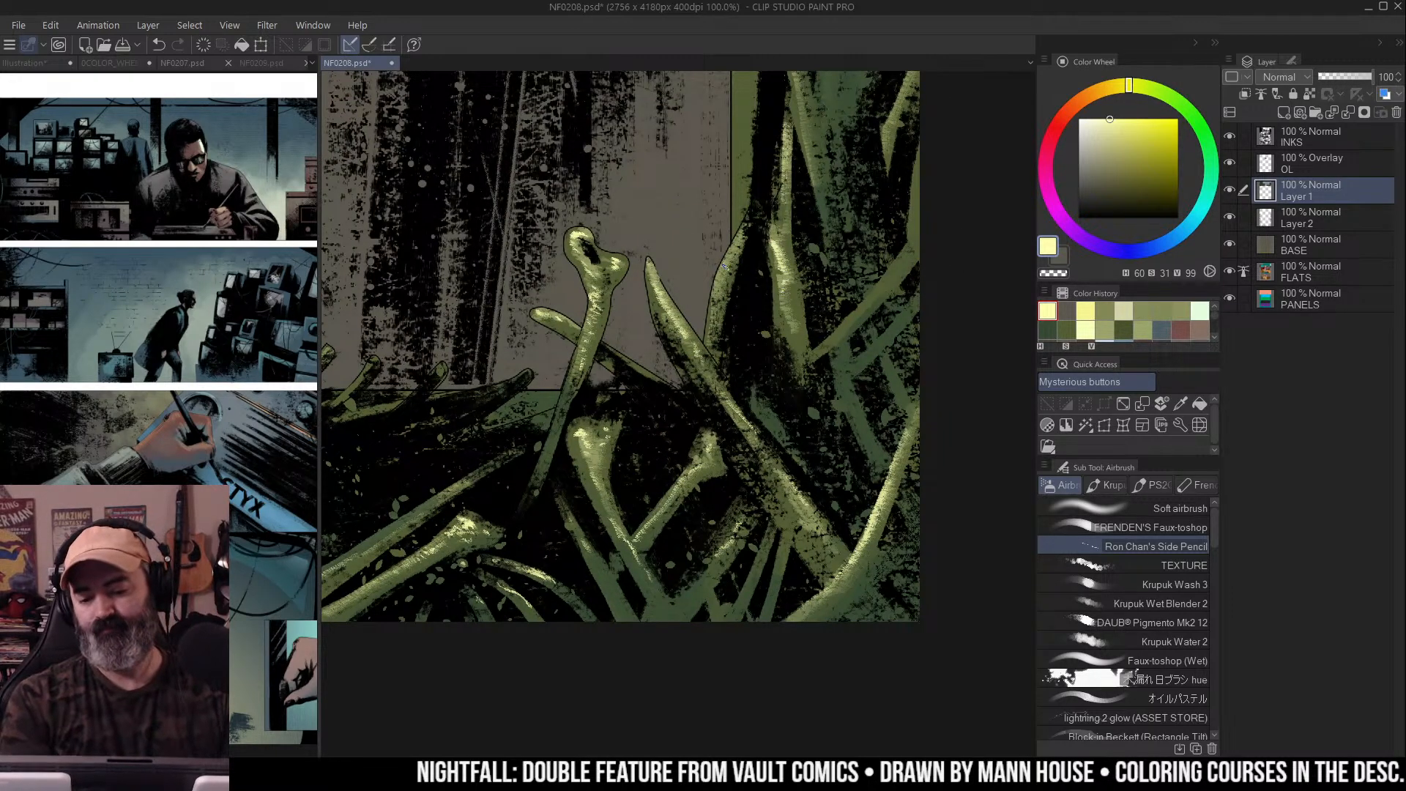
Add pale yellow highlights to the row of rib tips rising over the panel's lower edge
{"action": "left_click", "coordinate": [861, 295], "text": "ctrl+alt"}
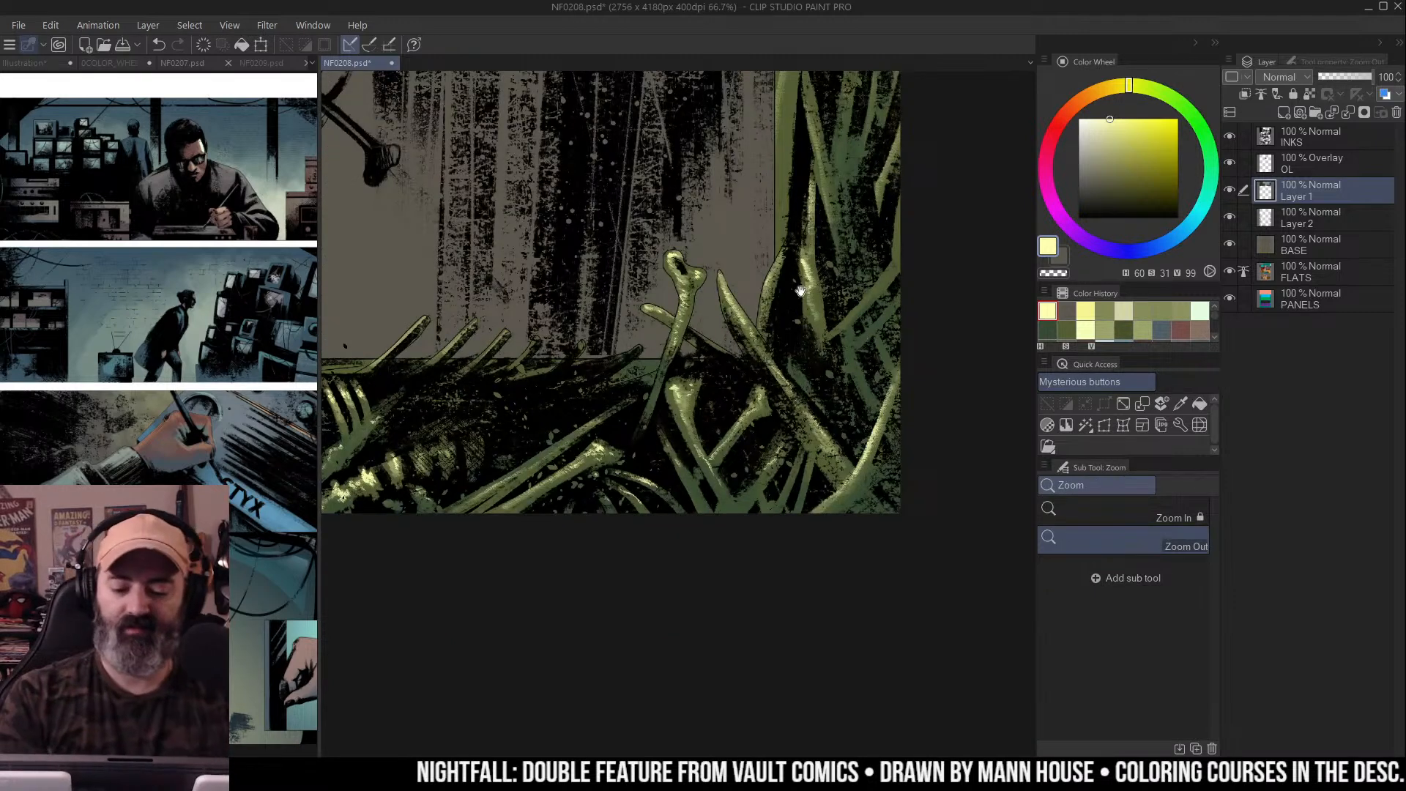
{"action": "left_click", "coordinate": [861, 295], "text": "ctrl"}
{"action": "mouse_move", "coordinate": [526, 308]}
{"action": "left_mouse_down"}
{"action": "mouse_move", "coordinate": [558, 274]}
{"action": "mouse_move", "coordinate": [692, 288]}
{"action": "left_mouse_up"}
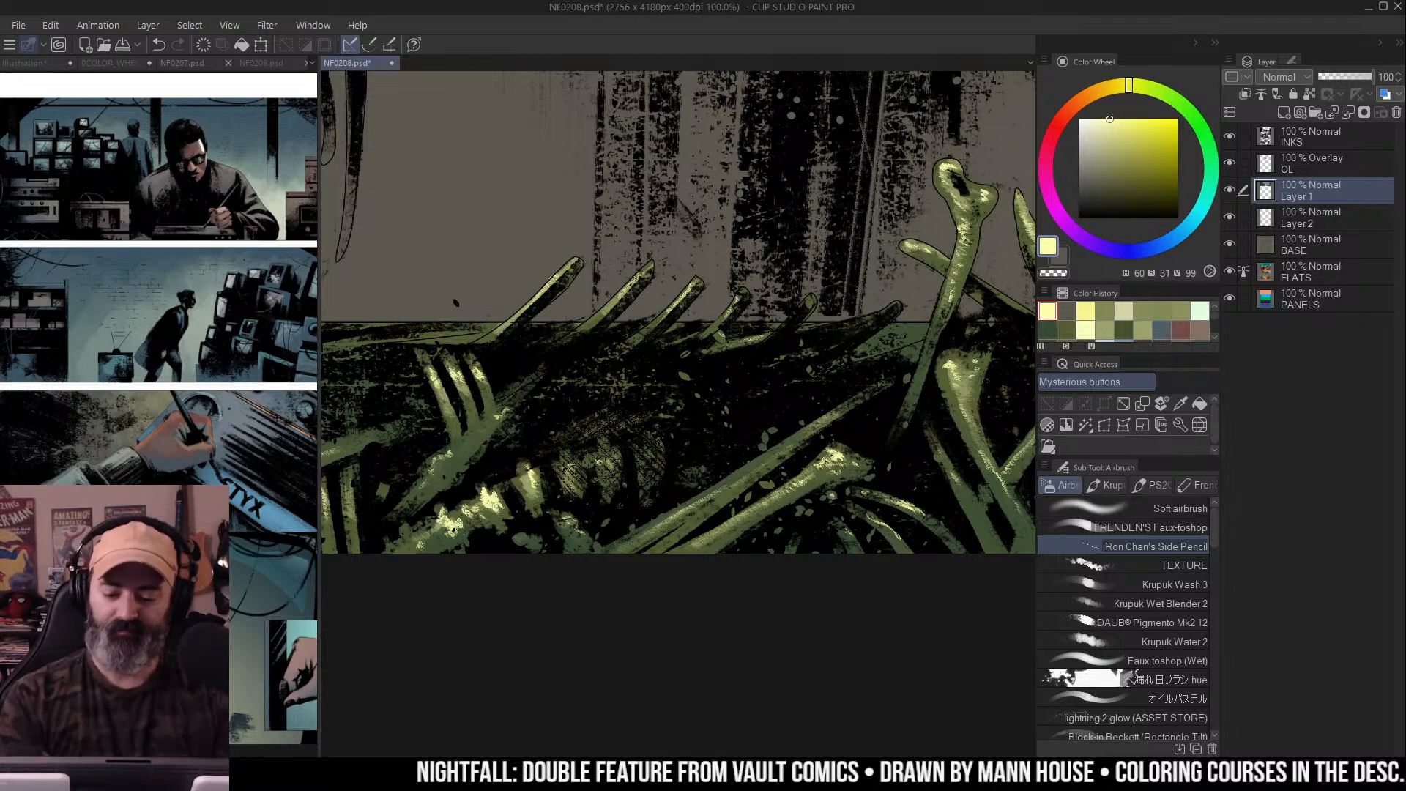
Paint pale yellow pencil highlights on the crossed and upright bones in the page's lower right corner on Layer 1
{"action": "scroll", "coordinate": [891, 361], "scroll_direction": "right", "scroll_amount": 5}
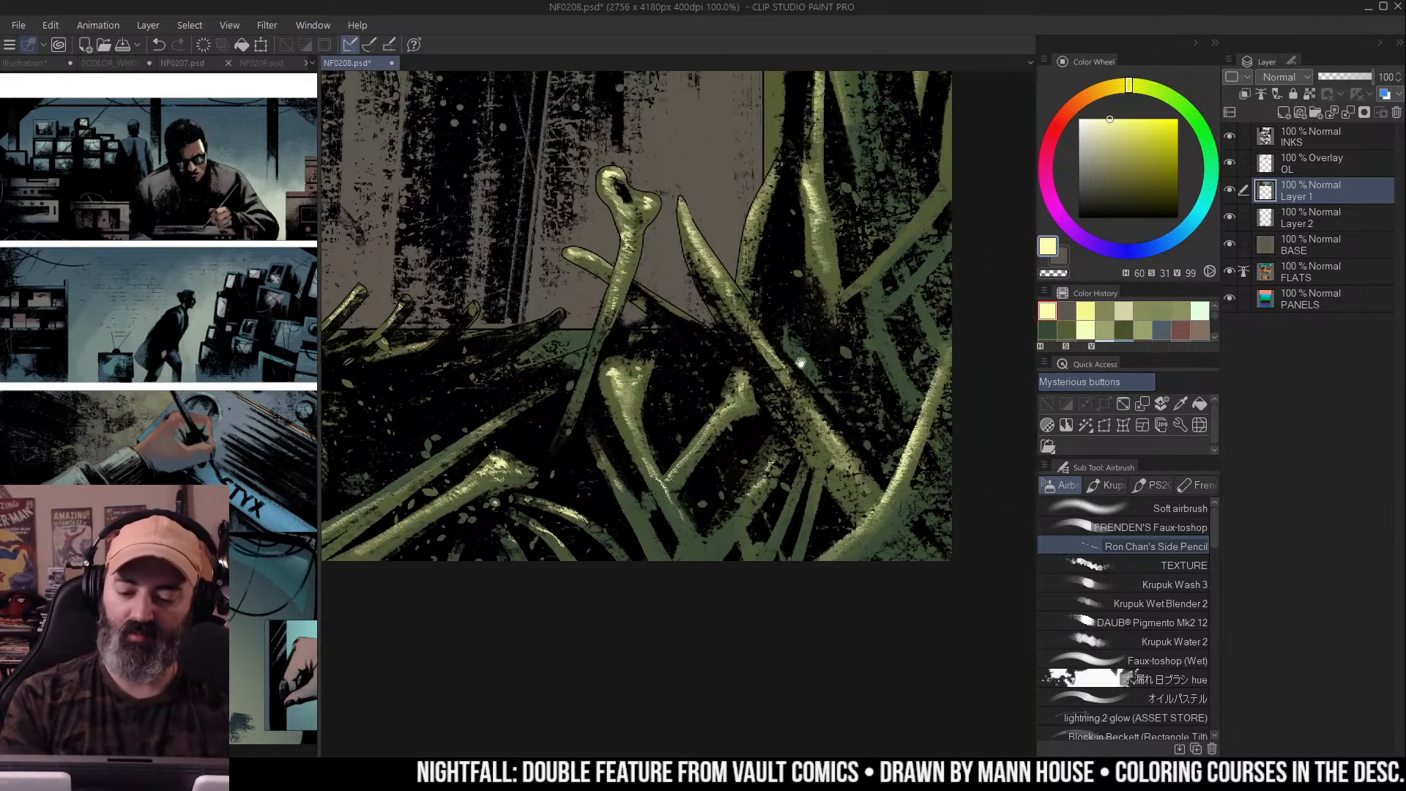
{"action": "scroll", "coordinate": [844, 335], "scroll_direction": "up", "scroll_amount": 1}
{"action": "left_click_drag", "start_coordinate": [758, 257], "coordinate": [882, 111]}
{"action": "left_click_drag", "start_coordinate": [838, 247], "coordinate": [897, 173]}
{"action": "left_click_drag", "start_coordinate": [801, 343], "coordinate": [820, 385]}
{"action": "scroll", "coordinate": [824, 345], "scroll_direction": "up", "scroll_amount": 4}
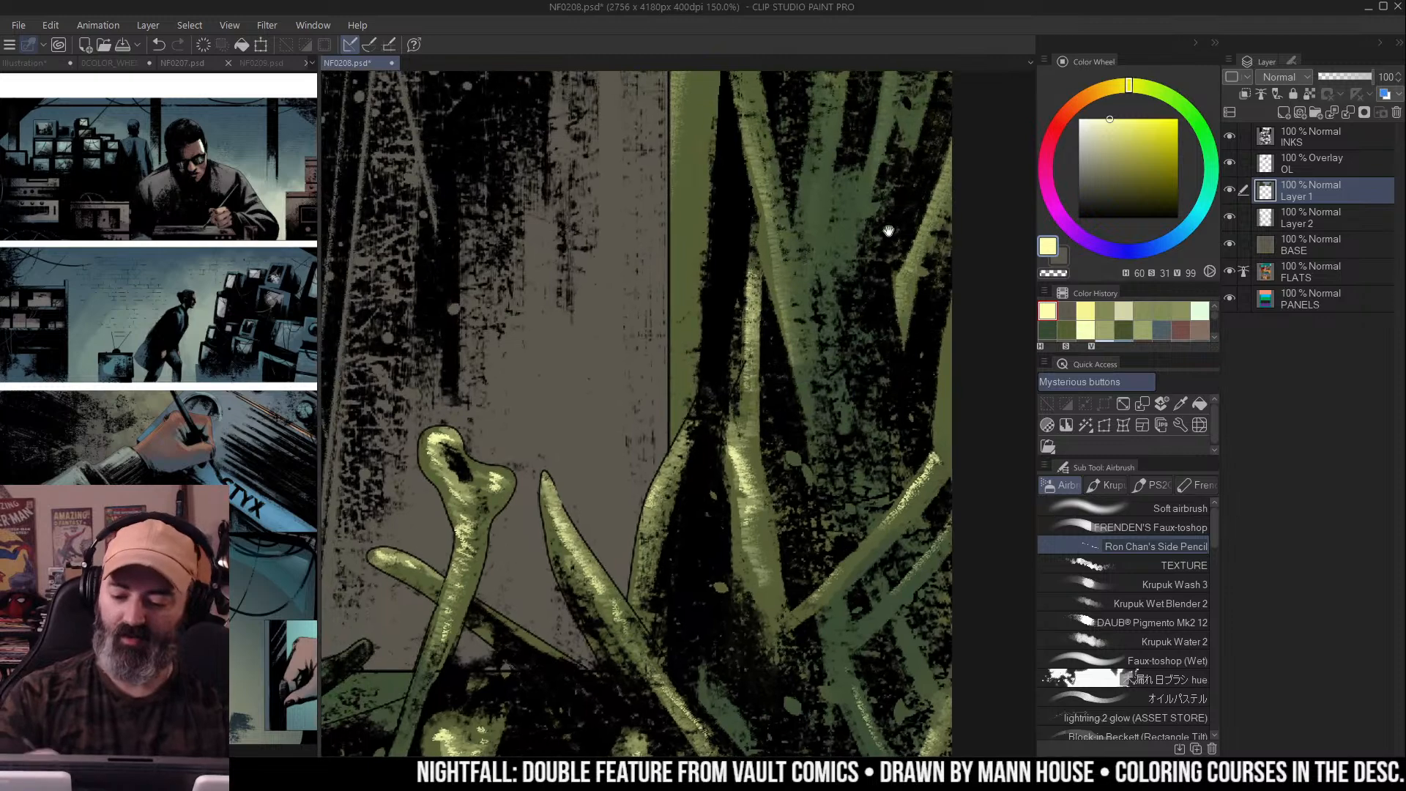
Add pale yellow highlights to the long jointed bones along the right border beside the two lowest panels
{"action": "left_click", "coordinate": [824, 343], "text": "alt"}
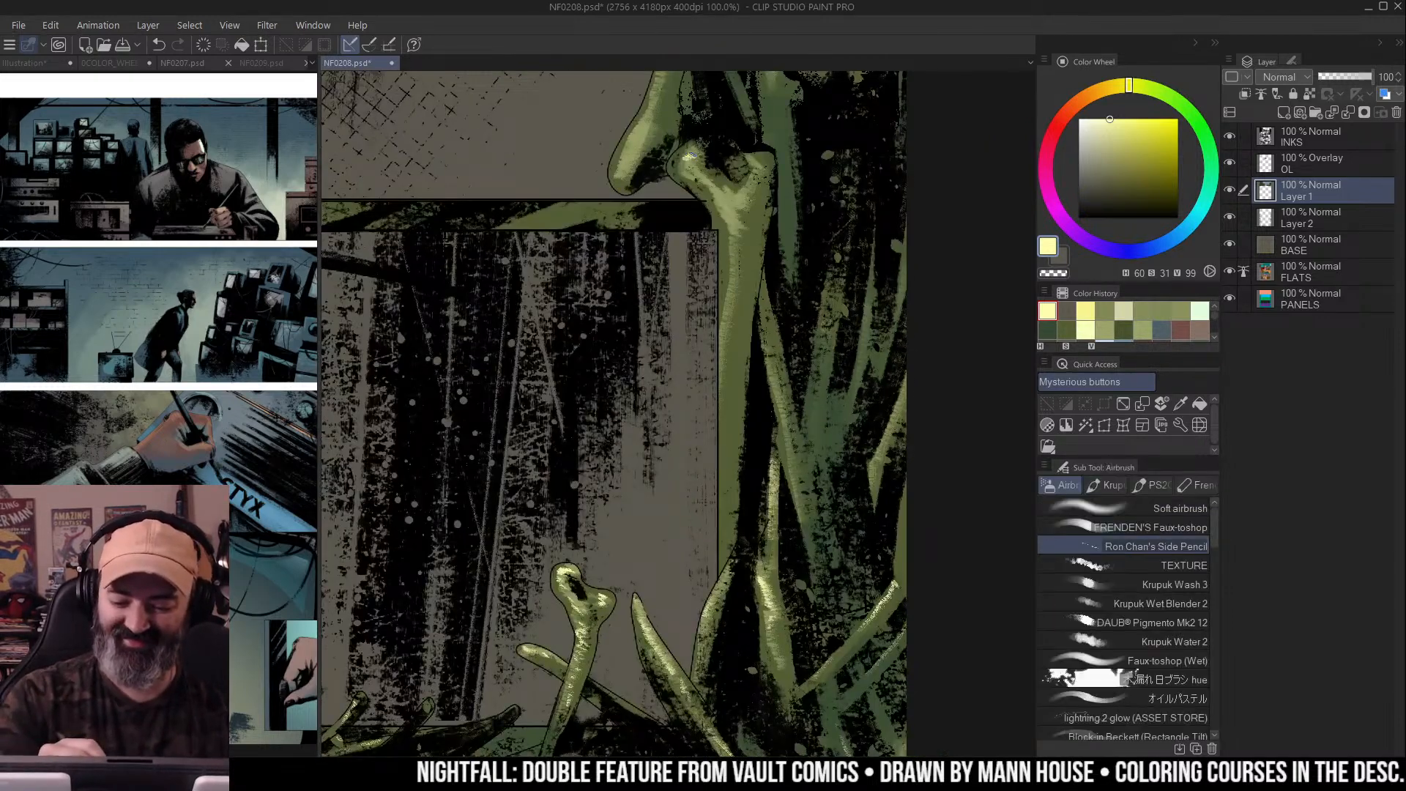
{"action": "mouse_move", "coordinate": [704, 182]}
{"action": "left_mouse_down"}
{"action": "mouse_move", "coordinate": [746, 190]}
{"action": "mouse_move", "coordinate": [738, 231]}
{"action": "left_mouse_up"}
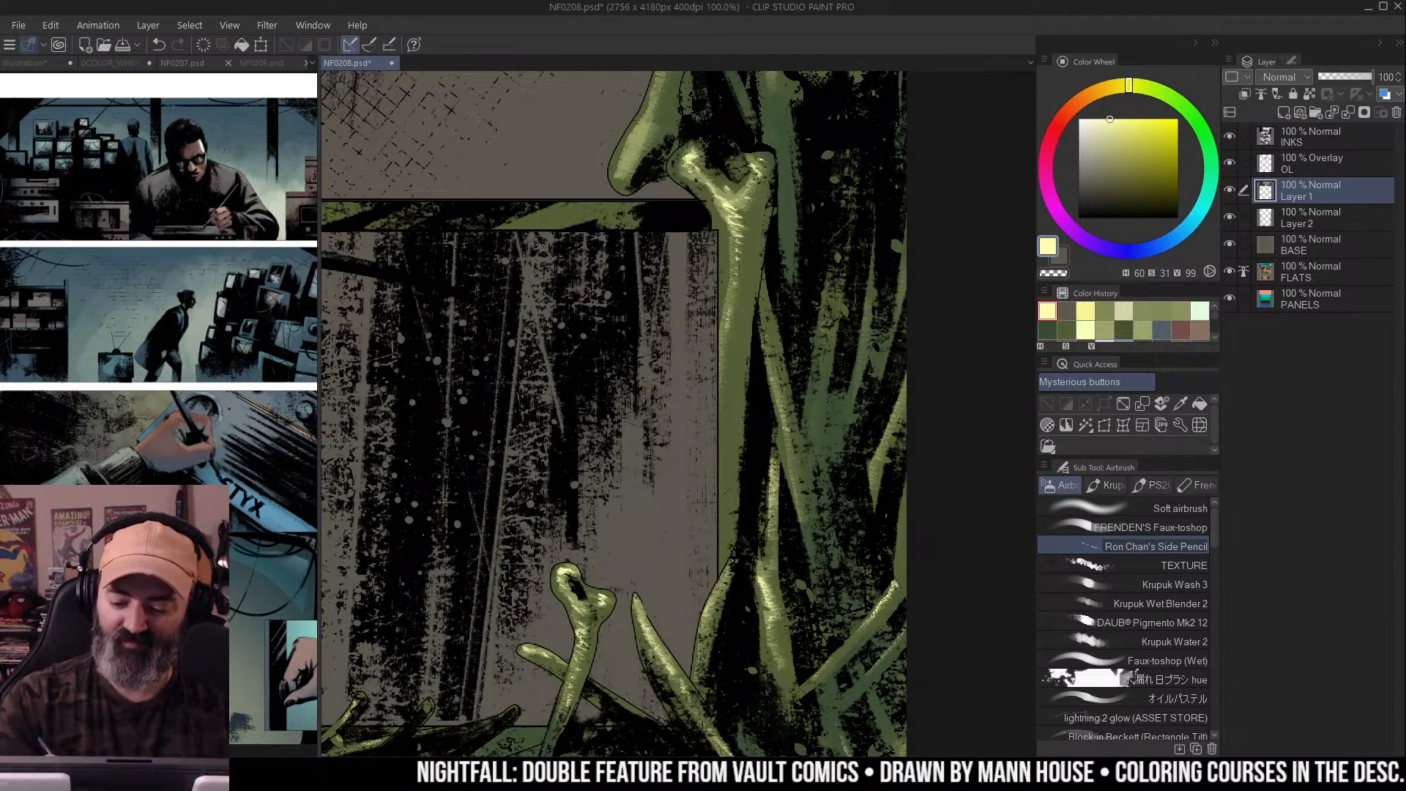
{"action": "scroll", "coordinate": [811, 262], "scroll_direction": "up", "scroll_amount": 5}
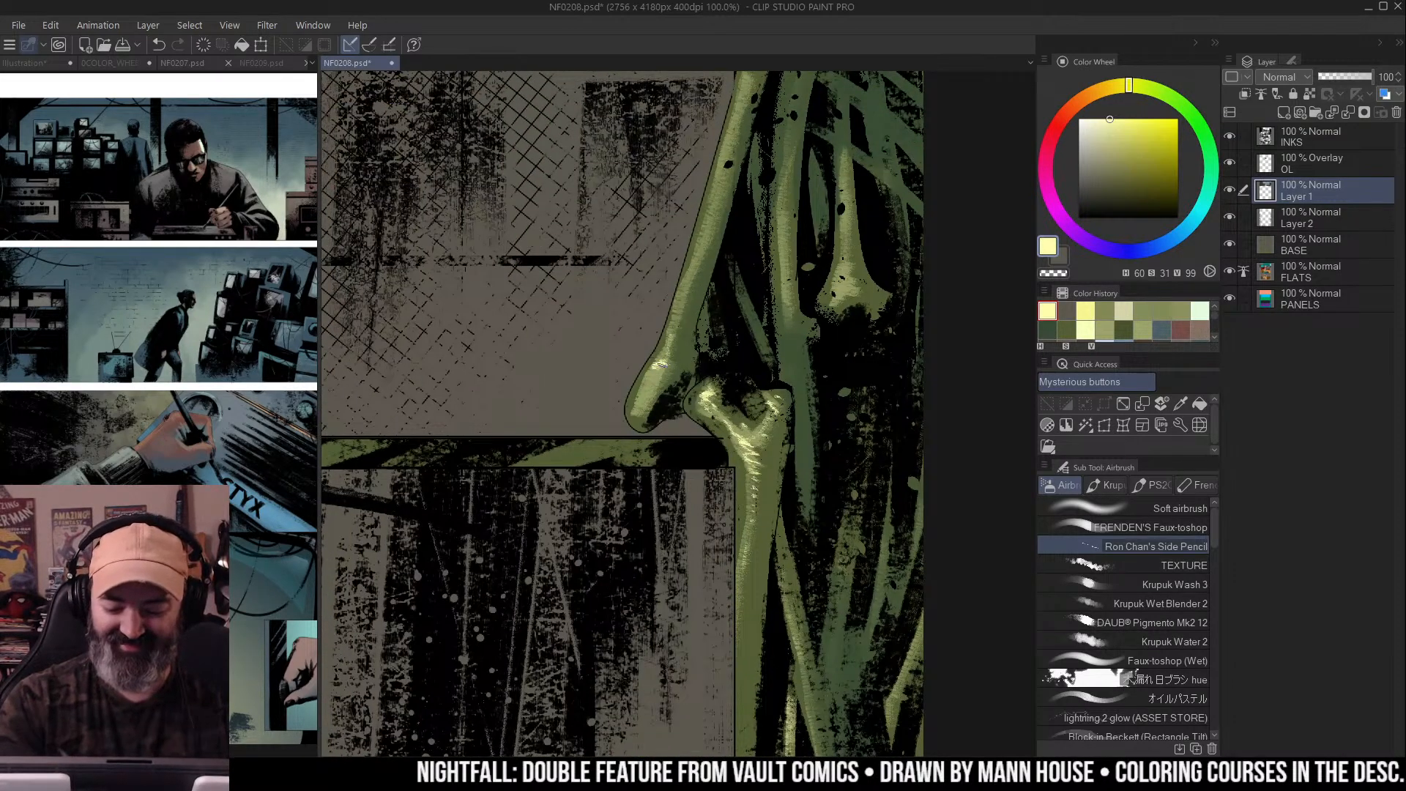
{"action": "left_click_drag", "start_coordinate": [657, 374], "coordinate": [612, 514]}
{"action": "left_click_drag", "start_coordinate": [657, 416], "coordinate": [697, 242]}
{"action": "mouse_move", "coordinate": [692, 189]}
{"action": "left_mouse_down"}
{"action": "mouse_move", "coordinate": [693, 167]}
{"action": "mouse_move", "coordinate": [700, 205]}
{"action": "mouse_move", "coordinate": [765, 220]}
{"action": "mouse_move", "coordinate": [750, 296]}
{"action": "left_mouse_up"}
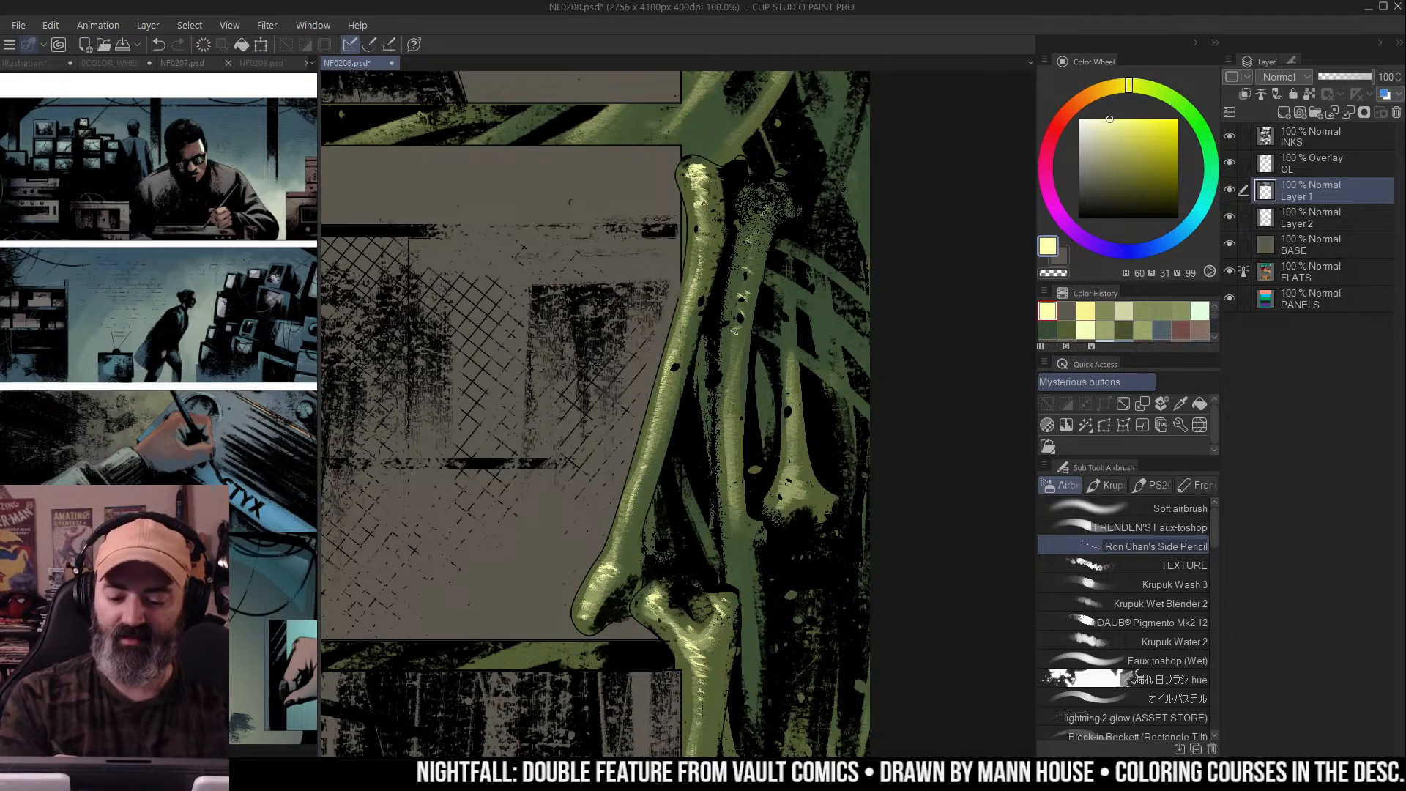
{"action": "mouse_move", "coordinate": [763, 473]}
{"action": "left_mouse_down"}
{"action": "mouse_move", "coordinate": [771, 398]}
{"action": "mouse_move", "coordinate": [756, 323]}
{"action": "mouse_move", "coordinate": [777, 387]}
{"action": "left_mouse_up"}
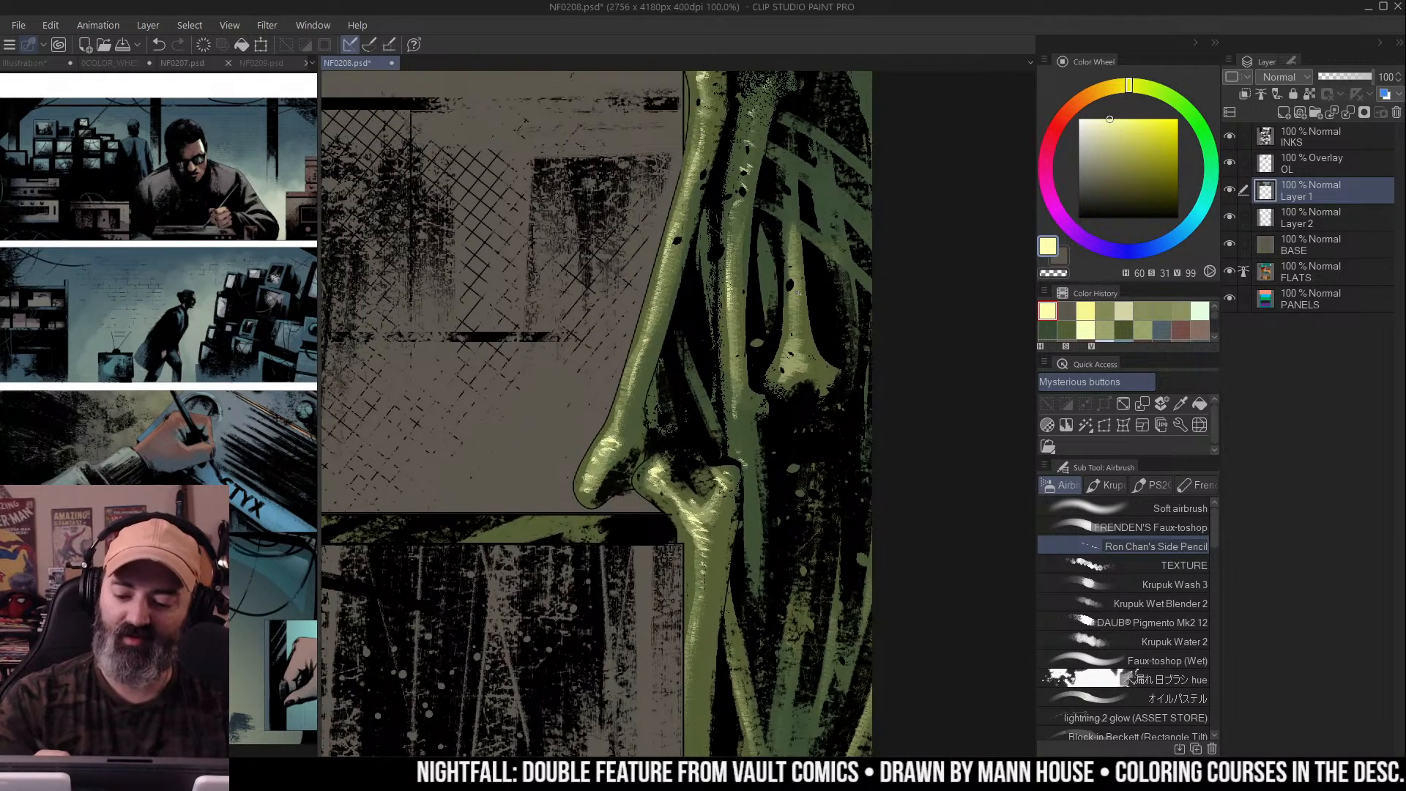
{"action": "mouse_move", "coordinate": [791, 206]}
{"action": "left_mouse_down"}
{"action": "mouse_move", "coordinate": [795, 323]}
{"action": "mouse_move", "coordinate": [758, 647]}
{"action": "left_mouse_up"}
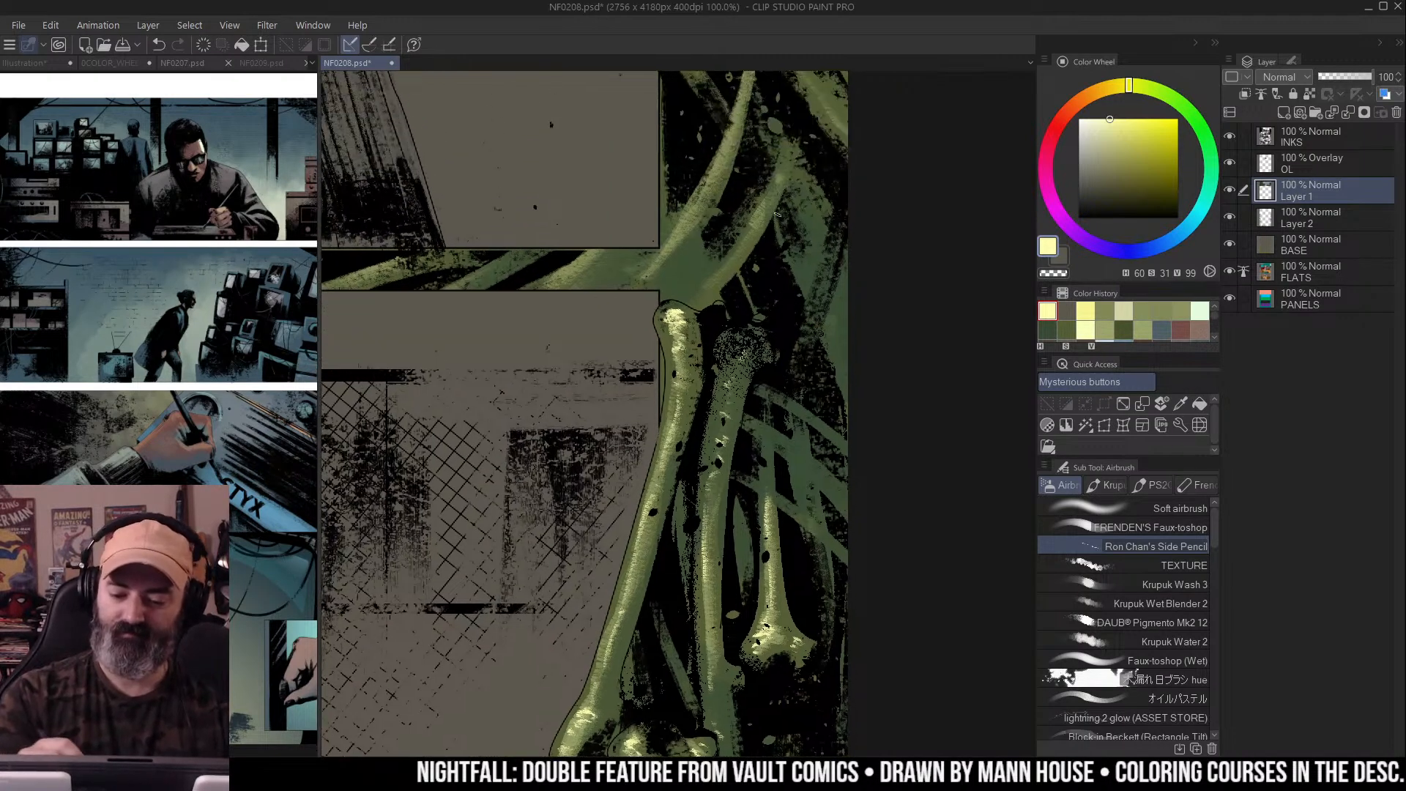
Highlight the curved rib bones and finger-like bones on the right border beside the bearded man's panel in pale yellow
{"action": "left_click_drag", "start_coordinate": [796, 146], "coordinate": [780, 266]}
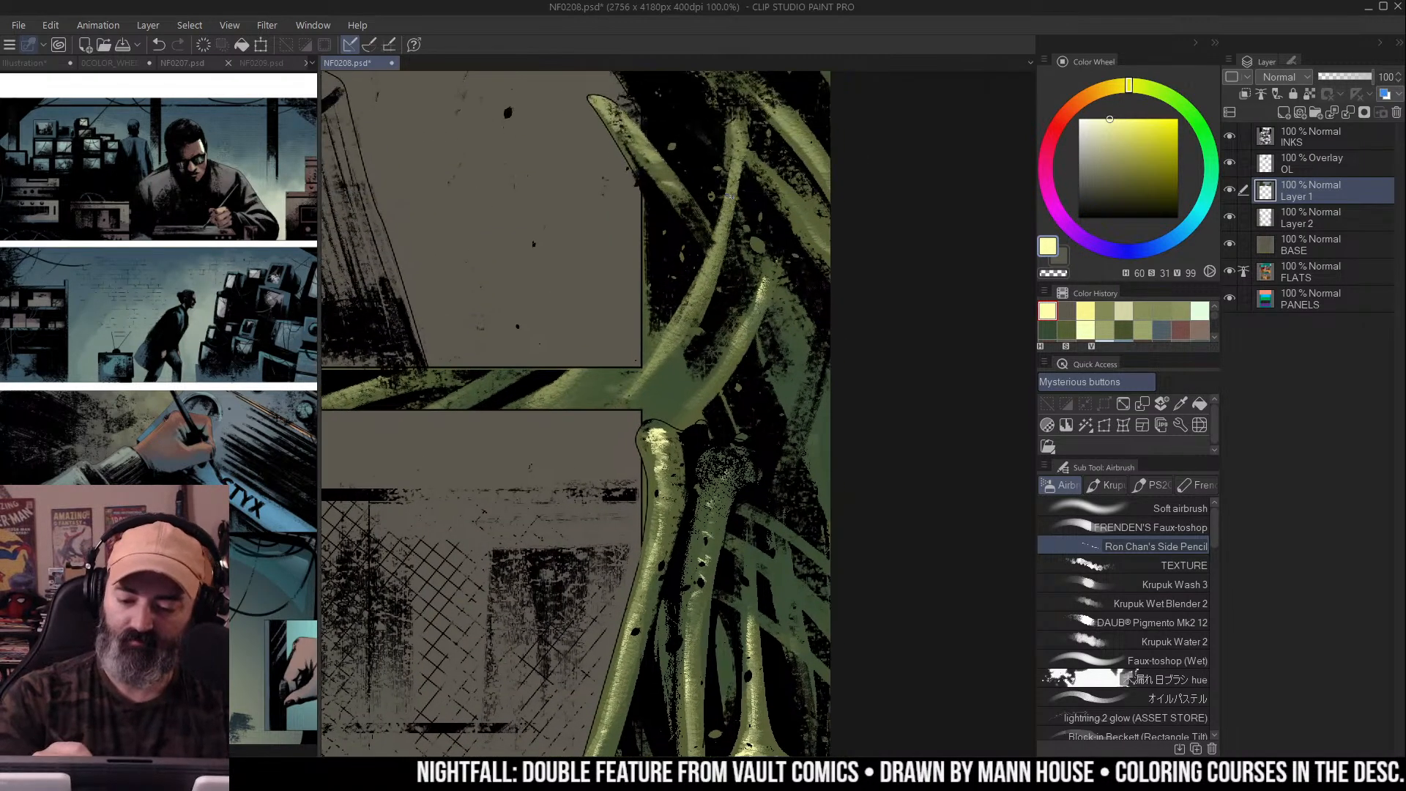
{"action": "left_click_drag", "start_coordinate": [511, 242], "coordinate": [516, 281]}
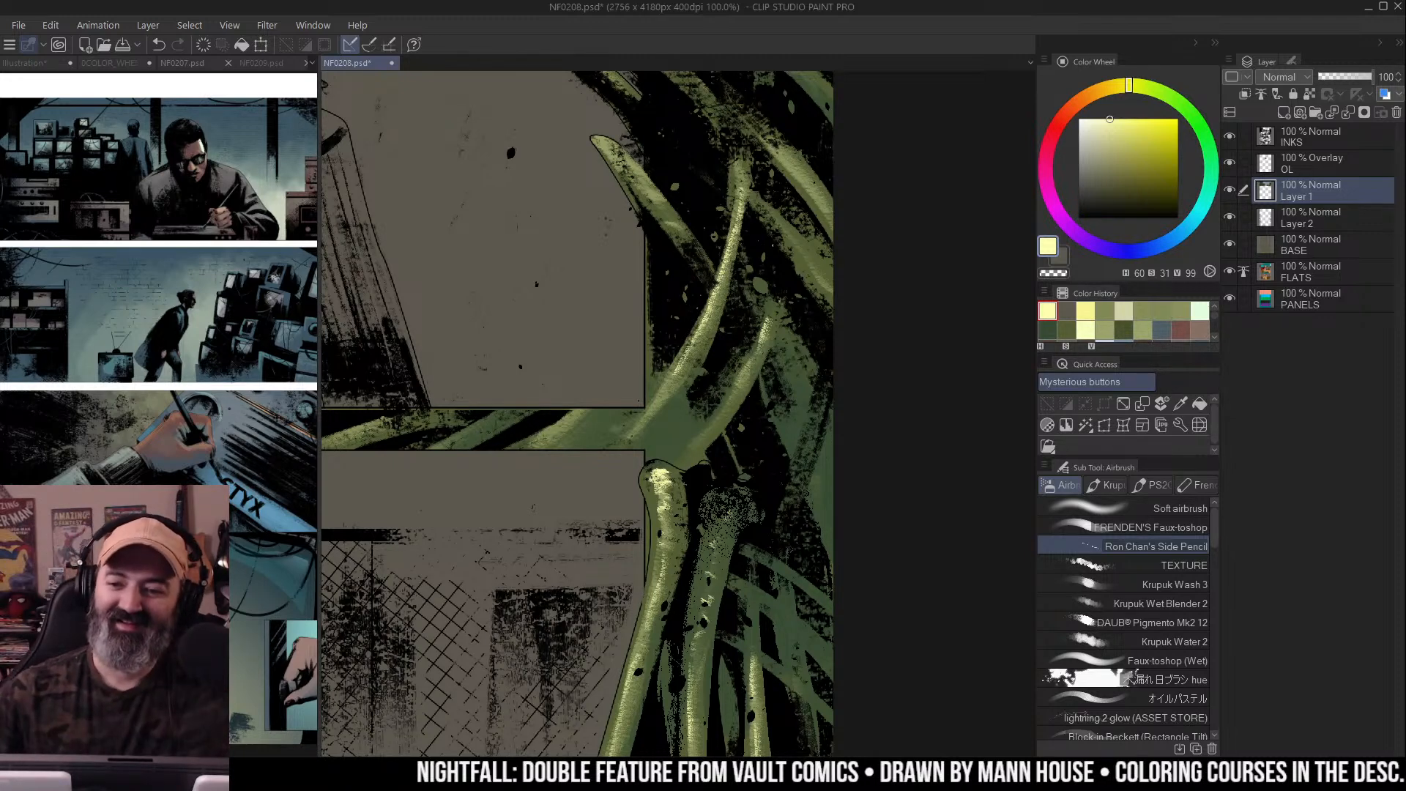
{"action": "left_click_drag", "start_coordinate": [515, 281], "coordinate": [518, 345]}
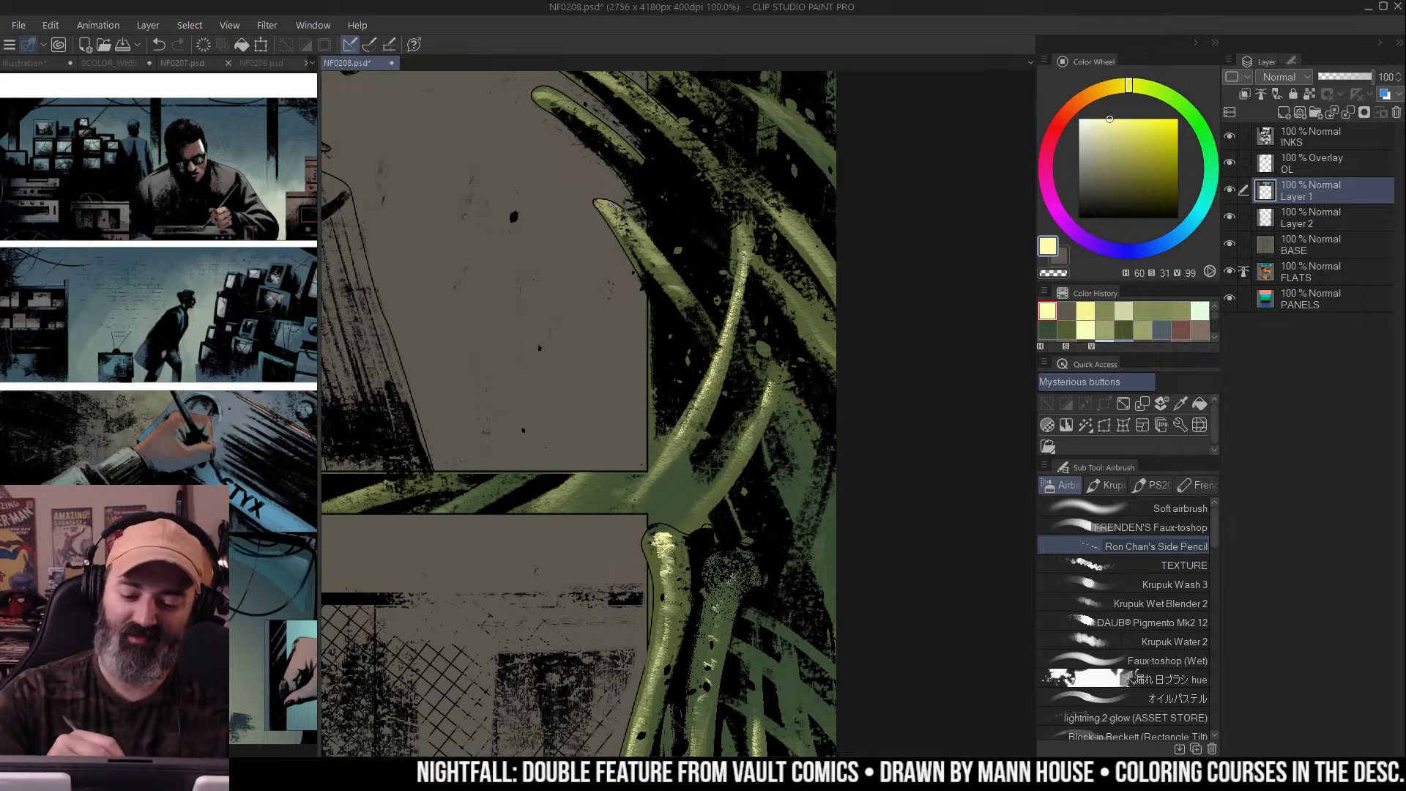
{"action": "left_click_drag", "start_coordinate": [623, 226], "coordinate": [663, 266]}
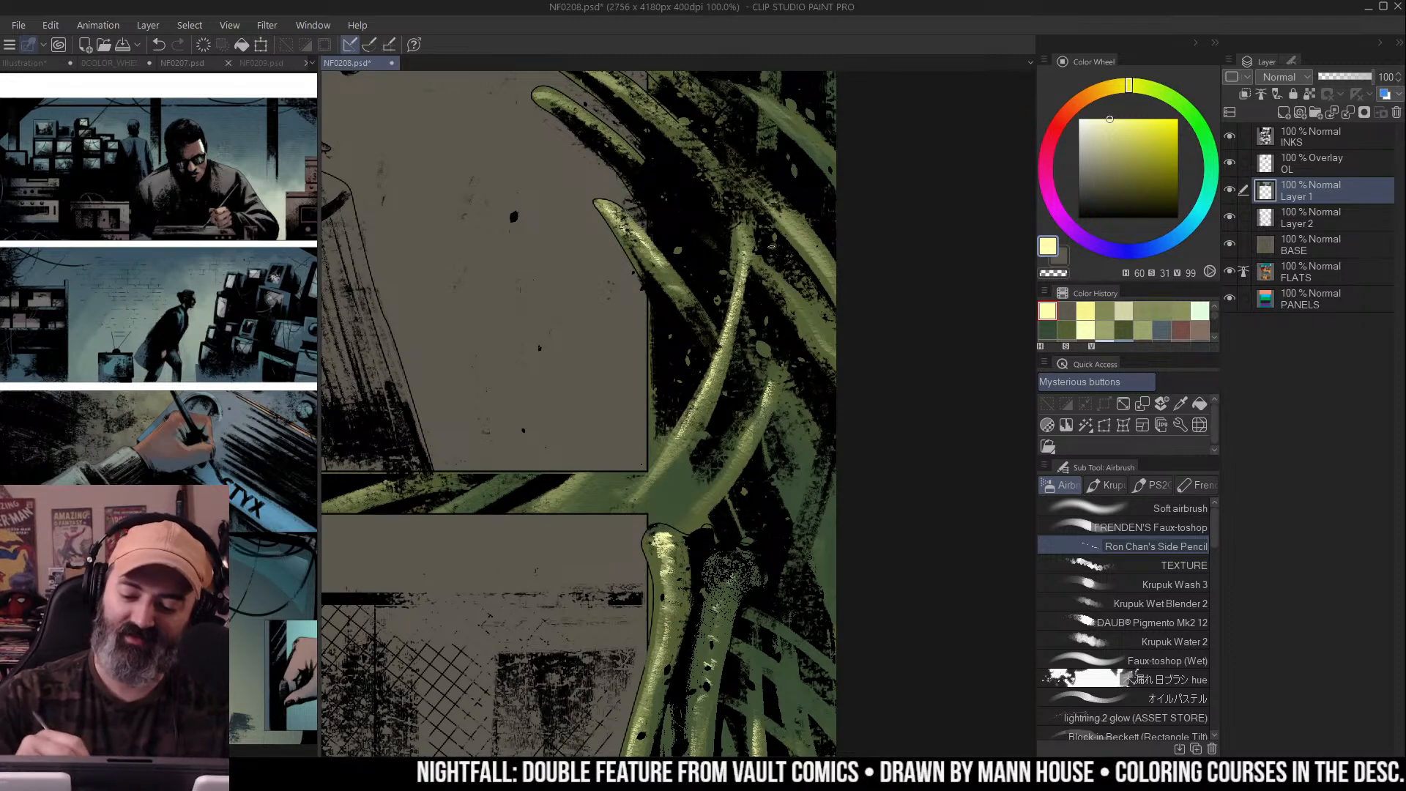
{"action": "left_click_drag", "start_coordinate": [785, 214], "coordinate": [845, 323]}
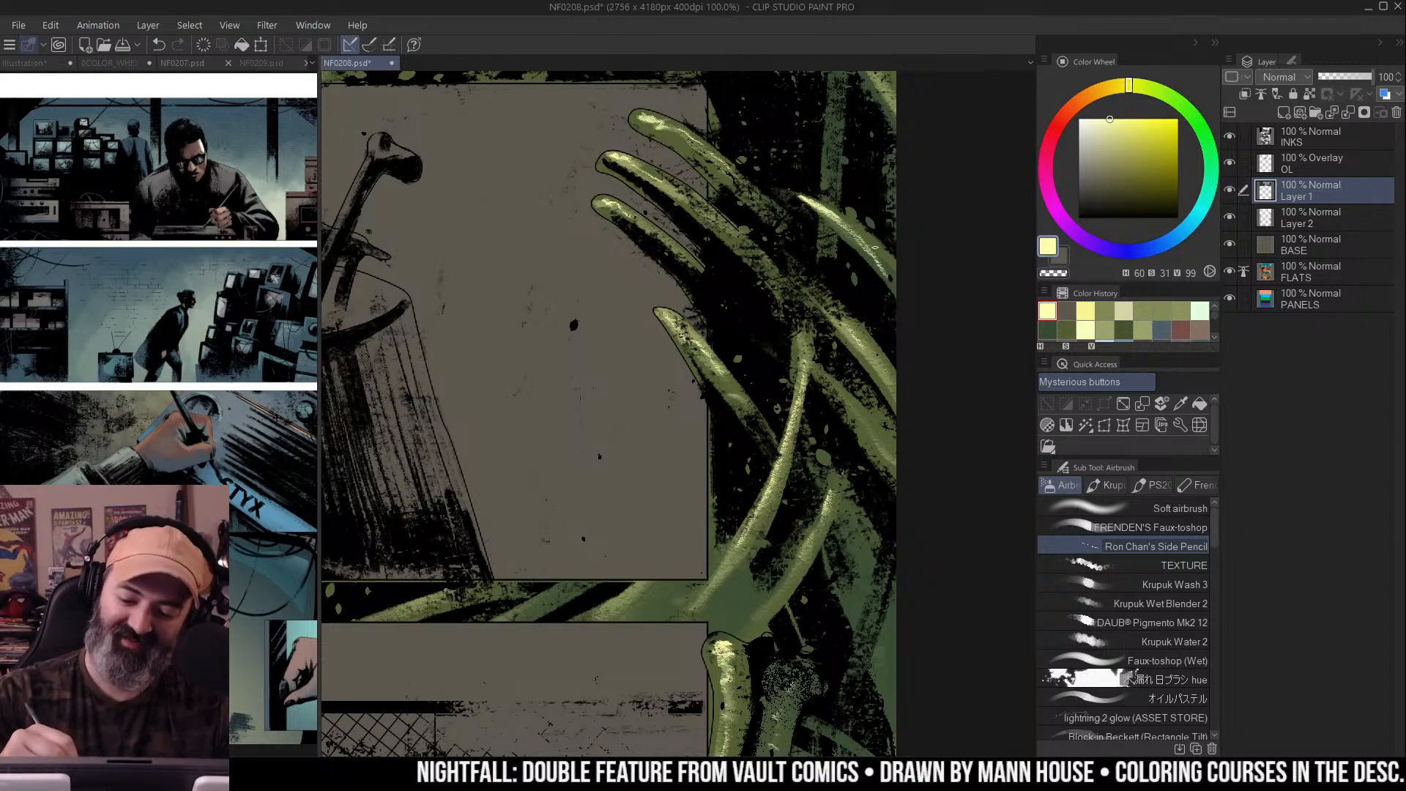
{"action": "left_click_drag", "start_coordinate": [974, 247], "coordinate": [901, 246]}
{"action": "left_click", "coordinate": [901, 247]}
Examine the highlighted bone border across the whole page at reduced zoom levels
{"action": "scroll", "coordinate": [916, 315], "scroll_direction": "up", "scroll_amount": 2}
{"action": "key", "text": "b"}
{"action": "scroll", "coordinate": [909, 276], "scroll_direction": "up", "scroll_amount": 1}
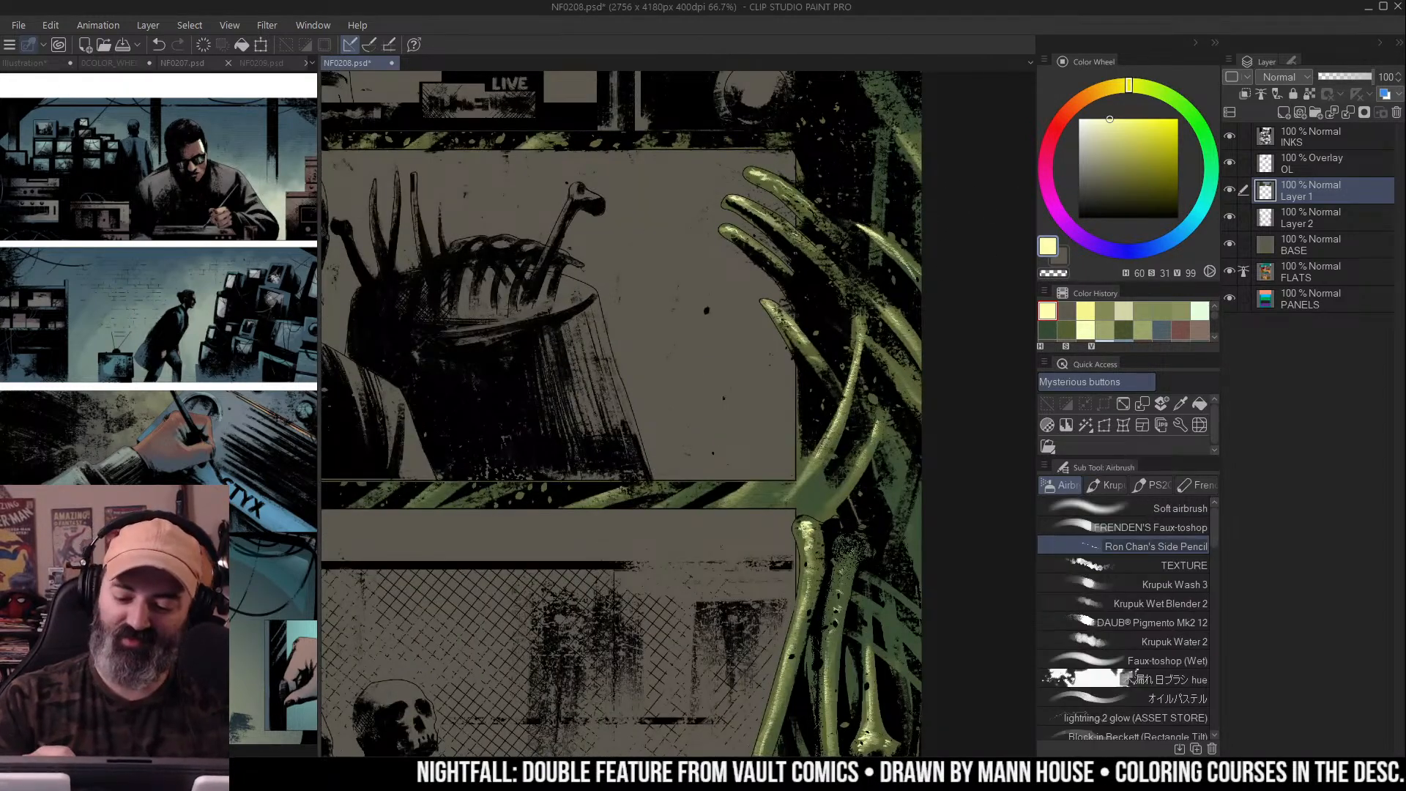
{"action": "key", "text": "slash"}
{"action": "left_click", "coordinate": [868, 230]}
{"action": "left_click", "coordinate": [875, 227]}
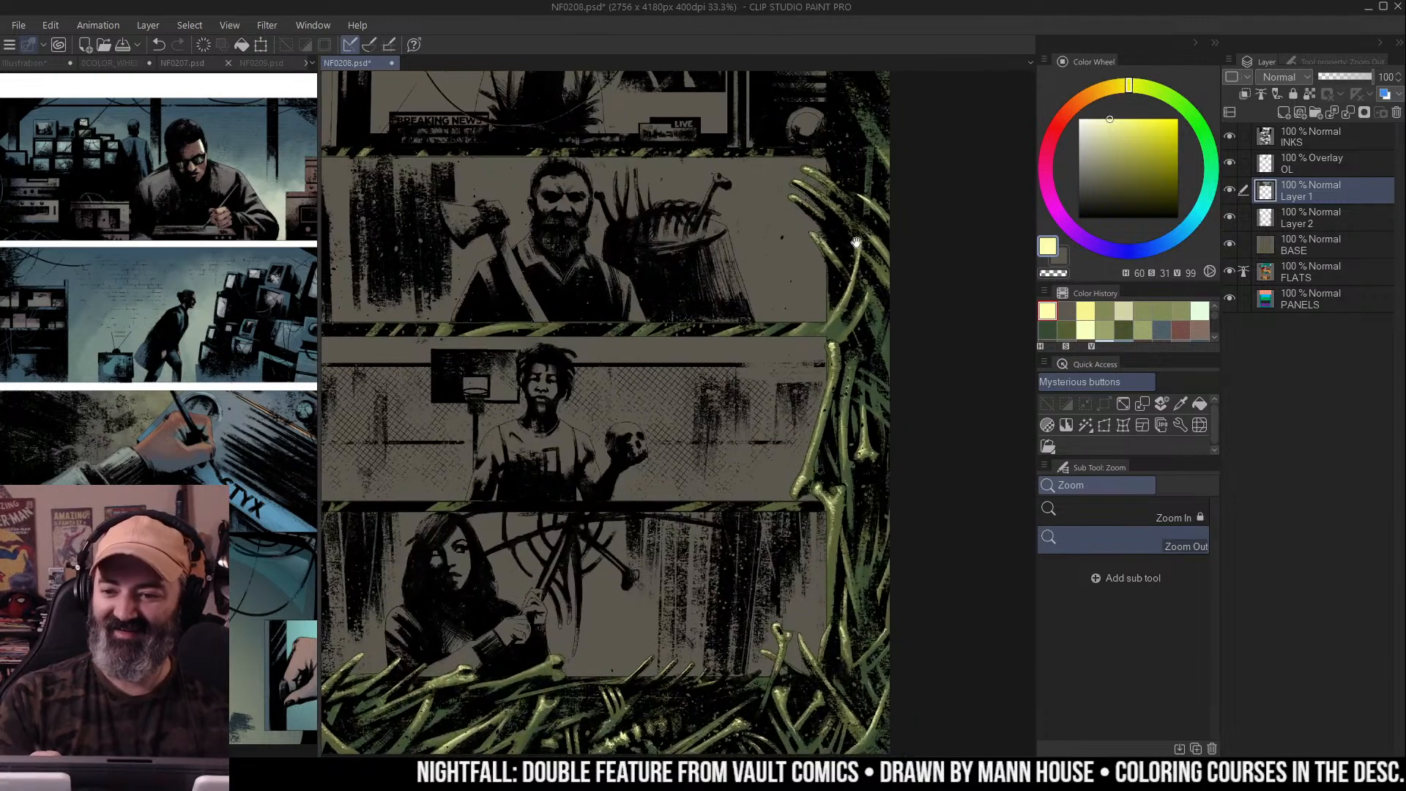
{"action": "left_click", "coordinate": [899, 230]}
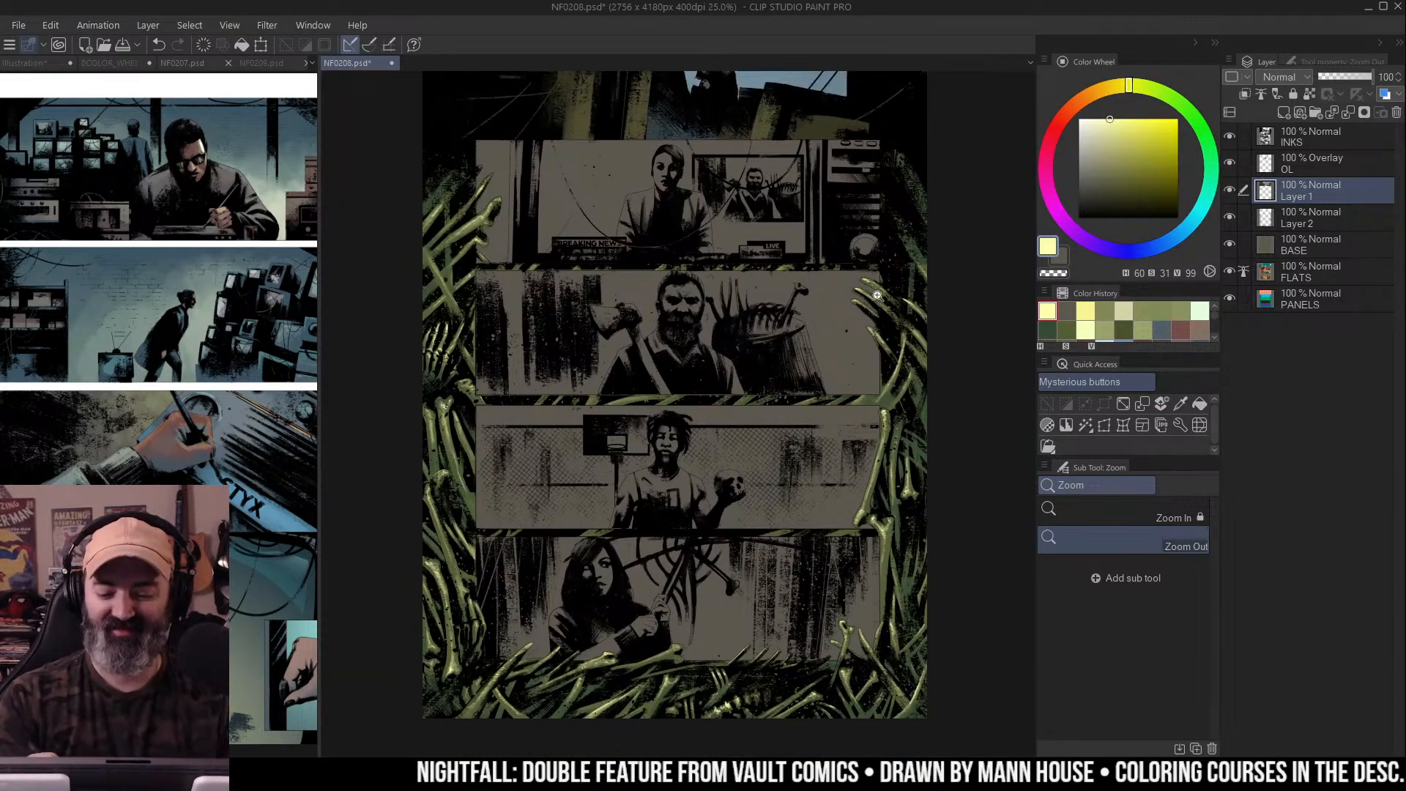
{"action": "left_click", "coordinate": [895, 235]}
{"action": "scroll", "coordinate": [894, 236], "scroll_direction": "up", "scroll_amount": 3}
{"action": "key", "text": "b"}
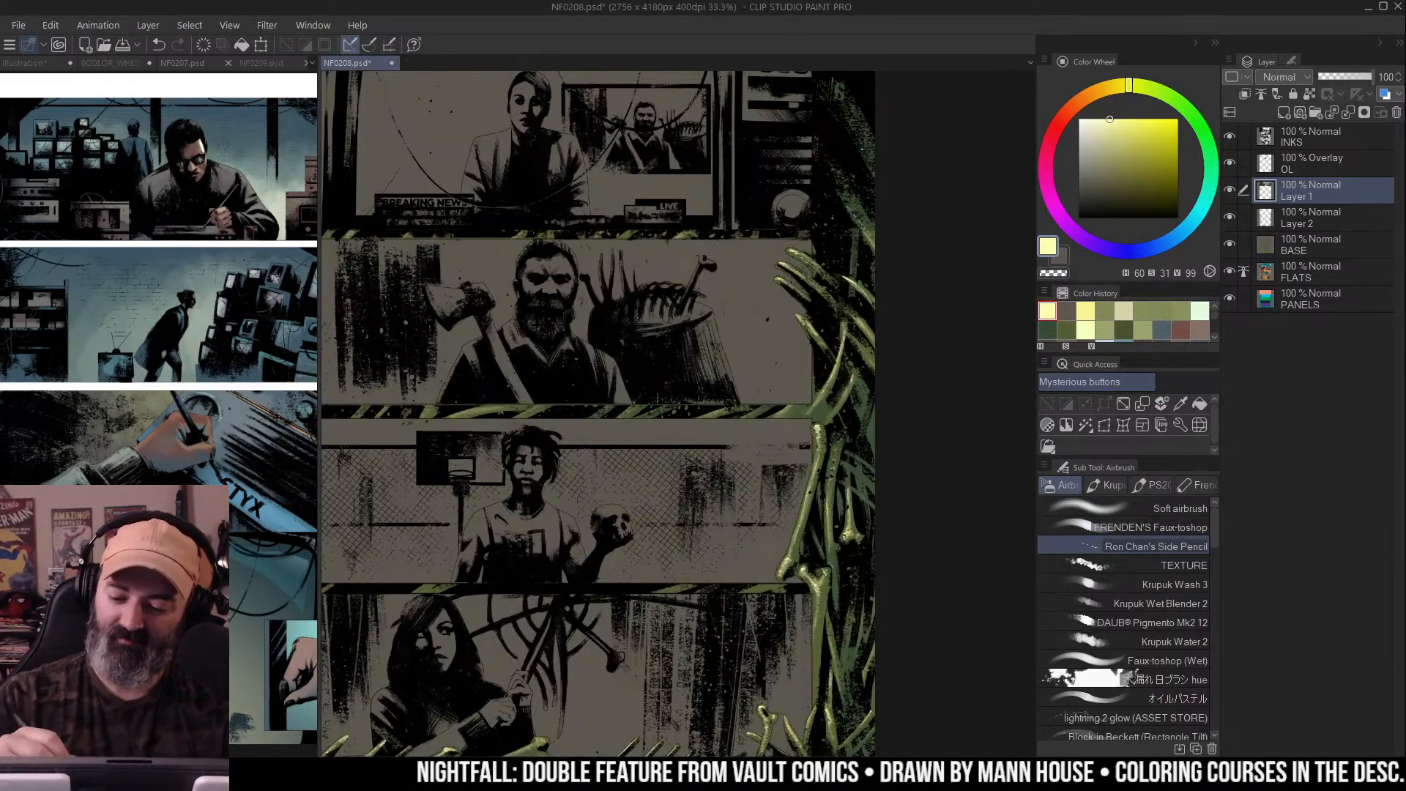
{"action": "key", "text": "slash"}
{"action": "left_click", "coordinate": [894, 156]}
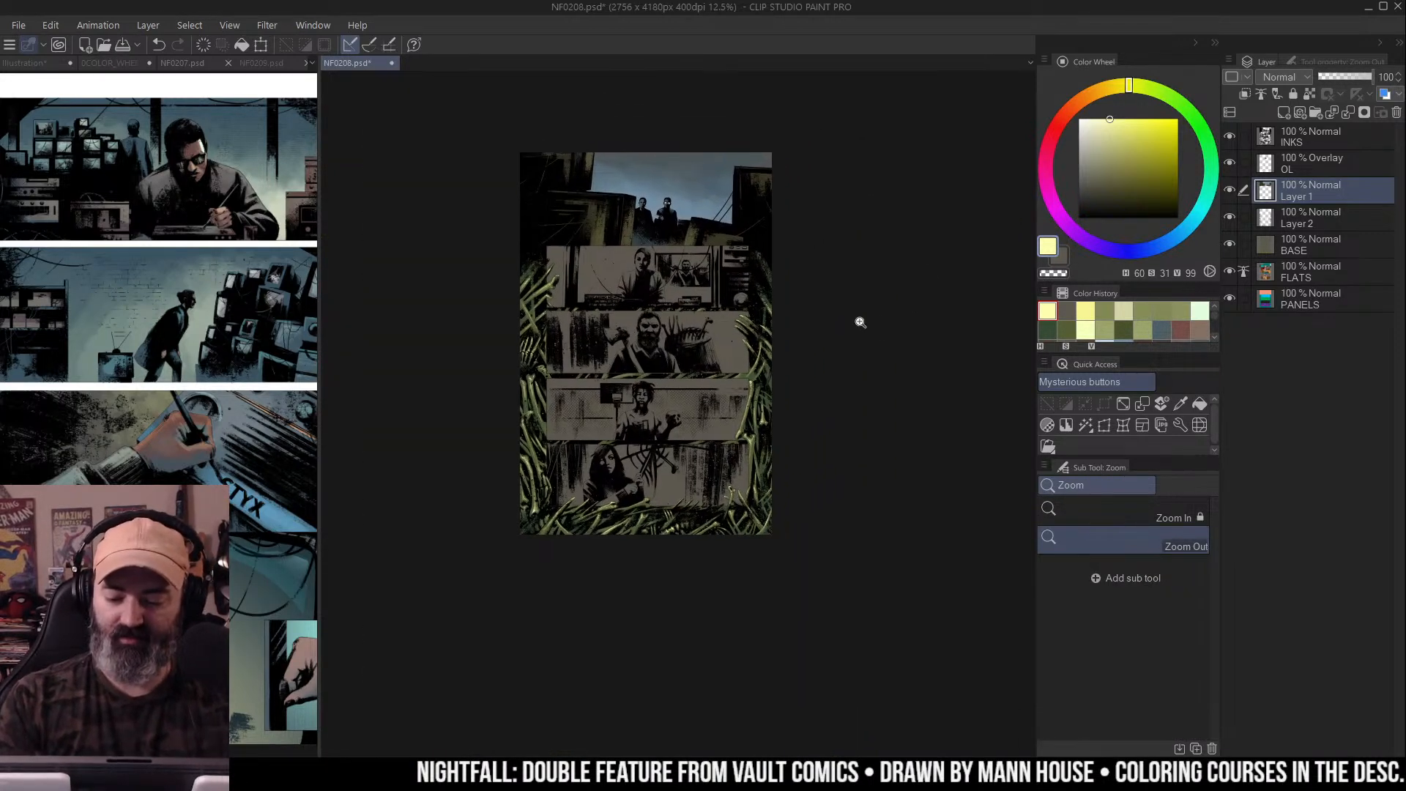
Auto-select the bone border and brush muted yellow over it on the OL overlay layer with the Soft airbrush
{"action": "key", "text": "m"}
{"action": "key", "text": "w"}
{"action": "left_click", "coordinate": [781, 387]}
{"action": "key", "text": "ctrl+d"}
{"action": "left_click", "coordinate": [1310, 161]}
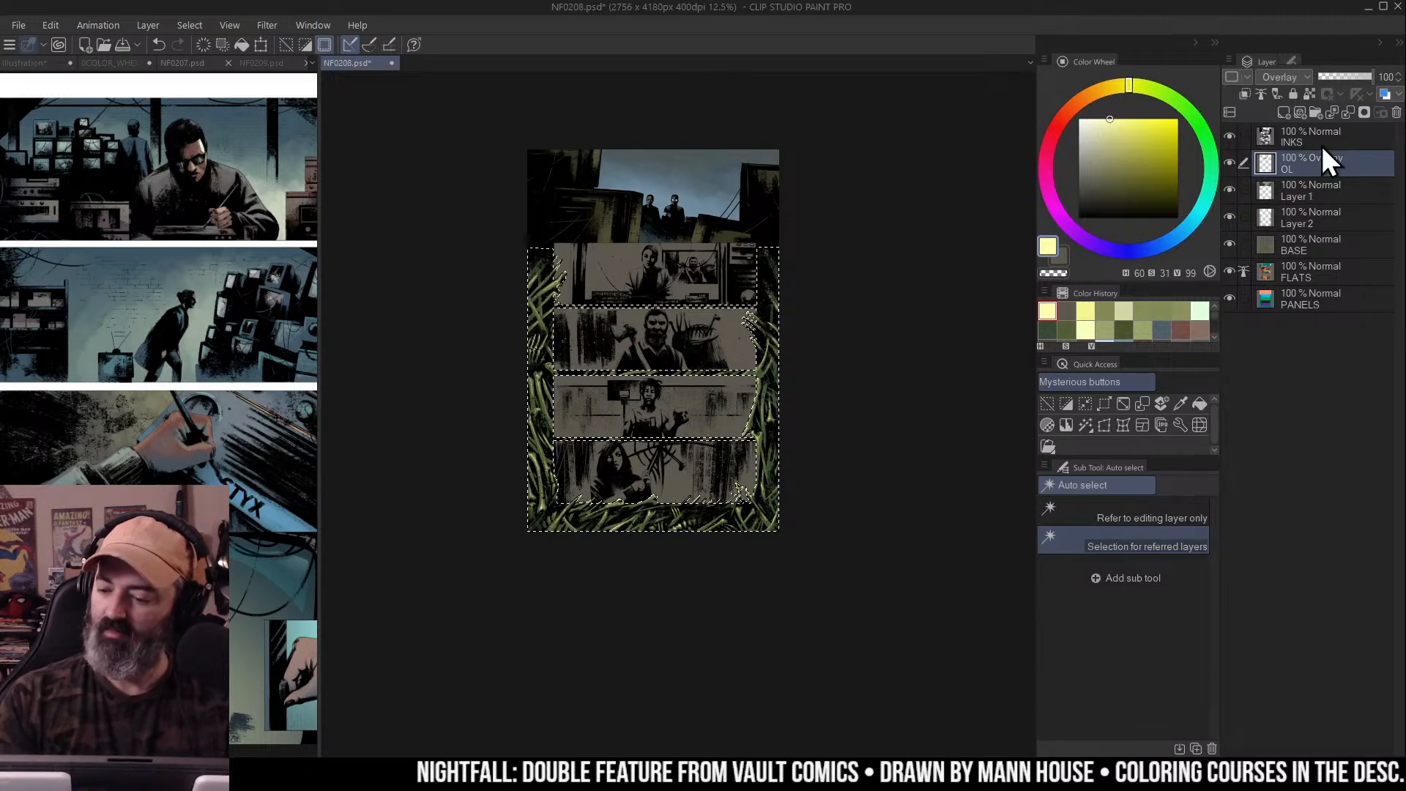
{"action": "left_click", "coordinate": [1119, 144]}
{"action": "key", "text": "b"}
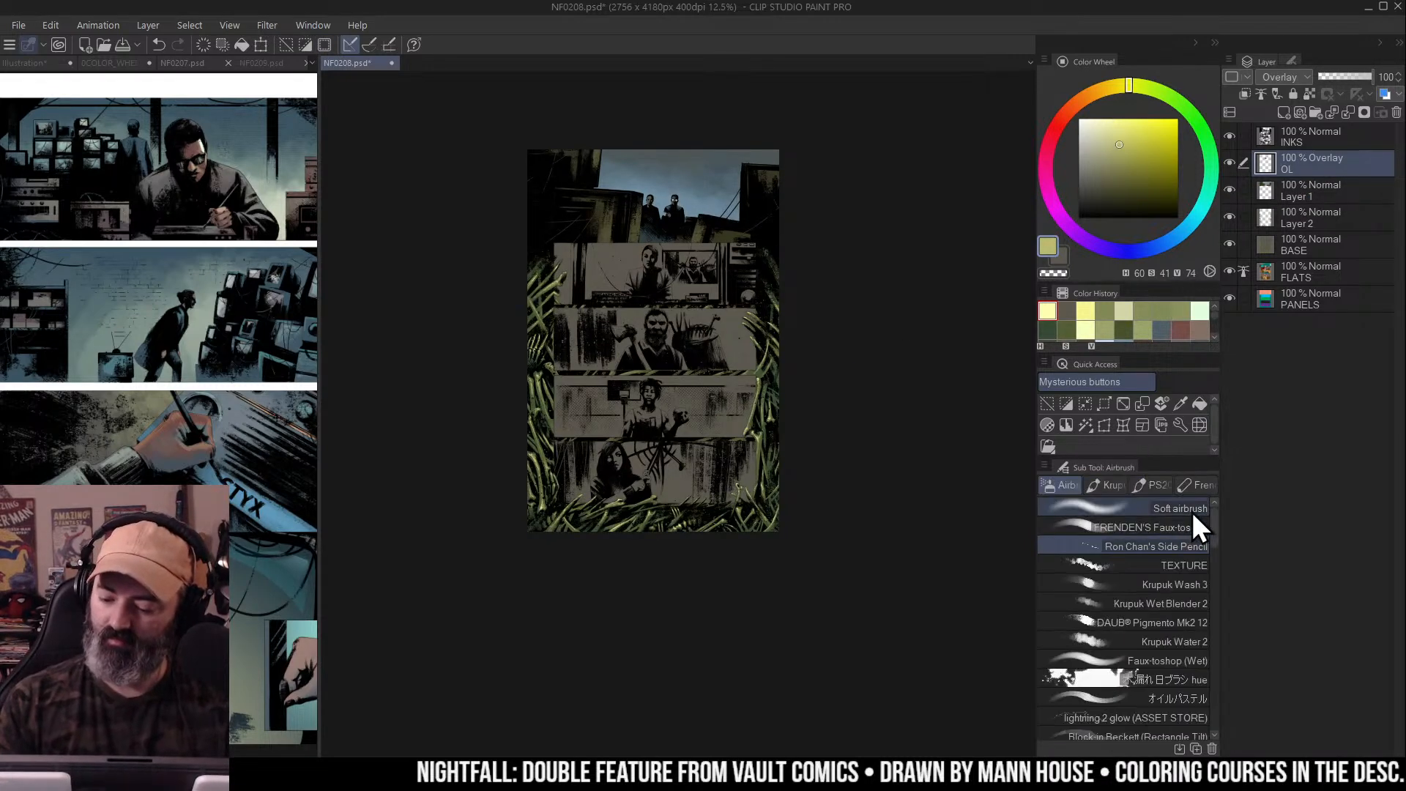
{"action": "mouse_move", "coordinate": [592, 304]}
{"action": "left_mouse_down"}
{"action": "mouse_move", "coordinate": [596, 283]}
{"action": "mouse_move", "coordinate": [612, 344]}
{"action": "mouse_move", "coordinate": [599, 457]}
{"action": "mouse_move", "coordinate": [725, 410]}
{"action": "mouse_move", "coordinate": [747, 374]}
{"action": "mouse_move", "coordinate": [659, 381]}
{"action": "mouse_move", "coordinate": [652, 472]}
{"action": "mouse_move", "coordinate": [800, 292]}
{"action": "mouse_move", "coordinate": [675, 345]}
{"action": "mouse_move", "coordinate": [665, 235]}
{"action": "left_mouse_up"}
Set the colour profile preview to CMYK: U.S. Sheetfed Coated v2
{"action": "key", "text": "ctrl+shift+p"}
{"action": "left_click", "coordinate": [375, 192]}
{"action": "left_click", "coordinate": [371, 534]}
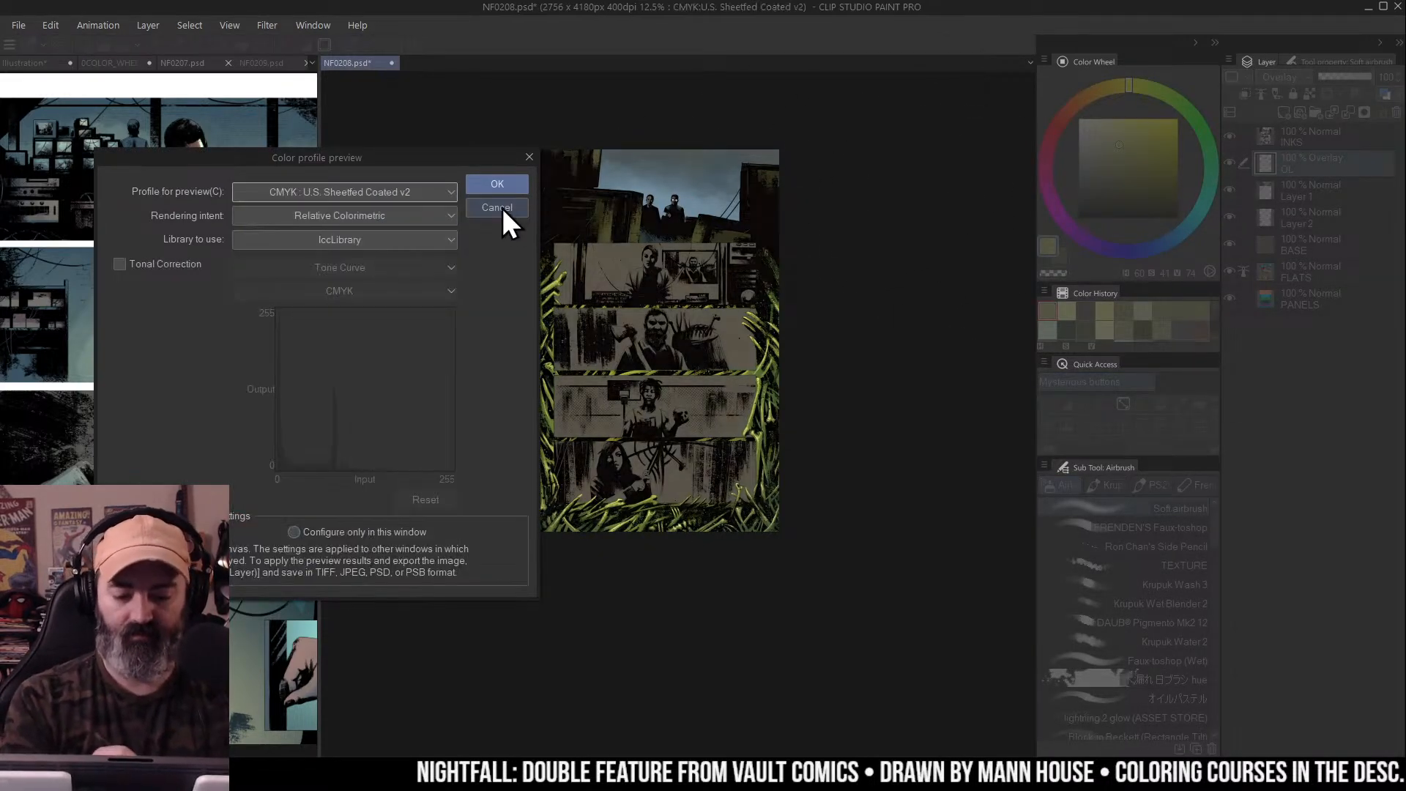
{"action": "left_click", "coordinate": [506, 186]}
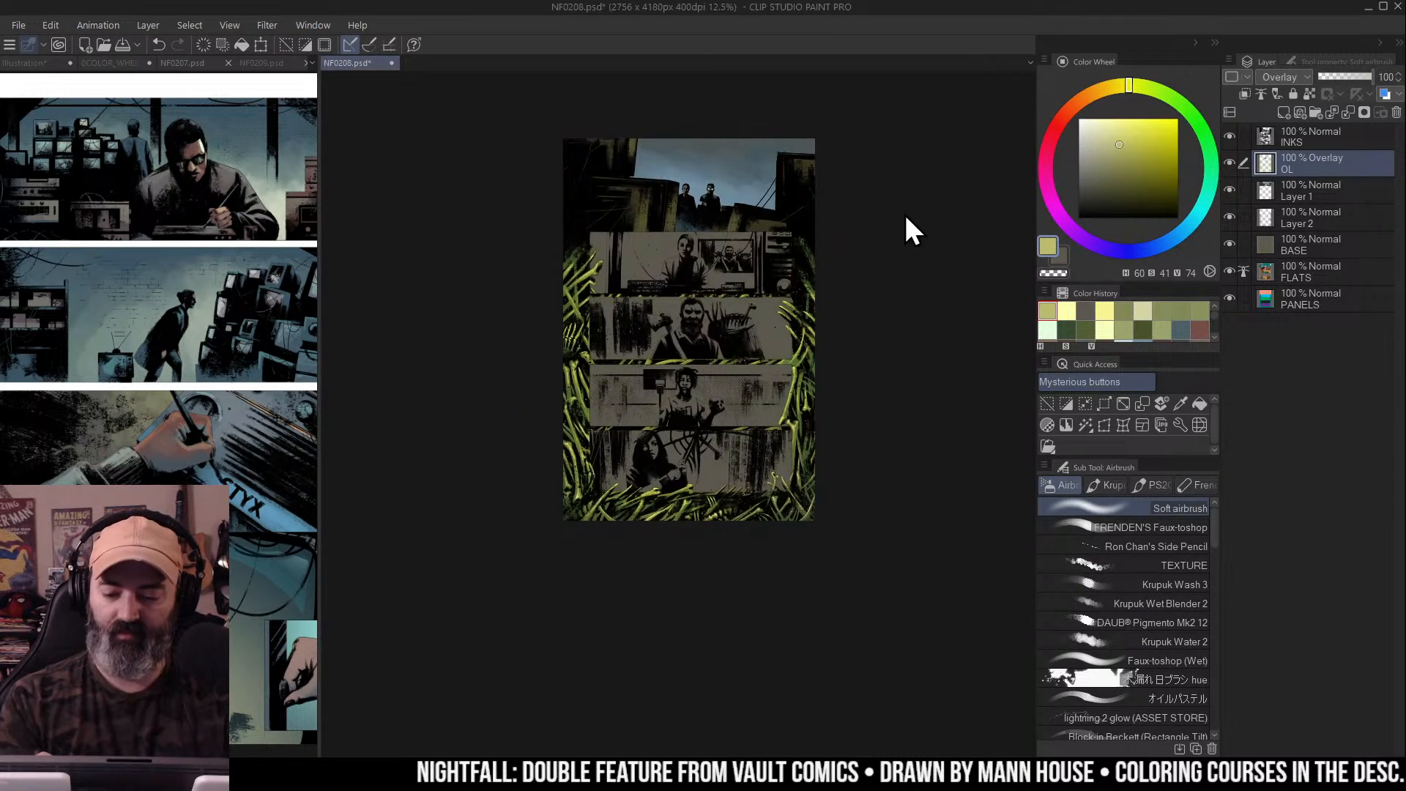
Lower the OL layer's saturation to -59 and toggle the layer's visibility to compare the effect
{"action": "left_click", "coordinate": [828, 286]}
{"action": "left_click_drag", "start_coordinate": [827, 286], "coordinate": [892, 257]}
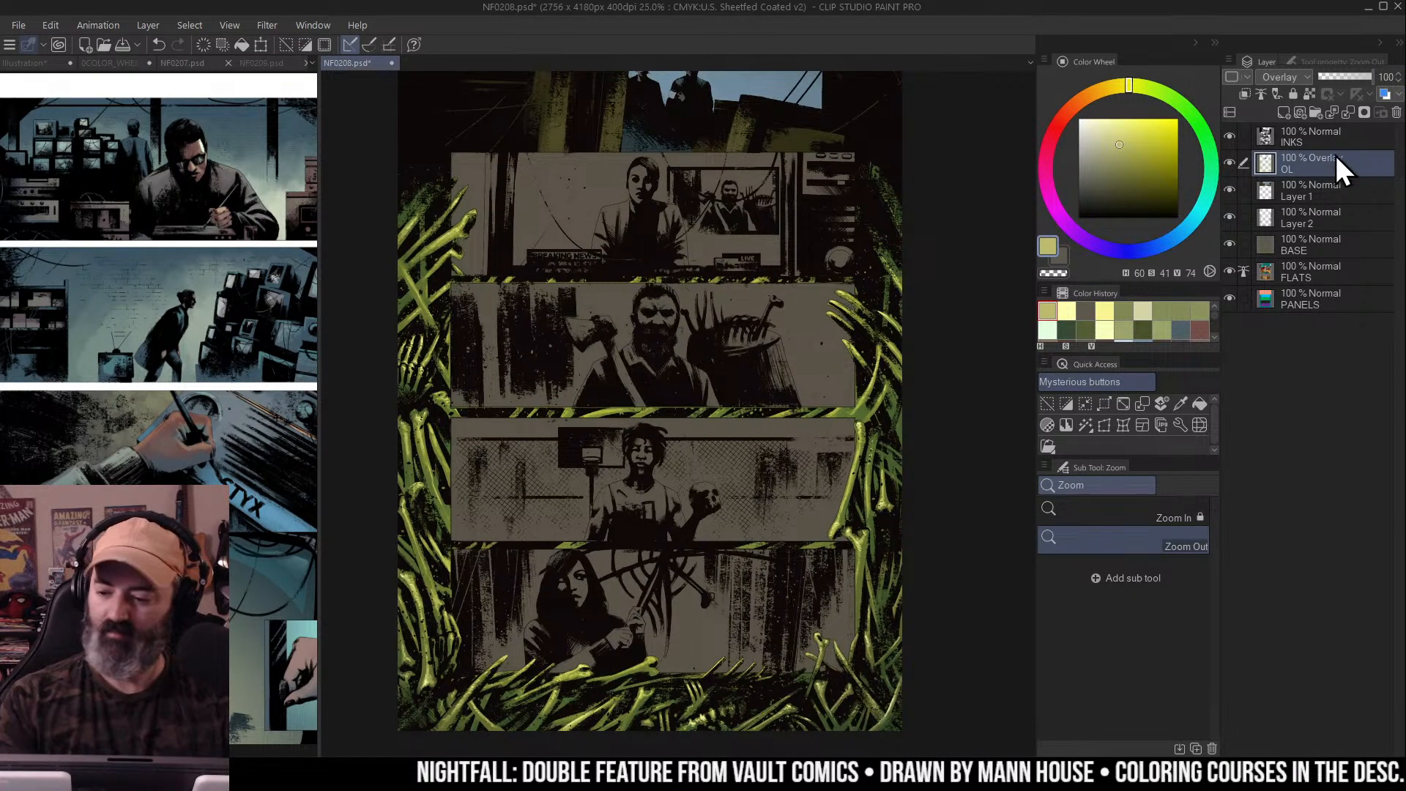
{"action": "key", "text": "ctrl+u"}
{"action": "left_click_drag", "start_coordinate": [1083, 233], "coordinate": [1043, 235]}
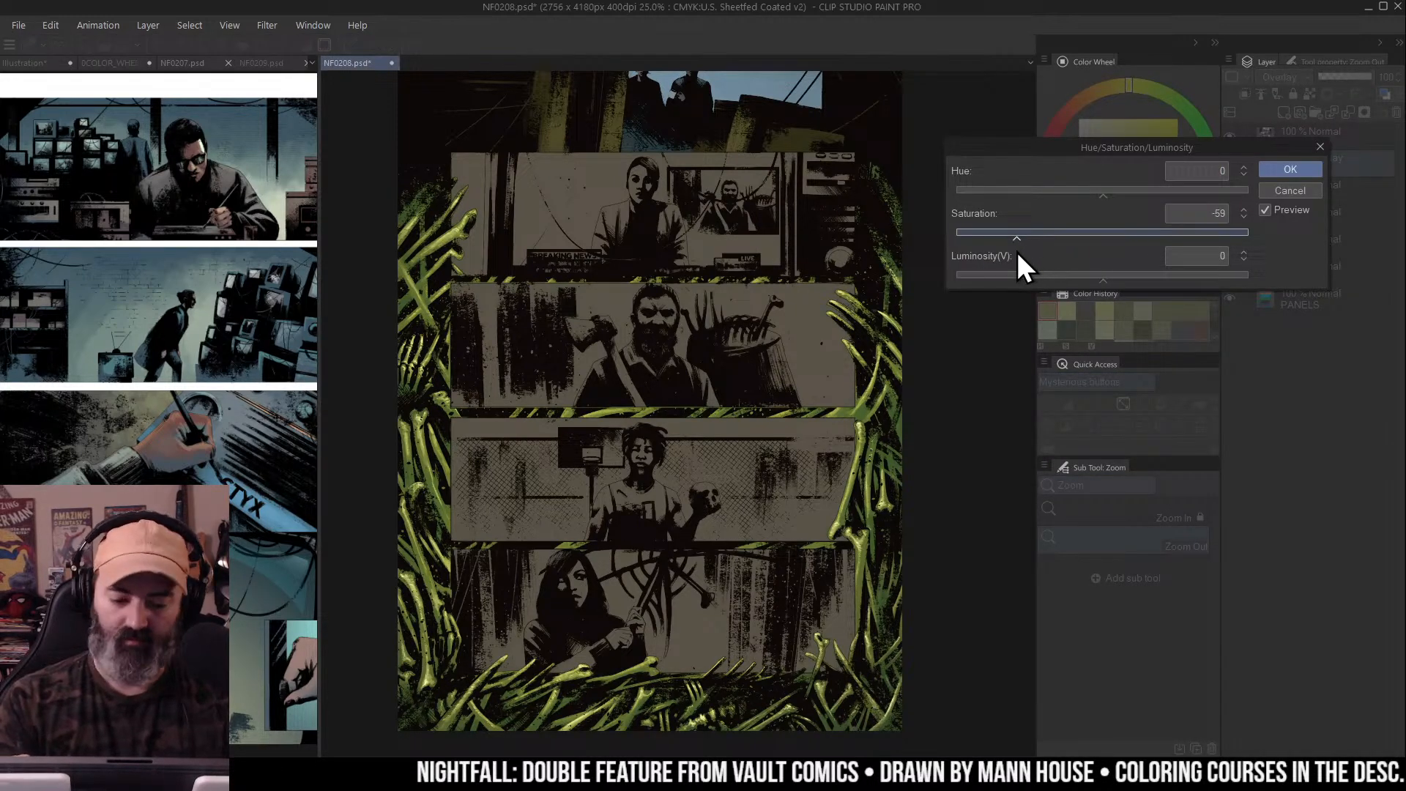
{"action": "left_click", "coordinate": [1293, 171]}
{"action": "left_click", "coordinate": [1231, 169]}
{"action": "left_click", "coordinate": [1232, 168]}
Examine what Layer 1, Layer 2, OL and BASE each contribute to the border by isolating or toggling them
{"action": "left_click", "coordinate": [899, 315]}
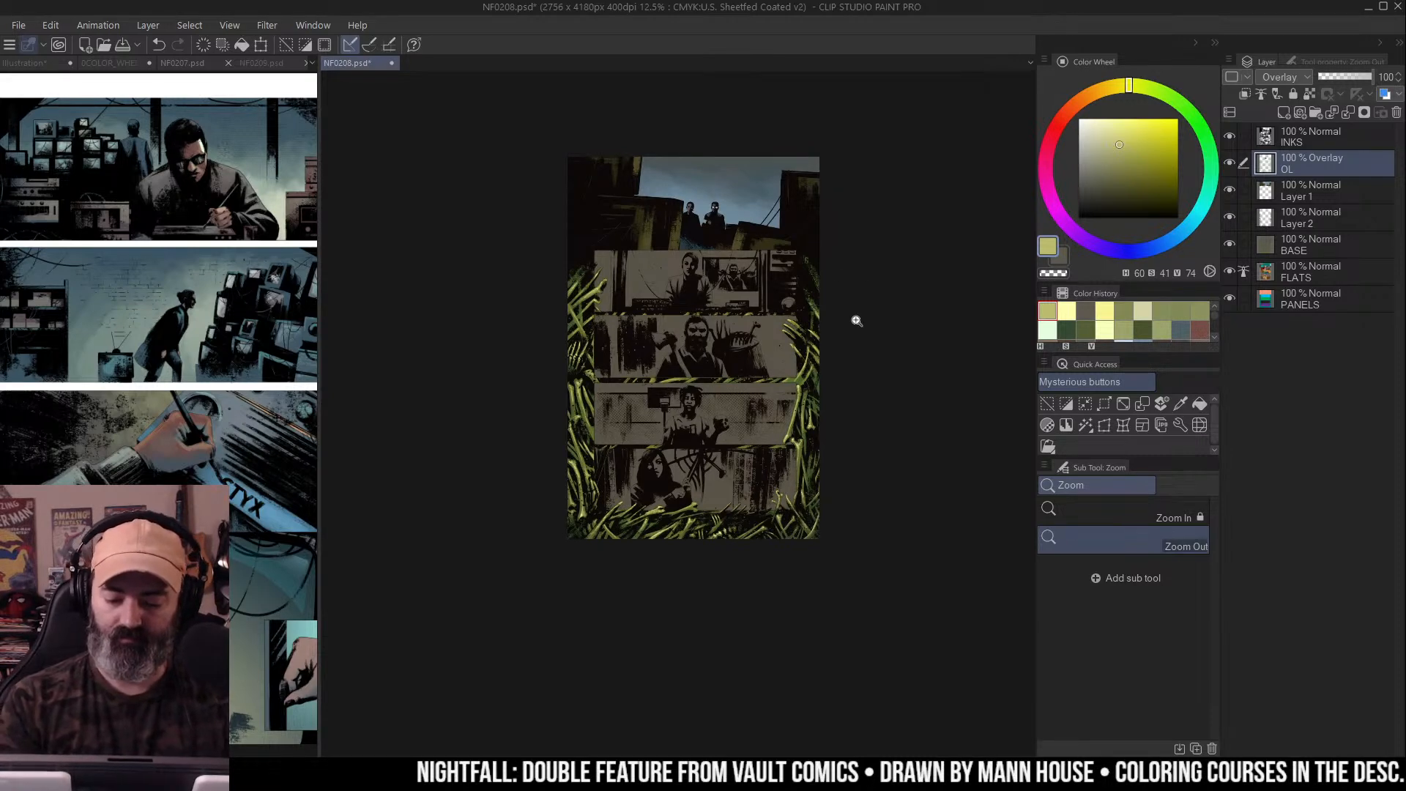
{"action": "scroll", "coordinate": [733, 344], "scroll_direction": "up", "scroll_amount": 2}
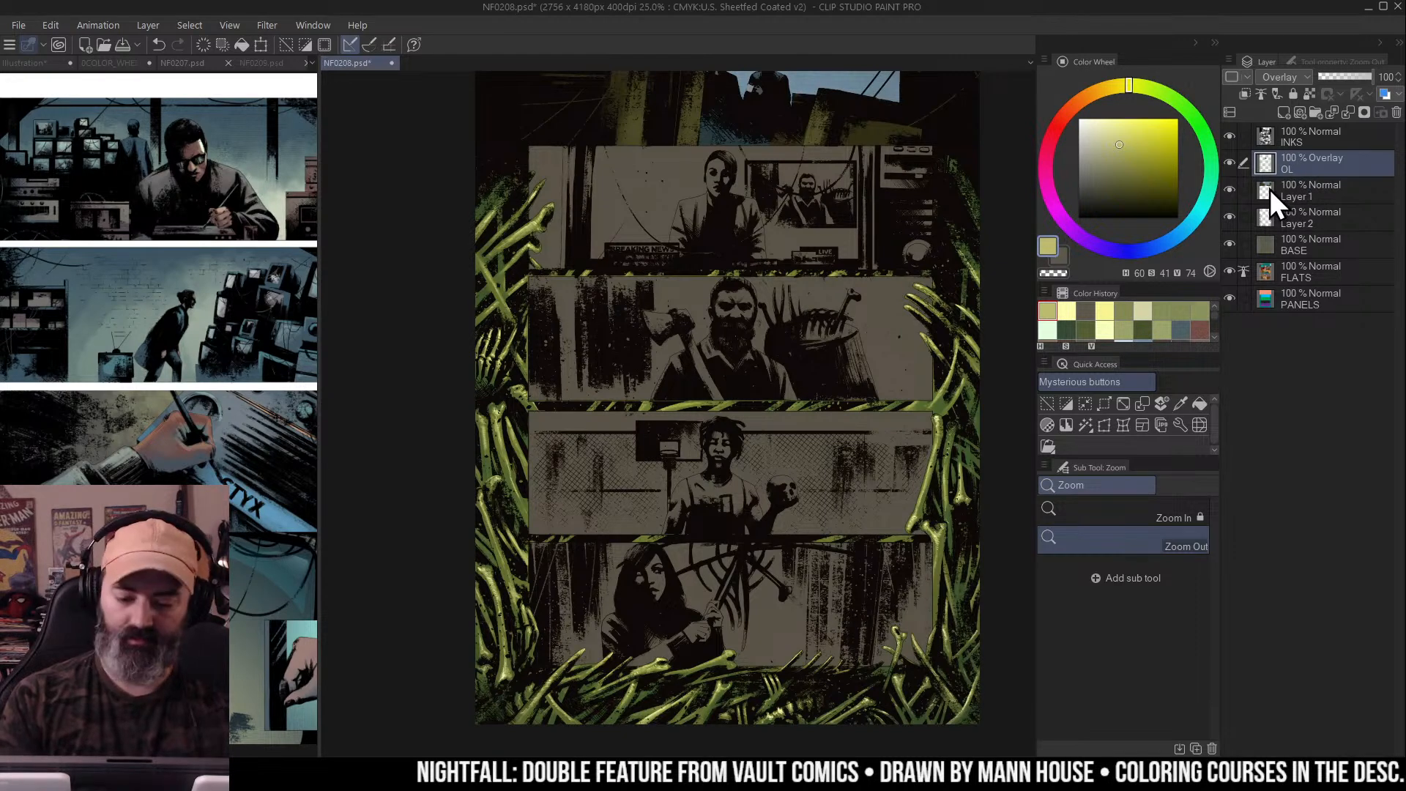
{"action": "left_click", "coordinate": [1229, 187], "text": "alt"}
{"action": "left_click", "coordinate": [1229, 187], "text": "alt"}
{"action": "left_click", "coordinate": [1229, 216], "text": "alt"}
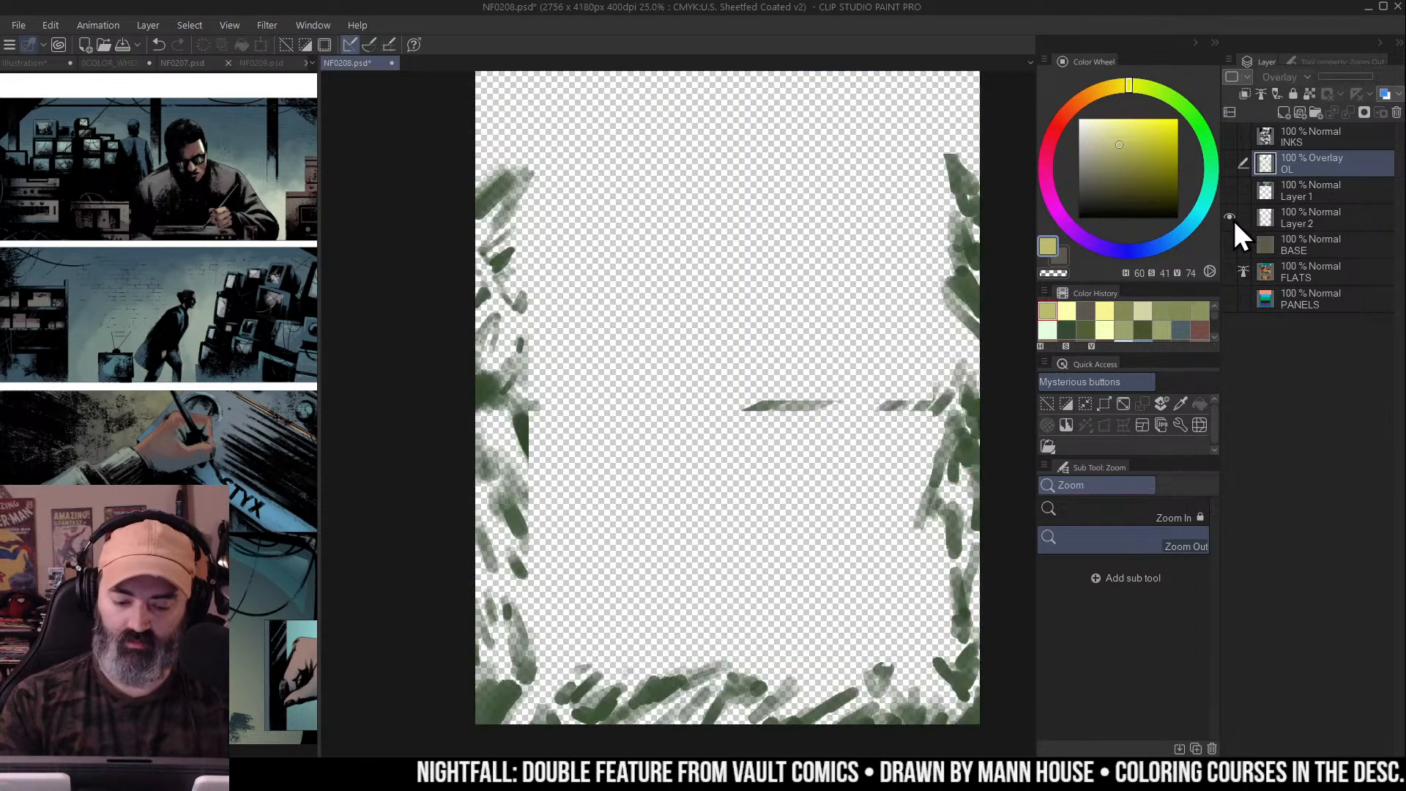
{"action": "left_click", "coordinate": [1230, 216], "text": "alt"}
{"action": "left_click", "coordinate": [1230, 189]}
{"action": "left_click", "coordinate": [1229, 163]}
{"action": "left_click", "coordinate": [1230, 162]}
{"action": "left_click", "coordinate": [1230, 243]}
{"action": "left_click", "coordinate": [1230, 243]}
{"action": "left_click", "coordinate": [1230, 243], "text": "alt"}
{"action": "left_click", "coordinate": [1230, 243], "text": "alt"}
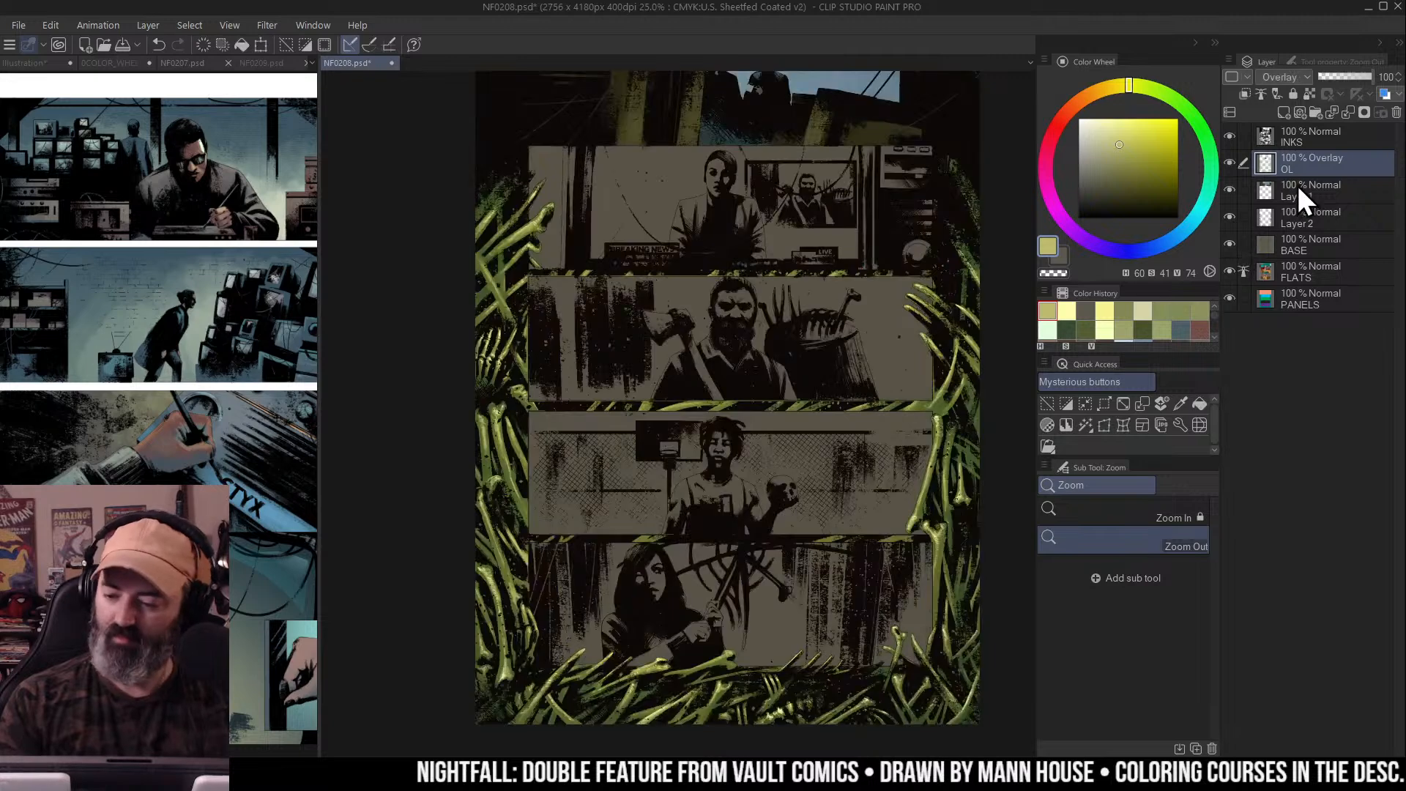
Activate Layer 2, choose the TEXTURE brush and view the layer's green shading on its own
{"action": "left_click", "coordinate": [1318, 216]}
{"action": "left_click_drag", "start_coordinate": [991, 198], "coordinate": [980, 218]}
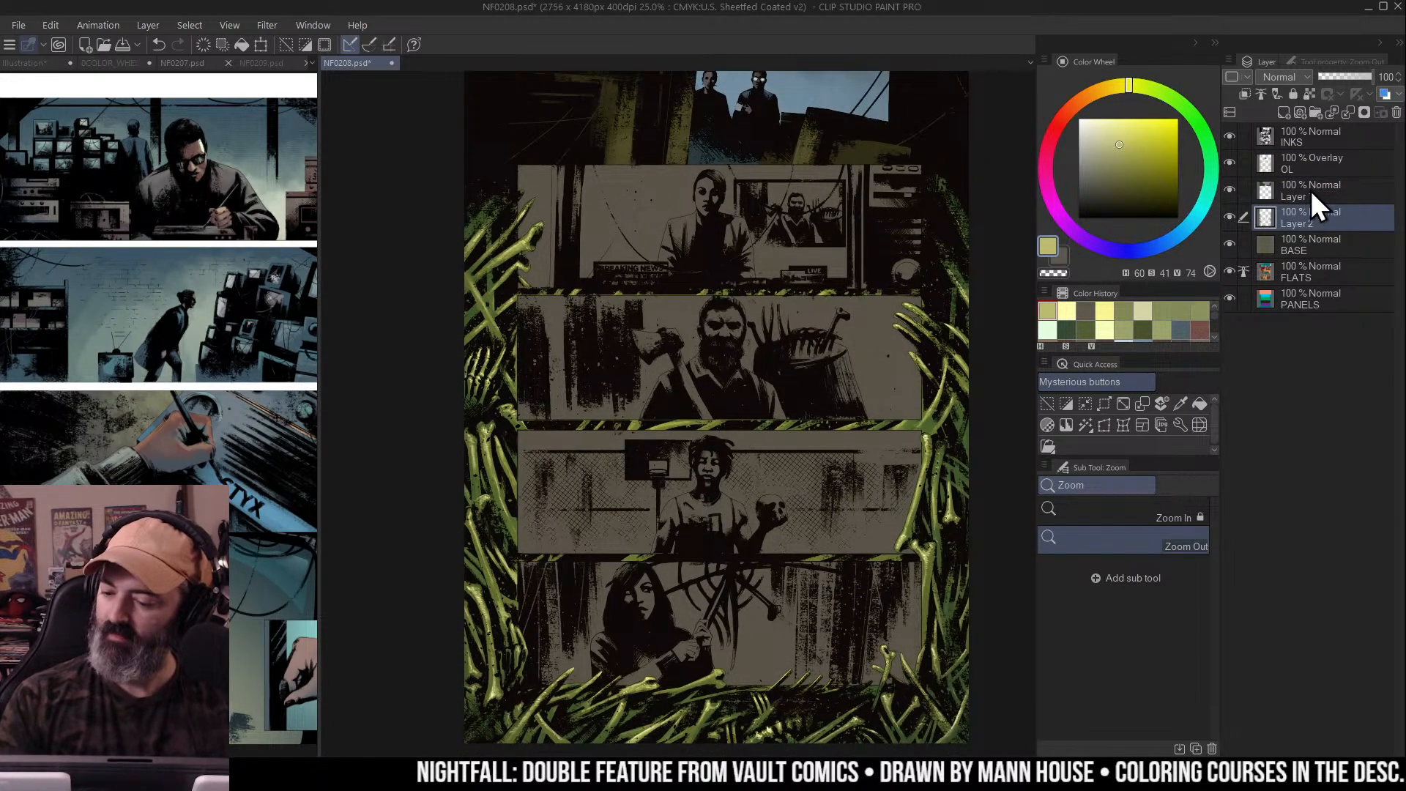
{"action": "key", "text": "b"}
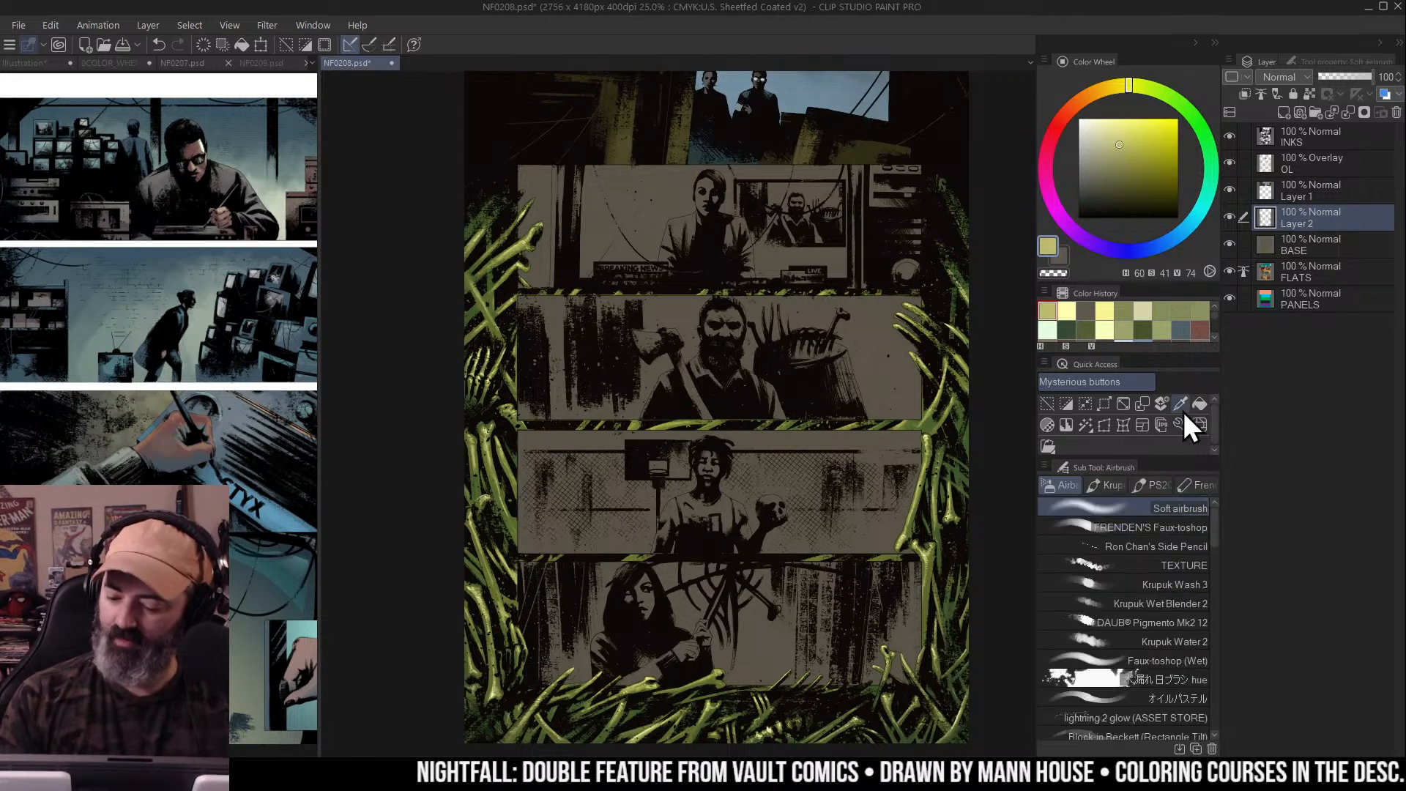
{"action": "left_click", "coordinate": [1194, 569]}
{"action": "left_click", "coordinate": [1231, 217], "text": "alt"}
{"action": "left_click", "coordinate": [1231, 216], "text": "alt"}
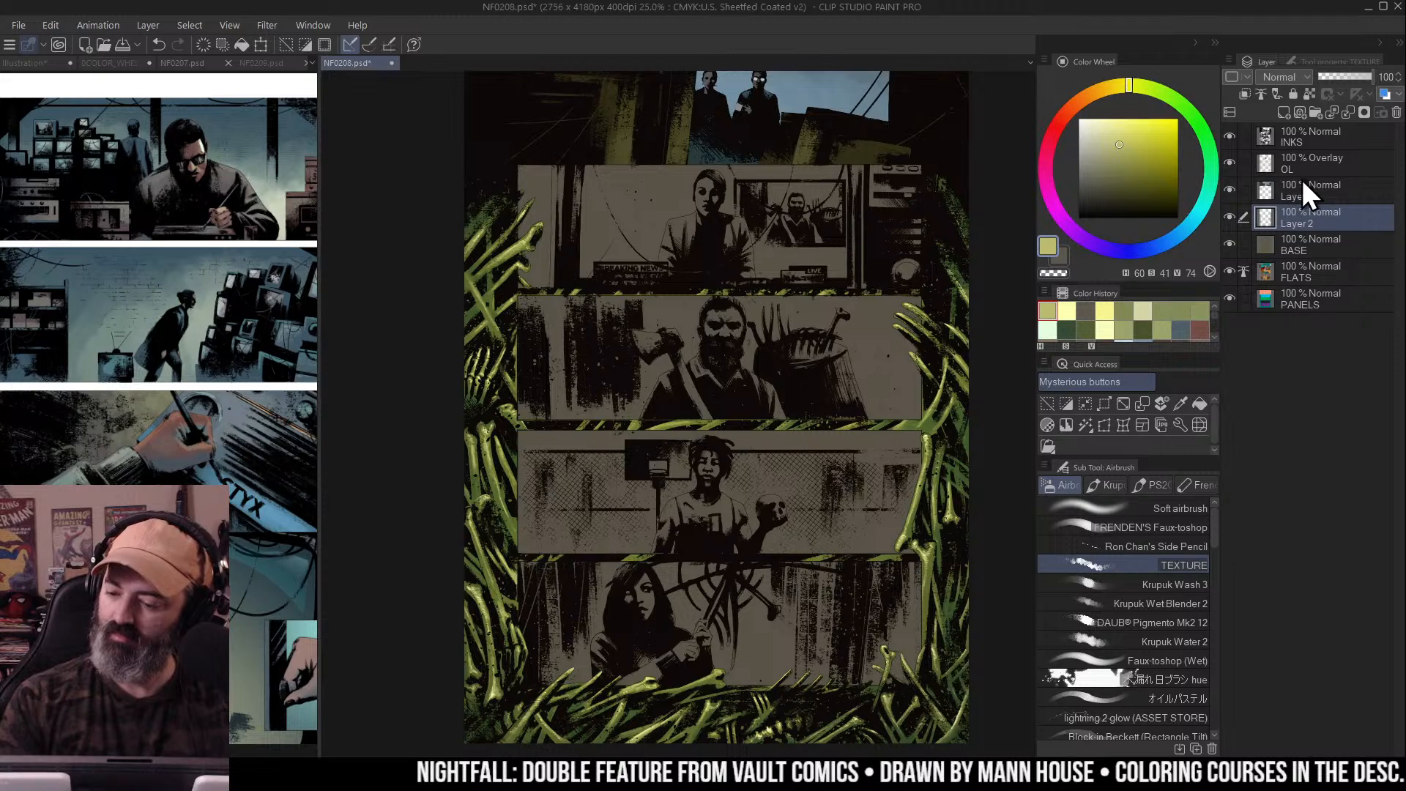
Activate the OL layer, set the drawing colour to a muted orange with hue 19, and switch to the Lasso selection
{"action": "left_click", "coordinate": [1278, 164]}
{"action": "left_click", "coordinate": [1074, 105]}
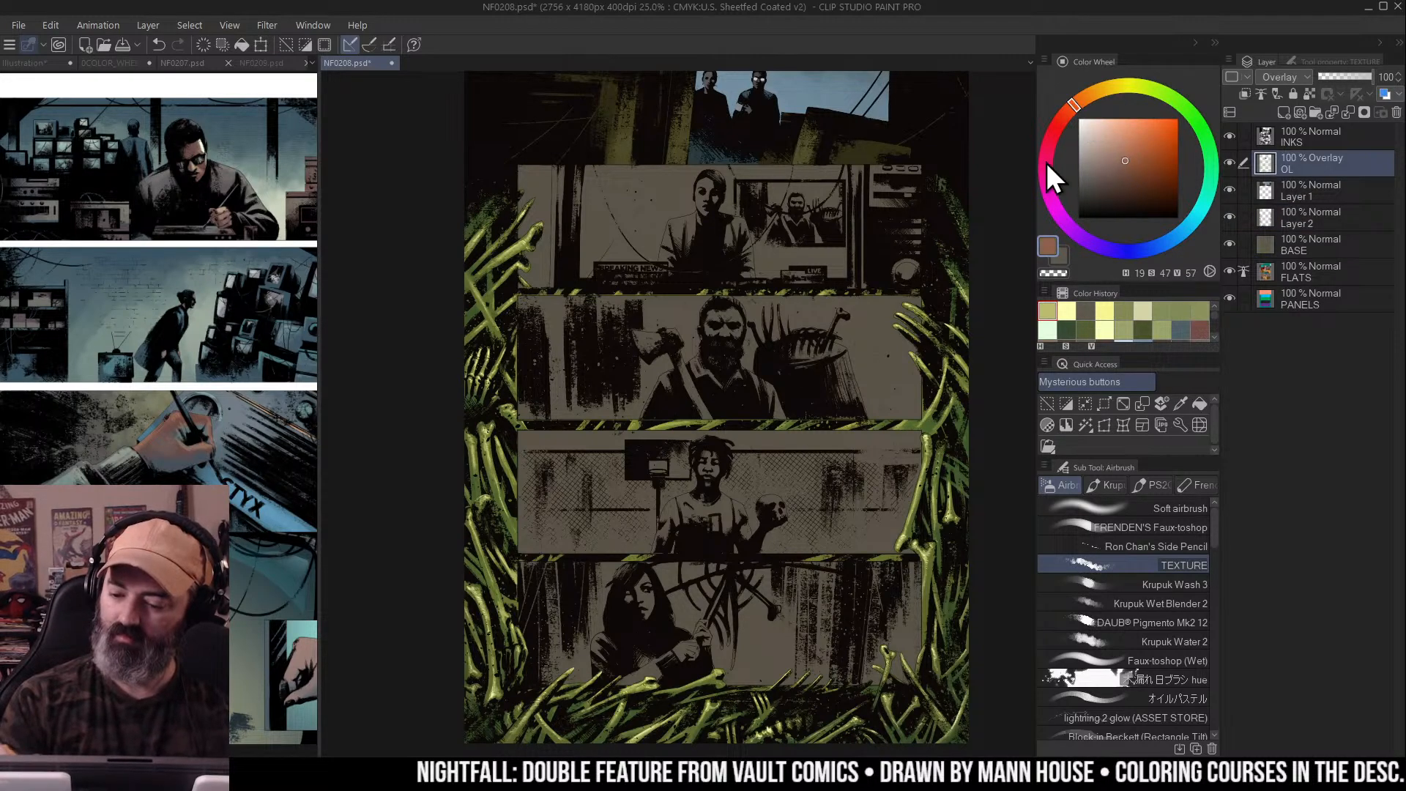
{"action": "scroll", "coordinate": [606, 264], "scroll_direction": "up", "scroll_amount": 1}
{"action": "mouse_move", "coordinate": [606, 264]}
{"action": "left_mouse_down"}
{"action": "mouse_move", "coordinate": [692, 337]}
{"action": "mouse_move", "coordinate": [650, 242]}
{"action": "mouse_move", "coordinate": [735, 300]}
{"action": "mouse_move", "coordinate": [654, 253]}
{"action": "left_mouse_up"}
{"action": "key", "text": "m"}
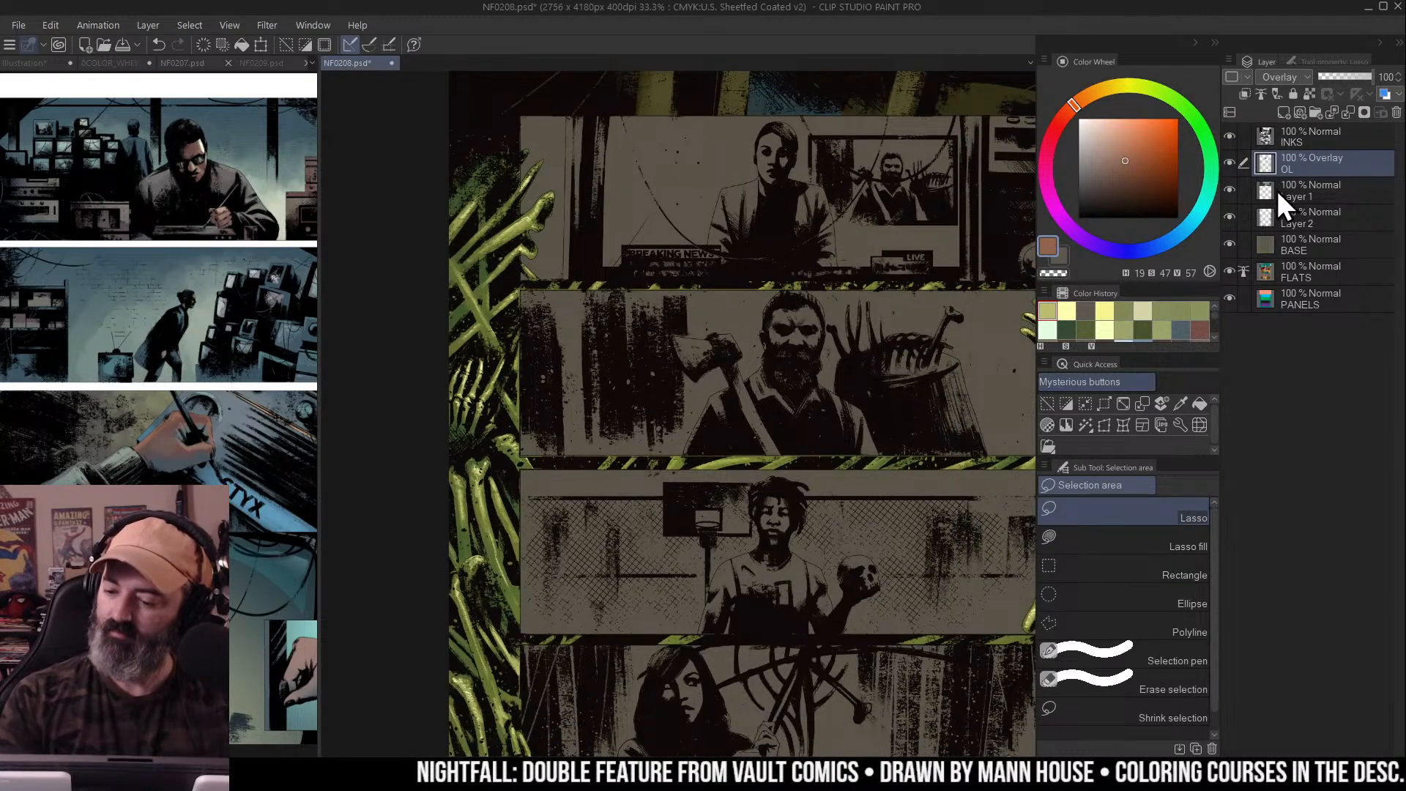
Inspect Layer 1, Layer 2 and BASE in isolation once more, and check the full page from a distance
{"action": "left_click", "coordinate": [1231, 188], "text": "alt"}
{"action": "left_click", "coordinate": [1234, 187], "text": "alt"}
{"action": "left_click", "coordinate": [1230, 217], "text": "alt"}
{"action": "left_click", "coordinate": [1231, 214], "text": "alt"}
{"action": "left_click", "coordinate": [1229, 243], "text": "alt"}
{"action": "left_click", "coordinate": [1229, 243], "text": "alt"}
{"action": "scroll", "coordinate": [808, 282], "scroll_direction": "down", "scroll_amount": 4}
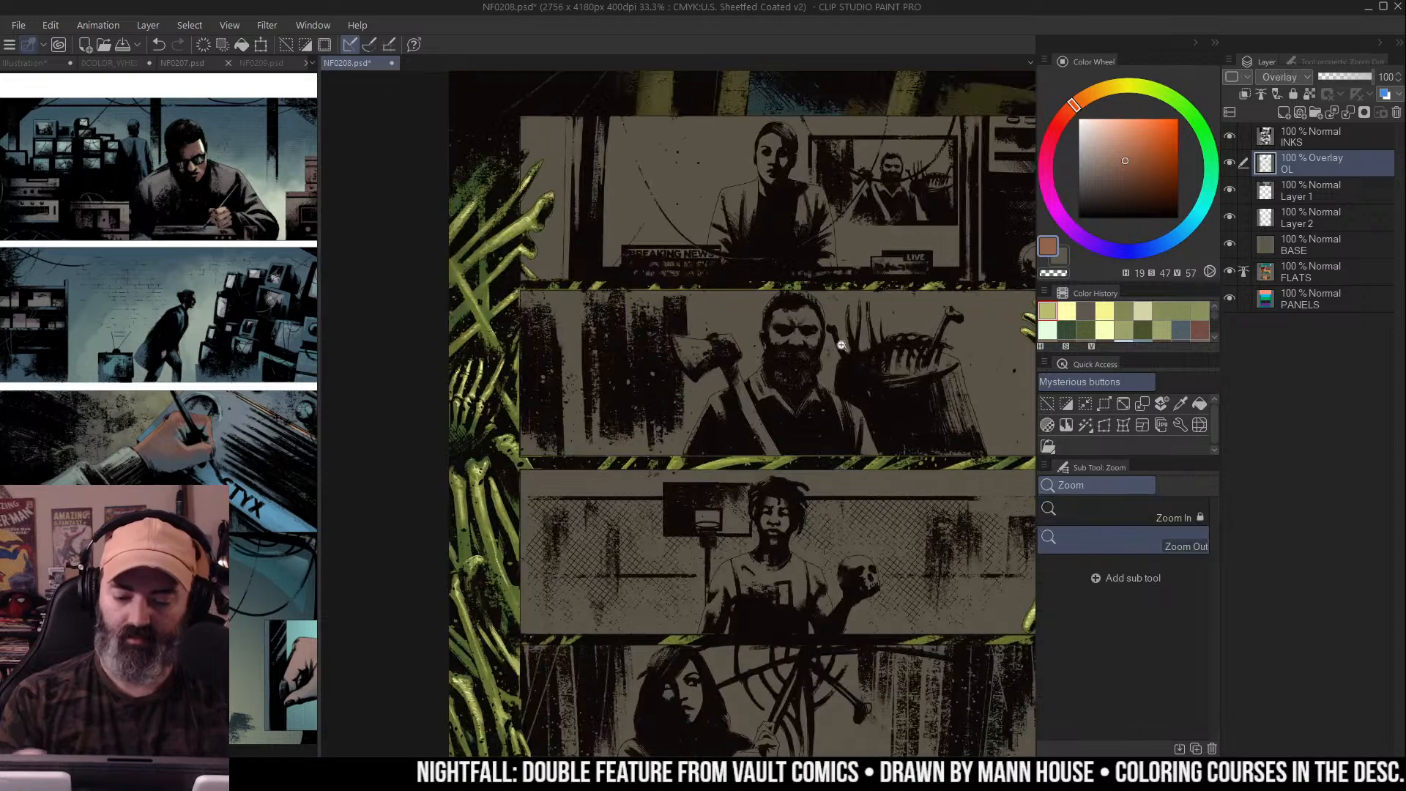
{"action": "left_click_drag", "start_coordinate": [808, 282], "coordinate": [823, 294]}
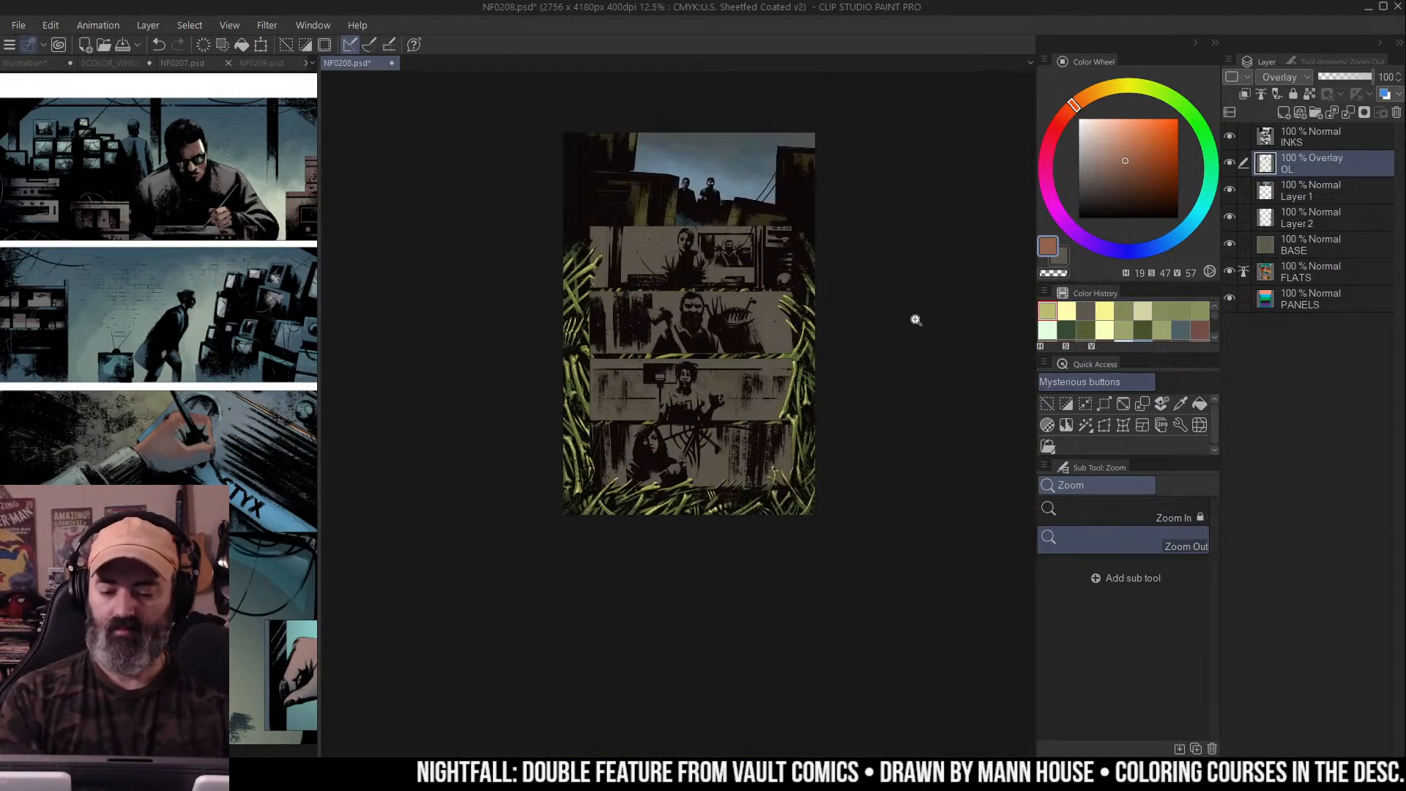
Lower the BASE layer's saturation to about -55 with a Hue/Saturation/Luminosity correction and check the full page
{"action": "key", "text": "m"}
{"action": "left_click", "coordinate": [1285, 236]}
{"action": "key", "text": "ctrl+u"}
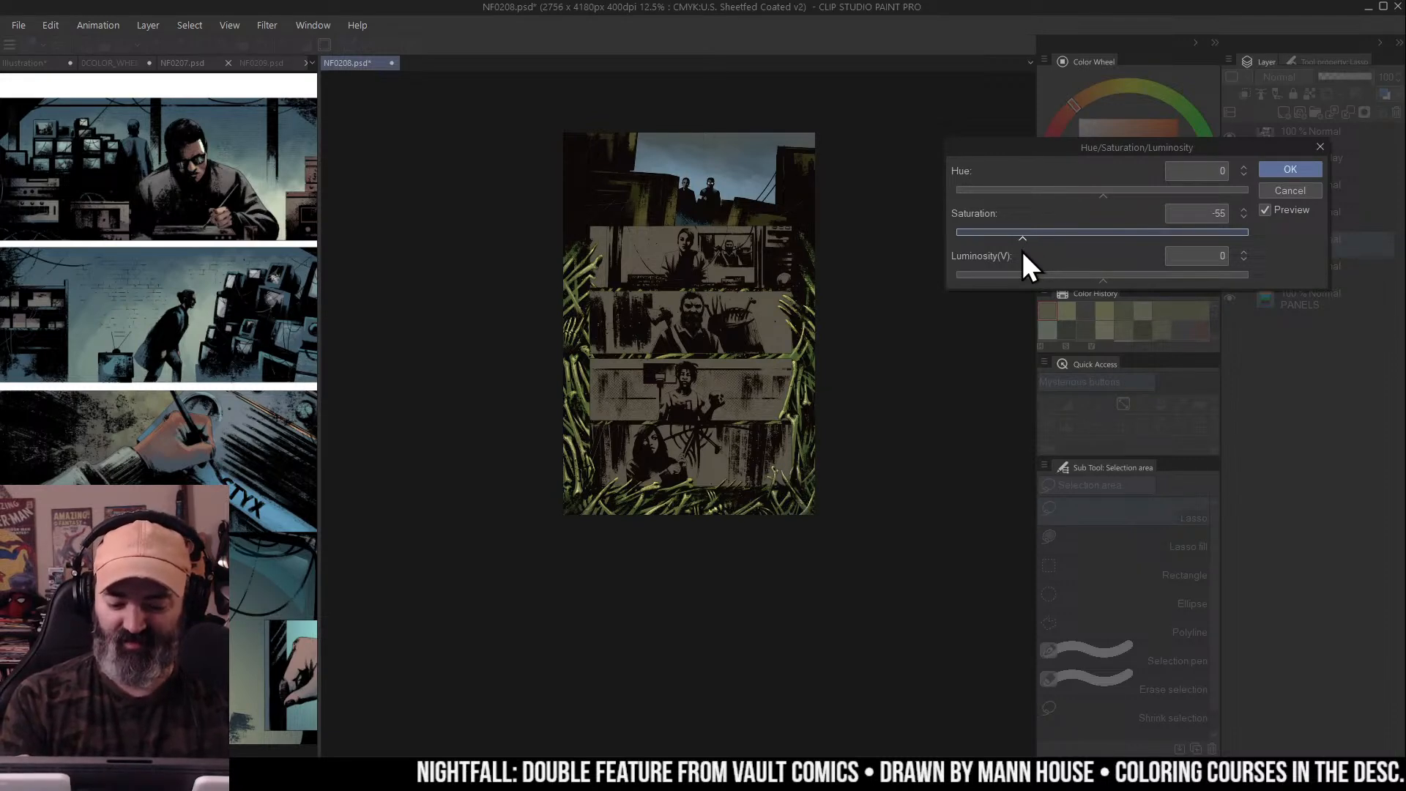
{"action": "left_click", "coordinate": [1291, 171]}
{"action": "scroll", "coordinate": [672, 309], "scroll_direction": "up", "scroll_amount": 2}
{"action": "left_click_drag", "start_coordinate": [813, 373], "coordinate": [852, 330]}
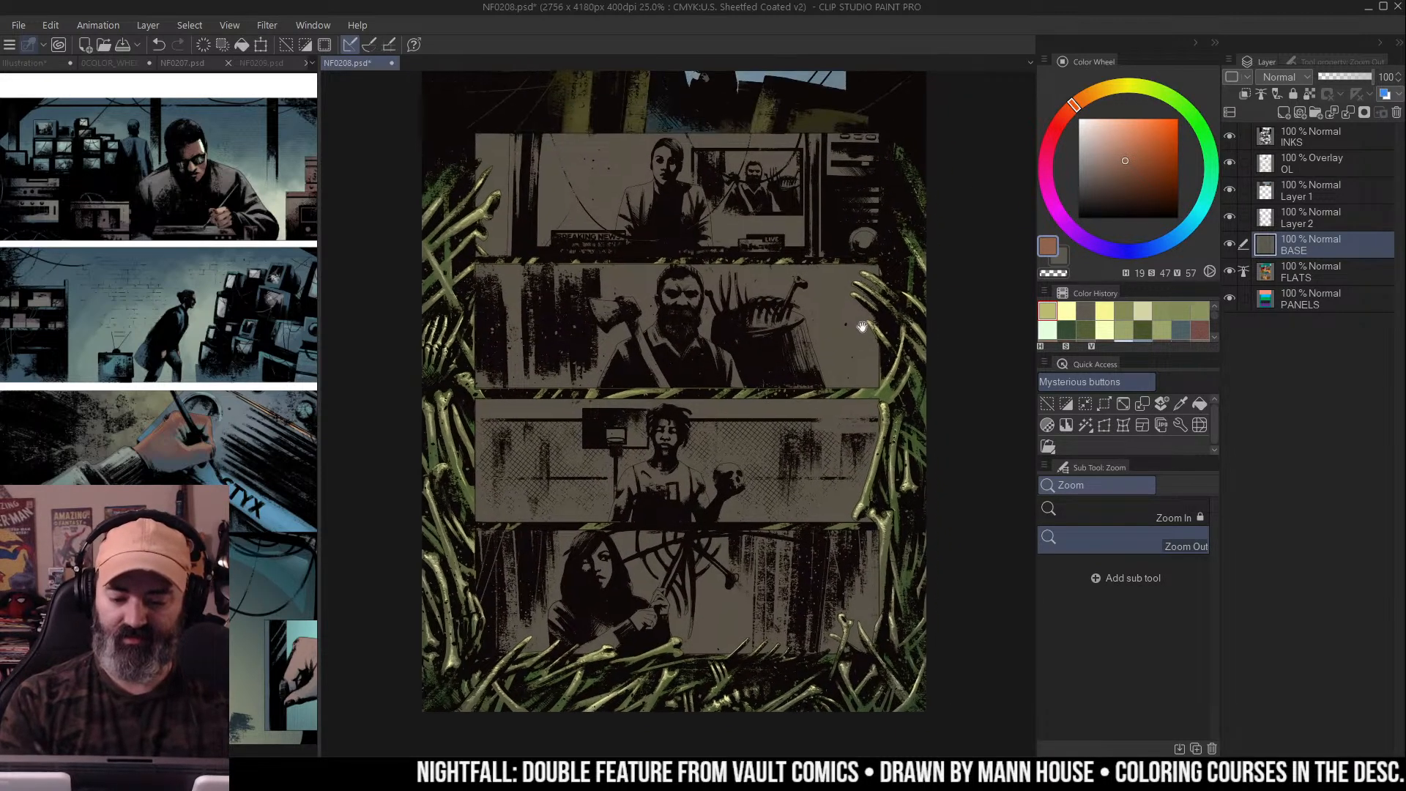
{"action": "scroll", "coordinate": [901, 322], "scroll_direction": "down", "scroll_amount": 2}
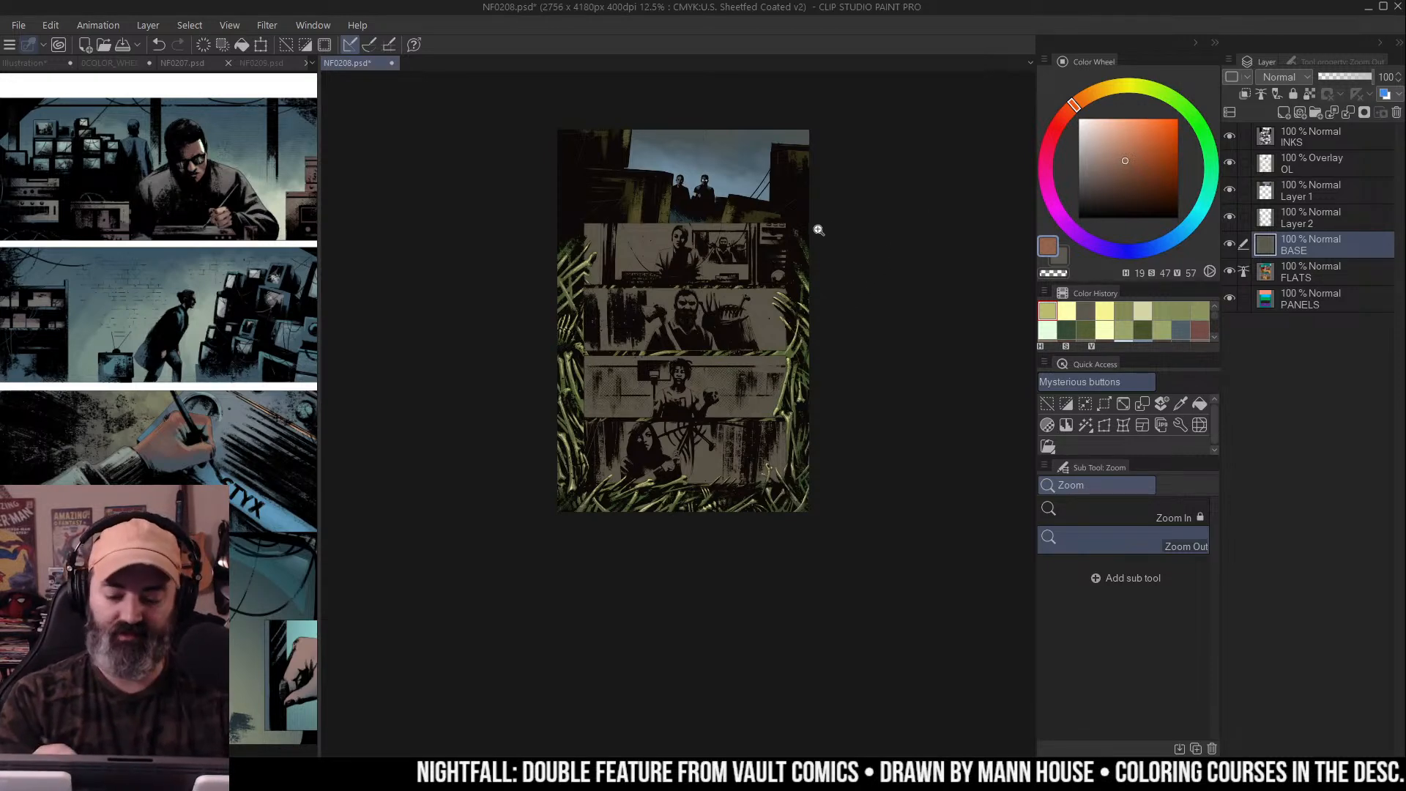
{"action": "scroll", "coordinate": [826, 286], "scroll_direction": "up", "scroll_amount": 1}
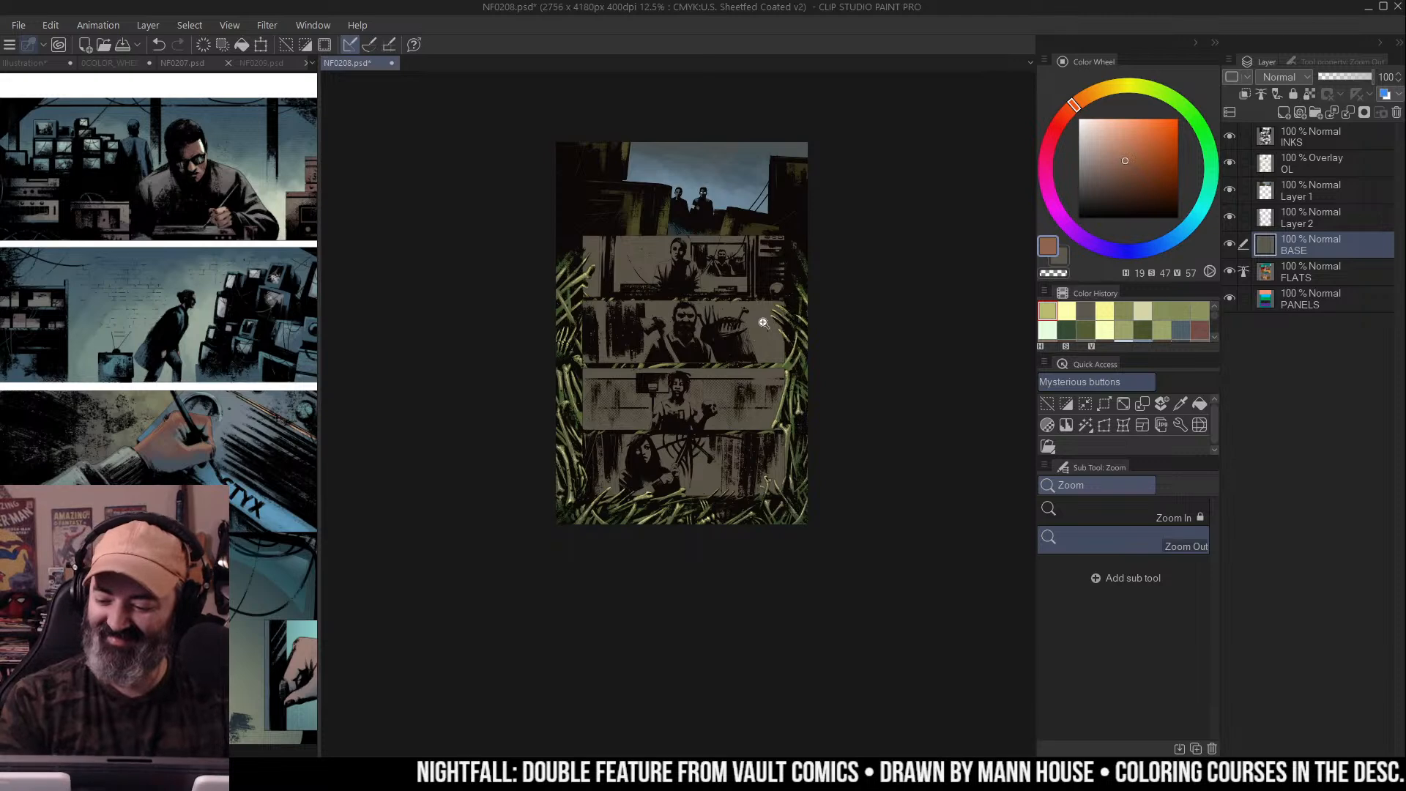
Auto-select the bone border area, ready the TEXTURE airbrush and activate the OL overlay layer
{"action": "key", "text": "w"}
{"action": "left_click", "coordinate": [800, 362]}
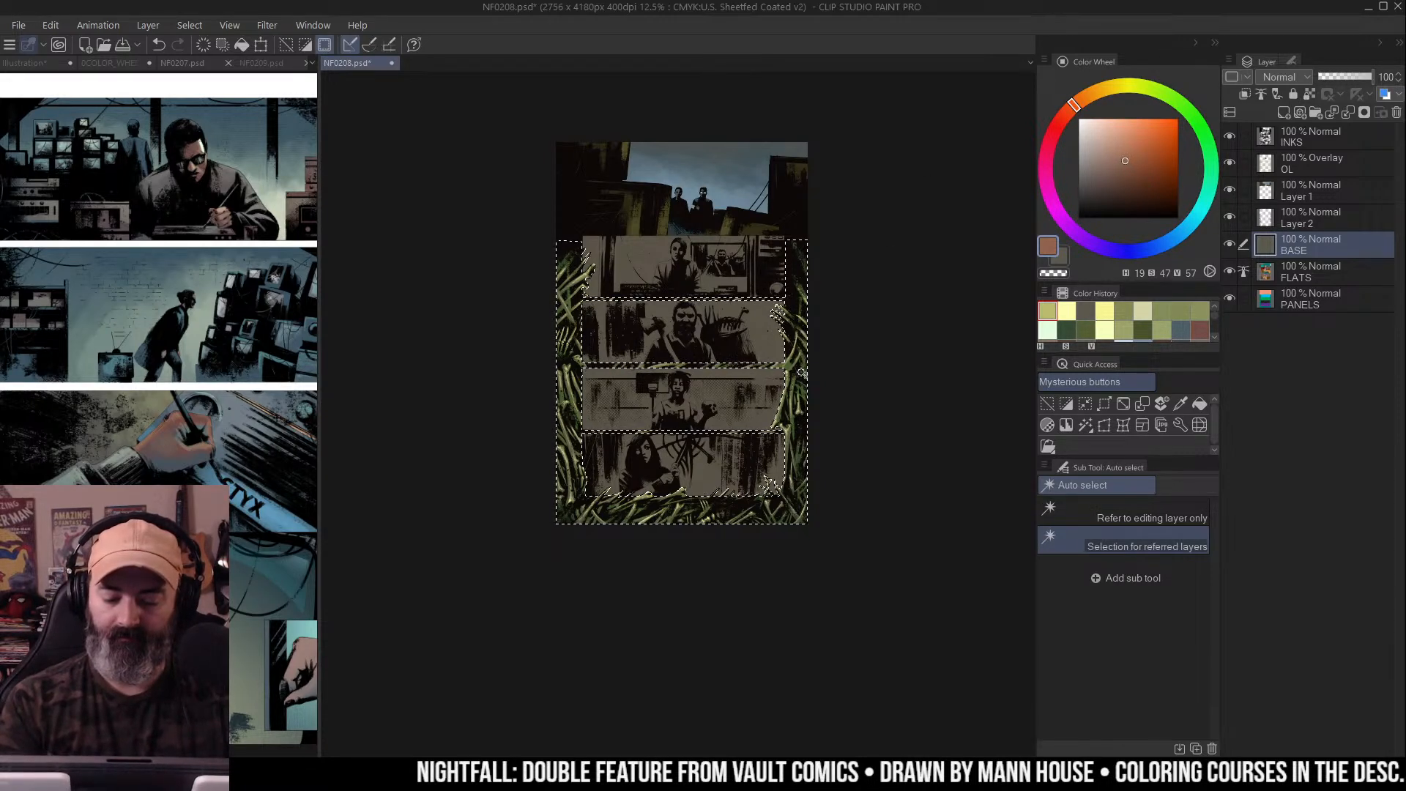
{"action": "key", "text": "b"}
{"action": "key", "text": "ctrl+plus"}
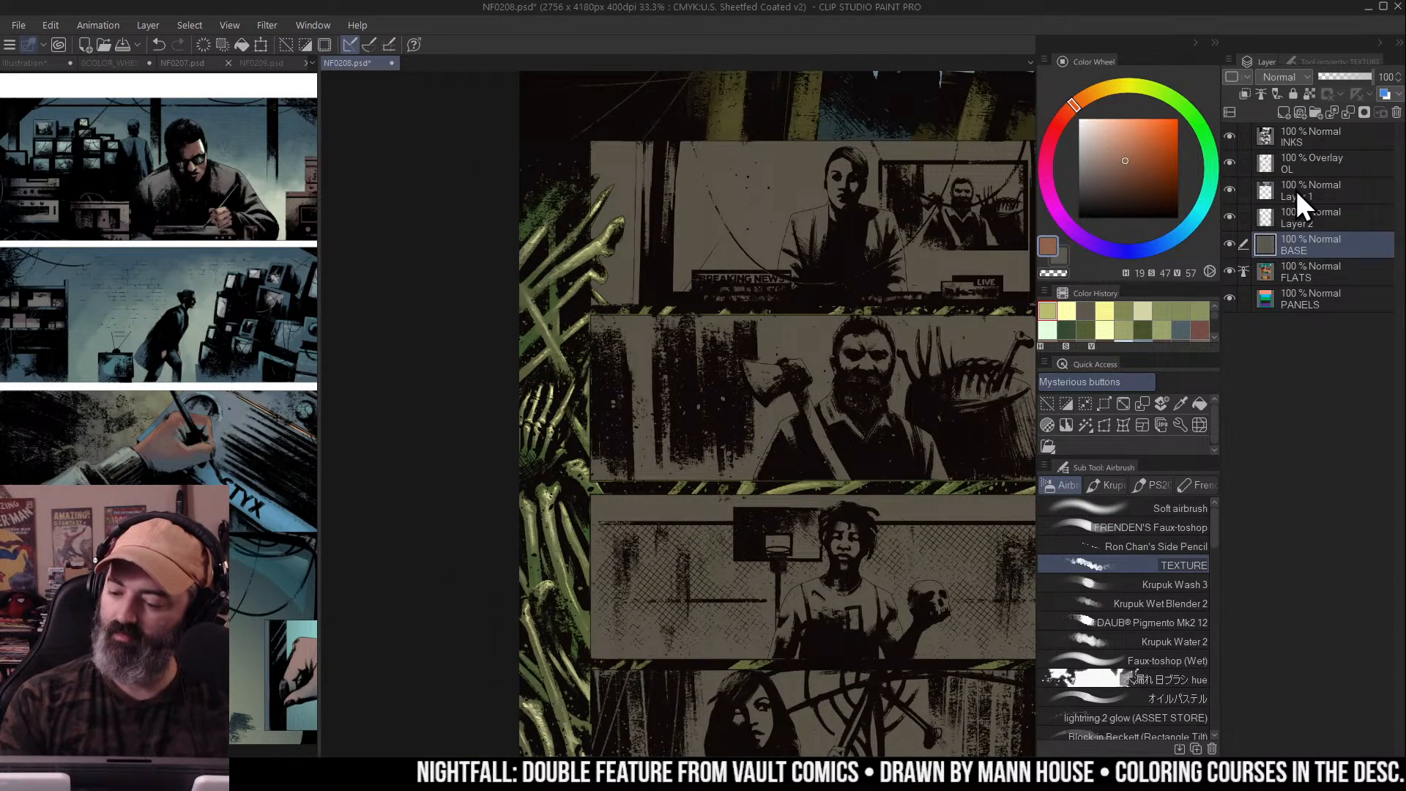
{"action": "left_click", "coordinate": [1264, 164]}
{"action": "scroll", "coordinate": [579, 282], "scroll_direction": "up", "scroll_amount": 1}
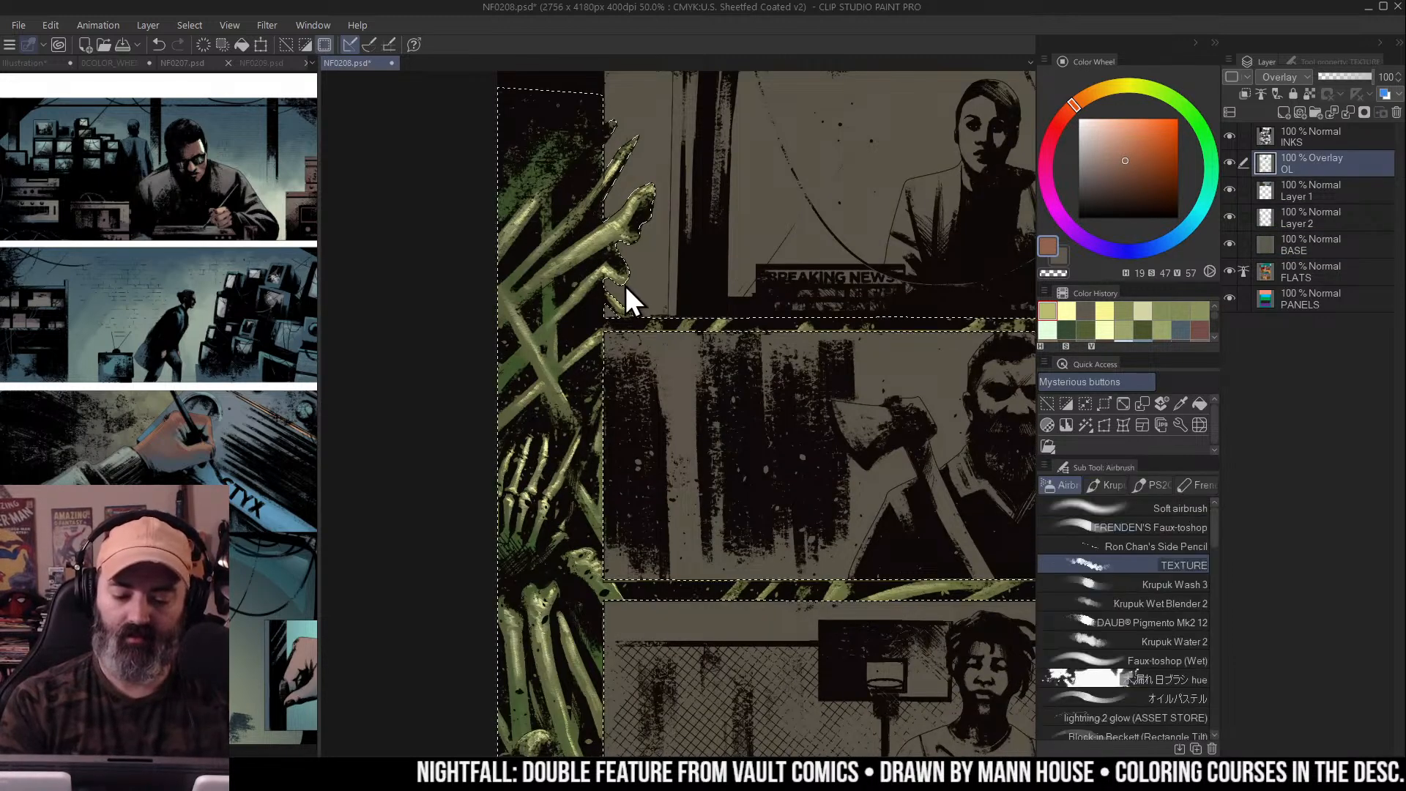
Brush muted orange texture onto the crossing bones in the upper part of the page's left border
{"action": "left_click", "coordinate": [555, 207]}
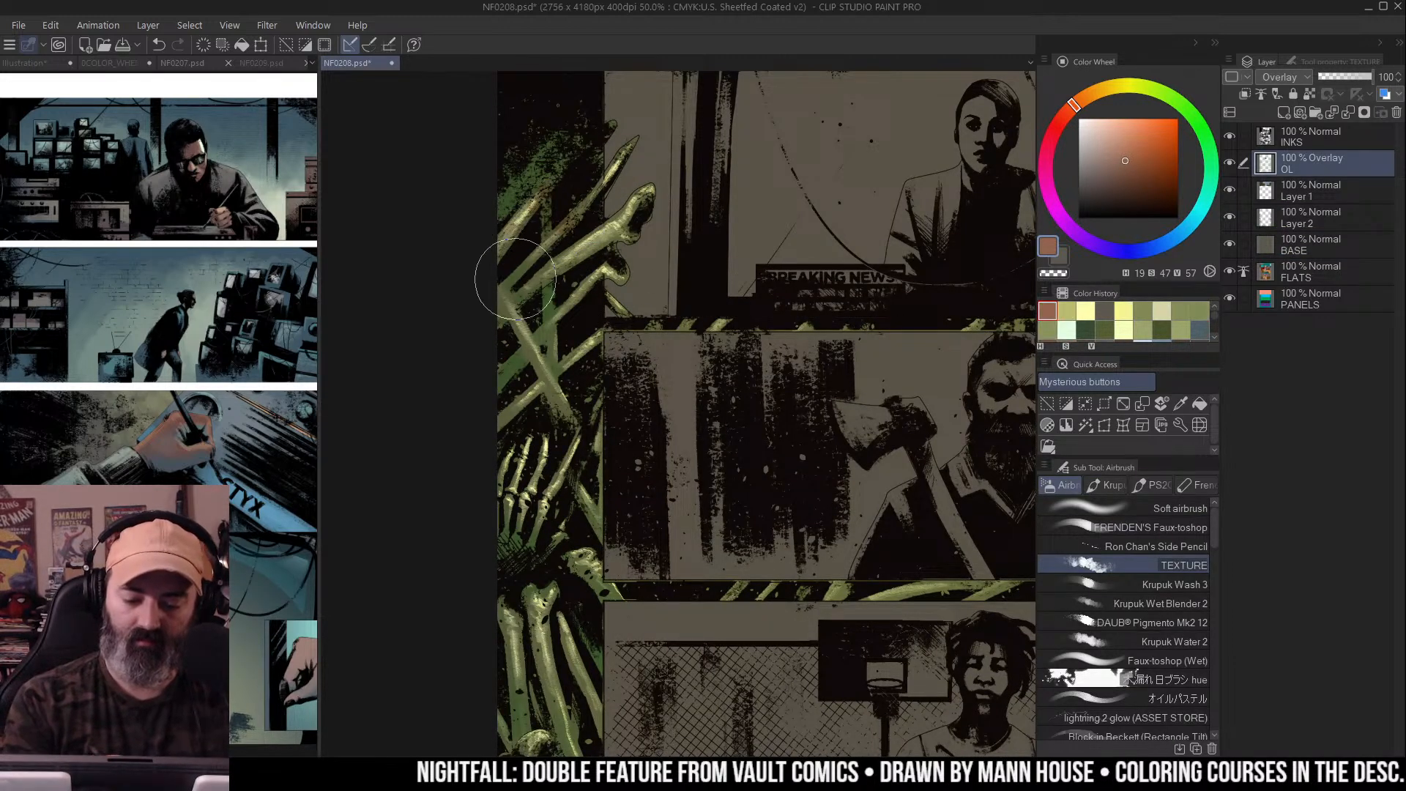
{"action": "scroll", "coordinate": [675, 139], "scroll_direction": "up", "scroll_amount": 1}
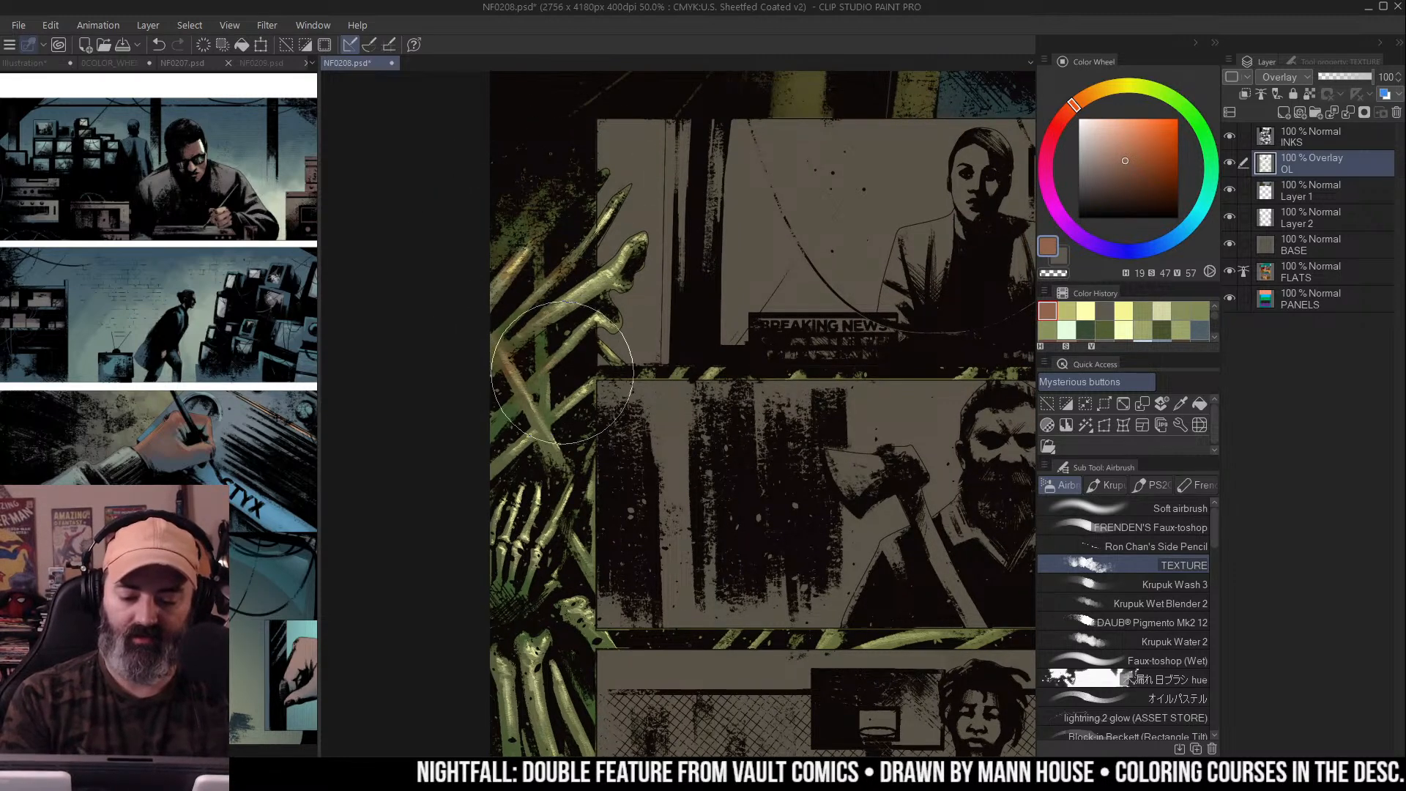
{"action": "left_click", "coordinate": [662, 216]}
{"action": "key", "text": "b"}
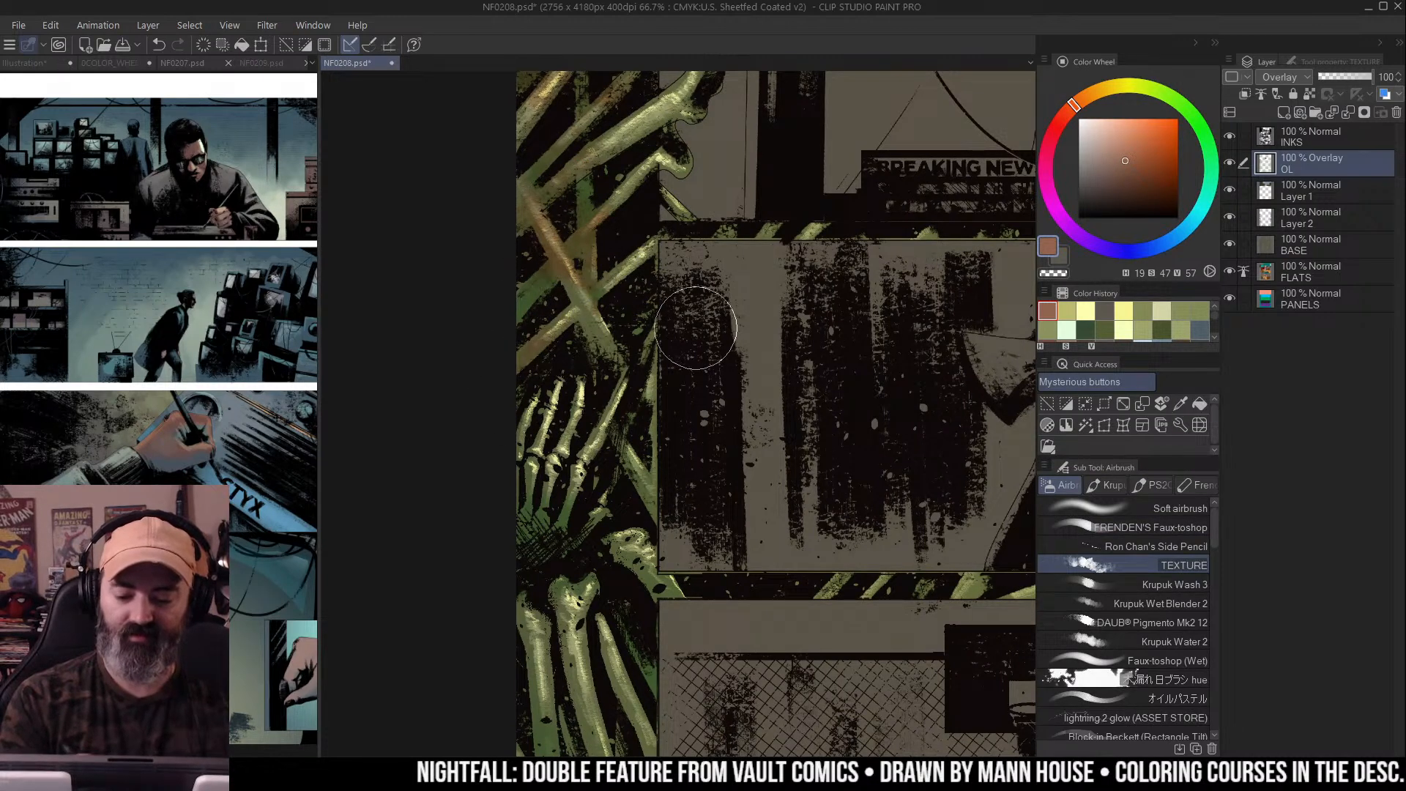
{"action": "scroll", "coordinate": [608, 300], "scroll_direction": "down", "scroll_amount": 1}
{"action": "left_click_drag", "start_coordinate": [659, 225], "coordinate": [659, 271]}
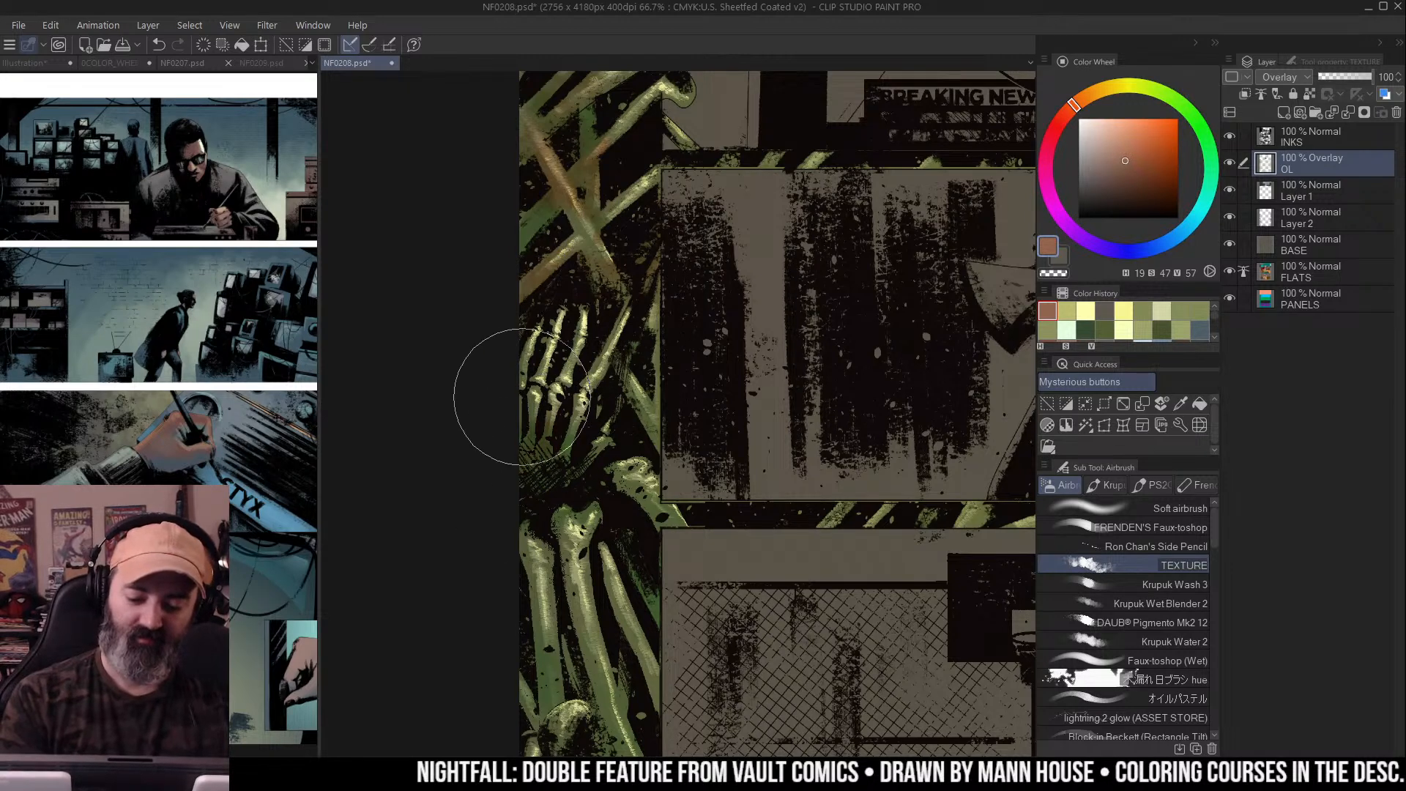
Texture the left border bones with muted orange, from the skeletal hand down to the page's lower corner
{"action": "scroll", "coordinate": [637, 403], "scroll_direction": "down", "scroll_amount": 1}
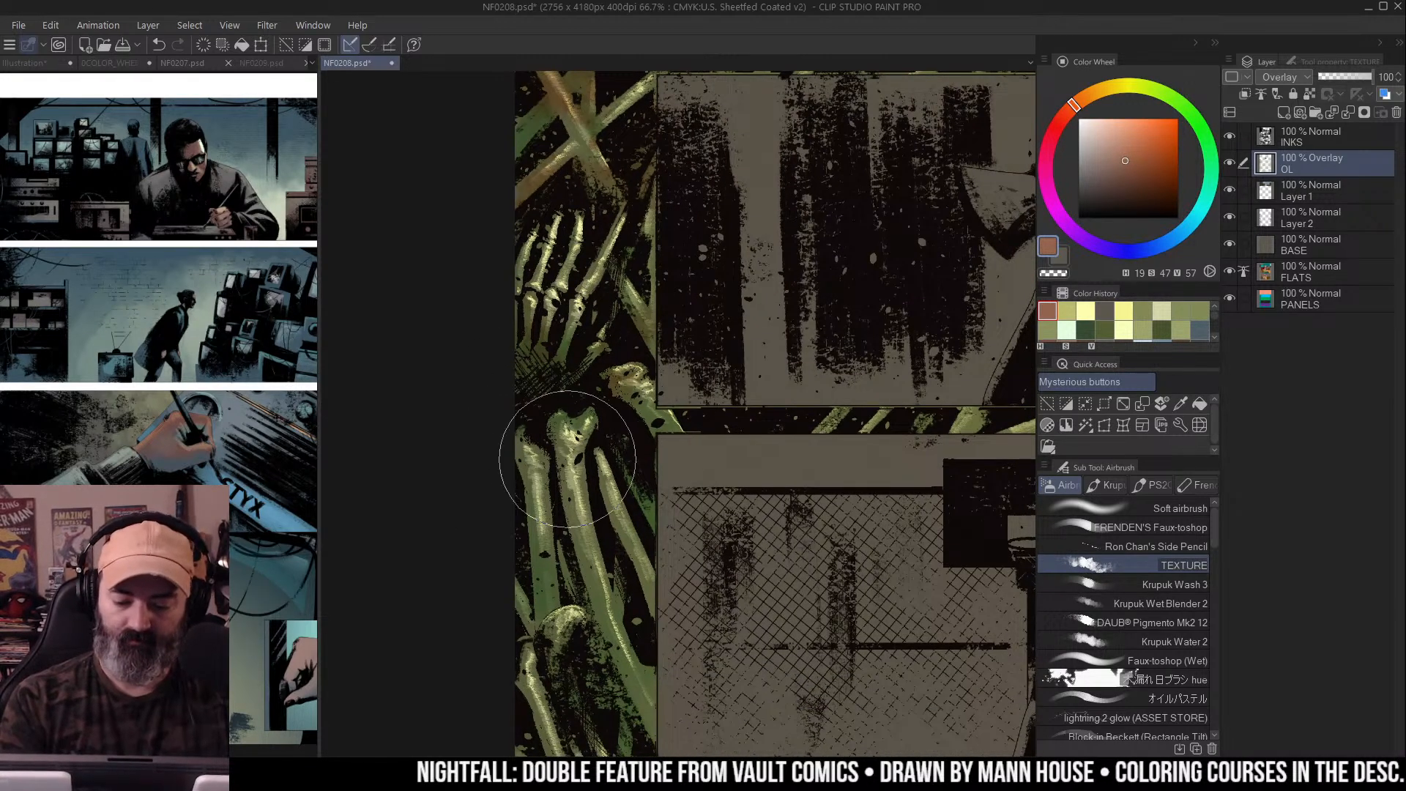
{"action": "scroll", "coordinate": [588, 456], "scroll_direction": "down", "scroll_amount": 1}
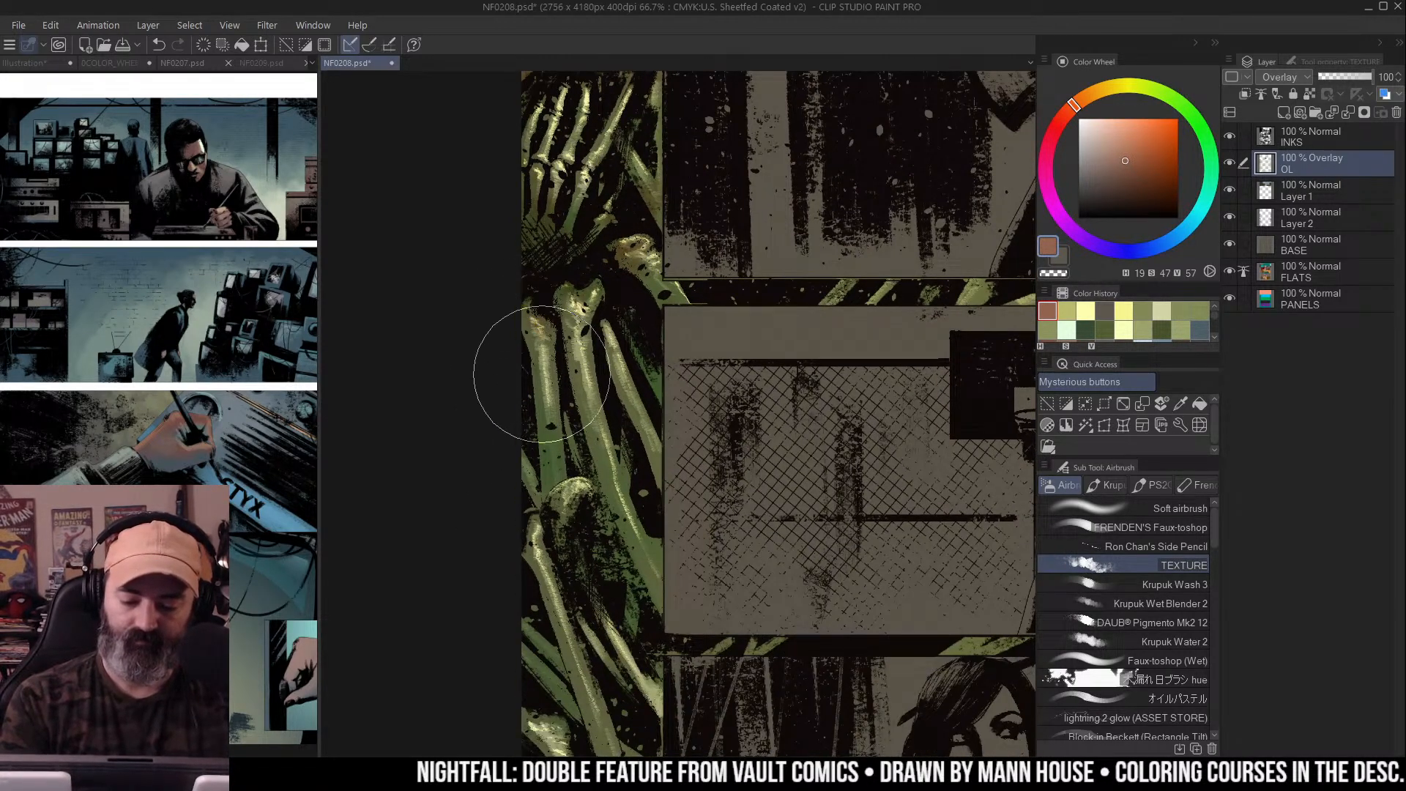
{"action": "scroll", "coordinate": [534, 520], "scroll_direction": "down", "scroll_amount": 1}
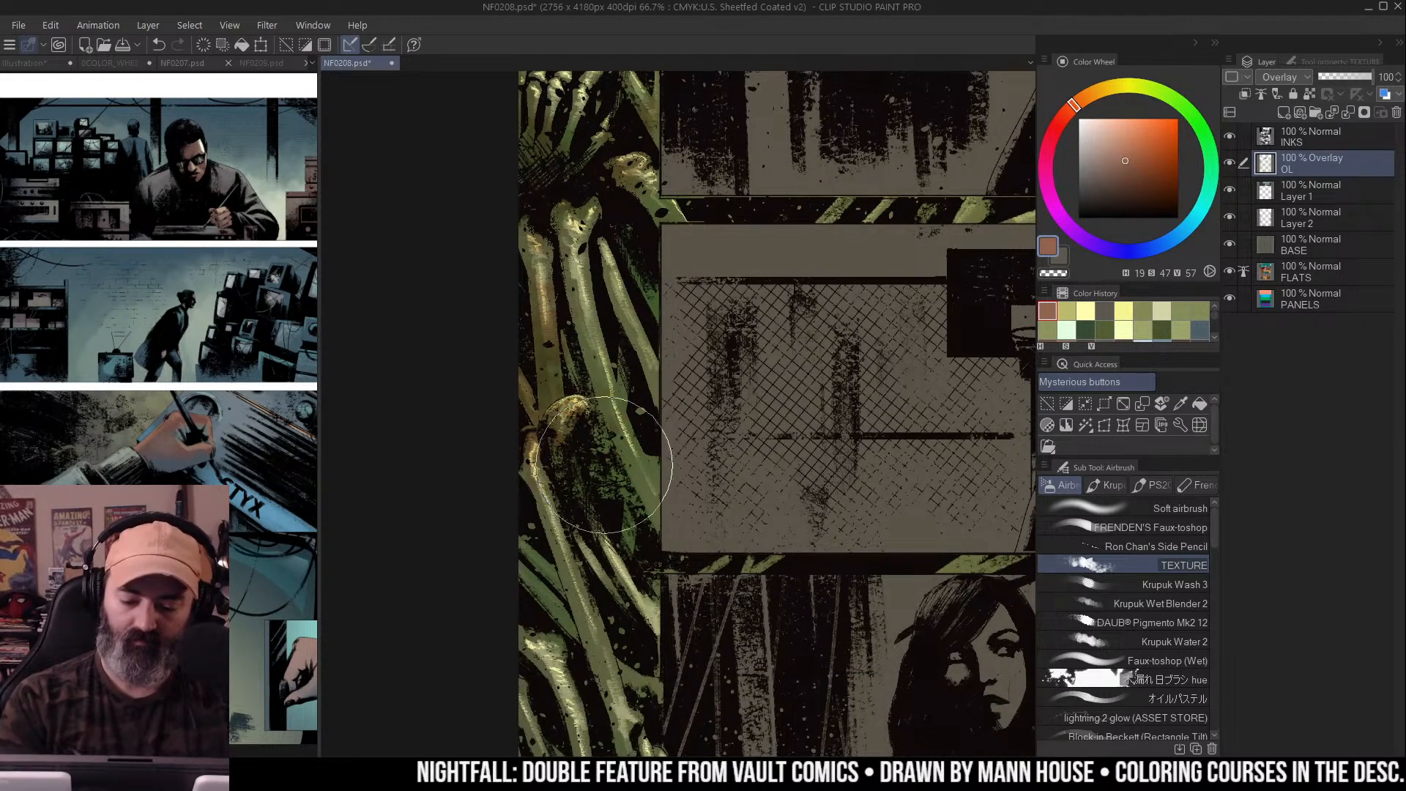
{"action": "scroll", "coordinate": [659, 439], "scroll_direction": "down", "scroll_amount": 2}
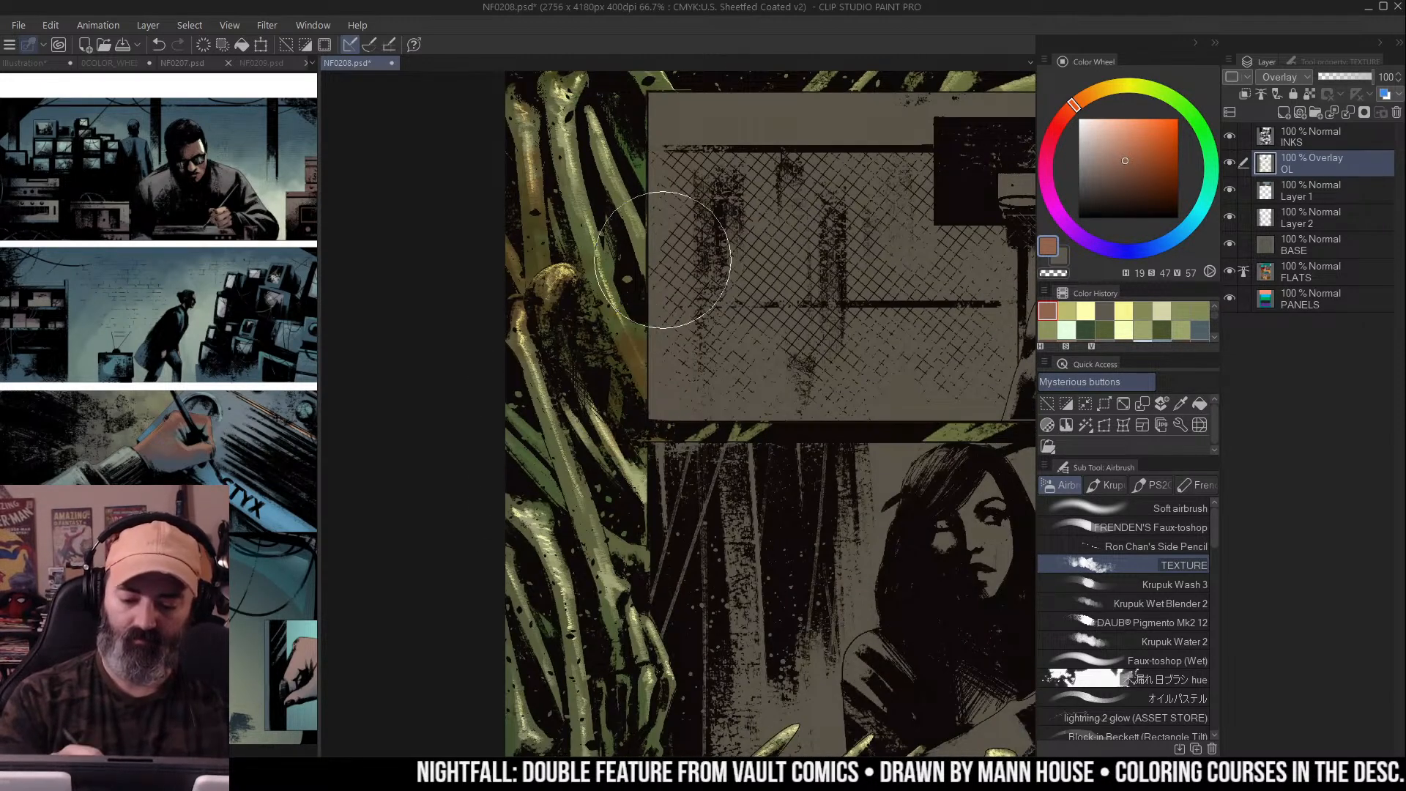
{"action": "scroll", "coordinate": [608, 344], "scroll_direction": "down", "scroll_amount": 1}
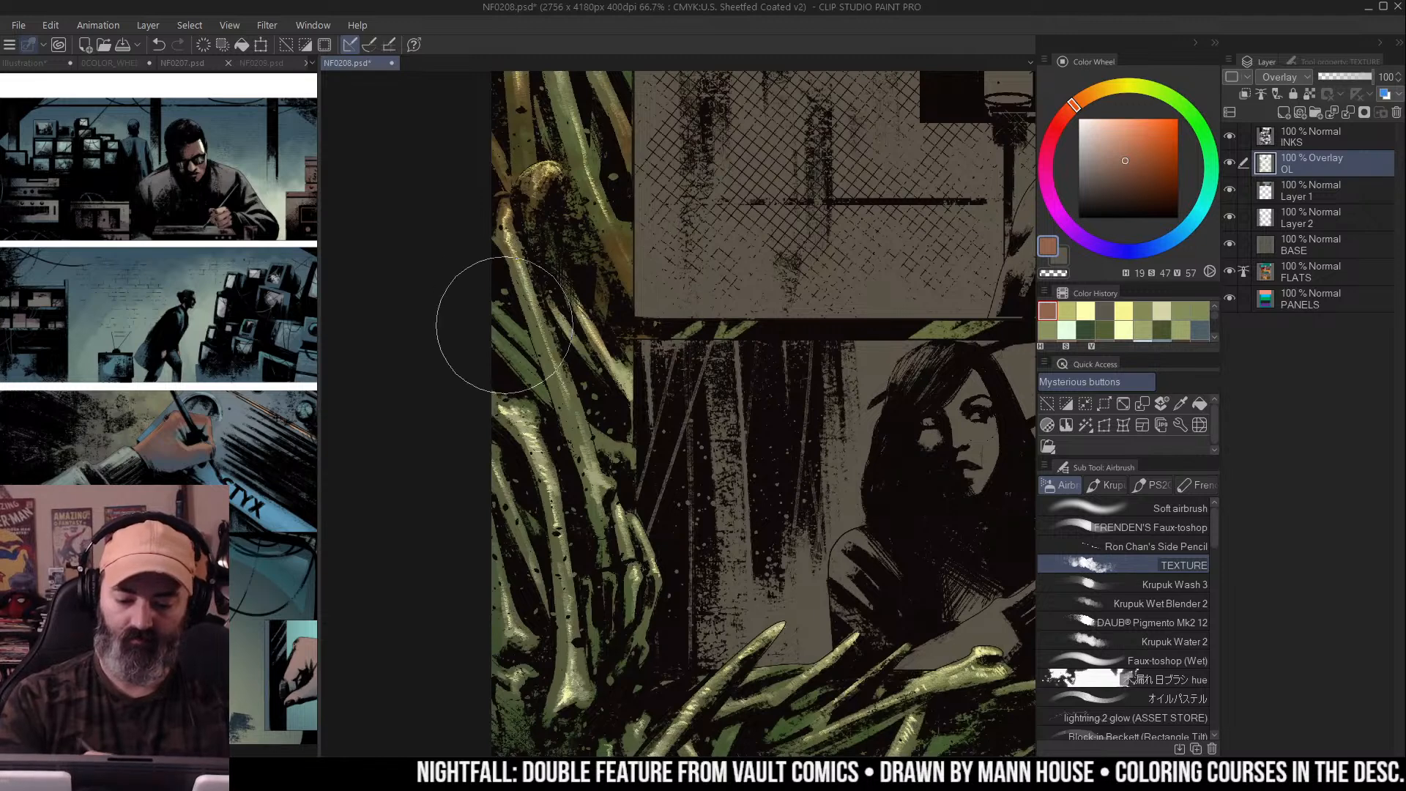
{"action": "scroll", "coordinate": [619, 476], "scroll_direction": "down", "scroll_amount": 1}
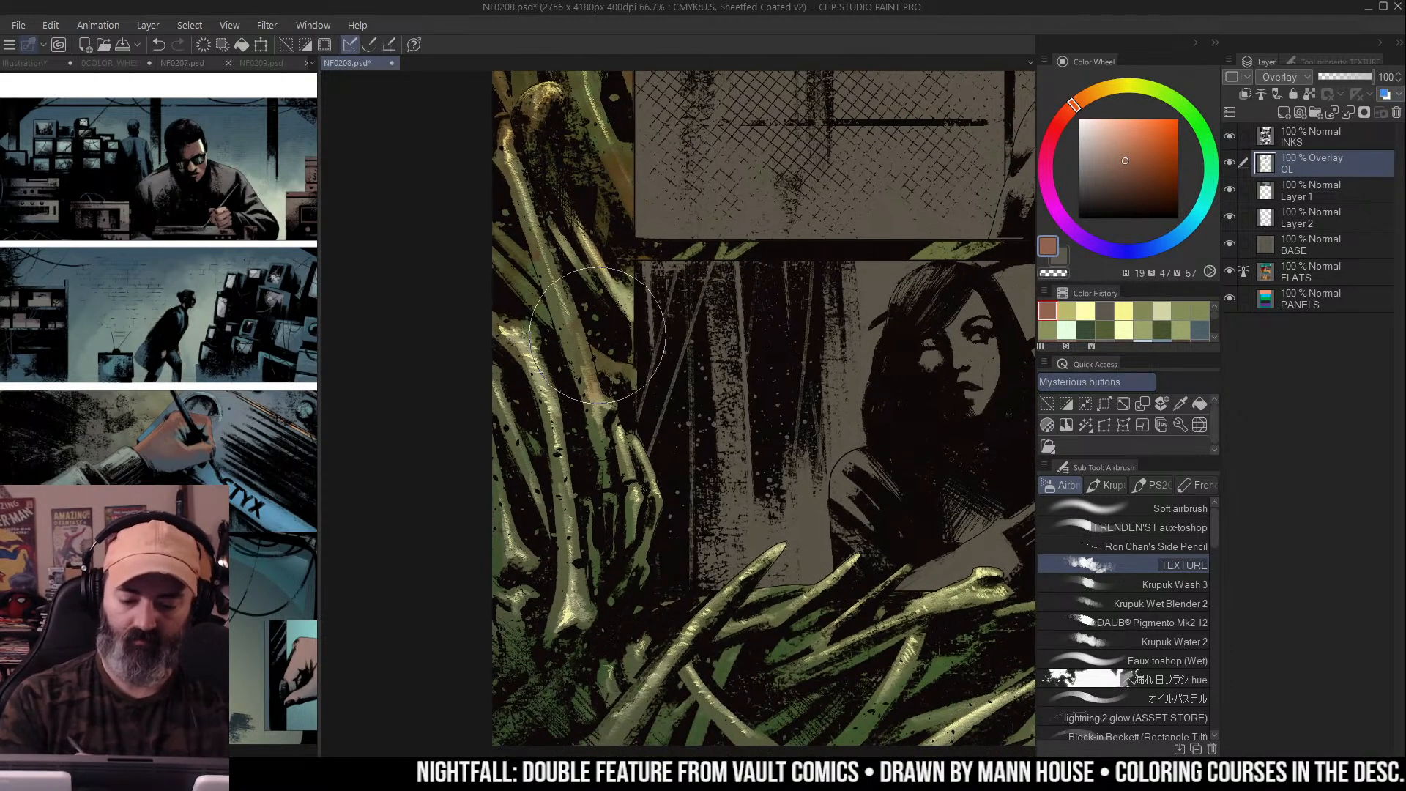
{"action": "scroll", "coordinate": [670, 299], "scroll_direction": "down", "scroll_amount": 1}
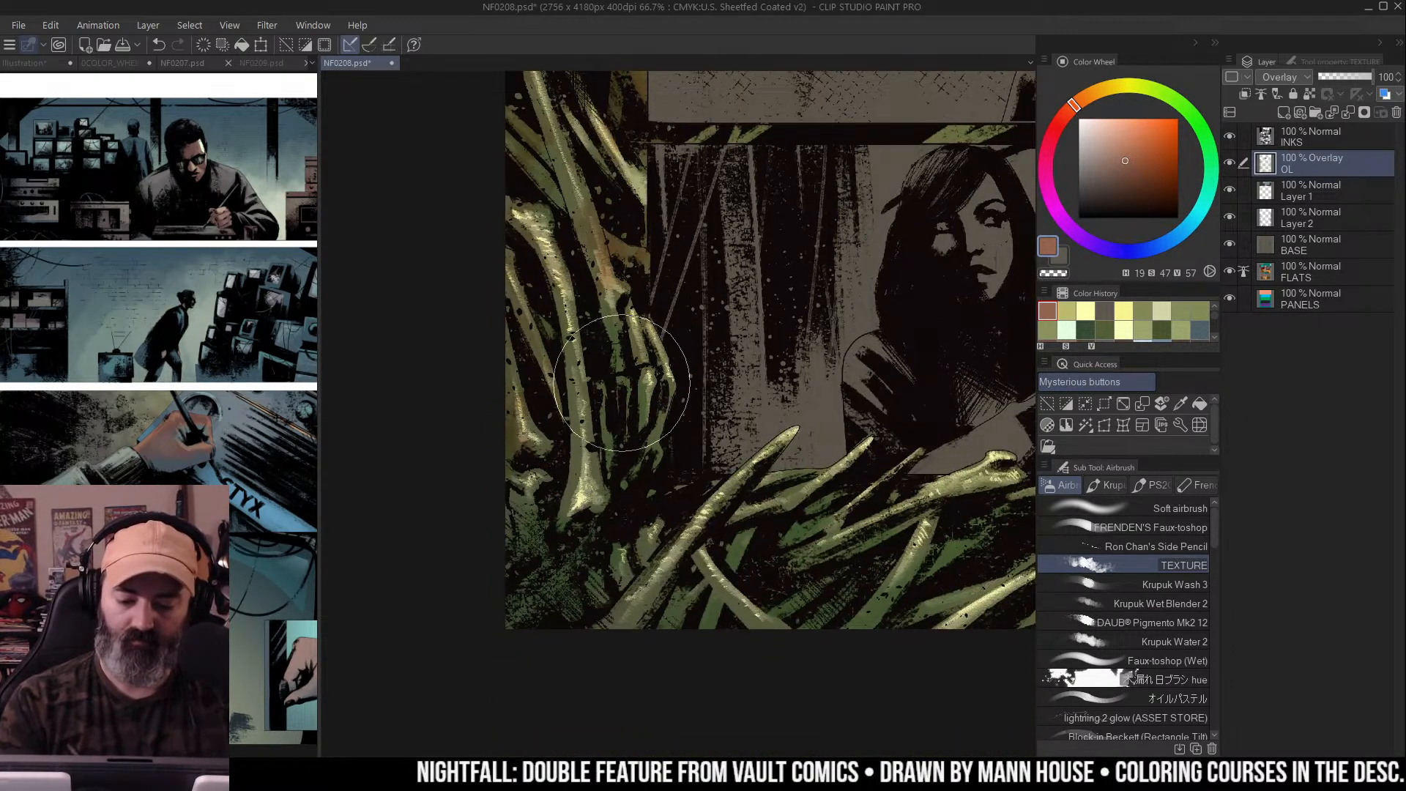
{"action": "scroll", "coordinate": [649, 432], "scroll_direction": "down", "scroll_amount": 1}
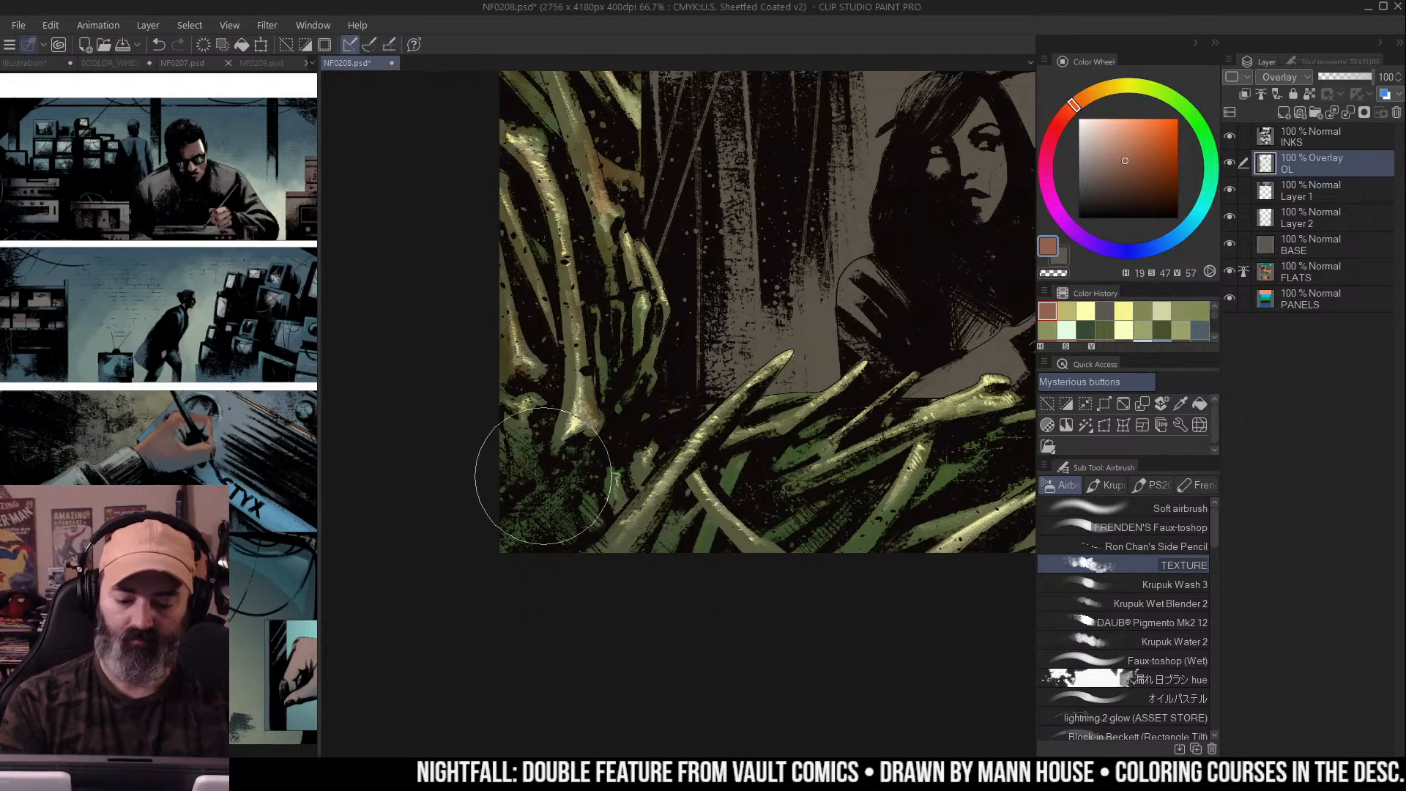
Dab muted orange texture over the bones in the page's bottom border beneath the panel of the long-haired woman
{"action": "scroll", "coordinate": [671, 473], "scroll_direction": "right", "scroll_amount": 1}
{"action": "scroll", "coordinate": [604, 589], "scroll_direction": "left", "scroll_amount": 2}
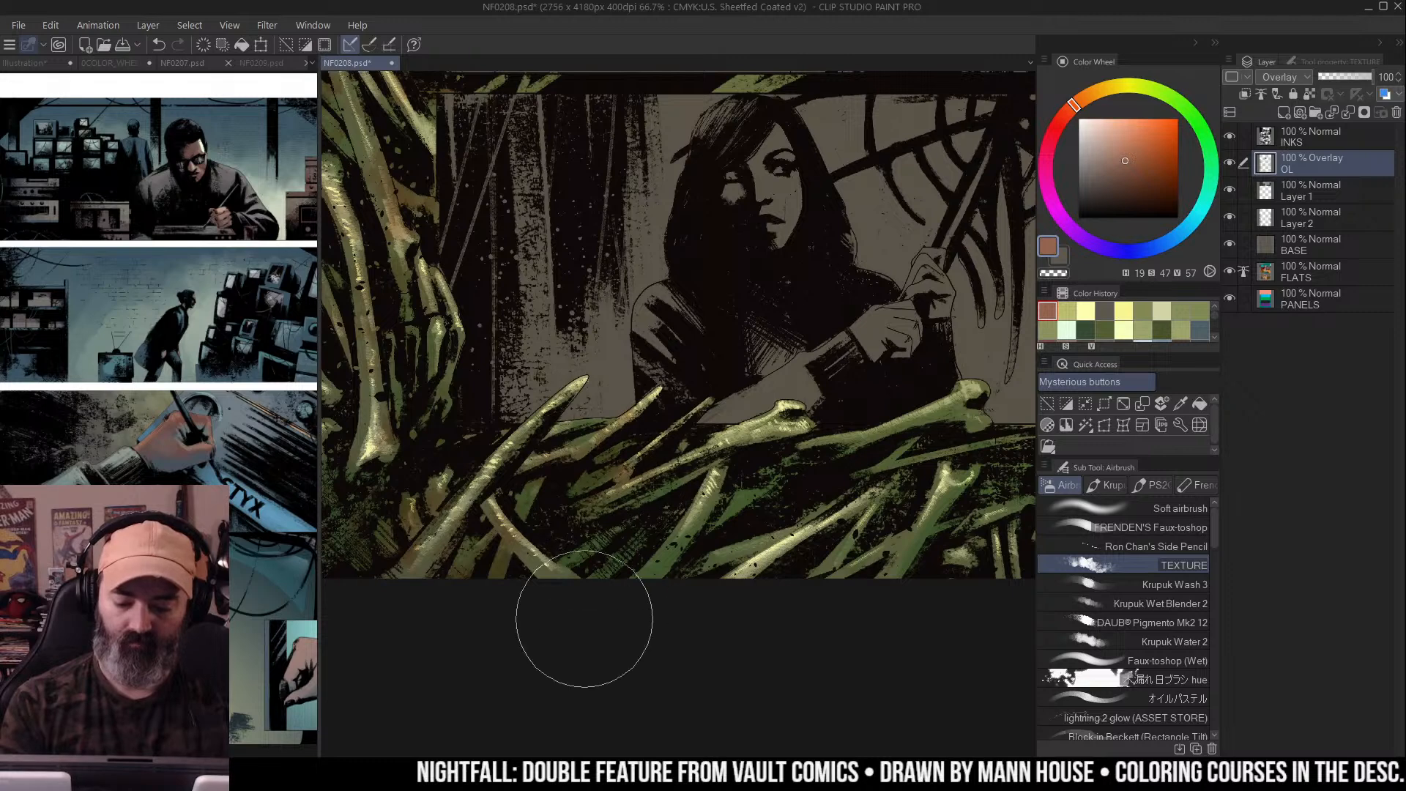
{"action": "scroll", "coordinate": [645, 542], "scroll_direction": "right", "scroll_amount": 1}
{"action": "scroll", "coordinate": [688, 498], "scroll_direction": "right", "scroll_amount": 1}
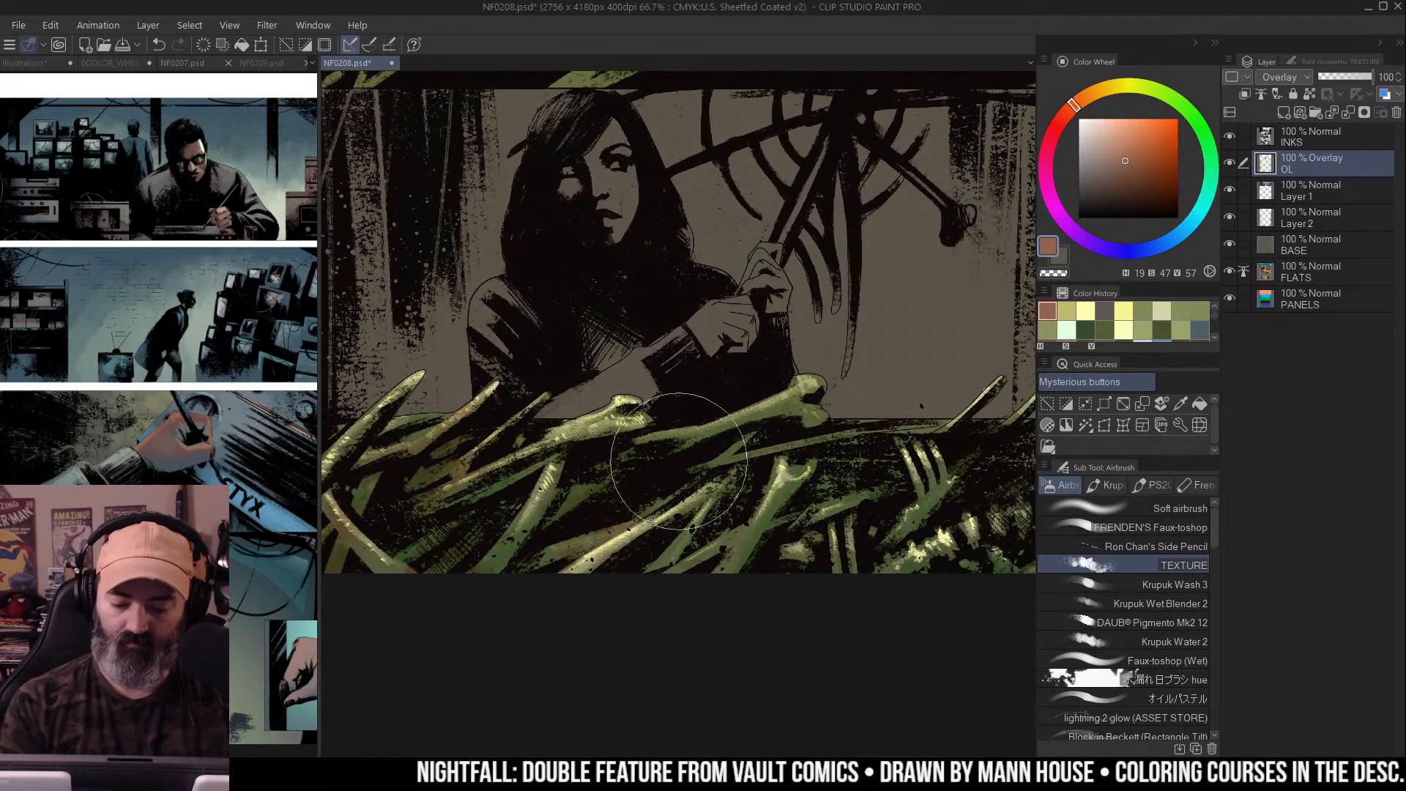
{"action": "scroll", "coordinate": [806, 450], "scroll_direction": "down", "scroll_amount": 1}
{"action": "scroll", "coordinate": [806, 451], "scroll_direction": "right", "scroll_amount": 1}
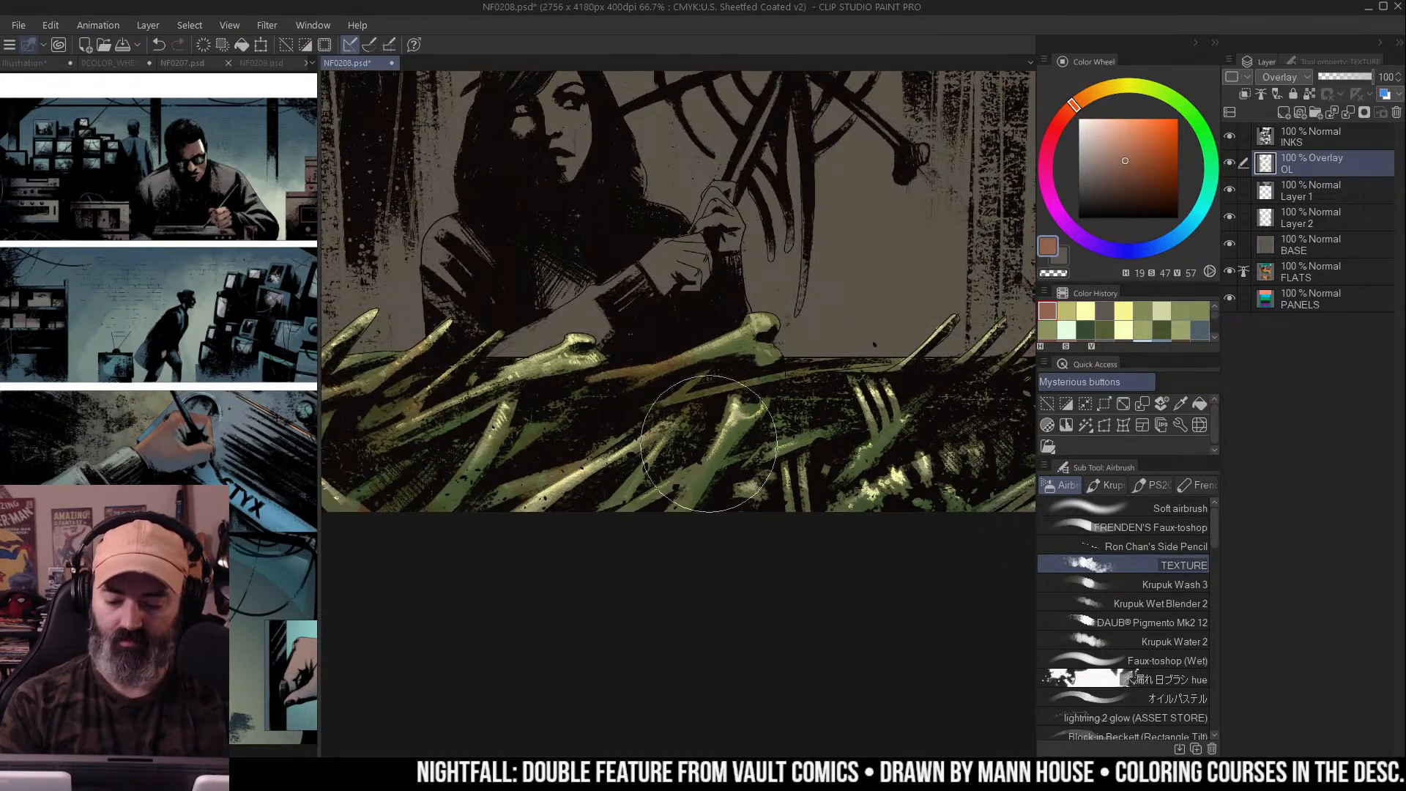
{"action": "scroll", "coordinate": [688, 498], "scroll_direction": "right", "scroll_amount": 1}
{"action": "scroll", "coordinate": [688, 498], "scroll_direction": "up", "scroll_amount": 1}
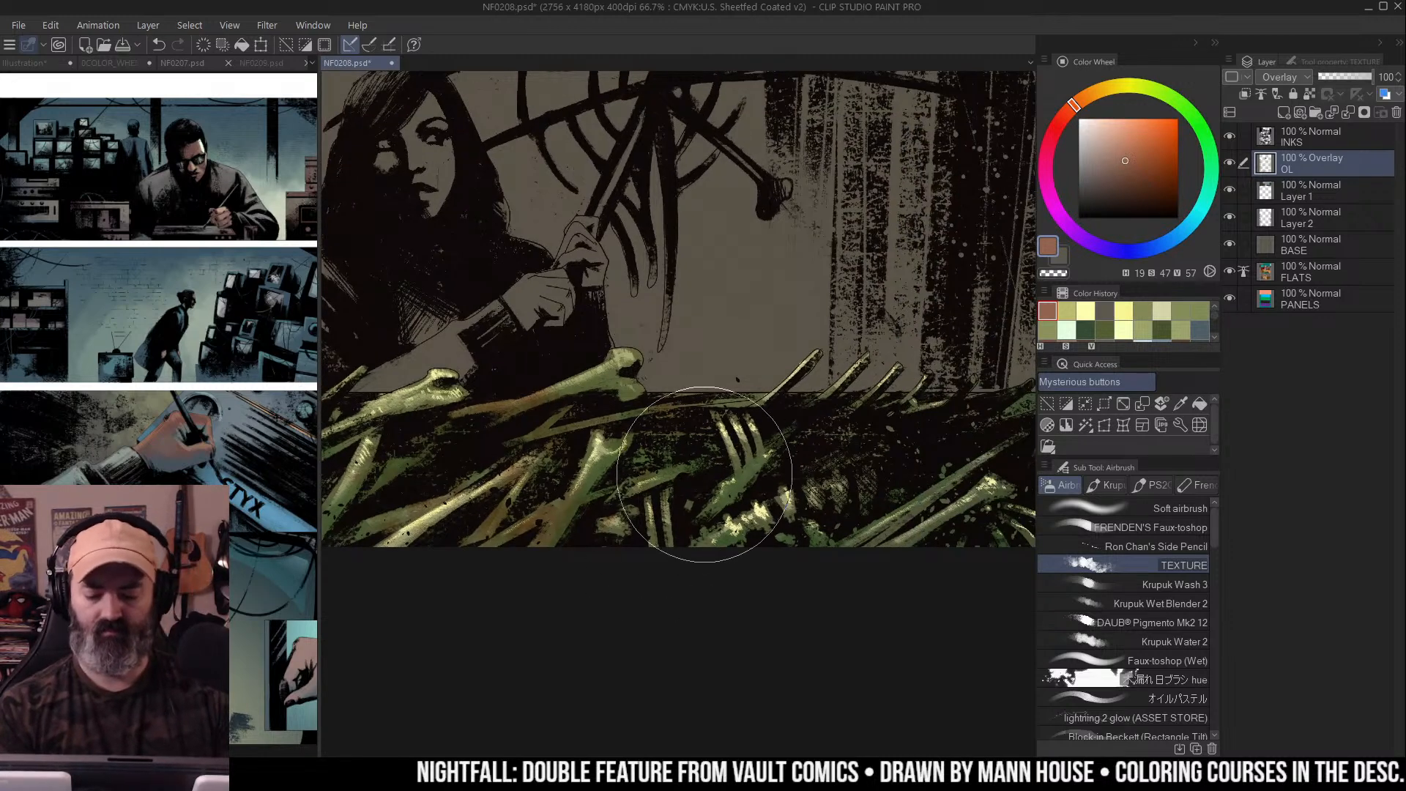
Add muted orange texture to the ribs in the bottom border and the bone pile in the page's lower right corner
{"action": "scroll", "coordinate": [732, 454], "scroll_direction": "right", "scroll_amount": 1}
{"action": "left_click_drag", "start_coordinate": [847, 458], "coordinate": [688, 432]}
{"action": "scroll", "coordinate": [768, 535], "scroll_direction": "right", "scroll_amount": 1}
{"action": "scroll", "coordinate": [769, 535], "scroll_direction": "up", "scroll_amount": 1}
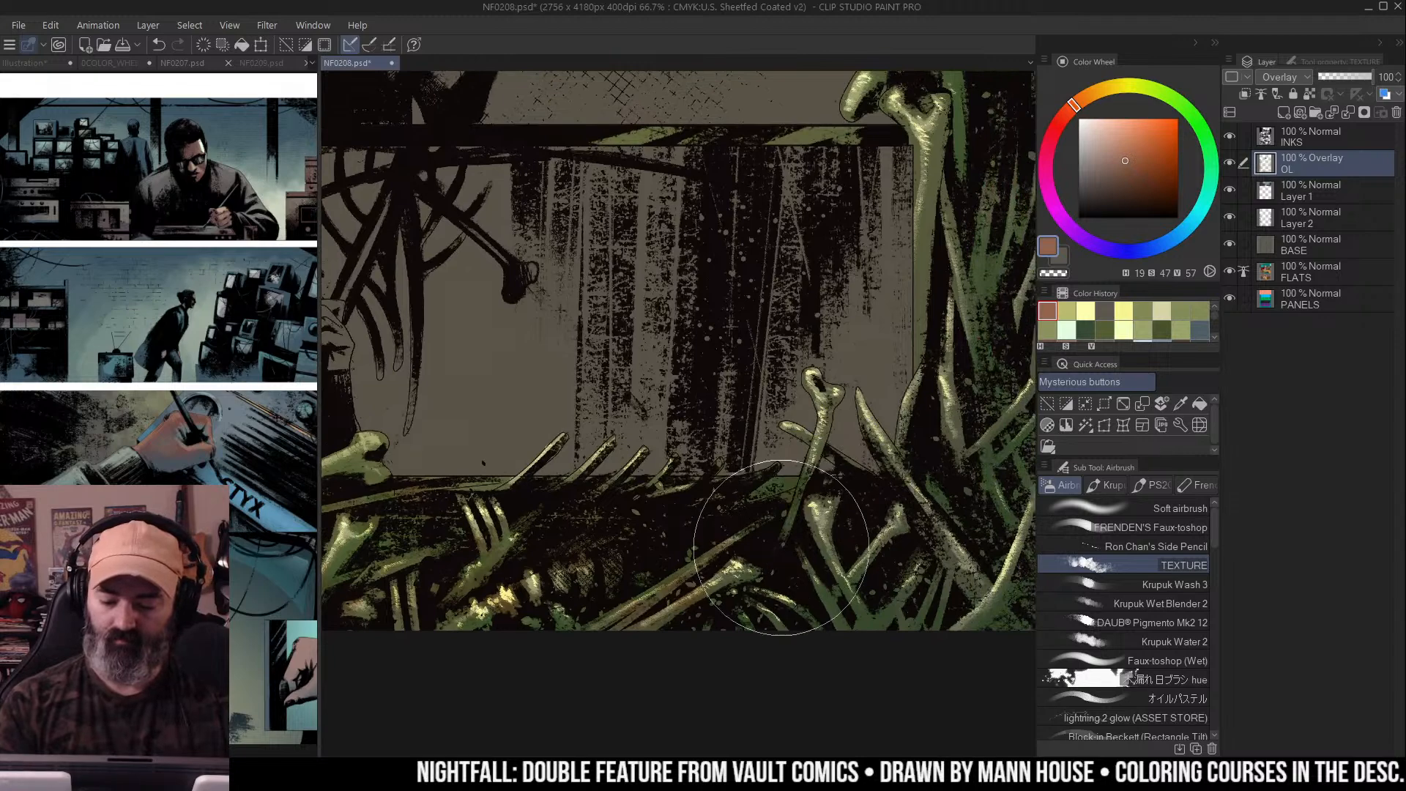
{"action": "scroll", "coordinate": [776, 512], "scroll_direction": "right", "scroll_amount": 2}
{"action": "scroll", "coordinate": [776, 512], "scroll_direction": "down", "scroll_amount": 1}
{"action": "left_click_drag", "start_coordinate": [807, 303], "coordinate": [809, 315]}
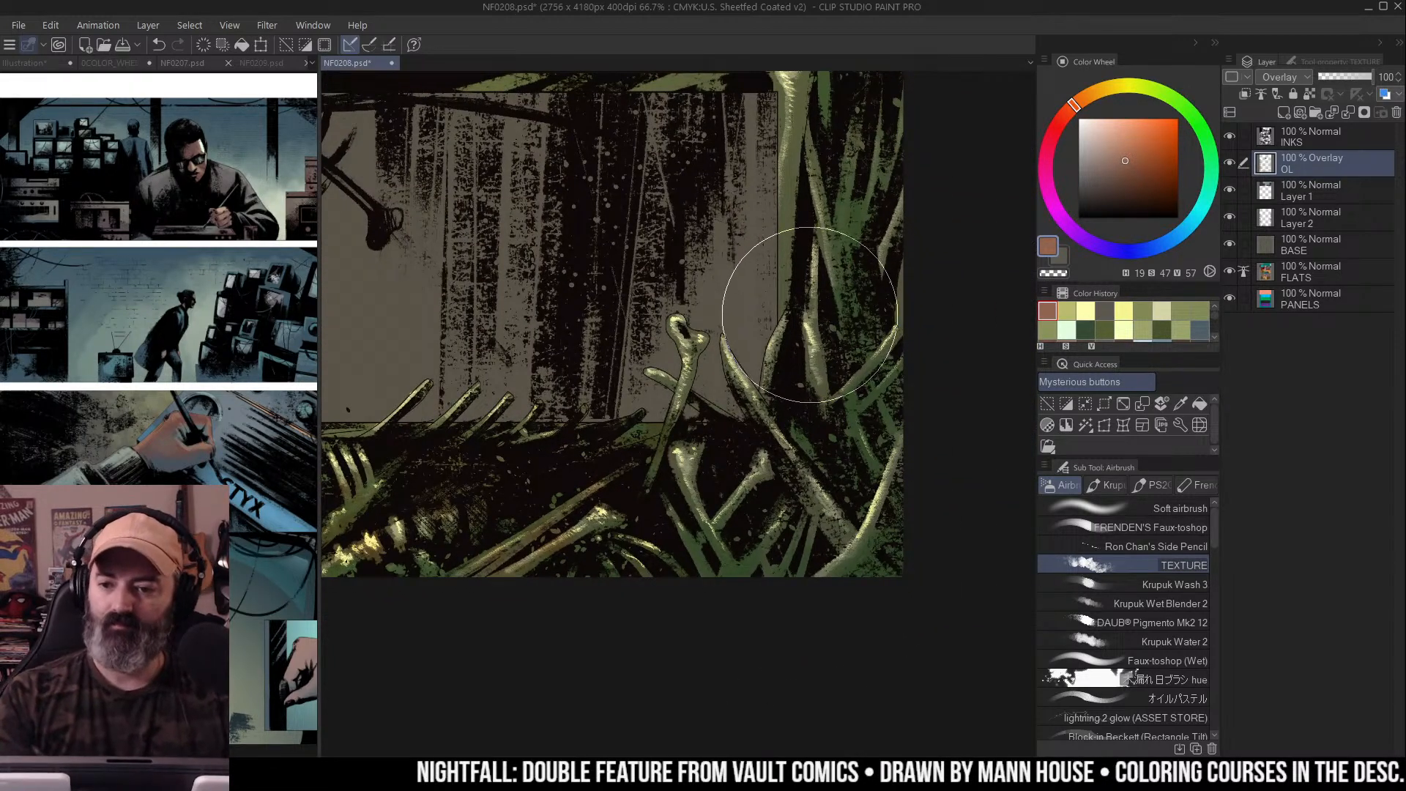
{"action": "mouse_move", "coordinate": [681, 522]}
{"action": "left_mouse_down"}
{"action": "mouse_move", "coordinate": [716, 549]}
{"action": "mouse_move", "coordinate": [759, 552]}
{"action": "mouse_move", "coordinate": [801, 523]}
{"action": "mouse_move", "coordinate": [826, 564]}
{"action": "mouse_move", "coordinate": [888, 523]}
{"action": "mouse_move", "coordinate": [841, 456]}
{"action": "mouse_move", "coordinate": [895, 527]}
{"action": "left_mouse_up"}
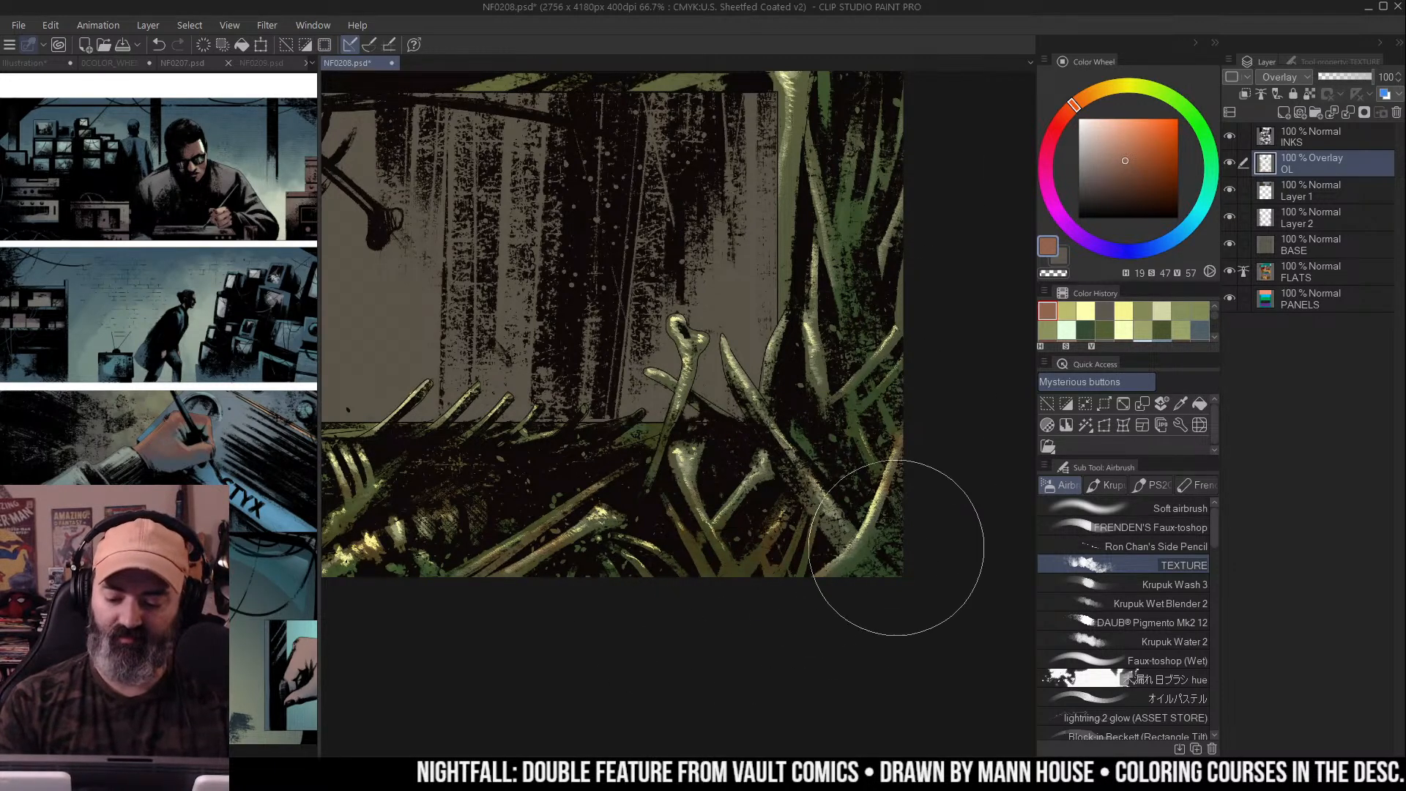
Brush muted orange texture up the page's right border over the bones beside the lowest two panels
{"action": "scroll", "coordinate": [932, 367], "scroll_direction": "up", "scroll_amount": 2}
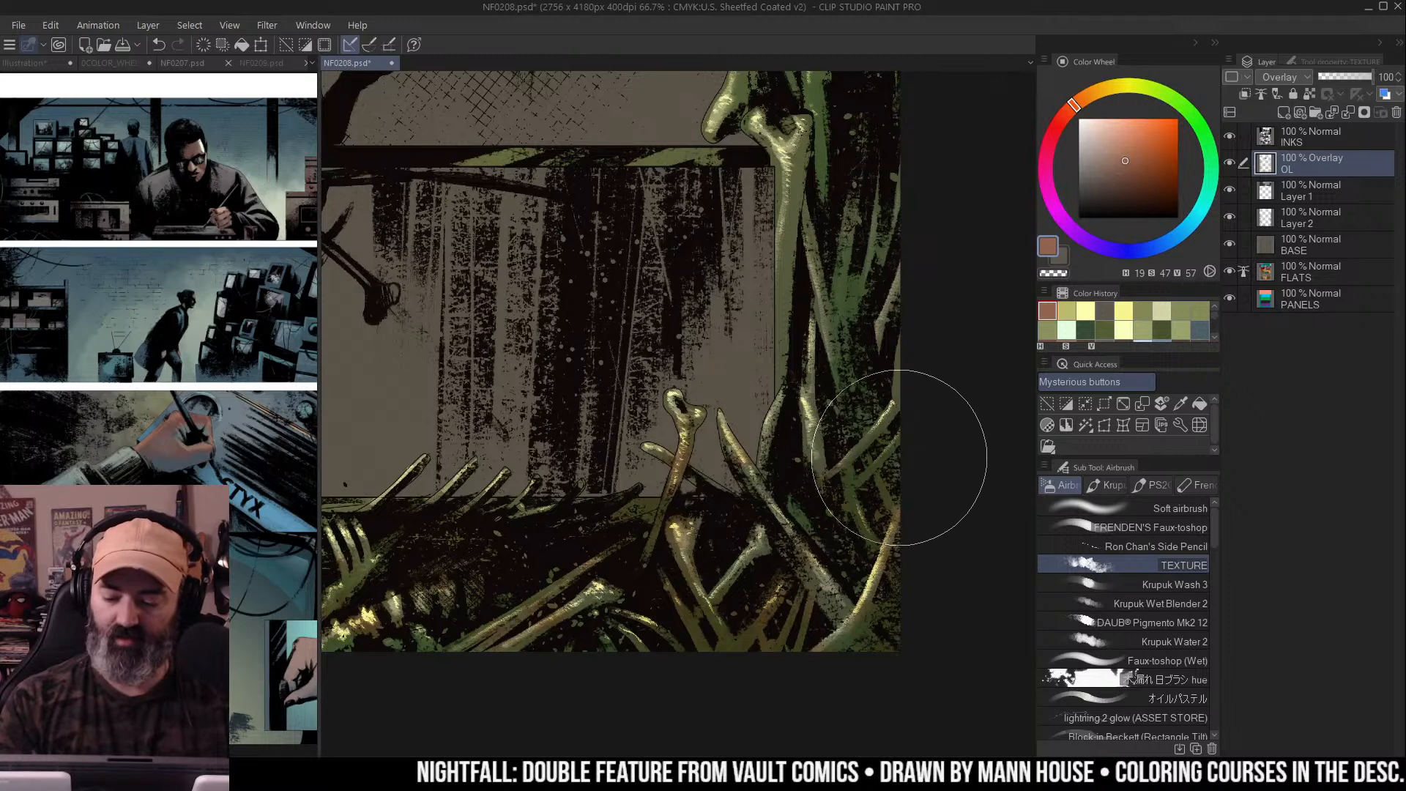
{"action": "scroll", "coordinate": [908, 462], "scroll_direction": "up", "scroll_amount": 2}
{"action": "scroll", "coordinate": [842, 402], "scroll_direction": "up", "scroll_amount": 3}
{"action": "scroll", "coordinate": [831, 339], "scroll_direction": "up", "scroll_amount": 1}
{"action": "scroll", "coordinate": [854, 380], "scroll_direction": "up", "scroll_amount": 3}
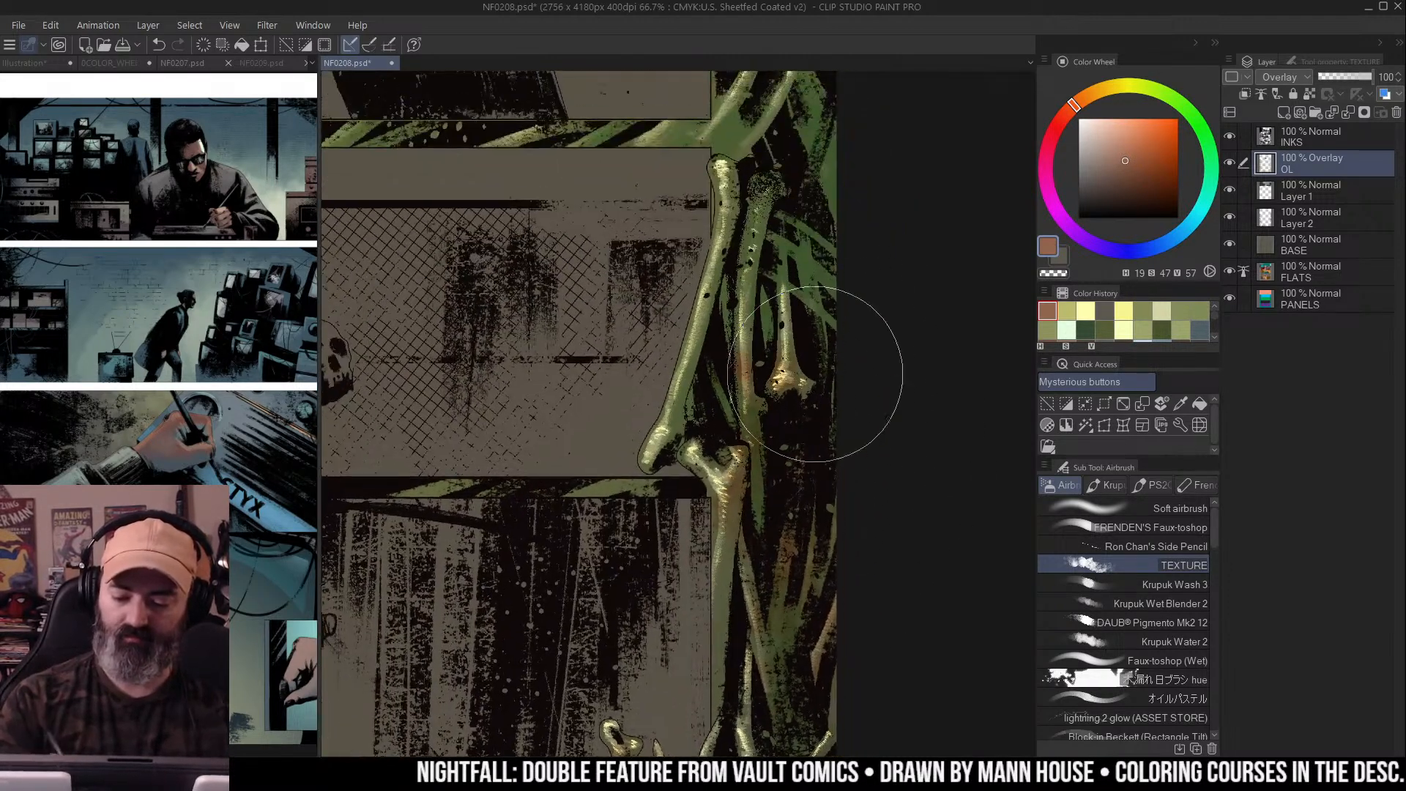
{"action": "left_click_drag", "start_coordinate": [836, 257], "coordinate": [797, 440]}
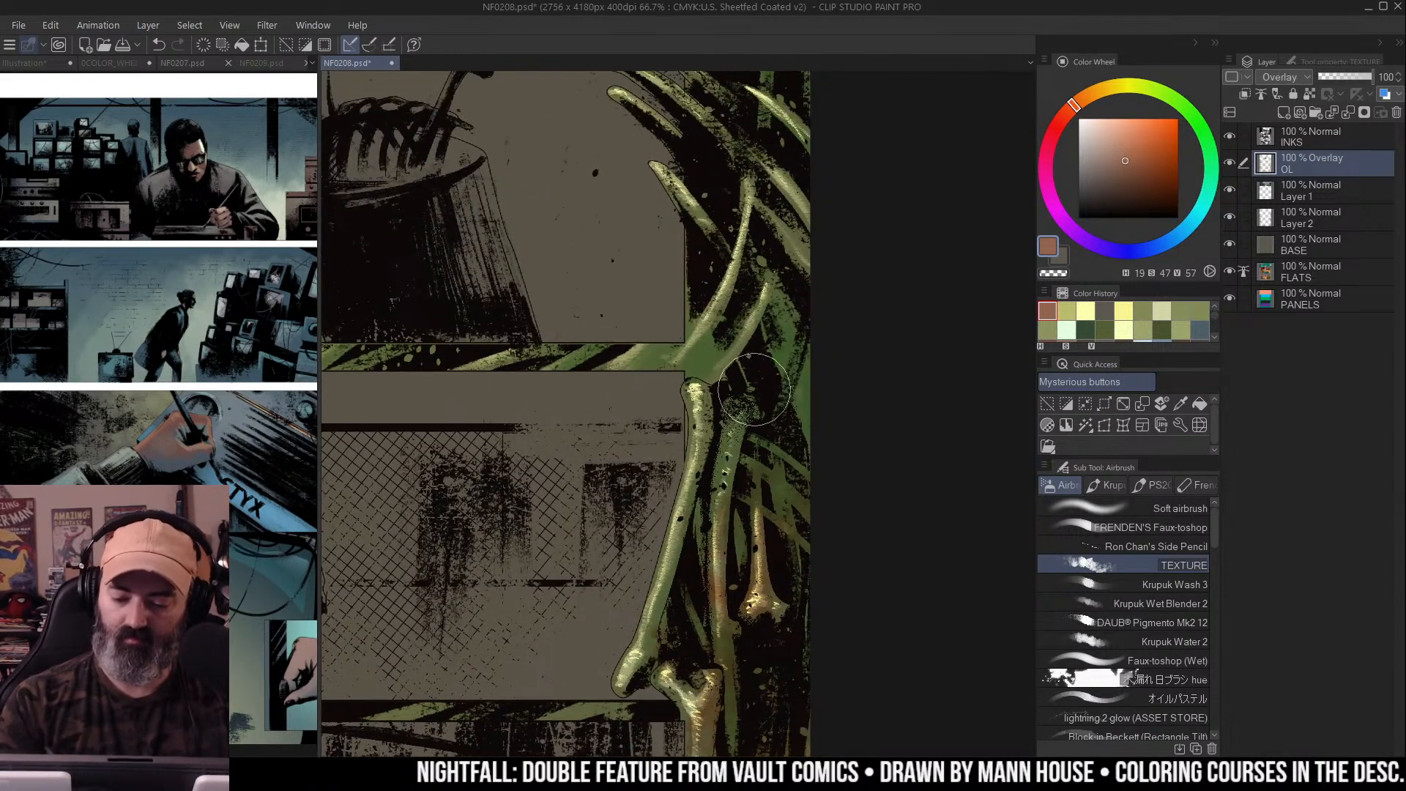
Warm the right border's skeletal hand, arm bones and nearby gutter with muted orange texture, up to beside the news broadcast panel
{"action": "left_click_drag", "start_coordinate": [757, 379], "coordinate": [596, 402]}
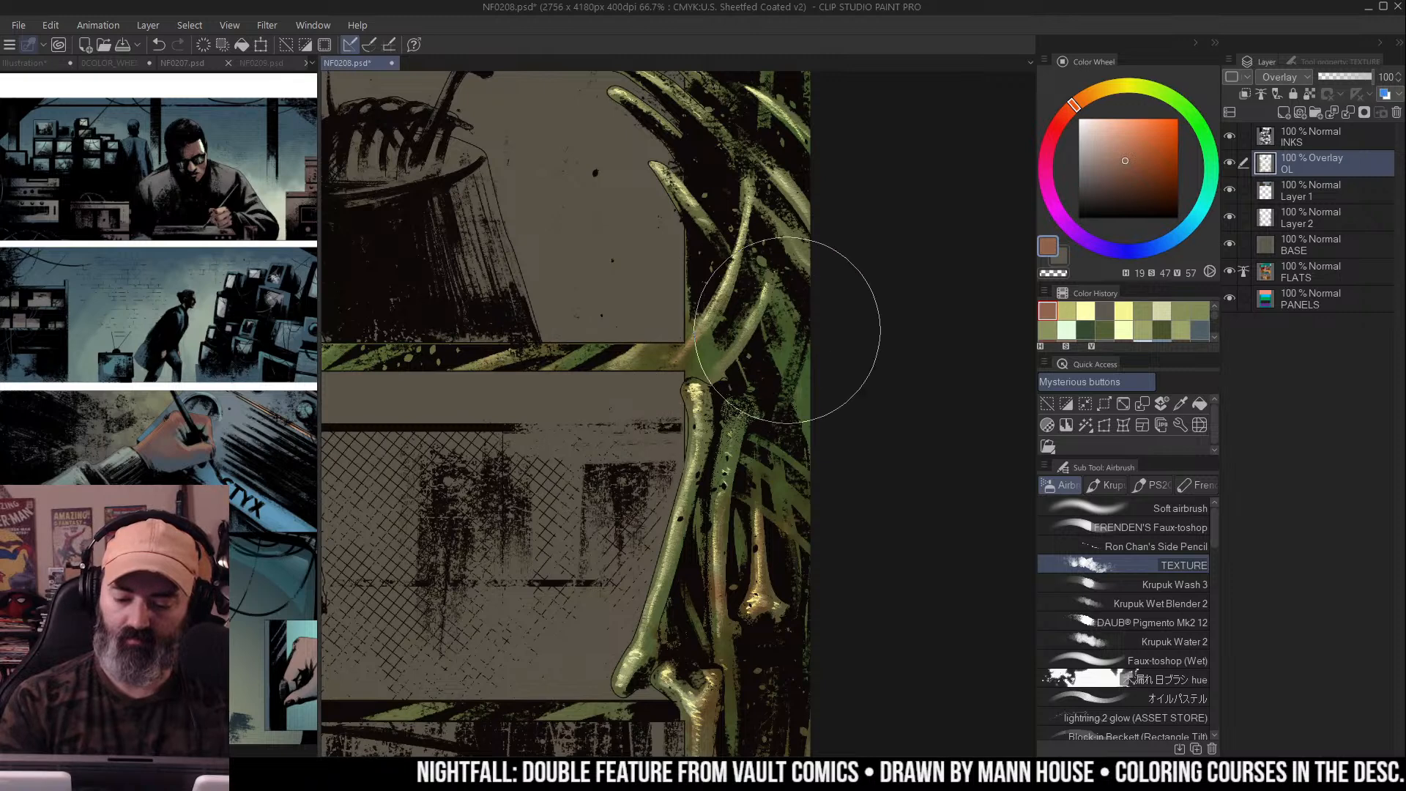
{"action": "left_click_drag", "start_coordinate": [828, 235], "coordinate": [847, 376]}
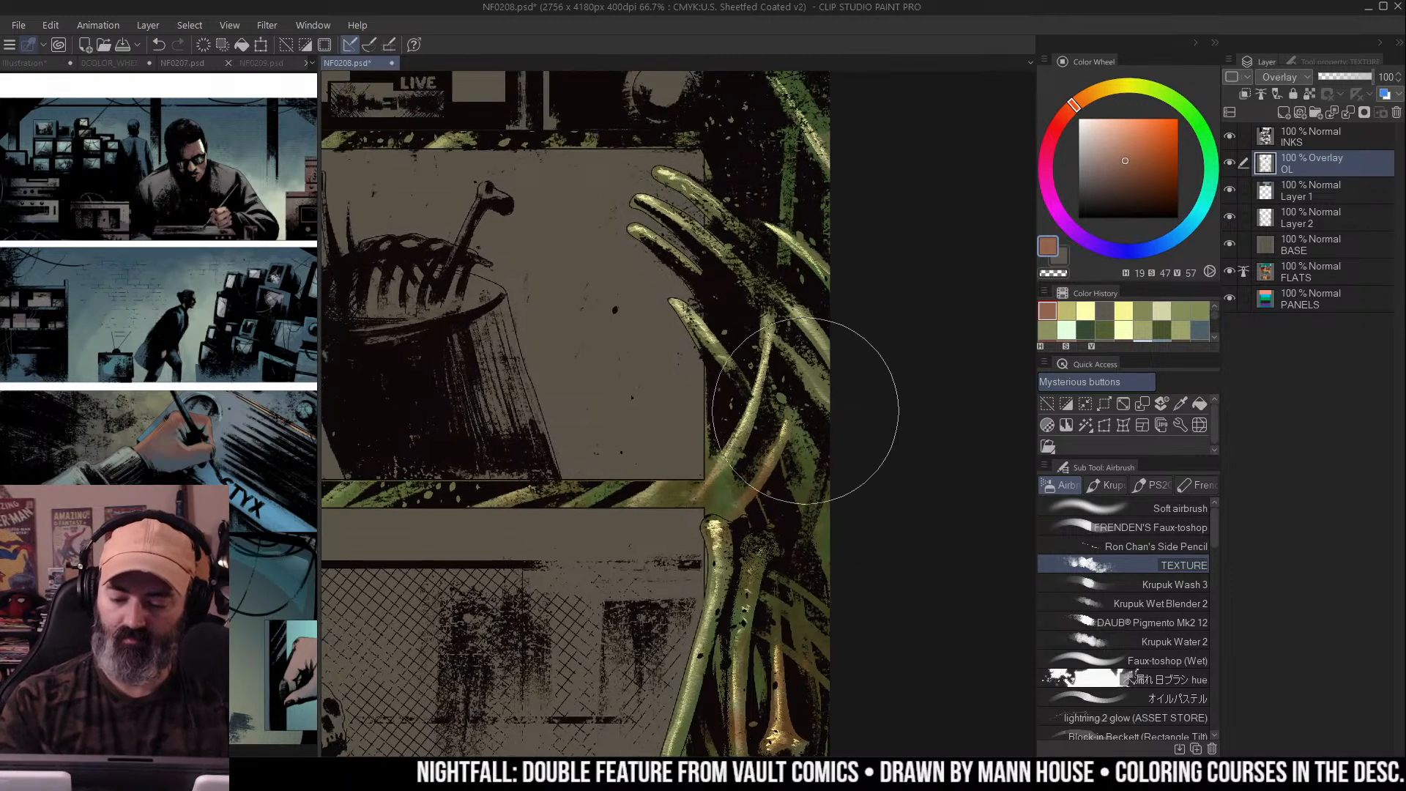
{"action": "left_click_drag", "start_coordinate": [842, 300], "coordinate": [833, 377]}
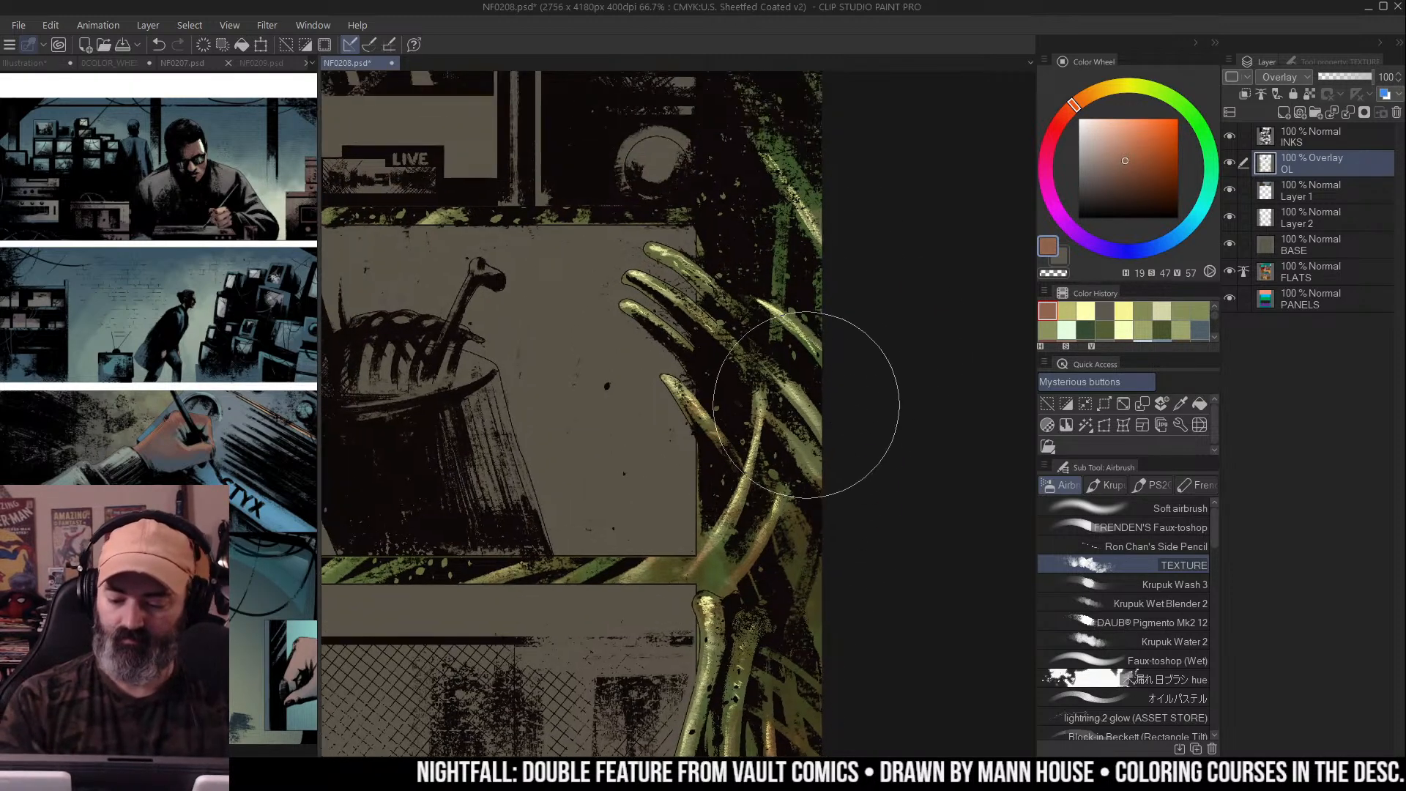
{"action": "left_click_drag", "start_coordinate": [801, 229], "coordinate": [826, 266]}
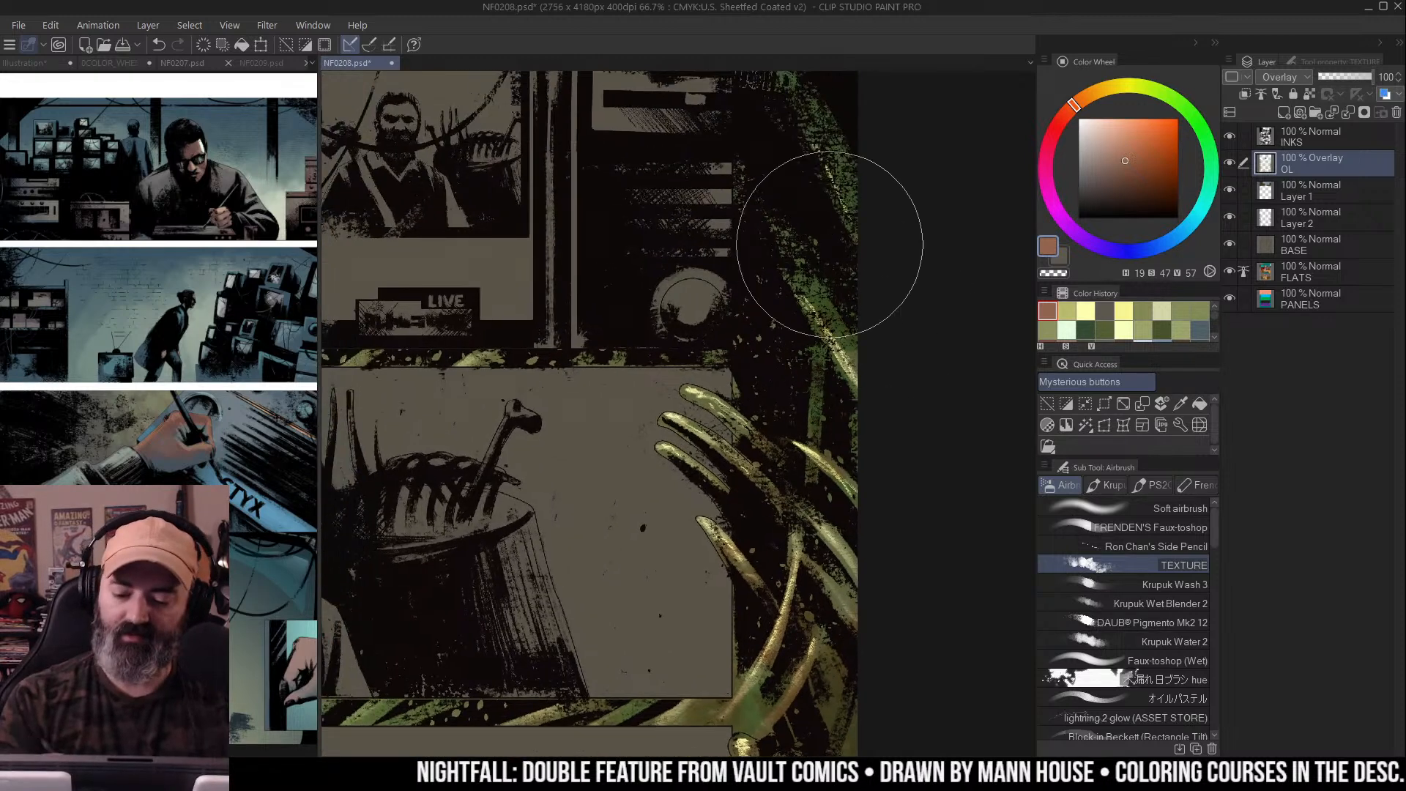
{"action": "left_click_drag", "start_coordinate": [918, 323], "coordinate": [947, 410]}
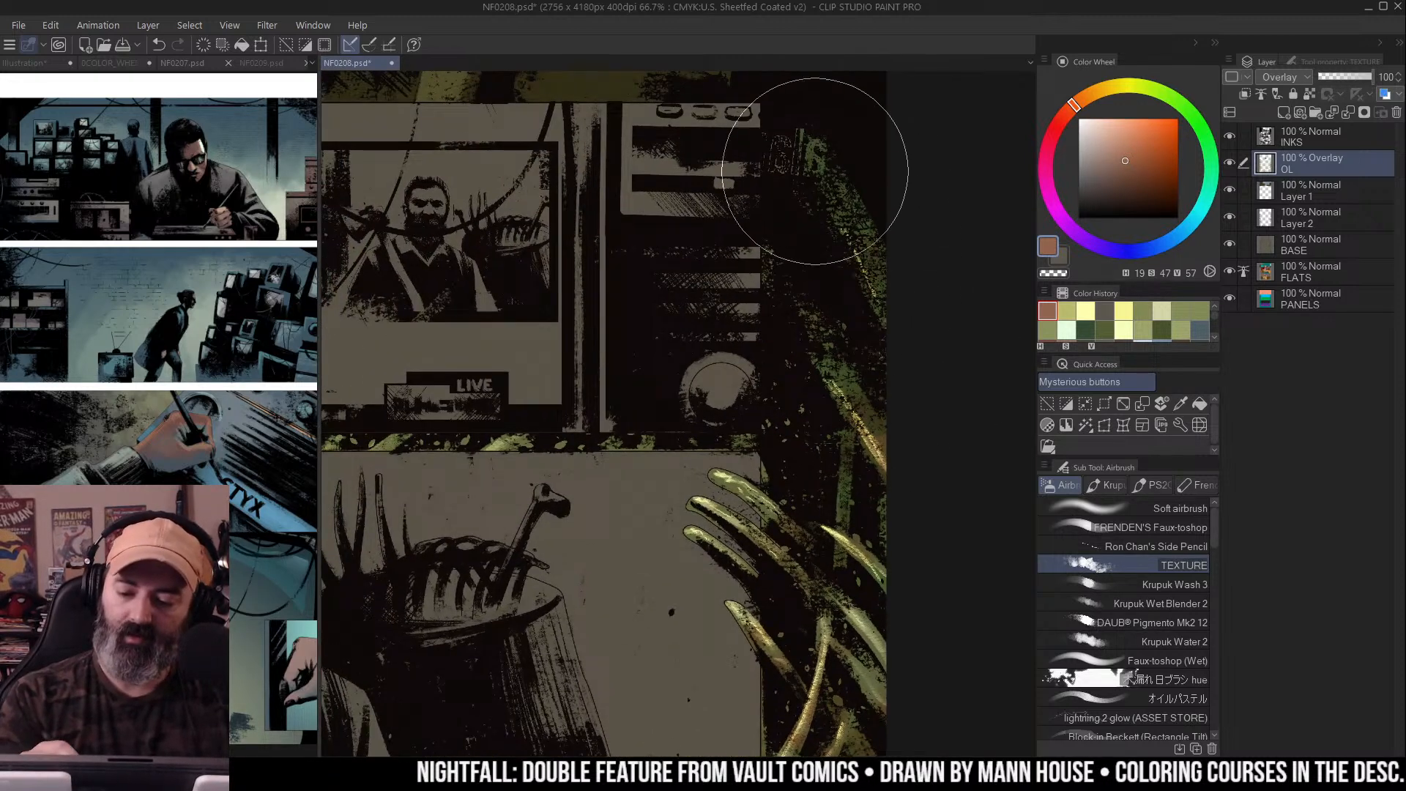
{"action": "key", "text": "alt+space"}
{"action": "left_click", "coordinate": [850, 399]}
{"action": "left_click", "coordinate": [766, 374]}
{"action": "key", "text": "ctrl+space"}
{"action": "left_click", "coordinate": [809, 359]}
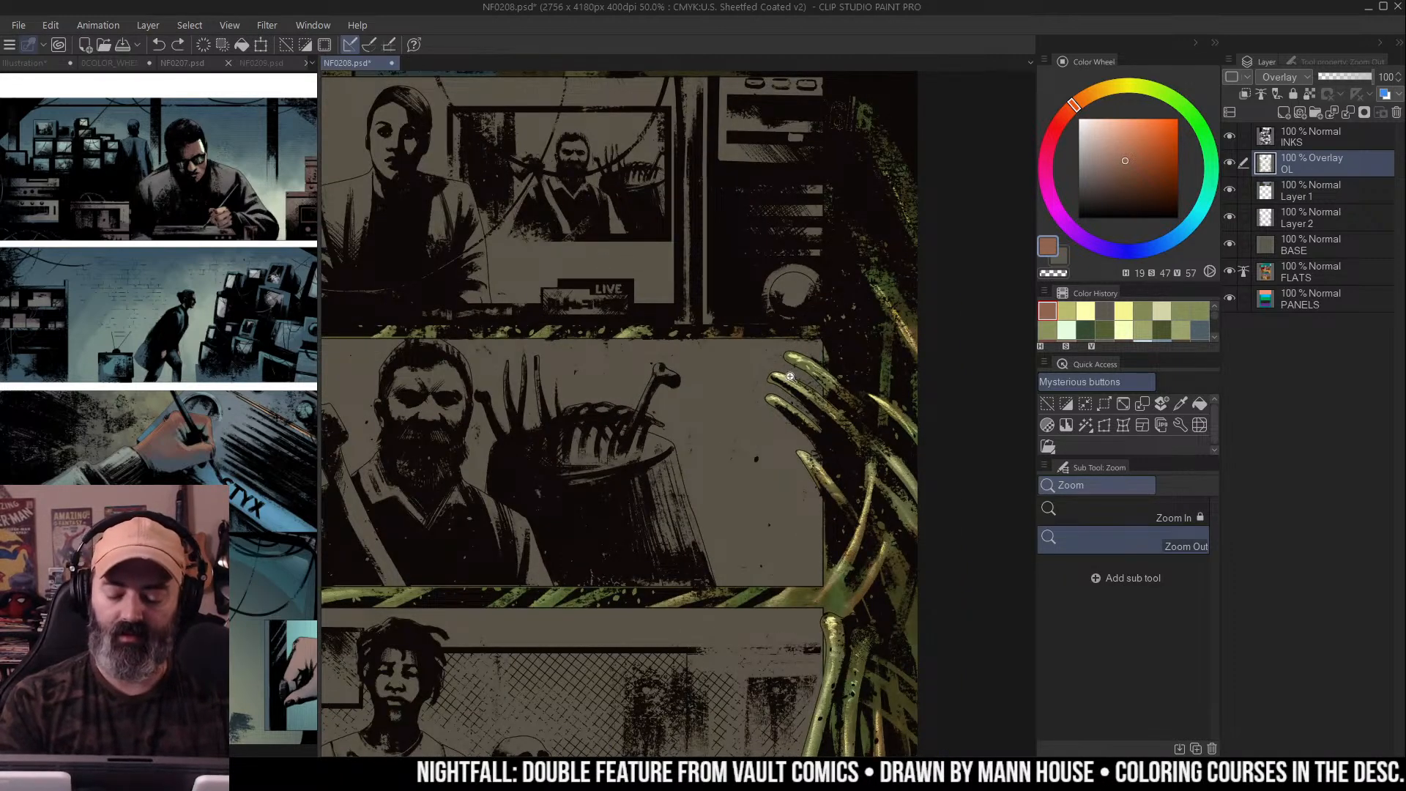
Sample a muted brown from the crossed bones in the left border beside the news broadcast panel
{"action": "left_click_drag", "start_coordinate": [795, 375], "coordinate": [879, 327]}
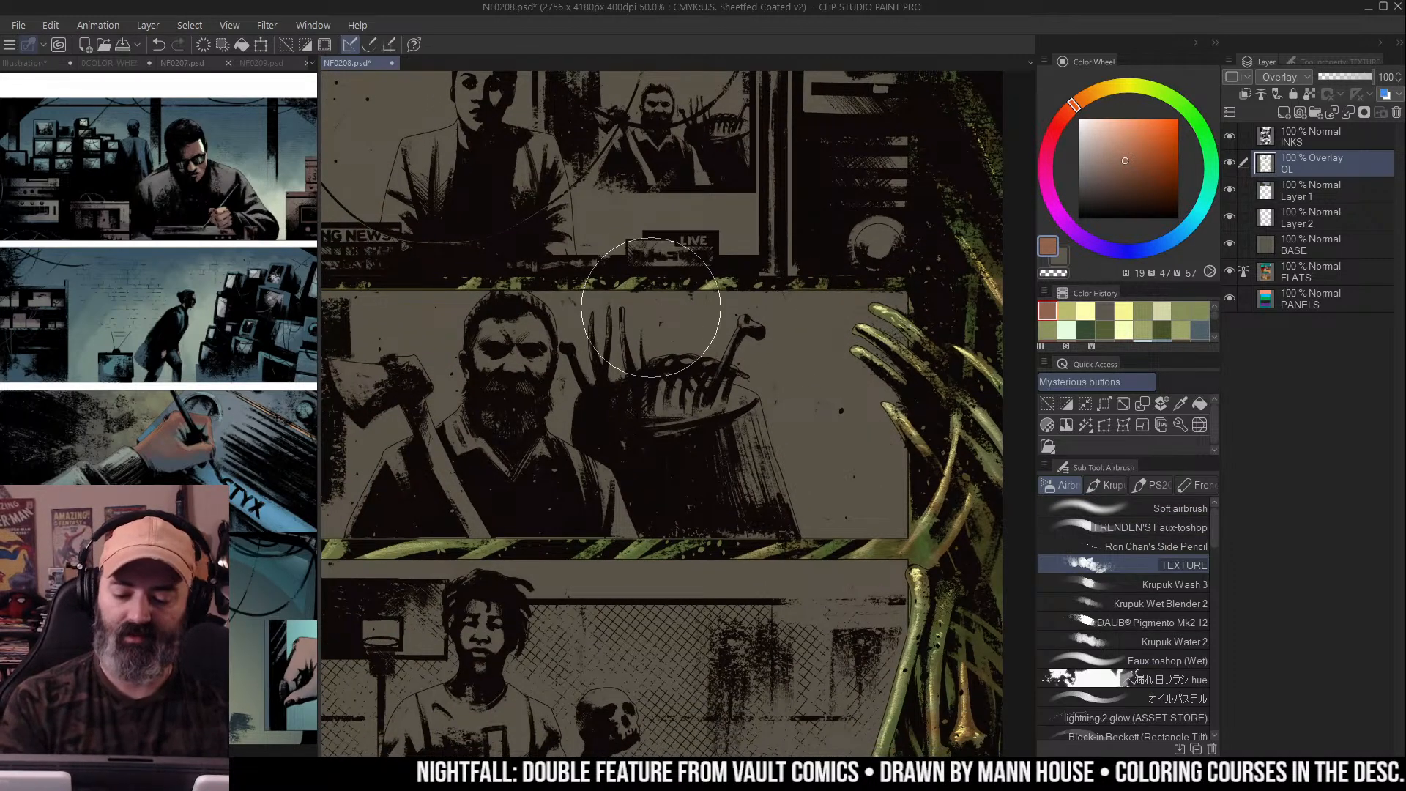
{"action": "key", "text": "ctrl+minus"}
{"action": "key", "text": "ctrl+minus"}
{"action": "key", "text": "ctrl+minus"}
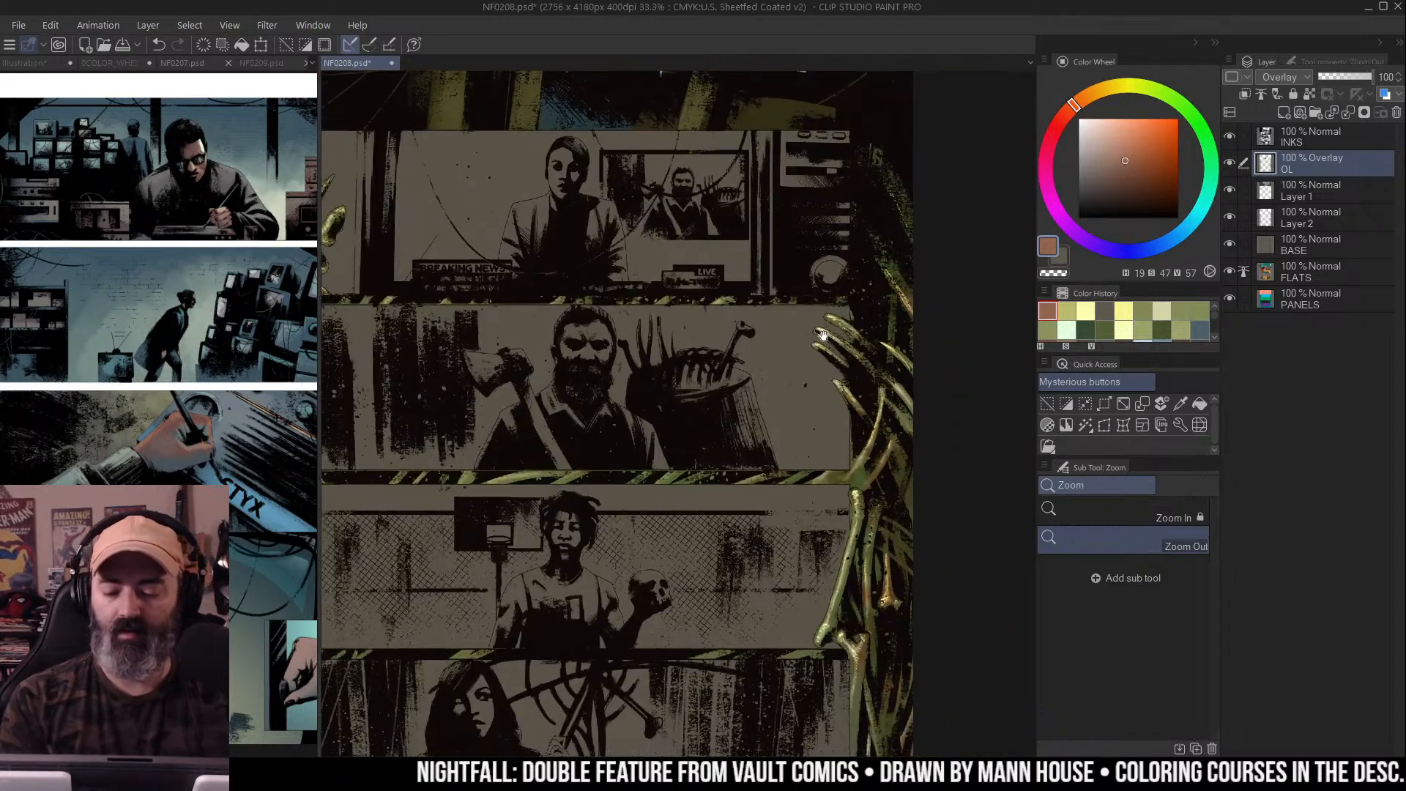
{"action": "left_click_drag", "start_coordinate": [851, 331], "coordinate": [884, 323]}
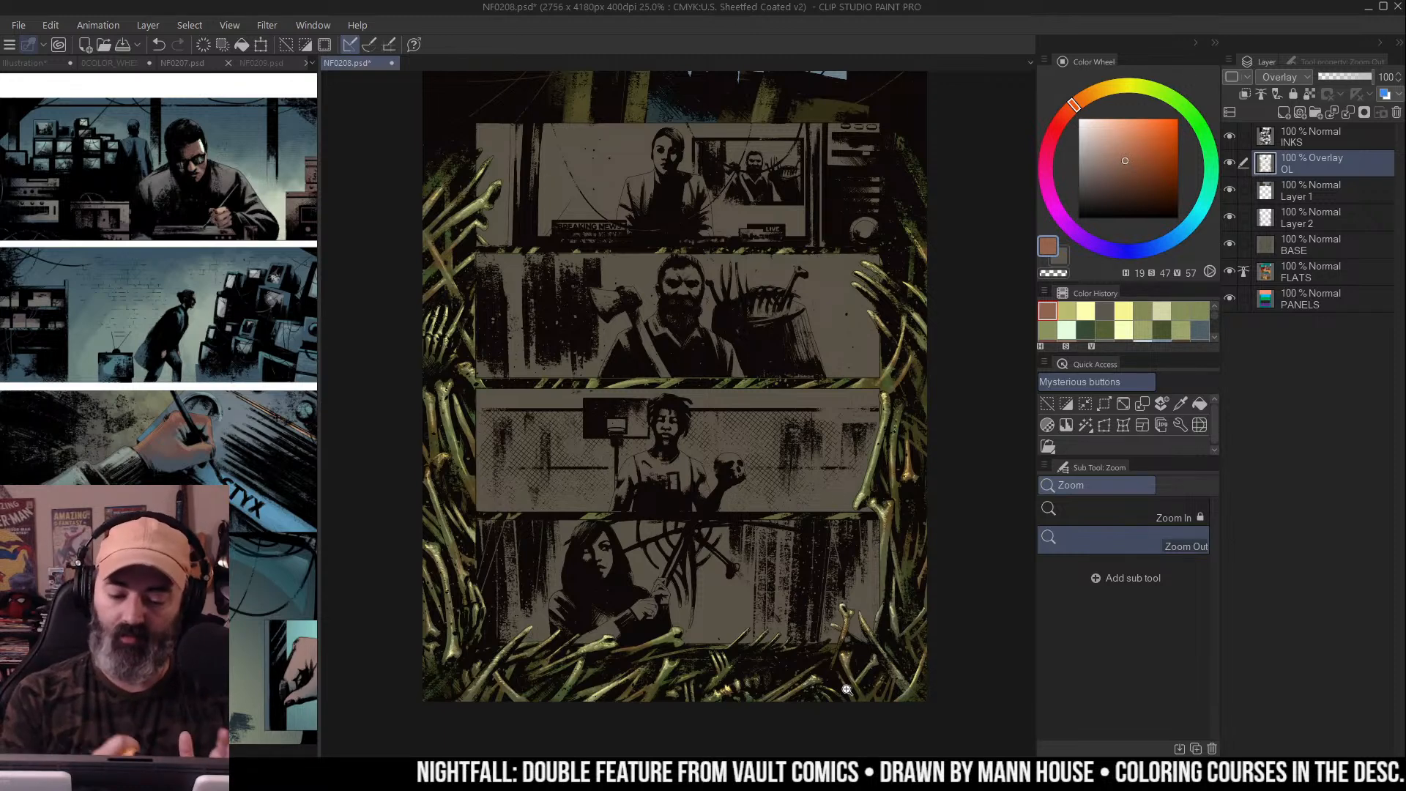
{"action": "left_click", "coordinate": [496, 244]}
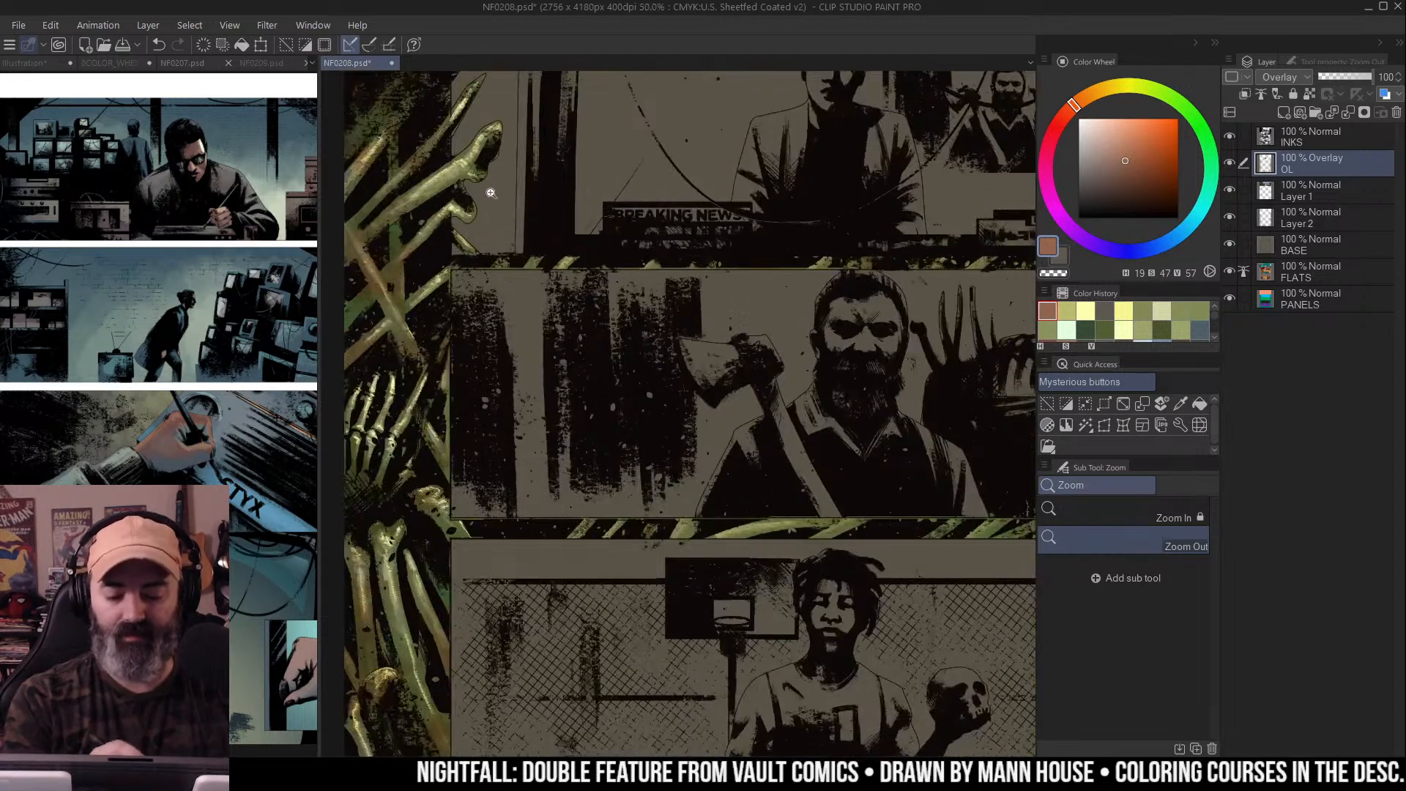
{"action": "left_click", "coordinate": [393, 269], "text": "alt"}
{"action": "left_click", "coordinate": [383, 277], "text": "alt"}
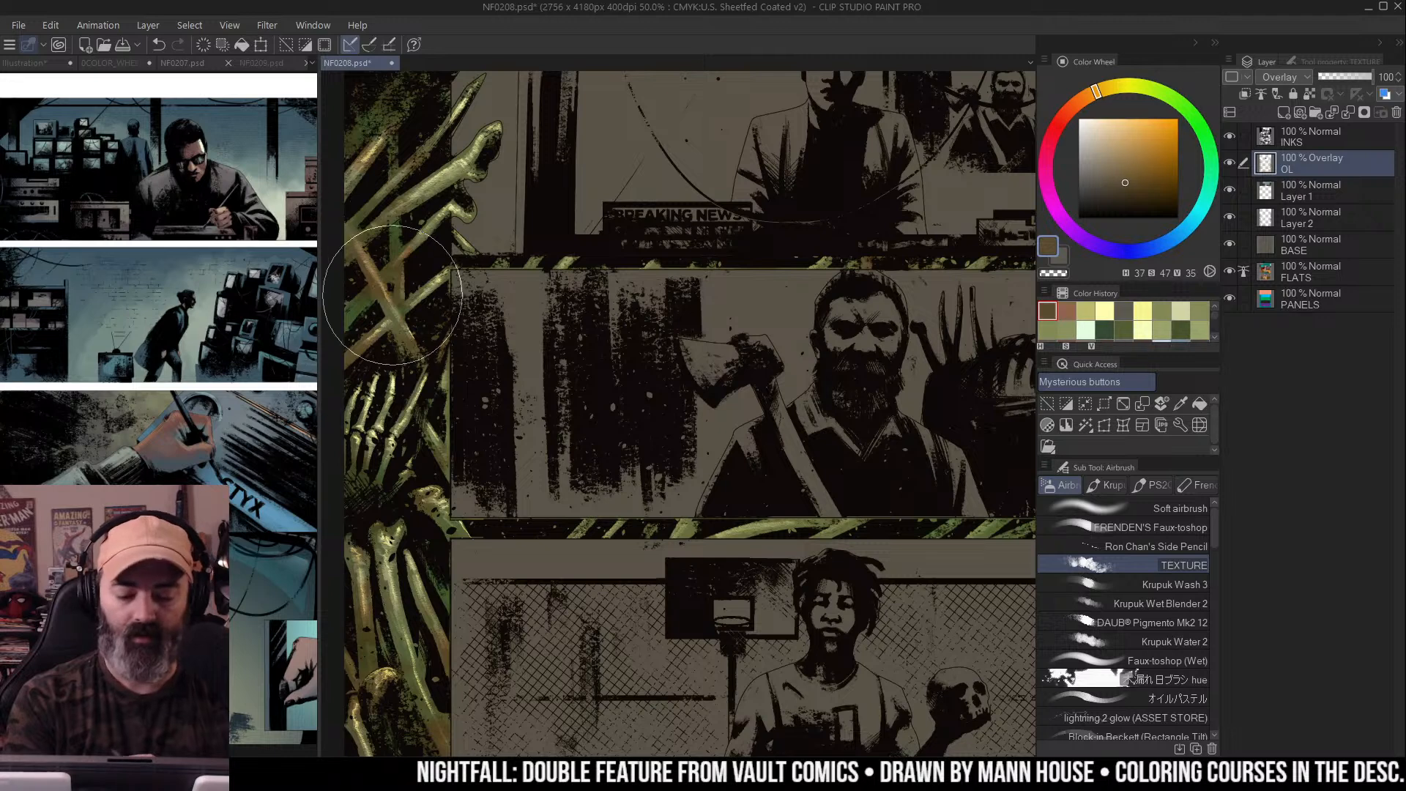
Examine the full page, comparing the textured bone border with the panels and the sky scene above them
{"action": "left_click", "coordinate": [801, 283], "text": "ctrl+alt"}
{"action": "left_click_drag", "start_coordinate": [801, 282], "coordinate": [791, 350]}
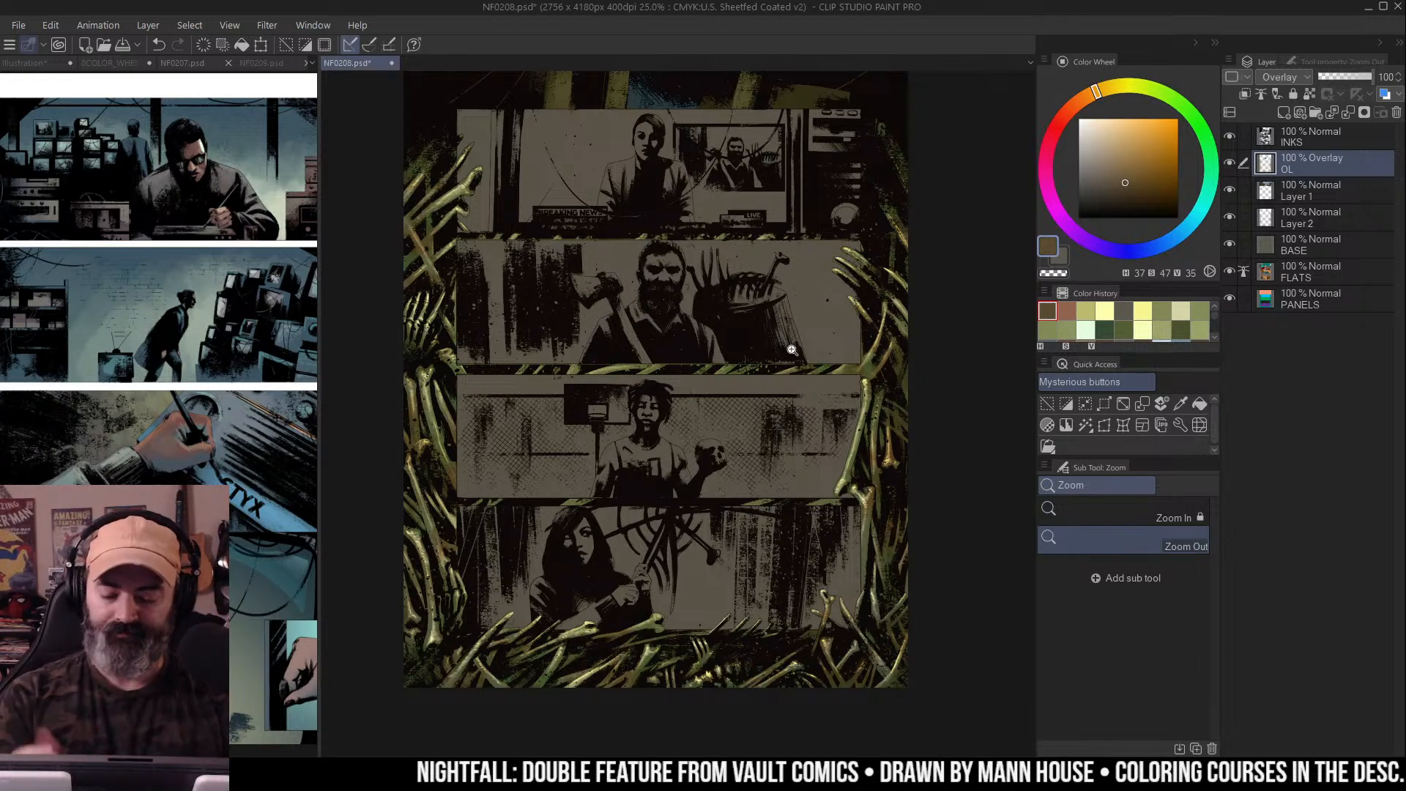
{"action": "scroll", "coordinate": [885, 252], "scroll_direction": "up", "scroll_amount": 2}
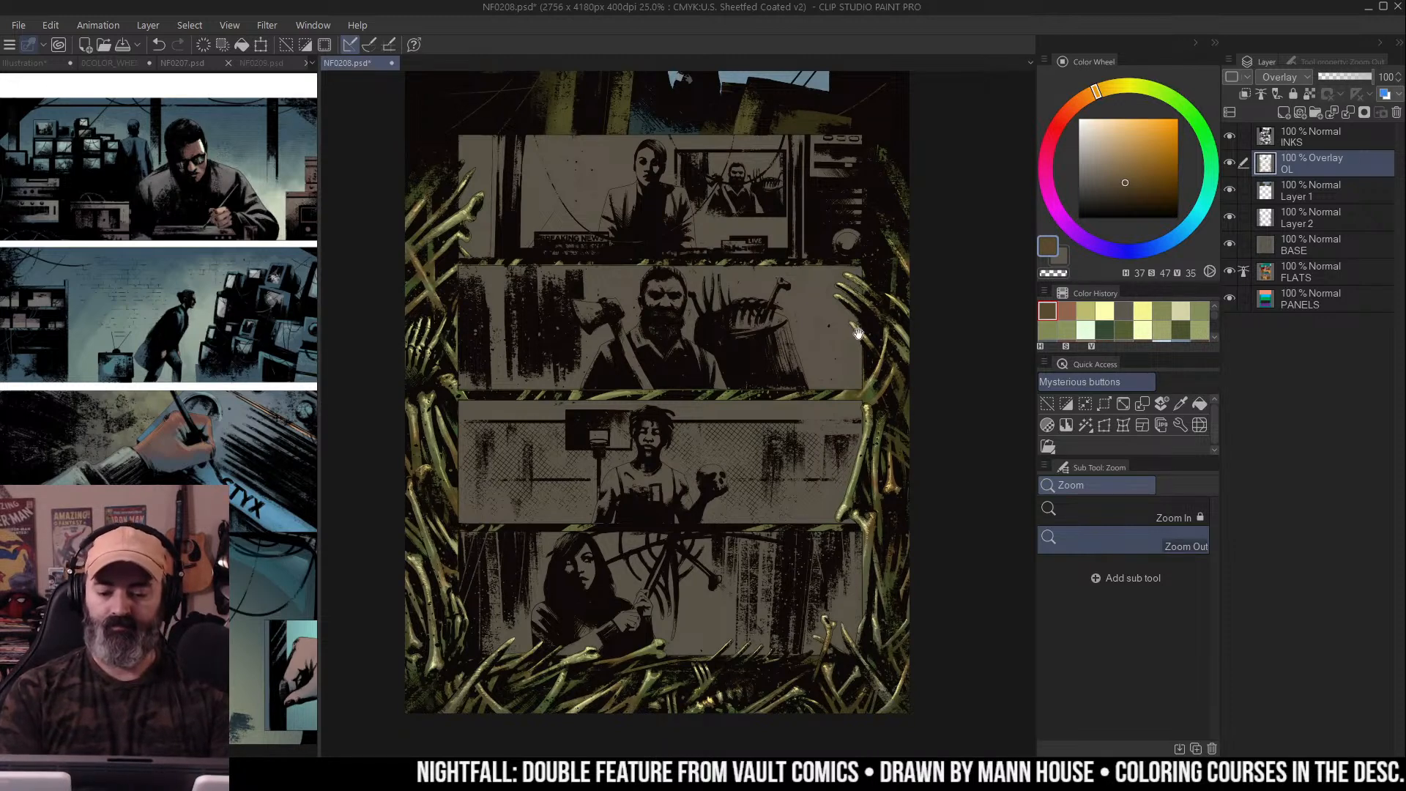
{"action": "scroll", "coordinate": [864, 377], "scroll_direction": "up", "scroll_amount": 2}
{"action": "scroll", "coordinate": [877, 277], "scroll_direction": "up", "scroll_amount": 8}
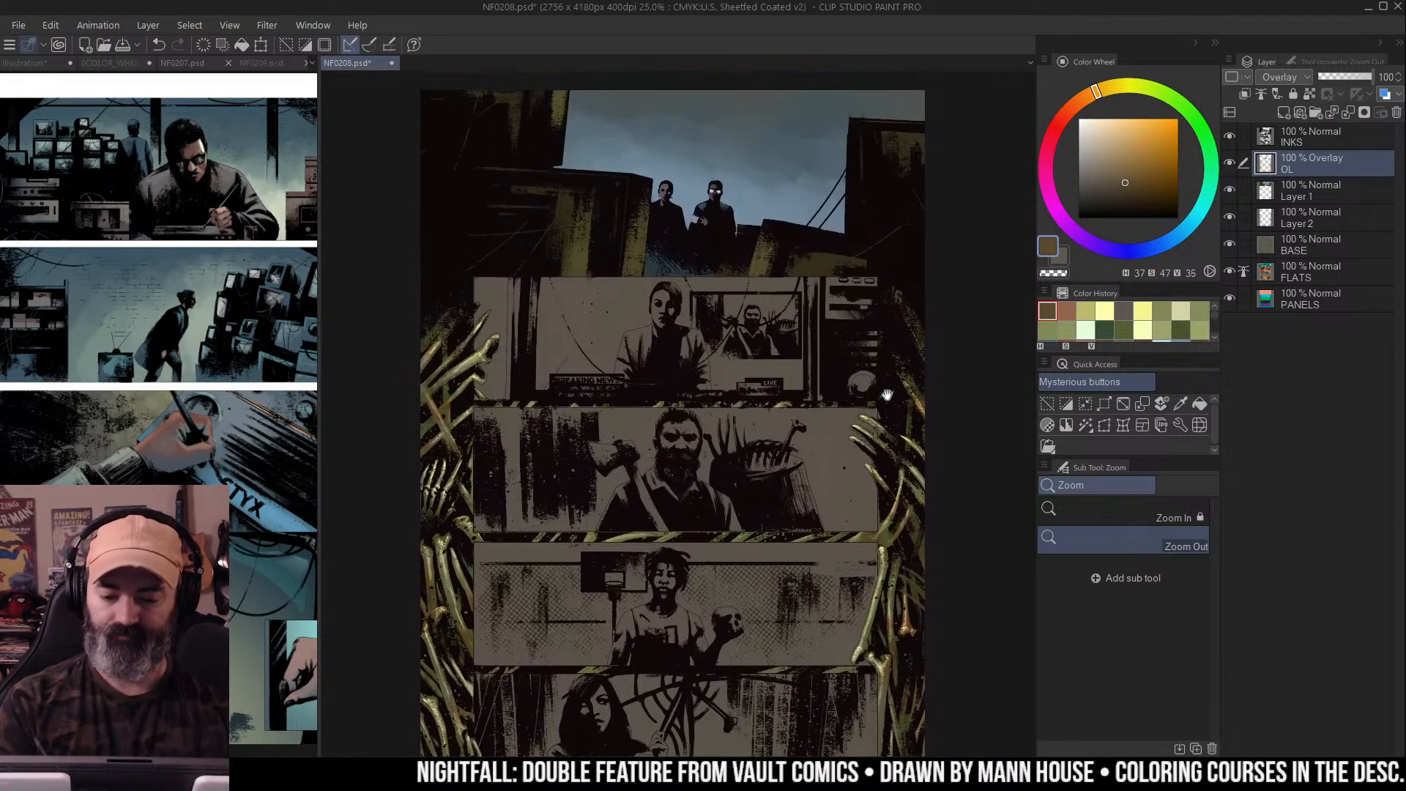
{"action": "scroll", "coordinate": [719, 365], "scroll_direction": "down", "scroll_amount": 3}
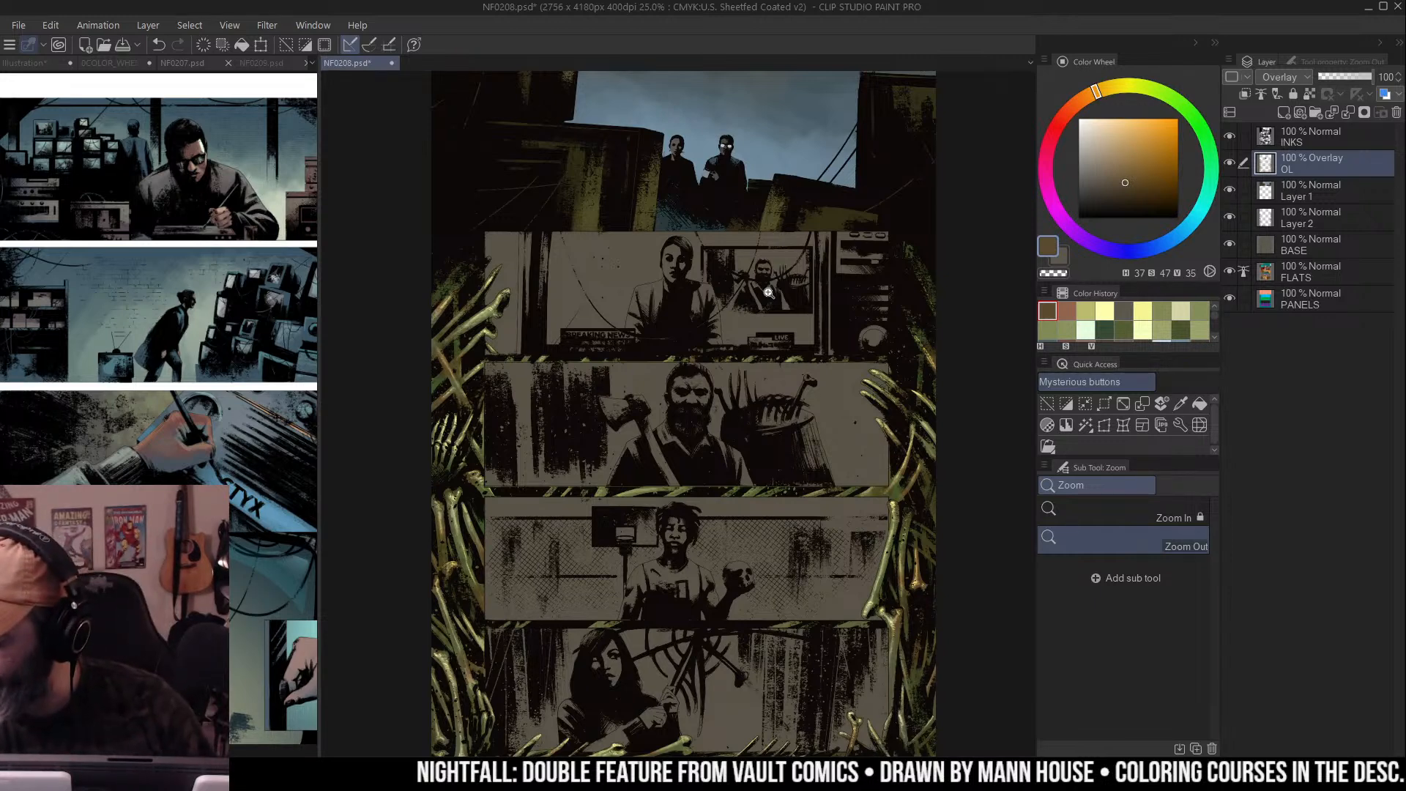
{"action": "left_click_drag", "start_coordinate": [873, 311], "coordinate": [917, 239]}
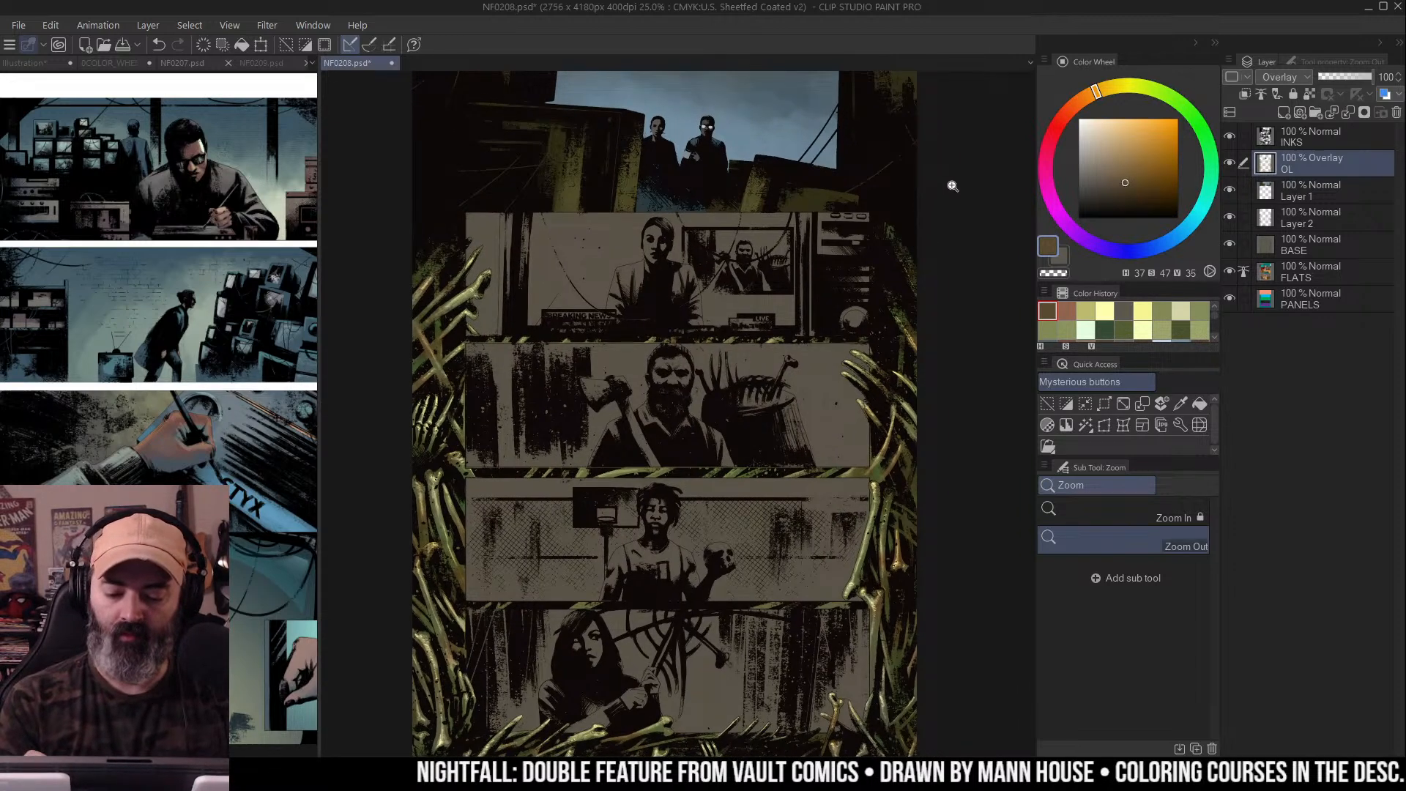
{"action": "left_click", "coordinate": [914, 253]}
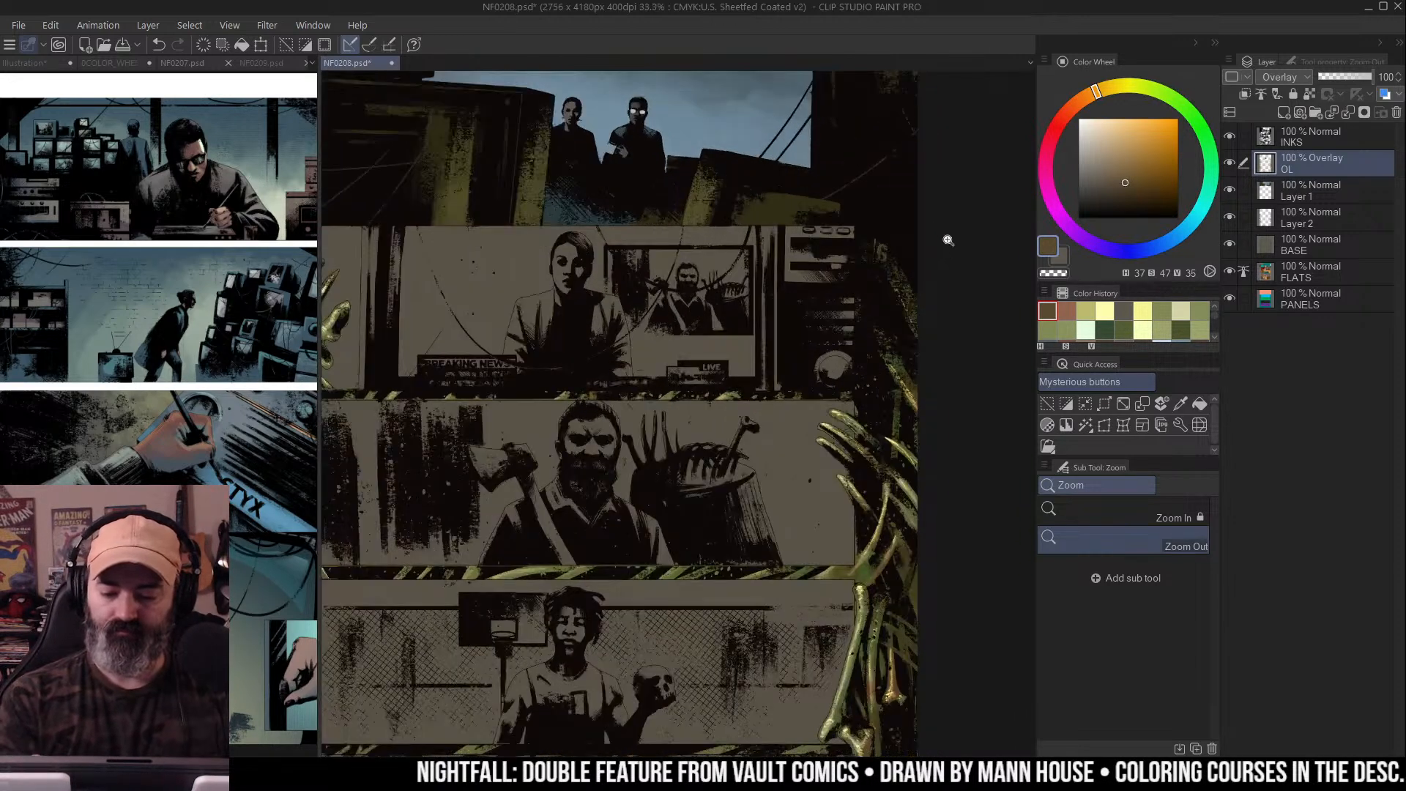
Select the narrow background strip at the news broadcast panel's left edge and sample grey-blue from the top panel's sky
{"action": "left_click", "coordinate": [785, 297], "text": "alt"}
{"action": "mouse_move", "coordinate": [853, 231]}
{"action": "left_mouse_down"}
{"action": "mouse_move", "coordinate": [892, 218]}
{"action": "mouse_move", "coordinate": [527, 199]}
{"action": "mouse_move", "coordinate": [856, 410]}
{"action": "mouse_move", "coordinate": [842, 220]}
{"action": "left_mouse_up"}
{"action": "key", "text": "w"}
{"action": "left_click", "coordinate": [501, 253]}
{"action": "key", "text": "m"}
{"action": "left_click_drag", "start_coordinate": [833, 143], "coordinate": [855, 182]}
{"action": "key", "text": "b"}
{"action": "left_click", "coordinate": [861, 92], "text": "alt"}
Paint the selected strip on Layer 2 with sampled sky blues using the Krupuk Wash 3 brush, clearing the selection when finished
{"action": "left_click_drag", "start_coordinate": [513, 286], "coordinate": [516, 356]}
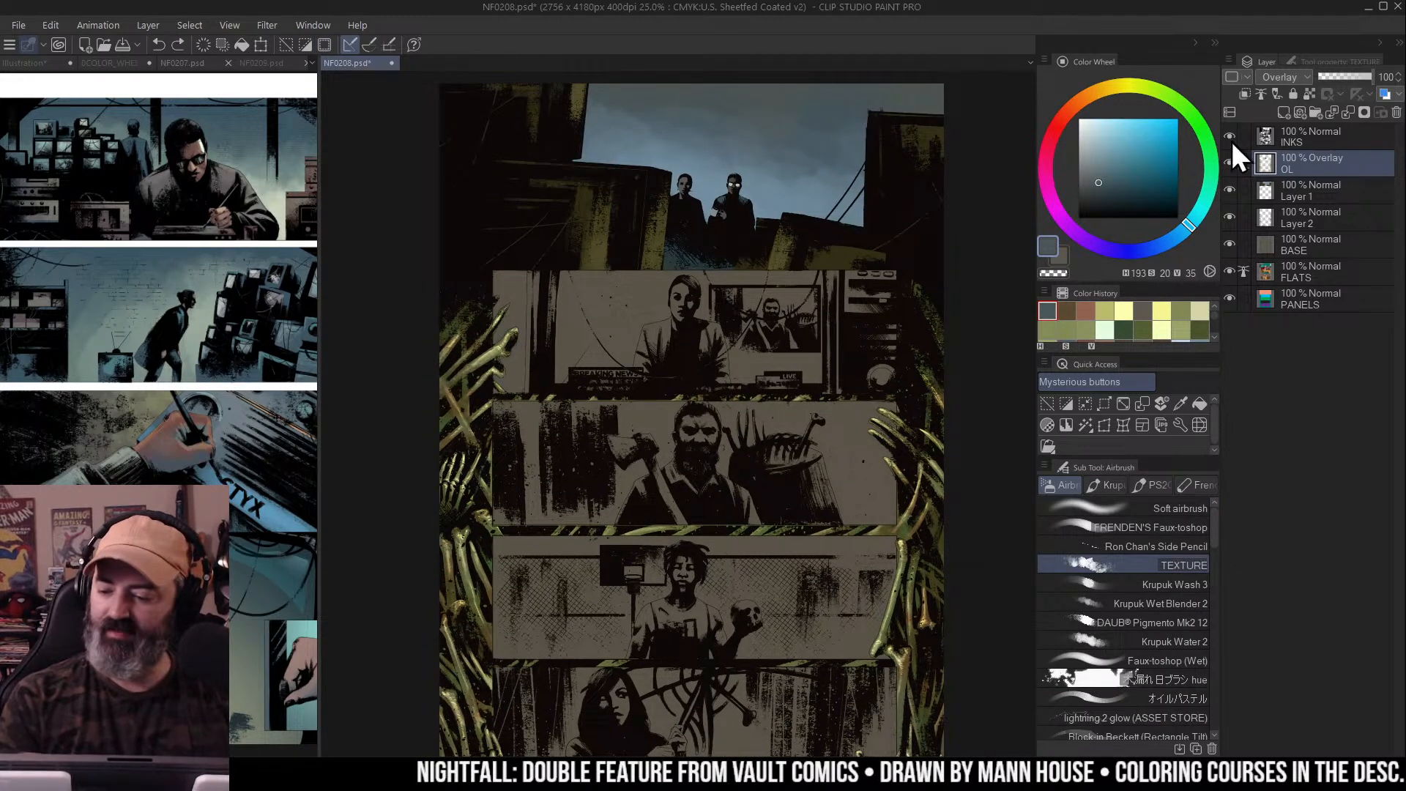
{"action": "left_click", "coordinate": [1300, 191]}
{"action": "left_click", "coordinate": [1300, 216]}
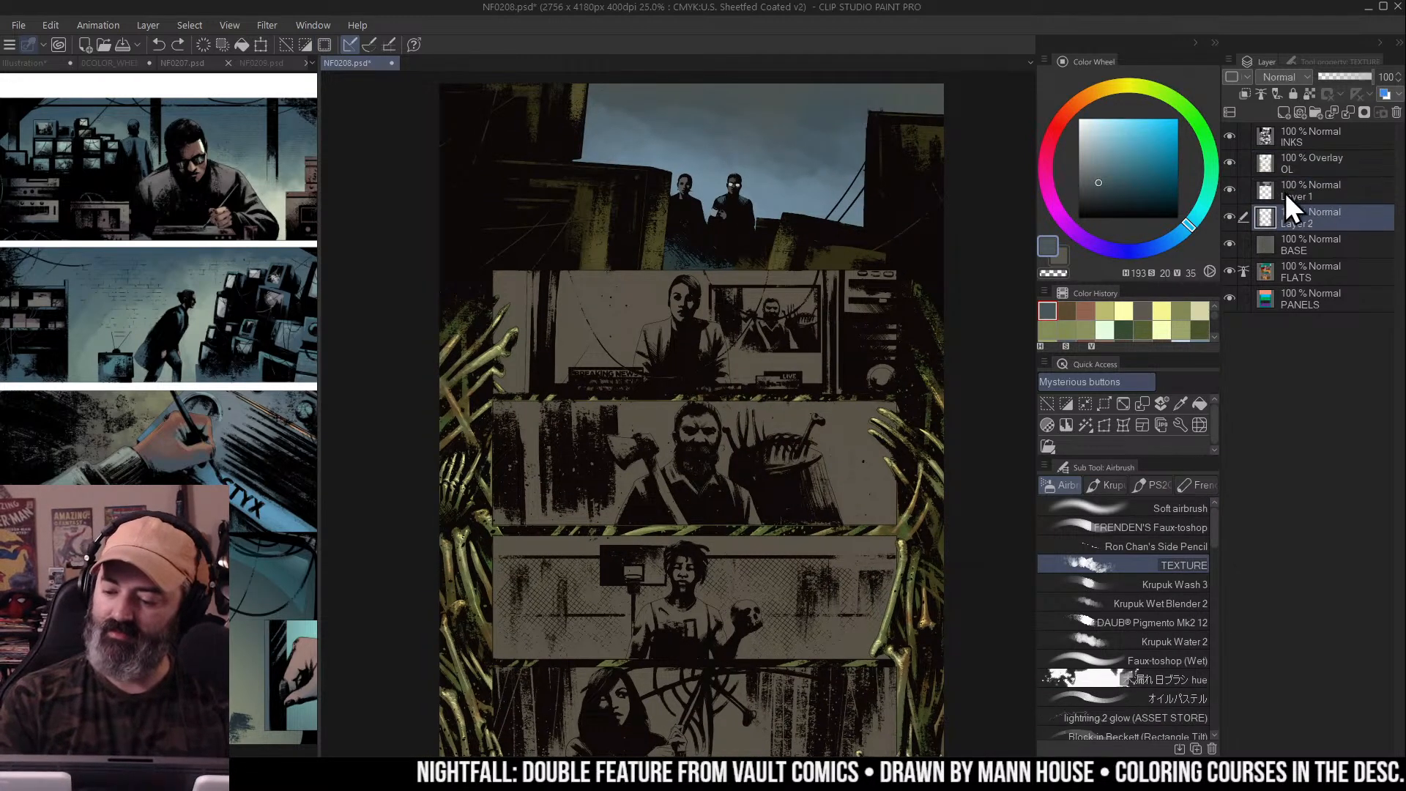
{"action": "left_click", "coordinate": [1192, 584]}
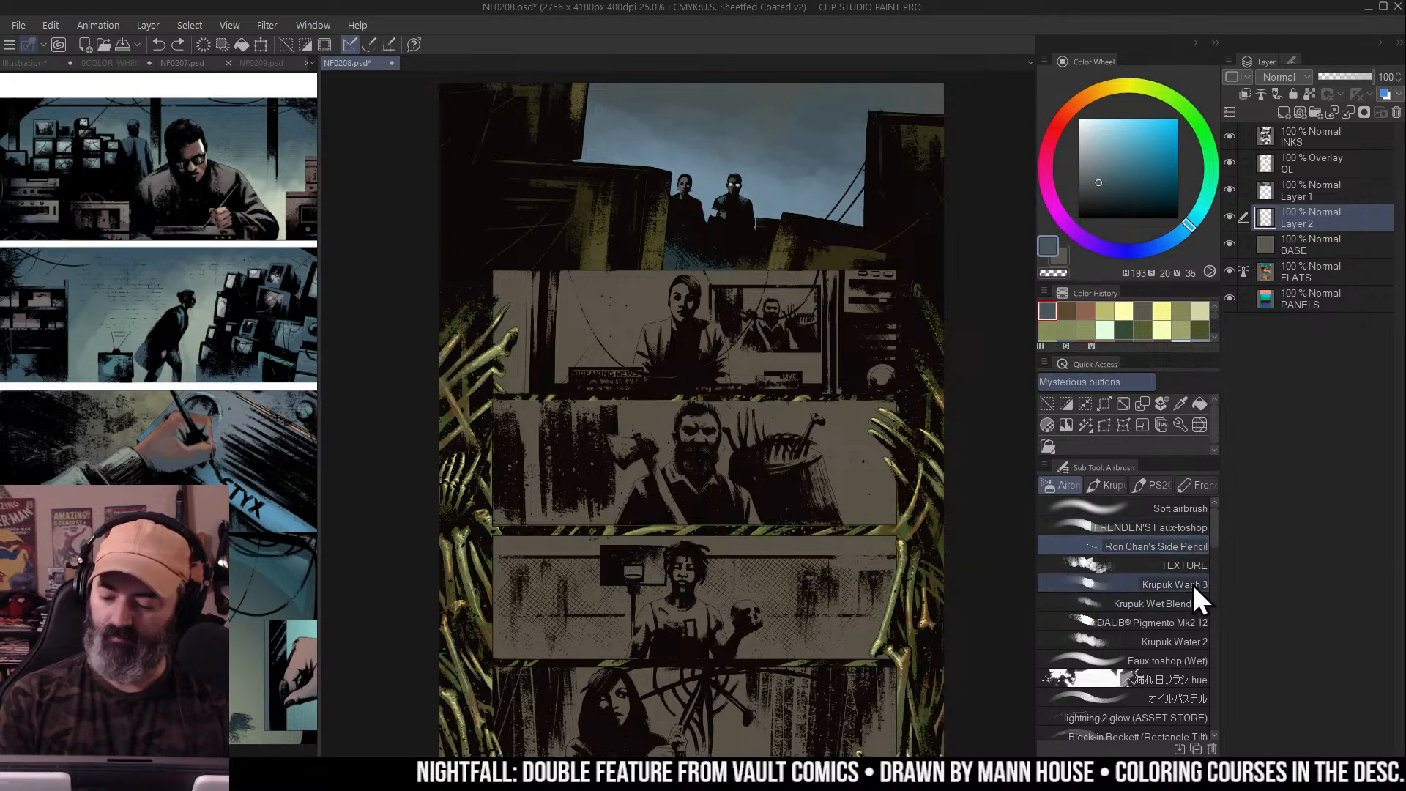
{"action": "mouse_move", "coordinate": [513, 293]}
{"action": "left_mouse_down"}
{"action": "mouse_move", "coordinate": [505, 359]}
{"action": "mouse_move", "coordinate": [520, 307]}
{"action": "mouse_move", "coordinate": [530, 319]}
{"action": "left_mouse_up"}
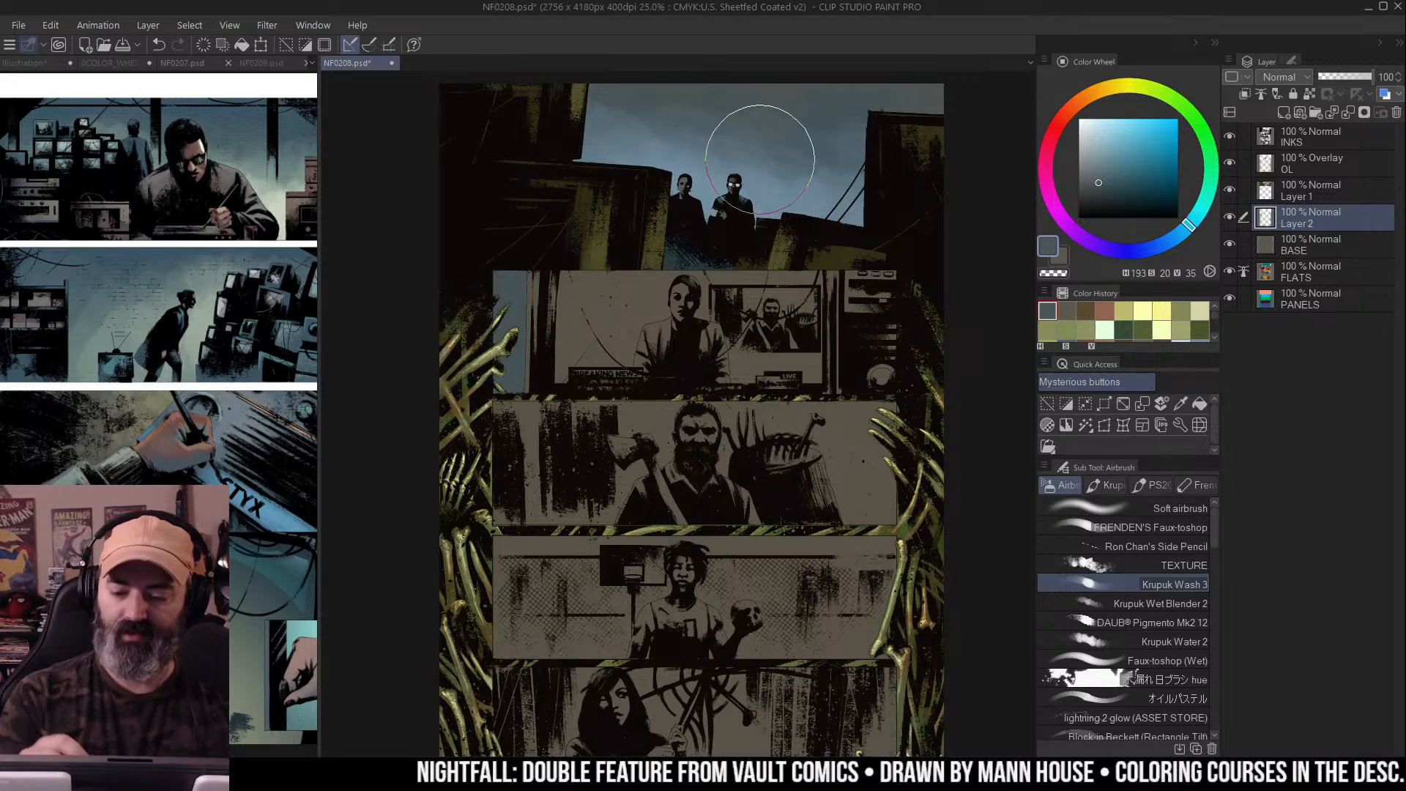
{"action": "left_click", "coordinate": [762, 147], "text": "alt"}
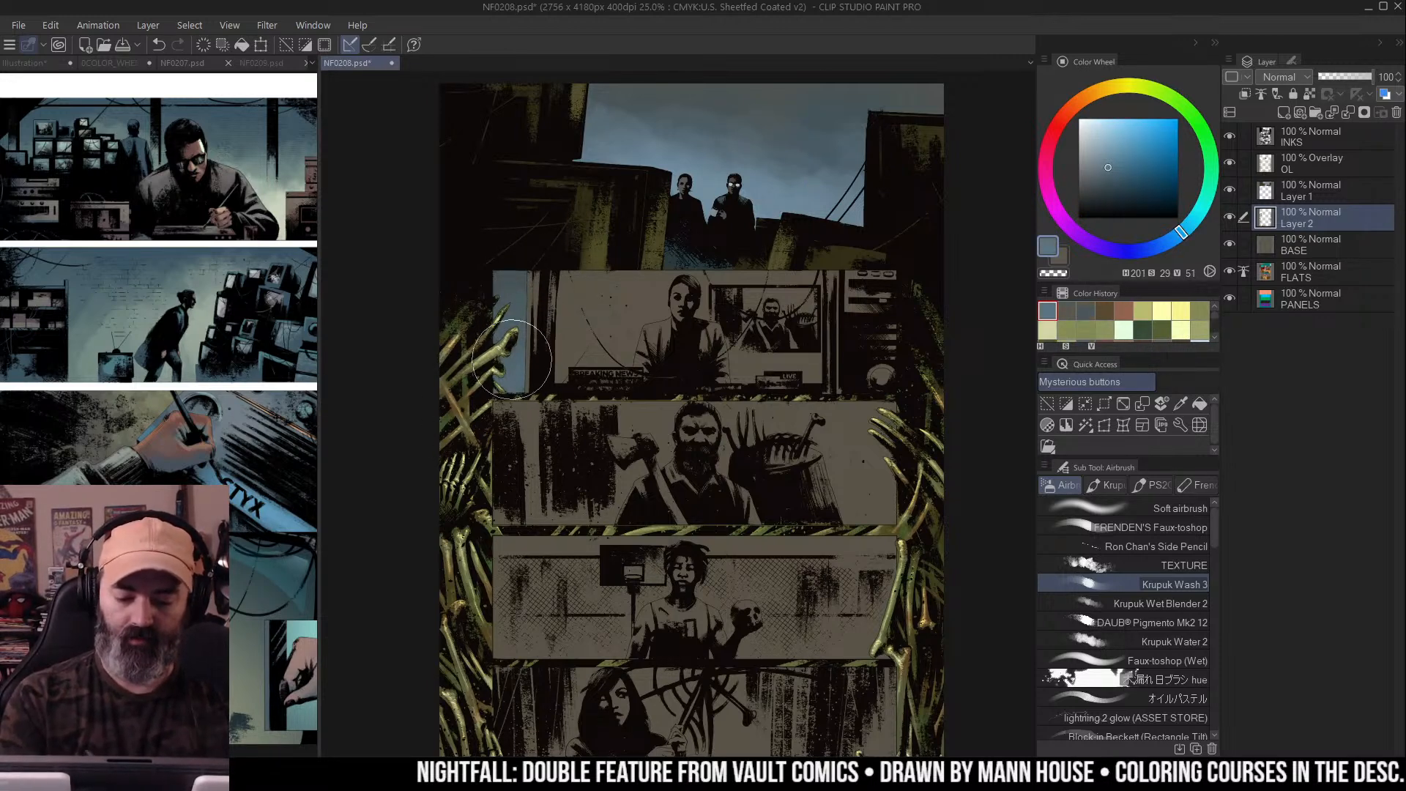
{"action": "left_click", "coordinate": [775, 148], "text": "alt"}
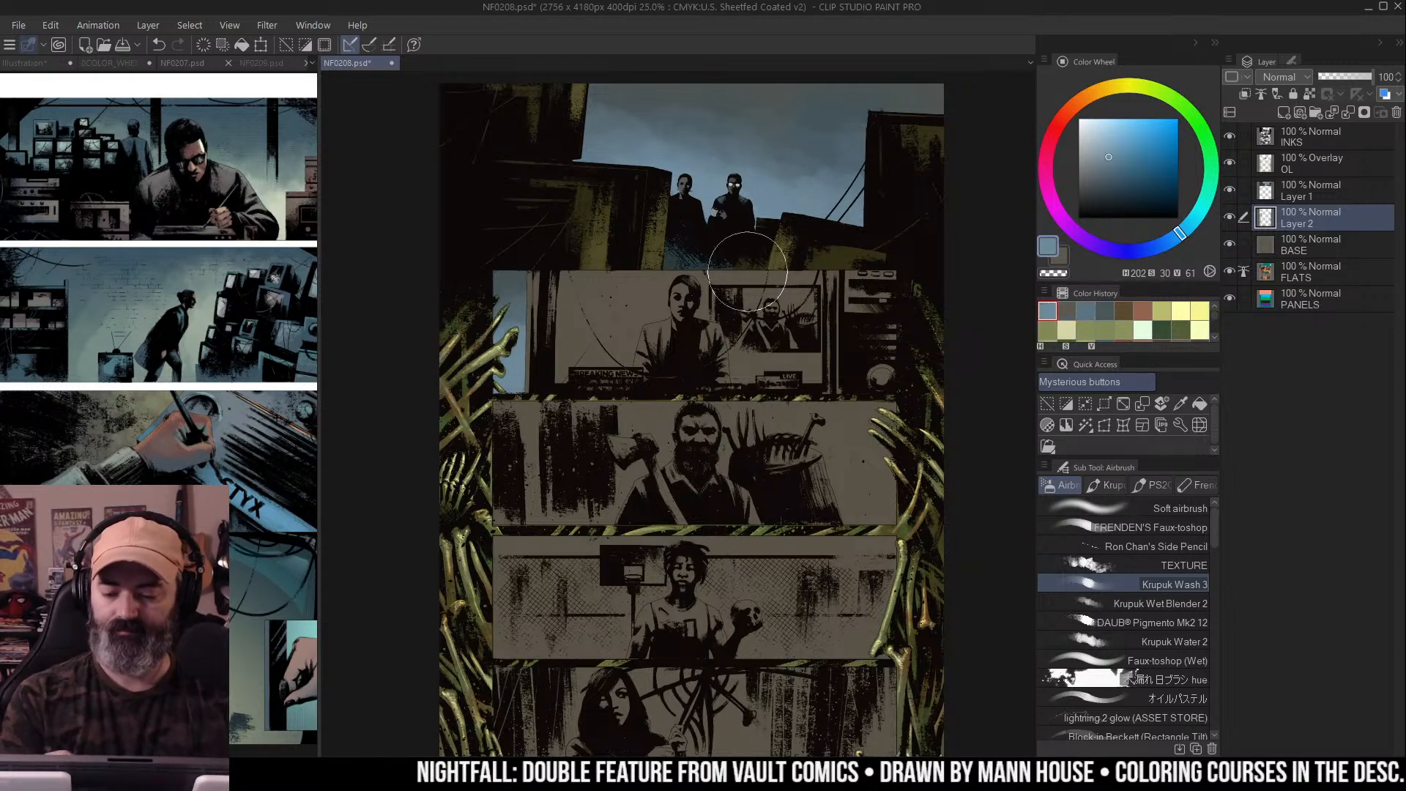
{"action": "key", "text": "m"}
Examine the blue strip beside the news broadcast panel against the sky and bone border, at both normal and reduced page size
{"action": "left_click_drag", "start_coordinate": [844, 256], "coordinate": [849, 211]}
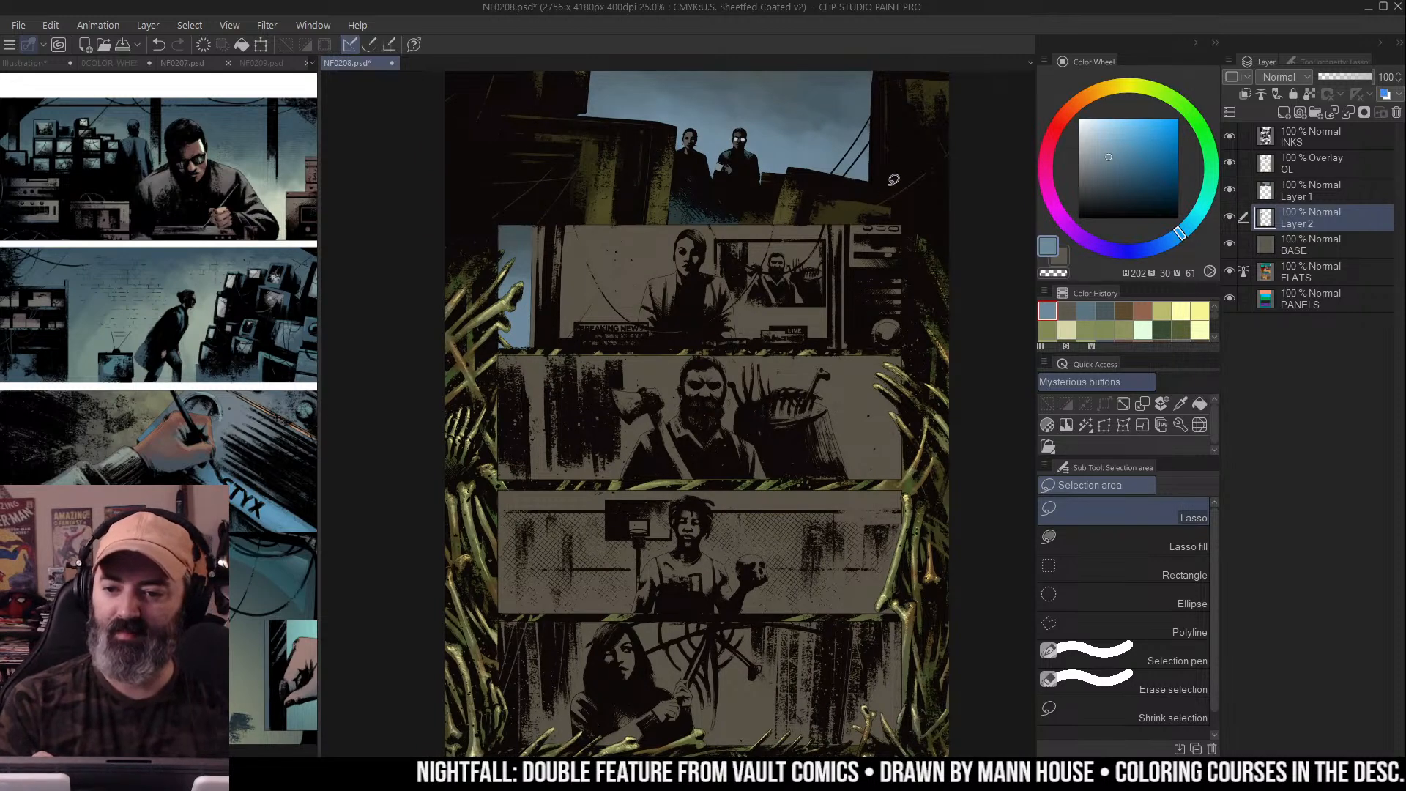
{"action": "left_click_drag", "start_coordinate": [893, 209], "coordinate": [883, 133]}
{"action": "key", "text": "ctrl+alt+space"}
{"action": "left_click", "coordinate": [878, 200]}
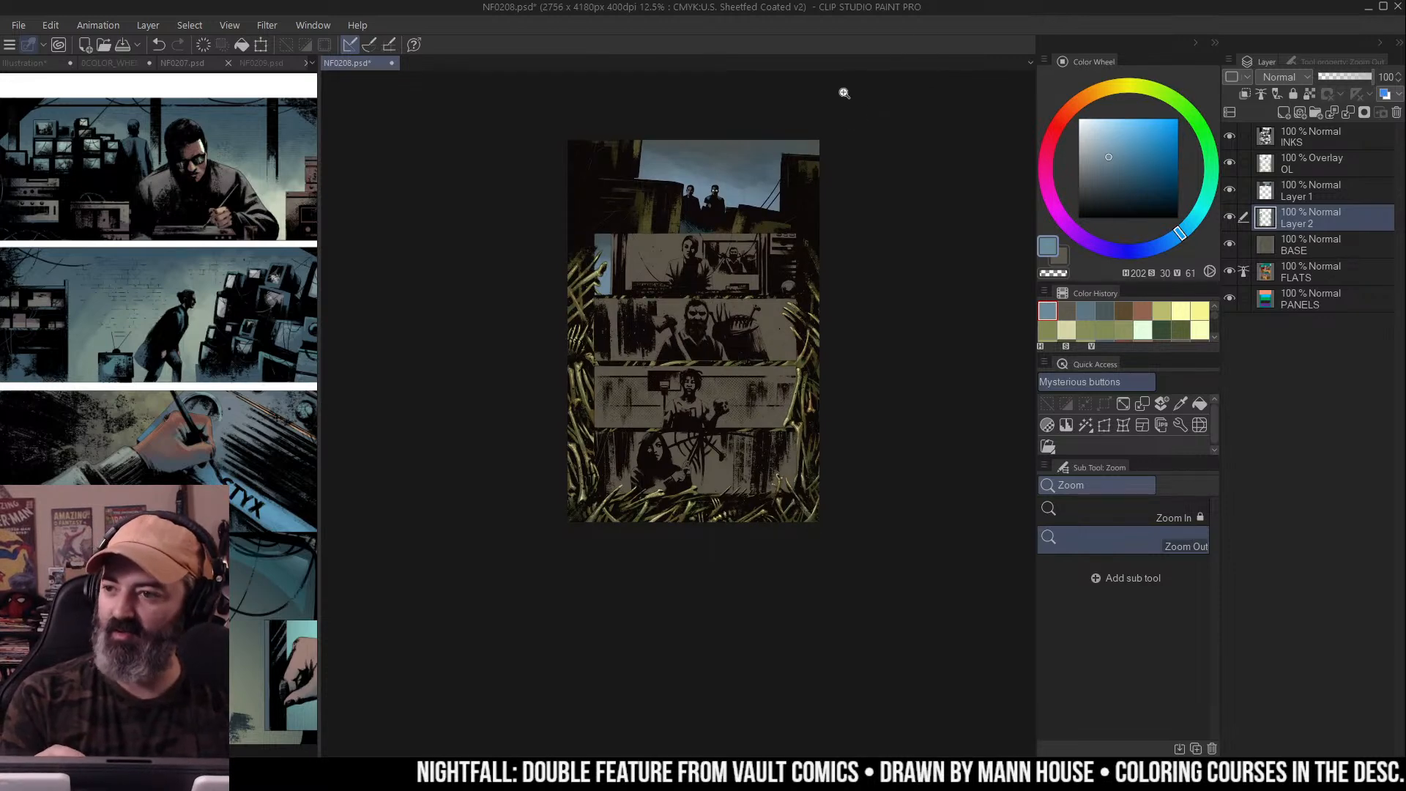
{"action": "left_click", "coordinate": [799, 374], "text": "ctrl"}
{"action": "mouse_move", "coordinate": [815, 382]}
{"action": "left_mouse_down"}
{"action": "mouse_move", "coordinate": [822, 353]}
{"action": "mouse_move", "coordinate": [865, 410]}
{"action": "left_mouse_up"}
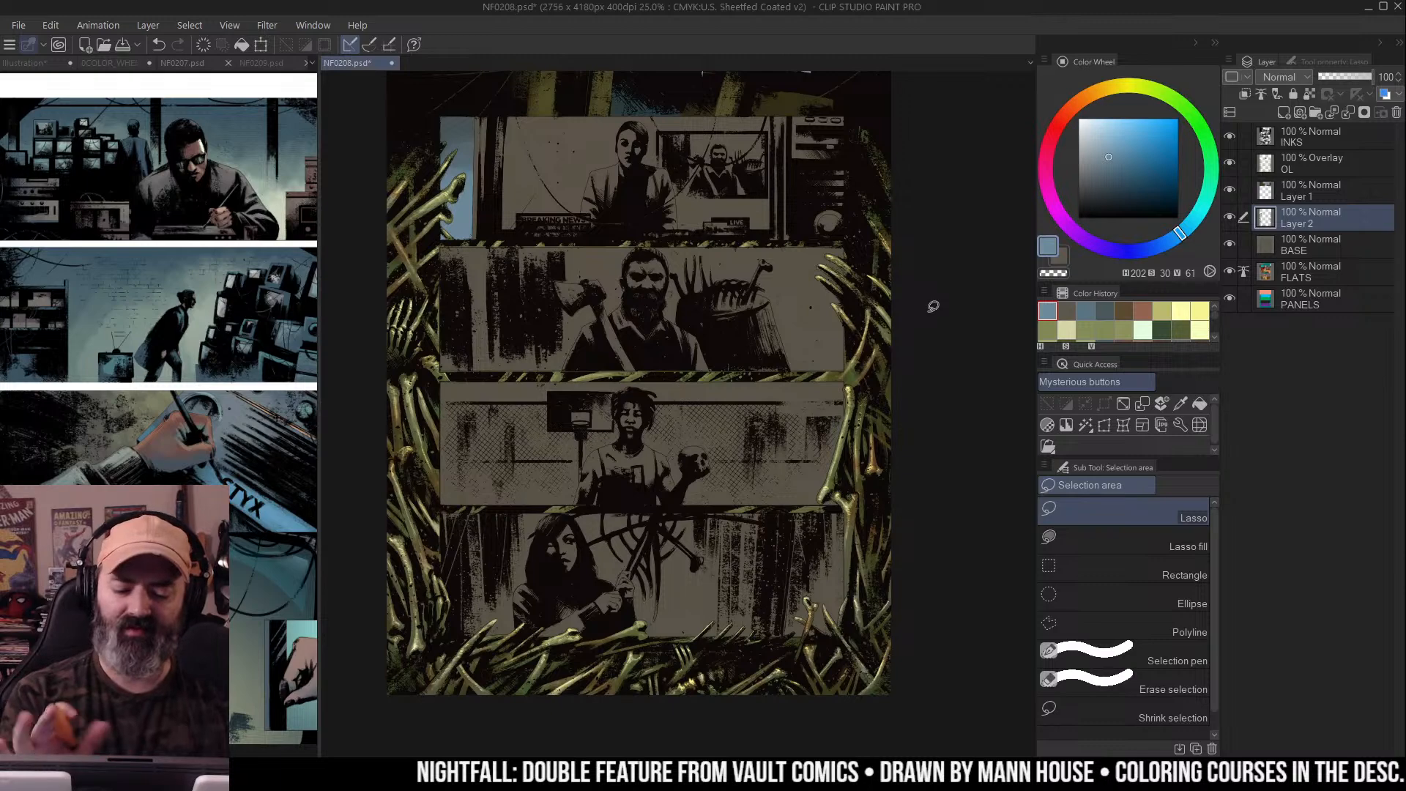
{"action": "left_click_drag", "start_coordinate": [903, 220], "coordinate": [885, 266]}
{"action": "left_click", "coordinate": [885, 266]}
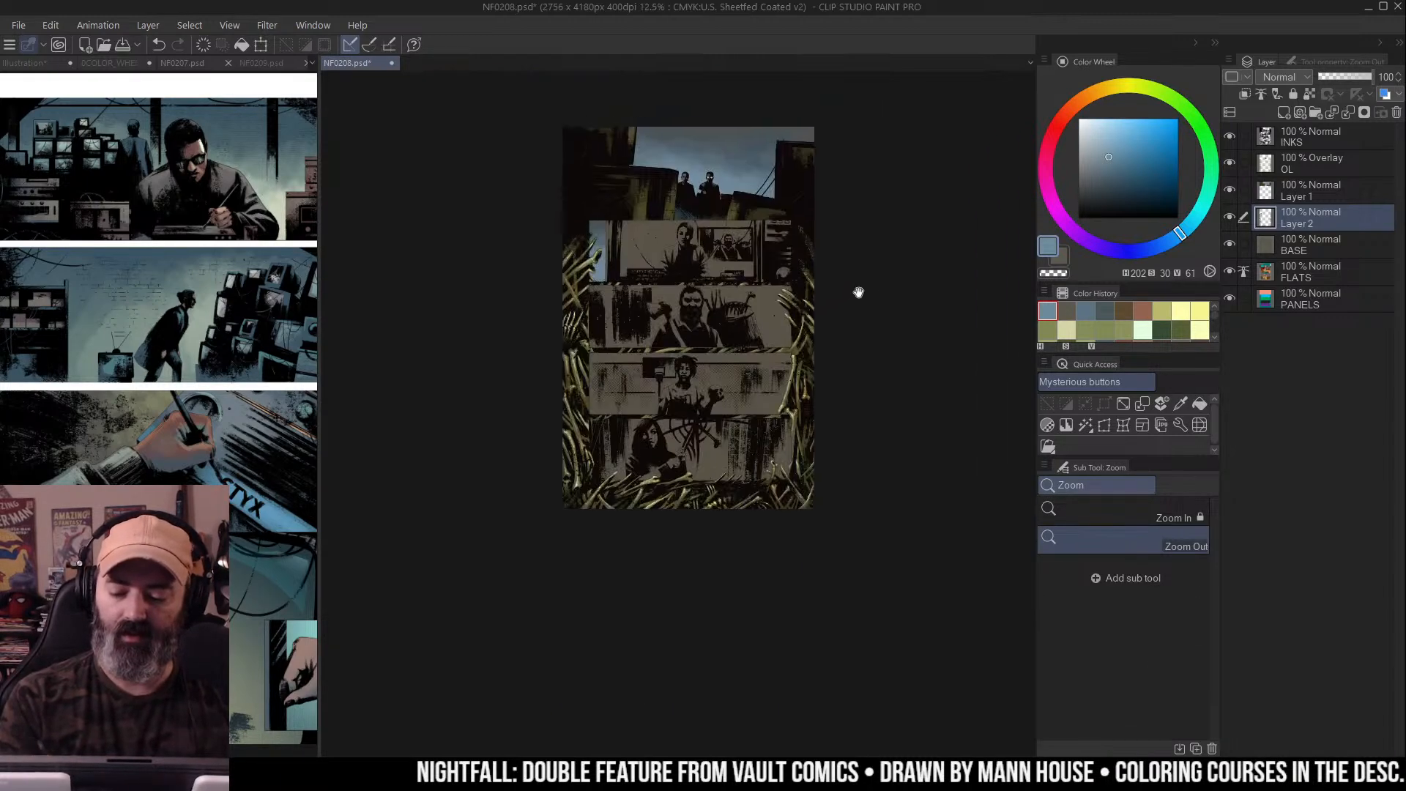
Select the whole bone border and the gutters around the four lower panels from the referred layers
{"action": "left_click", "coordinate": [807, 342], "text": "alt"}
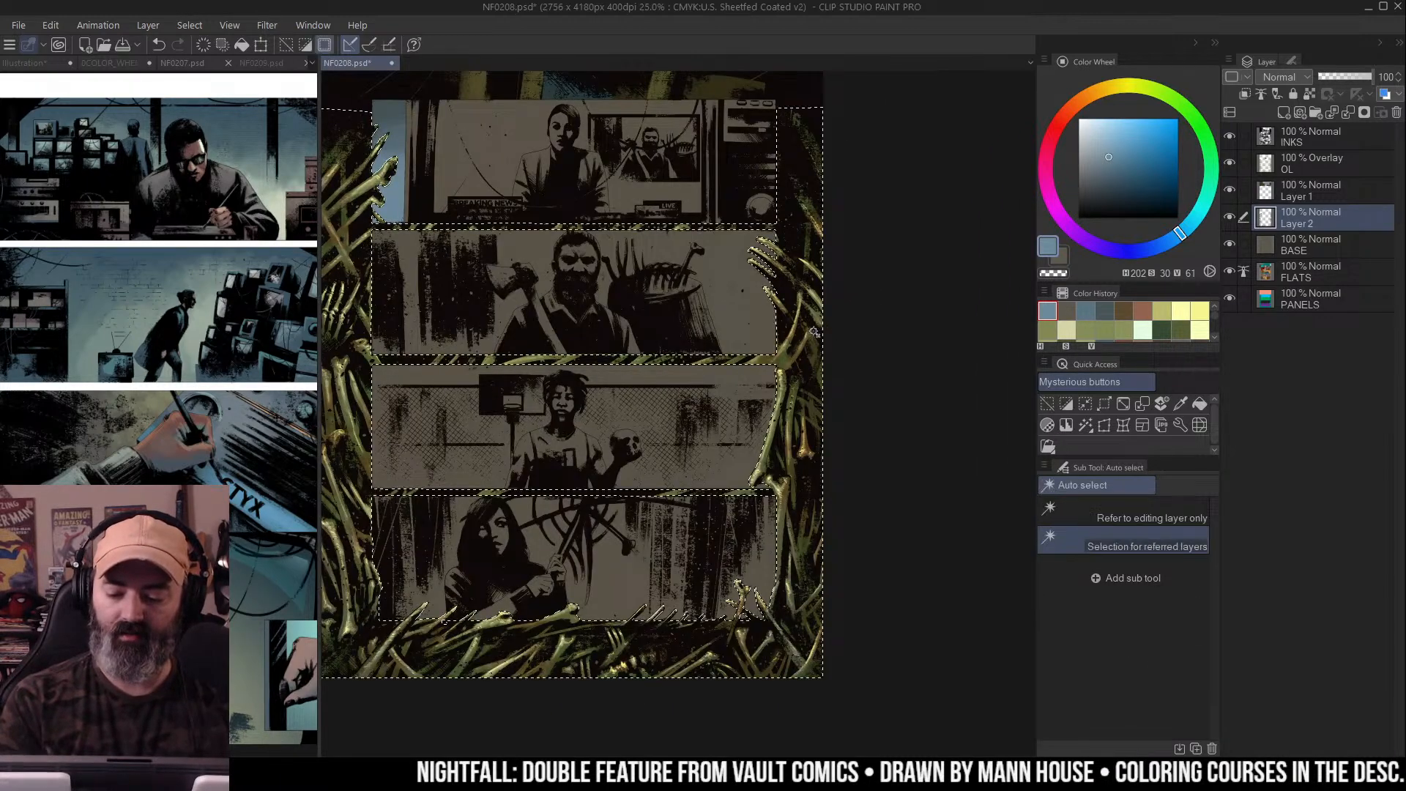
{"action": "left_click_drag", "start_coordinate": [813, 338], "coordinate": [951, 304]}
{"action": "left_click", "coordinate": [816, 326]}
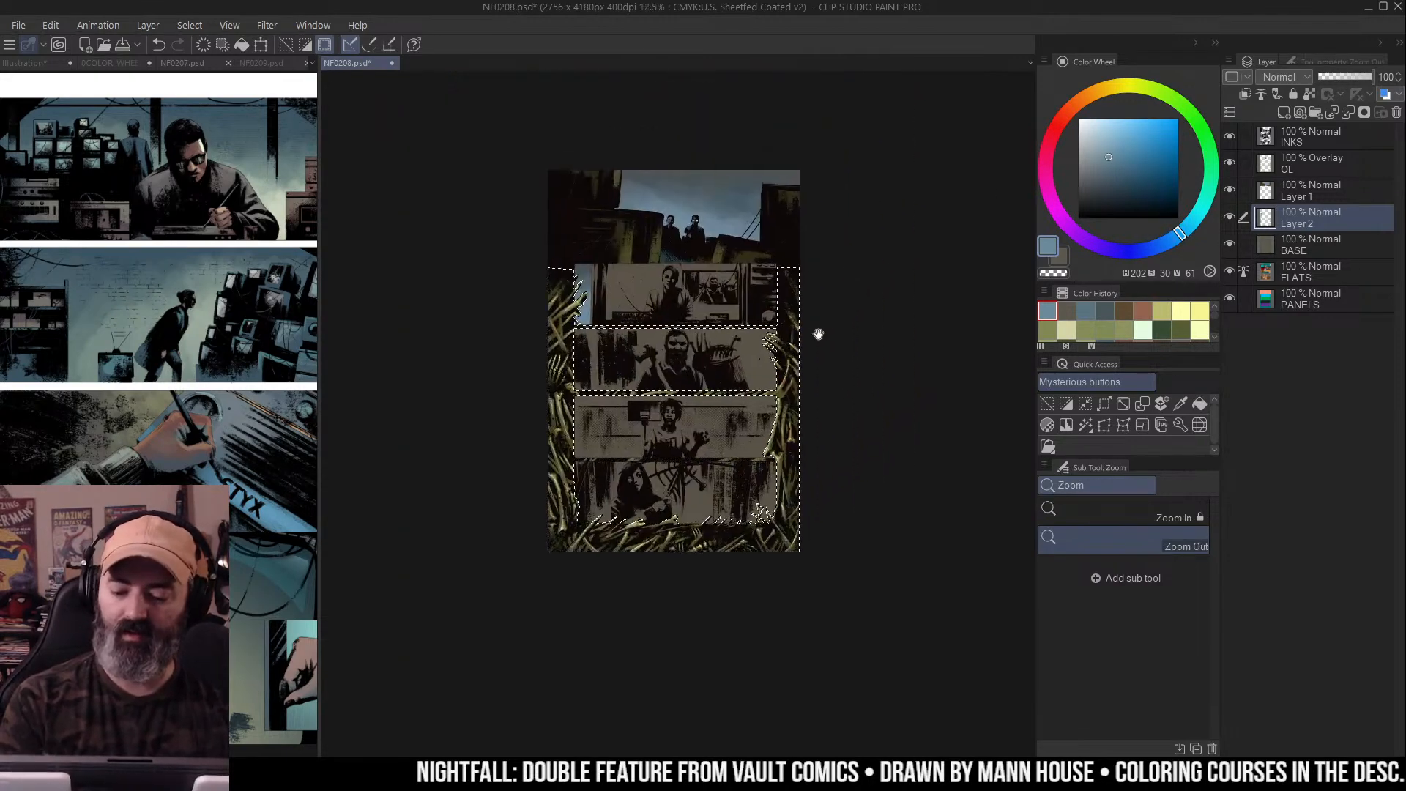
{"action": "right_click", "coordinate": [1317, 162]}
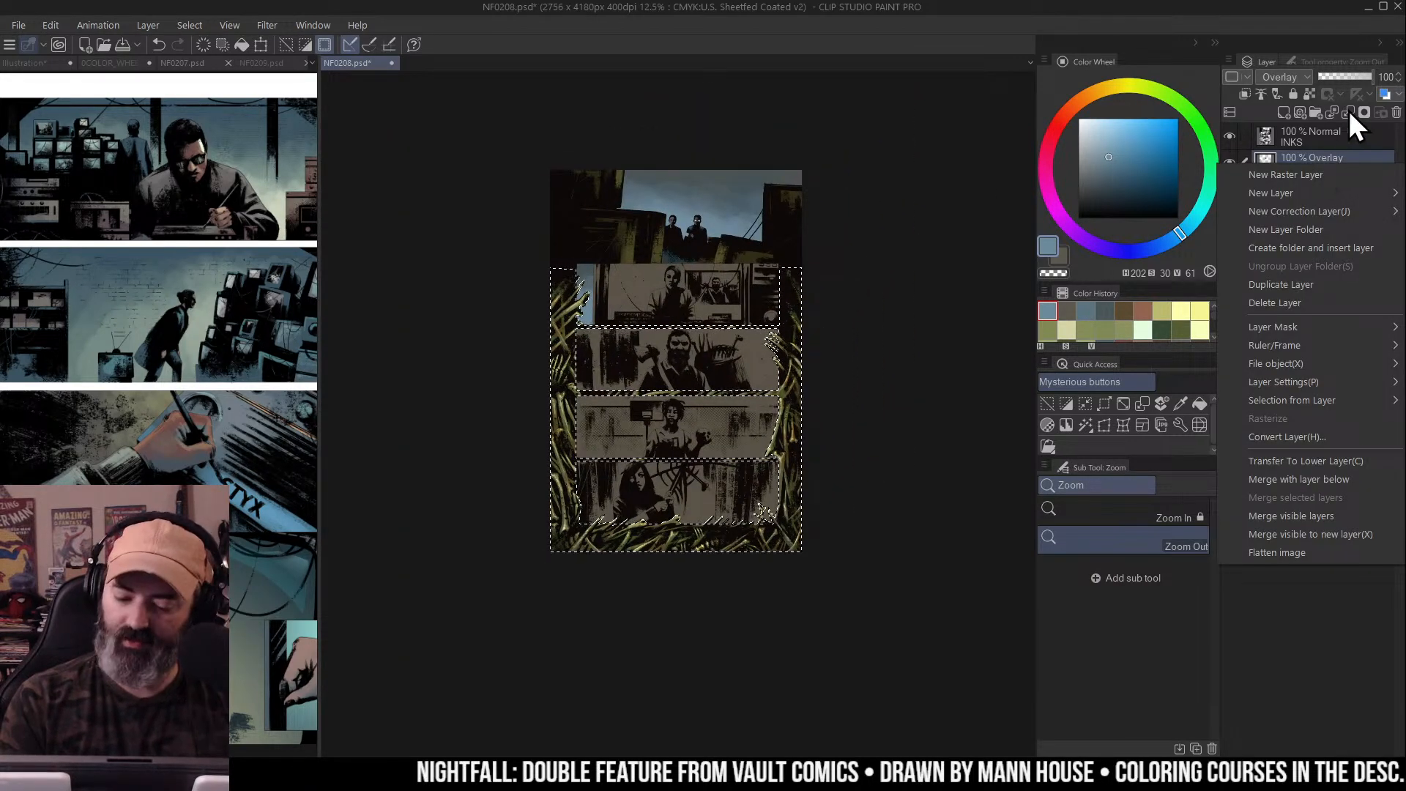
{"action": "mouse_move", "coordinate": [1311, 212]}
{"action": "left_click", "coordinate": [1131, 293]}
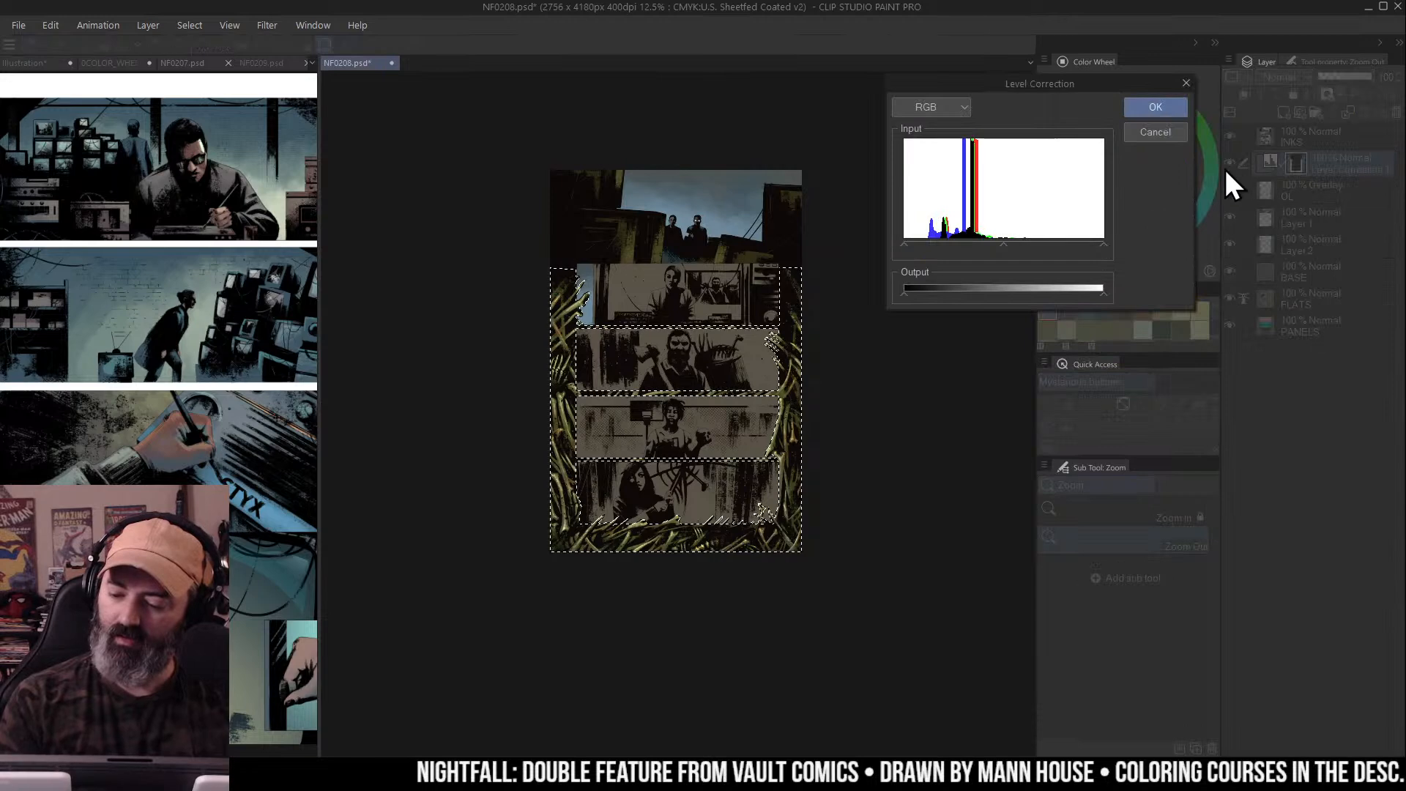
{"action": "left_click_drag", "start_coordinate": [1100, 244], "coordinate": [1052, 264]}
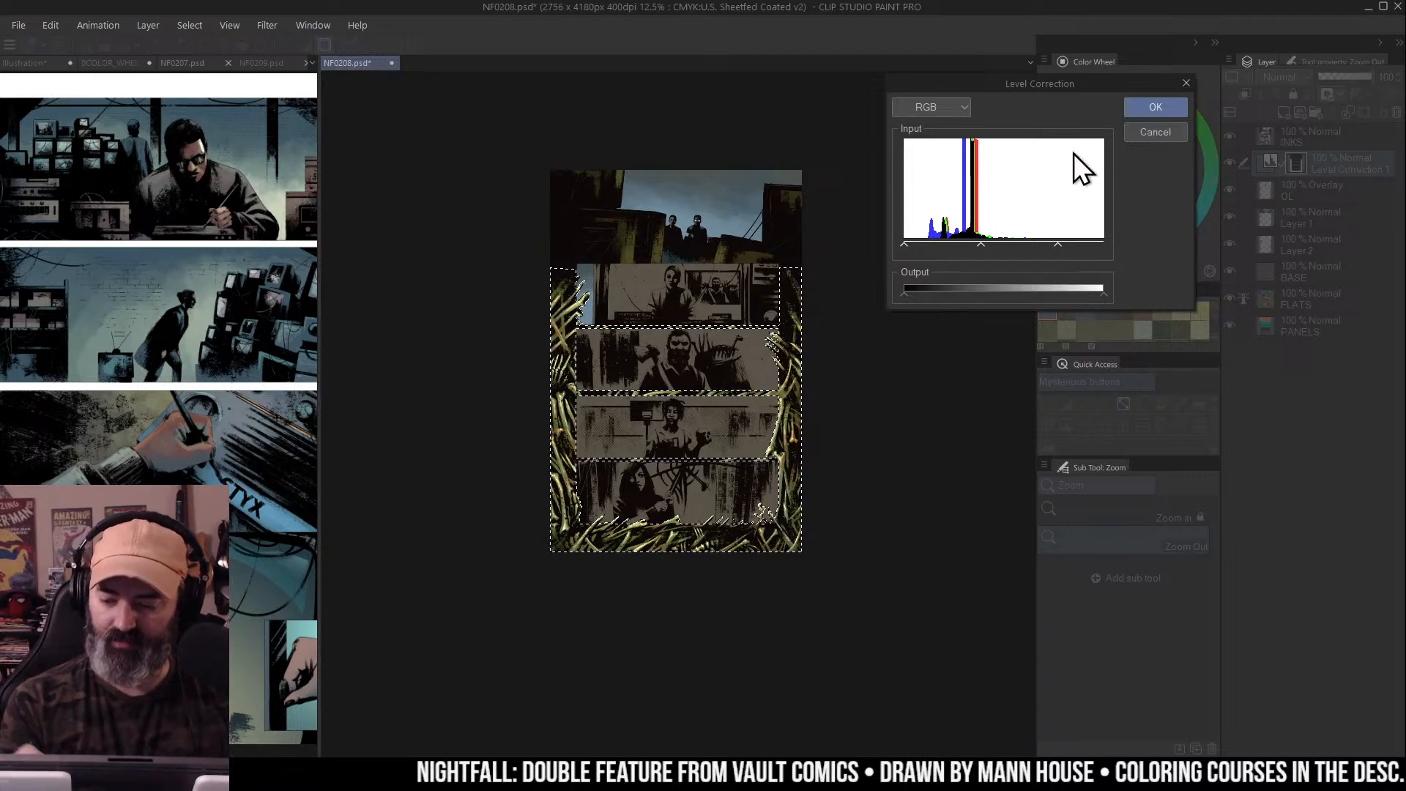
{"action": "left_click", "coordinate": [1159, 131]}
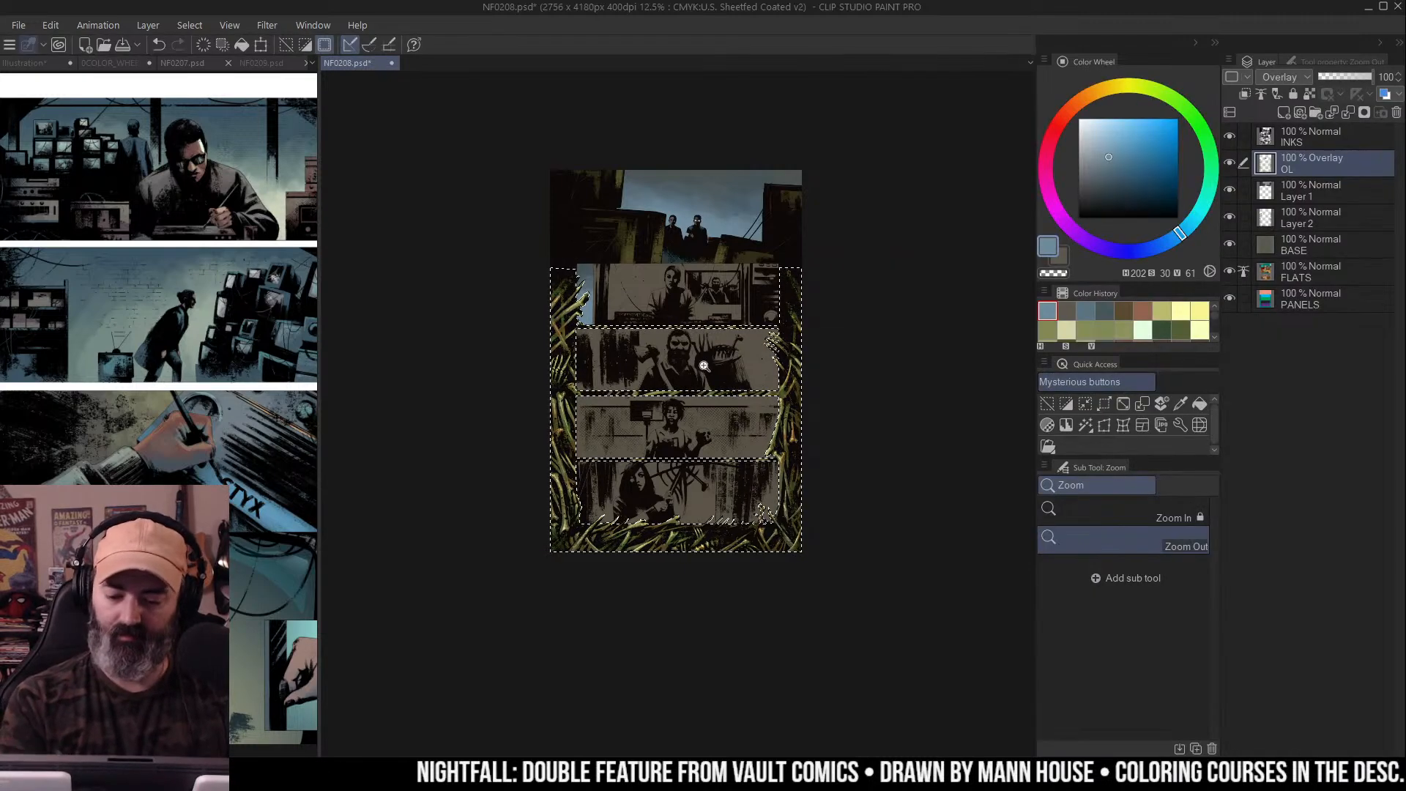
Add a level correction layer above OL masked to the bone border, lowering the input white point and slightly raising the black point
{"action": "left_click", "coordinate": [832, 301]}
{"action": "right_click", "coordinate": [1311, 163]}
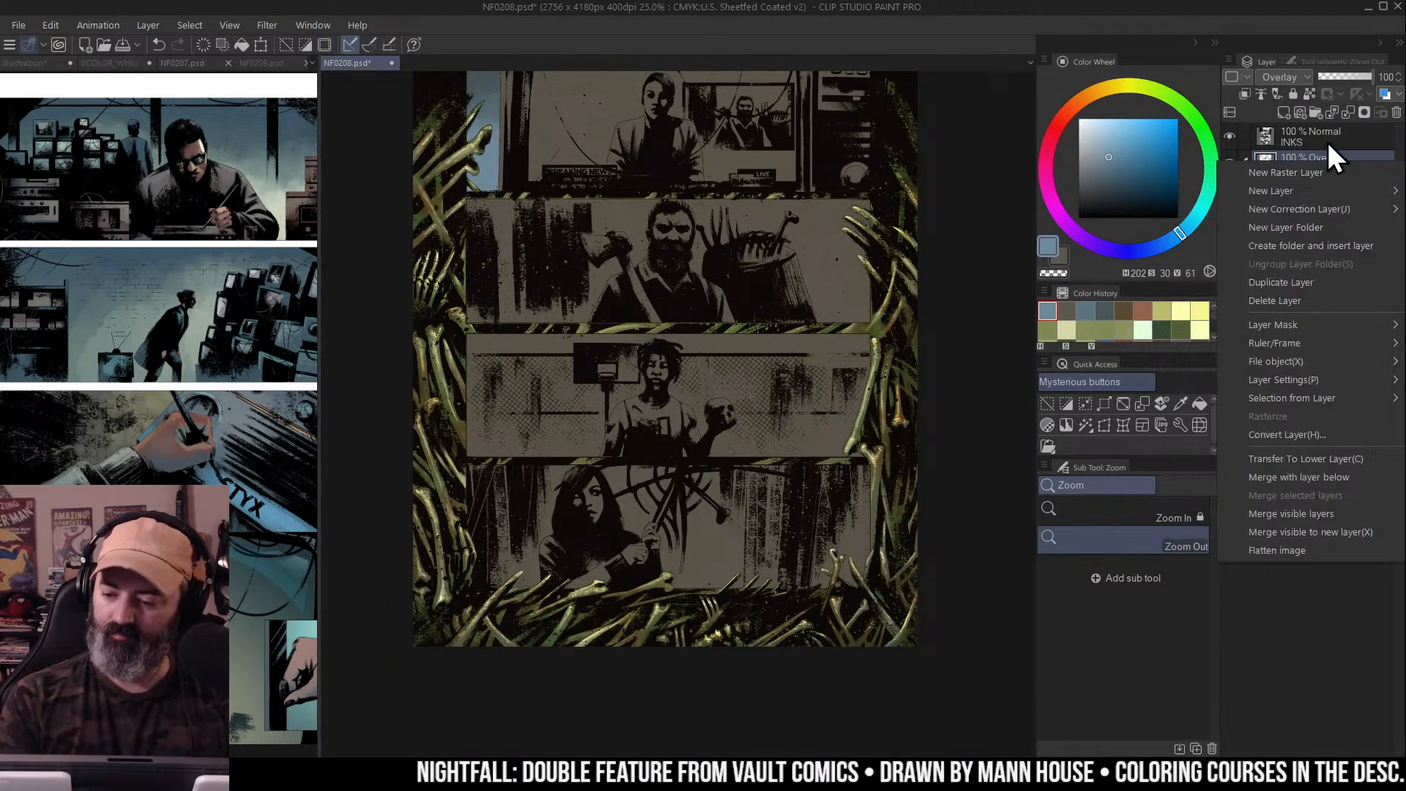
{"action": "mouse_move", "coordinate": [1318, 209]}
{"action": "left_click", "coordinate": [1136, 289]}
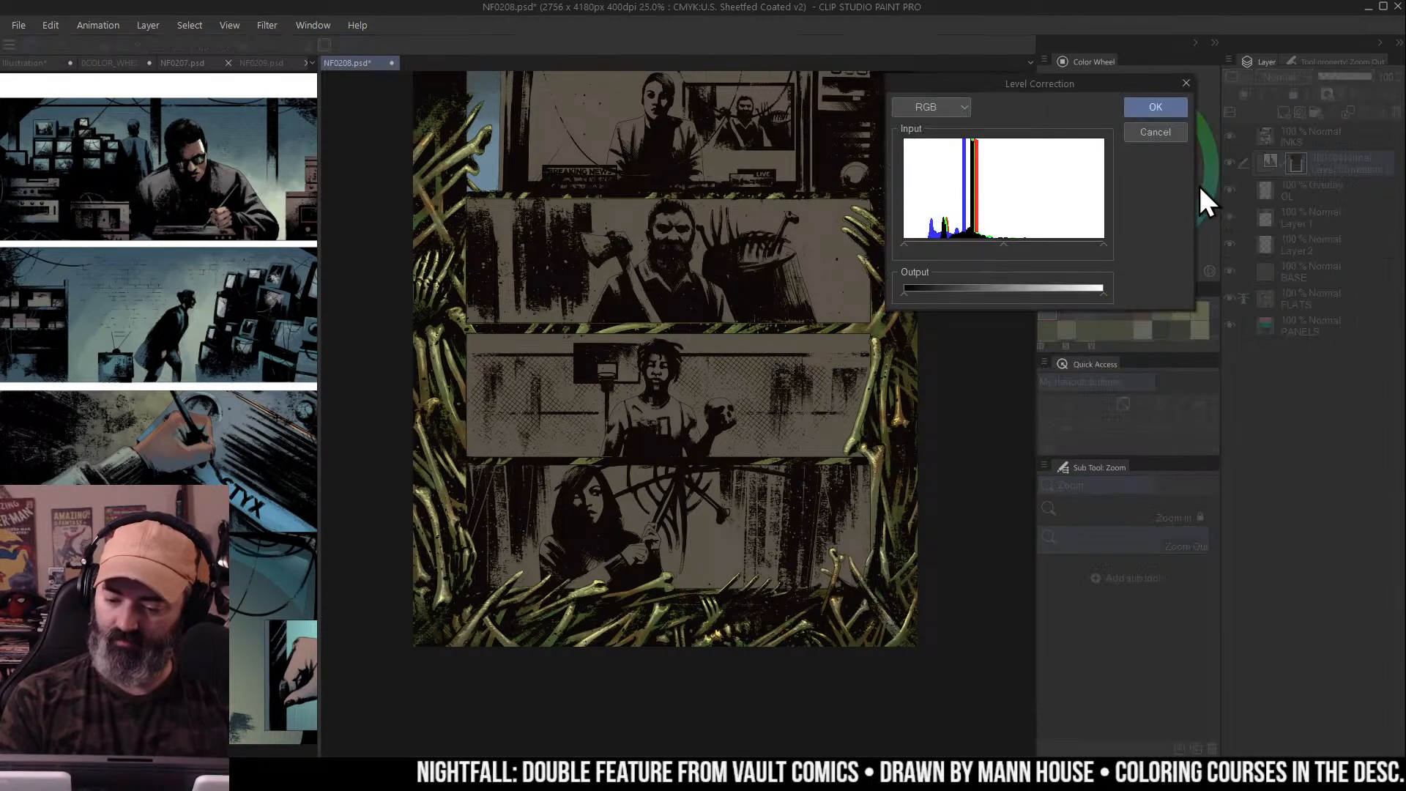
{"action": "left_click_drag", "start_coordinate": [1049, 257], "coordinate": [996, 256]}
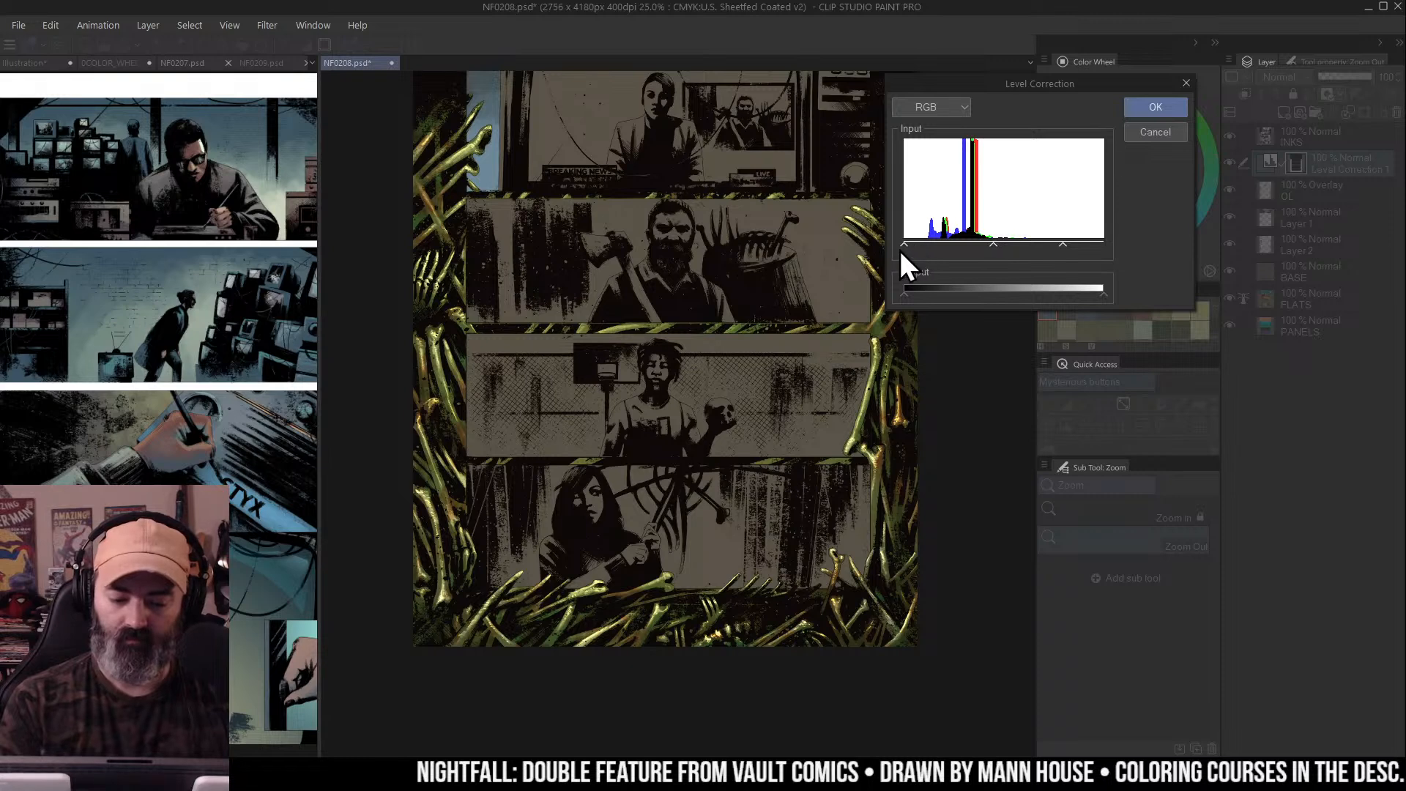
{"action": "left_click_drag", "start_coordinate": [905, 247], "coordinate": [909, 255]}
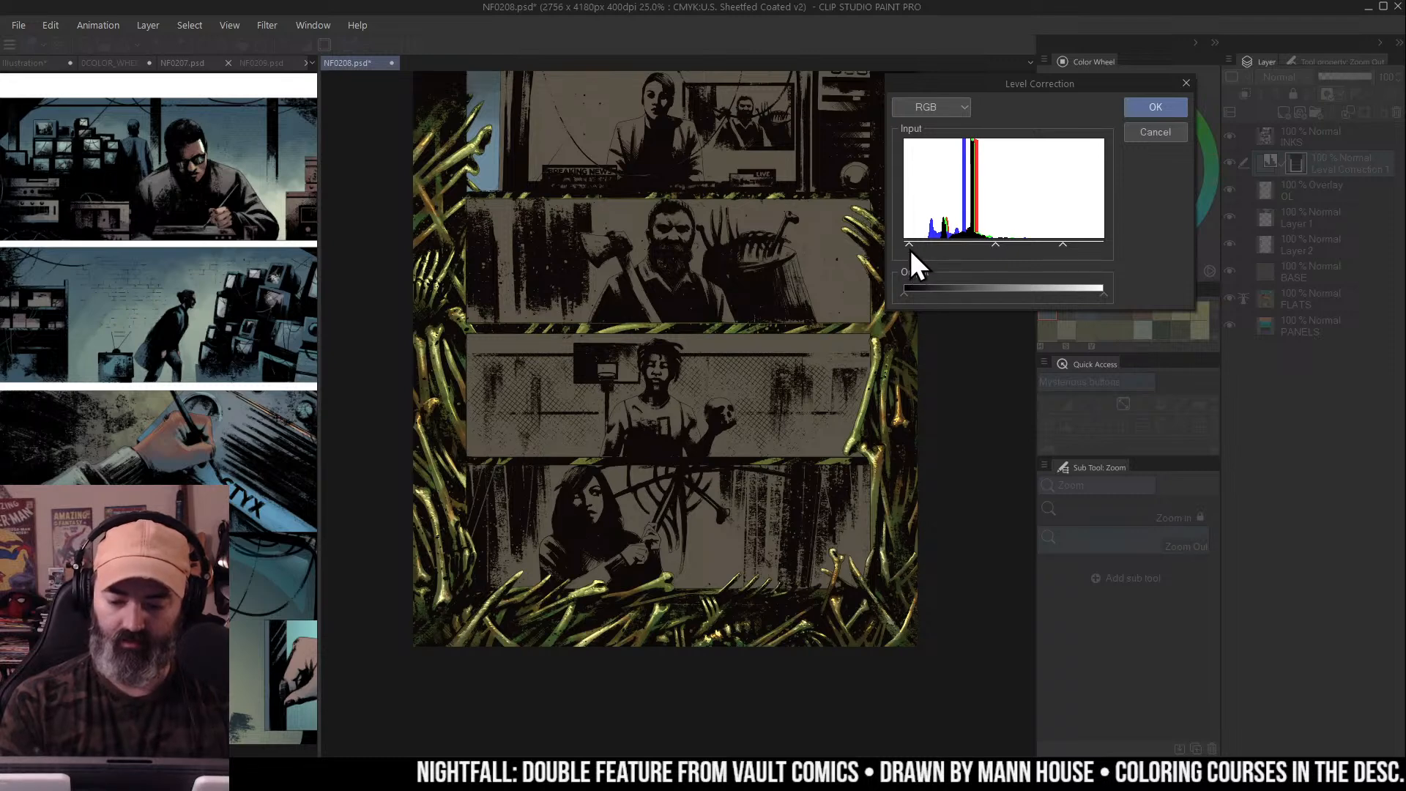
{"action": "left_click", "coordinate": [1170, 111]}
Examine the level-corrected bone border's brightness and contrast against the panels across the whole page
{"action": "scroll", "coordinate": [908, 286], "scroll_direction": "up", "scroll_amount": 2}
{"action": "scroll", "coordinate": [909, 286], "scroll_direction": "down", "scroll_amount": 2}
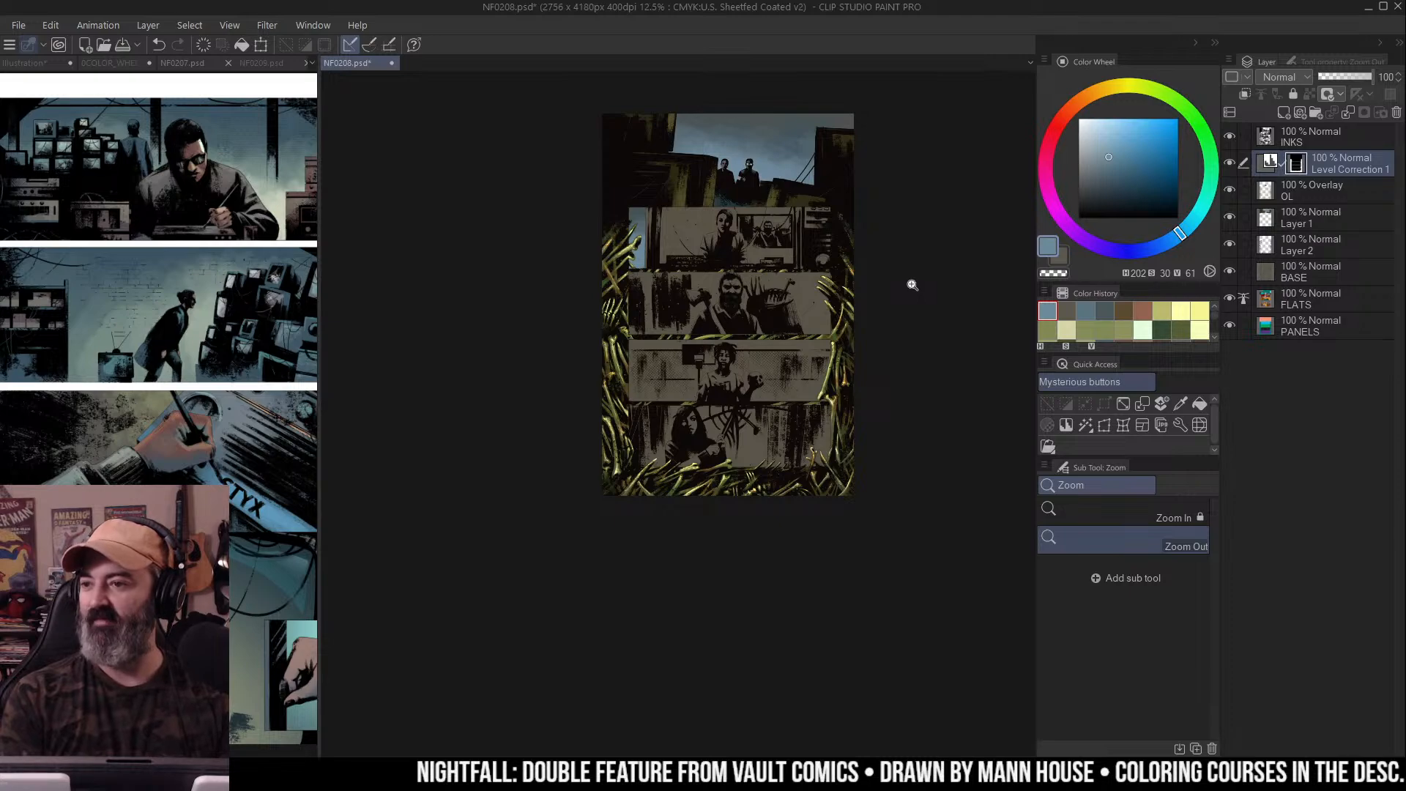
{"action": "scroll", "coordinate": [758, 352], "scroll_direction": "up", "scroll_amount": 2}
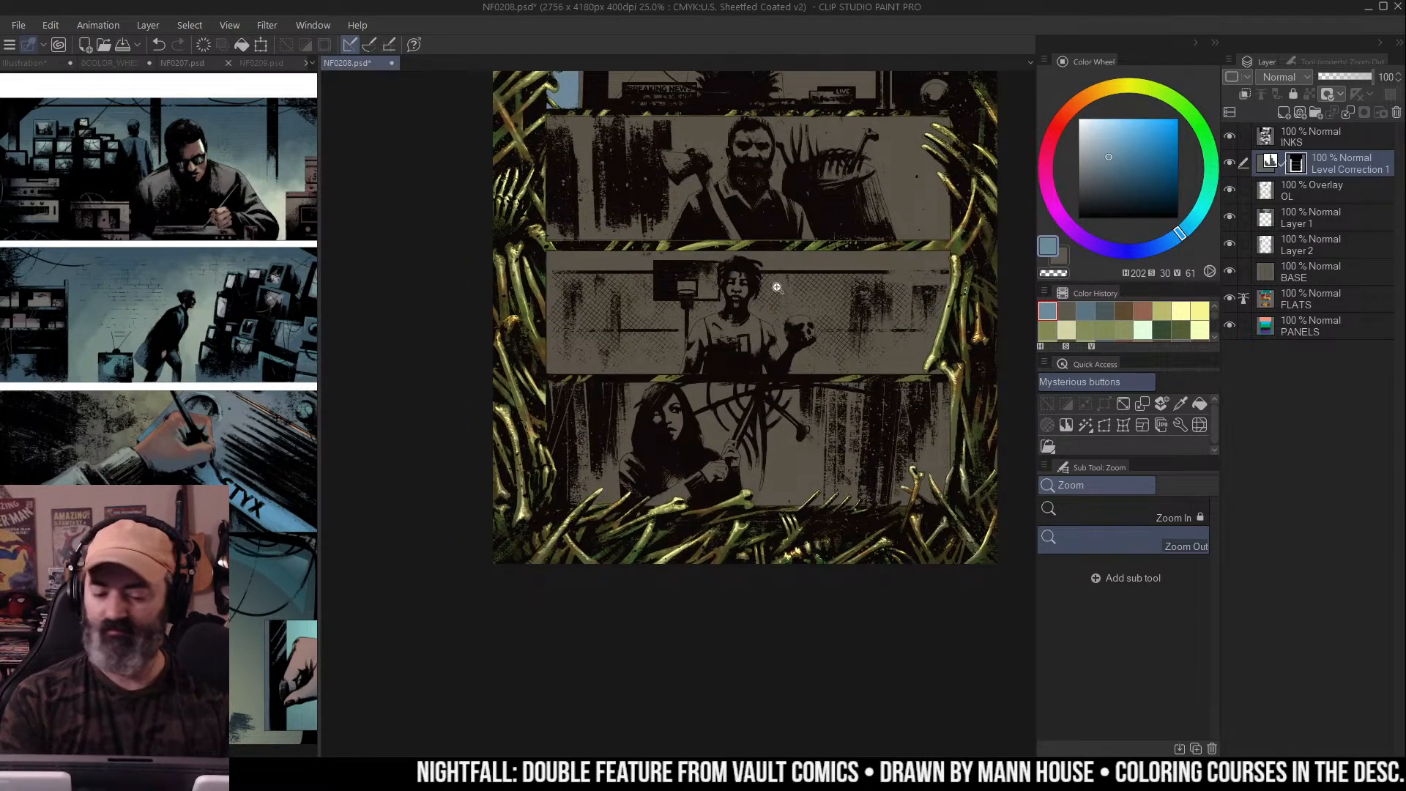
{"action": "scroll", "coordinate": [575, 473], "scroll_direction": "up", "scroll_amount": 3}
{"action": "scroll", "coordinate": [723, 345], "scroll_direction": "down", "scroll_amount": 2}
{"action": "scroll", "coordinate": [780, 342], "scroll_direction": "down", "scroll_amount": 1}
{"action": "key", "text": "m"}
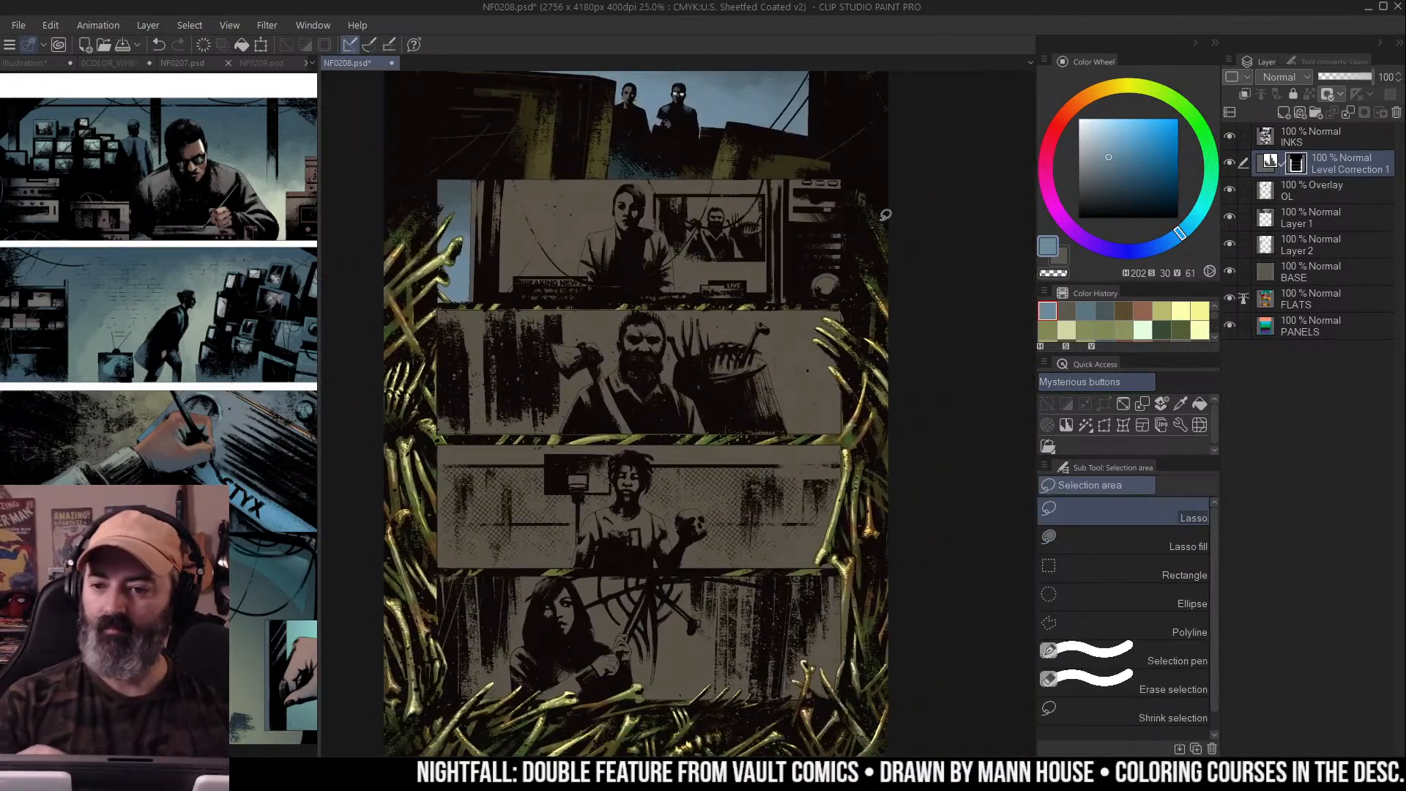
{"action": "left_click_drag", "start_coordinate": [885, 214], "coordinate": [886, 174]}
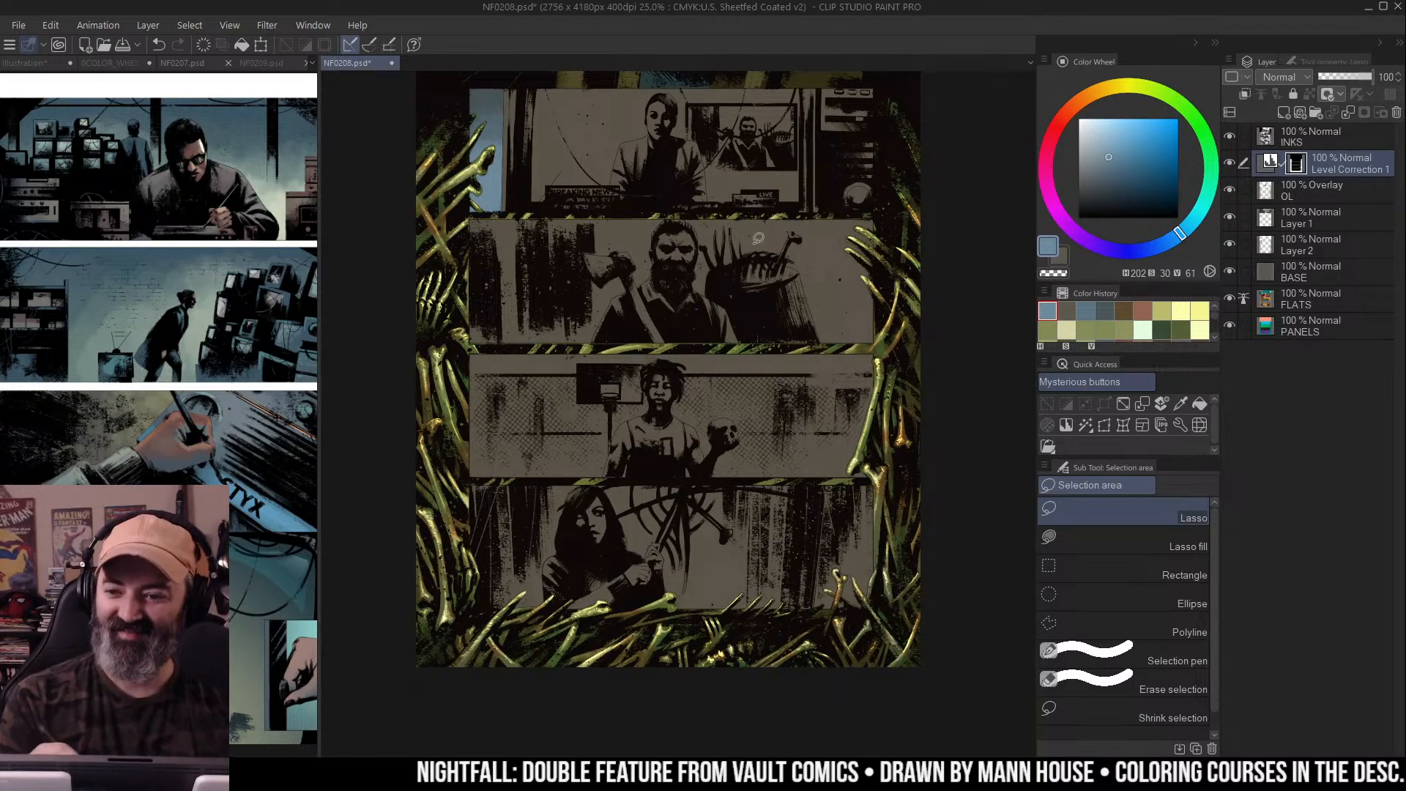
Select the whole news broadcast panel using its flat colour on the PANELS layer
{"action": "scroll", "coordinate": [827, 246], "scroll_direction": "up", "scroll_amount": 3}
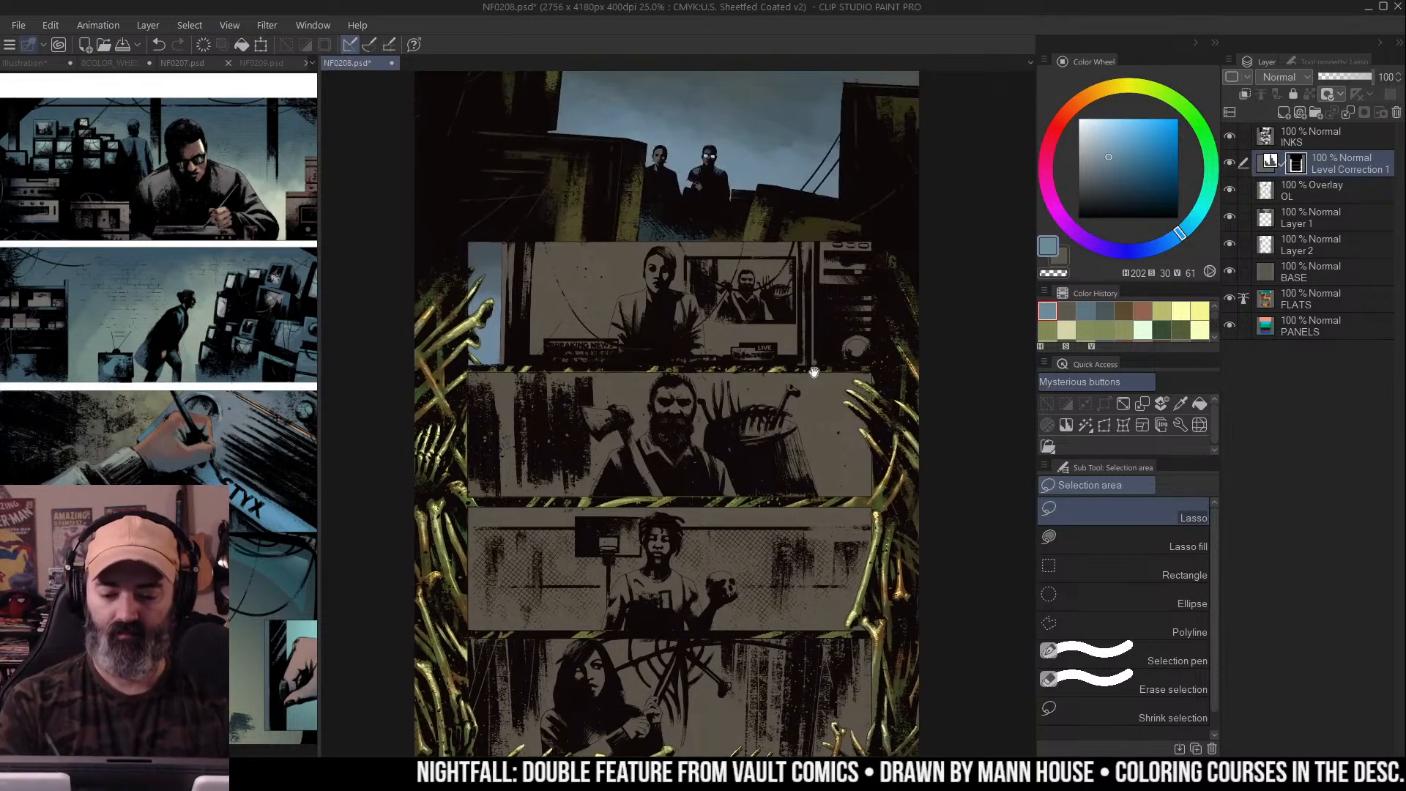
{"action": "key", "text": "w"}
{"action": "left_click", "coordinate": [893, 209]}
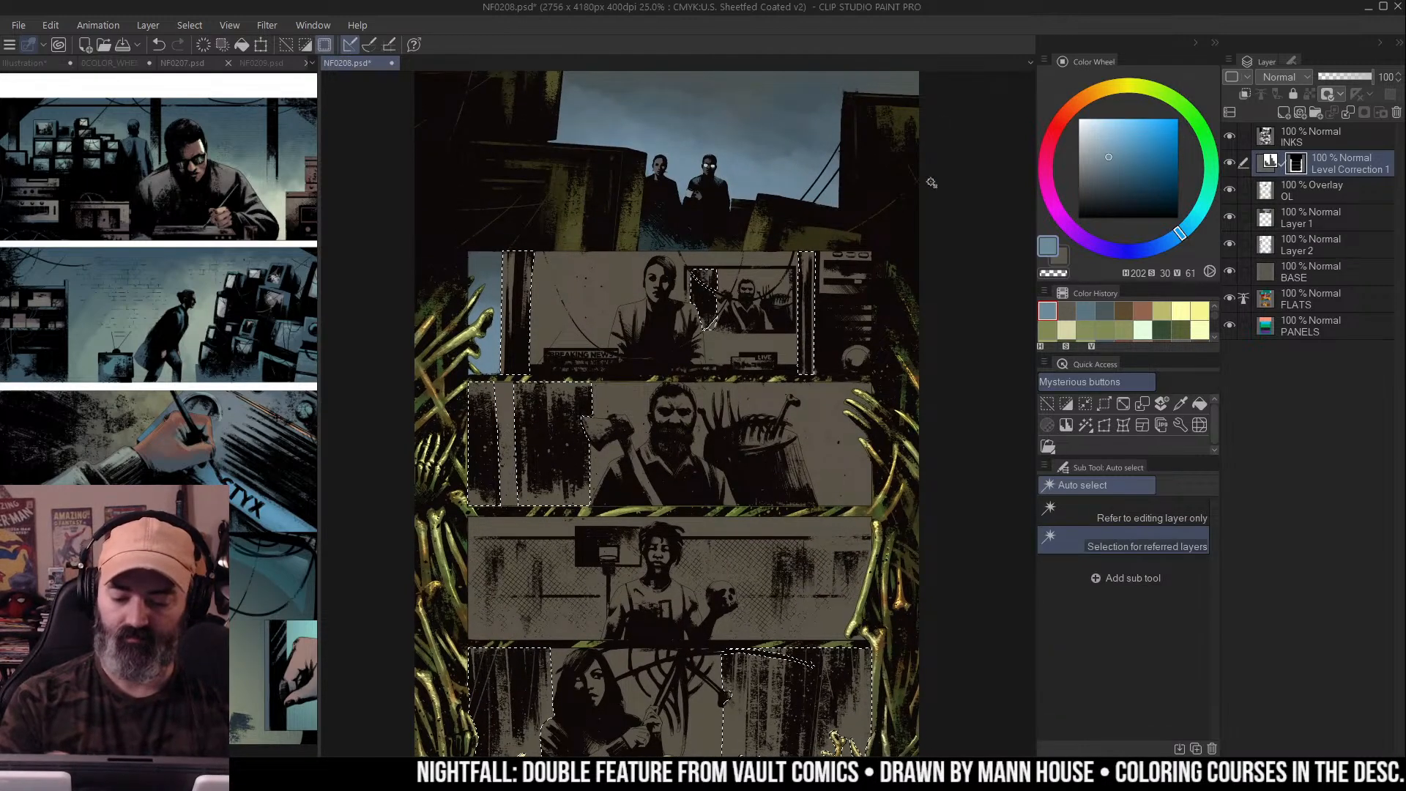
{"action": "left_click", "coordinate": [837, 275]}
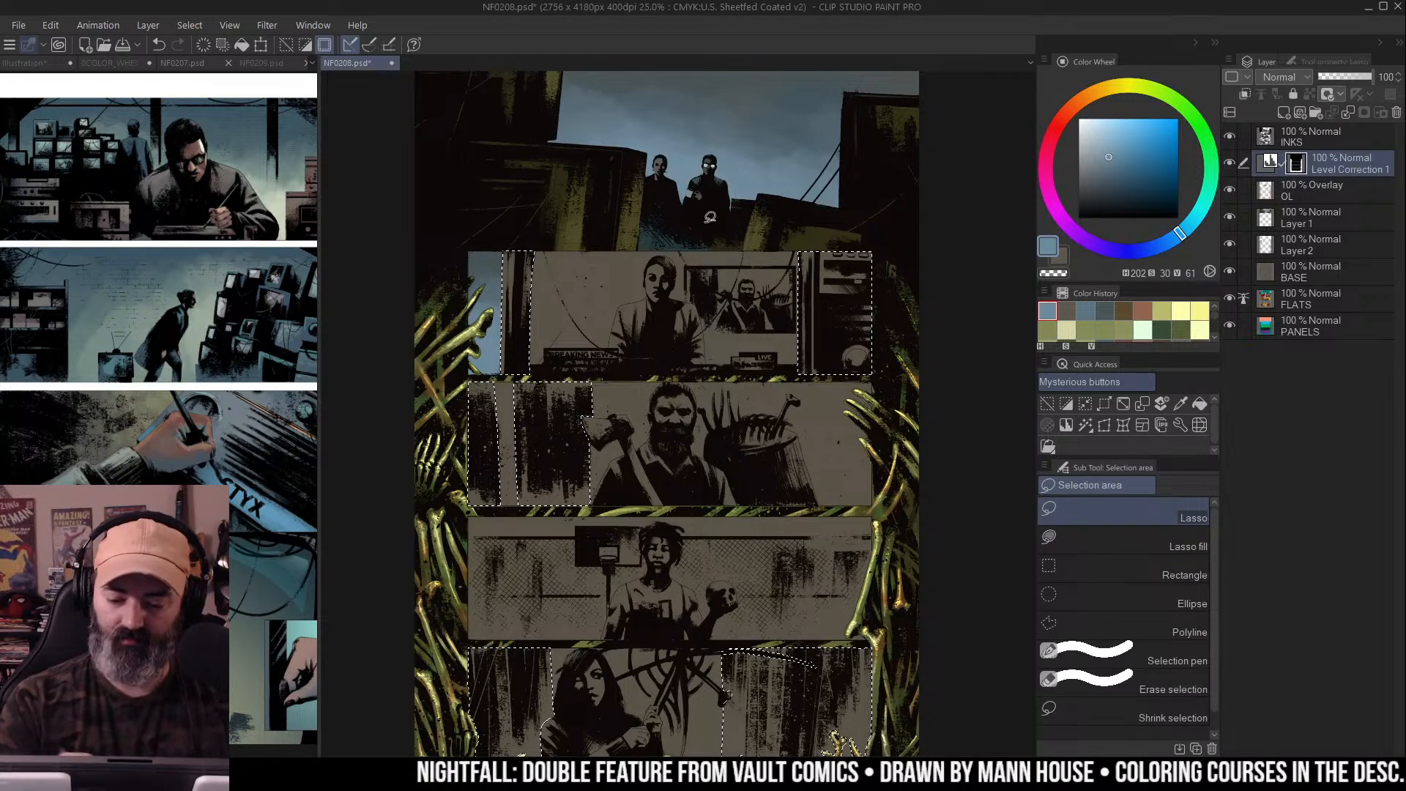
{"action": "left_click", "coordinate": [1295, 331]}
{"action": "left_click", "coordinate": [1128, 511]}
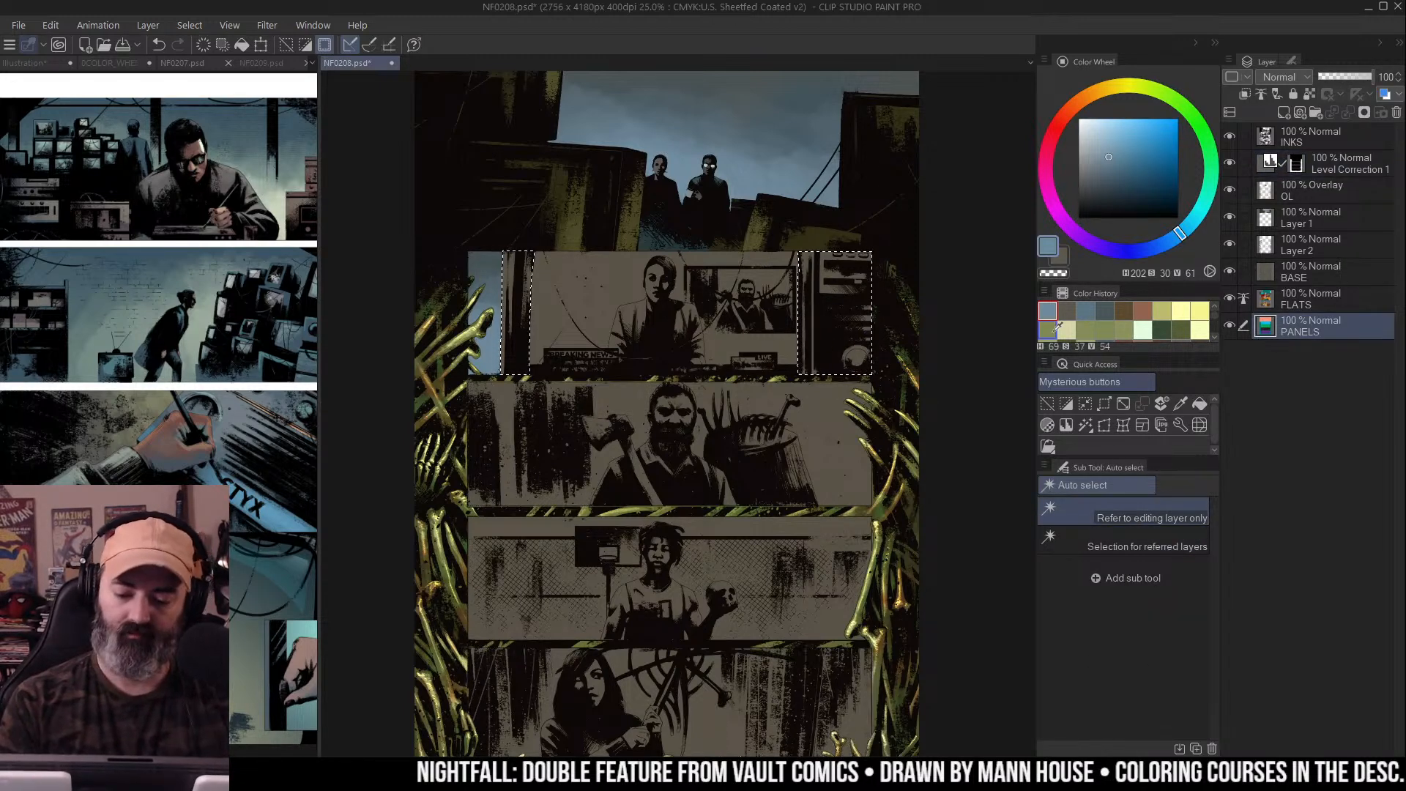
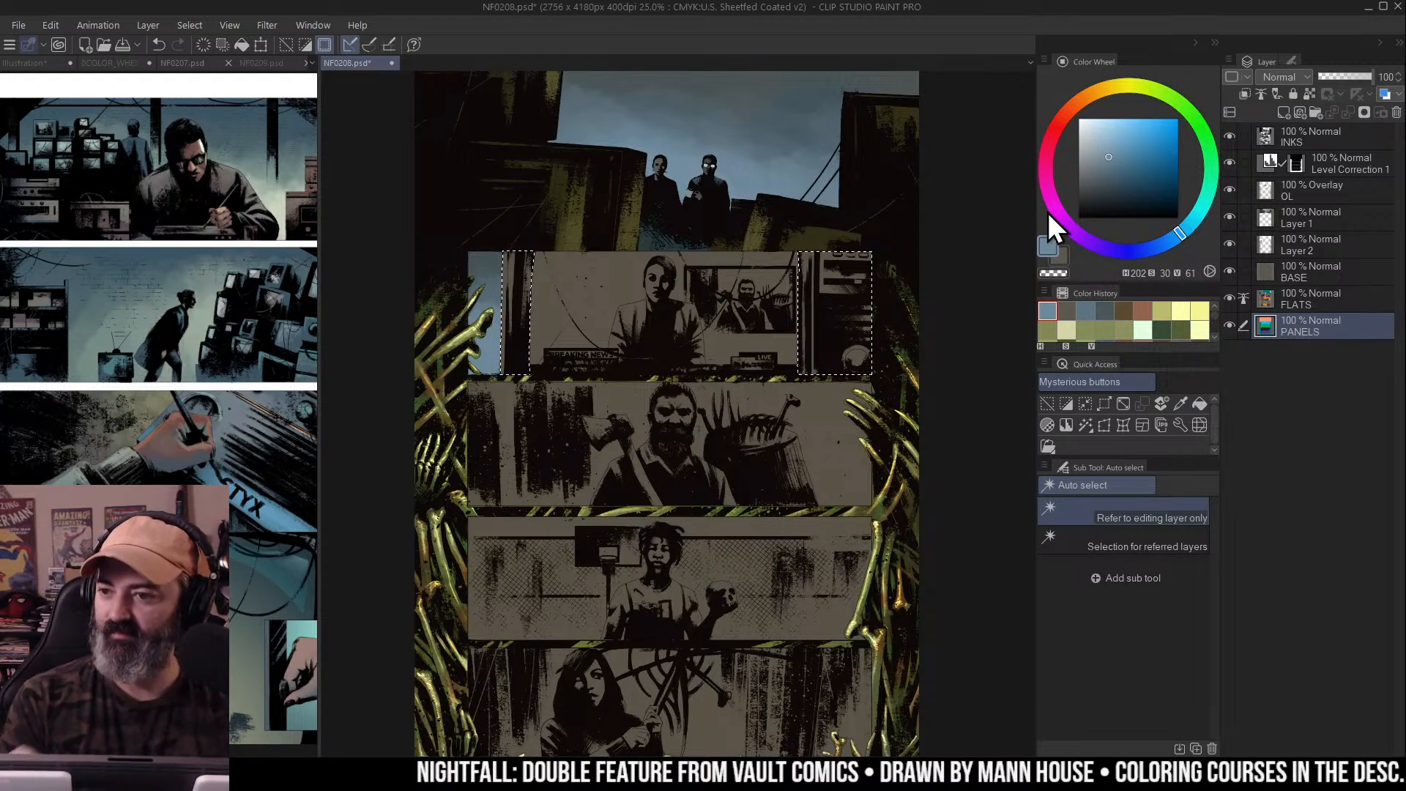
Brush cool grey (H 201, S 6, V 42) over the television casing in the news panel on Layer 1 with the TEXTURE brush
{"action": "left_click_drag", "start_coordinate": [810, 298], "coordinate": [802, 305]}
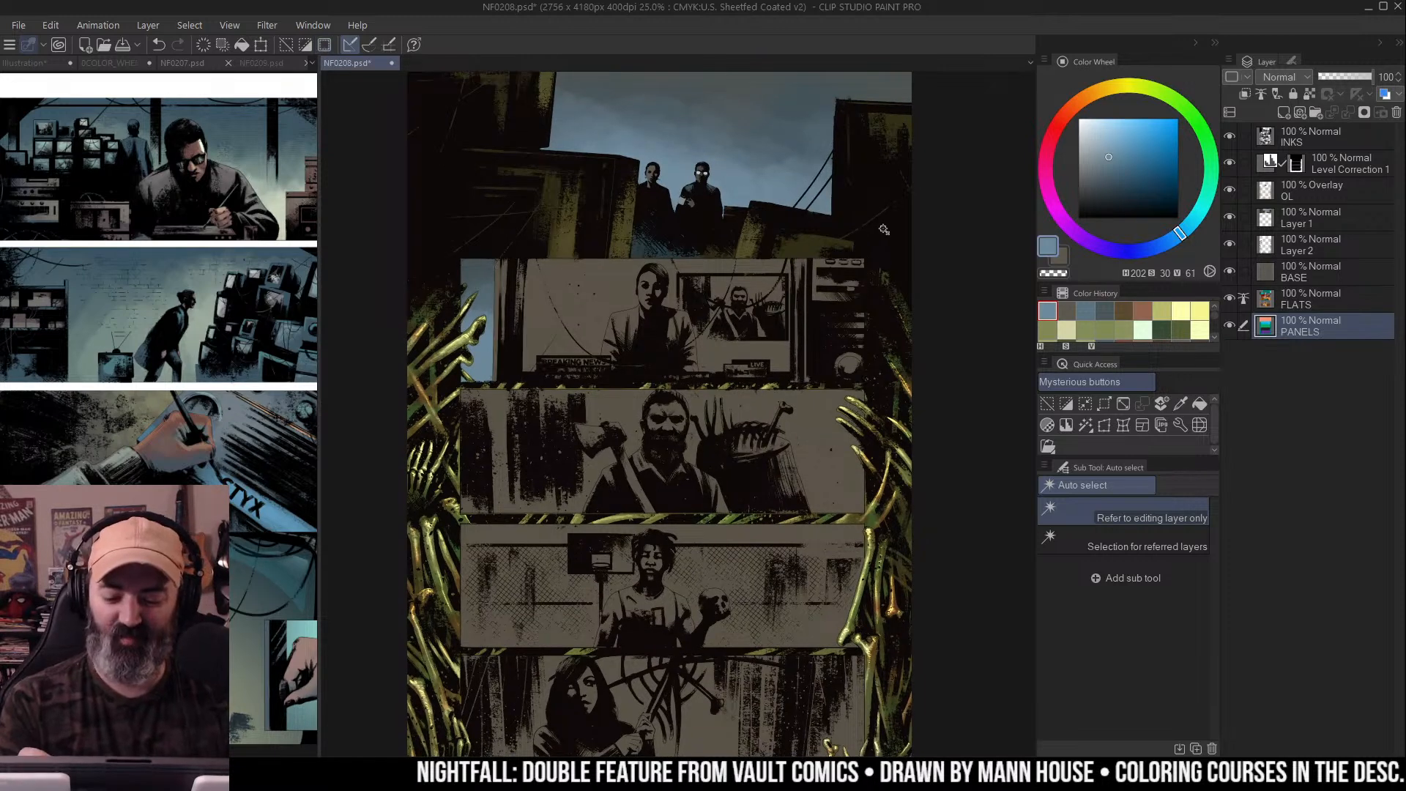
{"action": "key", "text": "b"}
{"action": "left_click", "coordinate": [862, 266], "text": "alt"}
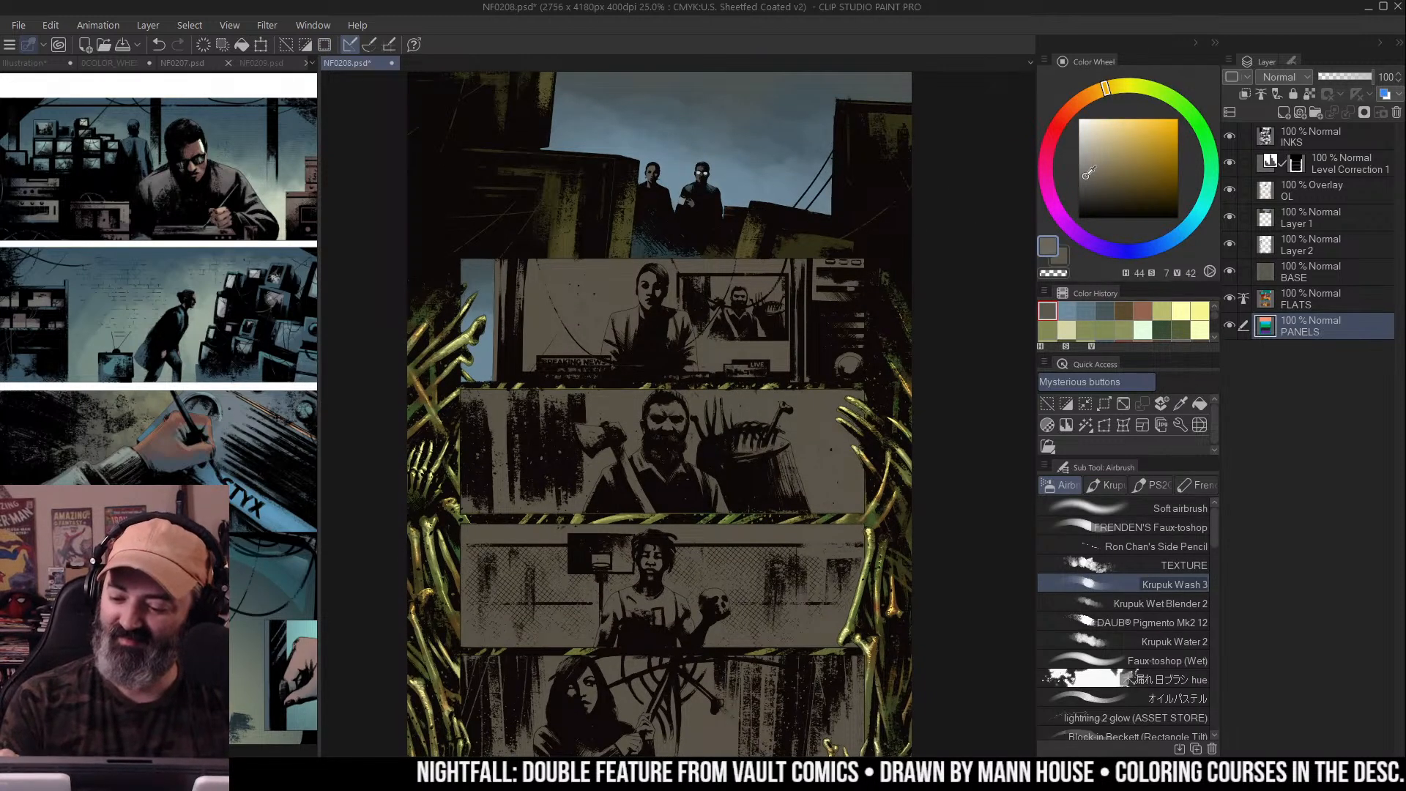
{"action": "left_click", "coordinate": [1184, 231]}
{"action": "left_click", "coordinate": [1195, 565]}
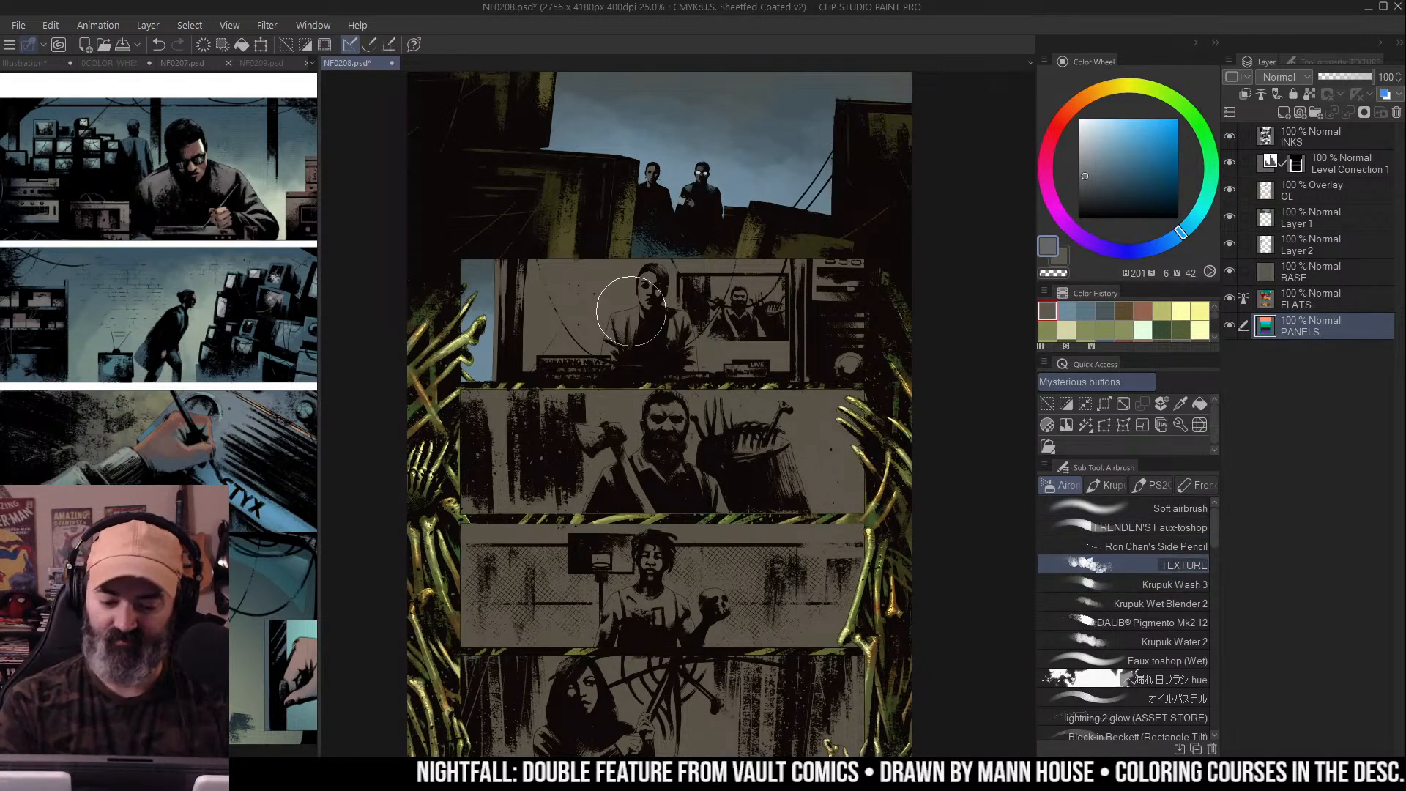
{"action": "key", "text": "ctrl+z"}
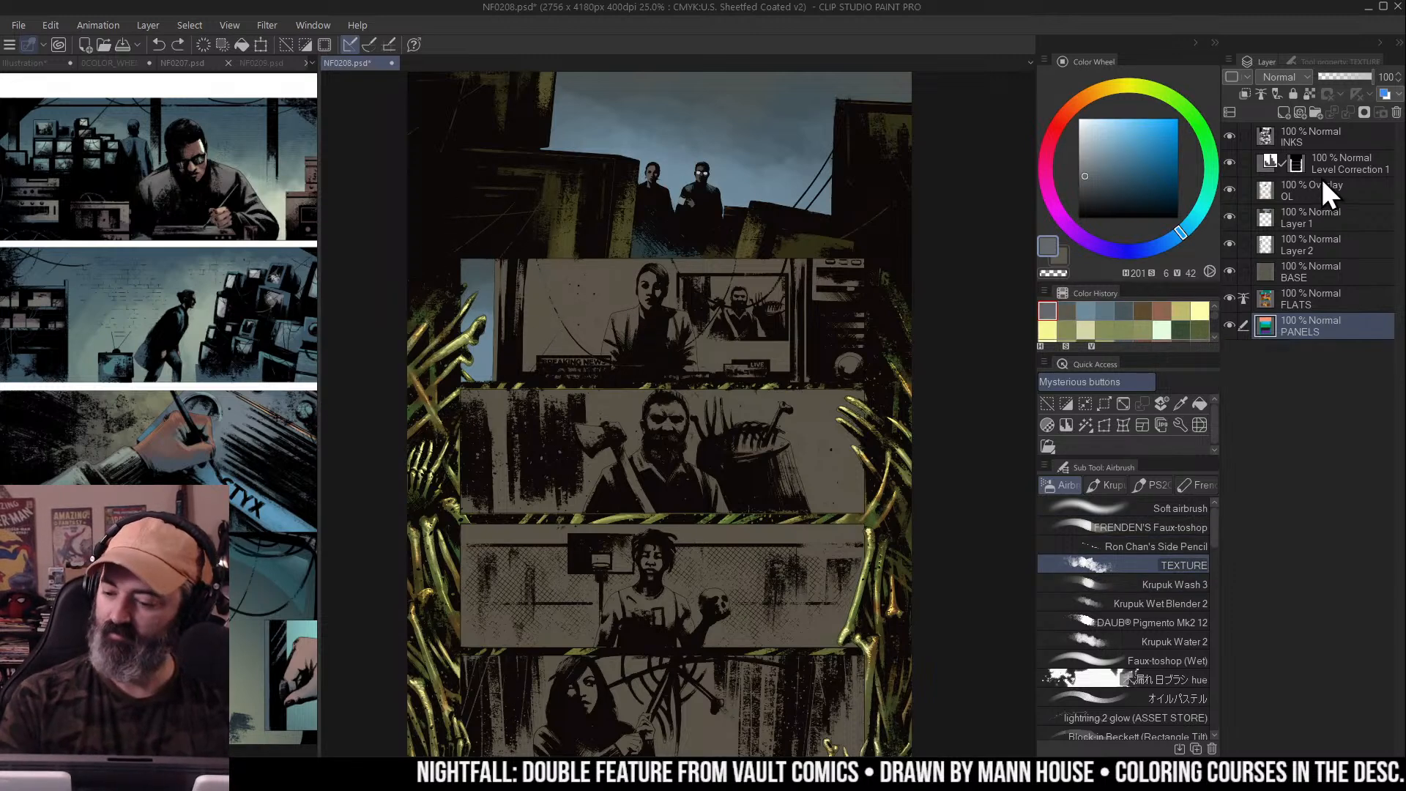
{"action": "key", "text": "ctrl+d"}
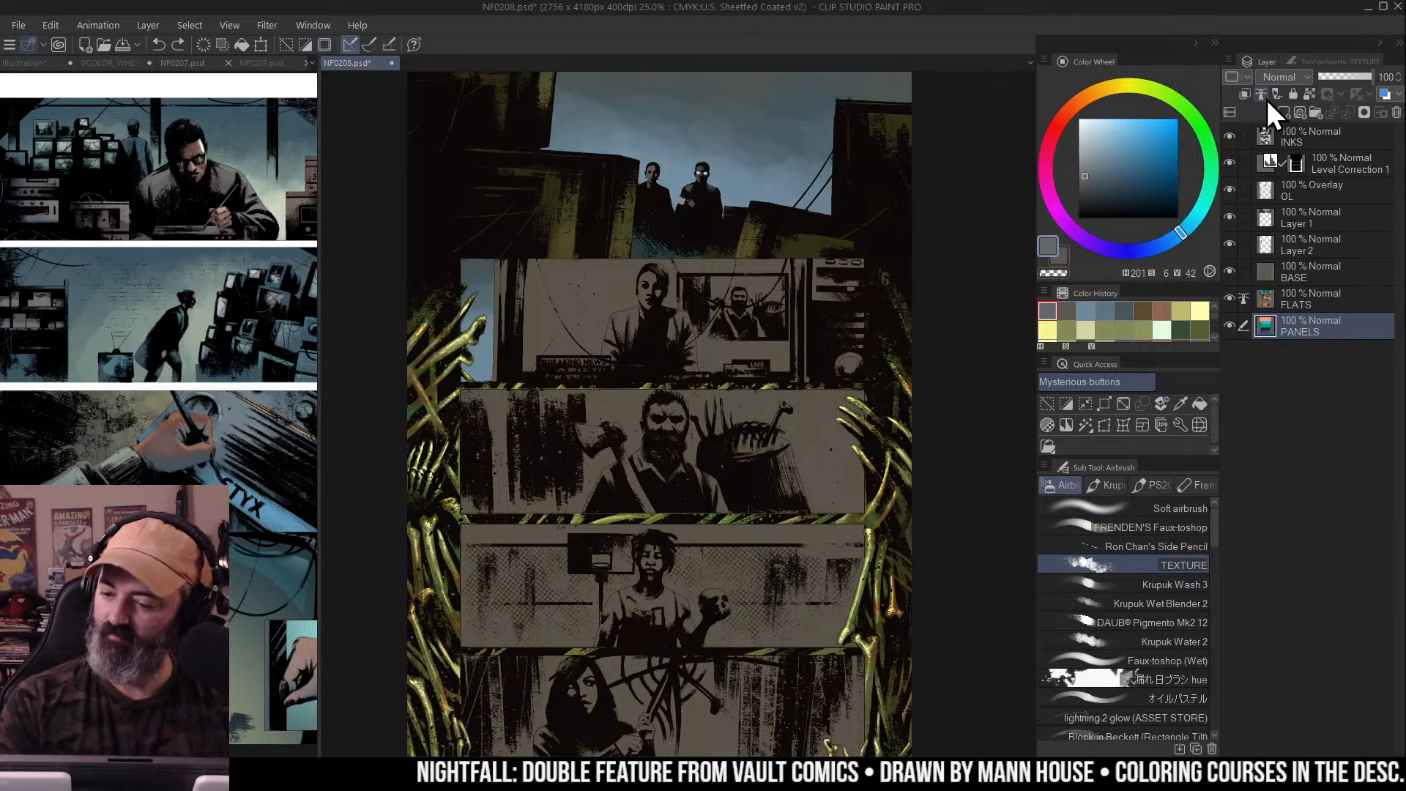
{"action": "left_click", "coordinate": [1267, 215]}
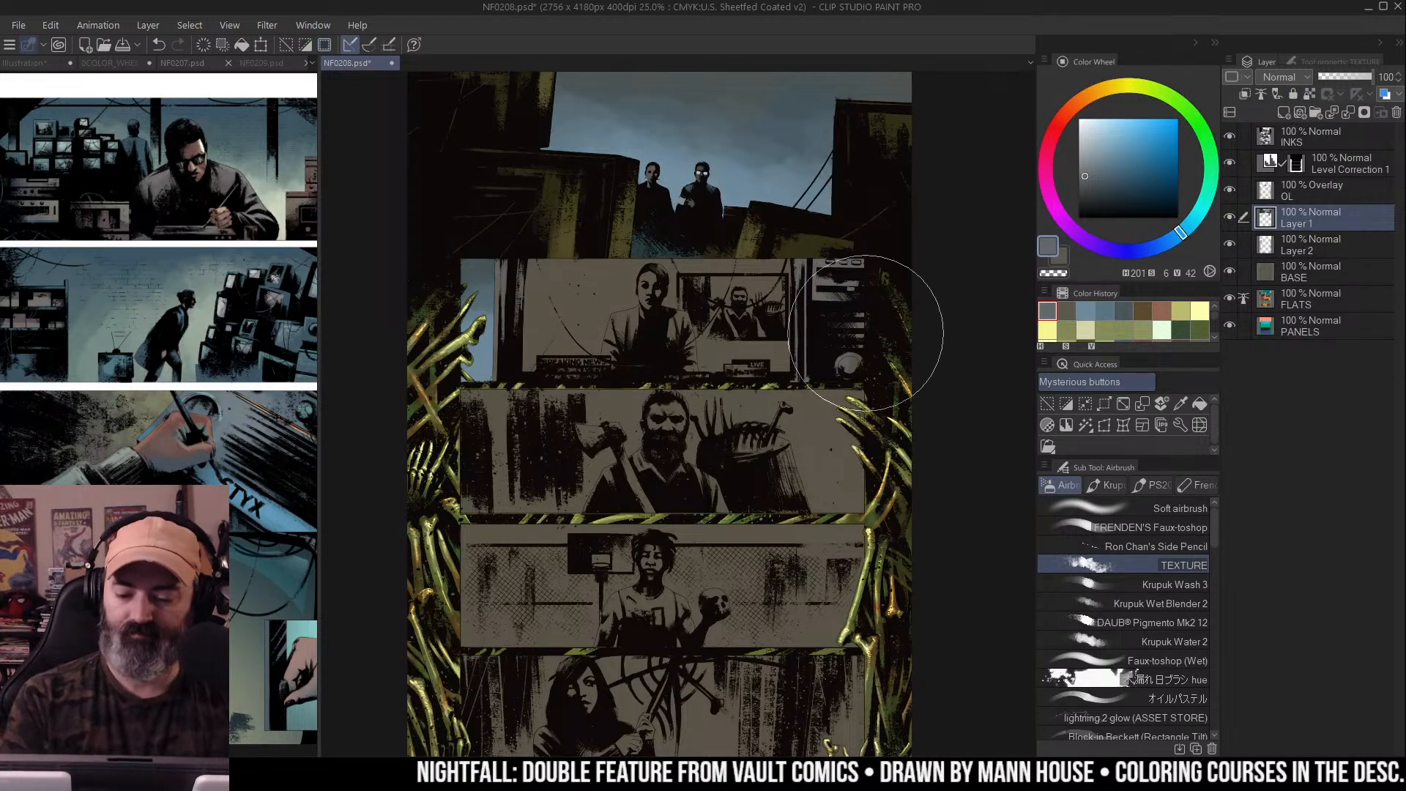
{"action": "key", "text": "m"}
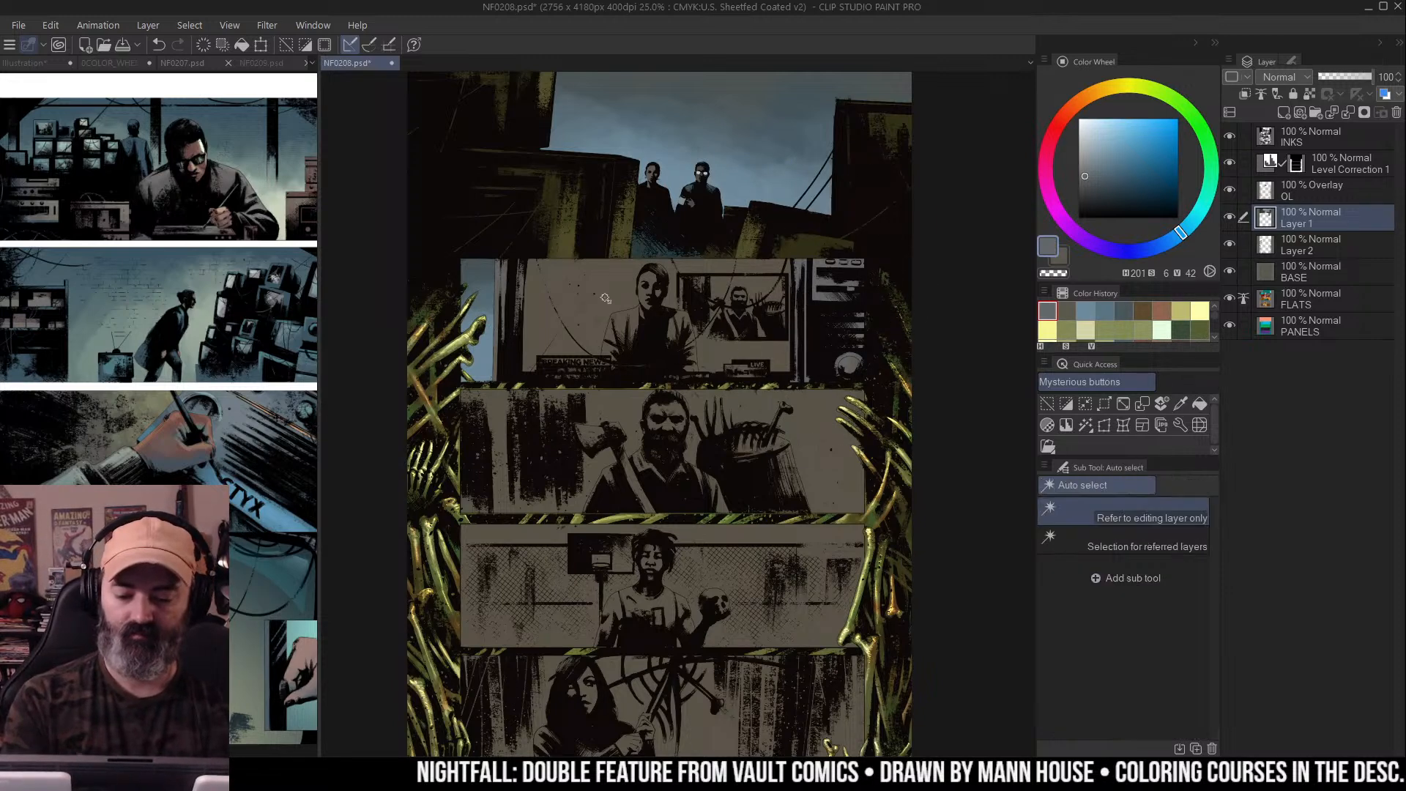
{"action": "key", "text": "/"}
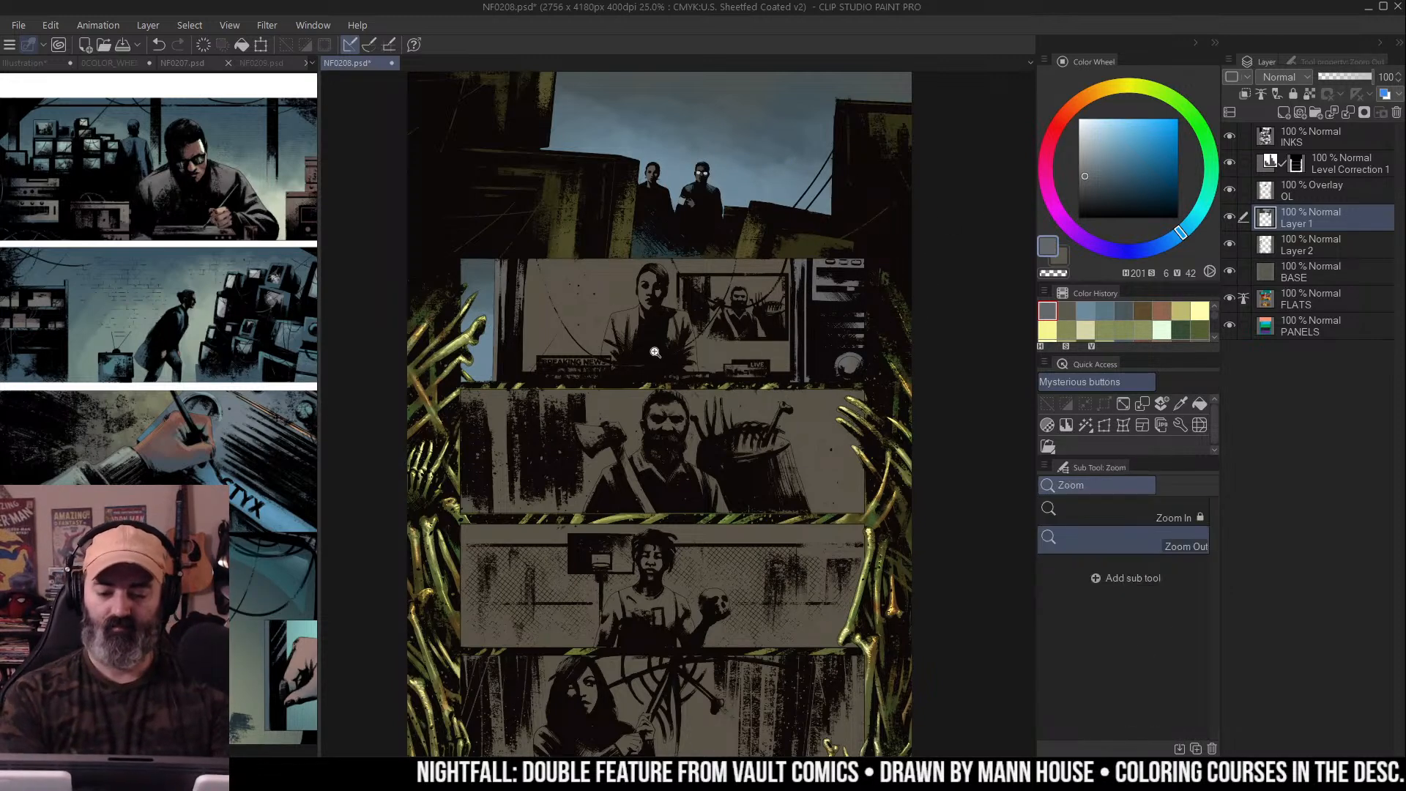
{"action": "left_click", "coordinate": [738, 533]}
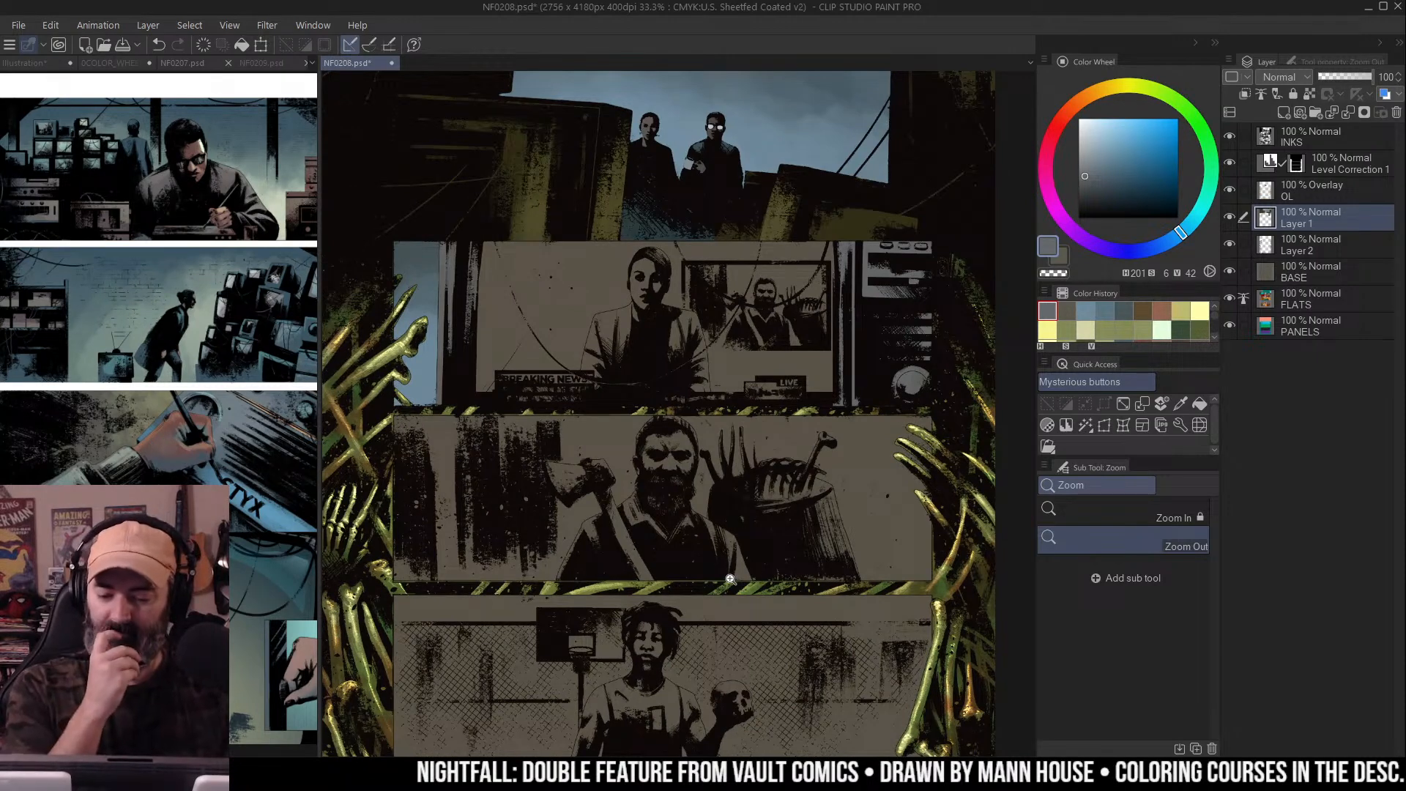
{"action": "left_click", "coordinate": [730, 293]}
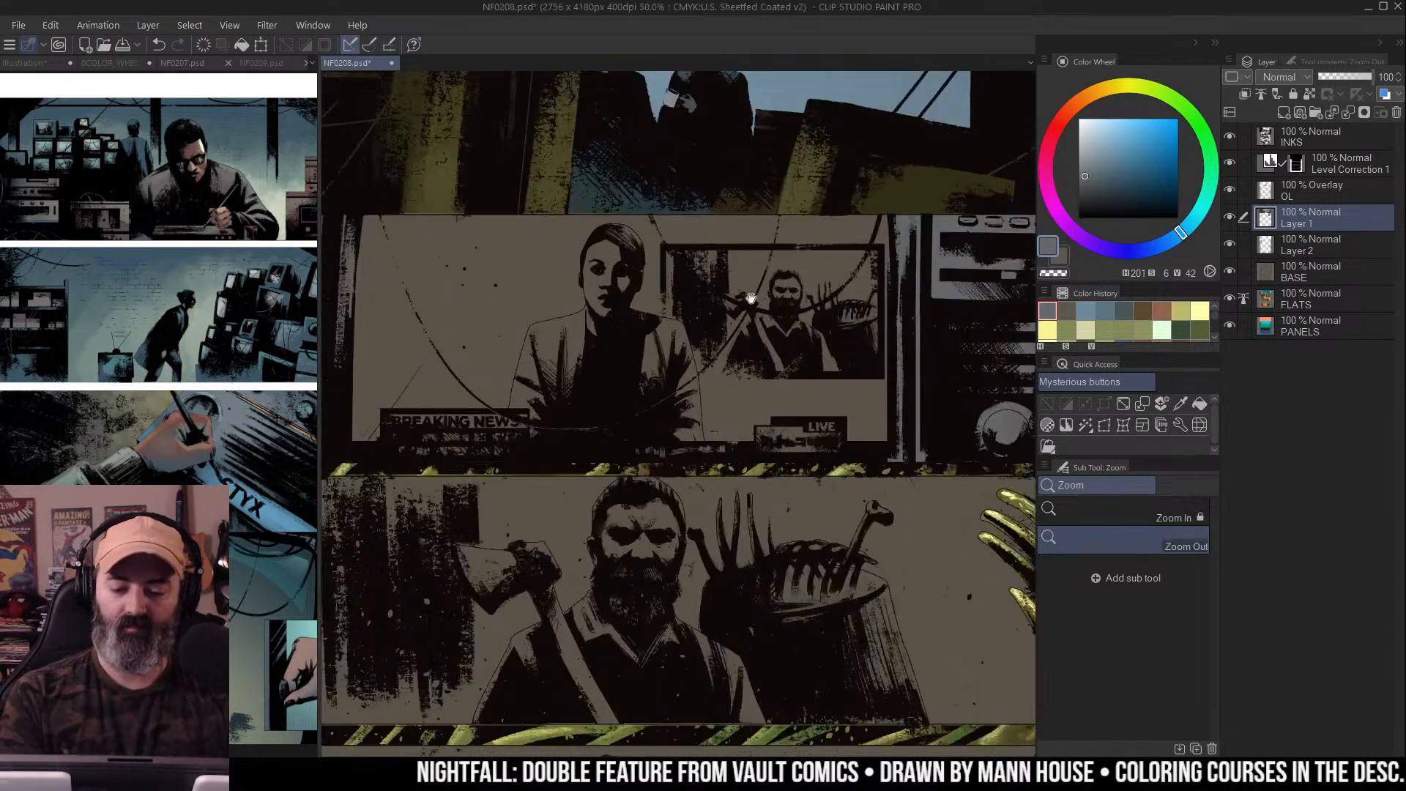
{"action": "left_click", "coordinate": [827, 351], "text": "alt"}
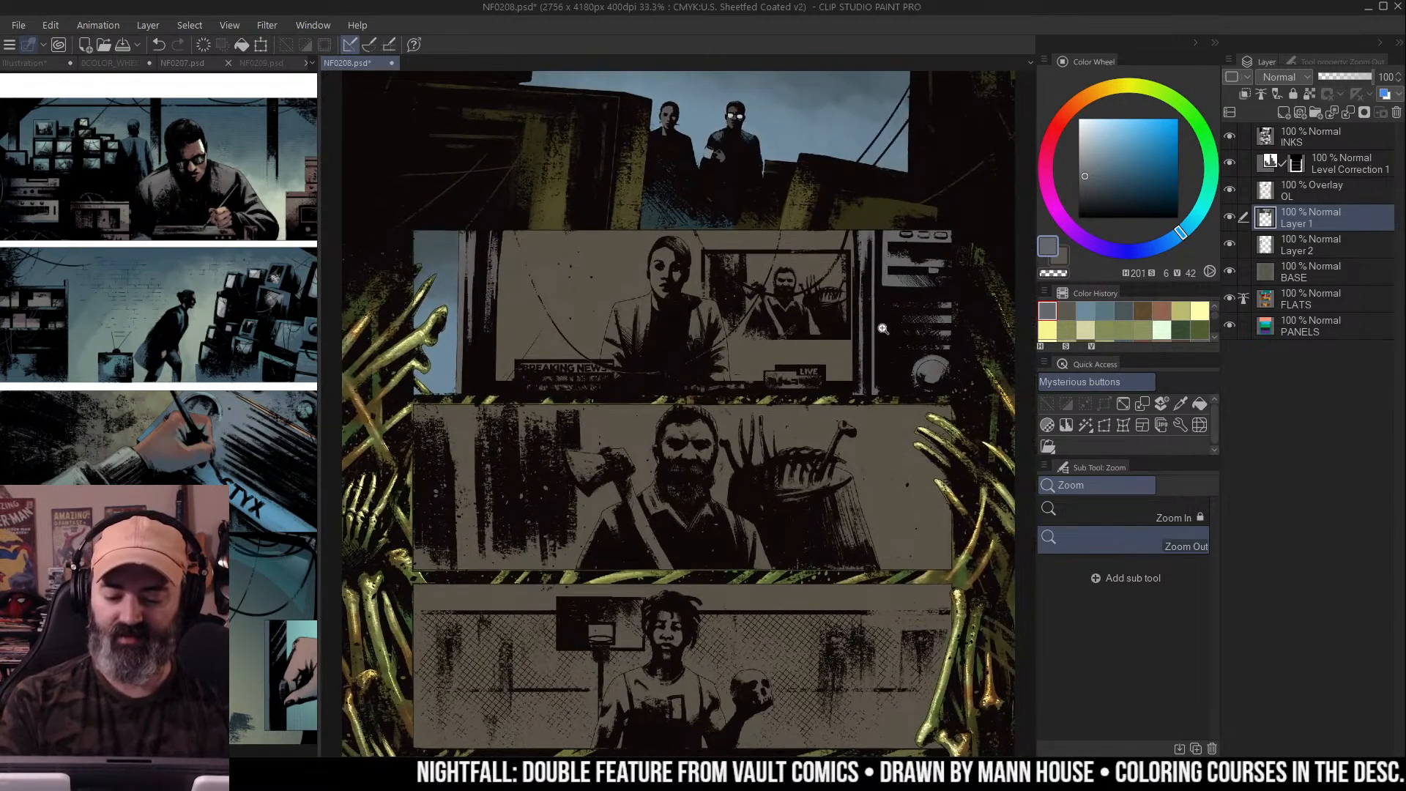
{"action": "left_click_drag", "start_coordinate": [864, 333], "coordinate": [848, 335]}
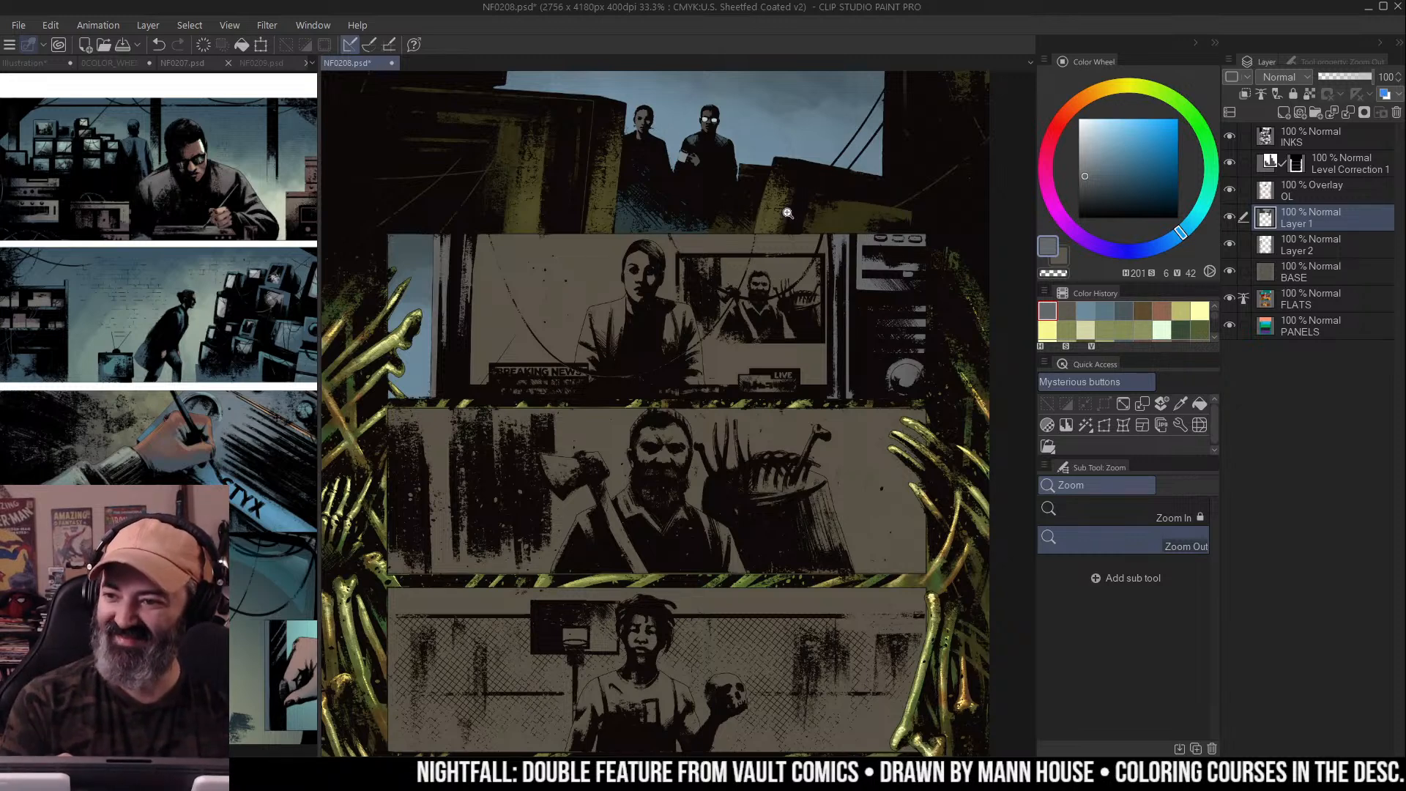
{"action": "key", "text": "m"}
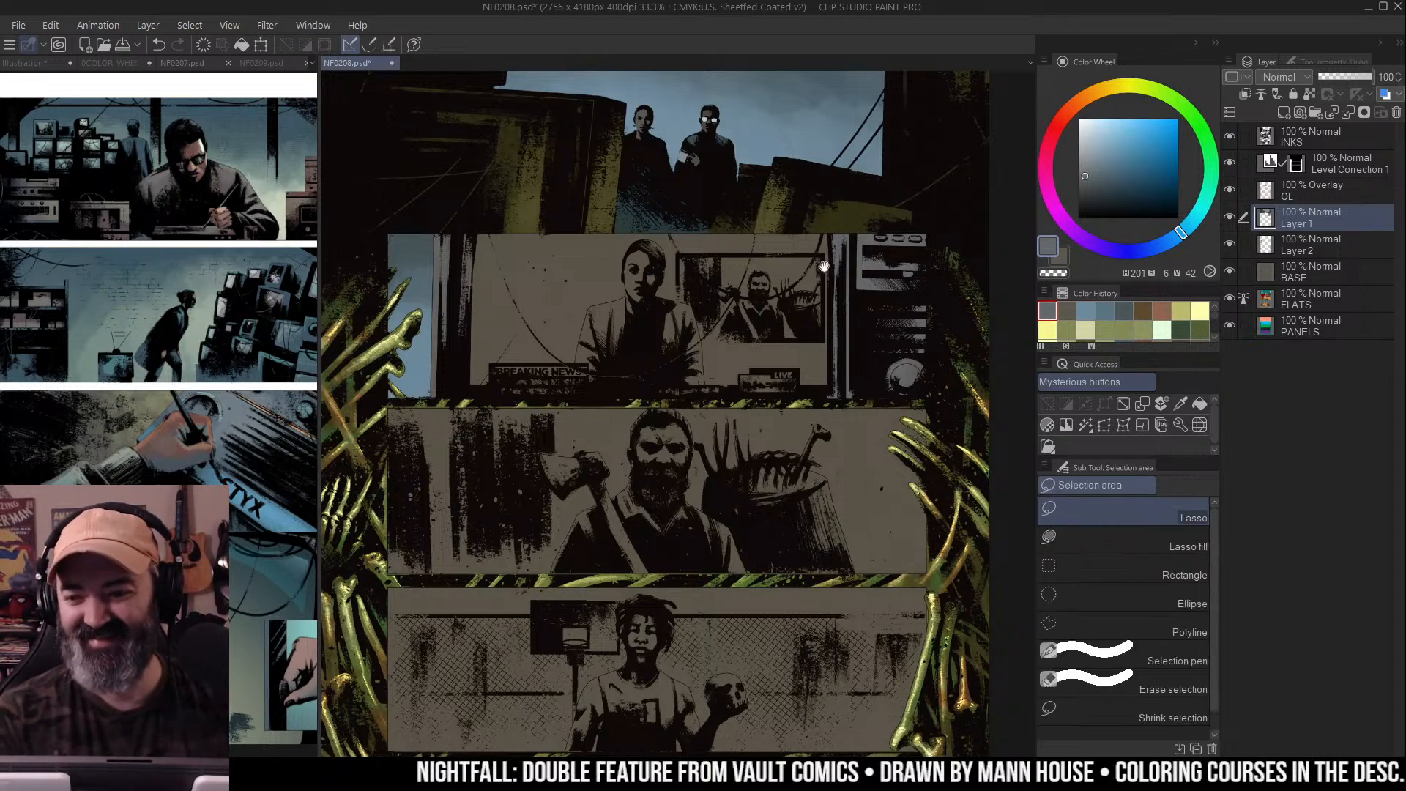
{"action": "scroll", "coordinate": [840, 214], "scroll_direction": "down", "scroll_amount": 1}
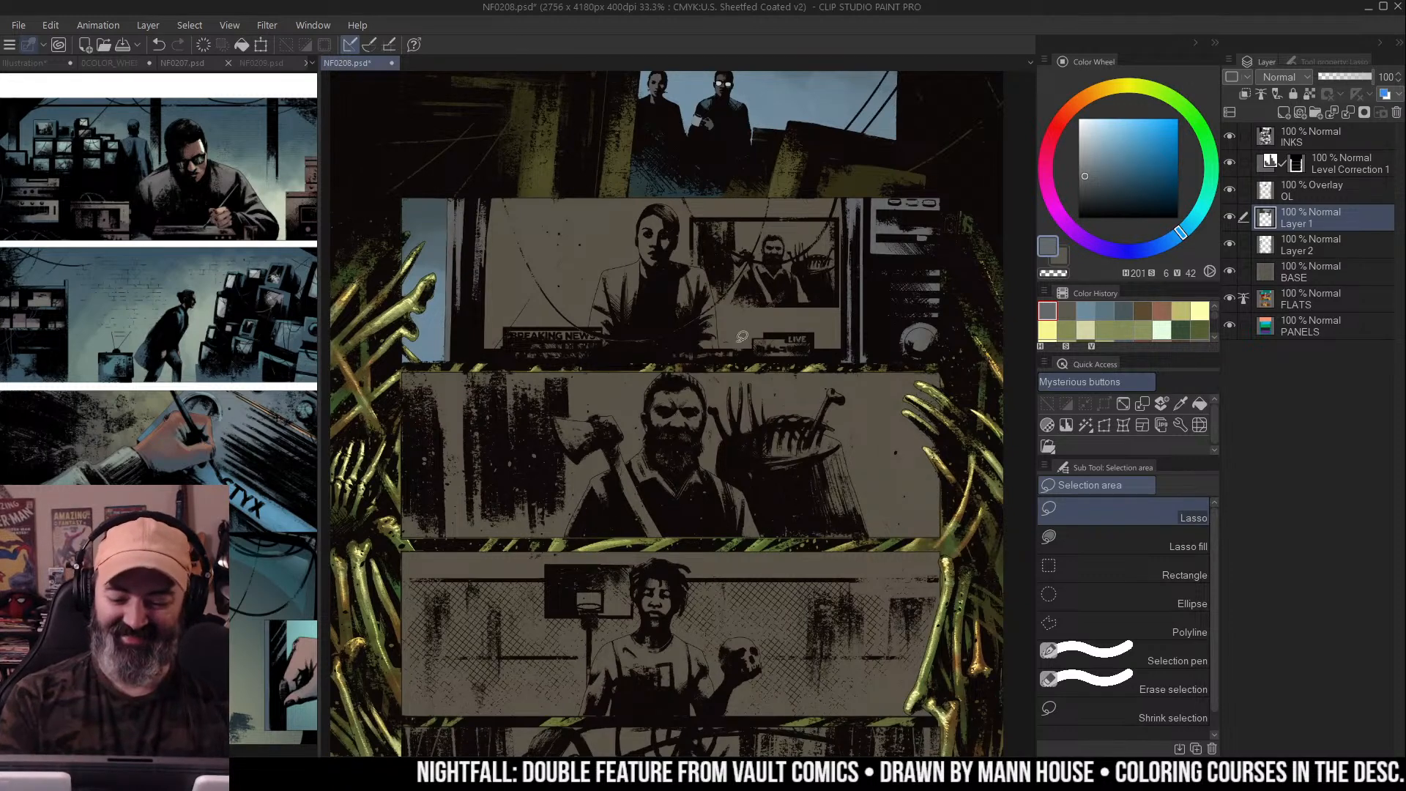
{"action": "scroll", "coordinate": [725, 344], "scroll_direction": "up", "scroll_amount": 1}
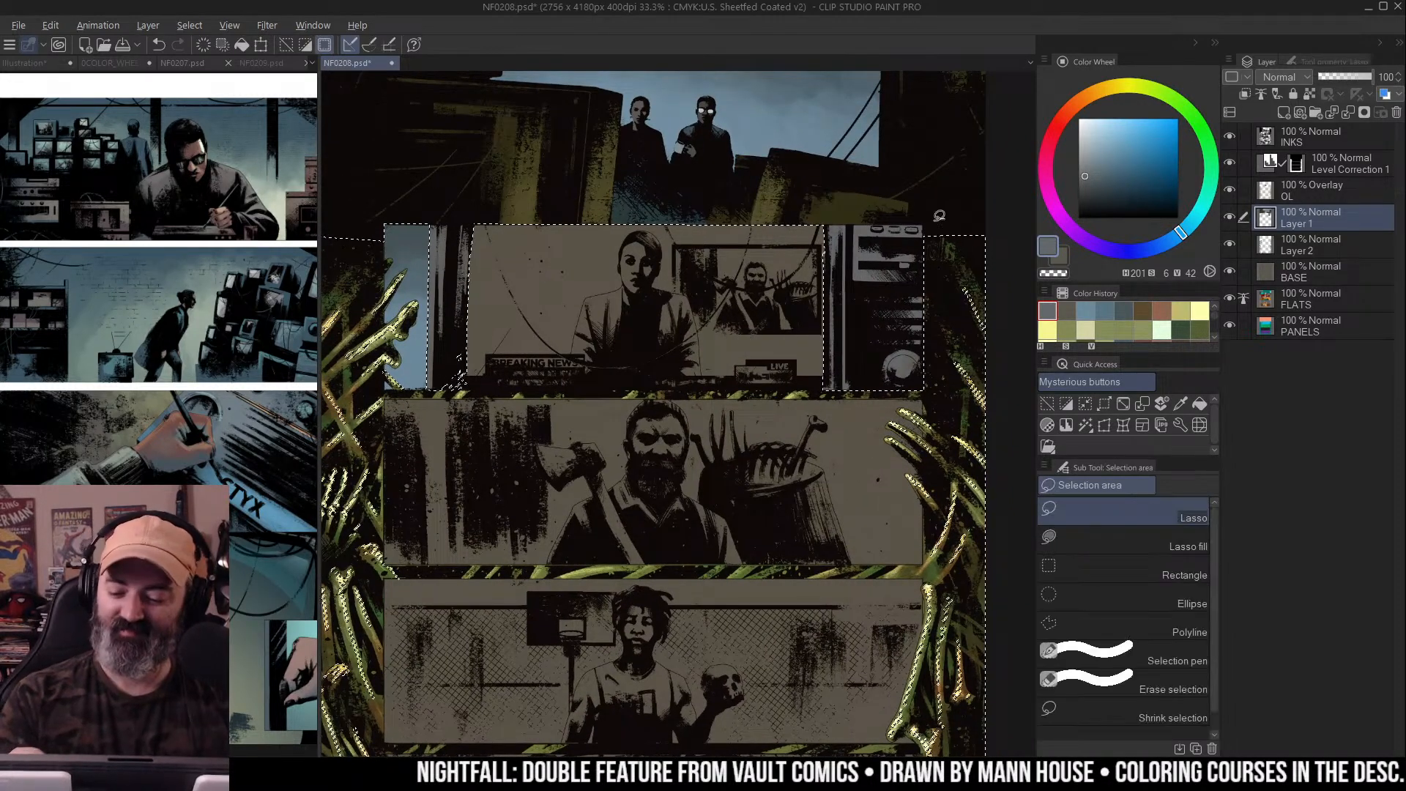
{"action": "key", "text": "w"}
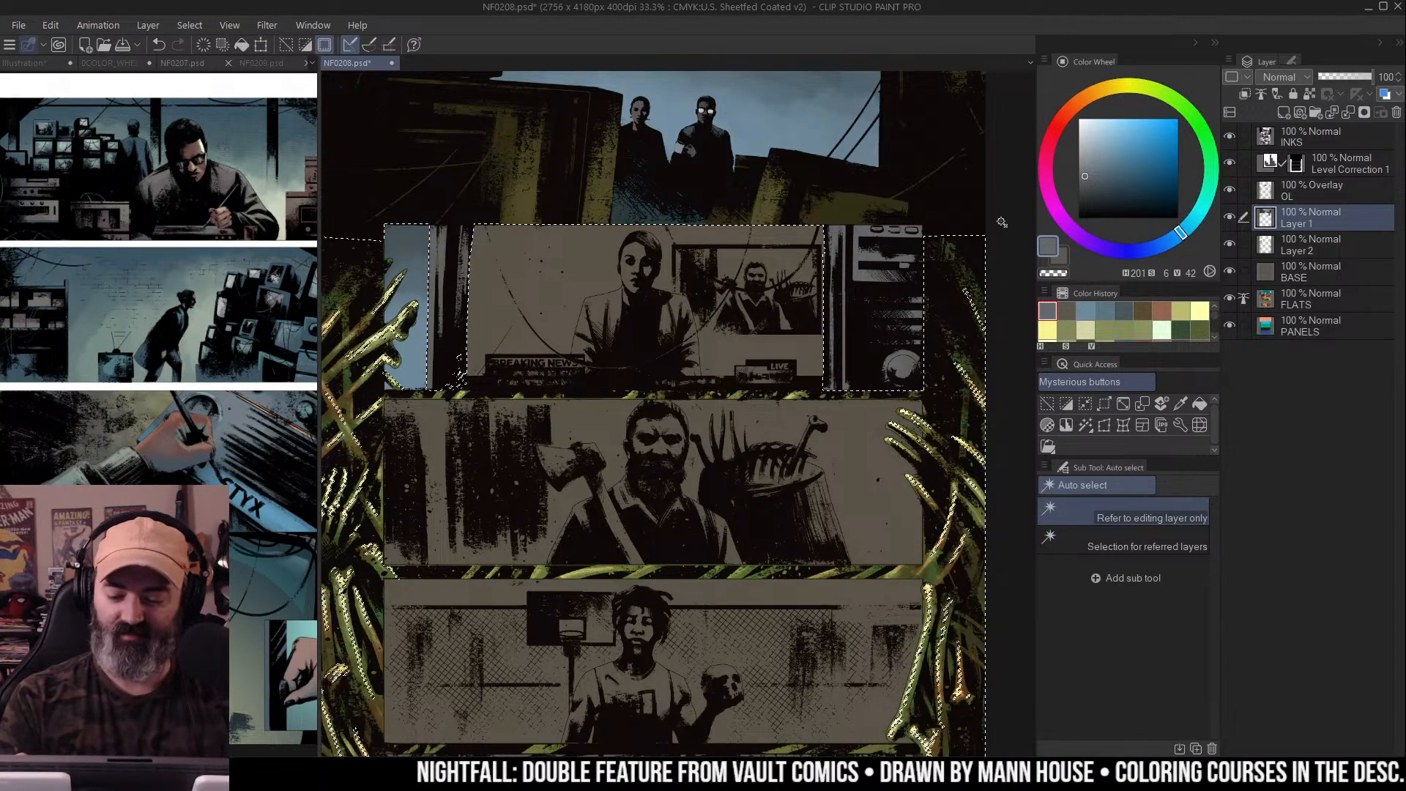
{"action": "key", "text": "ctrl+d"}
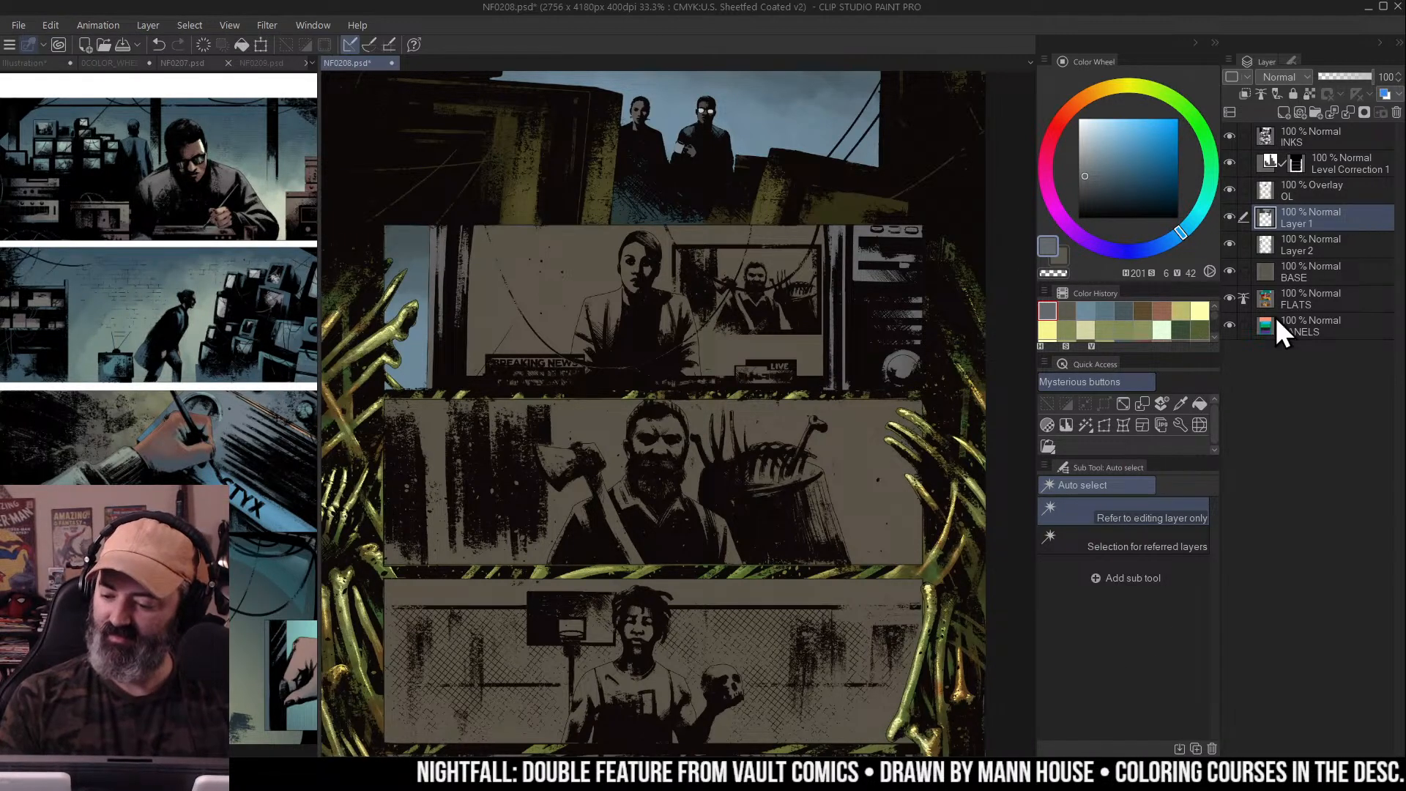
Select the television screen background behind the news anchor, leaving out the blue sky strip beside the set
{"action": "left_click", "coordinate": [1265, 217], "text": "ctrl"}
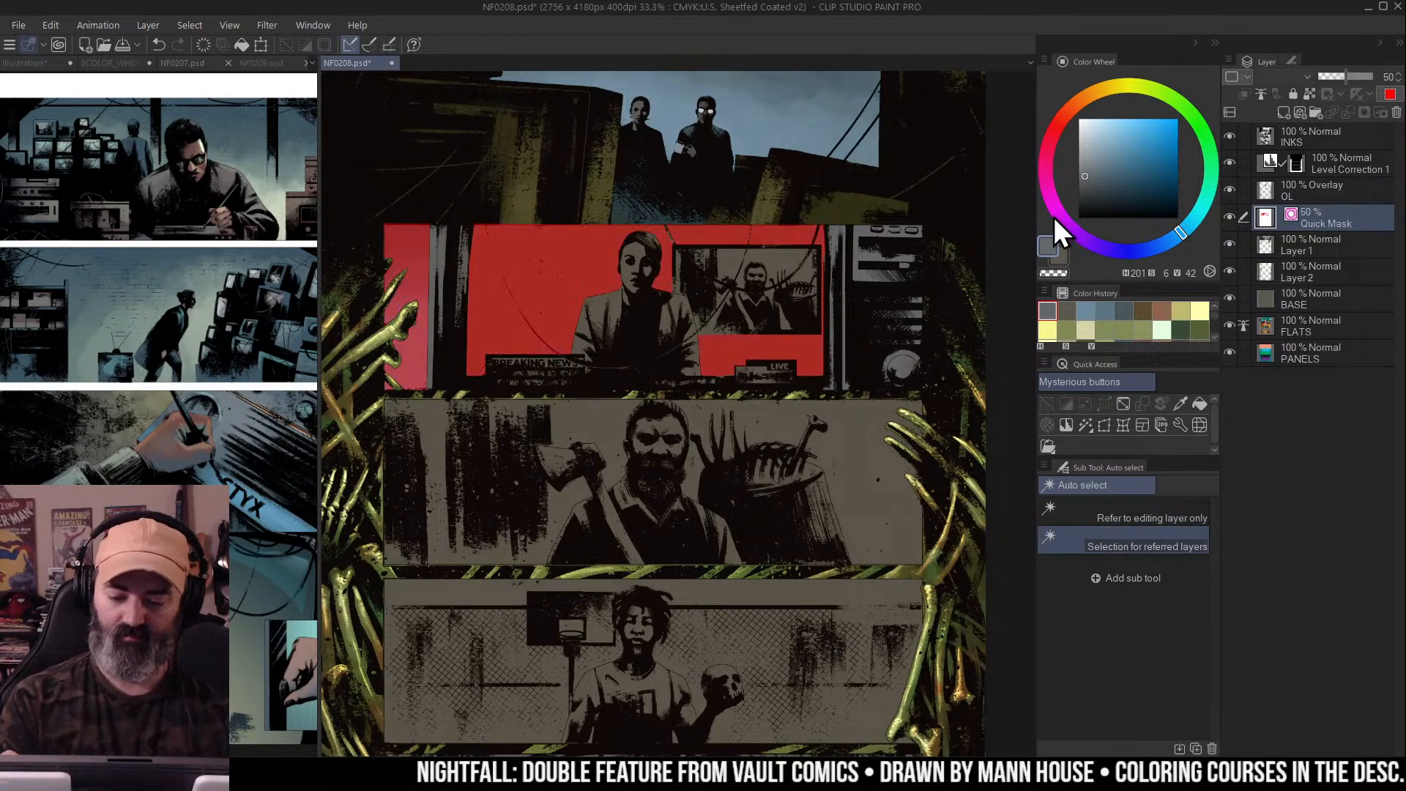
{"action": "key", "text": "m"}
{"action": "key", "text": "ctrl+d"}
{"action": "key", "text": "b"}
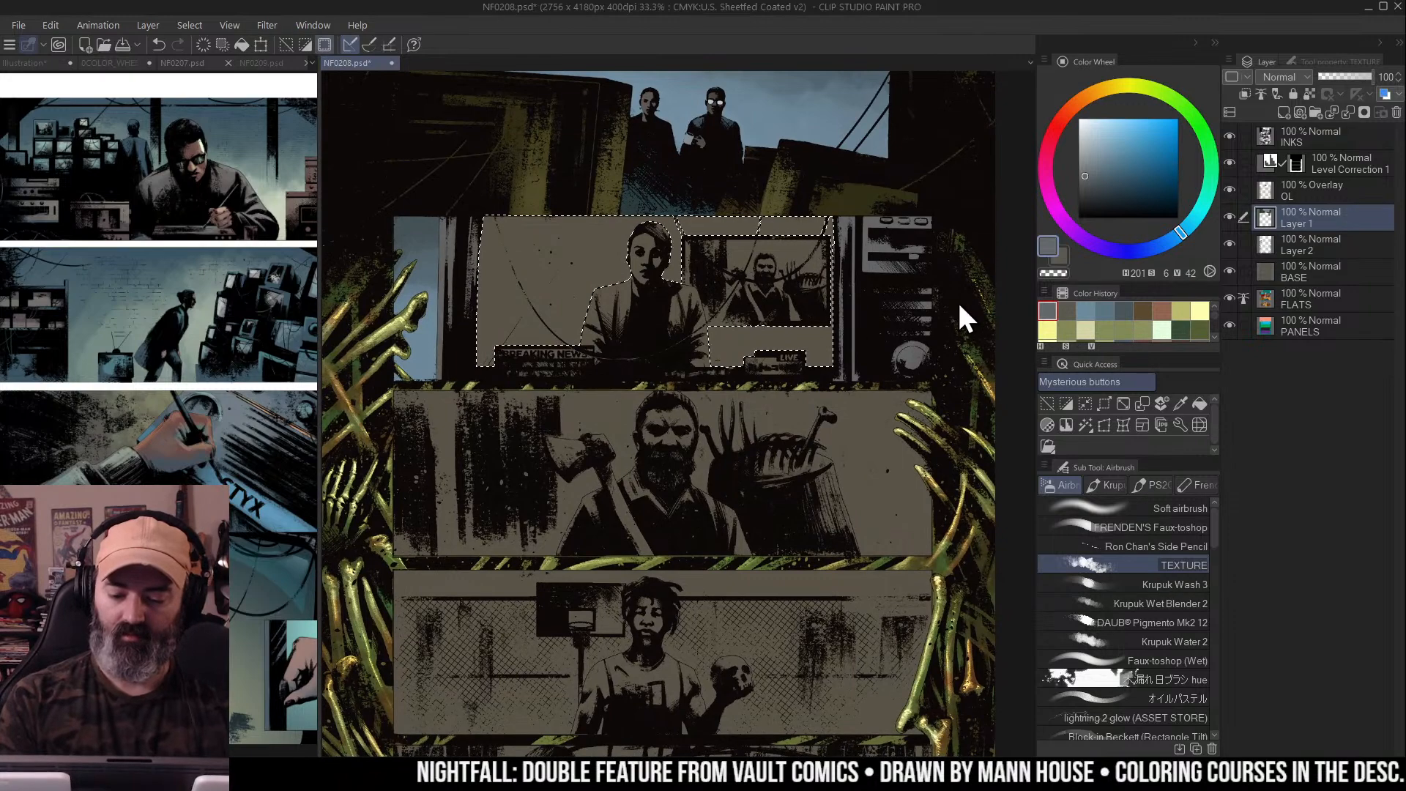
Try a pale blue glow (H 201, S 15, V 83) on the television screen background with the Soft airbrush
{"action": "left_click", "coordinate": [1097, 132]}
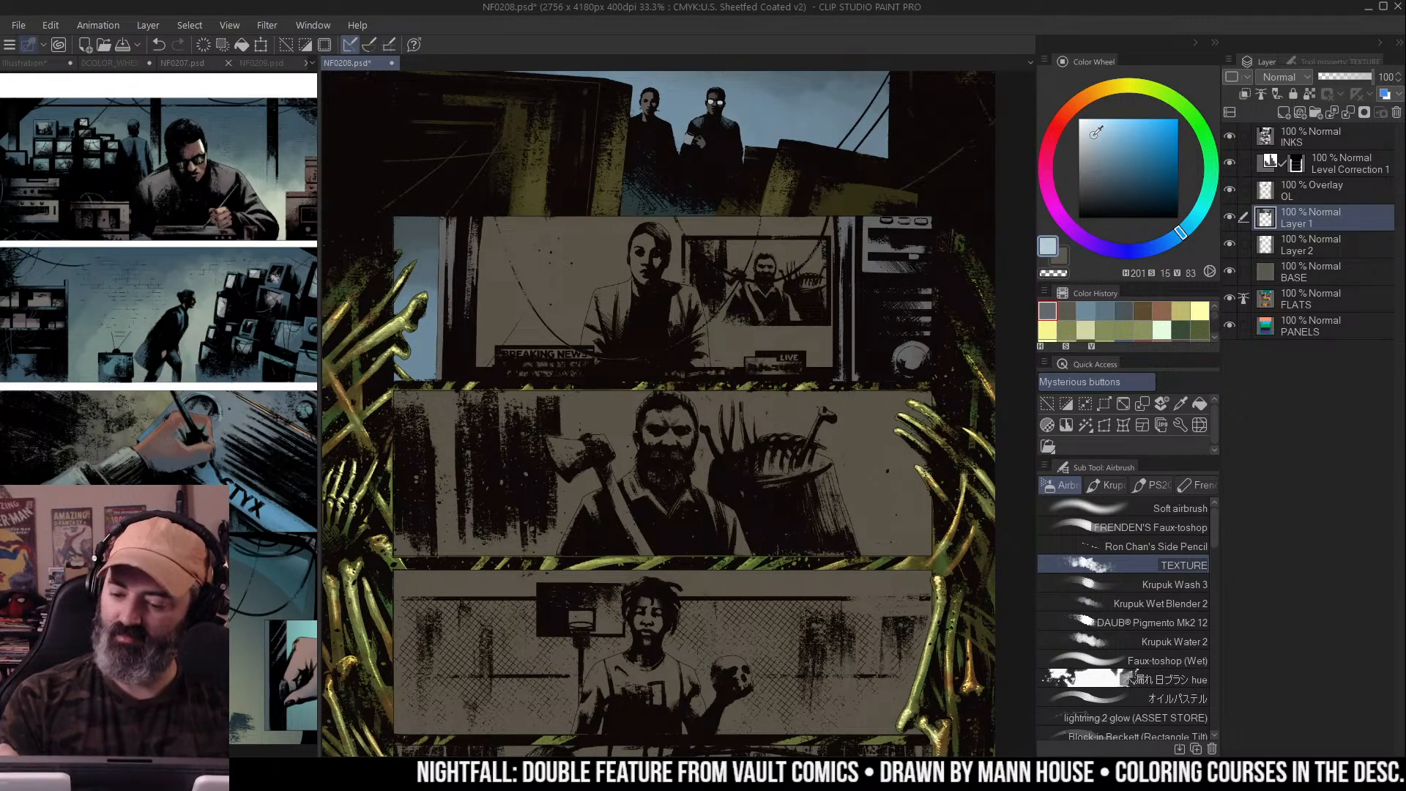
{"action": "left_click", "coordinate": [1193, 505]}
{"action": "mouse_move", "coordinate": [596, 343]}
{"action": "left_mouse_down"}
{"action": "mouse_move", "coordinate": [530, 371]}
{"action": "mouse_move", "coordinate": [586, 315]}
{"action": "mouse_move", "coordinate": [703, 329]}
{"action": "left_mouse_up"}
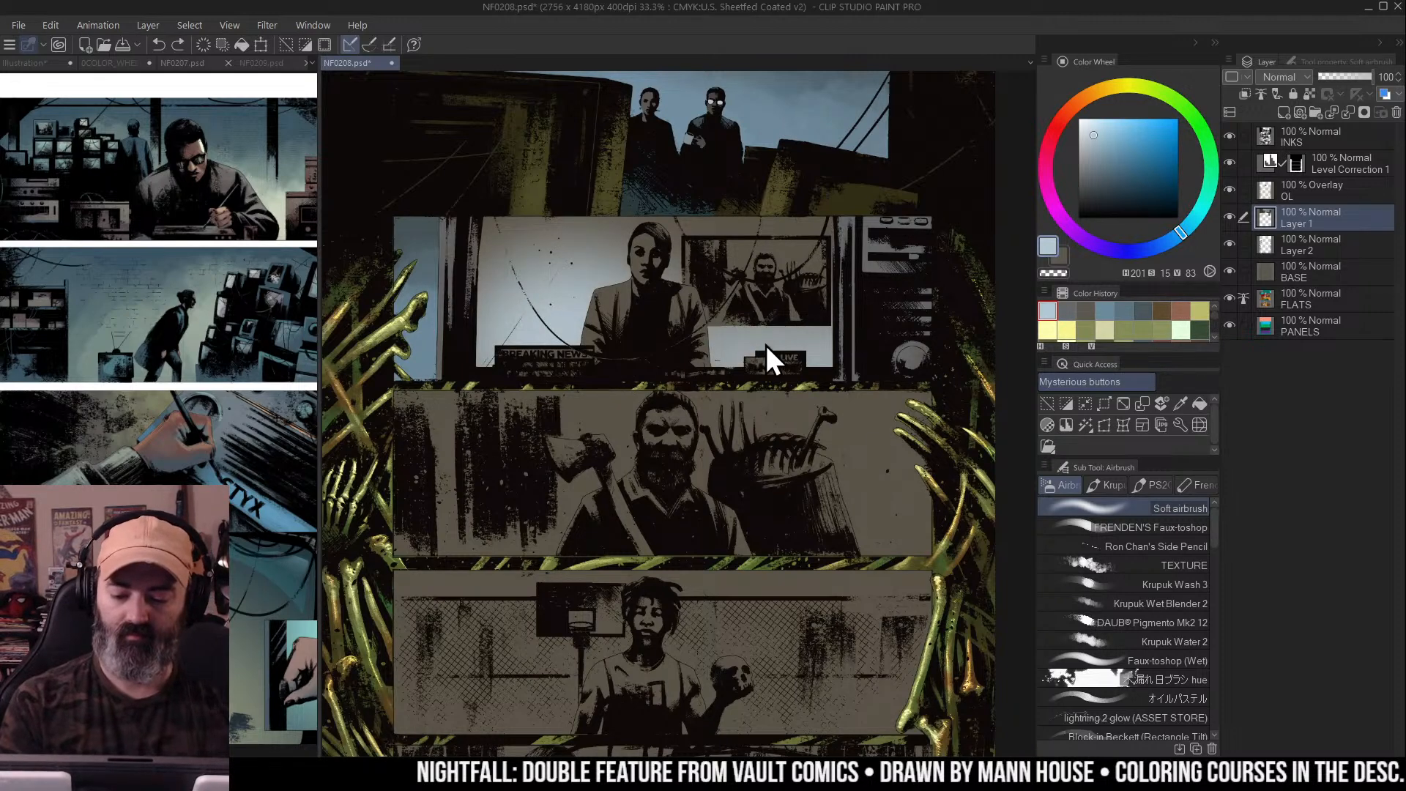
{"action": "key", "text": "ctrl+z"}
{"action": "key", "text": "ctrl+z"}
Airbrush blue (H 201, S 23, V 66) over the television screen background and shift its hue by 164 and saturation by 4
{"action": "left_click", "coordinate": [1104, 148]}
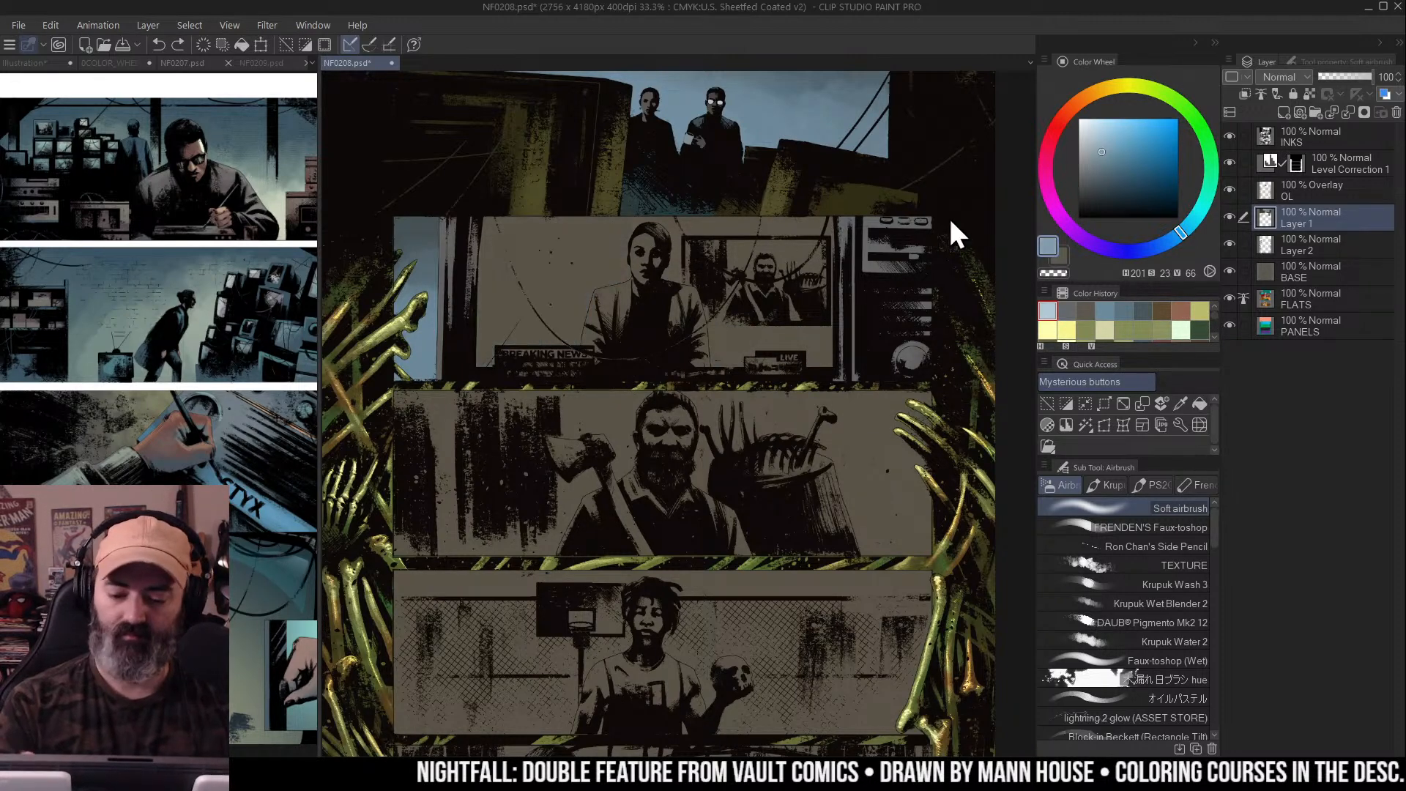
{"action": "mouse_move", "coordinate": [543, 319]}
{"action": "left_mouse_down"}
{"action": "mouse_move", "coordinate": [646, 321]}
{"action": "mouse_move", "coordinate": [843, 378]}
{"action": "mouse_move", "coordinate": [763, 370]}
{"action": "left_mouse_up"}
{"action": "key", "text": "w"}
{"action": "left_click", "coordinate": [534, 337]}
{"action": "key", "text": "ctrl+u"}
{"action": "left_click_drag", "start_coordinate": [1123, 191], "coordinate": [1143, 190]}
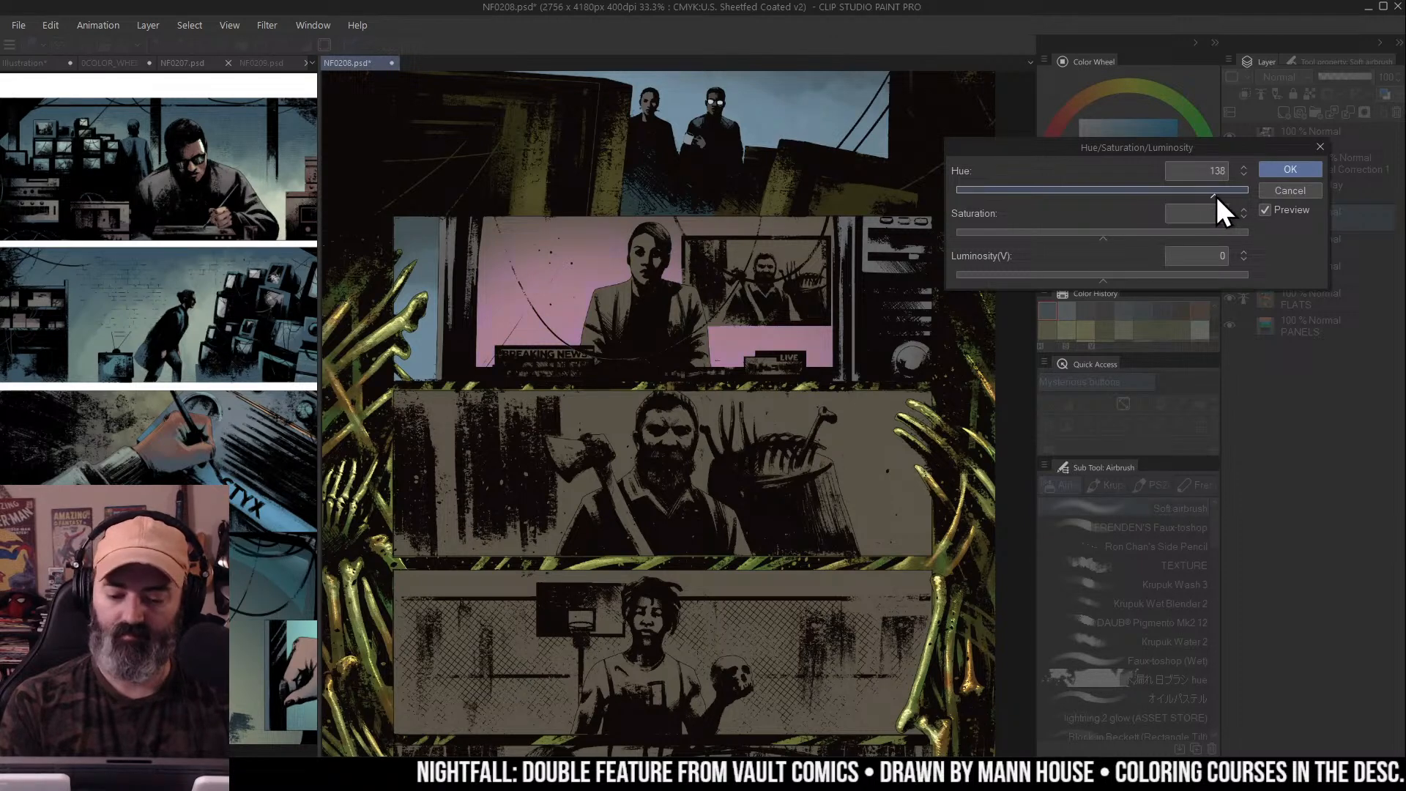
{"action": "left_click_drag", "start_coordinate": [1240, 196], "coordinate": [1237, 194]}
{"action": "left_click", "coordinate": [1113, 233]}
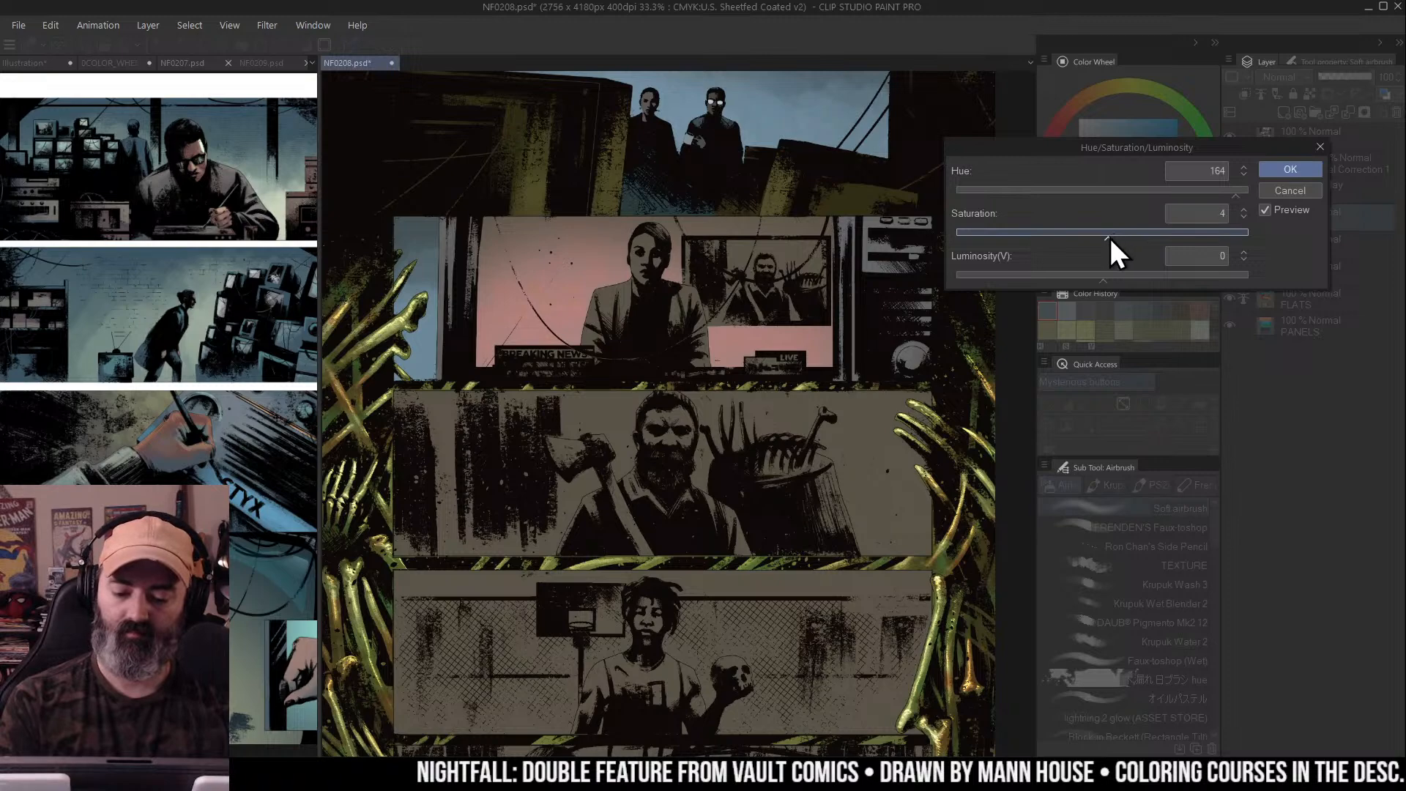
{"action": "left_click", "coordinate": [1290, 169]}
Select the BREAKING NEWS and LIVE banners and colour them muted red (H 5, S 44, V 65) with the Soft airbrush
{"action": "left_click", "coordinate": [871, 269], "text": "ctrl+alt"}
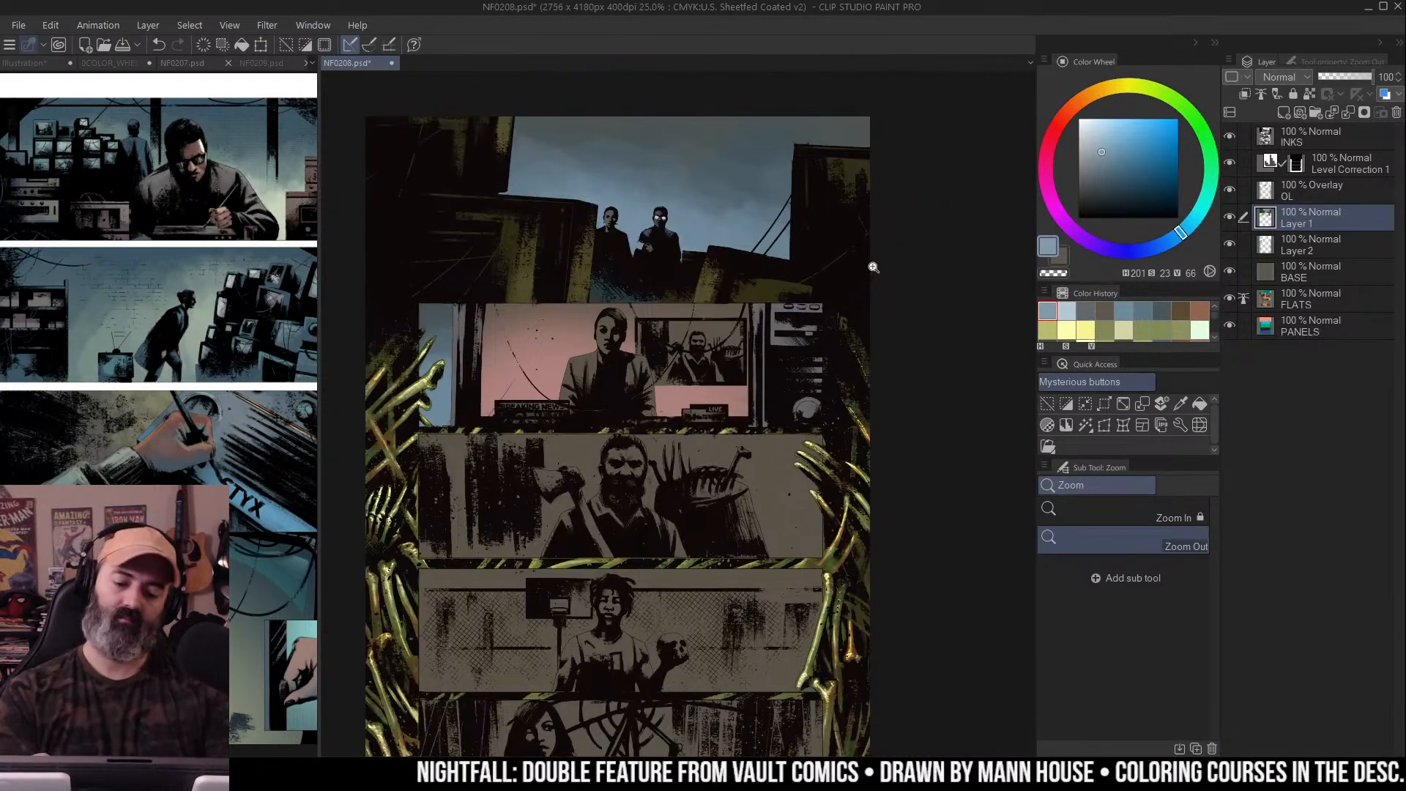
{"action": "key", "text": "ctrl+plus"}
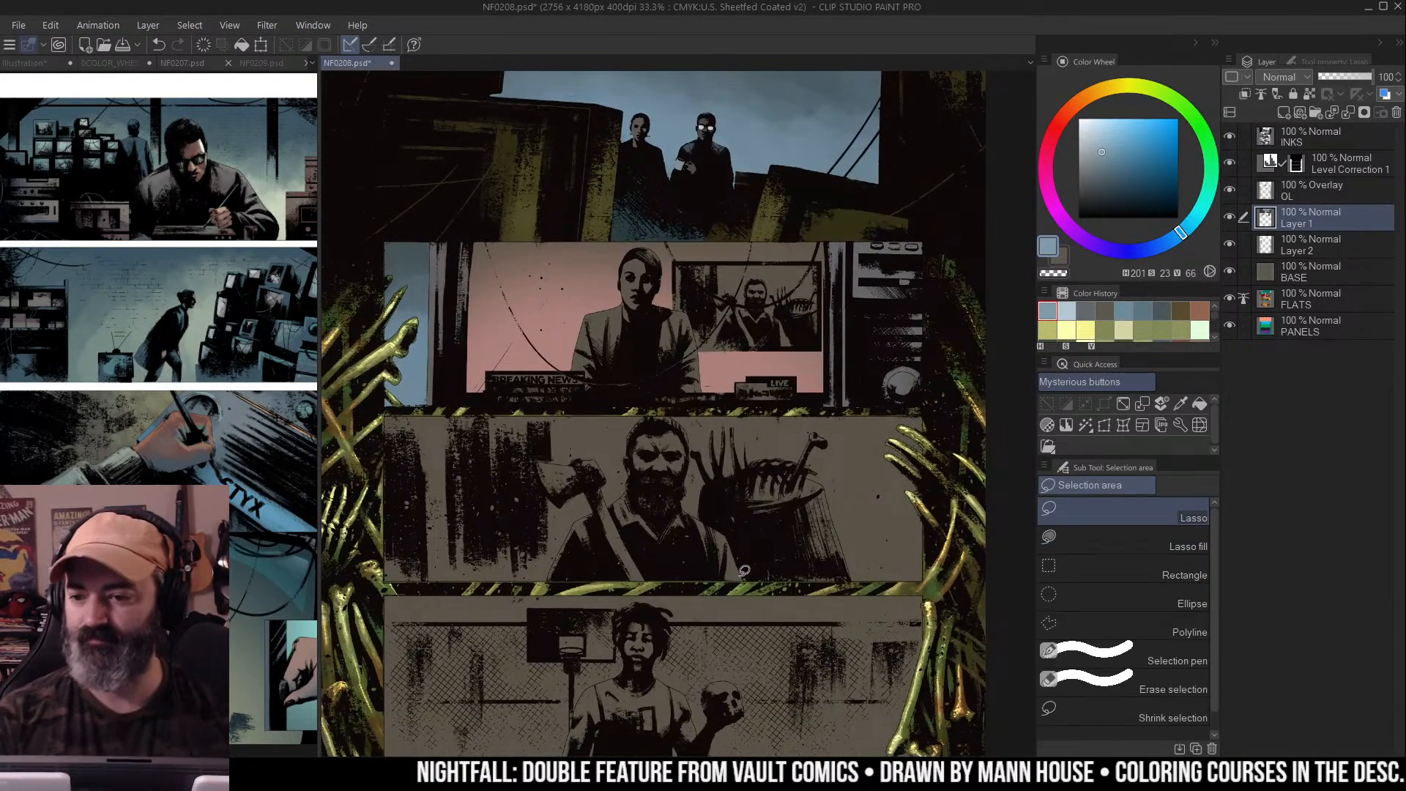
{"action": "mouse_move", "coordinate": [805, 268]}
{"action": "left_mouse_down"}
{"action": "mouse_move", "coordinate": [842, 227]}
{"action": "mouse_move", "coordinate": [884, 215]}
{"action": "mouse_move", "coordinate": [868, 213]}
{"action": "left_mouse_up"}
{"action": "key", "text": "w"}
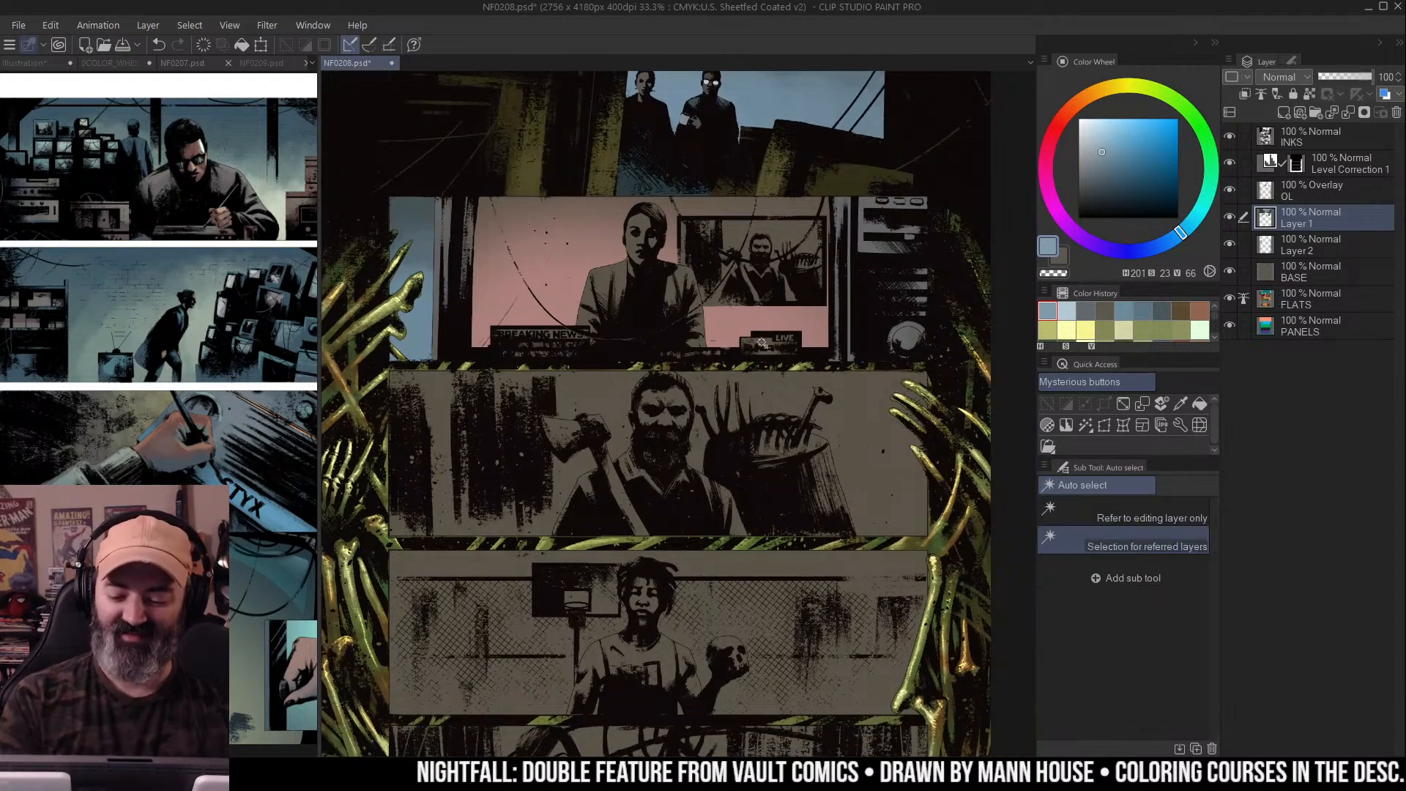
{"action": "left_click", "coordinate": [779, 347]}
{"action": "key", "text": "b"}
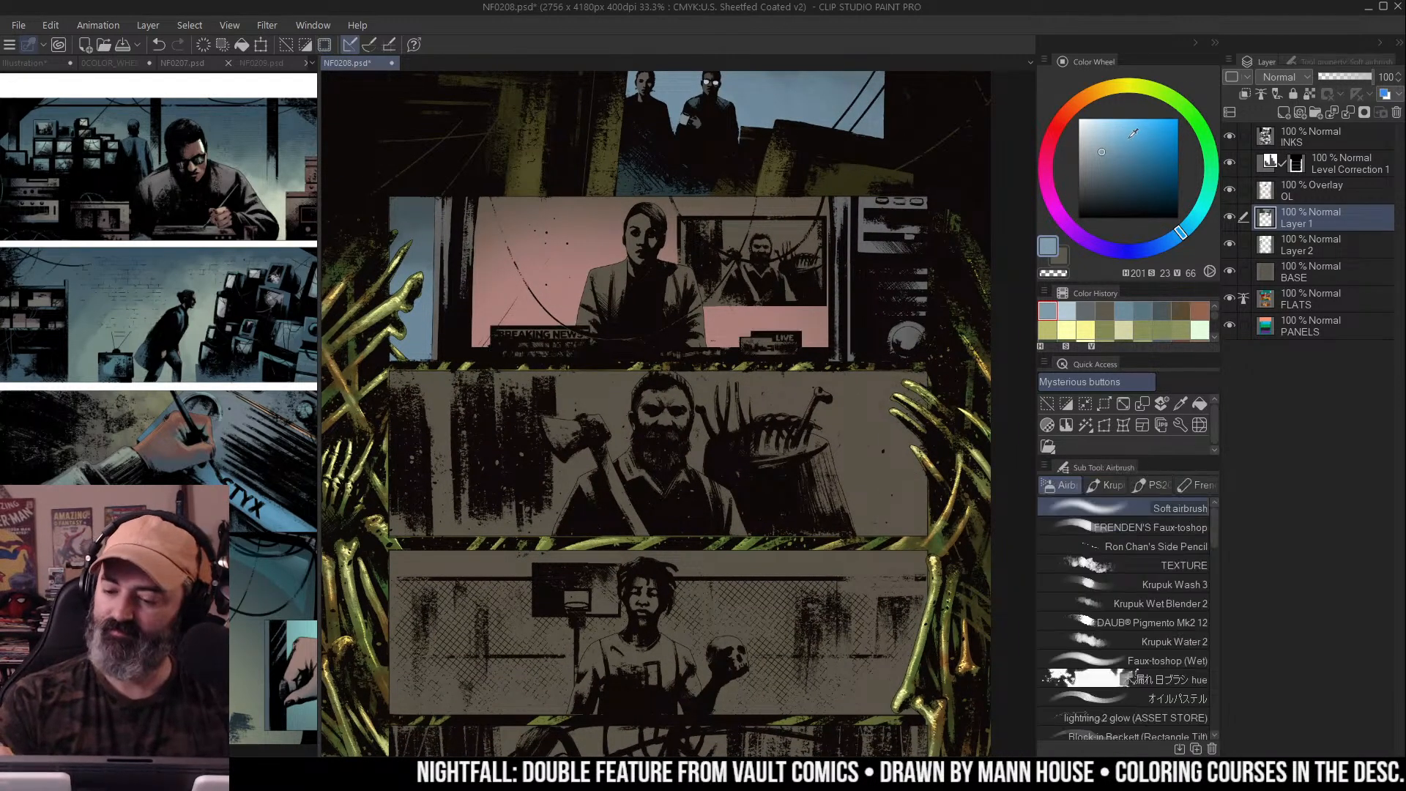
{"action": "left_click", "coordinate": [1060, 119]}
{"action": "left_click", "coordinate": [1126, 150]}
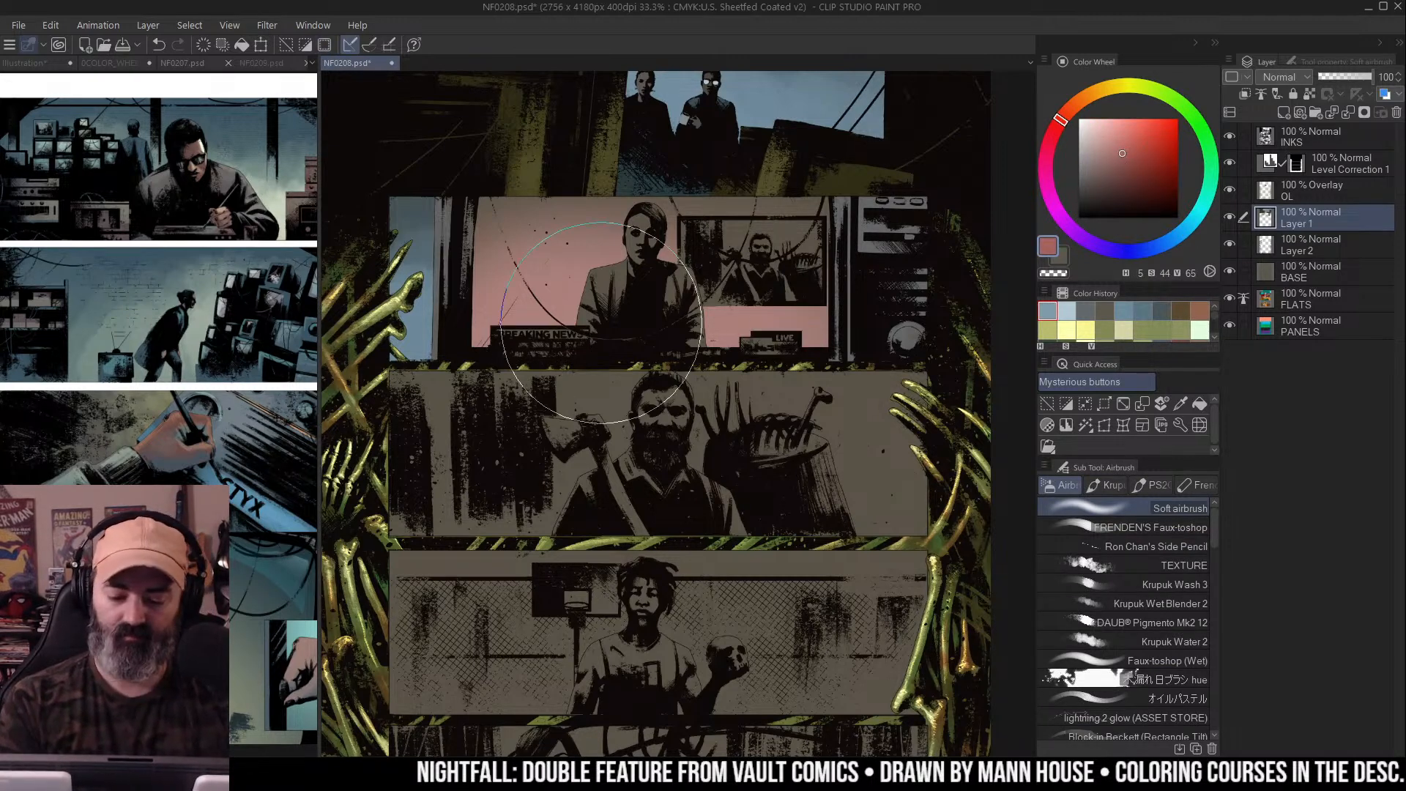
{"action": "left_click_drag", "start_coordinate": [944, 324], "coordinate": [536, 386]}
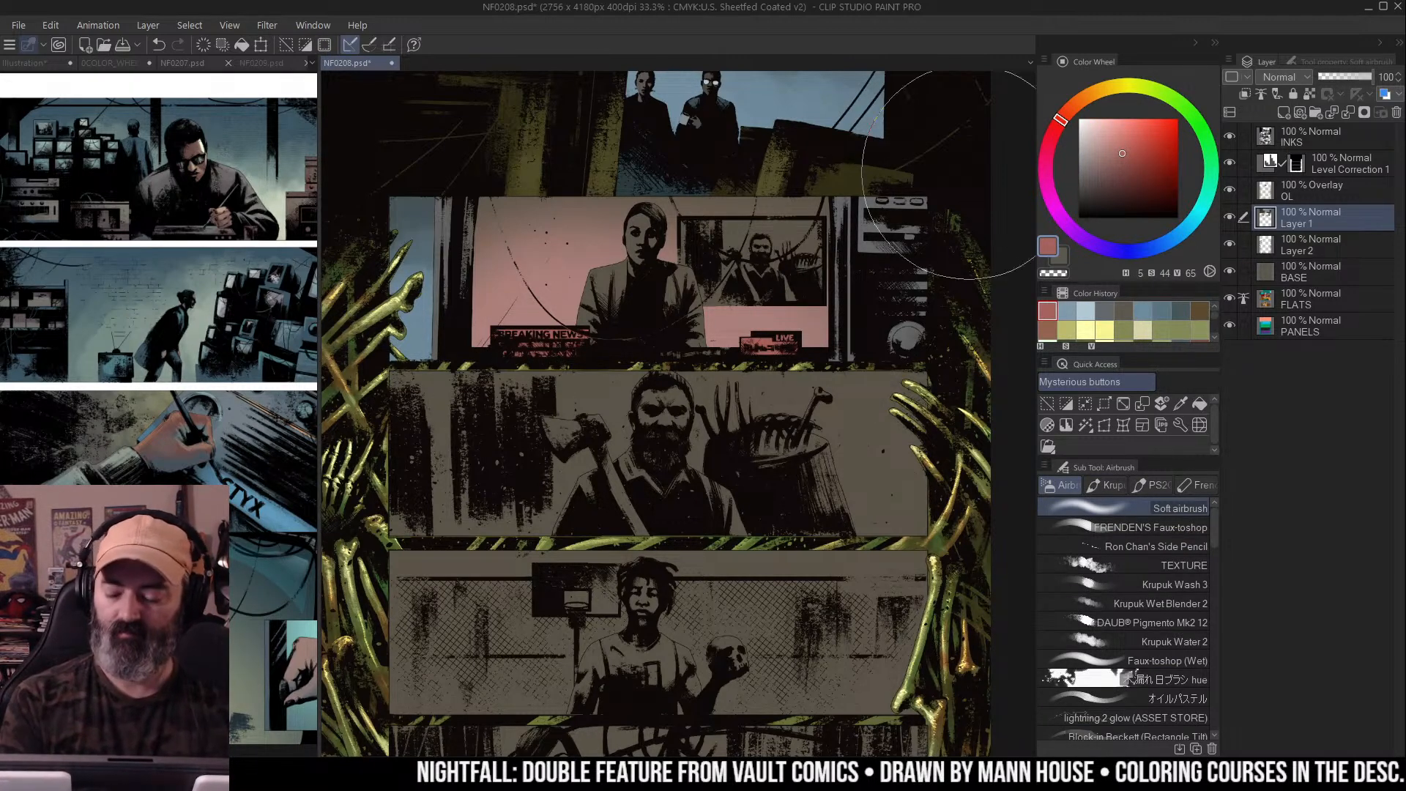
Airbrush the BREAKING NEWS and LIVE lettering pale blue (H 188, S 14, V 87) with the Soft airbrush
{"action": "left_click", "coordinate": [1092, 131]}
{"action": "left_click", "coordinate": [1192, 219]}
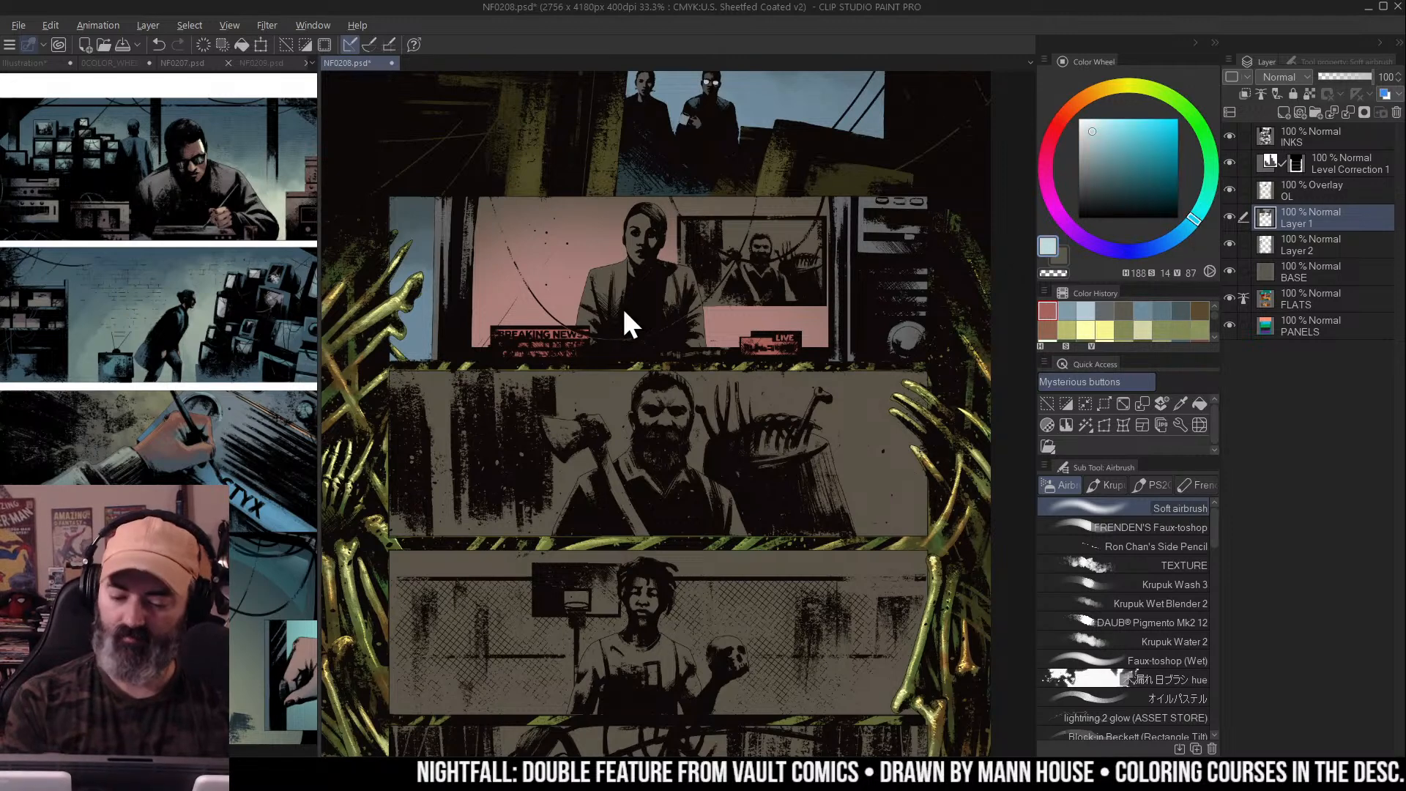
{"action": "mouse_move", "coordinate": [485, 342]}
{"action": "left_mouse_down"}
{"action": "mouse_move", "coordinate": [594, 331]}
{"action": "mouse_move", "coordinate": [542, 326]}
{"action": "left_mouse_up"}
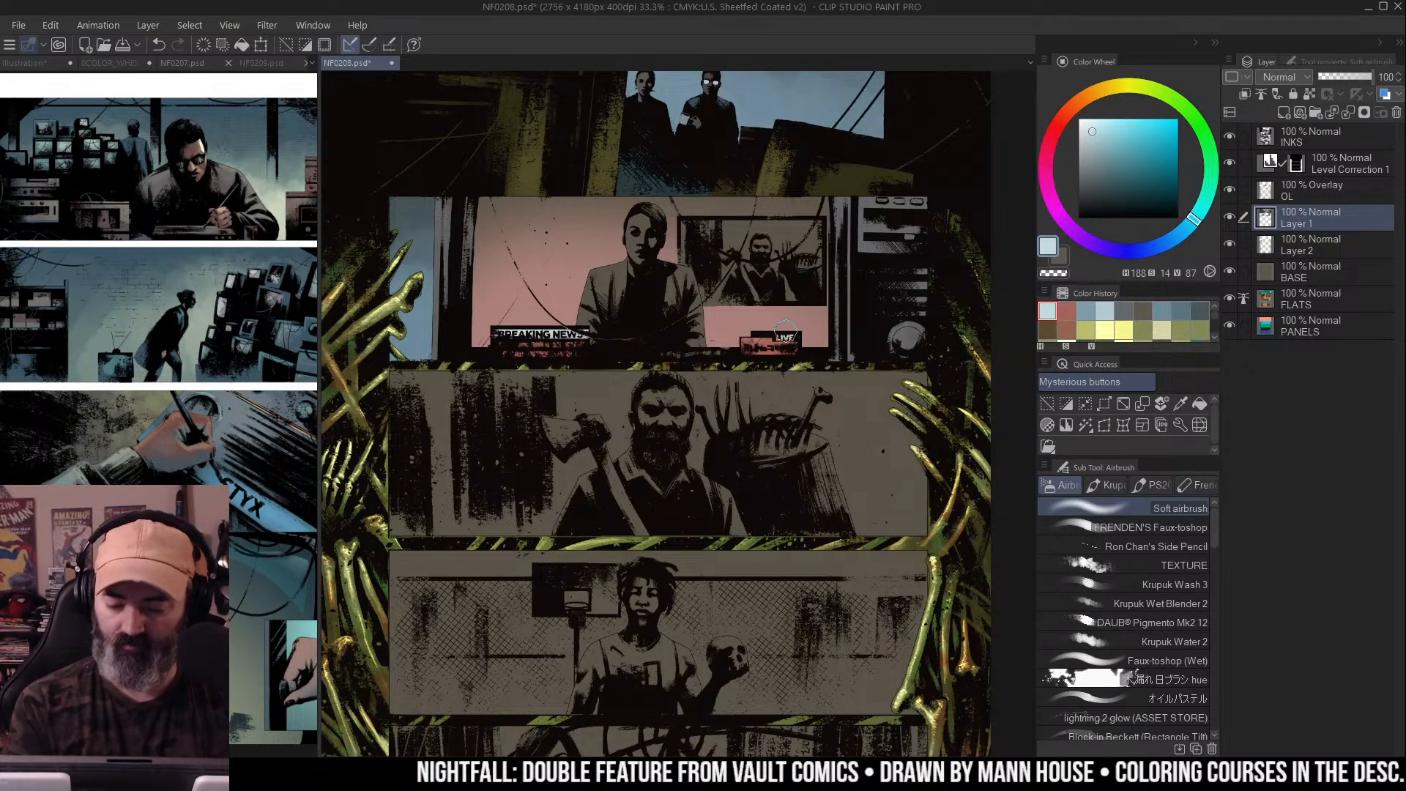
Recolour the LIVE lettering yellow (H 66, S 47, V 91) and pick up the banner's muted red again
{"action": "scroll", "coordinate": [772, 351], "scroll_direction": "up", "scroll_amount": 1}
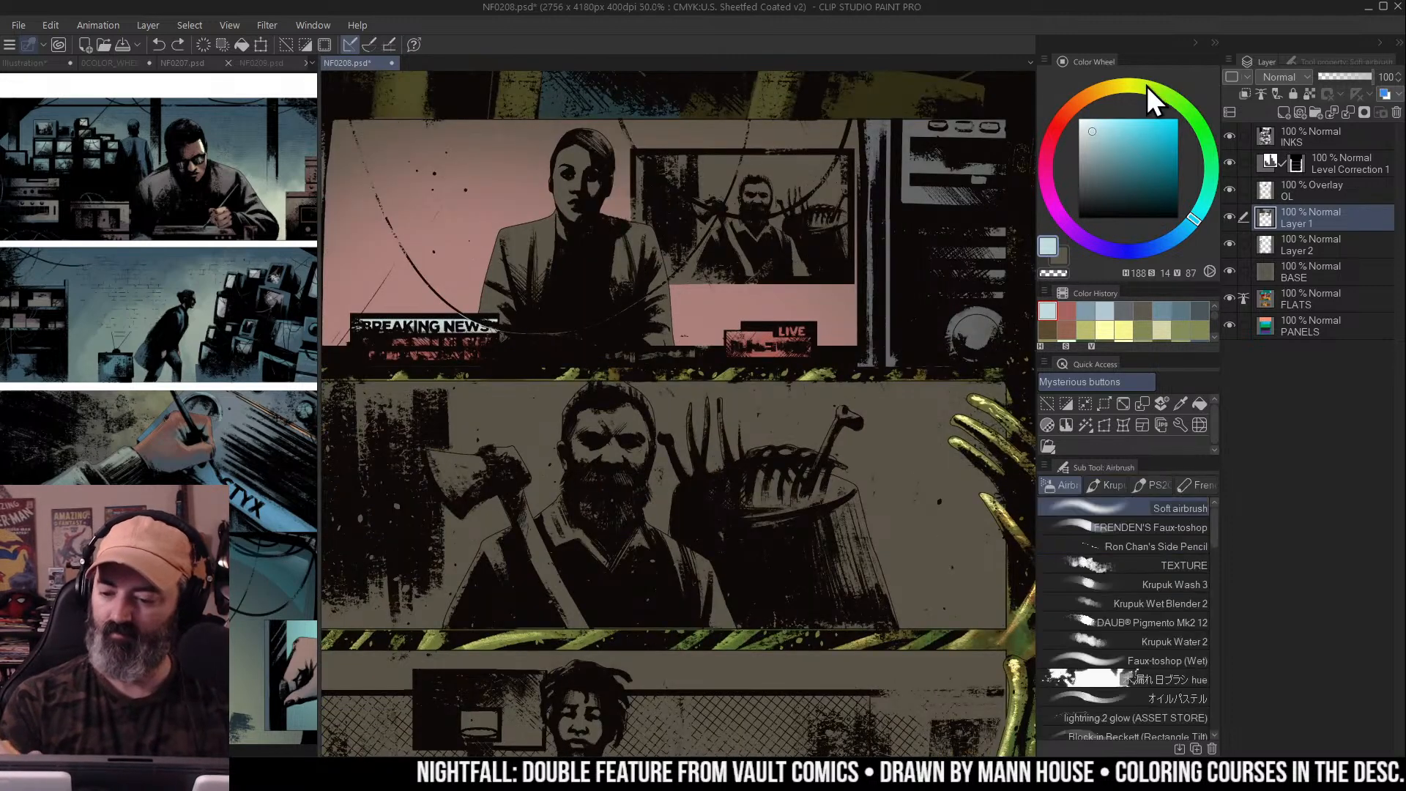
{"action": "left_click", "coordinate": [1138, 88]}
{"action": "left_click", "coordinate": [1125, 126]}
{"action": "left_click_drag", "start_coordinate": [801, 327], "coordinate": [797, 327]}
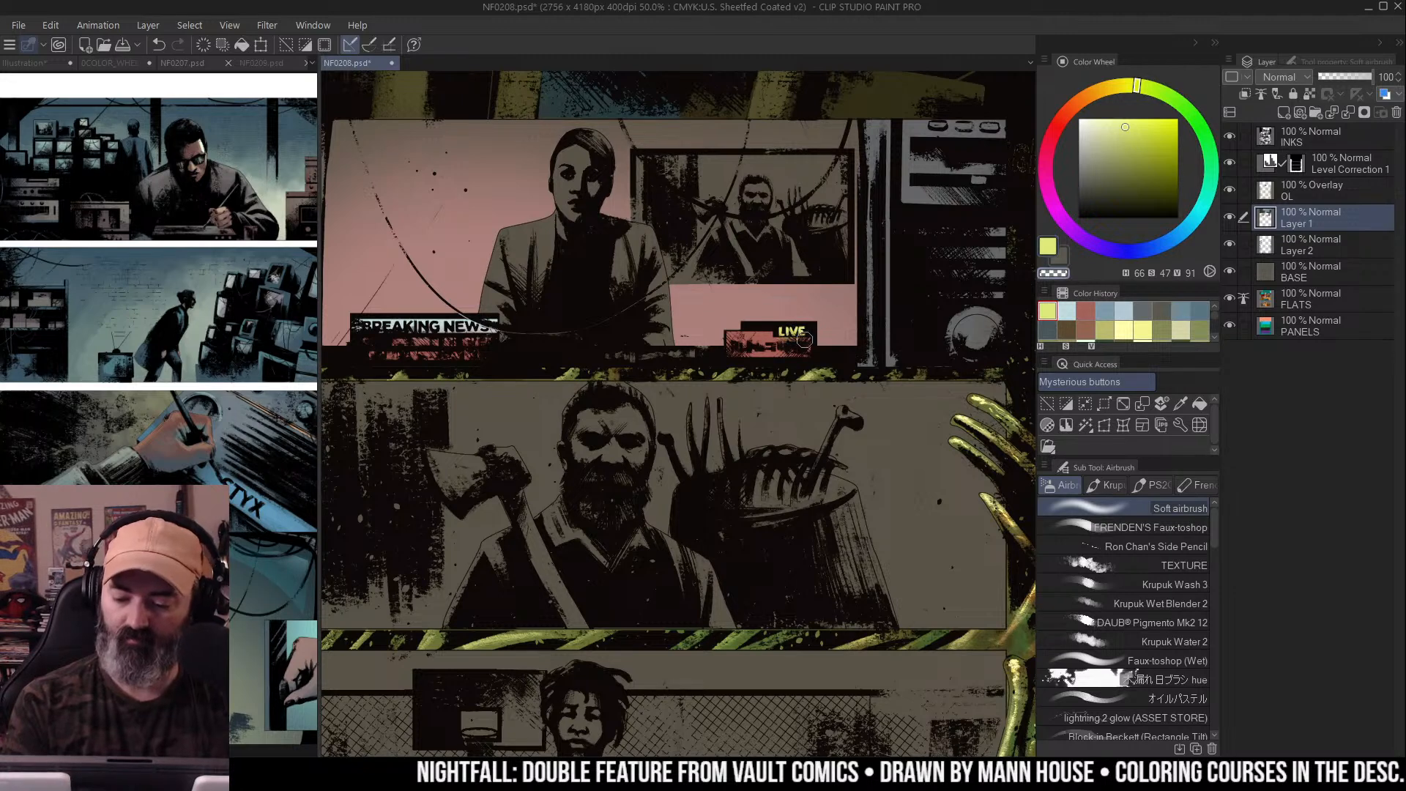
{"action": "left_click", "coordinate": [795, 347], "text": "alt"}
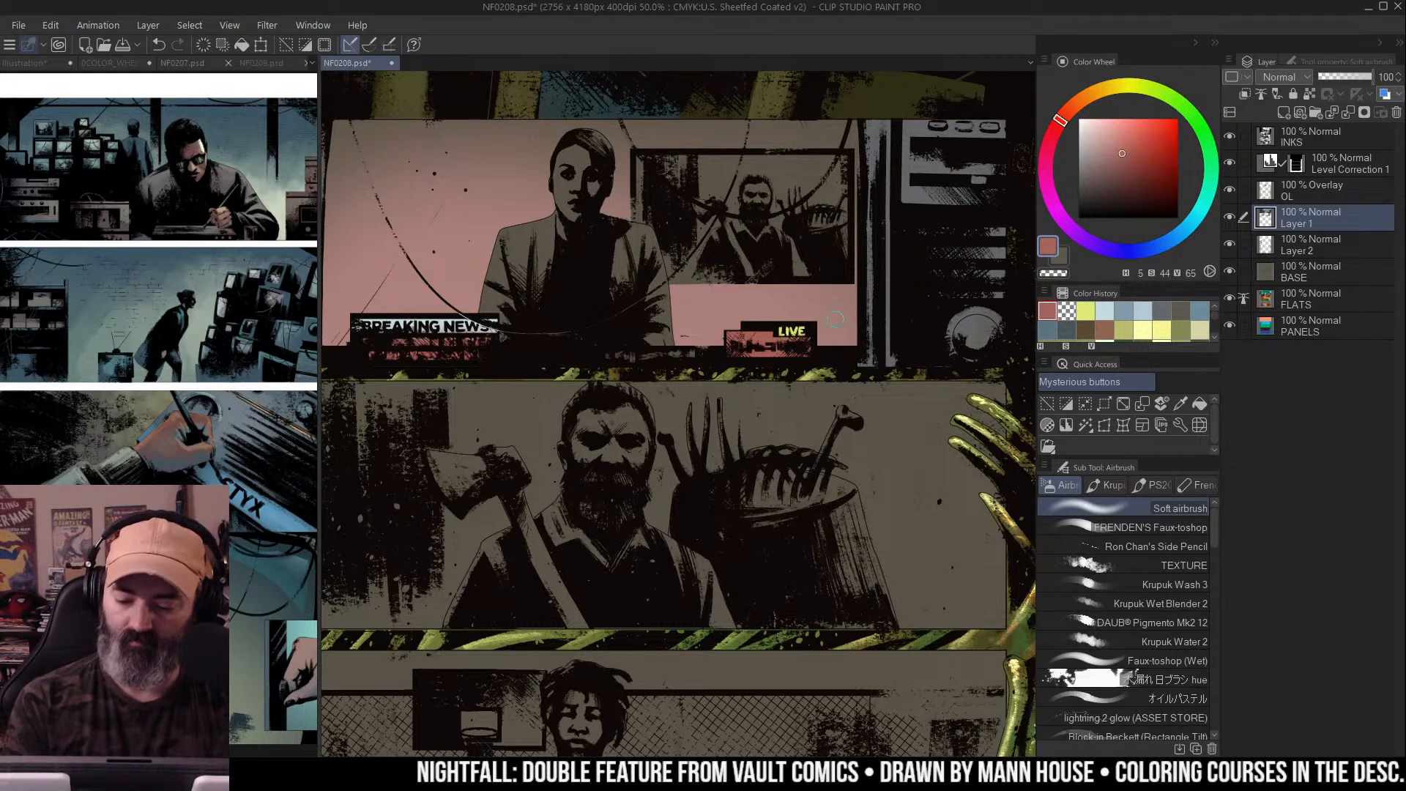
{"action": "left_click", "coordinate": [823, 334], "text": "alt"}
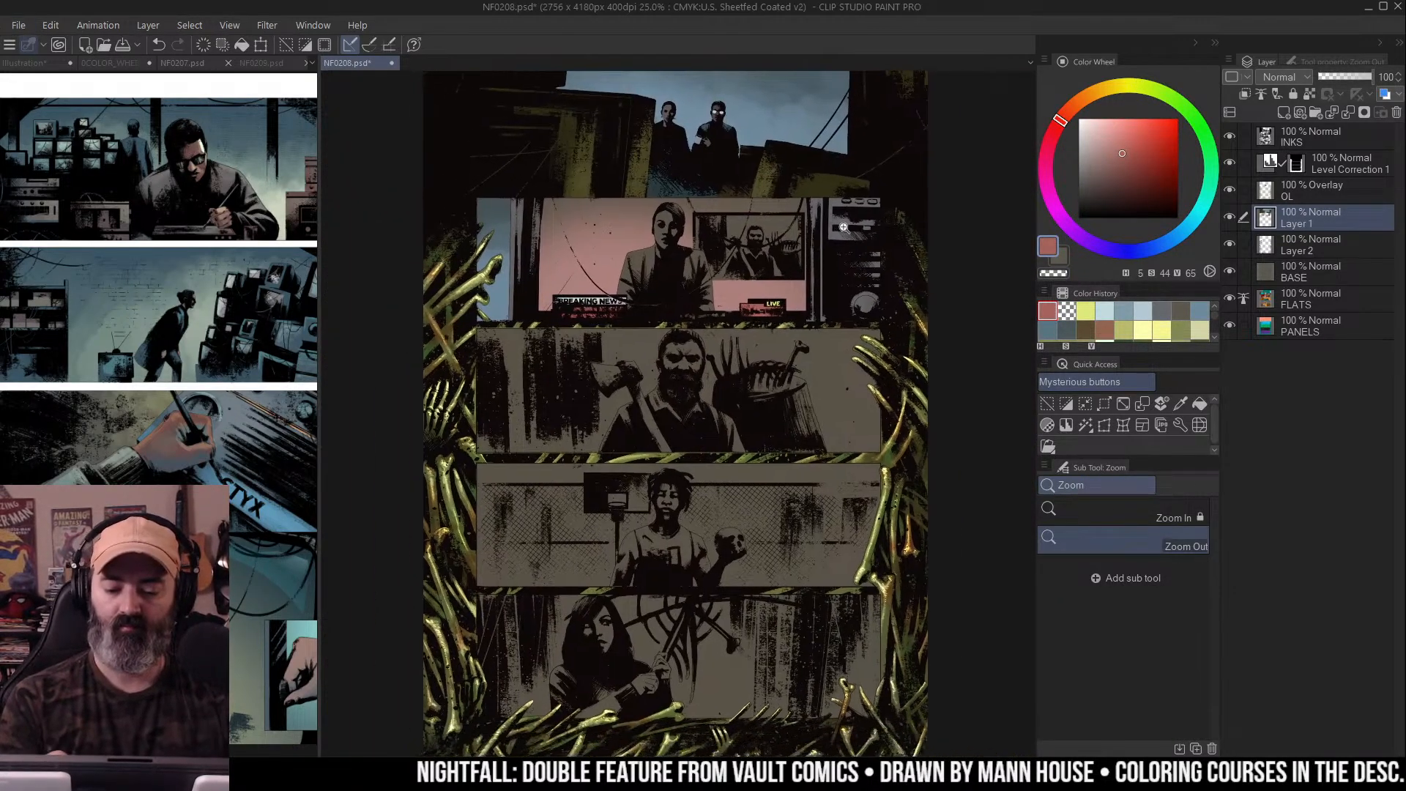
Select the news anchor's jacket and paint it muted red (H 5, S 34, V 55) with the Krupuk Wash 3 brush
{"action": "left_click_drag", "start_coordinate": [835, 225], "coordinate": [822, 301]}
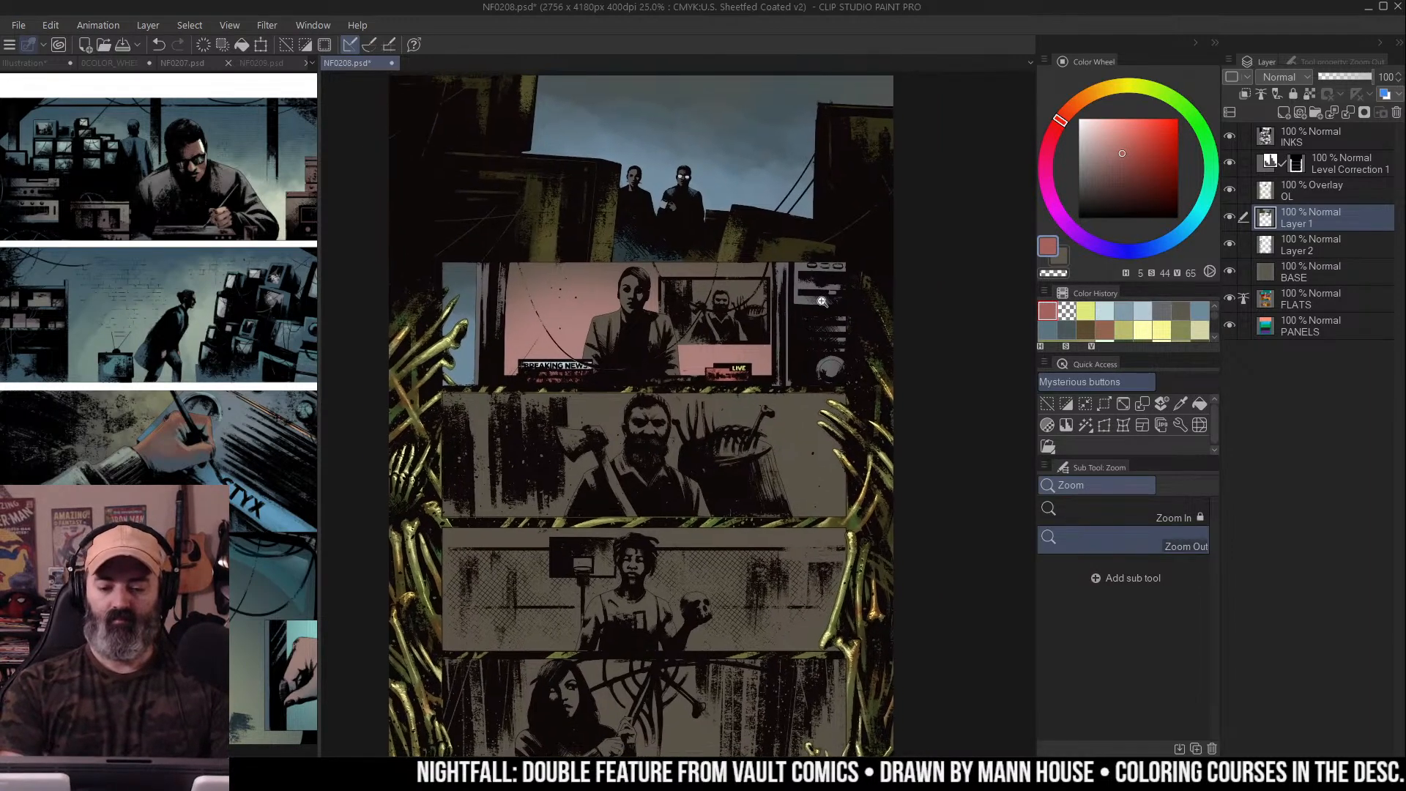
{"action": "scroll", "coordinate": [633, 281], "scroll_direction": "up", "scroll_amount": 1}
{"action": "key", "text": "w"}
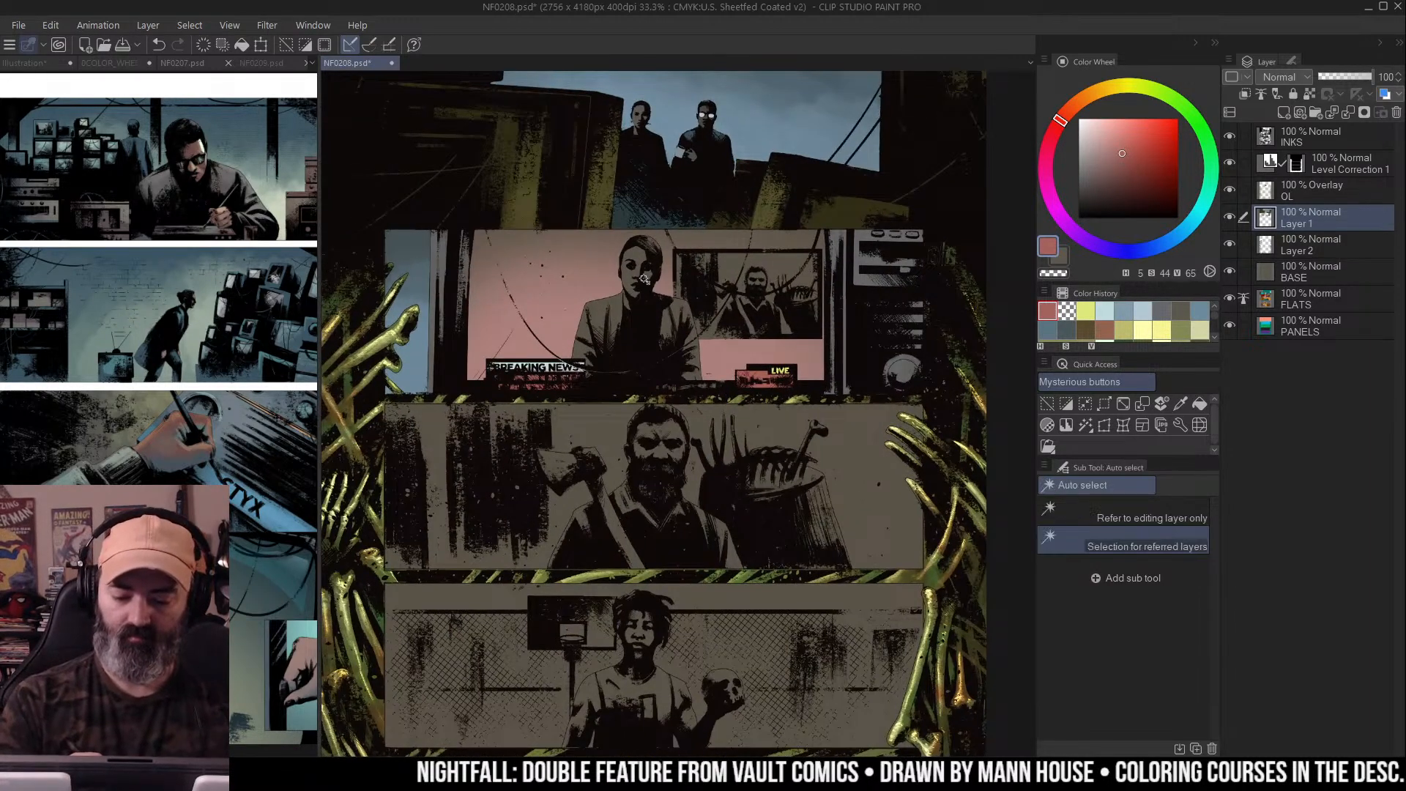
{"action": "left_click", "coordinate": [632, 286]}
{"action": "left_click", "coordinate": [782, 354], "text": "alt"}
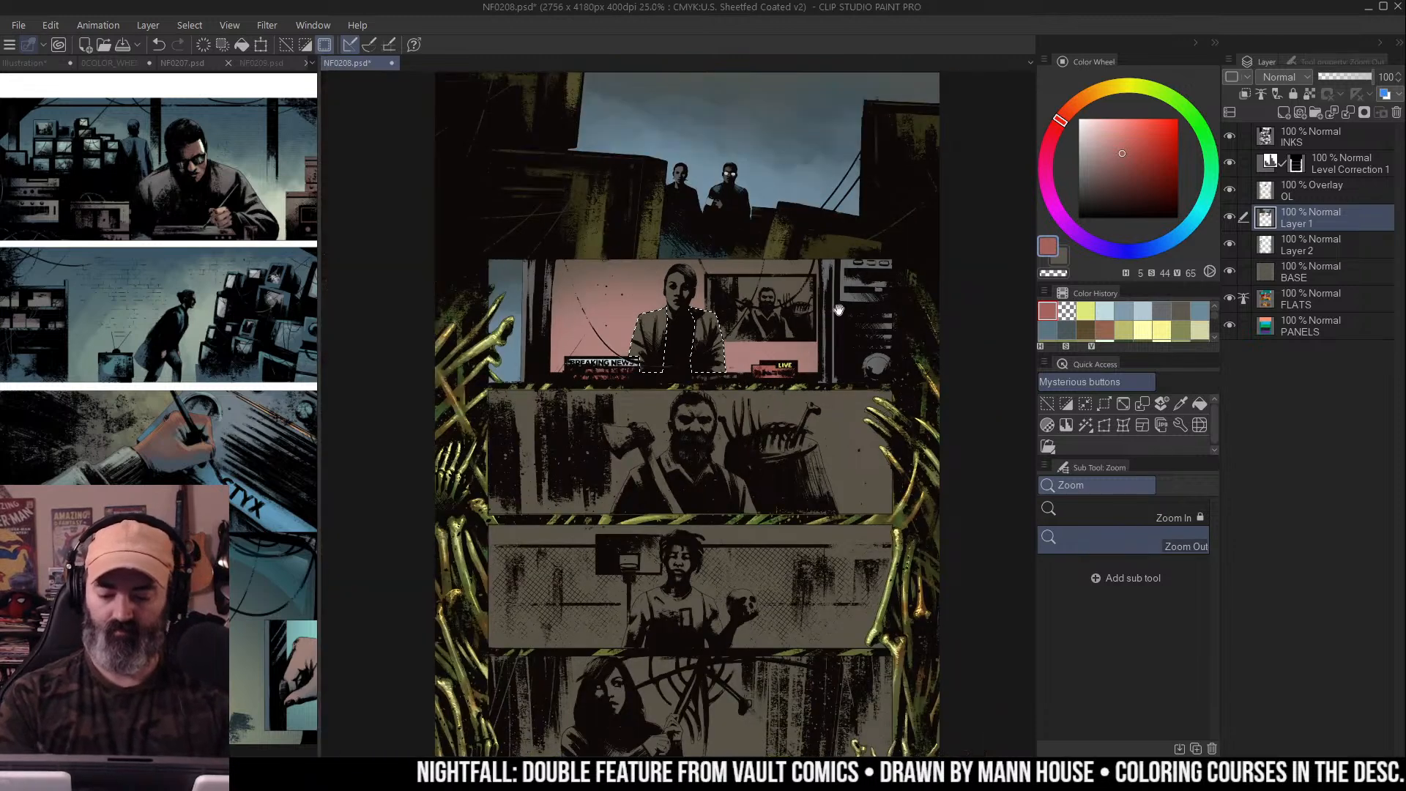
{"action": "key", "text": "ctrl+d"}
{"action": "key", "text": "b"}
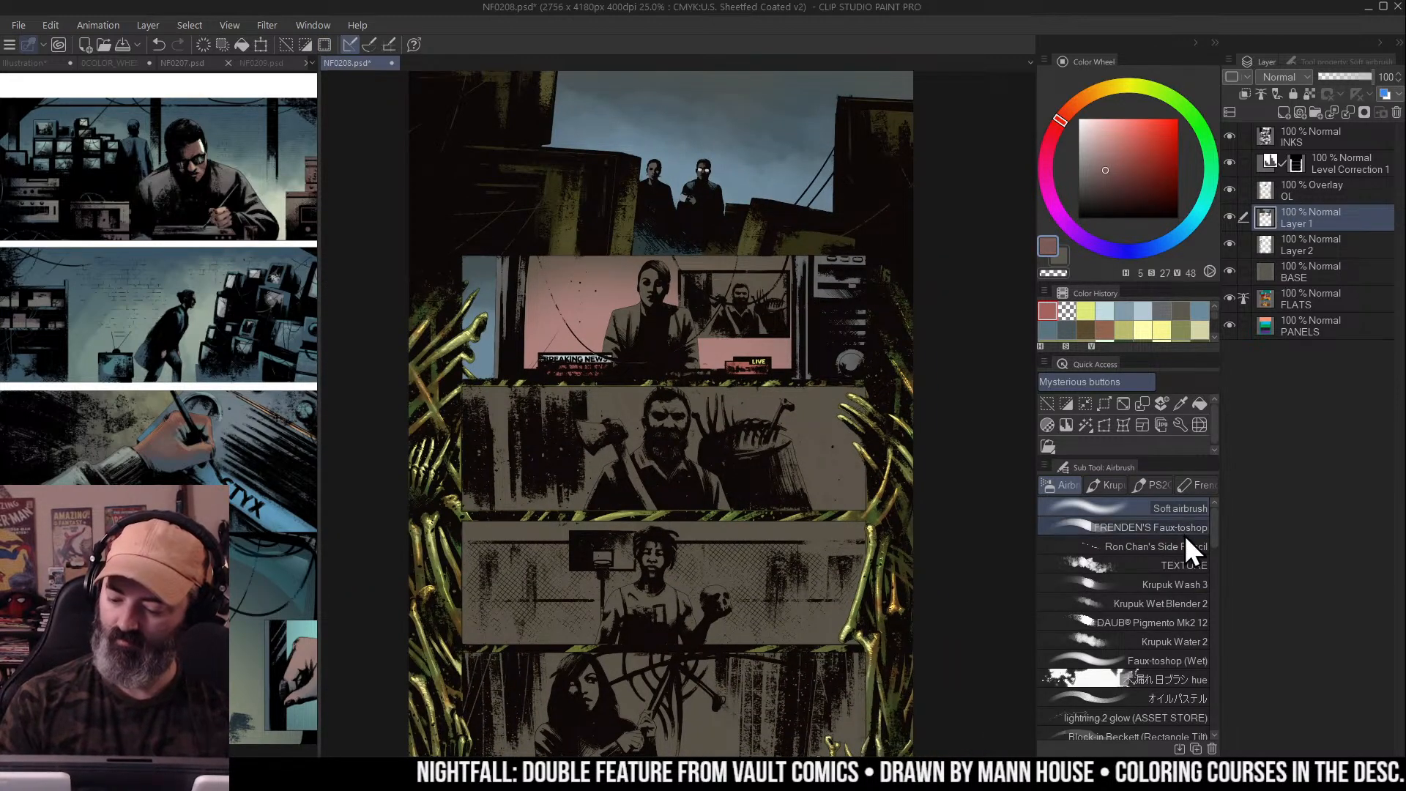
{"action": "left_click", "coordinate": [1184, 565]}
{"action": "left_click", "coordinate": [1179, 584]}
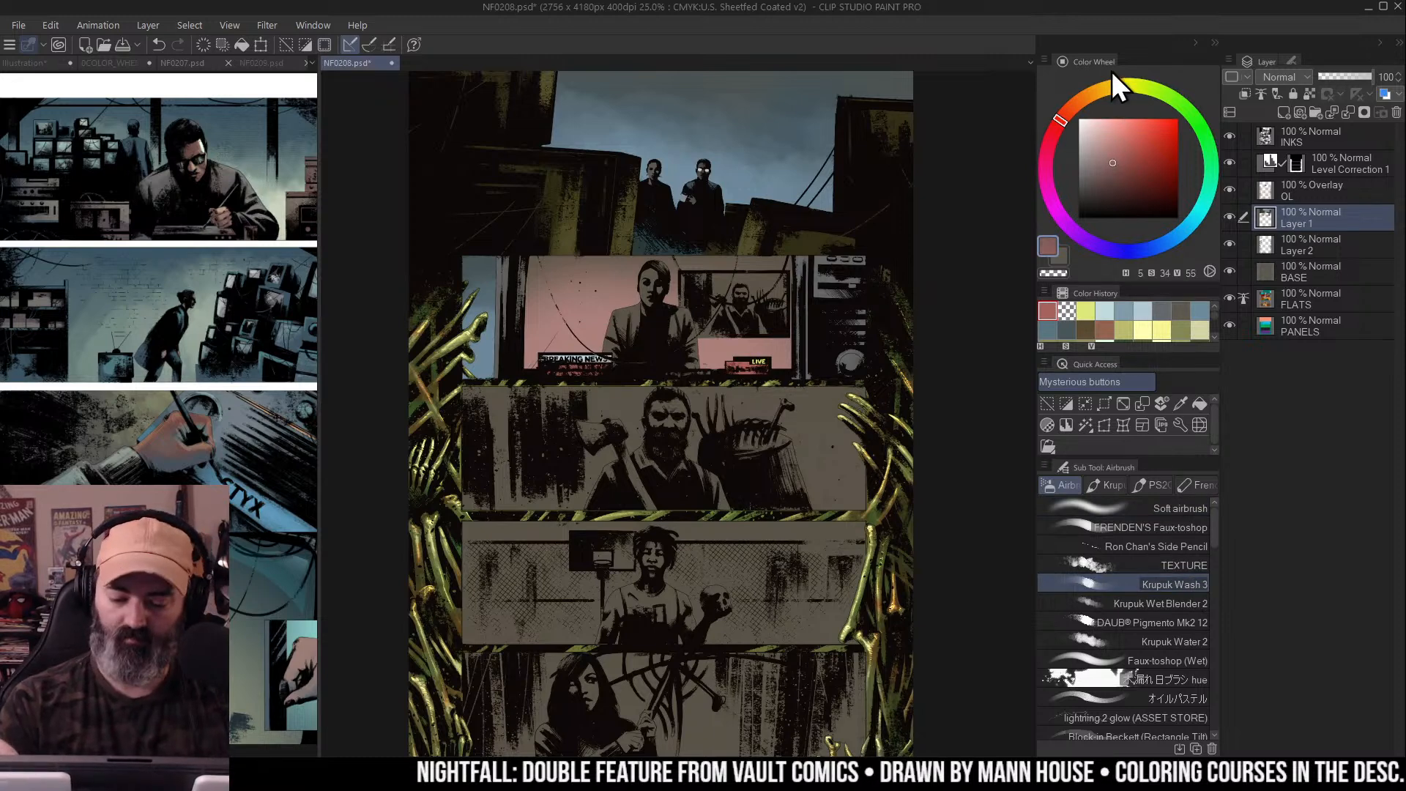
{"action": "mouse_move", "coordinate": [706, 305]}
{"action": "left_mouse_down"}
{"action": "mouse_move", "coordinate": [645, 315]}
{"action": "mouse_move", "coordinate": [688, 322]}
{"action": "left_mouse_up"}
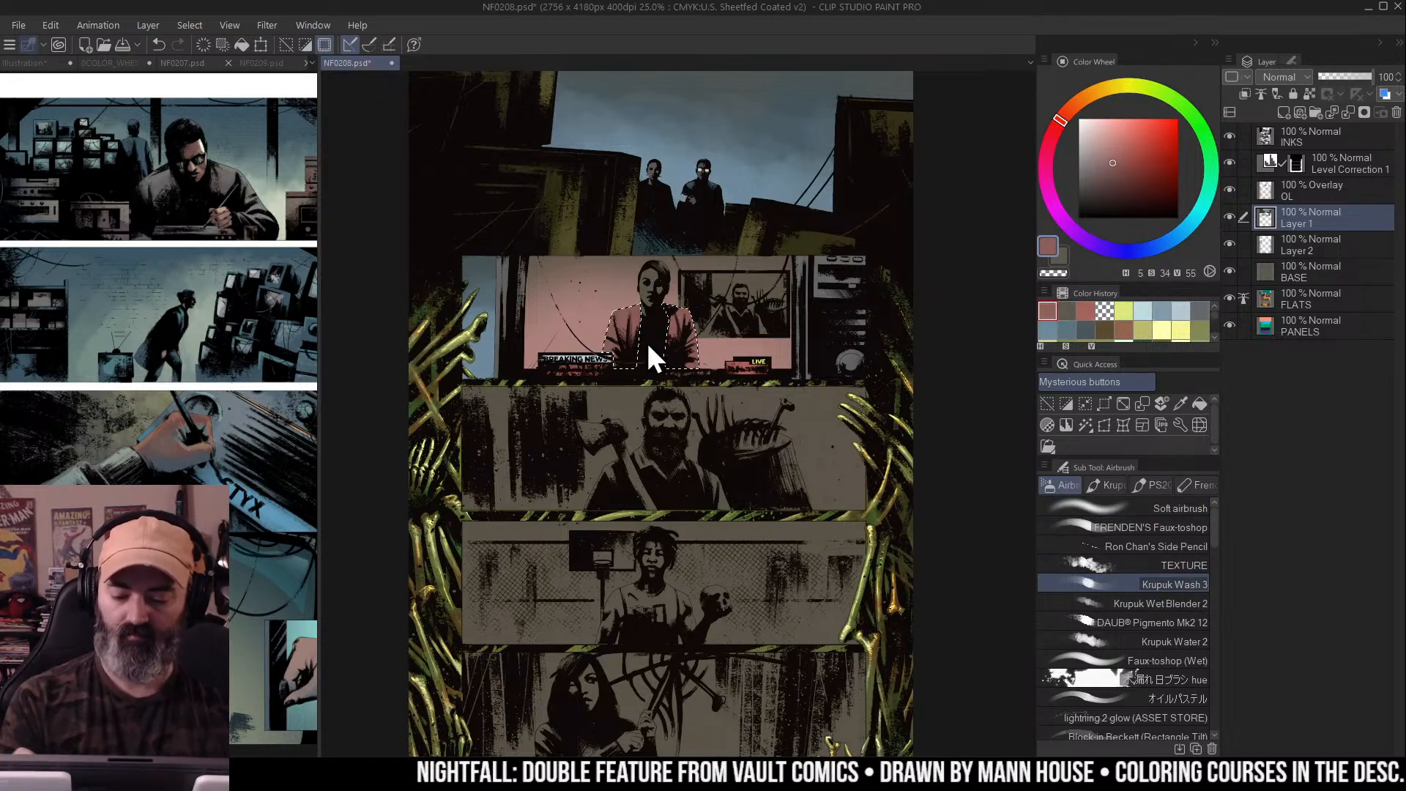
Adjust the anchor's jacket with Hue/Saturation/Luminosity: hue 34, saturation -7 and luminosity -11
{"action": "key", "text": "ctrl+u"}
{"action": "left_click", "coordinate": [1117, 193]}
{"action": "left_click_drag", "start_coordinate": [1119, 196], "coordinate": [1141, 195]}
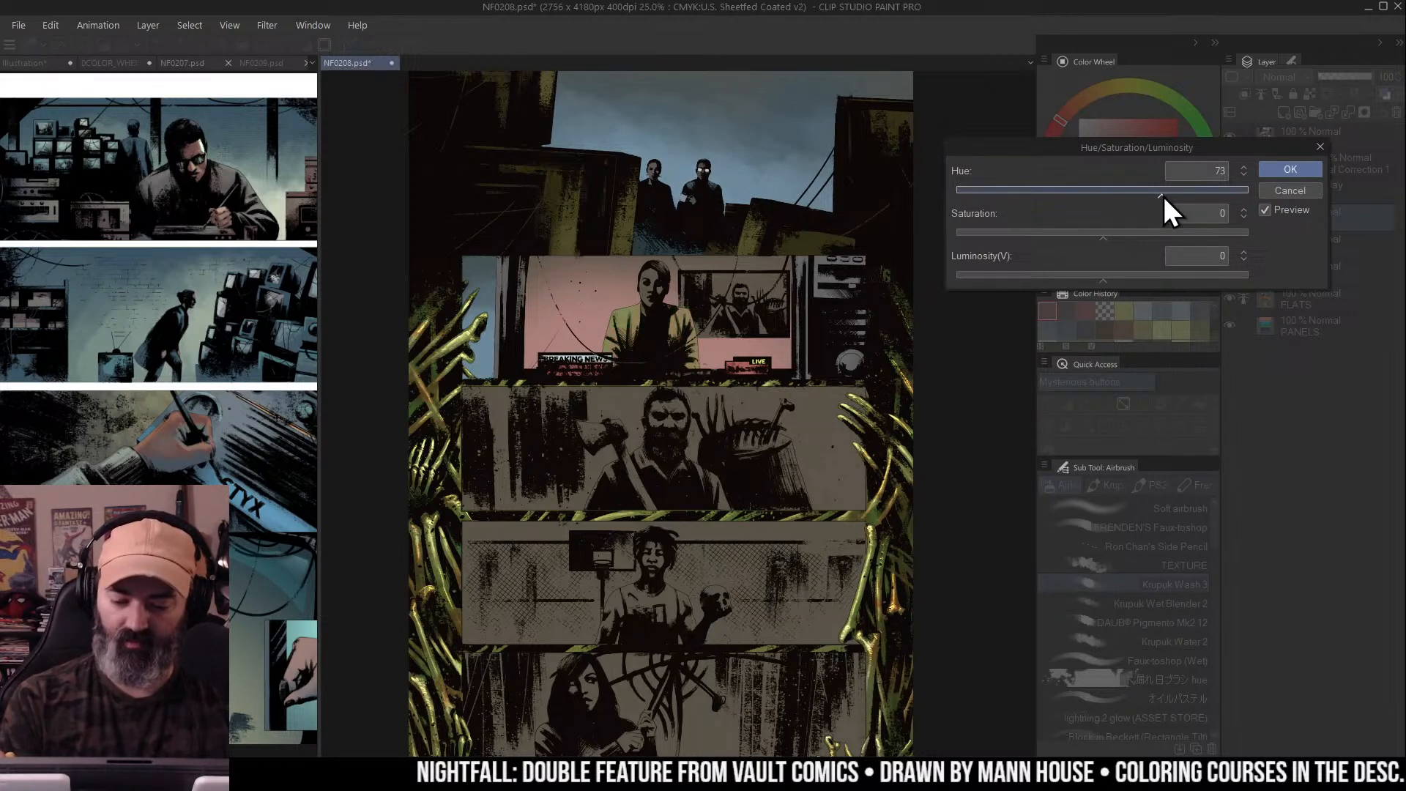
{"action": "left_click", "coordinate": [1056, 233]}
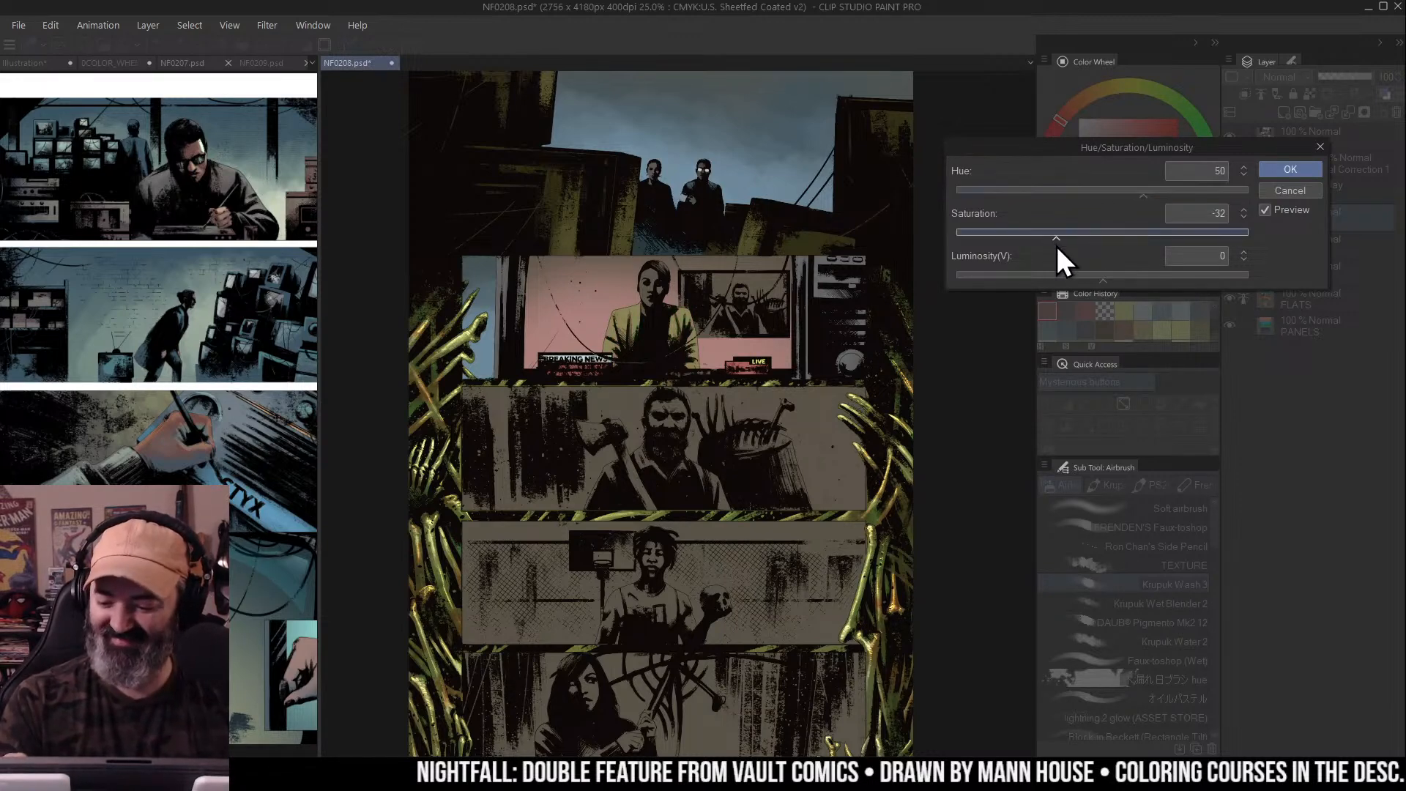
{"action": "mouse_move", "coordinate": [1137, 236]}
{"action": "left_mouse_down"}
{"action": "mouse_move", "coordinate": [1156, 239]}
{"action": "mouse_move", "coordinate": [1122, 249]}
{"action": "left_mouse_up"}
{"action": "left_click", "coordinate": [1172, 195]}
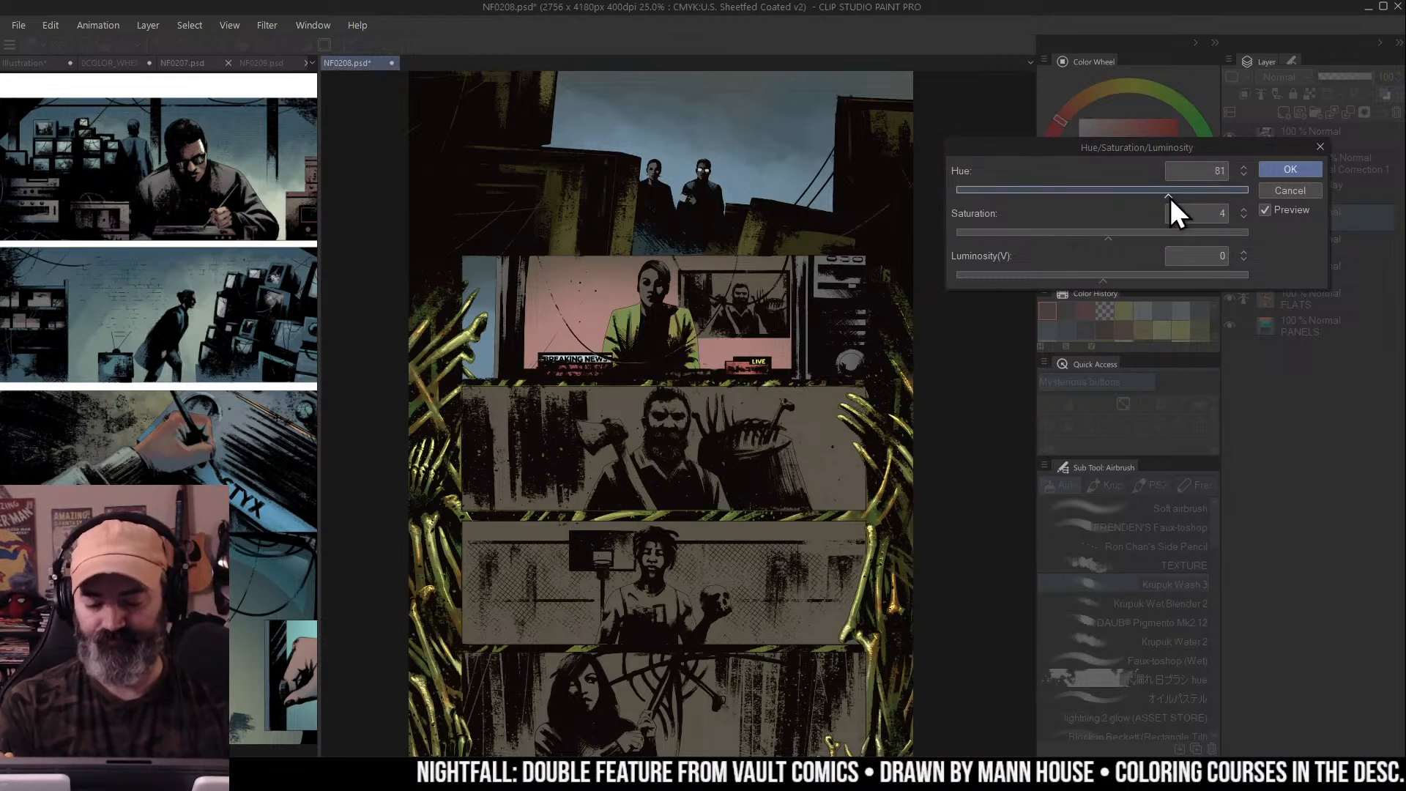
{"action": "left_click_drag", "start_coordinate": [1108, 231], "coordinate": [1087, 287]}
{"action": "left_click_drag", "start_coordinate": [1111, 233], "coordinate": [1098, 239]}
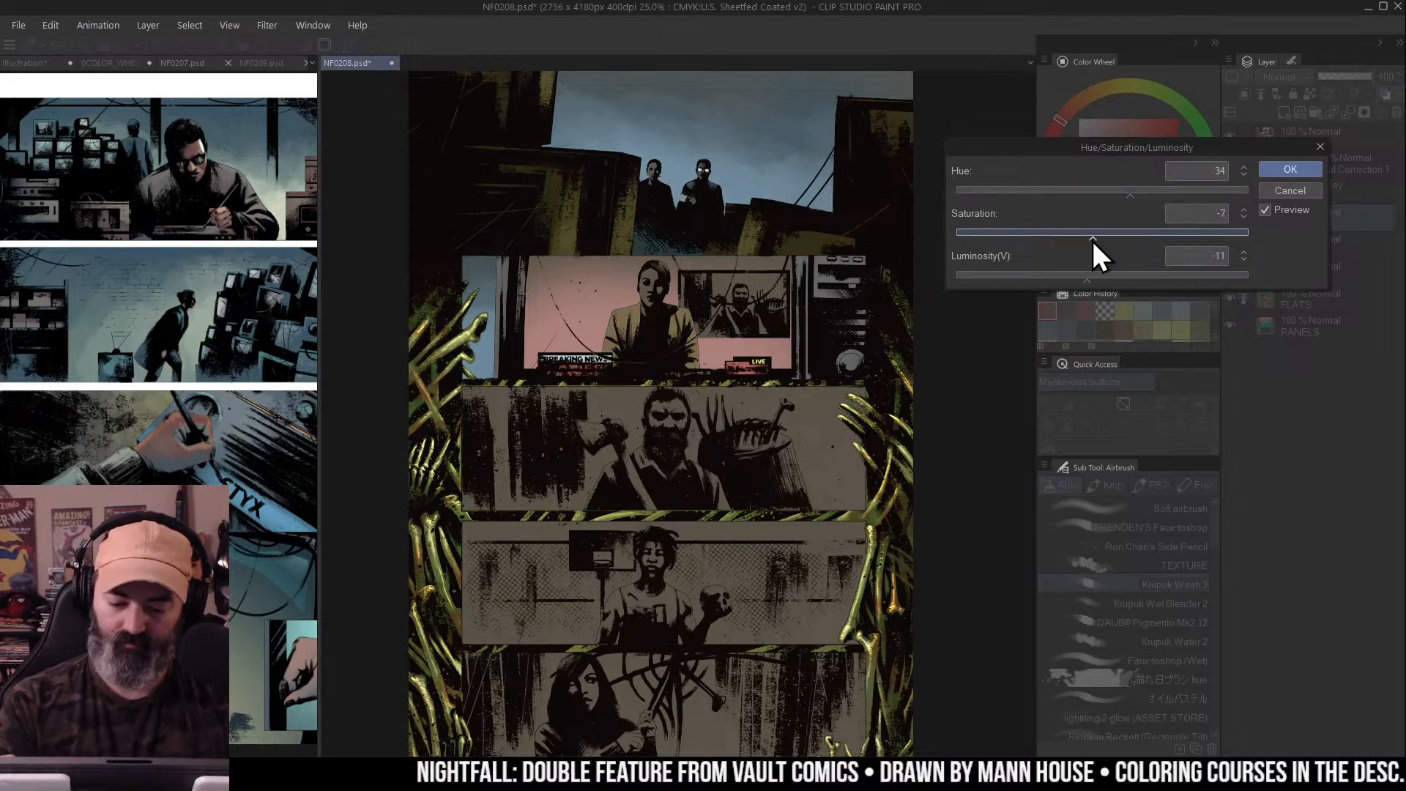
{"action": "left_click", "coordinate": [1285, 171]}
Select the anchor's face and paint it a tan skin tone (H 34, S 27, V 72) with Krupuk Wash 3
{"action": "key", "text": "w"}
{"action": "left_click", "coordinate": [650, 295]}
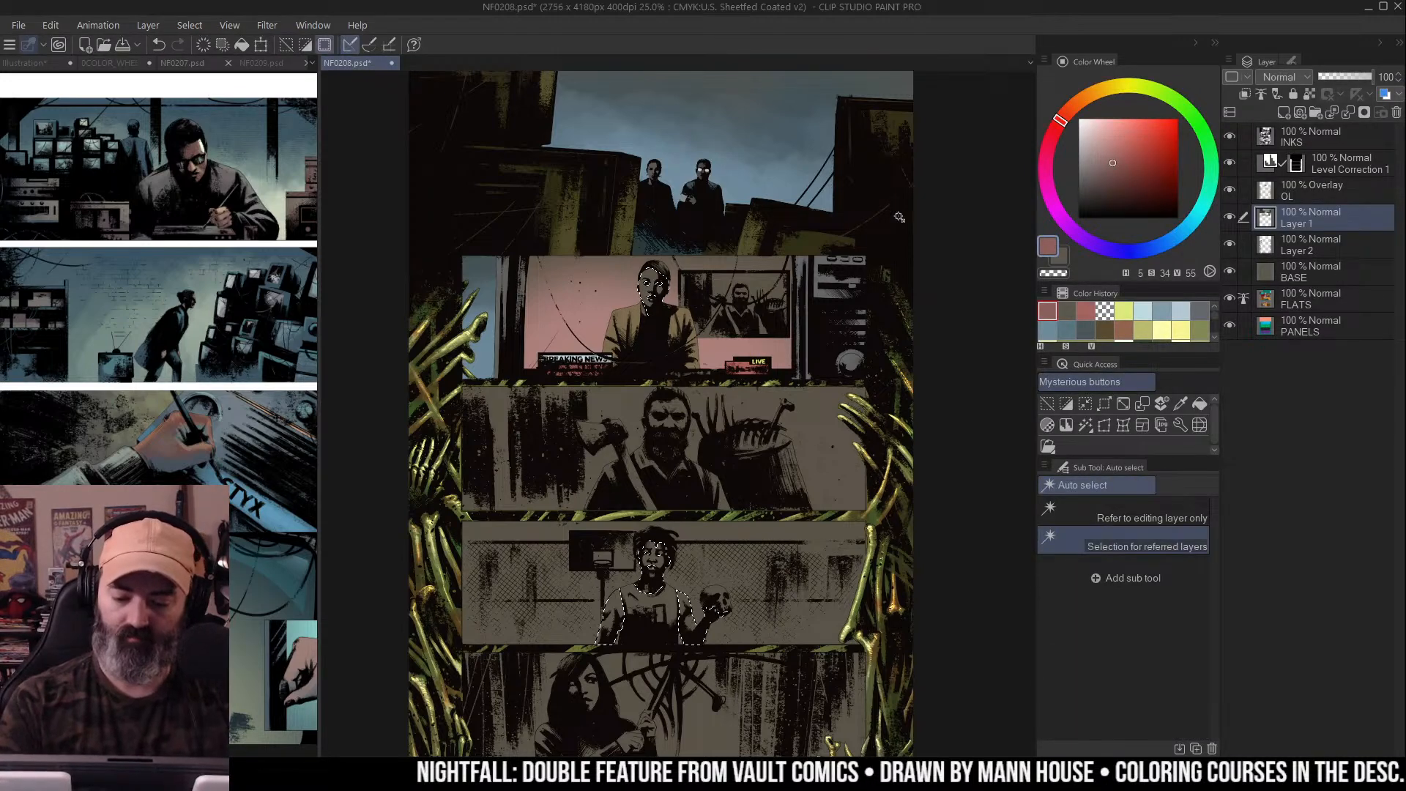
{"action": "key", "text": "b"}
{"action": "left_click", "coordinate": [1105, 145]}
{"action": "left_click_drag", "start_coordinate": [1082, 112], "coordinate": [1091, 93]}
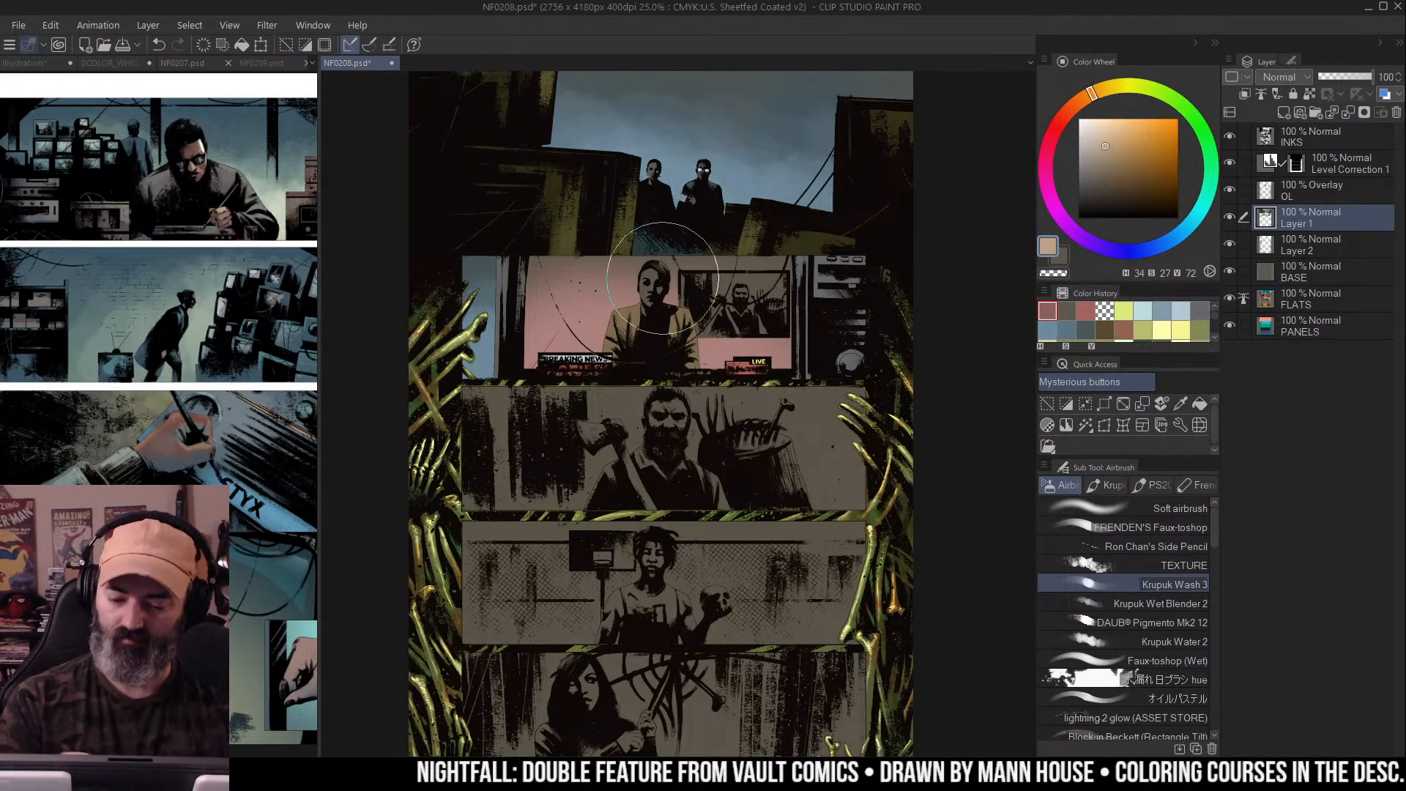
{"action": "left_click_drag", "start_coordinate": [630, 307], "coordinate": [681, 278]}
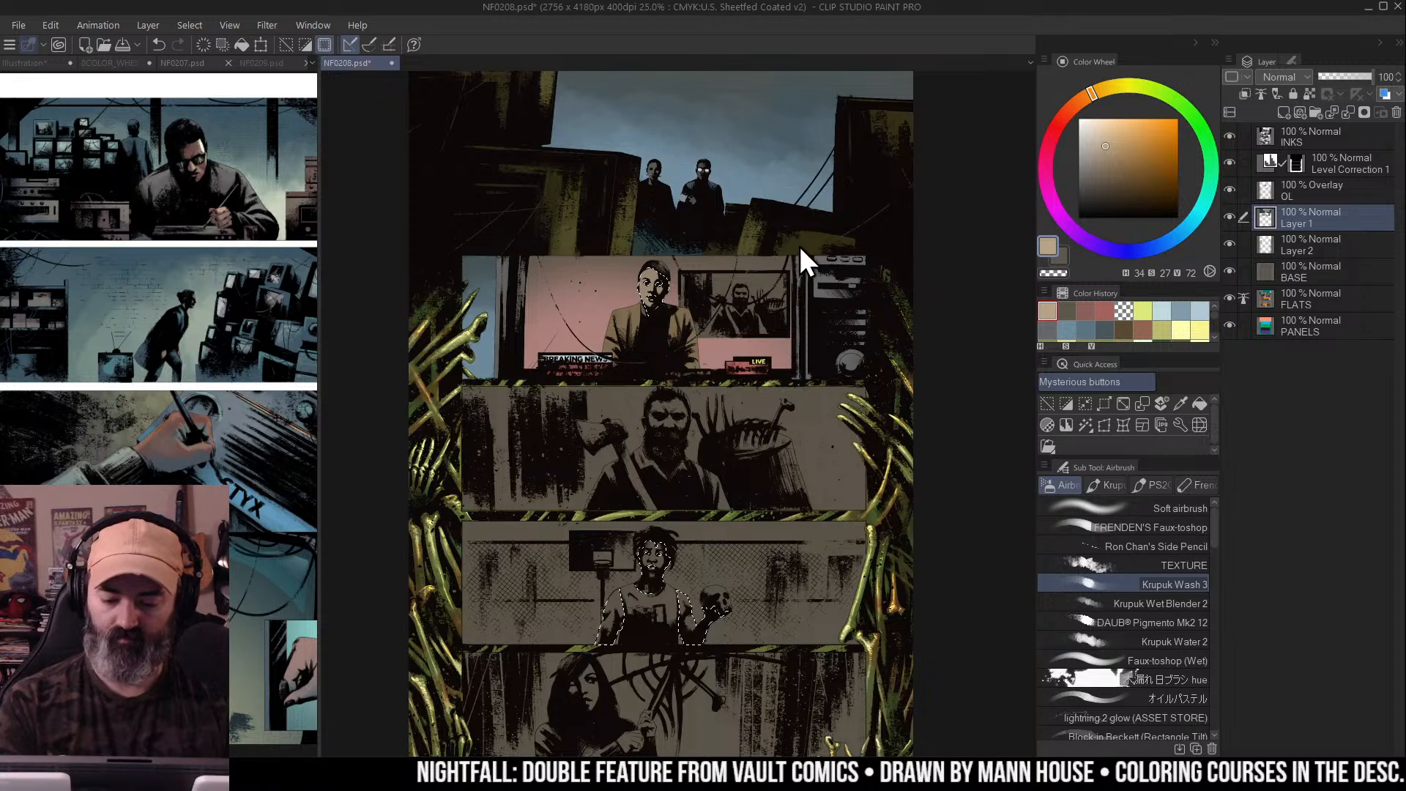
Shift the hue of the anchor's face by -7 and clear the selection
{"action": "key", "text": "ctrl+u"}
{"action": "left_click_drag", "start_coordinate": [1103, 192], "coordinate": [1102, 195]}
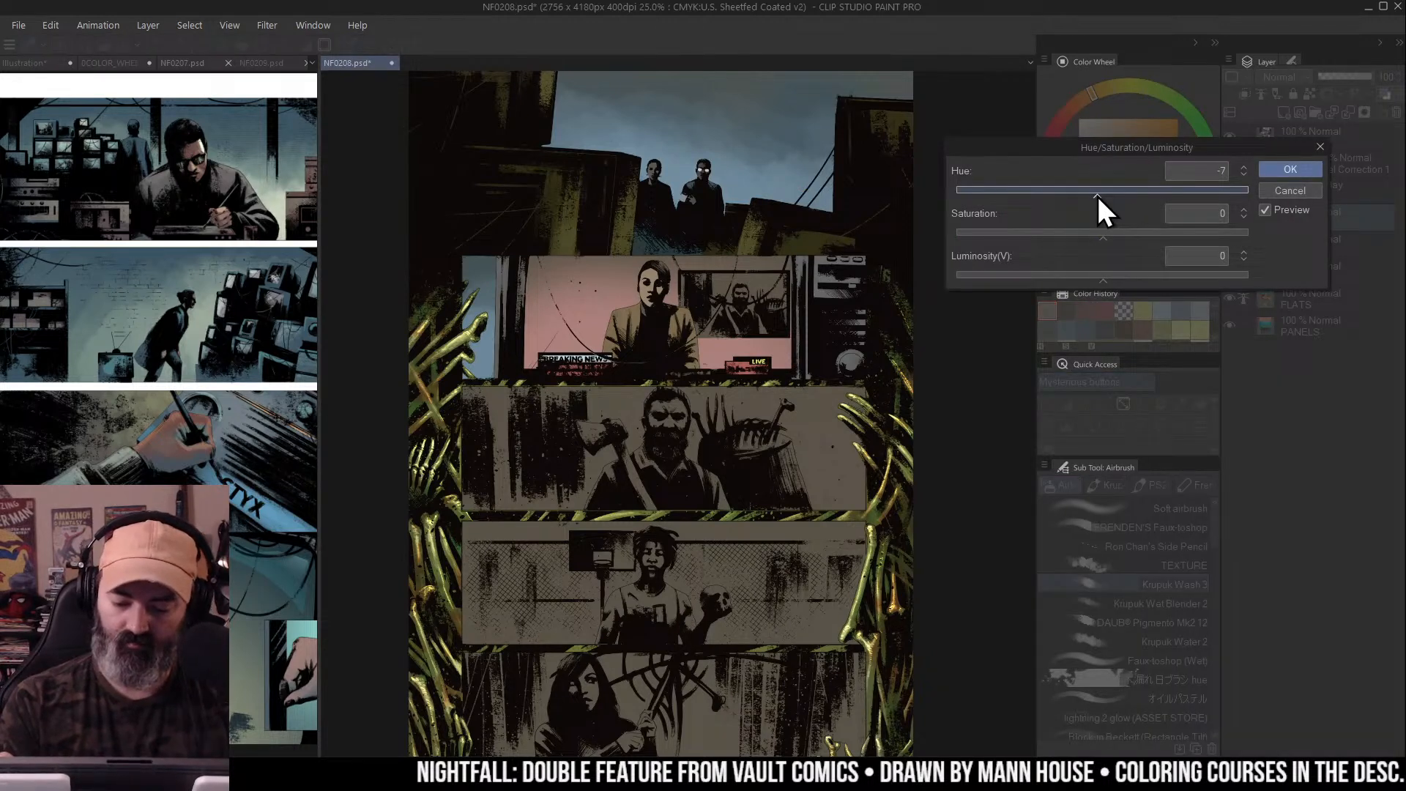
{"action": "left_click", "coordinate": [1290, 169]}
{"action": "left_click", "coordinate": [818, 316], "text": "alt"}
{"action": "left_click_drag", "start_coordinate": [818, 316], "coordinate": [798, 309]}
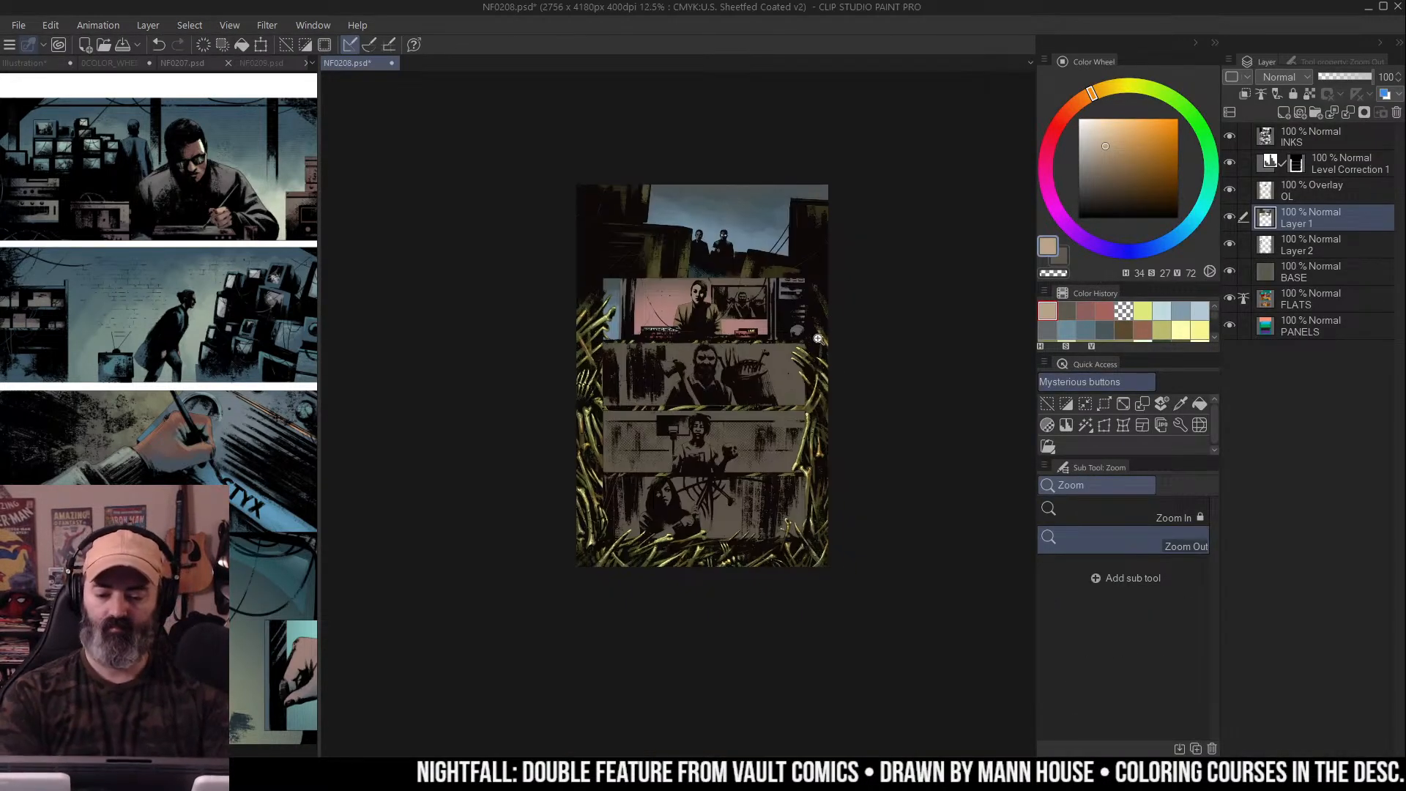
{"action": "scroll", "coordinate": [789, 364], "scroll_direction": "up", "scroll_amount": 2}
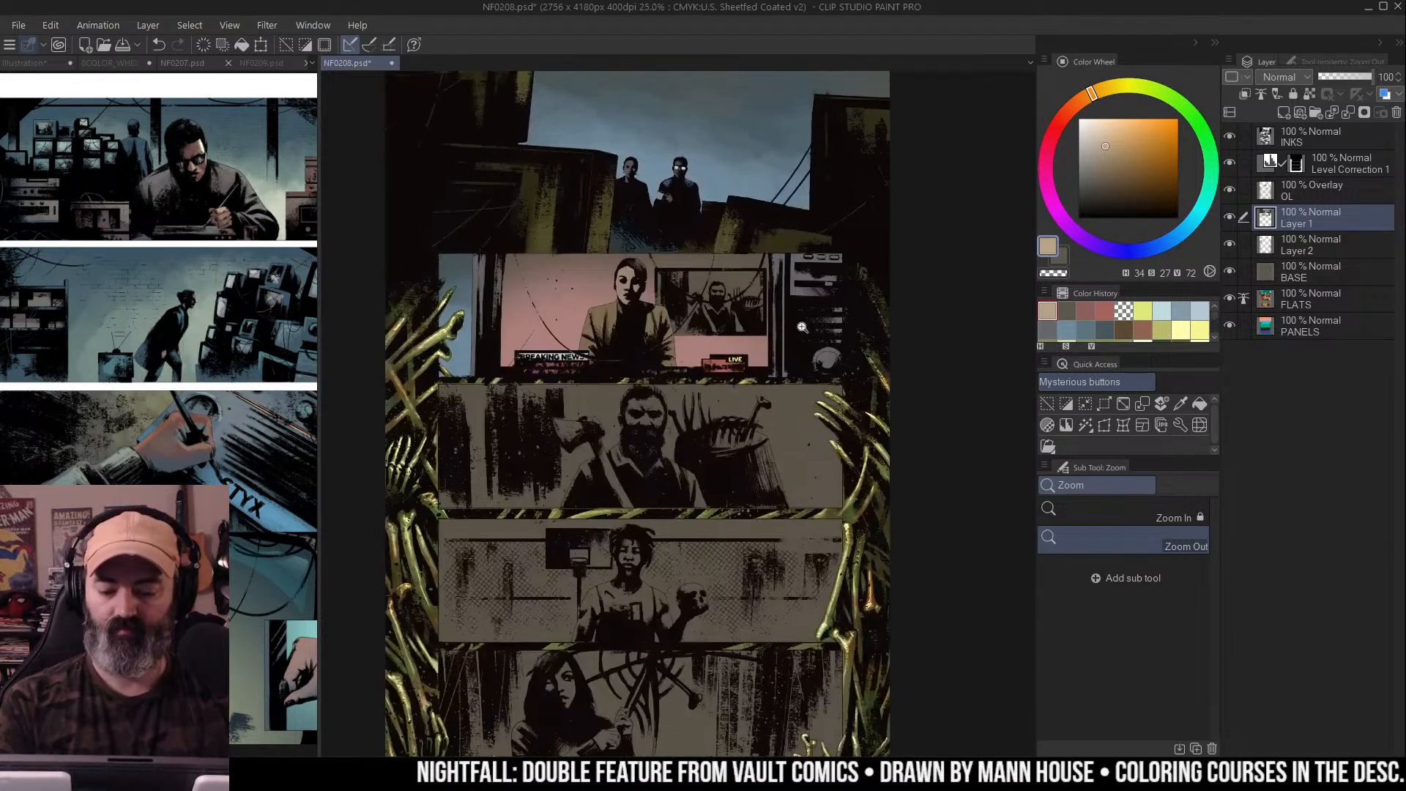
{"action": "scroll", "coordinate": [758, 322], "scroll_direction": "up", "scroll_amount": 1}
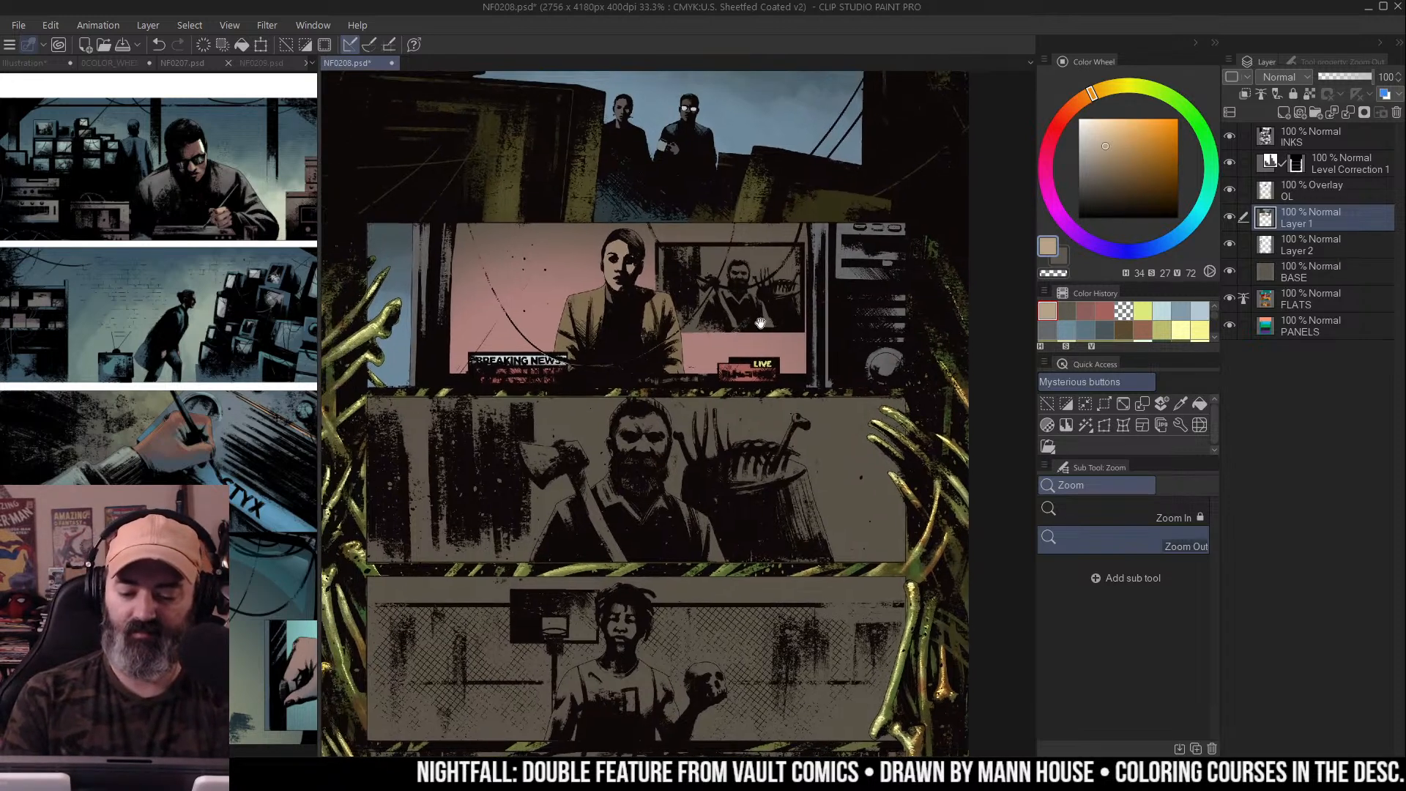
{"action": "key", "text": "m"}
{"action": "mouse_move", "coordinate": [417, 212]}
{"action": "left_mouse_down"}
{"action": "mouse_move", "coordinate": [886, 216]}
{"action": "mouse_move", "coordinate": [901, 392]}
{"action": "mouse_move", "coordinate": [436, 388]}
{"action": "mouse_move", "coordinate": [413, 219]}
{"action": "left_mouse_up"}
{"action": "key", "text": "ctrl+d"}
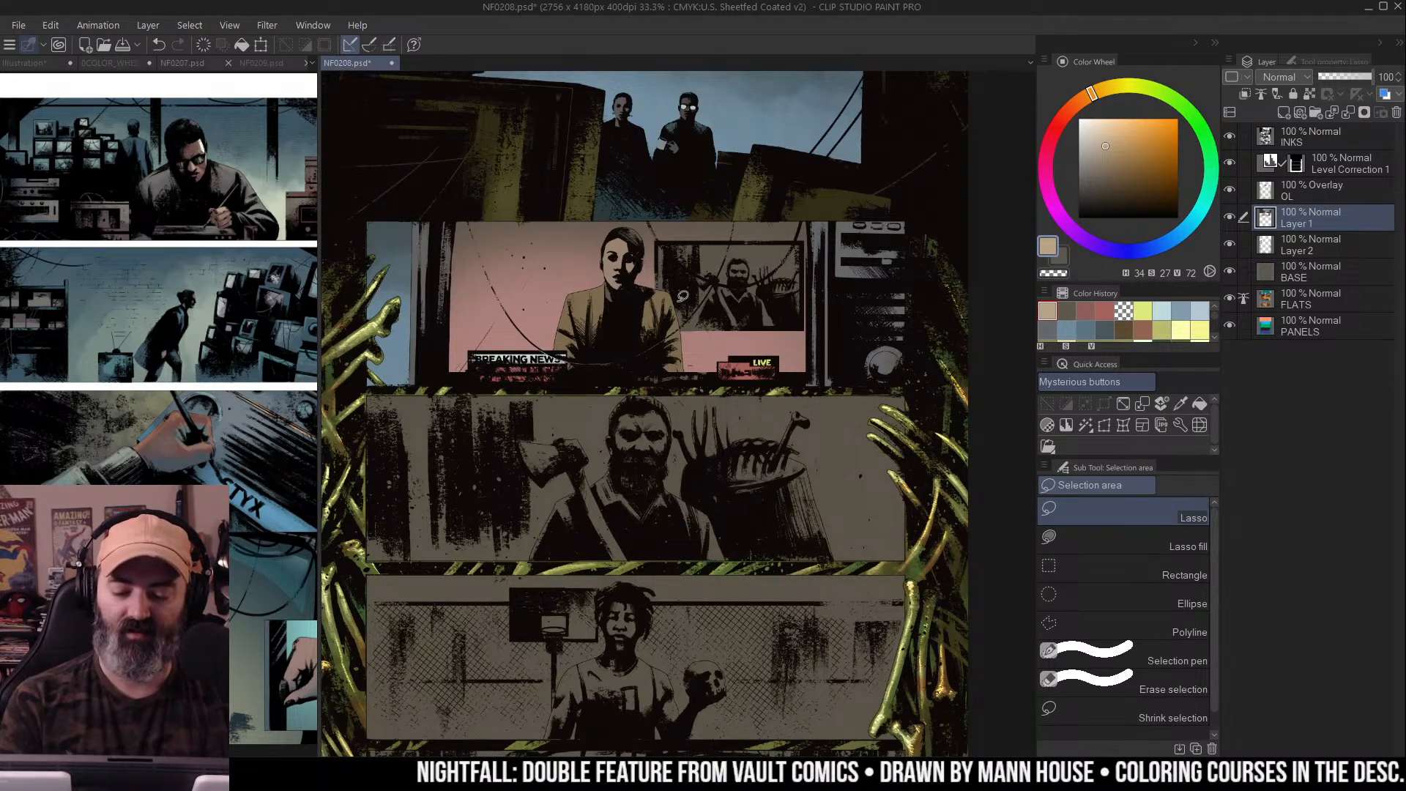
Select the background behind the axe man in the inset screen and the panel below, leaving out the bottom panel
{"action": "left_click", "coordinate": [788, 239], "text": "ctrl"}
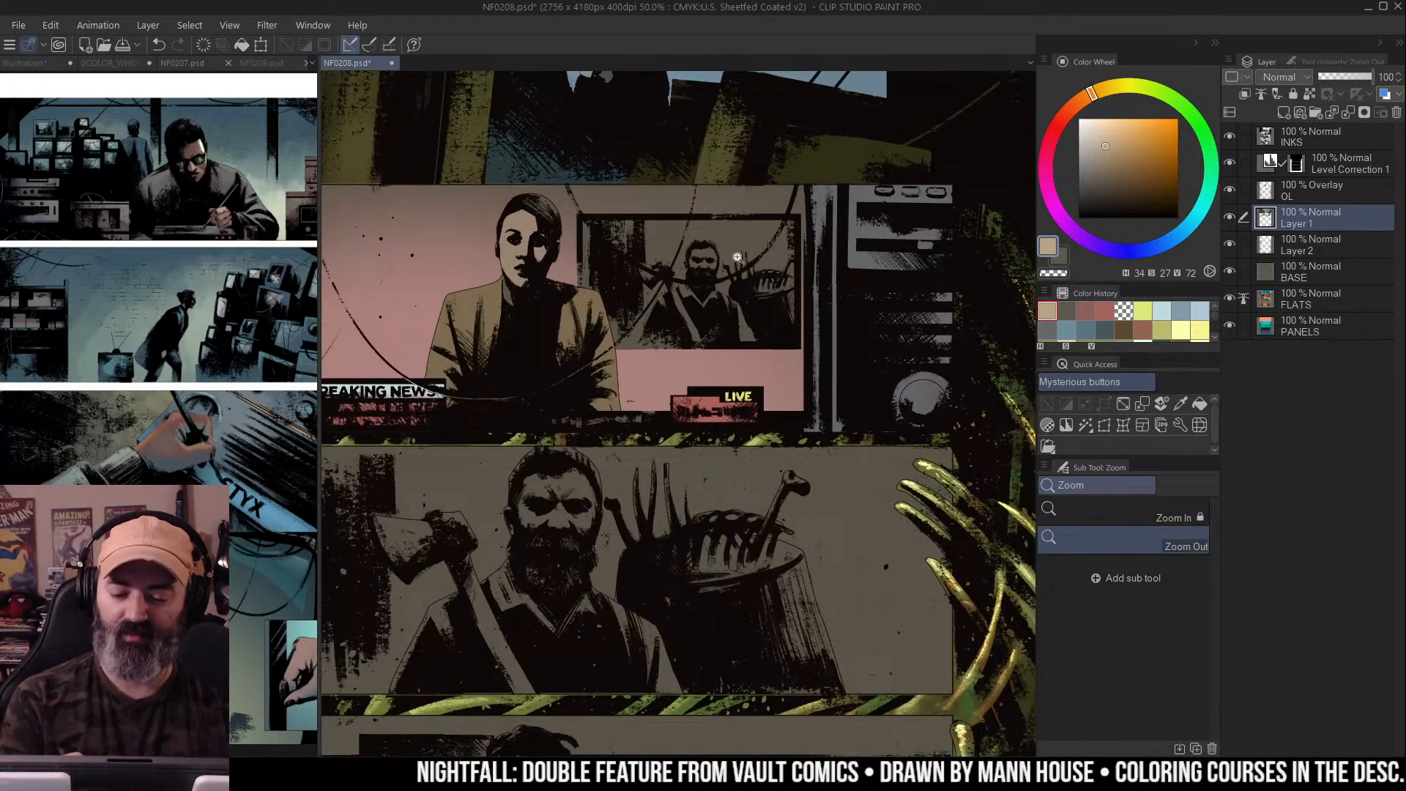
{"action": "left_click", "coordinate": [732, 285], "text": "alt"}
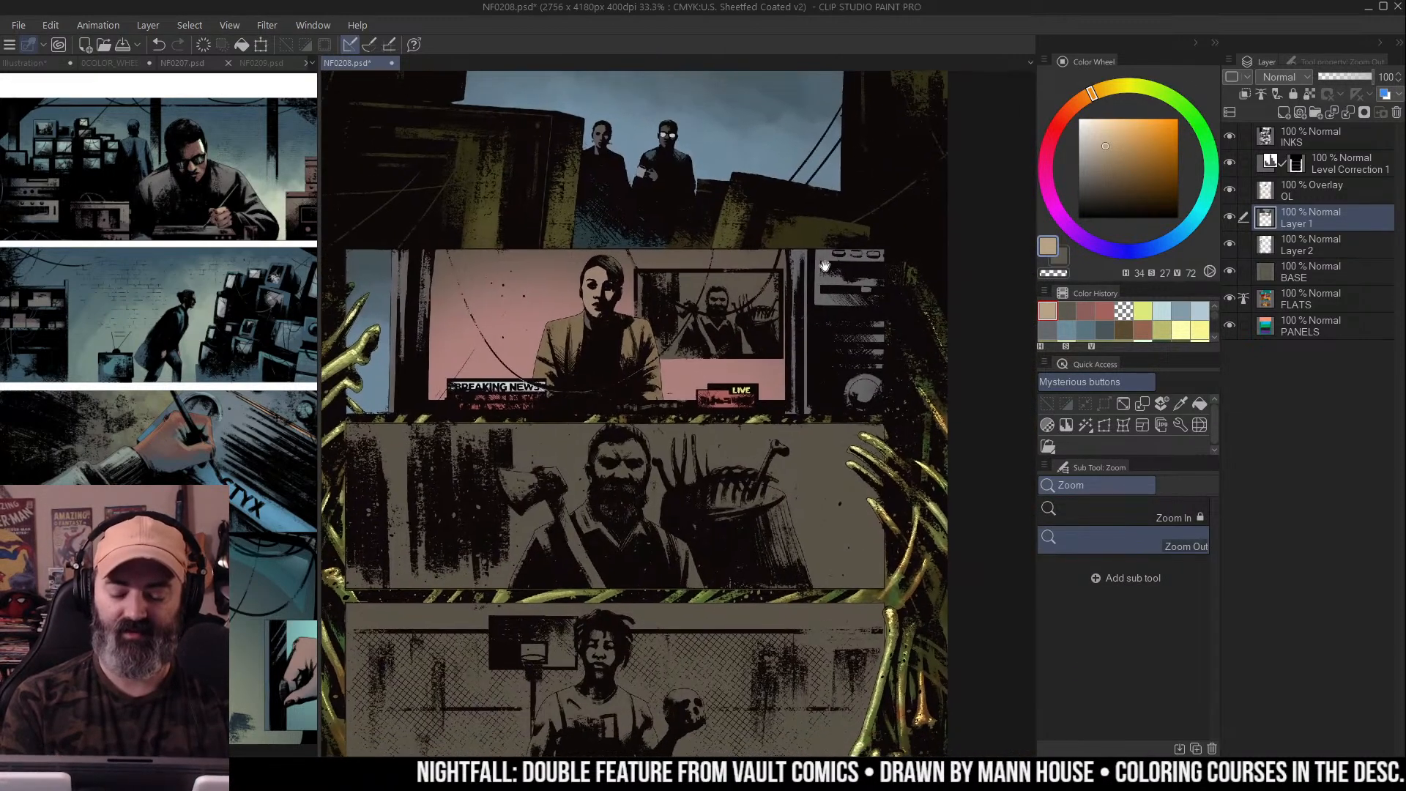
{"action": "left_click", "coordinate": [769, 305]}
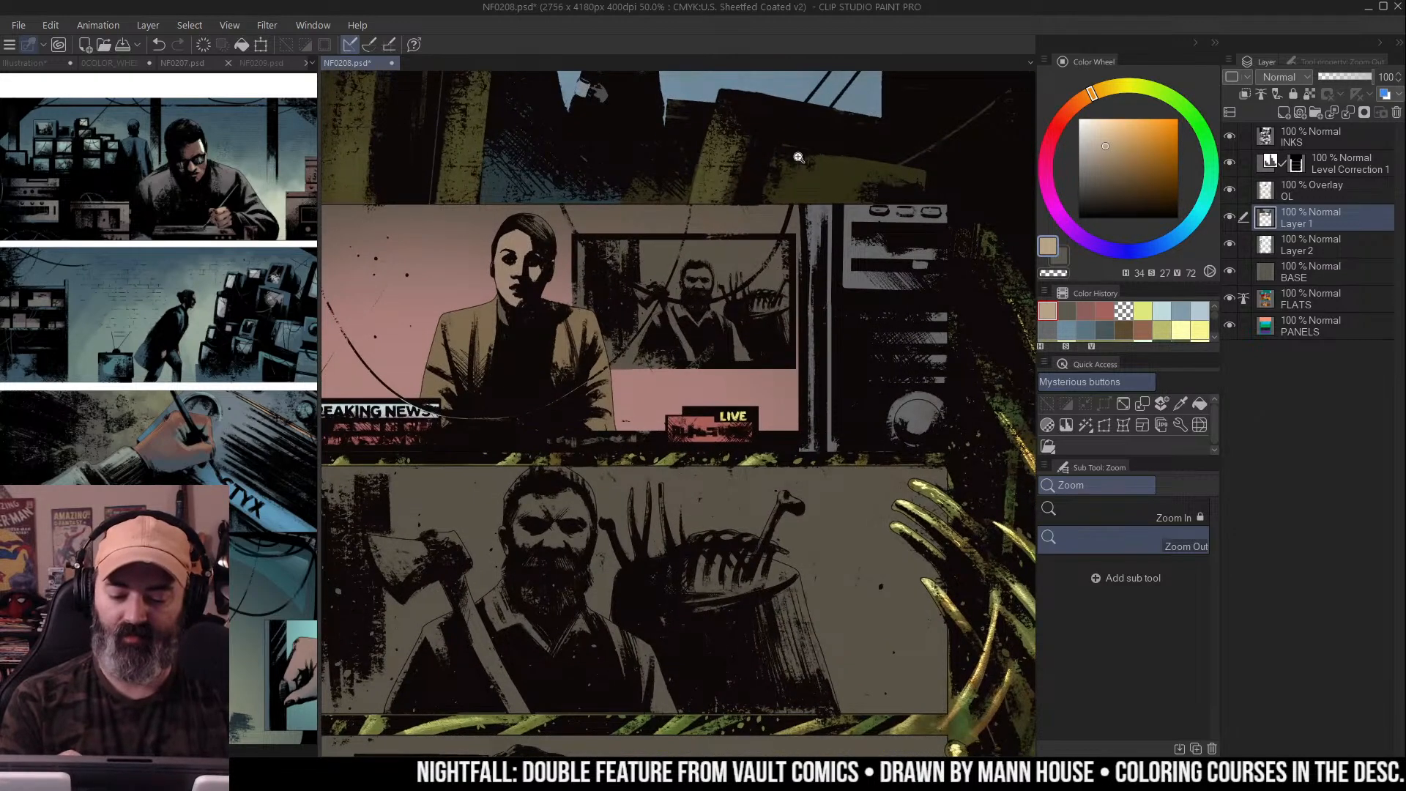
{"action": "key", "text": "ctrl+space"}
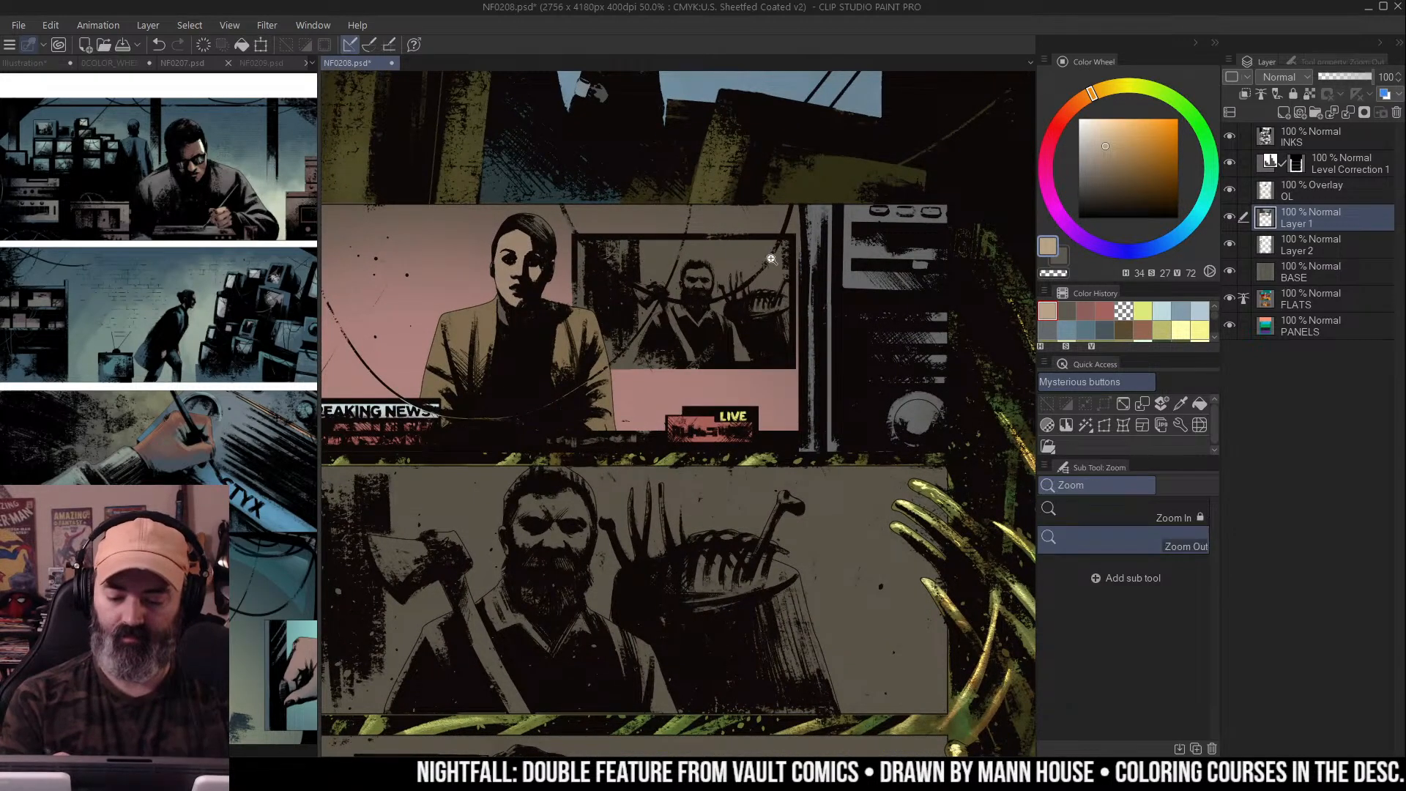
{"action": "left_click", "coordinate": [737, 326]}
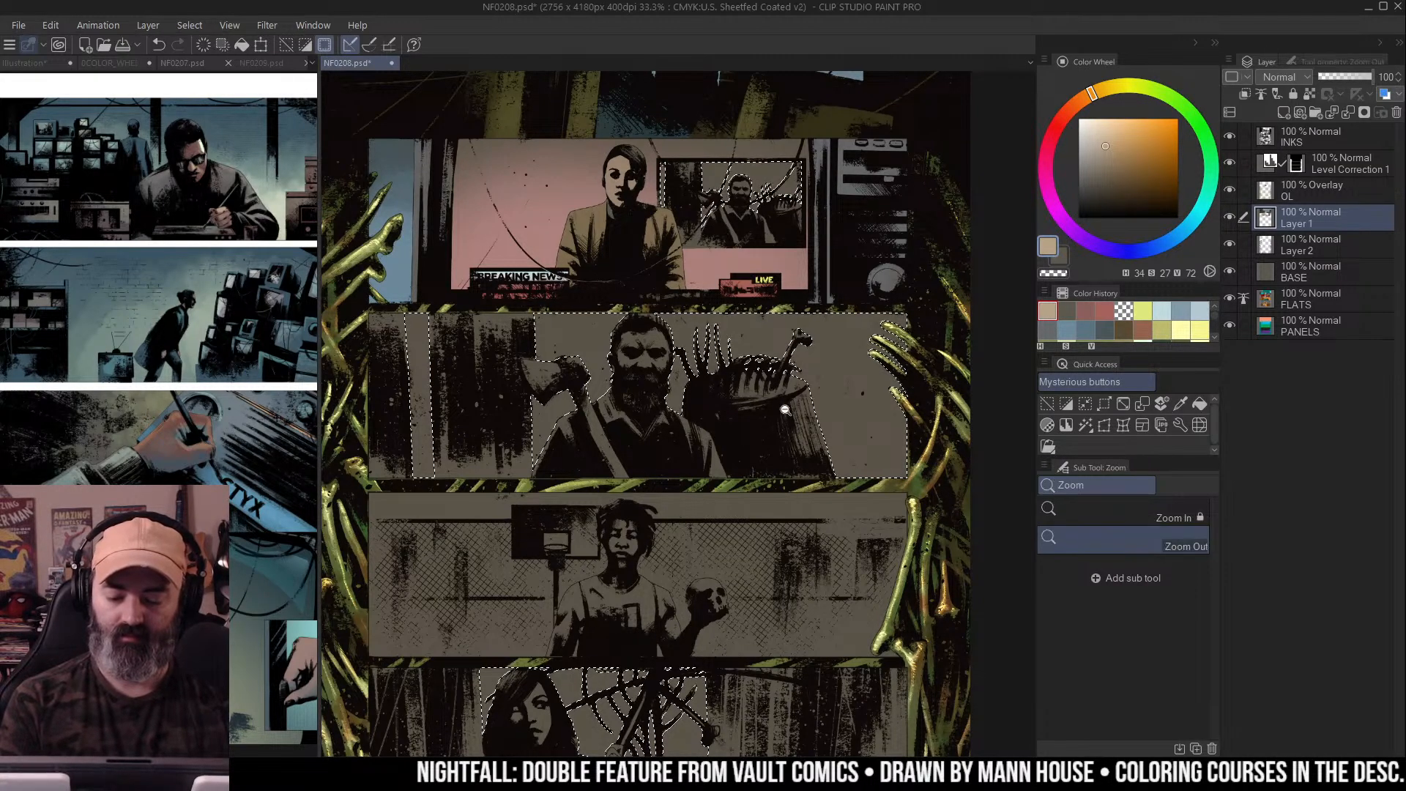
{"action": "left_click", "coordinate": [813, 374]}
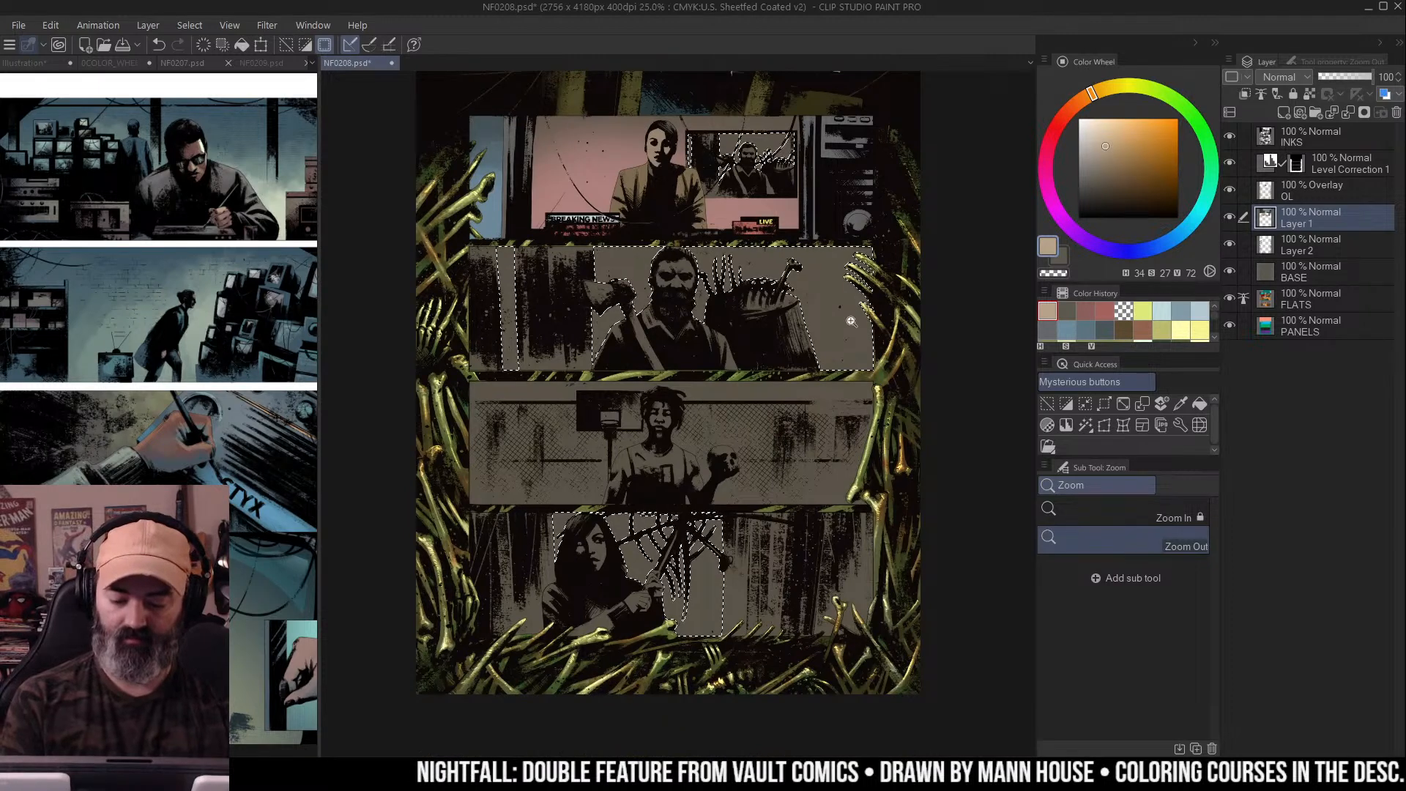
{"action": "key", "text": "m"}
{"action": "mouse_move", "coordinate": [732, 463]}
{"action": "left_mouse_down"}
{"action": "mouse_move", "coordinate": [521, 672]}
{"action": "mouse_move", "coordinate": [739, 469]}
{"action": "left_mouse_up"}
{"action": "scroll", "coordinate": [806, 329], "scroll_direction": "up", "scroll_amount": 2}
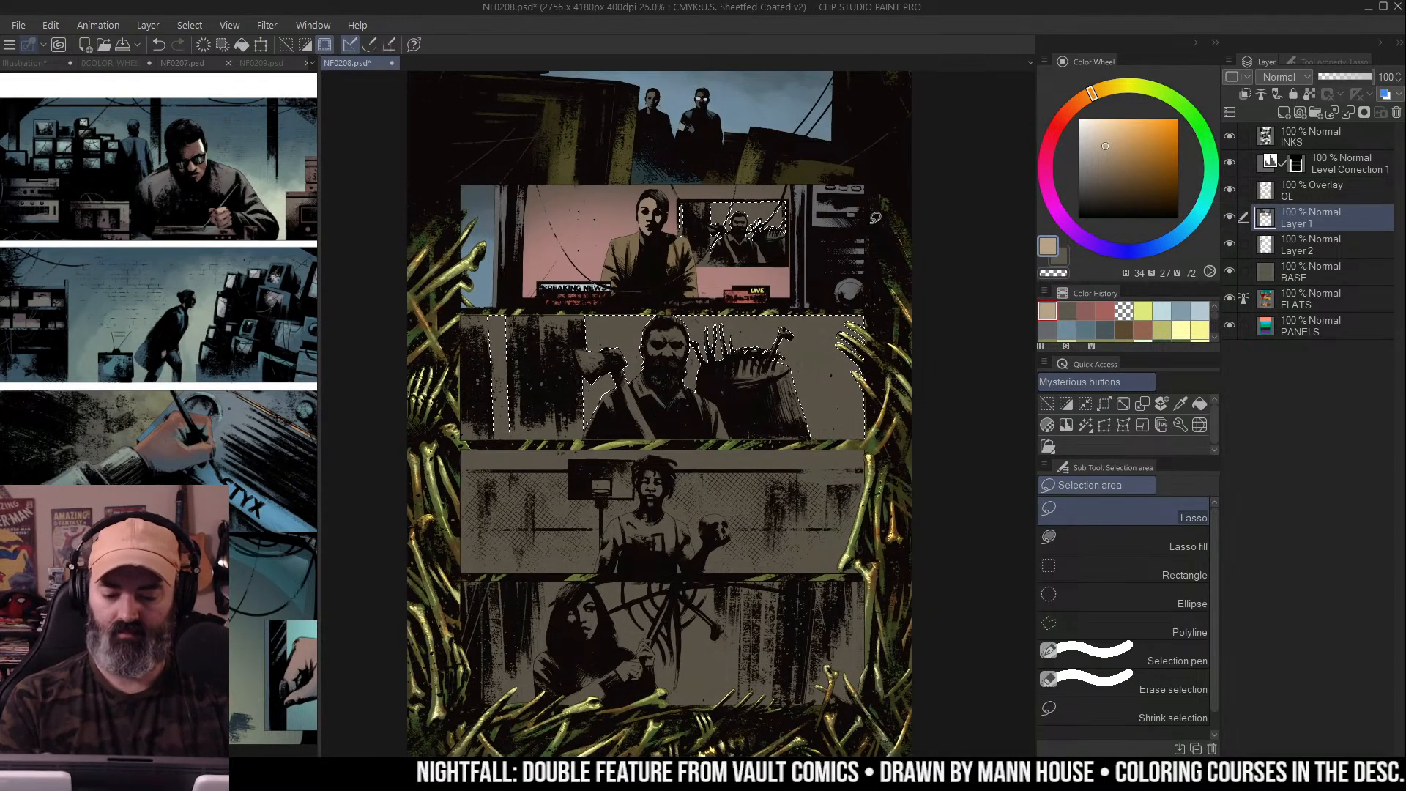
Paint the backgrounds behind the axe man in both the inset and his panel pale yellow (H 50, S 25, V 74) with Krupuk Wash 3
{"action": "key", "text": "ctrl+d"}
{"action": "key", "text": "b"}
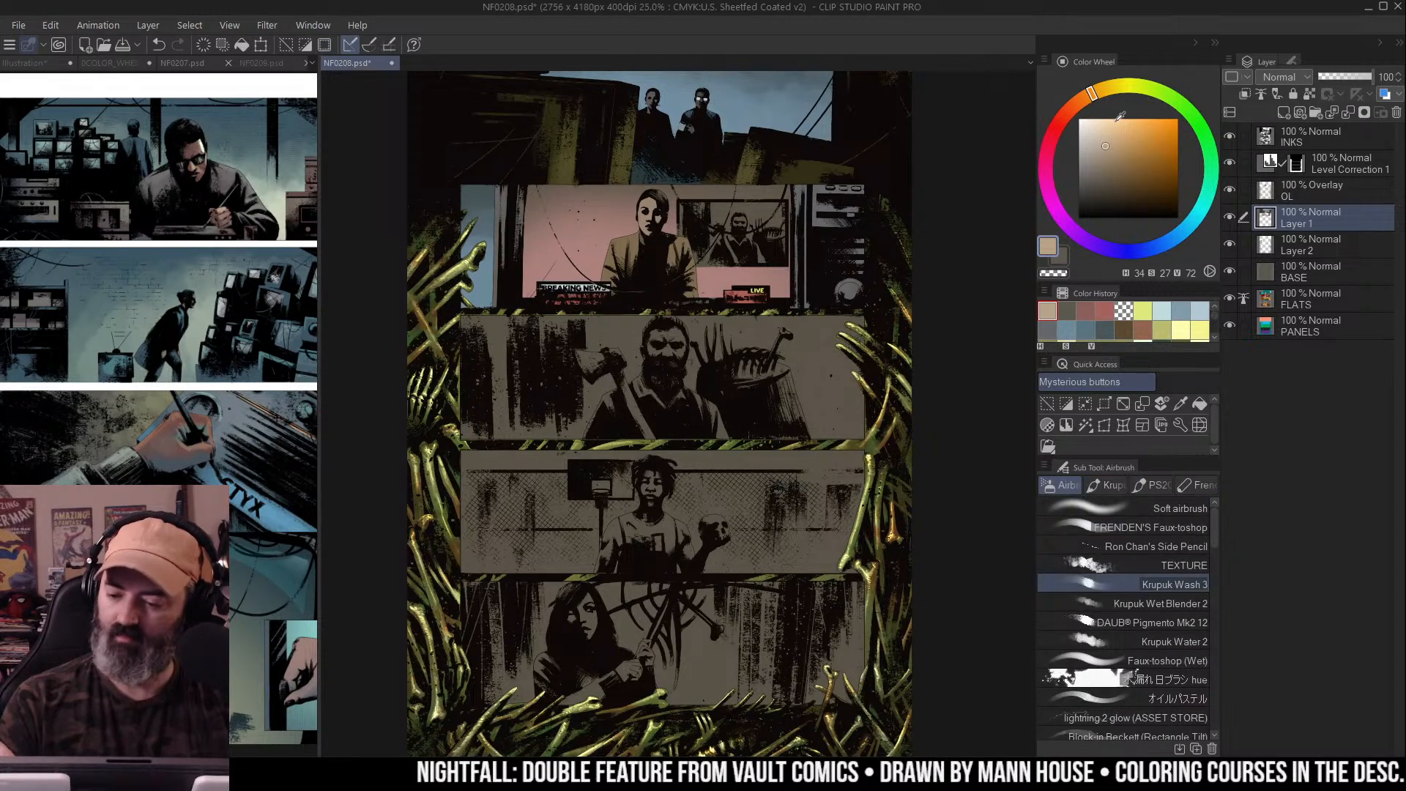
{"action": "left_click", "coordinate": [1107, 130]}
{"action": "left_click", "coordinate": [1115, 87]}
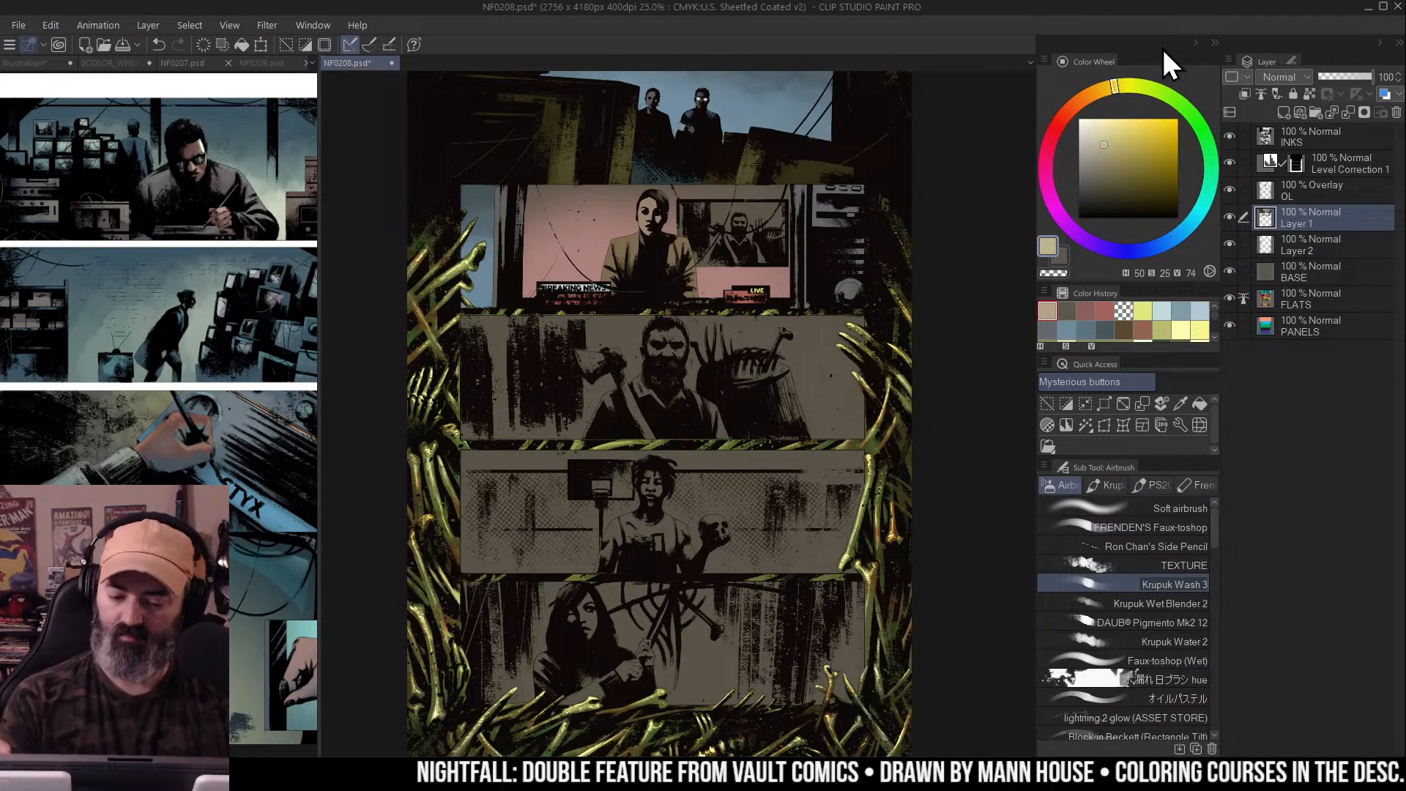
{"action": "mouse_move", "coordinate": [816, 329]}
{"action": "left_mouse_down"}
{"action": "mouse_move", "coordinate": [526, 352]}
{"action": "mouse_move", "coordinate": [506, 404]}
{"action": "mouse_move", "coordinate": [599, 367]}
{"action": "mouse_move", "coordinate": [598, 394]}
{"action": "mouse_move", "coordinate": [730, 394]}
{"action": "mouse_move", "coordinate": [820, 422]}
{"action": "mouse_move", "coordinate": [726, 356]}
{"action": "mouse_move", "coordinate": [677, 379]}
{"action": "mouse_move", "coordinate": [771, 407]}
{"action": "mouse_move", "coordinate": [620, 410]}
{"action": "mouse_move", "coordinate": [610, 440]}
{"action": "mouse_move", "coordinate": [573, 418]}
{"action": "mouse_move", "coordinate": [724, 438]}
{"action": "mouse_move", "coordinate": [549, 470]}
{"action": "mouse_move", "coordinate": [804, 388]}
{"action": "mouse_move", "coordinate": [673, 354]}
{"action": "mouse_move", "coordinate": [537, 470]}
{"action": "mouse_move", "coordinate": [821, 407]}
{"action": "mouse_move", "coordinate": [630, 432]}
{"action": "mouse_move", "coordinate": [752, 250]}
{"action": "mouse_move", "coordinate": [739, 252]}
{"action": "mouse_move", "coordinate": [743, 224]}
{"action": "mouse_move", "coordinate": [755, 257]}
{"action": "left_mouse_up"}
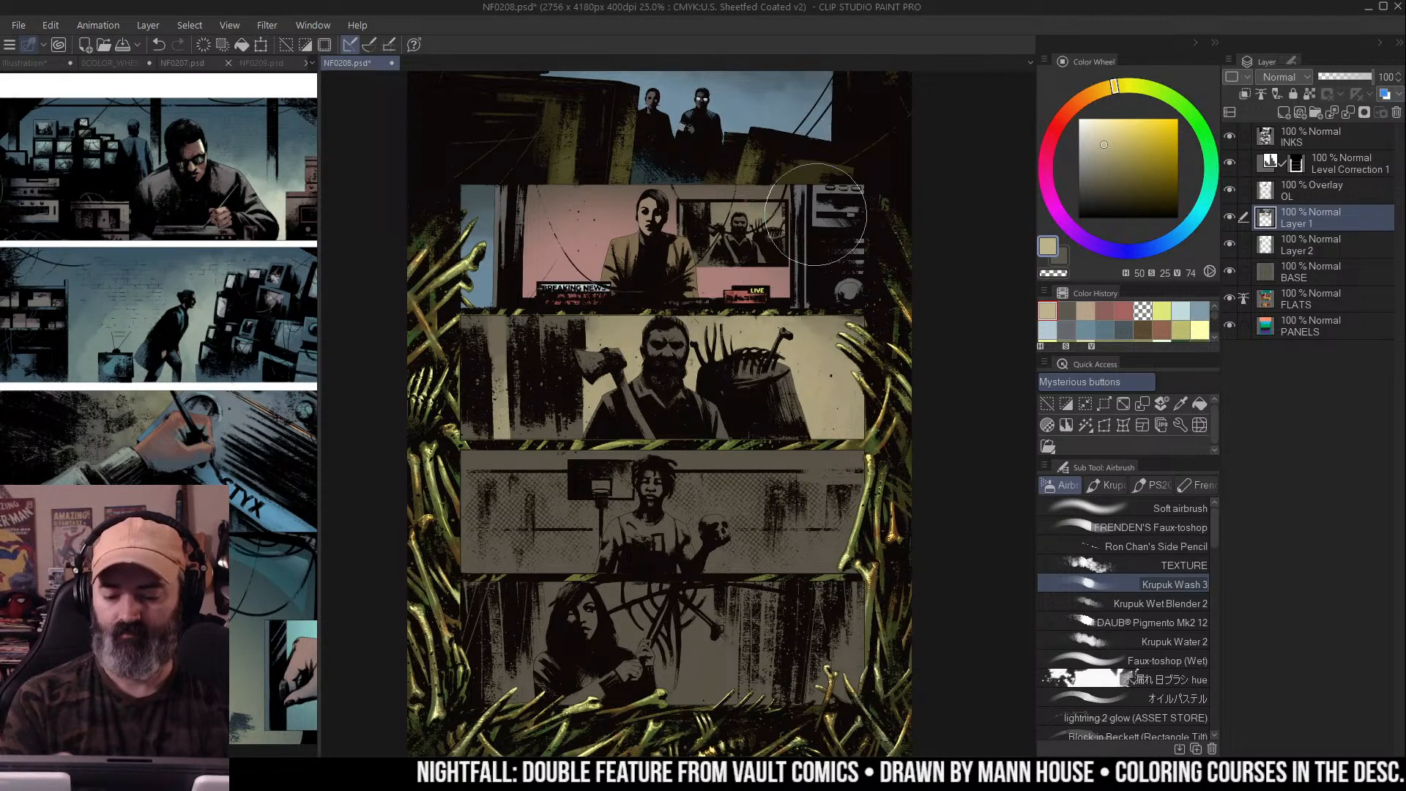
{"action": "mouse_move", "coordinate": [652, 396]}
{"action": "left_mouse_down"}
{"action": "mouse_move", "coordinate": [659, 421]}
{"action": "mouse_move", "coordinate": [714, 390]}
{"action": "mouse_move", "coordinate": [659, 352]}
{"action": "mouse_move", "coordinate": [534, 389]}
{"action": "mouse_move", "coordinate": [549, 346]}
{"action": "mouse_move", "coordinate": [725, 355]}
{"action": "mouse_move", "coordinate": [762, 432]}
{"action": "mouse_move", "coordinate": [619, 428]}
{"action": "mouse_move", "coordinate": [751, 194]}
{"action": "mouse_move", "coordinate": [732, 206]}
{"action": "mouse_move", "coordinate": [763, 251]}
{"action": "mouse_move", "coordinate": [752, 234]}
{"action": "left_mouse_up"}
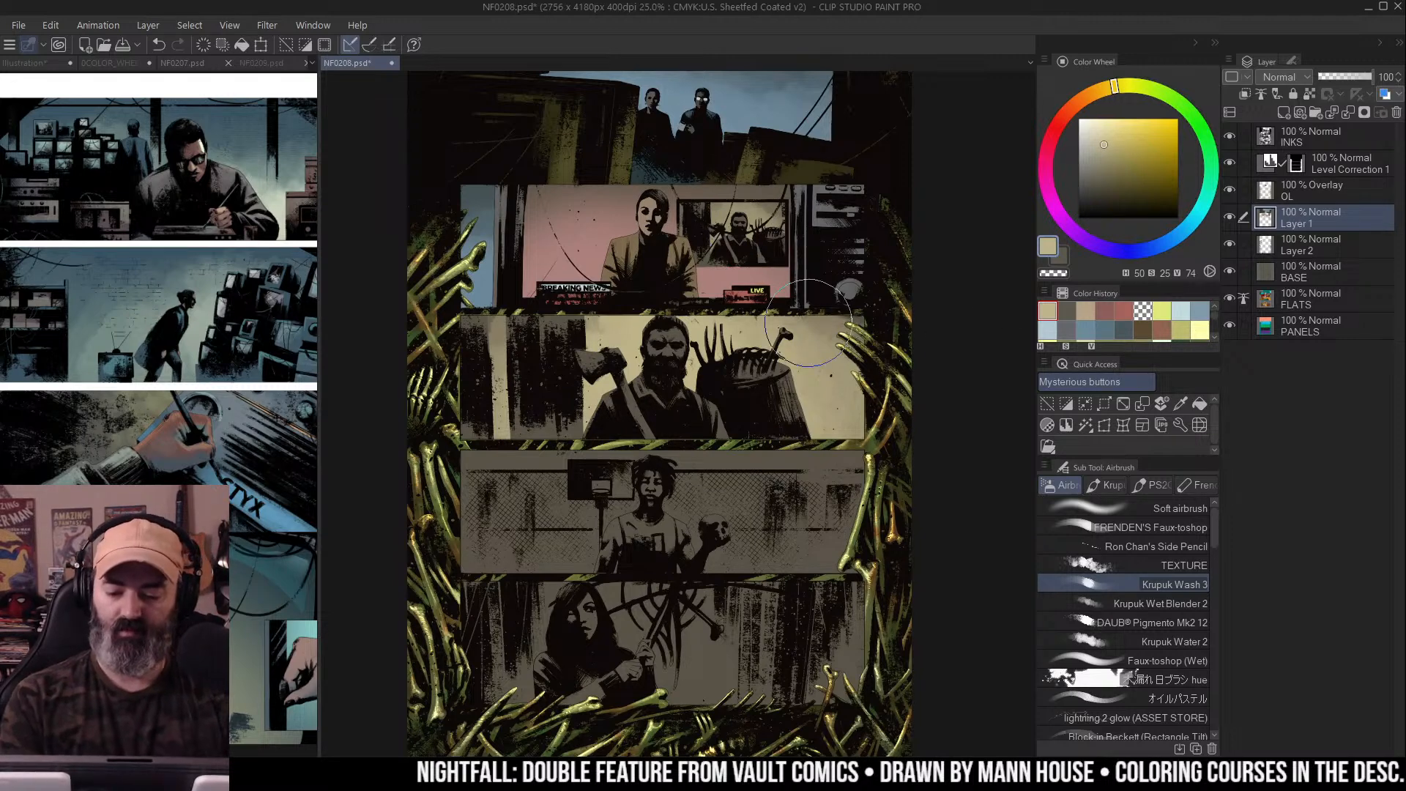
Select the axe head in the axe man's panel and paint it grey-brown (H 32, S 14, V 51) with Krupuk Wash 3
{"action": "left_click_drag", "start_coordinate": [833, 330], "coordinate": [842, 308]}
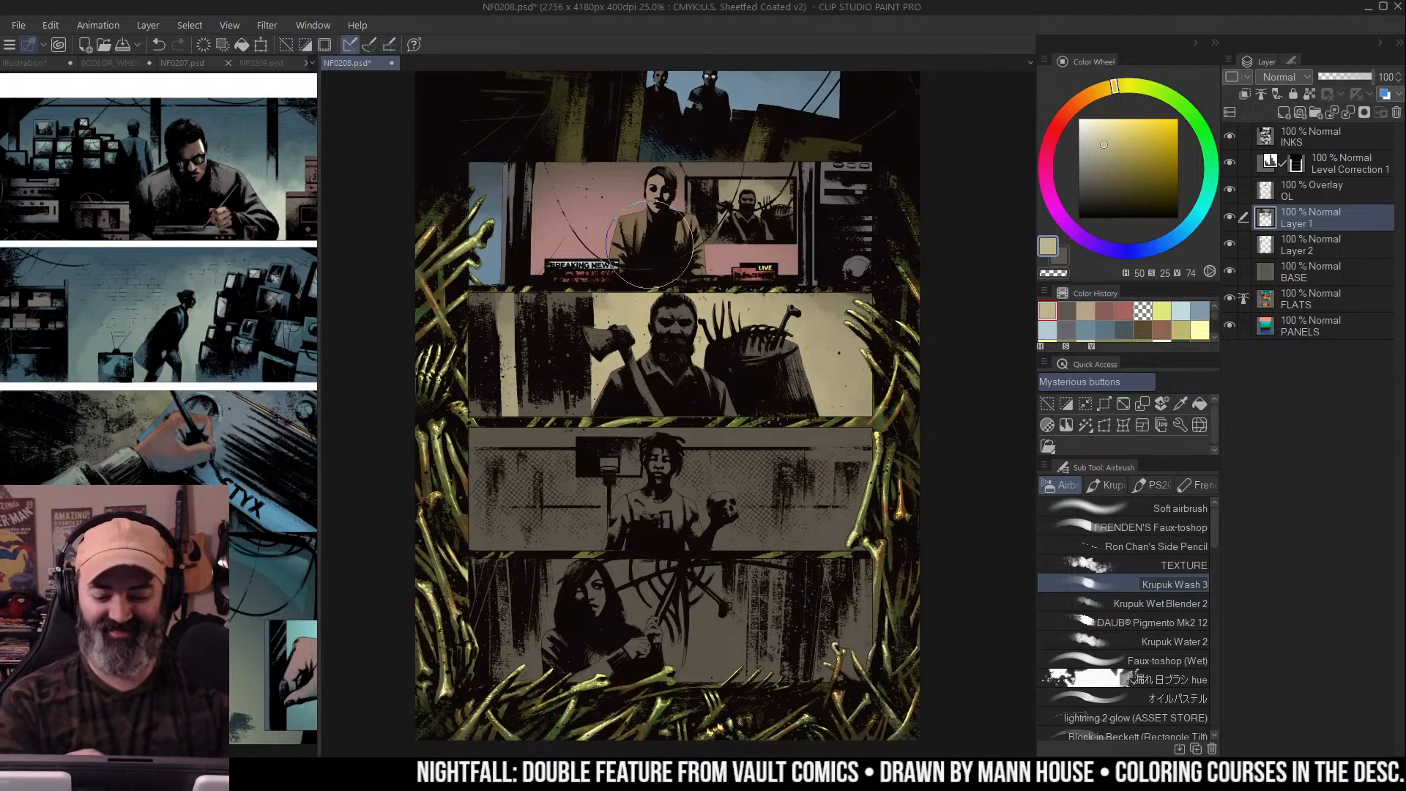
{"action": "key", "text": "w"}
{"action": "left_click", "coordinate": [597, 339]}
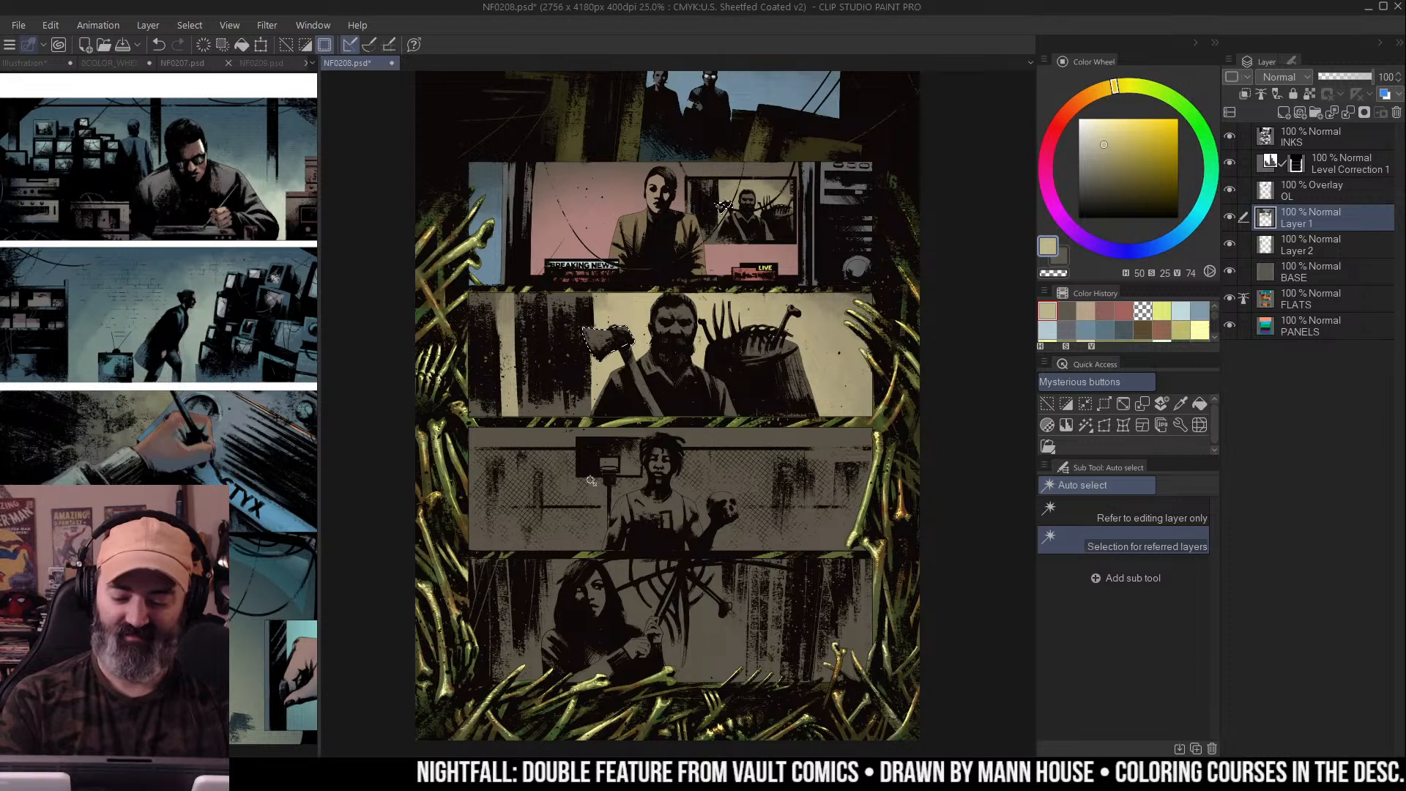
{"action": "key", "text": "ctrl+d"}
{"action": "key", "text": "b"}
{"action": "left_click_drag", "start_coordinate": [1113, 87], "coordinate": [1090, 96]}
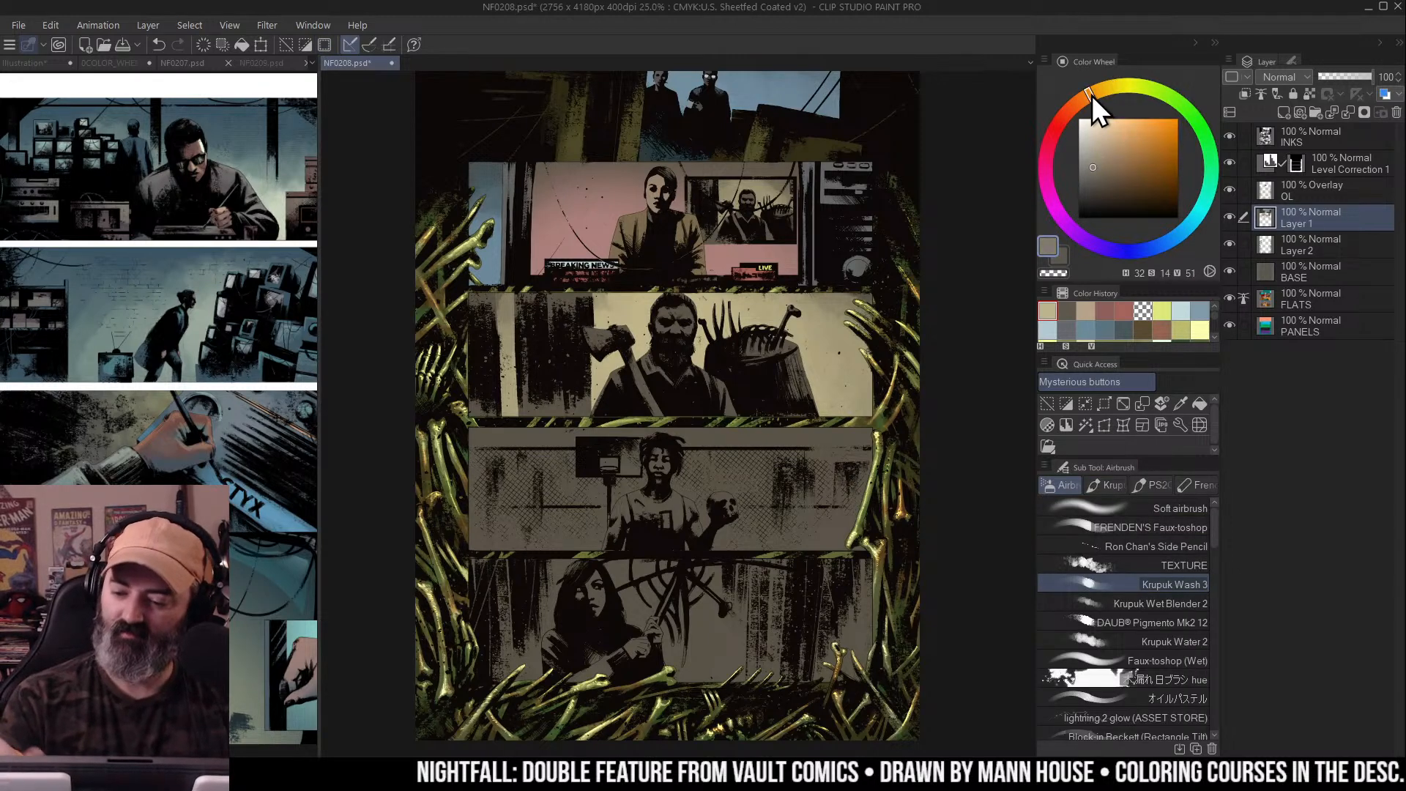
{"action": "left_click_drag", "start_coordinate": [644, 308], "coordinate": [607, 345]}
{"action": "key", "text": "w"}
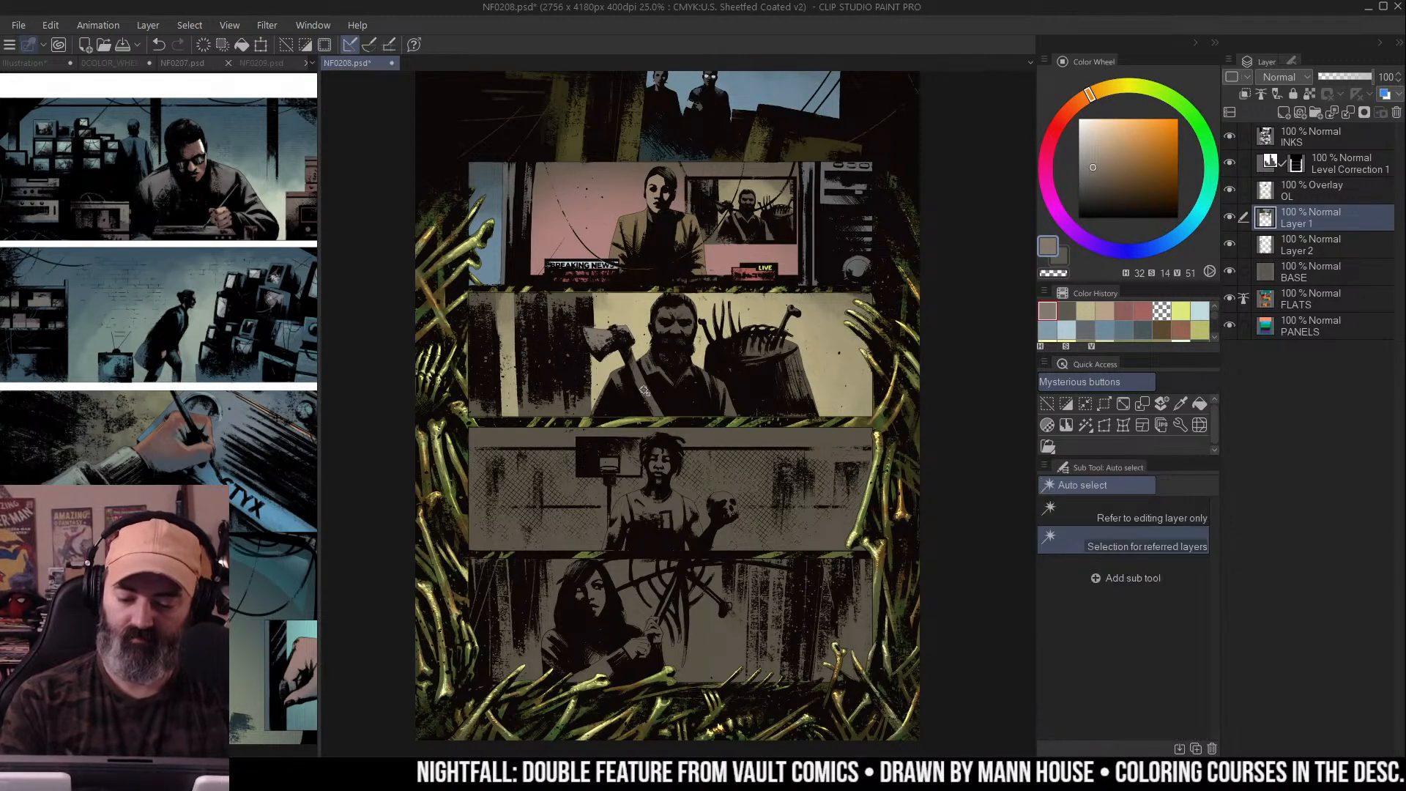
Paint the axe handle a dark reddish brown (H 21, S 42, V 35) with Krupuk Wash 3
{"action": "key", "text": "b"}
{"action": "left_click", "coordinate": [1111, 190]}
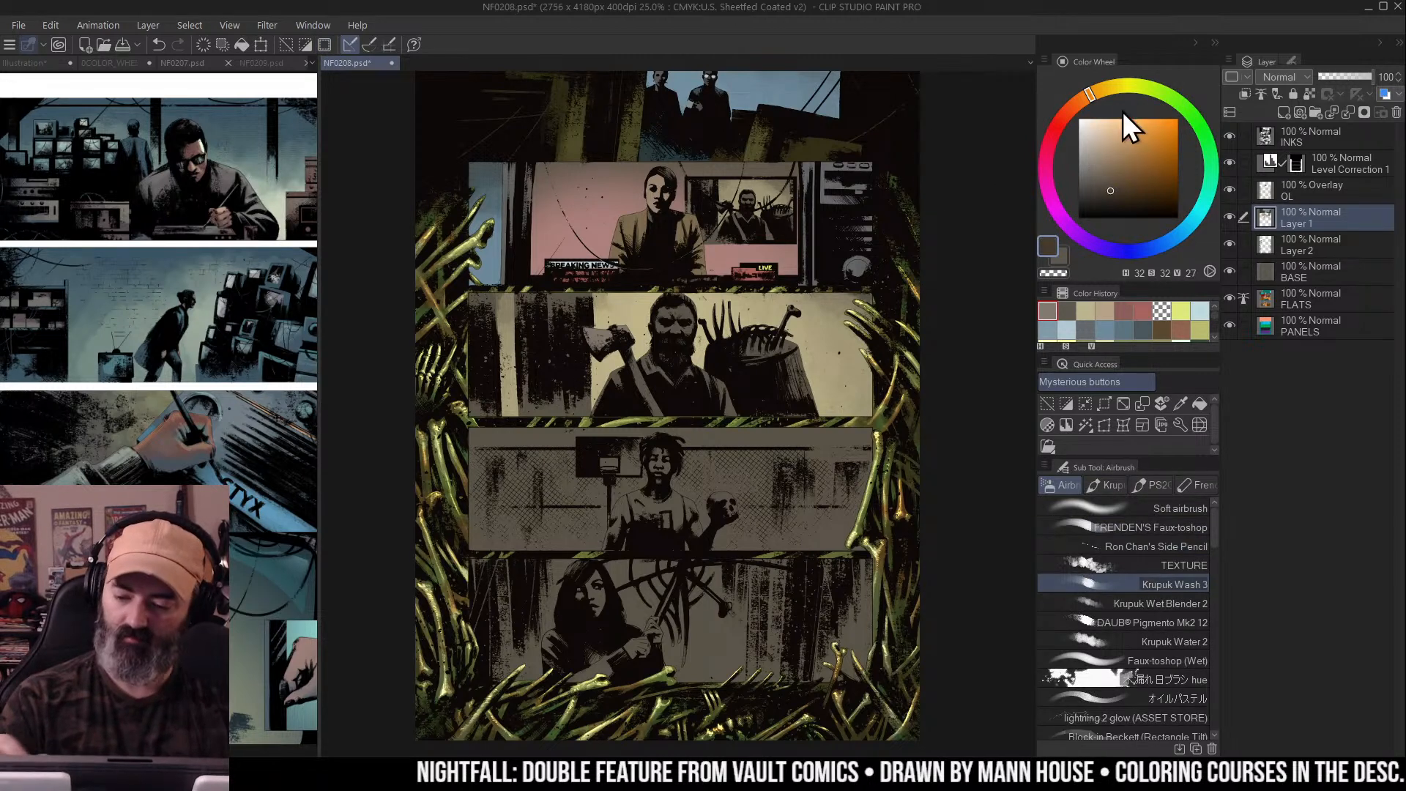
{"action": "left_click_drag", "start_coordinate": [1089, 94], "coordinate": [1076, 103]}
{"action": "left_click_drag", "start_coordinate": [773, 149], "coordinate": [699, 257]}
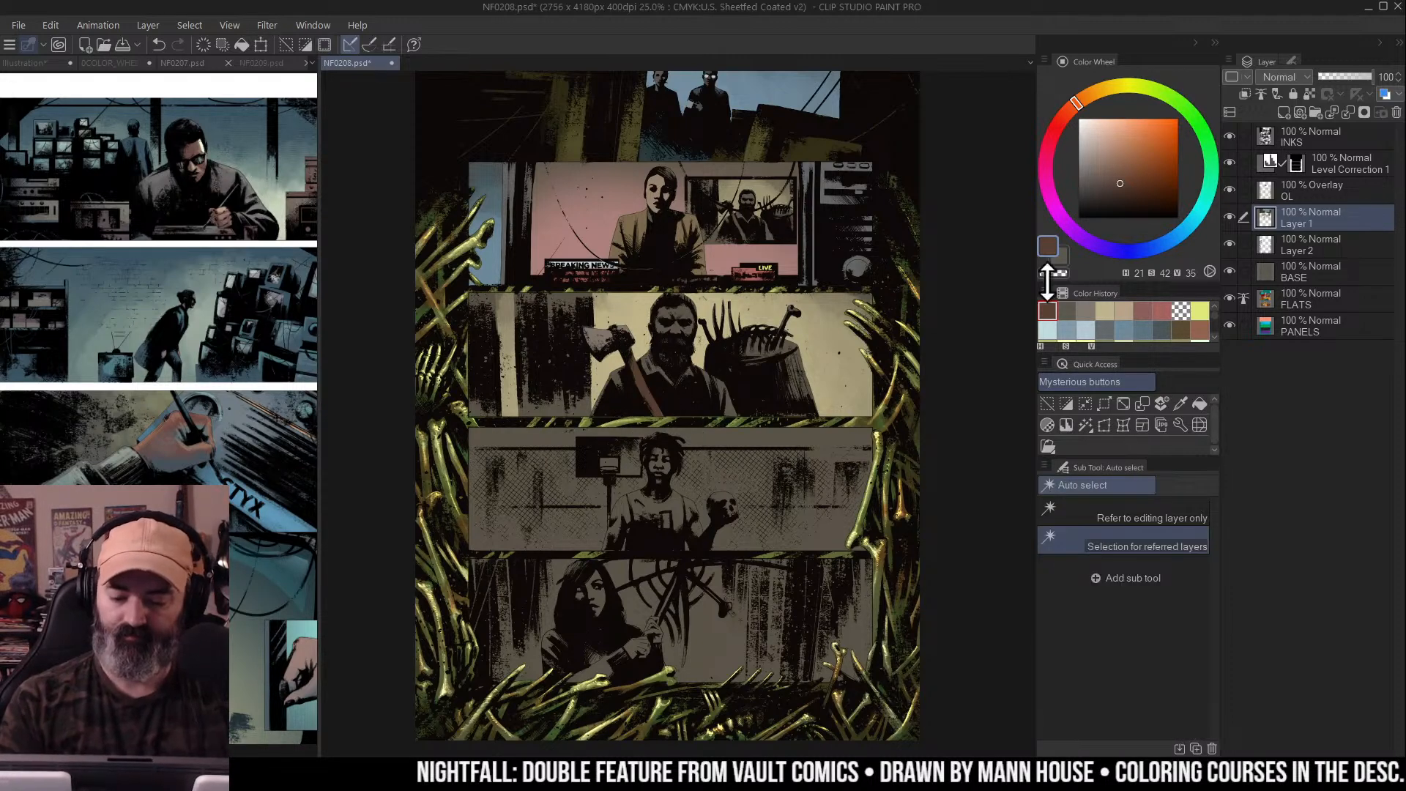
Paint the axe man's shirt dark olive brown (H 43, S 25, V 33), shift its hue to green, and clear the selection
{"action": "left_click", "coordinate": [1059, 124]}
{"action": "left_click", "coordinate": [1135, 152]}
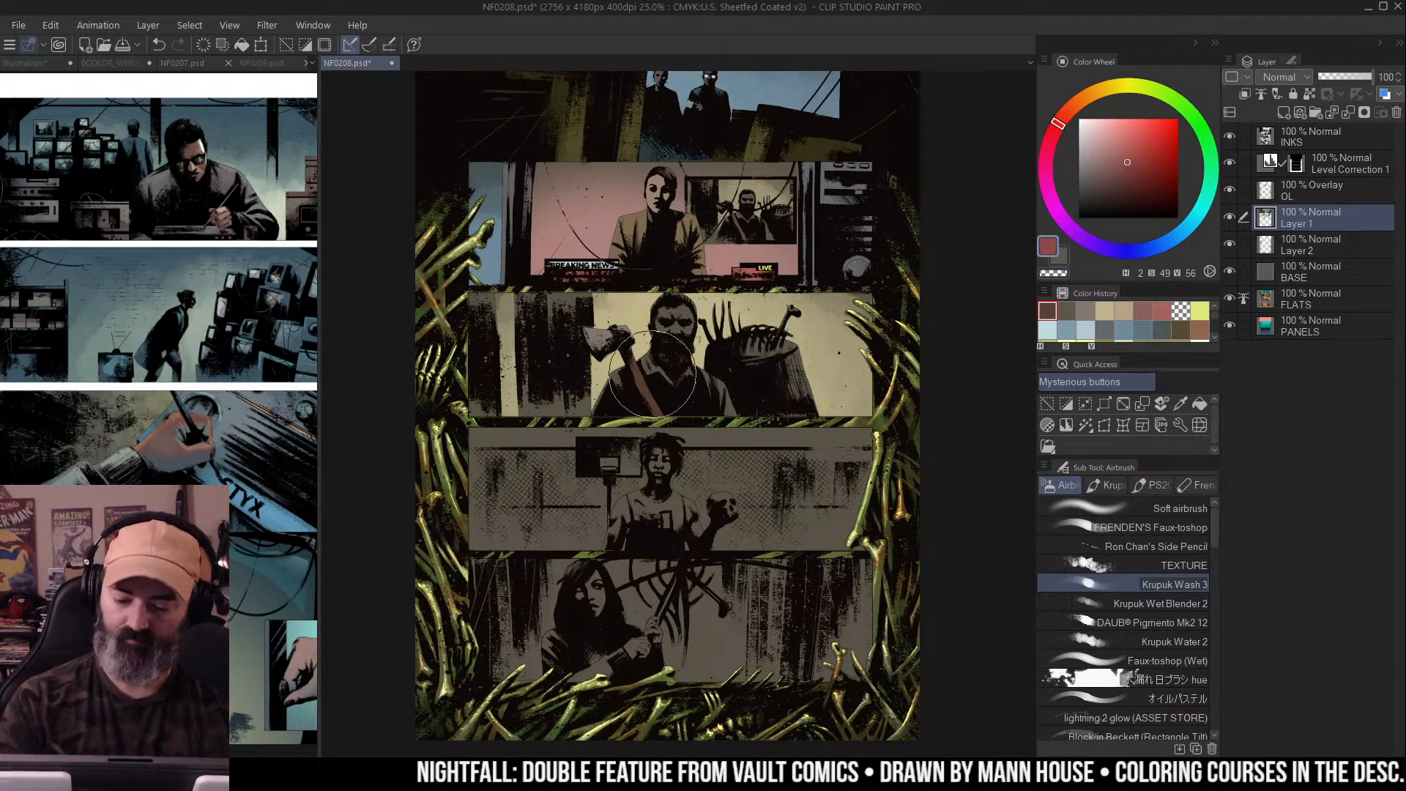
{"action": "key", "text": "g"}
{"action": "left_click", "coordinate": [1117, 172]}
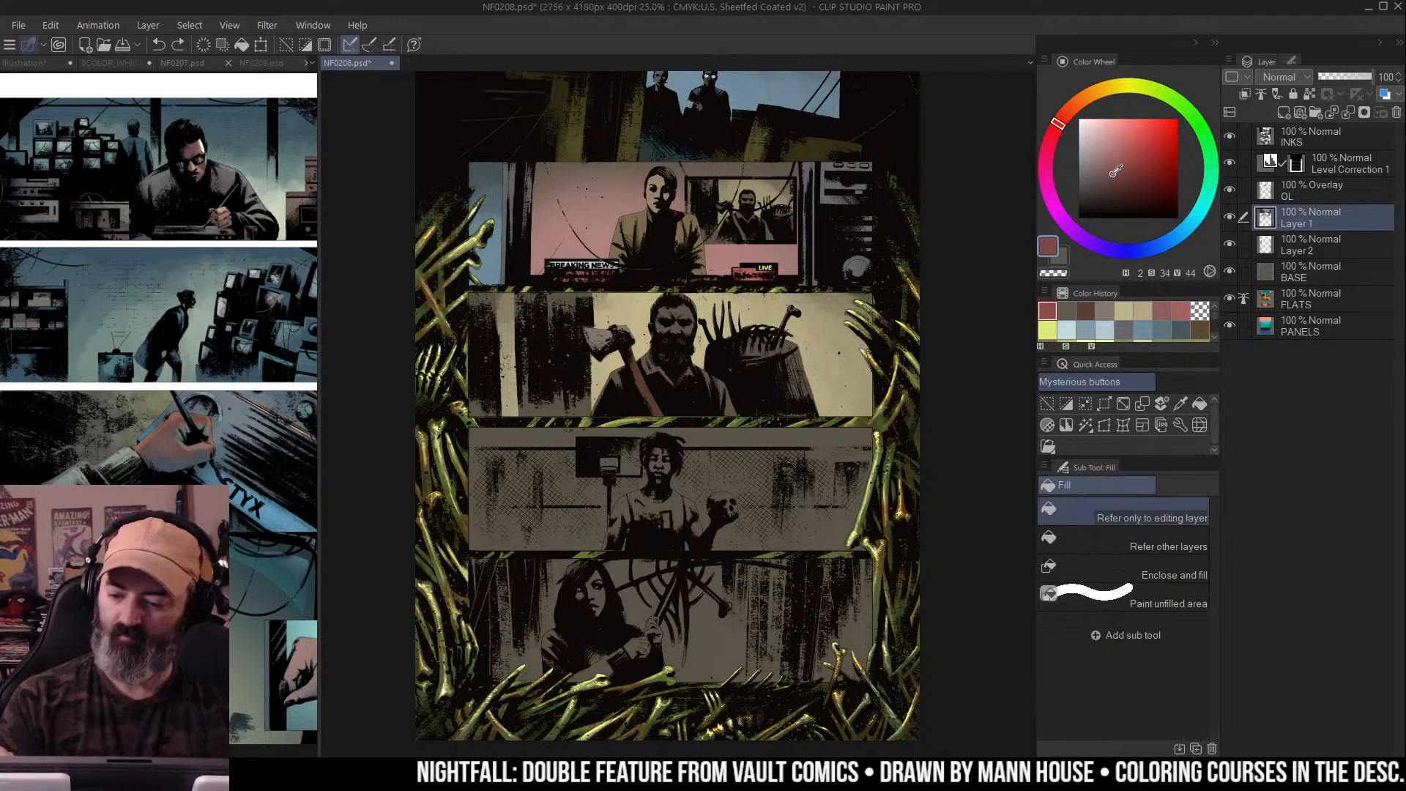
{"action": "key", "text": "b"}
{"action": "left_click", "coordinate": [1104, 89]}
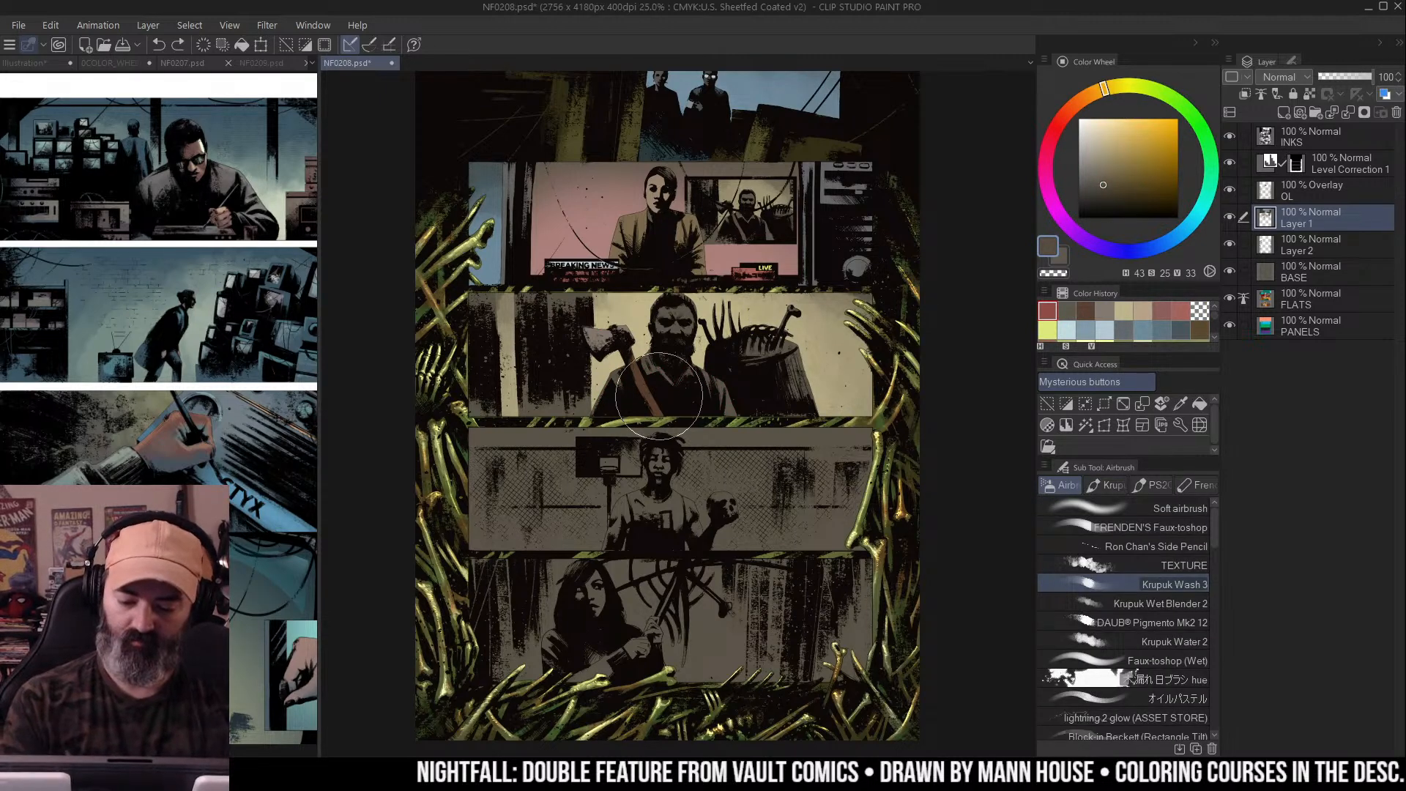
{"action": "left_click", "coordinate": [719, 394]}
{"action": "key", "text": "ctrl+shift+h"}
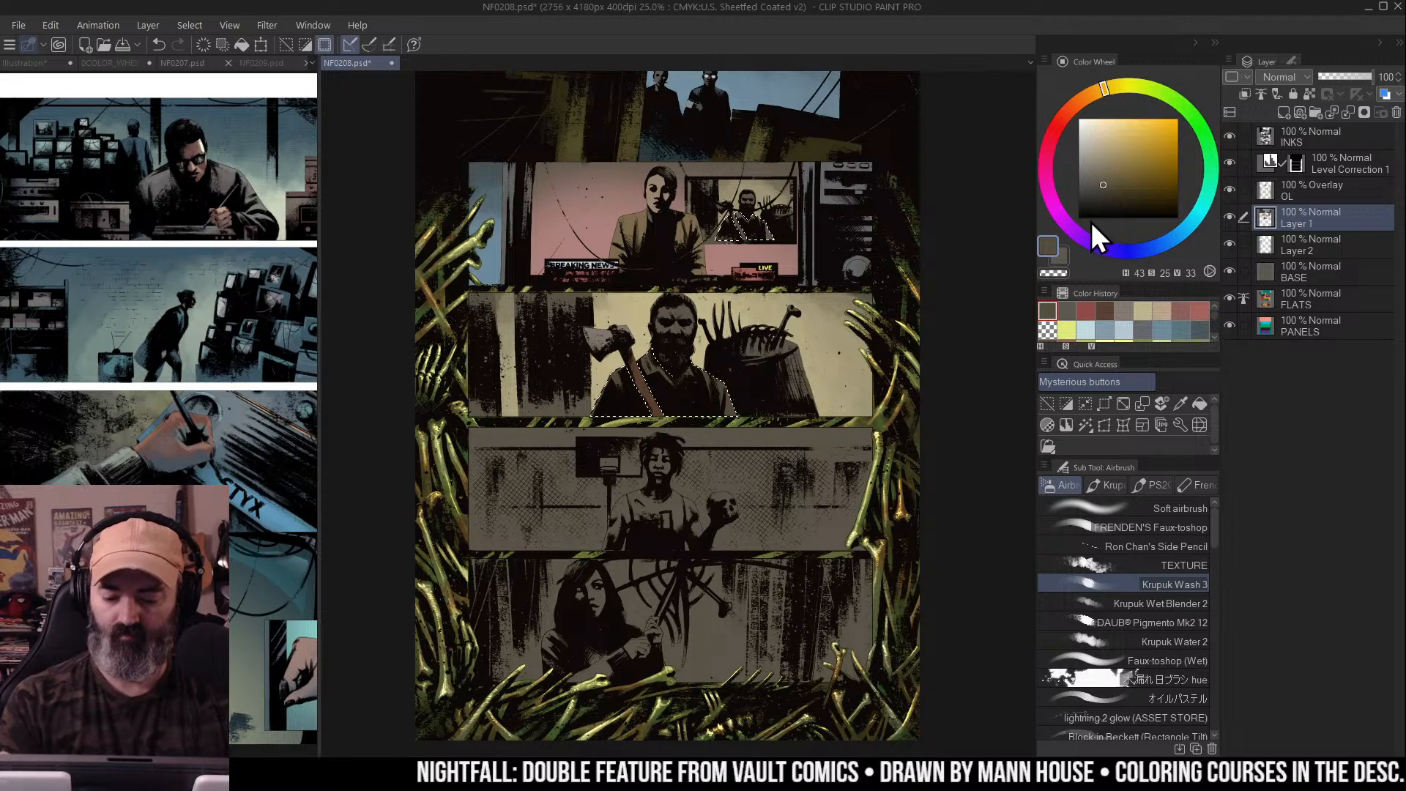
{"action": "key", "text": "ctrl+u"}
{"action": "left_click_drag", "start_coordinate": [1128, 192], "coordinate": [1151, 192]}
{"action": "left_click", "coordinate": [1289, 170]}
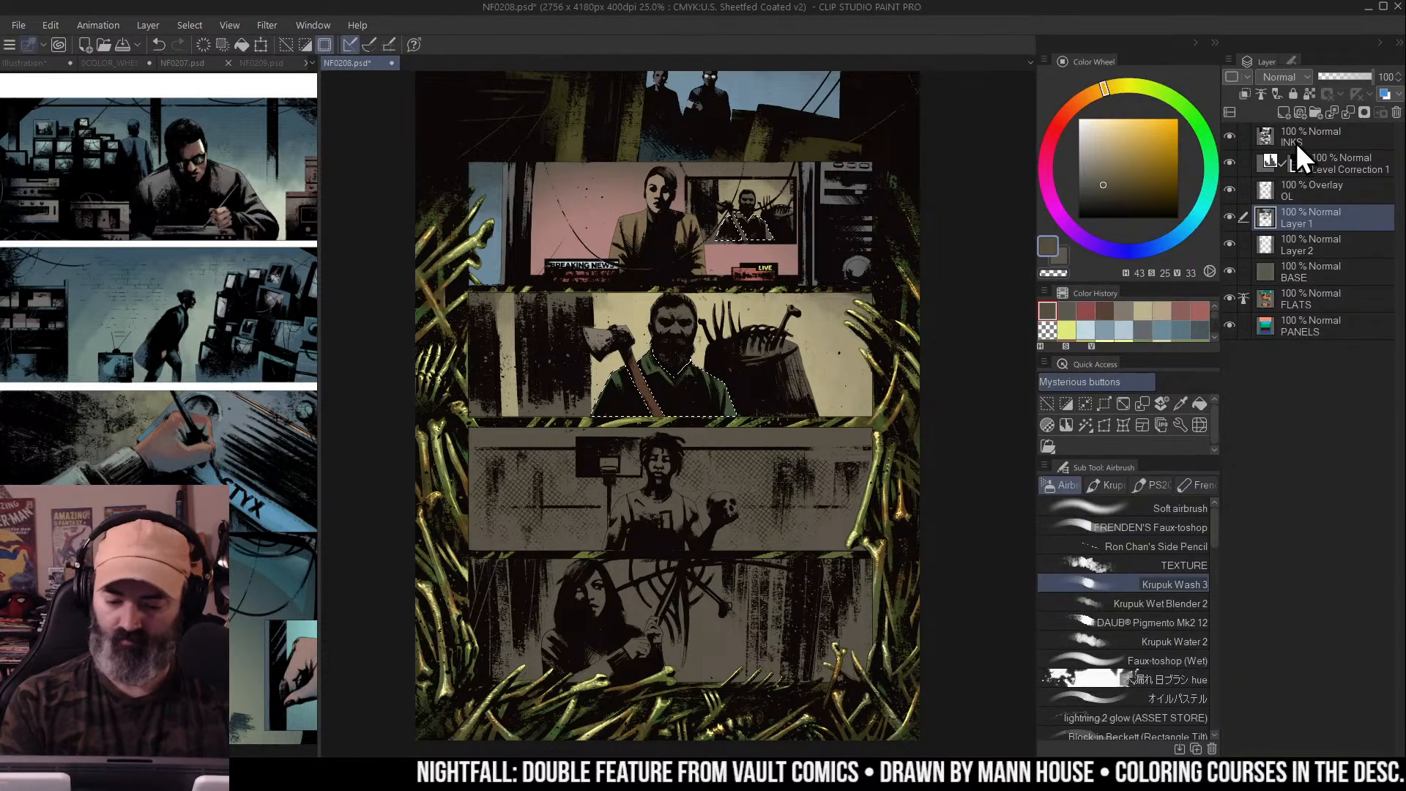
{"action": "key", "text": "ctrl+d"}
Select the axe man's face and paint it a reddish skin tone (H 19, S 30, V 56), starting from the anchor's skin colour
{"action": "key", "text": "m"}
{"action": "key", "text": "w"}
{"action": "left_click", "coordinate": [688, 327]}
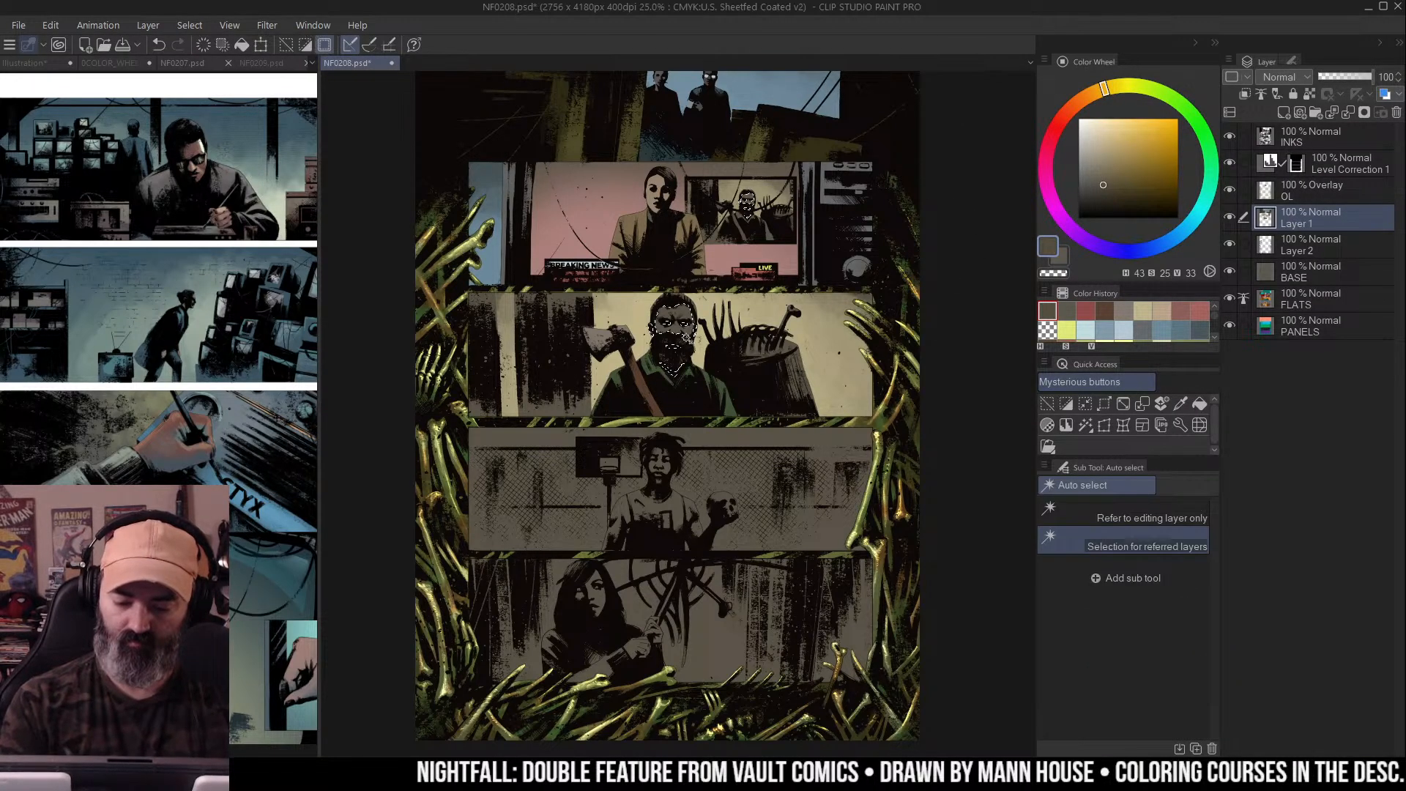
{"action": "key", "text": "ctrl+d"}
{"action": "key", "text": "b"}
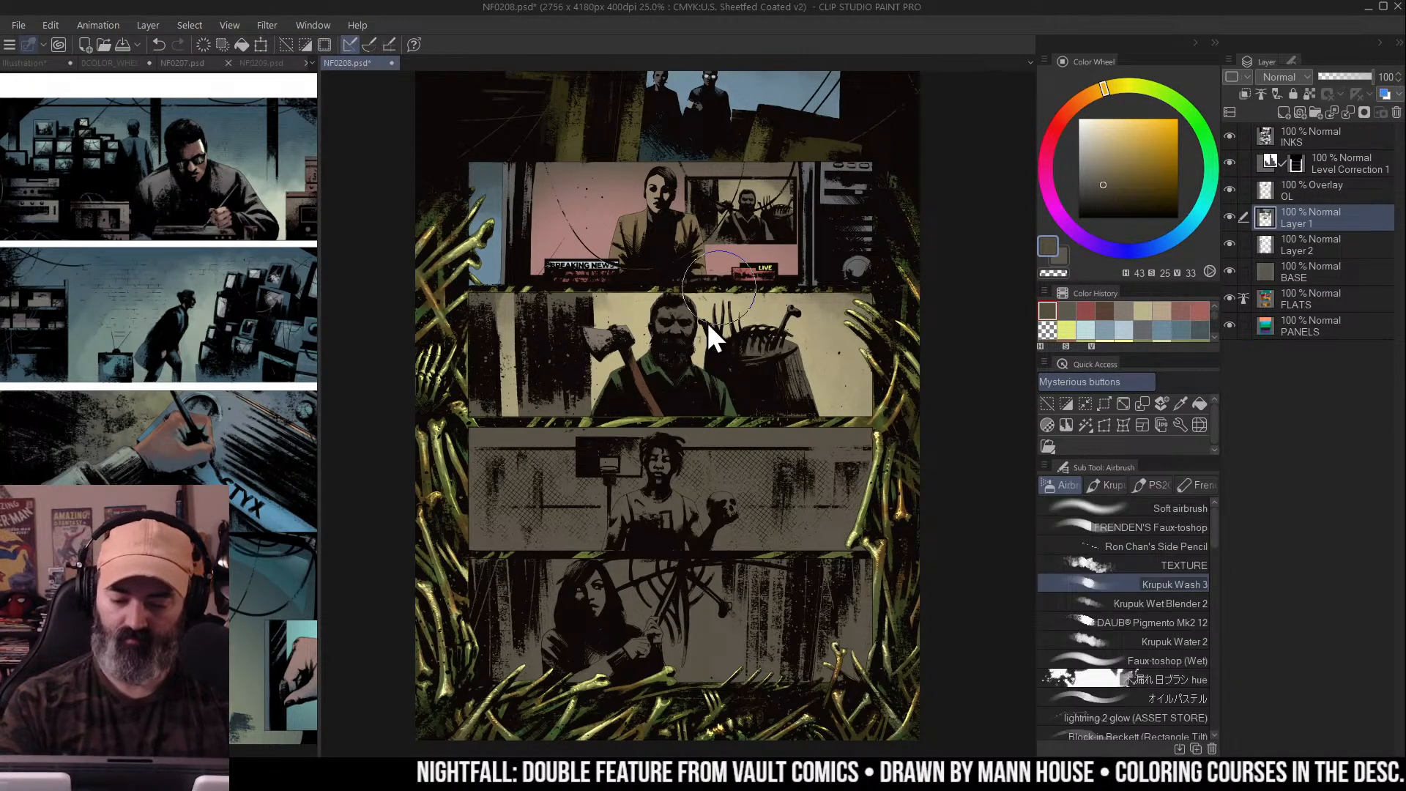
{"action": "left_click", "coordinate": [659, 179], "text": "alt"}
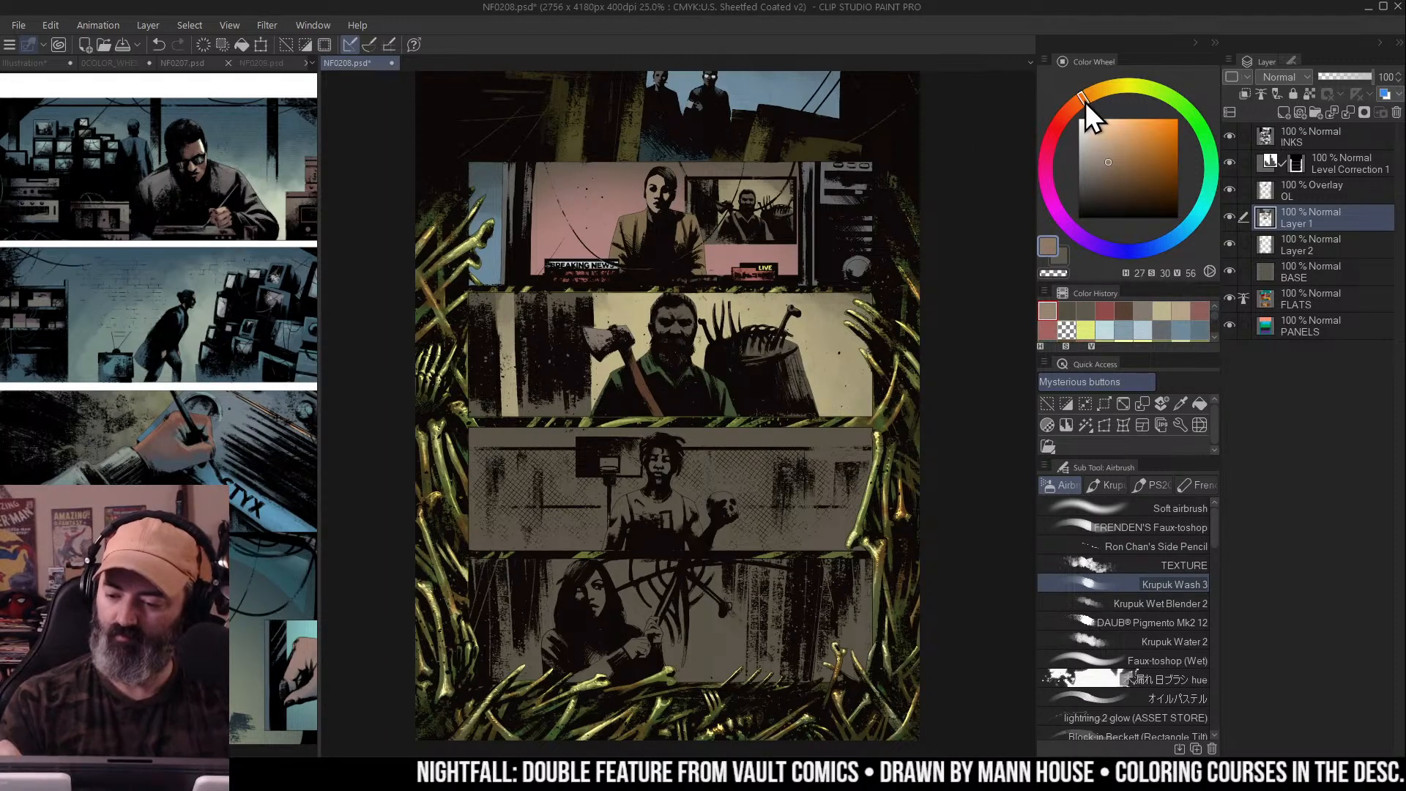
{"action": "left_click_drag", "start_coordinate": [1089, 101], "coordinate": [1074, 105]}
{"action": "mouse_move", "coordinate": [699, 323]}
{"action": "left_mouse_down"}
{"action": "mouse_move", "coordinate": [663, 330]}
{"action": "mouse_move", "coordinate": [694, 331]}
{"action": "left_mouse_up"}
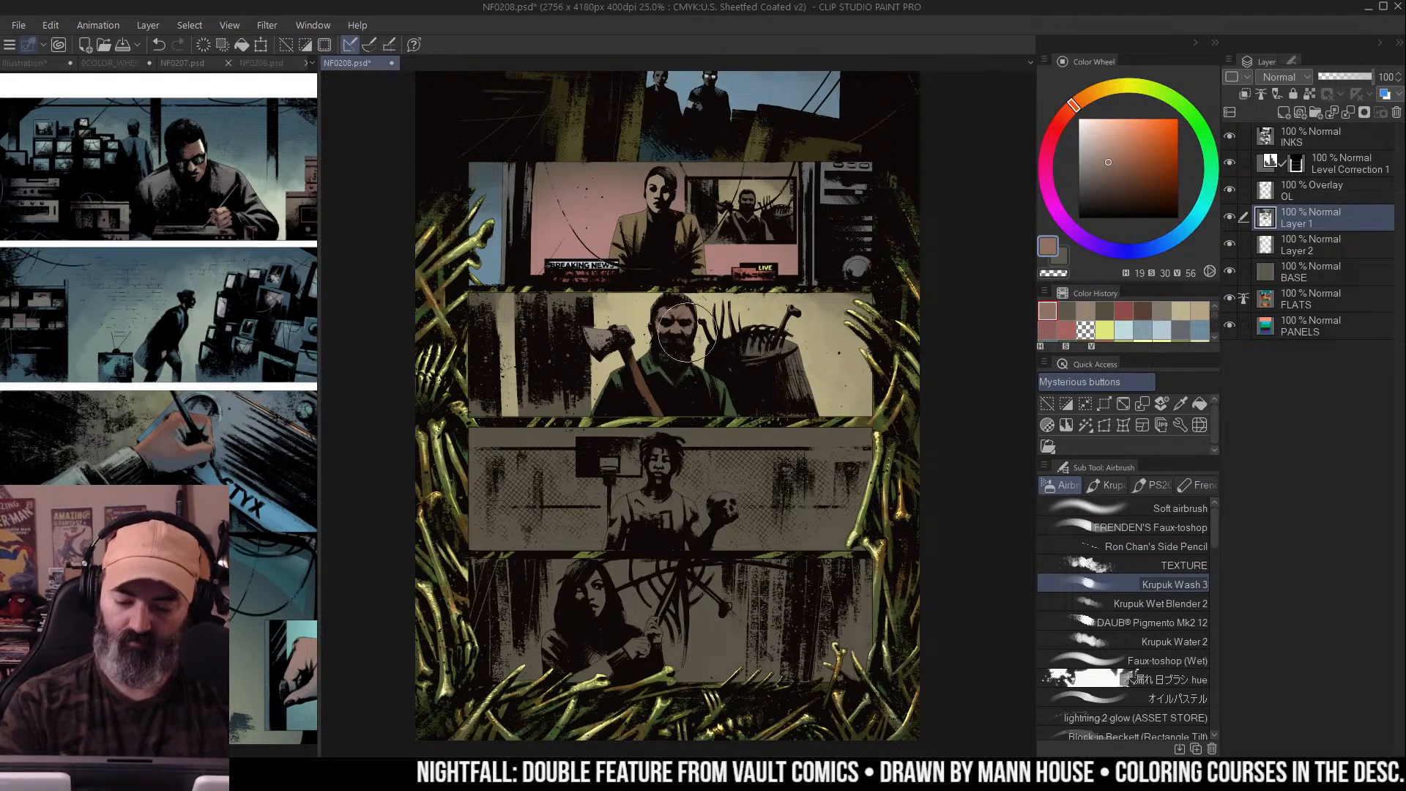
Select the barrel of bones beside the axe man and paint it dark reddish brown (H 10, S 28, V 38)
{"action": "key", "text": "m"}
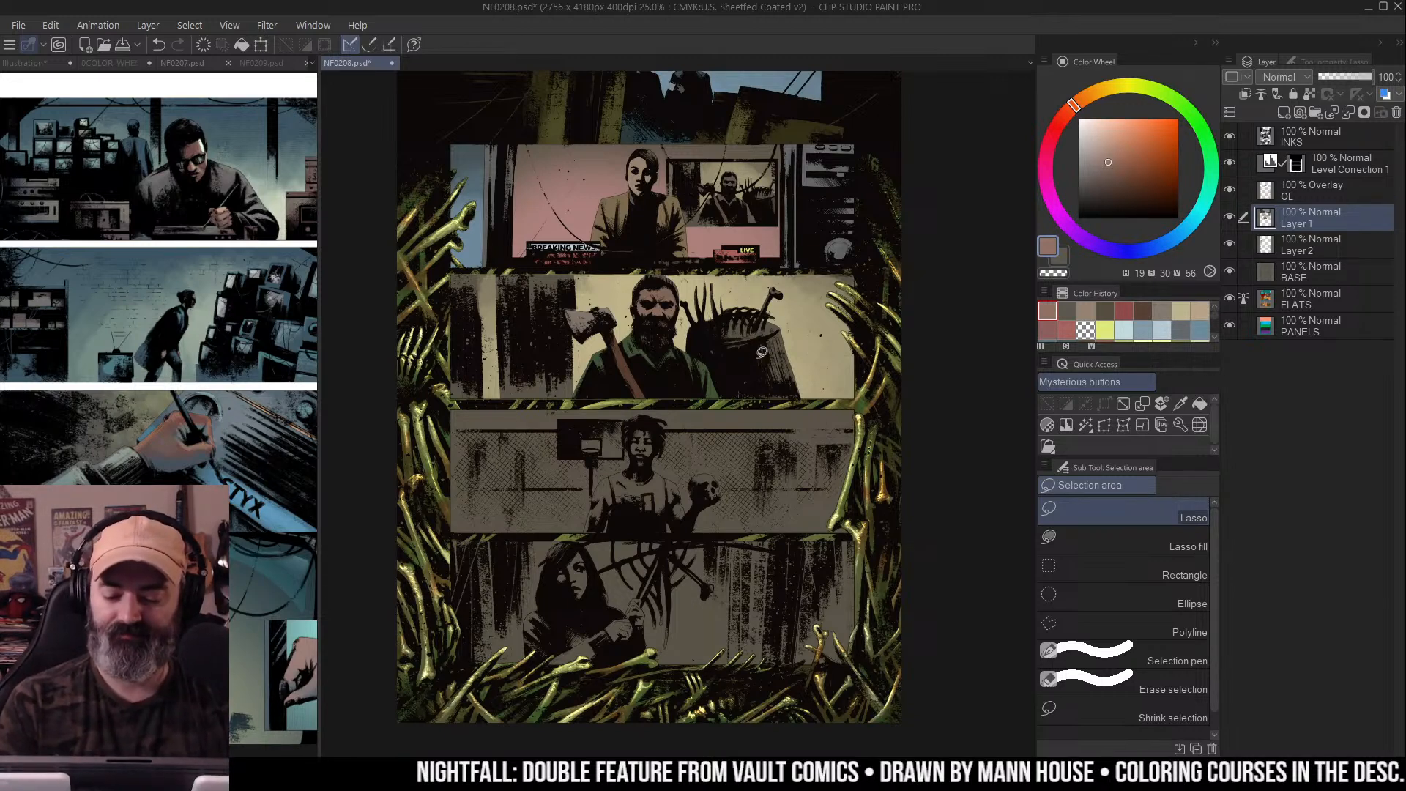
{"action": "key", "text": "w"}
{"action": "left_click", "coordinate": [764, 356]}
{"action": "key", "text": "ctrl+d"}
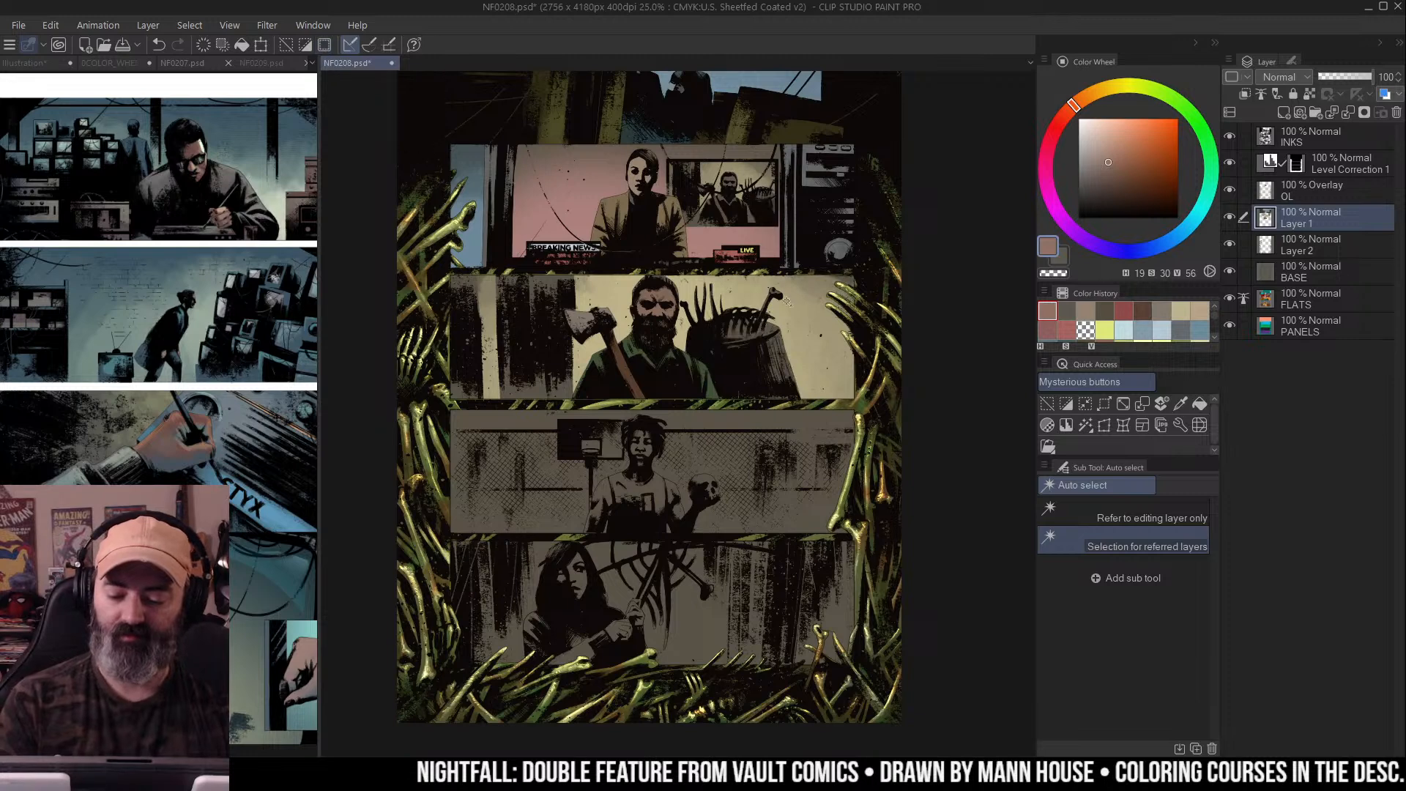
{"action": "key", "text": "b"}
{"action": "left_click", "coordinate": [1077, 121]}
{"action": "mouse_move", "coordinate": [740, 329]}
{"action": "left_mouse_down"}
{"action": "mouse_move", "coordinate": [776, 351]}
{"action": "mouse_move", "coordinate": [751, 324]}
{"action": "mouse_move", "coordinate": [784, 330]}
{"action": "mouse_move", "coordinate": [722, 359]}
{"action": "mouse_move", "coordinate": [761, 367]}
{"action": "mouse_move", "coordinate": [747, 399]}
{"action": "left_mouse_up"}
Select the background of the basketball court panel below the axe man
{"action": "key", "text": "alt"}
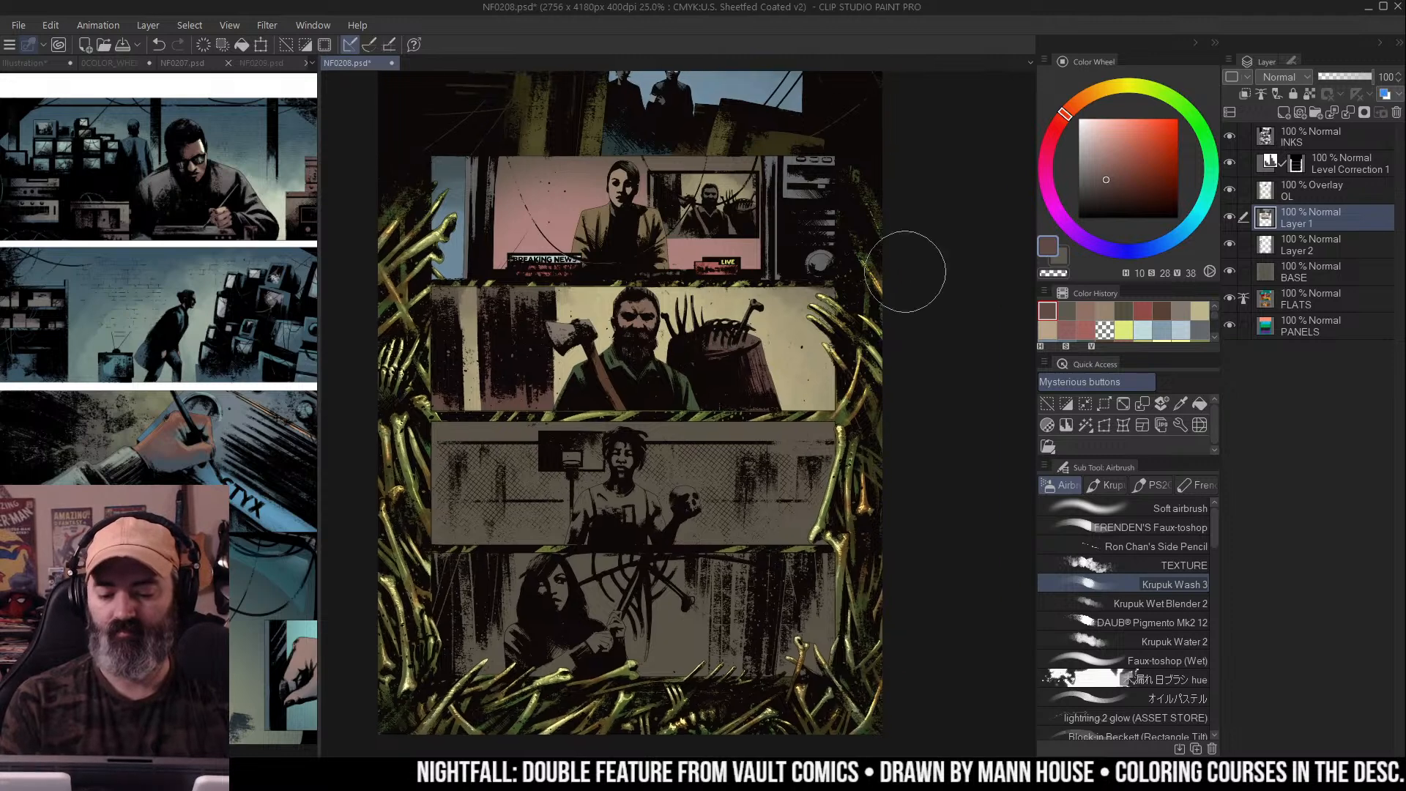
{"action": "left_click", "coordinate": [907, 276], "text": "alt"}
{"action": "left_click_drag", "start_coordinate": [909, 287], "coordinate": [872, 299]}
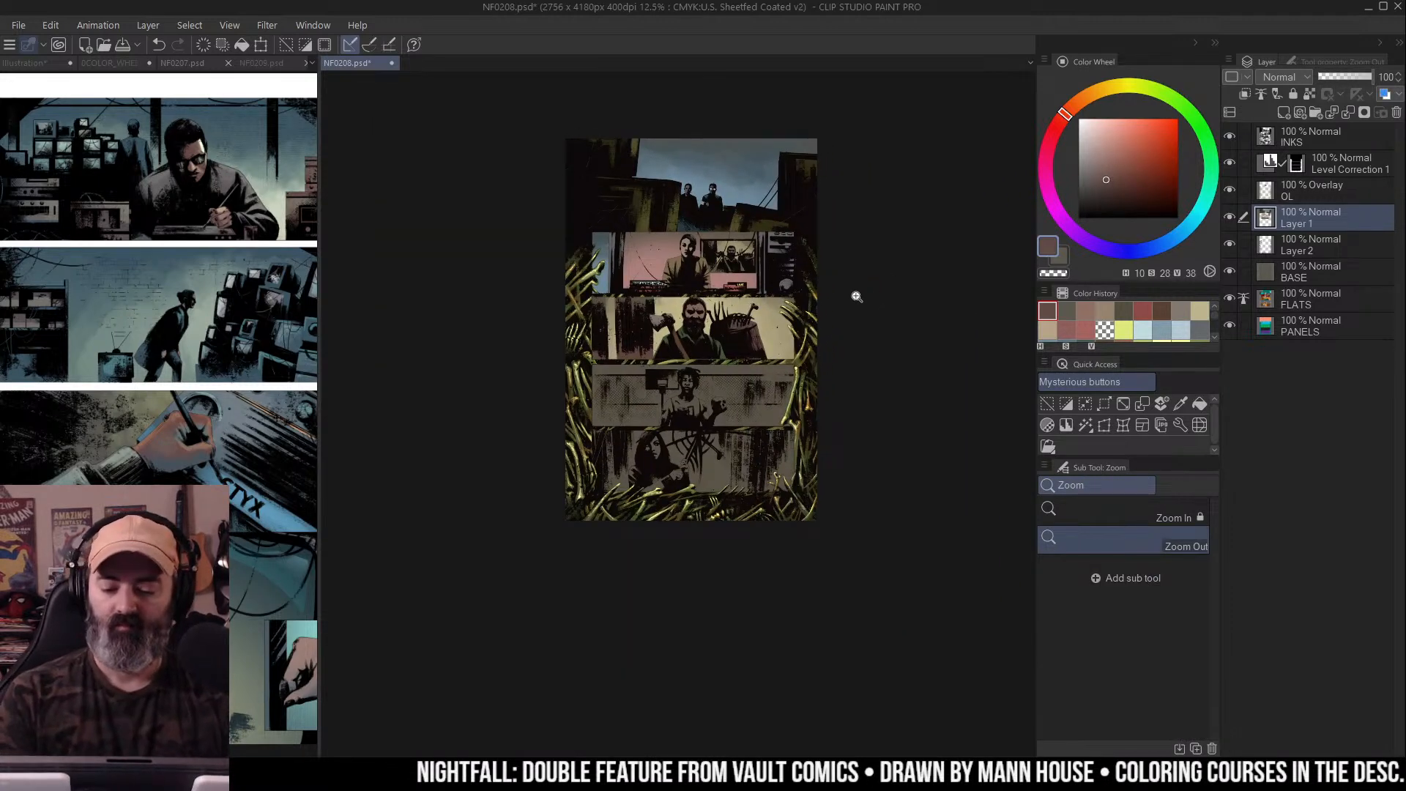
{"action": "left_click", "coordinate": [859, 295], "text": "ctrl"}
{"action": "left_click_drag", "start_coordinate": [974, 319], "coordinate": [957, 294]}
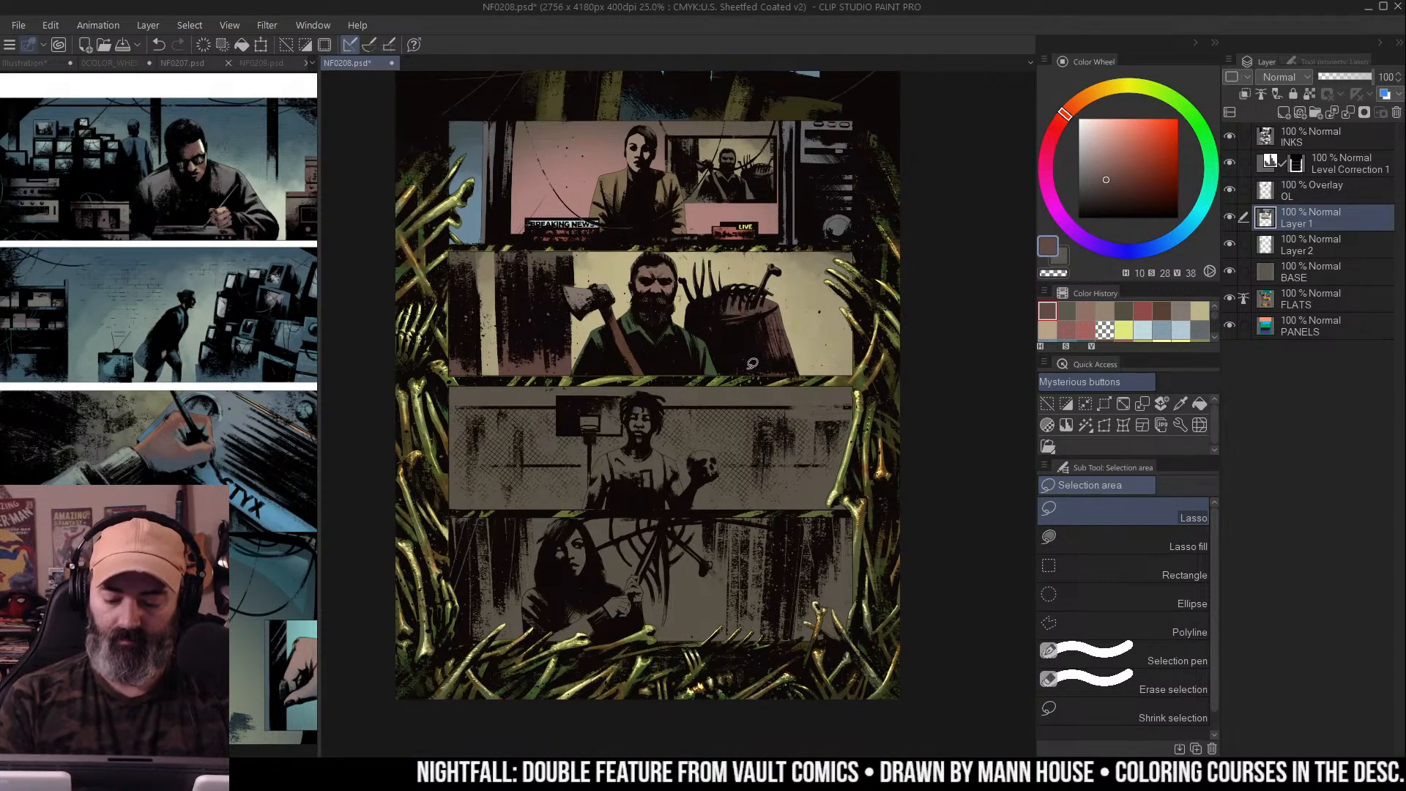
{"action": "key", "text": "w"}
{"action": "left_click", "coordinate": [715, 403]}
{"action": "left_click", "coordinate": [738, 433], "text": "shift"}
{"action": "left_click", "coordinate": [772, 334], "text": "shift"}
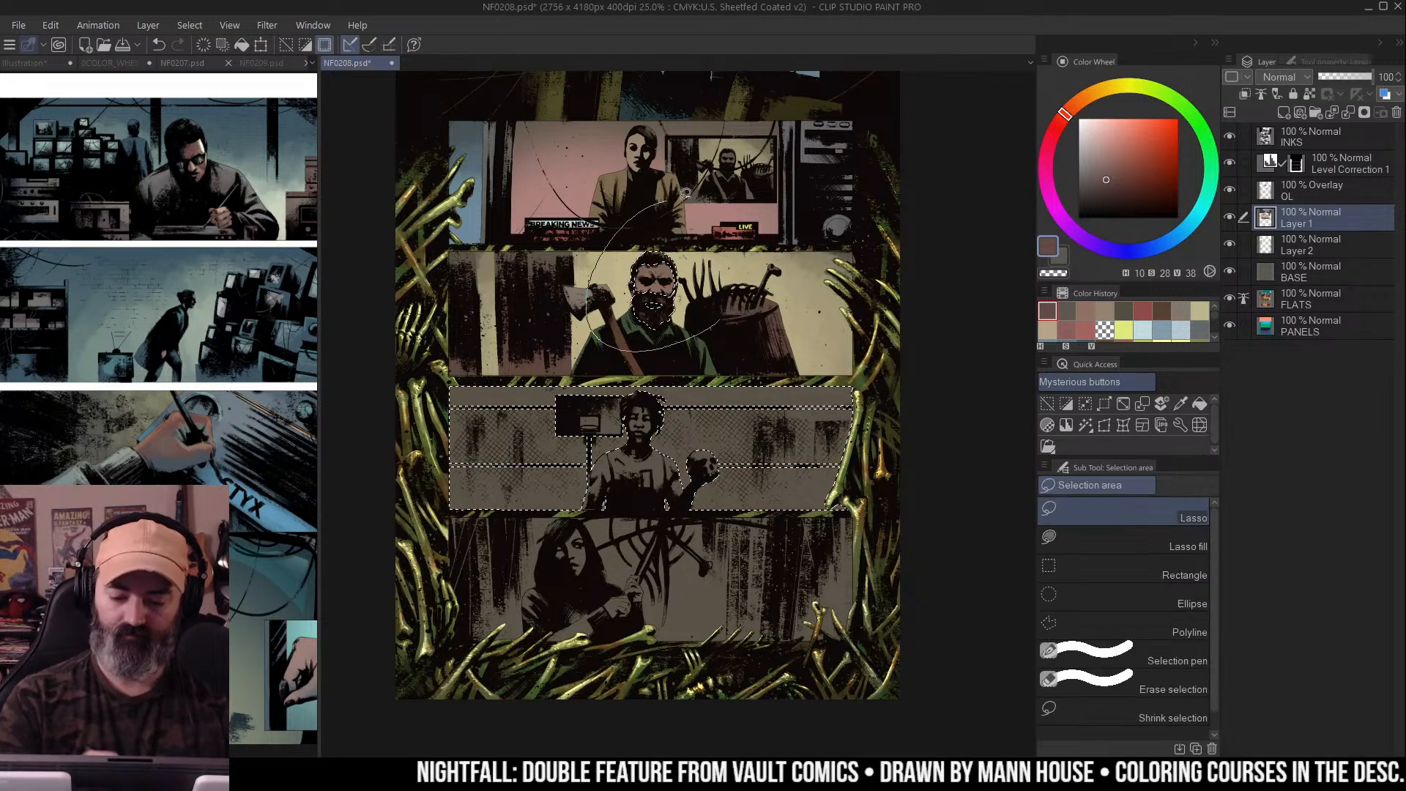
{"action": "left_click", "coordinate": [848, 236]}
{"action": "key", "text": "ctrl+plus"}
{"action": "key", "text": "b"}
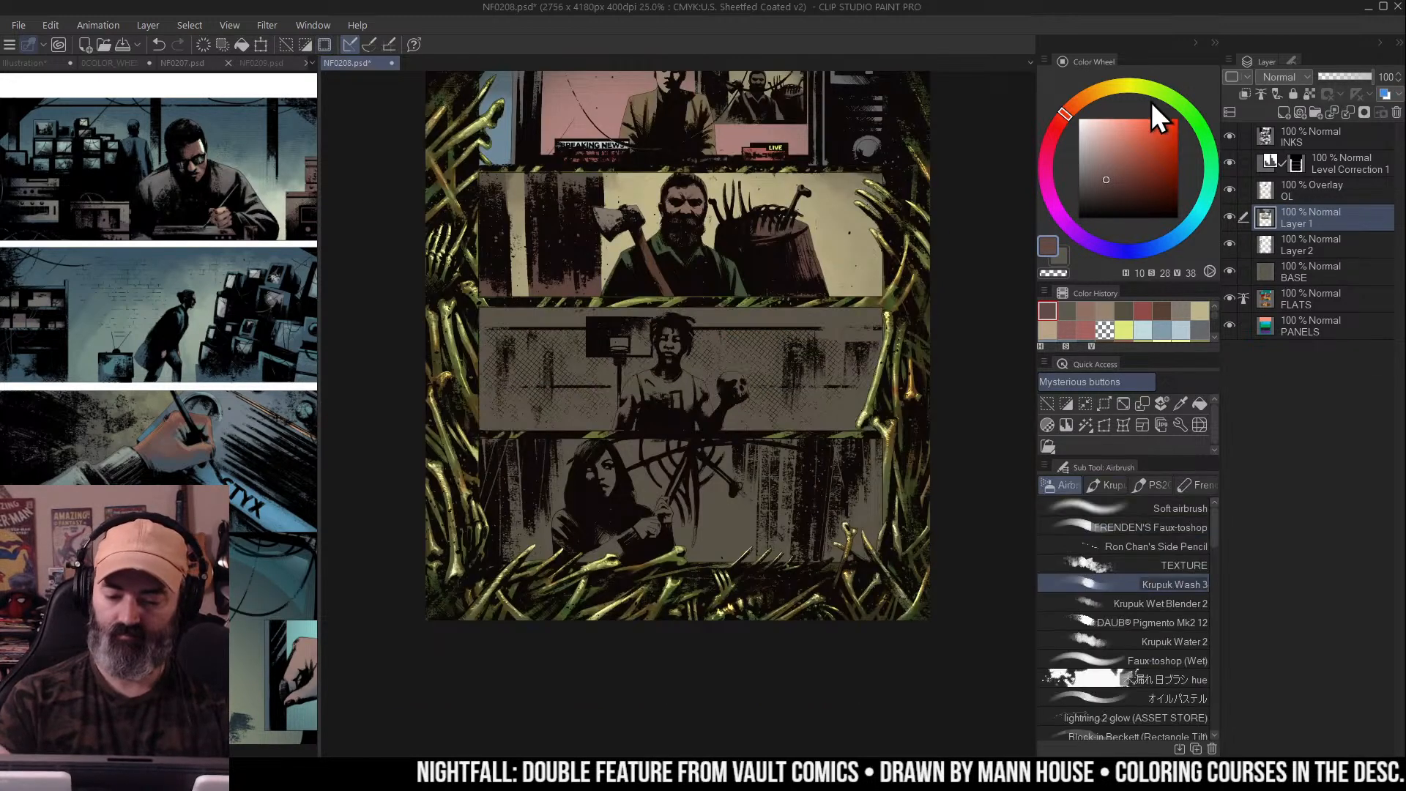
Paint the basketball court background light blue (H 208, S 32, V 77) with Krupuk Wash 3 and fade it in places
{"action": "left_click", "coordinate": [1172, 238]}
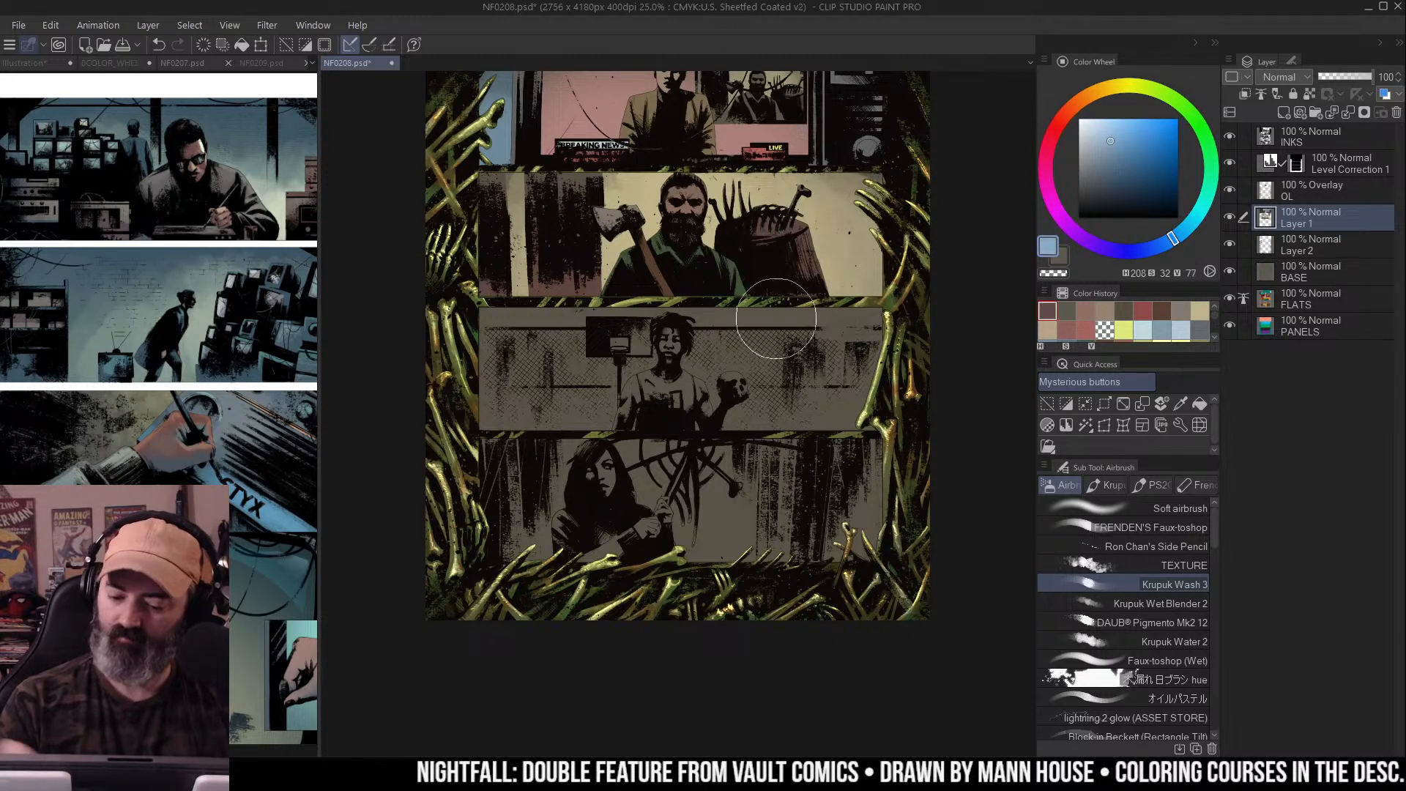
{"action": "left_click_drag", "start_coordinate": [506, 360], "coordinate": [1007, 375]}
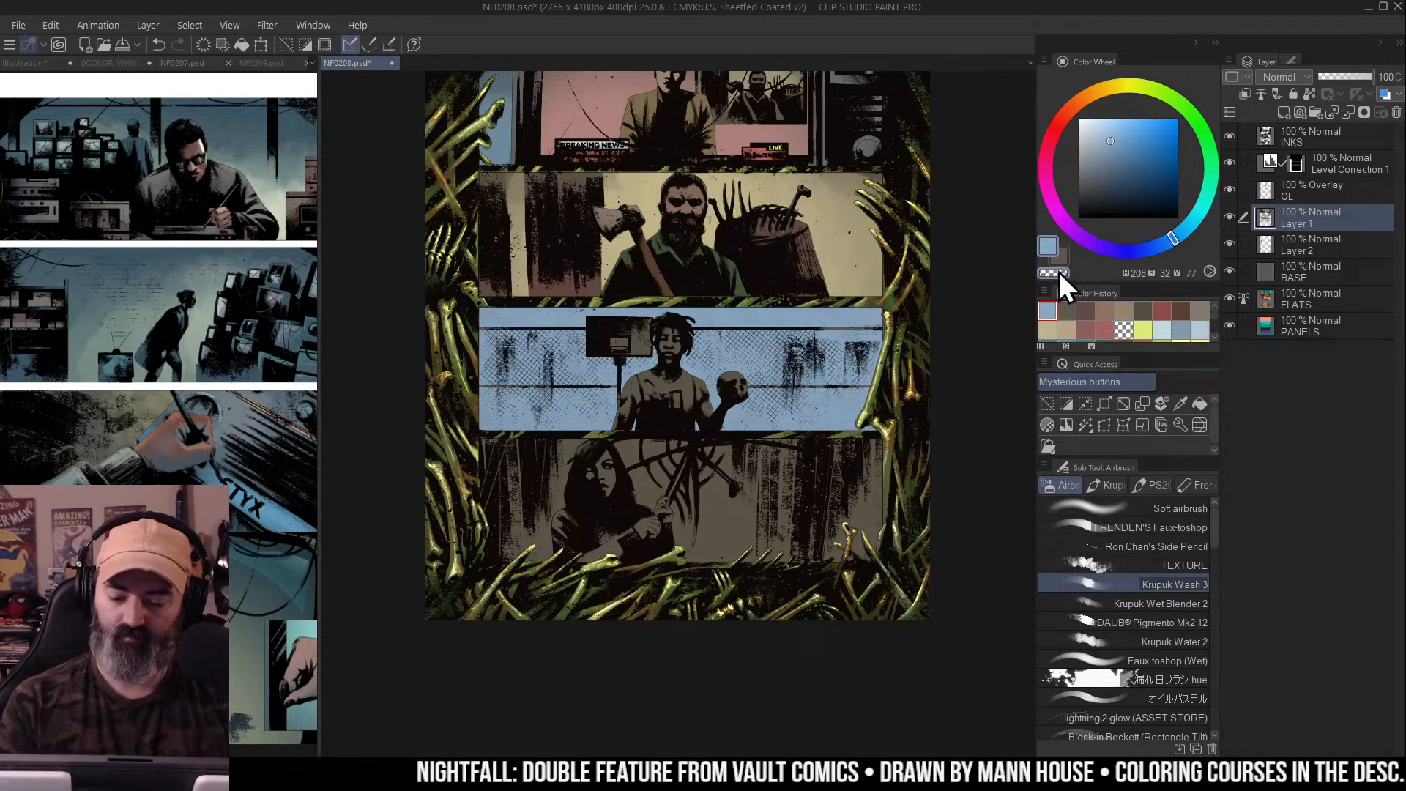
{"action": "mouse_move", "coordinate": [551, 361]}
{"action": "left_mouse_down"}
{"action": "mouse_move", "coordinate": [641, 339]}
{"action": "mouse_move", "coordinate": [673, 369]}
{"action": "mouse_move", "coordinate": [730, 336]}
{"action": "mouse_move", "coordinate": [851, 407]}
{"action": "mouse_move", "coordinate": [919, 407]}
{"action": "mouse_move", "coordinate": [595, 453]}
{"action": "mouse_move", "coordinate": [784, 436]}
{"action": "mouse_move", "coordinate": [485, 455]}
{"action": "mouse_move", "coordinate": [661, 434]}
{"action": "mouse_move", "coordinate": [705, 472]}
{"action": "mouse_move", "coordinate": [813, 482]}
{"action": "mouse_move", "coordinate": [650, 491]}
{"action": "mouse_move", "coordinate": [626, 519]}
{"action": "mouse_move", "coordinate": [846, 500]}
{"action": "mouse_move", "coordinate": [647, 504]}
{"action": "mouse_move", "coordinate": [576, 545]}
{"action": "mouse_move", "coordinate": [835, 511]}
{"action": "left_mouse_up"}
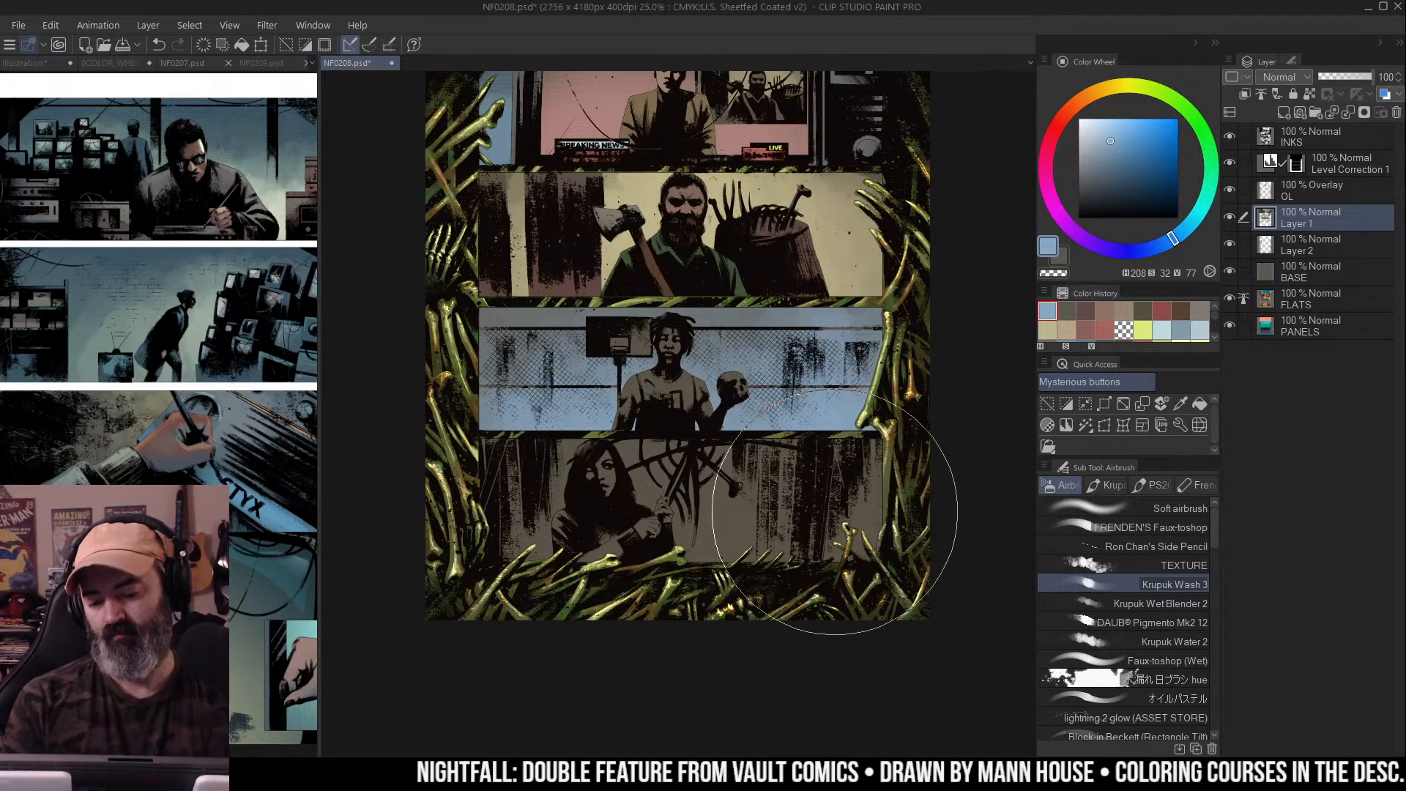
Shift the basketball court background's hue by -120 and its saturation by -59
{"action": "left_click", "coordinate": [827, 375], "text": "alt"}
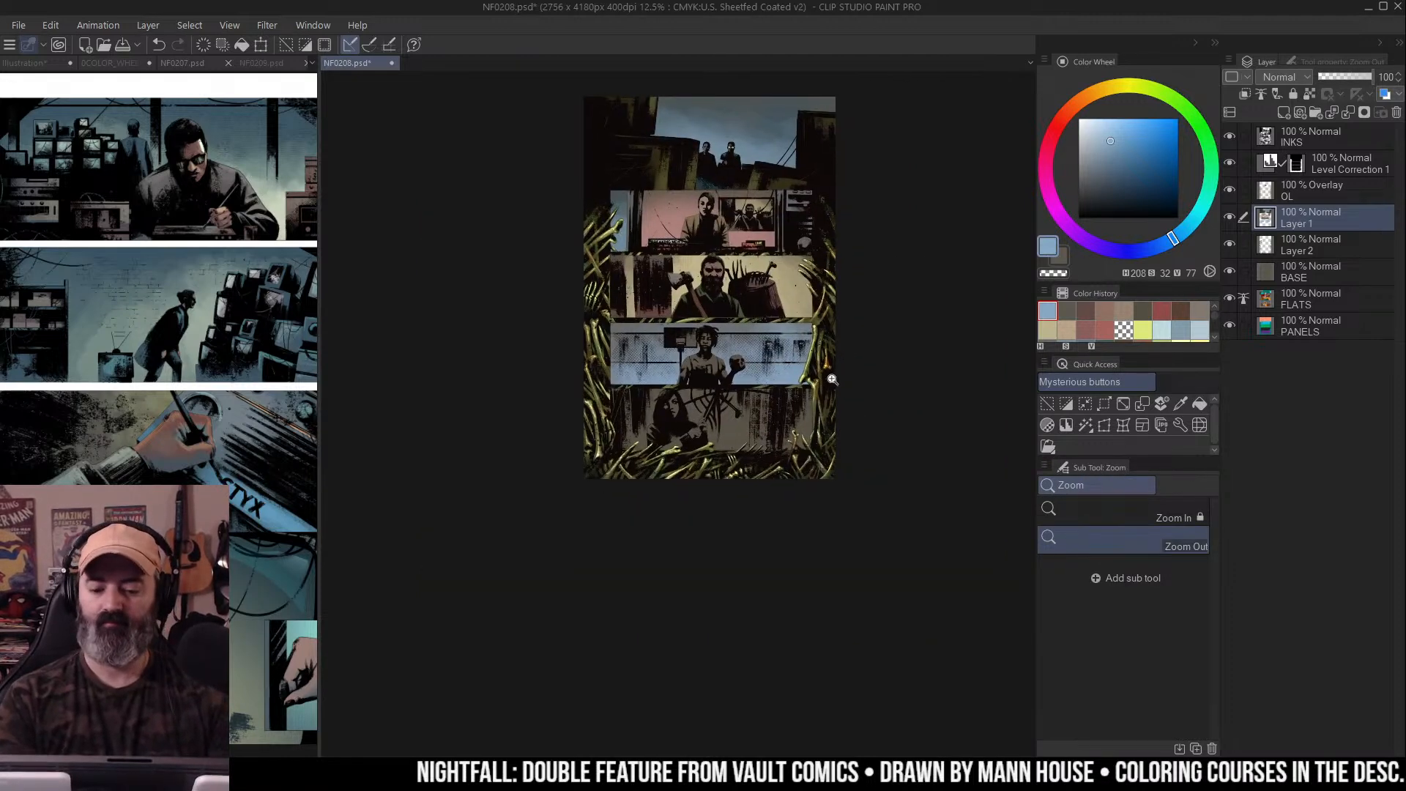
{"action": "left_click", "coordinate": [838, 374], "text": "alt"}
{"action": "key", "text": "ctrl+u"}
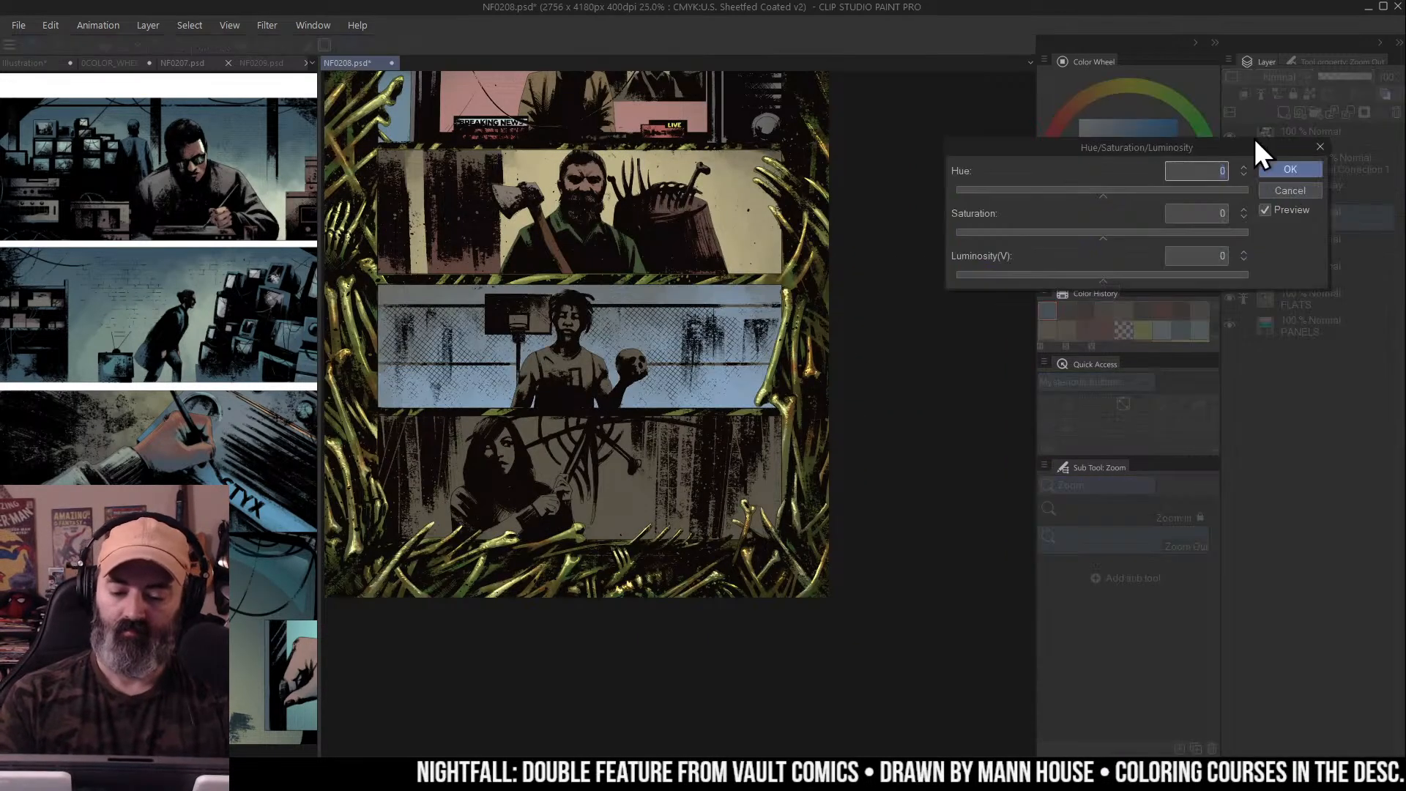
{"action": "left_click_drag", "start_coordinate": [1105, 192], "coordinate": [996, 228]}
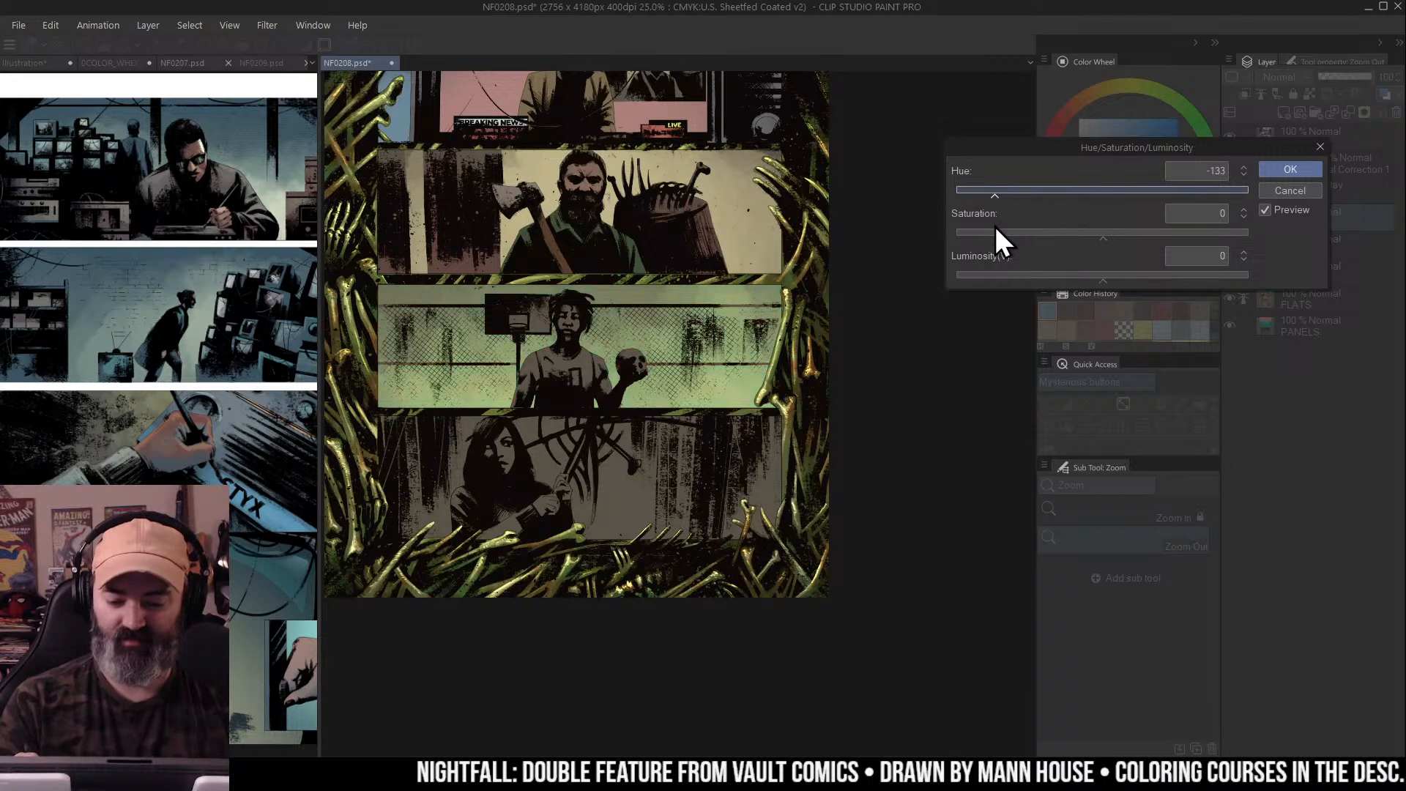
{"action": "left_click", "coordinate": [1075, 232]}
{"action": "left_click_drag", "start_coordinate": [1062, 247], "coordinate": [1020, 258]}
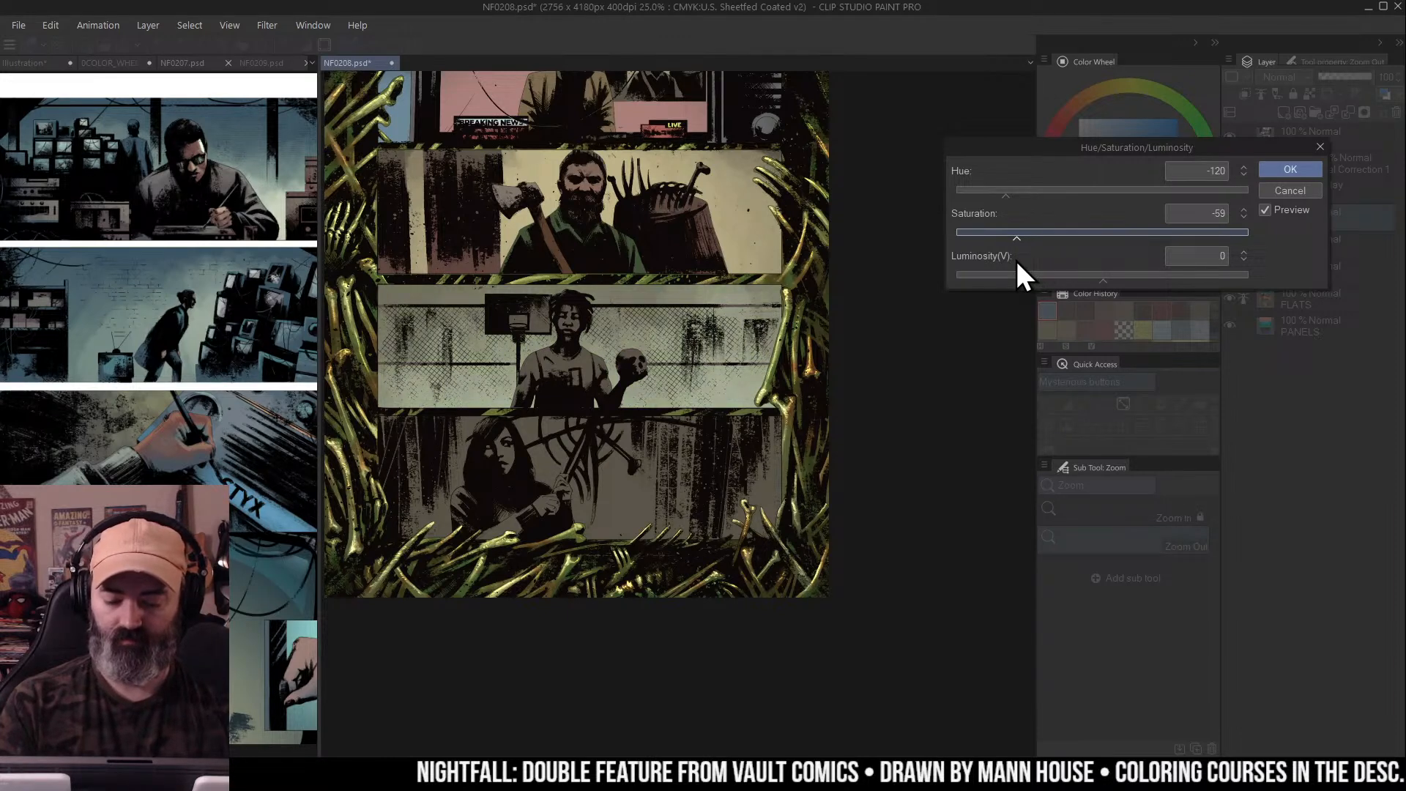
{"action": "left_click", "coordinate": [1290, 170]}
Select the basketball player's skin and paint his face and arms warm brown (H 18, S 51, V 46)
{"action": "scroll", "coordinate": [867, 310], "scroll_direction": "down", "scroll_amount": 3}
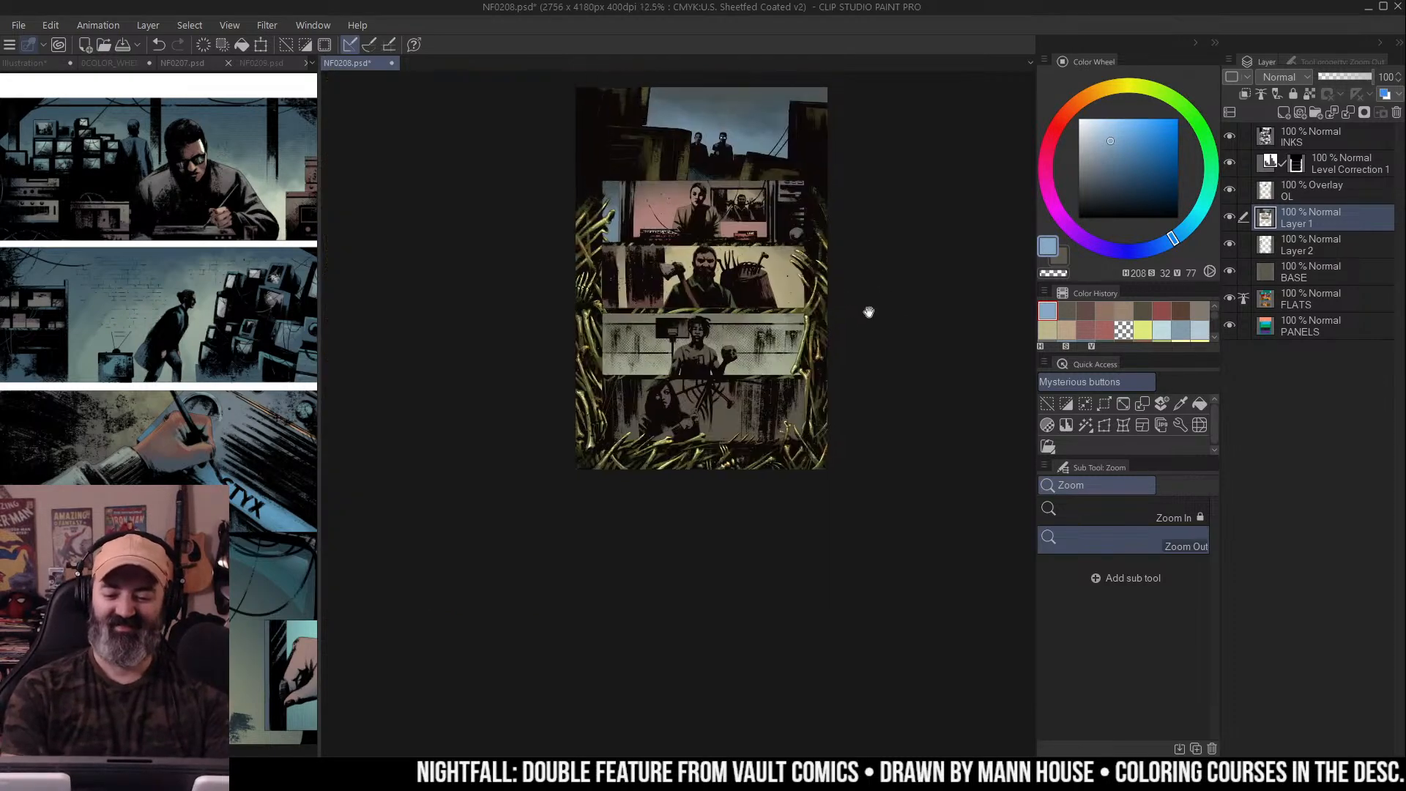
{"action": "scroll", "coordinate": [775, 338], "scroll_direction": "up", "scroll_amount": 3}
{"action": "scroll", "coordinate": [651, 314], "scroll_direction": "up", "scroll_amount": 1}
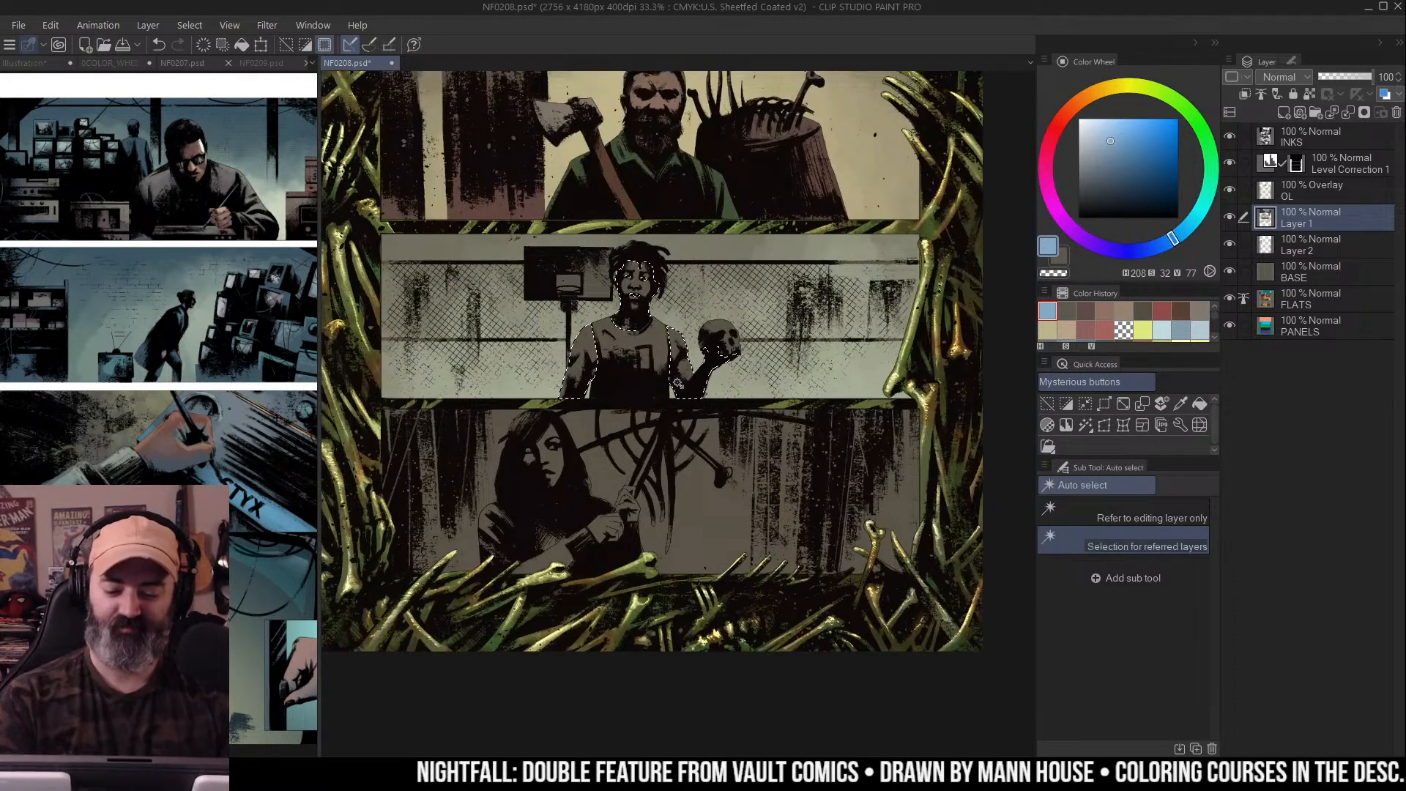
{"action": "scroll", "coordinate": [675, 384], "scroll_direction": "up", "scroll_amount": 1}
{"action": "key", "text": "ctrl+d"}
{"action": "key", "text": "b"}
{"action": "left_click_drag", "start_coordinate": [714, 237], "coordinate": [778, 263]}
{"action": "left_click", "coordinate": [1072, 107]}
{"action": "mouse_move", "coordinate": [586, 396]}
{"action": "left_mouse_down"}
{"action": "mouse_move", "coordinate": [761, 388]}
{"action": "mouse_move", "coordinate": [660, 410]}
{"action": "mouse_move", "coordinate": [794, 419]}
{"action": "left_mouse_up"}
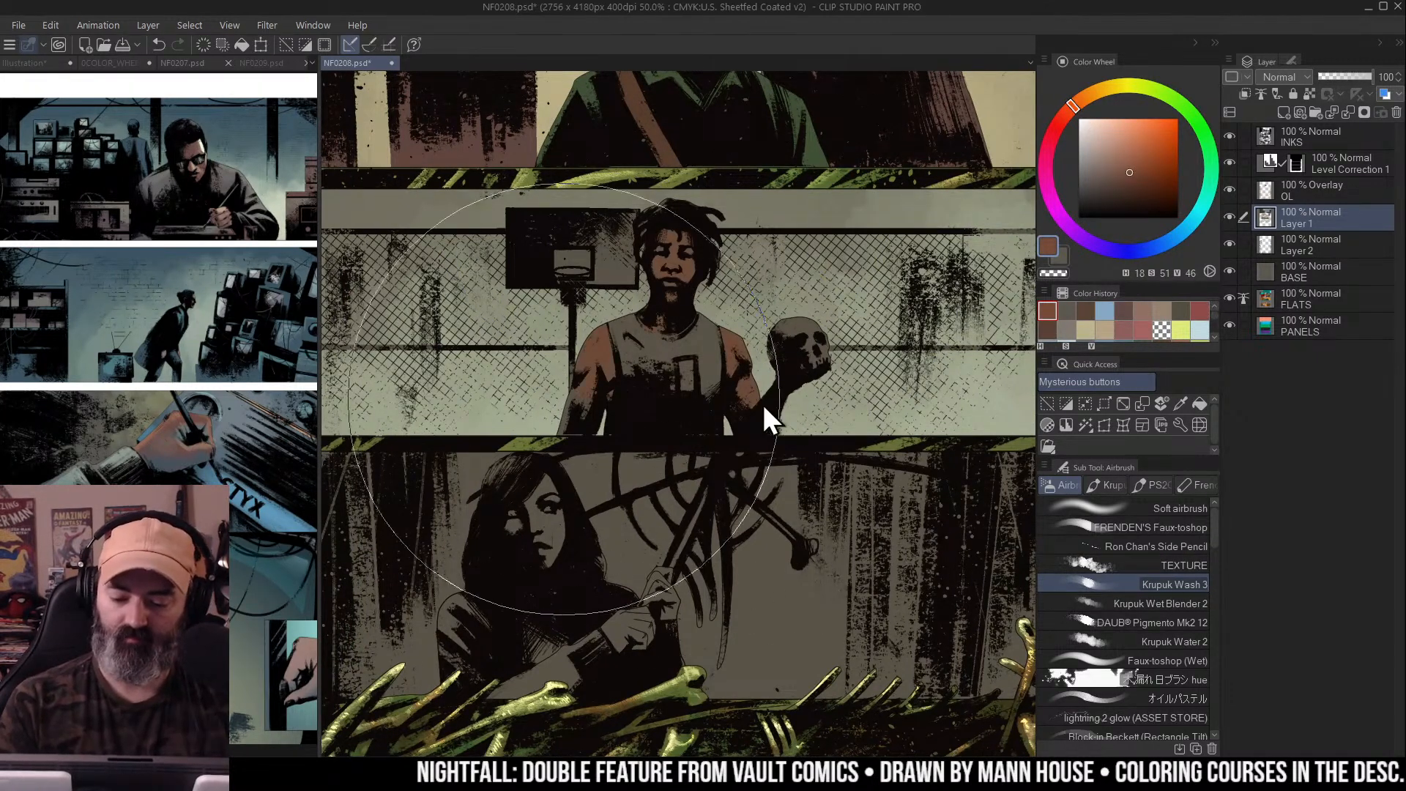
Paint the basketball player's tank top light blue and the skull in his hand pale tan (H 46, S 23, V 68)
{"action": "key", "text": "alt"}
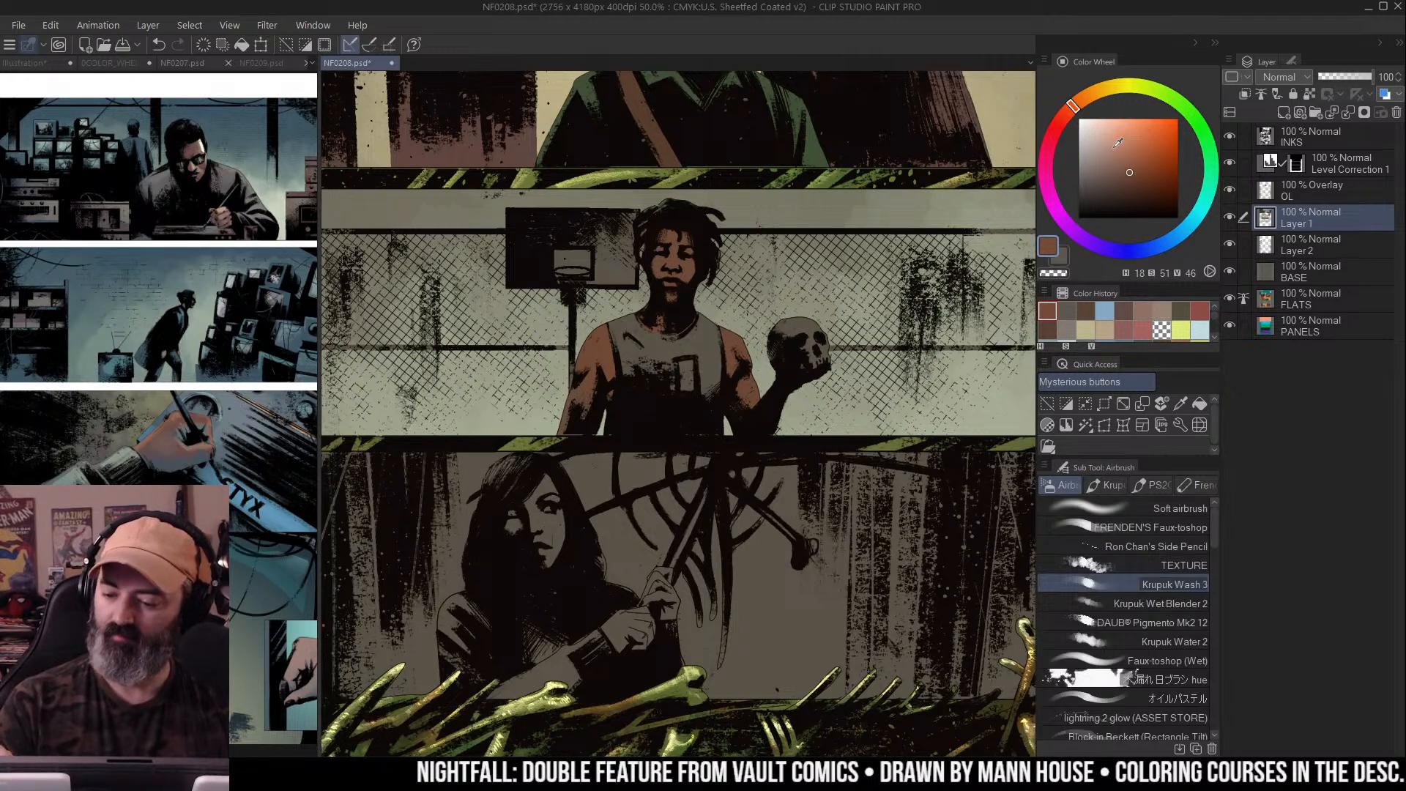
{"action": "left_click", "coordinate": [1182, 231]}
{"action": "mouse_move", "coordinate": [637, 344]}
{"action": "left_mouse_down"}
{"action": "mouse_move", "coordinate": [733, 374]}
{"action": "mouse_move", "coordinate": [842, 322]}
{"action": "left_mouse_up"}
{"action": "left_click", "coordinate": [1109, 87]}
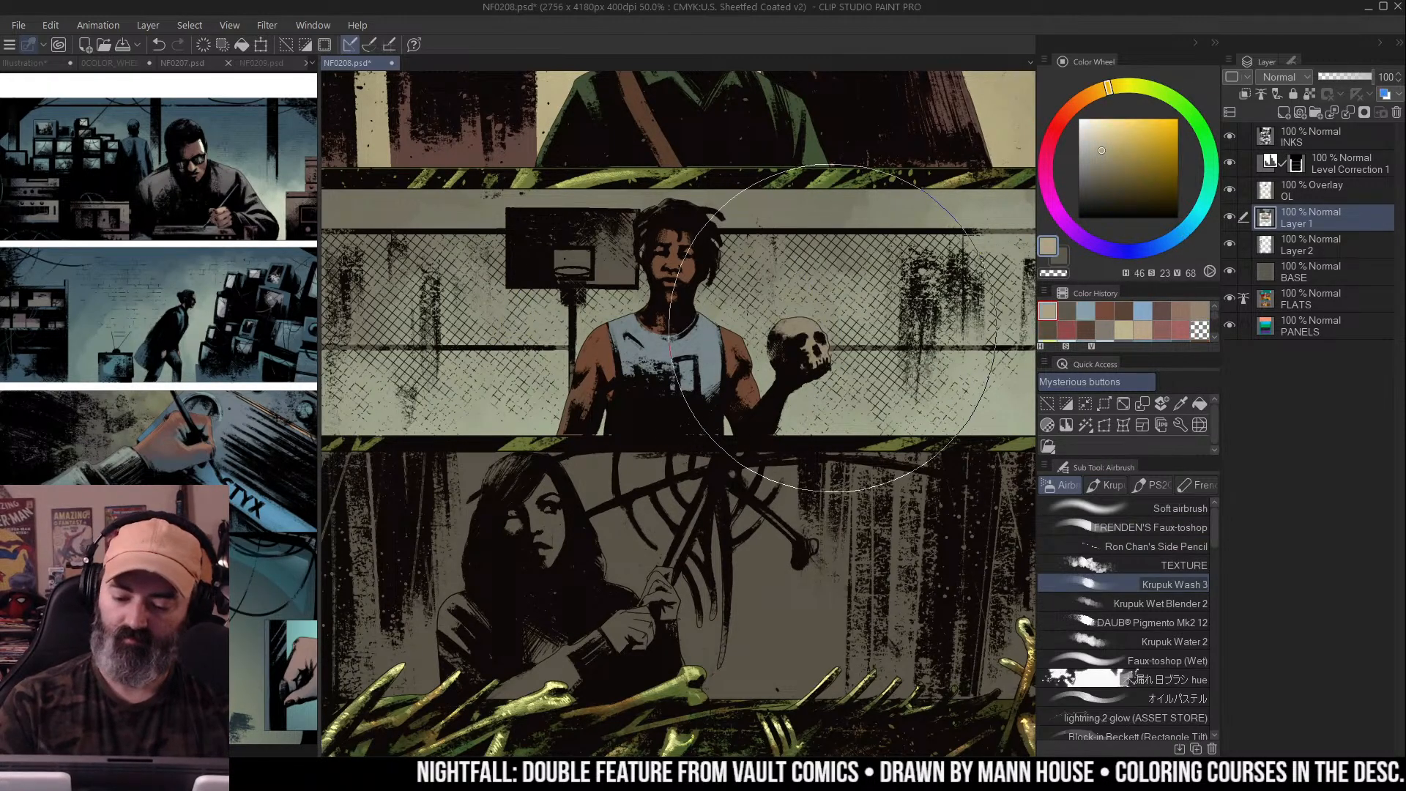
{"action": "key", "text": "m"}
{"action": "scroll", "coordinate": [795, 267], "scroll_direction": "down", "scroll_amount": 1}
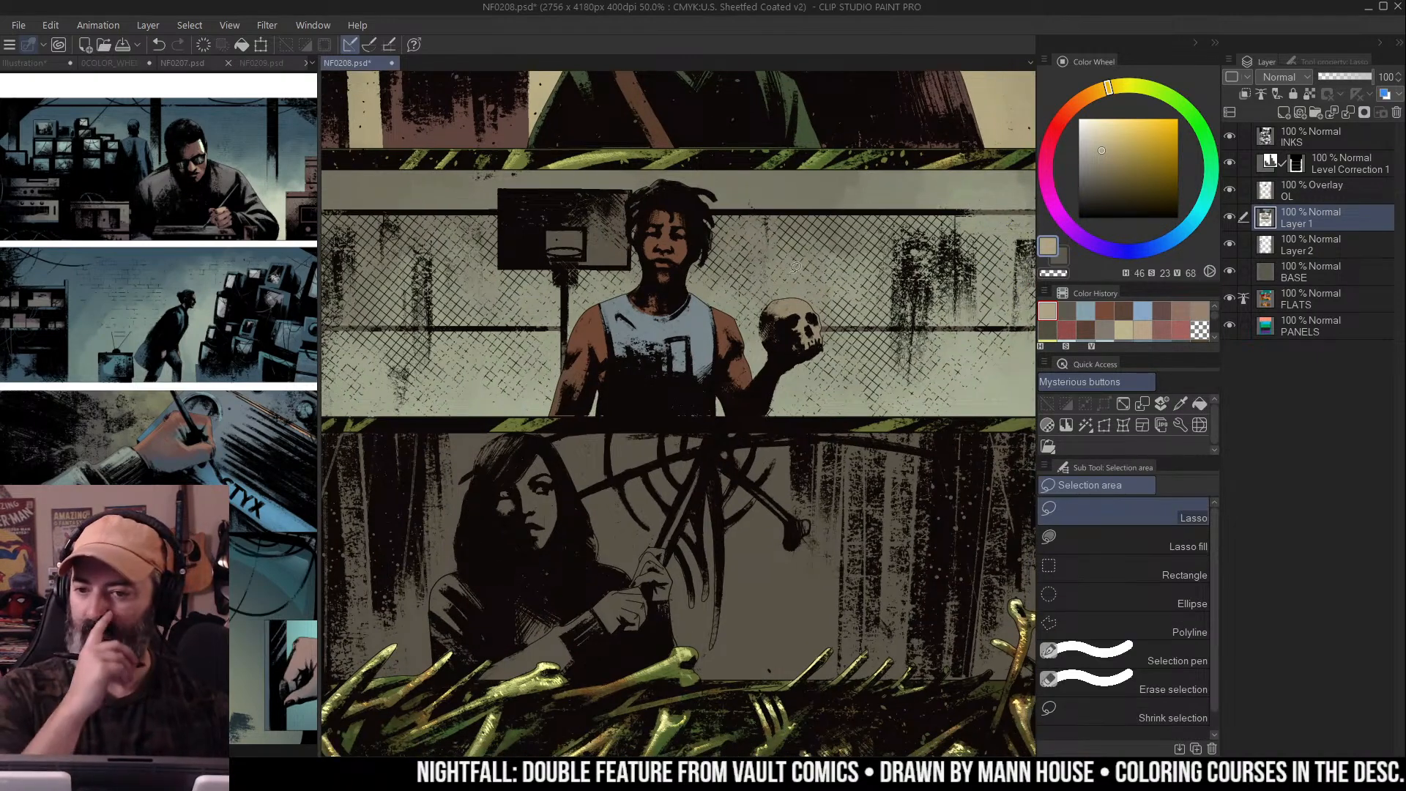
Select the basketball backboard and paint it muted blue (H 196, S 25, V 64) with Krupuk Wash 3
{"action": "key", "text": "ctrl+alt+space"}
{"action": "left_click", "coordinate": [937, 124]}
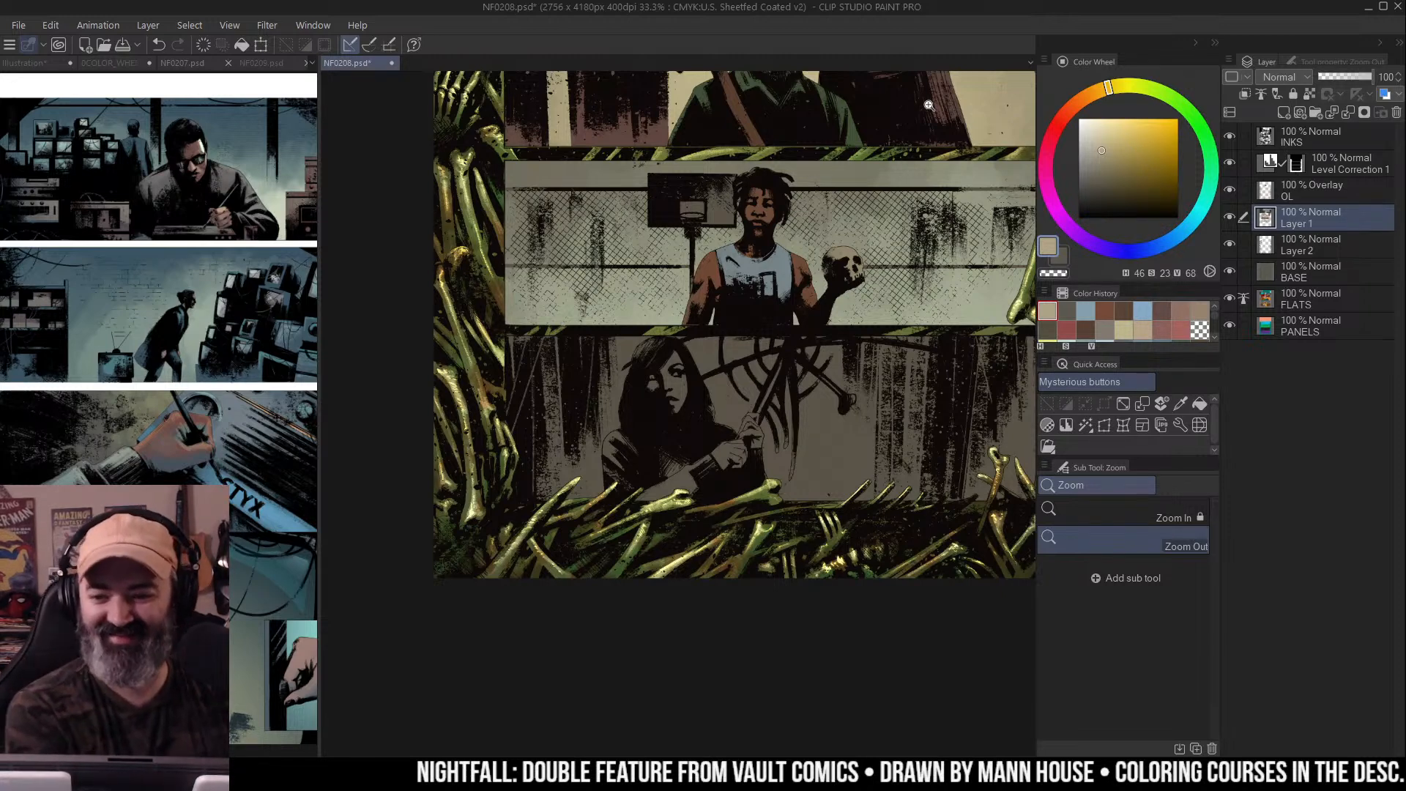
{"action": "key", "text": "m"}
{"action": "left_click_drag", "start_coordinate": [821, 305], "coordinate": [825, 304]}
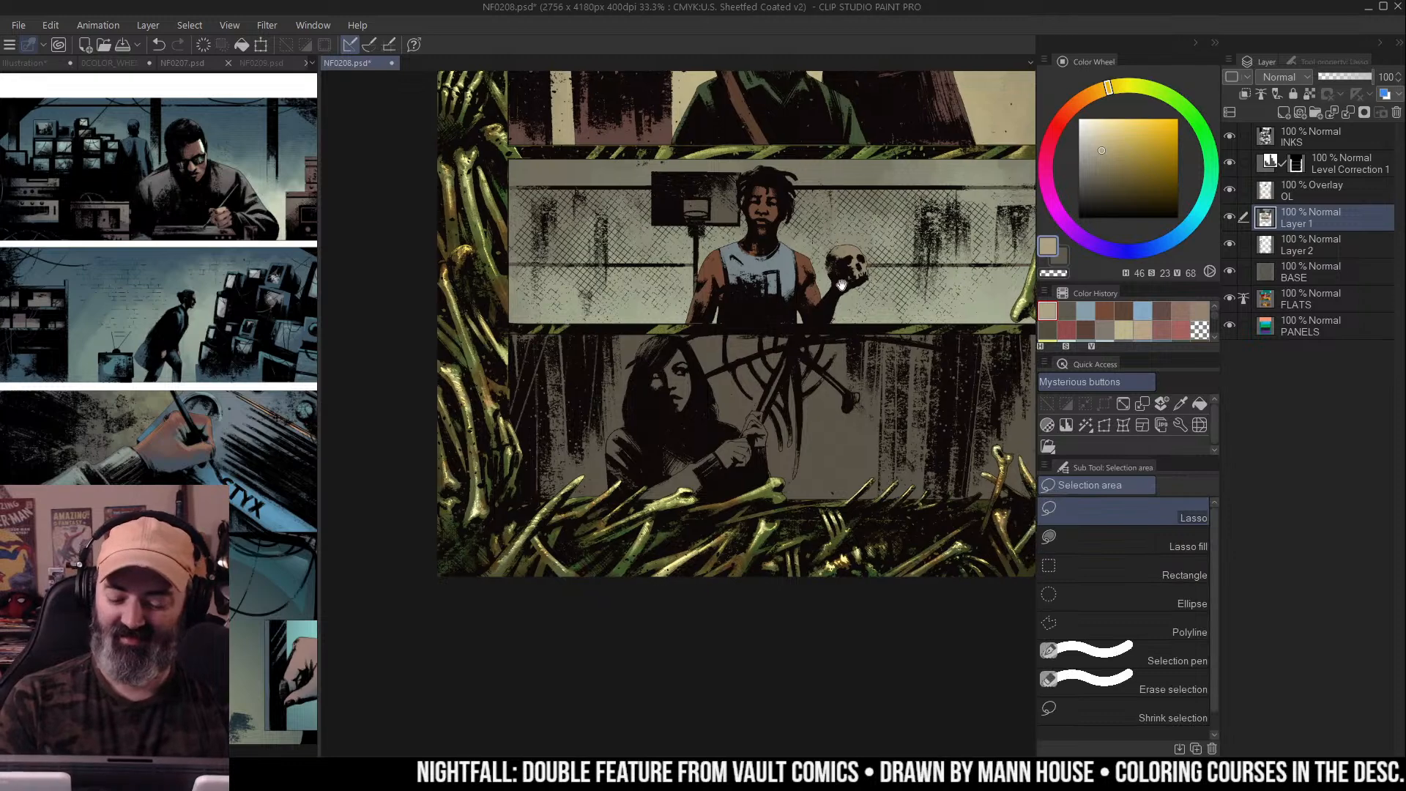
{"action": "left_click_drag", "start_coordinate": [835, 210], "coordinate": [789, 274]}
{"action": "key", "text": "w"}
{"action": "left_click", "coordinate": [678, 272]}
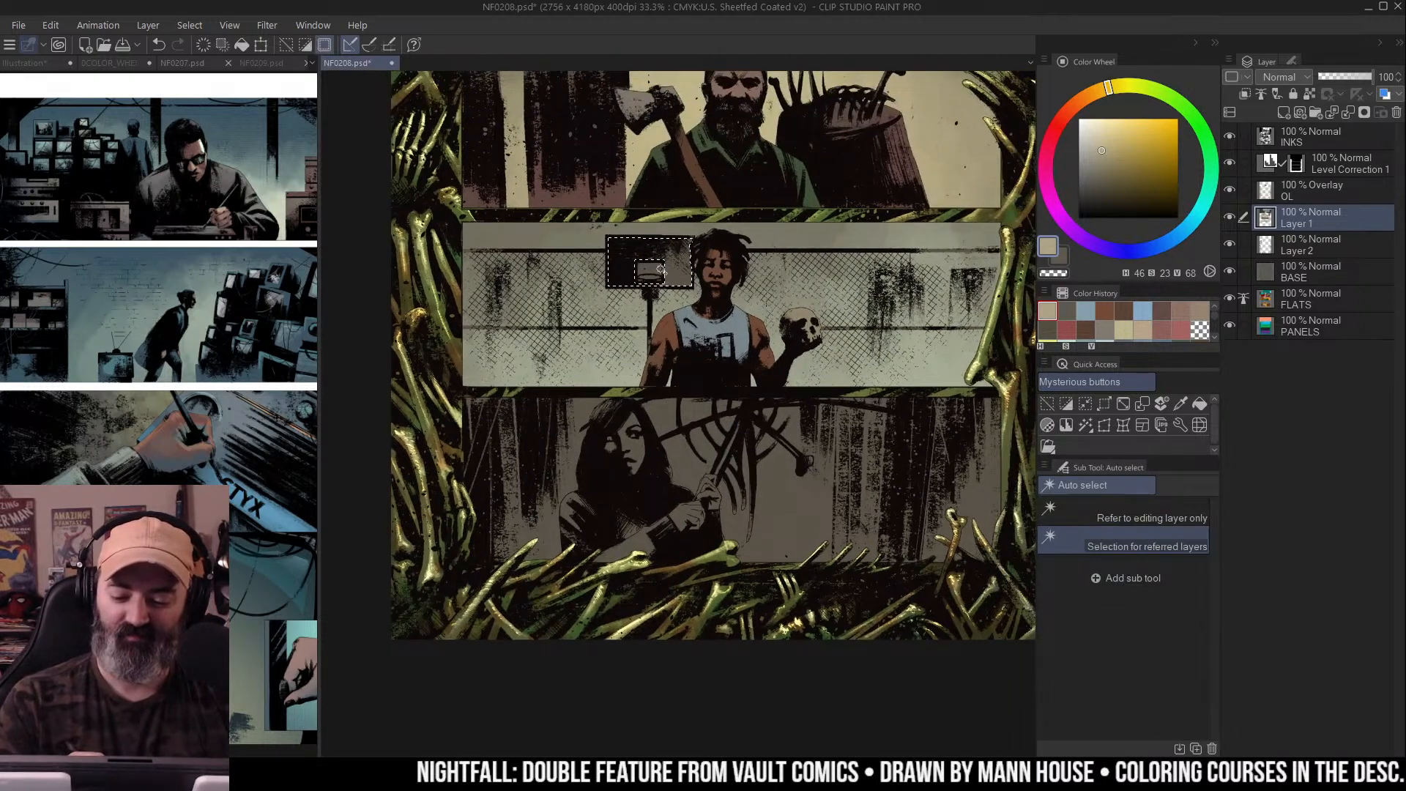
{"action": "scroll", "coordinate": [622, 297], "scroll_direction": "up", "scroll_amount": 1}
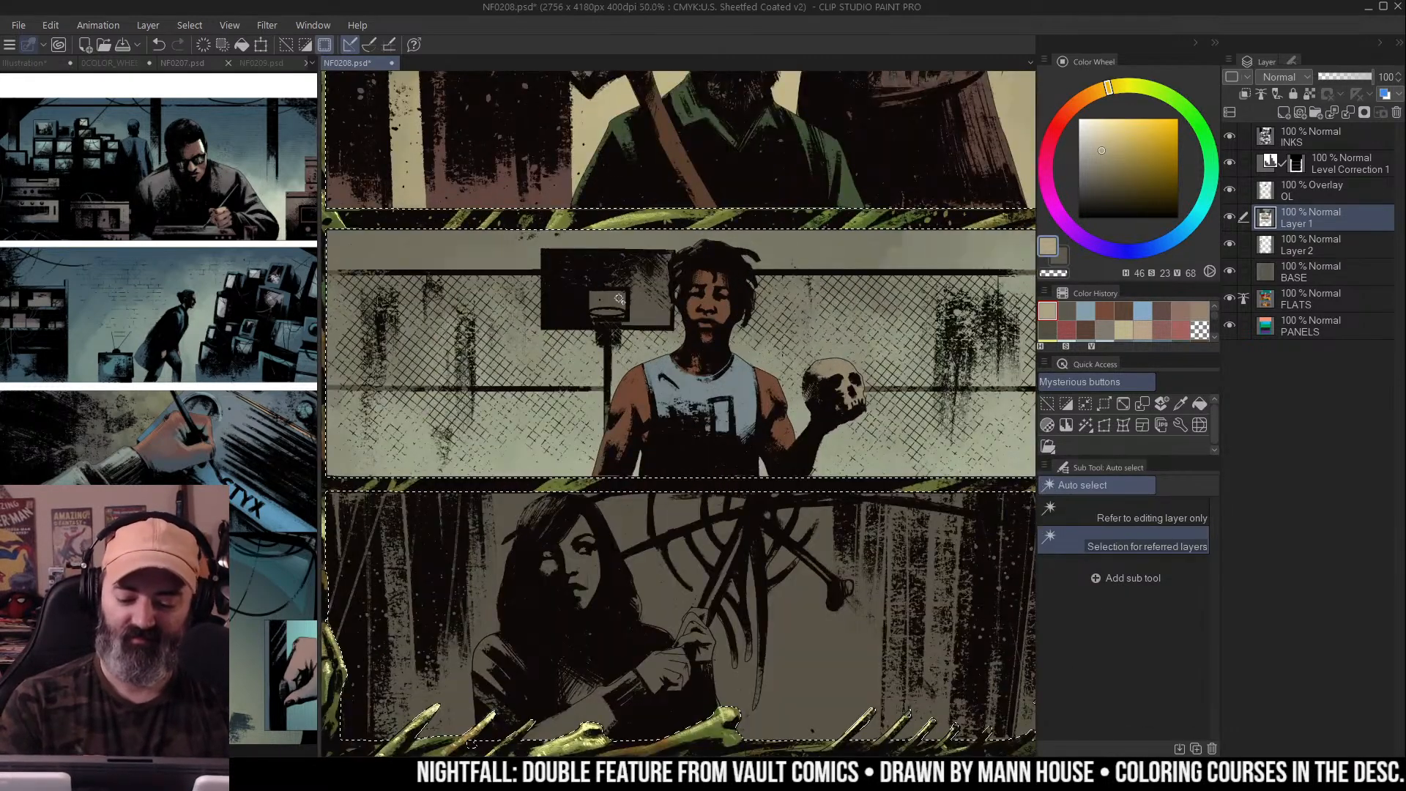
{"action": "scroll", "coordinate": [619, 299], "scroll_direction": "down", "scroll_amount": 2}
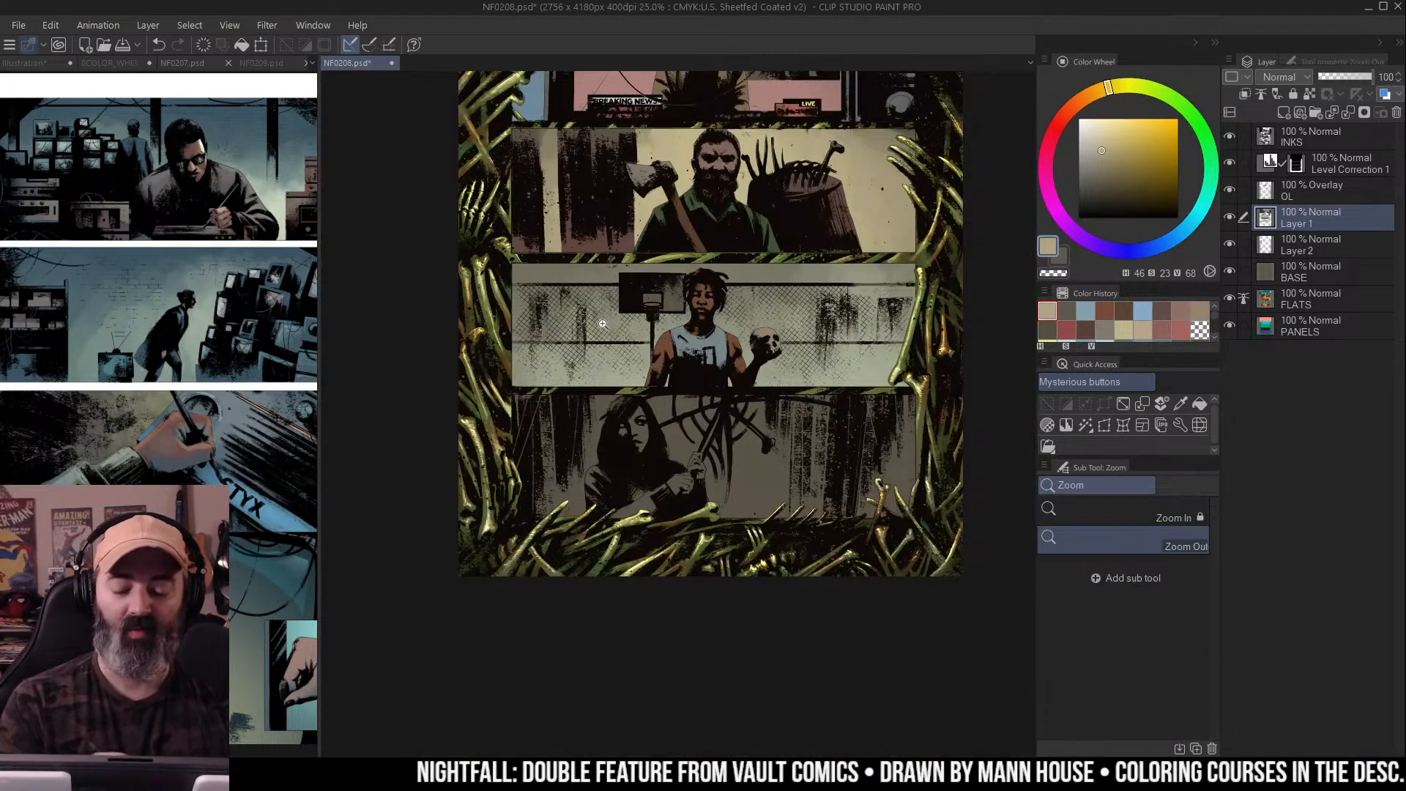
{"action": "scroll", "coordinate": [586, 320], "scroll_direction": "up", "scroll_amount": 1}
{"action": "left_click", "coordinate": [675, 293]}
{"action": "left_click_drag", "start_coordinate": [741, 452], "coordinate": [758, 469]}
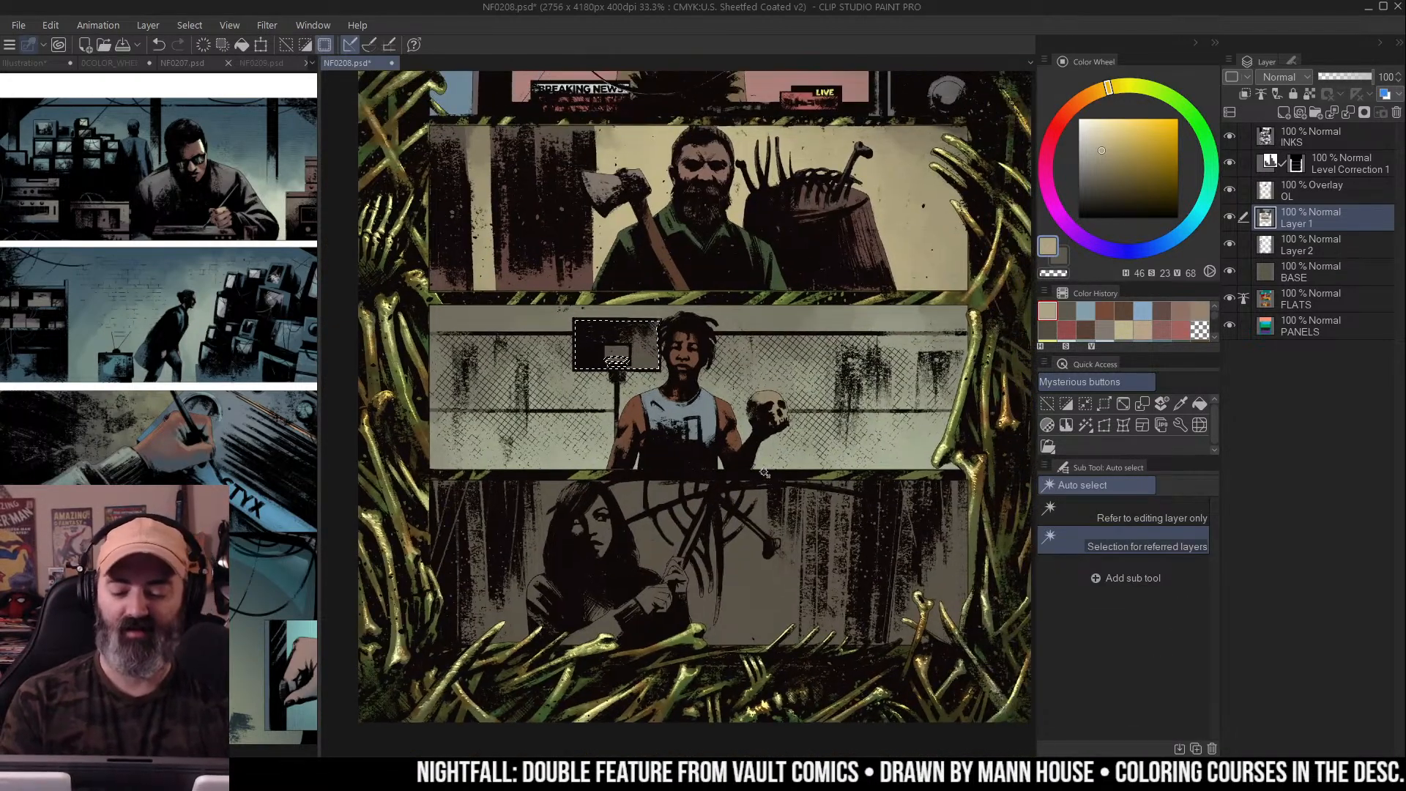
{"action": "key", "text": "b"}
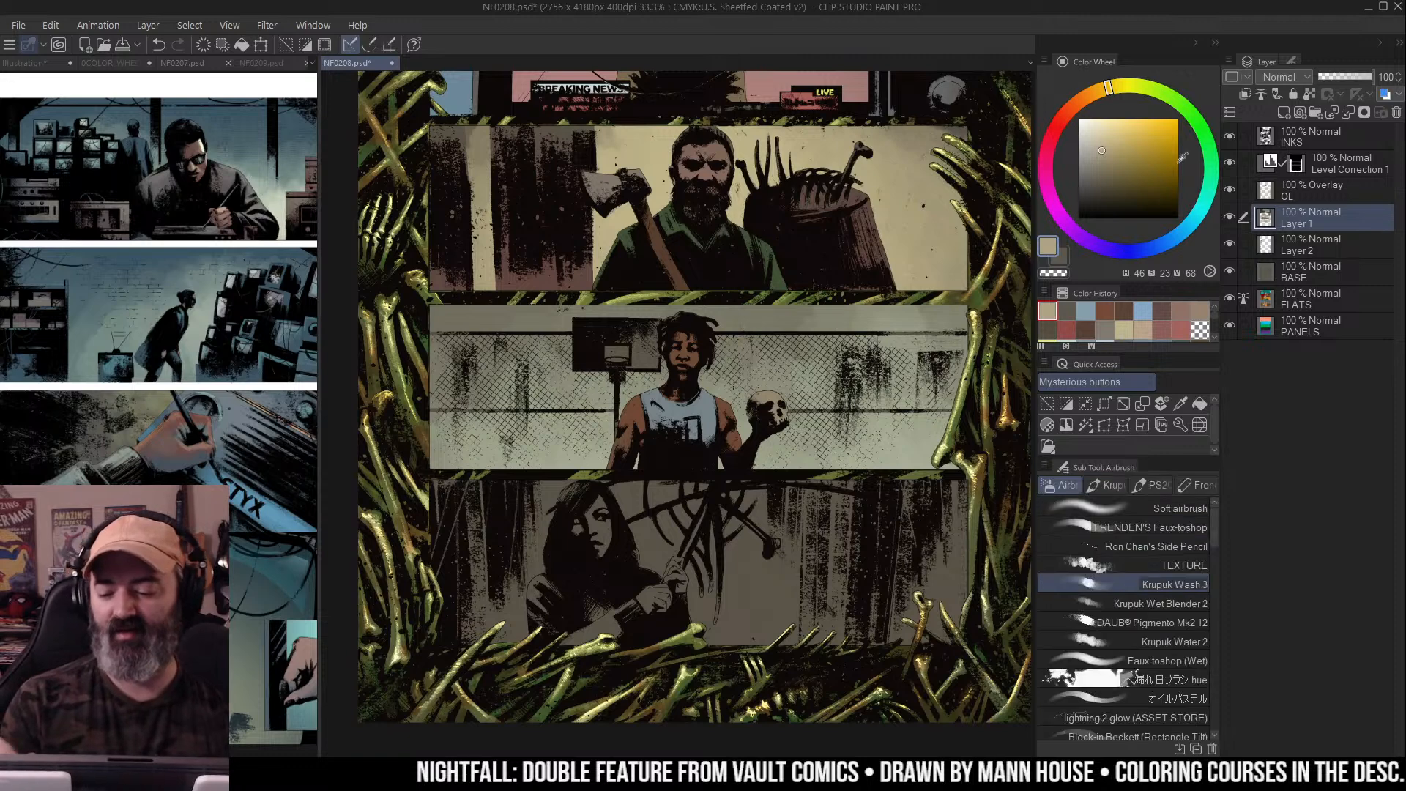
{"action": "left_click", "coordinate": [1185, 227]}
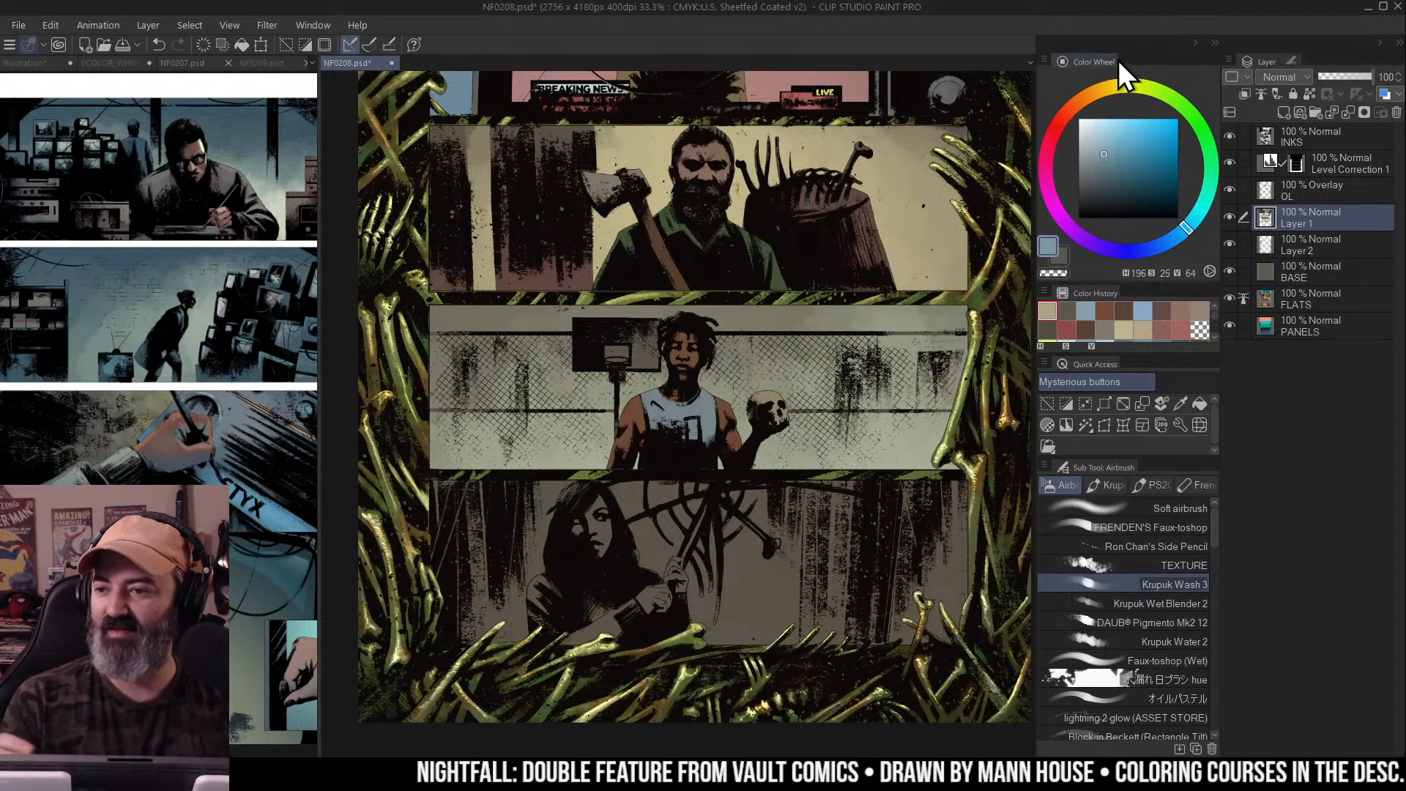
{"action": "key", "text": "ctrl+h"}
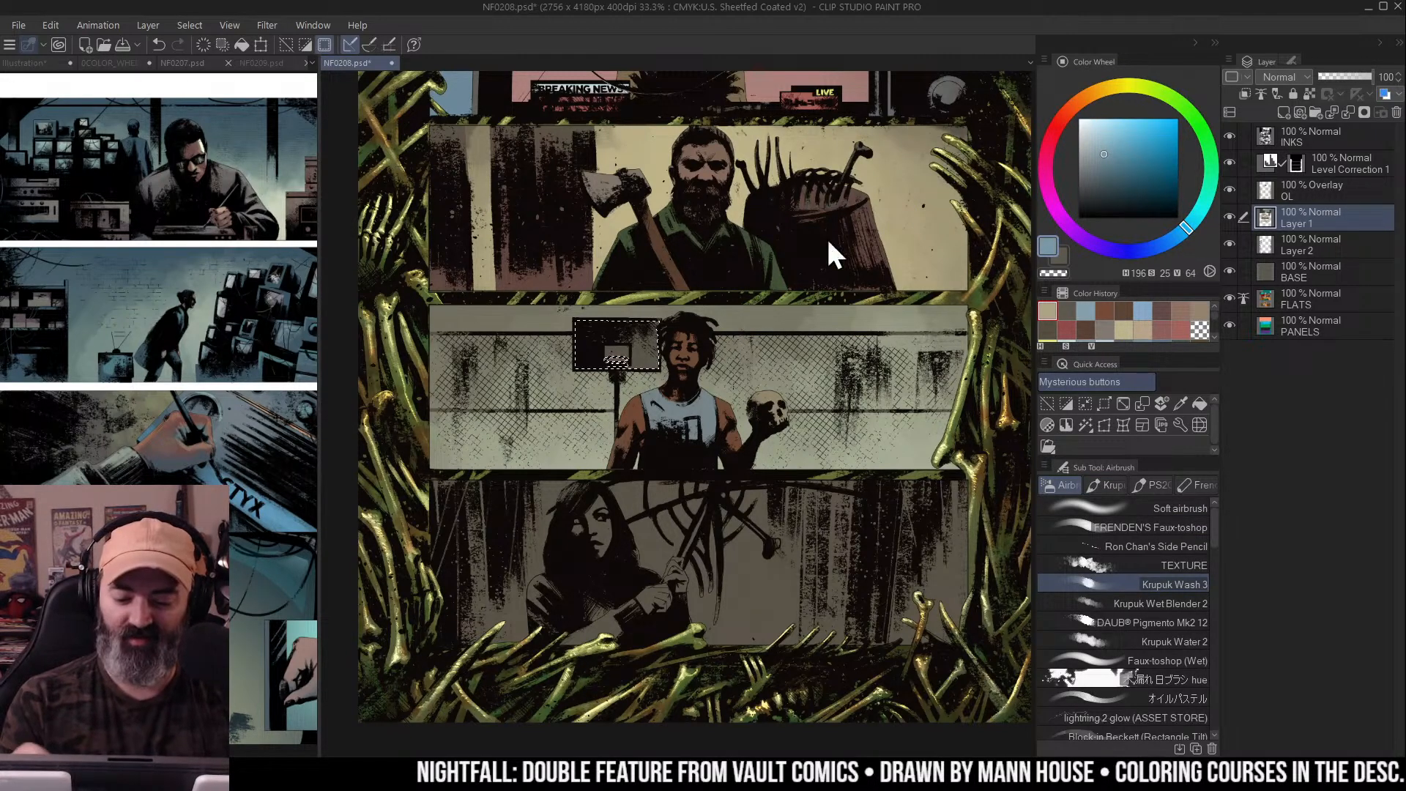
{"action": "left_click_drag", "start_coordinate": [645, 358], "coordinate": [633, 333]}
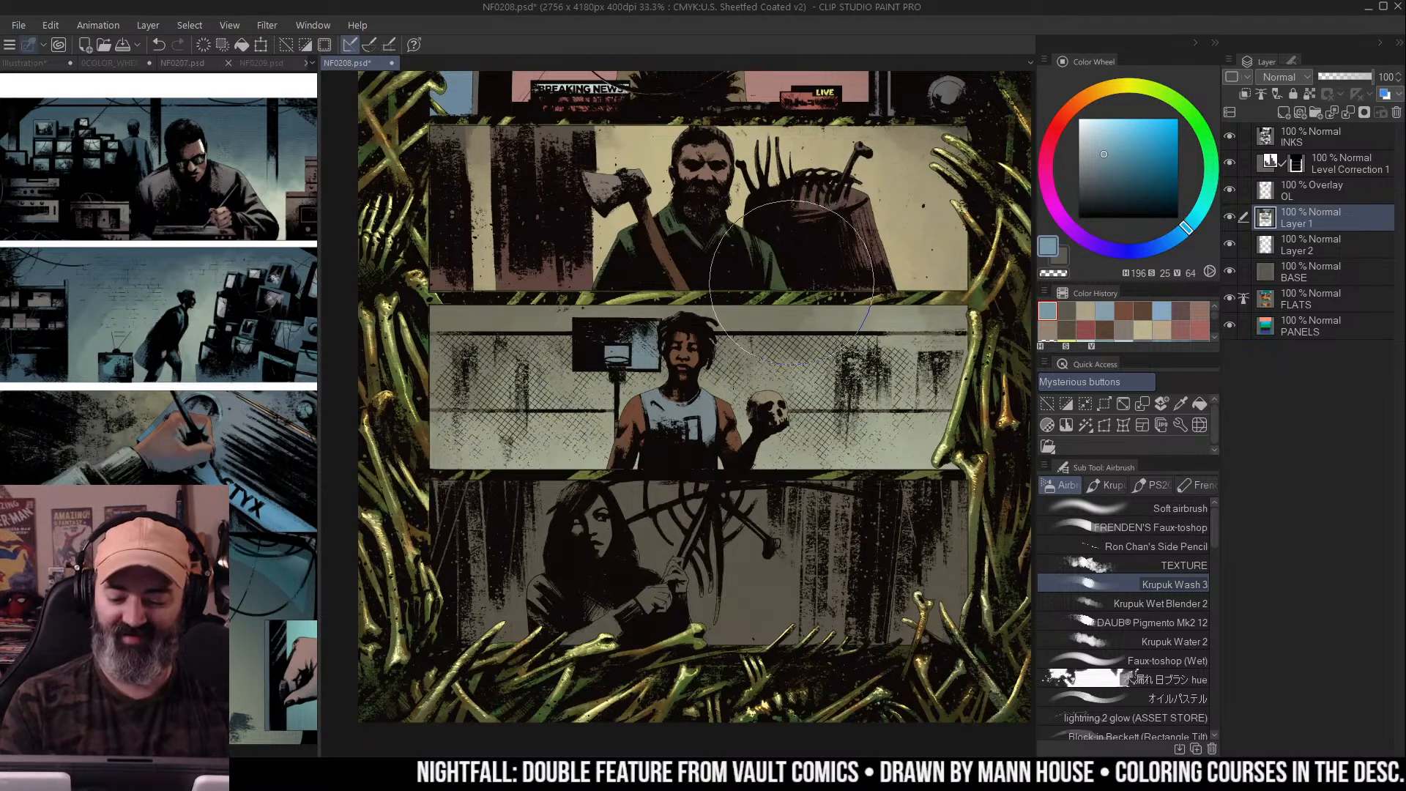
Paint the backboard and hoop area over with muted tan (H 41, S 25, V 64)
{"action": "left_click", "coordinate": [1102, 88]}
{"action": "mouse_move", "coordinate": [608, 326]}
{"action": "left_mouse_down"}
{"action": "mouse_move", "coordinate": [637, 352]}
{"action": "mouse_move", "coordinate": [622, 359]}
{"action": "left_mouse_up"}
{"action": "left_click", "coordinate": [622, 352], "text": "alt"}
{"action": "mouse_move", "coordinate": [856, 343]}
{"action": "left_mouse_down"}
{"action": "mouse_move", "coordinate": [834, 372]}
{"action": "mouse_move", "coordinate": [831, 345]}
{"action": "mouse_move", "coordinate": [905, 260]}
{"action": "left_mouse_up"}
{"action": "key", "text": "m"}
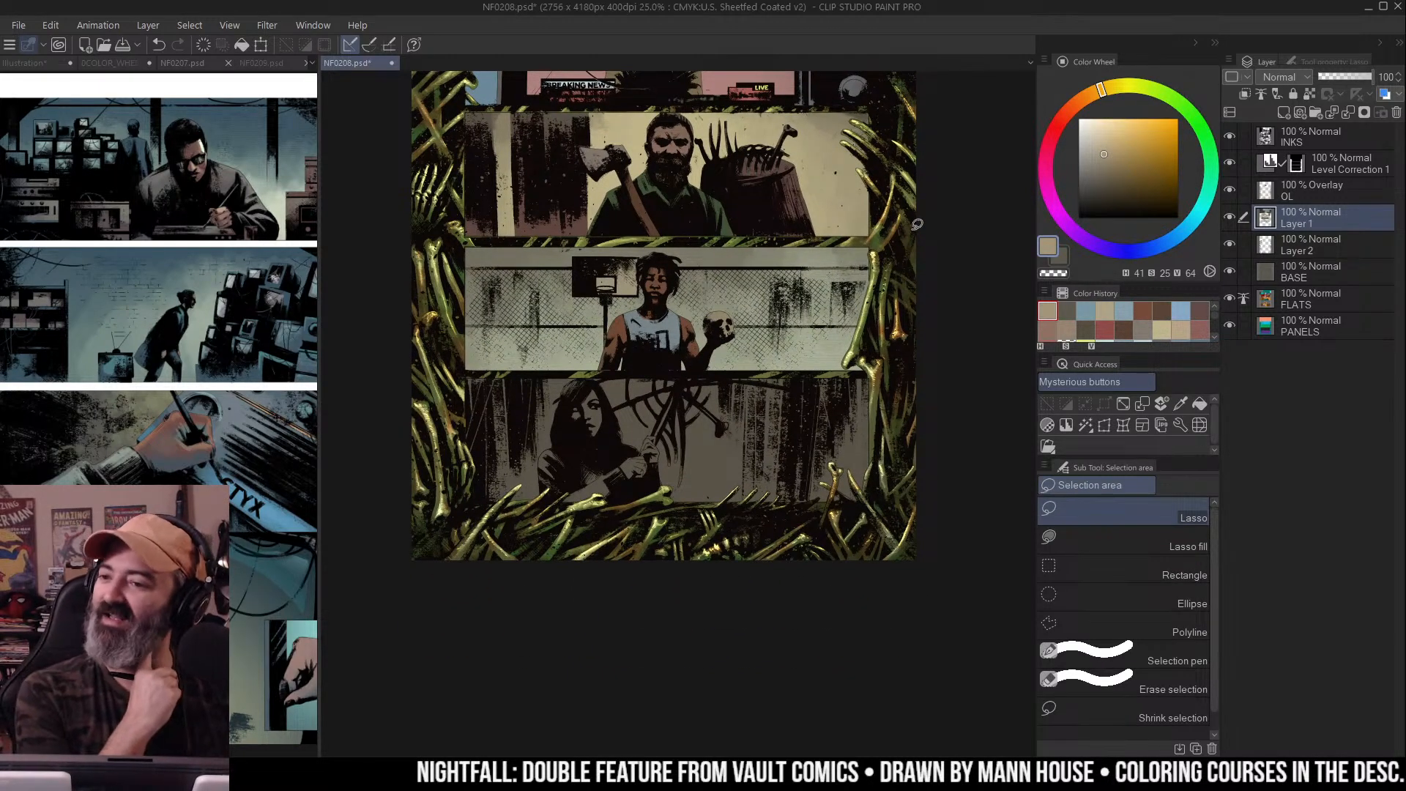
Select the background behind the woman in the bottom panel using the referred flats
{"action": "scroll", "coordinate": [901, 249], "scroll_direction": "down", "scroll_amount": 2}
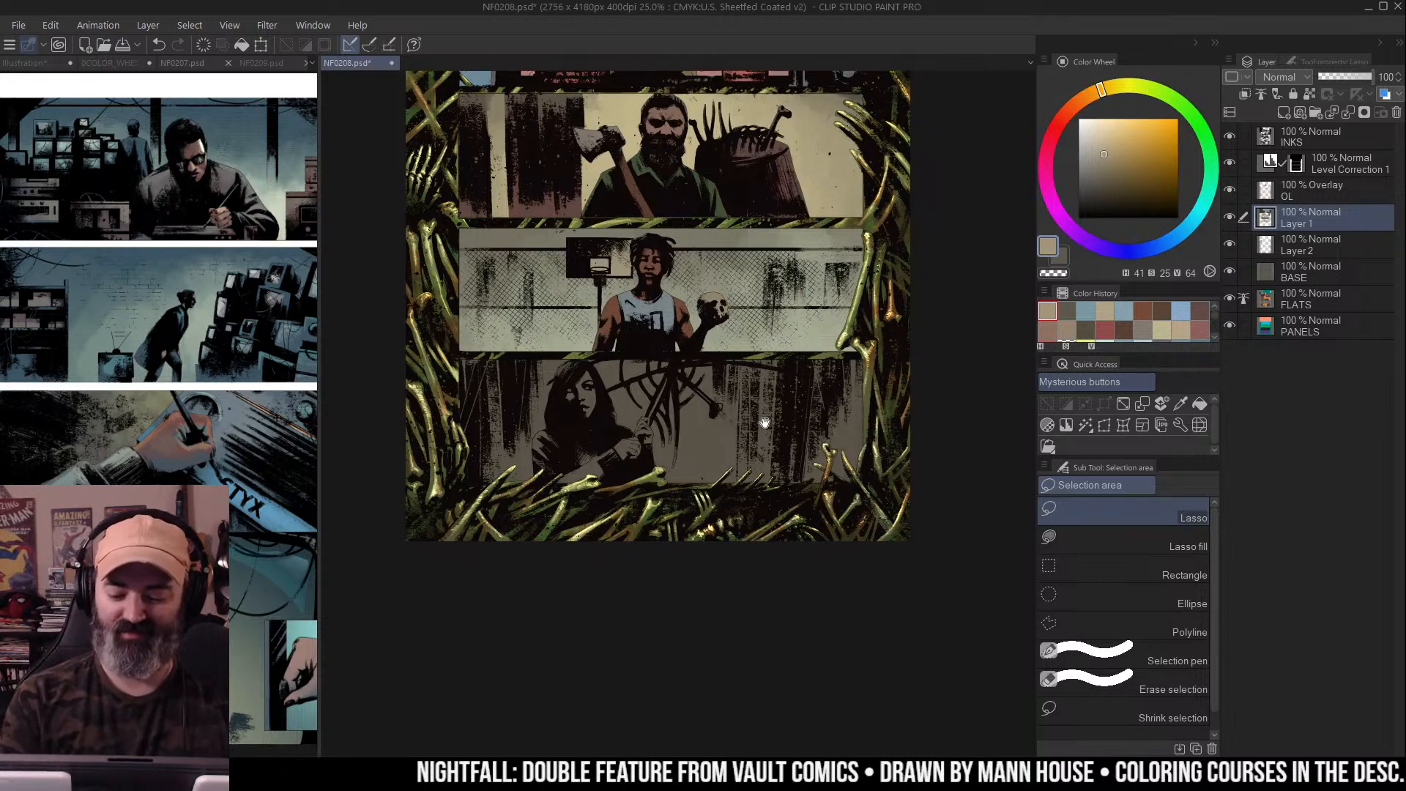
{"action": "left_click_drag", "start_coordinate": [798, 363], "coordinate": [806, 443]}
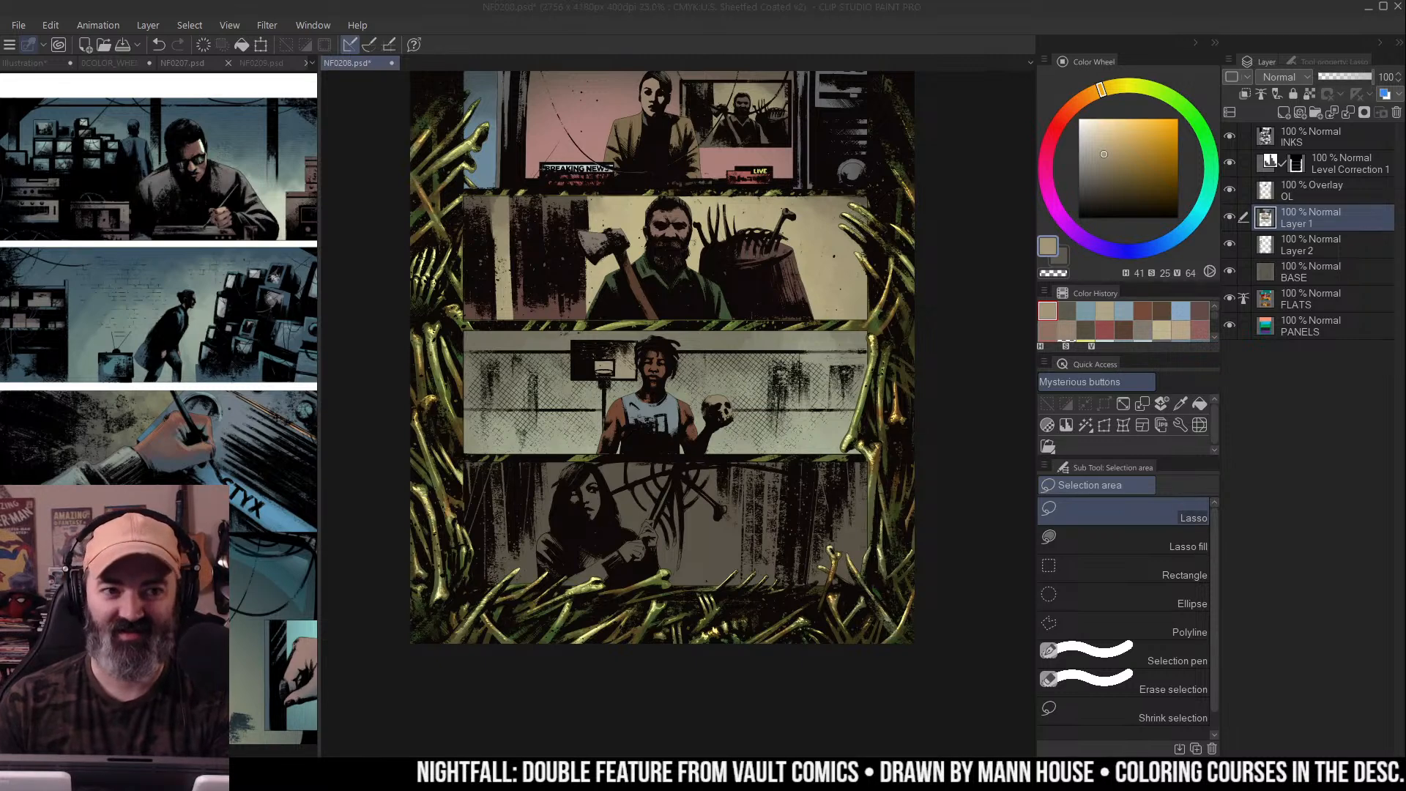
{"action": "left_click_drag", "start_coordinate": [890, 265], "coordinate": [903, 262]}
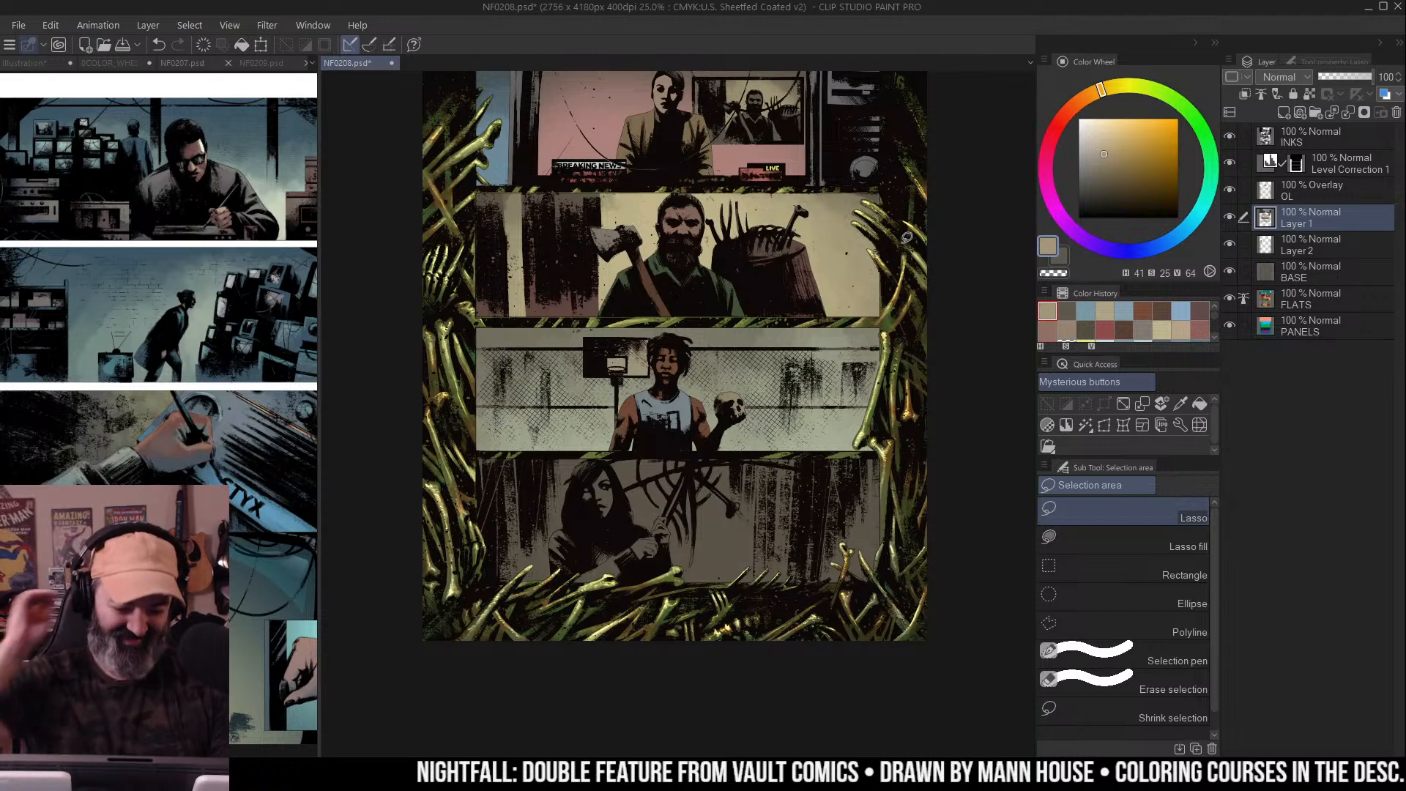
{"action": "left_click_drag", "start_coordinate": [781, 349], "coordinate": [773, 353]}
{"action": "key", "text": "w"}
{"action": "left_click", "coordinate": [737, 537]}
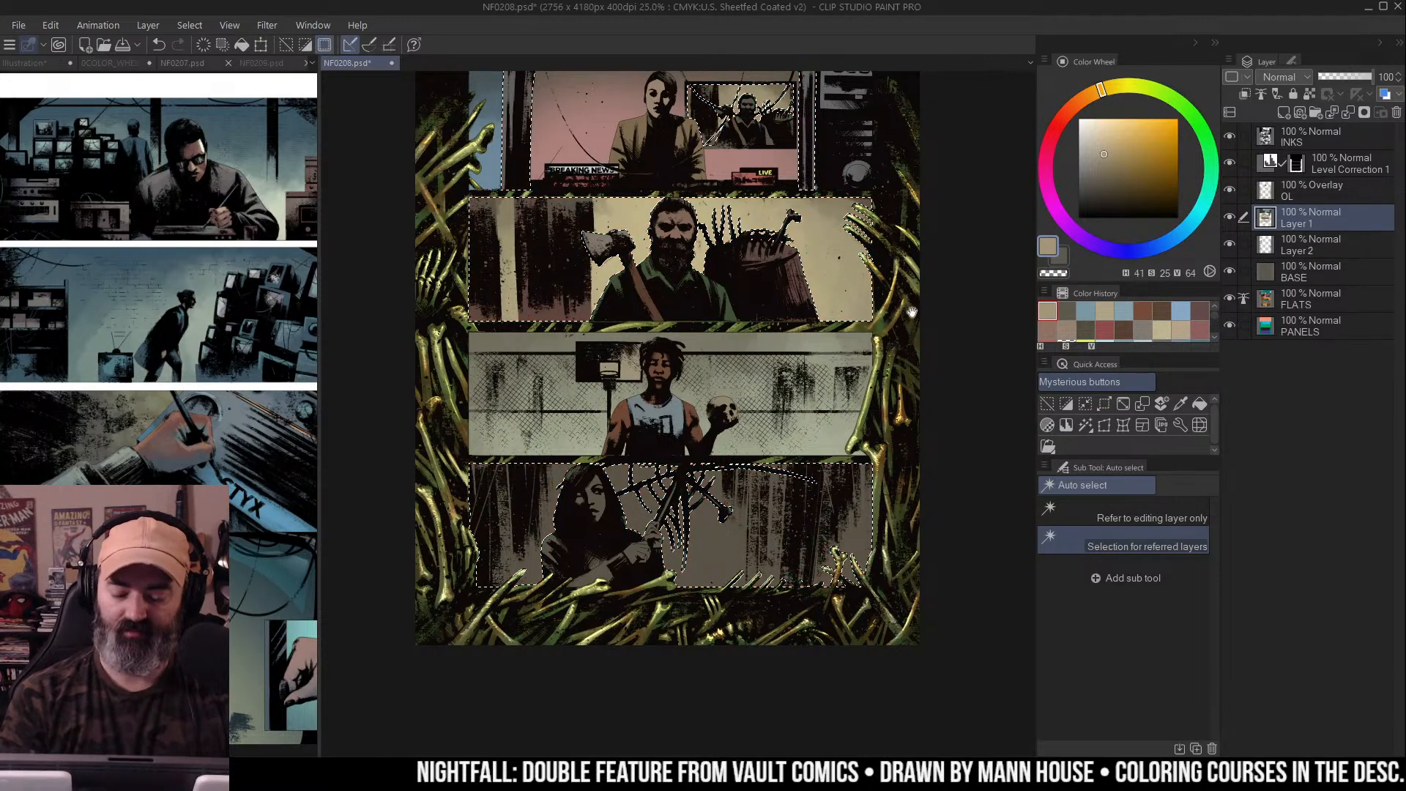
{"action": "scroll", "coordinate": [915, 448], "scroll_direction": "up", "scroll_amount": 5}
{"action": "left_click_drag", "start_coordinate": [877, 443], "coordinate": [908, 299]}
{"action": "key", "text": "ctrl+d"}
{"action": "key", "text": "b"}
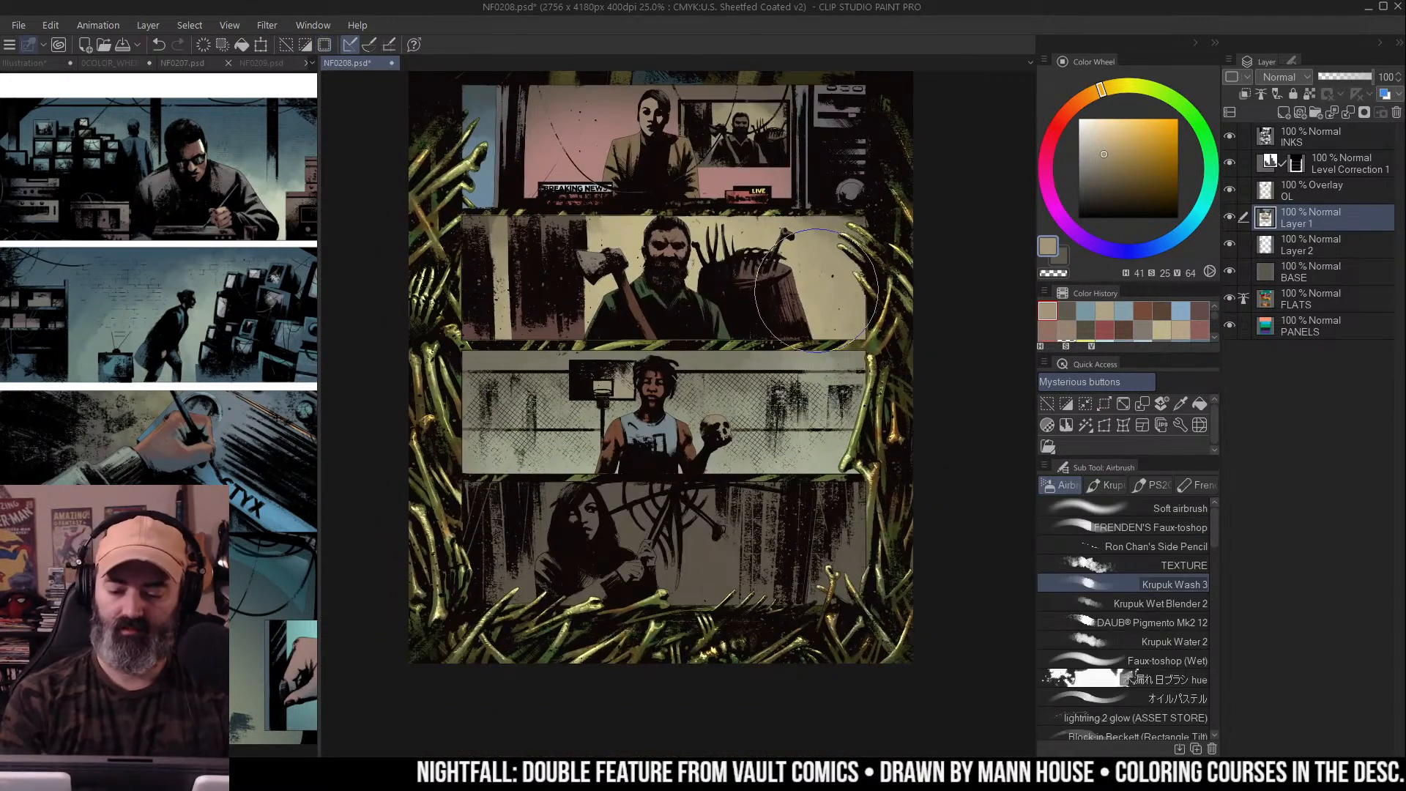
{"action": "left_click_drag", "start_coordinate": [816, 311], "coordinate": [842, 271]}
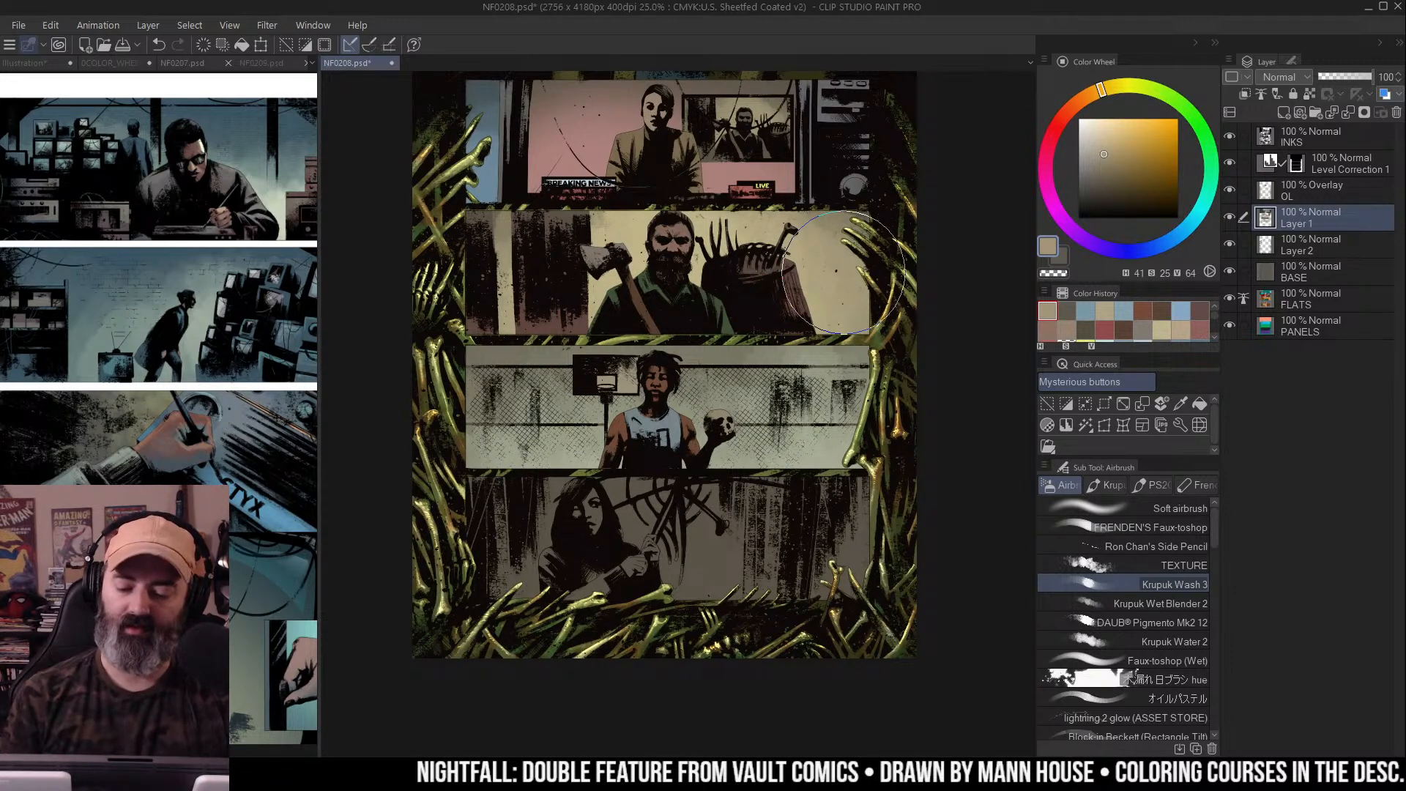
{"action": "left_click", "coordinate": [840, 323], "text": "alt"}
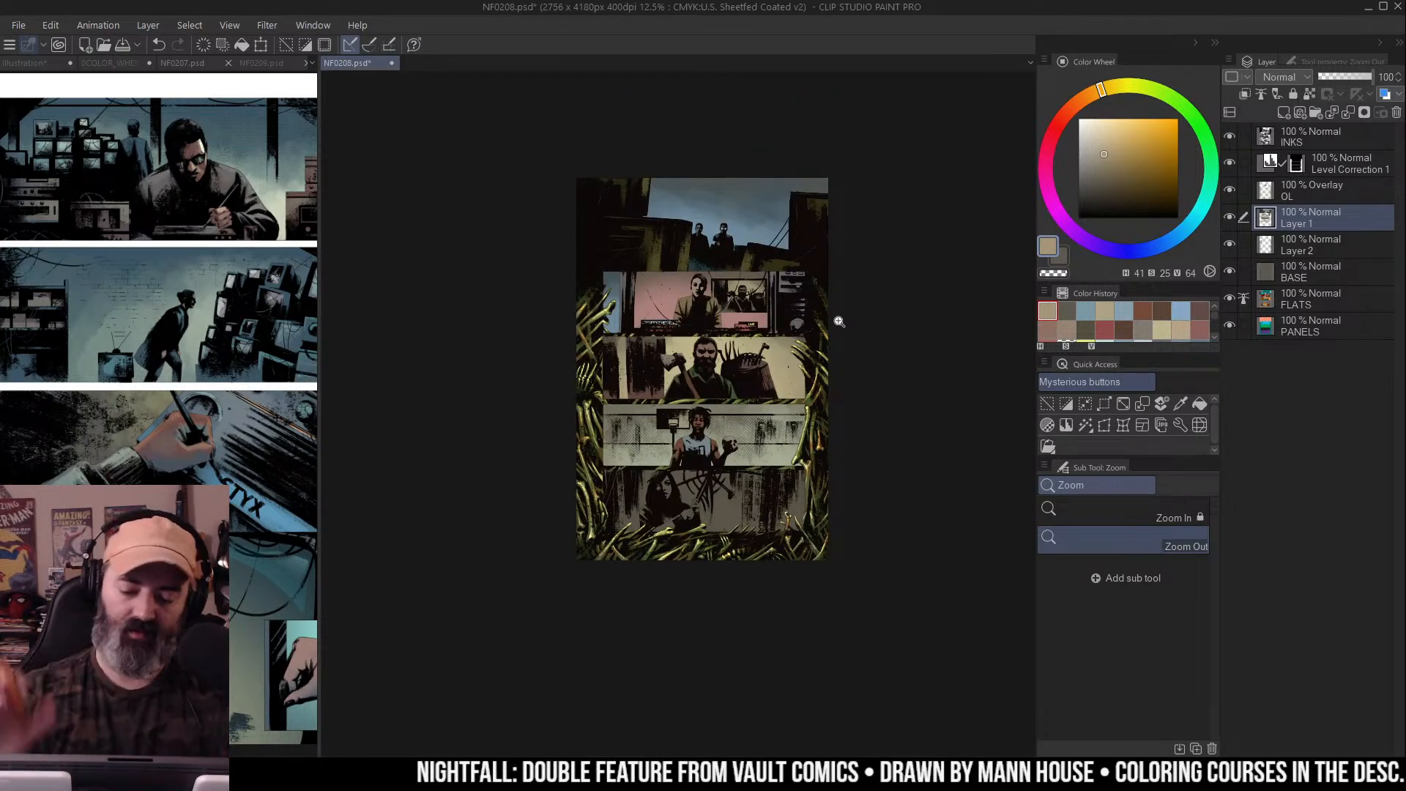
{"action": "left_click", "coordinate": [761, 388]}
{"action": "left_click", "coordinate": [764, 384]}
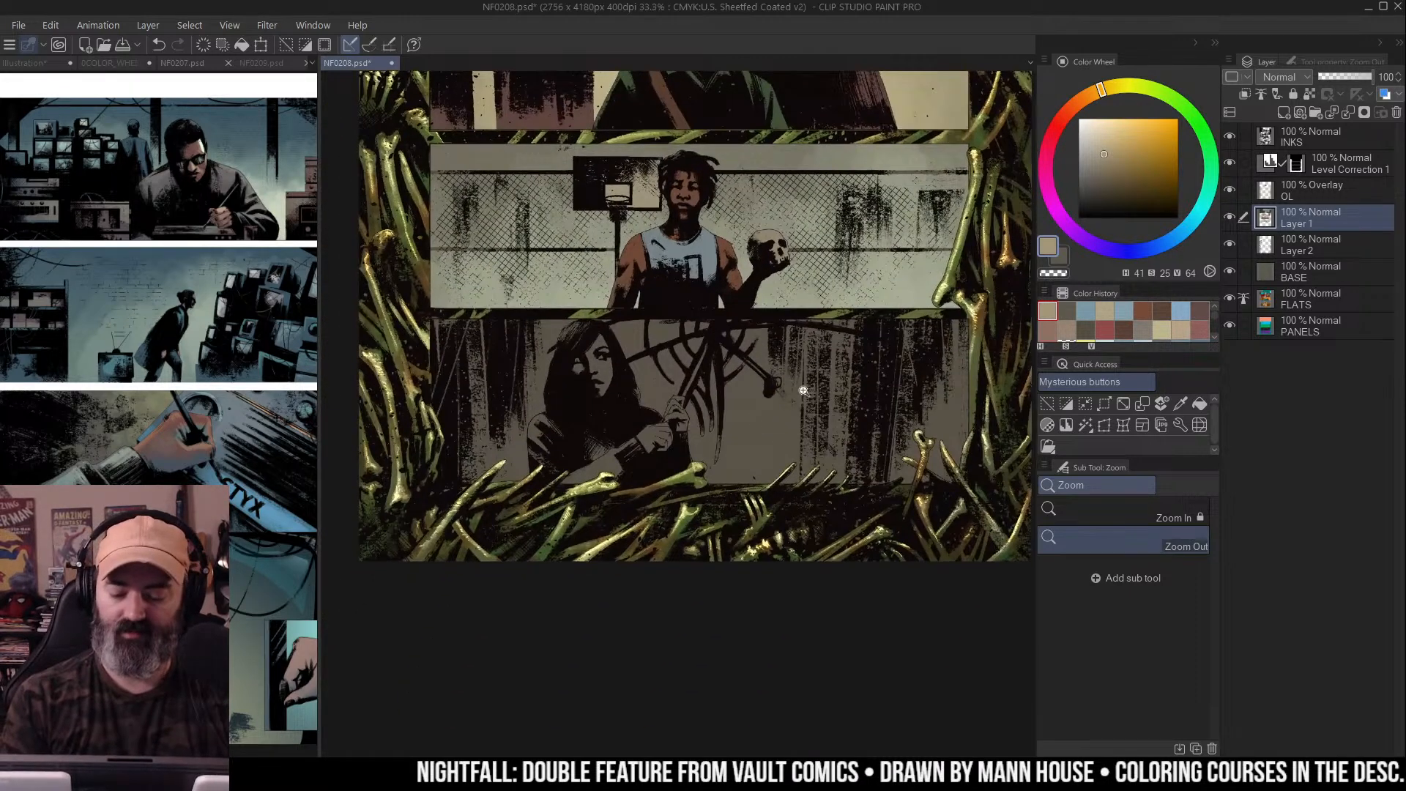
Paint the bottom panel's background muted green (H 150, S 26, V 65) with large Krupuk Wash 3 strokes
{"action": "key", "text": "b"}
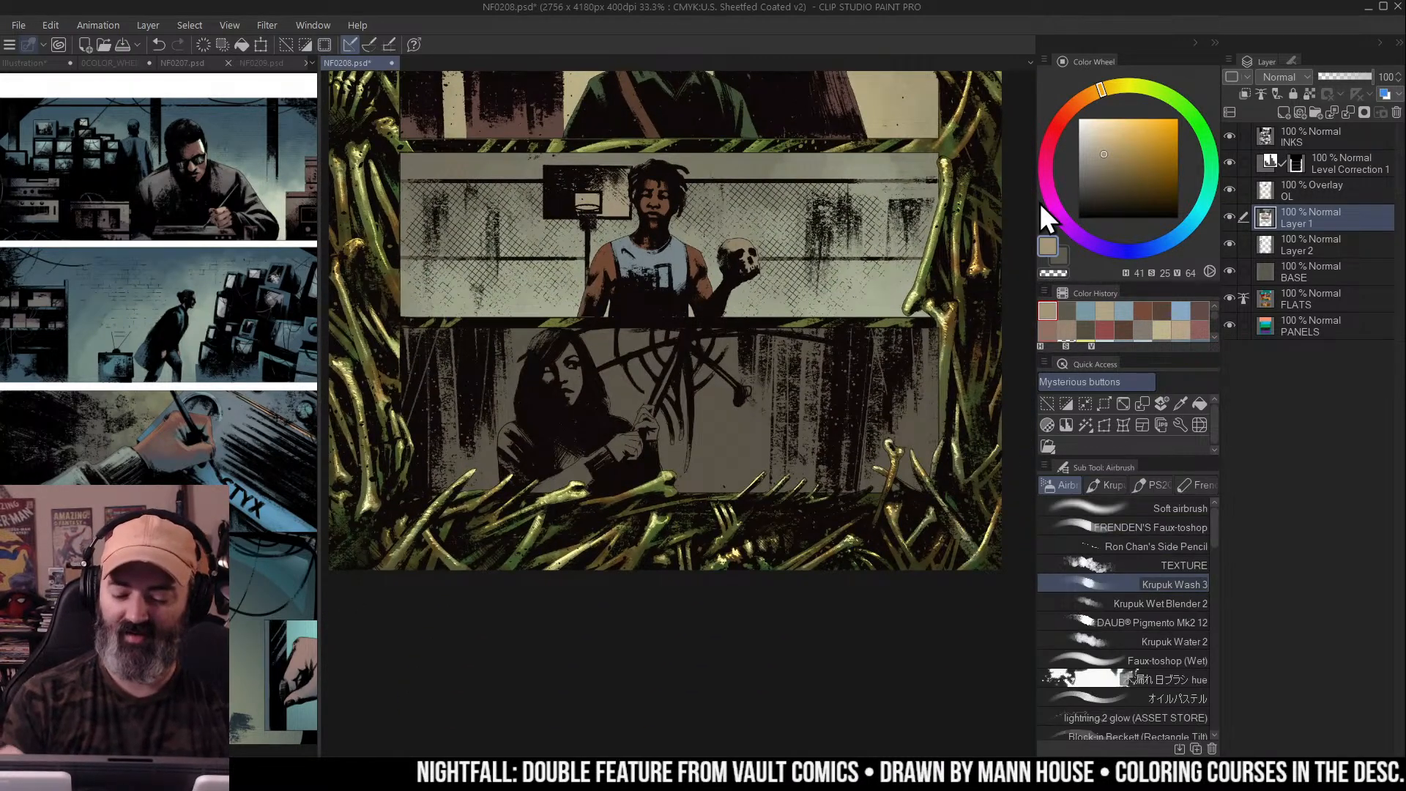
{"action": "left_click", "coordinate": [1101, 155]}
{"action": "left_click_drag", "start_coordinate": [1098, 90], "coordinate": [1078, 101]}
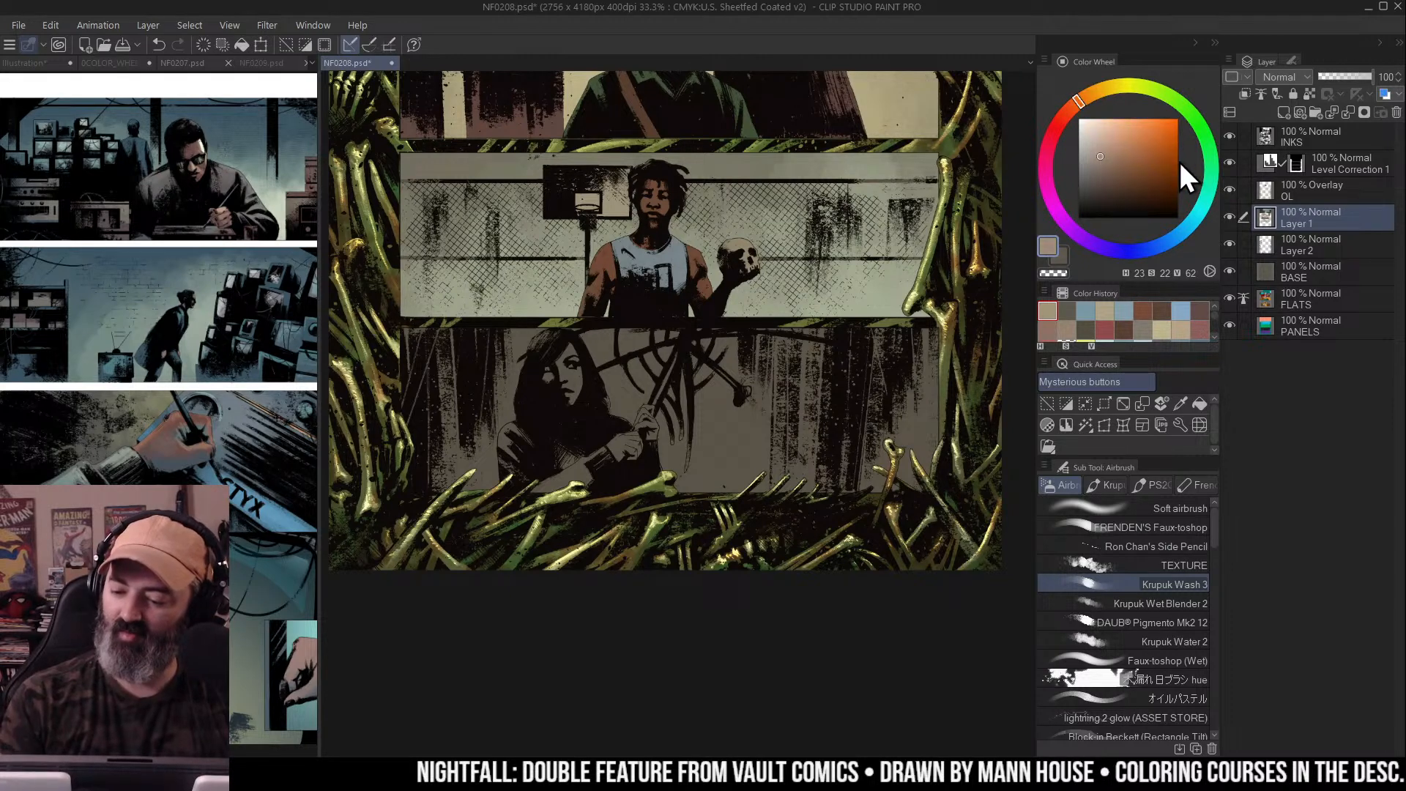
{"action": "left_click_drag", "start_coordinate": [1189, 210], "coordinate": [1211, 168]}
{"action": "left_click", "coordinate": [1106, 151]}
{"action": "left_click_drag", "start_coordinate": [1106, 151], "coordinate": [1104, 153]}
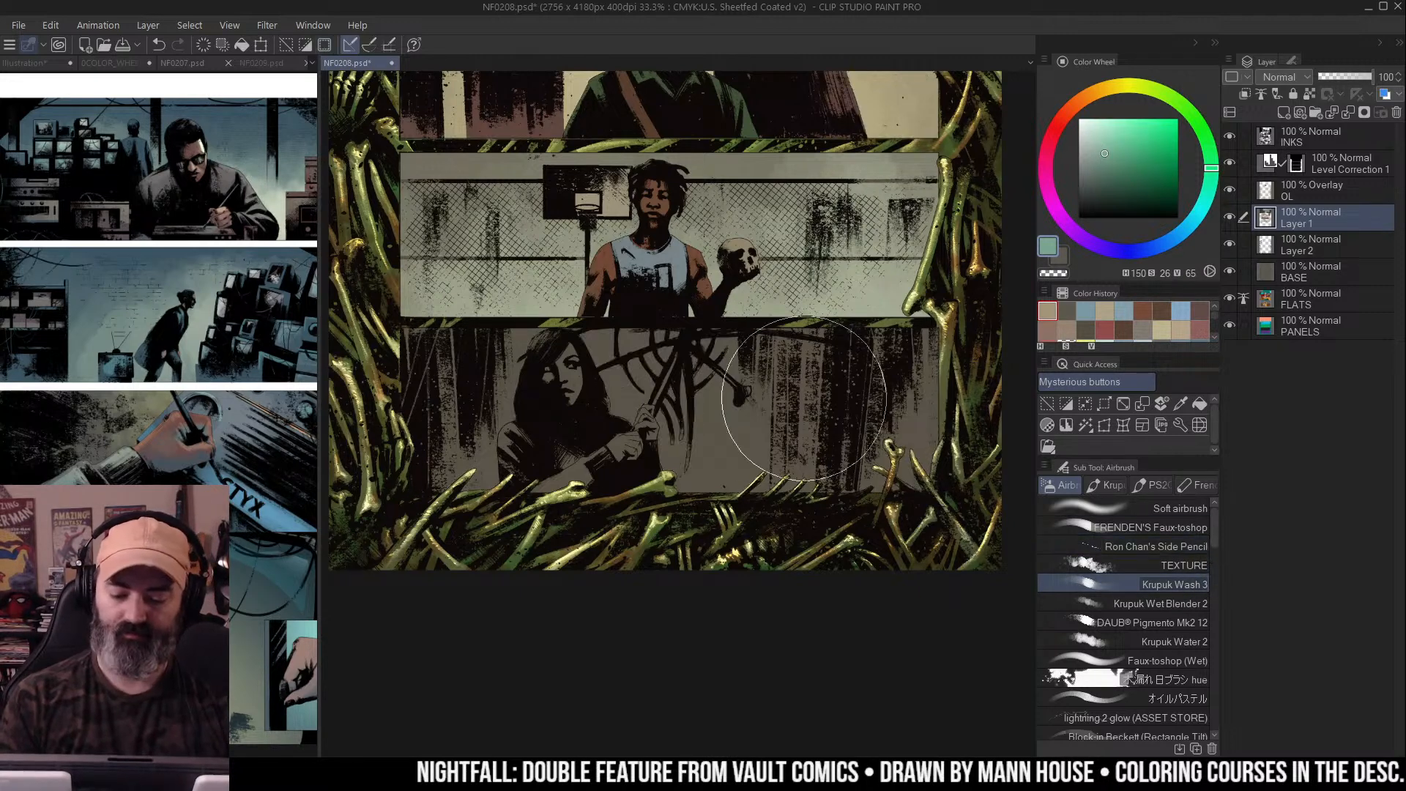
{"action": "key", "text": "ctrl+d"}
{"action": "left_click", "coordinate": [675, 423]}
{"action": "mouse_move", "coordinate": [676, 423]}
{"action": "left_mouse_down"}
{"action": "mouse_move", "coordinate": [673, 476]}
{"action": "mouse_move", "coordinate": [800, 462]}
{"action": "mouse_move", "coordinate": [813, 495]}
{"action": "mouse_move", "coordinate": [617, 466]}
{"action": "mouse_move", "coordinate": [556, 487]}
{"action": "mouse_move", "coordinate": [628, 557]}
{"action": "mouse_move", "coordinate": [576, 541]}
{"action": "mouse_move", "coordinate": [728, 553]}
{"action": "left_mouse_up"}
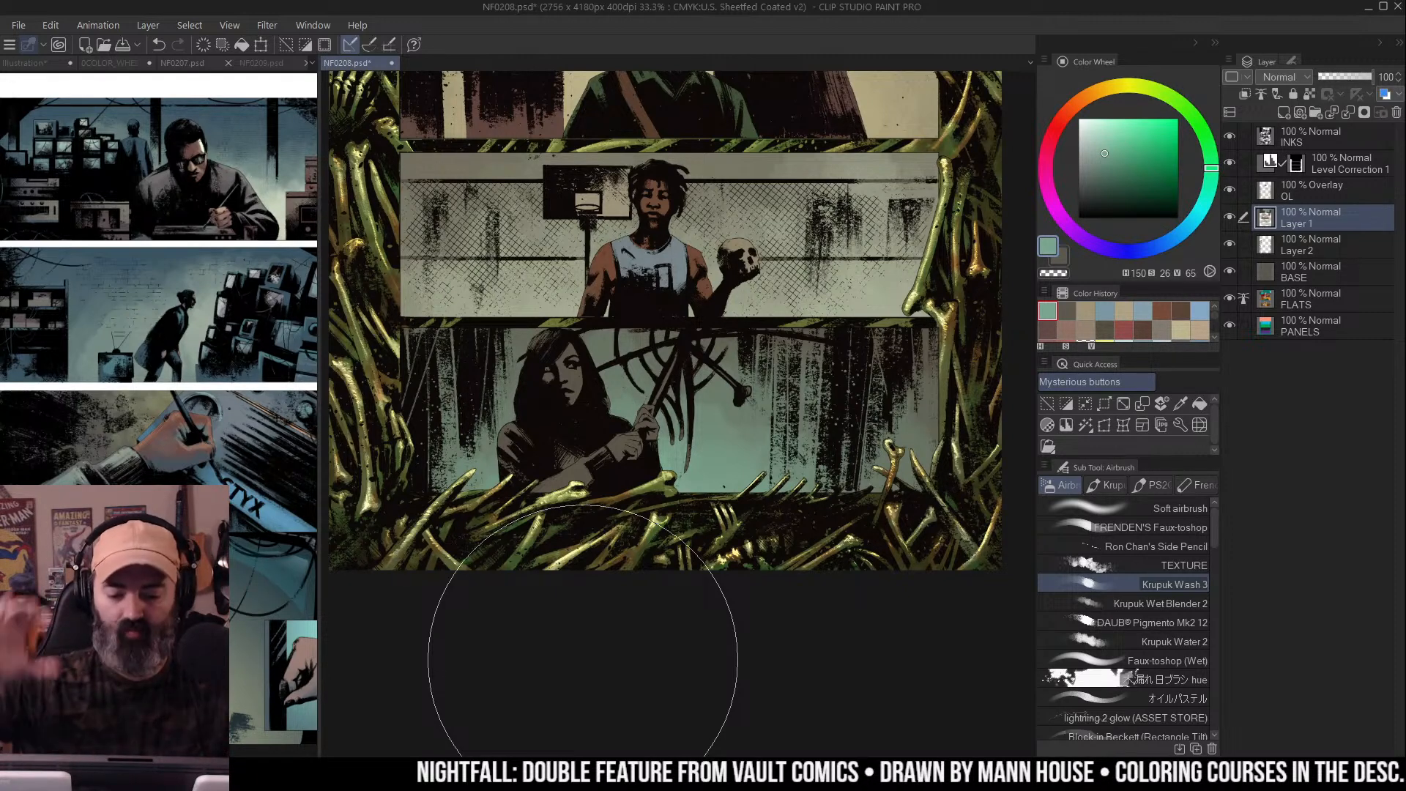
Review the colour balance between the panels across the whole page
{"action": "key", "text": "g"}
{"action": "left_click", "coordinate": [790, 334], "text": "ctrl+alt"}
{"action": "left_click", "coordinate": [792, 359], "text": "ctrl+alt"}
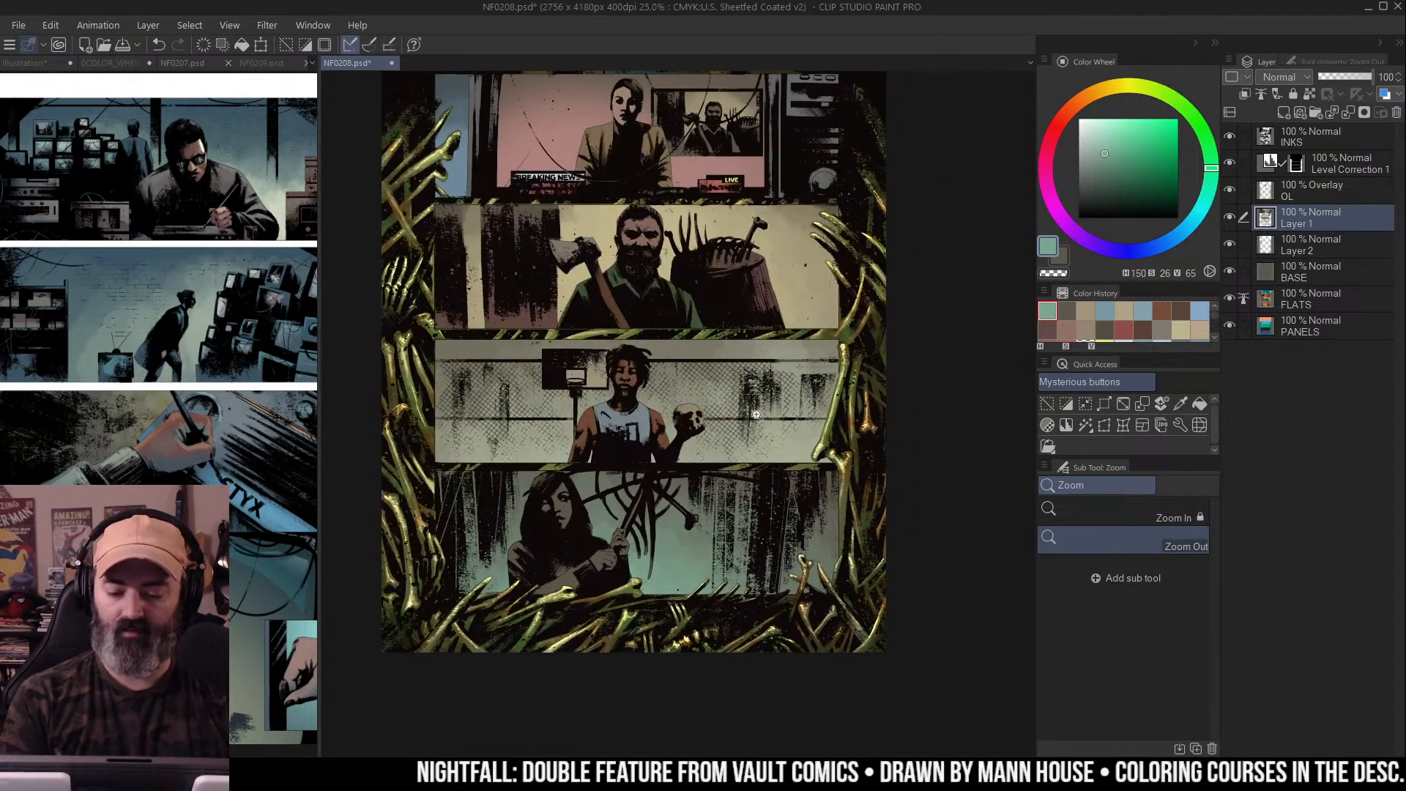
{"action": "left_click", "coordinate": [794, 381], "text": "ctrl+alt"}
{"action": "left_click_drag", "start_coordinate": [794, 380], "coordinate": [788, 371]}
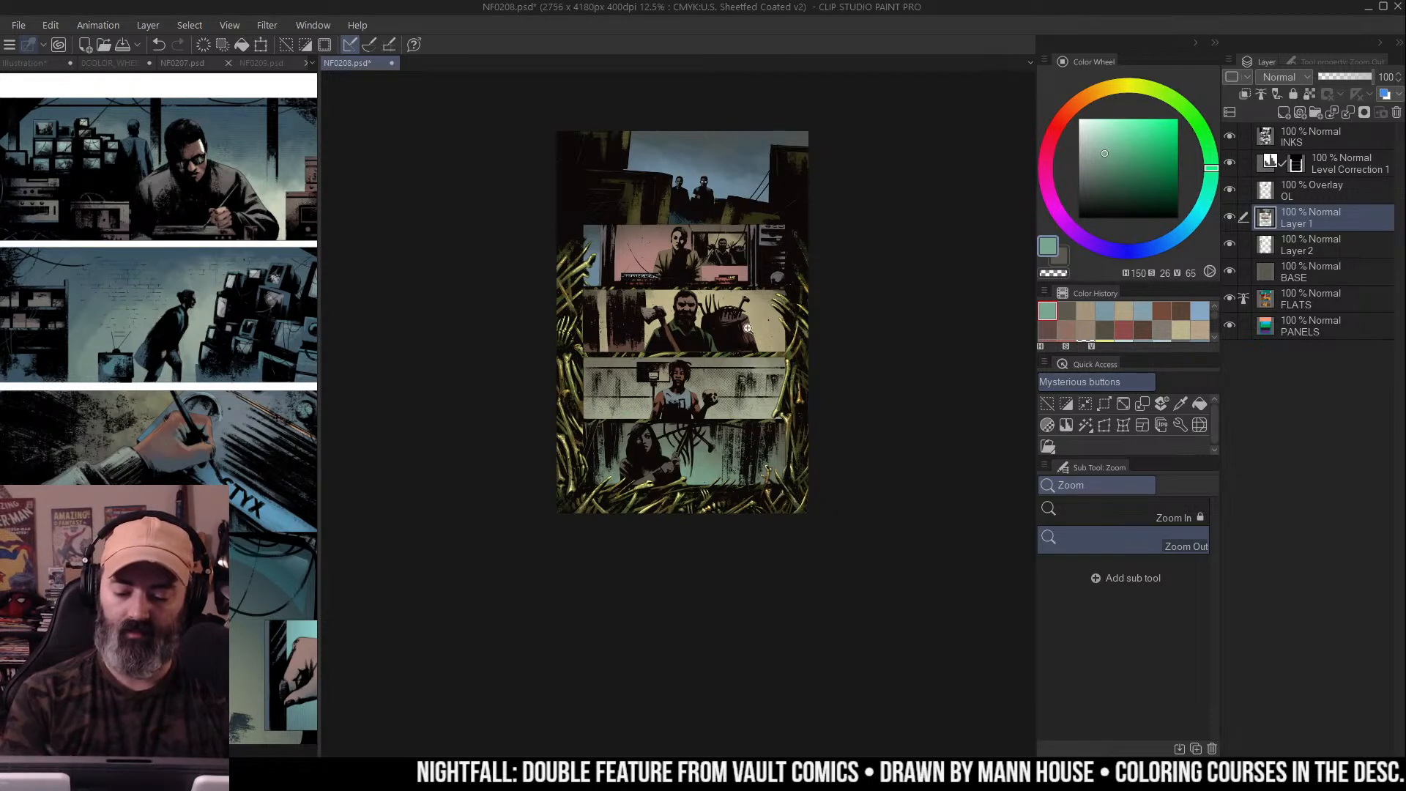
{"action": "left_click", "coordinate": [718, 414]}
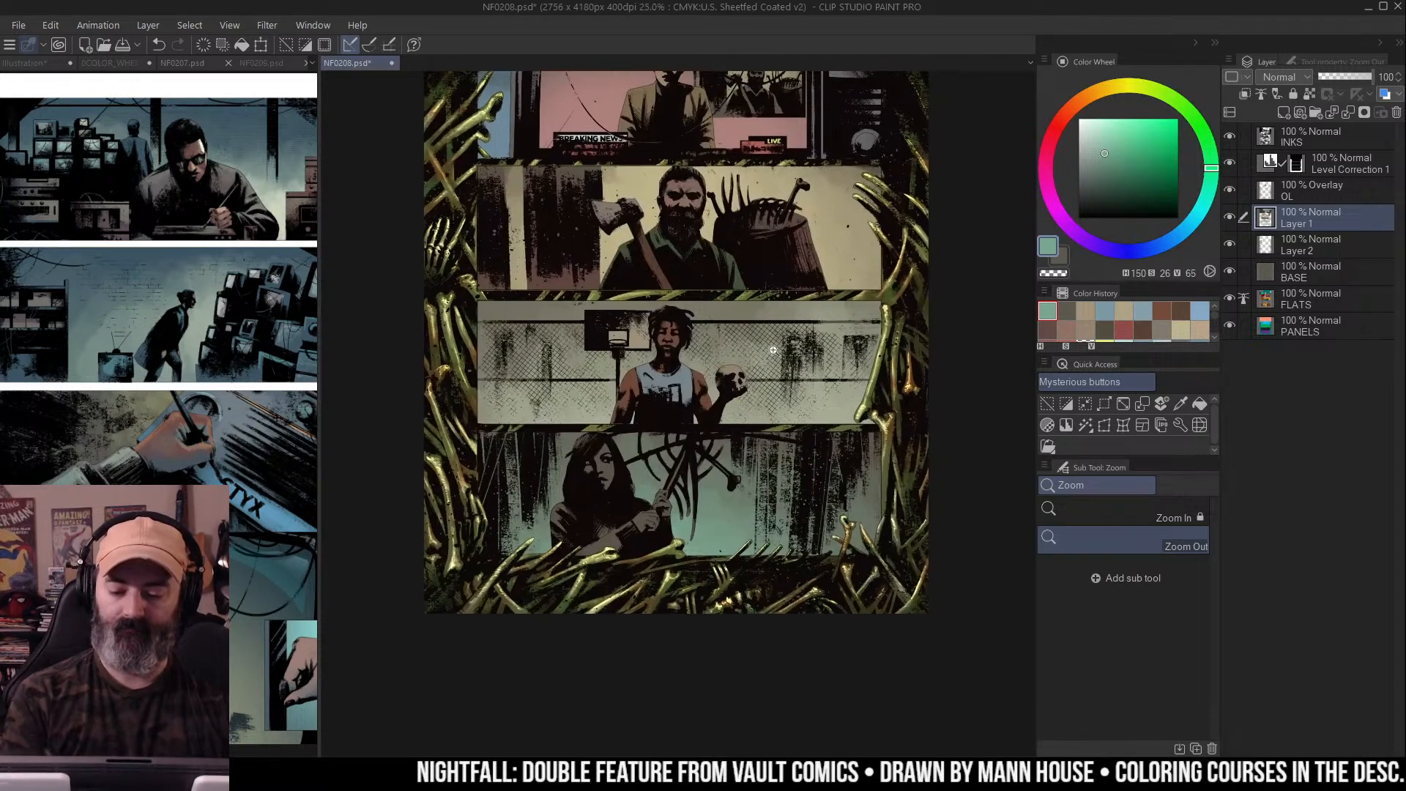
{"action": "left_click_drag", "start_coordinate": [773, 352], "coordinate": [757, 417]}
{"action": "left_click_drag", "start_coordinate": [778, 286], "coordinate": [785, 324]}
{"action": "left_click", "coordinate": [750, 387], "text": "alt"}
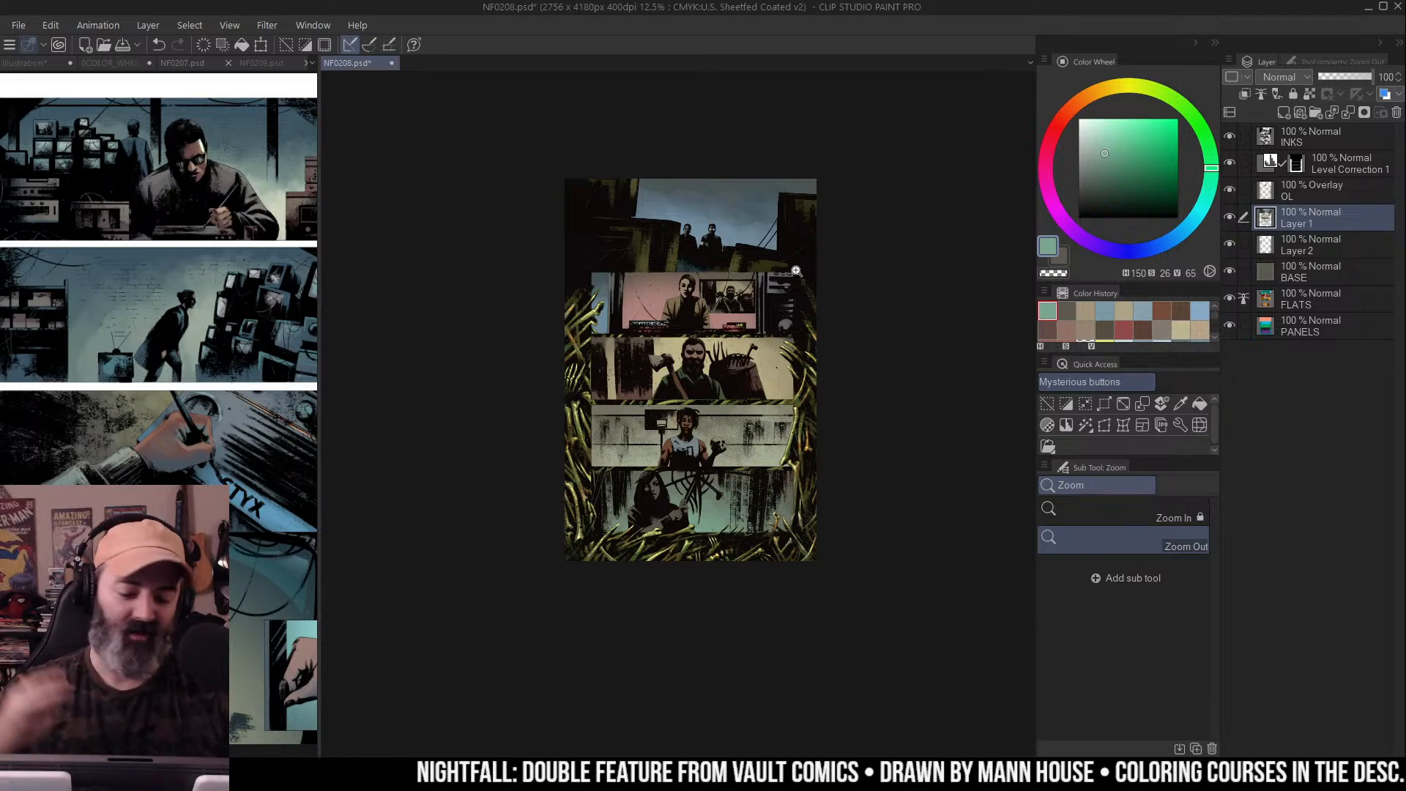
Clear the selection of the bottom panel's background
{"action": "key", "text": "m"}
{"action": "left_click_drag", "start_coordinate": [730, 331], "coordinate": [738, 358]}
{"action": "key", "text": "ctrl+d"}
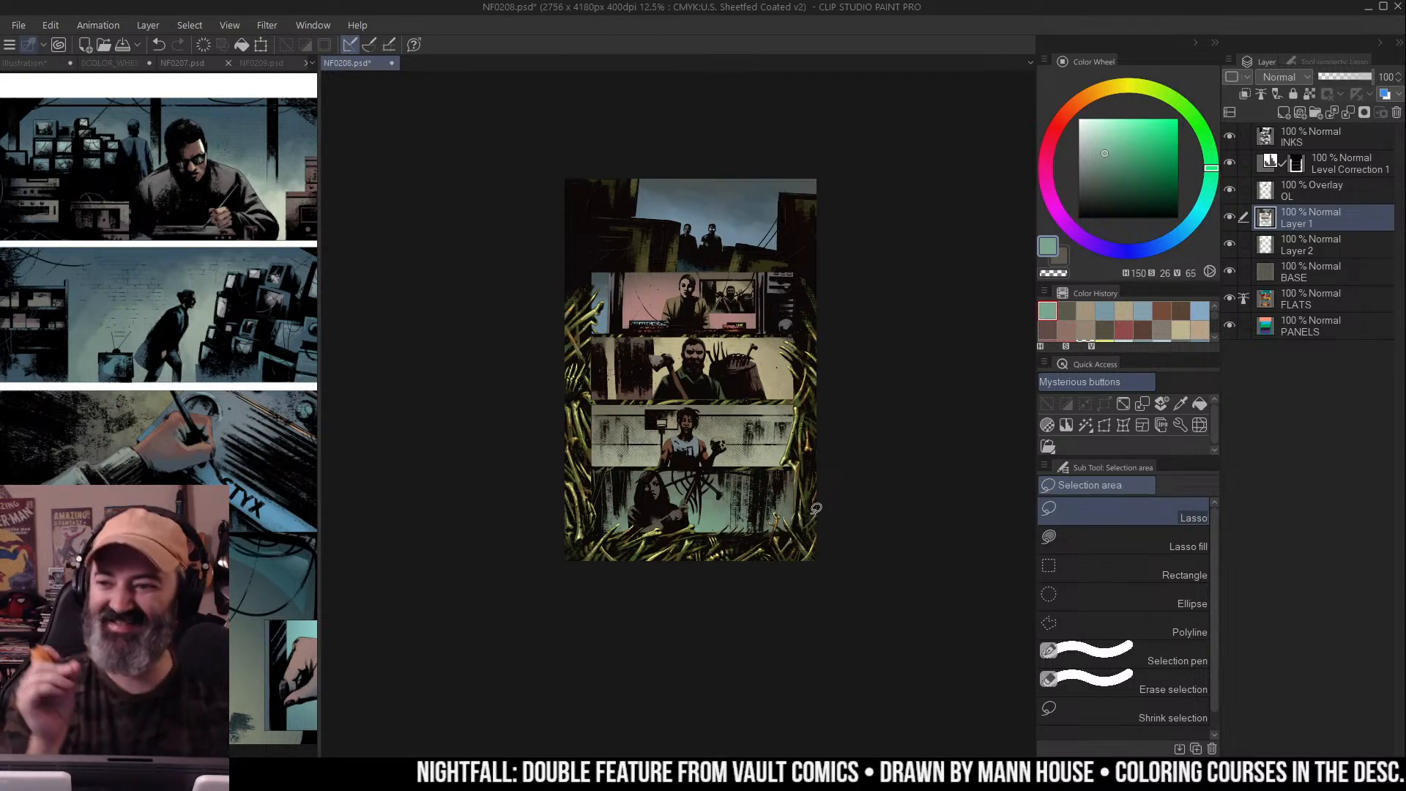
{"action": "scroll", "coordinate": [873, 244], "scroll_direction": "down", "scroll_amount": 1}
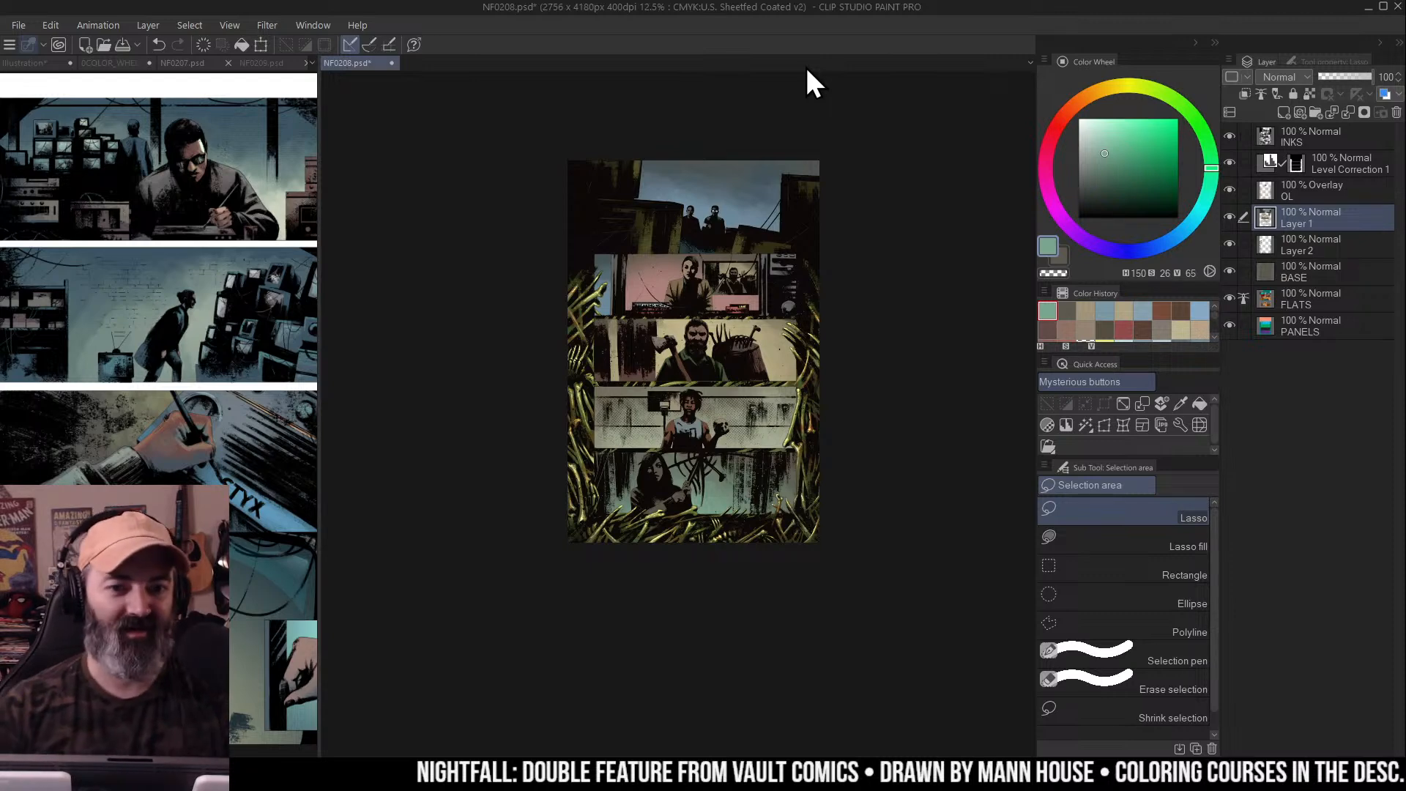
{"action": "left_click_drag", "start_coordinate": [834, 247], "coordinate": [851, 229]}
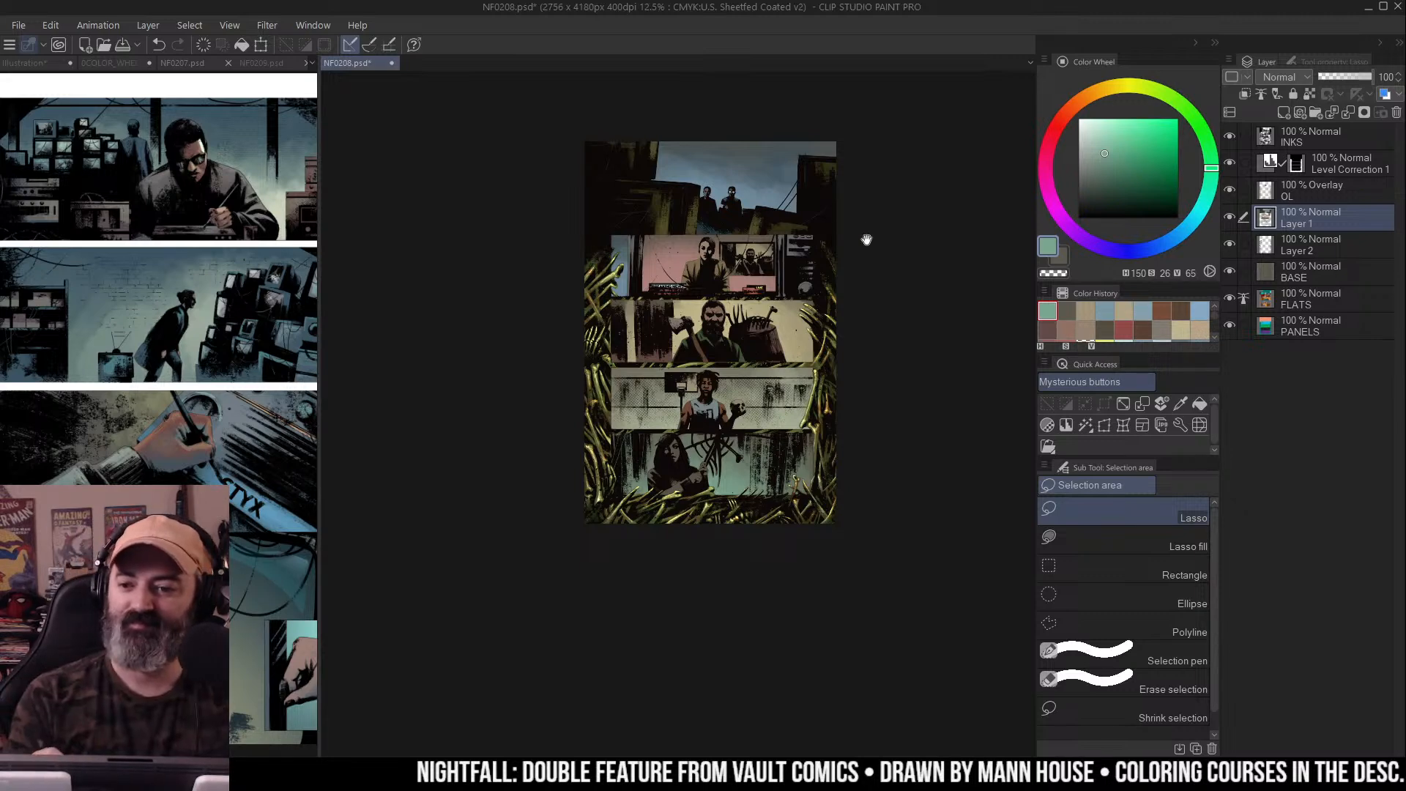
{"action": "scroll", "coordinate": [862, 238], "scroll_direction": "right", "scroll_amount": 1}
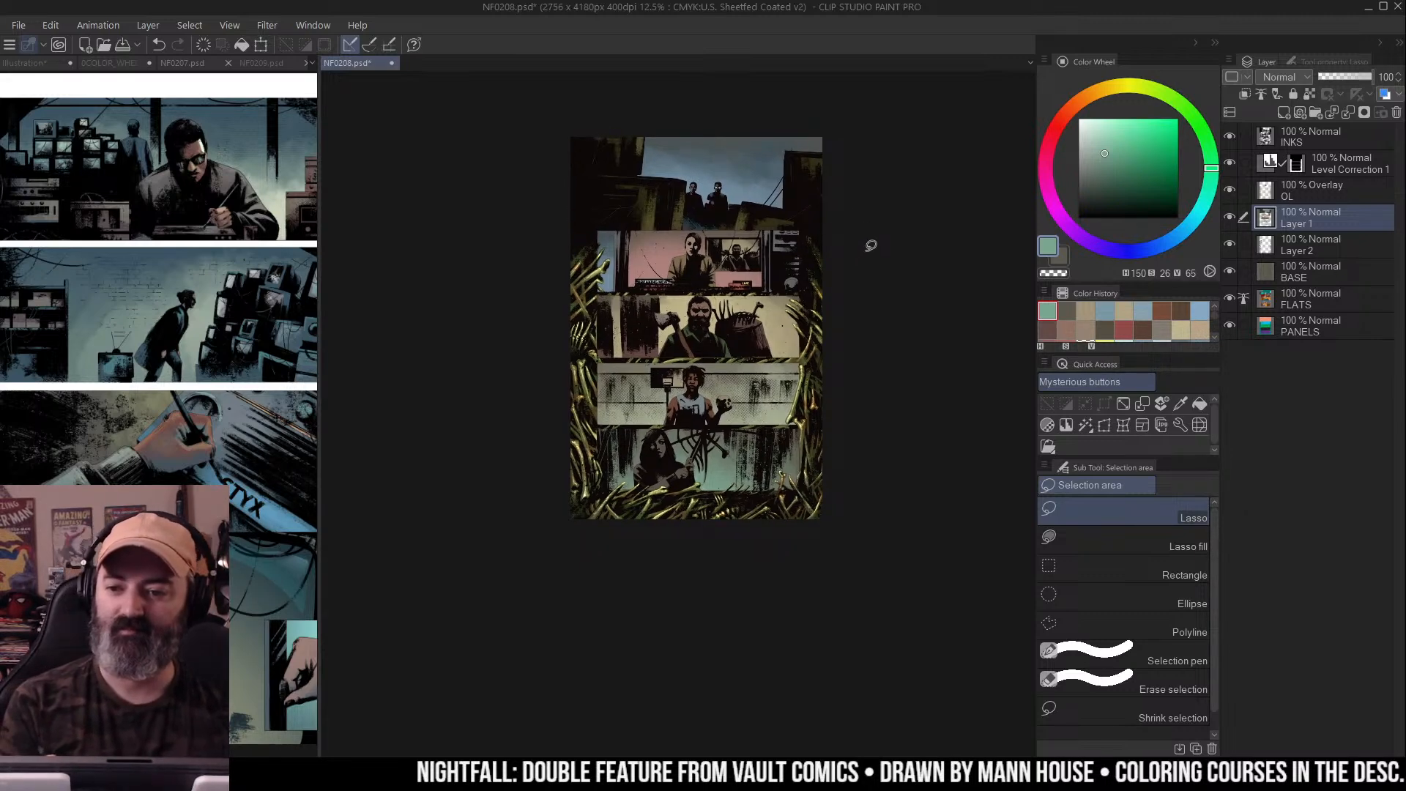
Paint the woman's face and hands in the bottom panel with a warm skin tone (H 22, S 42, V 67) using Krupuk Wash 3
{"action": "key", "text": "ctrl+alt+space"}
{"action": "left_click", "coordinate": [769, 399]}
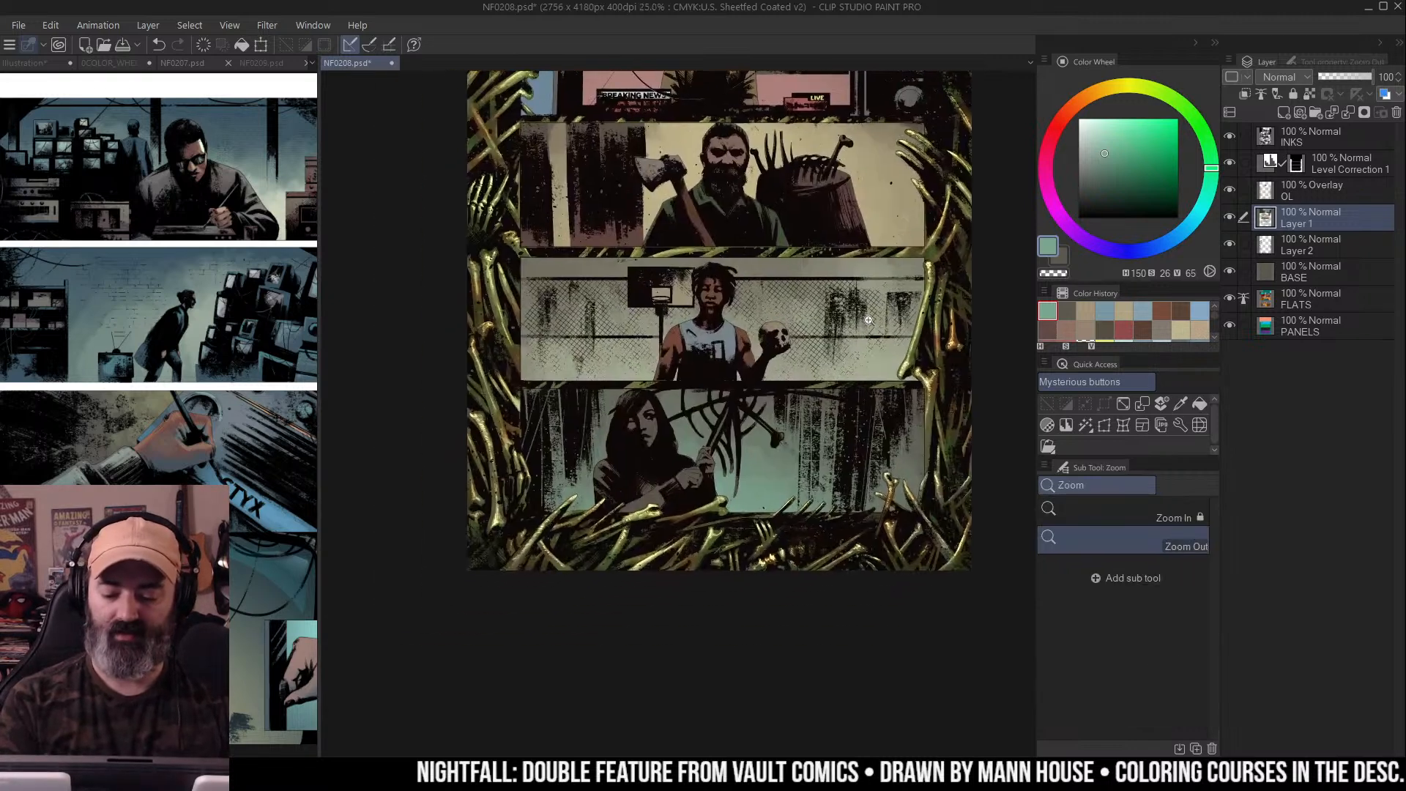
{"action": "left_click", "coordinate": [831, 383]}
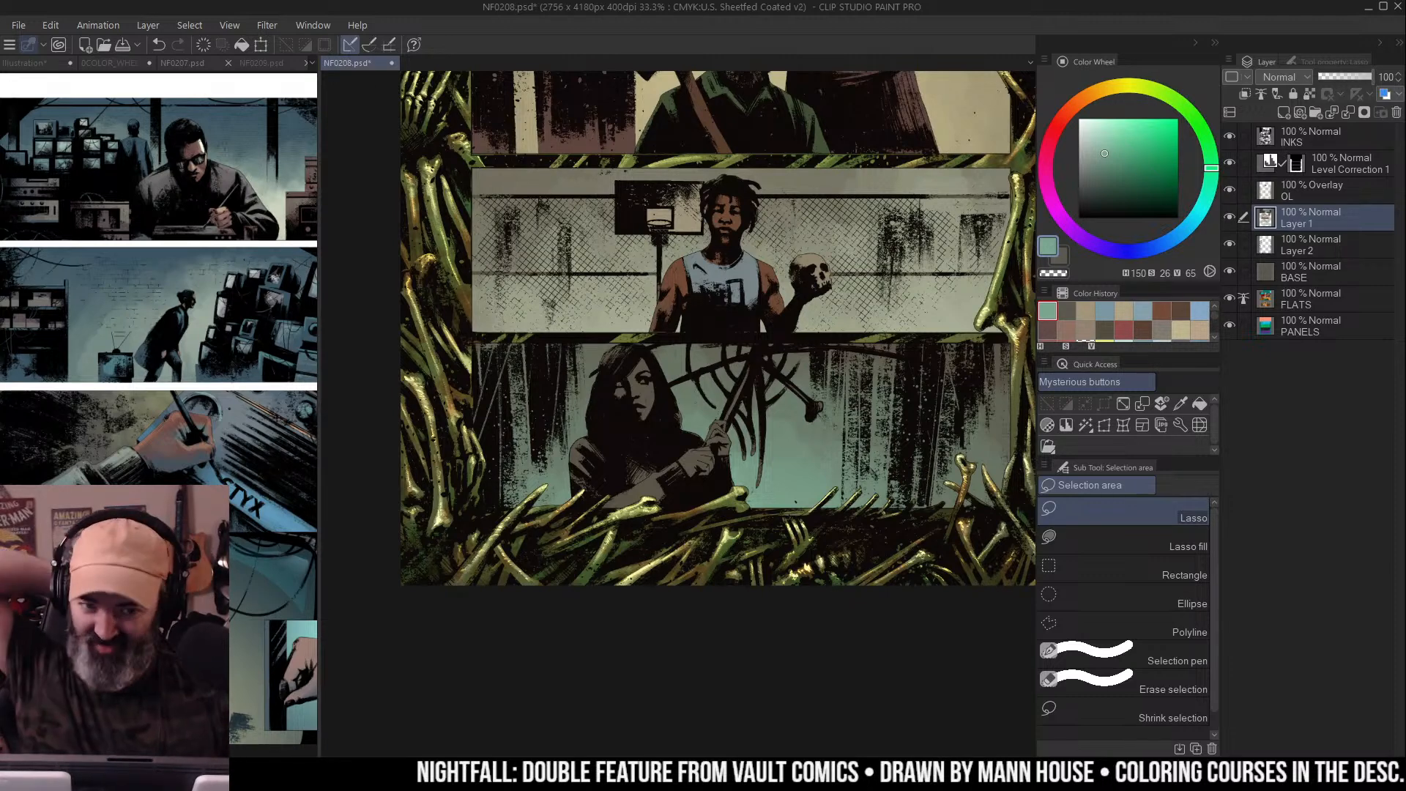
{"action": "key", "text": "w"}
{"action": "scroll", "coordinate": [652, 394], "scroll_direction": "up", "scroll_amount": 1}
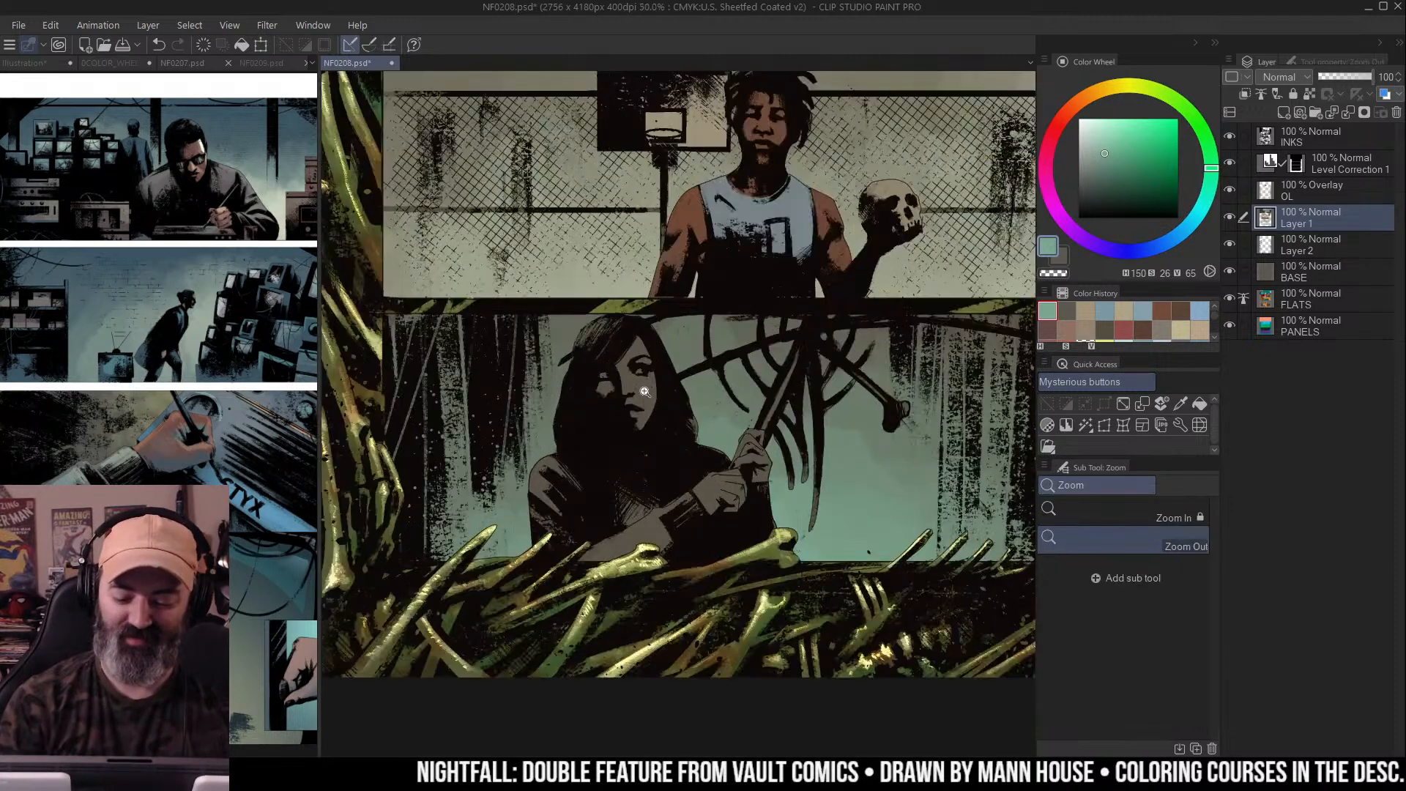
{"action": "key", "text": "b"}
{"action": "left_click", "coordinate": [607, 334], "text": "alt"}
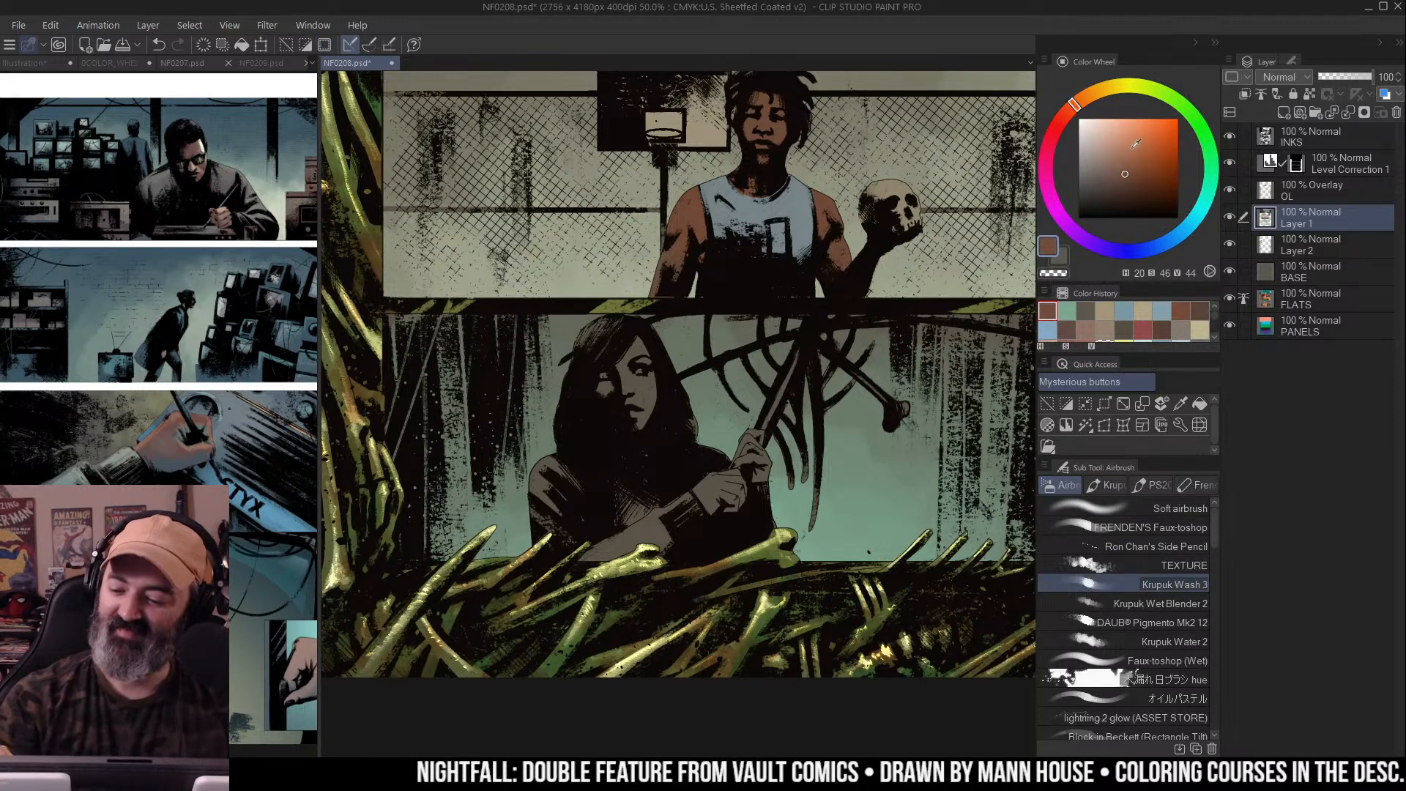
{"action": "left_click", "coordinate": [1079, 100]}
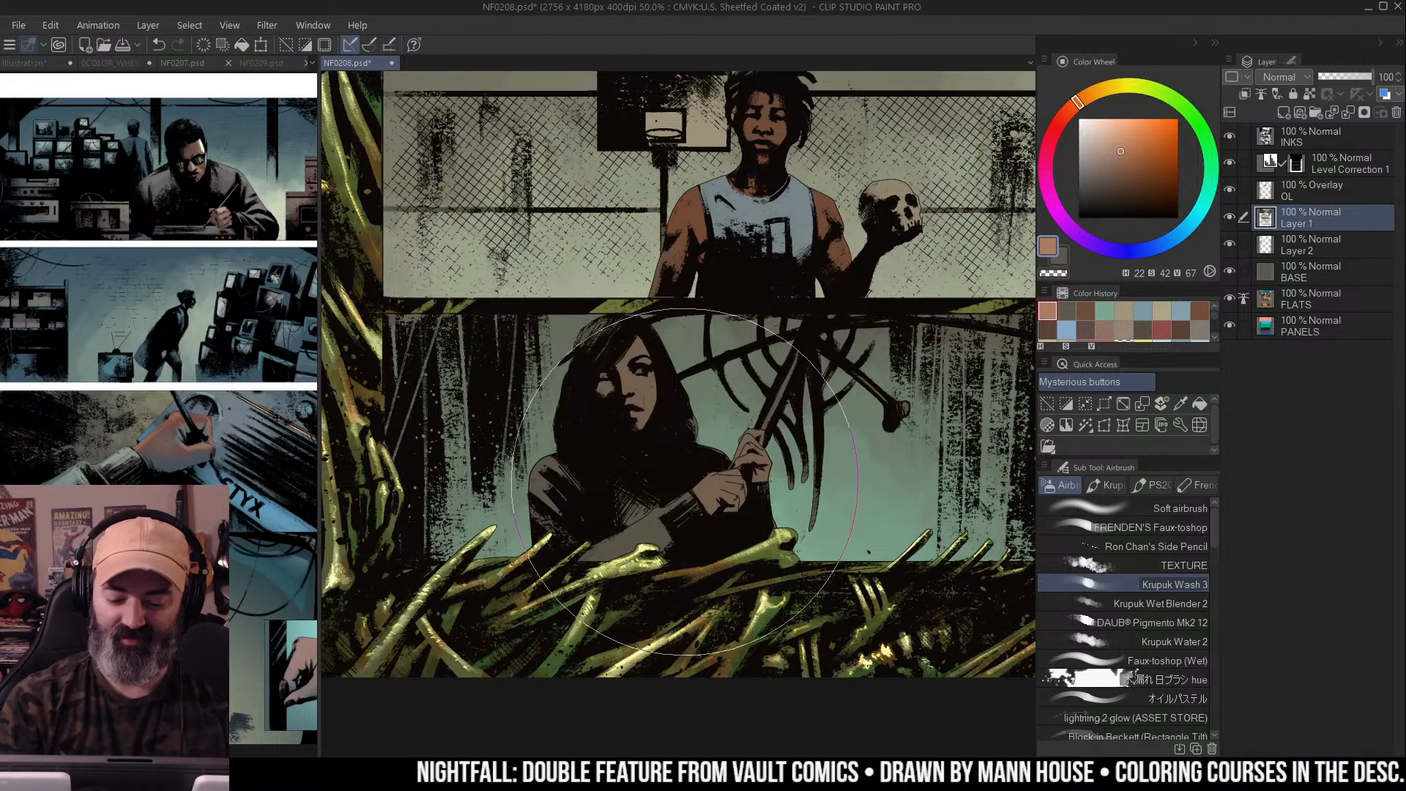
Select the woman's hair and brush muted blue tones into it (H 205, S 26, V 43 and H 205, S 14, V 37)
{"action": "key", "text": "w"}
{"action": "key", "text": "b"}
{"action": "left_click", "coordinate": [1176, 236]}
{"action": "left_click_drag", "start_coordinate": [1122, 168], "coordinate": [1105, 174]}
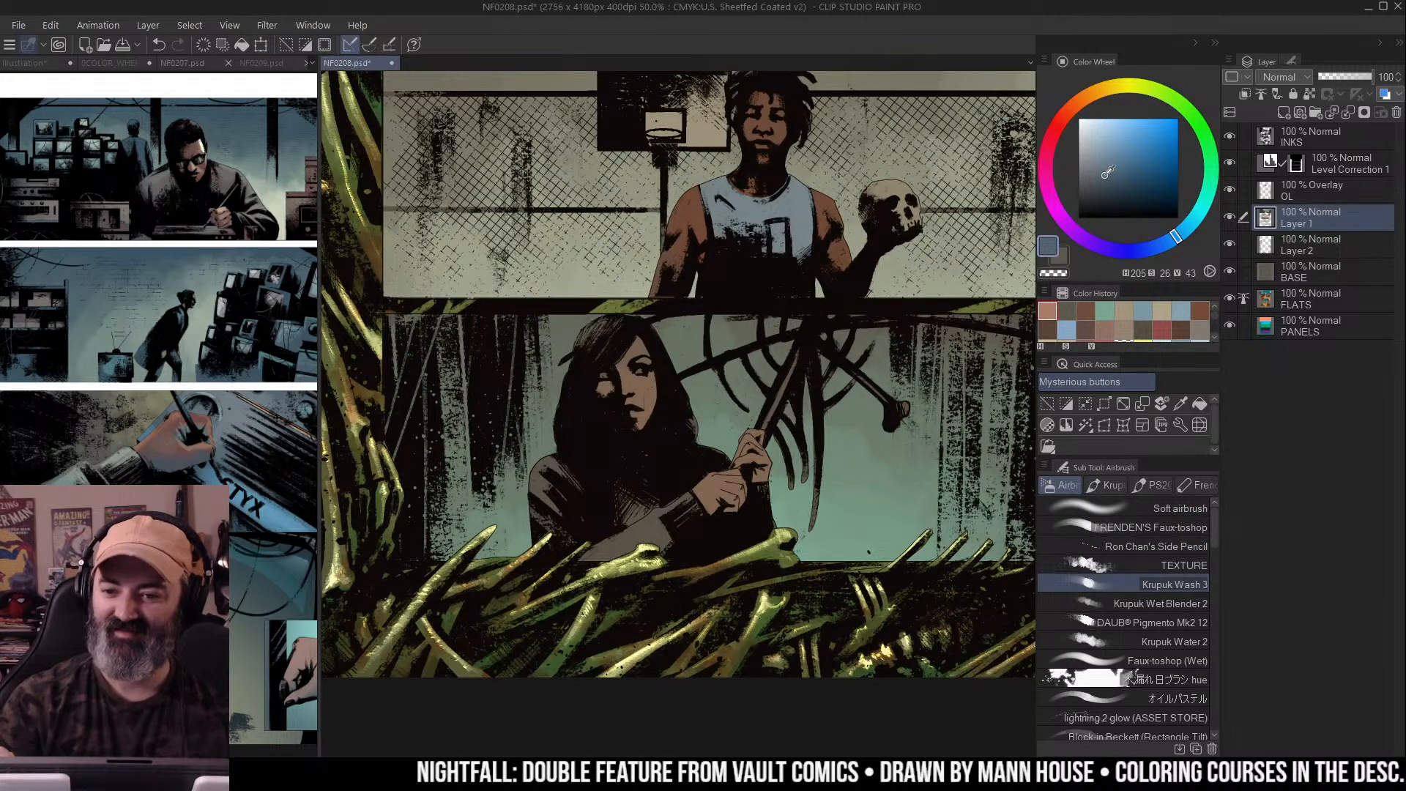
{"action": "key", "text": "ctrl+shift+d"}
{"action": "mouse_move", "coordinate": [623, 381]}
{"action": "left_mouse_down"}
{"action": "mouse_move", "coordinate": [601, 423]}
{"action": "mouse_move", "coordinate": [682, 333]}
{"action": "left_mouse_up"}
{"action": "left_click_drag", "start_coordinate": [1114, 170], "coordinate": [1093, 181]}
{"action": "mouse_move", "coordinate": [695, 257]}
{"action": "left_mouse_down"}
{"action": "mouse_move", "coordinate": [513, 439]}
{"action": "mouse_move", "coordinate": [733, 330]}
{"action": "mouse_move", "coordinate": [641, 375]}
{"action": "left_mouse_up"}
Select the whites of the characters' eyes and paint them pale blue (H 192, S 14, V 77)
{"action": "key", "text": "w"}
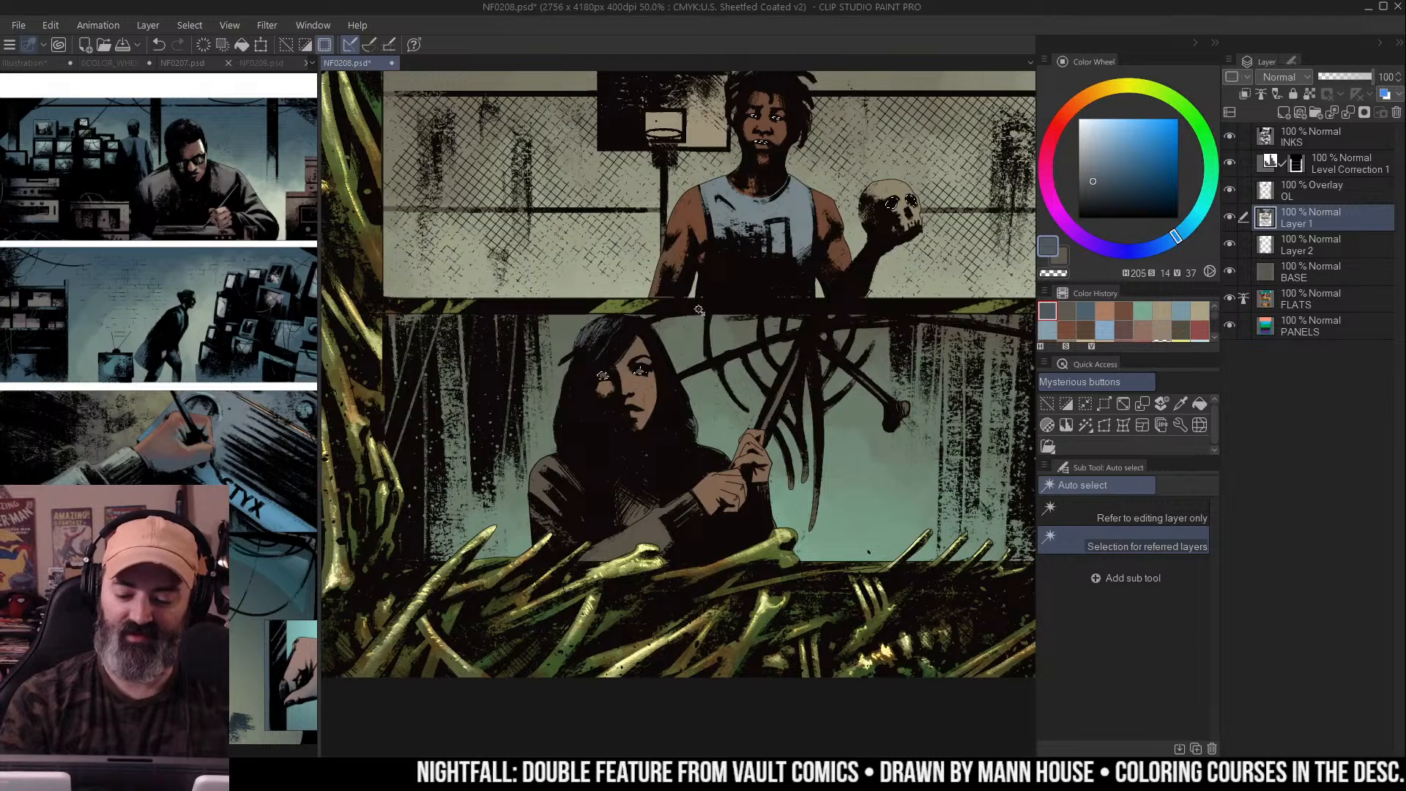
{"action": "key", "text": "b"}
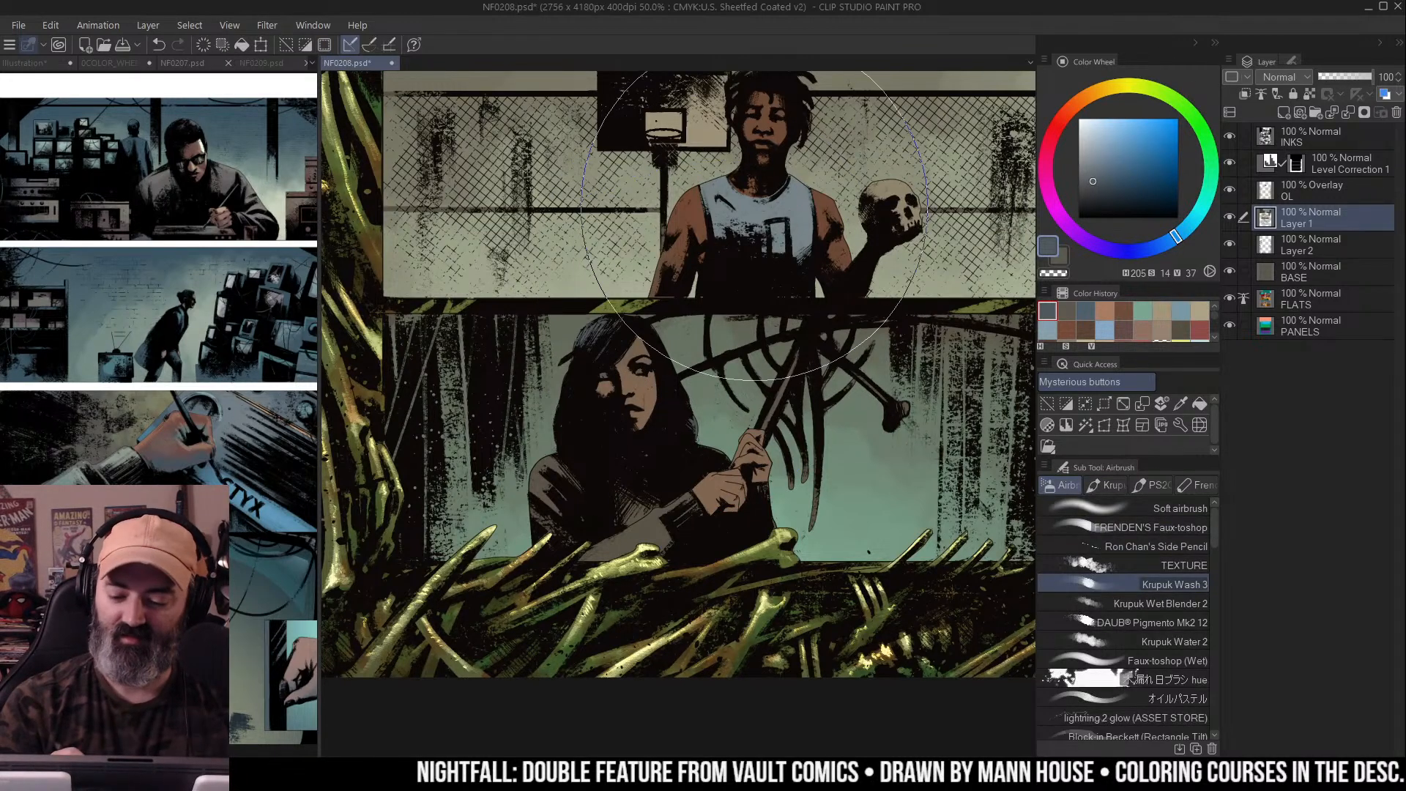
{"action": "left_click", "coordinate": [1093, 141]}
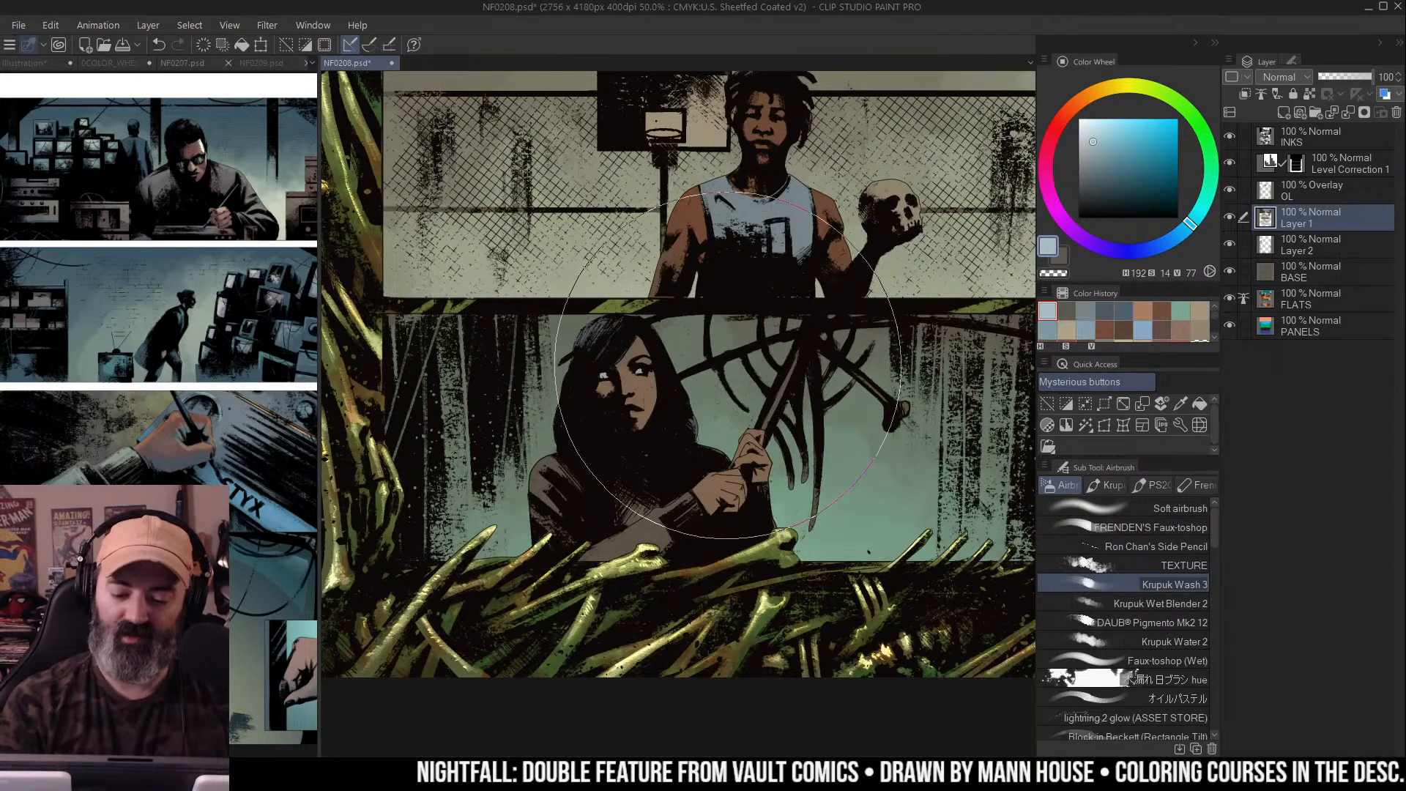
Select the woman's sweater in the bottom panel using the referred flats and ready the Krupuk Wash 3 brush
{"action": "key", "text": "w"}
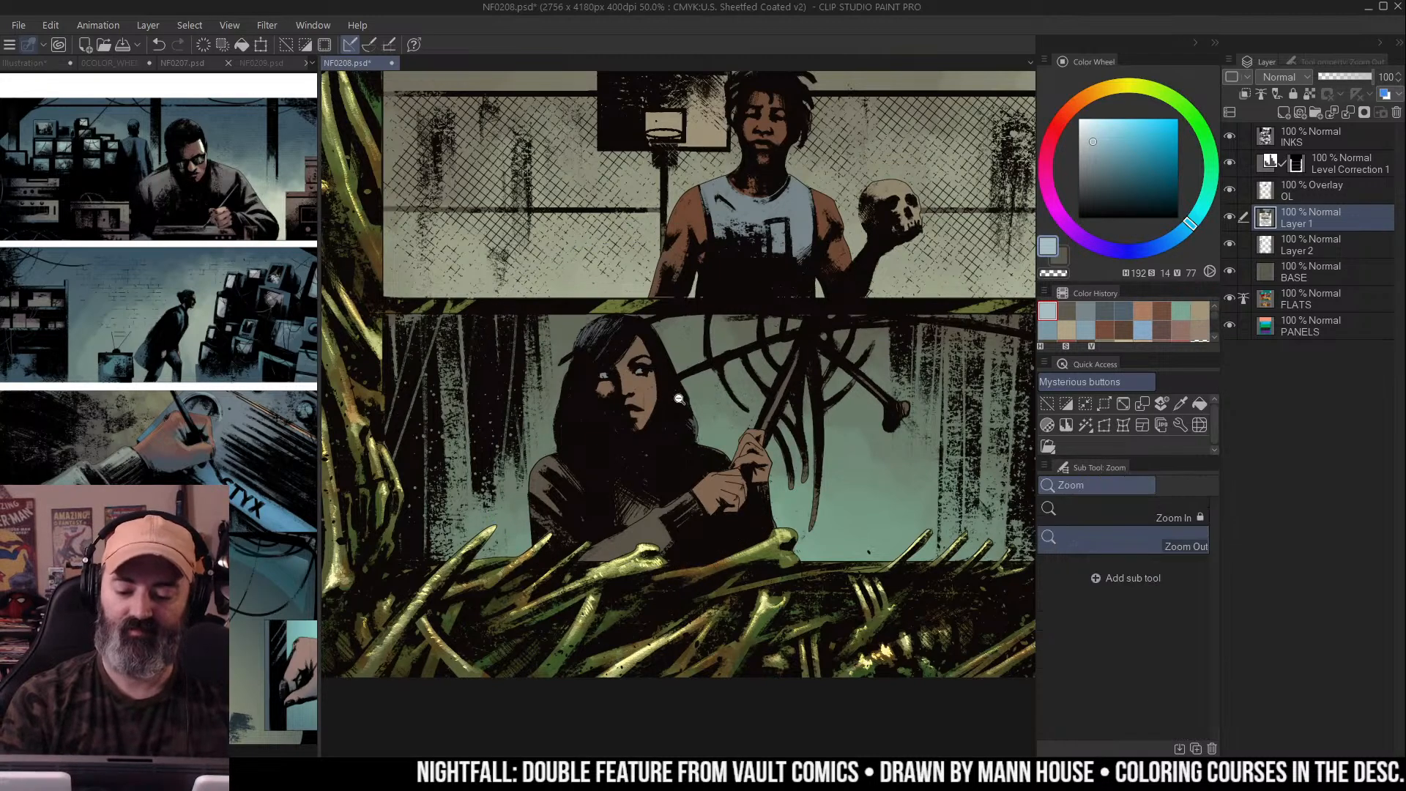
{"action": "scroll", "coordinate": [677, 403], "scroll_direction": "down", "scroll_amount": 1}
{"action": "scroll", "coordinate": [672, 411], "scroll_direction": "up", "scroll_amount": 1}
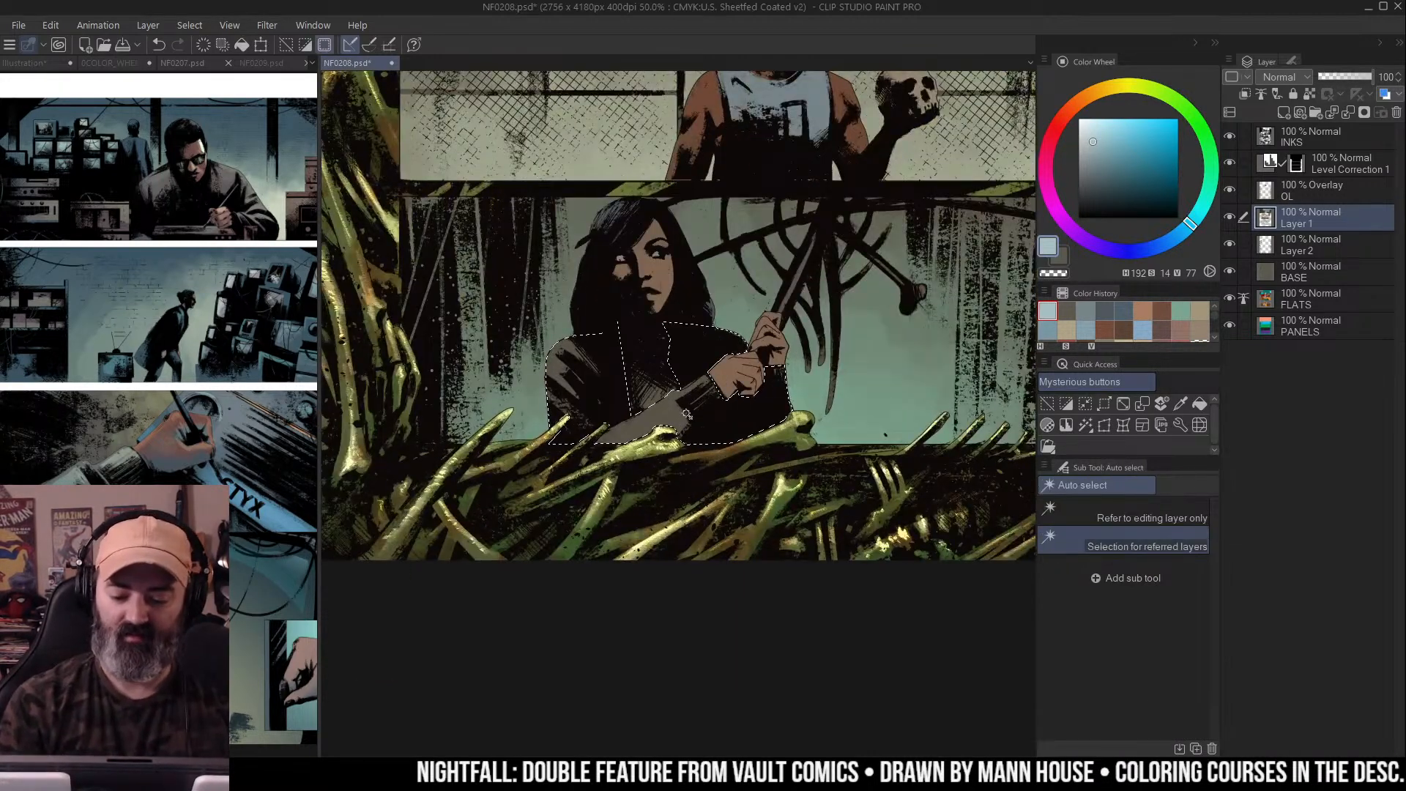
{"action": "left_click_drag", "start_coordinate": [807, 334], "coordinate": [771, 374]}
{"action": "key", "text": "b"}
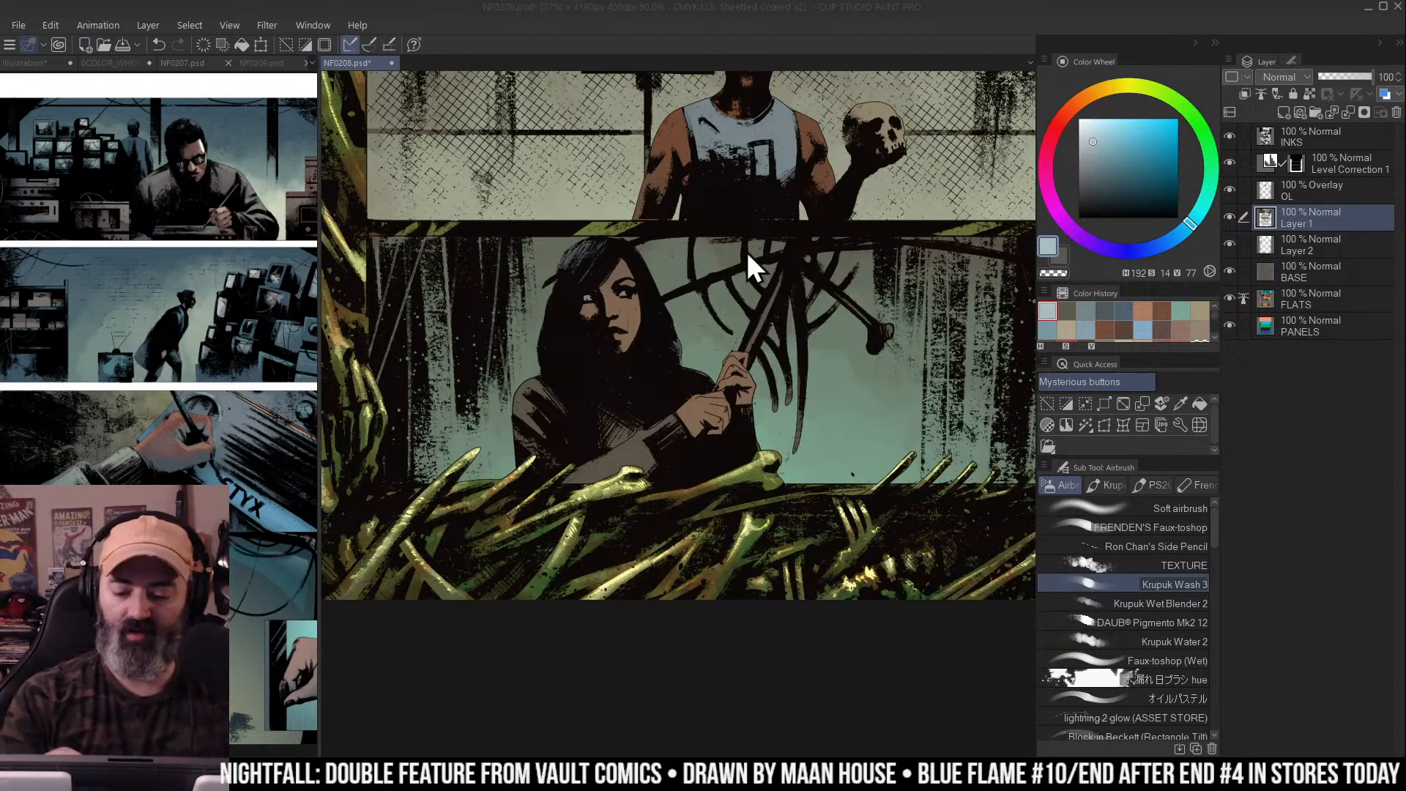
Reselect the woman's sweater and paint it in muted reddish browns (H 5, S 31, V 68 and H 5, S 22, V 49)
{"action": "left_click", "coordinate": [787, 212], "text": "ctrl+alt"}
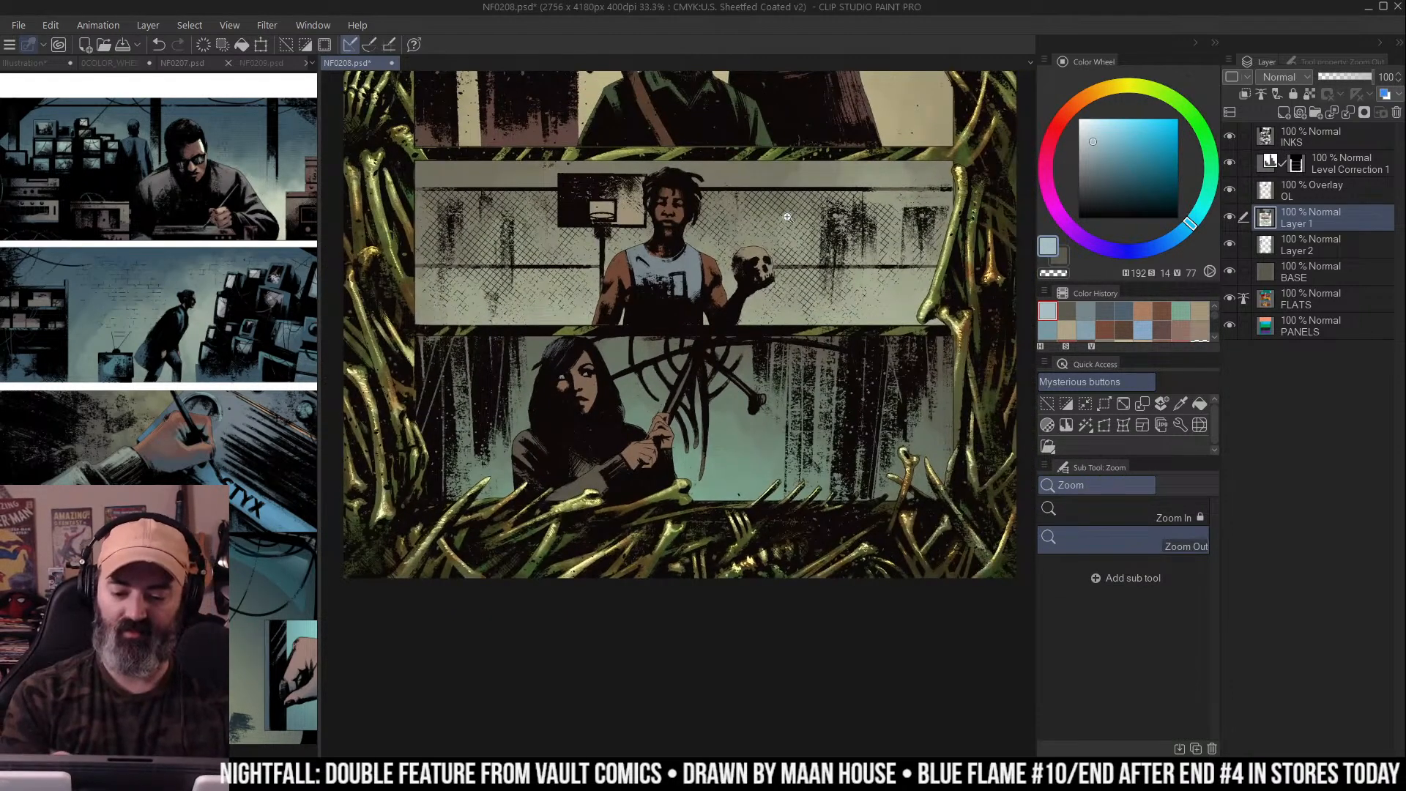
{"action": "scroll", "coordinate": [850, 243], "scroll_direction": "up", "scroll_amount": 3}
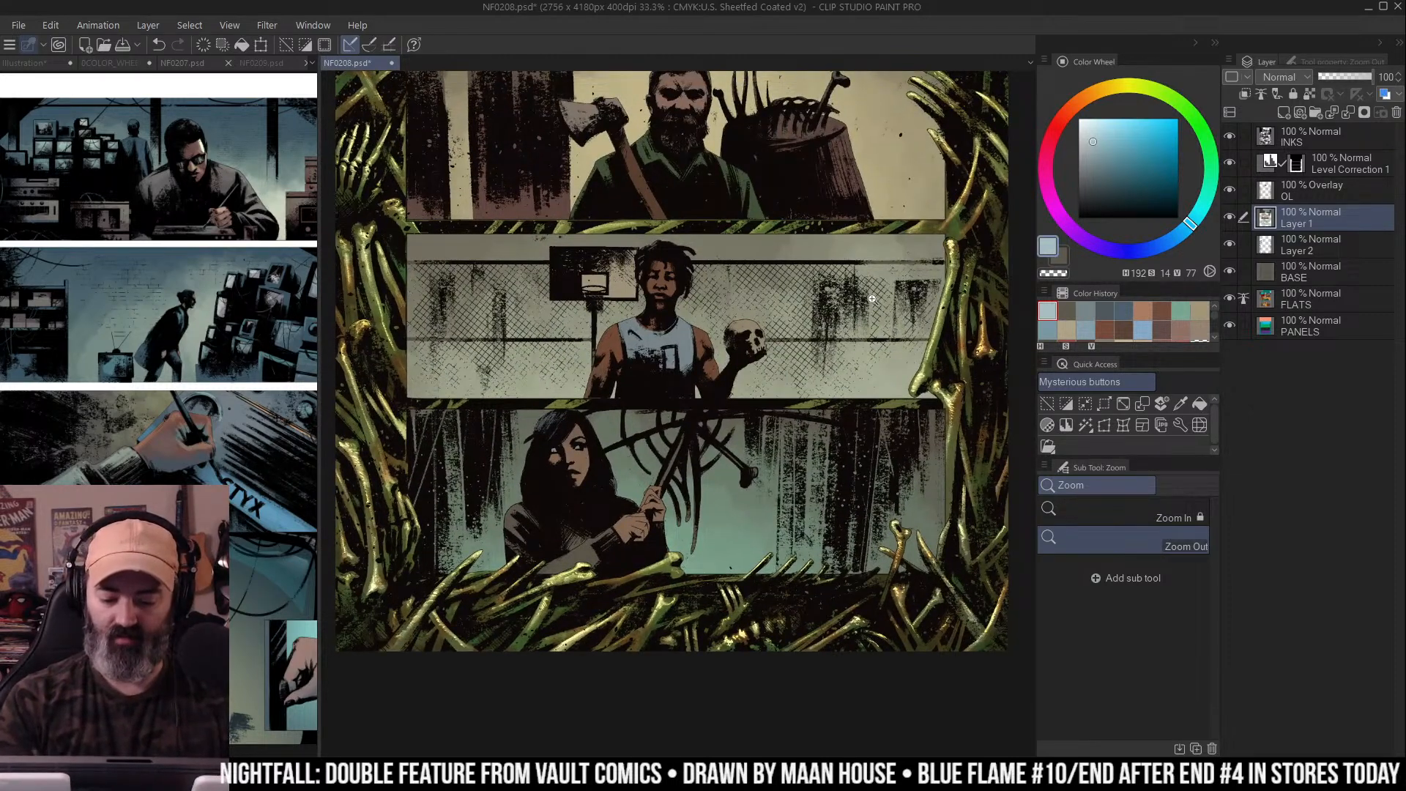
{"action": "left_click_drag", "start_coordinate": [906, 223], "coordinate": [941, 192]}
{"action": "key", "text": "w"}
{"action": "left_click", "coordinate": [626, 519]}
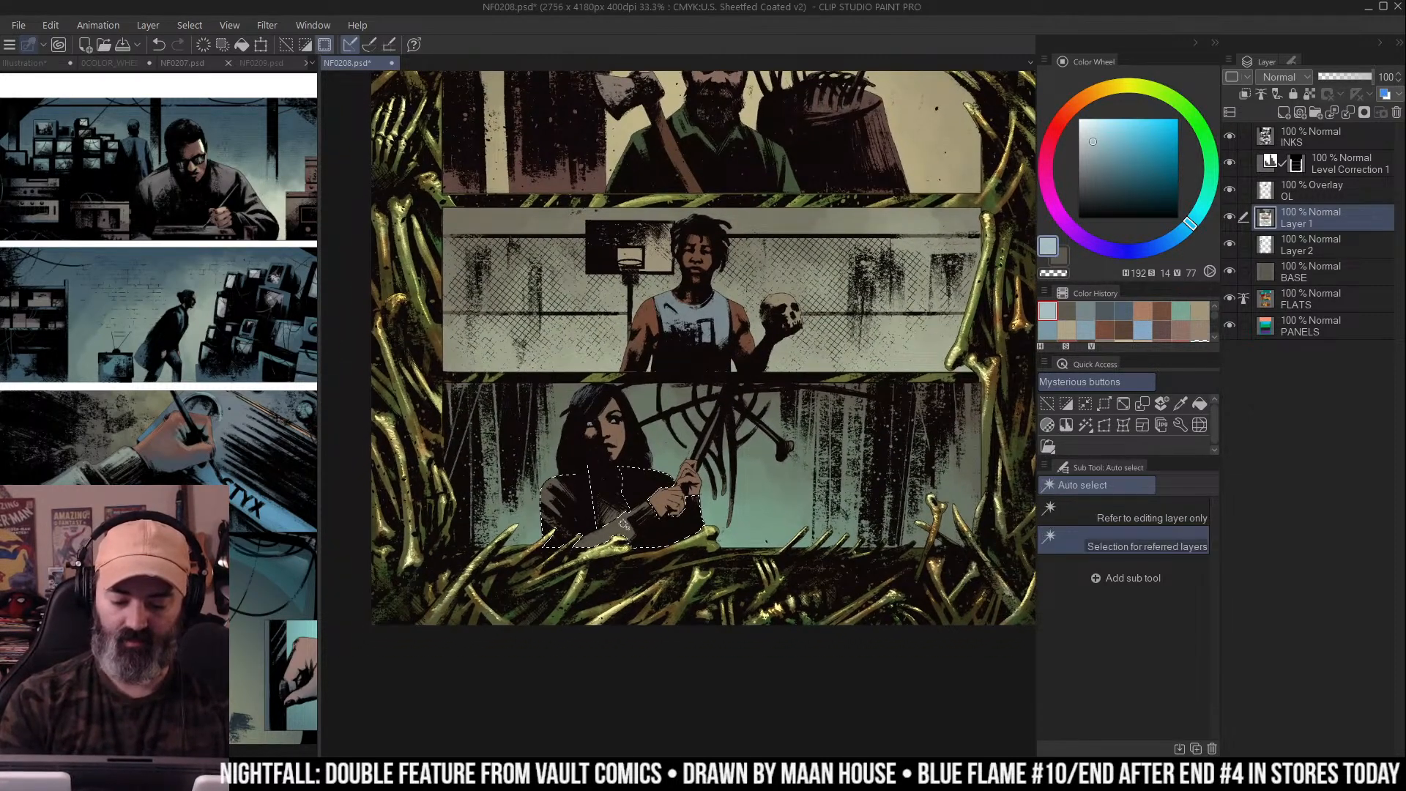
{"action": "left_click_drag", "start_coordinate": [728, 442], "coordinate": [761, 402]}
{"action": "key", "text": "ctrl+d"}
{"action": "key", "text": "b"}
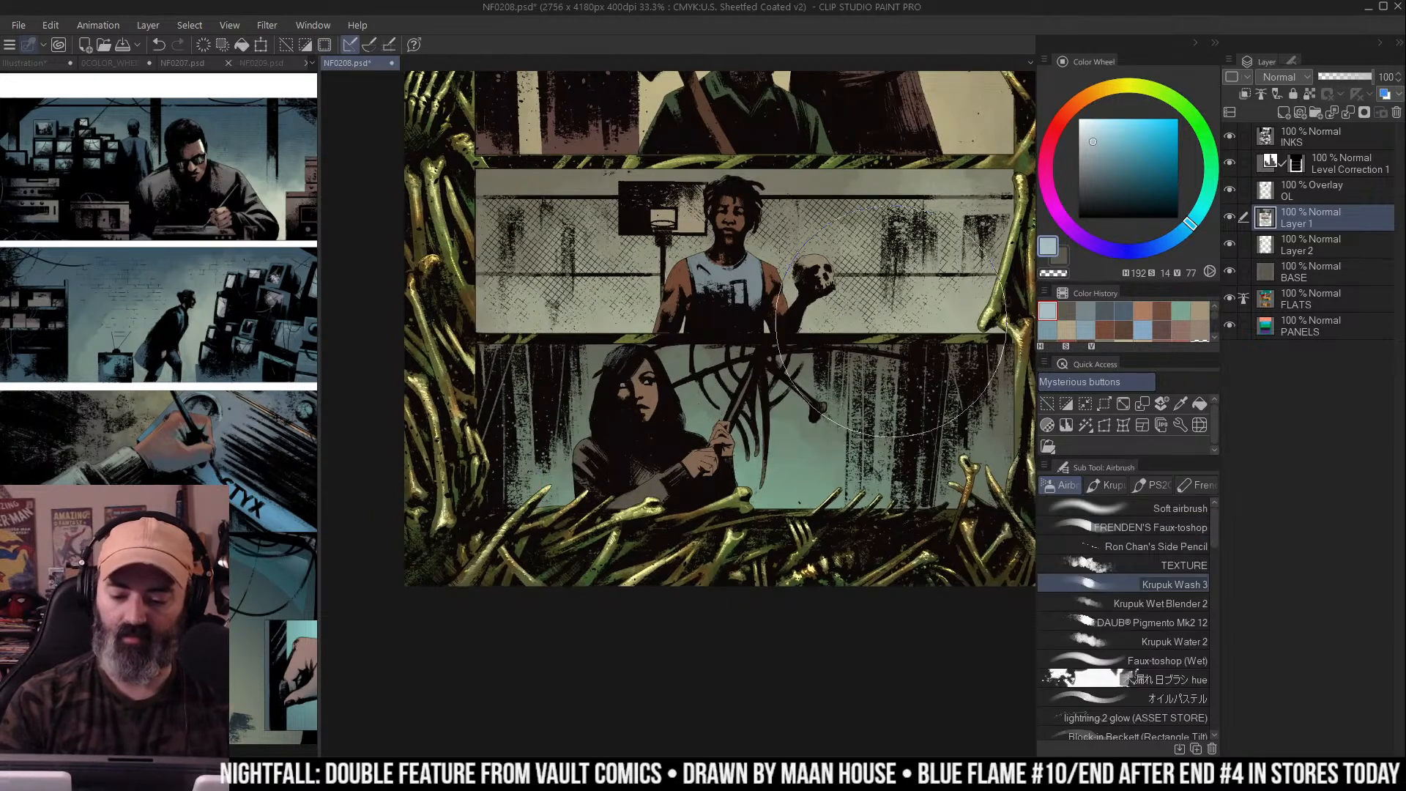
{"action": "left_click", "coordinate": [703, 460], "text": "alt"}
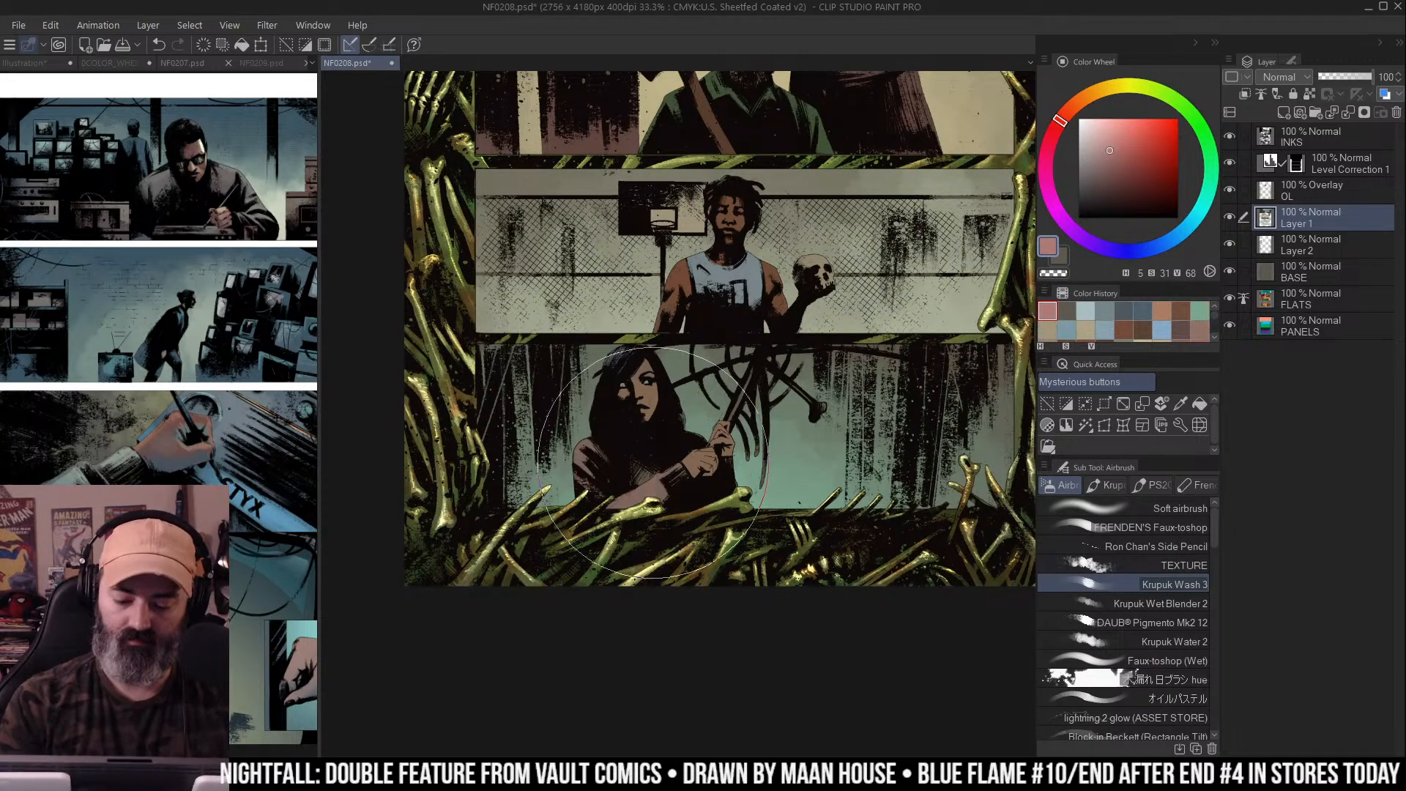
{"action": "left_click", "coordinate": [634, 423], "text": "alt"}
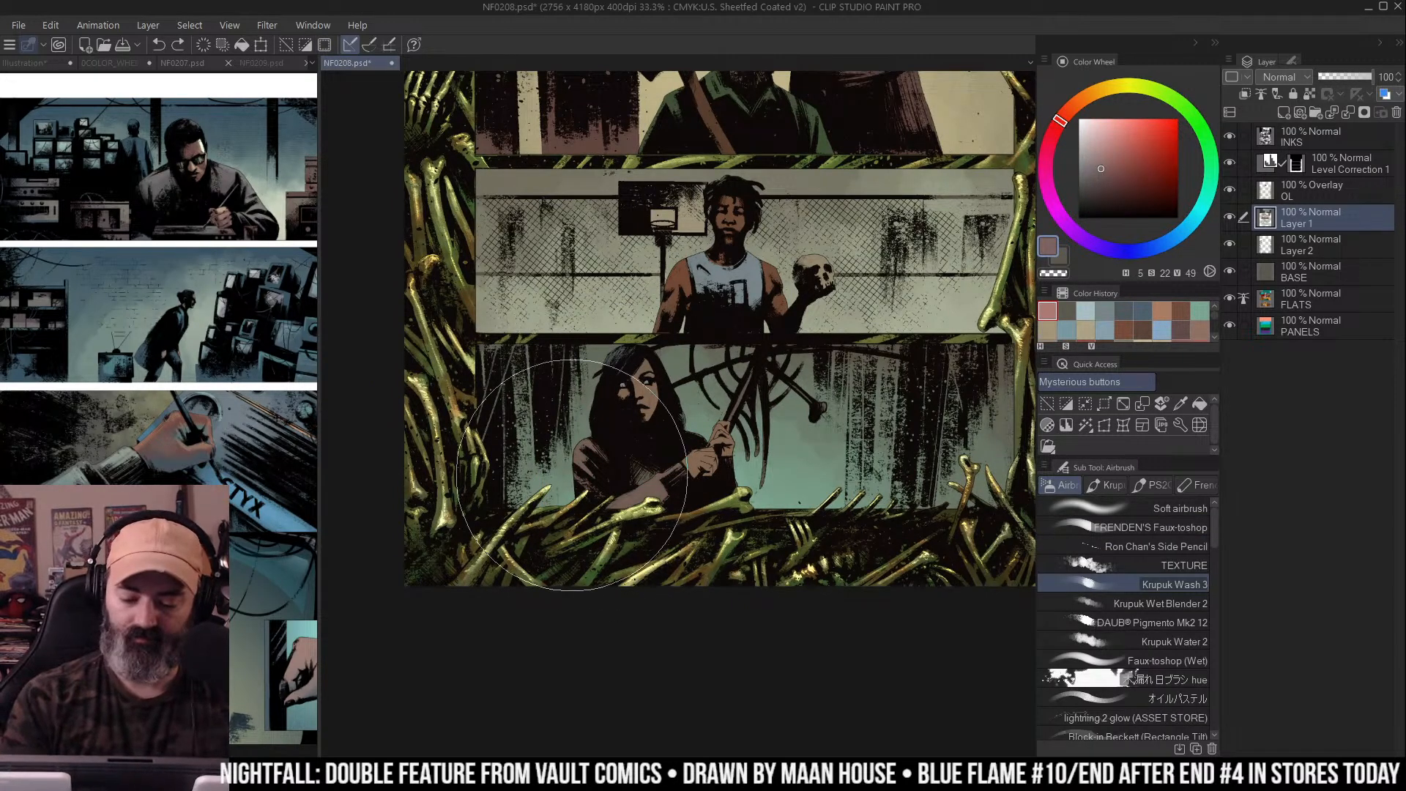
Select the axe man, basketball player and woman panels from the PANELS layer with Auto select referring to the editing layer only
{"action": "left_click", "coordinate": [765, 462], "text": "ctrl+alt"}
{"action": "left_click_drag", "start_coordinate": [864, 279], "coordinate": [773, 430]}
{"action": "left_click", "coordinate": [784, 403]}
{"action": "left_click", "coordinate": [899, 292], "text": "alt"}
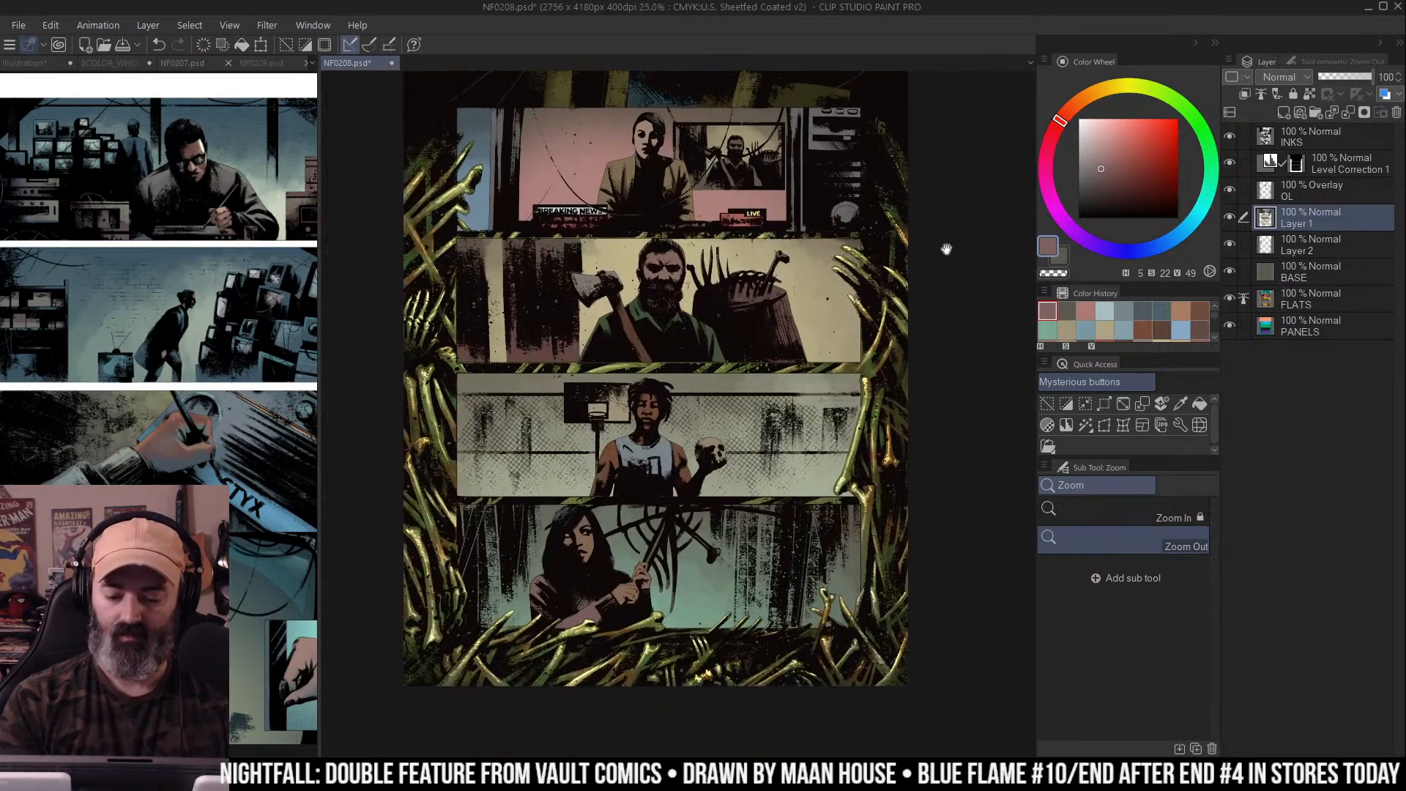
{"action": "key", "text": "m"}
{"action": "left_click_drag", "start_coordinate": [945, 269], "coordinate": [958, 278]}
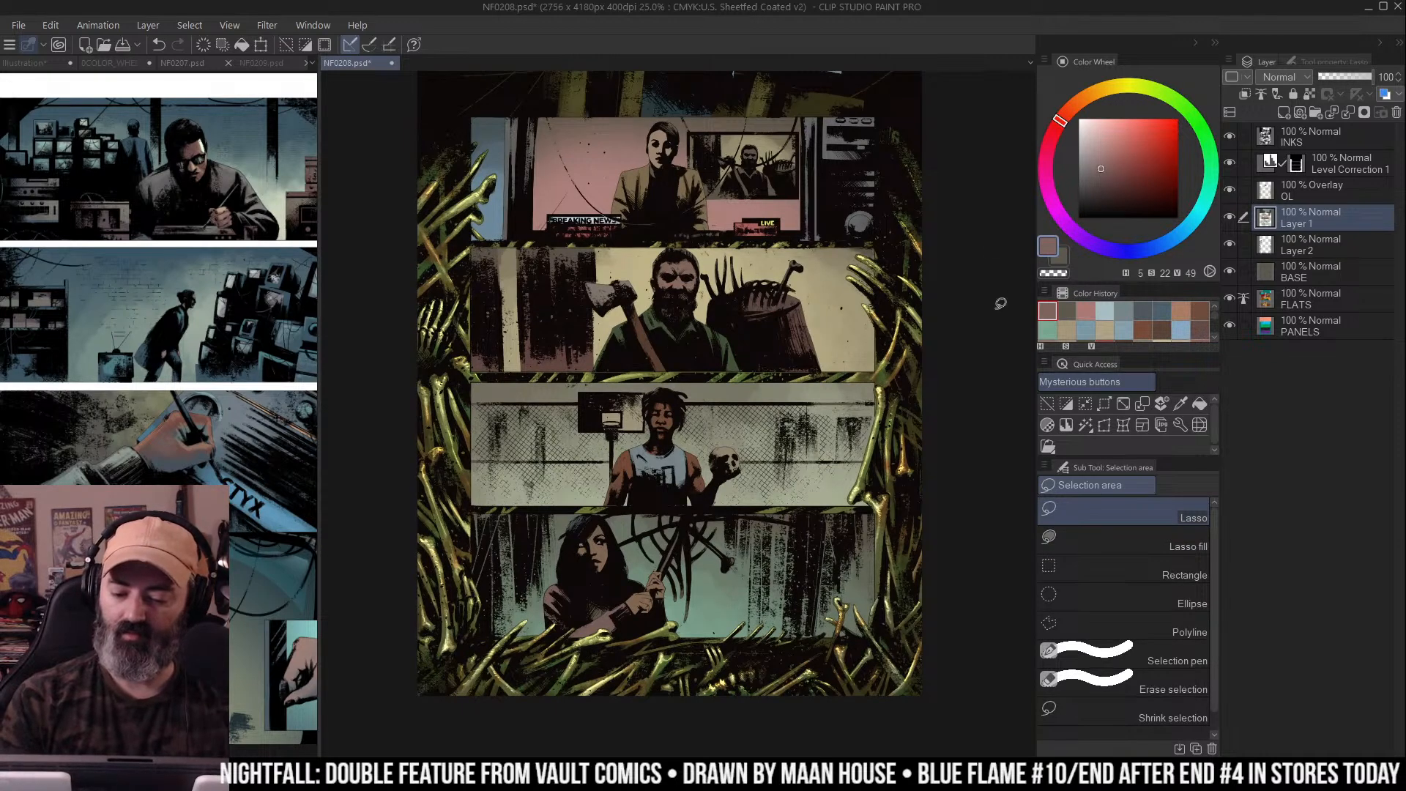
{"action": "left_click", "coordinate": [1311, 323]}
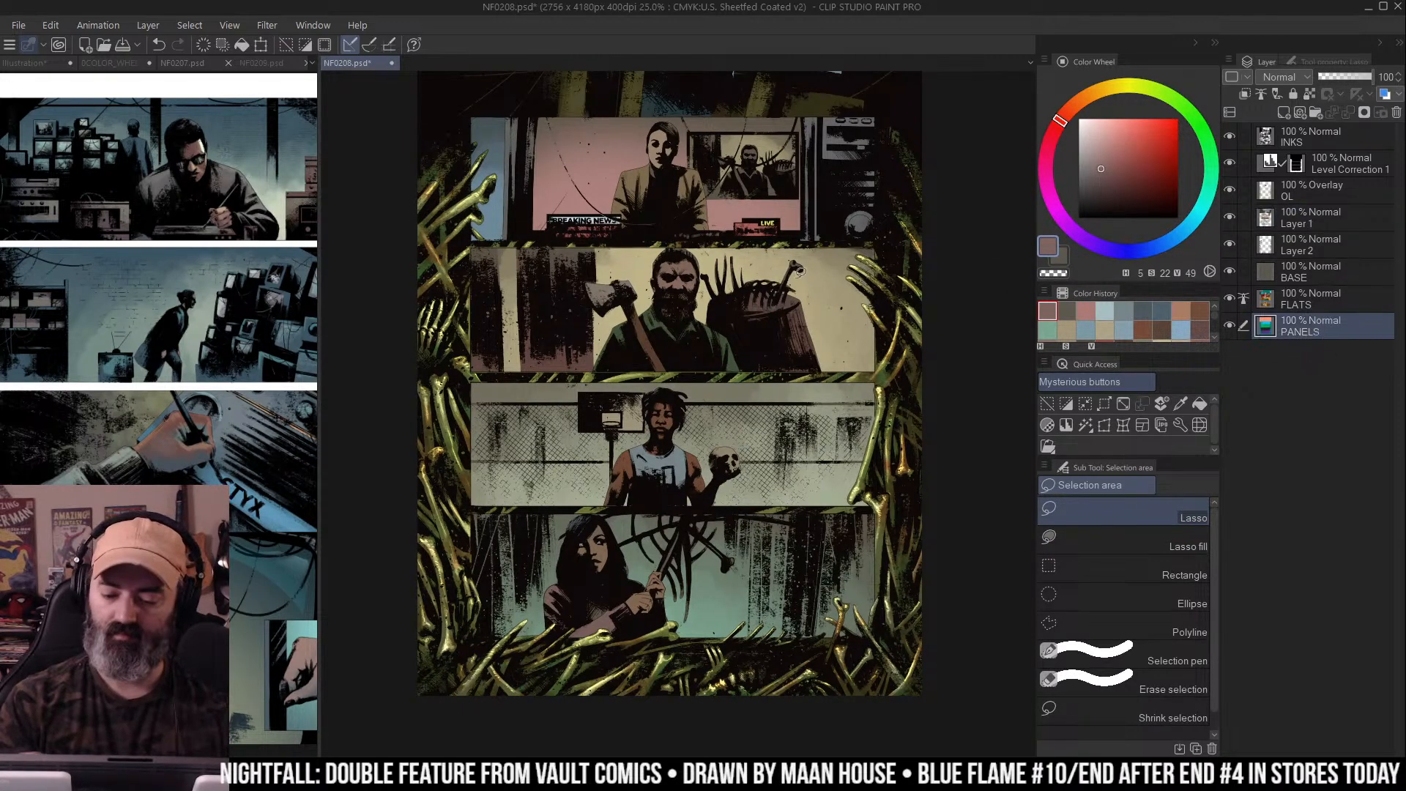
{"action": "key", "text": "w"}
{"action": "left_click", "coordinate": [785, 392]}
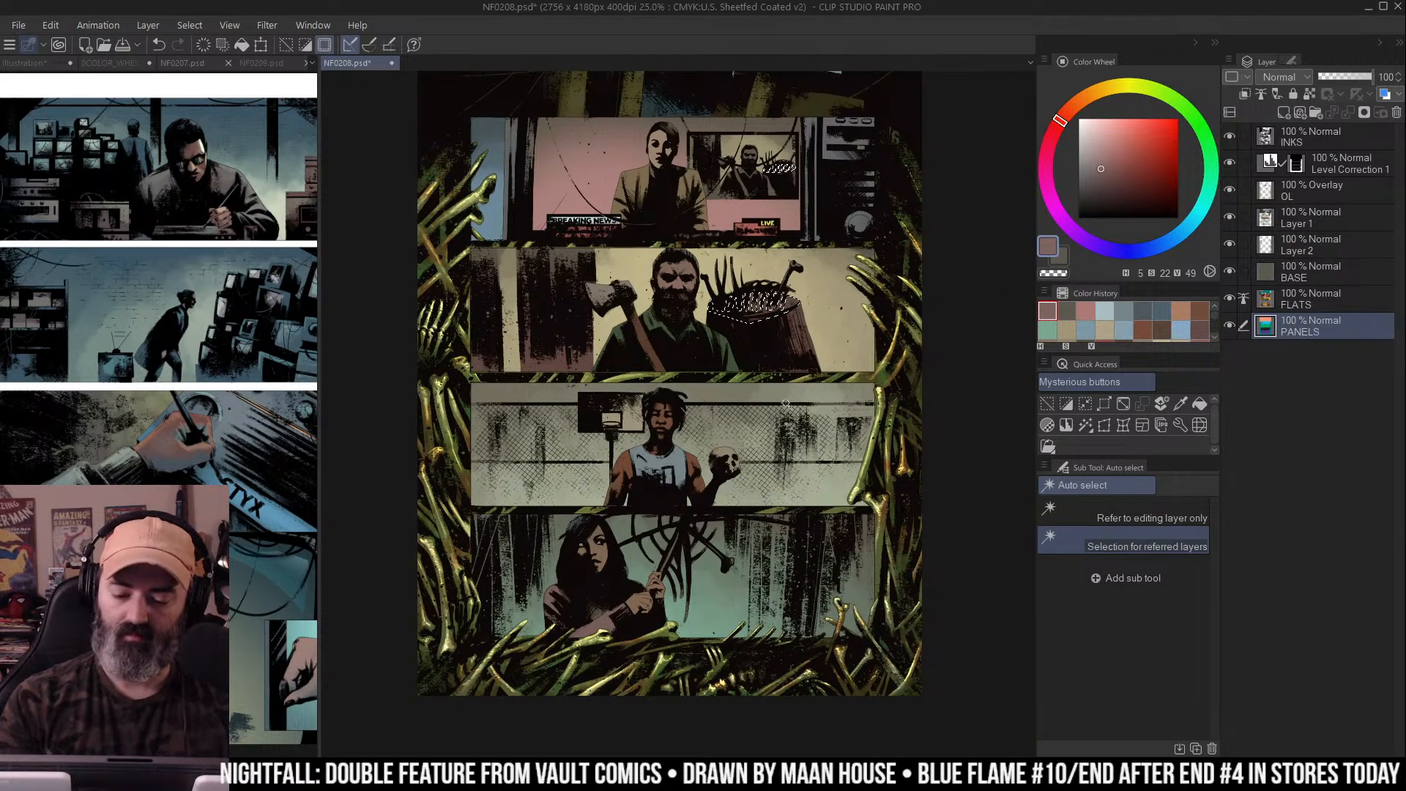
{"action": "left_click", "coordinate": [1151, 514]}
{"action": "left_click", "coordinate": [786, 445]}
{"action": "left_click", "coordinate": [779, 577]}
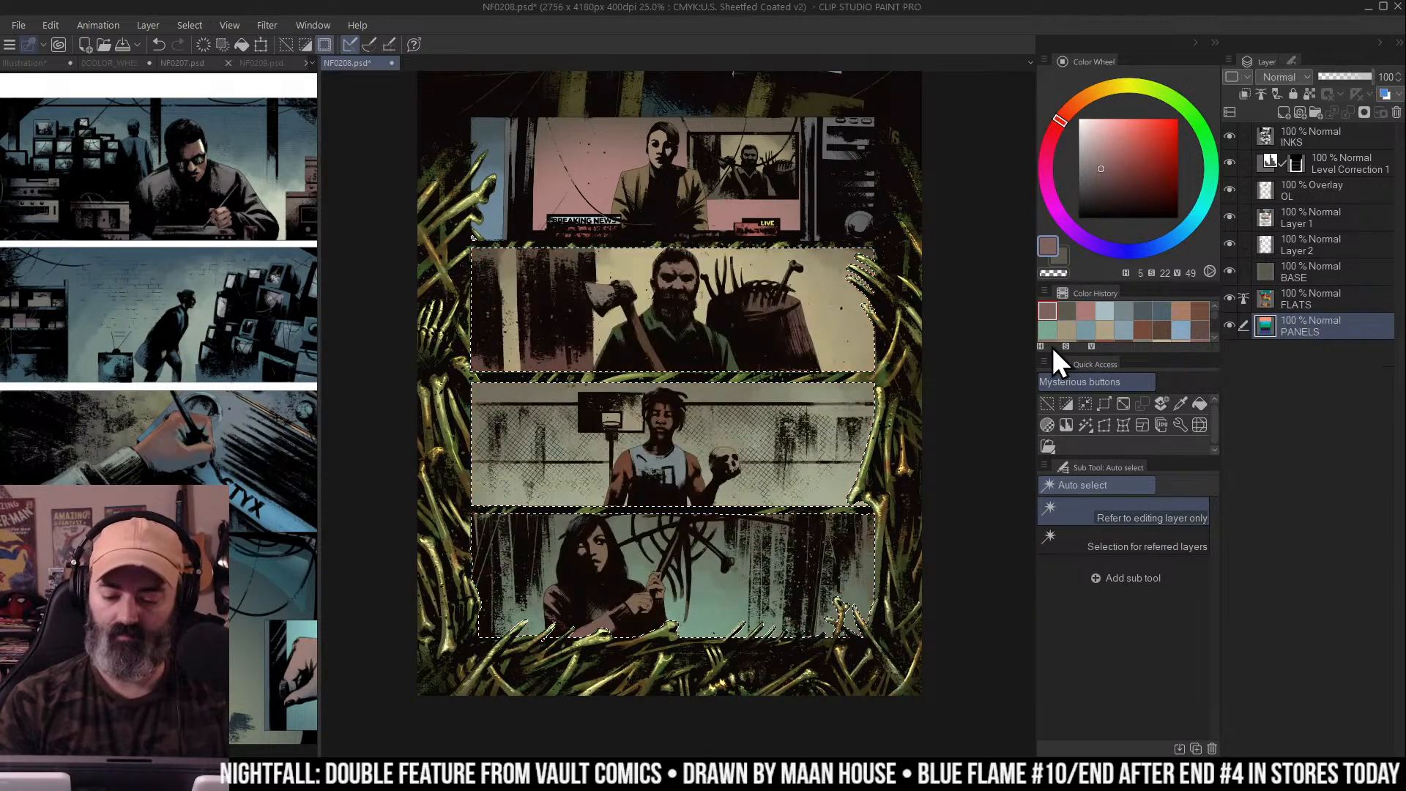
Fill the three selected panels on the OL overlay layer with dusty pink (H 5, S 32, V 65)
{"action": "left_click", "coordinate": [1302, 191]}
{"action": "left_click", "coordinate": [1111, 153]}
{"action": "key", "text": "g"}
{"action": "left_click", "coordinate": [811, 328]}
{"action": "key", "text": "ctrl+d"}
Select the basketball player and woman panels from the PANELS layer and return to the OL layer
{"action": "key", "text": "m"}
{"action": "left_click", "coordinate": [1286, 331]}
{"action": "key", "text": "w"}
{"action": "left_click", "coordinate": [732, 628]}
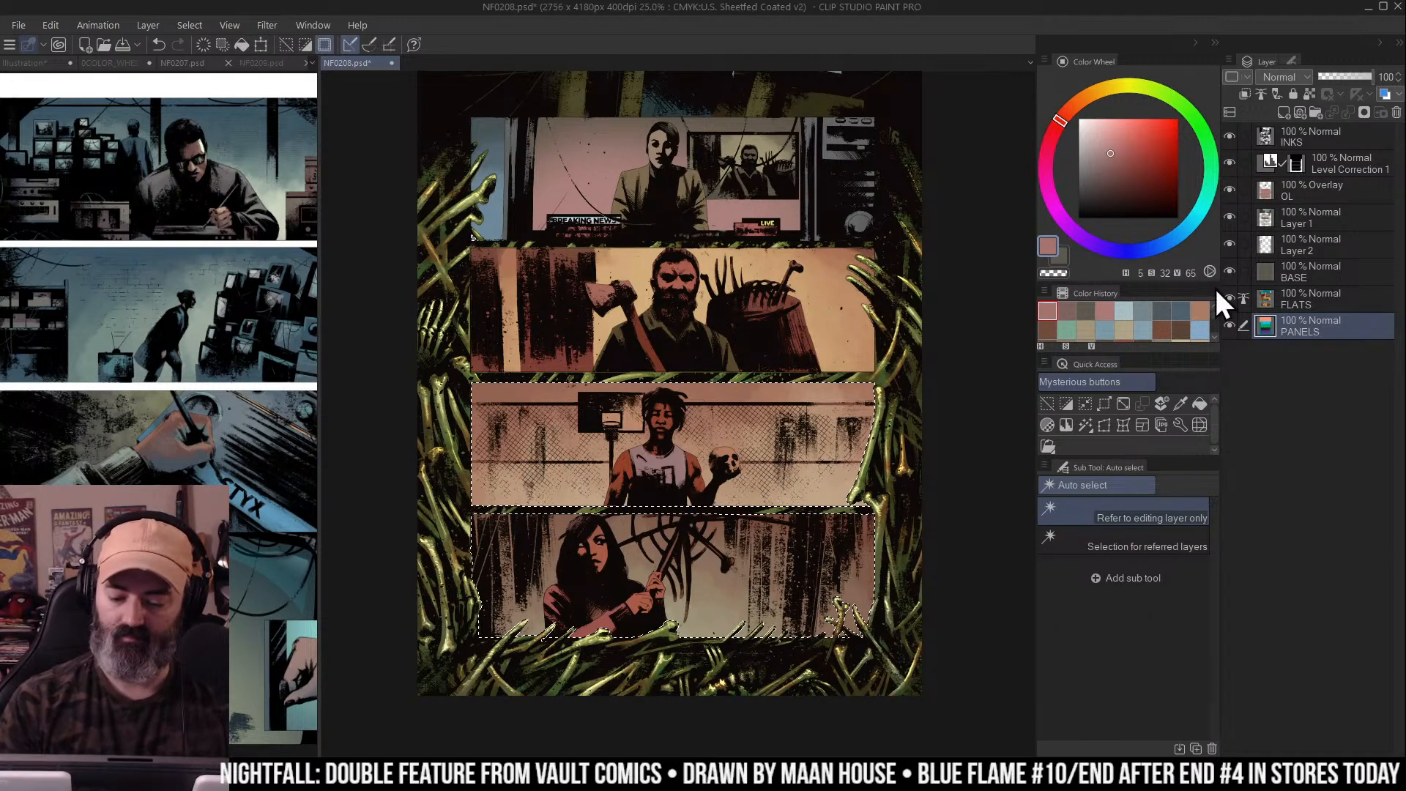
{"action": "left_click", "coordinate": [1275, 180]}
Try shifting the overlay tint of the two bottom panels with Hue 41 and Saturation -28
{"action": "key", "text": "ctrl+u"}
{"action": "left_click_drag", "start_coordinate": [1171, 192], "coordinate": [1131, 191]}
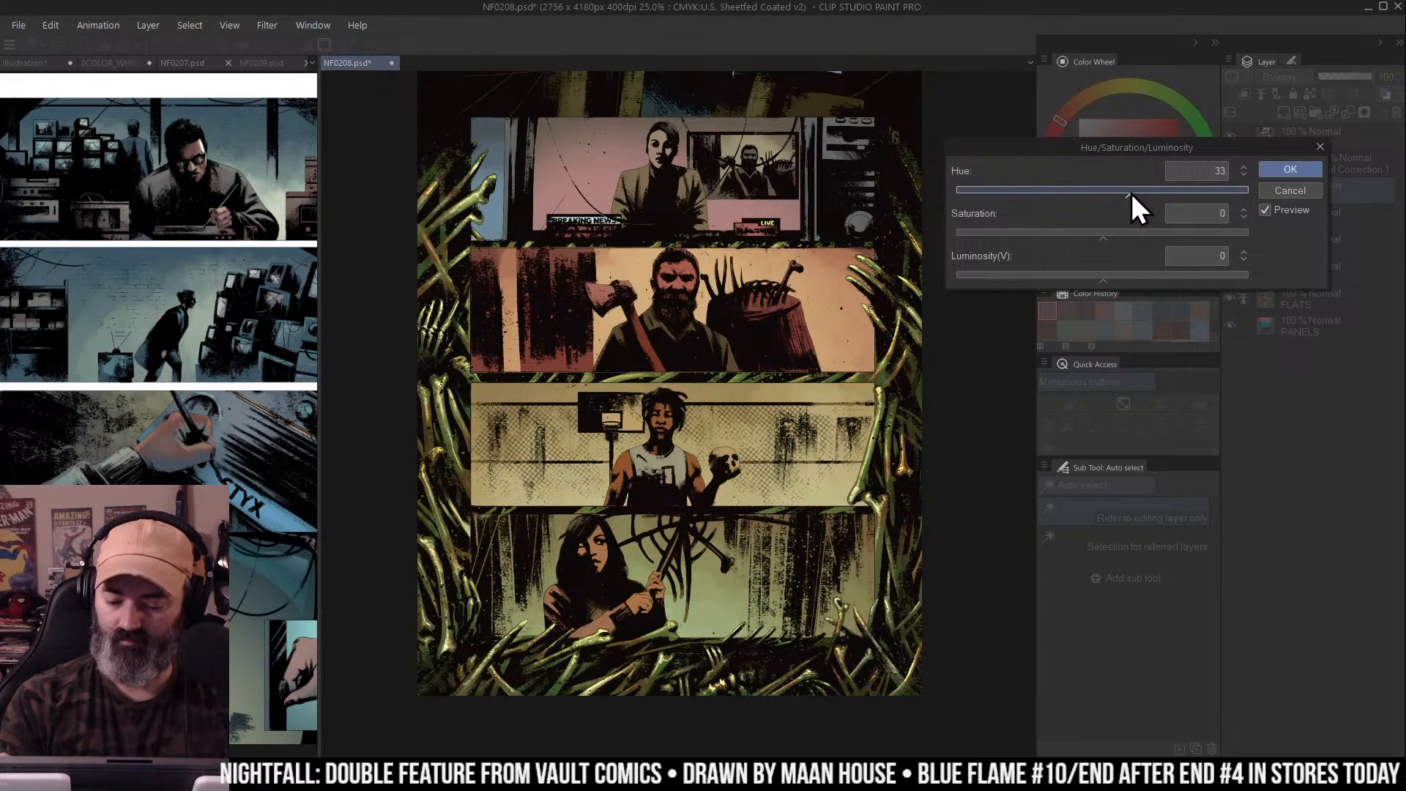
{"action": "left_click_drag", "start_coordinate": [1168, 191], "coordinate": [1169, 192]}
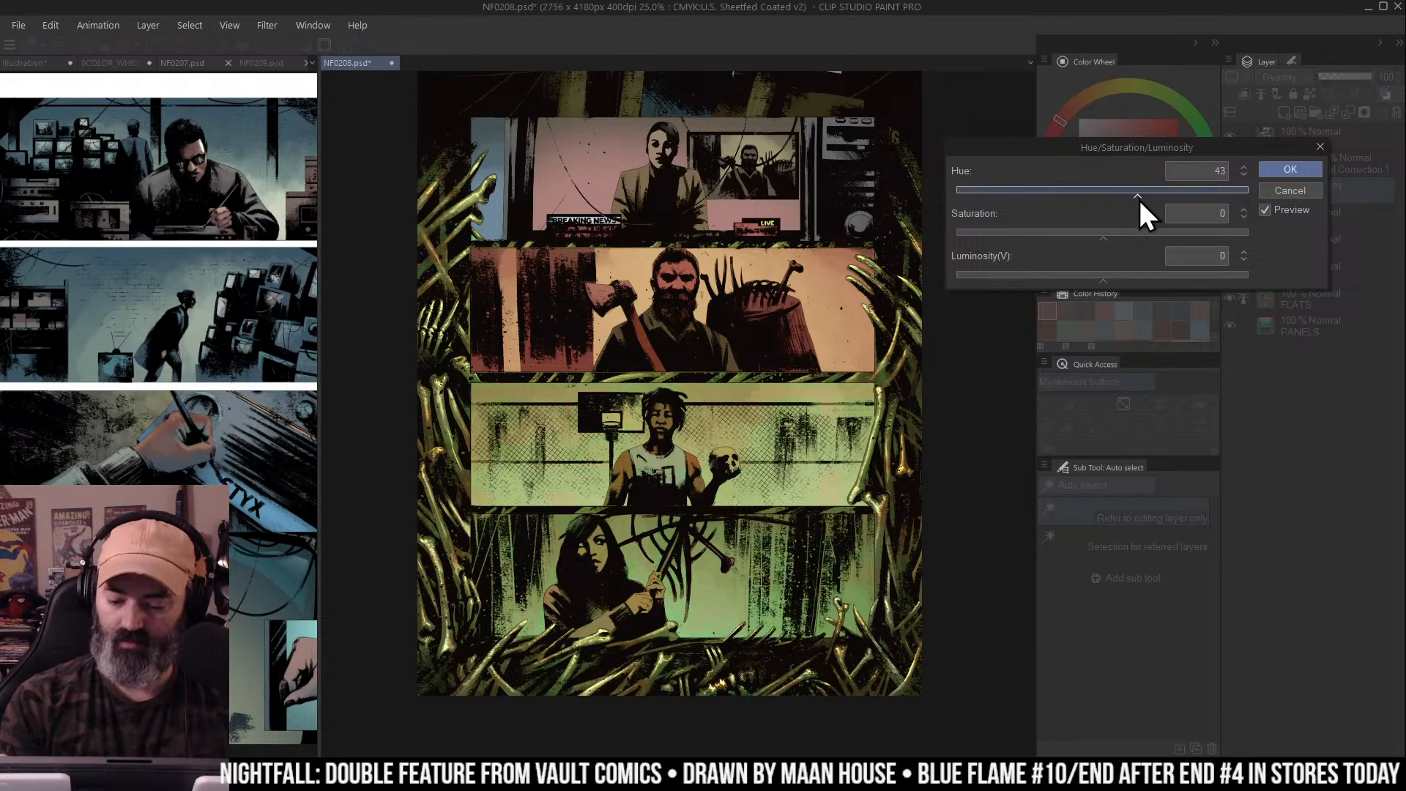
{"action": "left_click_drag", "start_coordinate": [1141, 202], "coordinate": [1053, 248]}
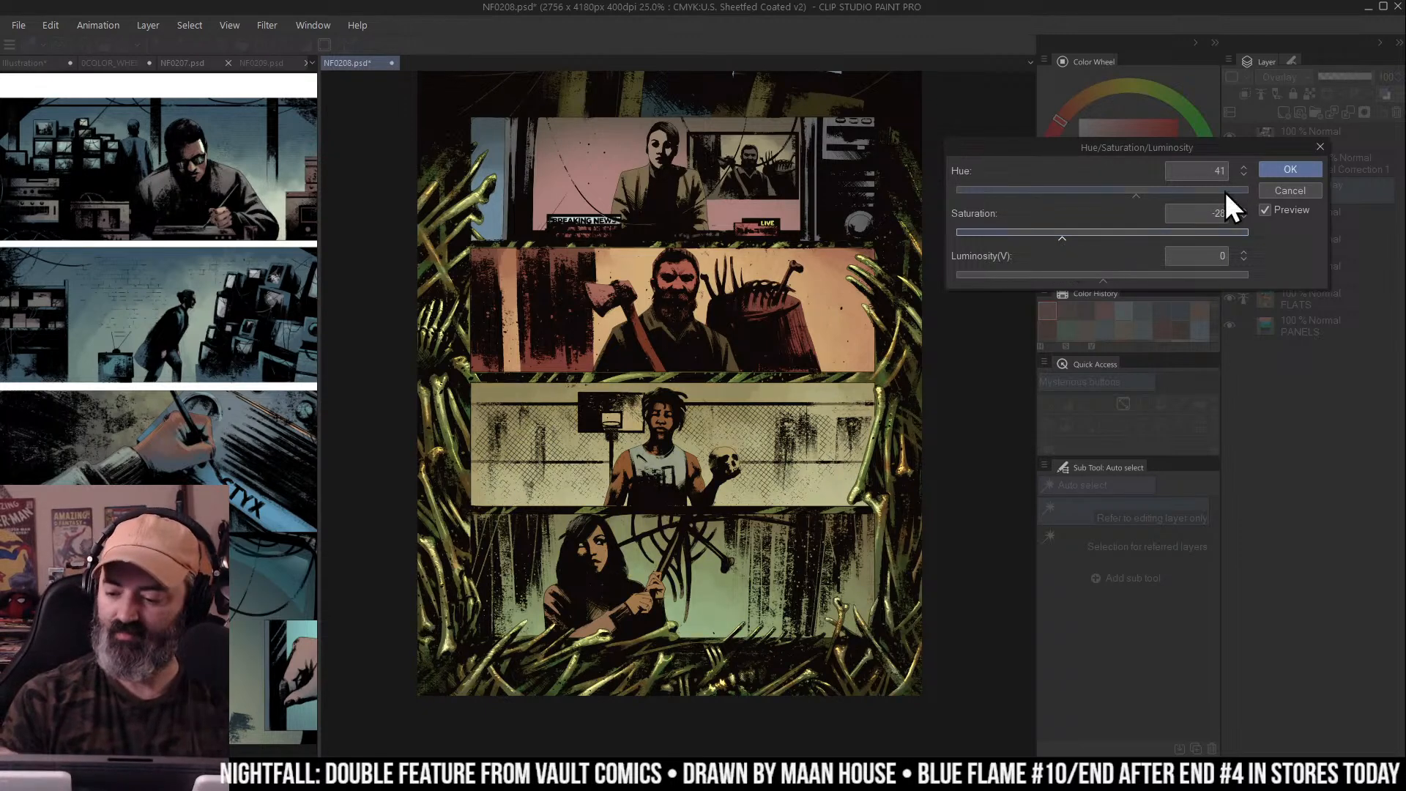
{"action": "left_click", "coordinate": [1290, 169]}
{"action": "key", "text": "ctrl+minus"}
{"action": "left_click_drag", "start_coordinate": [853, 322], "coordinate": [859, 315]}
{"action": "key", "text": "ctrl+plus"}
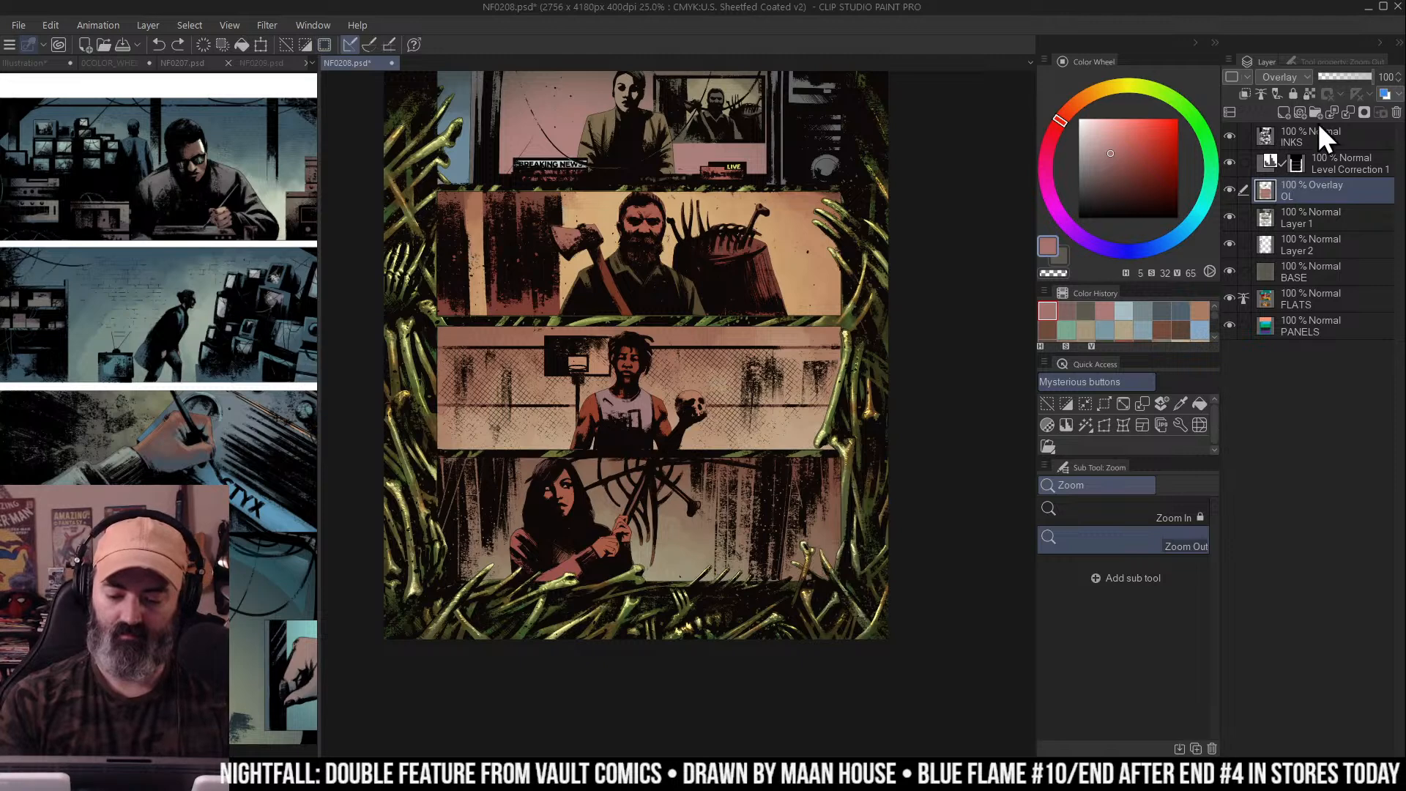
Shift the OL overlay tint across the three lower panels to teal with Hue 177 and Saturation -31
{"action": "key", "text": "ctrl+u"}
{"action": "left_click", "coordinate": [1039, 275]}
{"action": "left_click", "coordinate": [1311, 190]}
{"action": "key", "text": "w"}
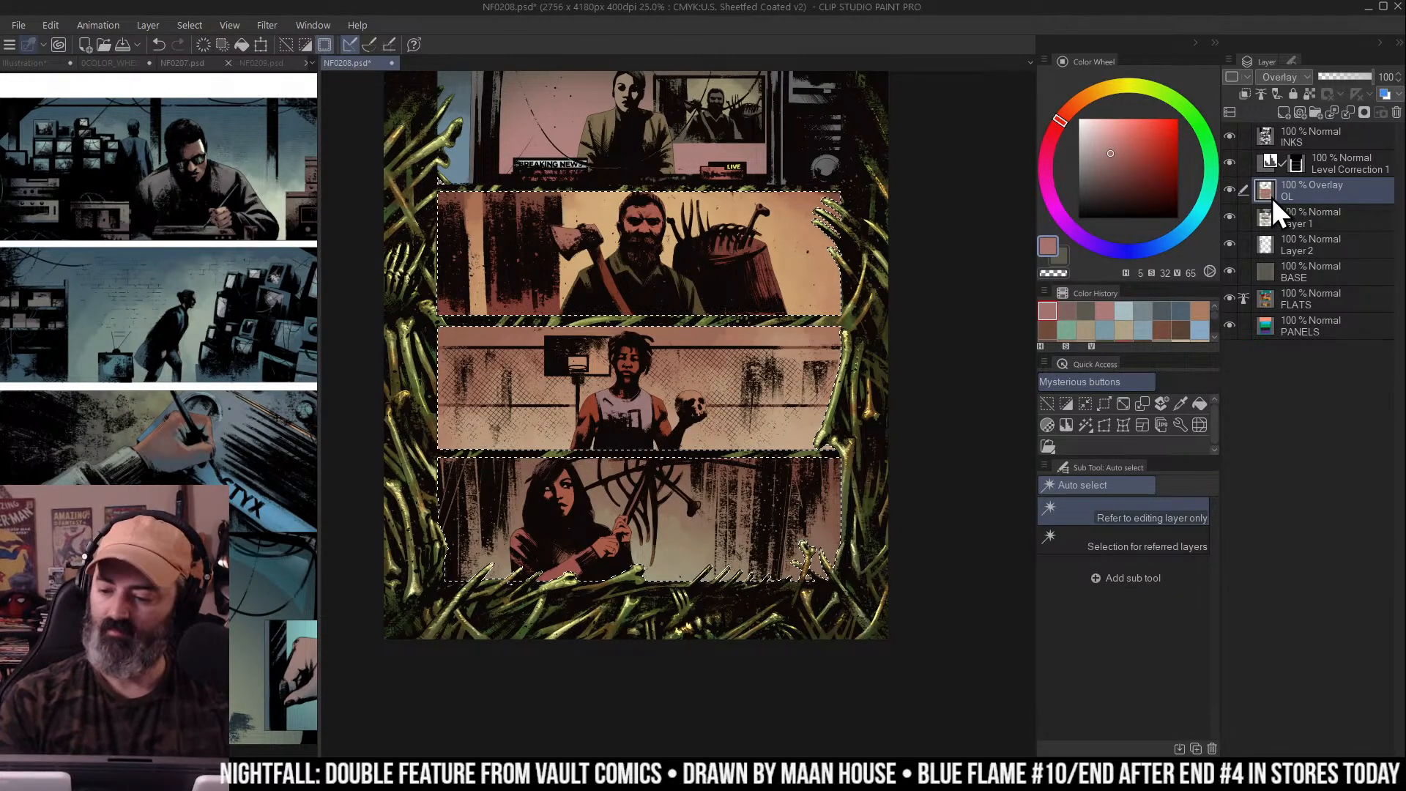
{"action": "key", "text": "ctrl+u"}
{"action": "left_click", "coordinate": [1128, 192]}
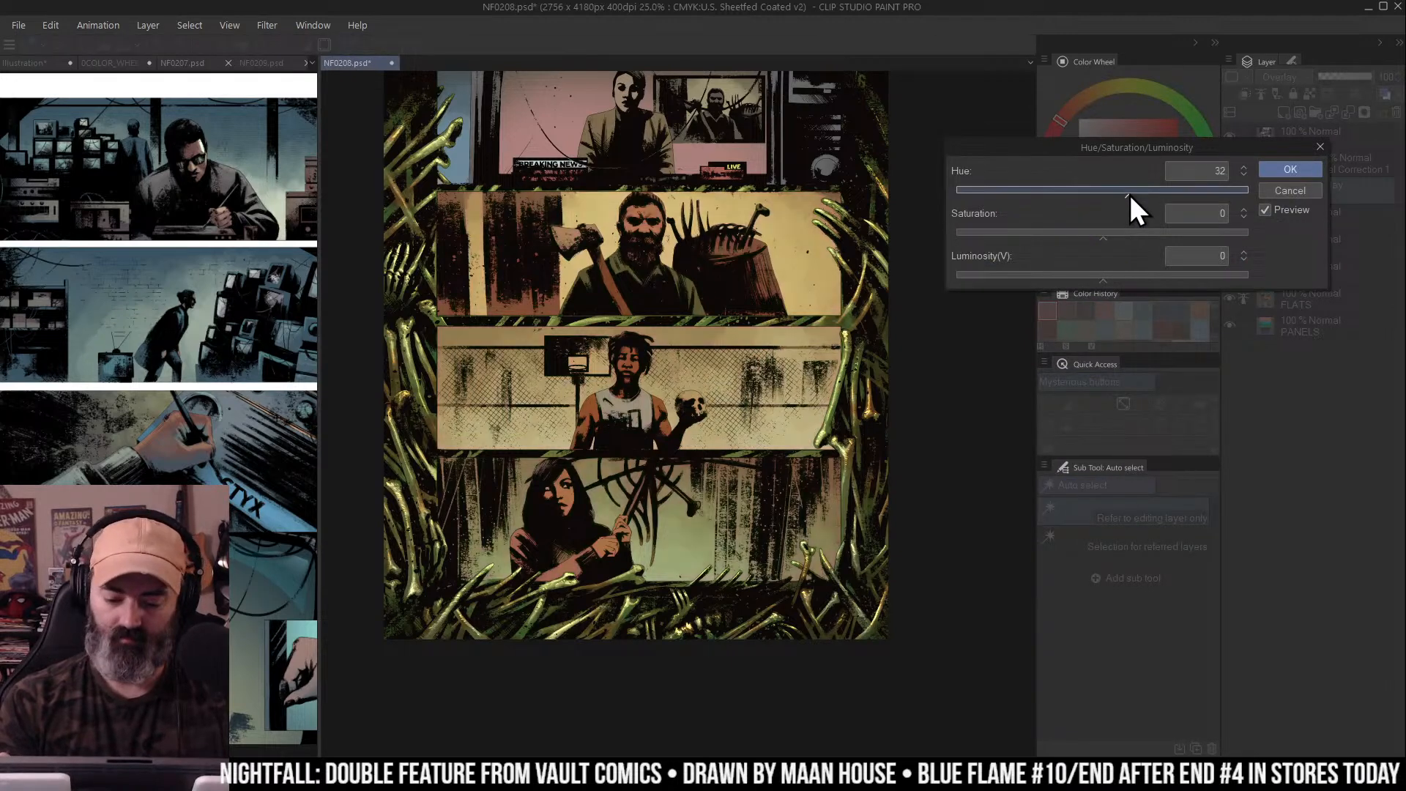
{"action": "left_click_drag", "start_coordinate": [1145, 195], "coordinate": [1166, 199]}
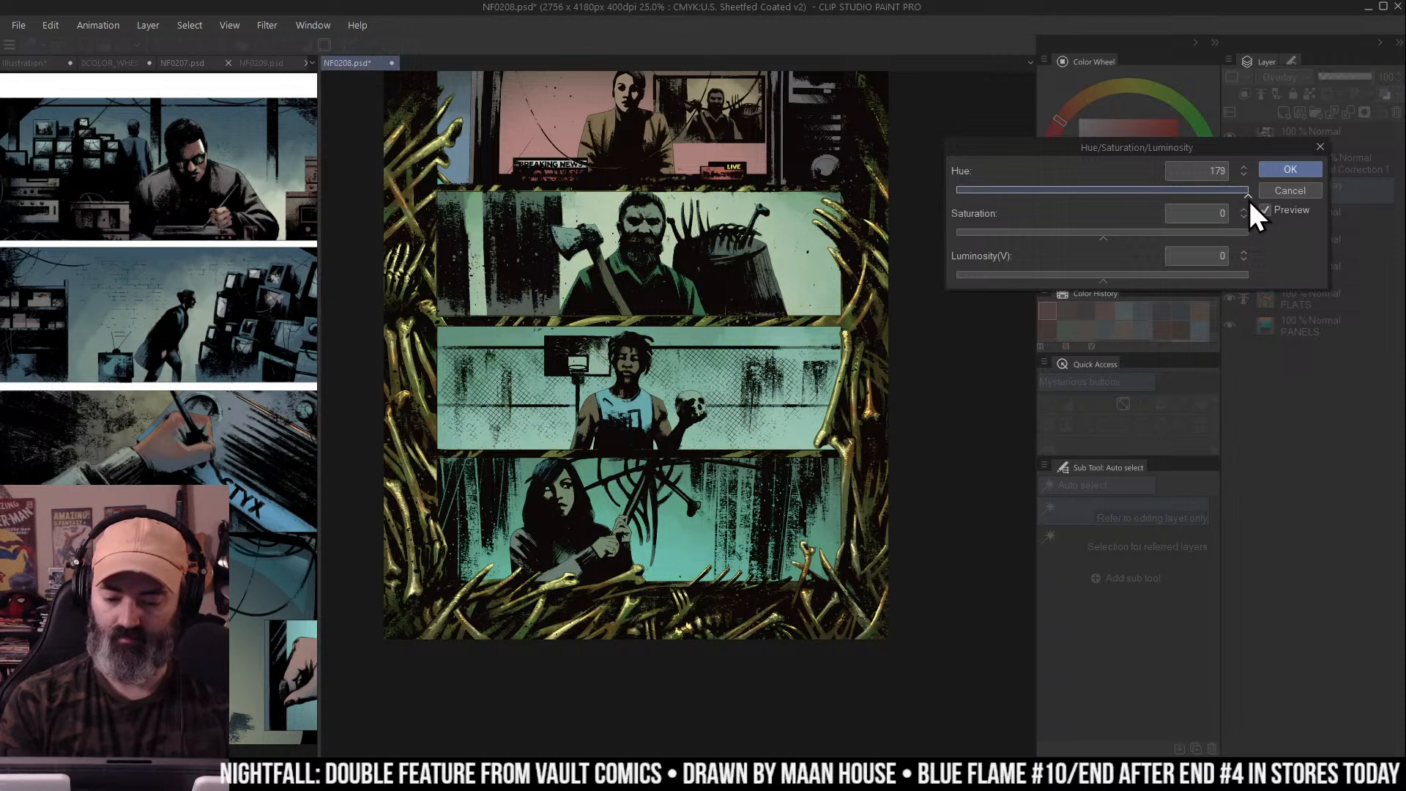
{"action": "left_click", "coordinate": [1070, 233]}
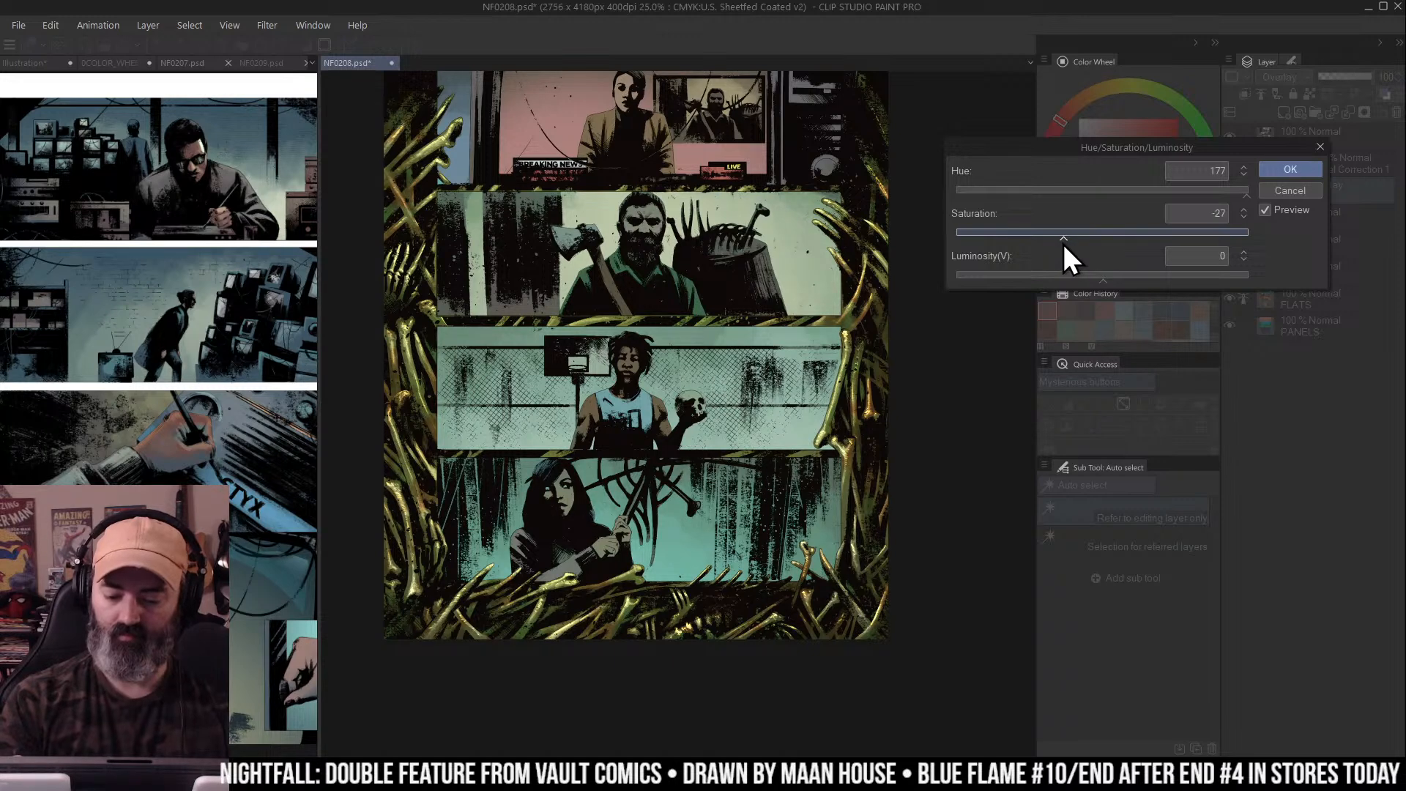
{"action": "left_click_drag", "start_coordinate": [1063, 244], "coordinate": [1057, 244]}
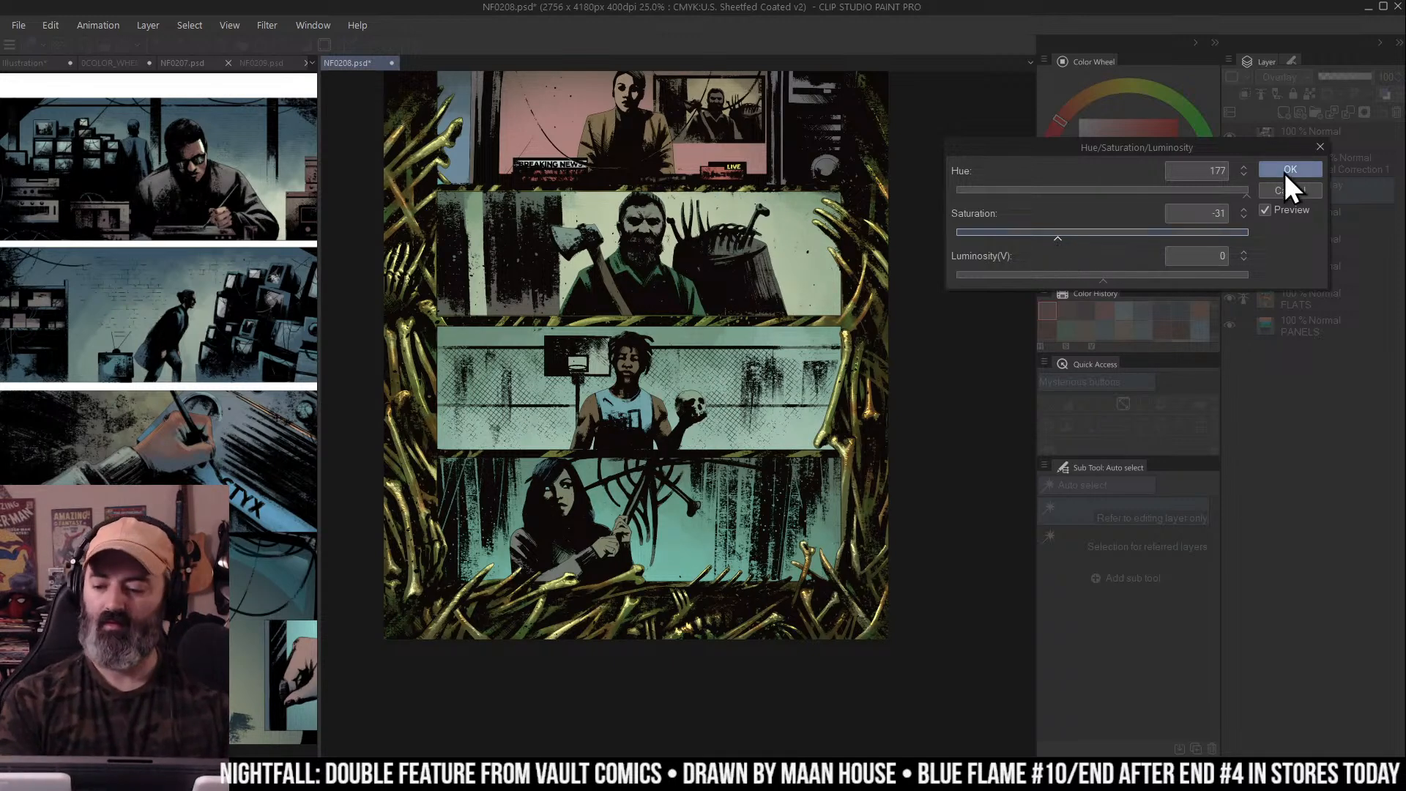
{"action": "left_click", "coordinate": [1287, 175]}
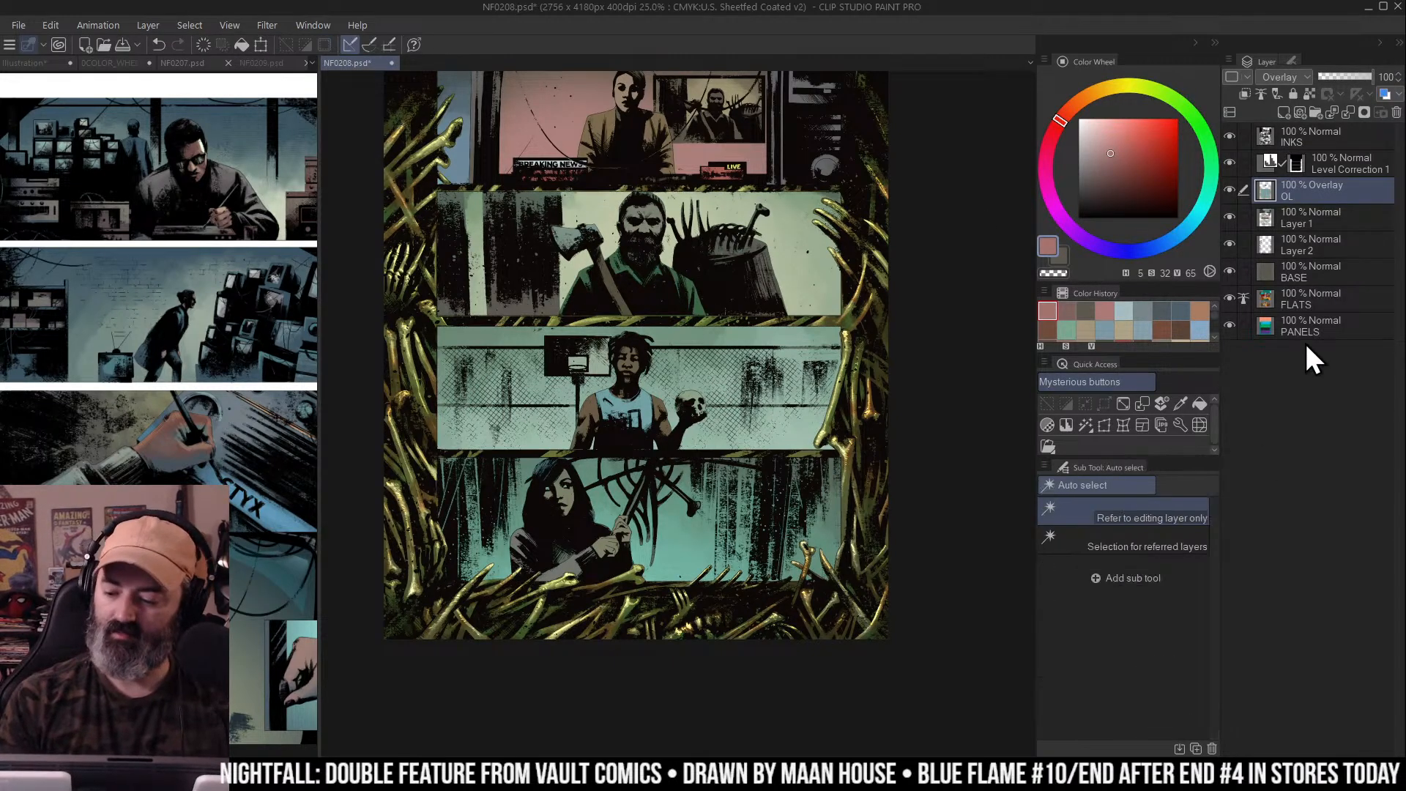
Select the basketball player panel from the PANELS layer and shift its tint on the OL layer with Hue 32
{"action": "left_click", "coordinate": [1278, 330]}
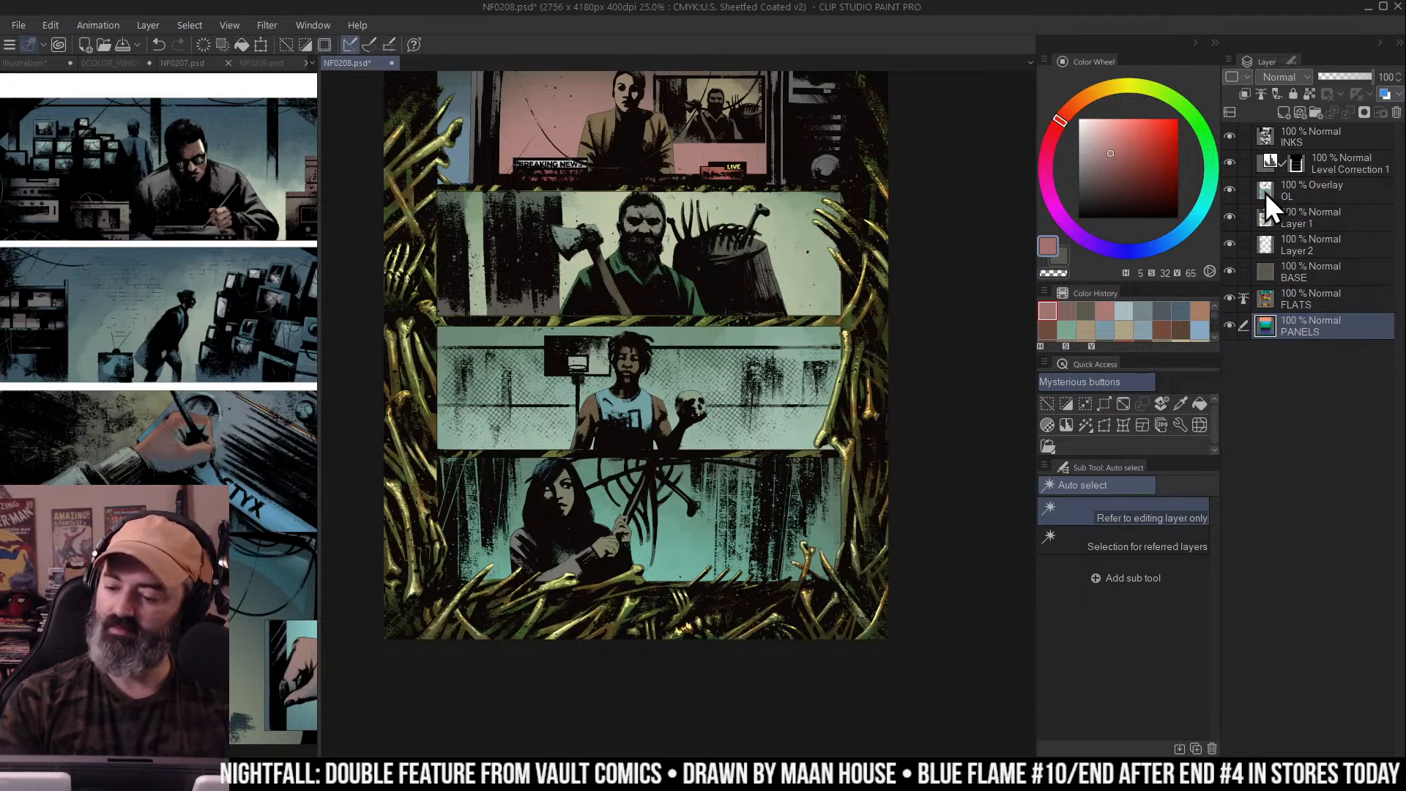
{"action": "left_click", "coordinate": [1266, 192]}
{"action": "key", "text": "ctrl+u"}
{"action": "left_click", "coordinate": [1129, 192]}
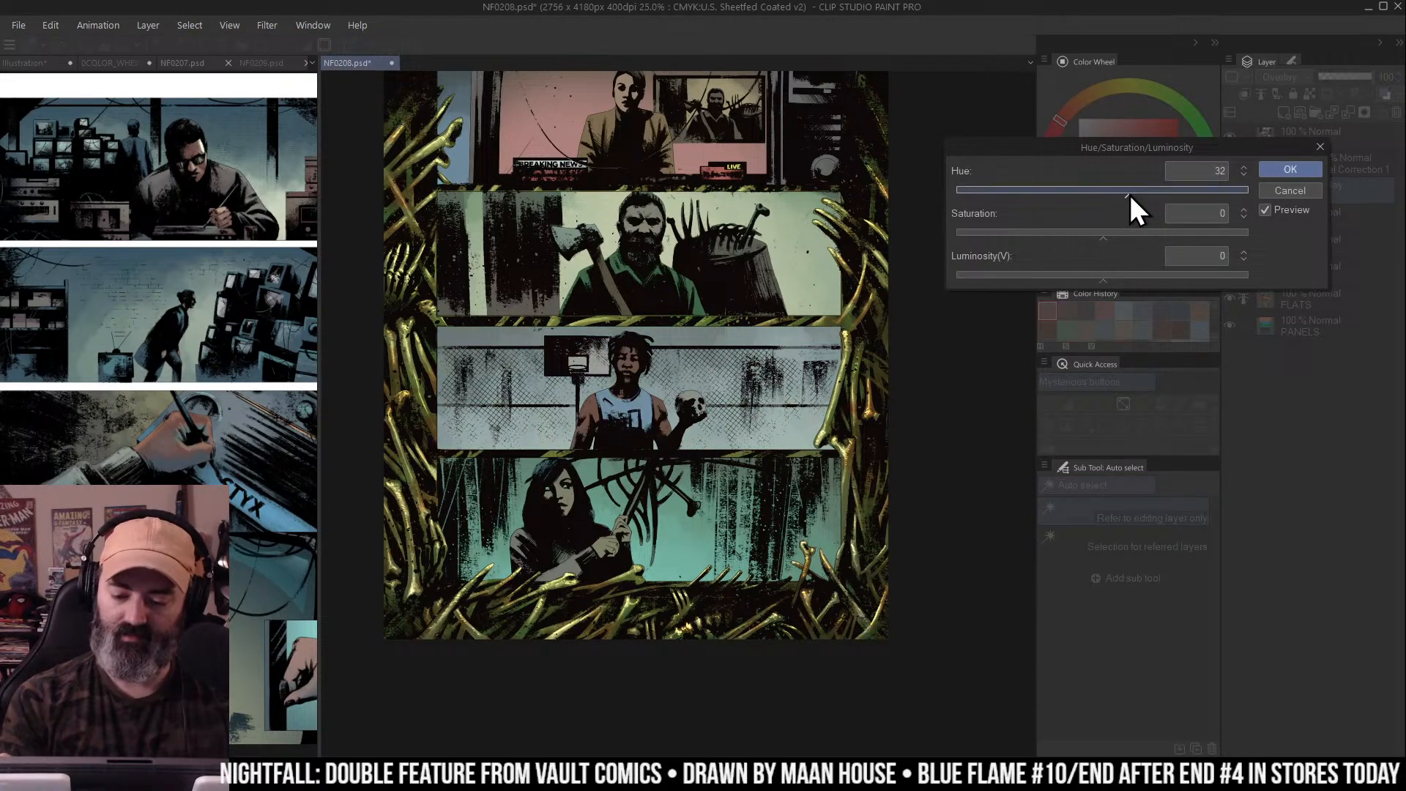
{"action": "key", "text": "Return"}
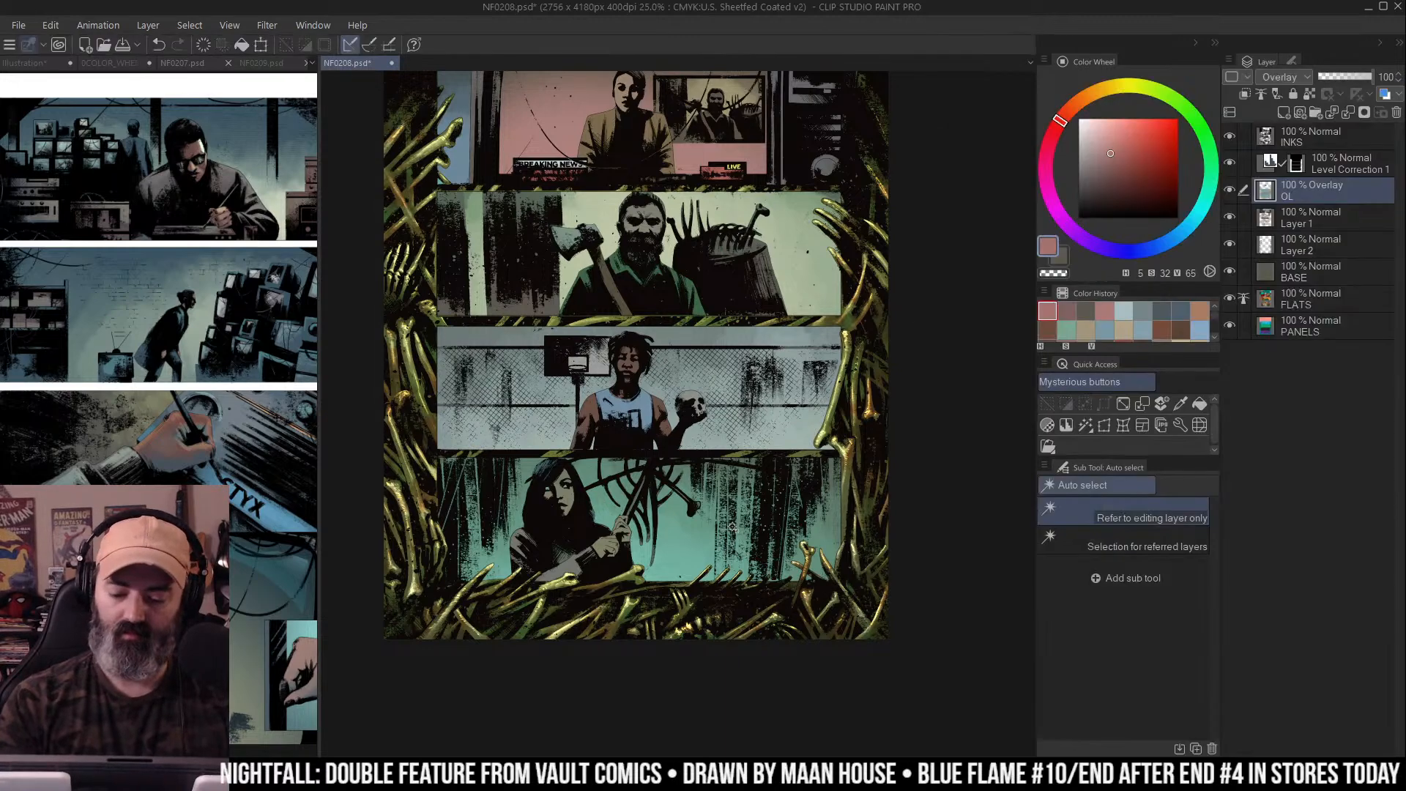
Select the bottom woman panel from the PANELS layer, shift its OL tint with Hue 36, and deselect
{"action": "left_click", "coordinate": [1293, 328]}
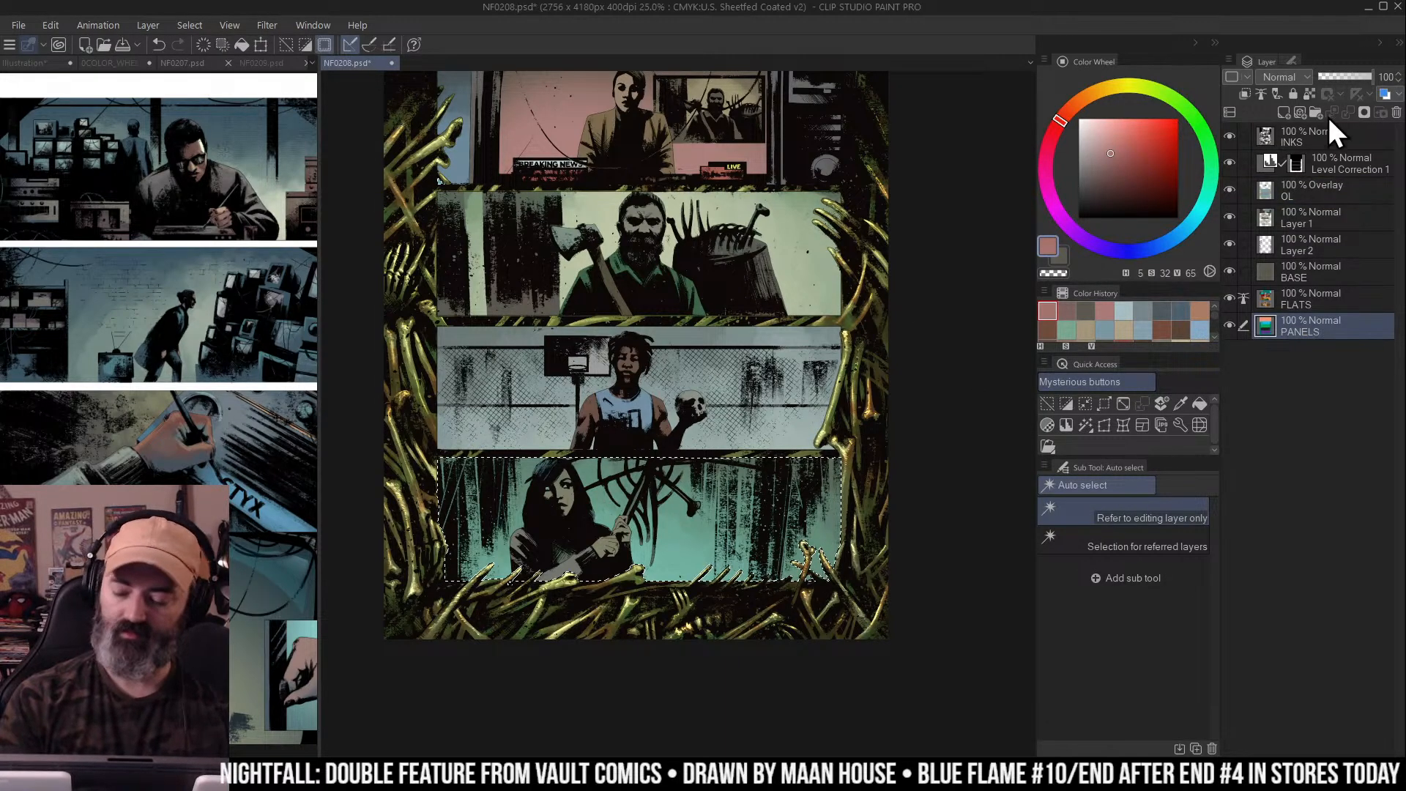
{"action": "left_click", "coordinate": [1273, 190]}
{"action": "key", "text": "ctrl+u"}
{"action": "left_click_drag", "start_coordinate": [1100, 197], "coordinate": [1140, 206]}
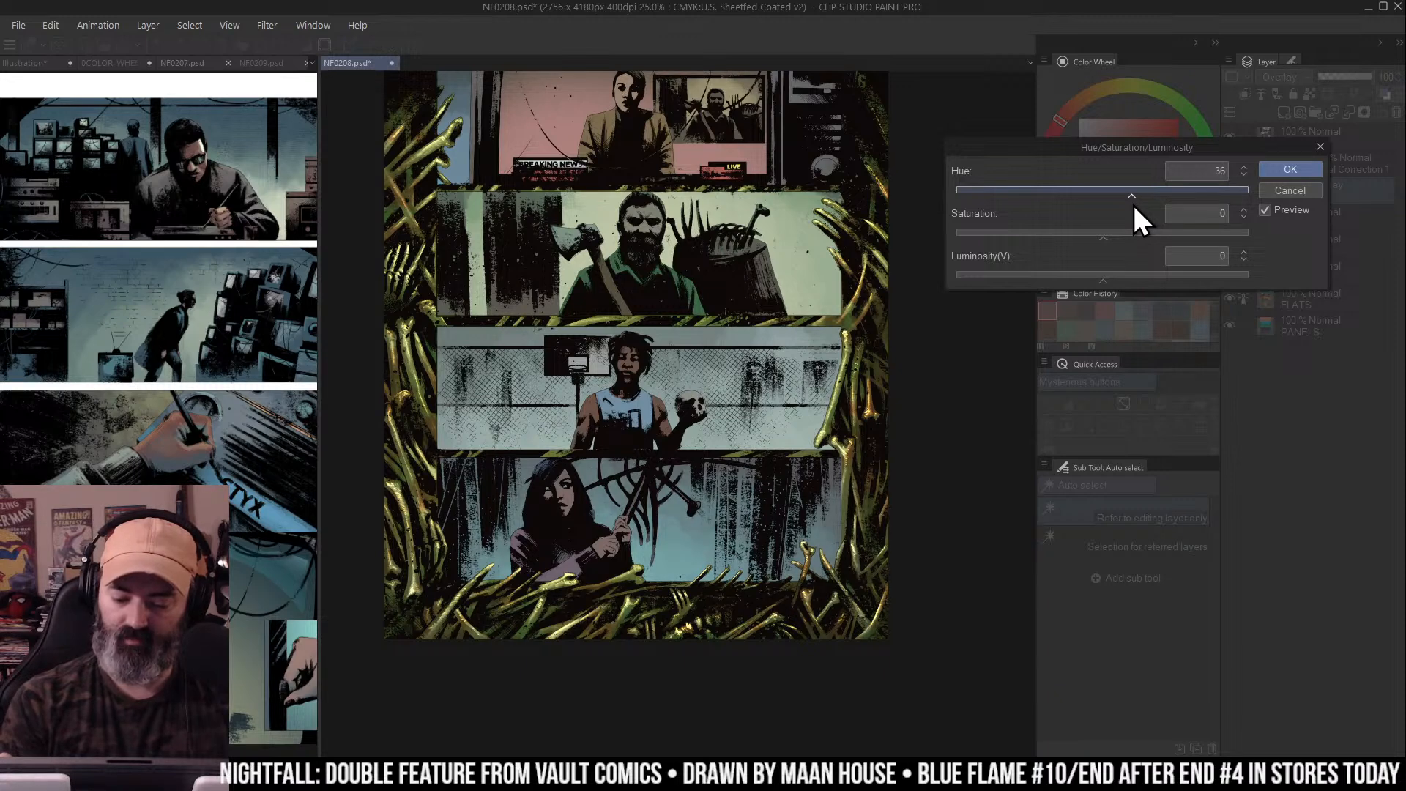
{"action": "left_click", "coordinate": [1284, 174]}
{"action": "key", "text": "ctrl+d"}
{"action": "key", "text": "m"}
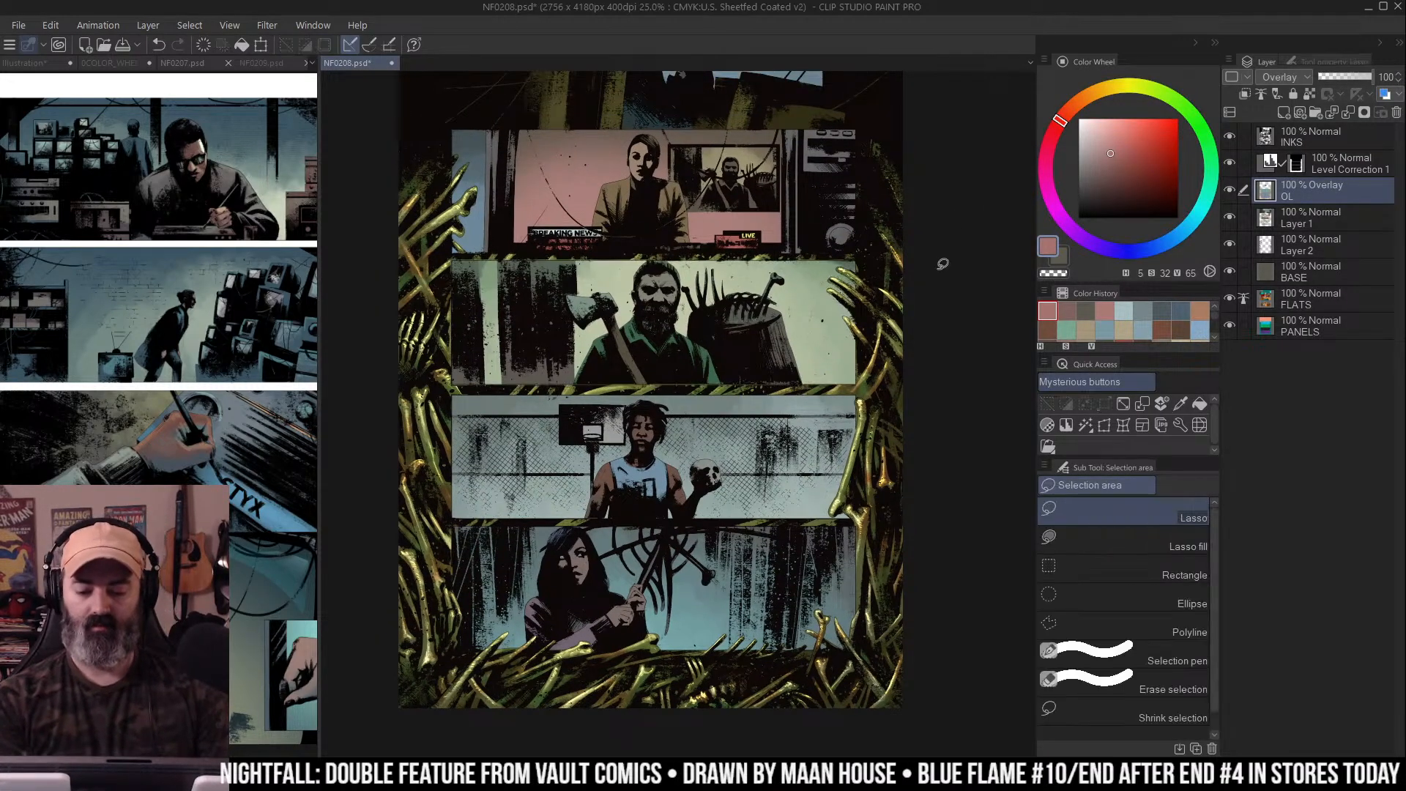
Make Layer 1 active and select the pink background of the television screen in the newscast panel using referred layers
{"action": "scroll", "coordinate": [938, 269], "scroll_direction": "down", "scroll_amount": 2}
{"action": "scroll", "coordinate": [768, 306], "scroll_direction": "up", "scroll_amount": 2}
{"action": "left_click_drag", "start_coordinate": [768, 306], "coordinate": [755, 321]}
{"action": "key", "text": "w"}
{"action": "left_click_drag", "start_coordinate": [994, 227], "coordinate": [929, 248]}
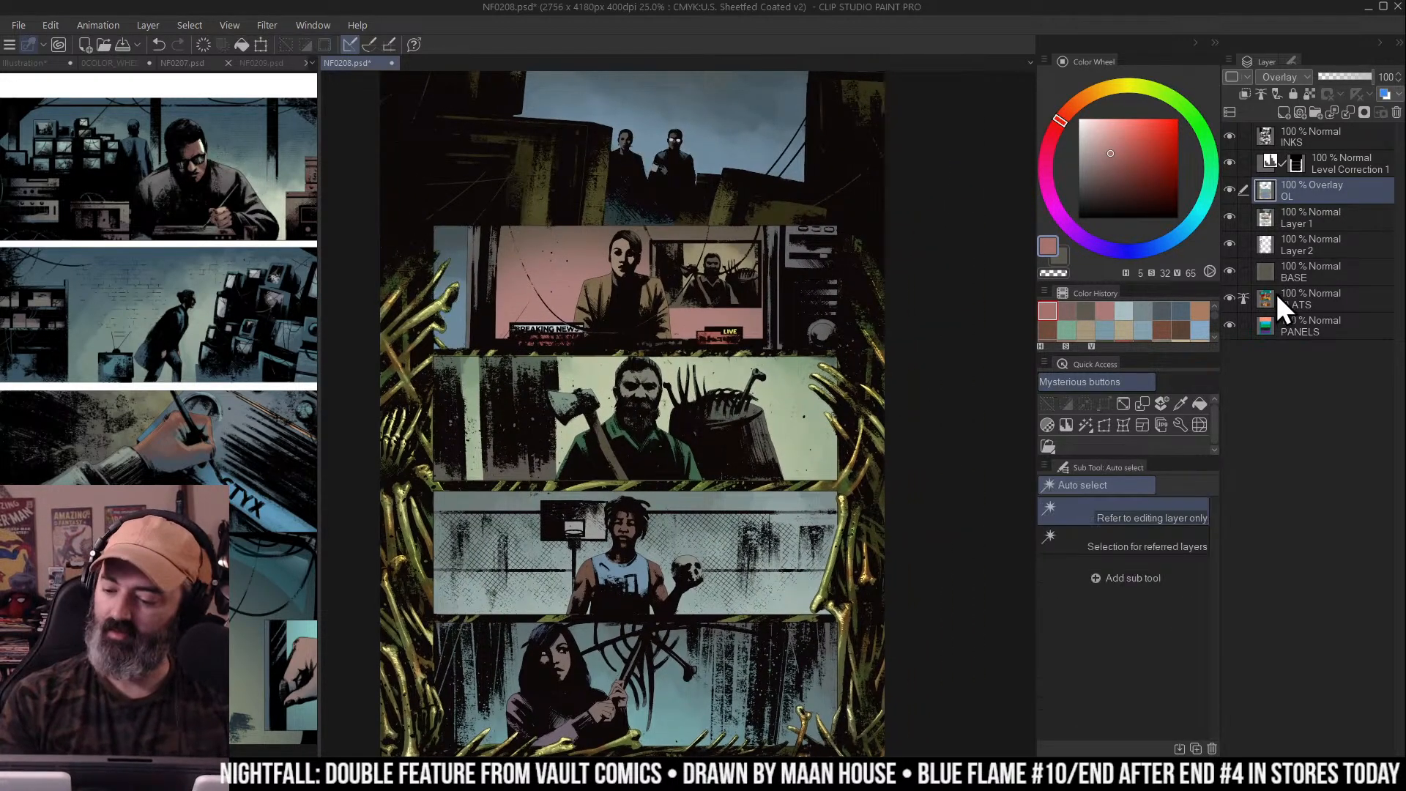
{"action": "left_click", "coordinate": [1289, 272]}
{"action": "left_click", "coordinate": [1302, 219]}
{"action": "left_click", "coordinate": [1154, 543]}
{"action": "left_click", "coordinate": [674, 282]}
{"action": "key", "text": "m"}
{"action": "mouse_move", "coordinate": [487, 205]}
{"action": "left_mouse_down"}
{"action": "mouse_move", "coordinate": [405, 285]}
{"action": "mouse_move", "coordinate": [439, 213]}
{"action": "left_mouse_up"}
{"action": "left_click_drag", "start_coordinate": [513, 367], "coordinate": [526, 375]}
{"action": "left_click", "coordinate": [1231, 216], "text": "alt"}
{"action": "left_click", "coordinate": [1230, 217], "text": "alt"}
Adjust the selected newscast background on Layer 1 to Hue 4, Saturation -49 and Luminosity 29
{"action": "key", "text": "ctrl+u"}
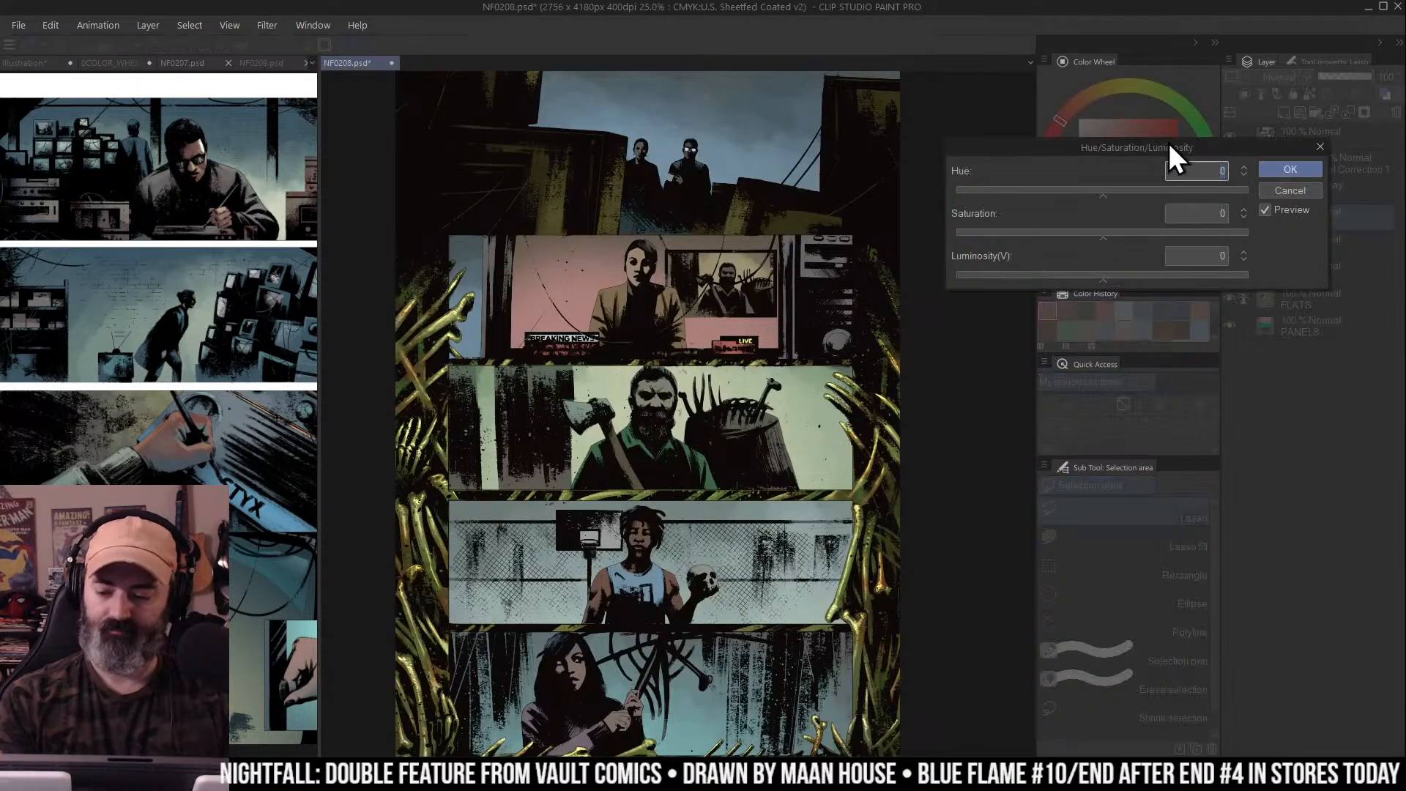
{"action": "left_click_drag", "start_coordinate": [1092, 234], "coordinate": [1032, 242]}
{"action": "left_click", "coordinate": [1147, 277]}
{"action": "left_click", "coordinate": [1128, 194]}
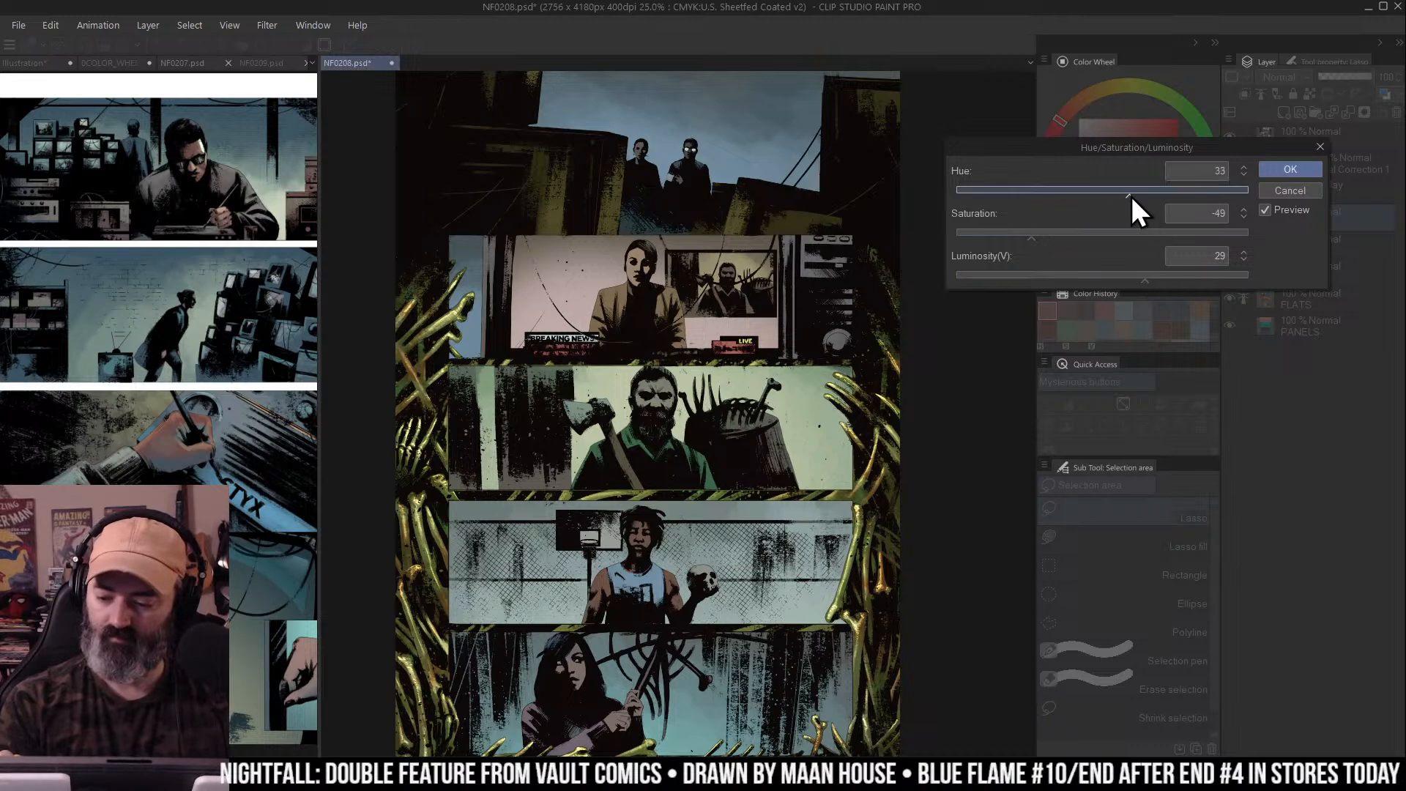
{"action": "left_click_drag", "start_coordinate": [1175, 191], "coordinate": [1105, 208]}
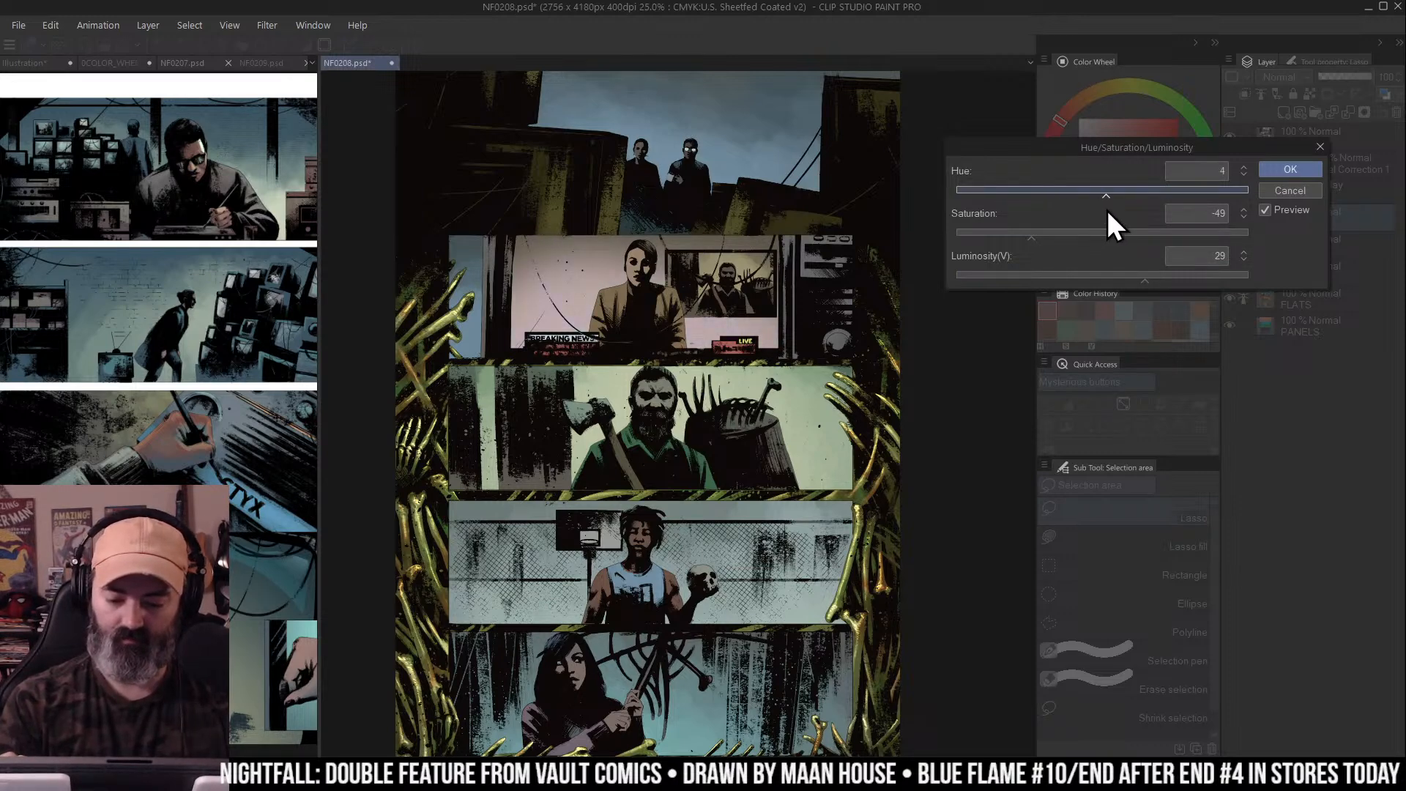
{"action": "left_click", "coordinate": [1291, 169]}
Examine the colour balance of the whole page and its panels at full-page and closer views
{"action": "left_click", "coordinate": [923, 269], "text": "ctrl+alt"}
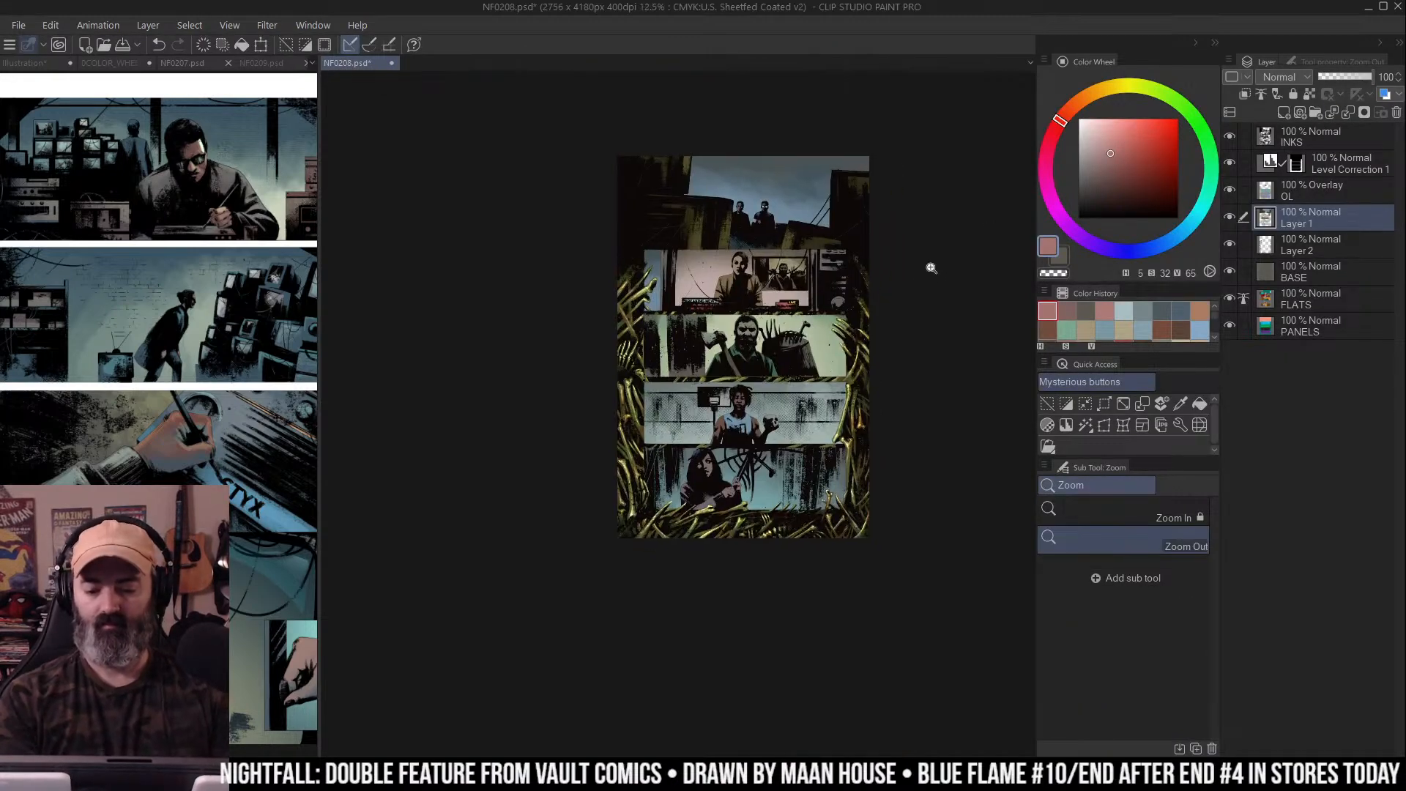
{"action": "left_click", "coordinate": [780, 304]}
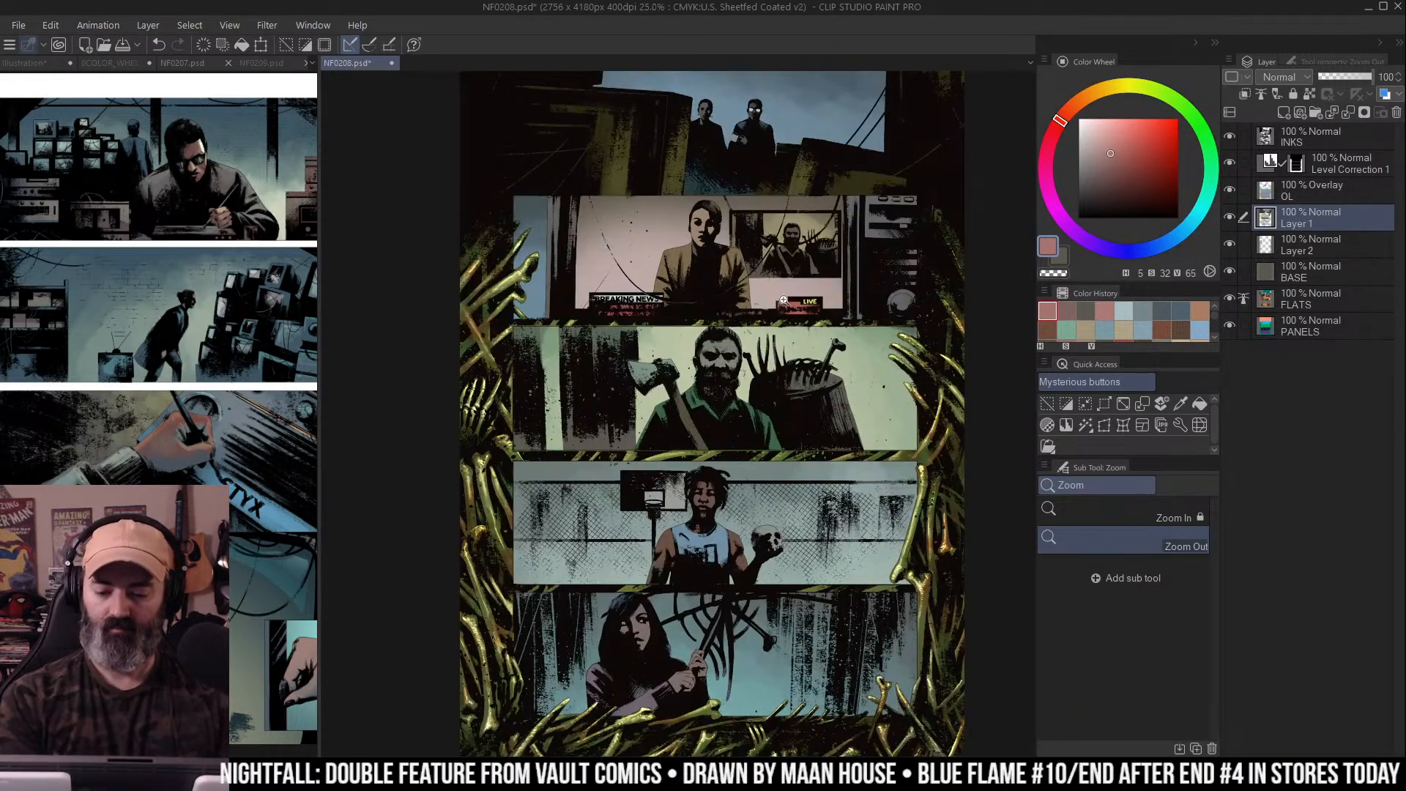
{"action": "left_click", "coordinate": [780, 304], "text": "alt"}
{"action": "left_click", "coordinate": [899, 250]}
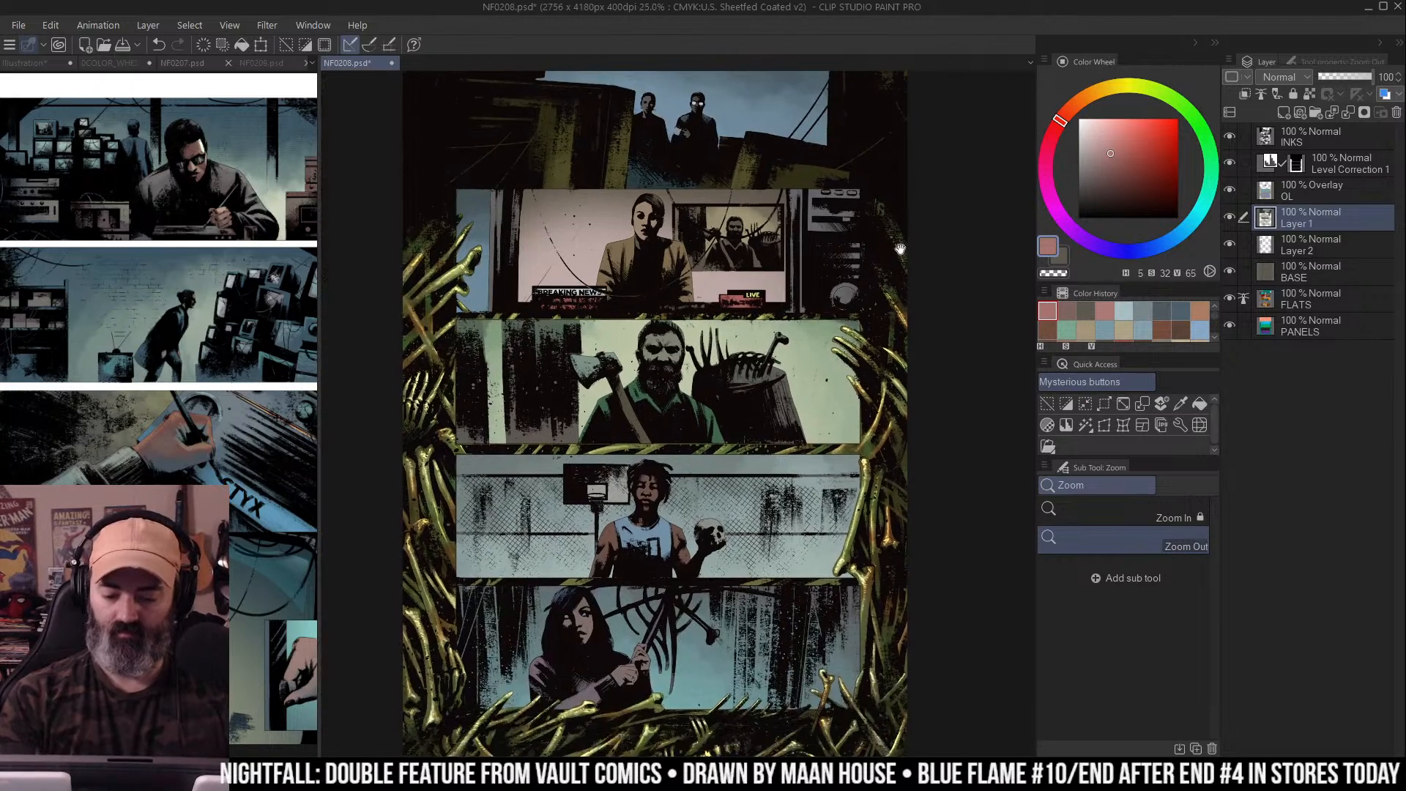
{"action": "left_click_drag", "start_coordinate": [899, 250], "coordinate": [938, 283]}
{"action": "left_click", "coordinate": [905, 223], "text": "alt"}
{"action": "left_click_drag", "start_coordinate": [905, 224], "coordinate": [852, 248]}
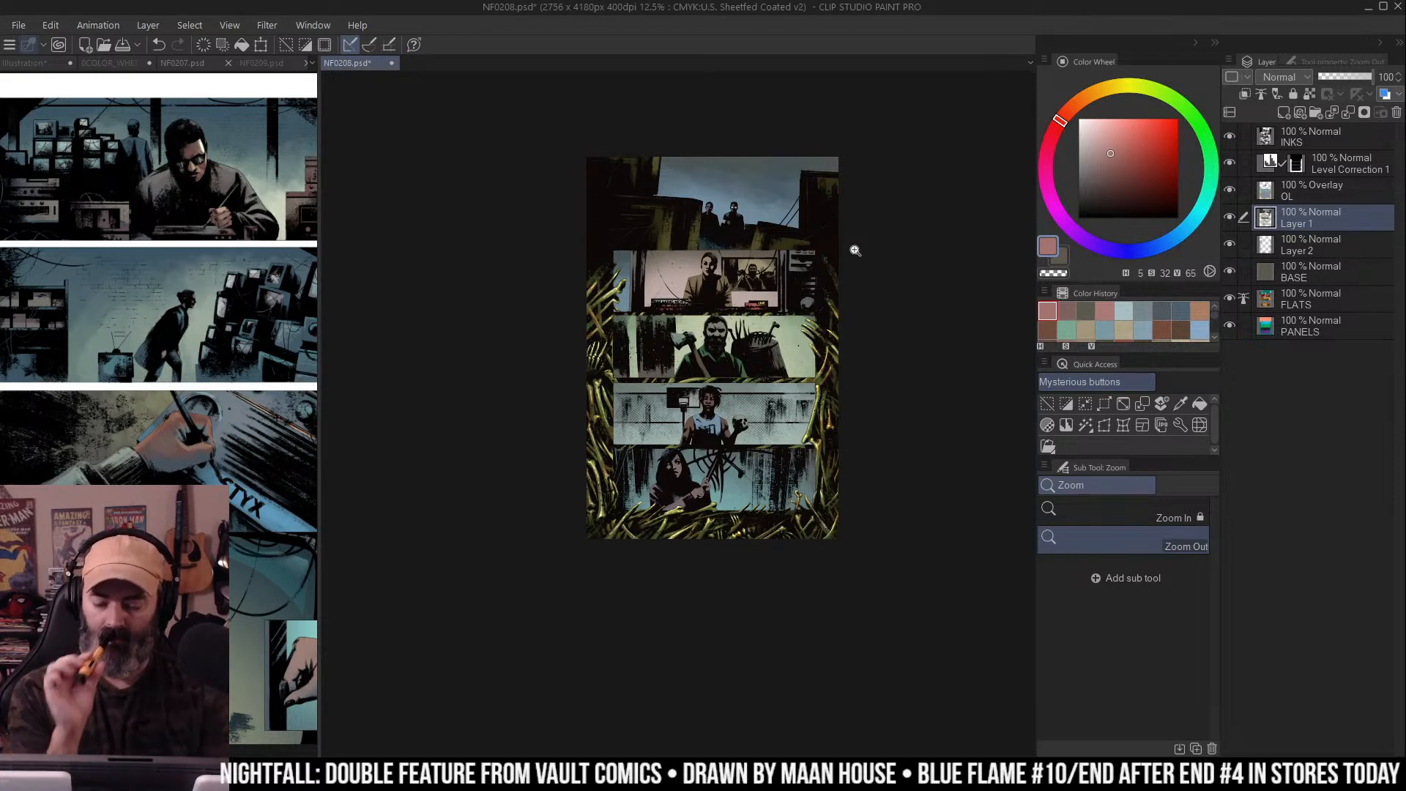
{"action": "left_click", "coordinate": [855, 251]}
{"action": "left_click_drag", "start_coordinate": [830, 308], "coordinate": [816, 367]}
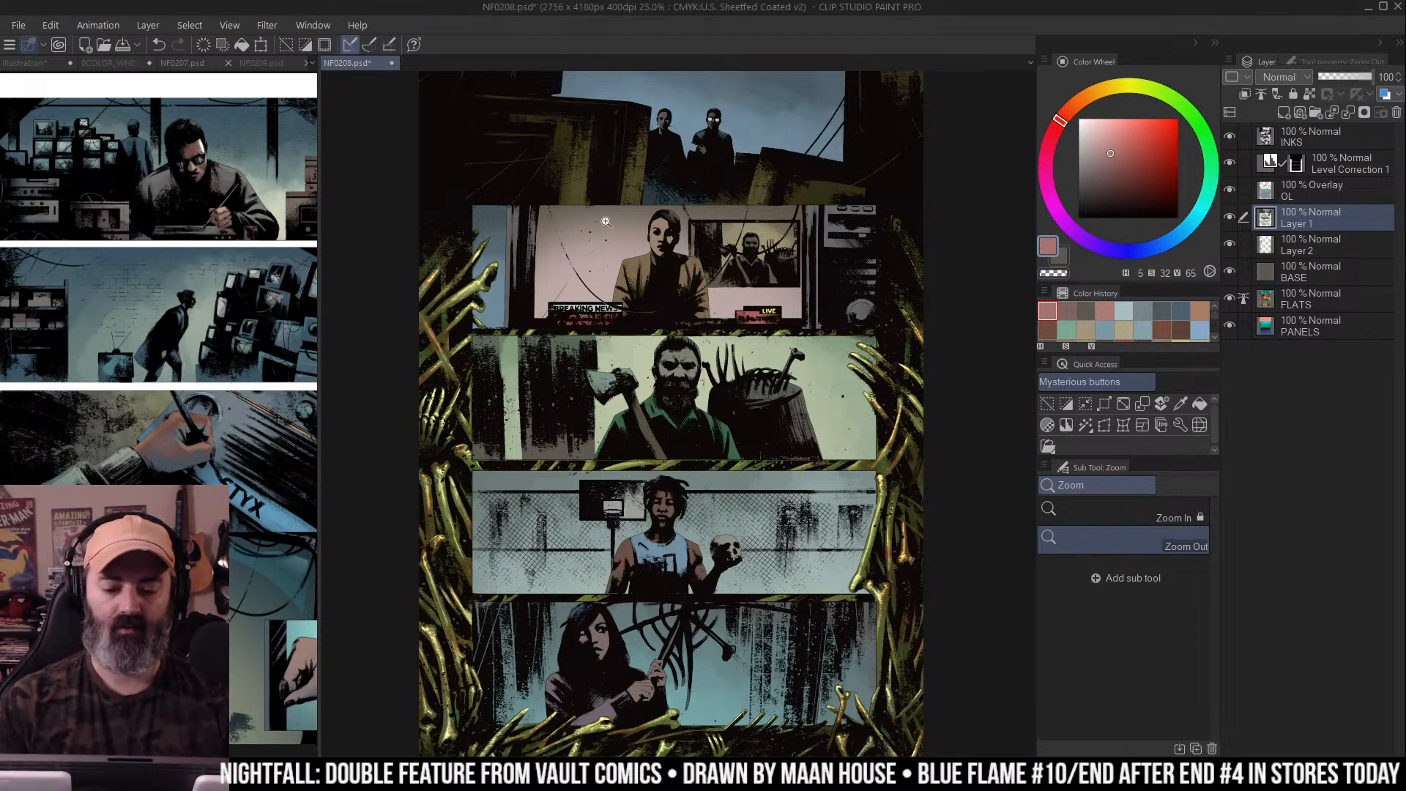
Open scanlines.png, copy its entire image, and paste it into the NF0208 page above Layer 1
{"action": "key", "text": "ctrl+v"}
{"action": "key", "text": "ctrl+z"}
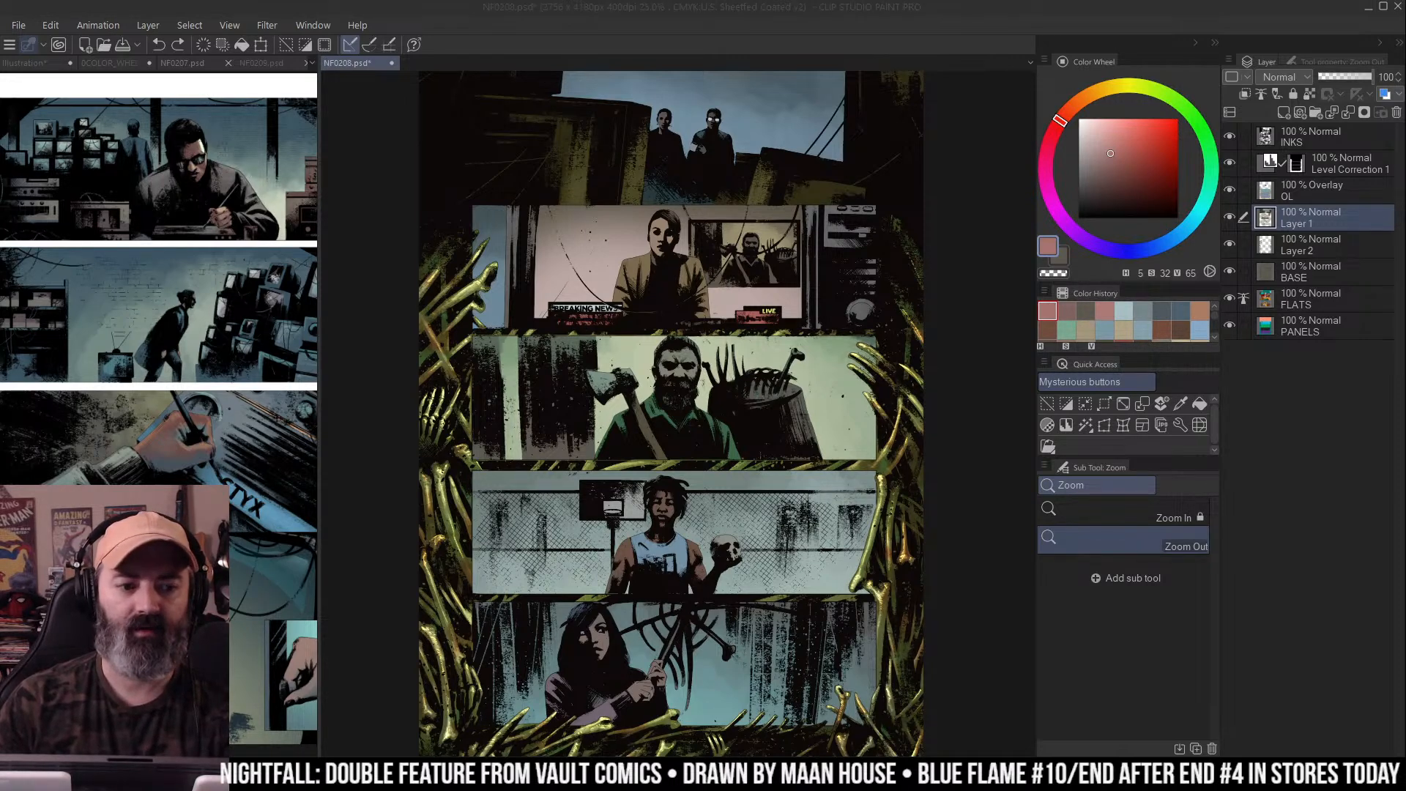
{"action": "left_click_drag", "start_coordinate": [910, 628], "coordinate": [853, 331]}
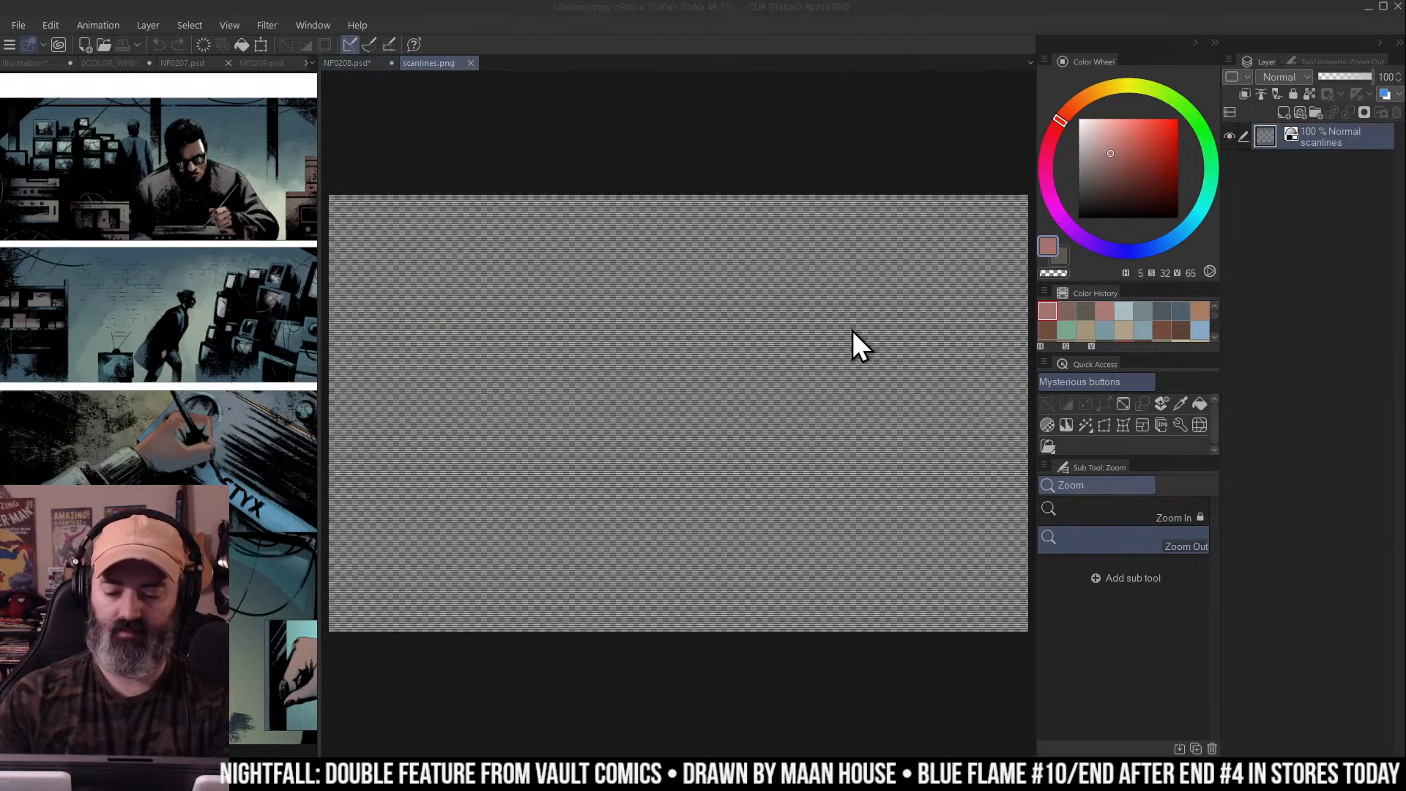
{"action": "scroll", "coordinate": [800, 298], "scroll_direction": "up", "scroll_amount": 8}
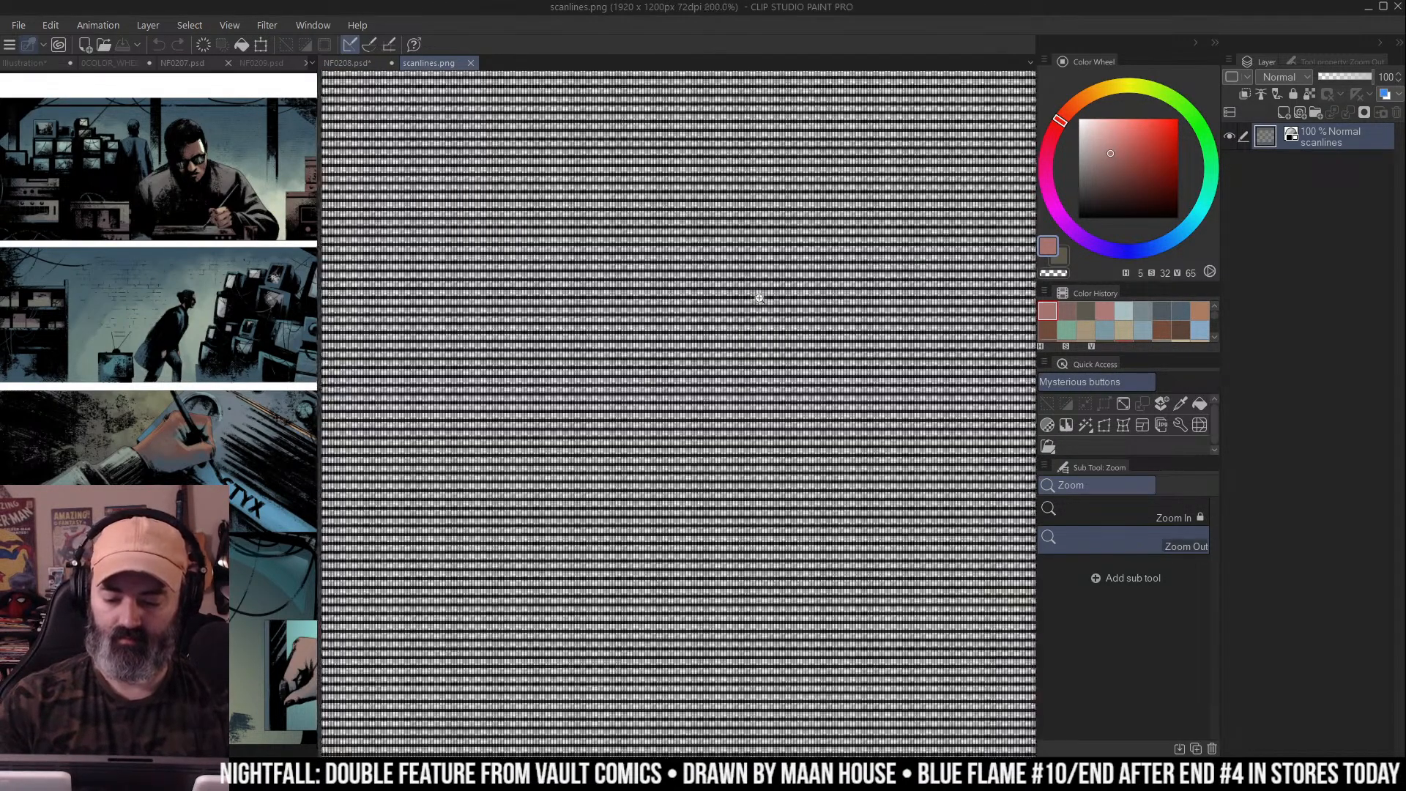
{"action": "scroll", "coordinate": [760, 298], "scroll_direction": "down", "scroll_amount": 6}
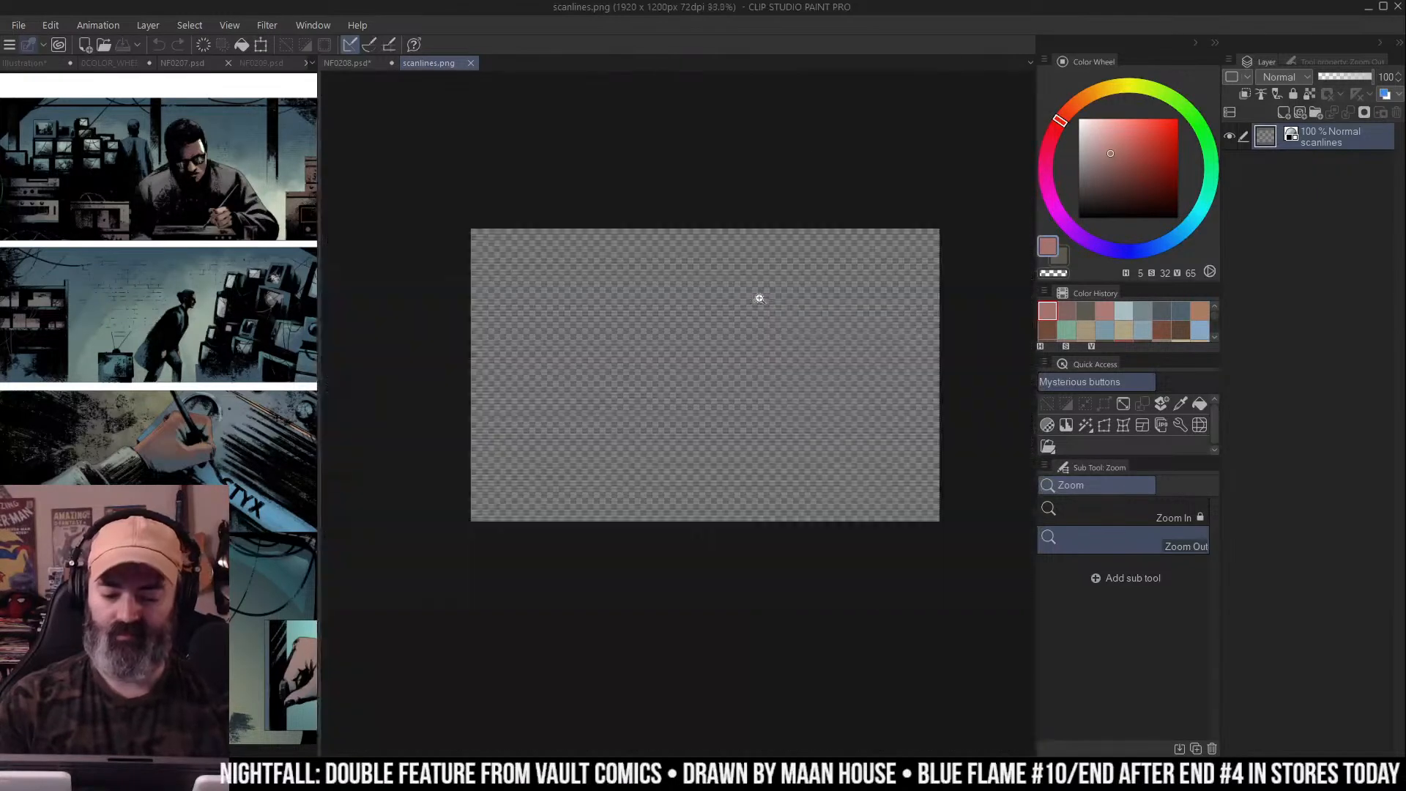
{"action": "key", "text": "ctrl+a"}
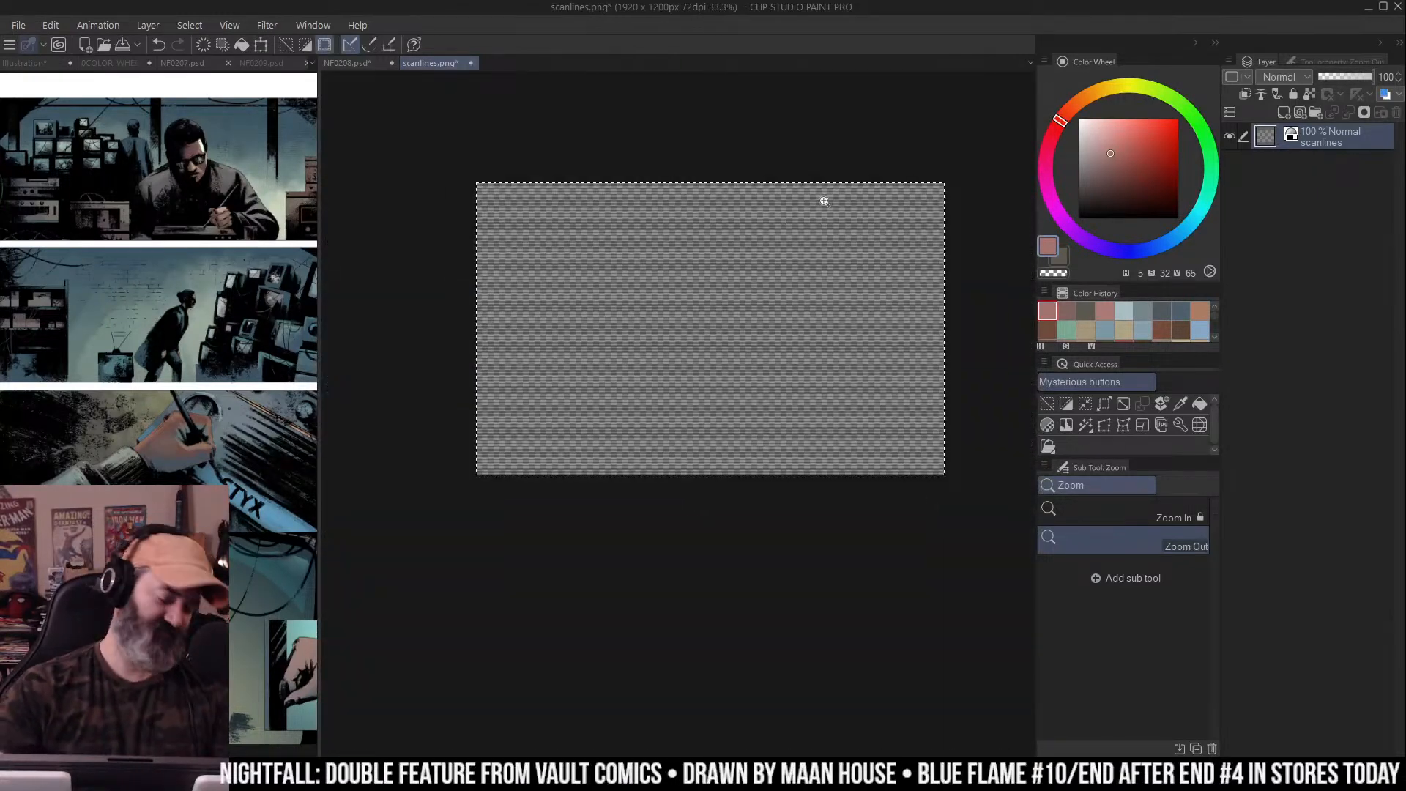
{"action": "left_click", "coordinate": [344, 64]}
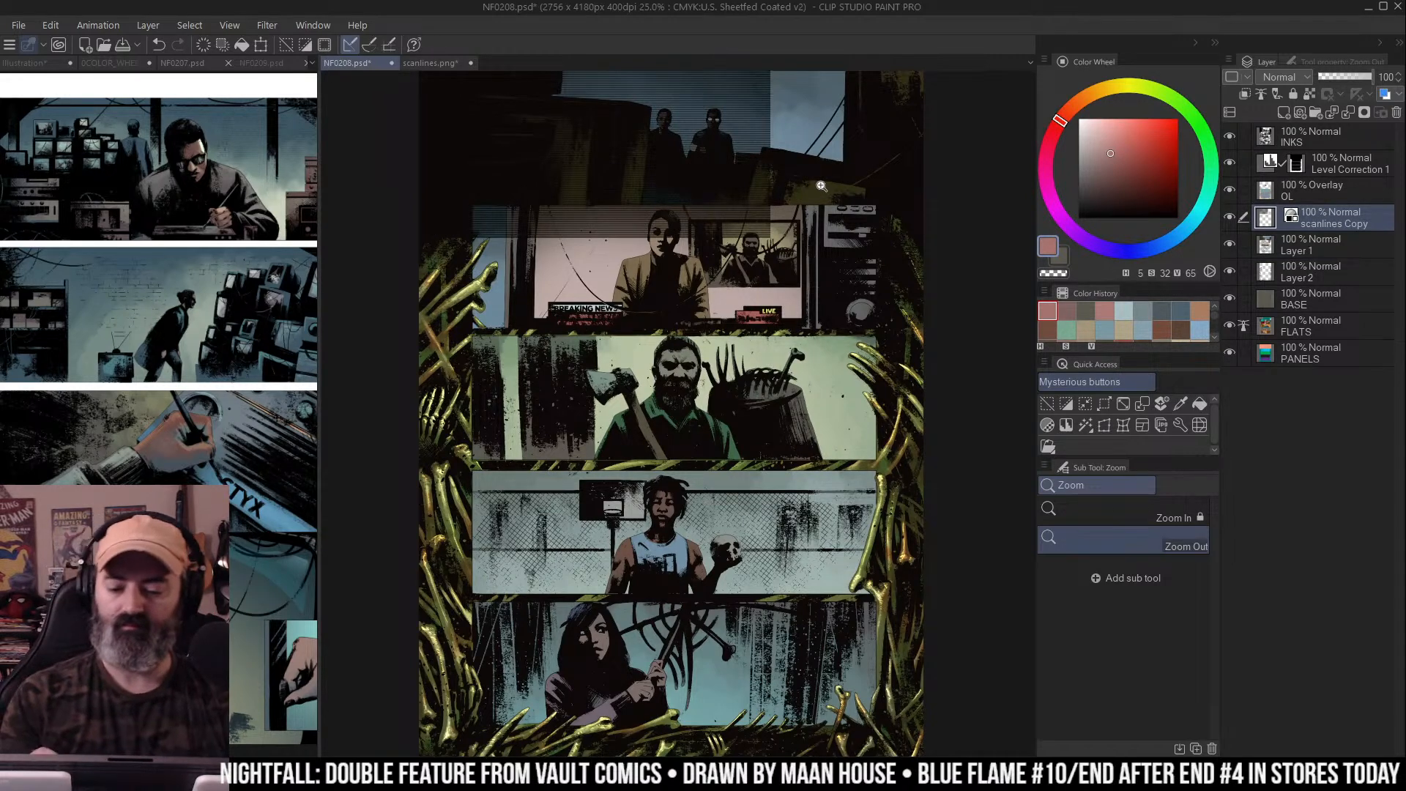
{"action": "key", "text": "ctrl+t"}
{"action": "key", "text": "ctrl+r"}
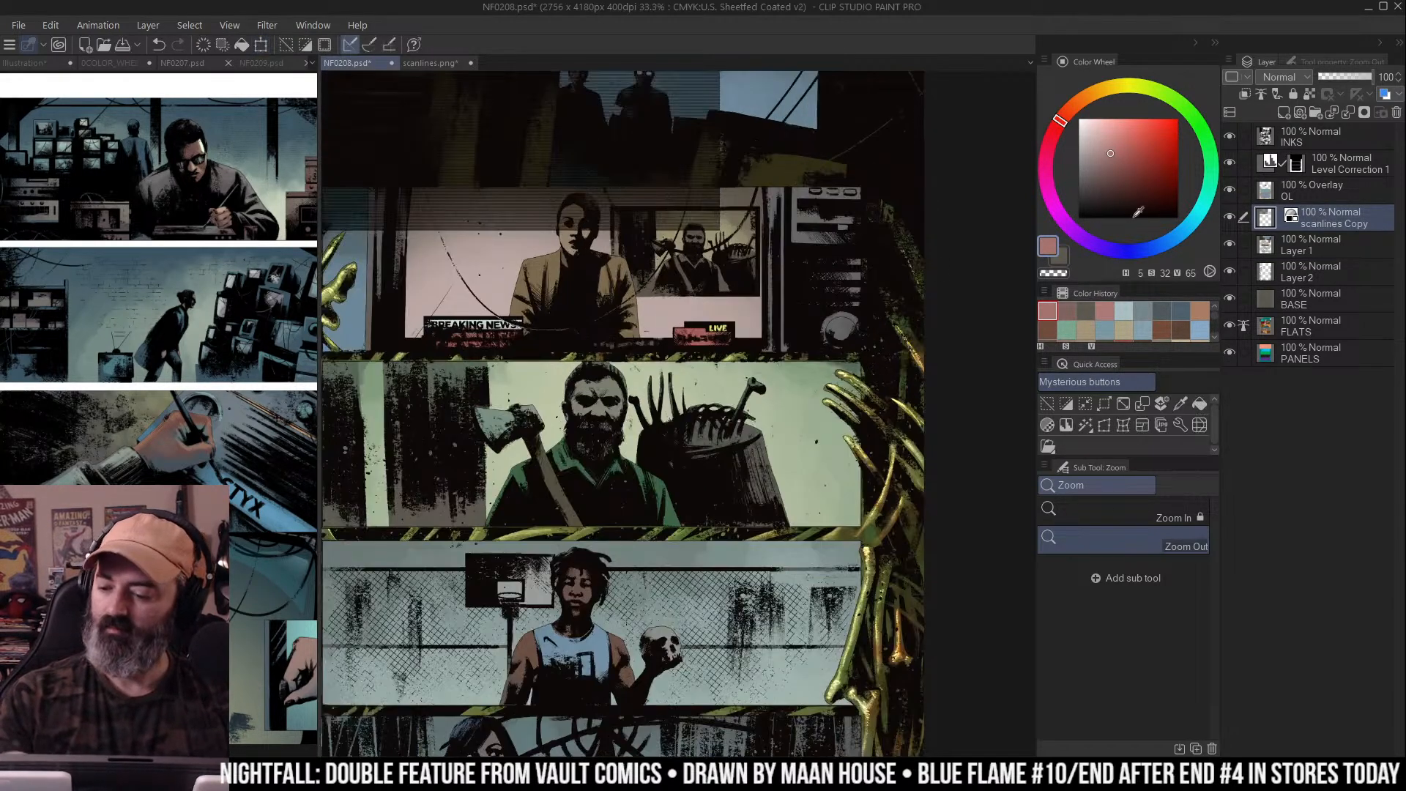
{"action": "key", "text": "ctrl+plus"}
{"action": "key", "text": "ctrl+r"}
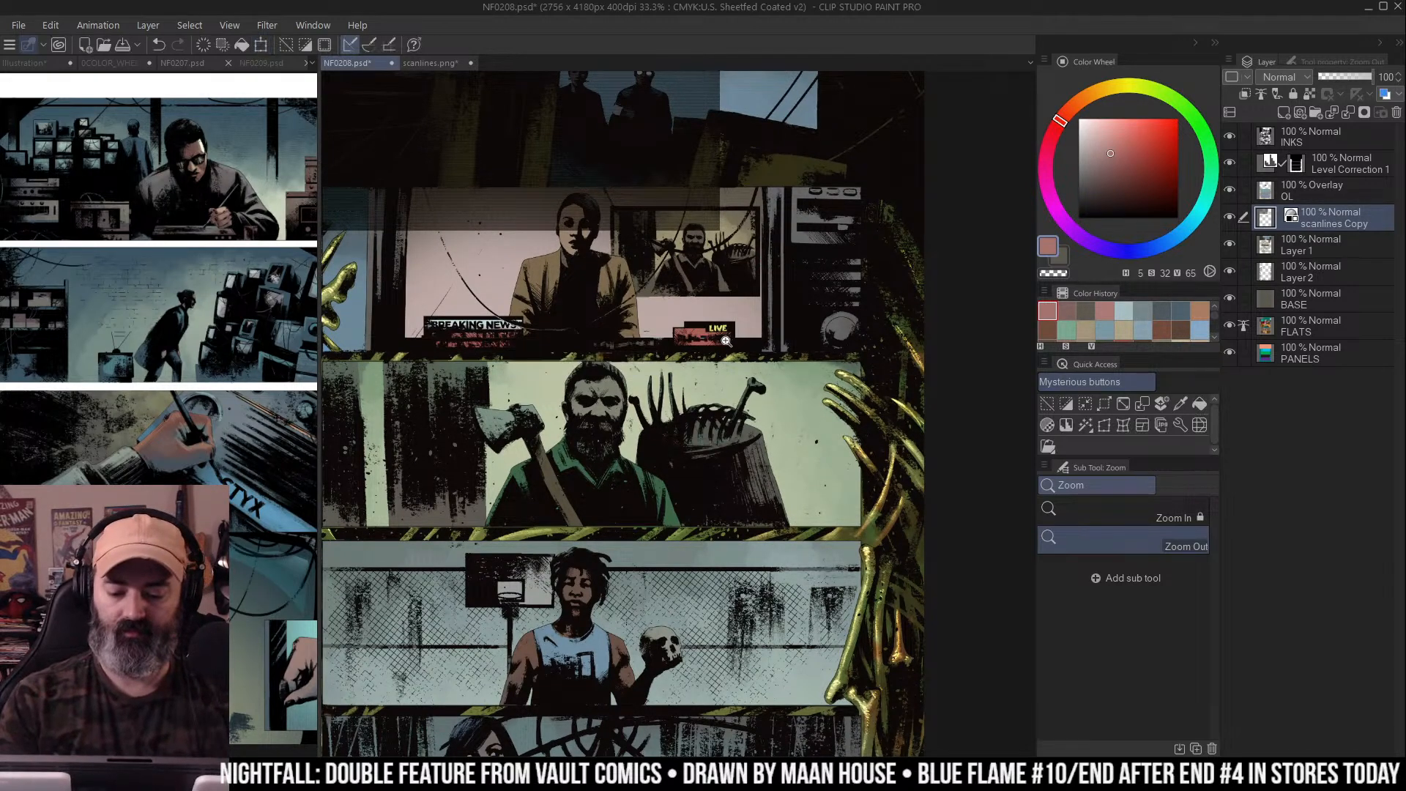
{"action": "key", "text": "ctrl+minus"}
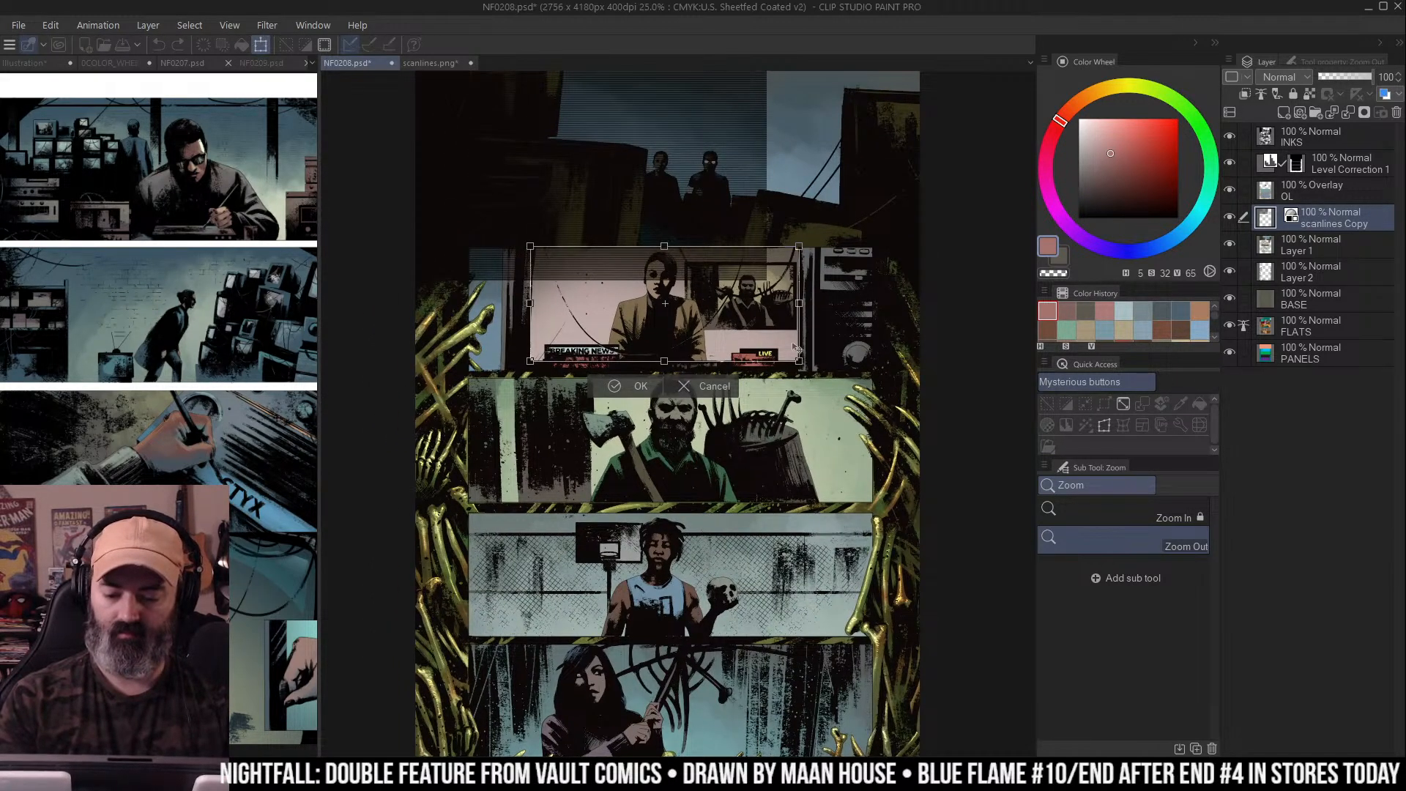
{"action": "key", "text": "Return"}
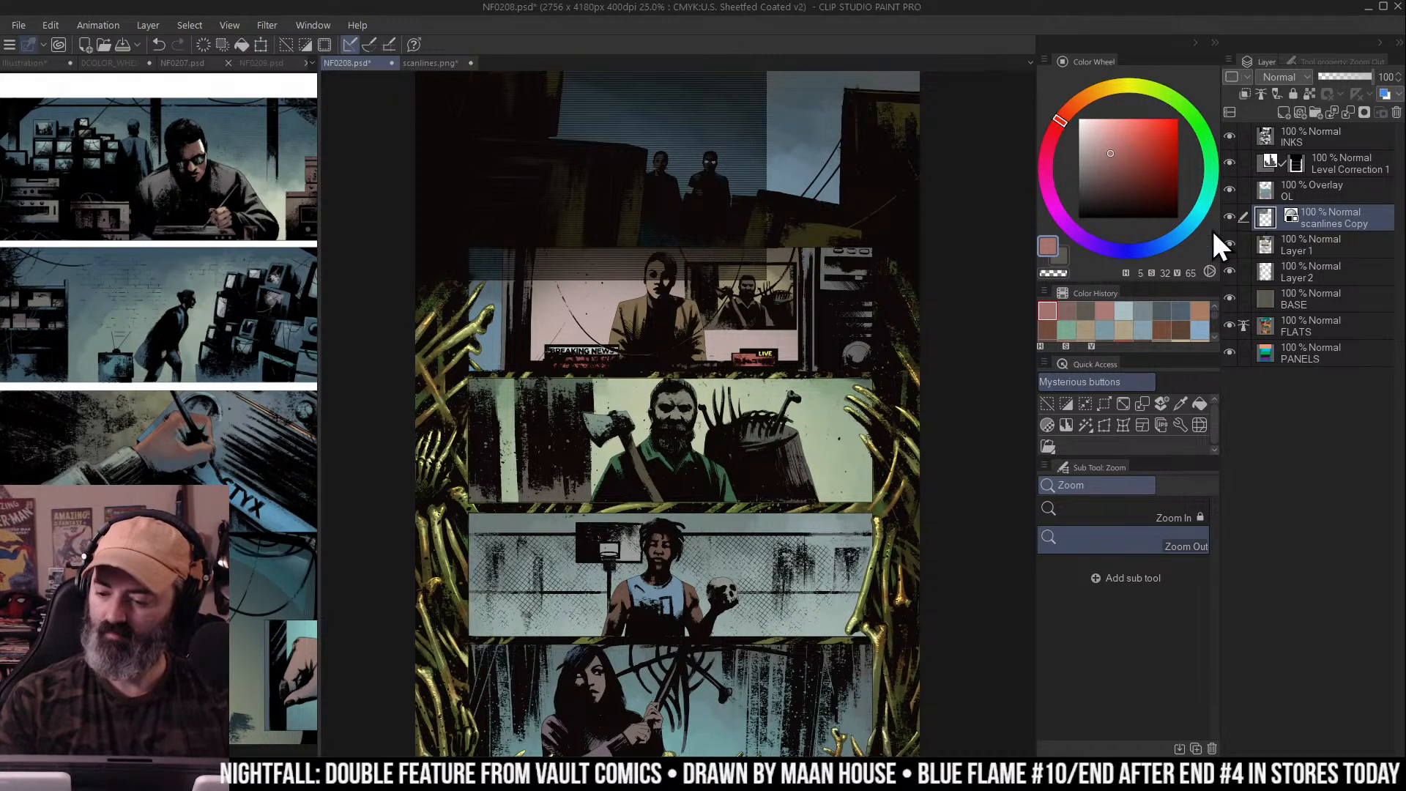
Clear the selection and scale up the scanlines layer over the upper panels, undoing the last transform adjustment
{"action": "key", "text": "ctrl+d"}
{"action": "key", "text": "m"}
{"action": "left_click", "coordinate": [1288, 209]}
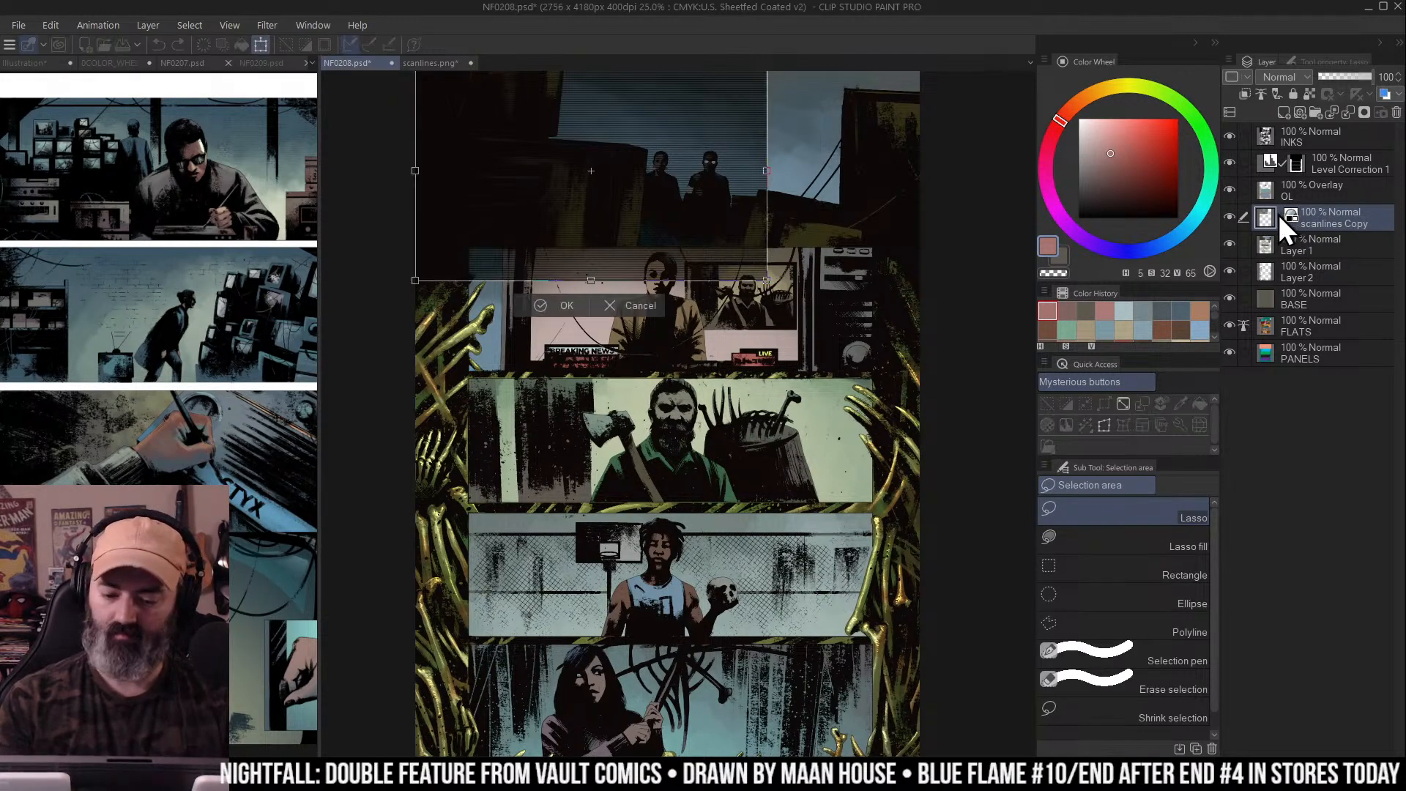
{"action": "key", "text": "ctrl+t"}
{"action": "left_click_drag", "start_coordinate": [840, 193], "coordinate": [963, 117]}
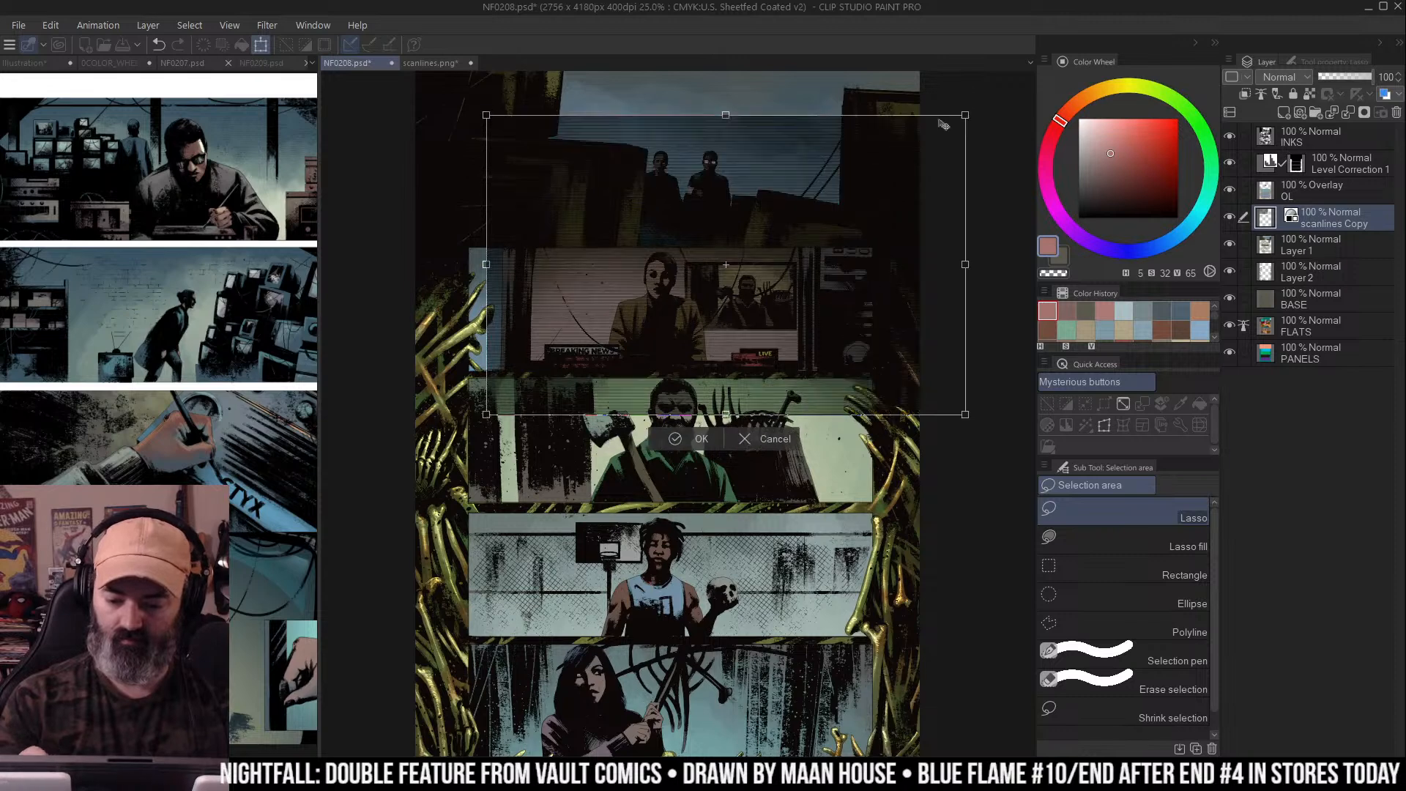
{"action": "left_click_drag", "start_coordinate": [486, 414], "coordinate": [333, 496]}
{"action": "left_click_drag", "start_coordinate": [976, 497], "coordinate": [1065, 599]}
{"action": "key", "text": "ctrl+z"}
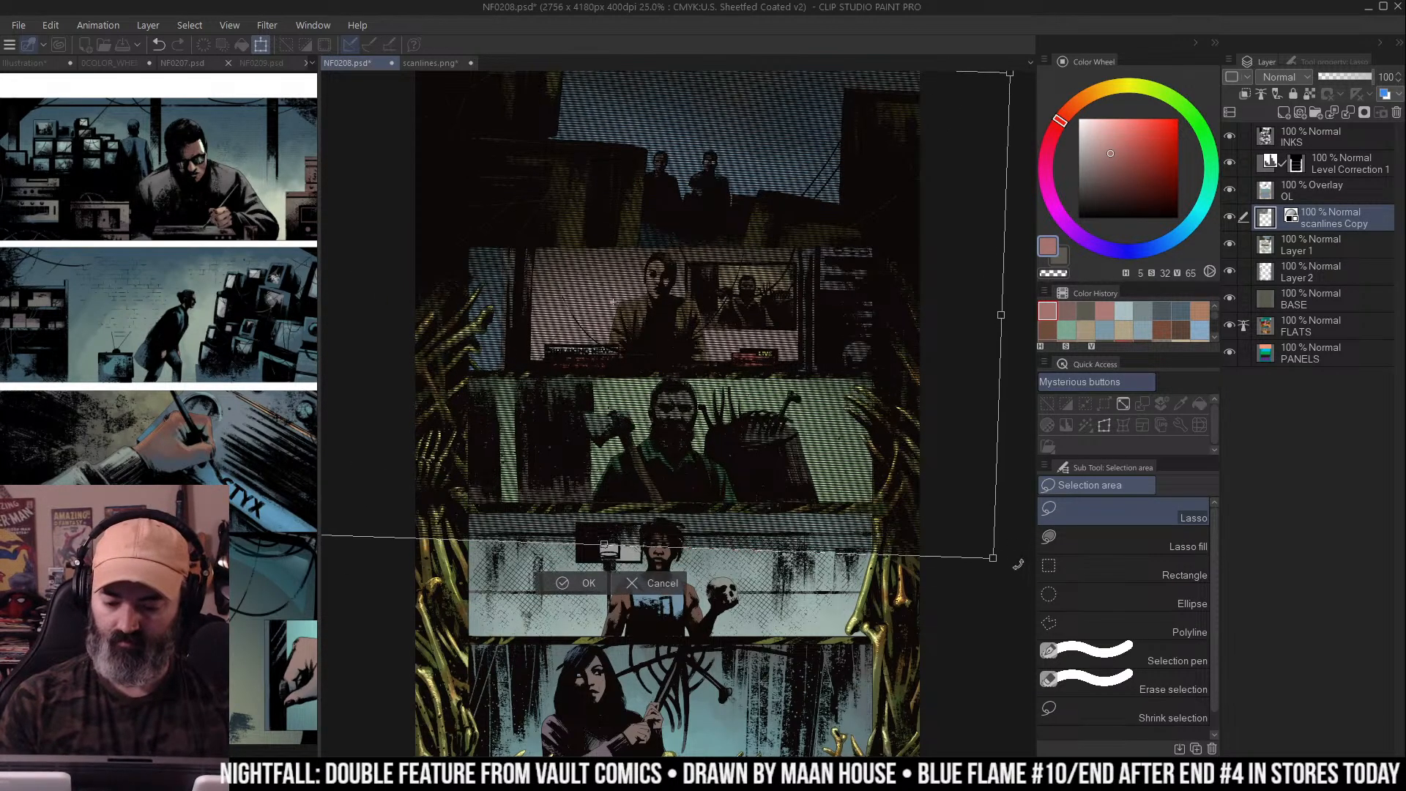
Reposition and enlarge the scanlines to span the page width from the sky panel to the axe man panel, and apply the transform
{"action": "left_click_drag", "start_coordinate": [1001, 545], "coordinate": [696, 354]}
{"action": "left_click_drag", "start_coordinate": [642, 306], "coordinate": [802, 372]}
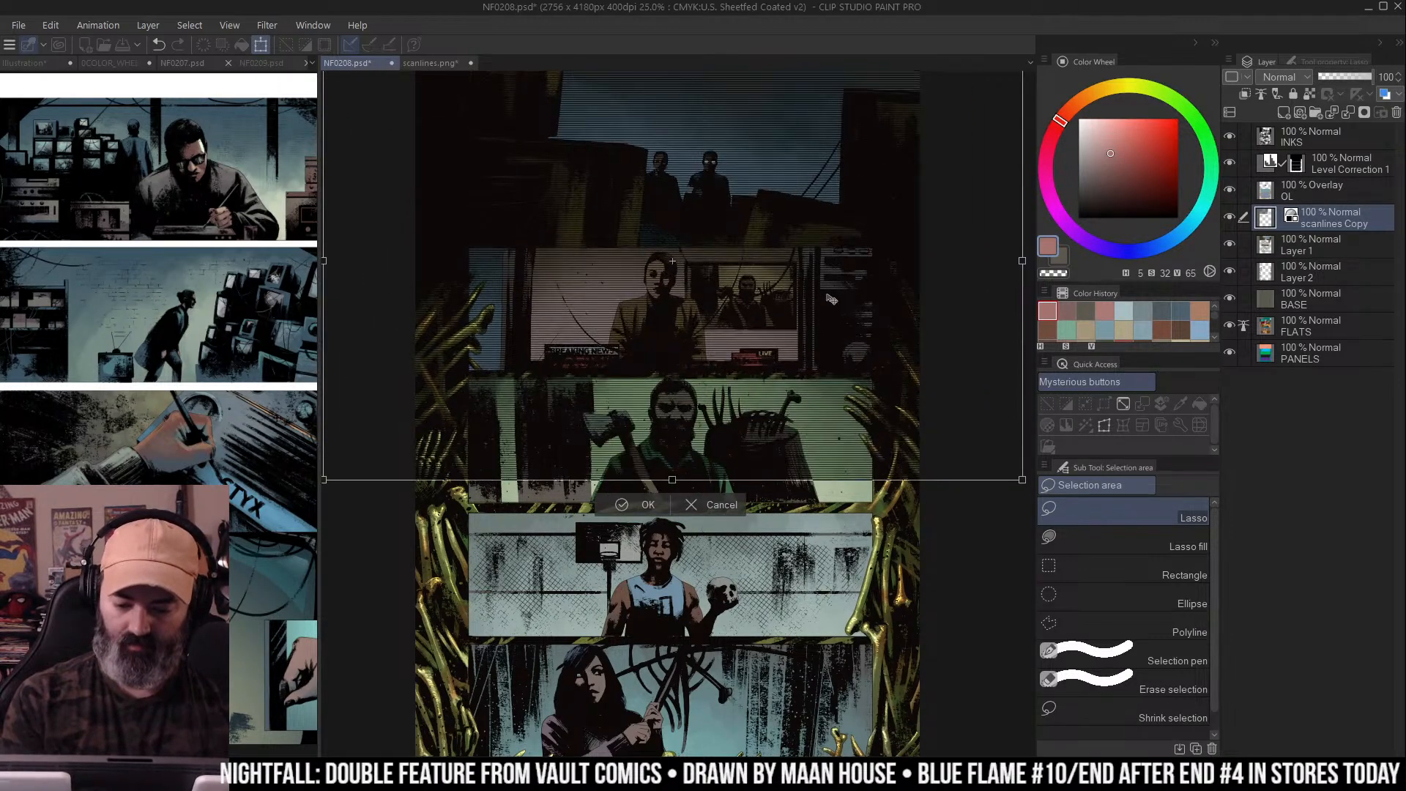
{"action": "left_click_drag", "start_coordinate": [326, 475], "coordinate": [246, 528]}
{"action": "left_click_drag", "start_coordinate": [651, 522], "coordinate": [746, 350]}
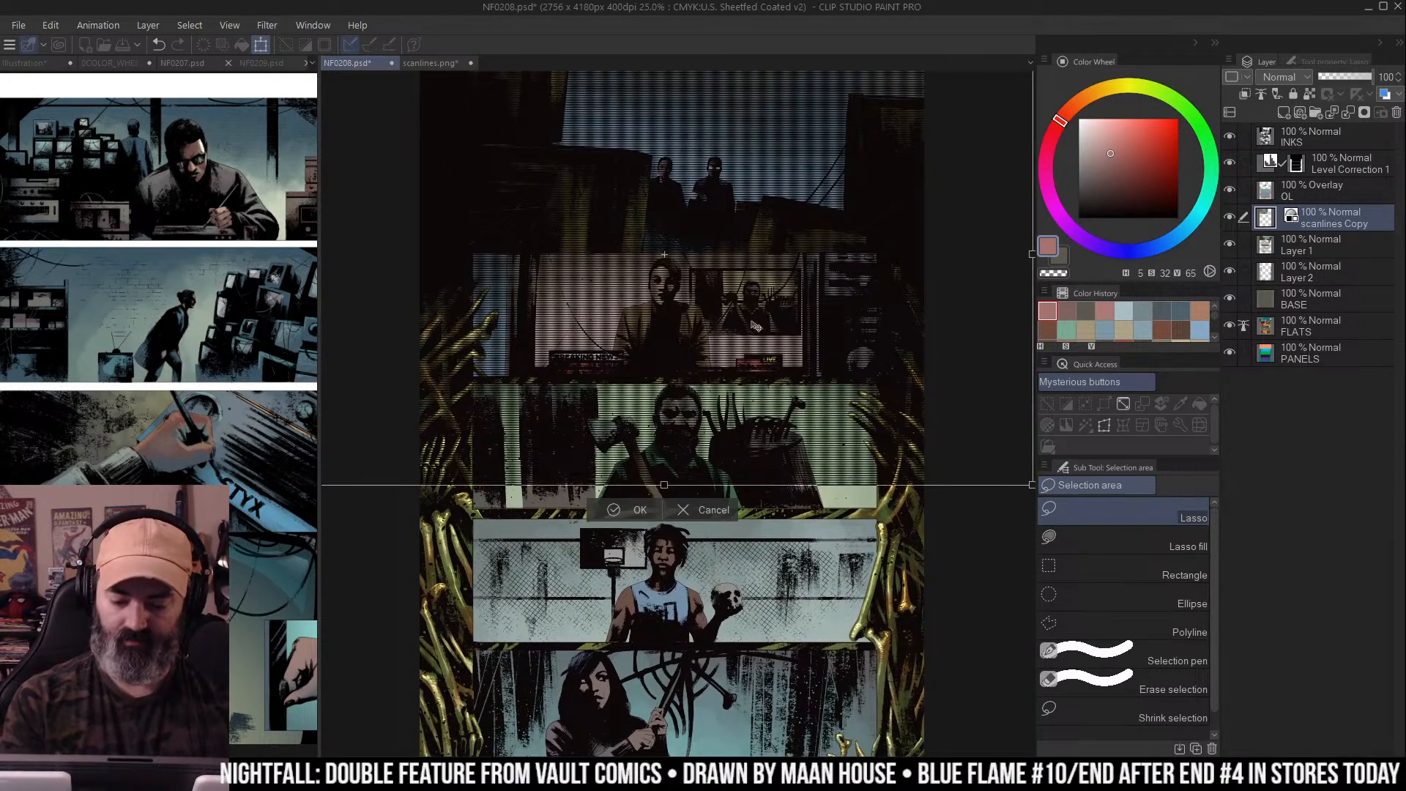
{"action": "key", "text": "Return"}
{"action": "key", "text": "ctrl+space"}
{"action": "left_click", "coordinate": [677, 303]}
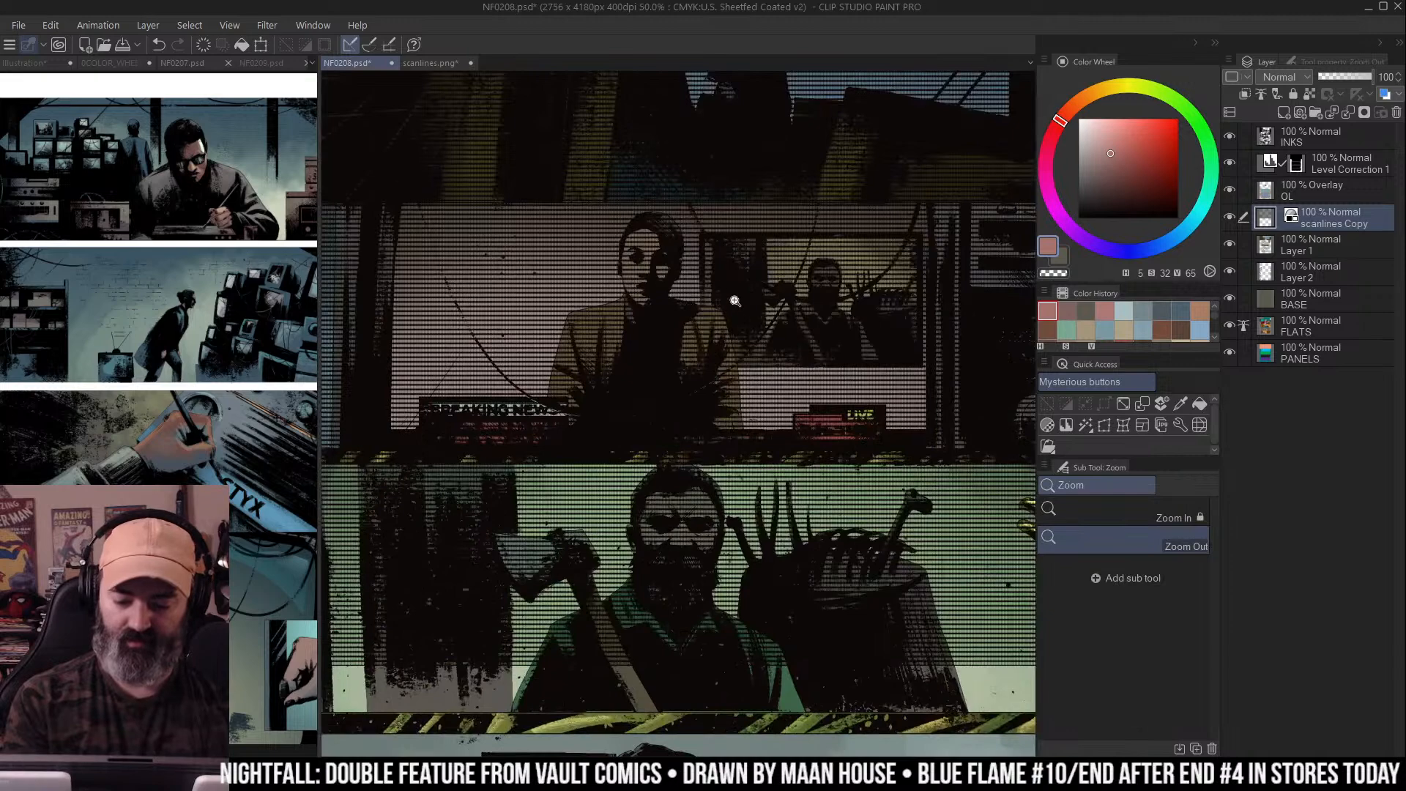
{"action": "left_click", "coordinate": [708, 345], "text": "alt"}
{"action": "left_click_drag", "start_coordinate": [778, 362], "coordinate": [758, 339]}
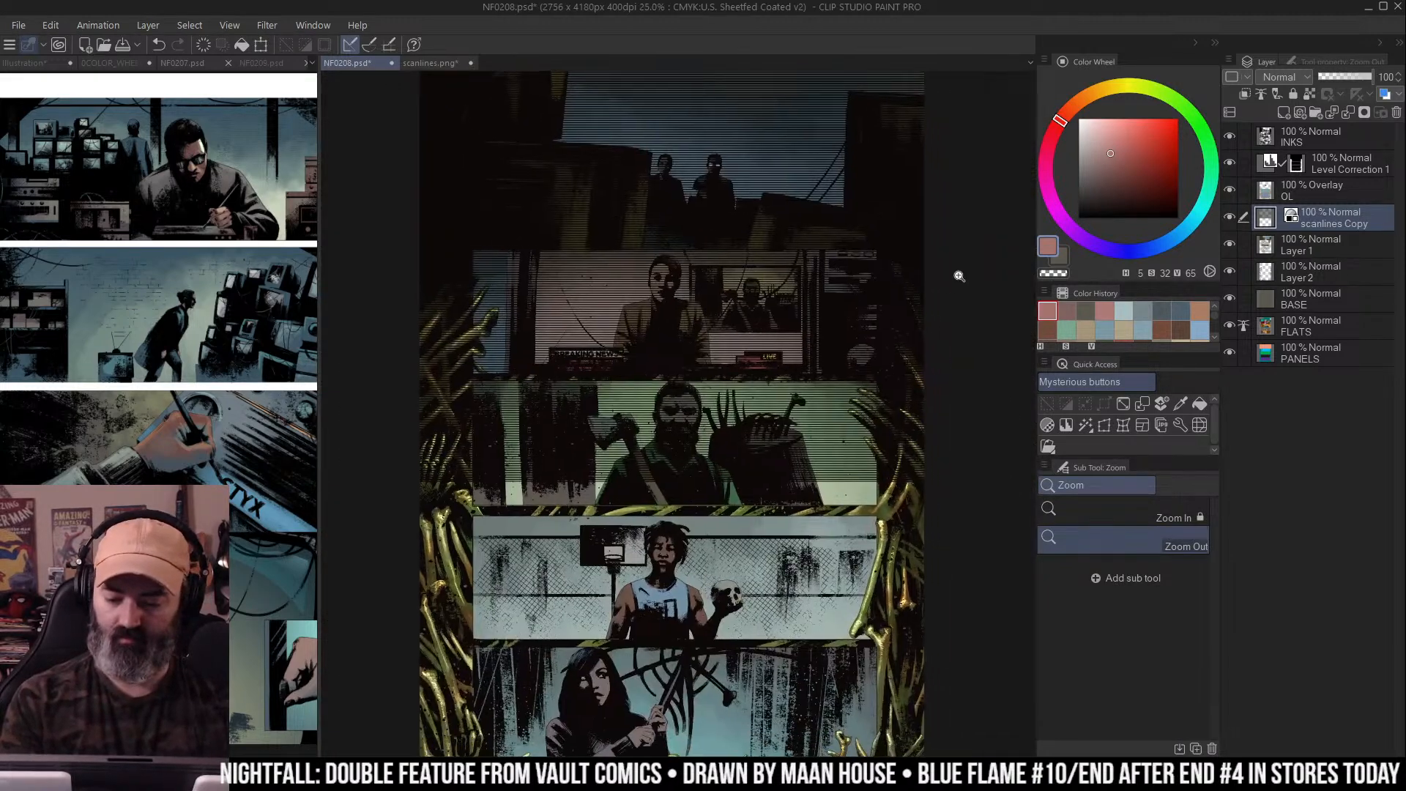
Select the newscast panel area from the PANELS layer
{"action": "key", "text": "m"}
{"action": "left_click", "coordinate": [1292, 355]}
{"action": "key", "text": "w"}
{"action": "key", "text": "m"}
{"action": "key", "text": "w"}
{"action": "left_click", "coordinate": [828, 324]}
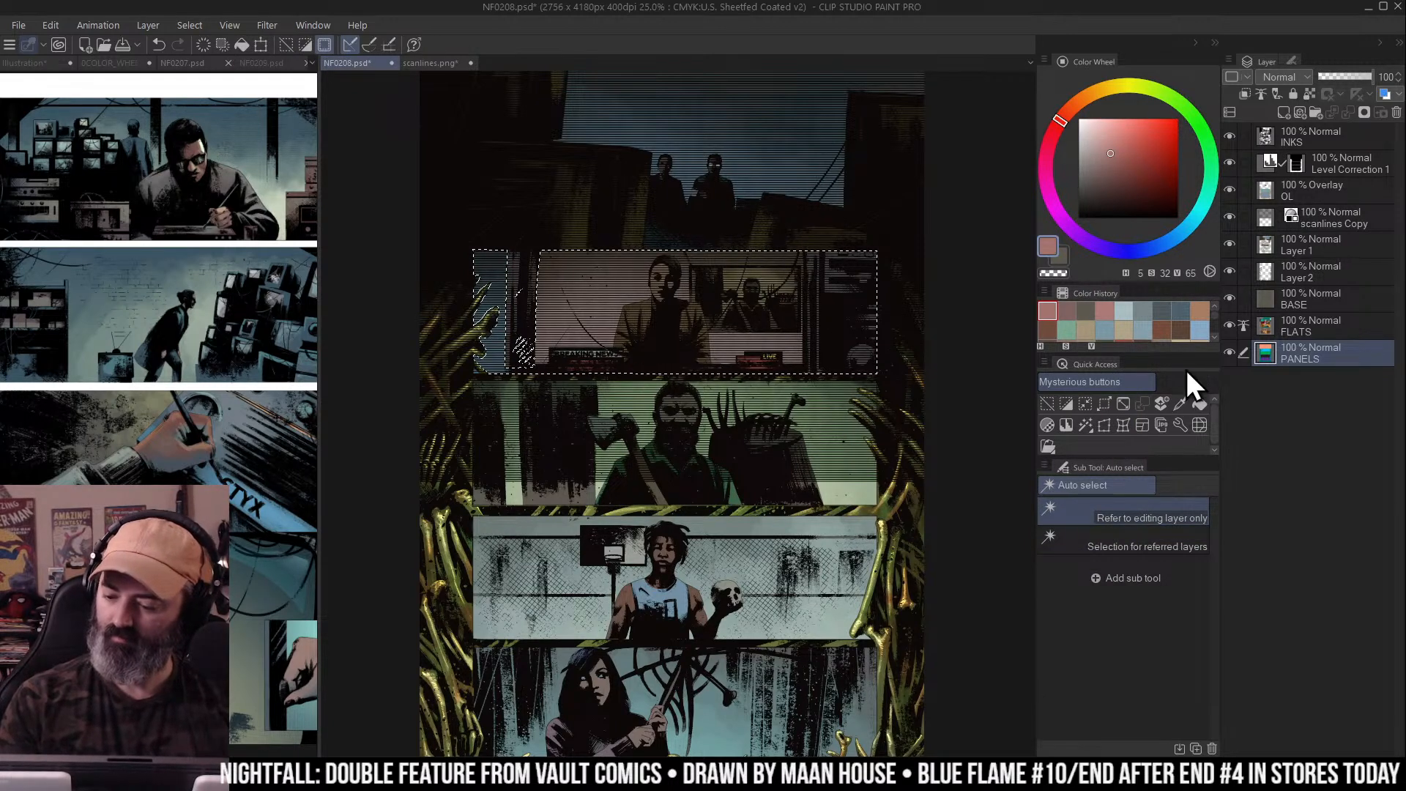
Reduce the selection to the television screen showing the news anchor, leaving out the surrounding equipment
{"action": "key", "text": "m"}
{"action": "key", "text": "ctrl+z"}
{"action": "key", "text": "w"}
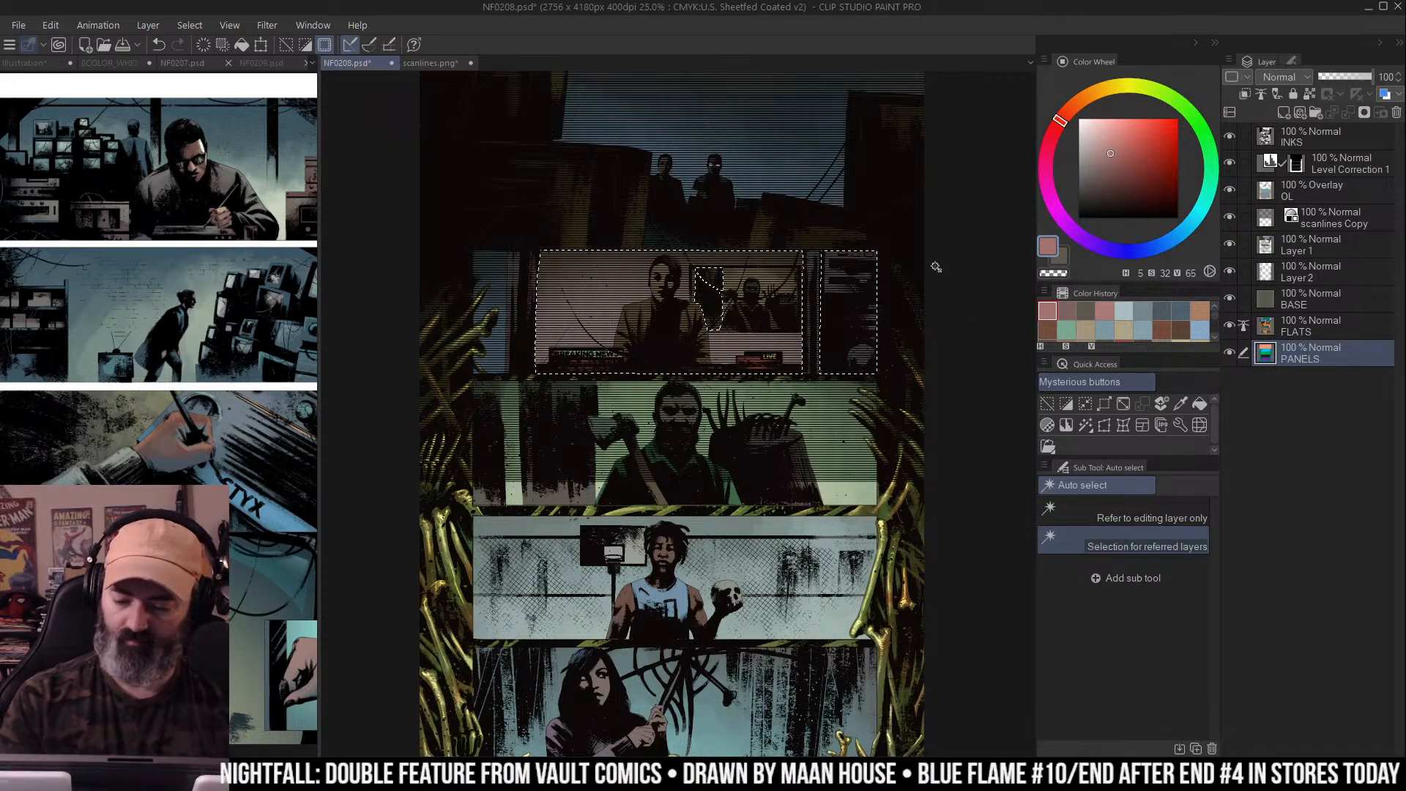
{"action": "key", "text": "m"}
{"action": "key", "text": "ctrl+z"}
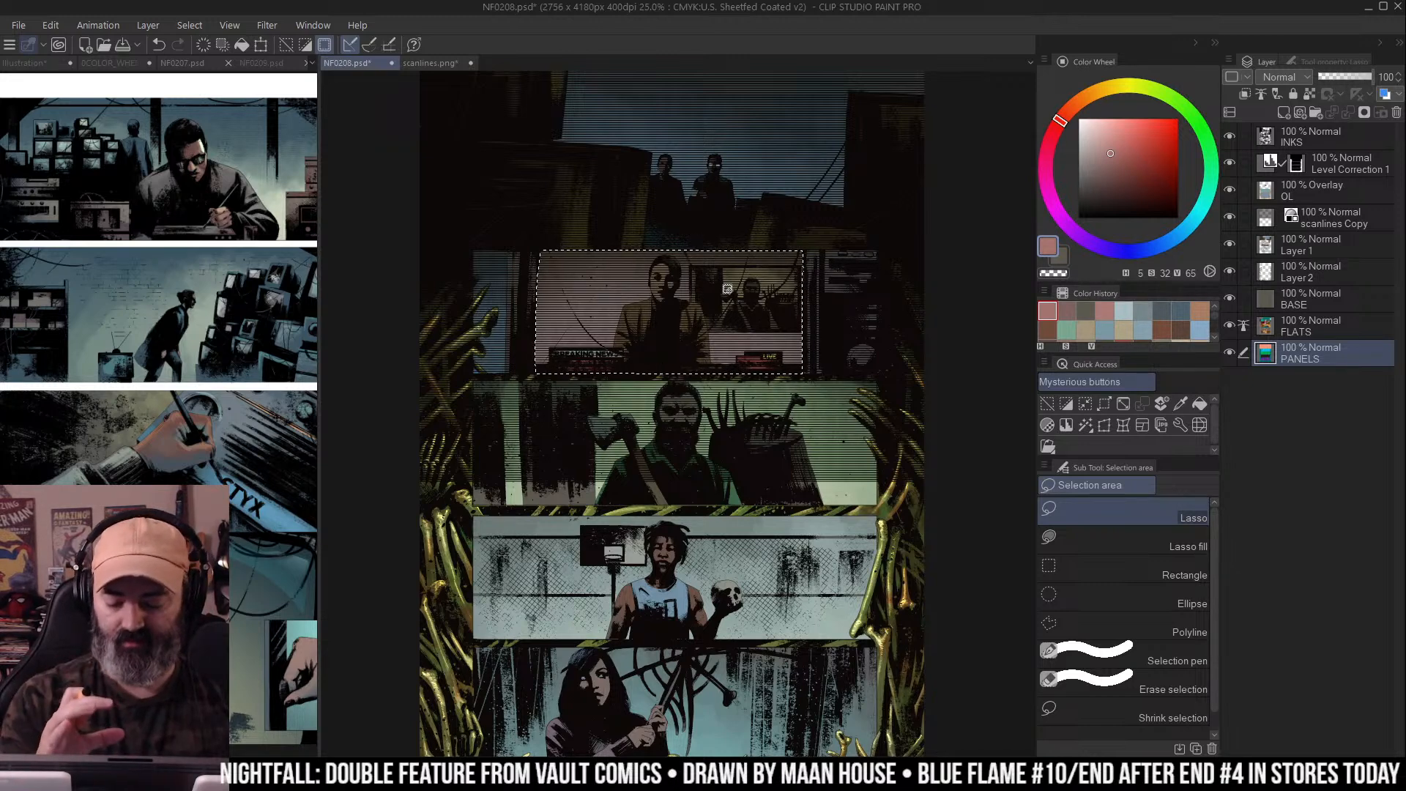
Mask the scanlines Copy layer to the selected television screen and blend it in Overlay mode at 43% opacity
{"action": "left_click", "coordinate": [1273, 224]}
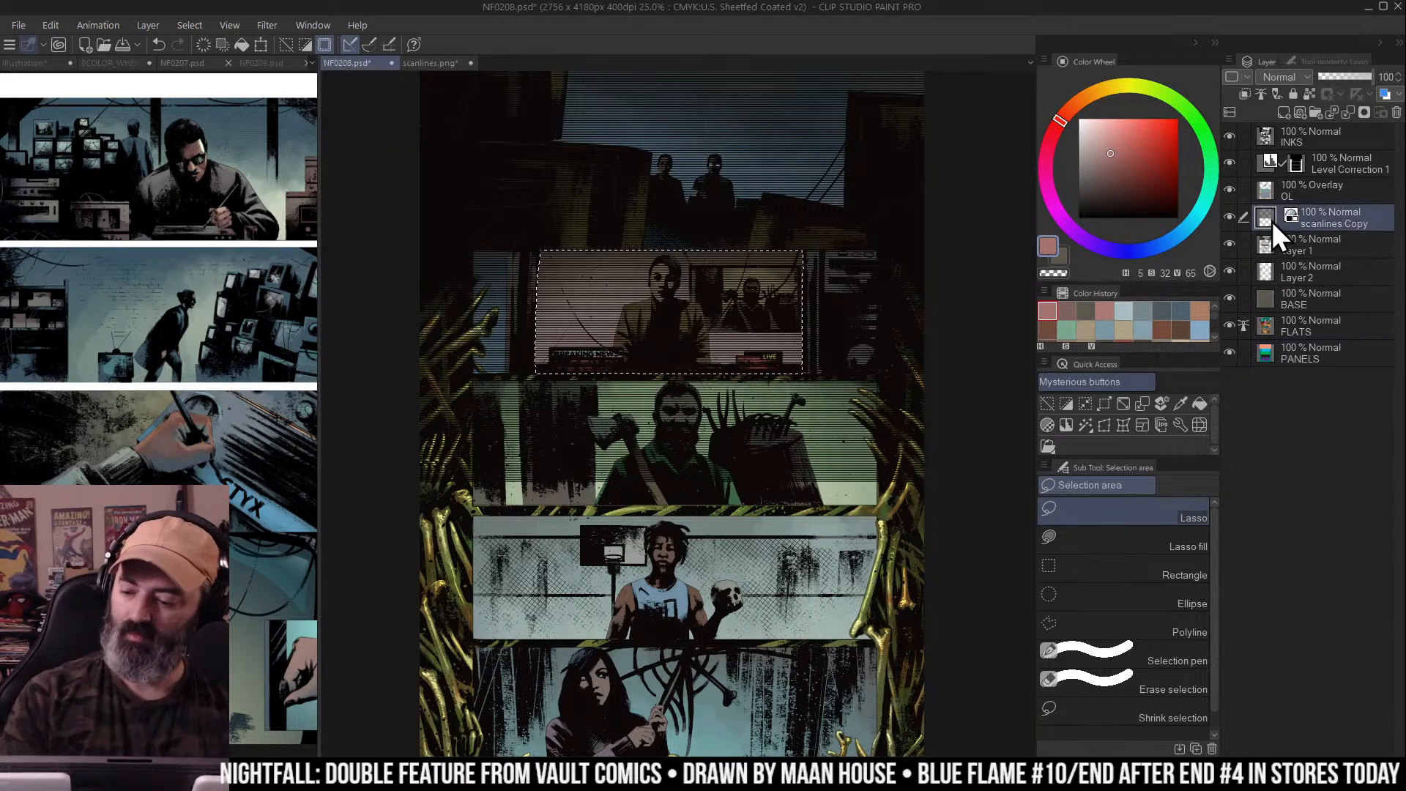
{"action": "left_click", "coordinate": [1365, 113]}
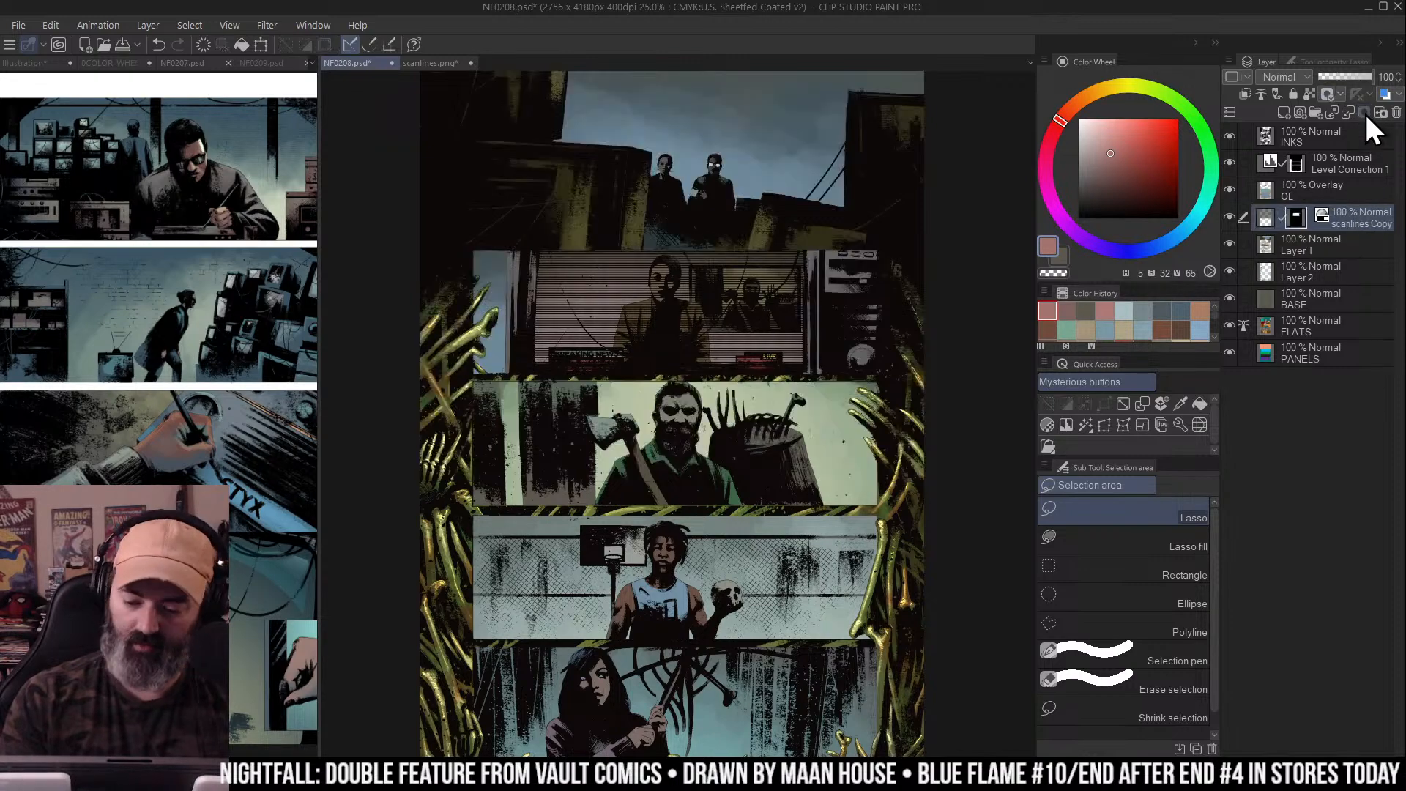
{"action": "left_click_drag", "start_coordinate": [641, 300], "coordinate": [813, 358]}
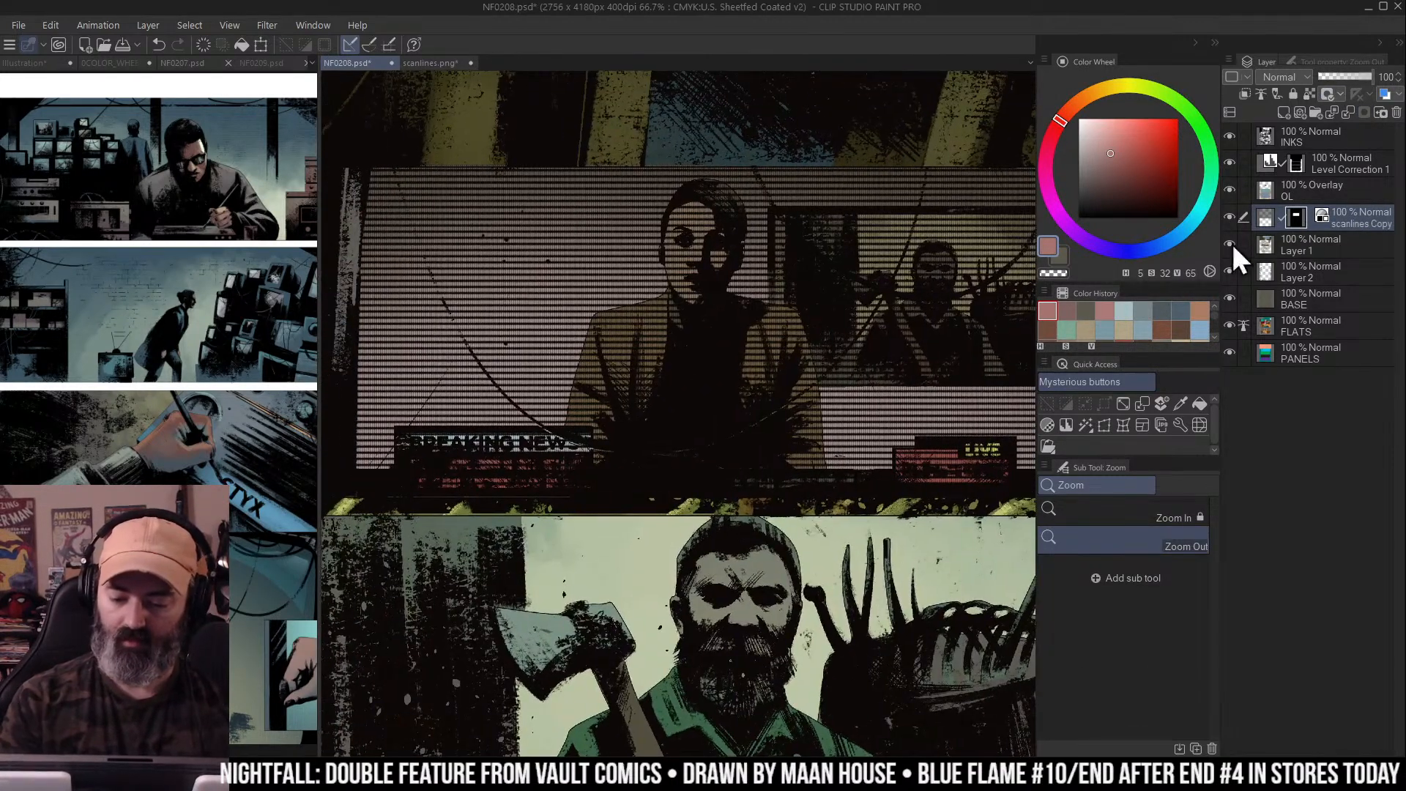
{"action": "left_click", "coordinate": [1293, 78]}
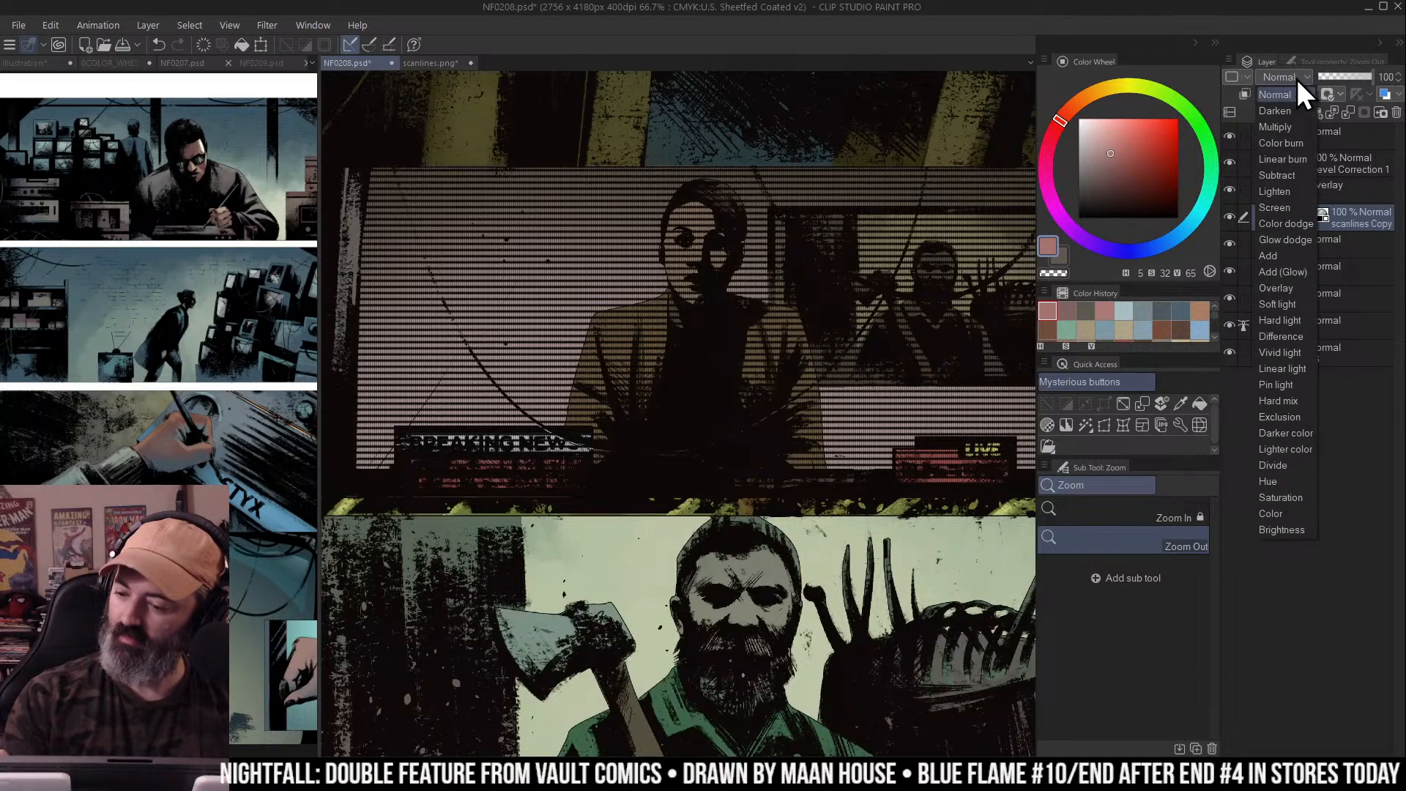
{"action": "left_click", "coordinate": [1278, 289]}
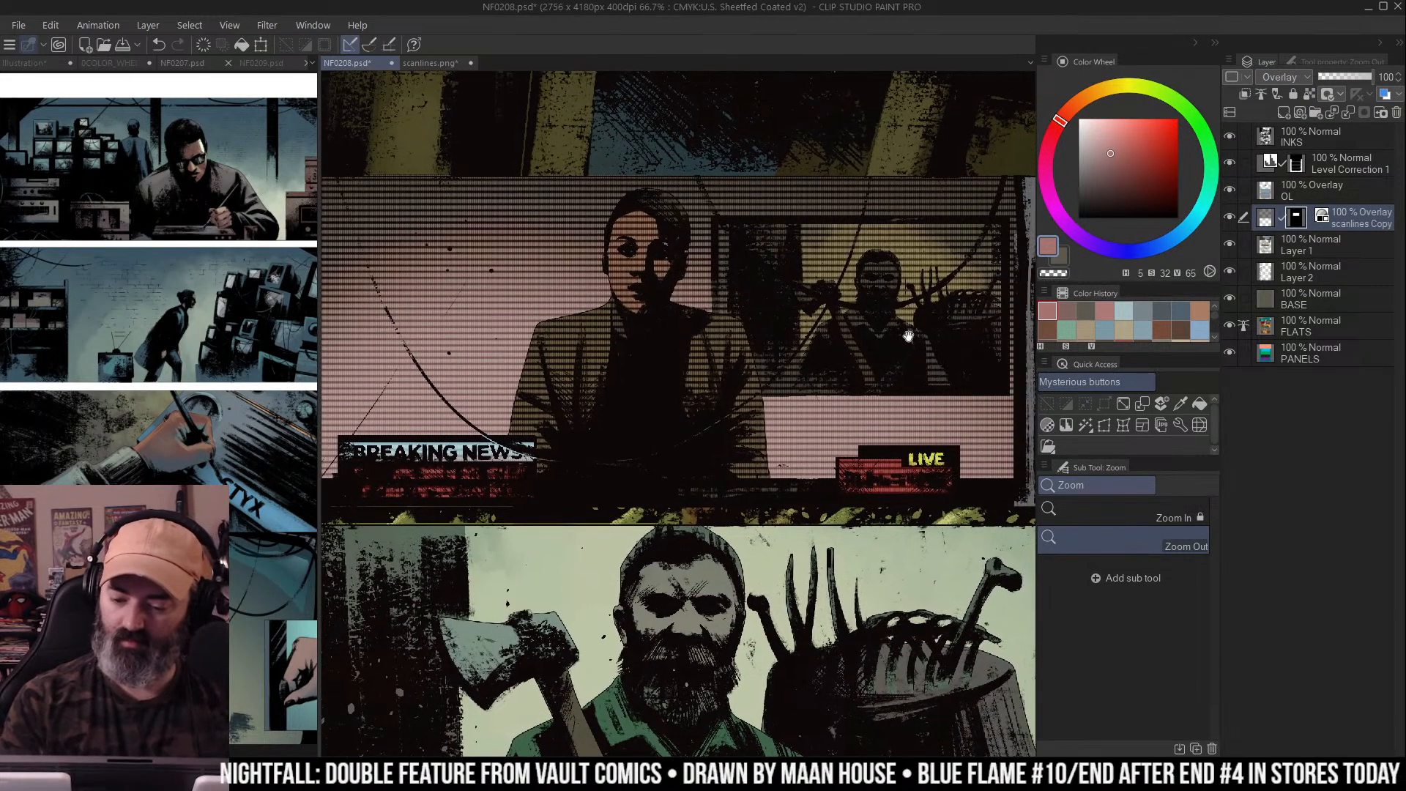
{"action": "left_click_drag", "start_coordinate": [1361, 77], "coordinate": [1339, 81]}
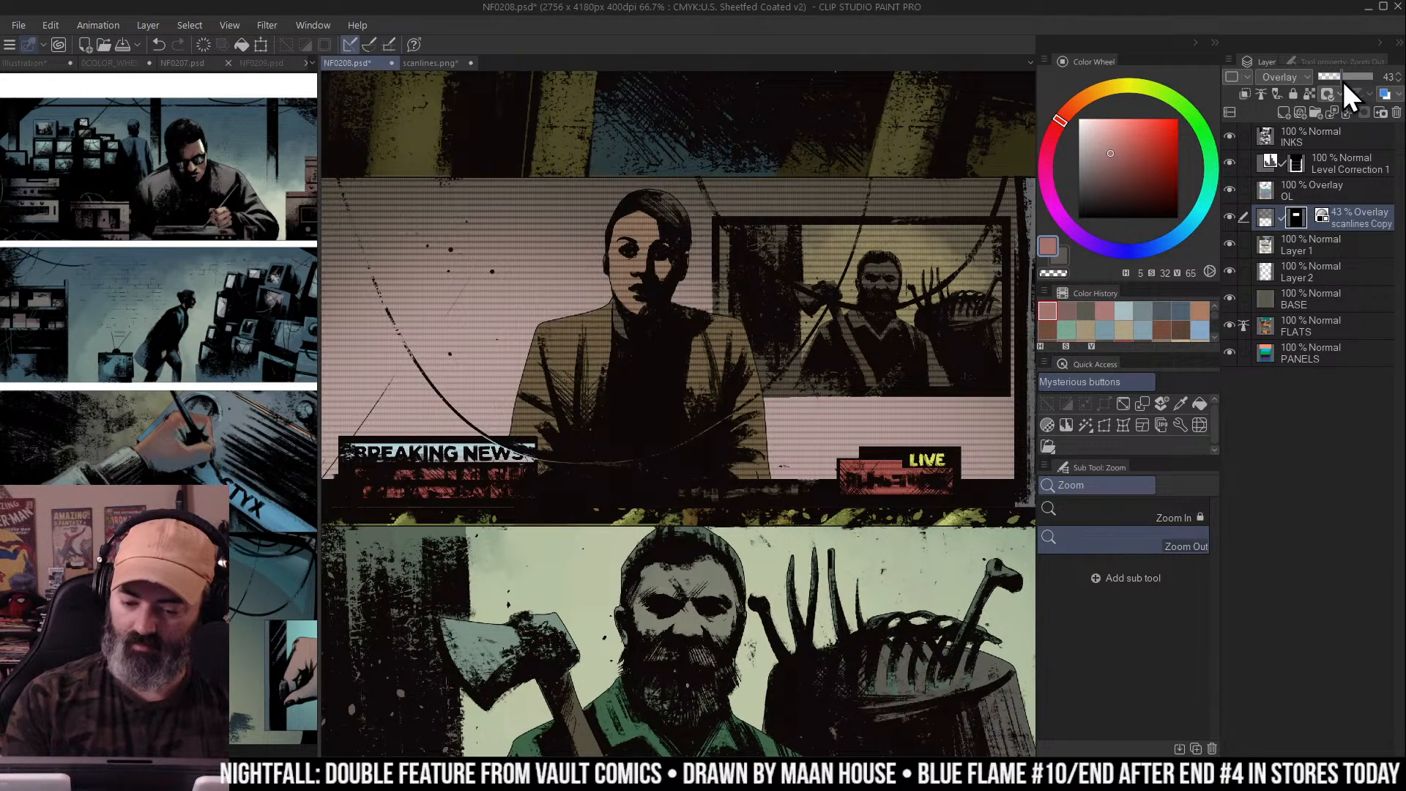
Move the scanlines Copy layer above the INKS layer in the layer stack
{"action": "key", "text": "m"}
{"action": "left_click_drag", "start_coordinate": [1339, 214], "coordinate": [1352, 134]}
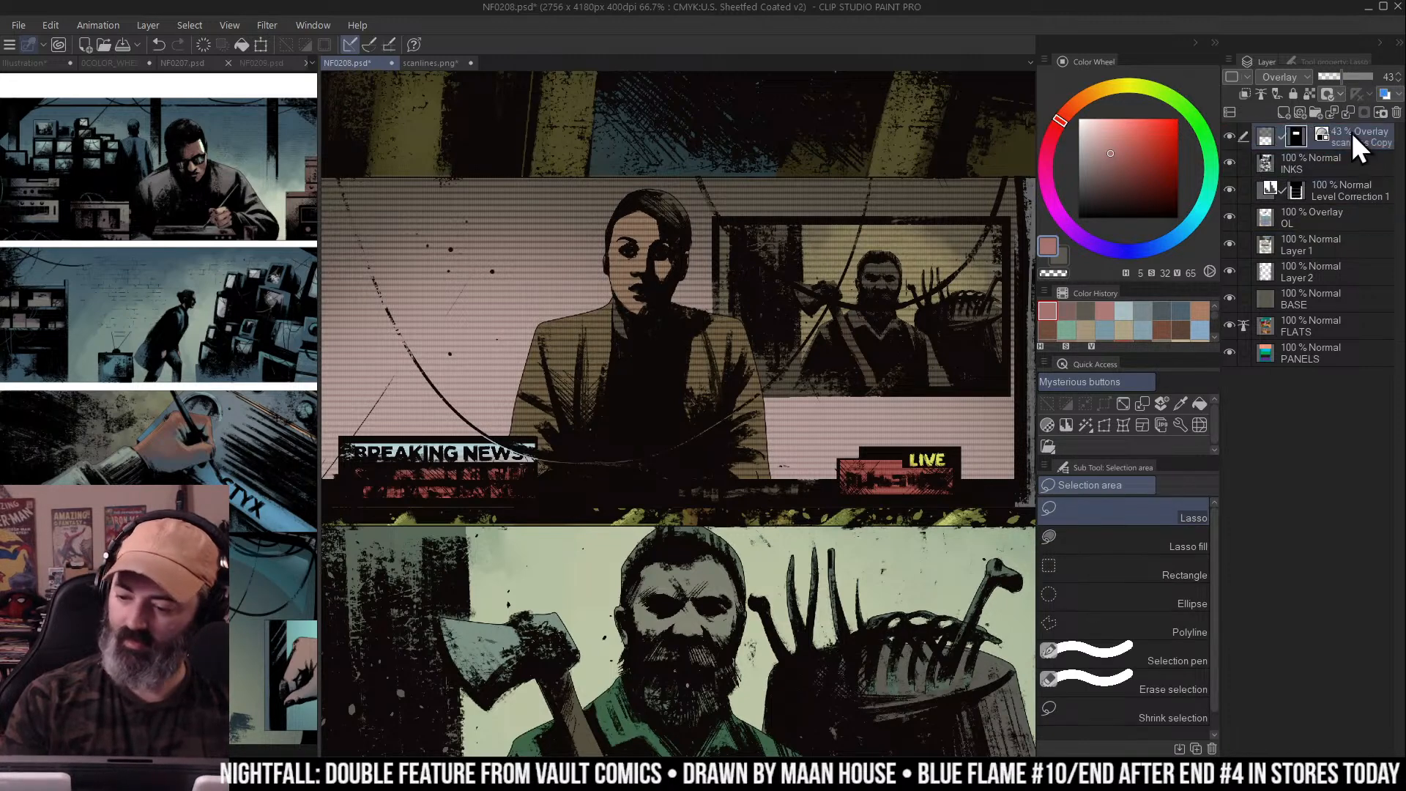
Try the Subtract and Lighten blending modes on the scanlines Copy layer, then return it to Overlay
{"action": "left_click", "coordinate": [1291, 79]}
{"action": "left_click", "coordinate": [1291, 175]}
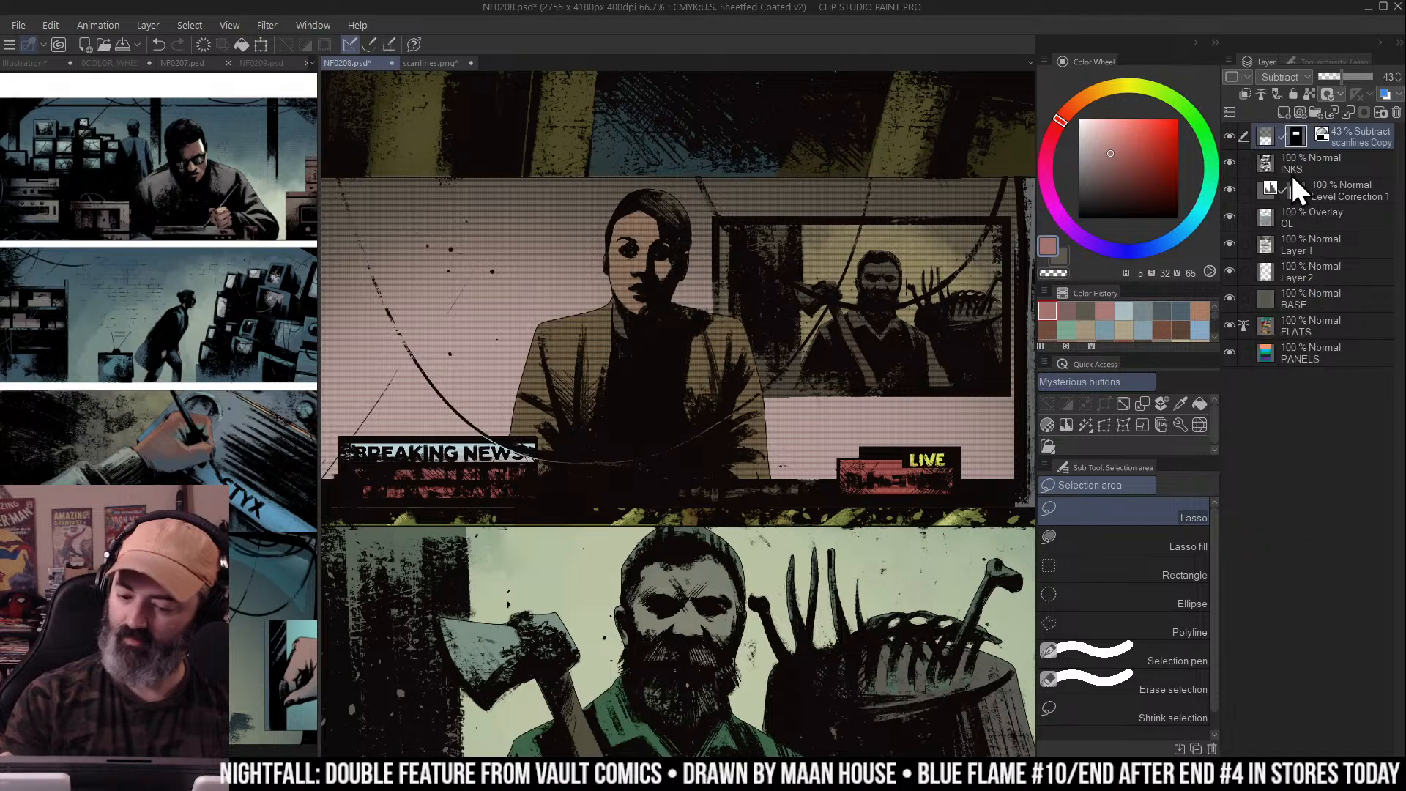
{"action": "left_click", "coordinate": [1298, 78]}
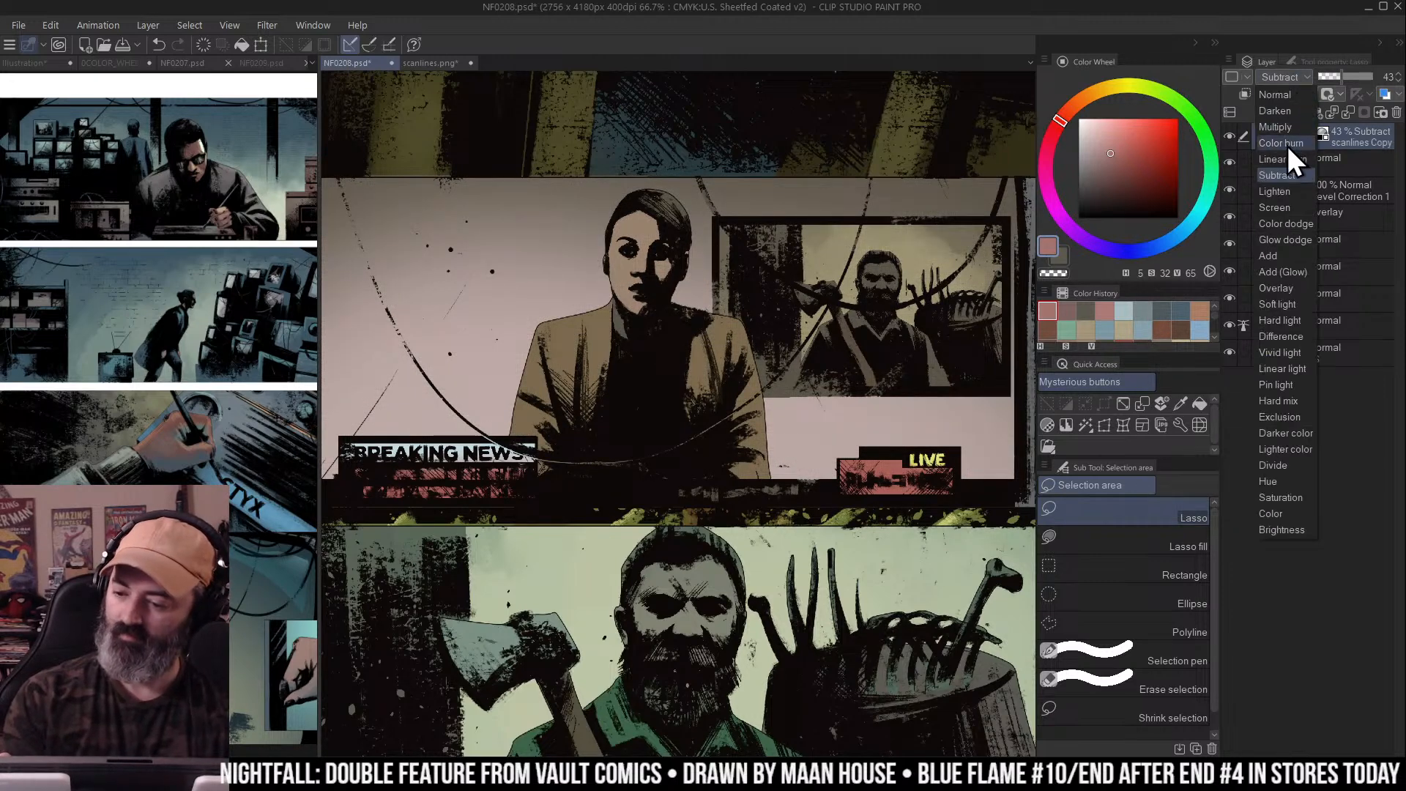
{"action": "left_click", "coordinate": [1285, 192]}
{"action": "left_click", "coordinate": [1296, 78]}
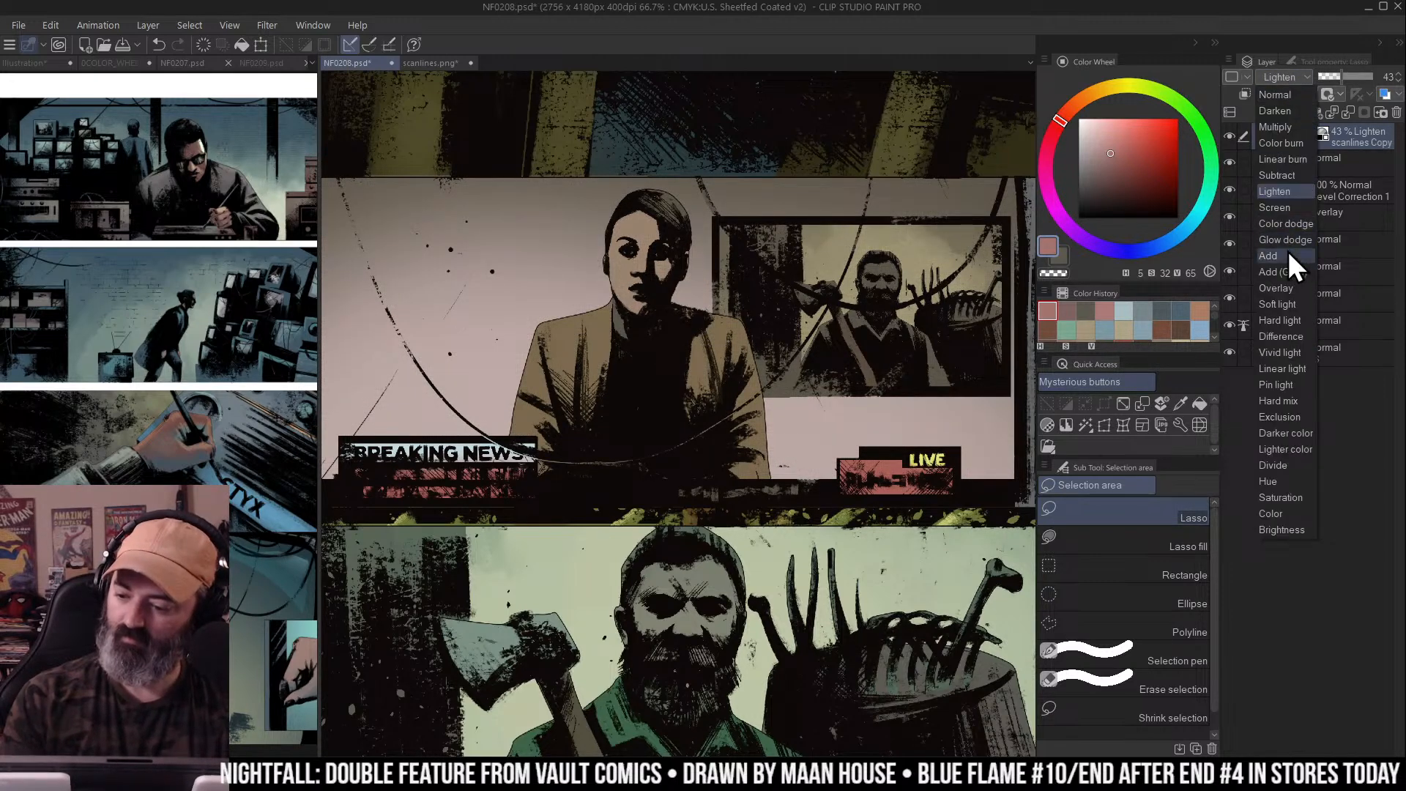
{"action": "left_click", "coordinate": [1284, 290]}
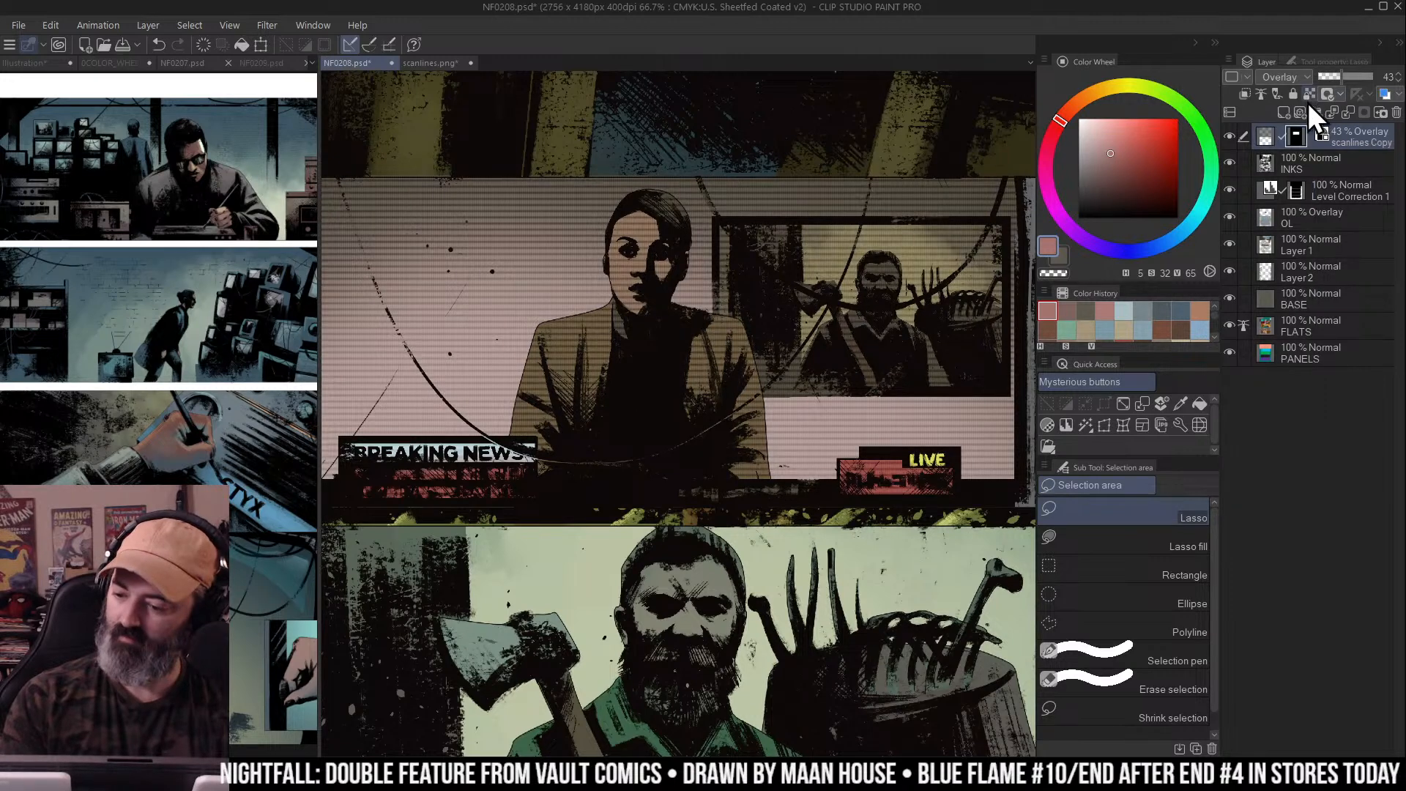
Compare Soft light and Hard light against Overlay on the scanlines Copy layer, ending on Overlay
{"action": "left_click", "coordinate": [1293, 77]}
{"action": "left_click", "coordinate": [1287, 303]}
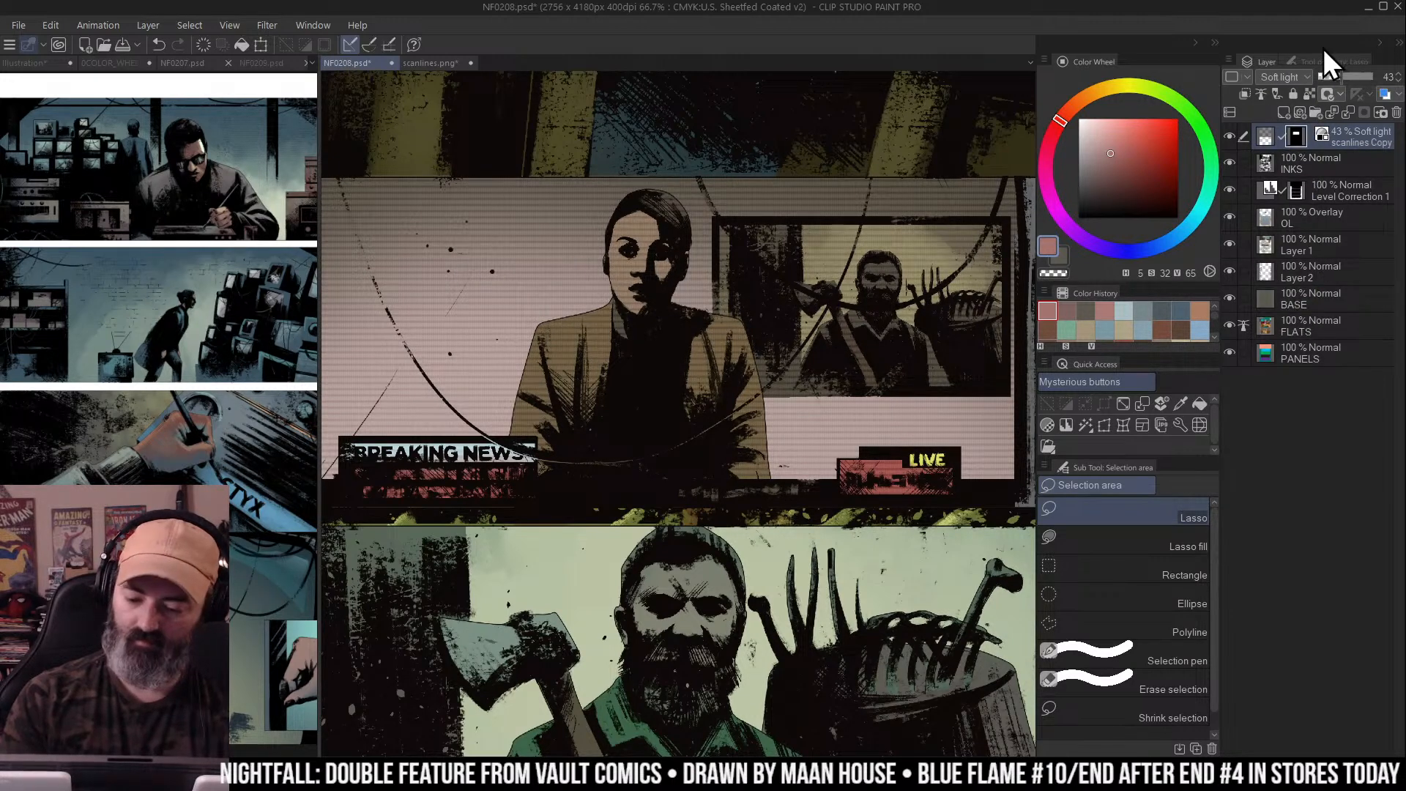
{"action": "left_click", "coordinate": [1298, 77]}
{"action": "left_click", "coordinate": [1293, 289]}
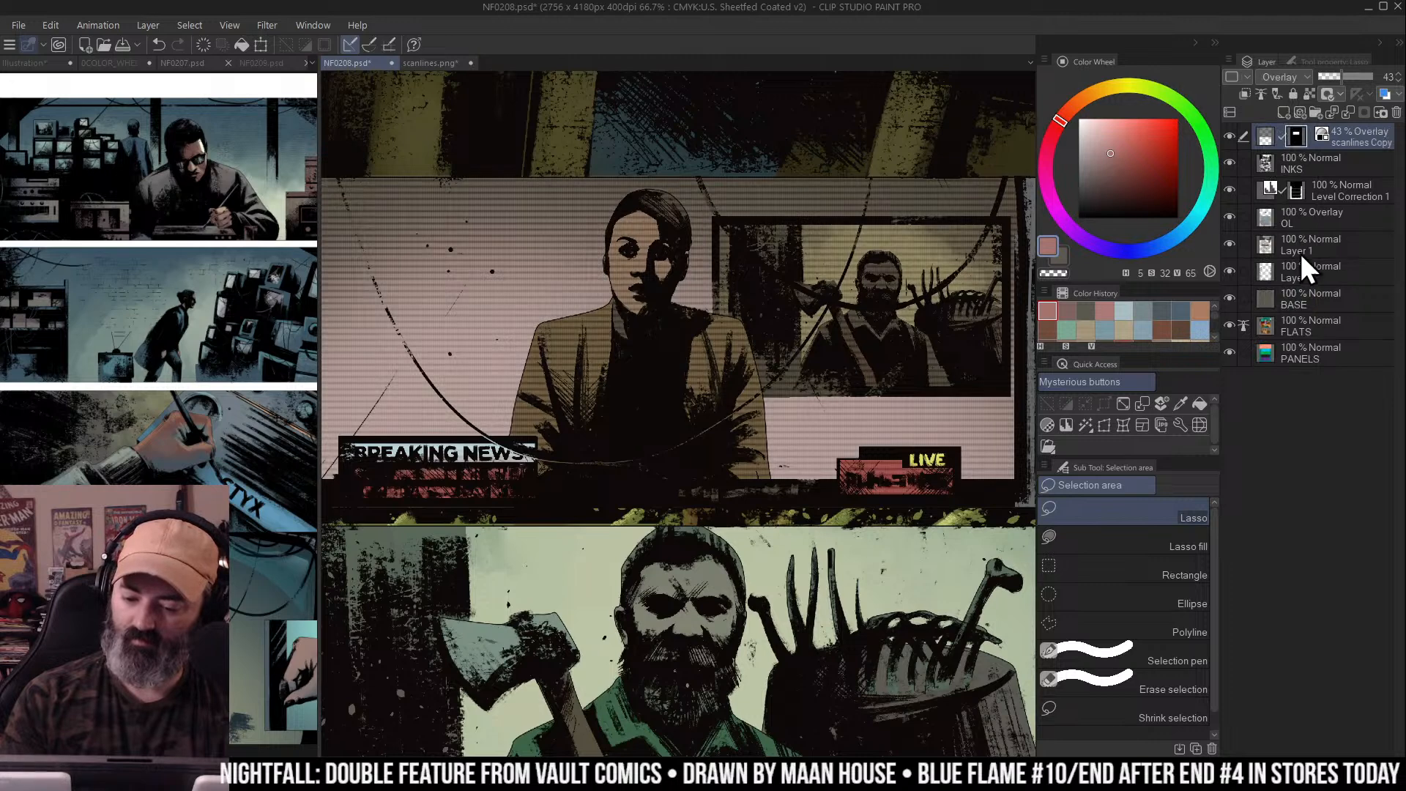
{"action": "left_click", "coordinate": [1299, 79]}
{"action": "left_click", "coordinate": [1293, 320]}
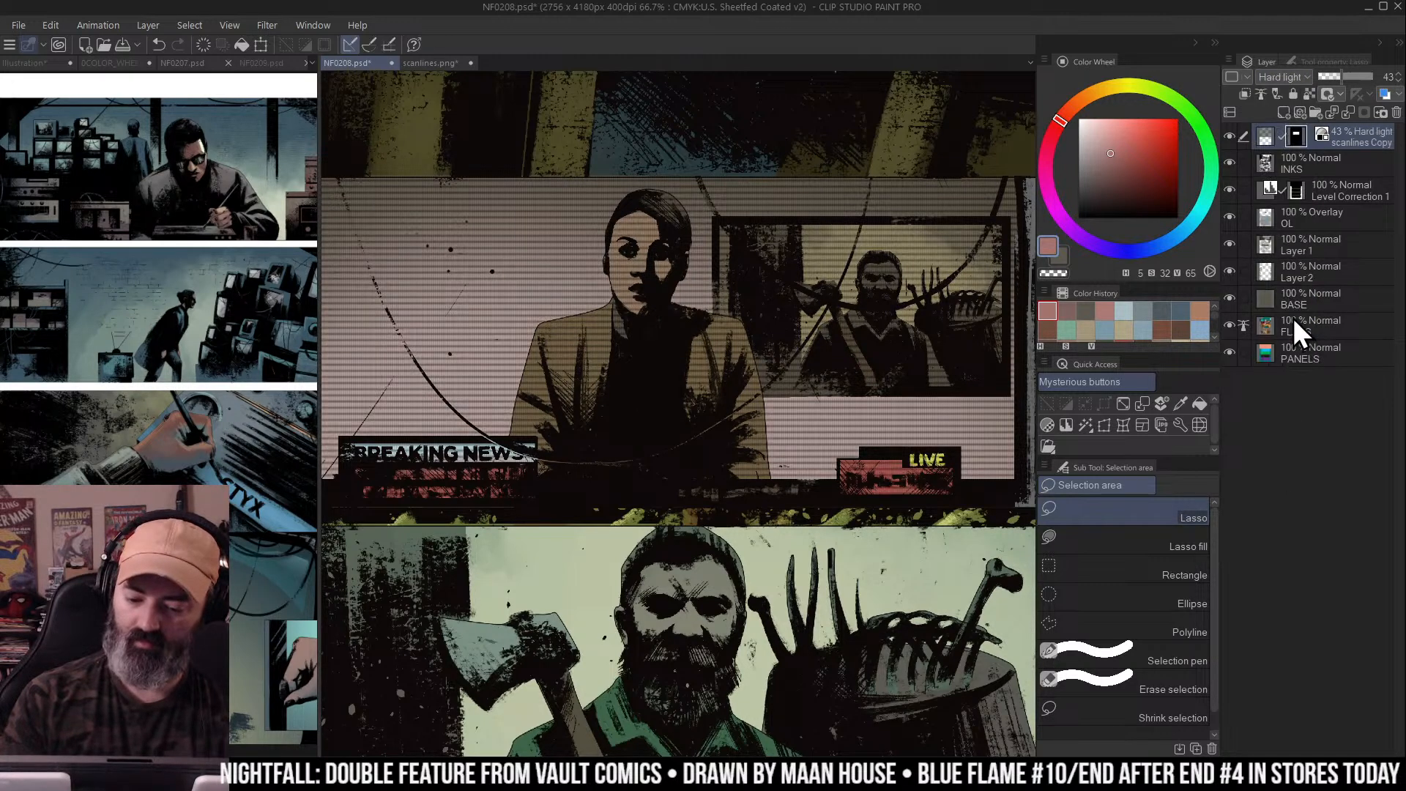
{"action": "left_click", "coordinate": [1307, 76]}
{"action": "left_click", "coordinate": [1294, 290]}
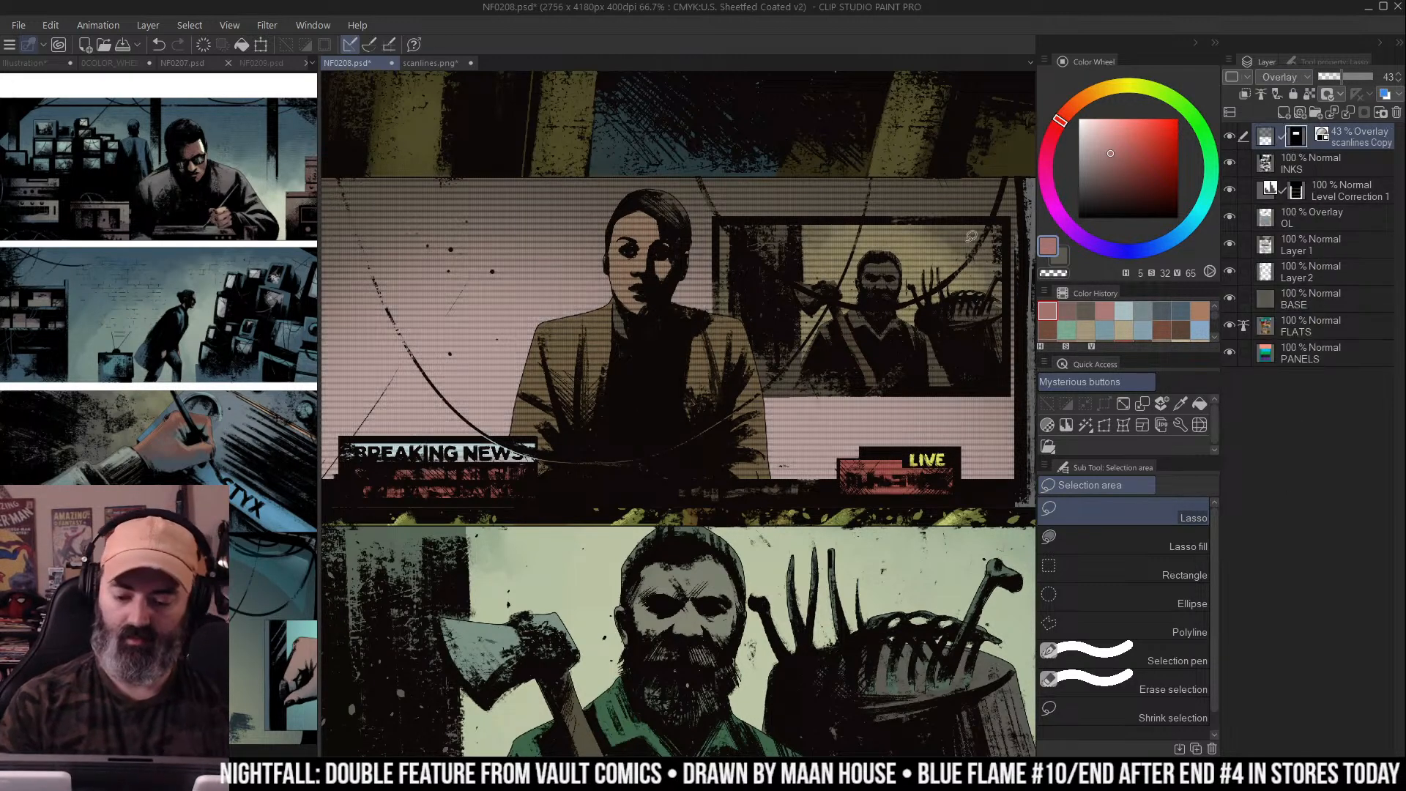
Examine the scanline texture on the television screen up close and within the full page
{"action": "left_click_drag", "start_coordinate": [830, 277], "coordinate": [770, 382]}
{"action": "scroll", "coordinate": [769, 381], "scroll_direction": "up", "scroll_amount": 5}
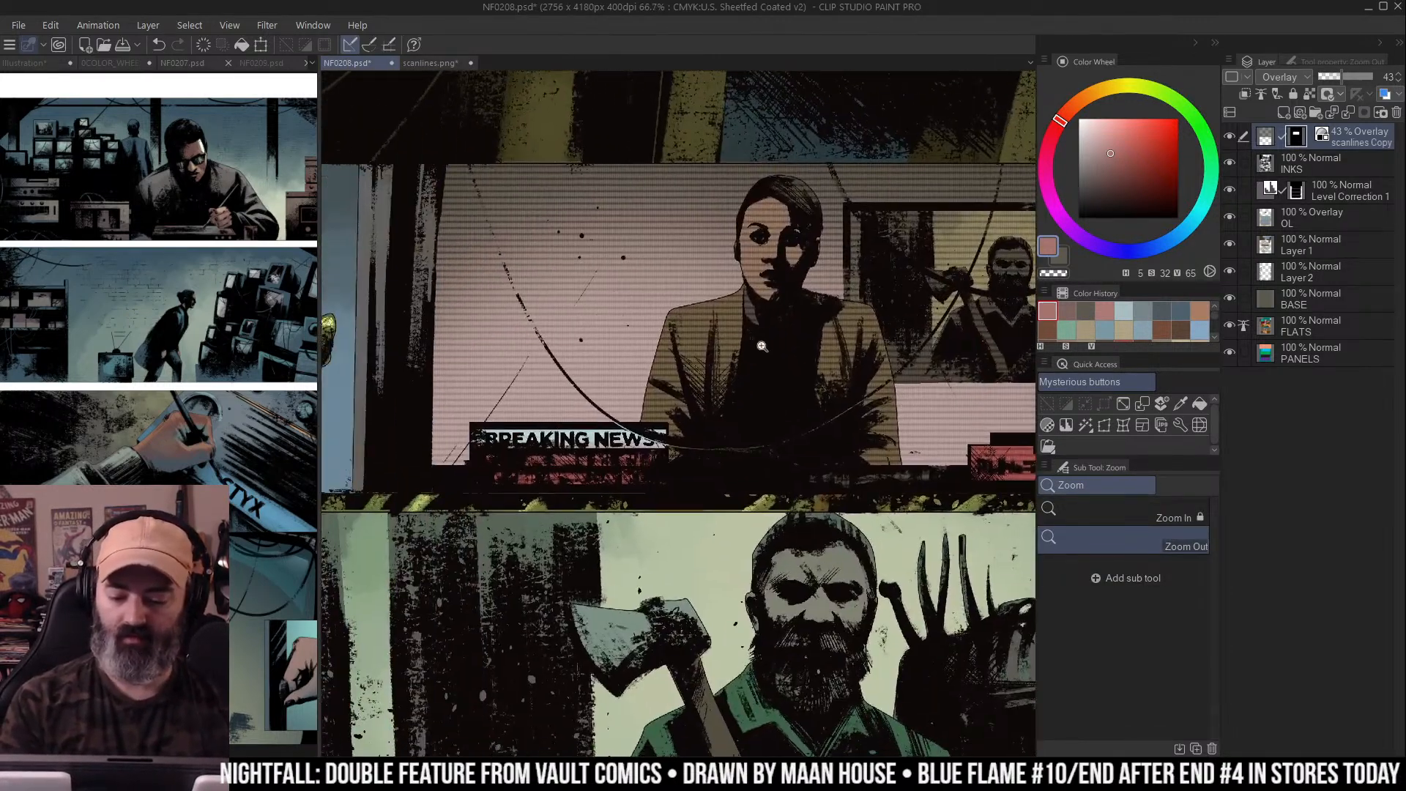
{"action": "scroll", "coordinate": [779, 371], "scroll_direction": "down", "scroll_amount": 5}
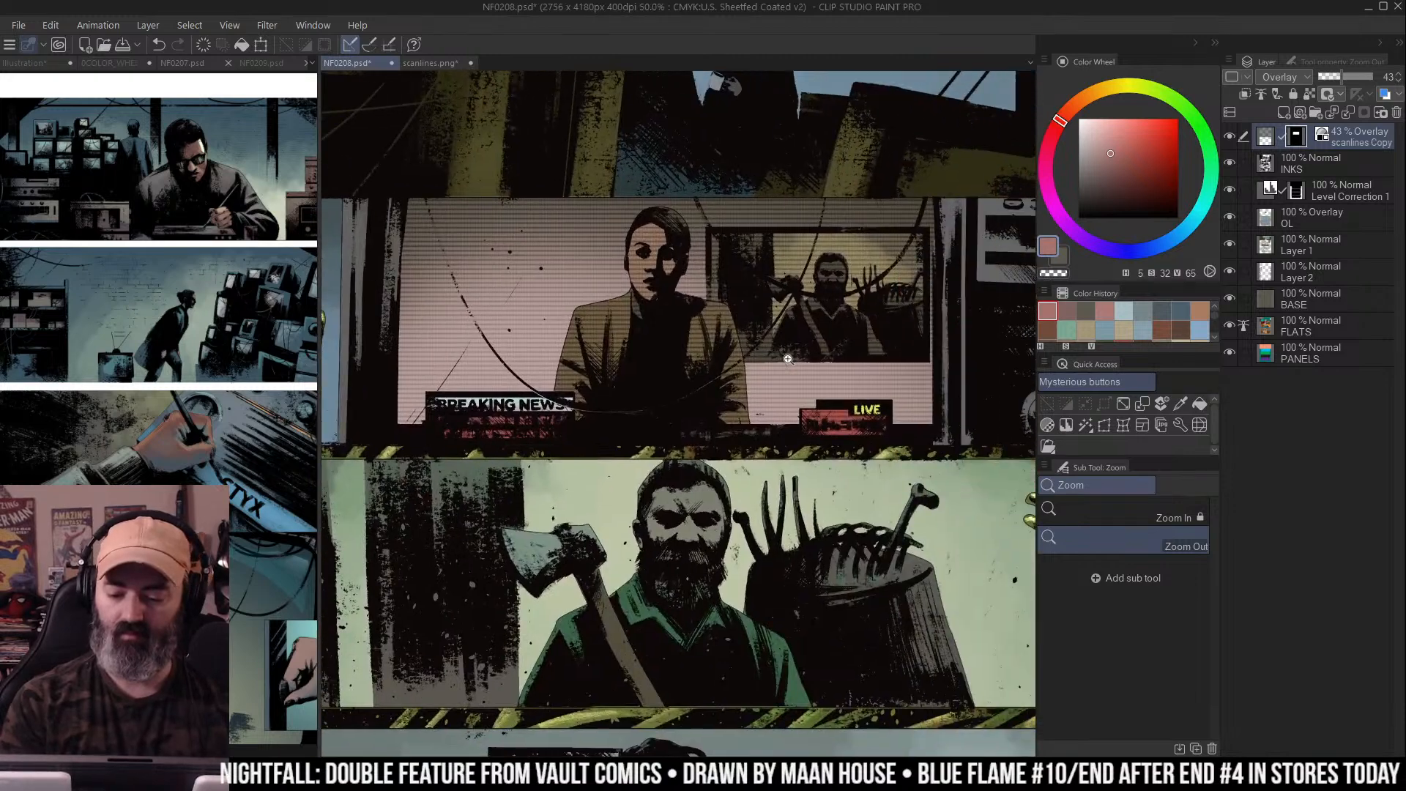
{"action": "scroll", "coordinate": [865, 383], "scroll_direction": "down", "scroll_amount": 1}
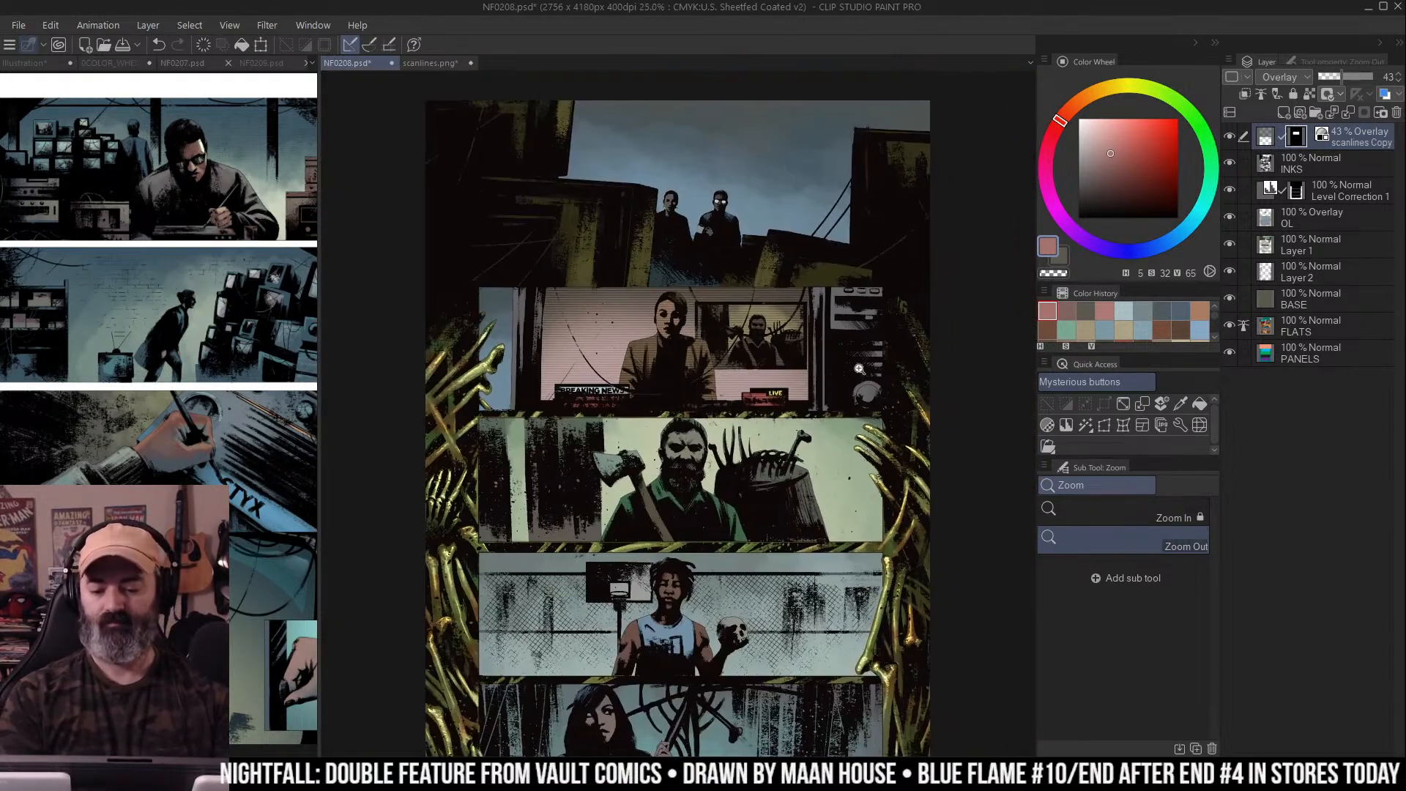
{"action": "left_click_drag", "start_coordinate": [865, 382], "coordinate": [863, 365]}
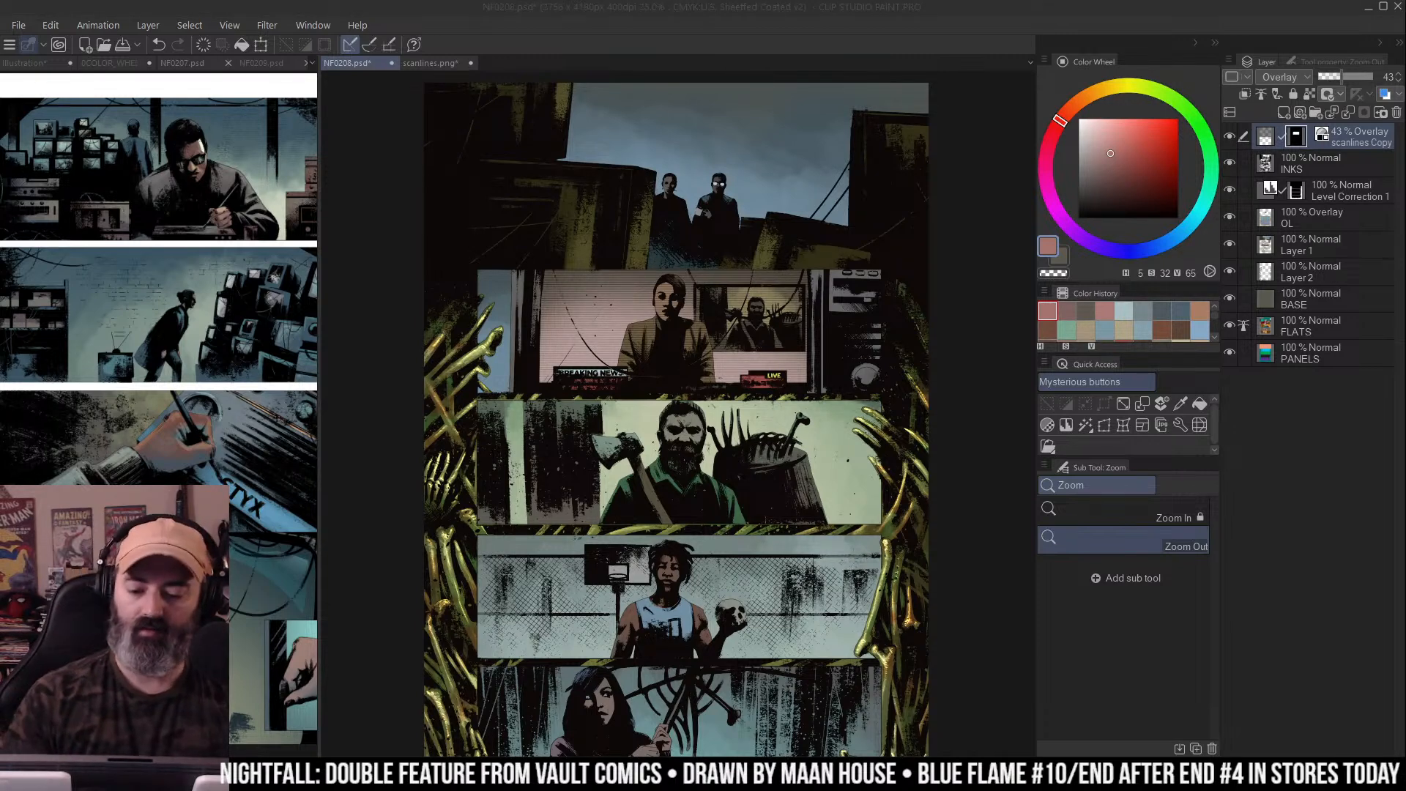
{"action": "key", "text": "m"}
{"action": "left_click_drag", "start_coordinate": [919, 253], "coordinate": [922, 225]}
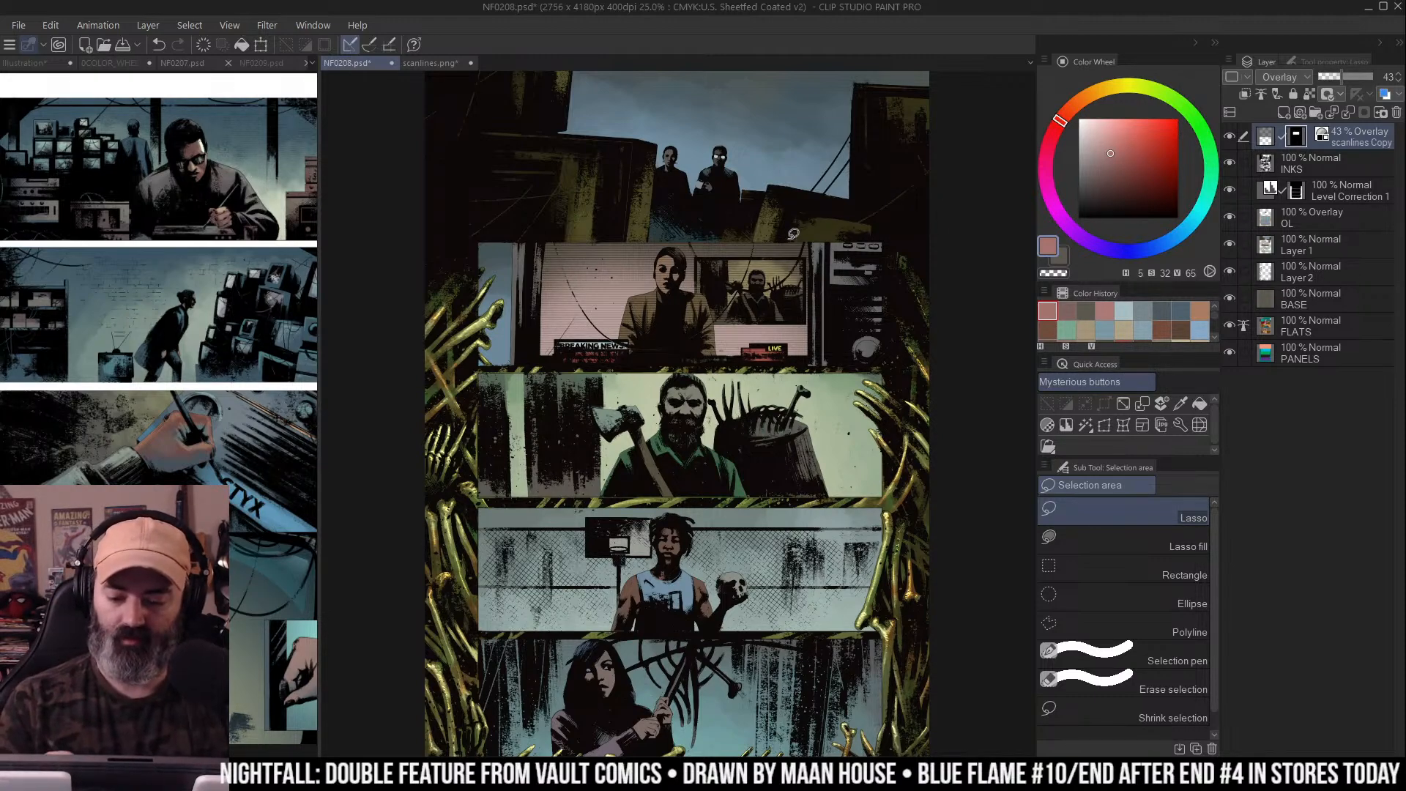
Add a new raster layer directly above Layer 1, below the OL layer
{"action": "key", "text": "b"}
{"action": "scroll", "coordinate": [798, 237], "scroll_direction": "up", "scroll_amount": 2}
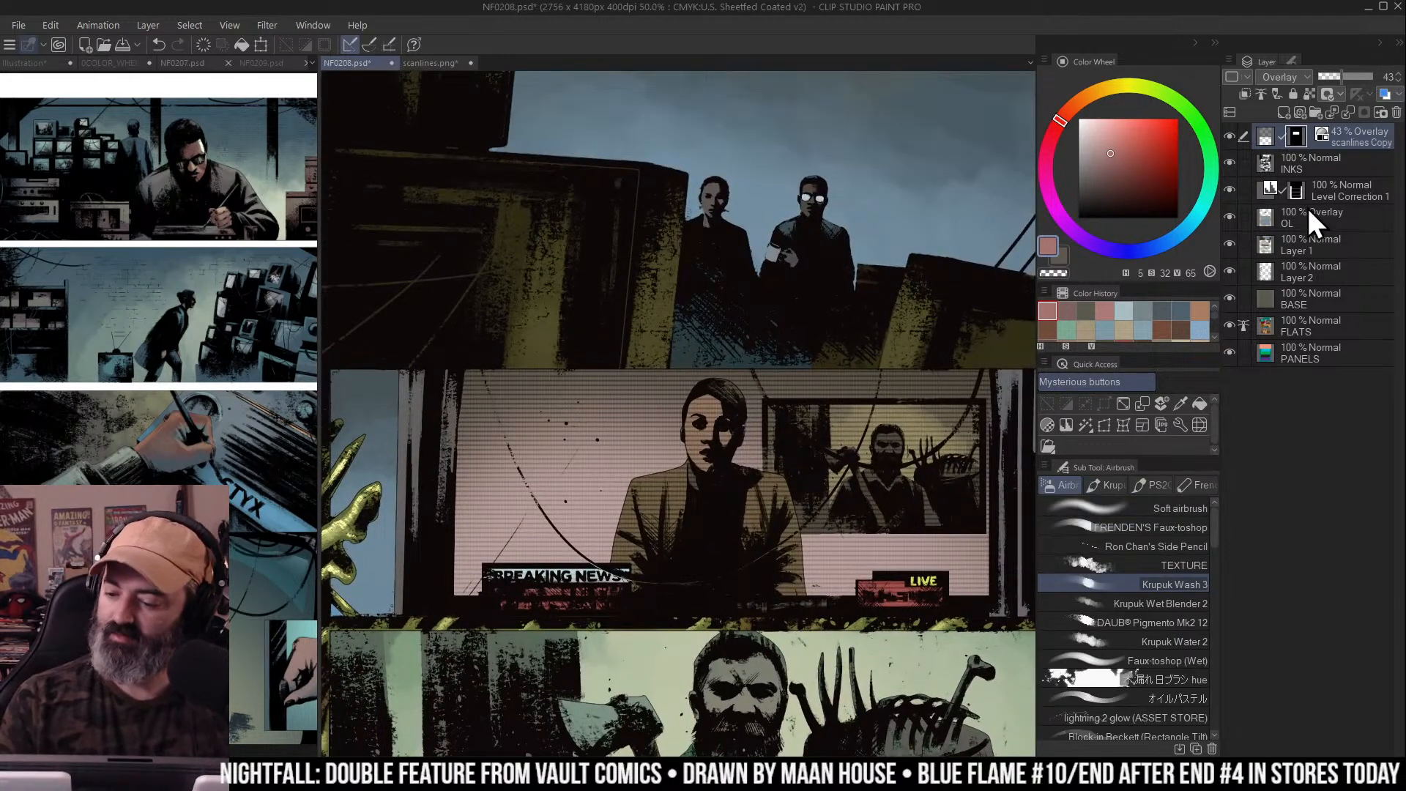
{"action": "left_click", "coordinate": [1289, 224]}
{"action": "left_click", "coordinate": [1292, 246]}
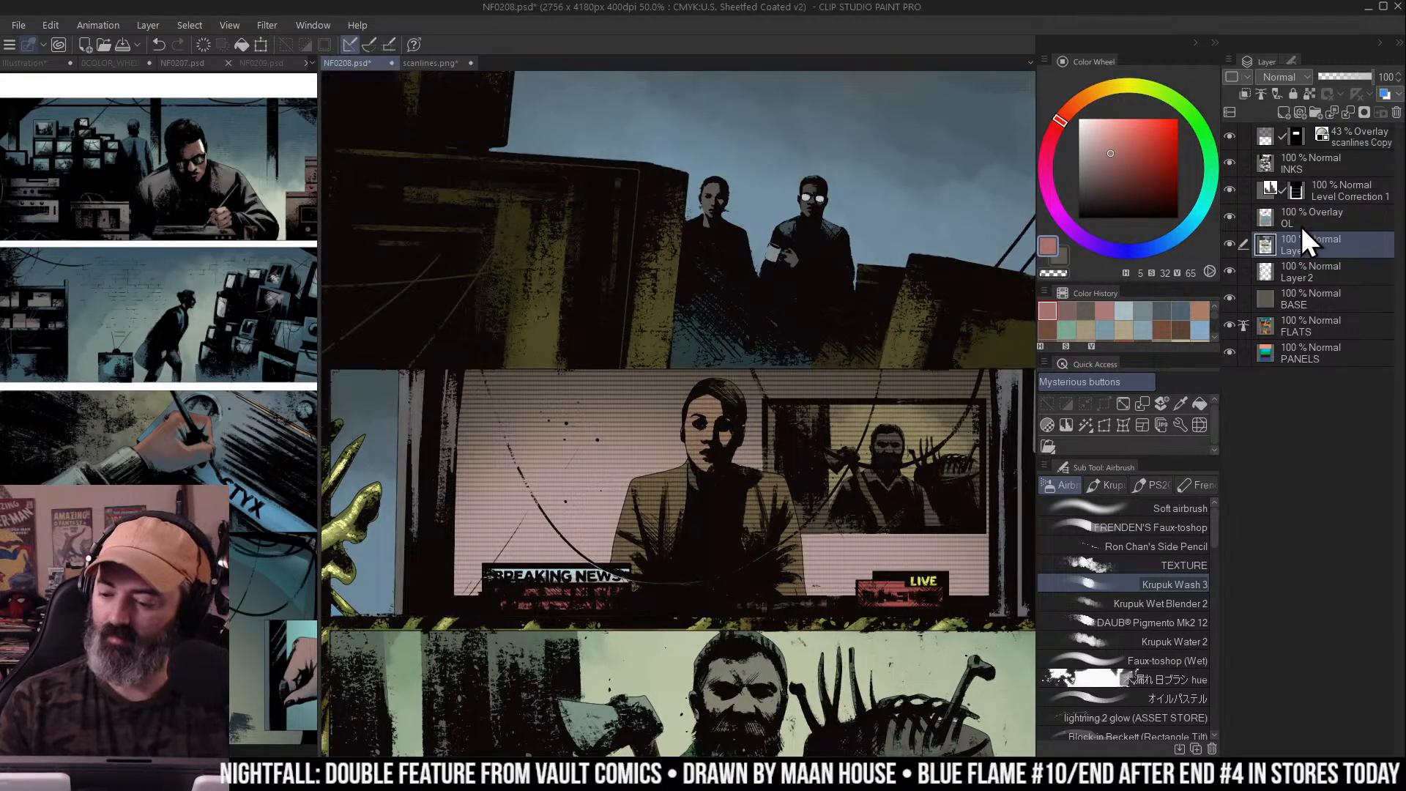
{"action": "left_click", "coordinate": [1283, 112]}
Paint the left standing figure's face in the top panel with a light warm grey (hue 30, saturation 5, value 58) using Krupuk Wash 3
{"action": "scroll", "coordinate": [762, 223], "scroll_direction": "up", "scroll_amount": 1}
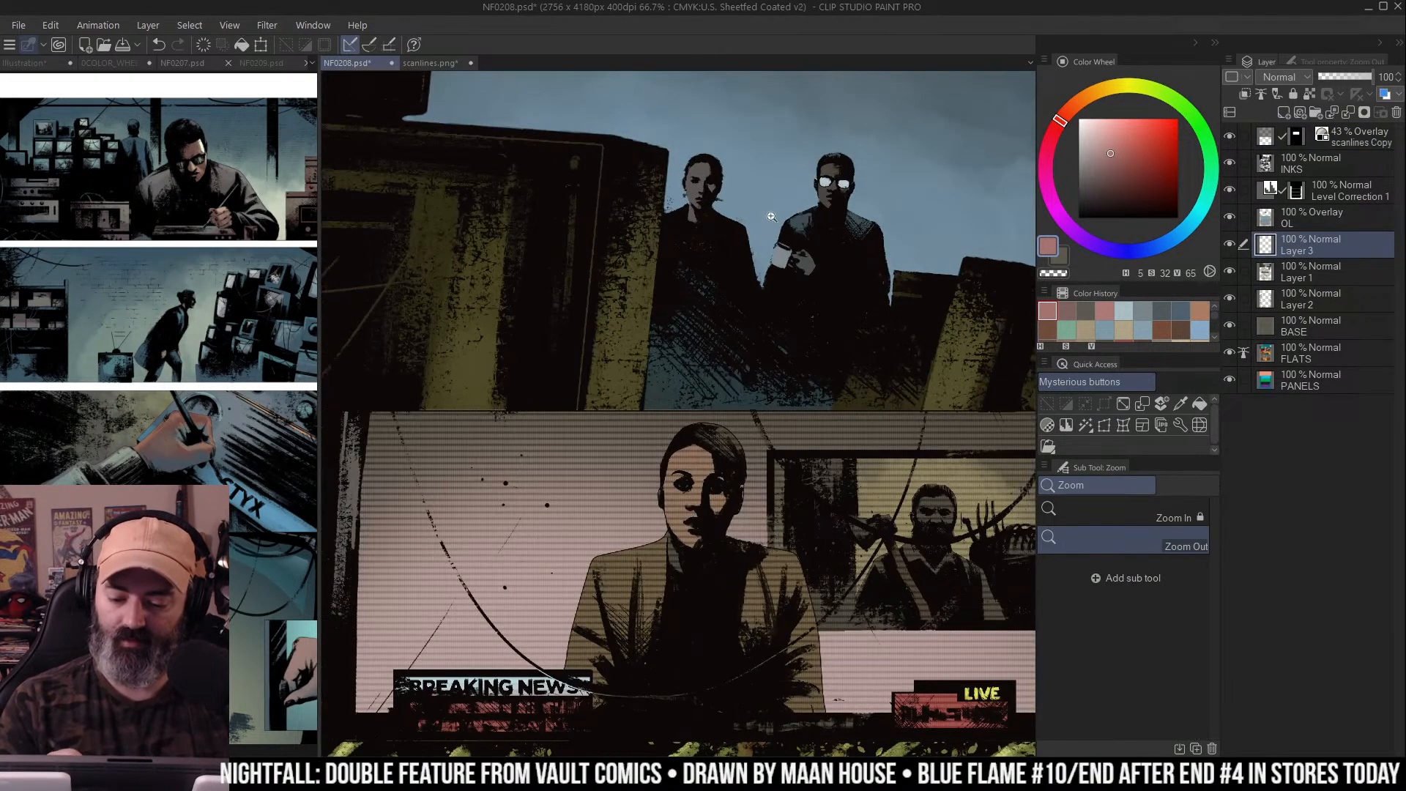
{"action": "key", "text": "b"}
{"action": "left_click", "coordinate": [992, 187], "text": "alt"}
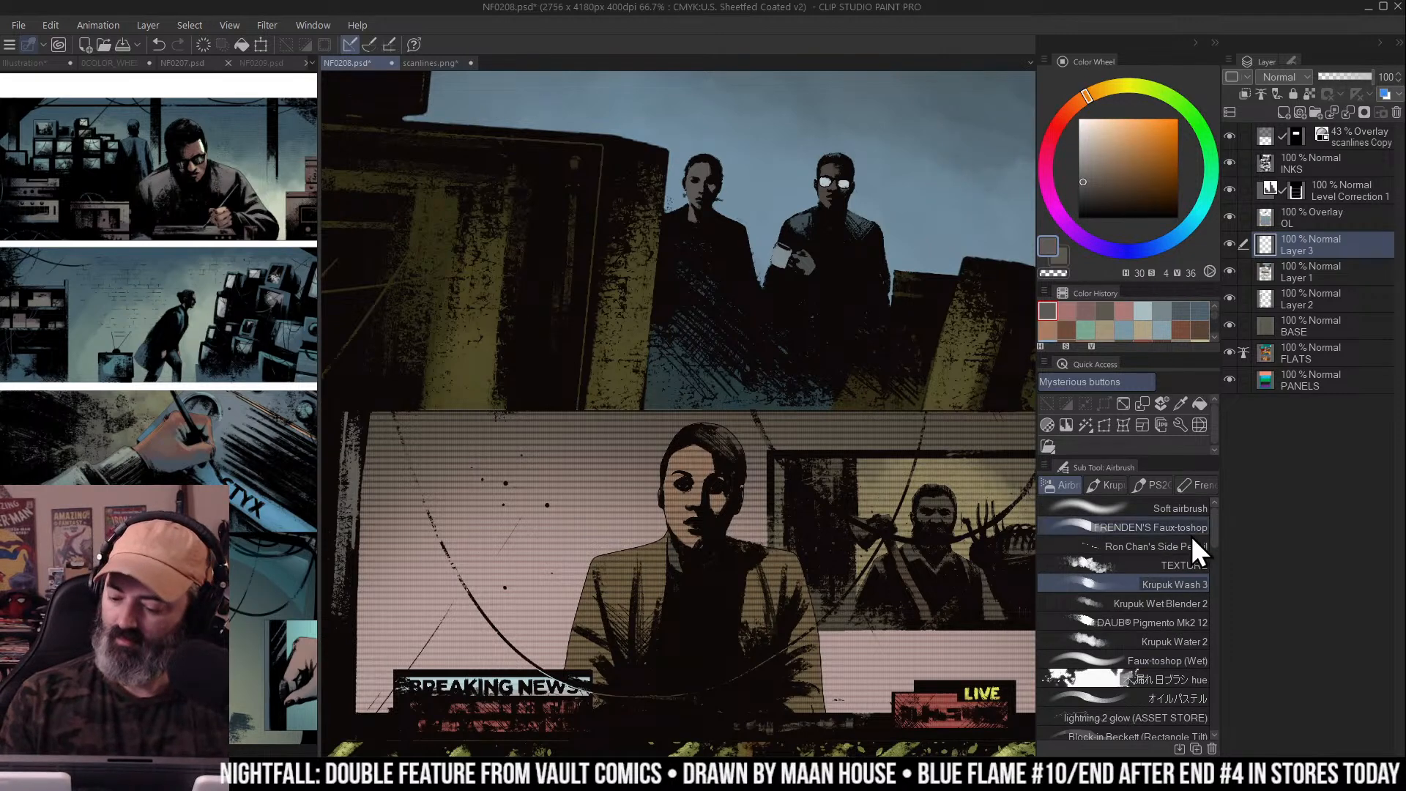
{"action": "left_click", "coordinate": [1086, 160]}
{"action": "left_click", "coordinate": [1084, 160]}
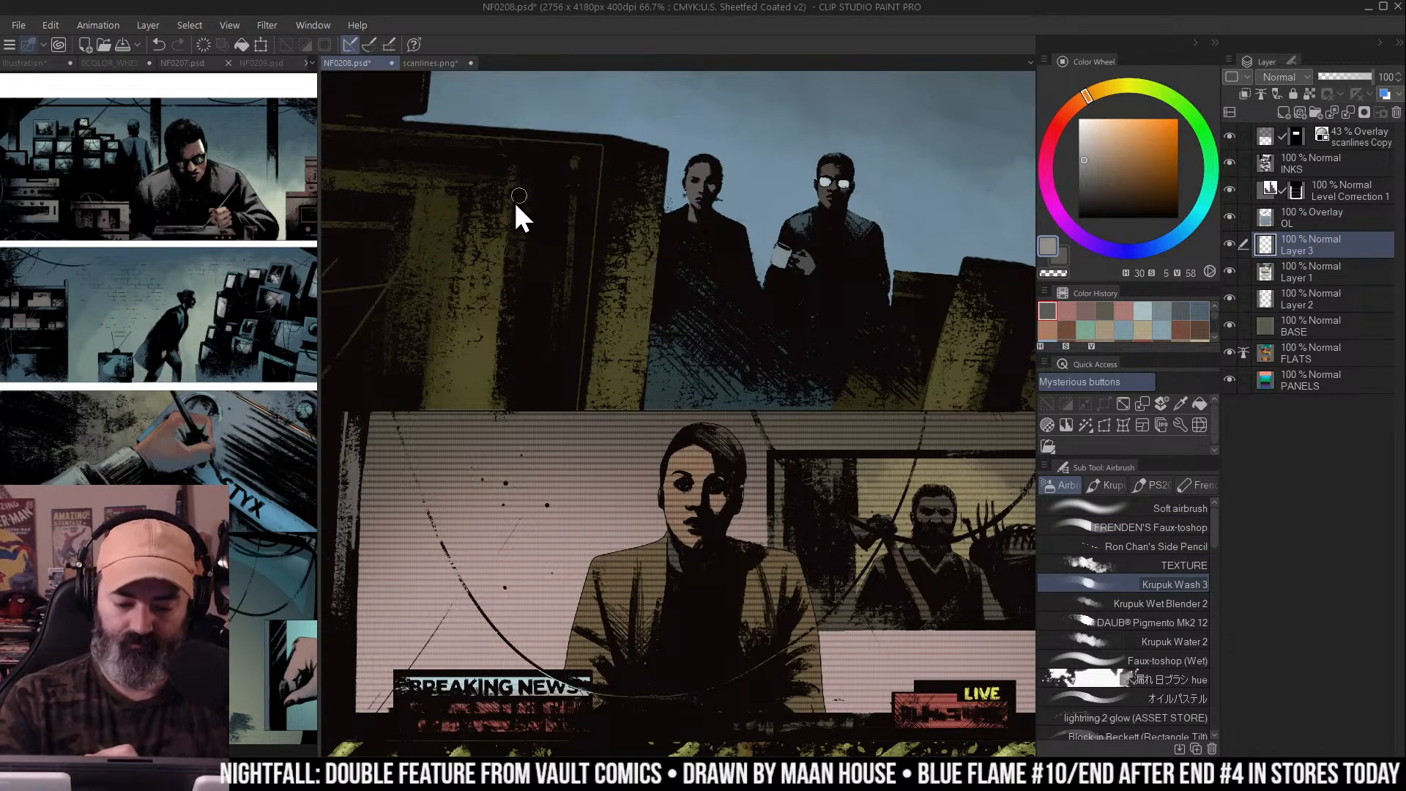
{"action": "mouse_move", "coordinate": [701, 168]}
{"action": "left_mouse_down"}
{"action": "mouse_move", "coordinate": [692, 200]}
{"action": "mouse_move", "coordinate": [700, 189]}
{"action": "left_mouse_up"}
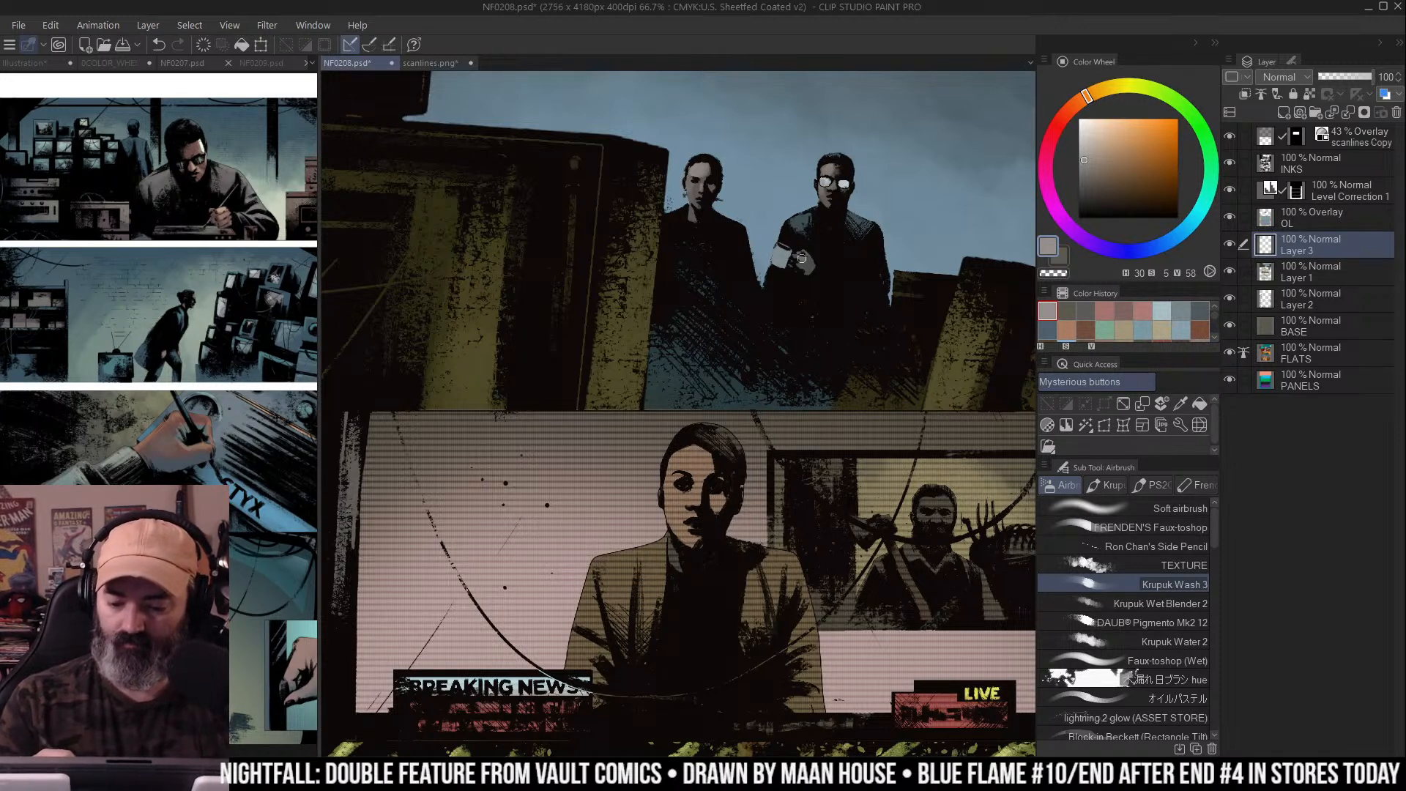
Review the newscast panel and the overall page to judge the colour balance across the panels
{"action": "scroll", "coordinate": [803, 262], "scroll_direction": "down", "scroll_amount": 4}
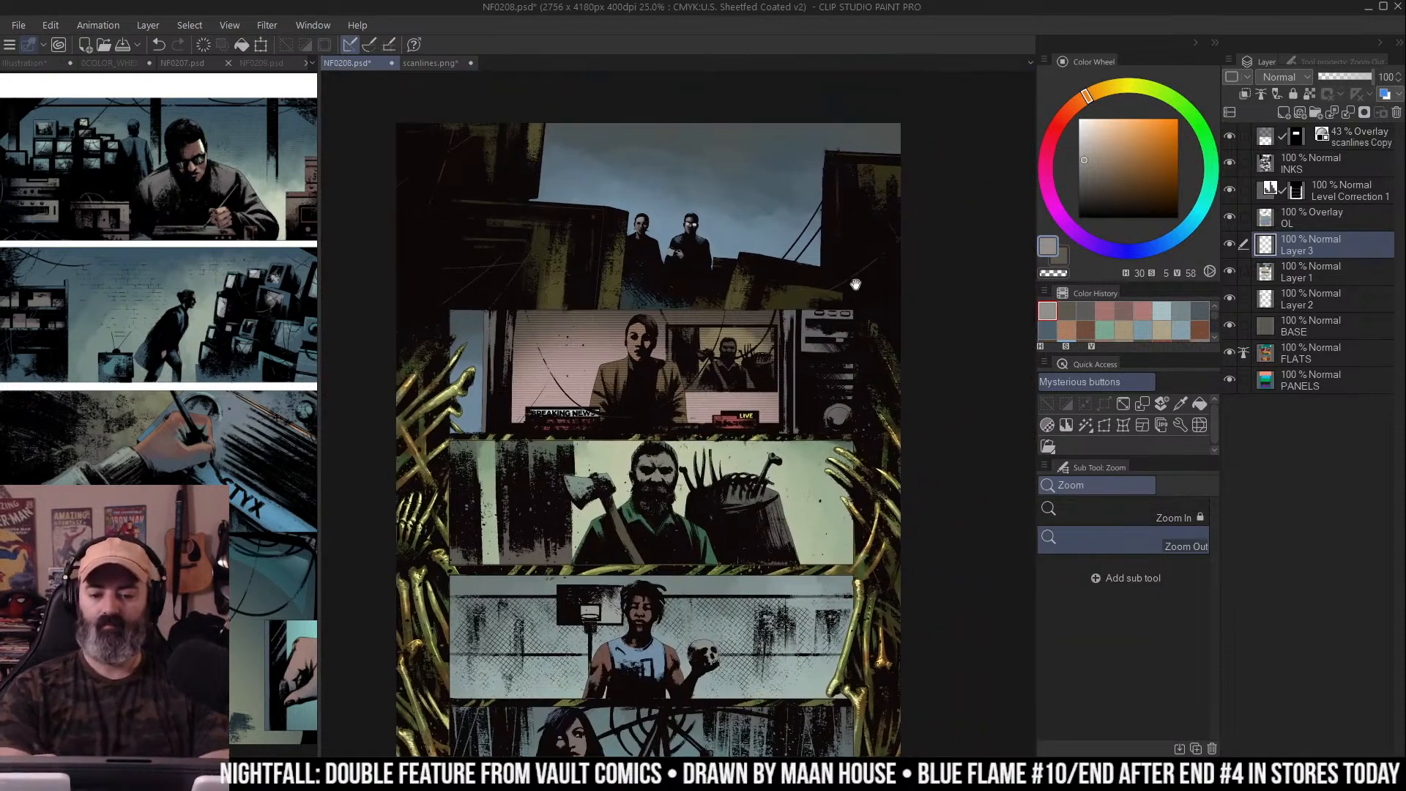
{"action": "left_click_drag", "start_coordinate": [856, 284], "coordinate": [864, 282]}
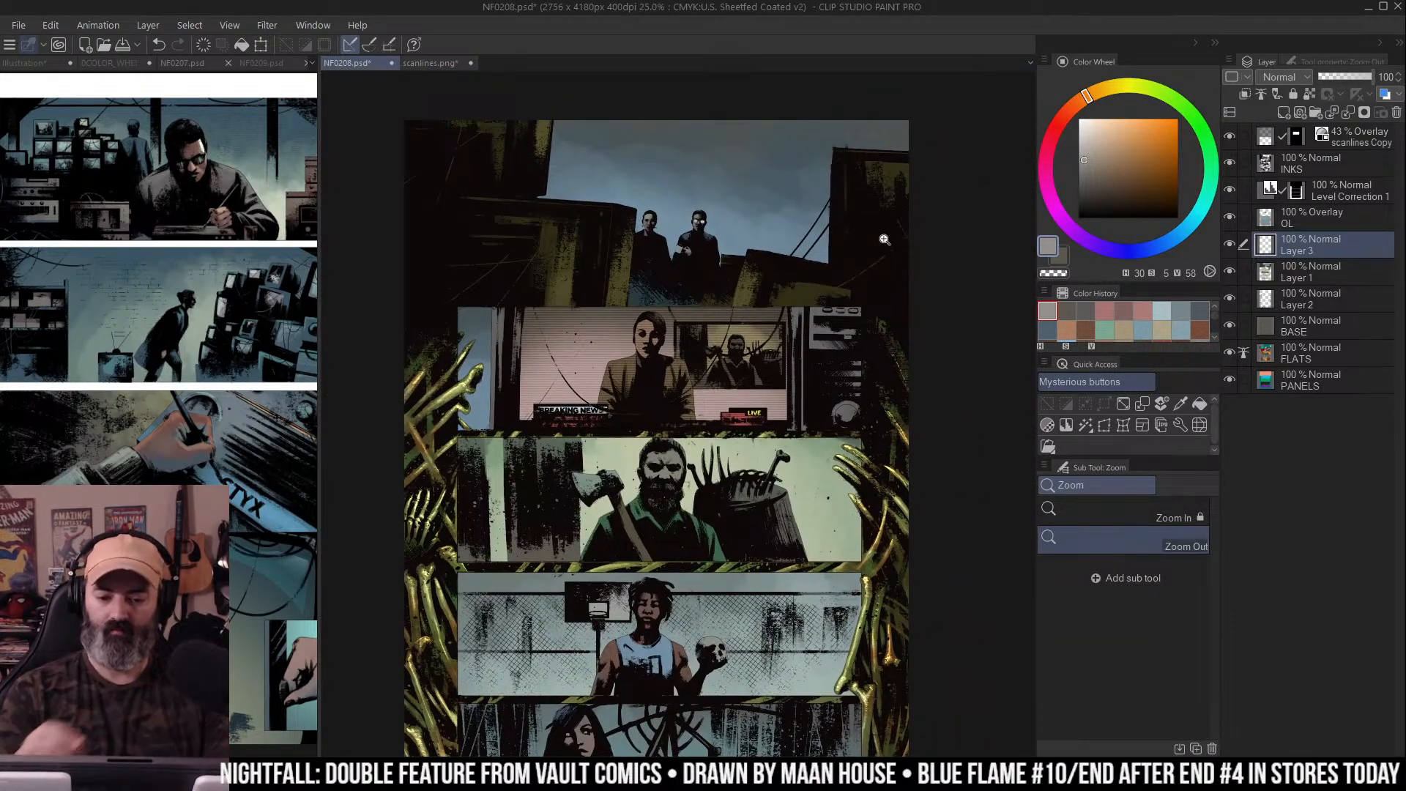
{"action": "scroll", "coordinate": [884, 240], "scroll_direction": "up", "scroll_amount": 2}
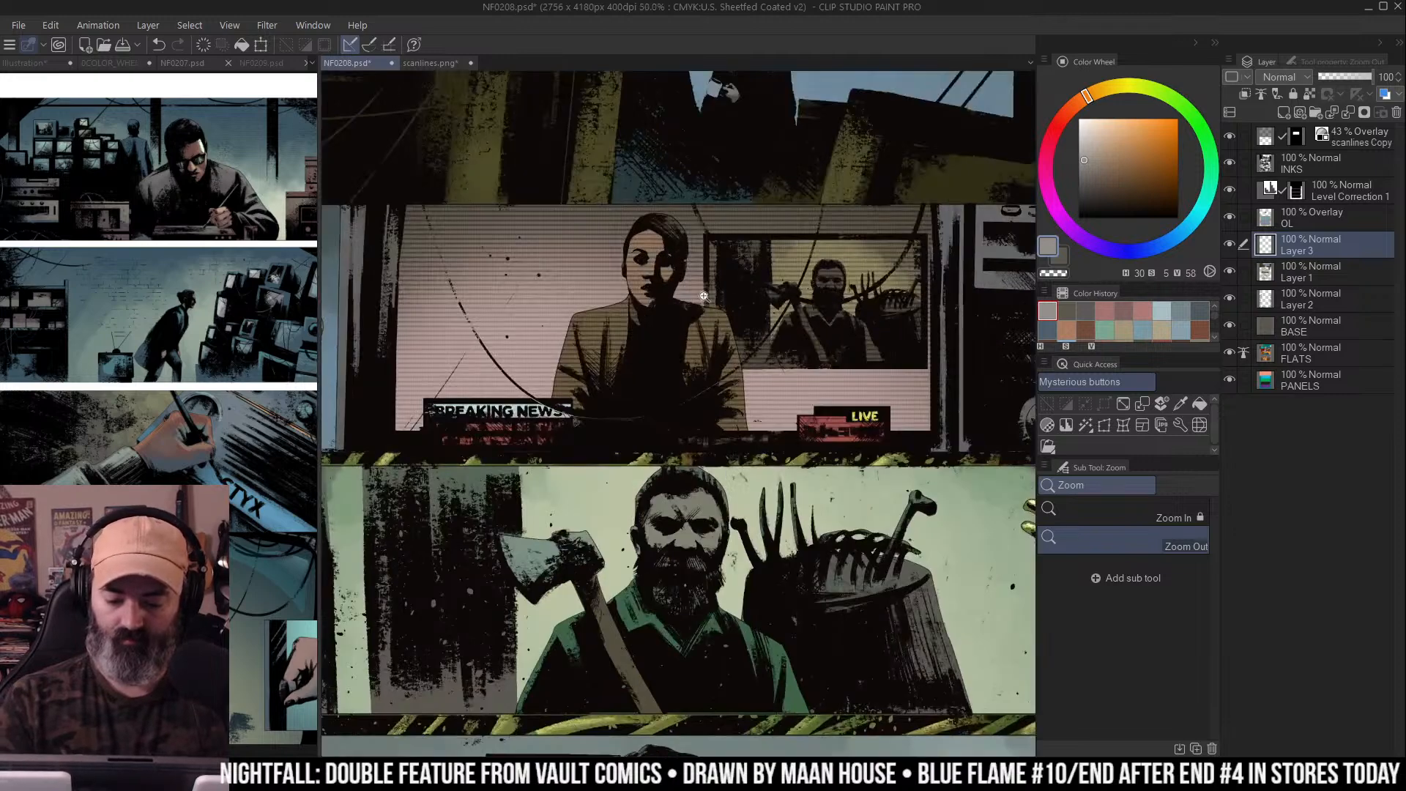
{"action": "scroll", "coordinate": [743, 243], "scroll_direction": "up", "scroll_amount": 1}
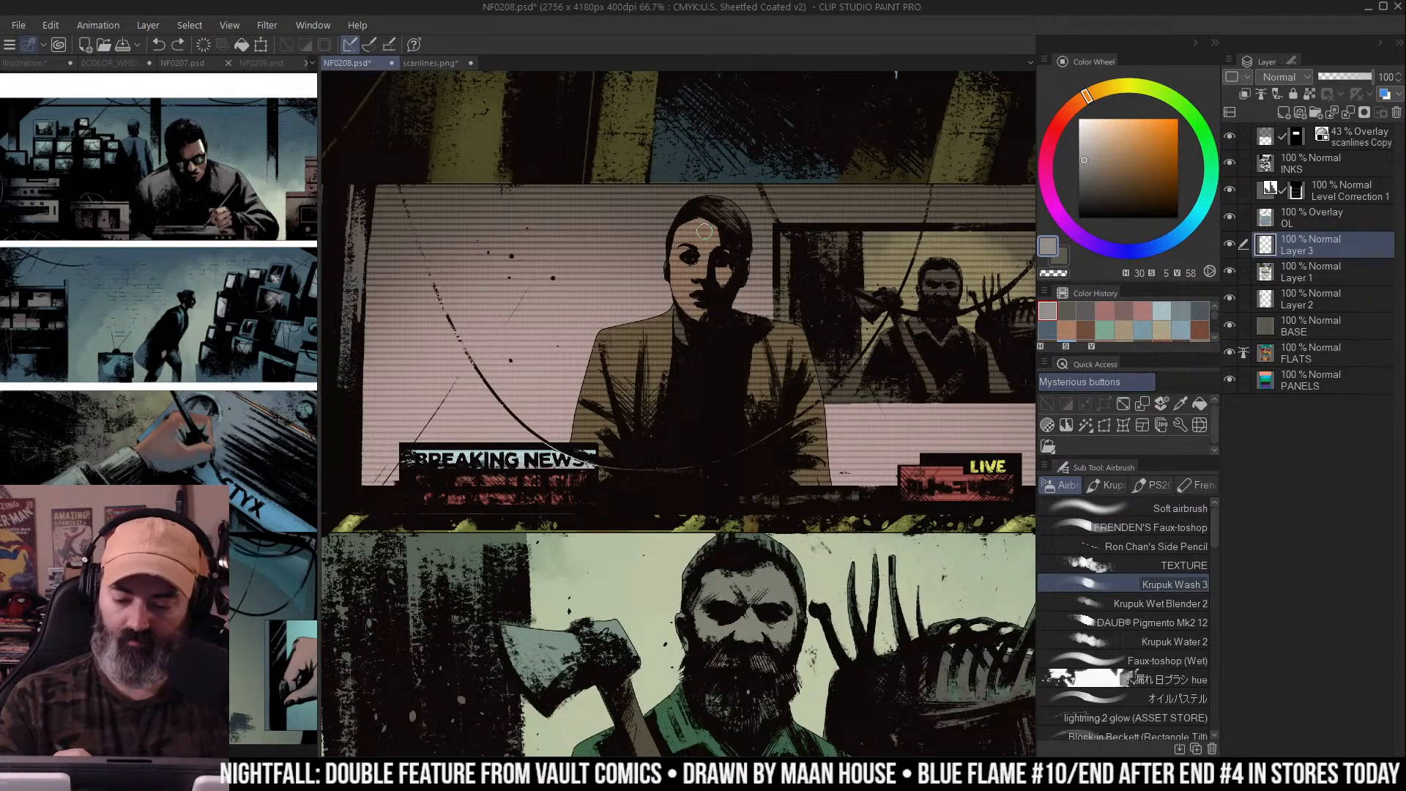
{"action": "scroll", "coordinate": [835, 318], "scroll_direction": "down", "scroll_amount": 2}
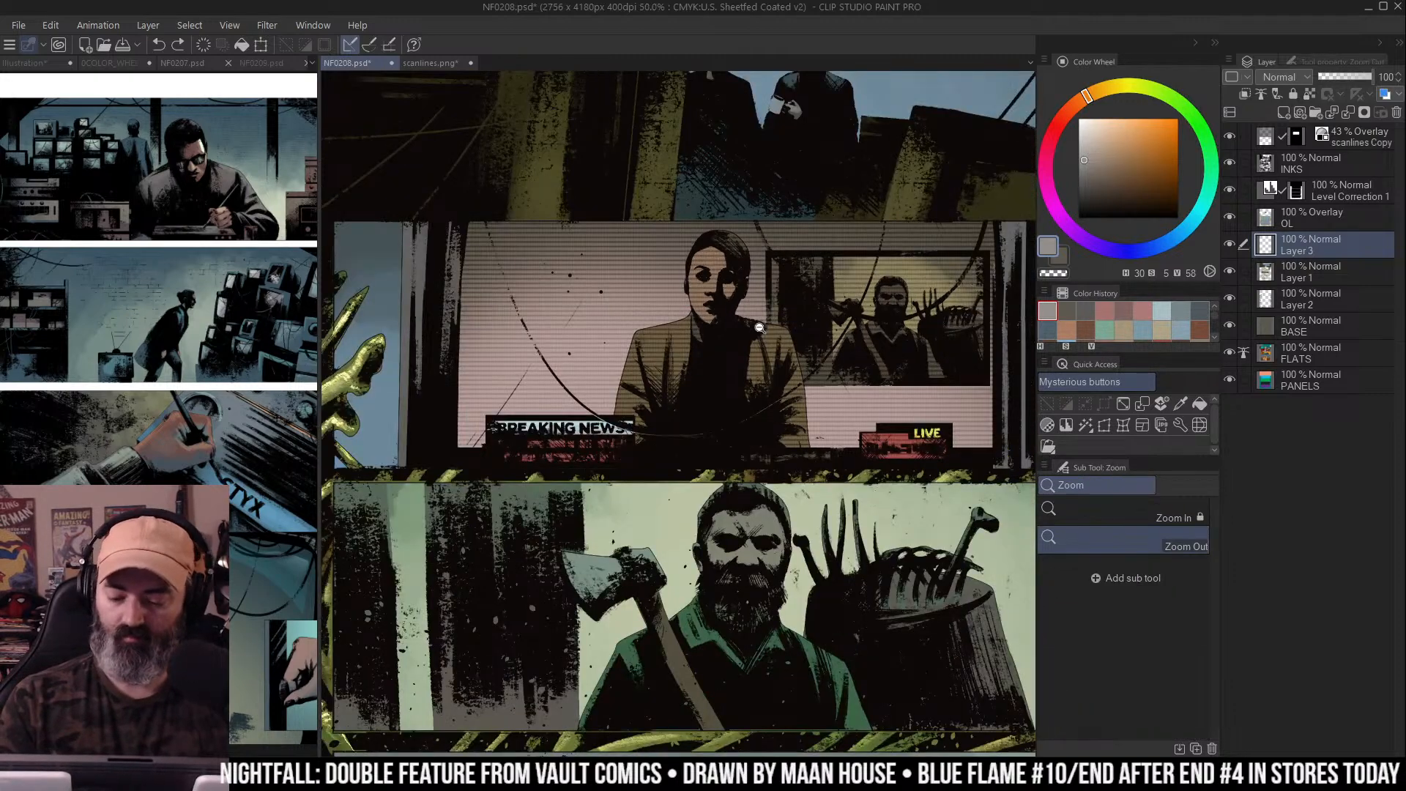
{"action": "left_click_drag", "start_coordinate": [823, 244], "coordinate": [784, 389]}
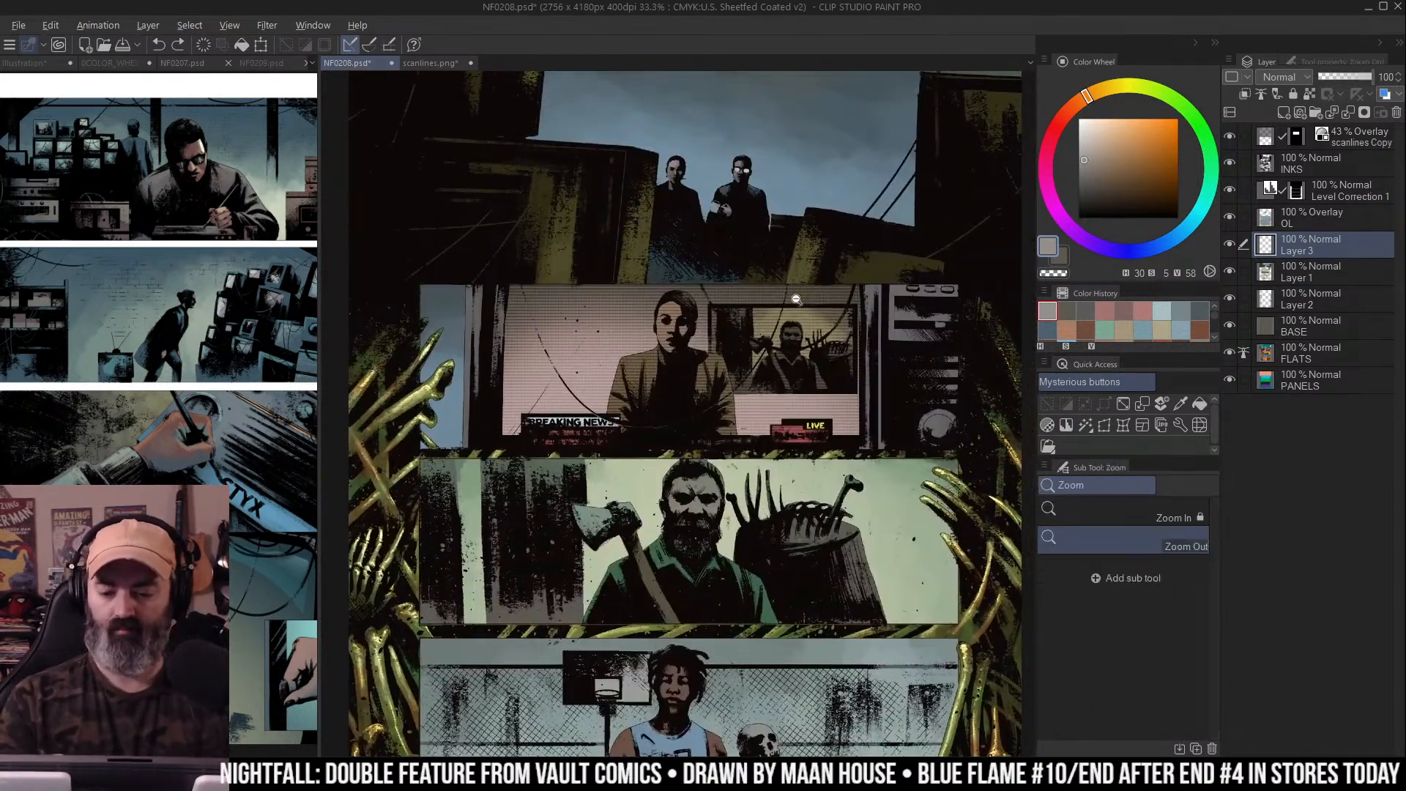
{"action": "scroll", "coordinate": [856, 391], "scroll_direction": "down", "scroll_amount": 1}
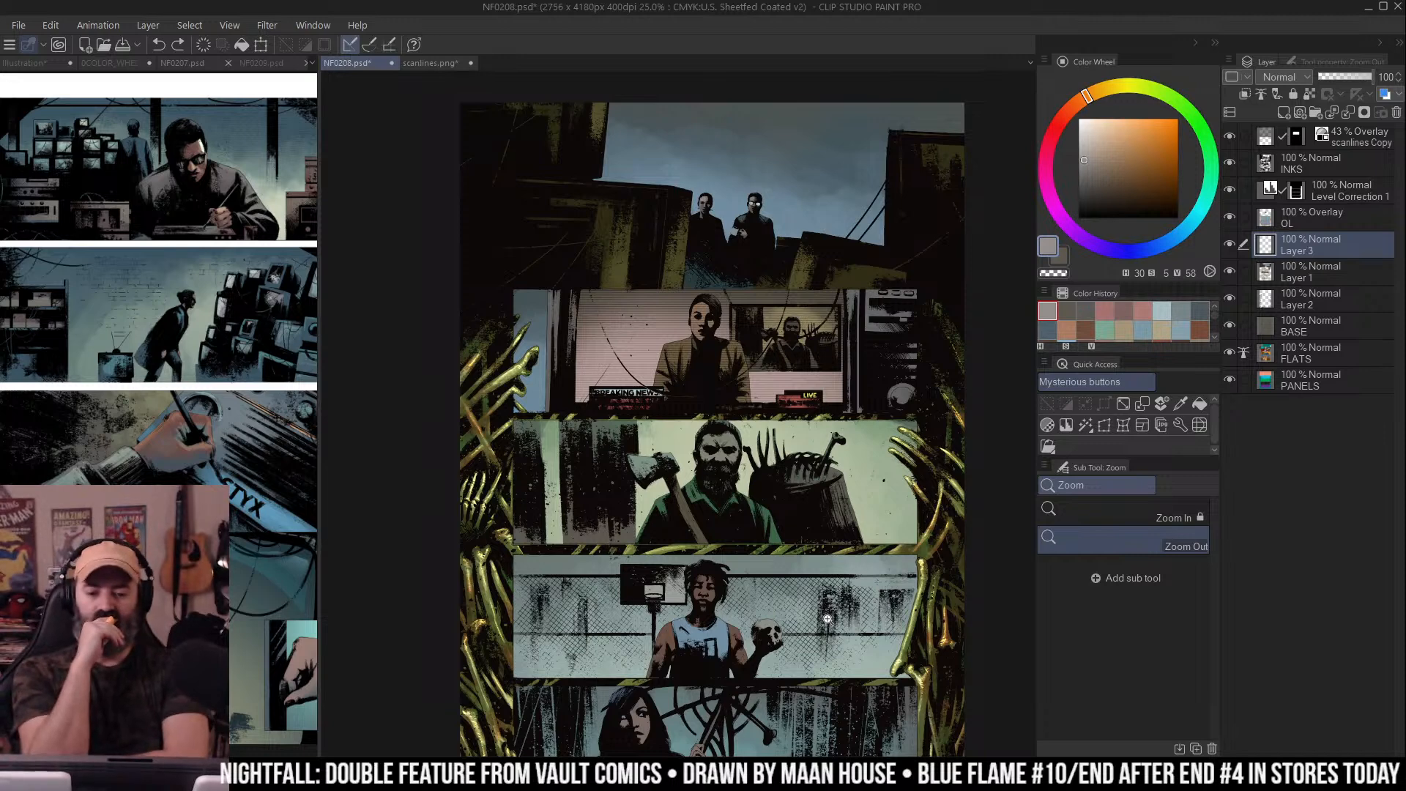
{"action": "left_click_drag", "start_coordinate": [875, 310], "coordinate": [833, 273]}
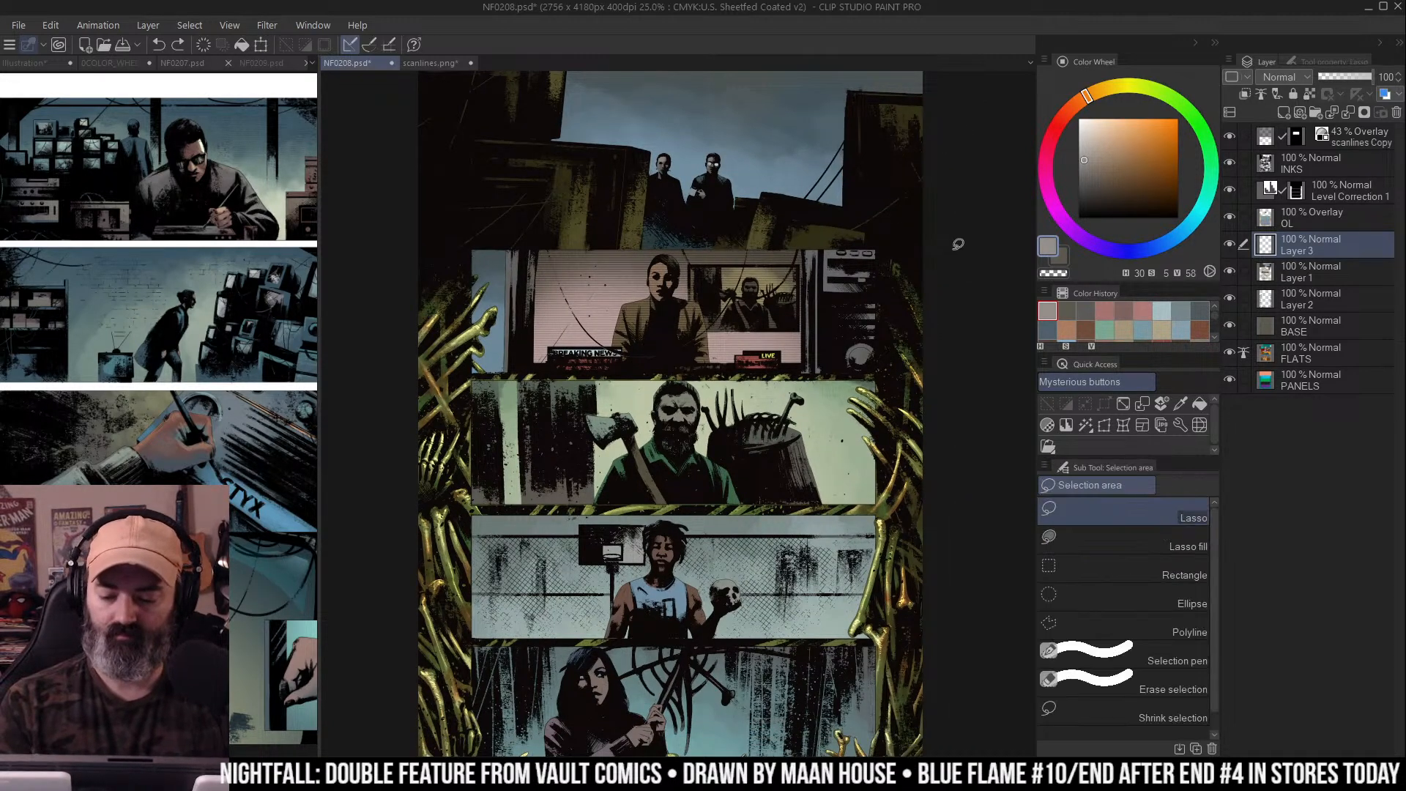
Lasso freehand diagonal streak shapes across the axe man and the basket of bones in the green panel
{"action": "scroll", "coordinate": [729, 414], "scroll_direction": "up", "scroll_amount": 2}
{"action": "key", "text": "m"}
{"action": "mouse_move", "coordinate": [875, 270]}
{"action": "left_mouse_down"}
{"action": "mouse_move", "coordinate": [622, 342]}
{"action": "mouse_move", "coordinate": [939, 253]}
{"action": "mouse_move", "coordinate": [926, 366]}
{"action": "left_mouse_up"}
{"action": "left_click_drag", "start_coordinate": [1007, 322], "coordinate": [890, 308]}
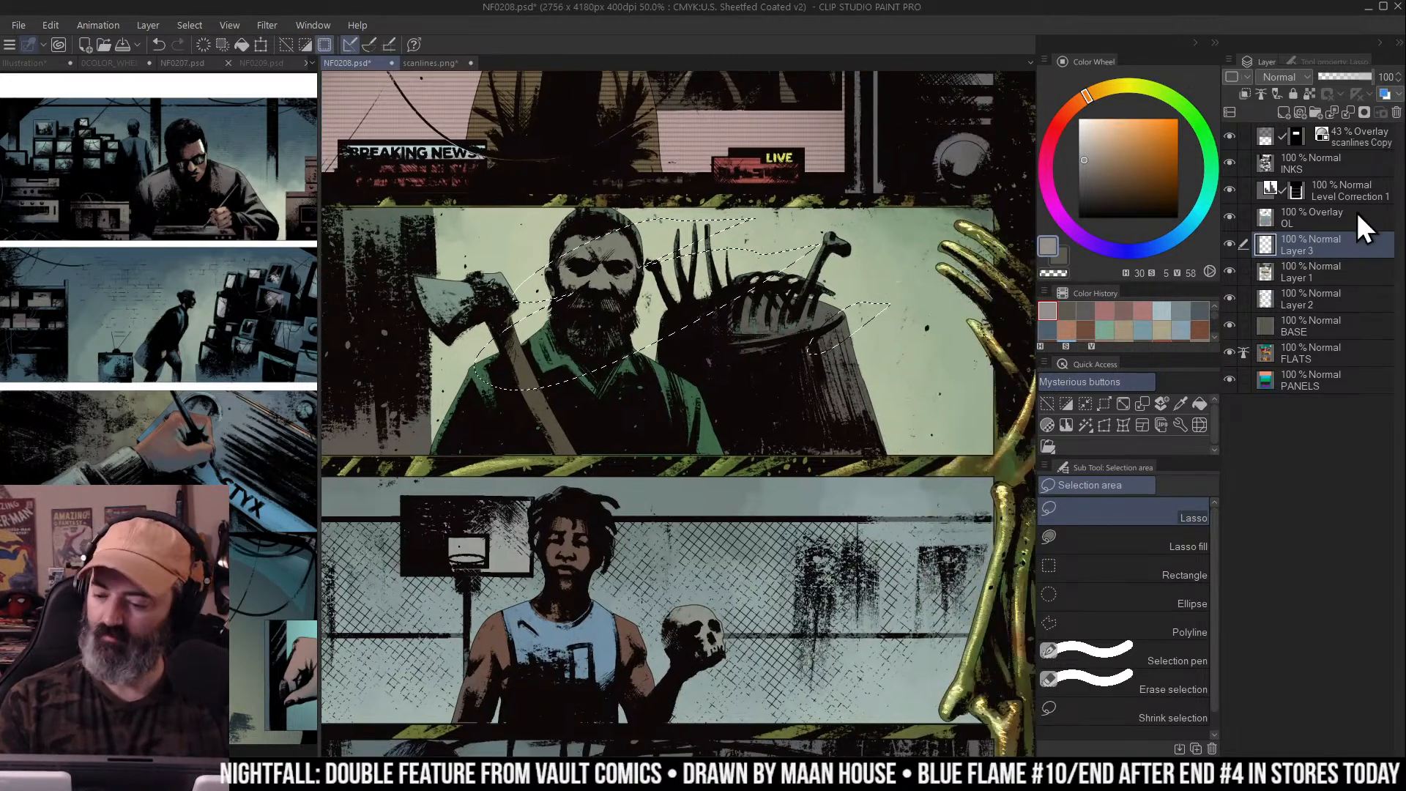
Add a Level Correction layer directly above Layer 3 for the streak selection and brighten its RGB highlights with a lower white input
{"action": "right_click", "coordinate": [1350, 240]}
{"action": "mouse_move", "coordinate": [1316, 291]}
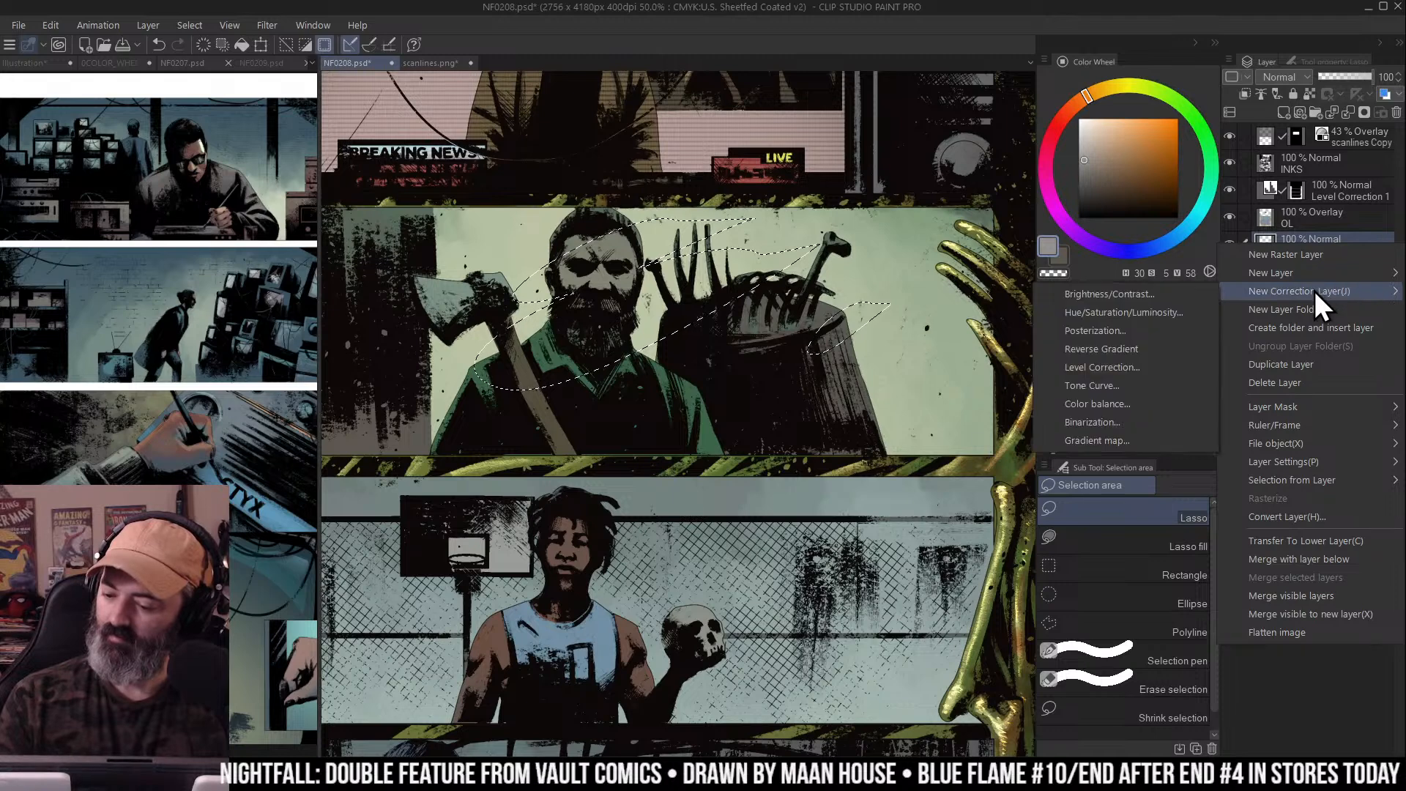
{"action": "left_click", "coordinate": [1118, 367]}
{"action": "left_click_drag", "start_coordinate": [1092, 245], "coordinate": [1056, 252]}
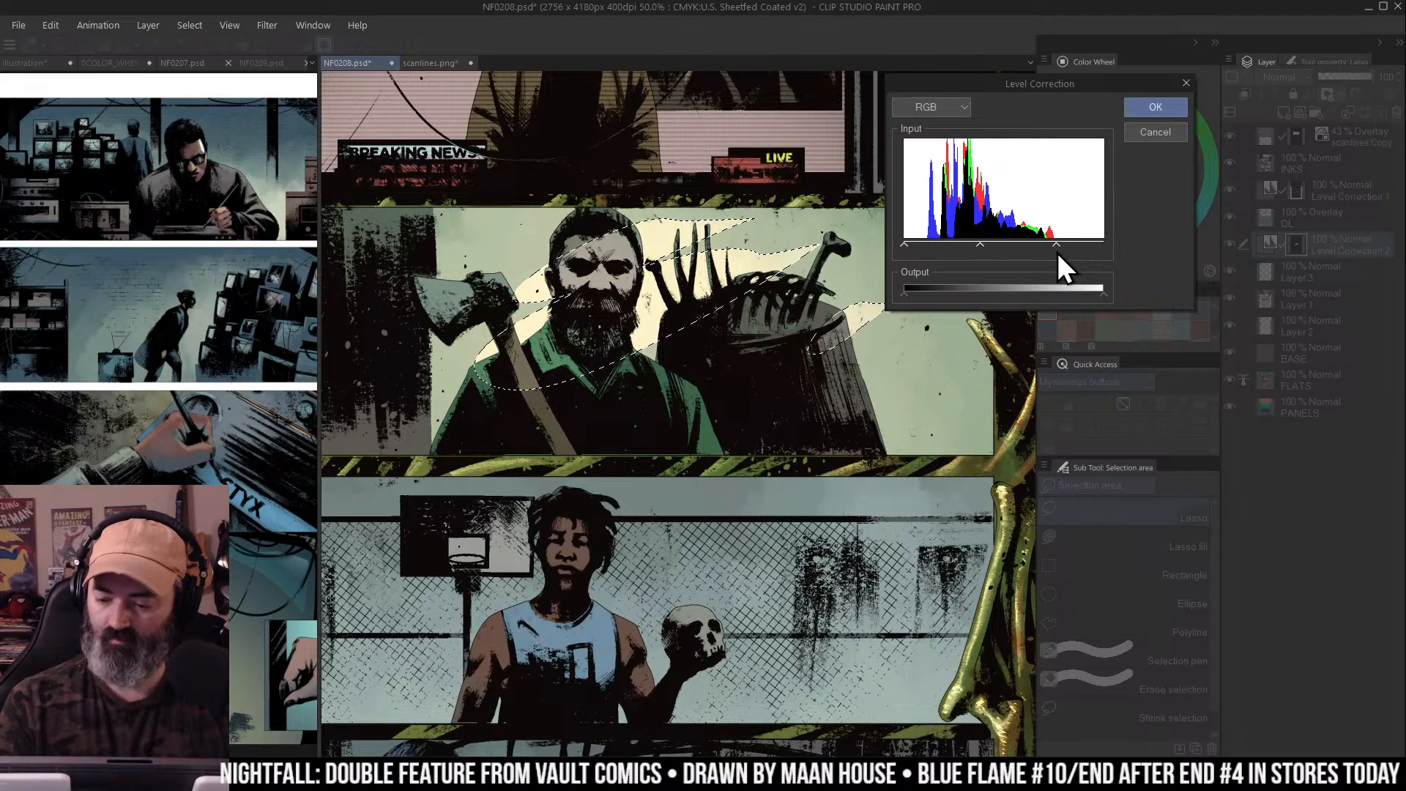
Warm the level correction by darkening the blue midtones and slightly raising the red midtones, then apply it
{"action": "left_click", "coordinate": [947, 107]}
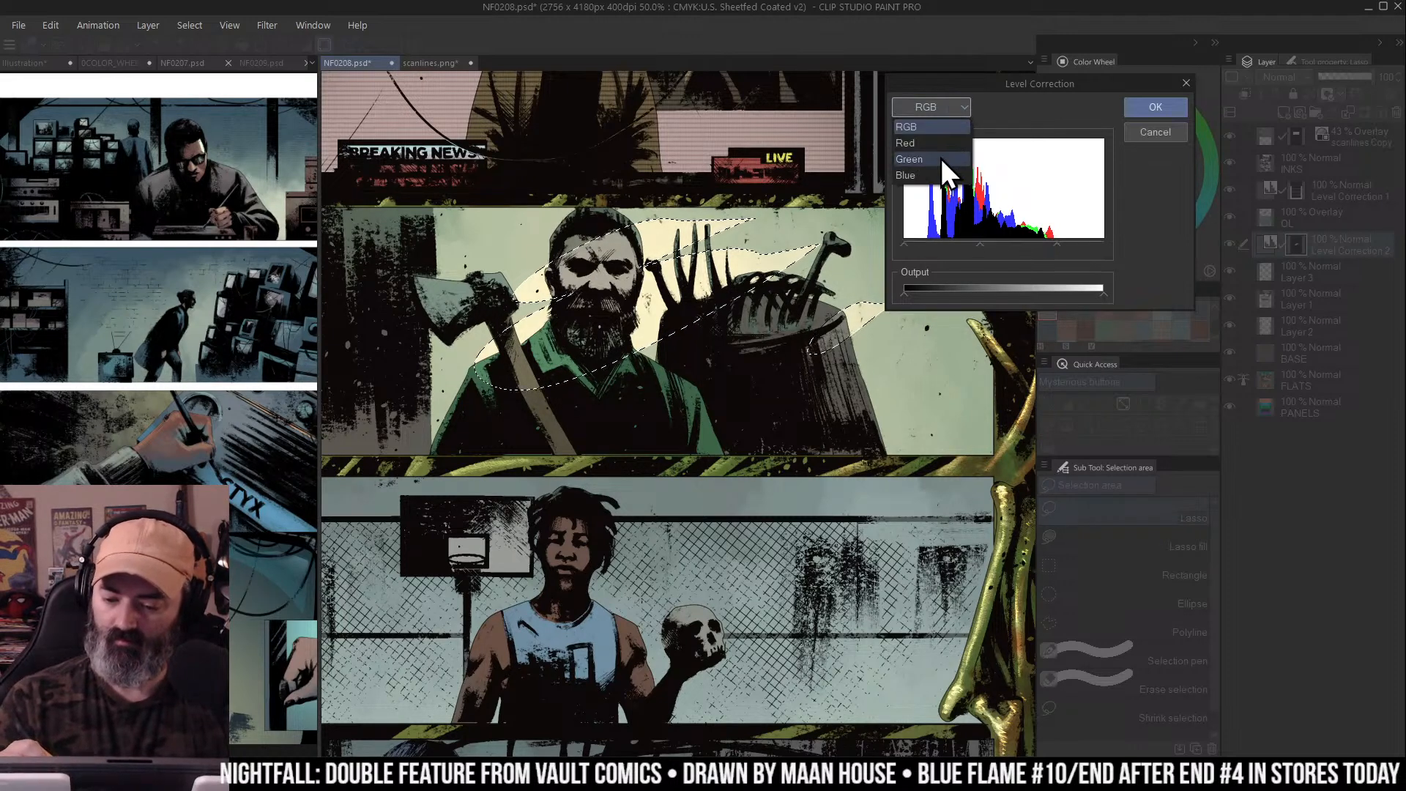
{"action": "left_click", "coordinate": [938, 175]}
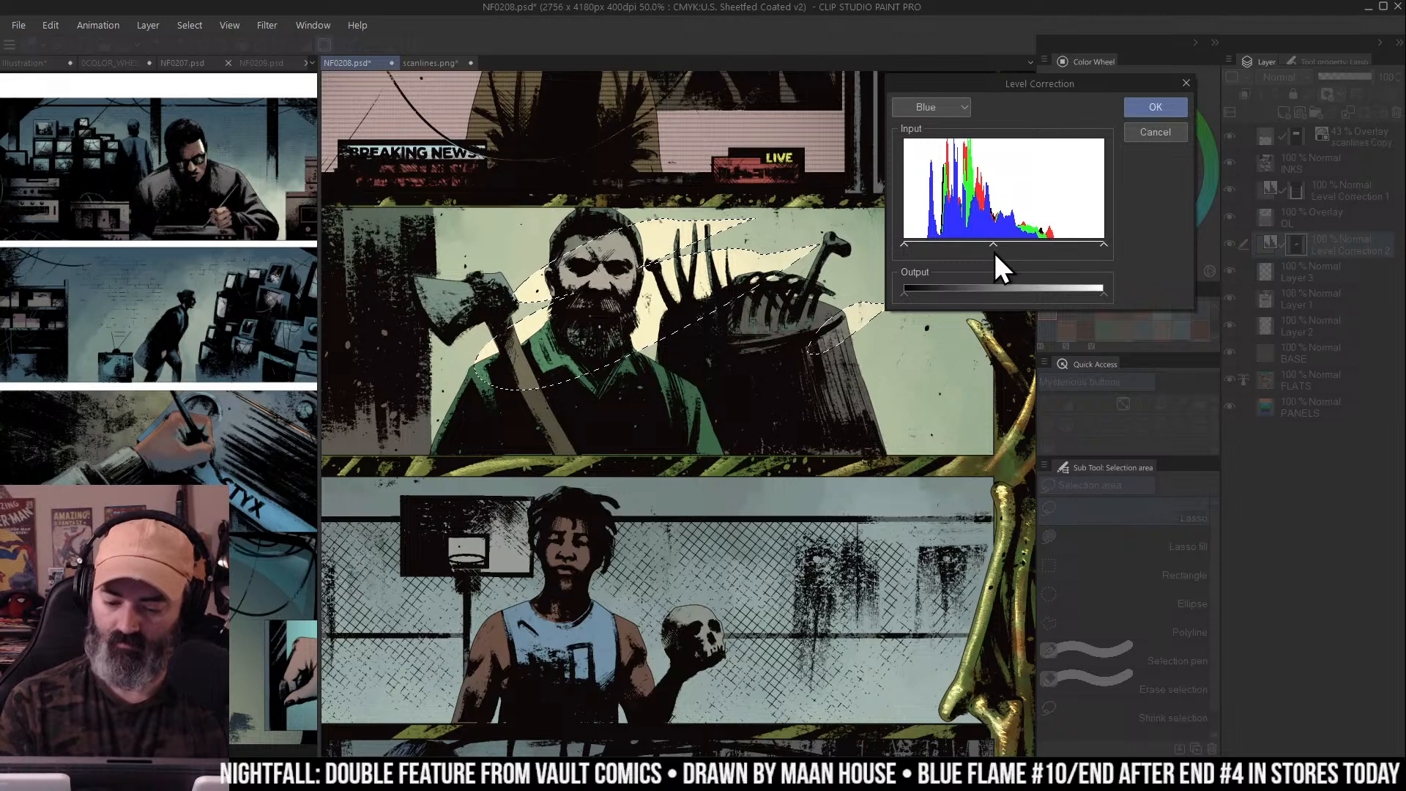
{"action": "left_click_drag", "start_coordinate": [994, 252], "coordinate": [1009, 253]}
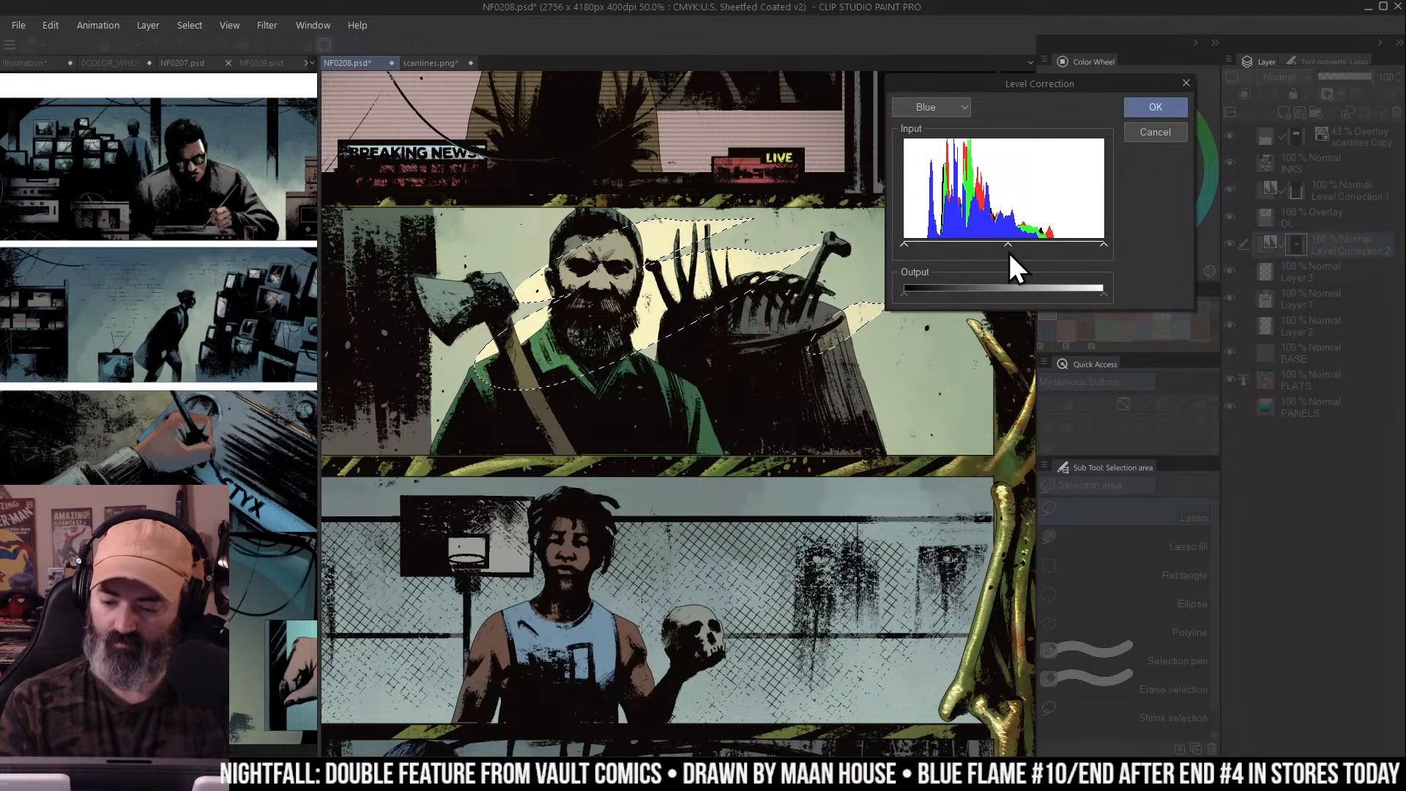
{"action": "left_click", "coordinate": [952, 109]}
{"action": "left_click", "coordinate": [937, 145]}
{"action": "left_click_drag", "start_coordinate": [1008, 242], "coordinate": [999, 253]}
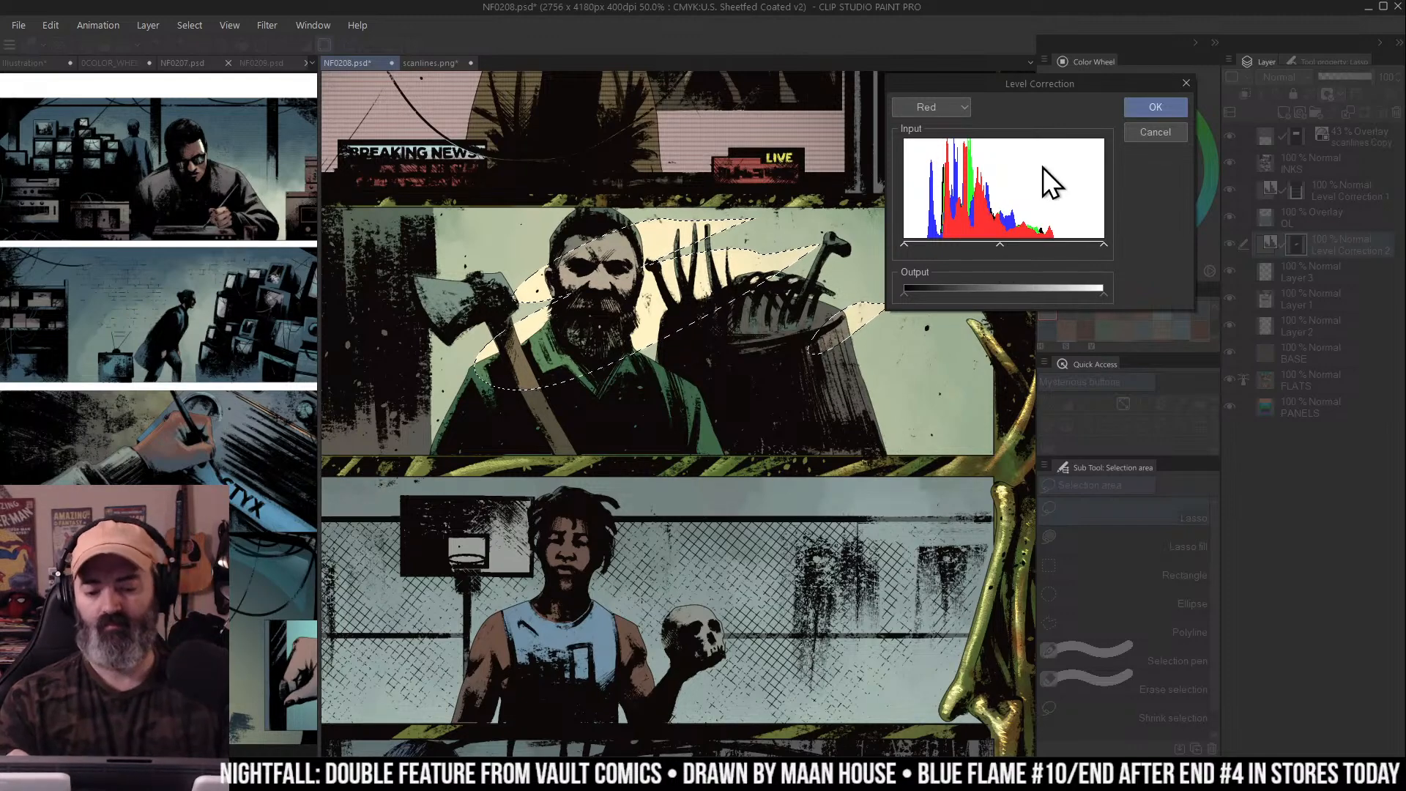
{"action": "left_click", "coordinate": [1164, 107]}
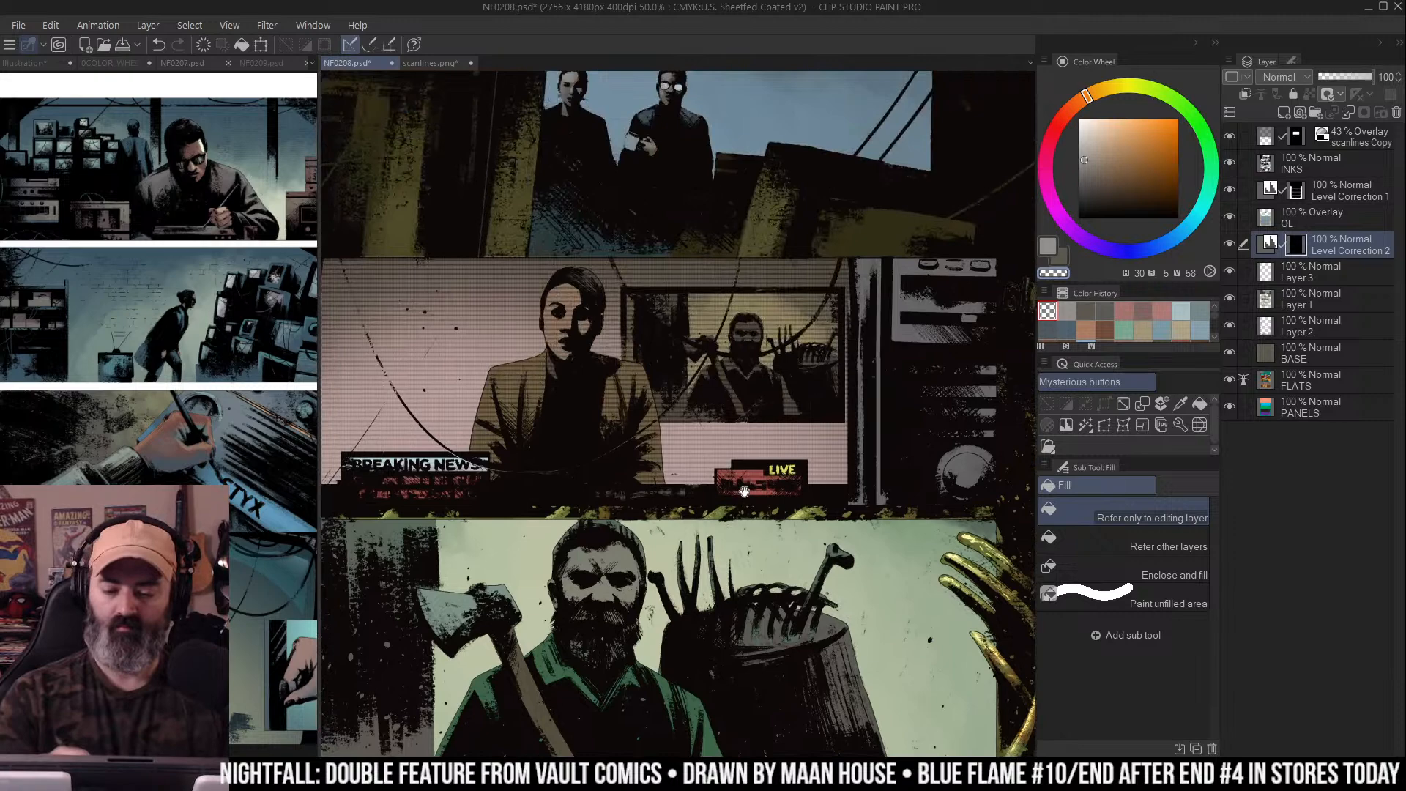
Paint the Level Correction 2 mask with Krupuk Wash 3 to light the newscaster's auto-selected face and her jacket shoulder
{"action": "left_click", "coordinate": [800, 370], "text": "ctrl+alt"}
{"action": "scroll", "coordinate": [799, 370], "scroll_direction": "down", "scroll_amount": 2}
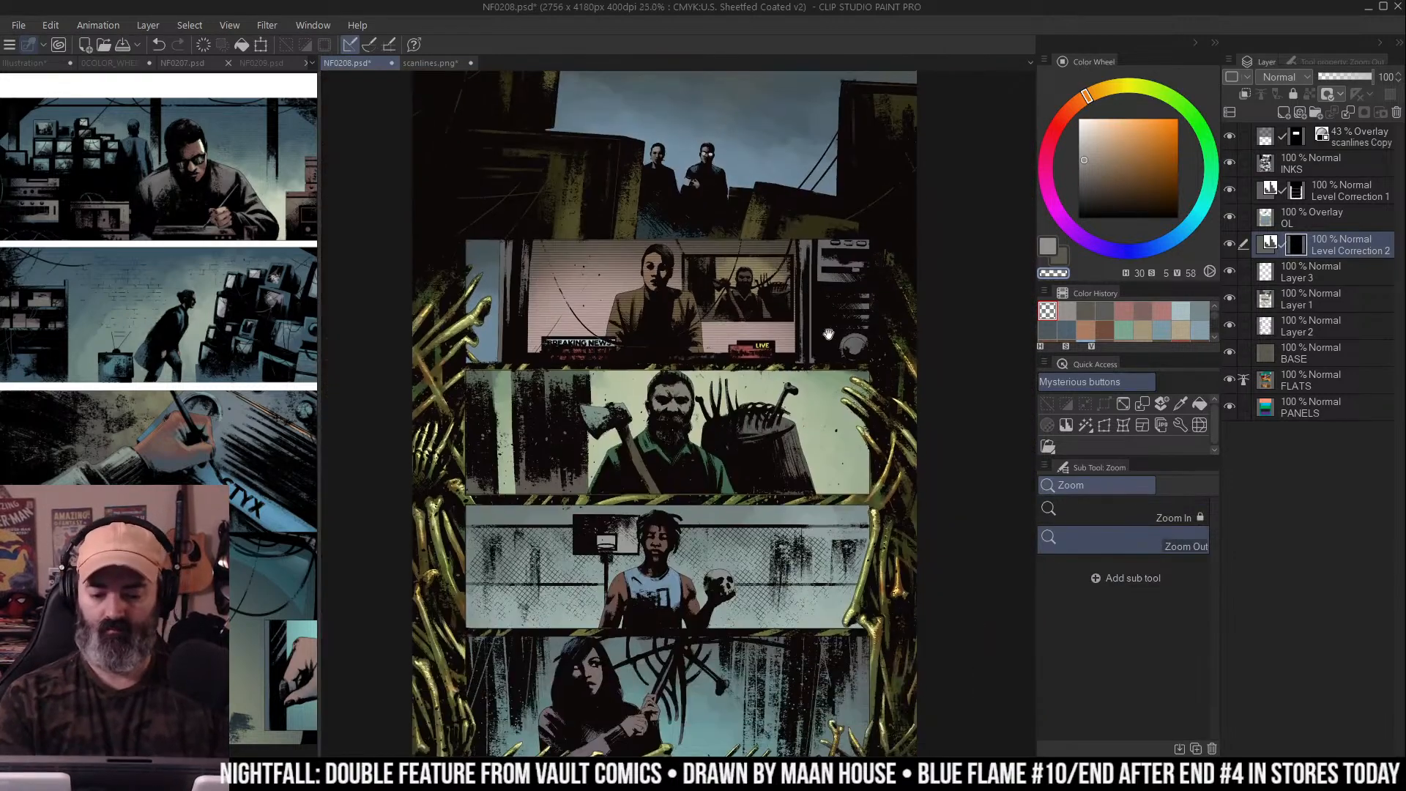
{"action": "left_click", "coordinate": [681, 285]}
{"action": "key", "text": "b"}
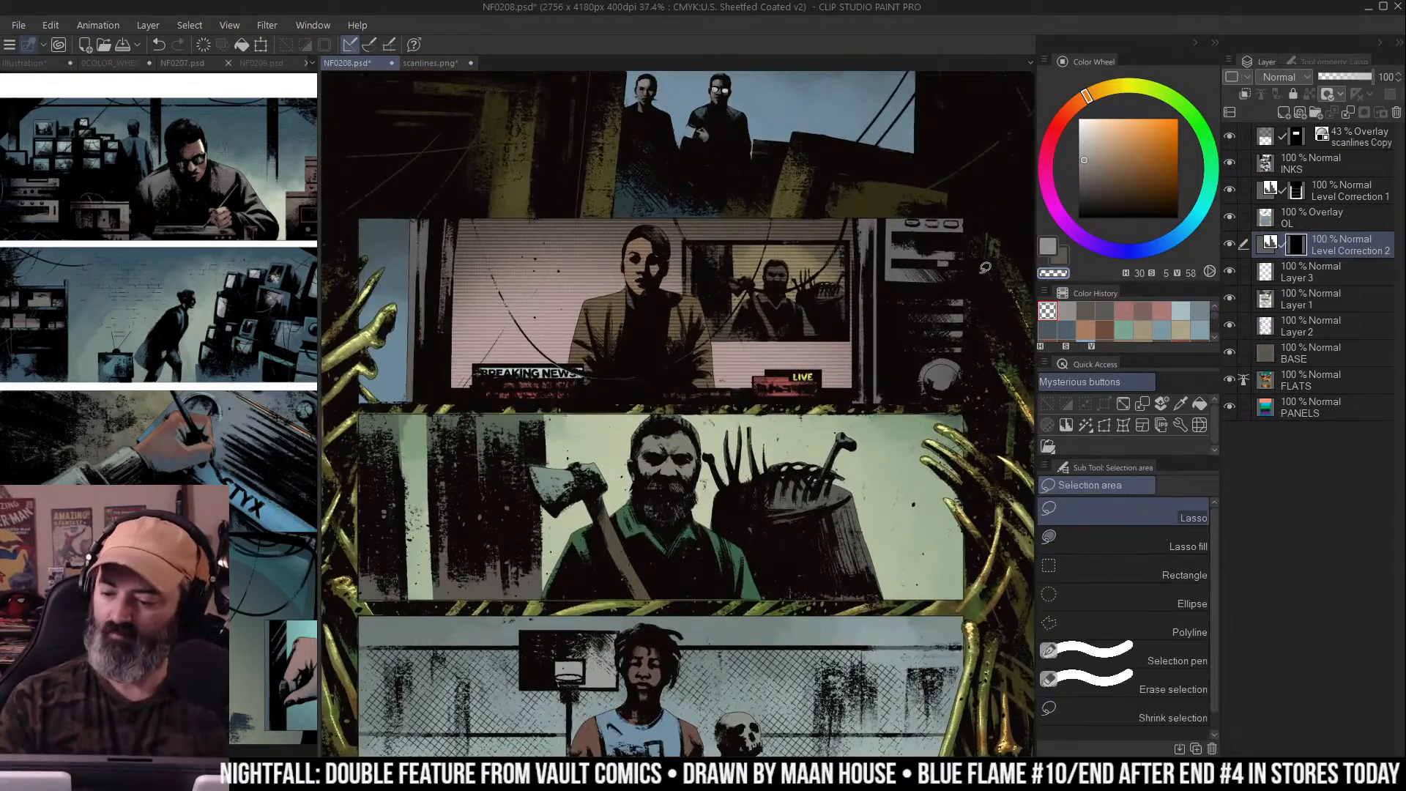
{"action": "key", "text": "ctrl+plus"}
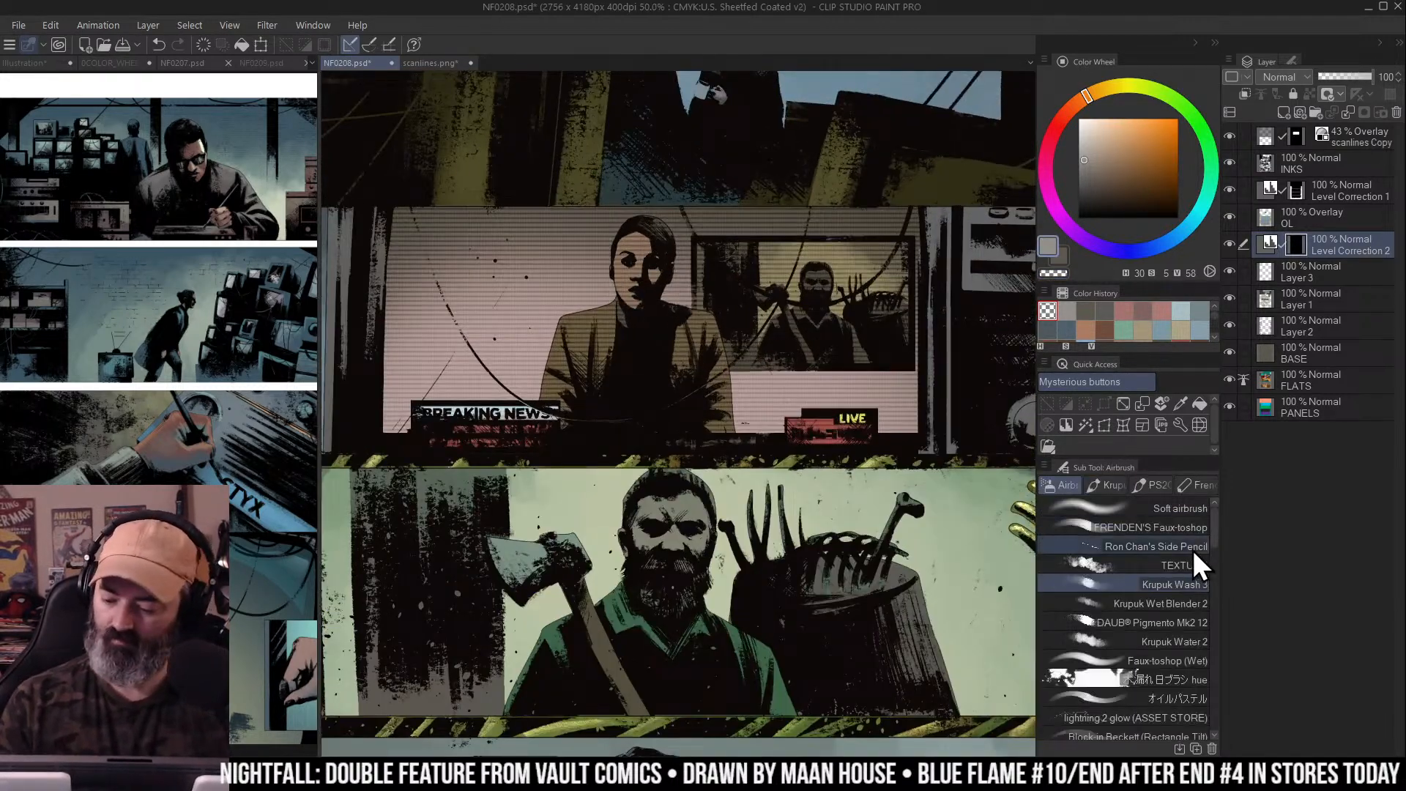
{"action": "left_click", "coordinate": [635, 251], "text": "alt"}
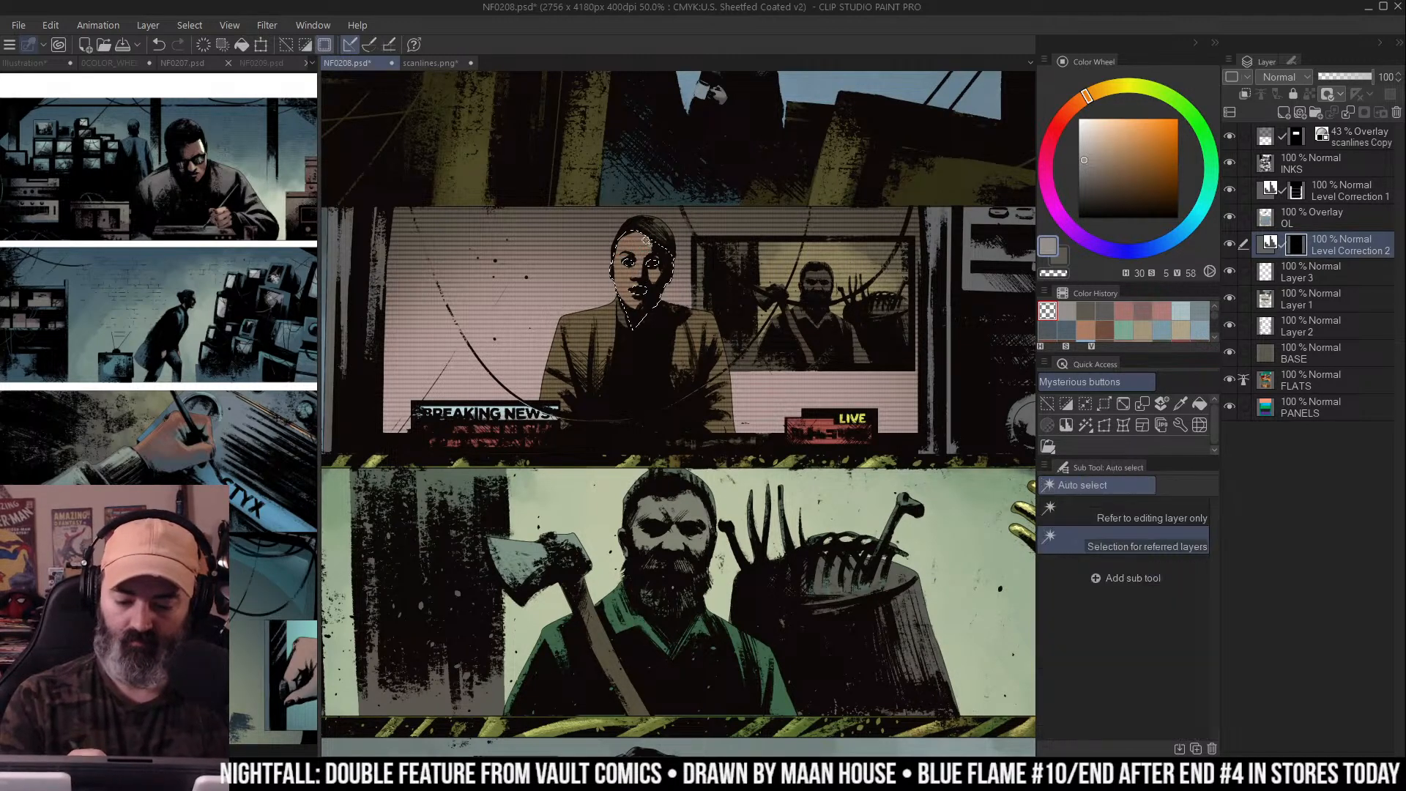
{"action": "left_click", "coordinate": [638, 246]}
{"action": "mouse_move", "coordinate": [641, 252]}
{"action": "left_mouse_down"}
{"action": "mouse_move", "coordinate": [631, 241]}
{"action": "mouse_move", "coordinate": [618, 258]}
{"action": "mouse_move", "coordinate": [626, 276]}
{"action": "mouse_move", "coordinate": [637, 226]}
{"action": "mouse_move", "coordinate": [629, 287]}
{"action": "left_mouse_up"}
{"action": "key", "text": "e"}
{"action": "mouse_move", "coordinate": [612, 312]}
{"action": "left_mouse_down"}
{"action": "mouse_move", "coordinate": [574, 313]}
{"action": "mouse_move", "coordinate": [539, 402]}
{"action": "mouse_move", "coordinate": [620, 297]}
{"action": "mouse_move", "coordinate": [553, 365]}
{"action": "left_mouse_up"}
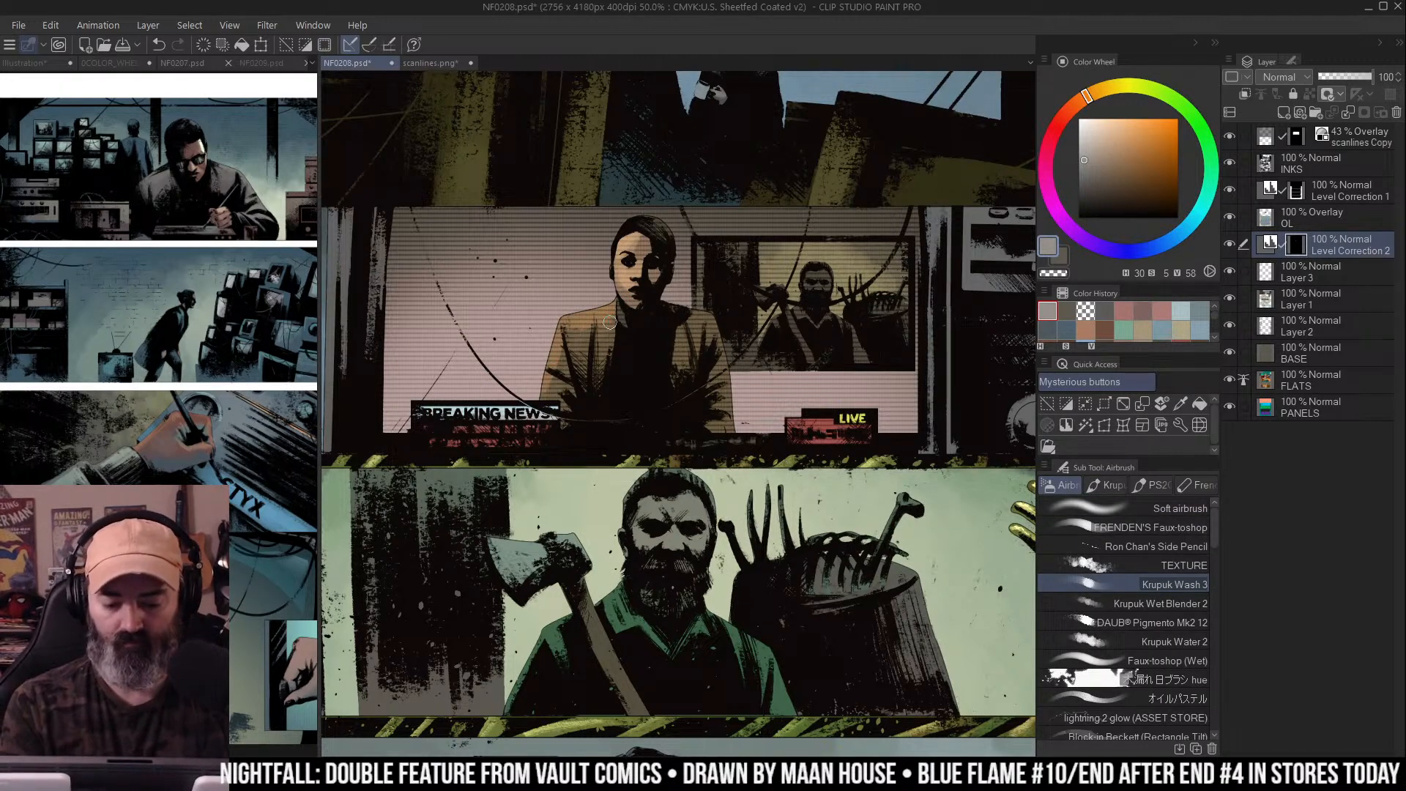
Paint light onto the newscaster's jacket and brighten Level Correction 2 by lowering its white input point
{"action": "left_click_drag", "start_coordinate": [696, 309], "coordinate": [706, 323]}
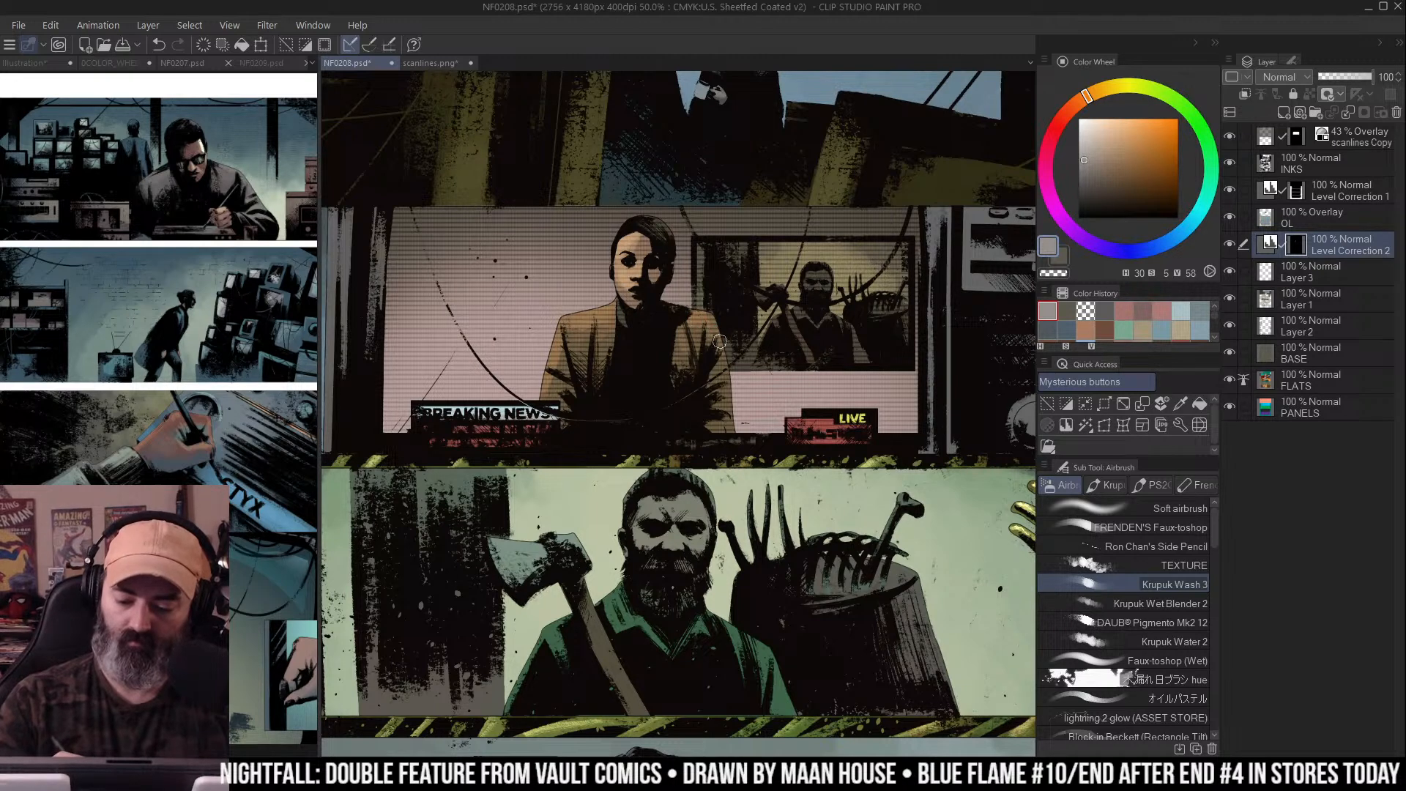
{"action": "key", "text": "m"}
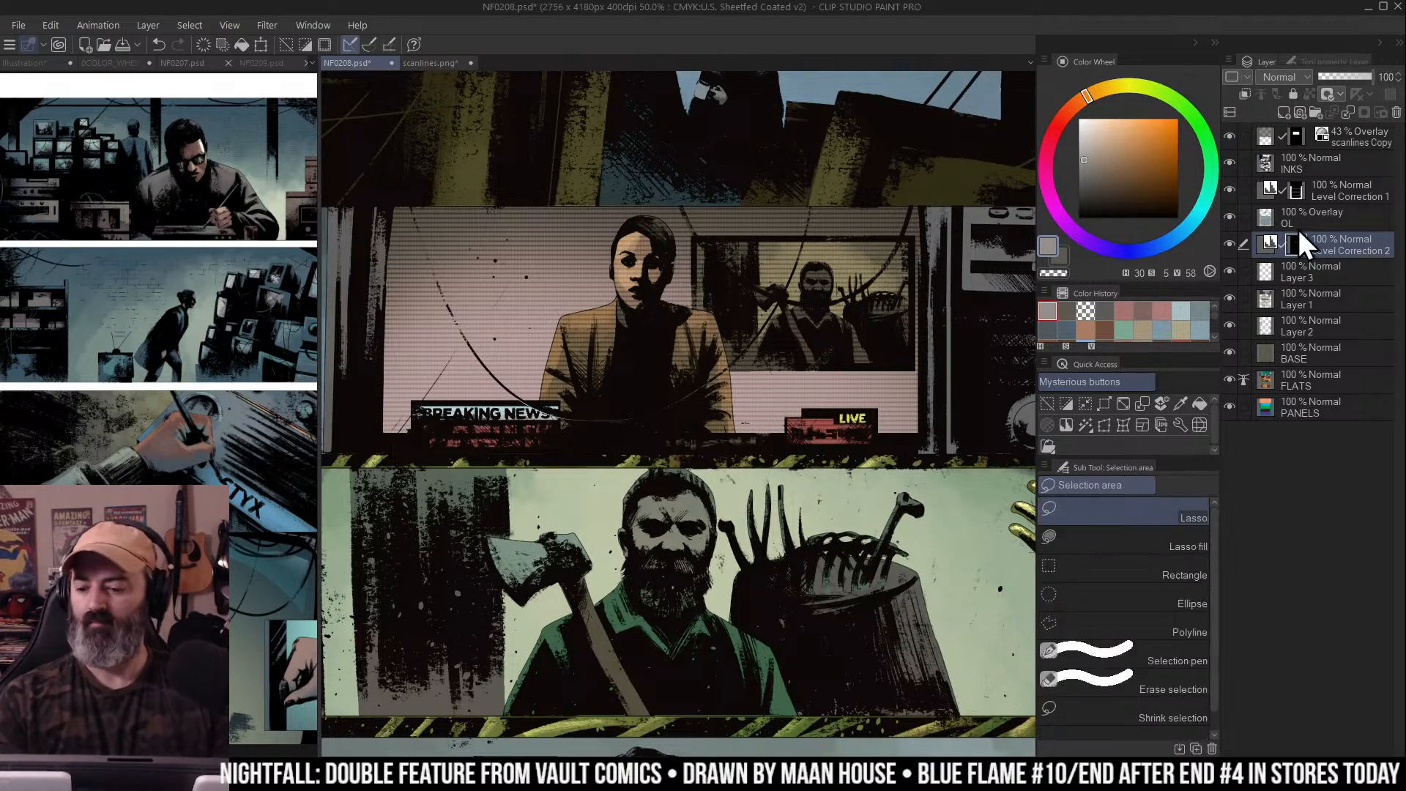
{"action": "double_click", "coordinate": [1269, 244]}
{"action": "left_click_drag", "start_coordinate": [1103, 244], "coordinate": [1035, 257]}
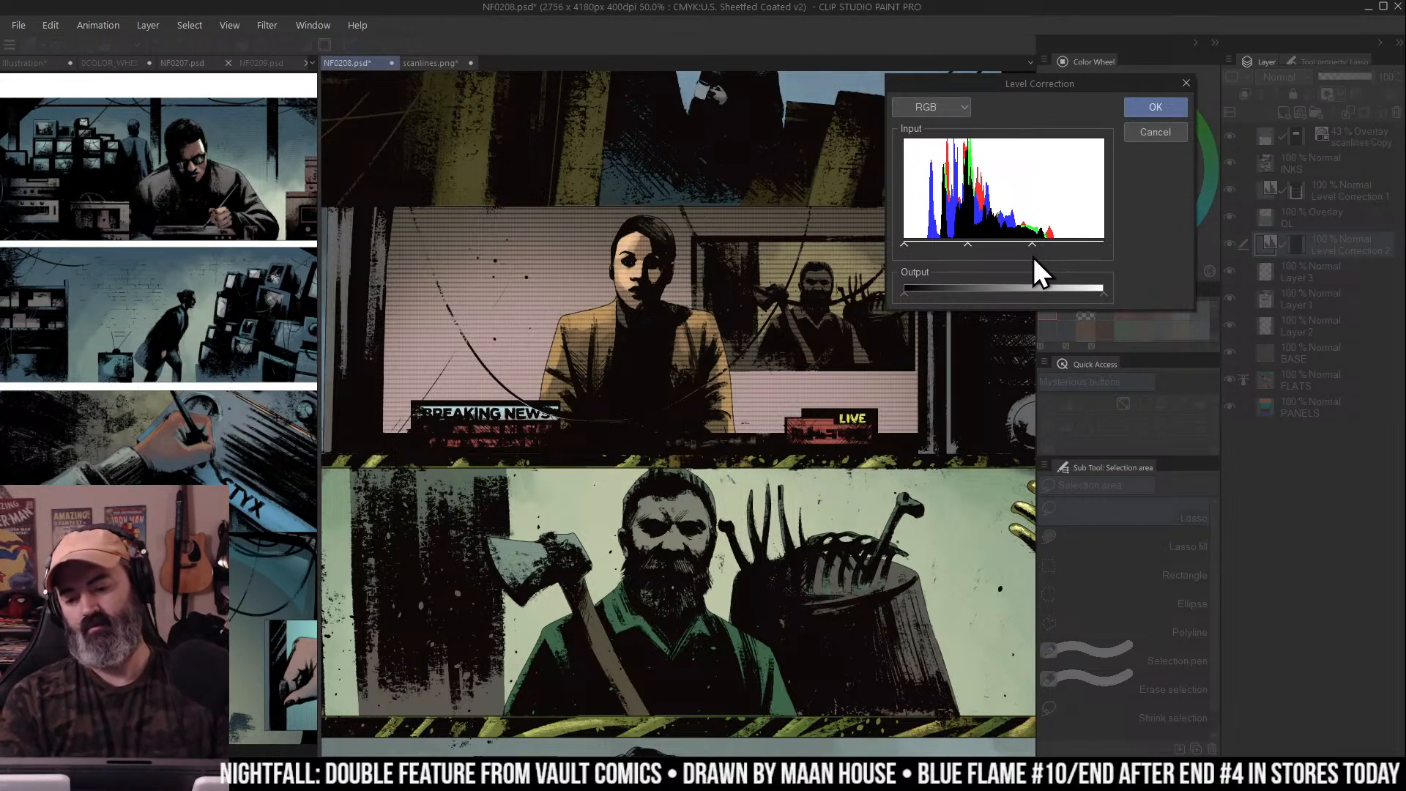
{"action": "left_click", "coordinate": [1154, 106]}
Airbrush a glow over the newscast's pale backdrop on the Level Correction 2 mask with the Soft airbrush
{"action": "left_click", "coordinate": [901, 268], "text": "alt"}
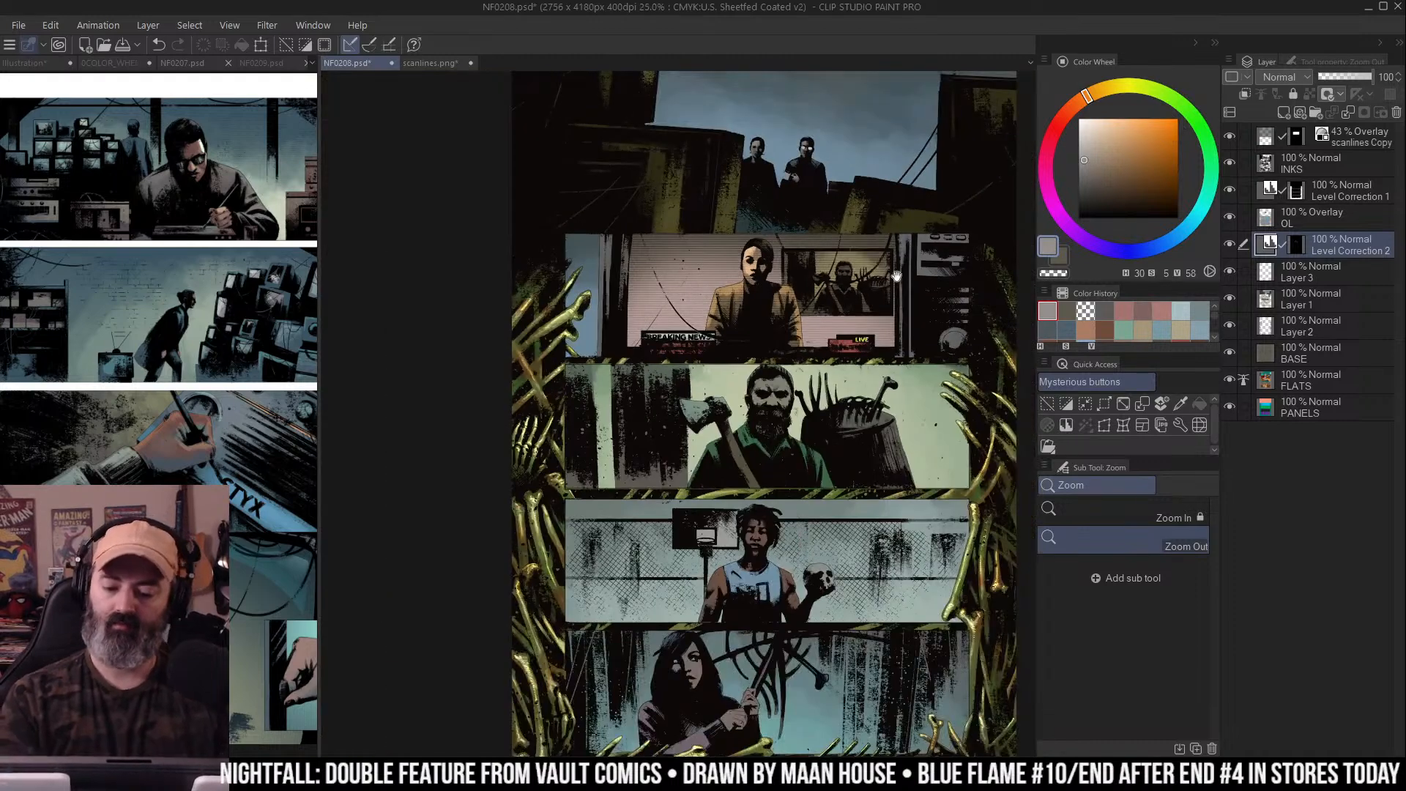
{"action": "left_click_drag", "start_coordinate": [901, 268], "coordinate": [822, 281]}
{"action": "scroll", "coordinate": [682, 296], "scroll_direction": "up", "scroll_amount": 1}
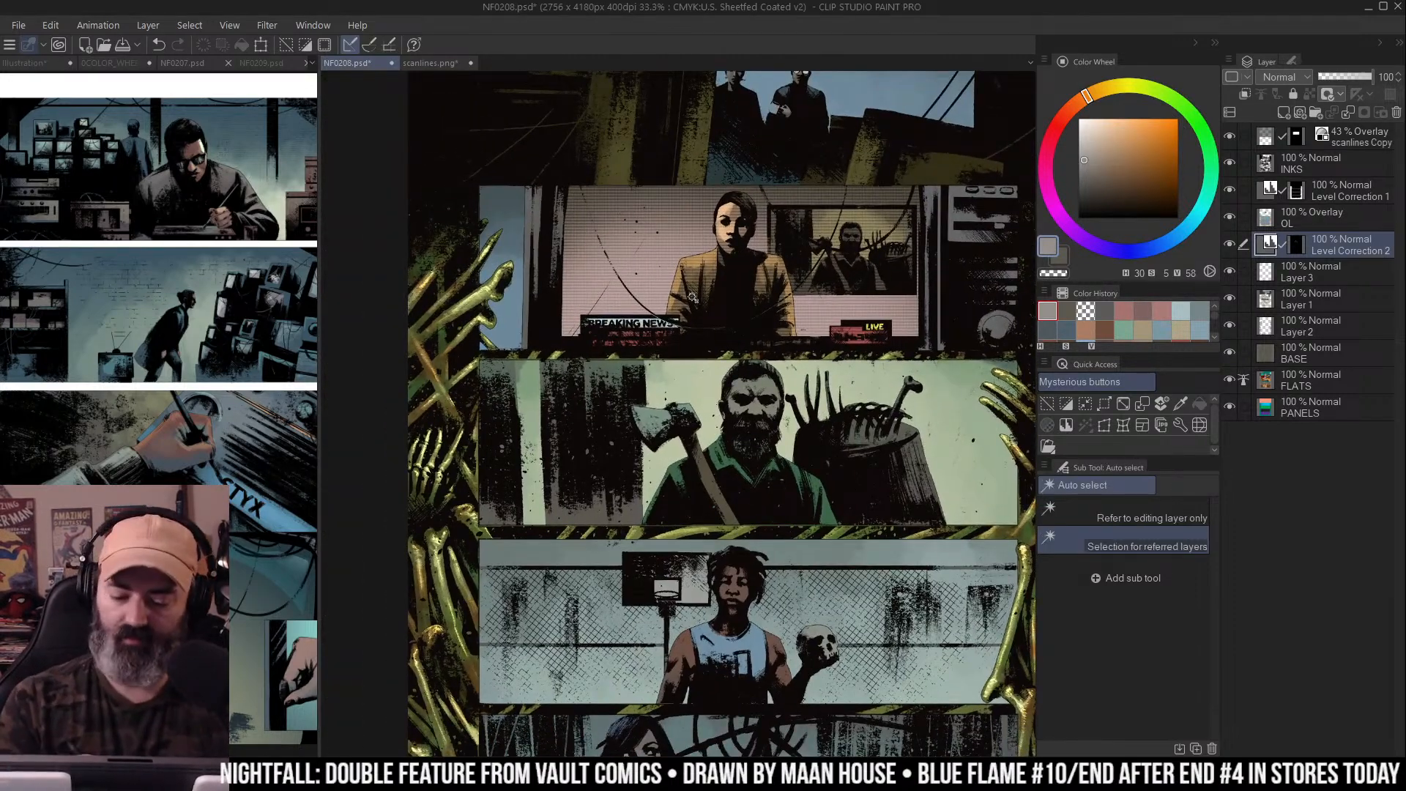
{"action": "scroll", "coordinate": [733, 293], "scroll_direction": "up", "scroll_amount": 1}
{"action": "key", "text": "b"}
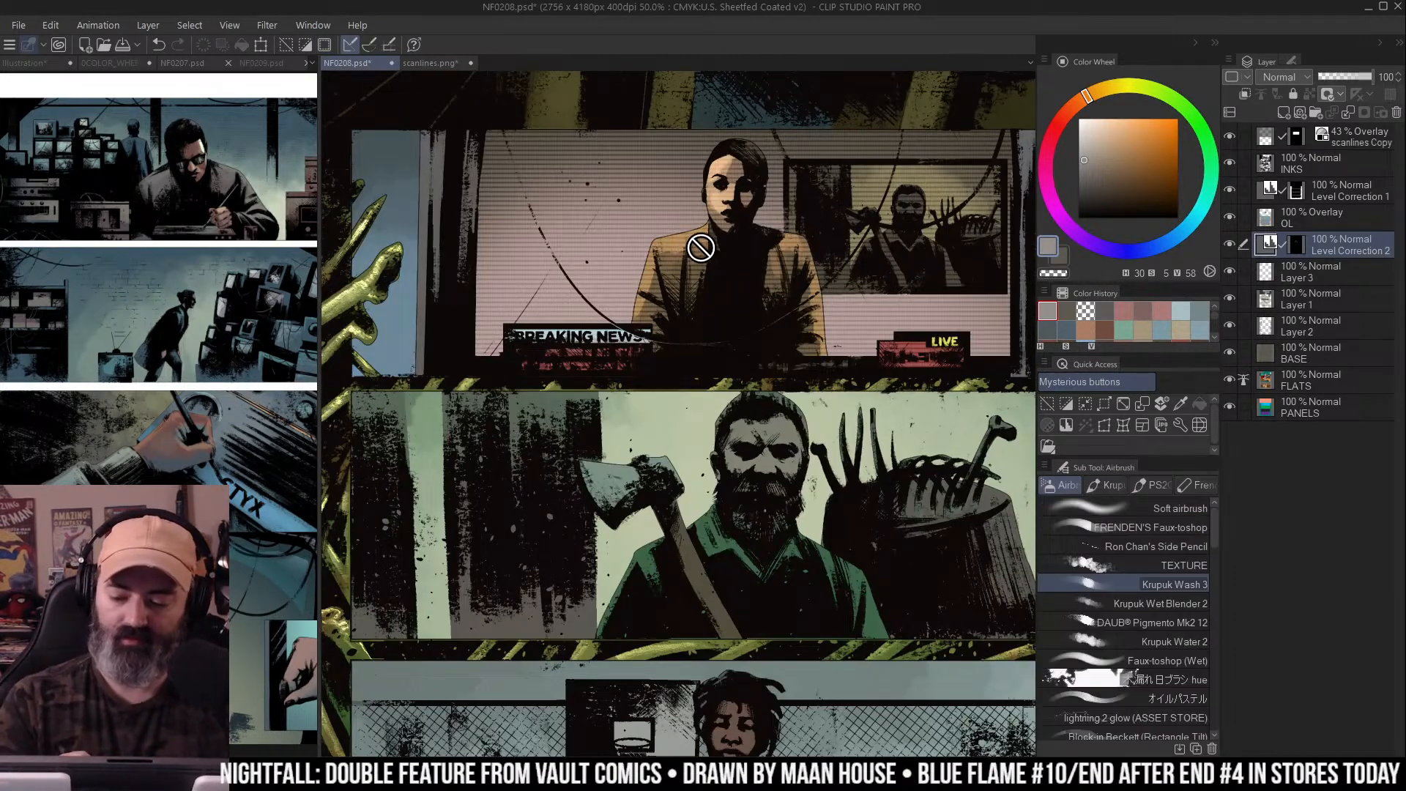
{"action": "left_click", "coordinate": [1300, 246]}
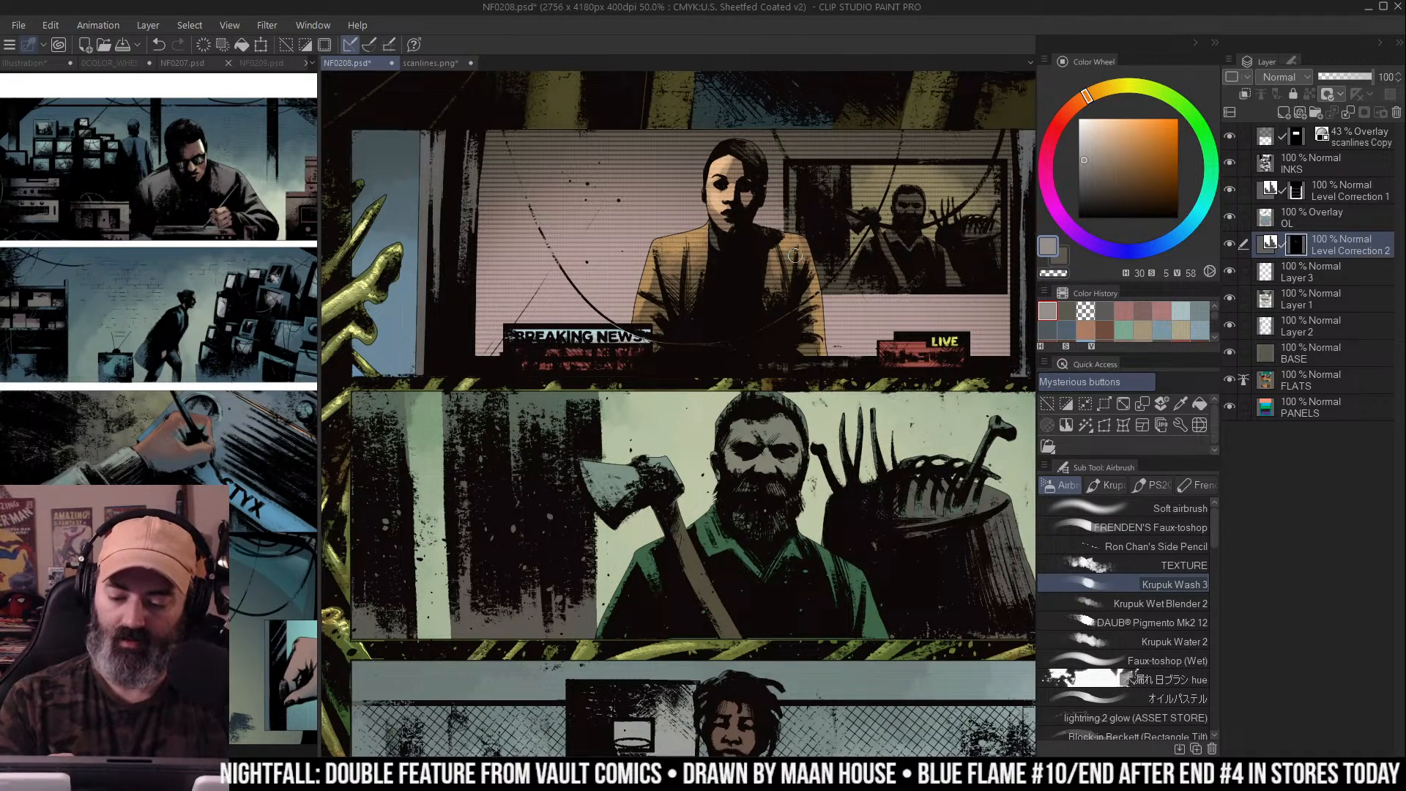
{"action": "key", "text": "ctrl+alt+space"}
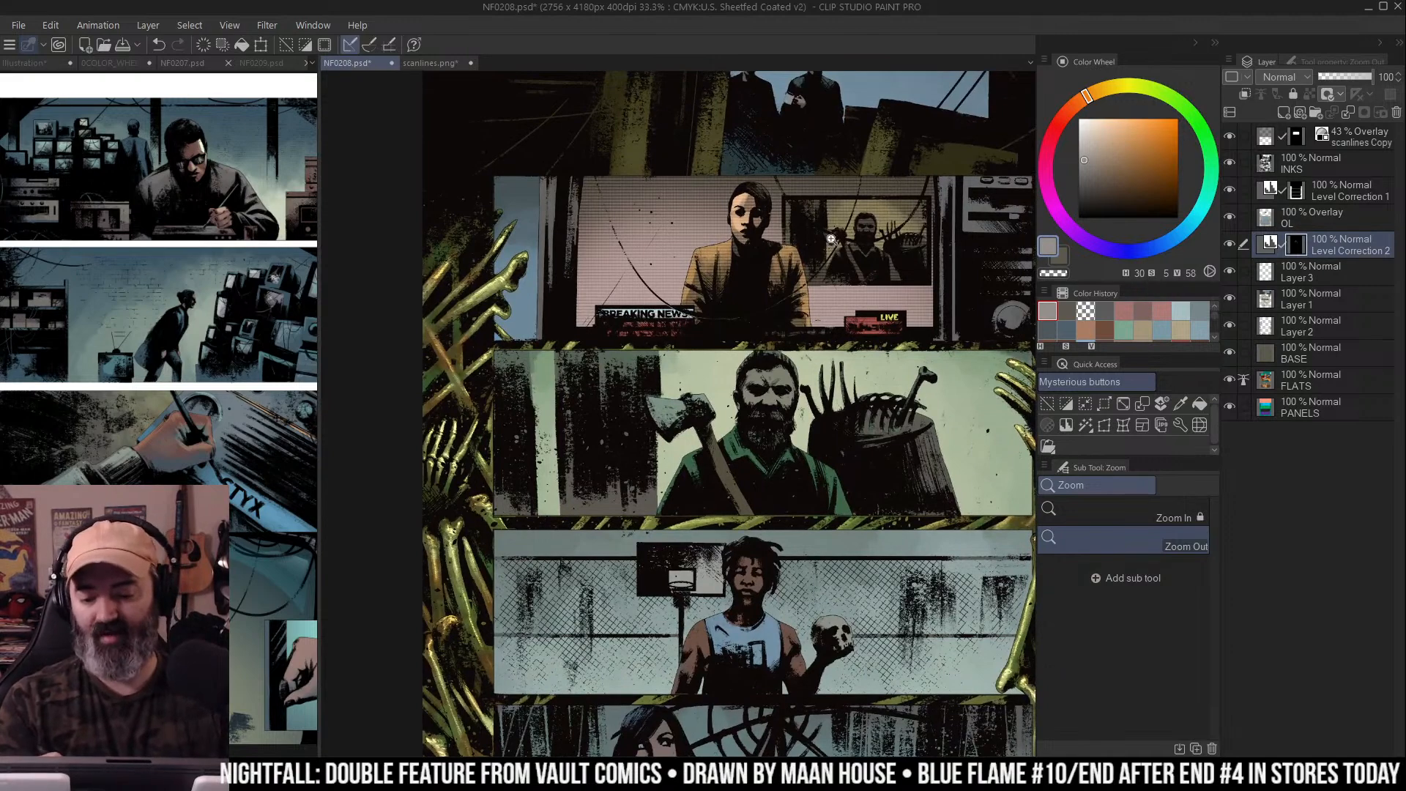
{"action": "left_click_drag", "start_coordinate": [856, 252], "coordinate": [859, 175]}
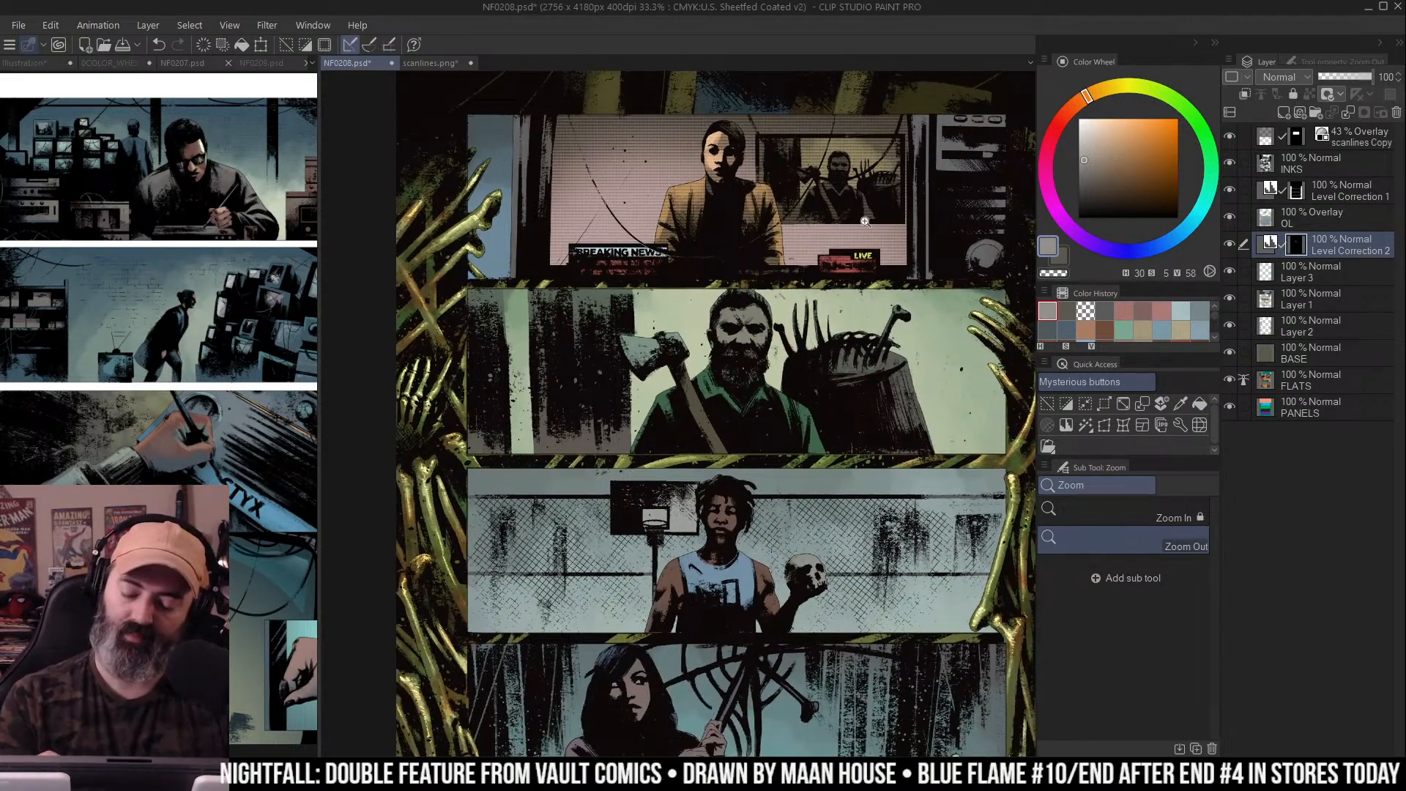
{"action": "left_click_drag", "start_coordinate": [843, 253], "coordinate": [841, 315]}
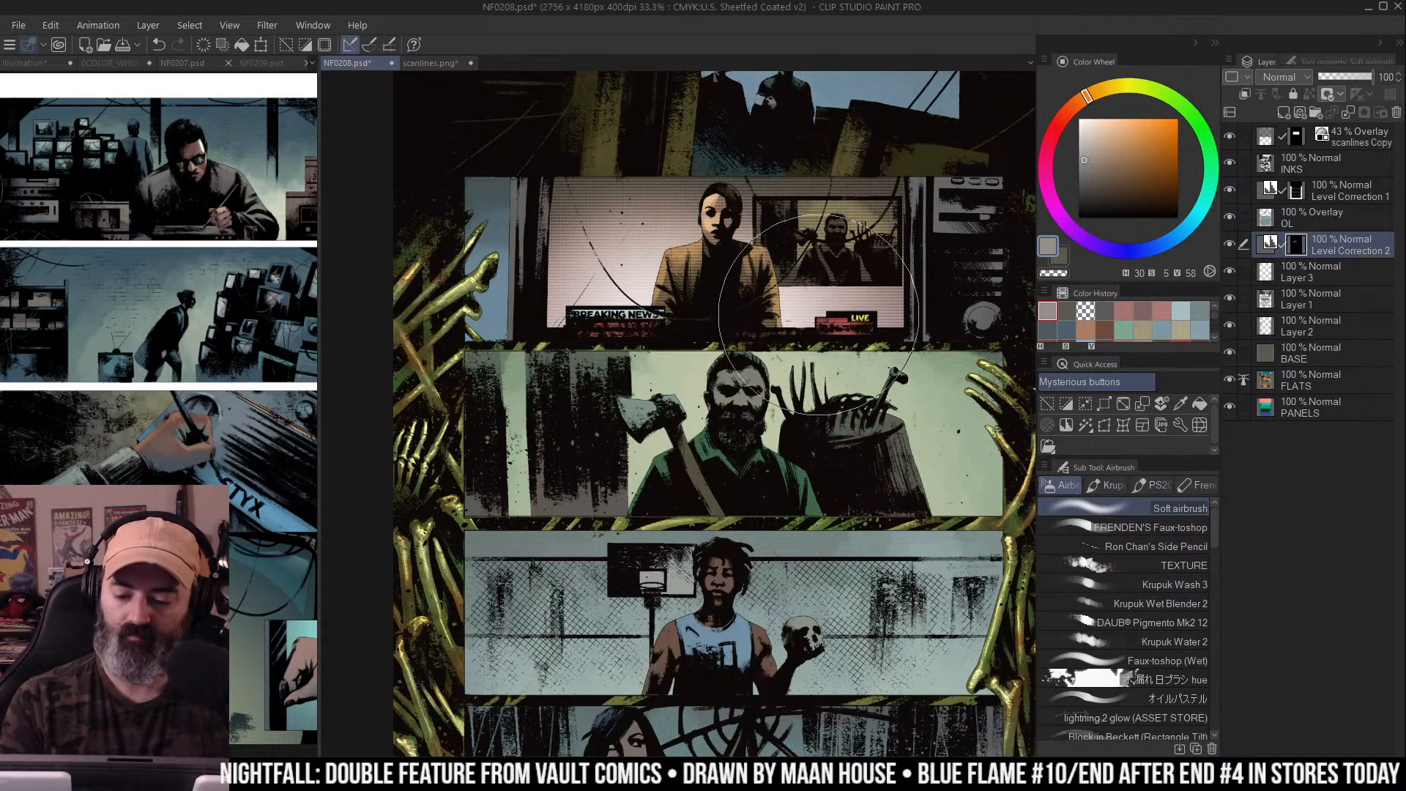
{"action": "left_click_drag", "start_coordinate": [674, 359], "coordinate": [857, 306]}
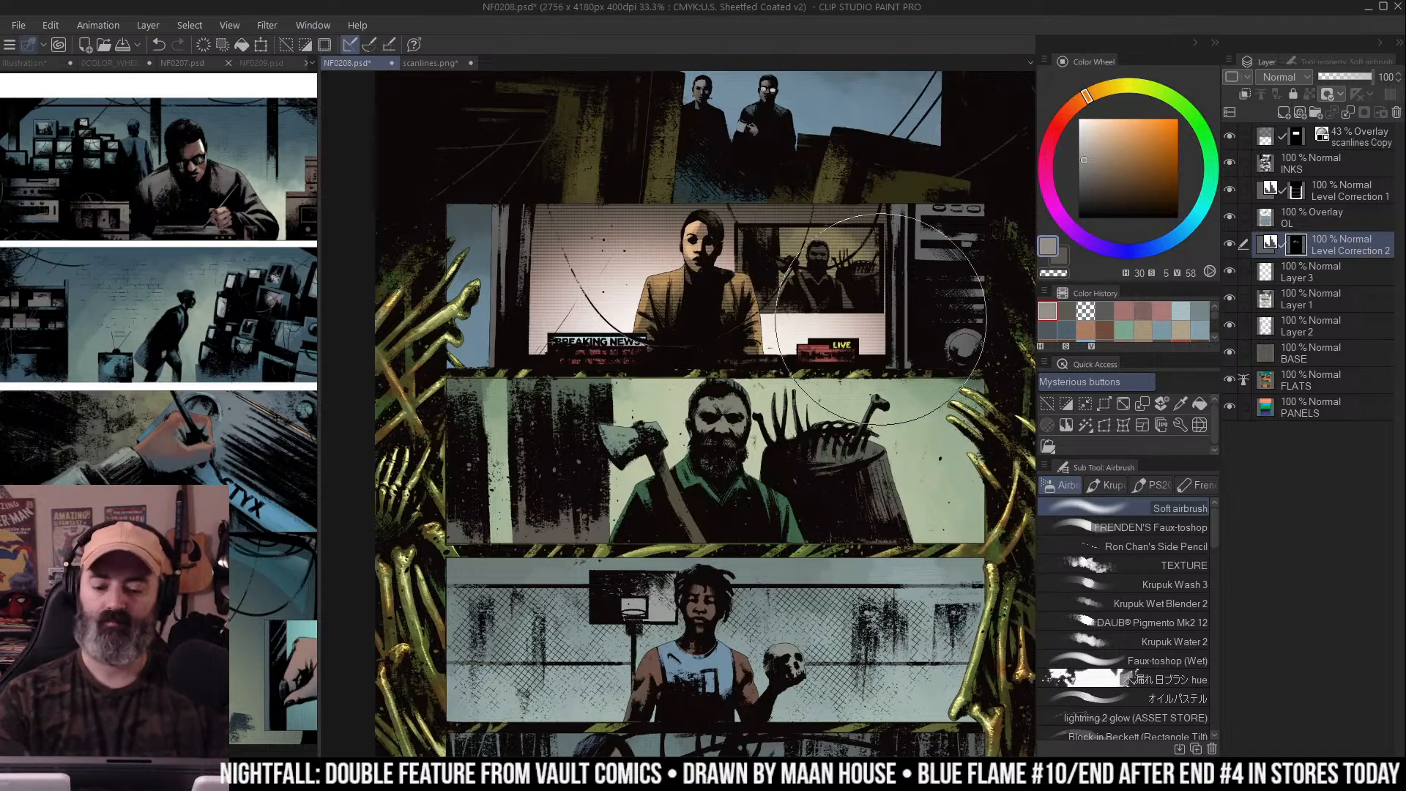
Auto-select areas of the inset picture behind the newscaster and airbrush a glow around the axe man in it
{"action": "scroll", "coordinate": [857, 306], "scroll_direction": "down", "scroll_amount": 1}
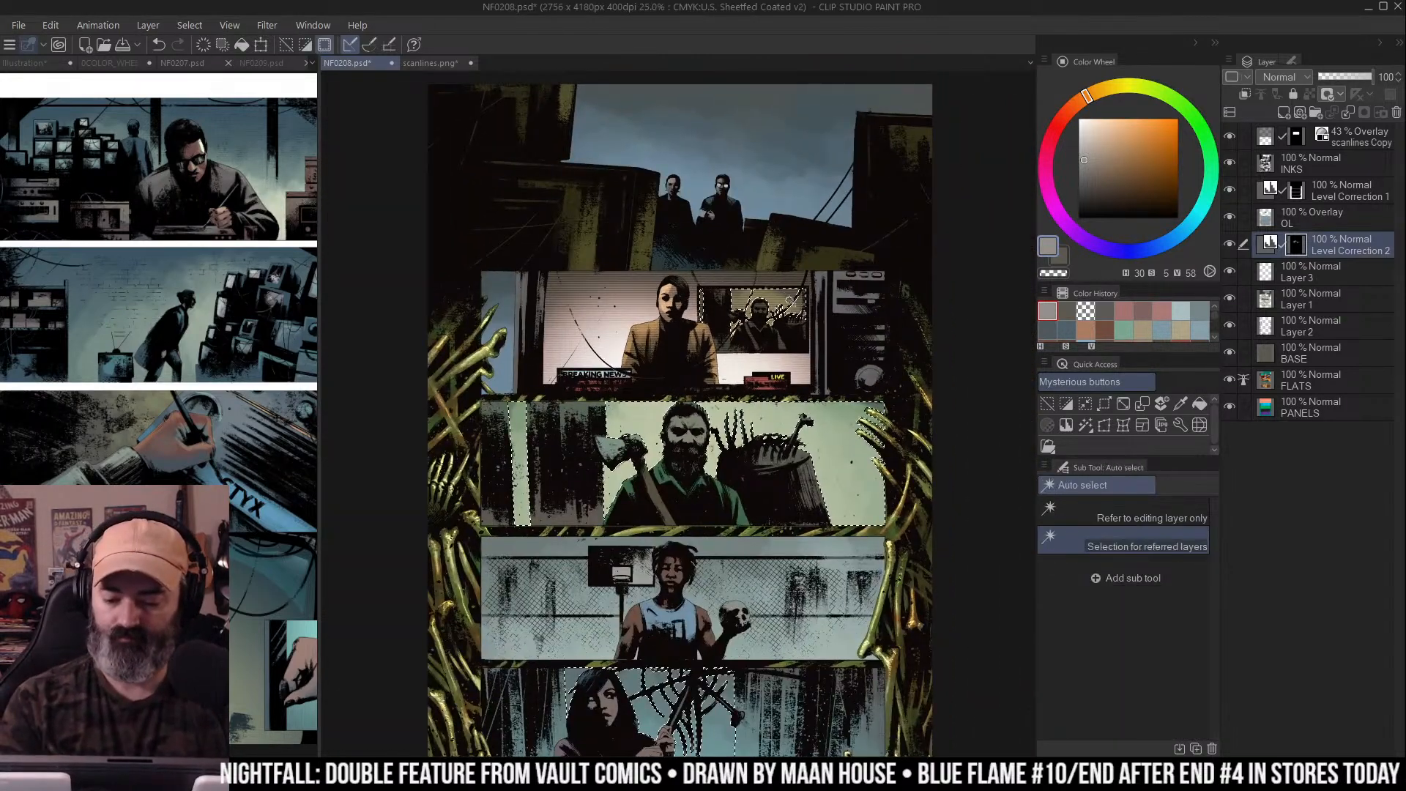
{"action": "left_click", "coordinate": [805, 292]}
{"action": "mouse_move", "coordinate": [692, 326]}
{"action": "left_mouse_down"}
{"action": "mouse_move", "coordinate": [753, 337]}
{"action": "mouse_move", "coordinate": [729, 332]}
{"action": "mouse_move", "coordinate": [751, 338]}
{"action": "mouse_move", "coordinate": [807, 281]}
{"action": "mouse_move", "coordinate": [779, 328]}
{"action": "left_mouse_up"}
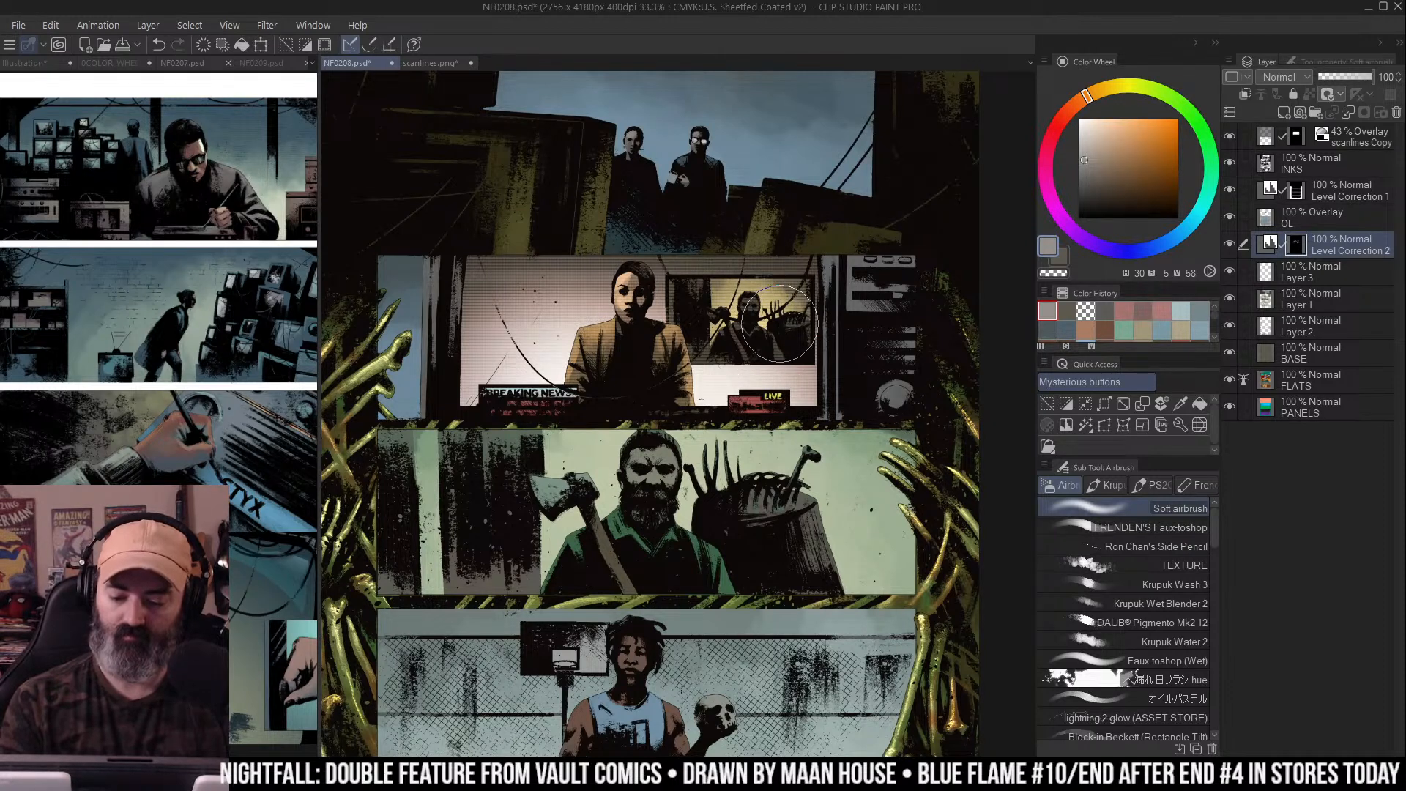
{"action": "key", "text": "w"}
{"action": "left_click", "coordinate": [749, 307]}
{"action": "key", "text": "b"}
{"action": "mouse_move", "coordinate": [740, 322]}
{"action": "left_mouse_down"}
{"action": "mouse_move", "coordinate": [733, 308]}
{"action": "mouse_move", "coordinate": [826, 272]}
{"action": "left_mouse_up"}
{"action": "key", "text": "w"}
{"action": "key", "text": "b"}
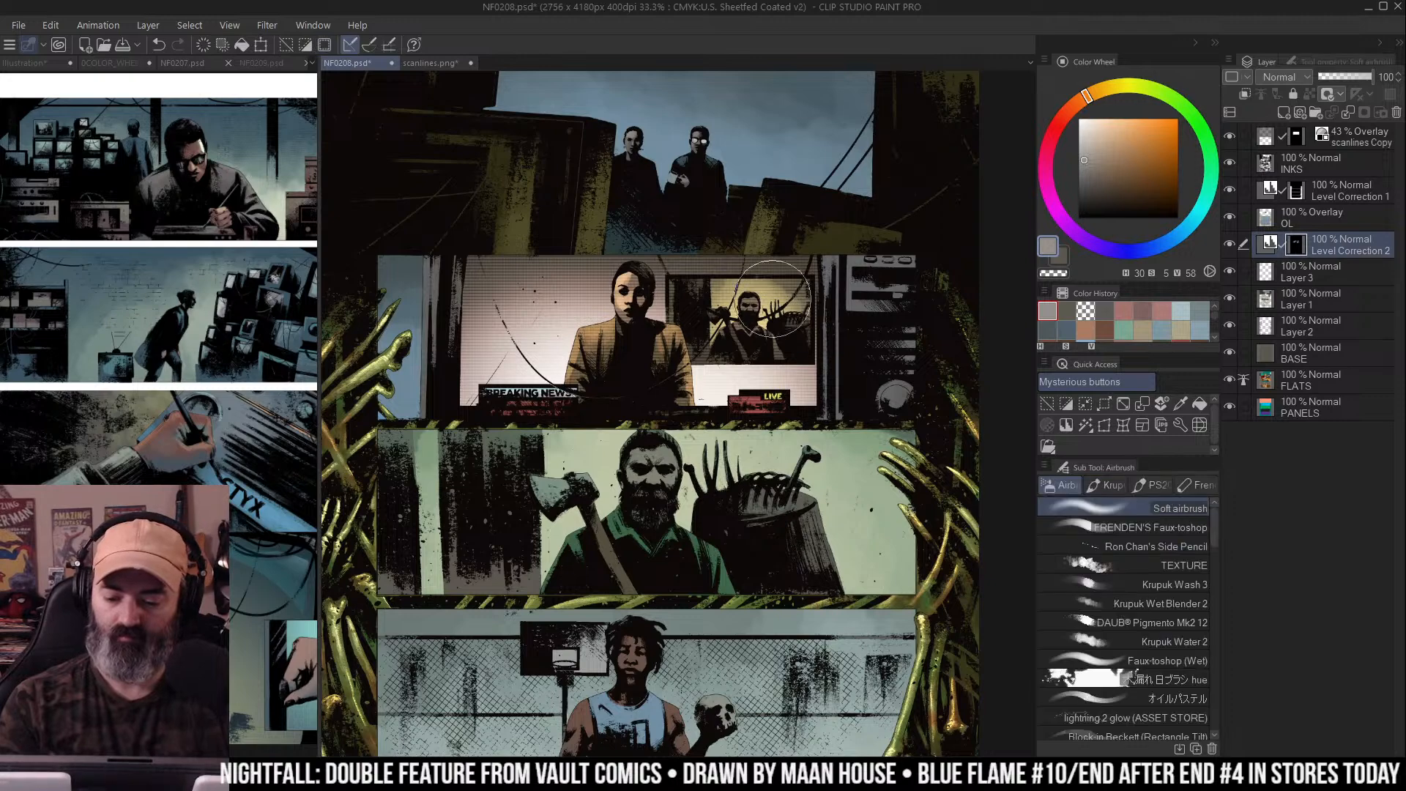
{"action": "key", "text": "w"}
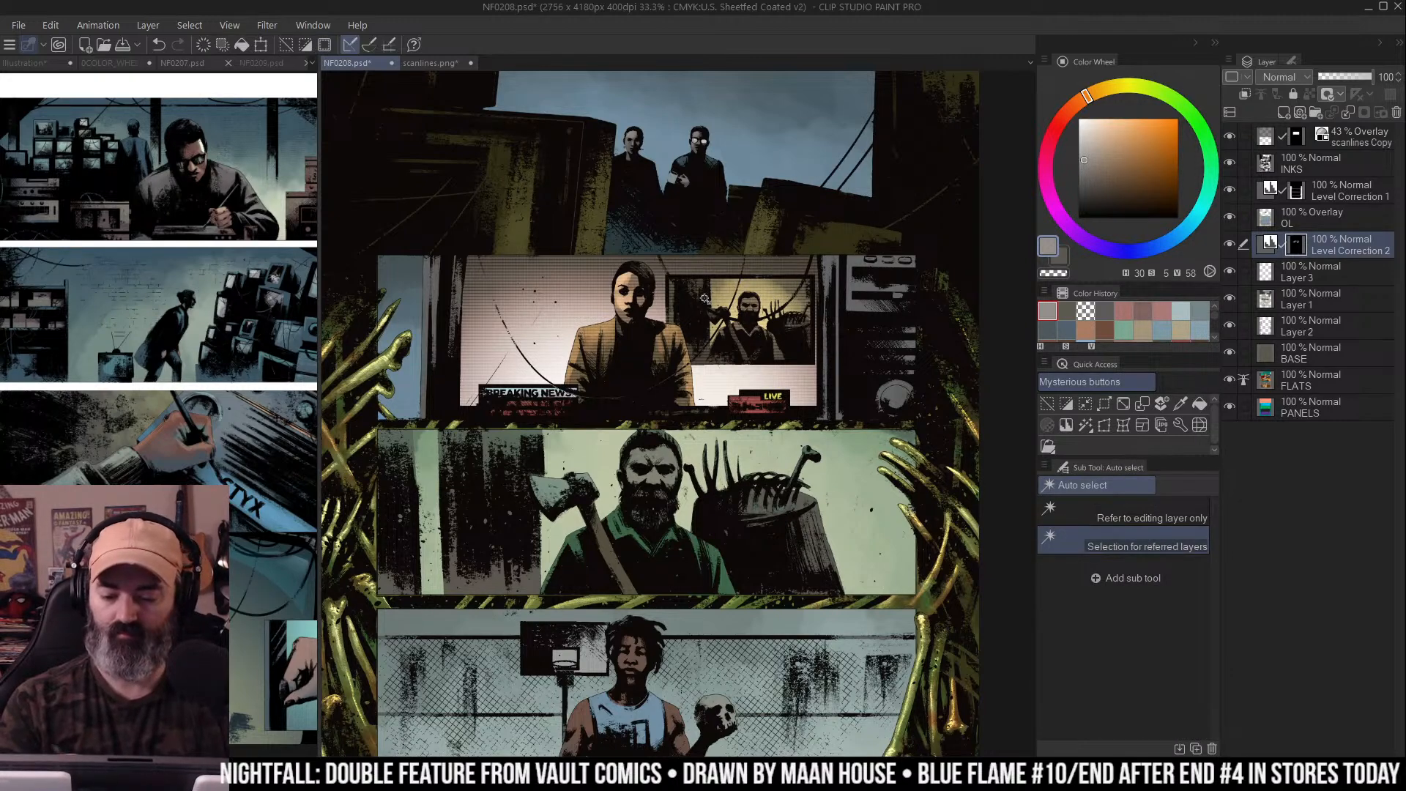
Paint highlights on the control panel beside the TV screen with Ron Chan's Side Pencil
{"action": "scroll", "coordinate": [717, 301], "scroll_direction": "down", "scroll_amount": 2}
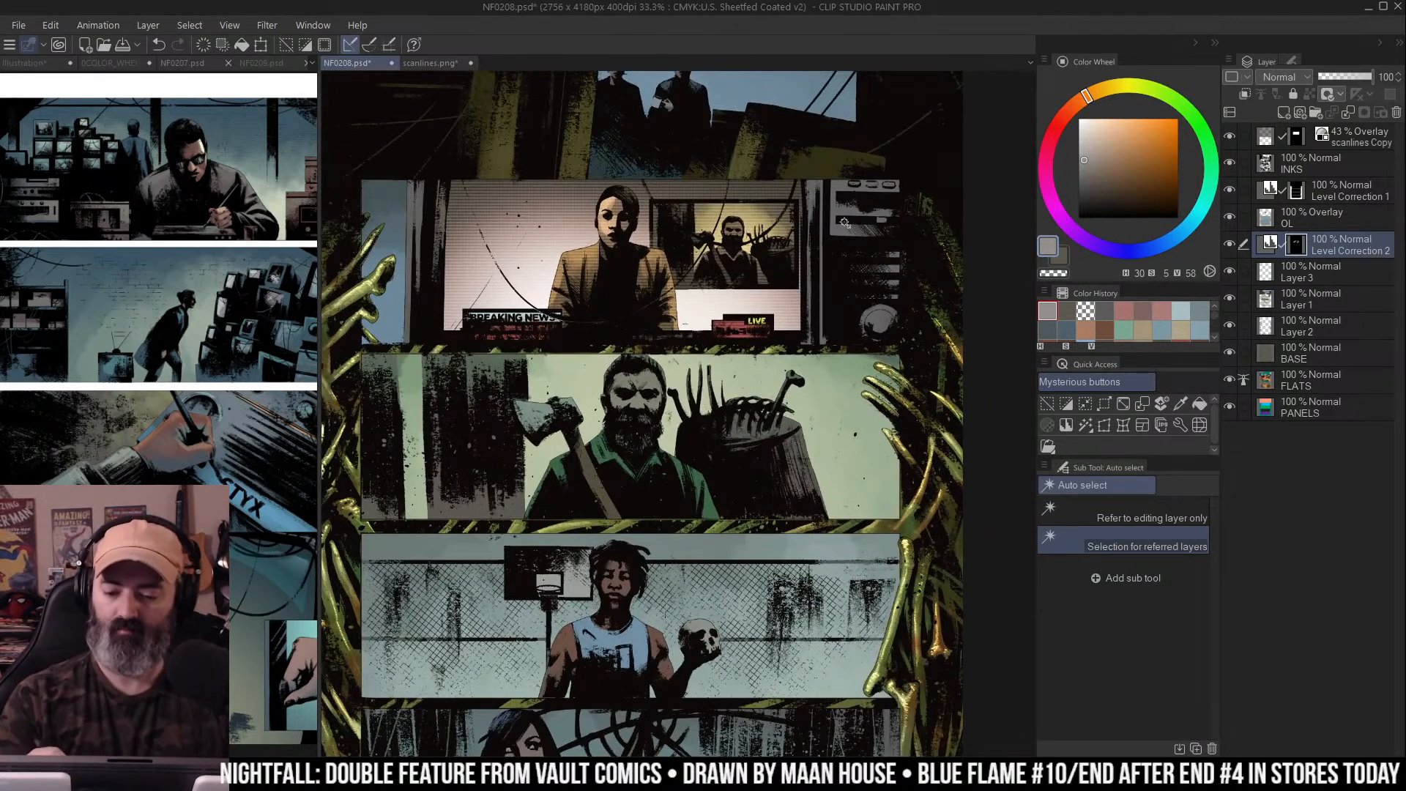
{"action": "left_click_drag", "start_coordinate": [844, 232], "coordinate": [896, 257]}
{"action": "key", "text": "b"}
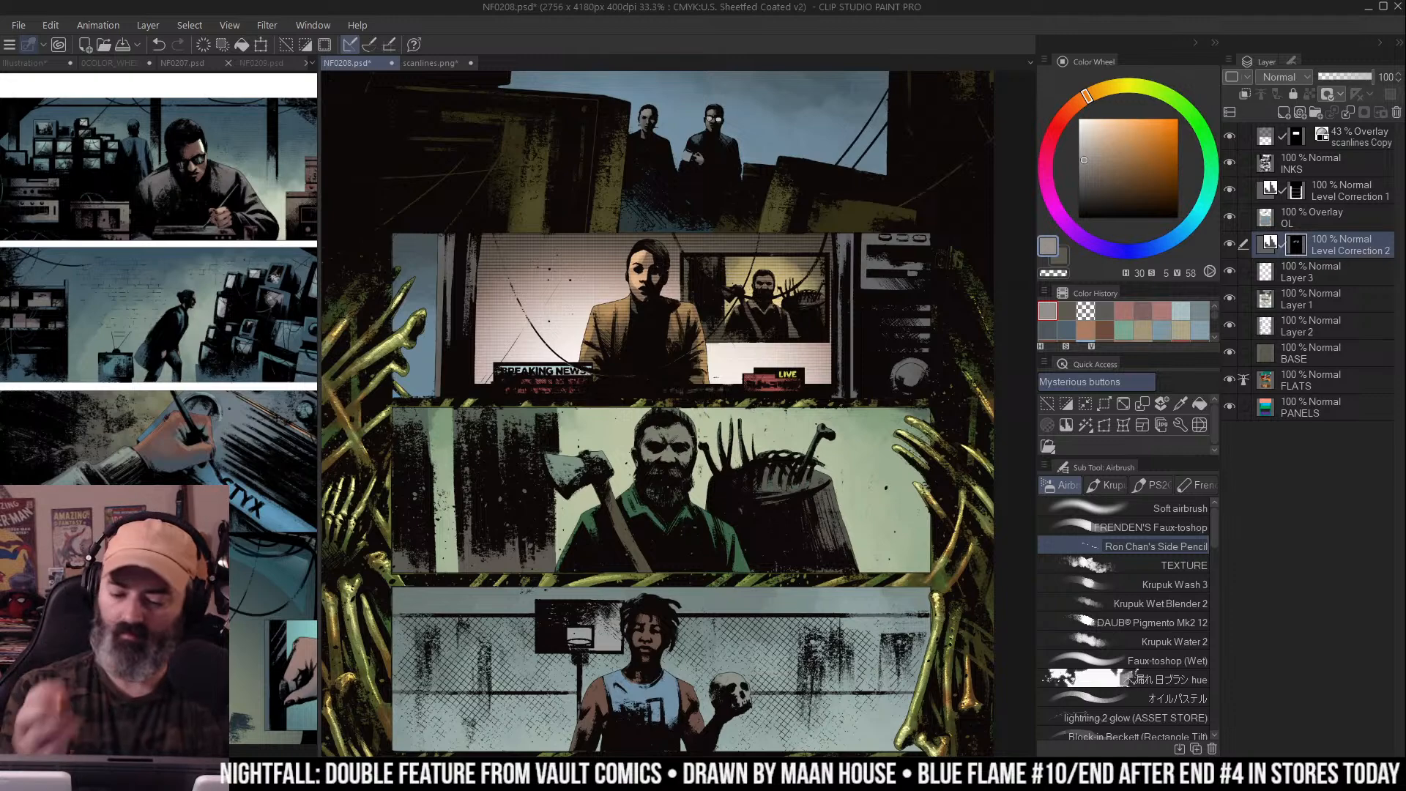
{"action": "scroll", "coordinate": [893, 213], "scroll_direction": "up", "scroll_amount": 1}
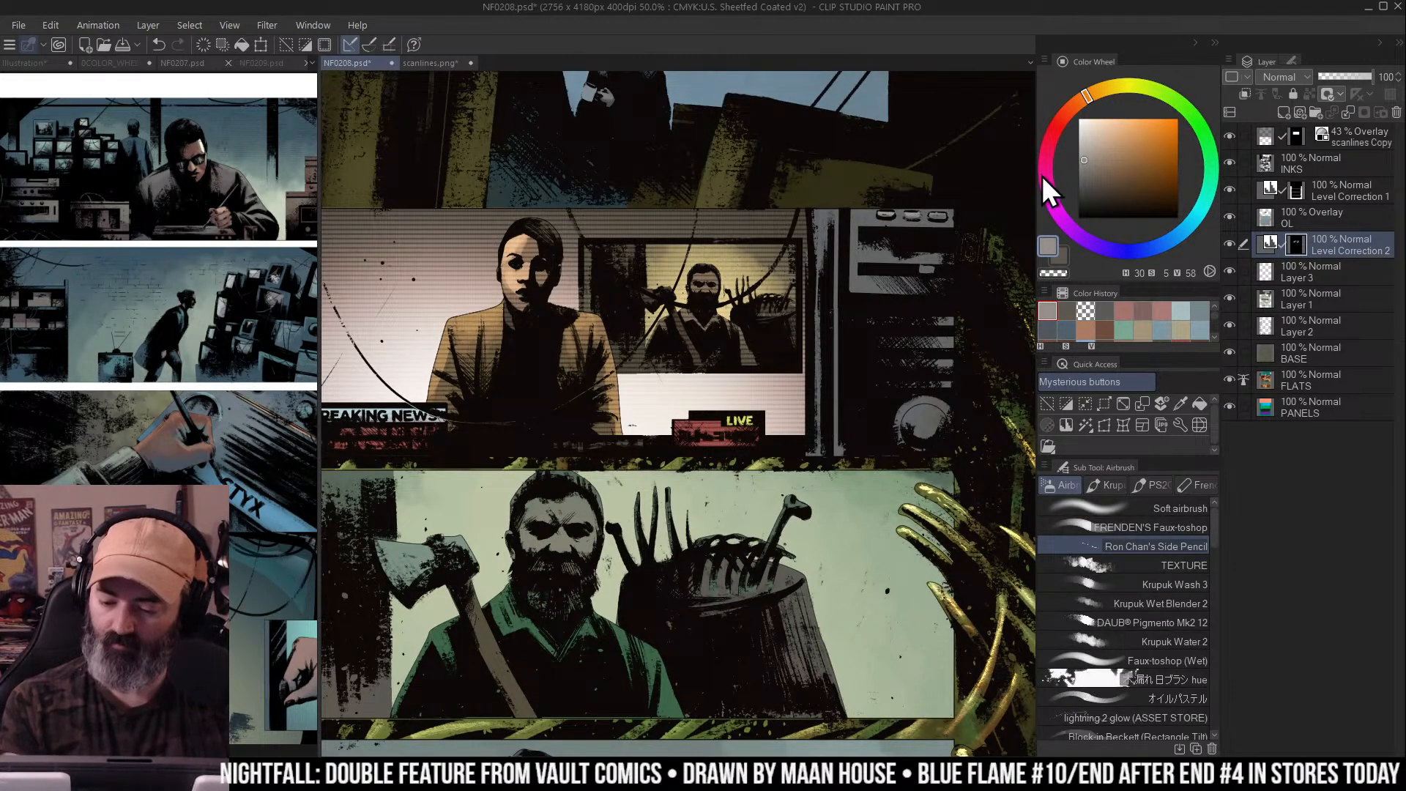
{"action": "left_click", "coordinate": [872, 220], "text": "alt"}
{"action": "left_click", "coordinate": [863, 244]}
{"action": "key", "text": "ctrl+space"}
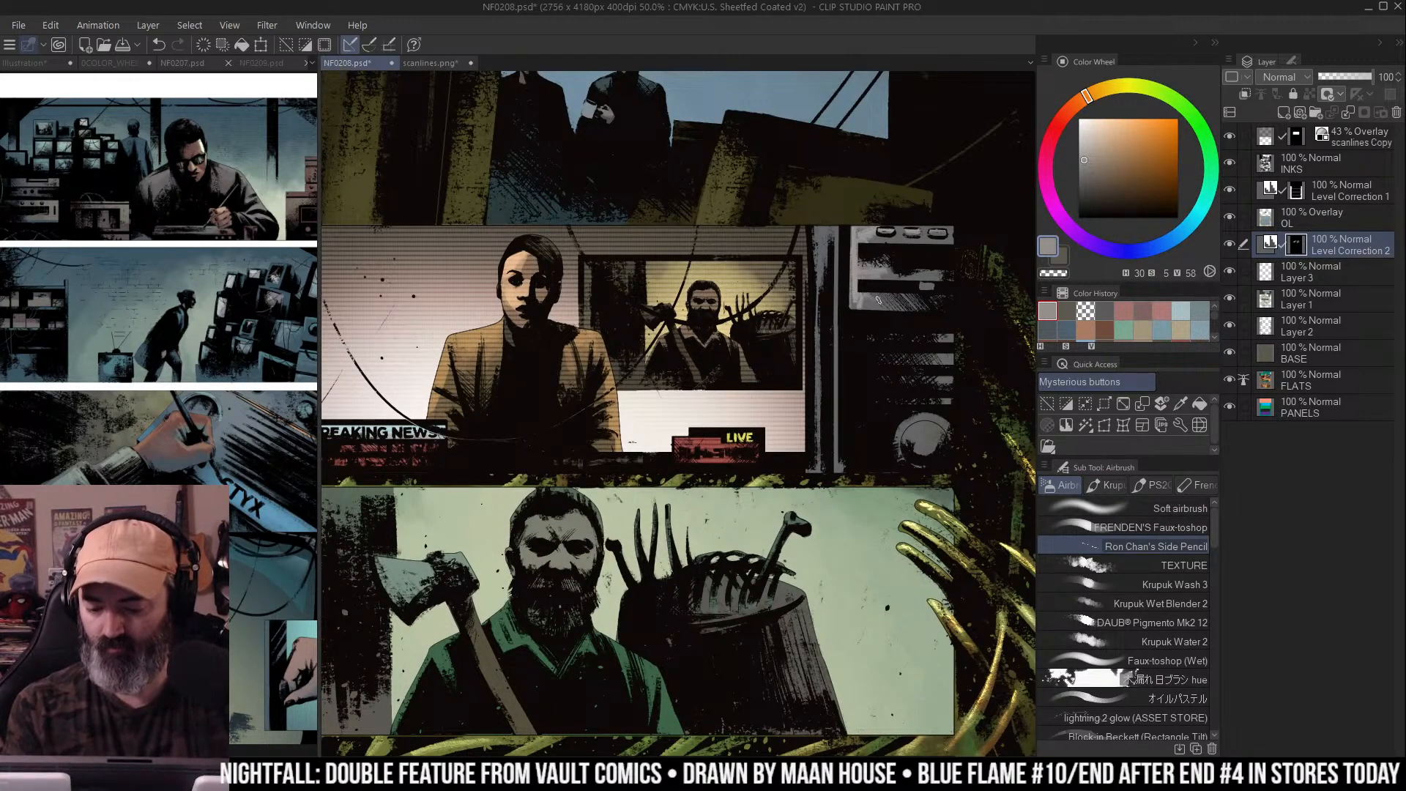
Paint edge highlights along the vertical frame posts on both sides of the TV screen
{"action": "key", "text": "ctrl+space"}
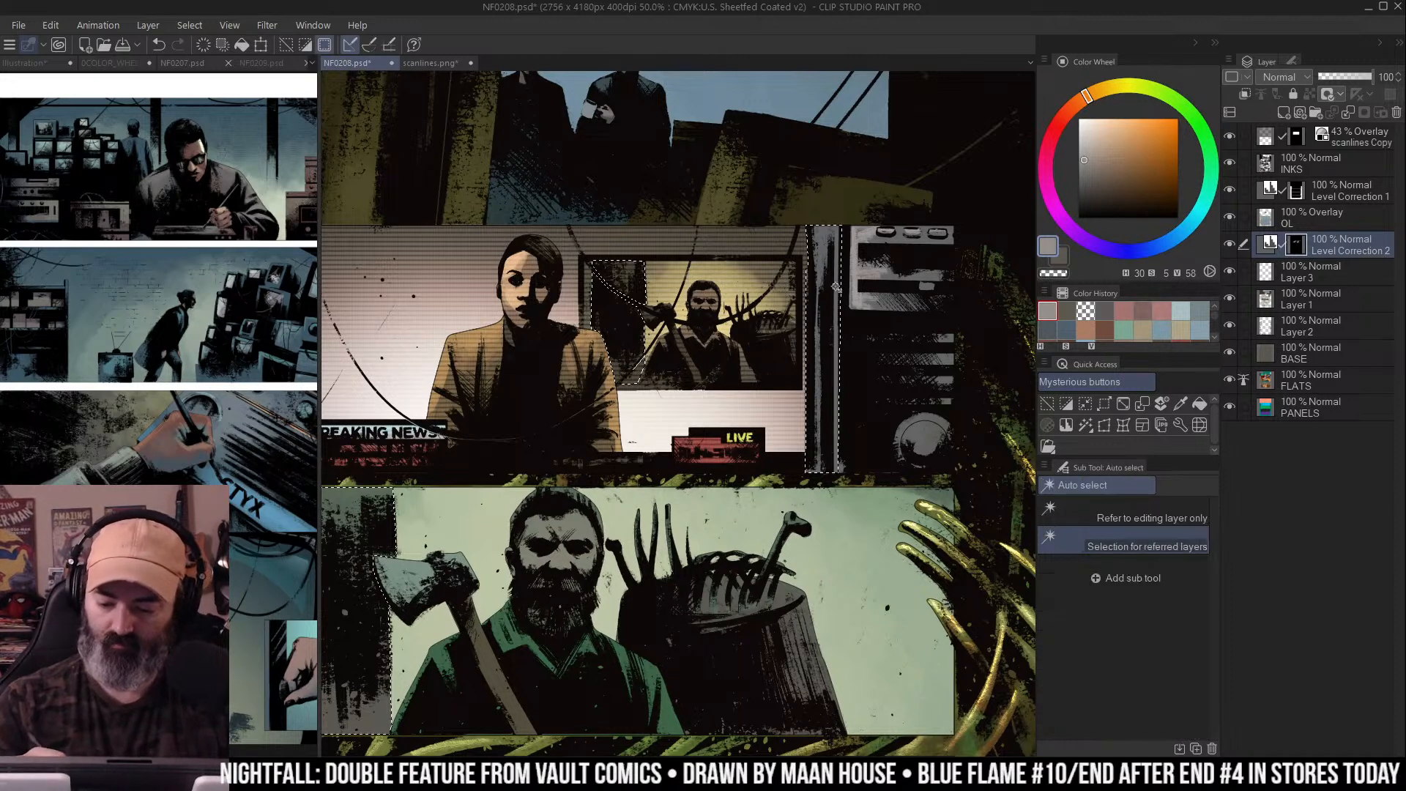
{"action": "left_click_drag", "start_coordinate": [835, 233], "coordinate": [834, 435]}
{"action": "left_click_drag", "start_coordinate": [736, 176], "coordinate": [881, 130]}
{"action": "left_click_drag", "start_coordinate": [414, 193], "coordinate": [411, 315]}
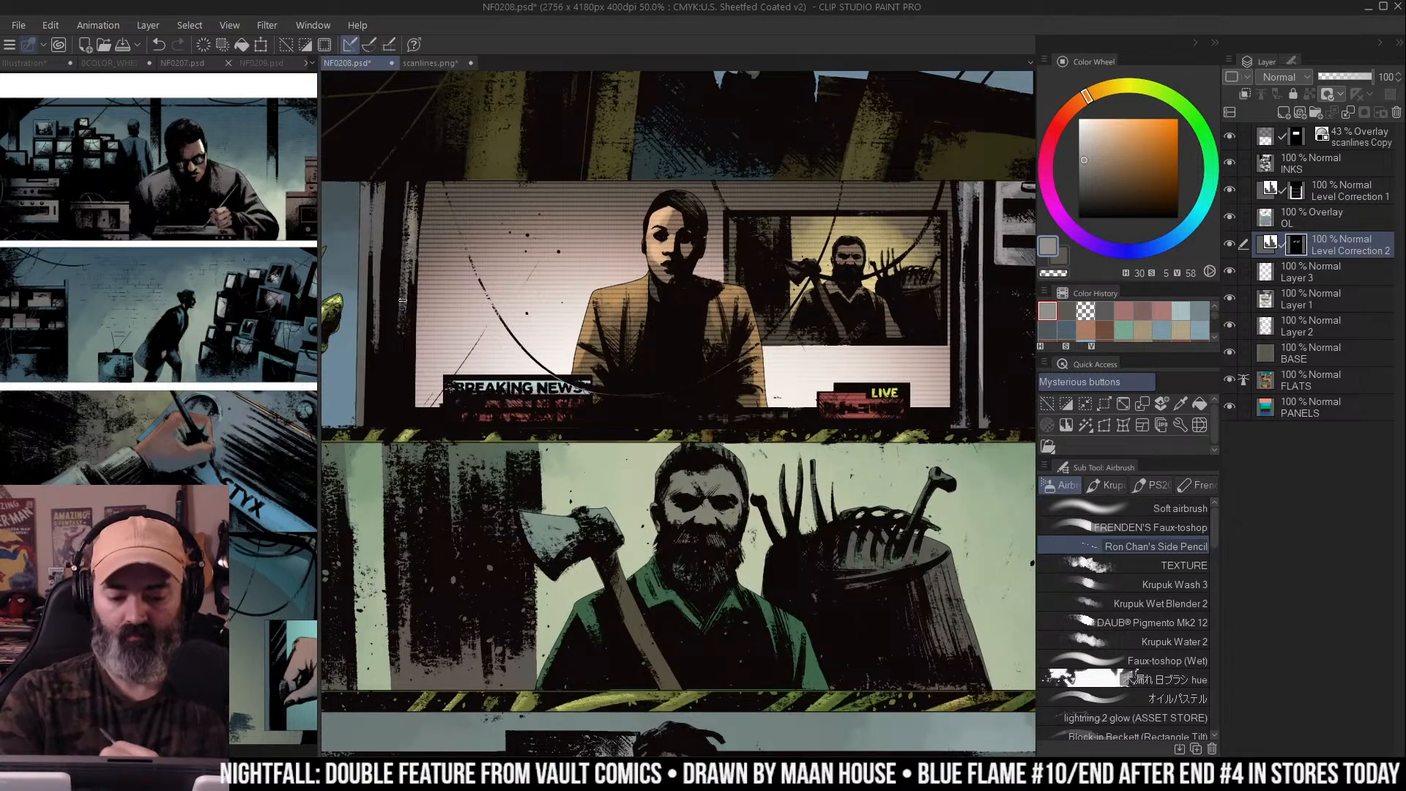
{"action": "mouse_move", "coordinate": [380, 192]}
{"action": "left_mouse_down"}
{"action": "mouse_move", "coordinate": [377, 337]}
{"action": "mouse_move", "coordinate": [388, 245]}
{"action": "left_mouse_up"}
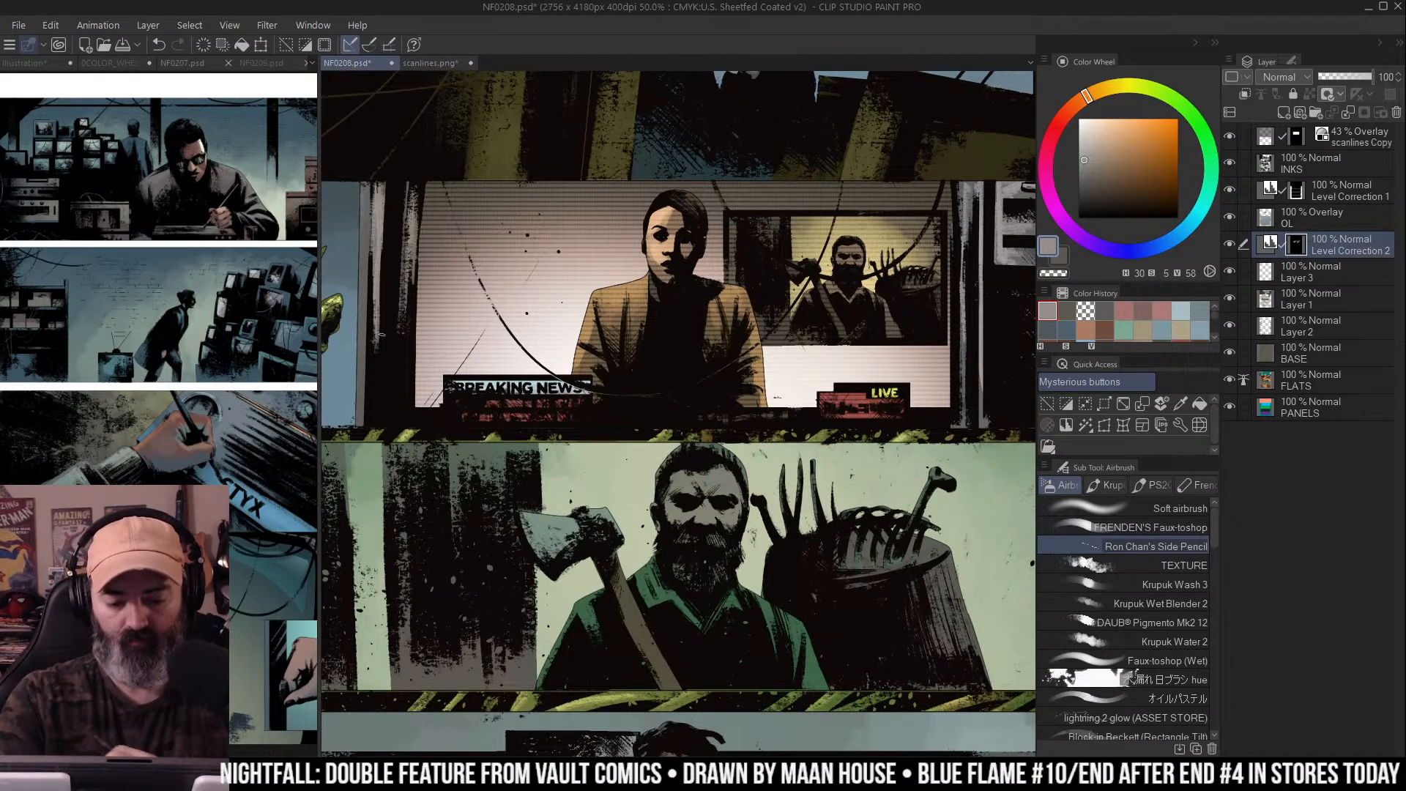
{"action": "left_click", "coordinate": [755, 431], "text": "ctrl+alt"}
{"action": "left_click", "coordinate": [755, 431], "text": "ctrl+alt"}
{"action": "left_click", "coordinate": [755, 431], "text": "ctrl+alt"}
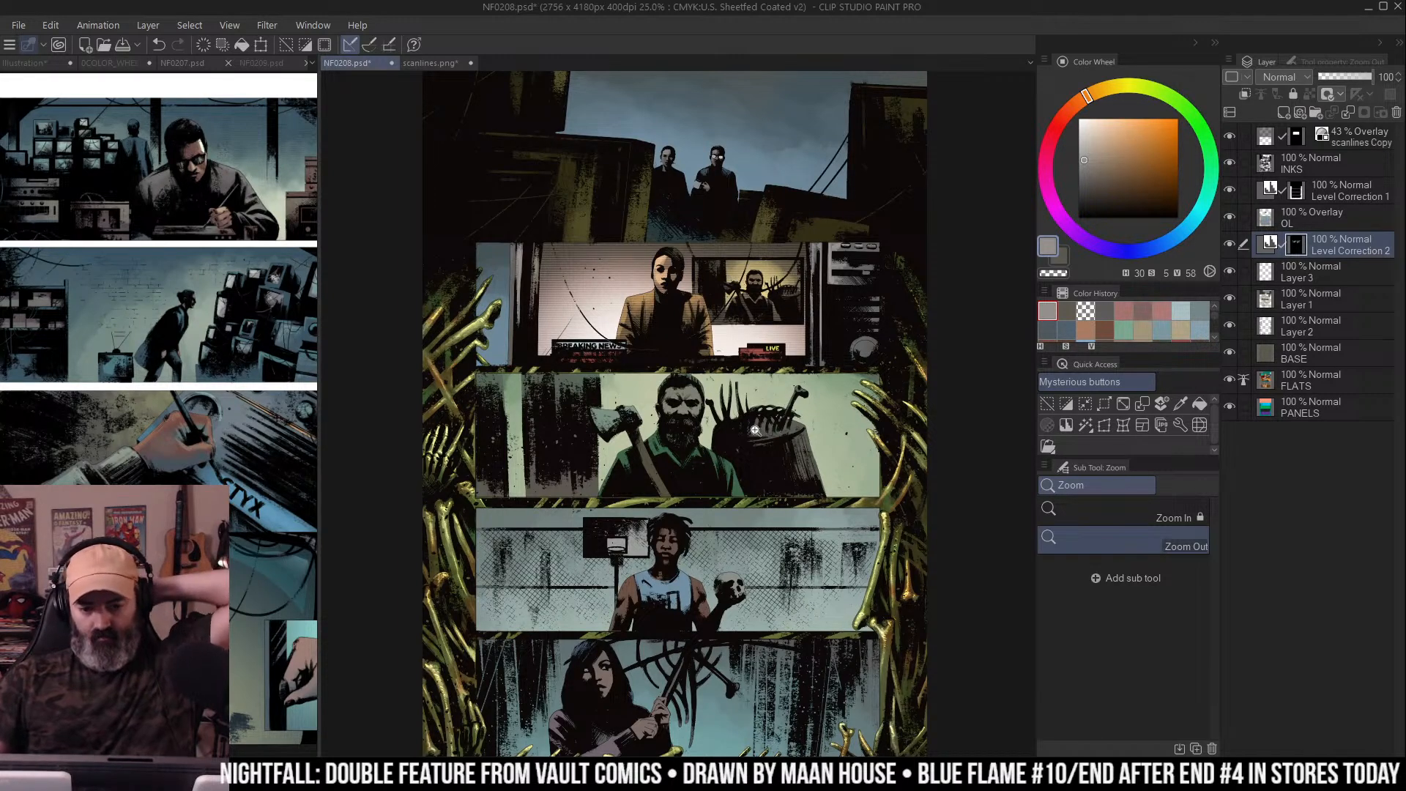
Airbrush a soft glow into the pale background behind the axe man on the Level Correction 2 mask
{"action": "left_click_drag", "start_coordinate": [849, 233], "coordinate": [853, 176]}
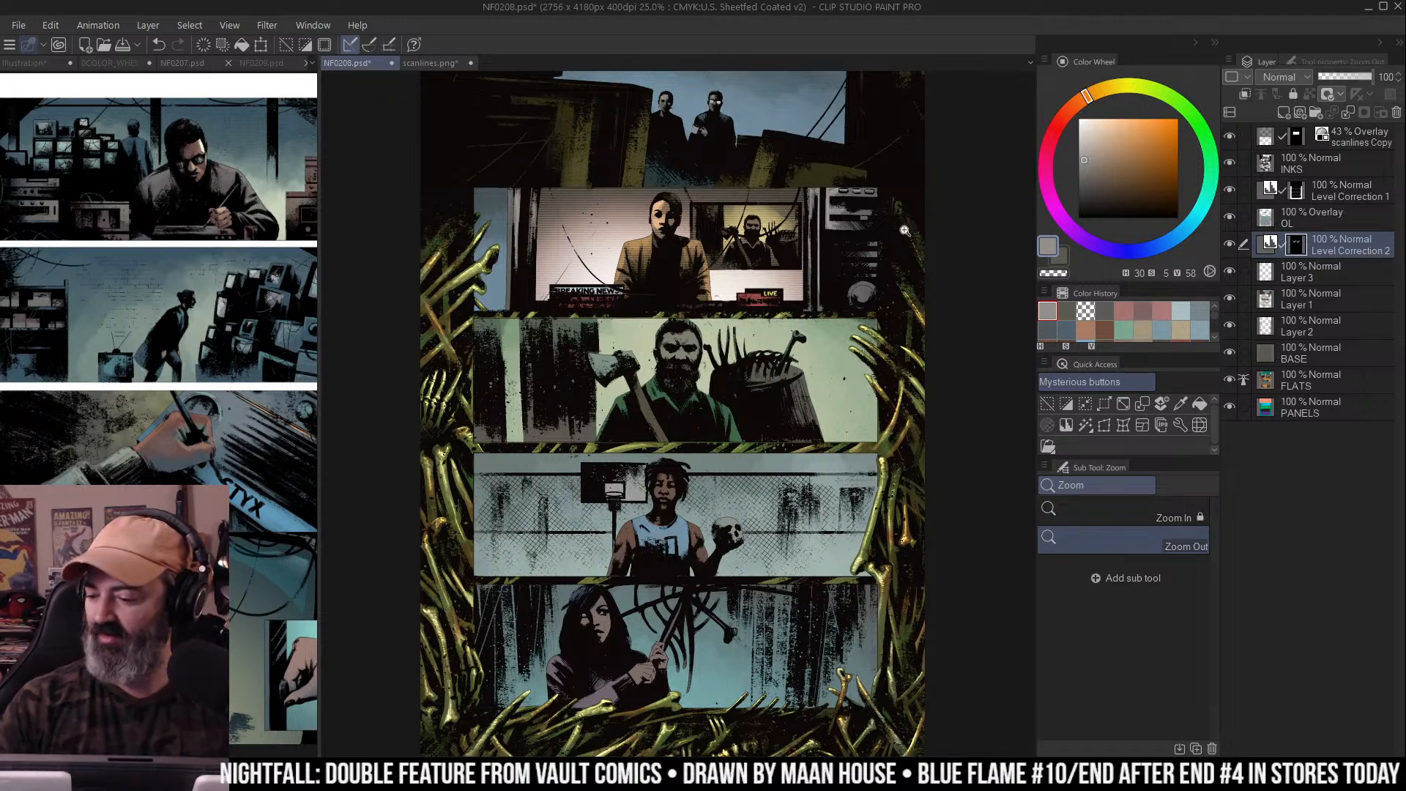
{"action": "left_click_drag", "start_coordinate": [852, 341], "coordinate": [853, 283]}
{"action": "key", "text": "w"}
{"action": "left_click", "coordinate": [681, 586], "text": "shift"}
{"action": "key", "text": "m"}
{"action": "key", "text": "ctrl+z"}
{"action": "left_click_drag", "start_coordinate": [934, 334], "coordinate": [945, 356]}
{"action": "key", "text": "ctrl+d"}
{"action": "key", "text": "b"}
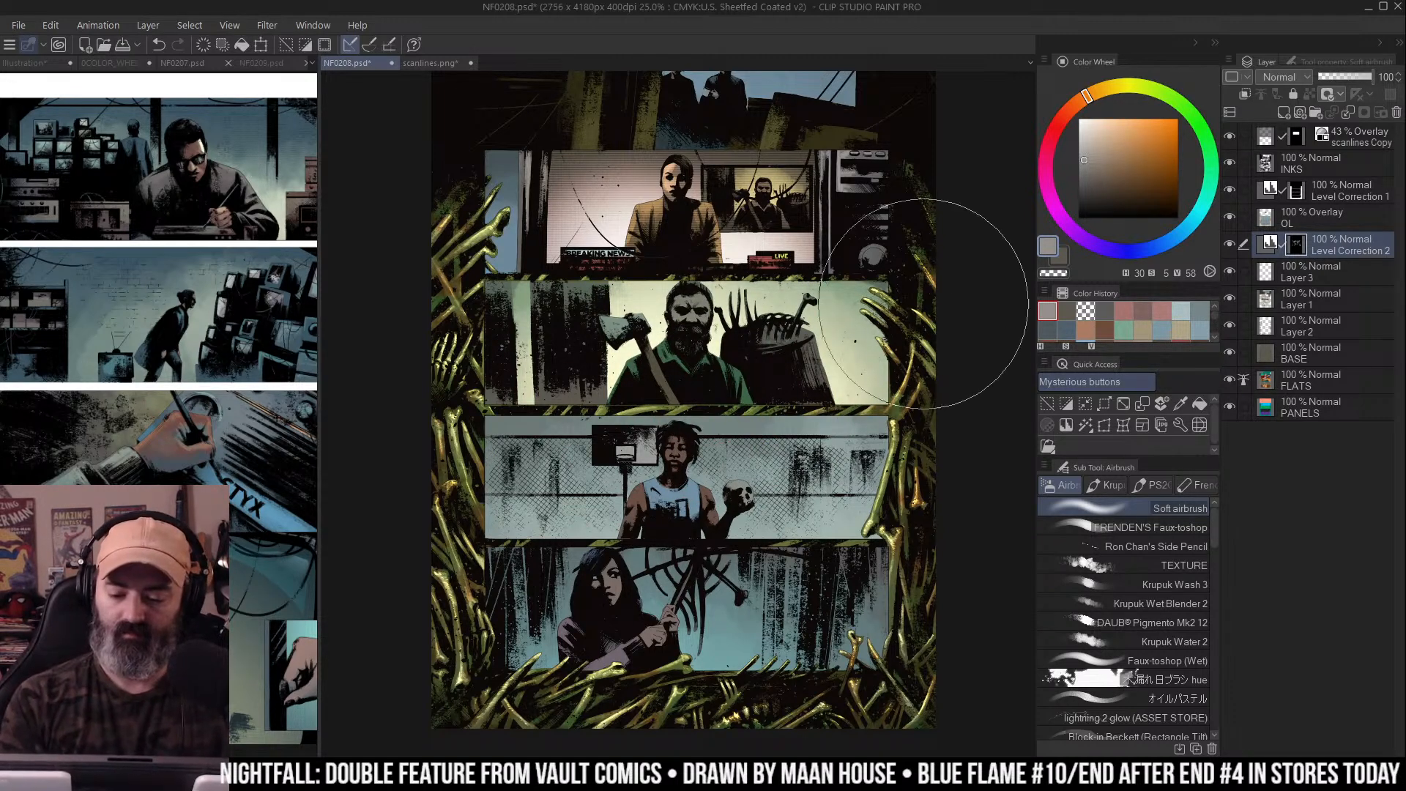
{"action": "scroll", "coordinate": [942, 298], "scroll_direction": "down", "scroll_amount": 1}
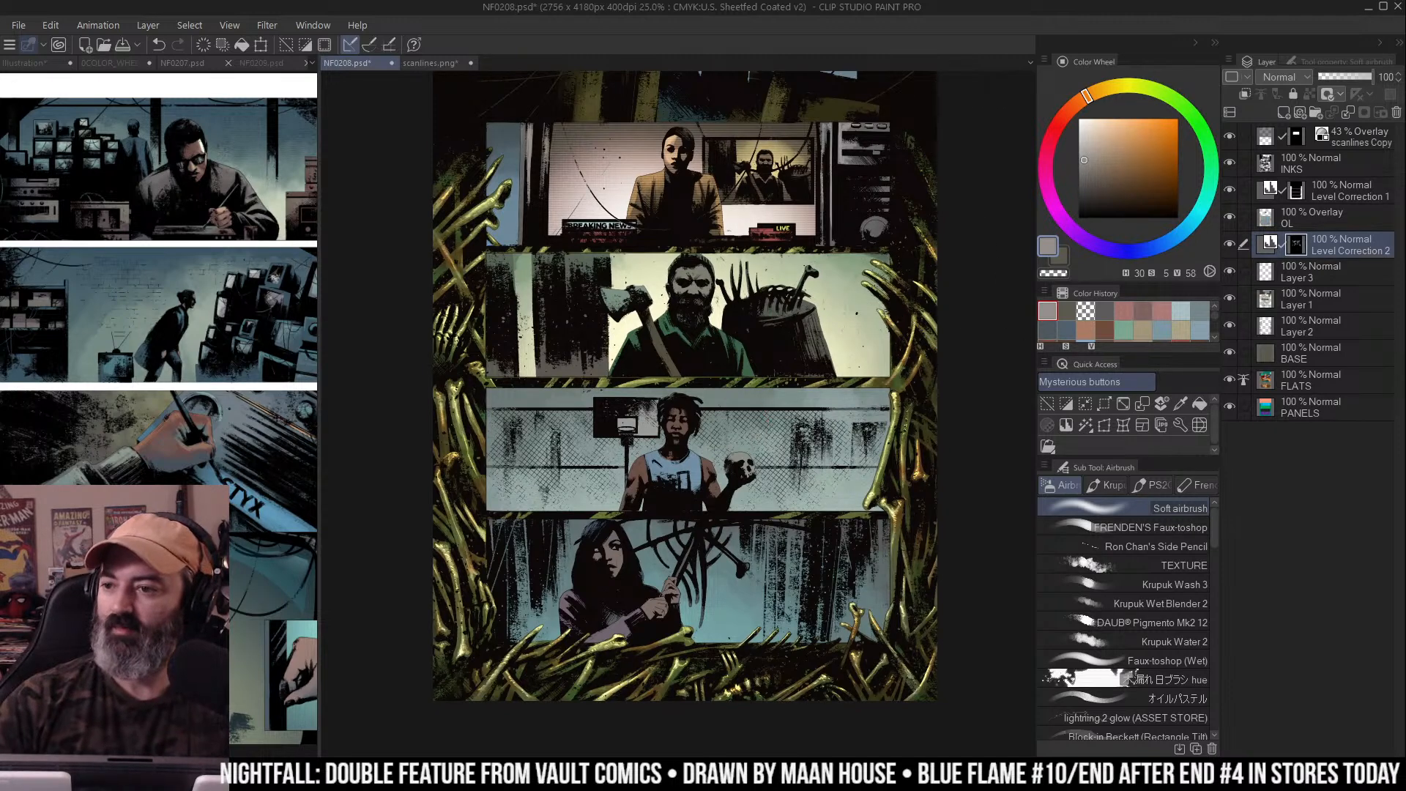
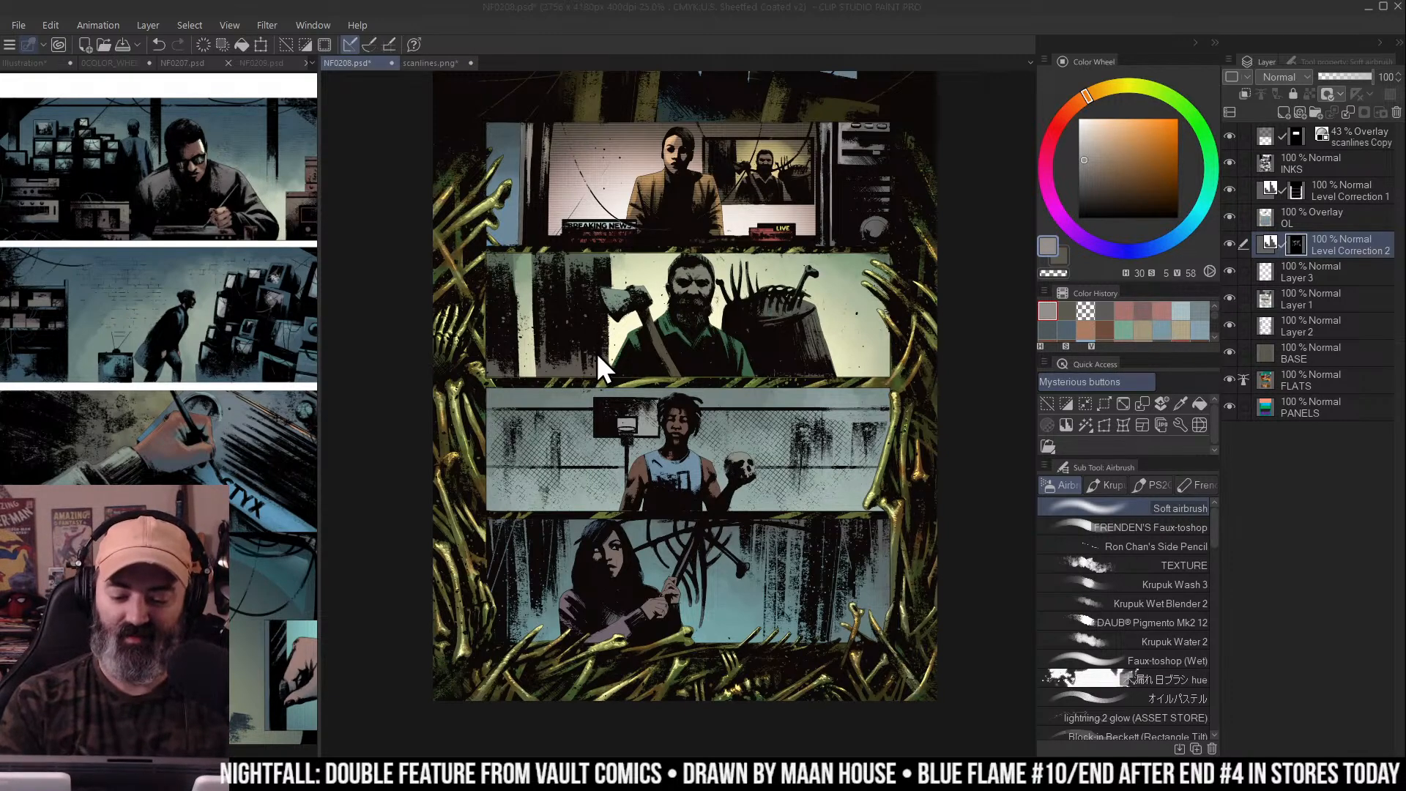
Paint highlights on the axe man's face with the Krupuk Wash 3 brush on the Level Correction 2 mask
{"action": "left_click_drag", "start_coordinate": [634, 299], "coordinate": [772, 280]}
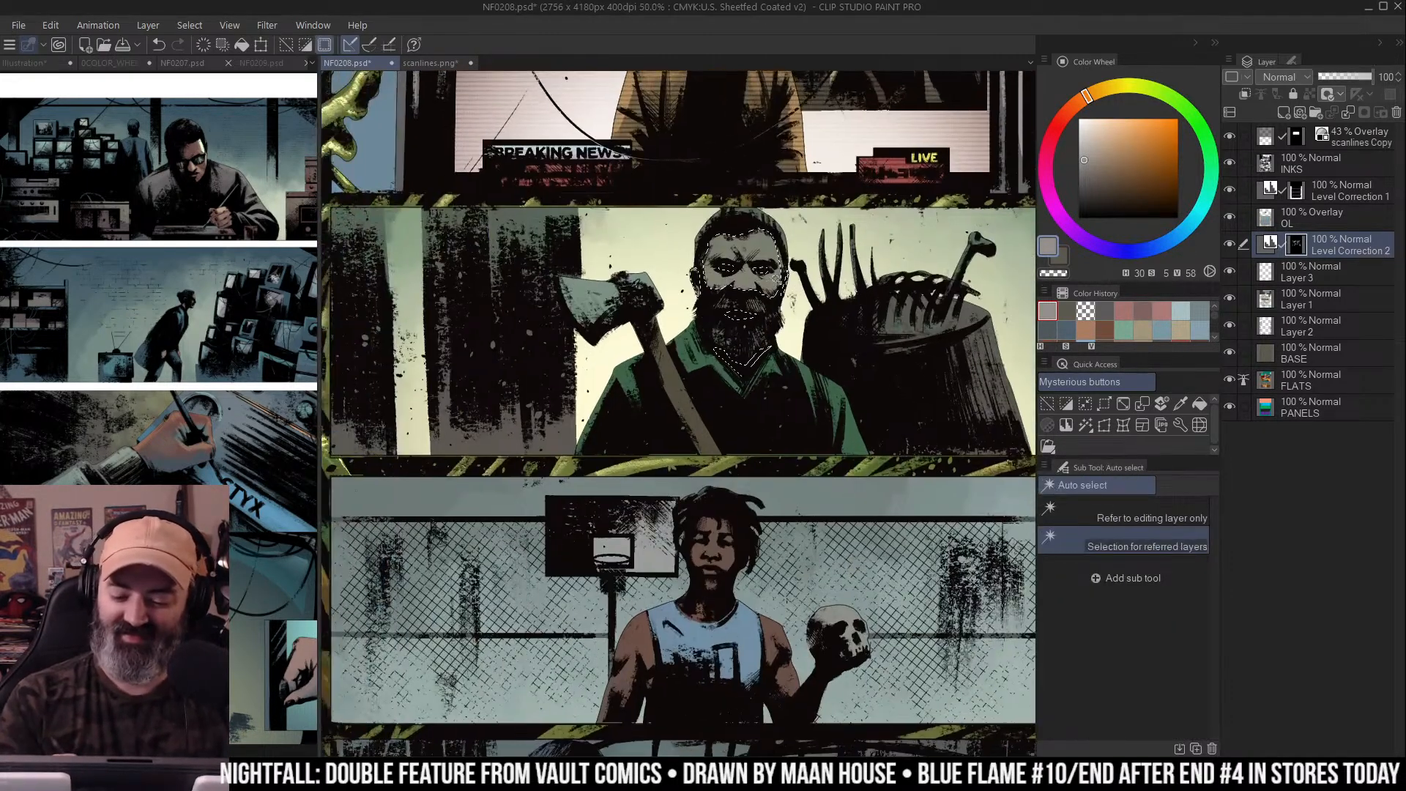
{"action": "left_click", "coordinate": [1172, 585]}
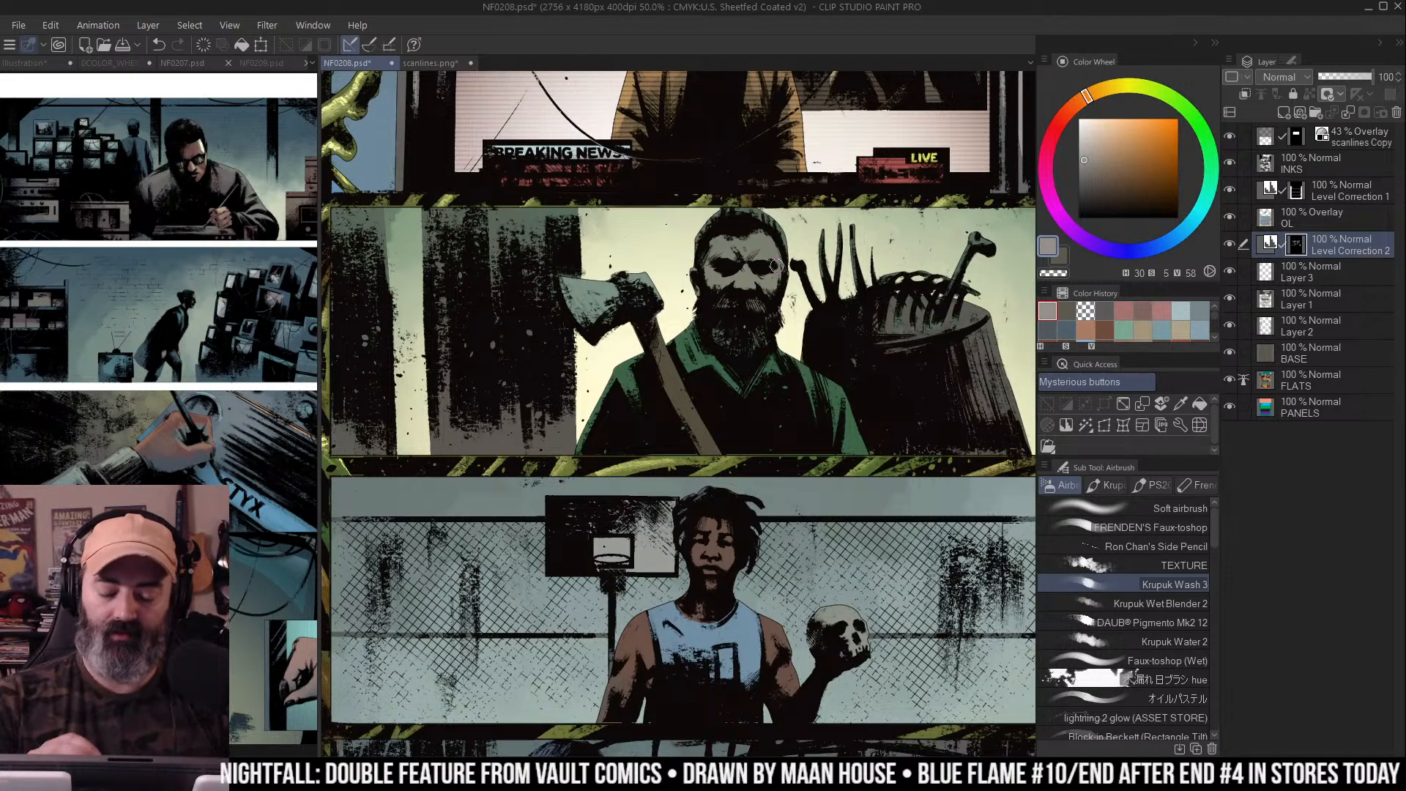
{"action": "scroll", "coordinate": [773, 245], "scroll_direction": "up", "scroll_amount": 1}
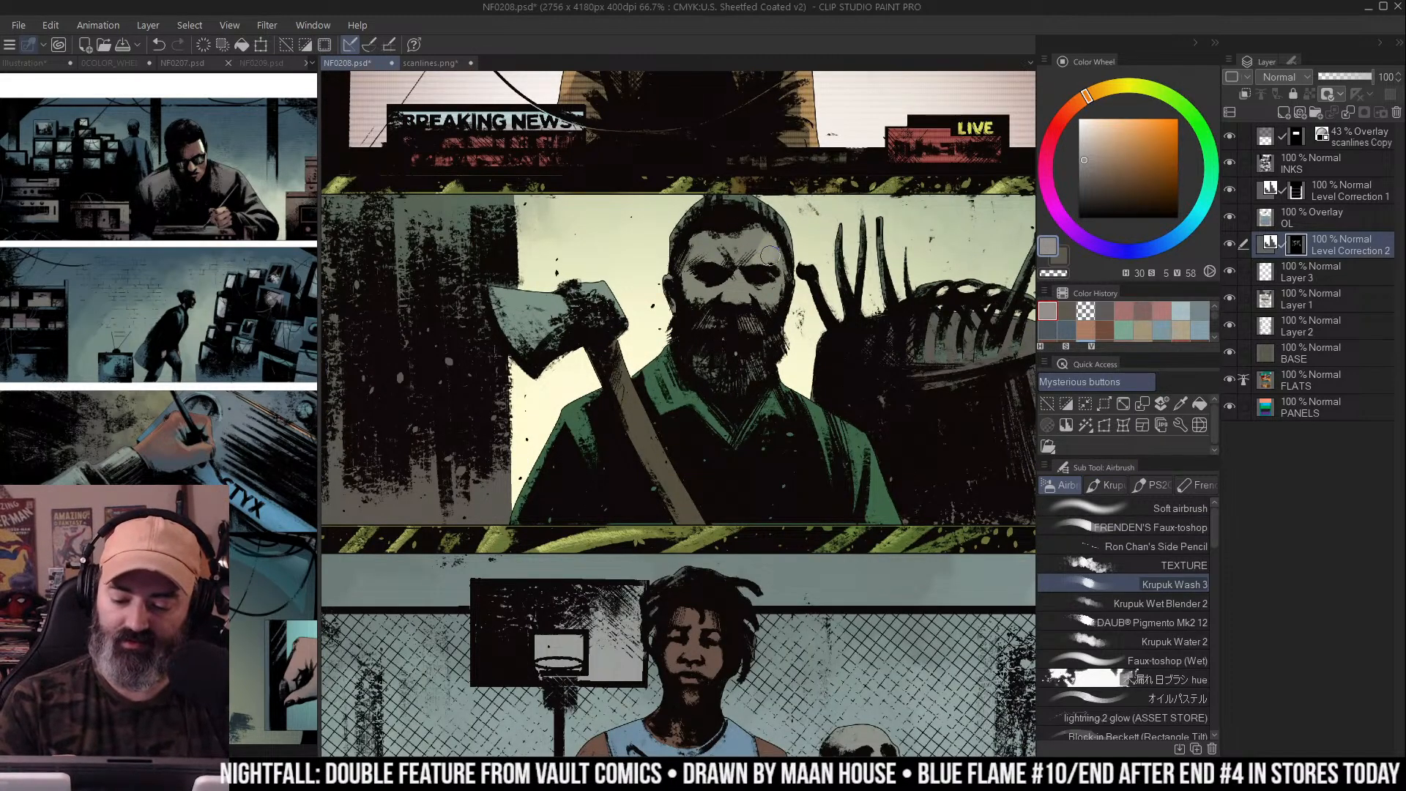
{"action": "mouse_move", "coordinate": [753, 277]}
{"action": "left_mouse_down"}
{"action": "mouse_move", "coordinate": [754, 307]}
{"action": "mouse_move", "coordinate": [747, 258]}
{"action": "left_mouse_up"}
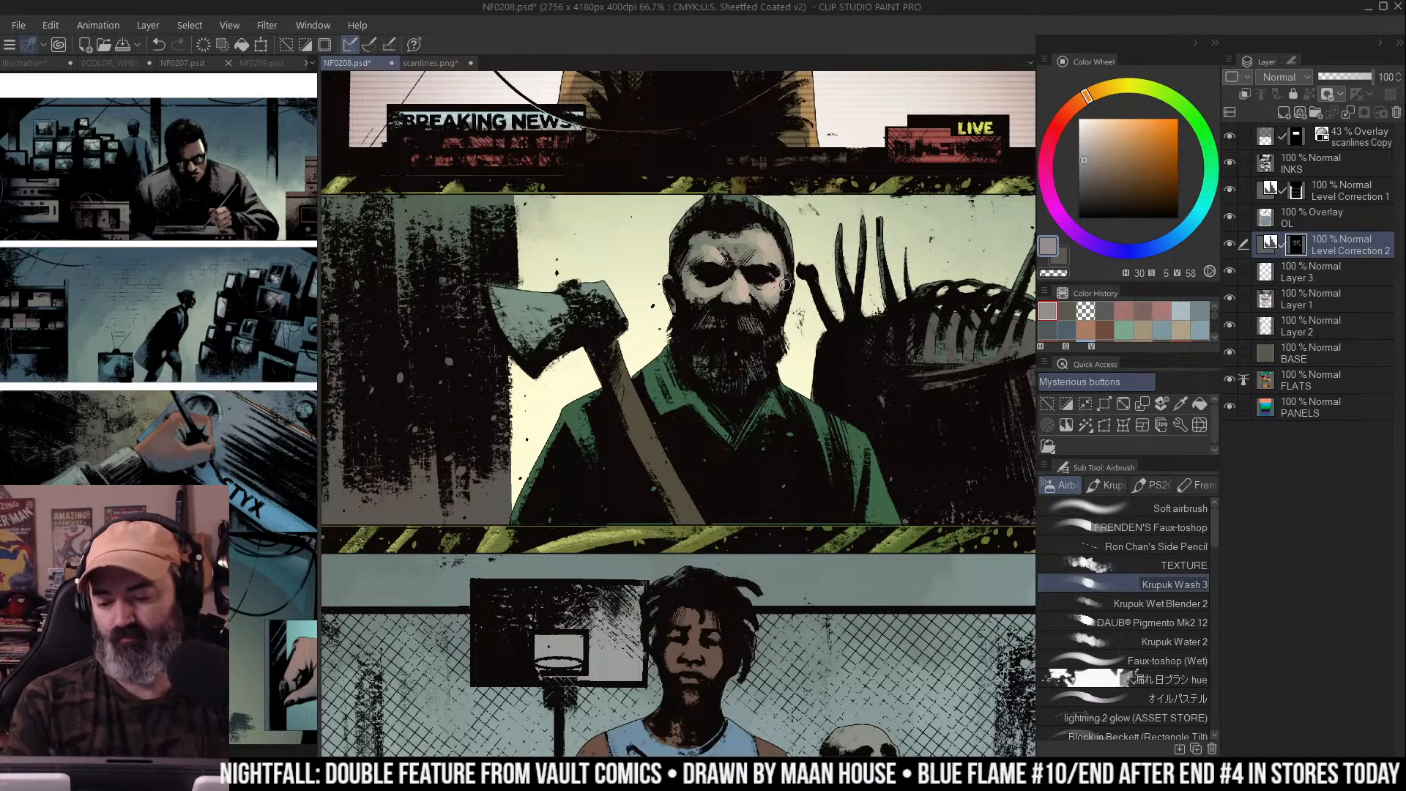
{"action": "left_click_drag", "start_coordinate": [783, 286], "coordinate": [770, 284]}
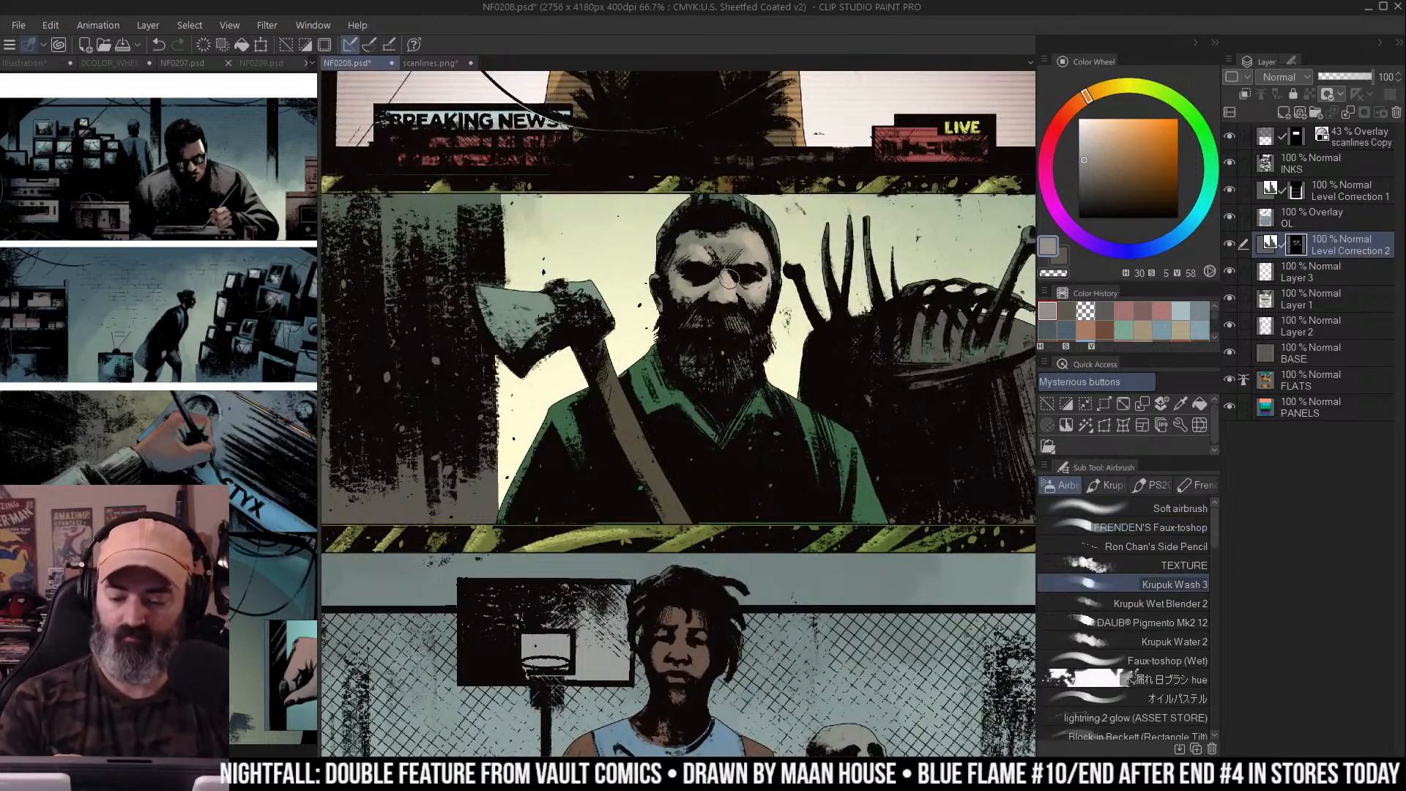
Paint highlights along the collar and shoulders of the axe man's green shirt on the Level Correction 2 mask
{"action": "key", "text": "m"}
{"action": "left_click_drag", "start_coordinate": [830, 211], "coordinate": [843, 183]}
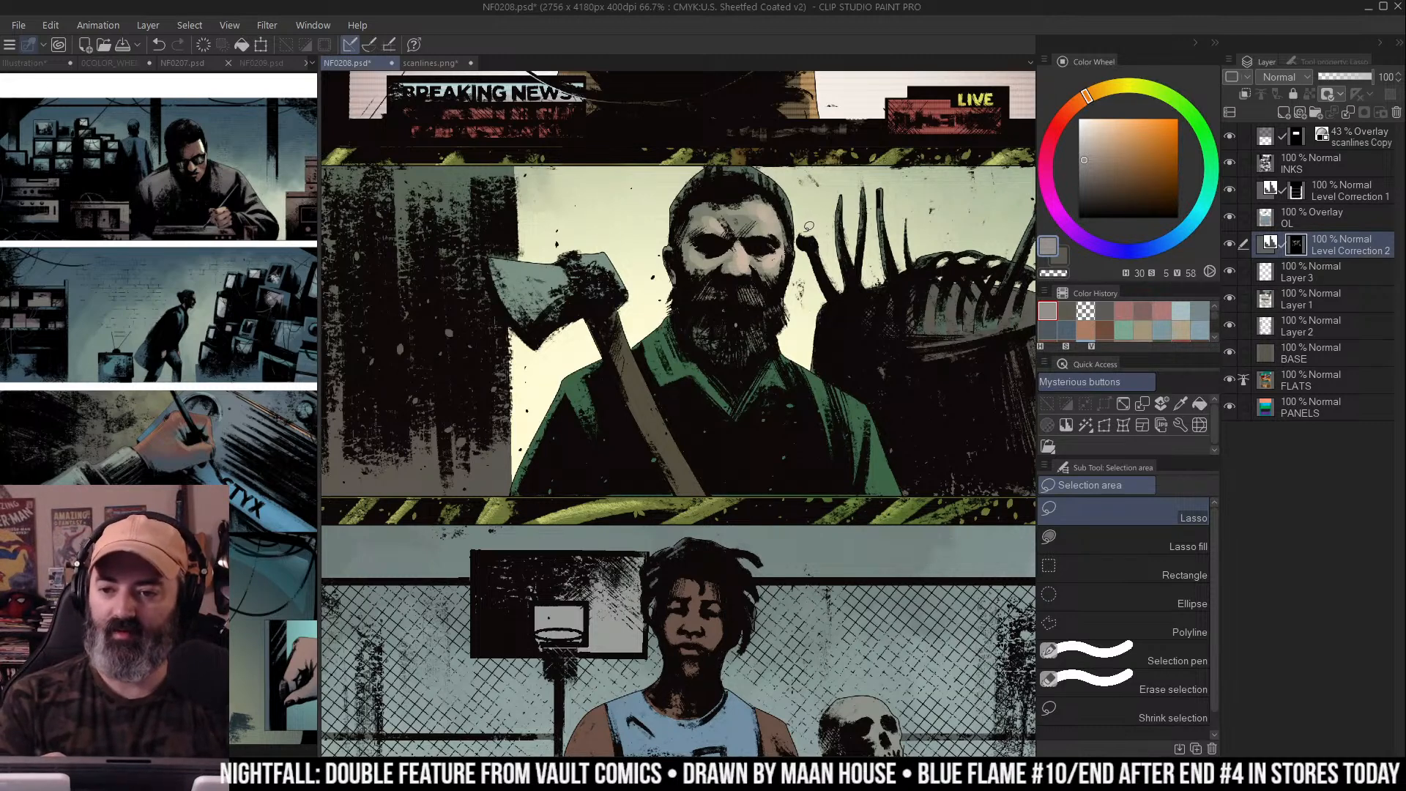
{"action": "left_click_drag", "start_coordinate": [811, 242], "coordinate": [811, 235]}
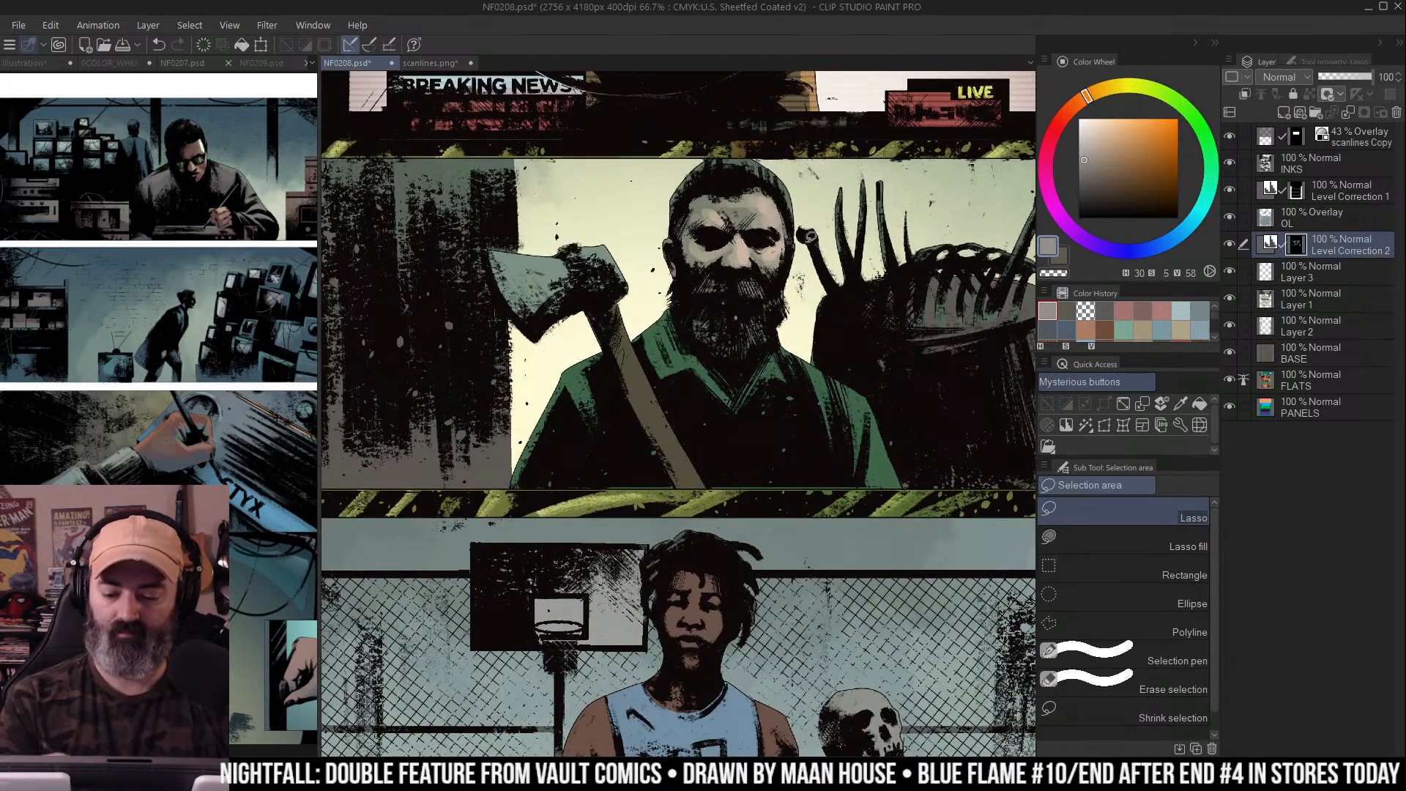
{"action": "key", "text": "b"}
{"action": "key", "text": "alt"}
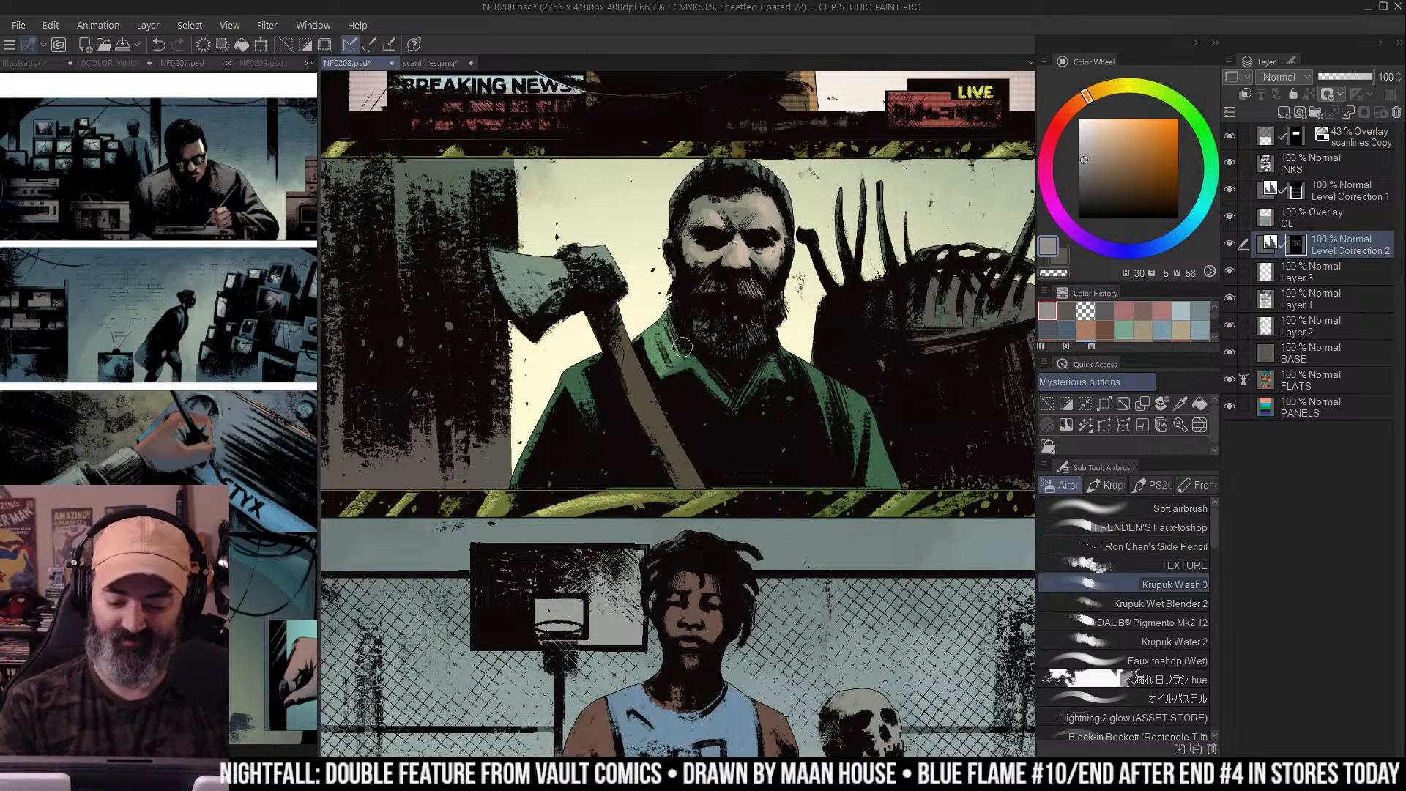
{"action": "mouse_move", "coordinate": [786, 345]}
{"action": "left_mouse_down"}
{"action": "mouse_move", "coordinate": [877, 399]}
{"action": "mouse_move", "coordinate": [827, 382]}
{"action": "mouse_move", "coordinate": [854, 411]}
{"action": "mouse_move", "coordinate": [865, 398]}
{"action": "mouse_move", "coordinate": [879, 463]}
{"action": "left_mouse_up"}
Select the axe head and paint highlights on its blade with the Krupuk Wash 3 brush
{"action": "left_click_drag", "start_coordinate": [892, 224], "coordinate": [883, 235]}
{"action": "key", "text": "w"}
{"action": "key", "text": "b"}
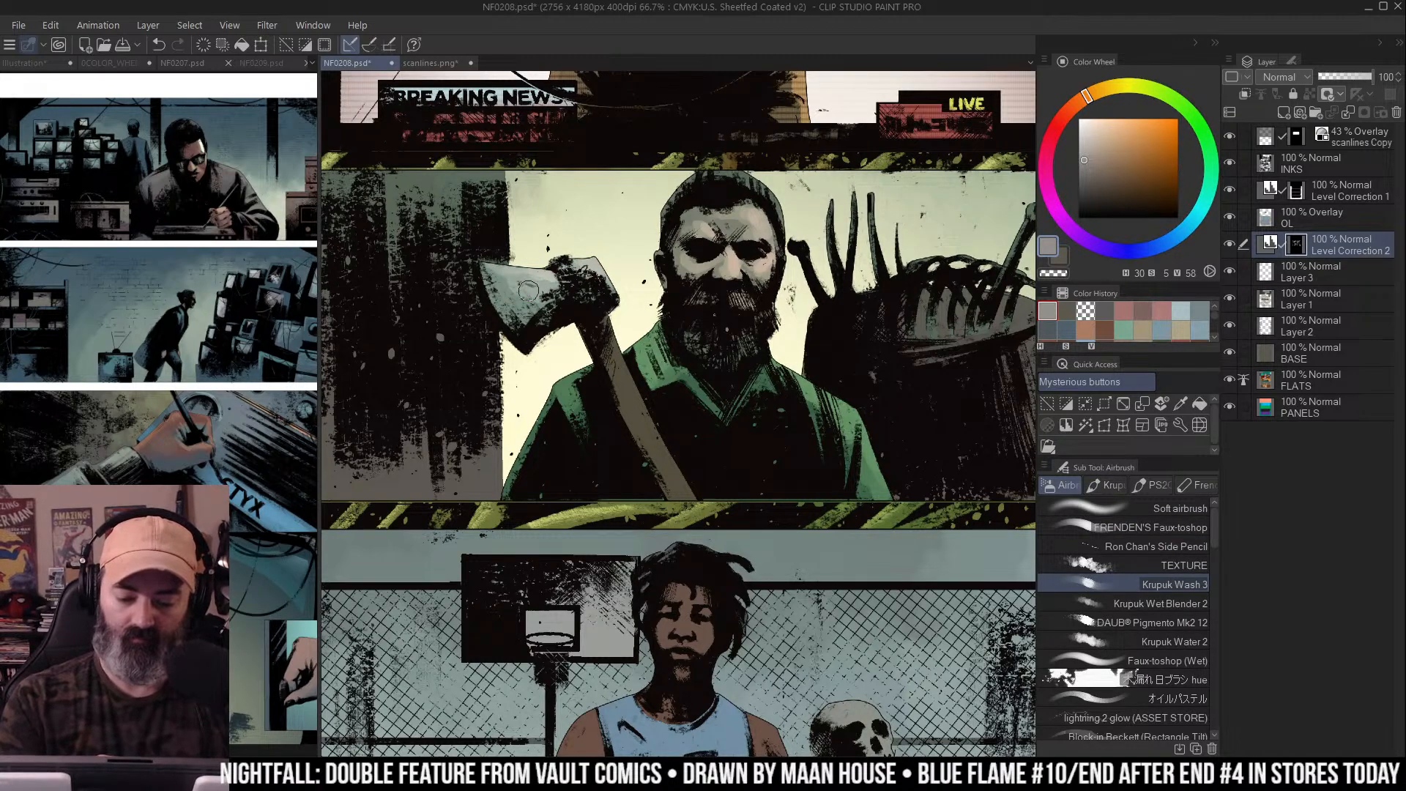
{"action": "left_click_drag", "start_coordinate": [837, 282], "coordinate": [825, 279]}
{"action": "left_click", "coordinate": [835, 308], "text": "alt"}
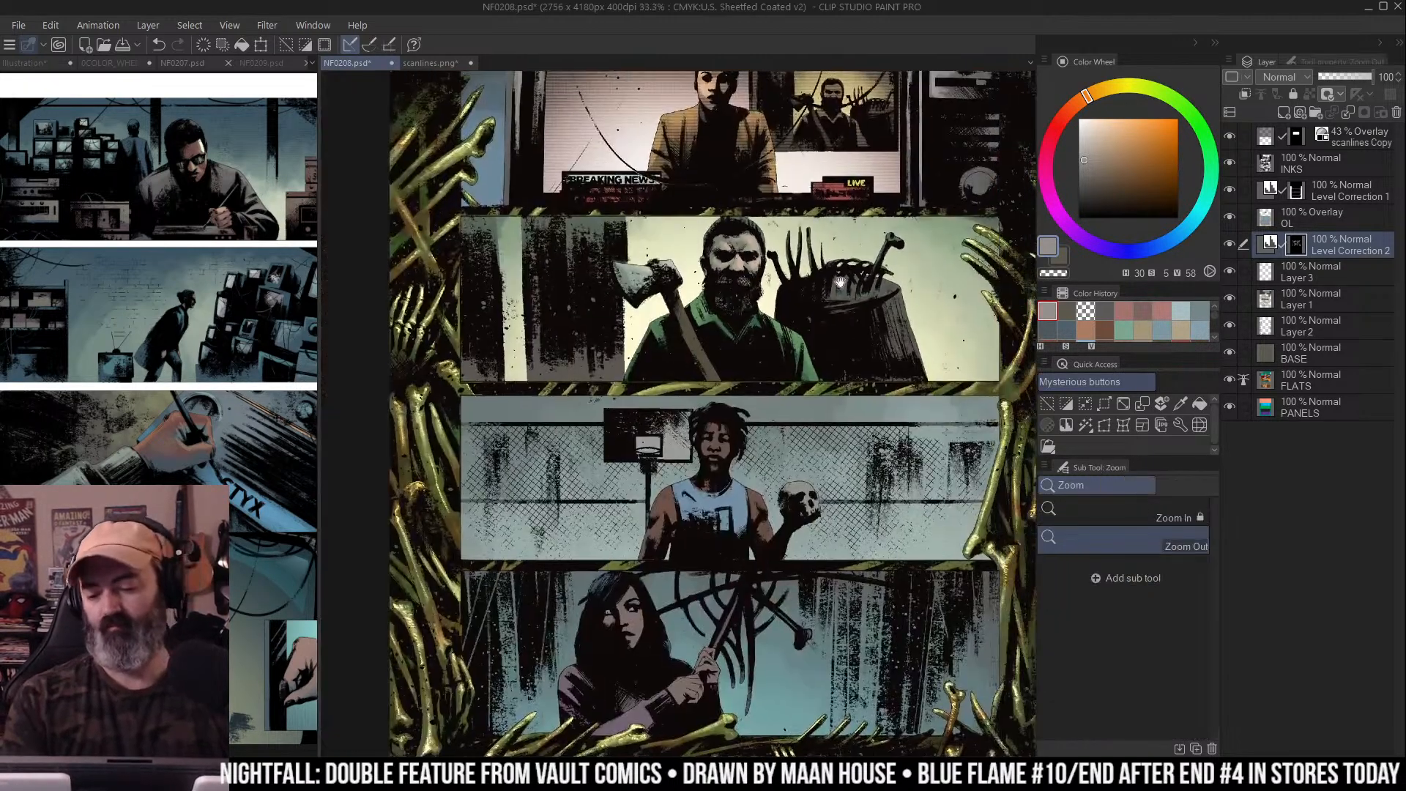
{"action": "left_click", "coordinate": [841, 331], "text": "alt"}
{"action": "left_click_drag", "start_coordinate": [841, 331], "coordinate": [832, 334]}
{"action": "left_click", "coordinate": [879, 331], "text": "alt"}
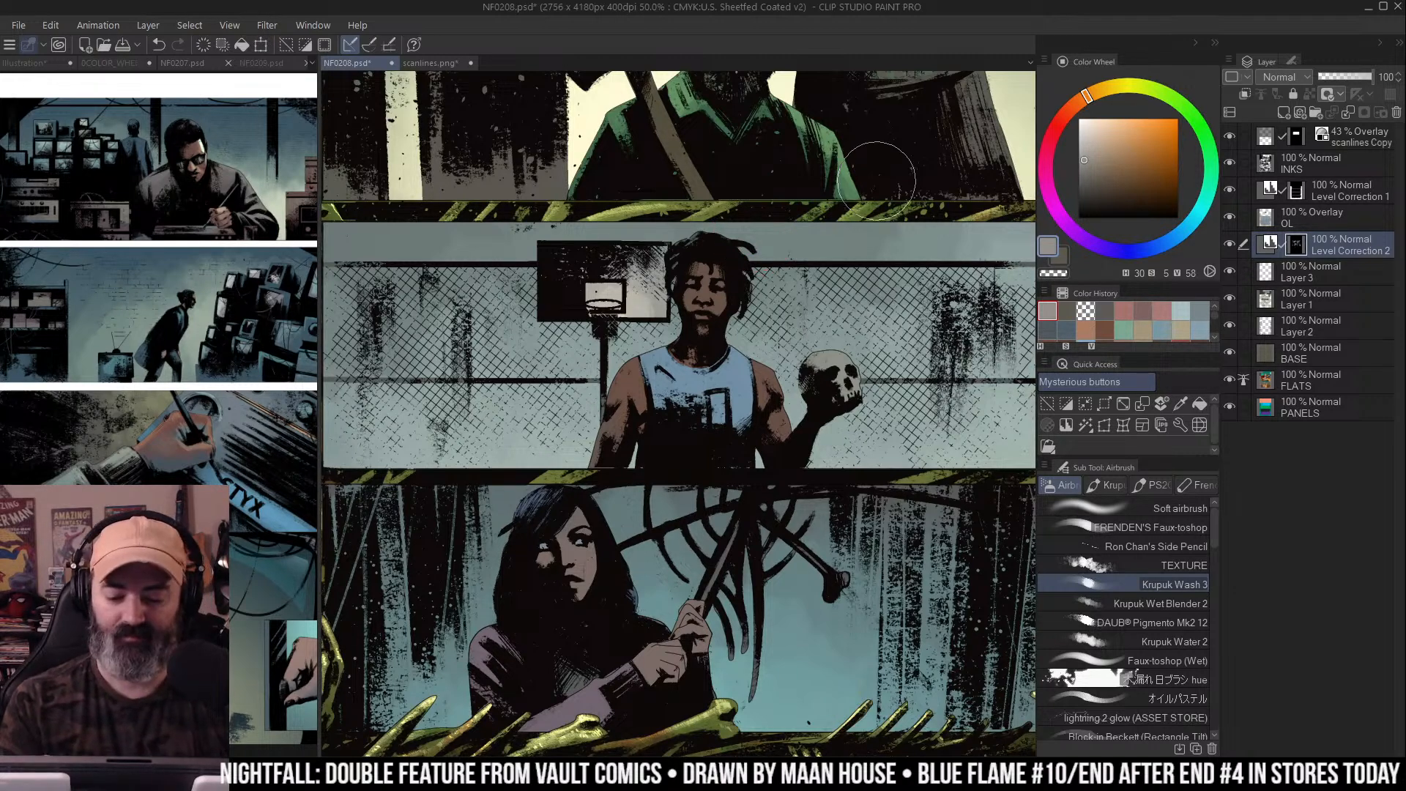
Select the background behind the basketball player and brighten its lower part with the Soft airbrush on the Level Correction 2 mask
{"action": "key", "text": "w"}
{"action": "key", "text": "ctrl+minus"}
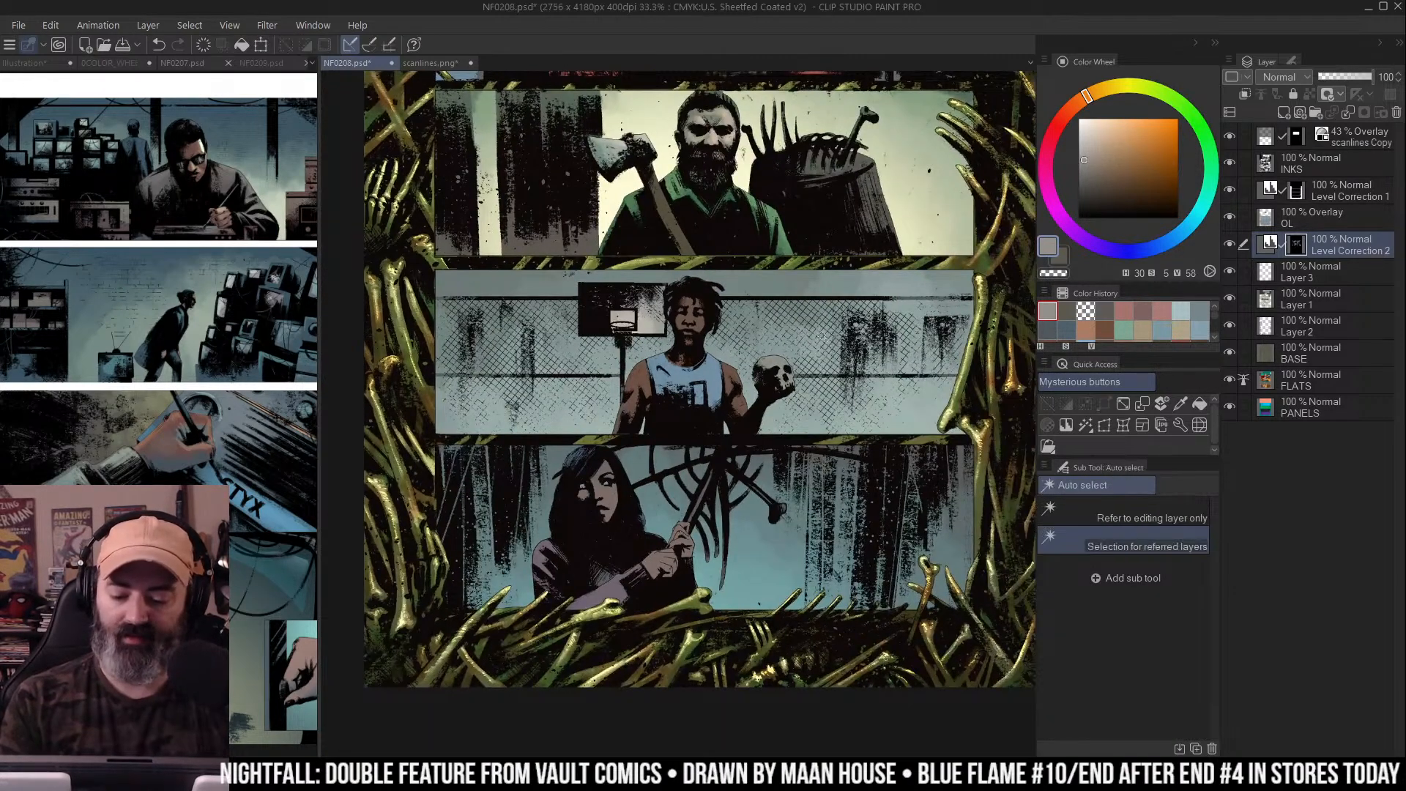
{"action": "key", "text": "q"}
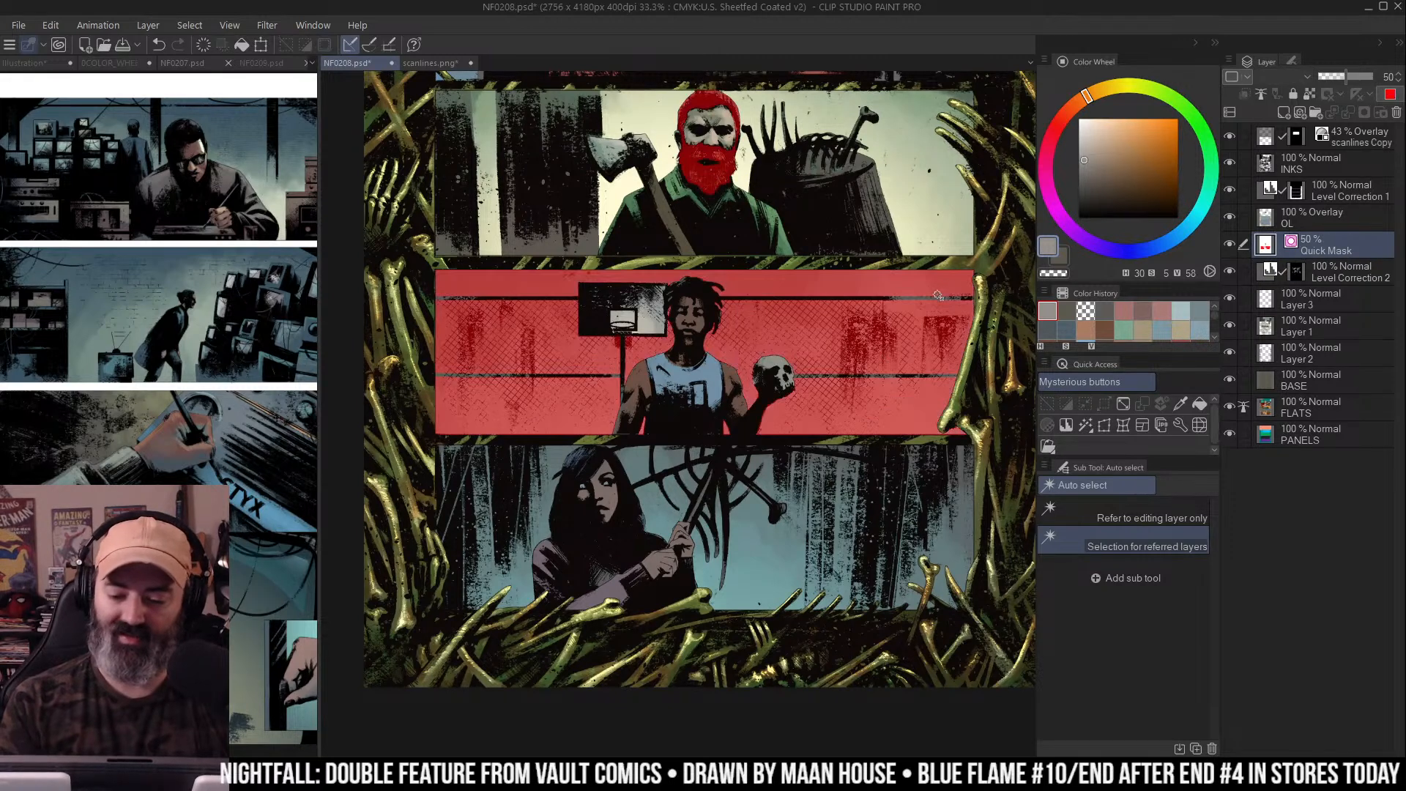
{"action": "key", "text": "q"}
{"action": "key", "text": "b"}
{"action": "left_click", "coordinate": [1180, 507]}
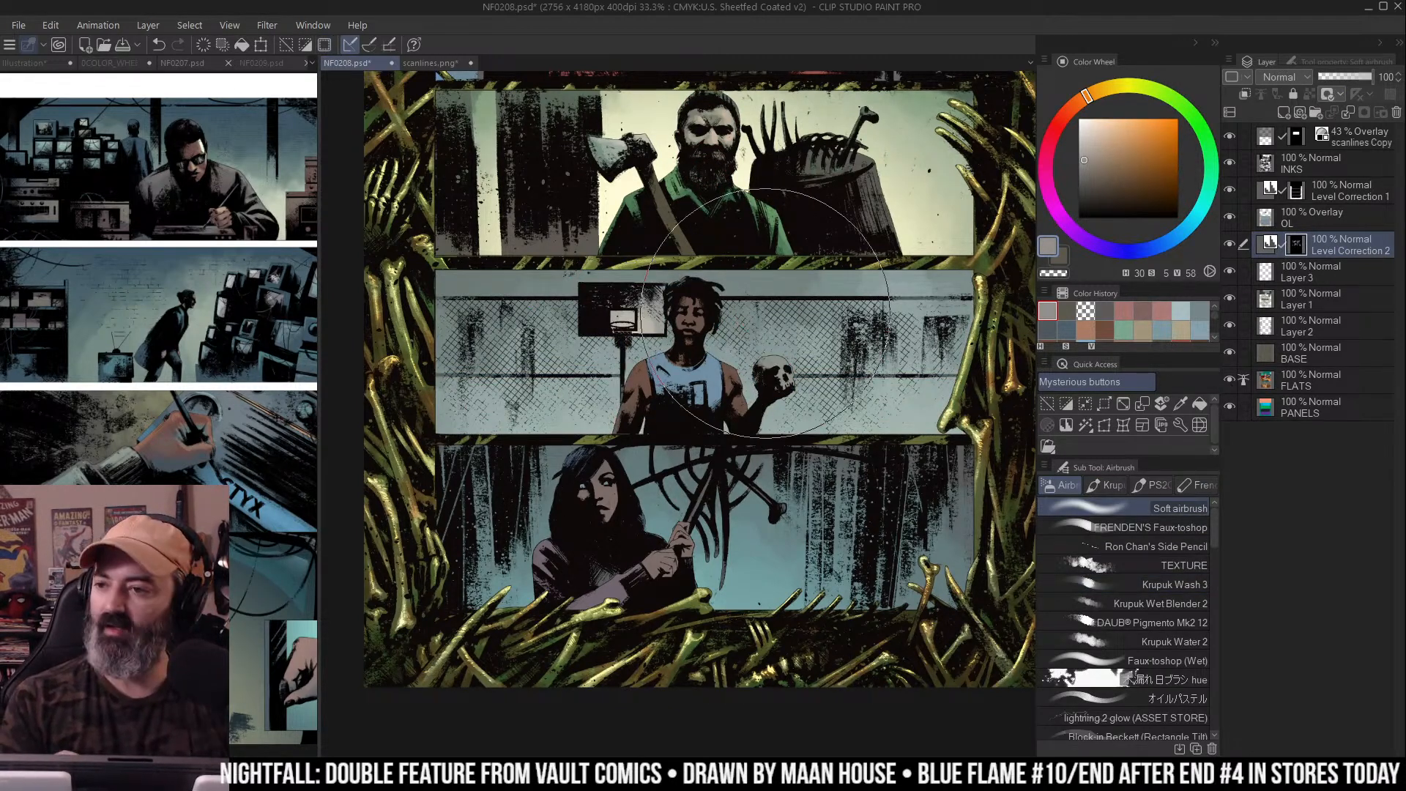
{"action": "left_click_drag", "start_coordinate": [809, 300], "coordinate": [829, 271]}
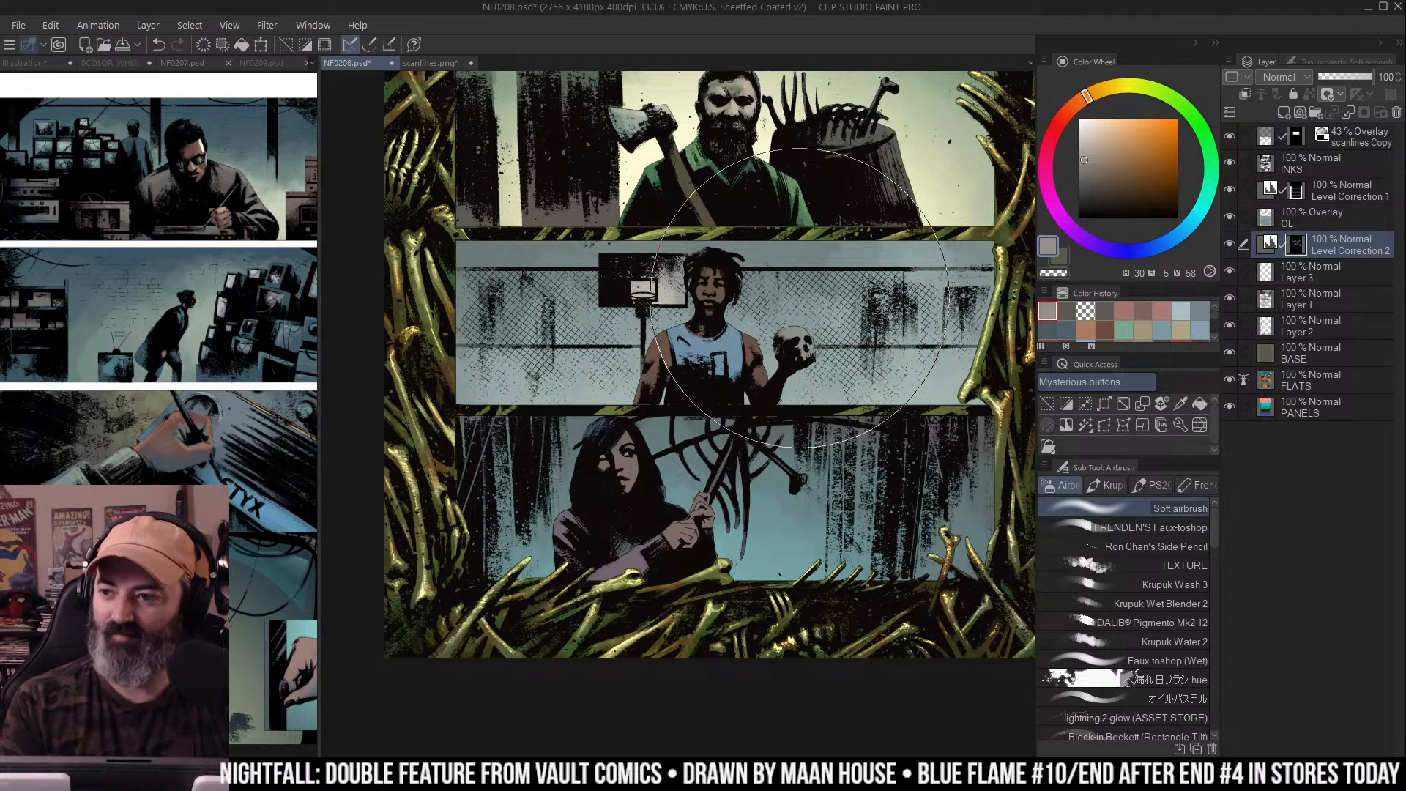
{"action": "key", "text": "ctrl+d"}
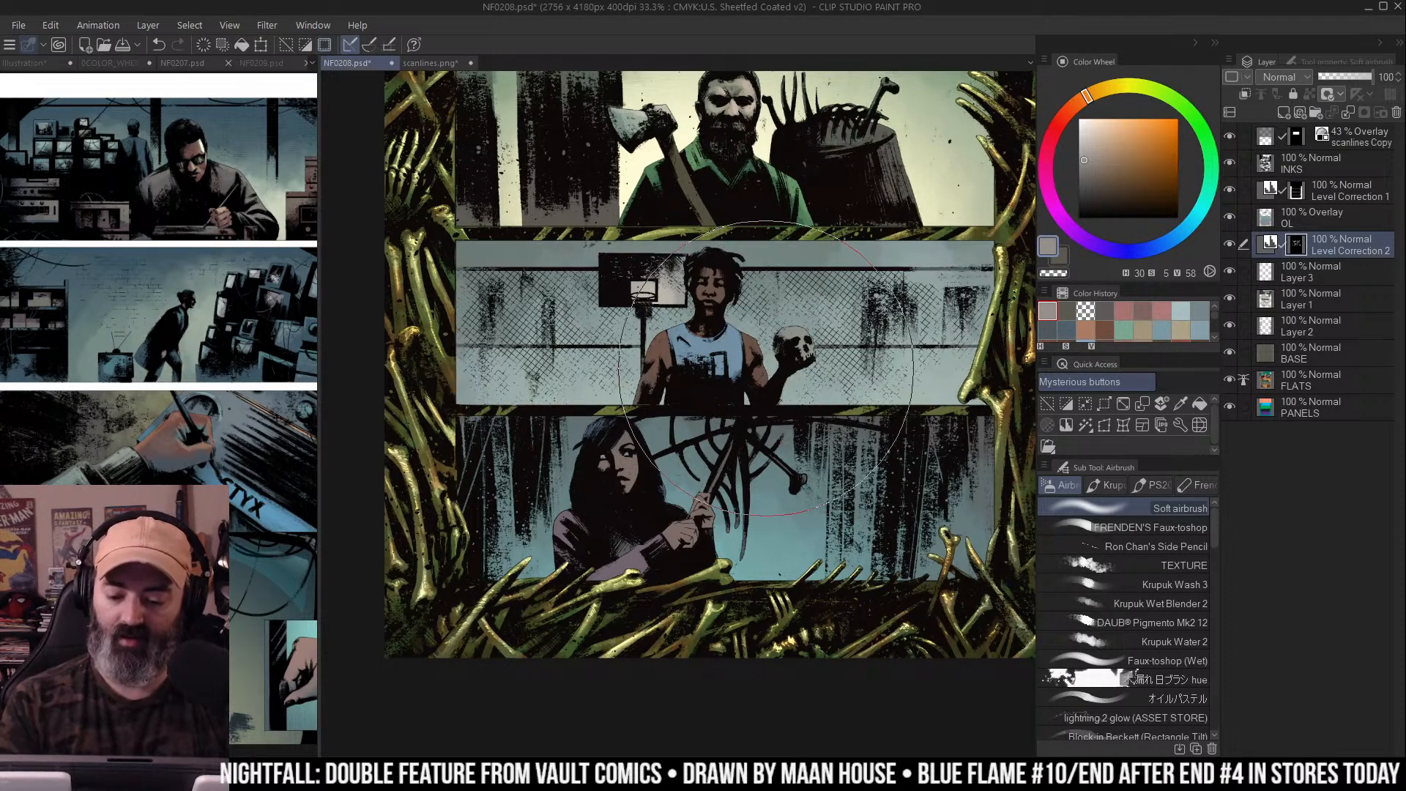
{"action": "mouse_move", "coordinate": [587, 413]}
{"action": "left_mouse_down"}
{"action": "mouse_move", "coordinate": [805, 396]}
{"action": "mouse_move", "coordinate": [586, 410]}
{"action": "mouse_move", "coordinate": [732, 439]}
{"action": "mouse_move", "coordinate": [769, 380]}
{"action": "mouse_move", "coordinate": [659, 439]}
{"action": "mouse_move", "coordinate": [742, 354]}
{"action": "mouse_move", "coordinate": [783, 253]}
{"action": "mouse_move", "coordinate": [732, 278]}
{"action": "mouse_move", "coordinate": [754, 293]}
{"action": "mouse_move", "coordinate": [740, 308]}
{"action": "mouse_move", "coordinate": [718, 279]}
{"action": "mouse_move", "coordinate": [722, 333]}
{"action": "mouse_move", "coordinate": [761, 344]}
{"action": "mouse_move", "coordinate": [781, 405]}
{"action": "mouse_move", "coordinate": [799, 300]}
{"action": "mouse_move", "coordinate": [864, 238]}
{"action": "left_mouse_up"}
{"action": "scroll", "coordinate": [798, 301], "scroll_direction": "down", "scroll_amount": 1}
{"action": "scroll", "coordinate": [864, 238], "scroll_direction": "down", "scroll_amount": 3}
Select the bottom panel's teal background and airbrush a soft glow behind the woman on the Level Correction 2 mask
{"action": "key", "text": "w"}
{"action": "left_click", "coordinate": [794, 439]}
{"action": "key", "text": "ctrl+d"}
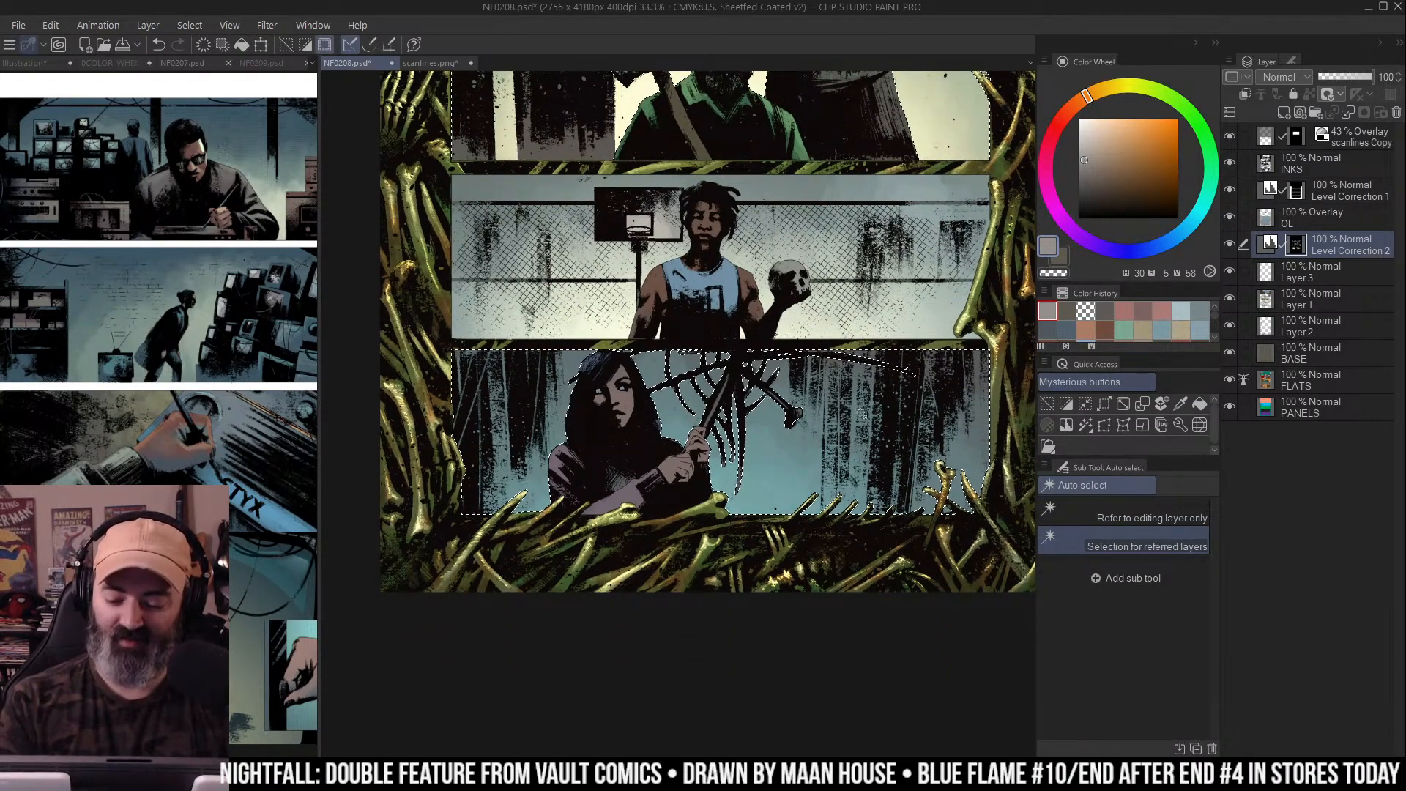
{"action": "left_click", "coordinate": [895, 375], "text": "ctrl+alt"}
{"action": "key", "text": "b"}
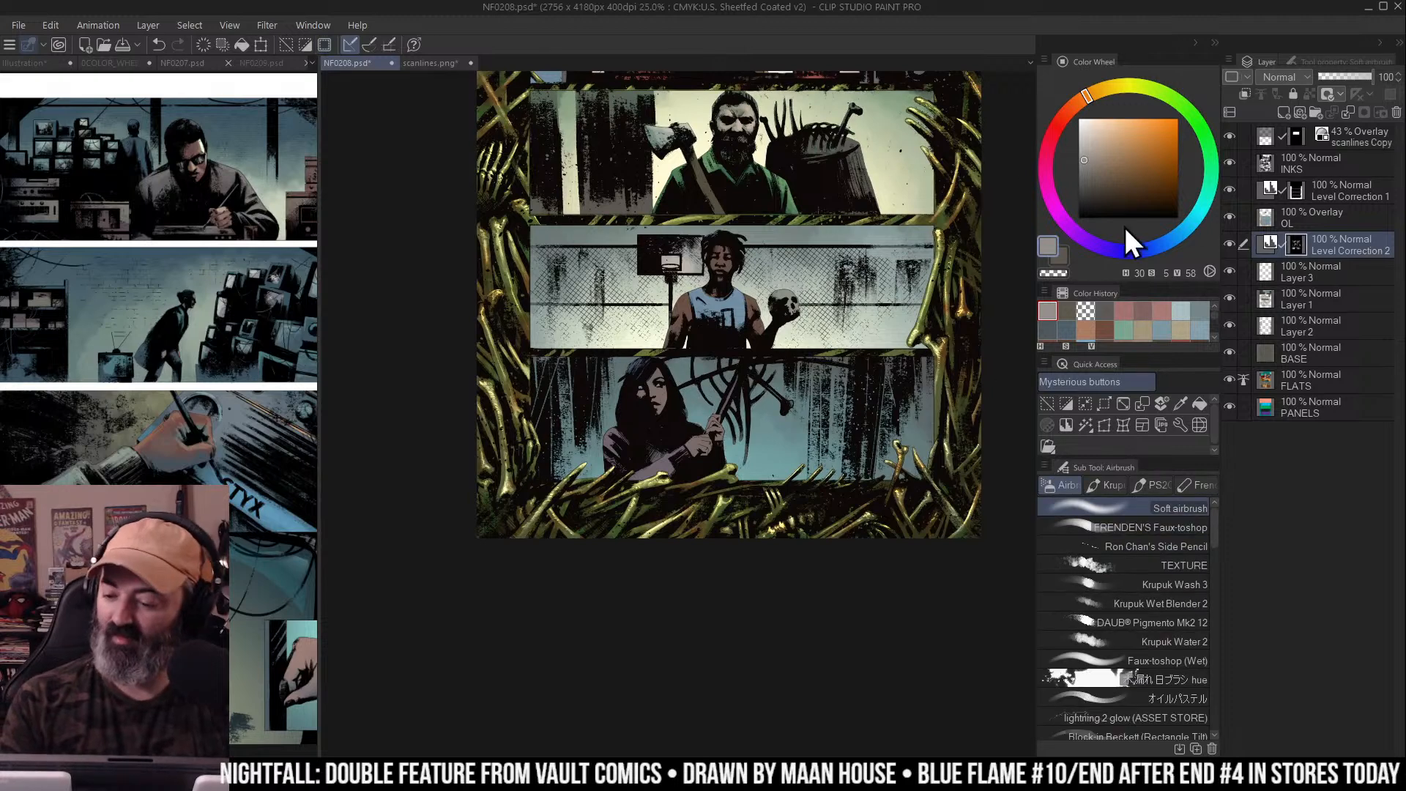
{"action": "left_click", "coordinate": [1294, 245]}
{"action": "mouse_move", "coordinate": [659, 395]}
{"action": "left_mouse_down"}
{"action": "mouse_move", "coordinate": [722, 524]}
{"action": "mouse_move", "coordinate": [856, 492]}
{"action": "mouse_move", "coordinate": [657, 507]}
{"action": "mouse_move", "coordinate": [749, 513]}
{"action": "mouse_move", "coordinate": [786, 481]}
{"action": "mouse_move", "coordinate": [743, 486]}
{"action": "left_mouse_up"}
{"action": "left_click", "coordinate": [922, 294], "text": "alt"}
{"action": "left_click_drag", "start_coordinate": [965, 211], "coordinate": [903, 266]}
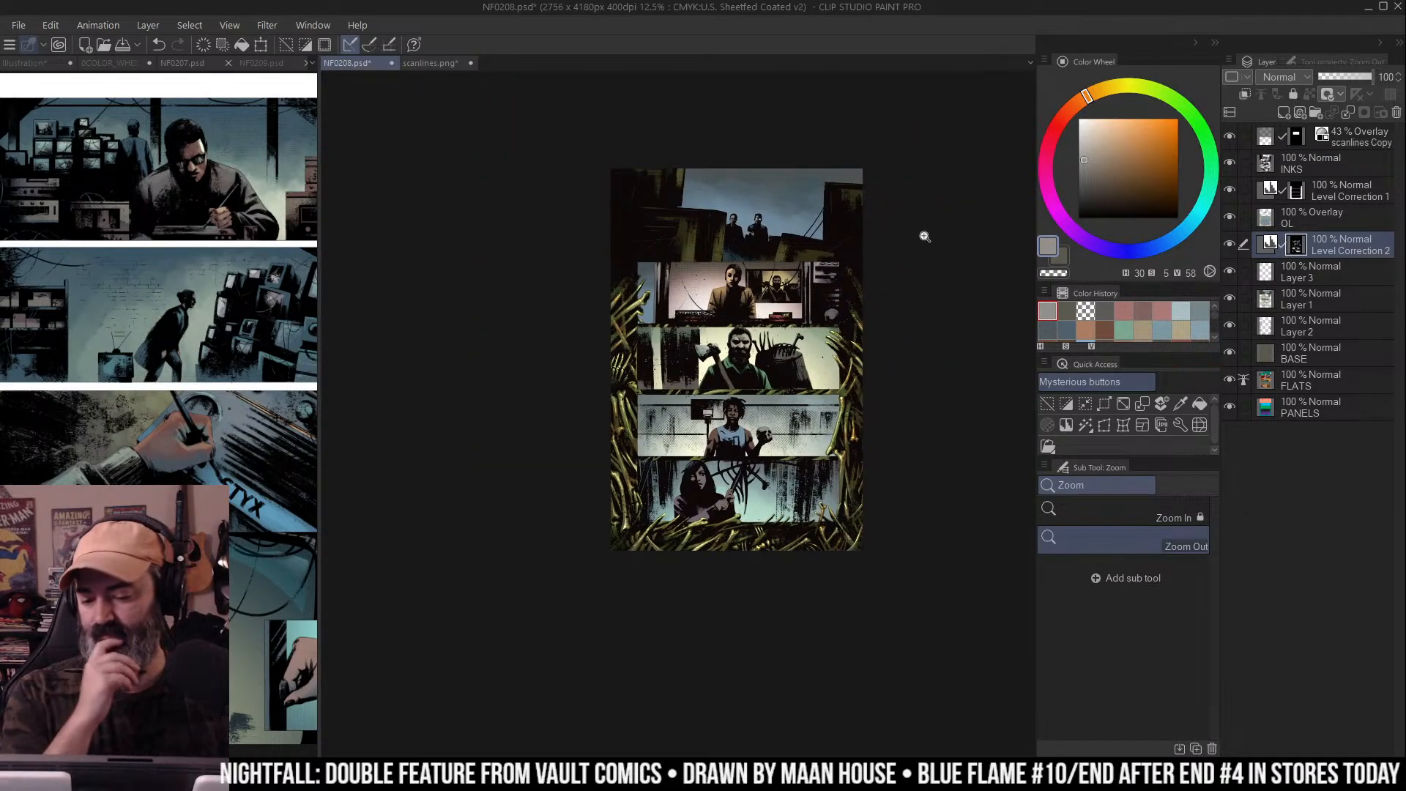
Paint highlights on the basketball player's face with a smaller Krupuk Wash 3 brush
{"action": "scroll", "coordinate": [755, 315], "scroll_direction": "up", "scroll_amount": 8}
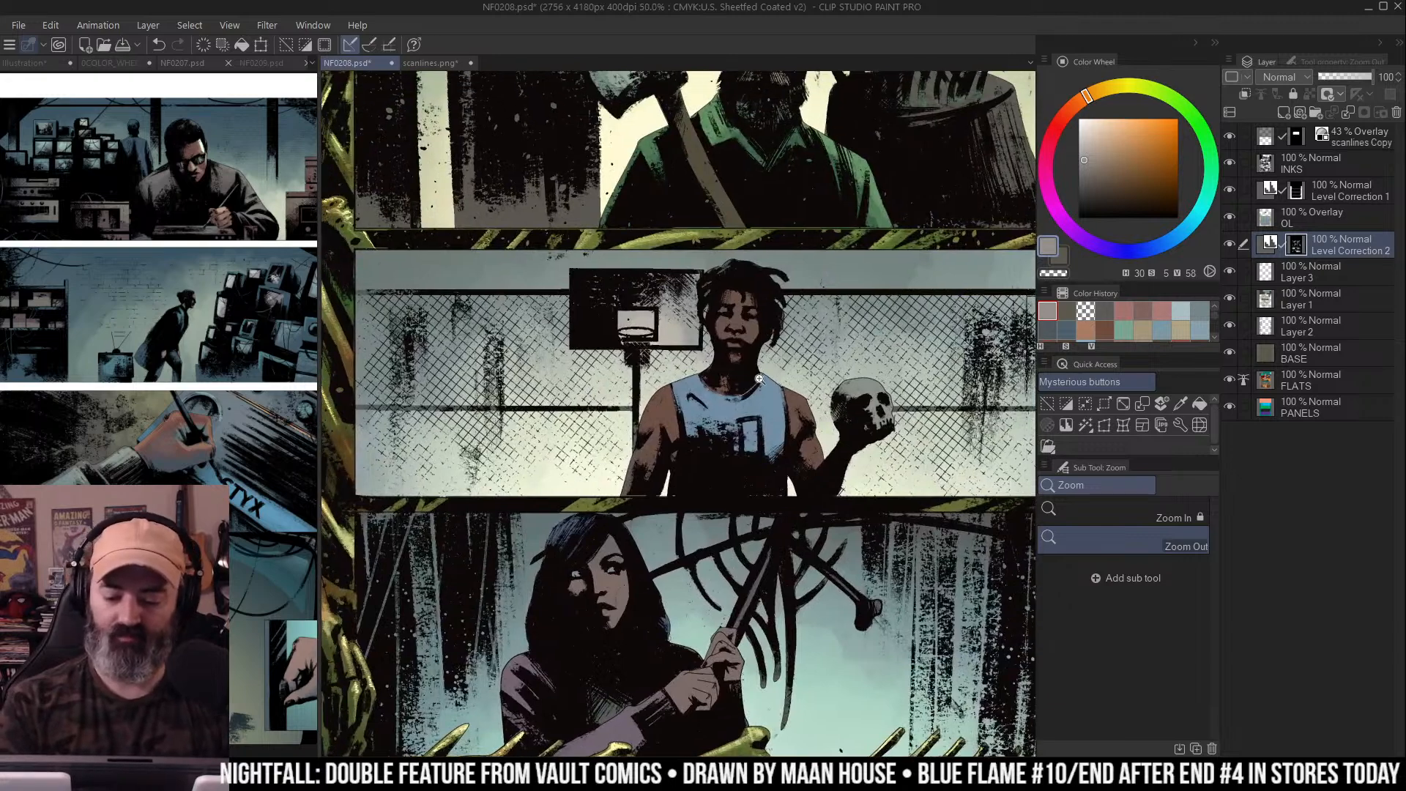
{"action": "key", "text": "b"}
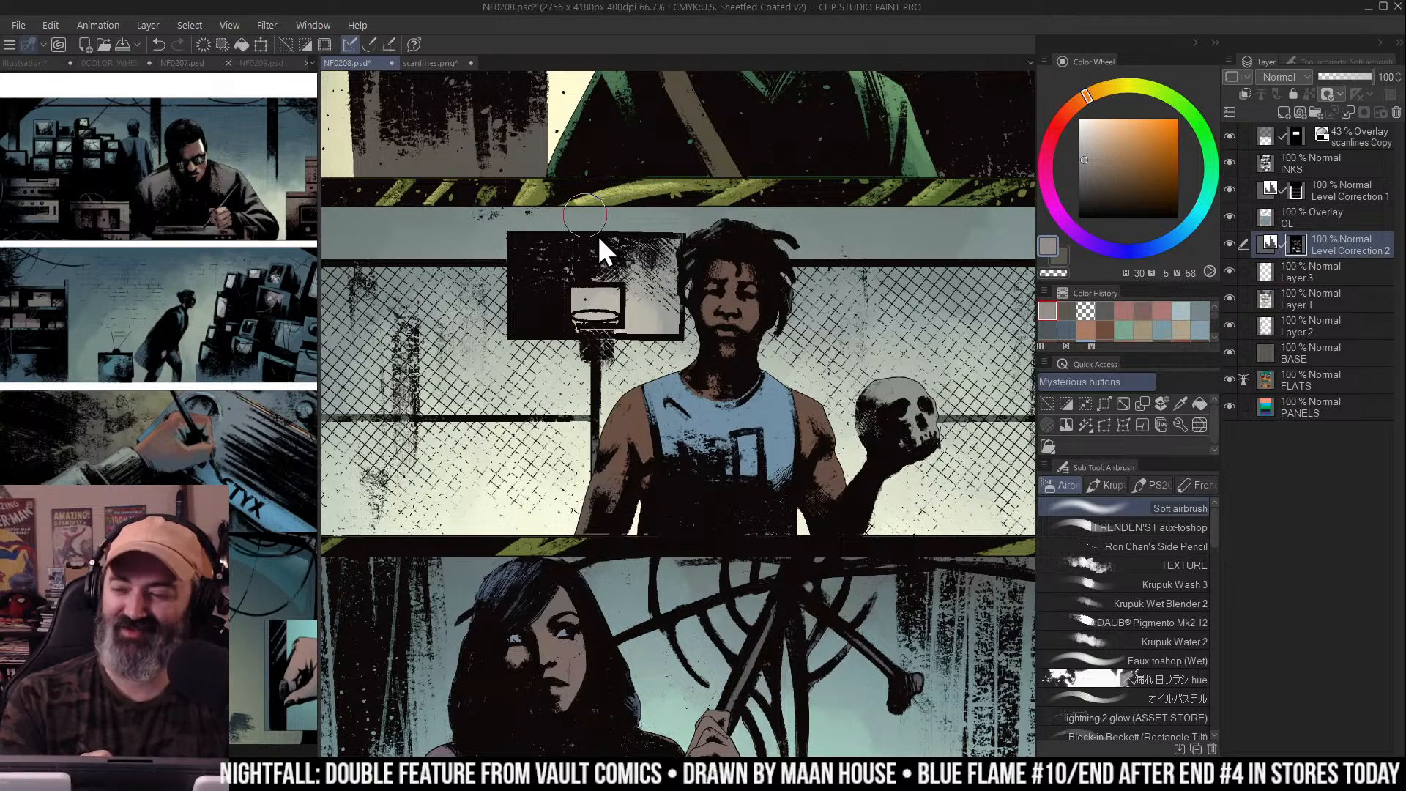
{"action": "left_click_drag", "start_coordinate": [806, 212], "coordinate": [814, 207]}
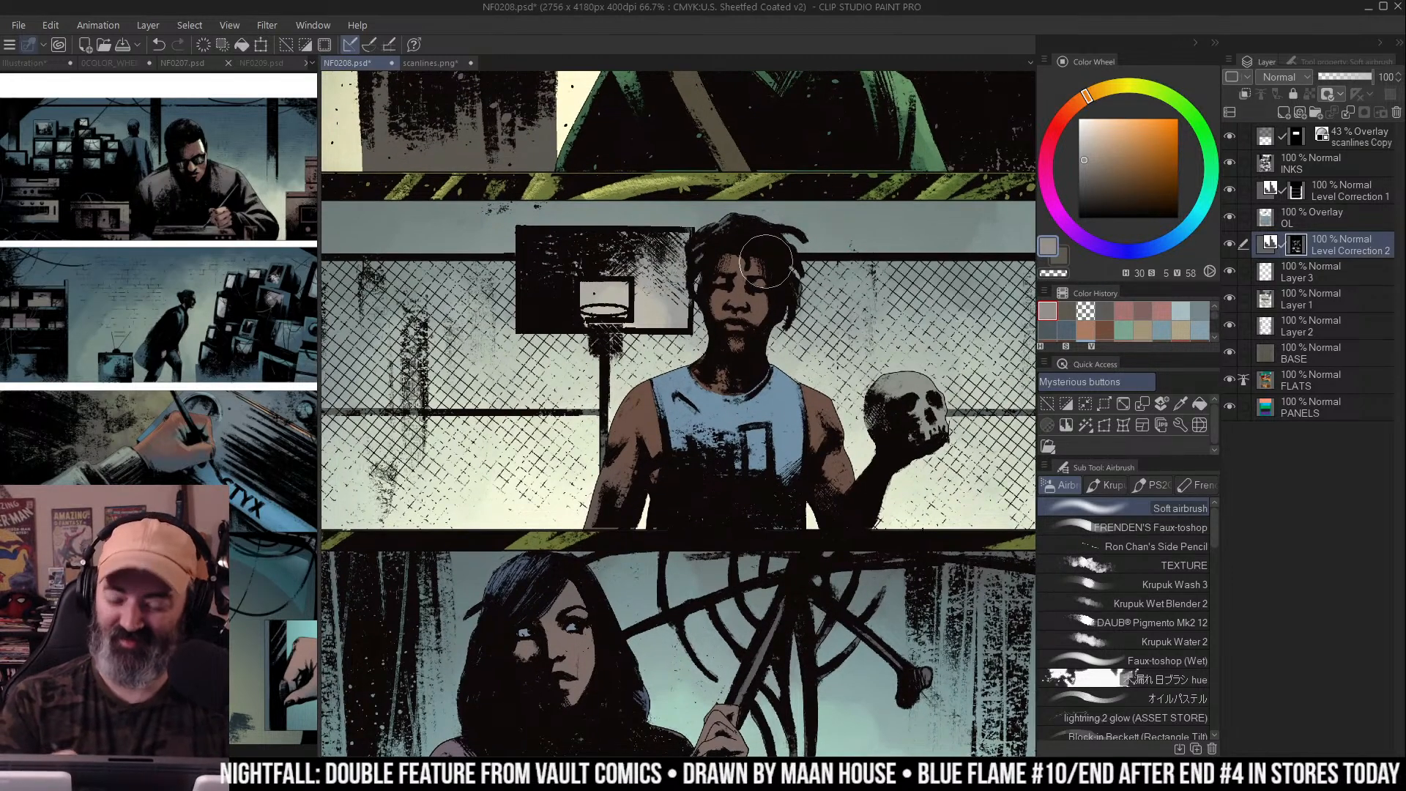
{"action": "key", "text": "bracketleft"}
{"action": "key", "text": "bracketleft"}
{"action": "key", "text": "bracketleft"}
{"action": "mouse_move", "coordinate": [752, 245]}
{"action": "left_mouse_down"}
{"action": "mouse_move", "coordinate": [736, 260]}
{"action": "mouse_move", "coordinate": [754, 256]}
{"action": "mouse_move", "coordinate": [743, 298]}
{"action": "left_mouse_up"}
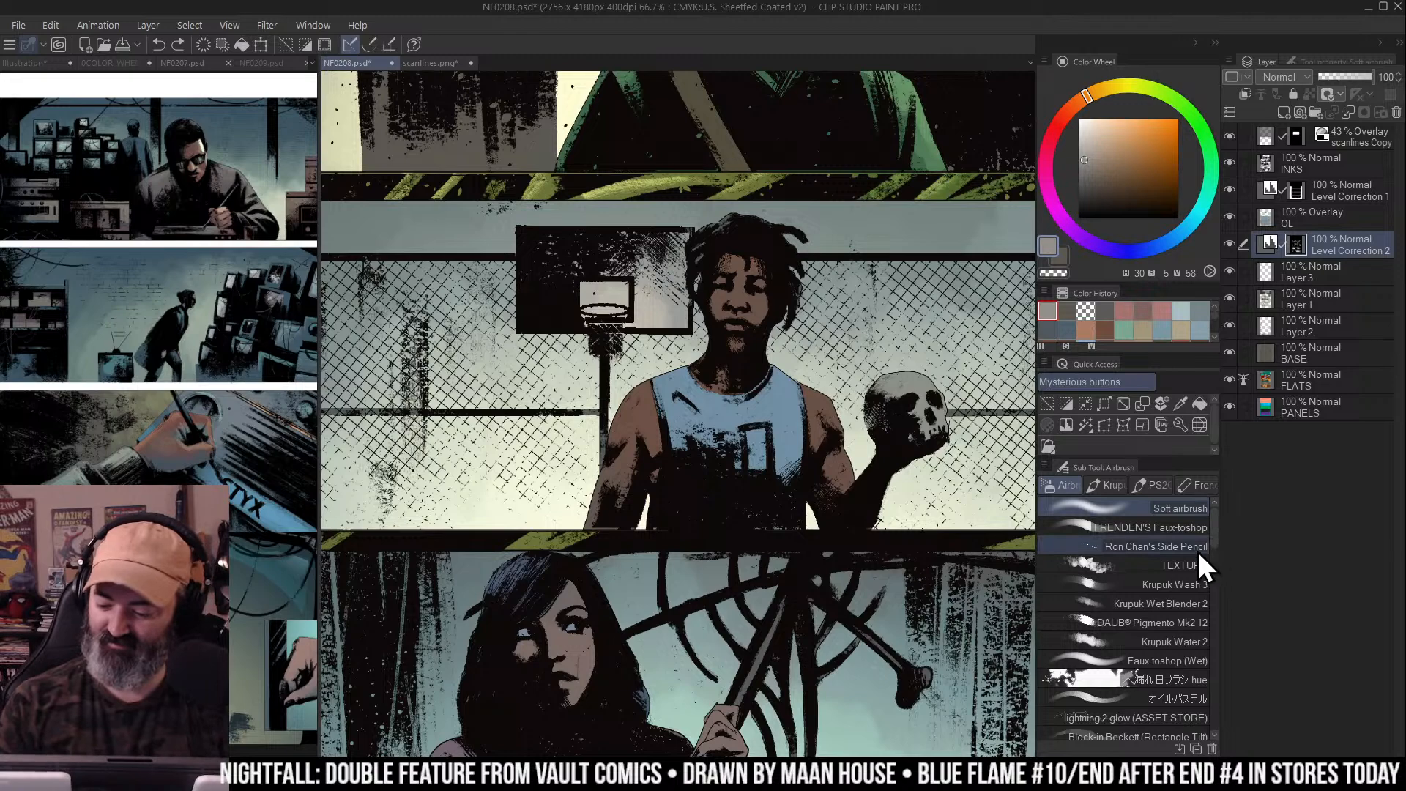
{"action": "left_click", "coordinate": [1171, 584]}
{"action": "scroll", "coordinate": [741, 255], "scroll_direction": "up", "scroll_amount": 2}
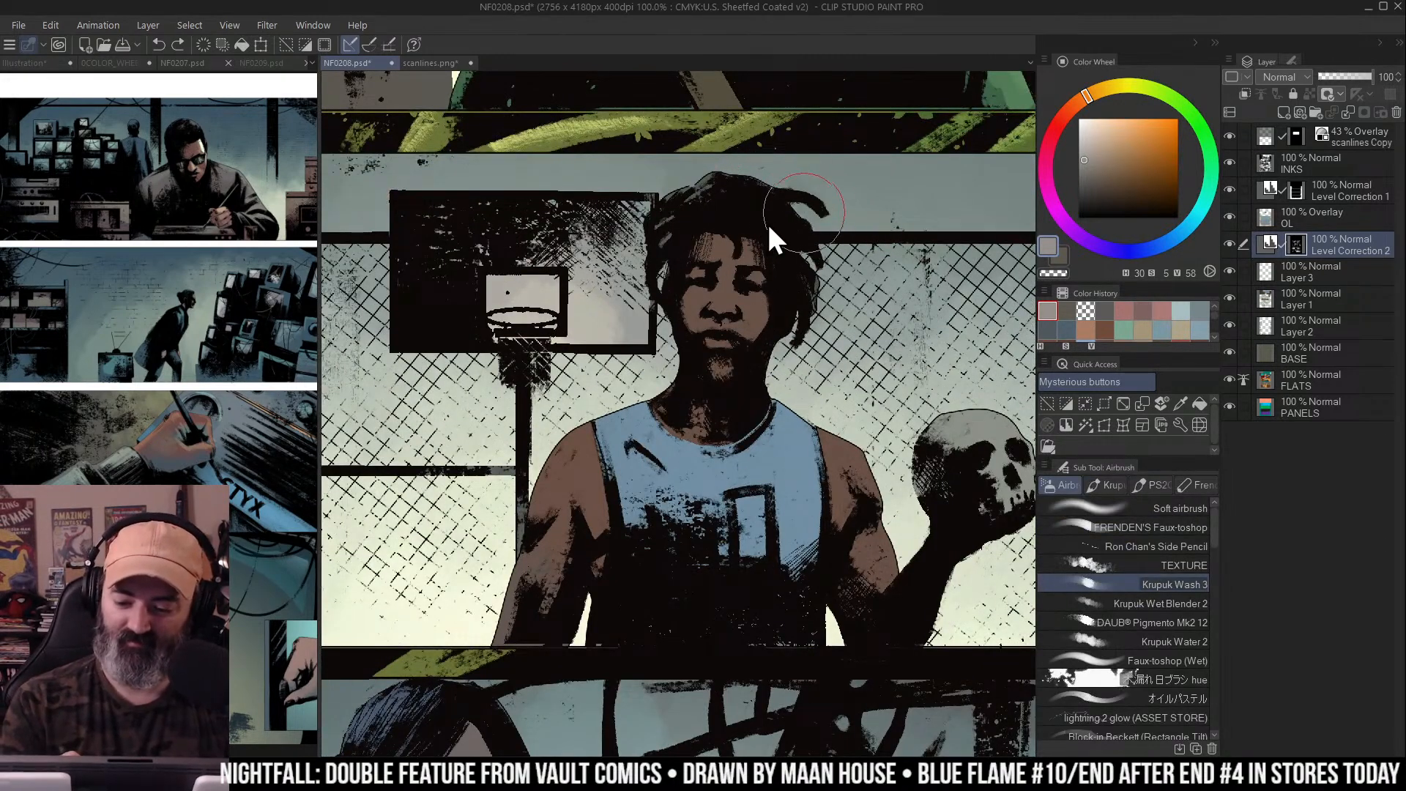
{"action": "mouse_move", "coordinate": [744, 246]}
{"action": "left_mouse_down"}
{"action": "mouse_move", "coordinate": [721, 242]}
{"action": "mouse_move", "coordinate": [746, 251]}
{"action": "mouse_move", "coordinate": [717, 304]}
{"action": "mouse_move", "coordinate": [725, 293]}
{"action": "mouse_move", "coordinate": [692, 302]}
{"action": "mouse_move", "coordinate": [754, 304]}
{"action": "mouse_move", "coordinate": [743, 331]}
{"action": "mouse_move", "coordinate": [720, 334]}
{"action": "mouse_move", "coordinate": [699, 322]}
{"action": "mouse_move", "coordinate": [741, 304]}
{"action": "left_mouse_up"}
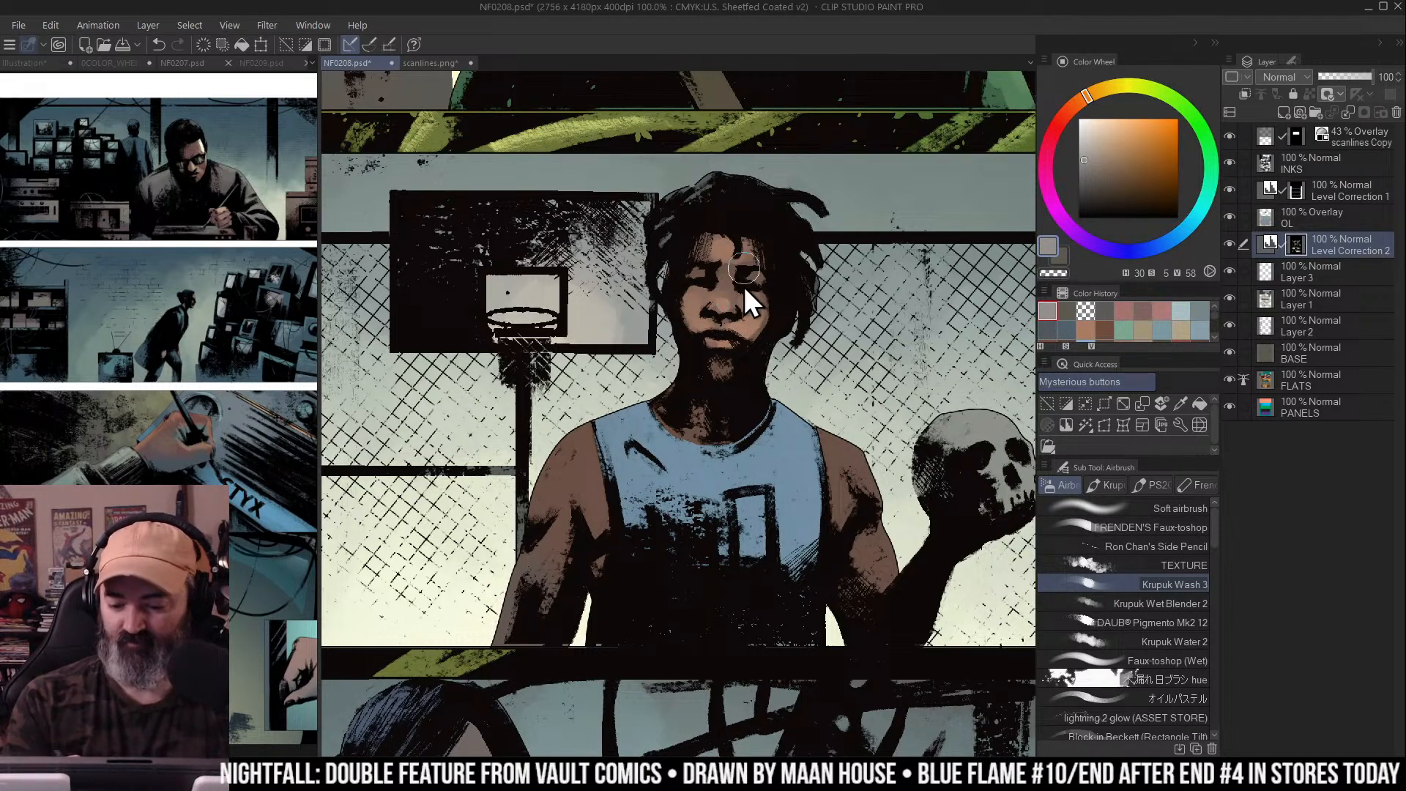
{"action": "left_click_drag", "start_coordinate": [715, 302], "coordinate": [734, 311]}
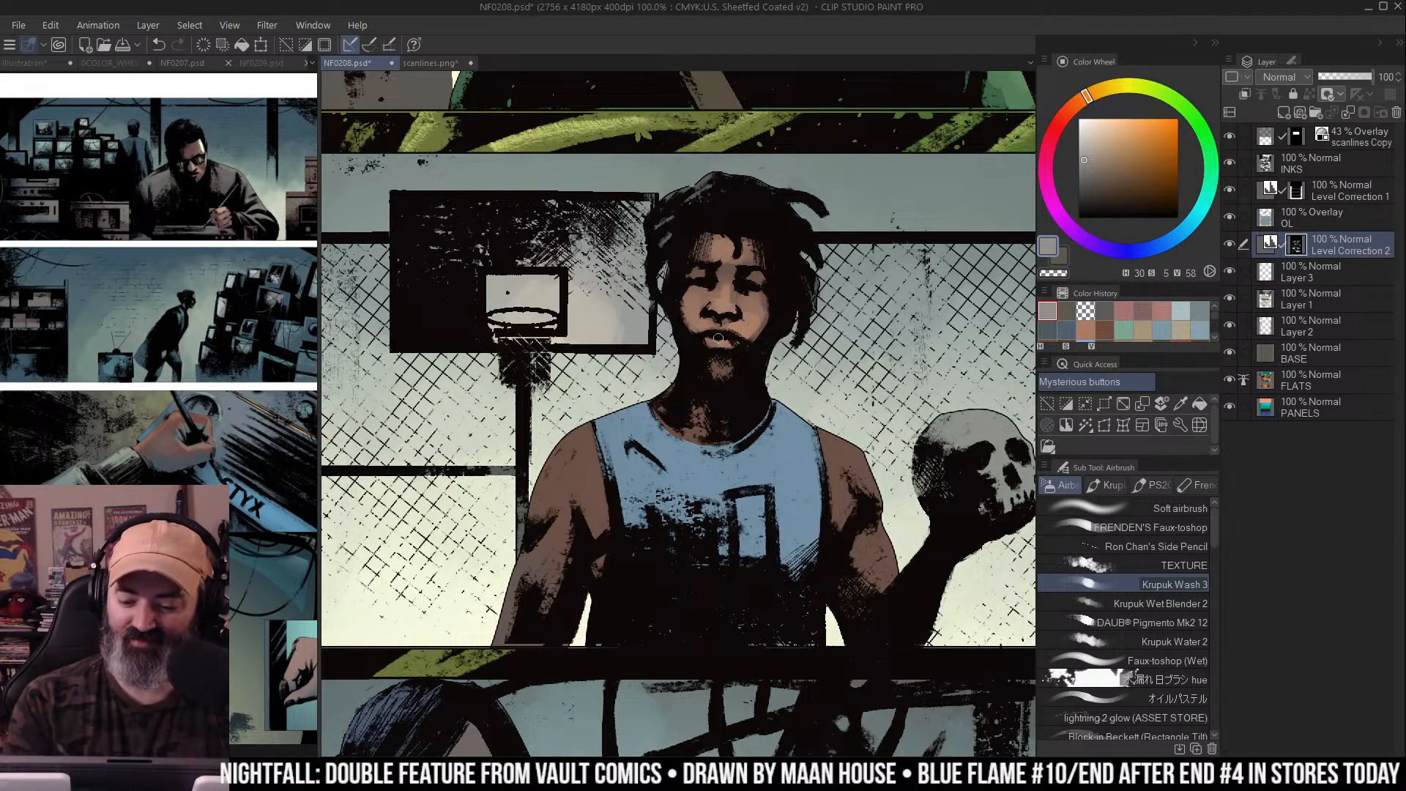
Select the basketball player's skin areas and paint highlights on his shoulders and arms
{"action": "scroll", "coordinate": [731, 361], "scroll_direction": "down", "scroll_amount": 1}
{"action": "left_click_drag", "start_coordinate": [731, 361], "coordinate": [724, 278]}
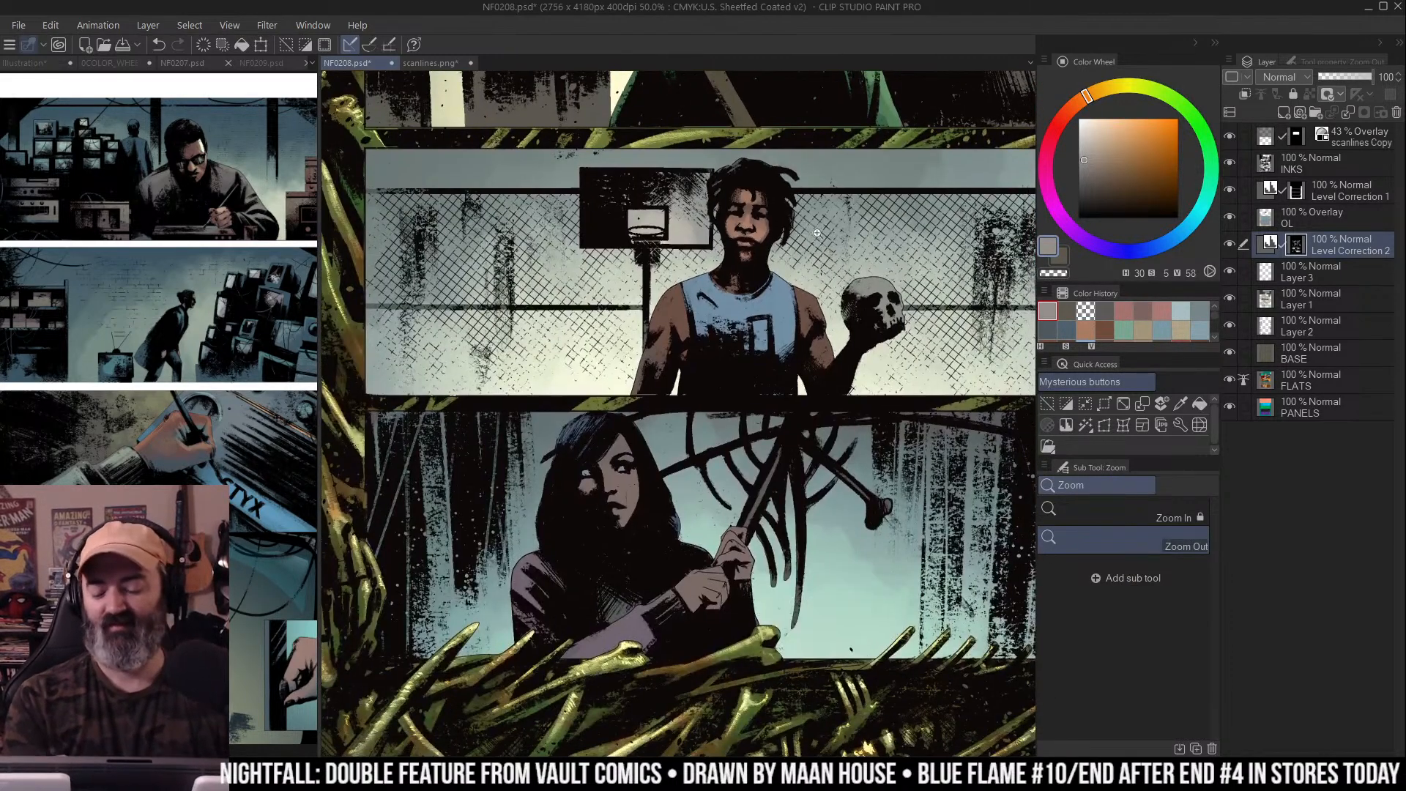
{"action": "key", "text": "w"}
{"action": "left_click", "coordinate": [645, 330]}
{"action": "key", "text": "ctrl+h"}
{"action": "key", "text": "b"}
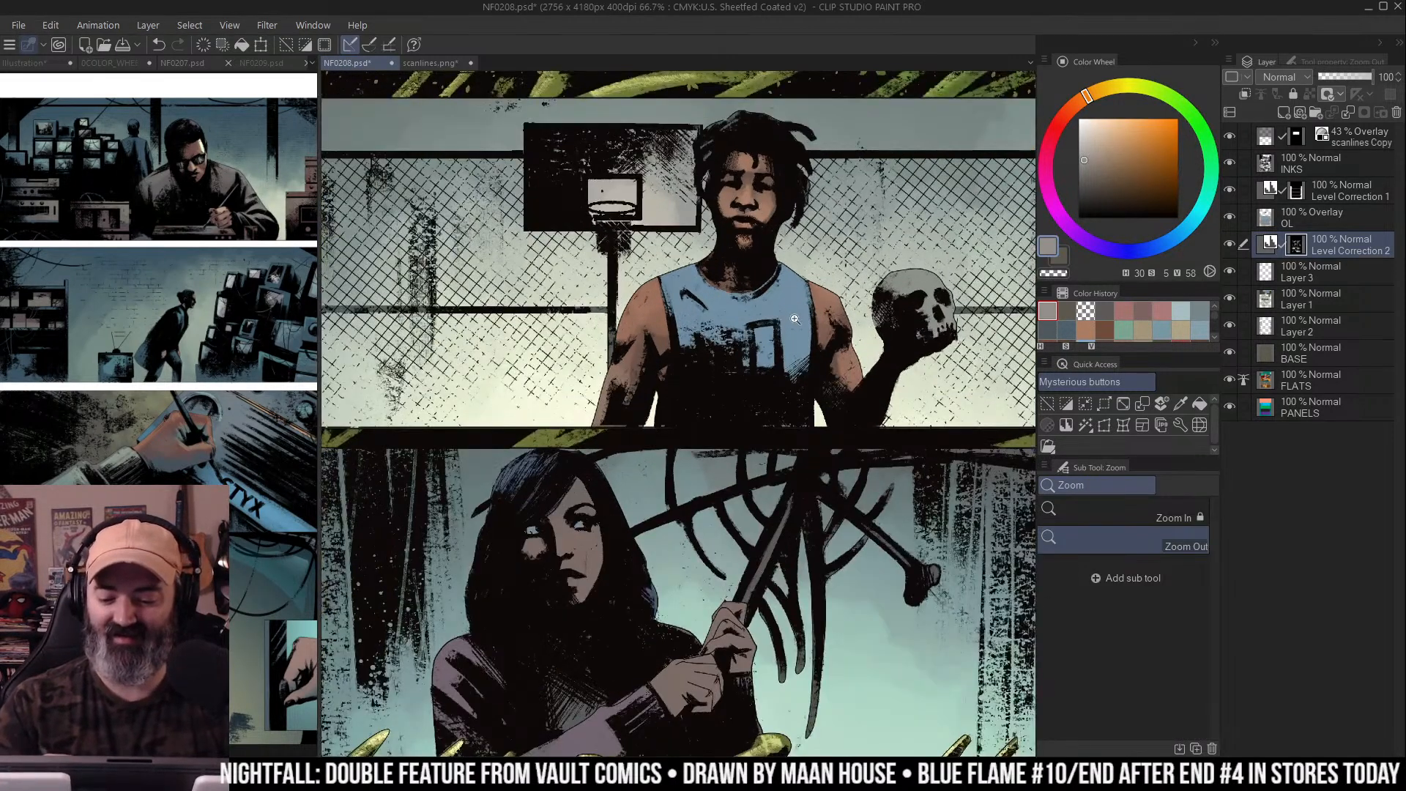
Select the basketball player's blue jersey and paint highlights across its upper part
{"action": "key", "text": "w"}
{"action": "key", "text": "b"}
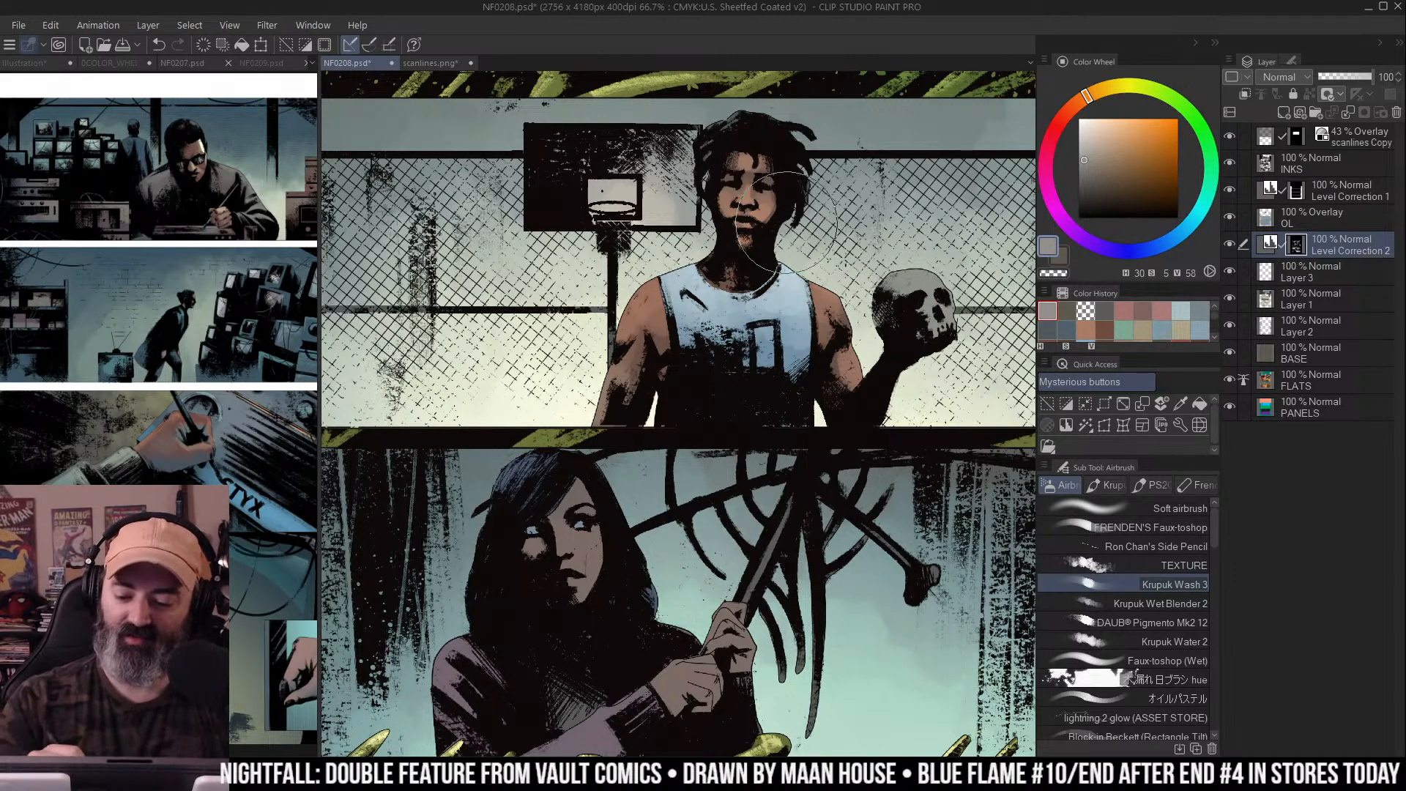
{"action": "key", "text": "alt+space"}
{"action": "left_click", "coordinate": [809, 245]}
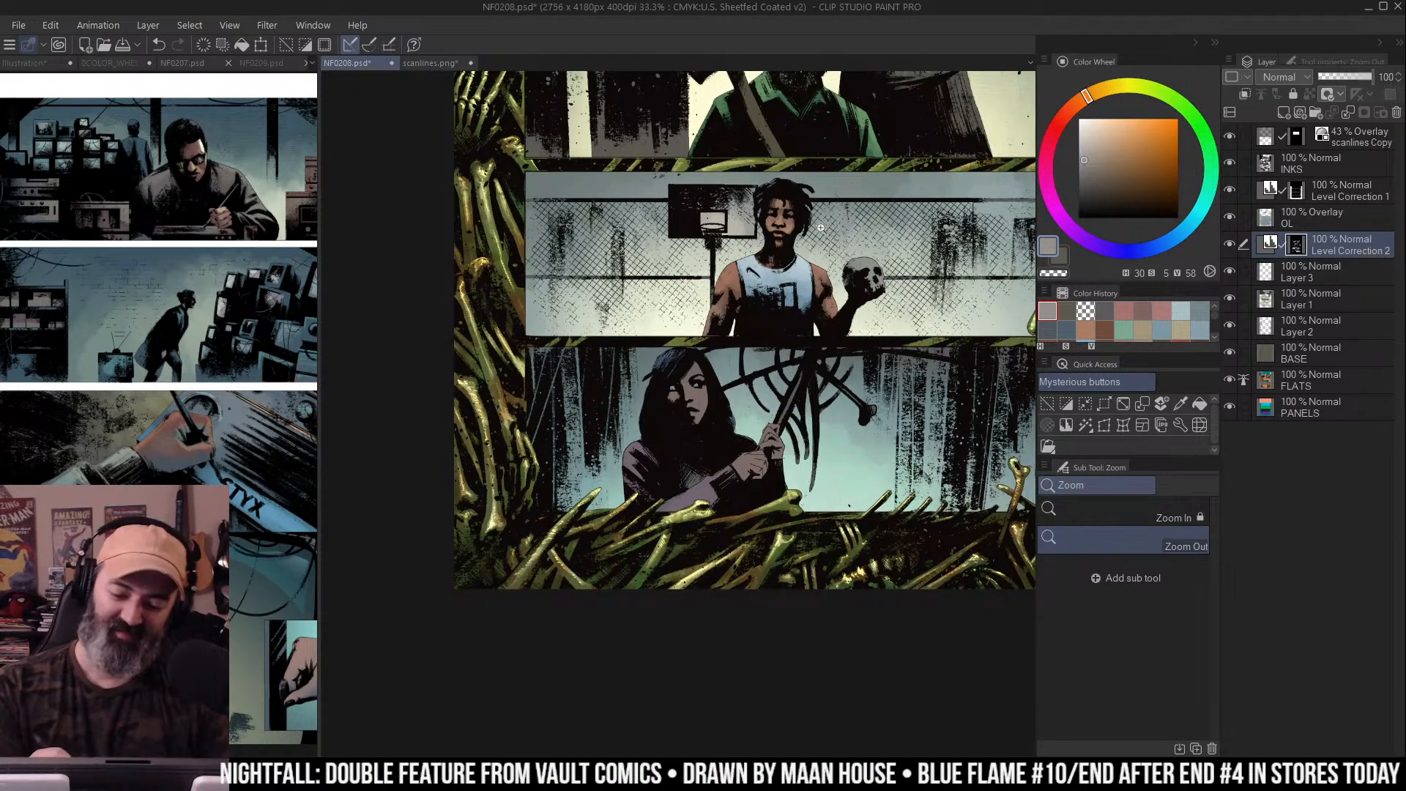
{"action": "scroll", "coordinate": [830, 220], "scroll_direction": "right", "scroll_amount": 2}
{"action": "scroll", "coordinate": [830, 220], "scroll_direction": "up", "scroll_amount": 1}
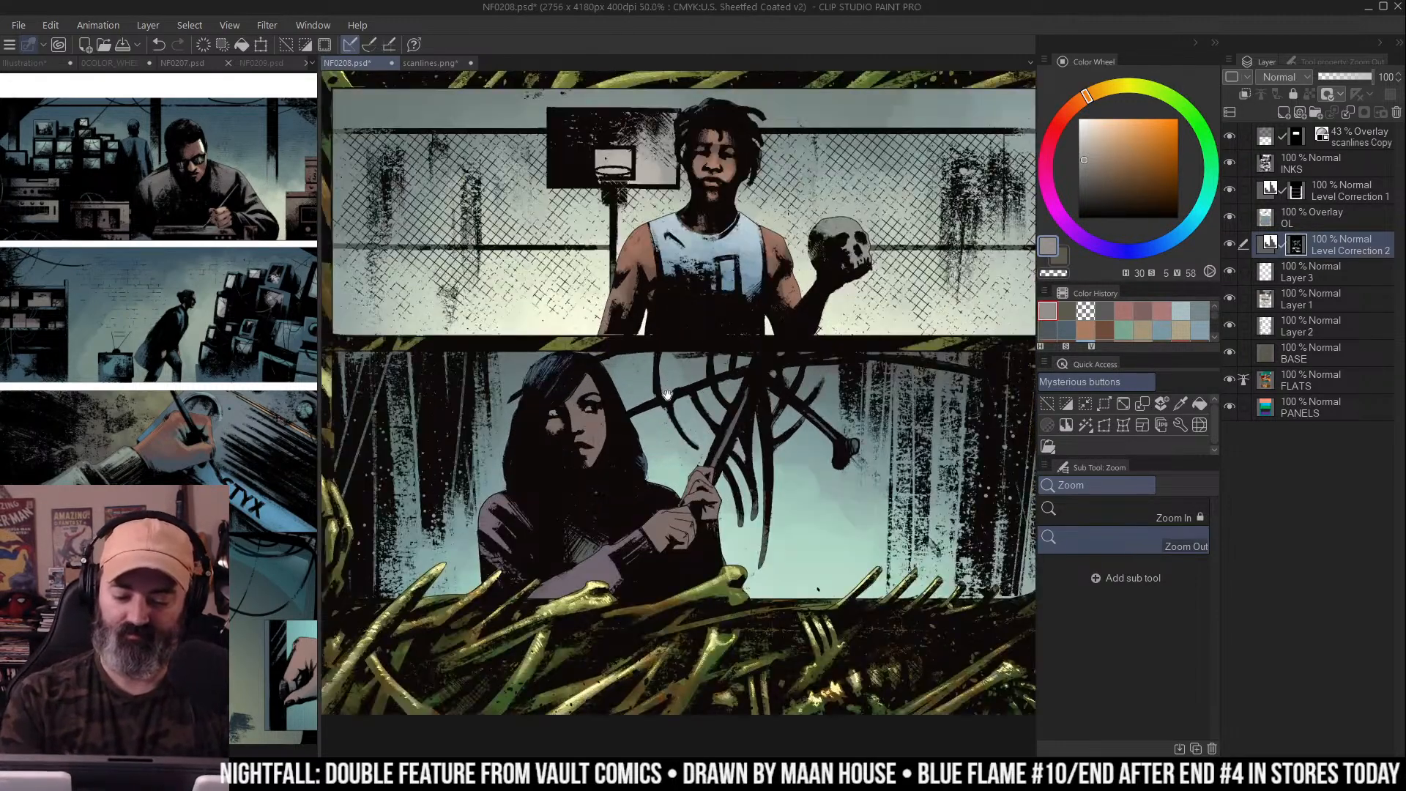
Paint highlights on the lit side of the hooded woman's face with the Krupuk Wash 3 brush
{"action": "left_click", "coordinate": [696, 369]}
{"action": "key", "text": "ctrl+alt+space"}
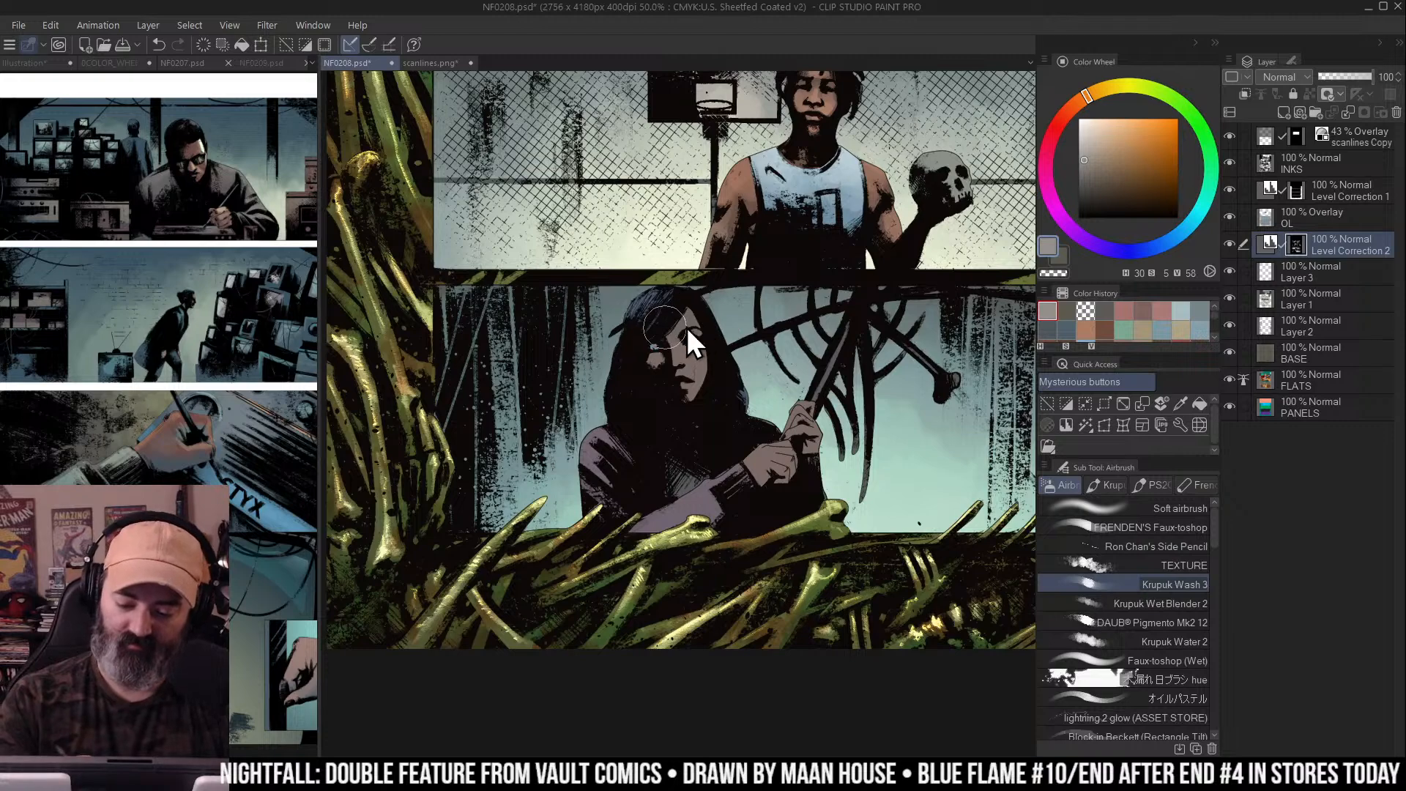
{"action": "left_click", "coordinate": [700, 344]}
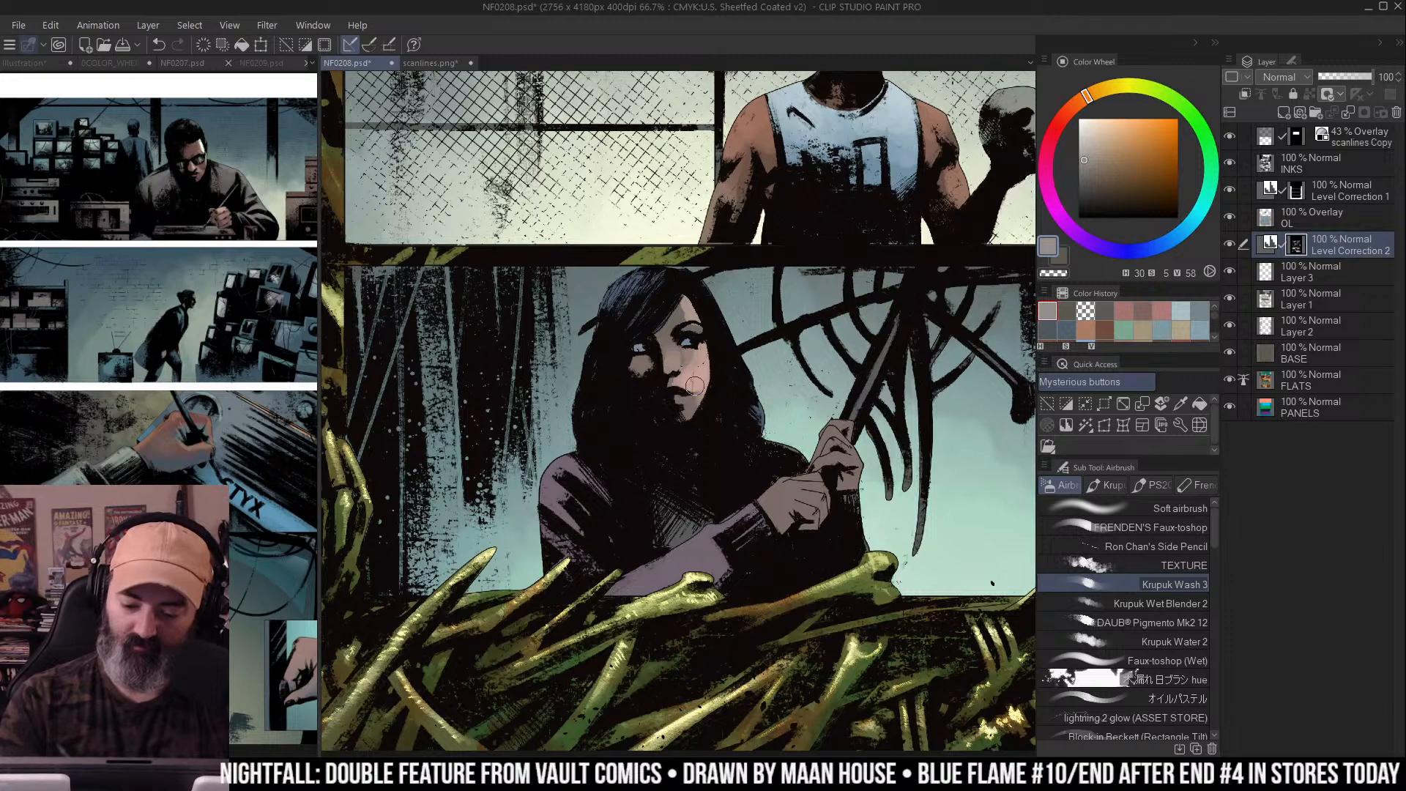
{"action": "scroll", "coordinate": [727, 366], "scroll_direction": "down", "scroll_amount": 1}
{"action": "left_click_drag", "start_coordinate": [728, 366], "coordinate": [789, 244]}
{"action": "key", "text": "m"}
{"action": "left_click", "coordinate": [812, 234], "text": "ctrl"}
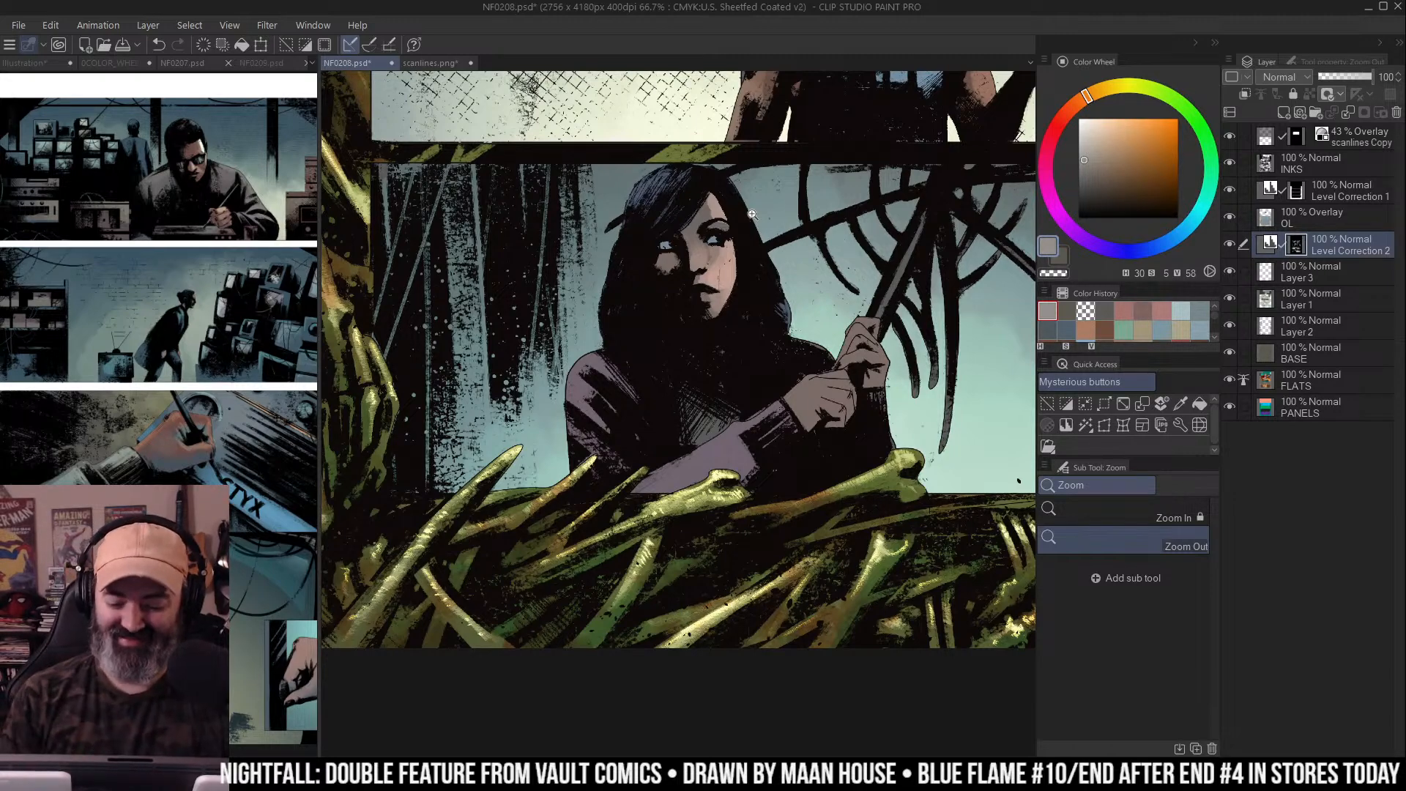
Add finer highlights around the woman's nose, mouth and chin on the Level Correction 2 mask
{"action": "left_click", "coordinate": [717, 295]}
{"action": "left_click", "coordinate": [717, 294]}
{"action": "left_click", "coordinate": [716, 294]}
{"action": "key", "text": "m"}
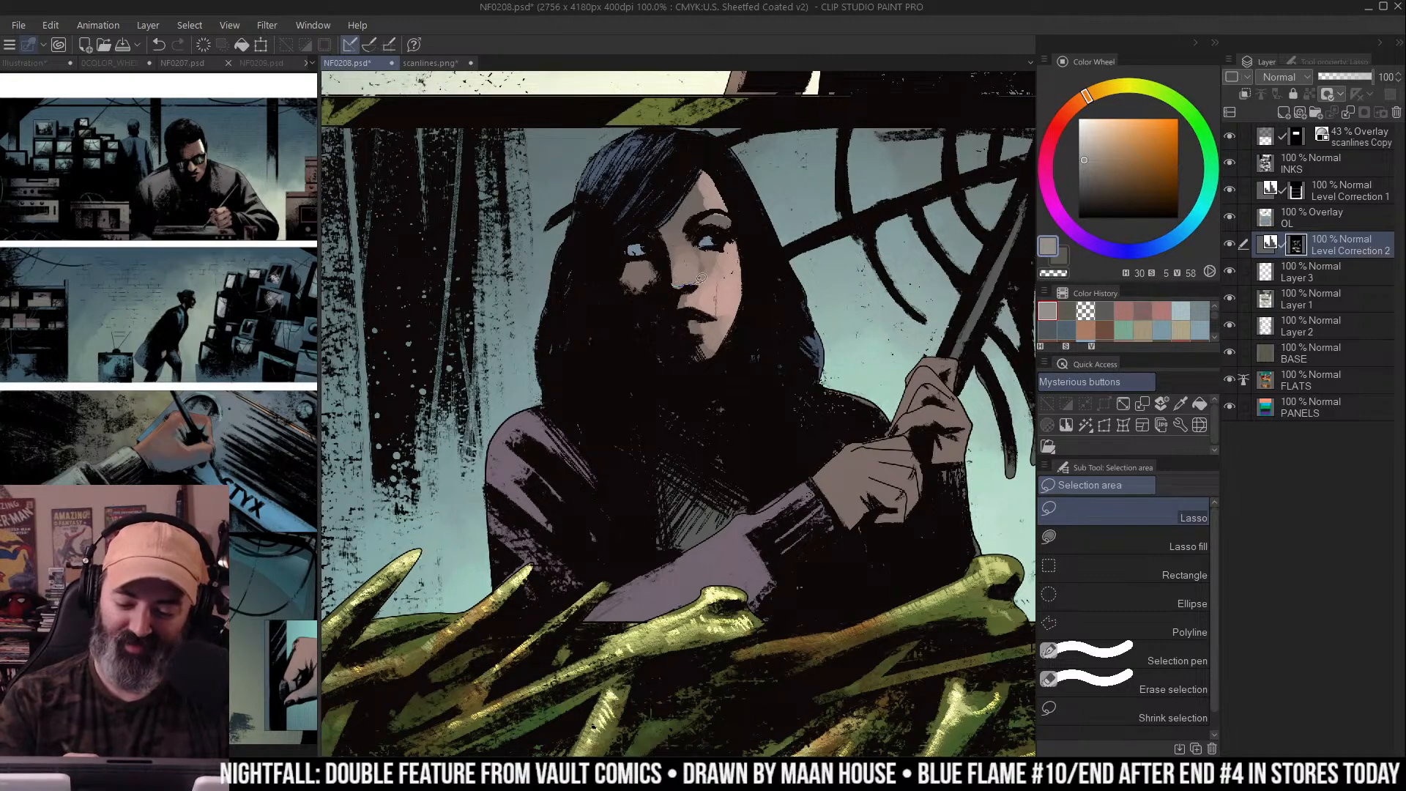
{"action": "key", "text": "b"}
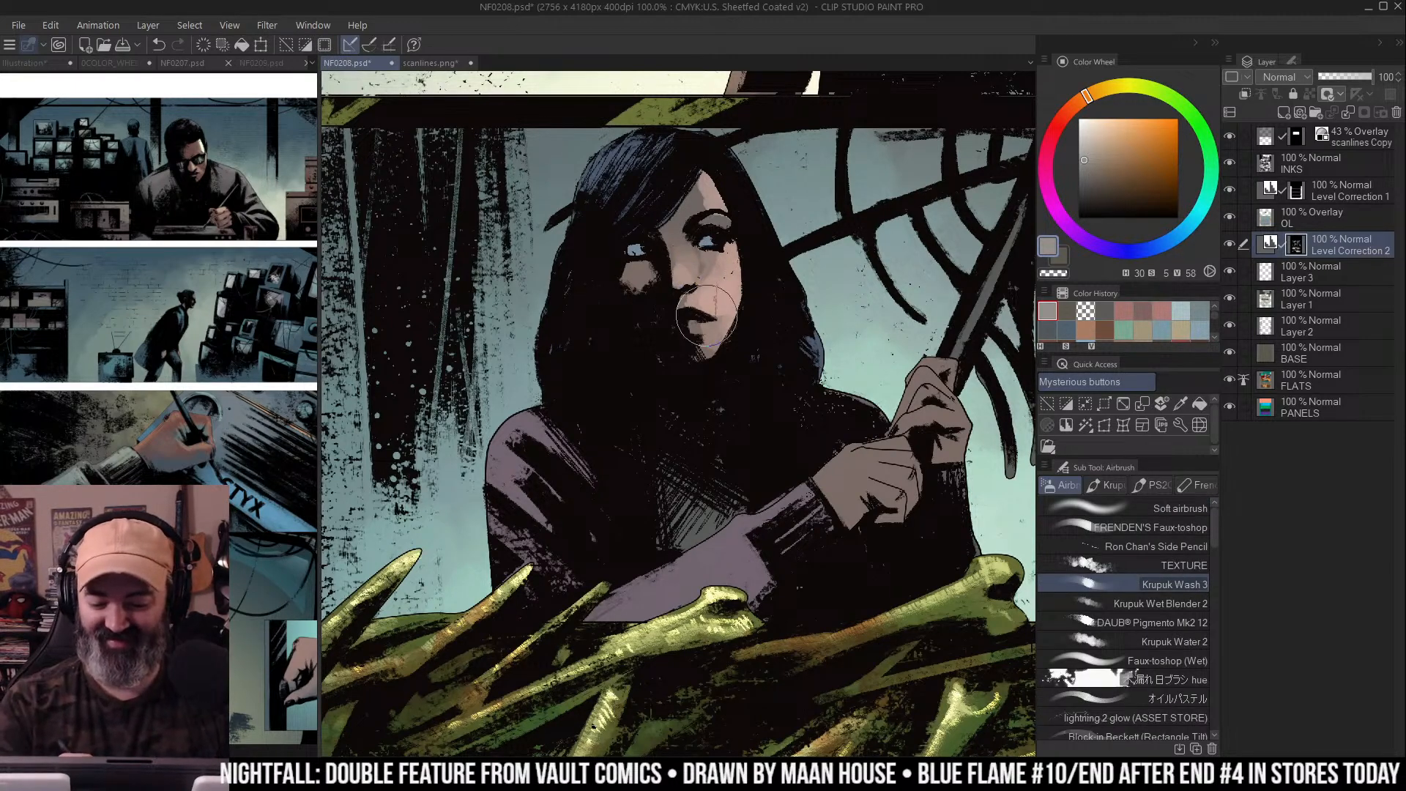
{"action": "key", "text": "/"}
{"action": "left_click", "coordinate": [780, 298]}
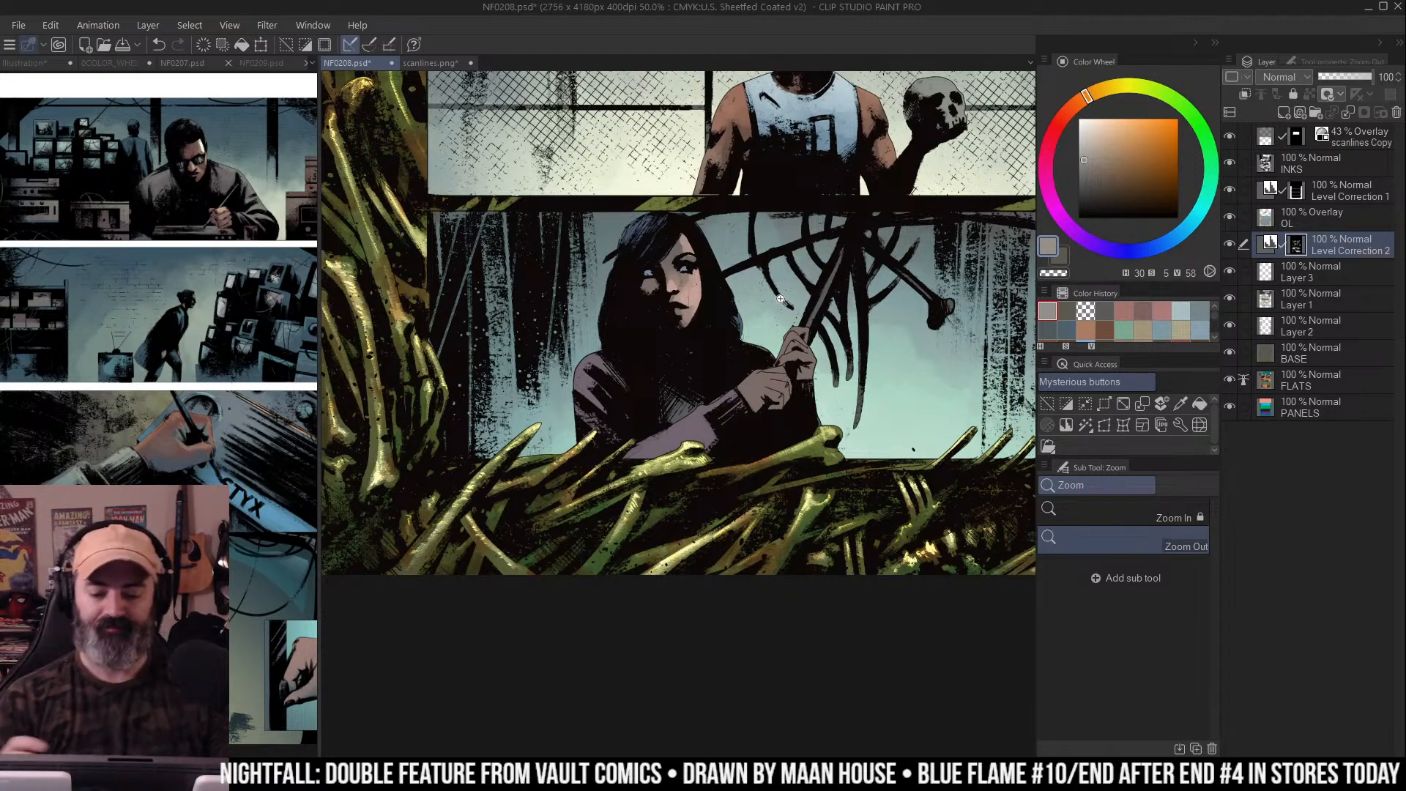
Select the hooded woman's skin areas and paint highlights on both hands with the Krupuk Wash 3 brush
{"action": "left_click", "coordinate": [780, 299]}
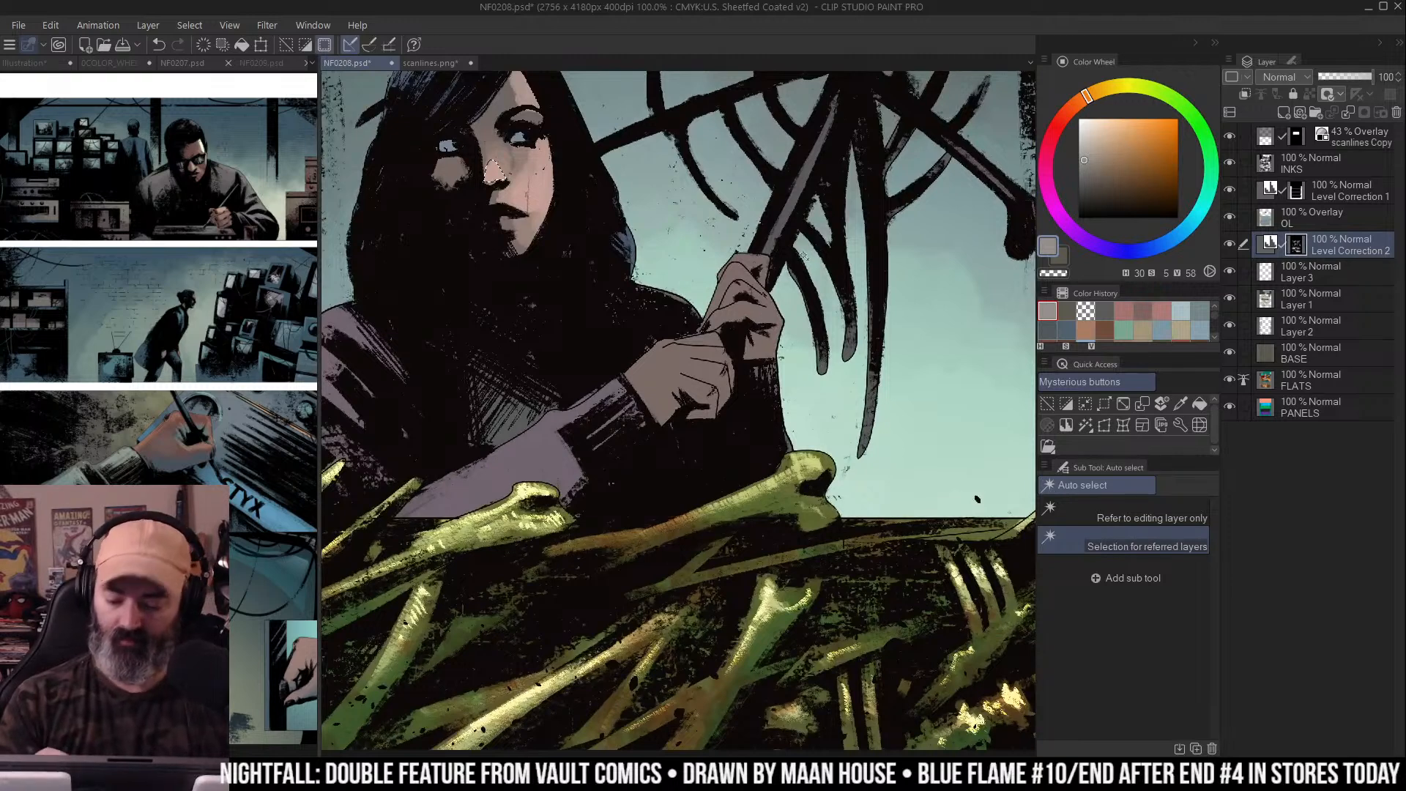
{"action": "key", "text": "b"}
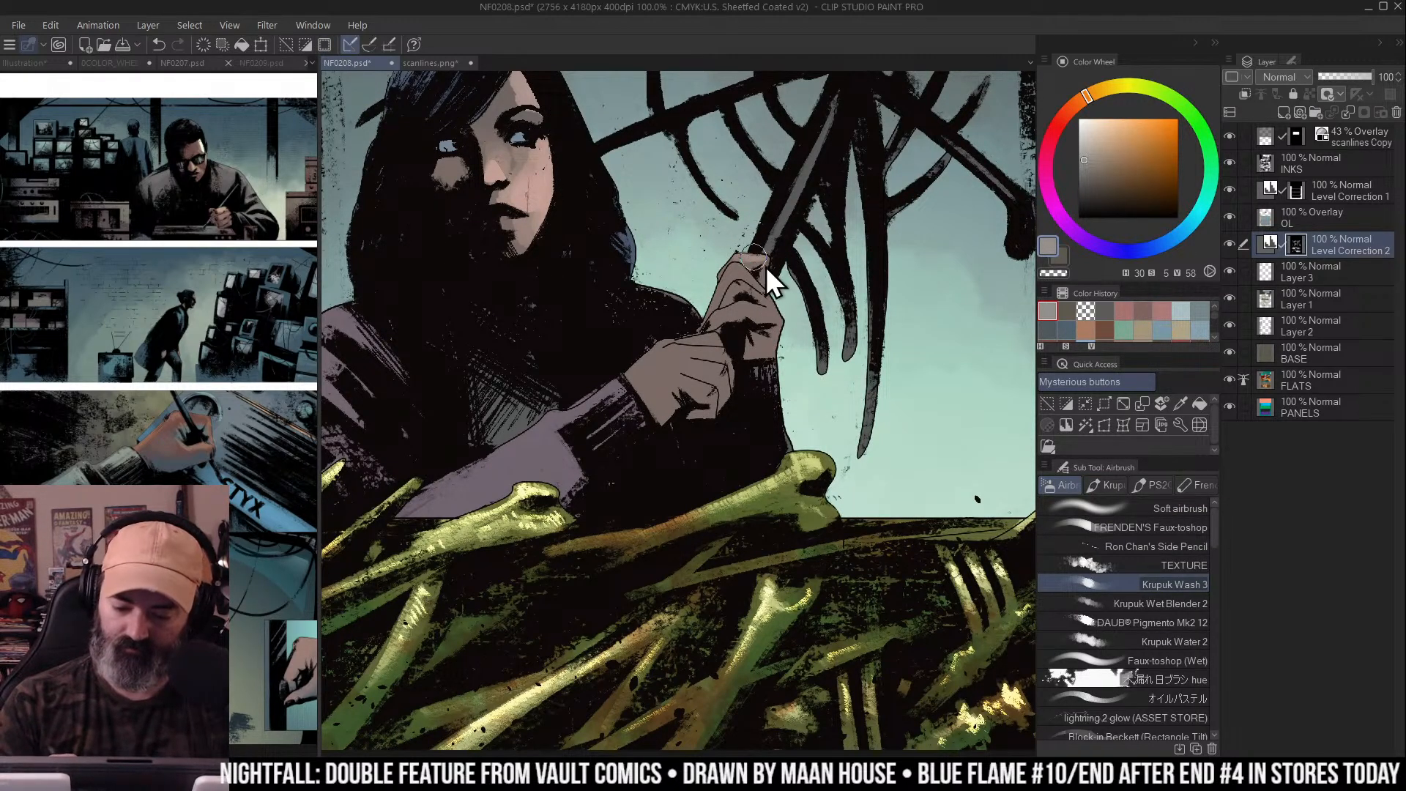
{"action": "mouse_move", "coordinate": [745, 268]}
{"action": "left_mouse_down"}
{"action": "mouse_move", "coordinate": [762, 297]}
{"action": "mouse_move", "coordinate": [758, 267]}
{"action": "mouse_move", "coordinate": [767, 311]}
{"action": "left_mouse_up"}
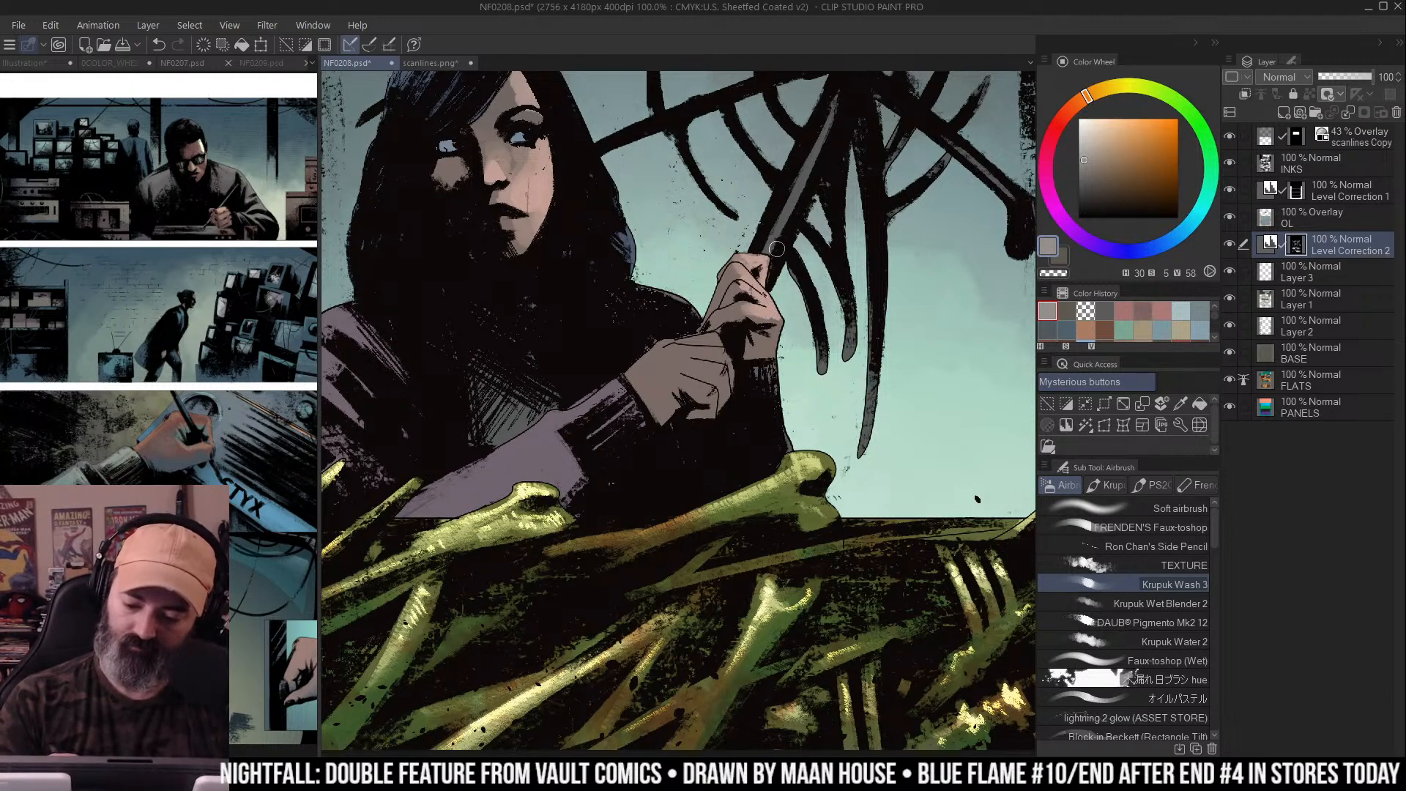
{"action": "key", "text": "c"}
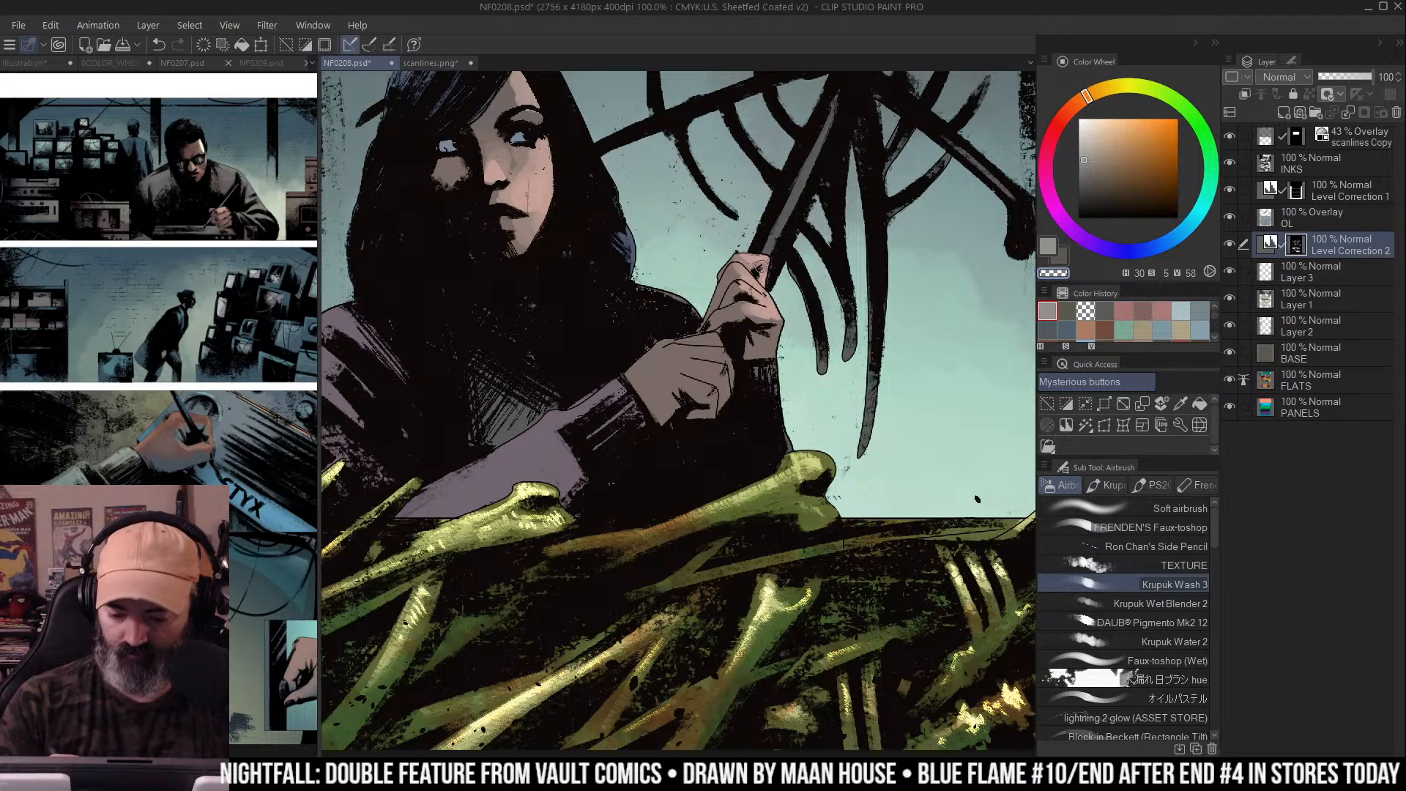
{"action": "mouse_move", "coordinate": [744, 260]}
{"action": "left_mouse_down"}
{"action": "mouse_move", "coordinate": [779, 279]}
{"action": "mouse_move", "coordinate": [753, 306]}
{"action": "mouse_move", "coordinate": [764, 294]}
{"action": "mouse_move", "coordinate": [776, 362]}
{"action": "left_mouse_up"}
{"action": "mouse_move", "coordinate": [714, 322]}
{"action": "left_mouse_down"}
{"action": "mouse_move", "coordinate": [684, 344]}
{"action": "mouse_move", "coordinate": [721, 338]}
{"action": "mouse_move", "coordinate": [692, 340]}
{"action": "mouse_move", "coordinate": [719, 353]}
{"action": "mouse_move", "coordinate": [705, 389]}
{"action": "left_mouse_up"}
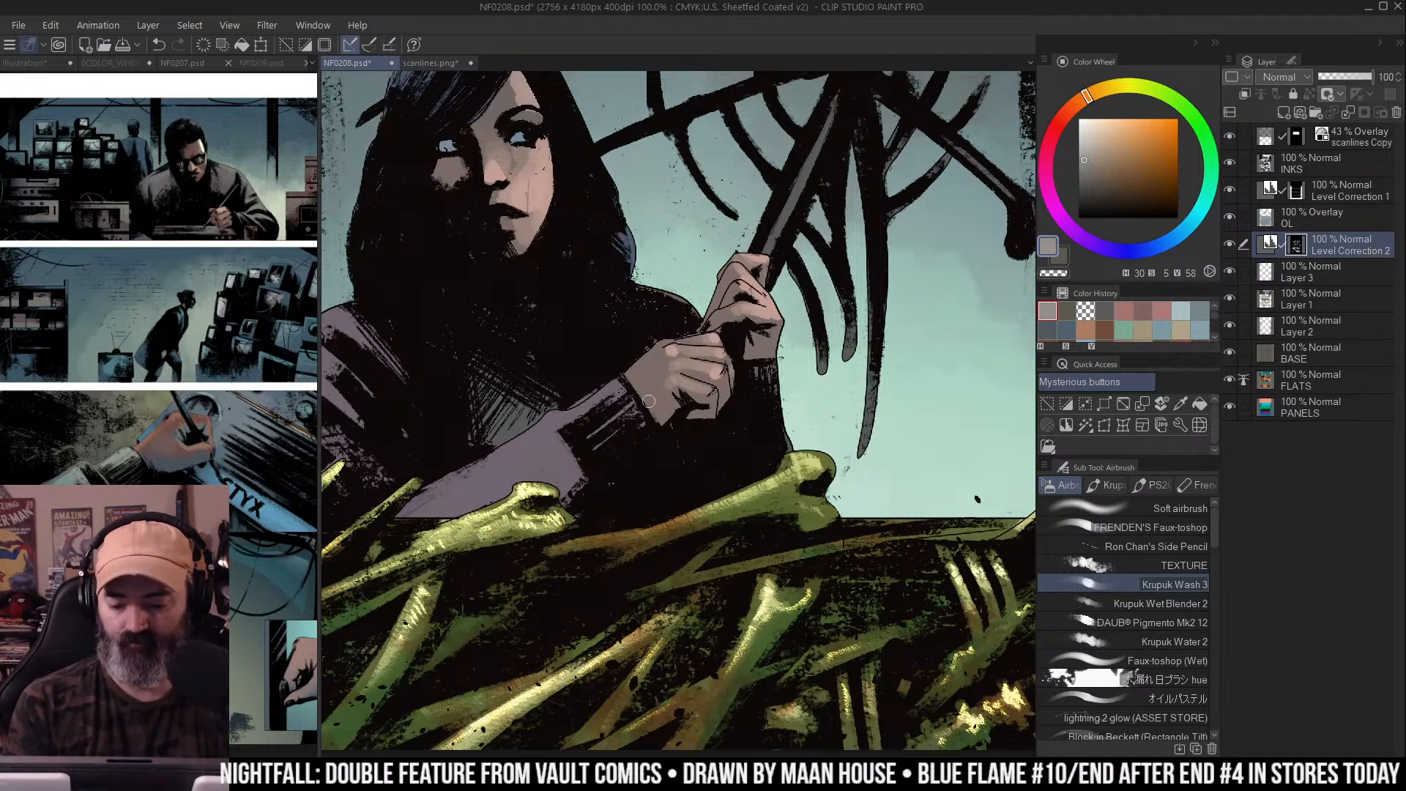
Clear the selection and examine the lighting of all panels across the whole page
{"action": "scroll", "coordinate": [647, 400], "scroll_direction": "down", "scroll_amount": 4}
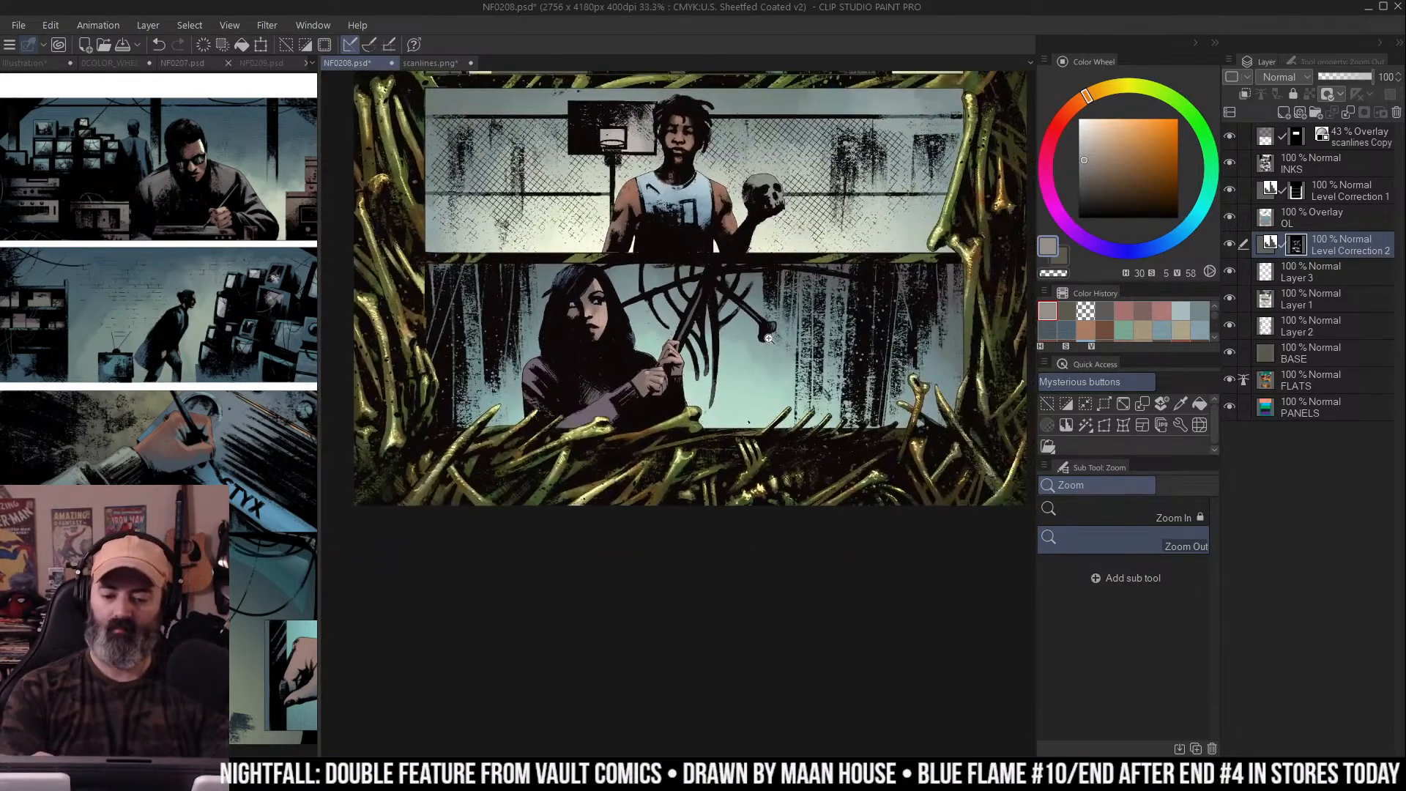
{"action": "left_click_drag", "start_coordinate": [805, 271], "coordinate": [785, 304]}
{"action": "key", "text": "m"}
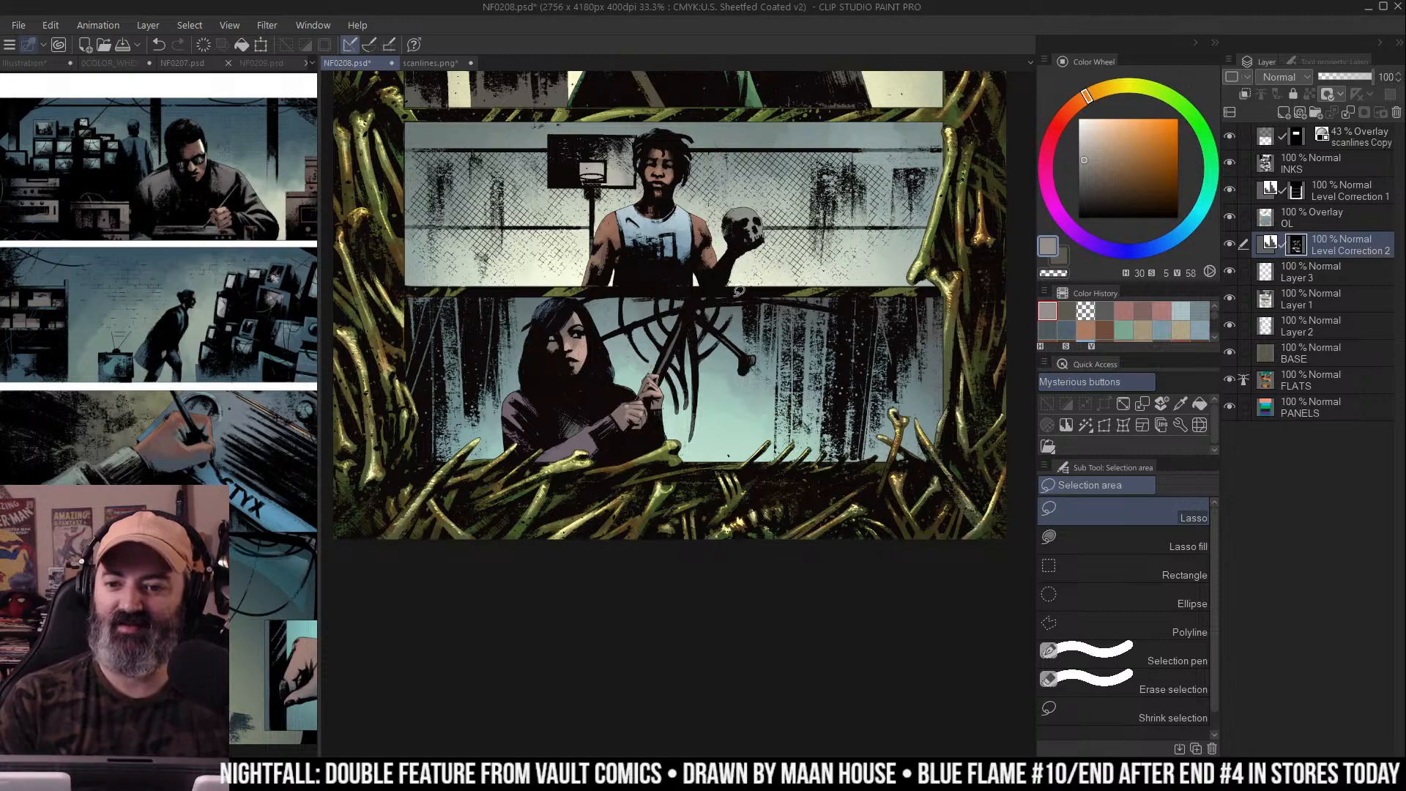
{"action": "key", "text": "/"}
{"action": "left_click", "coordinate": [795, 455]}
{"action": "scroll", "coordinate": [835, 318], "scroll_direction": "up", "scroll_amount": 2}
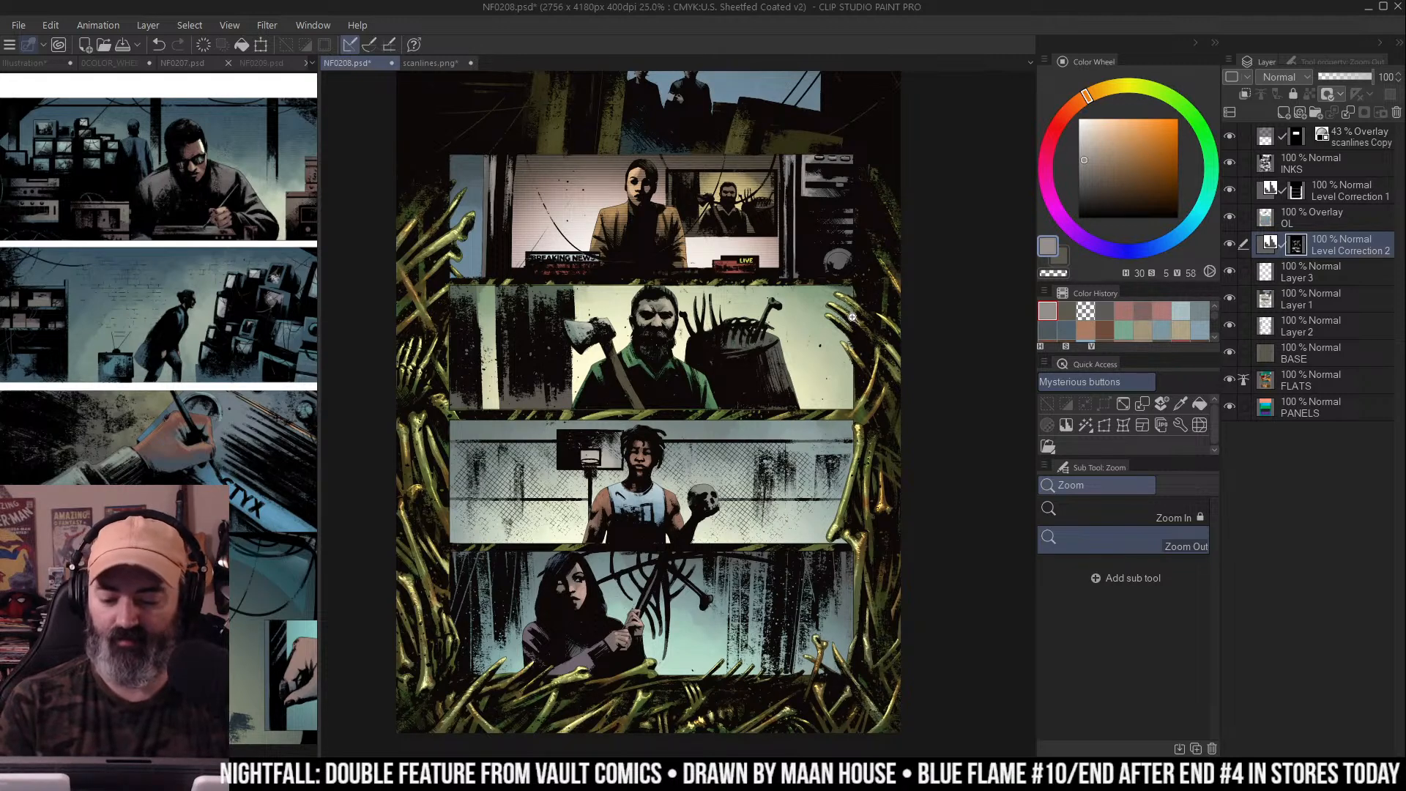
{"action": "scroll", "coordinate": [872, 293], "scroll_direction": "down", "scroll_amount": 1}
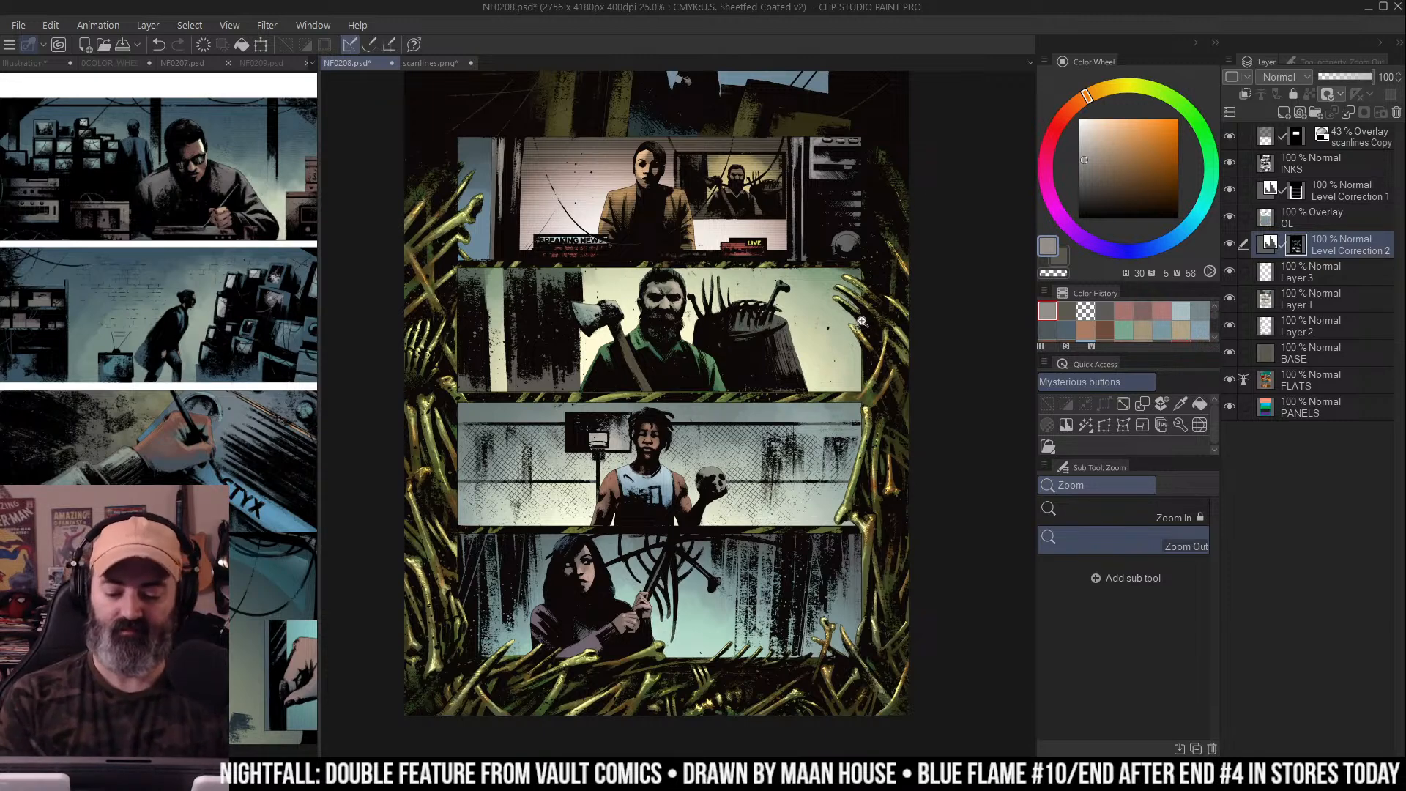
{"action": "left_click_drag", "start_coordinate": [849, 333], "coordinate": [861, 318]}
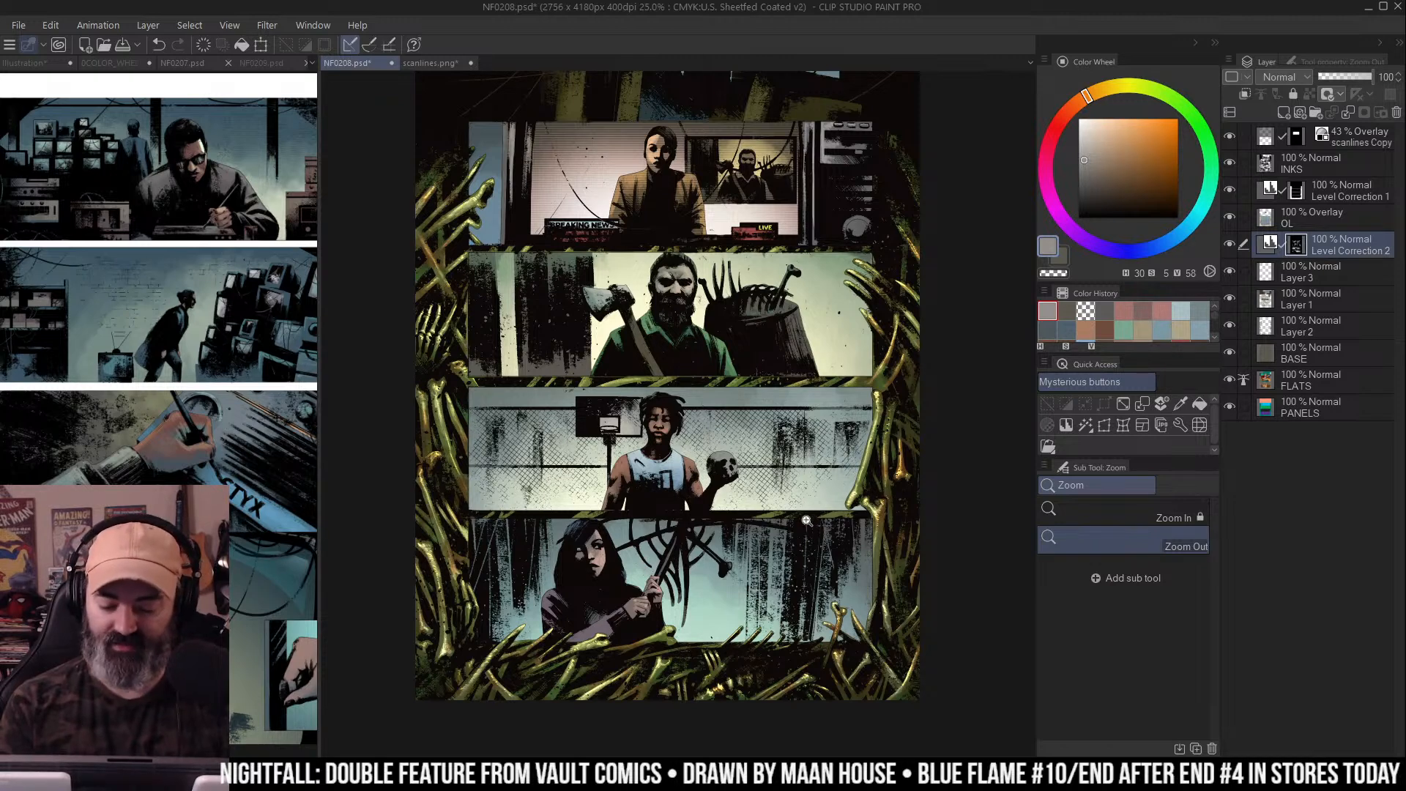
{"action": "scroll", "coordinate": [871, 359], "scroll_direction": "down", "scroll_amount": 2}
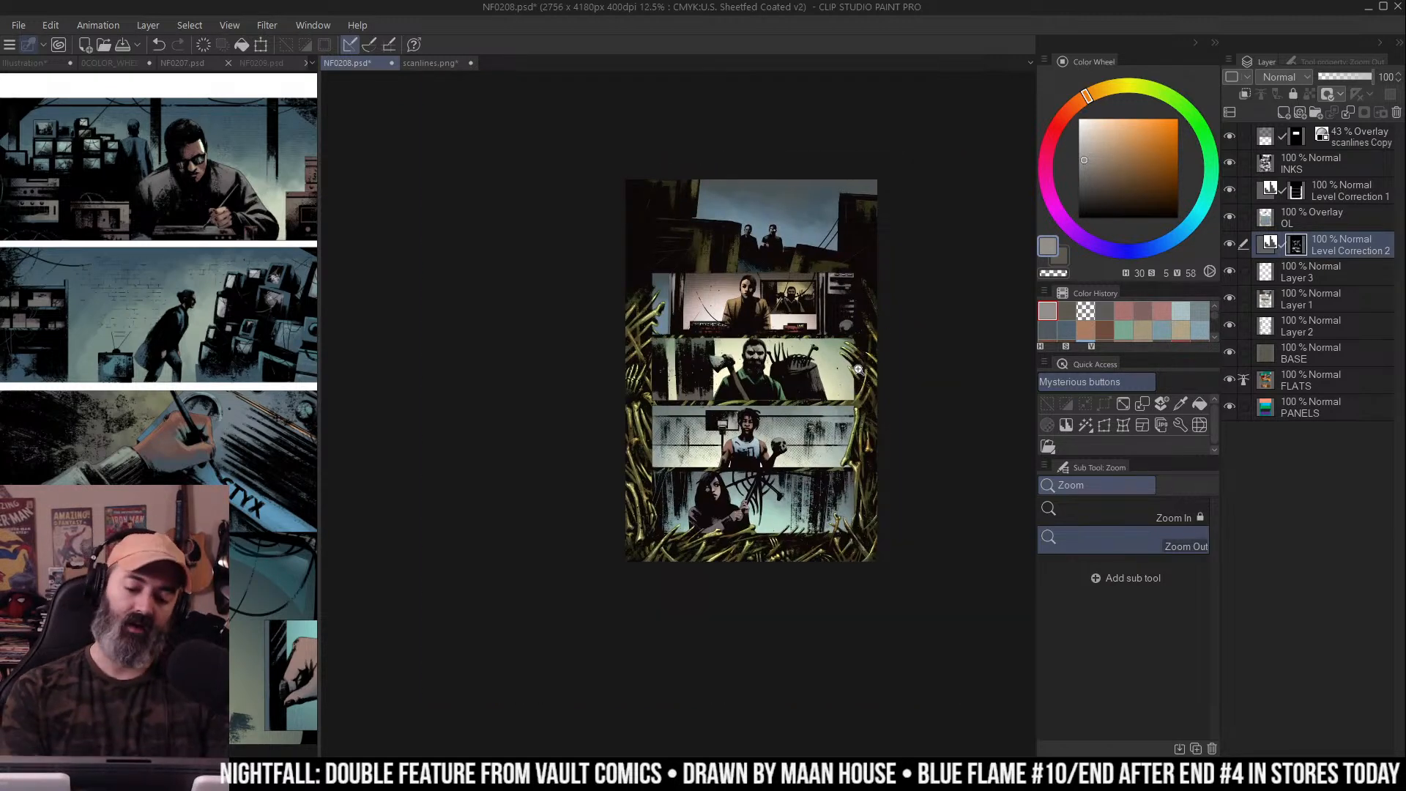
{"action": "scroll", "coordinate": [917, 380], "scroll_direction": "up", "scroll_amount": 2}
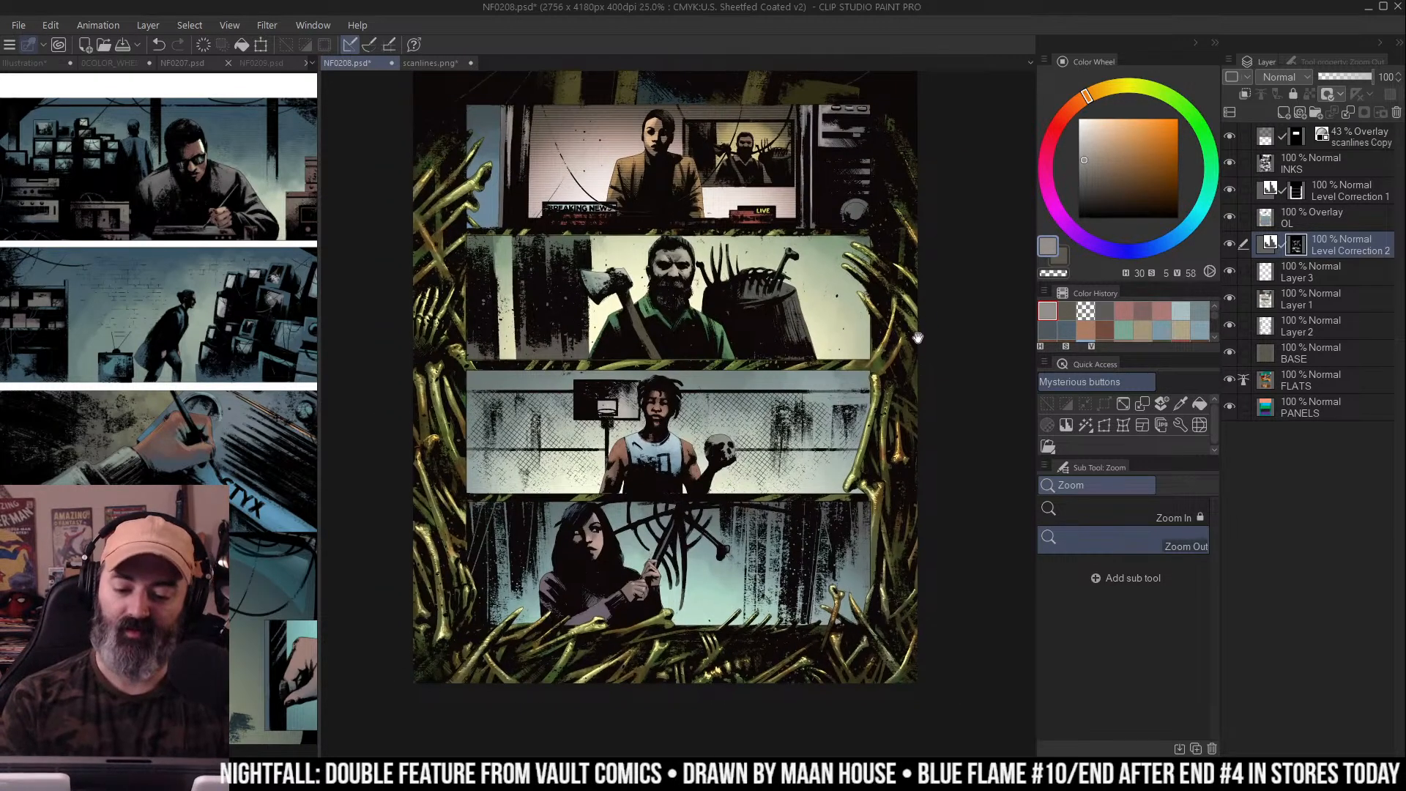
{"action": "scroll", "coordinate": [917, 322], "scroll_direction": "up", "scroll_amount": 2}
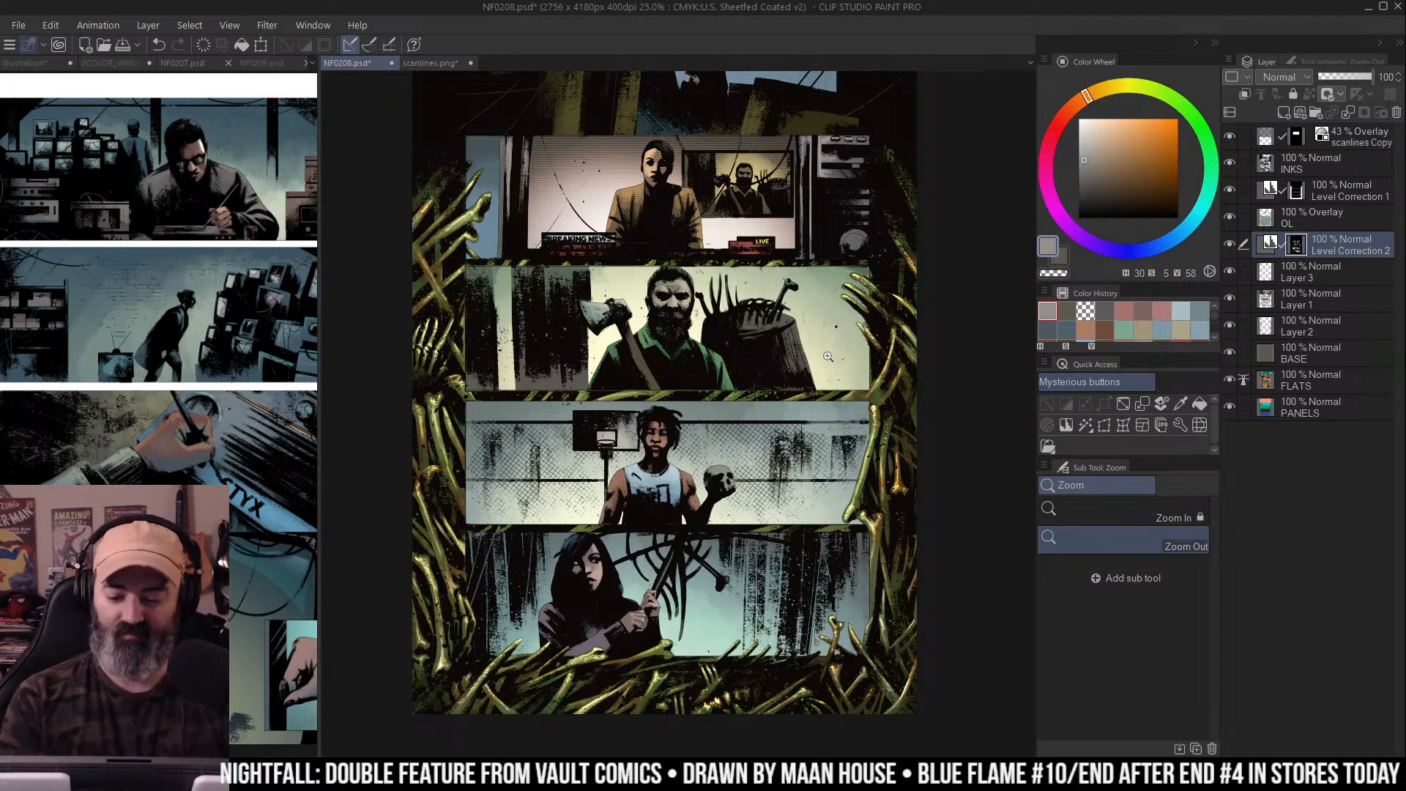
{"action": "scroll", "coordinate": [872, 311], "scroll_direction": "down", "scroll_amount": 2}
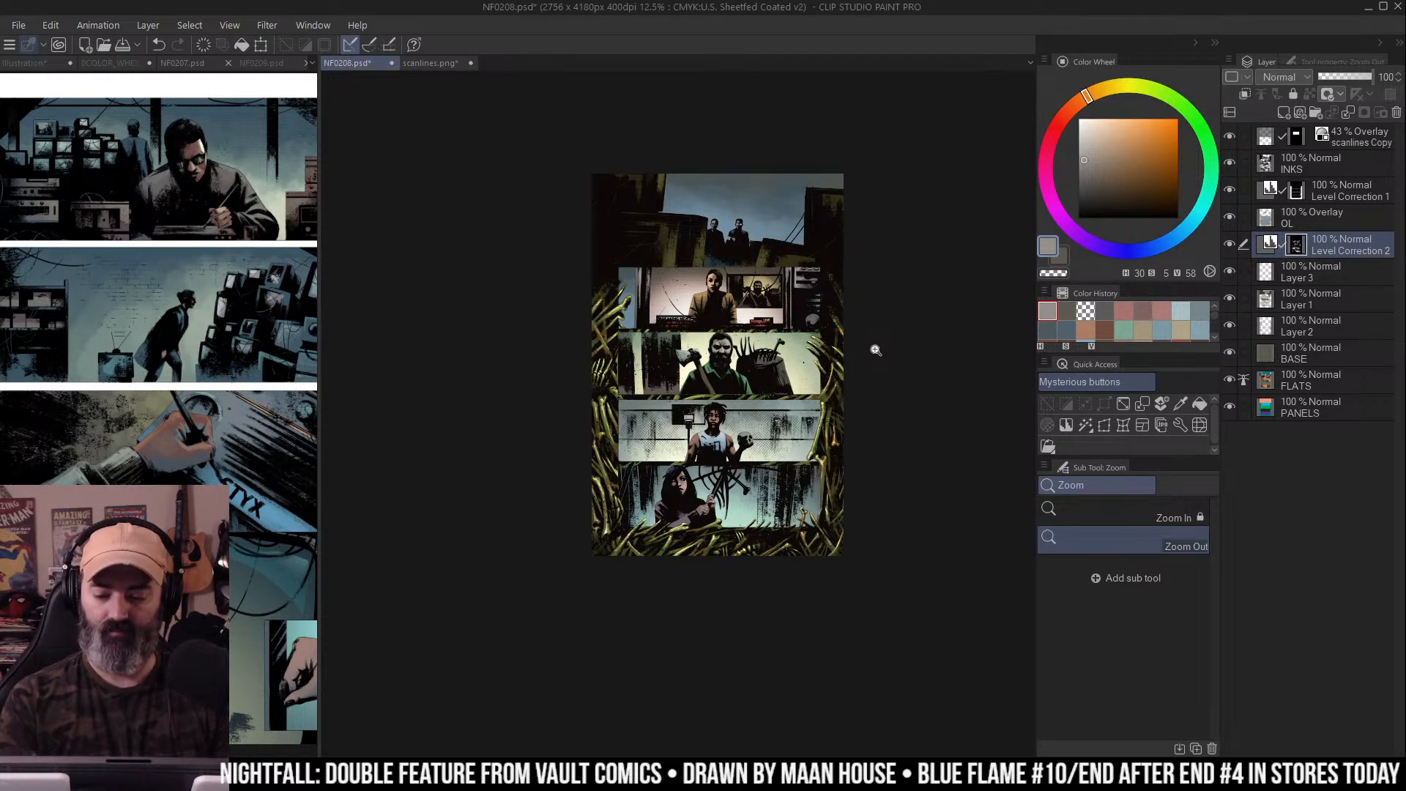
{"action": "scroll", "coordinate": [905, 301], "scroll_direction": "up", "scroll_amount": 2}
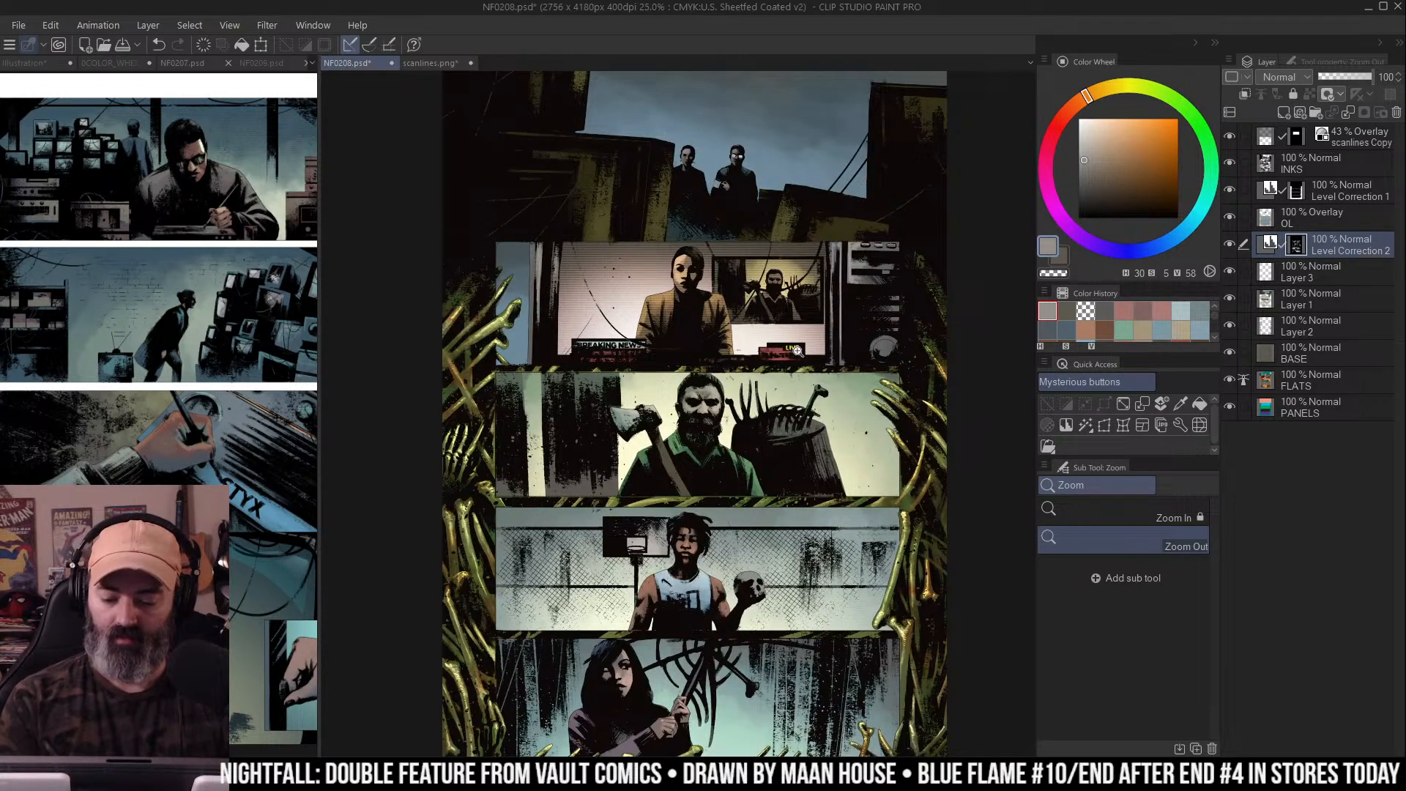
{"action": "left_click_drag", "start_coordinate": [791, 352], "coordinate": [751, 369]}
Duplicate the Level Correction 2 layer and replace the copy's mask with a fully black one
{"action": "key", "text": "m"}
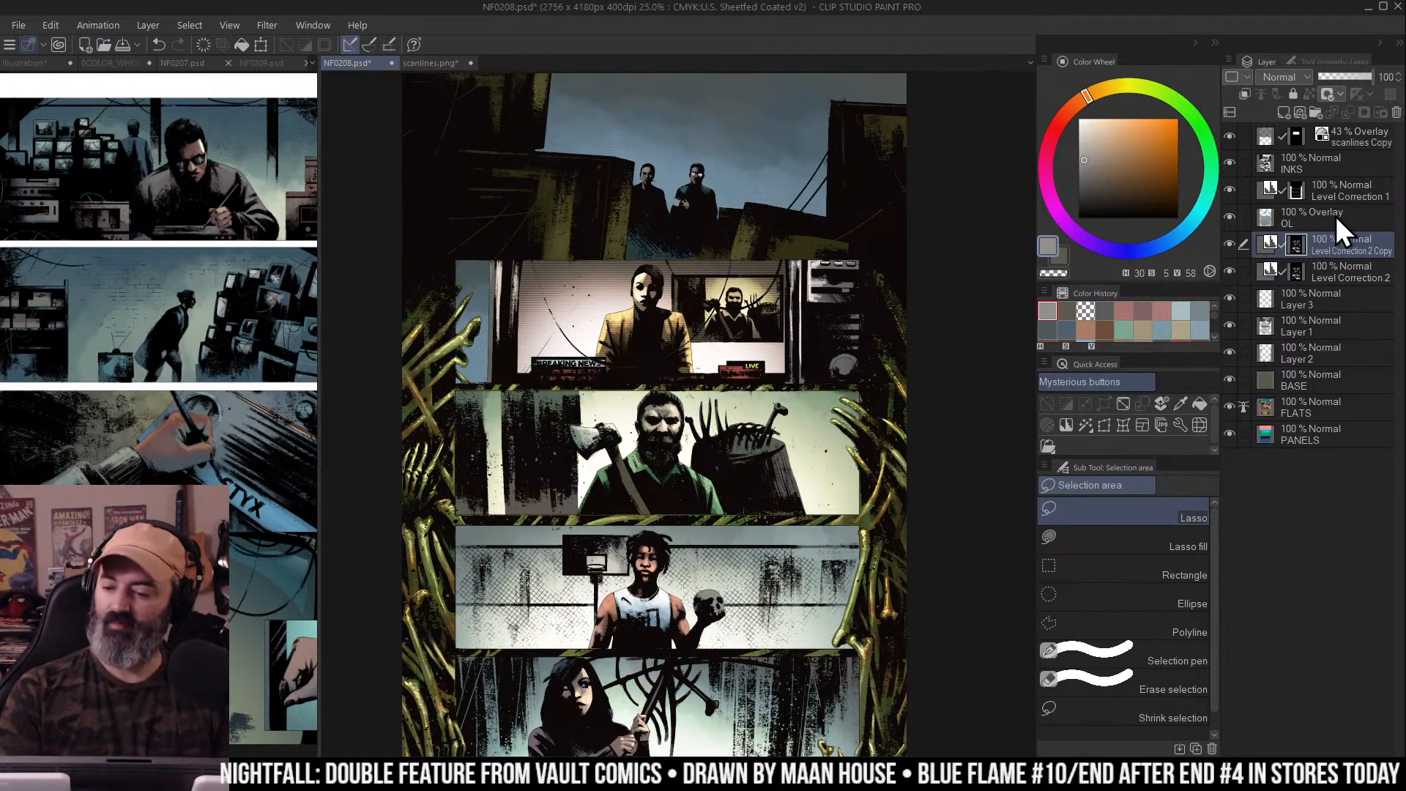
{"action": "right_click", "coordinate": [1300, 244]}
{"action": "left_click", "coordinate": [1308, 295]}
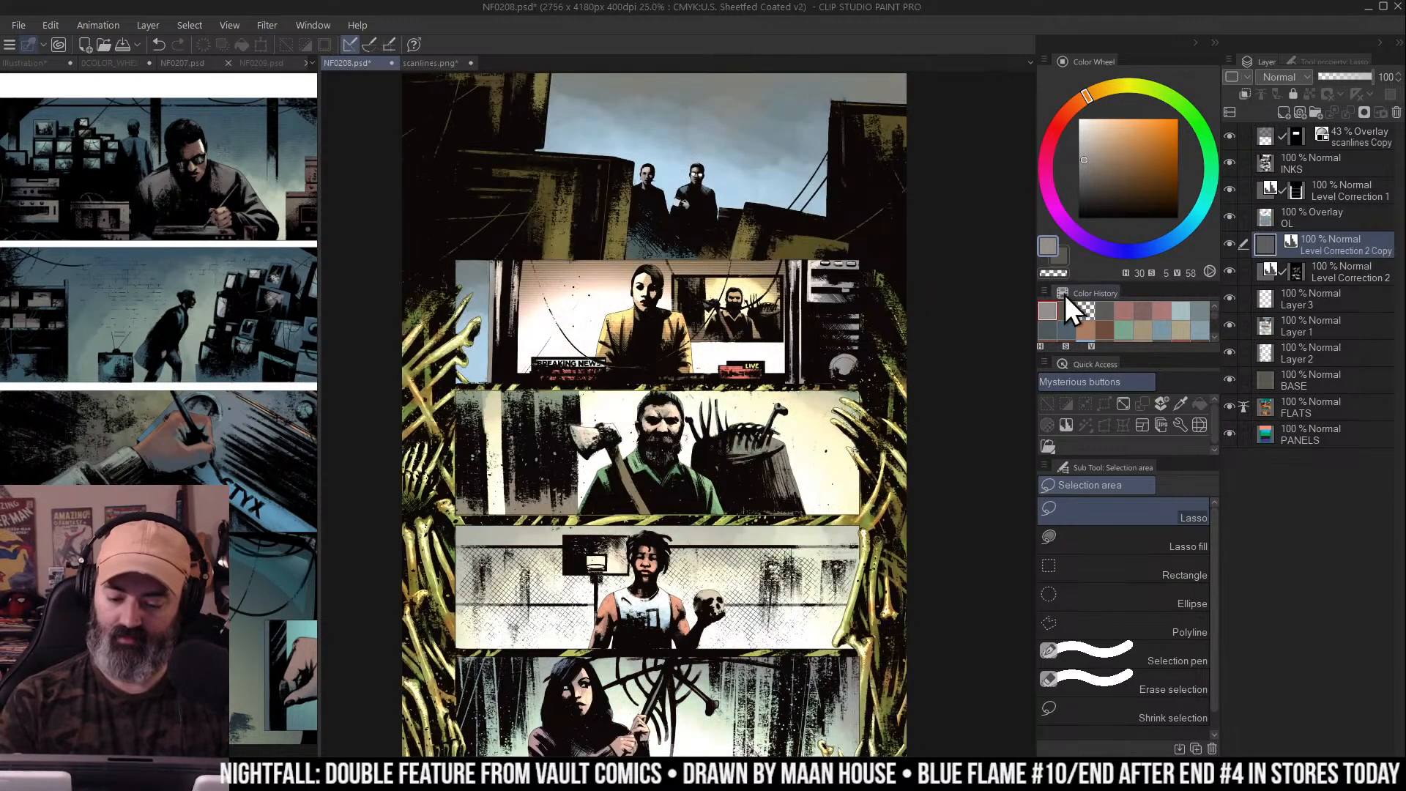
{"action": "key", "text": "b"}
{"action": "left_click", "coordinate": [1364, 114]}
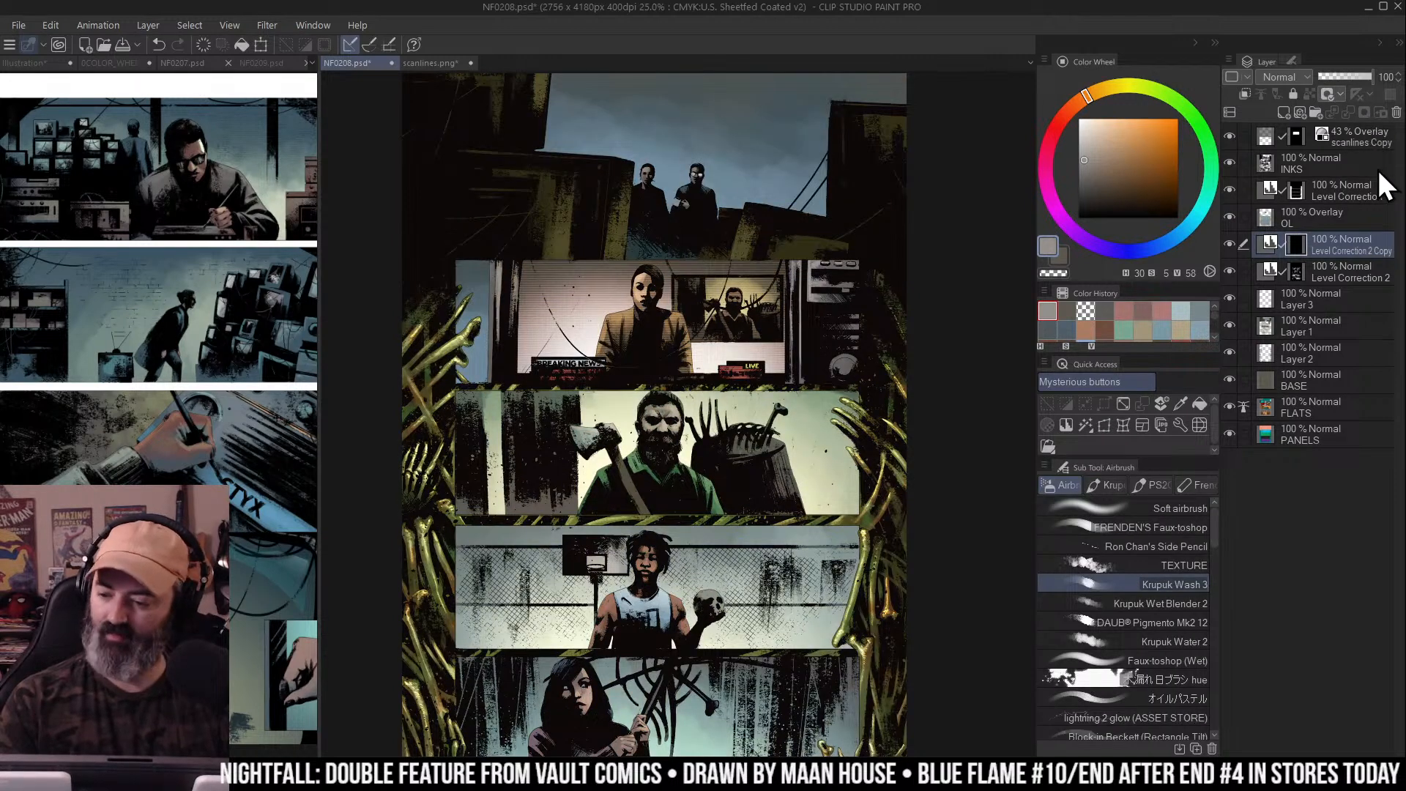
Toggle the visibility of the original Level Correction 2 layer to compare the page with and without its effect
{"action": "left_click", "coordinate": [1273, 274]}
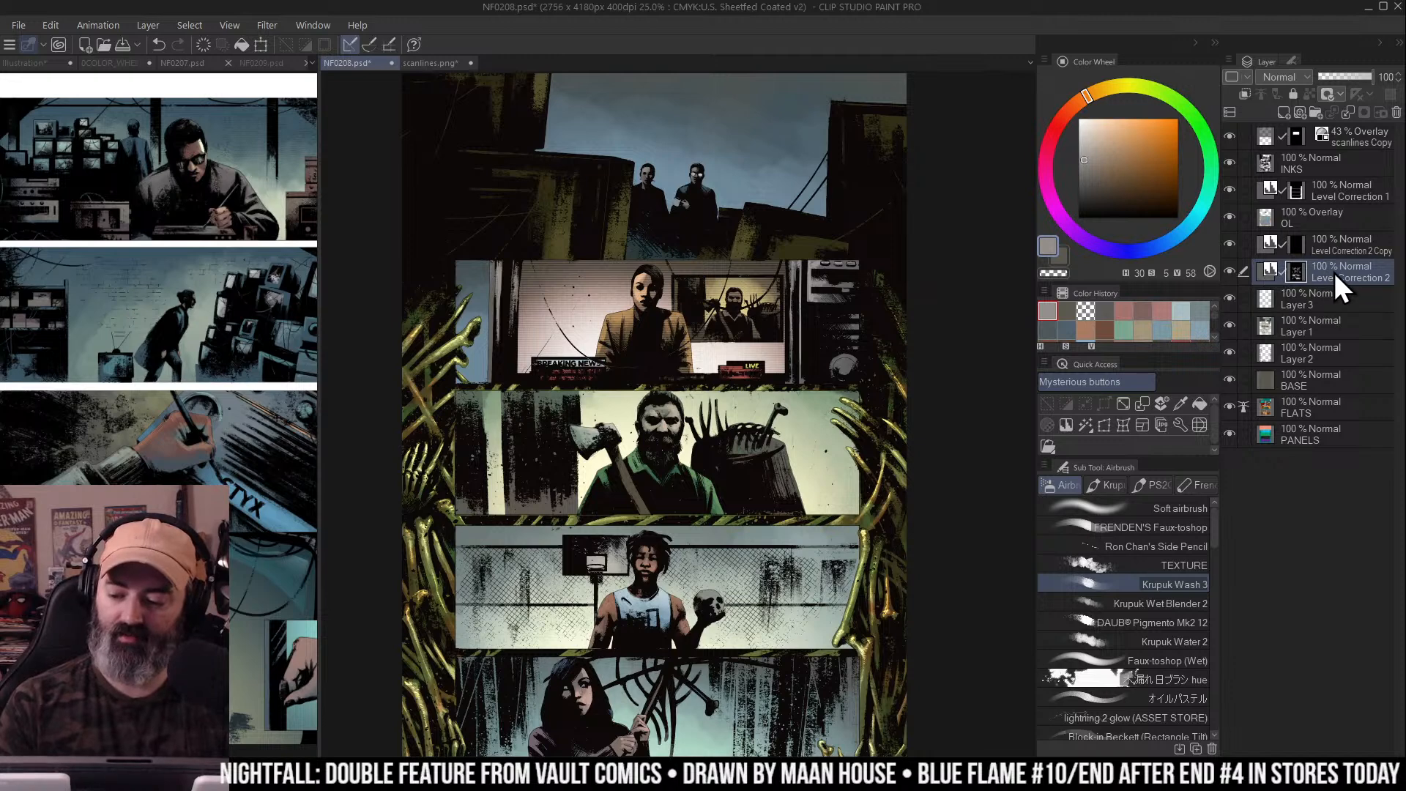
{"action": "left_click", "coordinate": [1230, 269]}
{"action": "left_click", "coordinate": [1230, 268]}
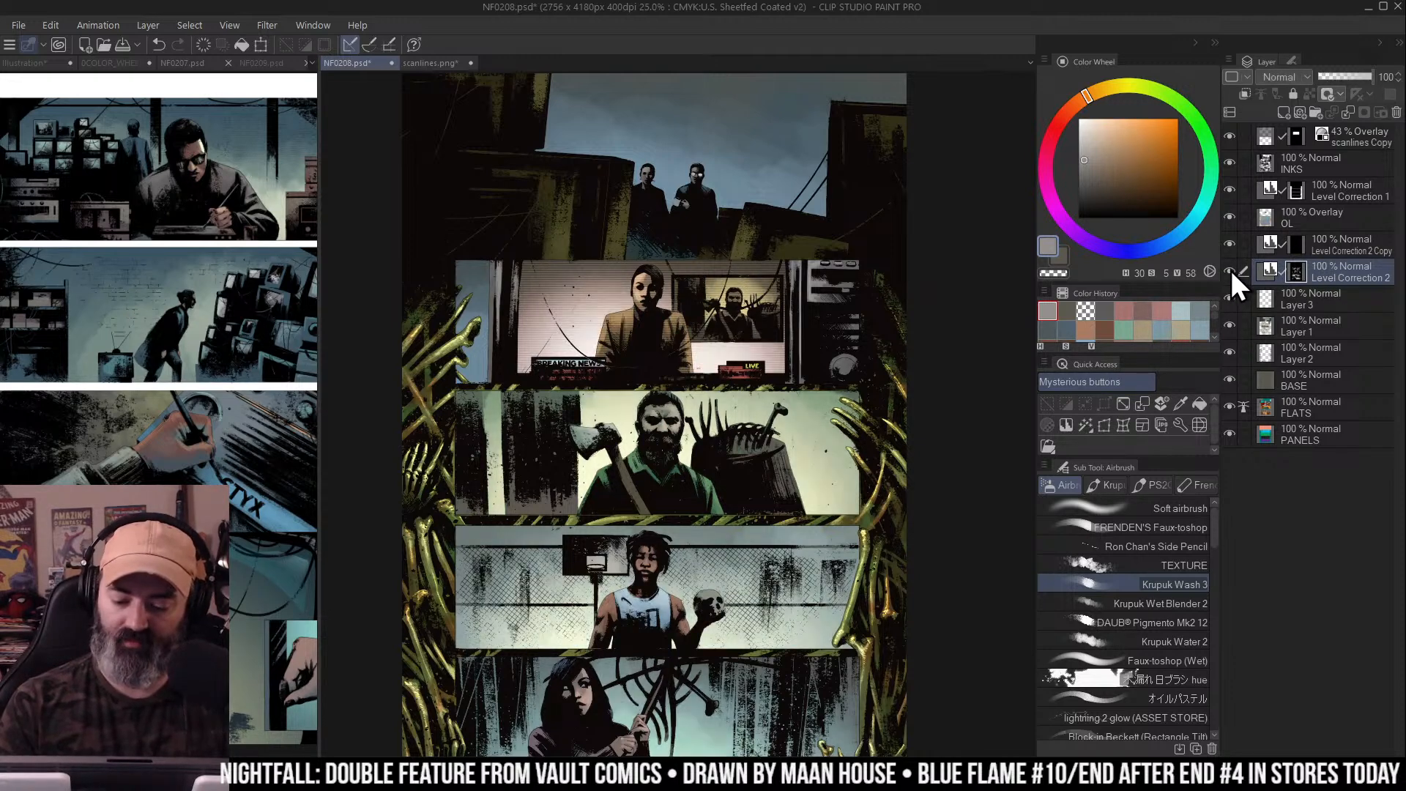
Target the mask of Level Correction 2 Copy and choose the Ron Chan's Side Pencil brush for the newscaster panel
{"action": "left_click", "coordinate": [1293, 245]}
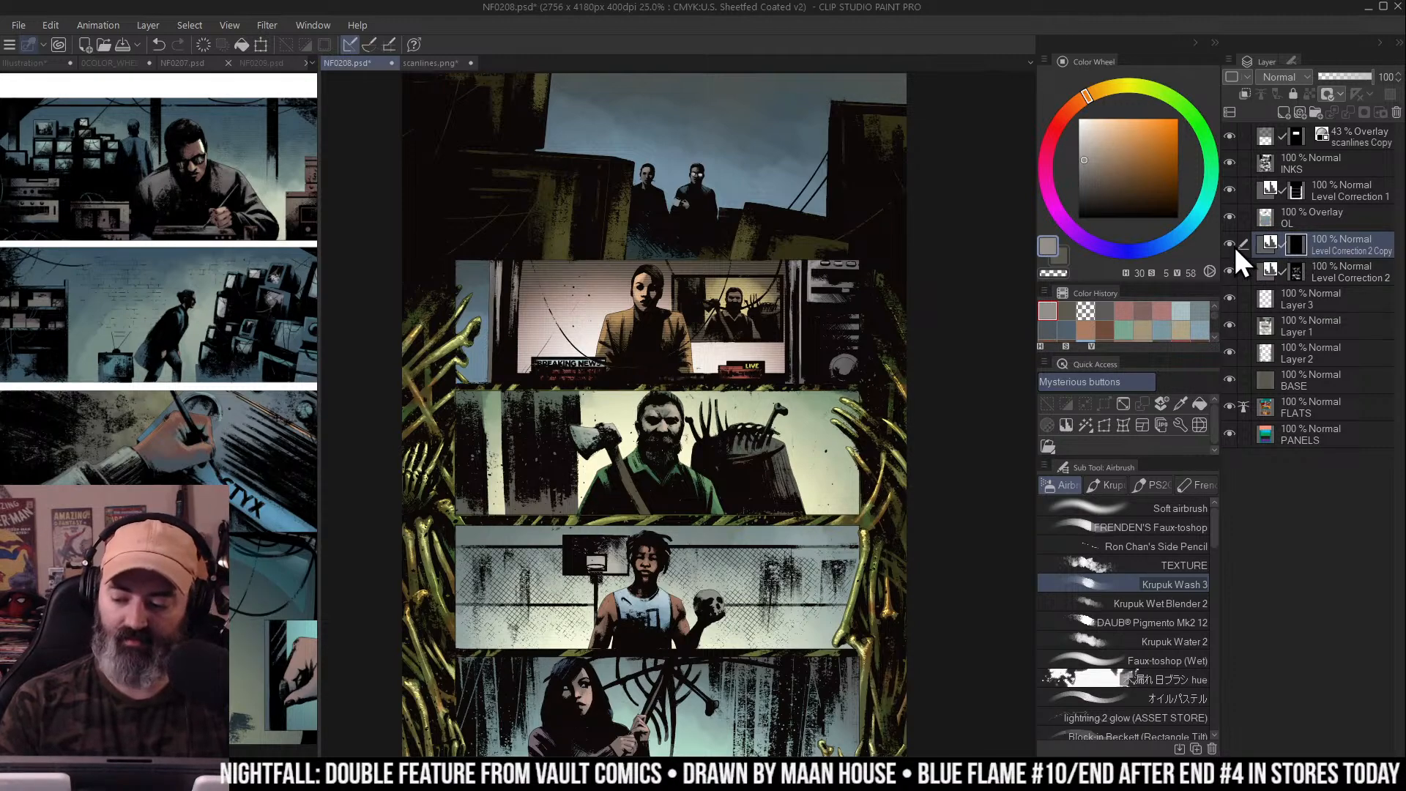
{"action": "left_click", "coordinate": [1270, 246]}
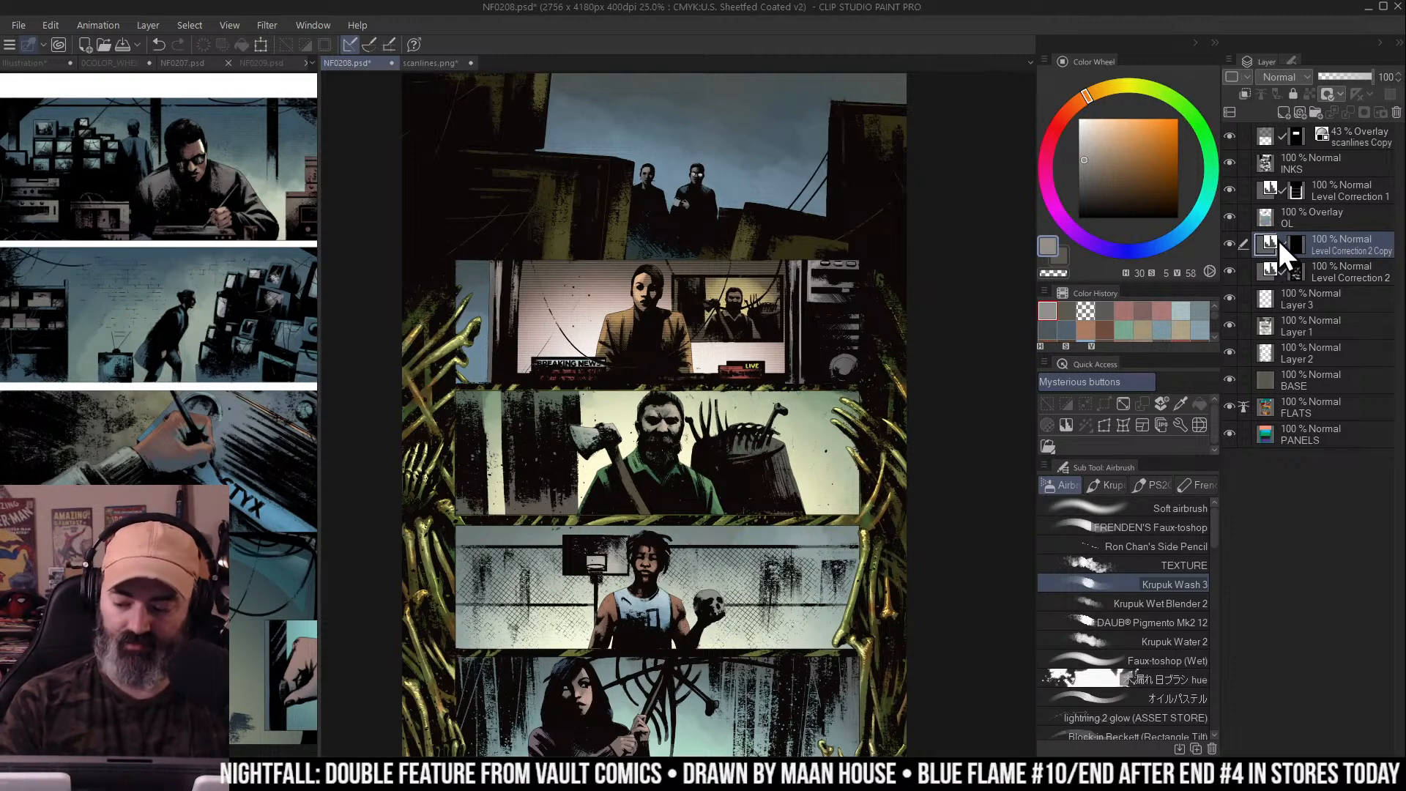
{"action": "scroll", "coordinate": [589, 301], "scroll_direction": "up", "scroll_amount": 3}
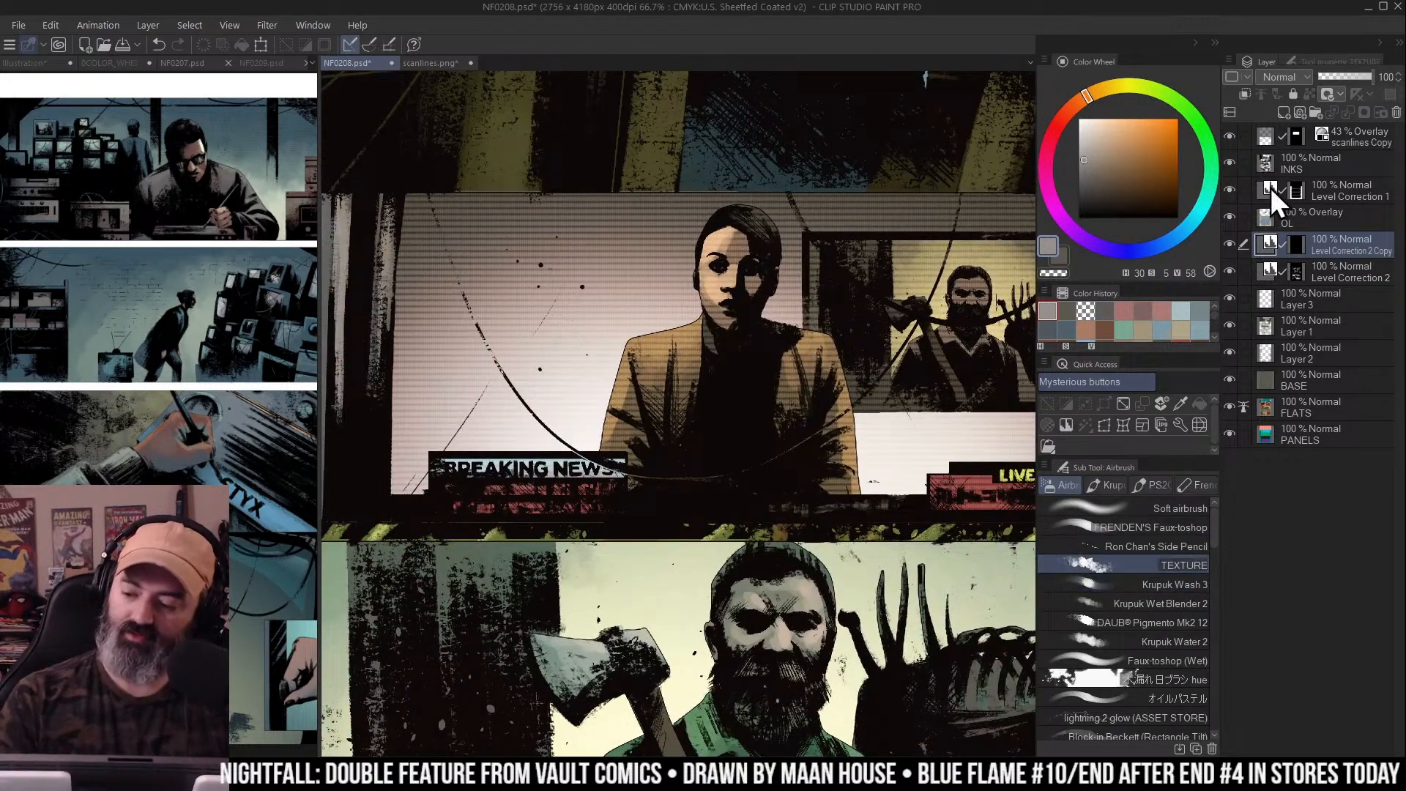
{"action": "left_click", "coordinate": [1188, 548]}
{"action": "left_click", "coordinate": [1294, 245]}
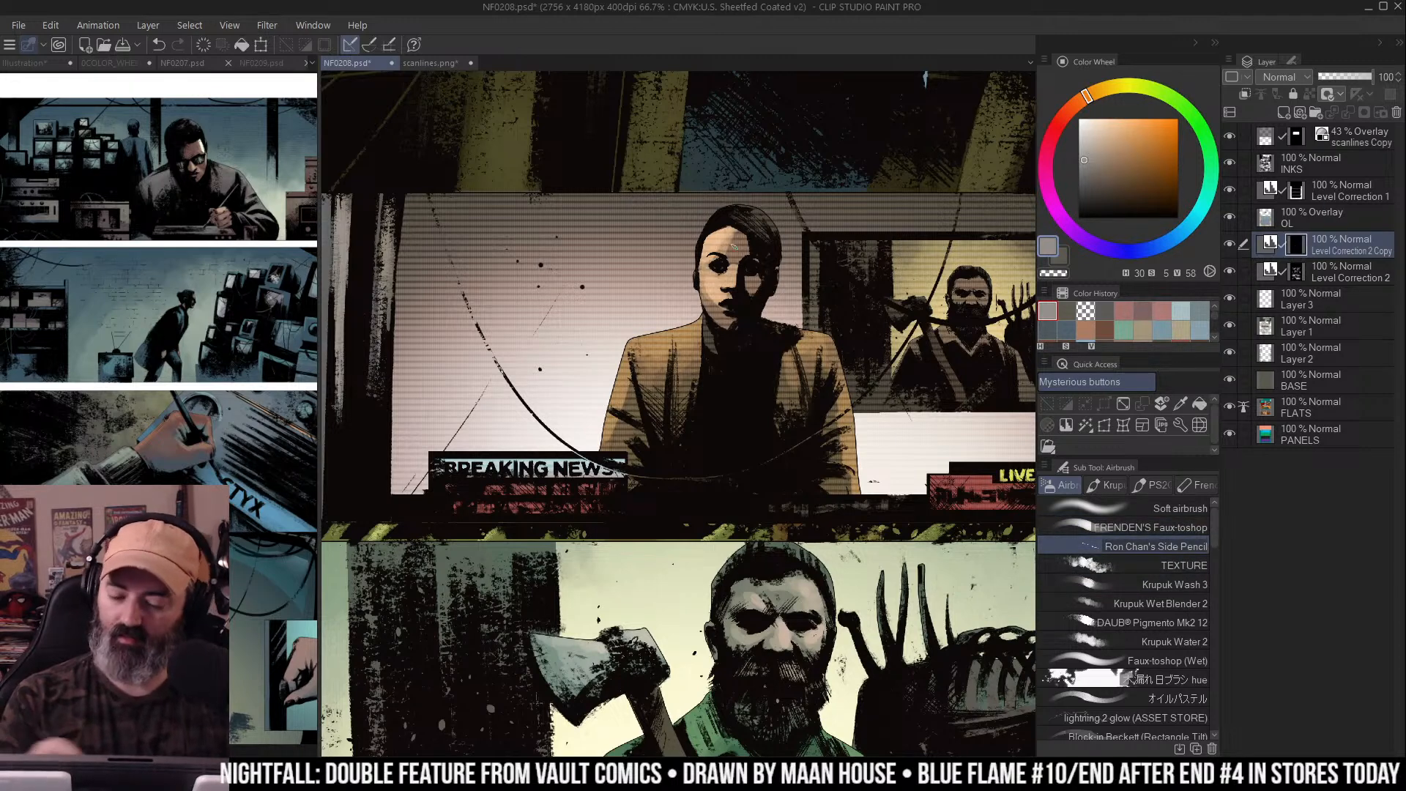
Try highlight strokes on the newscaster's face and a broad test stroke across the screen behind her
{"action": "left_click_drag", "start_coordinate": [709, 243], "coordinate": [711, 242]}
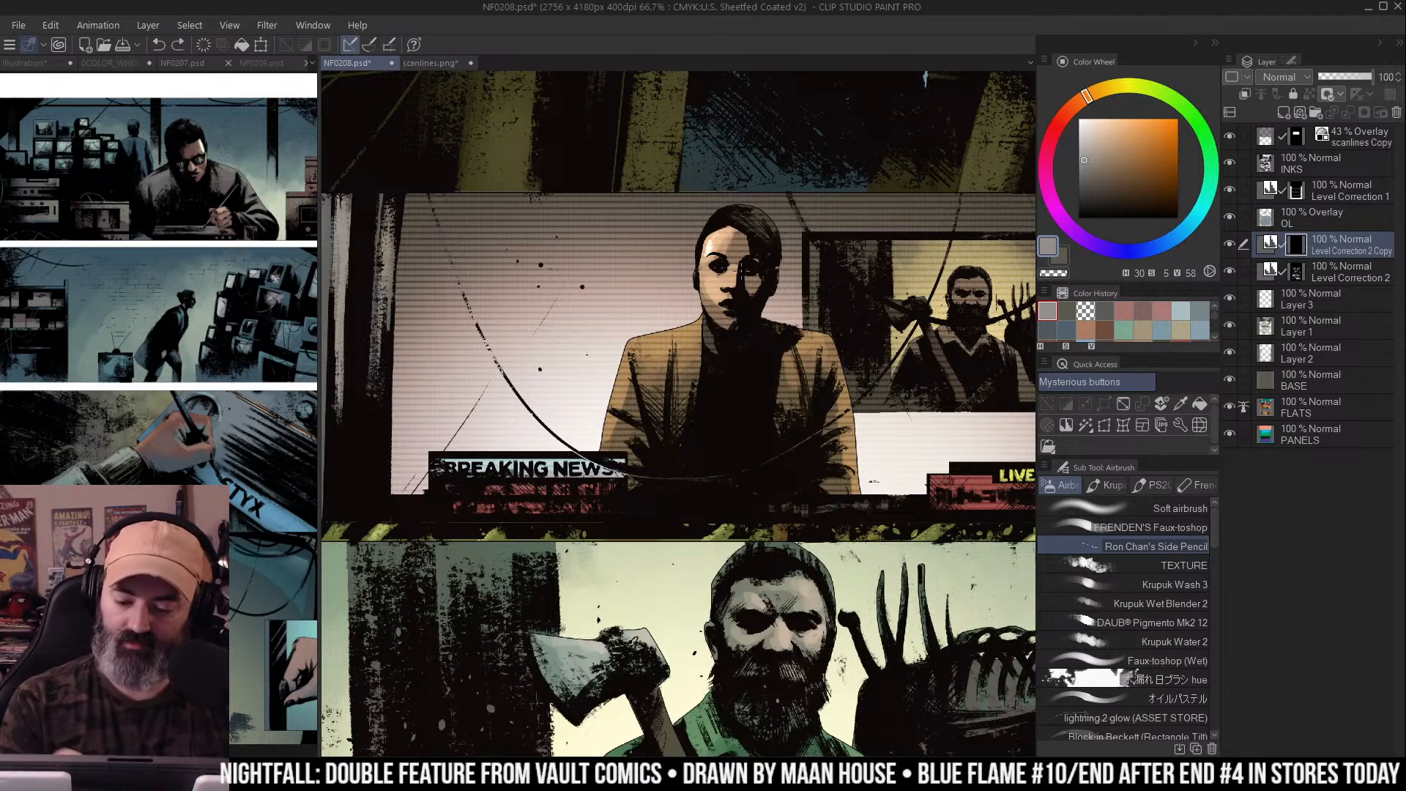
{"action": "left_click_drag", "start_coordinate": [773, 219], "coordinate": [679, 293]}
{"action": "key", "text": "ctrl+z"}
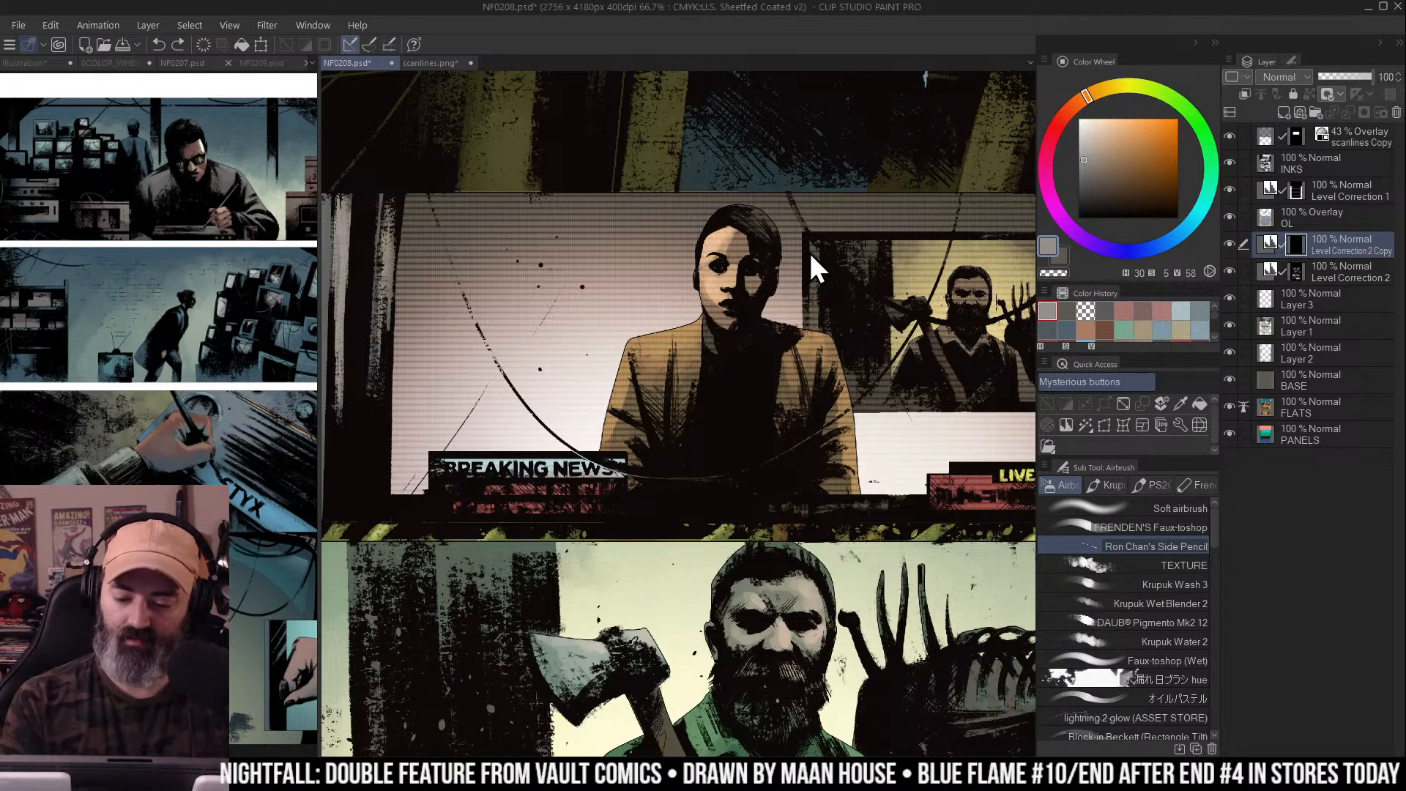
{"action": "left_click_drag", "start_coordinate": [762, 264], "coordinate": [562, 341]}
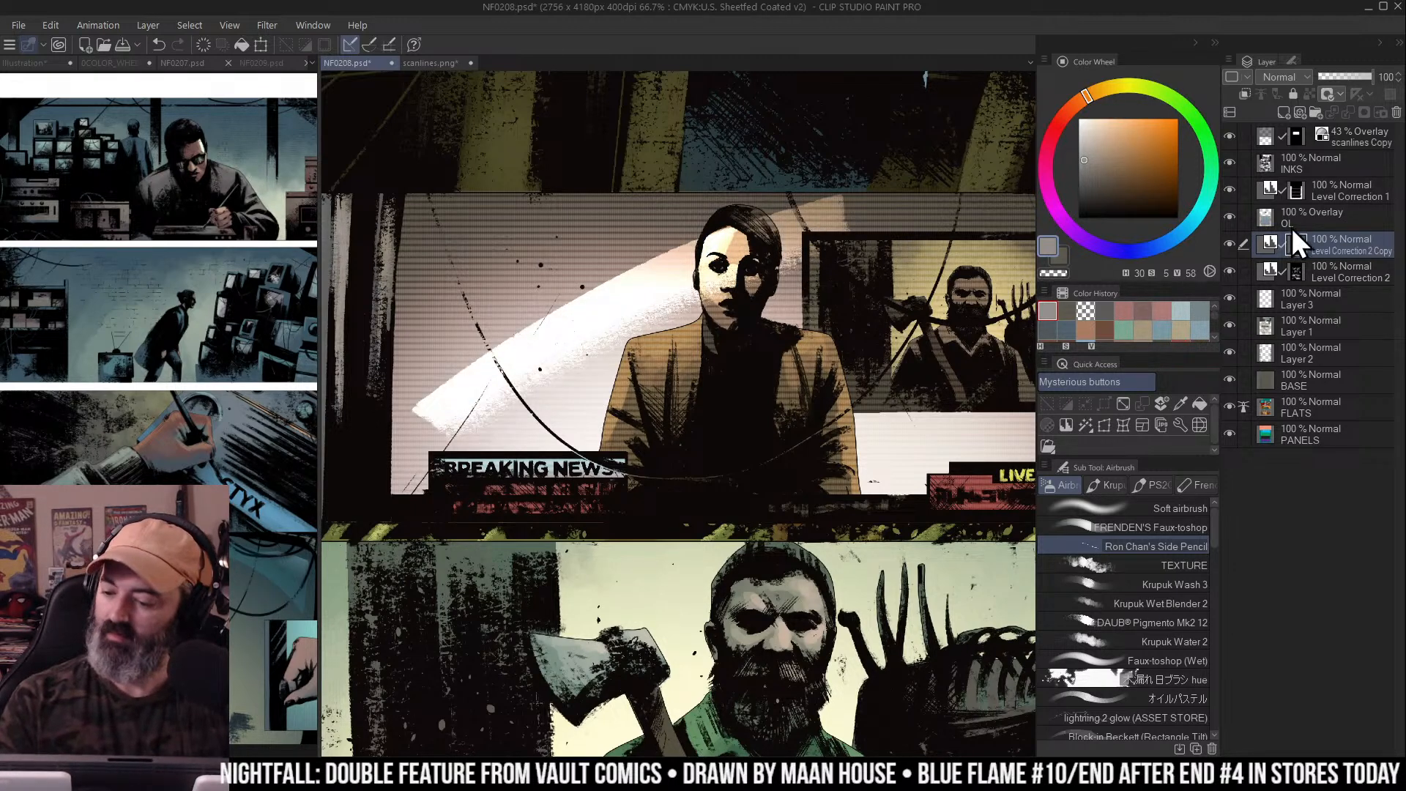
Soften the brightening of Level Correction 2 Copy by raising the white input point of its RGB levels
{"action": "double_click", "coordinate": [1270, 243]}
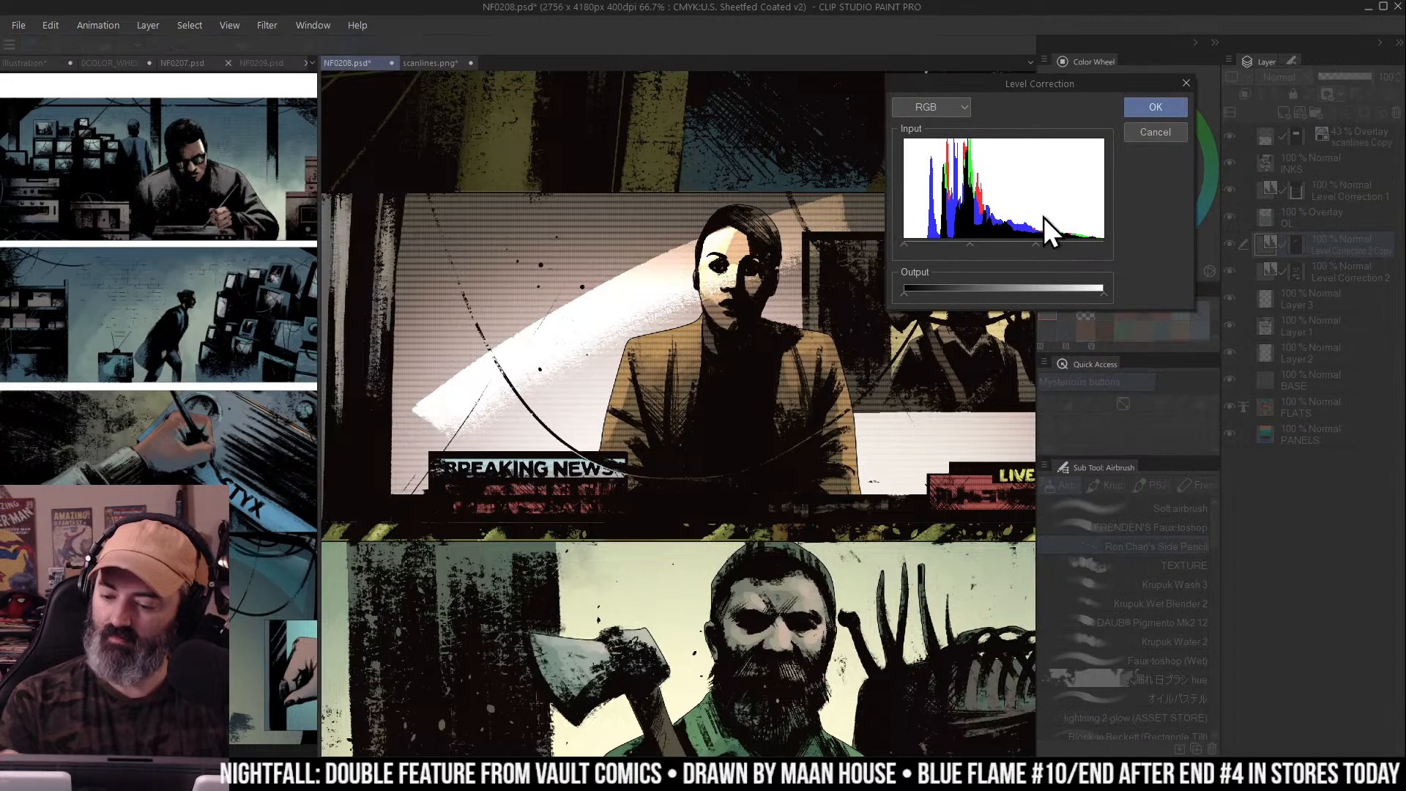
{"action": "left_click_drag", "start_coordinate": [1052, 244], "coordinate": [1070, 243]}
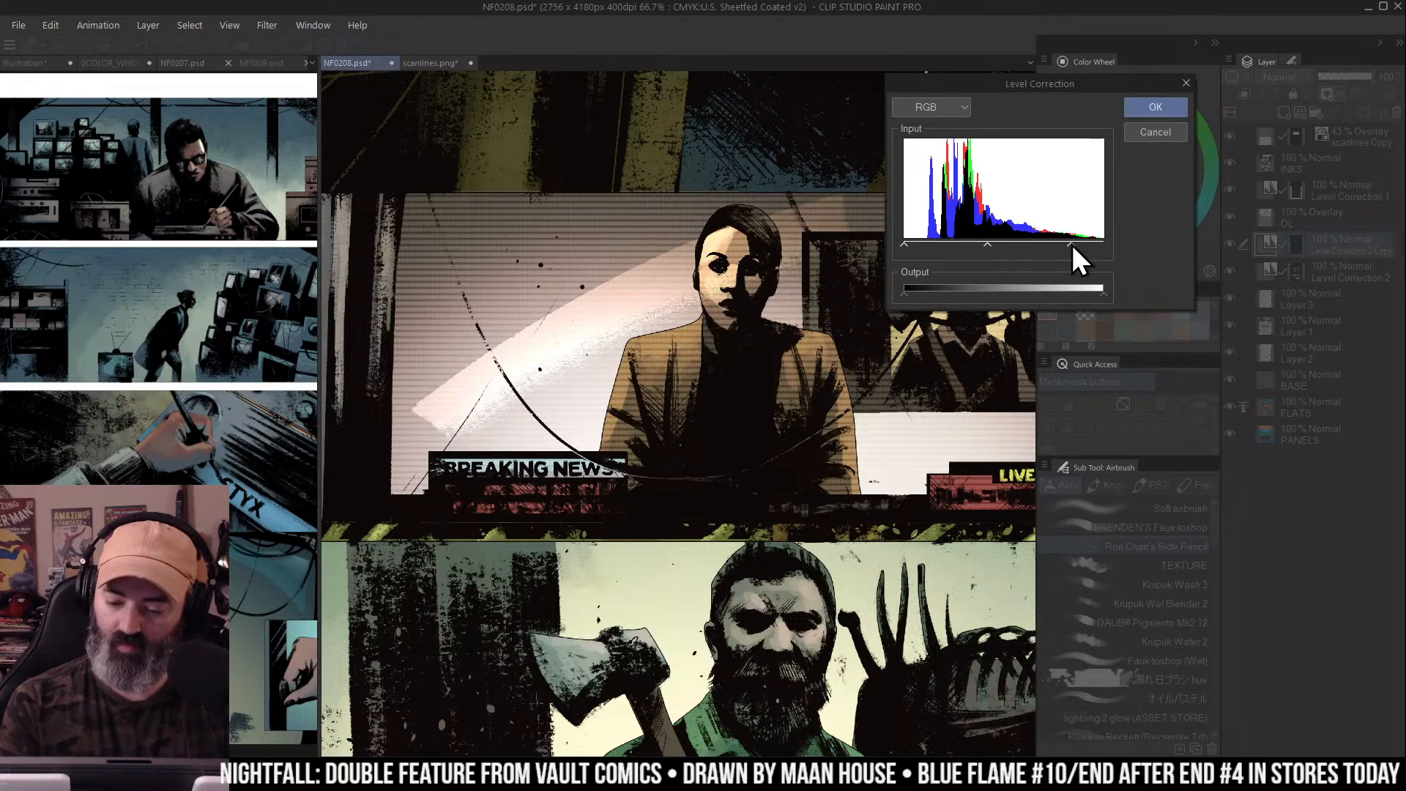
{"action": "left_click", "coordinate": [1156, 107]}
Erase the trial strokes over the newscaster and background from the mask of Level Correction 2 Copy
{"action": "key", "text": "g"}
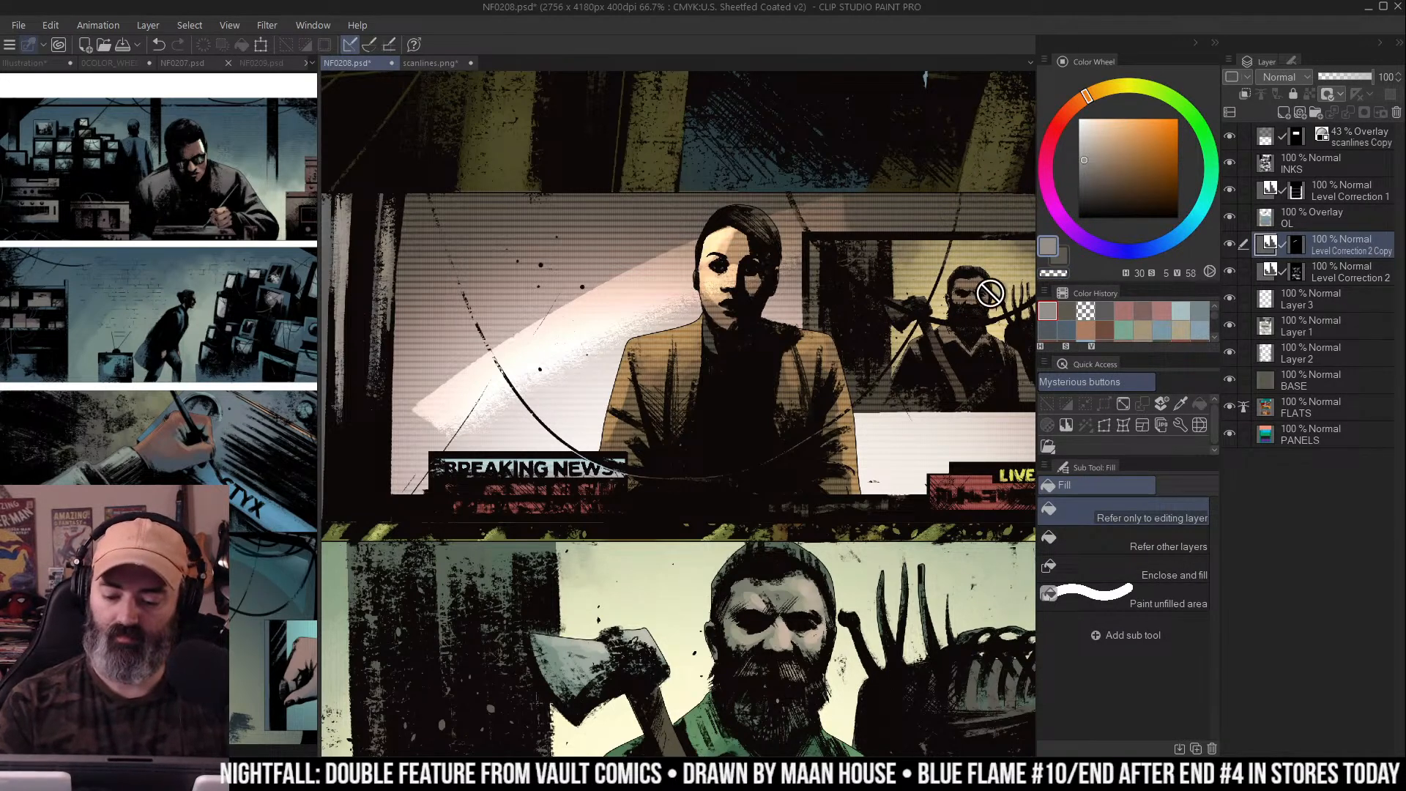
{"action": "key", "text": "b"}
{"action": "left_click", "coordinate": [1296, 246]}
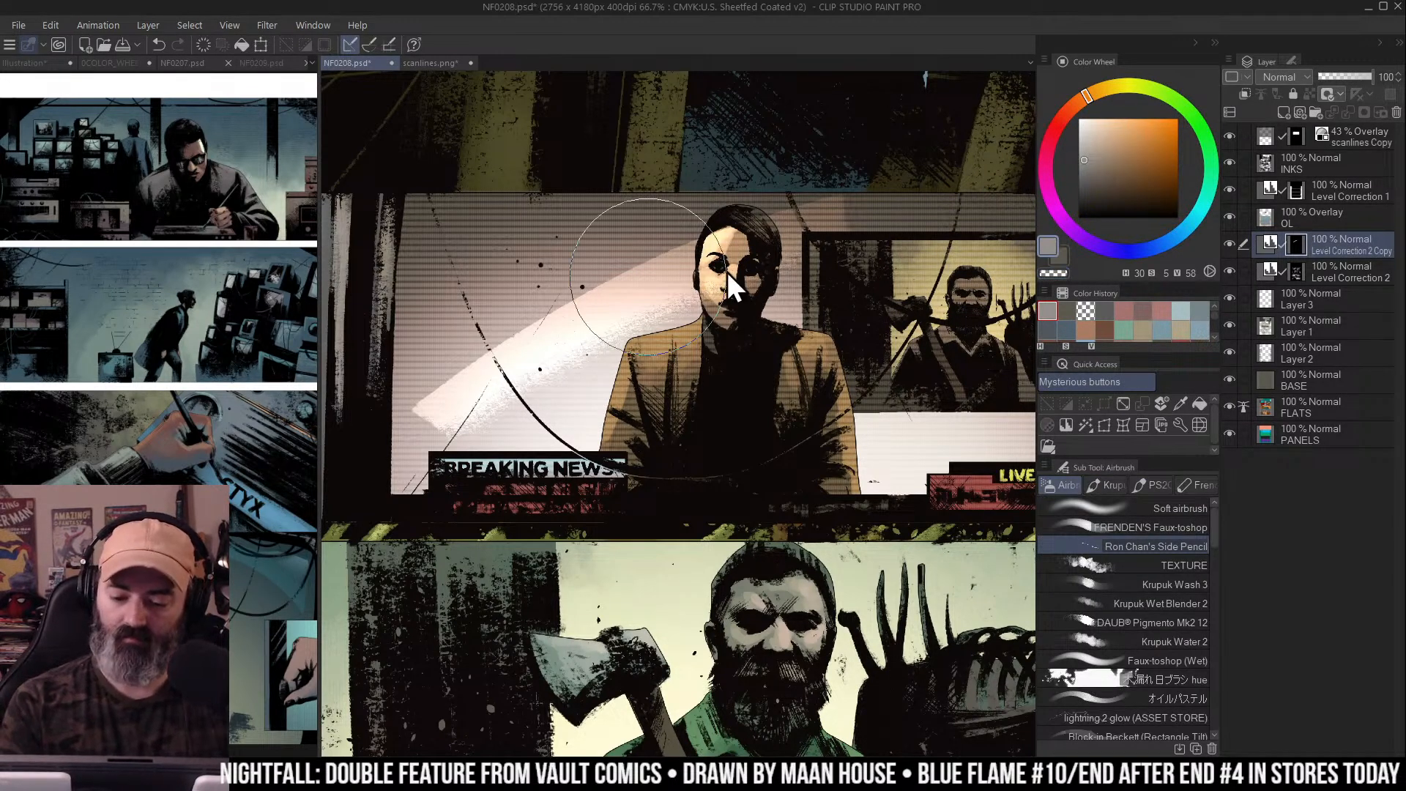
{"action": "mouse_move", "coordinate": [730, 241]}
{"action": "left_mouse_down"}
{"action": "mouse_move", "coordinate": [707, 289]}
{"action": "mouse_move", "coordinate": [715, 318]}
{"action": "mouse_move", "coordinate": [791, 278]}
{"action": "mouse_move", "coordinate": [738, 269]}
{"action": "mouse_move", "coordinate": [585, 355]}
{"action": "mouse_move", "coordinate": [584, 309]}
{"action": "mouse_move", "coordinate": [450, 386]}
{"action": "left_mouse_up"}
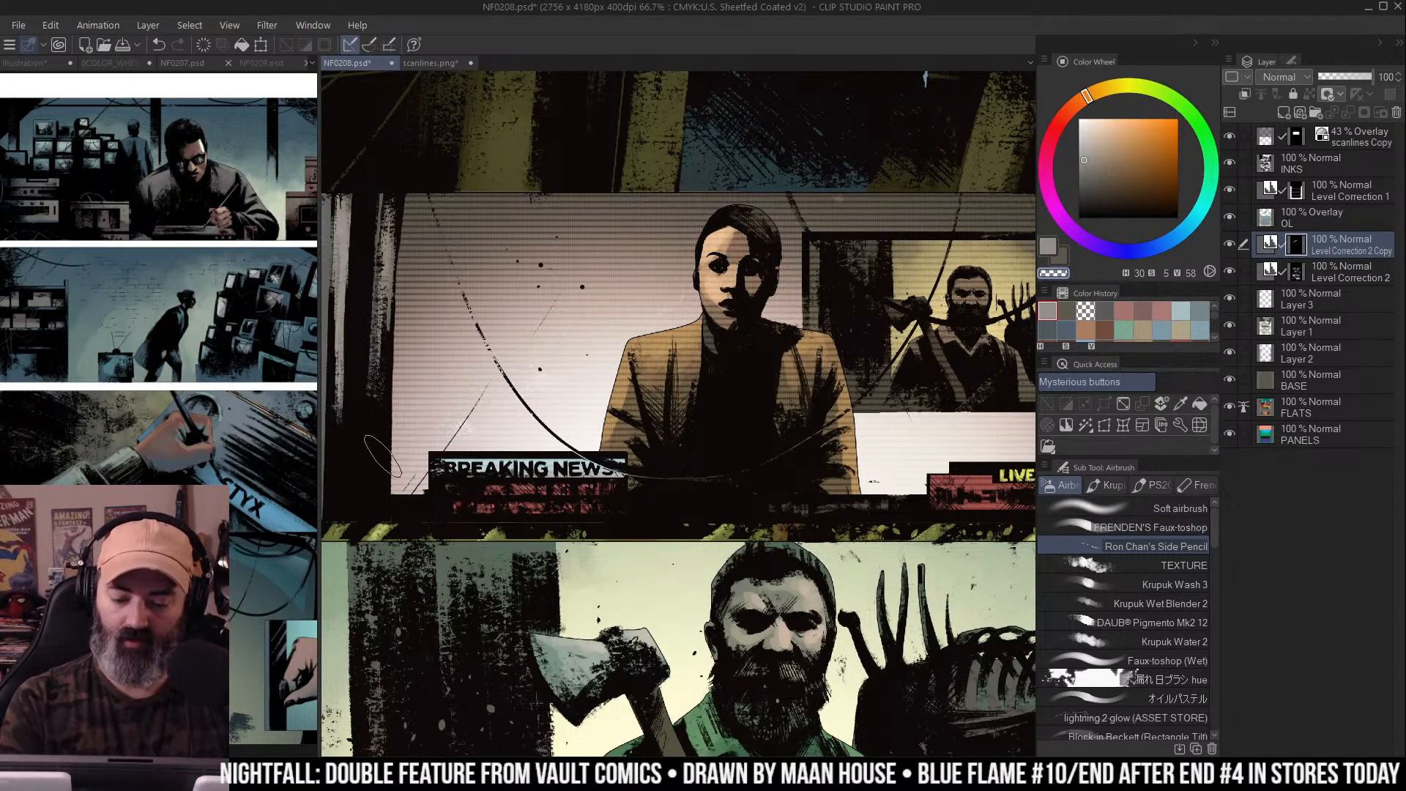
{"action": "key", "text": "c"}
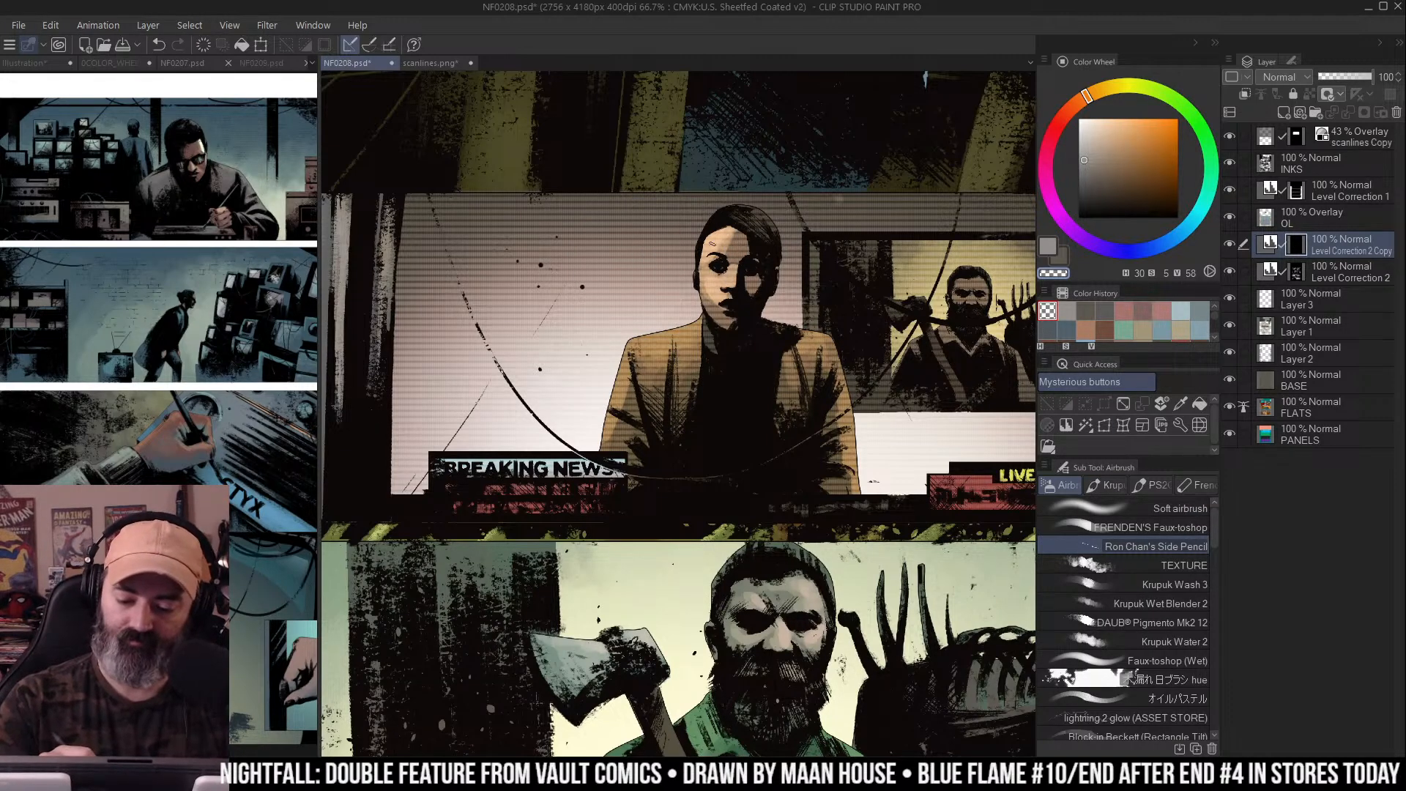
Paint highlights on the newscaster's face and along both jacket shoulders on the mask of Level Correction 2 Copy
{"action": "key", "text": "c"}
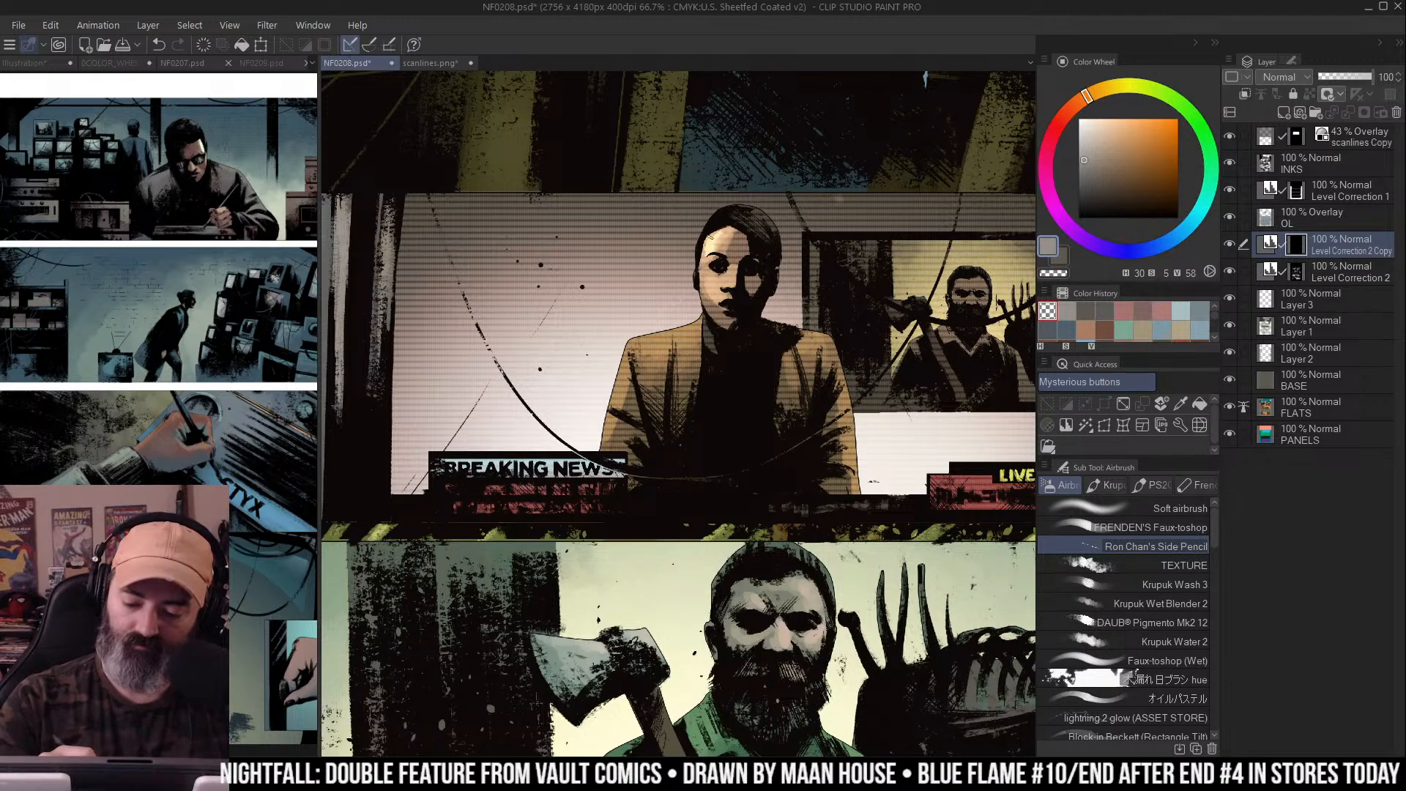
{"action": "left_click_drag", "start_coordinate": [707, 239], "coordinate": [733, 254]}
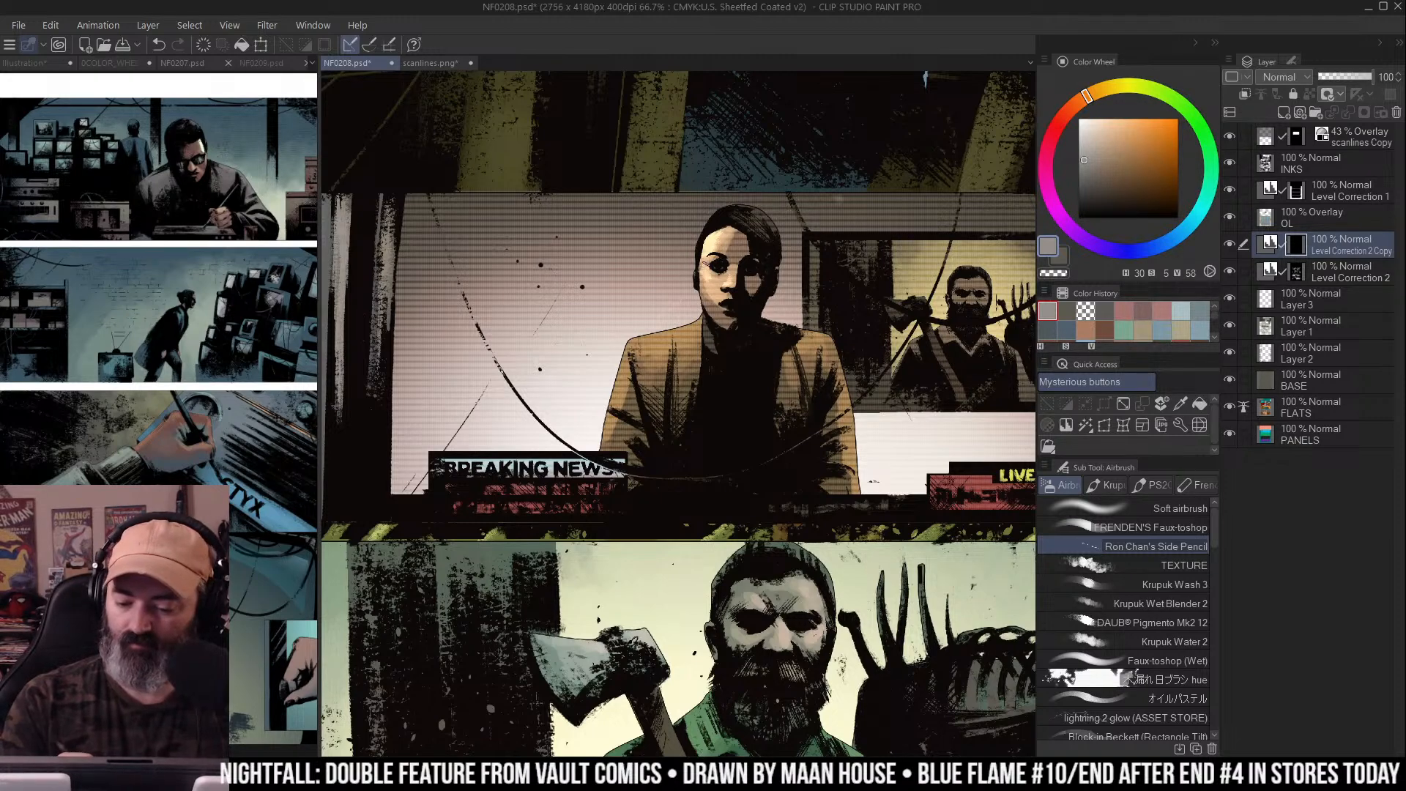
{"action": "left_click", "coordinate": [767, 295], "text": "ctrl+alt"}
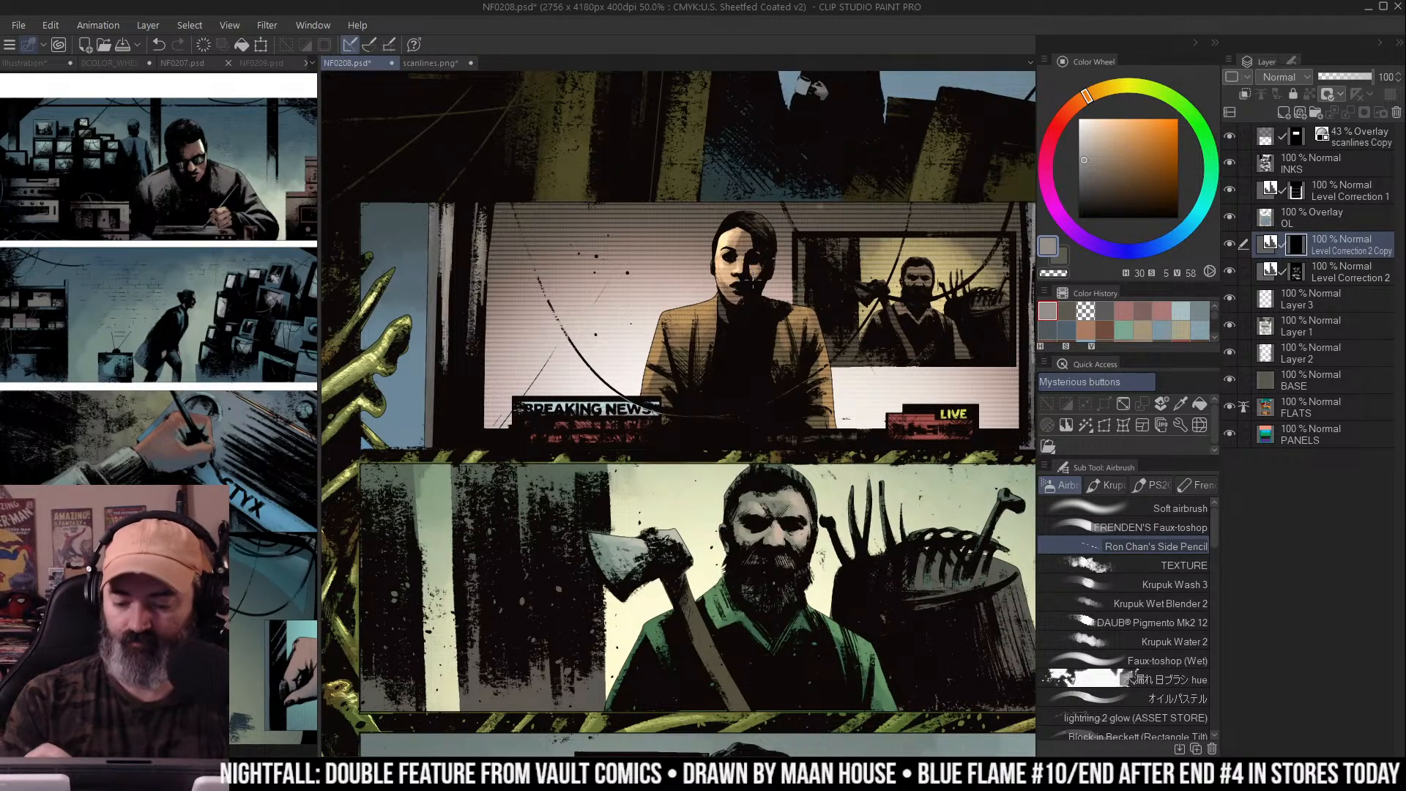
{"action": "left_click", "coordinate": [769, 301], "text": "ctrl+space"}
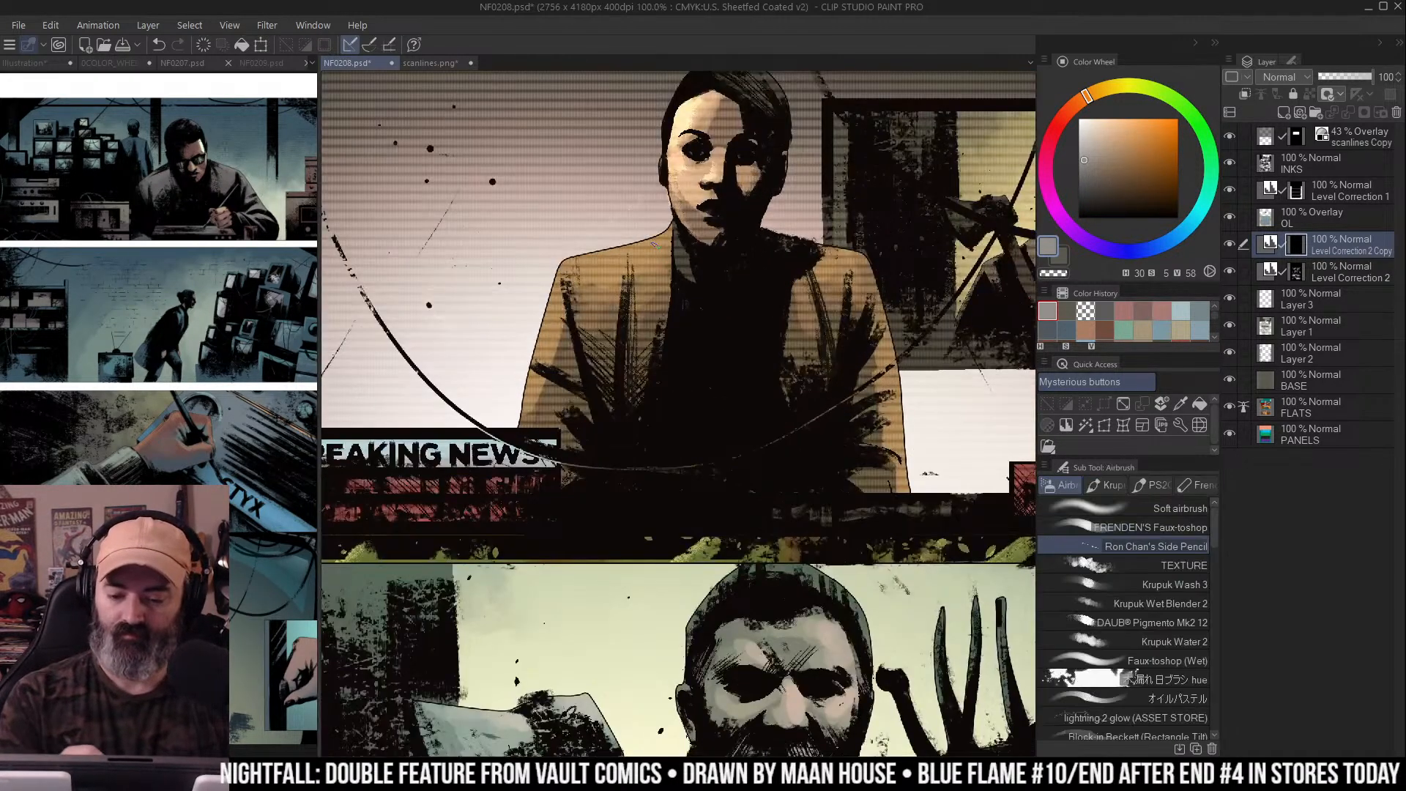
{"action": "mouse_move", "coordinate": [657, 250]}
{"action": "left_mouse_down"}
{"action": "mouse_move", "coordinate": [643, 299]}
{"action": "mouse_move", "coordinate": [611, 254]}
{"action": "mouse_move", "coordinate": [561, 300]}
{"action": "mouse_move", "coordinate": [527, 435]}
{"action": "left_mouse_up"}
{"action": "mouse_move", "coordinate": [842, 257]}
{"action": "left_mouse_down"}
{"action": "mouse_move", "coordinate": [874, 304]}
{"action": "mouse_move", "coordinate": [889, 391]}
{"action": "left_mouse_up"}
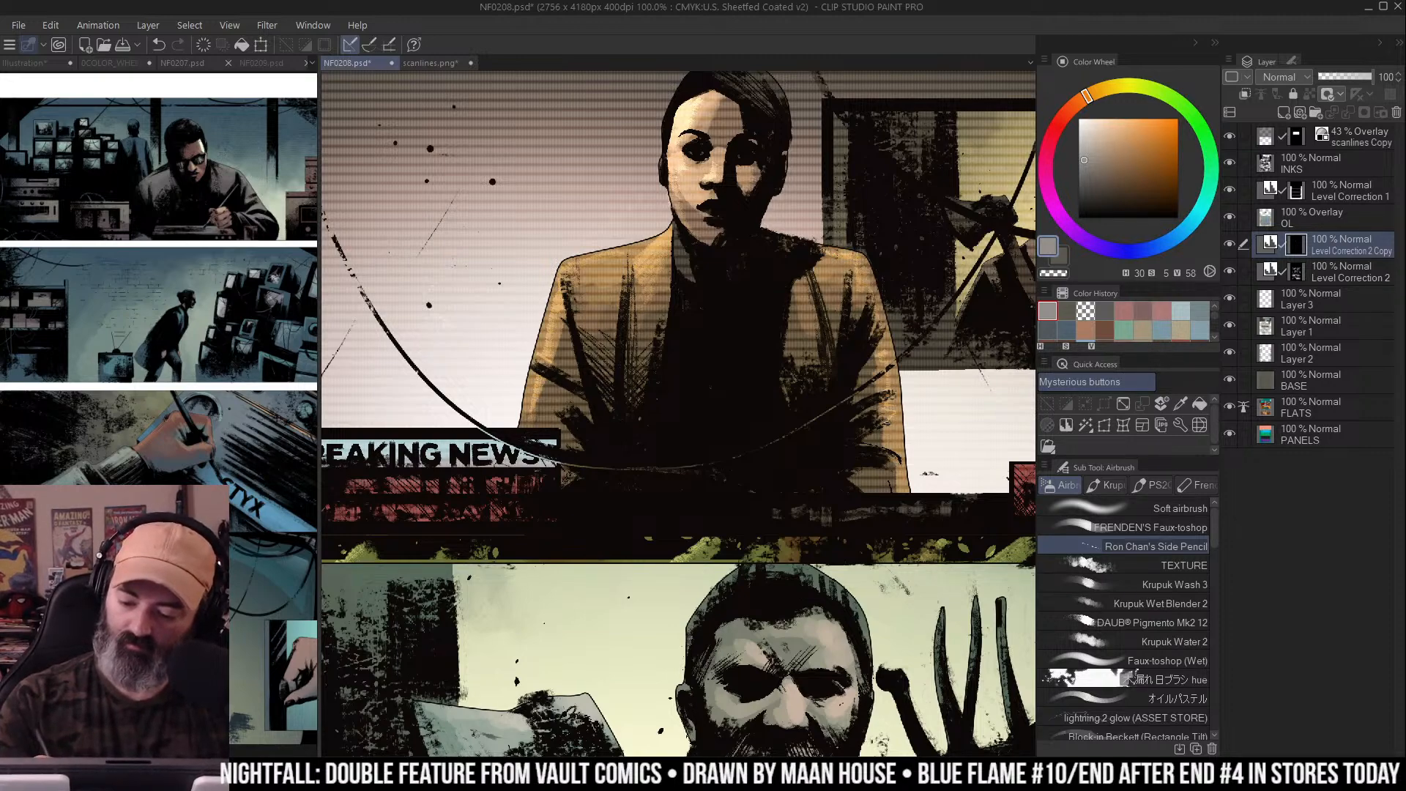
Select flat areas of the inset picture behind the newscaster and brush highlights on the bearded man, clearing the selection when done
{"action": "scroll", "coordinate": [892, 475], "scroll_direction": "down", "scroll_amount": 2}
{"action": "mouse_move", "coordinate": [892, 475]}
{"action": "left_mouse_down"}
{"action": "mouse_move", "coordinate": [850, 410]}
{"action": "mouse_move", "coordinate": [864, 191]}
{"action": "left_mouse_up"}
{"action": "key", "text": "m"}
{"action": "key", "text": "b"}
{"action": "scroll", "coordinate": [864, 190], "scroll_direction": "up", "scroll_amount": 2}
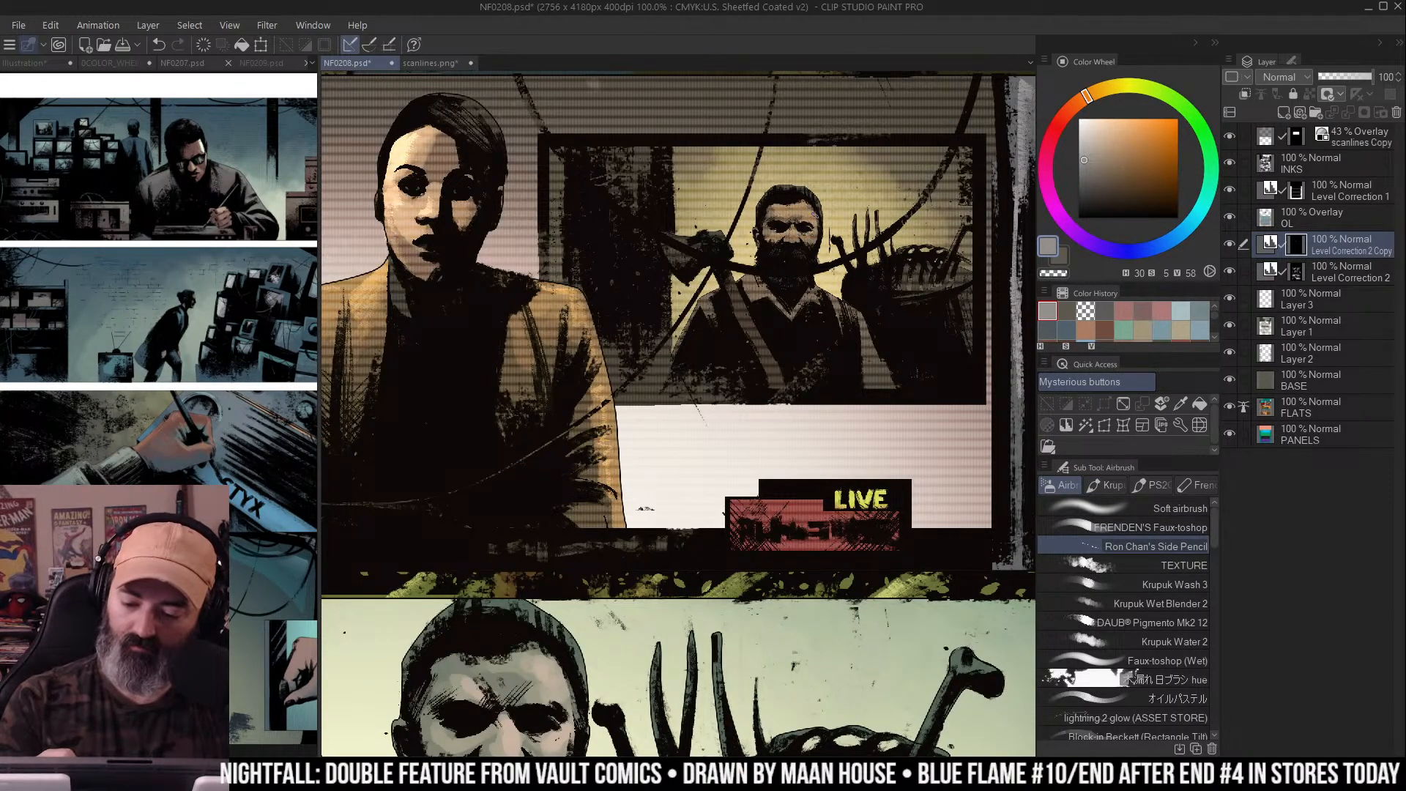
{"action": "left_click", "coordinate": [878, 227], "text": "alt"}
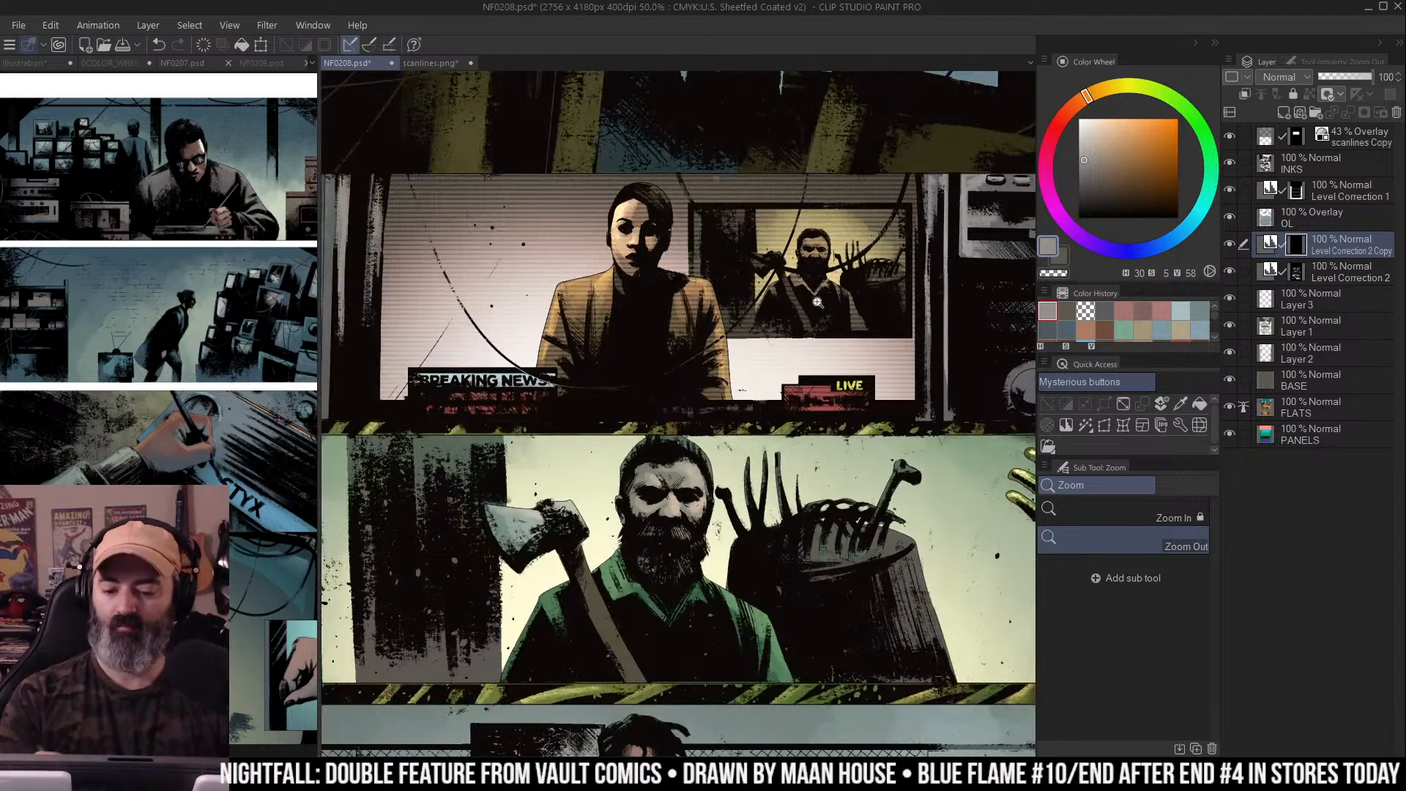
{"action": "scroll", "coordinate": [825, 300], "scroll_direction": "up", "scroll_amount": 1}
{"action": "key", "text": "w"}
{"action": "key", "text": "b"}
{"action": "key", "text": "w"}
{"action": "key", "text": "b"}
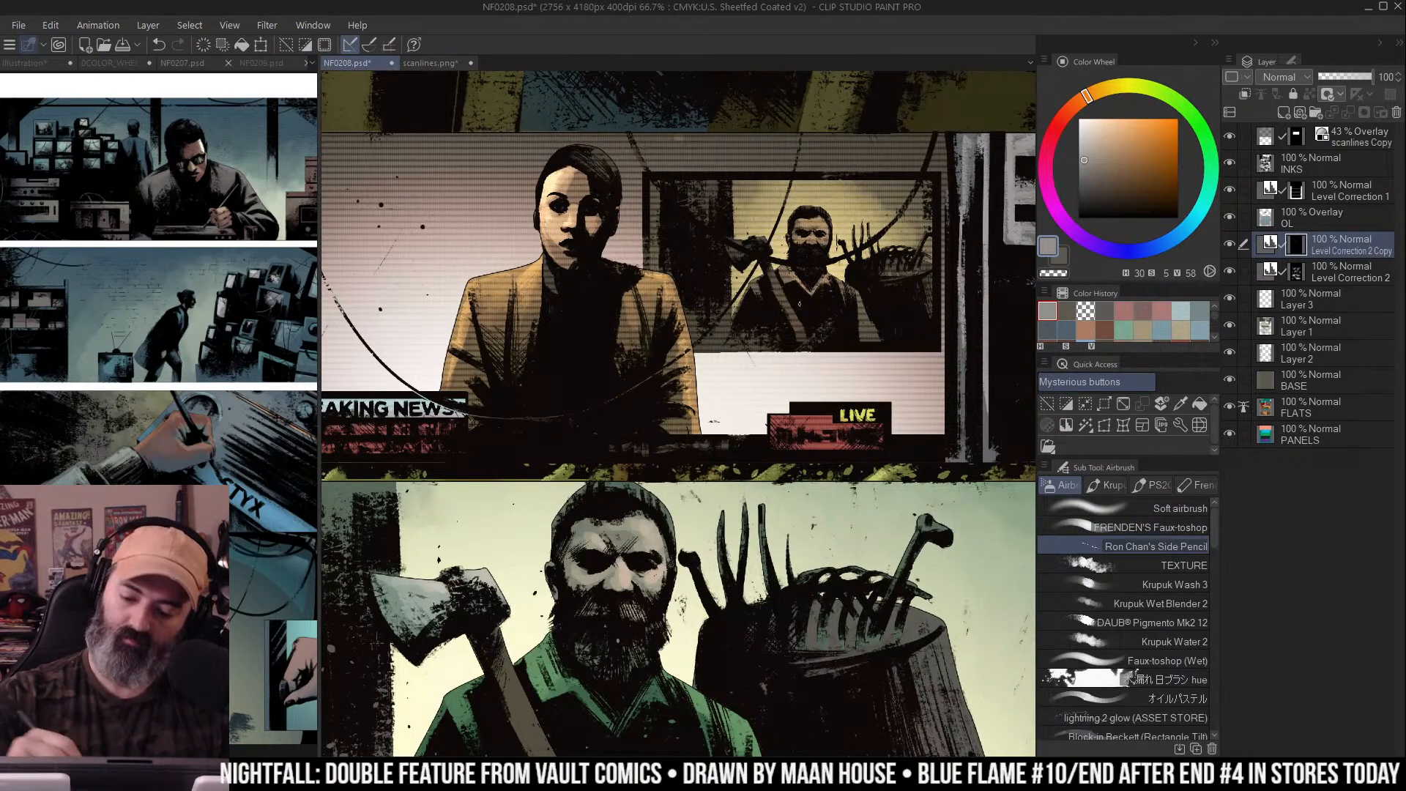
{"action": "key", "text": "/"}
{"action": "left_click", "coordinate": [864, 252]}
{"action": "key", "text": "m"}
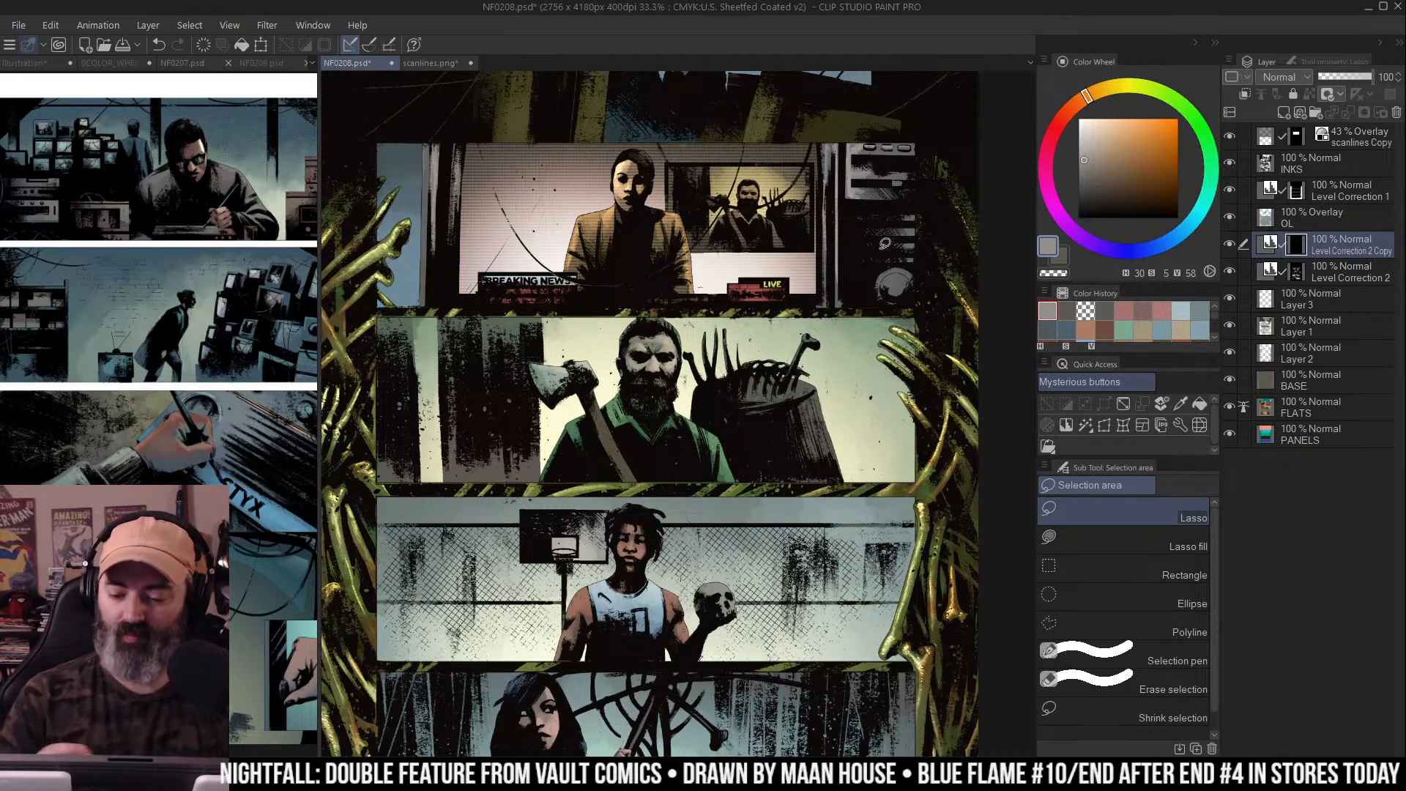
Try a highlight stroke on the bearded man's face in the axe panel and undo it
{"action": "scroll", "coordinate": [885, 243], "scroll_direction": "down", "scroll_amount": 1}
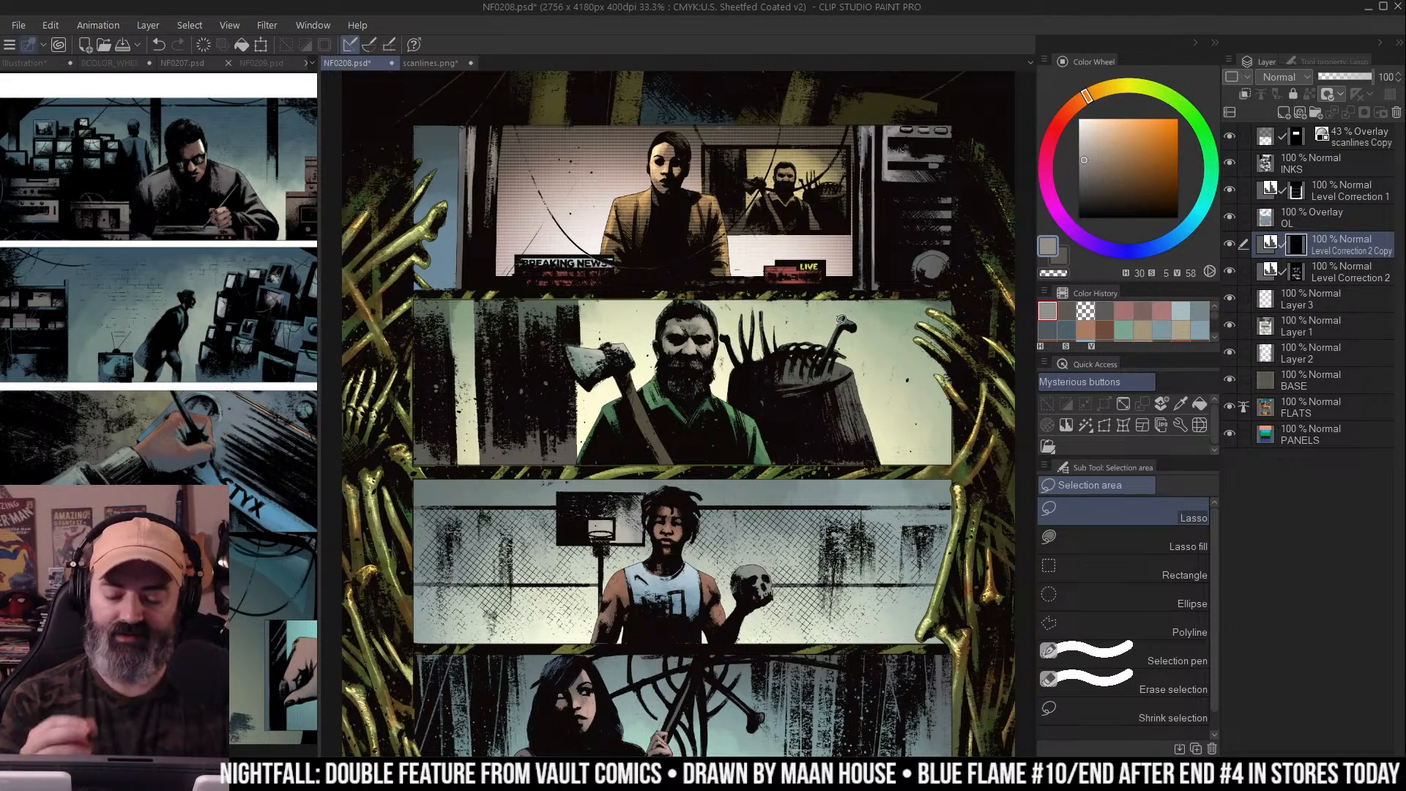
{"action": "key", "text": "ctrl+space"}
{"action": "left_click", "coordinate": [659, 353]}
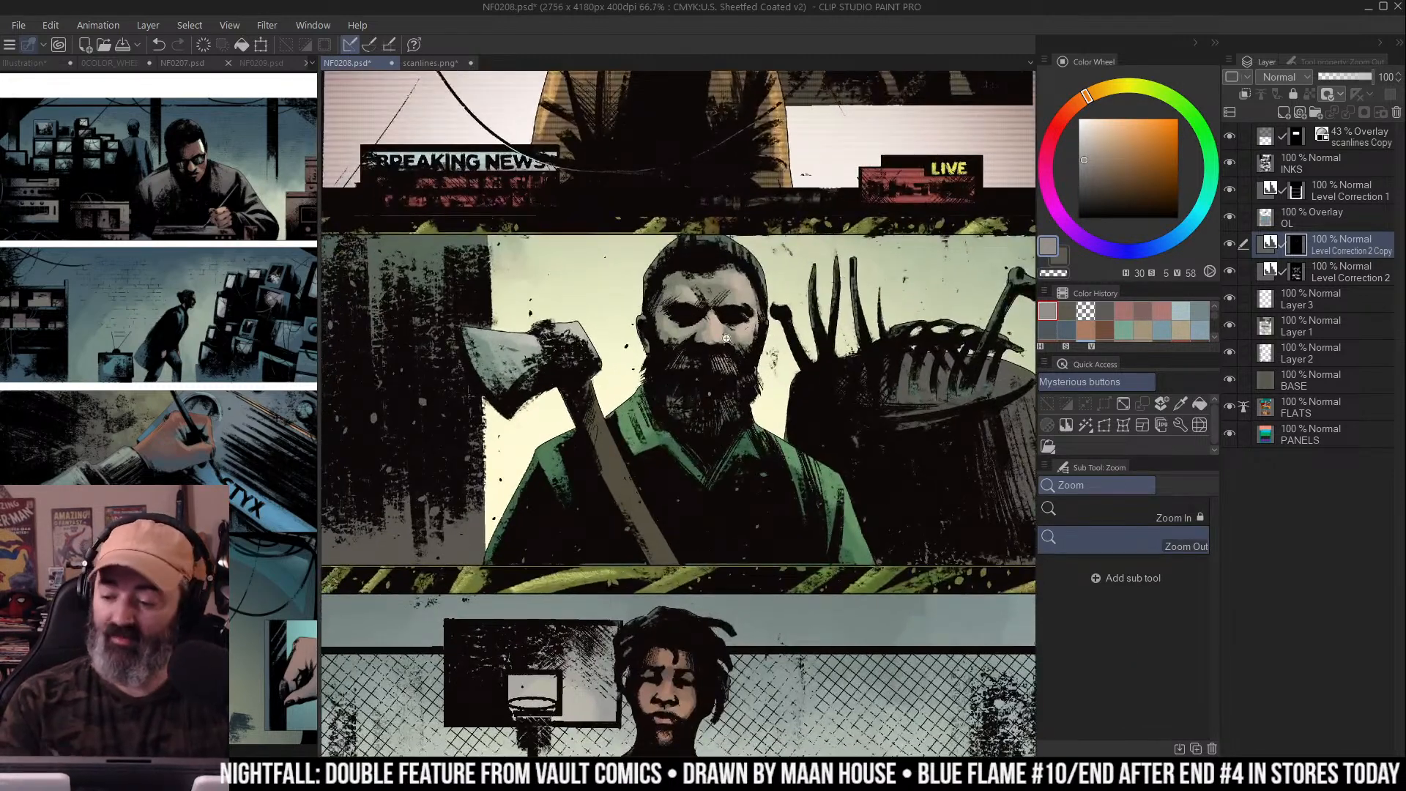
{"action": "key", "text": "ctrl+space"}
{"action": "left_click", "coordinate": [742, 283]}
{"action": "mouse_move", "coordinate": [754, 315]}
{"action": "left_mouse_down"}
{"action": "mouse_move", "coordinate": [749, 269]}
{"action": "mouse_move", "coordinate": [752, 306]}
{"action": "left_mouse_up"}
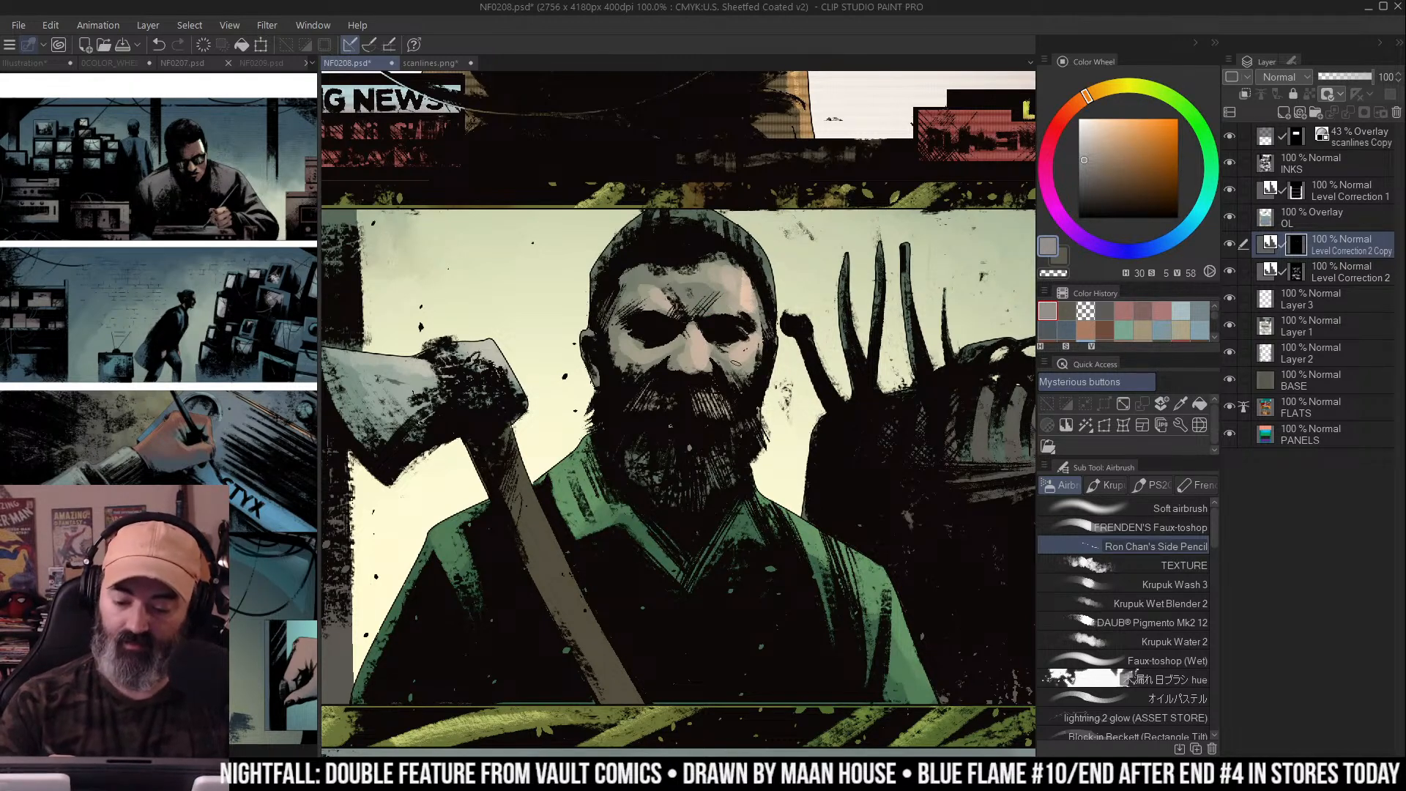
{"action": "key", "text": "ctrl+z"}
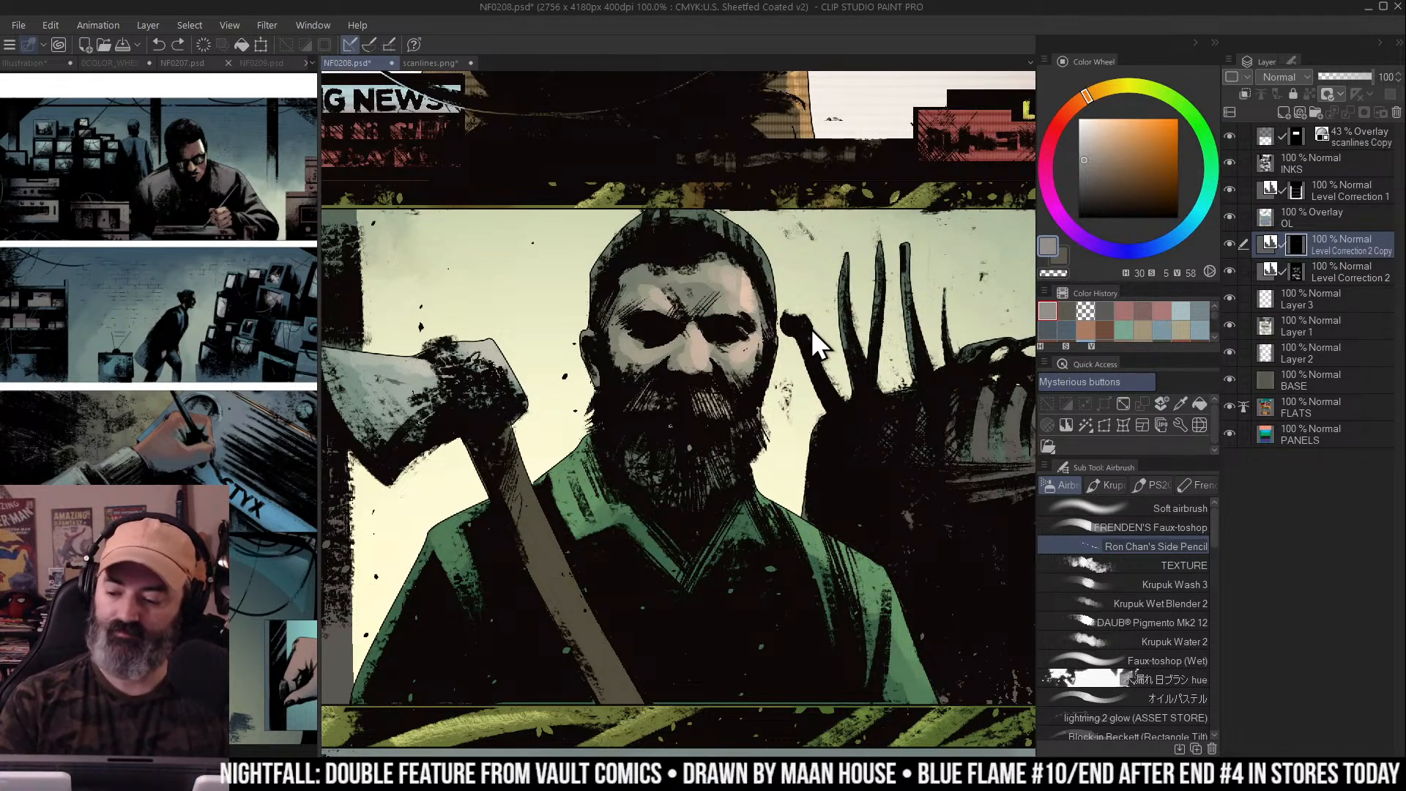
Add a new layer above Level Correction 2 Copy and mix a pale off-white from the panel's background color, hue 60 and value 93
{"action": "left_click", "coordinate": [1283, 113]}
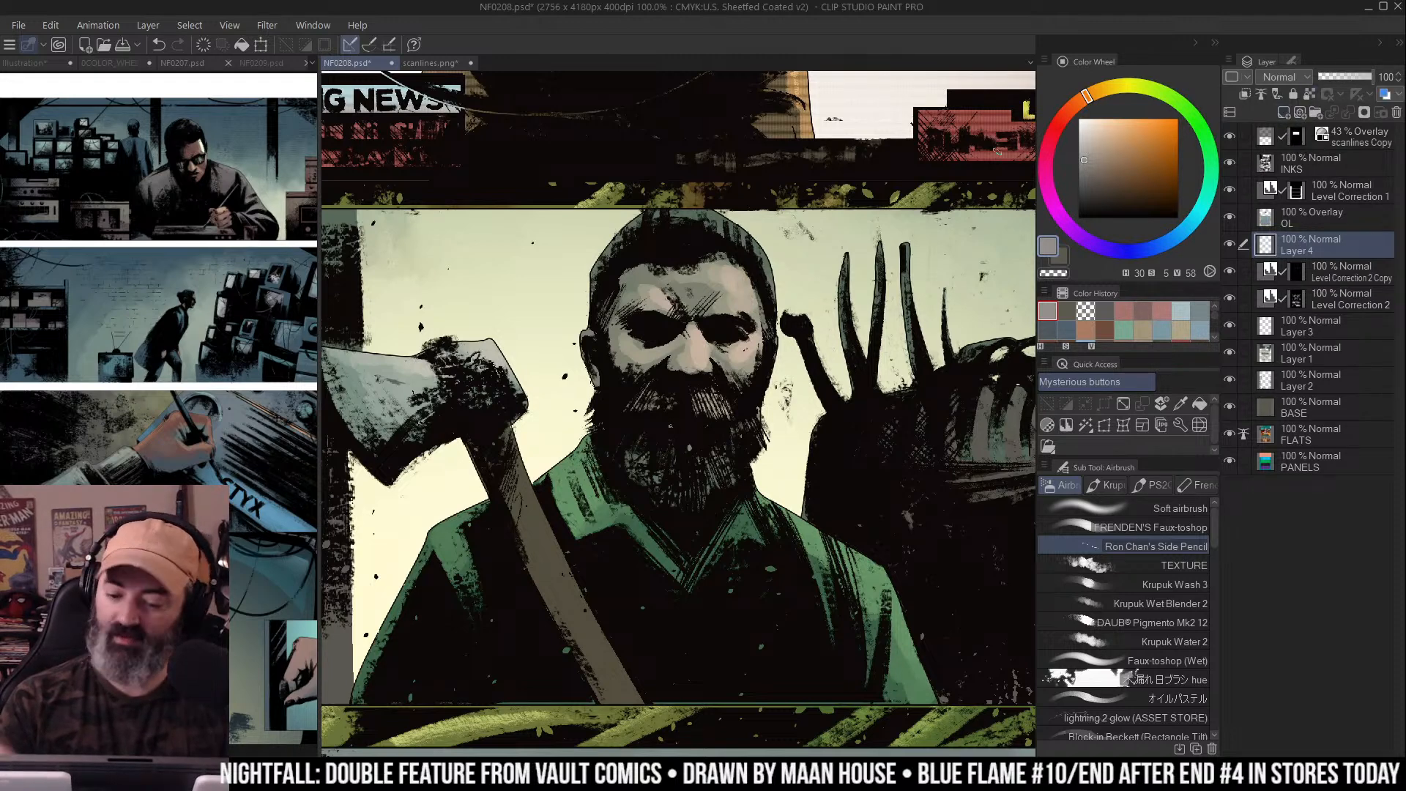
{"action": "left_click", "coordinate": [803, 274], "text": "alt"}
{"action": "left_click", "coordinate": [1129, 90]}
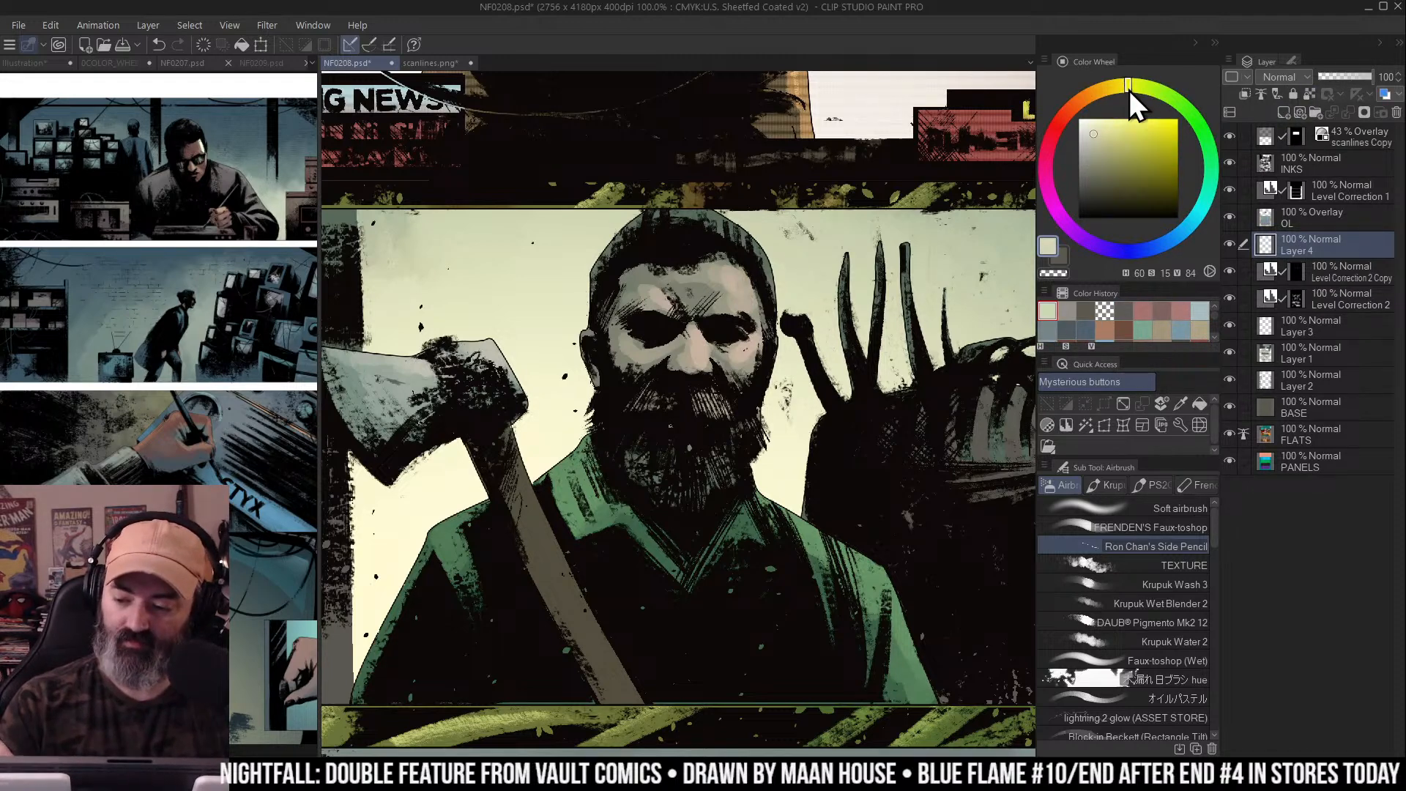
{"action": "left_click", "coordinate": [747, 293]}
{"action": "left_click", "coordinate": [1089, 124]}
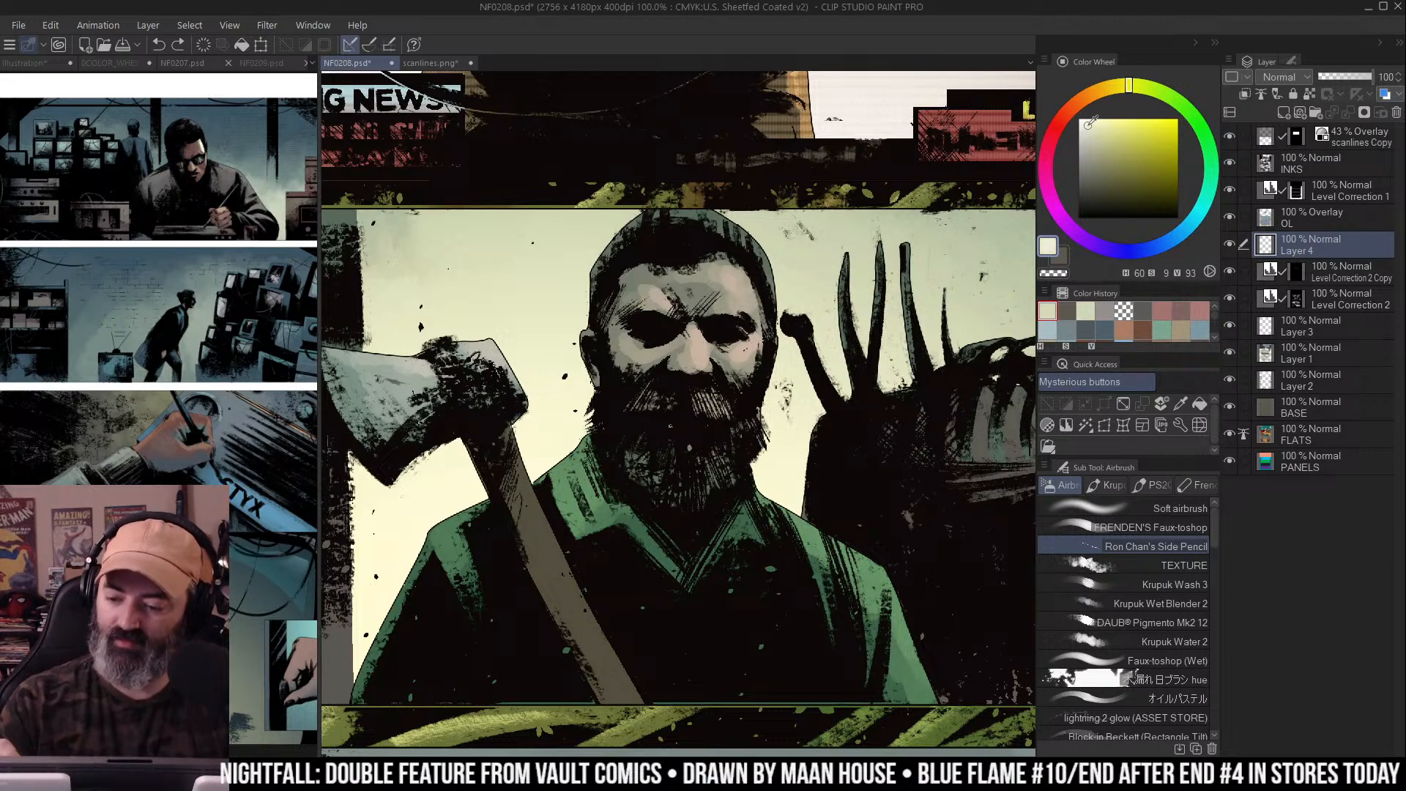
Paint pale highlights on the forehead, cheek and nose of the bearded man on the new layer
{"action": "left_click_drag", "start_coordinate": [754, 277], "coordinate": [764, 322]}
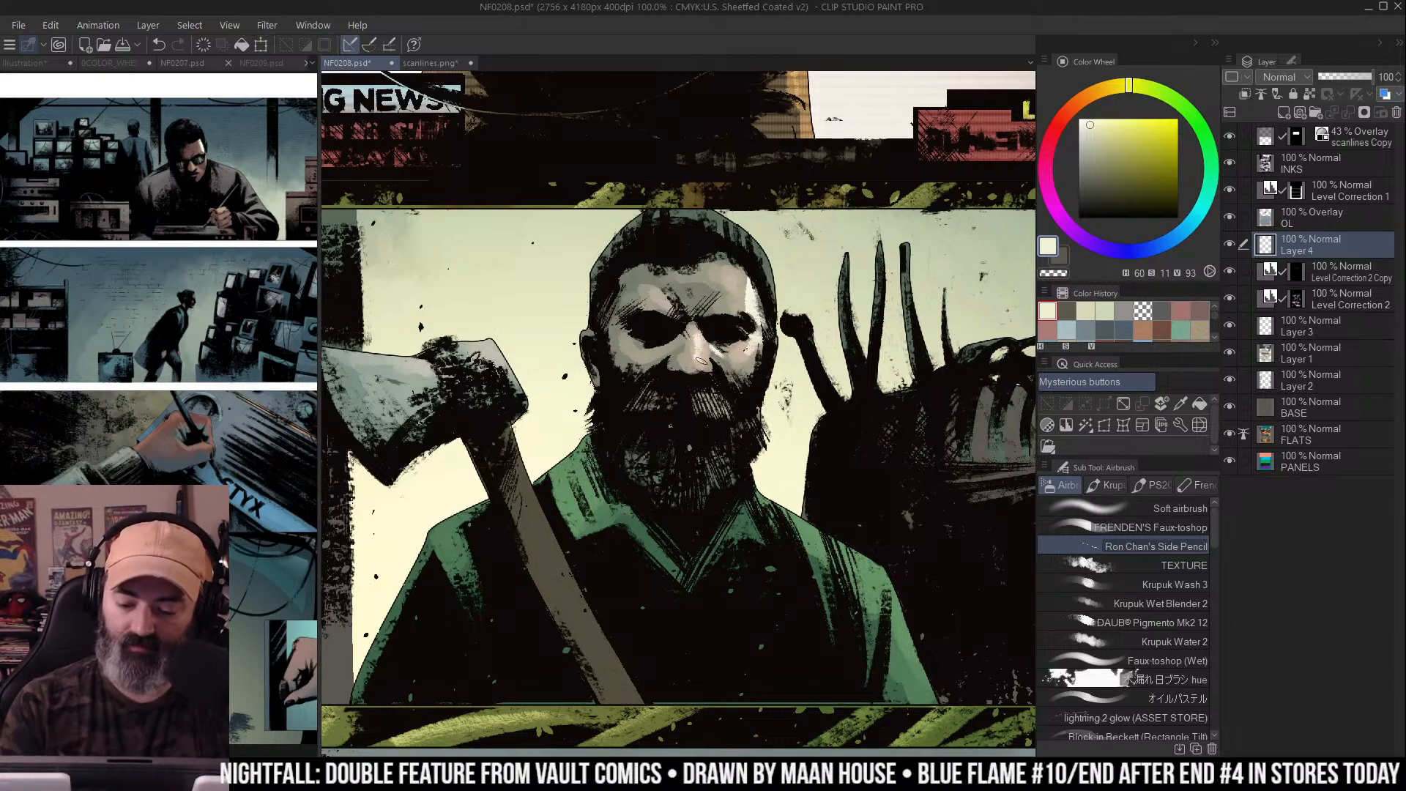
{"action": "left_click", "coordinate": [771, 304], "text": "ctrl+alt"}
{"action": "left_click", "coordinate": [771, 304], "text": "ctrl"}
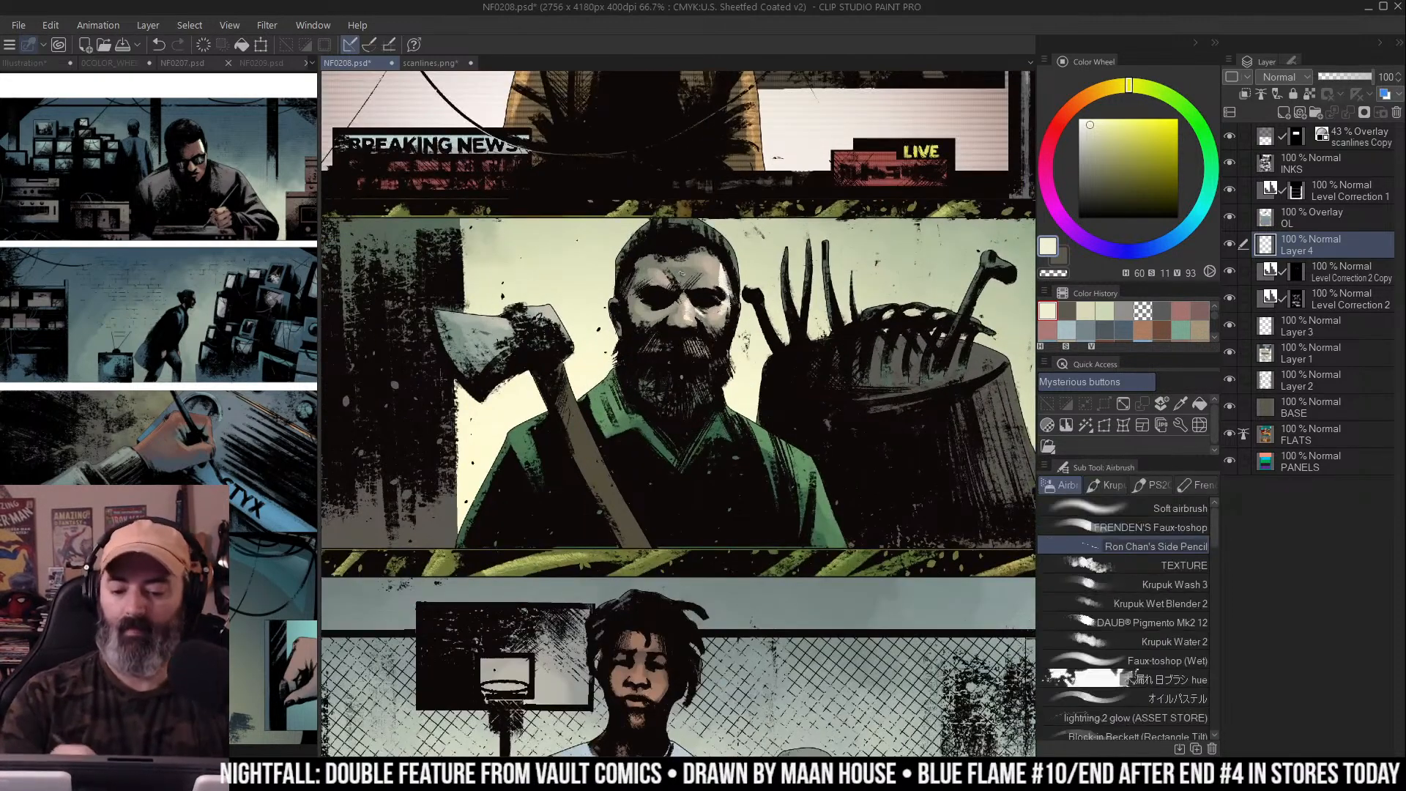
{"action": "left_click", "coordinate": [704, 287], "text": "ctrl"}
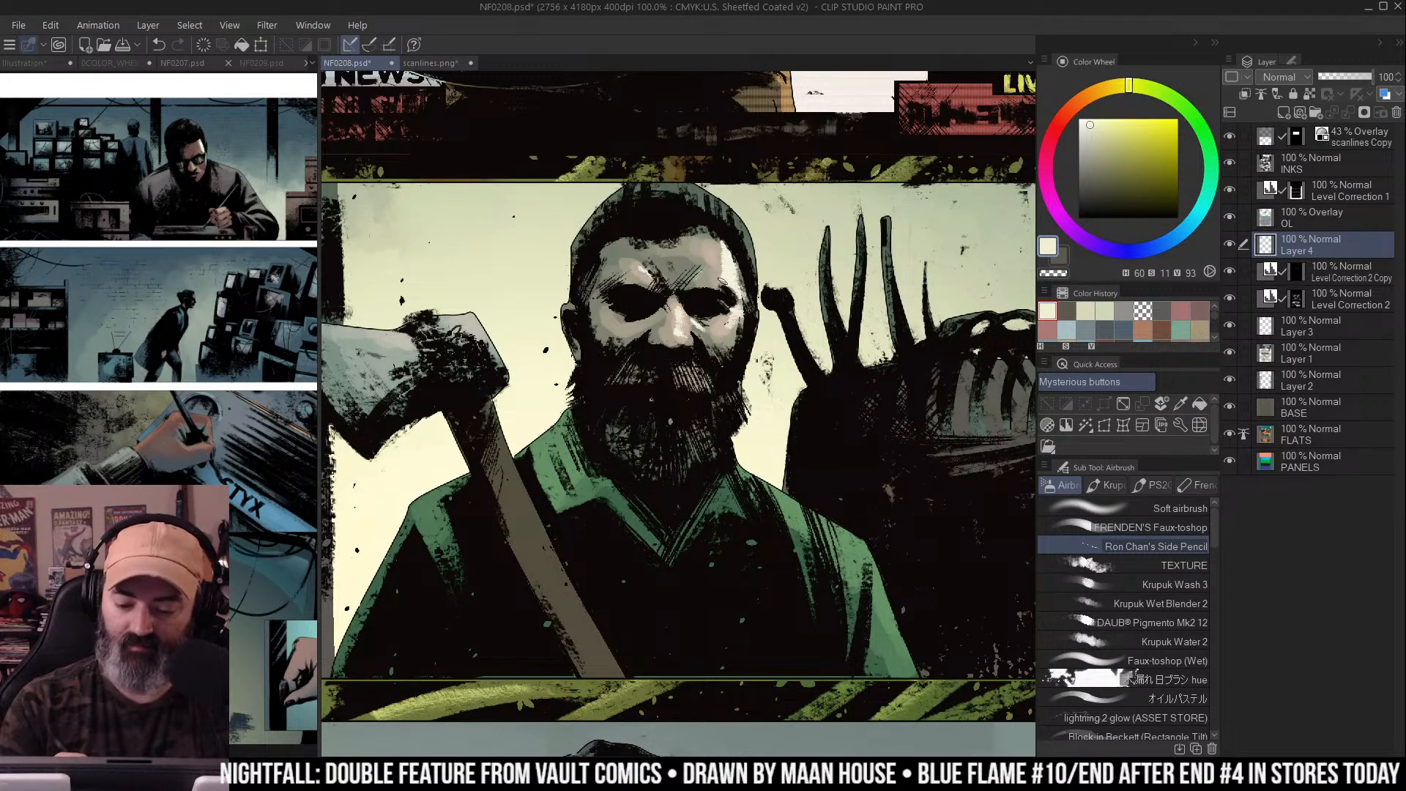
{"action": "left_click", "coordinate": [765, 297], "text": "ctrl+alt"}
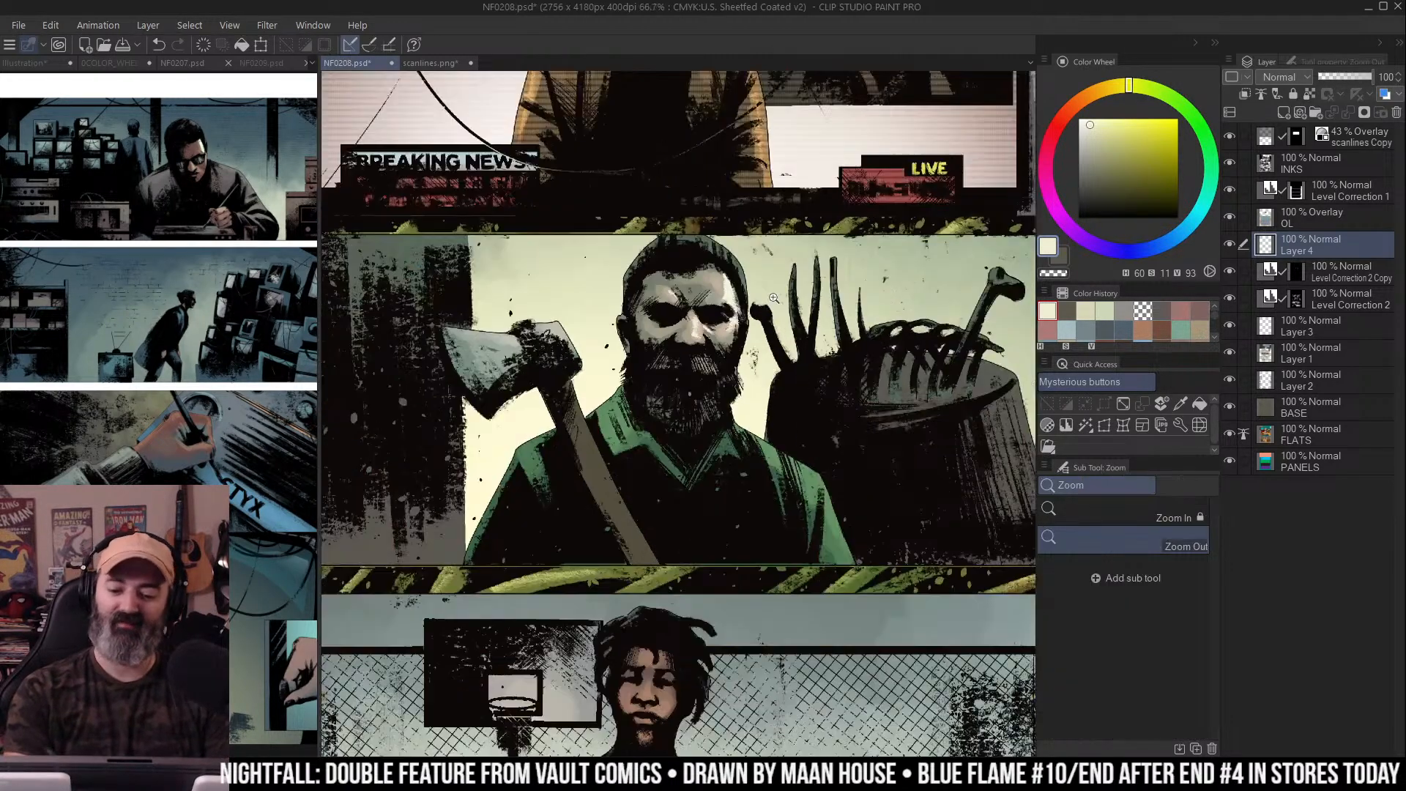
{"action": "left_click", "coordinate": [769, 285], "text": "ctrl+alt"}
Auto-select the axe's flat areas and brush pale edge highlights on its blade and along the handle
{"action": "left_click_drag", "start_coordinate": [777, 262], "coordinate": [761, 238]}
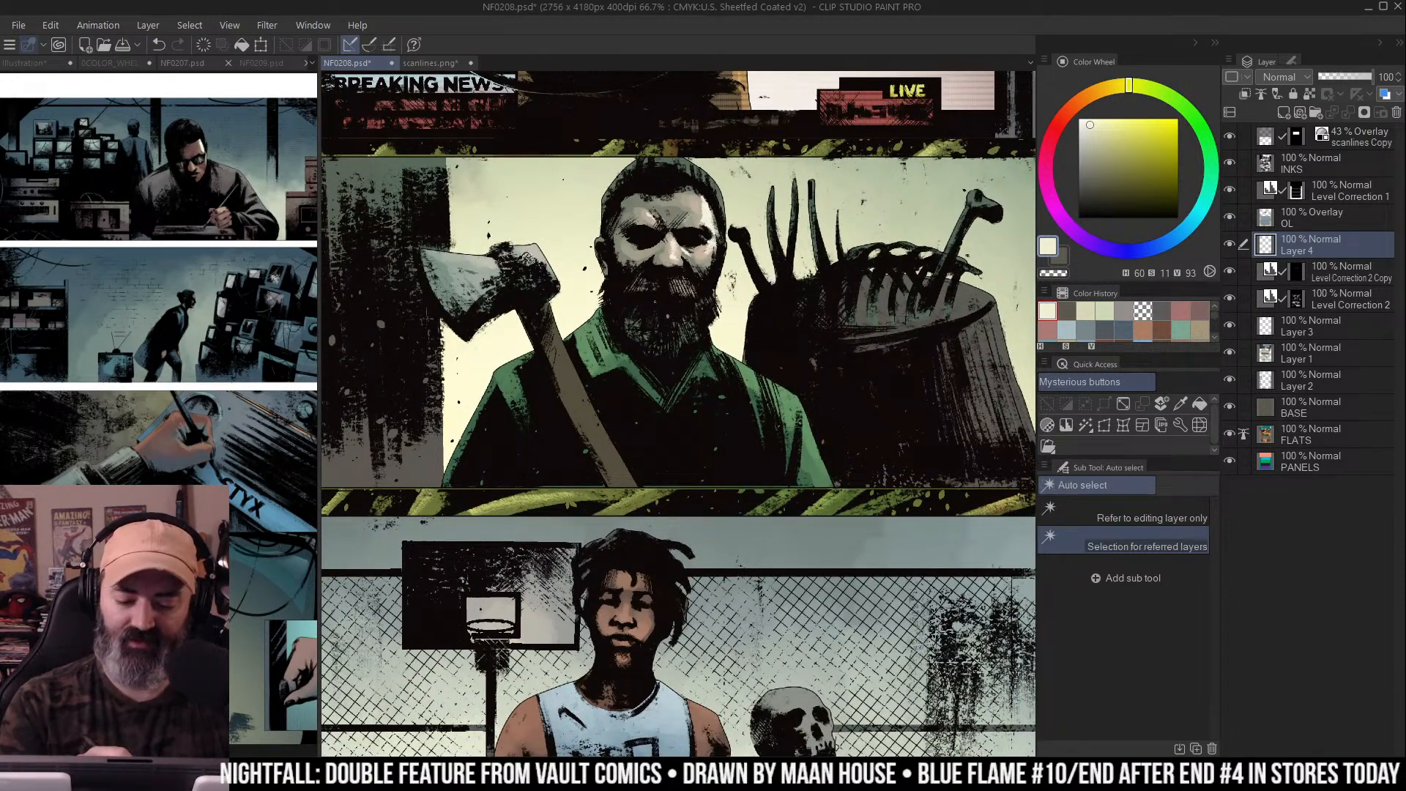
{"action": "key", "text": "b"}
{"action": "left_click_drag", "start_coordinate": [516, 249], "coordinate": [535, 257]}
{"action": "mouse_move", "coordinate": [430, 249]}
{"action": "left_mouse_down"}
{"action": "mouse_move", "coordinate": [468, 256]}
{"action": "mouse_move", "coordinate": [461, 310]}
{"action": "left_mouse_up"}
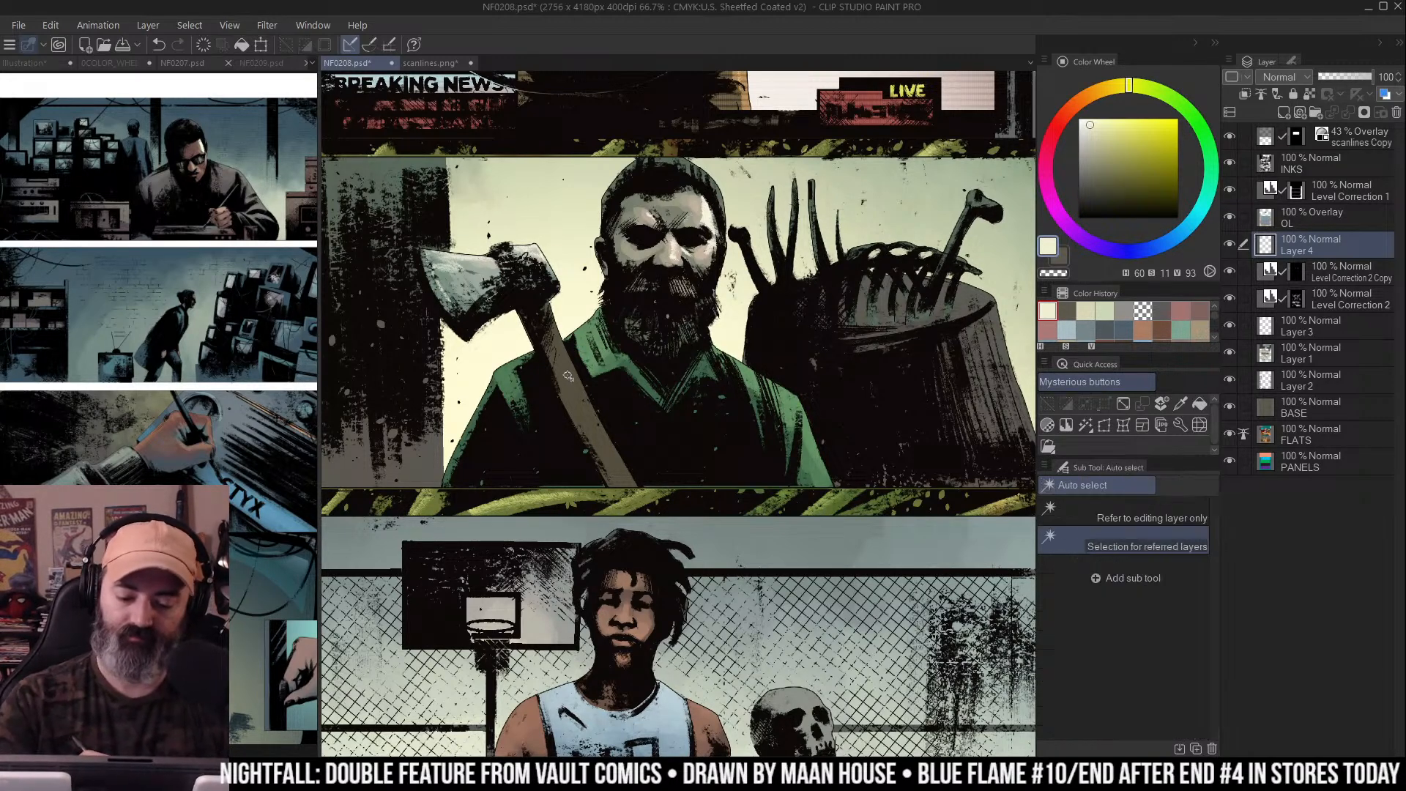
{"action": "left_click_drag", "start_coordinate": [545, 319], "coordinate": [596, 424]}
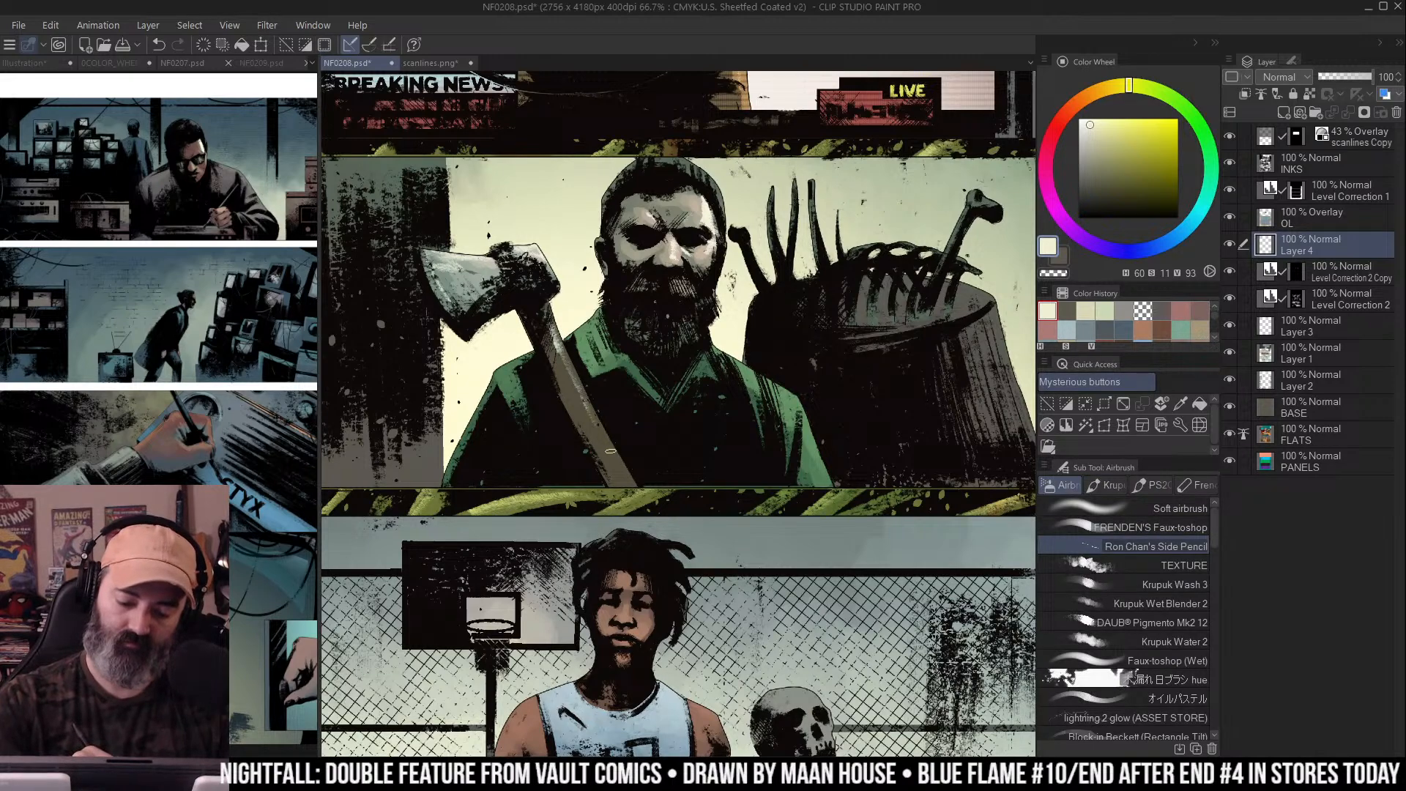
Brush pale highlights on the bearded man's green shirt along the shoulder, sleeve and collar
{"action": "left_click", "coordinate": [715, 300], "text": "ctrl+alt"}
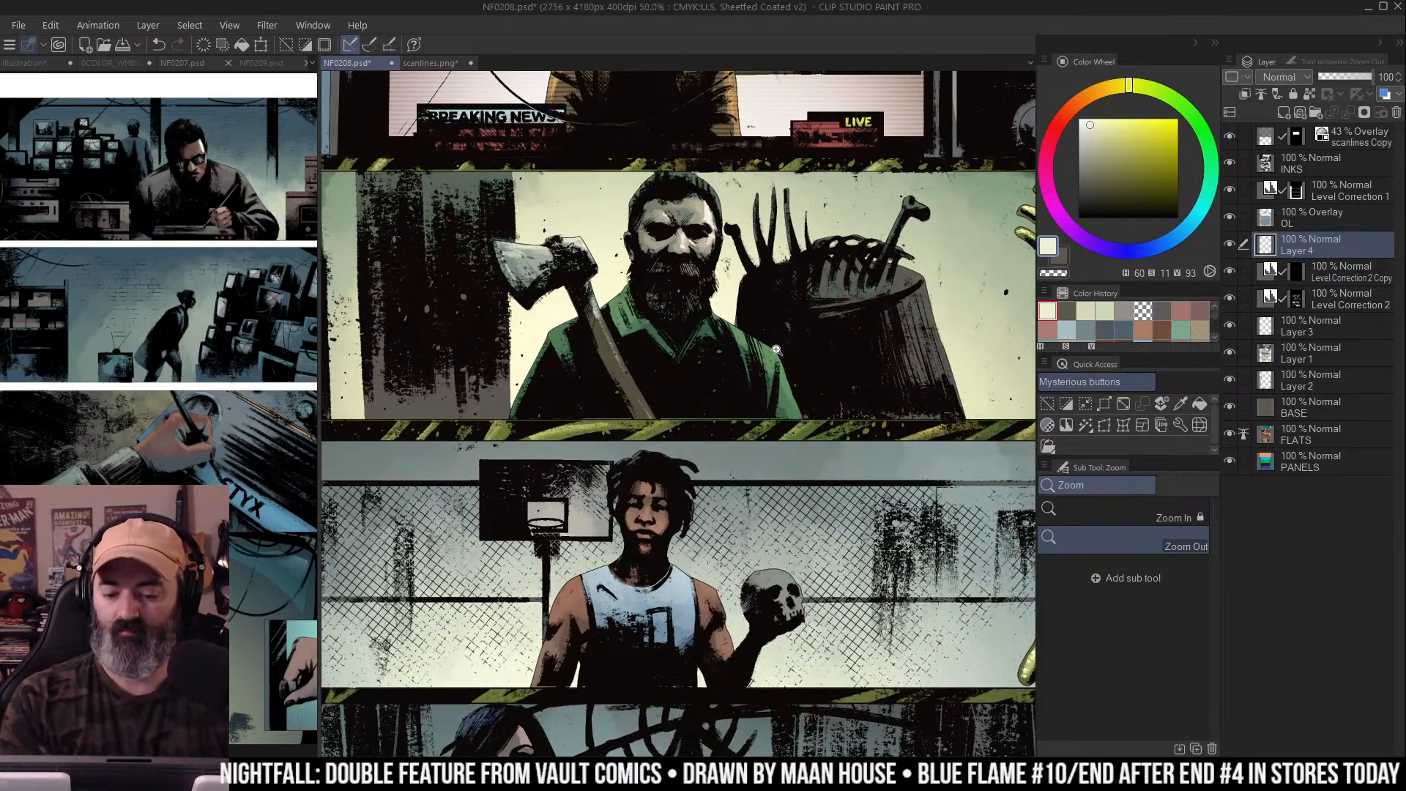
{"action": "mouse_move", "coordinate": [732, 329]}
{"action": "left_mouse_down"}
{"action": "mouse_move", "coordinate": [776, 389]}
{"action": "mouse_move", "coordinate": [775, 333]}
{"action": "left_mouse_up"}
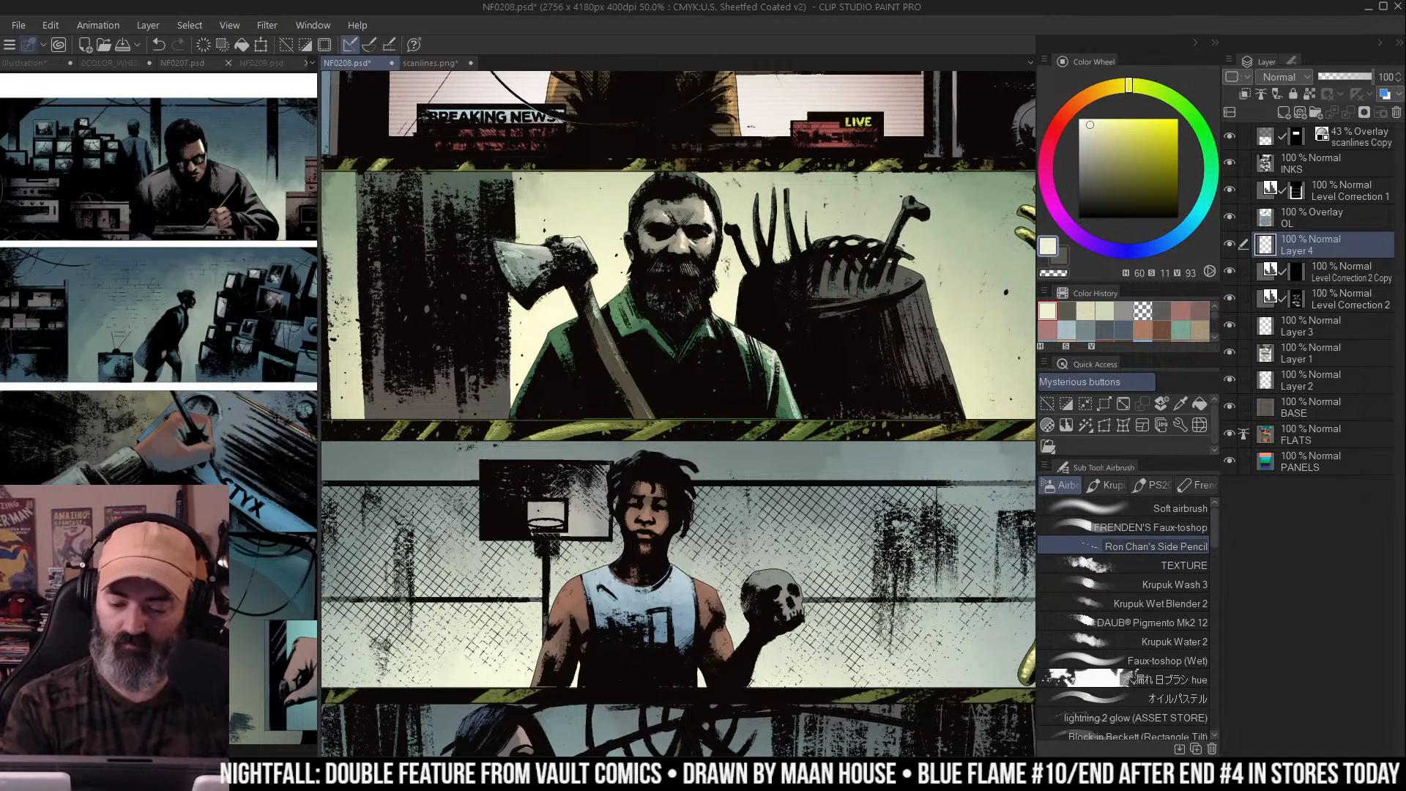
{"action": "mouse_move", "coordinate": [635, 331]}
{"action": "left_mouse_down"}
{"action": "mouse_move", "coordinate": [655, 326]}
{"action": "mouse_move", "coordinate": [626, 337]}
{"action": "left_mouse_up"}
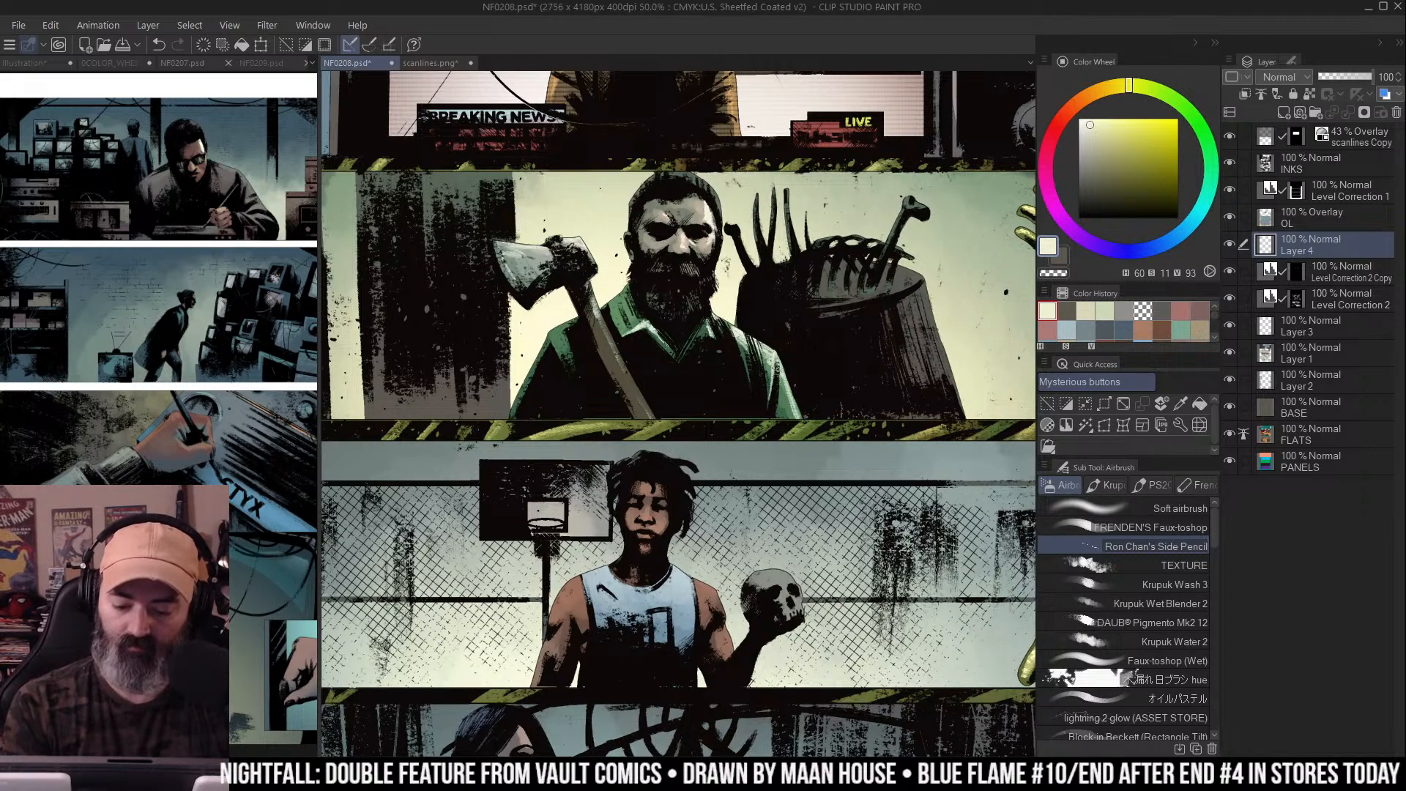
{"action": "left_click", "coordinate": [740, 315], "text": "ctrl+alt"}
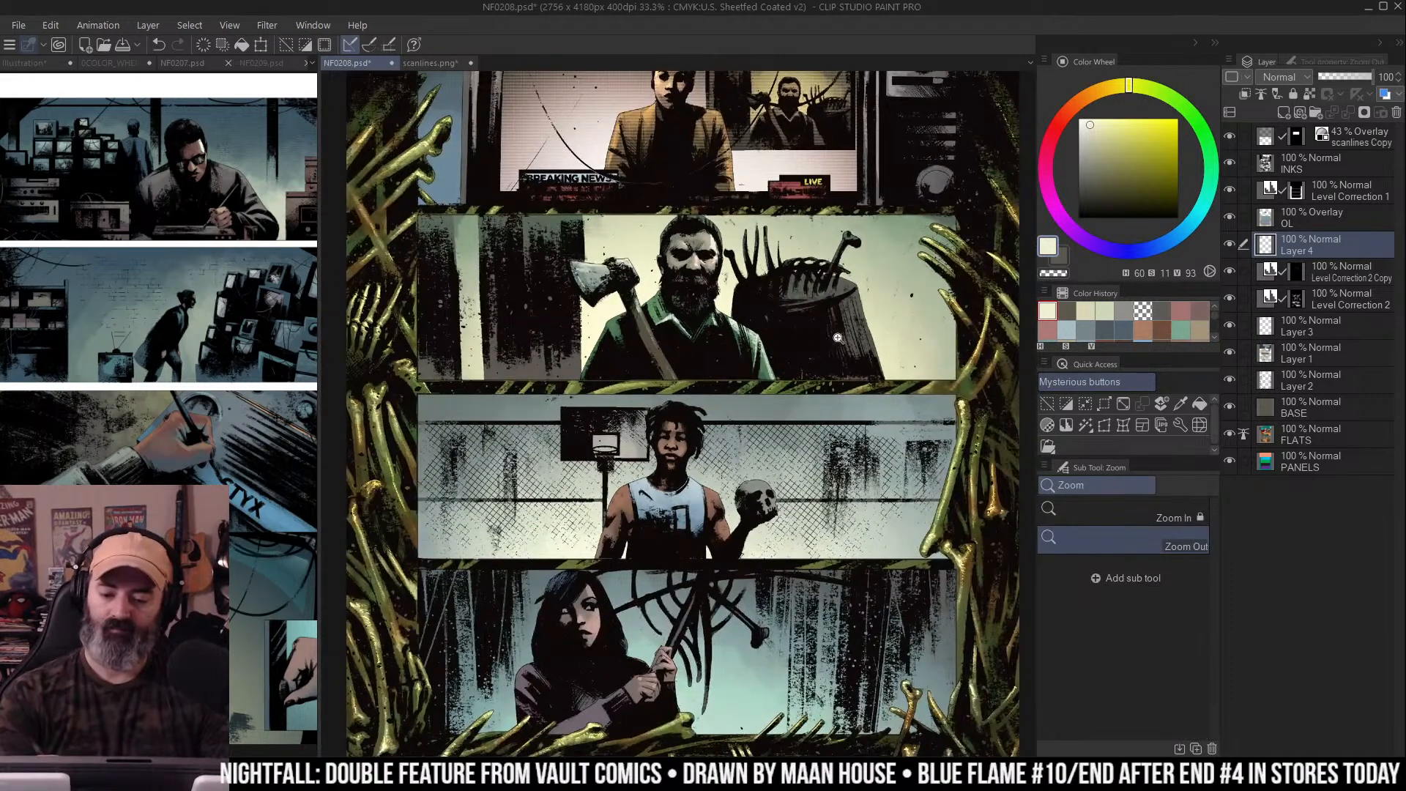
Auto-select the stump beside the bearded man for highlight strokes, sample its dark grey-green, and clear the selection
{"action": "key", "text": "b"}
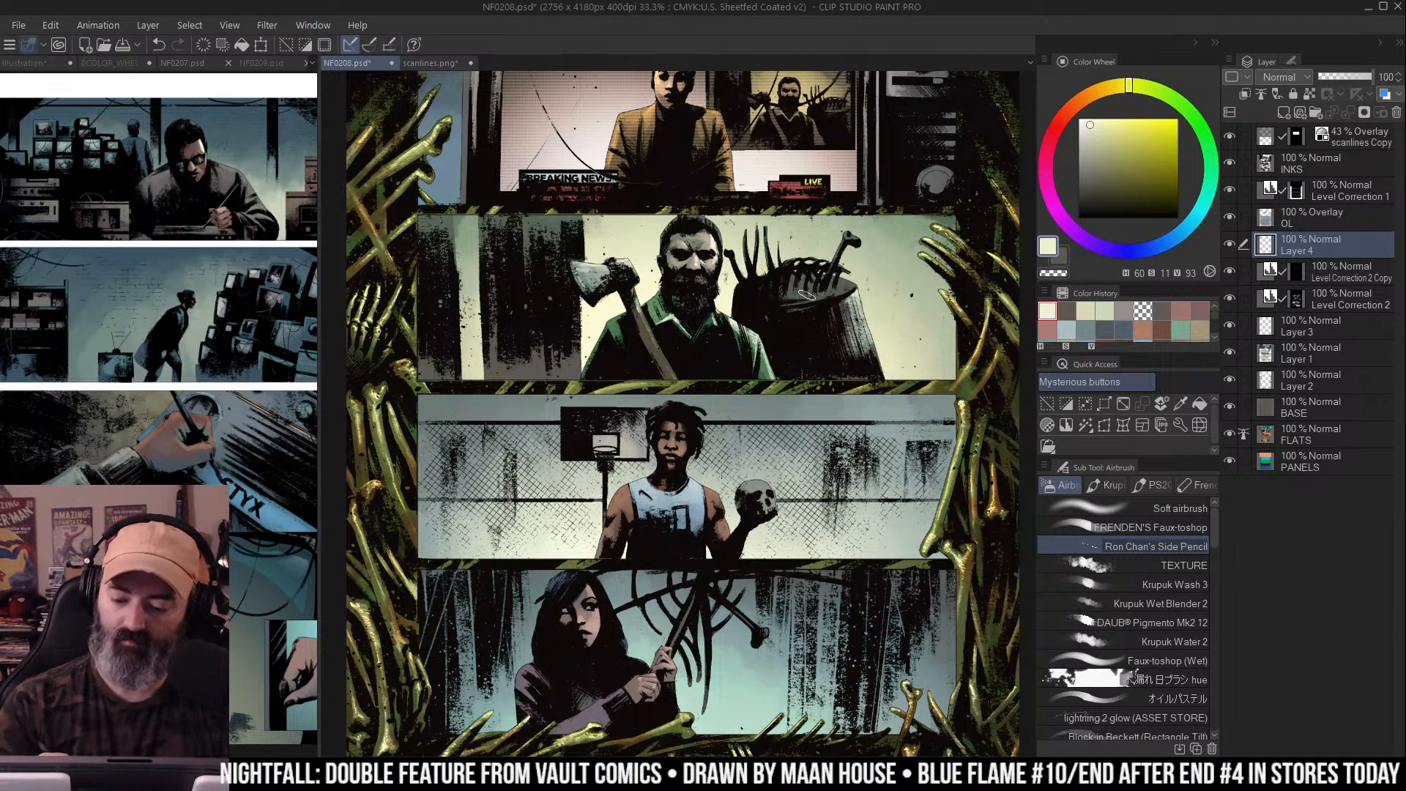
{"action": "key", "text": "w"}
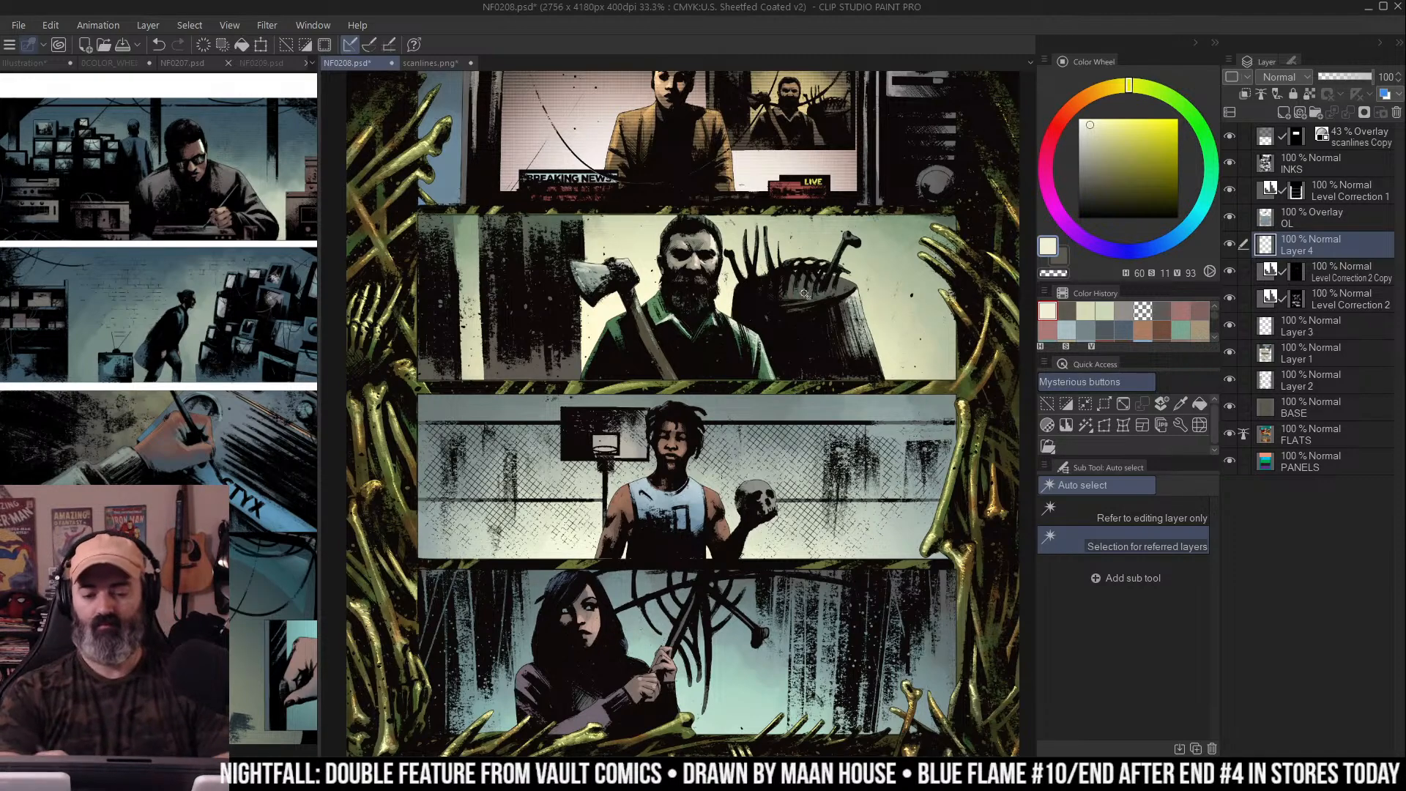
{"action": "scroll", "coordinate": [808, 282], "scroll_direction": "up", "scroll_amount": 2}
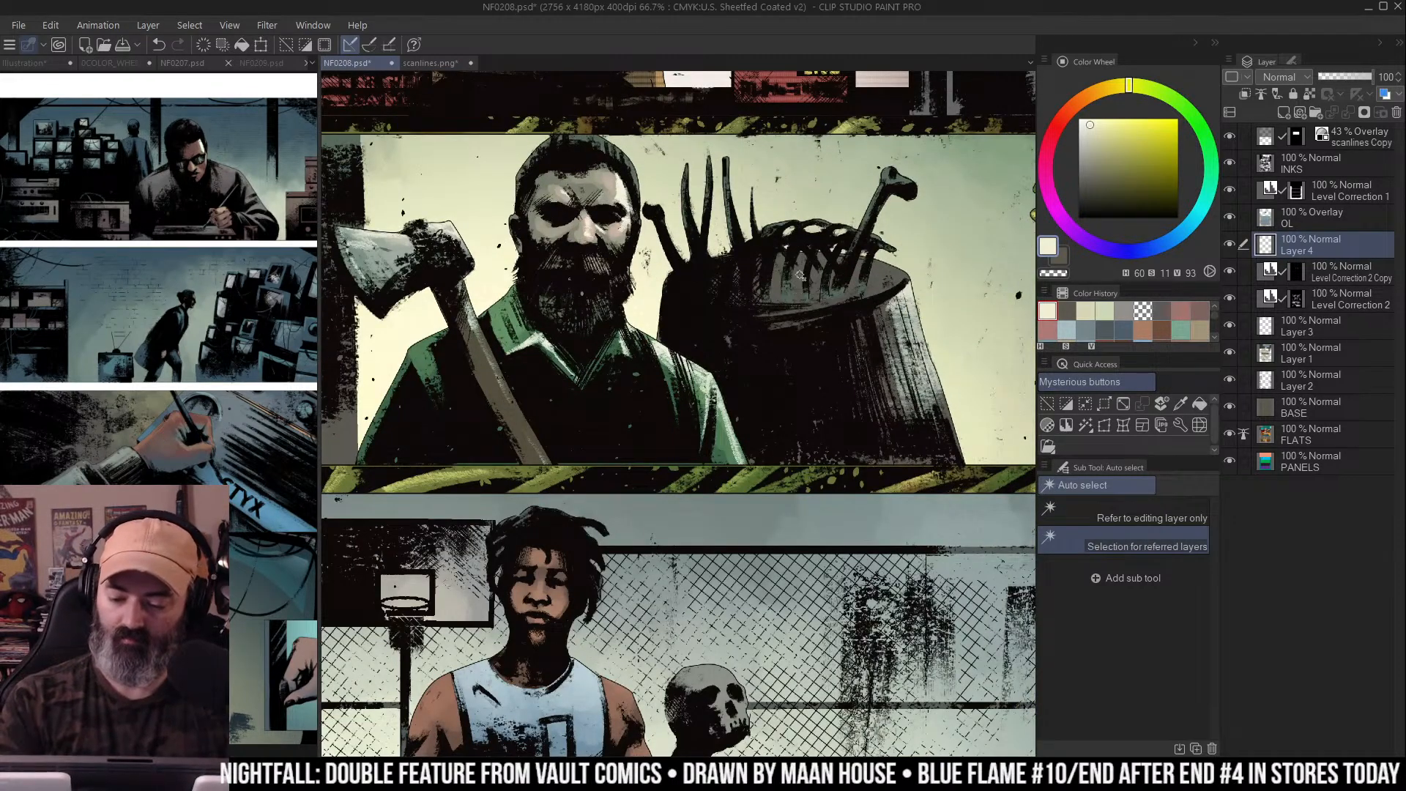
{"action": "key", "text": "b"}
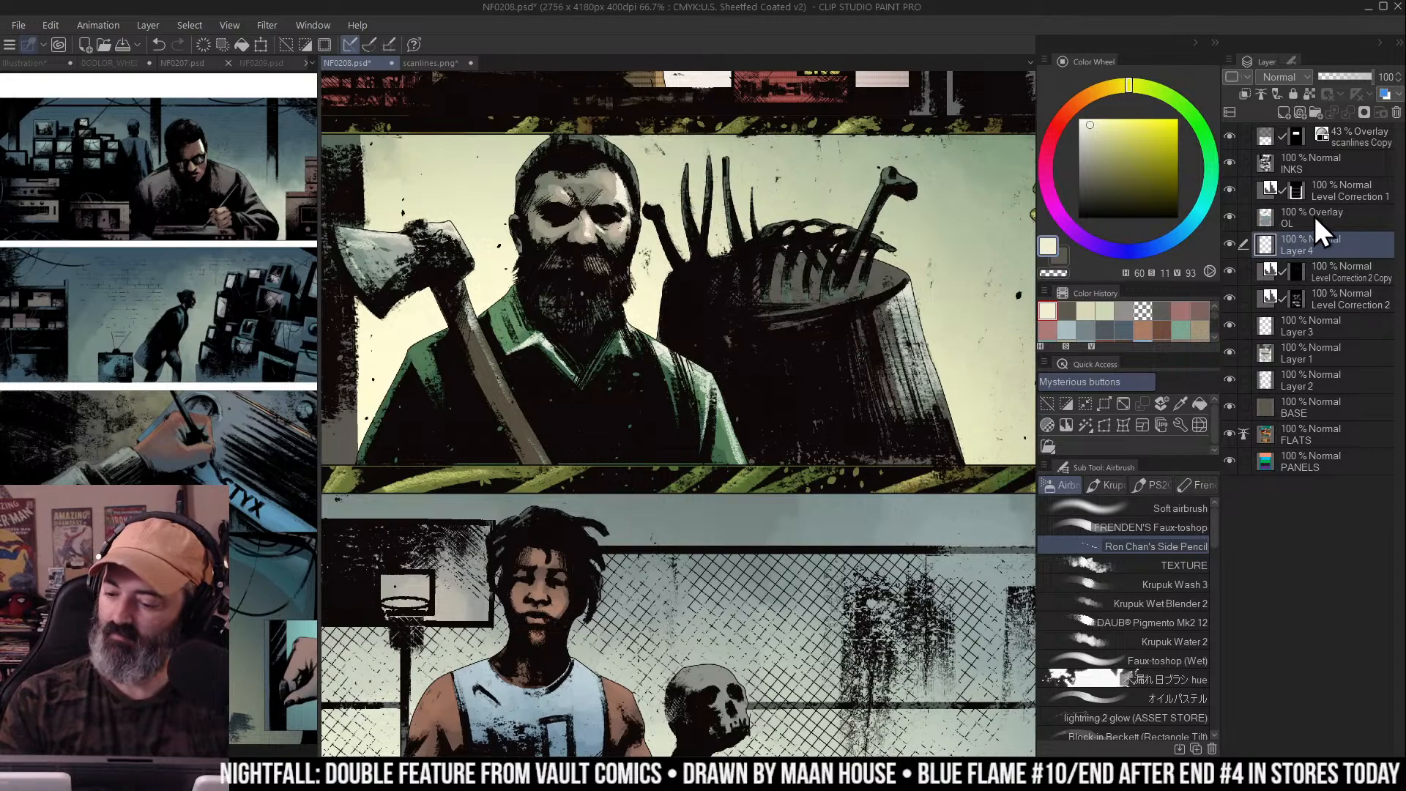
{"action": "left_click", "coordinate": [878, 269], "text": "alt"}
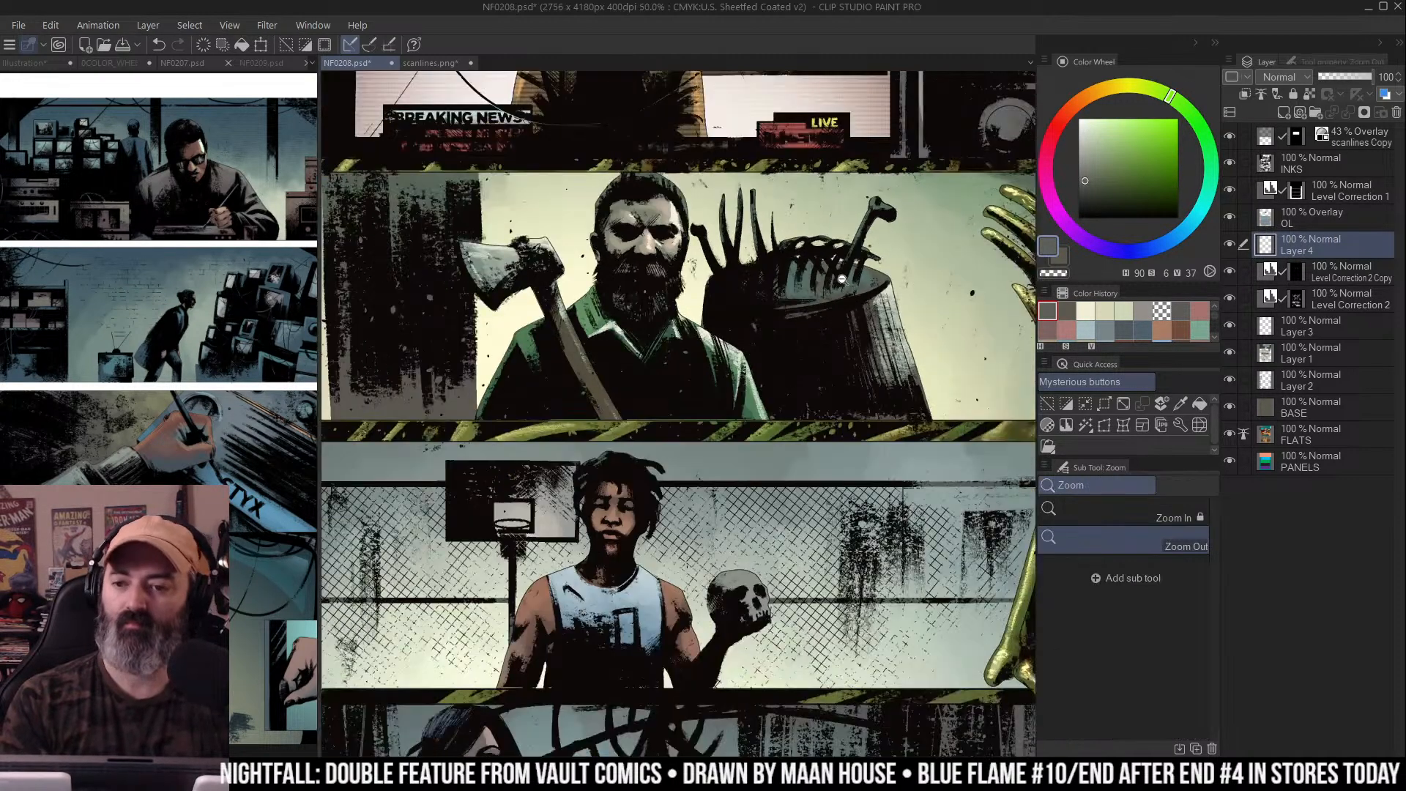
{"action": "left_click", "coordinate": [849, 237], "text": "alt"}
{"action": "key", "text": "m"}
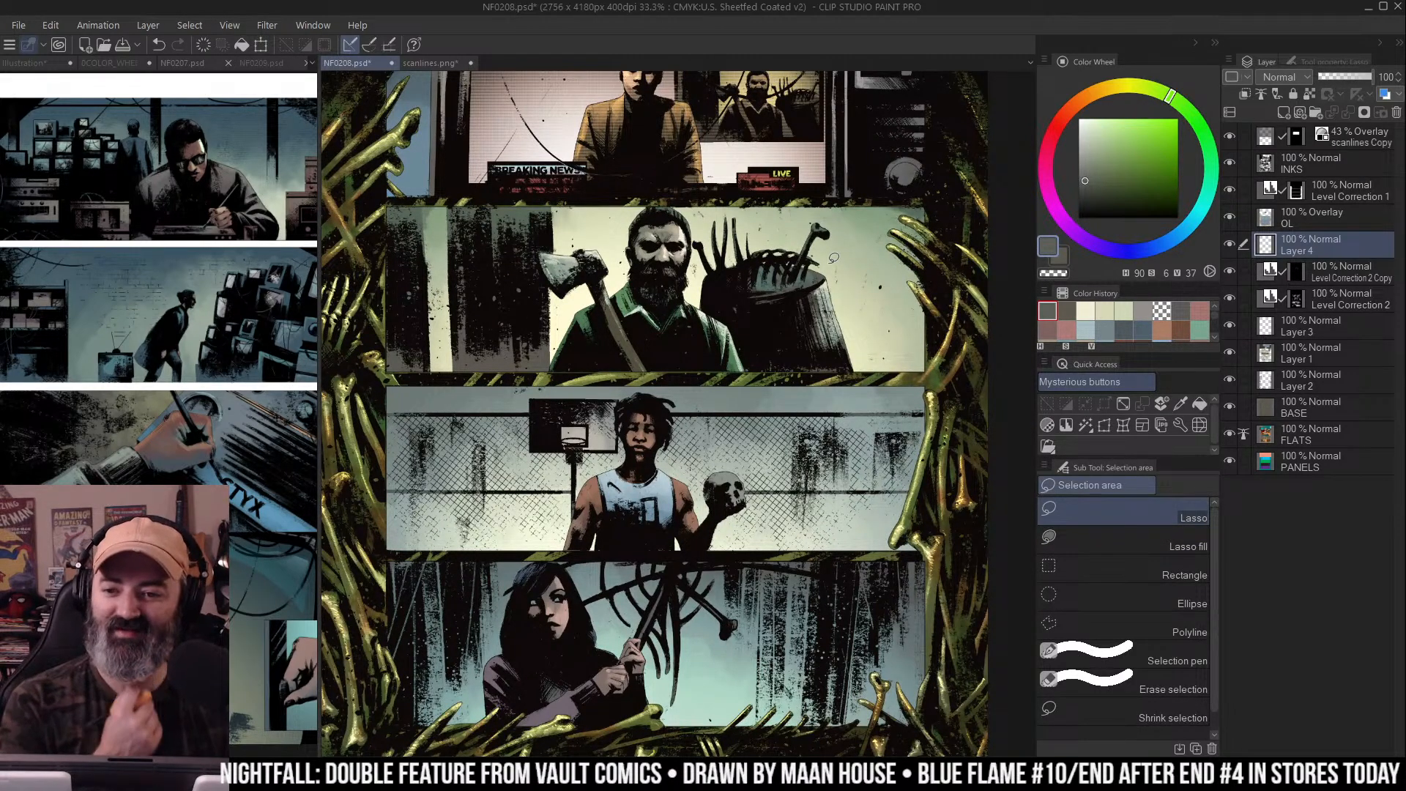
{"action": "left_click", "coordinate": [842, 238], "text": "alt"}
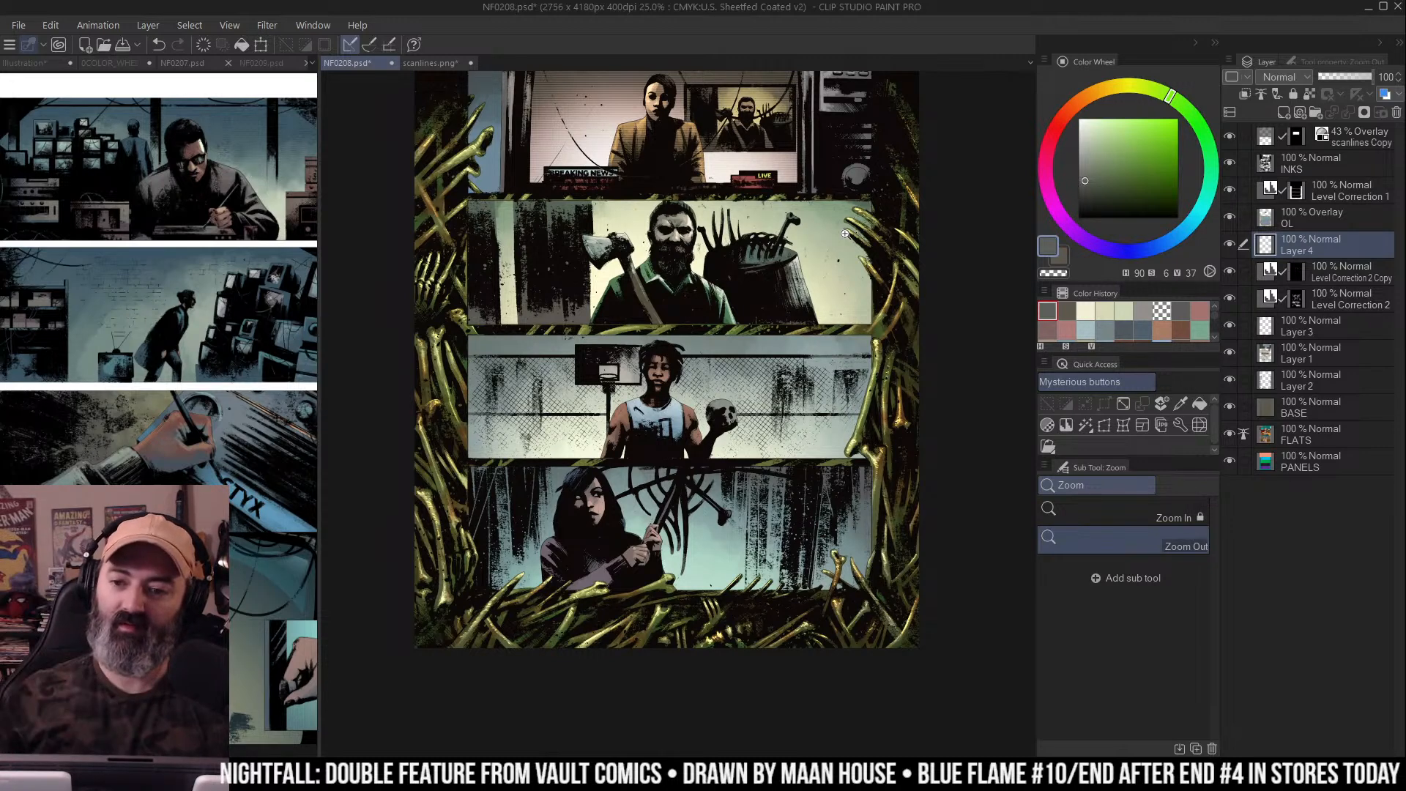
{"action": "left_click_drag", "start_coordinate": [844, 231], "coordinate": [999, 295]}
{"action": "key", "text": "w"}
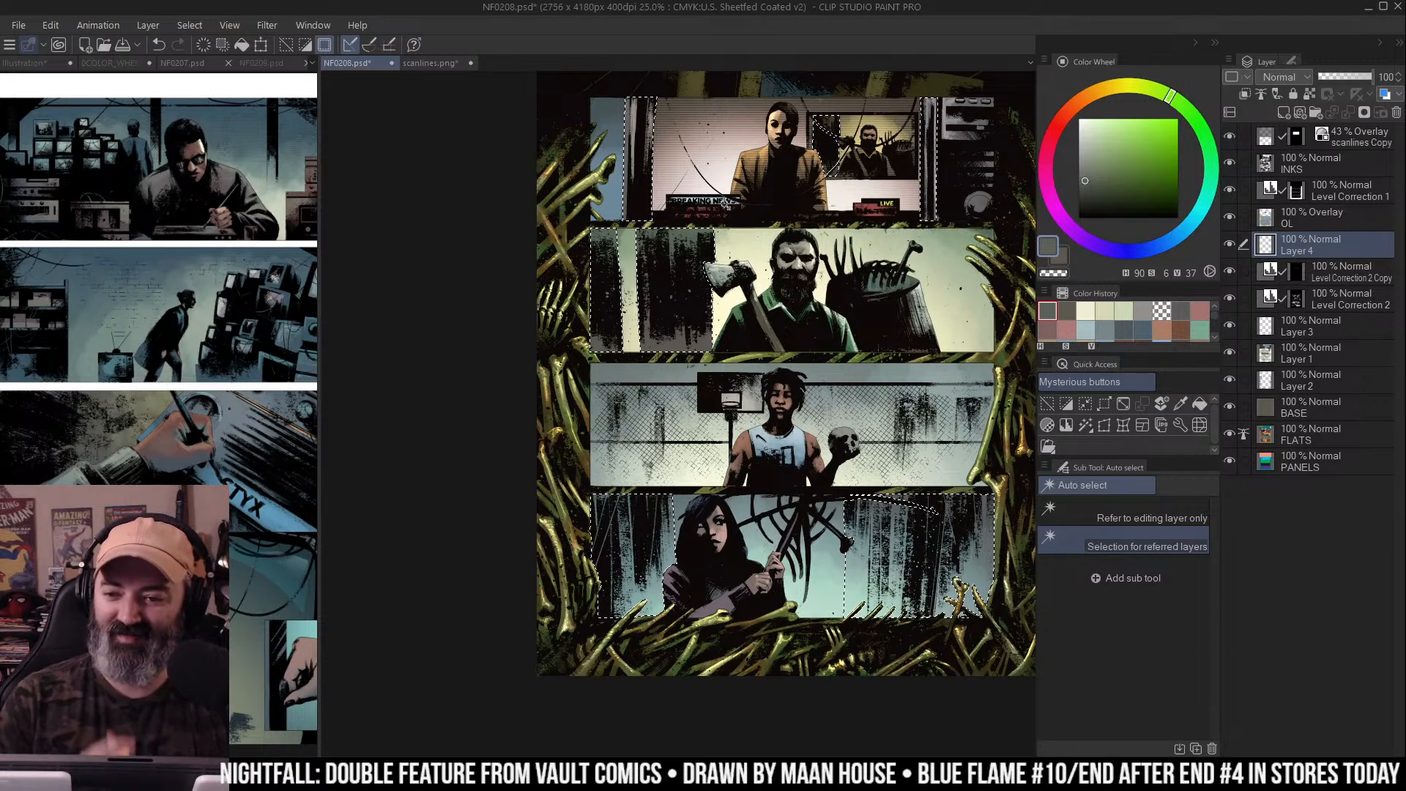
{"action": "key", "text": "m"}
{"action": "key", "text": "ctrl+d"}
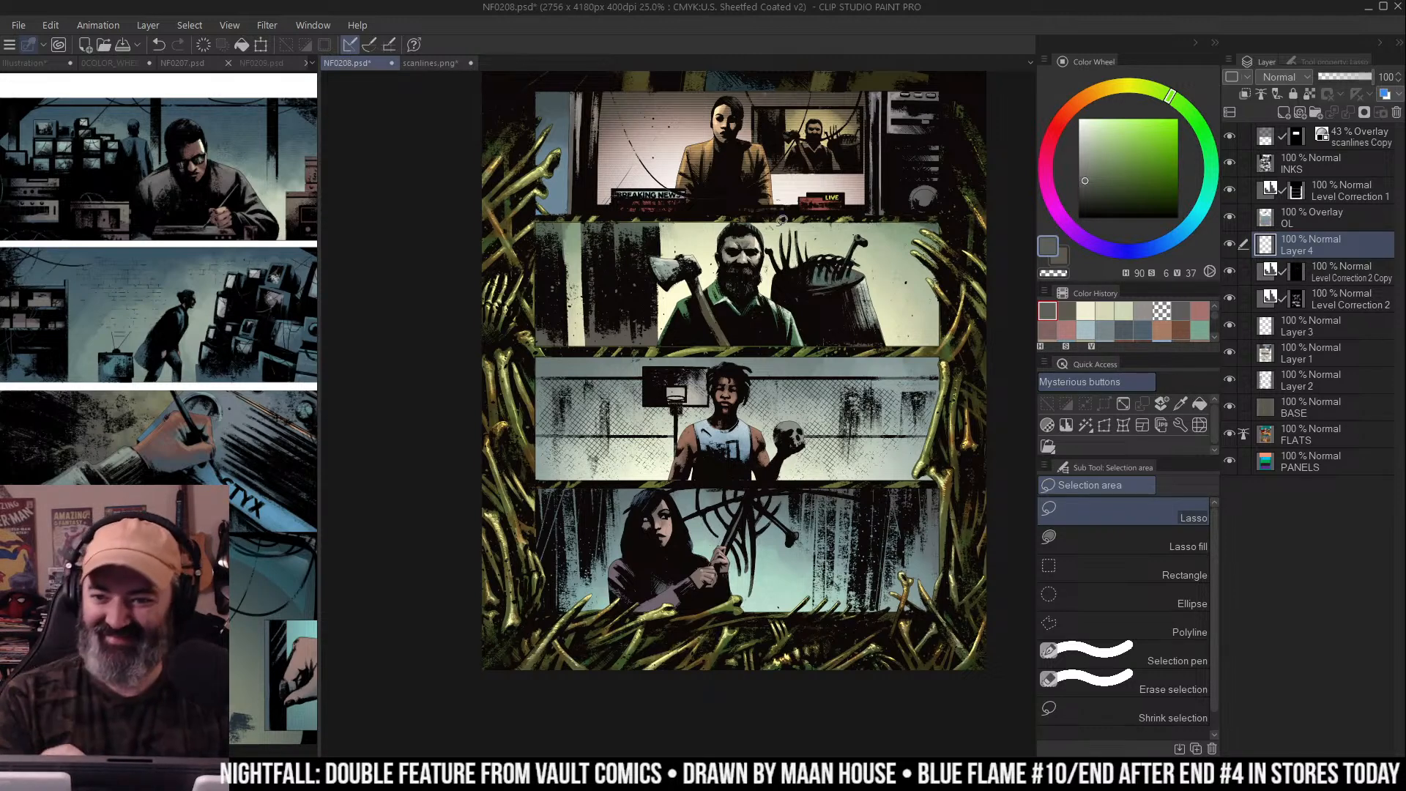
{"action": "scroll", "coordinate": [784, 213], "scroll_direction": "right", "scroll_amount": 2}
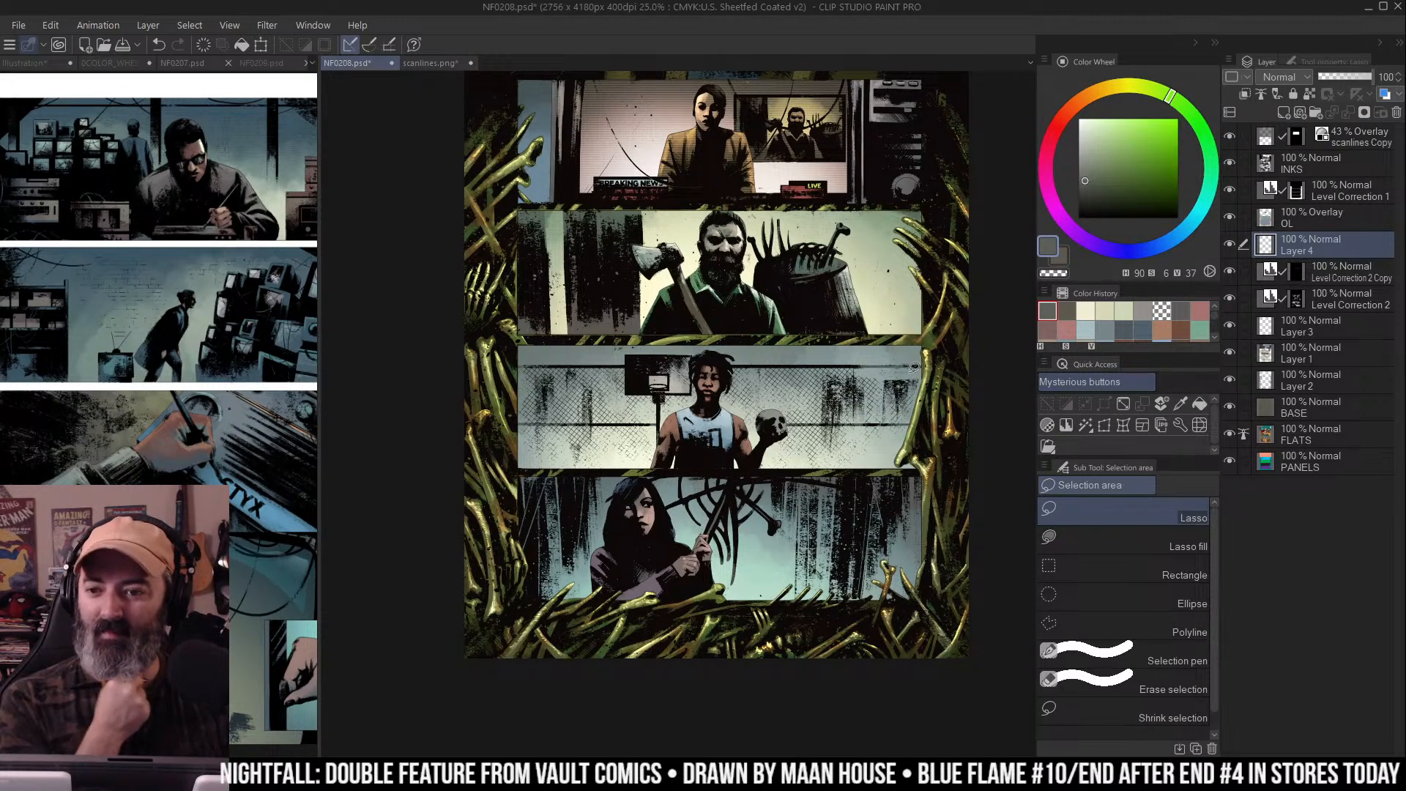
Sample the basketball player's skin tone and mix a light orange highlight colour (H 34, S 49, V 94) for the side pencil brush
{"action": "key", "text": "ctrl+plus"}
{"action": "key", "text": "ctrl+plus"}
{"action": "key", "text": "ctrl+plus"}
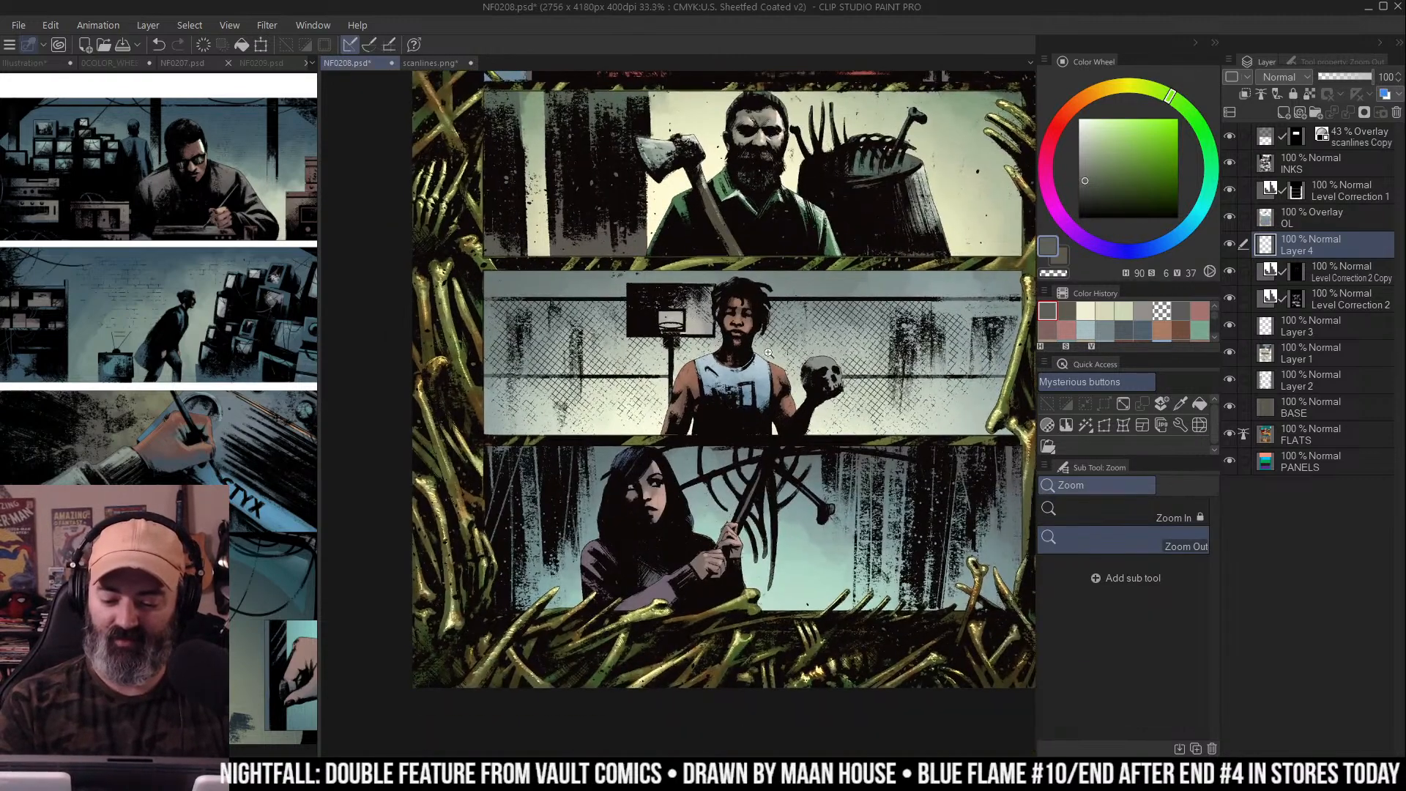
{"action": "key", "text": "ctrl+plus"}
{"action": "key", "text": "b"}
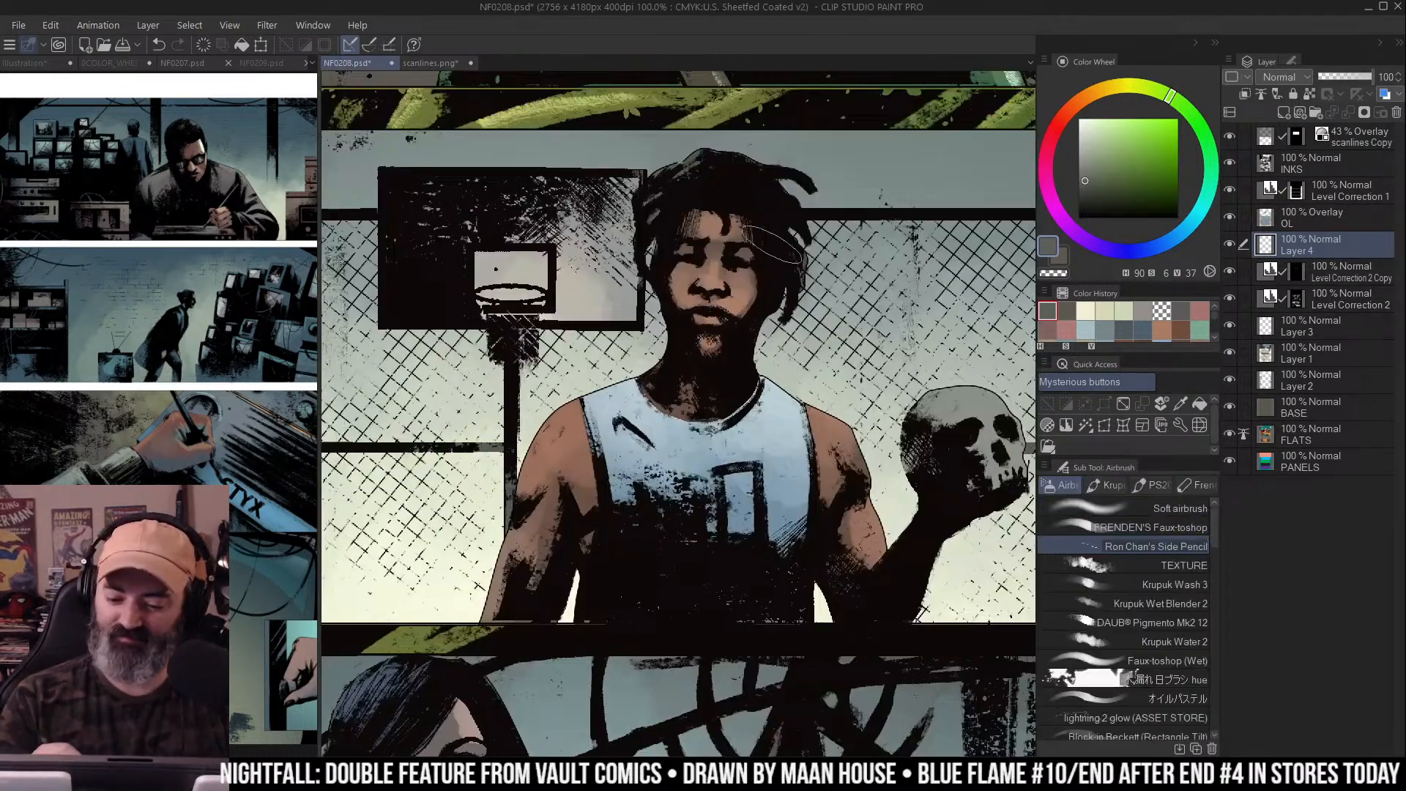
{"action": "left_click", "coordinate": [1102, 134]}
{"action": "left_click", "coordinate": [1073, 105]}
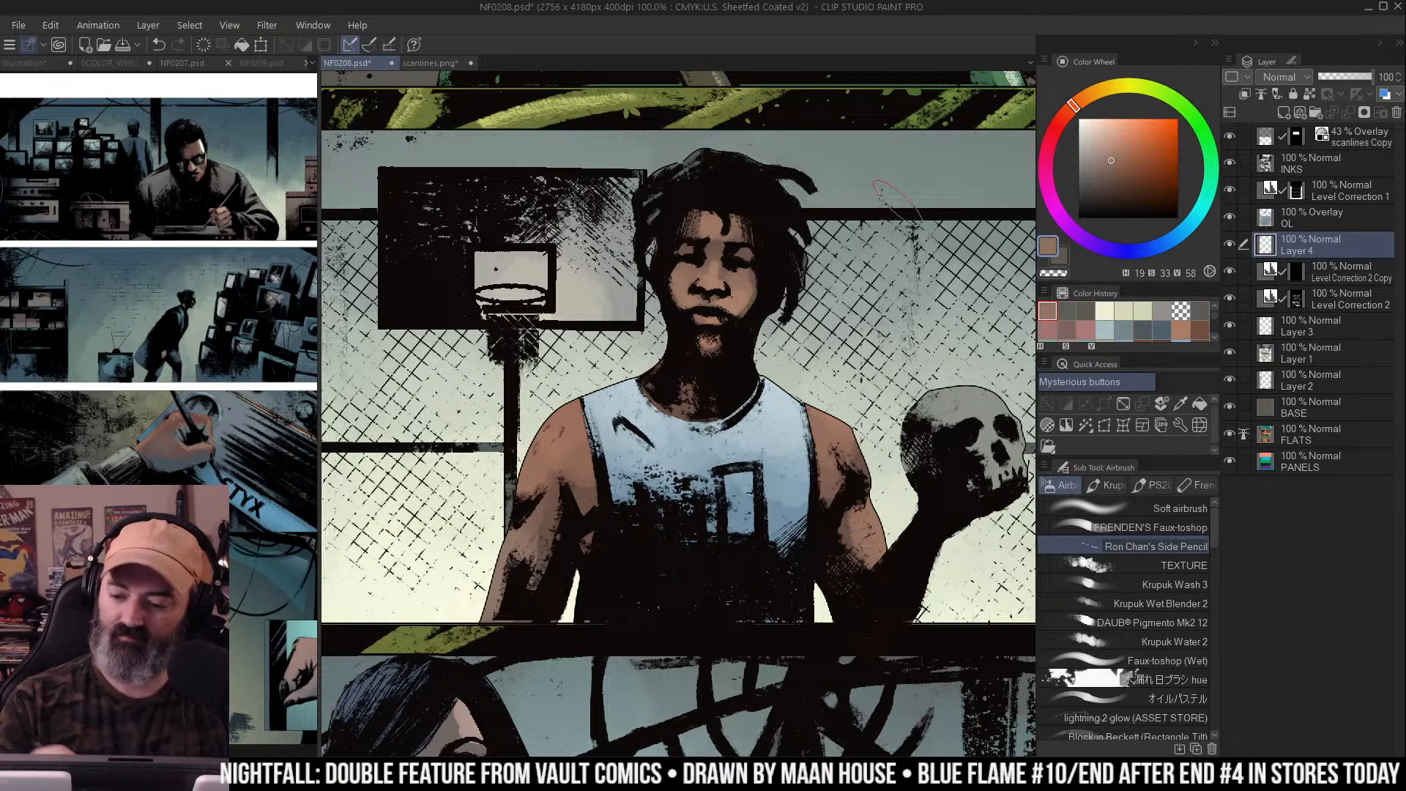
{"action": "left_click", "coordinate": [1092, 93]}
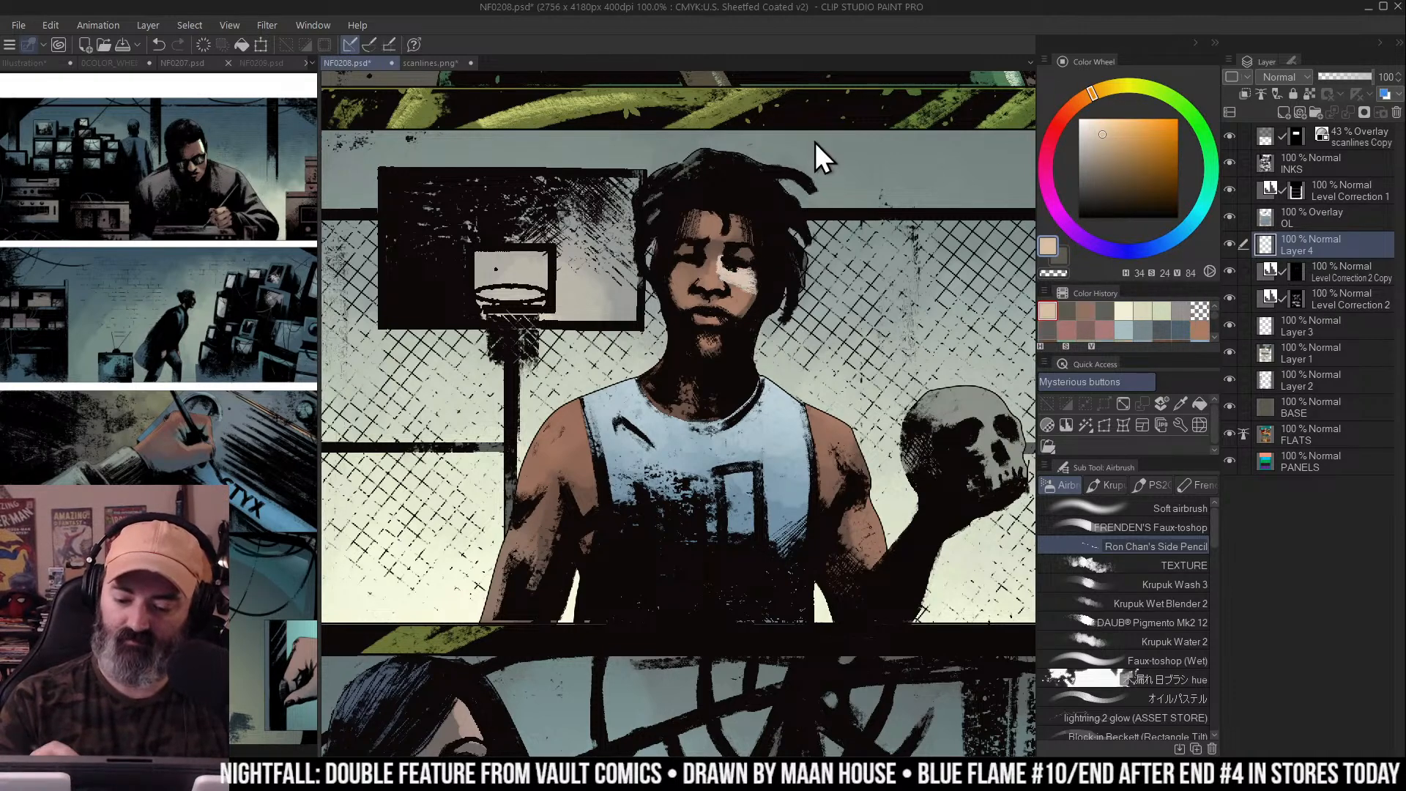
{"action": "left_click", "coordinate": [1129, 123]}
{"action": "left_click", "coordinate": [1119, 122]}
{"action": "left_click", "coordinate": [1127, 124]}
Brush light orange highlights on the basketball player's face, covering the forehead, nose and cheek
{"action": "left_click_drag", "start_coordinate": [745, 272], "coordinate": [739, 301]}
{"action": "mouse_move", "coordinate": [897, 228]}
{"action": "left_mouse_down"}
{"action": "mouse_move", "coordinate": [865, 199]}
{"action": "mouse_move", "coordinate": [871, 211]}
{"action": "left_mouse_up"}
{"action": "key", "text": "m"}
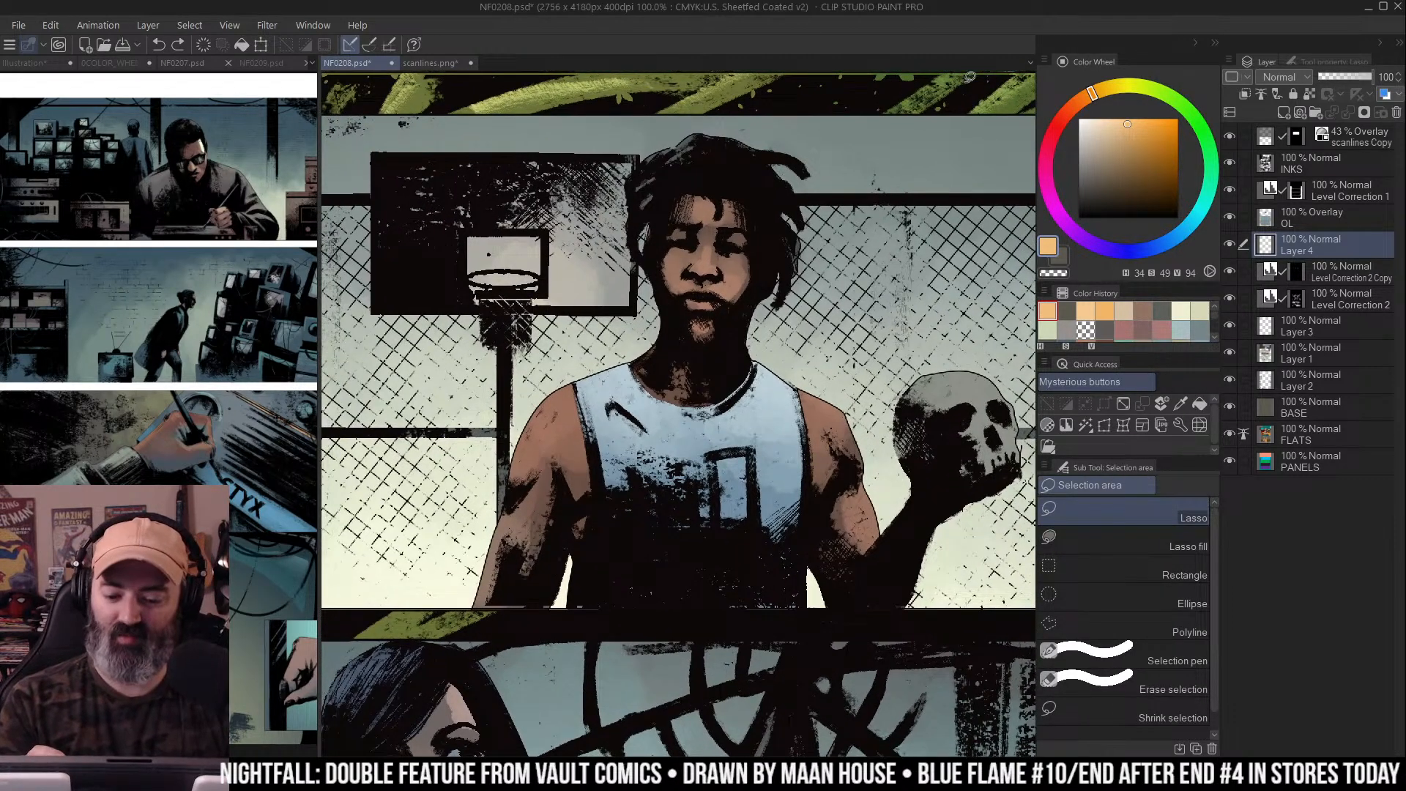
{"action": "key", "text": "b"}
{"action": "left_click_drag", "start_coordinate": [701, 211], "coordinate": [705, 226]}
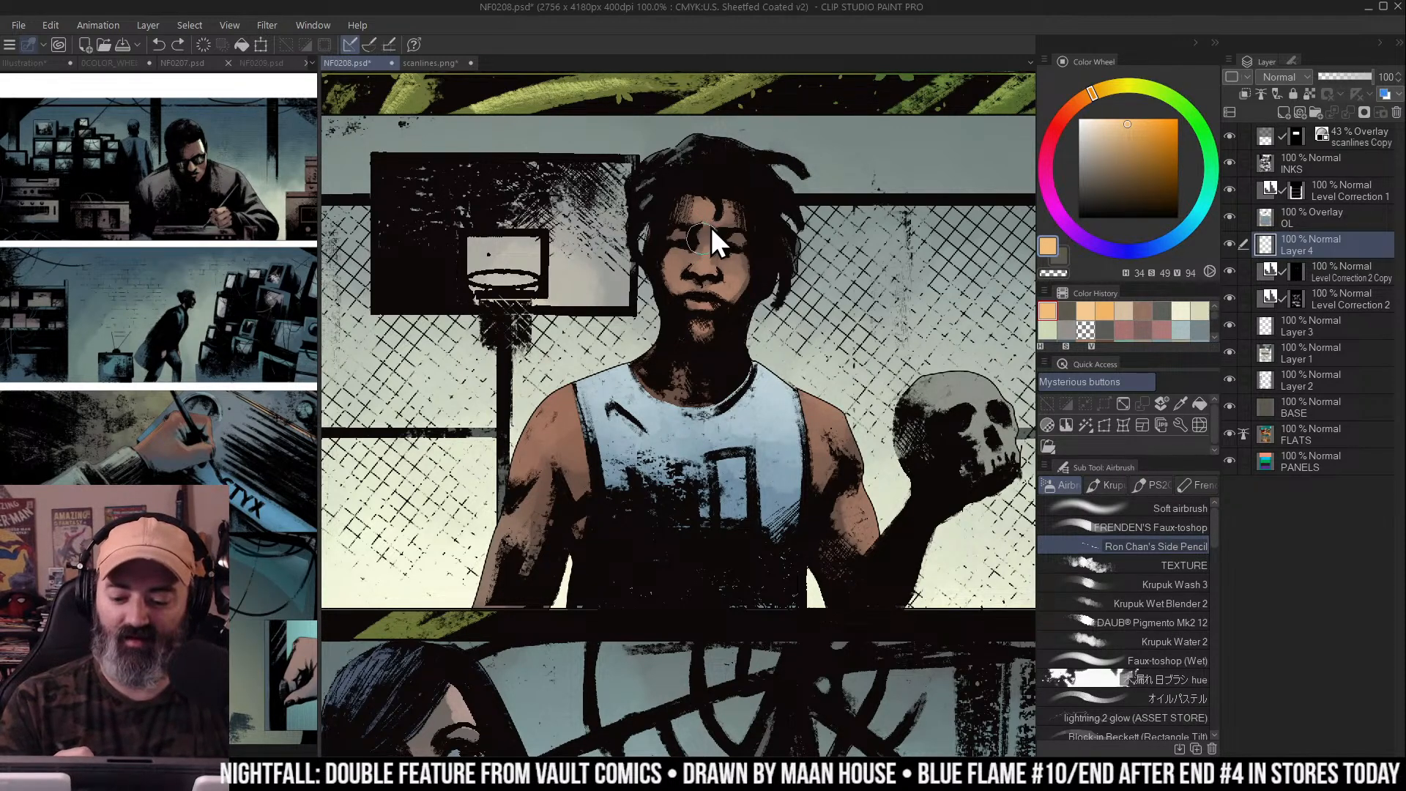
{"action": "left_click_drag", "start_coordinate": [700, 212], "coordinate": [704, 224]}
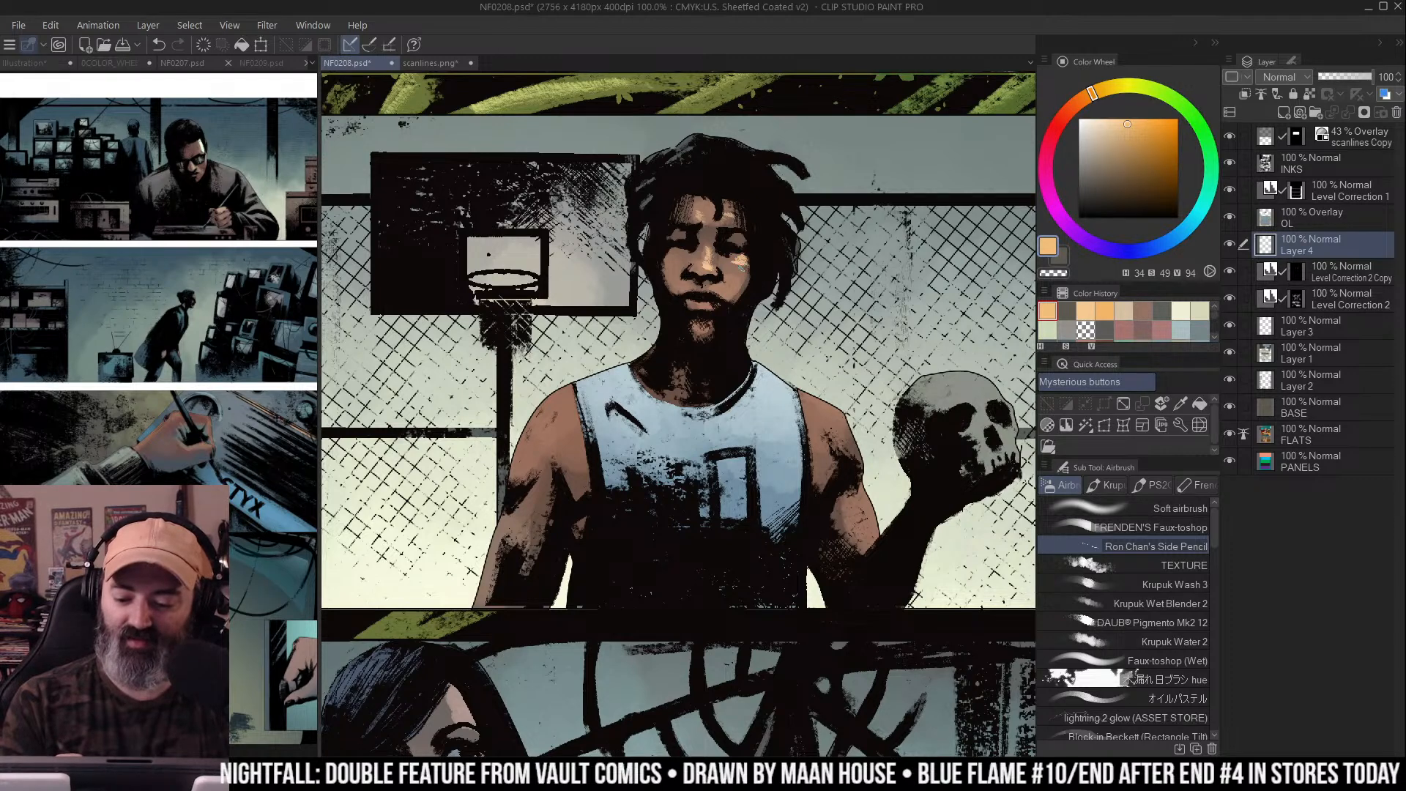
{"action": "left_click_drag", "start_coordinate": [729, 276], "coordinate": [725, 294]}
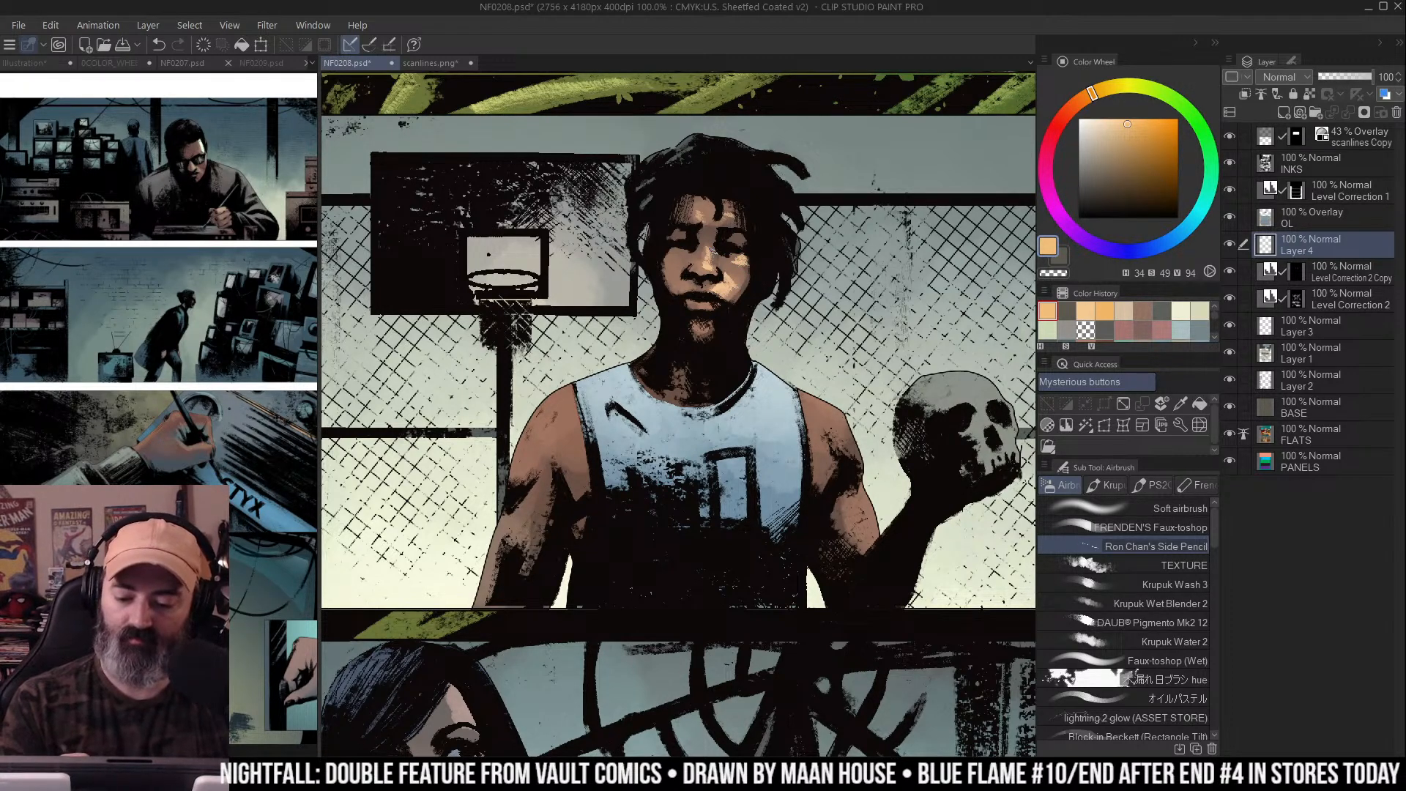
Auto-select the basketball player's bare arms and brush light orange highlights along the shoulder and forearm beside the hoop
{"action": "key", "text": "alt+space"}
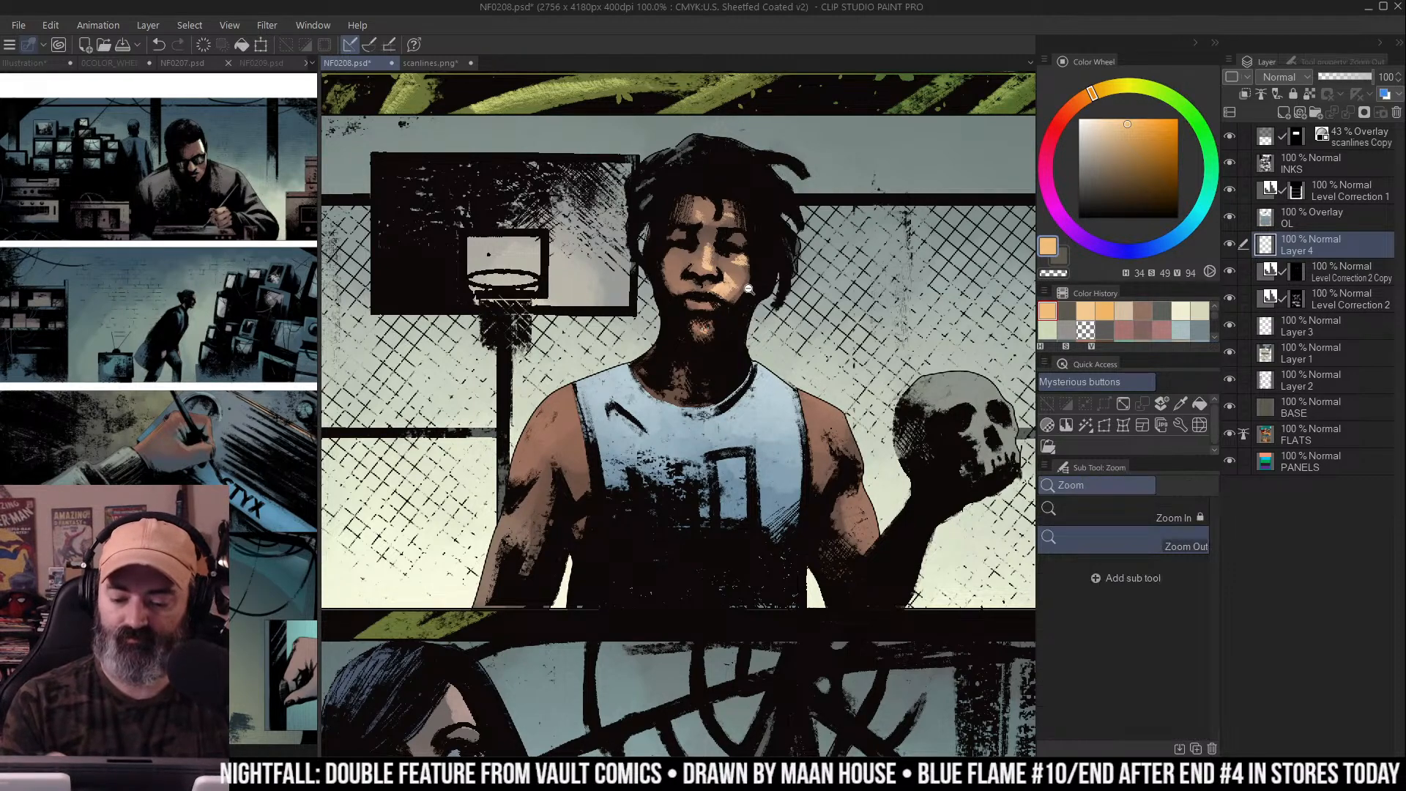
{"action": "left_click", "coordinate": [710, 329]}
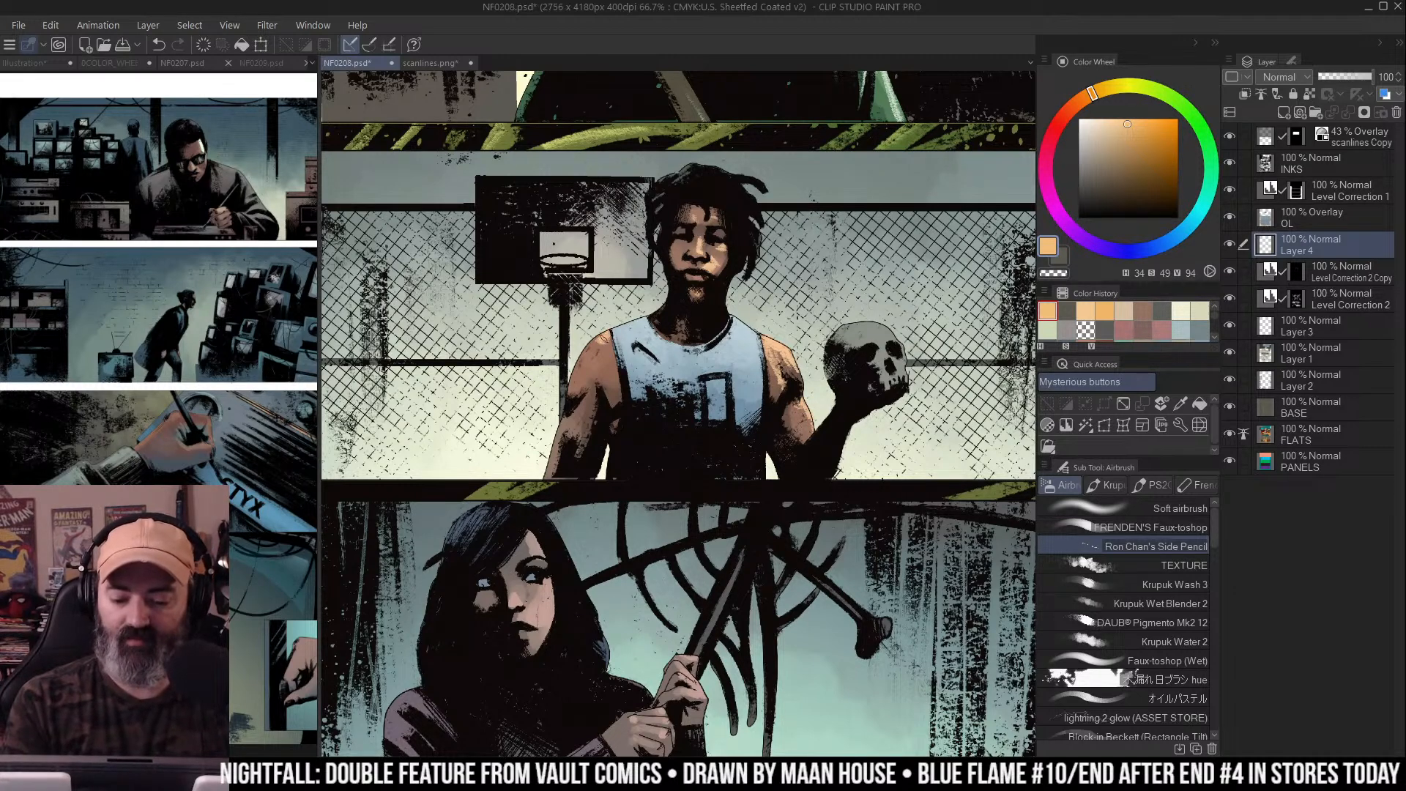
{"action": "key", "text": "alt"}
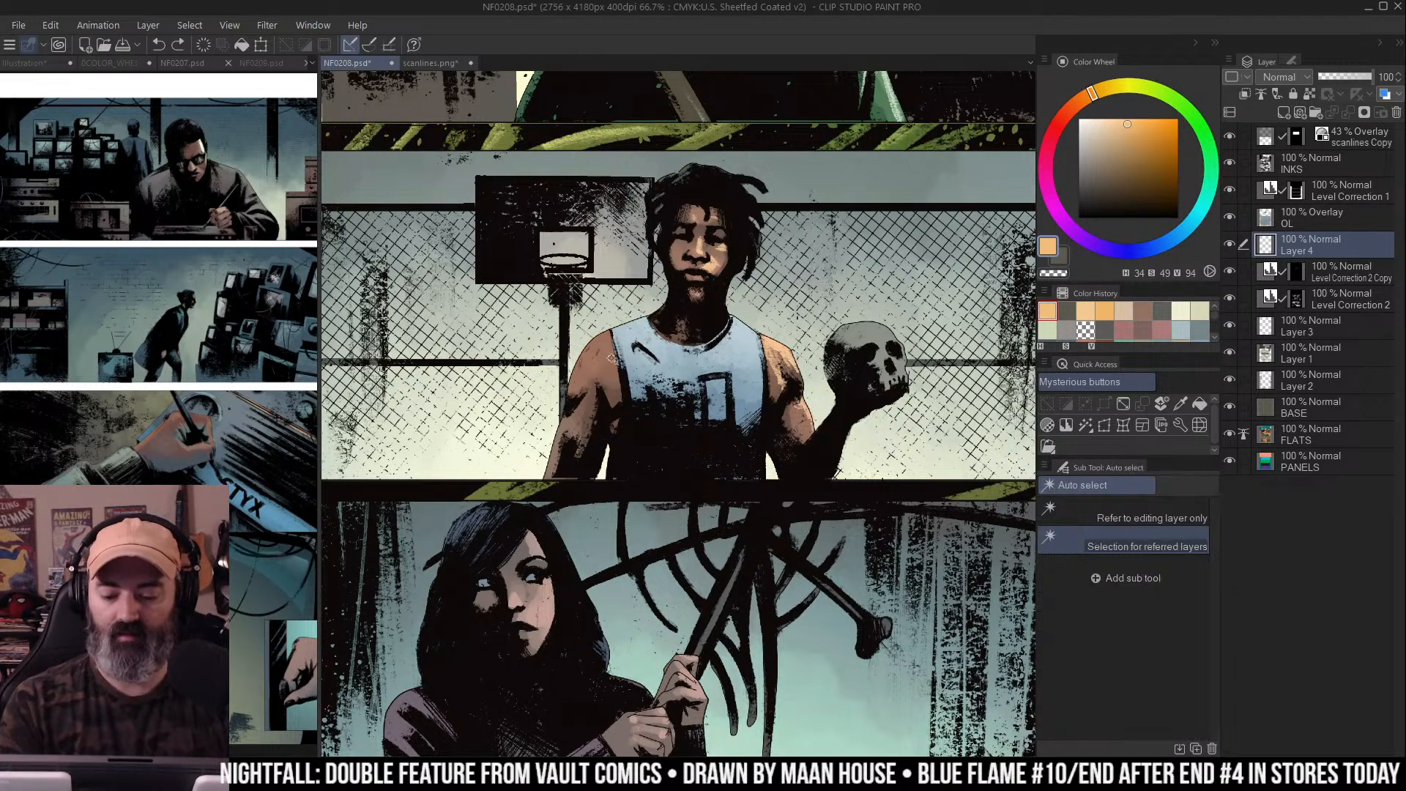
{"action": "mouse_move", "coordinate": [602, 337]}
{"action": "left_mouse_down"}
{"action": "mouse_move", "coordinate": [582, 370]}
{"action": "mouse_move", "coordinate": [599, 350]}
{"action": "mouse_move", "coordinate": [615, 366]}
{"action": "left_mouse_up"}
{"action": "mouse_move", "coordinate": [565, 419]}
{"action": "left_mouse_down"}
{"action": "mouse_move", "coordinate": [555, 463]}
{"action": "mouse_move", "coordinate": [594, 382]}
{"action": "mouse_move", "coordinate": [565, 439]}
{"action": "left_mouse_up"}
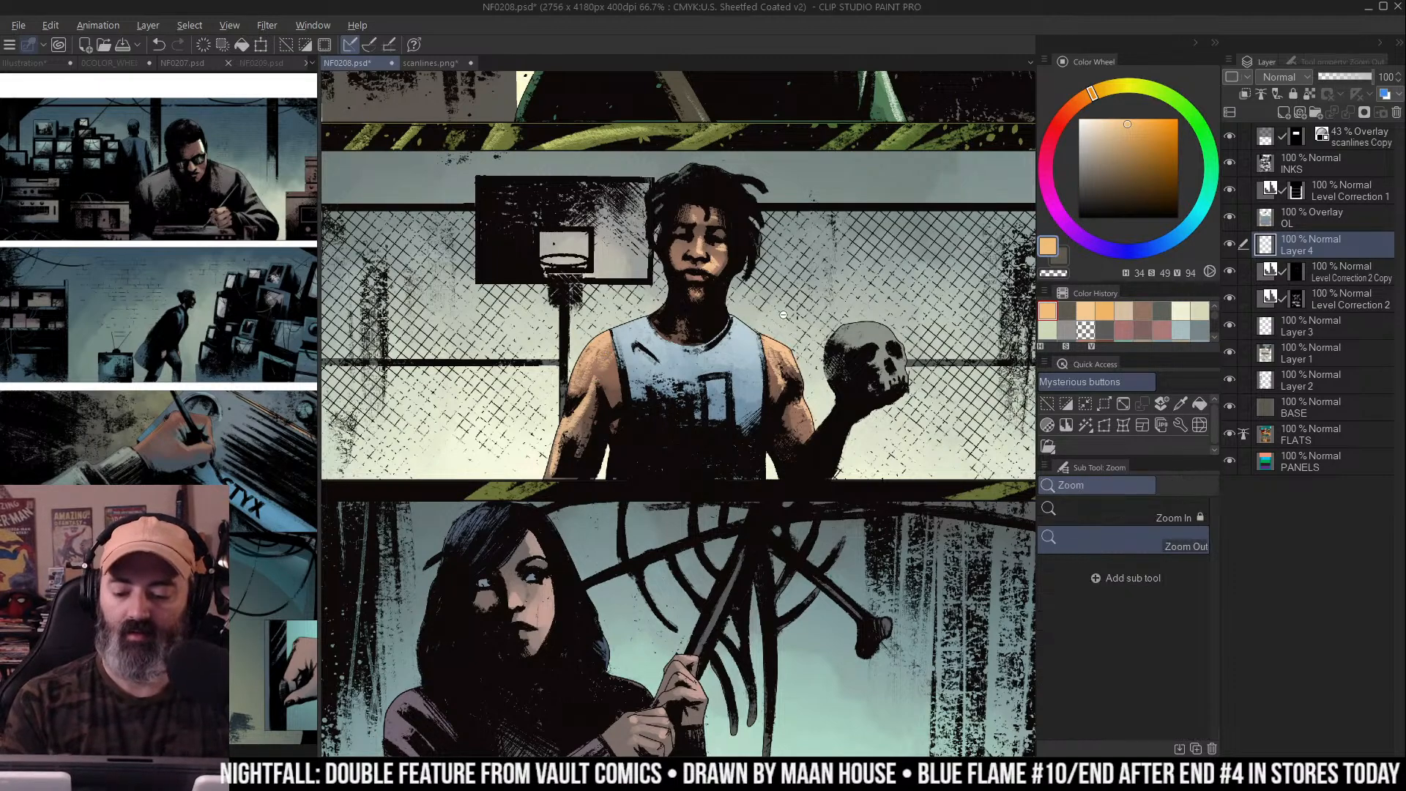
{"action": "left_click", "coordinate": [805, 292], "text": "alt"}
{"action": "left_click", "coordinate": [857, 220], "text": "alt"}
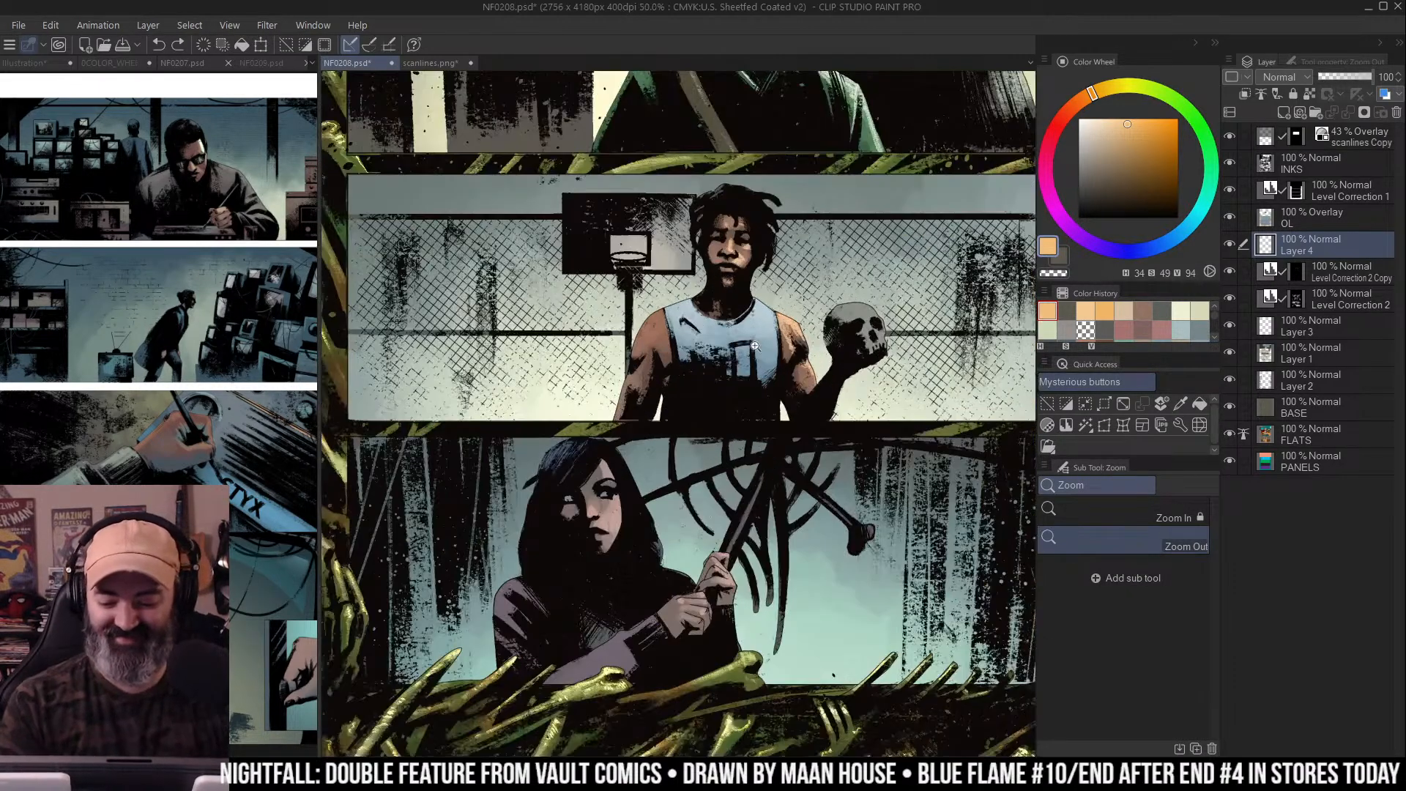
Build up the light orange highlights on both of the player's shoulders and the forearm, undoing one unwanted stroke
{"action": "left_click", "coordinate": [754, 359]}
{"action": "mouse_move", "coordinate": [659, 311]}
{"action": "left_mouse_down"}
{"action": "mouse_move", "coordinate": [636, 352]}
{"action": "mouse_move", "coordinate": [665, 310]}
{"action": "left_mouse_up"}
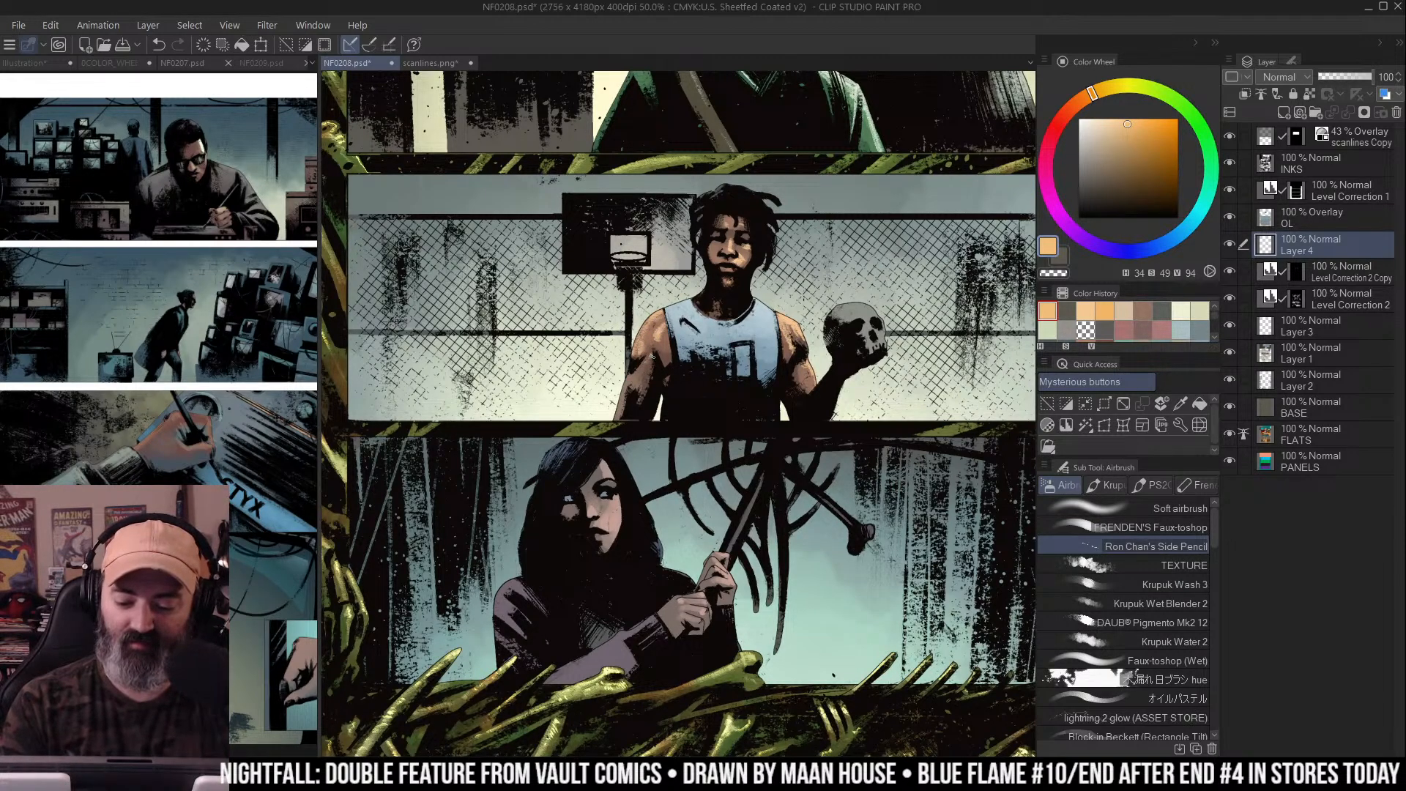
{"action": "left_click_drag", "start_coordinate": [648, 368], "coordinate": [634, 365]}
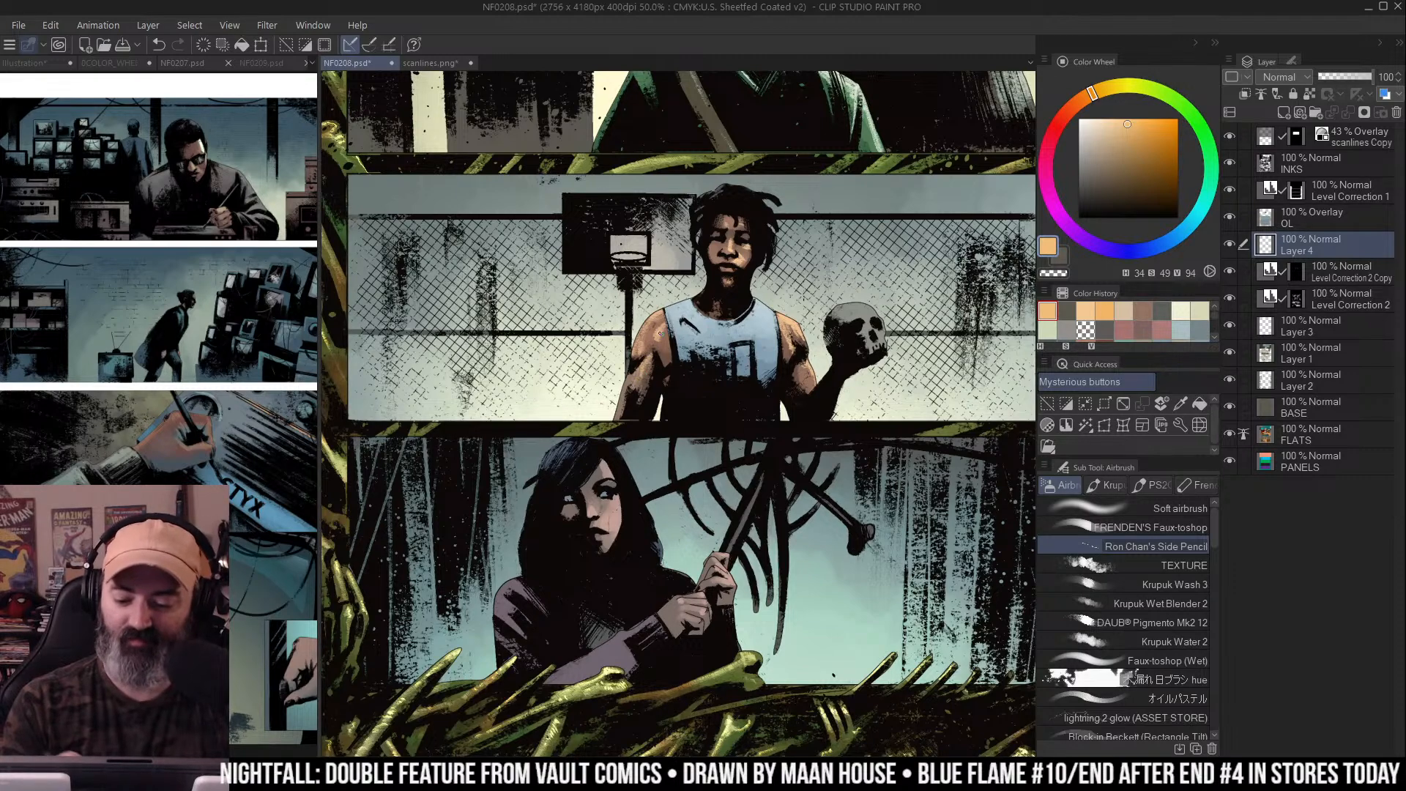
{"action": "left_click", "coordinate": [838, 287], "text": "ctrl+alt"}
{"action": "key", "text": "ctrl+z"}
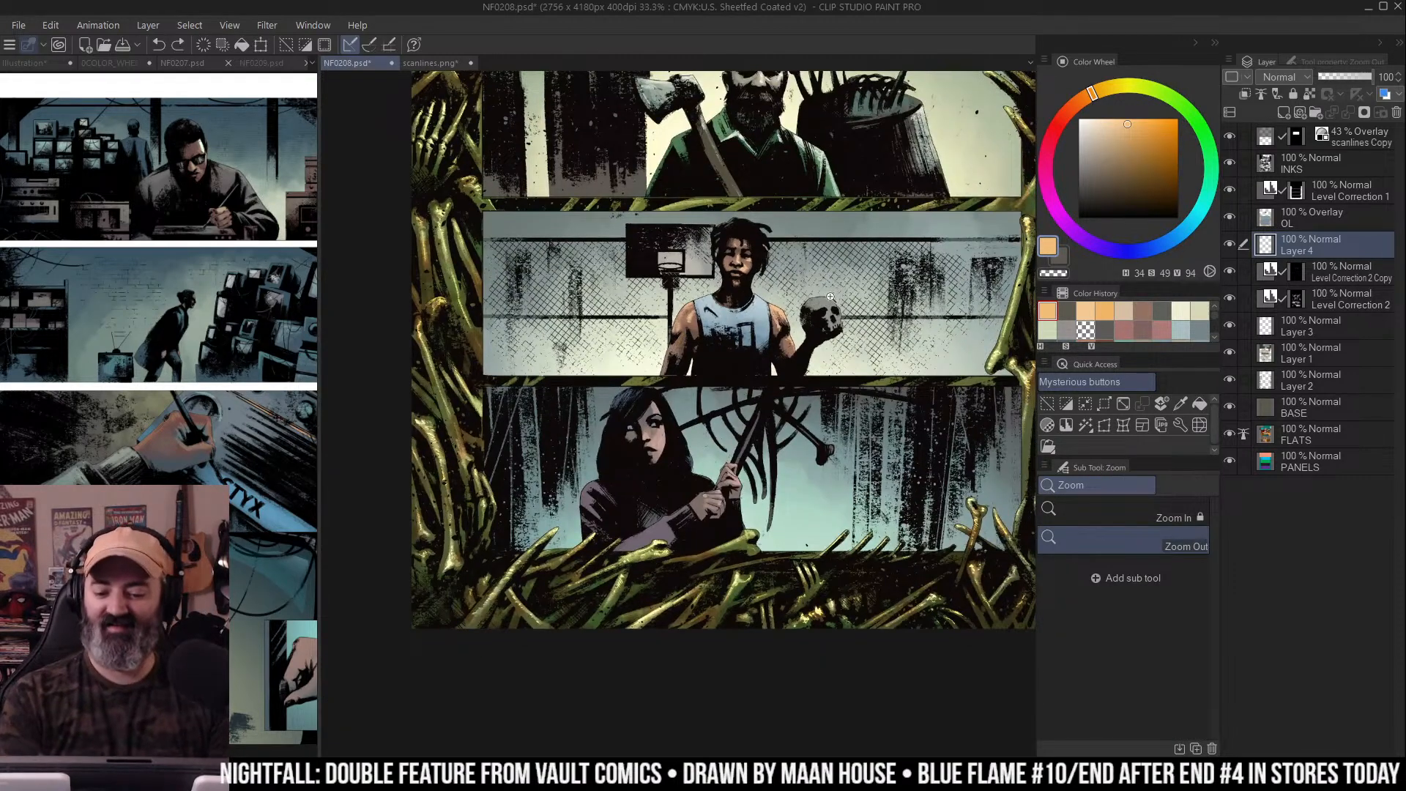
{"action": "left_click", "coordinate": [838, 276], "text": "ctrl"}
{"action": "left_click_drag", "start_coordinate": [672, 312], "coordinate": [670, 316]}
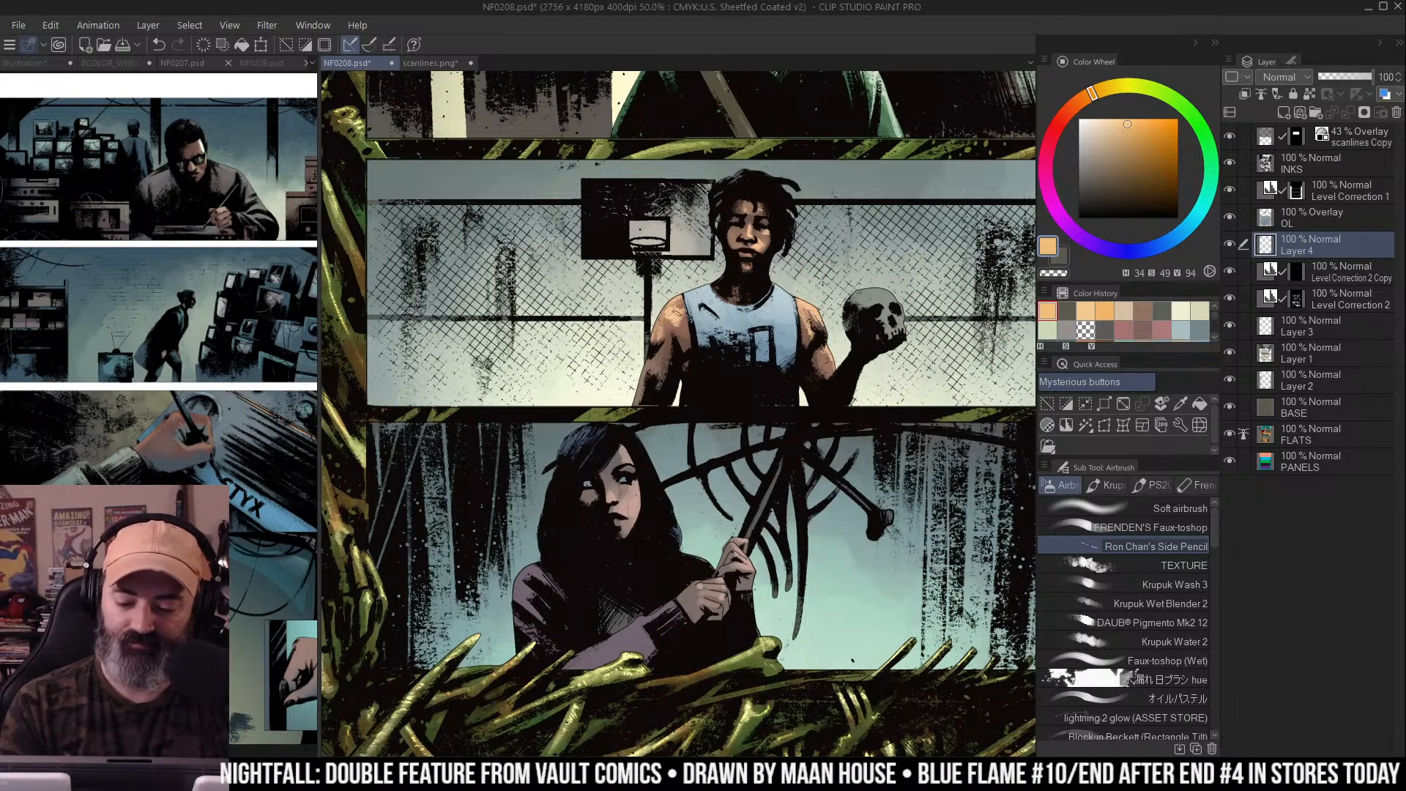
{"action": "left_click_drag", "start_coordinate": [811, 315], "coordinate": [813, 318]}
{"action": "left_click_drag", "start_coordinate": [656, 360], "coordinate": [660, 356]}
{"action": "key", "text": "alt+space"}
{"action": "left_click", "coordinate": [842, 323]}
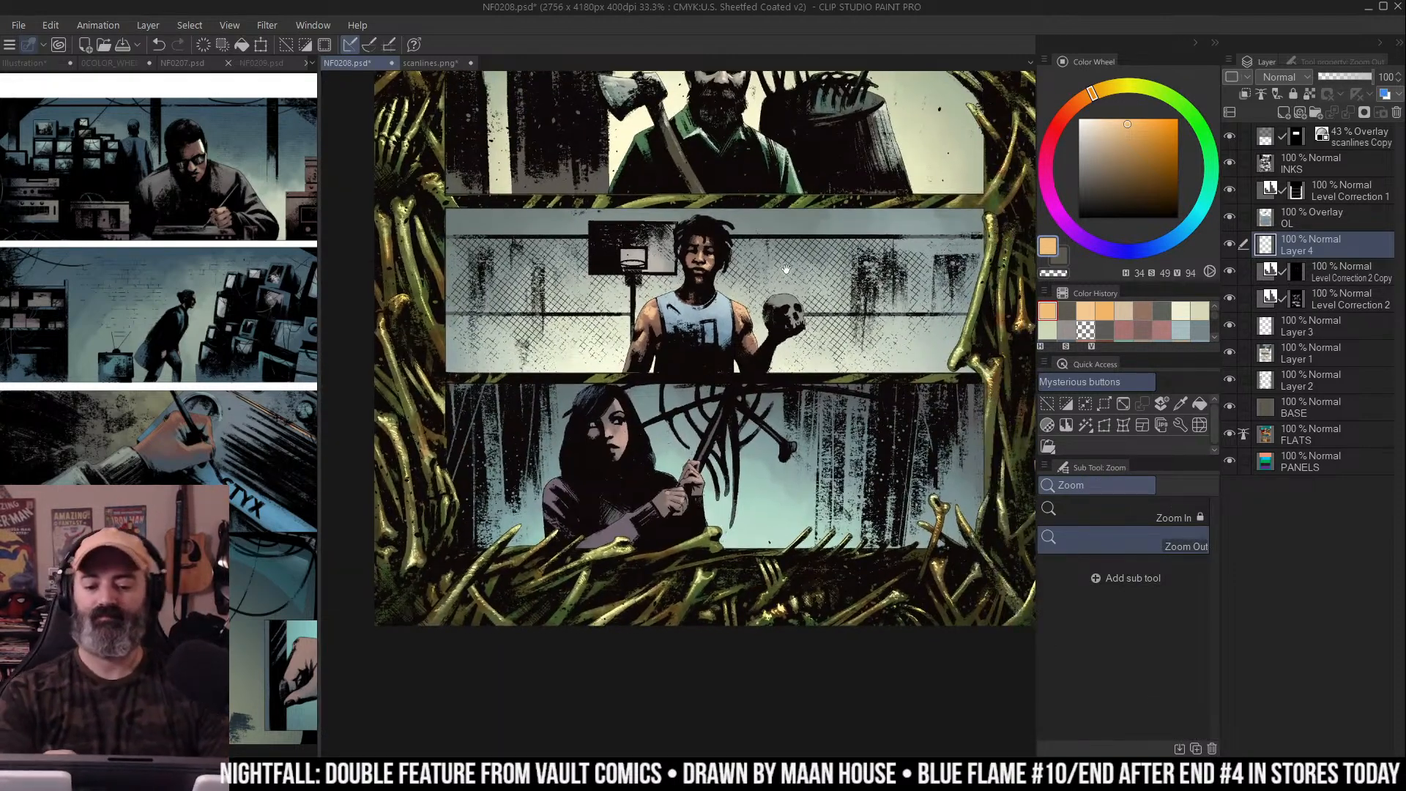
Sample the skull's grey, brush pale green-grey highlights (H 105, S 11, V 88) on it, and add pure white accents on its crown
{"action": "left_click", "coordinate": [754, 353]}
{"action": "key", "text": "b"}
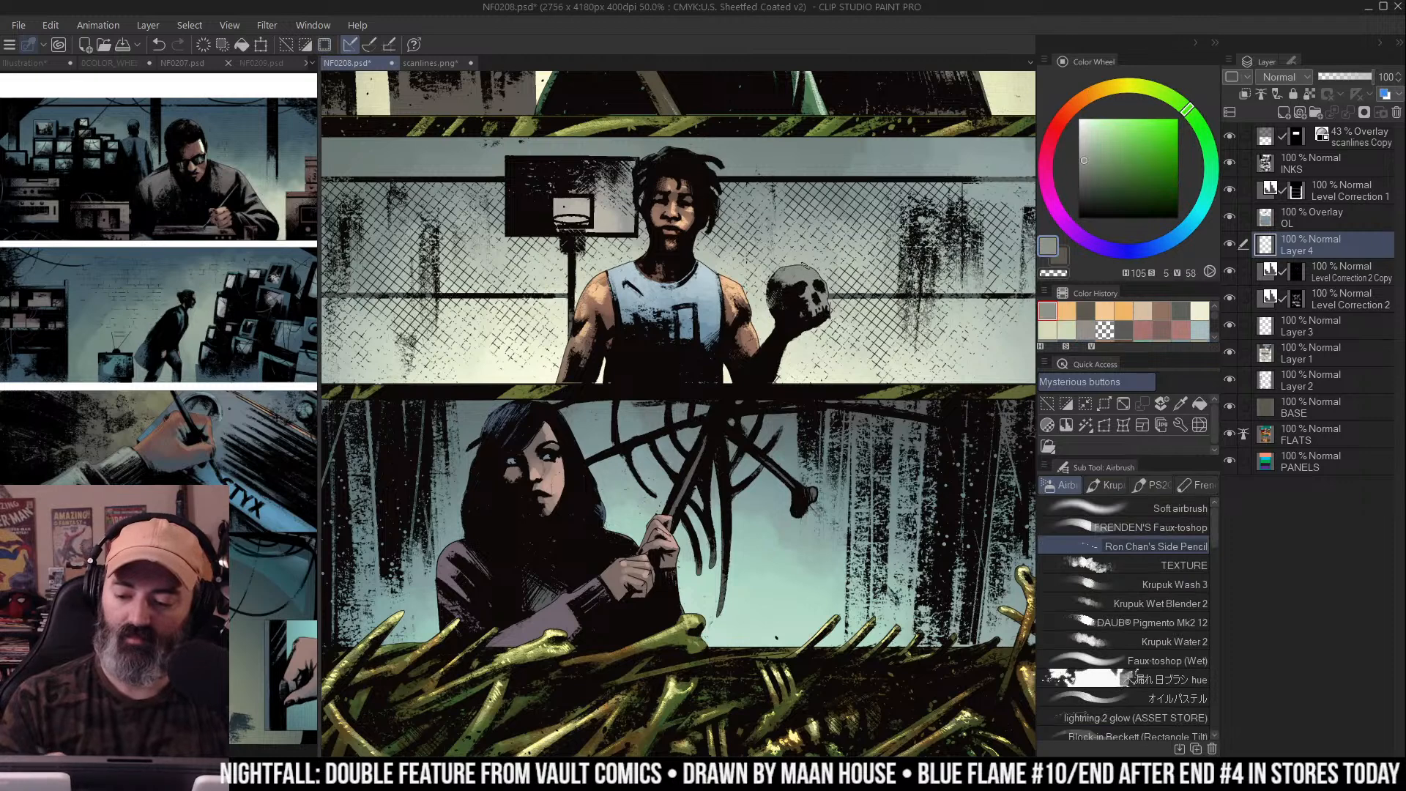
{"action": "left_click_drag", "start_coordinate": [798, 272], "coordinate": [820, 307]}
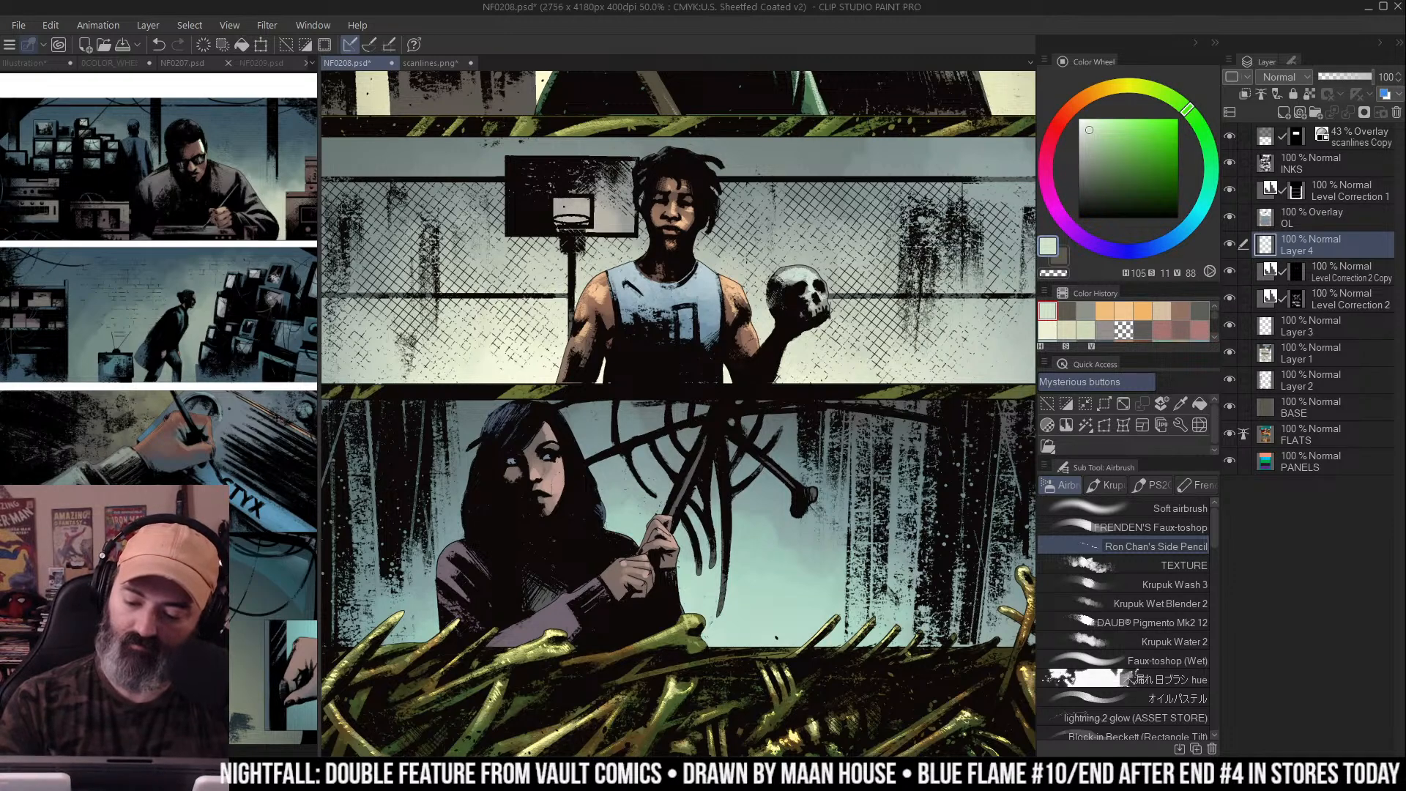
{"action": "left_click_drag", "start_coordinate": [1097, 117], "coordinate": [1079, 109]}
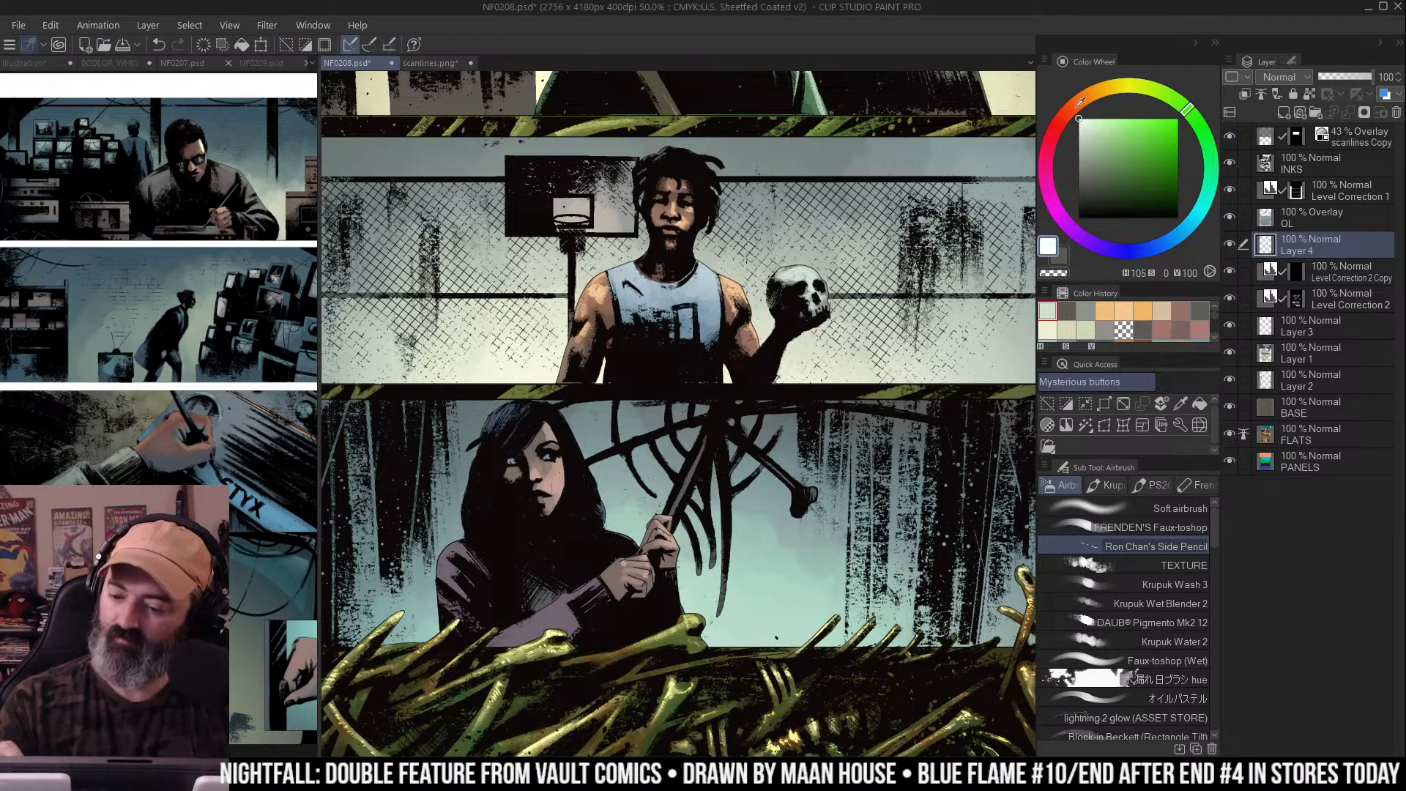
{"action": "left_click_drag", "start_coordinate": [806, 274], "coordinate": [785, 272]}
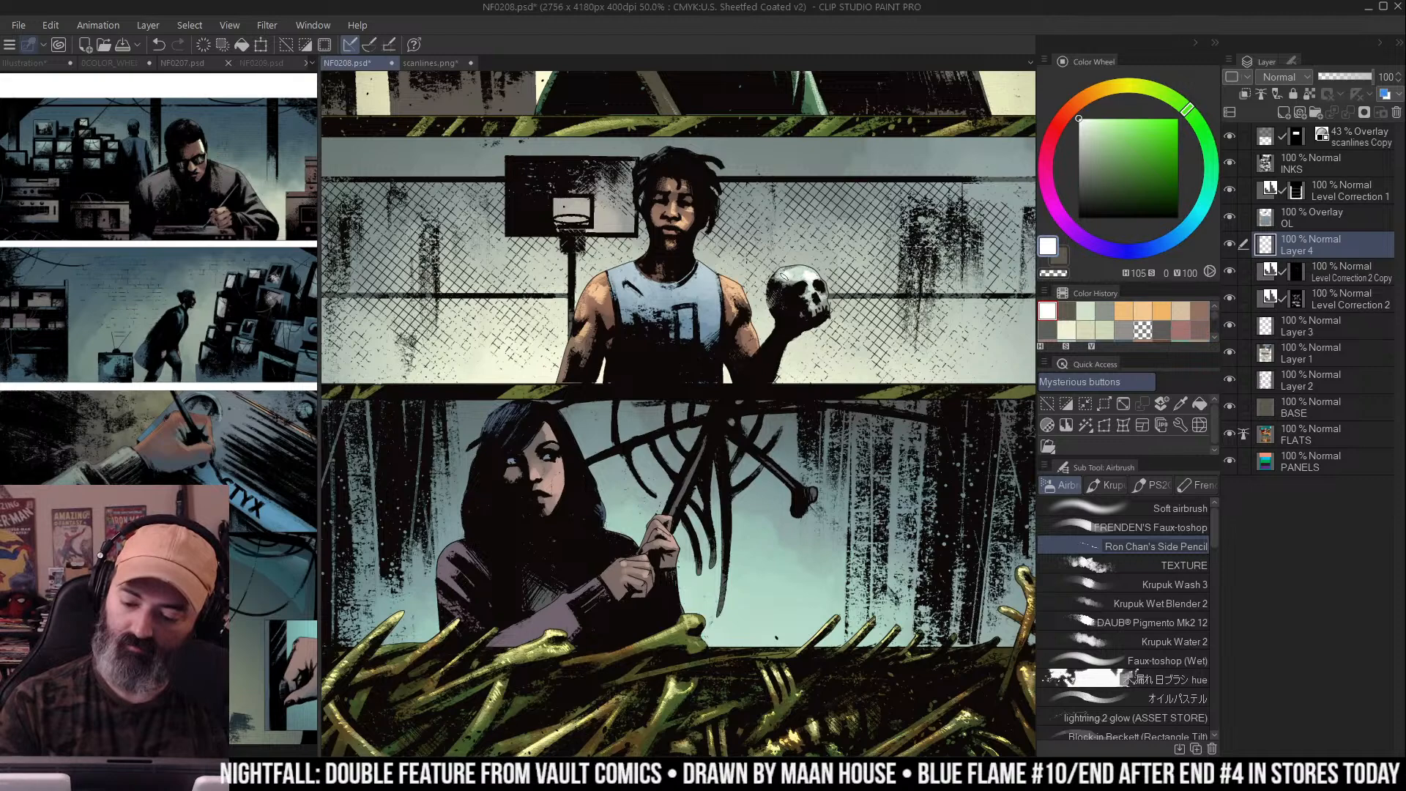
Auto-select the background behind the hooded woman and limit the selection to the bottom panel with the lasso
{"action": "scroll", "coordinate": [839, 313], "scroll_direction": "down", "scroll_amount": 4}
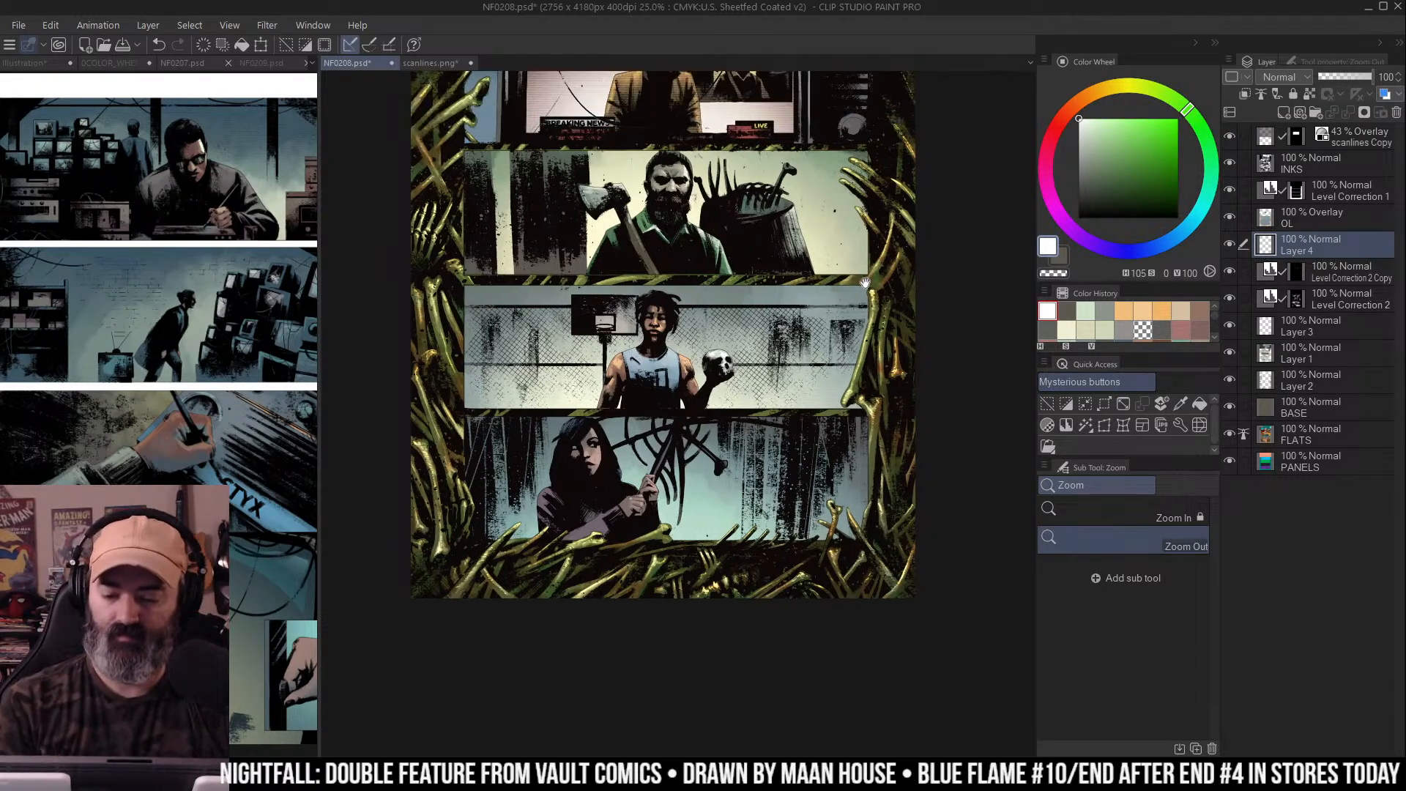
{"action": "left_click_drag", "start_coordinate": [887, 234], "coordinate": [869, 239]}
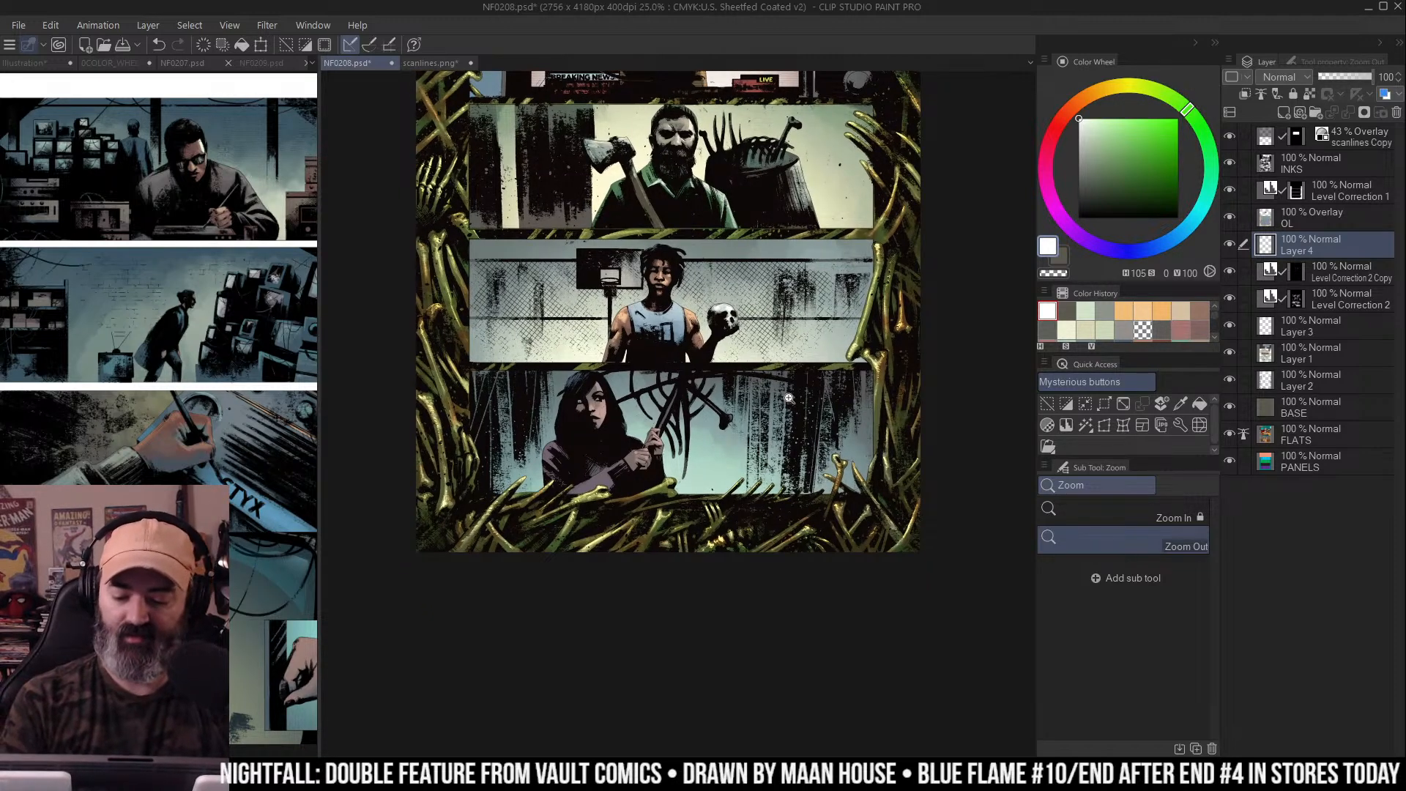
{"action": "scroll", "coordinate": [817, 360], "scroll_direction": "down", "scroll_amount": 1}
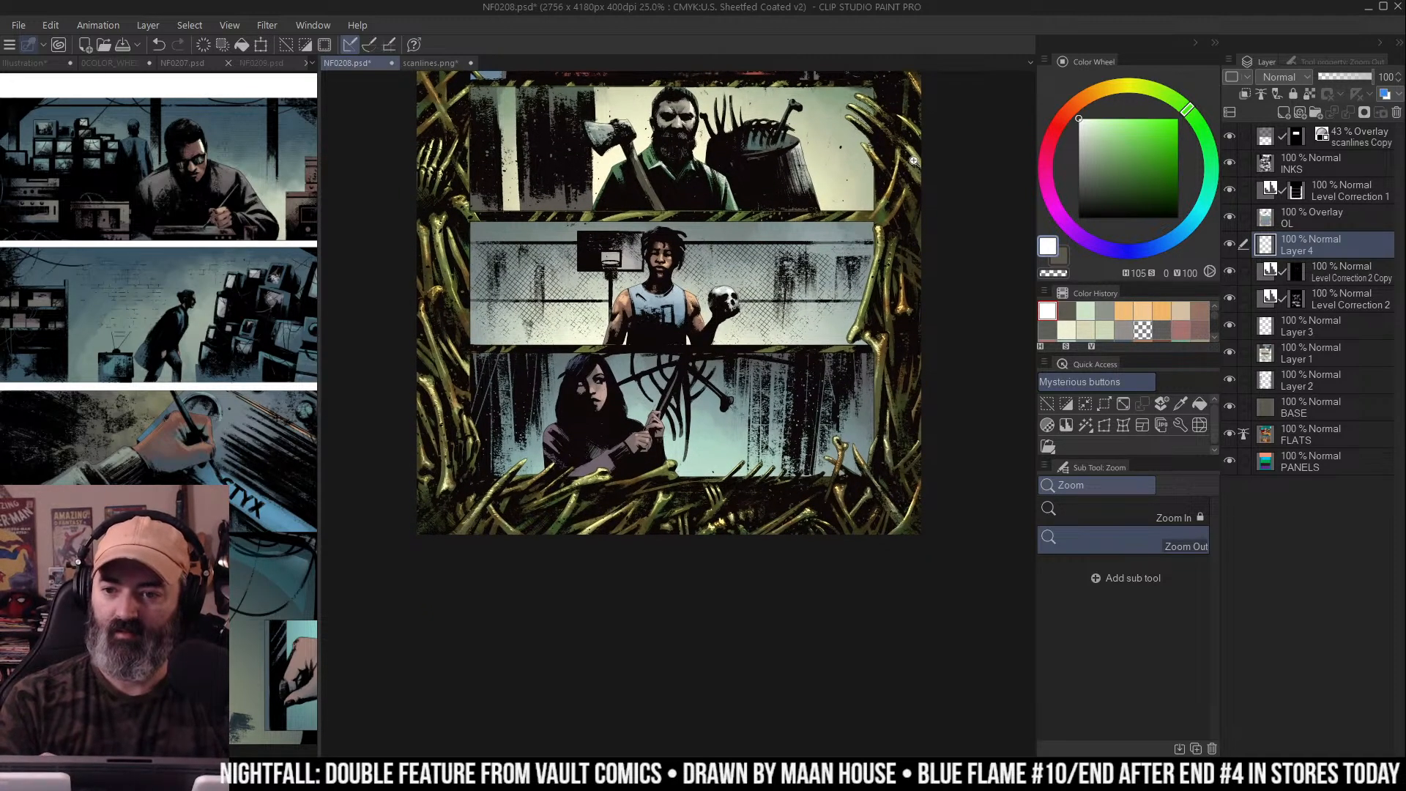
{"action": "key", "text": "w"}
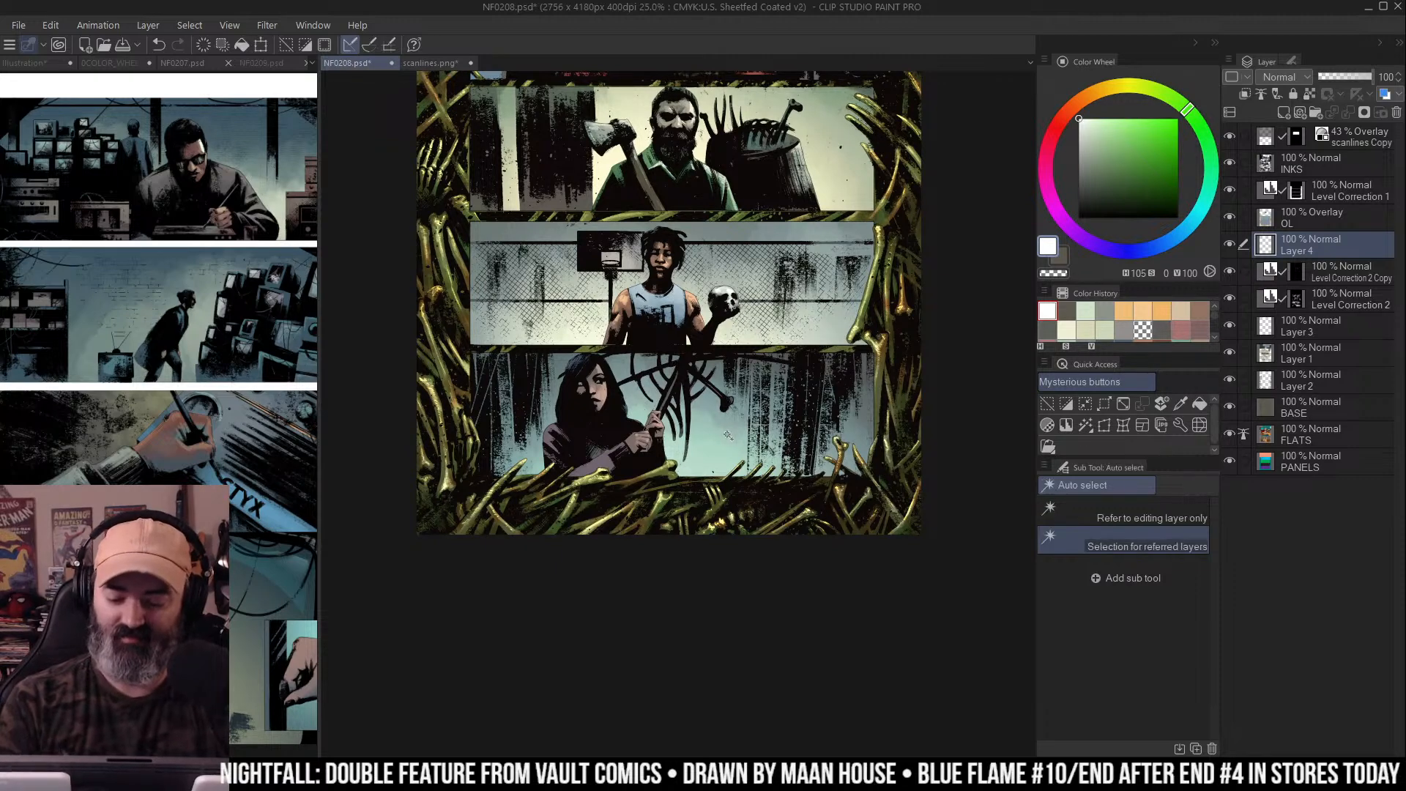
{"action": "left_click", "coordinate": [802, 366]}
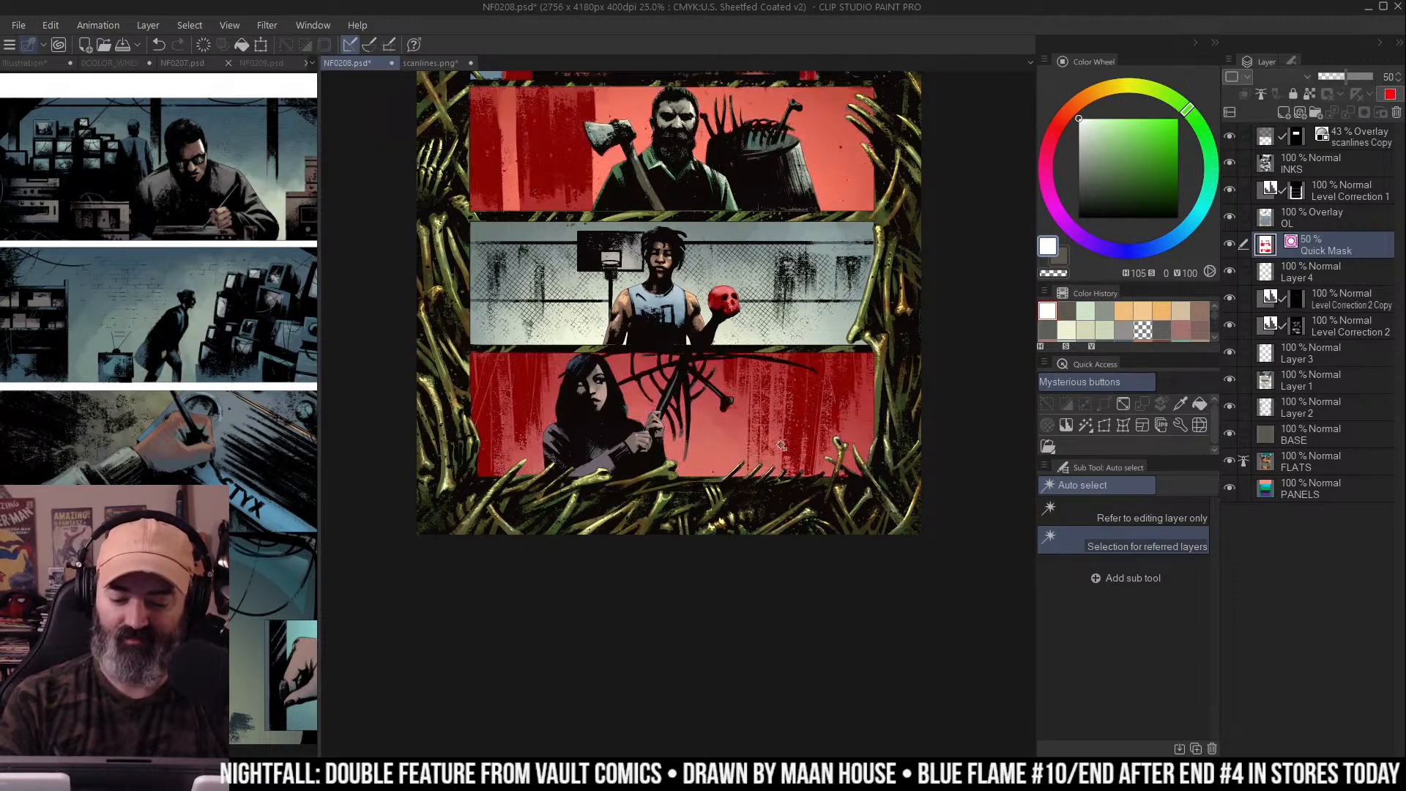
{"action": "key", "text": "m"}
{"action": "left_click_drag", "start_coordinate": [784, 244], "coordinate": [792, 459]}
{"action": "left_click", "coordinate": [894, 333], "text": "ctrl+alt"}
{"action": "left_click_drag", "start_coordinate": [894, 333], "coordinate": [859, 309]}
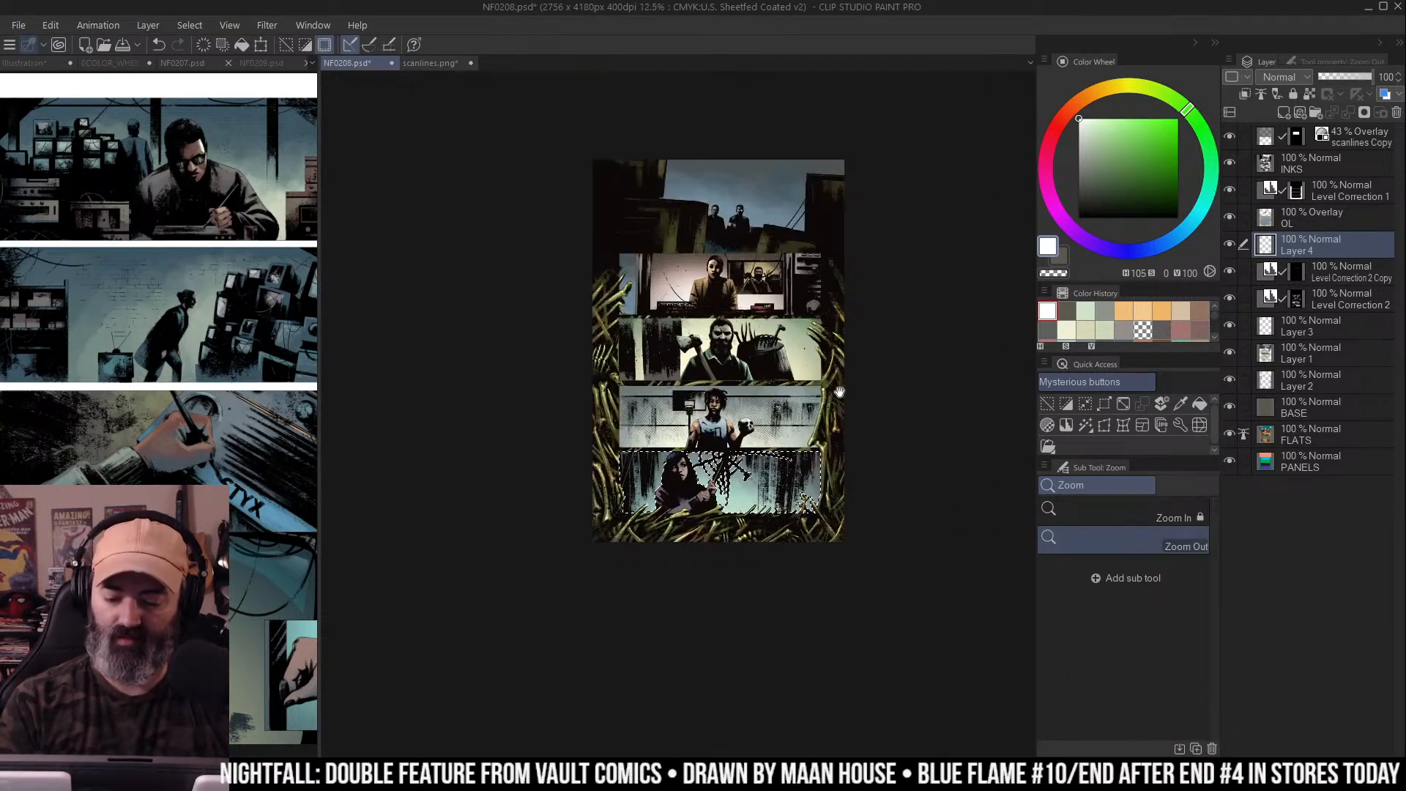
Brighten the bottom panel's background with white Soft airbrush on the Level Correction 2 Copy mask, and clear the selection
{"action": "key", "text": "ctrl+plus"}
{"action": "key", "text": "b"}
{"action": "left_click", "coordinate": [1311, 272]}
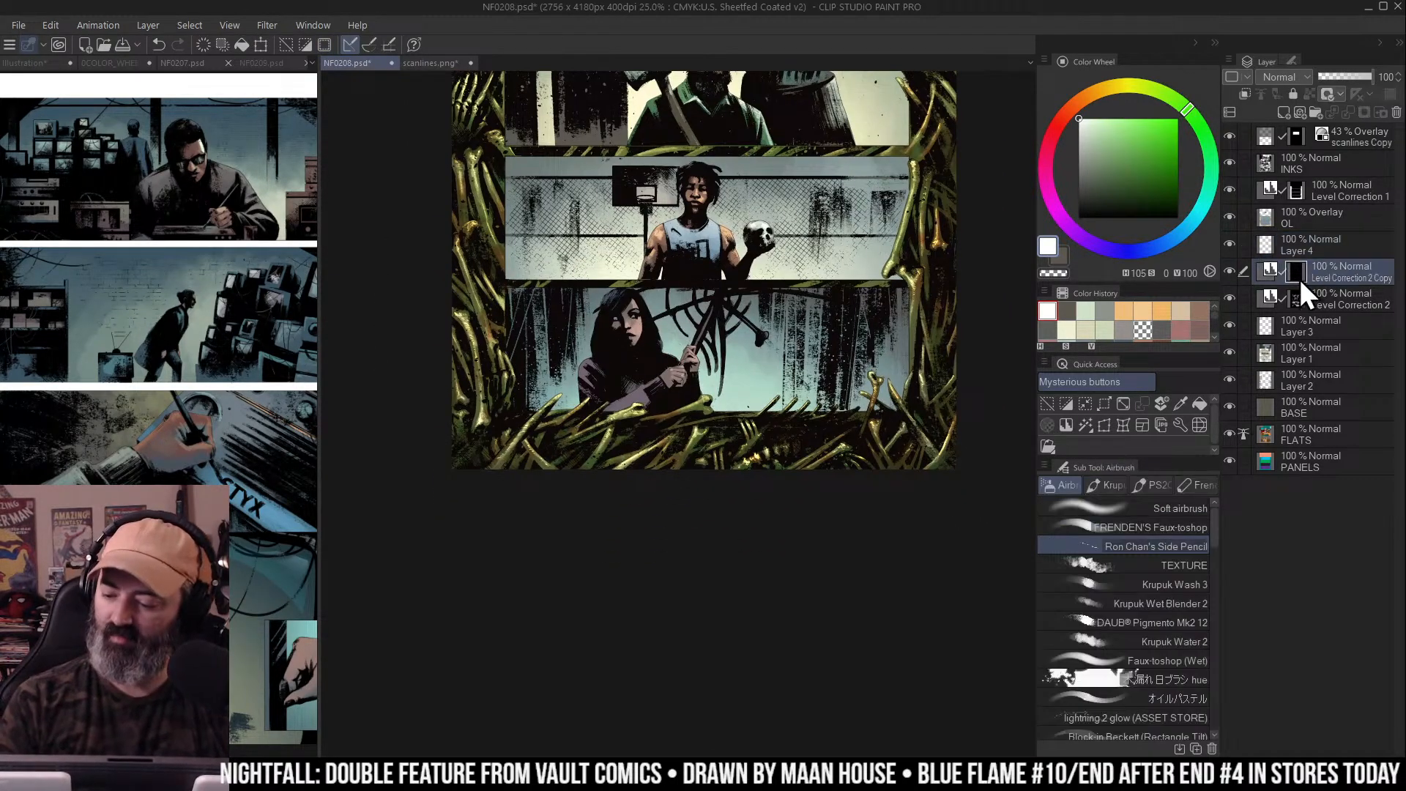
{"action": "left_click", "coordinate": [1196, 511]}
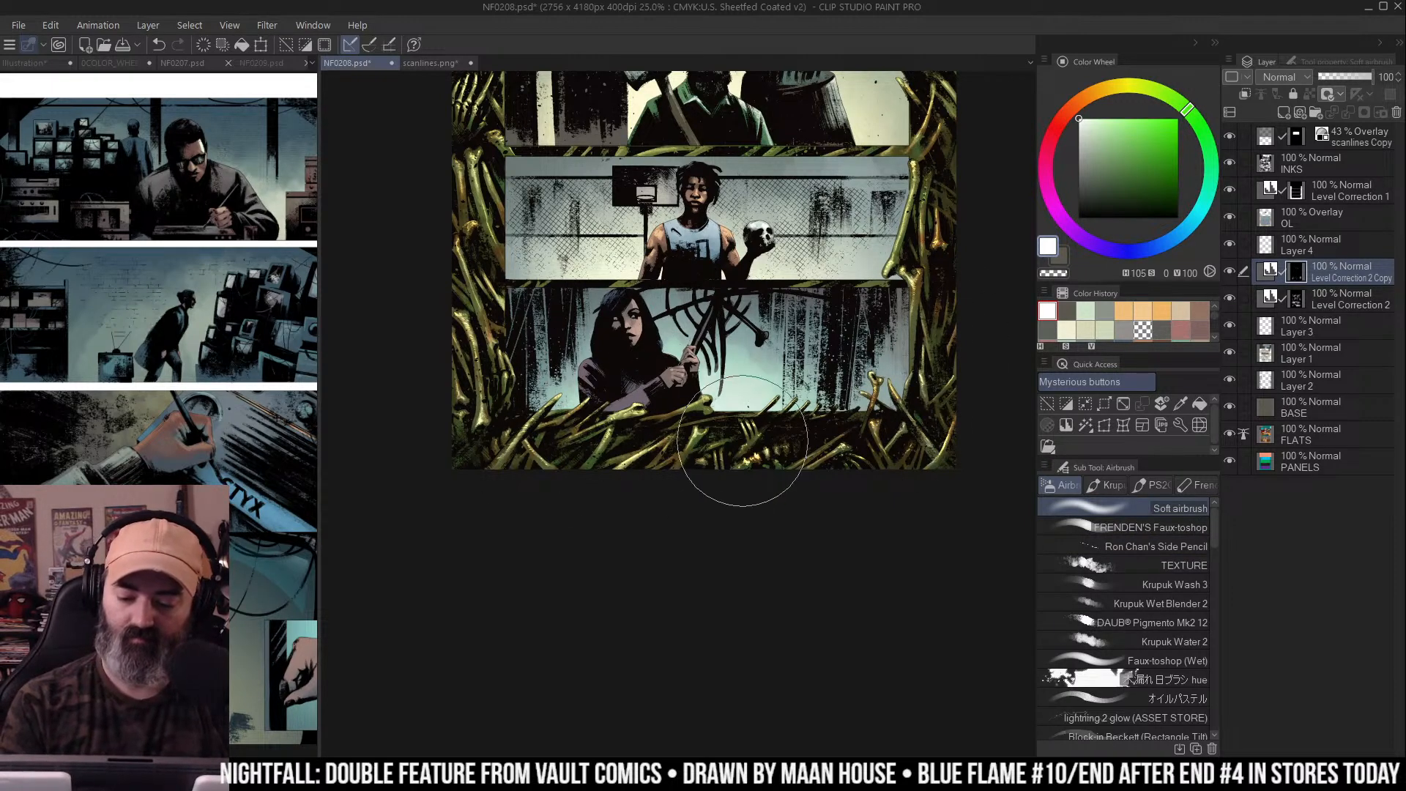
{"action": "key", "text": "m"}
{"action": "left_click_drag", "start_coordinate": [970, 202], "coordinate": [898, 331]}
{"action": "left_click", "coordinate": [900, 307], "text": "alt"}
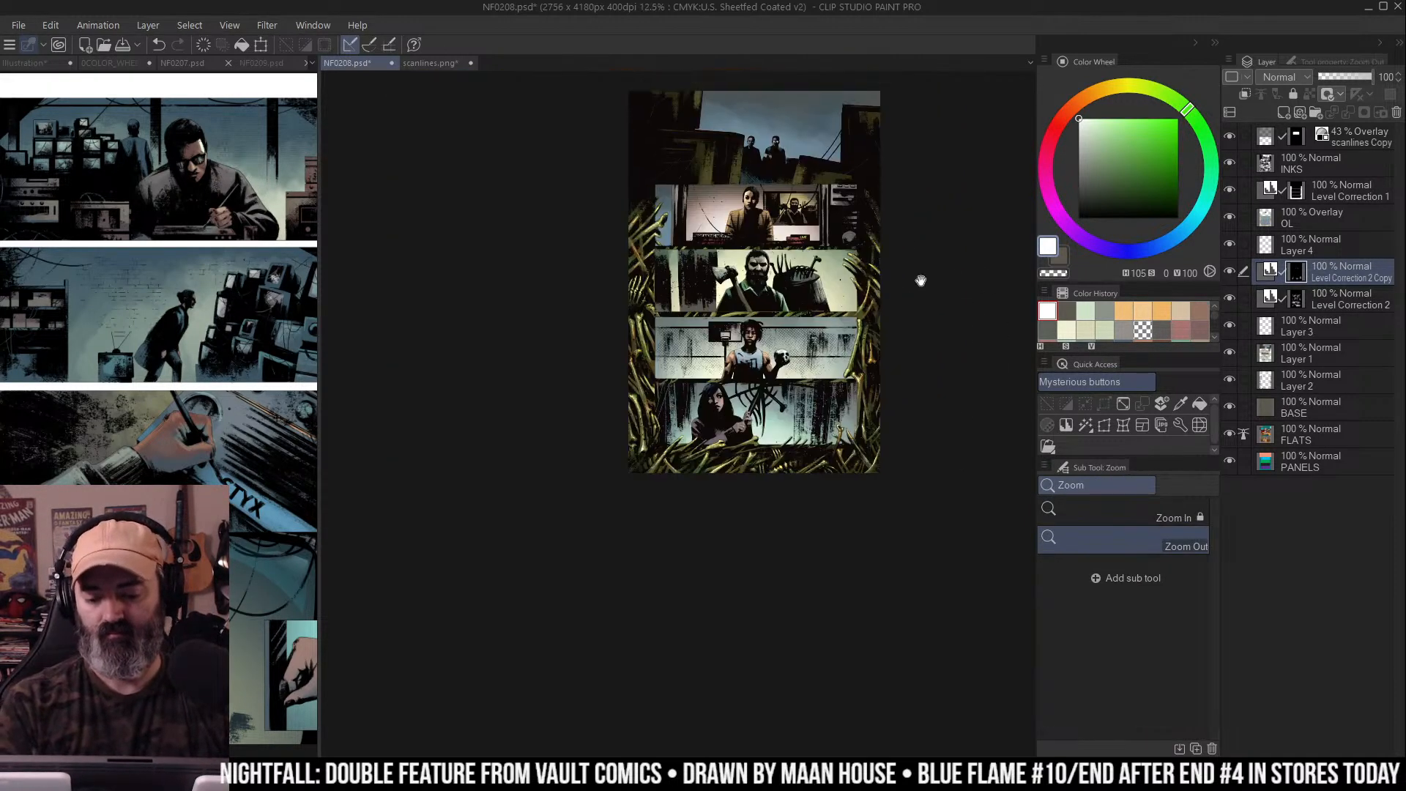
Auto-select the newscast panel on the PANELS layer, referring to the editing layer only
{"action": "left_click_drag", "start_coordinate": [898, 209], "coordinate": [875, 239]}
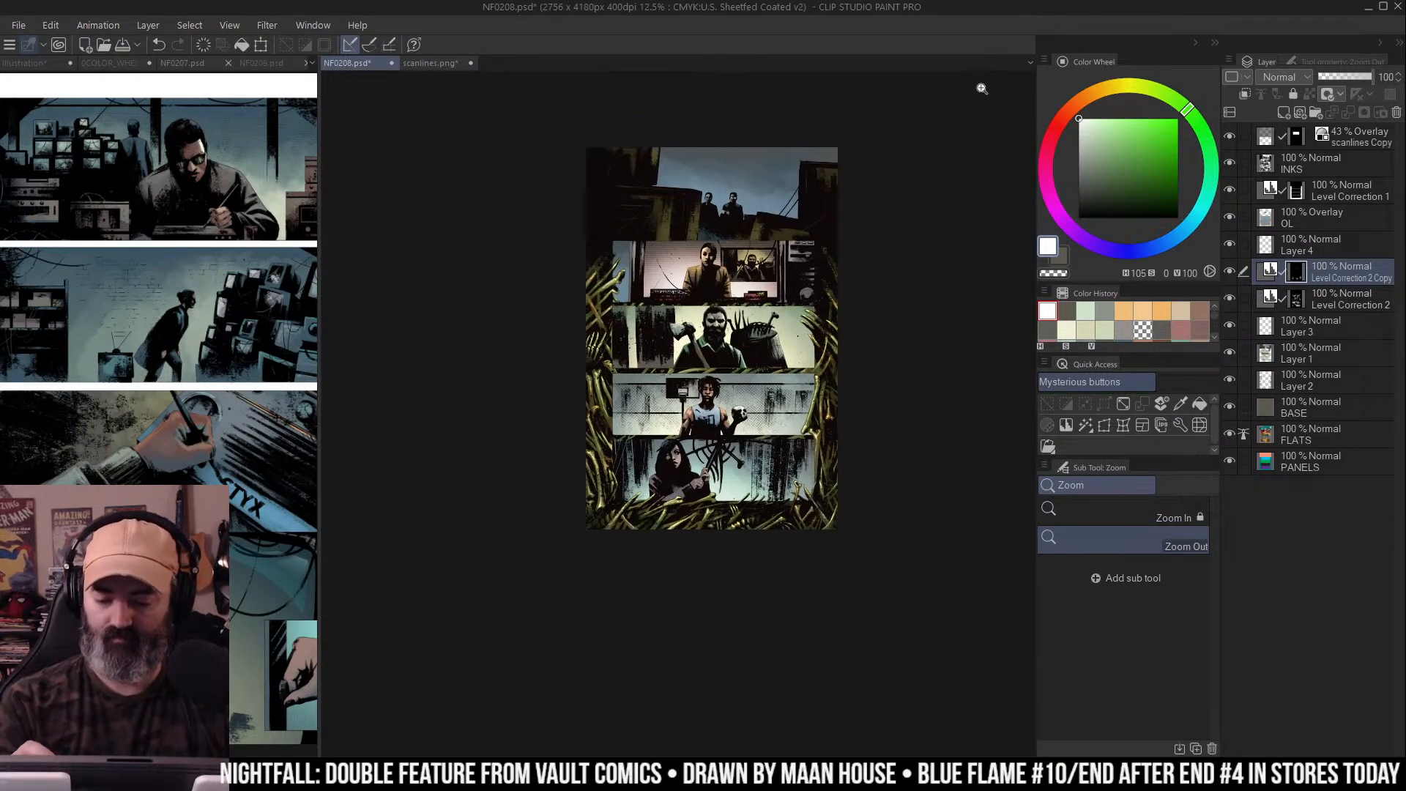
{"action": "left_click", "coordinate": [743, 302]}
{"action": "left_click", "coordinate": [773, 305]}
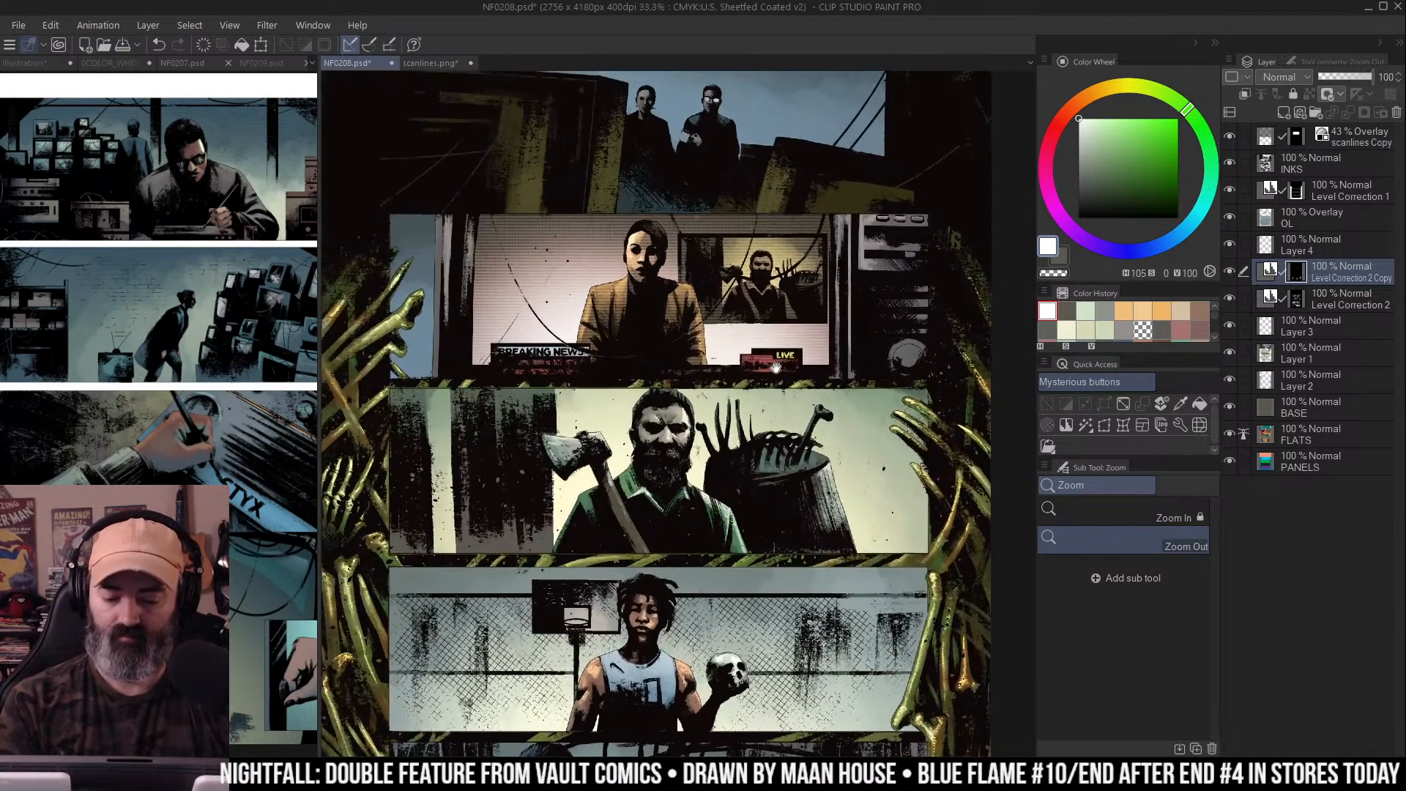
{"action": "left_click", "coordinate": [784, 320]}
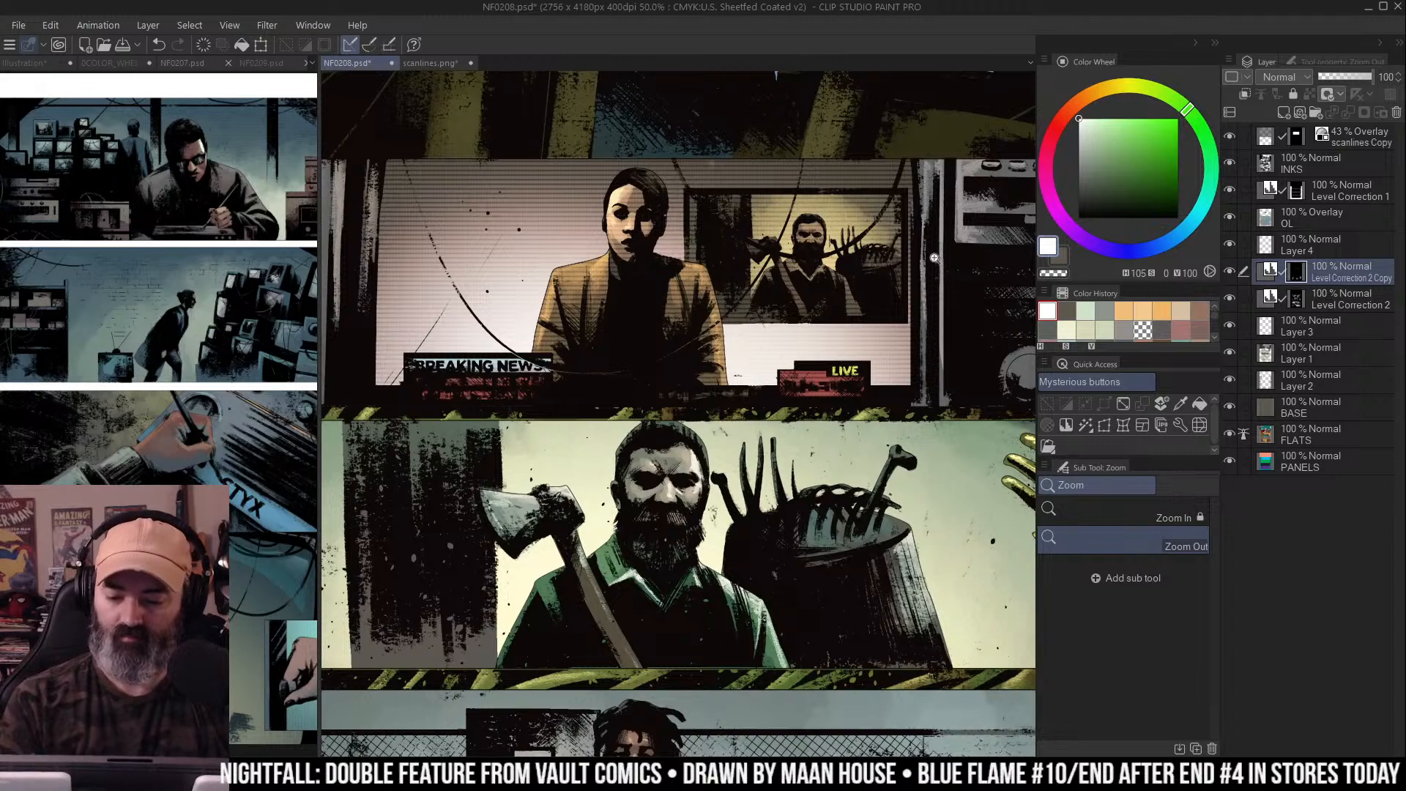
{"action": "key", "text": "ctrl+minus"}
{"action": "left_click", "coordinate": [1300, 461]}
{"action": "key", "text": "w"}
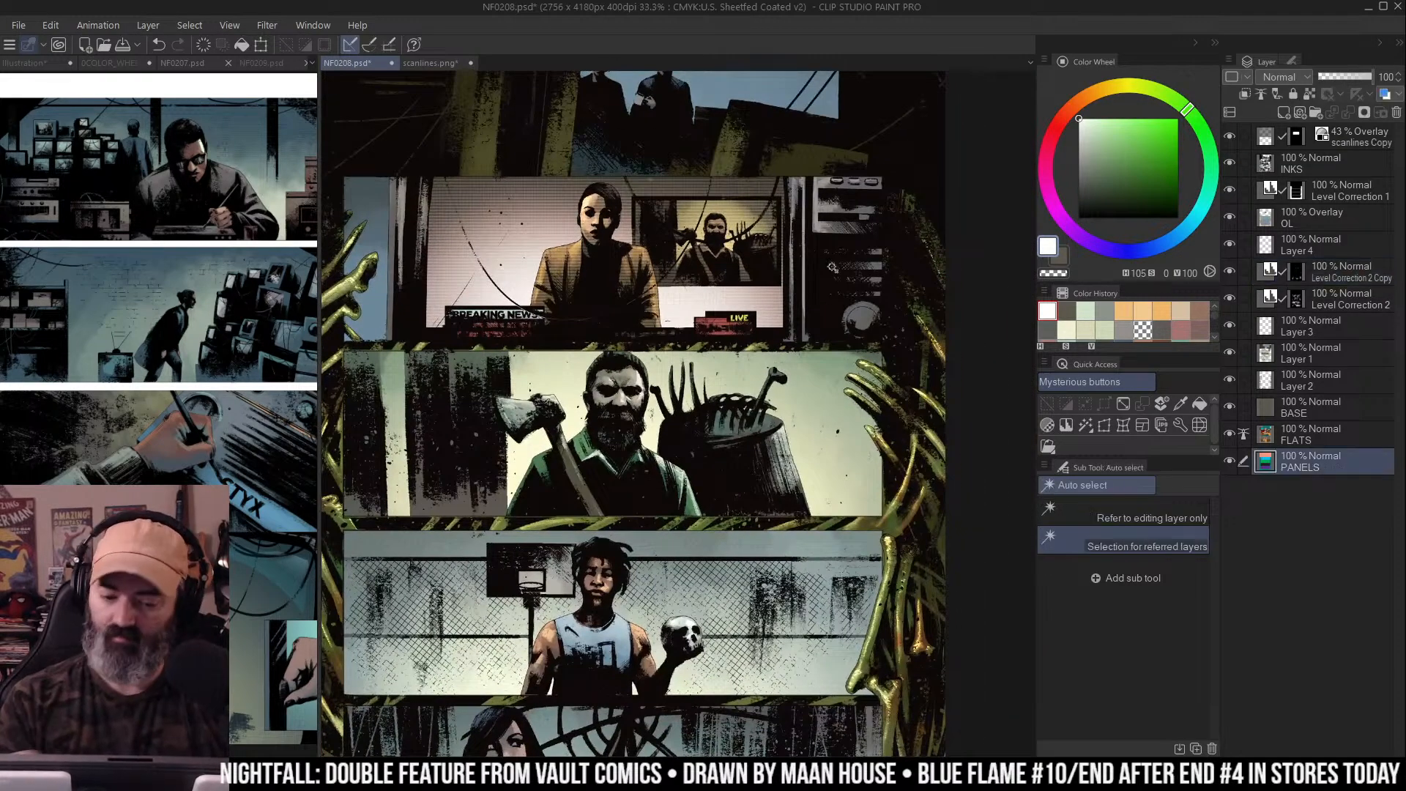
{"action": "left_click", "coordinate": [746, 302]}
{"action": "key", "text": "ctrl+minus"}
{"action": "key", "text": "ctrl+d"}
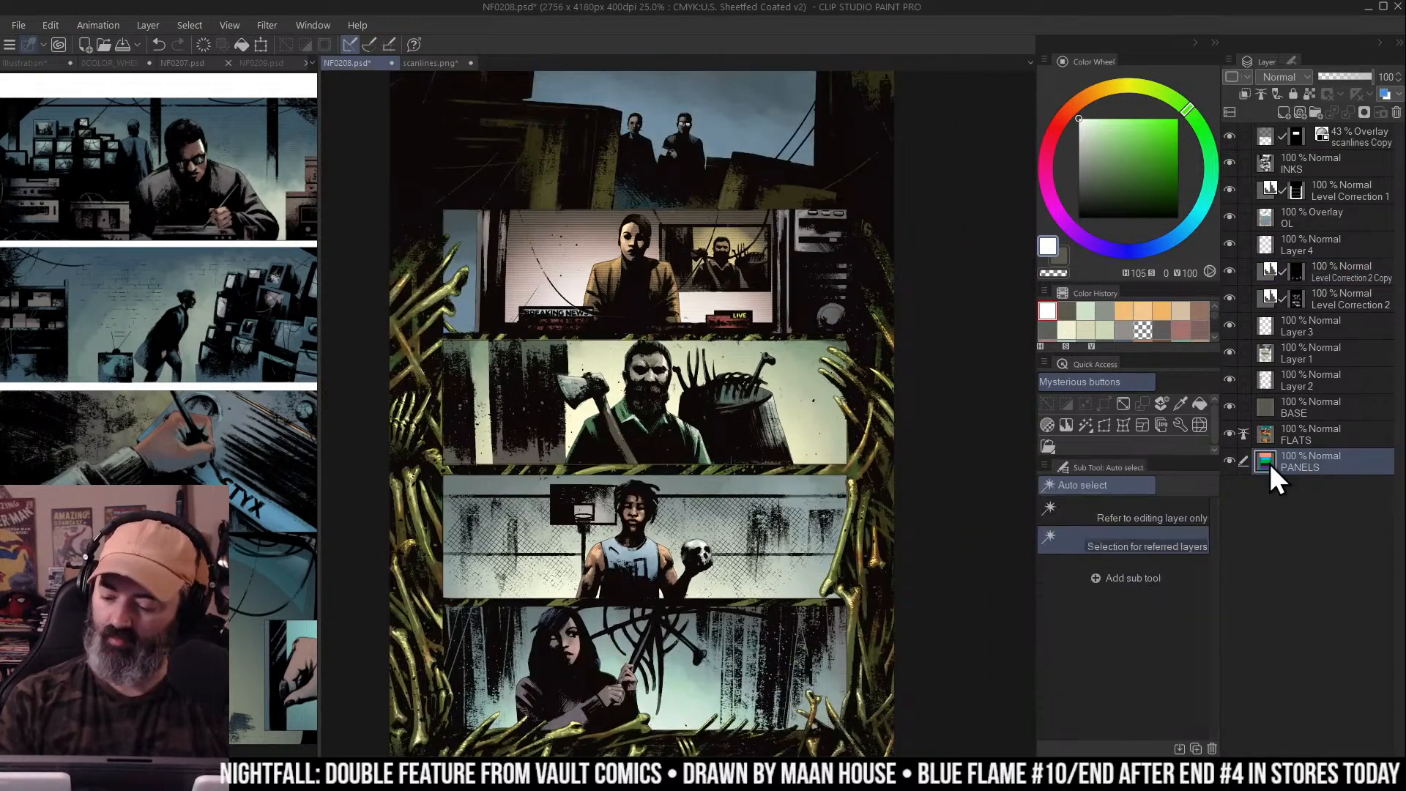
{"action": "left_click", "coordinate": [1186, 521]}
{"action": "left_click", "coordinate": [835, 278]}
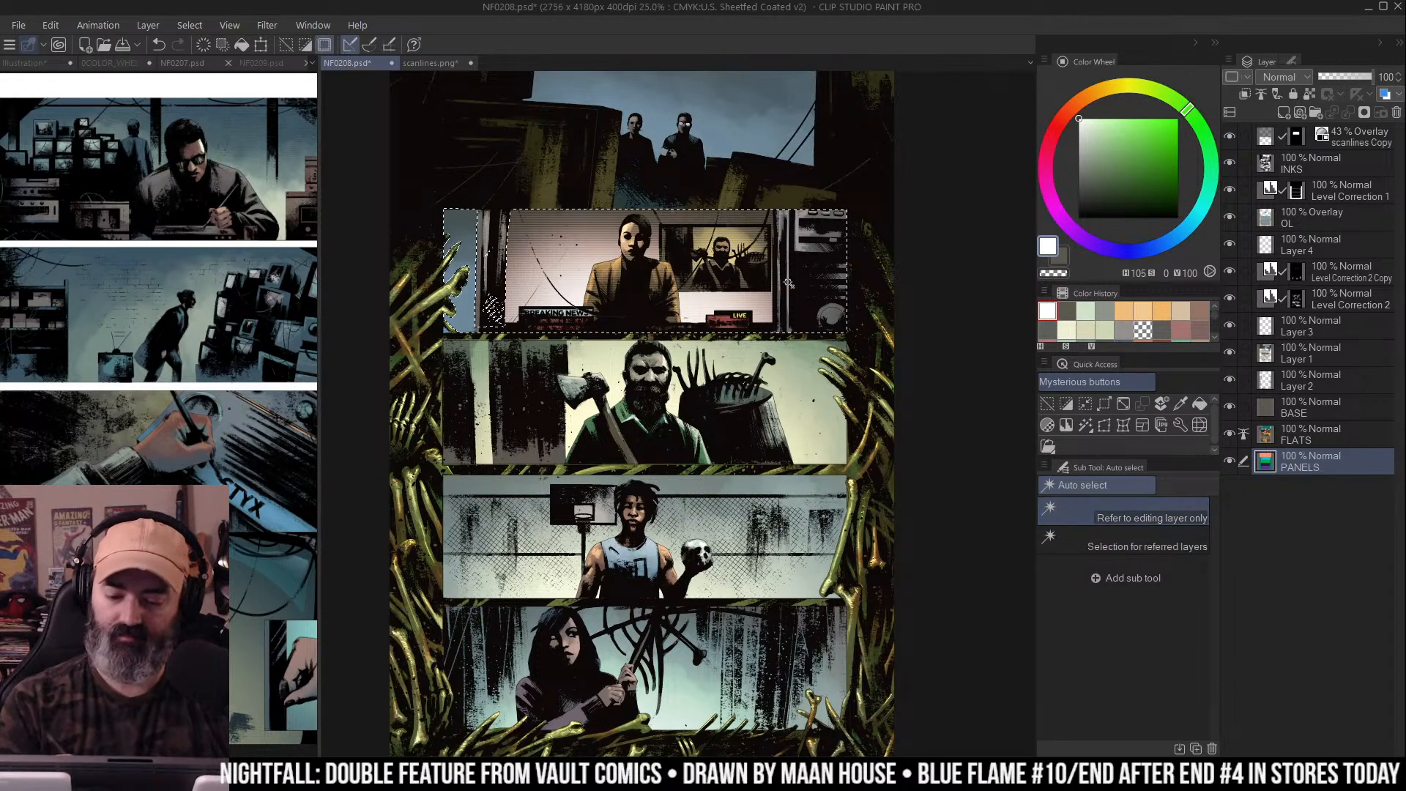
Subtract the TV casing on both sides of the newscast panel with the lasso, leaving only the screen selected
{"action": "left_click_drag", "start_coordinate": [874, 265], "coordinate": [853, 306]}
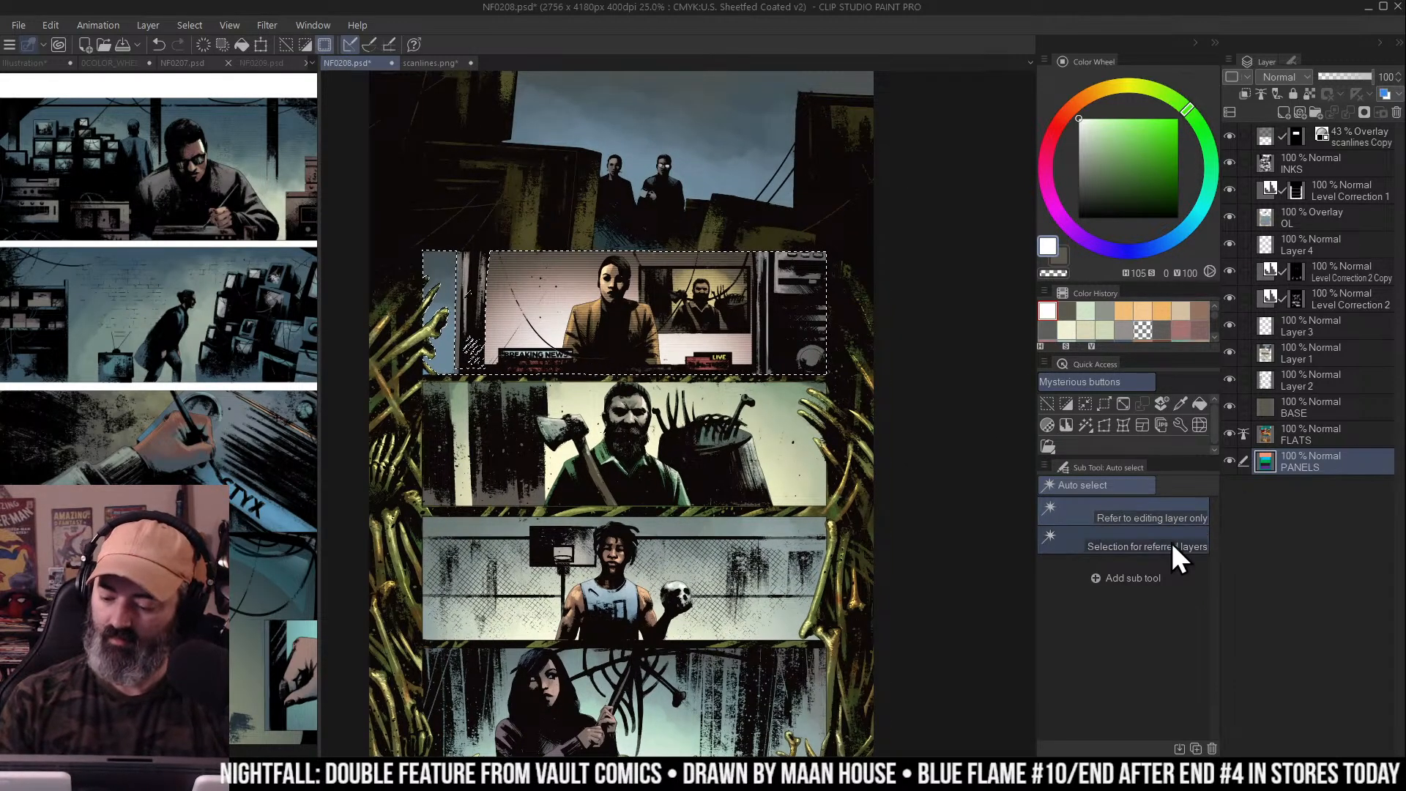
{"action": "key", "text": "ctrl+d"}
{"action": "key", "text": "ctrl+z"}
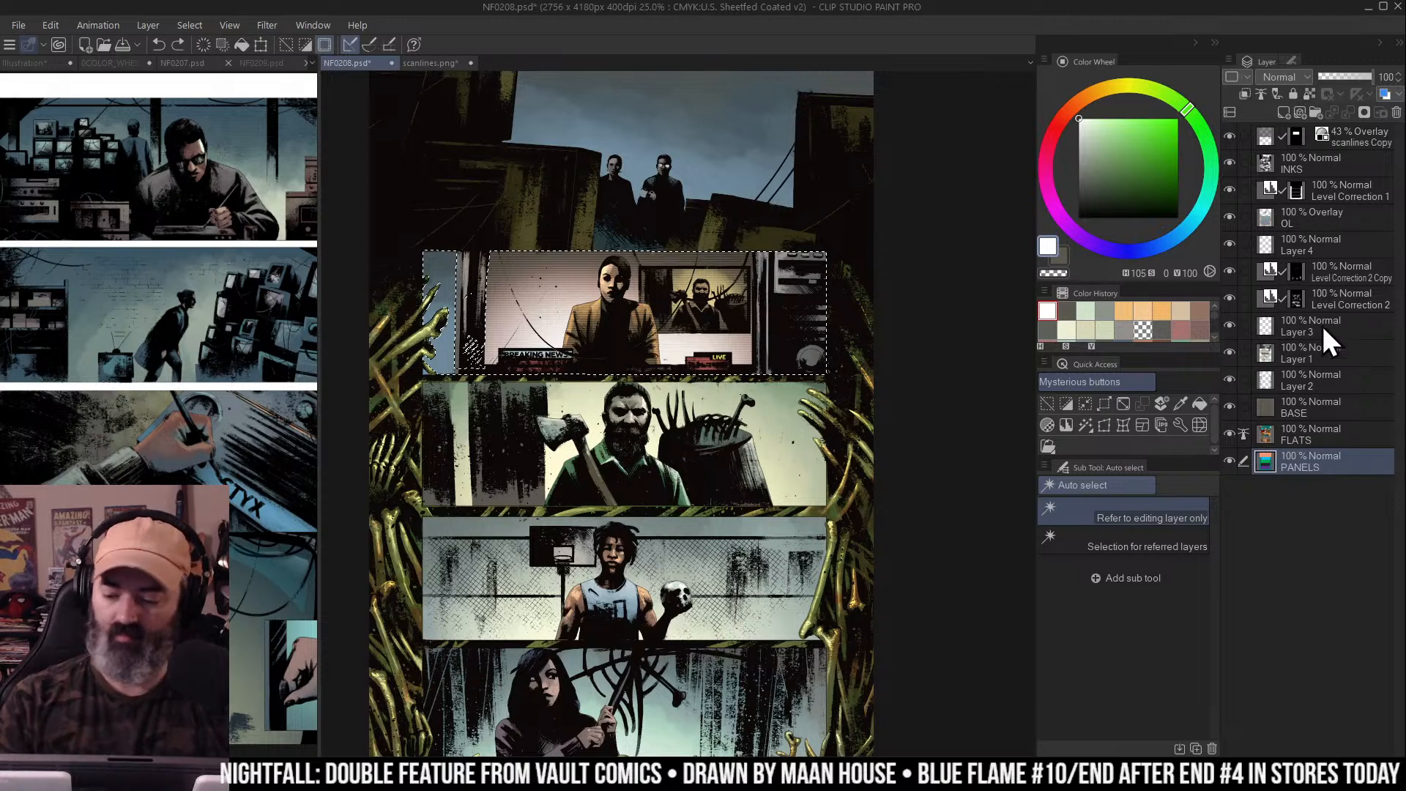
{"action": "left_click", "coordinate": [1172, 542]}
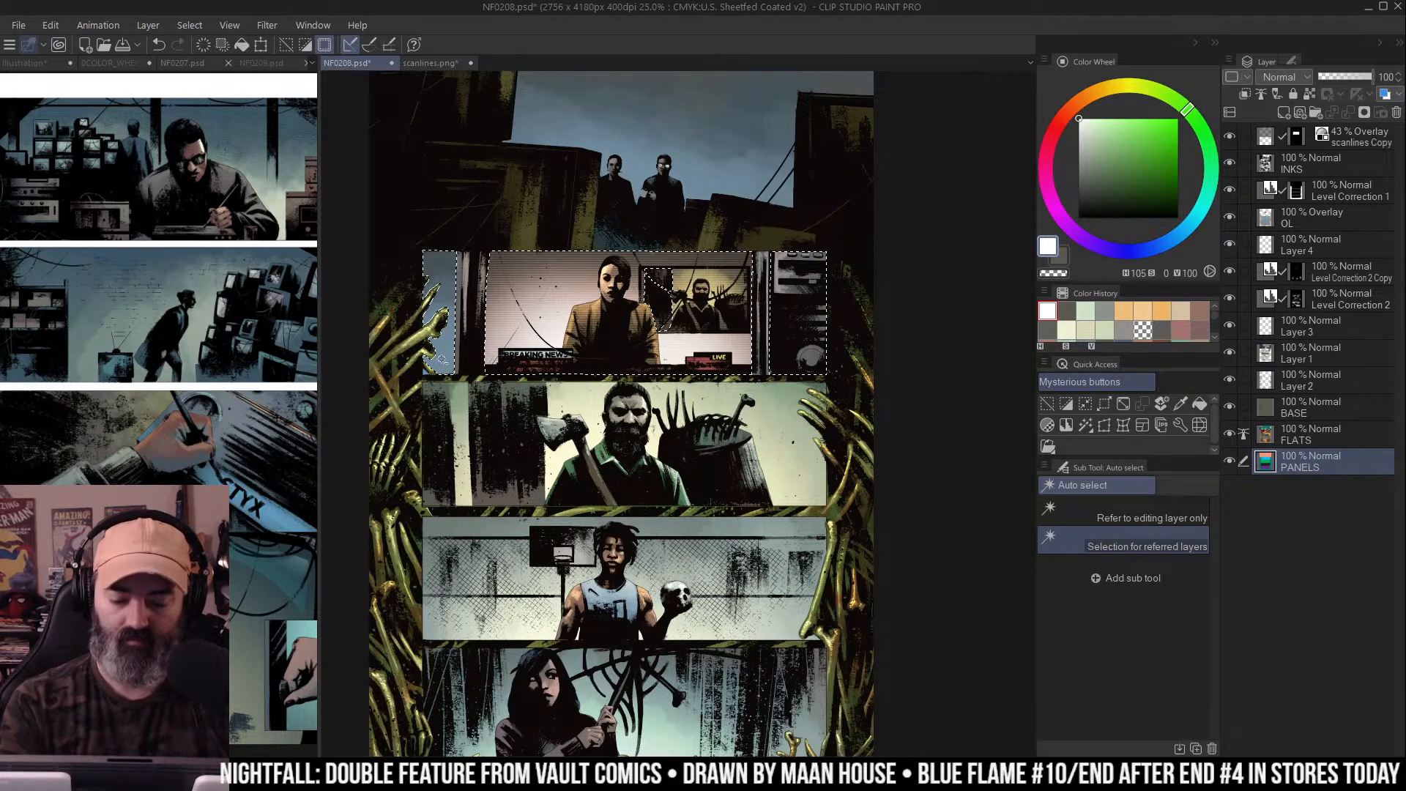
{"action": "key", "text": "m"}
{"action": "left_click_drag", "start_coordinate": [476, 328], "coordinate": [468, 242]}
{"action": "key", "text": "q"}
{"action": "key", "text": "q"}
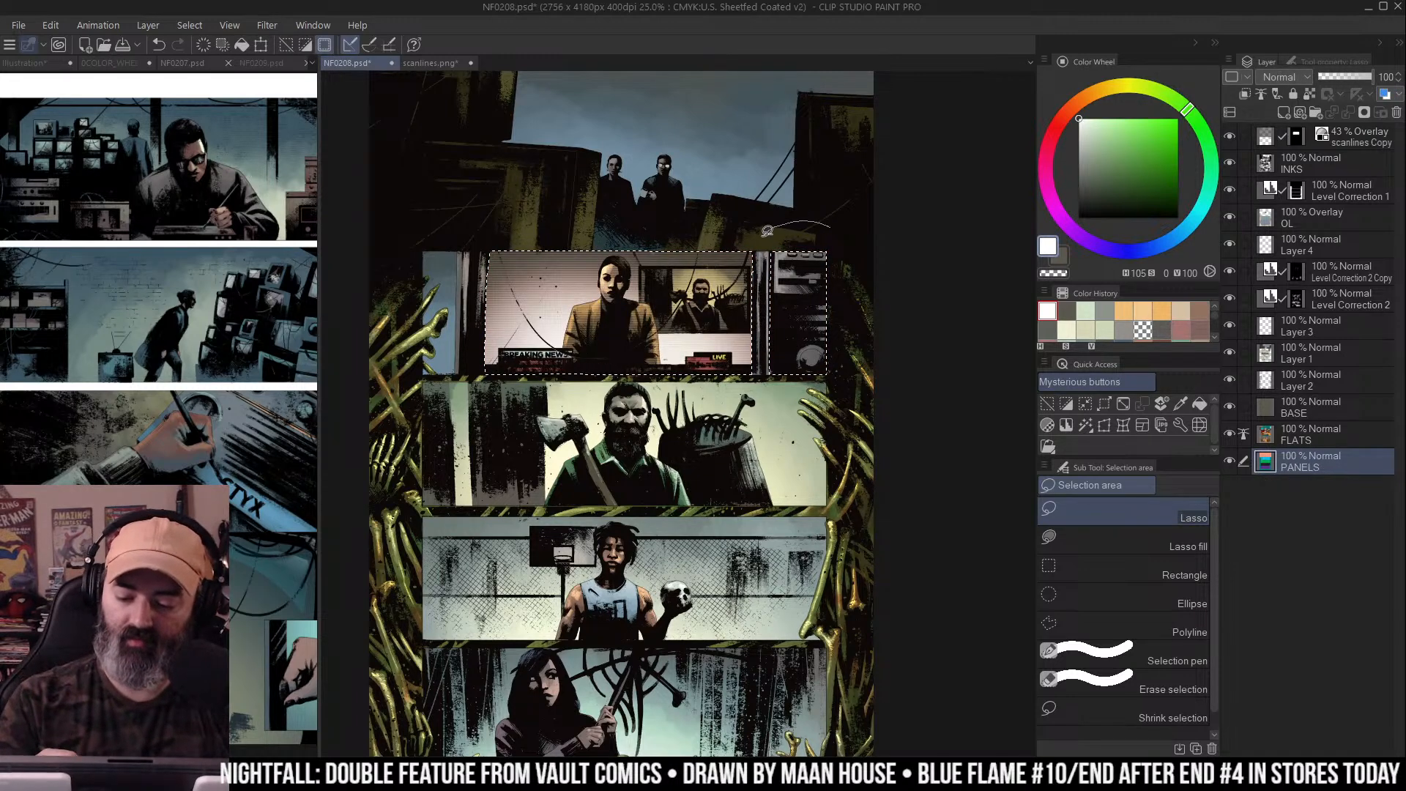
{"action": "left_click_drag", "start_coordinate": [859, 322], "coordinate": [840, 206]}
{"action": "key", "text": "q"}
{"action": "key", "text": "q"}
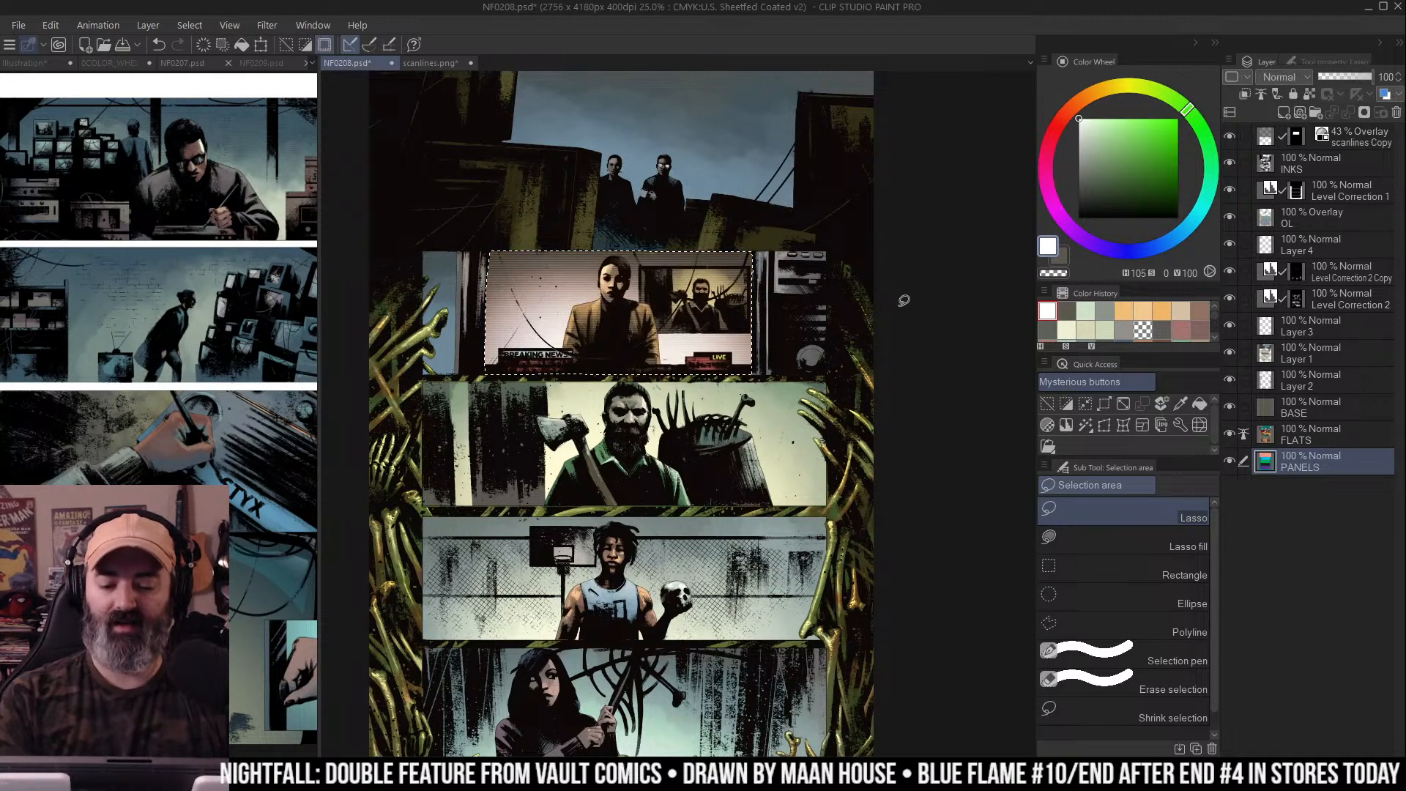
Shrink the newscast screen selection by 3 px
{"action": "scroll", "coordinate": [902, 293], "scroll_direction": "up", "scroll_amount": 1}
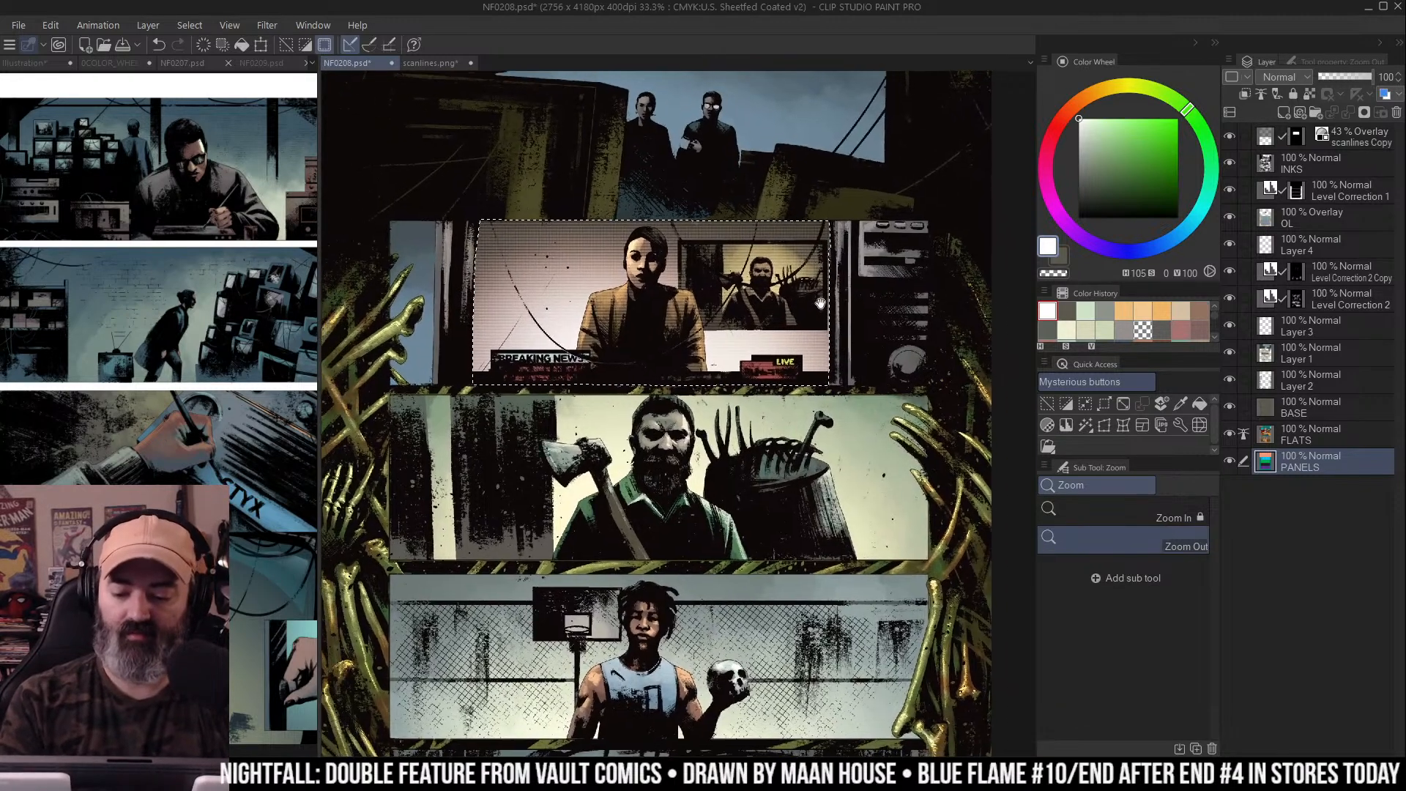
{"action": "scroll", "coordinate": [844, 300], "scroll_direction": "down", "scroll_amount": 1}
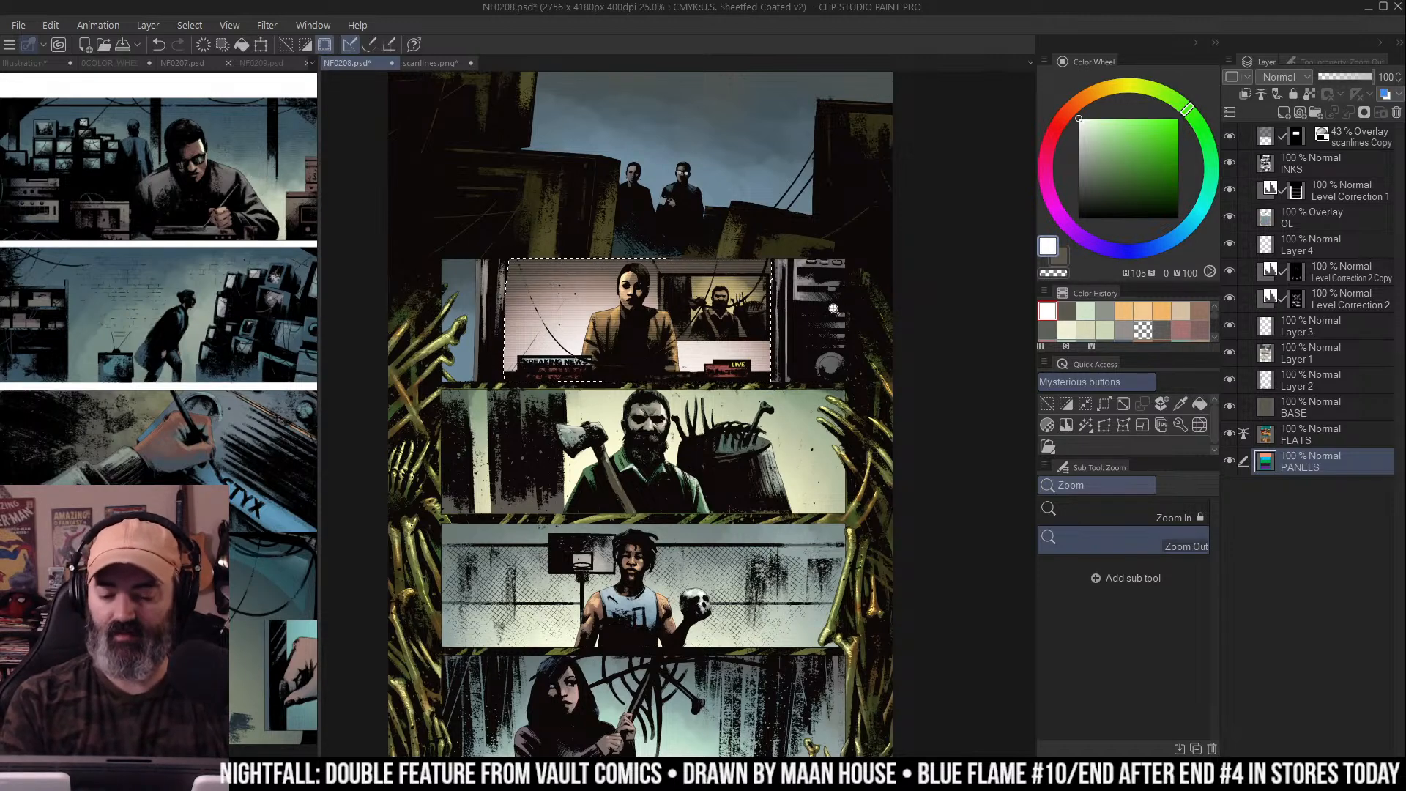
{"action": "left_click", "coordinate": [1090, 401]}
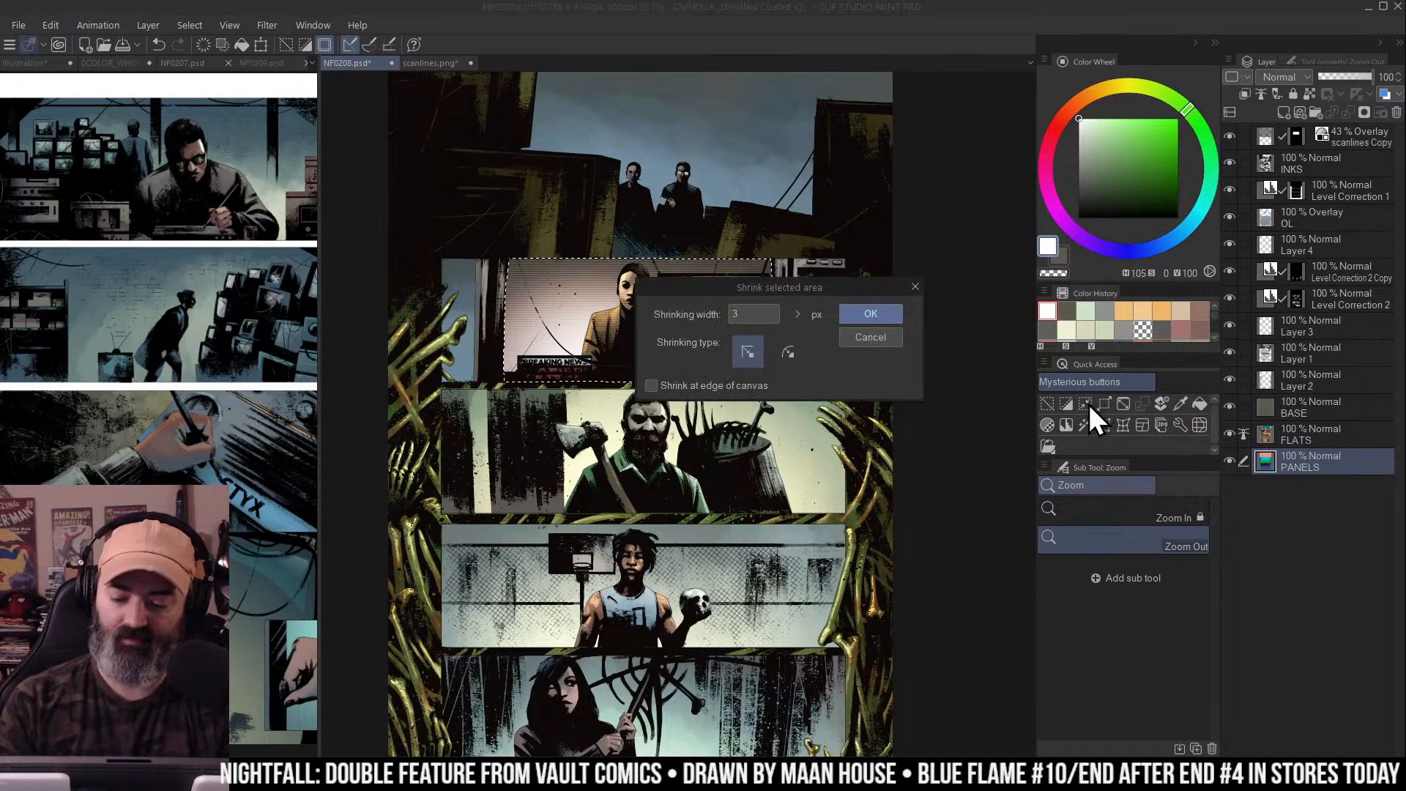
{"action": "key", "text": "Return"}
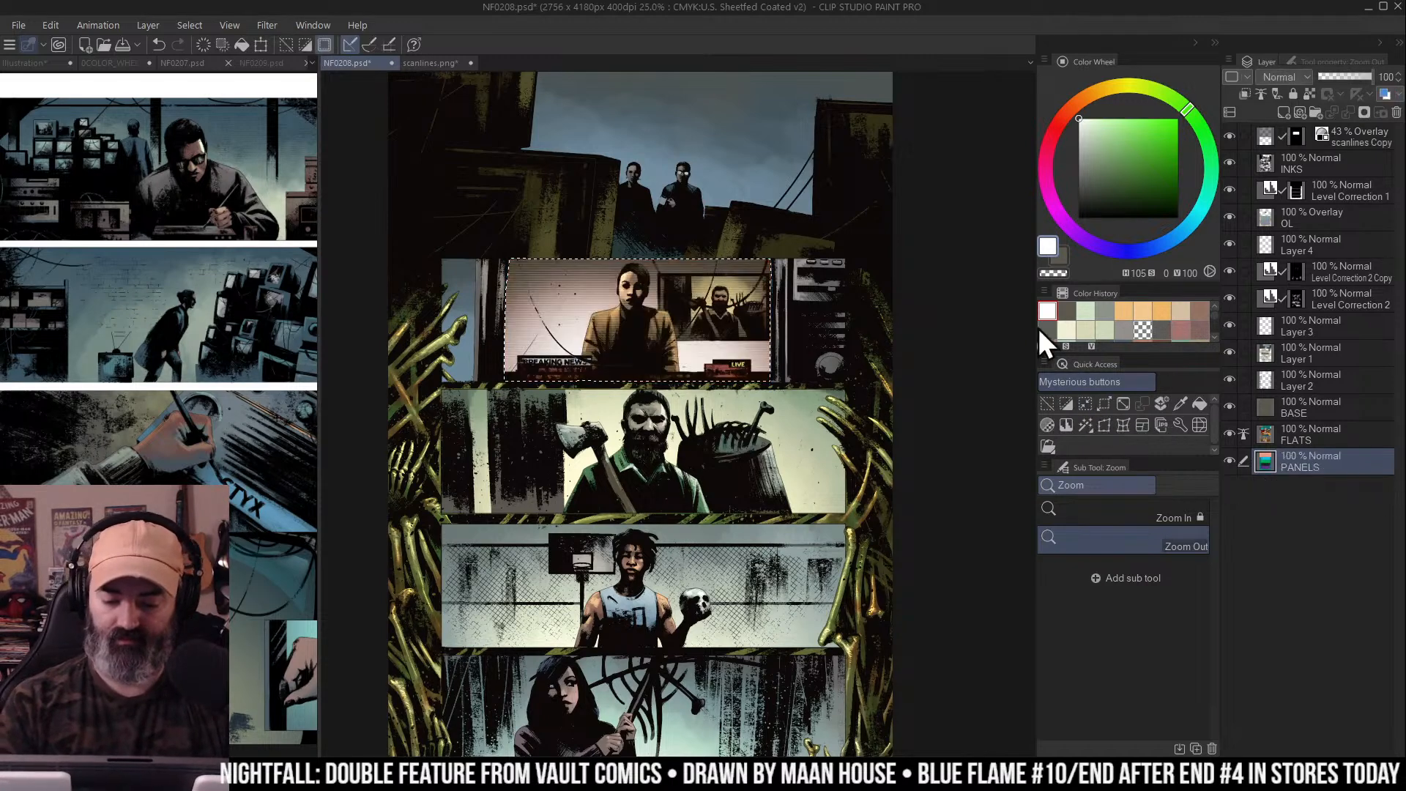
{"action": "scroll", "coordinate": [750, 298], "scroll_direction": "up", "scroll_amount": 1}
{"action": "left_click_drag", "start_coordinate": [751, 298], "coordinate": [782, 317]}
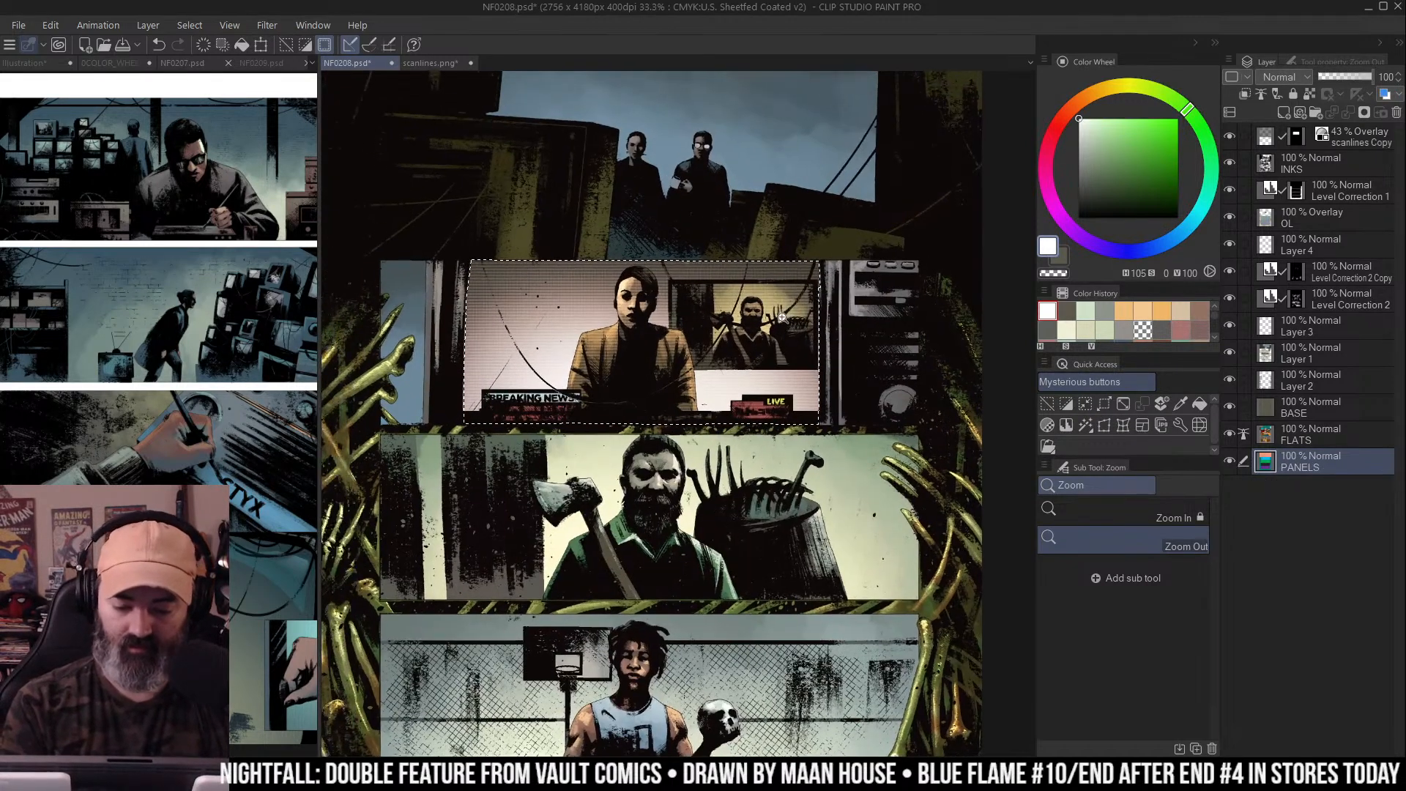
Trim the newscast selection along the screen's upper edge with the Rectangle selection tool
{"action": "left_click", "coordinate": [1200, 403]}
{"action": "left_click", "coordinate": [1197, 567]}
{"action": "left_click_drag", "start_coordinate": [410, 165], "coordinate": [906, 261]}
{"action": "key", "text": "Escape"}
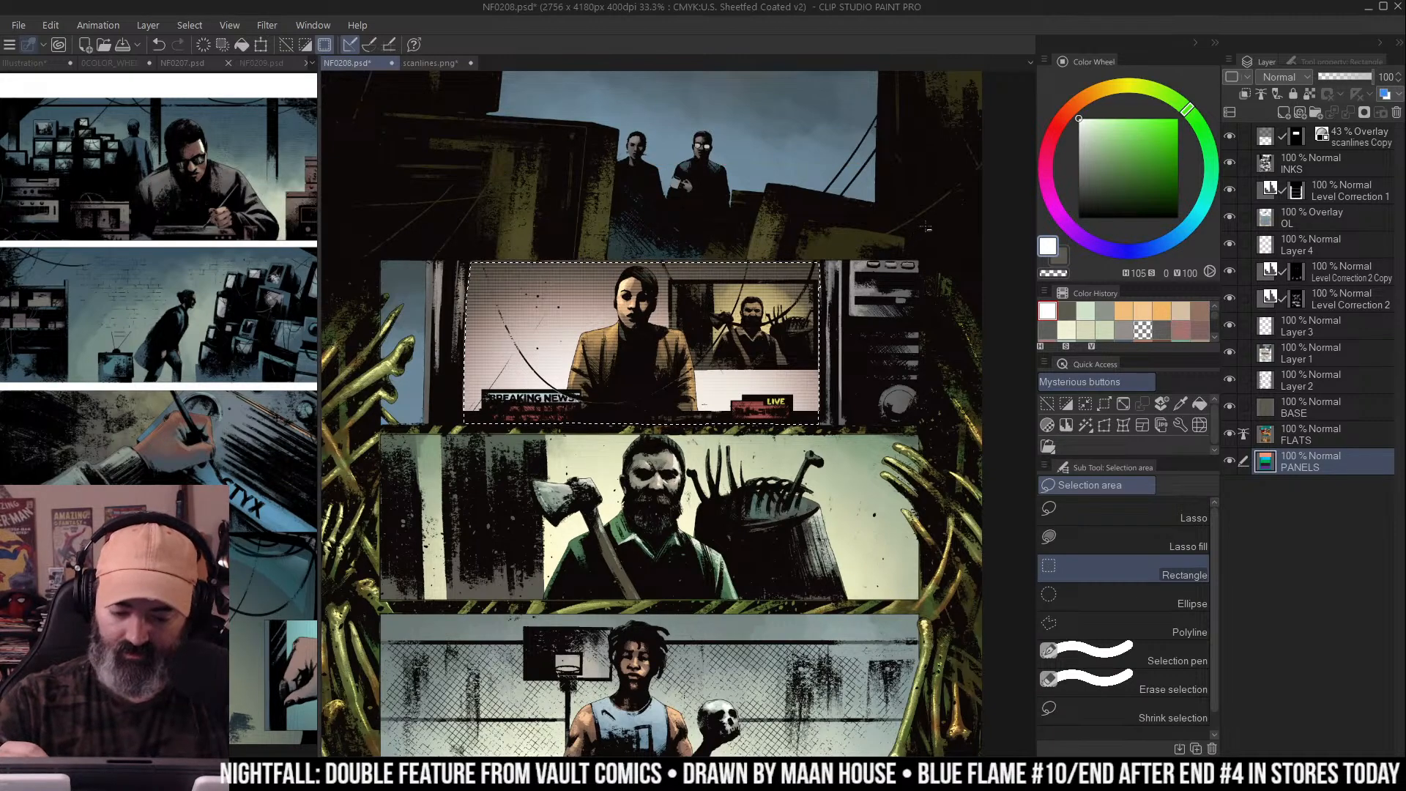
{"action": "key", "text": "/"}
{"action": "left_click", "coordinate": [685, 259]}
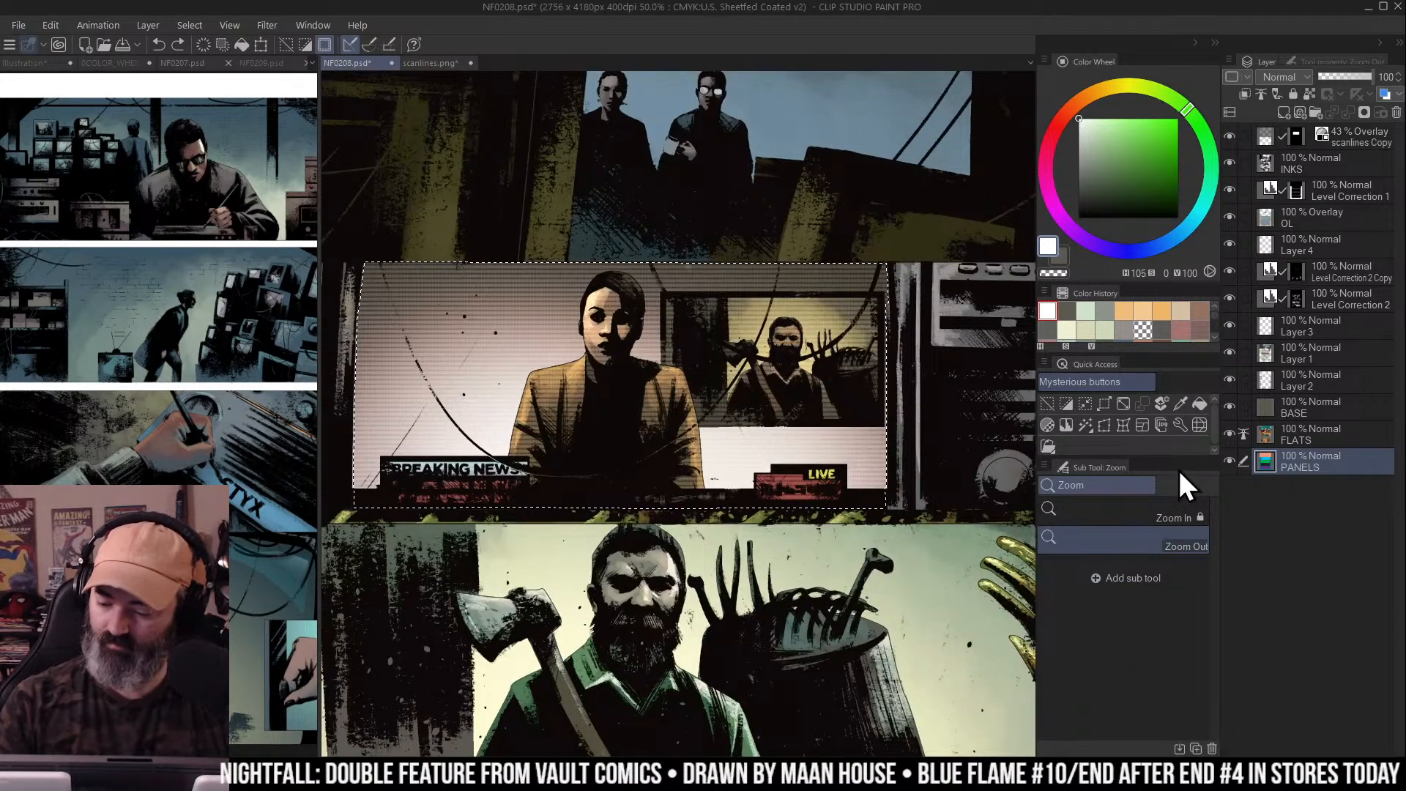
{"action": "key", "text": "m"}
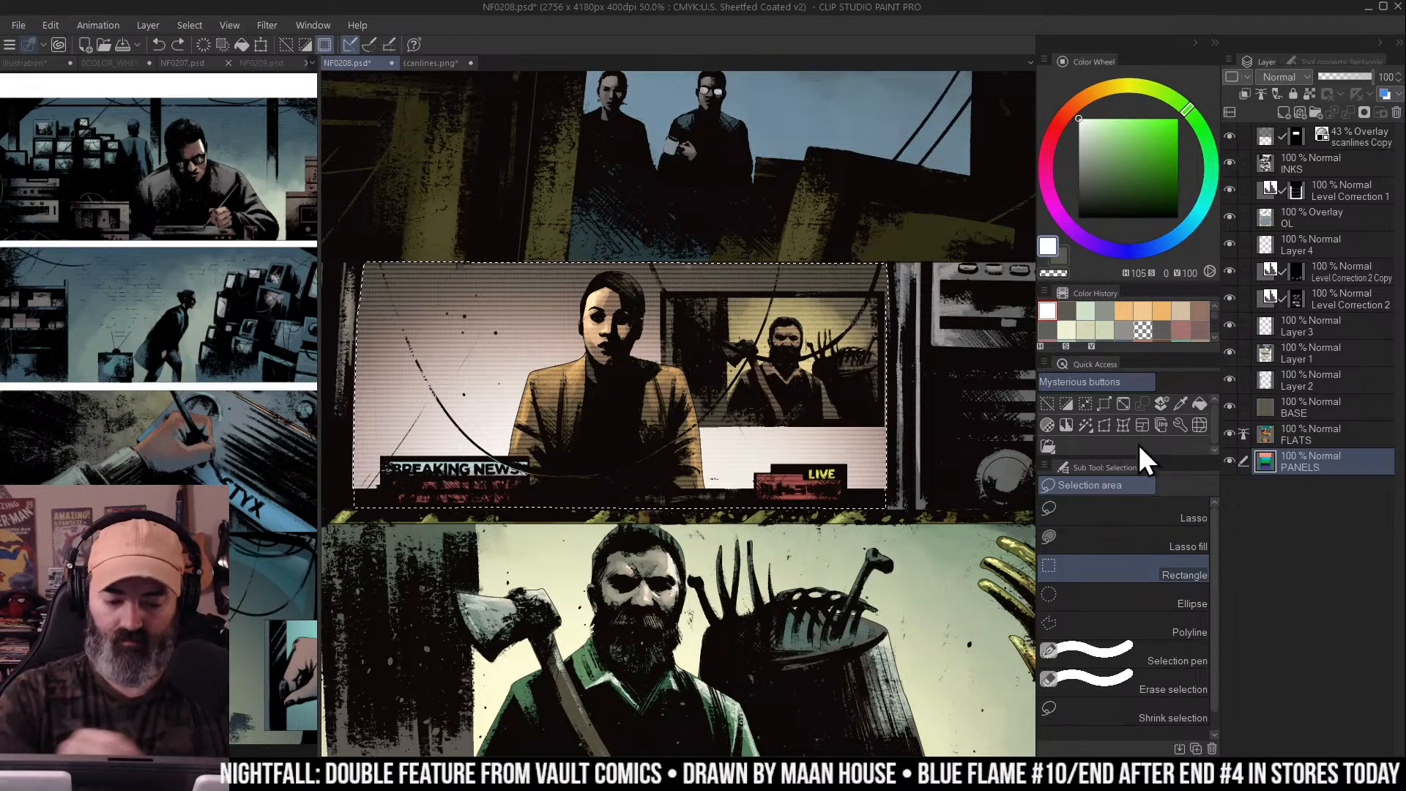
{"action": "left_click_drag", "start_coordinate": [343, 176], "coordinate": [982, 264]}
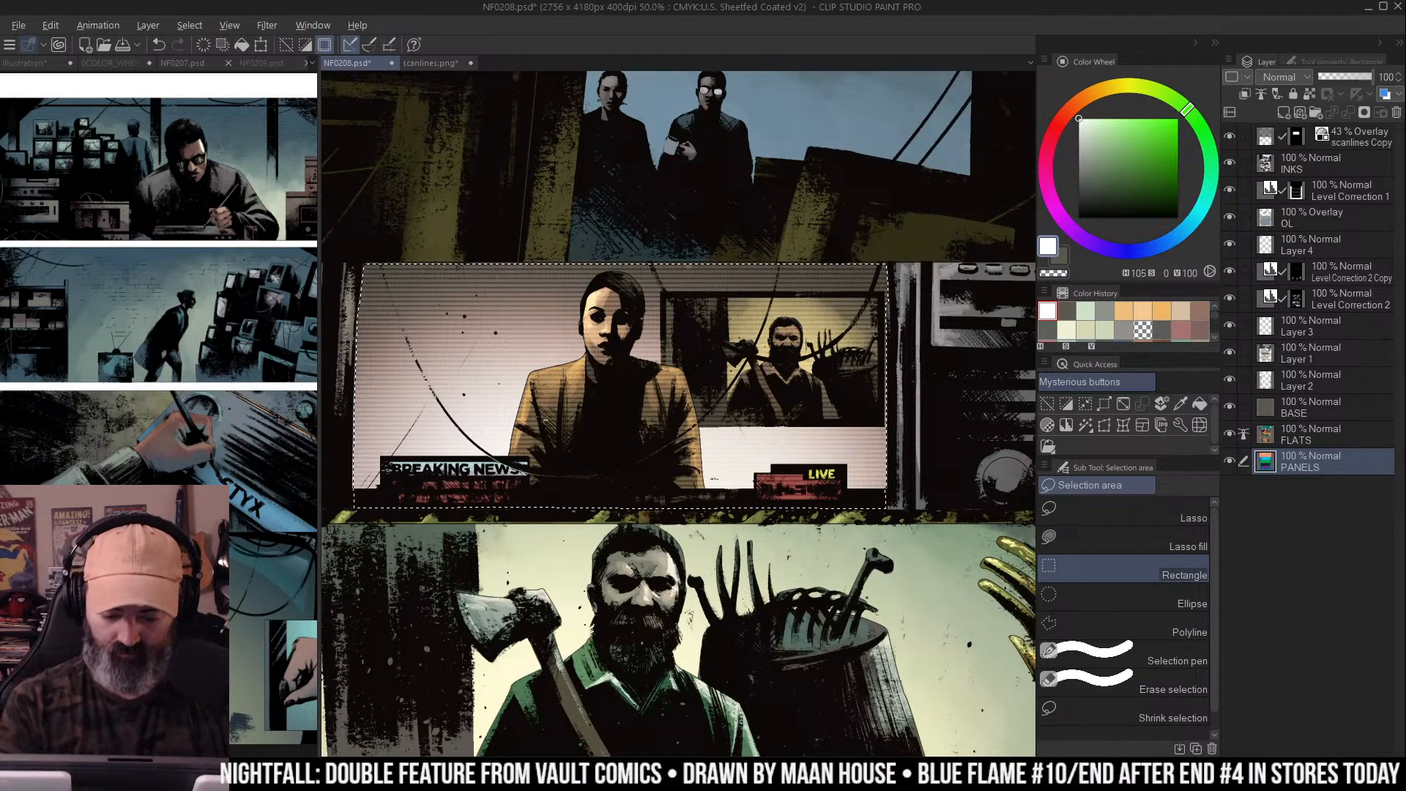
Trim the newscast selection along the screen's right edge with the Rectangle selection tool
{"action": "key", "text": "ctrl+minus"}
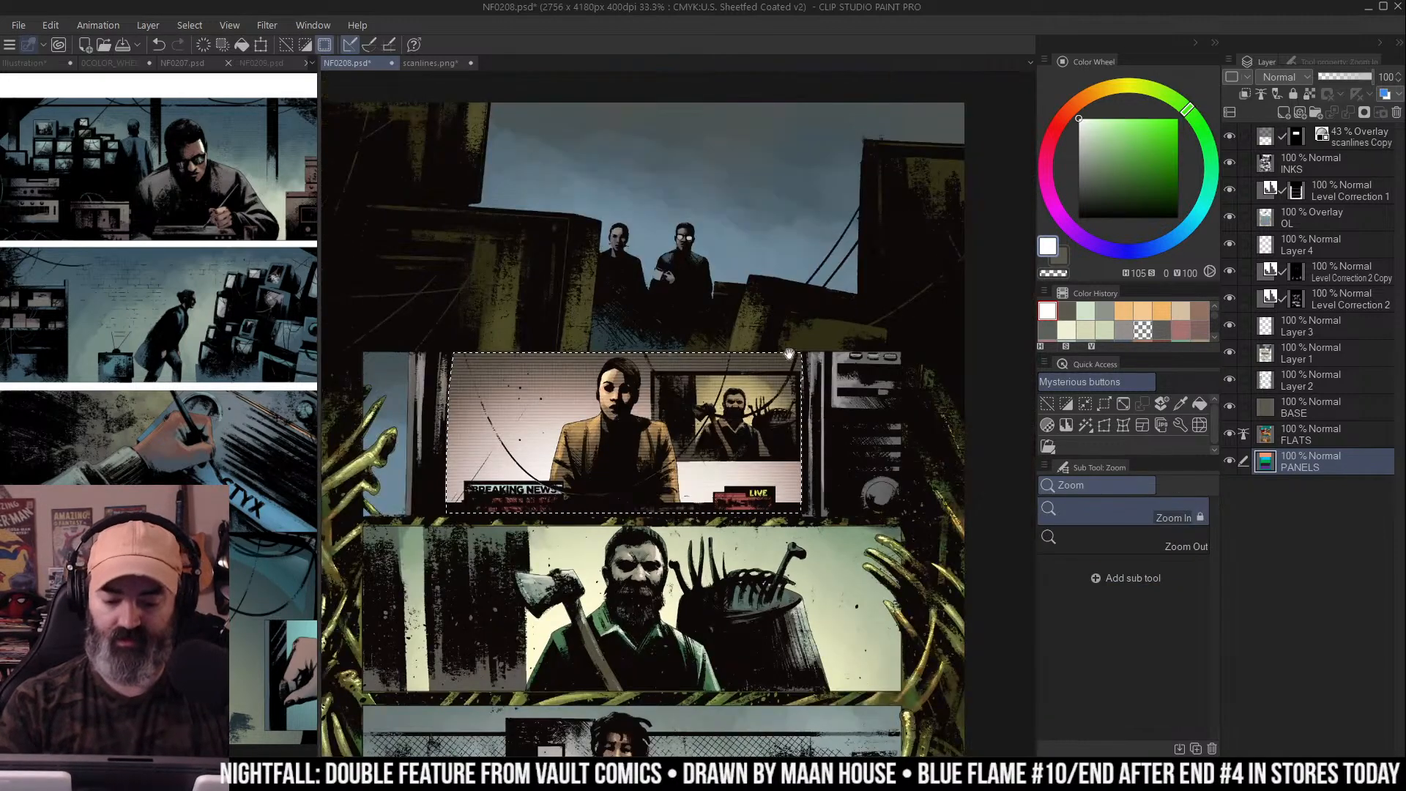
{"action": "left_click_drag", "start_coordinate": [789, 355], "coordinate": [828, 250]}
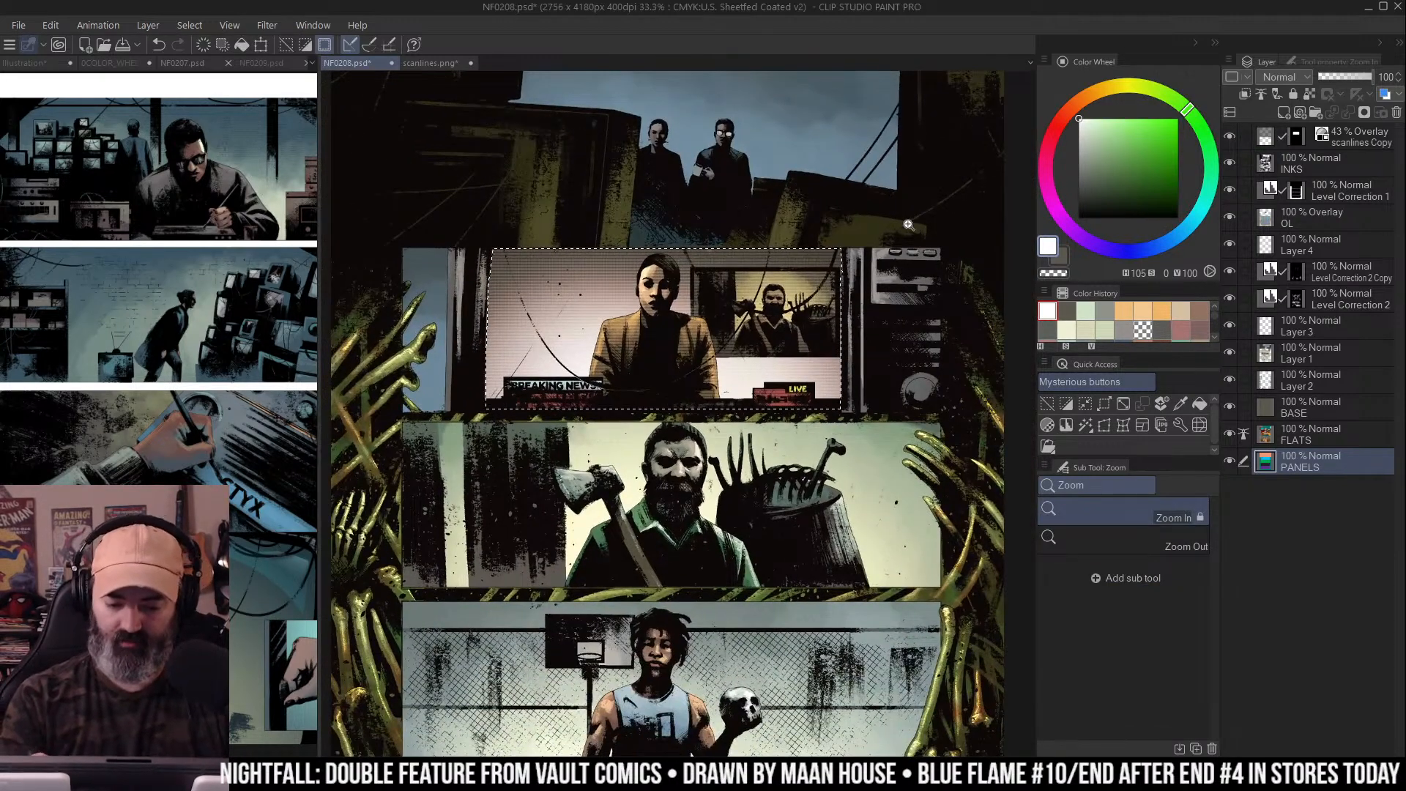
{"action": "left_click", "coordinate": [856, 282]}
{"action": "key", "text": "m"}
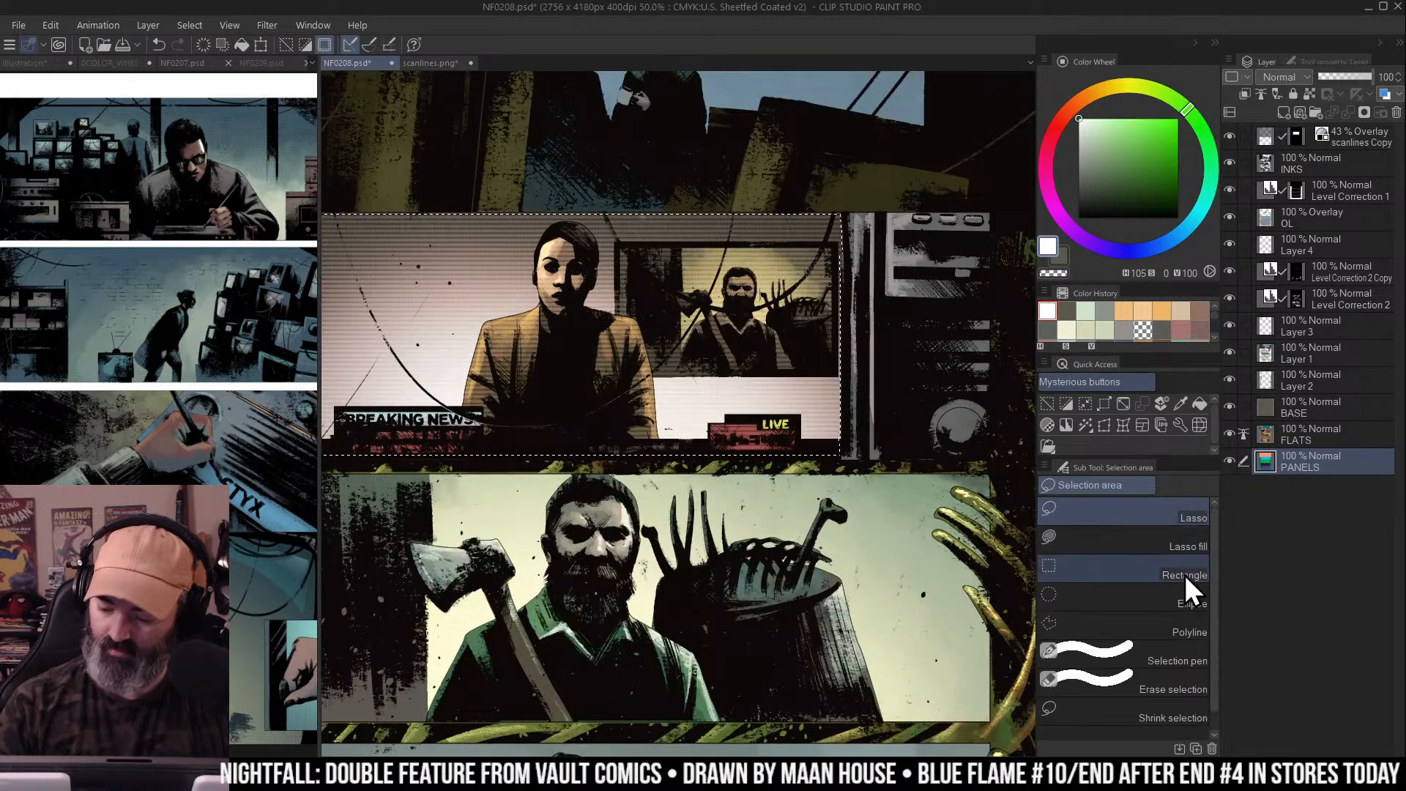
{"action": "left_click", "coordinate": [1185, 576]}
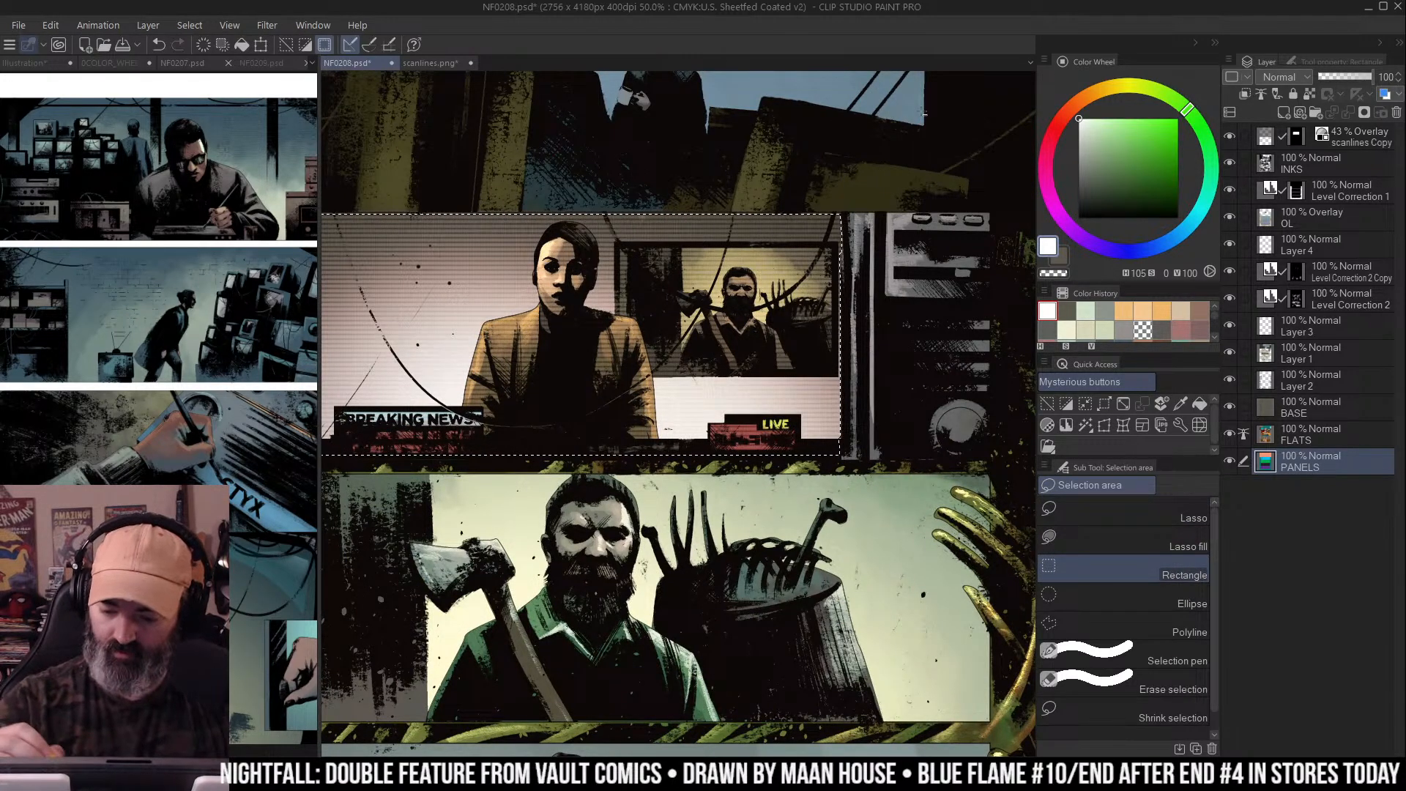
{"action": "left_click_drag", "start_coordinate": [841, 209], "coordinate": [877, 317]}
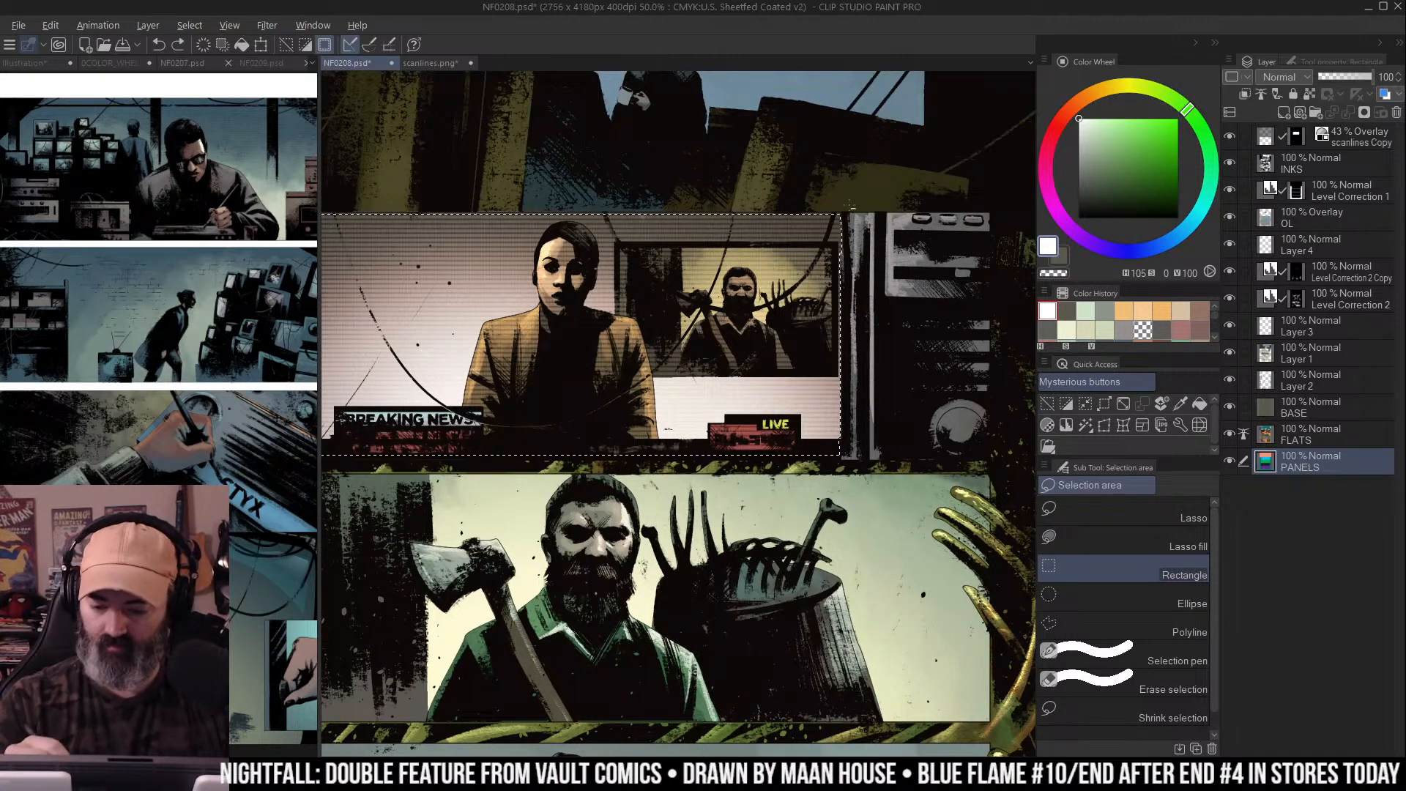
Check the coverage of the newscast screen selection with a Quick Mask
{"action": "left_click", "coordinate": [948, 288], "text": "ctrl+alt"}
{"action": "key", "text": "ctrl+m"}
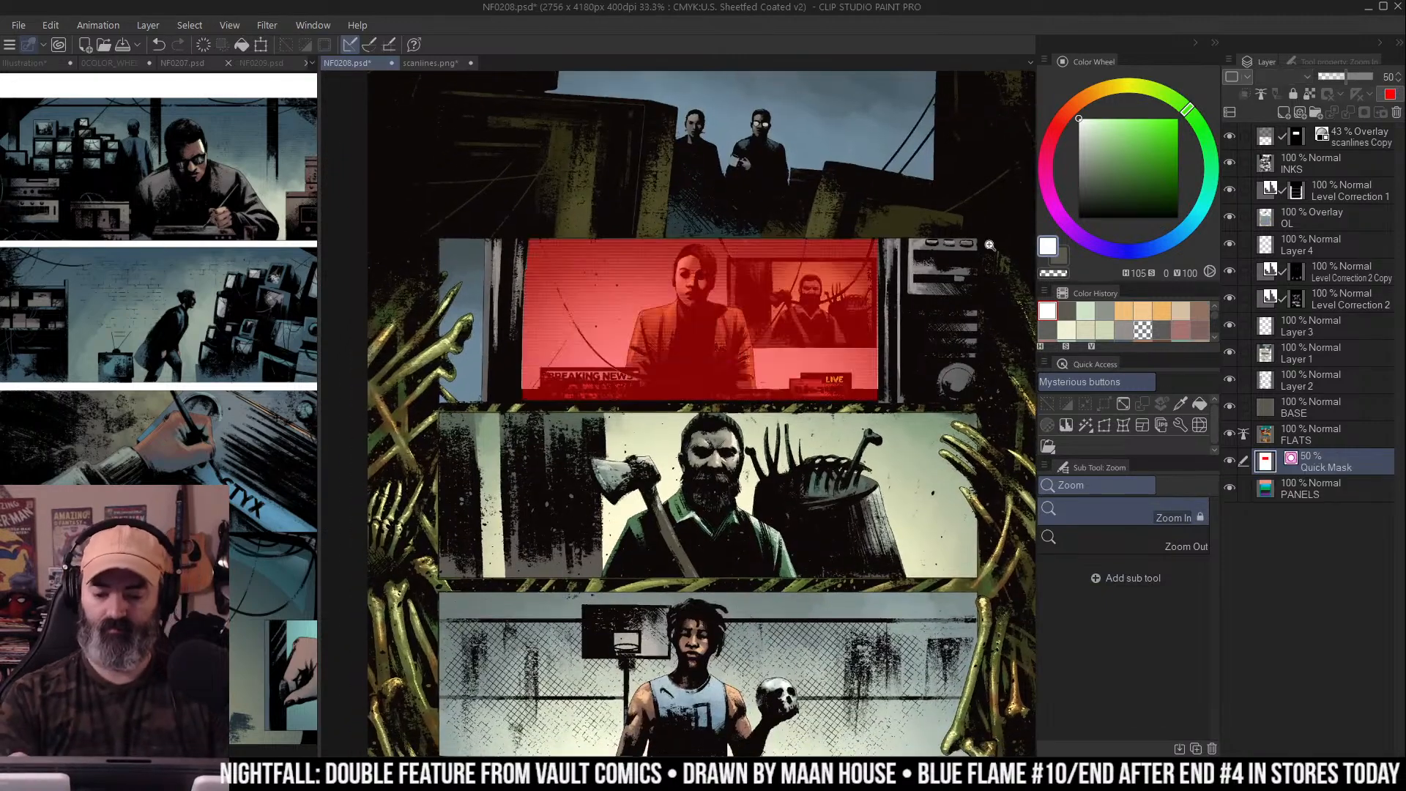
{"action": "key", "text": "ctrl+m"}
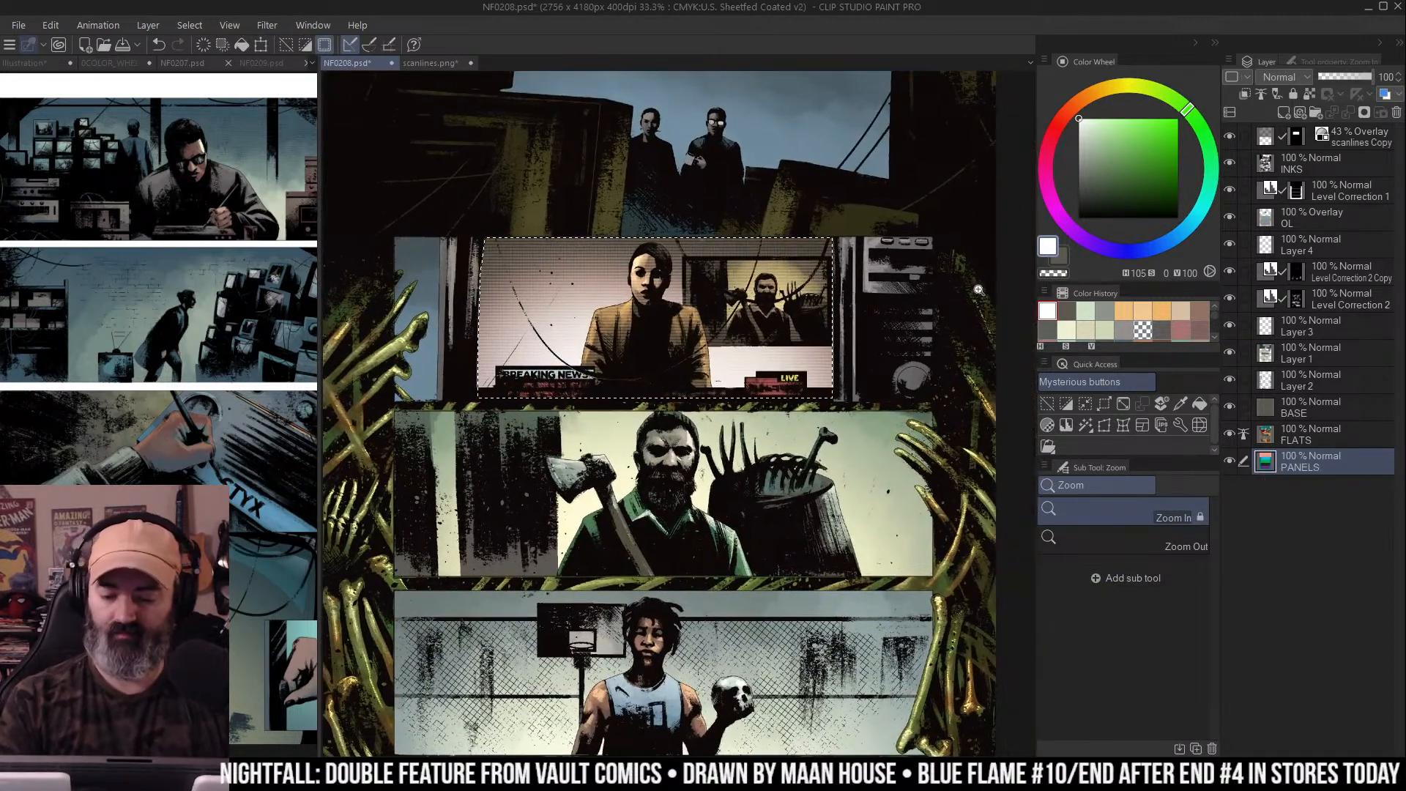
{"action": "left_click", "coordinate": [892, 370], "text": "alt"}
Add a Hard light layer named HL on top and airbrush a light blue glow (H 204, S 22, V 86) over the newscaster's lower part
{"action": "key", "text": "ctrl+d"}
{"action": "key", "text": "b"}
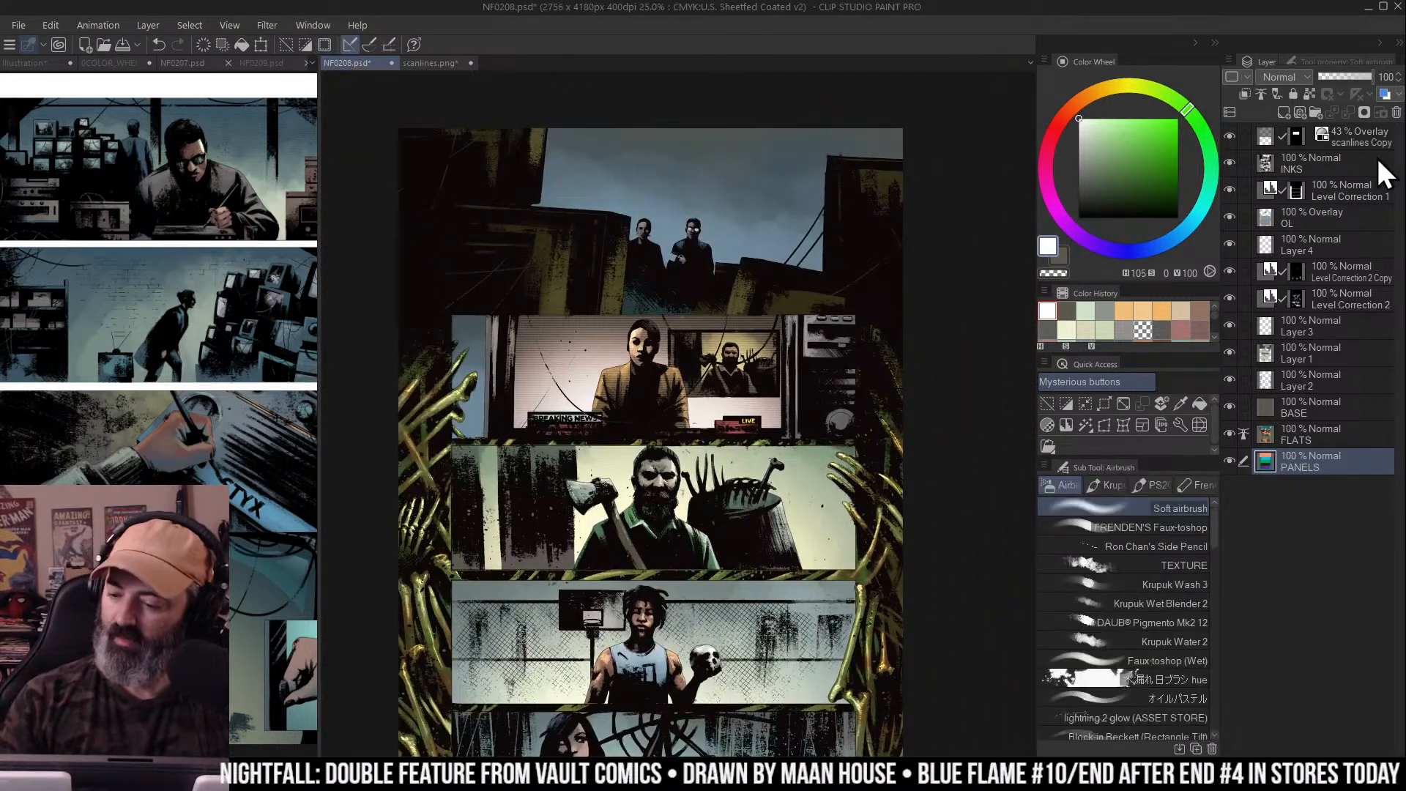
{"action": "key", "text": "ctrl+shift+n"}
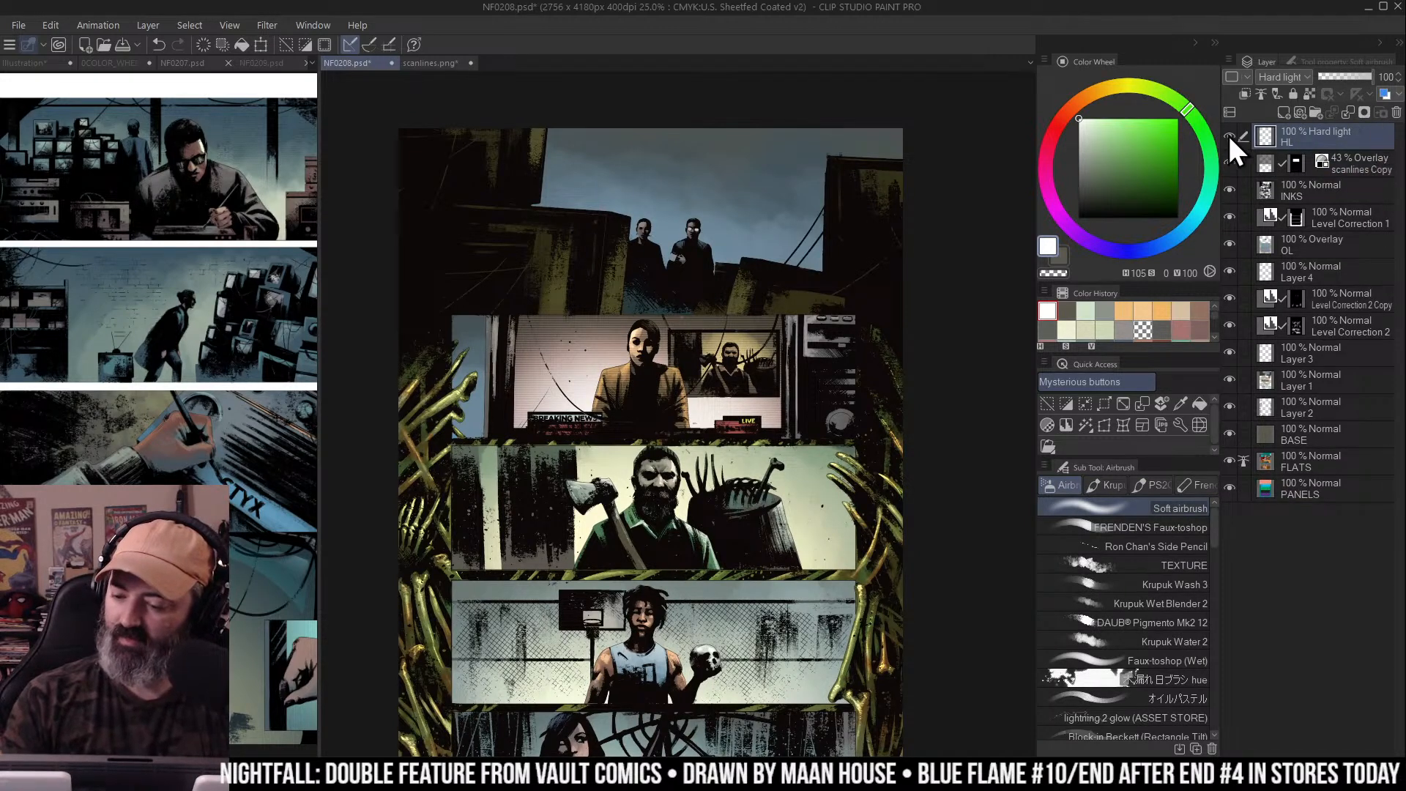
{"action": "left_click", "coordinate": [1104, 137]}
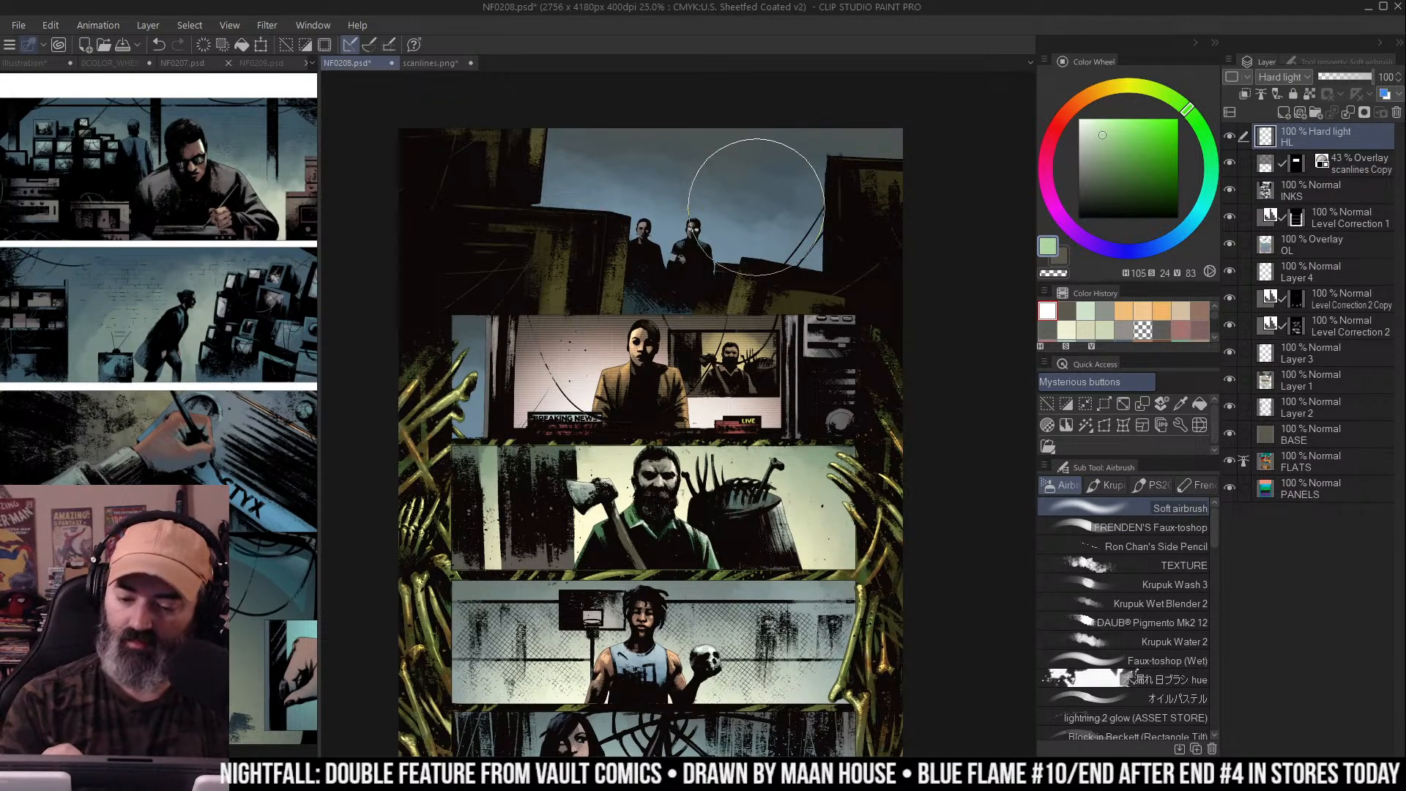
{"action": "left_click", "coordinate": [706, 238], "text": "alt"}
{"action": "left_click", "coordinate": [1103, 129]}
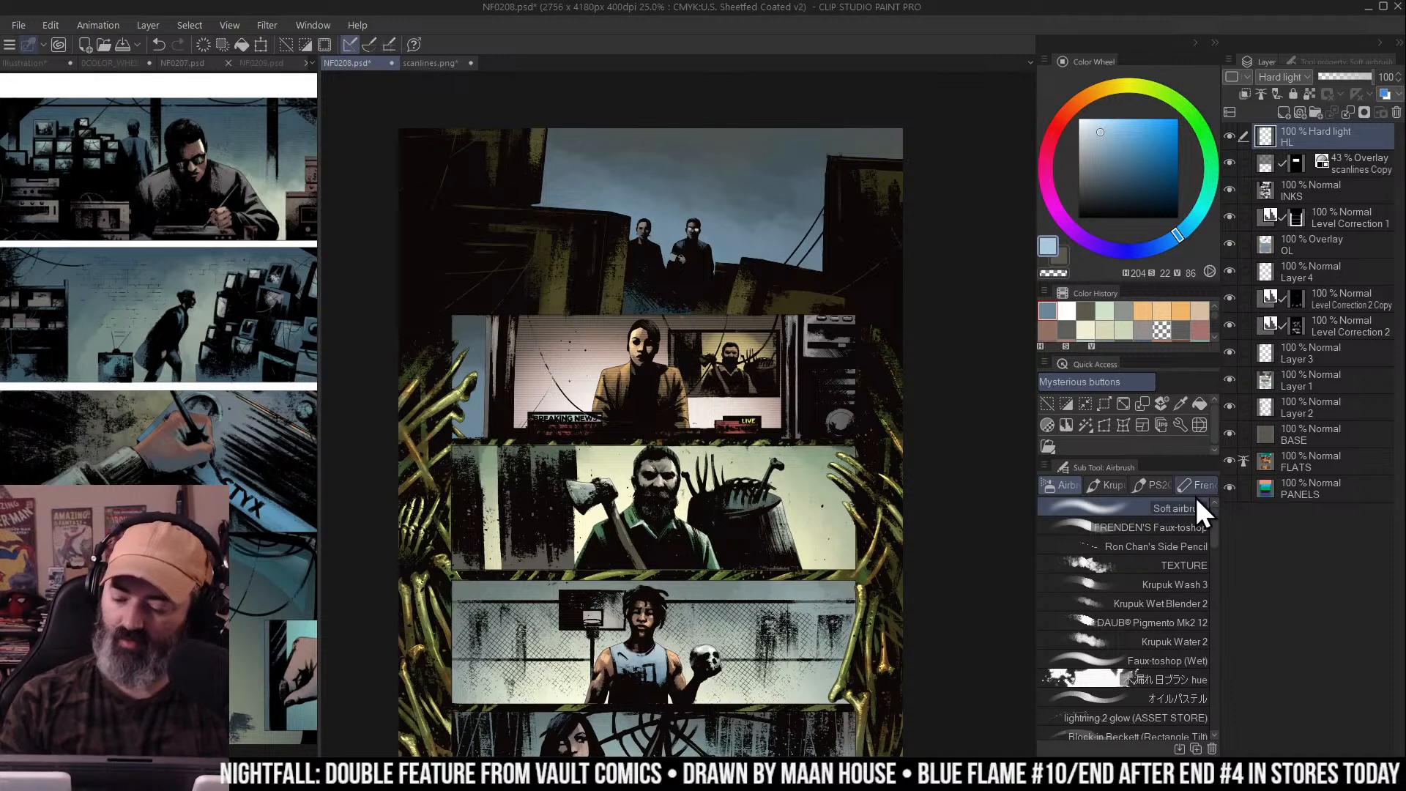
{"action": "mouse_move", "coordinate": [753, 449]}
{"action": "left_mouse_down"}
{"action": "mouse_move", "coordinate": [608, 489]}
{"action": "mouse_move", "coordinate": [652, 469]}
{"action": "mouse_move", "coordinate": [703, 476]}
{"action": "mouse_move", "coordinate": [630, 472]}
{"action": "mouse_move", "coordinate": [660, 506]}
{"action": "left_mouse_up"}
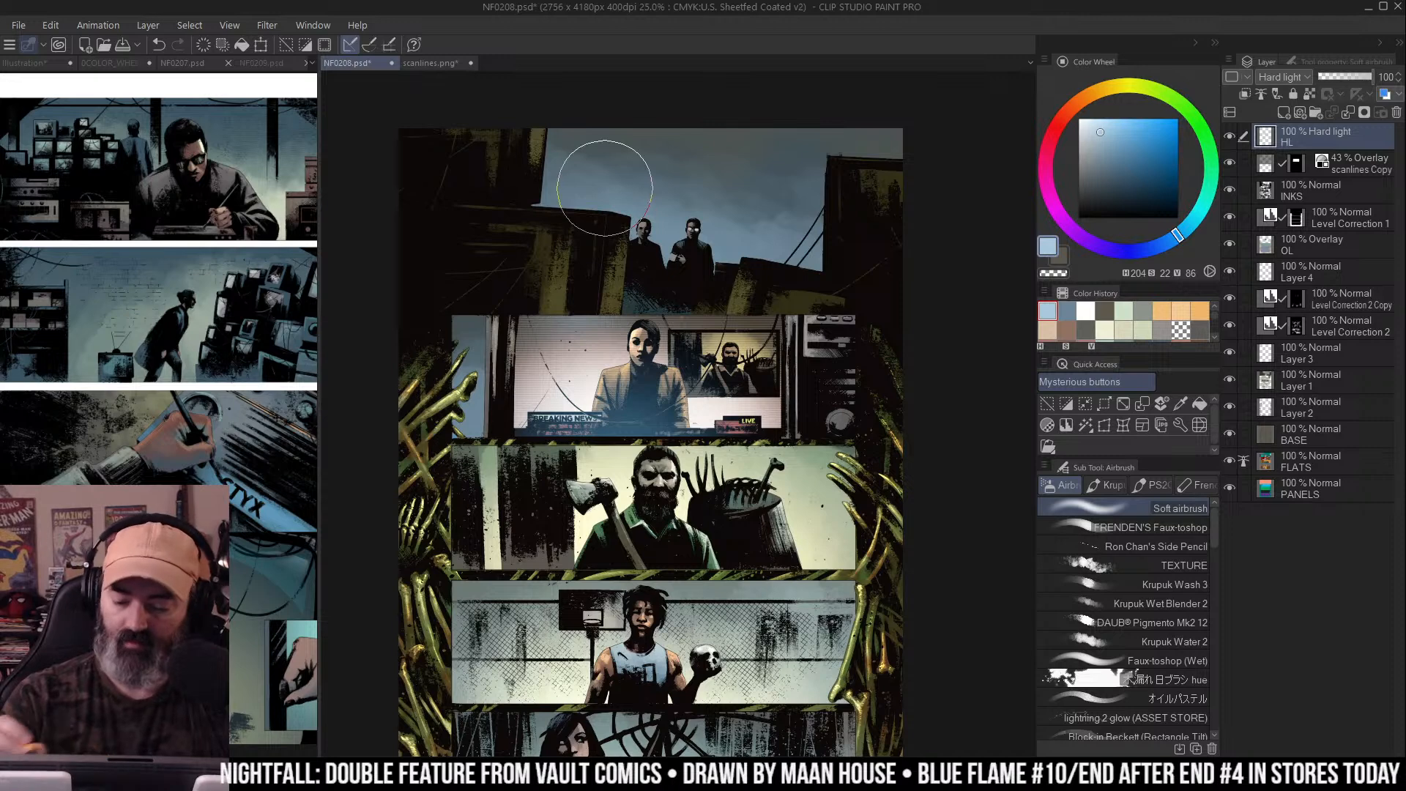
Airbrush a paler blue glow (H 204, S 12, V 97) over the newscast screen on the HL layer
{"action": "left_click", "coordinate": [604, 188], "text": "alt"}
{"action": "left_click_drag", "start_coordinate": [579, 284], "coordinate": [569, 244]}
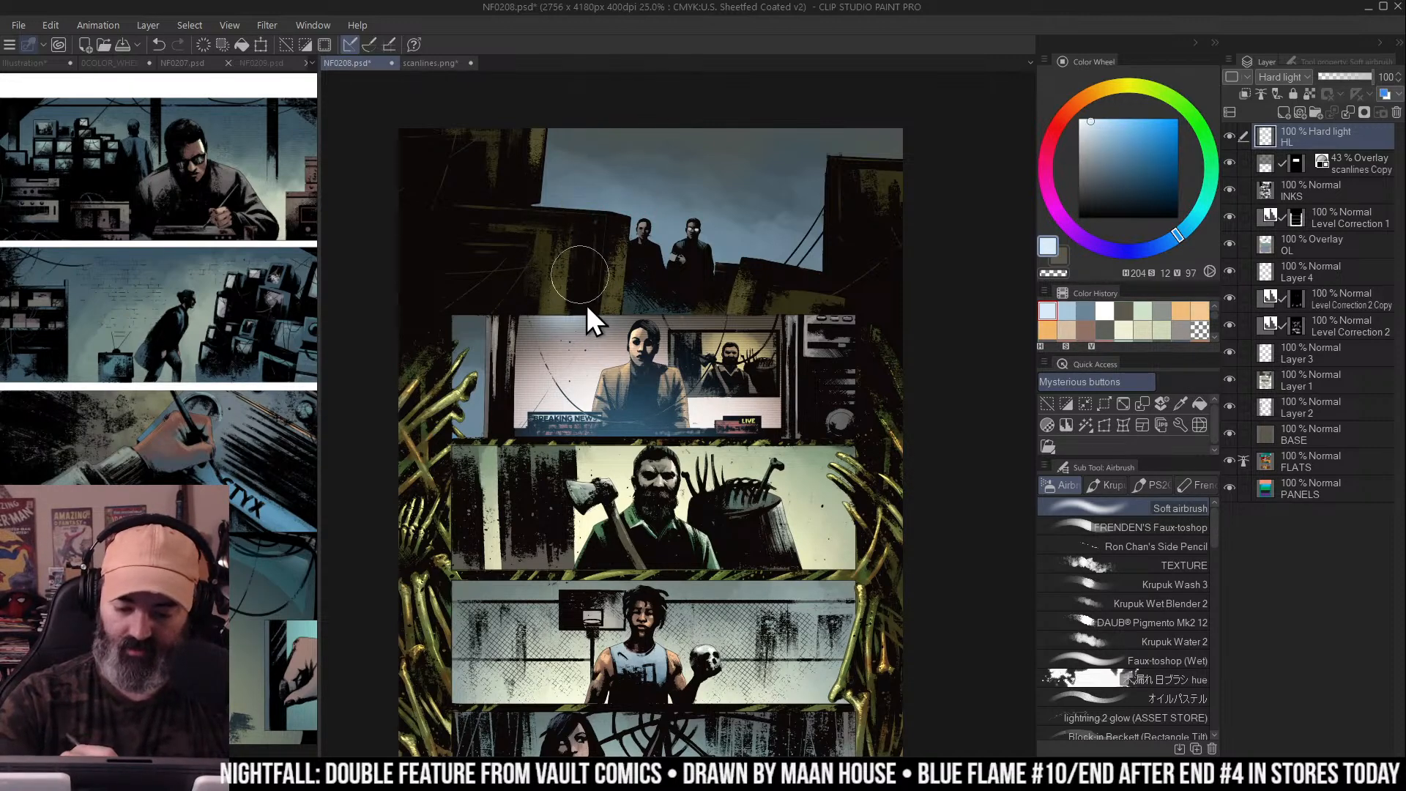
{"action": "key", "text": "slash"}
{"action": "key", "text": "ctrl+minus"}
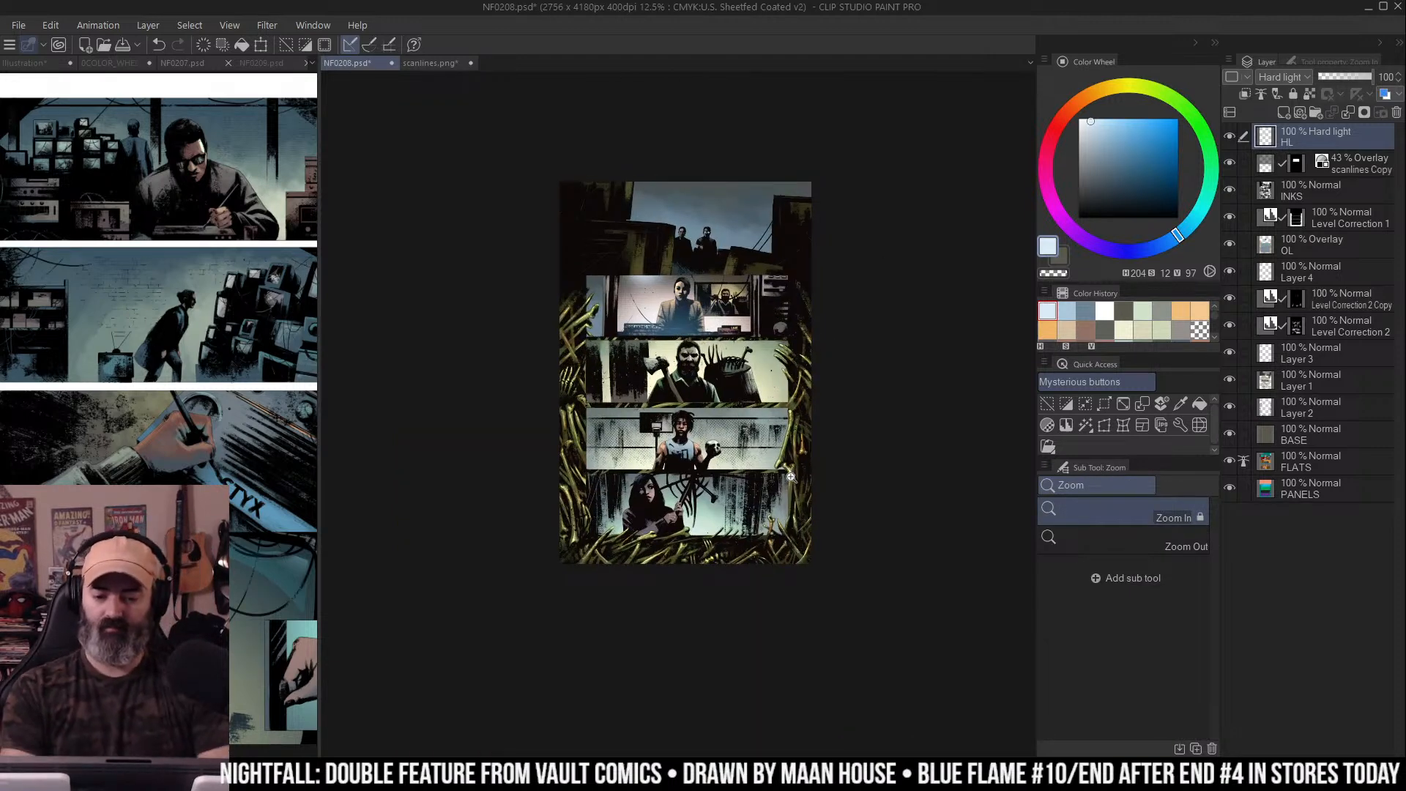
{"action": "left_click", "coordinate": [727, 296]}
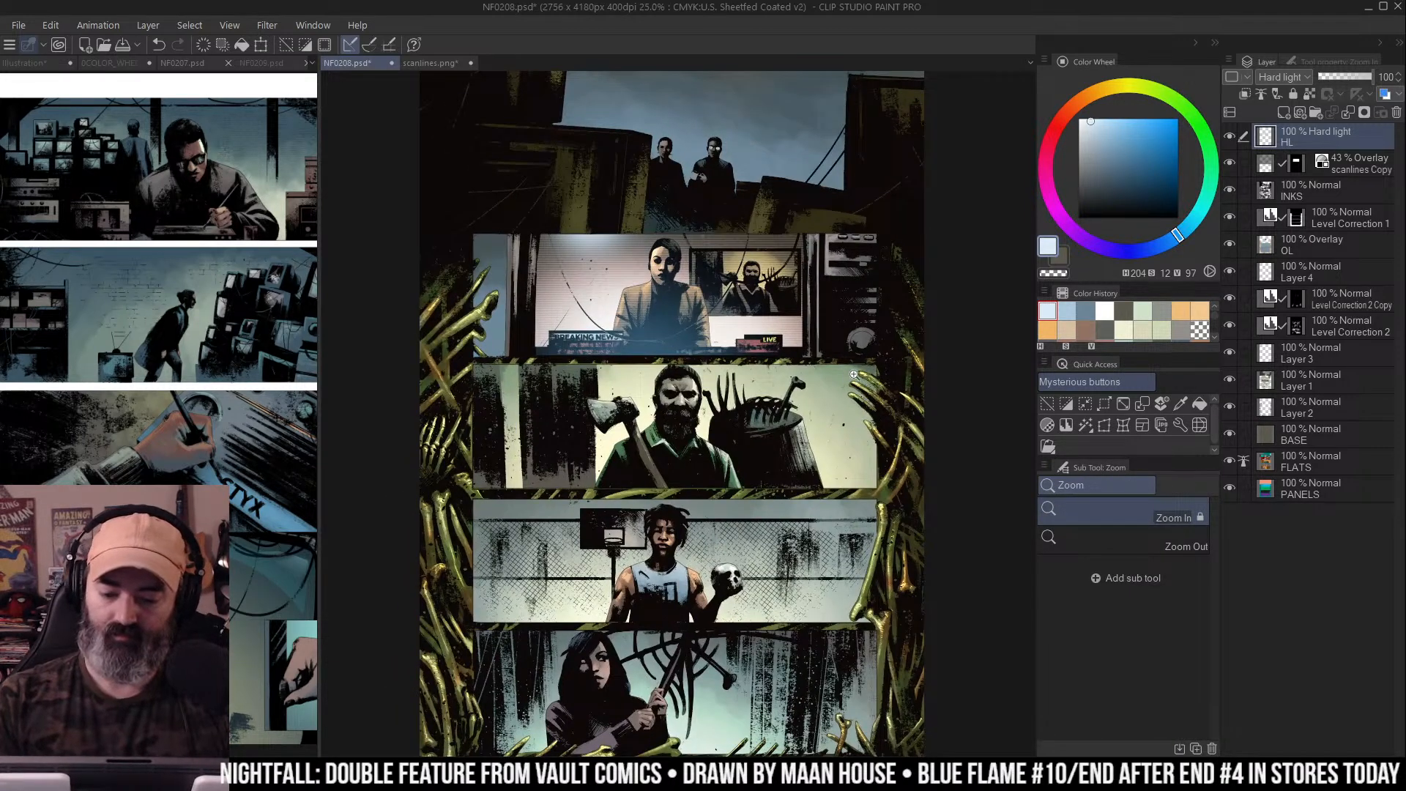
Examine the newscast glow against the rest of the comic page, both close up and as a whole
{"action": "left_click_drag", "start_coordinate": [852, 377], "coordinate": [801, 439]}
{"action": "key", "text": "b"}
{"action": "key", "text": "bracketright"}
{"action": "key", "text": "bracketright"}
{"action": "key", "text": "bracketright"}
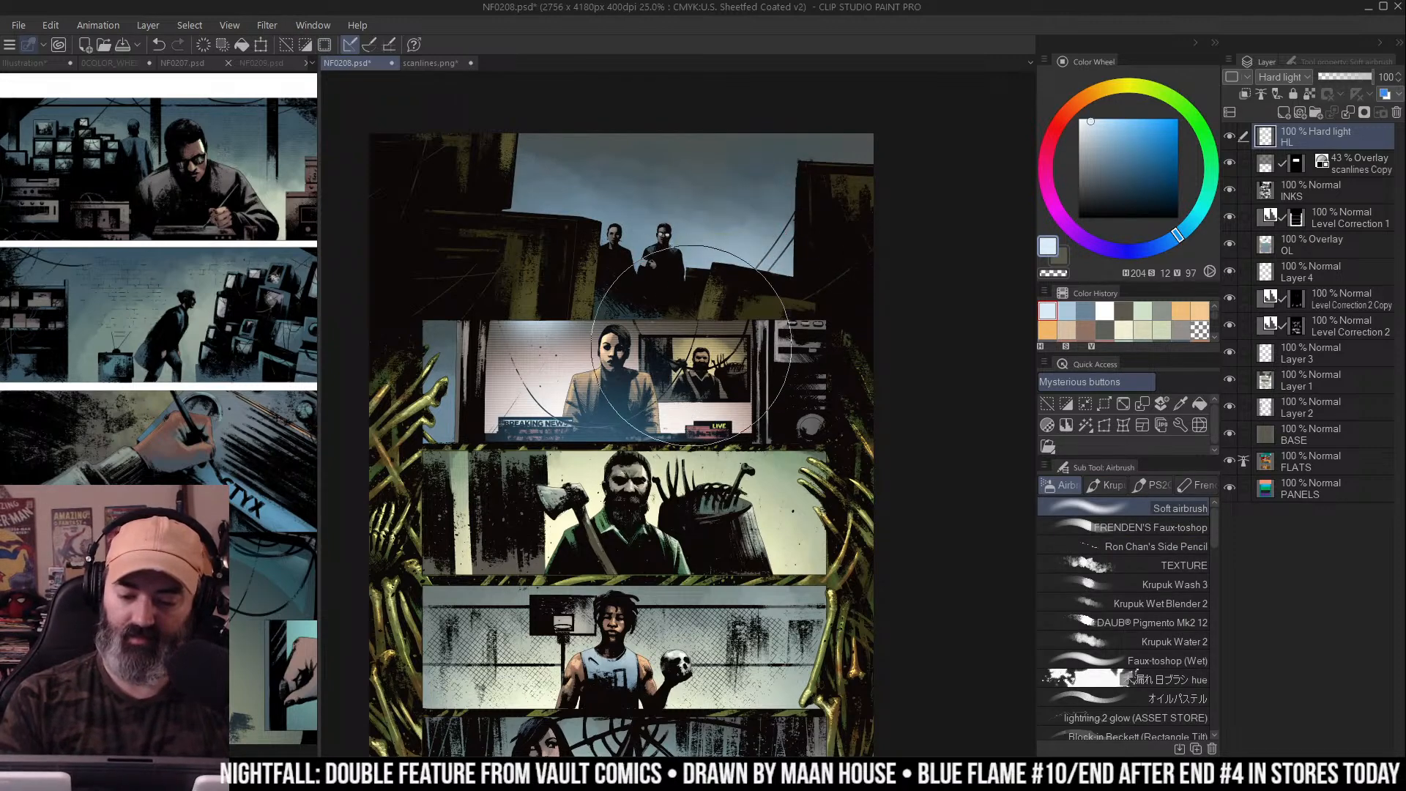
{"action": "key", "text": "m"}
{"action": "scroll", "coordinate": [873, 279], "scroll_direction": "down", "scroll_amount": 3}
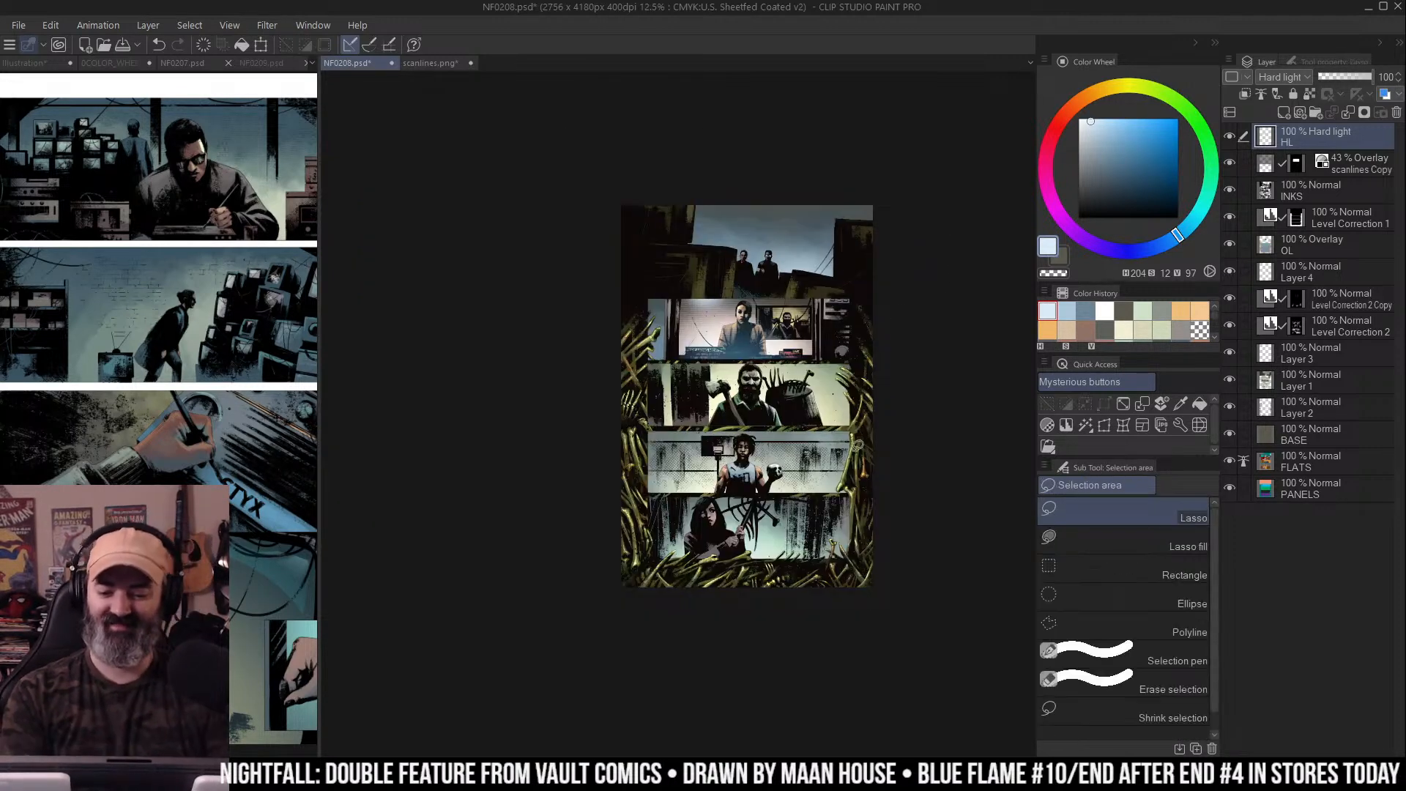
{"action": "scroll", "coordinate": [910, 282], "scroll_direction": "right", "scroll_amount": 2}
{"action": "key", "text": "slash"}
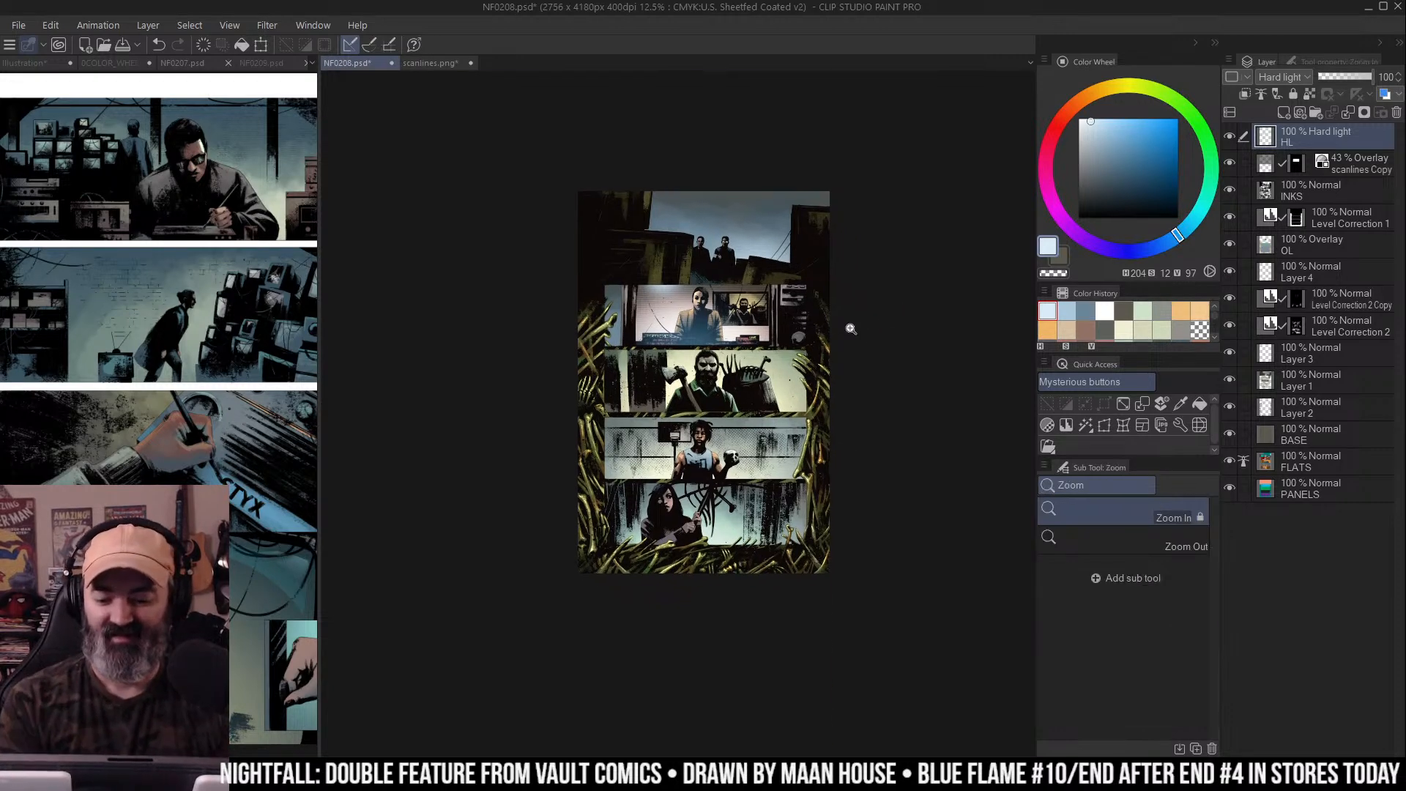
{"action": "scroll", "coordinate": [851, 331], "scroll_direction": "up", "scroll_amount": 3}
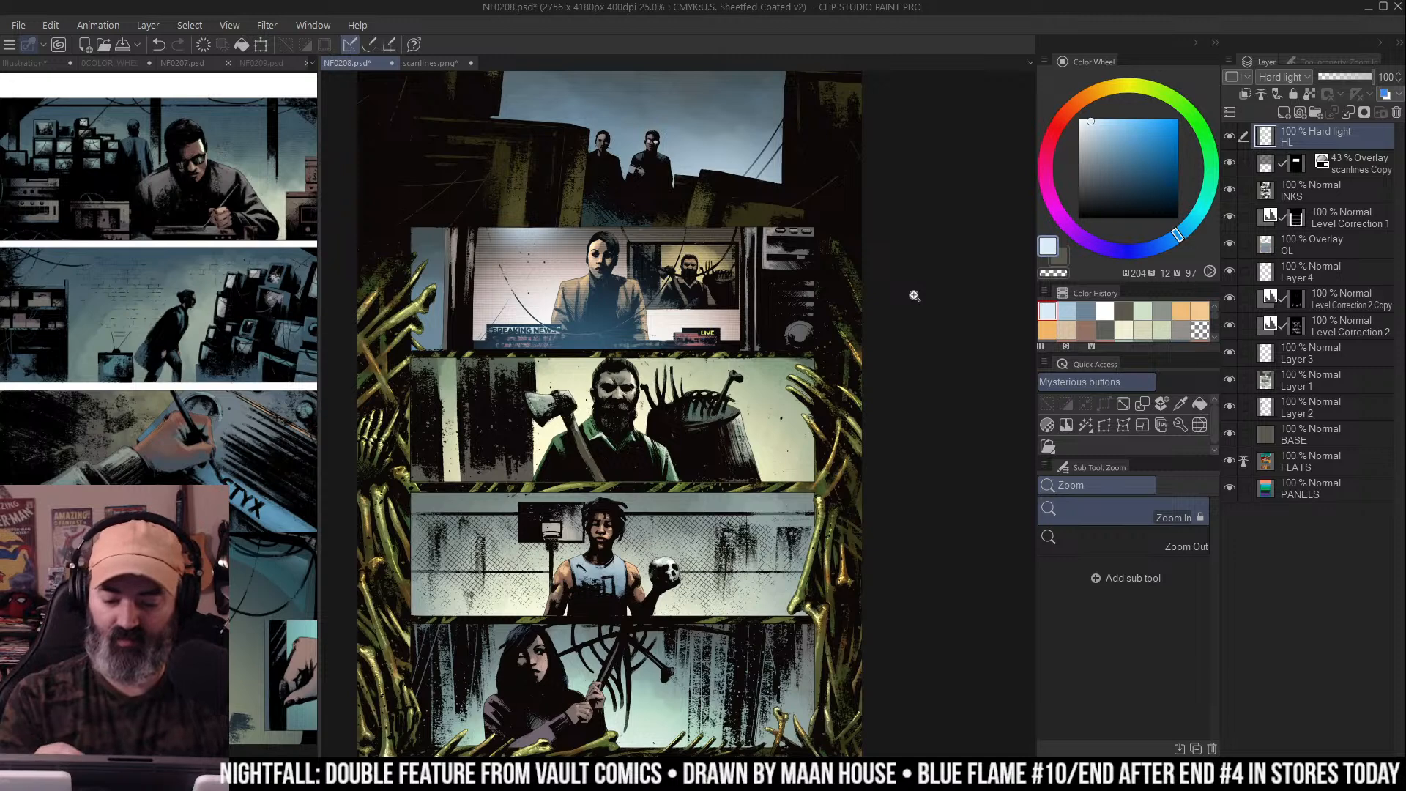
Sample the pale green (H 75, S 16, V 80) from the axe man panel's background and add a new Normal layer above OL
{"action": "key", "text": "b"}
{"action": "left_click", "coordinate": [767, 409], "text": "alt"}
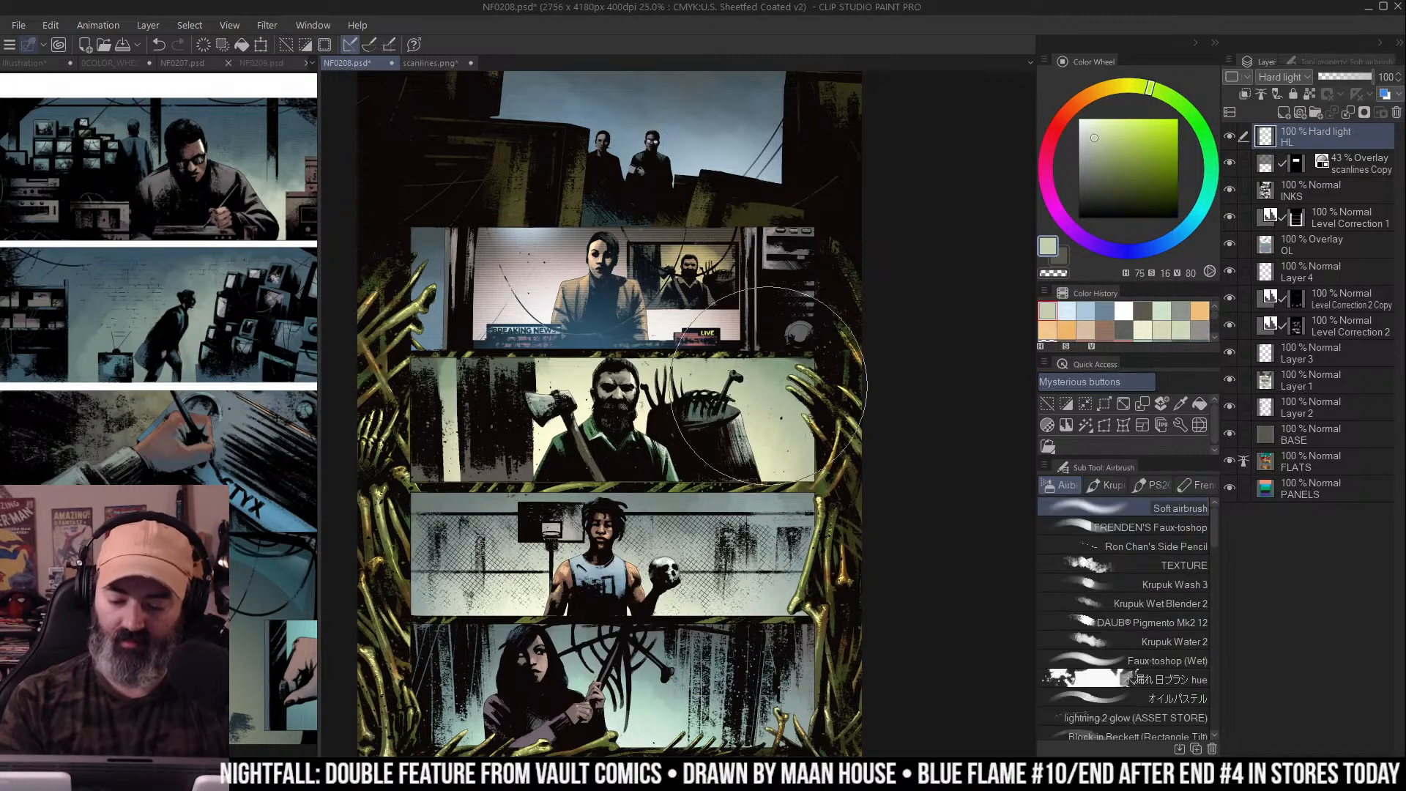
{"action": "left_click", "coordinate": [1264, 249]}
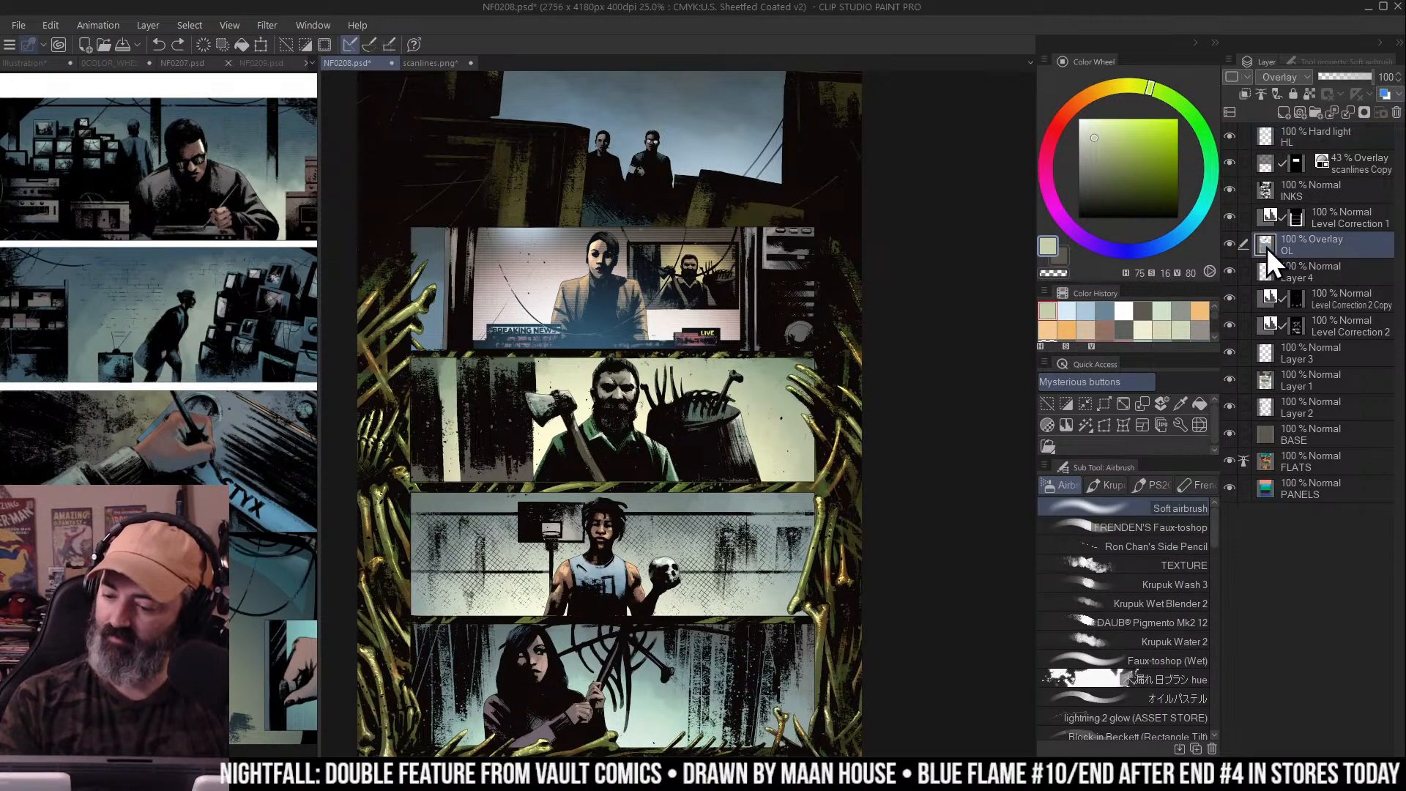
{"action": "left_click", "coordinate": [1286, 115]}
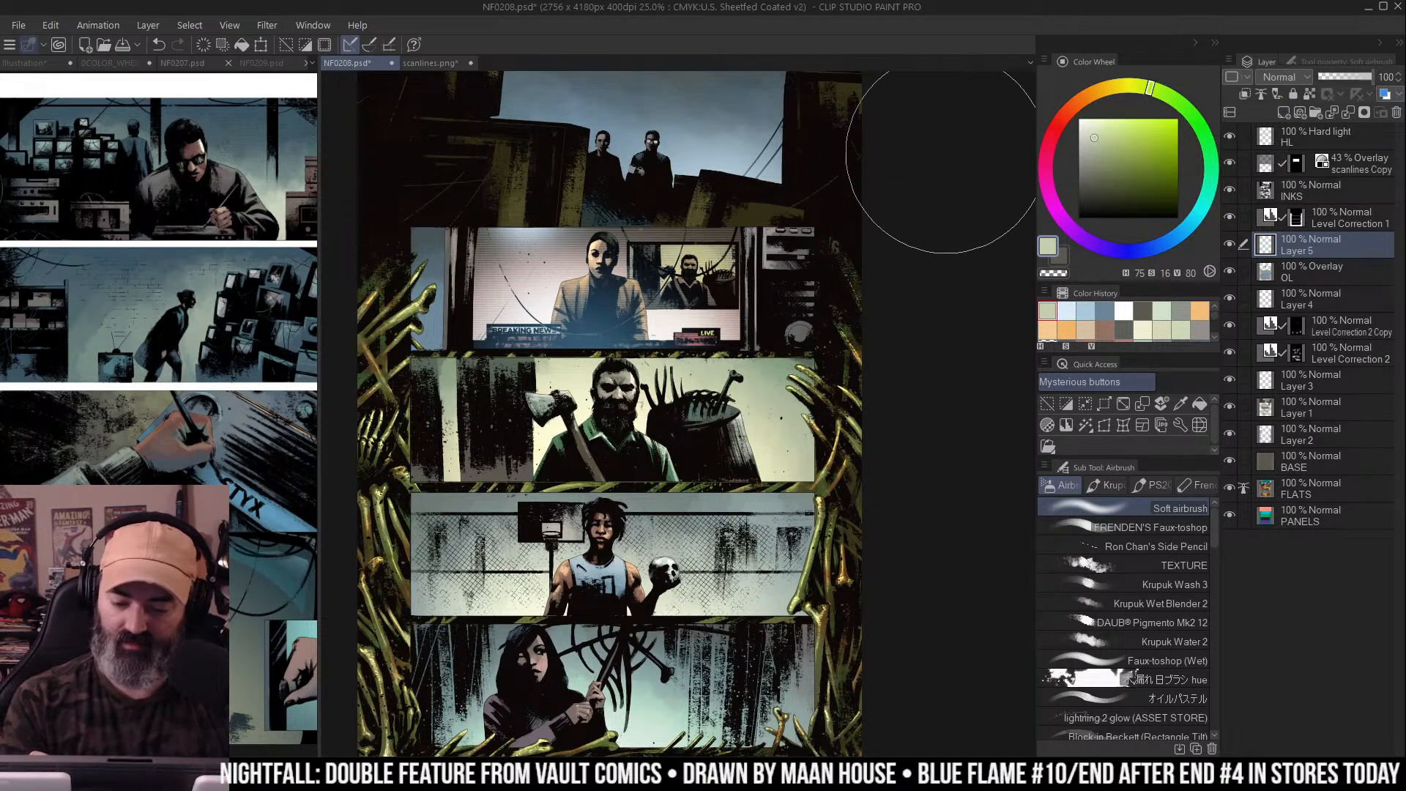
Review the overall lighting and colour balance across all panels of the page
{"action": "left_click", "coordinate": [932, 247], "text": "ctrl+alt"}
{"action": "key", "text": "m"}
{"action": "left_click_drag", "start_coordinate": [903, 298], "coordinate": [858, 327]}
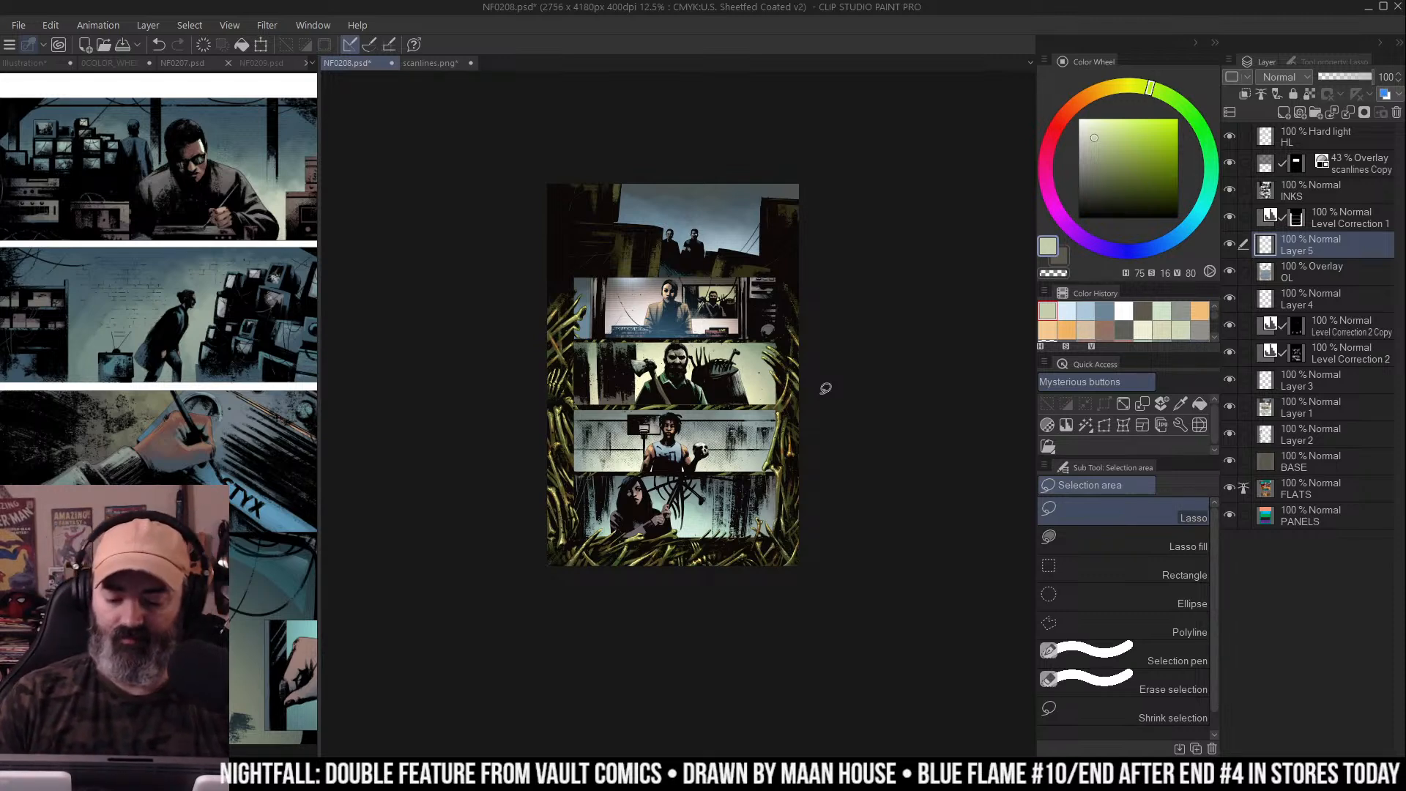
{"action": "left_click_drag", "start_coordinate": [825, 389], "coordinate": [896, 272]}
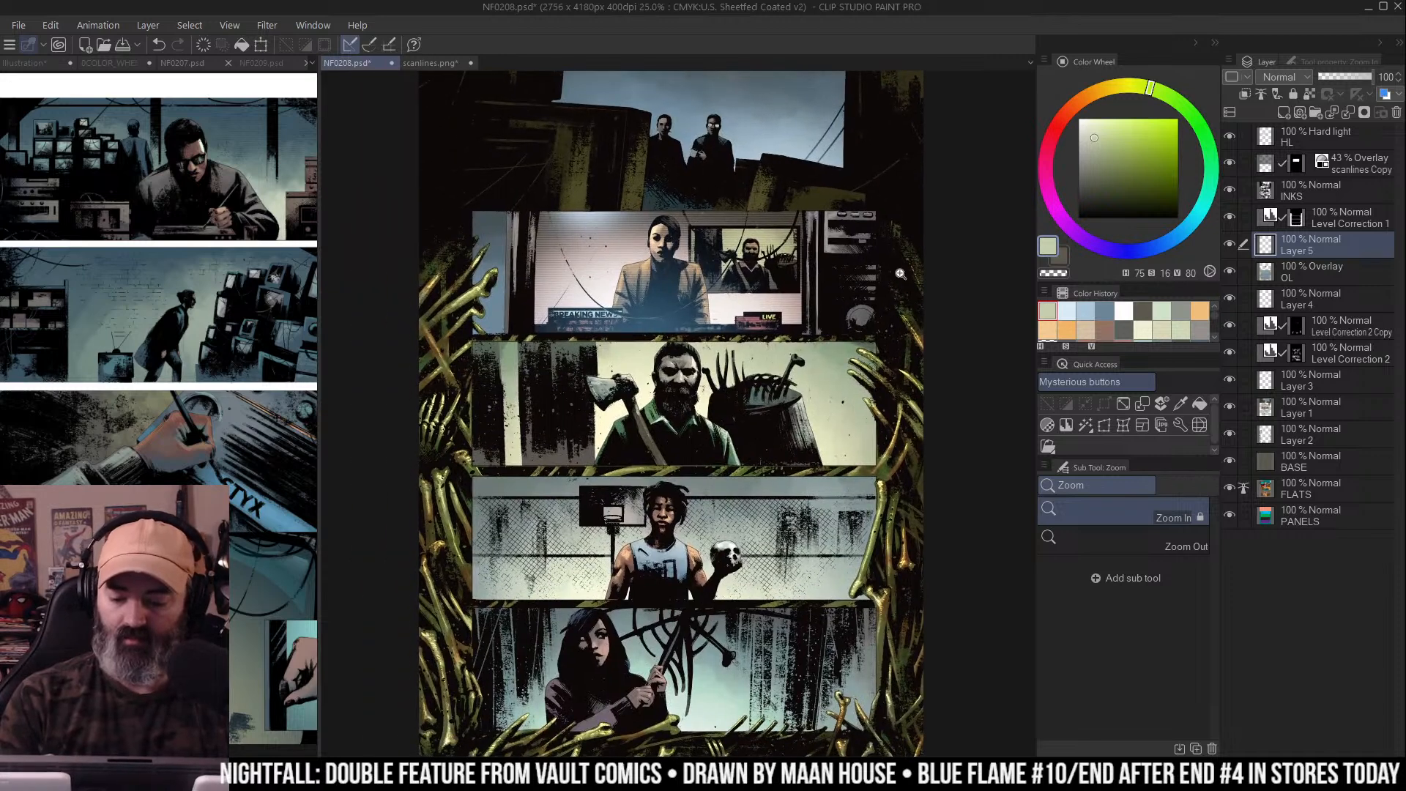
{"action": "scroll", "coordinate": [893, 272], "scroll_direction": "up", "scroll_amount": 1}
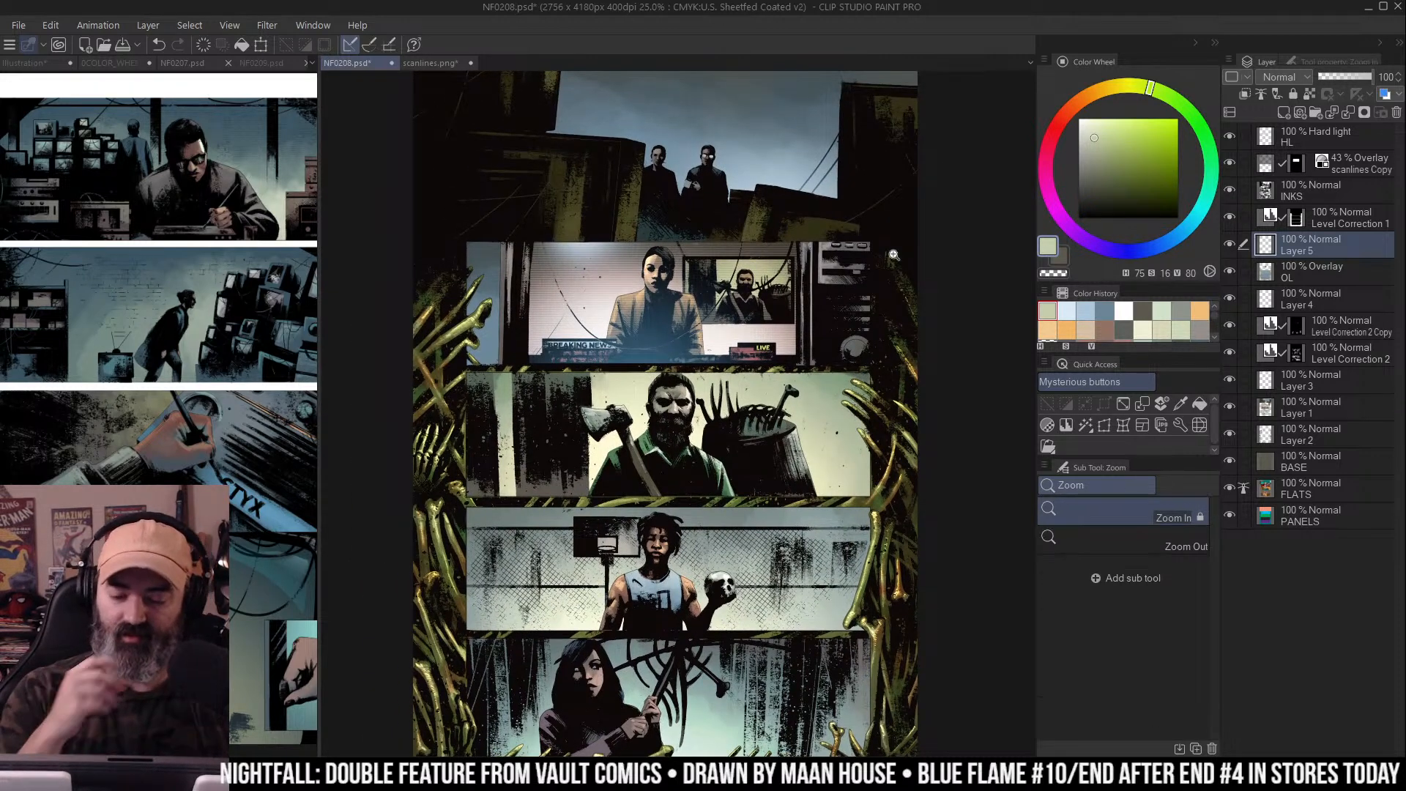
{"action": "scroll", "coordinate": [897, 249], "scroll_direction": "down", "scroll_amount": 2}
{"action": "scroll", "coordinate": [908, 267], "scroll_direction": "up", "scroll_amount": 1}
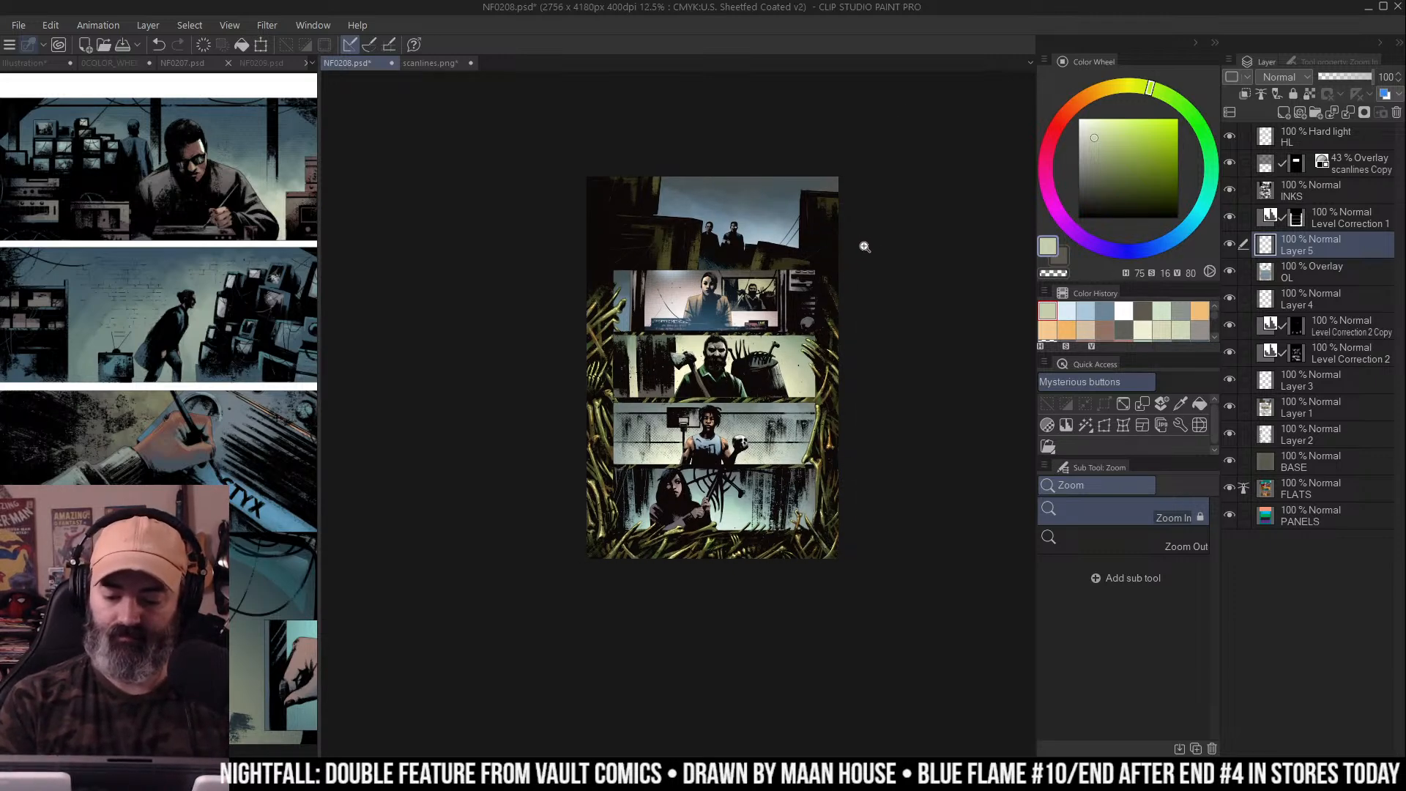
{"action": "key", "text": "w"}
{"action": "left_click", "coordinate": [675, 251]}
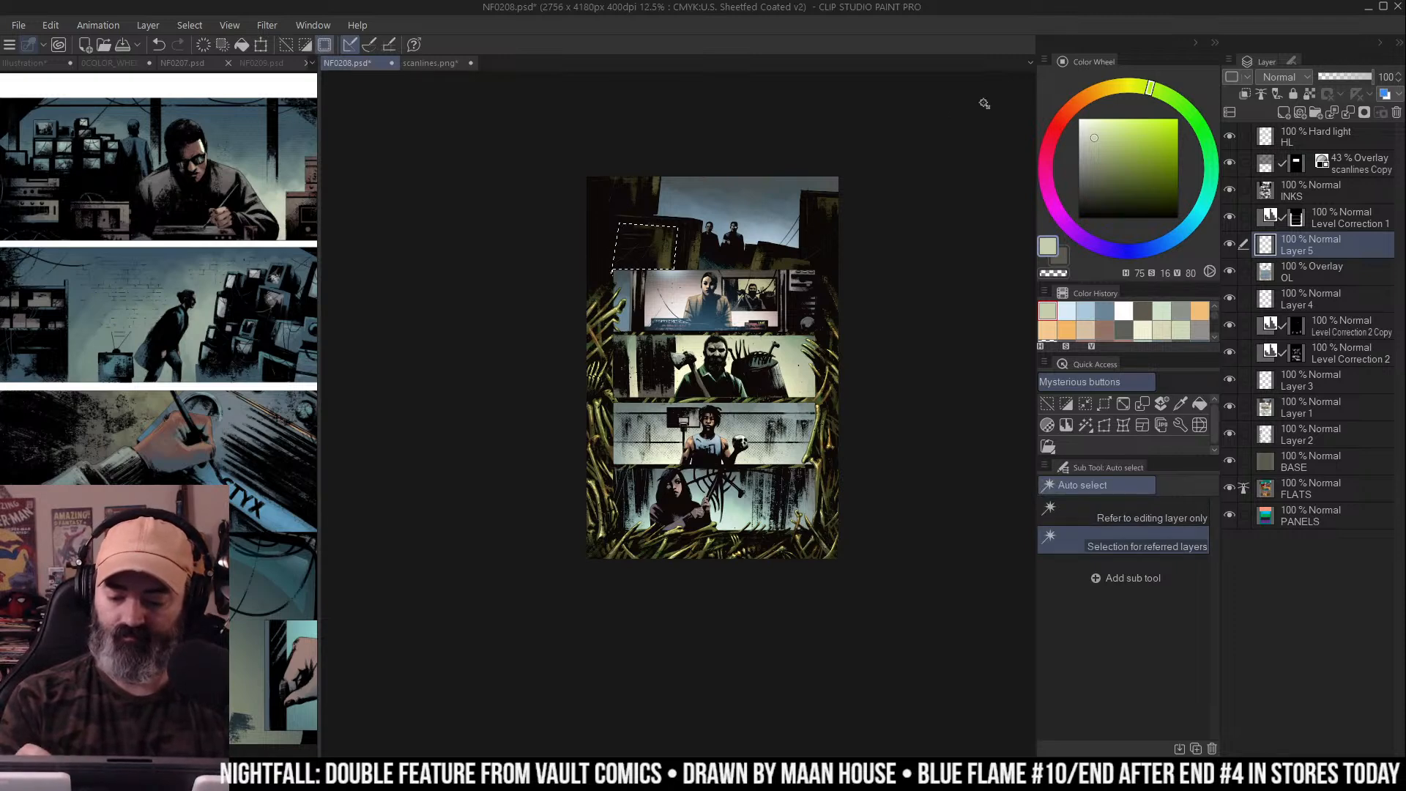
{"action": "key", "text": "m"}
{"action": "key", "text": "ctrl+d"}
{"action": "left_click_drag", "start_coordinate": [935, 178], "coordinate": [897, 156]}
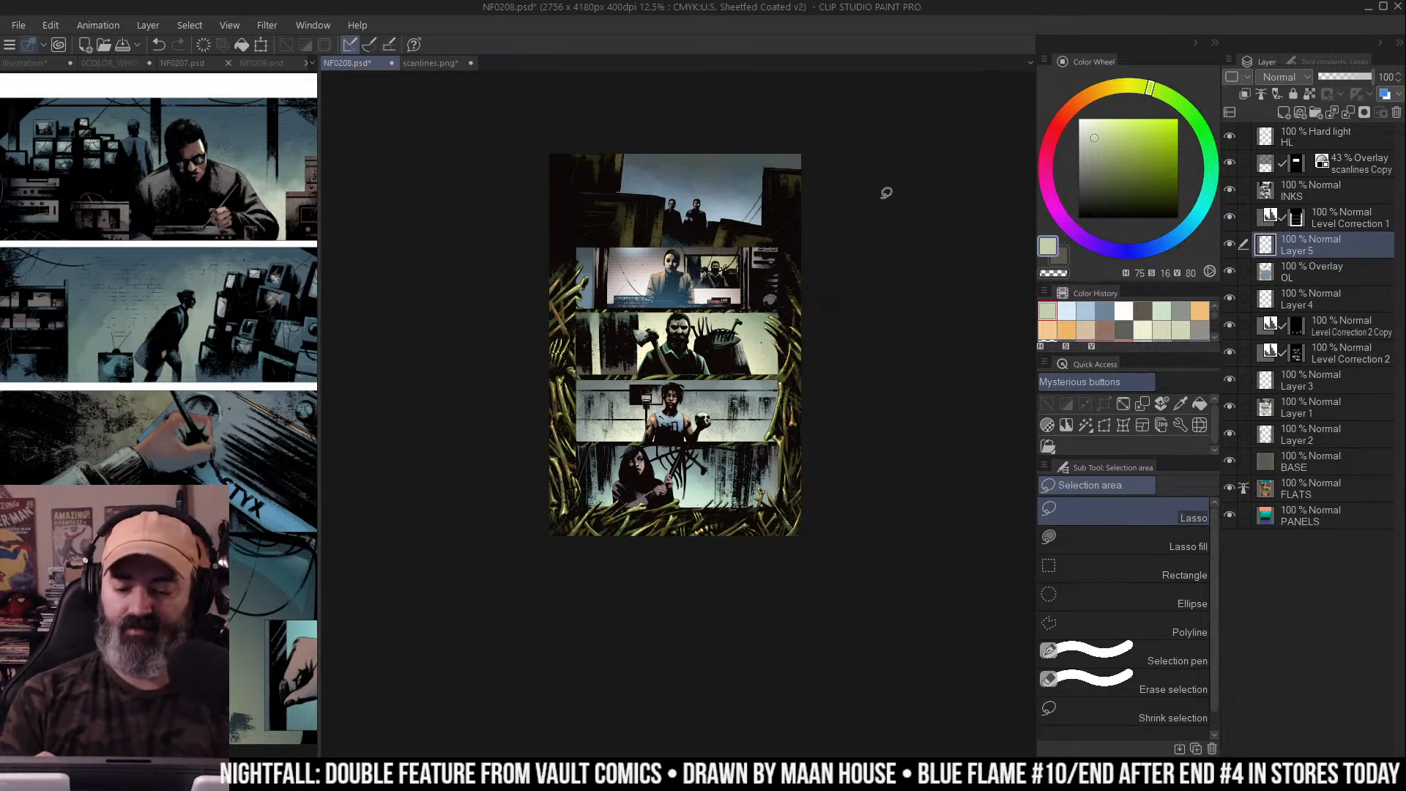
{"action": "scroll", "coordinate": [724, 212], "scroll_direction": "right", "scroll_amount": 2}
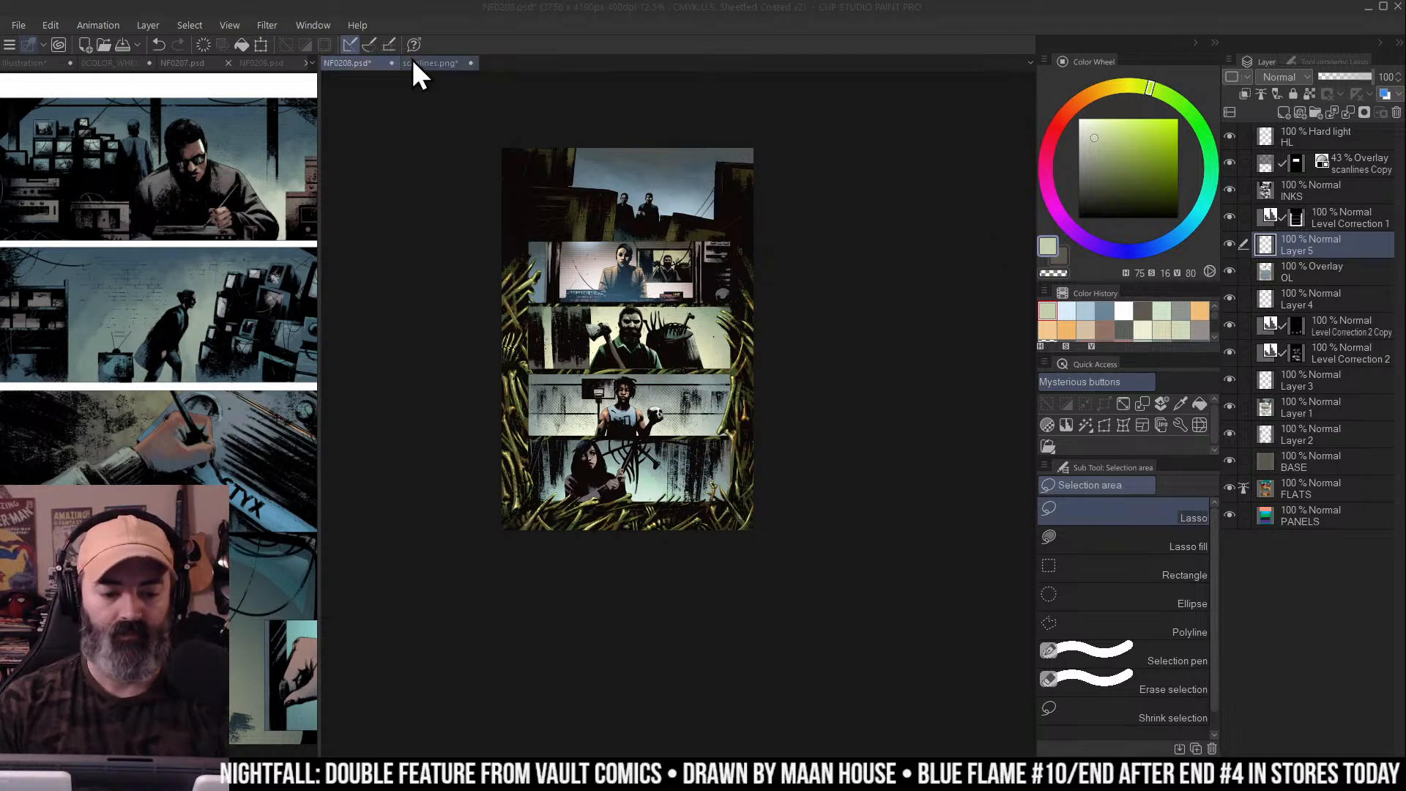
Create a new illustration from the copied photo to view it, and close it without saving
{"action": "left_click", "coordinate": [18, 27]}
{"action": "left_click", "coordinate": [95, 62]}
{"action": "left_click_drag", "start_coordinate": [763, 461], "coordinate": [807, 381]}
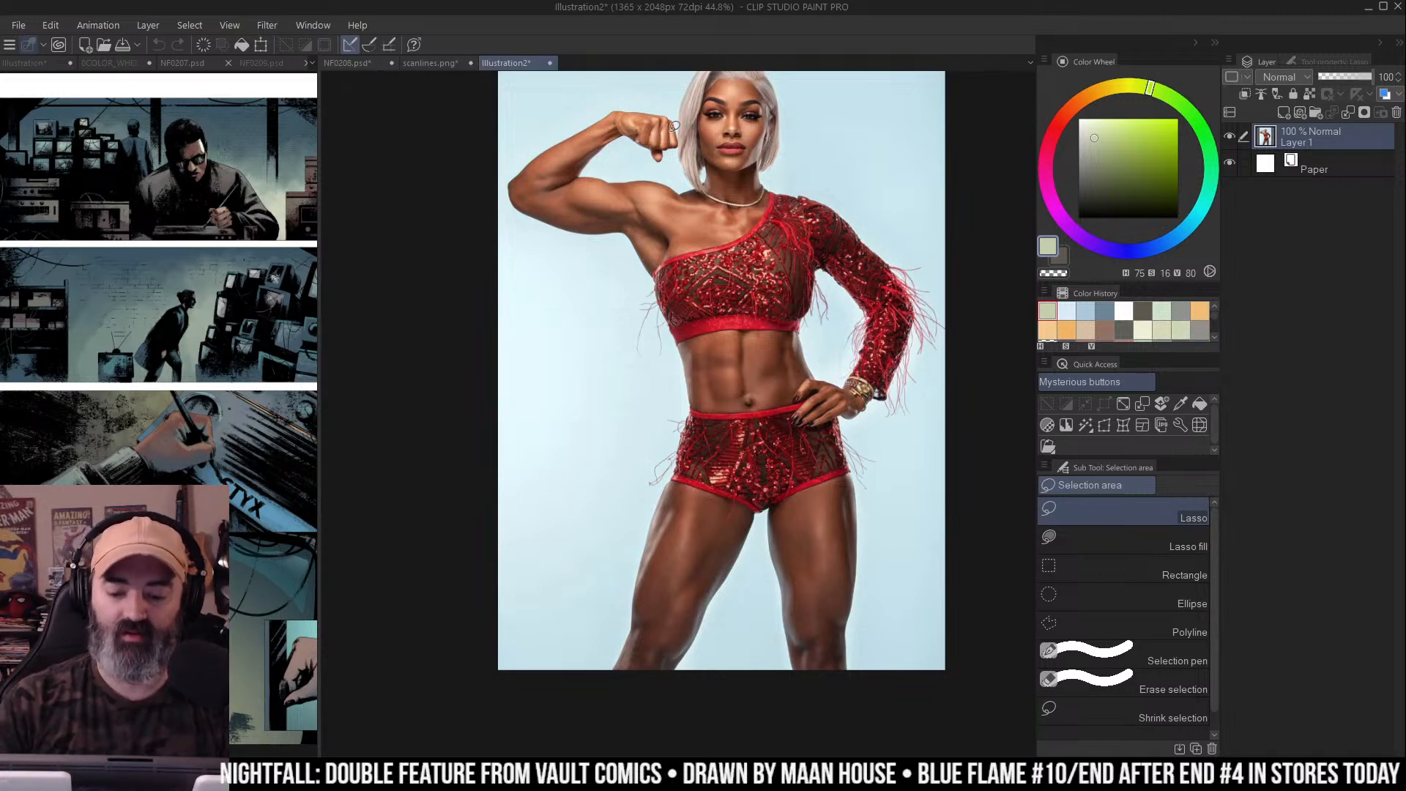
{"action": "left_click", "coordinate": [554, 64]}
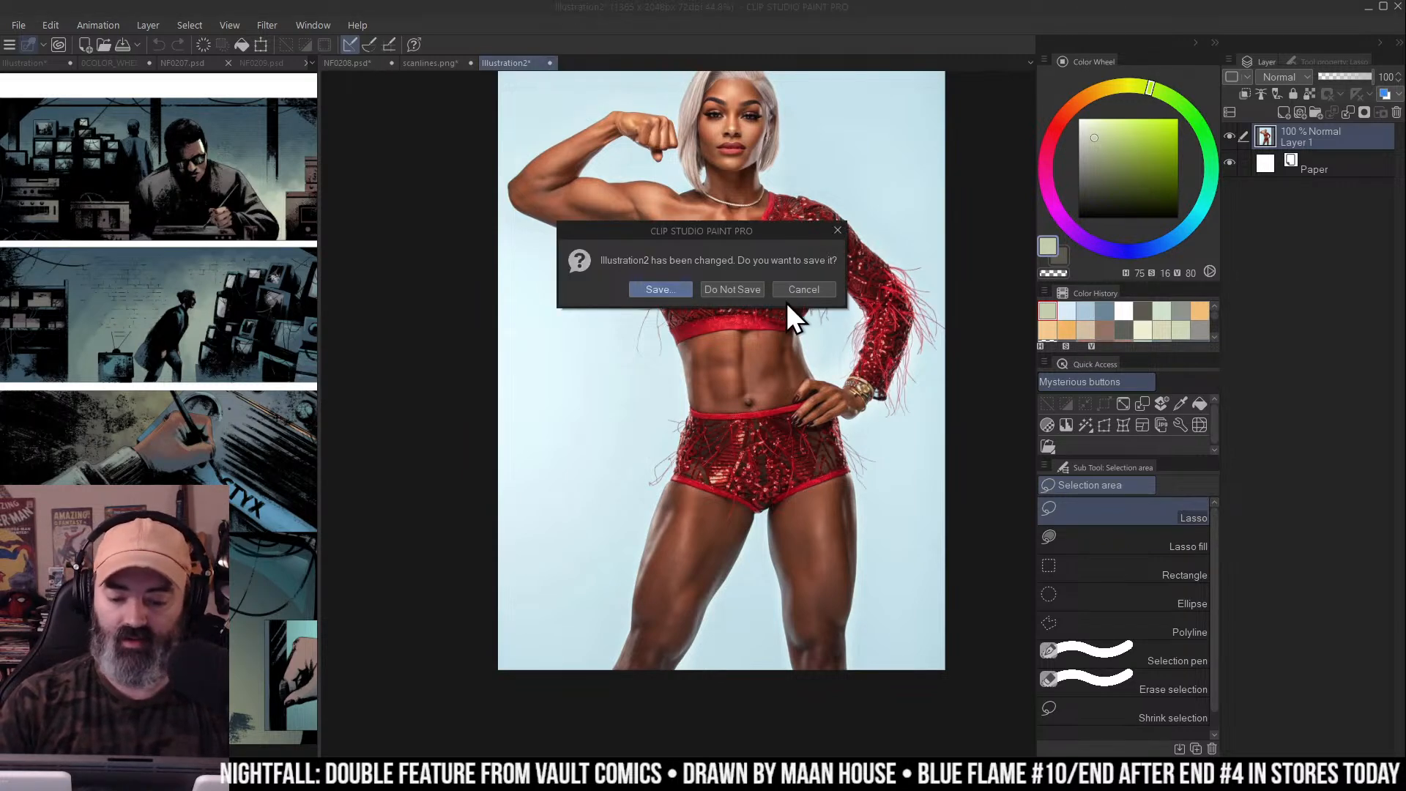
{"action": "left_click", "coordinate": [737, 293]}
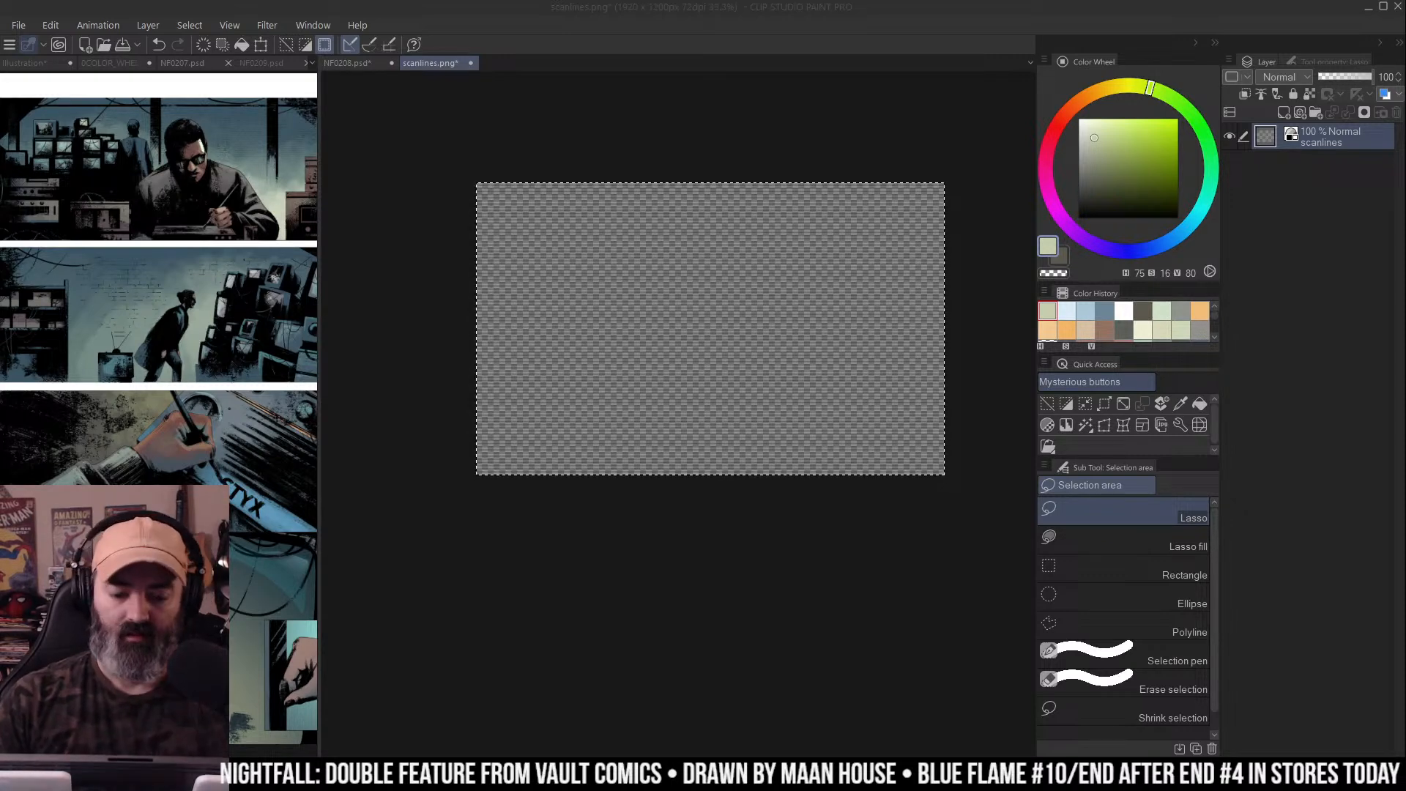
Close scanlines.png without saving and return to the NF0208 page
{"action": "left_click", "coordinate": [471, 64]}
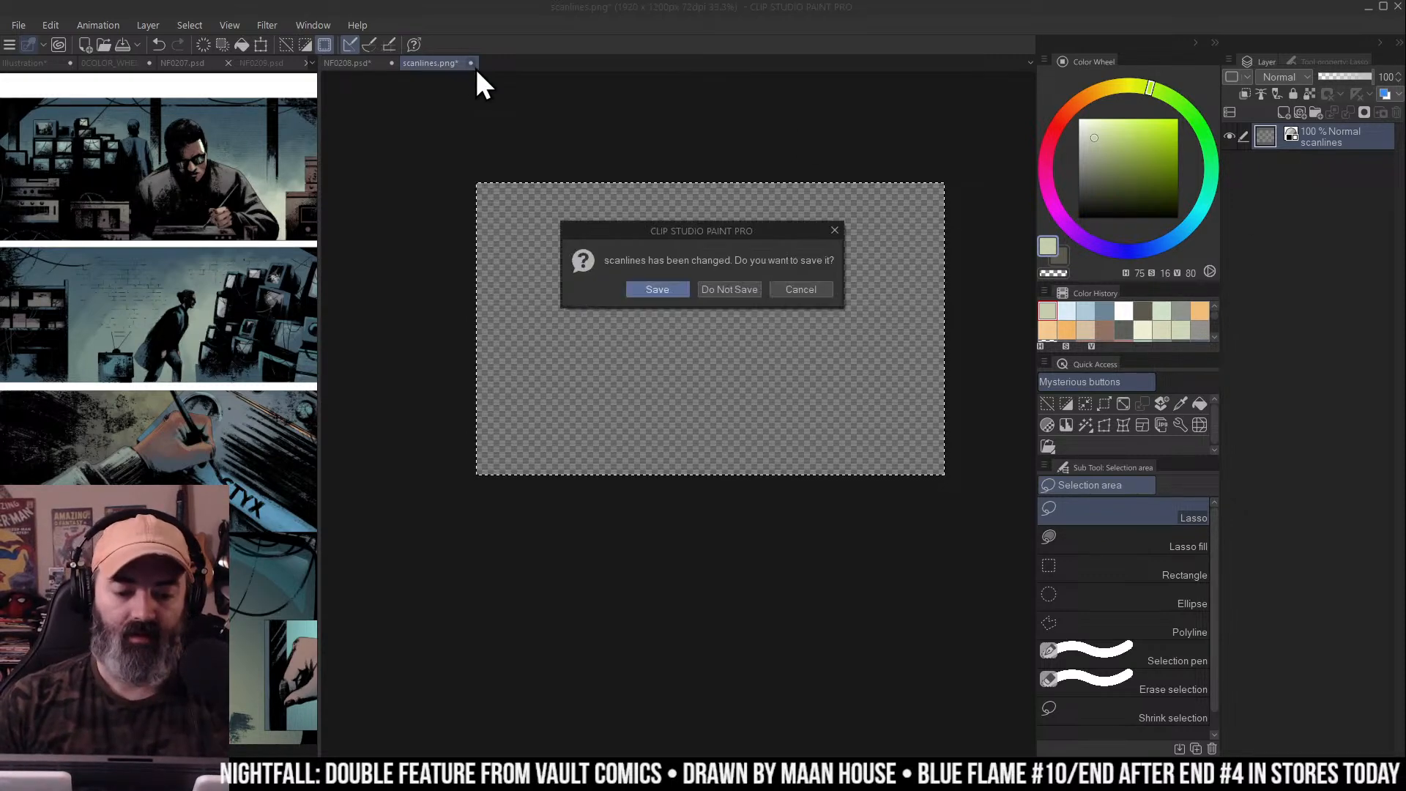
{"action": "left_click", "coordinate": [753, 292]}
{"action": "key", "text": "ctrl+space"}
{"action": "scroll", "coordinate": [736, 273], "scroll_direction": "up", "scroll_amount": 3}
{"action": "scroll", "coordinate": [841, 276], "scroll_direction": "down", "scroll_amount": 3}
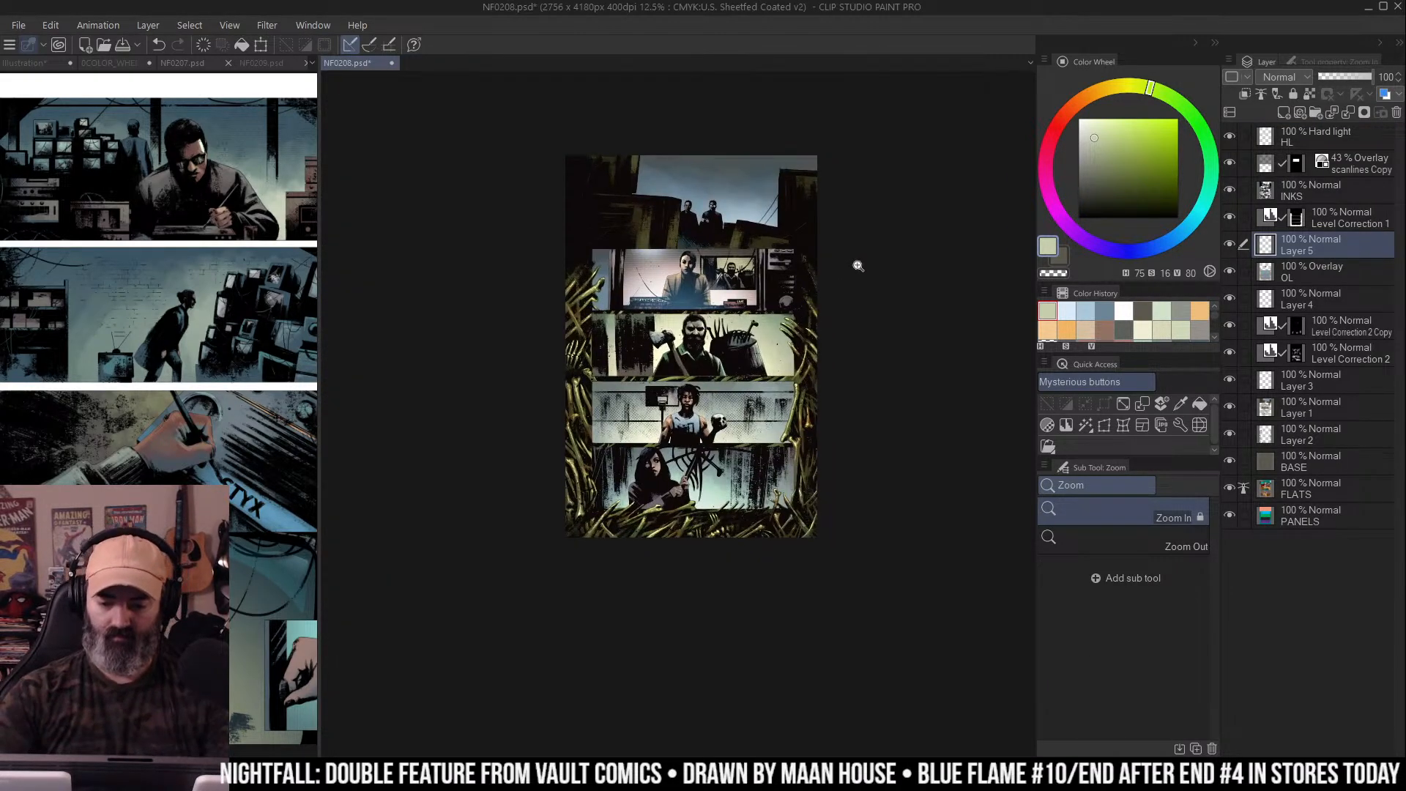
{"action": "left_click_drag", "start_coordinate": [858, 266], "coordinate": [786, 265]}
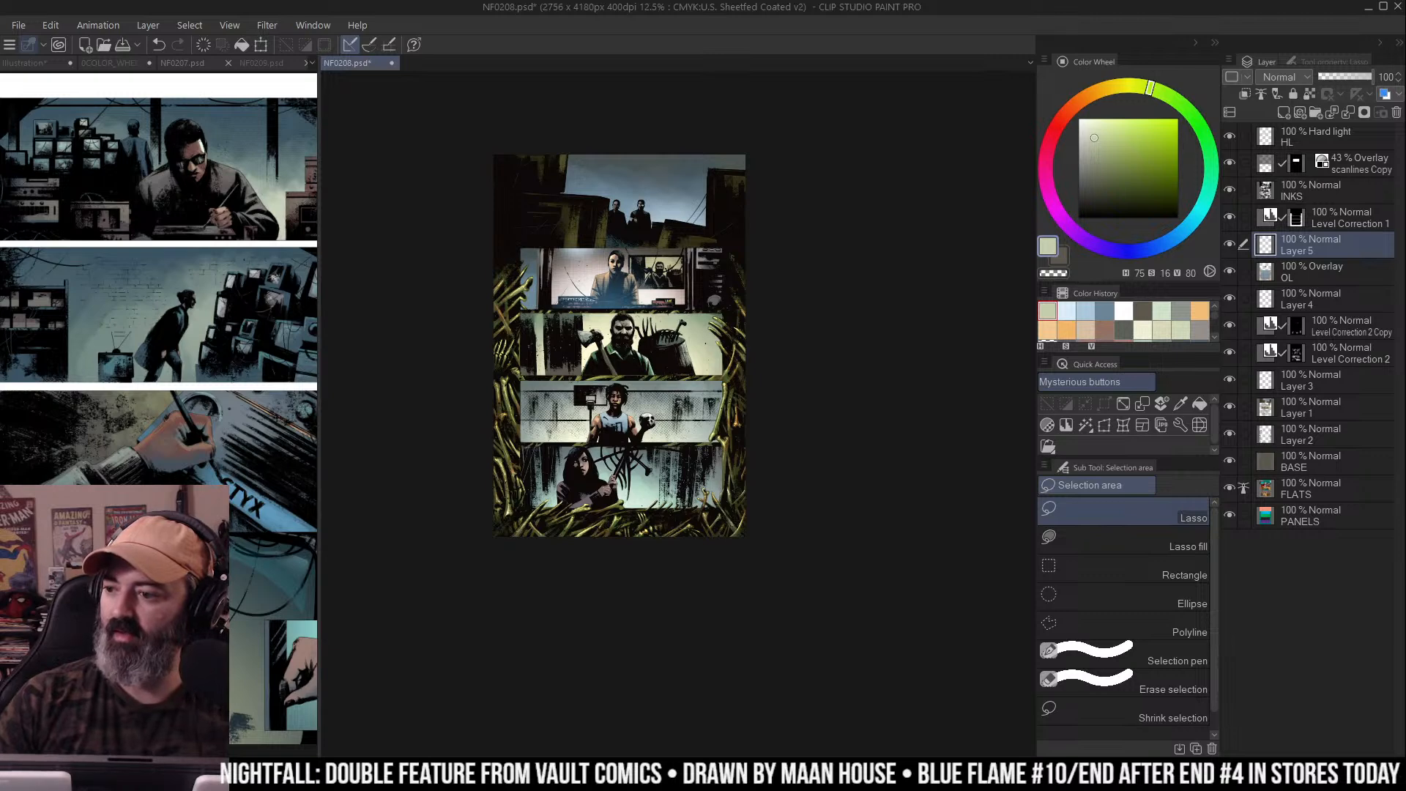
Save NF0208.psd, retrying the save if needed
{"action": "key", "text": "ctrl+s"}
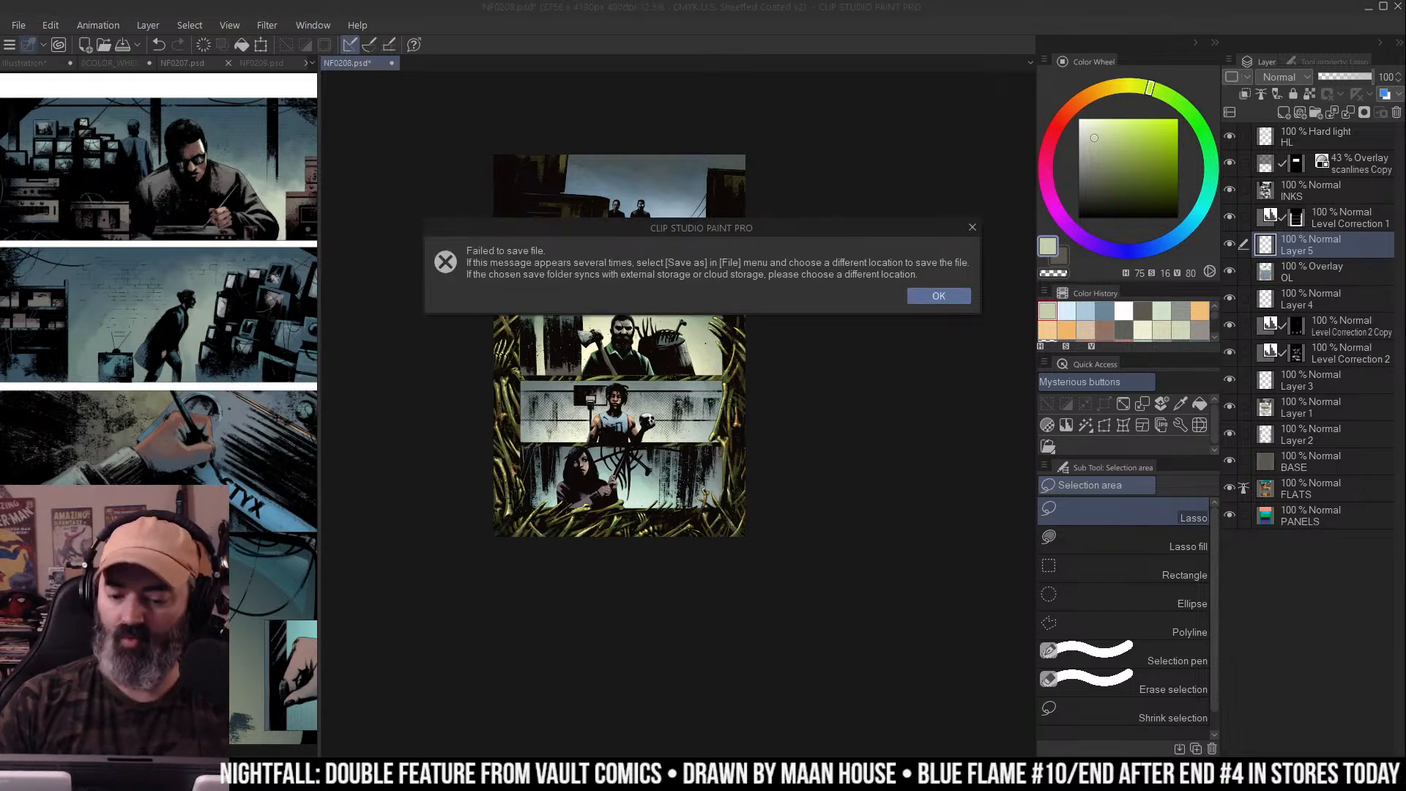
{"action": "left_click", "coordinate": [938, 296]}
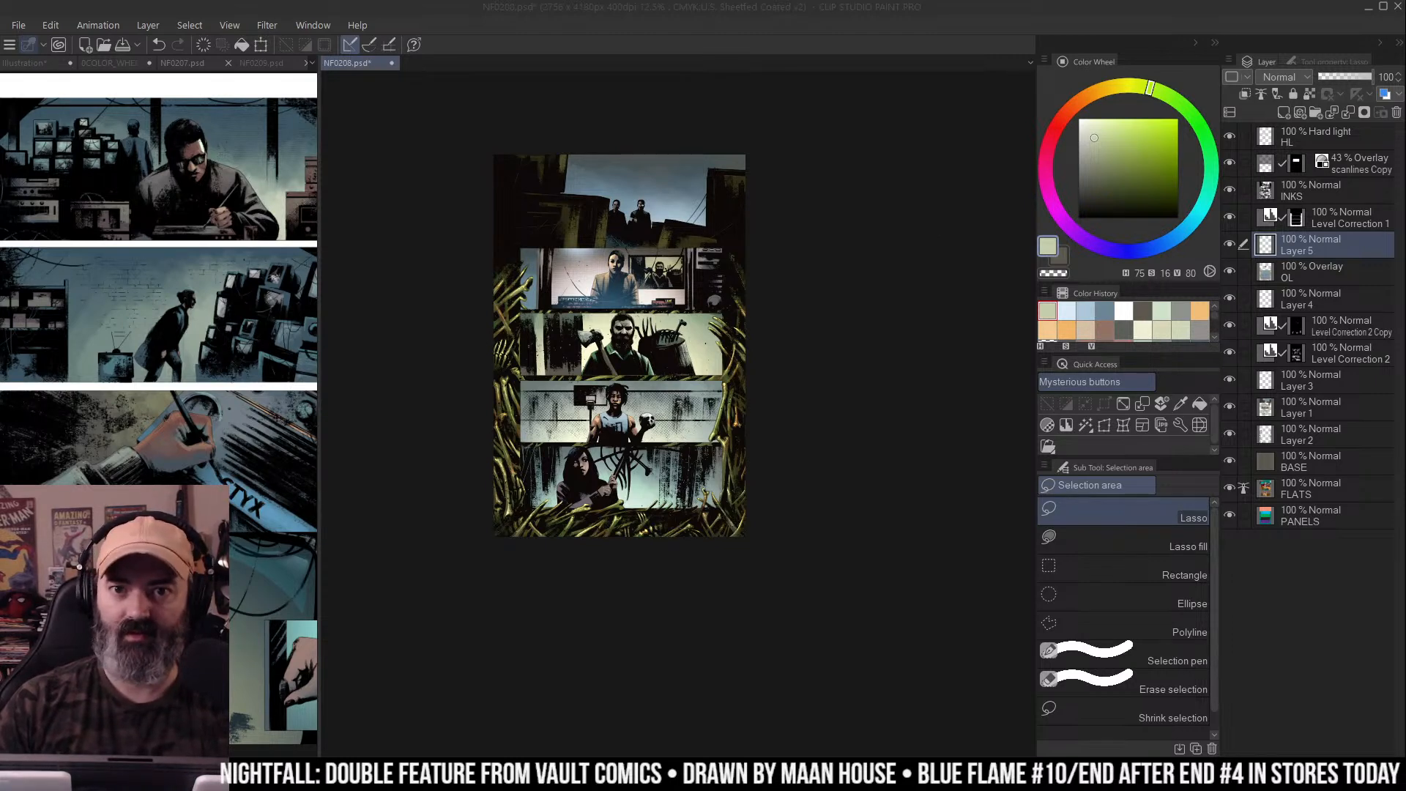
{"action": "key", "text": "ctrl+s"}
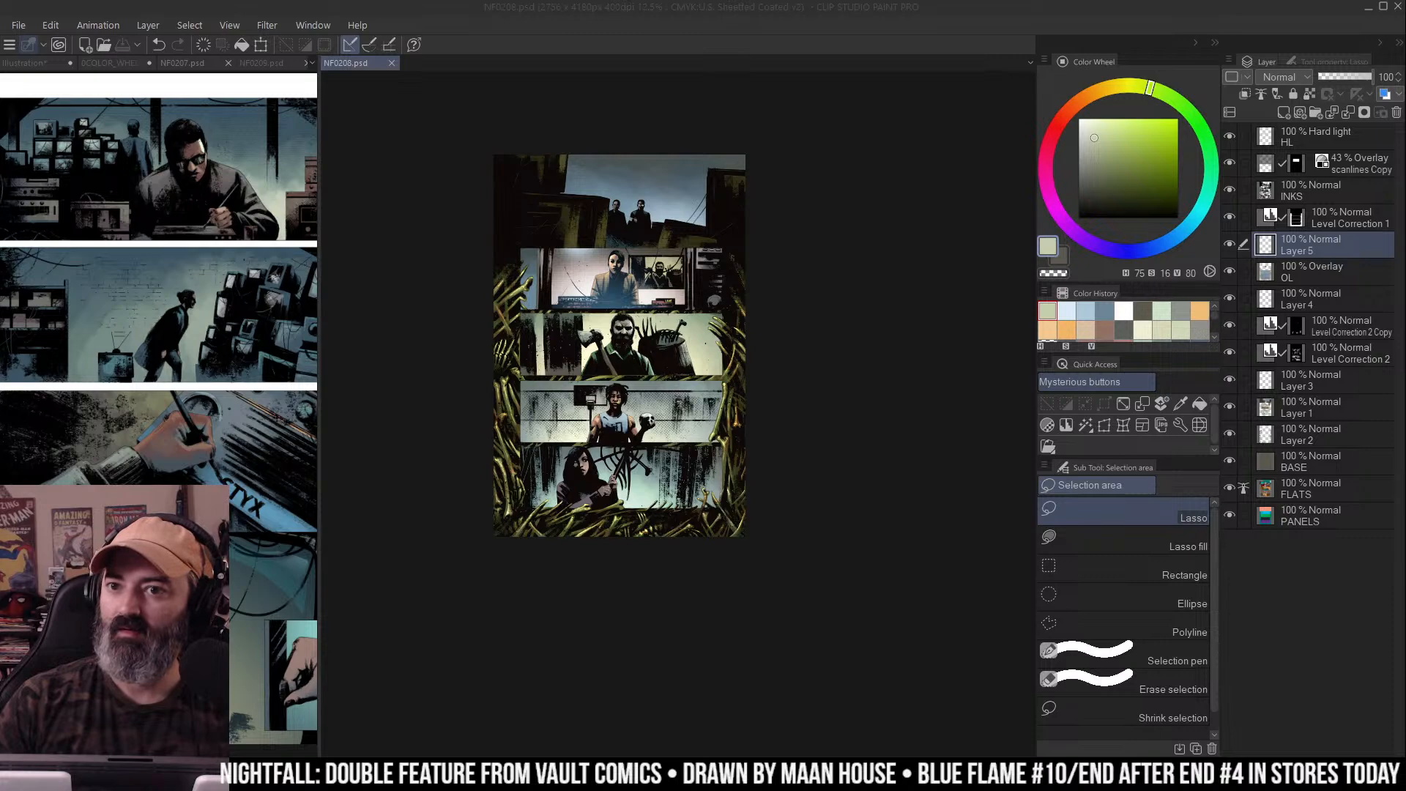
Bring NF0209.psd into the main canvas area and set its INKS layer's blending mode to Normal
{"action": "left_click_drag", "start_coordinate": [263, 64], "coordinate": [707, 207]}
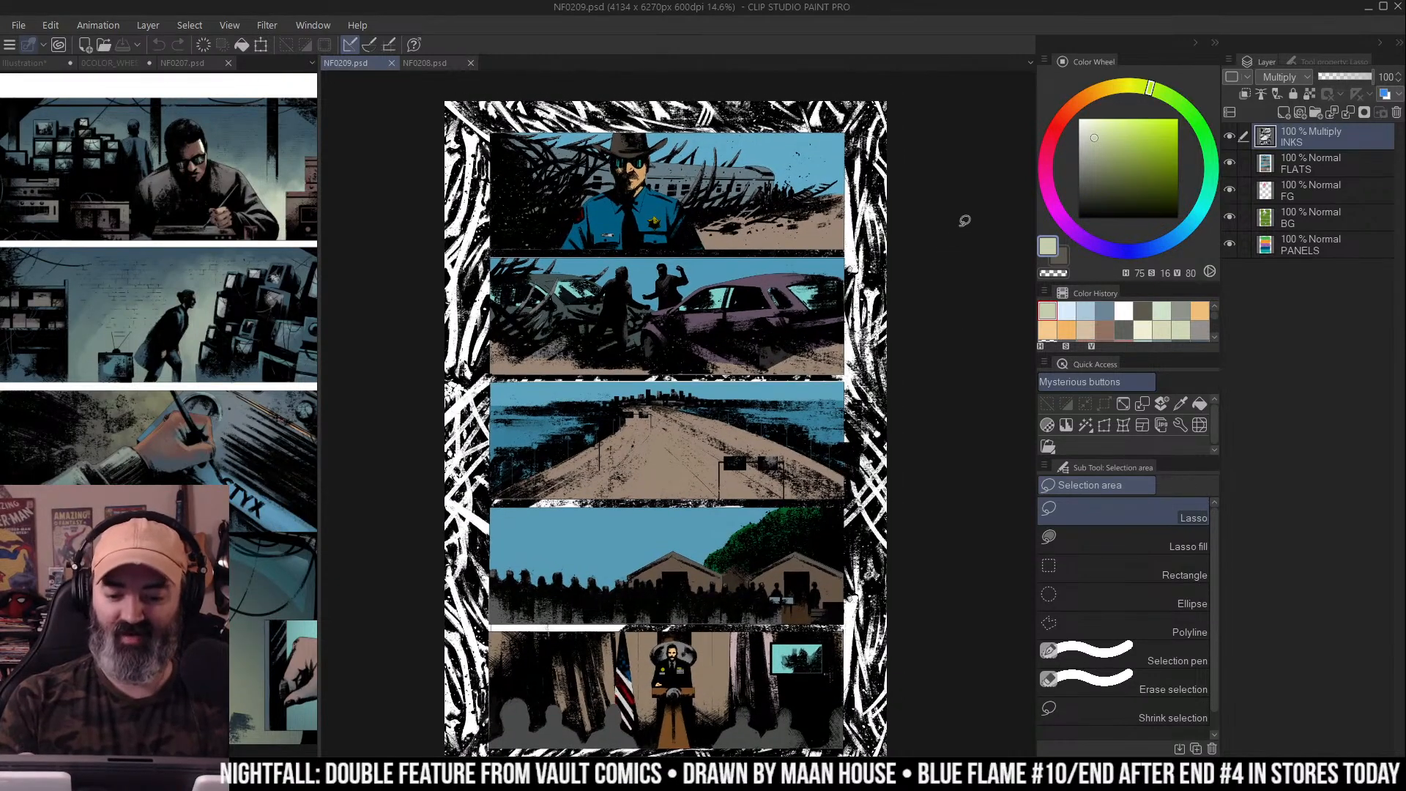
{"action": "left_click", "coordinate": [1299, 78]}
{"action": "left_click", "coordinate": [1278, 95]}
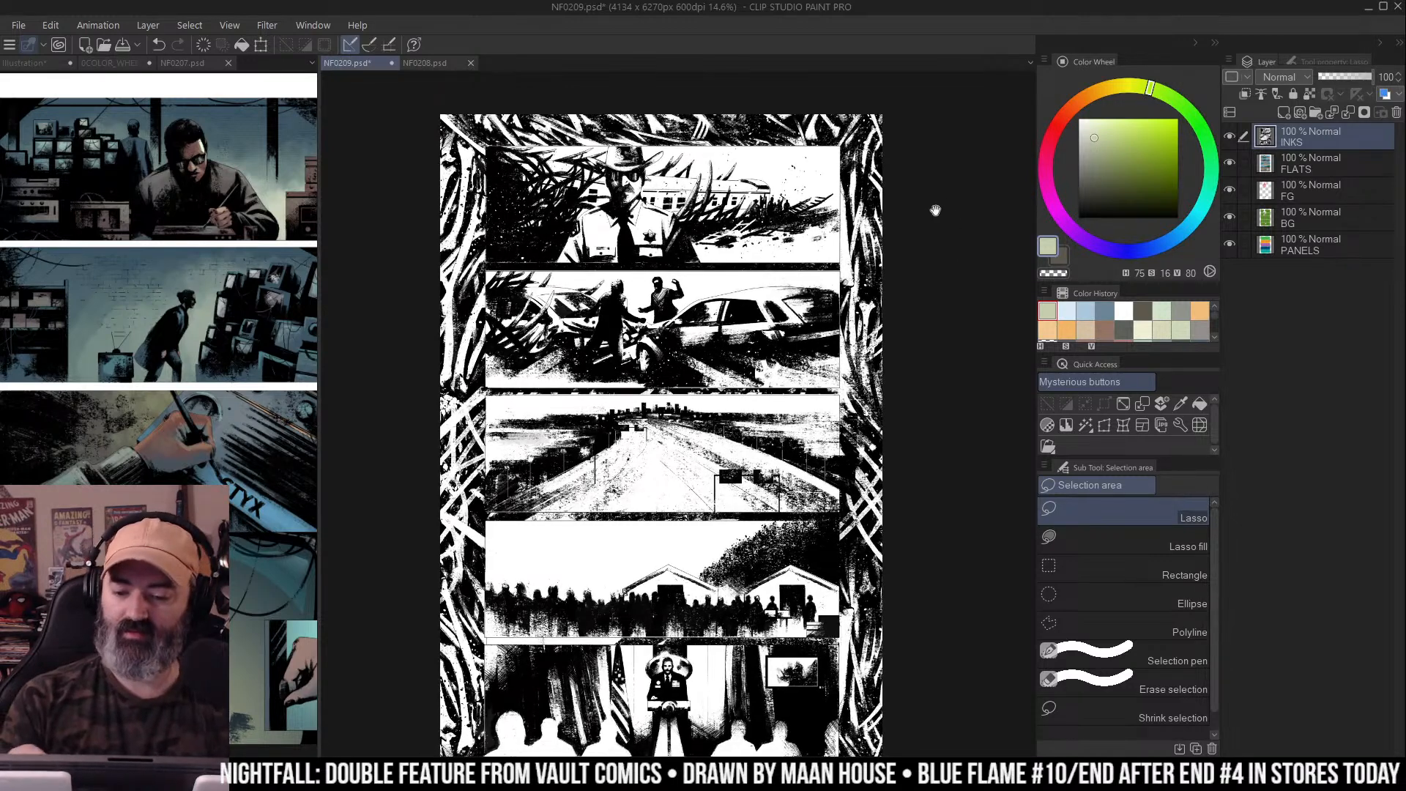
{"action": "scroll", "coordinate": [941, 205], "scroll_direction": "down", "scroll_amount": 1}
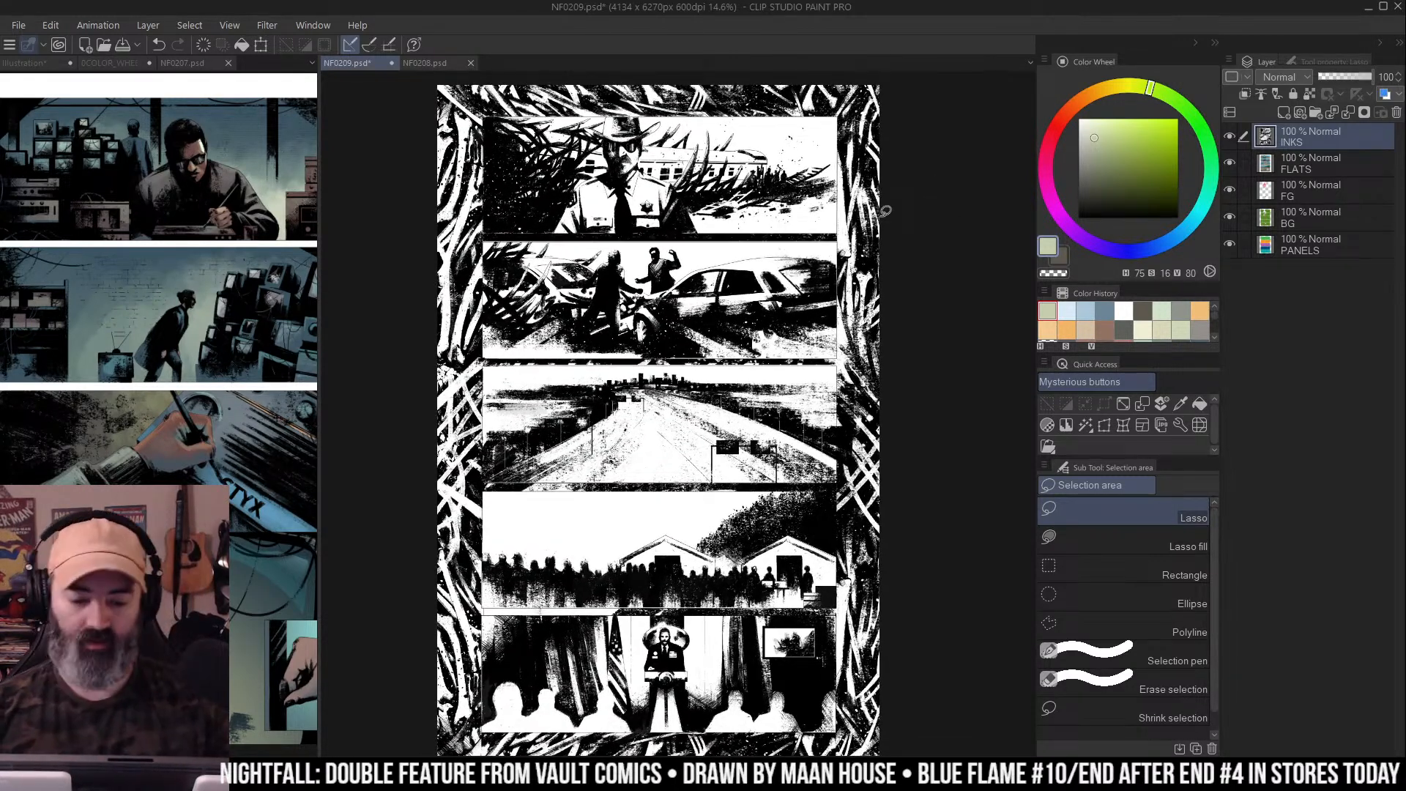
Write BRB in large red letters (H 5, S 88, V 68) across the page with the Fill-in-mono pen
{"action": "left_click", "coordinate": [1059, 120]}
{"action": "left_click", "coordinate": [1166, 151]}
{"action": "key", "text": "p"}
{"action": "mouse_move", "coordinate": [508, 314]}
{"action": "left_mouse_down"}
{"action": "mouse_move", "coordinate": [501, 466]}
{"action": "mouse_move", "coordinate": [560, 381]}
{"action": "mouse_move", "coordinate": [490, 465]}
{"action": "left_mouse_up"}
{"action": "mouse_move", "coordinate": [604, 326]}
{"action": "left_mouse_down"}
{"action": "mouse_move", "coordinate": [616, 454]}
{"action": "mouse_move", "coordinate": [711, 440]}
{"action": "left_mouse_up"}
{"action": "left_click_drag", "start_coordinate": [733, 323], "coordinate": [753, 439]}
{"action": "left_click", "coordinate": [741, 289]}
{"action": "mouse_move", "coordinate": [741, 289]}
{"action": "left_mouse_down"}
{"action": "mouse_move", "coordinate": [841, 353]}
{"action": "mouse_move", "coordinate": [749, 428]}
{"action": "left_mouse_up"}
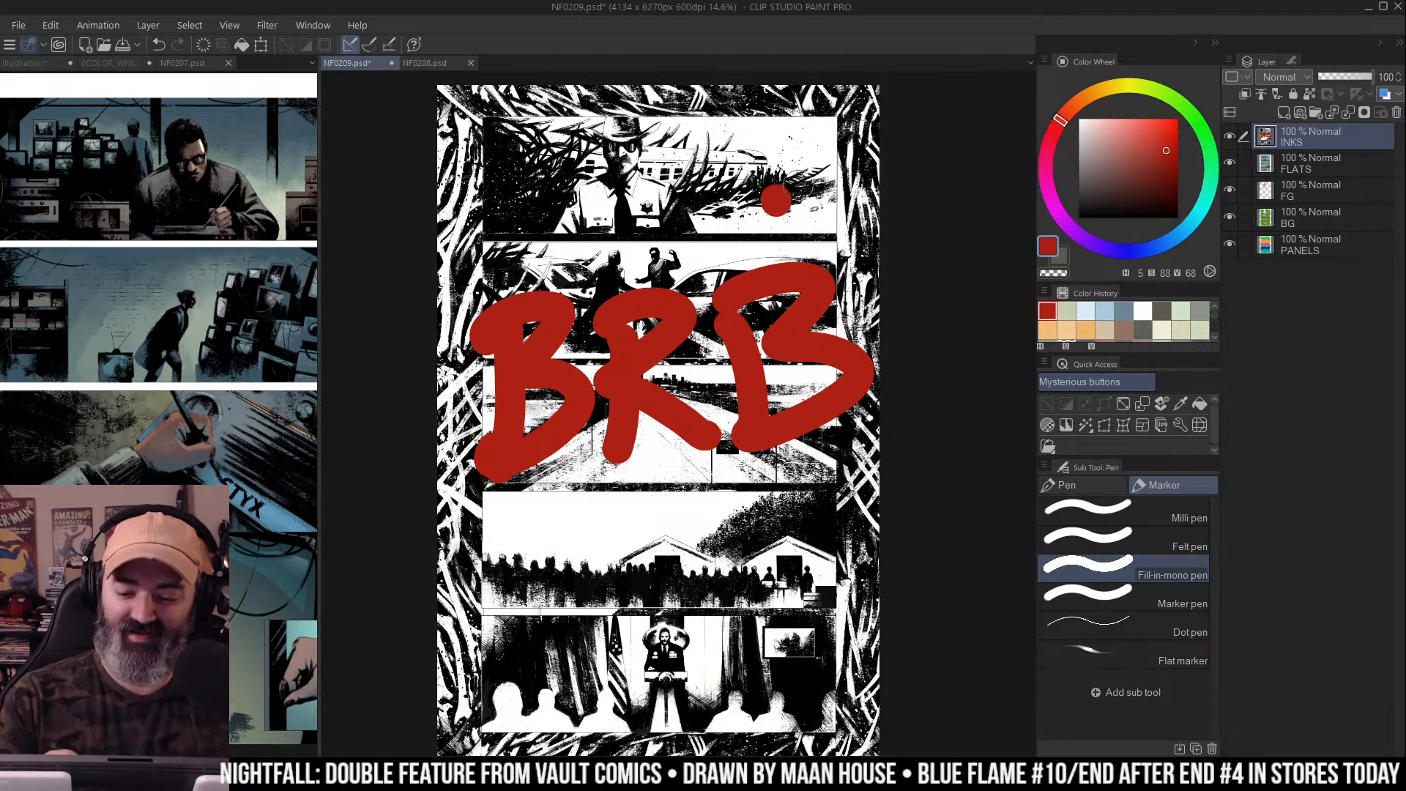
Undo all the red BRB strokes on the INKS layer
{"action": "key", "text": "ctrl+z"}
{"action": "key", "text": "ctrl+z"}
{"action": "key", "text": "ctrl+z"}
{"action": "key", "text": "ctrl+z"}
{"action": "key", "text": "ctrl+z"}
{"action": "key", "text": "ctrl+z"}
{"action": "key", "text": "ctrl+z"}
{"action": "key", "text": "ctrl+z"}
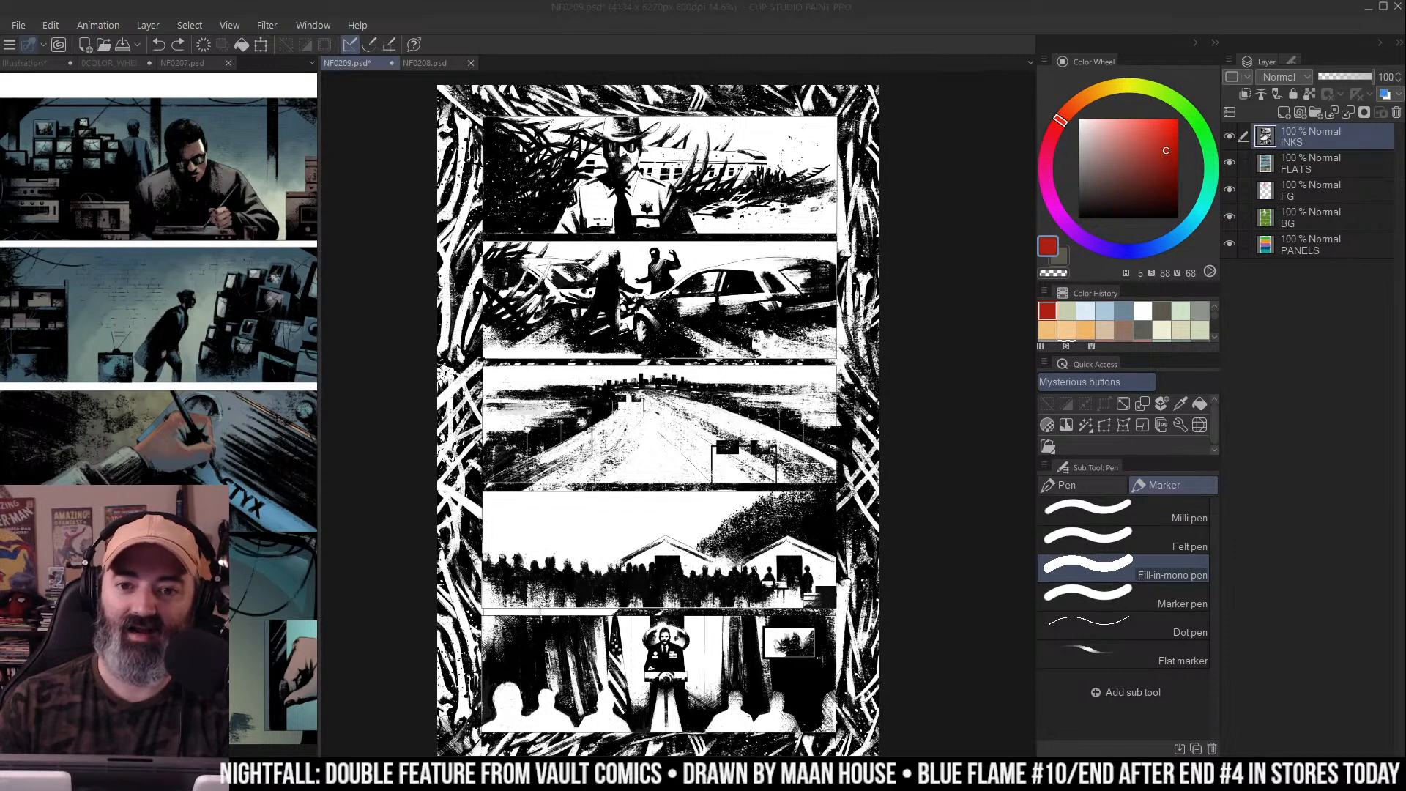
Create a new illustration from the copied magazine-style portrait and examine the face rendering up close
{"action": "left_click", "coordinate": [51, 25]}
{"action": "left_click", "coordinate": [29, 58]}
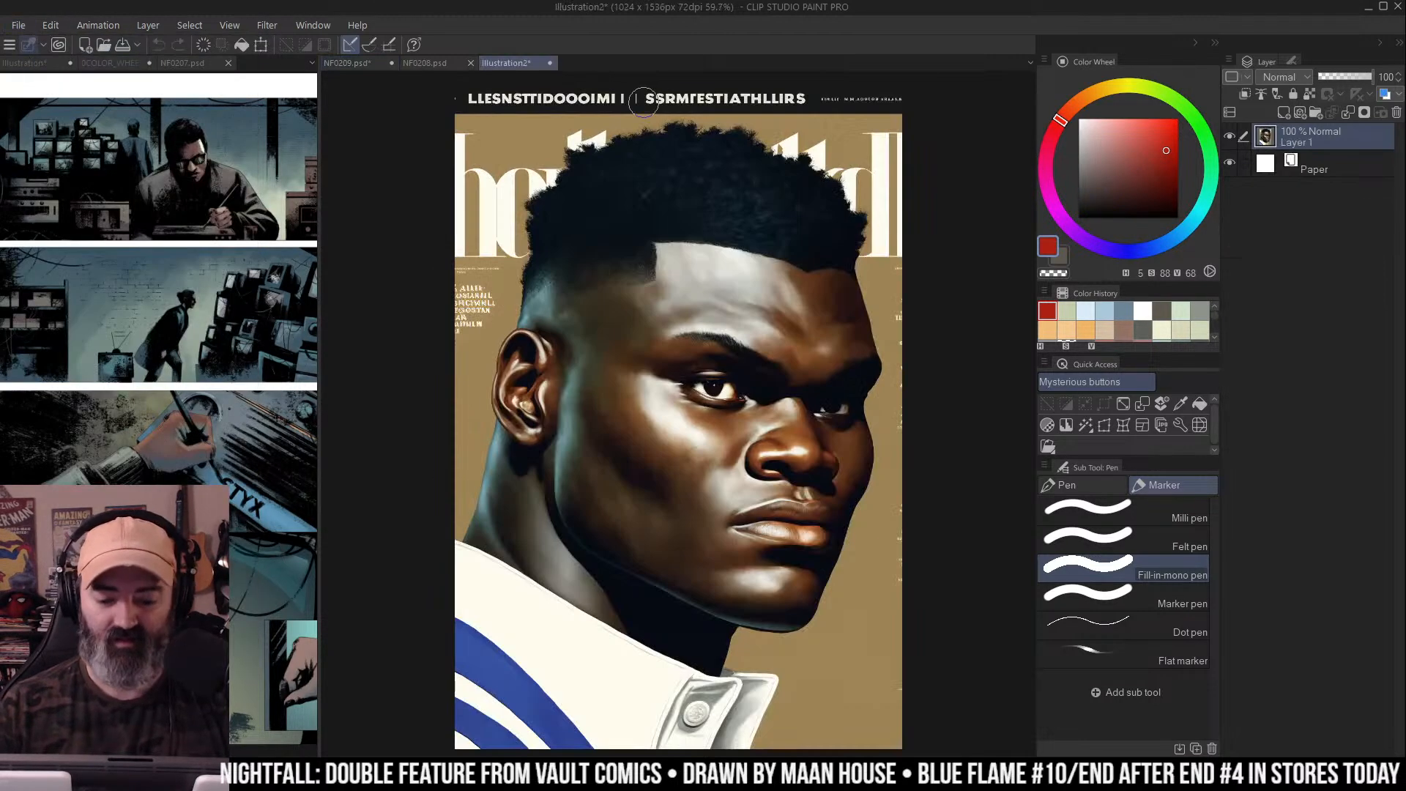
{"action": "left_click", "coordinate": [736, 415]}
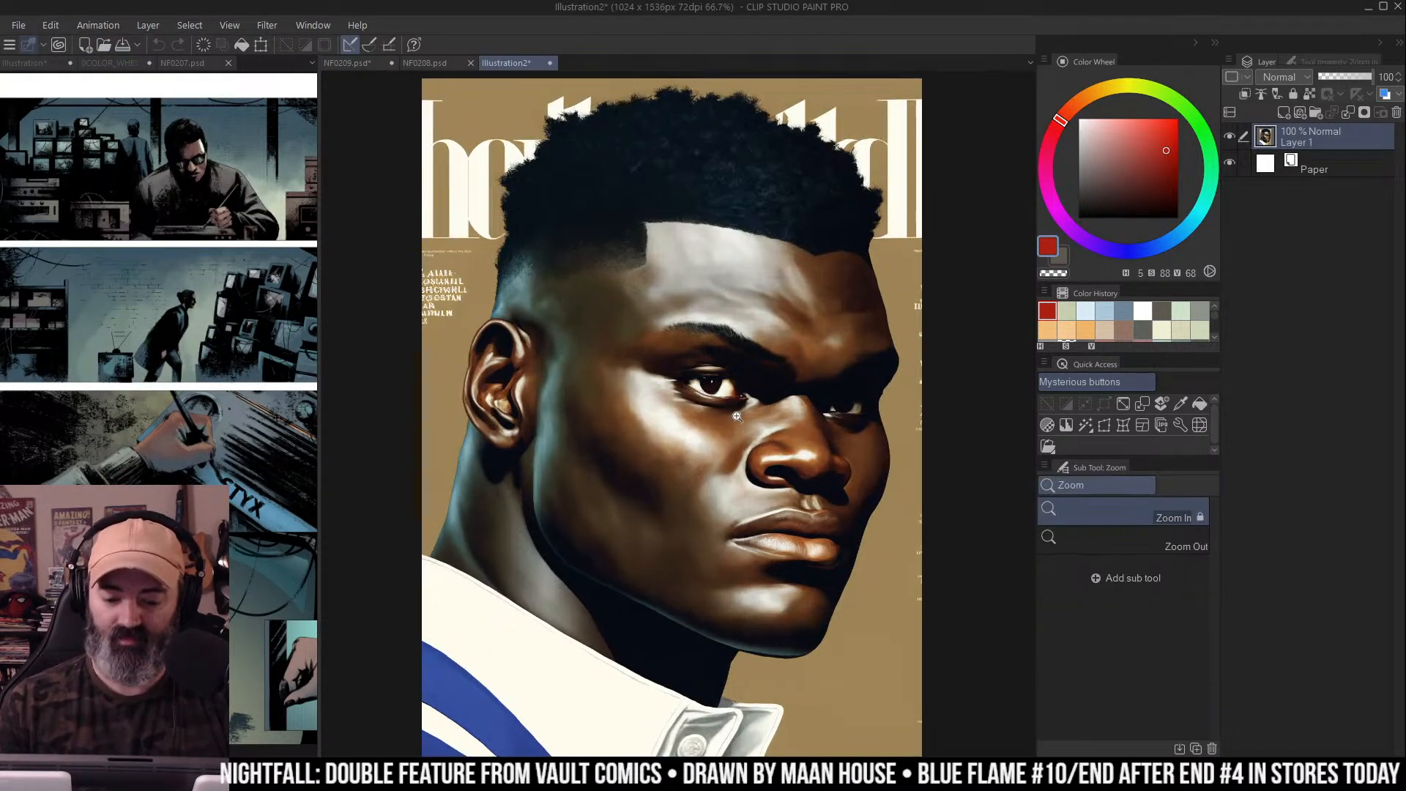
{"action": "left_click", "coordinate": [771, 305]}
{"action": "left_click_drag", "start_coordinate": [771, 305], "coordinate": [725, 454]}
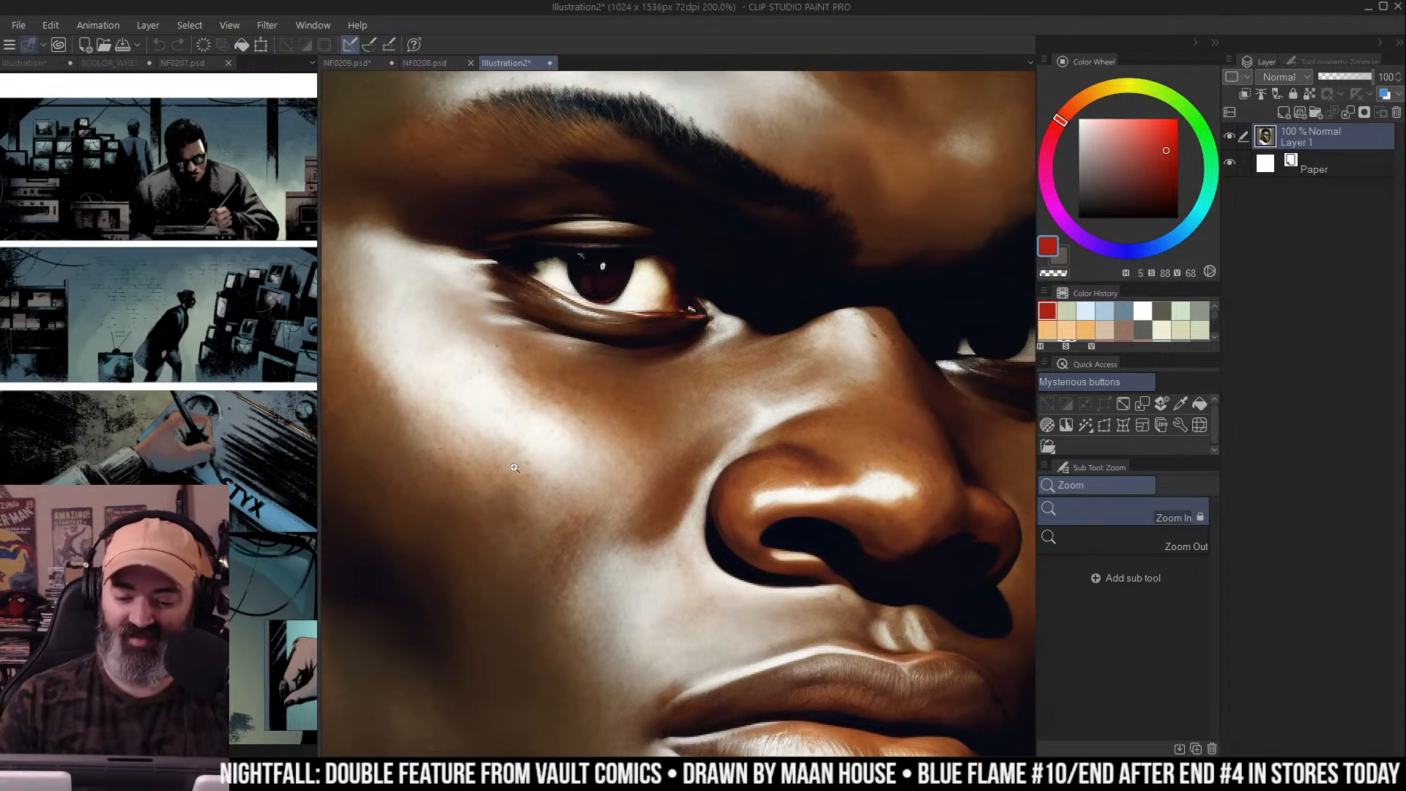
{"action": "left_click", "coordinate": [550, 380], "text": "alt"}
{"action": "left_click", "coordinate": [550, 381], "text": "alt"}
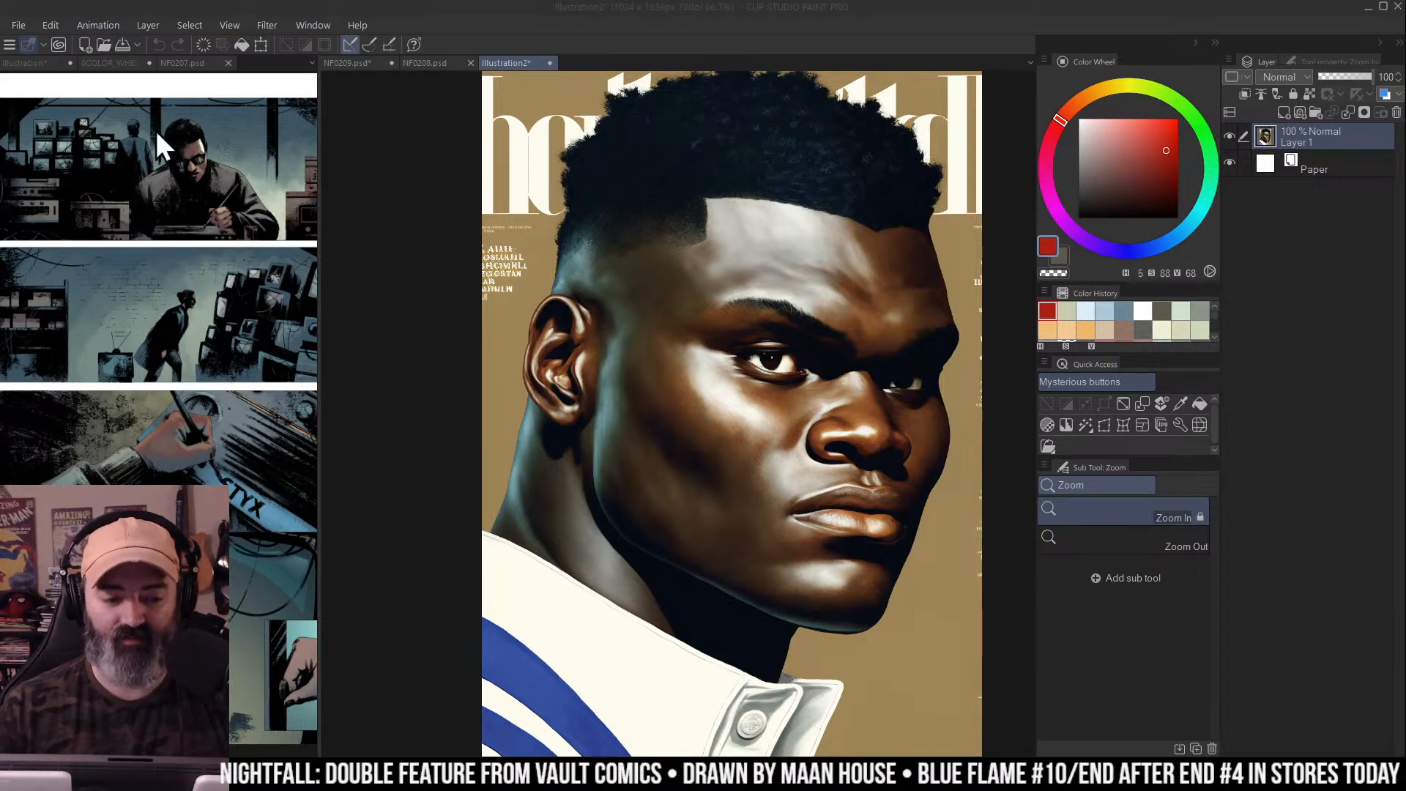
Create another illustration from the copied four-portrait grid and paste two more copied images into it as layers
{"action": "left_click", "coordinate": [14, 27]}
{"action": "left_click", "coordinate": [63, 65]}
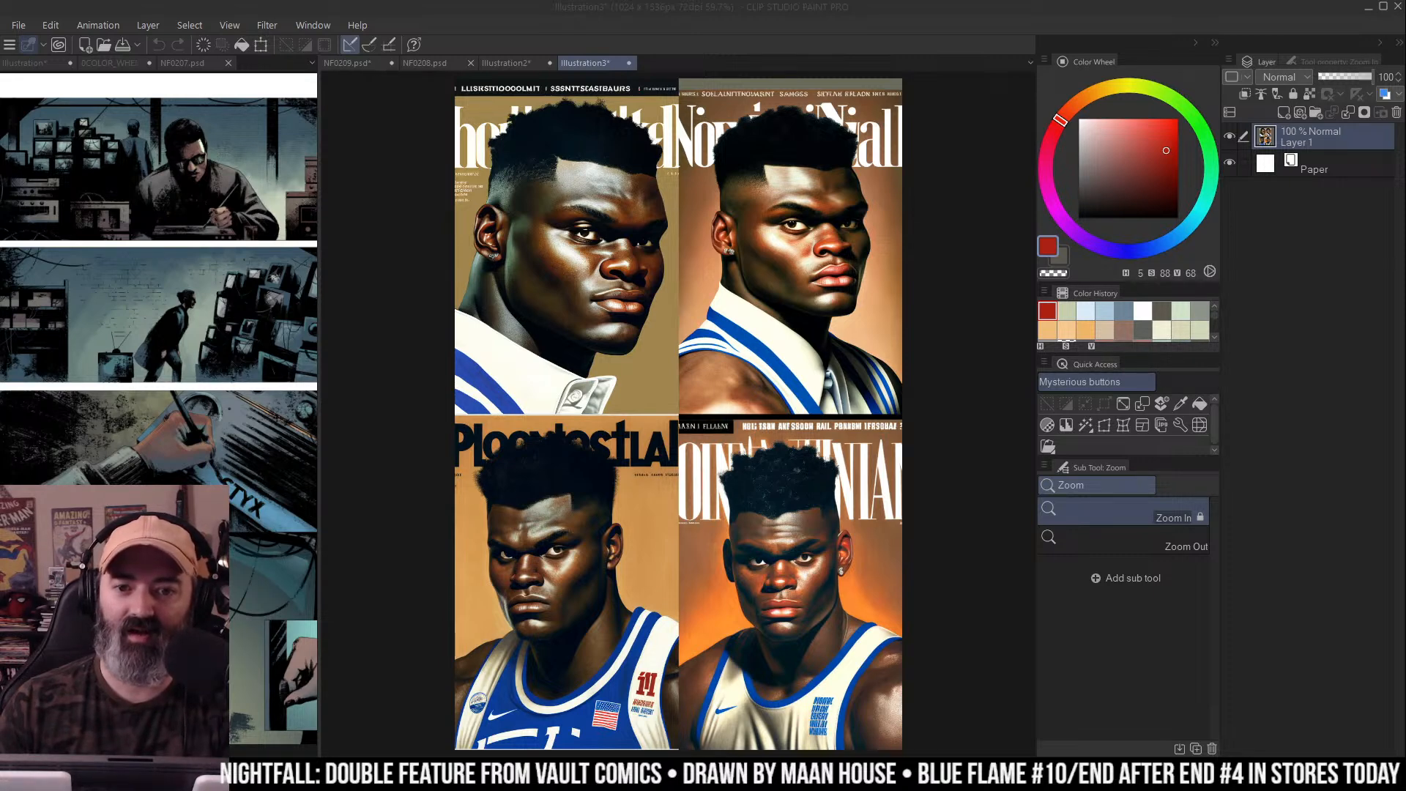
{"action": "key", "text": "ctrl+v"}
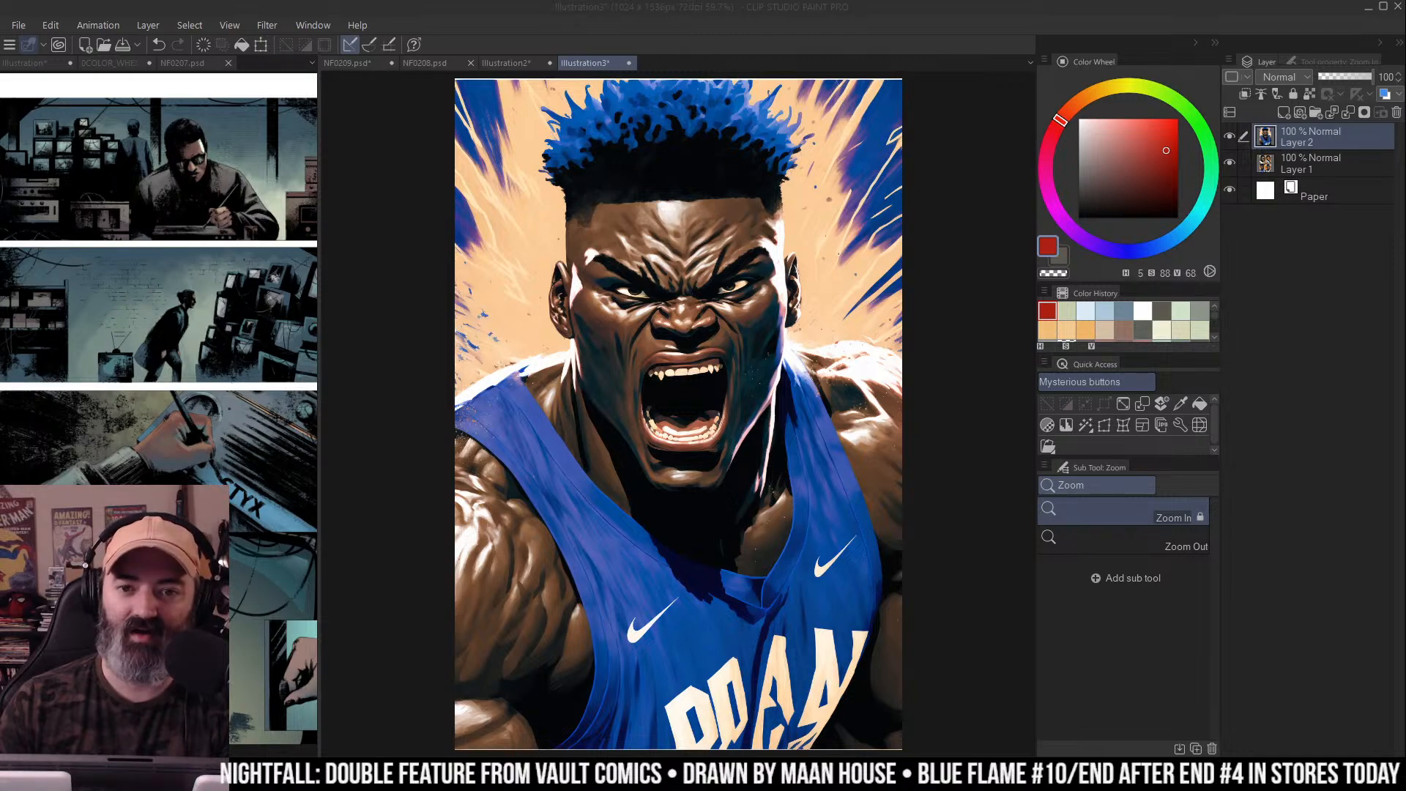
{"action": "key", "text": "ctrl+v"}
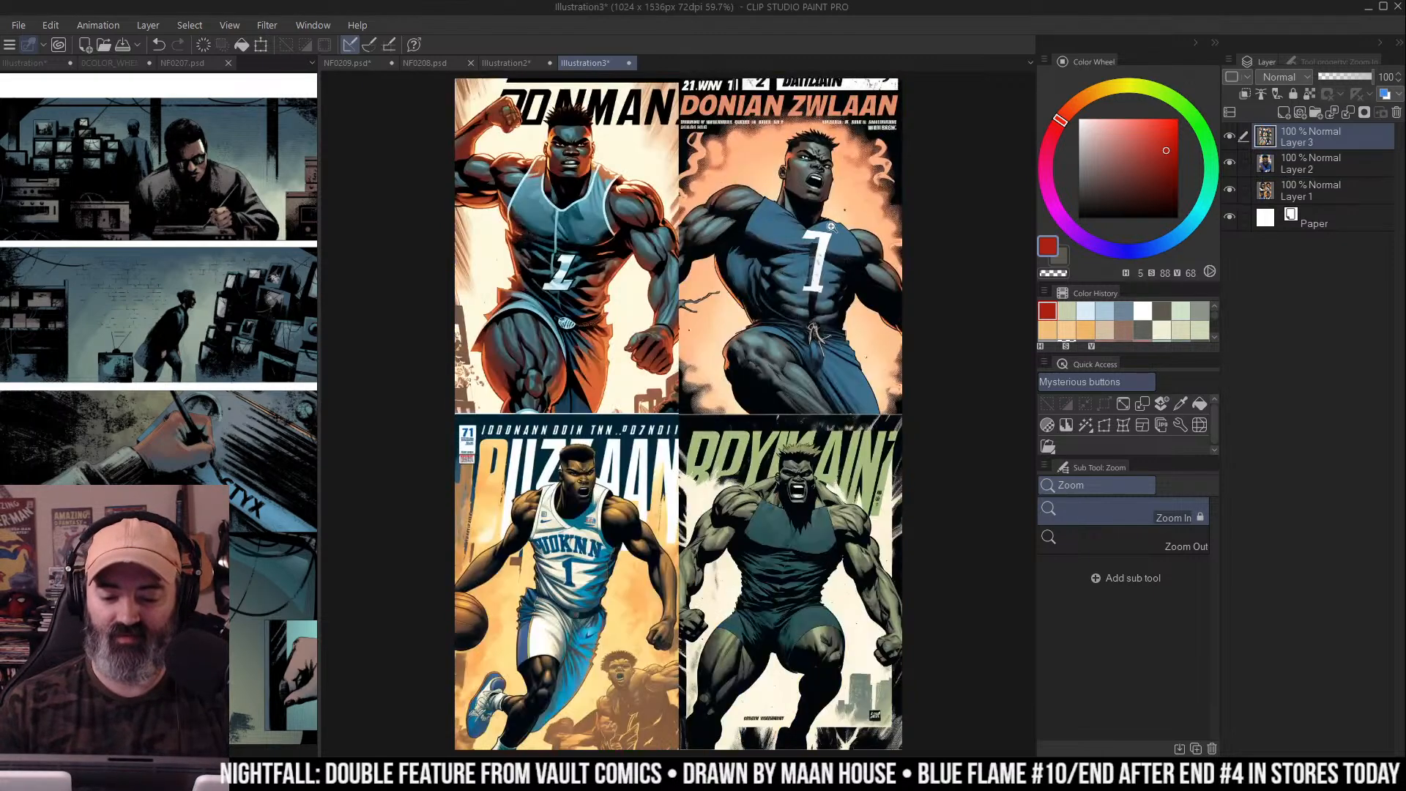
Examine the upper two figures of the four-cover grid up close, and close Illustration3 and Illustration2 without saving
{"action": "scroll", "coordinate": [854, 421], "scroll_direction": "up", "scroll_amount": 6}
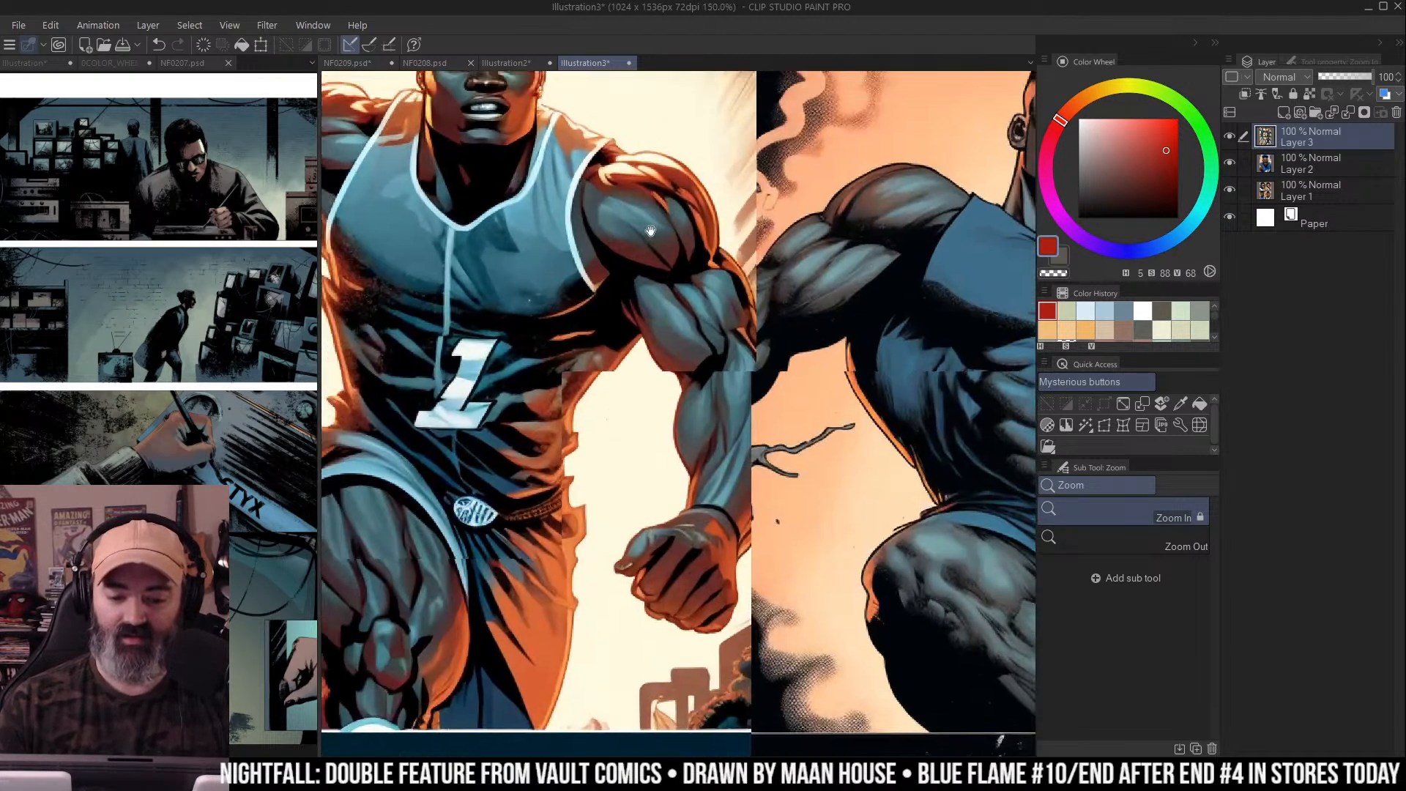
{"action": "scroll", "coordinate": [853, 421], "scroll_direction": "up", "scroll_amount": 1}
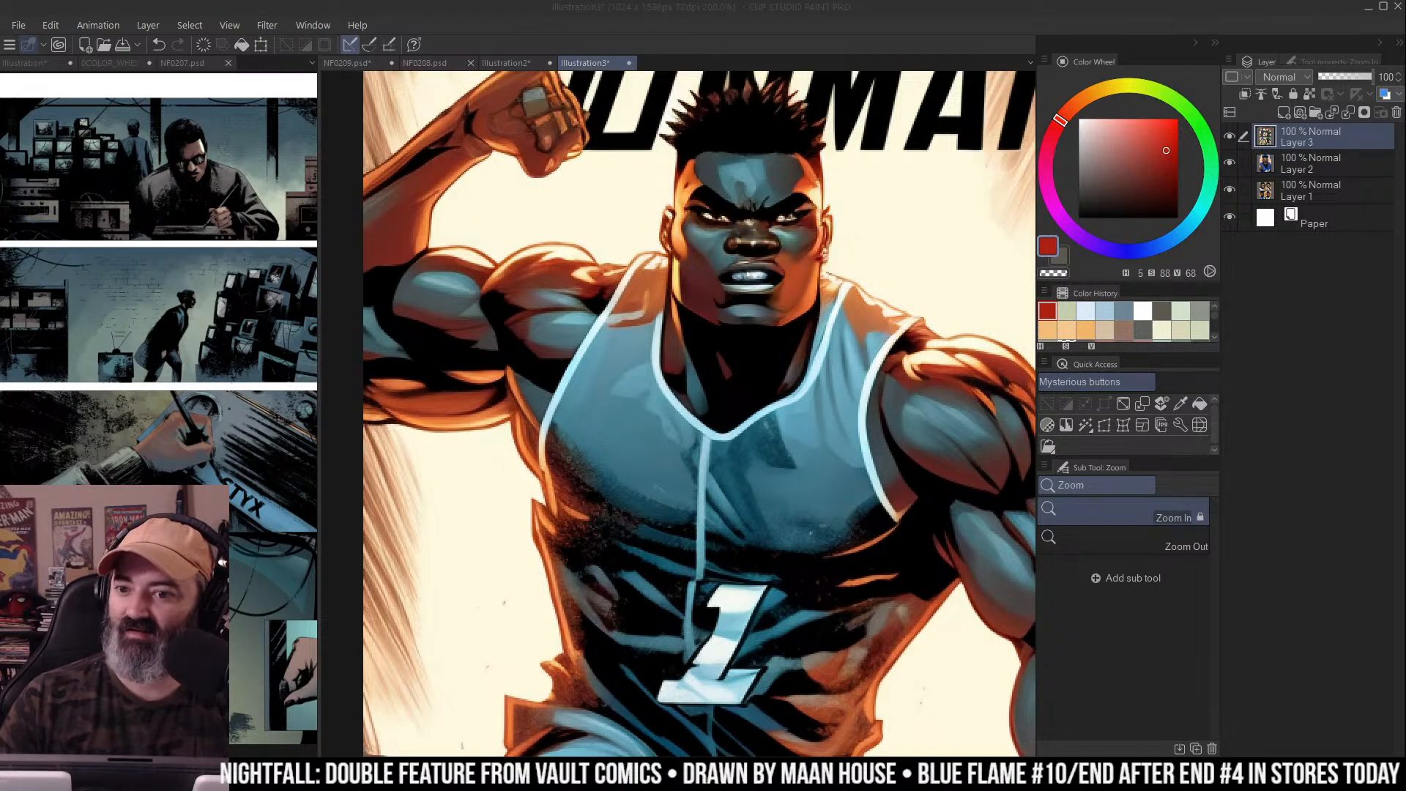
{"action": "left_click_drag", "start_coordinate": [904, 283], "coordinate": [638, 238]}
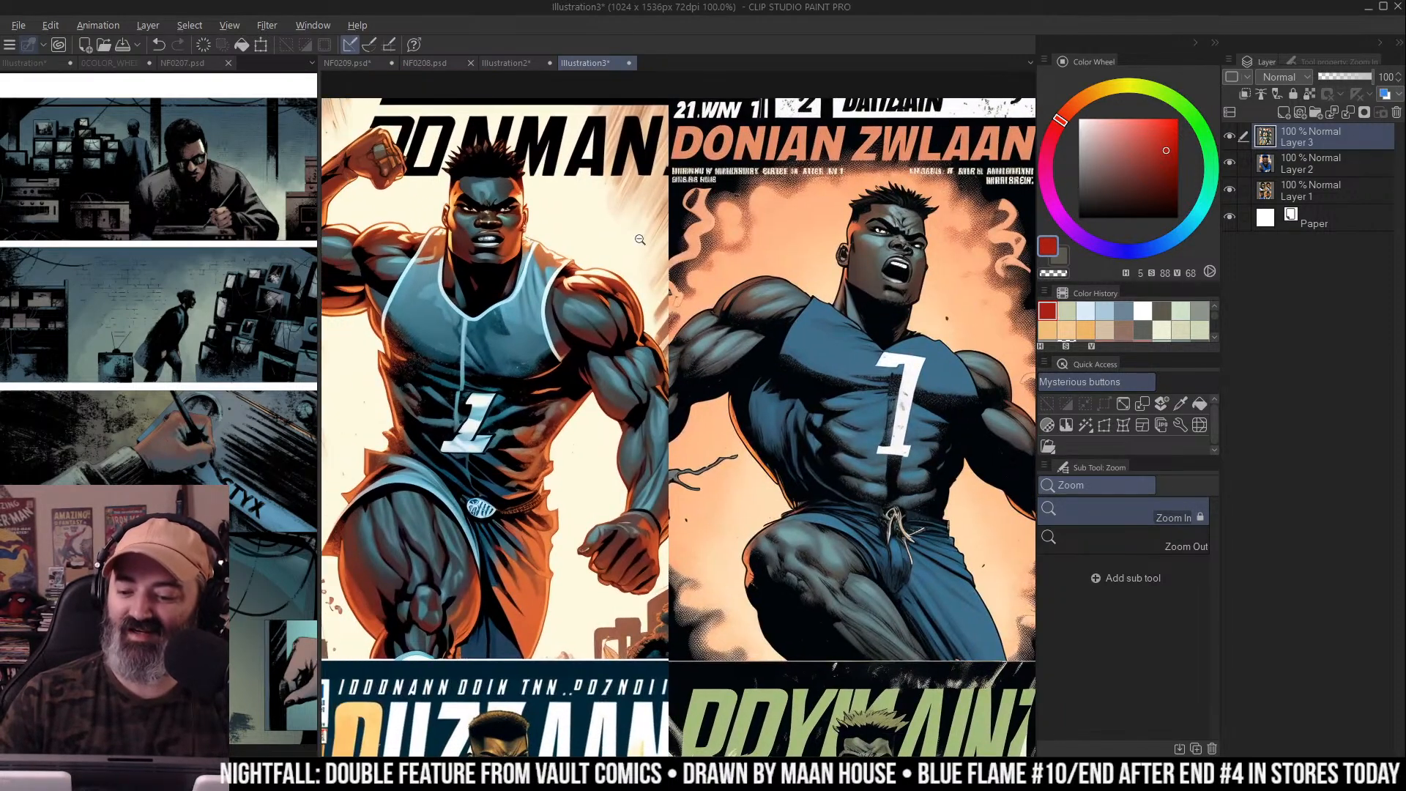
{"action": "scroll", "coordinate": [638, 238], "scroll_direction": "down", "scroll_amount": 1}
{"action": "left_click_drag", "start_coordinate": [732, 252], "coordinate": [739, 200]}
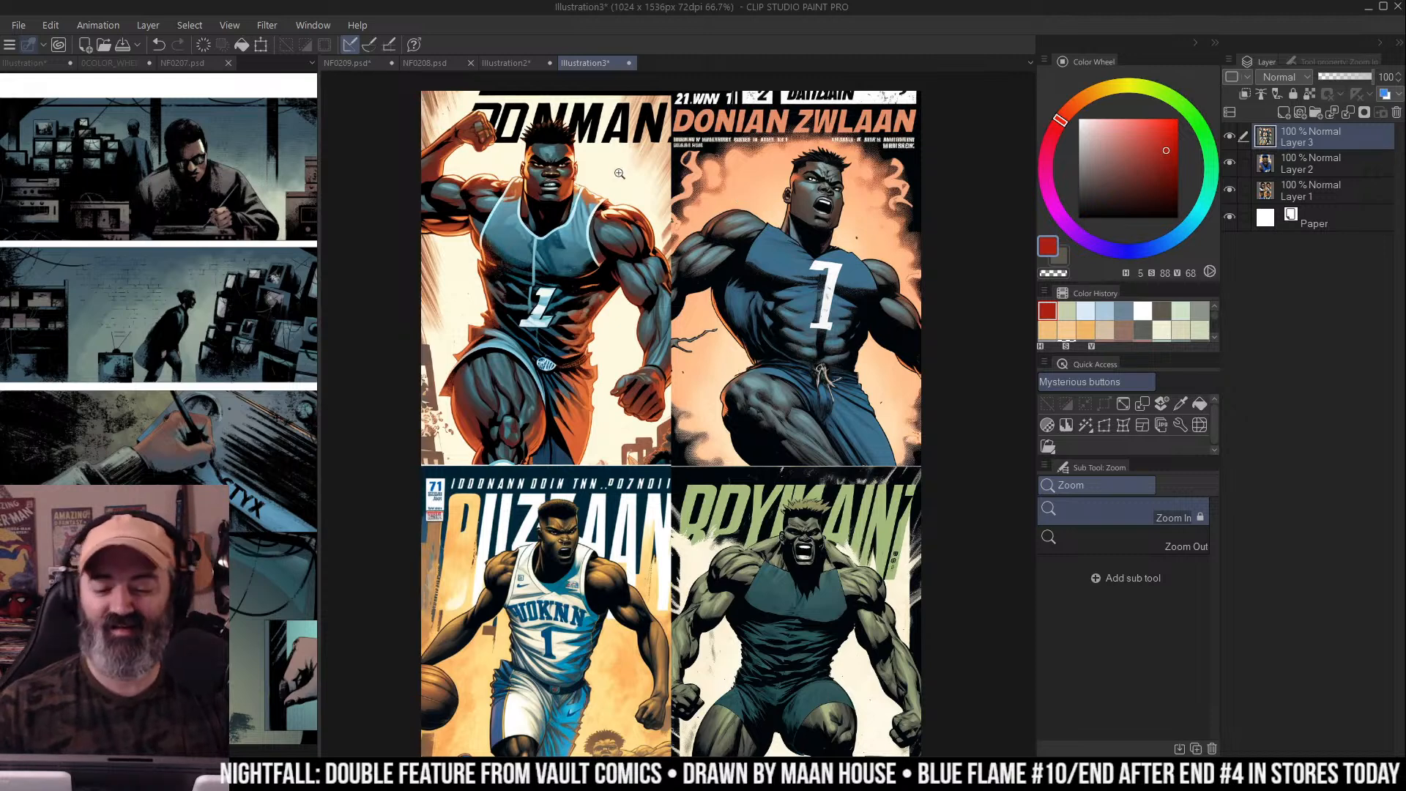
{"action": "left_click", "coordinate": [629, 63]}
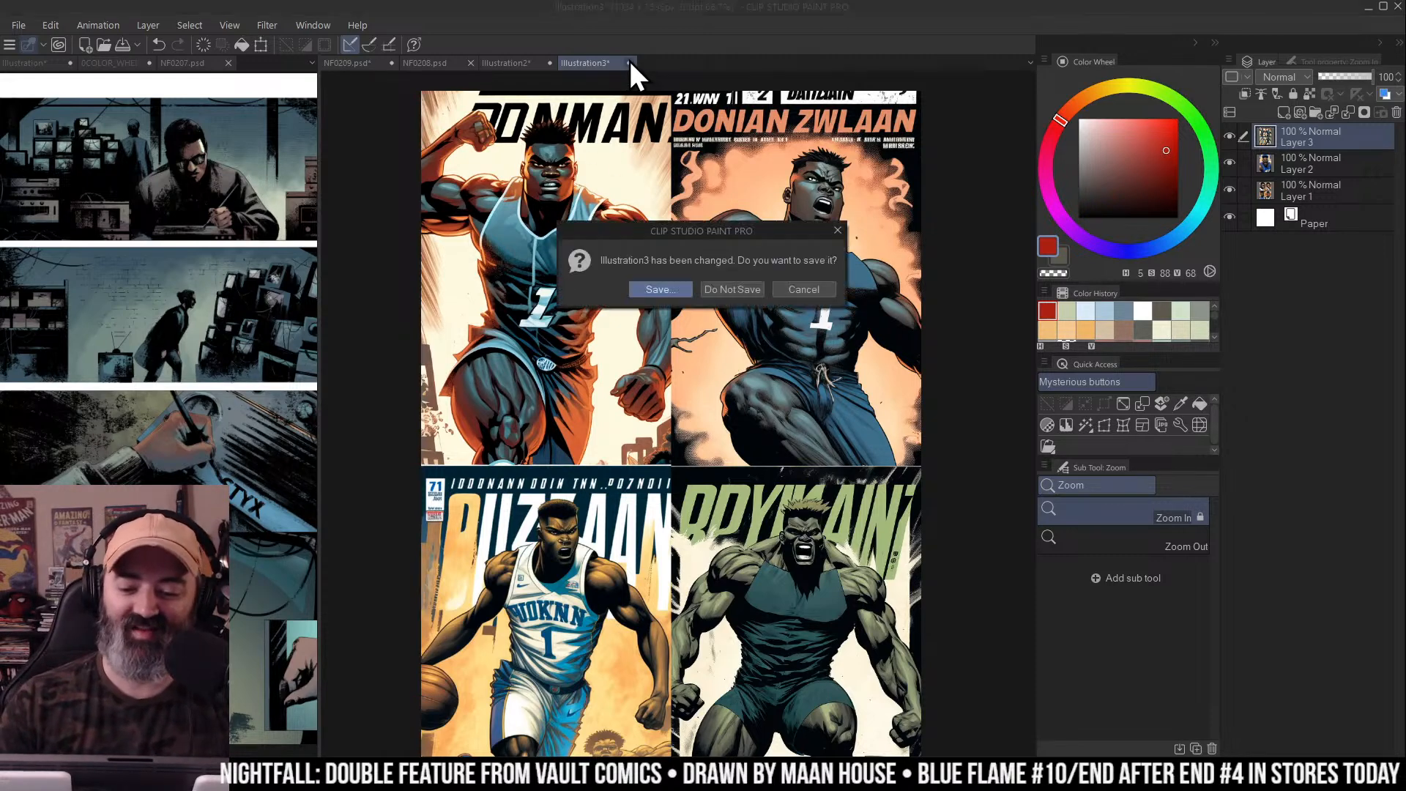
{"action": "left_click", "coordinate": [747, 287]}
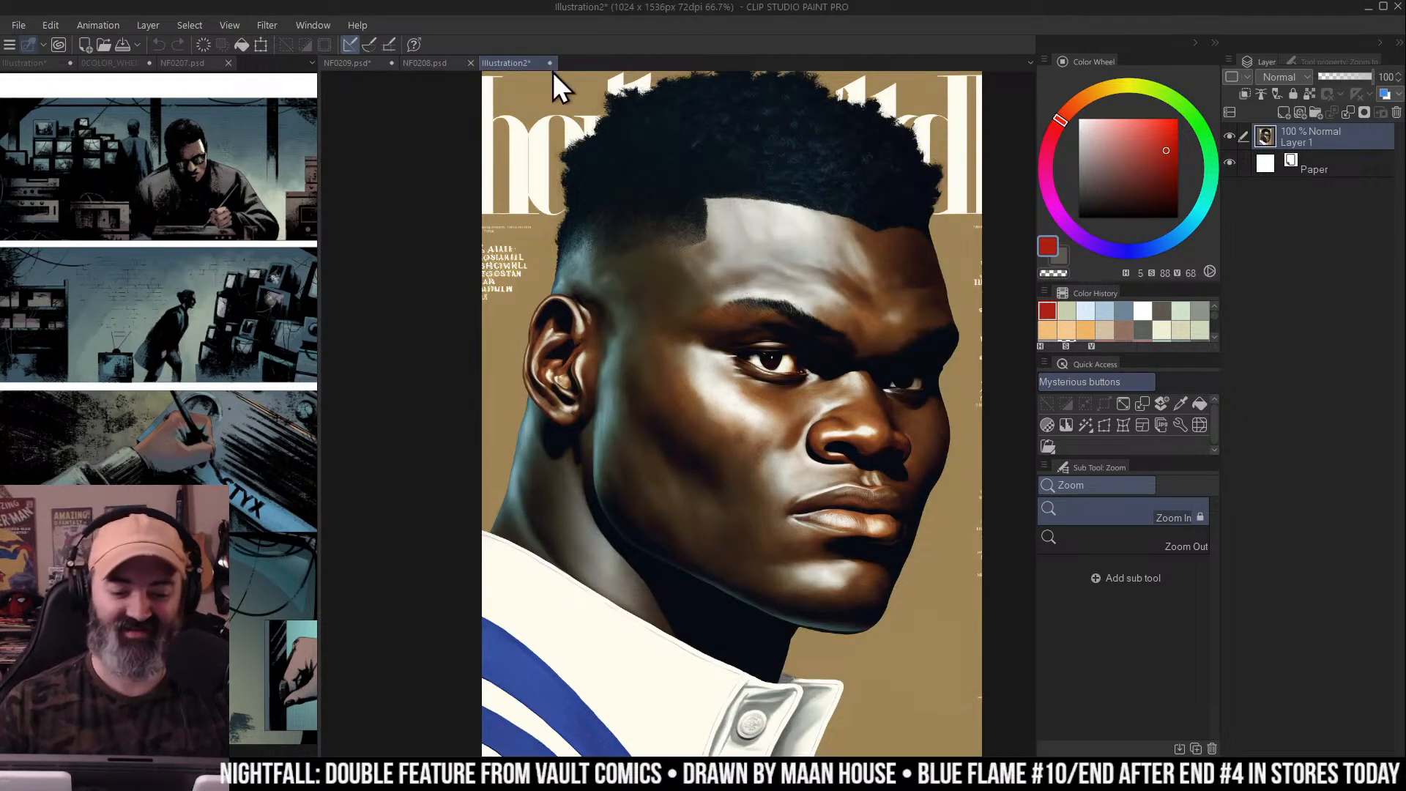
{"action": "left_click", "coordinate": [549, 63]}
{"action": "left_click", "coordinate": [736, 293]}
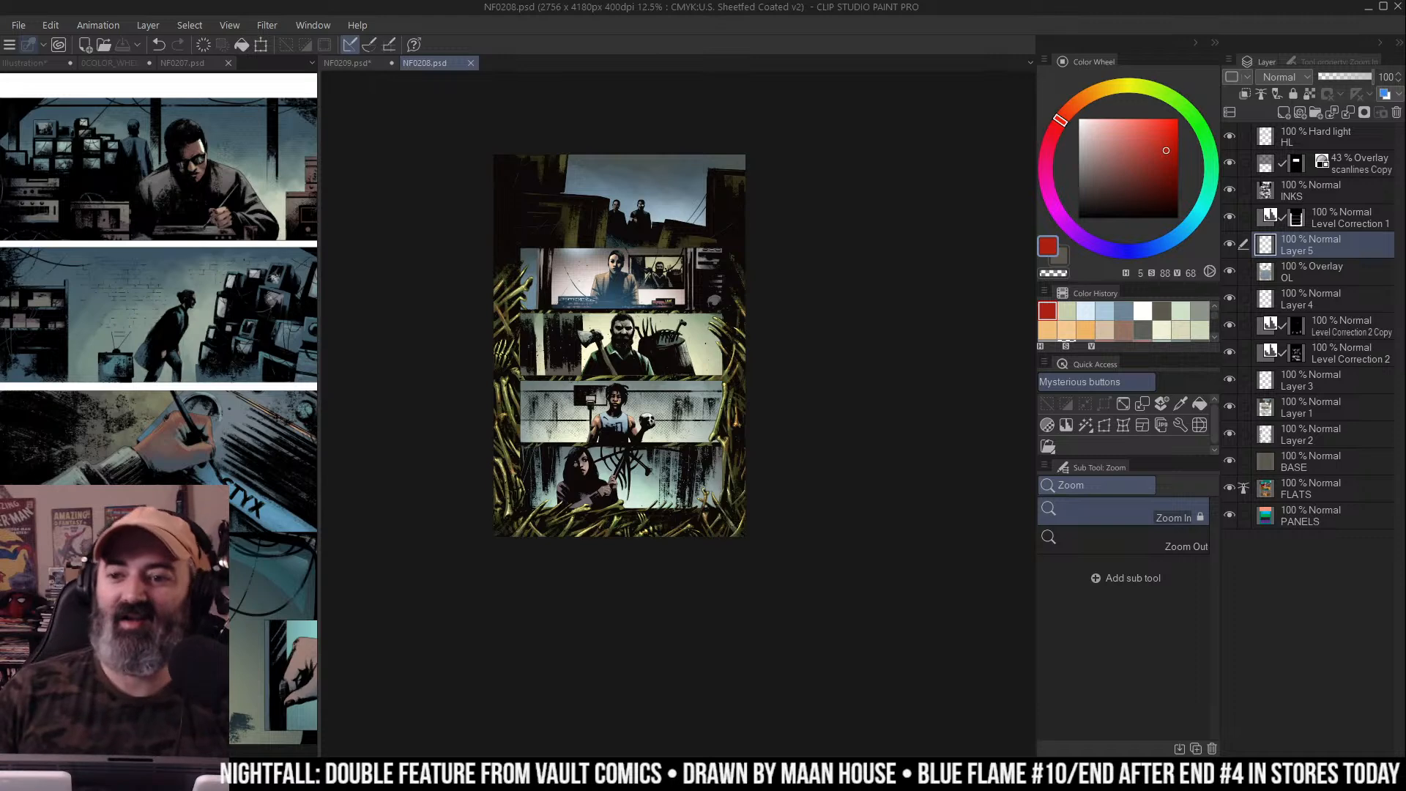
Dock NF0208.psd beside the other reference pages and bring up the NF0209 inks as the active page
{"action": "key", "text": "m"}
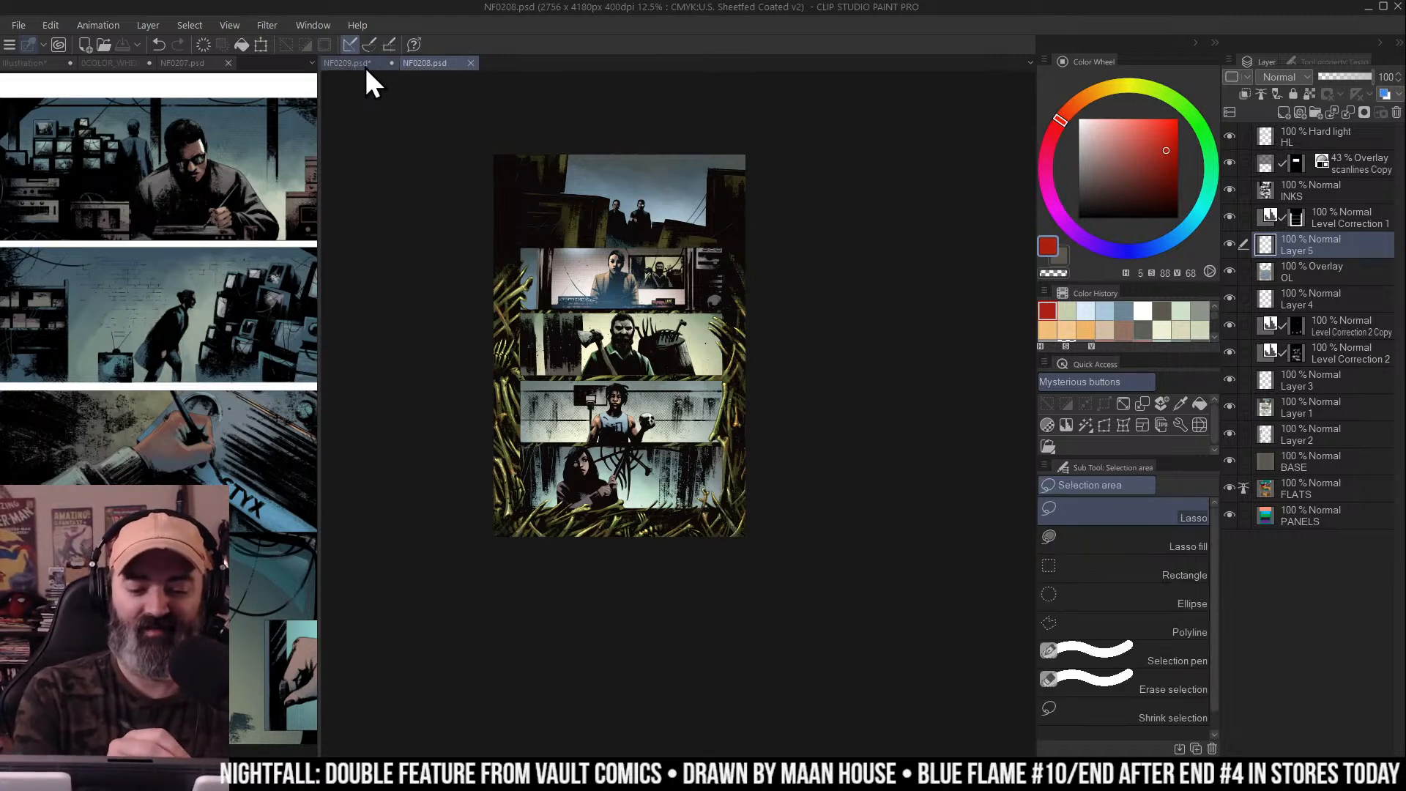
{"action": "left_click_drag", "start_coordinate": [424, 64], "coordinate": [216, 183]}
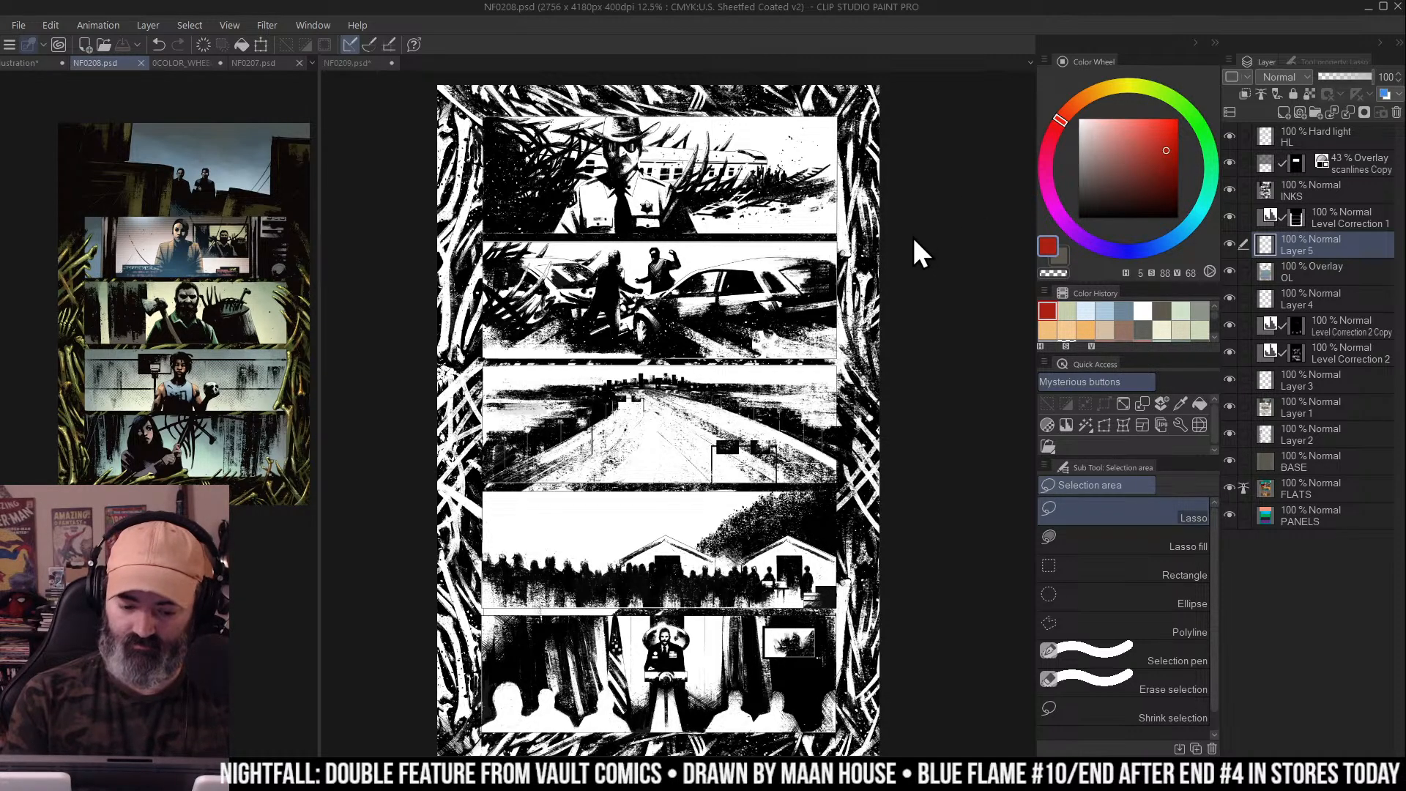
{"action": "key", "text": "ctrl+Tab"}
{"action": "left_click_drag", "start_coordinate": [895, 256], "coordinate": [902, 242]}
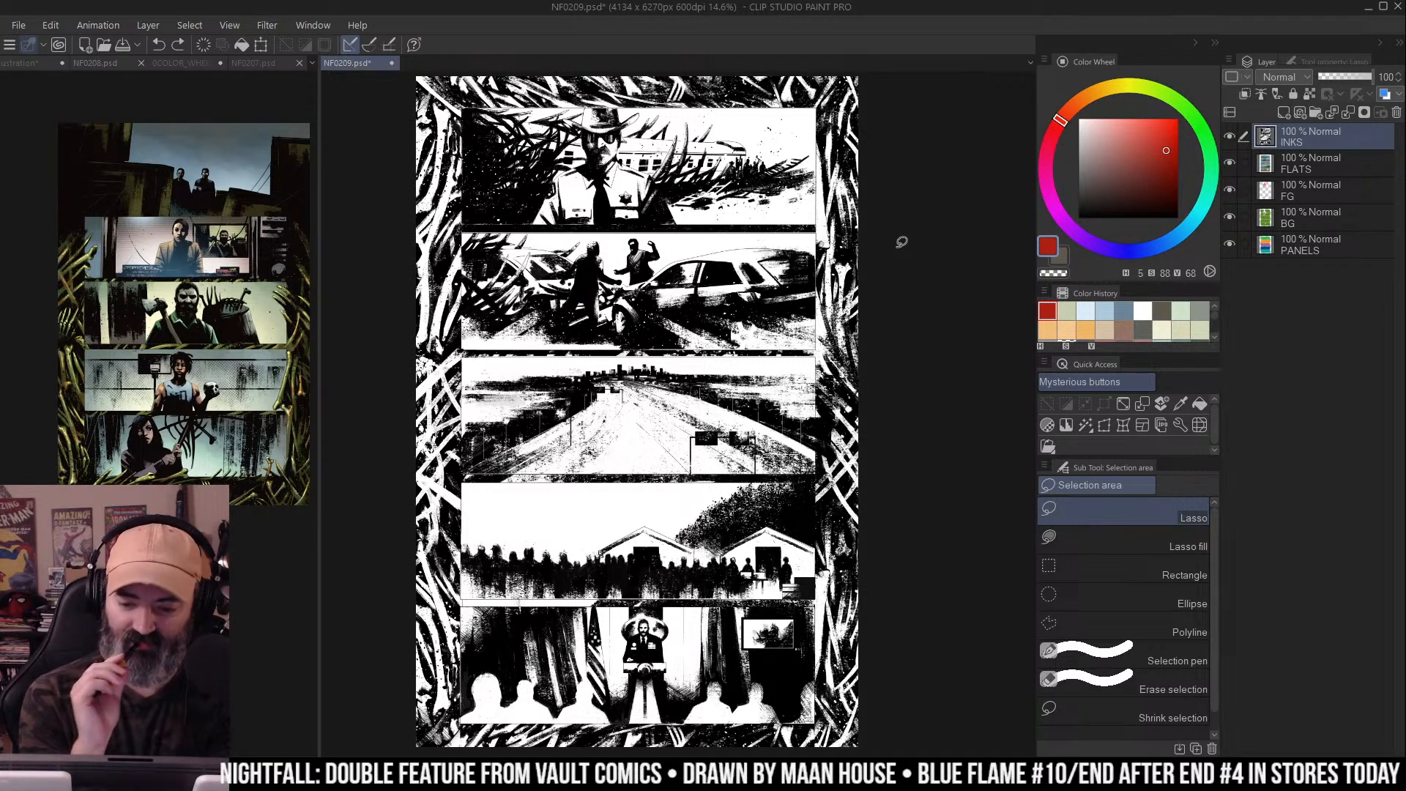
{"action": "left_click_drag", "start_coordinate": [902, 241], "coordinate": [885, 301]}
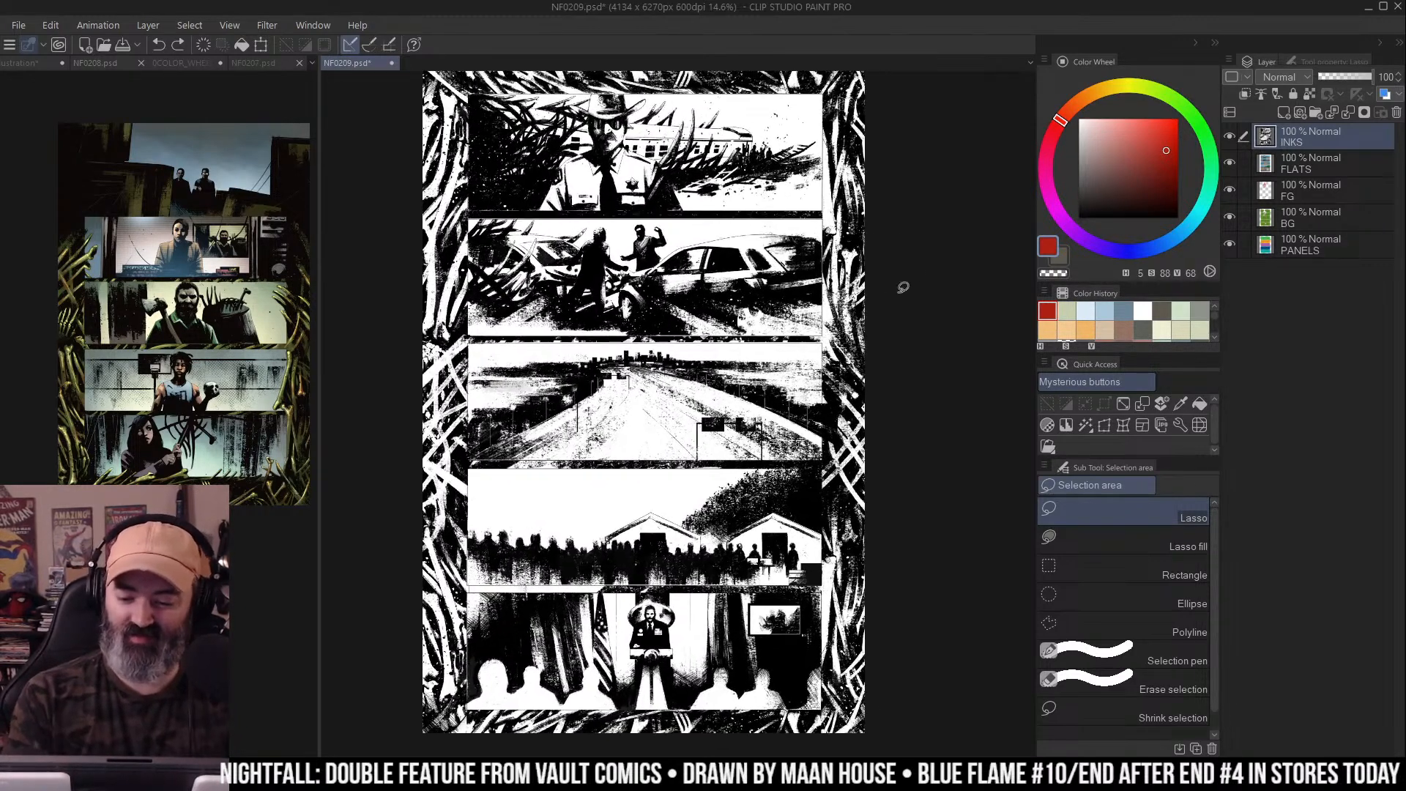
{"action": "left_click_drag", "start_coordinate": [910, 198], "coordinate": [932, 219]}
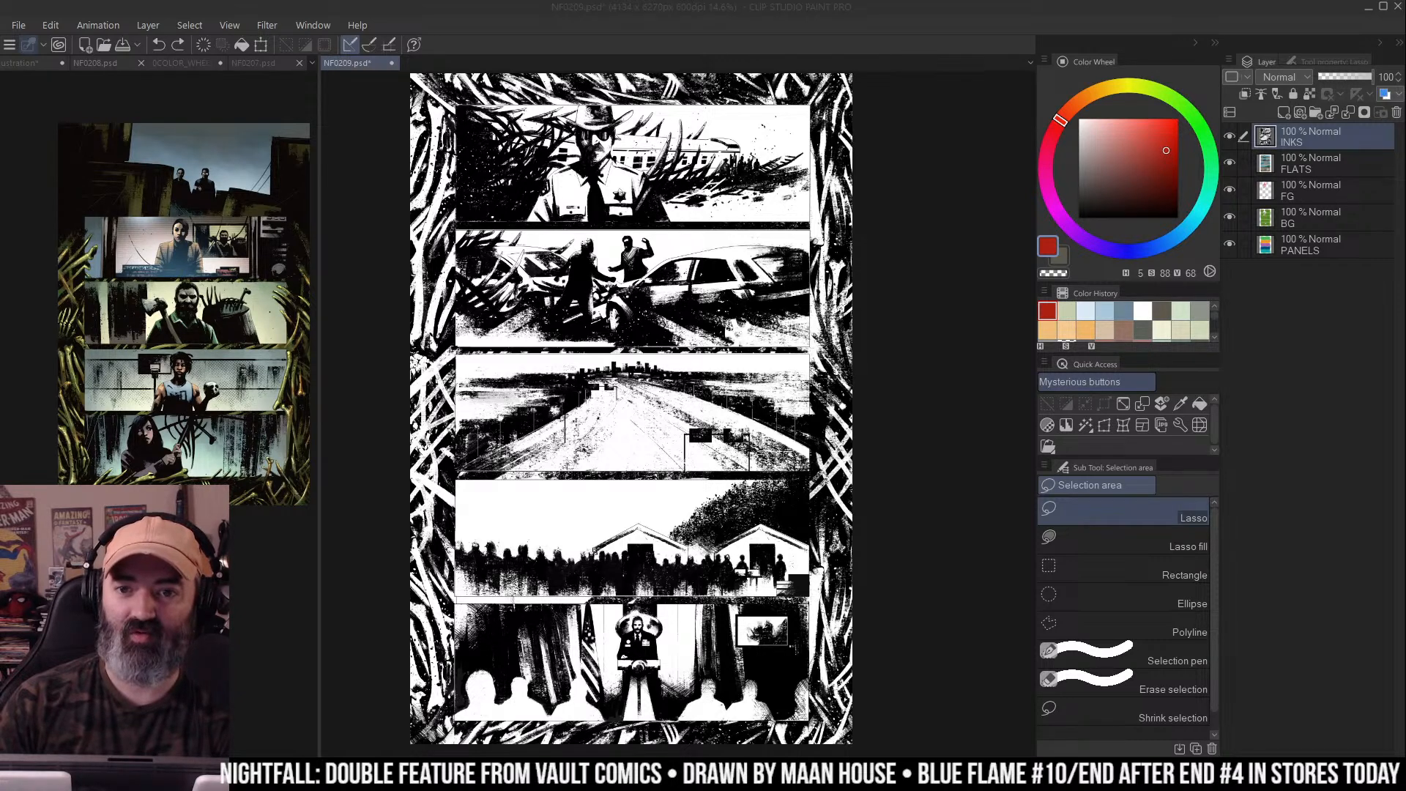
Create an illustration from the copied winged-athlete image, view it, and close it without saving
{"action": "left_click", "coordinate": [30, 24]}
{"action": "left_click", "coordinate": [51, 63]}
{"action": "left_click_drag", "start_coordinate": [674, 275], "coordinate": [806, 340]}
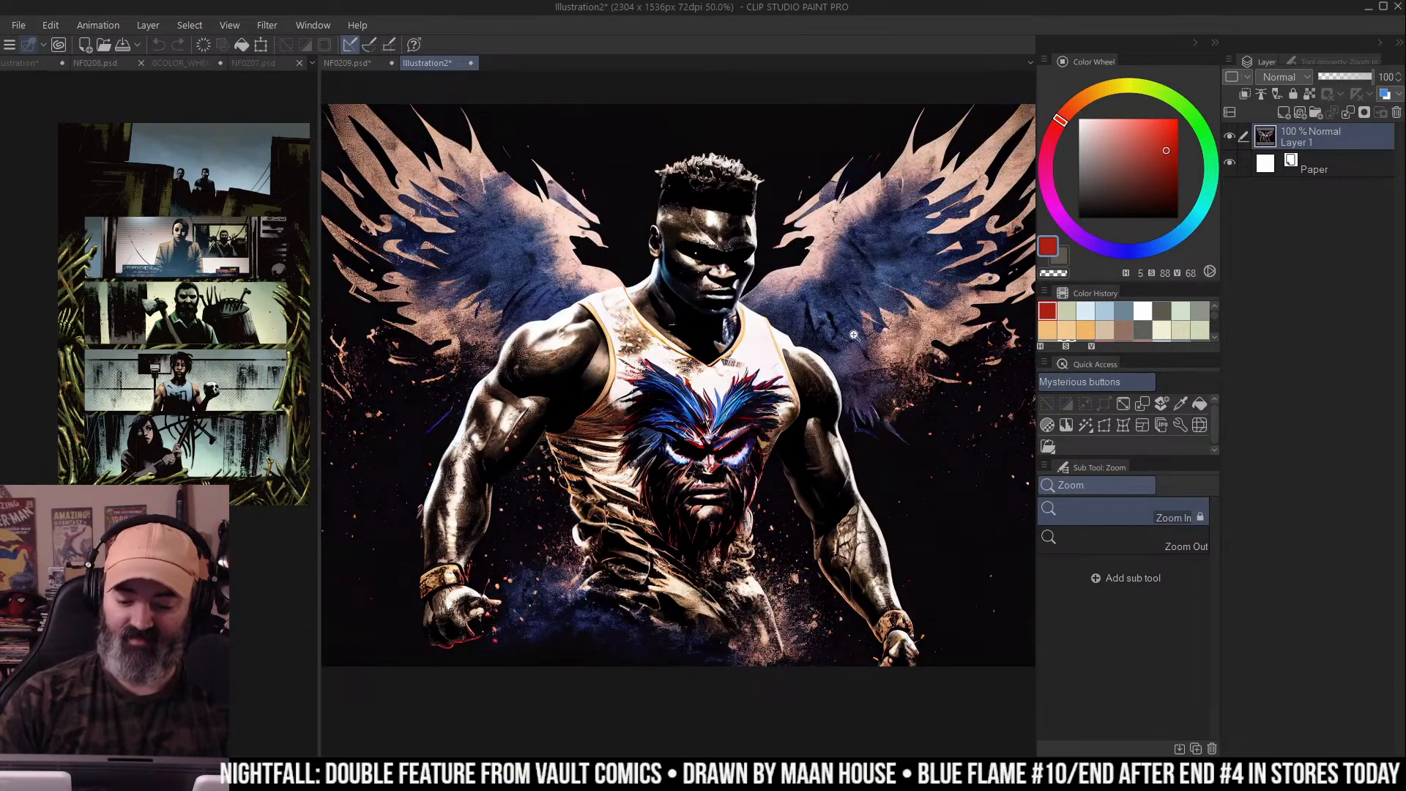
{"action": "left_click", "coordinate": [471, 63]}
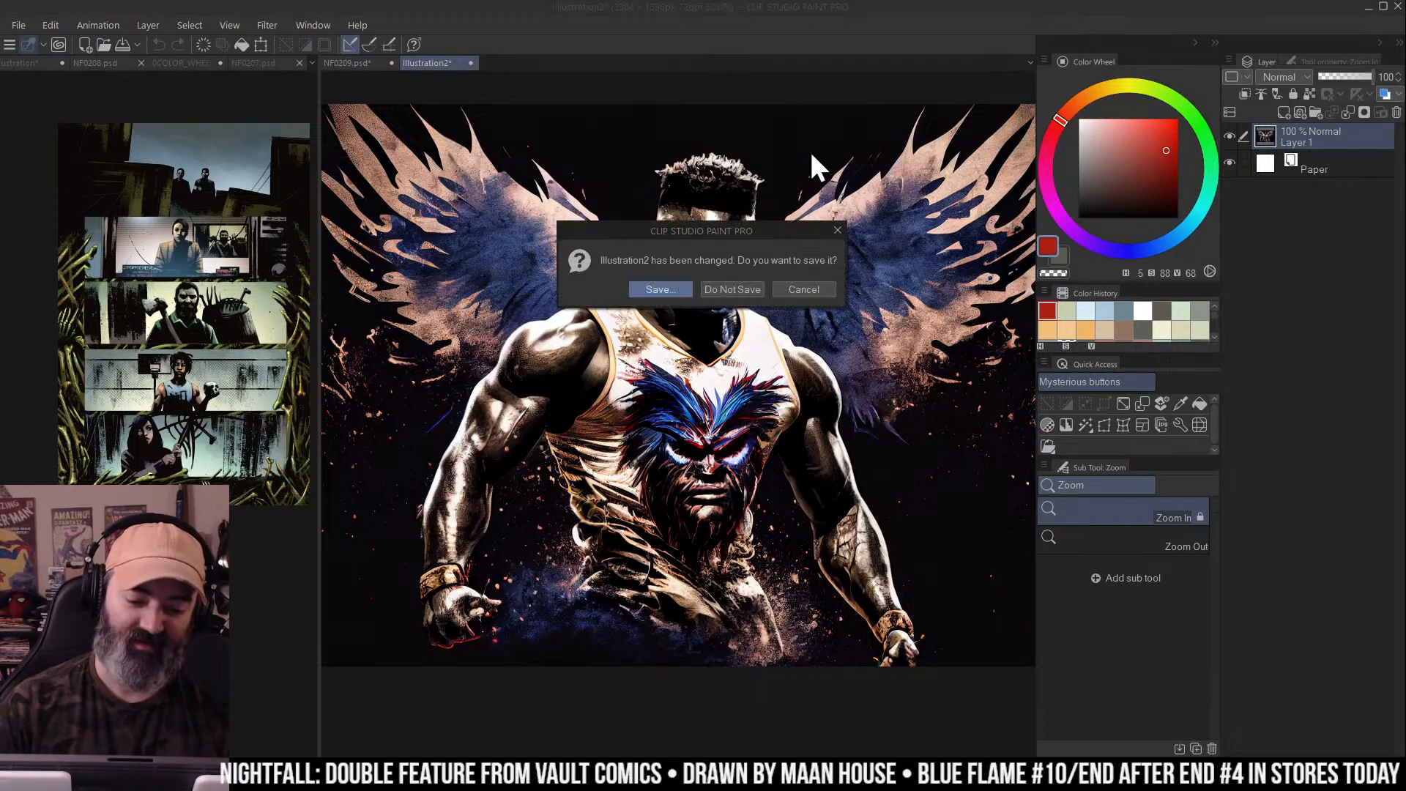
{"action": "left_click", "coordinate": [731, 292]}
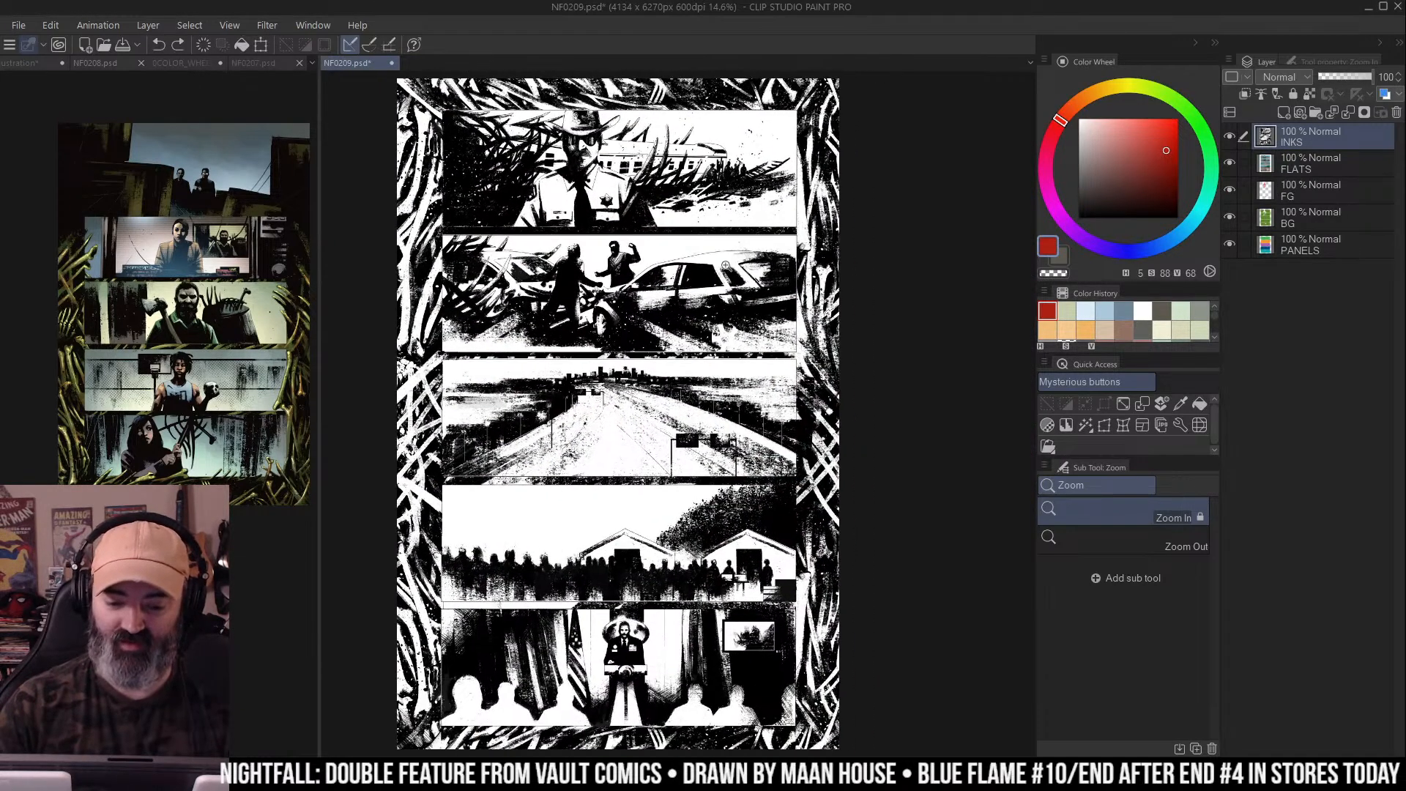
{"action": "key", "text": "m"}
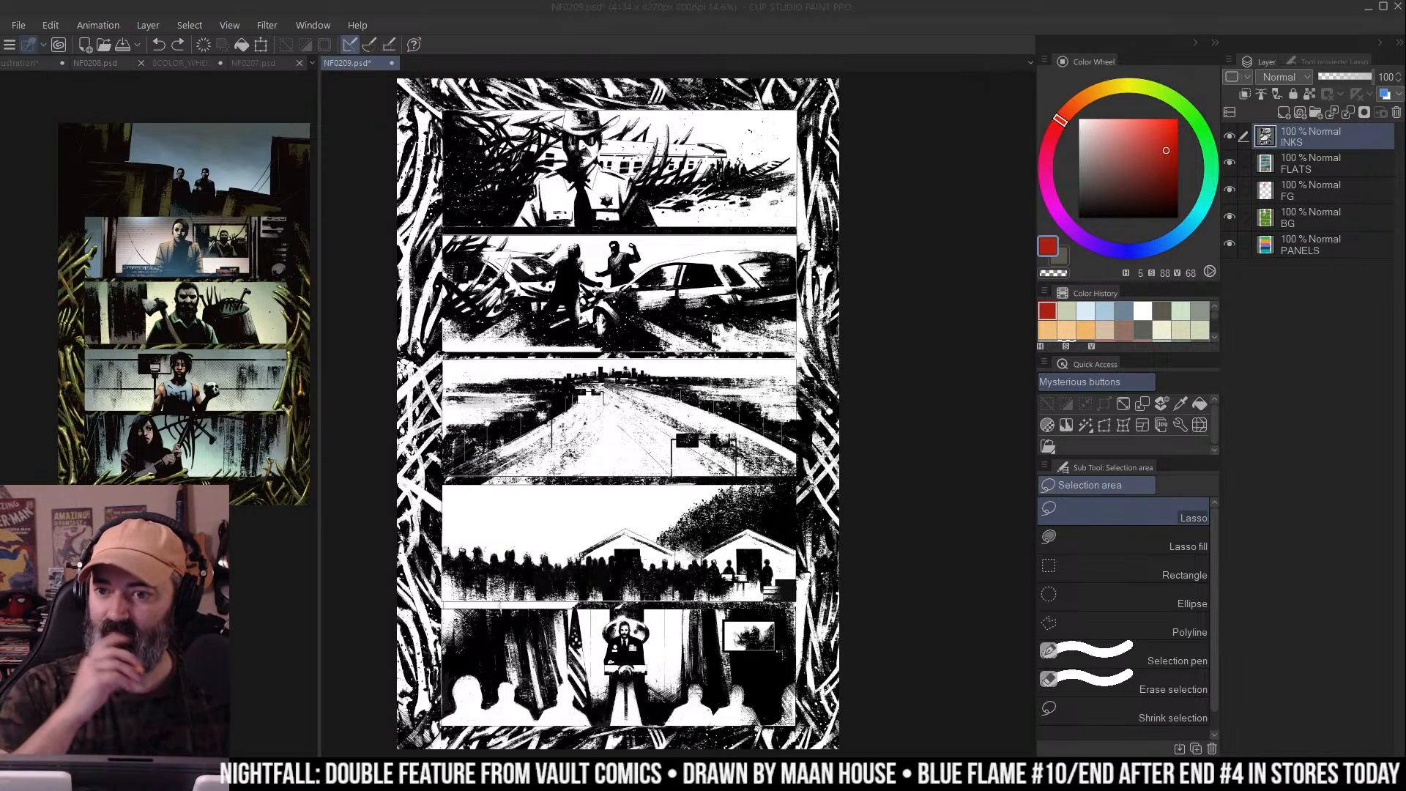
{"action": "left_click_drag", "start_coordinate": [618, 413], "coordinate": [631, 440]}
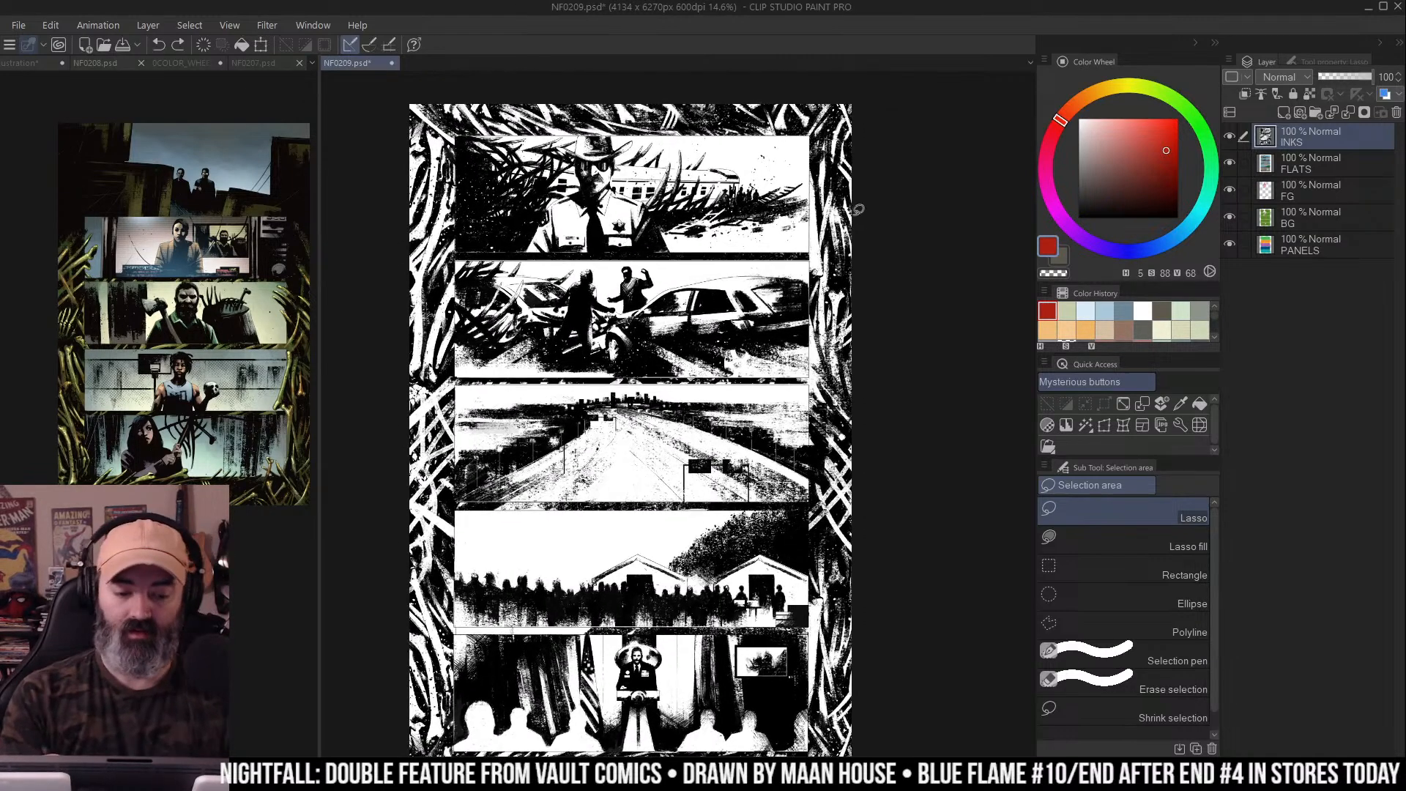
{"action": "left_click_drag", "start_coordinate": [916, 252], "coordinate": [945, 219]}
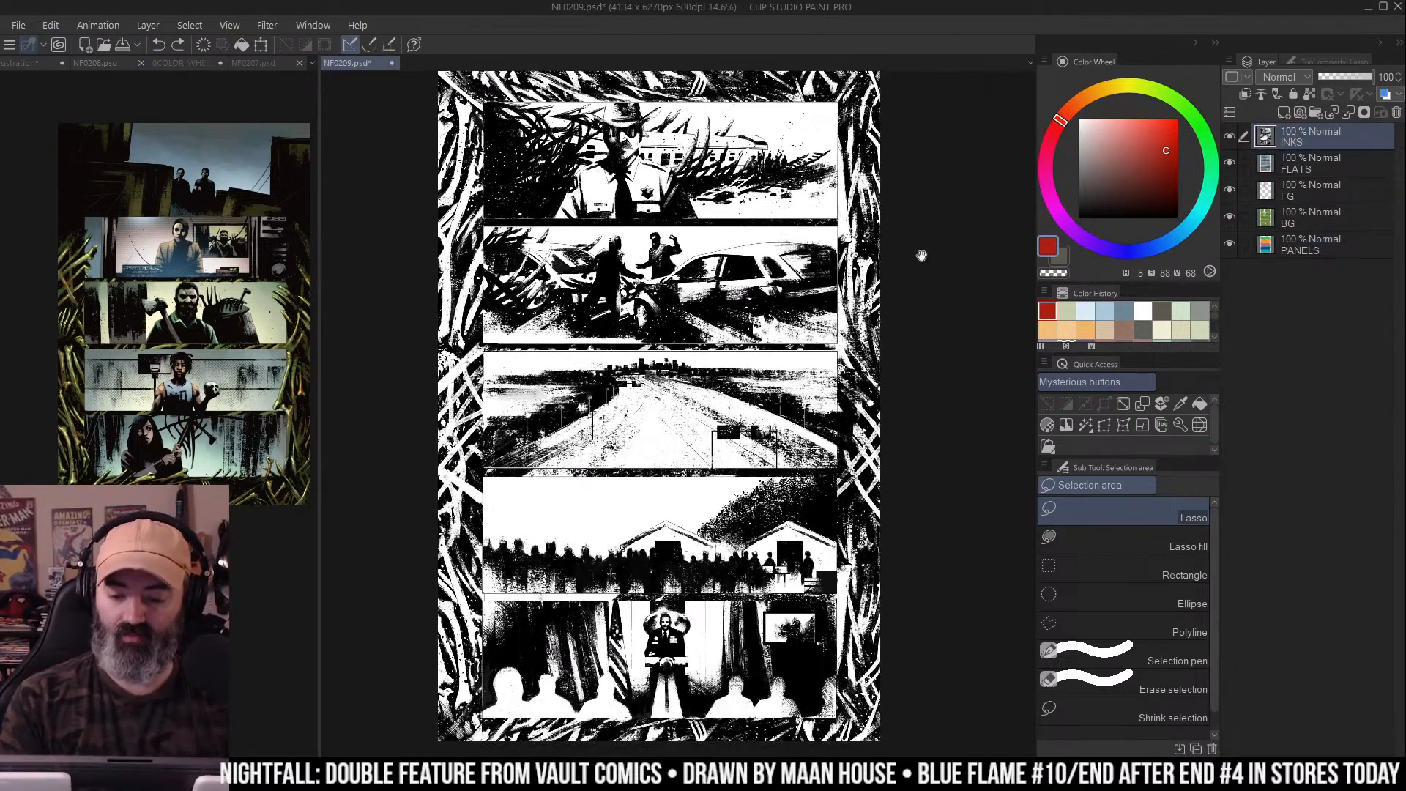
Hide every layer above BASE in the NF0208 reference page
{"action": "left_click", "coordinate": [246, 389]}
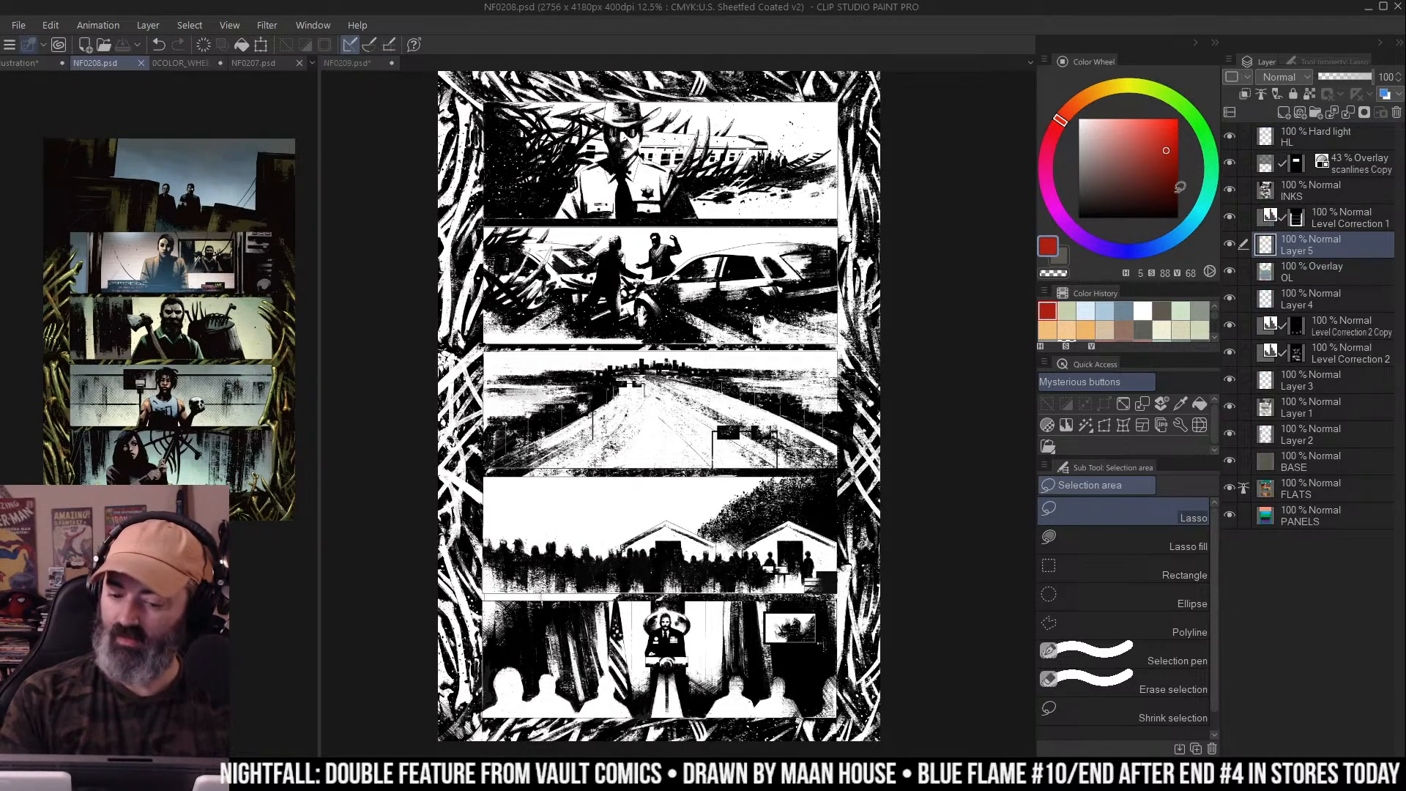
{"action": "key", "text": "b"}
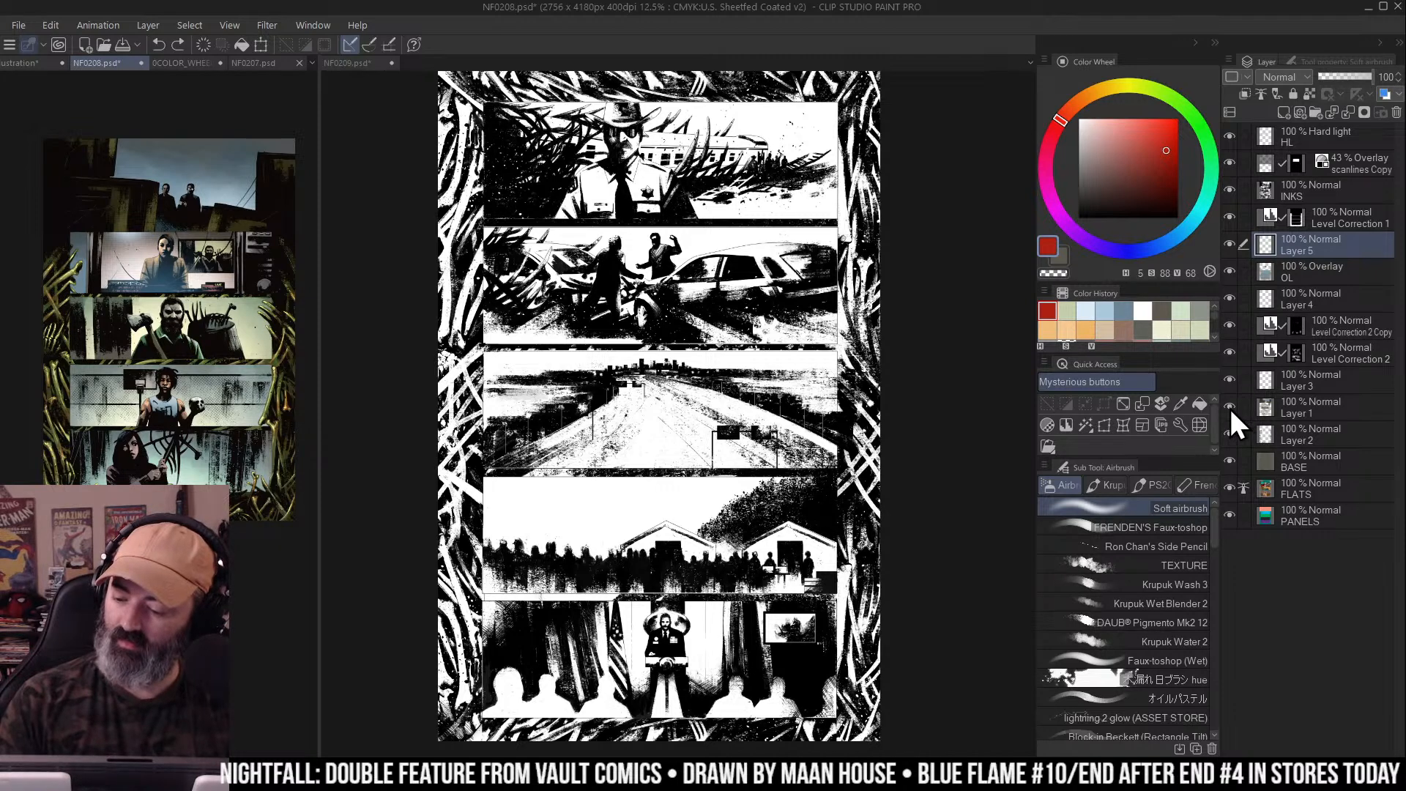
{"action": "left_click_drag", "start_coordinate": [1231, 141], "coordinate": [1230, 438]}
{"action": "left_click", "coordinate": [1230, 460]}
{"action": "left_click", "coordinate": [1233, 460]}
Sample the dark green (H 78, S 20, V 33) from NF0208's base colours and return to page NF0209
{"action": "key", "text": "/"}
{"action": "left_click", "coordinate": [217, 365]}
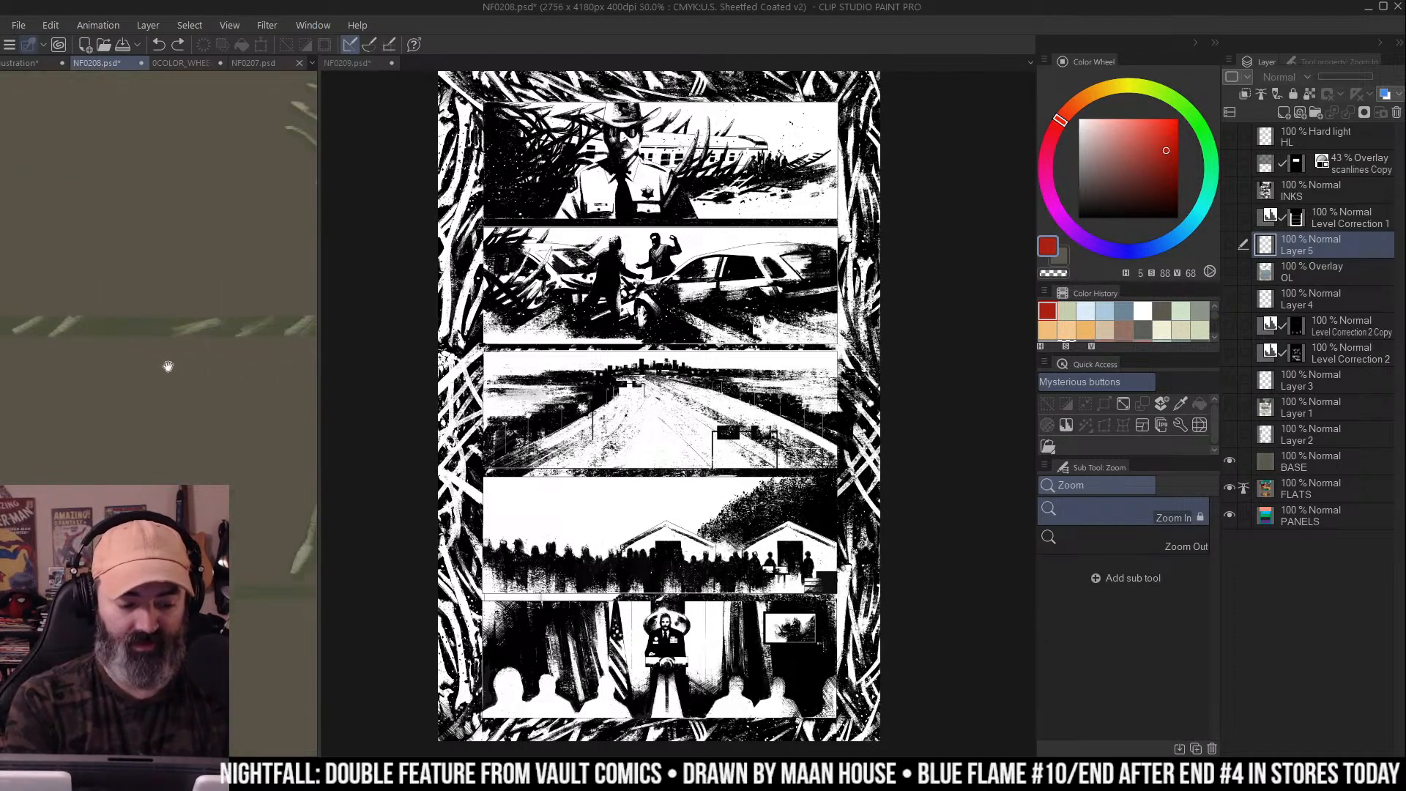
{"action": "left_click_drag", "start_coordinate": [200, 380], "coordinate": [173, 361]}
{"action": "key", "text": "m"}
{"action": "left_click", "coordinate": [229, 219], "text": "alt"}
{"action": "key", "text": "ctrl+Tab"}
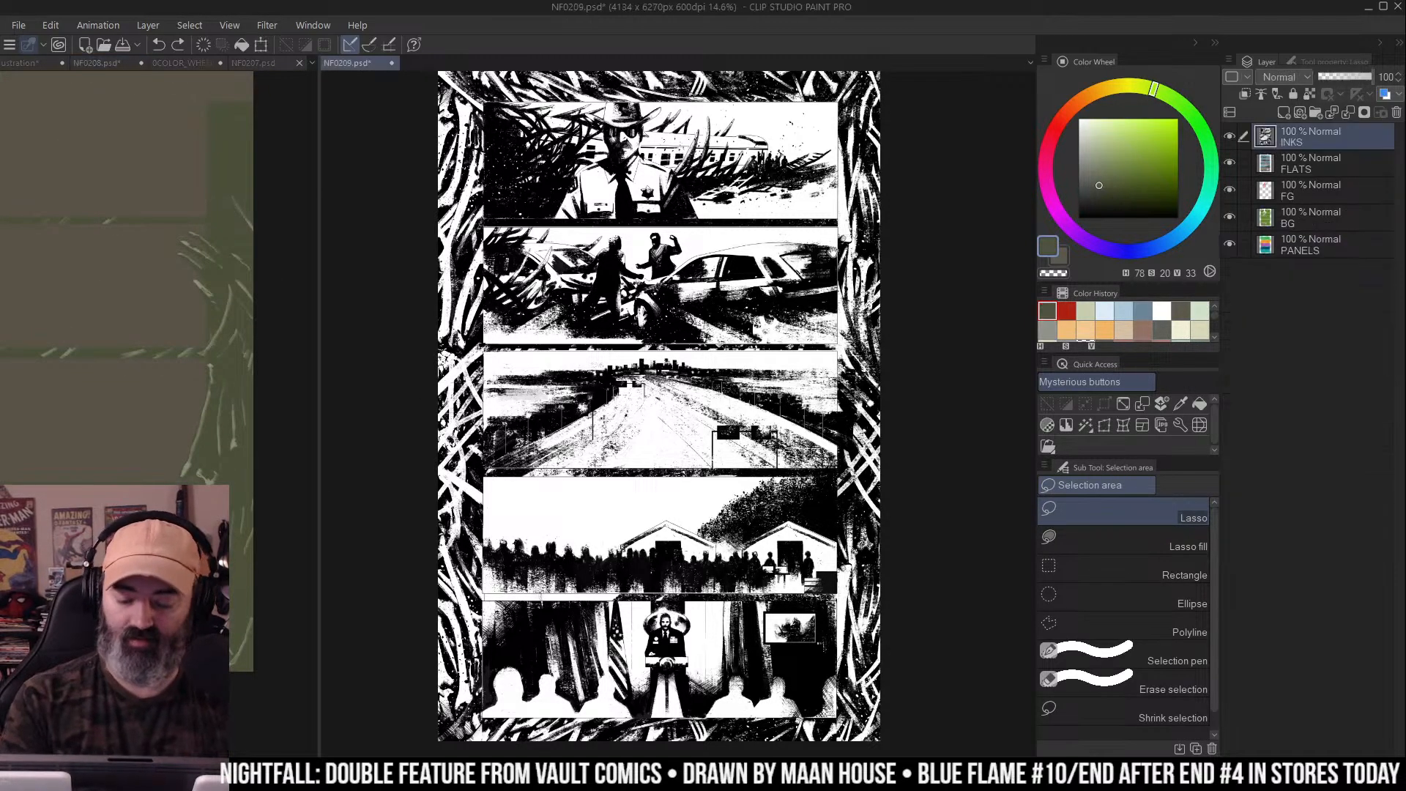
Add a new raster layer named BASE directly above the FLATS layer
{"action": "key", "text": "w"}
{"action": "key", "text": "m"}
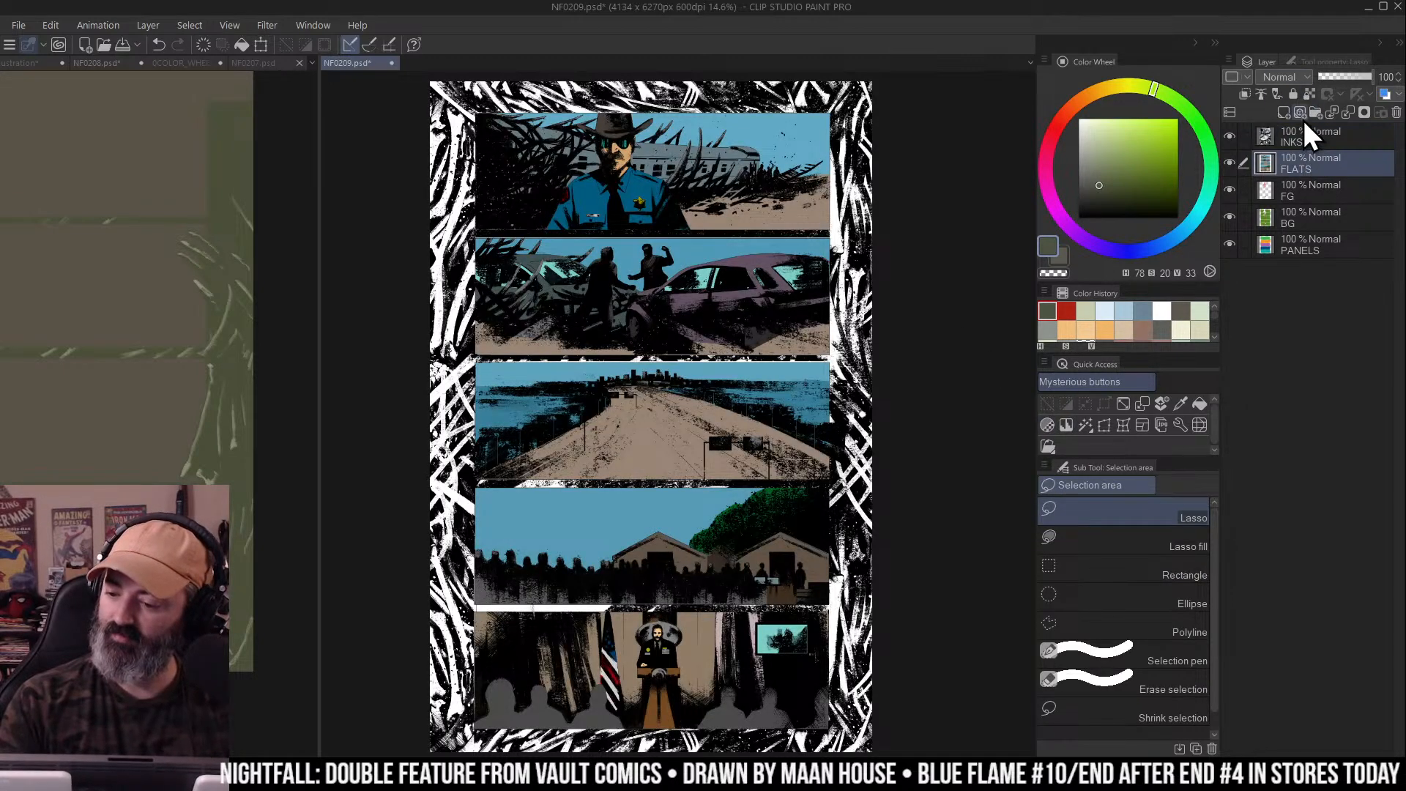
{"action": "left_click", "coordinate": [1311, 118]}
{"action": "key", "text": "p"}
{"action": "double_click", "coordinate": [1302, 170]}
{"action": "key", "text": "Return"}
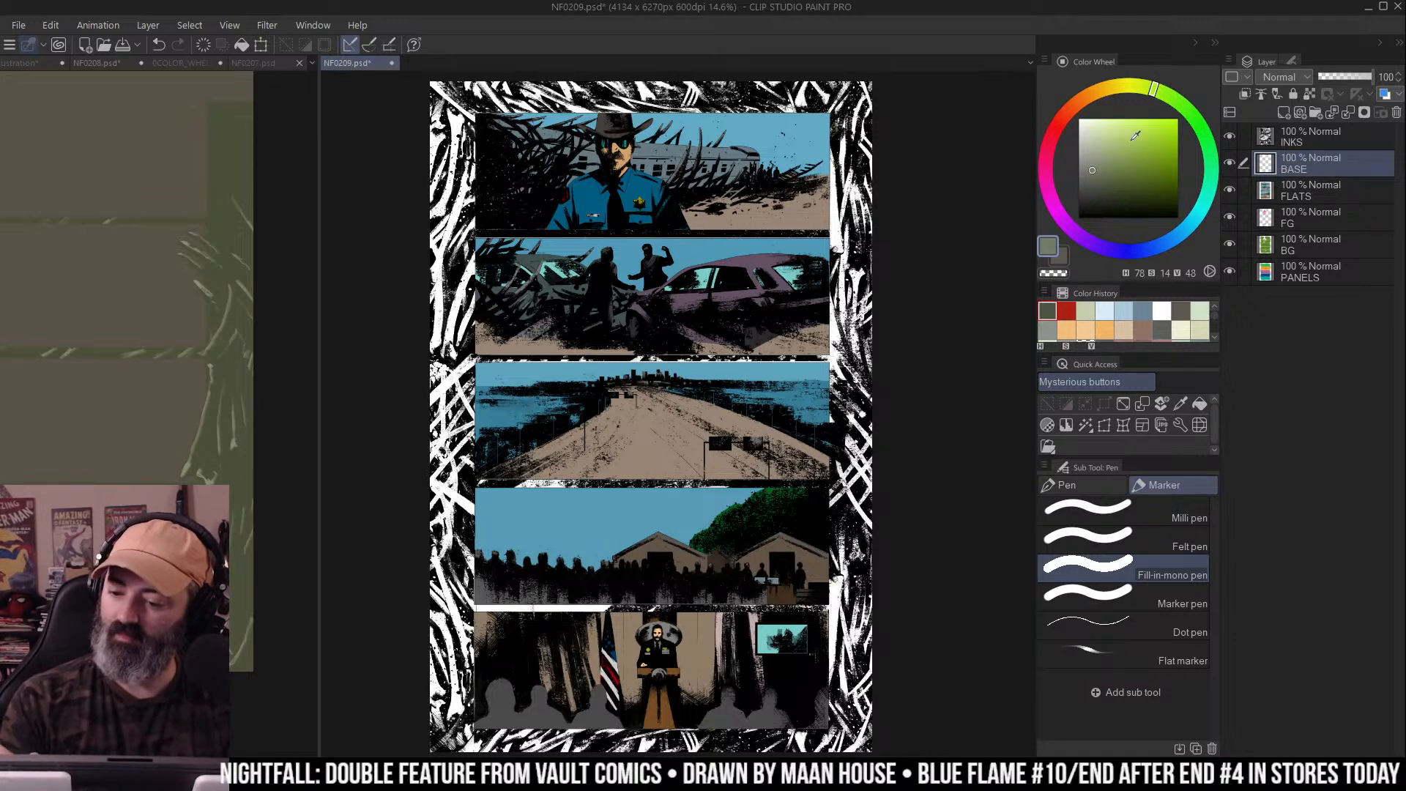
Fill the whole BASE layer with grey-green (H 78, S 14, V 48)
{"action": "key", "text": "g"}
{"action": "left_click", "coordinate": [717, 419]}
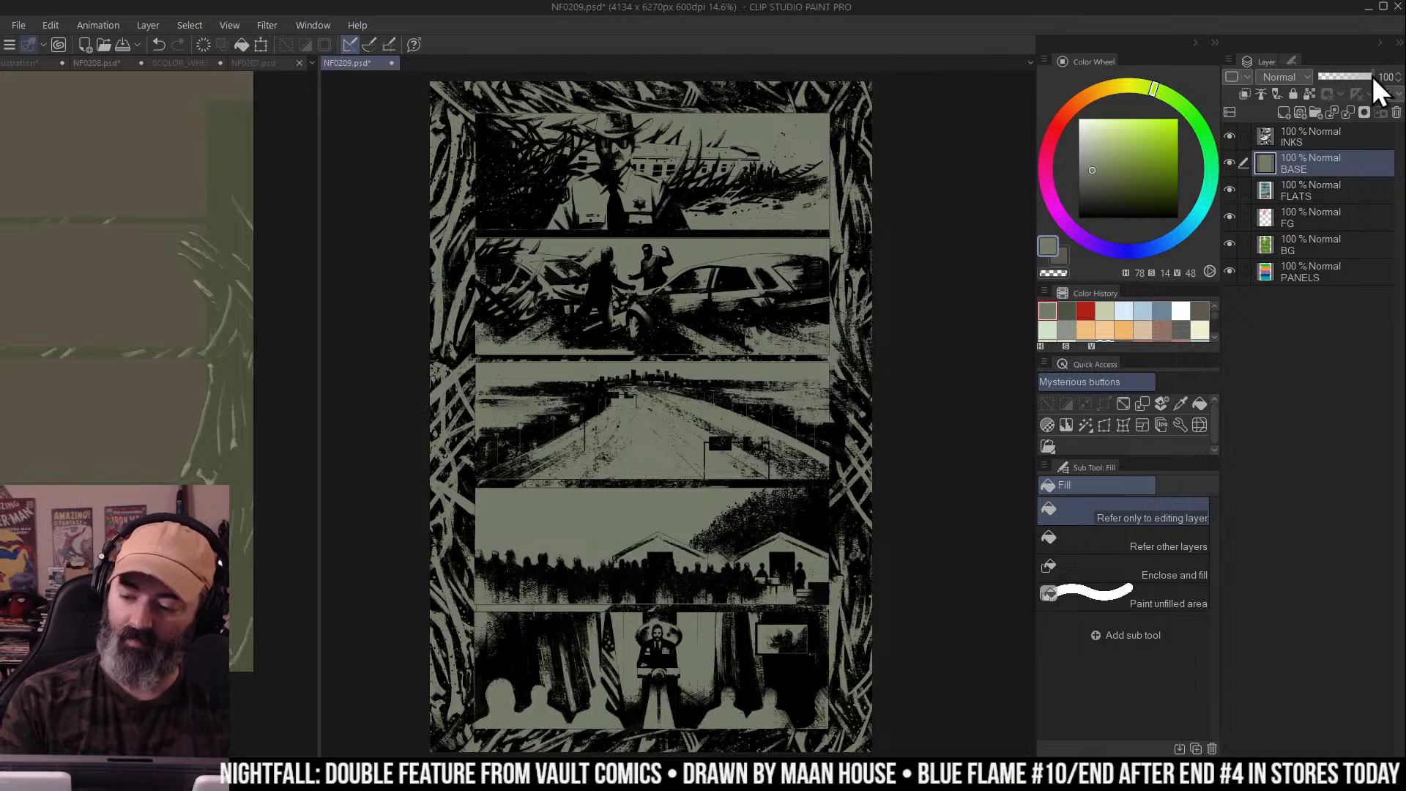
{"action": "scroll", "coordinate": [897, 180], "scroll_direction": "down", "scroll_amount": 2}
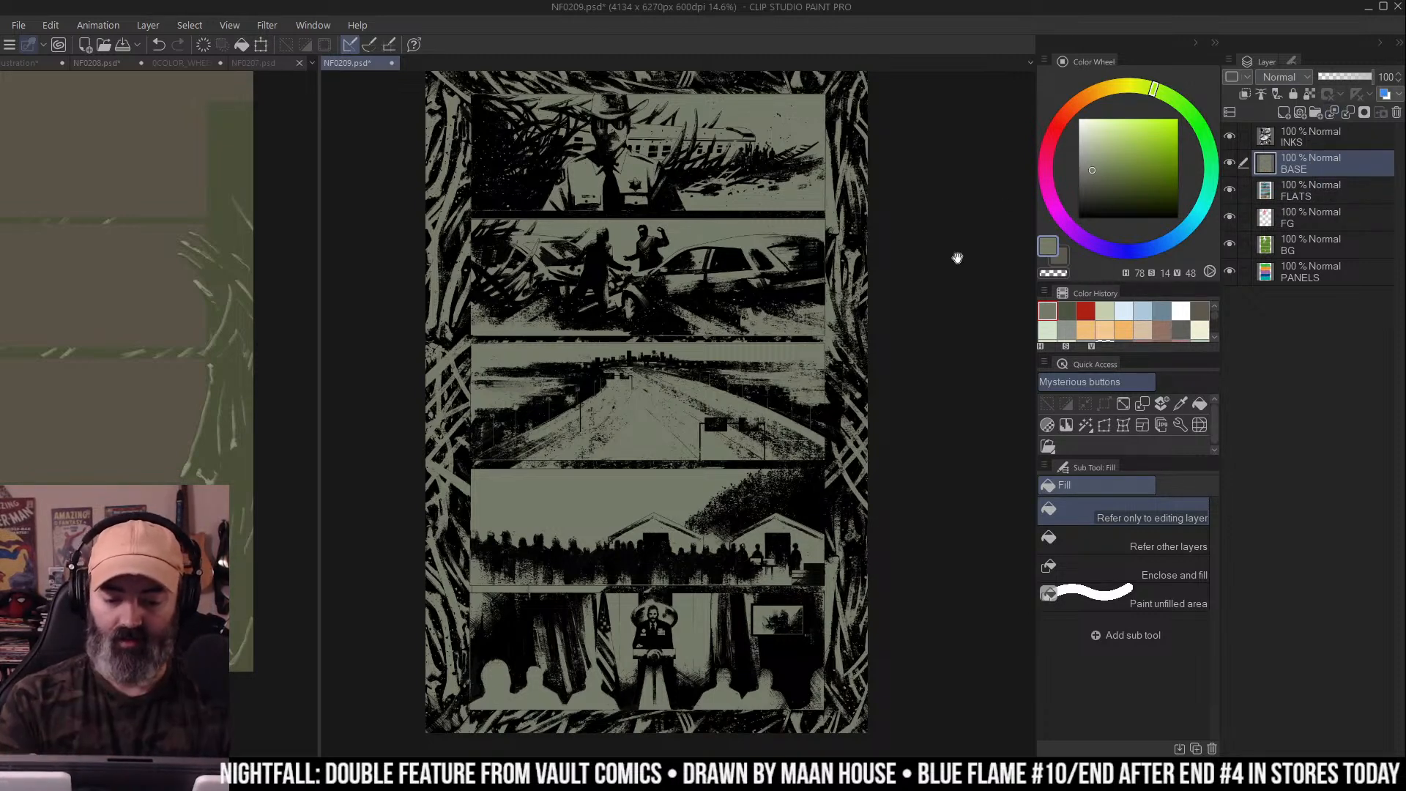
{"action": "scroll", "coordinate": [959, 242], "scroll_direction": "down", "scroll_amount": 1}
Set FLATS as the reference layer and make BASE the active layer again
{"action": "key", "text": "w"}
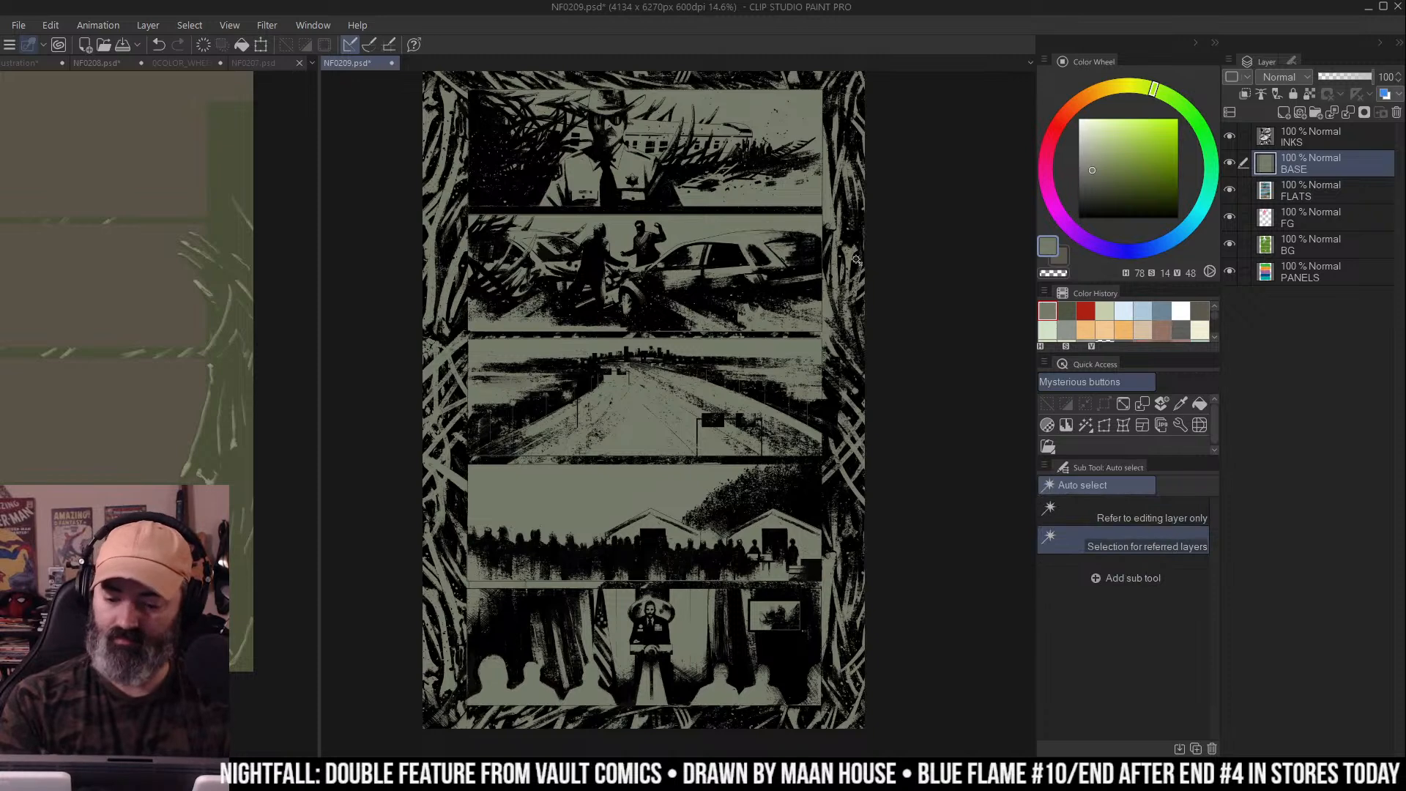
{"action": "left_click", "coordinate": [1309, 192]}
{"action": "left_click", "coordinate": [1293, 165]}
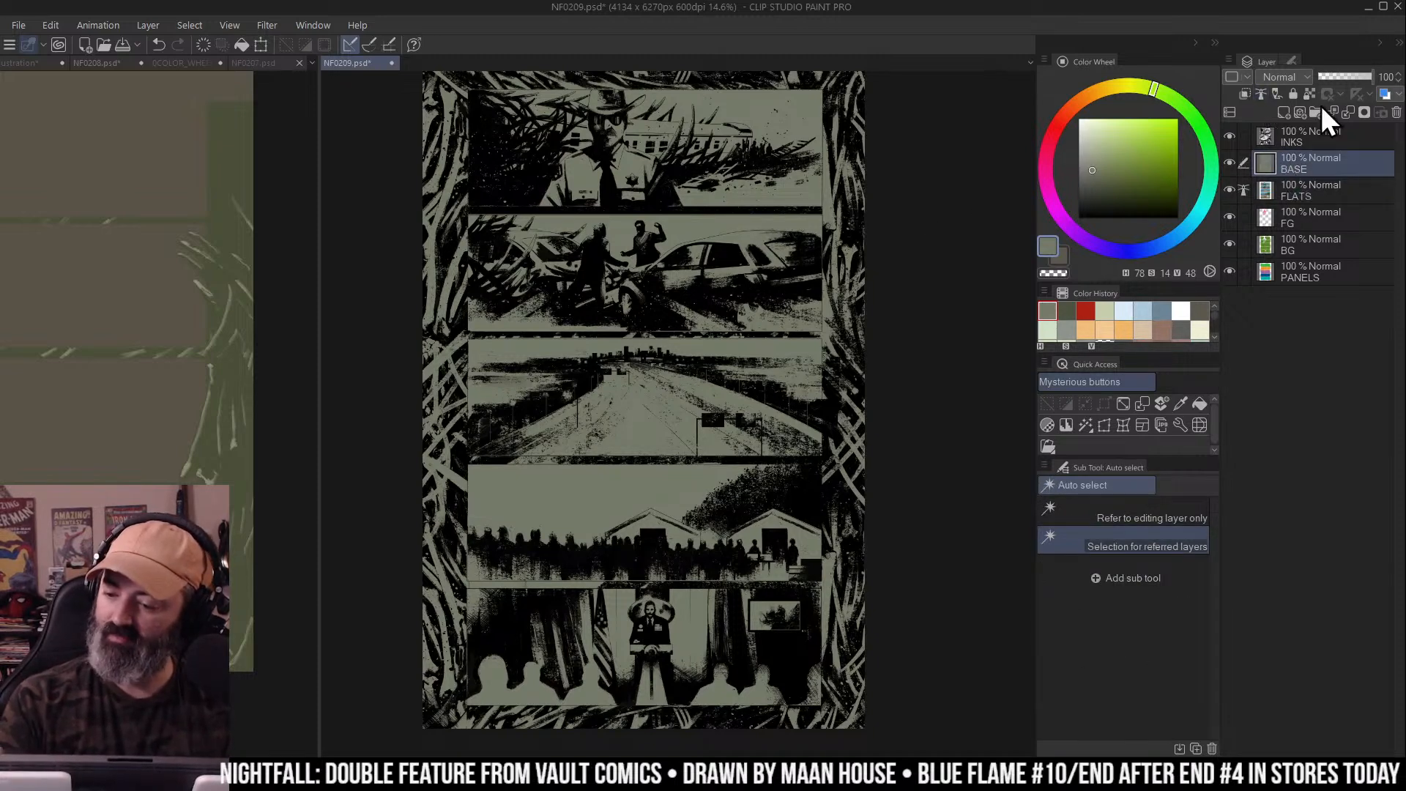
{"action": "key", "text": "m"}
Check the layer contents by toggling BASE's visibility and showing FLATS and FG each in isolation
{"action": "left_click", "coordinate": [1334, 134]}
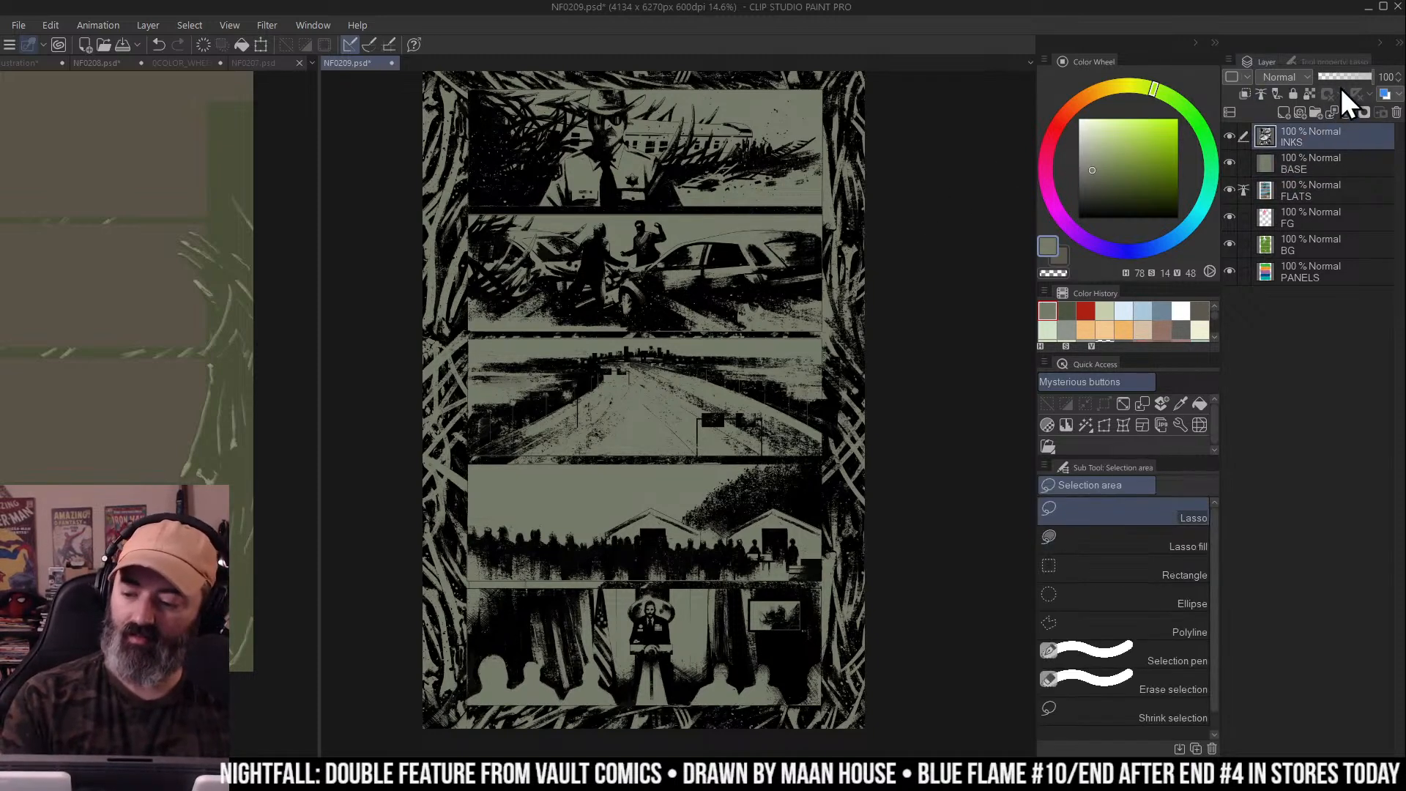
{"action": "left_click", "coordinate": [1229, 162]}
{"action": "left_click", "coordinate": [1230, 163]}
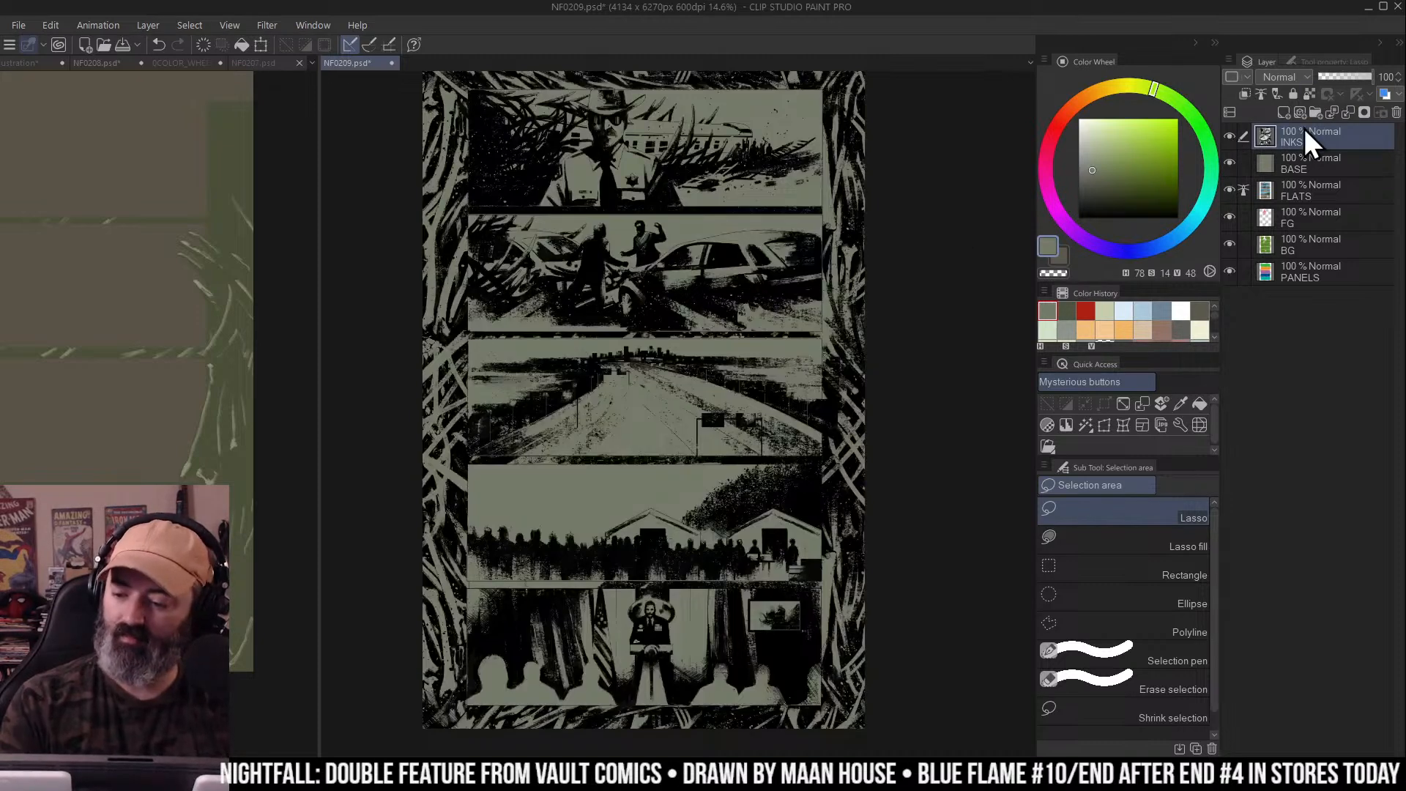
{"action": "left_click", "coordinate": [1309, 163]}
{"action": "left_click", "coordinate": [1232, 161]}
{"action": "left_click", "coordinate": [1232, 161]}
{"action": "left_click", "coordinate": [1232, 187], "text": "alt"}
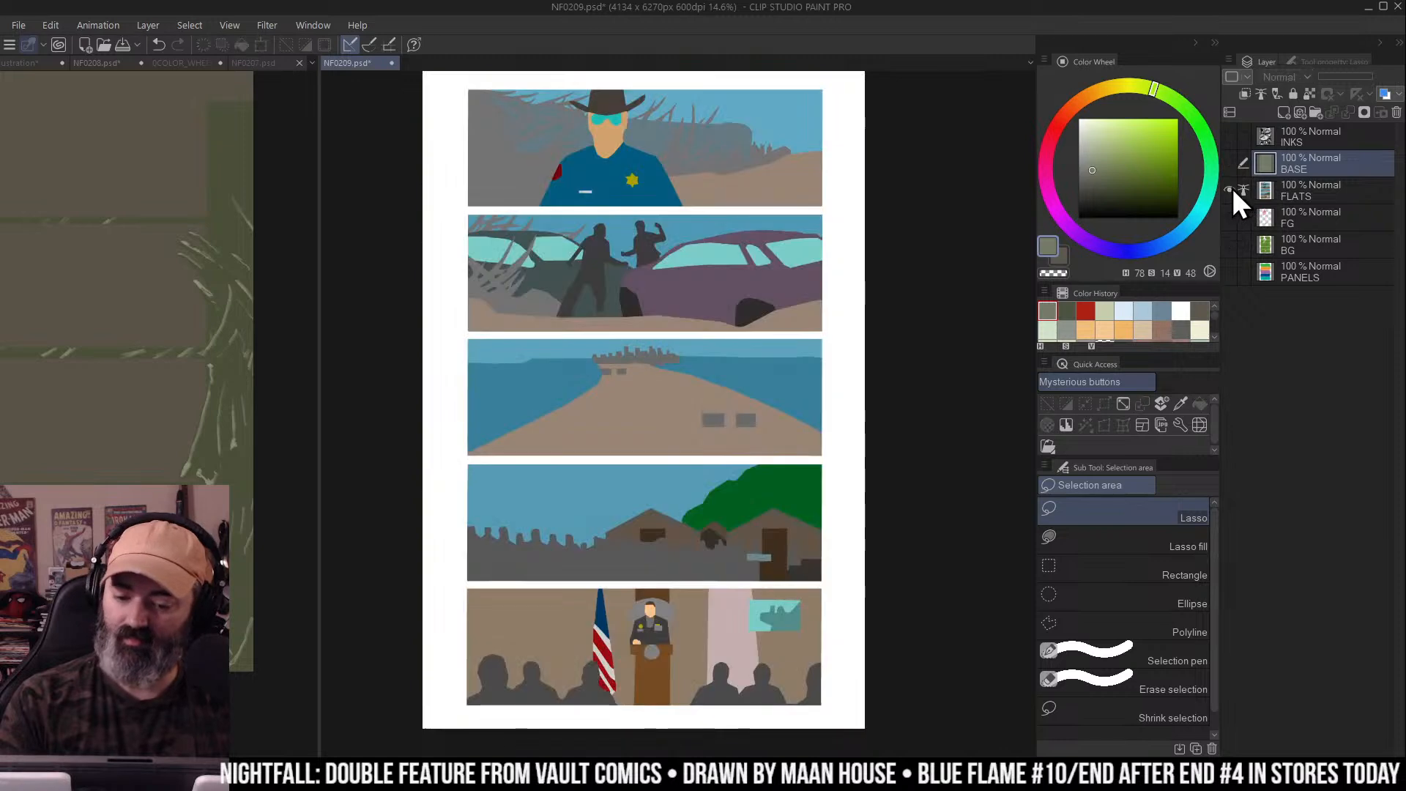
{"action": "left_click", "coordinate": [1231, 186], "text": "alt"}
{"action": "left_click", "coordinate": [1230, 216], "text": "alt"}
{"action": "left_click", "coordinate": [1229, 215], "text": "alt"}
Delete the FG and BG layers from page NF0209
{"action": "right_click", "coordinate": [1306, 218]}
{"action": "key", "text": "Escape"}
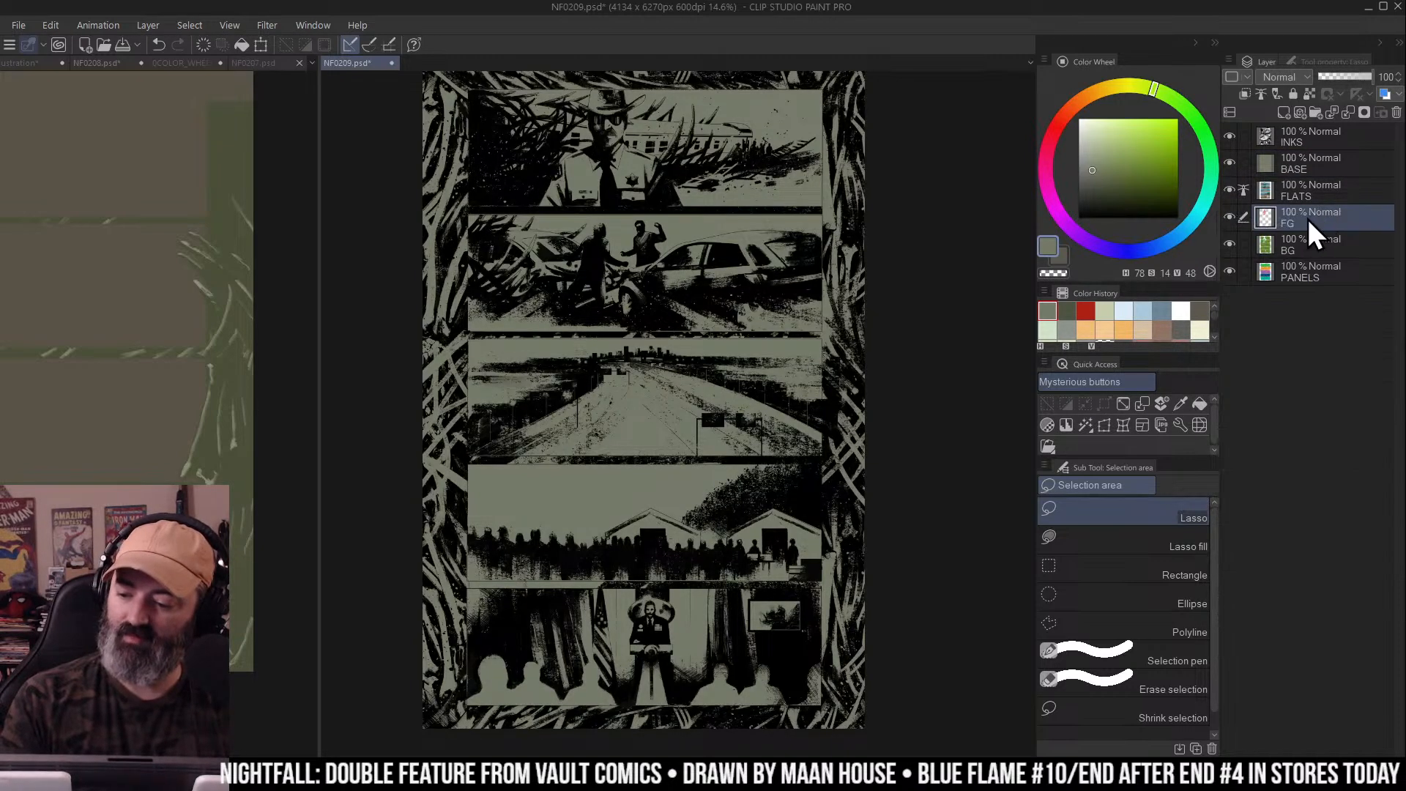
{"action": "right_click", "coordinate": [1306, 216]}
{"action": "key", "text": "Escape"}
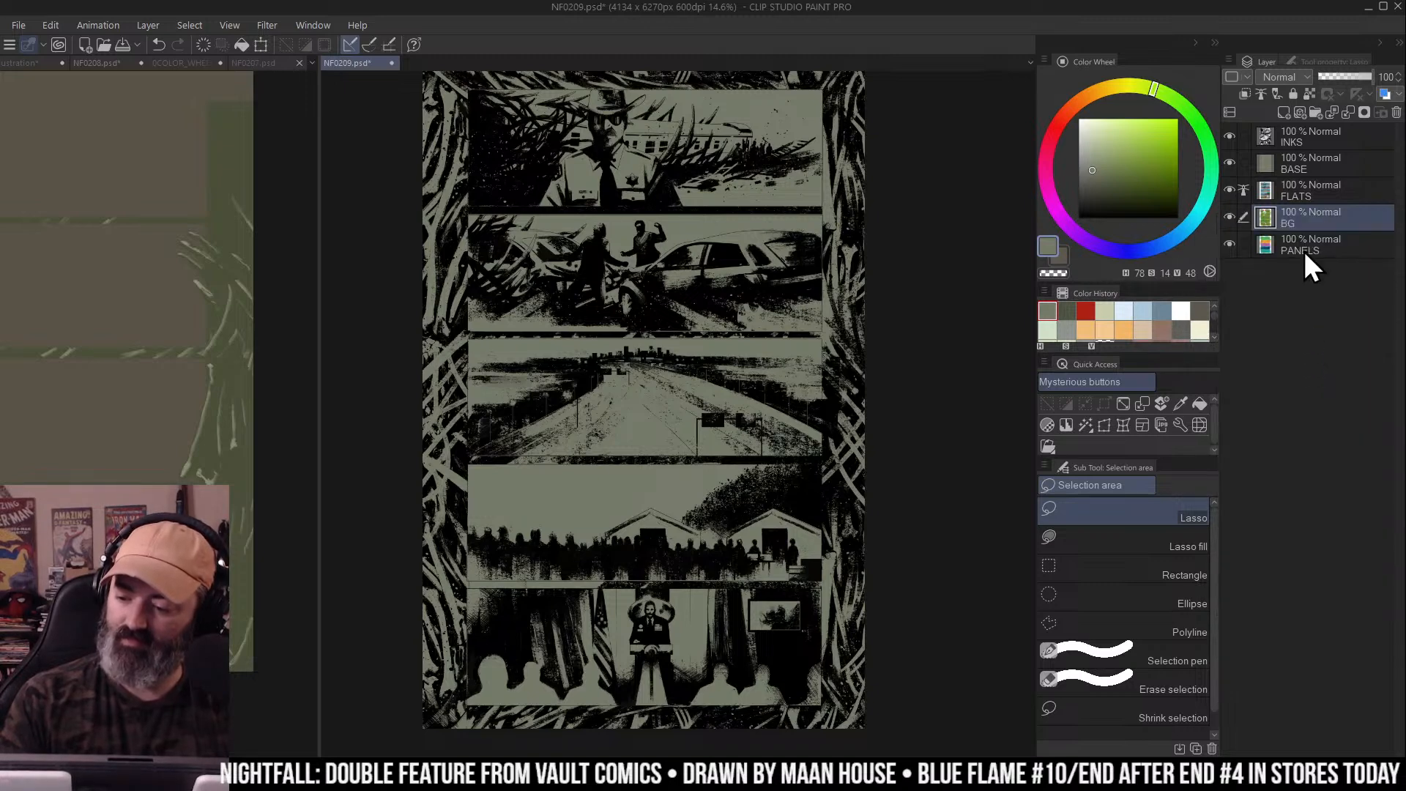
{"action": "right_click", "coordinate": [1296, 219]}
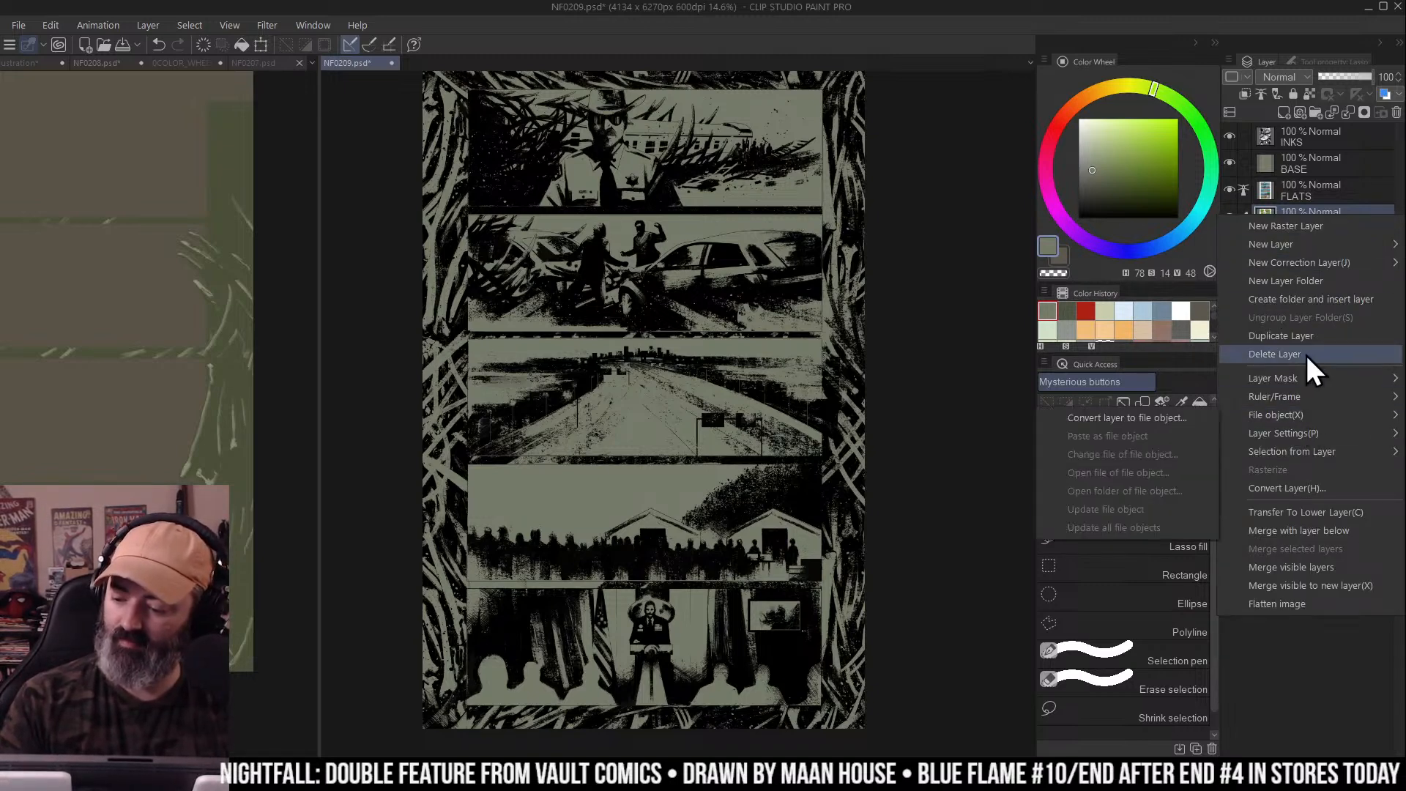
{"action": "left_click", "coordinate": [1311, 354]}
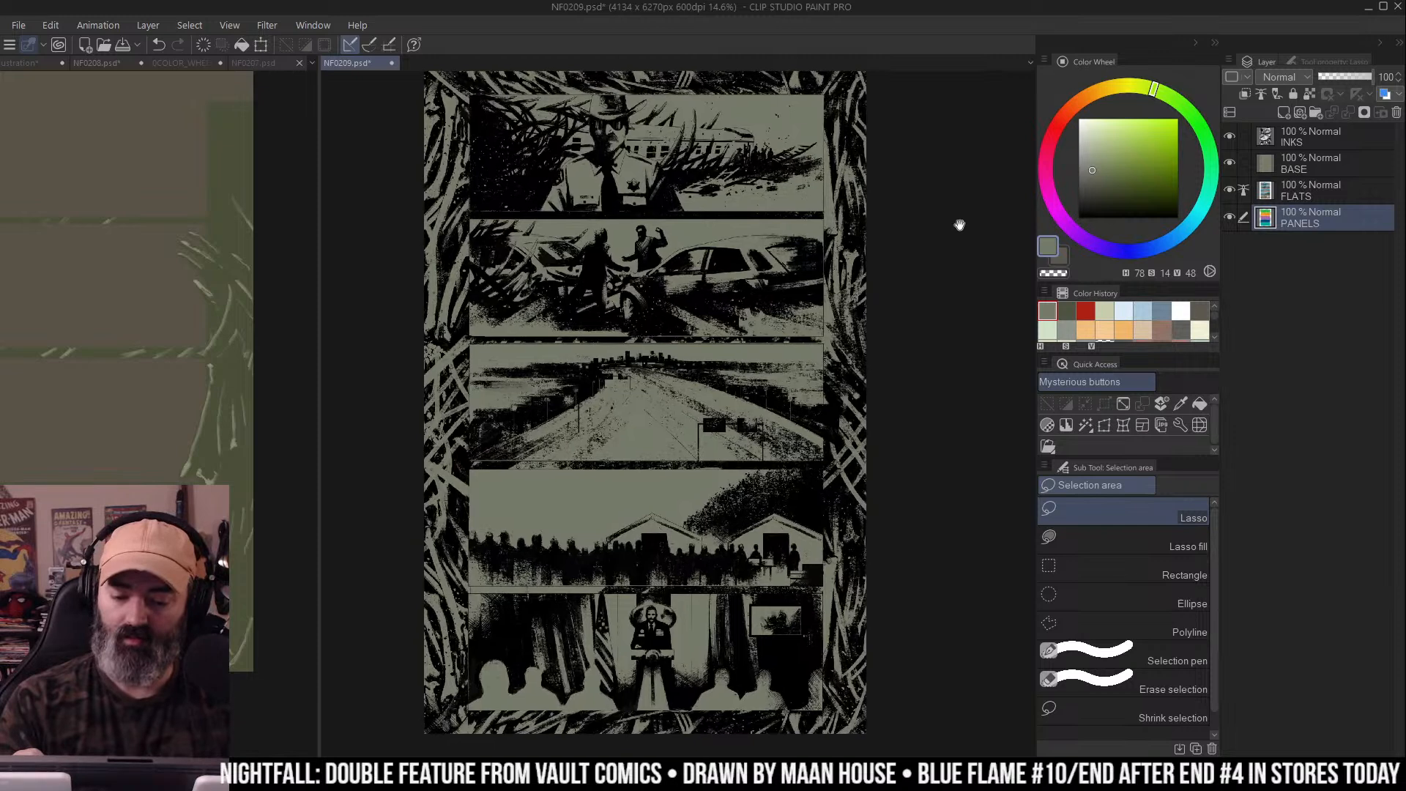
Select the page border and gutters around the five panels using the PANELS layer
{"action": "key", "text": "w"}
{"action": "left_click", "coordinate": [854, 213]}
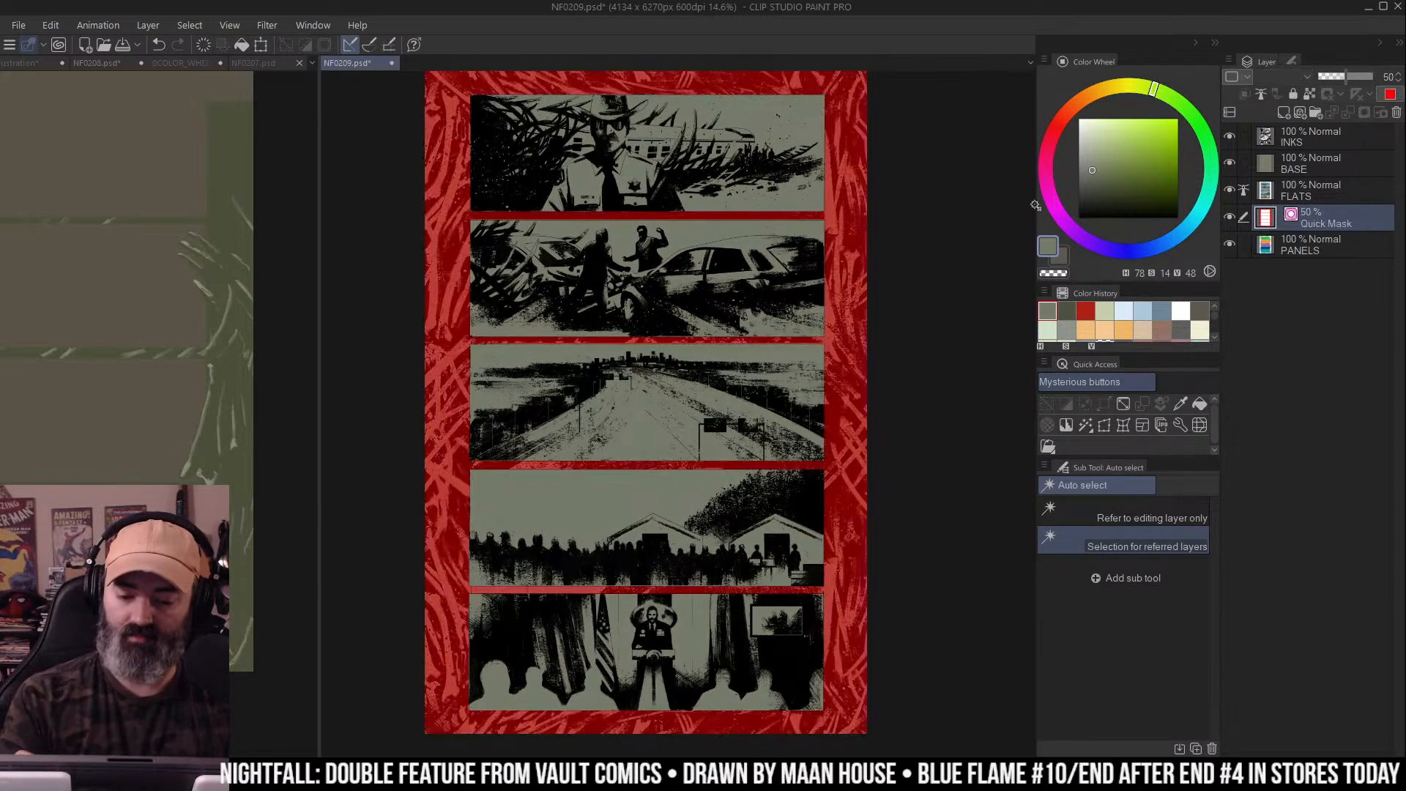
{"action": "key", "text": "g"}
{"action": "key", "text": "ctrl+z"}
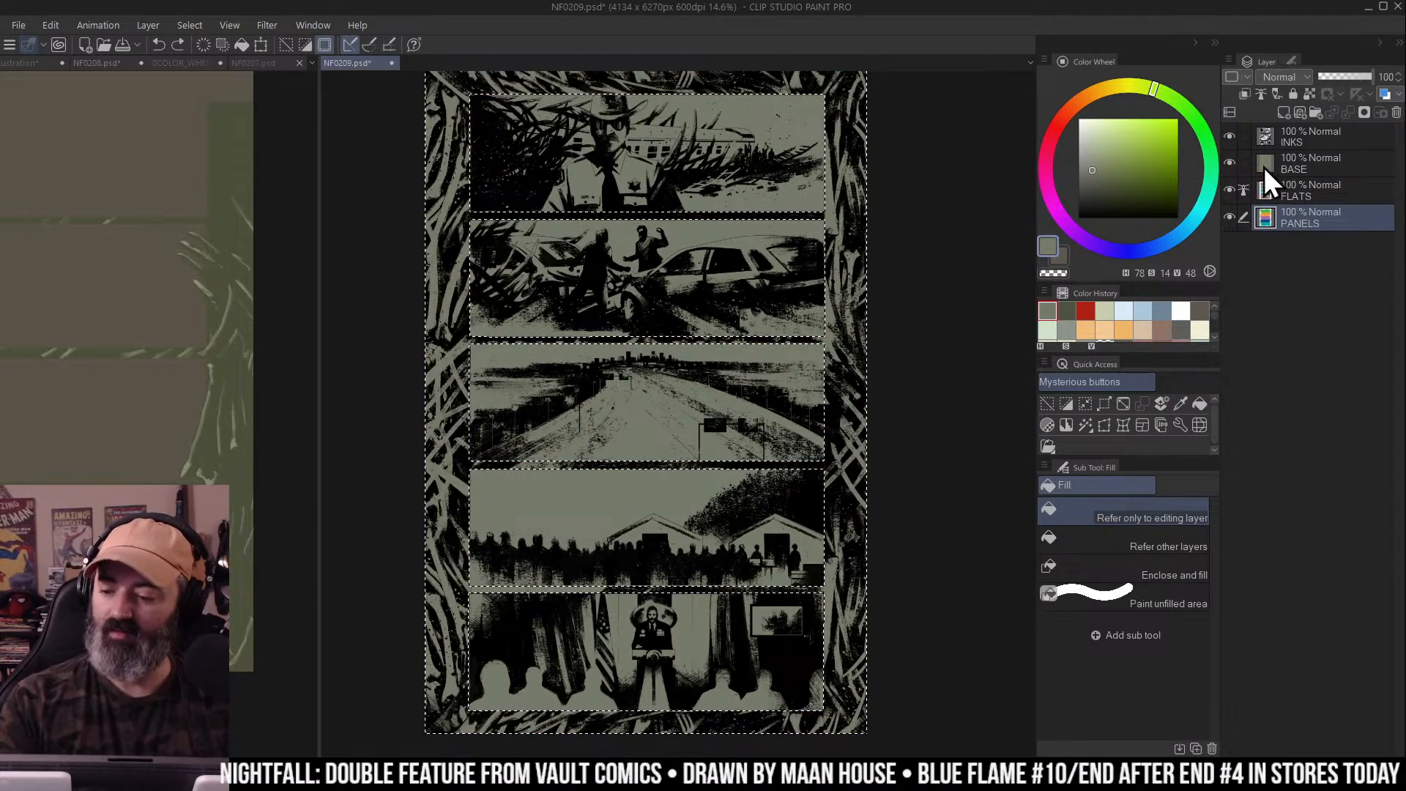
Sample the dark olive border colour (H 78, S 20, V 33) from NF0208 and fill the selected border on NF0209's BASE layer with it
{"action": "left_click", "coordinate": [229, 178], "text": "alt"}
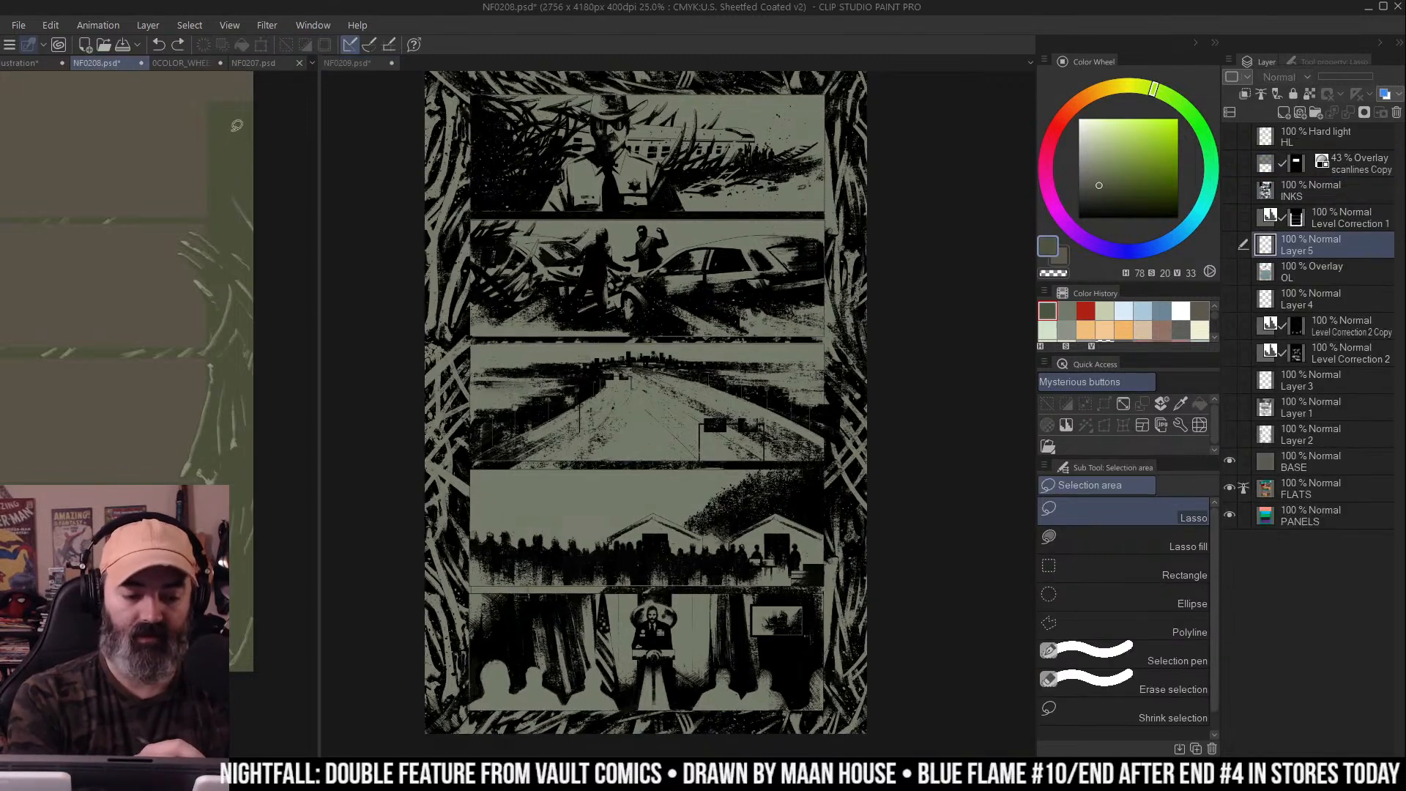
{"action": "left_click", "coordinate": [872, 137]}
{"action": "key", "text": "ctrl+Tab"}
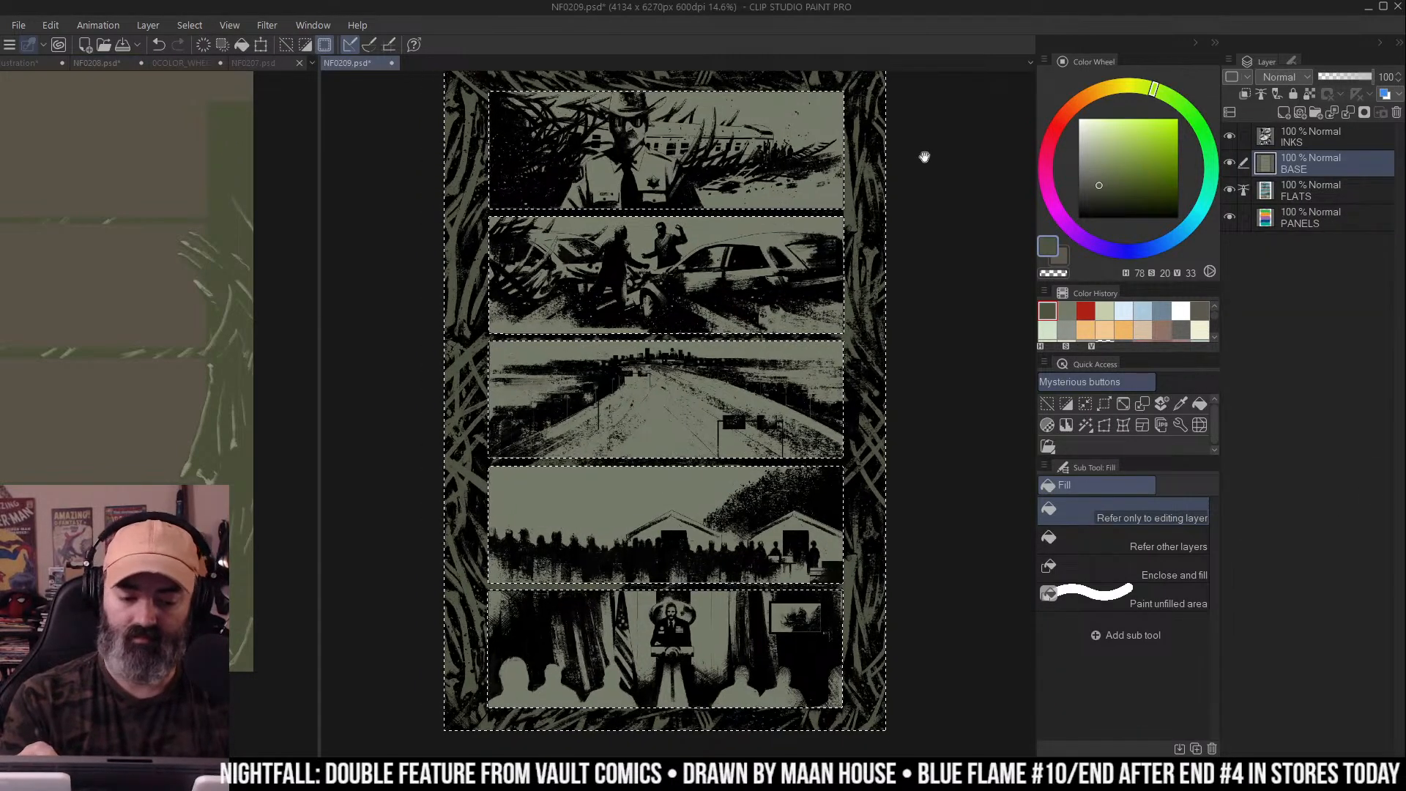
Show Layer 2 on NF0208, isolate it to sample its dark green (H 112, S 32, V 29), and return to NF0209
{"action": "key", "text": "ctrl+space"}
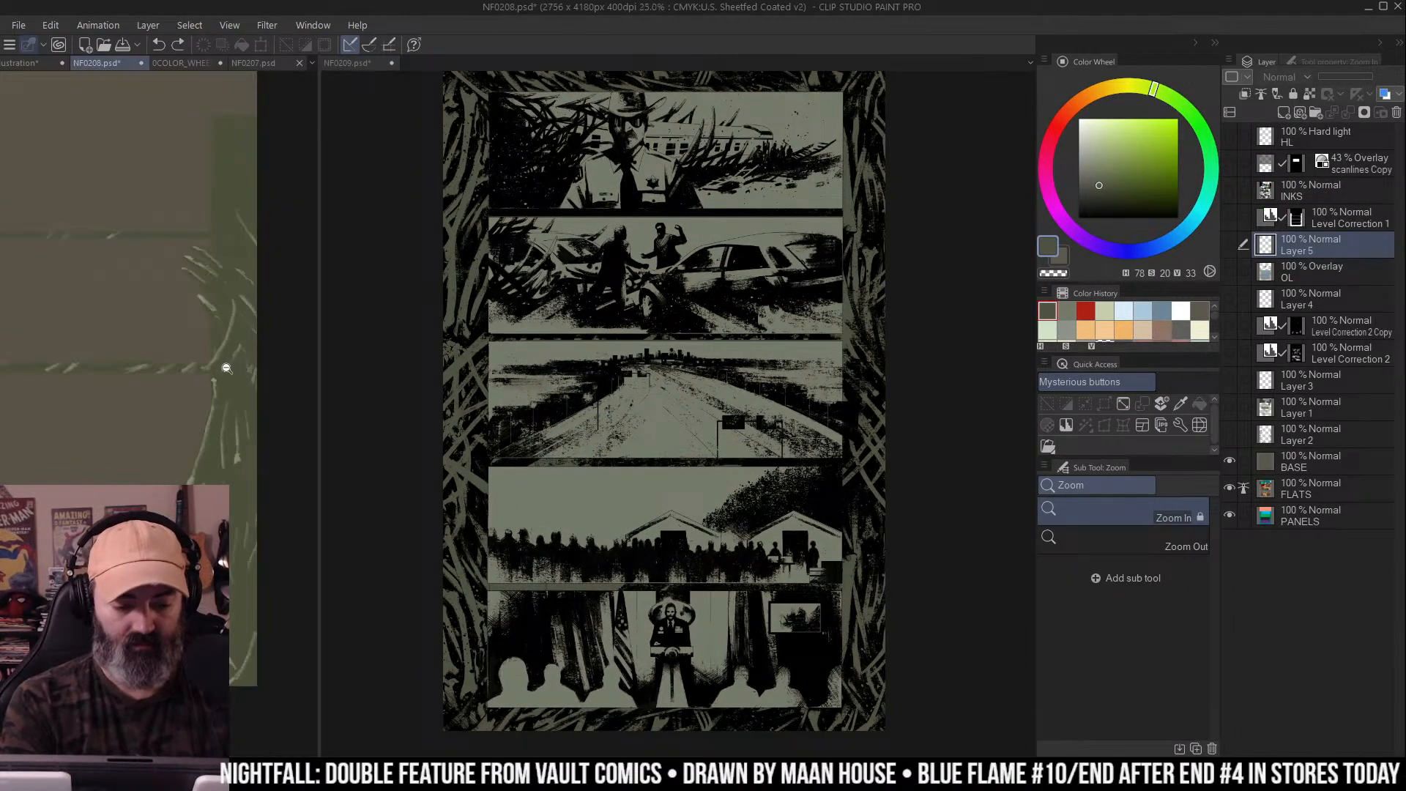
{"action": "scroll", "coordinate": [232, 382], "scroll_direction": "down", "scroll_amount": 3}
{"action": "left_click_drag", "start_coordinate": [262, 375], "coordinate": [260, 372]}
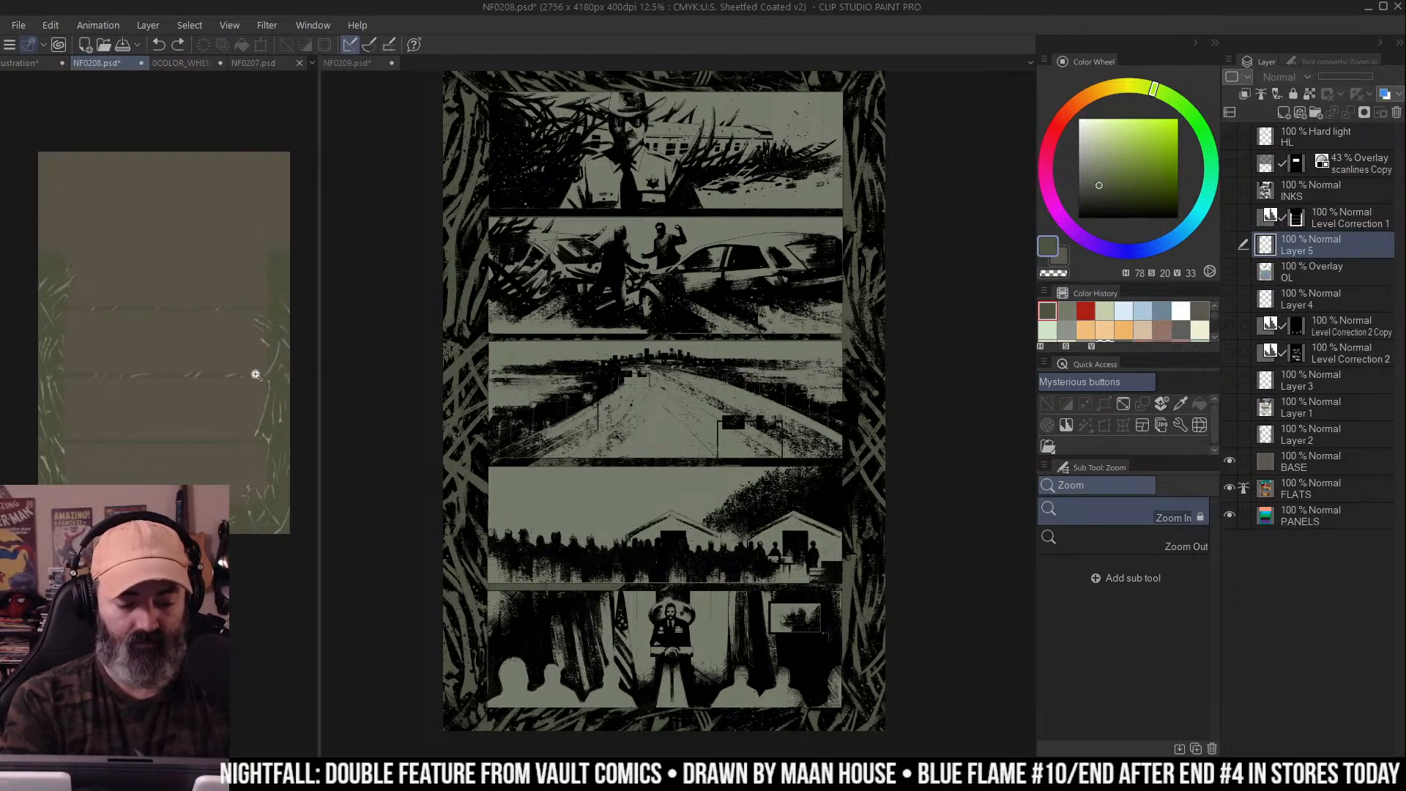
{"action": "scroll", "coordinate": [246, 364], "scroll_direction": "up", "scroll_amount": 2}
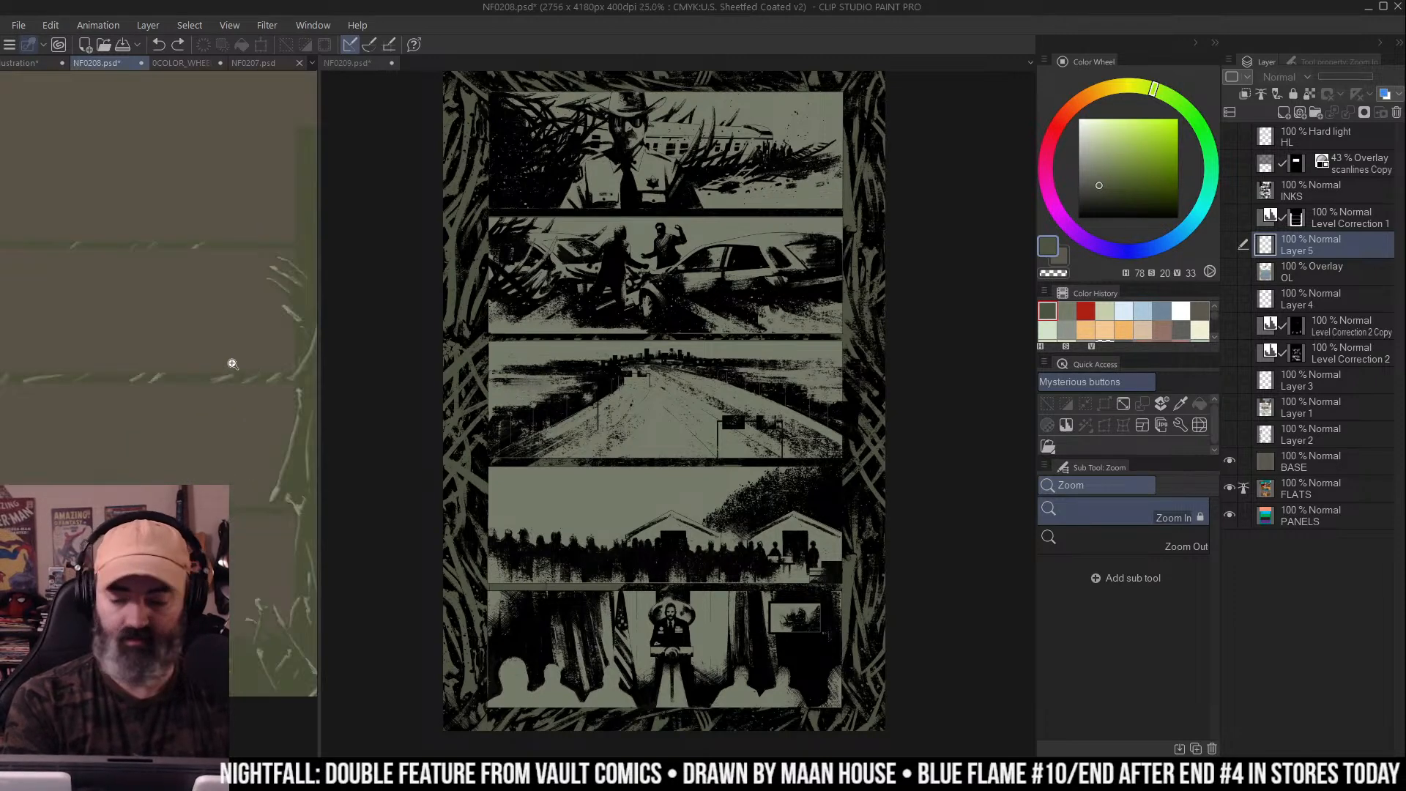
{"action": "key", "text": "ctrl+Tab"}
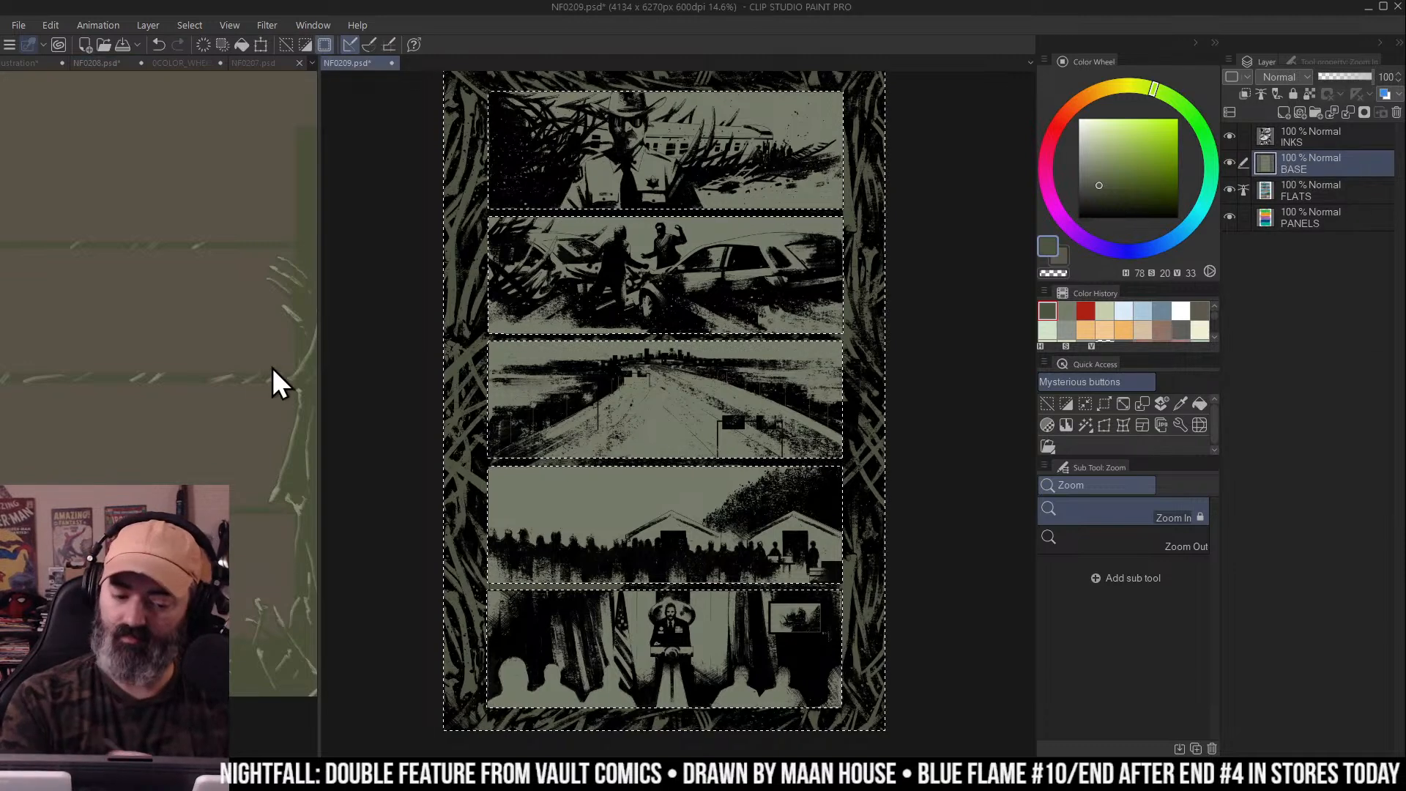
{"action": "key", "text": "ctrl+Tab"}
{"action": "left_click", "coordinate": [1230, 435]}
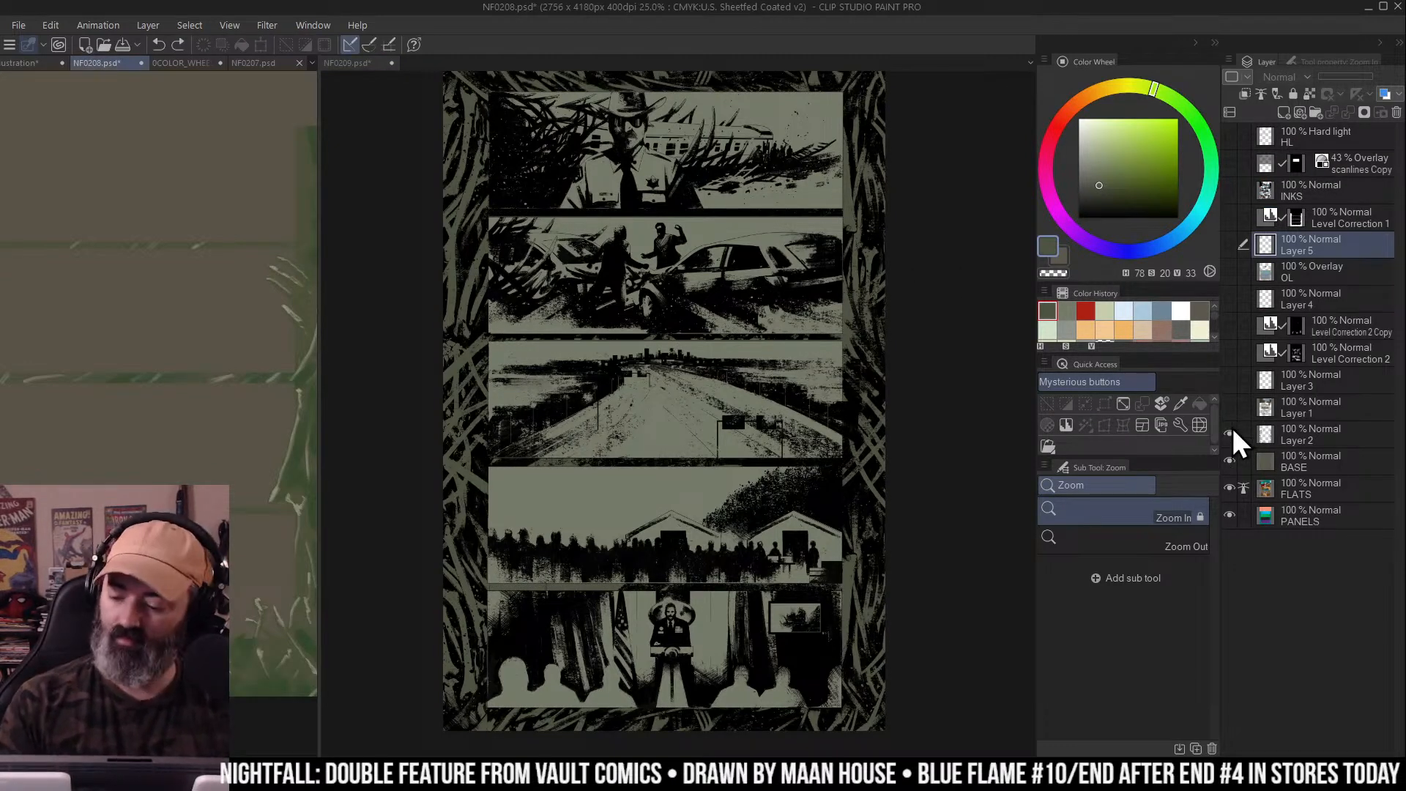
{"action": "left_click", "coordinate": [1230, 435], "text": "alt"}
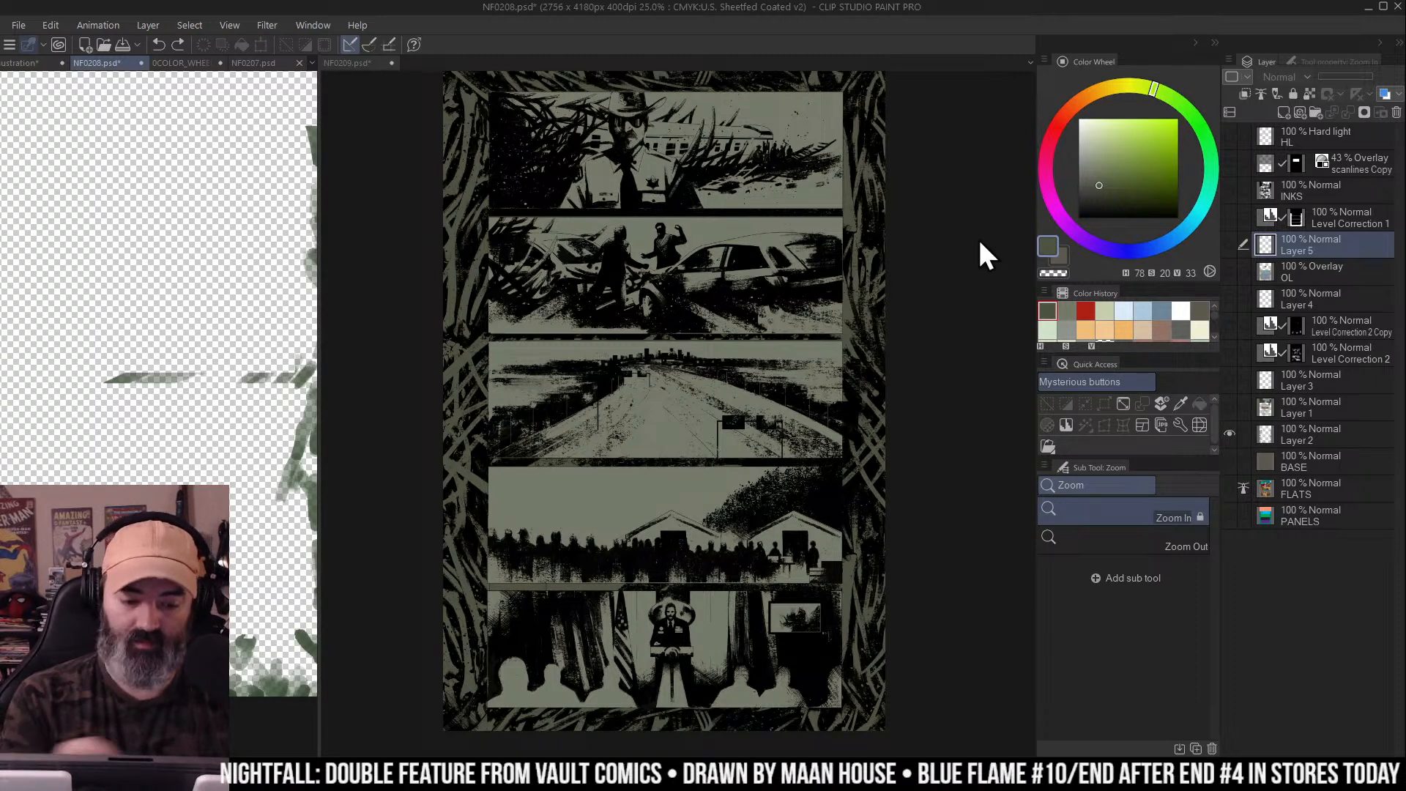
{"action": "left_click", "coordinate": [315, 134], "text": "alt"}
{"action": "left_click", "coordinate": [1229, 435], "text": "alt"}
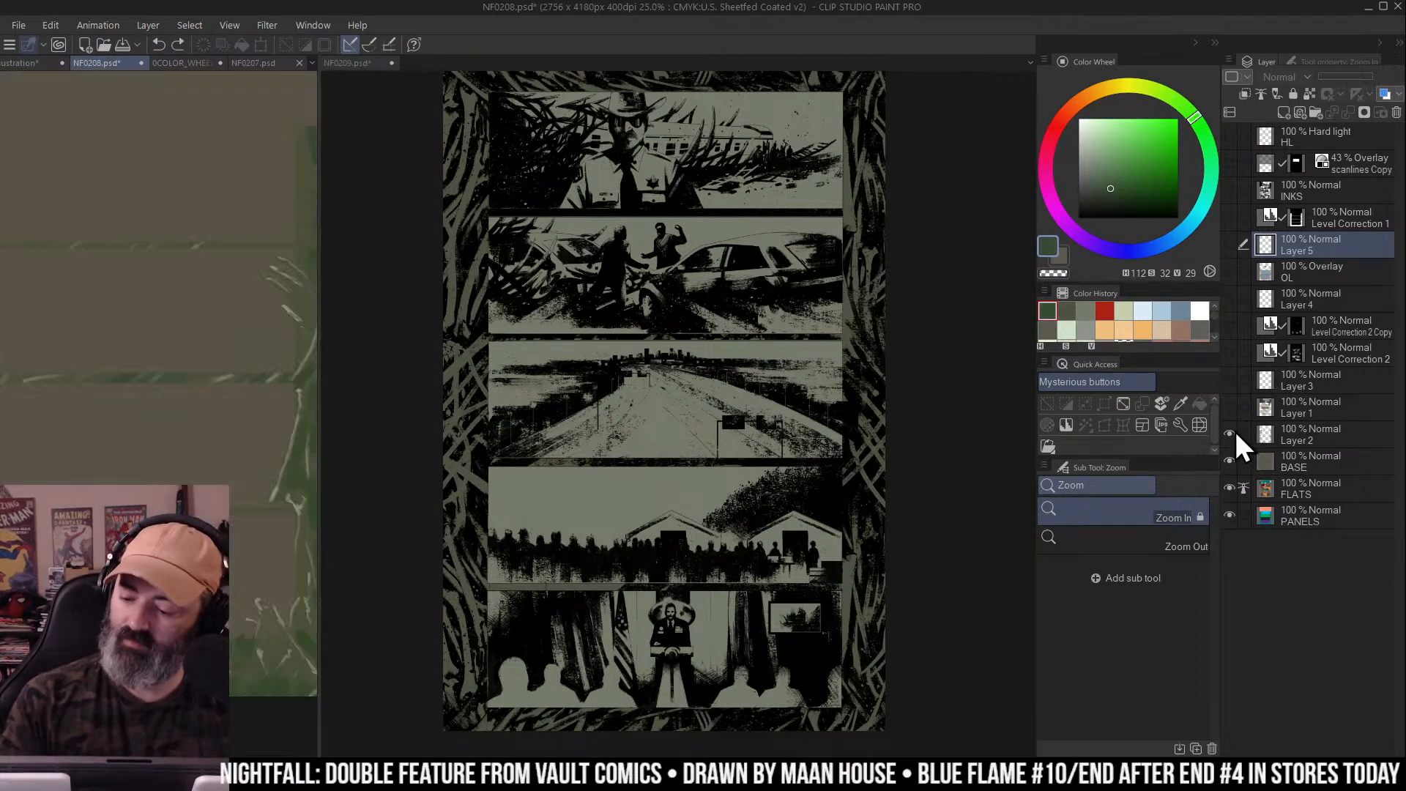
{"action": "key", "text": "ctrl+Tab"}
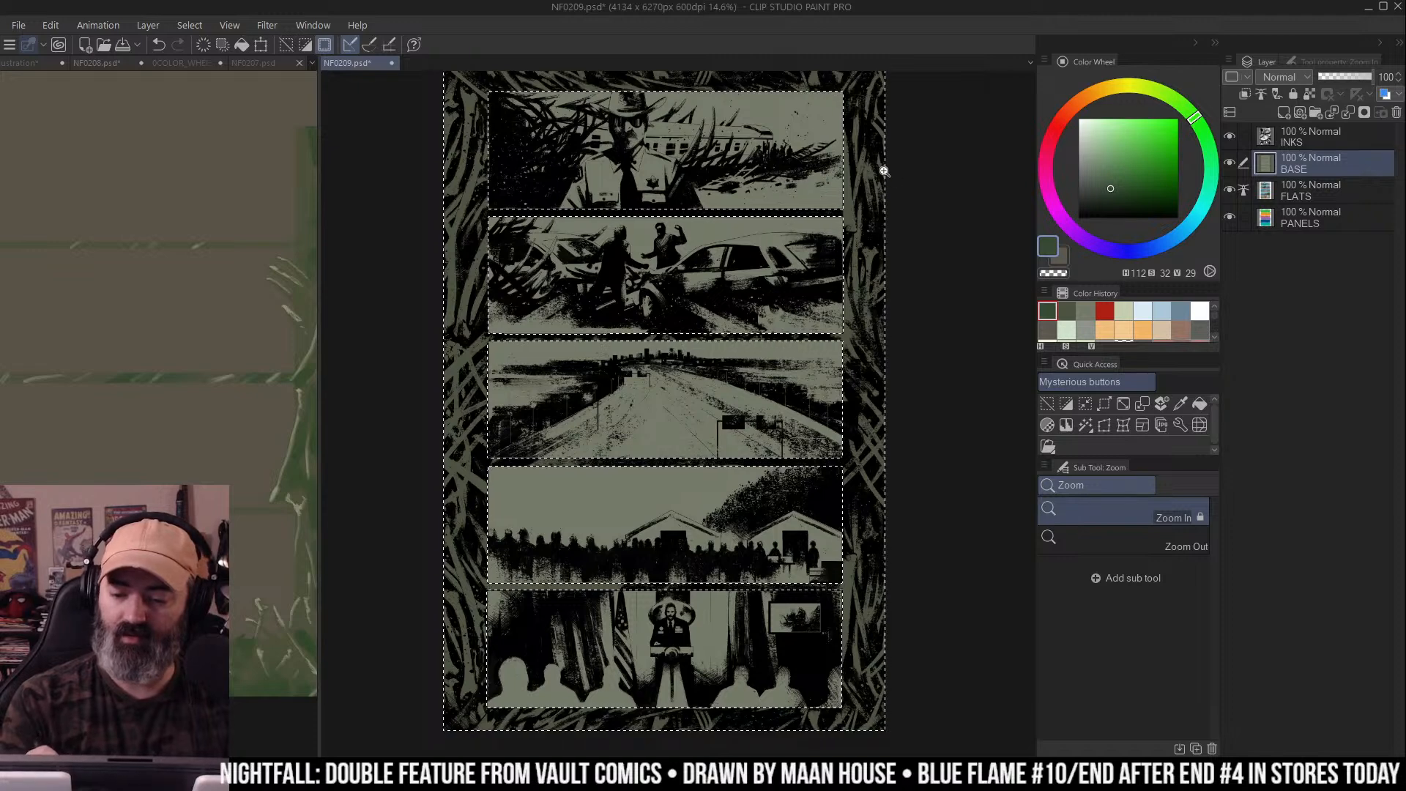
Compare the borders of NF0209 and NF0208, and choose the Krupuk Wash 3 brush for painting the BASE layer
{"action": "scroll", "coordinate": [820, 200], "scroll_direction": "up", "scroll_amount": 3}
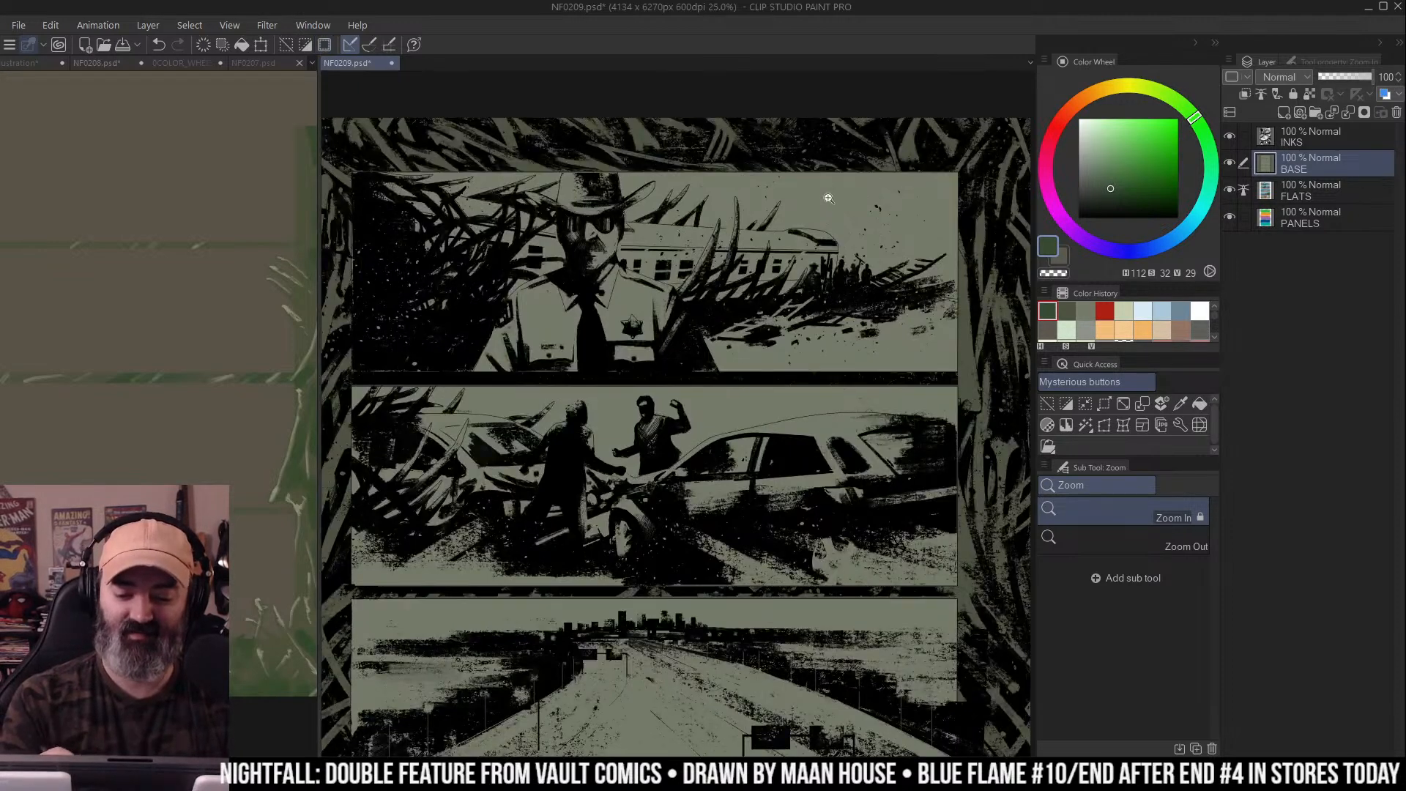
{"action": "key", "text": "ctrl+shift+Tab"}
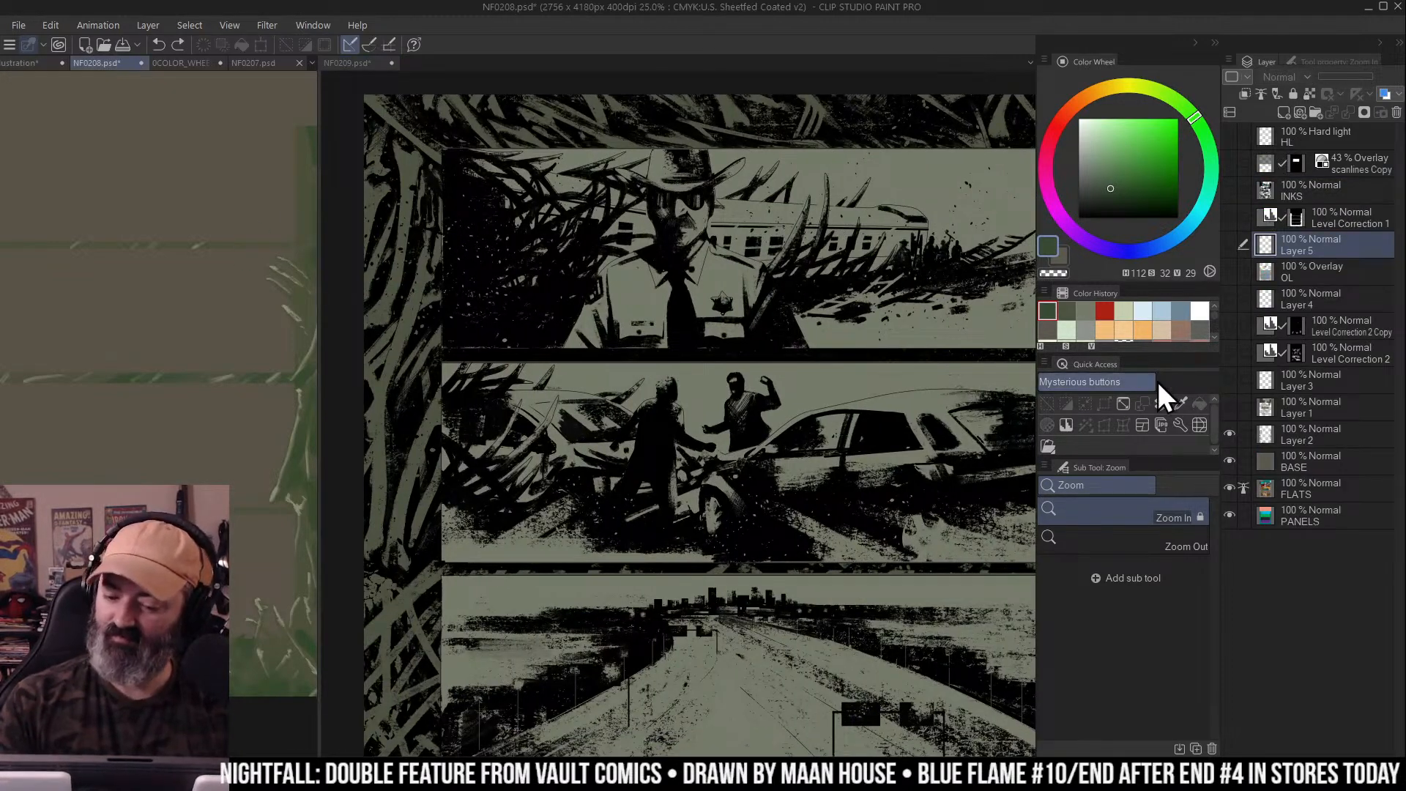
{"action": "key", "text": "ctrl+Tab"}
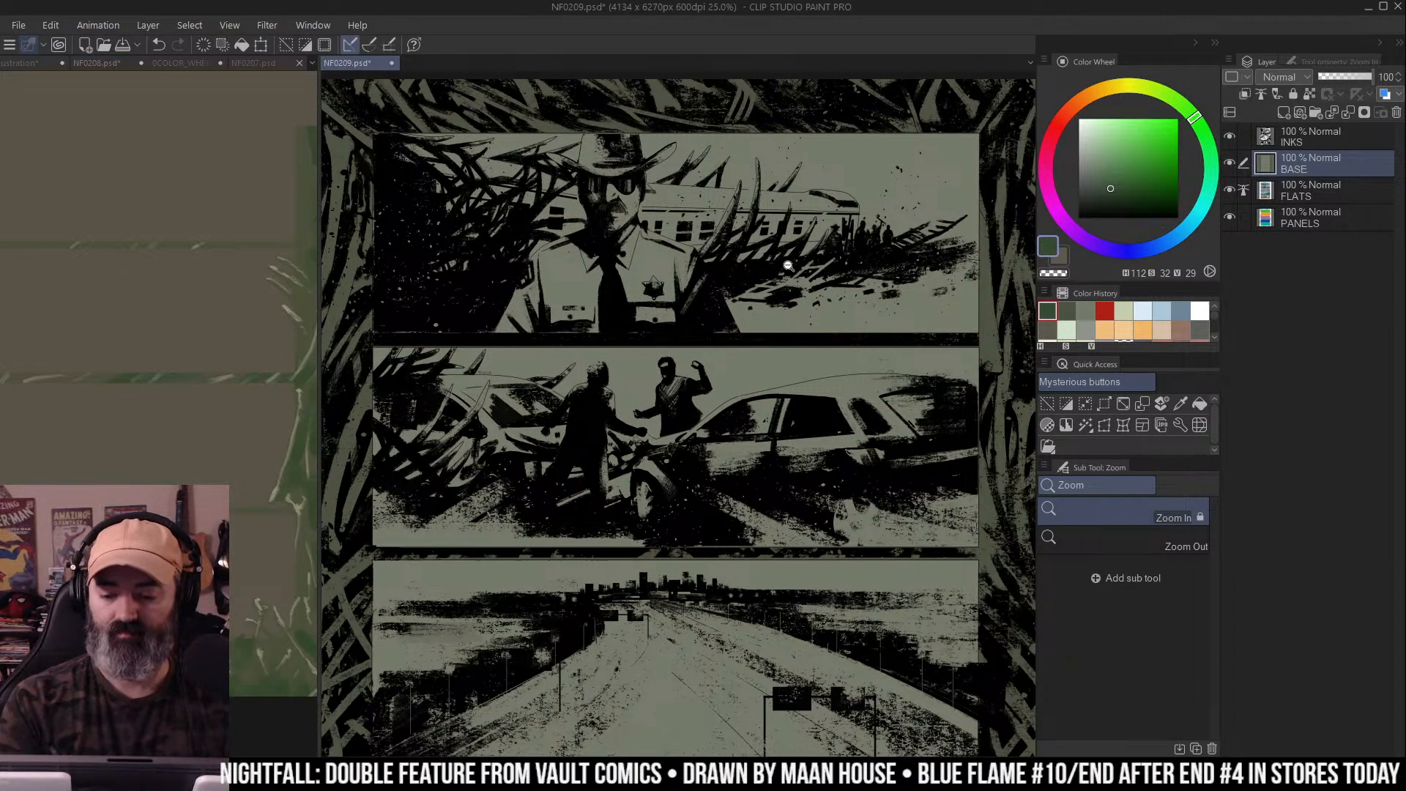
{"action": "scroll", "coordinate": [780, 269], "scroll_direction": "down", "scroll_amount": 3}
{"action": "key", "text": "b"}
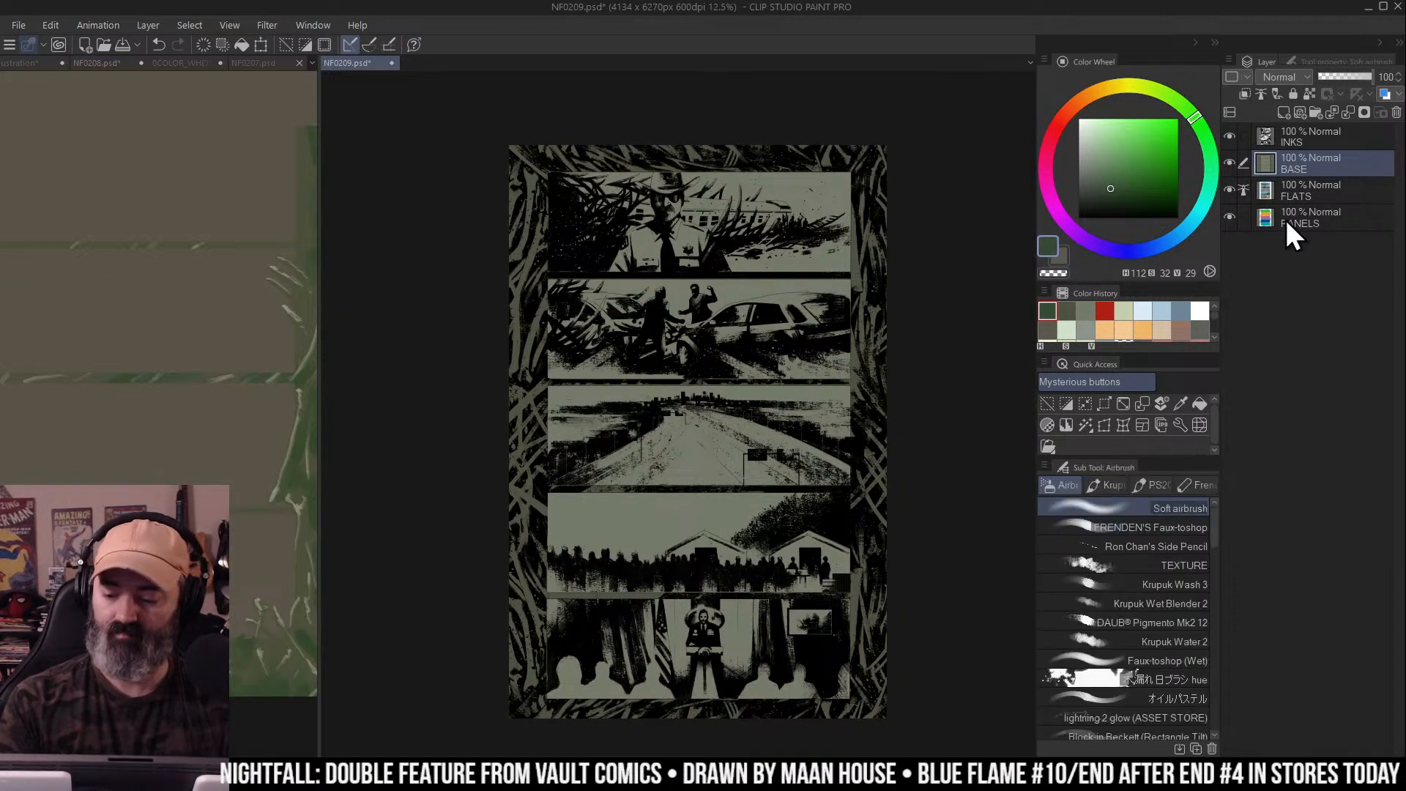
{"action": "left_click", "coordinate": [1197, 582]}
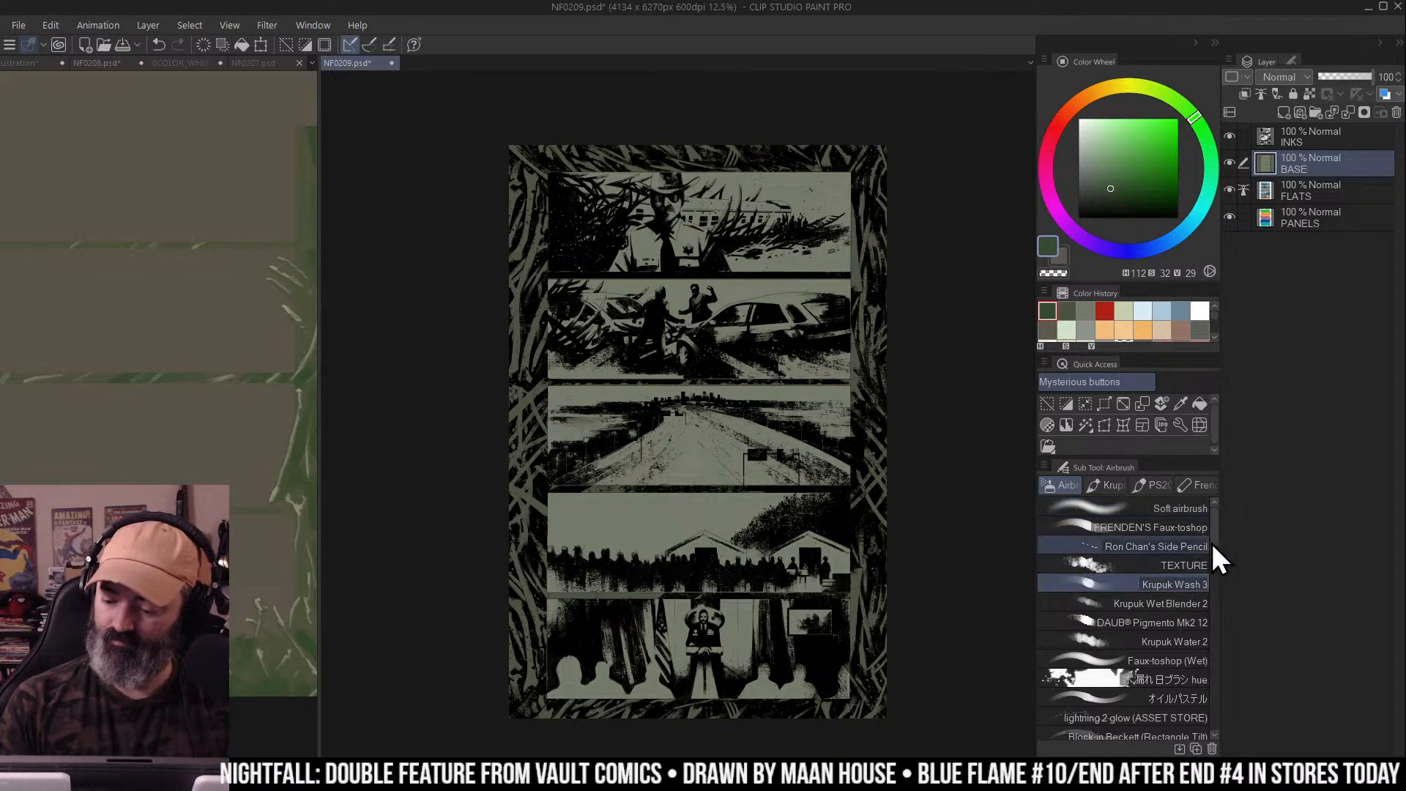
Change the image resolution of page NF0209 to 400 dpi
{"action": "key", "text": "m"}
{"action": "left_click", "coordinate": [50, 25]}
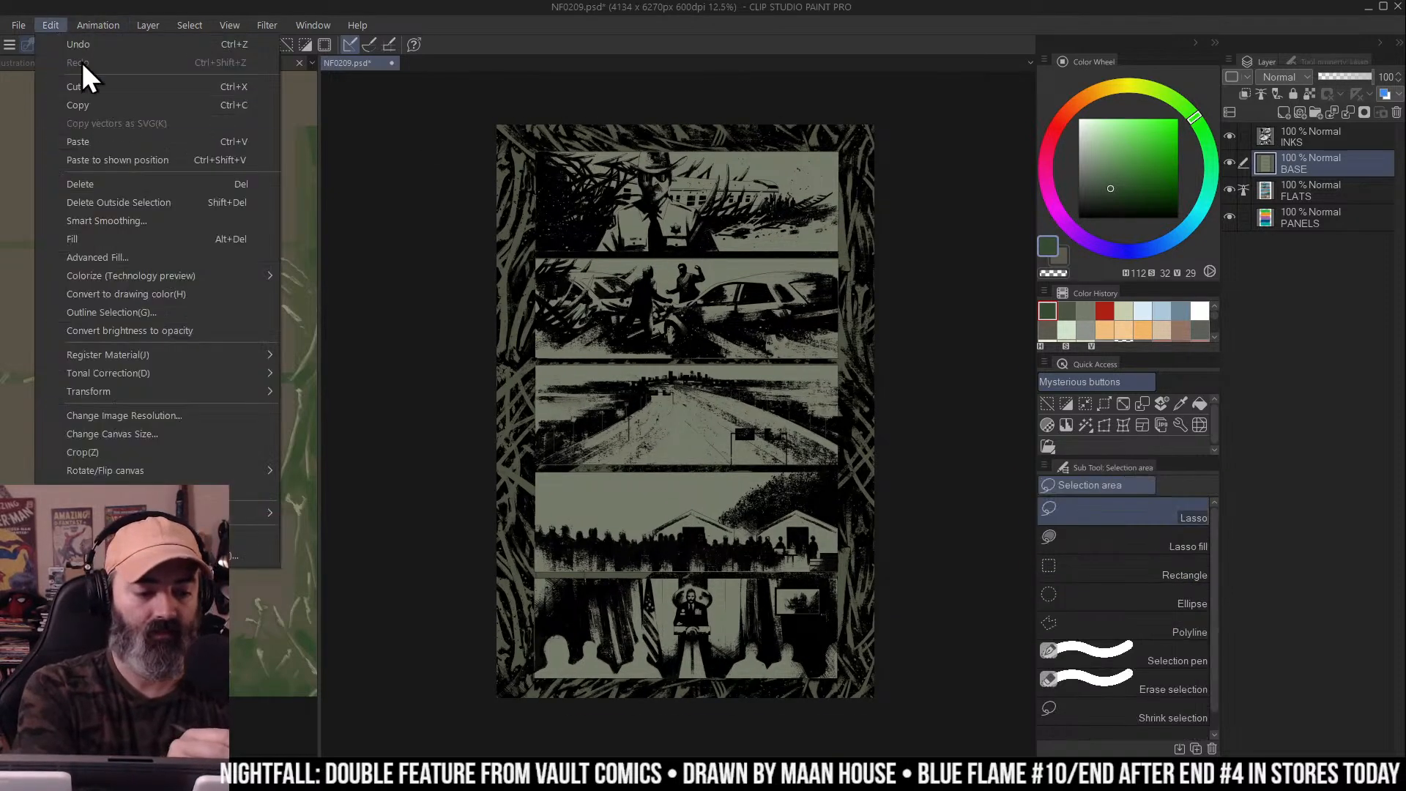
{"action": "left_click", "coordinate": [179, 415]}
{"action": "double_click", "coordinate": [560, 306]}
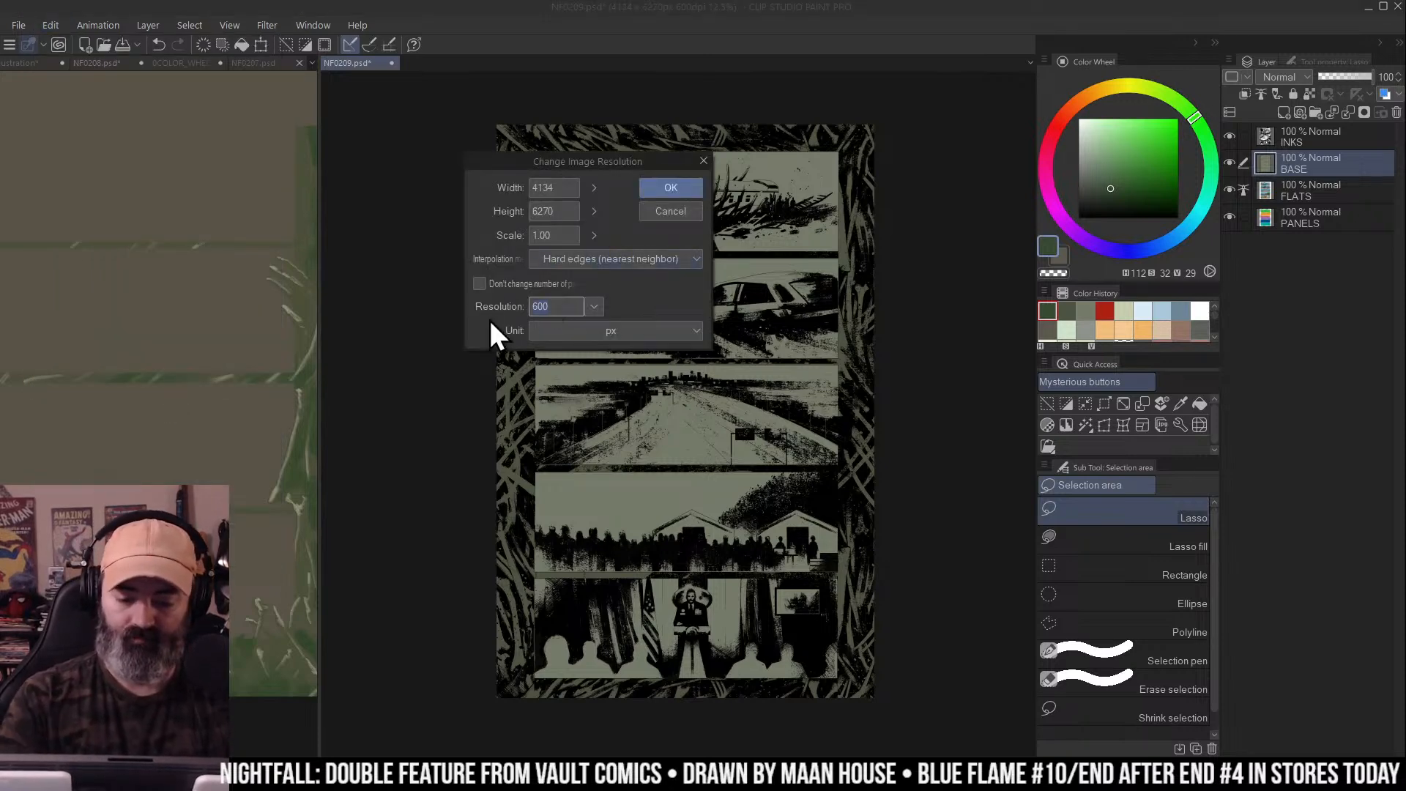
{"action": "type", "text": "400"}
{"action": "key", "text": "Return"}
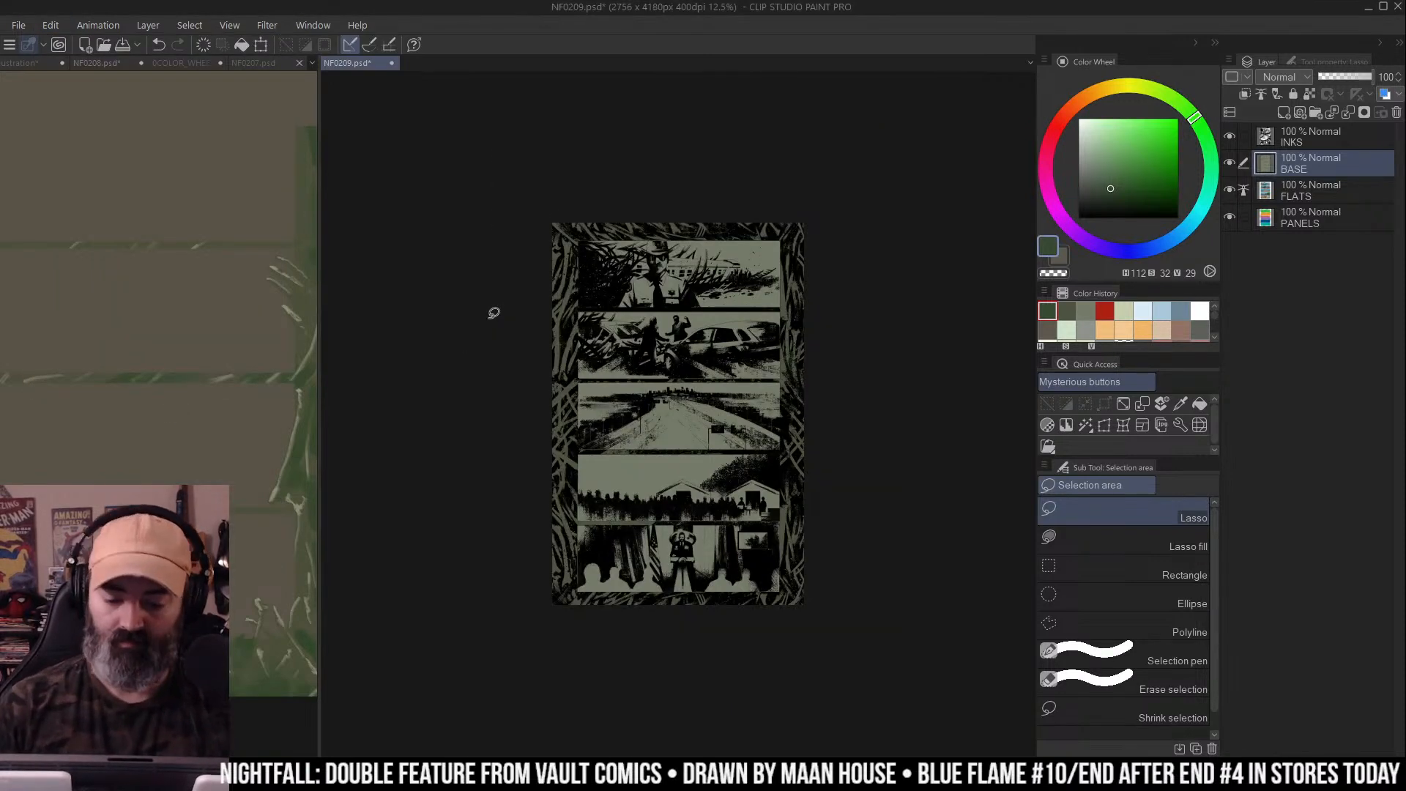
Reselect the page border and brush dark green texture over the upper border on BASE with Krupuk Wash 3
{"action": "key", "text": "ctrl+space"}
{"action": "left_click_drag", "start_coordinate": [493, 313], "coordinate": [884, 313]}
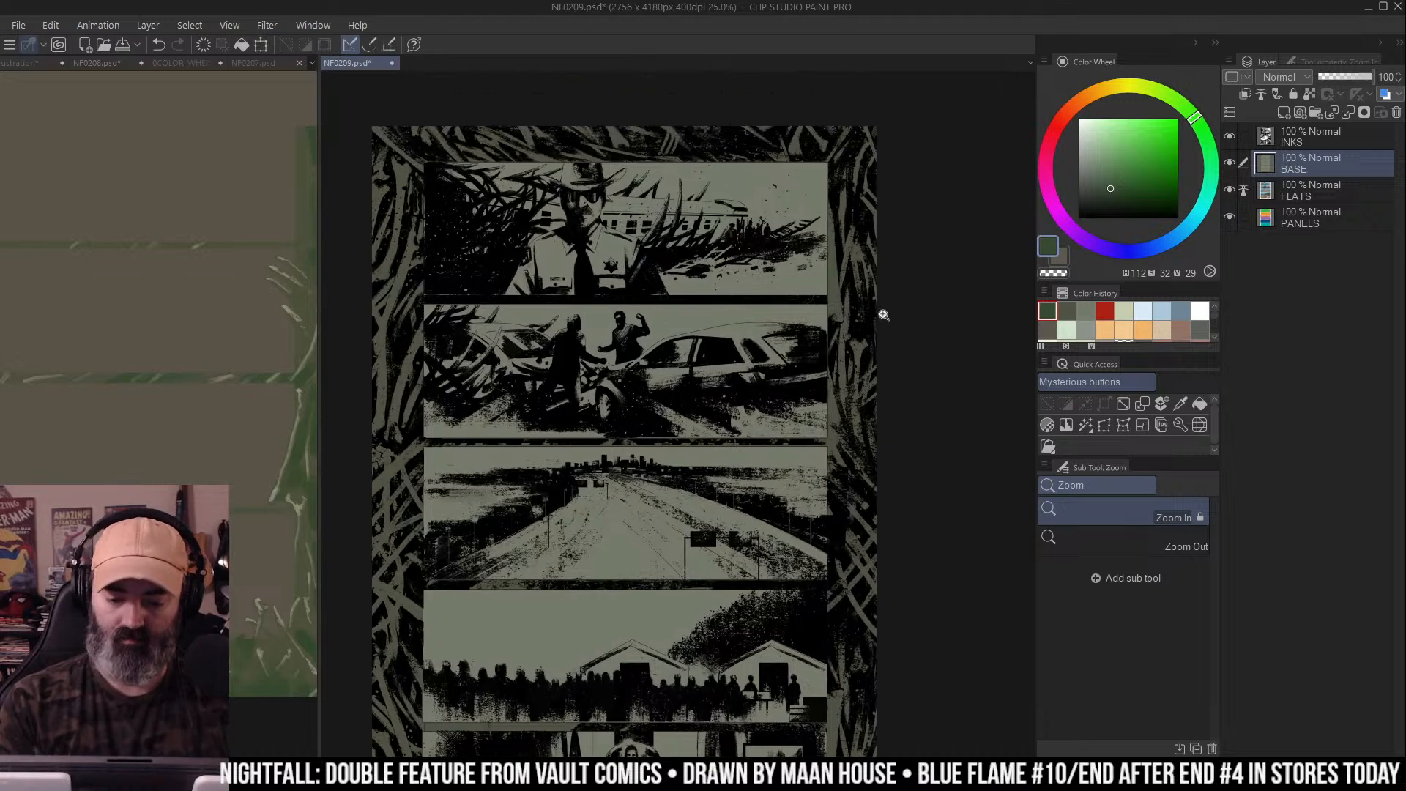
{"action": "mouse_move", "coordinate": [848, 206]}
{"action": "left_mouse_down"}
{"action": "mouse_move", "coordinate": [894, 209]}
{"action": "mouse_move", "coordinate": [908, 175]}
{"action": "left_mouse_up"}
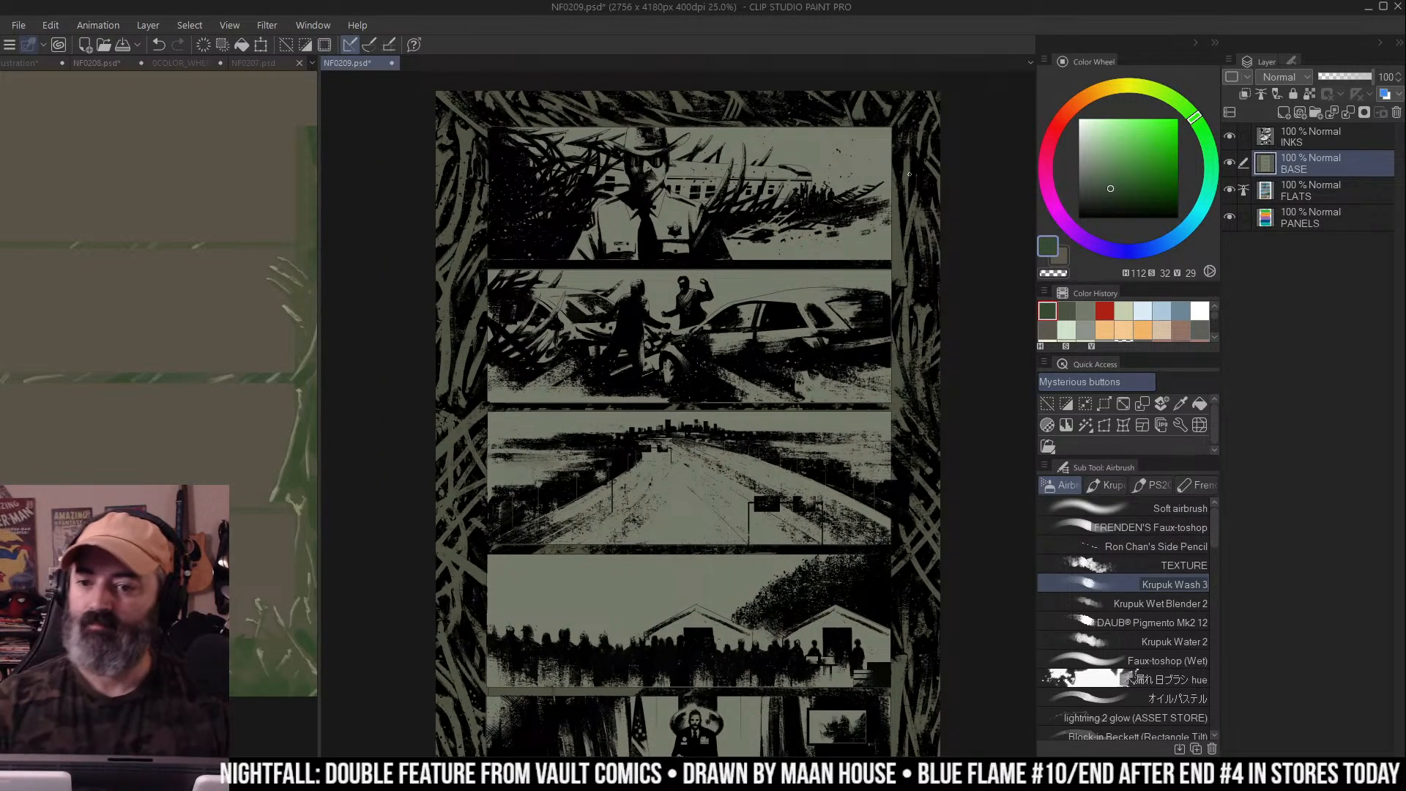
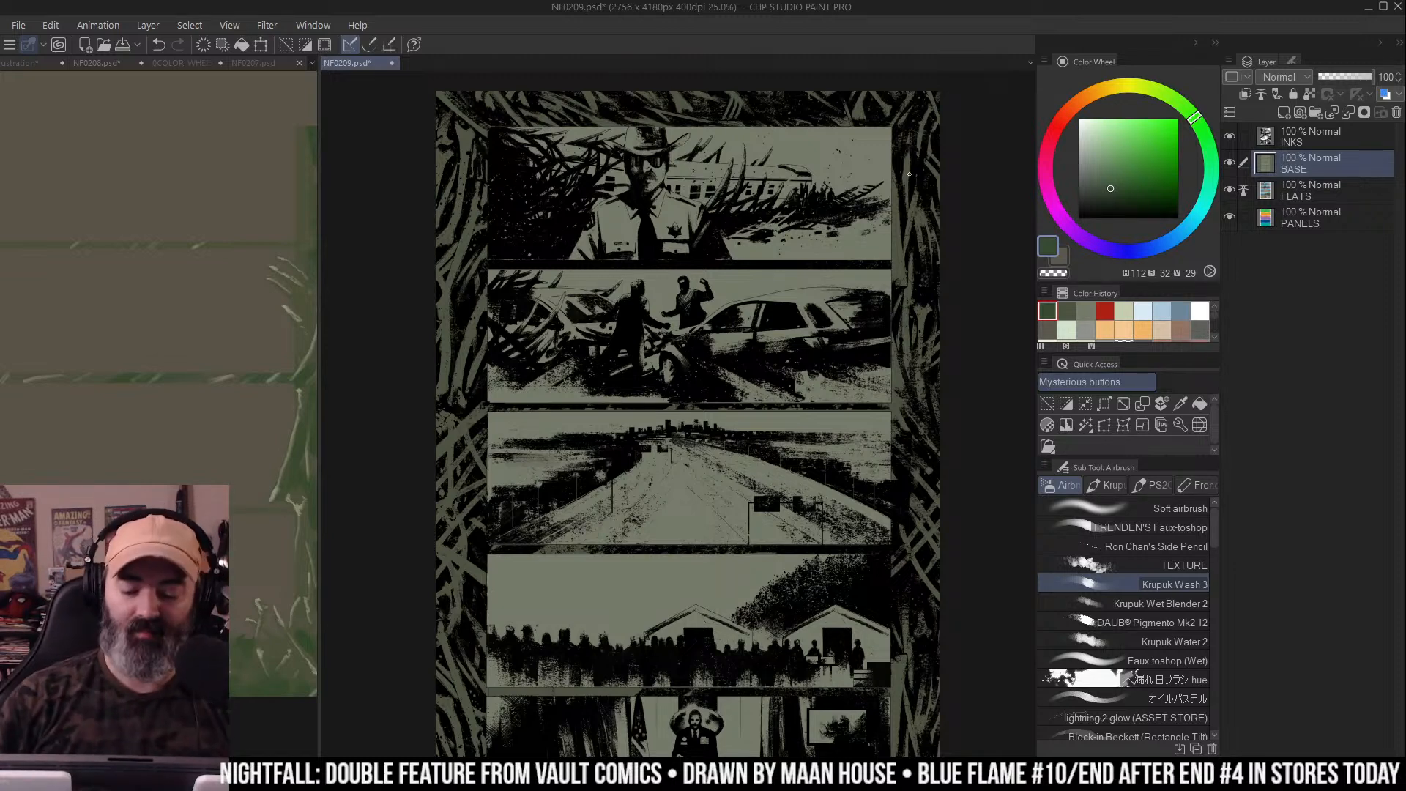
{"action": "key", "text": "/"}
{"action": "left_click", "coordinate": [819, 286], "text": "alt"}
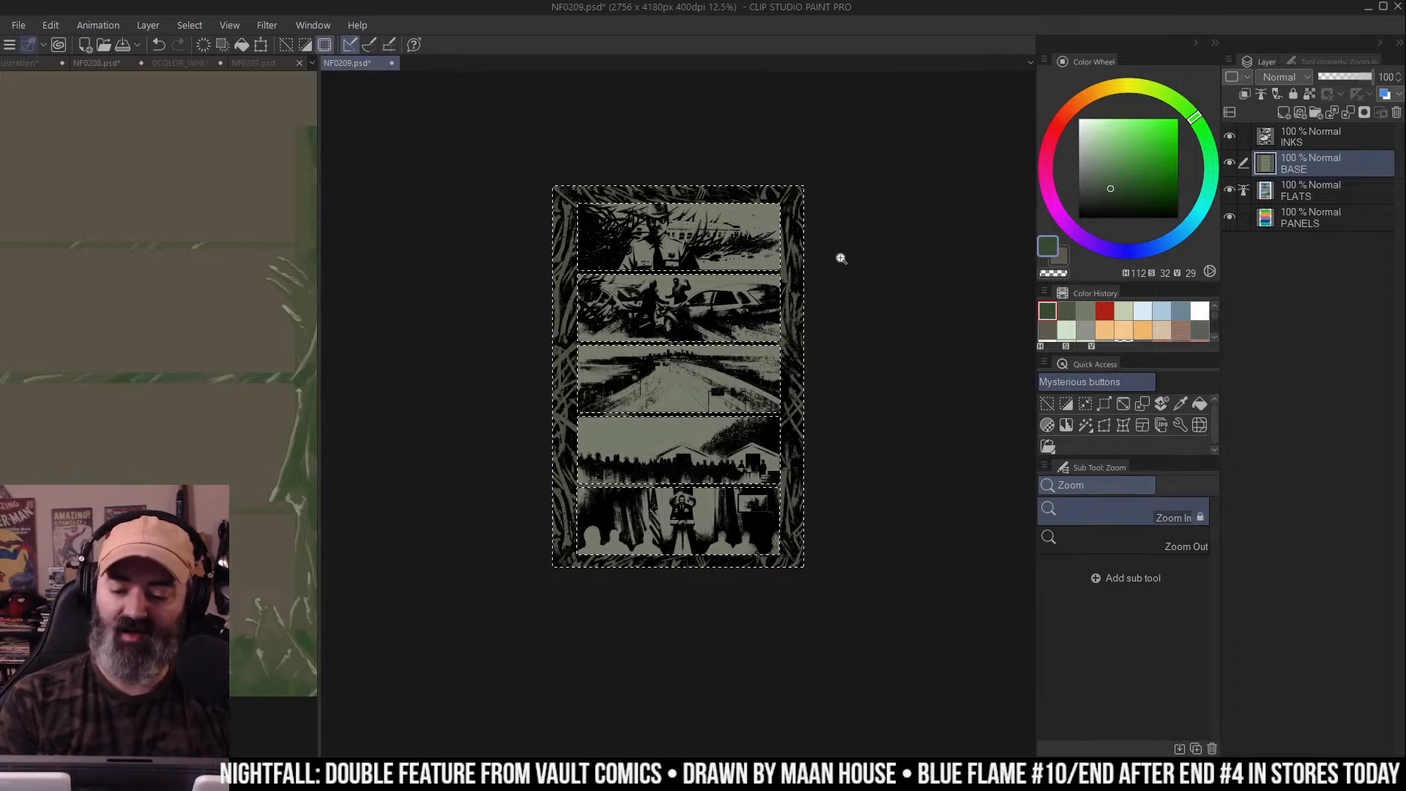
{"action": "left_click", "coordinate": [722, 230]}
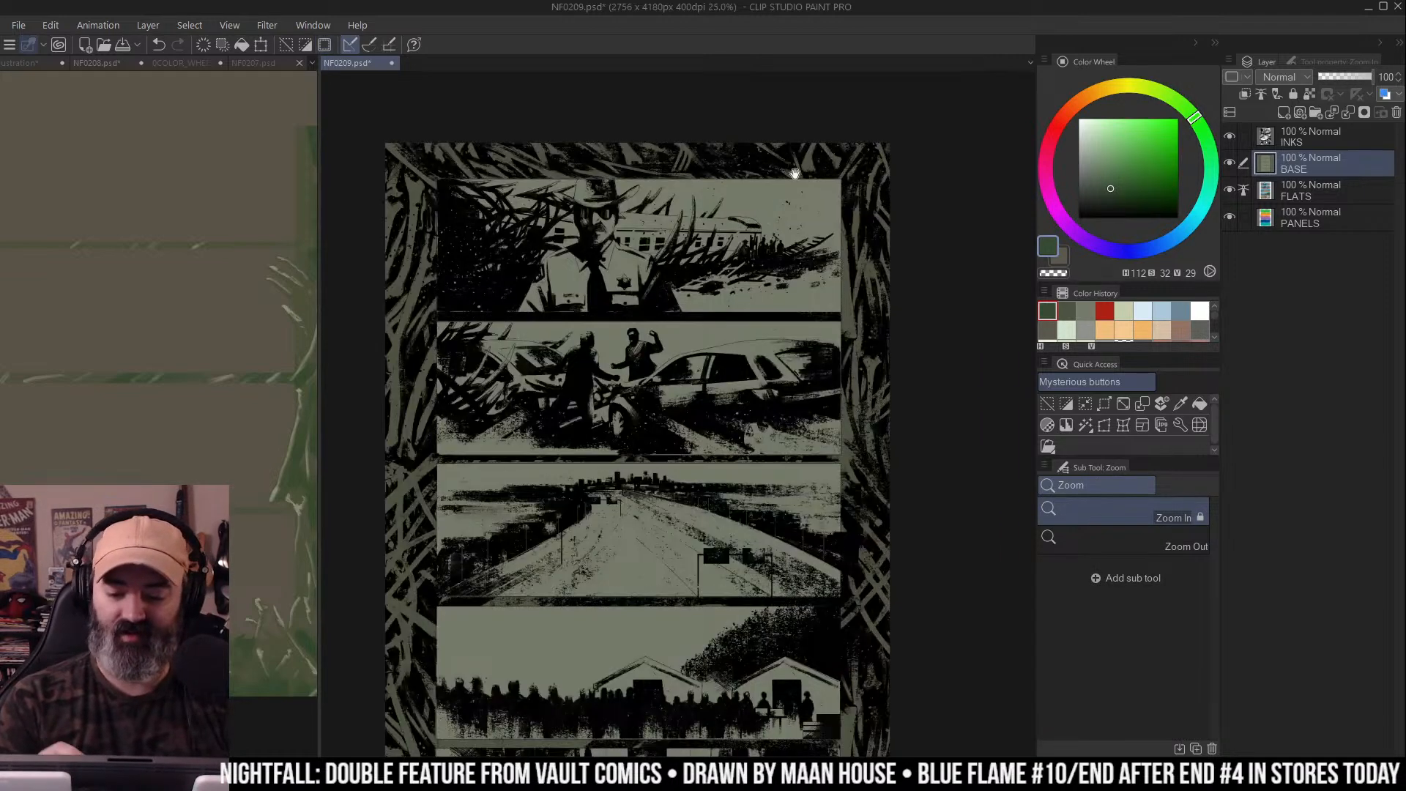
{"action": "left_click_drag", "start_coordinate": [741, 206], "coordinate": [798, 236]}
{"action": "left_click", "coordinate": [798, 237]}
{"action": "key", "text": "b"}
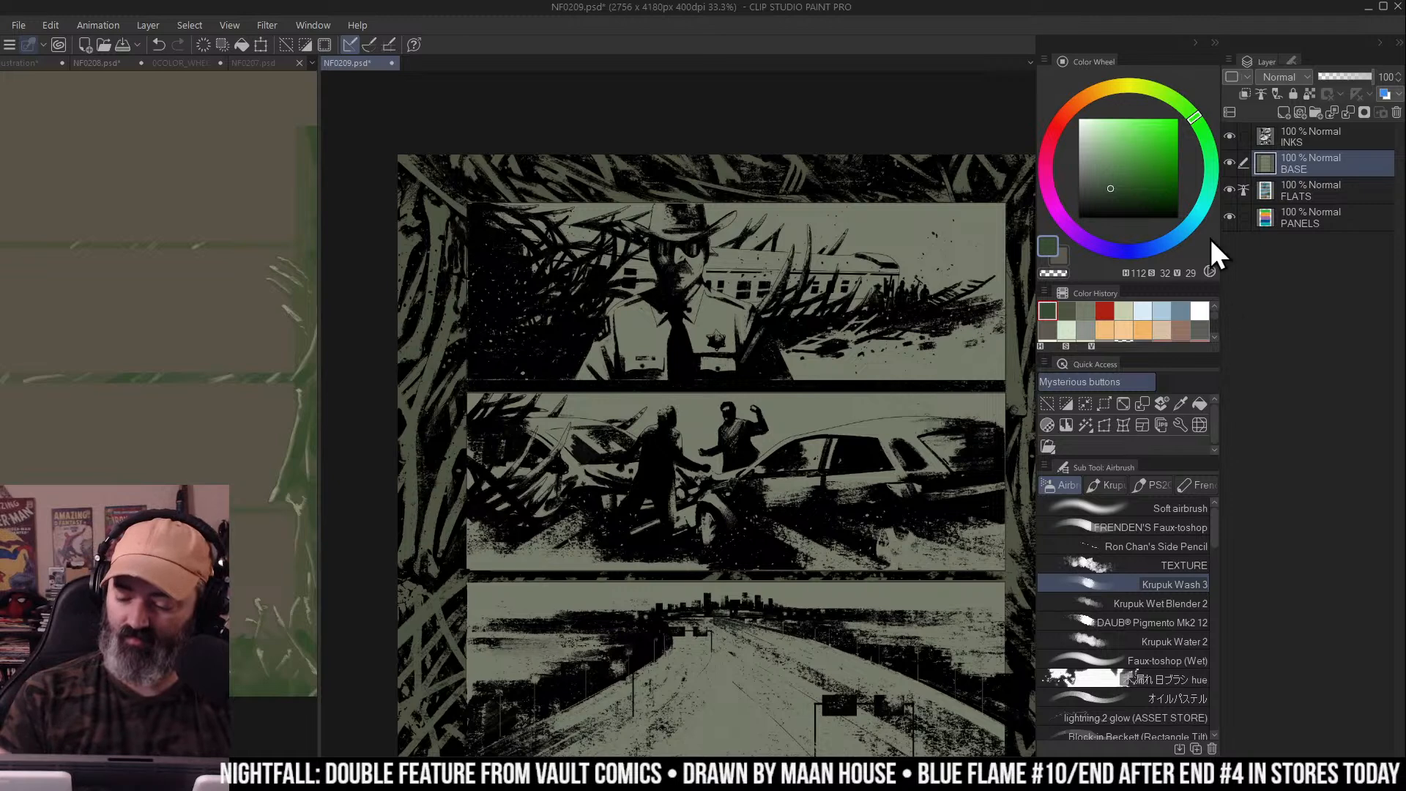
{"action": "left_click", "coordinate": [819, 177]}
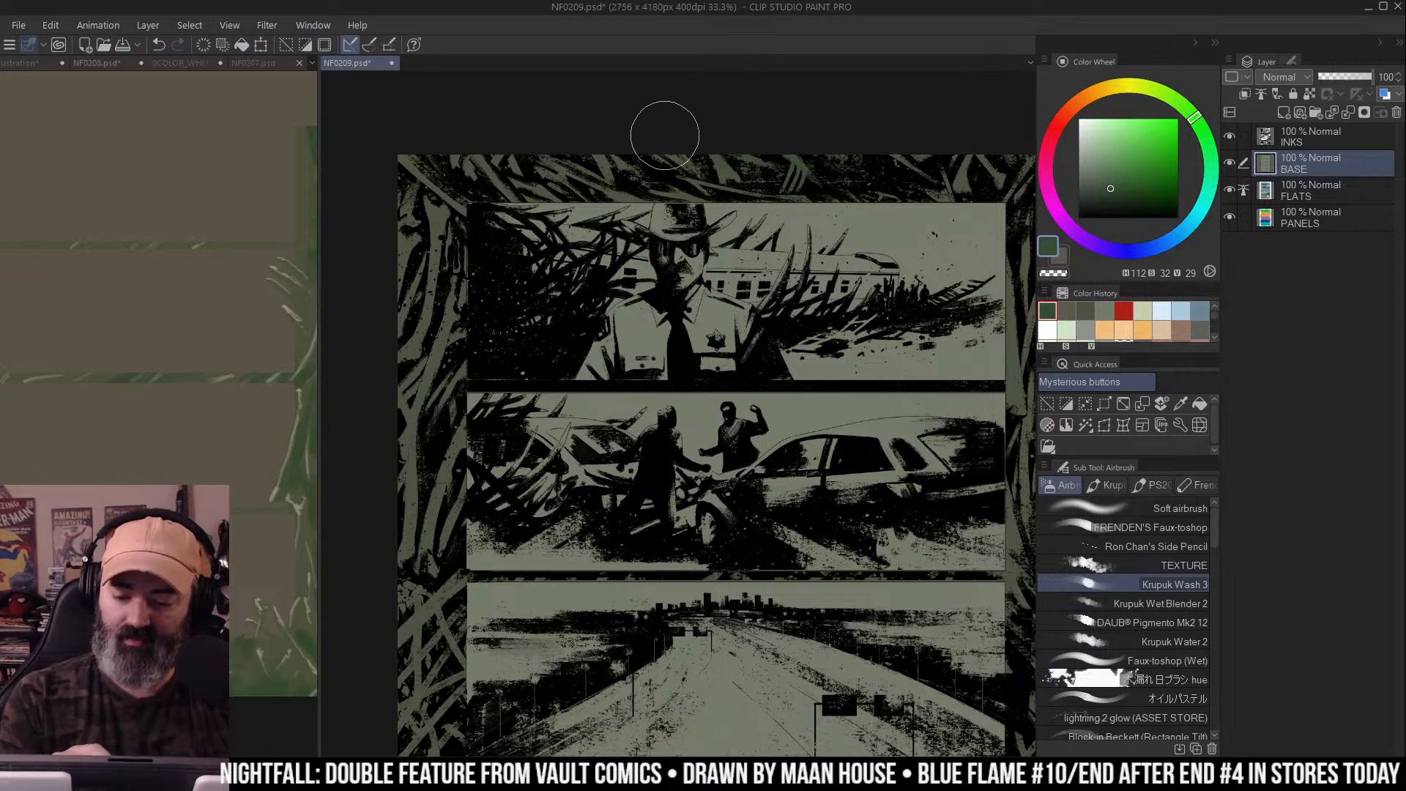
{"action": "key", "text": "ctrl+plus"}
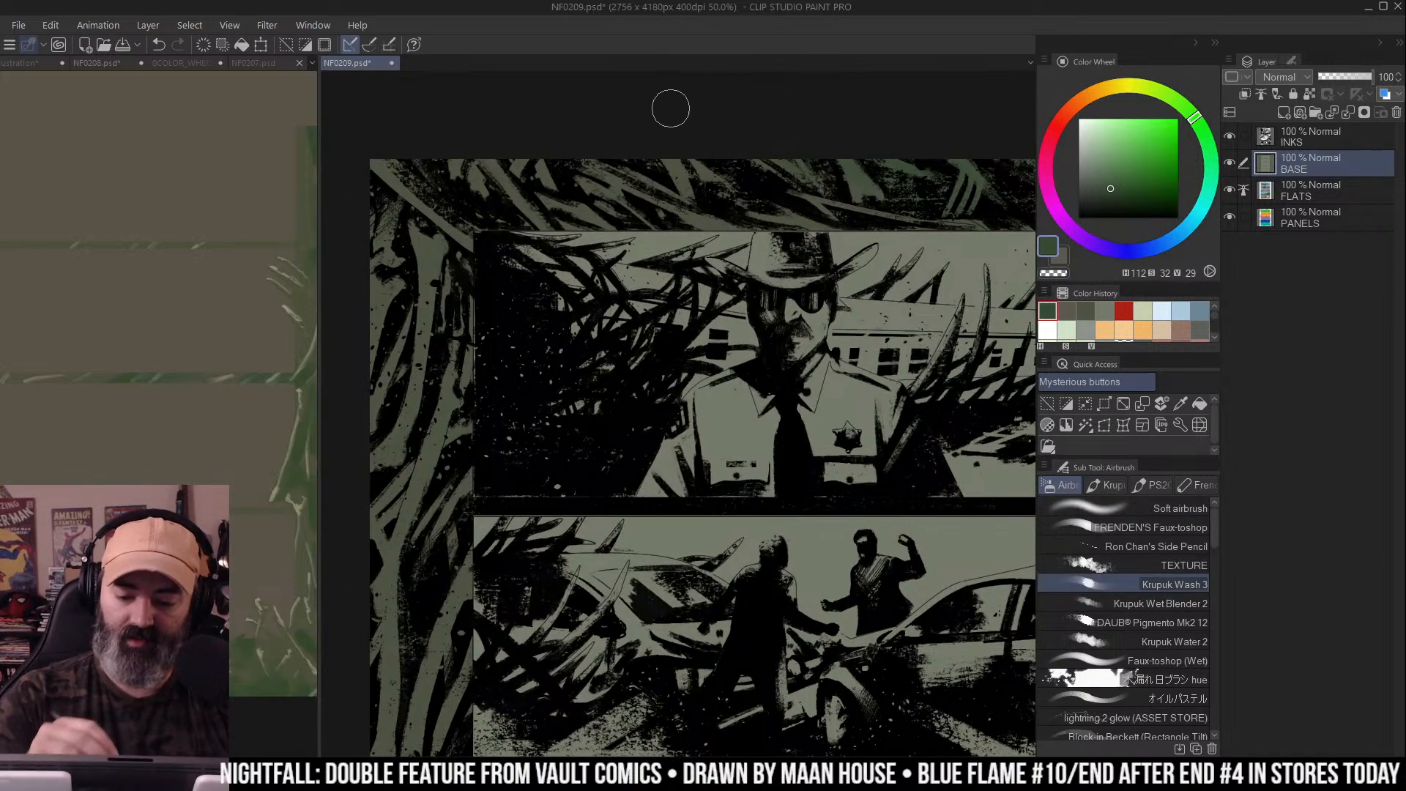
{"action": "scroll", "coordinate": [715, 201], "scroll_direction": "left", "scroll_amount": 2}
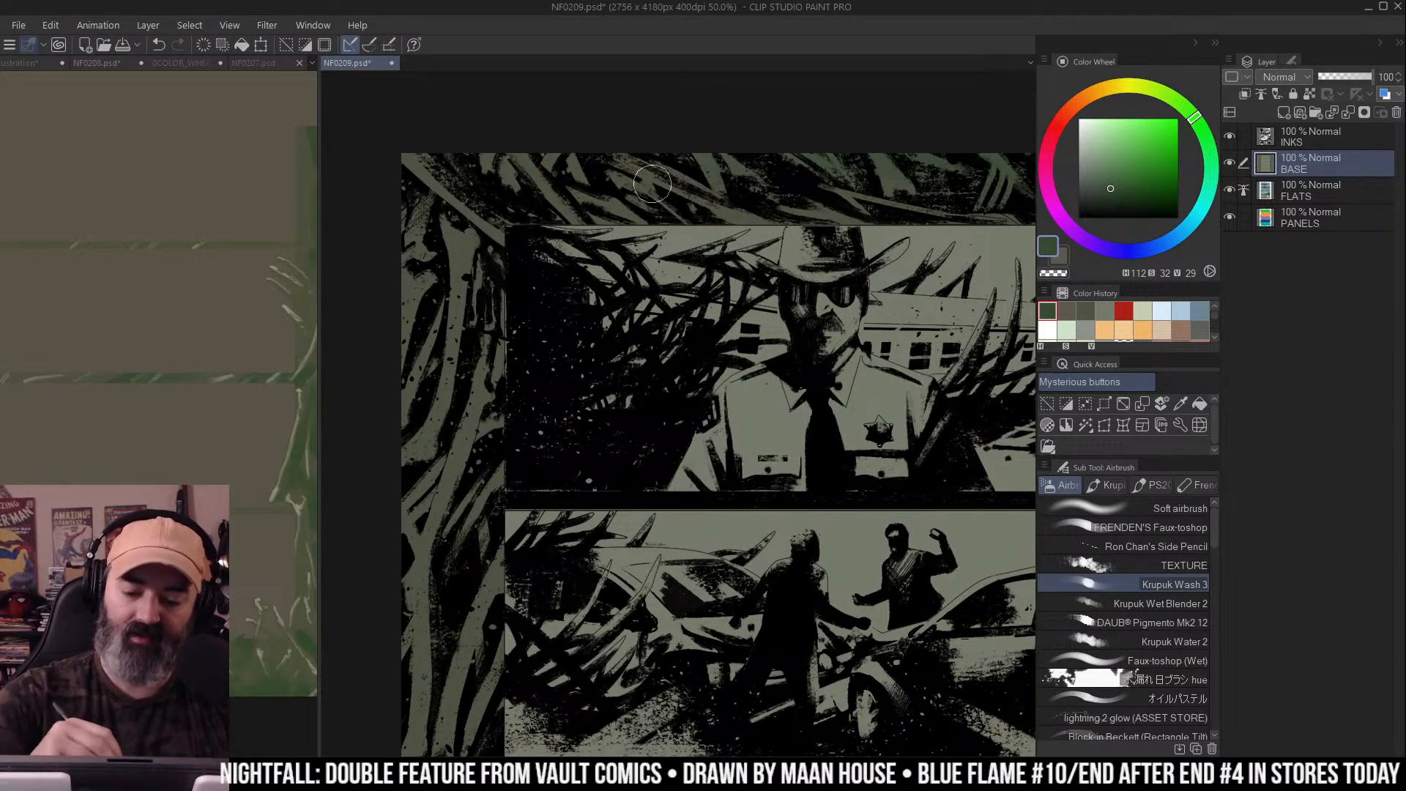
Brush dark green texture down the page's left border on BASE with Krupuk Wash 3, enlarging the brush for the lower stretch
{"action": "scroll", "coordinate": [665, 93], "scroll_direction": "left", "scroll_amount": 3}
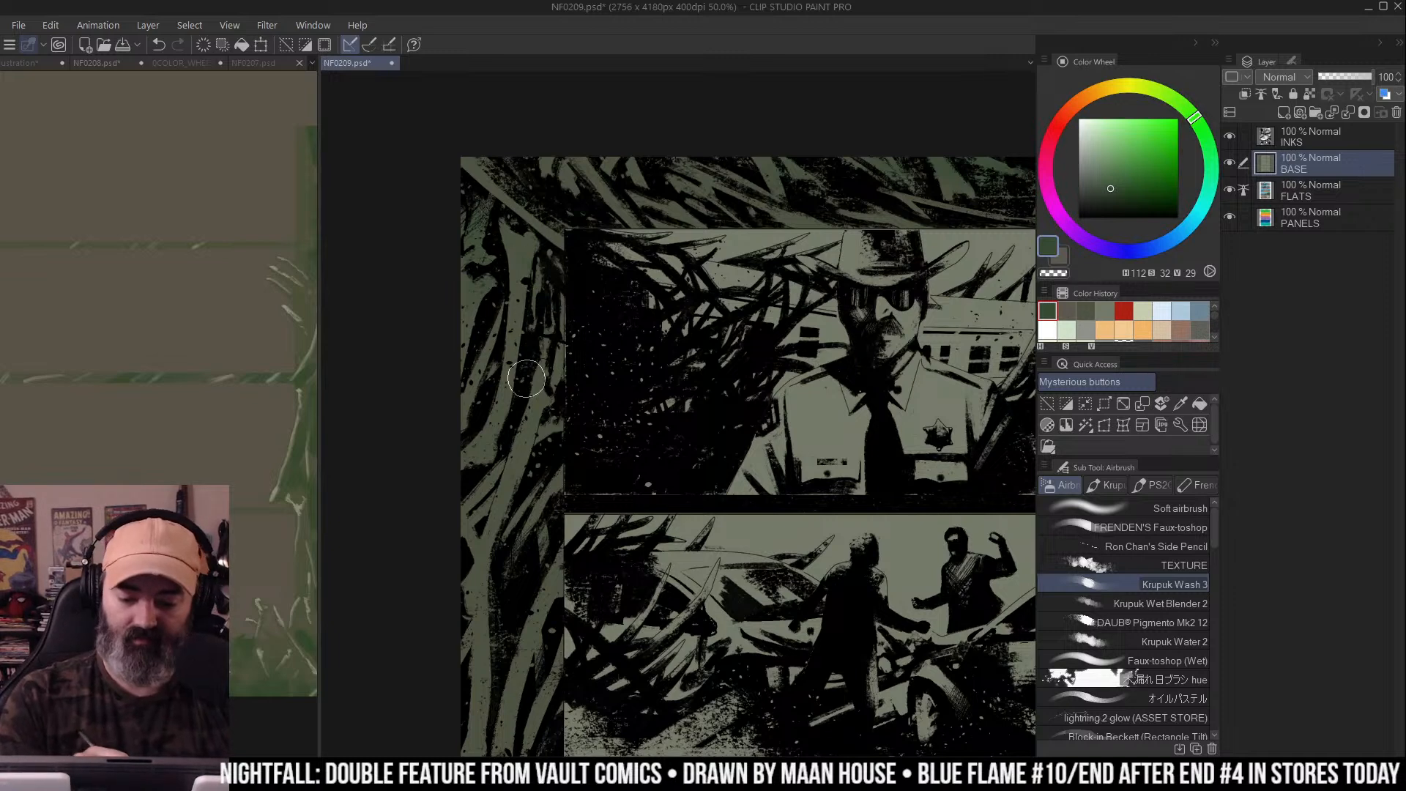
{"action": "left_click_drag", "start_coordinate": [536, 323], "coordinate": [588, 201]}
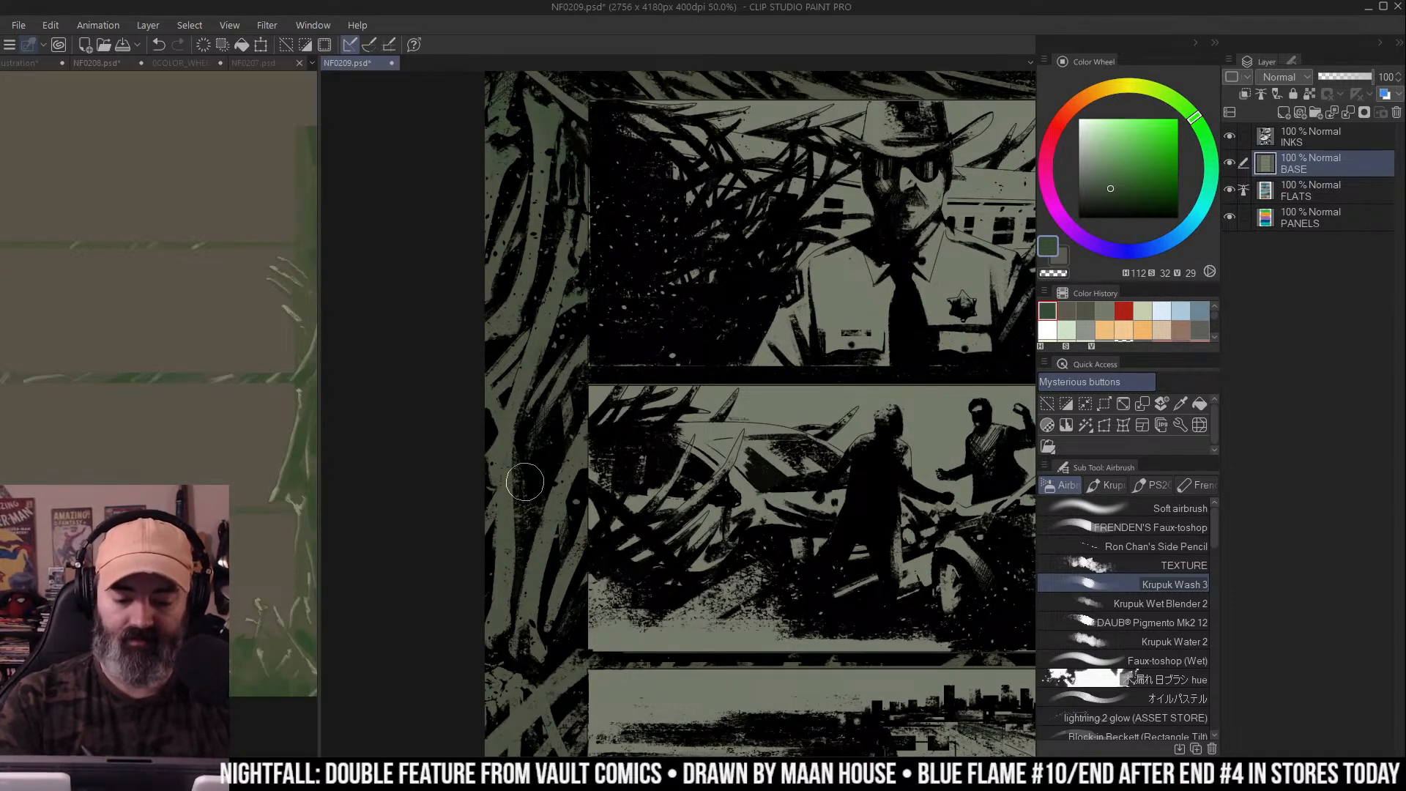
{"action": "key", "text": "bracketright"}
{"action": "scroll", "coordinate": [583, 344], "scroll_direction": "down", "scroll_amount": 5}
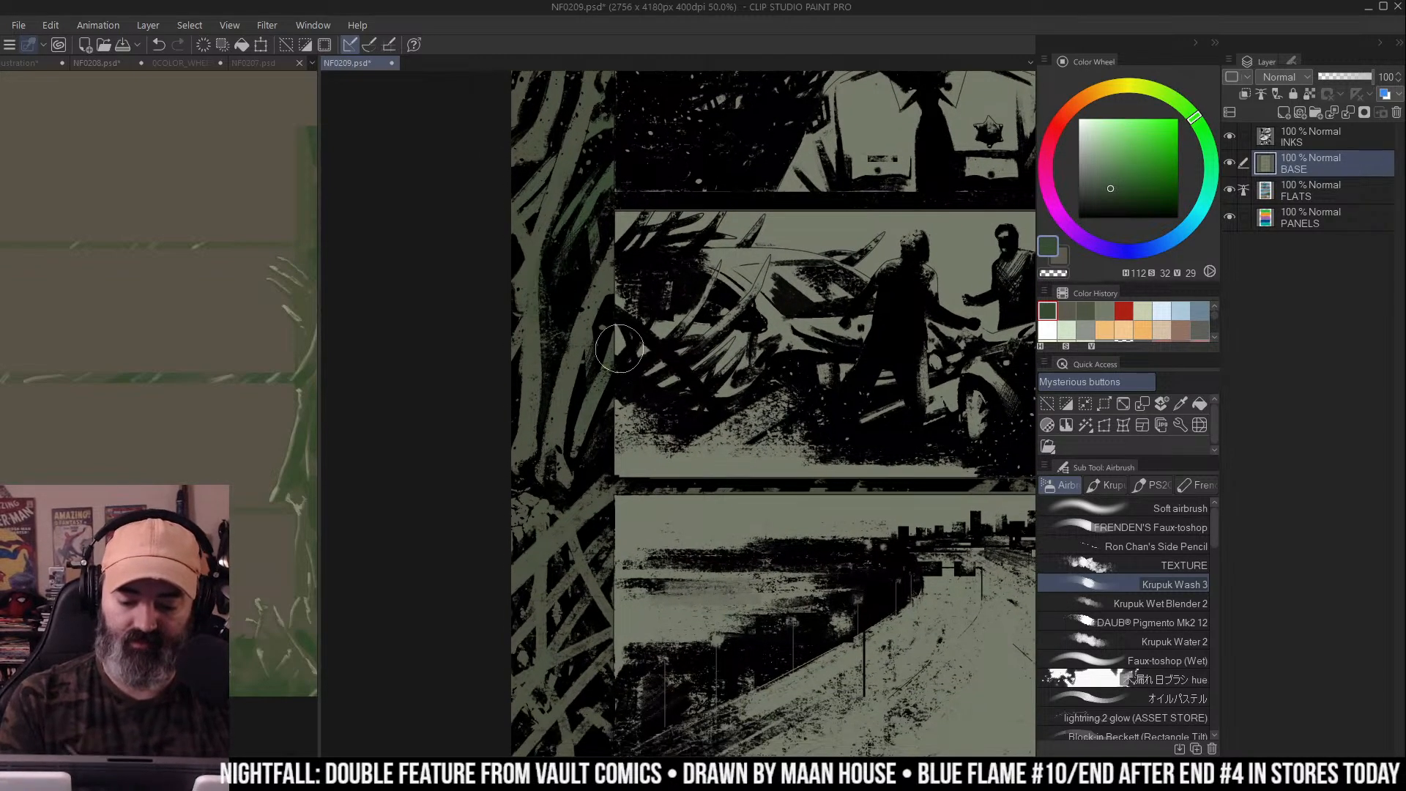
{"action": "scroll", "coordinate": [560, 374], "scroll_direction": "down", "scroll_amount": 2}
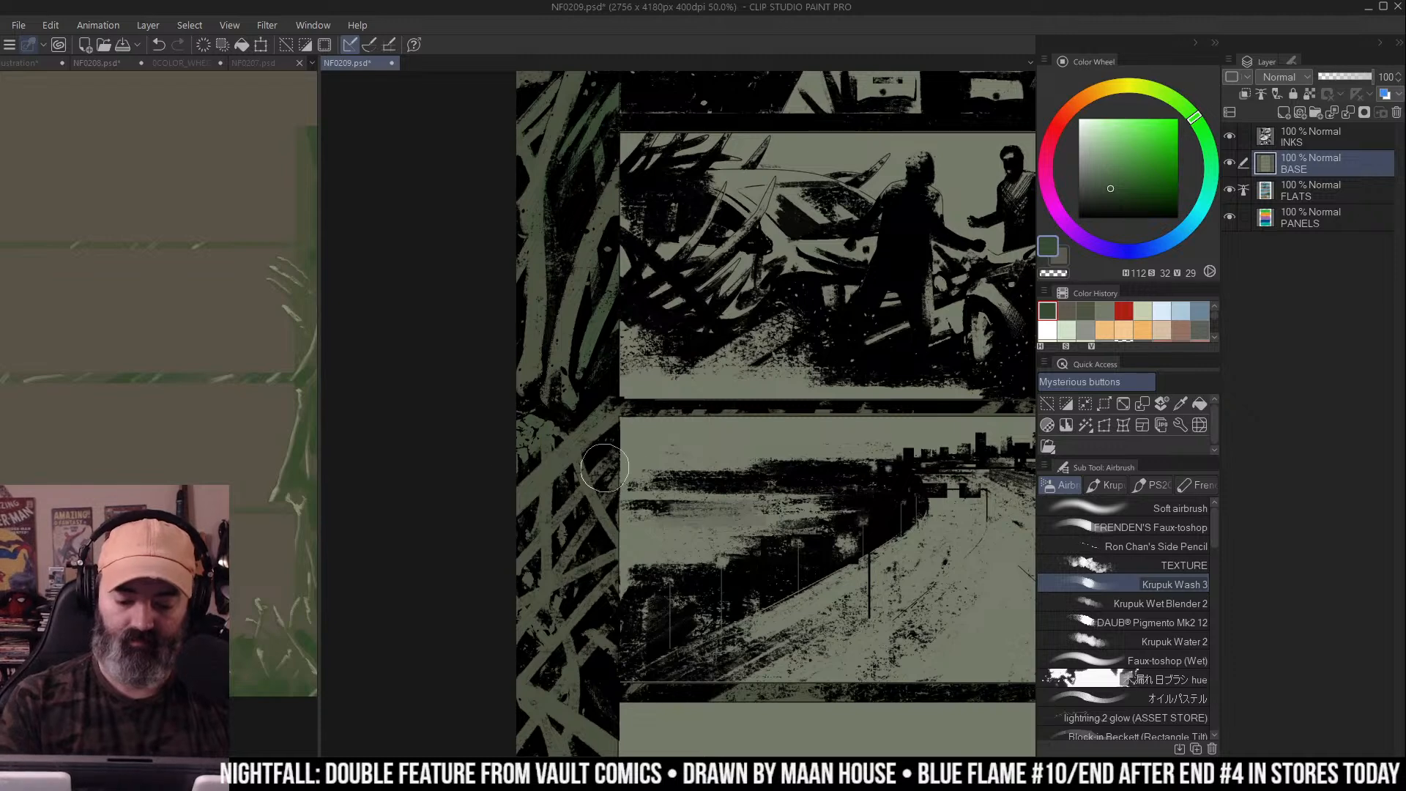
{"action": "scroll", "coordinate": [611, 469], "scroll_direction": "down", "scroll_amount": 2}
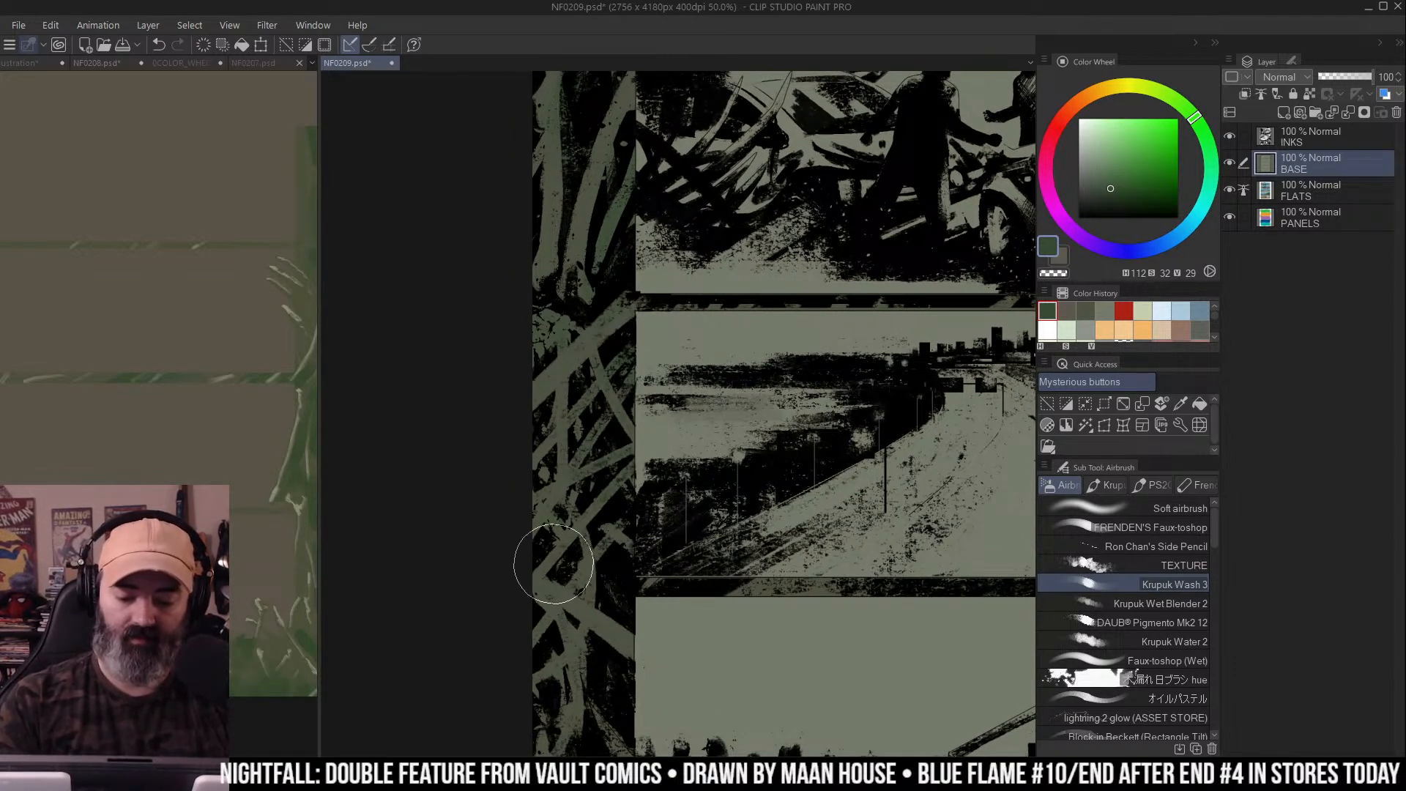
{"action": "scroll", "coordinate": [655, 416], "scroll_direction": "down", "scroll_amount": 3}
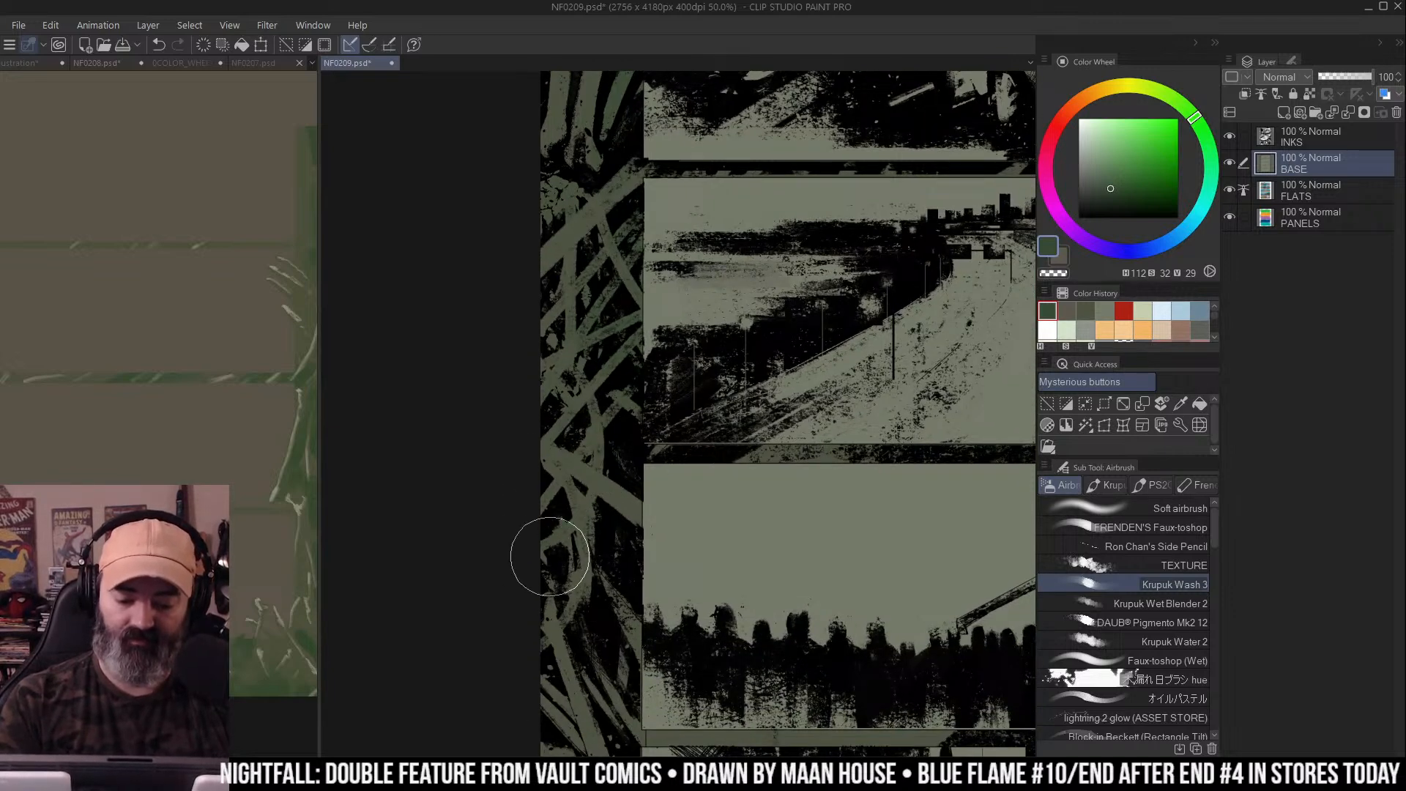
{"action": "scroll", "coordinate": [552, 549], "scroll_direction": "down", "scroll_amount": 3}
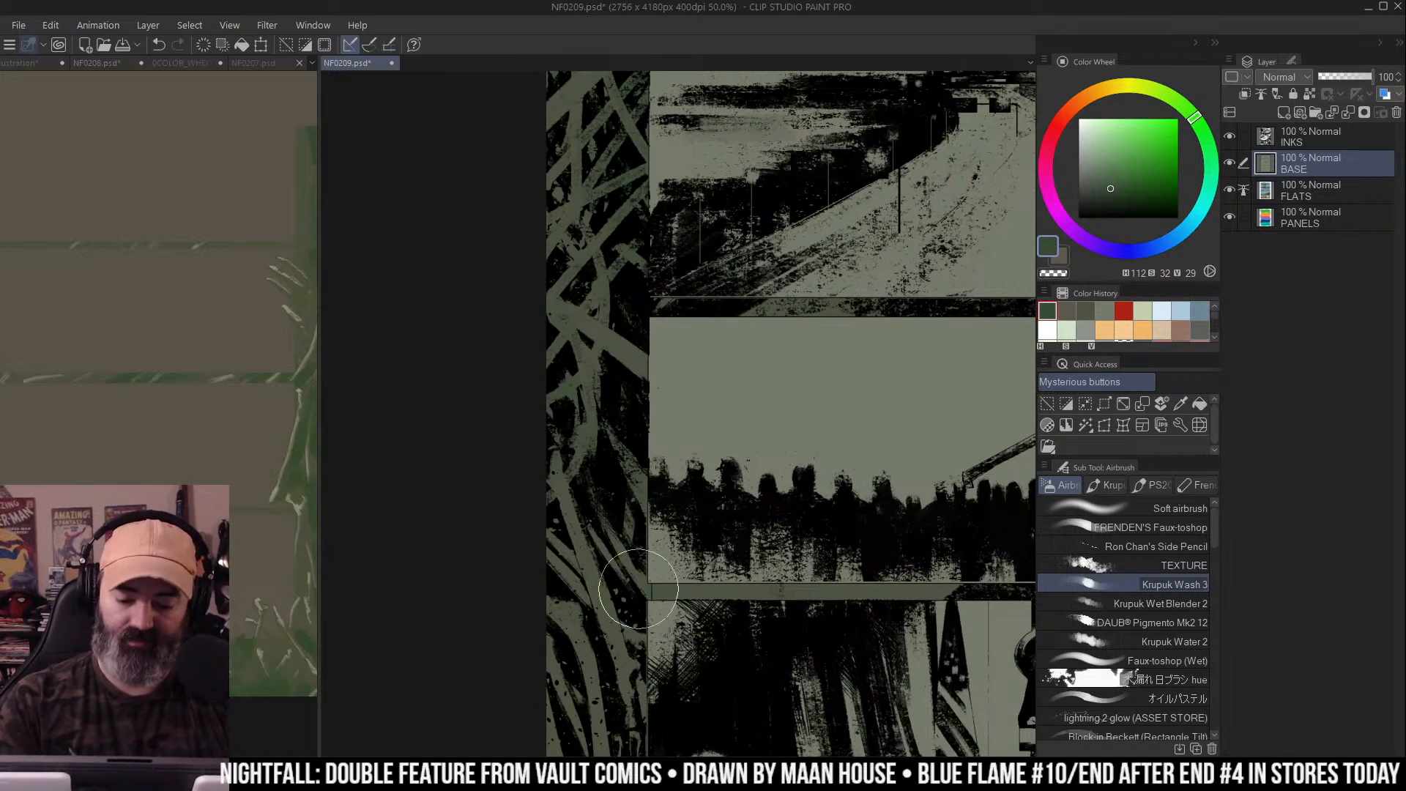
{"action": "scroll", "coordinate": [637, 597], "scroll_direction": "down", "scroll_amount": 3}
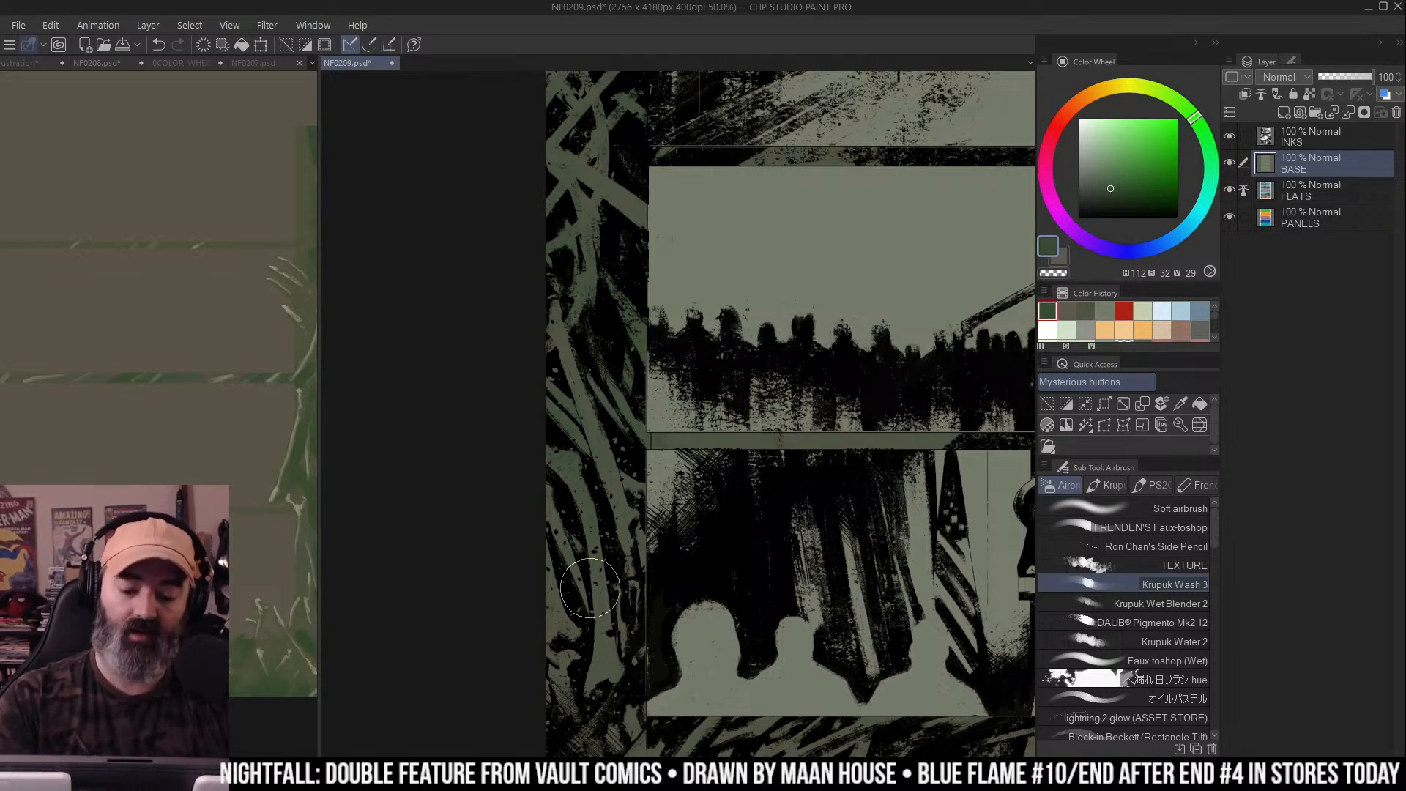
{"action": "scroll", "coordinate": [591, 589], "scroll_direction": "down", "scroll_amount": 3}
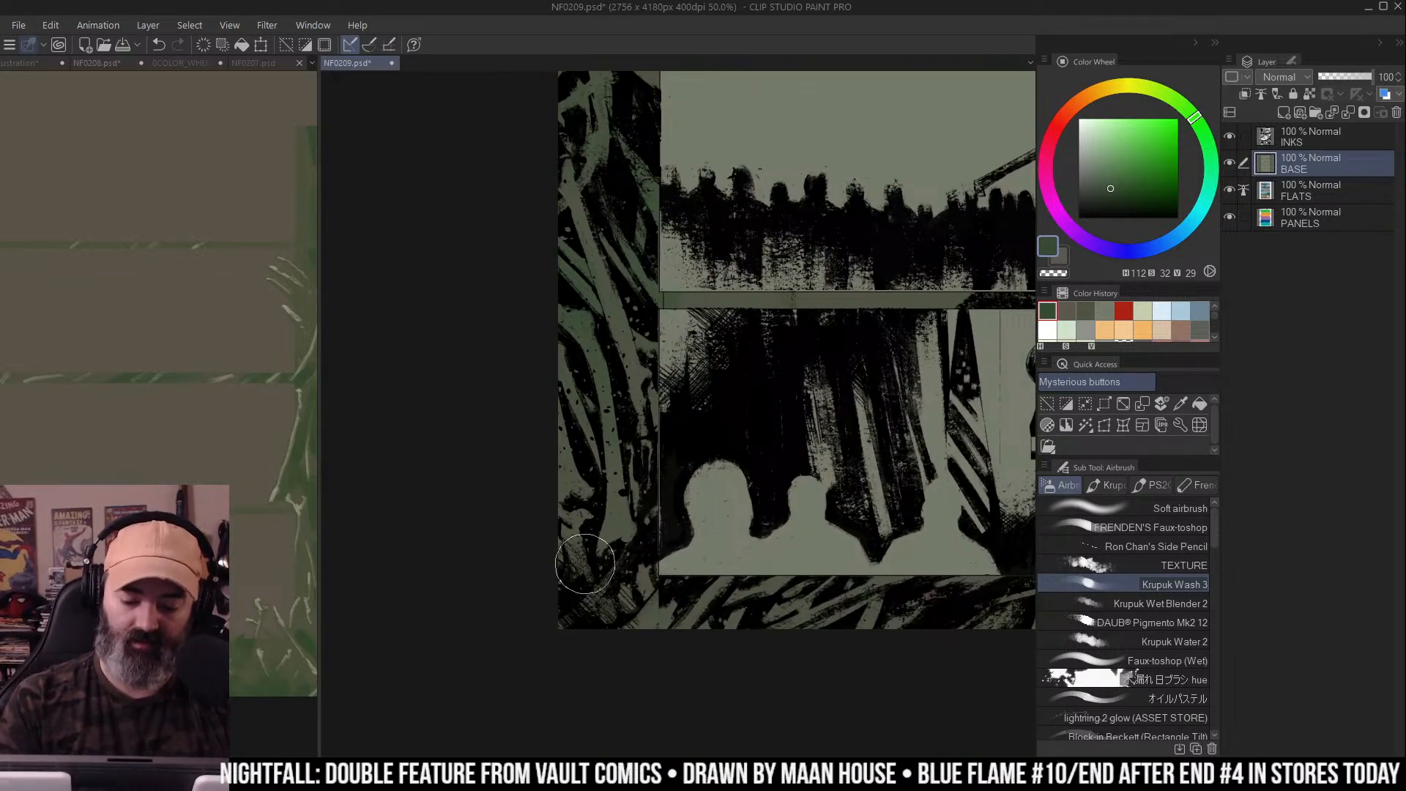
{"action": "scroll", "coordinate": [596, 627], "scroll_direction": "down", "scroll_amount": 3}
Brush dark green texture along the page's bottom border on BASE, from the lower-left corner to the lower-right one
{"action": "scroll", "coordinate": [596, 627], "scroll_direction": "right", "scroll_amount": 2}
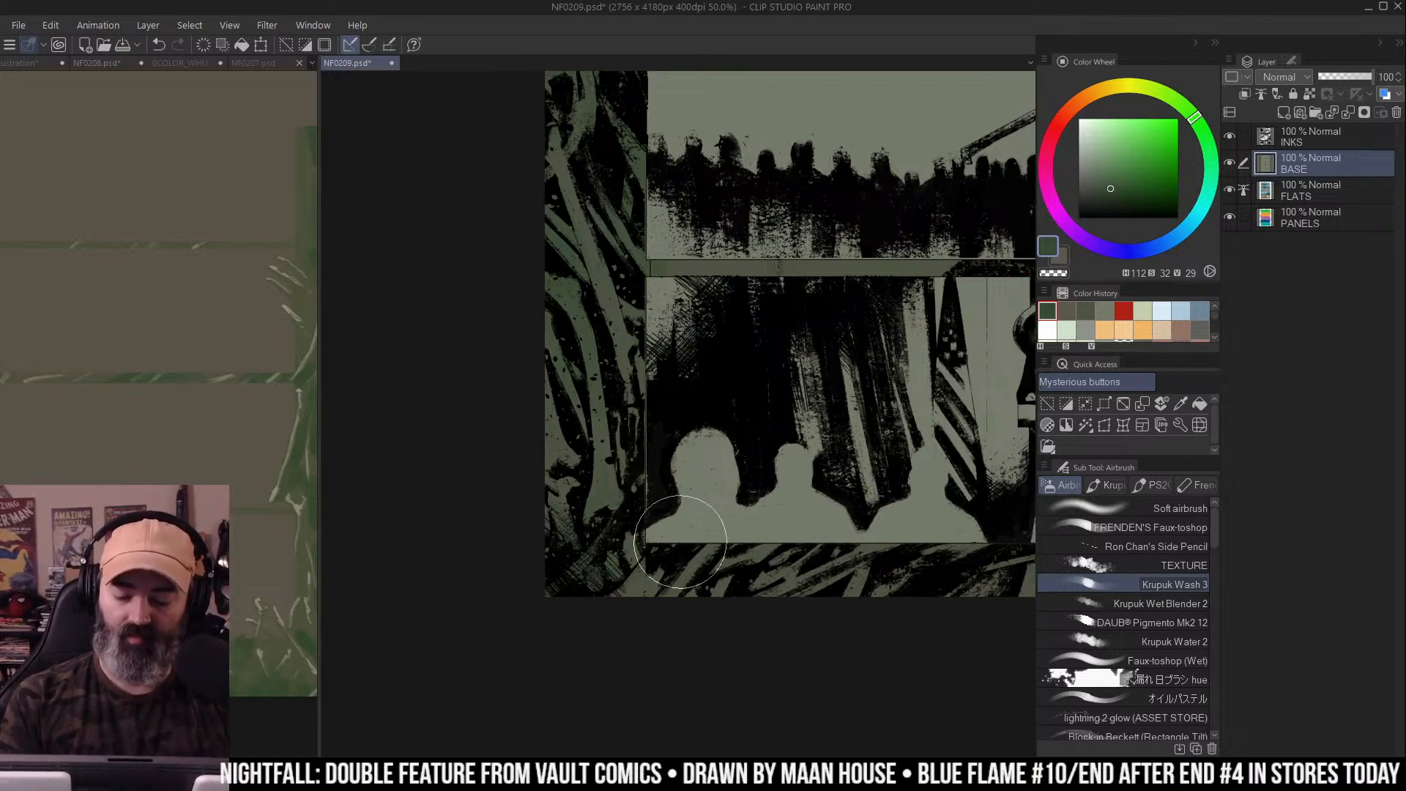
{"action": "scroll", "coordinate": [703, 487], "scroll_direction": "down", "scroll_amount": 1}
{"action": "scroll", "coordinate": [703, 488], "scroll_direction": "right", "scroll_amount": 2}
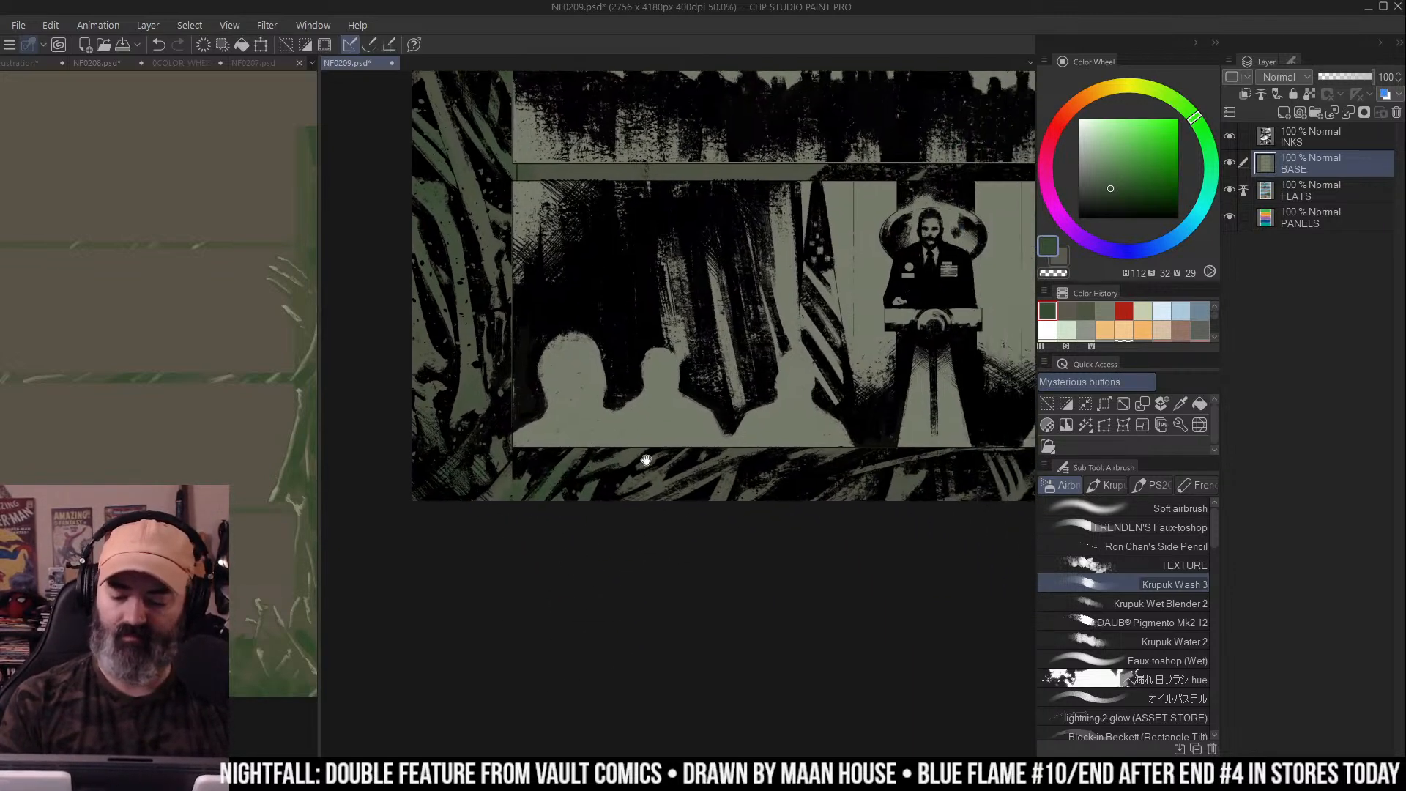
{"action": "scroll", "coordinate": [825, 447], "scroll_direction": "up", "scroll_amount": 3}
{"action": "scroll", "coordinate": [824, 446], "scroll_direction": "right", "scroll_amount": 4}
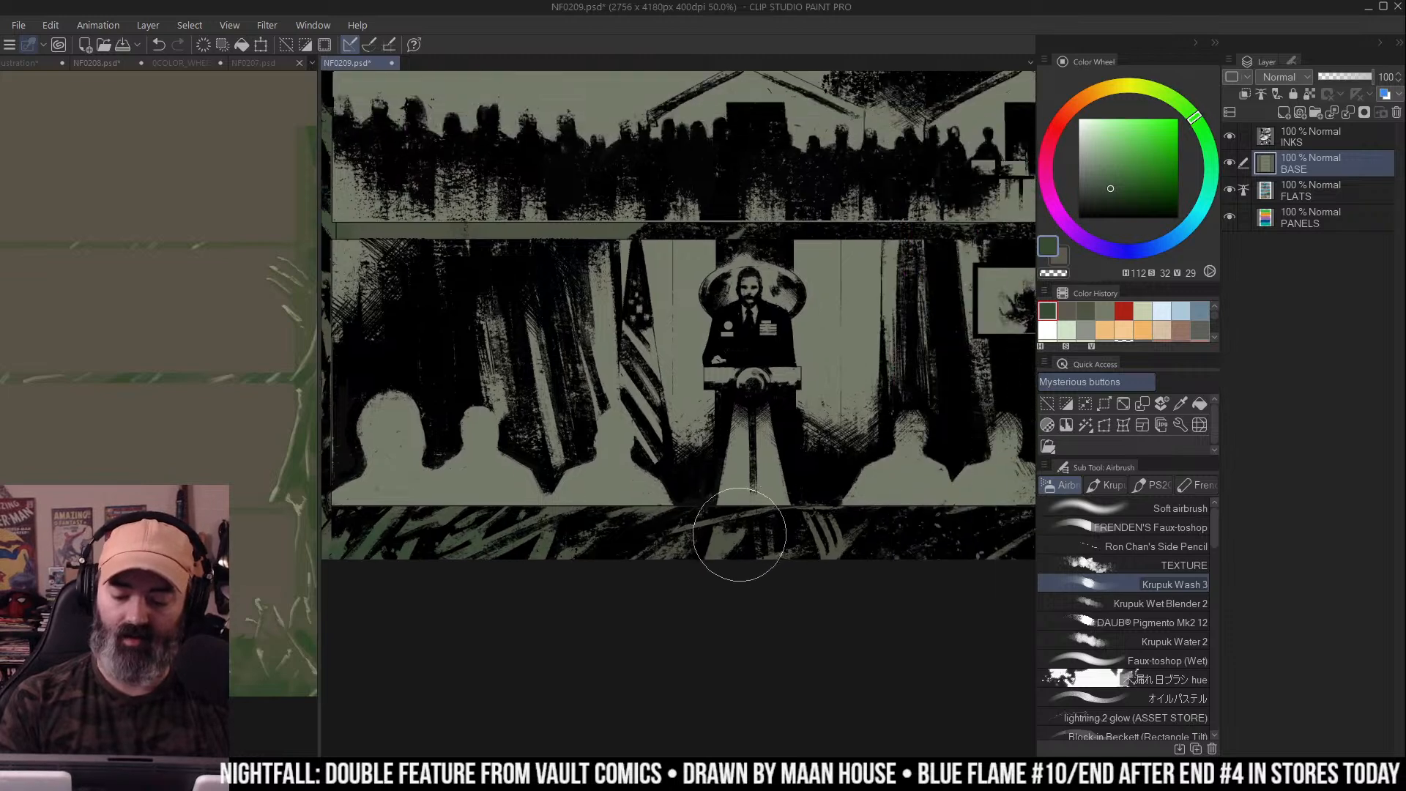
{"action": "scroll", "coordinate": [696, 574], "scroll_direction": "right", "scroll_amount": 3}
{"action": "scroll", "coordinate": [697, 574], "scroll_direction": "up", "scroll_amount": 1}
{"action": "scroll", "coordinate": [819, 582], "scroll_direction": "right", "scroll_amount": 2}
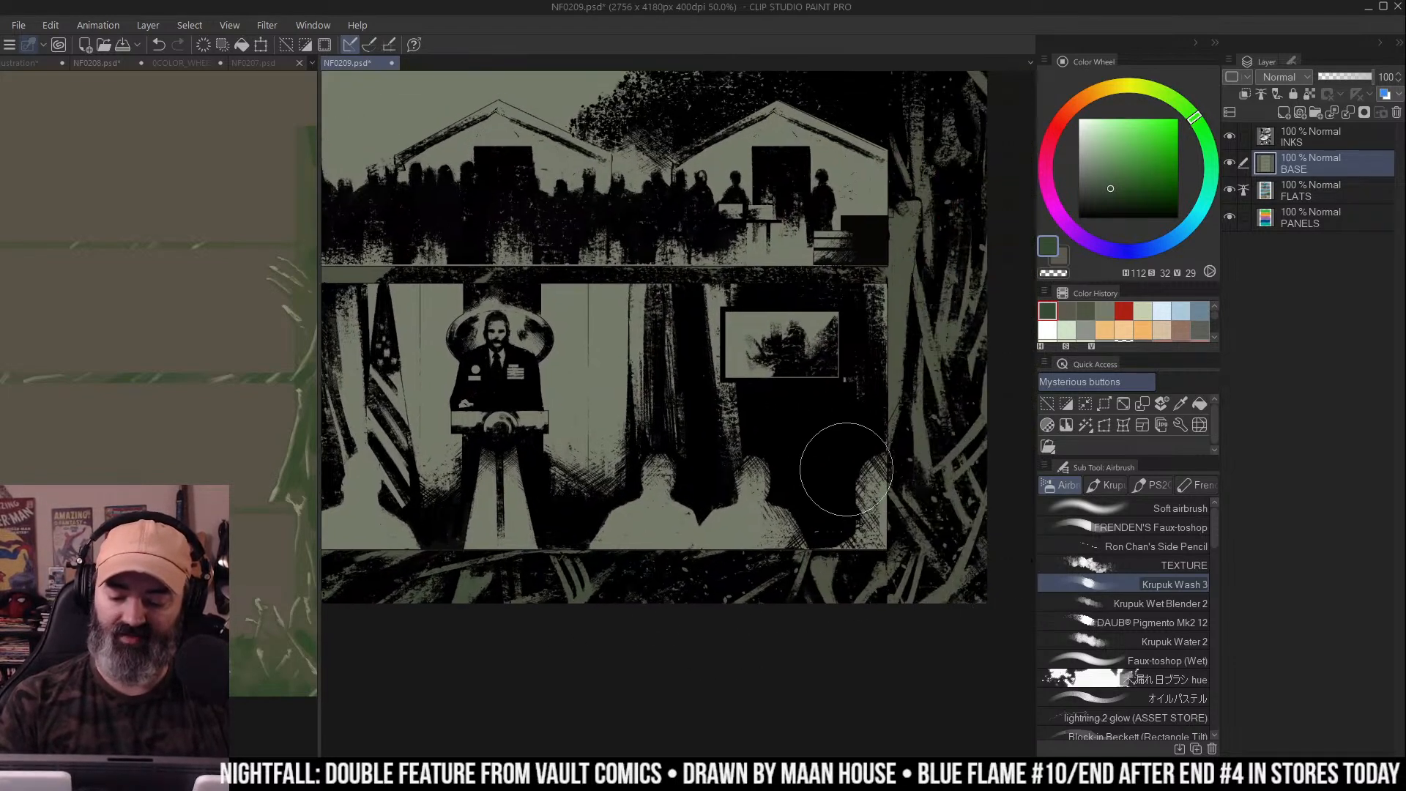
Brush dark green texture up the page's right border on BASE as far as the upper-right corner
{"action": "scroll", "coordinate": [820, 589], "scroll_direction": "up", "scroll_amount": 1}
{"action": "scroll", "coordinate": [821, 597], "scroll_direction": "up", "scroll_amount": 2}
{"action": "scroll", "coordinate": [822, 597], "scroll_direction": "right", "scroll_amount": 2}
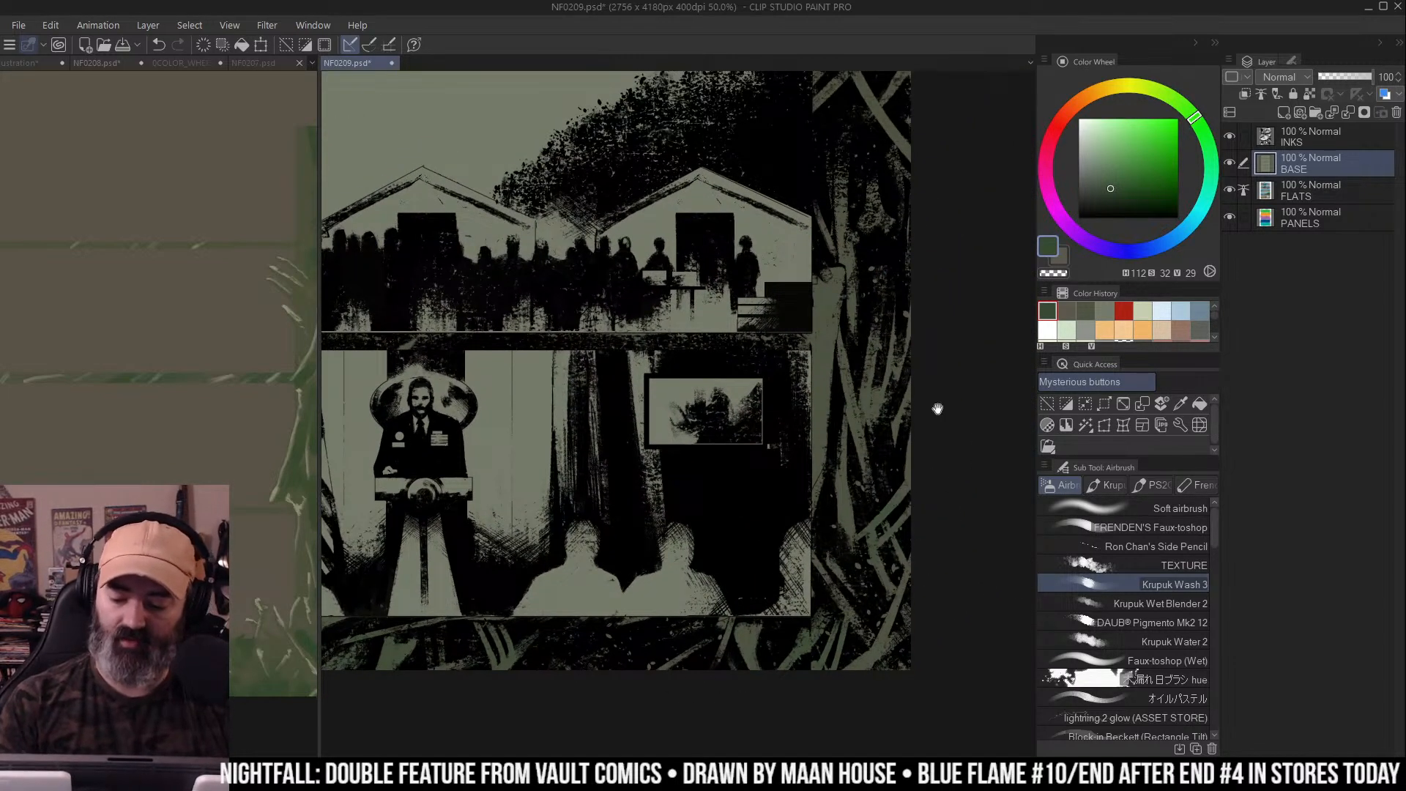
{"action": "scroll", "coordinate": [941, 456], "scroll_direction": "up", "scroll_amount": 3}
{"action": "scroll", "coordinate": [942, 456], "scroll_direction": "right", "scroll_amount": 1}
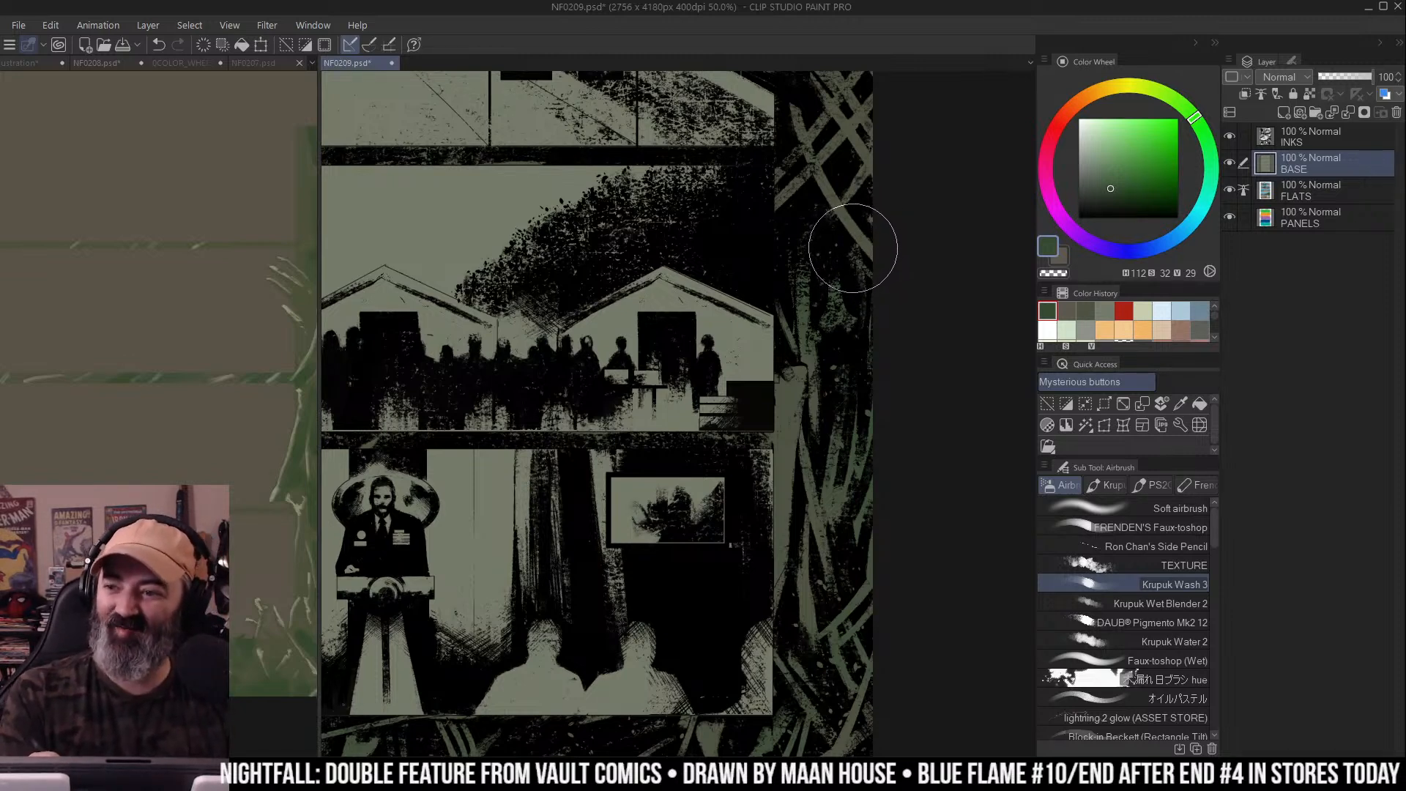
{"action": "key", "text": "ctrl+h"}
{"action": "scroll", "coordinate": [871, 220], "scroll_direction": "up", "scroll_amount": 3}
{"action": "key", "text": "ctrl+h"}
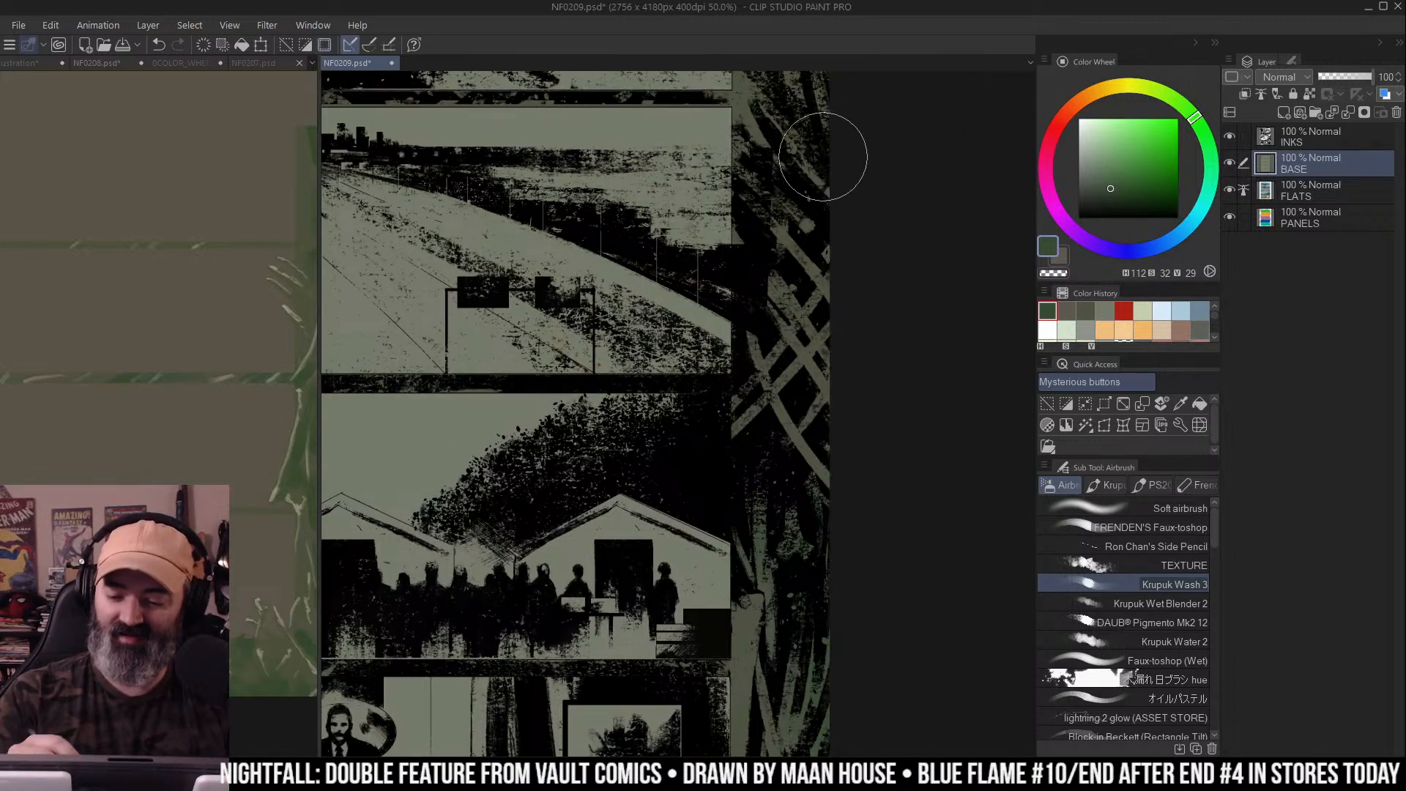
{"action": "scroll", "coordinate": [813, 220], "scroll_direction": "up", "scroll_amount": 3}
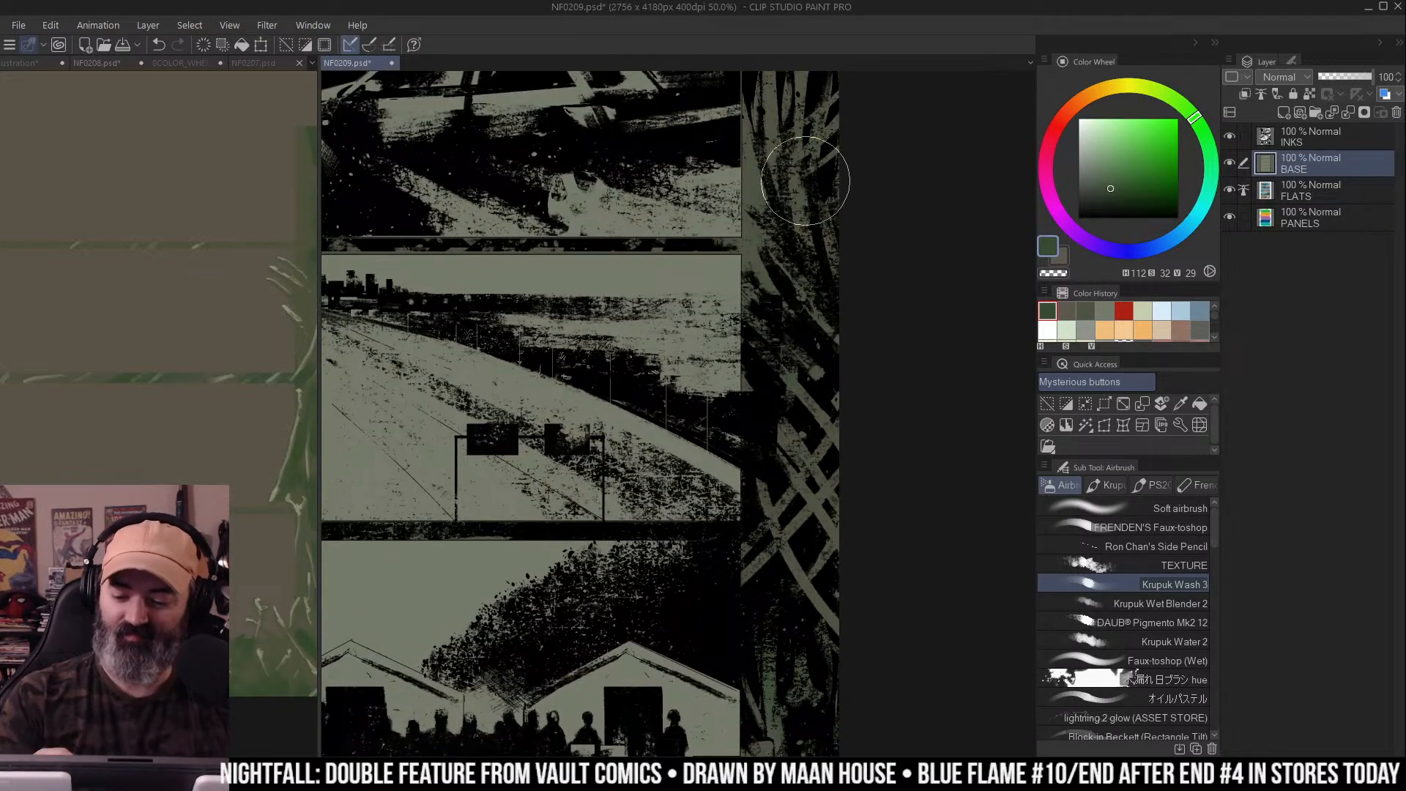
{"action": "scroll", "coordinate": [842, 308], "scroll_direction": "up", "scroll_amount": 5}
{"action": "scroll", "coordinate": [820, 408], "scroll_direction": "up", "scroll_amount": 2}
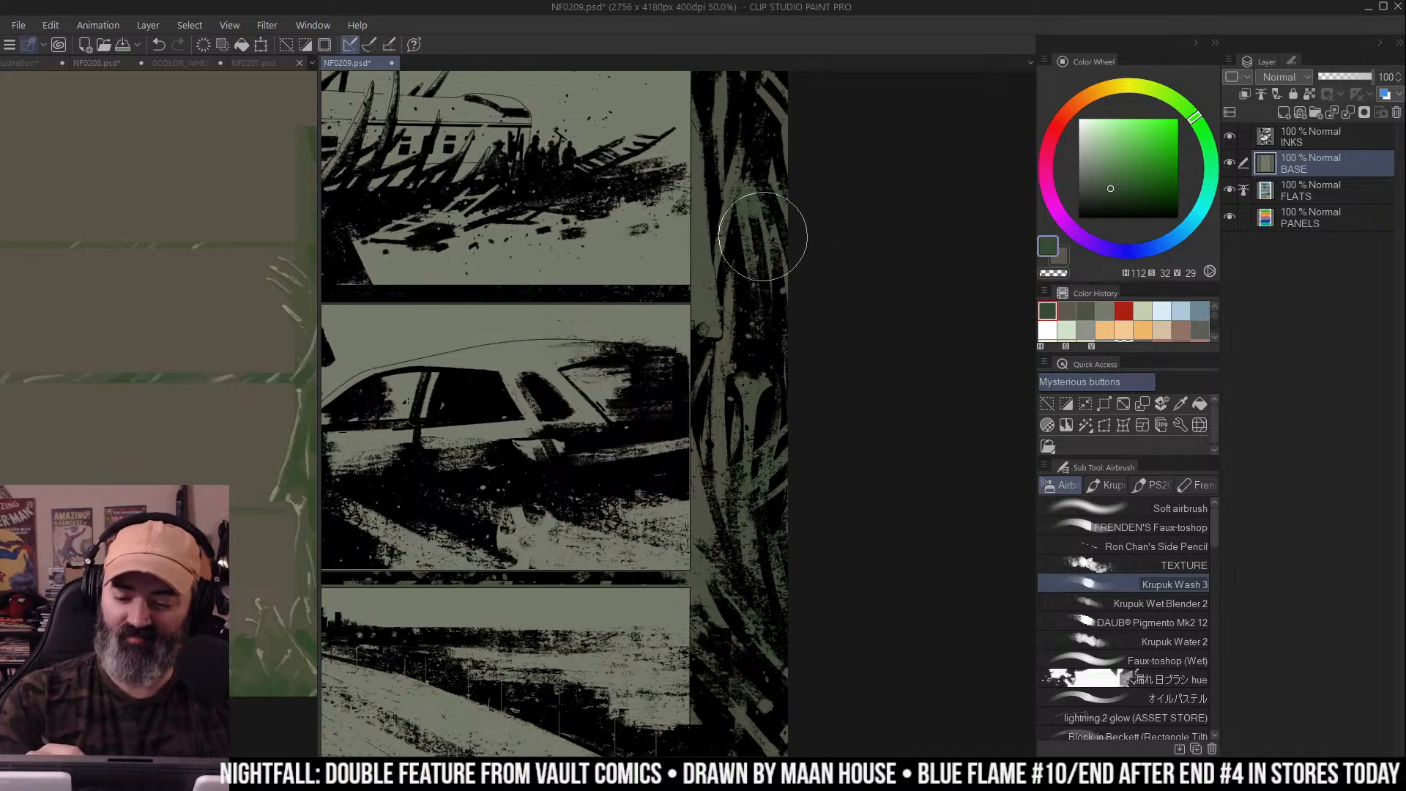
{"action": "scroll", "coordinate": [826, 330], "scroll_direction": "up", "scroll_amount": 2}
{"action": "scroll", "coordinate": [822, 405], "scroll_direction": "up", "scroll_amount": 1}
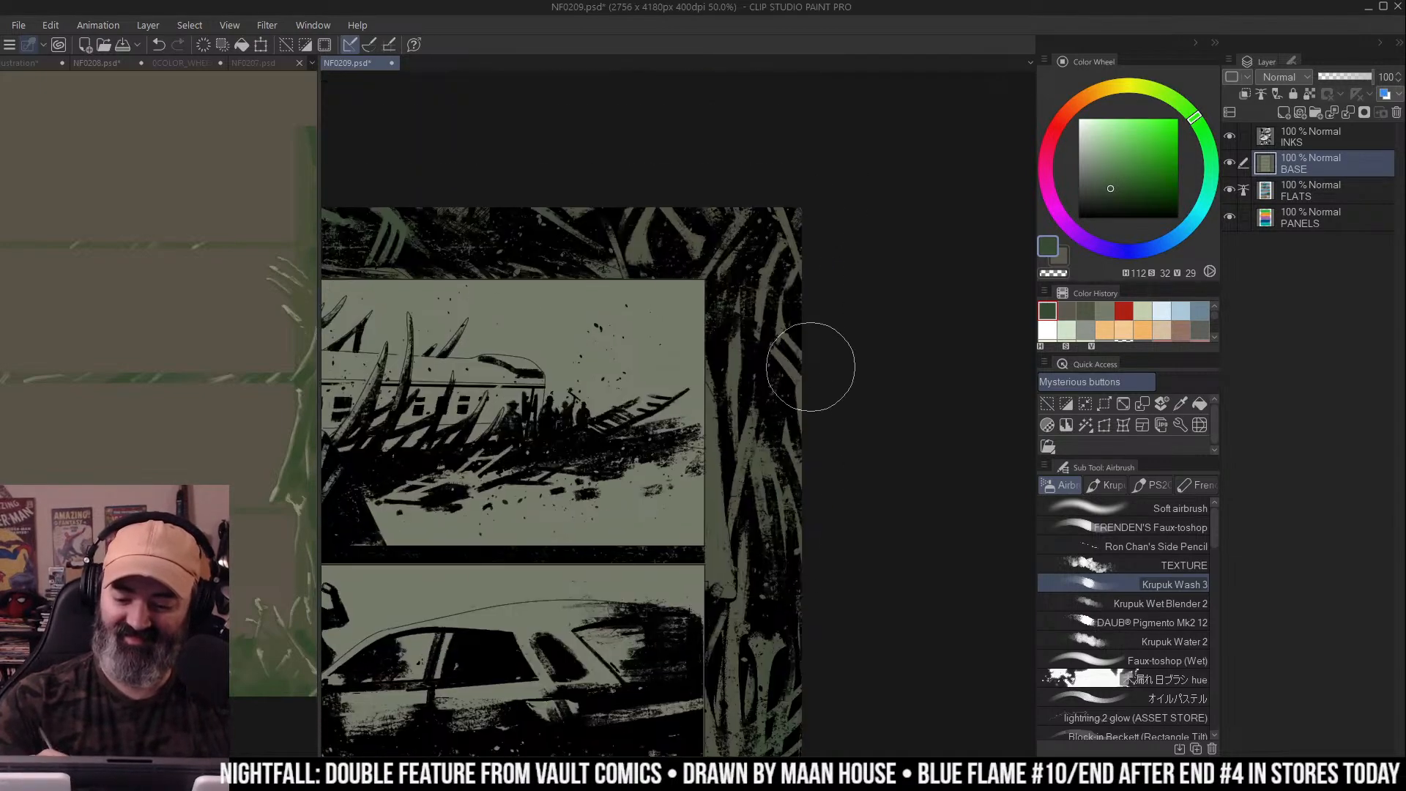
Check the whole NF0209 page, then sample the light olive of the border strands (H 70, S 16, V 55) from NF0208
{"action": "scroll", "coordinate": [812, 209], "scroll_direction": "down", "scroll_amount": 2}
{"action": "scroll", "coordinate": [813, 209], "scroll_direction": "down", "scroll_amount": 1}
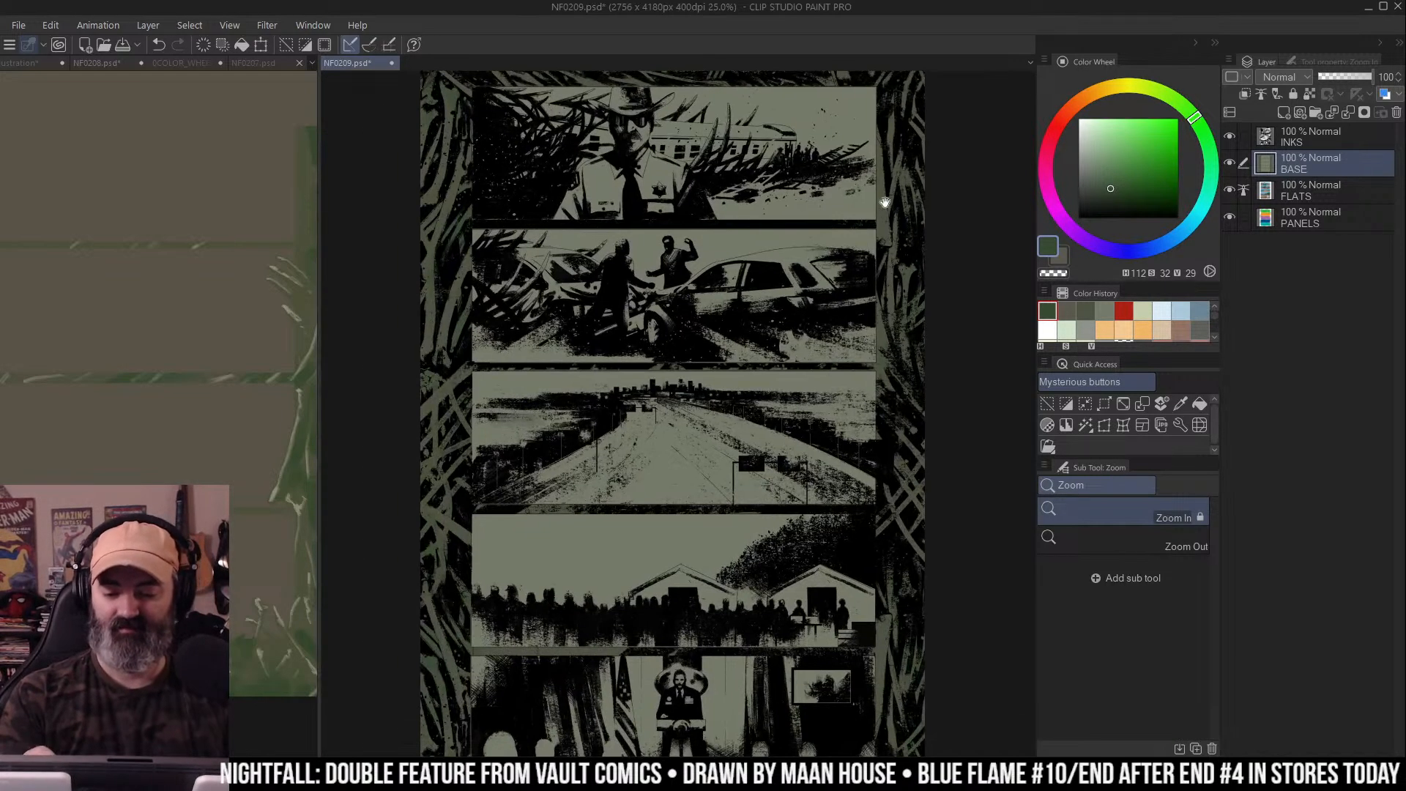
{"action": "scroll", "coordinate": [839, 251], "scroll_direction": "down", "scroll_amount": 2}
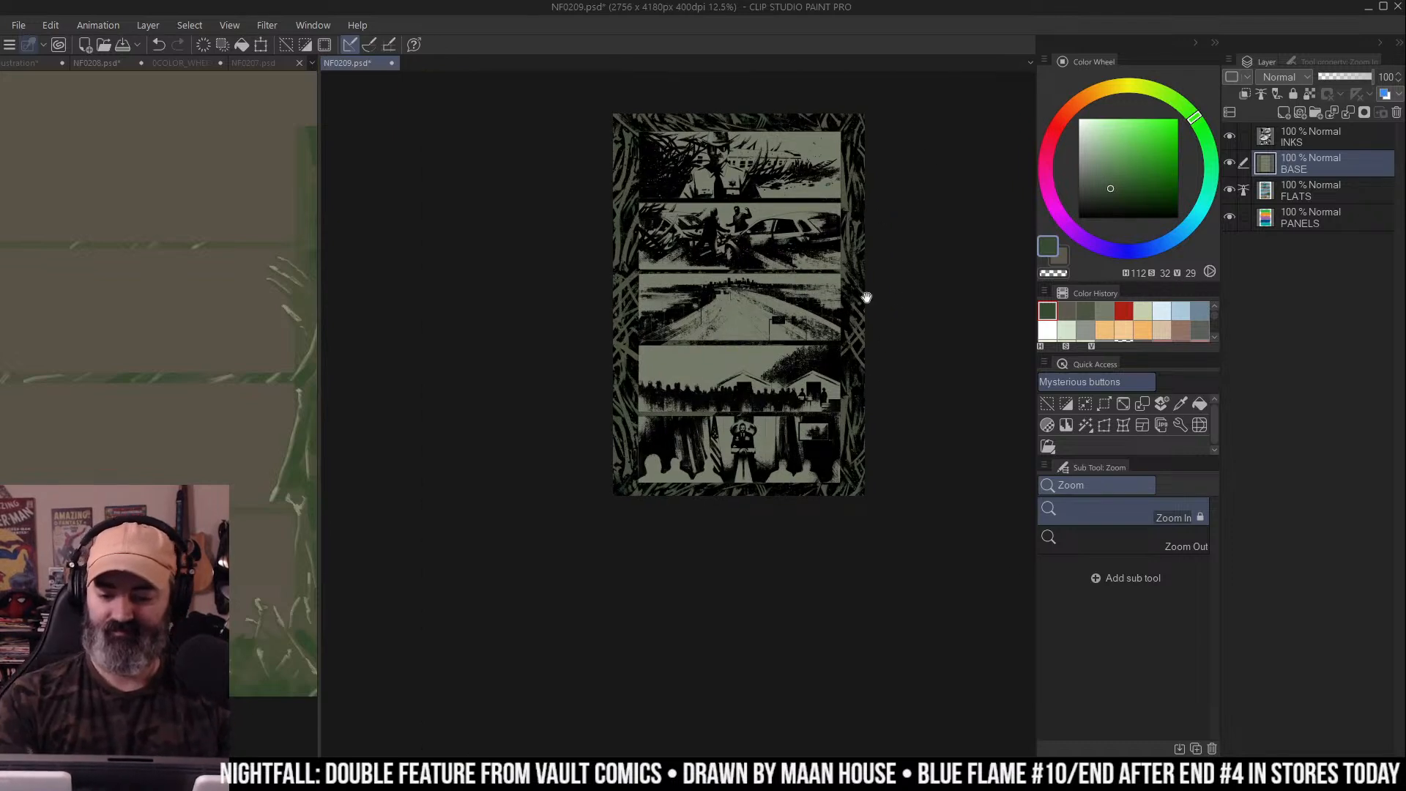
{"action": "key", "text": "m"}
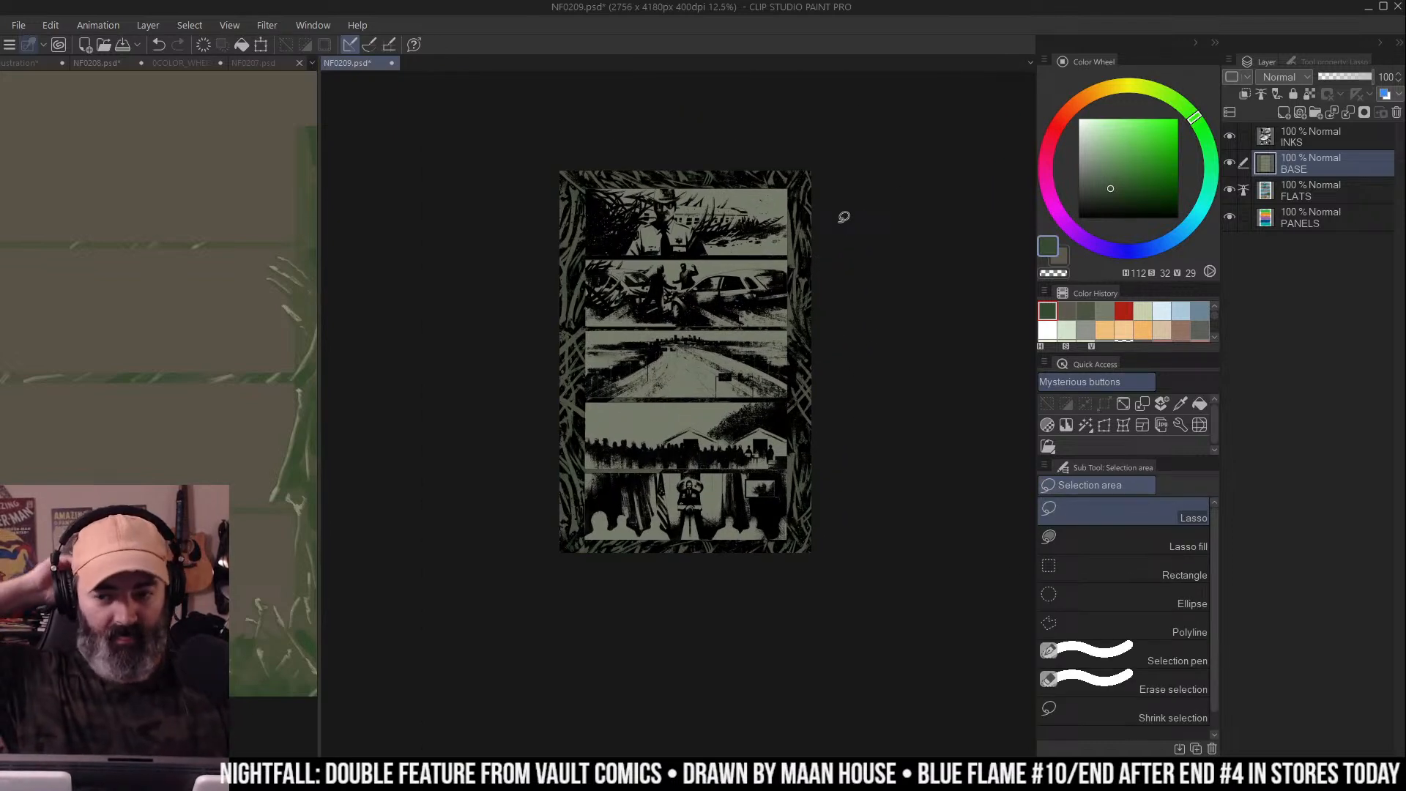
{"action": "key", "text": "ctrl+Tab"}
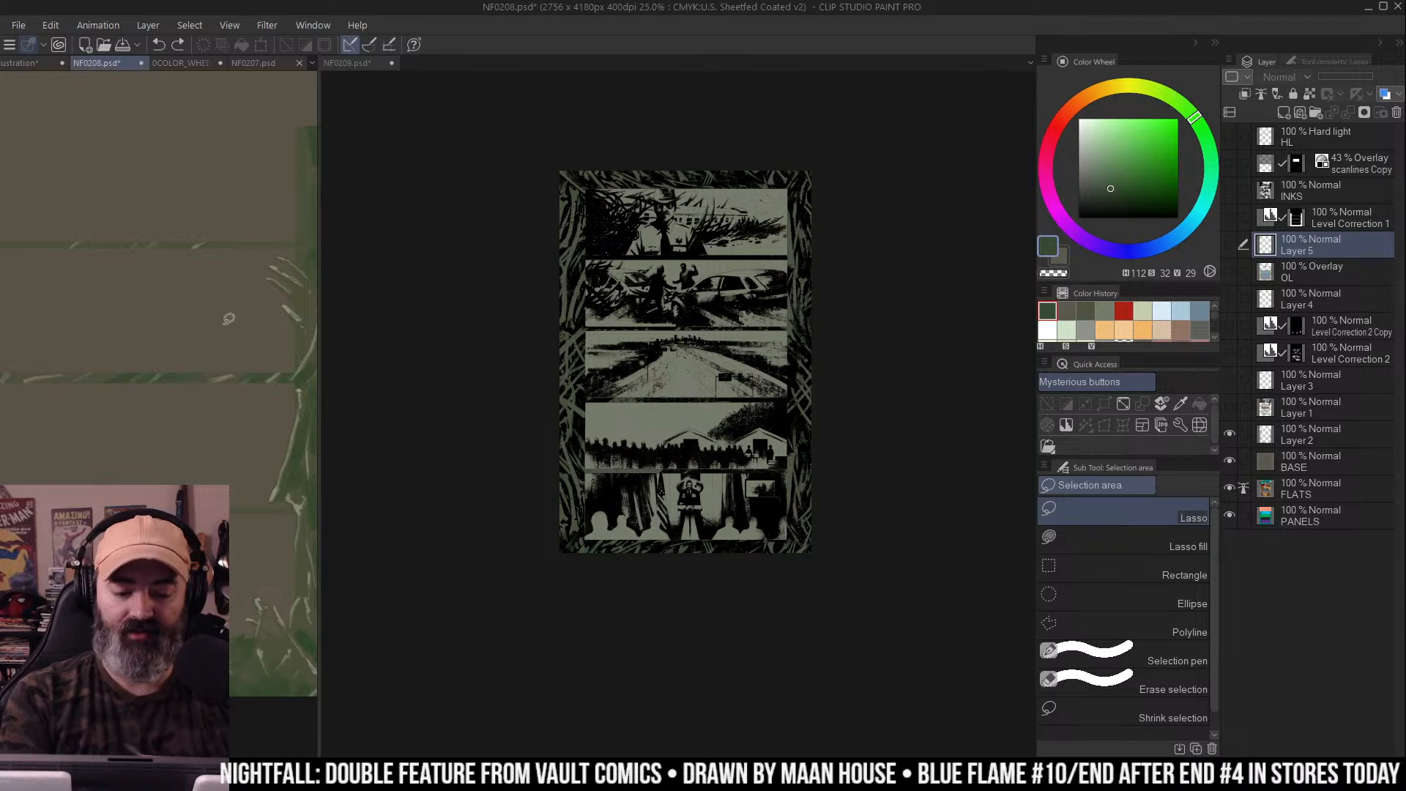
{"action": "key", "text": "/"}
{"action": "left_click", "coordinate": [219, 352]}
{"action": "key", "text": "m"}
{"action": "left_click", "coordinate": [248, 297], "text": "alt"}
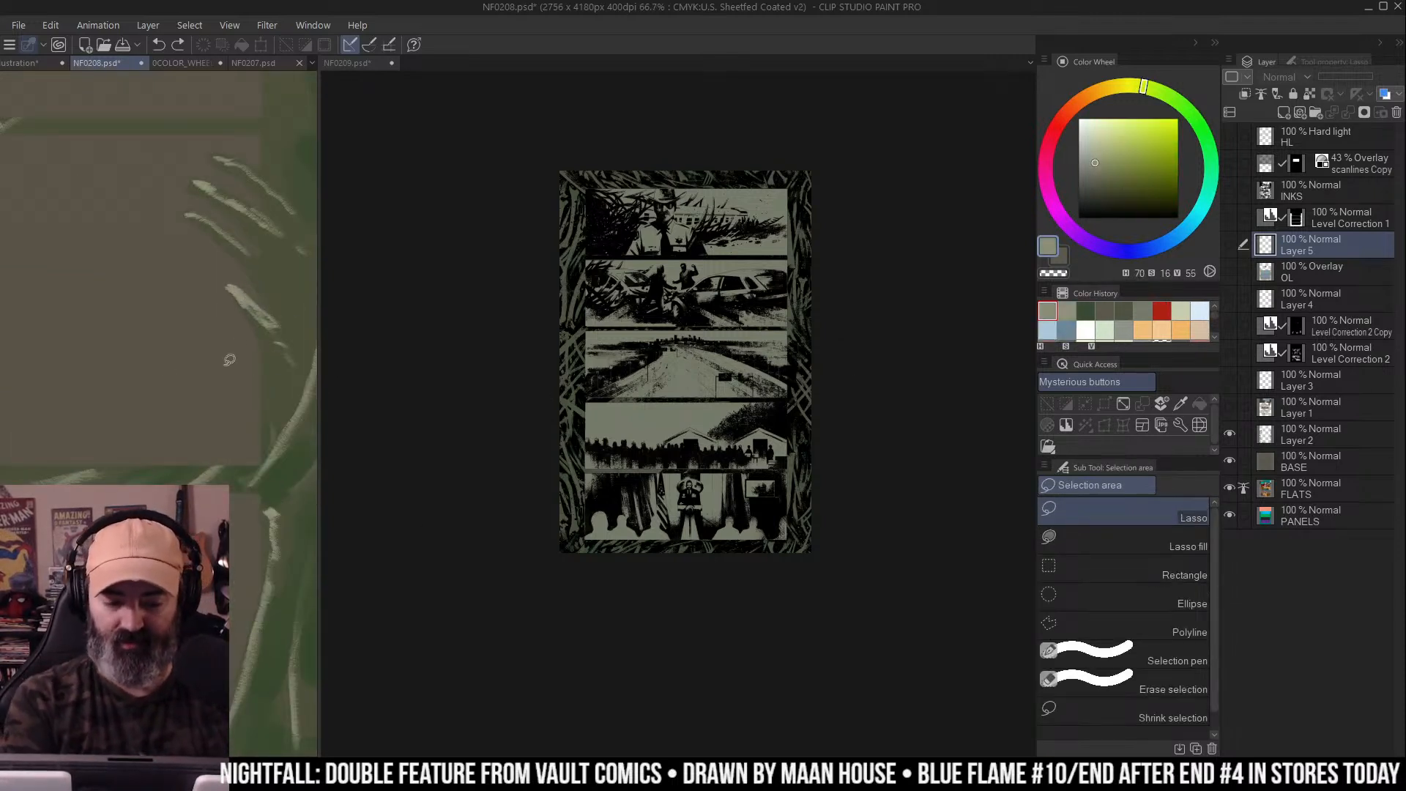
{"action": "key", "text": "/"}
{"action": "left_click", "coordinate": [244, 340], "text": "alt"}
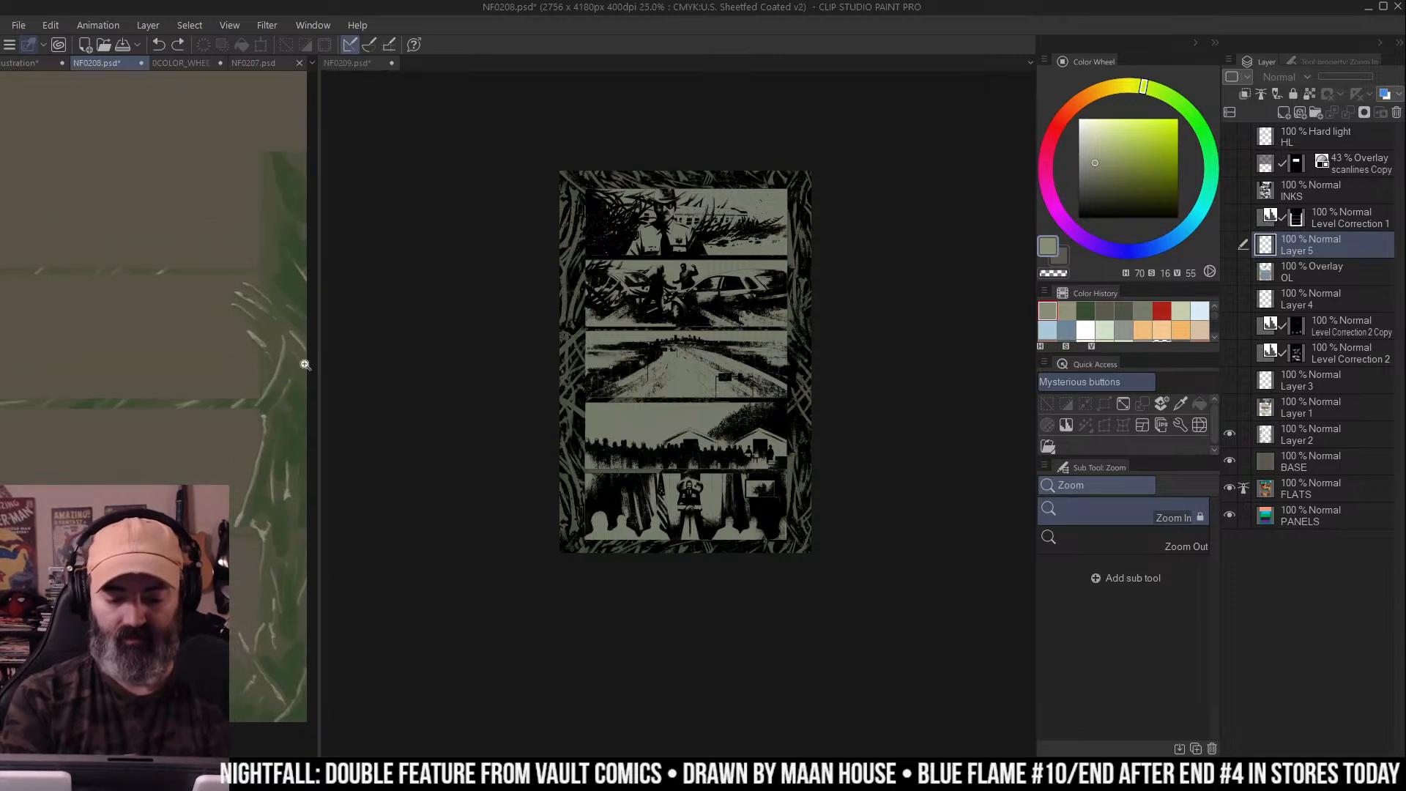
Return to NF0209 and select the page border around the panels
{"action": "left_click", "coordinate": [723, 279]}
{"action": "key", "text": "w"}
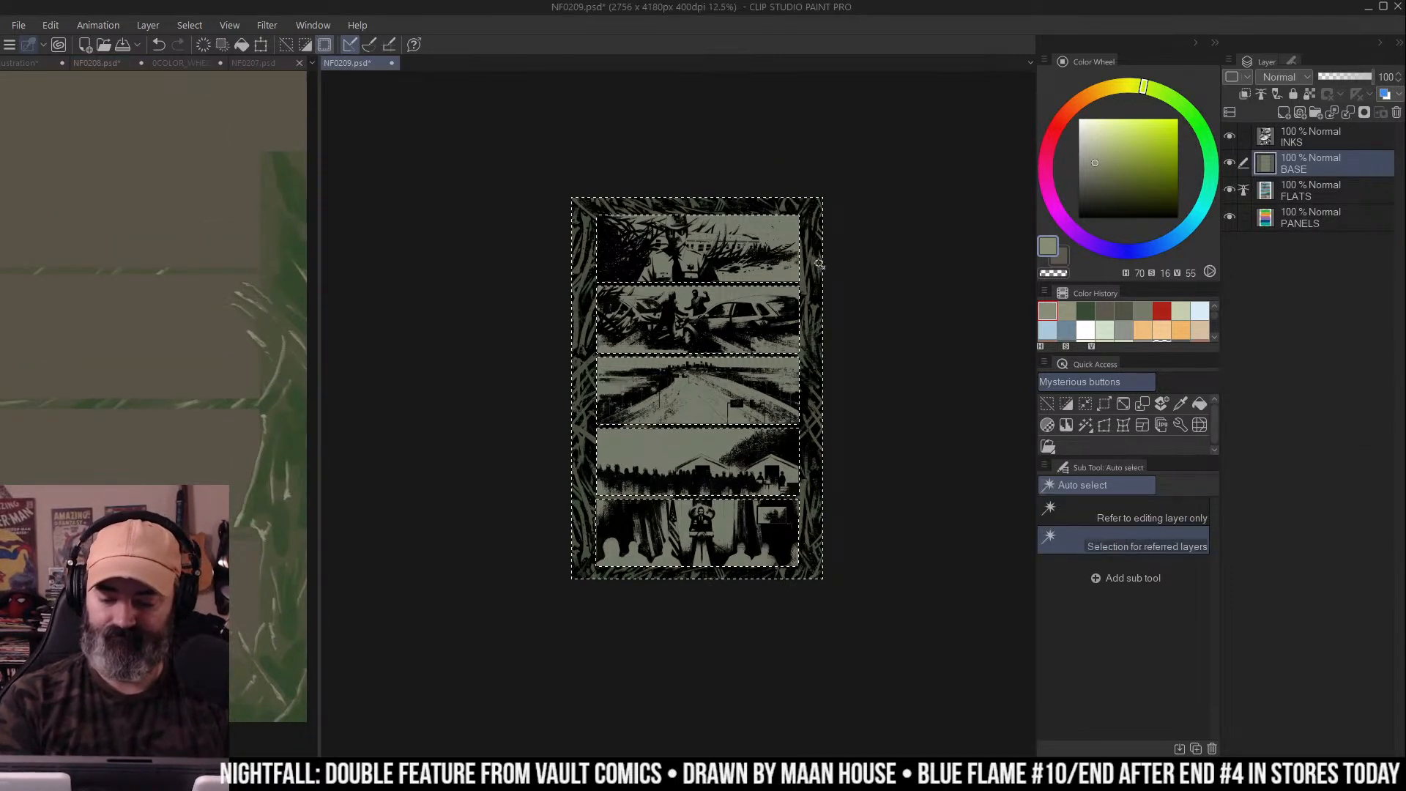
{"action": "key", "text": "/"}
{"action": "left_click", "coordinate": [747, 309]}
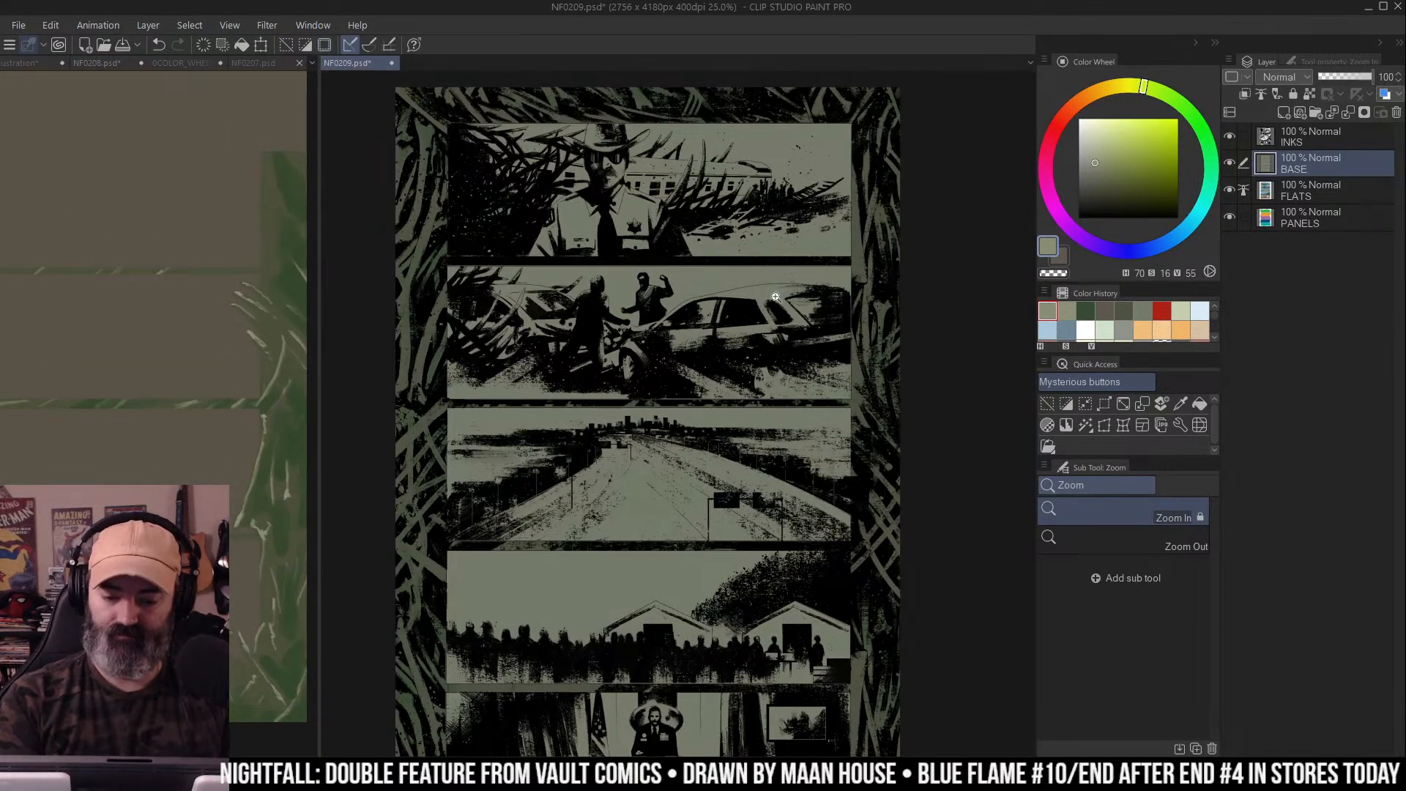
Sample a light olive highlight (H 68, S 16, V 57) from NF0208's strands and reselect the page border on NF0209
{"action": "key", "text": "ctrl+Tab"}
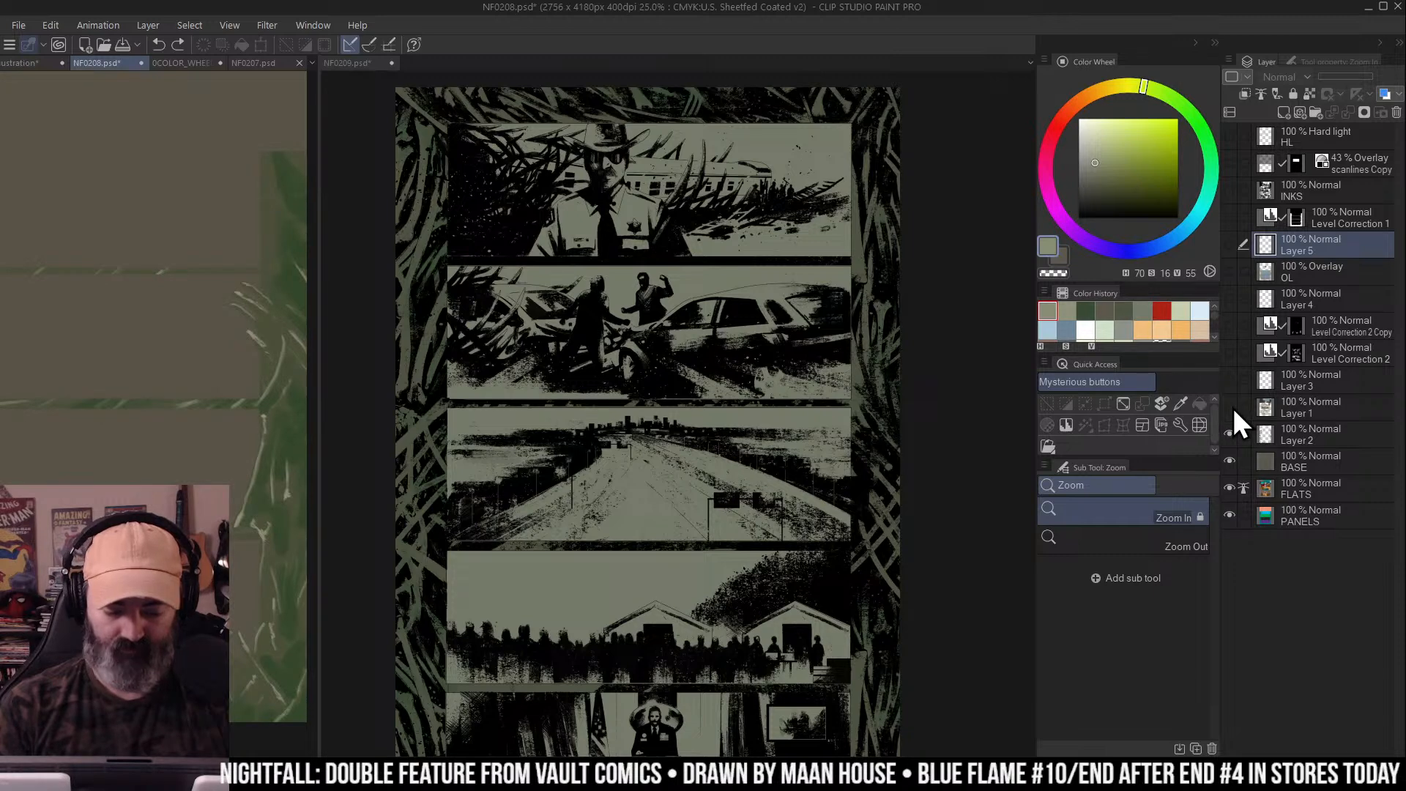
{"action": "left_click", "coordinate": [224, 402]}
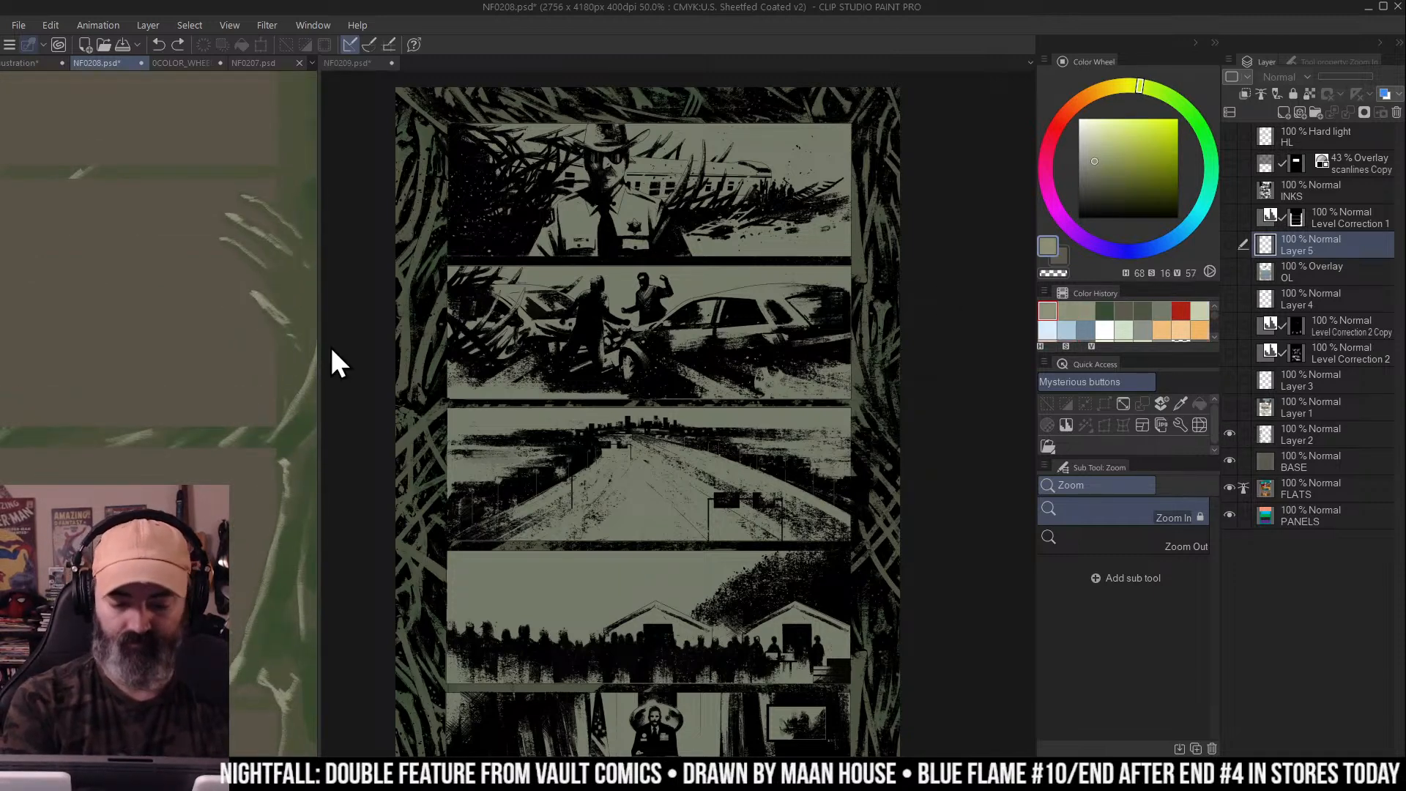
{"action": "key", "text": "m"}
{"action": "left_click", "coordinate": [878, 252]}
{"action": "mouse_move", "coordinate": [878, 253]}
{"action": "left_mouse_down"}
{"action": "mouse_move", "coordinate": [908, 276]}
{"action": "mouse_move", "coordinate": [898, 210]}
{"action": "mouse_move", "coordinate": [932, 339]}
{"action": "left_mouse_up"}
{"action": "key", "text": "w"}
{"action": "left_click", "coordinate": [899, 210]}
{"action": "key", "text": "/"}
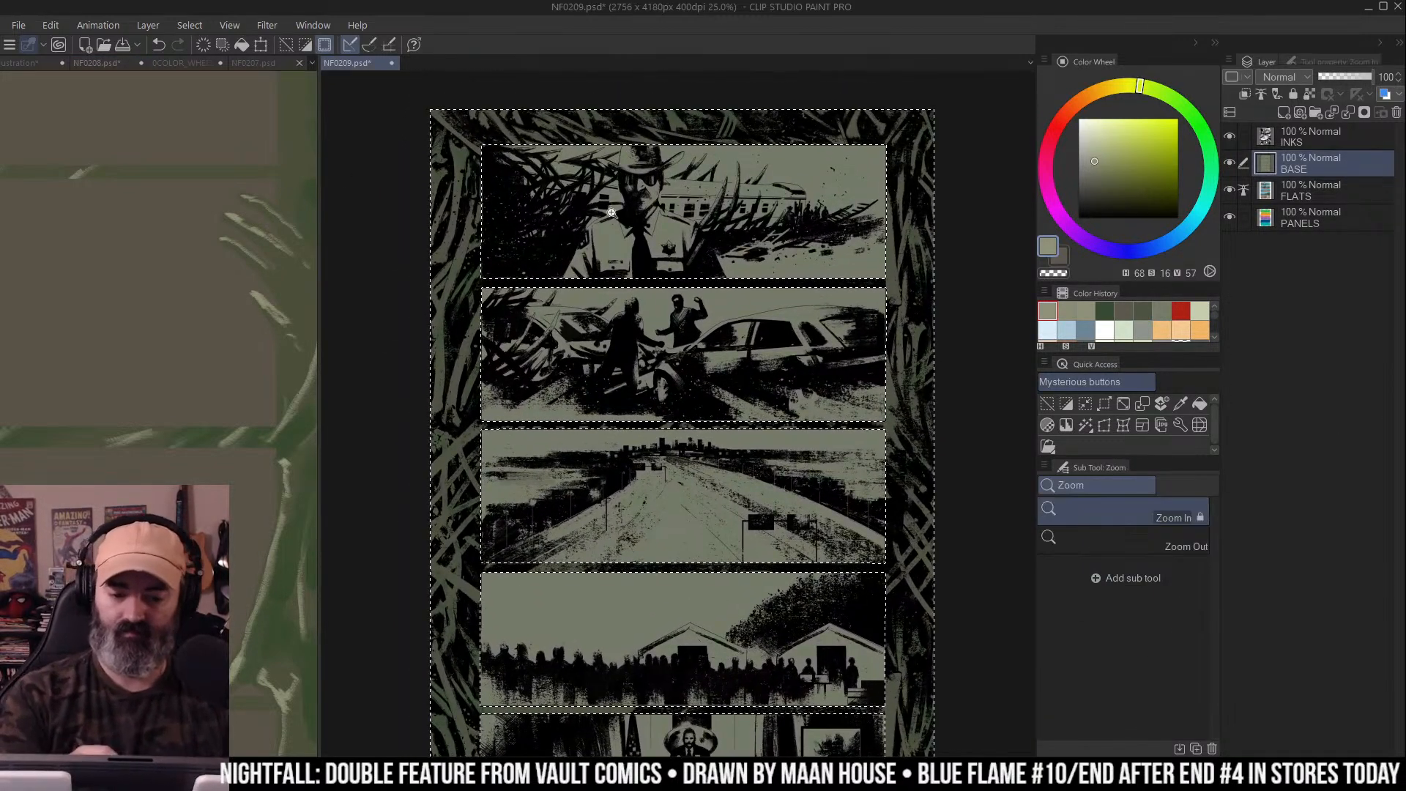
Show the hidden layers of NF0208 as a finished reference and return to the upper-left border area of NF0209
{"action": "left_click", "coordinate": [416, 208]}
{"action": "left_click", "coordinate": [251, 339]}
{"action": "key", "text": "b"}
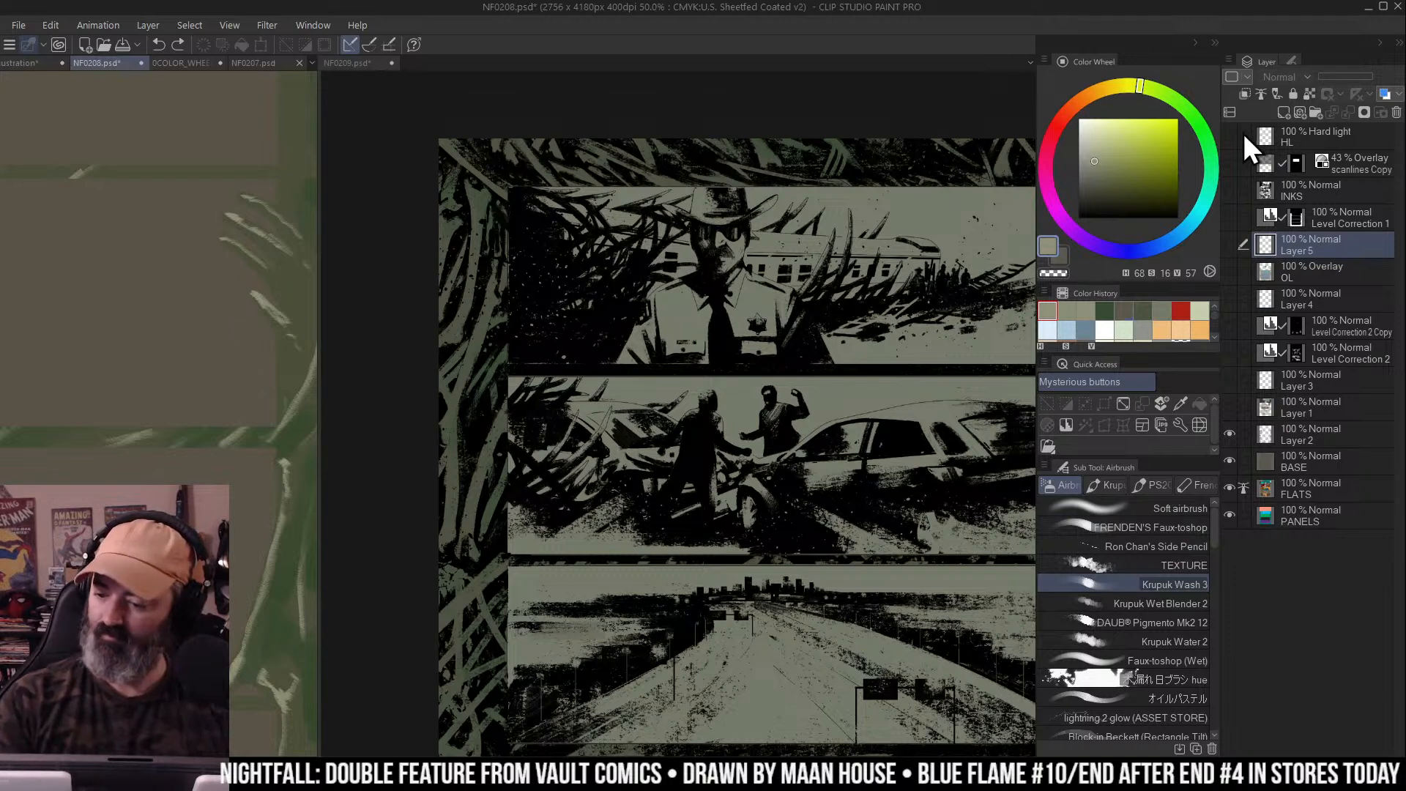
{"action": "key", "text": "/"}
{"action": "left_click_drag", "start_coordinate": [307, 408], "coordinate": [190, 385]}
{"action": "left_click_drag", "start_coordinate": [637, 275], "coordinate": [651, 275]}
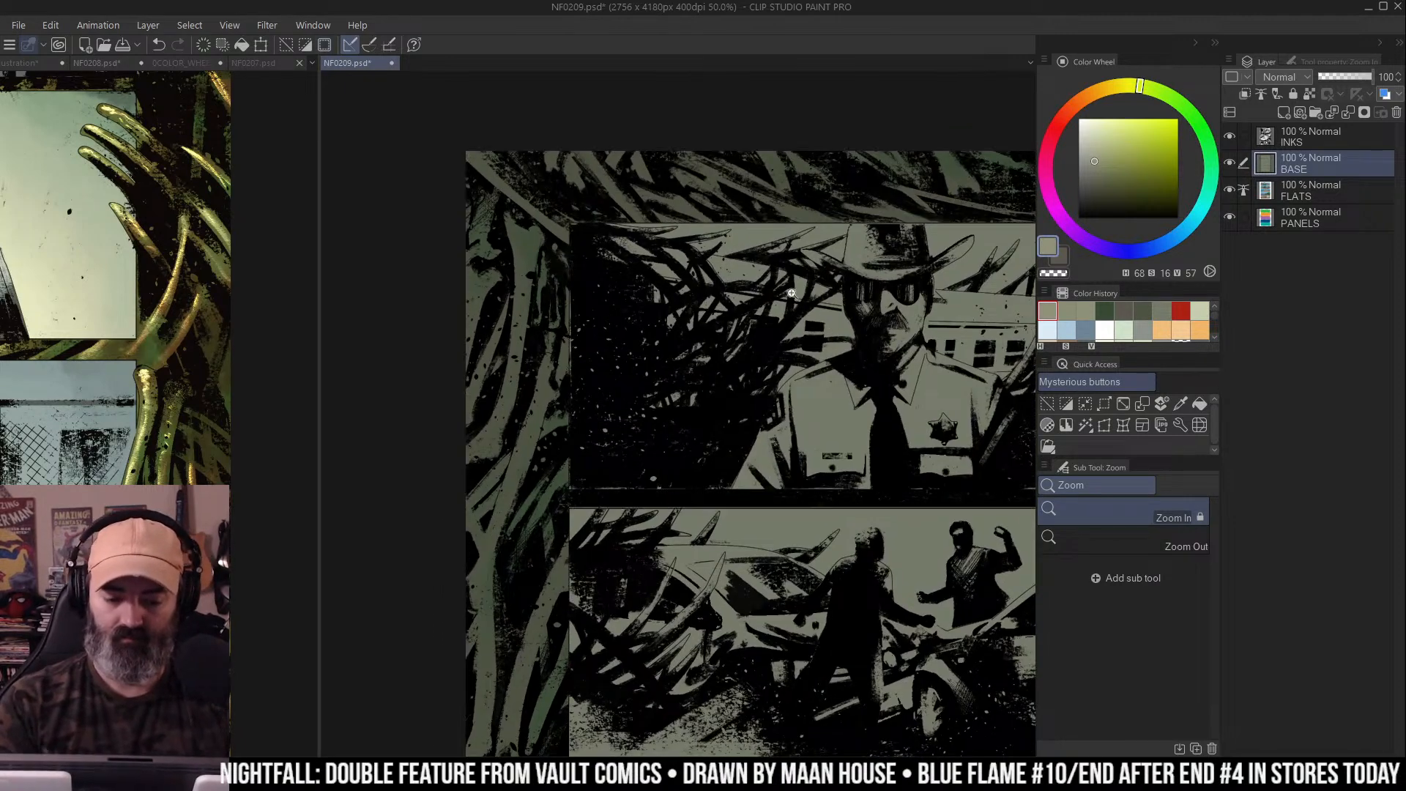
{"action": "left_click_drag", "start_coordinate": [733, 251], "coordinate": [743, 205]}
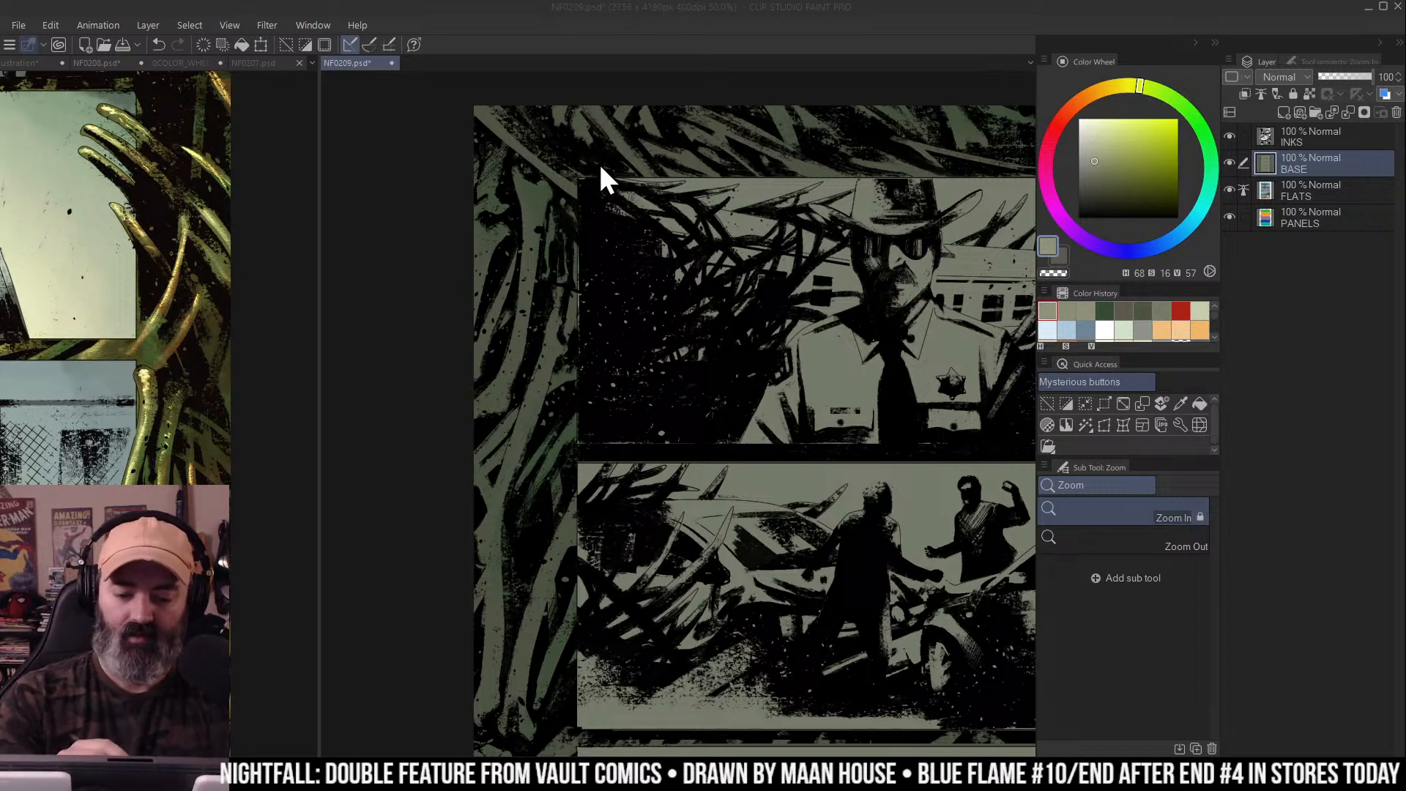
Remove the selection and paint a light olive highlight along the upper-left corner's diagonal strand with Ron Chan's Side Pencil
{"action": "key", "text": "b"}
{"action": "left_click", "coordinate": [1171, 546]}
{"action": "left_click_drag", "start_coordinate": [826, 111], "coordinate": [800, 113]}
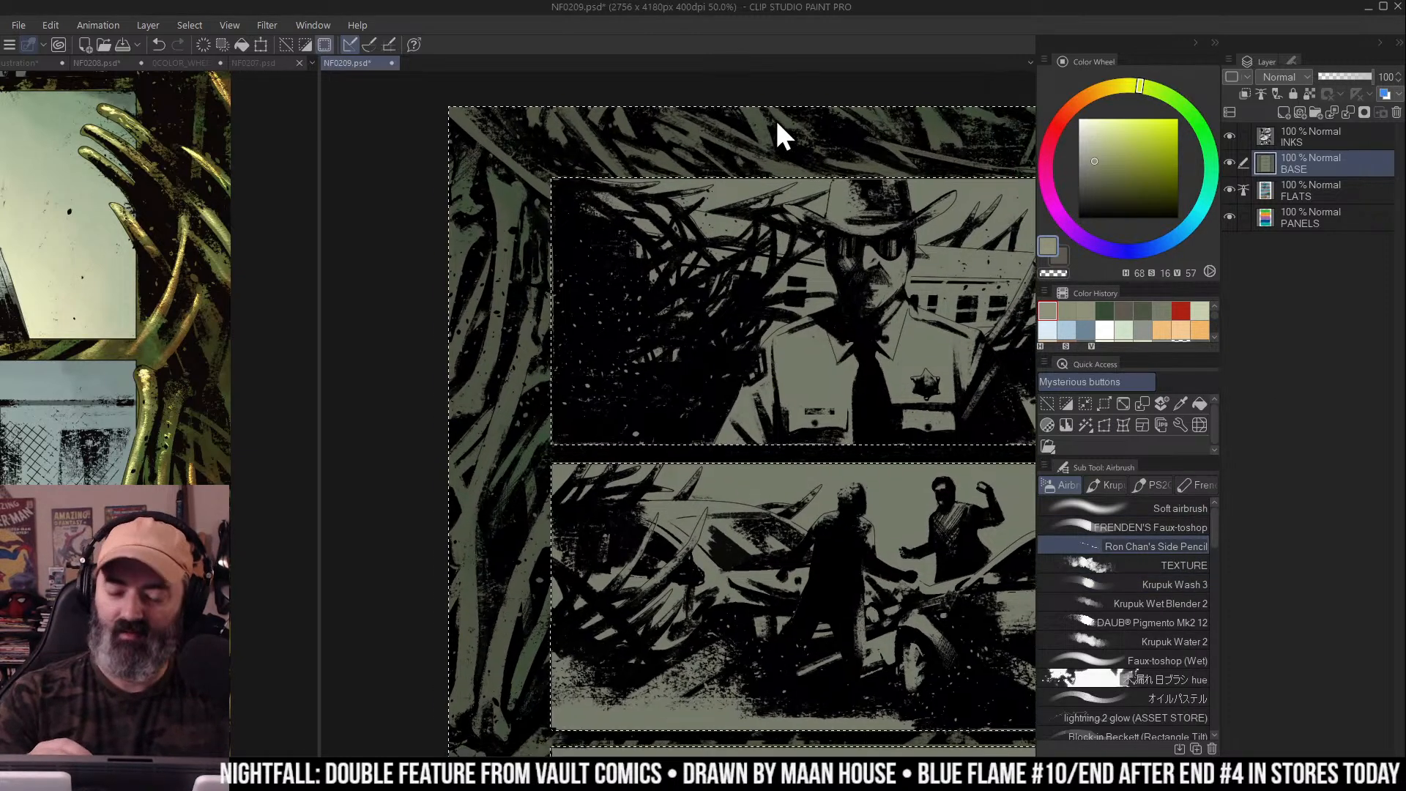
{"action": "key", "text": "ctrl+d"}
{"action": "left_click_drag", "start_coordinate": [465, 118], "coordinate": [536, 178]}
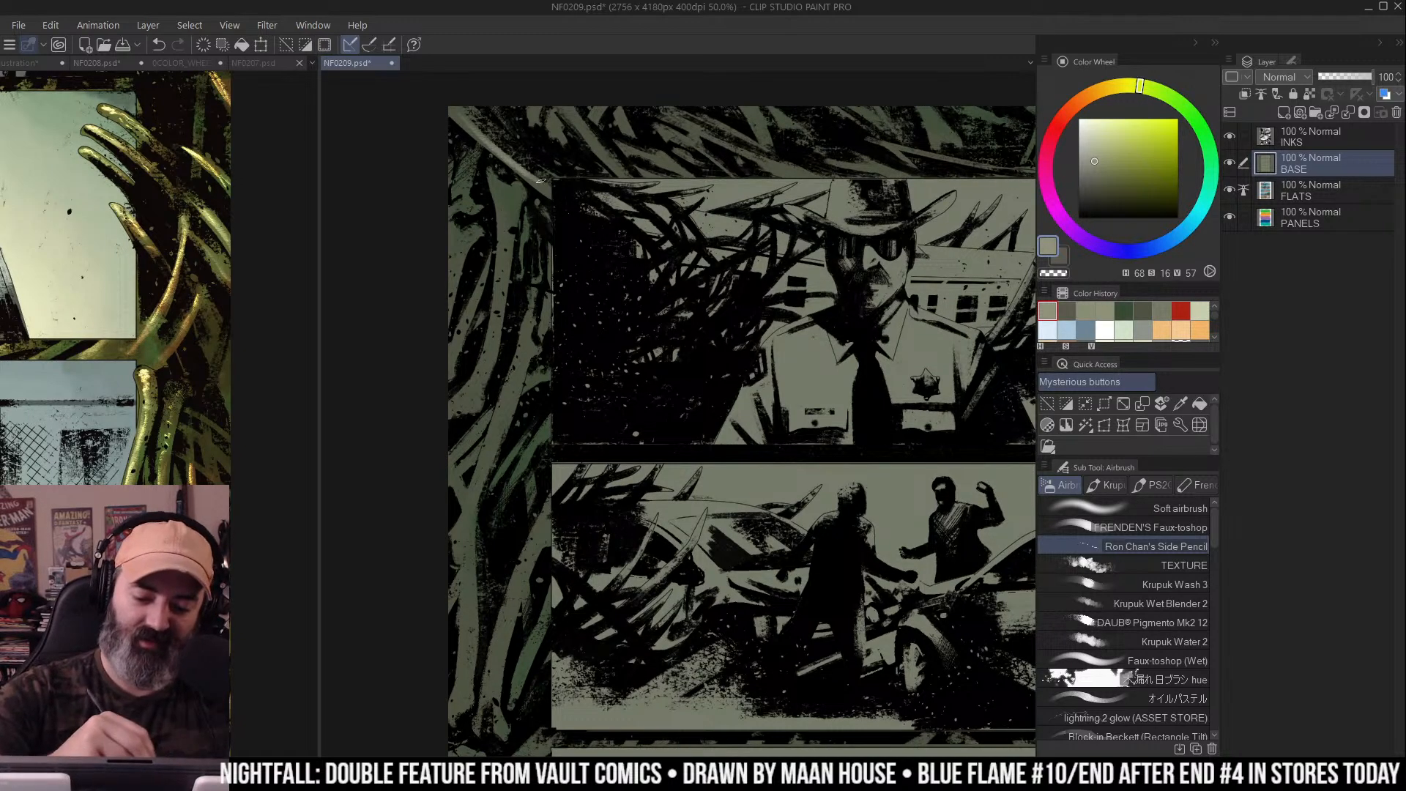
Extend the corner strand's highlight and paint light olive highlights on the left border strands beside the sheriff panel
{"action": "key", "text": "ctrl+space"}
{"action": "left_click", "coordinate": [621, 160]}
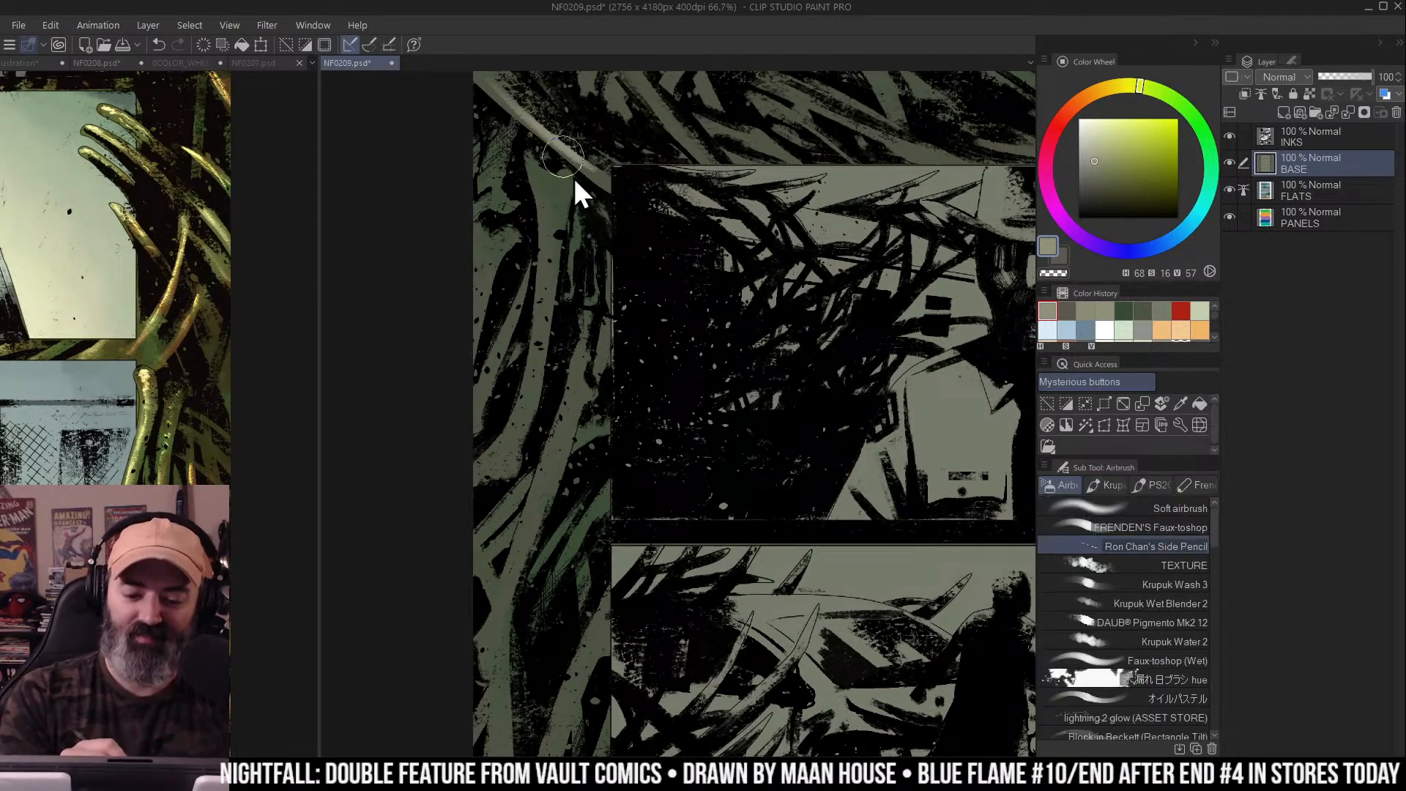
{"action": "mouse_move", "coordinate": [548, 181]}
{"action": "left_mouse_down"}
{"action": "mouse_move", "coordinate": [554, 232]}
{"action": "mouse_move", "coordinate": [554, 238]}
{"action": "left_mouse_up"}
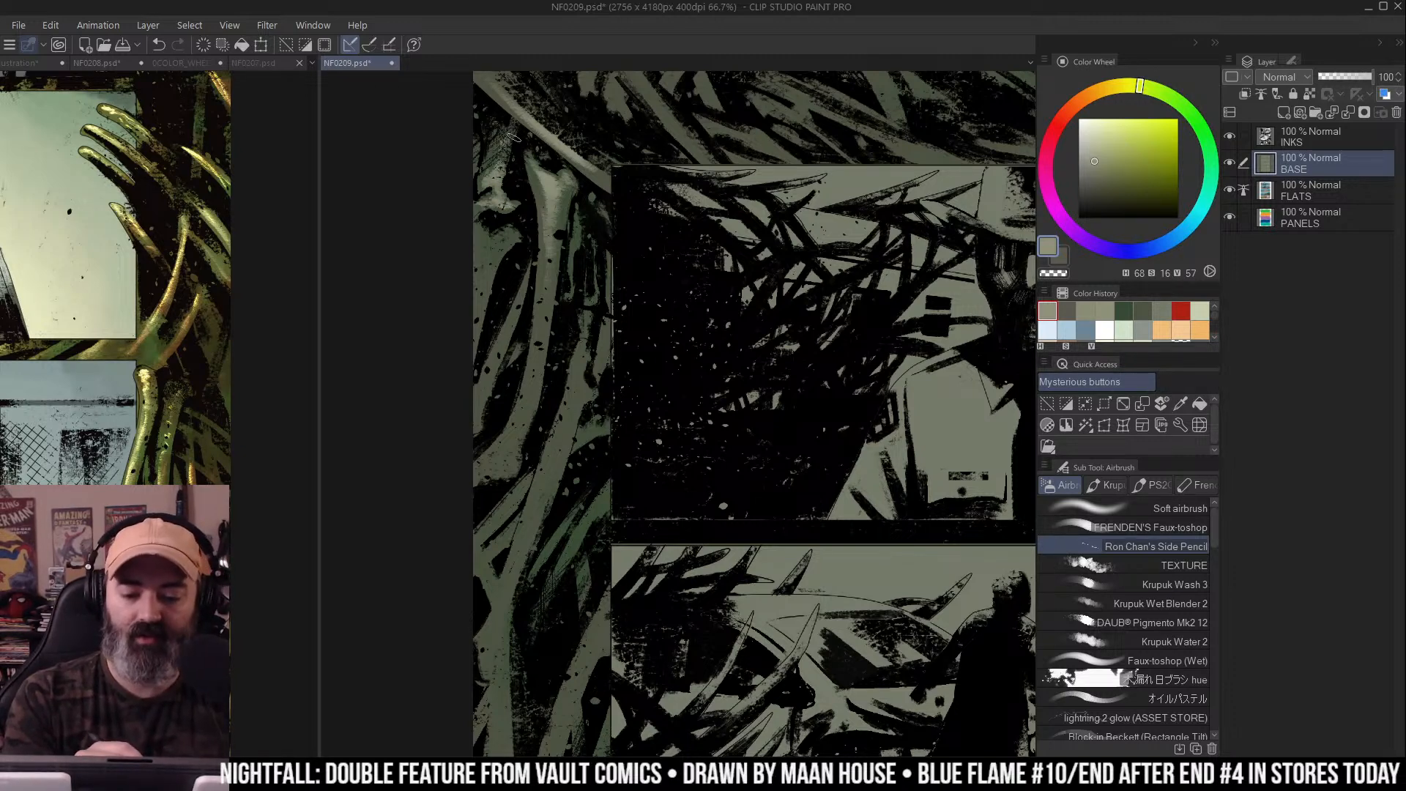
{"action": "mouse_move", "coordinate": [487, 243]}
{"action": "left_mouse_down"}
{"action": "mouse_move", "coordinate": [471, 339]}
{"action": "mouse_move", "coordinate": [549, 241]}
{"action": "mouse_move", "coordinate": [491, 374]}
{"action": "mouse_move", "coordinate": [598, 244]}
{"action": "mouse_move", "coordinate": [514, 460]}
{"action": "mouse_move", "coordinate": [516, 429]}
{"action": "mouse_move", "coordinate": [498, 466]}
{"action": "left_mouse_up"}
Highlight the long left border strand running down from the sheriff panel towards the car panel
{"action": "left_click_drag", "start_coordinate": [533, 393], "coordinate": [607, 315]}
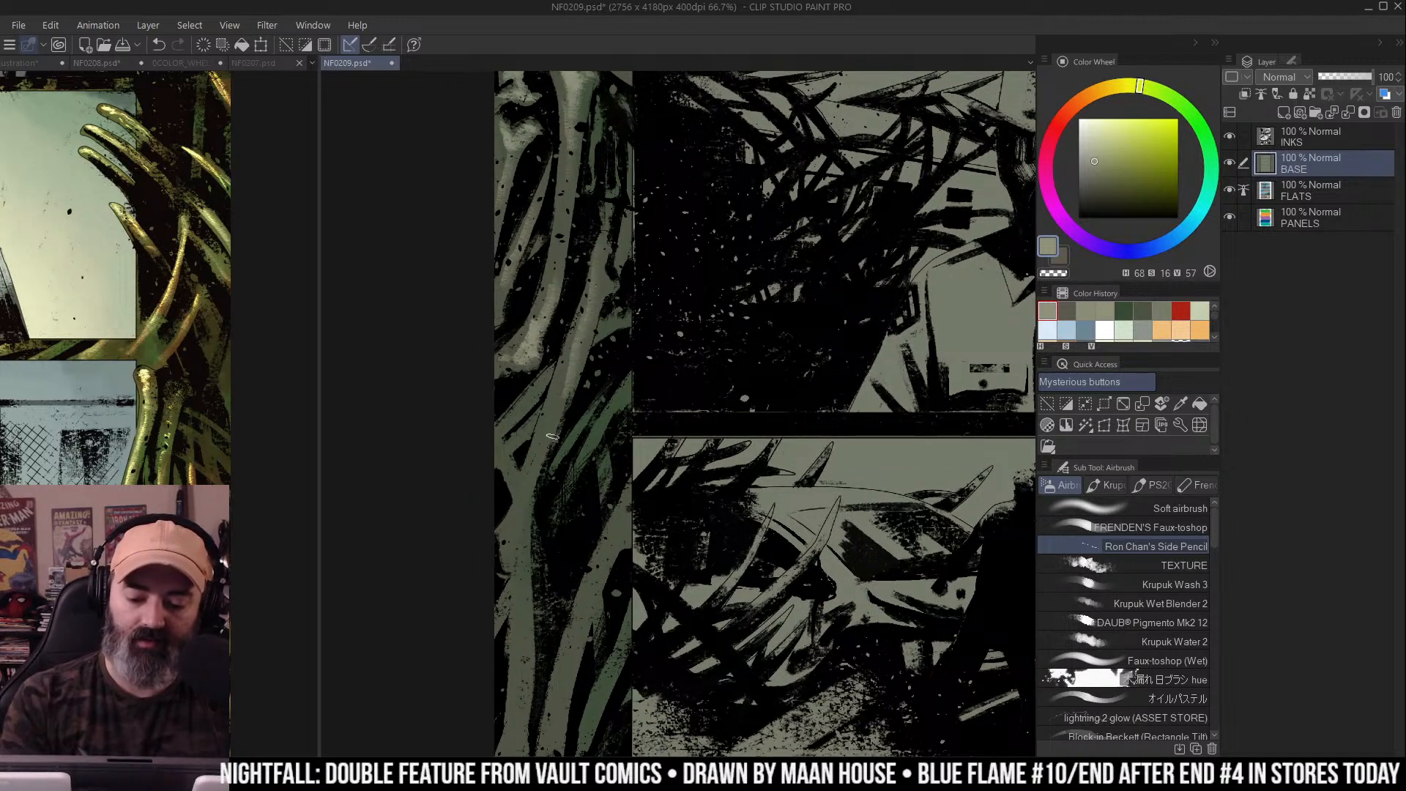
{"action": "left_click_drag", "start_coordinate": [591, 367], "coordinate": [604, 317]}
{"action": "left_click_drag", "start_coordinate": [607, 259], "coordinate": [552, 429]}
{"action": "left_click_drag", "start_coordinate": [599, 346], "coordinate": [629, 218]}
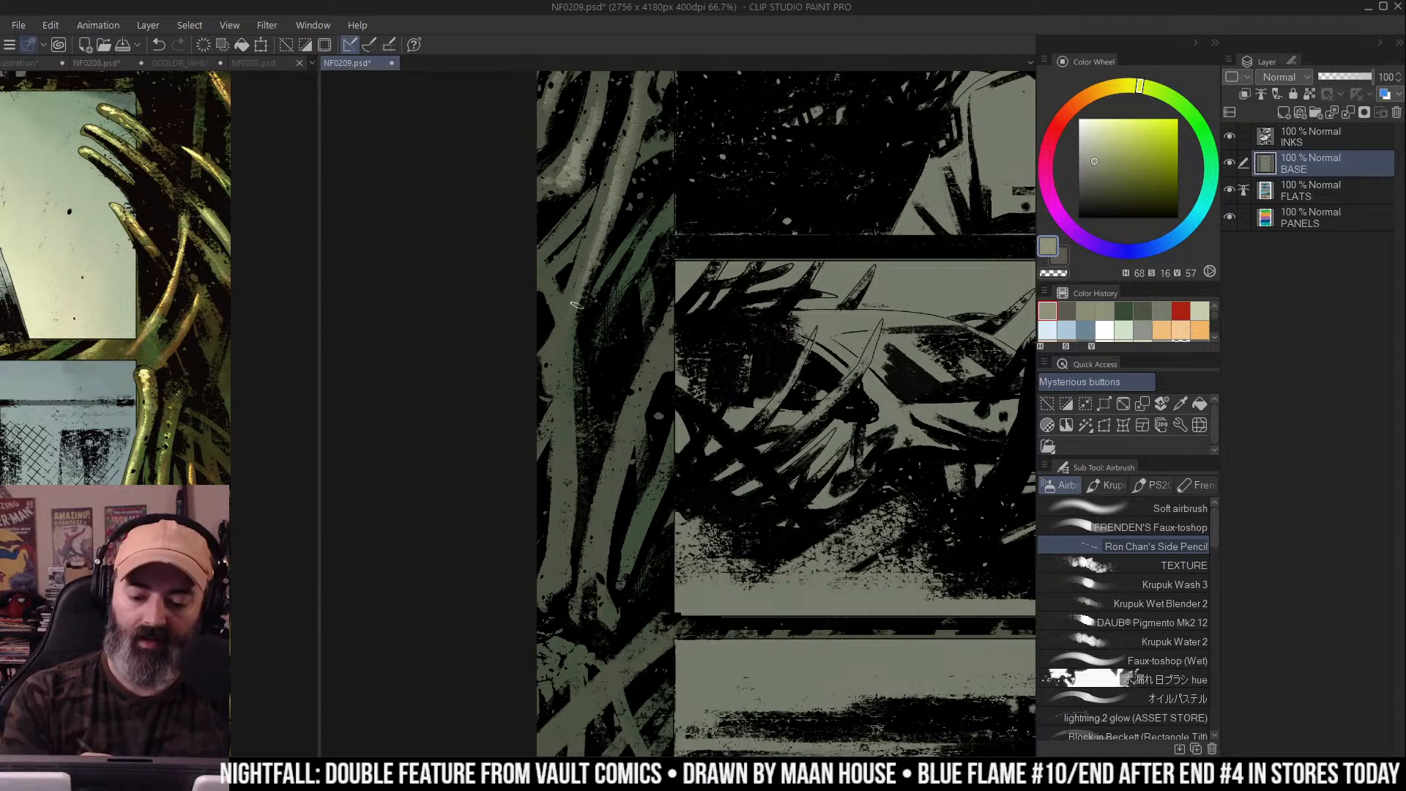
Paint light olive highlights on the long strands and their knobby ends in the left border beside the car panel
{"action": "left_click_drag", "start_coordinate": [562, 375], "coordinate": [568, 439]}
{"action": "left_click_drag", "start_coordinate": [604, 365], "coordinate": [611, 284]}
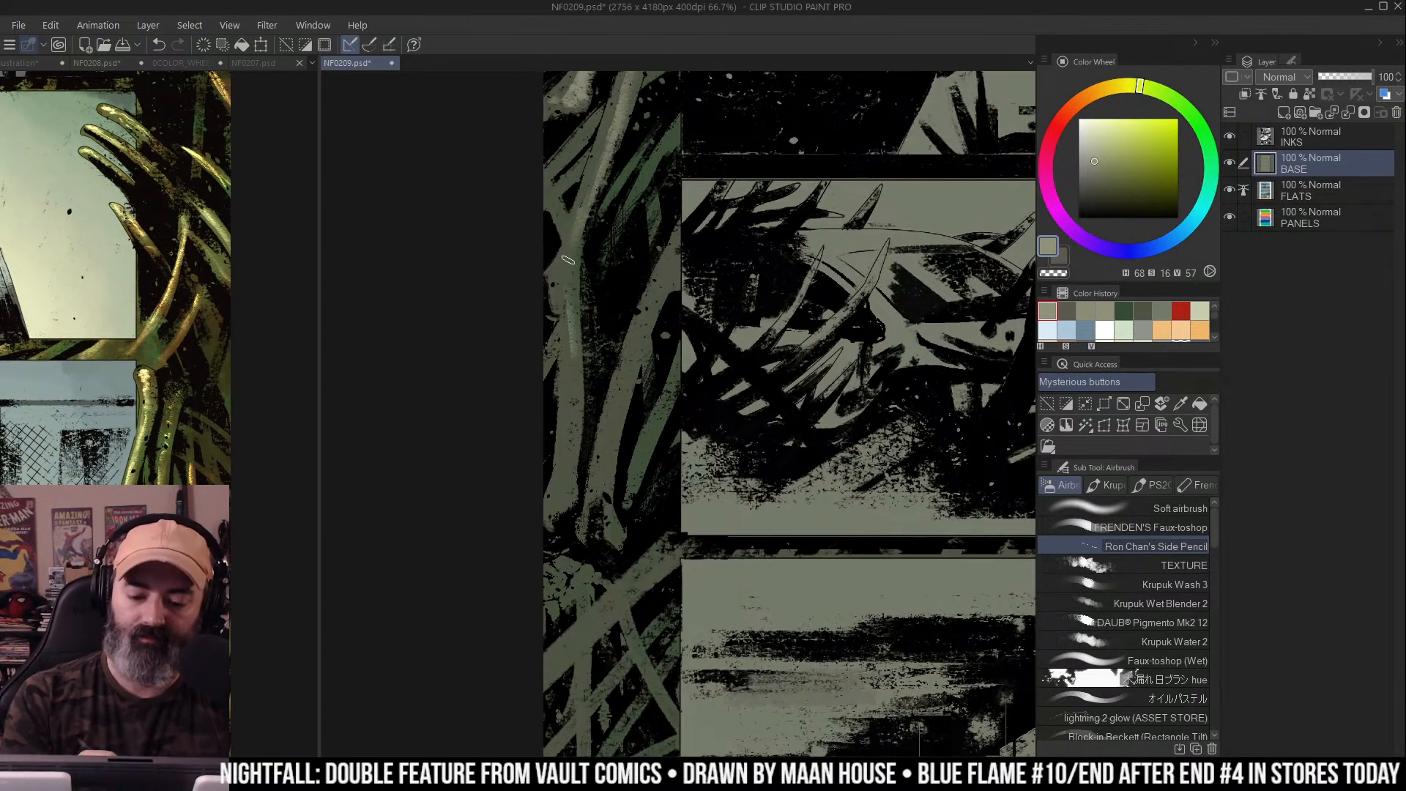
{"action": "left_click_drag", "start_coordinate": [574, 330], "coordinate": [572, 473]}
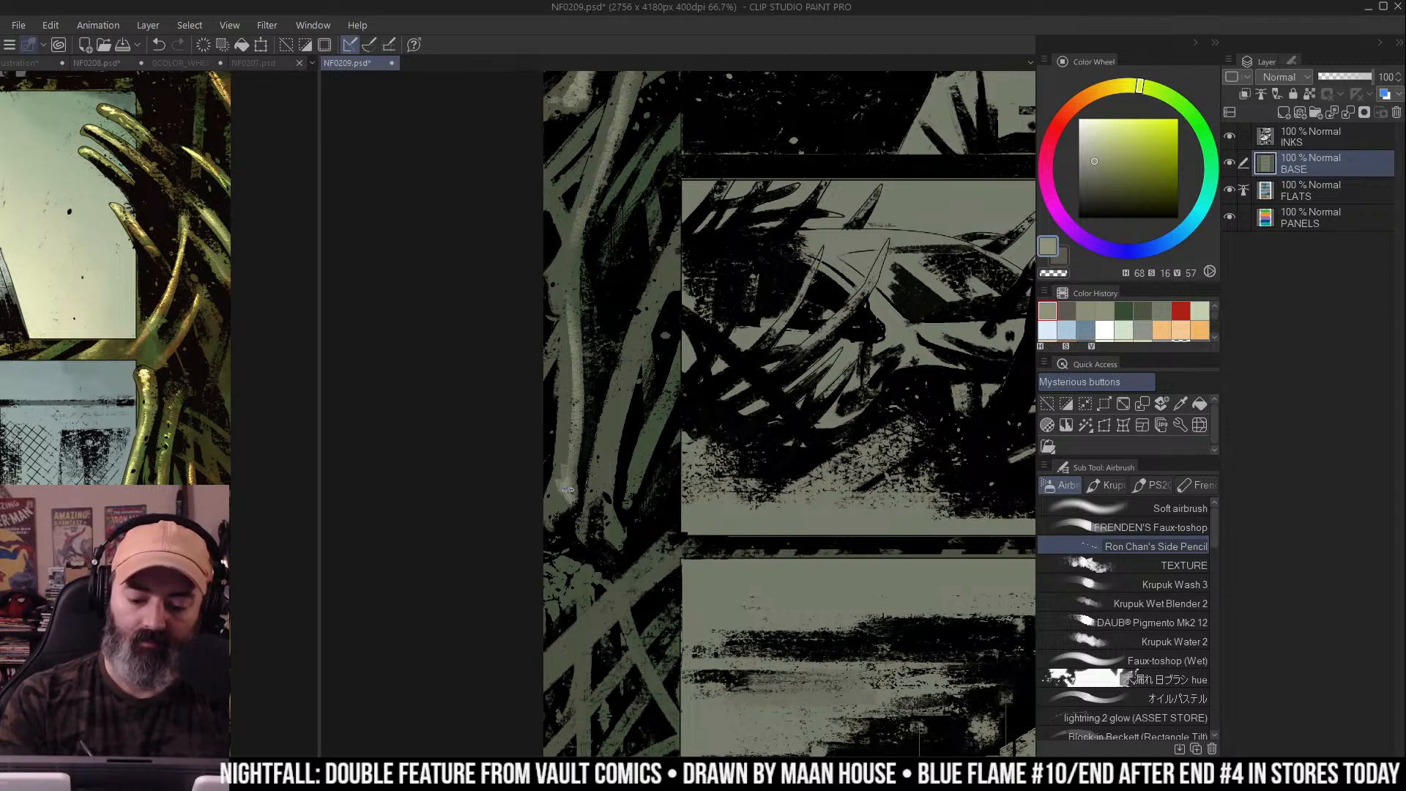
{"action": "mouse_move", "coordinate": [676, 250]}
{"action": "left_mouse_down"}
{"action": "mouse_move", "coordinate": [613, 444]}
{"action": "mouse_move", "coordinate": [644, 318]}
{"action": "mouse_move", "coordinate": [605, 482]}
{"action": "mouse_move", "coordinate": [630, 353]}
{"action": "left_mouse_up"}
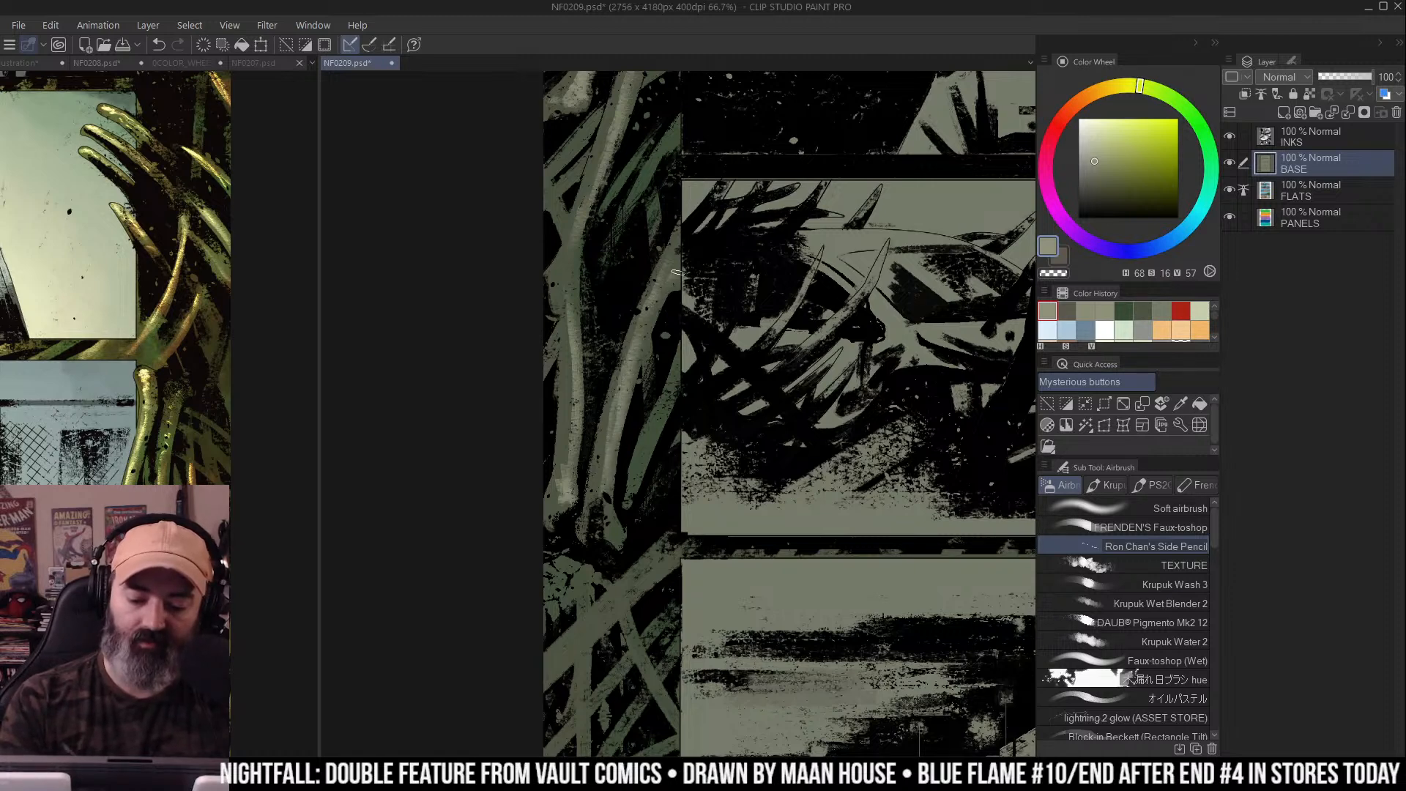
{"action": "mouse_move", "coordinate": [665, 402]}
{"action": "left_mouse_down"}
{"action": "mouse_move", "coordinate": [632, 500]}
{"action": "mouse_move", "coordinate": [623, 474]}
{"action": "mouse_move", "coordinate": [609, 498]}
{"action": "mouse_move", "coordinate": [616, 531]}
{"action": "mouse_move", "coordinate": [607, 428]}
{"action": "left_mouse_up"}
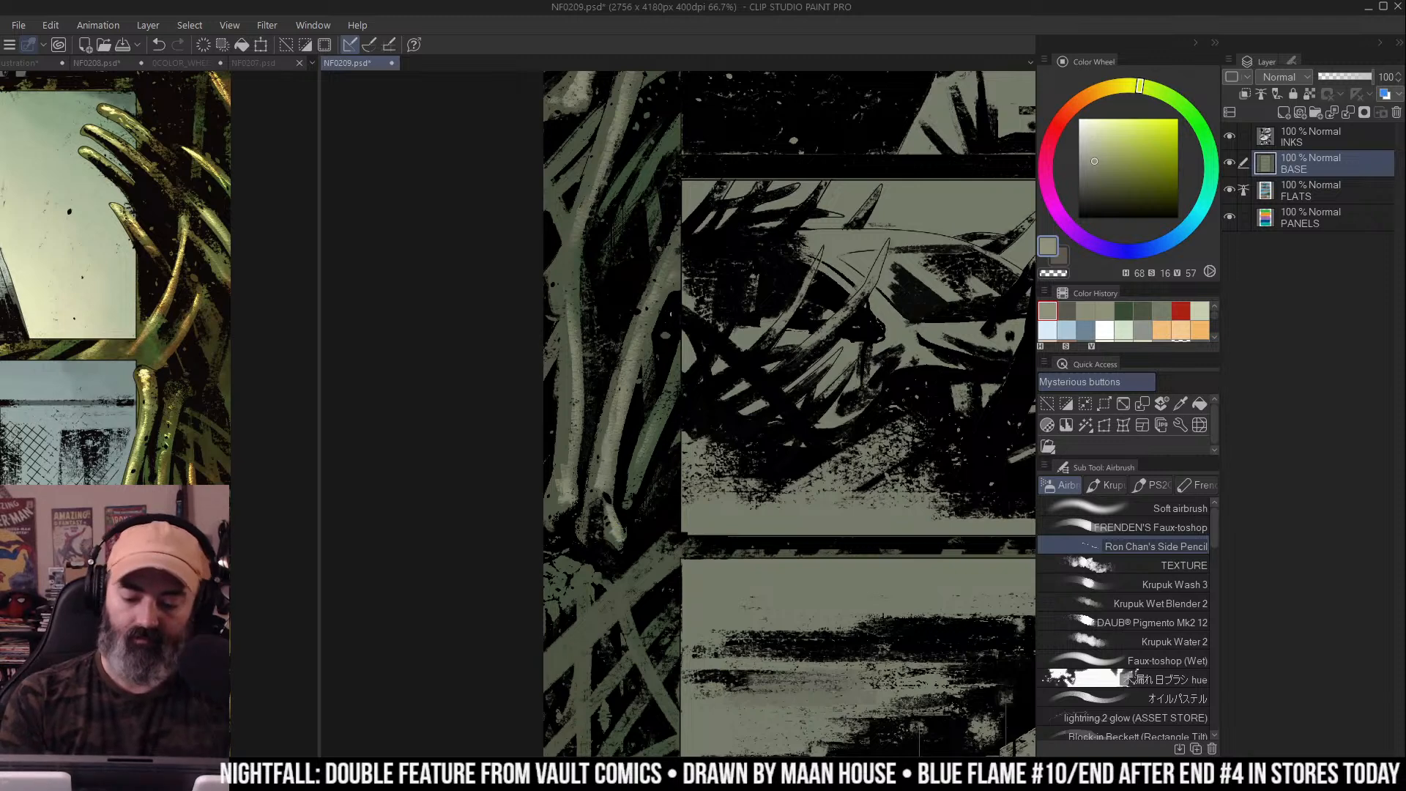
Highlight the crisscrossing strands of the left border beside the third panel, down to the crowd panel's upper-left corner
{"action": "scroll", "coordinate": [692, 265], "scroll_direction": "down", "scroll_amount": 2}
{"action": "mouse_move", "coordinate": [692, 265]}
{"action": "left_mouse_down"}
{"action": "mouse_move", "coordinate": [728, 232]}
{"action": "mouse_move", "coordinate": [736, 148]}
{"action": "mouse_move", "coordinate": [707, 140]}
{"action": "left_mouse_up"}
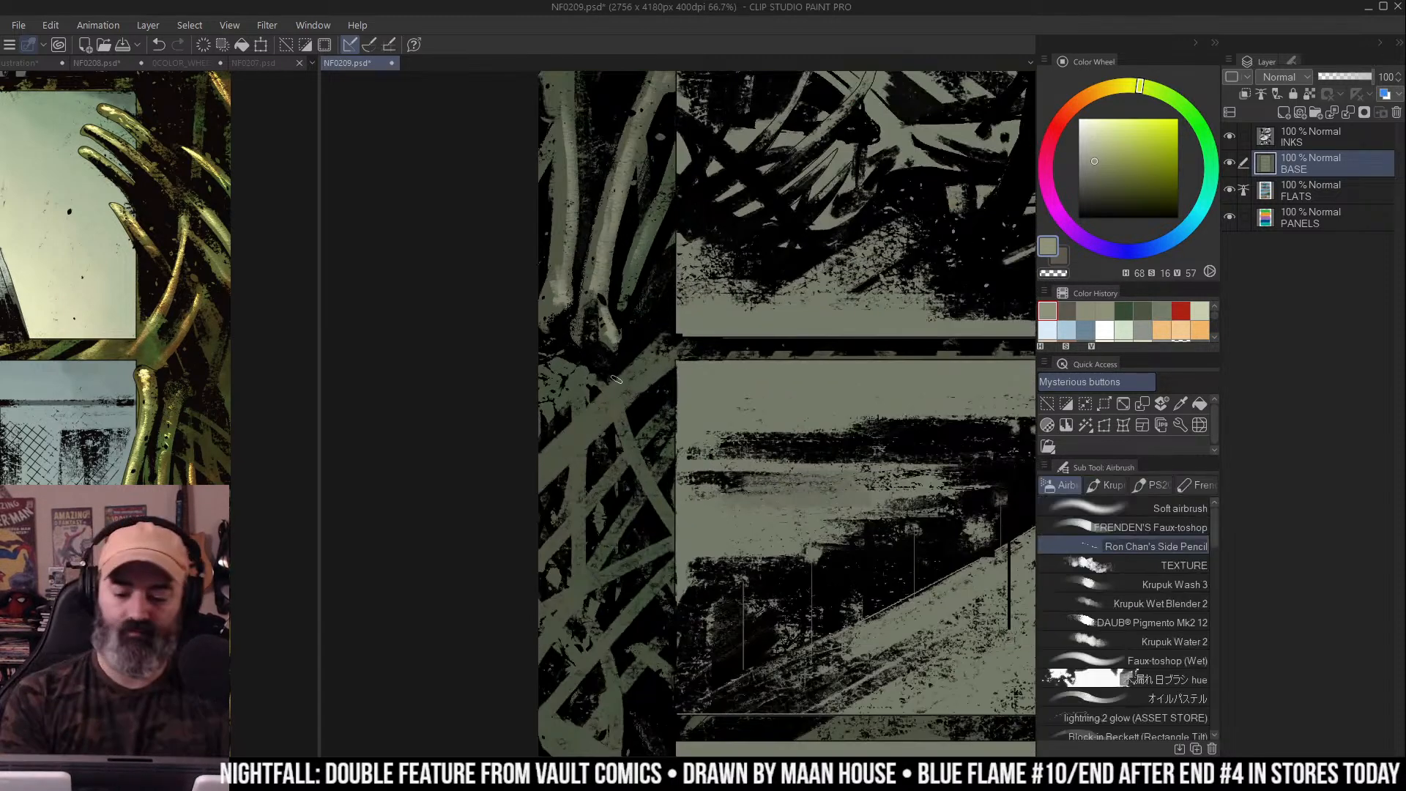
{"action": "mouse_move", "coordinate": [649, 358]}
{"action": "left_mouse_down"}
{"action": "mouse_move", "coordinate": [560, 448]}
{"action": "mouse_move", "coordinate": [630, 374]}
{"action": "mouse_move", "coordinate": [575, 433]}
{"action": "mouse_move", "coordinate": [626, 424]}
{"action": "mouse_move", "coordinate": [659, 336]}
{"action": "mouse_move", "coordinate": [696, 410]}
{"action": "mouse_move", "coordinate": [696, 339]}
{"action": "mouse_move", "coordinate": [619, 381]}
{"action": "mouse_move", "coordinate": [675, 323]}
{"action": "mouse_move", "coordinate": [640, 388]}
{"action": "mouse_move", "coordinate": [681, 340]}
{"action": "mouse_move", "coordinate": [601, 434]}
{"action": "mouse_move", "coordinate": [657, 427]}
{"action": "mouse_move", "coordinate": [733, 275]}
{"action": "left_mouse_up"}
{"action": "mouse_move", "coordinate": [608, 406]}
{"action": "left_mouse_down"}
{"action": "mouse_move", "coordinate": [731, 345]}
{"action": "mouse_move", "coordinate": [695, 405]}
{"action": "mouse_move", "coordinate": [712, 382]}
{"action": "mouse_move", "coordinate": [640, 443]}
{"action": "mouse_move", "coordinate": [660, 515]}
{"action": "mouse_move", "coordinate": [634, 475]}
{"action": "mouse_move", "coordinate": [714, 410]}
{"action": "mouse_move", "coordinate": [767, 276]}
{"action": "mouse_move", "coordinate": [712, 361]}
{"action": "mouse_move", "coordinate": [727, 375]}
{"action": "mouse_move", "coordinate": [781, 250]}
{"action": "mouse_move", "coordinate": [694, 306]}
{"action": "mouse_move", "coordinate": [617, 419]}
{"action": "mouse_move", "coordinate": [717, 359]}
{"action": "mouse_move", "coordinate": [598, 430]}
{"action": "mouse_move", "coordinate": [651, 398]}
{"action": "left_mouse_up"}
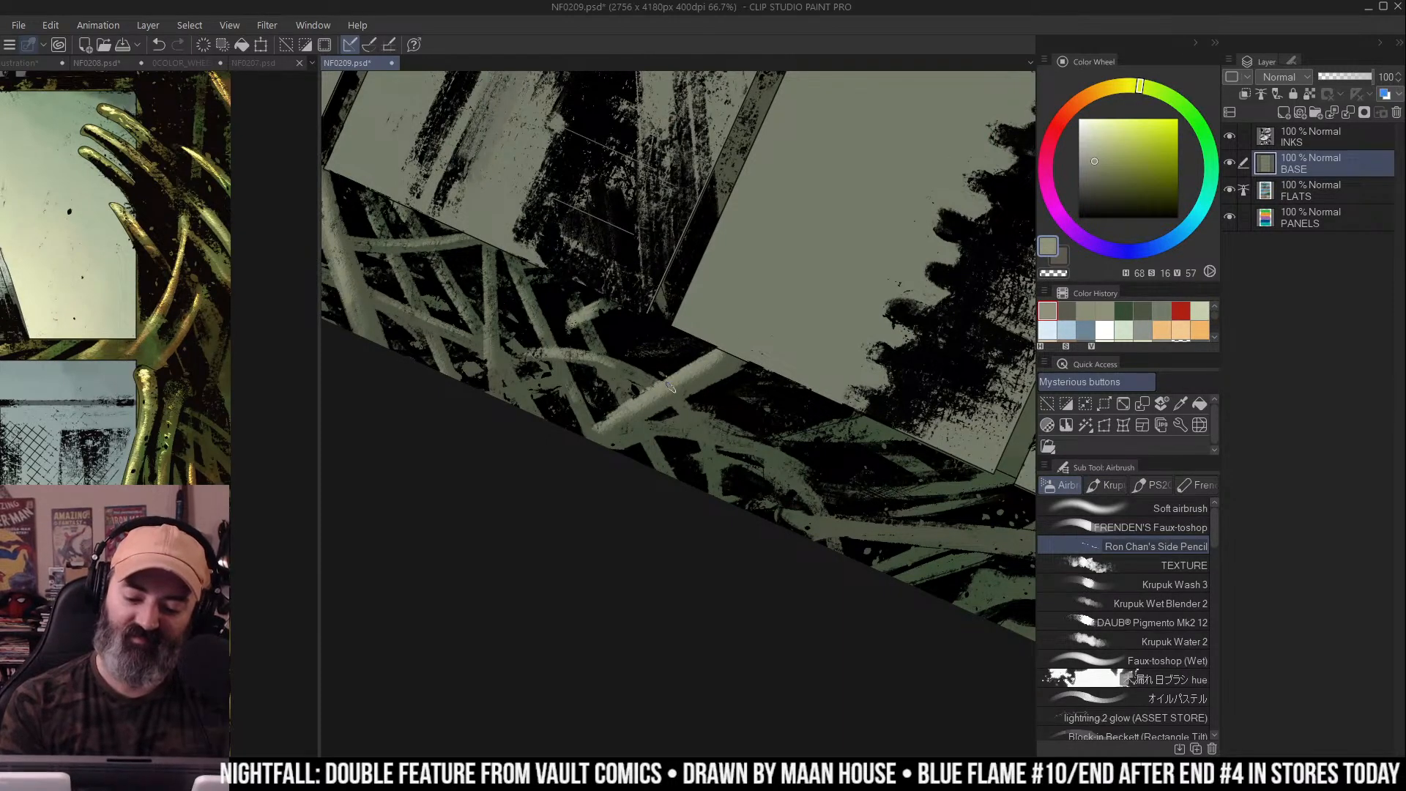
Try trimming the diagonal strand's highlight at the crowd panel's corner with transparent colour and undo the last strokes
{"action": "key", "text": "c"}
{"action": "mouse_move", "coordinate": [739, 360]}
{"action": "left_mouse_down"}
{"action": "mouse_move", "coordinate": [615, 413]}
{"action": "mouse_move", "coordinate": [681, 370]}
{"action": "left_mouse_up"}
{"action": "key", "text": "c"}
{"action": "key", "text": "ctrl+z"}
{"action": "key", "text": "ctrl+z"}
{"action": "key", "text": "ctrl+z"}
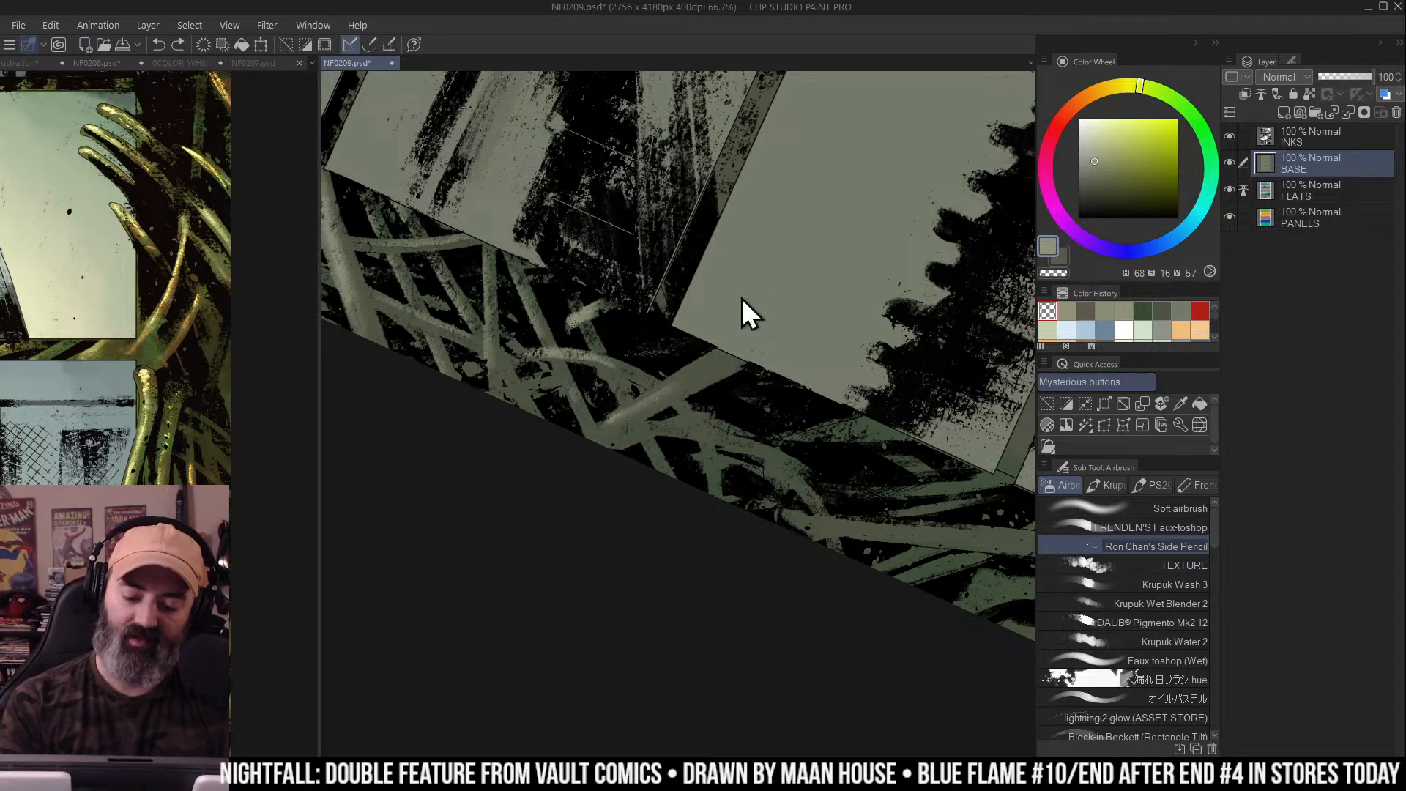
Repaint a thinner light olive highlight on the diagonal strand at the crowd panel's upper-left corner
{"action": "mouse_move", "coordinate": [646, 403]}
{"action": "left_mouse_down"}
{"action": "mouse_move", "coordinate": [736, 353]}
{"action": "mouse_move", "coordinate": [659, 396]}
{"action": "mouse_move", "coordinate": [675, 389]}
{"action": "left_mouse_up"}
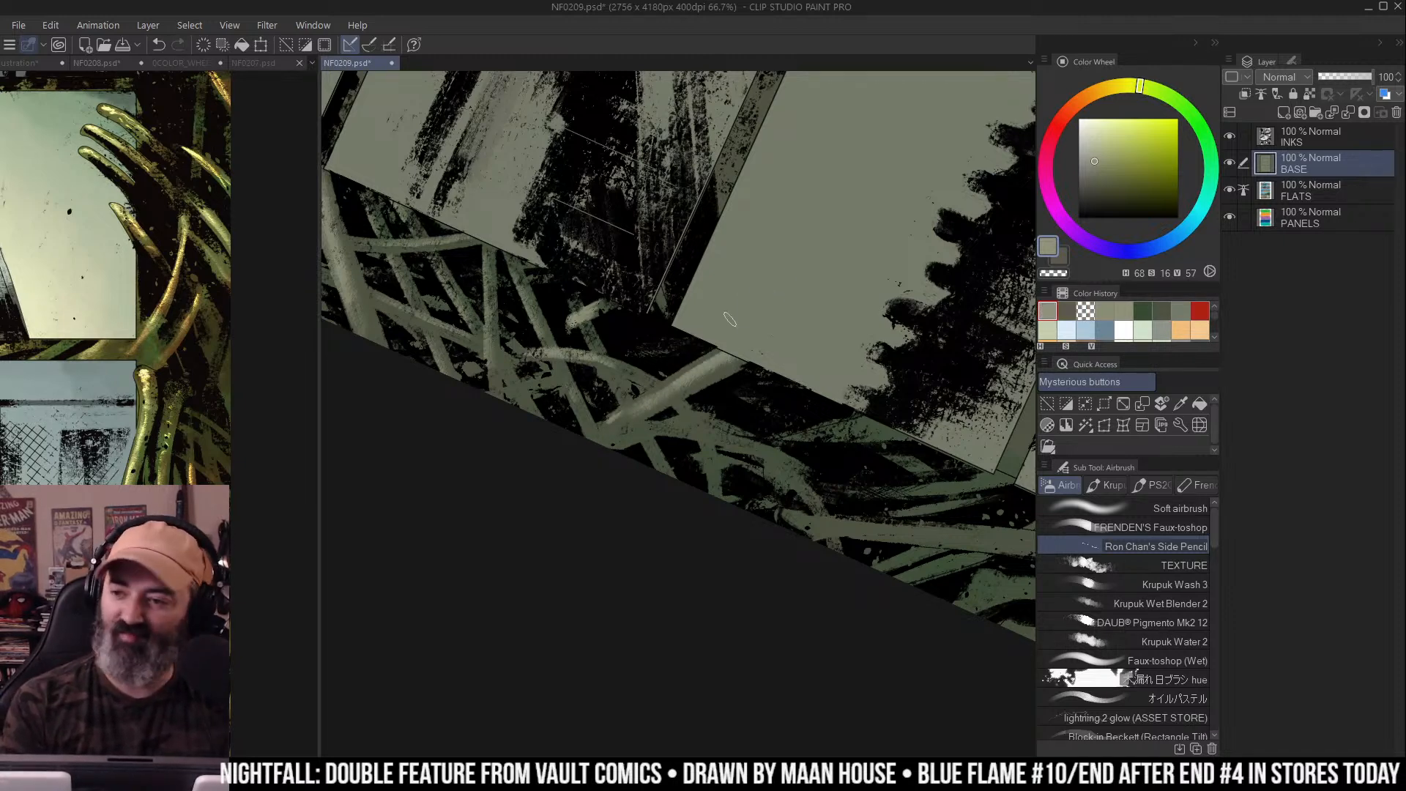
{"action": "left_click_drag", "start_coordinate": [729, 267], "coordinate": [781, 301]}
{"action": "mouse_move", "coordinate": [672, 318]}
{"action": "left_mouse_down"}
{"action": "mouse_move", "coordinate": [688, 388]}
{"action": "mouse_move", "coordinate": [649, 313]}
{"action": "mouse_move", "coordinate": [642, 373]}
{"action": "mouse_move", "coordinate": [661, 448]}
{"action": "left_mouse_up"}
{"action": "left_click_drag", "start_coordinate": [715, 350], "coordinate": [705, 238]}
Highlight the long strand of the left border running from the crowd panel down beside the audience panel
{"action": "left_click_drag", "start_coordinate": [606, 359], "coordinate": [636, 494]}
{"action": "left_click_drag", "start_coordinate": [635, 495], "coordinate": [622, 385]}
{"action": "left_click_drag", "start_coordinate": [590, 267], "coordinate": [645, 476]}
{"action": "mouse_move", "coordinate": [621, 360]}
{"action": "left_mouse_down"}
{"action": "mouse_move", "coordinate": [655, 509]}
{"action": "mouse_move", "coordinate": [673, 481]}
{"action": "mouse_move", "coordinate": [680, 367]}
{"action": "mouse_move", "coordinate": [664, 430]}
{"action": "left_mouse_up"}
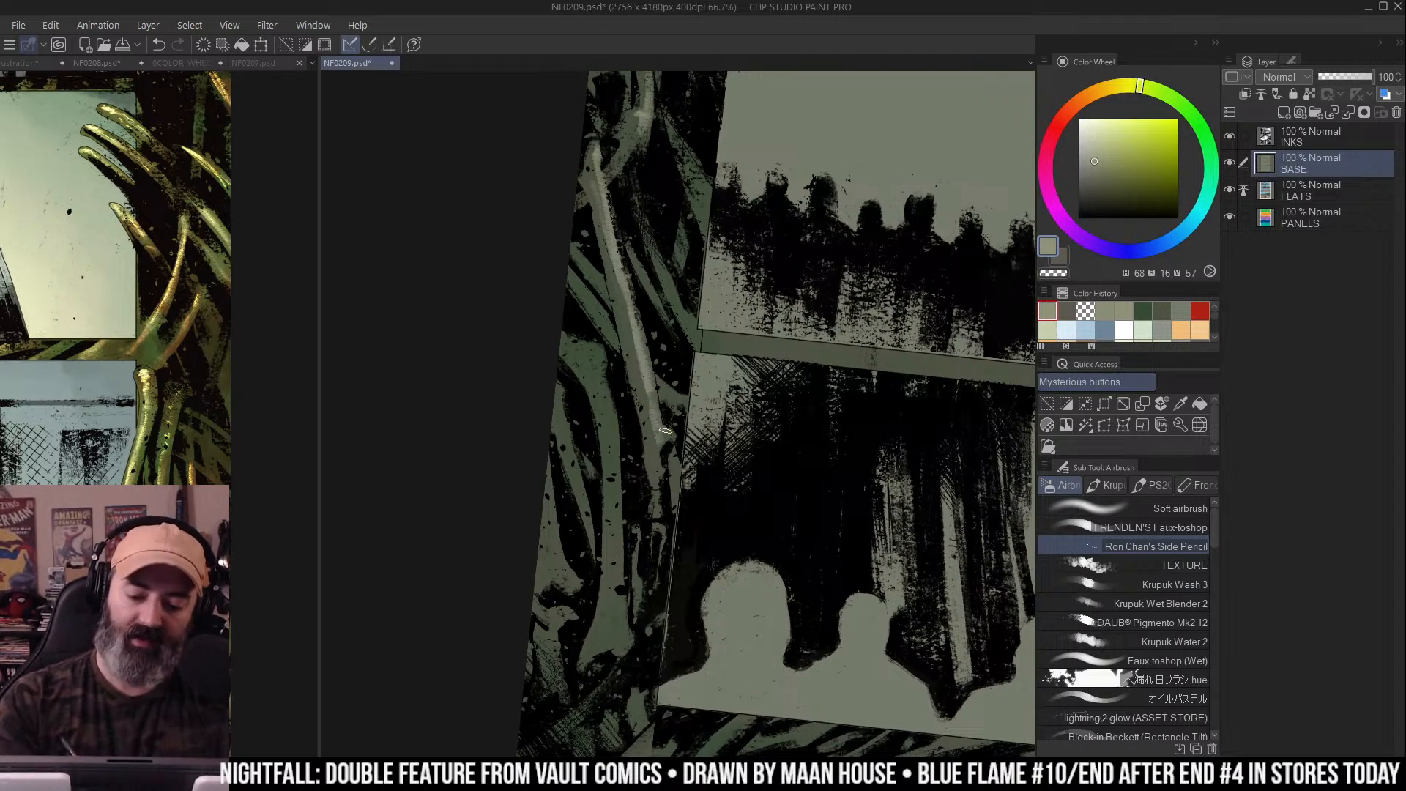
{"action": "left_click_drag", "start_coordinate": [659, 260], "coordinate": [685, 321]}
Paint light olive highlights on the bone-shaped strands in the left border beside the audience panel
{"action": "mouse_move", "coordinate": [606, 295]}
{"action": "left_mouse_down"}
{"action": "mouse_move", "coordinate": [620, 344]}
{"action": "mouse_move", "coordinate": [595, 367]}
{"action": "mouse_move", "coordinate": [584, 344]}
{"action": "mouse_move", "coordinate": [621, 476]}
{"action": "left_mouse_up"}
{"action": "scroll", "coordinate": [621, 476], "scroll_direction": "down", "scroll_amount": 4}
{"action": "mouse_move", "coordinate": [619, 264]}
{"action": "left_mouse_down"}
{"action": "mouse_move", "coordinate": [626, 489]}
{"action": "mouse_move", "coordinate": [607, 493]}
{"action": "left_mouse_up"}
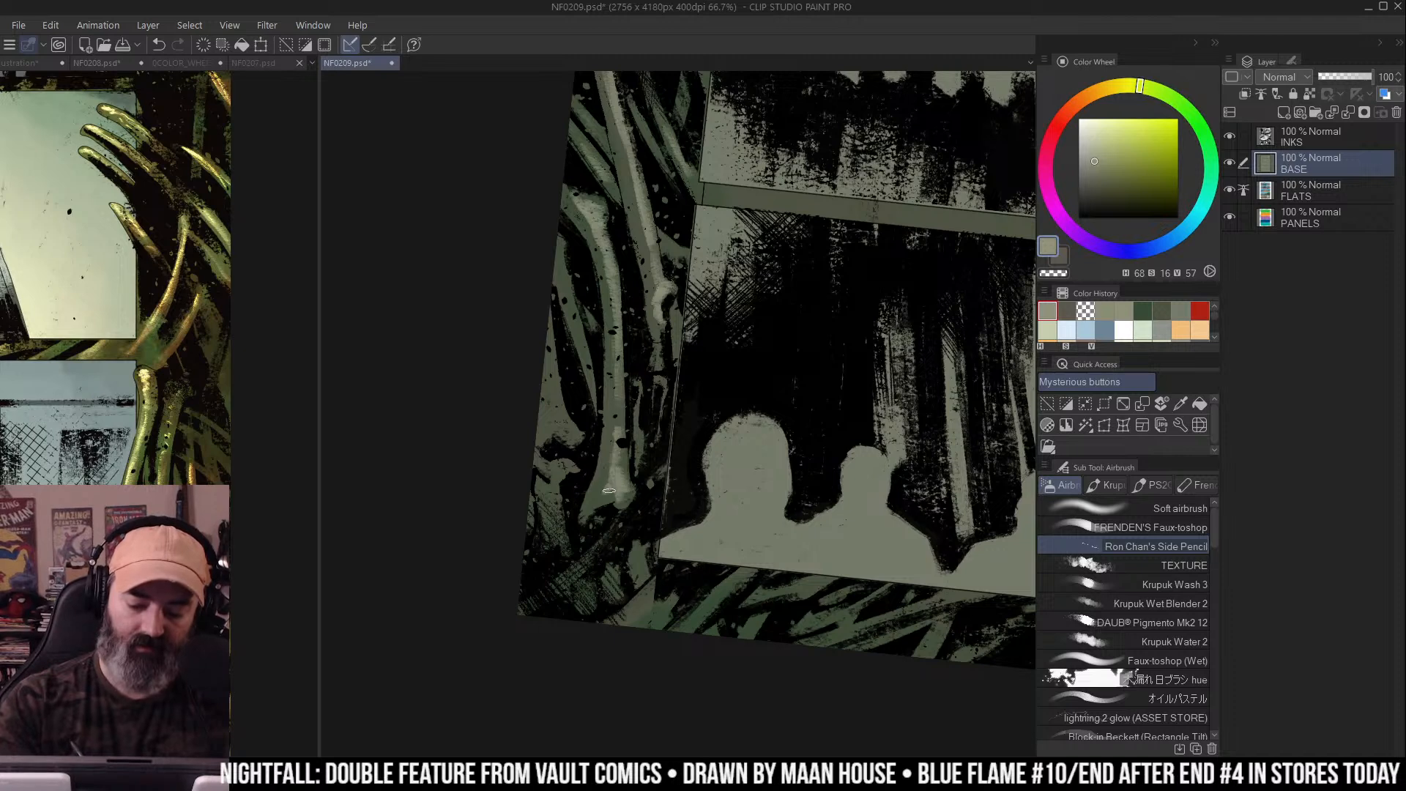
{"action": "mouse_move", "coordinate": [553, 326]}
{"action": "left_mouse_down"}
{"action": "mouse_move", "coordinate": [571, 429]}
{"action": "mouse_move", "coordinate": [554, 423]}
{"action": "mouse_move", "coordinate": [556, 377]}
{"action": "mouse_move", "coordinate": [546, 416]}
{"action": "left_mouse_up"}
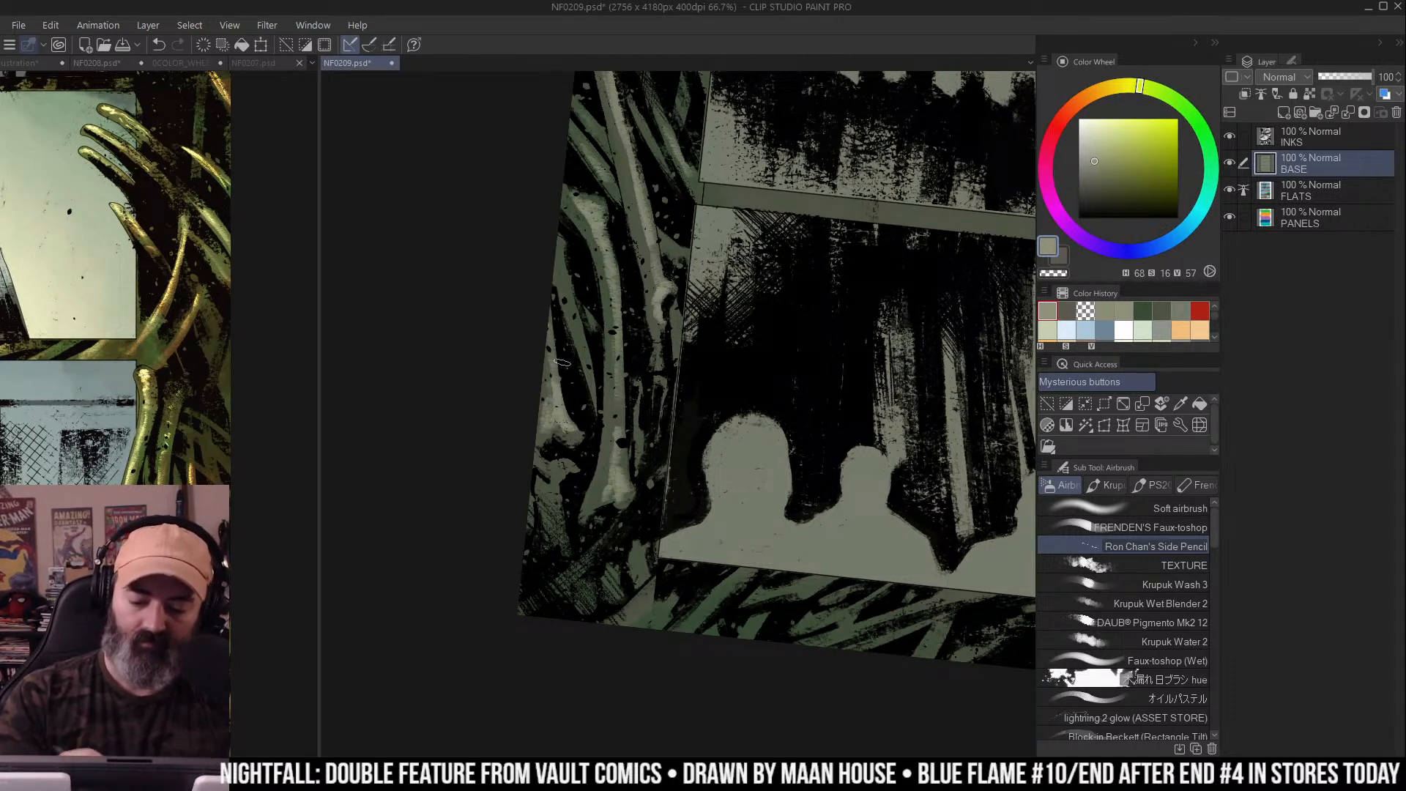
{"action": "left_click_drag", "start_coordinate": [563, 361], "coordinate": [578, 493]}
Highlight the remaining small knobs and strands in the page's lower-left border corner
{"action": "left_click_drag", "start_coordinate": [615, 315], "coordinate": [634, 183]}
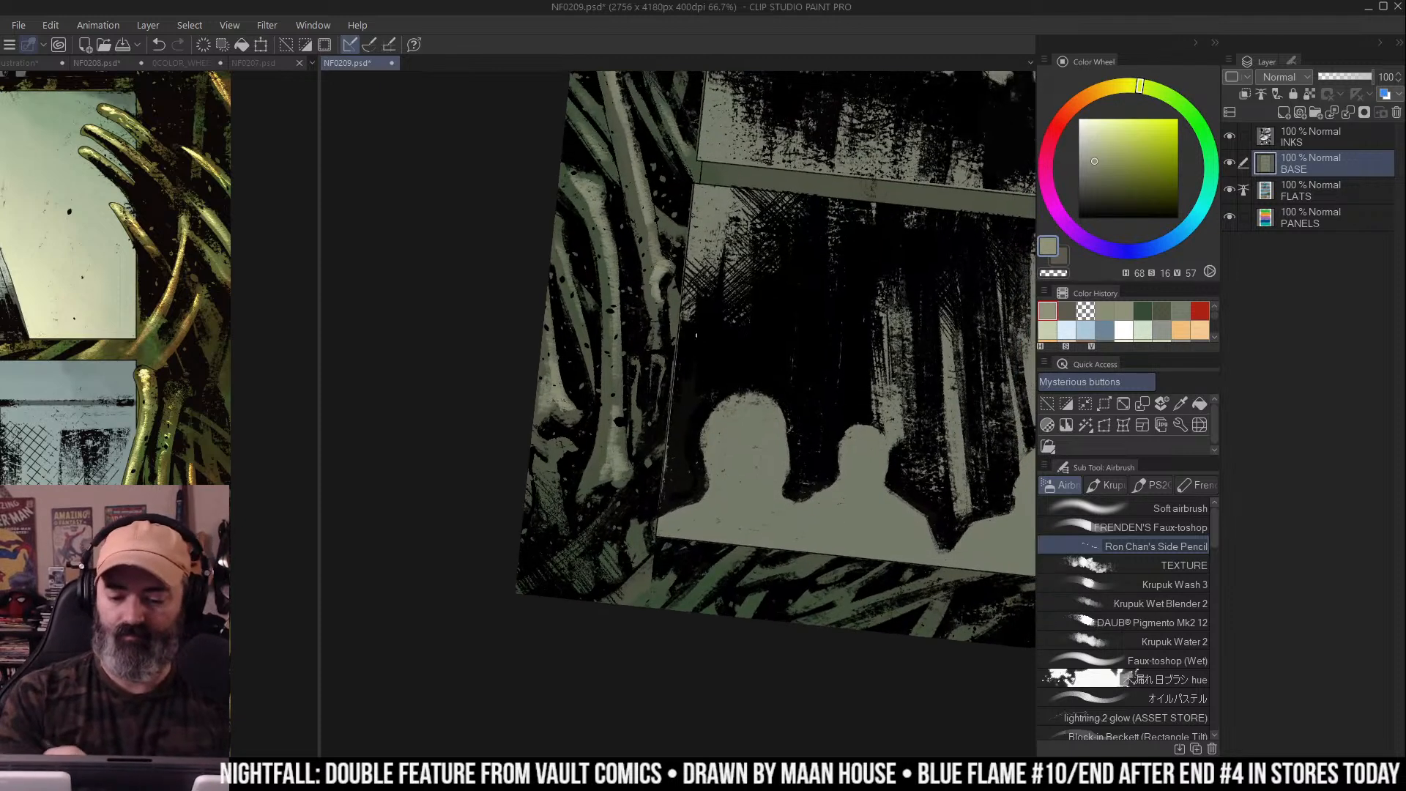
{"action": "left_click_drag", "start_coordinate": [702, 351], "coordinate": [704, 319]}
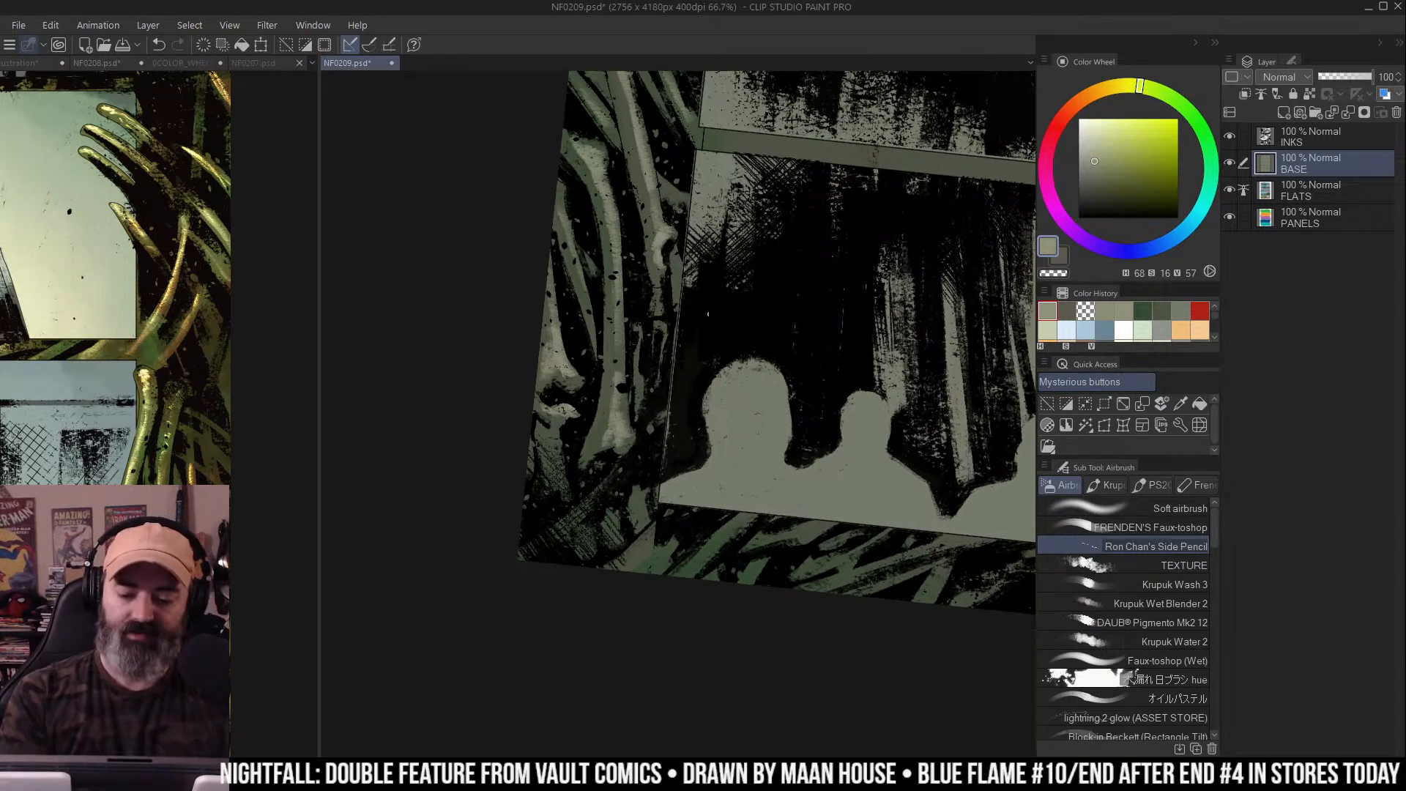
{"action": "scroll", "coordinate": [729, 419], "scroll_direction": "down", "scroll_amount": 2}
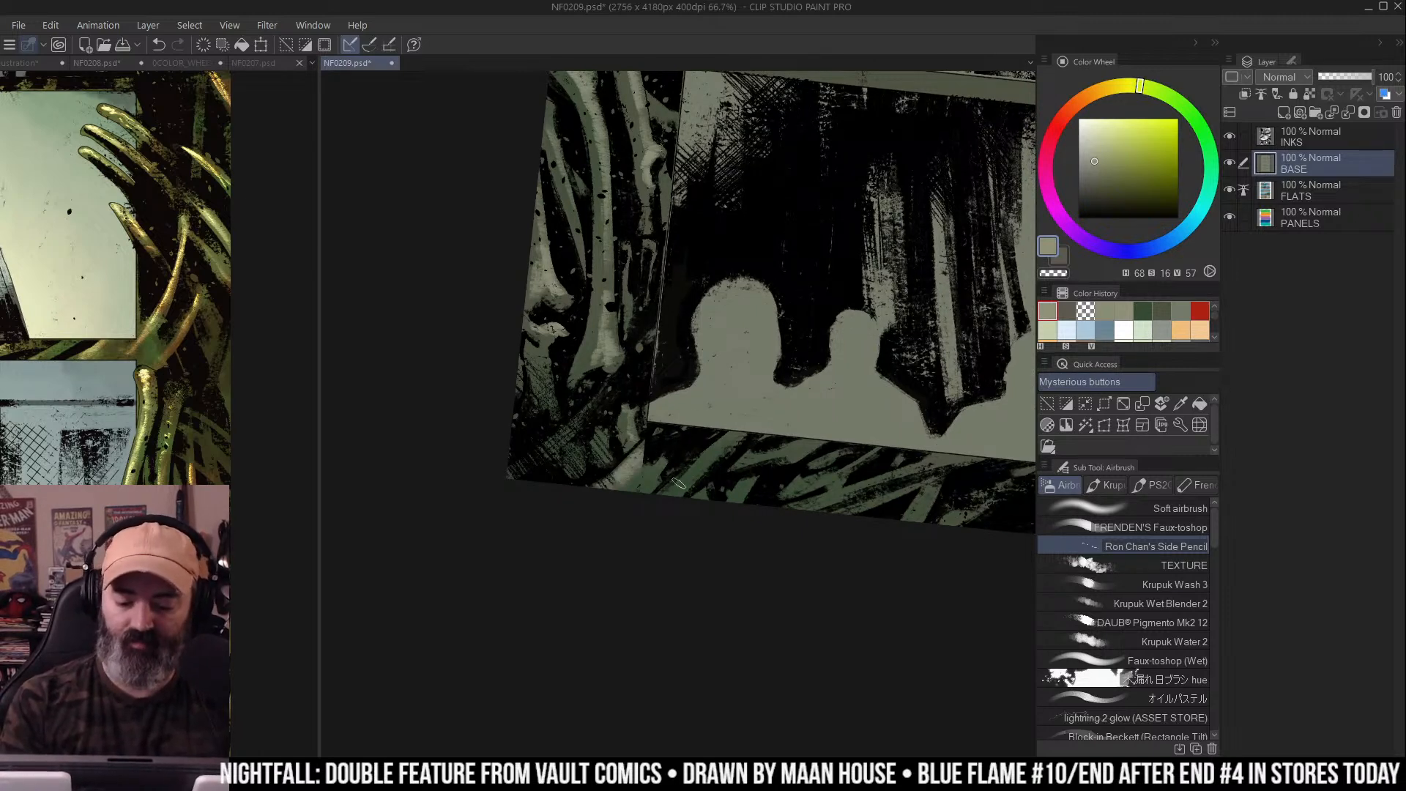
Paint light olive highlights on the bottom border's strands, knob and finger shapes below the audience panel
{"action": "left_click_drag", "start_coordinate": [667, 487], "coordinate": [543, 500]}
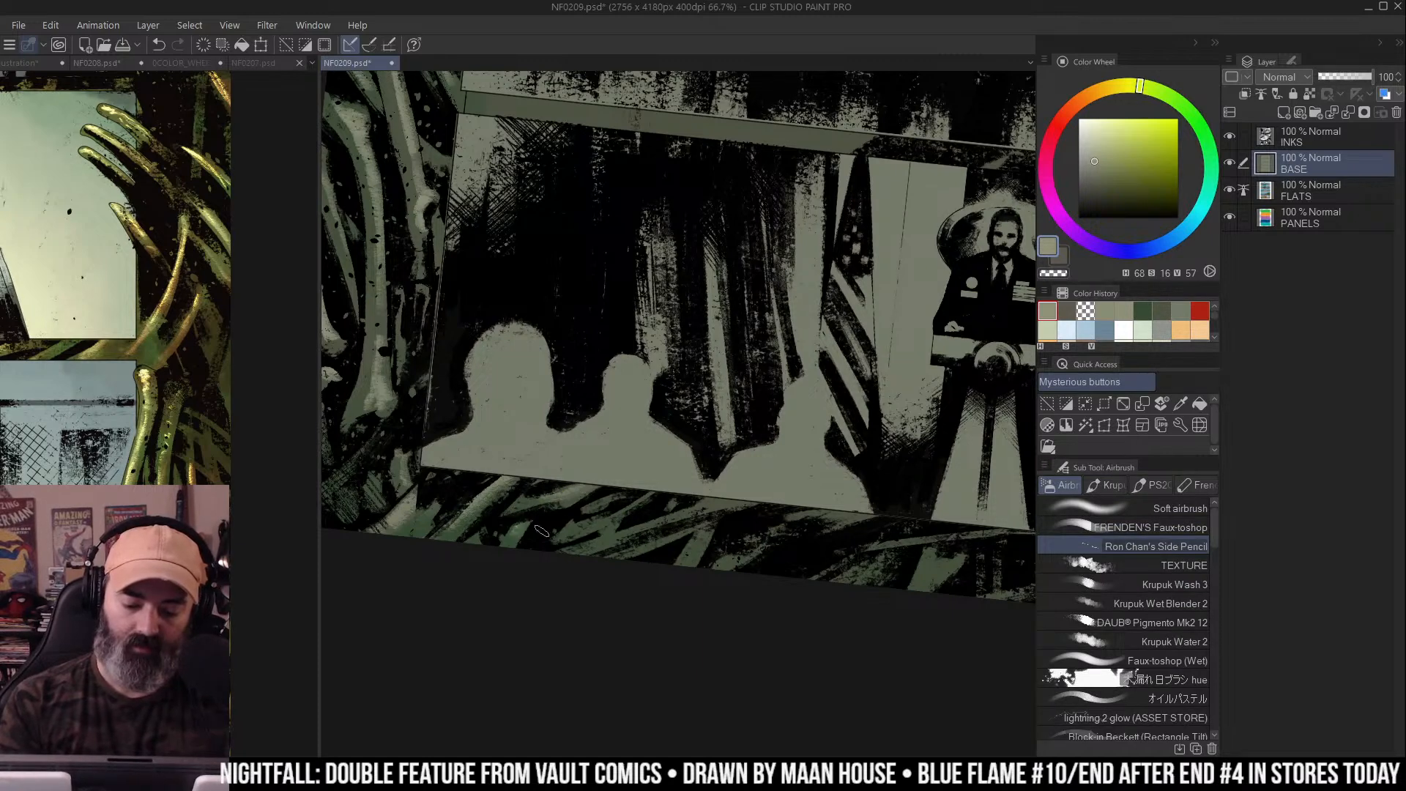
{"action": "mouse_move", "coordinate": [927, 320]}
{"action": "left_mouse_down"}
{"action": "mouse_move", "coordinate": [806, 278]}
{"action": "mouse_move", "coordinate": [820, 183]}
{"action": "mouse_move", "coordinate": [850, 220]}
{"action": "mouse_move", "coordinate": [699, 502]}
{"action": "left_mouse_up"}
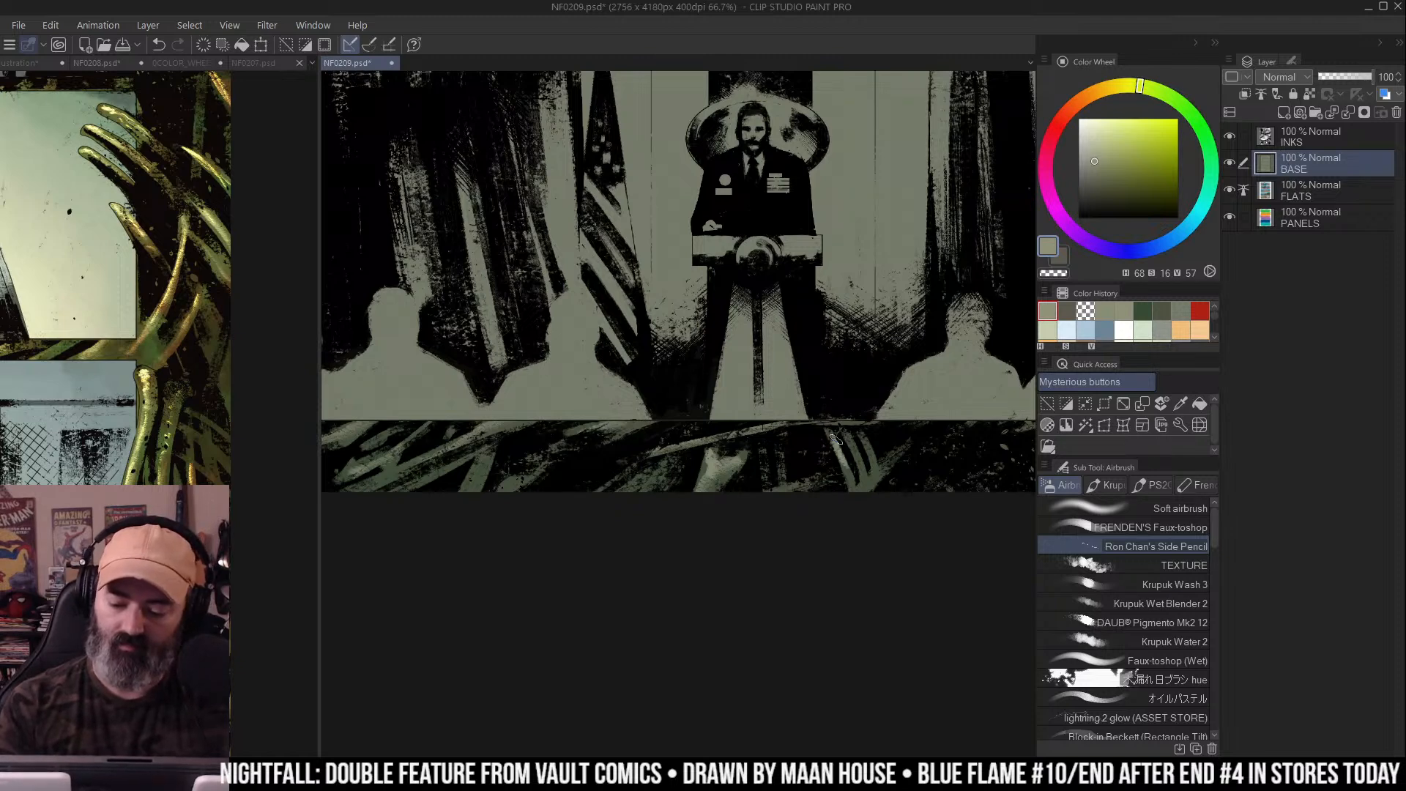
{"action": "scroll", "coordinate": [850, 474], "scroll_direction": "right", "scroll_amount": 8}
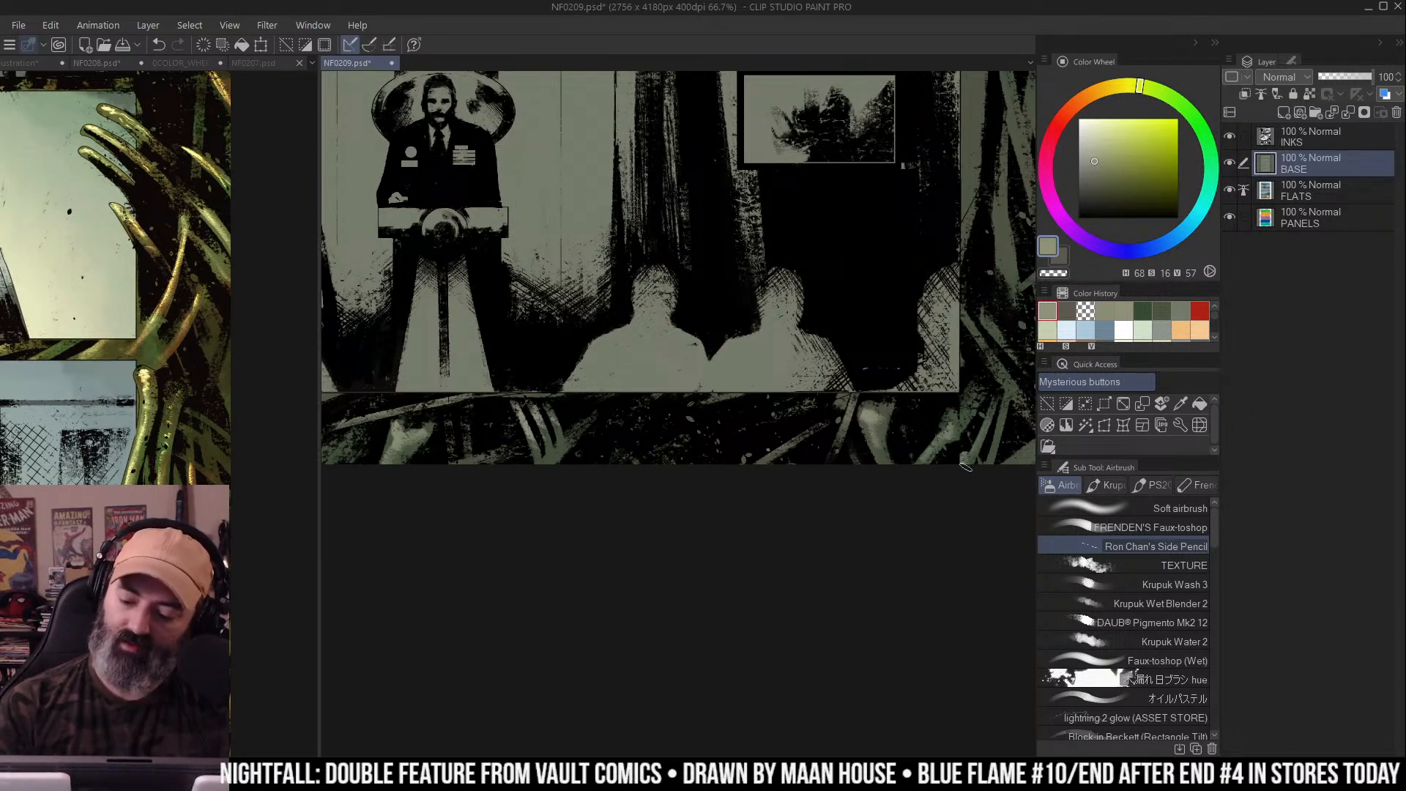
Highlight the strands in the lower-right border corner and up the right border beside the audience panel
{"action": "scroll", "coordinate": [967, 461], "scroll_direction": "up", "scroll_amount": 3}
{"action": "scroll", "coordinate": [966, 461], "scroll_direction": "right", "scroll_amount": 3}
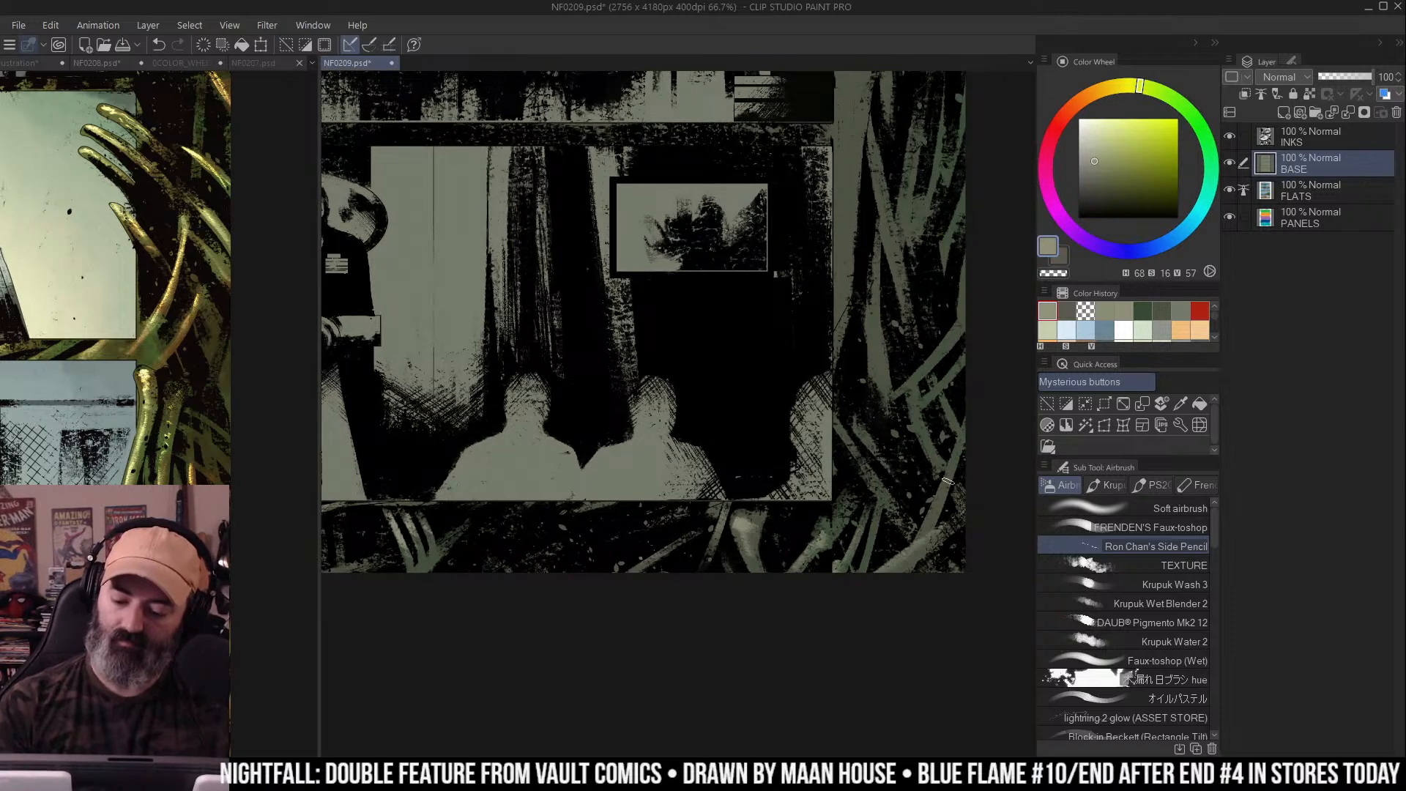
{"action": "scroll", "coordinate": [857, 330], "scroll_direction": "up", "scroll_amount": 1}
{"action": "scroll", "coordinate": [857, 329], "scroll_direction": "right", "scroll_amount": 1}
{"action": "mouse_move", "coordinate": [857, 358]}
{"action": "left_mouse_down"}
{"action": "mouse_move", "coordinate": [875, 439]}
{"action": "mouse_move", "coordinate": [941, 373]}
{"action": "mouse_move", "coordinate": [928, 424]}
{"action": "left_mouse_up"}
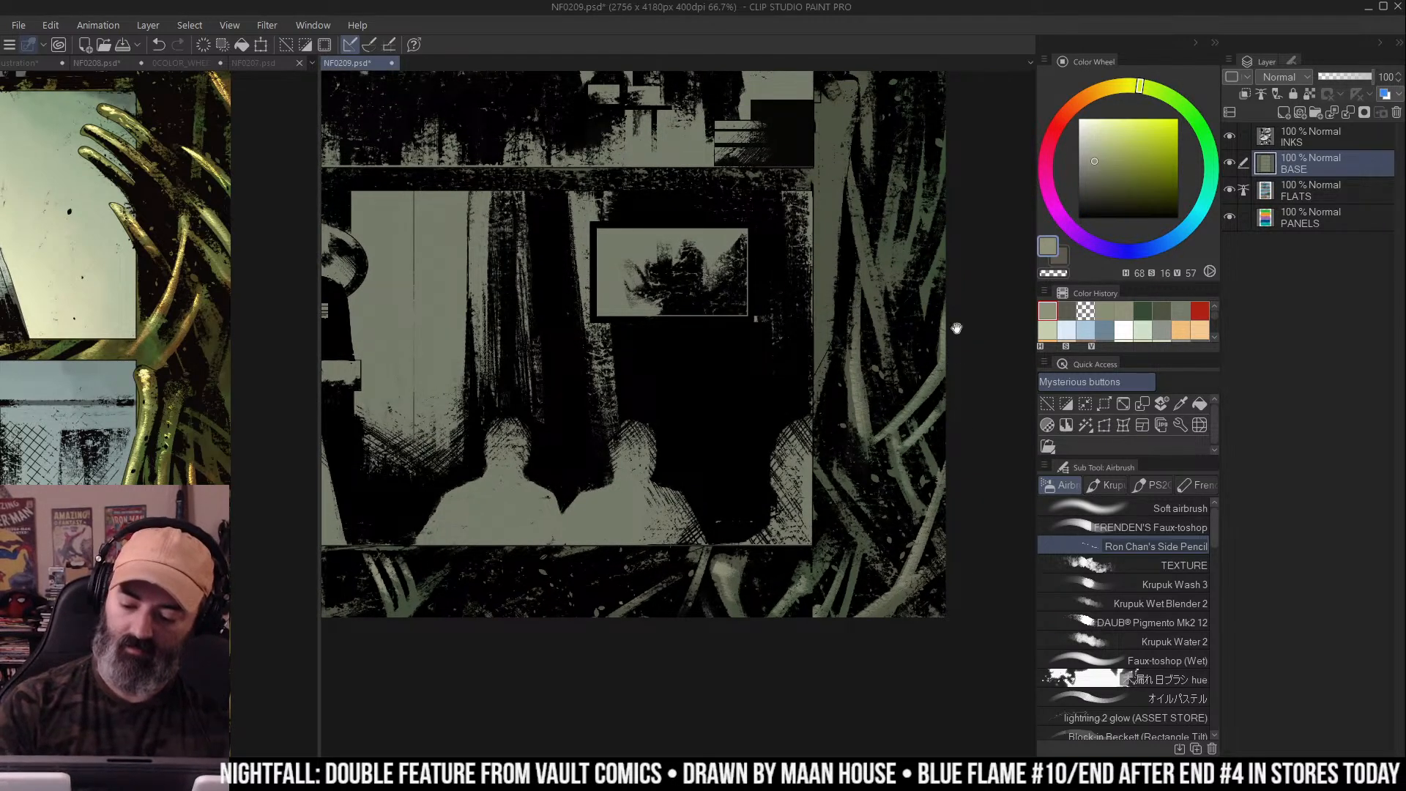
Zoom in on the thick strand of the right border beside the crowd panel
{"action": "scroll", "coordinate": [926, 246], "scroll_direction": "up", "scroll_amount": 3}
{"action": "scroll", "coordinate": [926, 246], "scroll_direction": "right", "scroll_amount": 1}
{"action": "key", "text": "ctrl+space"}
{"action": "key", "text": "alt+f"}
{"action": "left_click", "coordinate": [828, 268]}
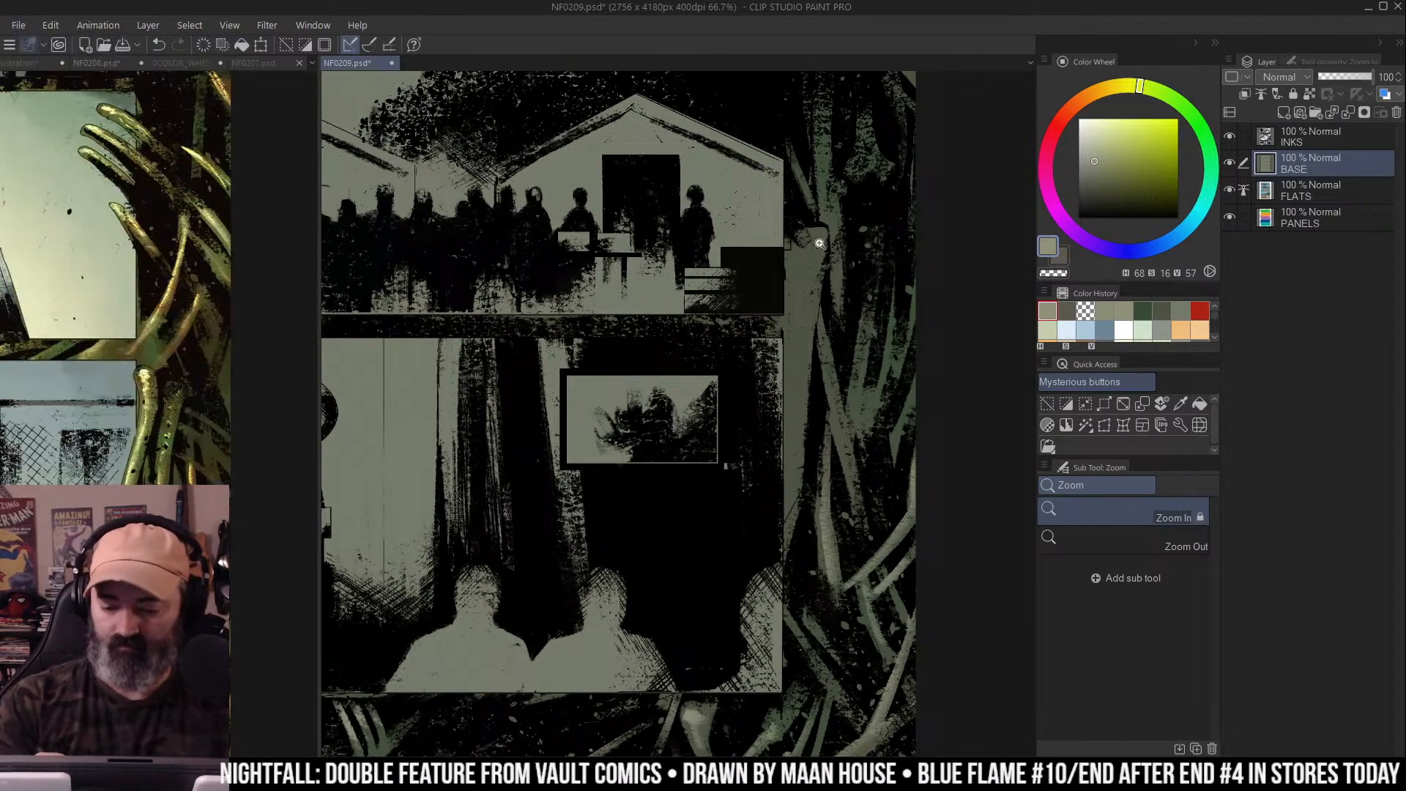
Brush lighter highlights with Ron Chan's Side Pencil on the BASE layer over the right-border bones beside the crowd and framed-picture panels
{"action": "mouse_move", "coordinate": [822, 236]}
{"action": "left_mouse_down"}
{"action": "mouse_move", "coordinate": [796, 258]}
{"action": "mouse_move", "coordinate": [797, 506]}
{"action": "left_mouse_up"}
{"action": "left_click_drag", "start_coordinate": [826, 335], "coordinate": [844, 450]}
{"action": "left_click_drag", "start_coordinate": [895, 328], "coordinate": [902, 440]}
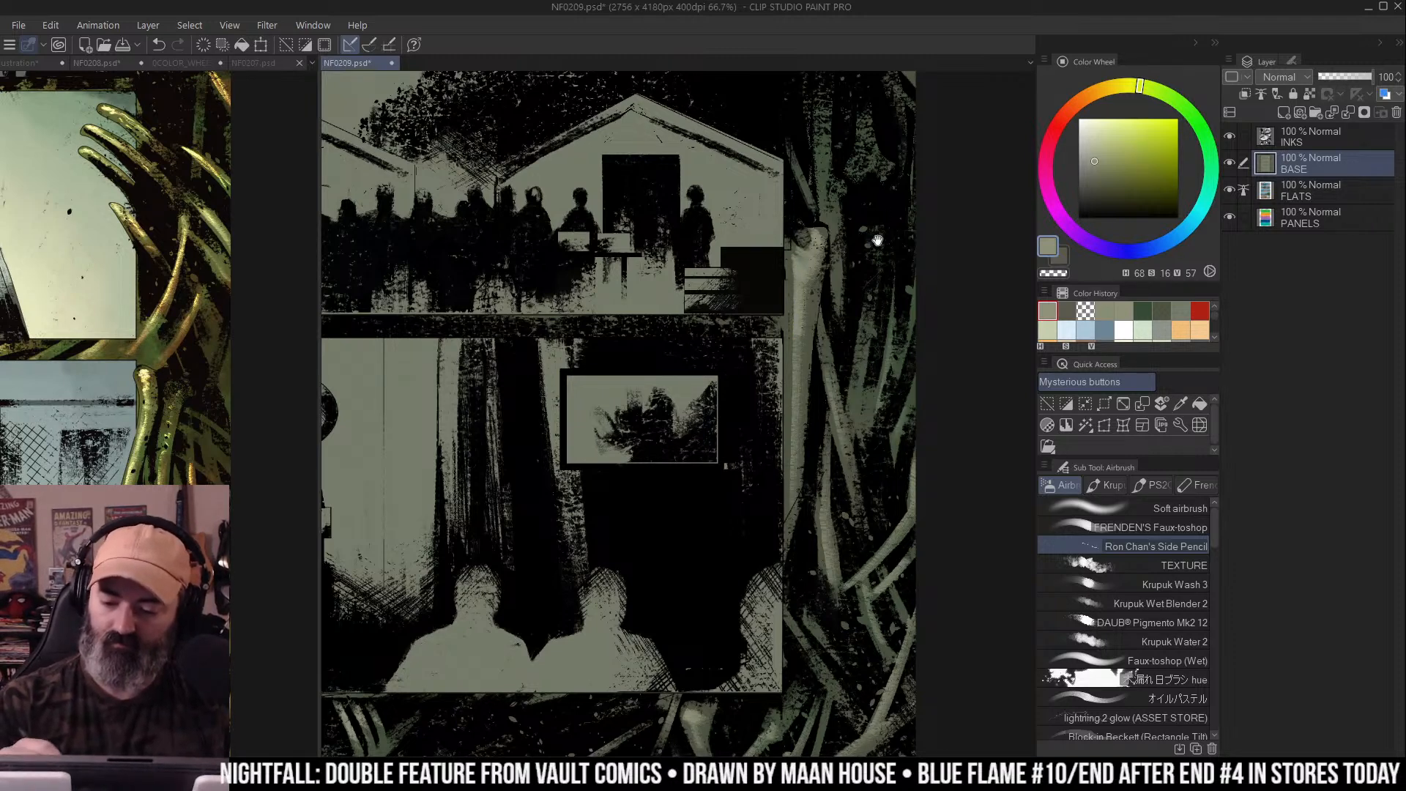
{"action": "left_click_drag", "start_coordinate": [879, 220], "coordinate": [867, 351]}
{"action": "left_click_drag", "start_coordinate": [809, 271], "coordinate": [820, 346]}
Paint highlights along the crossed bones in the right border beside the tree-covered hillside and road panels
{"action": "scroll", "coordinate": [850, 263], "scroll_direction": "up", "scroll_amount": 3}
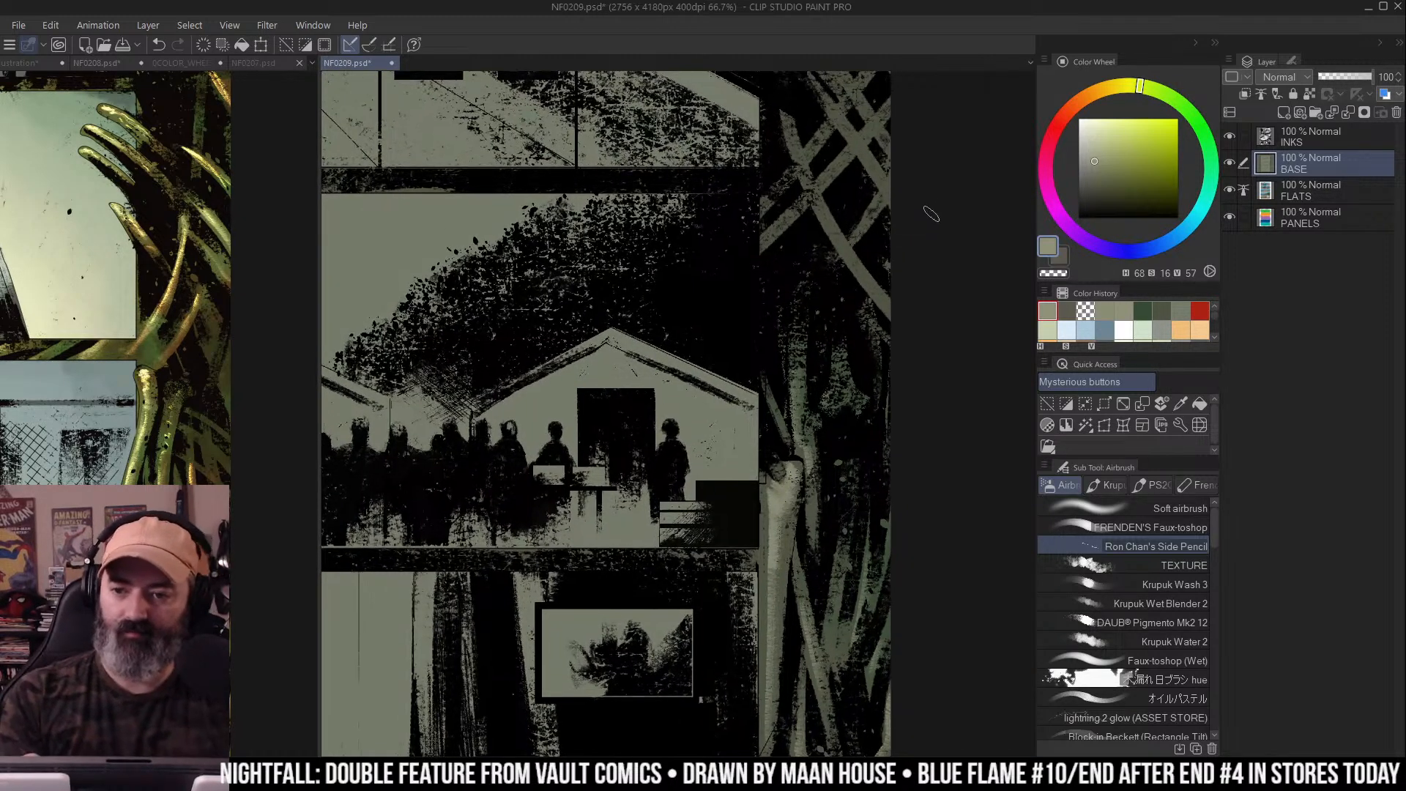
{"action": "mouse_move", "coordinate": [824, 111]}
{"action": "left_mouse_down"}
{"action": "mouse_move", "coordinate": [799, 182]}
{"action": "mouse_move", "coordinate": [809, 264]}
{"action": "mouse_move", "coordinate": [853, 333]}
{"action": "mouse_move", "coordinate": [802, 260]}
{"action": "mouse_move", "coordinate": [843, 322]}
{"action": "left_mouse_up"}
{"action": "mouse_move", "coordinate": [821, 218]}
{"action": "left_mouse_down"}
{"action": "mouse_move", "coordinate": [881, 159]}
{"action": "mouse_move", "coordinate": [808, 233]}
{"action": "left_mouse_up"}
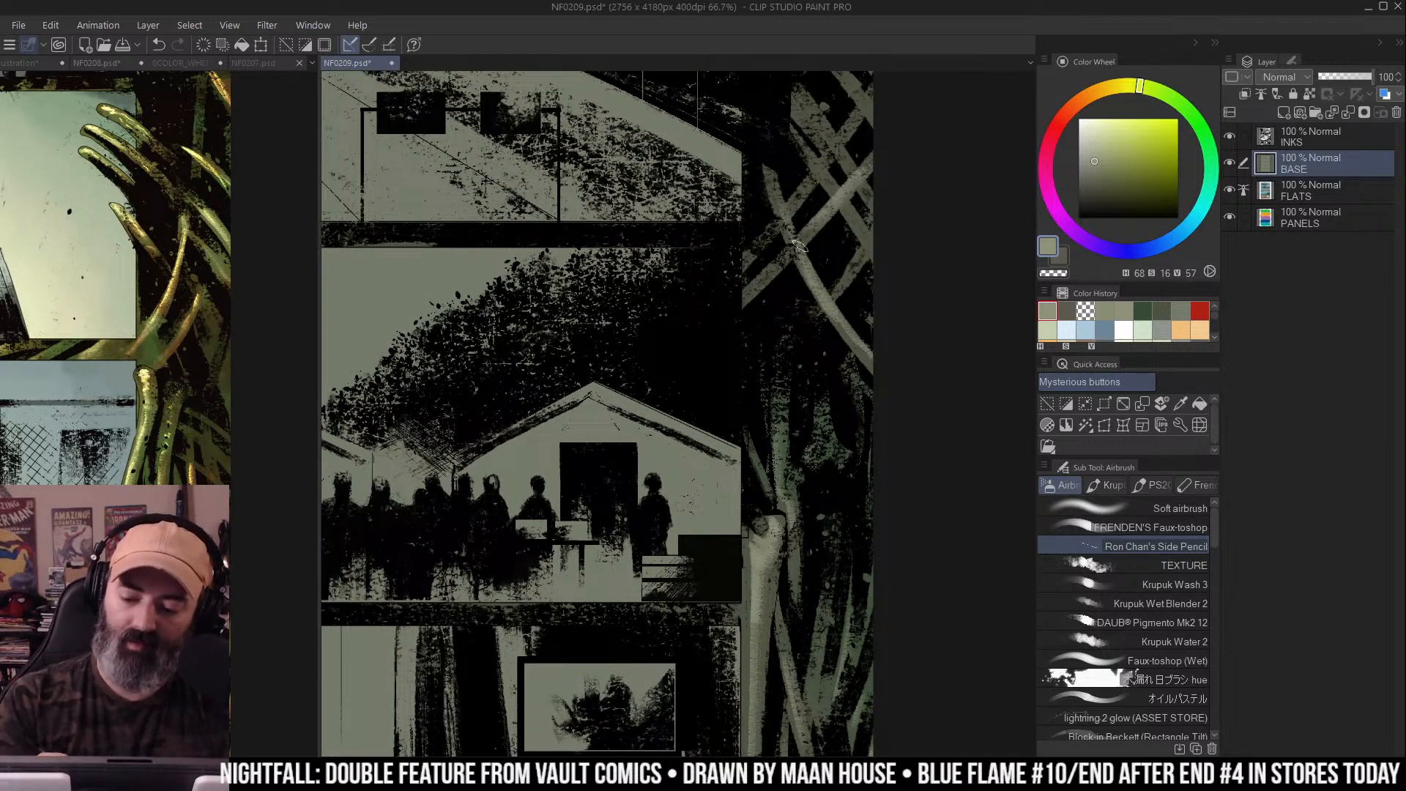
{"action": "scroll", "coordinate": [863, 257], "scroll_direction": "up", "scroll_amount": 3}
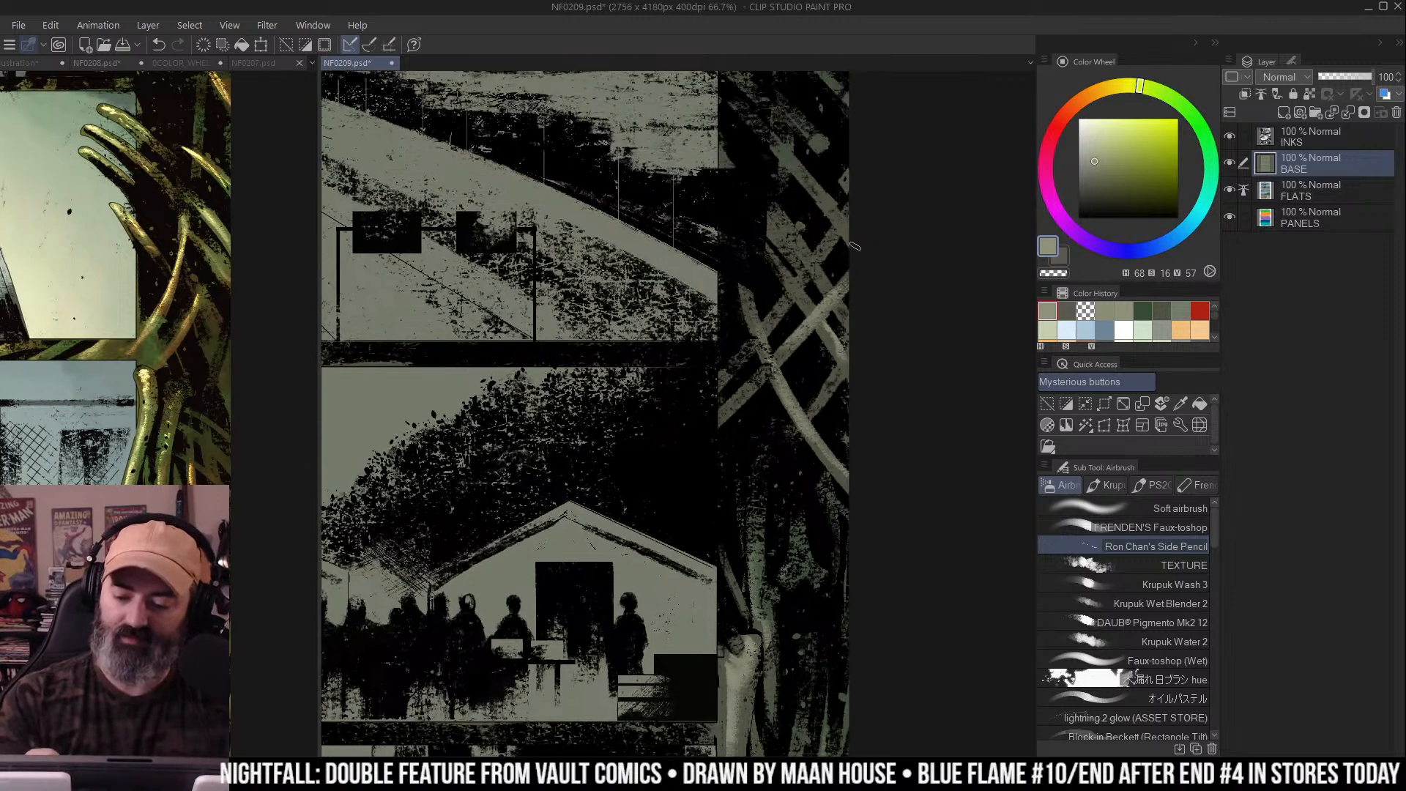
{"action": "scroll", "coordinate": [854, 261], "scroll_direction": "up", "scroll_amount": 1}
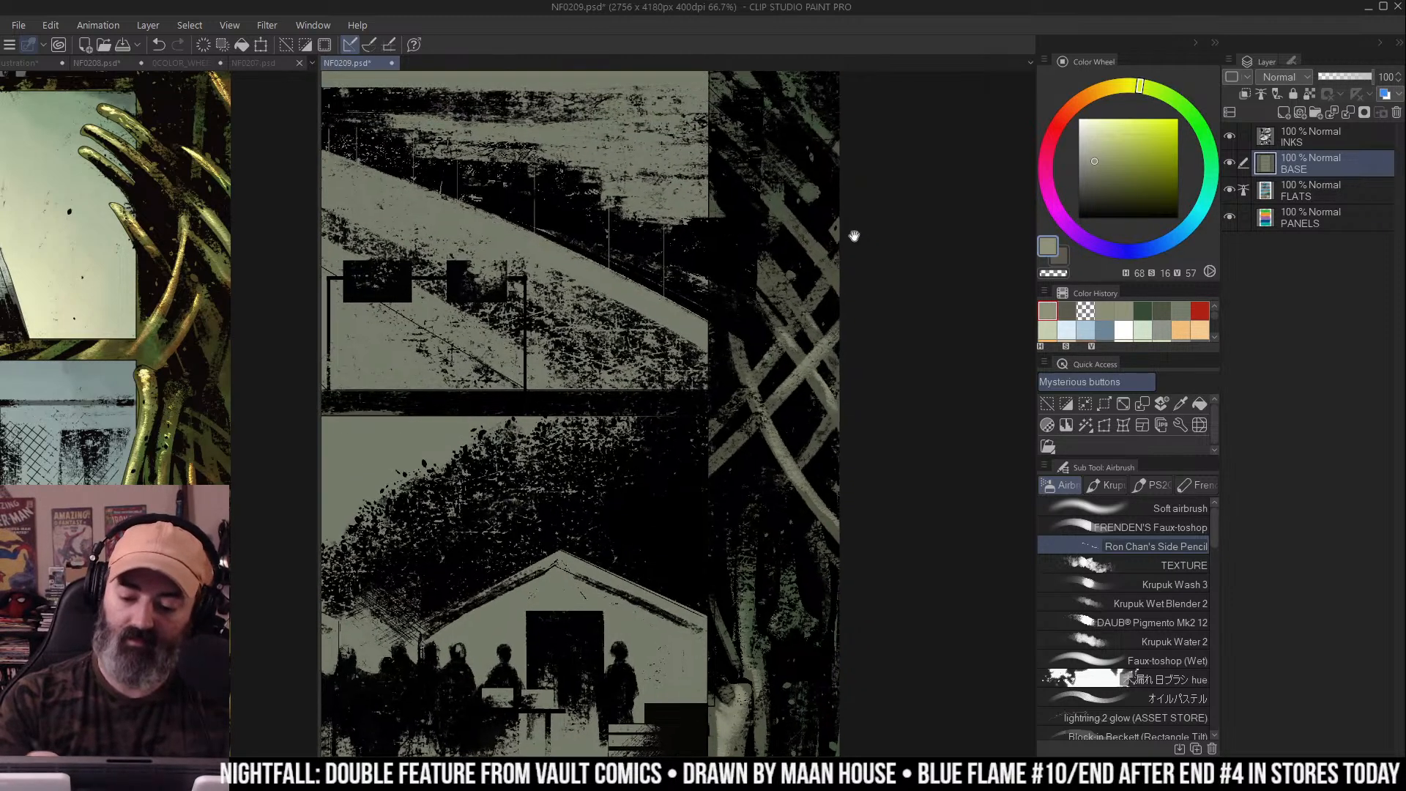
{"action": "left_click_drag", "start_coordinate": [765, 190], "coordinate": [824, 255]}
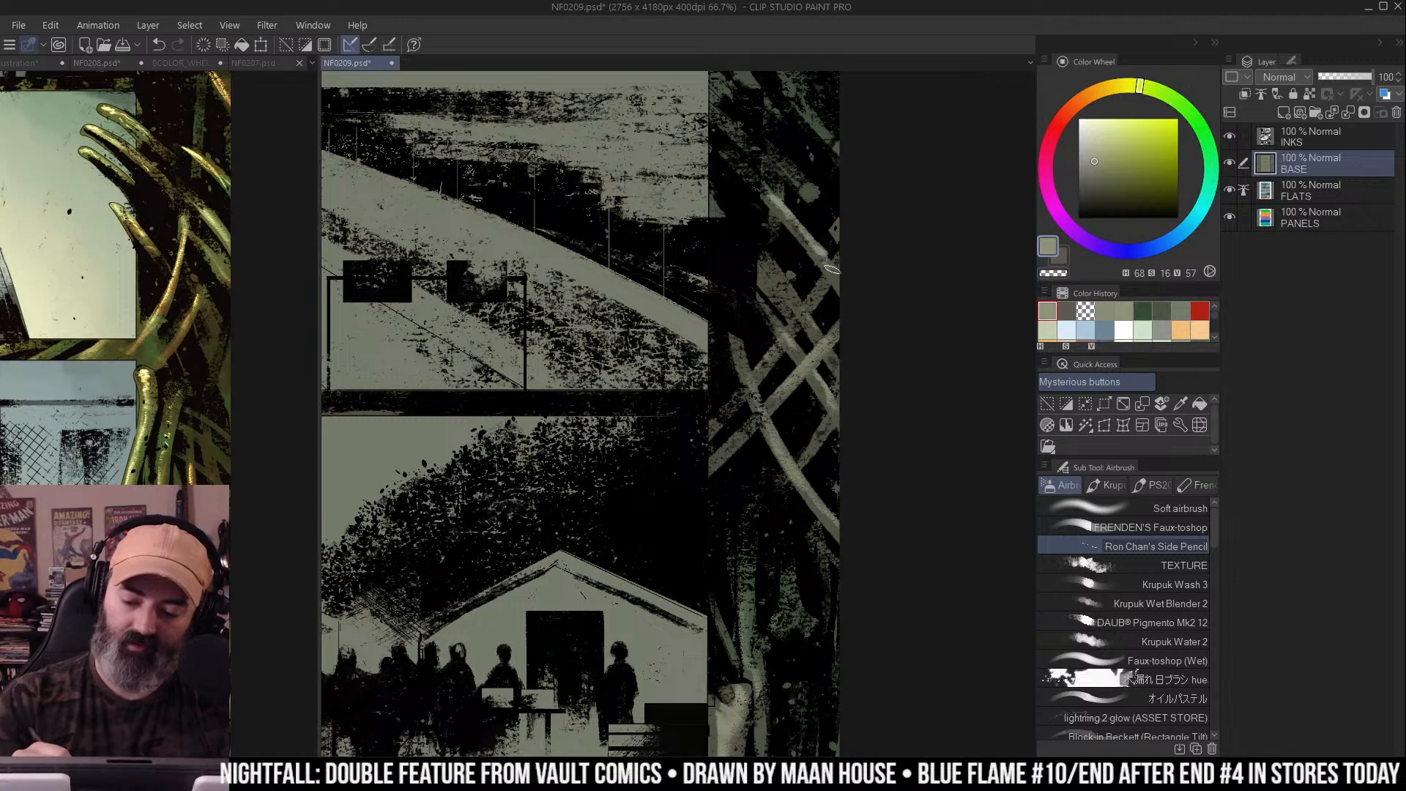
{"action": "left_click_drag", "start_coordinate": [794, 304], "coordinate": [829, 279]}
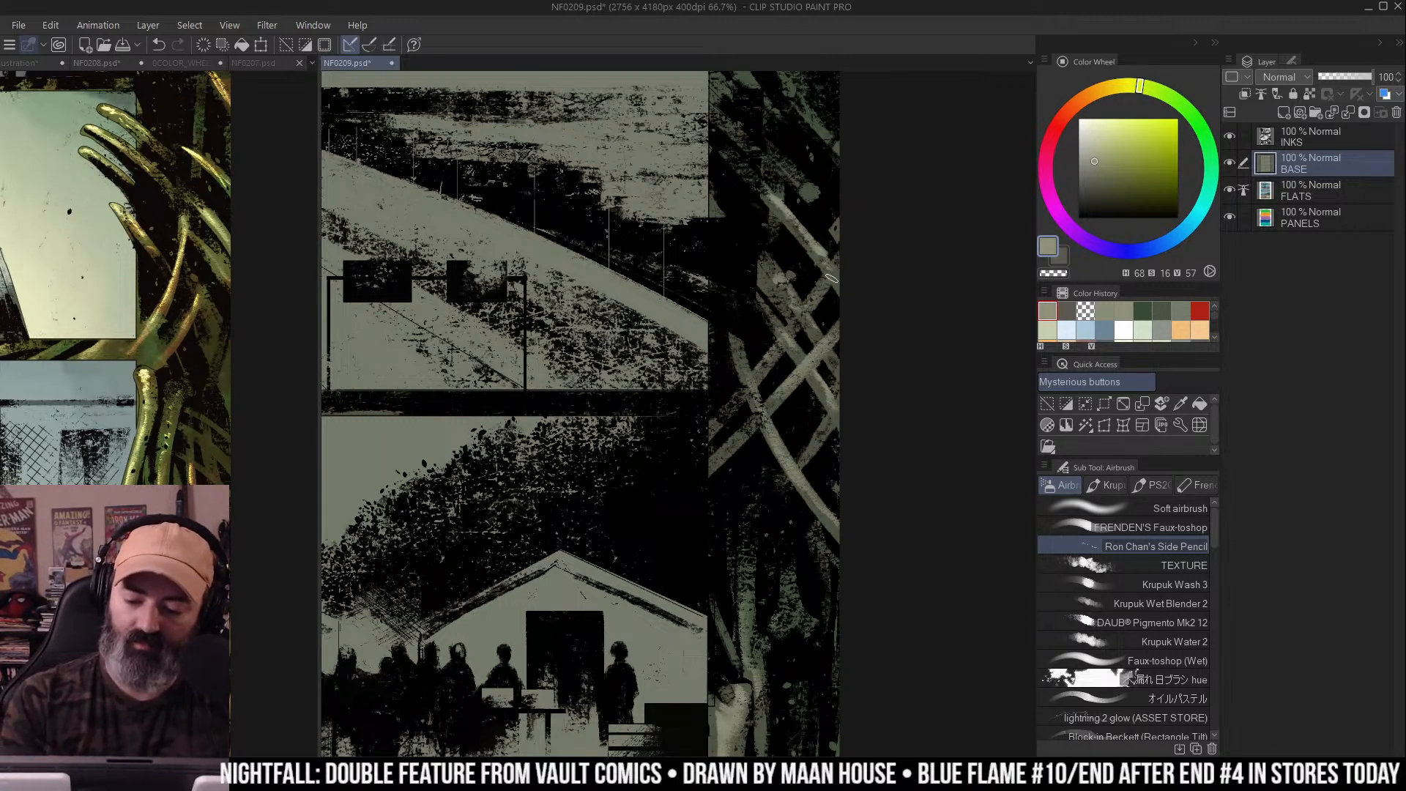
Highlight the curved bones and the knobbed bone end in the right border, from above the road panel up to the car panel
{"action": "scroll", "coordinate": [865, 210], "scroll_direction": "up", "scroll_amount": 3}
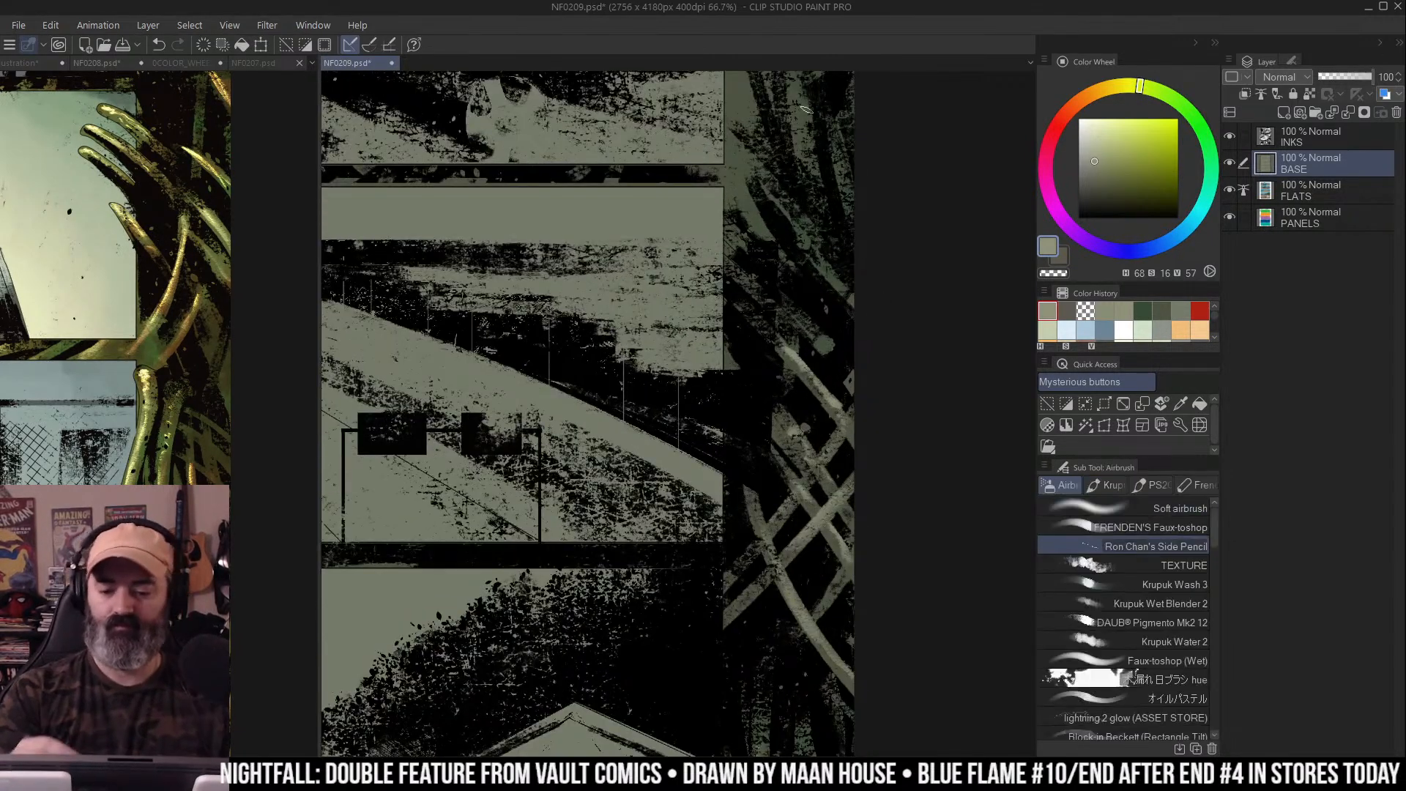
{"action": "left_click_drag", "start_coordinate": [735, 169], "coordinate": [781, 245]}
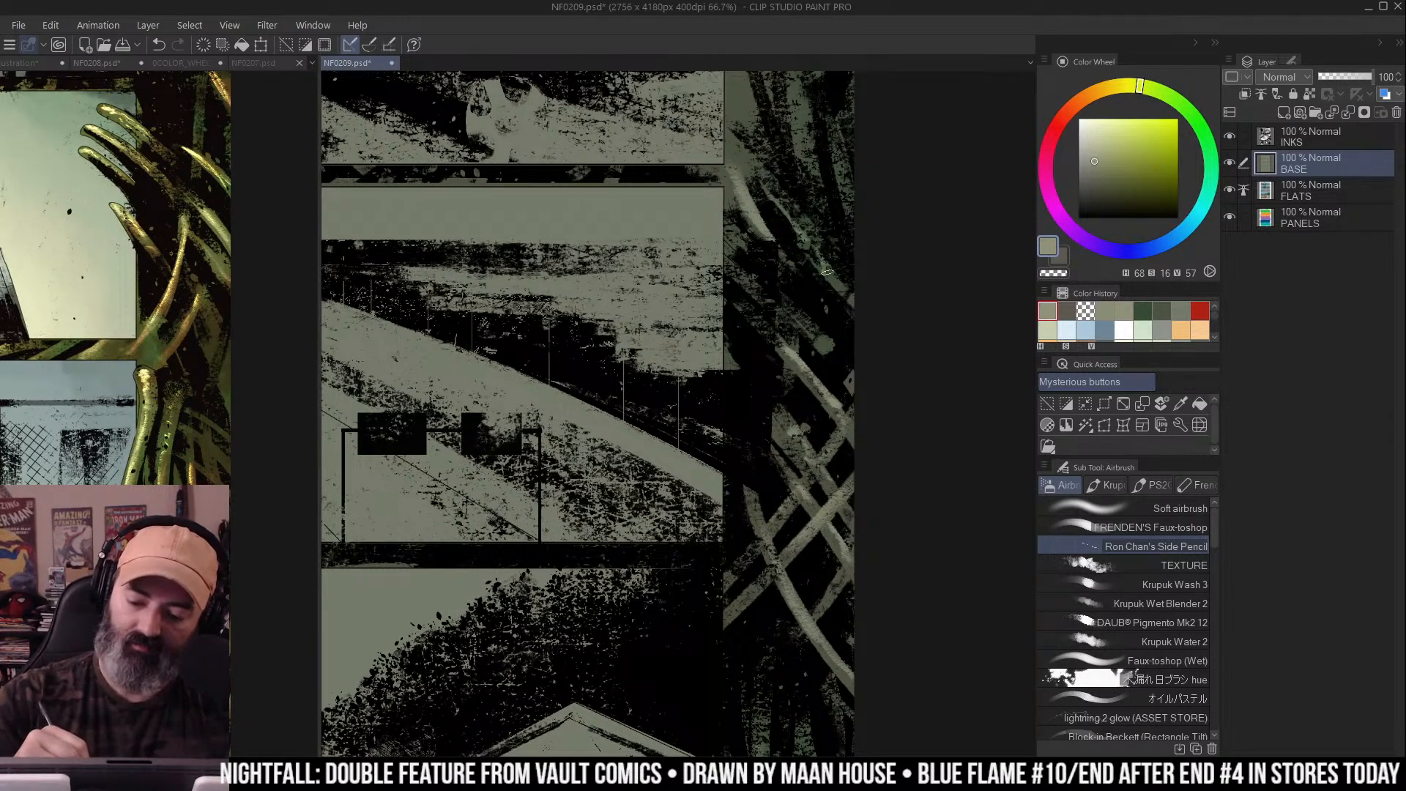
{"action": "scroll", "coordinate": [825, 268], "scroll_direction": "up", "scroll_amount": 3}
{"action": "mouse_move", "coordinate": [736, 260]}
{"action": "left_mouse_down"}
{"action": "mouse_move", "coordinate": [744, 356]}
{"action": "mouse_move", "coordinate": [738, 339]}
{"action": "mouse_move", "coordinate": [761, 394]}
{"action": "mouse_move", "coordinate": [729, 391]}
{"action": "mouse_move", "coordinate": [774, 464]}
{"action": "left_mouse_up"}
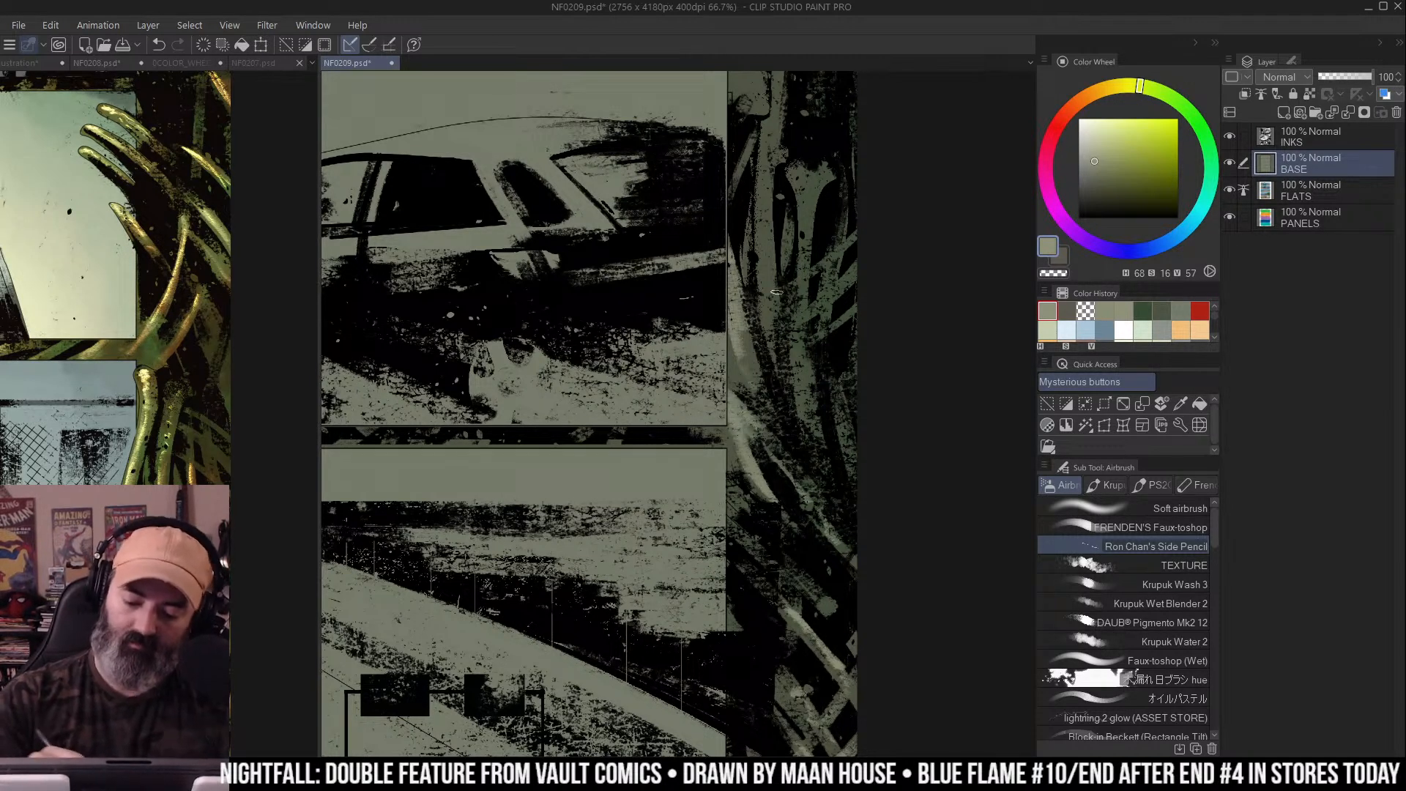
{"action": "left_click_drag", "start_coordinate": [796, 338], "coordinate": [804, 429]}
{"action": "mouse_move", "coordinate": [802, 343]}
{"action": "left_mouse_down"}
{"action": "mouse_move", "coordinate": [806, 188]}
{"action": "mouse_move", "coordinate": [813, 206]}
{"action": "left_mouse_up"}
{"action": "left_click_drag", "start_coordinate": [736, 366], "coordinate": [731, 414]}
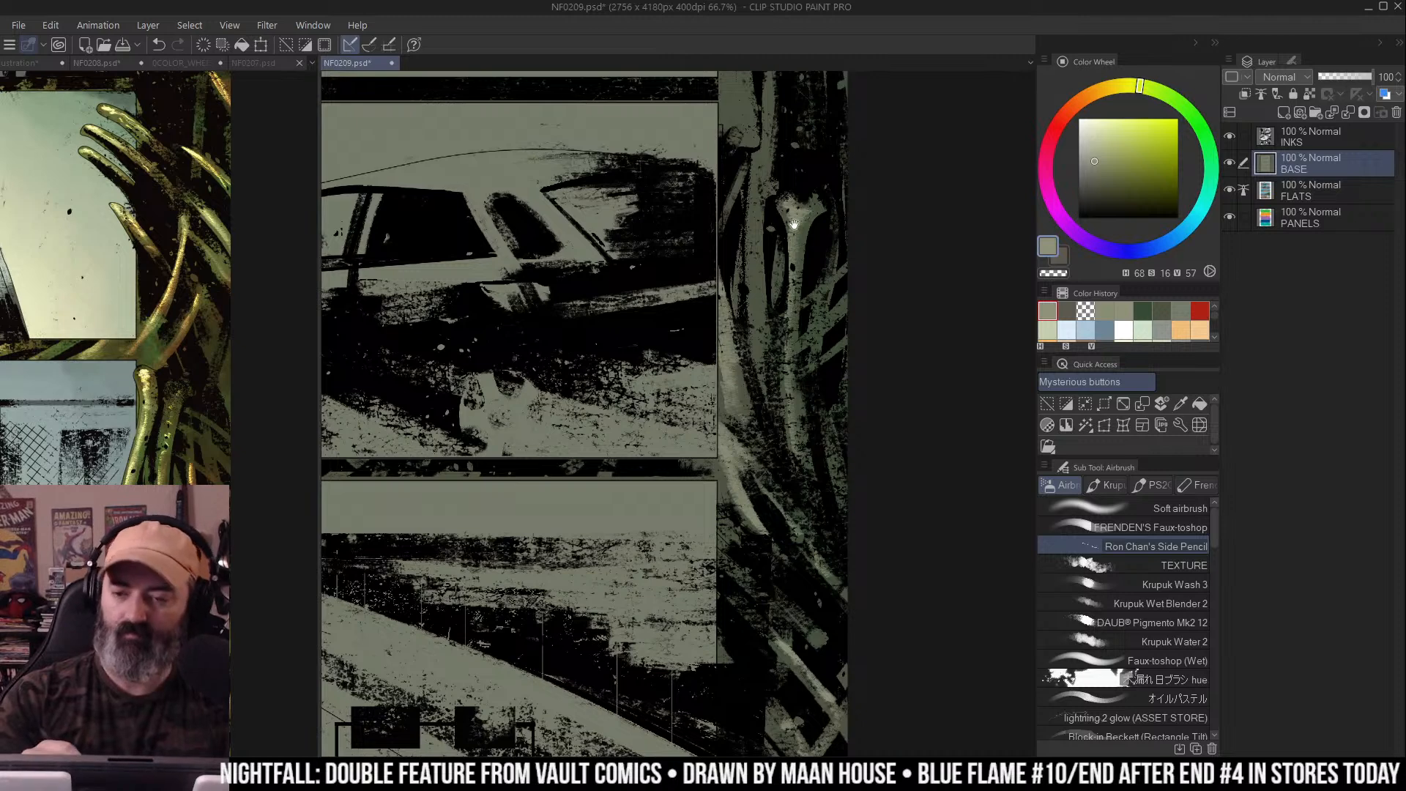
{"action": "left_click_drag", "start_coordinate": [788, 231], "coordinate": [791, 254]}
Add highlights to the long vertical bone and its joint in the right border between the train wreck and car panels
{"action": "key", "text": "m"}
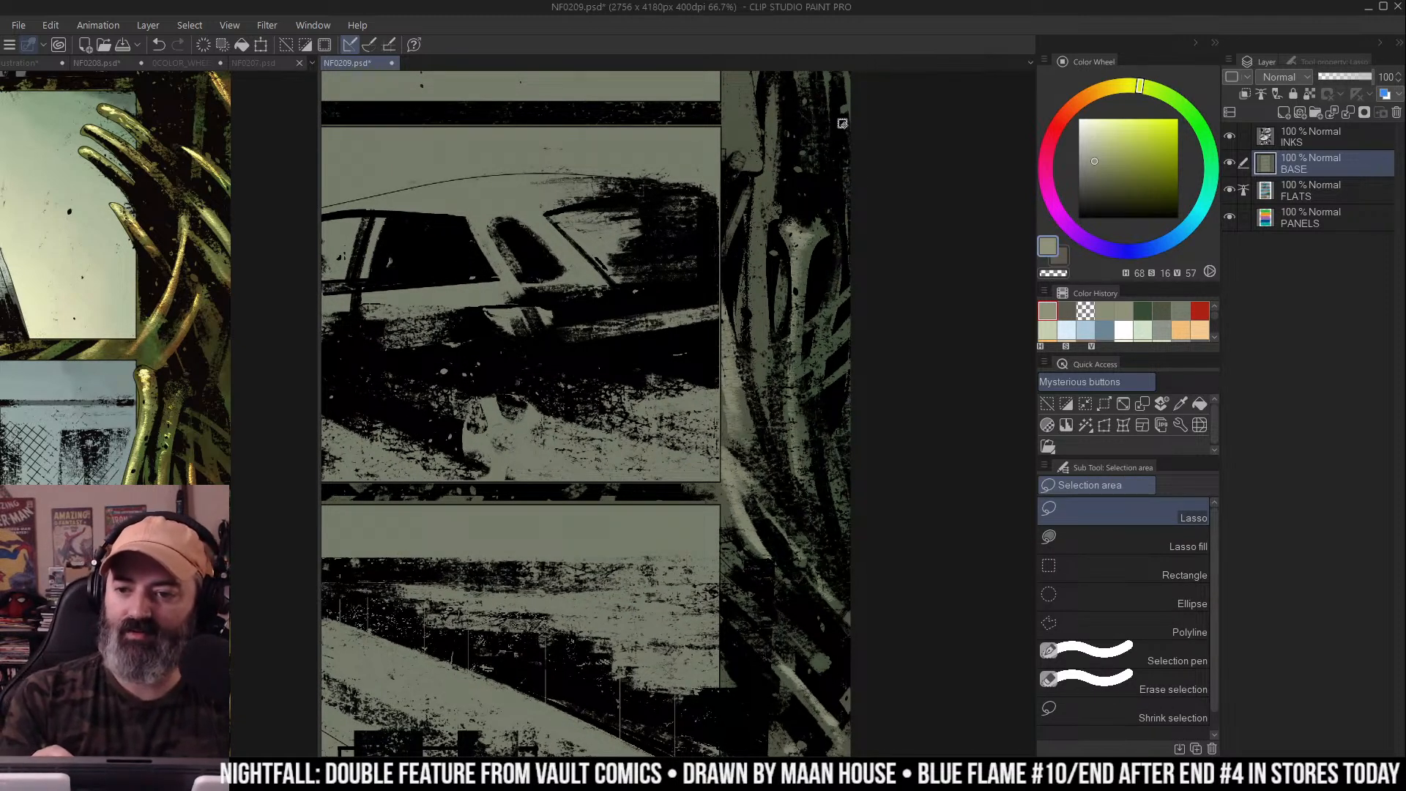
{"action": "mouse_move", "coordinate": [840, 131]}
{"action": "left_mouse_down"}
{"action": "mouse_move", "coordinate": [876, 235]}
{"action": "mouse_move", "coordinate": [868, 351]}
{"action": "left_mouse_up"}
{"action": "key", "text": "b"}
{"action": "left_click_drag", "start_coordinate": [779, 172], "coordinate": [762, 301]}
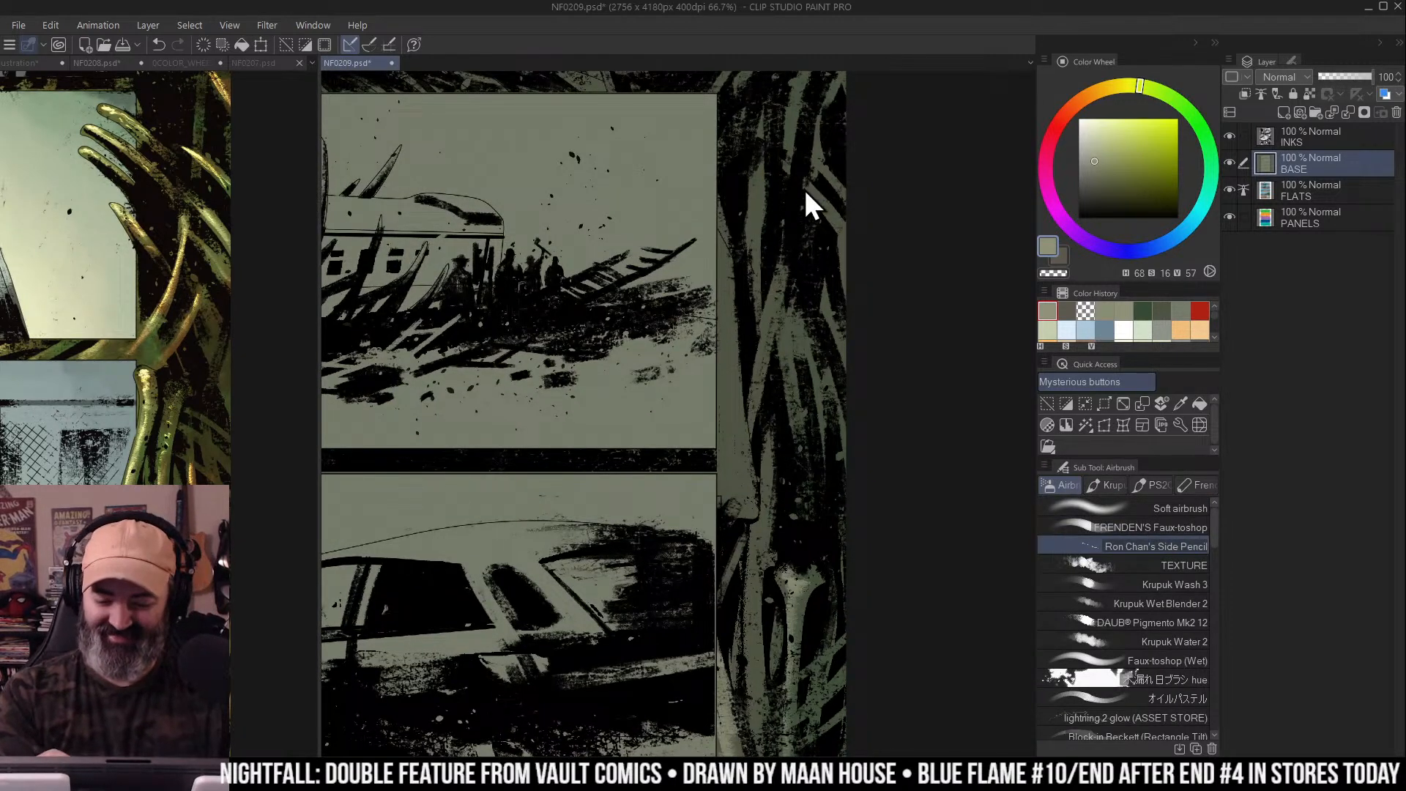
{"action": "mouse_move", "coordinate": [725, 299]}
{"action": "left_mouse_down"}
{"action": "mouse_move", "coordinate": [734, 461]}
{"action": "mouse_move", "coordinate": [720, 410]}
{"action": "mouse_move", "coordinate": [727, 485]}
{"action": "left_mouse_up"}
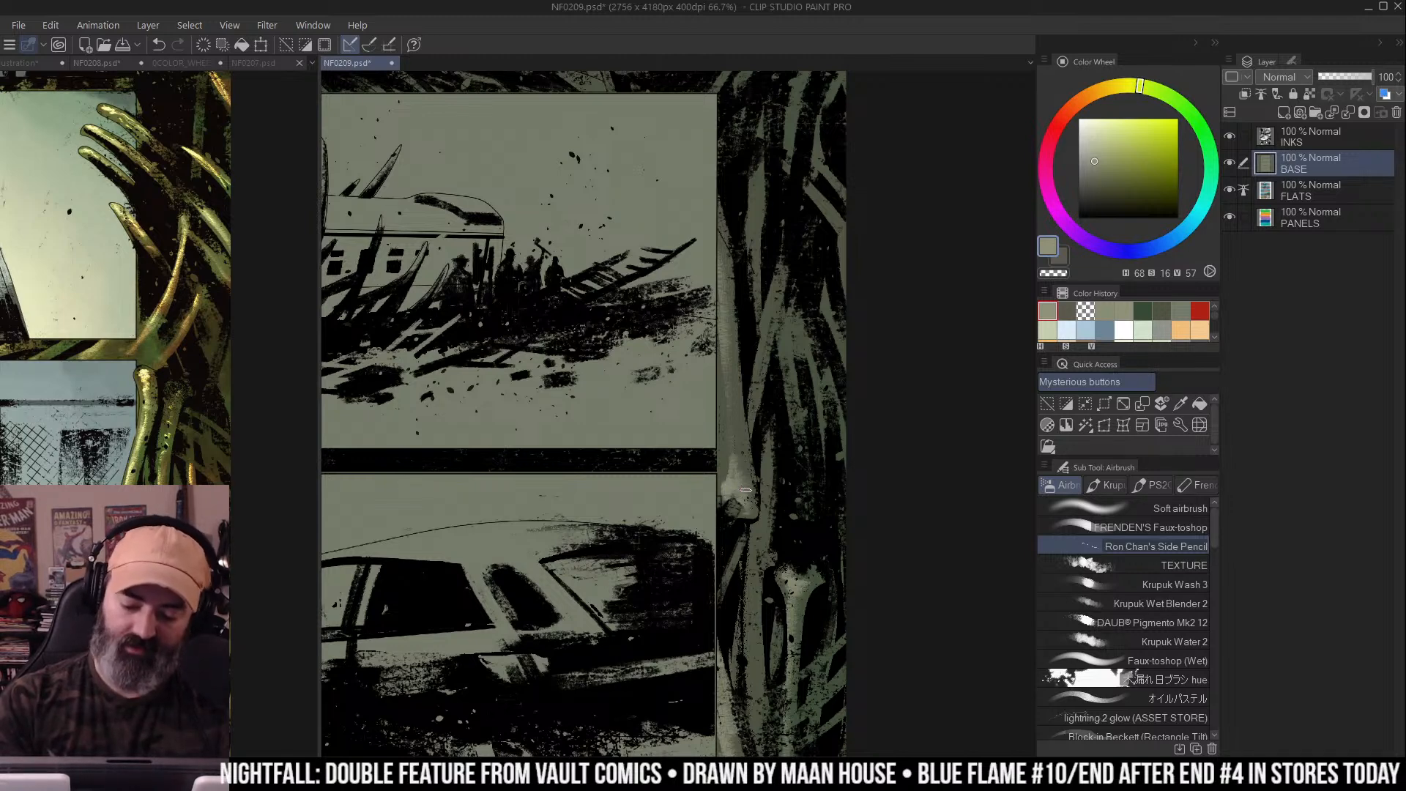
{"action": "left_click_drag", "start_coordinate": [775, 284], "coordinate": [764, 359]}
{"action": "mouse_move", "coordinate": [776, 438]}
{"action": "left_mouse_down"}
{"action": "mouse_move", "coordinate": [758, 571]}
{"action": "mouse_move", "coordinate": [769, 457]}
{"action": "mouse_move", "coordinate": [769, 553]}
{"action": "left_mouse_up"}
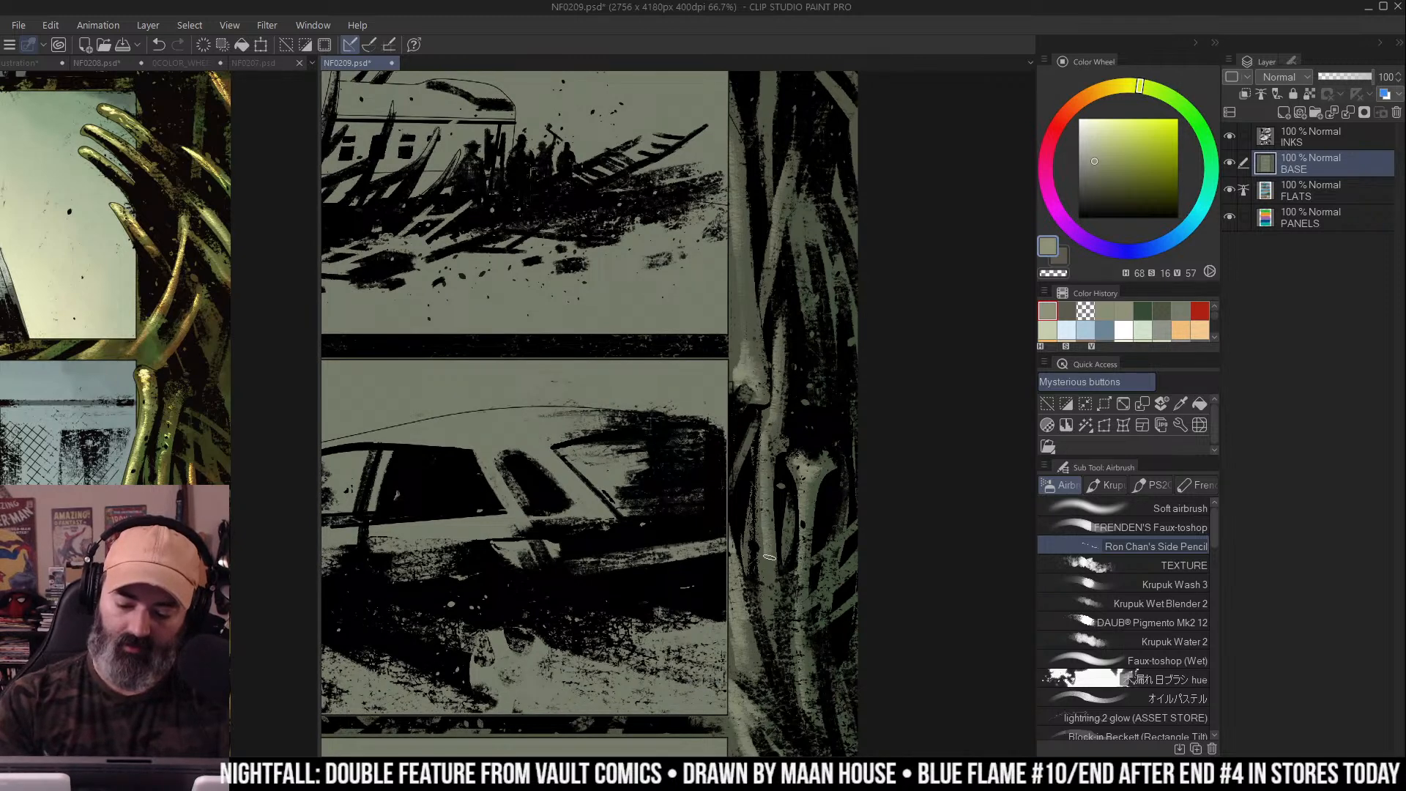
Highlight the thin upright and diagonal bones in the right border next to the train wreck panel, working at 100% zoom
{"action": "scroll", "coordinate": [776, 476], "scroll_direction": "up", "scroll_amount": 2}
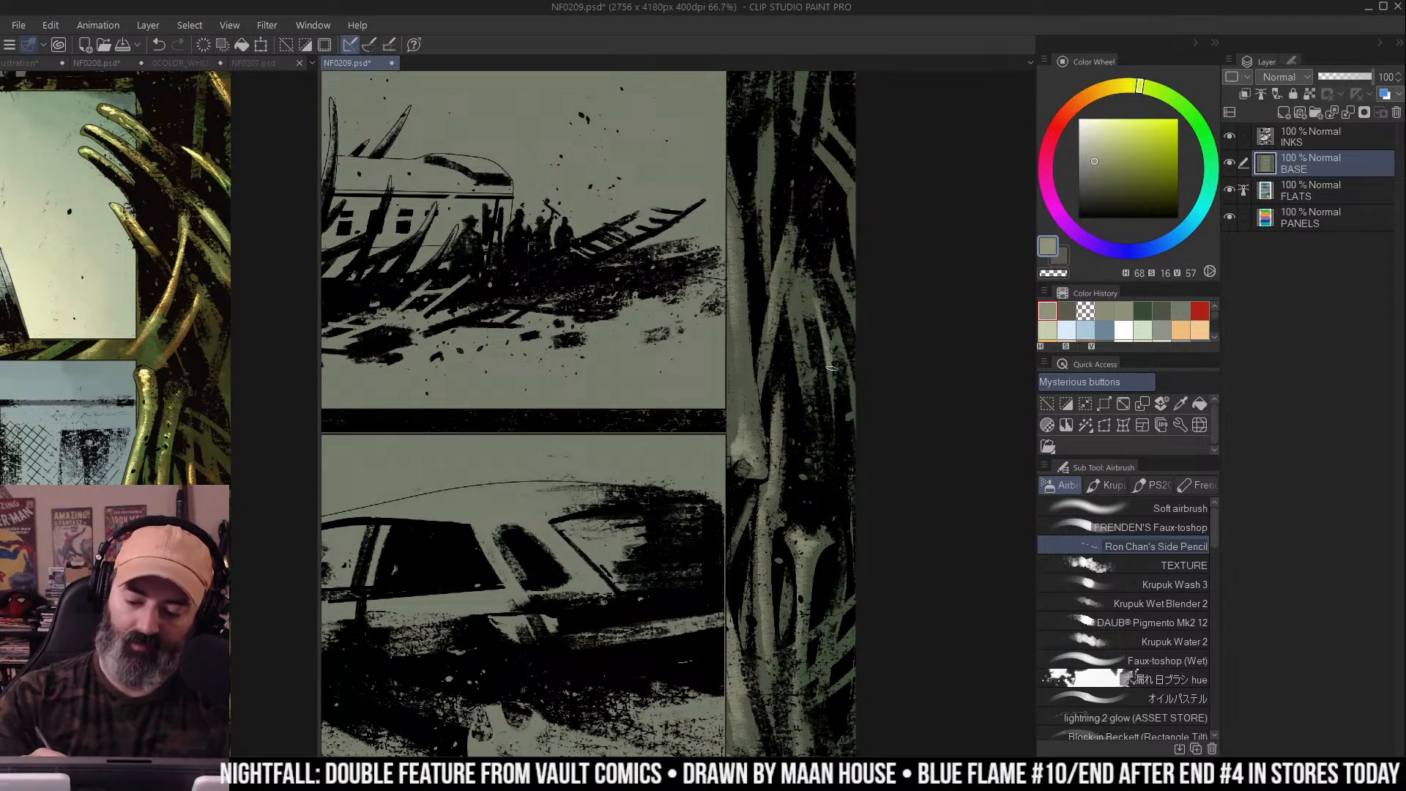
{"action": "scroll", "coordinate": [839, 308], "scroll_direction": "up", "scroll_amount": 2}
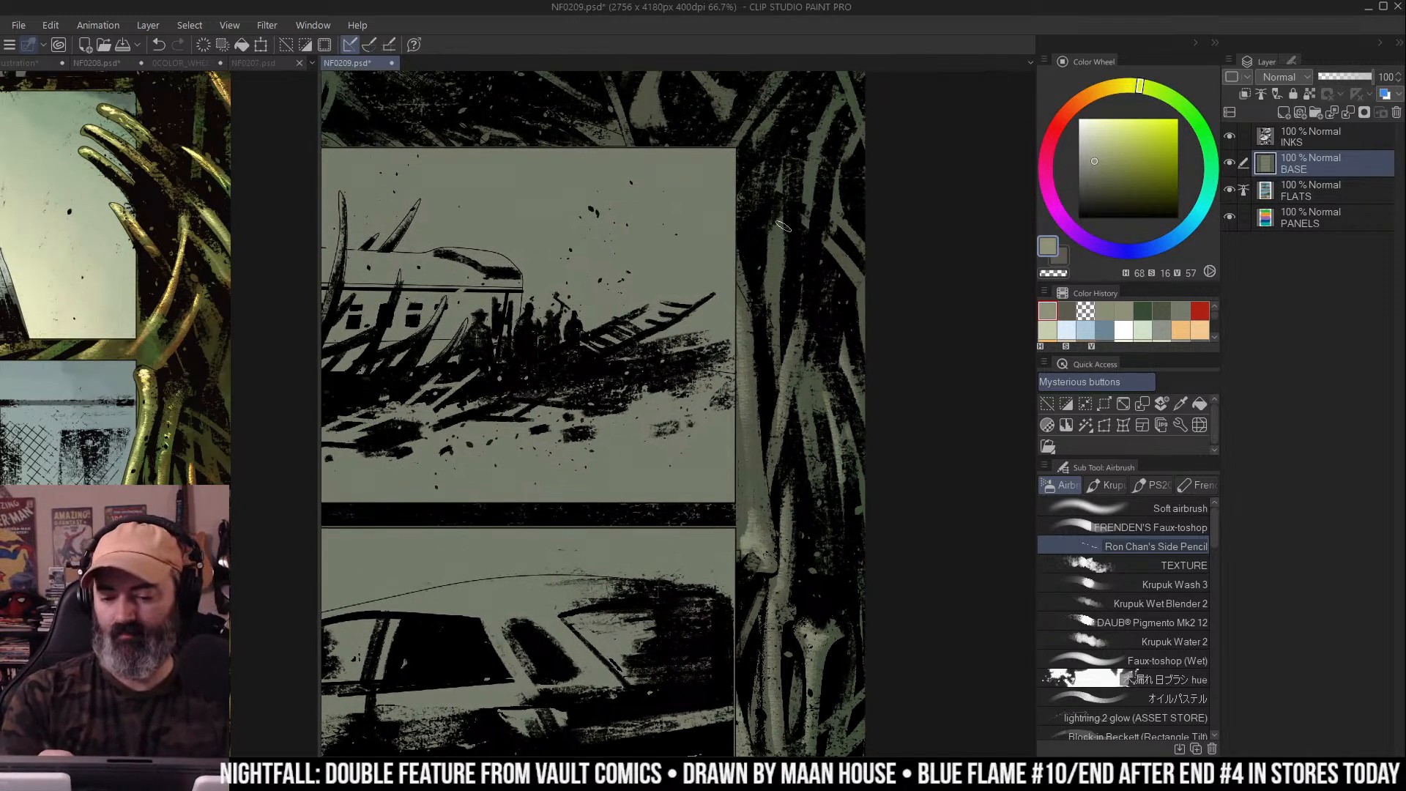
{"action": "scroll", "coordinate": [782, 322], "scroll_direction": "up", "scroll_amount": 2}
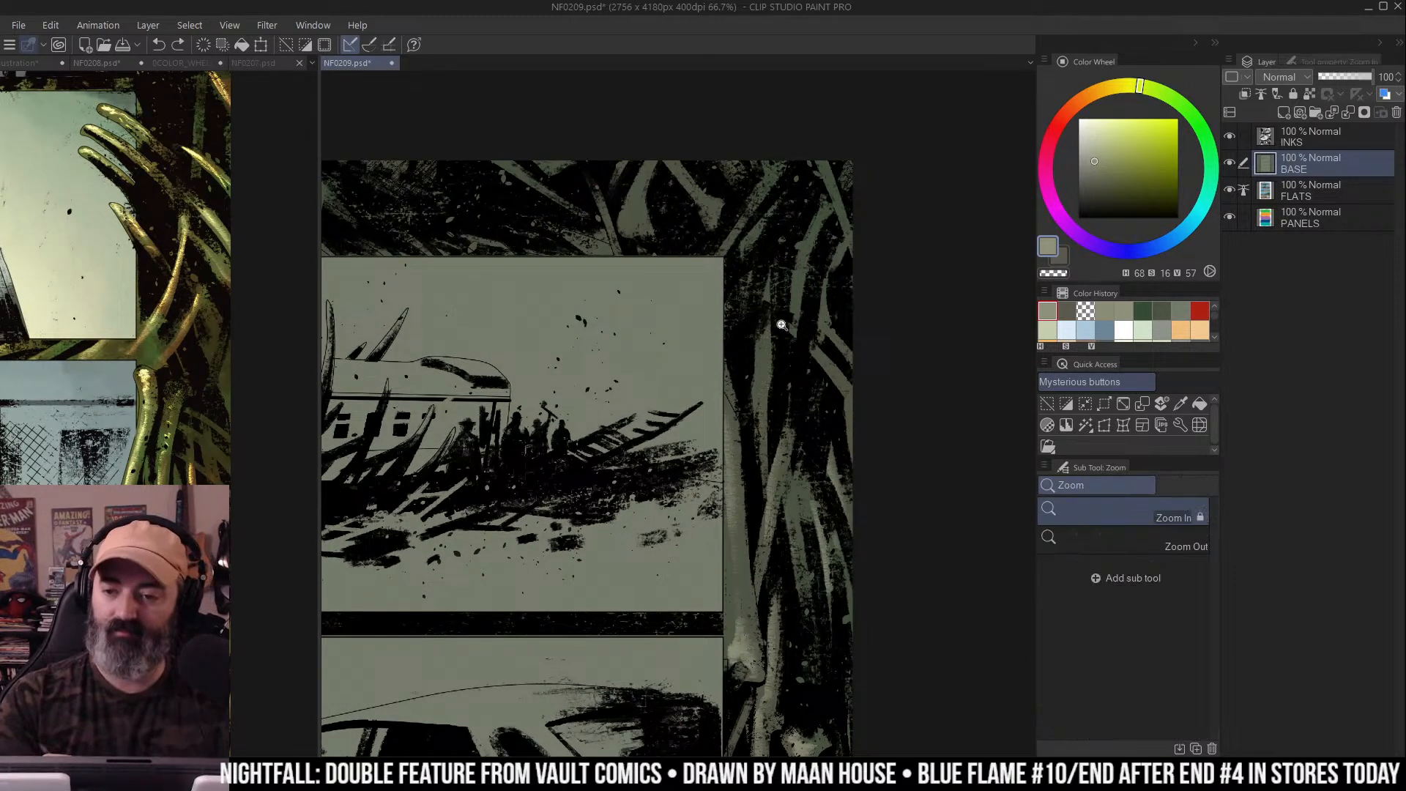
{"action": "left_click", "coordinate": [826, 245]}
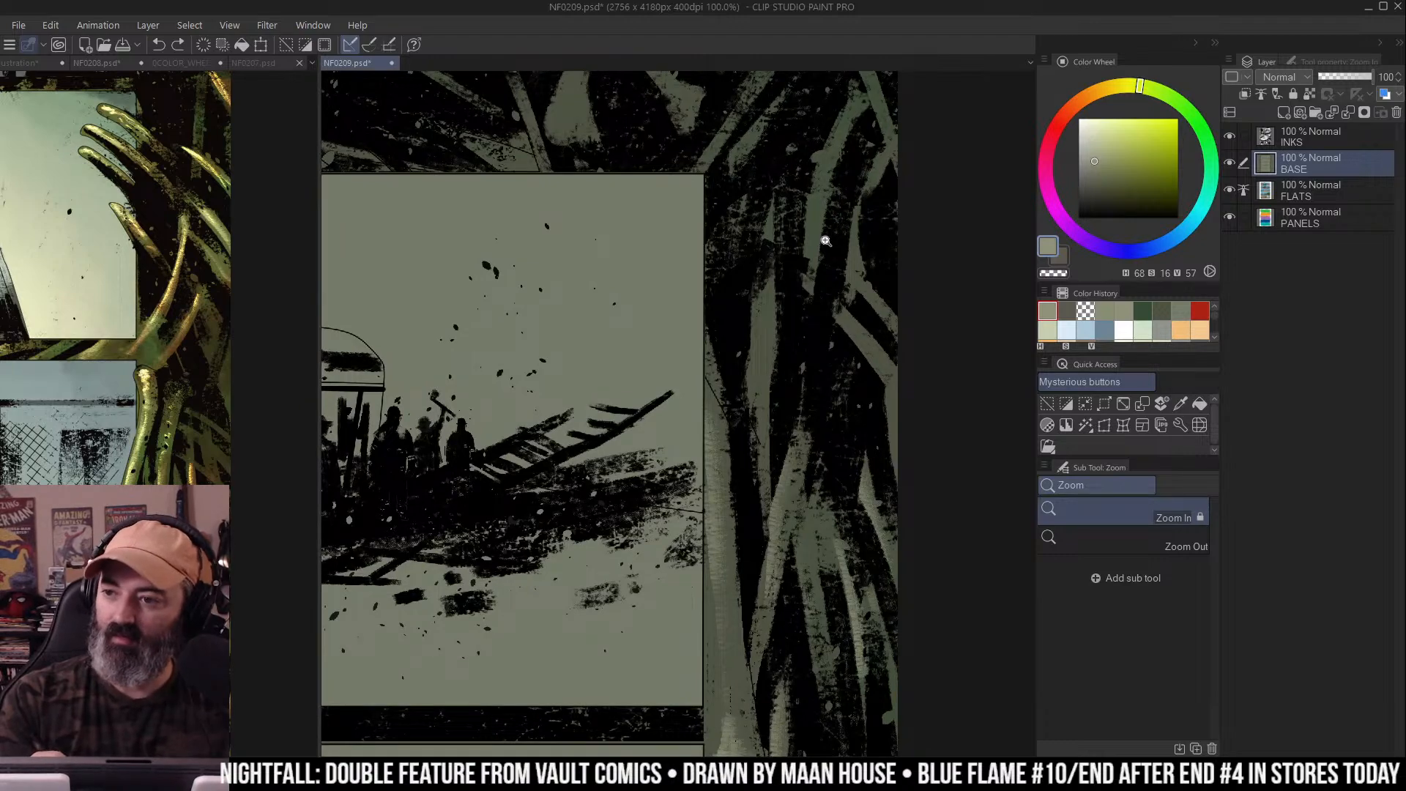
{"action": "left_click", "coordinate": [816, 245], "text": "alt"}
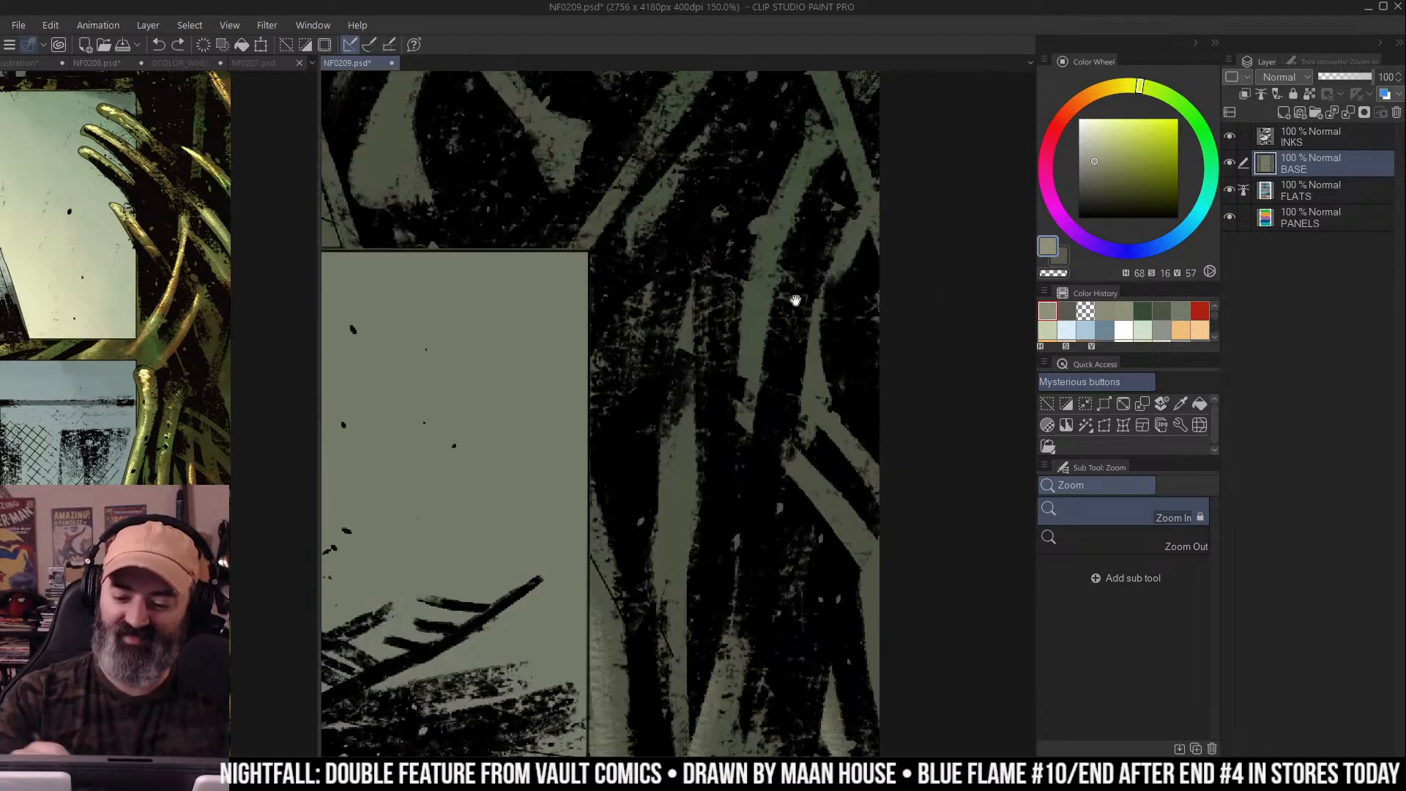
{"action": "left_click", "coordinate": [804, 304]}
{"action": "key", "text": "b"}
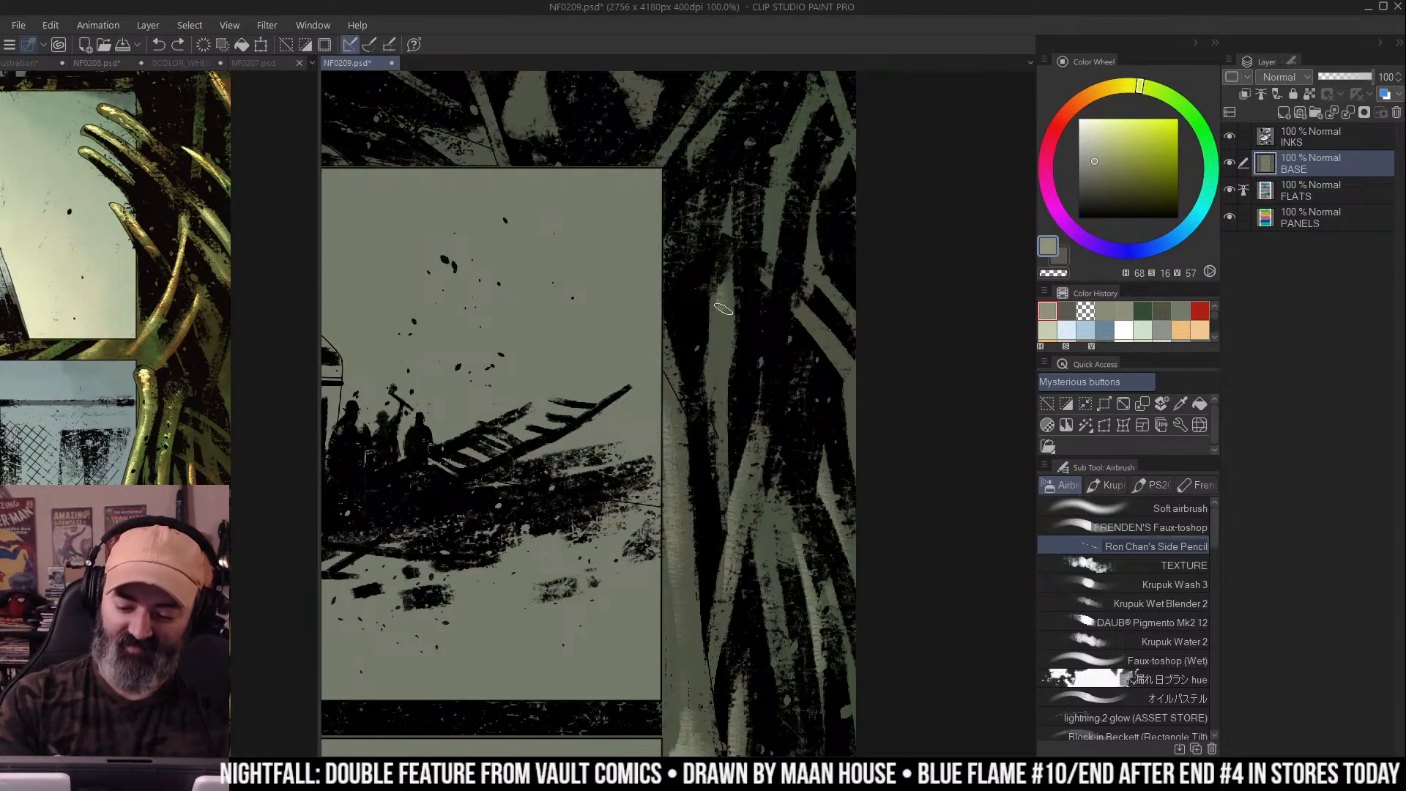
{"action": "left_click_drag", "start_coordinate": [718, 354], "coordinate": [719, 421]}
{"action": "mouse_move", "coordinate": [776, 227]}
{"action": "left_mouse_down"}
{"action": "mouse_move", "coordinate": [788, 157]}
{"action": "mouse_move", "coordinate": [826, 104]}
{"action": "left_mouse_up"}
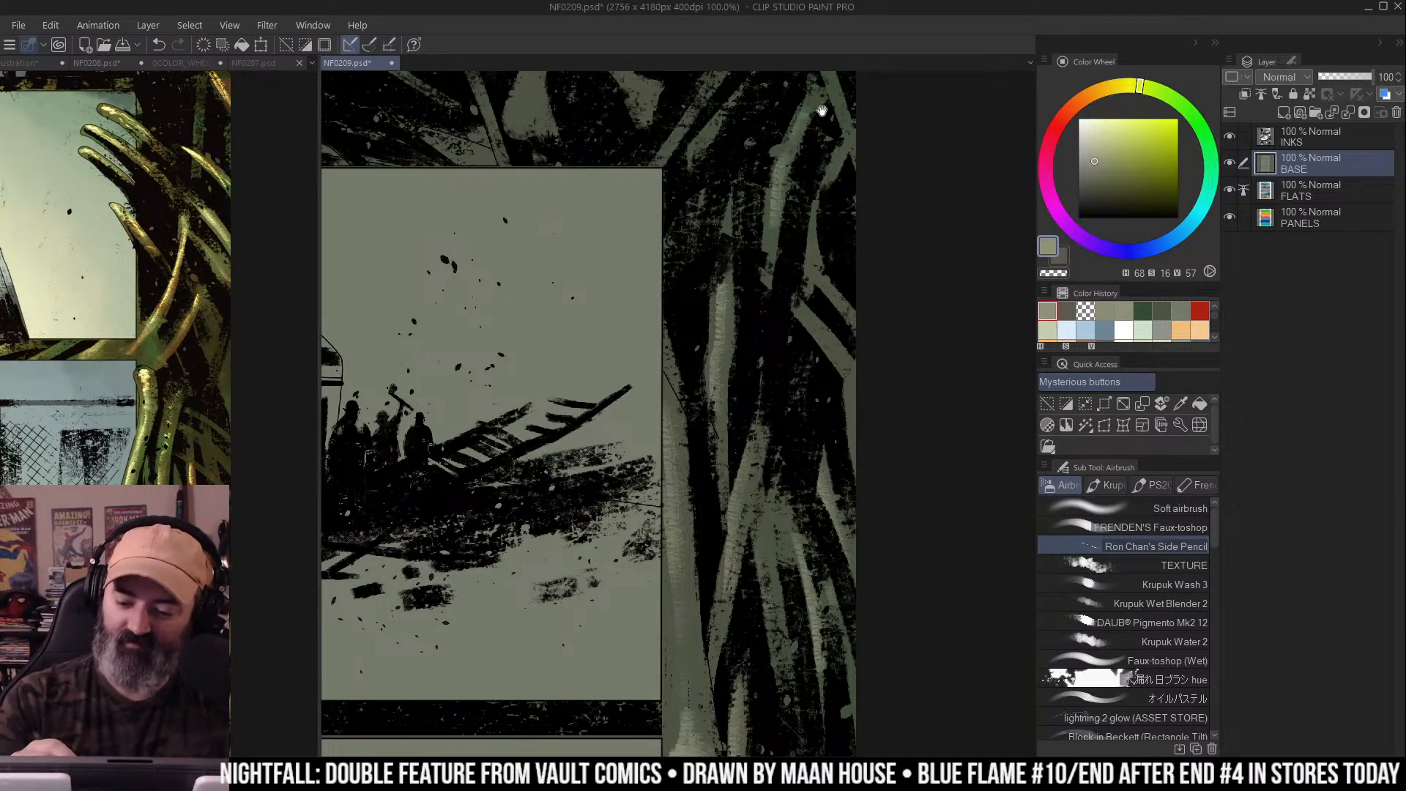
{"action": "left_click_drag", "start_coordinate": [797, 153], "coordinate": [782, 187]}
{"action": "left_click_drag", "start_coordinate": [779, 335], "coordinate": [835, 416]}
{"action": "left_click_drag", "start_coordinate": [818, 286], "coordinate": [857, 436]}
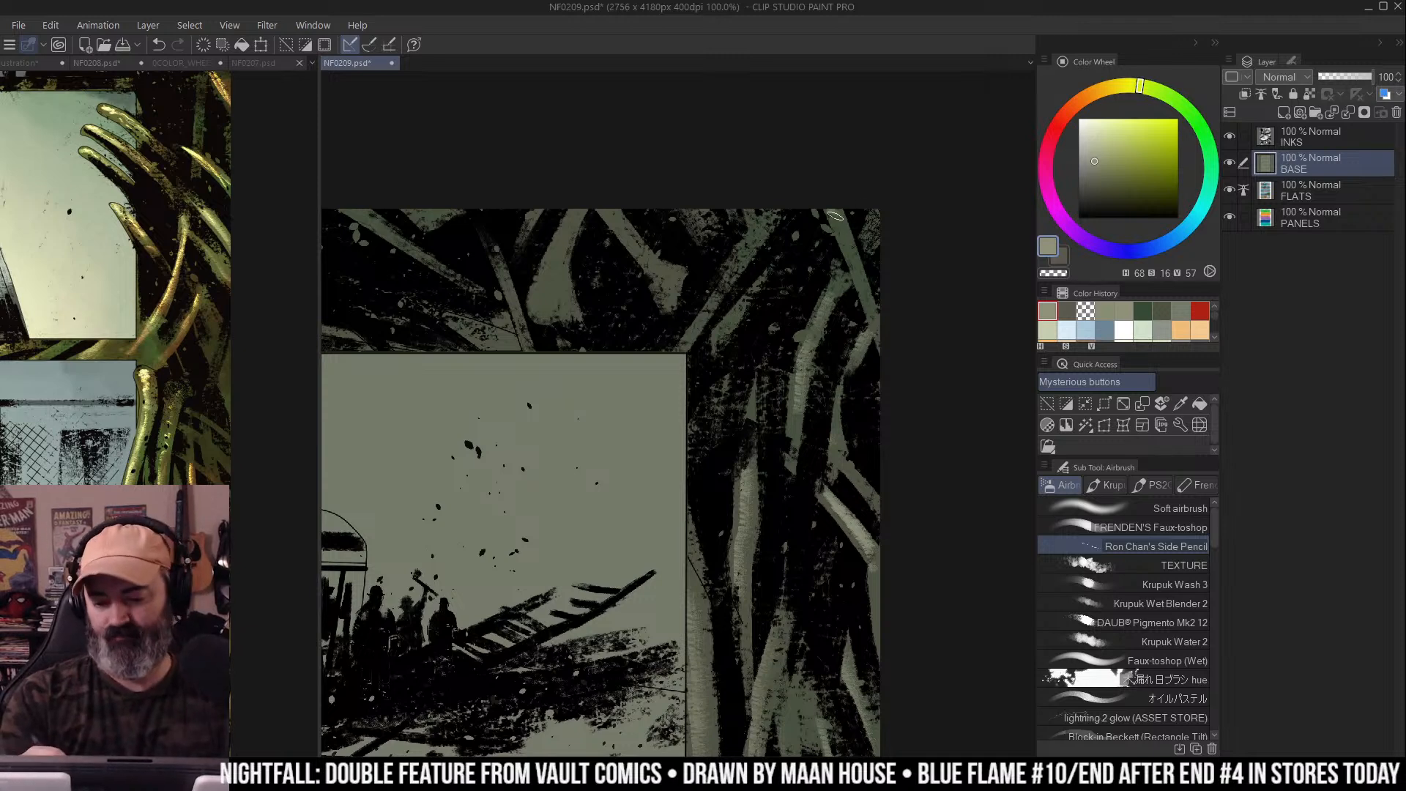
Paint highlights on the bones in the page's upper-right corner, including the knobbed bone above the train wreck panel
{"action": "left_click_drag", "start_coordinate": [835, 211], "coordinate": [862, 317]}
{"action": "mouse_move", "coordinate": [725, 292]}
{"action": "left_mouse_down"}
{"action": "mouse_move", "coordinate": [678, 252]}
{"action": "mouse_move", "coordinate": [720, 310]}
{"action": "left_mouse_up"}
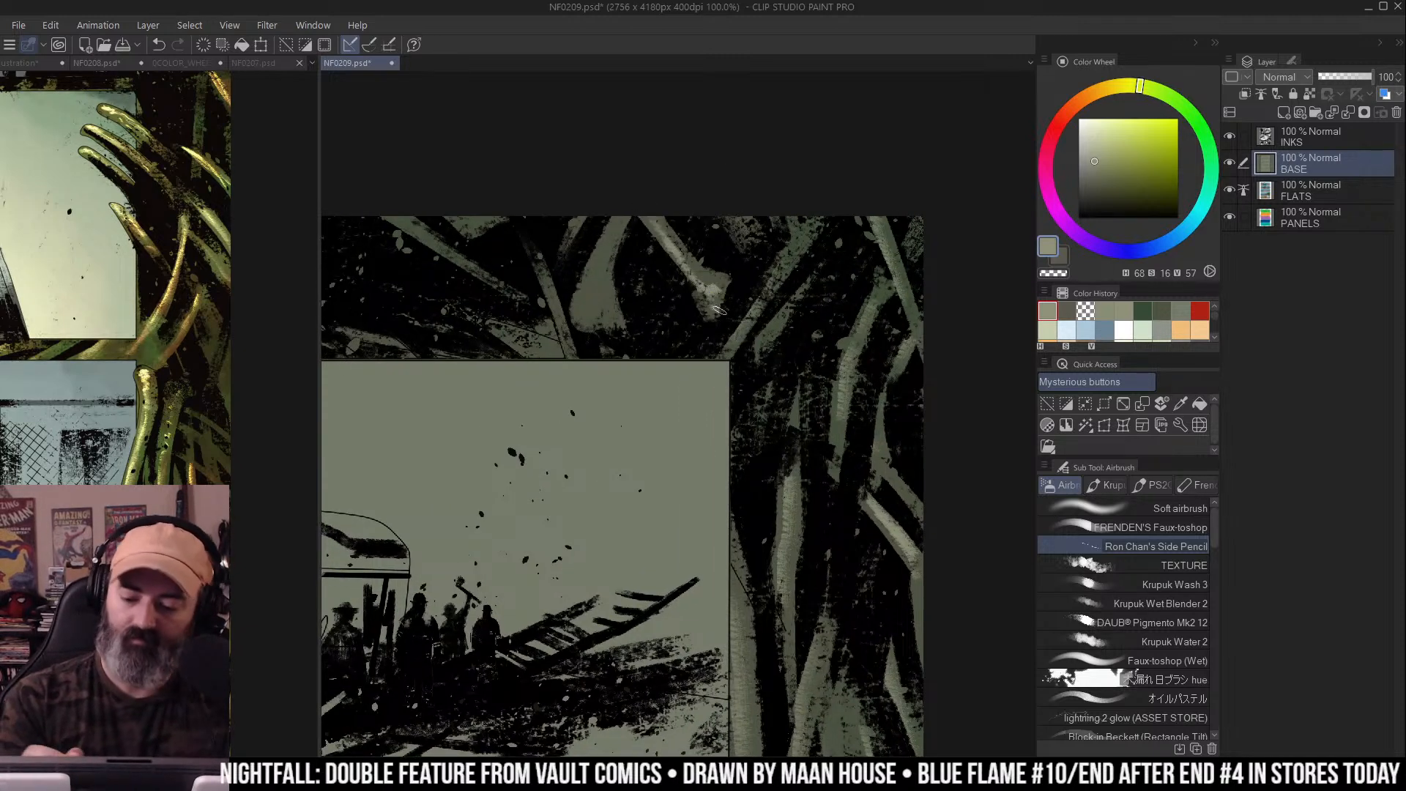
{"action": "mouse_move", "coordinate": [629, 211]}
{"action": "left_mouse_down"}
{"action": "mouse_move", "coordinate": [593, 328]}
{"action": "mouse_move", "coordinate": [659, 293]}
{"action": "mouse_move", "coordinate": [694, 341]}
{"action": "left_mouse_up"}
{"action": "left_click_drag", "start_coordinate": [825, 274], "coordinate": [907, 273]}
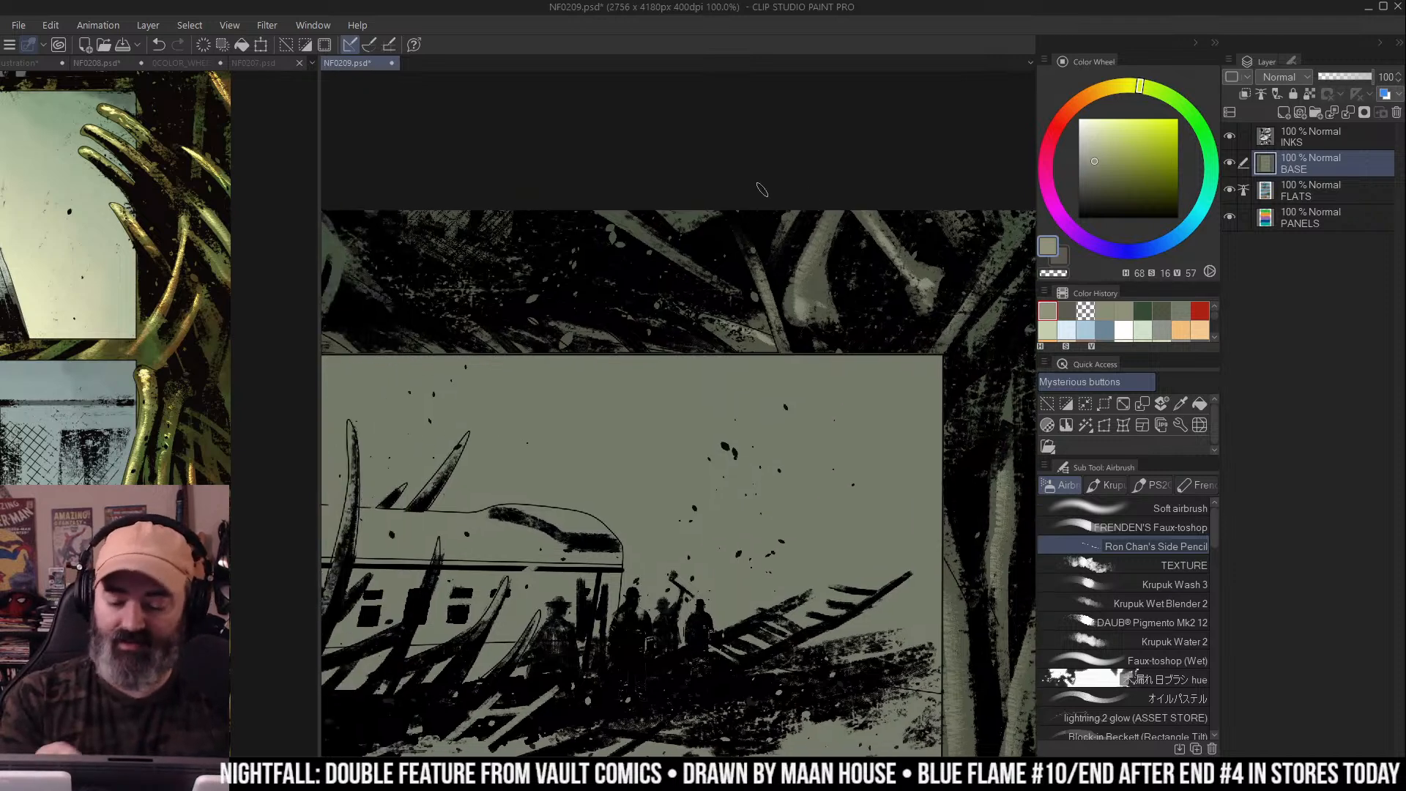
Brush highlights onto the diagonal bones and the ribbed bone in the top border above the wrecked train car
{"action": "left_click_drag", "start_coordinate": [759, 278], "coordinate": [884, 326]}
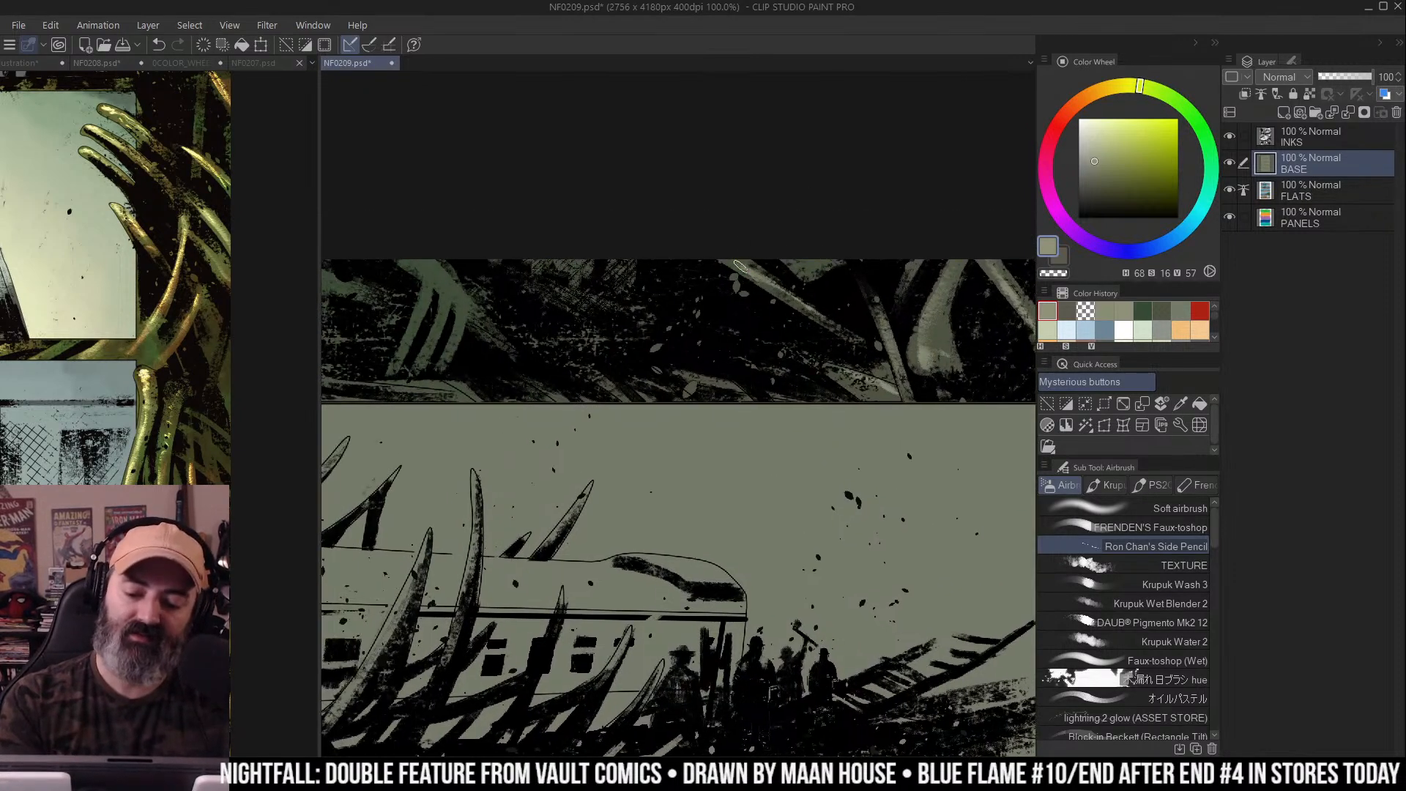
{"action": "left_click_drag", "start_coordinate": [692, 379], "coordinate": [818, 388]}
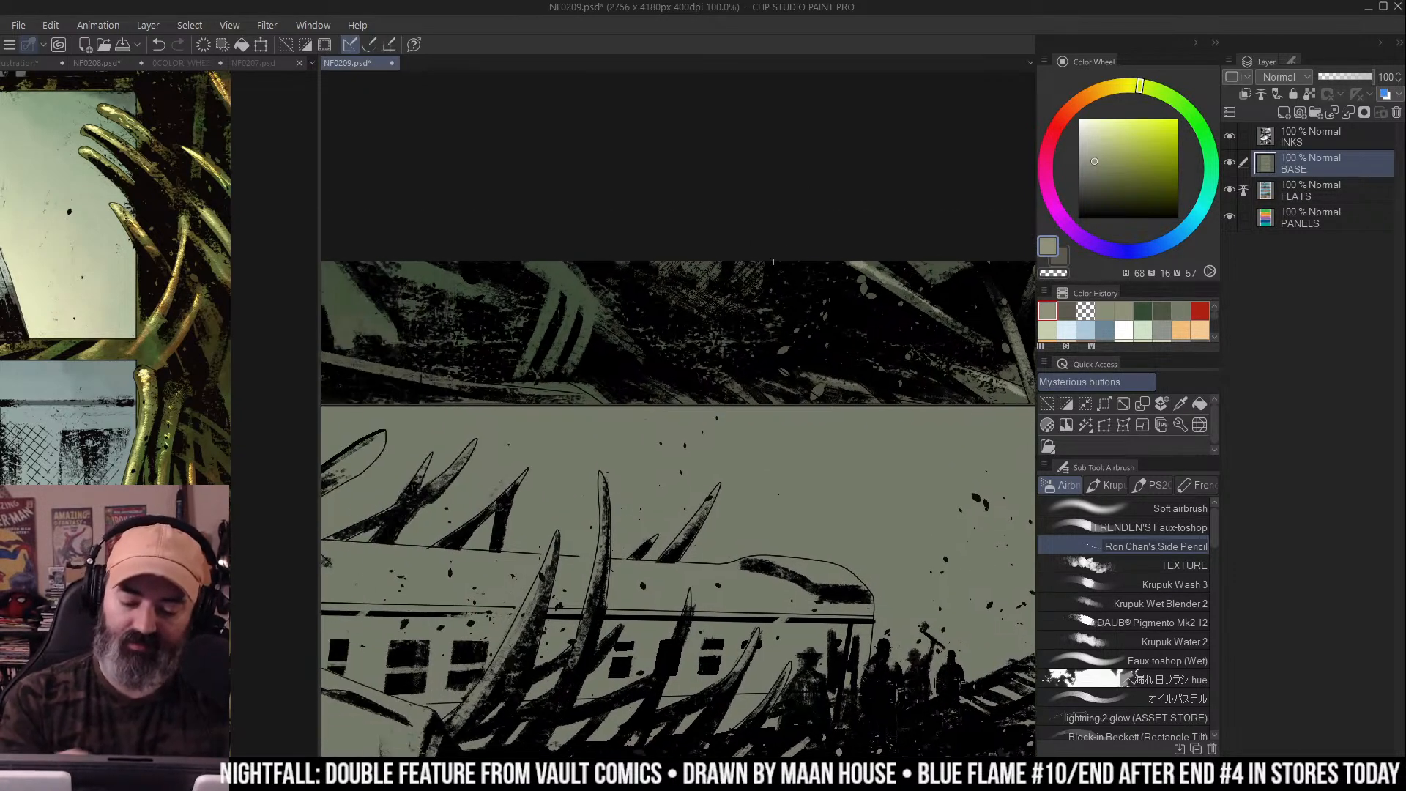
{"action": "left_click_drag", "start_coordinate": [721, 293], "coordinate": [811, 270]}
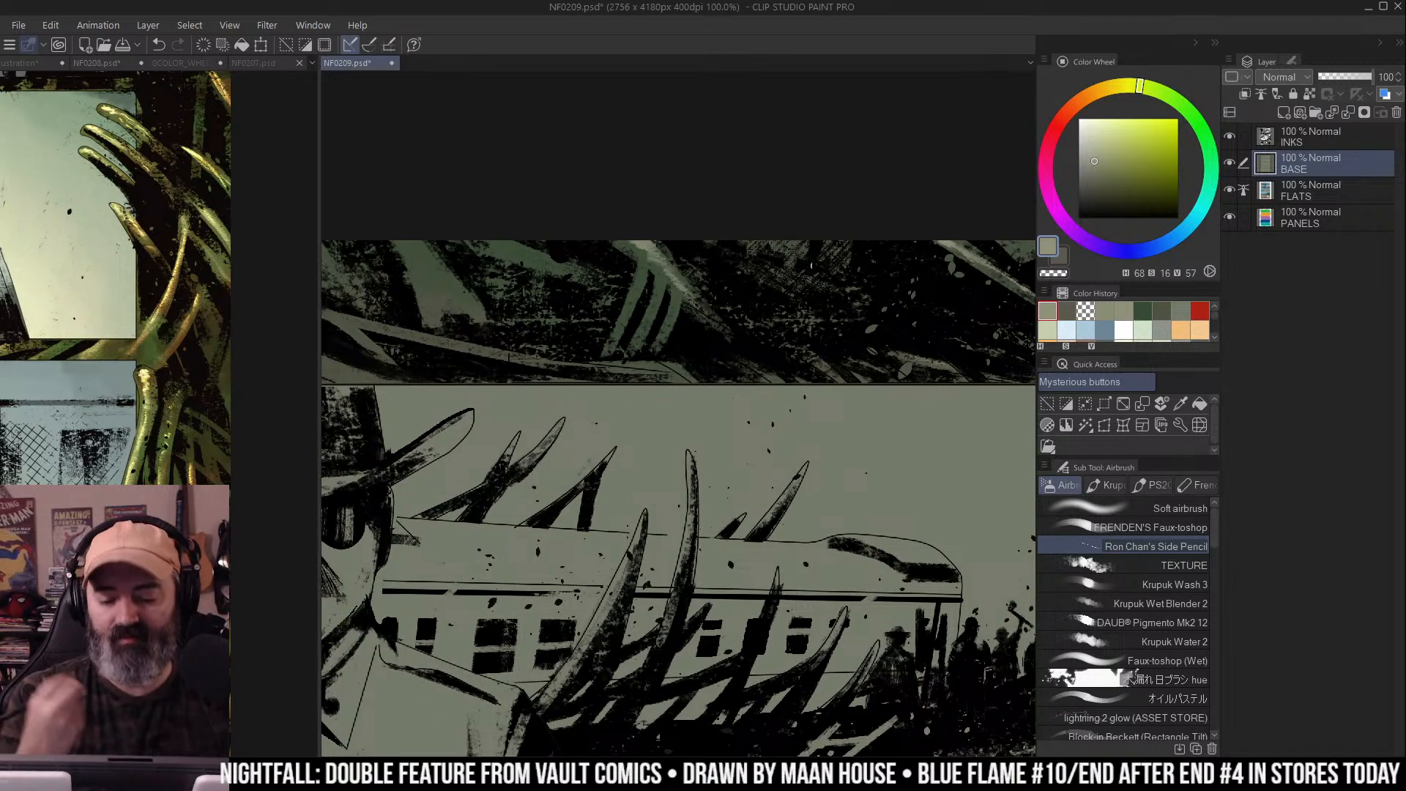
{"action": "mouse_move", "coordinate": [659, 289]}
{"action": "left_mouse_down"}
{"action": "mouse_move", "coordinate": [673, 327]}
{"action": "mouse_move", "coordinate": [782, 299]}
{"action": "left_mouse_up"}
{"action": "left_click_drag", "start_coordinate": [609, 332], "coordinate": [663, 322]}
Highlight the knobbed bone and the long thin bones in the top border near the man in the hat
{"action": "left_click_drag", "start_coordinate": [508, 300], "coordinate": [849, 362]}
{"action": "left_click_drag", "start_coordinate": [575, 233], "coordinate": [619, 288]}
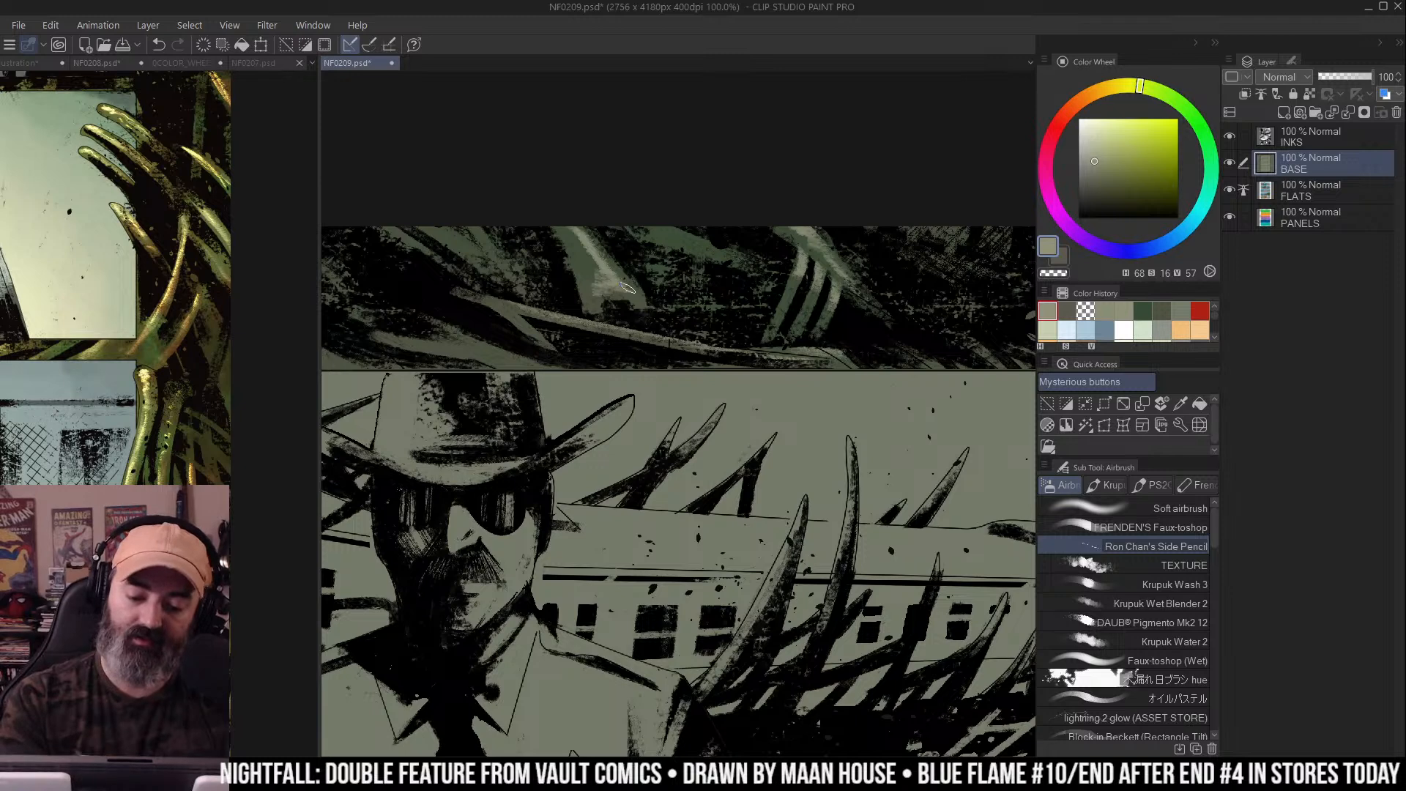
{"action": "left_click_drag", "start_coordinate": [450, 337], "coordinate": [542, 363]}
{"action": "left_click_drag", "start_coordinate": [627, 350], "coordinate": [710, 354]}
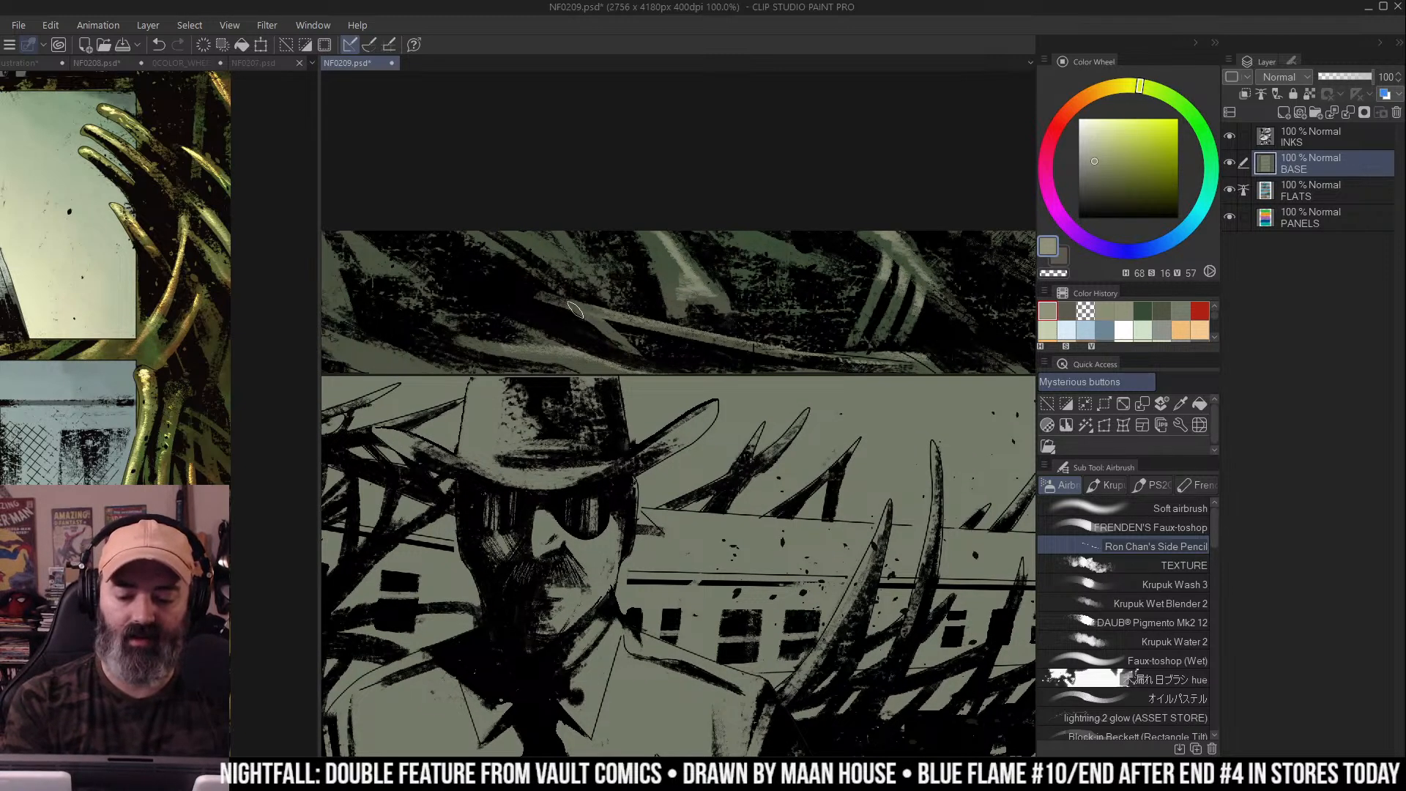
{"action": "left_click", "coordinate": [714, 359], "text": "ctrl+alt"}
{"action": "left_click", "coordinate": [790, 299], "text": "ctrl"}
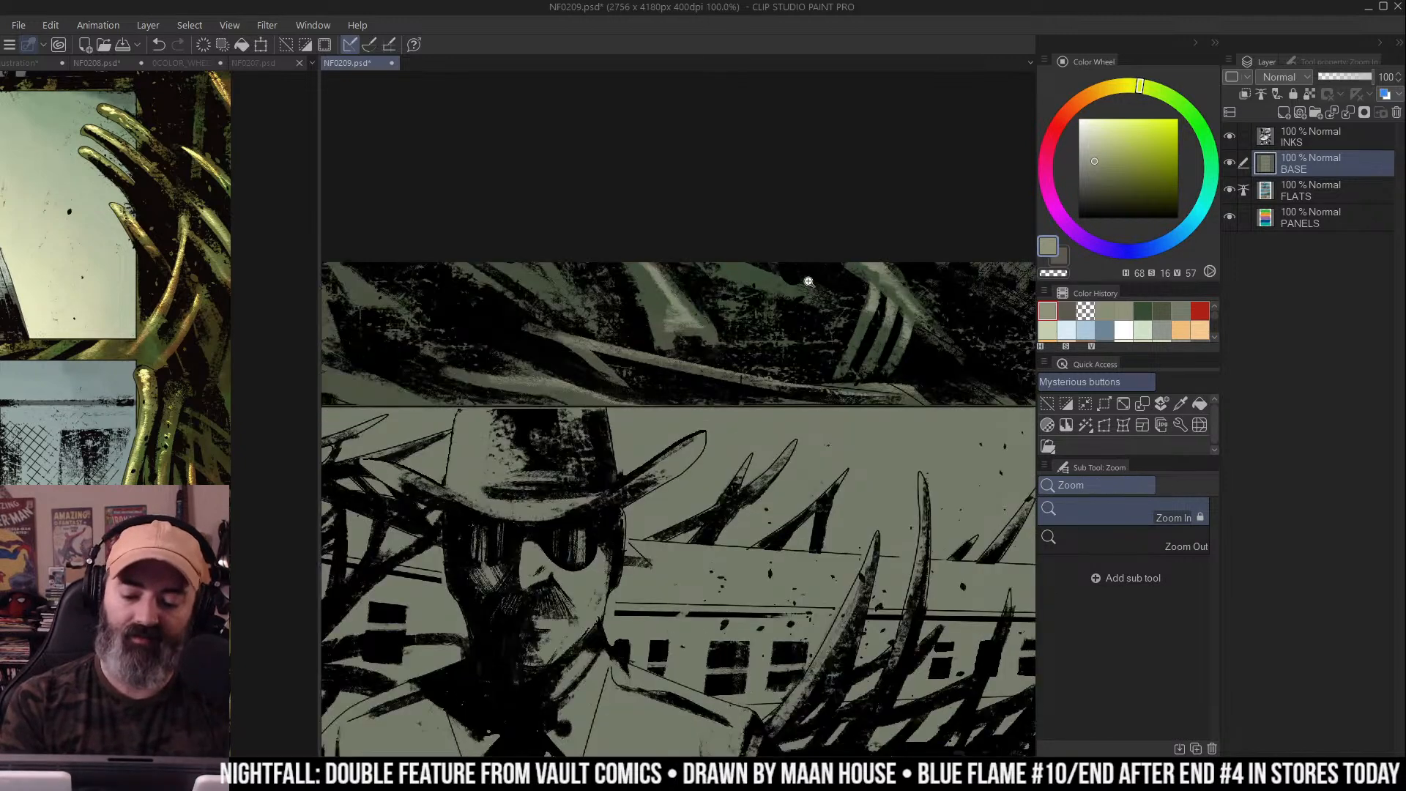
Undo the last stroke and brush highlights onto the overlapping bones in the top border above the thorny branches
{"action": "scroll", "coordinate": [795, 293], "scroll_direction": "left", "scroll_amount": 5}
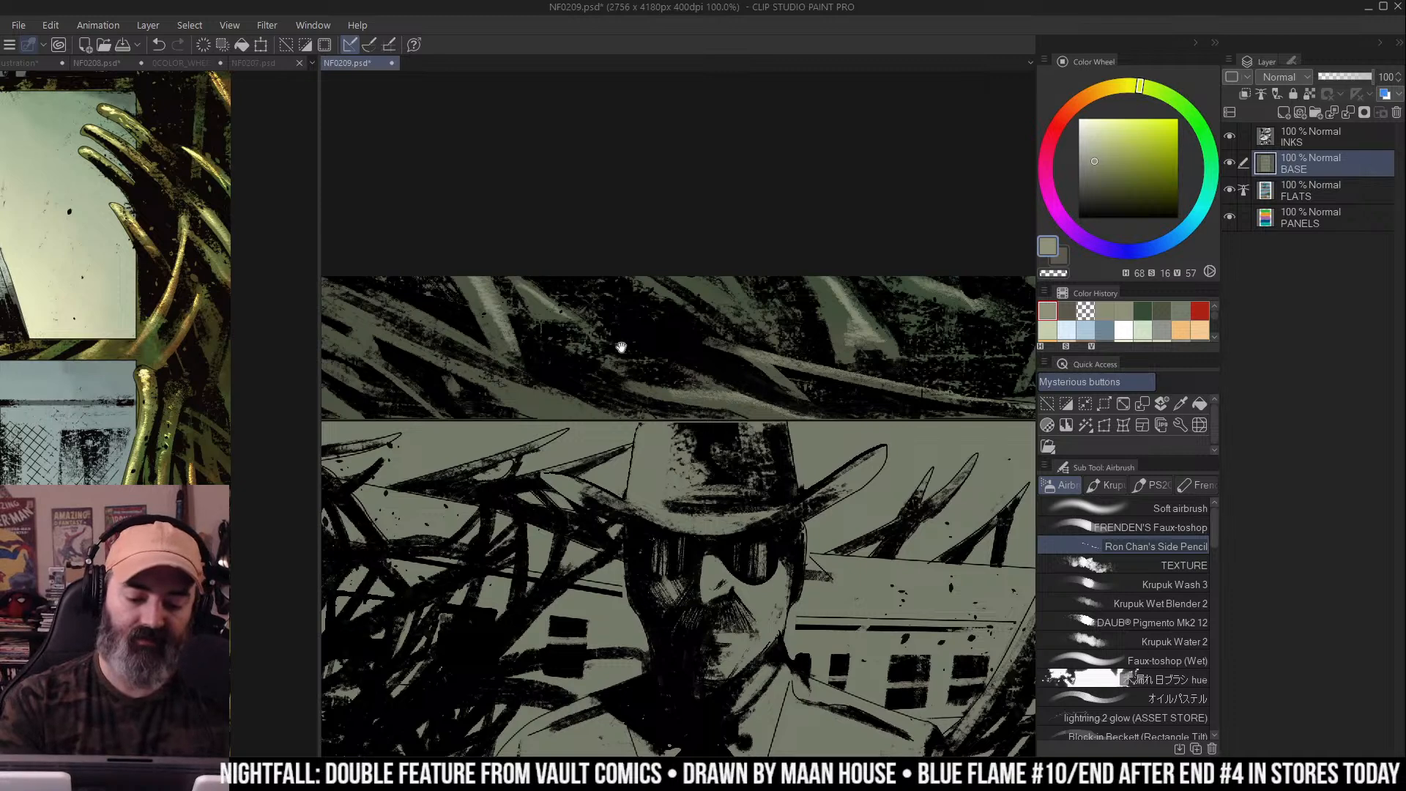
{"action": "scroll", "coordinate": [615, 323], "scroll_direction": "left", "scroll_amount": 3}
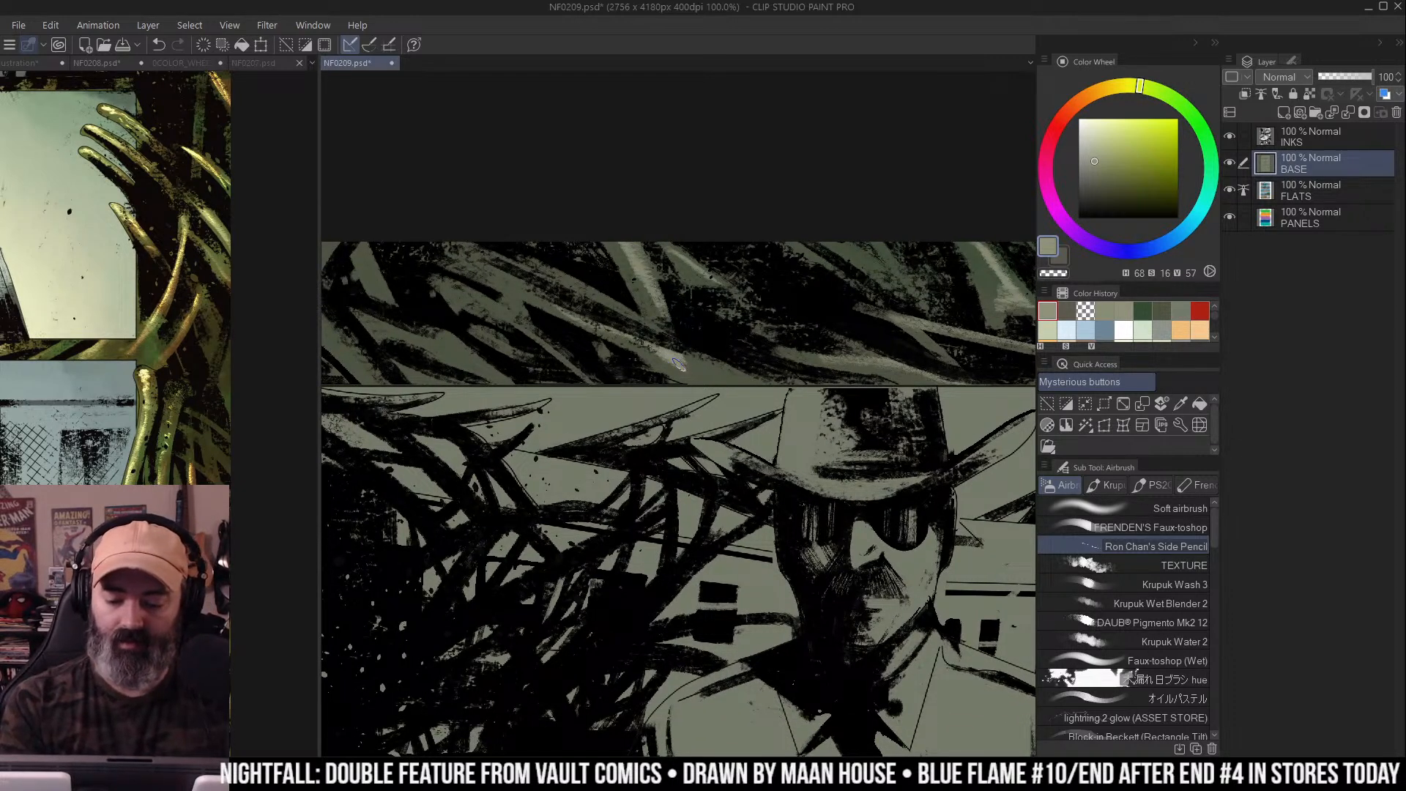
{"action": "scroll", "coordinate": [874, 274], "scroll_direction": "left", "scroll_amount": 2}
{"action": "key", "text": "ctrl+z"}
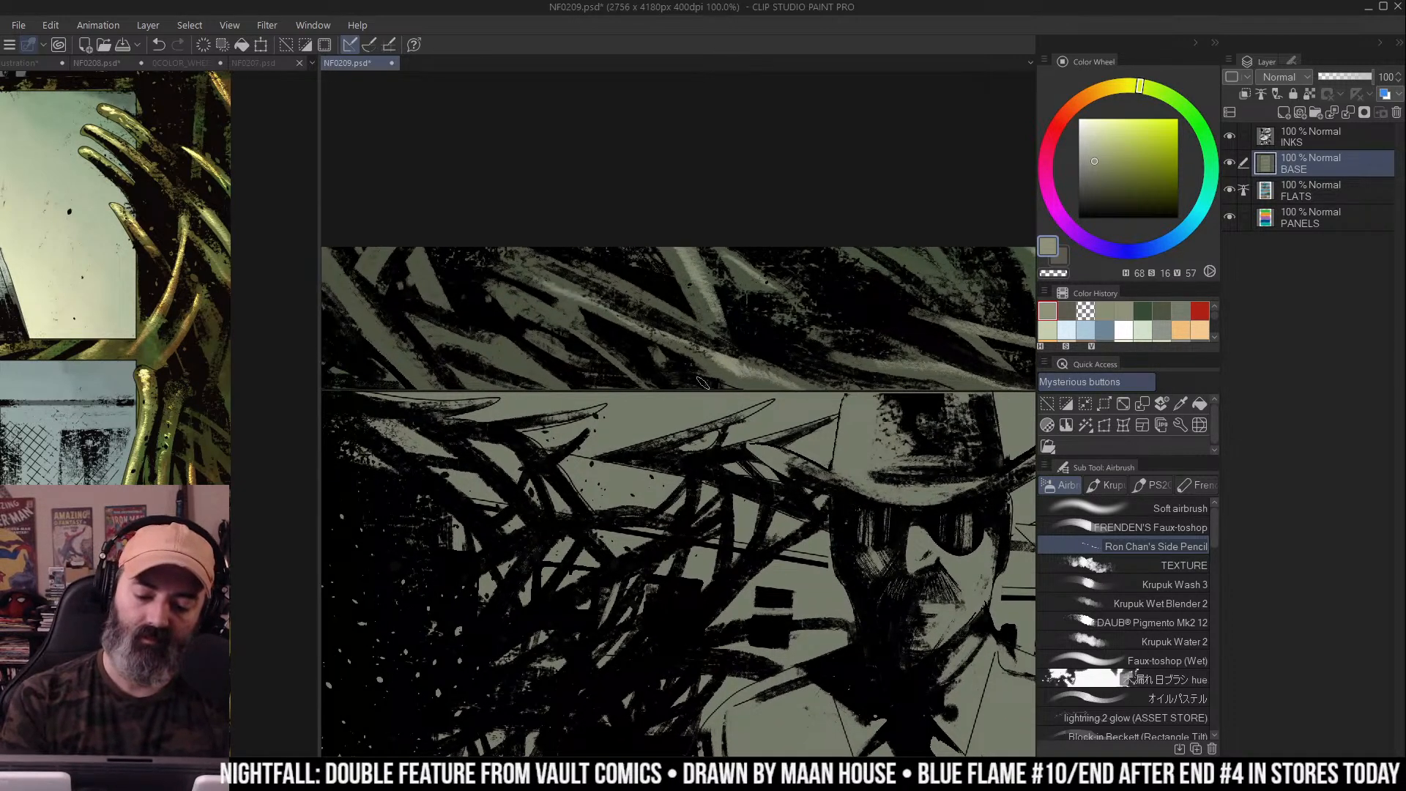
{"action": "mouse_move", "coordinate": [575, 292]}
{"action": "left_mouse_down"}
{"action": "mouse_move", "coordinate": [816, 372]}
{"action": "mouse_move", "coordinate": [575, 331]}
{"action": "mouse_move", "coordinate": [611, 357]}
{"action": "mouse_move", "coordinate": [553, 319]}
{"action": "mouse_move", "coordinate": [615, 361]}
{"action": "left_mouse_up"}
{"action": "mouse_move", "coordinate": [511, 340]}
{"action": "left_mouse_down"}
{"action": "mouse_move", "coordinate": [588, 303]}
{"action": "mouse_move", "coordinate": [560, 311]}
{"action": "mouse_move", "coordinate": [670, 327]}
{"action": "left_mouse_up"}
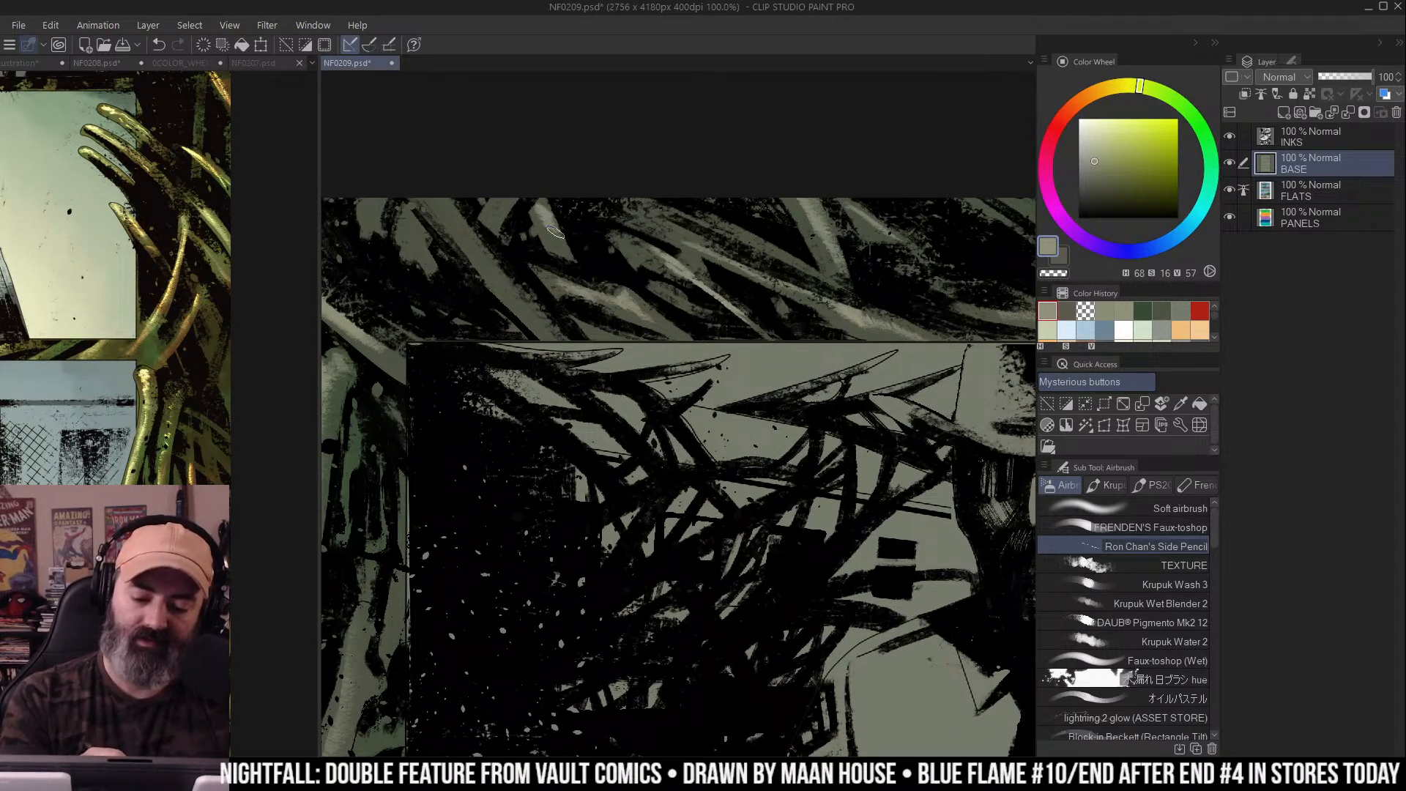
Brush lighter highlights onto the bones in the top border near the page's upper-left corner
{"action": "mouse_move", "coordinate": [445, 202]}
{"action": "left_mouse_down"}
{"action": "mouse_move", "coordinate": [534, 310]}
{"action": "mouse_move", "coordinate": [454, 210]}
{"action": "mouse_move", "coordinate": [444, 343]}
{"action": "left_mouse_up"}
{"action": "key", "text": "r"}
{"action": "left_click_drag", "start_coordinate": [514, 374], "coordinate": [630, 272]}
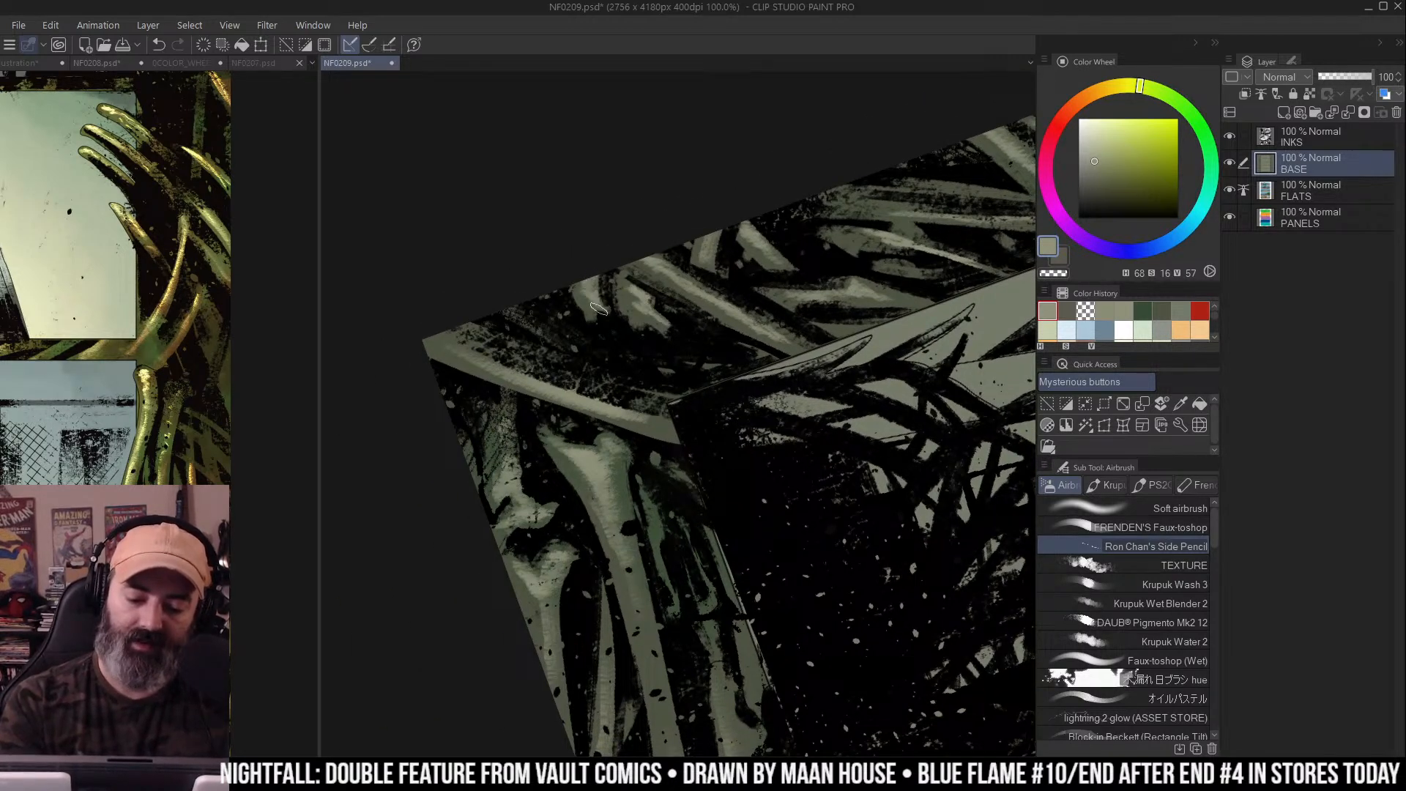
{"action": "key", "text": "r"}
{"action": "left_click_drag", "start_coordinate": [601, 308], "coordinate": [744, 191]}
Check the painted bones in the left border beside the first panel and clear the border selection
{"action": "key", "text": "z"}
{"action": "left_click", "coordinate": [776, 250], "text": "alt"}
{"action": "left_click", "coordinate": [815, 189], "text": "alt"}
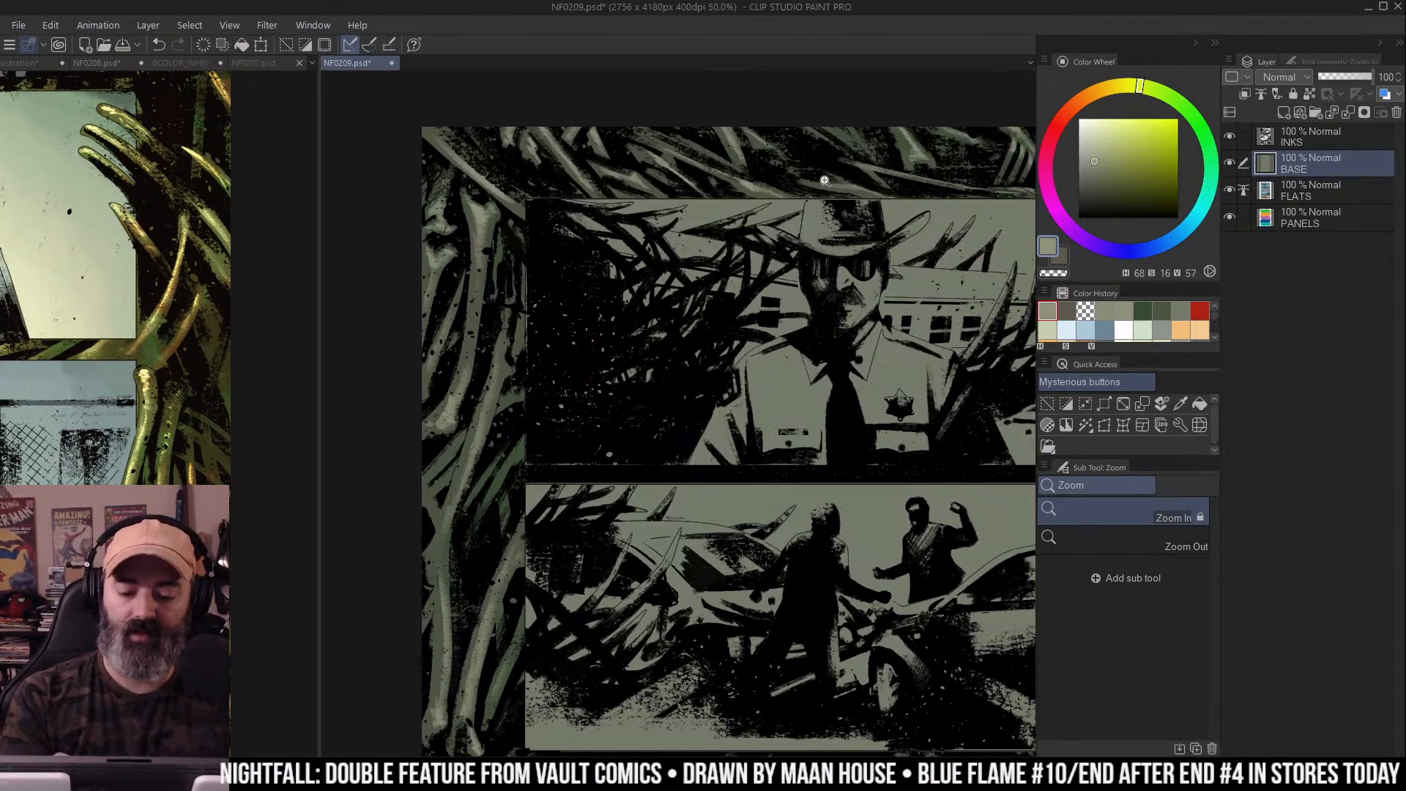
{"action": "left_click", "coordinate": [643, 303]}
{"action": "left_click", "coordinate": [643, 302]}
{"action": "left_click_drag", "start_coordinate": [643, 302], "coordinate": [702, 276]}
{"action": "key", "text": "b"}
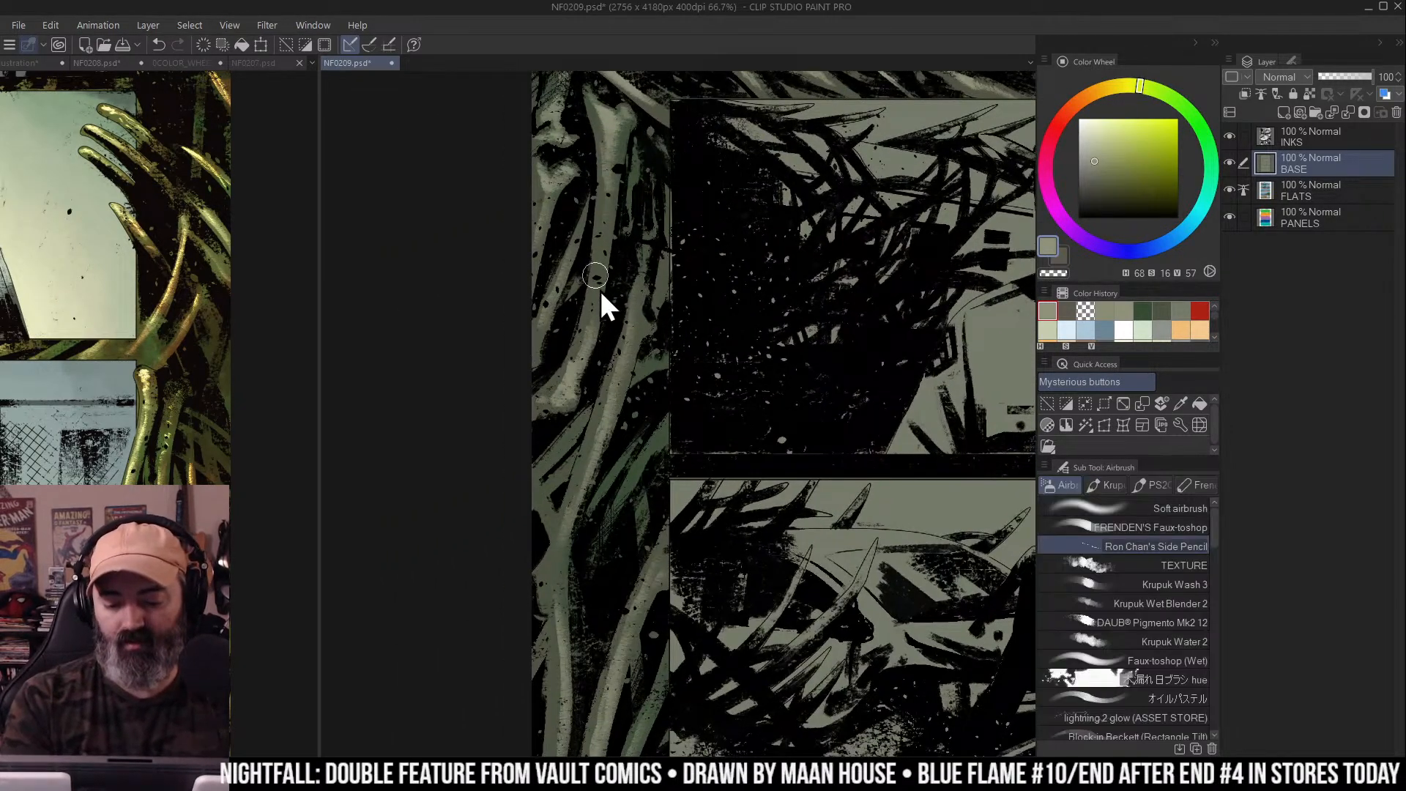
{"action": "scroll", "coordinate": [614, 208], "scroll_direction": "up", "scroll_amount": 1}
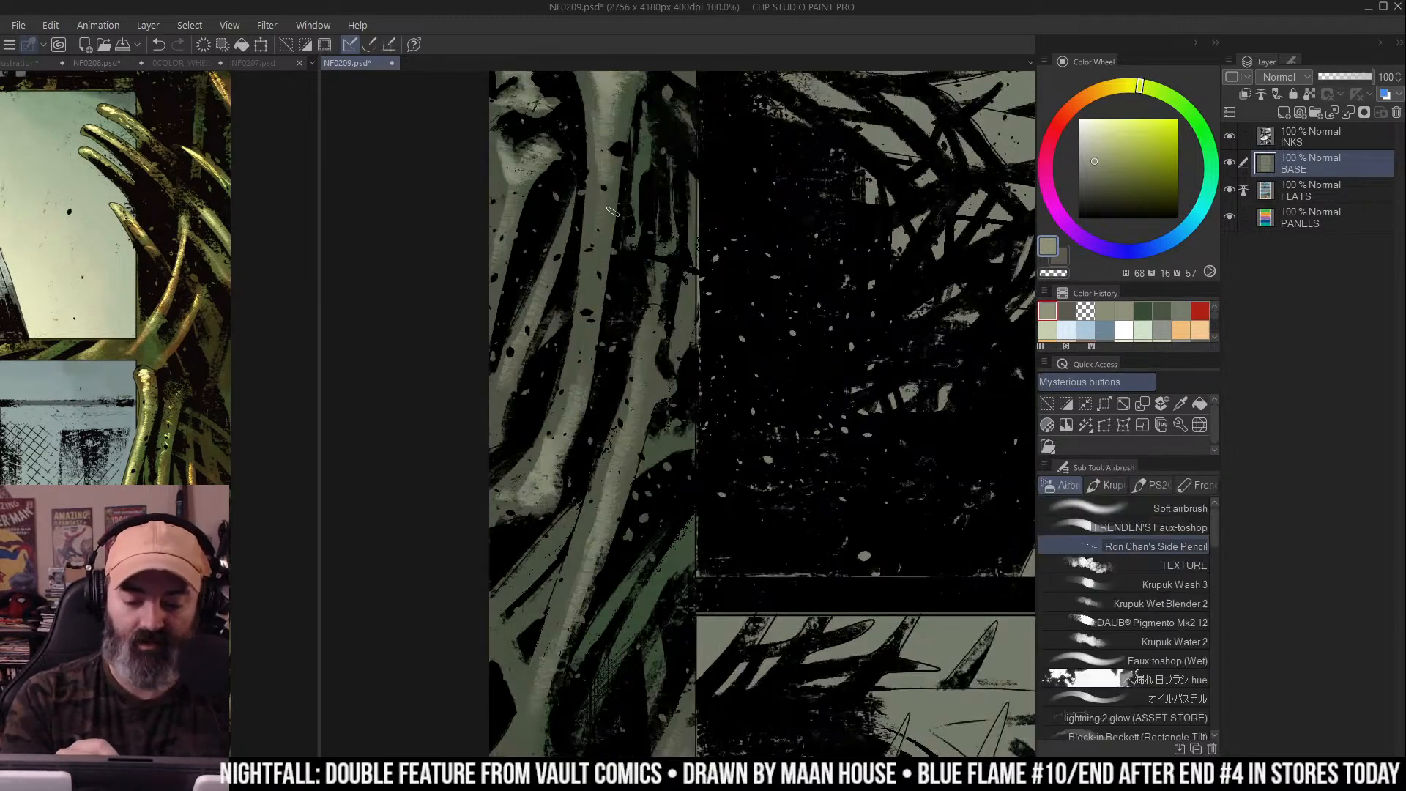
{"action": "scroll", "coordinate": [614, 208], "scroll_direction": "up", "scroll_amount": 1}
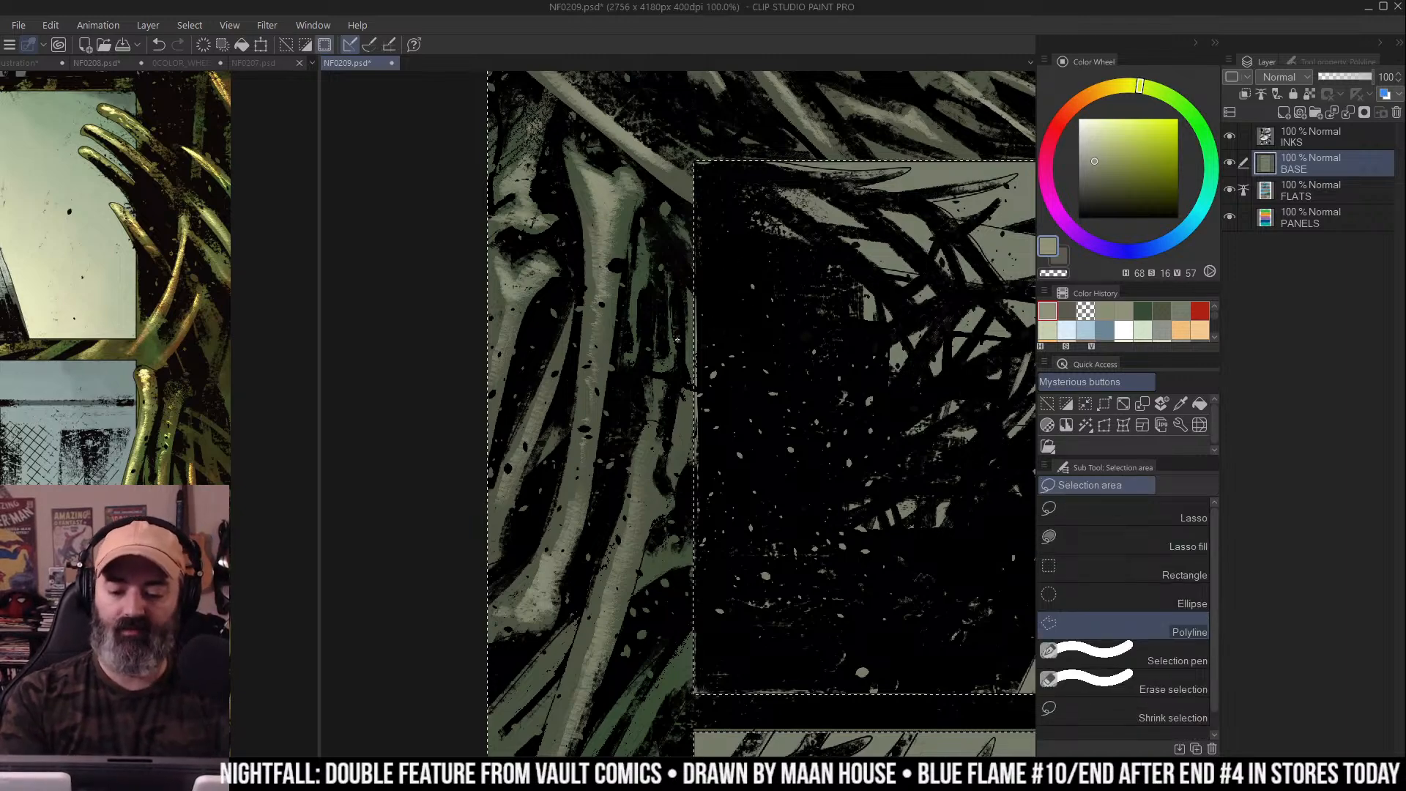
{"action": "key", "text": "ctrl+space"}
{"action": "scroll", "coordinate": [723, 320], "scroll_direction": "down", "scroll_amount": 4}
{"action": "left_click_drag", "start_coordinate": [983, 503], "coordinate": [830, 310]}
{"action": "scroll", "coordinate": [829, 309], "scroll_direction": "down", "scroll_amount": 4}
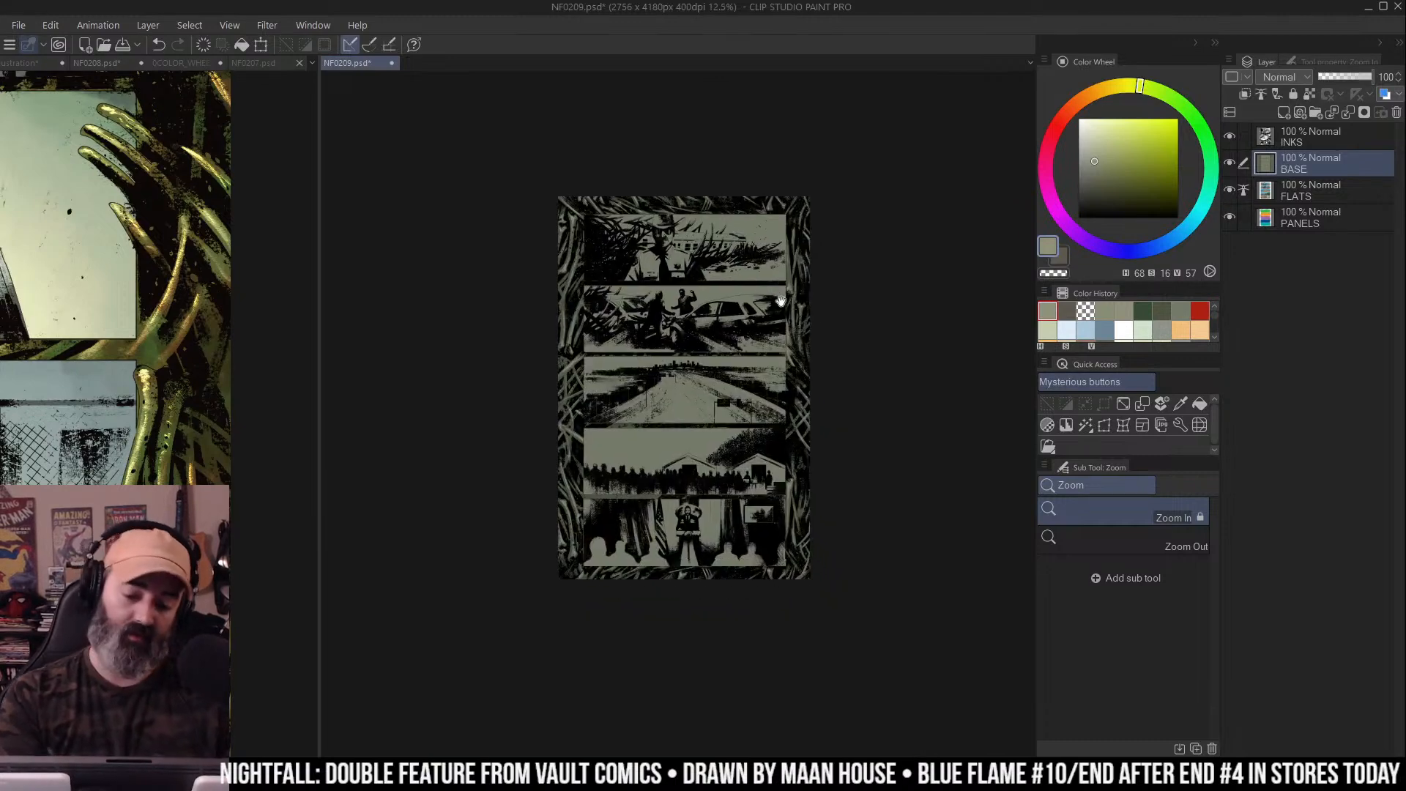
Examine the bone border around the whole page and compare it with the finished reference page
{"action": "scroll", "coordinate": [942, 307], "scroll_direction": "up", "scroll_amount": 3}
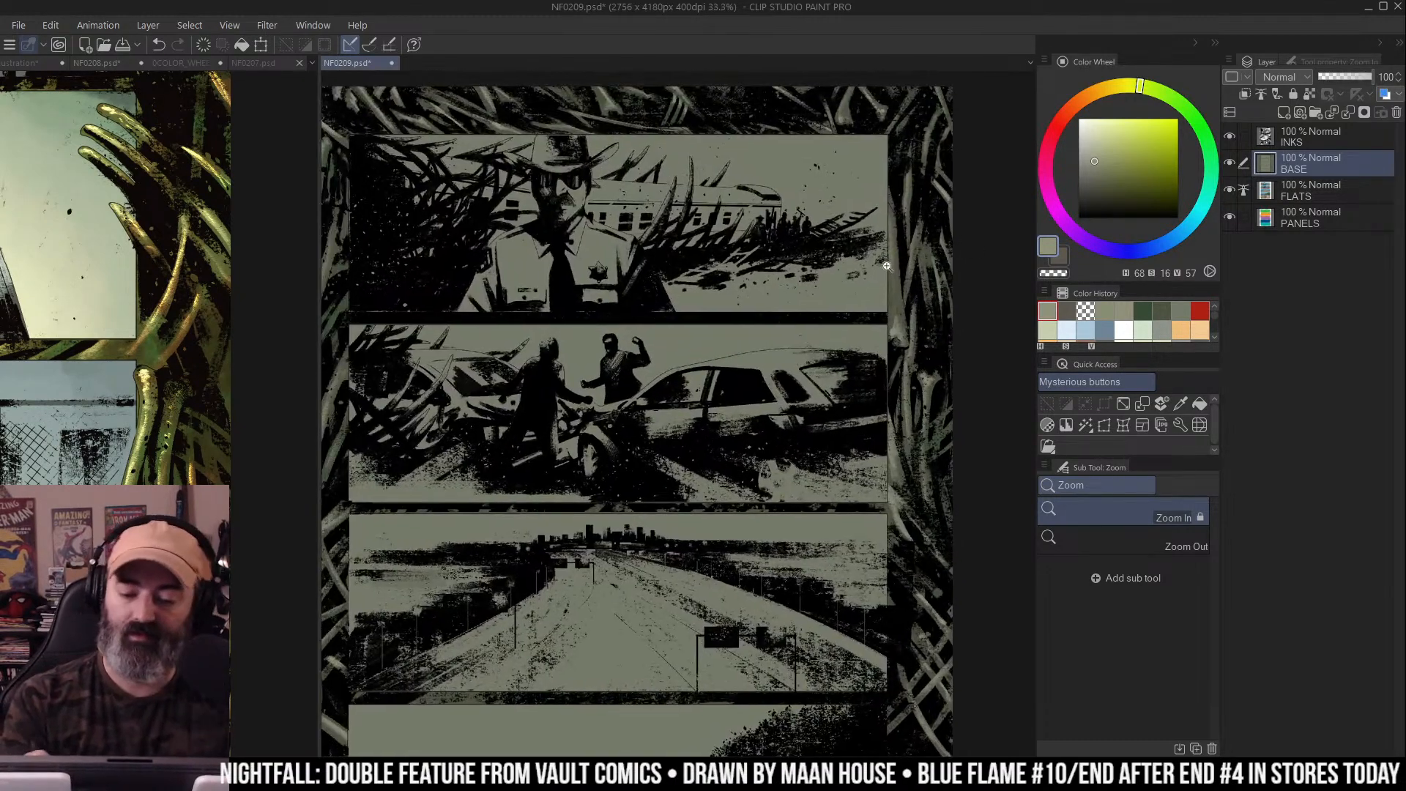
{"action": "scroll", "coordinate": [893, 262], "scroll_direction": "down", "scroll_amount": 1}
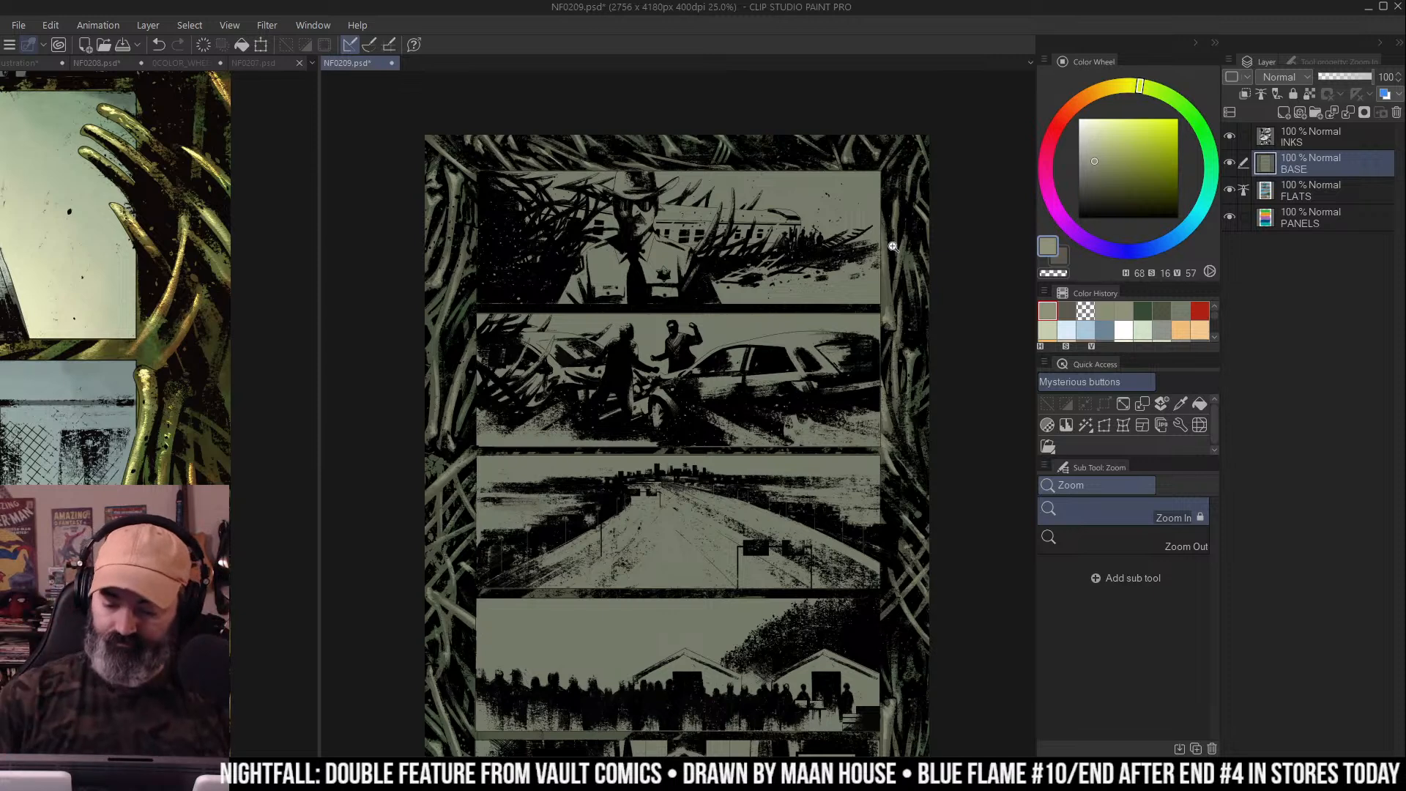
{"action": "left_click", "coordinate": [778, 280], "text": "alt"}
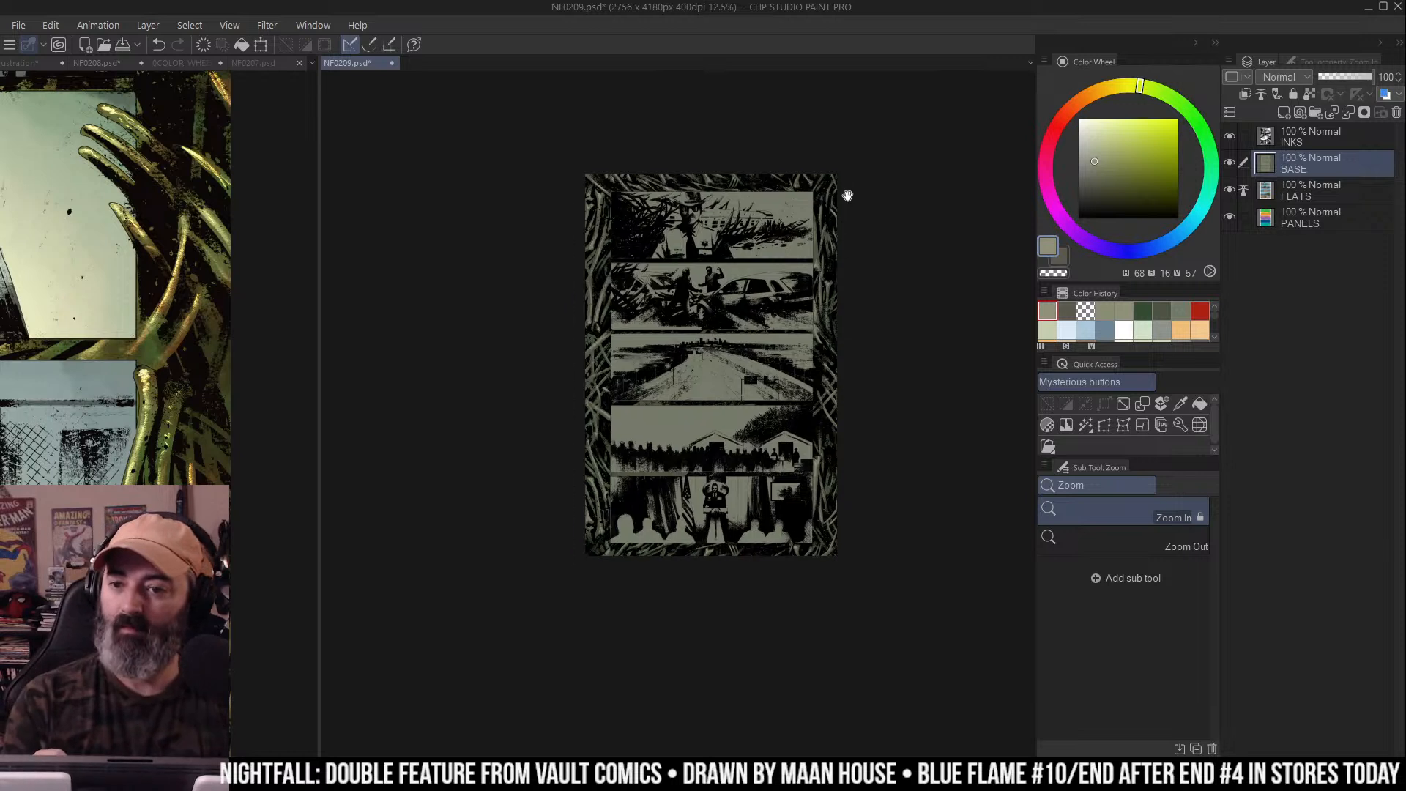
{"action": "key", "text": "m"}
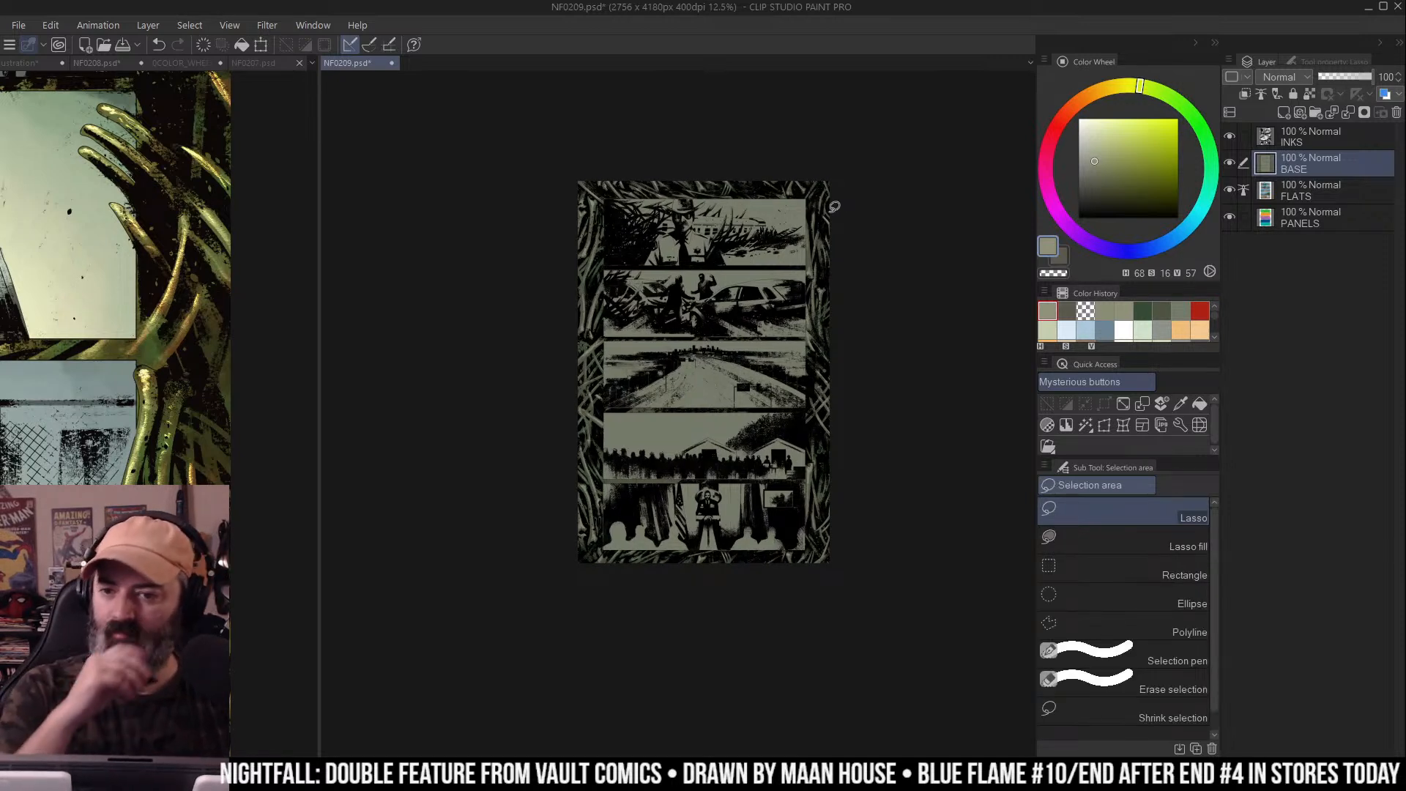
{"action": "left_click_drag", "start_coordinate": [802, 224], "coordinate": [792, 233]}
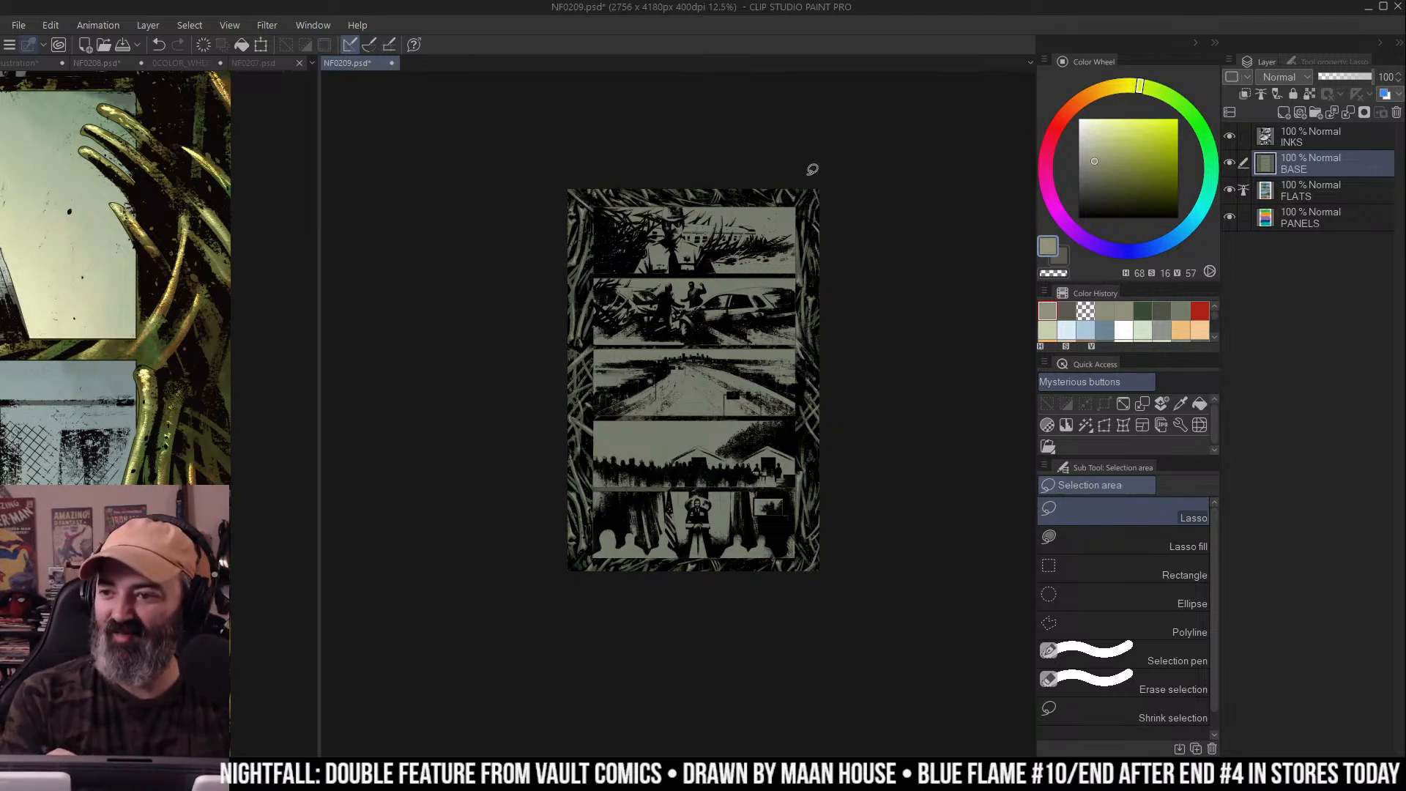
{"action": "scroll", "coordinate": [853, 172], "scroll_direction": "down", "scroll_amount": 1}
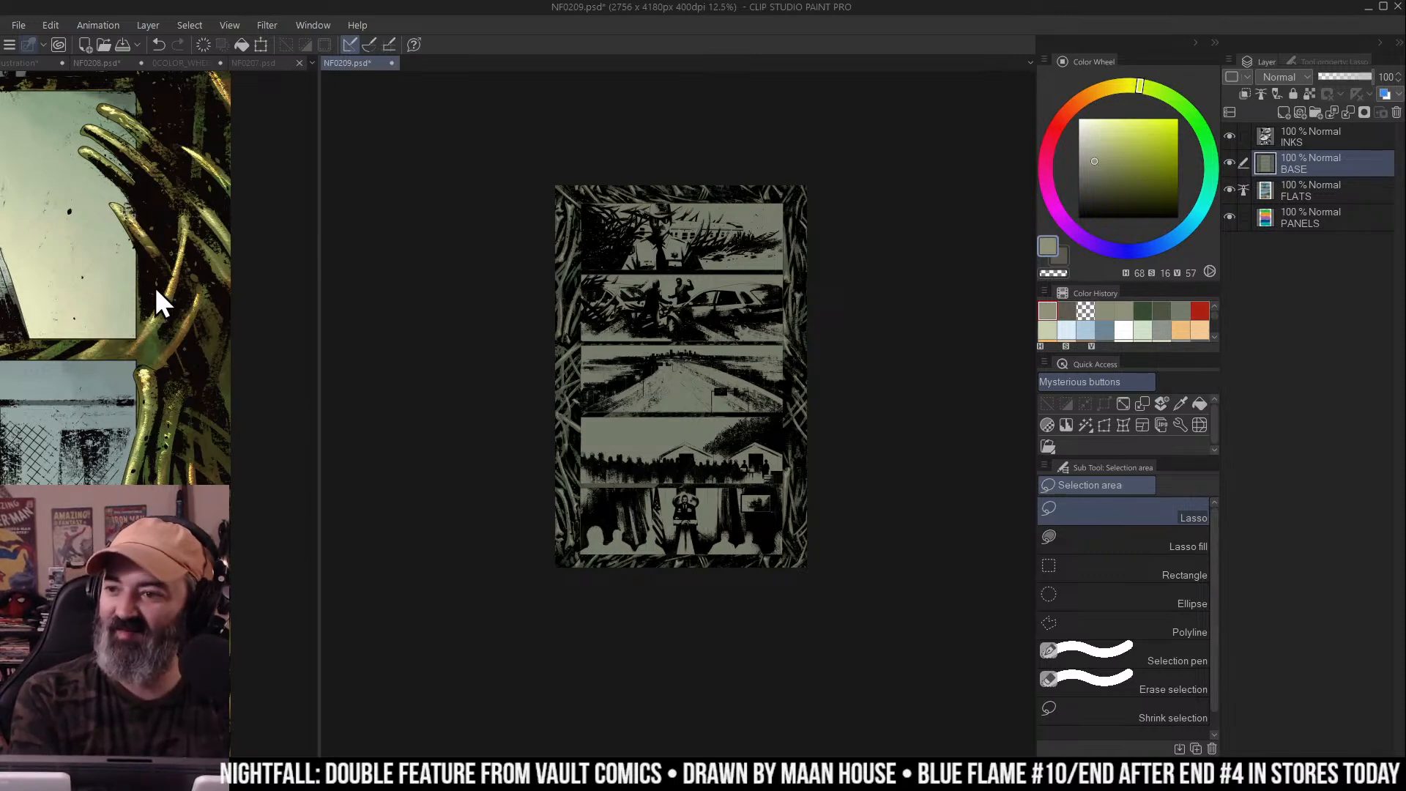
{"action": "left_click_drag", "start_coordinate": [676, 295], "coordinate": [674, 298]}
{"action": "key", "text": "slash"}
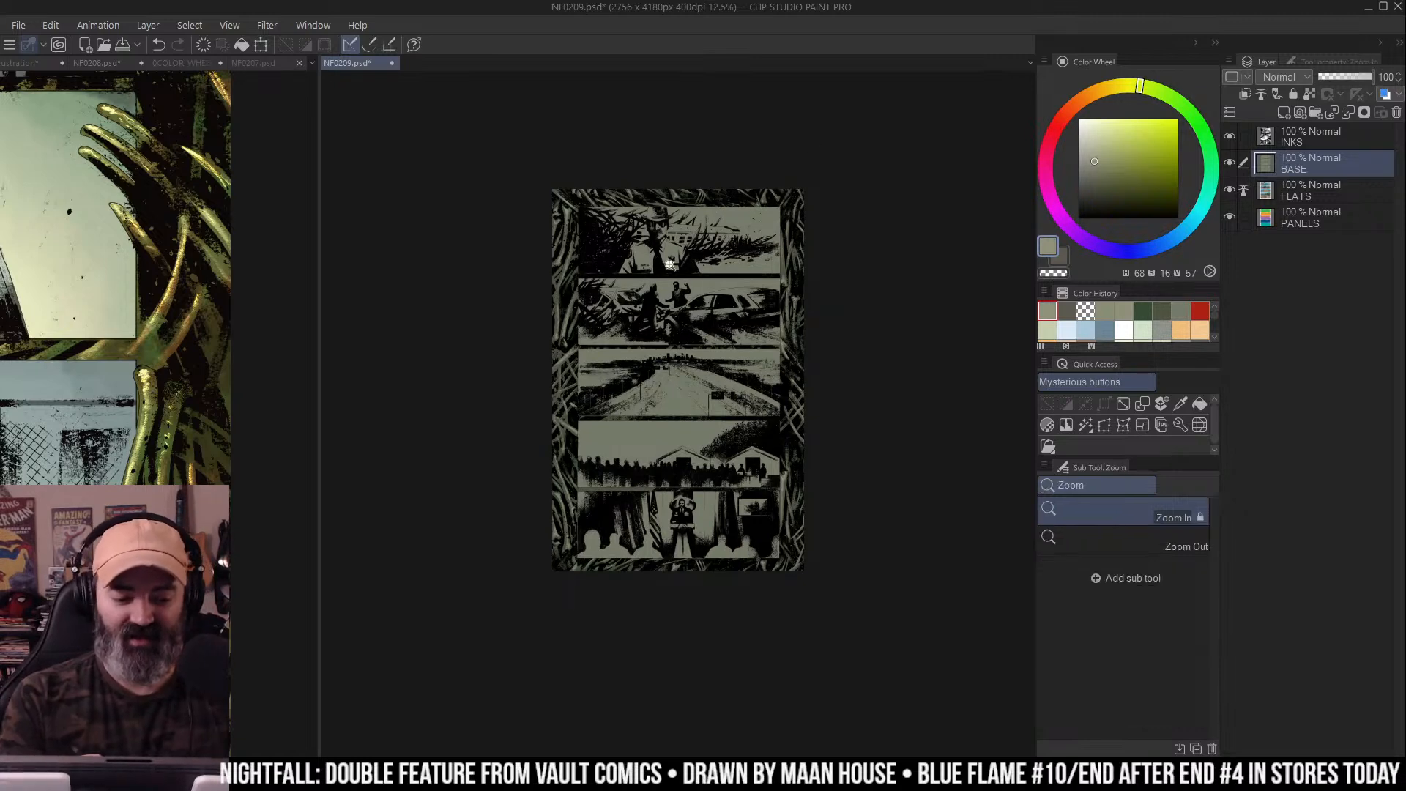
{"action": "left_click", "coordinate": [666, 277]}
{"action": "left_click_drag", "start_coordinate": [622, 183], "coordinate": [679, 287]}
Switch to page NF0208 and hide its upper layers, from Level Correction 2 through HL
{"action": "key", "text": "ctrl+Tab"}
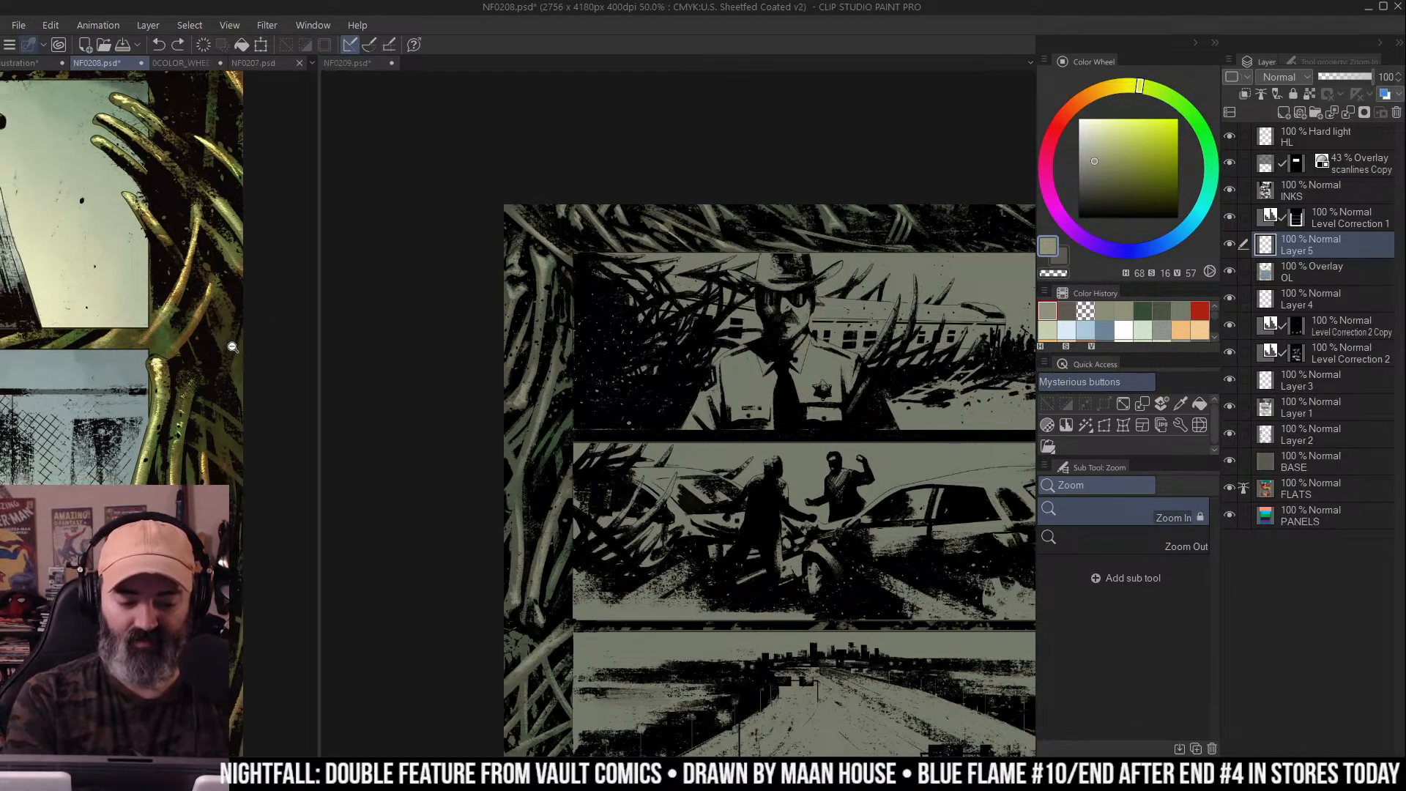
{"action": "scroll", "coordinate": [238, 349], "scroll_direction": "down", "scroll_amount": 2}
{"action": "key", "text": "b"}
{"action": "left_click_drag", "start_coordinate": [1230, 406], "coordinate": [1224, 135]}
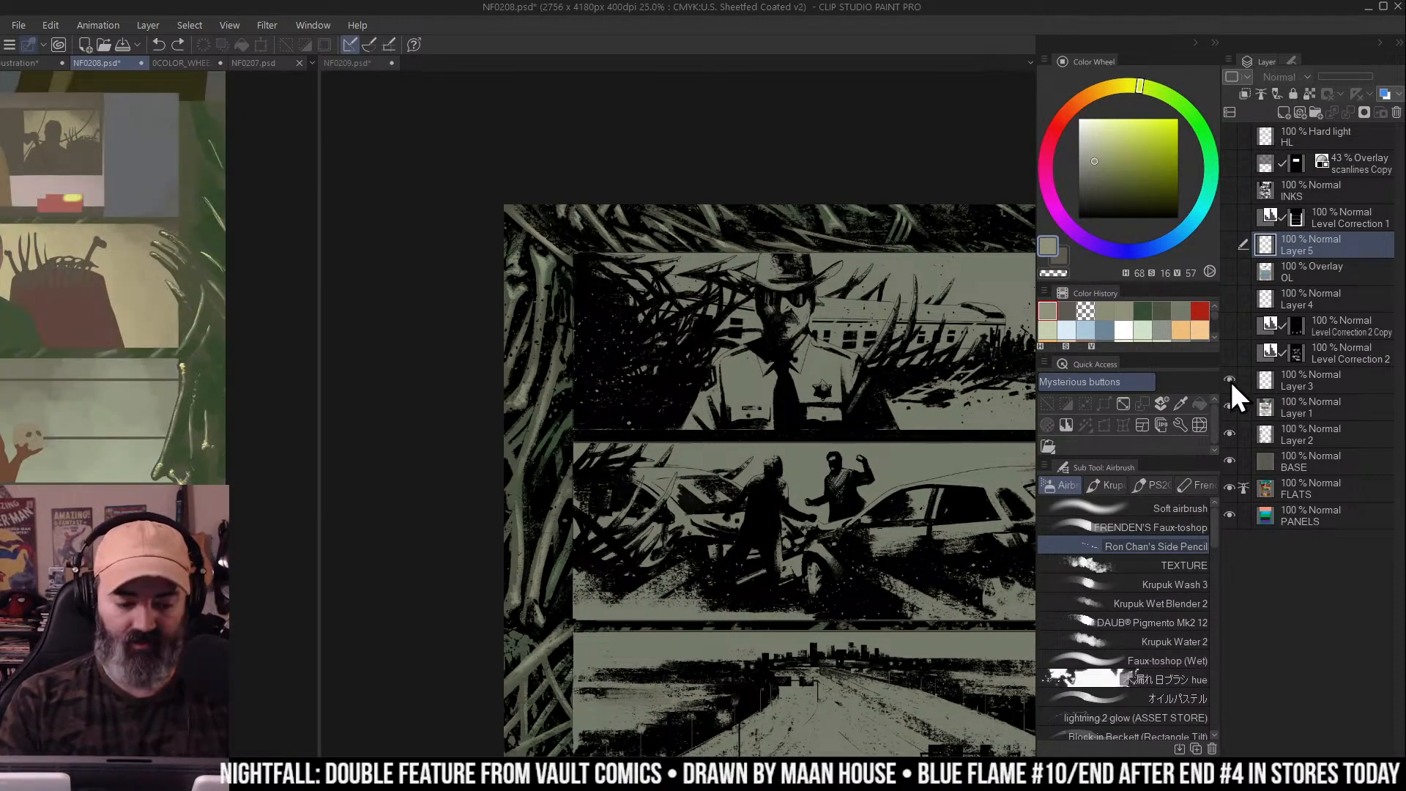
Toggle Level Correction 2, Level Correction 2 Copy and Layer 4 on and off to compare what each contributes
{"action": "left_click", "coordinate": [1230, 352]}
{"action": "left_click", "coordinate": [1231, 350]}
{"action": "left_click", "coordinate": [1231, 353]}
{"action": "left_click", "coordinate": [1230, 325]}
{"action": "left_click", "coordinate": [1231, 324]}
{"action": "left_click", "coordinate": [1231, 326]}
{"action": "left_click", "coordinate": [1231, 298]}
{"action": "left_click", "coordinate": [1231, 298]}
{"action": "left_click", "coordinate": [1230, 297]}
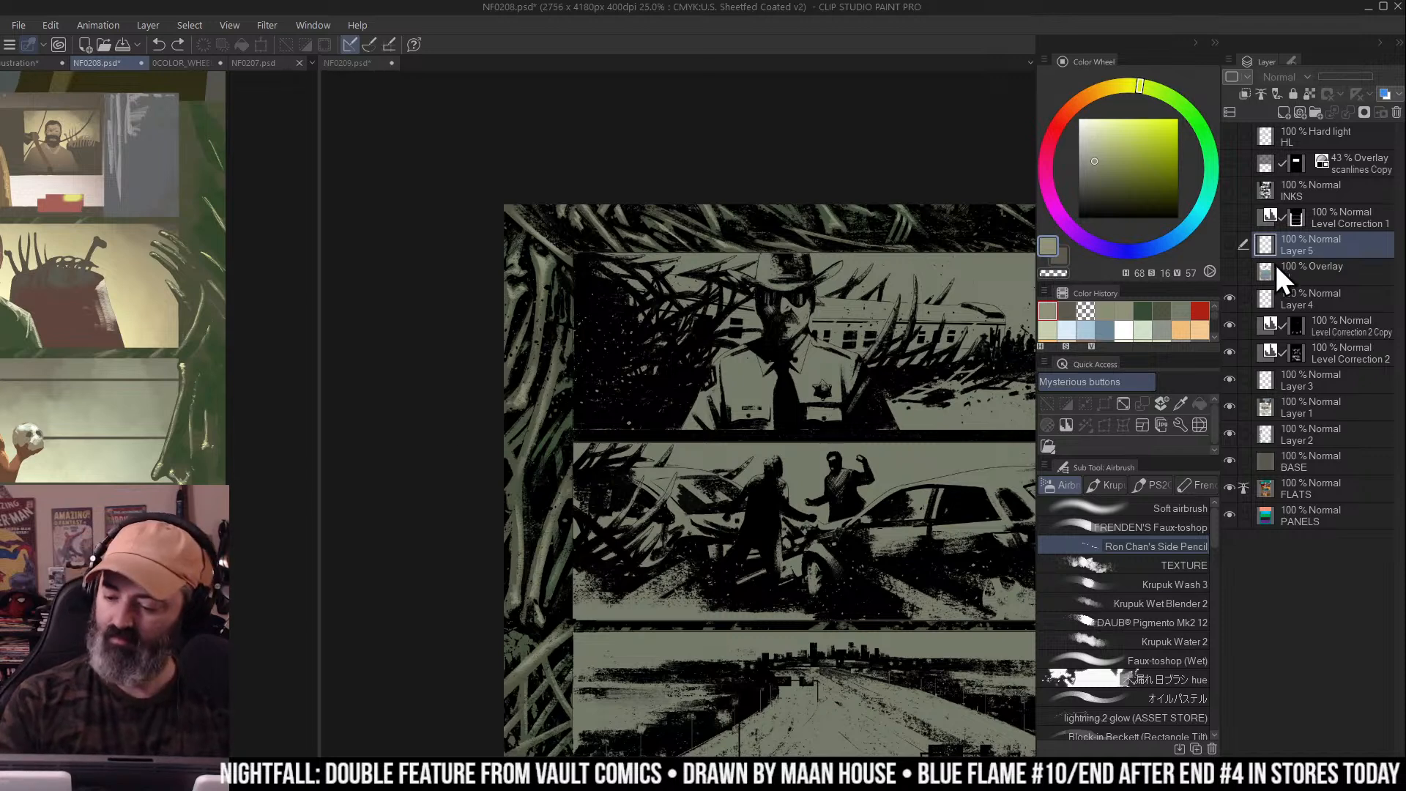
Inspect the effect of the OL and Level Correction 1 layers, and hide everything above Layer 3 again
{"action": "left_click", "coordinate": [1230, 270]}
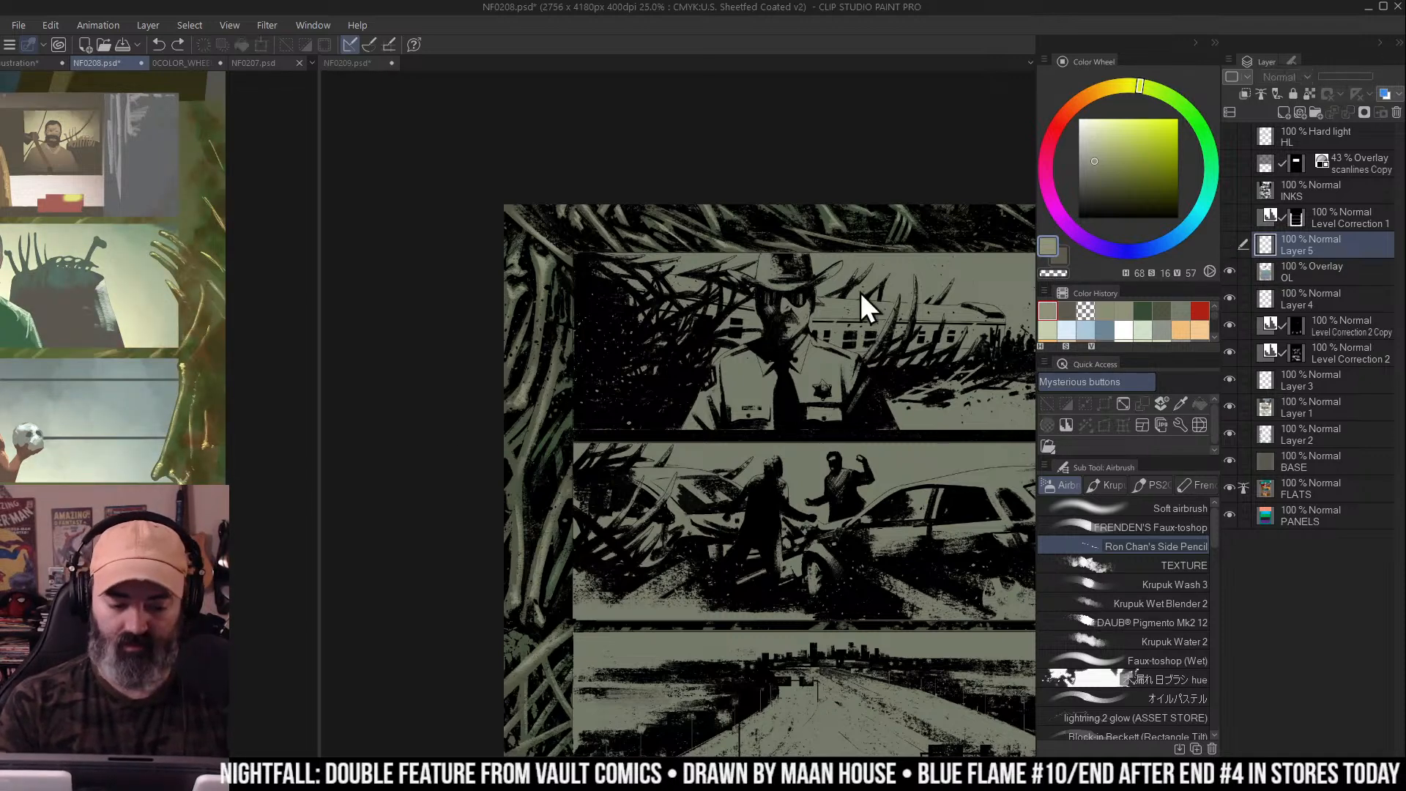
{"action": "left_click", "coordinate": [1230, 217]}
{"action": "left_click", "coordinate": [1229, 216]}
{"action": "left_click", "coordinate": [1230, 270]}
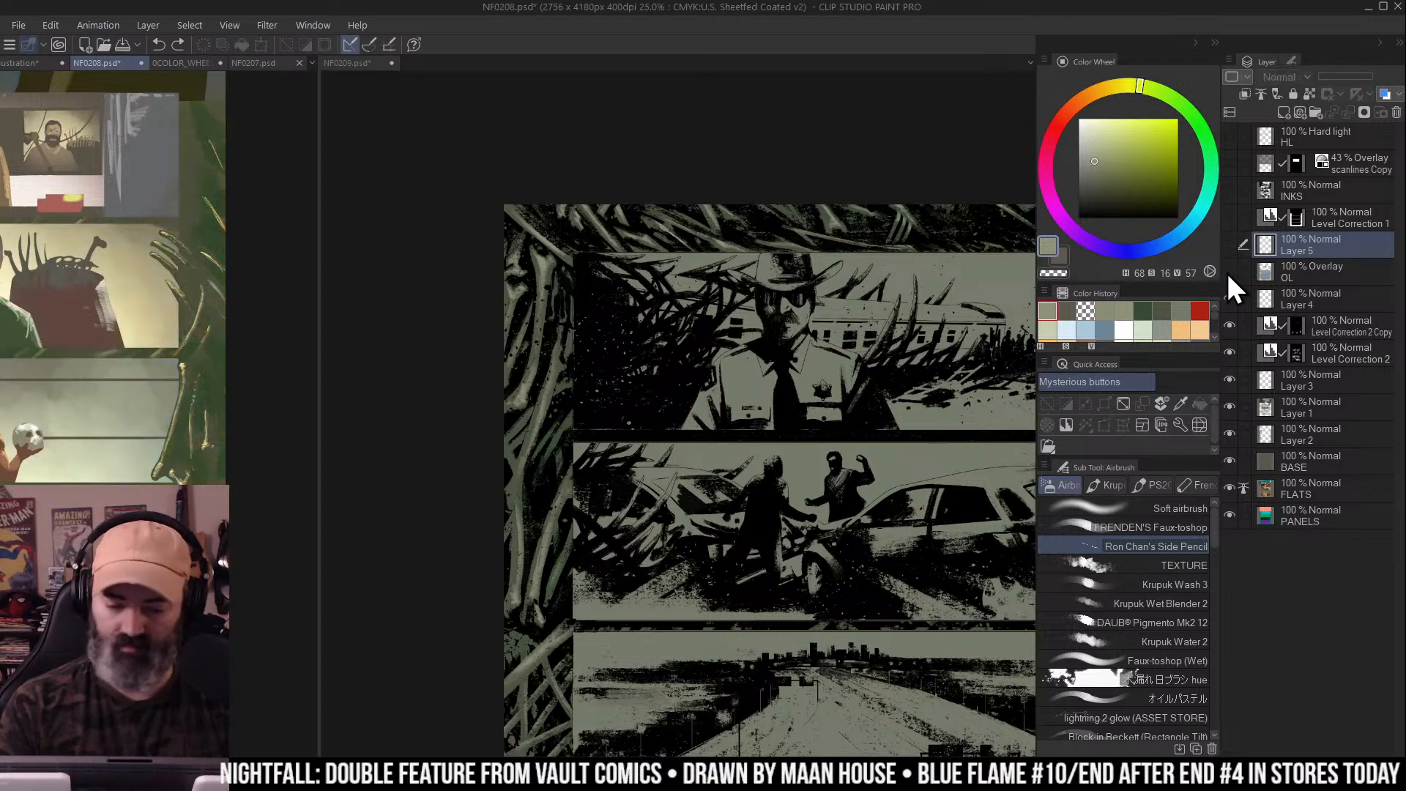
{"action": "left_click", "coordinate": [1229, 325]}
{"action": "left_click", "coordinate": [1230, 352]}
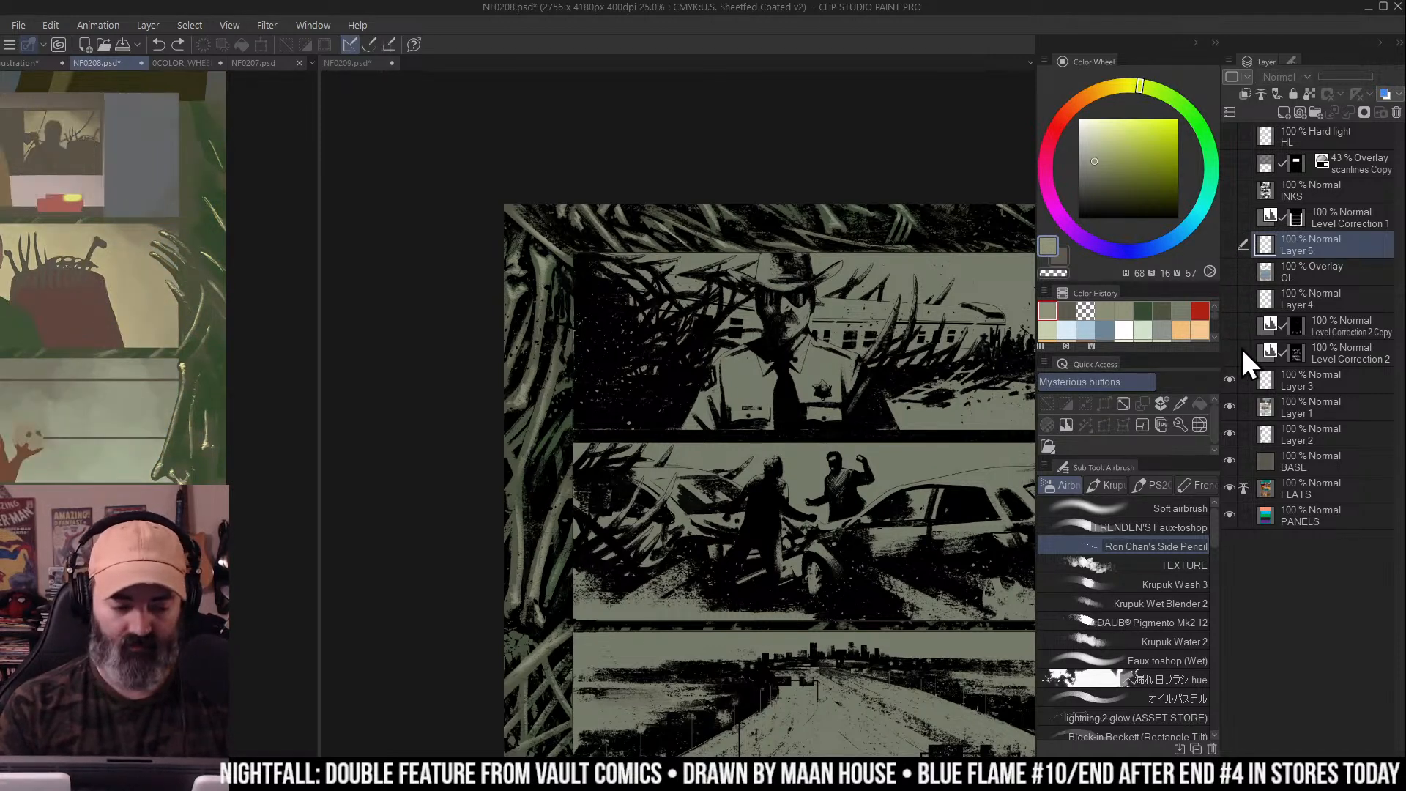
Hide Layer 3 and toggle Layer 1 to isolate the bone highlights, leaving Layer 1 visible
{"action": "left_click", "coordinate": [1230, 406]}
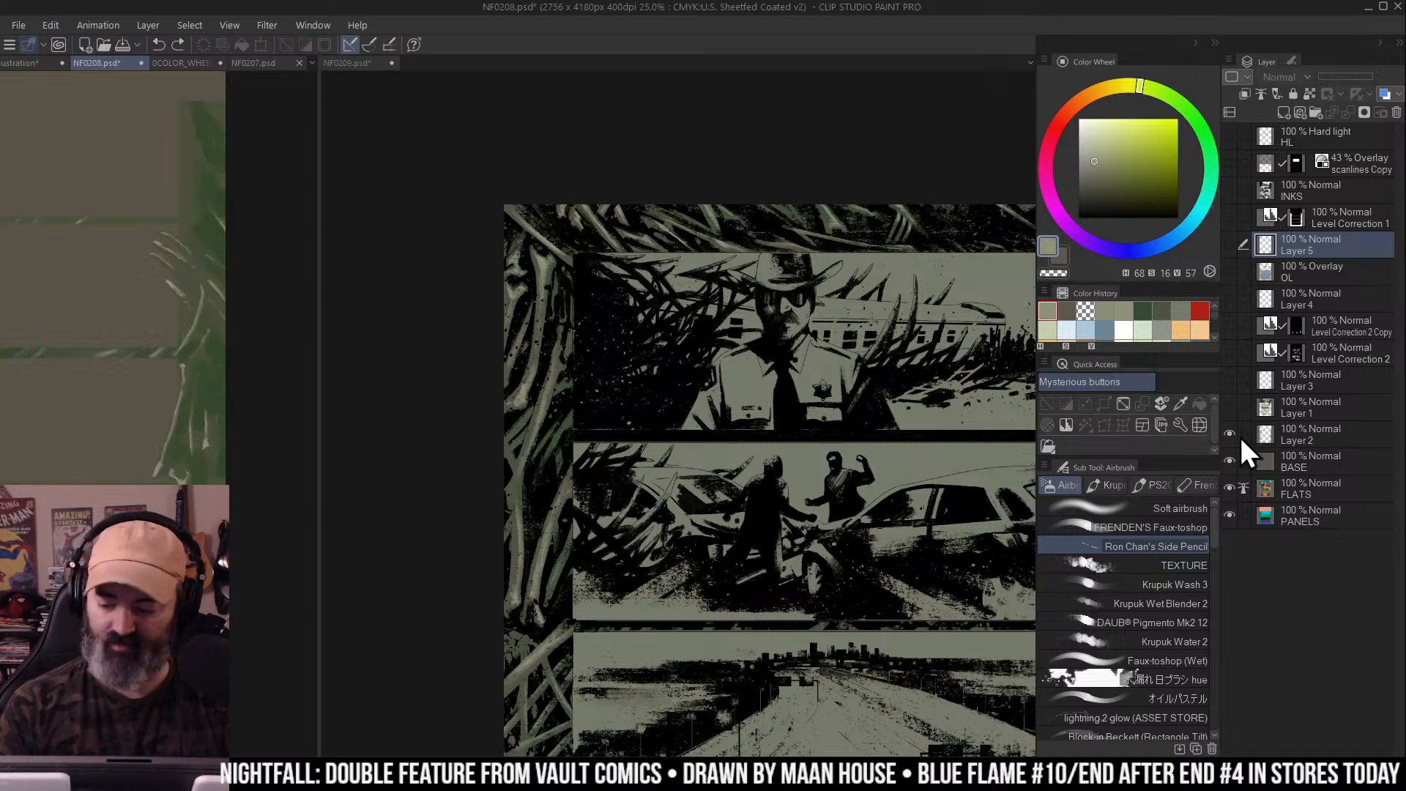
{"action": "left_click", "coordinate": [1230, 407]}
{"action": "left_click", "coordinate": [1231, 407]}
{"action": "left_click", "coordinate": [1230, 406]}
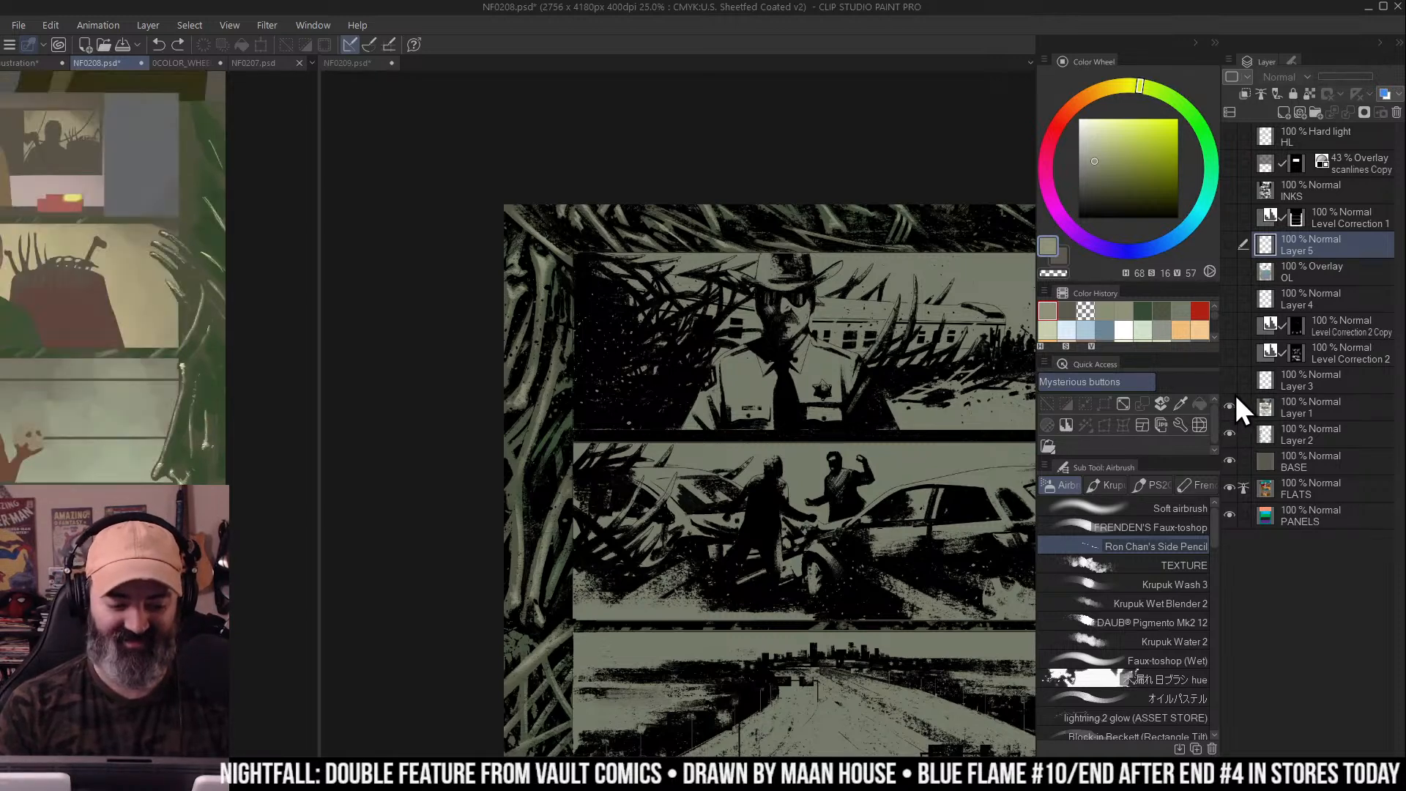
Sample the pale yellow bone highlight color from NF0208 and return to page NF0209
{"action": "scroll", "coordinate": [175, 432], "scroll_direction": "up", "scroll_amount": 5}
{"action": "left_click_drag", "start_coordinate": [179, 425], "coordinate": [176, 438]}
{"action": "left_click", "coordinate": [729, 243]}
{"action": "scroll", "coordinate": [730, 242], "scroll_direction": "down", "scroll_amount": 5}
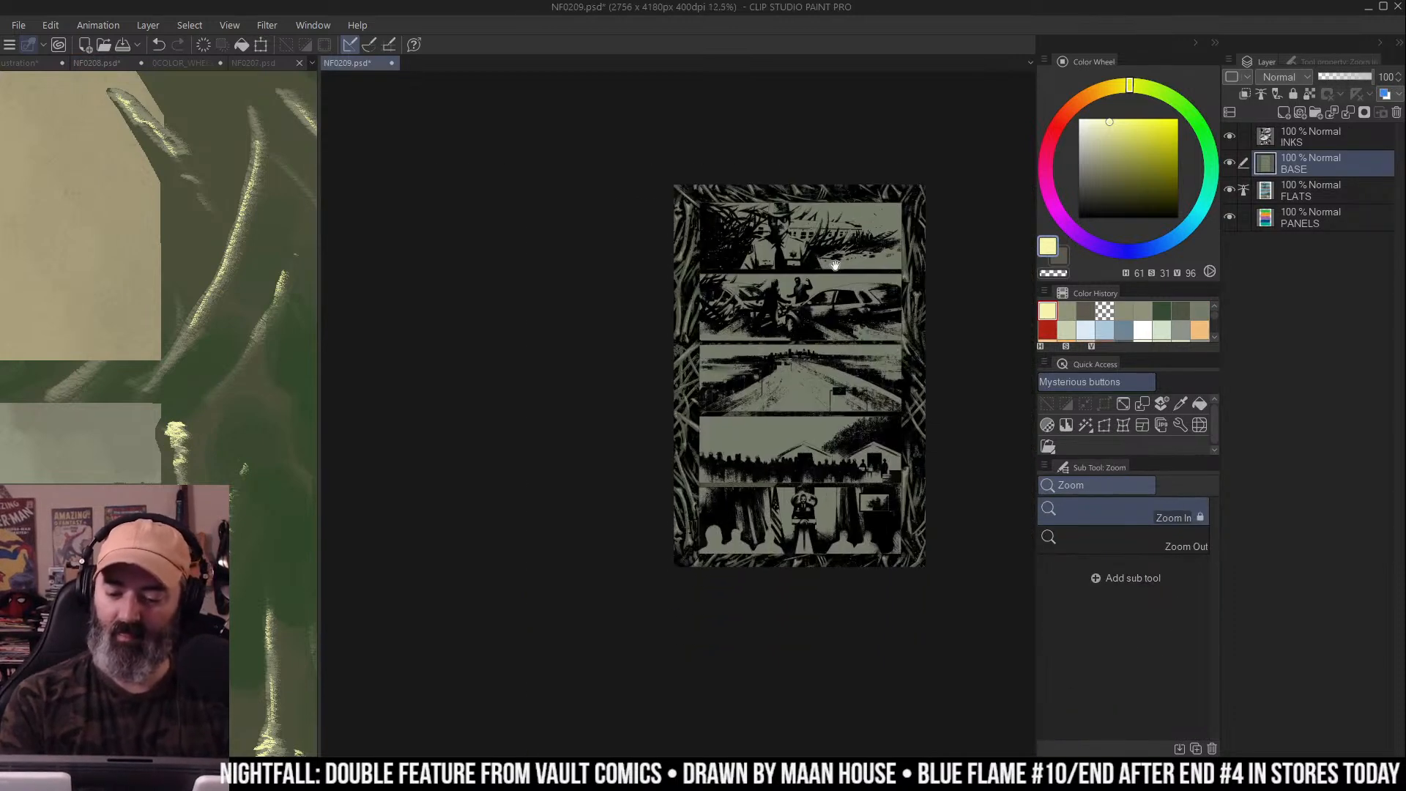
{"action": "scroll", "coordinate": [682, 293], "scroll_direction": "up", "scroll_amount": 4}
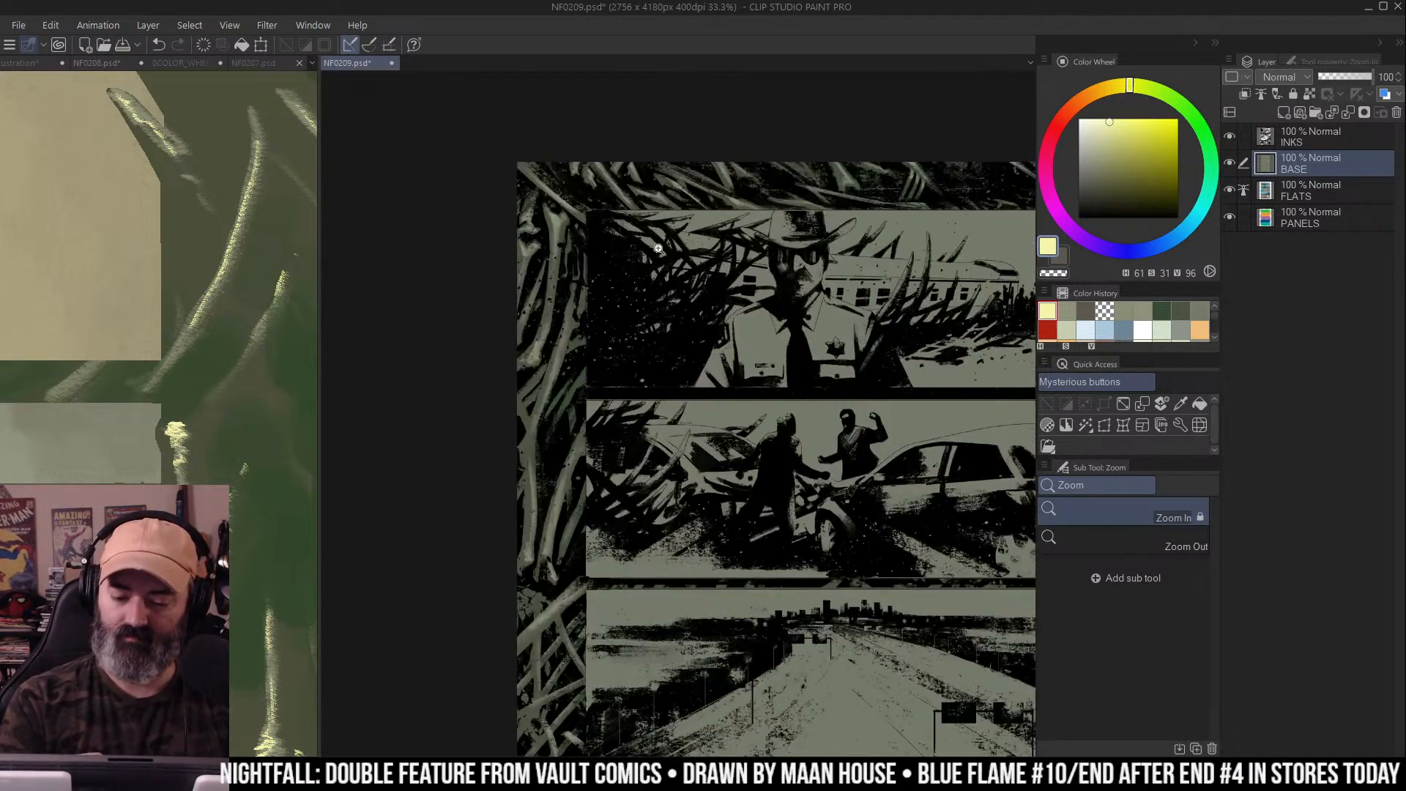
Add a new layer above BASE and brush pale yellow highlights along the diagonal bone in the upper-left corner
{"action": "left_click", "coordinate": [1316, 110]}
{"action": "scroll", "coordinate": [788, 293], "scroll_direction": "up", "scroll_amount": 1}
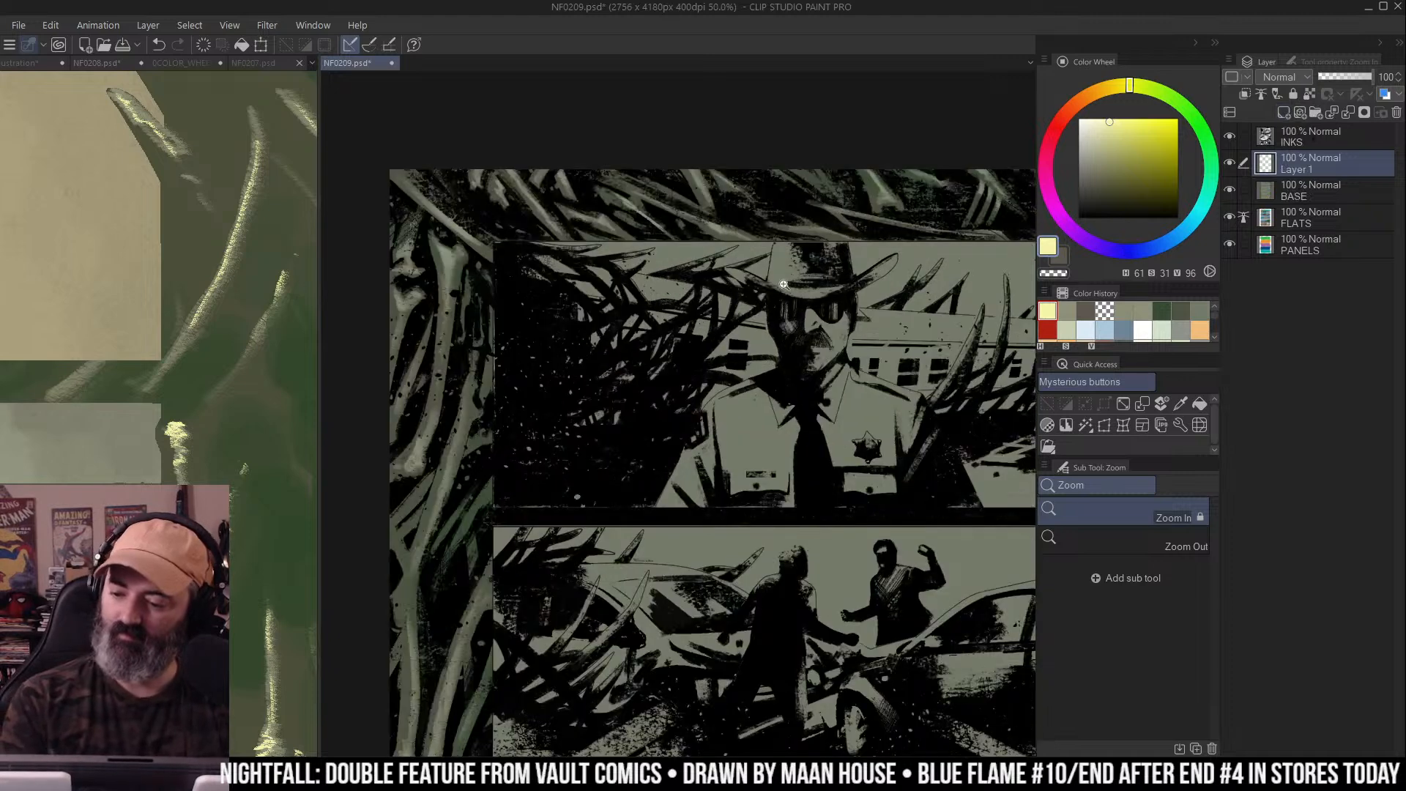
{"action": "scroll", "coordinate": [567, 258], "scroll_direction": "up", "scroll_amount": 1}
{"action": "key", "text": "b"}
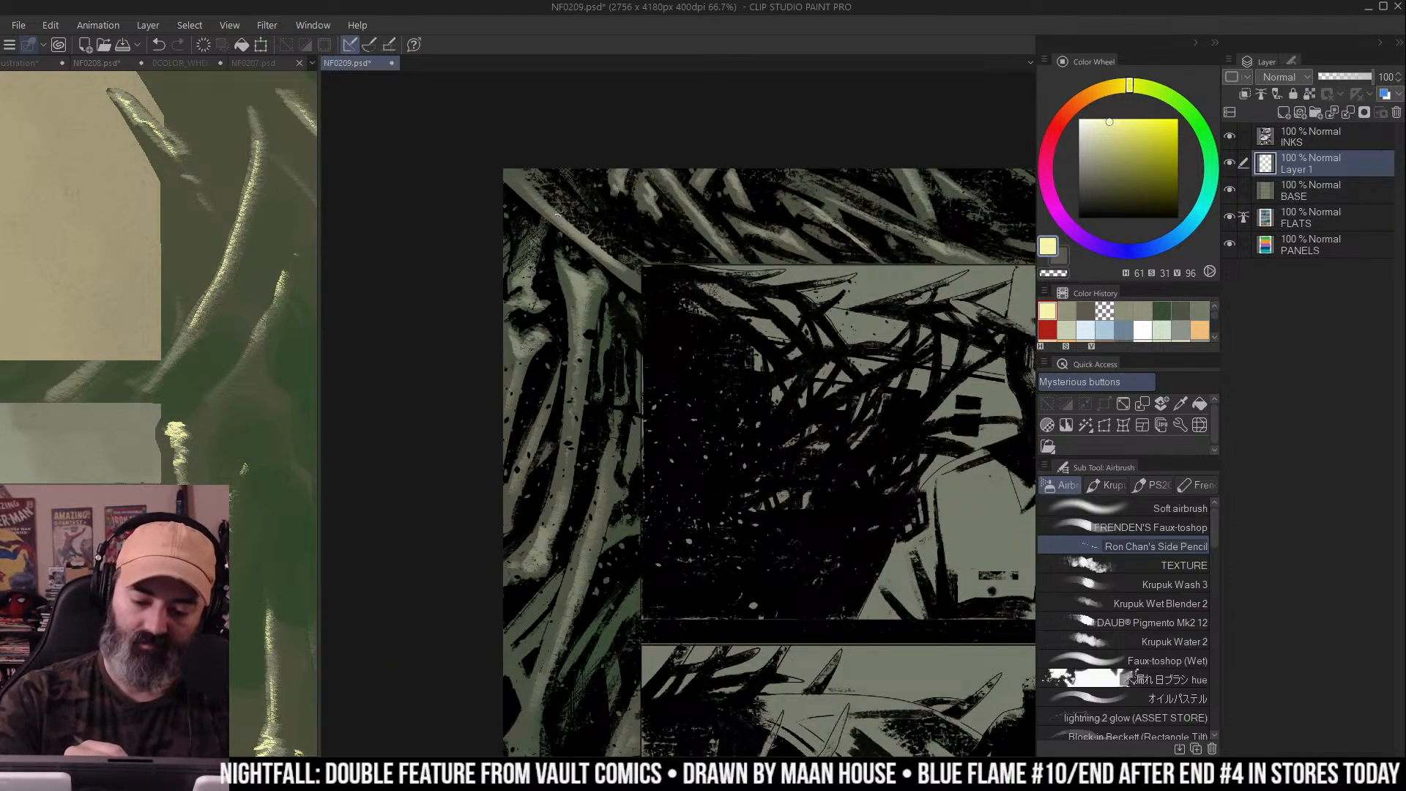
{"action": "left_click_drag", "start_coordinate": [546, 205], "coordinate": [577, 231]}
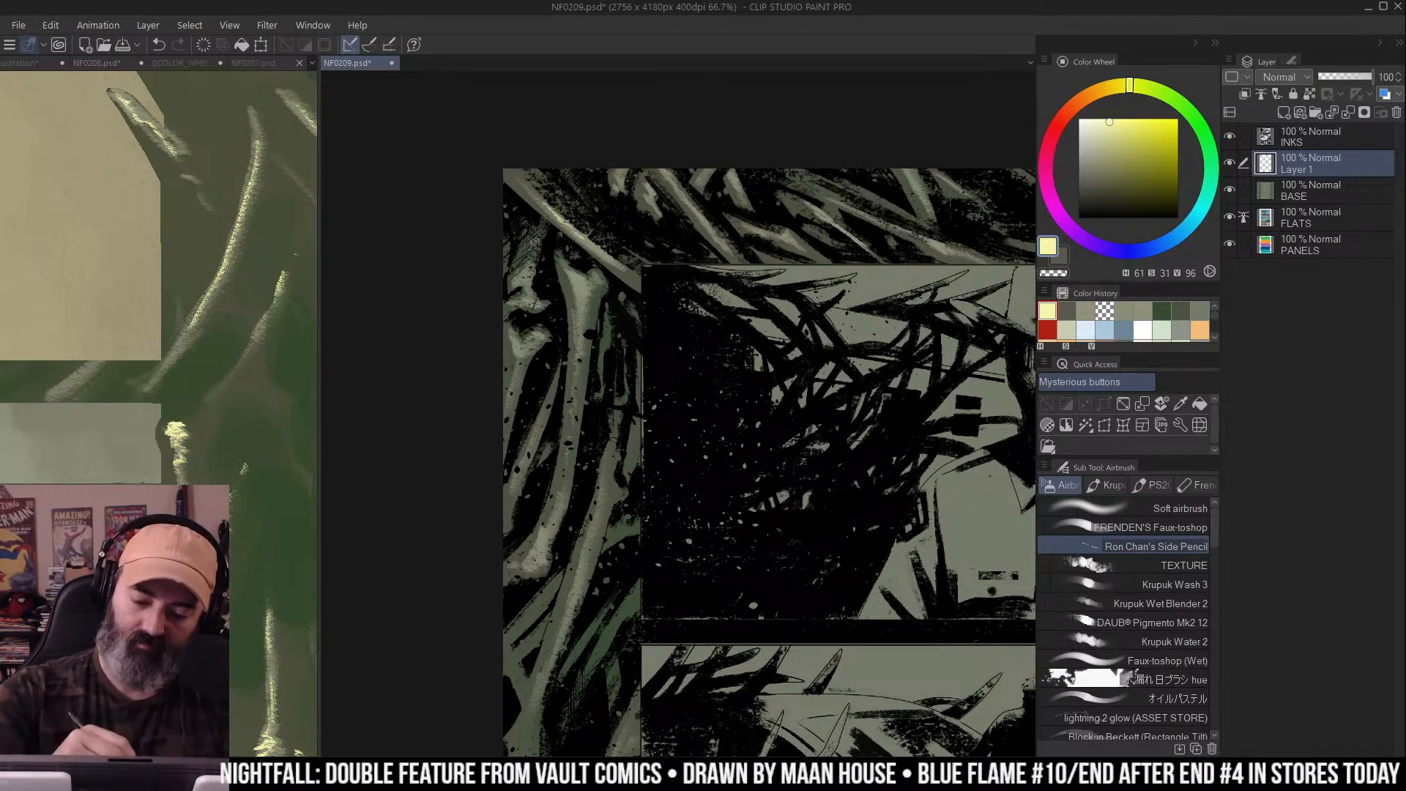
{"action": "scroll", "coordinate": [595, 246], "scroll_direction": "up", "scroll_amount": 1}
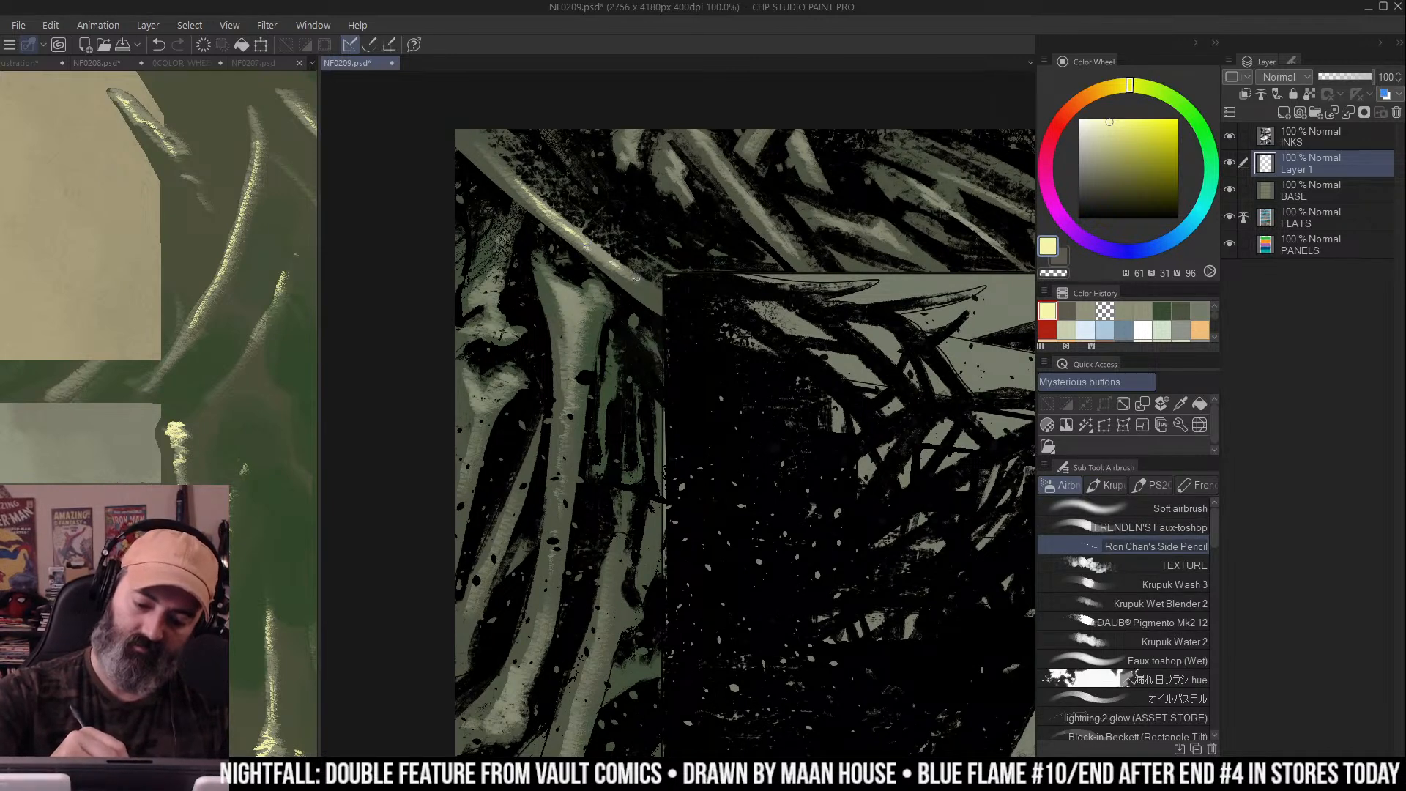
{"action": "left_click_drag", "start_coordinate": [649, 288], "coordinate": [667, 292]}
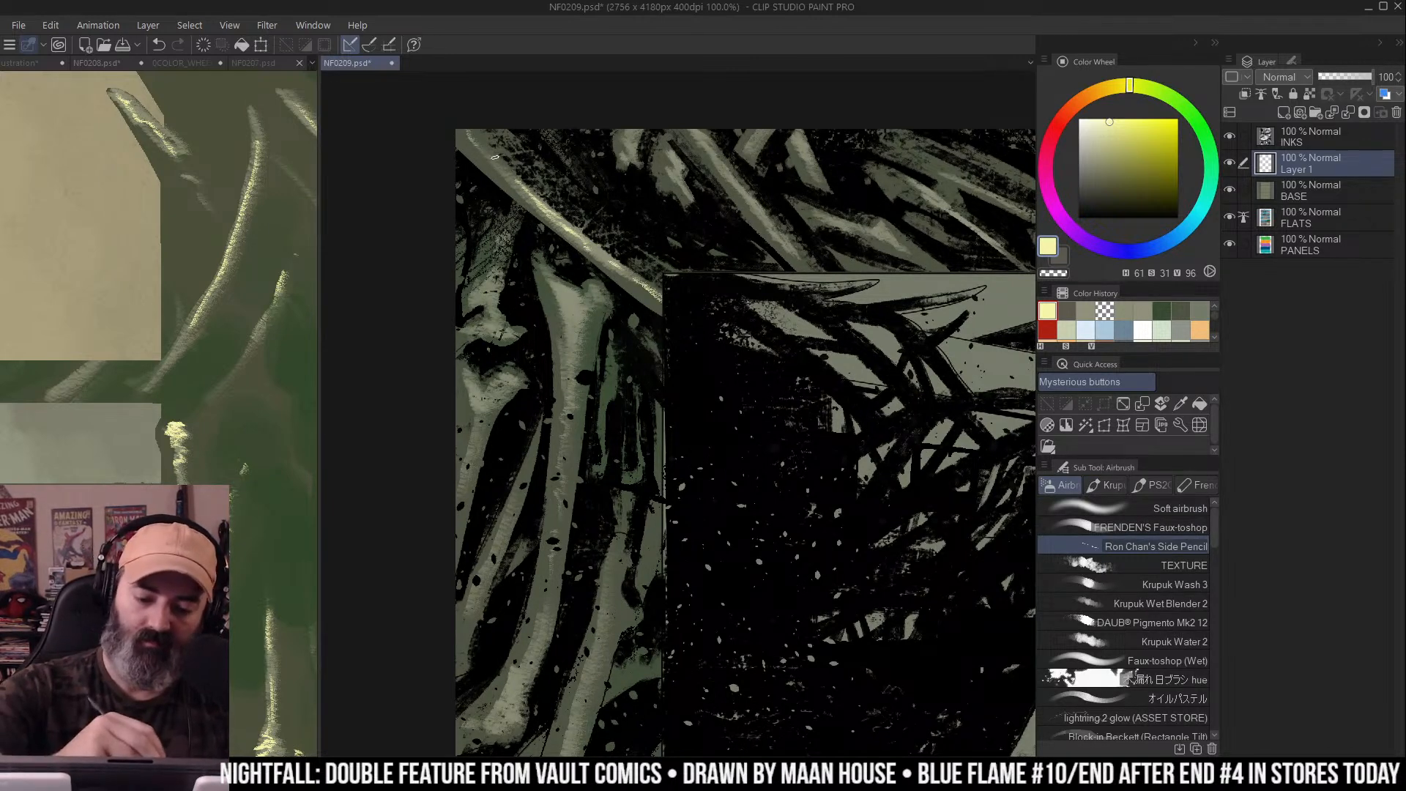
Brush pale yellow highlights down the long knobbed bone in the left border, from its upper head to its lower end
{"action": "left_click_drag", "start_coordinate": [705, 244], "coordinate": [727, 199]}
{"action": "mouse_move", "coordinate": [576, 237]}
{"action": "left_mouse_down"}
{"action": "mouse_move", "coordinate": [583, 257]}
{"action": "mouse_move", "coordinate": [620, 260]}
{"action": "left_mouse_up"}
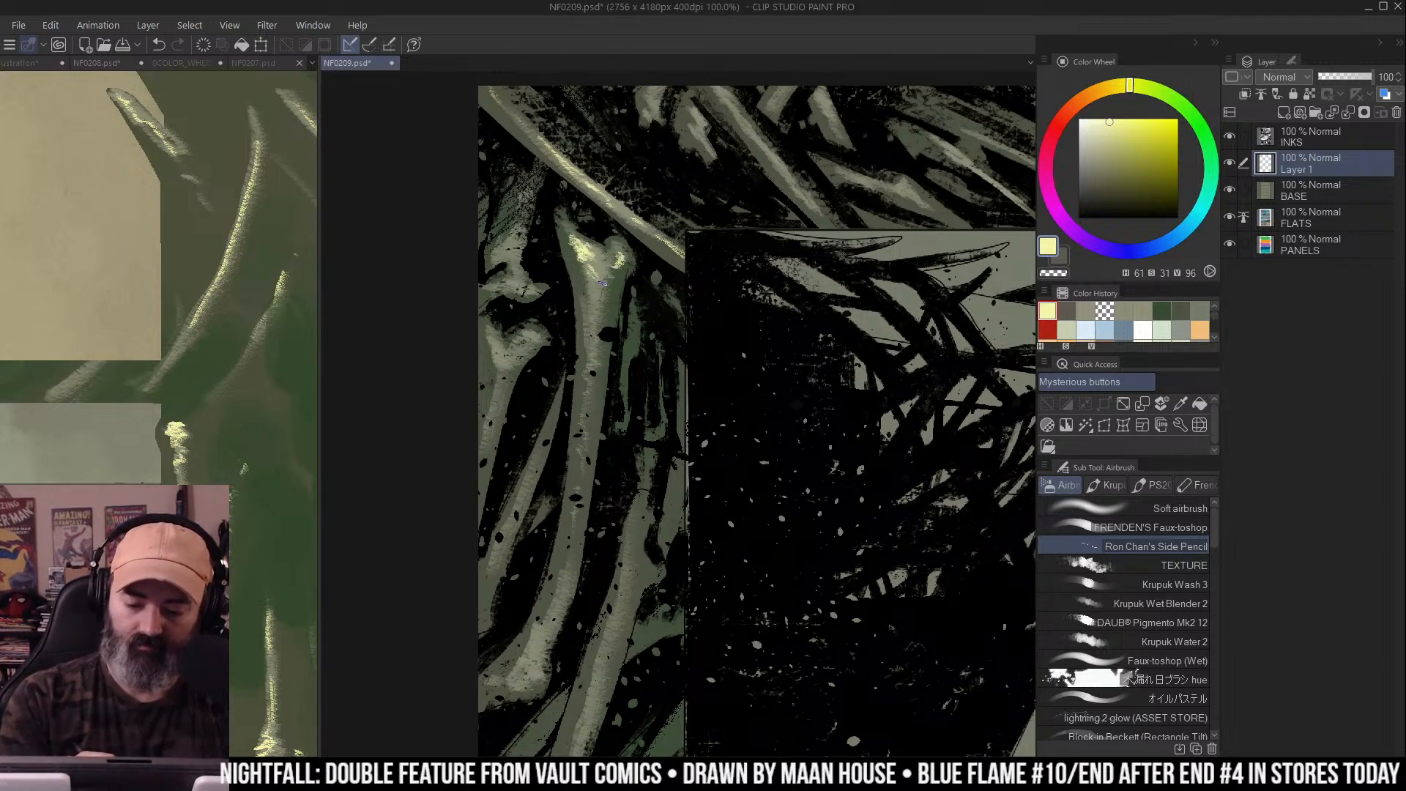
{"action": "mouse_move", "coordinate": [595, 287]}
{"action": "left_mouse_down"}
{"action": "mouse_move", "coordinate": [597, 341]}
{"action": "mouse_move", "coordinate": [627, 310]}
{"action": "mouse_move", "coordinate": [595, 439]}
{"action": "left_mouse_up"}
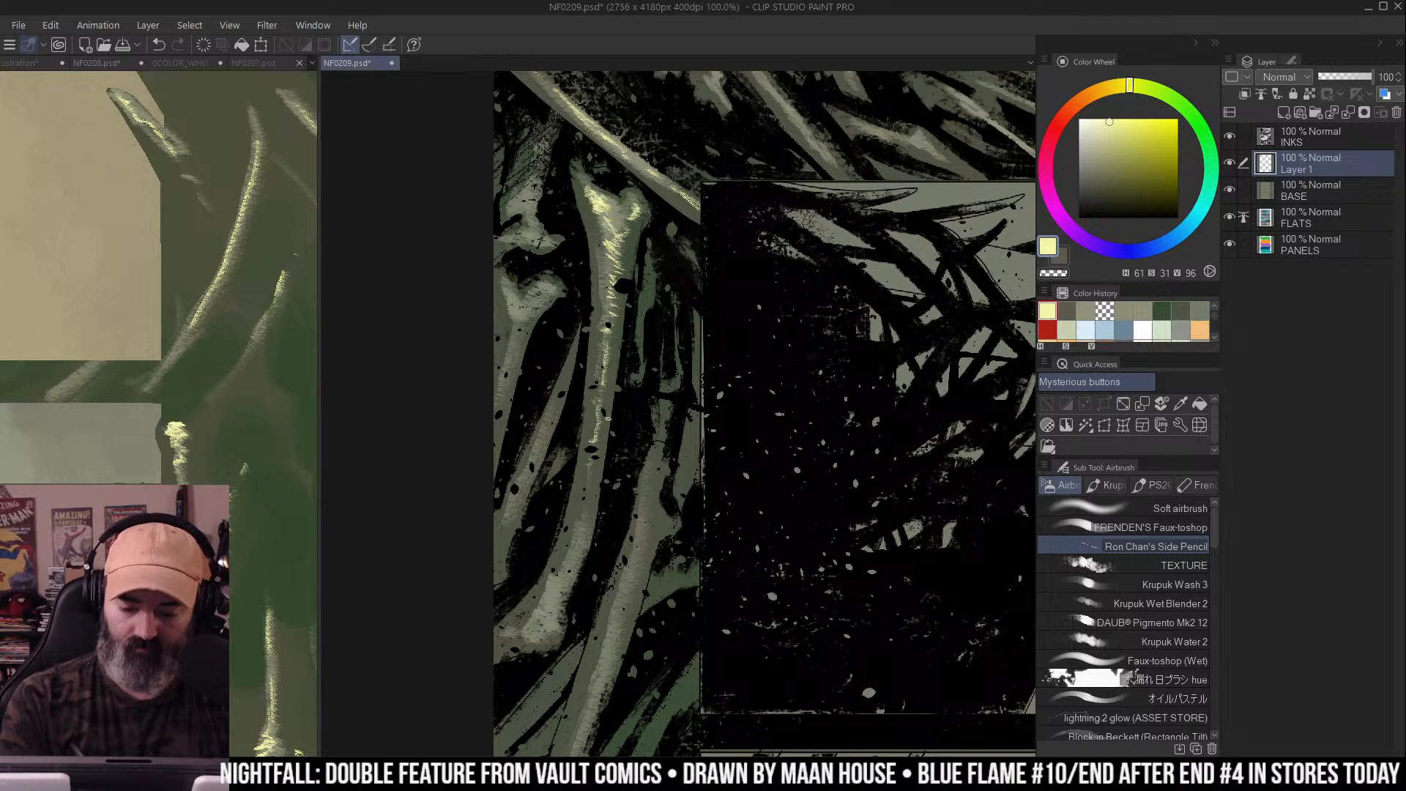
{"action": "key", "text": "ctrl+minus"}
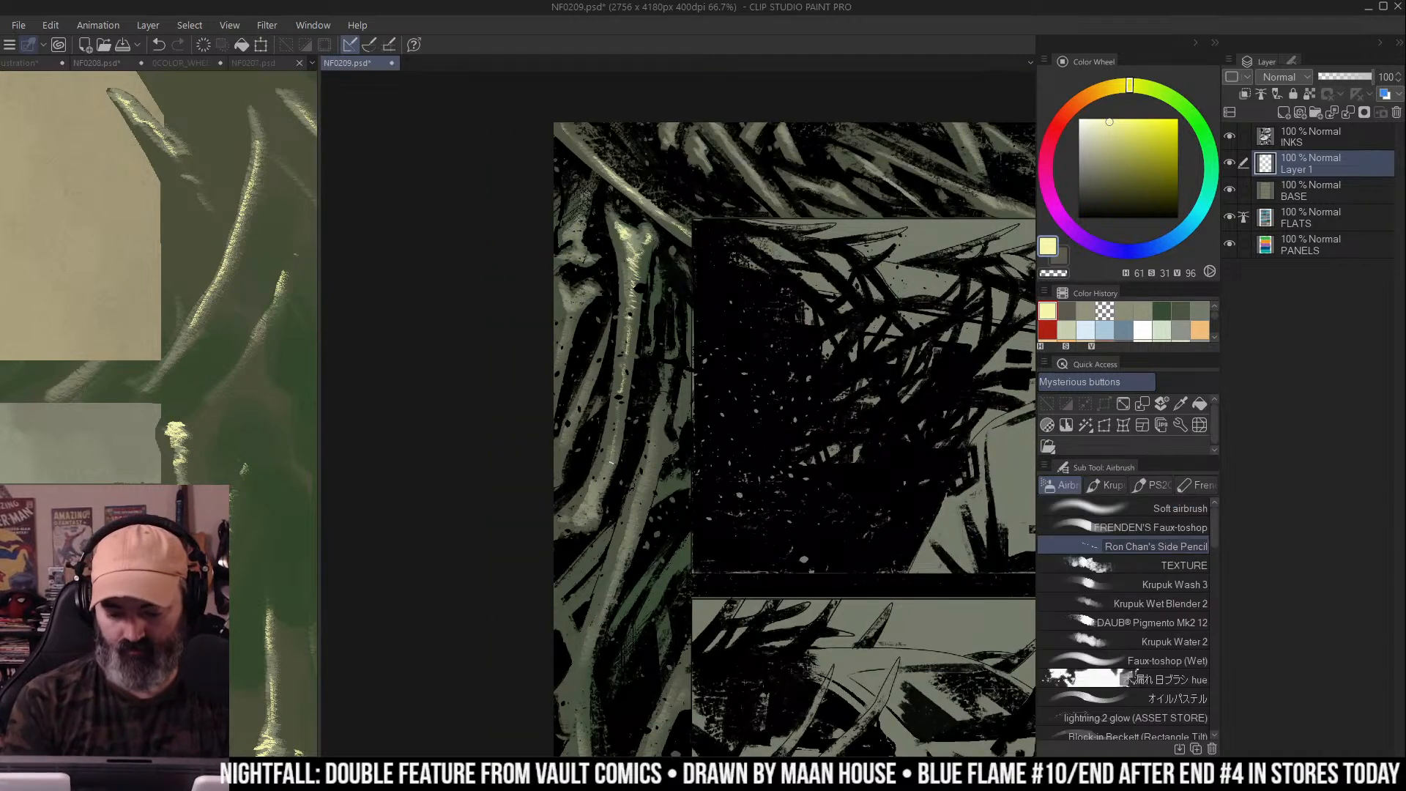
{"action": "left_click_drag", "start_coordinate": [597, 480], "coordinate": [586, 516]}
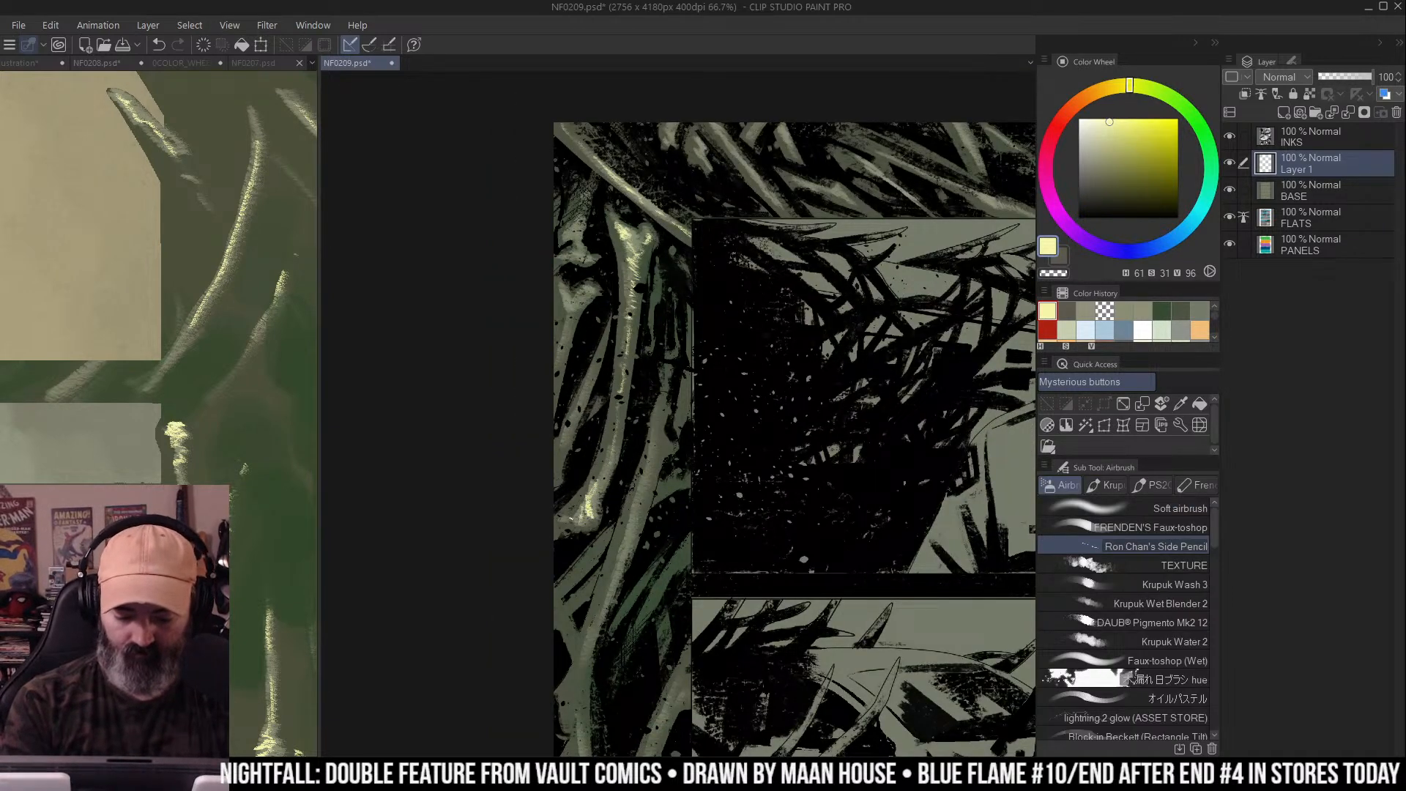
Brush pale yellow highlights onto the smaller bones at the page's left edge, beside the long knobbed bone
{"action": "key", "text": "ctrl+plus"}
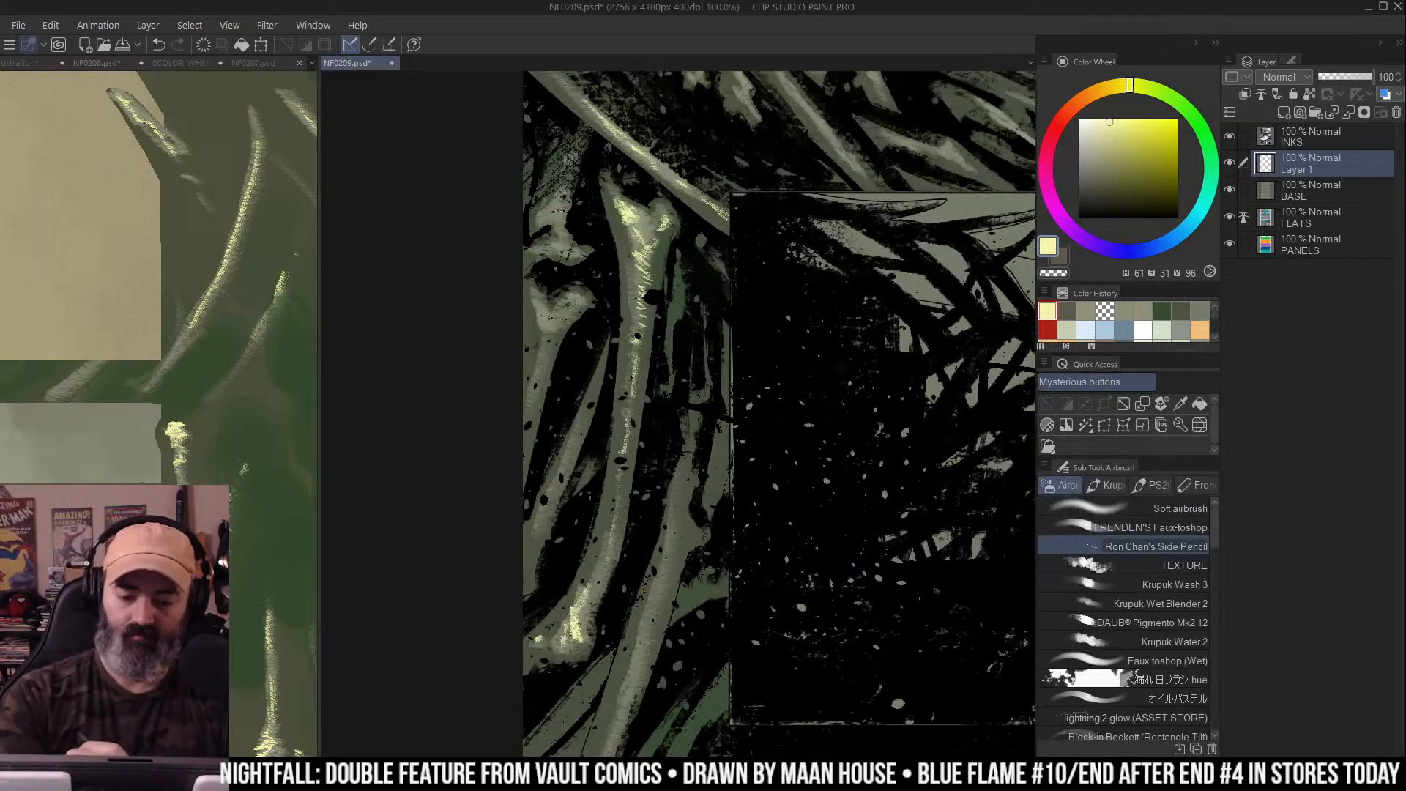
{"action": "left_click_drag", "start_coordinate": [565, 199], "coordinate": [541, 214]}
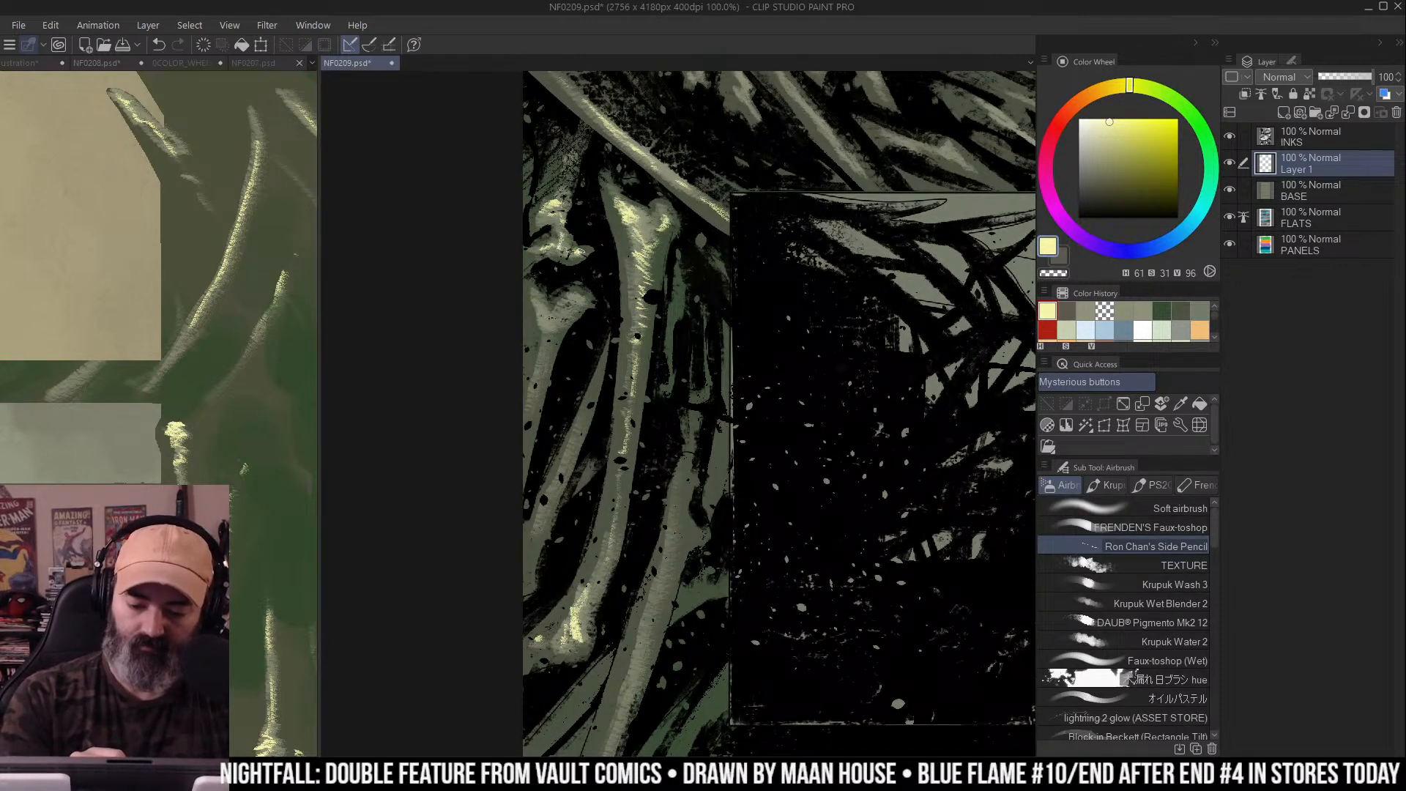
{"action": "mouse_move", "coordinate": [581, 296]}
{"action": "left_mouse_down"}
{"action": "mouse_move", "coordinate": [557, 312]}
{"action": "mouse_move", "coordinate": [564, 303]}
{"action": "mouse_move", "coordinate": [530, 302]}
{"action": "mouse_move", "coordinate": [552, 318]}
{"action": "mouse_move", "coordinate": [525, 413]}
{"action": "left_mouse_up"}
{"action": "key", "text": "ctrl+space"}
{"action": "left_click_drag", "start_coordinate": [762, 234], "coordinate": [697, 231]}
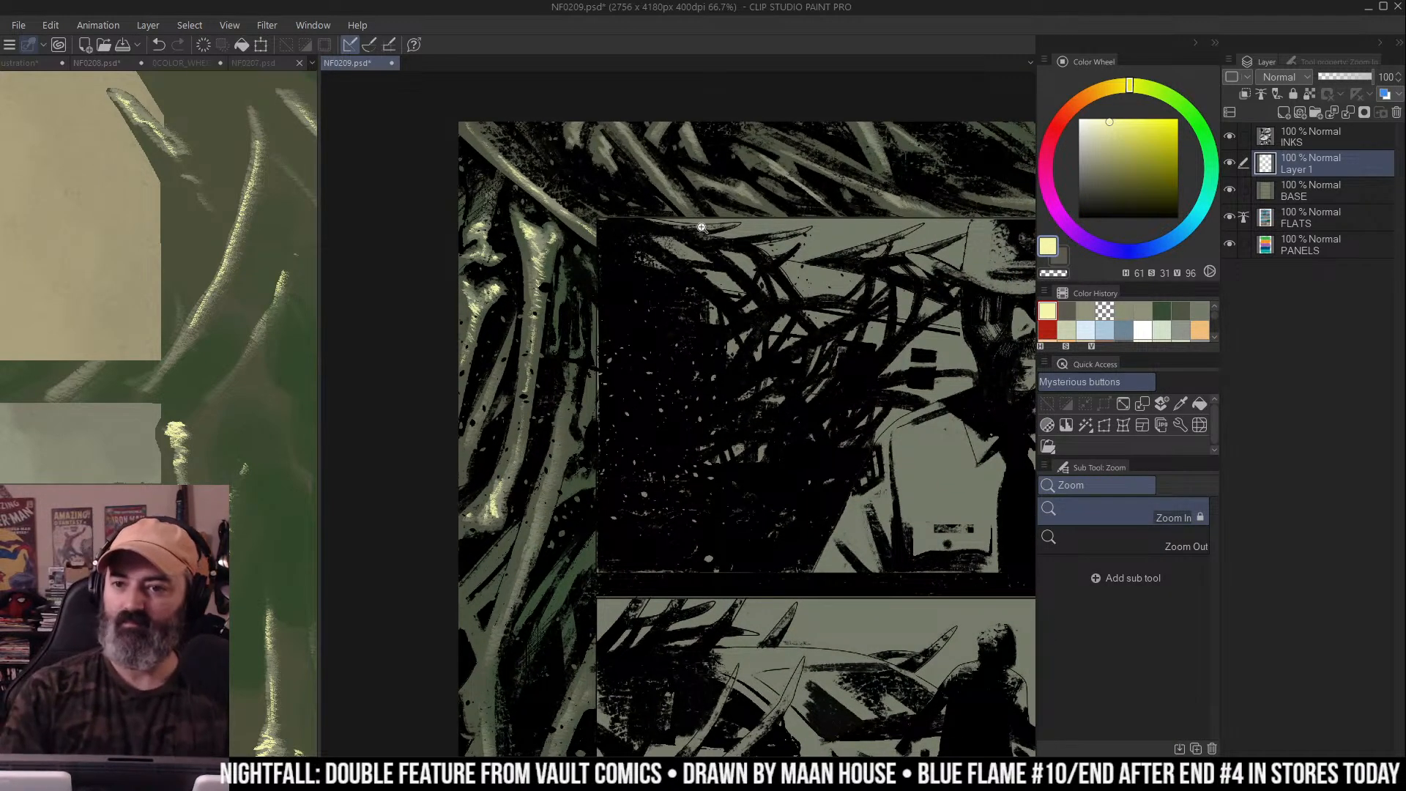
Brush pale yellow highlights down the long slanted bone in the left border, between the first panel and the car panel
{"action": "left_click_drag", "start_coordinate": [654, 222], "coordinate": [703, 185]}
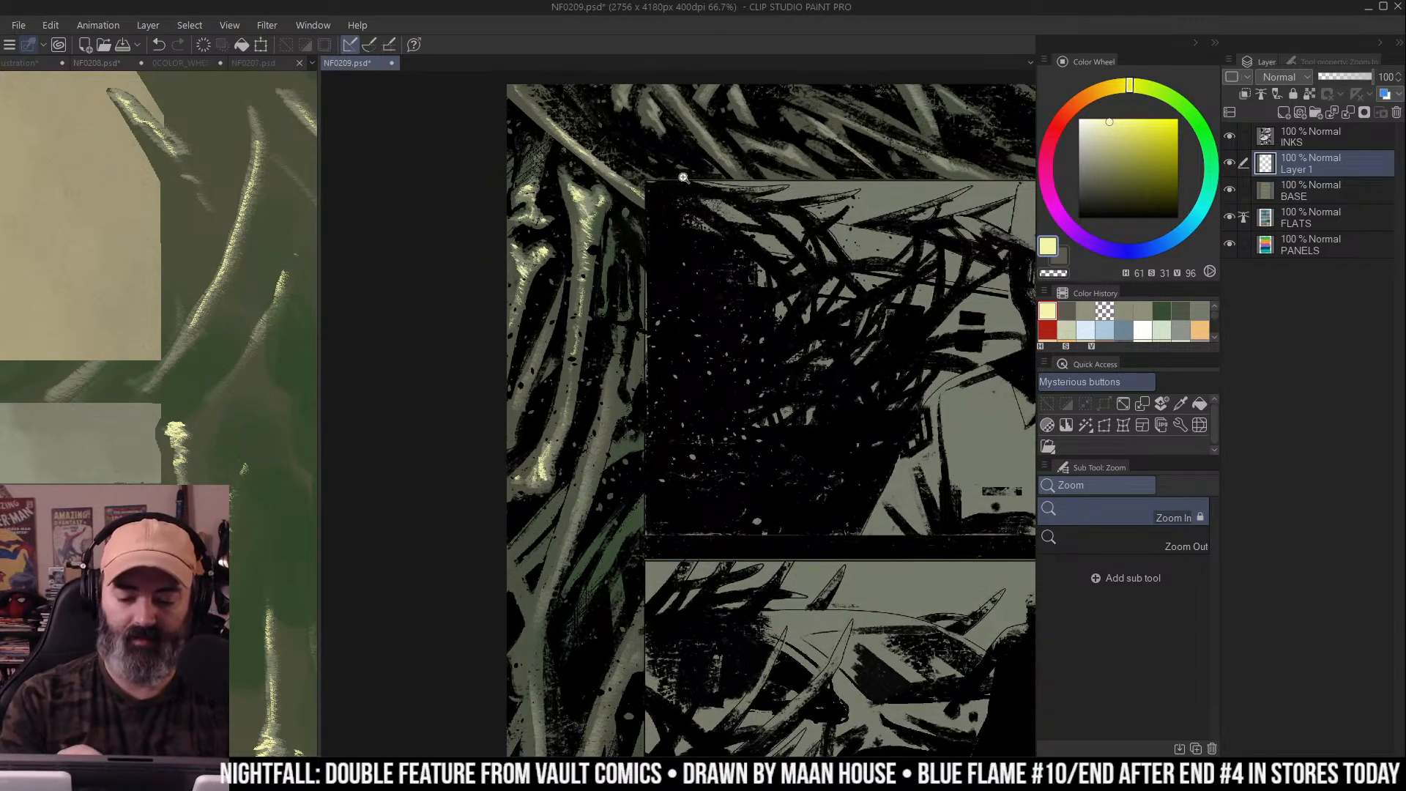
{"action": "key", "text": "b"}
{"action": "left_click_drag", "start_coordinate": [769, 410], "coordinate": [786, 287]}
{"action": "mouse_move", "coordinate": [624, 296]}
{"action": "left_mouse_down"}
{"action": "mouse_move", "coordinate": [603, 380]}
{"action": "mouse_move", "coordinate": [625, 320]}
{"action": "left_mouse_up"}
{"action": "left_click_drag", "start_coordinate": [587, 384], "coordinate": [551, 507]}
{"action": "mouse_move", "coordinate": [589, 385]}
{"action": "left_mouse_down"}
{"action": "mouse_move", "coordinate": [575, 415]}
{"action": "mouse_move", "coordinate": [584, 389]}
{"action": "mouse_move", "coordinate": [596, 405]}
{"action": "left_mouse_up"}
{"action": "left_click_drag", "start_coordinate": [665, 338], "coordinate": [636, 390]}
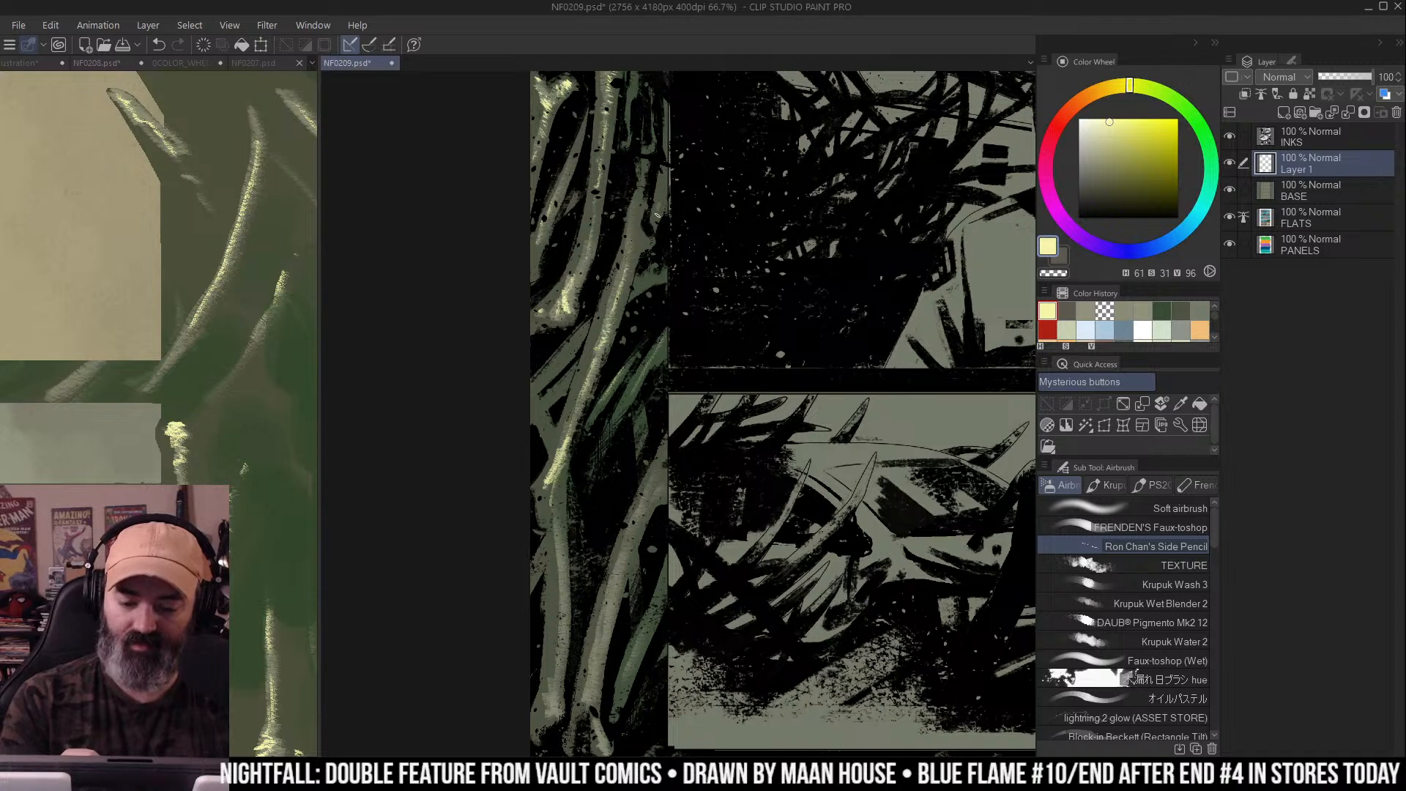
Brush pale yellow highlights onto the two bones beside the car panel, down to their knobbed lower ends
{"action": "left_click_drag", "start_coordinate": [659, 279], "coordinate": [633, 300]}
{"action": "mouse_move", "coordinate": [583, 346]}
{"action": "left_mouse_down"}
{"action": "mouse_move", "coordinate": [544, 378]}
{"action": "mouse_move", "coordinate": [595, 313]}
{"action": "left_mouse_up"}
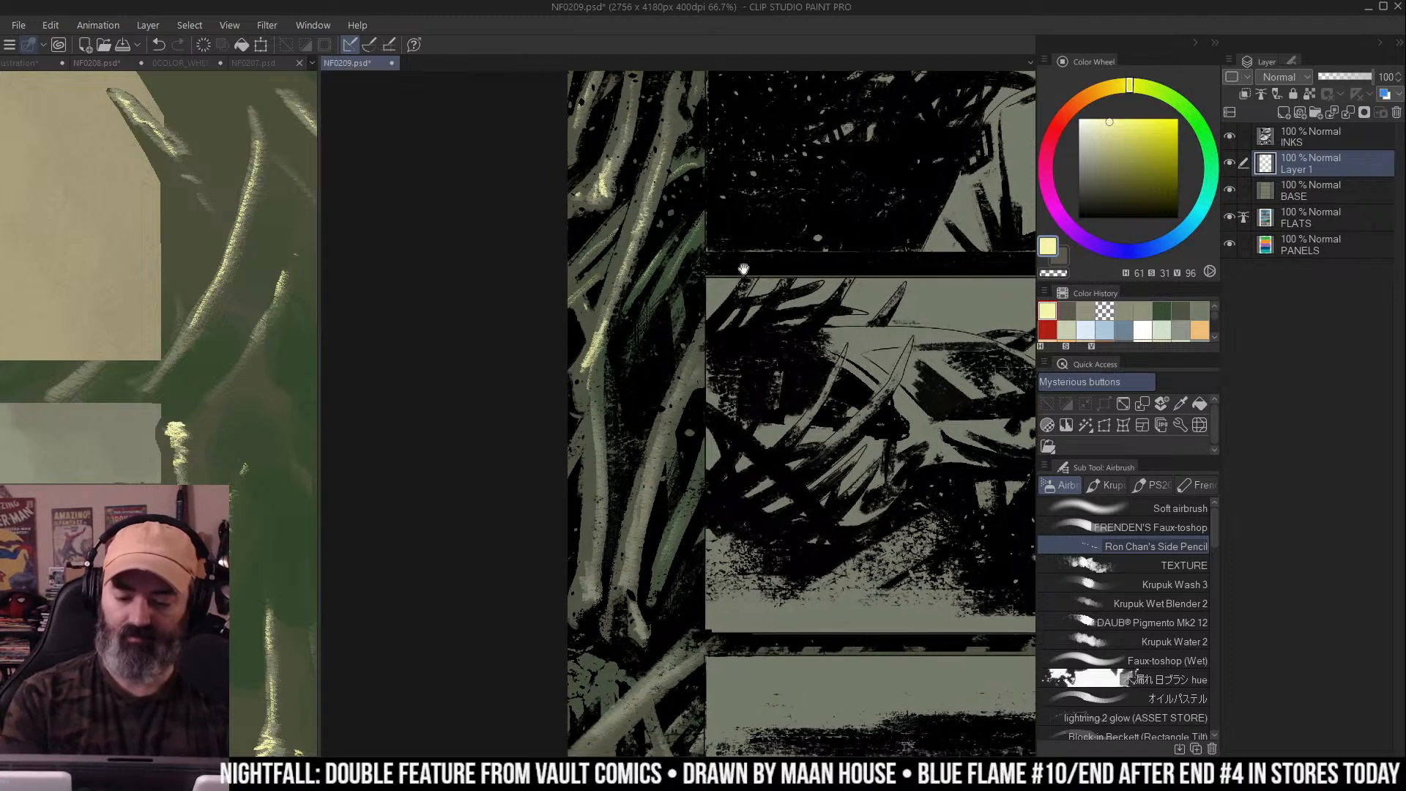
{"action": "left_click_drag", "start_coordinate": [699, 329], "coordinate": [668, 419]}
{"action": "mouse_move", "coordinate": [652, 480]}
{"action": "left_mouse_down"}
{"action": "mouse_move", "coordinate": [632, 588]}
{"action": "mouse_move", "coordinate": [679, 364]}
{"action": "left_mouse_up"}
{"action": "left_click_drag", "start_coordinate": [634, 438], "coordinate": [660, 488]}
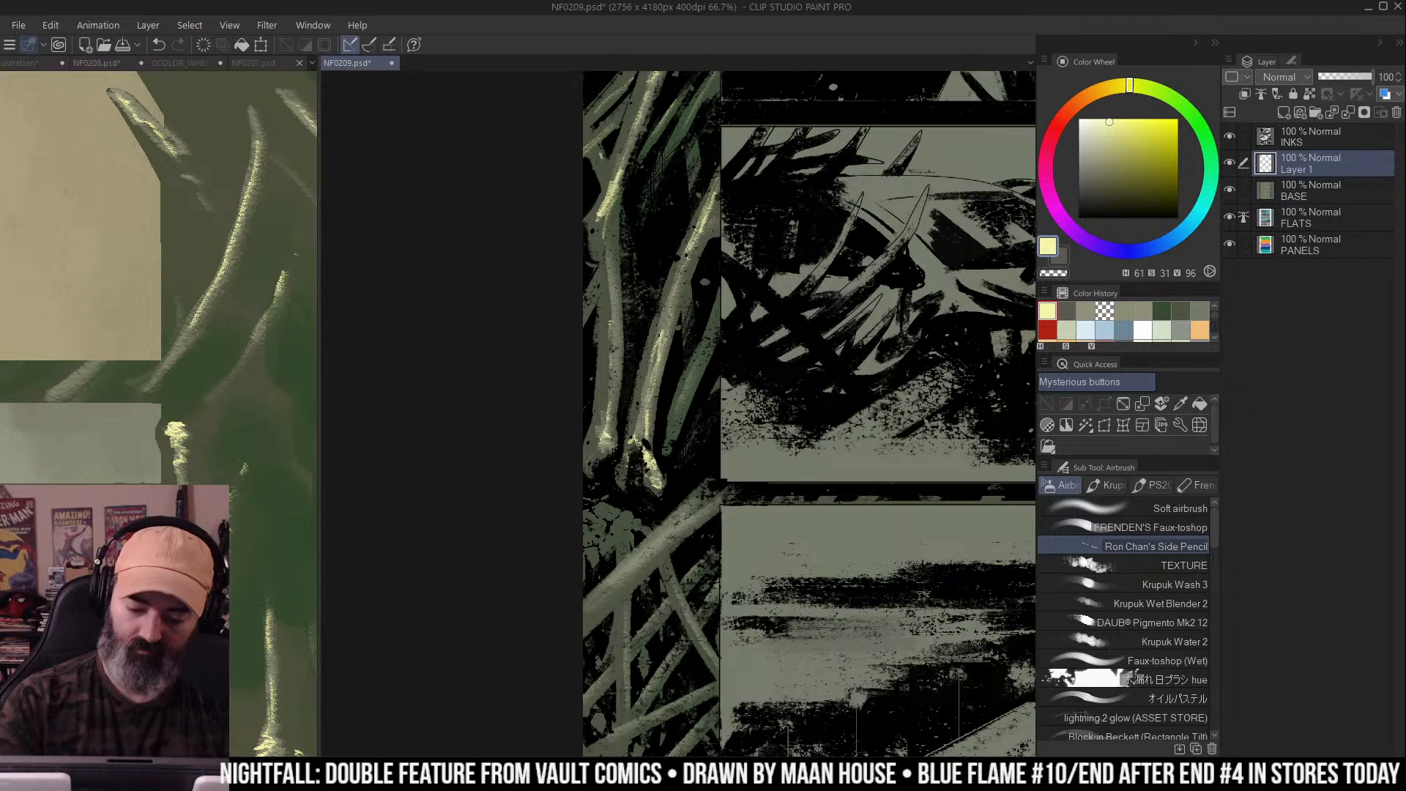
Brush pale yellow highlights along the thick diagonal bone below the car panel and the thin bone branching off it
{"action": "key", "text": "ctrl+space"}
{"action": "mouse_move", "coordinate": [806, 293]}
{"action": "left_mouse_down"}
{"action": "mouse_move", "coordinate": [750, 295]}
{"action": "mouse_move", "coordinate": [695, 253]}
{"action": "left_mouse_up"}
{"action": "key", "text": "m"}
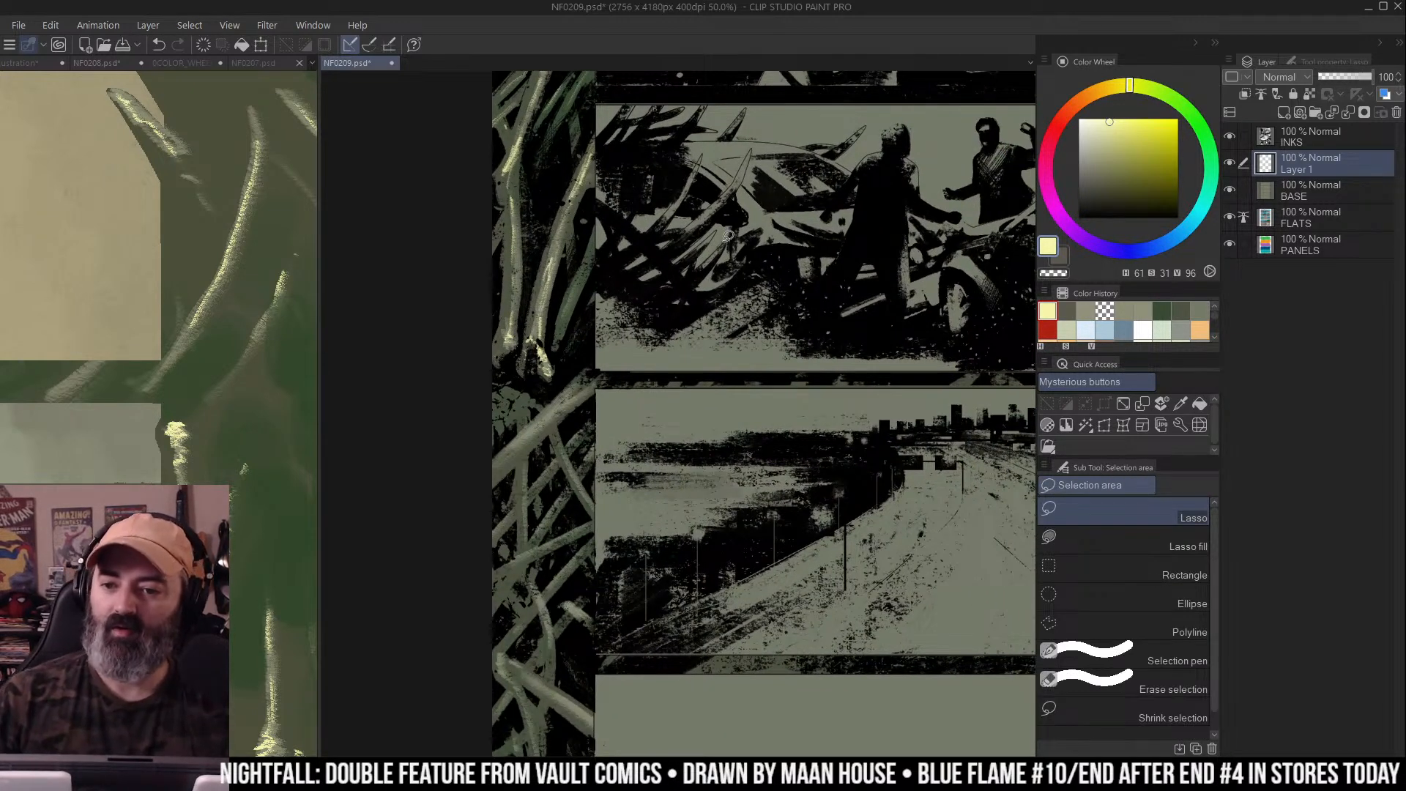
{"action": "key", "text": "ctrl+space"}
{"action": "left_click_drag", "start_coordinate": [728, 234], "coordinate": [769, 233]}
{"action": "key", "text": "b"}
{"action": "left_click_drag", "start_coordinate": [687, 102], "coordinate": [709, 48]}
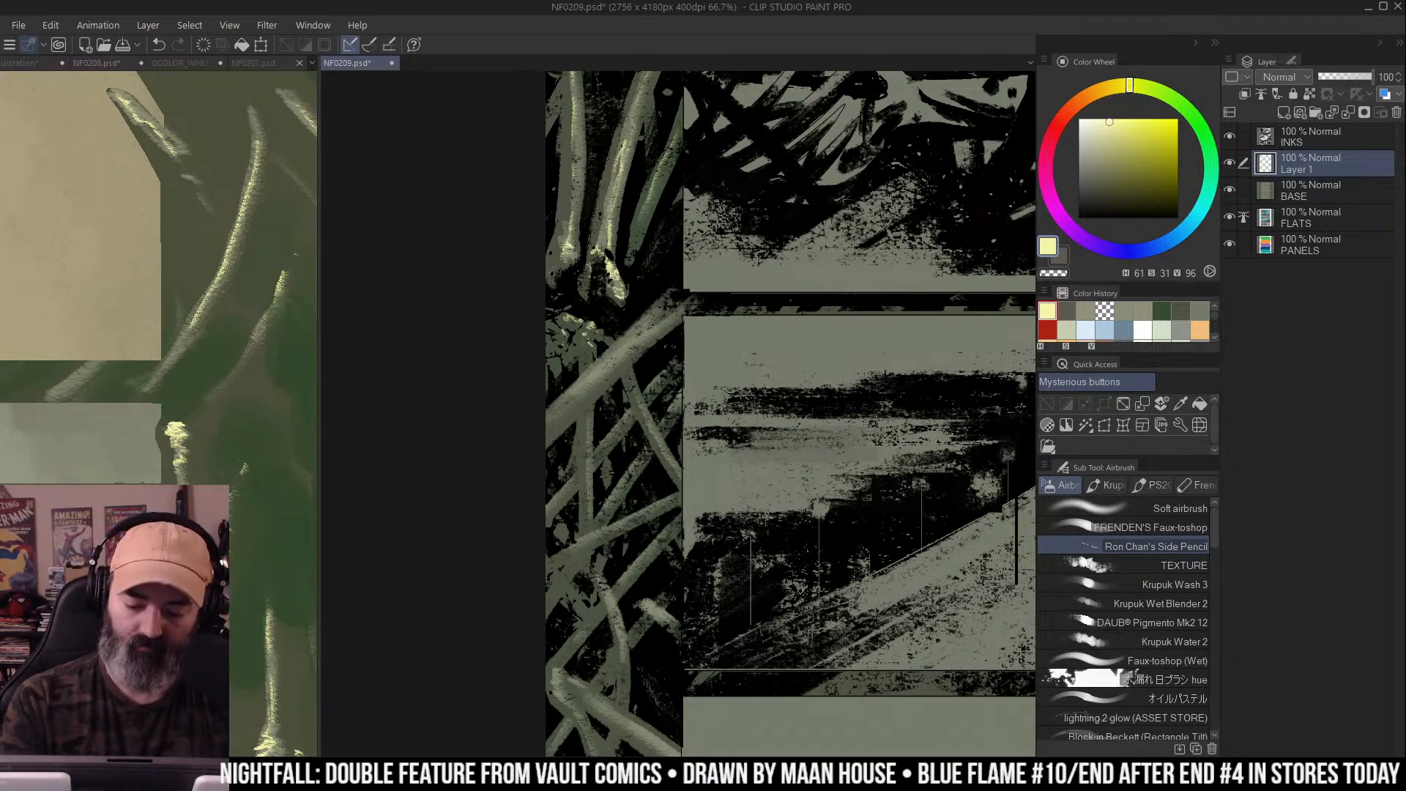
{"action": "left_click_drag", "start_coordinate": [737, 246], "coordinate": [752, 173]}
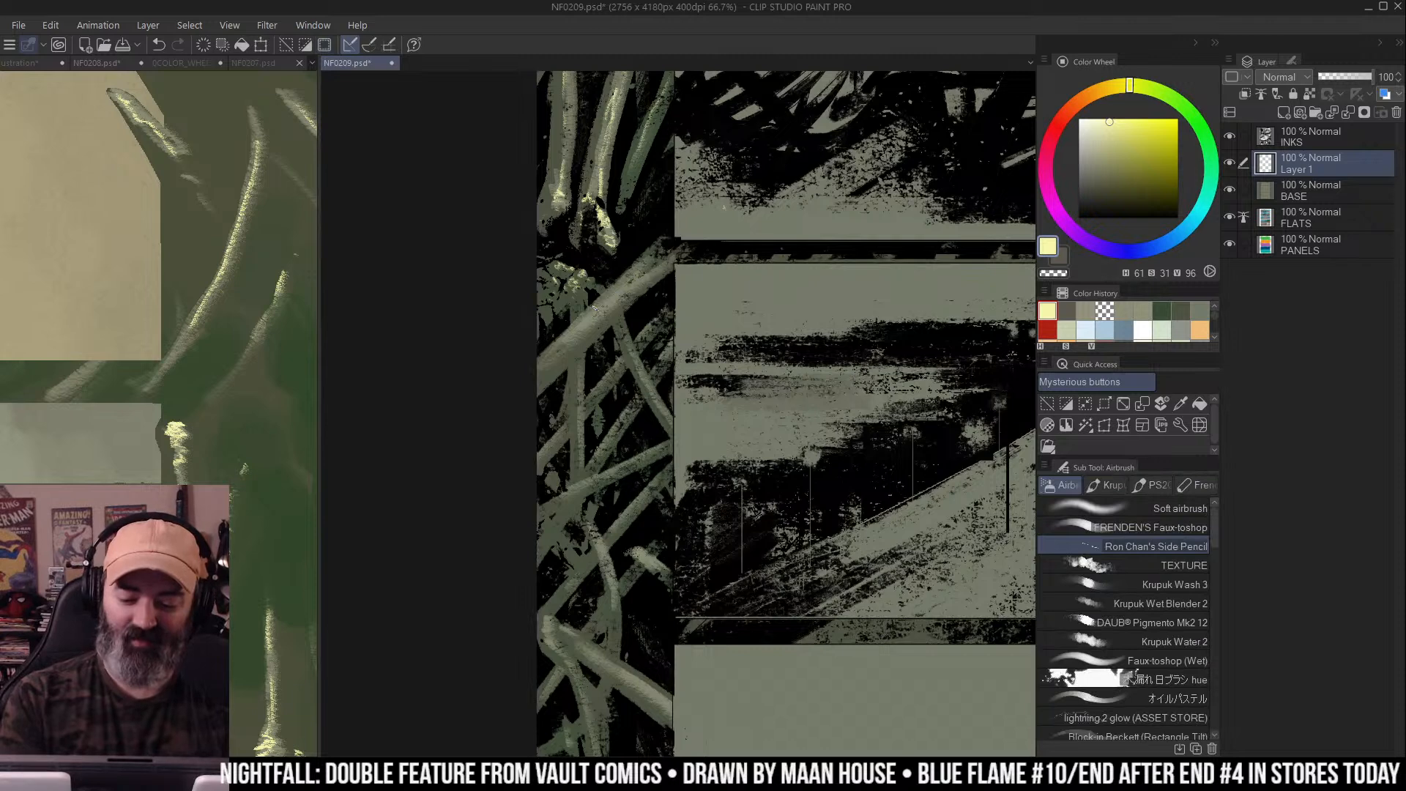
{"action": "mouse_move", "coordinate": [678, 254]}
{"action": "left_mouse_down"}
{"action": "mouse_move", "coordinate": [648, 256]}
{"action": "mouse_move", "coordinate": [597, 315]}
{"action": "left_mouse_up"}
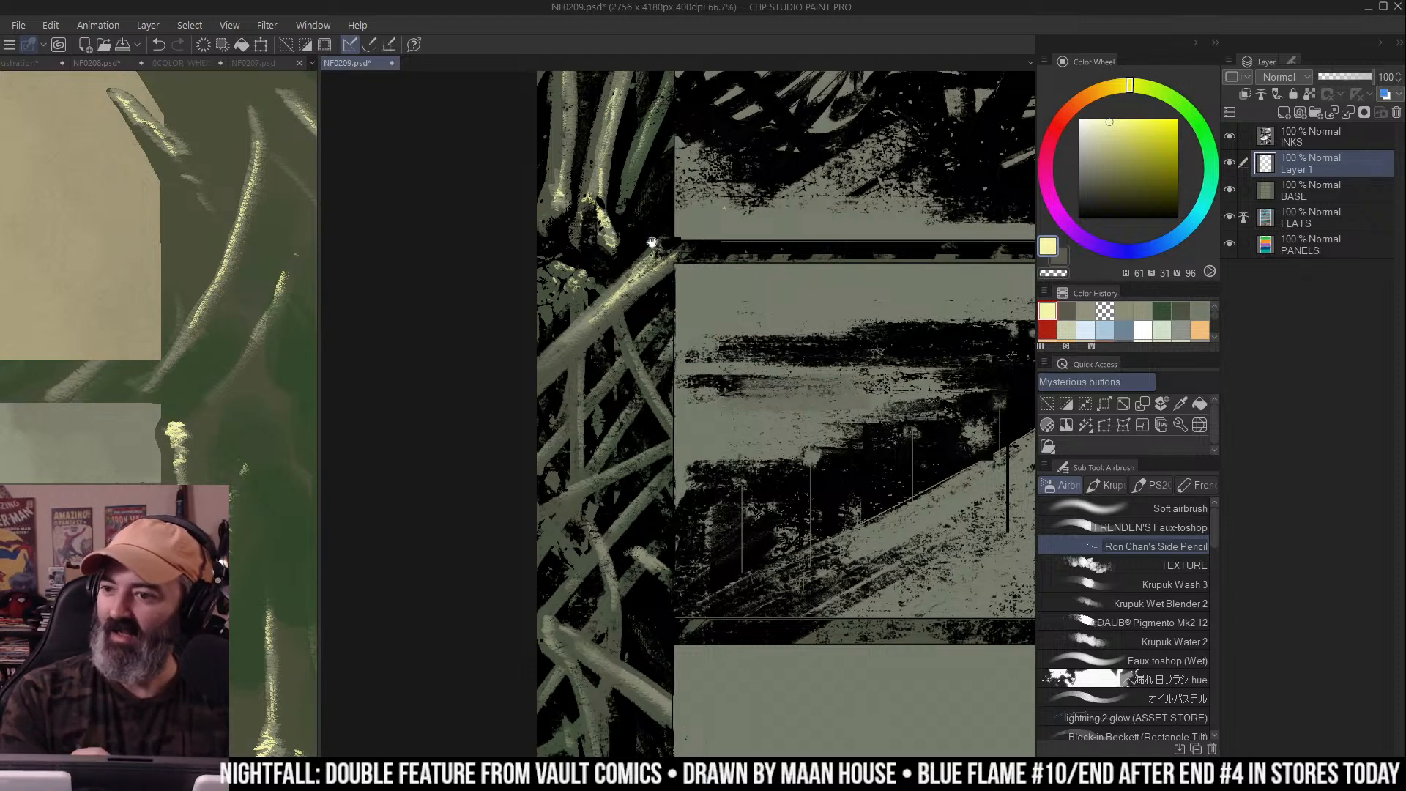
{"action": "left_click_drag", "start_coordinate": [666, 235], "coordinate": [663, 225]}
{"action": "mouse_move", "coordinate": [549, 353]}
{"action": "left_mouse_down"}
{"action": "mouse_move", "coordinate": [628, 335]}
{"action": "mouse_move", "coordinate": [647, 380]}
{"action": "left_mouse_up"}
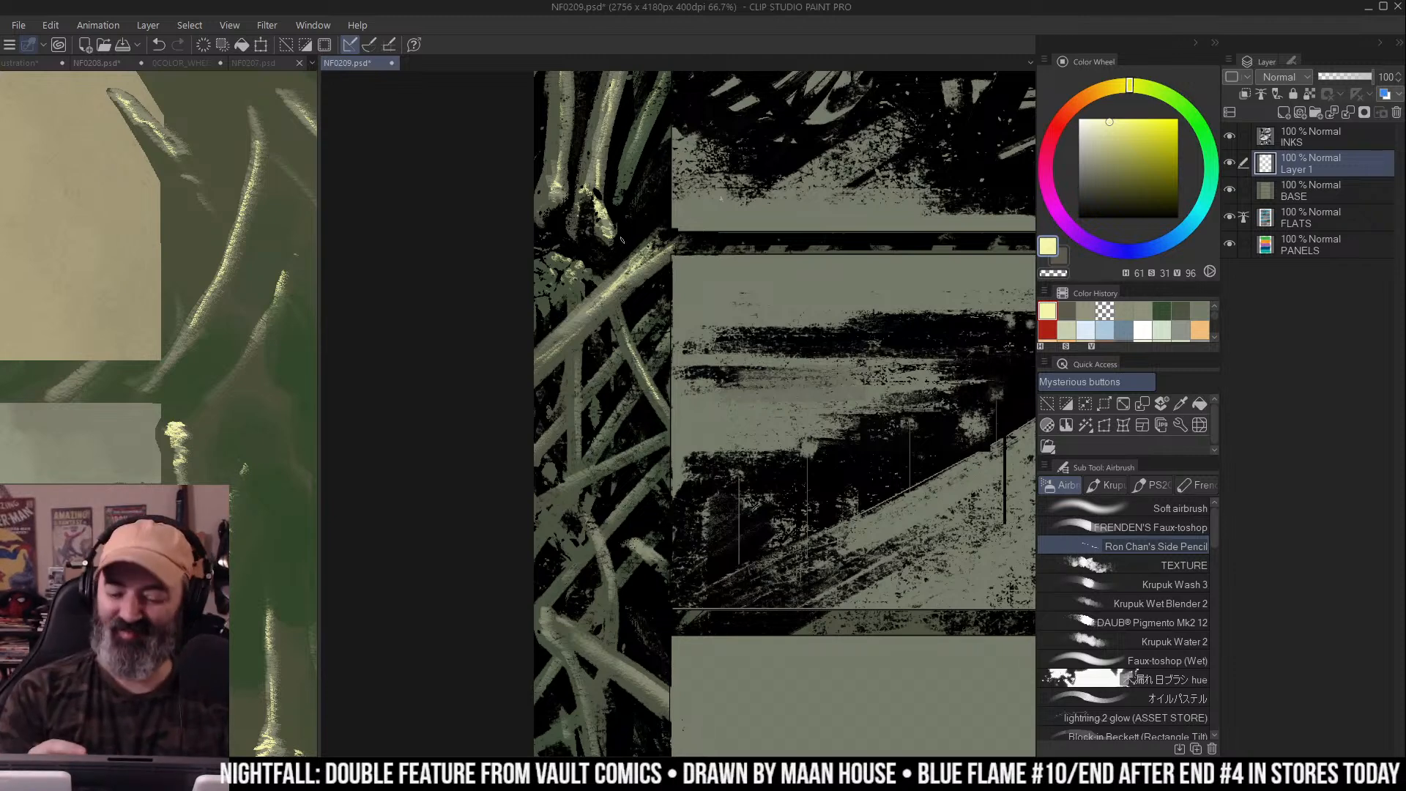
Brush pale yellow highlights onto the thin crossing bones in the left border beside the highway panel
{"action": "left_click_drag", "start_coordinate": [576, 364], "coordinate": [576, 423]}
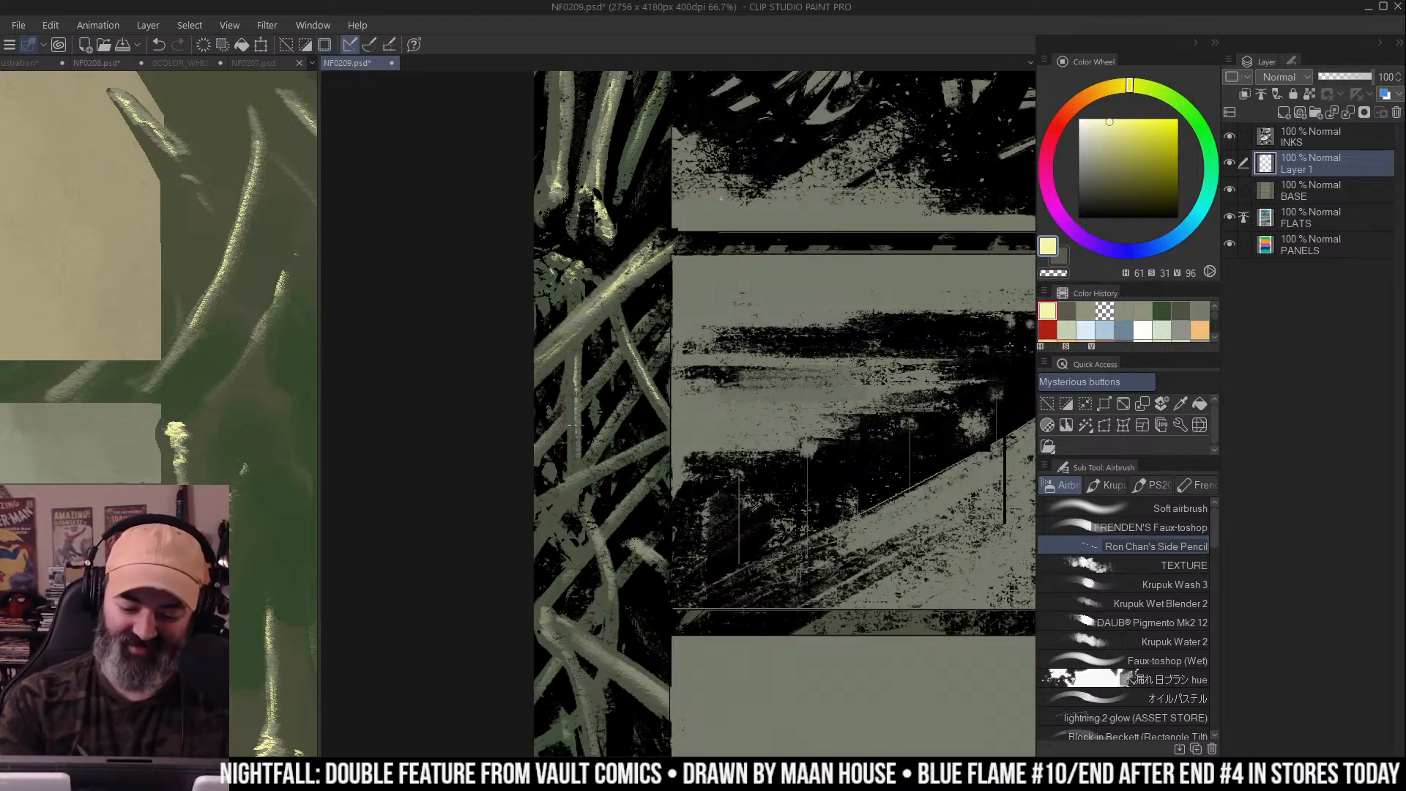
{"action": "left_click_drag", "start_coordinate": [593, 366], "coordinate": [608, 386]}
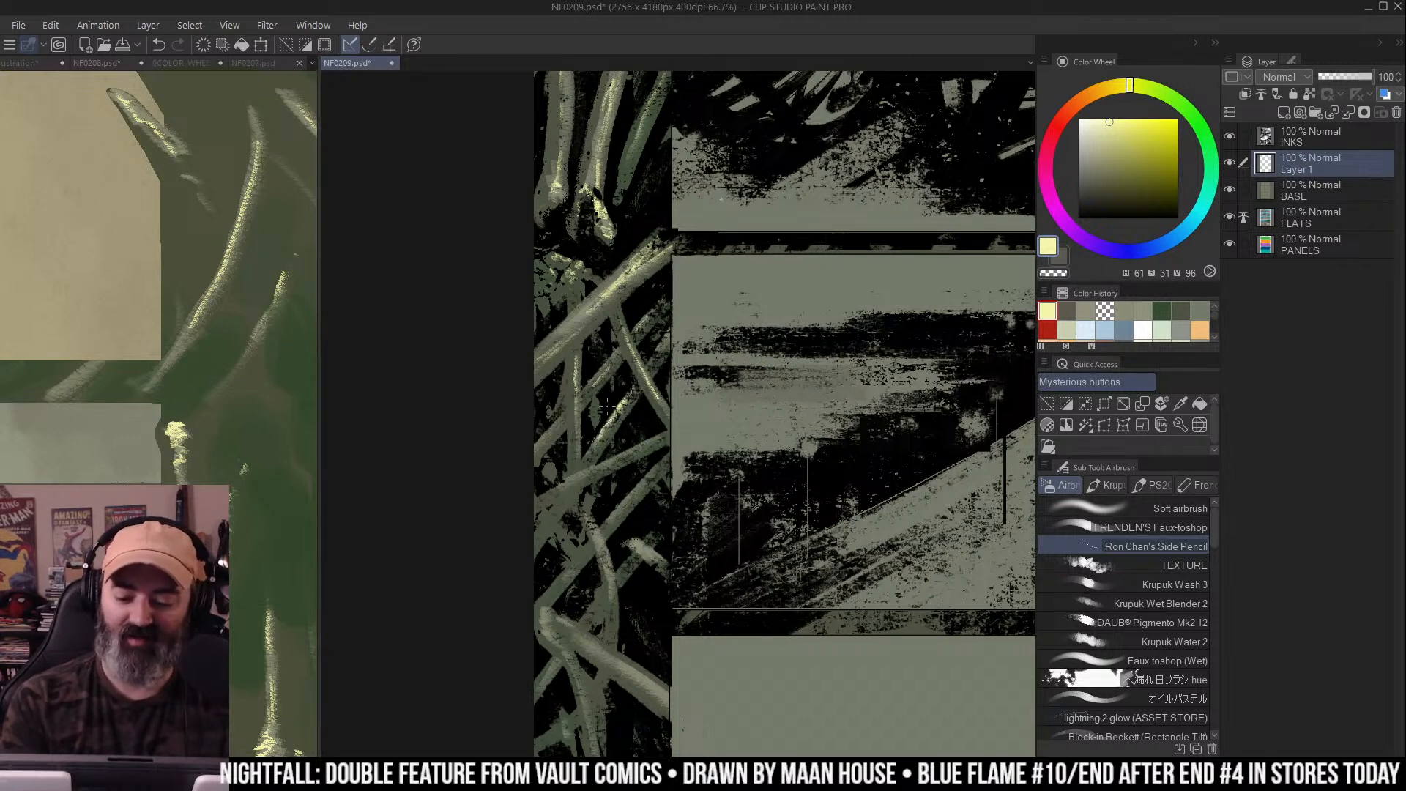
{"action": "left_click_drag", "start_coordinate": [535, 498], "coordinate": [668, 438]}
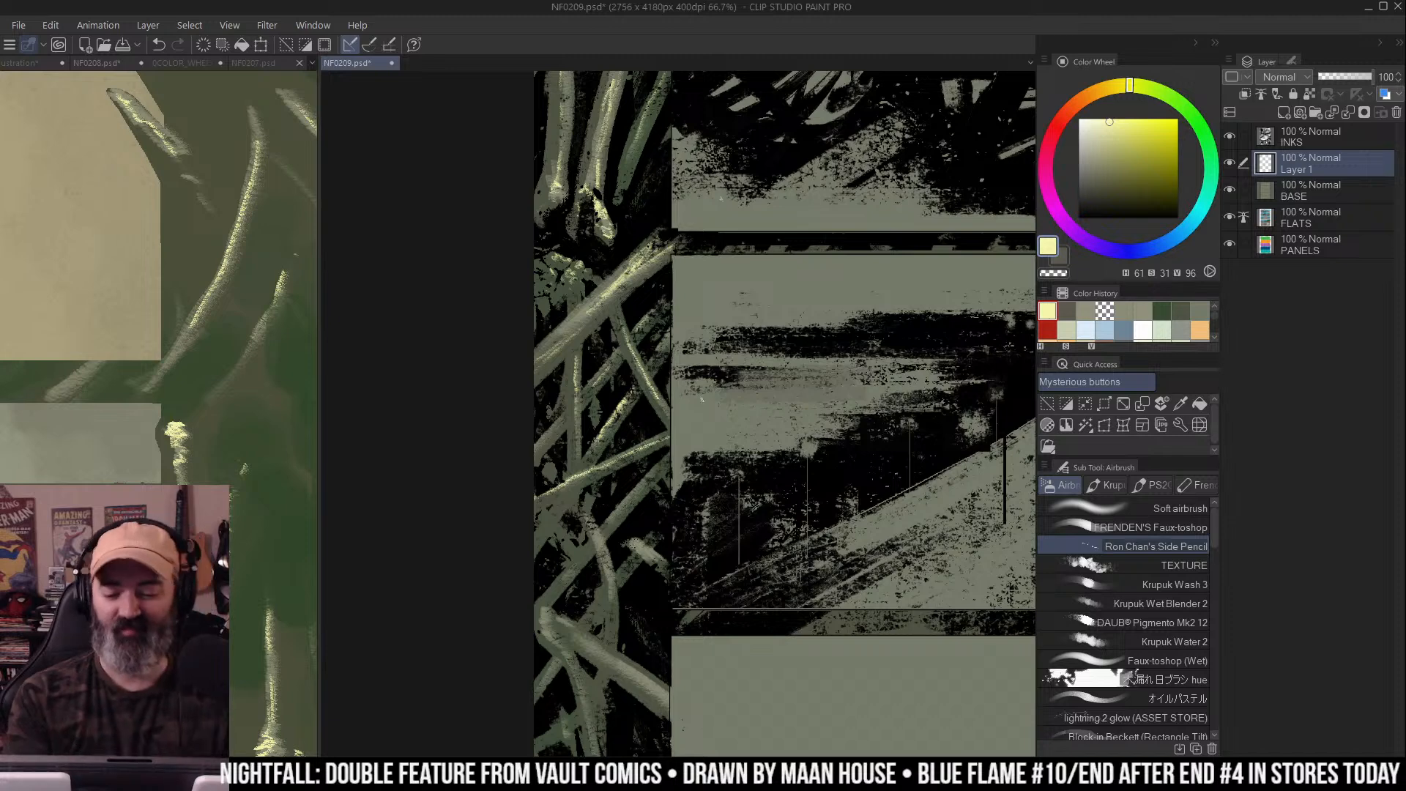
Try brushing pale yellow highlights along the short diagonal bone beside the lower part of the highway panel, and undo the strokes
{"action": "scroll", "coordinate": [761, 204], "scroll_direction": "down", "scroll_amount": 3}
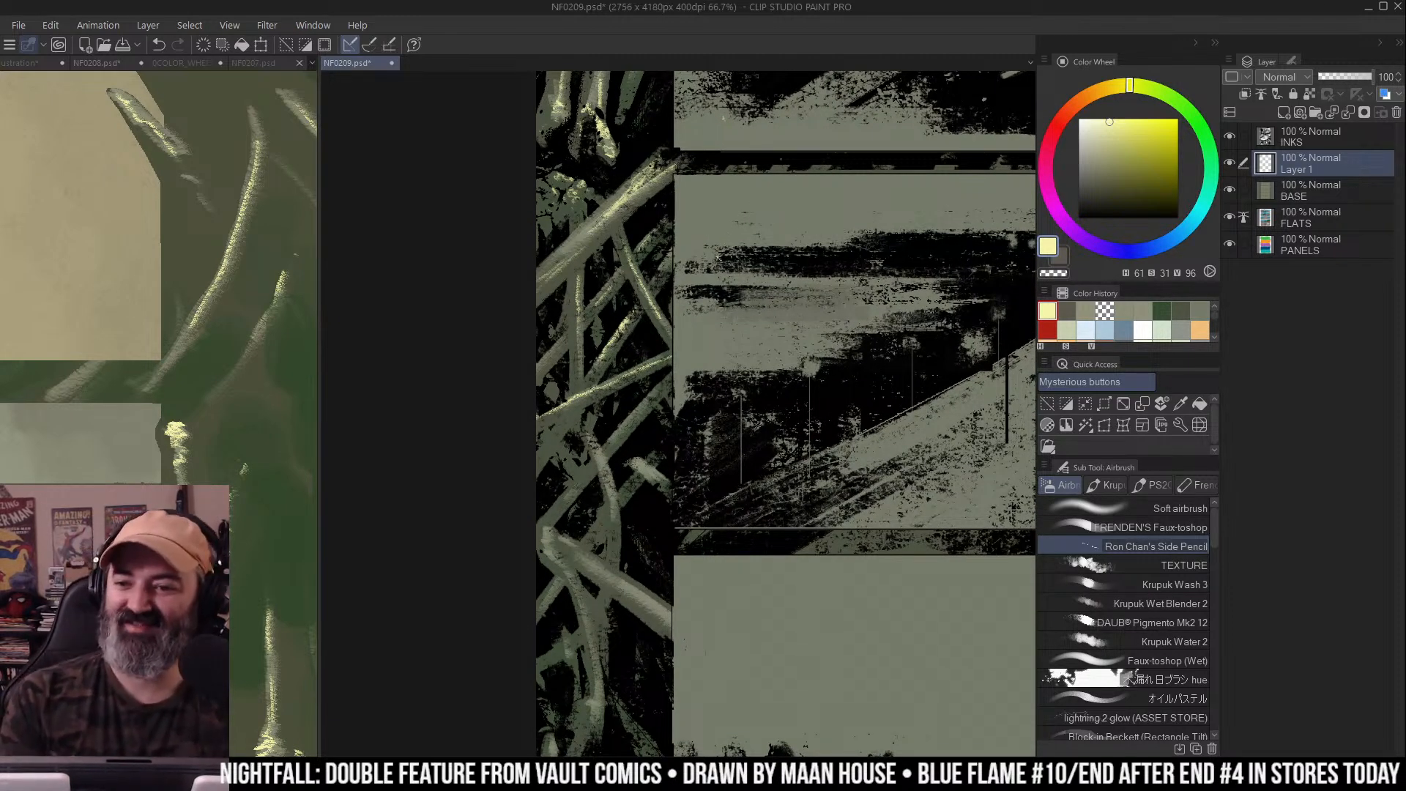
{"action": "key", "text": "m"}
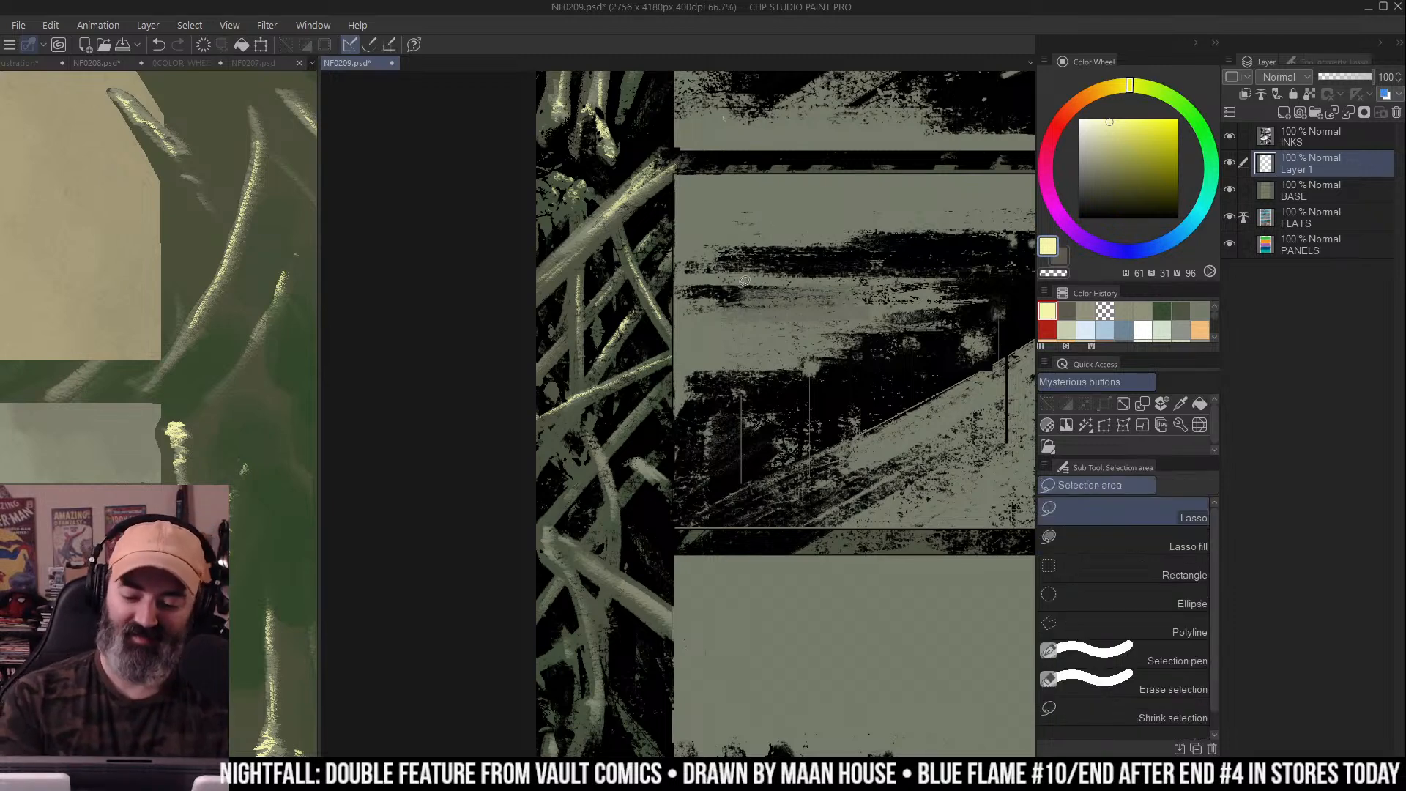
{"action": "left_click_drag", "start_coordinate": [755, 282], "coordinate": [760, 256]}
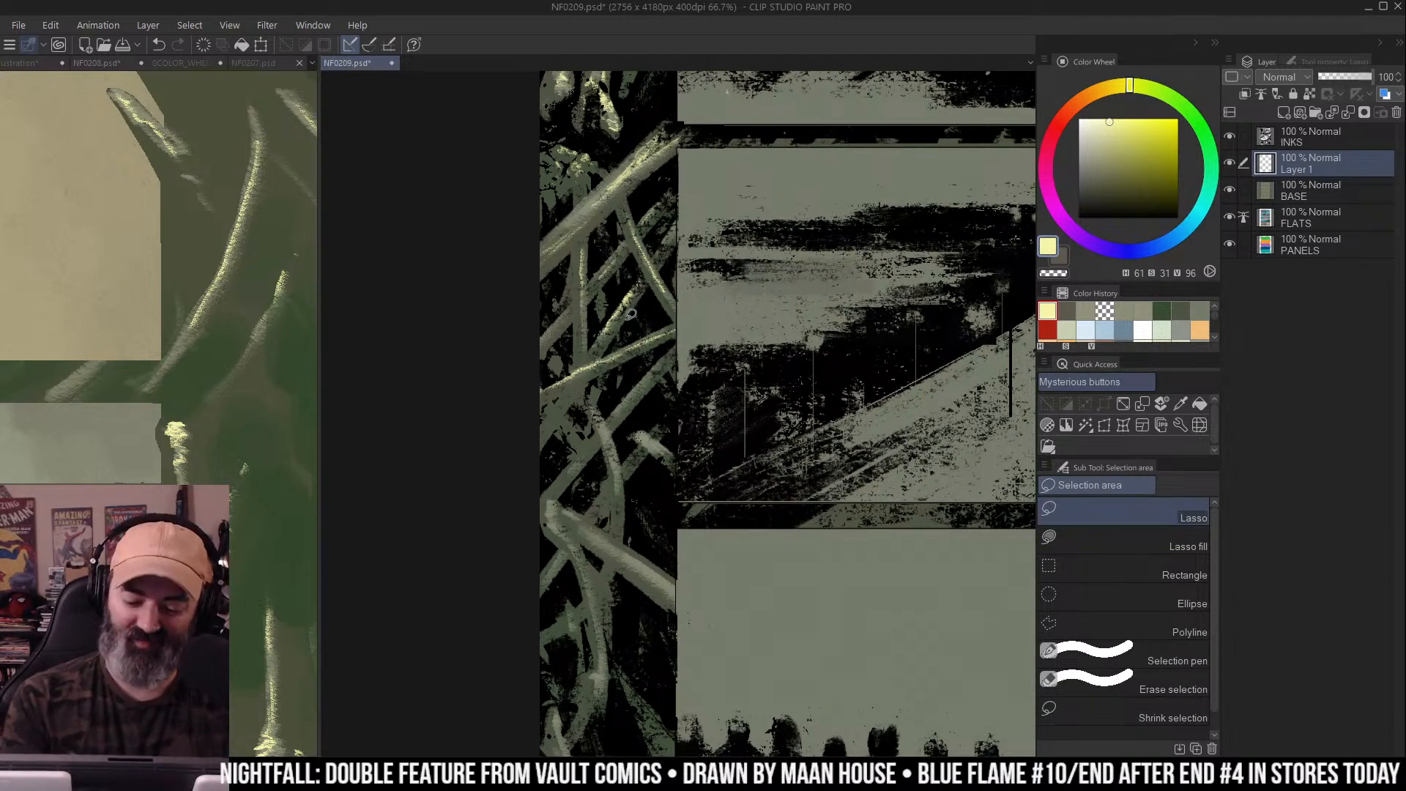
{"action": "left_click_drag", "start_coordinate": [617, 357], "coordinate": [624, 343]}
{"action": "key", "text": "b"}
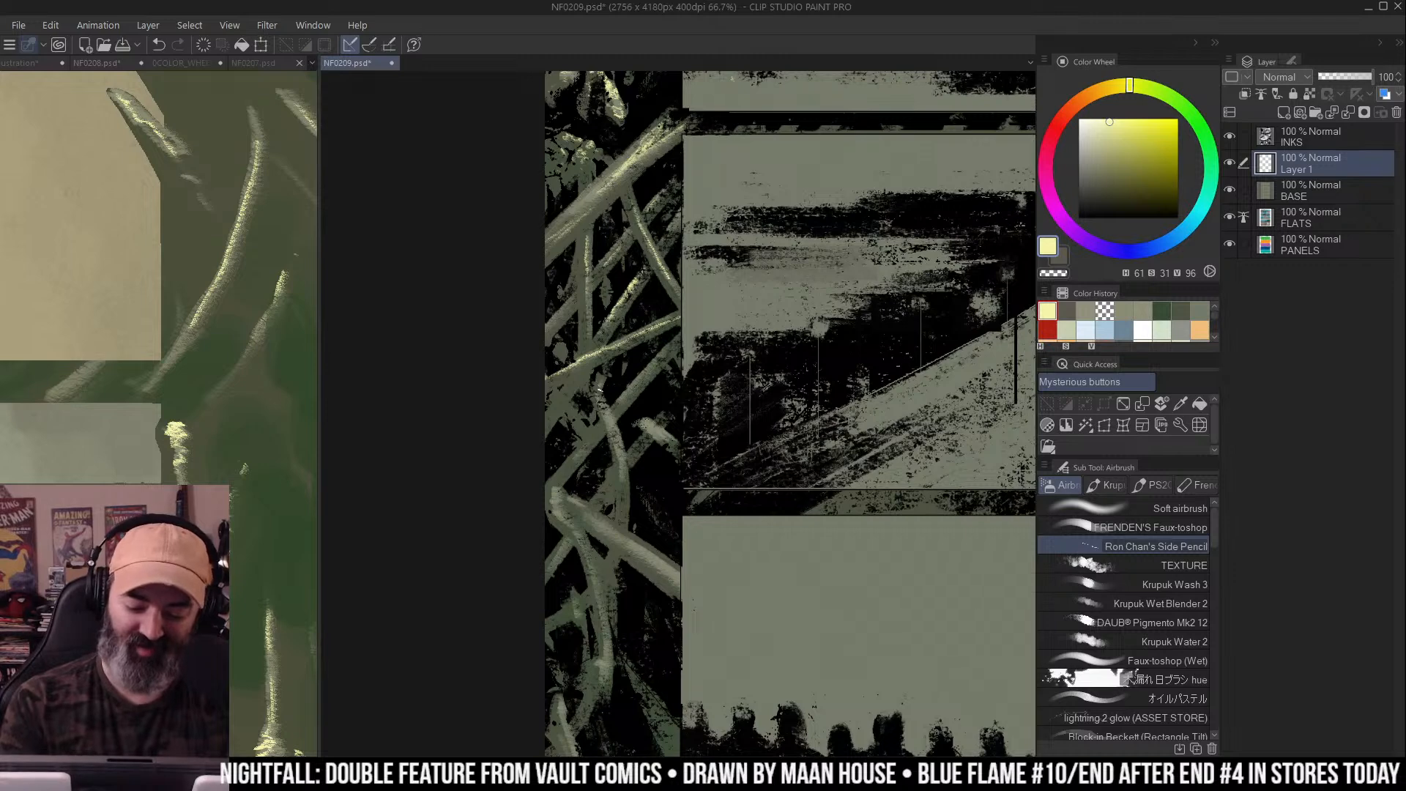
{"action": "key", "text": "ctrl+alt+0"}
{"action": "mouse_move", "coordinate": [609, 415]}
{"action": "left_mouse_down"}
{"action": "mouse_move", "coordinate": [658, 364]}
{"action": "mouse_move", "coordinate": [583, 455]}
{"action": "mouse_move", "coordinate": [615, 429]}
{"action": "left_mouse_up"}
{"action": "key", "text": "ctrl+z"}
{"action": "key", "text": "ctrl+z"}
{"action": "key", "text": "ctrl+z"}
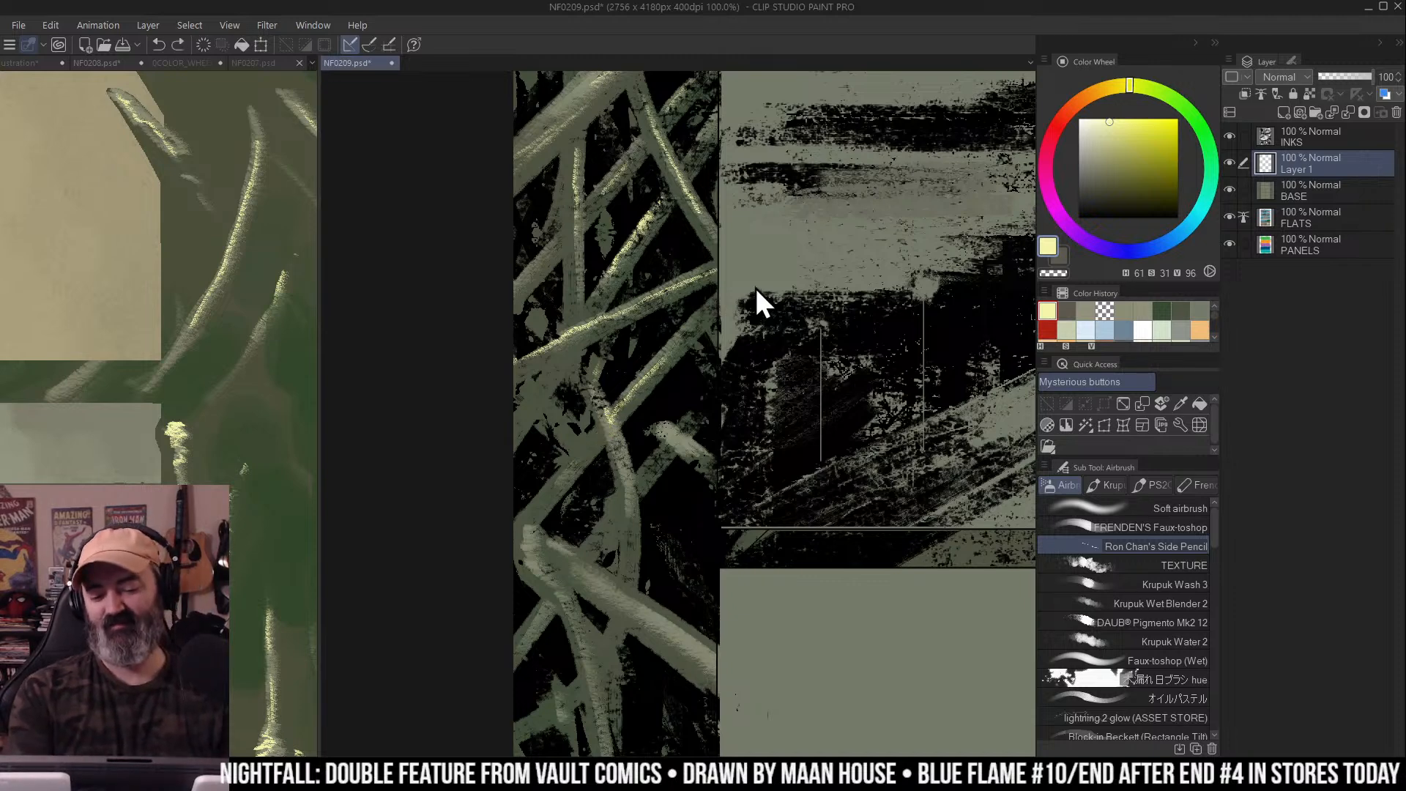
{"action": "left_click_drag", "start_coordinate": [740, 290], "coordinate": [750, 264]}
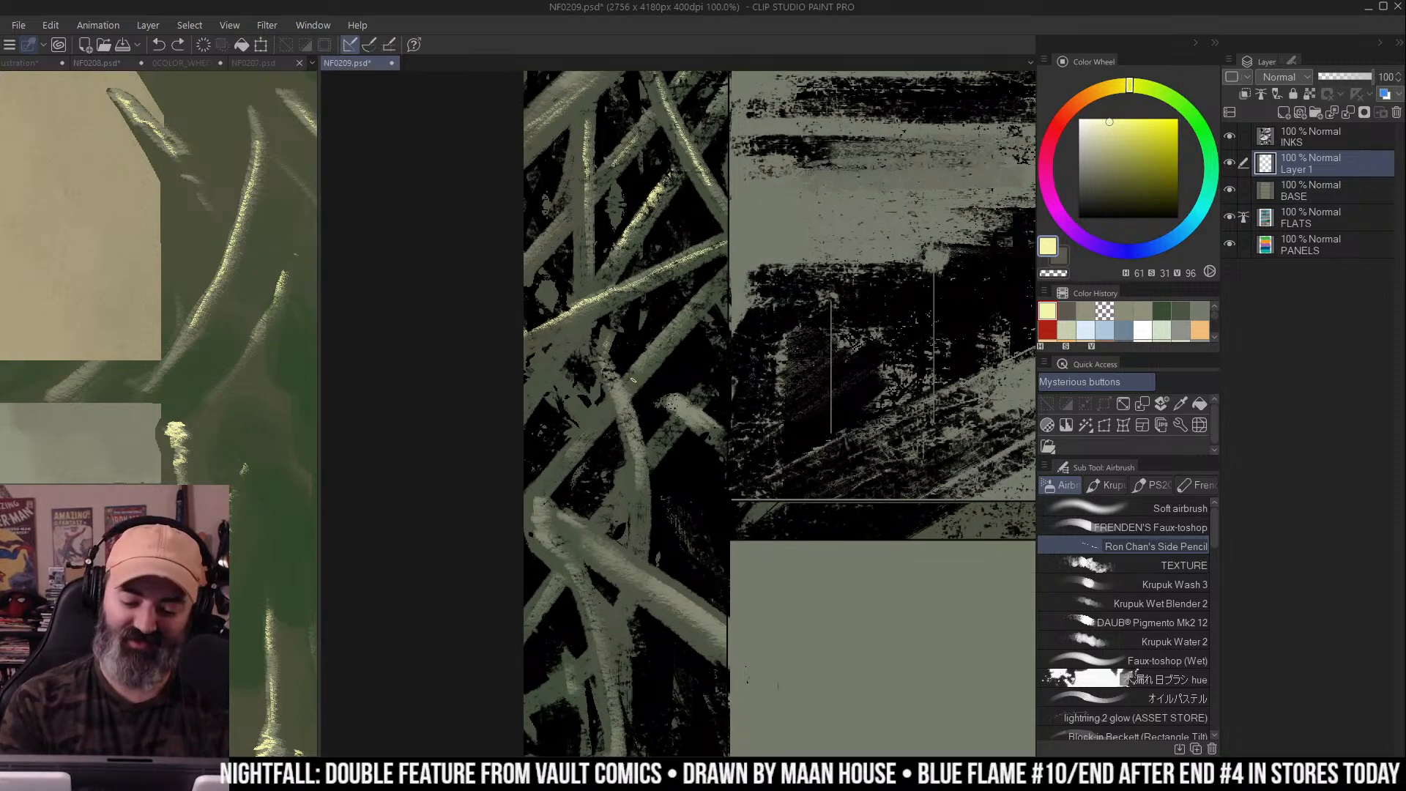
{"action": "left_click_drag", "start_coordinate": [632, 384], "coordinate": [709, 297]}
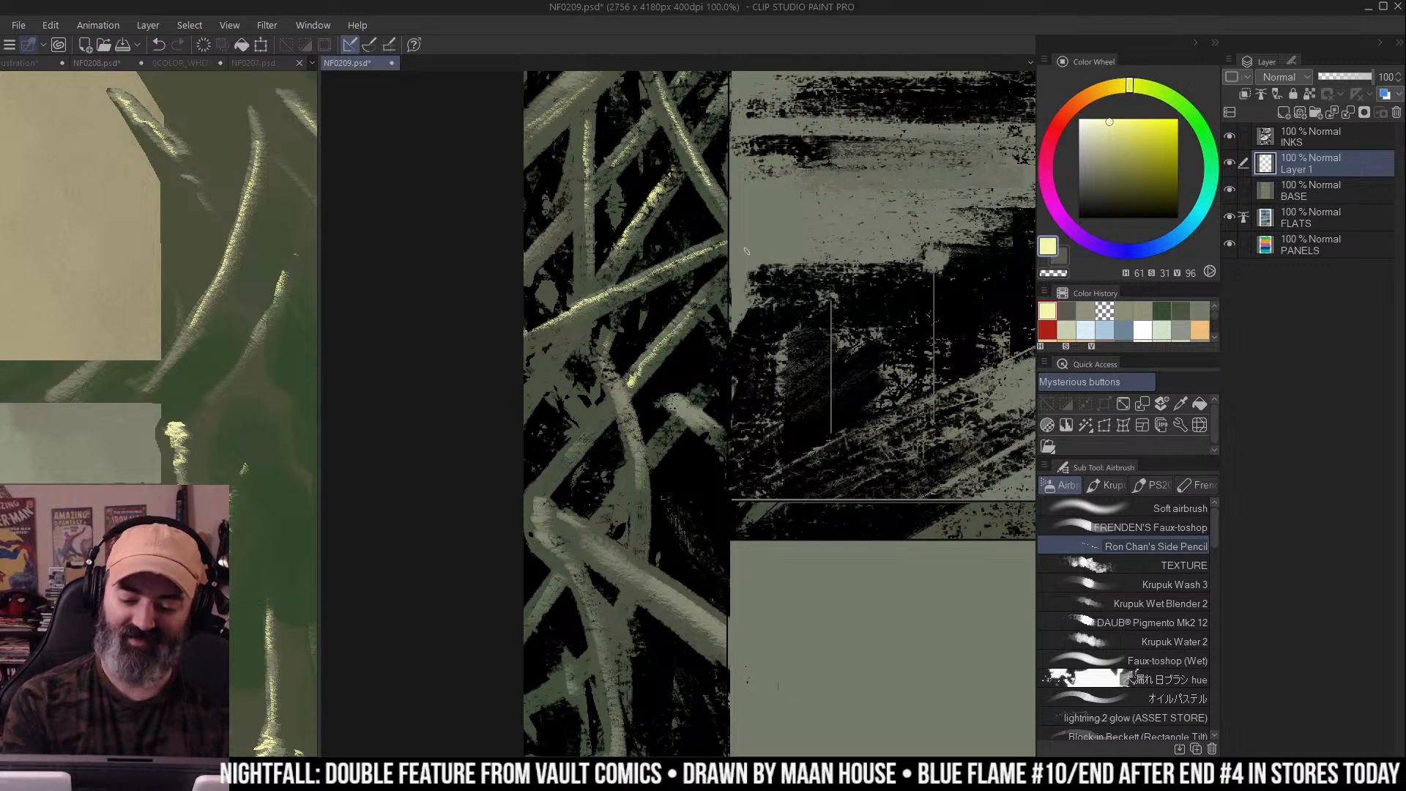
{"action": "key", "text": "ctrl+z"}
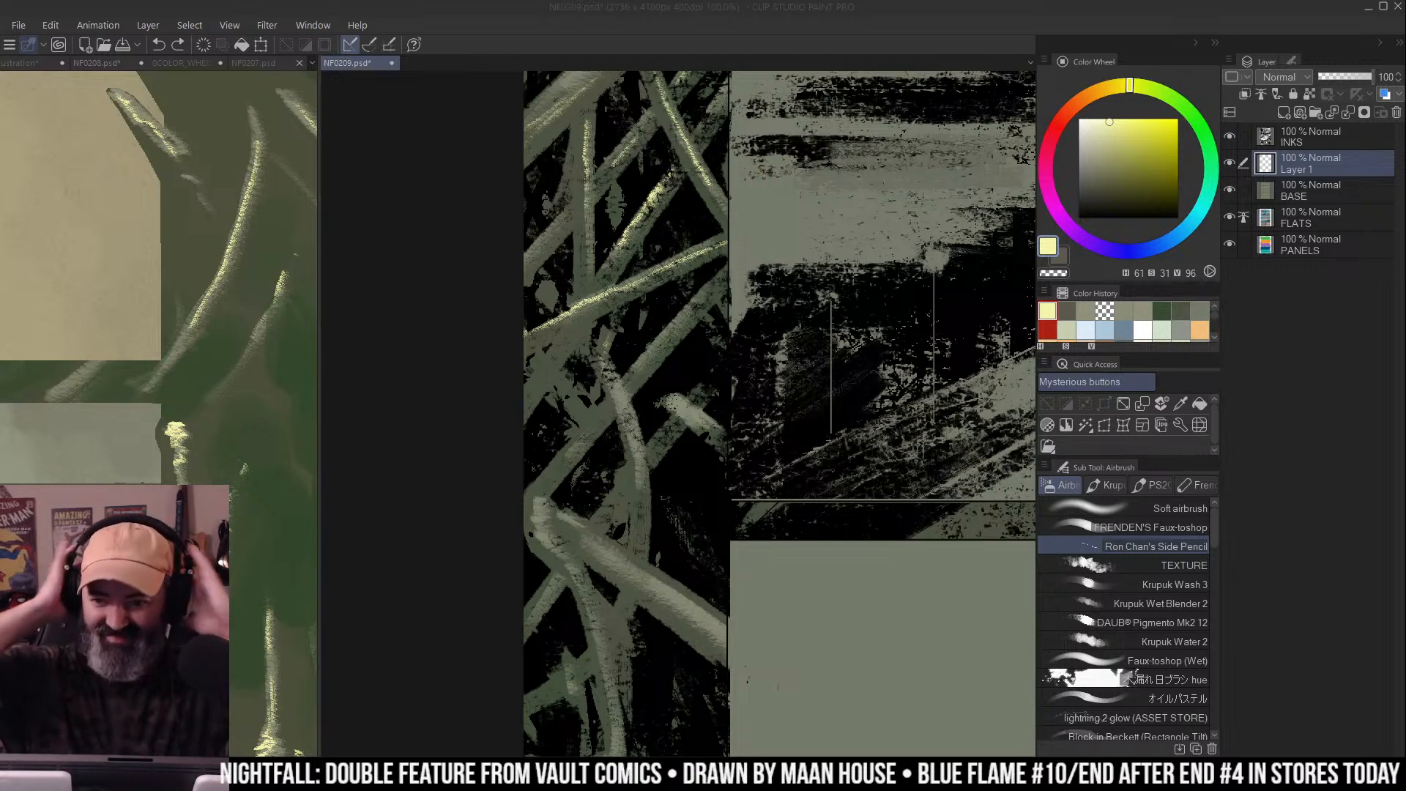
Brush softer pale yellow highlights onto the diagonal bones and the curved bone beside the lower part of the highway panel
{"action": "left_click", "coordinate": [680, 233]}
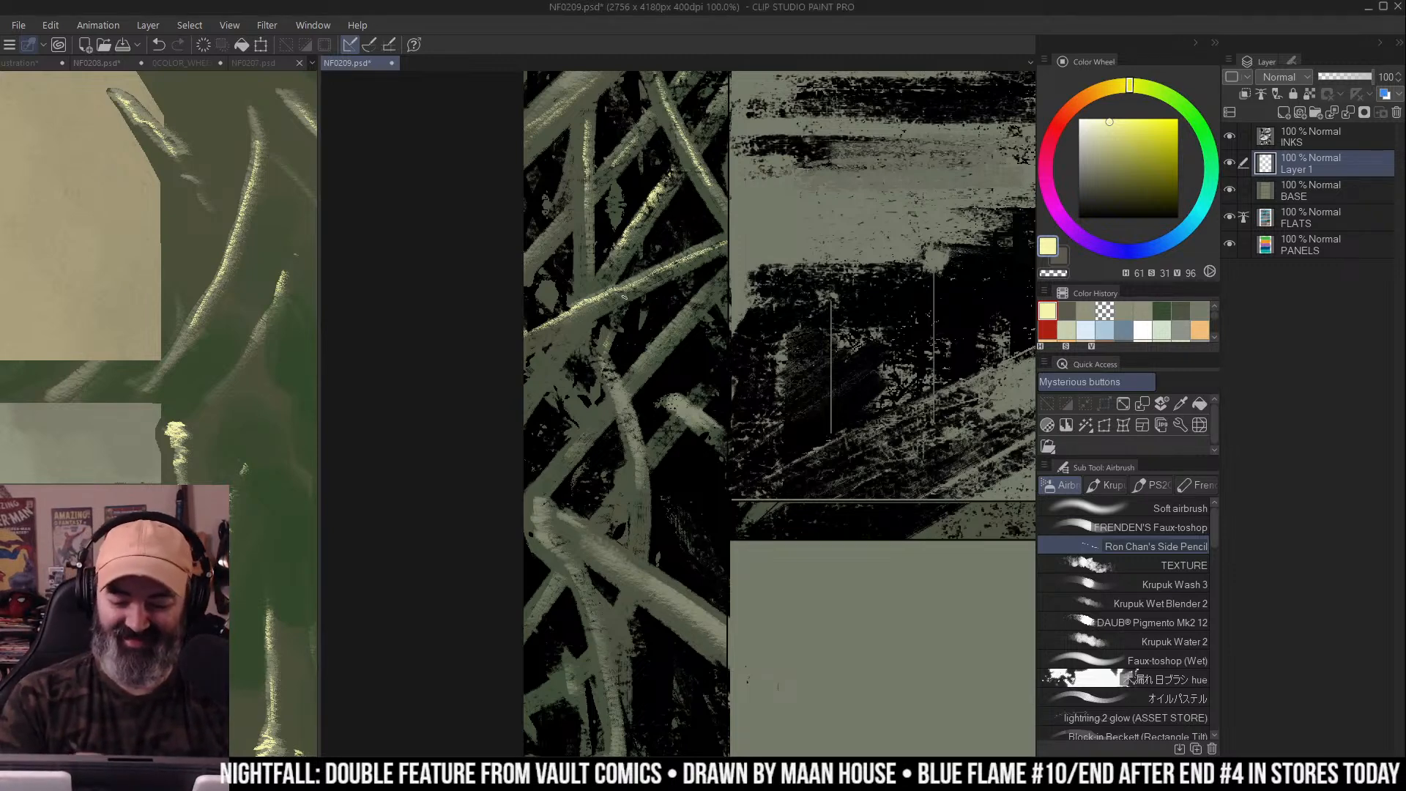
{"action": "mouse_move", "coordinate": [568, 342]}
{"action": "left_mouse_down"}
{"action": "mouse_move", "coordinate": [546, 374]}
{"action": "mouse_move", "coordinate": [586, 328]}
{"action": "mouse_move", "coordinate": [534, 398]}
{"action": "left_mouse_up"}
{"action": "mouse_move", "coordinate": [630, 386]}
{"action": "left_mouse_down"}
{"action": "mouse_move", "coordinate": [619, 391]}
{"action": "mouse_move", "coordinate": [648, 483]}
{"action": "mouse_move", "coordinate": [645, 564]}
{"action": "left_mouse_up"}
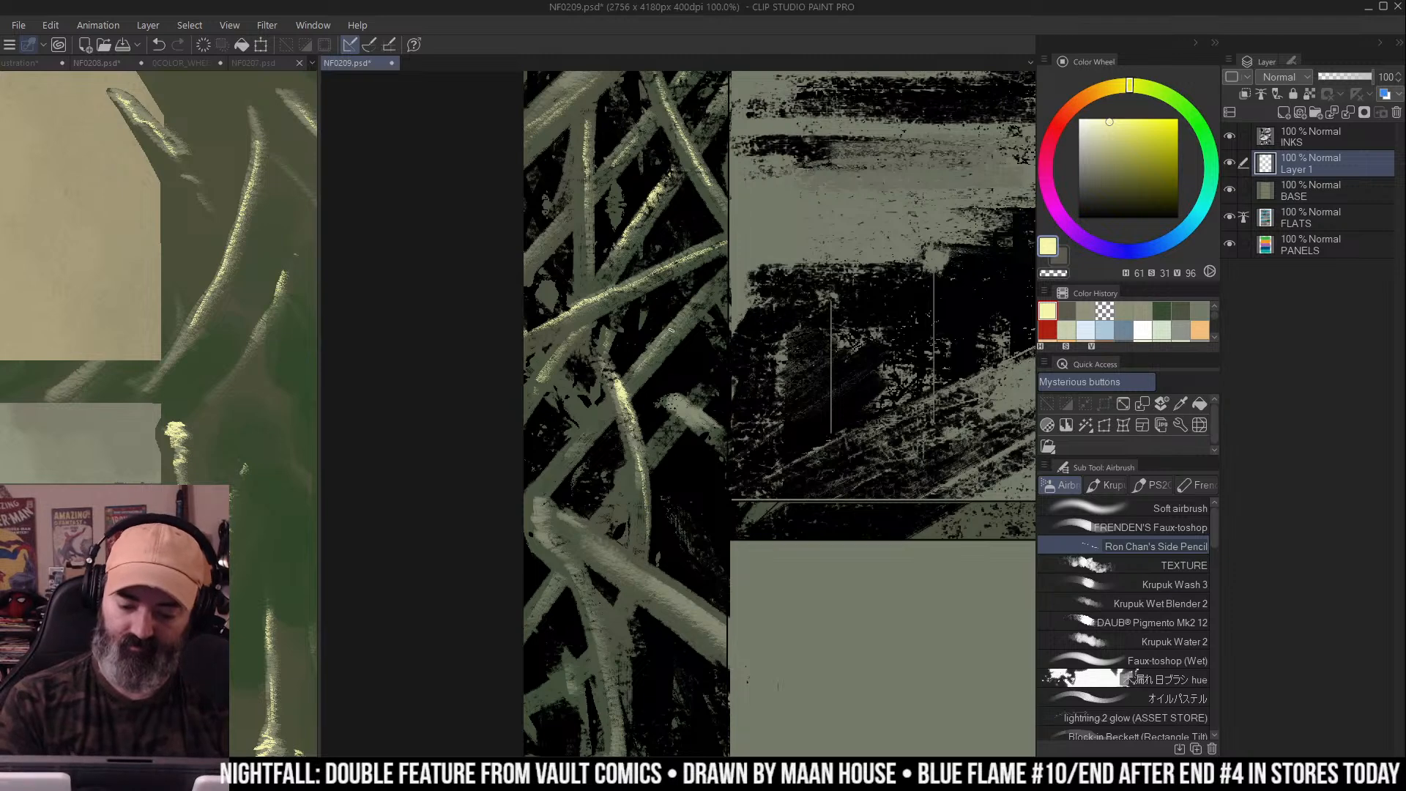
{"action": "left_click_drag", "start_coordinate": [597, 421], "coordinate": [564, 458]}
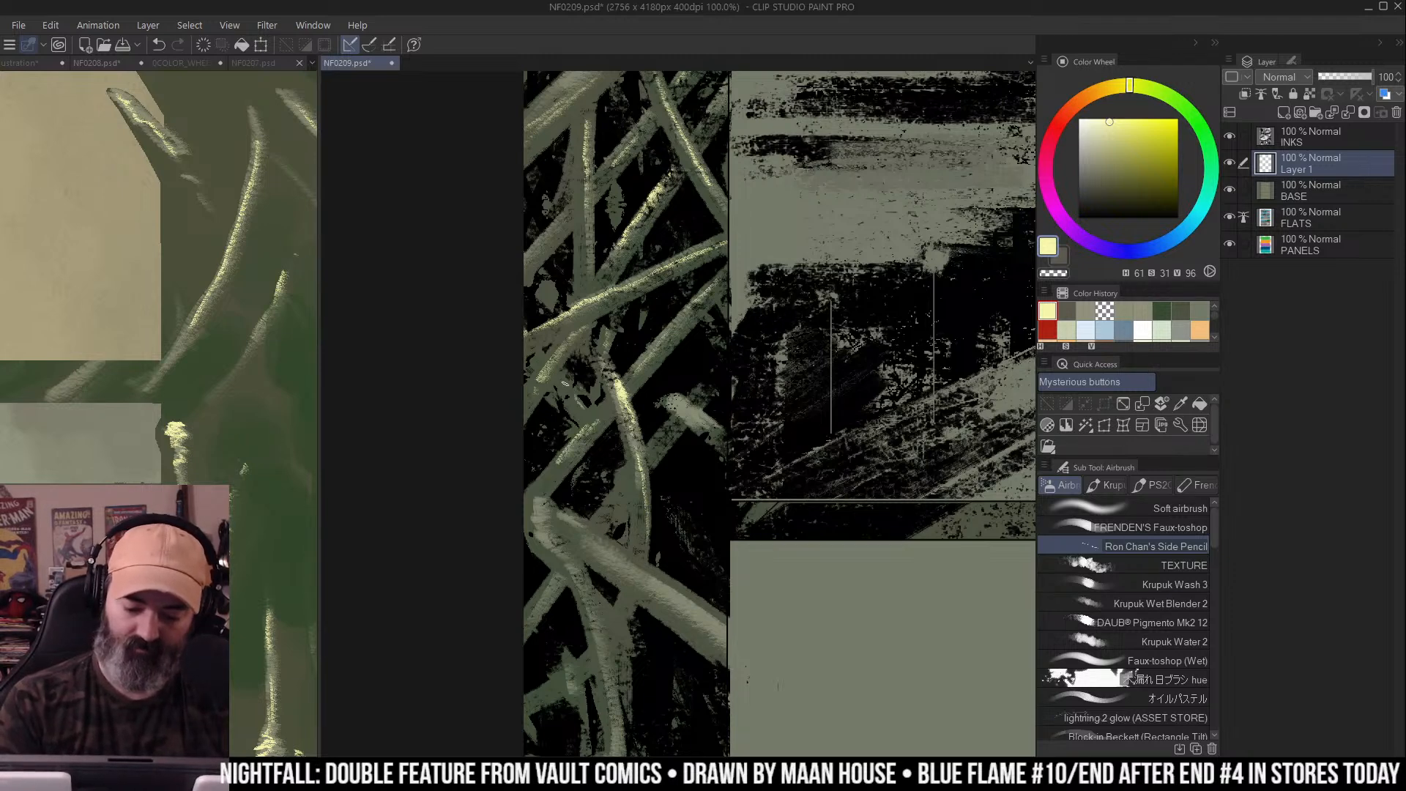
Brush pale yellow highlights onto the short knobbed bone, the thick diagonal bone and the curved bone running down beneath it
{"action": "scroll", "coordinate": [712, 314], "scroll_direction": "down", "scroll_amount": 3}
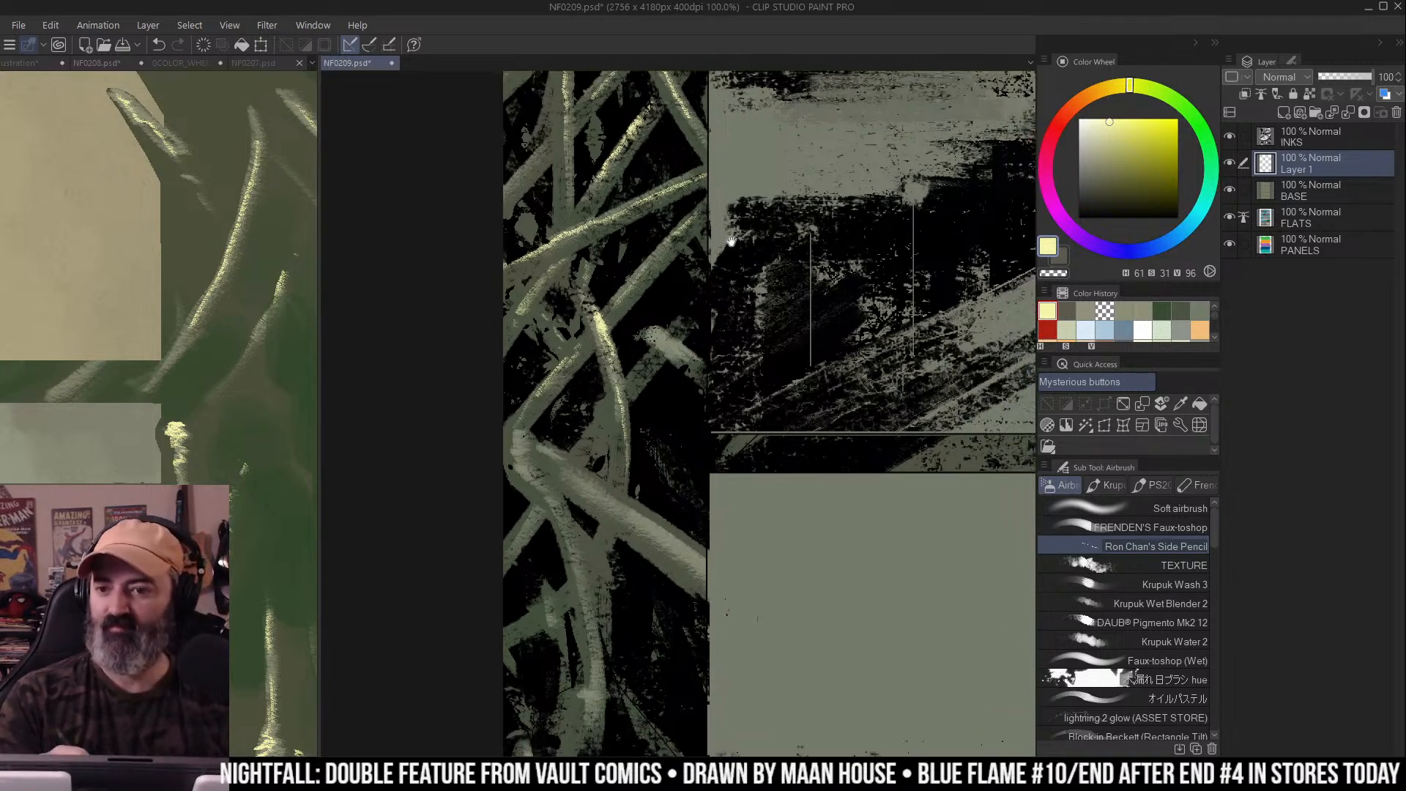
{"action": "left_click_drag", "start_coordinate": [730, 258], "coordinate": [732, 237]}
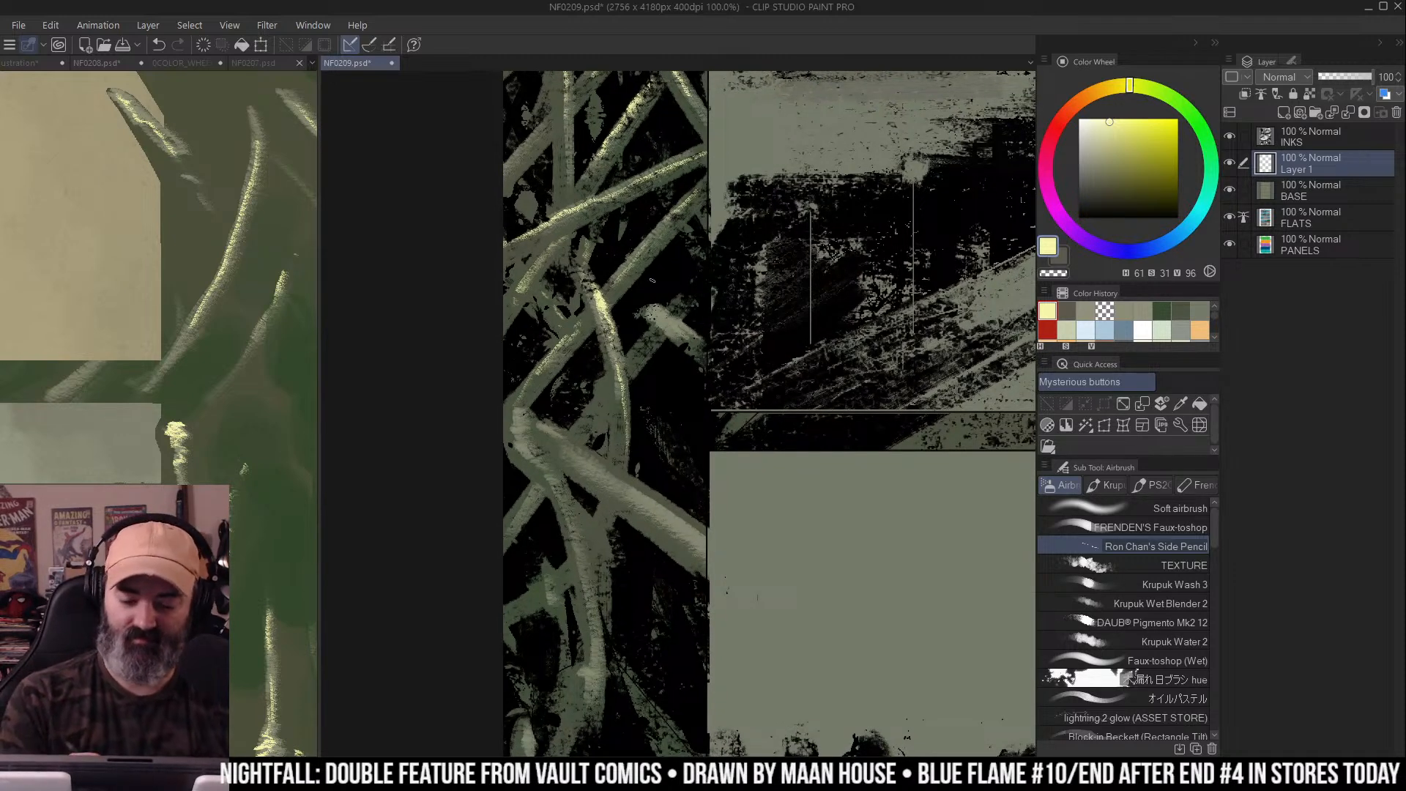
{"action": "left_click_drag", "start_coordinate": [659, 311], "coordinate": [670, 316]}
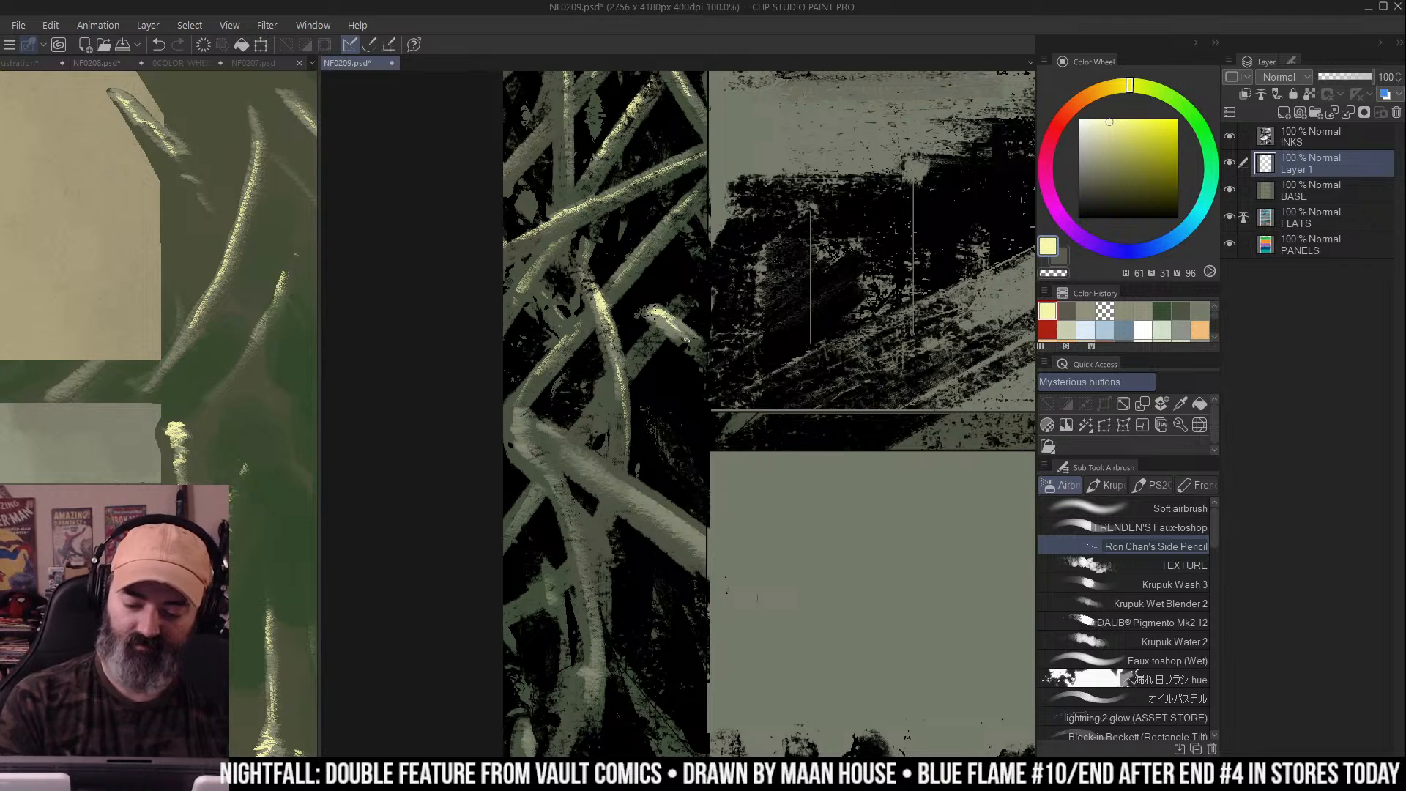
{"action": "mouse_move", "coordinate": [574, 453]}
{"action": "left_mouse_down"}
{"action": "mouse_move", "coordinate": [620, 471]}
{"action": "mouse_move", "coordinate": [702, 537]}
{"action": "left_mouse_up"}
{"action": "mouse_move", "coordinate": [593, 518]}
{"action": "left_mouse_down"}
{"action": "mouse_move", "coordinate": [618, 451]}
{"action": "mouse_move", "coordinate": [620, 361]}
{"action": "left_mouse_up"}
{"action": "left_click_drag", "start_coordinate": [614, 505], "coordinate": [624, 469]}
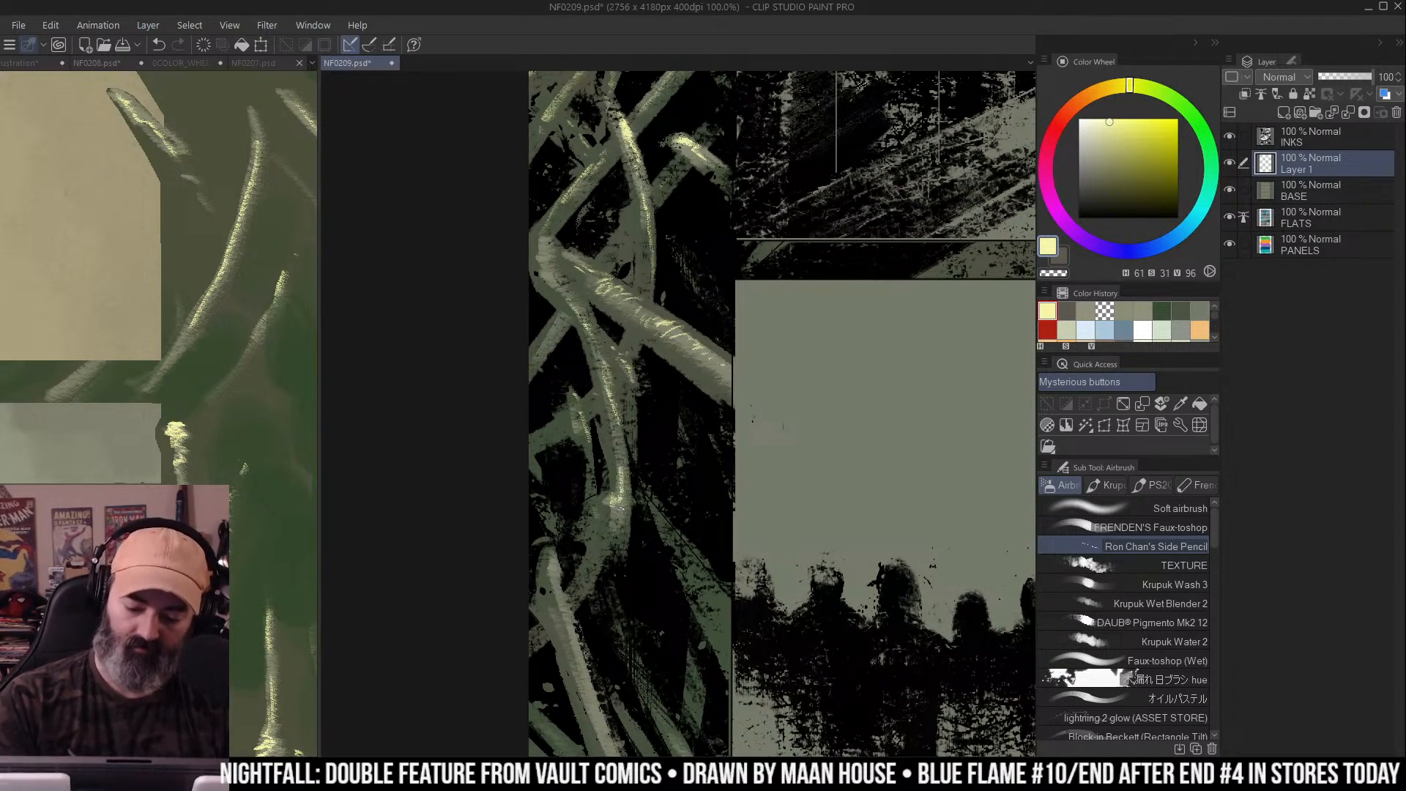
Brush pale yellow highlights down the long bone beside the crowd panel, from its upper tip to the knobbed lower joint
{"action": "left_click_drag", "start_coordinate": [685, 300], "coordinate": [718, 113]}
{"action": "left_click", "coordinate": [574, 408]}
{"action": "mouse_move", "coordinate": [614, 438]}
{"action": "left_mouse_down"}
{"action": "mouse_move", "coordinate": [707, 241]}
{"action": "mouse_move", "coordinate": [614, 362]}
{"action": "mouse_move", "coordinate": [631, 426]}
{"action": "left_mouse_up"}
{"action": "mouse_move", "coordinate": [606, 360]}
{"action": "left_mouse_down"}
{"action": "mouse_move", "coordinate": [670, 526]}
{"action": "mouse_move", "coordinate": [702, 498]}
{"action": "mouse_move", "coordinate": [630, 348]}
{"action": "mouse_move", "coordinate": [673, 462]}
{"action": "left_mouse_up"}
{"action": "mouse_move", "coordinate": [643, 410]}
{"action": "left_mouse_down"}
{"action": "mouse_move", "coordinate": [677, 484]}
{"action": "mouse_move", "coordinate": [658, 432]}
{"action": "left_mouse_up"}
{"action": "left_click_drag", "start_coordinate": [669, 472], "coordinate": [676, 491]}
{"action": "left_click_drag", "start_coordinate": [639, 373], "coordinate": [648, 388]}
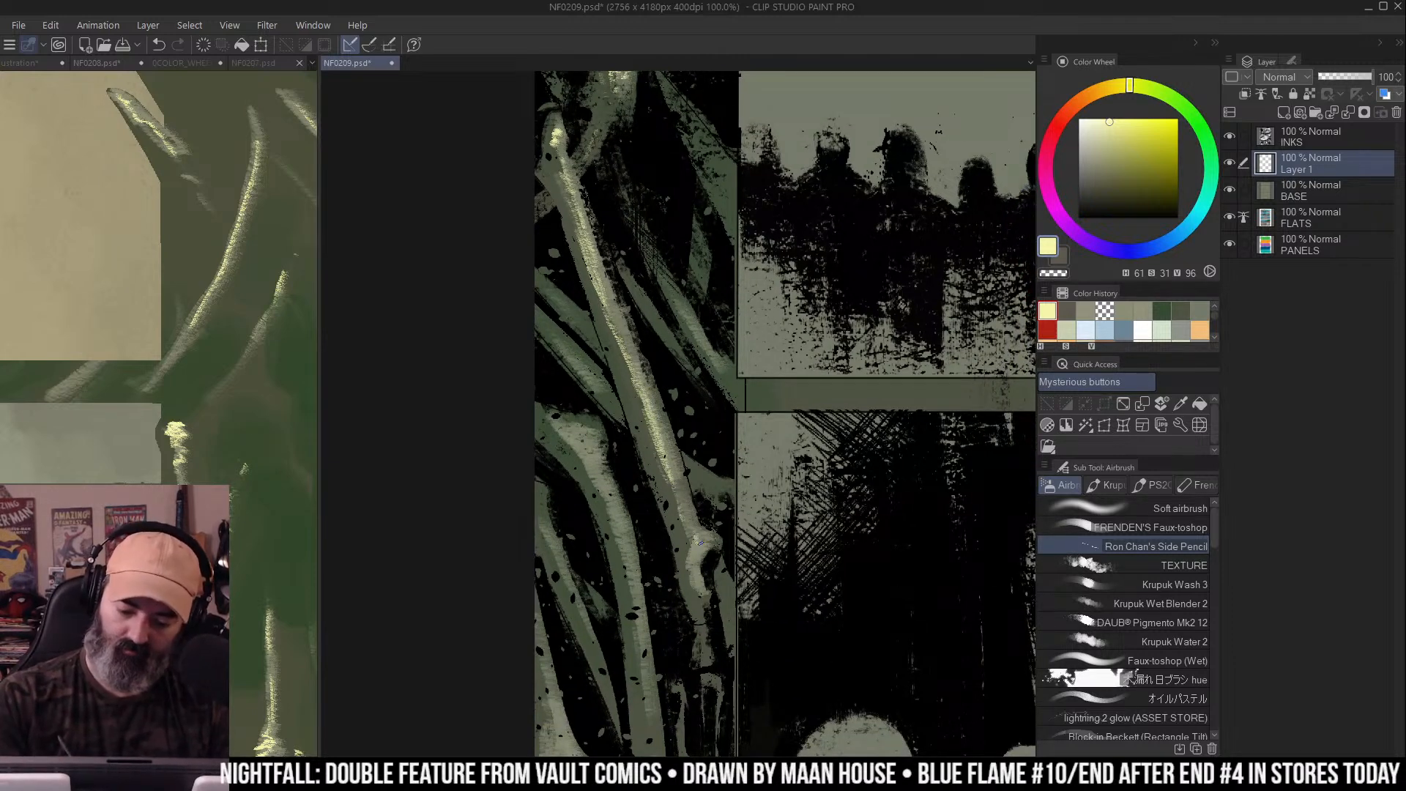
{"action": "mouse_move", "coordinate": [708, 530]}
{"action": "left_mouse_down"}
{"action": "mouse_move", "coordinate": [714, 418]}
{"action": "mouse_move", "coordinate": [699, 472]}
{"action": "left_mouse_up"}
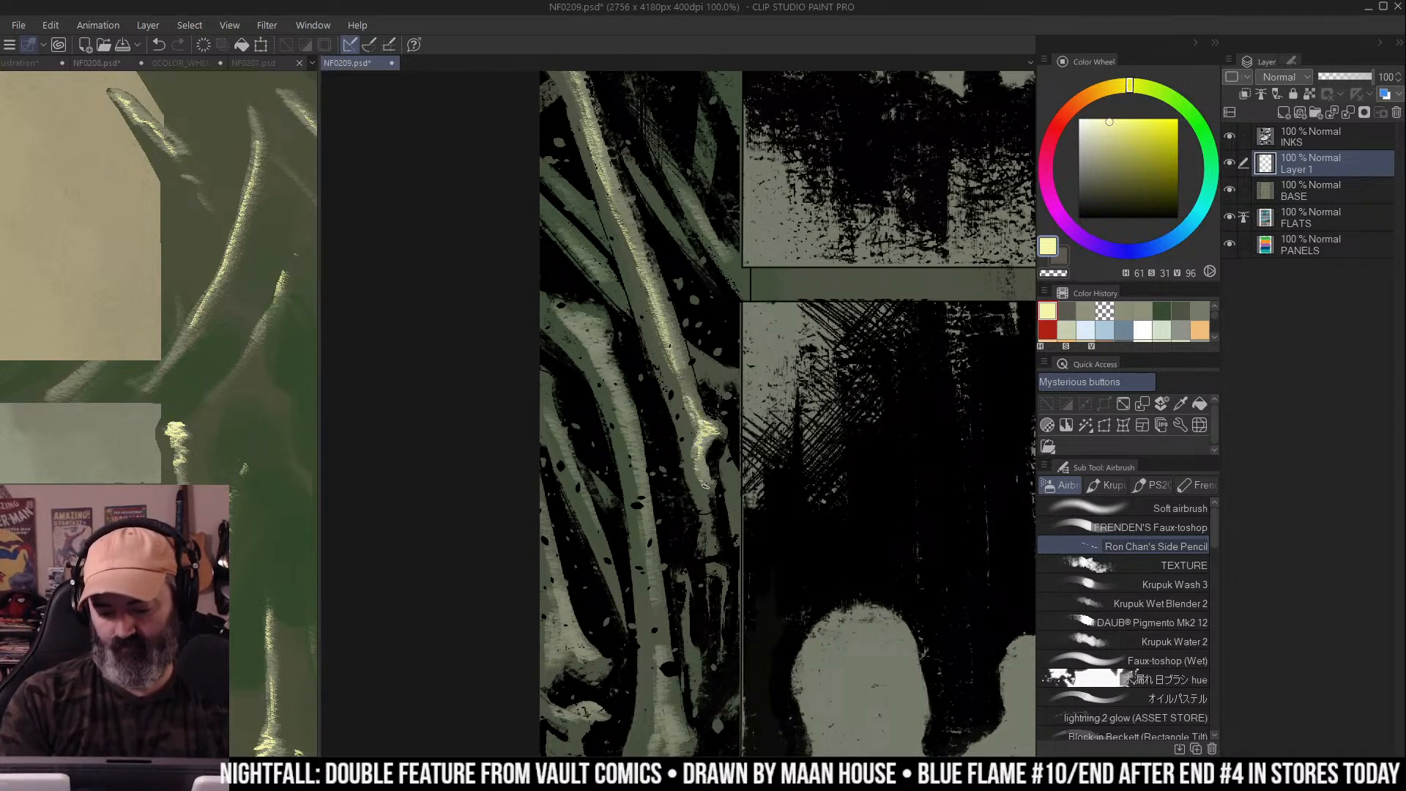
Brush pale yellow highlights onto the green bones flanking the long bone and the short stub beside it, undoing overly heavy strokes
{"action": "mouse_move", "coordinate": [659, 205]}
{"action": "left_mouse_down"}
{"action": "mouse_move", "coordinate": [694, 241]}
{"action": "mouse_move", "coordinate": [698, 203]}
{"action": "mouse_move", "coordinate": [745, 290]}
{"action": "left_mouse_up"}
{"action": "key", "text": "ctrl+z"}
{"action": "left_click_drag", "start_coordinate": [679, 184], "coordinate": [747, 291]}
{"action": "left_click_drag", "start_coordinate": [554, 217], "coordinate": [637, 322]}
{"action": "key", "text": "ctrl+z"}
{"action": "left_click_drag", "start_coordinate": [545, 212], "coordinate": [585, 253]}
{"action": "left_click_drag", "start_coordinate": [699, 359], "coordinate": [733, 377]}
{"action": "left_click_drag", "start_coordinate": [696, 361], "coordinate": [714, 371]}
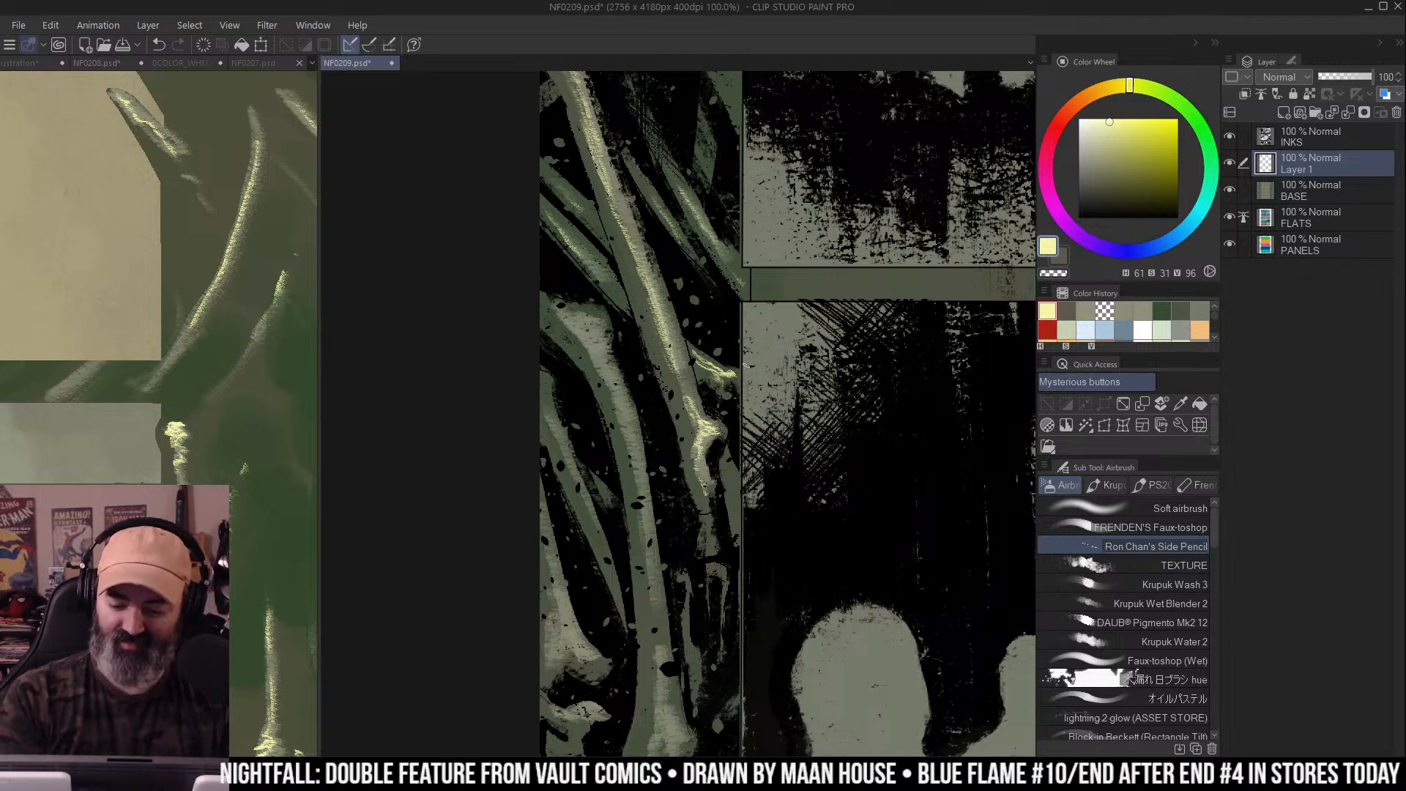
Undo and redo the latest highlight strokes, leaving out the brightest stroke on the short stub beside the long bone
{"action": "key", "text": "ctrl+z"}
{"action": "key", "text": "ctrl+z"}
{"action": "key", "text": "ctrl+z"}
{"action": "key", "text": "ctrl+y"}
{"action": "key", "text": "ctrl+y"}
{"action": "key", "text": "ctrl+y"}
{"action": "key", "text": "ctrl+y"}
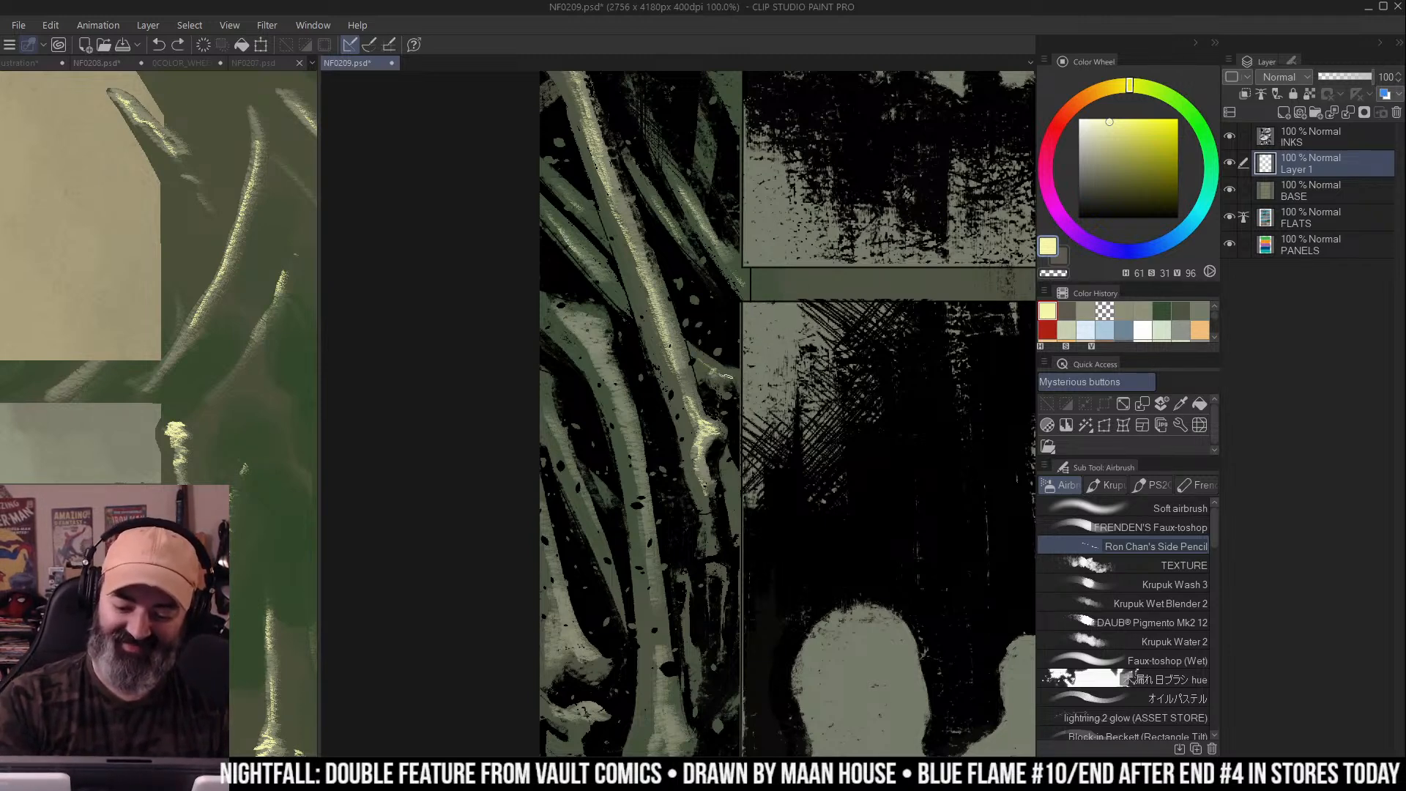
Brush pale yellow highlights onto the bones, knobbed ends and small fragments in the page's lower-left corner
{"action": "scroll", "coordinate": [778, 309], "scroll_direction": "down", "scroll_amount": 1}
{"action": "key", "text": "m"}
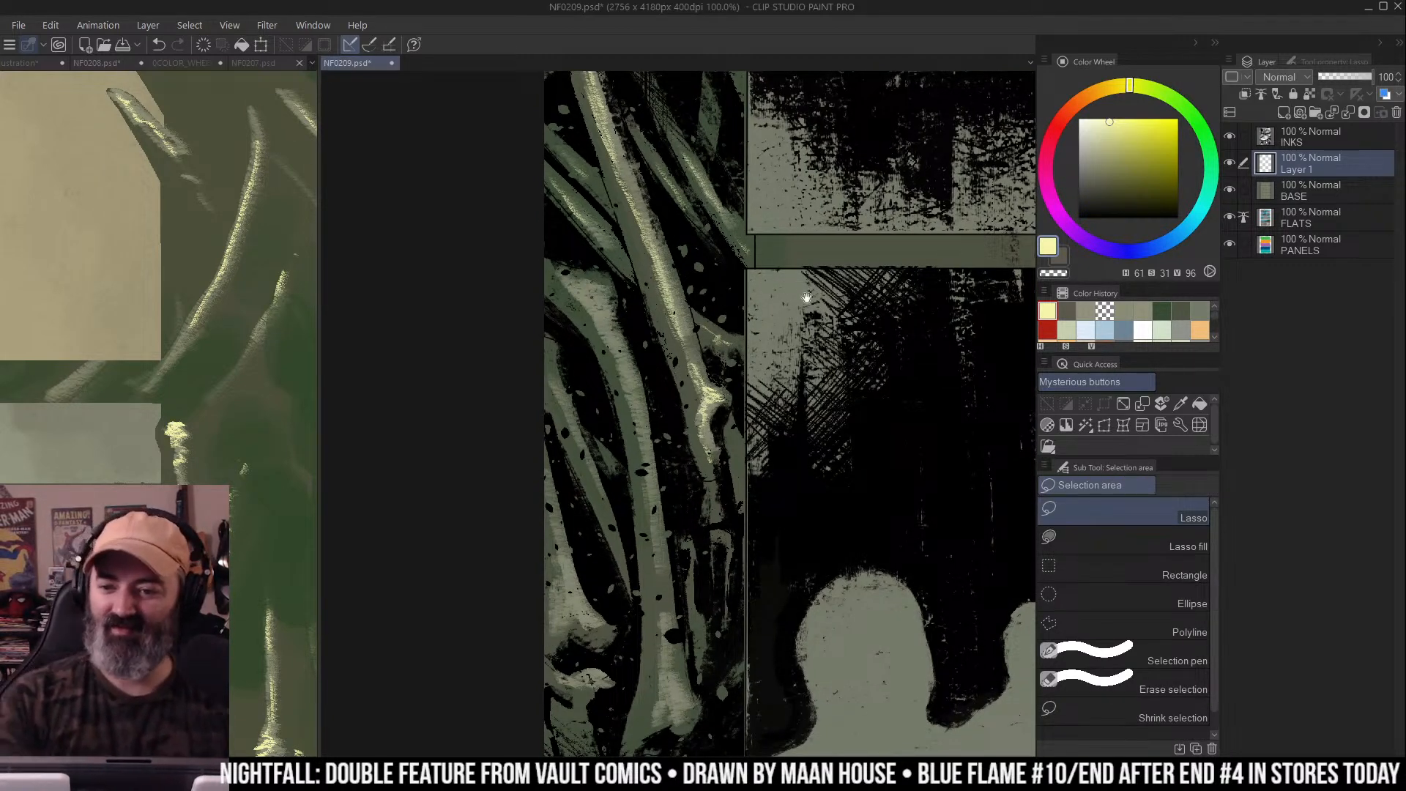
{"action": "scroll", "coordinate": [803, 289], "scroll_direction": "down", "scroll_amount": 4}
{"action": "key", "text": "b"}
{"action": "left_click_drag", "start_coordinate": [548, 233], "coordinate": [626, 471]}
{"action": "left_click_drag", "start_coordinate": [707, 340], "coordinate": [722, 359]}
{"action": "mouse_move", "coordinate": [590, 175]}
{"action": "left_mouse_down"}
{"action": "mouse_move", "coordinate": [623, 187]}
{"action": "mouse_move", "coordinate": [604, 200]}
{"action": "mouse_move", "coordinate": [618, 180]}
{"action": "mouse_move", "coordinate": [611, 211]}
{"action": "mouse_move", "coordinate": [626, 236]}
{"action": "mouse_move", "coordinate": [638, 94]}
{"action": "mouse_move", "coordinate": [655, 185]}
{"action": "mouse_move", "coordinate": [663, 171]}
{"action": "mouse_move", "coordinate": [634, 251]}
{"action": "mouse_move", "coordinate": [677, 508]}
{"action": "mouse_move", "coordinate": [697, 529]}
{"action": "mouse_move", "coordinate": [677, 517]}
{"action": "mouse_move", "coordinate": [645, 546]}
{"action": "mouse_move", "coordinate": [675, 512]}
{"action": "mouse_move", "coordinate": [671, 472]}
{"action": "mouse_move", "coordinate": [596, 361]}
{"action": "mouse_move", "coordinate": [561, 426]}
{"action": "mouse_move", "coordinate": [567, 397]}
{"action": "mouse_move", "coordinate": [605, 407]}
{"action": "left_mouse_up"}
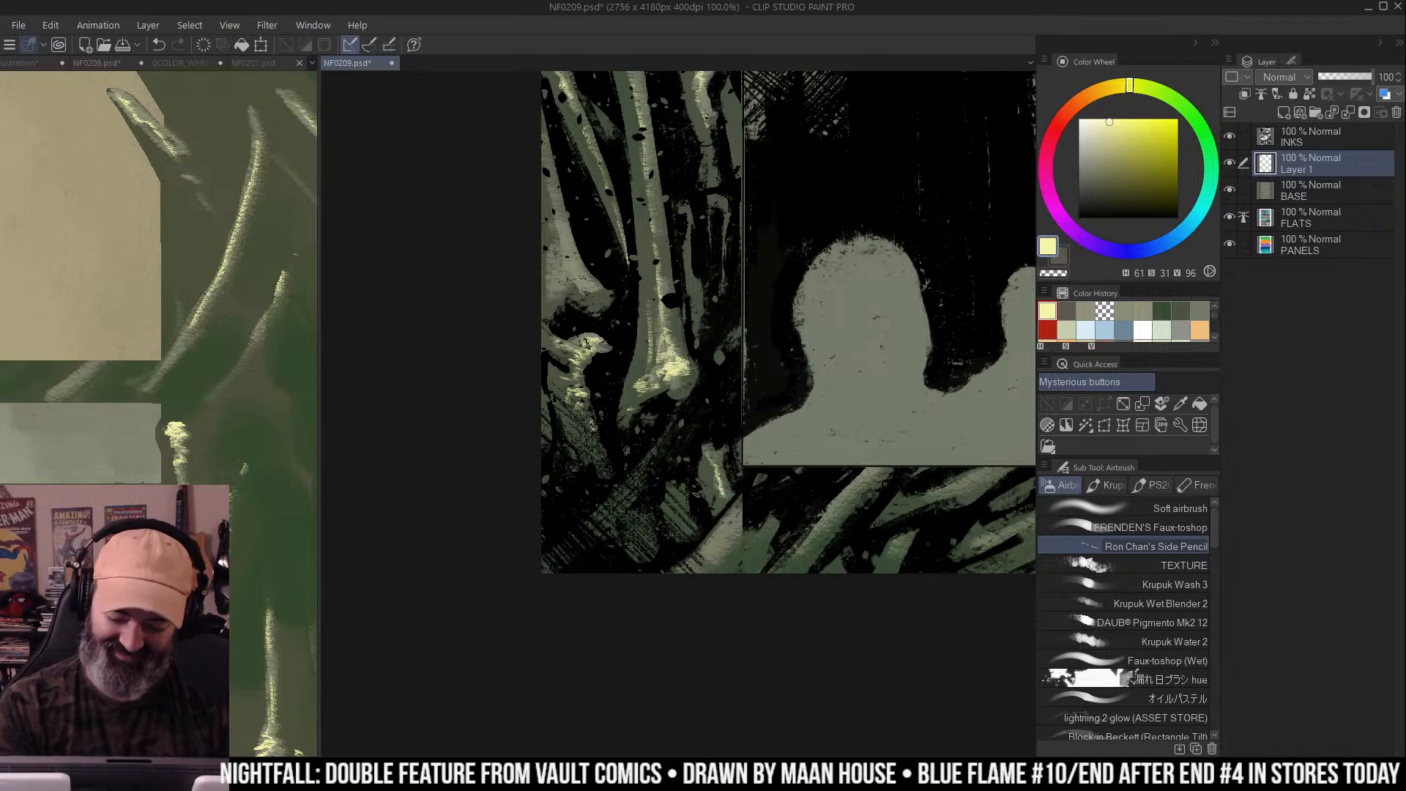
{"action": "scroll", "coordinate": [684, 495], "scroll_direction": "down", "scroll_amount": 2}
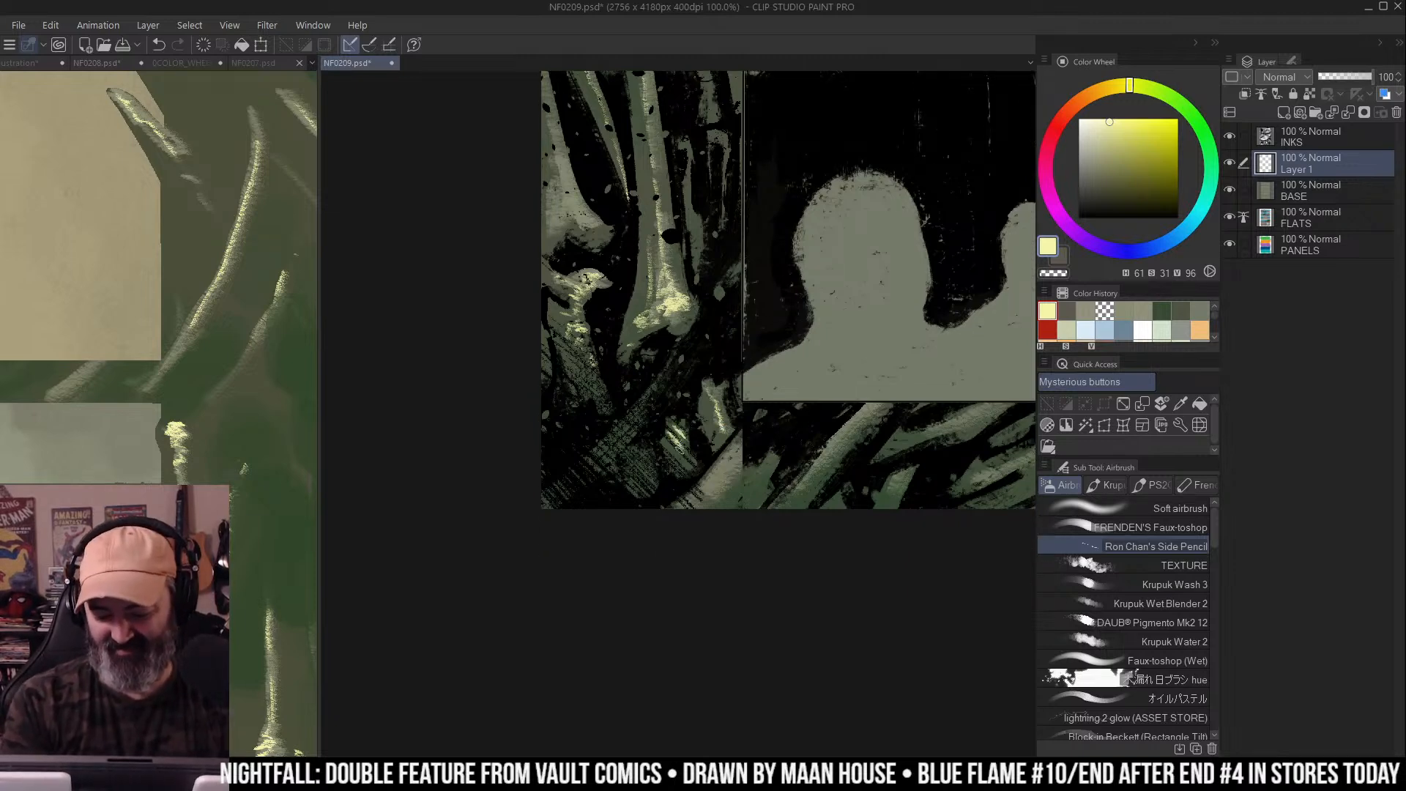
{"action": "left_click", "coordinate": [776, 392], "text": "alt"}
{"action": "left_click", "coordinate": [778, 391], "text": "alt"}
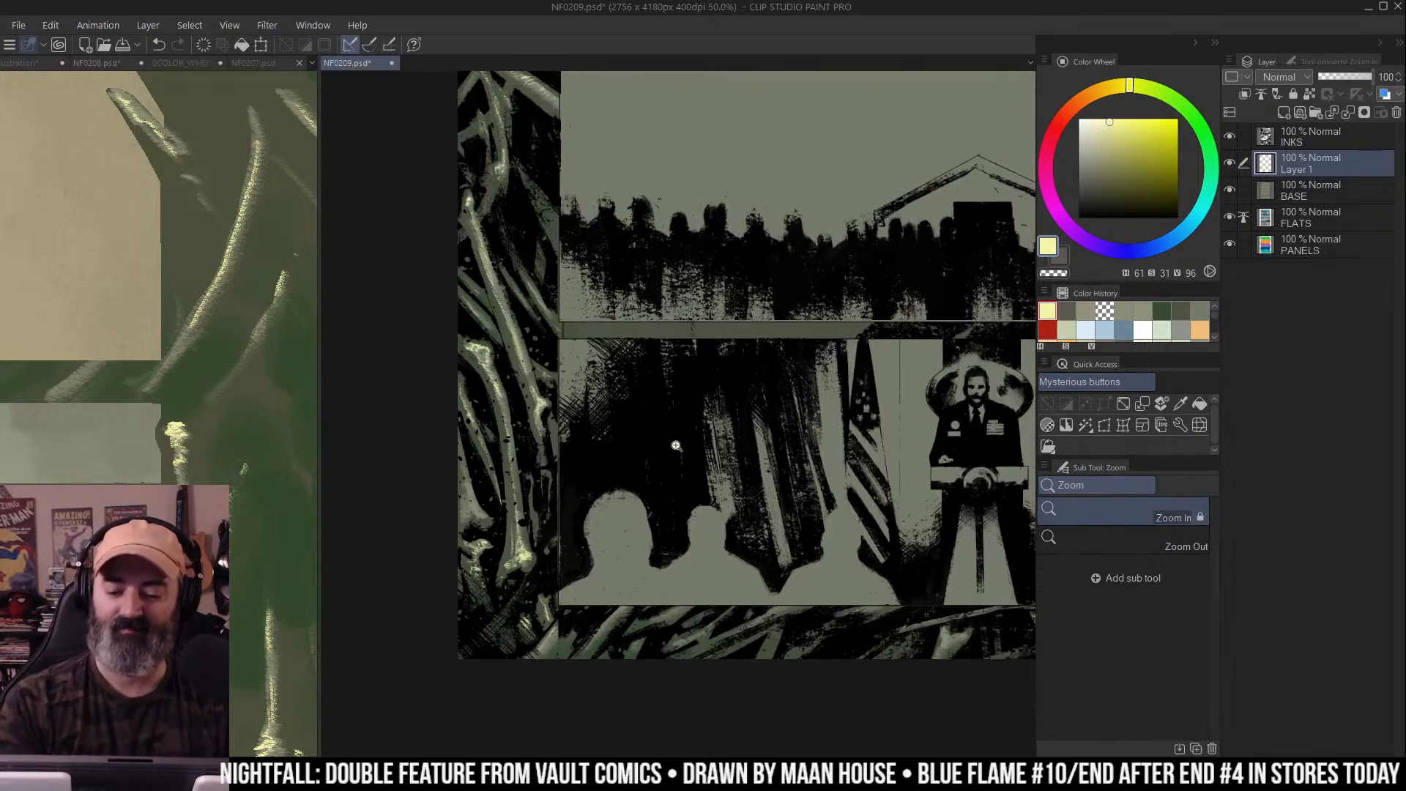
Brush pale yellow highlights onto the slanted bones in the page's bottom border, beneath the silhouetted audience
{"action": "left_click", "coordinate": [822, 317], "text": "alt"}
{"action": "left_click", "coordinate": [795, 331], "text": "alt"}
{"action": "left_click_drag", "start_coordinate": [794, 331], "coordinate": [754, 607]}
{"action": "left_click", "coordinate": [783, 454], "text": "alt"}
{"action": "left_click", "coordinate": [762, 431]}
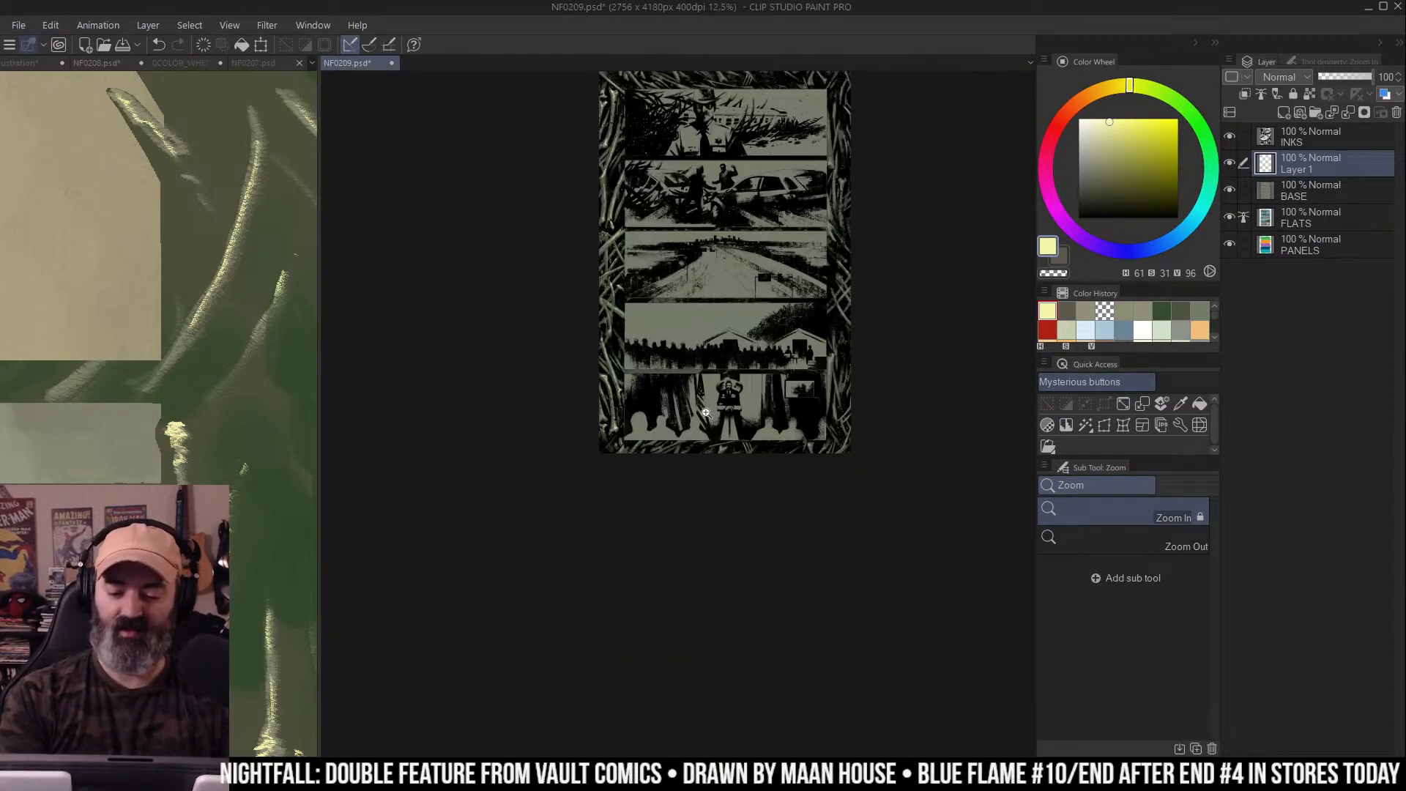
{"action": "left_click", "coordinate": [769, 411]}
{"action": "left_click", "coordinate": [799, 366]}
{"action": "left_click_drag", "start_coordinate": [805, 487], "coordinate": [776, 284]}
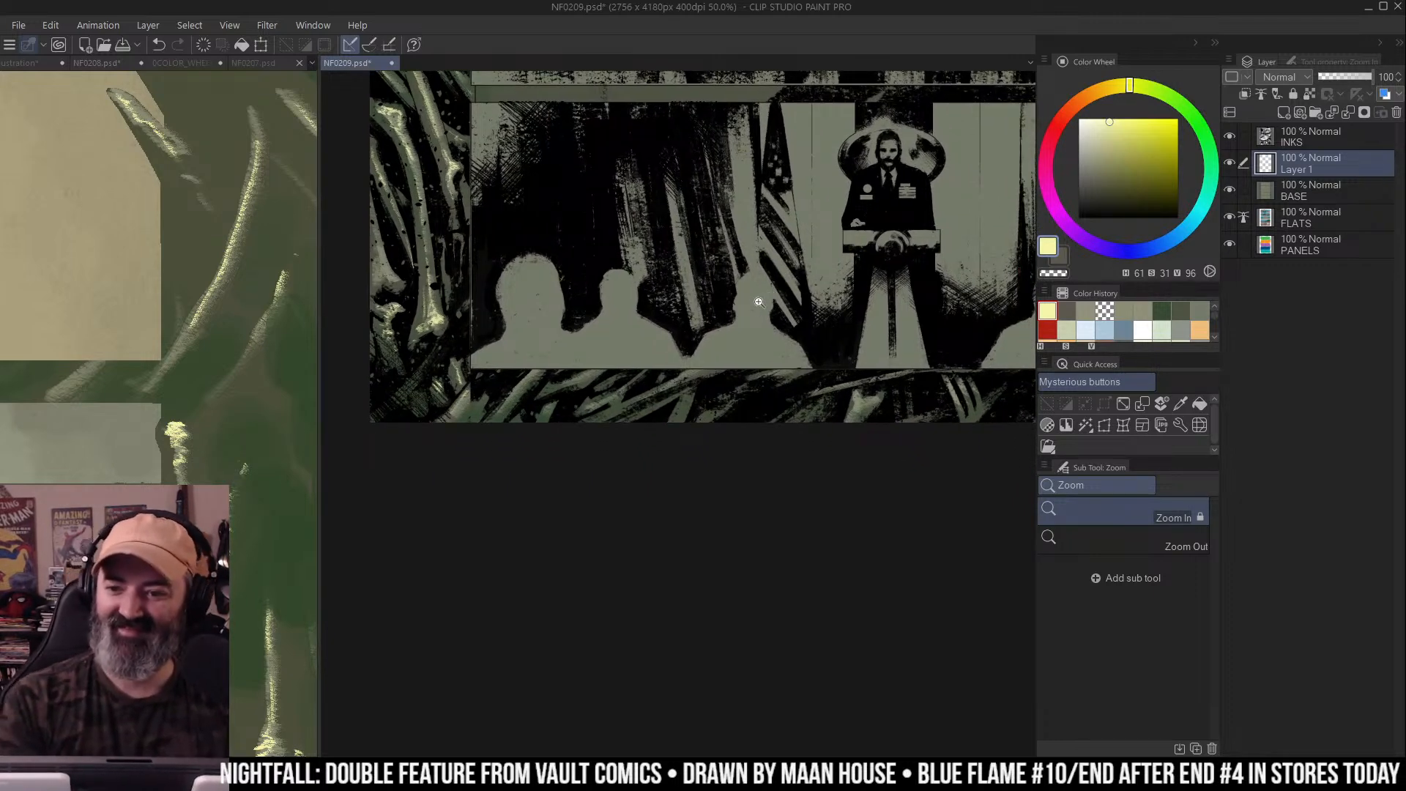
{"action": "left_click", "coordinate": [621, 359]}
{"action": "key", "text": "b"}
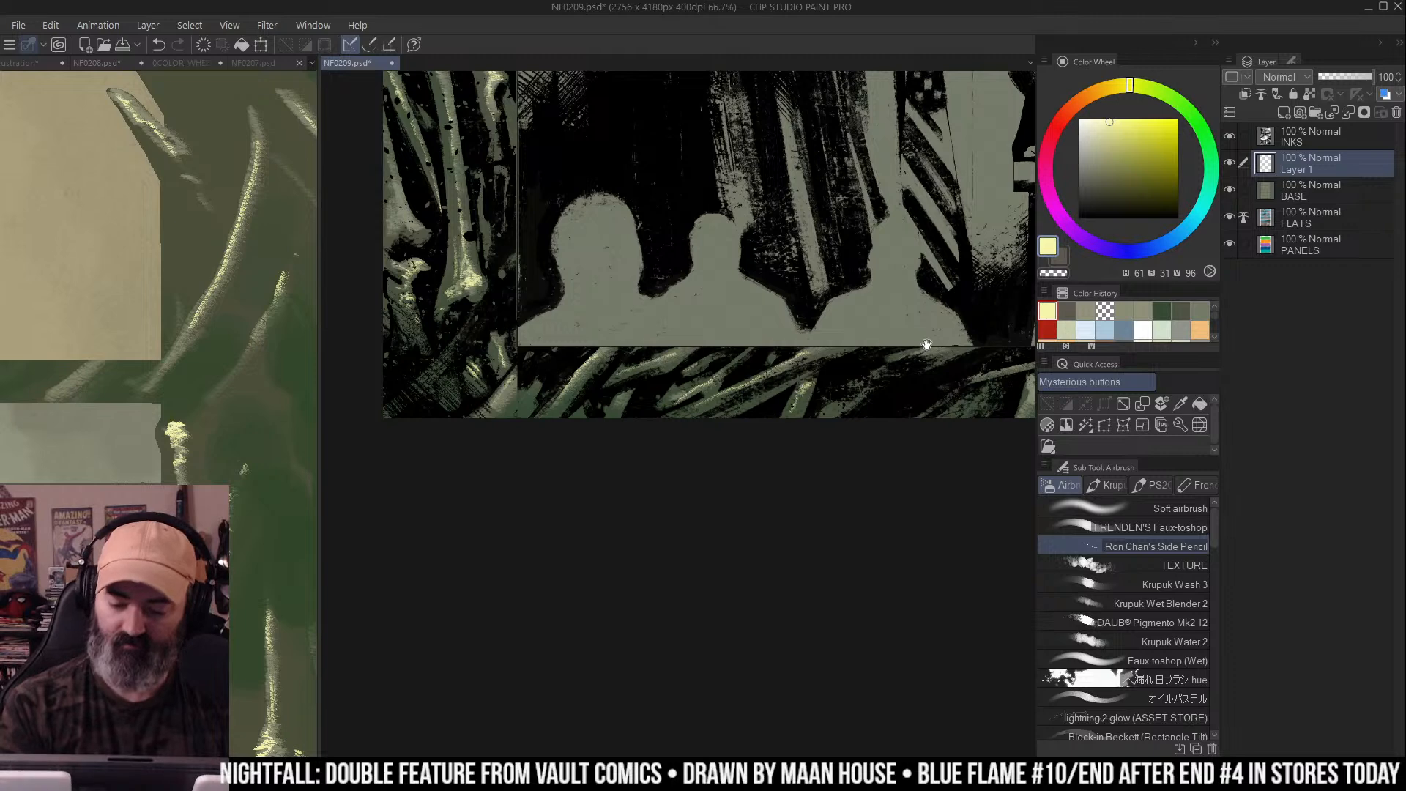
{"action": "left_click_drag", "start_coordinate": [923, 342], "coordinate": [748, 367]}
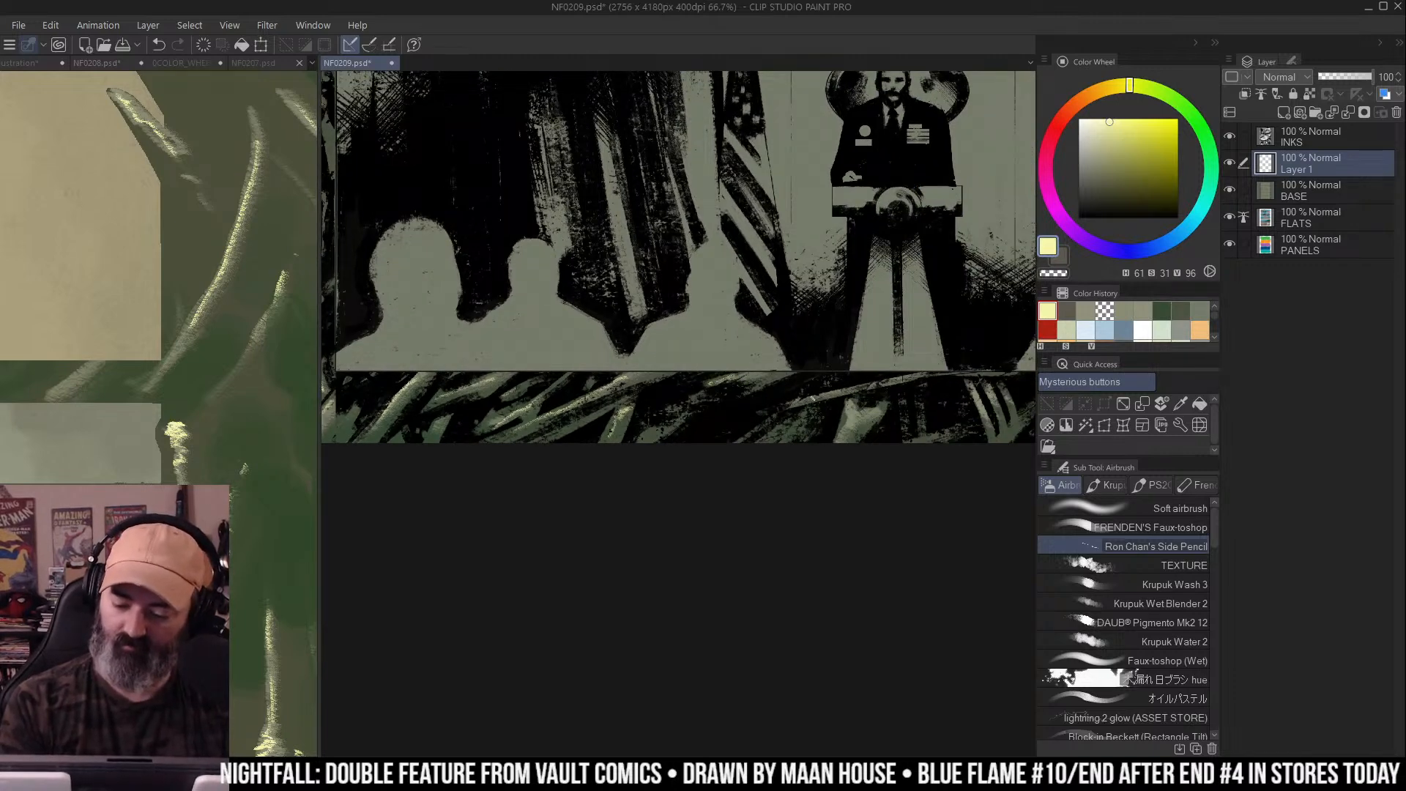
{"action": "mouse_move", "coordinate": [919, 343]}
{"action": "left_mouse_down"}
{"action": "mouse_move", "coordinate": [875, 293]}
{"action": "mouse_move", "coordinate": [900, 259]}
{"action": "mouse_move", "coordinate": [849, 315]}
{"action": "left_mouse_up"}
Brush pale yellow highlights onto the knobbed and pronged bones below the podium and the knobbed ends farther along the bottom border
{"action": "key", "text": "m"}
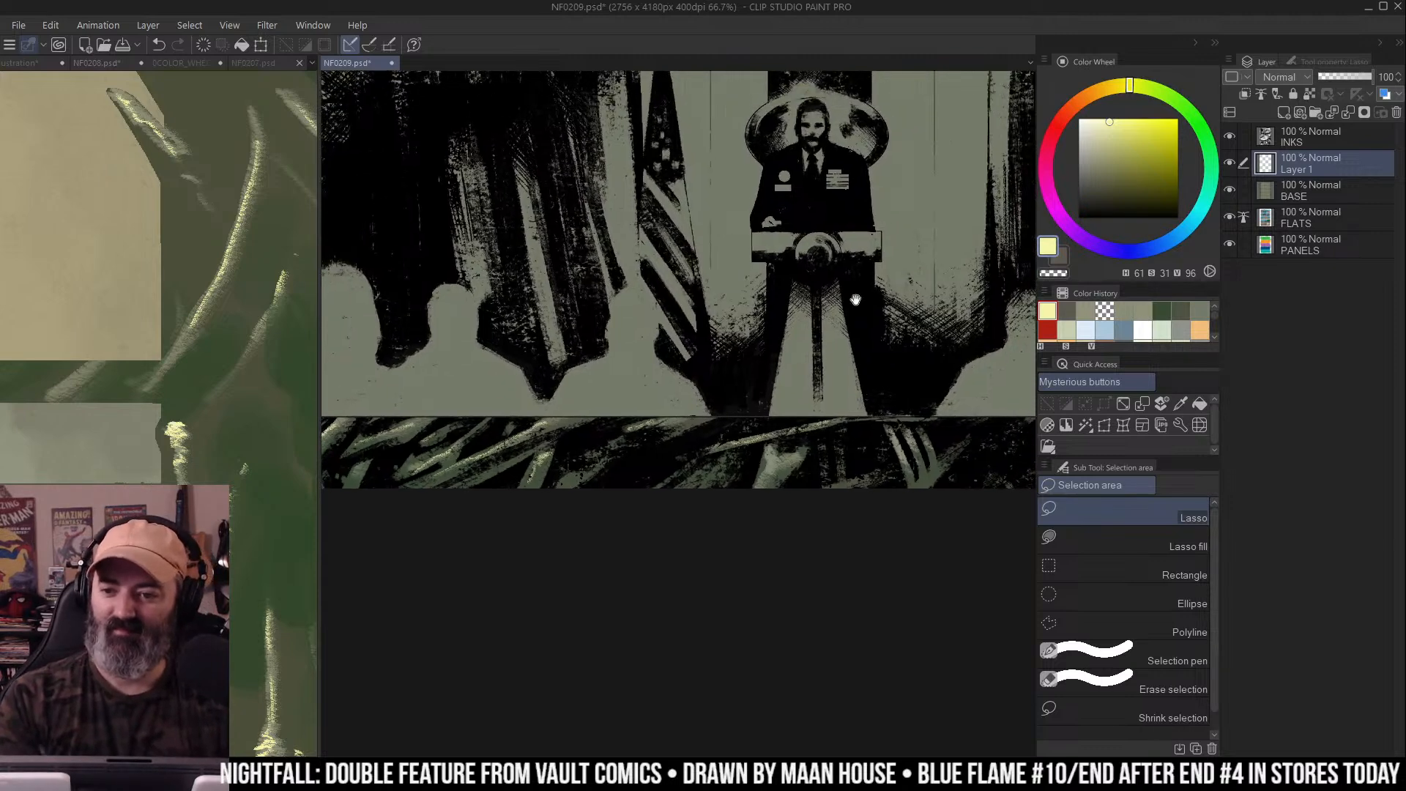
{"action": "key", "text": "b"}
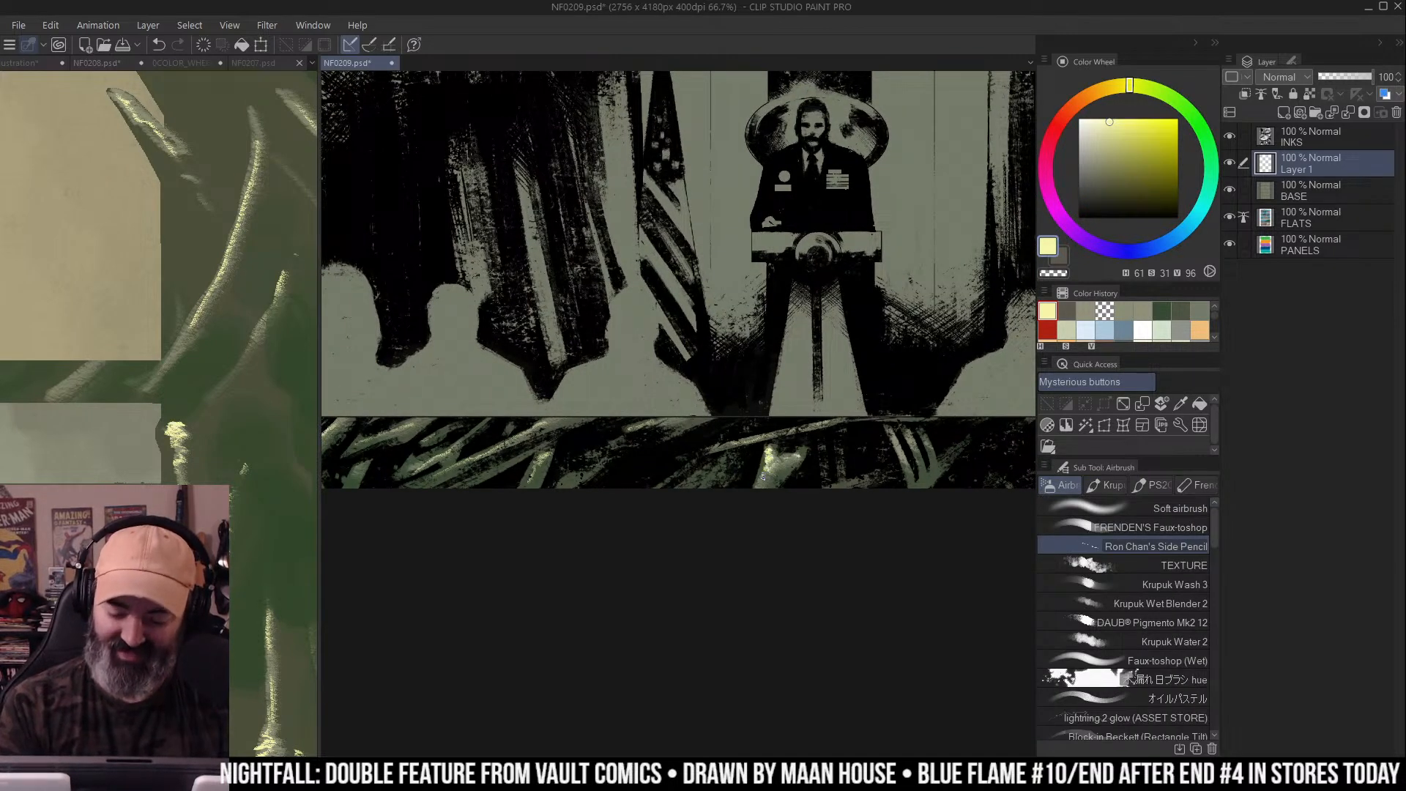
{"action": "left_click_drag", "start_coordinate": [835, 444], "coordinate": [769, 428]}
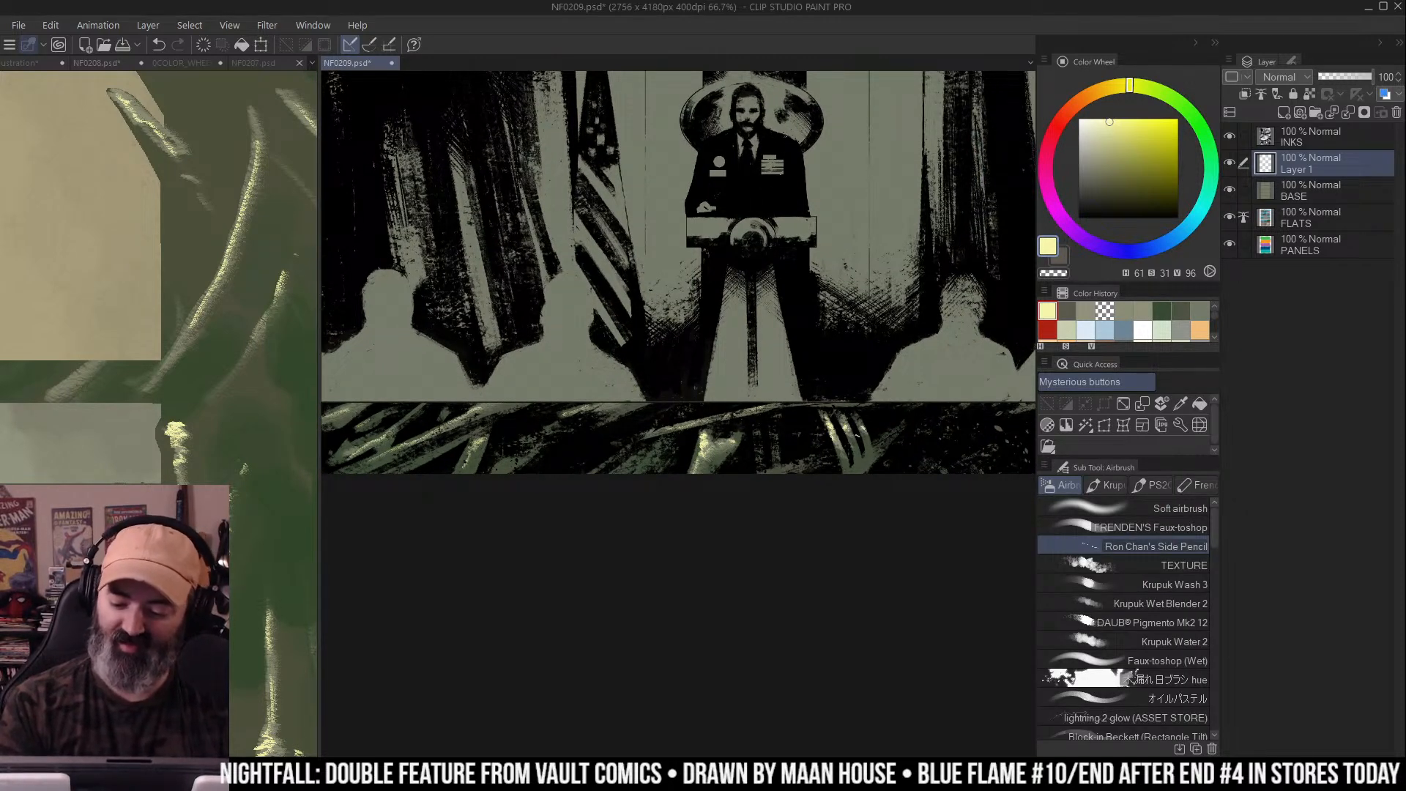
{"action": "scroll", "coordinate": [927, 371], "scroll_direction": "right", "scroll_amount": 6}
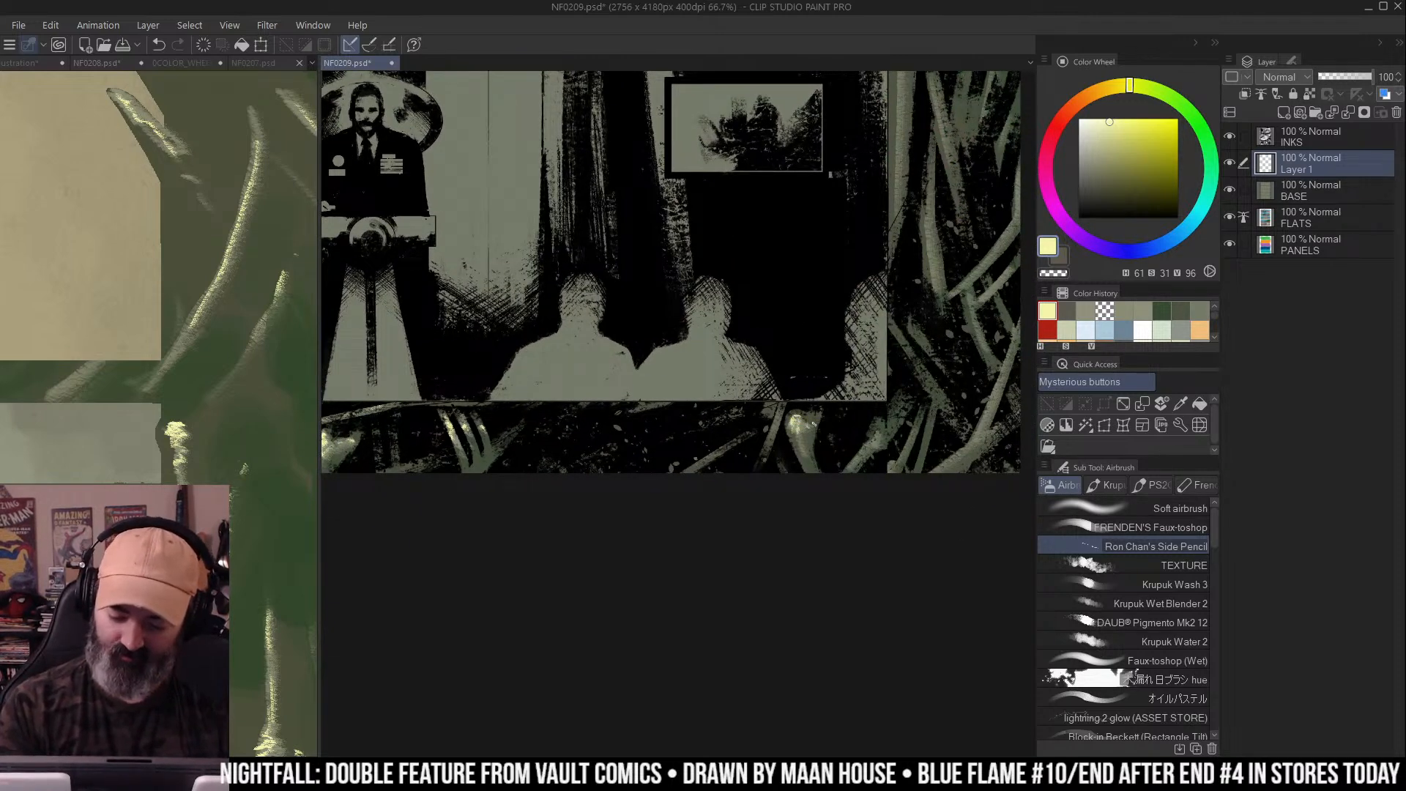
{"action": "mouse_move", "coordinate": [801, 458]}
{"action": "left_mouse_down"}
{"action": "mouse_move", "coordinate": [875, 444]}
{"action": "mouse_move", "coordinate": [884, 391]}
{"action": "mouse_move", "coordinate": [847, 446]}
{"action": "left_mouse_up"}
{"action": "scroll", "coordinate": [849, 440], "scroll_direction": "right", "scroll_amount": 1}
{"action": "scroll", "coordinate": [645, 268], "scroll_direction": "right", "scroll_amount": 1}
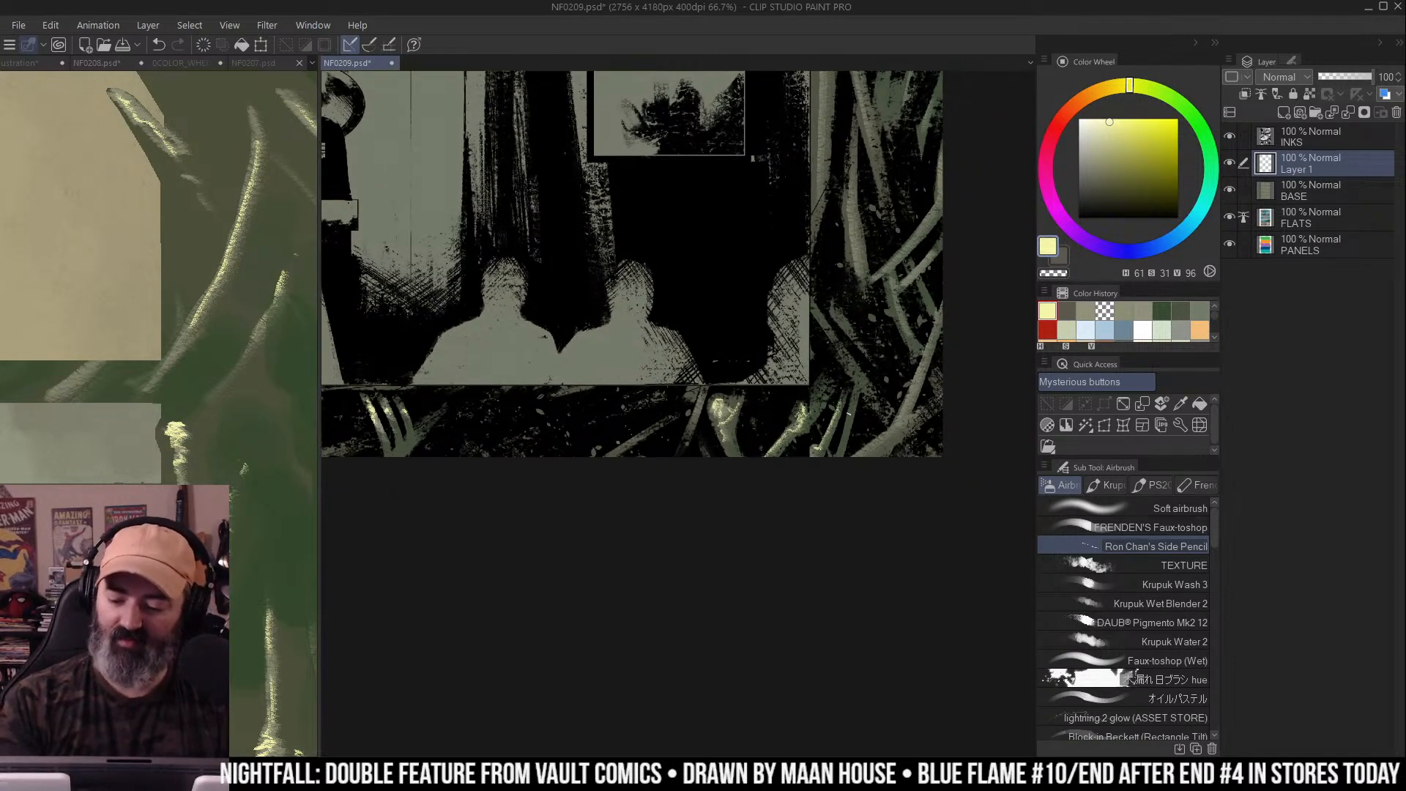
Brush pale yellow highlights along the curved and crossing bones in the page's lower-right corner
{"action": "mouse_move", "coordinate": [931, 321]}
{"action": "left_mouse_down"}
{"action": "mouse_move", "coordinate": [926, 363]}
{"action": "mouse_move", "coordinate": [875, 447]}
{"action": "mouse_move", "coordinate": [916, 414]}
{"action": "mouse_move", "coordinate": [875, 445]}
{"action": "mouse_move", "coordinate": [897, 436]}
{"action": "left_mouse_up"}
{"action": "left_click_drag", "start_coordinate": [855, 297], "coordinate": [866, 396]}
{"action": "mouse_move", "coordinate": [862, 313]}
{"action": "left_mouse_down"}
{"action": "mouse_move", "coordinate": [875, 372]}
{"action": "mouse_move", "coordinate": [834, 366]}
{"action": "left_mouse_up"}
{"action": "mouse_move", "coordinate": [844, 373]}
{"action": "left_mouse_down"}
{"action": "mouse_move", "coordinate": [909, 282]}
{"action": "mouse_move", "coordinate": [854, 367]}
{"action": "left_mouse_up"}
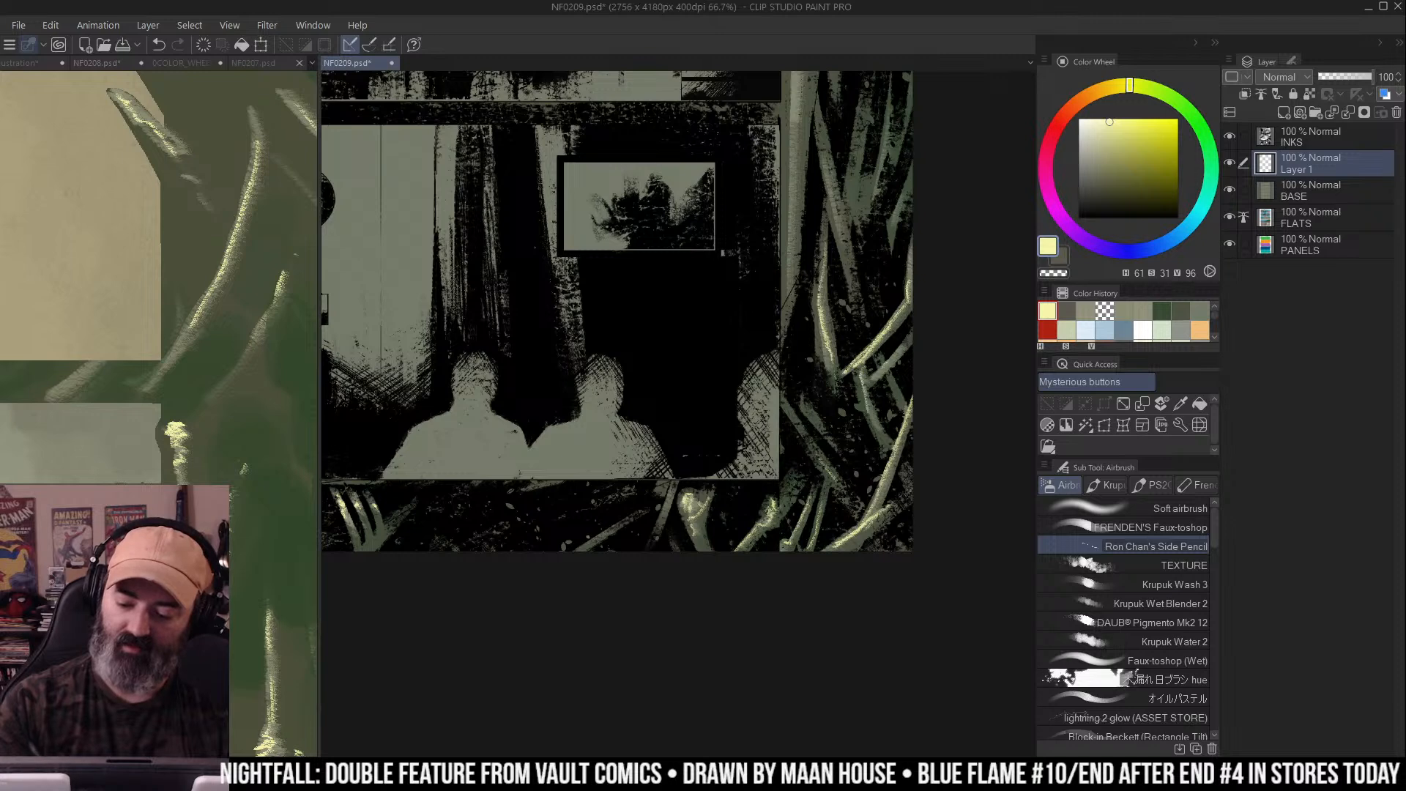
Brush pale yellow highlights onto the knobbed upper end and shaft of the thick bone beside the bottom panel
{"action": "left_click_drag", "start_coordinate": [615, 307], "coordinate": [589, 424]}
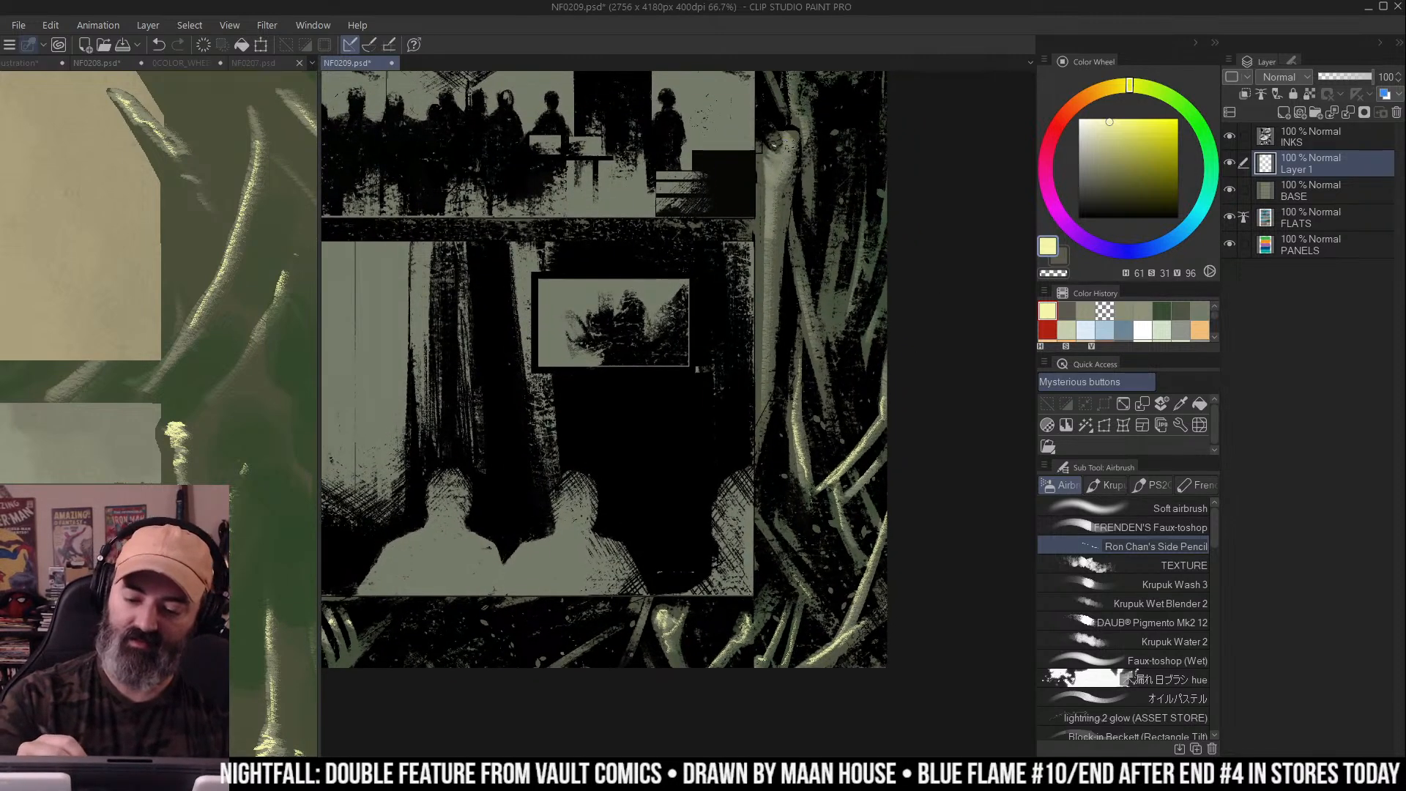
{"action": "mouse_move", "coordinate": [766, 168]}
{"action": "left_mouse_down"}
{"action": "mouse_move", "coordinate": [782, 158]}
{"action": "mouse_move", "coordinate": [775, 194]}
{"action": "left_mouse_up"}
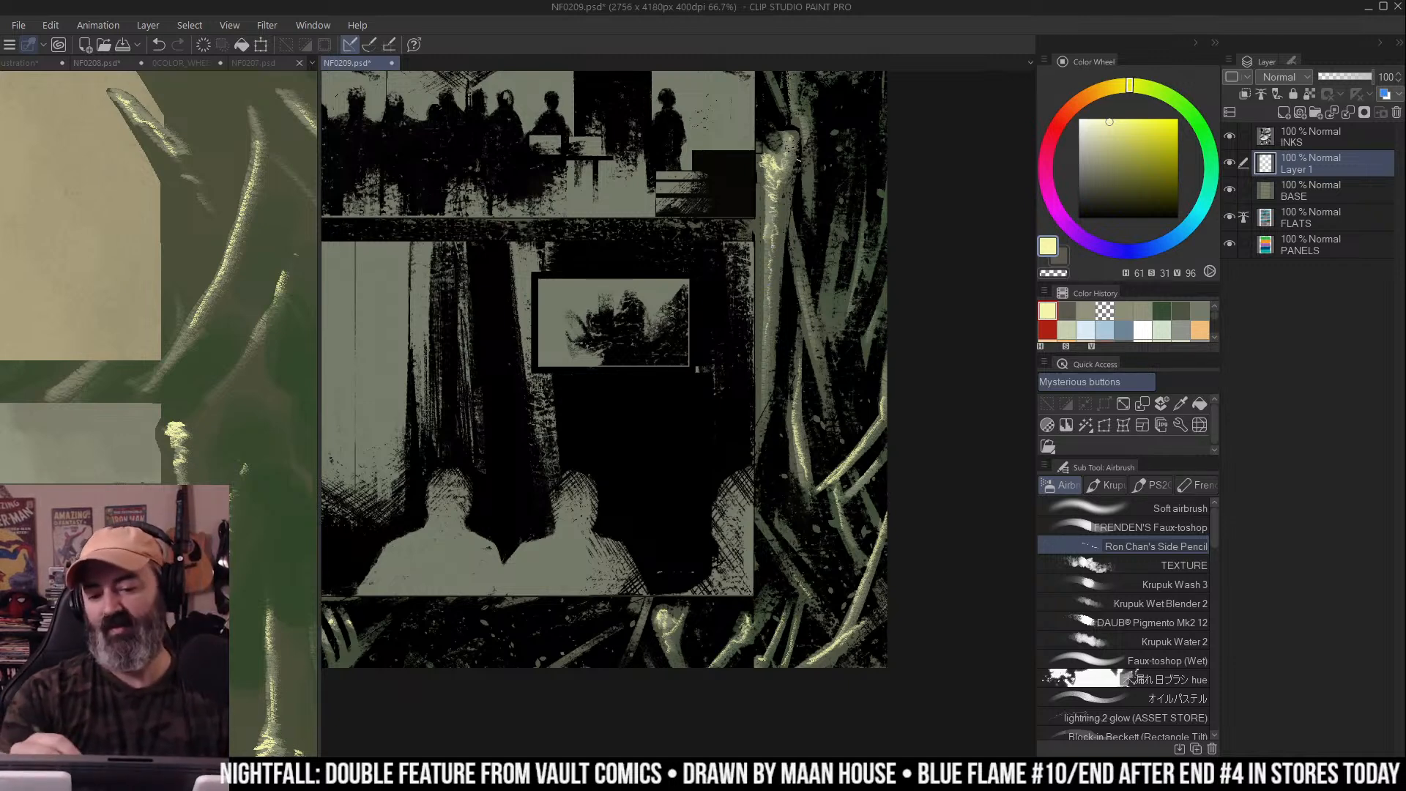
{"action": "mouse_move", "coordinate": [786, 152]}
{"action": "left_mouse_down"}
{"action": "mouse_move", "coordinate": [792, 139]}
{"action": "mouse_move", "coordinate": [781, 154]}
{"action": "left_mouse_up"}
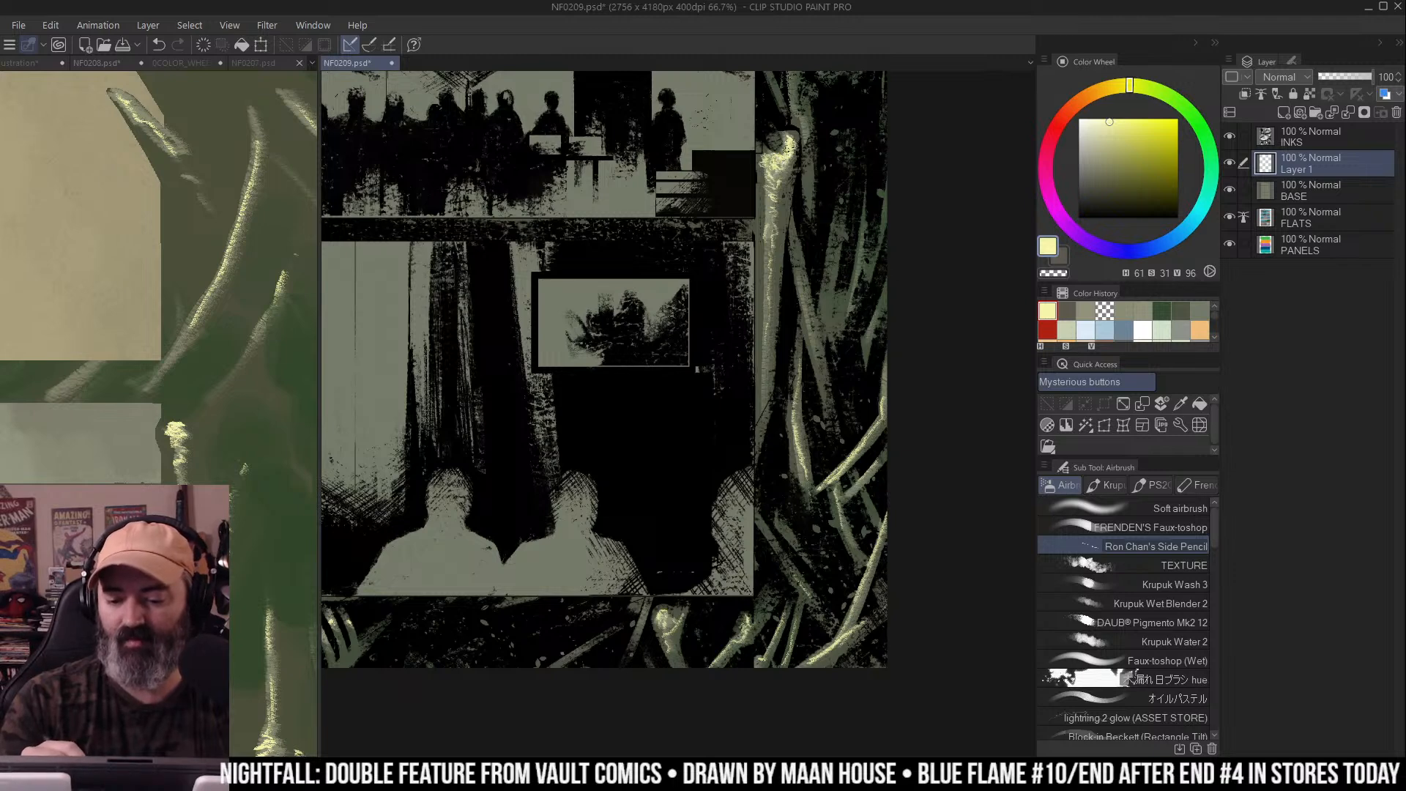
Brush pale yellow highlights along the thin bones next to the thick bone, undoing one stray stroke
{"action": "left_click_drag", "start_coordinate": [794, 235], "coordinate": [818, 381]}
{"action": "mouse_move", "coordinate": [842, 213]}
{"action": "left_mouse_down"}
{"action": "mouse_move", "coordinate": [831, 287]}
{"action": "mouse_move", "coordinate": [862, 265]}
{"action": "left_mouse_up"}
{"action": "key", "text": "ctrl+z"}
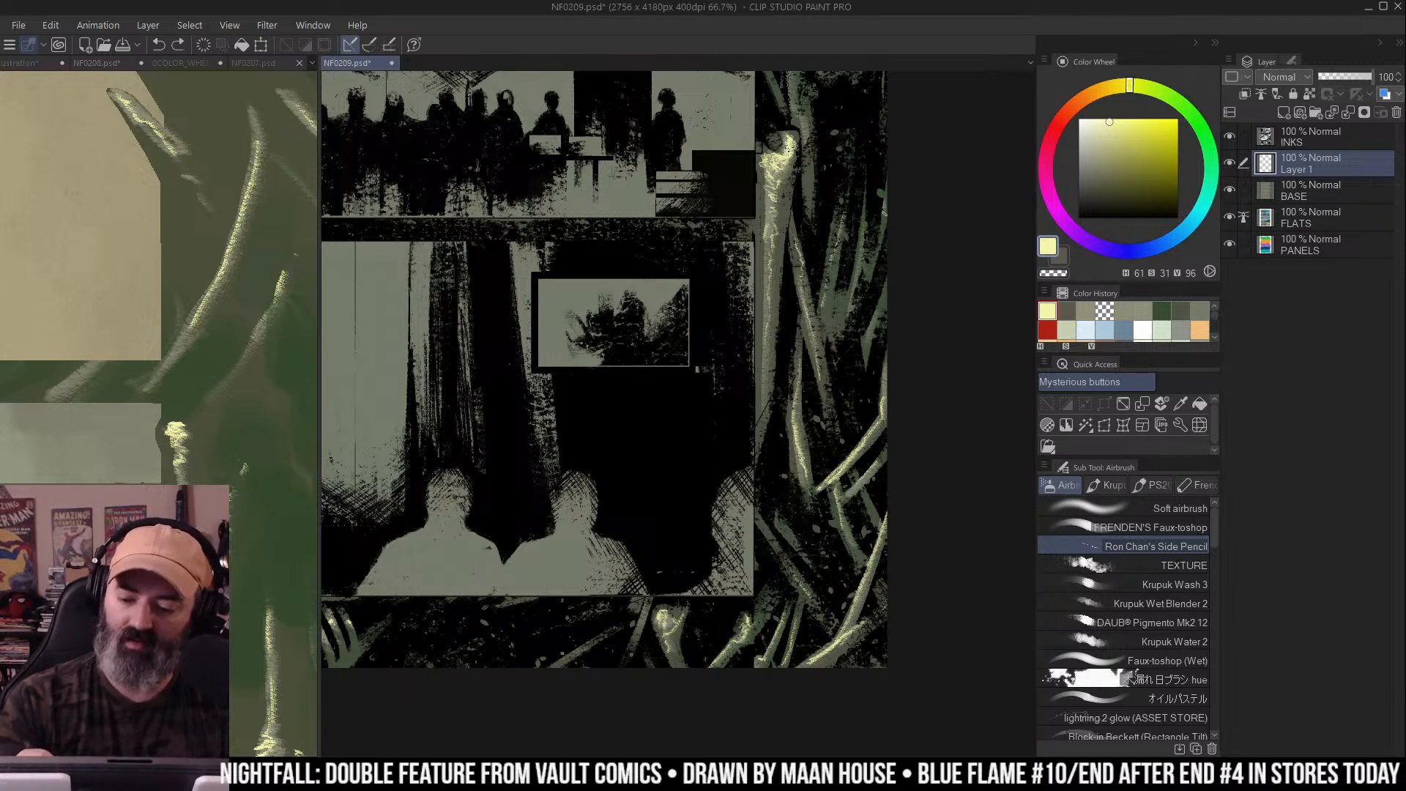
{"action": "left_click_drag", "start_coordinate": [881, 294], "coordinate": [829, 361]}
{"action": "mouse_move", "coordinate": [721, 199]}
{"action": "left_mouse_down"}
{"action": "mouse_move", "coordinate": [728, 276]}
{"action": "mouse_move", "coordinate": [697, 224]}
{"action": "left_mouse_up"}
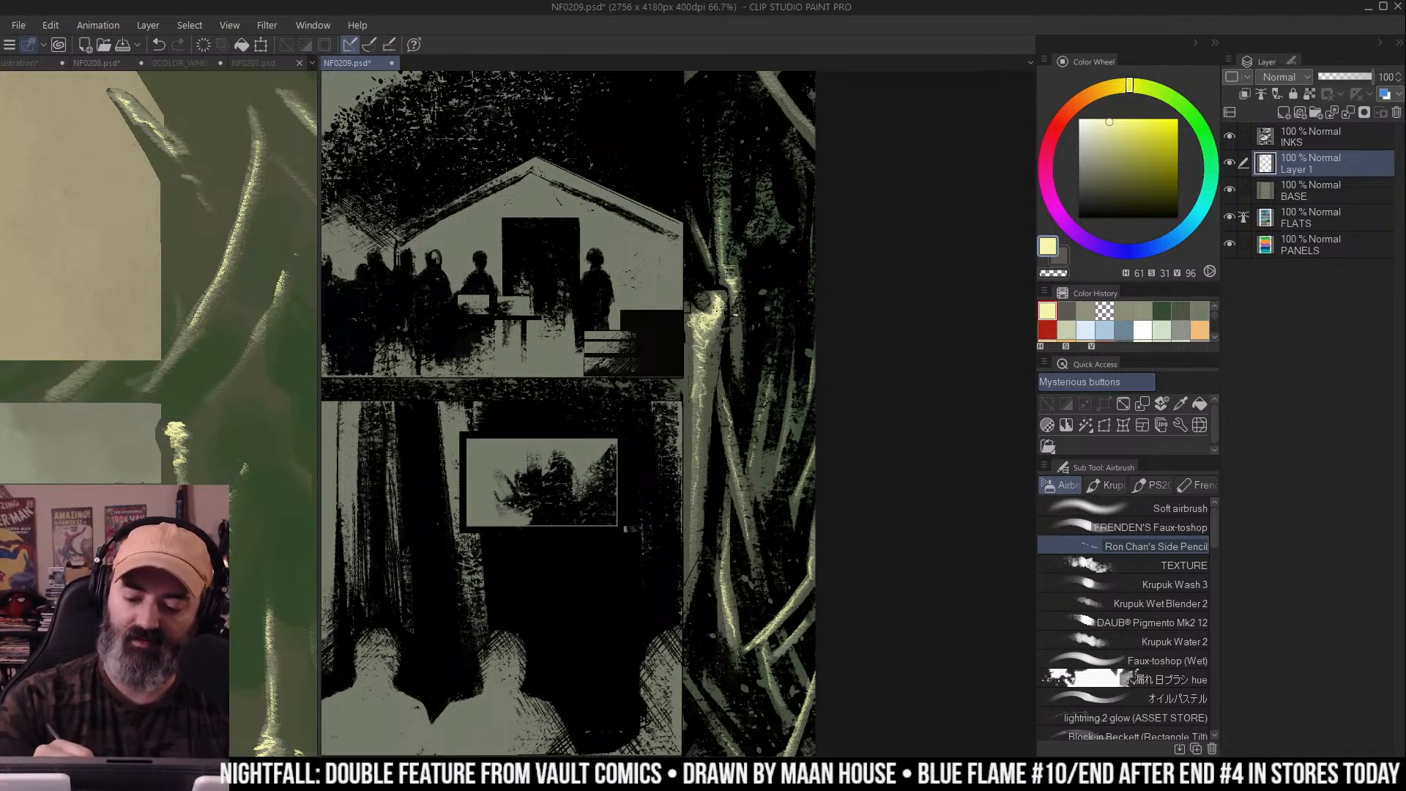
Brush pale yellow highlights onto the joint beside the crowd panel and the crisscrossing bones above it in the right border
{"action": "left_click_drag", "start_coordinate": [746, 293], "coordinate": [740, 317]}
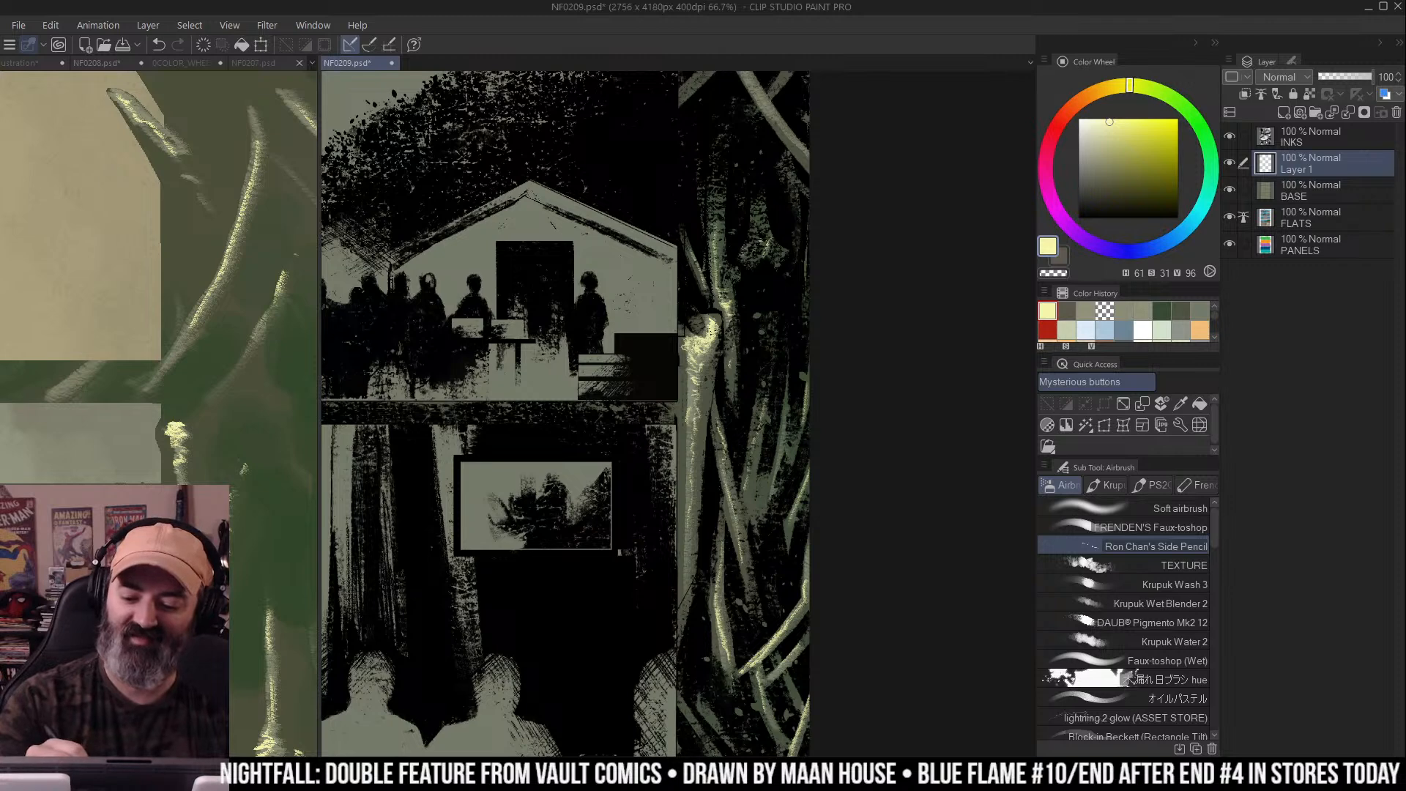
{"action": "mouse_move", "coordinate": [778, 225]}
{"action": "left_mouse_down"}
{"action": "mouse_move", "coordinate": [900, 257]}
{"action": "mouse_move", "coordinate": [916, 309]}
{"action": "mouse_move", "coordinate": [941, 257]}
{"action": "mouse_move", "coordinate": [907, 224]}
{"action": "mouse_move", "coordinate": [776, 212]}
{"action": "mouse_move", "coordinate": [798, 284]}
{"action": "mouse_move", "coordinate": [864, 388]}
{"action": "mouse_move", "coordinate": [782, 242]}
{"action": "mouse_move", "coordinate": [789, 254]}
{"action": "left_mouse_up"}
{"action": "mouse_move", "coordinate": [776, 224]}
{"action": "left_mouse_down"}
{"action": "mouse_move", "coordinate": [781, 212]}
{"action": "mouse_move", "coordinate": [787, 249]}
{"action": "mouse_move", "coordinate": [811, 248]}
{"action": "left_mouse_up"}
{"action": "left_click_drag", "start_coordinate": [758, 287], "coordinate": [792, 323]}
{"action": "left_click_drag", "start_coordinate": [791, 249], "coordinate": [829, 287]}
{"action": "left_click_drag", "start_coordinate": [858, 216], "coordinate": [799, 285]}
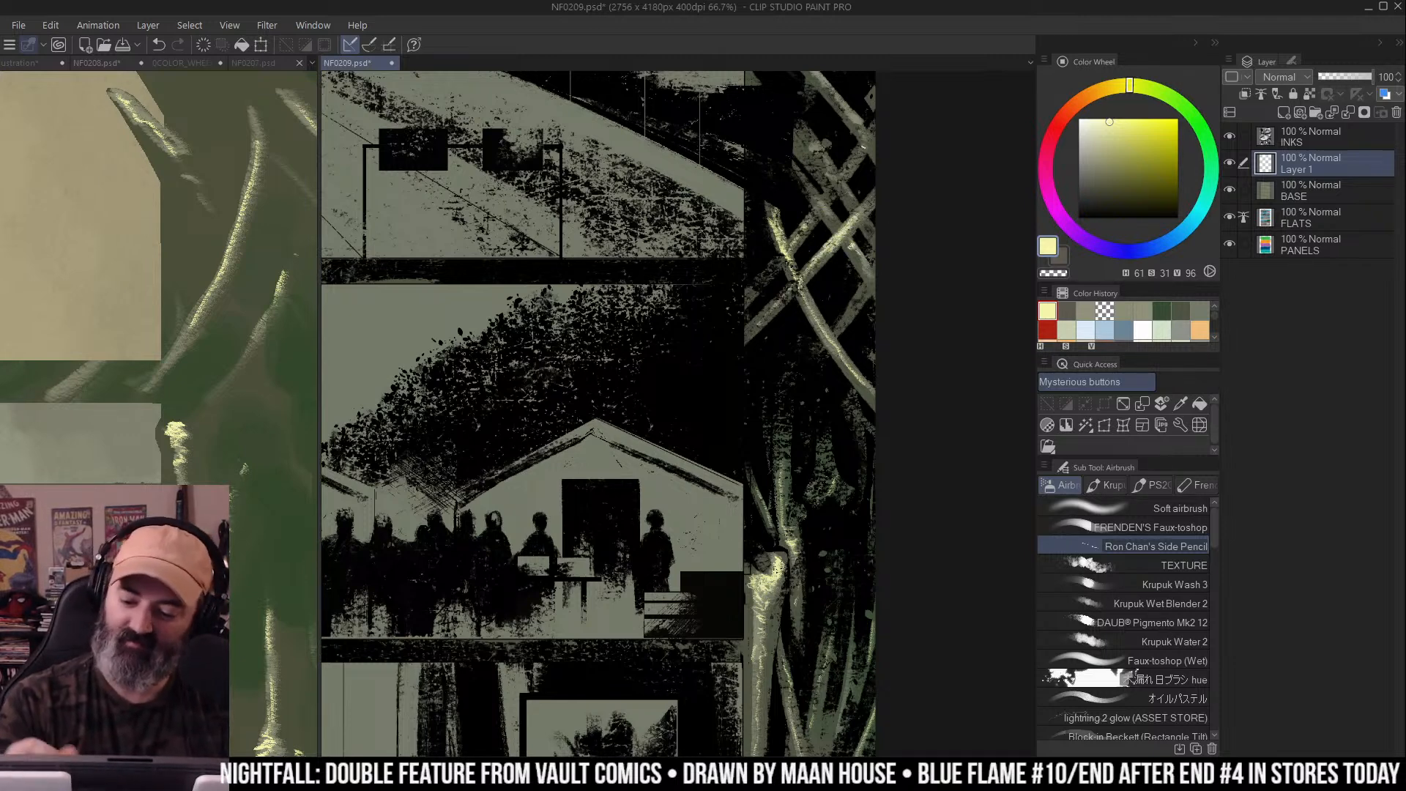
{"action": "mouse_move", "coordinate": [829, 175]}
{"action": "left_mouse_down"}
{"action": "mouse_move", "coordinate": [826, 217]}
{"action": "mouse_move", "coordinate": [798, 168]}
{"action": "mouse_move", "coordinate": [844, 211]}
{"action": "mouse_move", "coordinate": [857, 251]}
{"action": "mouse_move", "coordinate": [858, 192]}
{"action": "mouse_move", "coordinate": [827, 188]}
{"action": "left_mouse_up"}
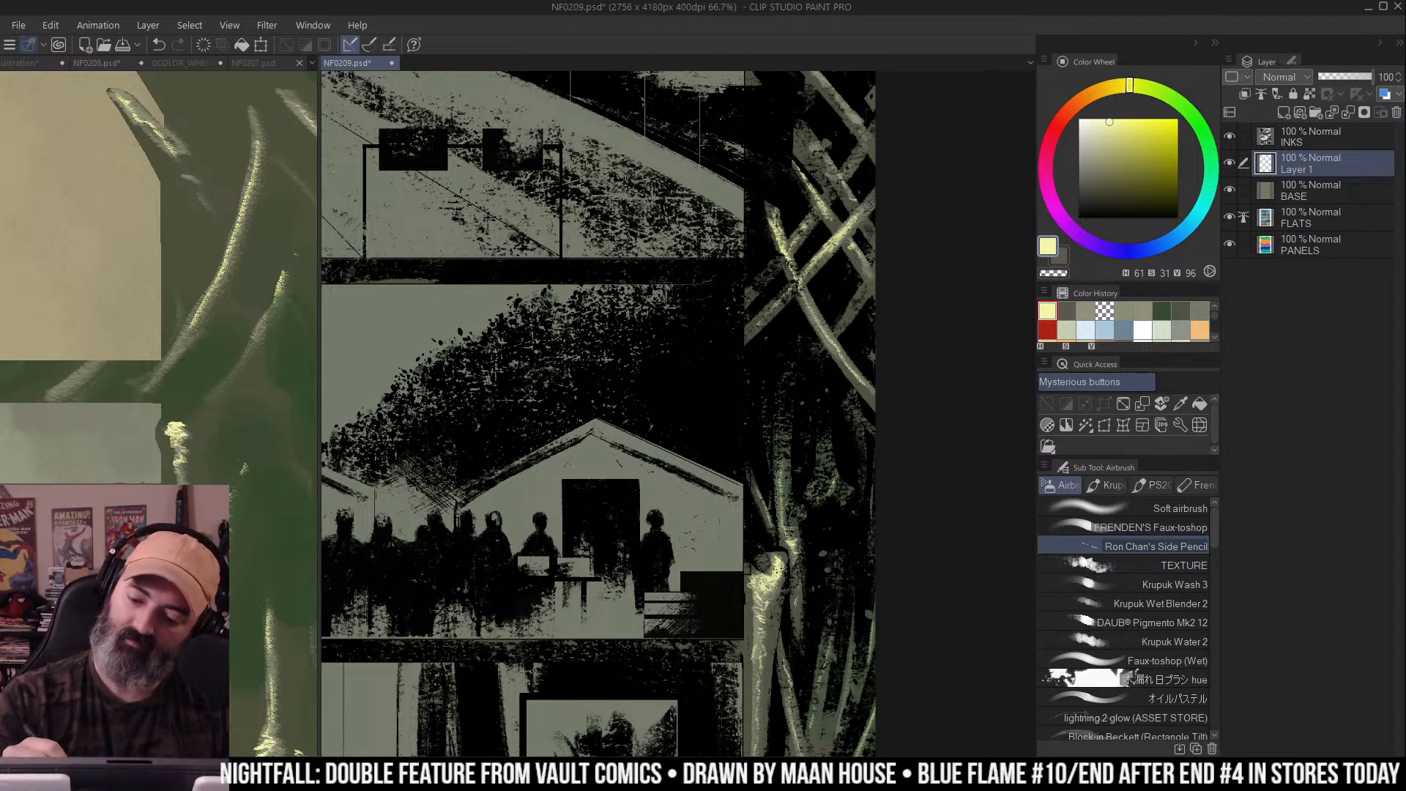
{"action": "left_click_drag", "start_coordinate": [887, 137], "coordinate": [856, 214]}
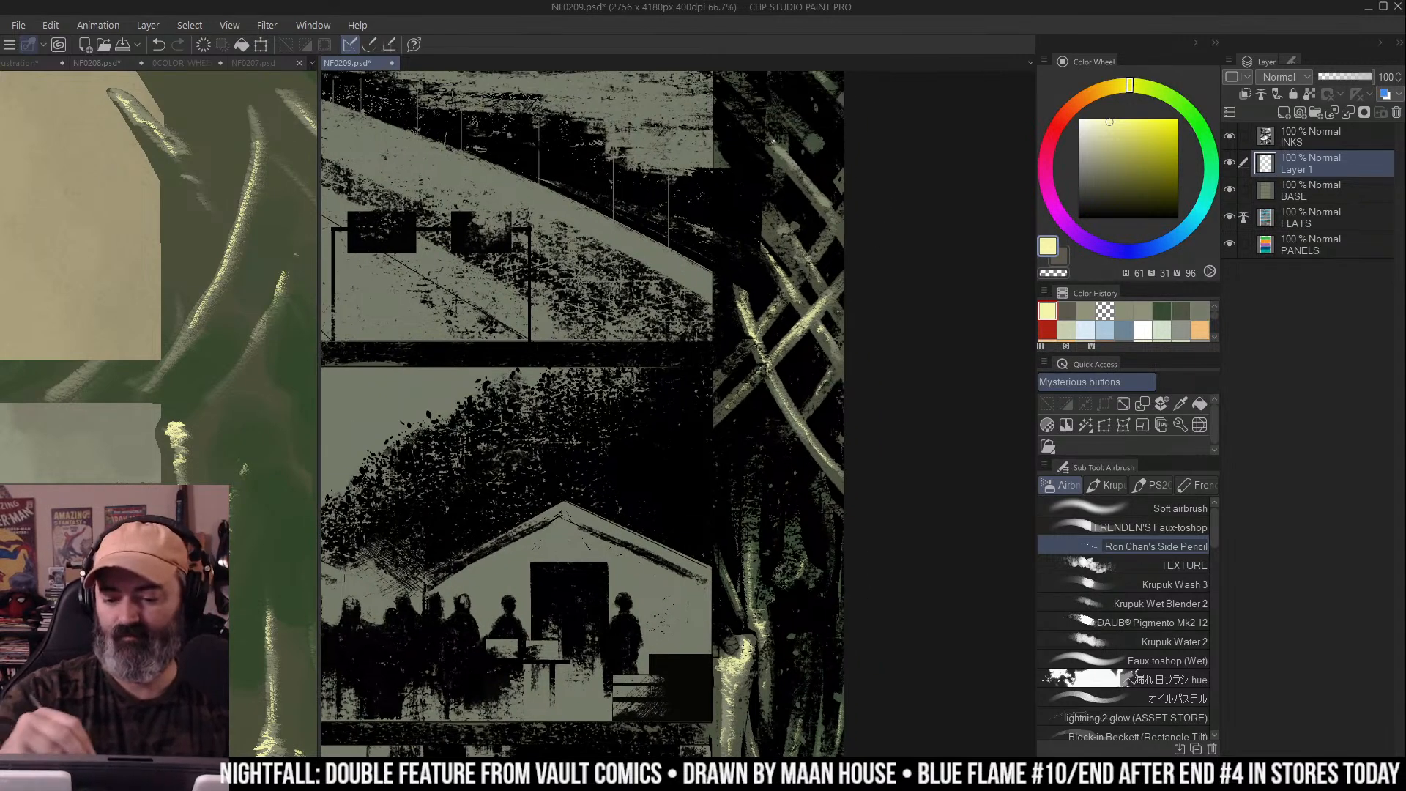
Brush pale yellow highlights onto the slanted bones in the right border beside the highway panel's upper part
{"action": "mouse_move", "coordinate": [770, 142]}
{"action": "left_mouse_down"}
{"action": "mouse_move", "coordinate": [833, 218]}
{"action": "mouse_move", "coordinate": [789, 241]}
{"action": "mouse_move", "coordinate": [765, 363]}
{"action": "left_mouse_up"}
{"action": "mouse_move", "coordinate": [760, 117]}
{"action": "left_mouse_down"}
{"action": "mouse_move", "coordinate": [743, 107]}
{"action": "mouse_move", "coordinate": [789, 179]}
{"action": "mouse_move", "coordinate": [771, 183]}
{"action": "mouse_move", "coordinate": [793, 191]}
{"action": "mouse_move", "coordinate": [739, 301]}
{"action": "left_mouse_up"}
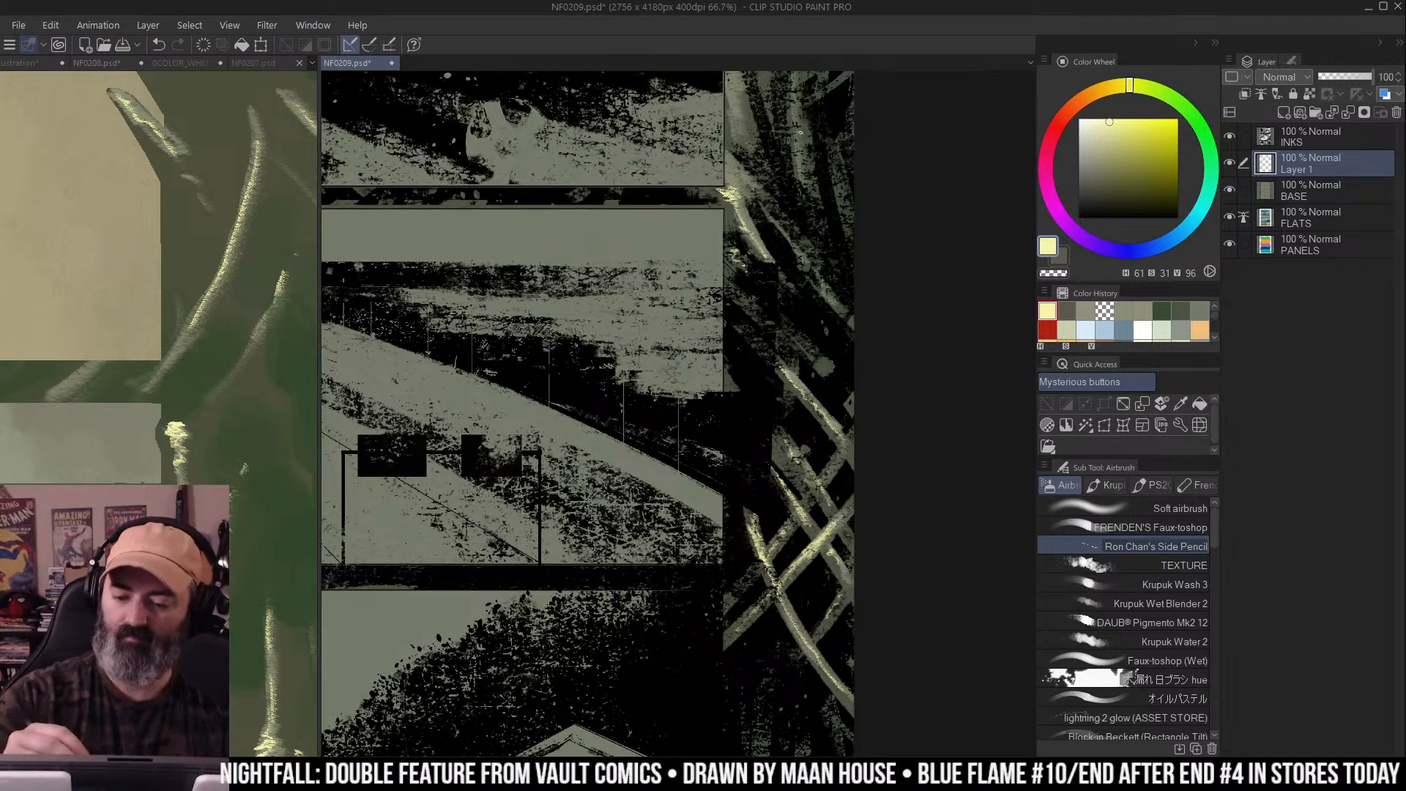
{"action": "left_click_drag", "start_coordinate": [795, 159], "coordinate": [805, 174]}
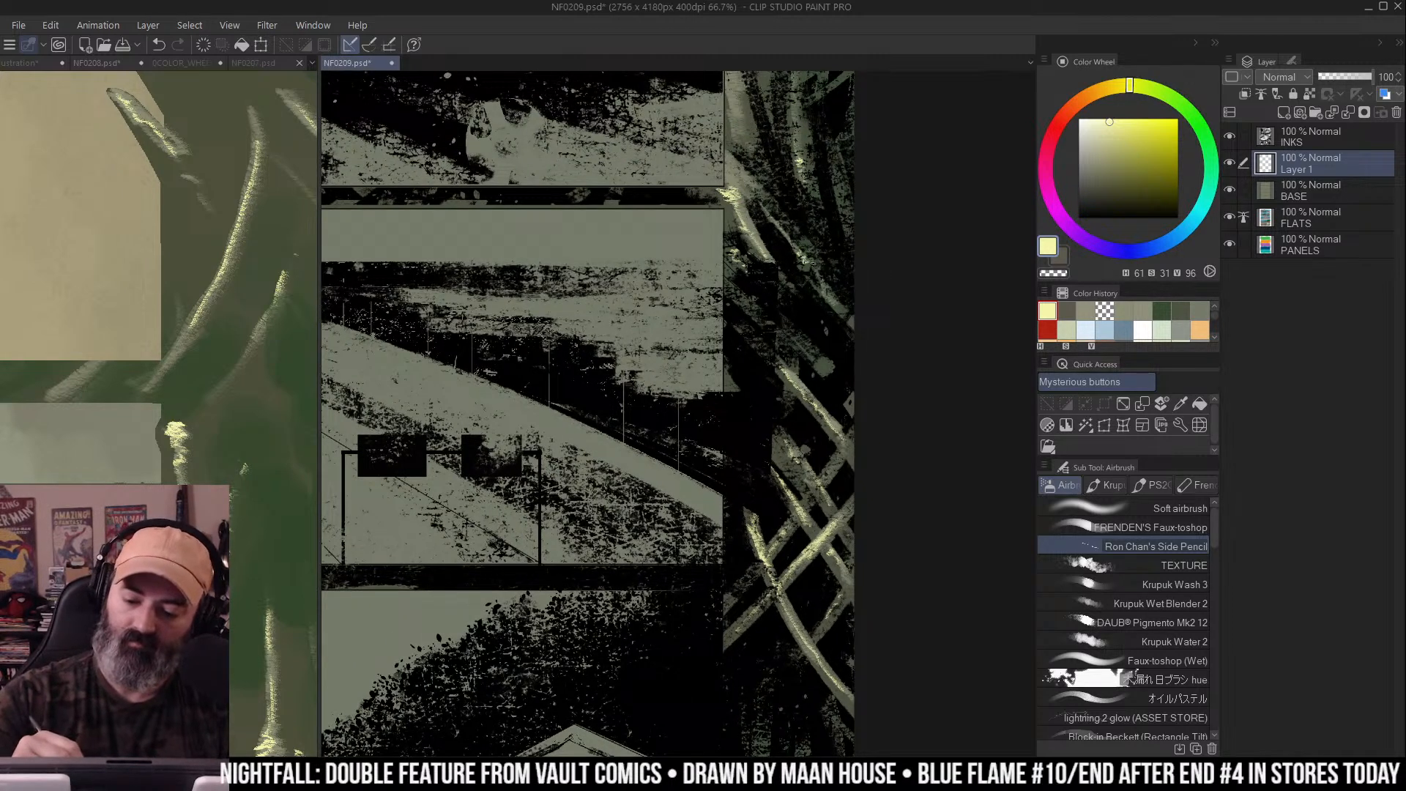
{"action": "left_click_drag", "start_coordinate": [833, 293], "coordinate": [850, 490]}
{"action": "left_click_drag", "start_coordinate": [741, 243], "coordinate": [766, 334]}
Brush pale yellow highlights onto the fork-topped bone and the long bone beside it in the right border by the car panel
{"action": "left_click_drag", "start_coordinate": [923, 242], "coordinate": [890, 241]}
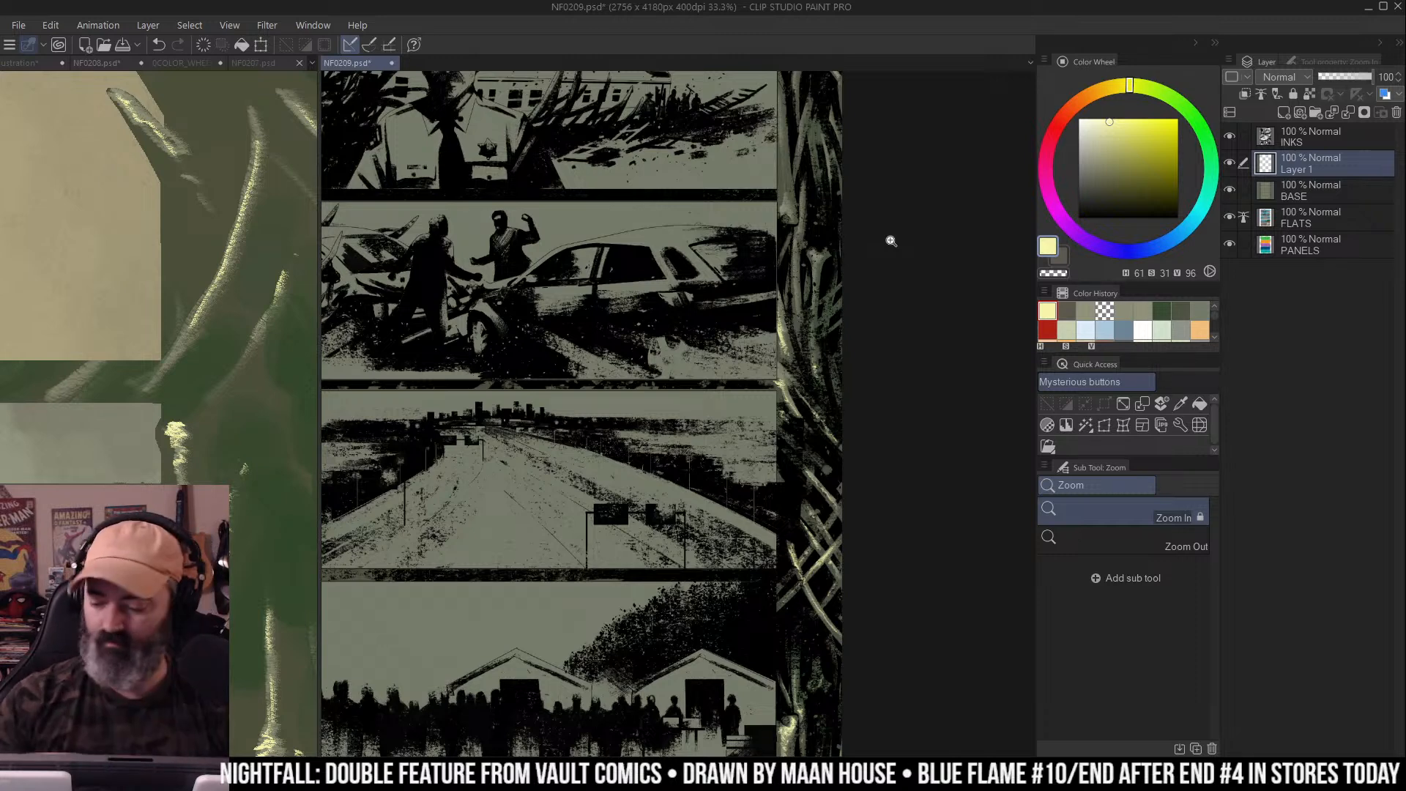
{"action": "left_click_drag", "start_coordinate": [891, 241], "coordinate": [814, 238]}
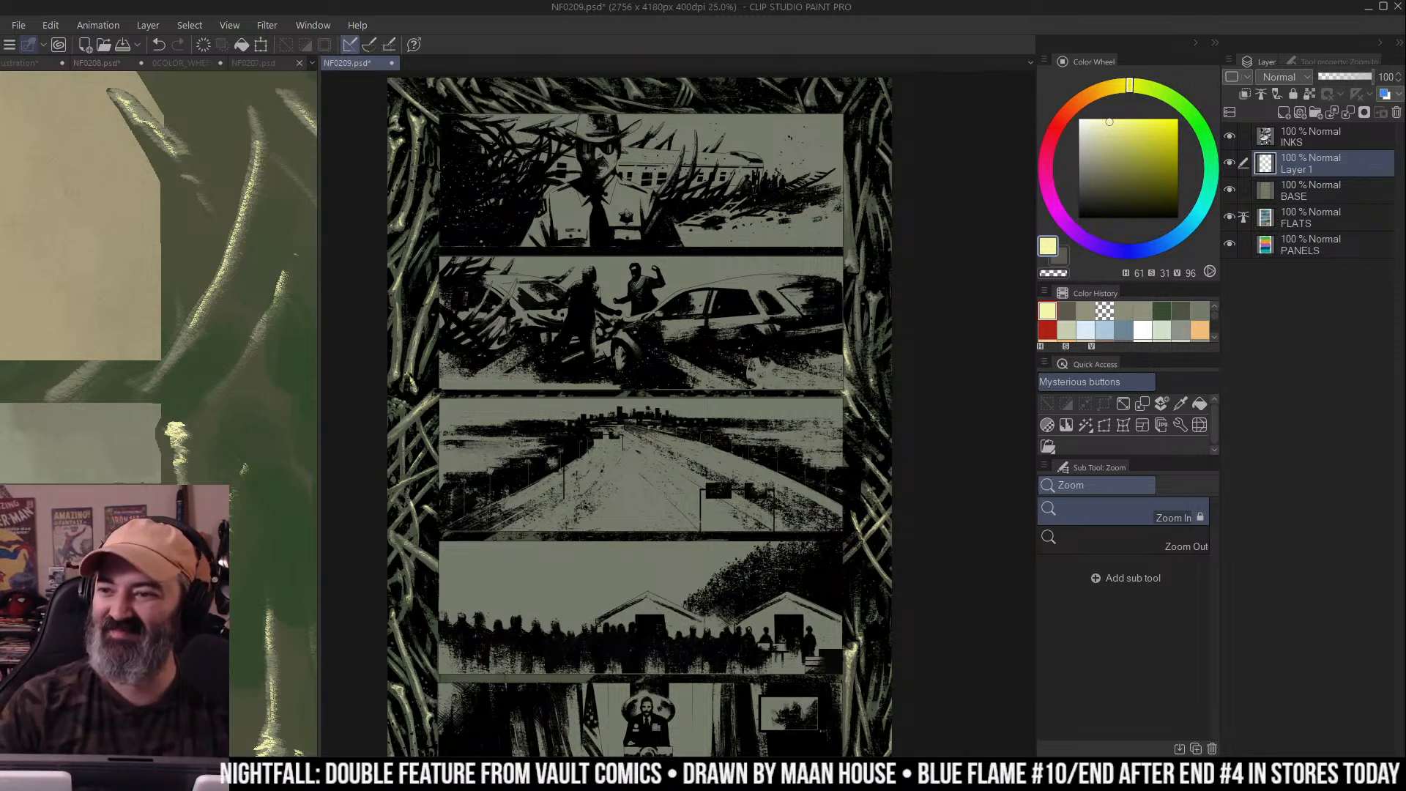
{"action": "left_click_drag", "start_coordinate": [900, 257], "coordinate": [951, 258]}
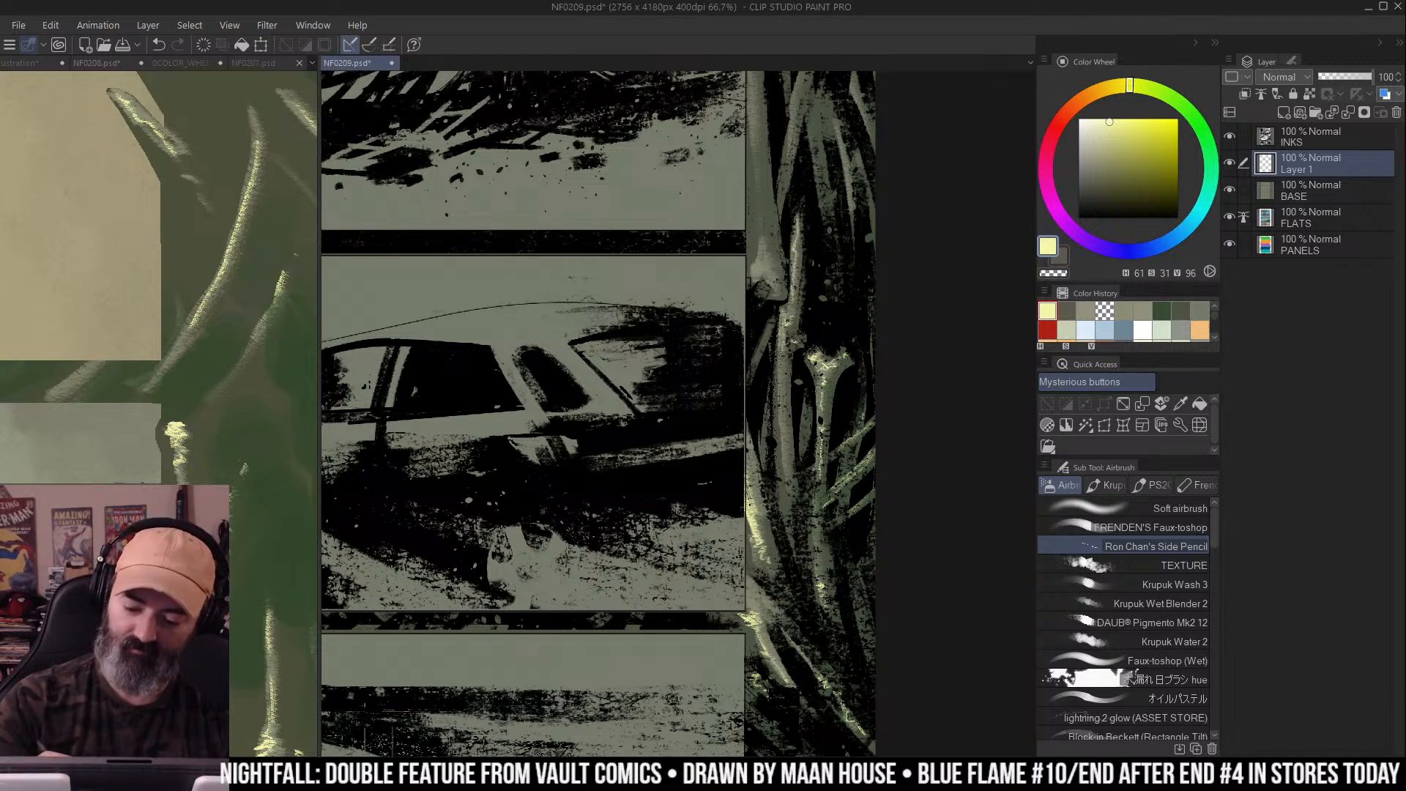
{"action": "left_click_drag", "start_coordinate": [781, 334], "coordinate": [794, 486]}
{"action": "scroll", "coordinate": [599, 413], "scroll_direction": "up", "scroll_amount": 2}
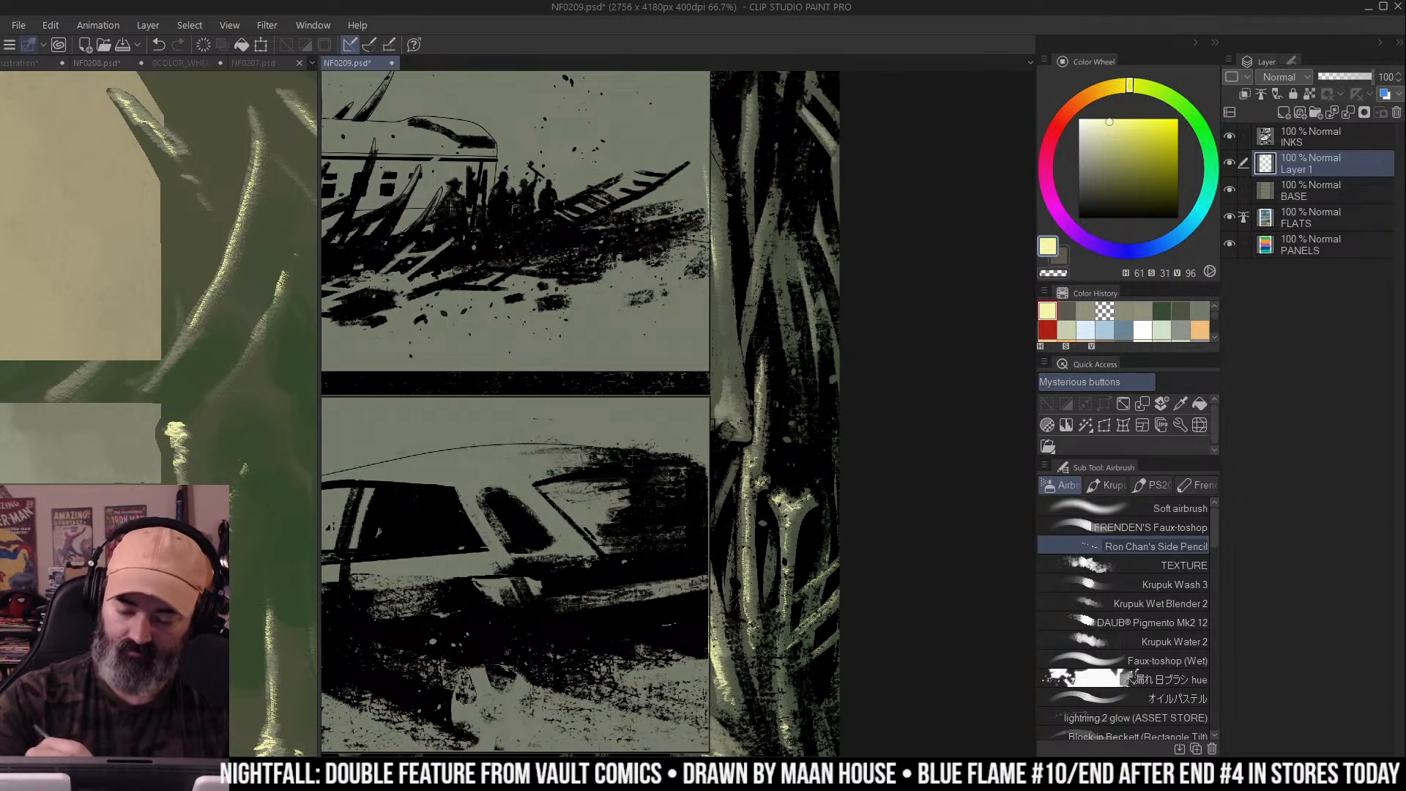
Select the long smooth bone beside the train panel and brush pale yellow highlights onto its shaft and knobbed lower end
{"action": "key", "text": "w"}
{"action": "key", "text": "b"}
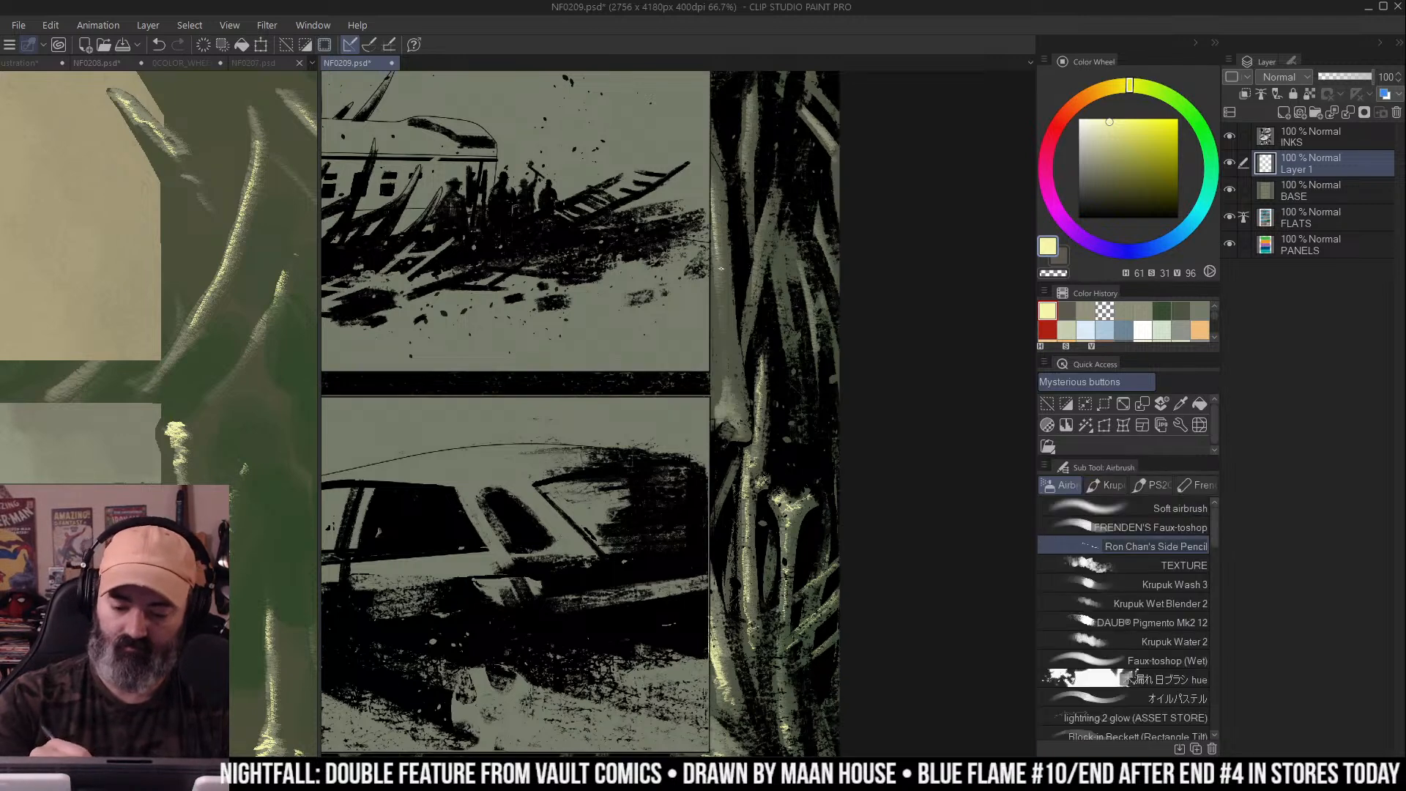
{"action": "mouse_move", "coordinate": [728, 357]}
{"action": "left_mouse_down"}
{"action": "mouse_move", "coordinate": [725, 406]}
{"action": "mouse_move", "coordinate": [727, 378]}
{"action": "left_mouse_up"}
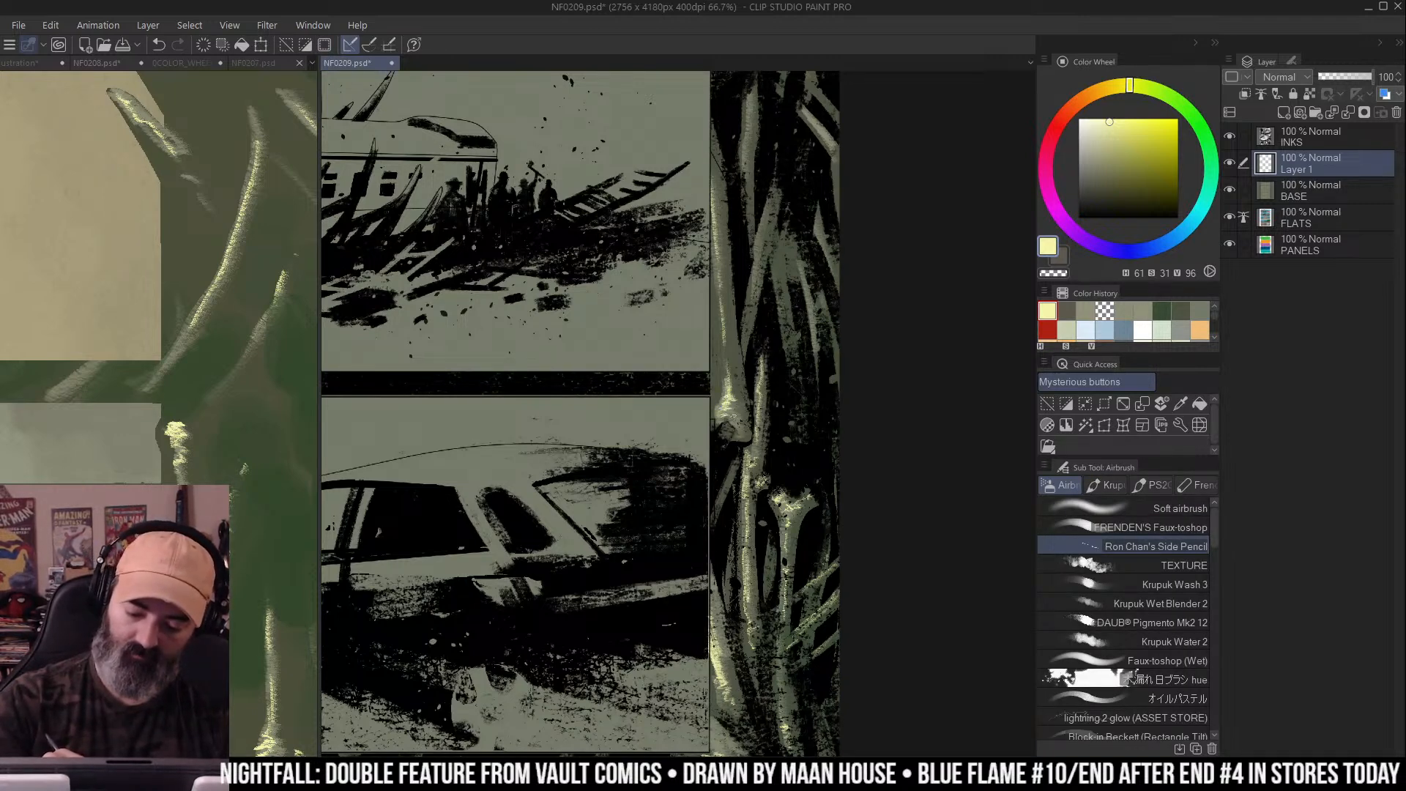
{"action": "mouse_move", "coordinate": [764, 208]}
{"action": "left_mouse_down"}
{"action": "mouse_move", "coordinate": [788, 322]}
{"action": "mouse_move", "coordinate": [755, 302]}
{"action": "mouse_move", "coordinate": [723, 467]}
{"action": "left_mouse_up"}
Brush pale yellow highlights along the upright and curved bones near the page's upper-right corner
{"action": "scroll", "coordinate": [817, 218], "scroll_direction": "up", "scroll_amount": 3}
{"action": "left_click_drag", "start_coordinate": [783, 260], "coordinate": [767, 339]}
{"action": "left_click_drag", "start_coordinate": [793, 227], "coordinate": [805, 277]}
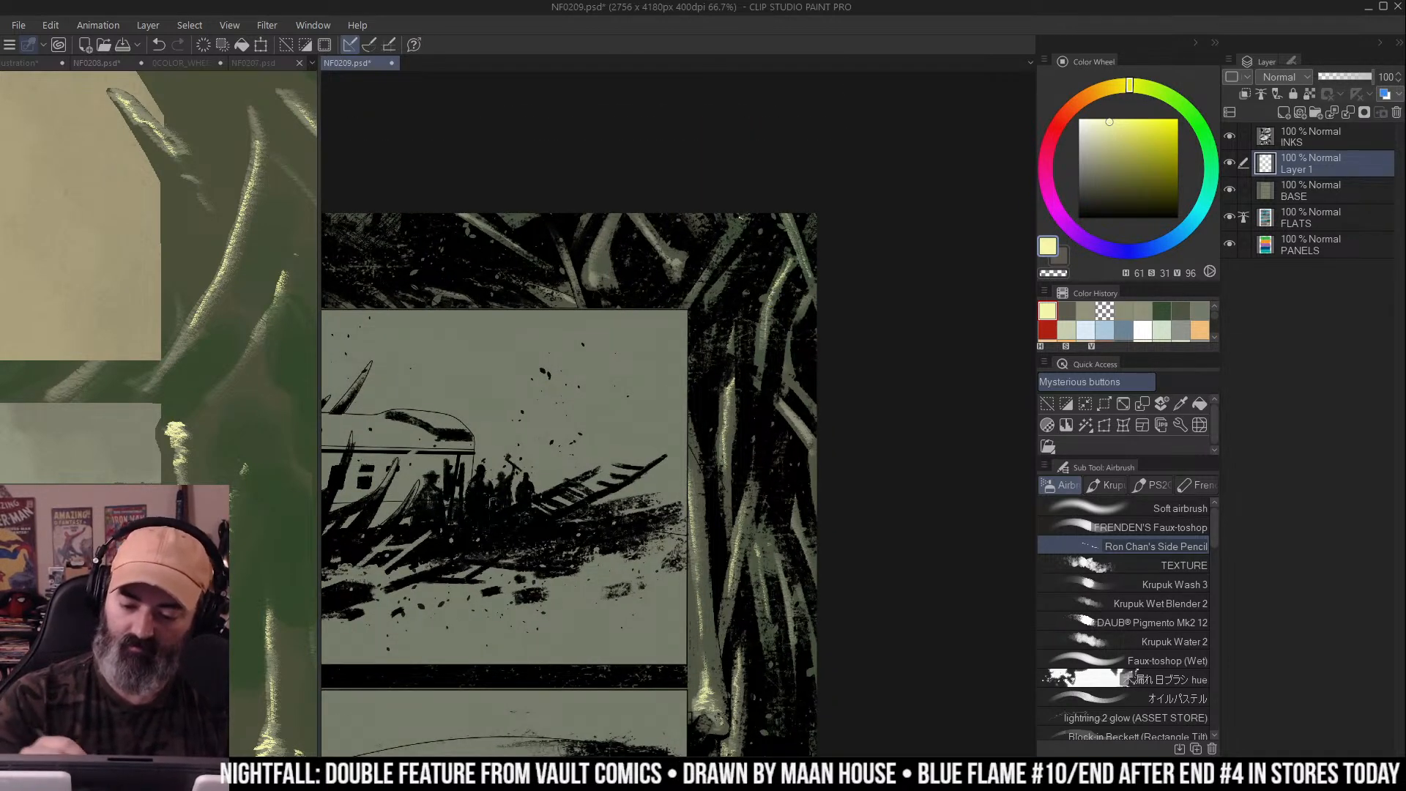
Brush pale yellow highlights onto the two knobbed bones in the top border near the upper-right corner
{"action": "mouse_move", "coordinate": [747, 220]}
{"action": "left_mouse_down"}
{"action": "mouse_move", "coordinate": [723, 284]}
{"action": "mouse_move", "coordinate": [813, 213]}
{"action": "mouse_move", "coordinate": [767, 178]}
{"action": "mouse_move", "coordinate": [804, 231]}
{"action": "left_mouse_up"}
{"action": "left_click", "coordinate": [773, 219], "text": "ctrl"}
{"action": "mouse_move", "coordinate": [733, 154]}
{"action": "left_mouse_down"}
{"action": "mouse_move", "coordinate": [696, 238]}
{"action": "mouse_move", "coordinate": [715, 220]}
{"action": "mouse_move", "coordinate": [720, 249]}
{"action": "left_mouse_up"}
{"action": "left_click_drag", "start_coordinate": [753, 165], "coordinate": [785, 151]}
{"action": "key", "text": "m"}
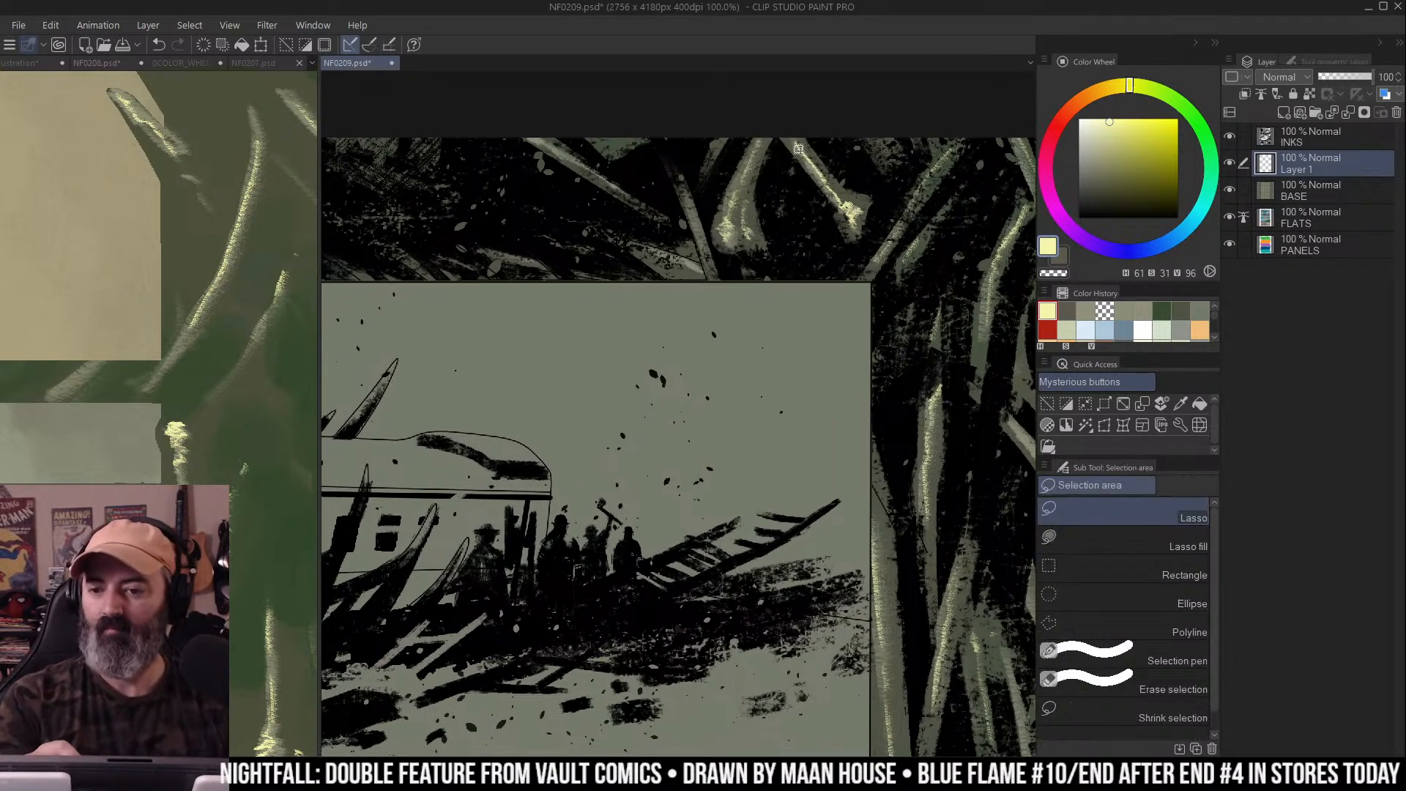
{"action": "scroll", "coordinate": [703, 219], "scroll_direction": "down", "scroll_amount": 1}
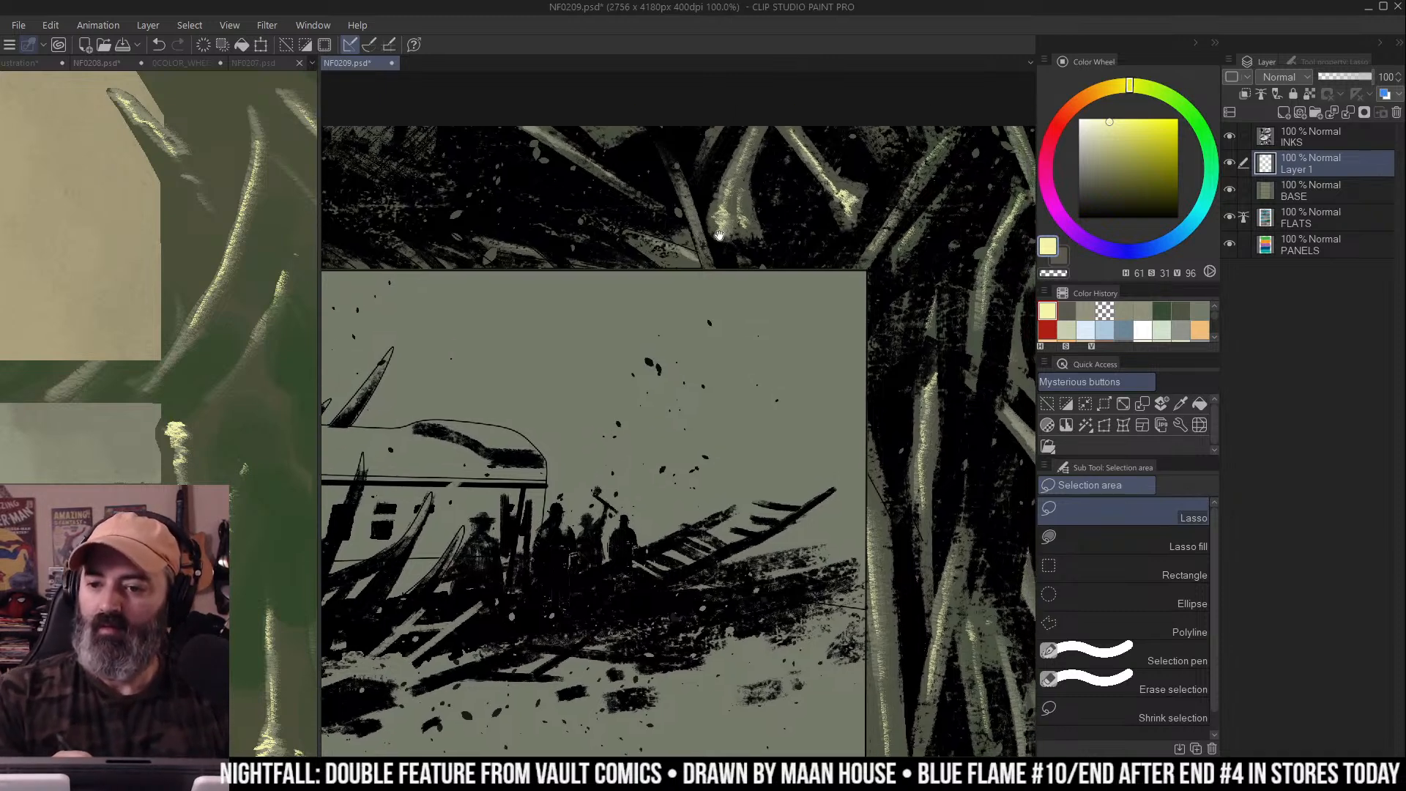
{"action": "left_click", "coordinate": [760, 210]}
{"action": "key", "text": "ctrl+d"}
{"action": "key", "text": "b"}
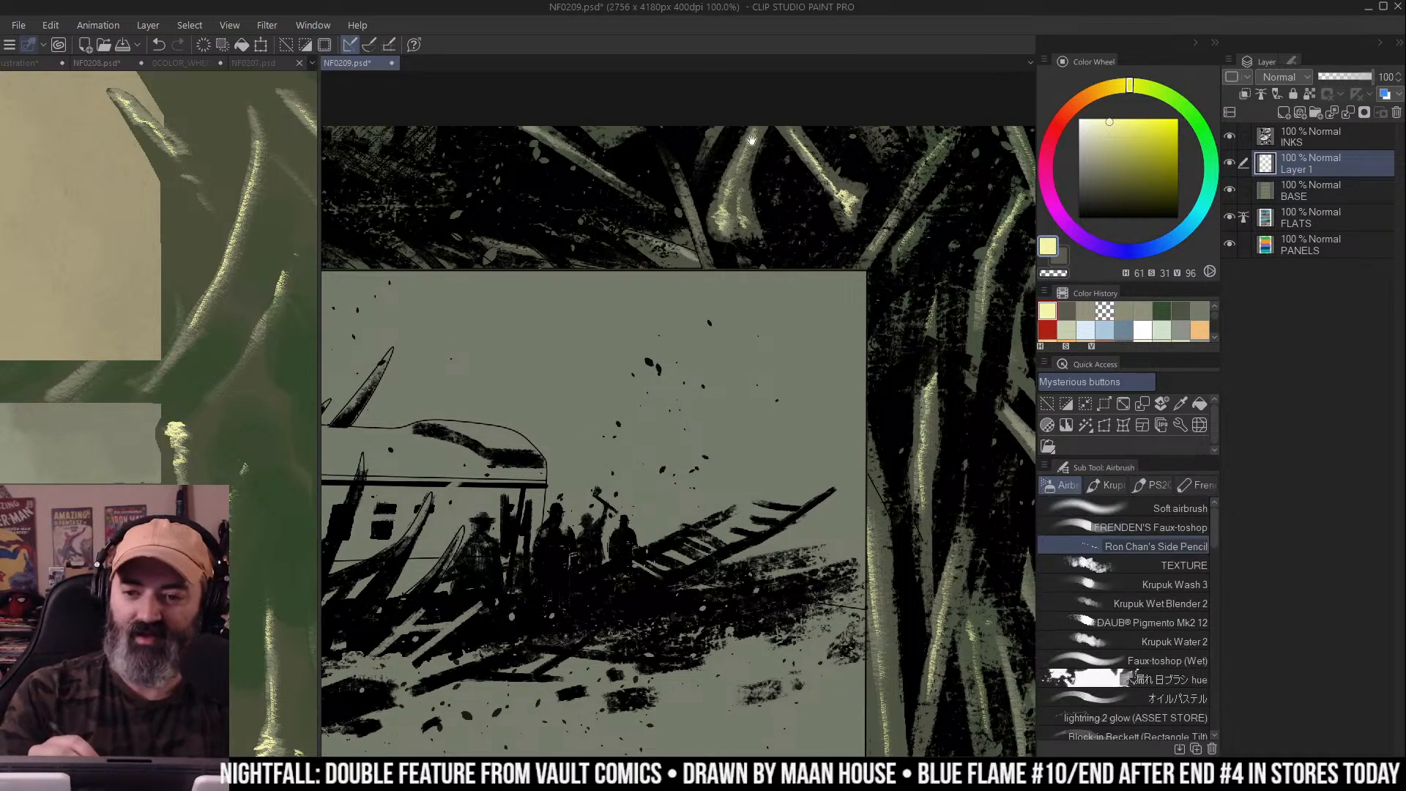
{"action": "scroll", "coordinate": [784, 69], "scroll_direction": "up", "scroll_amount": 2}
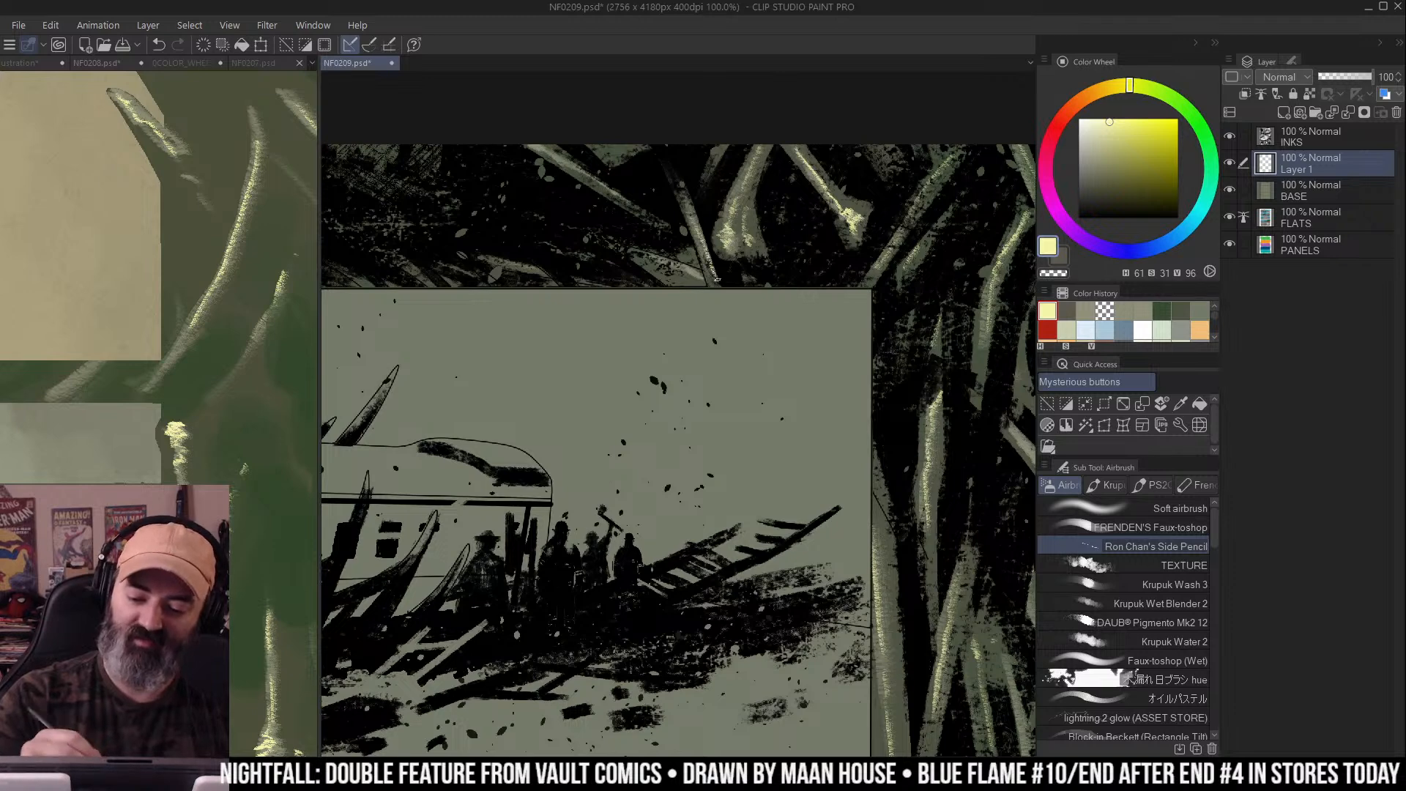
Brush pale yellow highlights onto the thin slanted bones and the pronged bone in the top border above the train
{"action": "left_click_drag", "start_coordinate": [693, 194], "coordinate": [737, 252]}
{"action": "mouse_move", "coordinate": [557, 203]}
{"action": "left_mouse_down"}
{"action": "mouse_move", "coordinate": [658, 264]}
{"action": "mouse_move", "coordinate": [688, 324]}
{"action": "mouse_move", "coordinate": [720, 336]}
{"action": "left_mouse_up"}
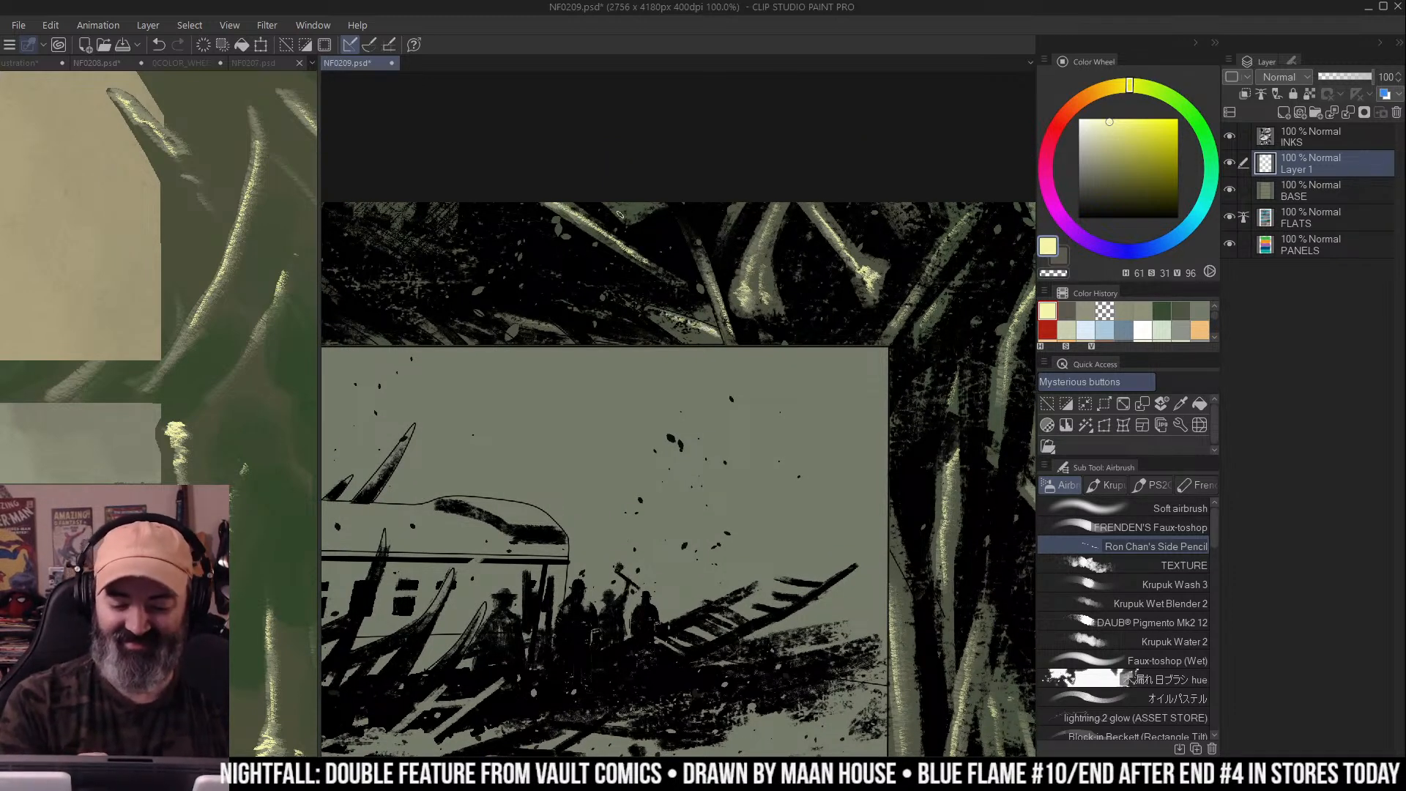
{"action": "left_click_drag", "start_coordinate": [641, 211], "coordinate": [747, 179]}
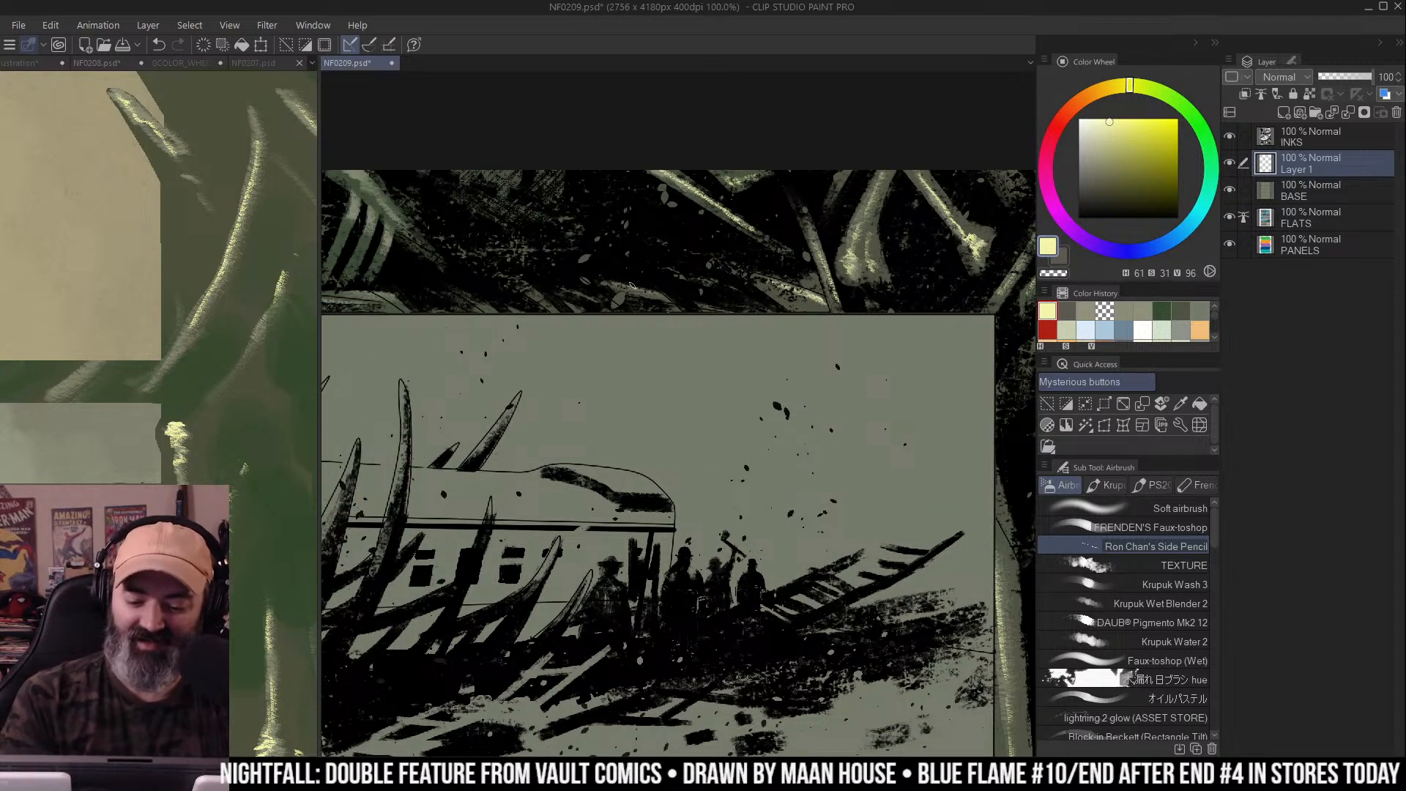
{"action": "left_click_drag", "start_coordinate": [623, 284], "coordinate": [814, 331]}
{"action": "mouse_move", "coordinate": [548, 220]}
{"action": "left_mouse_down"}
{"action": "mouse_move", "coordinate": [575, 255]}
{"action": "mouse_move", "coordinate": [642, 278]}
{"action": "mouse_move", "coordinate": [685, 274]}
{"action": "mouse_move", "coordinate": [638, 262]}
{"action": "mouse_move", "coordinate": [652, 269]}
{"action": "left_mouse_up"}
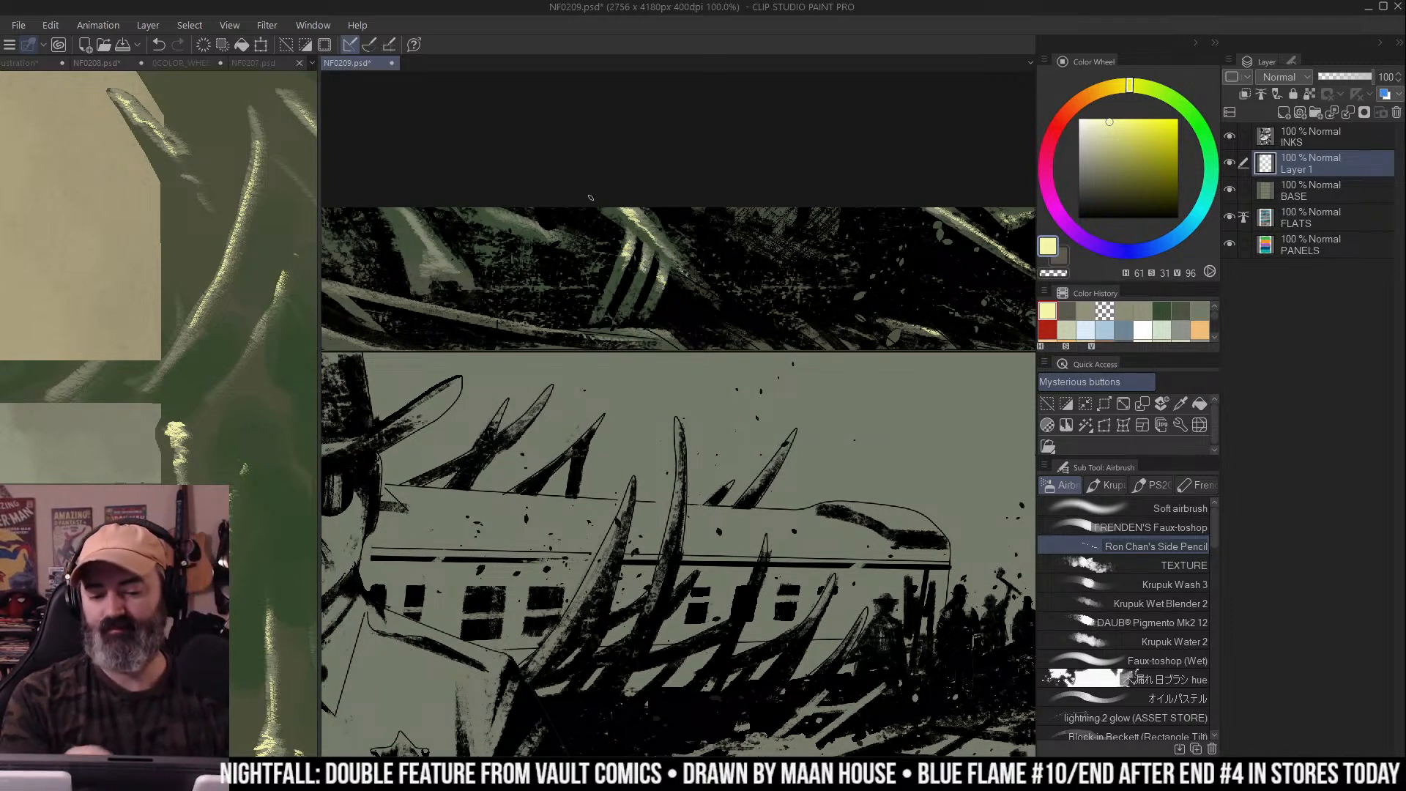
Brush pale yellow highlights onto the long thin bone and the slanted bones in the top border above the sheriff's hat
{"action": "mouse_move", "coordinate": [489, 212]}
{"action": "left_mouse_down"}
{"action": "mouse_move", "coordinate": [570, 239]}
{"action": "mouse_move", "coordinate": [713, 230]}
{"action": "left_mouse_up"}
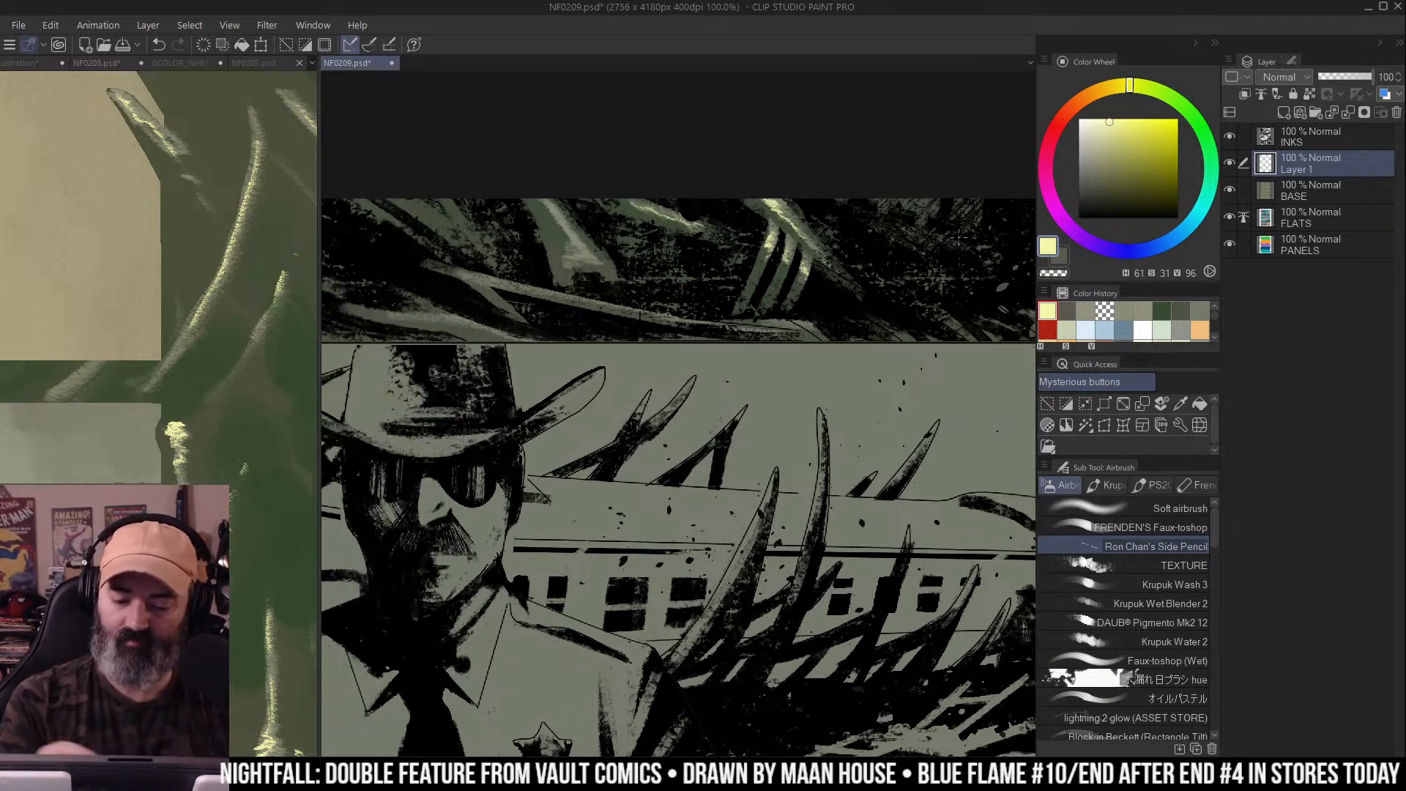
{"action": "mouse_move", "coordinate": [560, 216]}
{"action": "left_mouse_down"}
{"action": "mouse_move", "coordinate": [590, 260]}
{"action": "mouse_move", "coordinate": [569, 276]}
{"action": "mouse_move", "coordinate": [580, 257]}
{"action": "left_mouse_up"}
{"action": "key", "text": "ctrl+z"}
{"action": "left_click_drag", "start_coordinate": [455, 247], "coordinate": [824, 314]}
{"action": "left_click_drag", "start_coordinate": [486, 166], "coordinate": [683, 185]}
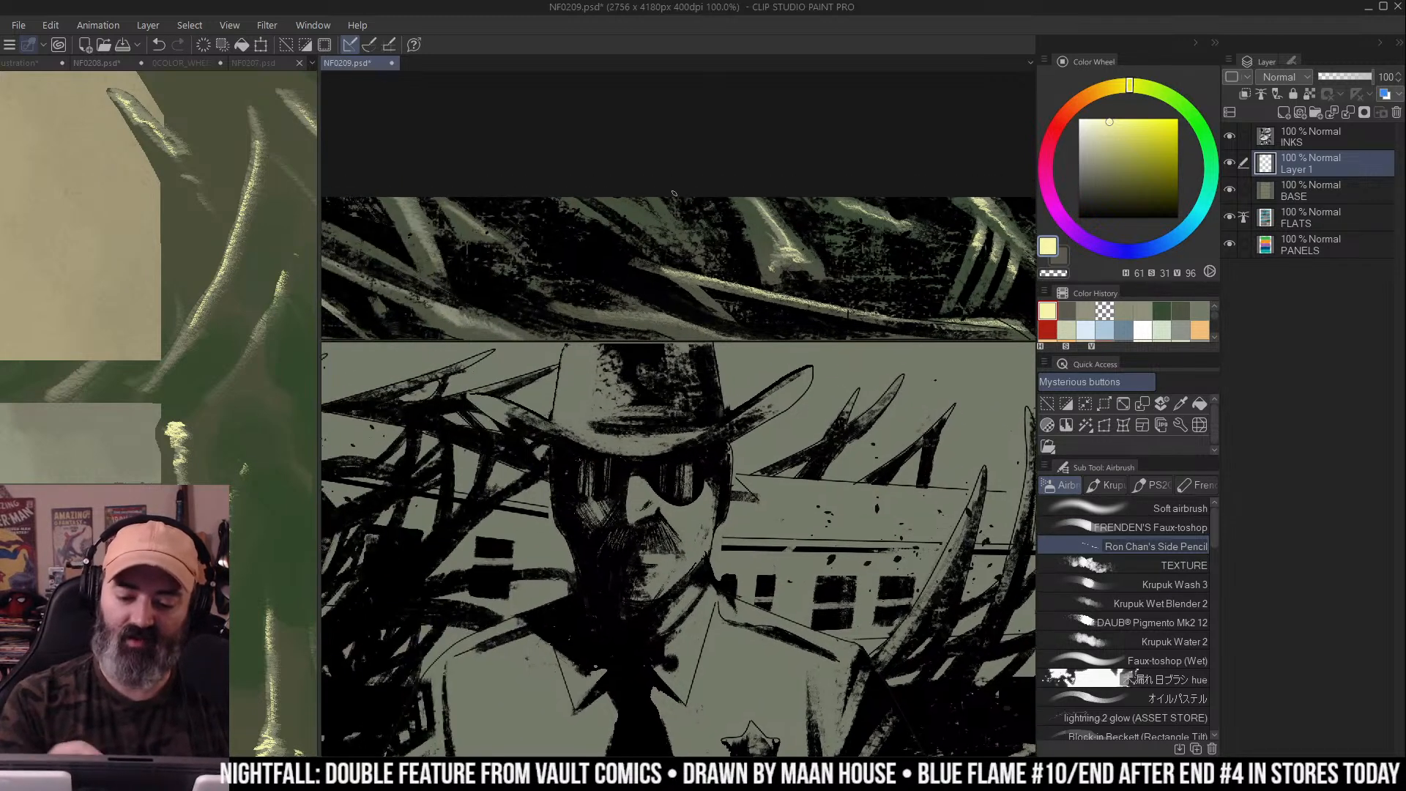
{"action": "left_click_drag", "start_coordinate": [678, 232], "coordinate": [693, 242]}
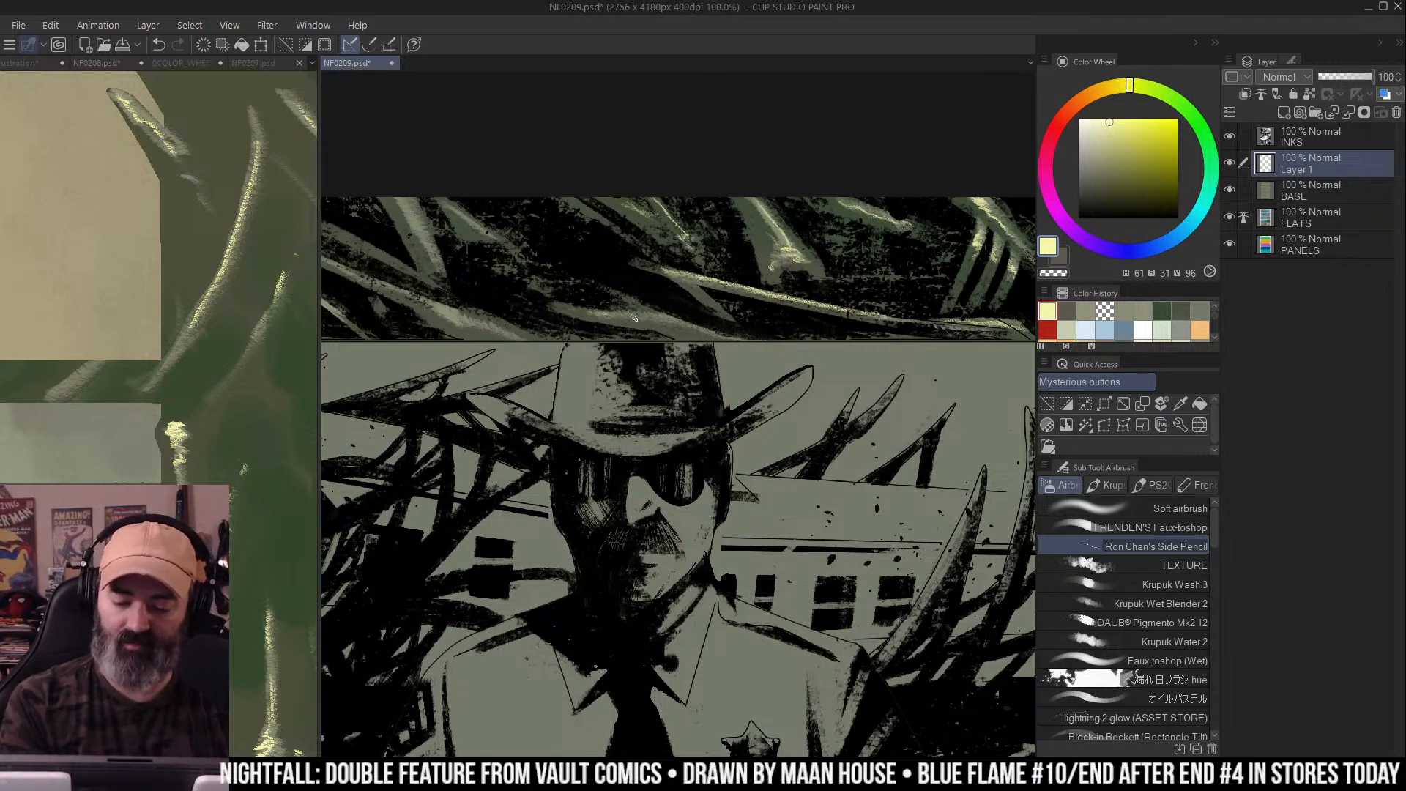
Brush pale yellow highlights onto the remaining slanted bones in the top border toward the page's upper-left corner
{"action": "scroll", "coordinate": [580, 186], "scroll_direction": "left", "scroll_amount": 3}
{"action": "left_click_drag", "start_coordinate": [545, 196], "coordinate": [602, 242]}
{"action": "mouse_move", "coordinate": [504, 197]}
{"action": "left_mouse_down"}
{"action": "mouse_move", "coordinate": [535, 272]}
{"action": "mouse_move", "coordinate": [514, 299]}
{"action": "mouse_move", "coordinate": [550, 323]}
{"action": "mouse_move", "coordinate": [605, 325]}
{"action": "left_mouse_up"}
{"action": "mouse_move", "coordinate": [652, 177]}
{"action": "left_mouse_down"}
{"action": "mouse_move", "coordinate": [872, 202]}
{"action": "mouse_move", "coordinate": [787, 149]}
{"action": "left_mouse_up"}
{"action": "left_click_drag", "start_coordinate": [531, 319], "coordinate": [728, 297]}
{"action": "mouse_move", "coordinate": [520, 351]}
{"action": "left_mouse_down"}
{"action": "mouse_move", "coordinate": [593, 284]}
{"action": "mouse_move", "coordinate": [655, 278]}
{"action": "left_mouse_up"}
{"action": "left_click_drag", "start_coordinate": [655, 279], "coordinate": [589, 347]}
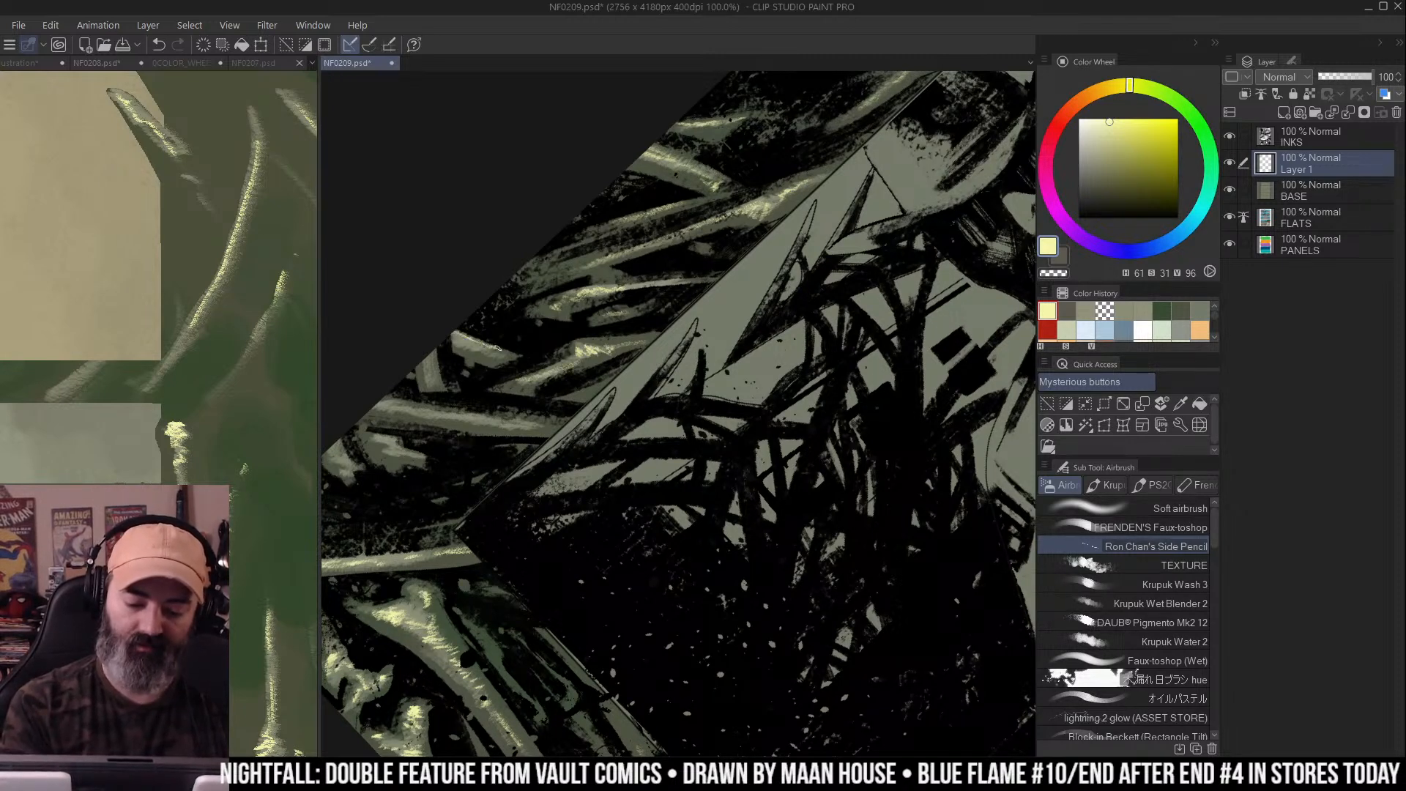
{"action": "left_click_drag", "start_coordinate": [439, 350], "coordinate": [727, 222]}
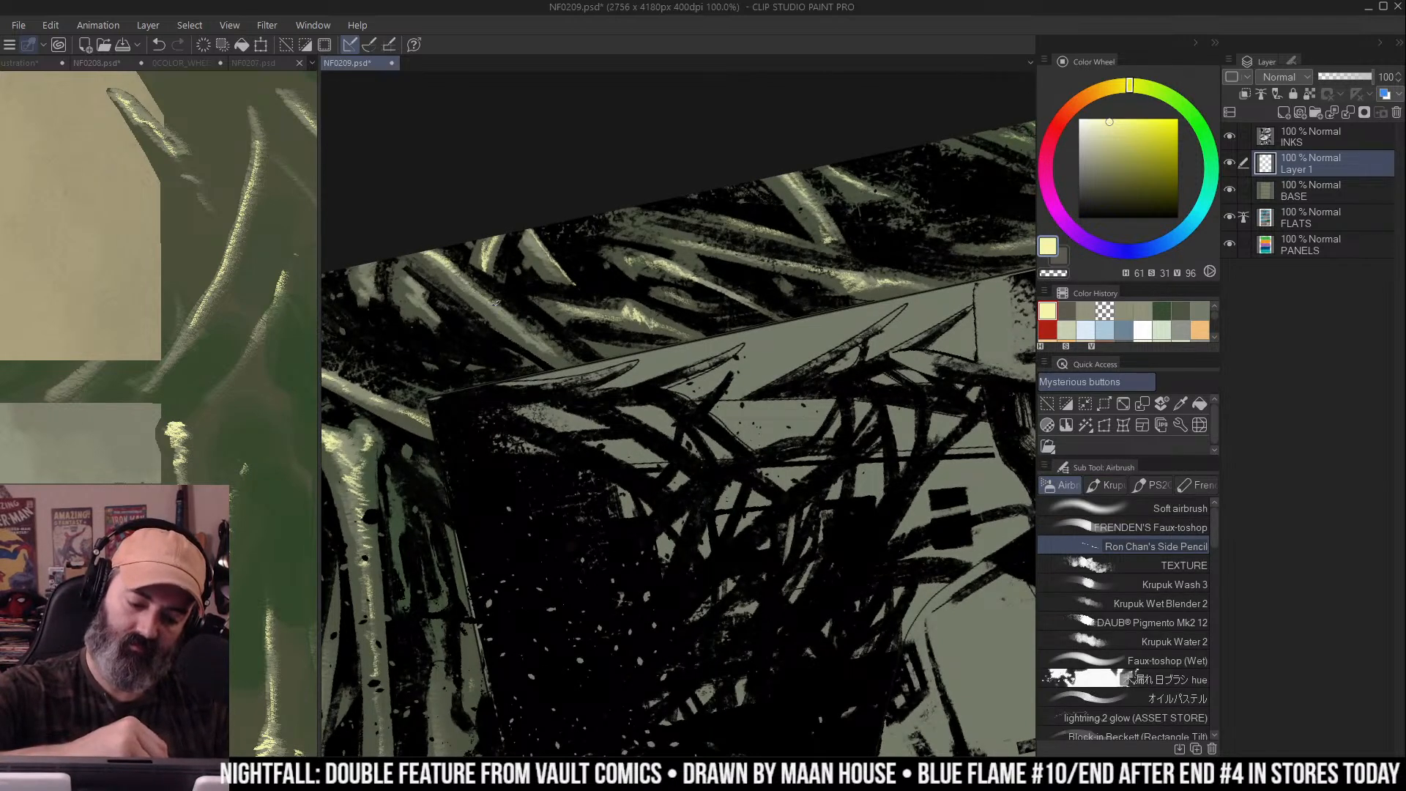
{"action": "left_click_drag", "start_coordinate": [584, 369], "coordinate": [708, 182]}
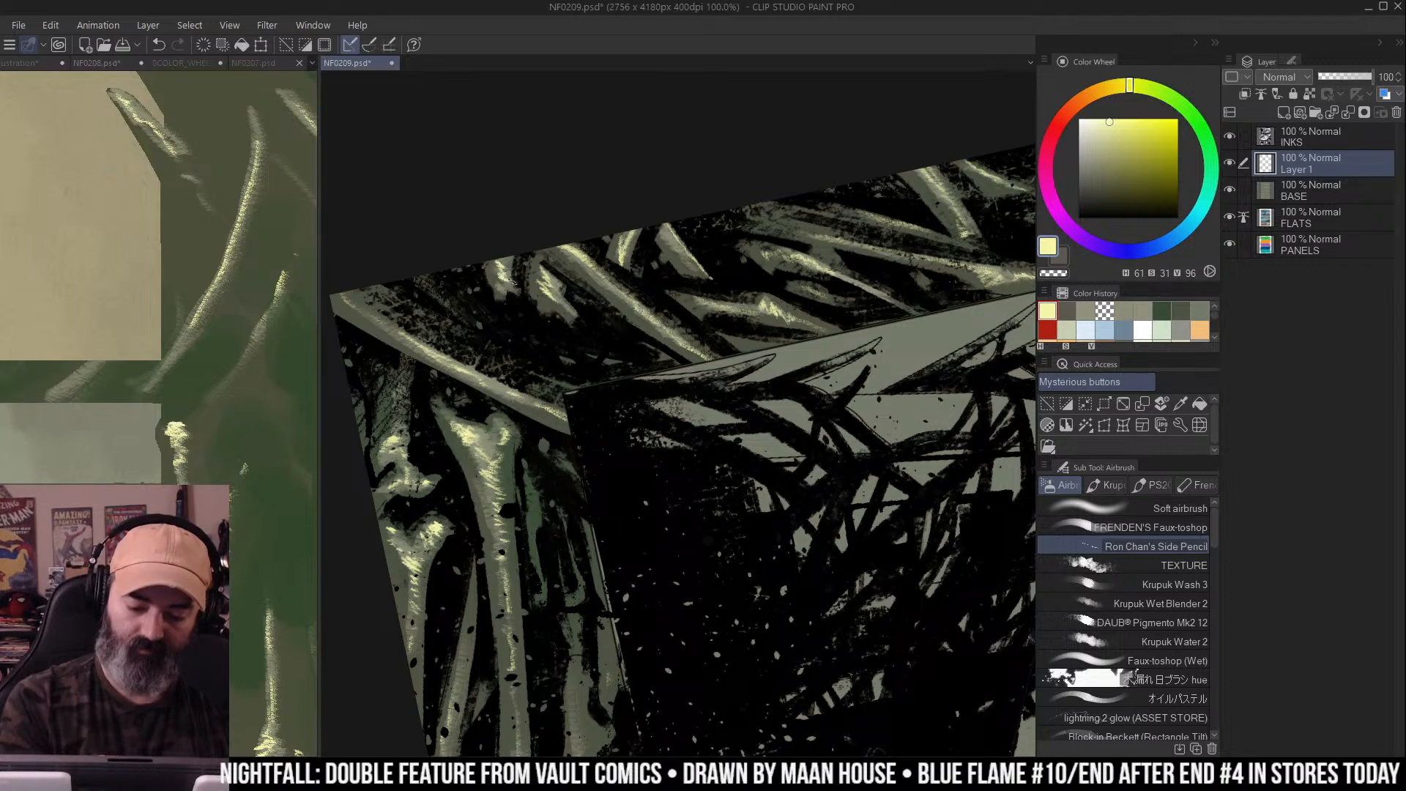
{"action": "left_click_drag", "start_coordinate": [525, 273], "coordinate": [798, 315]}
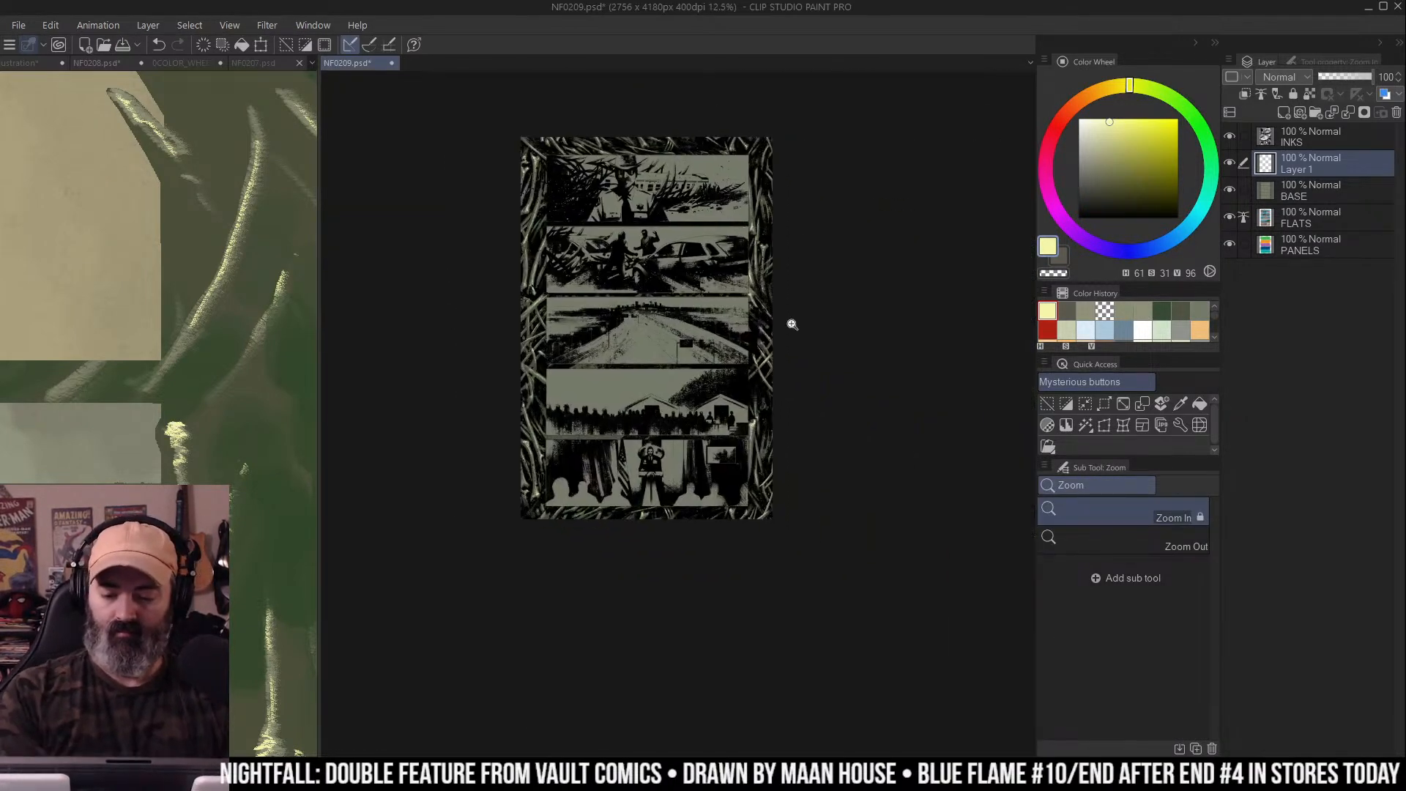
Check page NF0208, then add an Overlay layer named OL above Layer 1 on page NF0209
{"action": "key", "text": "ctrl+Tab"}
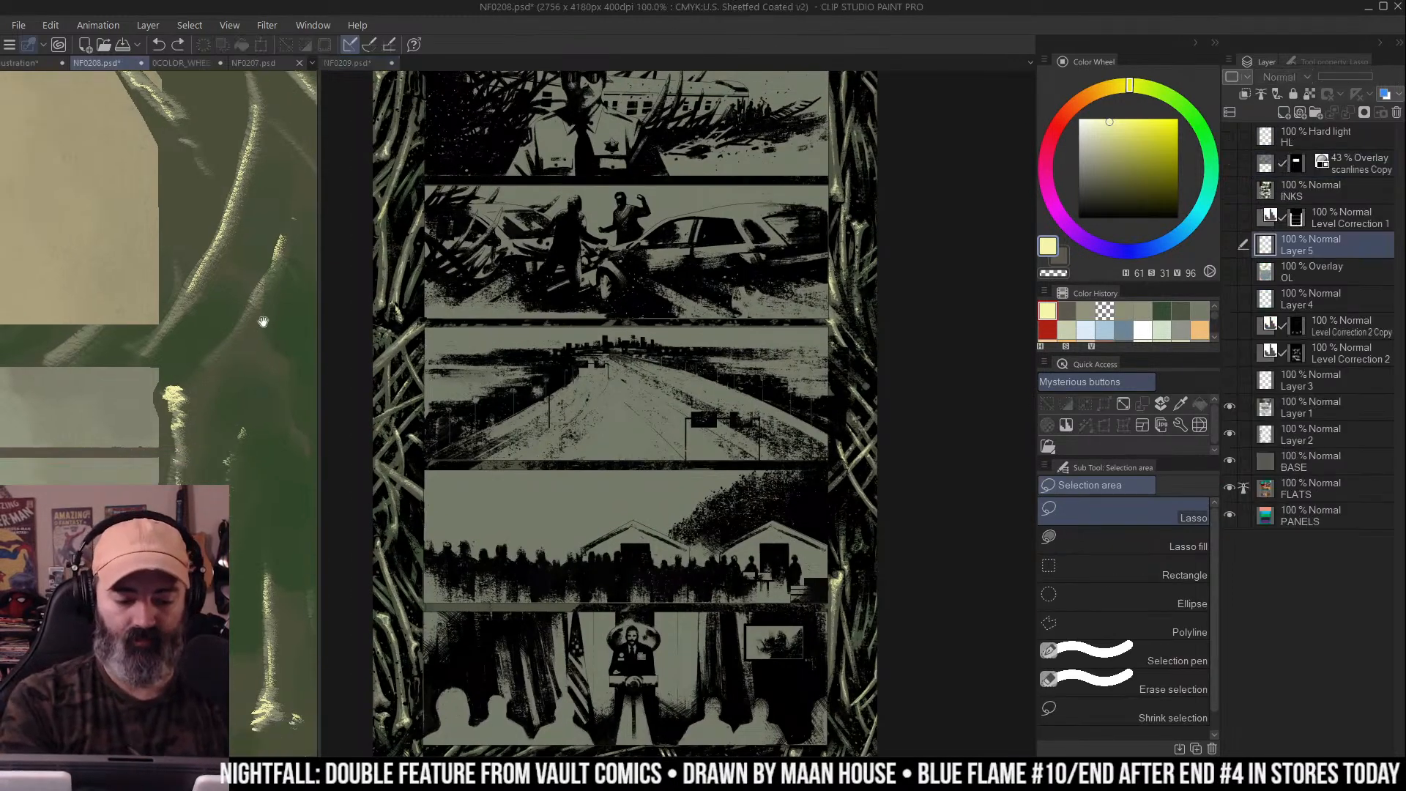
{"action": "left_click", "coordinate": [251, 339], "text": "alt"}
{"action": "left_click_drag", "start_coordinate": [252, 340], "coordinate": [256, 414]}
{"action": "key", "text": "ctrl+Tab"}
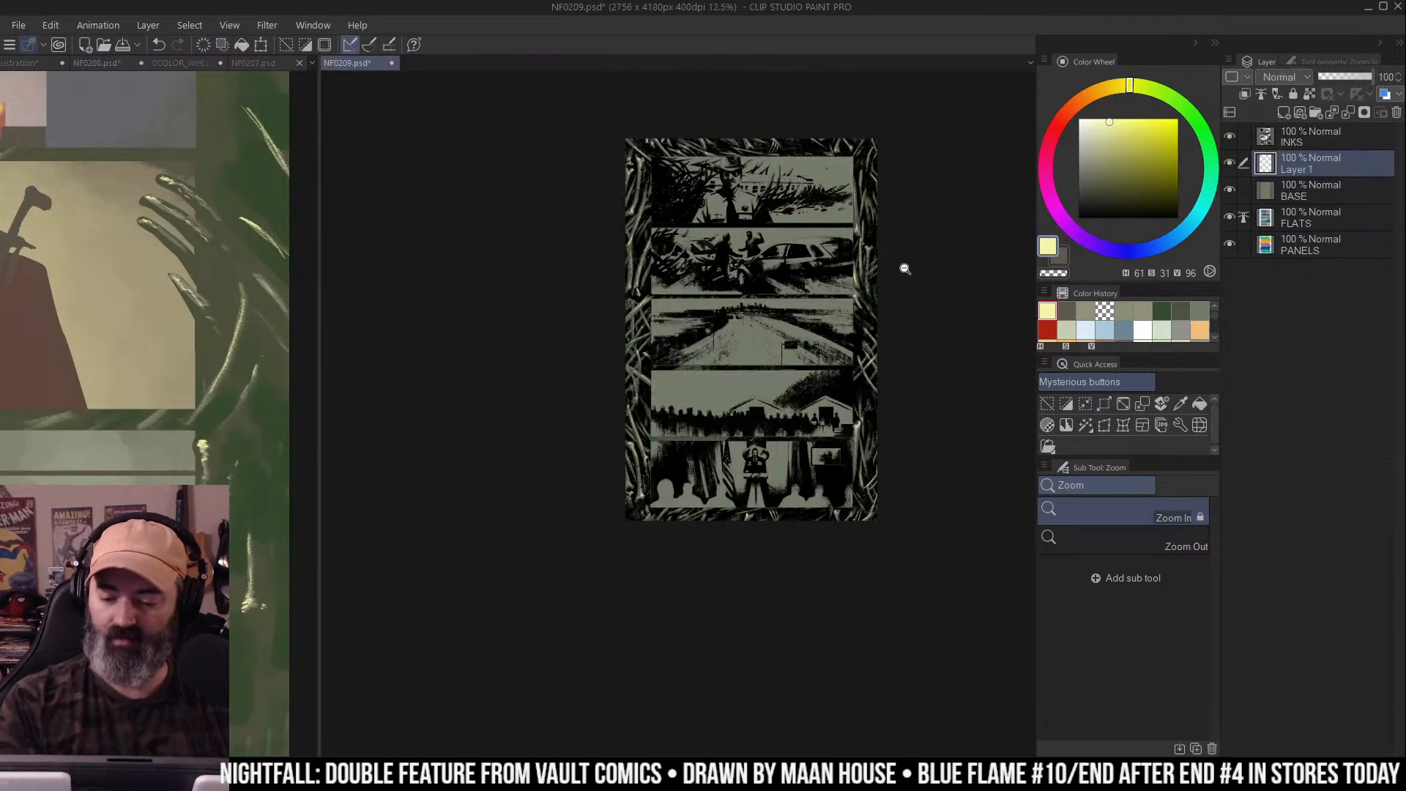
{"action": "key", "text": "ctrl+v"}
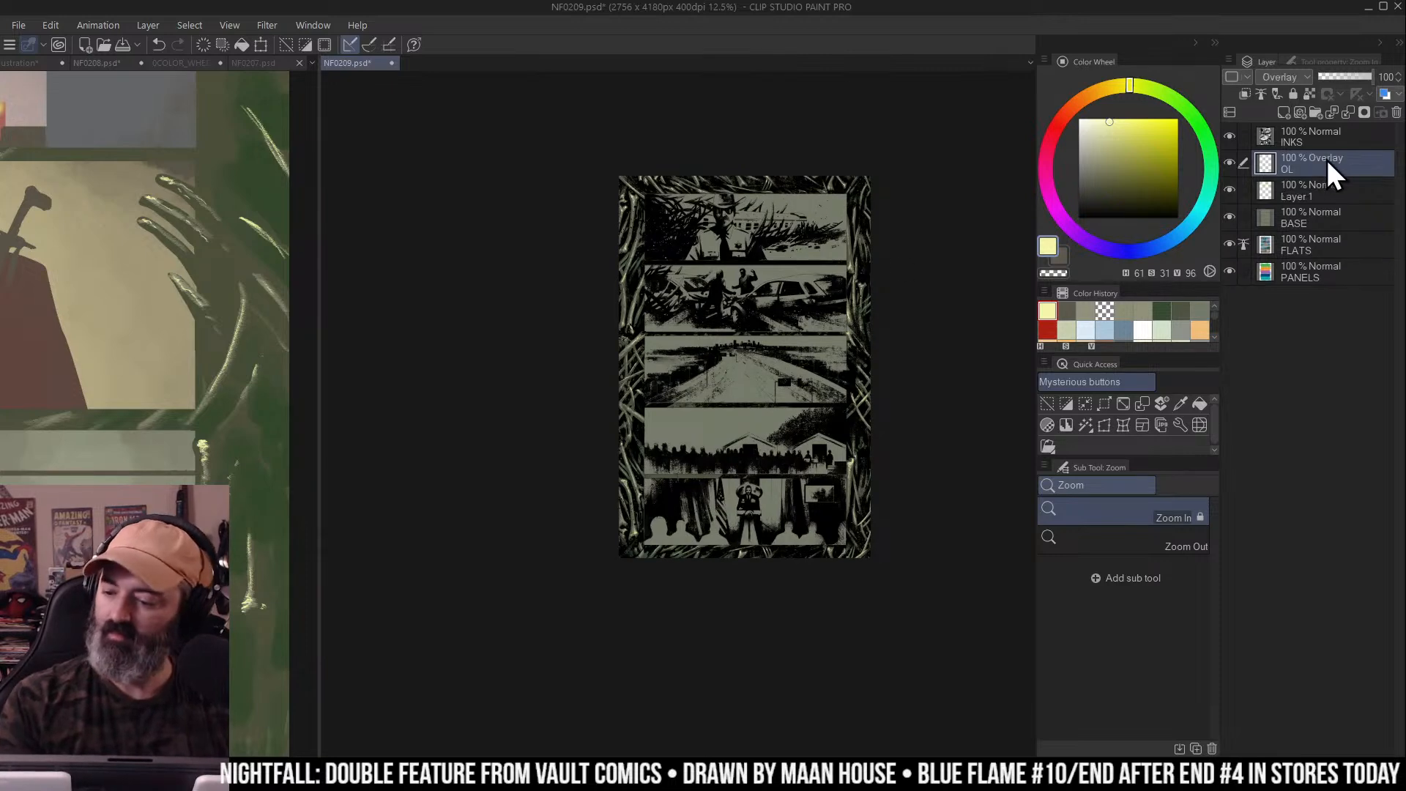
Isolate the OL overlay layer on page NF0208, sample its reddish brown texture colour, and return to page NF0209
{"action": "key", "text": "ctrl+Tab"}
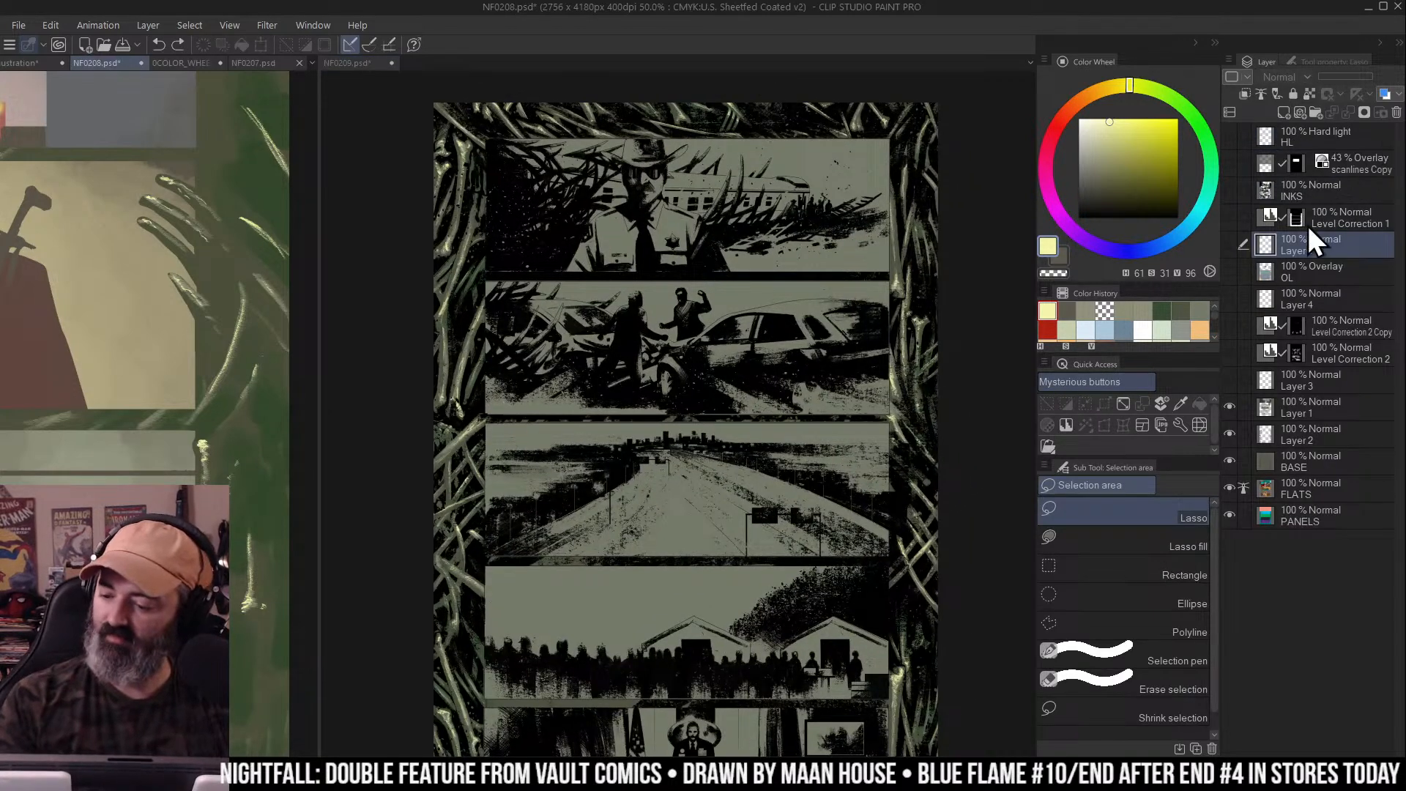
{"action": "left_click", "coordinate": [228, 361], "text": "alt"}
{"action": "key", "text": "ctrl+space"}
{"action": "left_click", "coordinate": [229, 361], "text": "alt"}
{"action": "left_click_drag", "start_coordinate": [319, 220], "coordinate": [530, 220]}
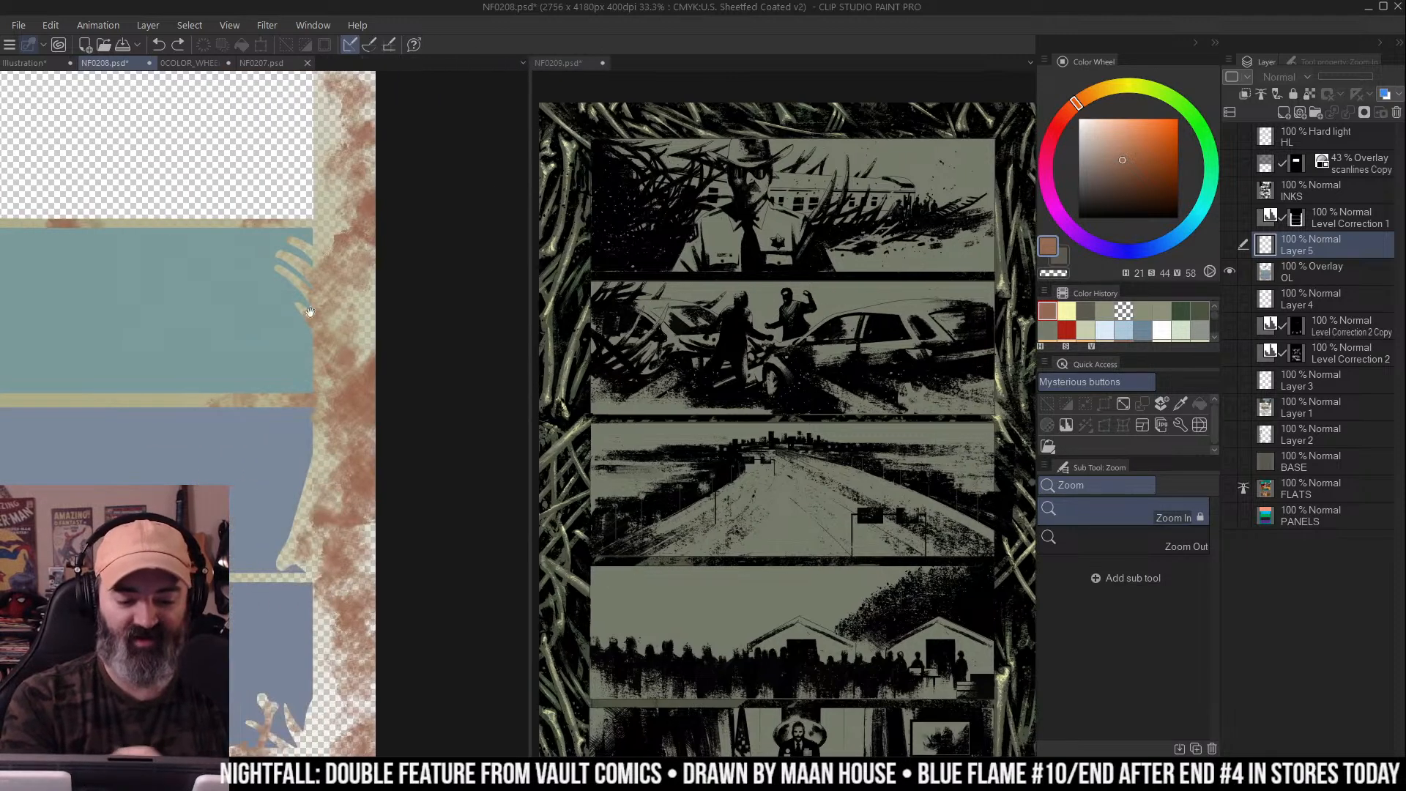
{"action": "left_click", "coordinate": [304, 308]}
{"action": "left_click", "coordinate": [308, 308]}
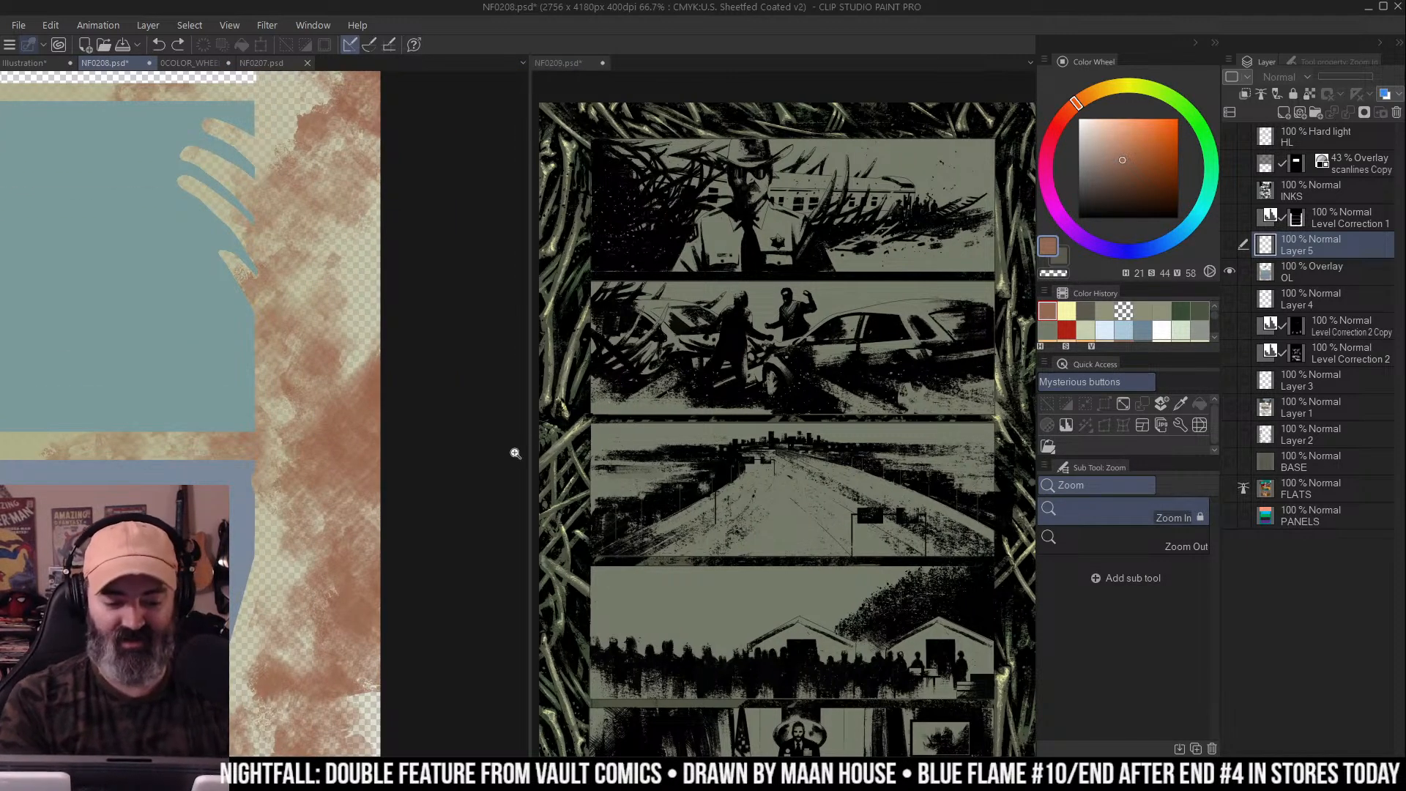
{"action": "left_click", "coordinate": [392, 310], "text": "alt"}
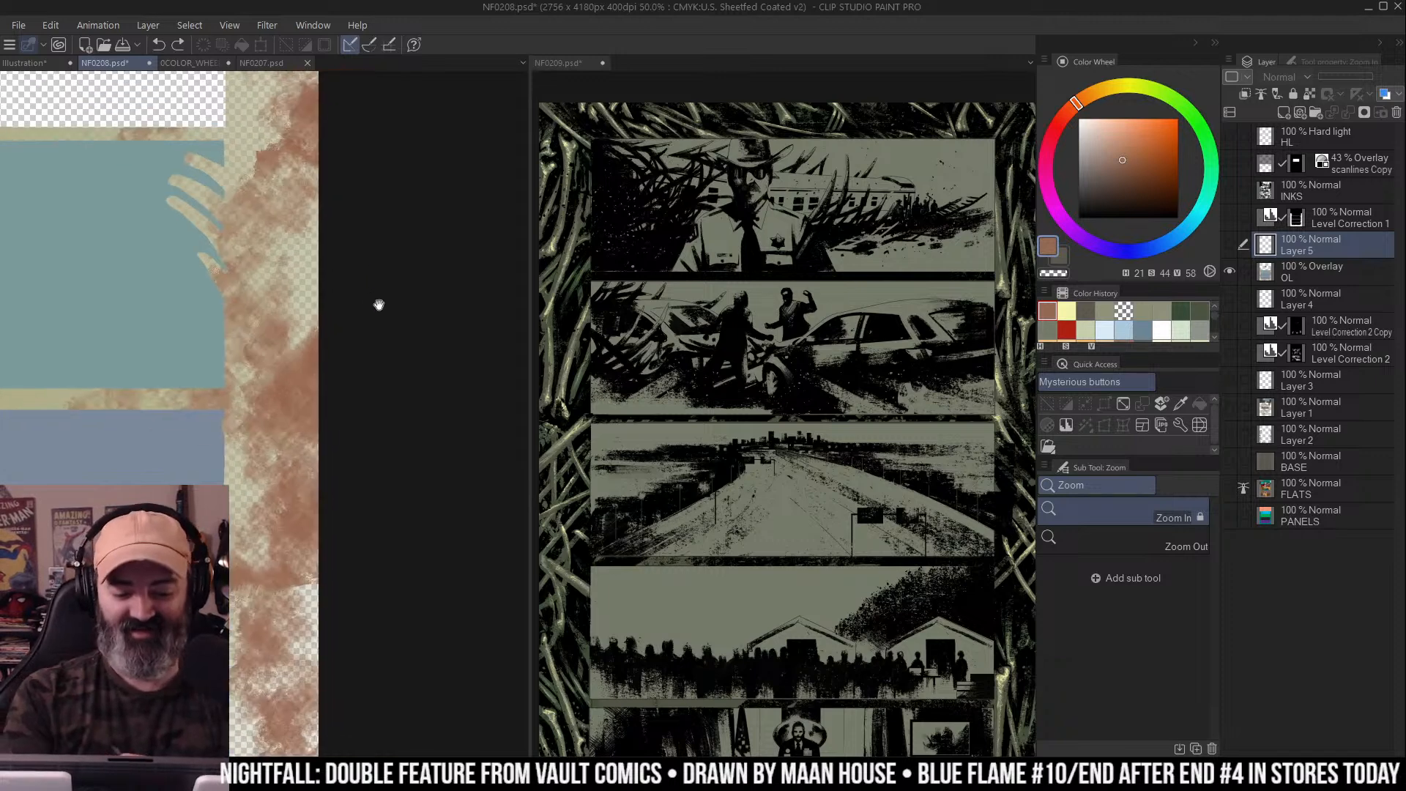
{"action": "key", "text": "m"}
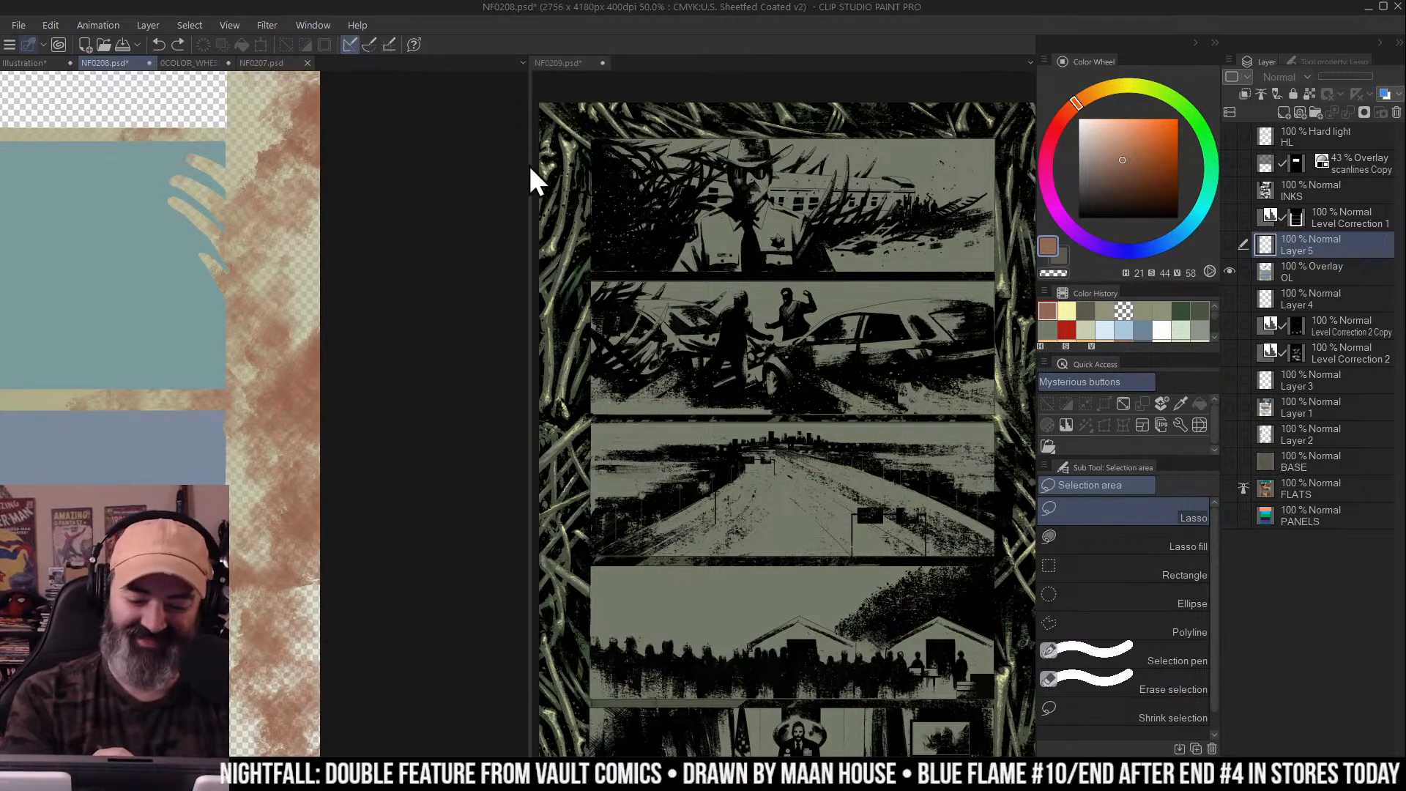
{"action": "left_click_drag", "start_coordinate": [529, 163], "coordinate": [210, 209]}
{"action": "left_click", "coordinate": [674, 293]}
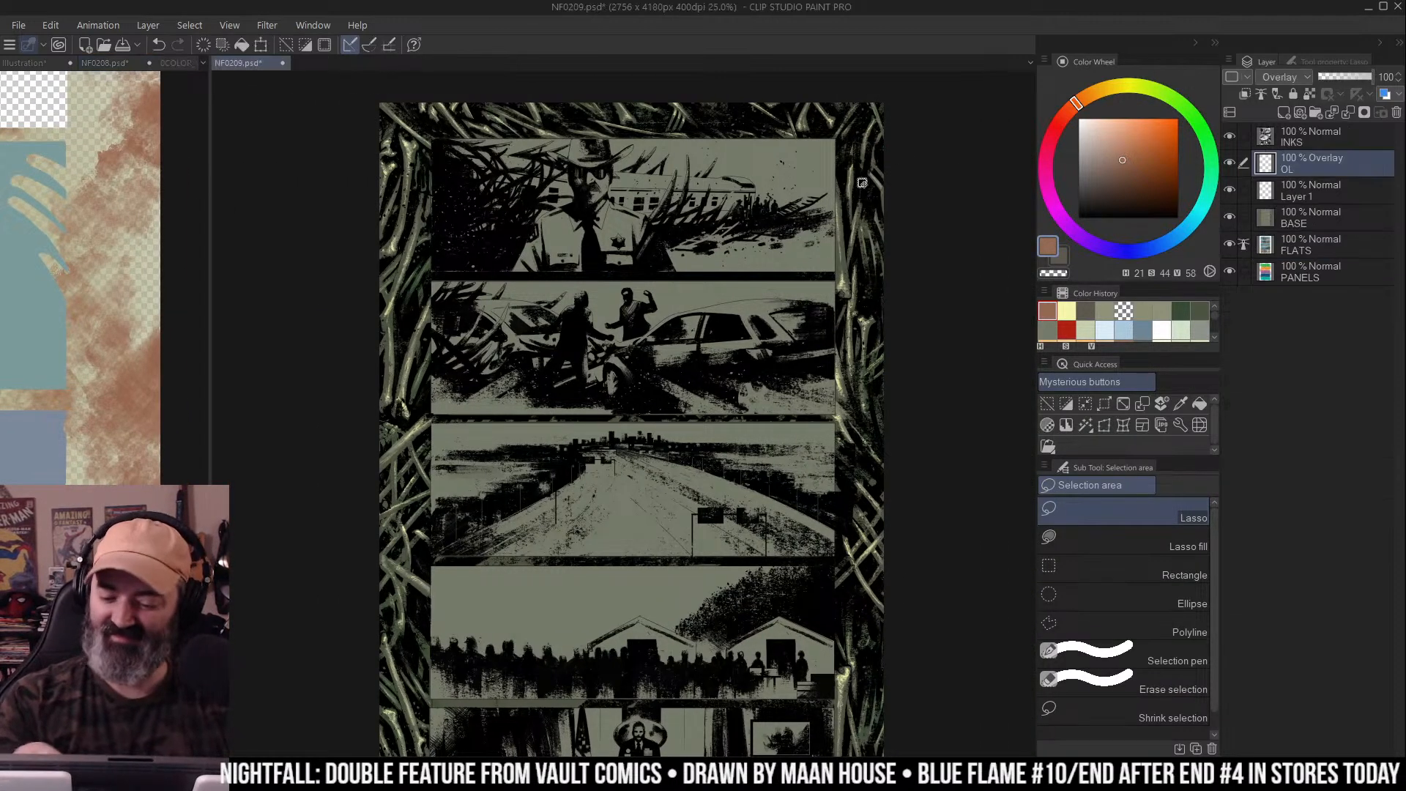
With the TEXTURE brush, paint reddish brown on the OL layer over the left border bones beside the sheriff and car panels
{"action": "key", "text": "b"}
{"action": "key", "text": "b"}
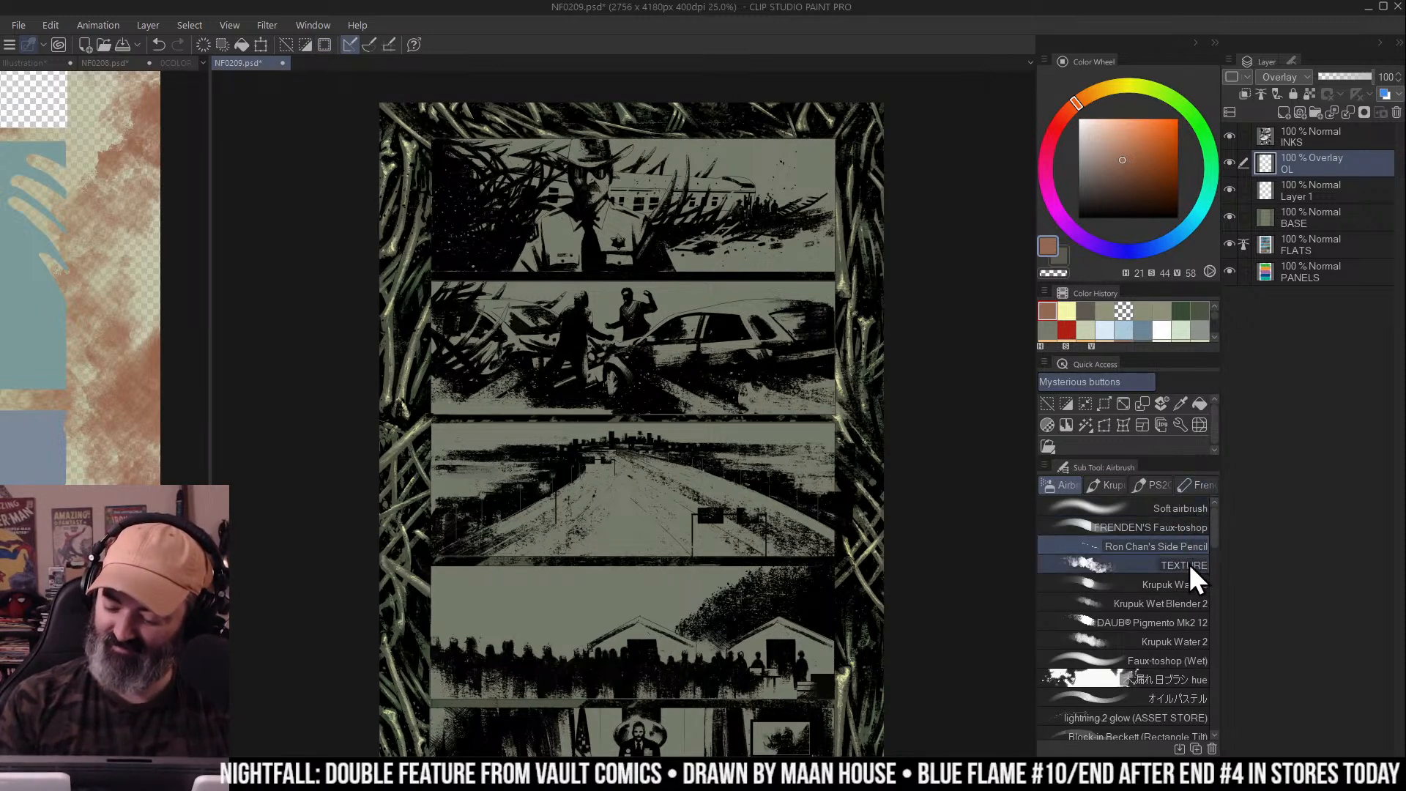
{"action": "left_click_drag", "start_coordinate": [542, 167], "coordinate": [591, 221]}
{"action": "left_click", "coordinate": [591, 221]}
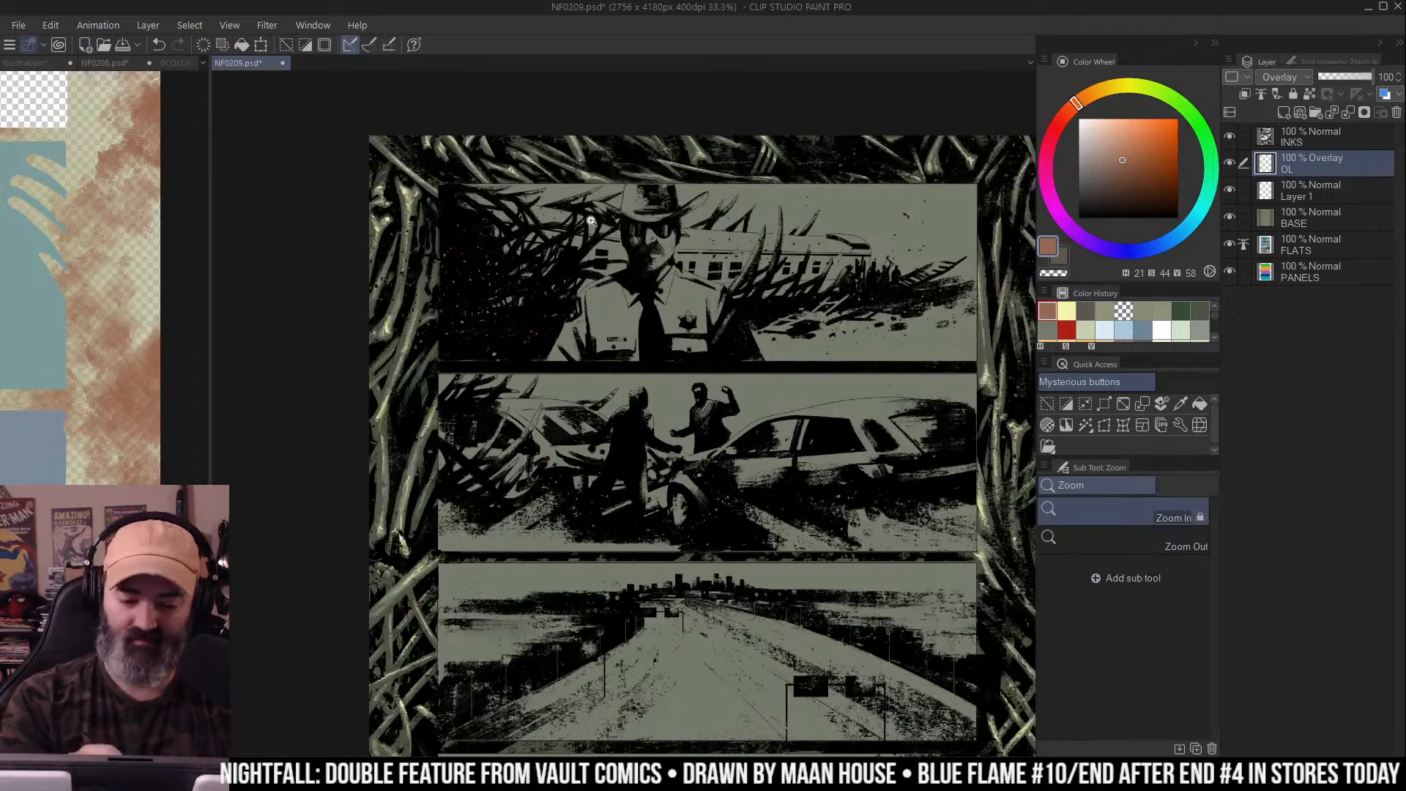
{"action": "left_click", "coordinate": [591, 221]}
{"action": "key", "text": "b"}
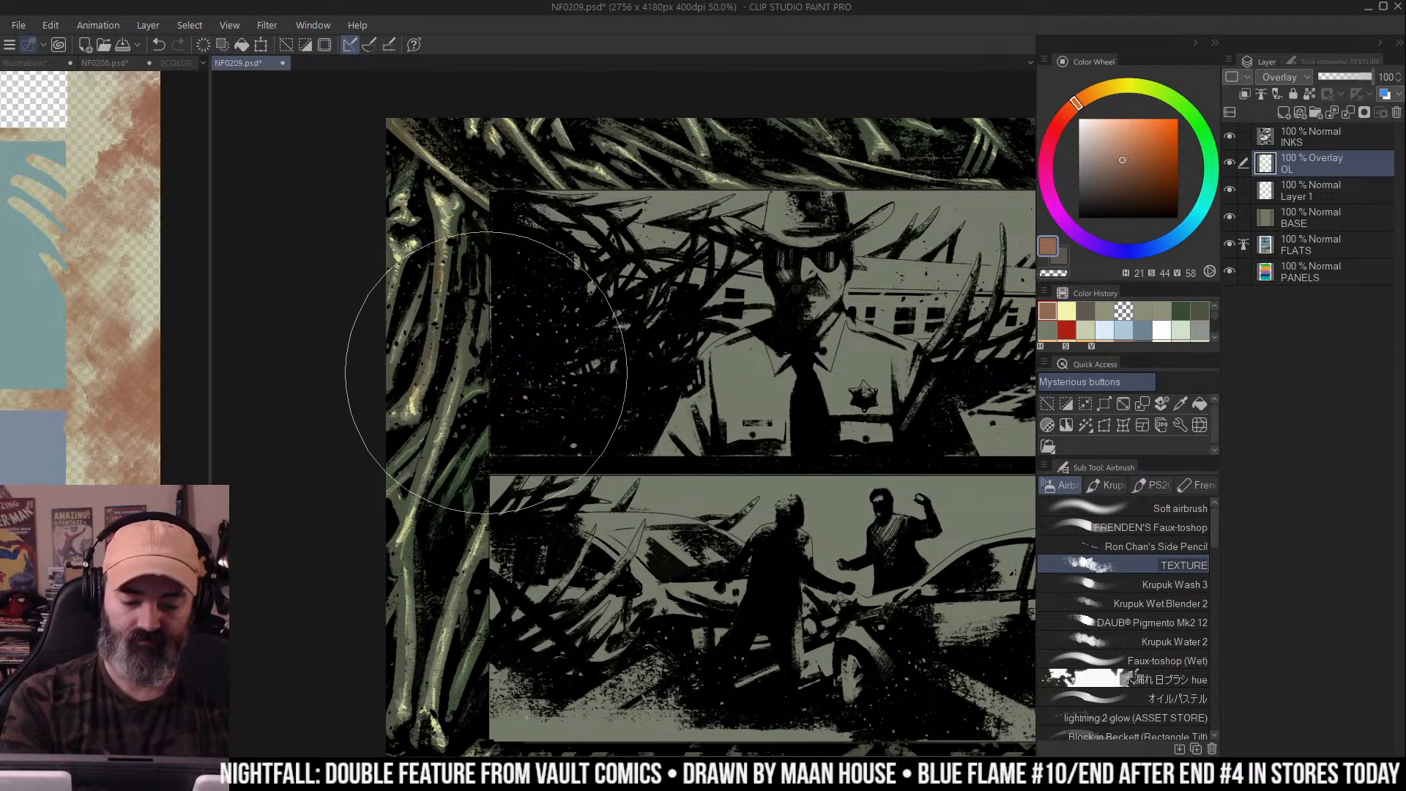
{"action": "left_click_drag", "start_coordinate": [460, 388], "coordinate": [527, 262]}
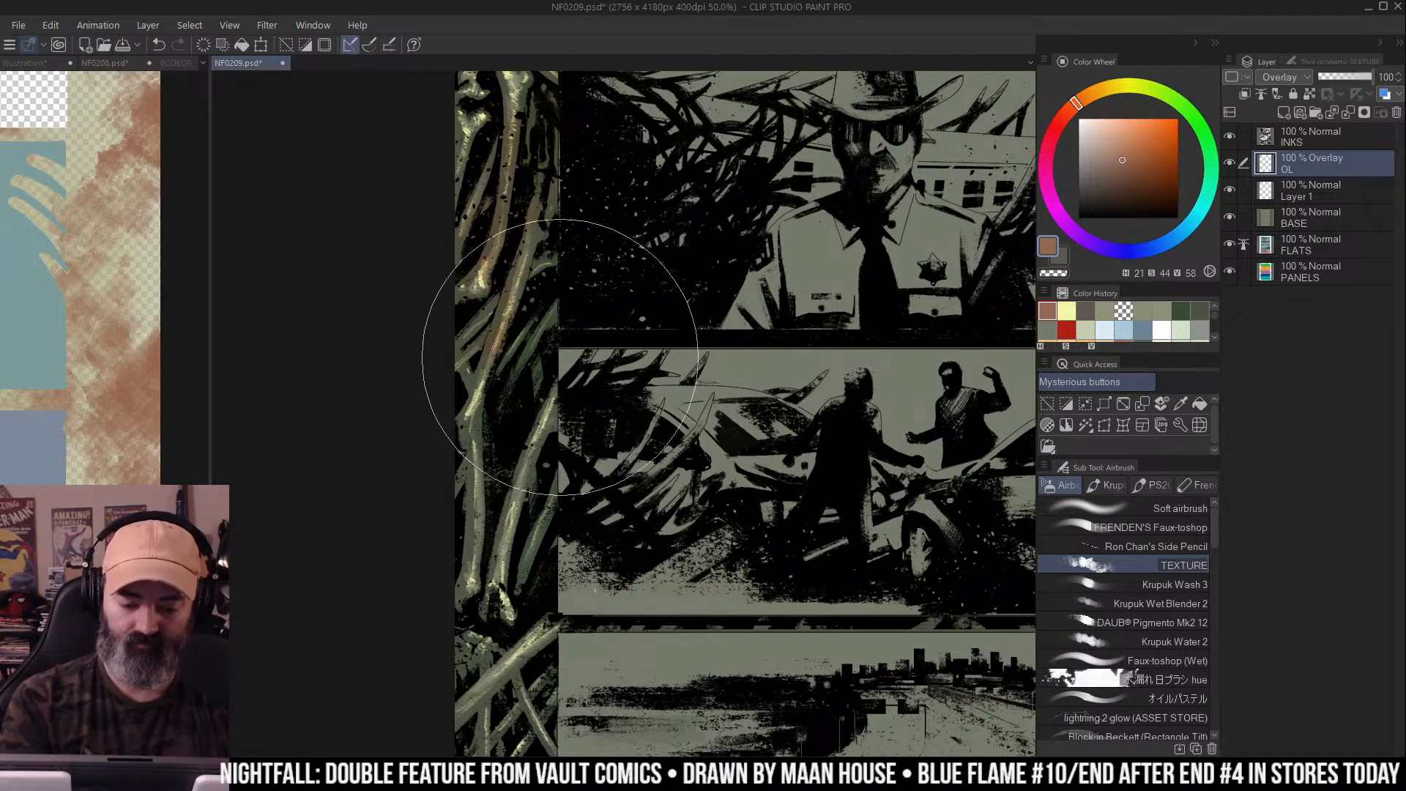
{"action": "left_click_drag", "start_coordinate": [558, 355], "coordinate": [554, 324]}
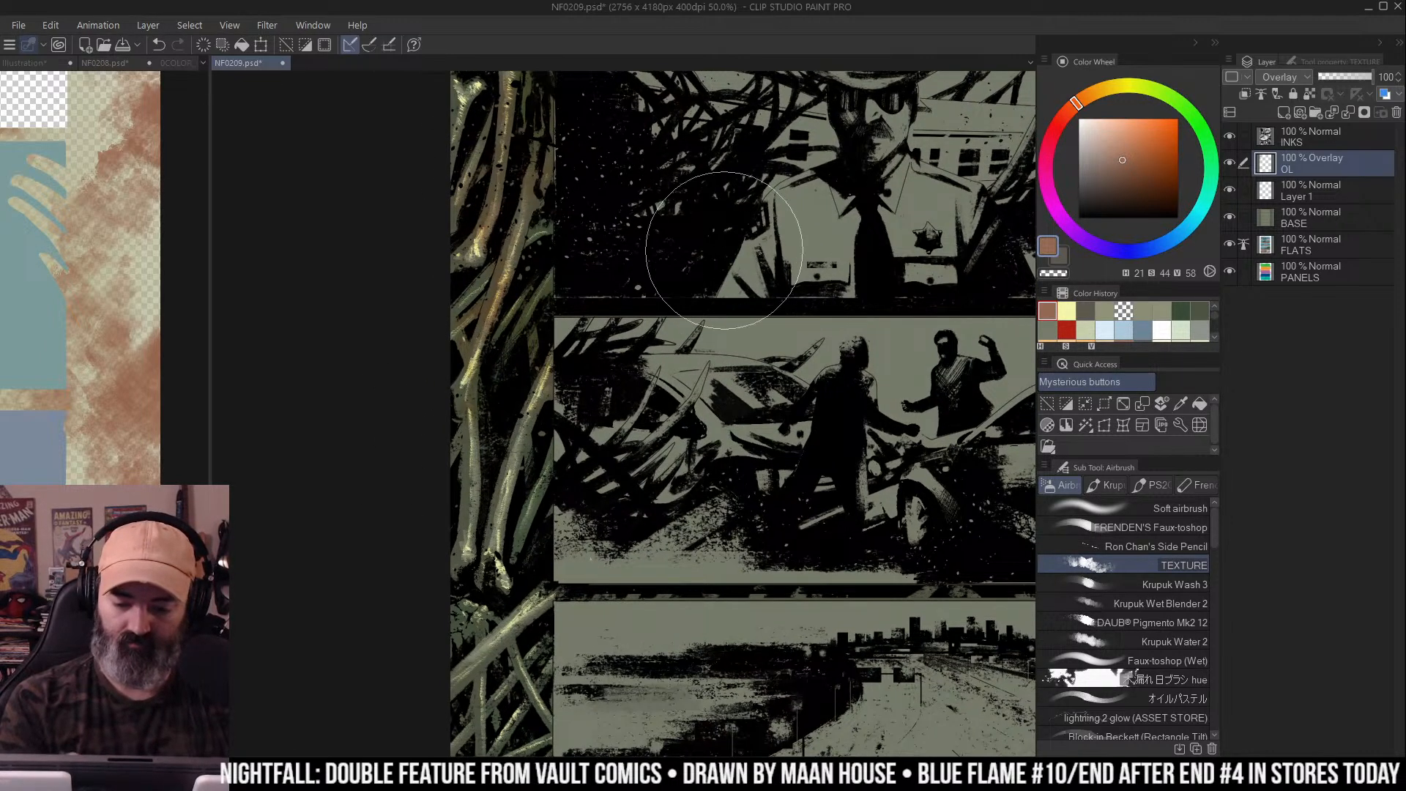
{"action": "left_click_drag", "start_coordinate": [729, 227], "coordinate": [775, 118]}
{"action": "left_click_drag", "start_coordinate": [604, 355], "coordinate": [607, 266]}
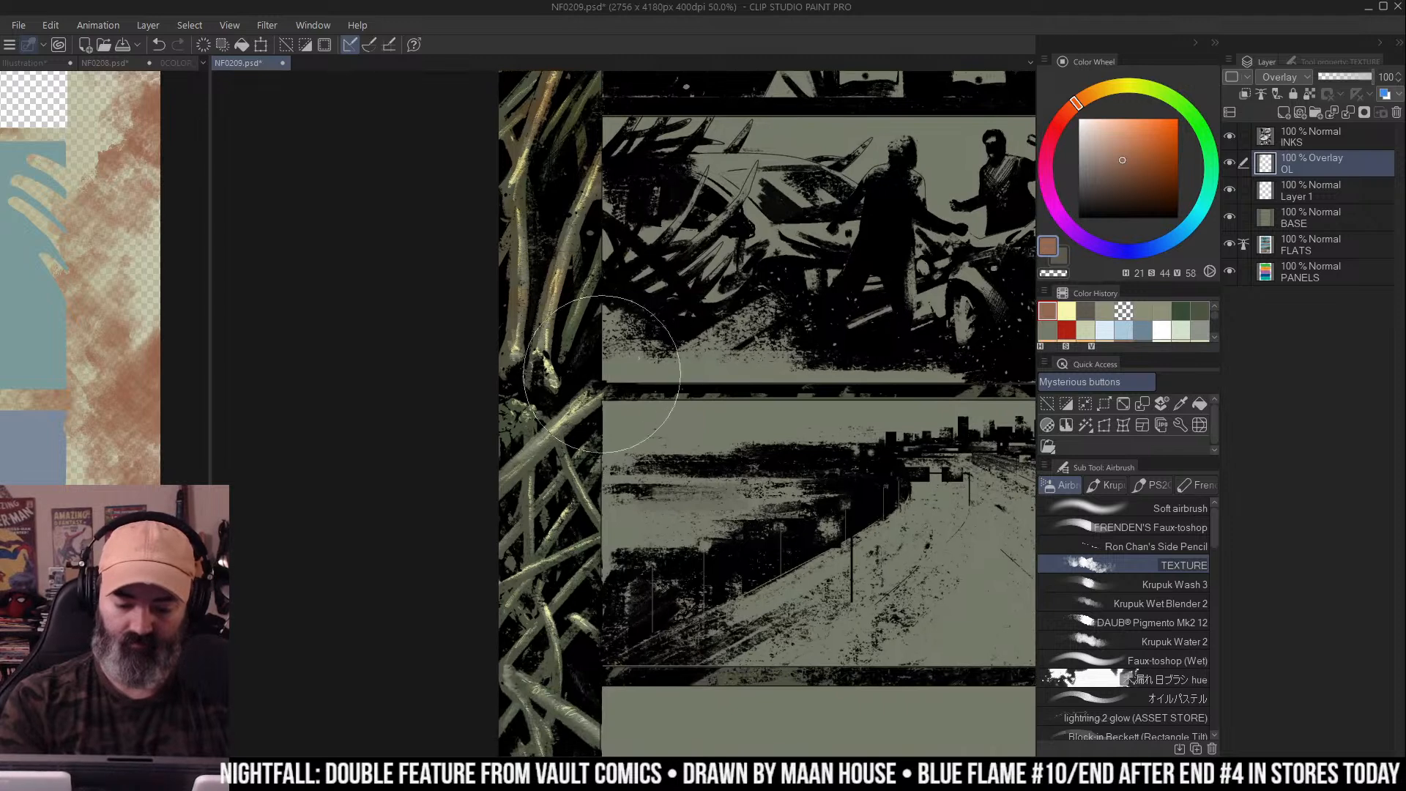
Paint reddish brown texture over the left border bones beside the highway, crowd and podium panels
{"action": "left_click_drag", "start_coordinate": [631, 510], "coordinate": [615, 366]}
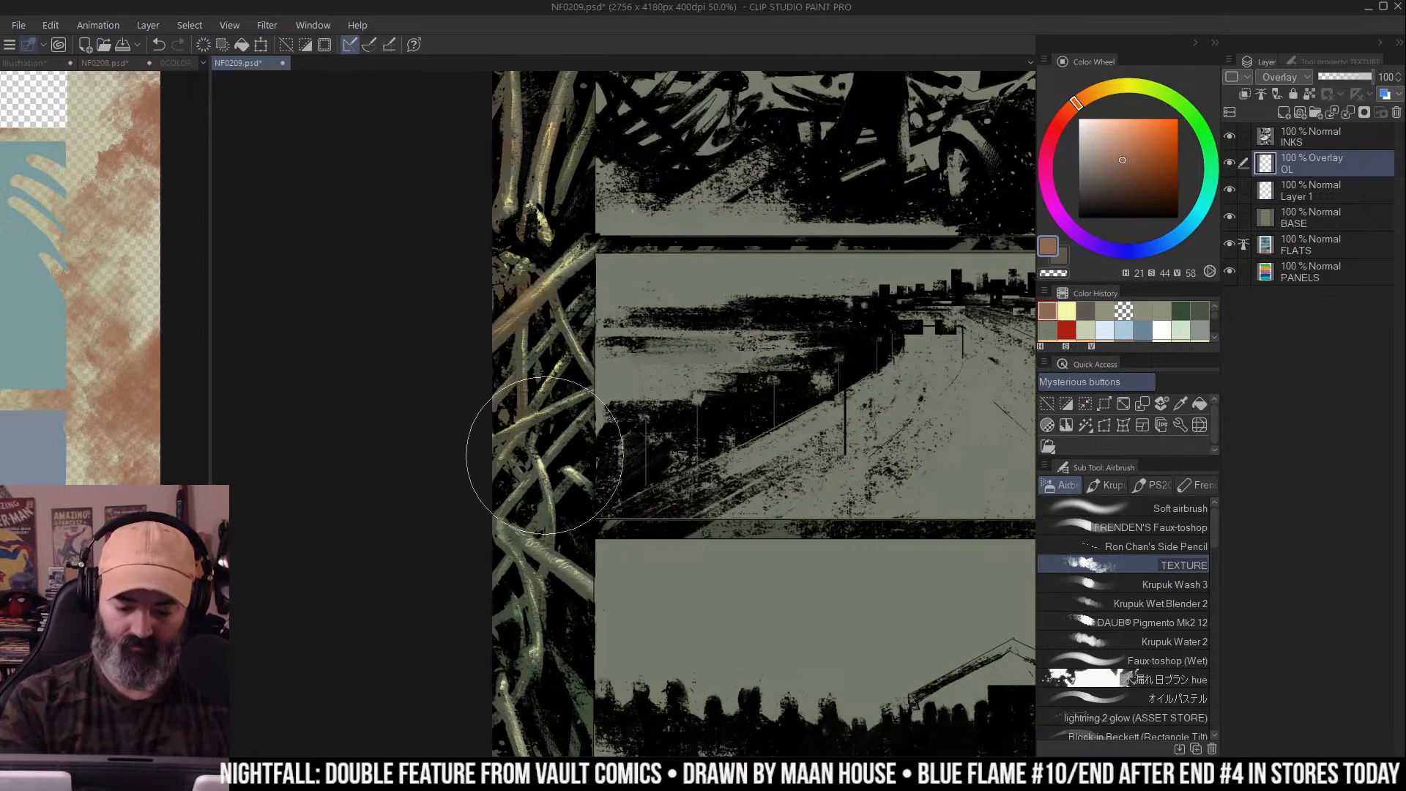
{"action": "left_click_drag", "start_coordinate": [512, 460], "coordinate": [511, 449]}
{"action": "left_click_drag", "start_coordinate": [542, 615], "coordinate": [534, 471]}
{"action": "left_click_drag", "start_coordinate": [538, 519], "coordinate": [557, 318]}
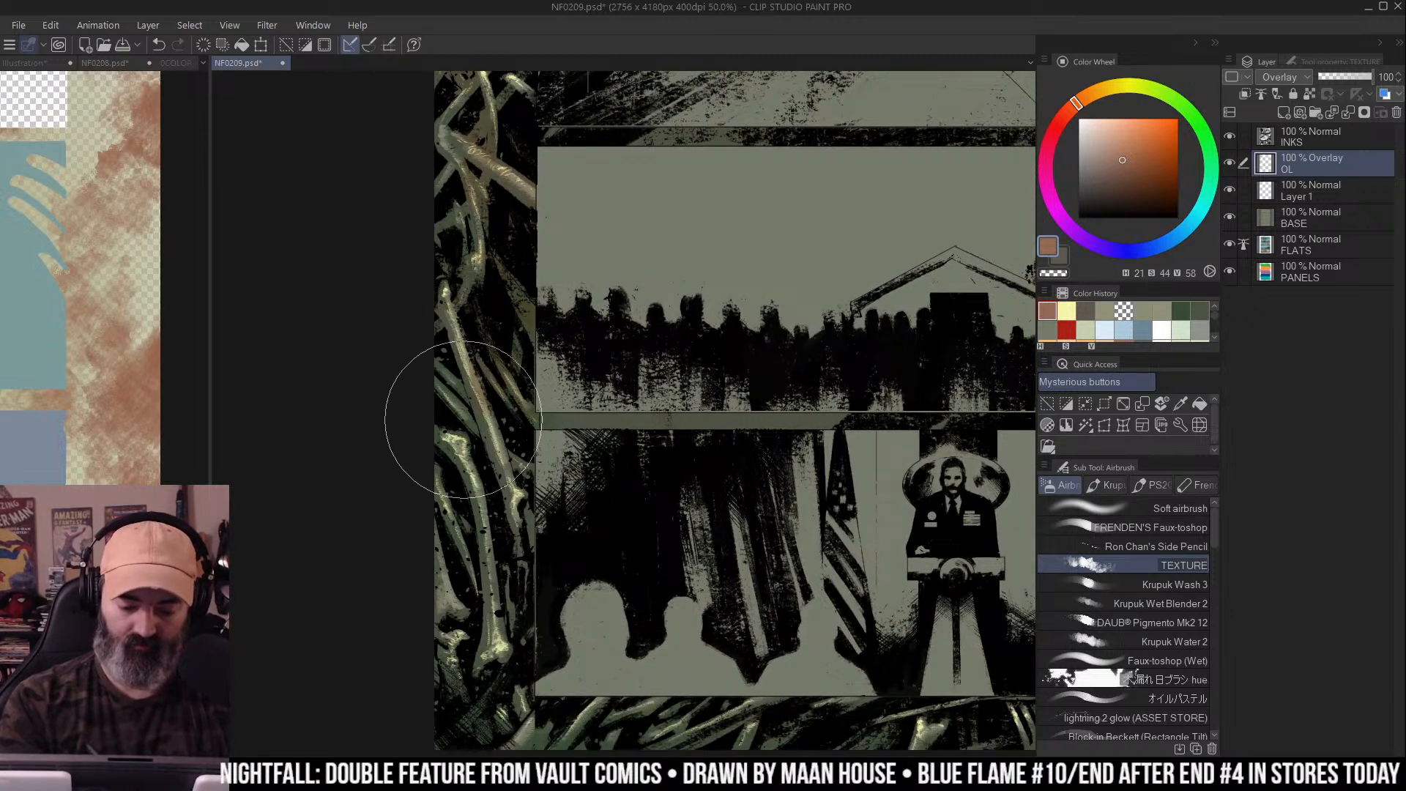
{"action": "left_click_drag", "start_coordinate": [469, 454], "coordinate": [478, 334]}
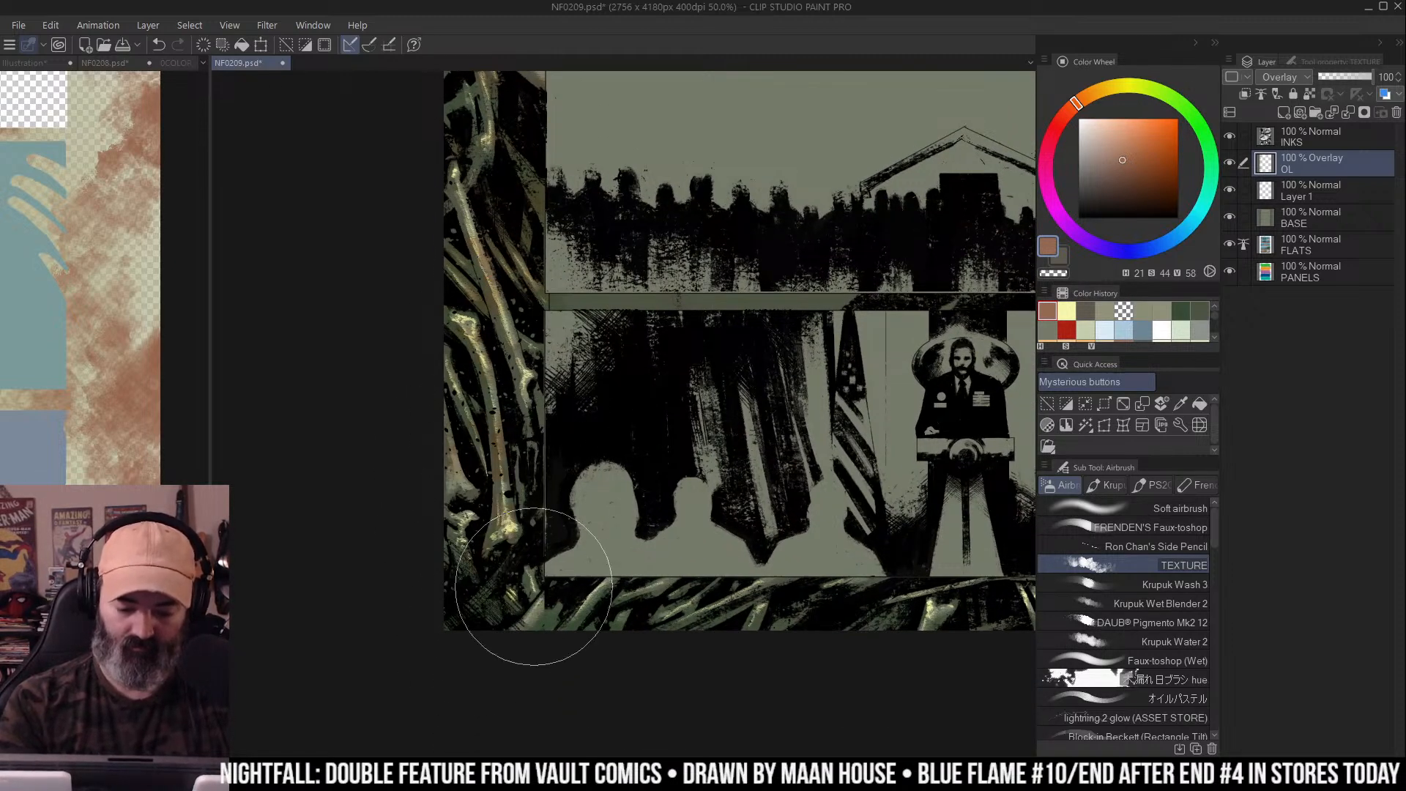
Paint reddish brown texture over the bones along the bottom border, starting from the page's lower-left corner
{"action": "left_click_drag", "start_coordinate": [663, 644], "coordinate": [571, 579]}
{"action": "left_click_drag", "start_coordinate": [674, 545], "coordinate": [537, 565]}
{"action": "left_click_drag", "start_coordinate": [697, 603], "coordinate": [486, 623]}
Paint reddish brown texture over the right border bones, working up from the podium panel to the train panel
{"action": "left_click_drag", "start_coordinate": [871, 352], "coordinate": [853, 461]}
{"action": "left_click_drag", "start_coordinate": [836, 299], "coordinate": [825, 432]}
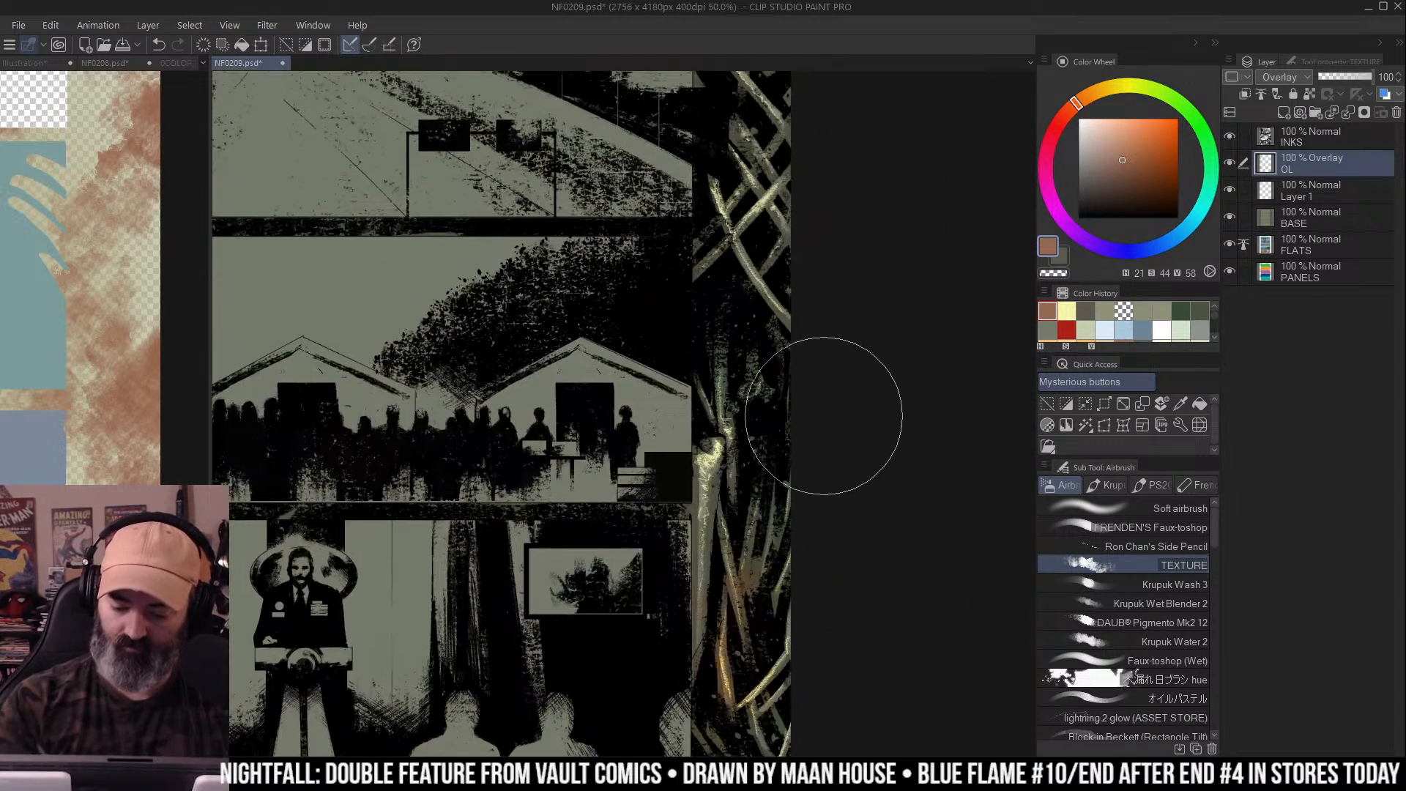
{"action": "left_click_drag", "start_coordinate": [807, 124], "coordinate": [800, 314]}
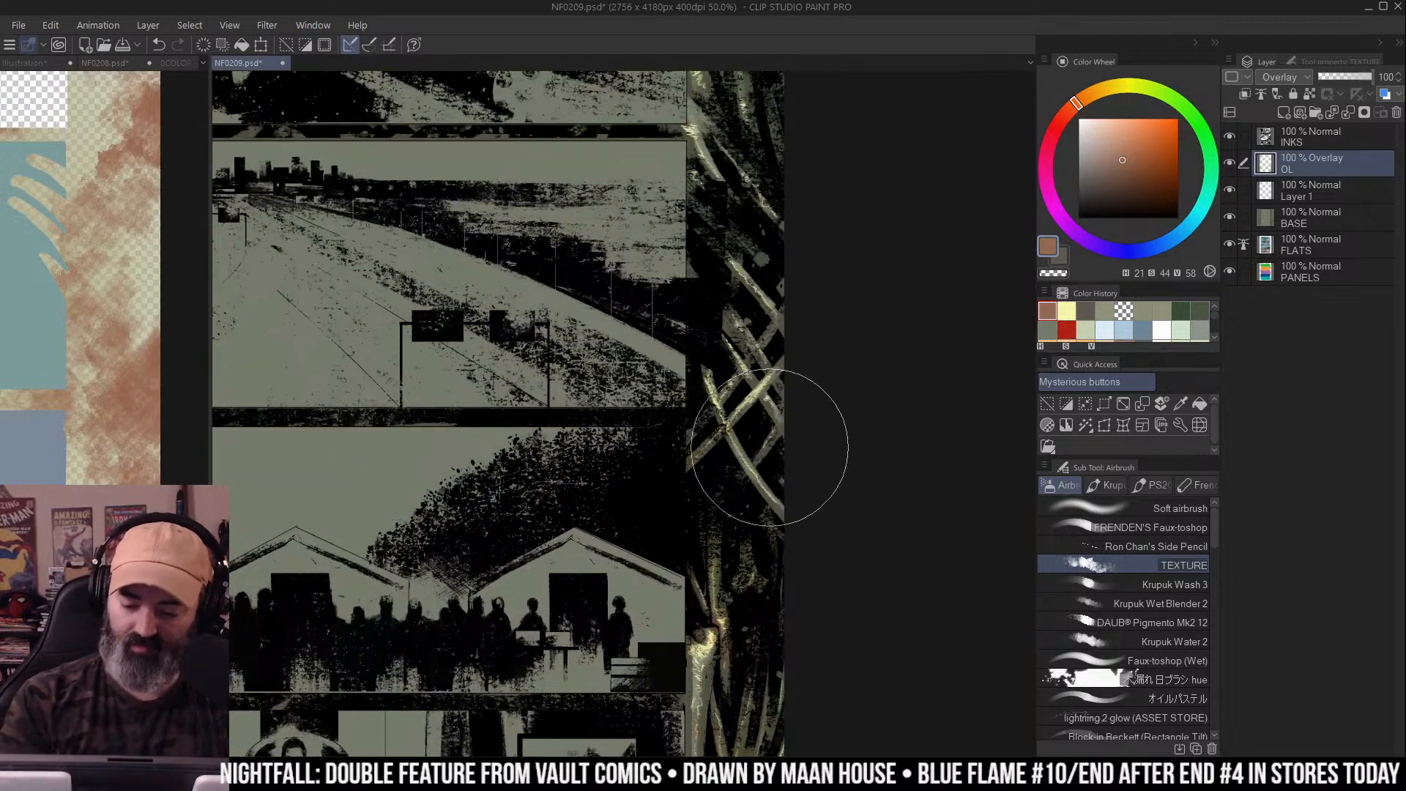
{"action": "left_click_drag", "start_coordinate": [829, 156], "coordinate": [894, 367]}
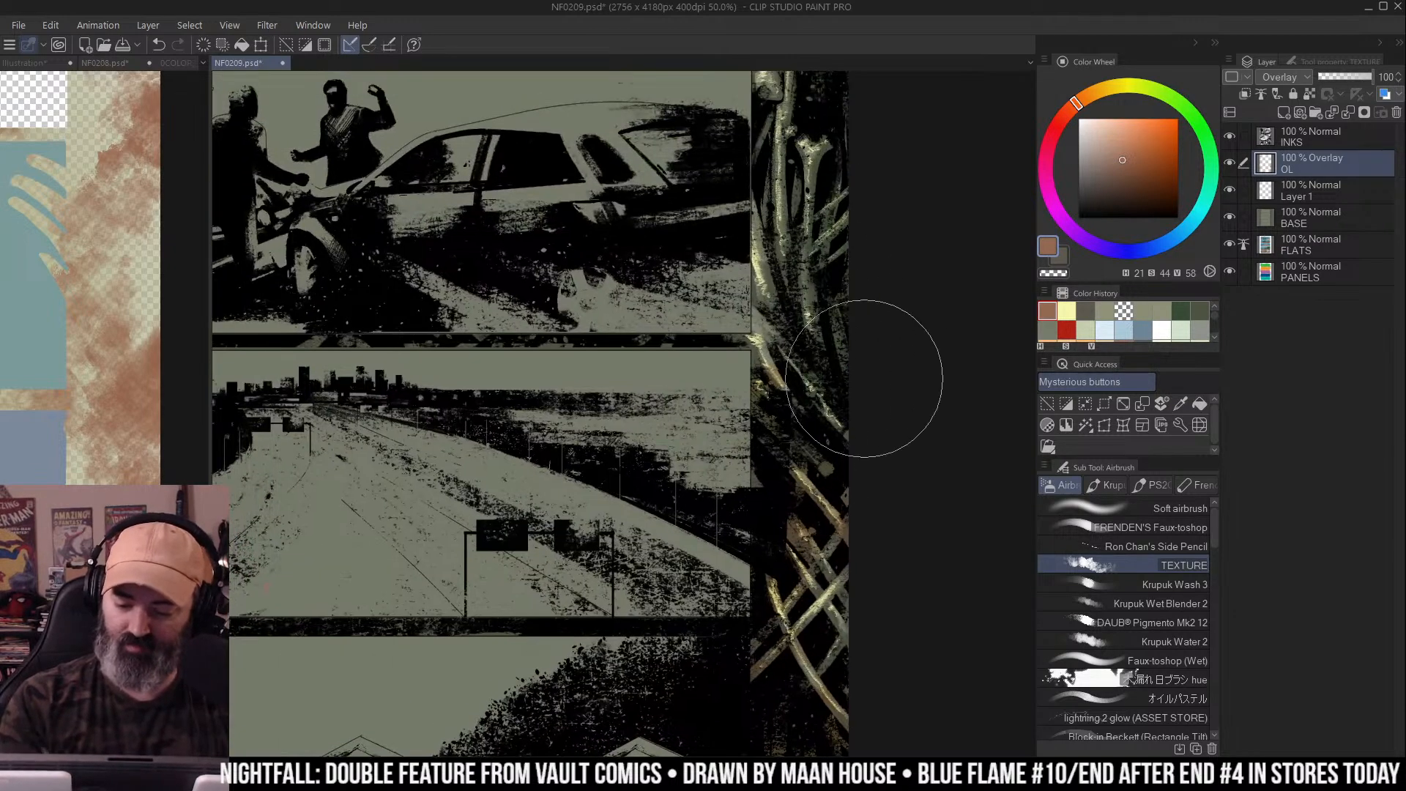
{"action": "left_click_drag", "start_coordinate": [875, 224], "coordinate": [831, 404]}
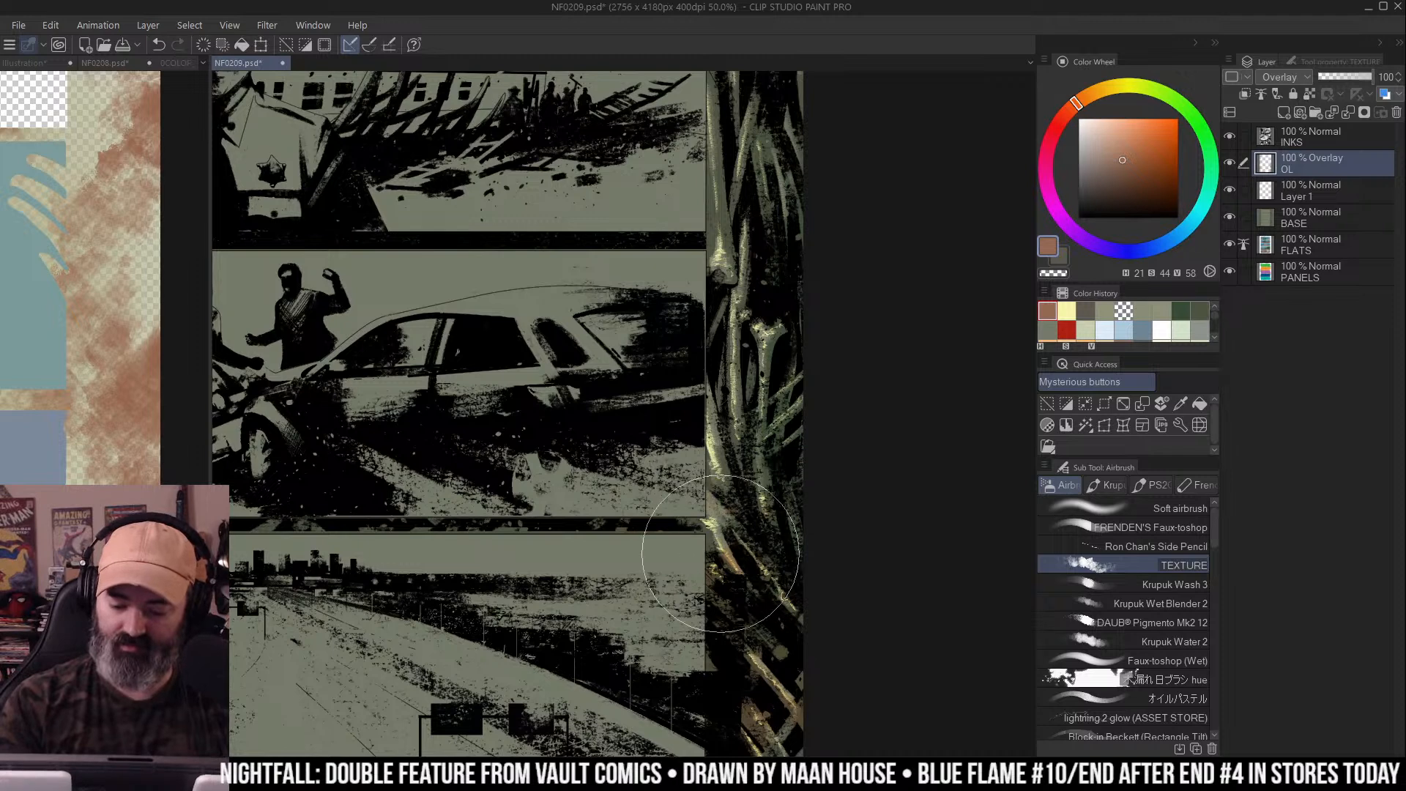
{"action": "left_click_drag", "start_coordinate": [816, 284], "coordinate": [827, 423]}
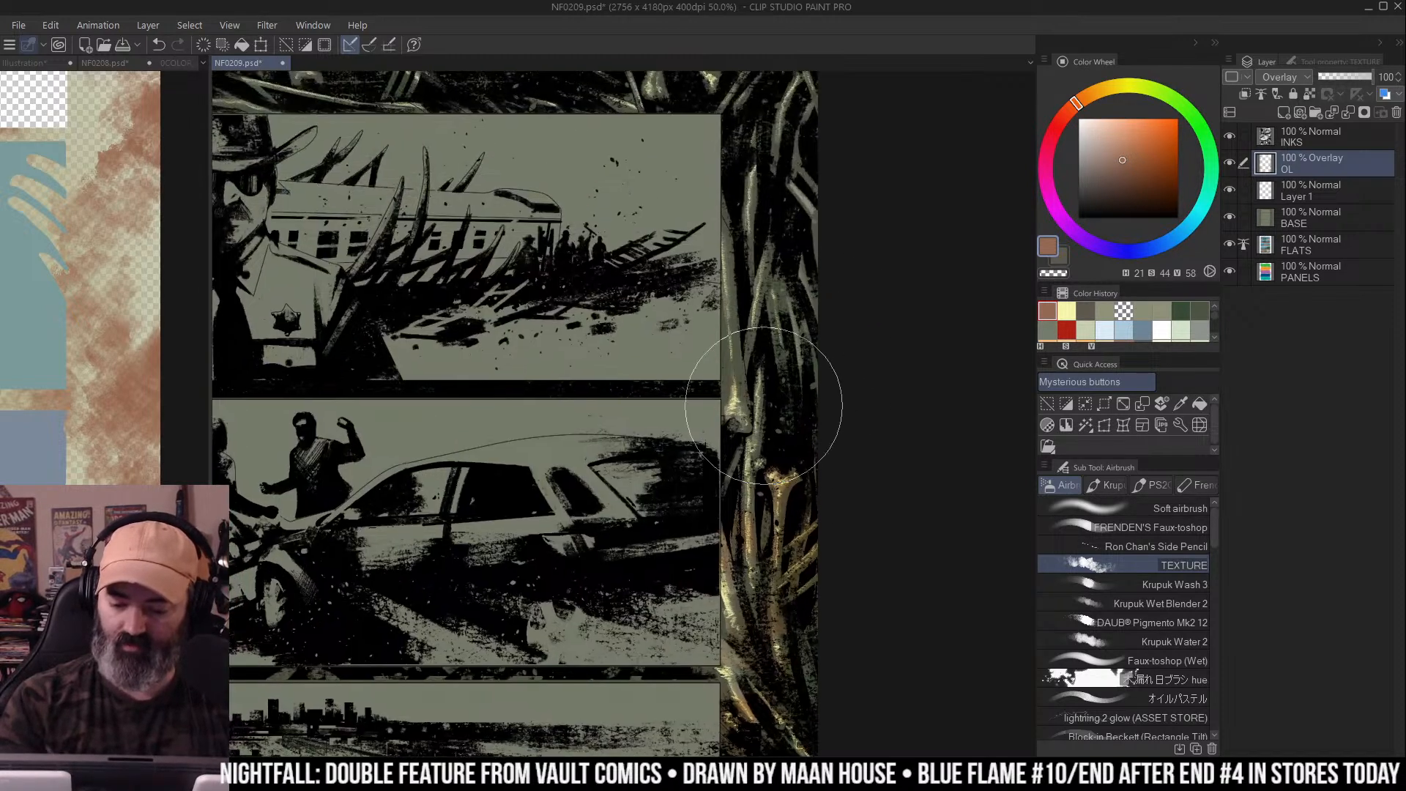
{"action": "left_click_drag", "start_coordinate": [833, 217], "coordinate": [841, 314]}
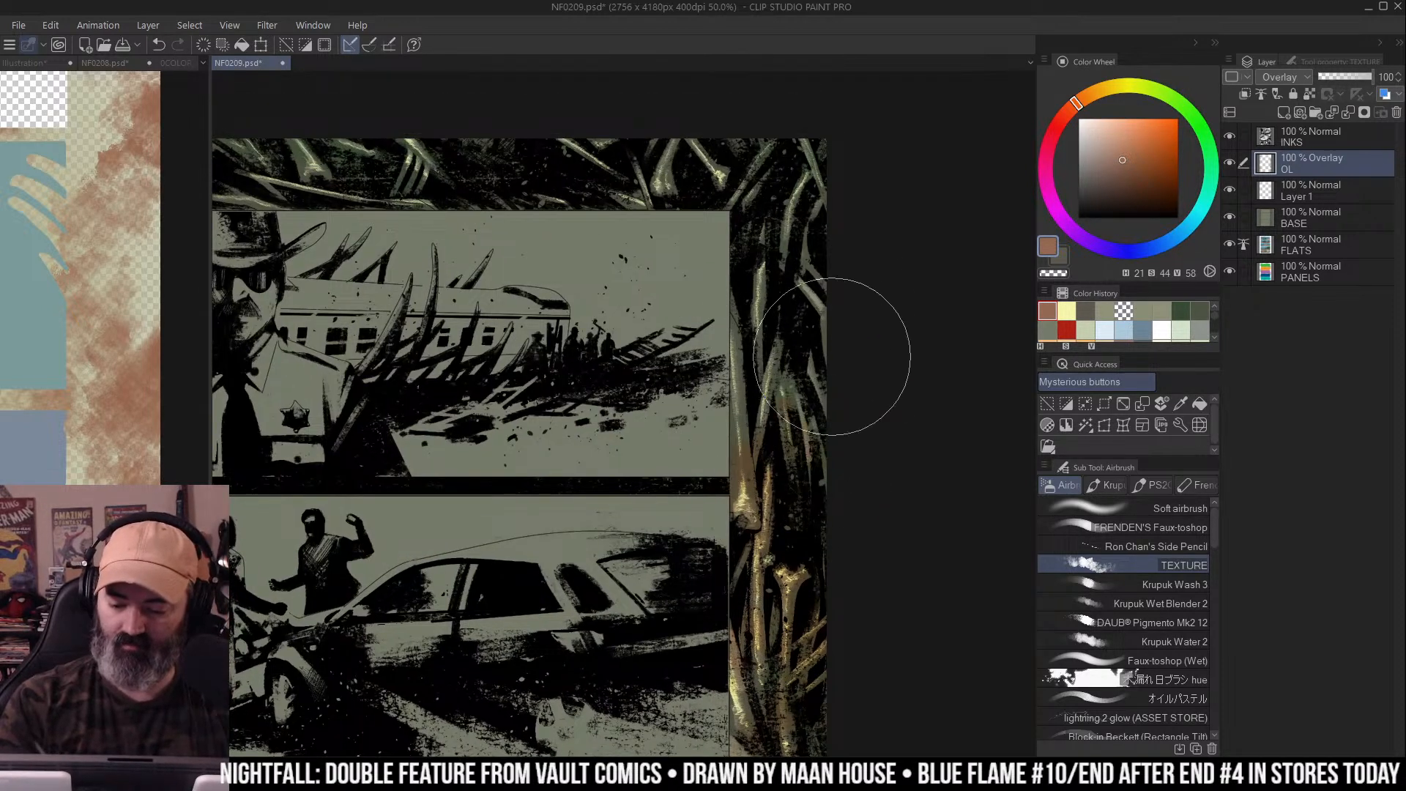
Paint reddish brown texture over the top border bones from the upper-right corner across to the upper-left corner
{"action": "left_click_drag", "start_coordinate": [747, 110], "coordinate": [929, 126]}
{"action": "left_click_drag", "start_coordinate": [689, 232], "coordinate": [795, 239]}
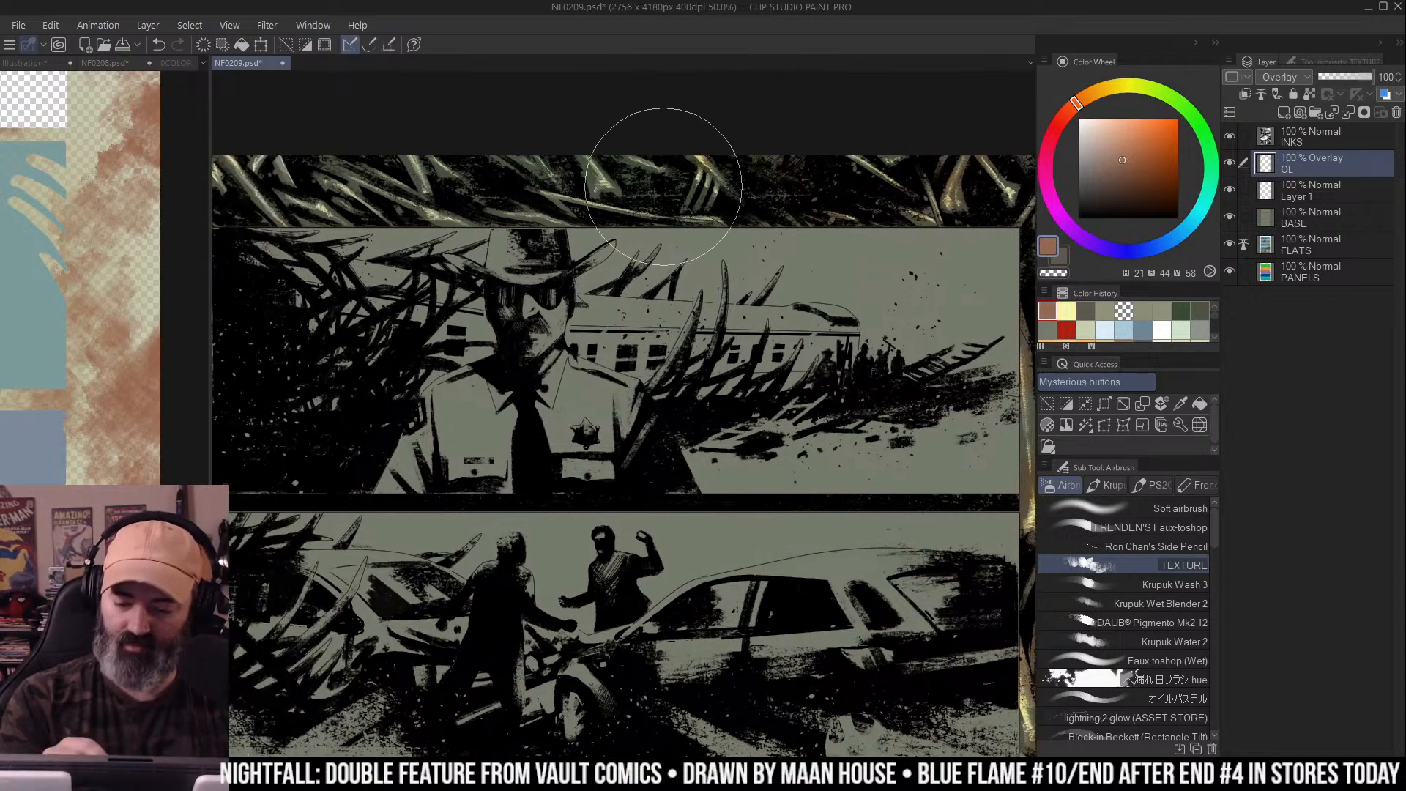
{"action": "left_click_drag", "start_coordinate": [550, 173], "coordinate": [635, 188]}
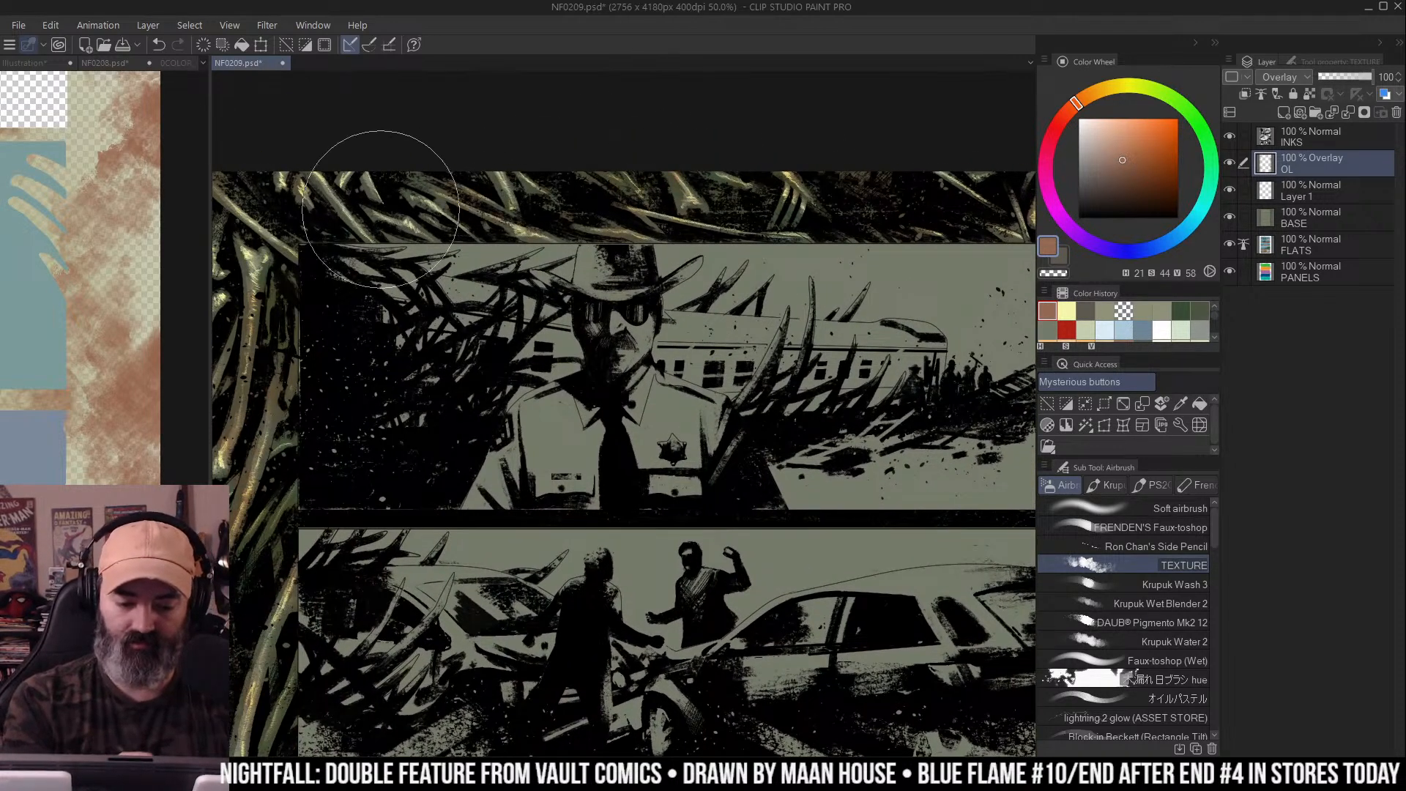
Copy the Level Correction 1 layer from page NF0208 and paste it into NF0209 directly beneath the INKS layer
{"action": "scroll", "coordinate": [503, 234], "scroll_direction": "down", "scroll_amount": 3}
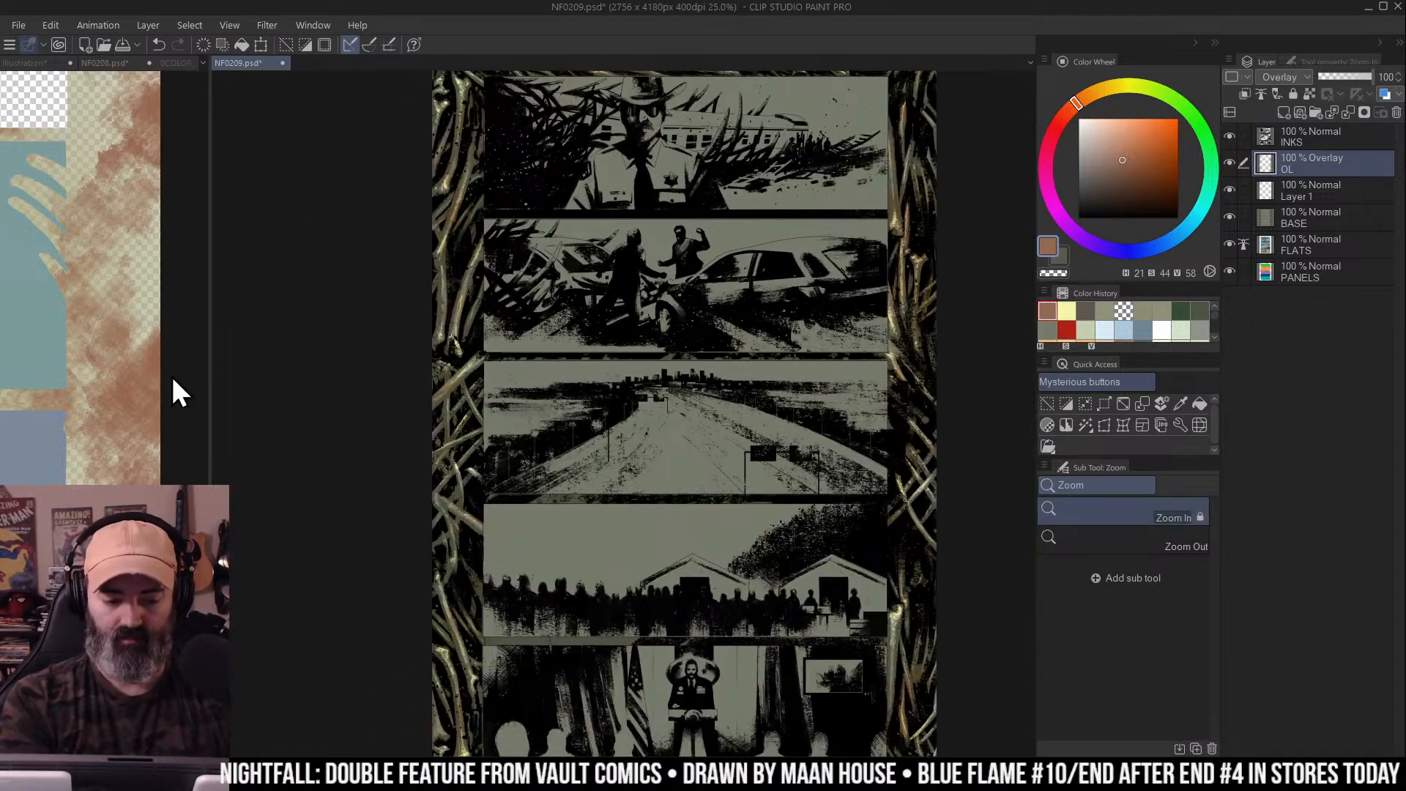
{"action": "key", "text": "ctrl+Tab"}
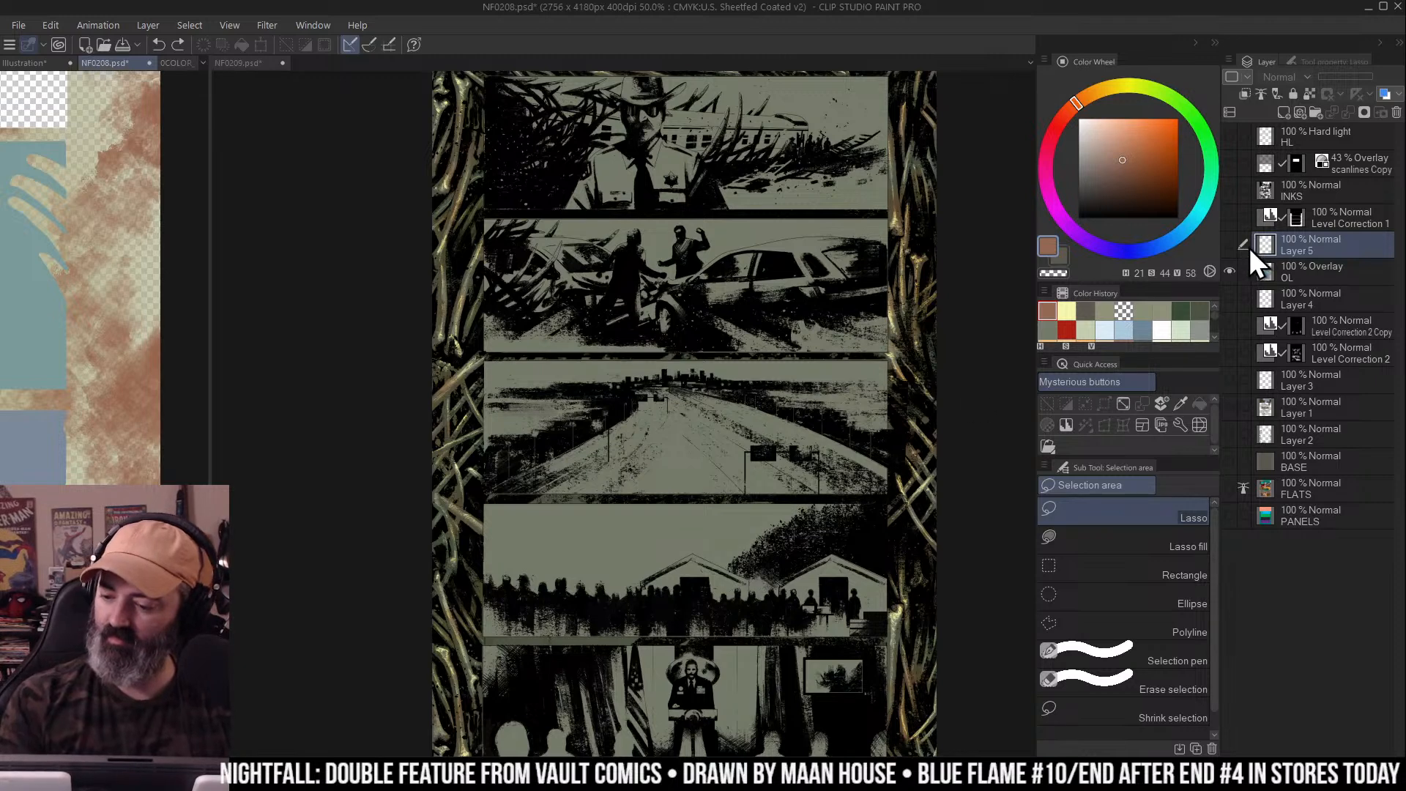
{"action": "left_click", "coordinate": [1229, 217]}
{"action": "left_click", "coordinate": [1230, 215]}
{"action": "left_click", "coordinate": [1232, 217]}
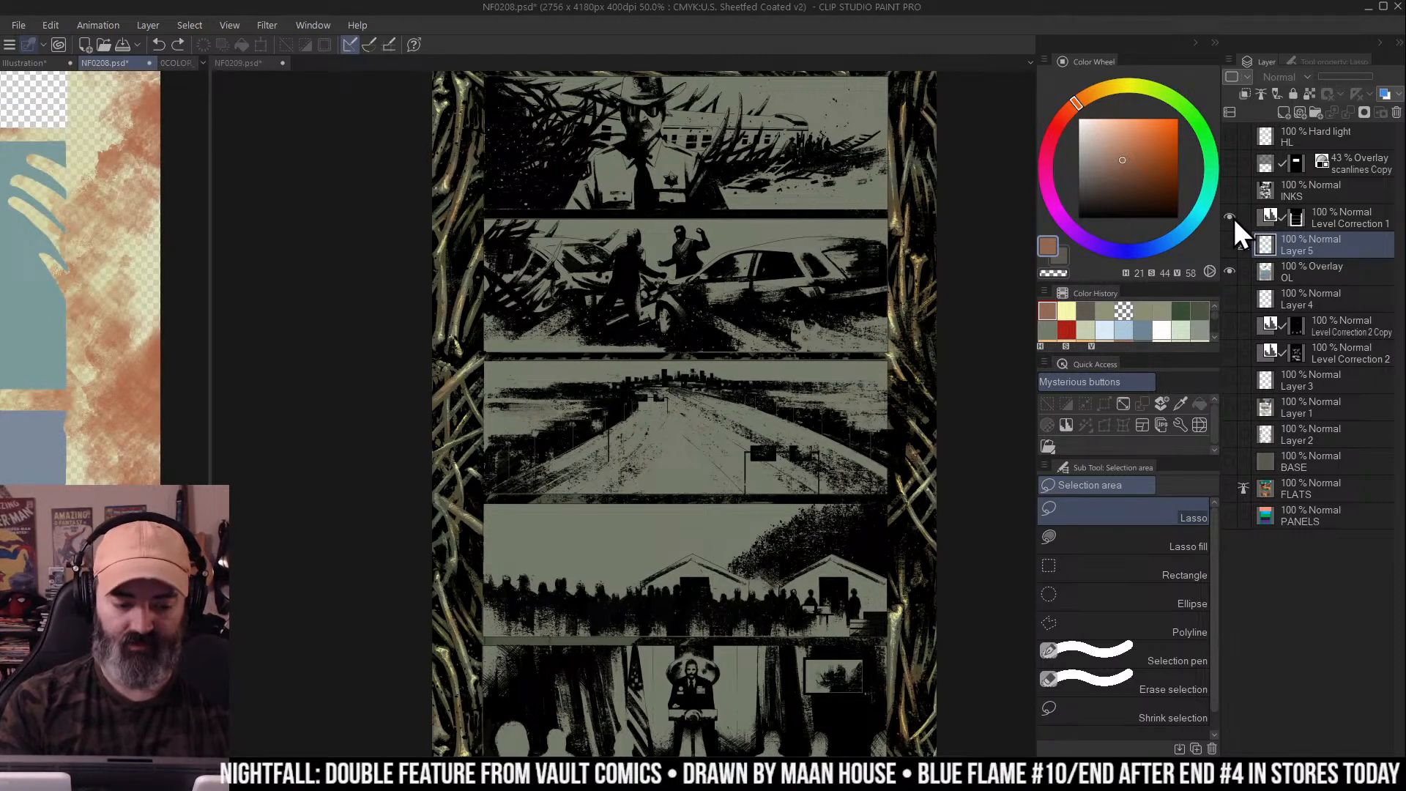
{"action": "left_click", "coordinate": [1269, 216]}
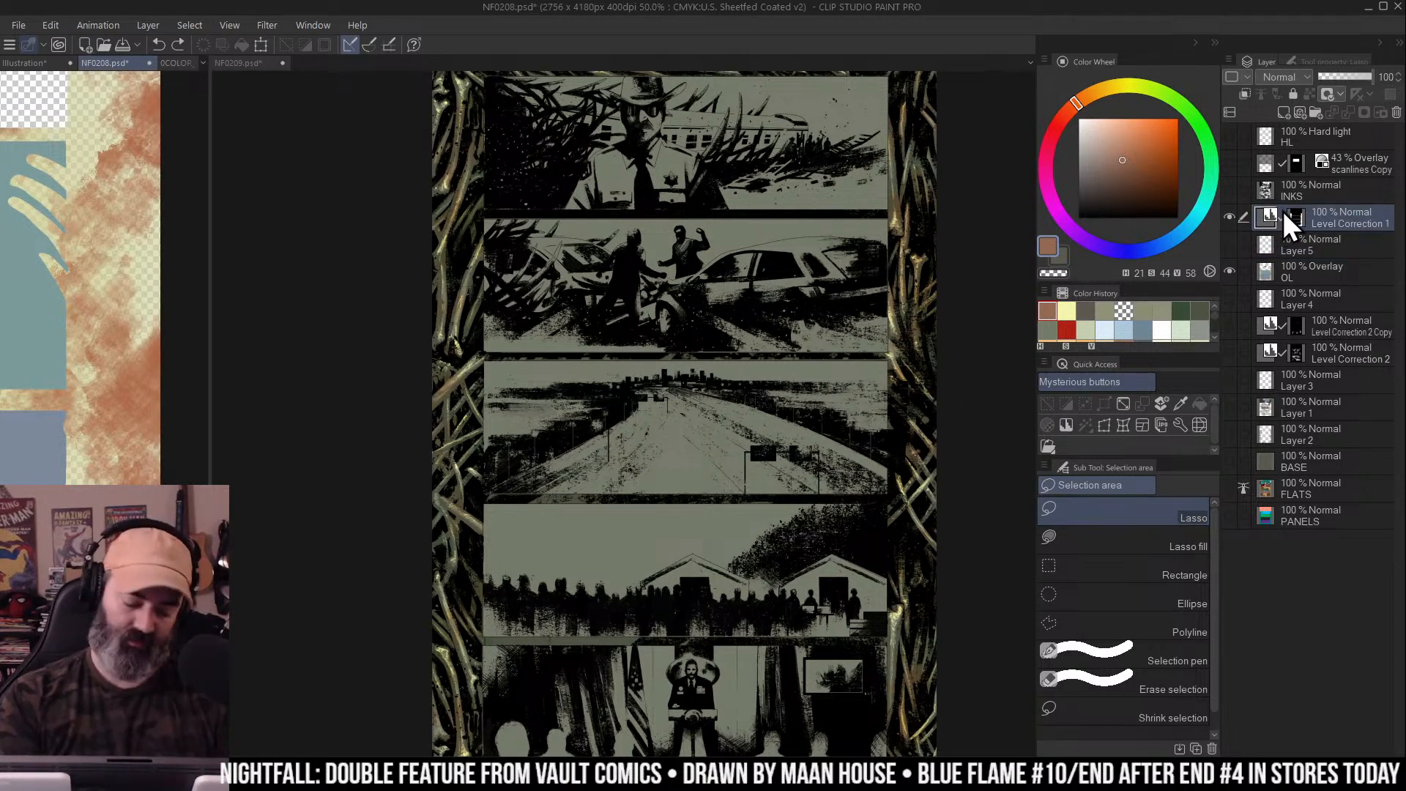
{"action": "key", "text": "ctrl+c"}
{"action": "key", "text": "ctrl+Tab"}
{"action": "key", "text": "ctrl+v"}
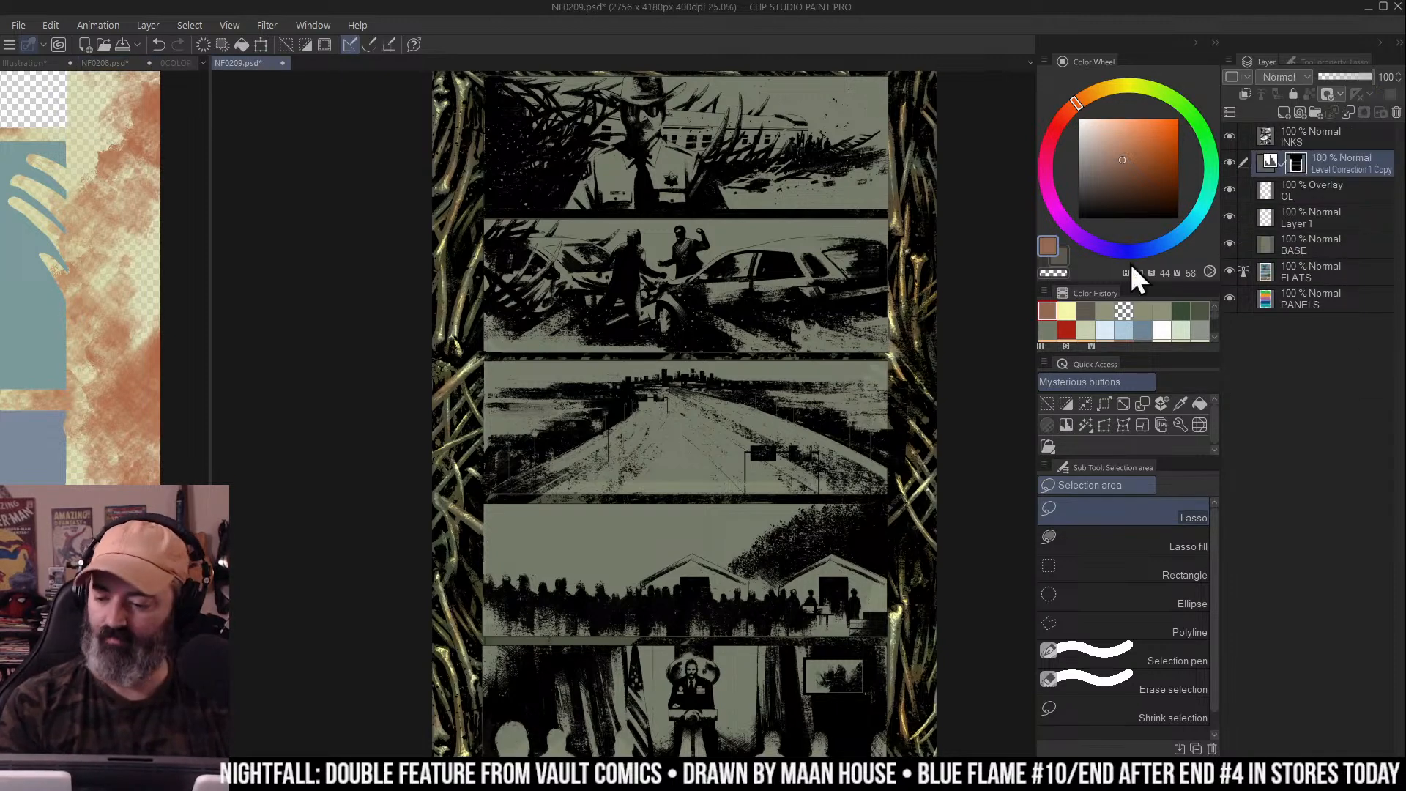
Replace the pasted Level Correction layer's mask with a new one made from a selection of NF0209's bone border
{"action": "right_click", "coordinate": [1297, 164]}
{"action": "left_click", "coordinate": [1303, 200]}
{"action": "left_click_drag", "start_coordinate": [971, 277], "coordinate": [910, 288]}
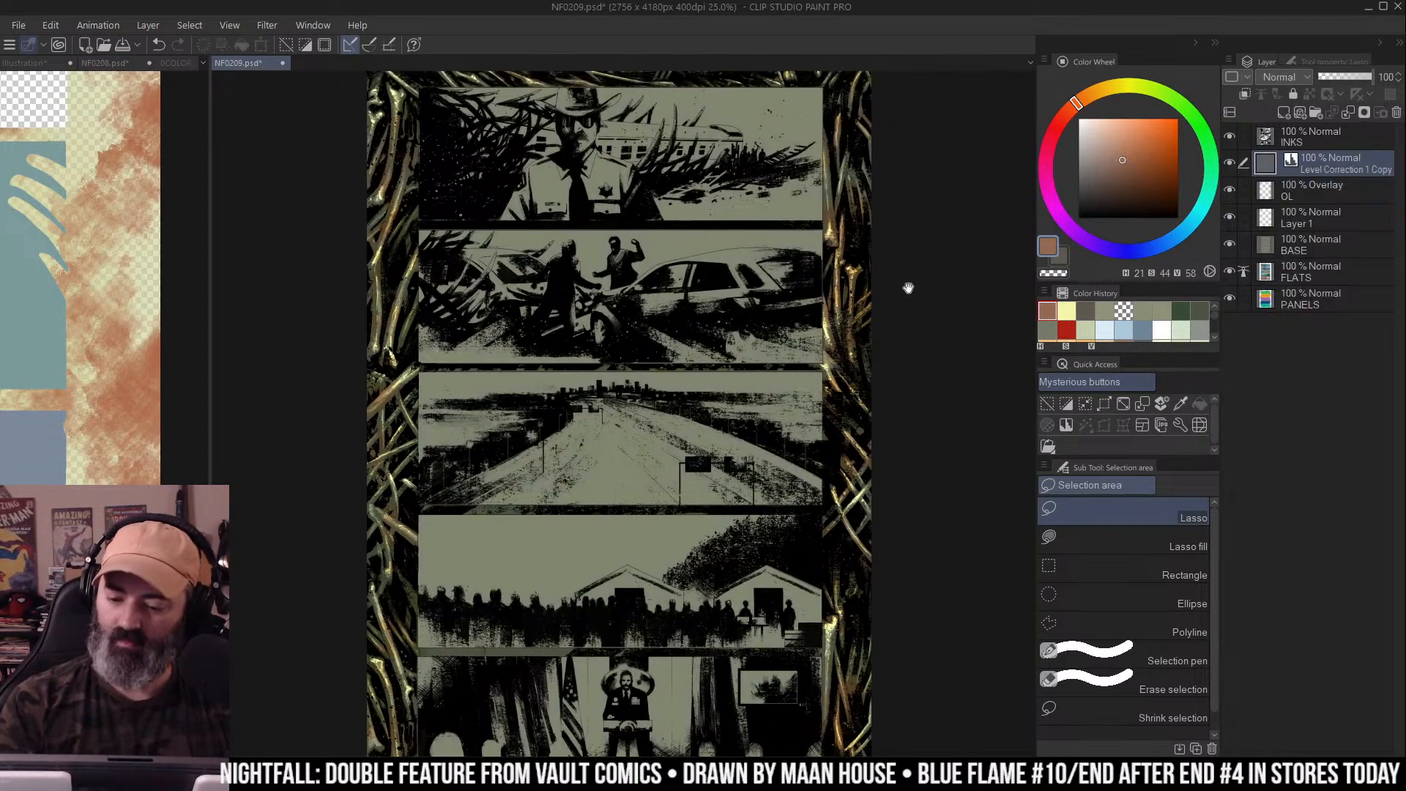
{"action": "key", "text": "w"}
{"action": "left_click", "coordinate": [849, 258]}
{"action": "key", "text": "ctrl+minus"}
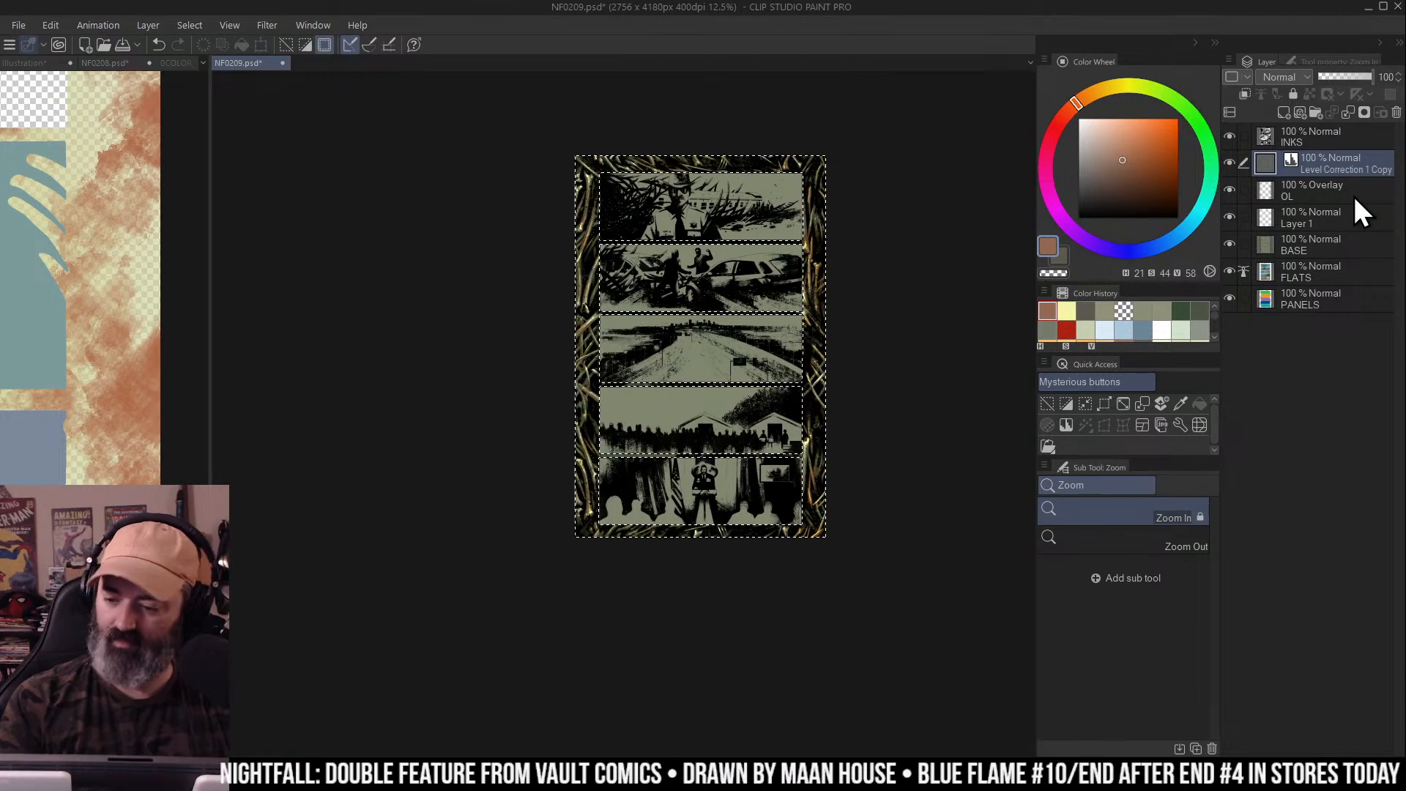
{"action": "left_click", "coordinate": [1365, 114]}
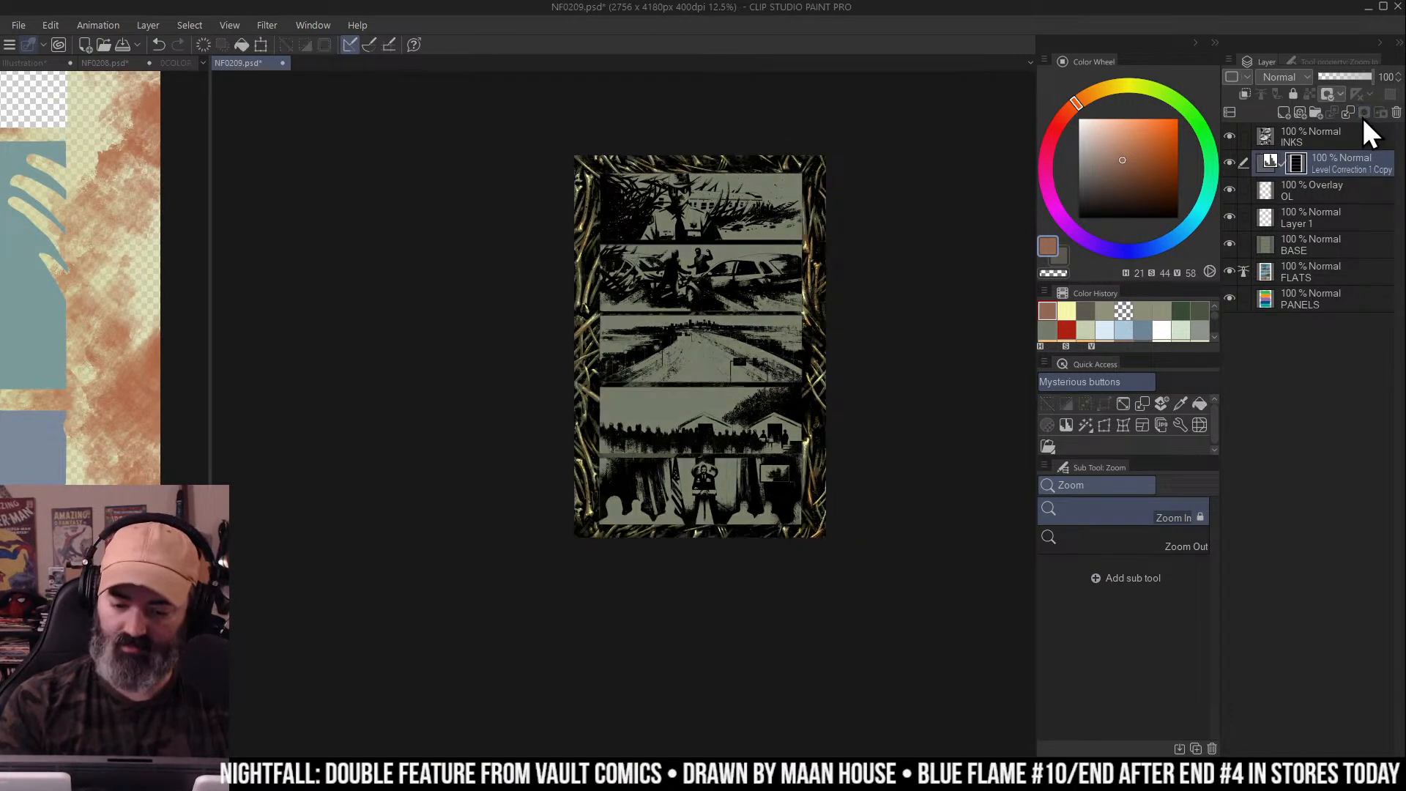
Hide and reshow the correction layer to judge its effect on the border, widening the NF0208 view for comparison
{"action": "left_click", "coordinate": [1230, 162]}
{"action": "left_click", "coordinate": [806, 286]}
{"action": "left_click_drag", "start_coordinate": [865, 262], "coordinate": [892, 287]}
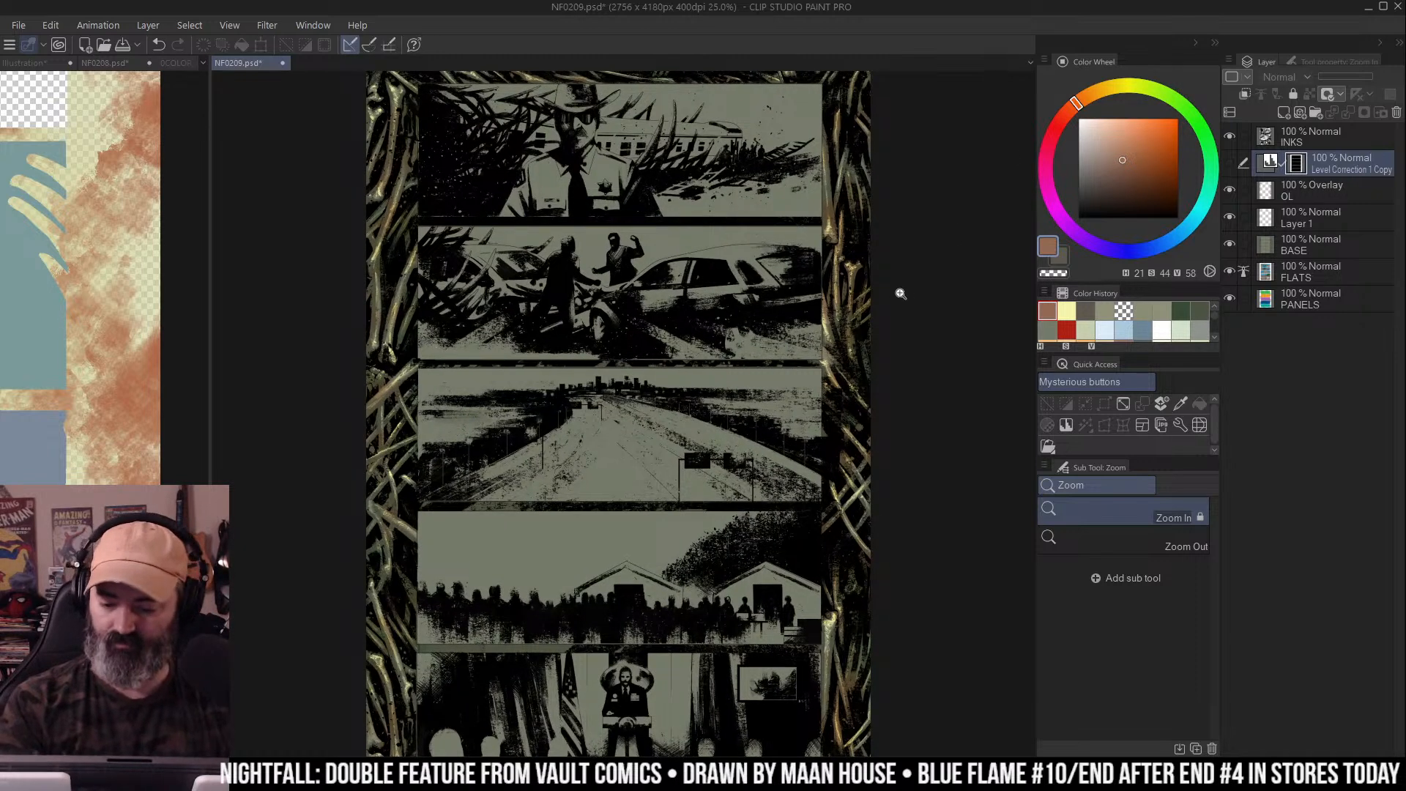
{"action": "left_click", "coordinate": [901, 294], "text": "alt"}
{"action": "key", "text": "m"}
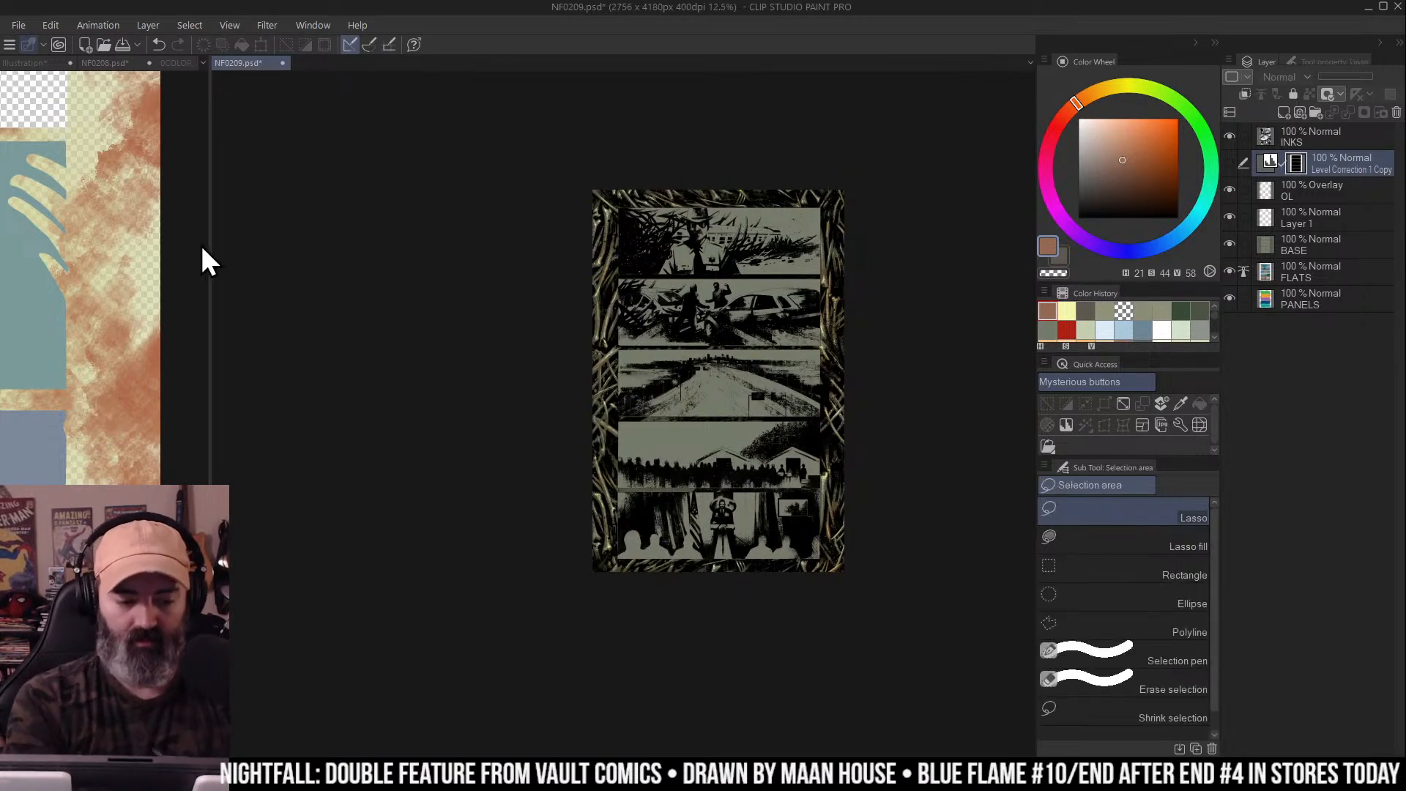
{"action": "left_click_drag", "start_coordinate": [211, 140], "coordinate": [540, 183]}
{"action": "left_click", "coordinate": [389, 254]}
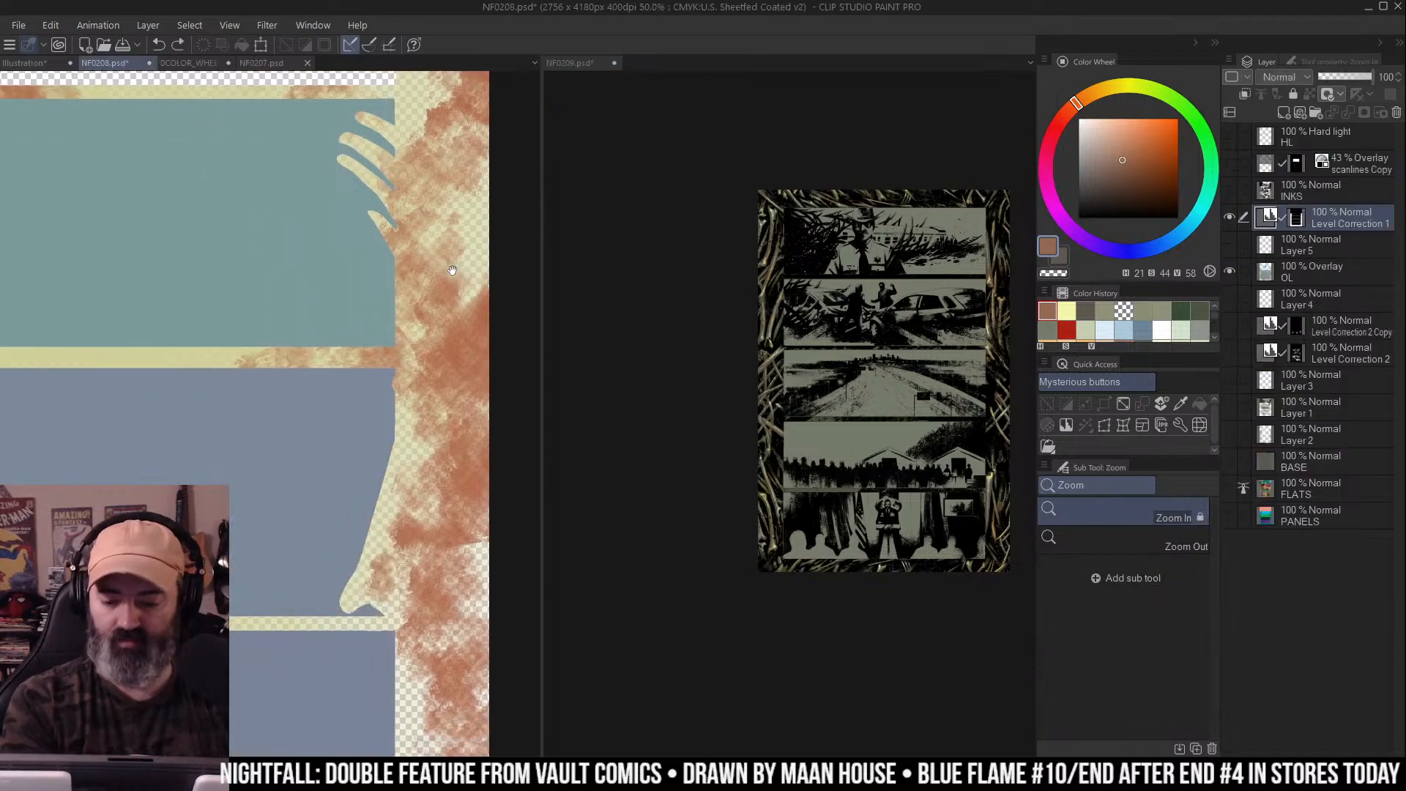
{"action": "left_click", "coordinate": [438, 279]}
{"action": "left_click", "coordinate": [438, 279], "text": "alt"}
{"action": "left_click", "coordinate": [728, 327]}
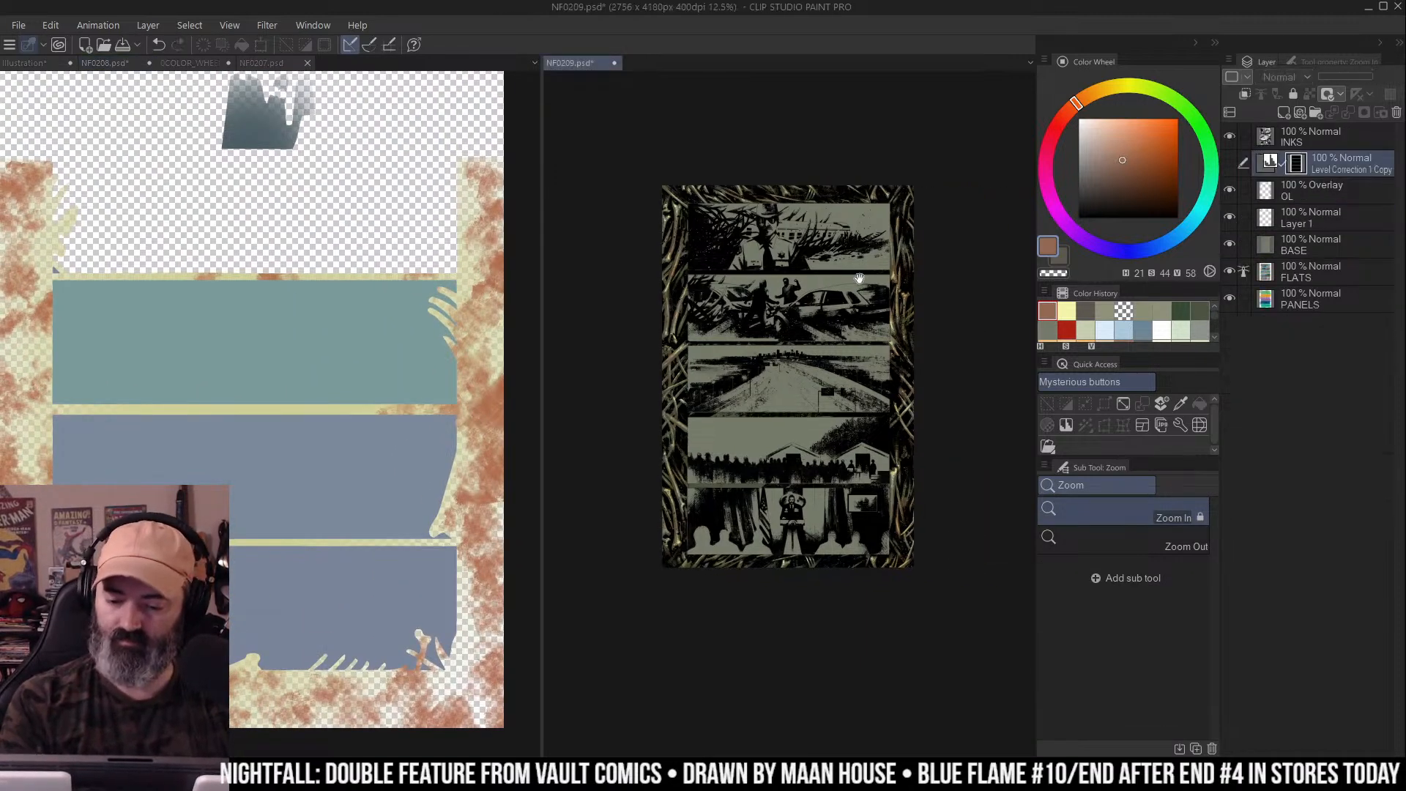
{"action": "left_click_drag", "start_coordinate": [806, 277], "coordinate": [876, 273]}
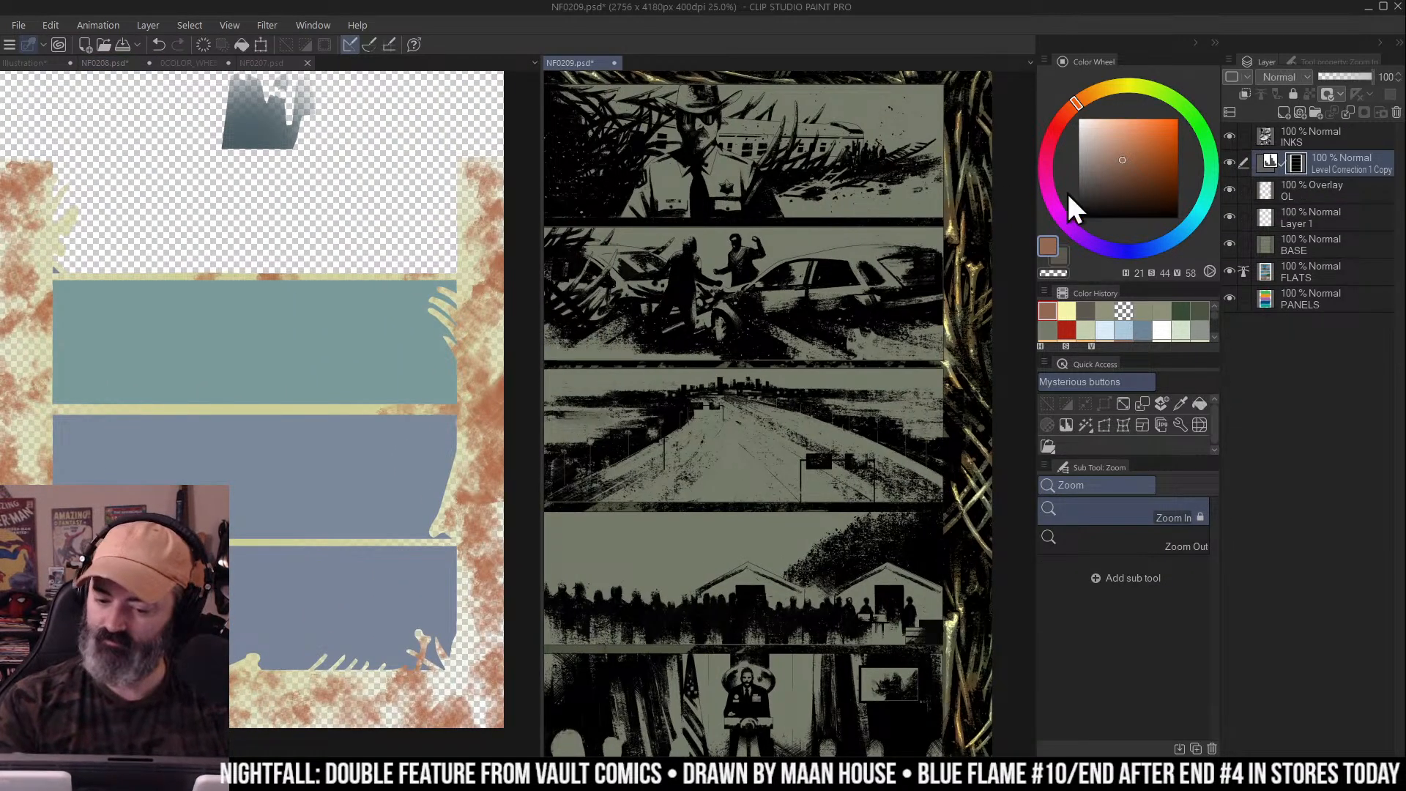
Show all of NF0208's layers and fit both pages side by side to compare their bone borders
{"action": "left_click", "coordinate": [350, 324]}
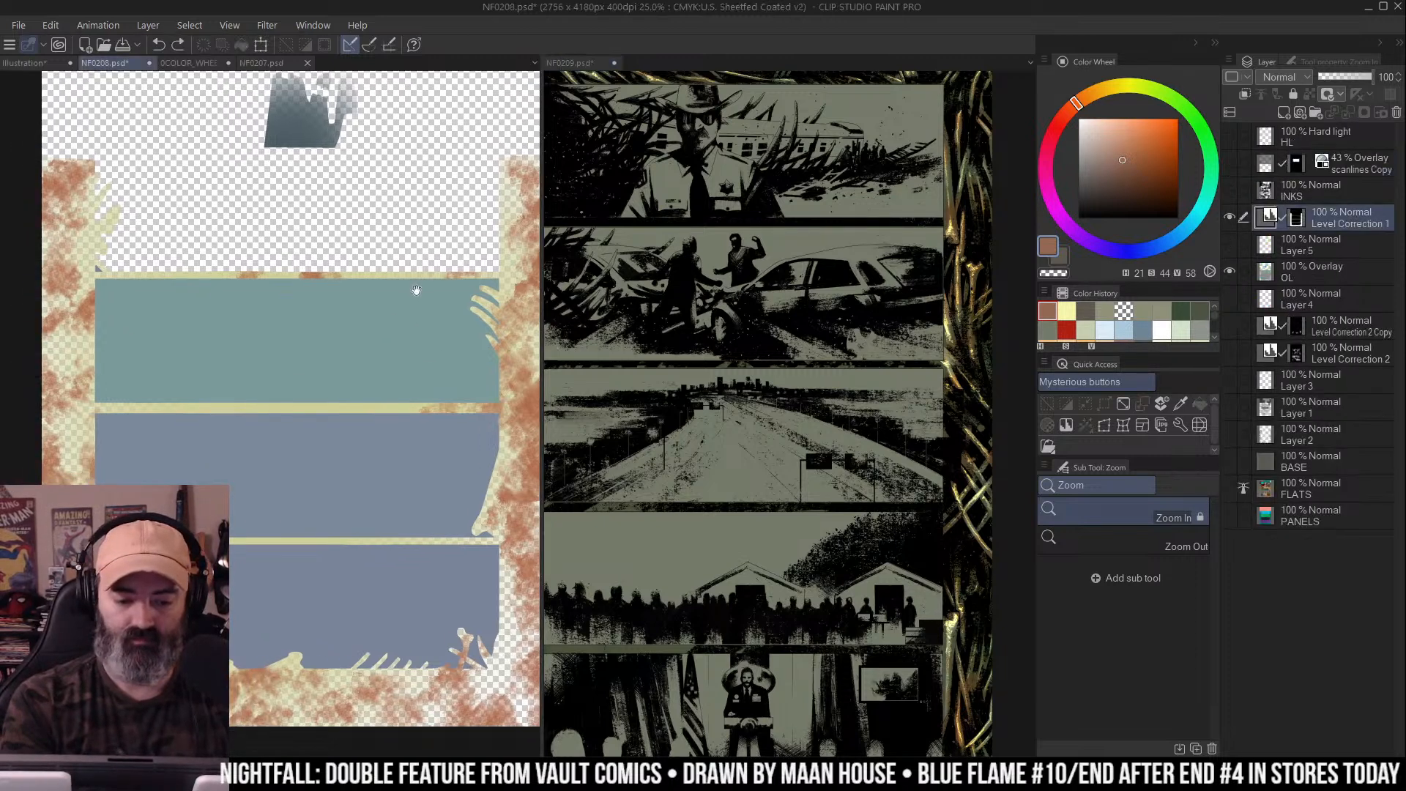
{"action": "left_click", "coordinate": [412, 294], "text": "alt"}
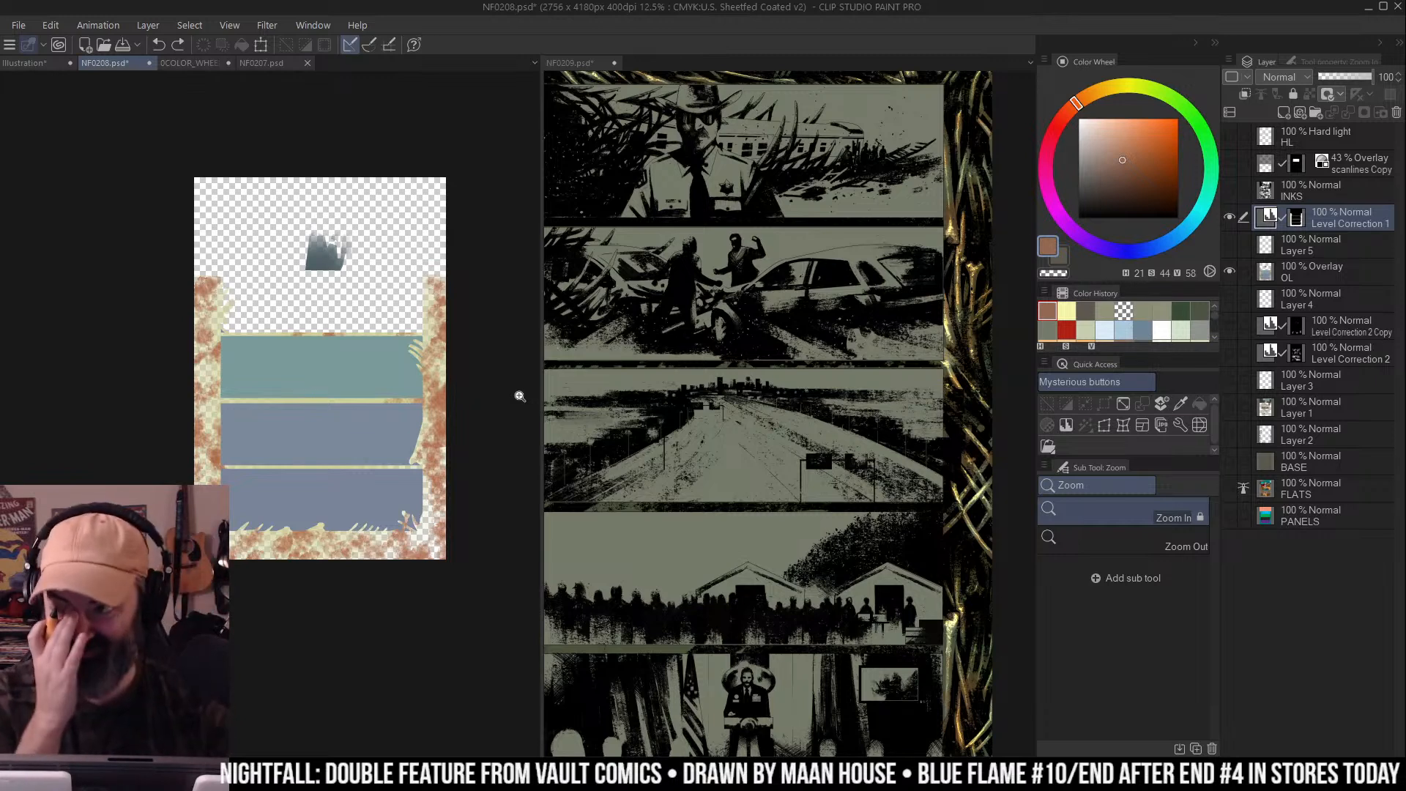
{"action": "left_click", "coordinate": [407, 227]}
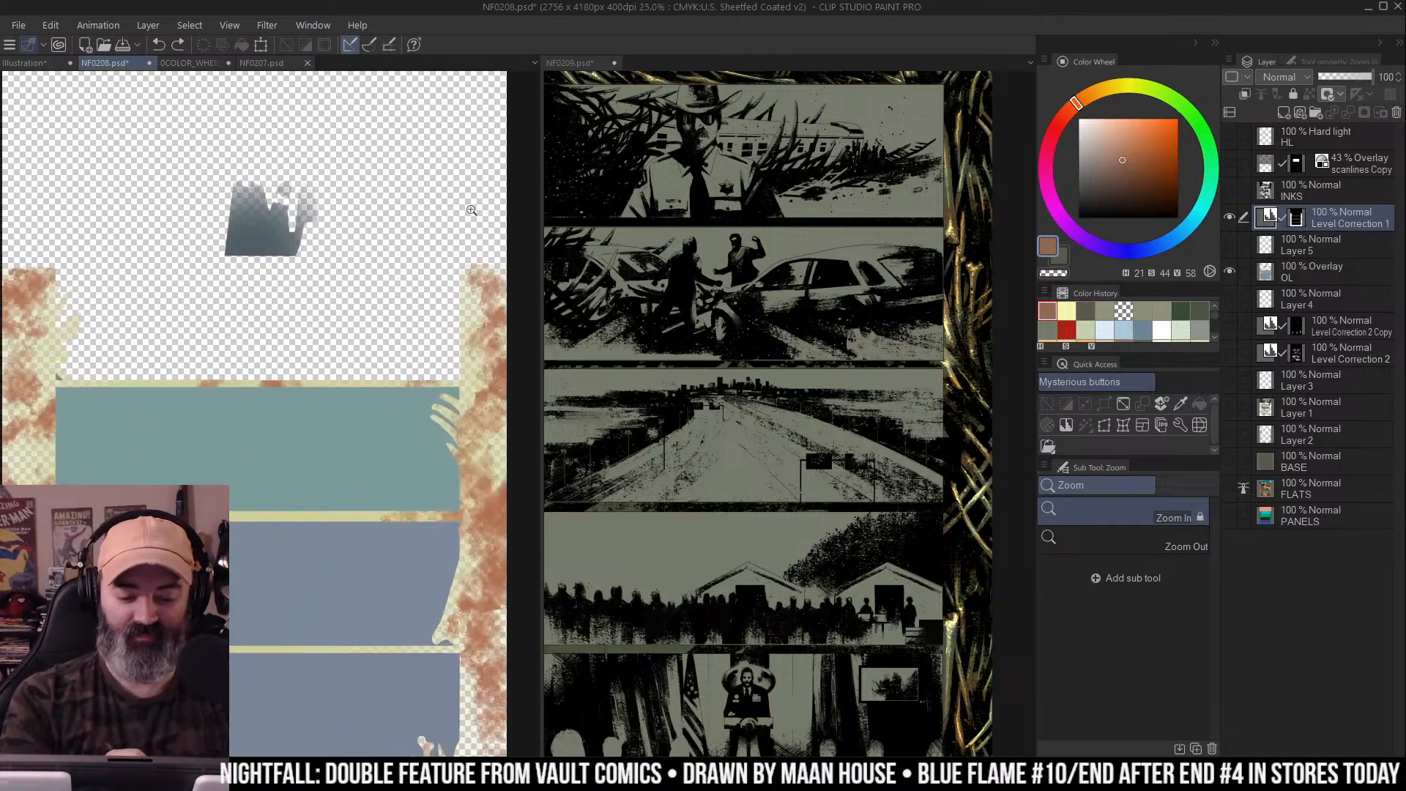
{"action": "key", "text": "m"}
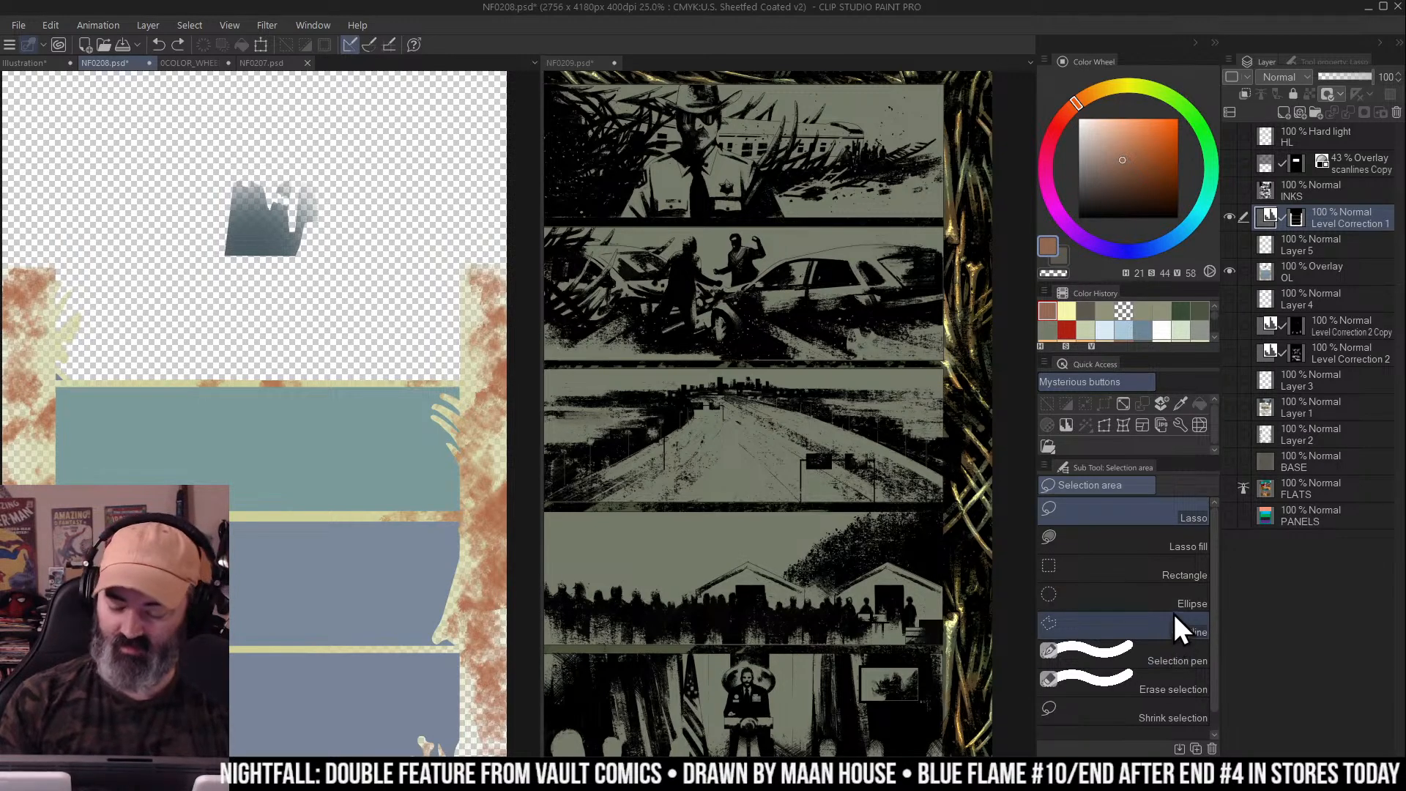
{"action": "left_click", "coordinate": [1236, 270], "text": "alt"}
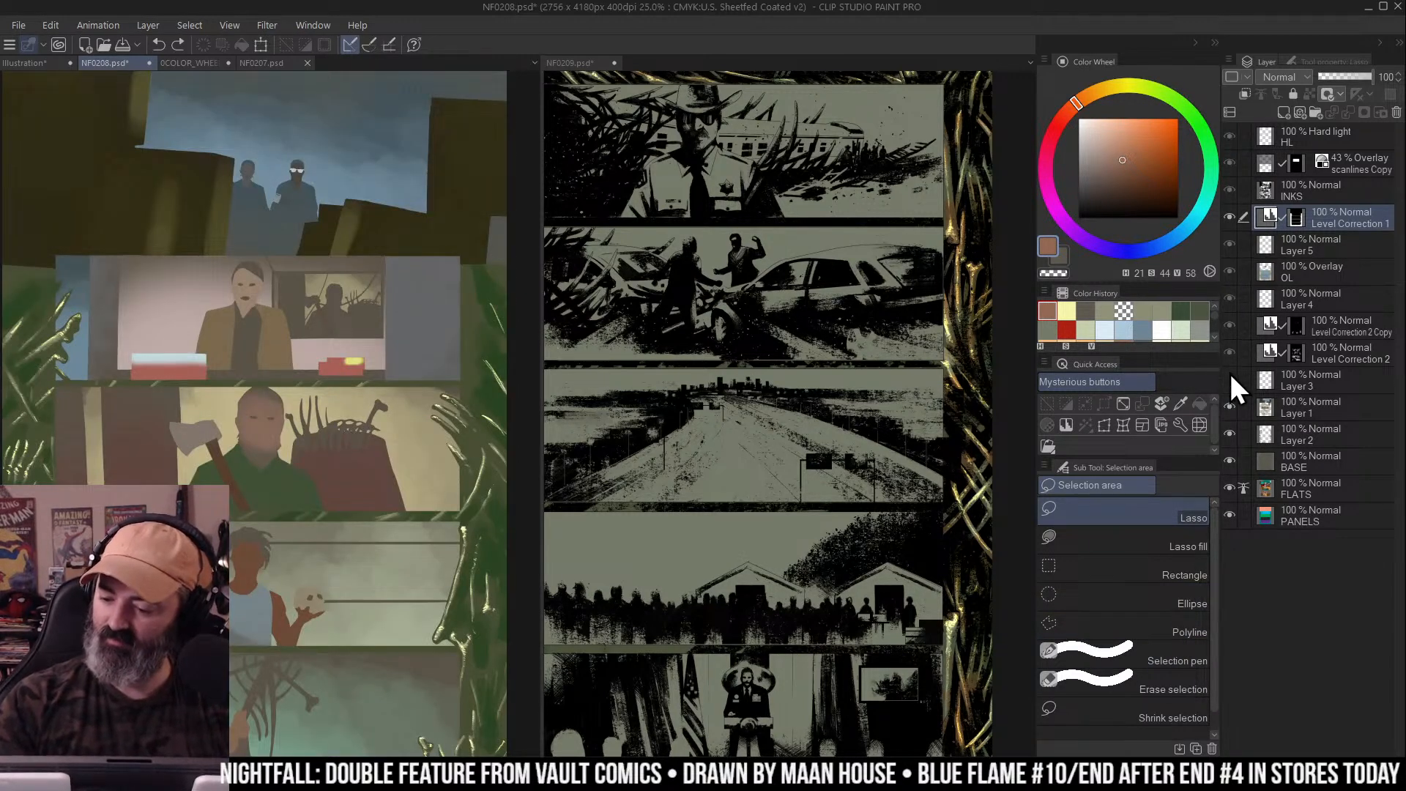
{"action": "left_click", "coordinate": [1230, 378]}
{"action": "key", "text": "/"}
{"action": "left_click_drag", "start_coordinate": [453, 341], "coordinate": [468, 283]}
{"action": "left_click", "coordinate": [1143, 403]}
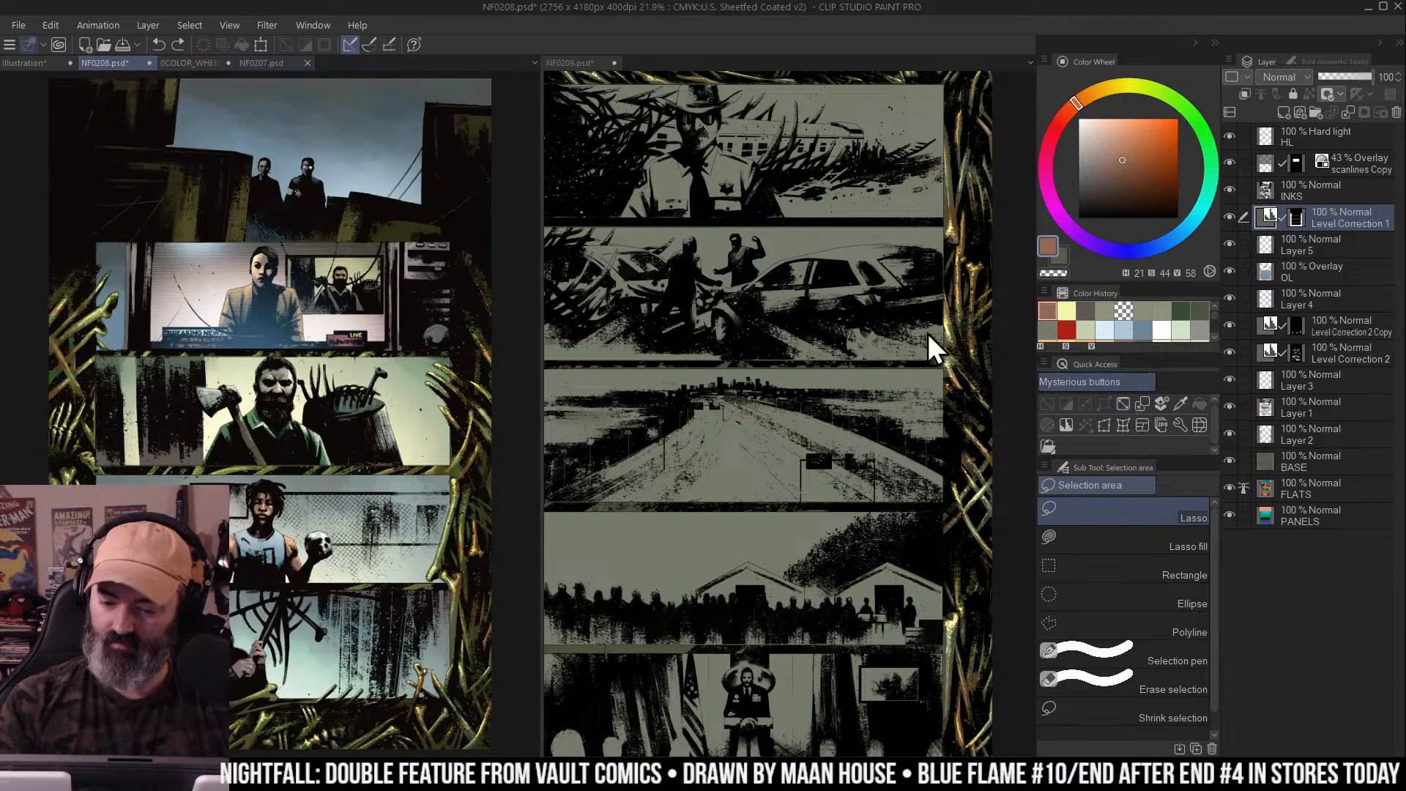
{"action": "left_click", "coordinate": [982, 355]}
{"action": "left_click", "coordinate": [1143, 403]}
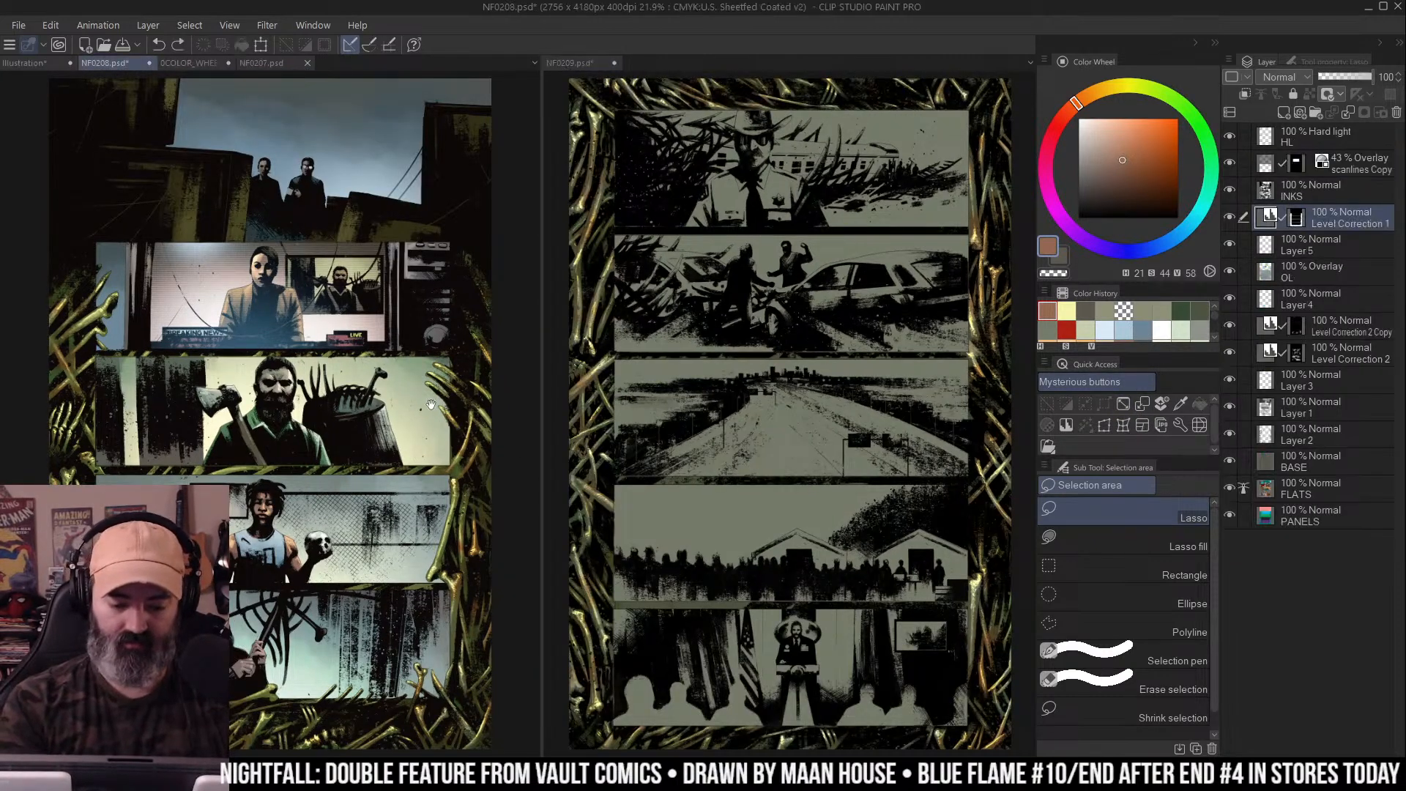
{"action": "left_click_drag", "start_coordinate": [839, 309], "coordinate": [826, 307]}
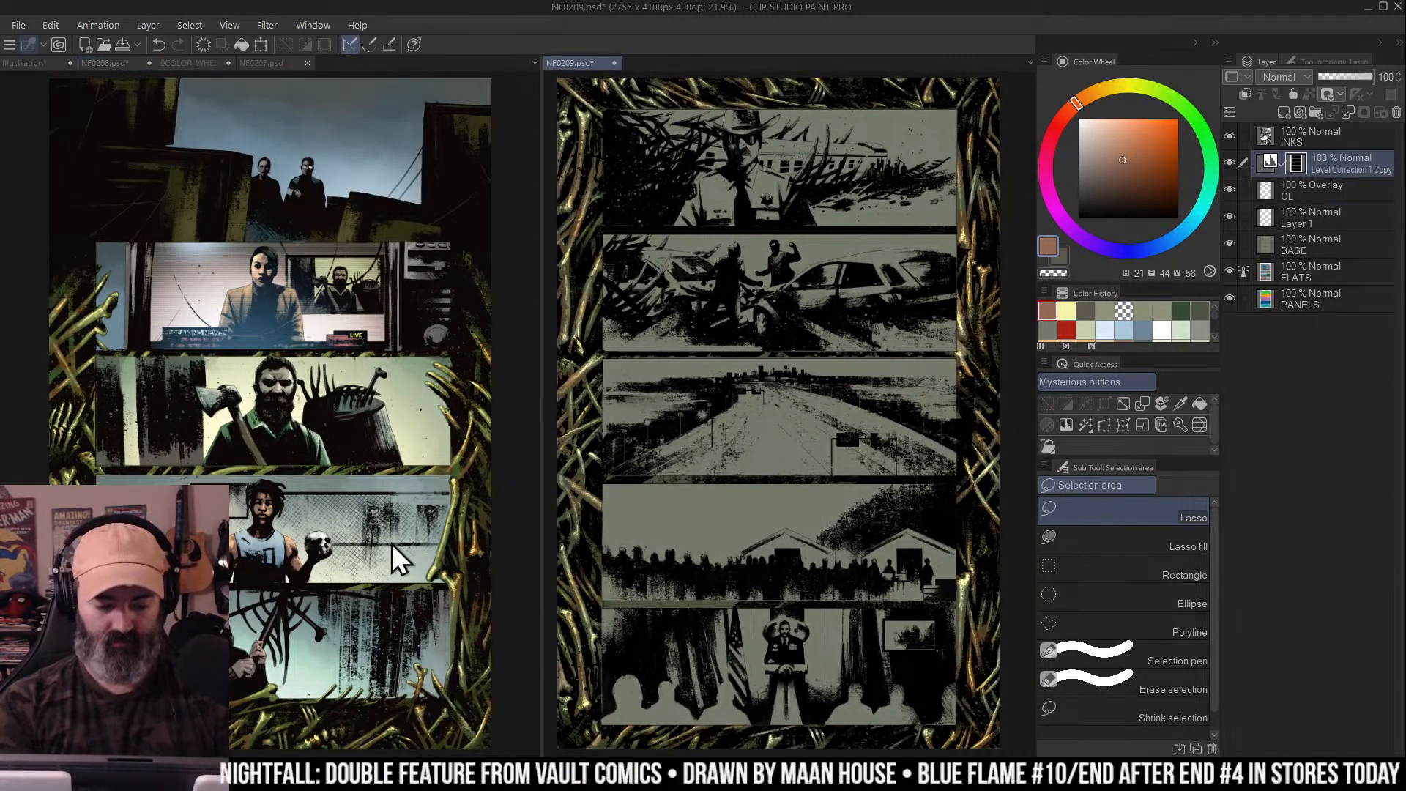
Isolate NF0208's OL layer and sample the pale khaki colour from its right border
{"action": "left_click", "coordinate": [454, 592]}
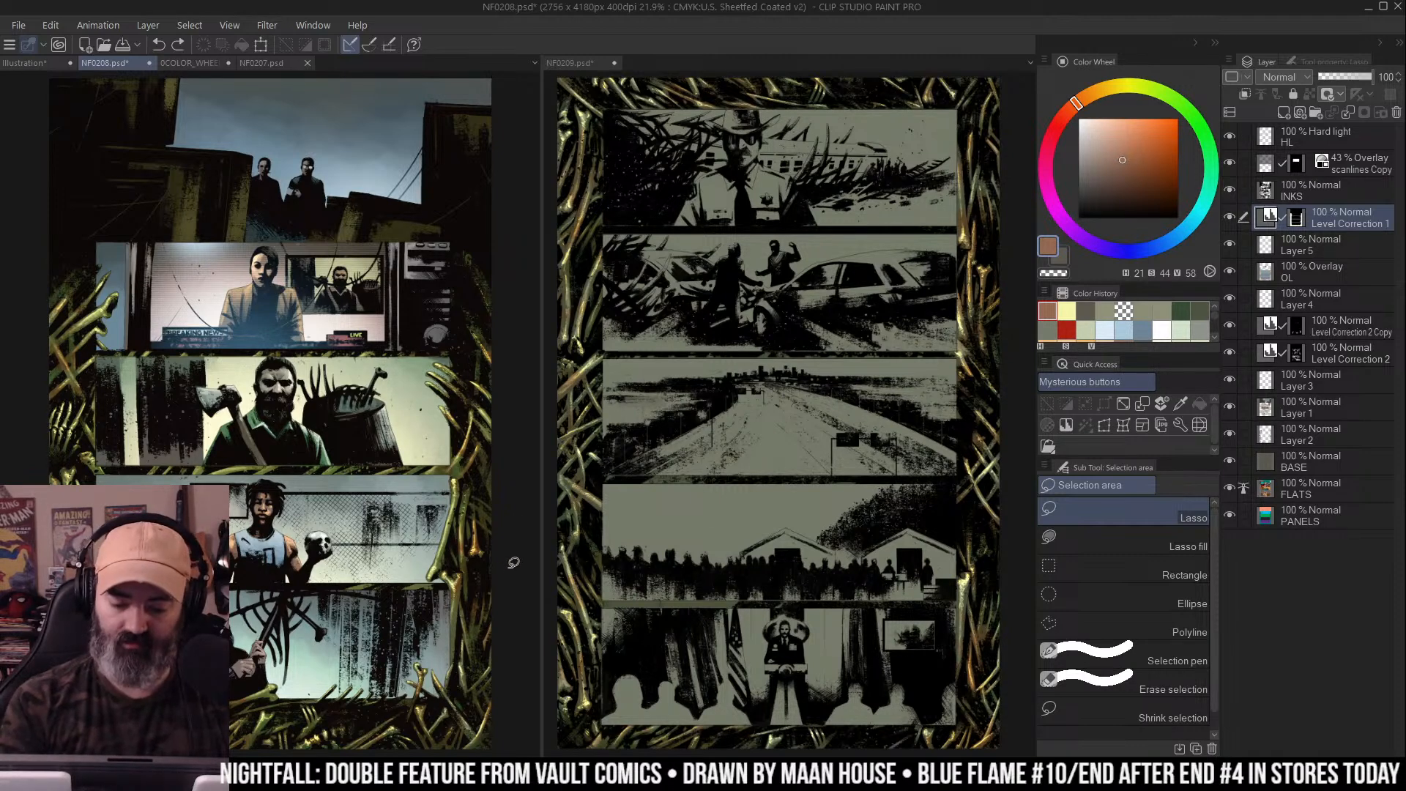
{"action": "left_click", "coordinate": [1230, 271], "text": "alt"}
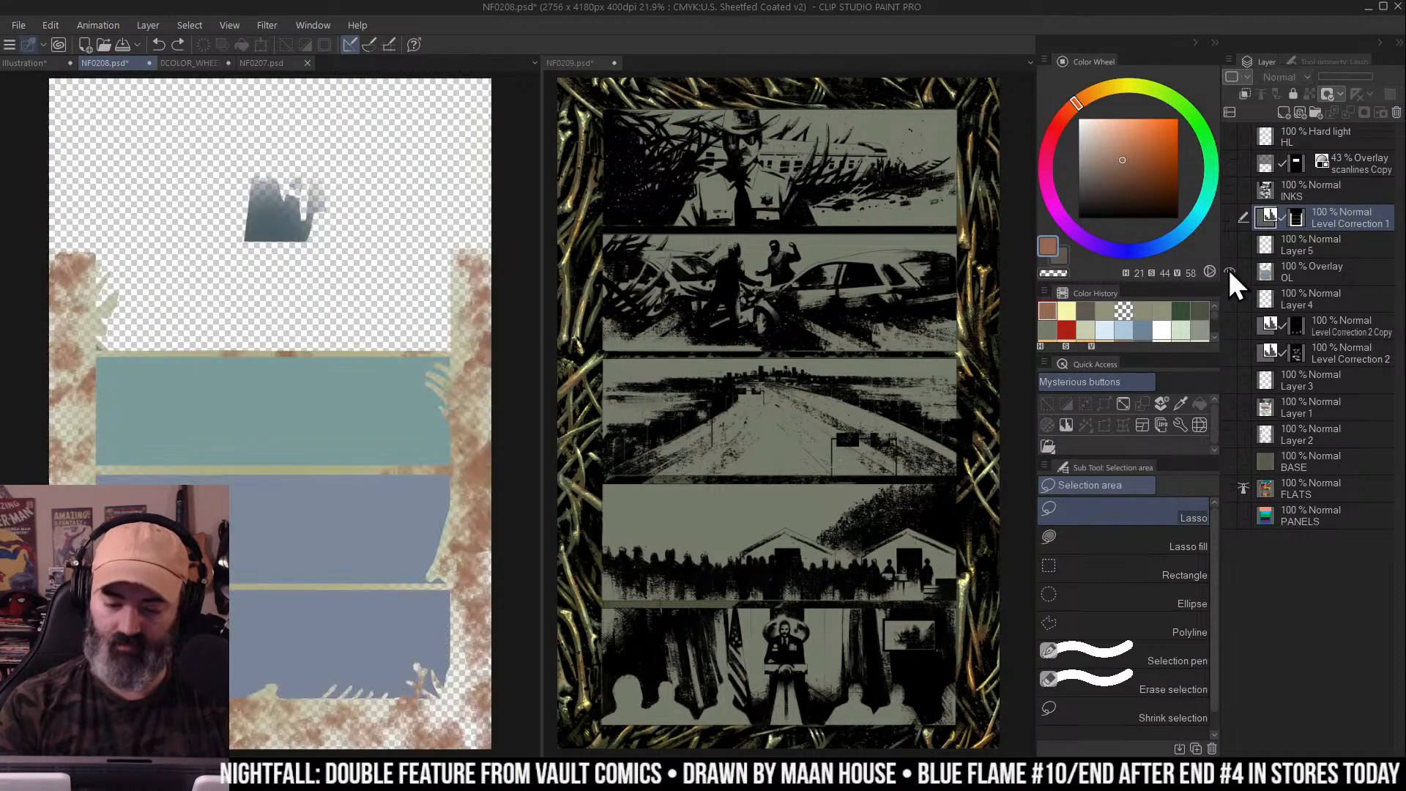
{"action": "left_click", "coordinate": [464, 351], "text": "alt"}
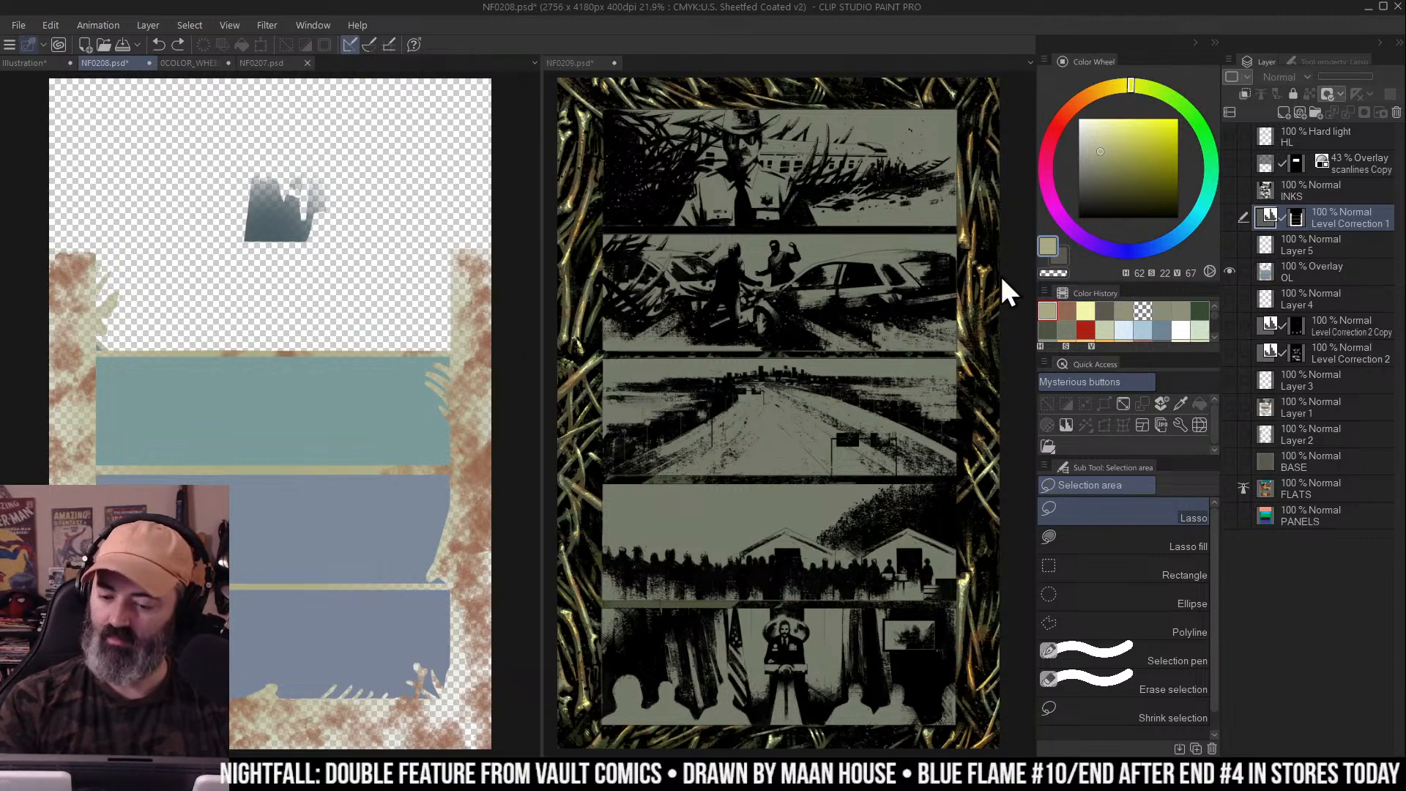
Add a second Overlay layer named OL above the existing one on NF0209, and turn all of NF0208's layers back on
{"action": "key", "text": "ctrl+Tab"}
{"action": "left_click", "coordinate": [1337, 188]}
{"action": "key", "text": "ctrl+v"}
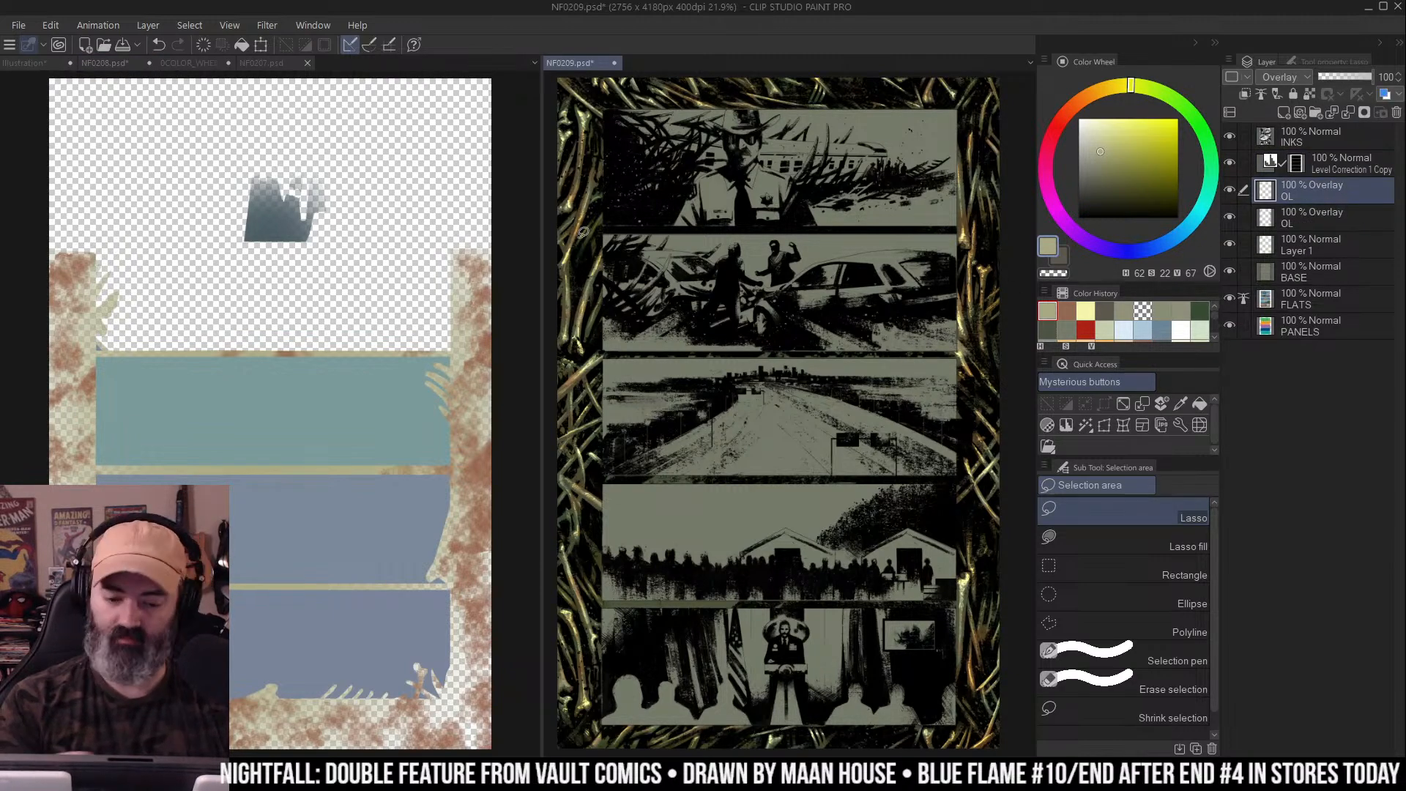
{"action": "key", "text": "ctrl+Tab"}
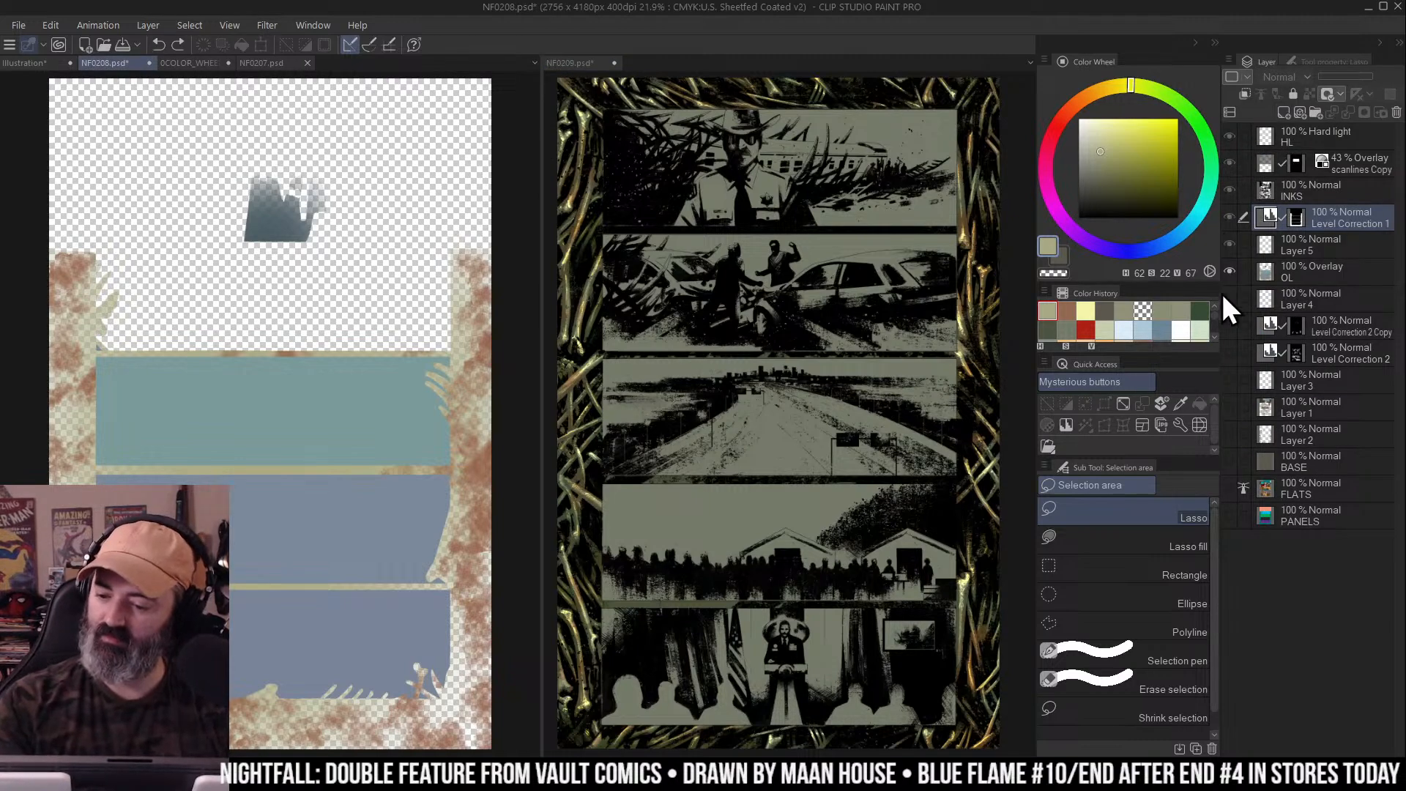
{"action": "left_click_drag", "start_coordinate": [1228, 269], "coordinate": [1215, 513]}
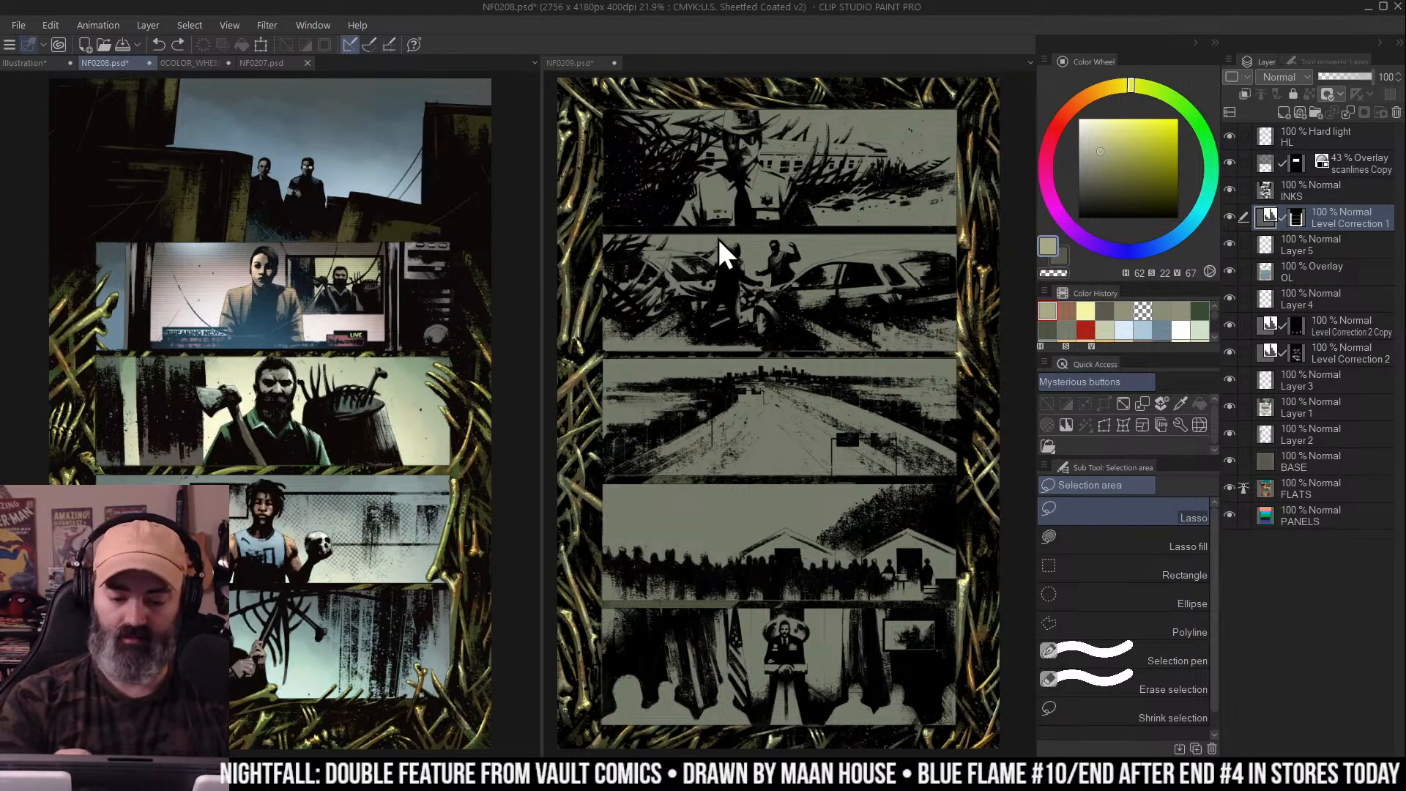
Paint the sampled pale khaki around NF0209's whole bone border on the new Overlay layer with the Soft airbrush
{"action": "key", "text": "b"}
{"action": "key", "text": "ctrl+Tab"}
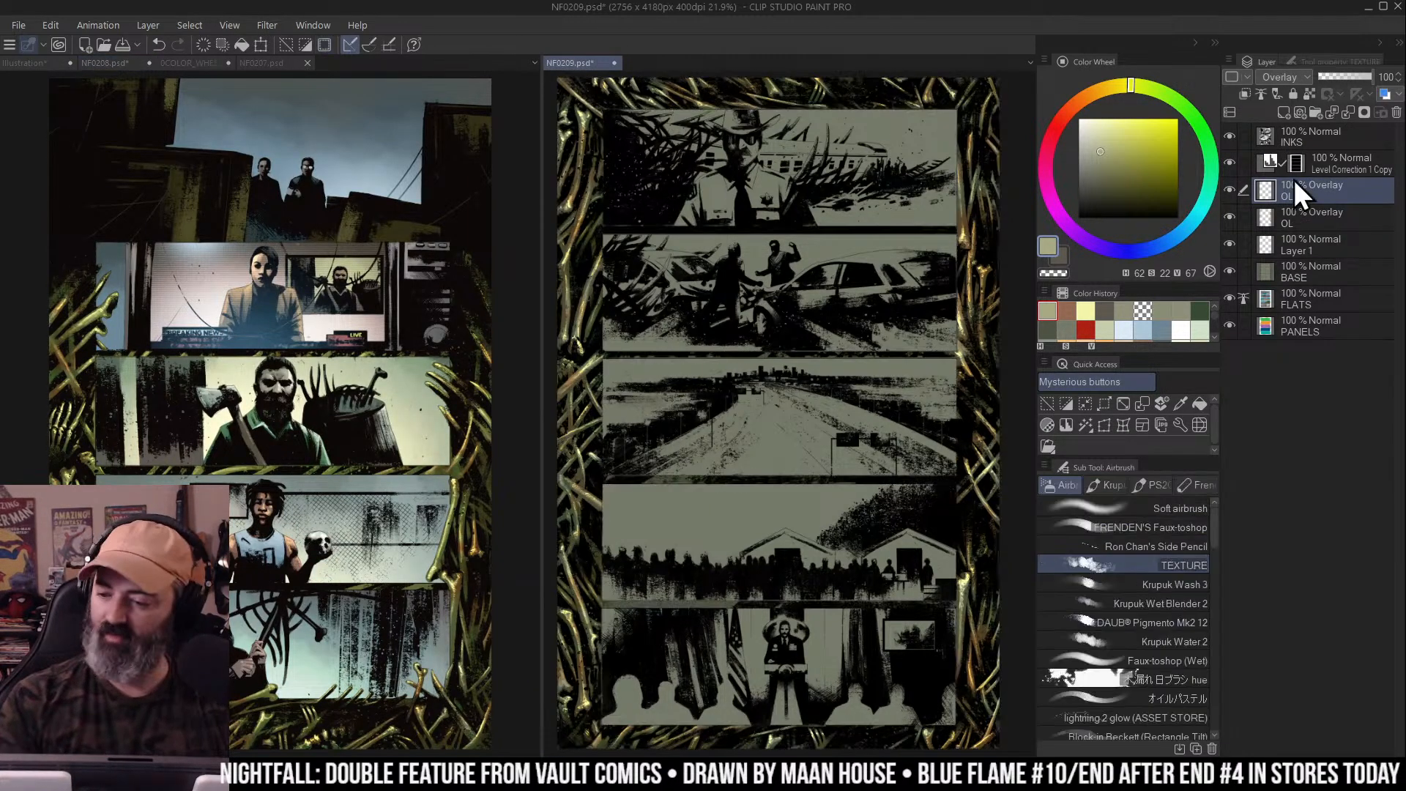
{"action": "left_click", "coordinate": [1187, 509]}
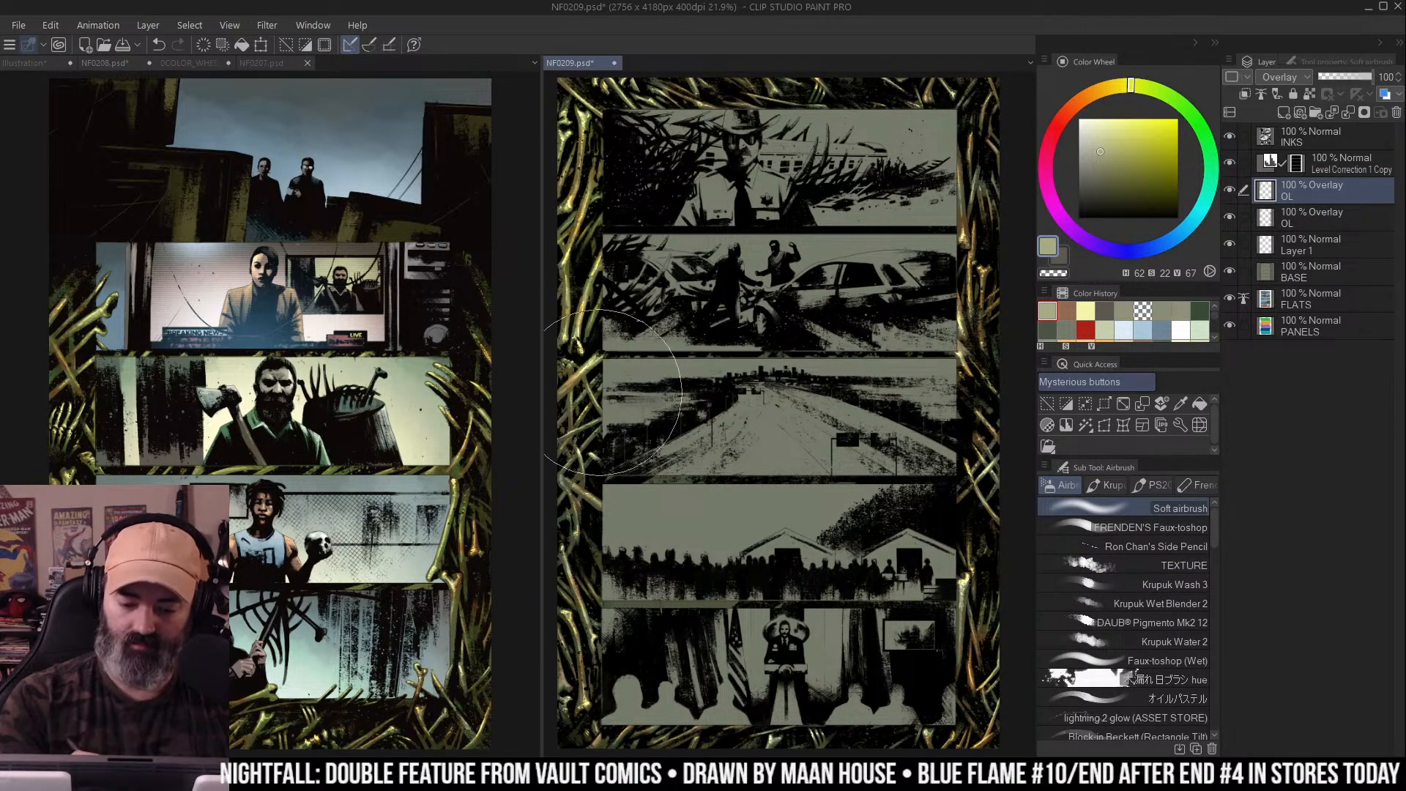
{"action": "scroll", "coordinate": [619, 395], "scroll_direction": "down", "scroll_amount": 4}
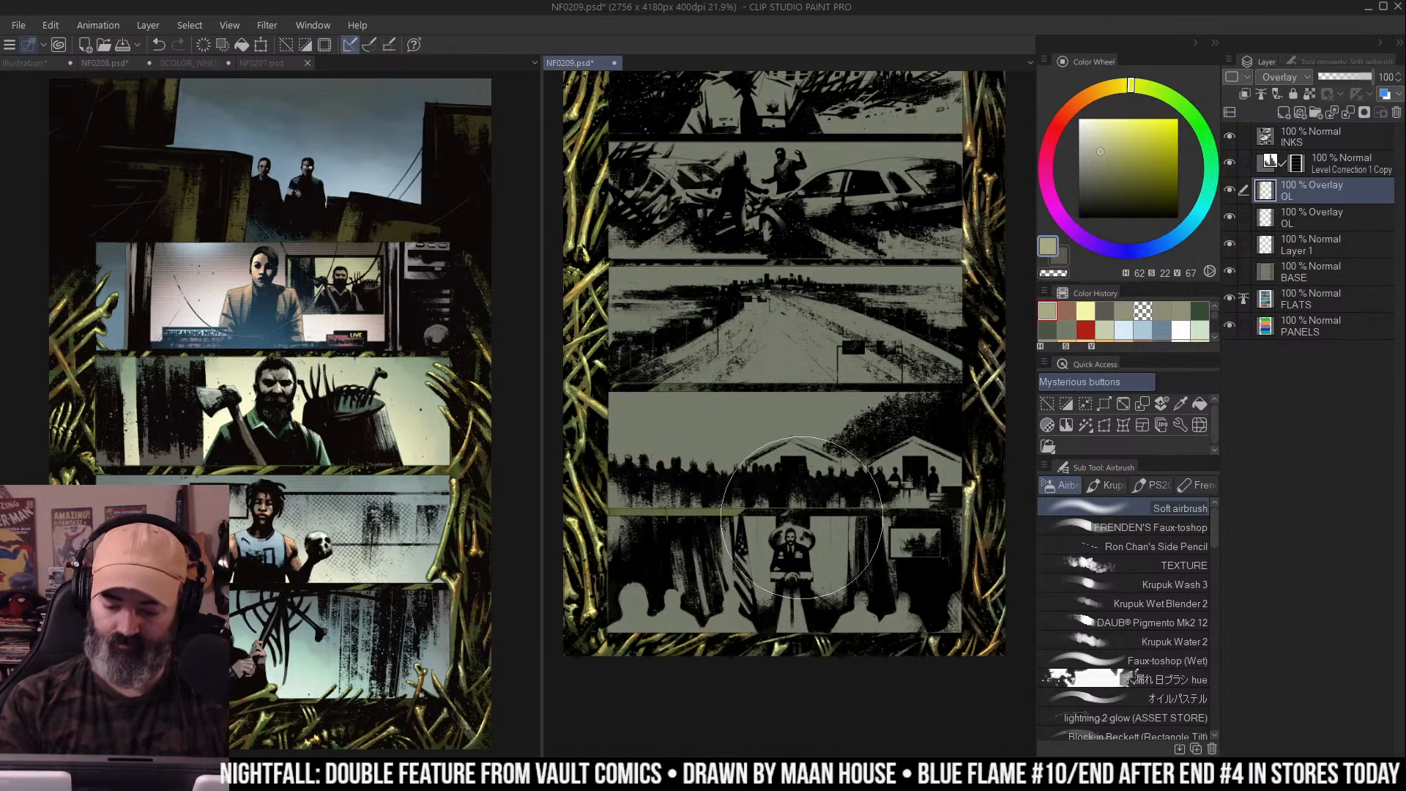
{"action": "scroll", "coordinate": [732, 352], "scroll_direction": "down", "scroll_amount": 1}
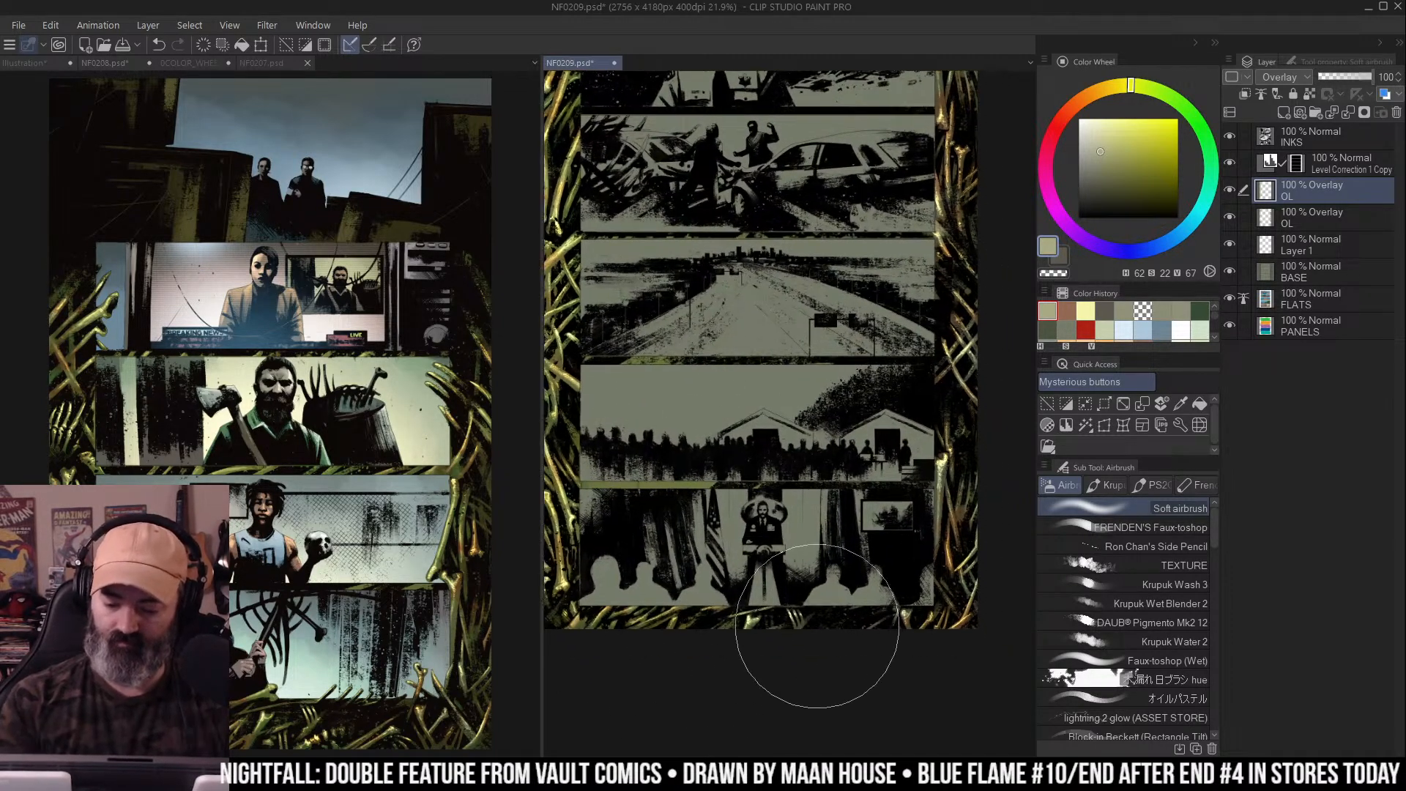
{"action": "scroll", "coordinate": [960, 359], "scroll_direction": "up", "scroll_amount": 5}
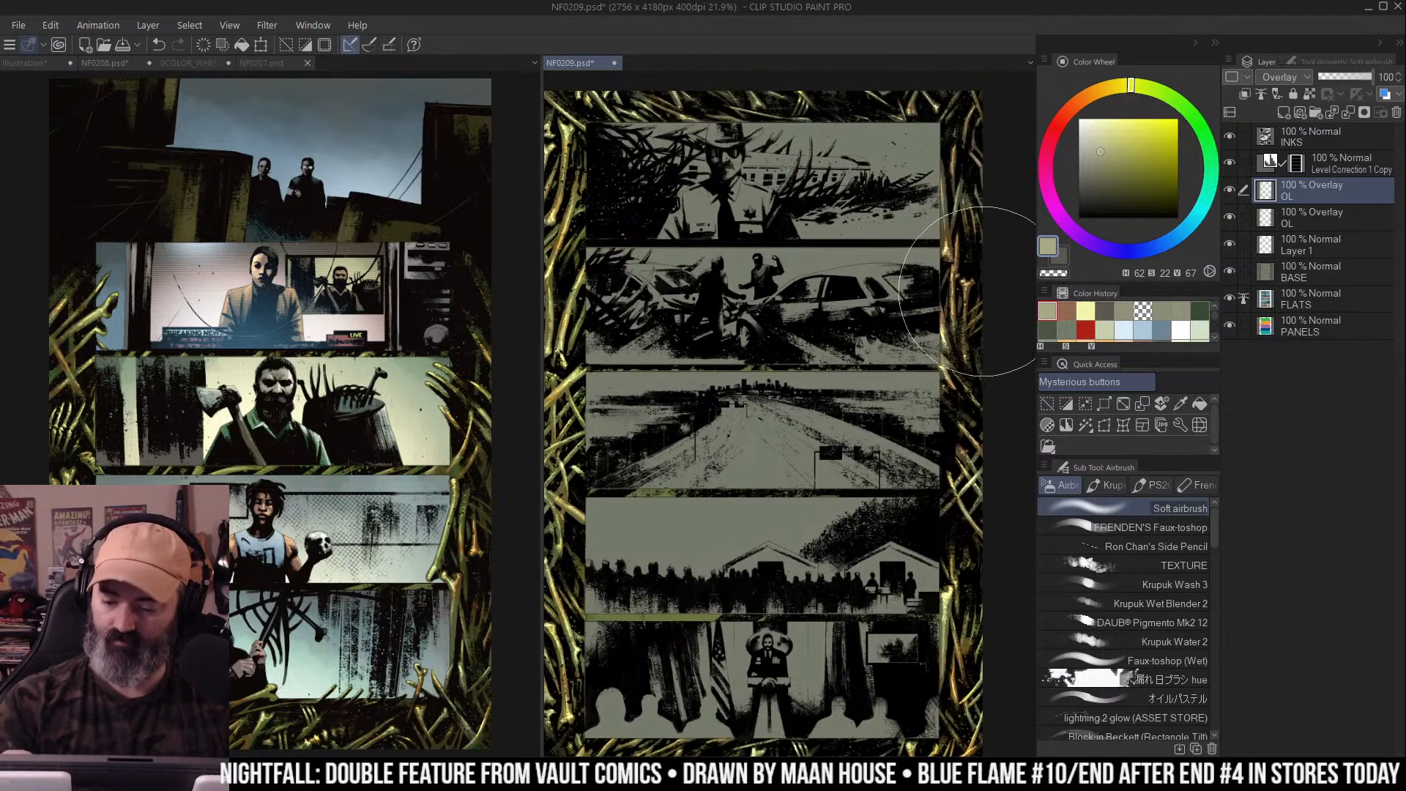
{"action": "scroll", "coordinate": [965, 162], "scroll_direction": "up", "scroll_amount": 2}
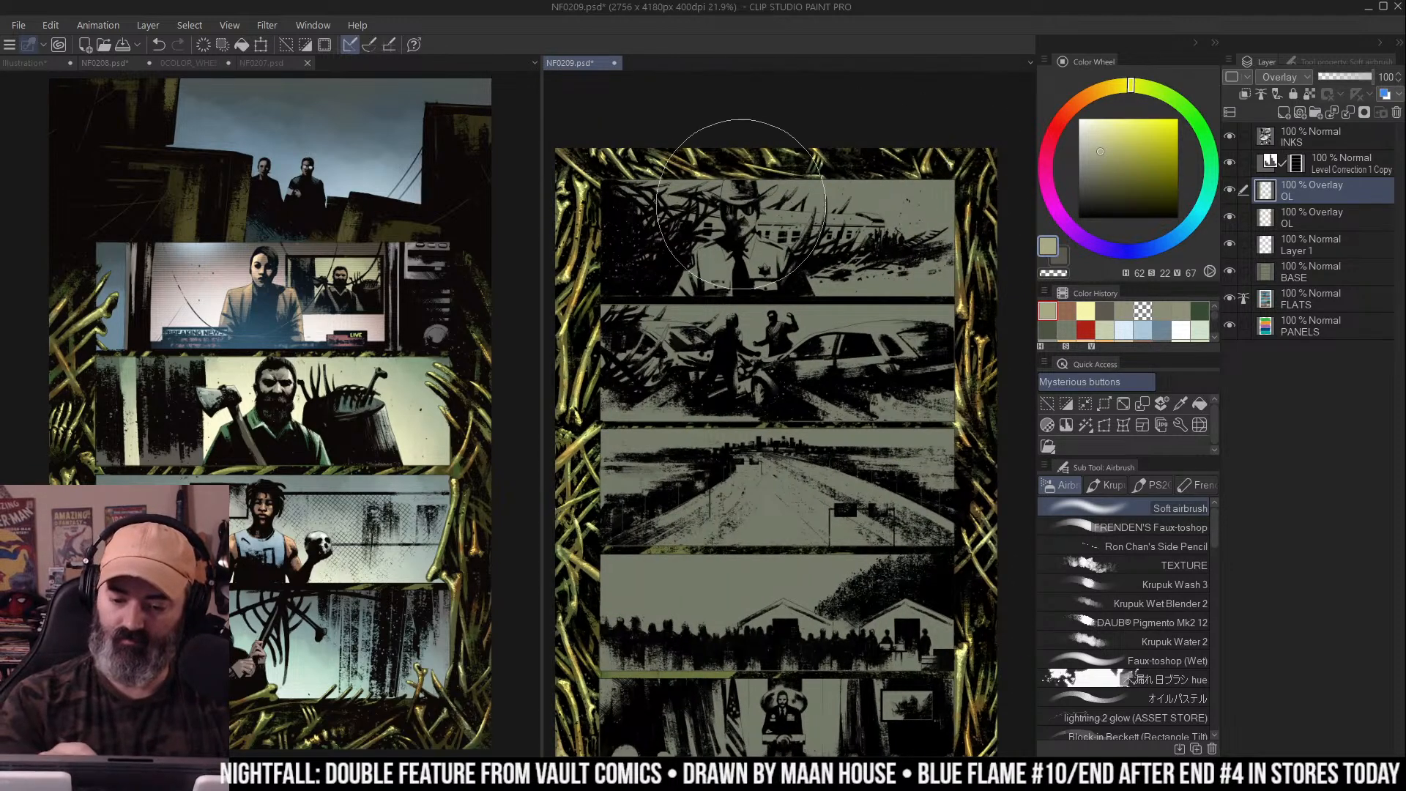
Shrink the NF0208 reference view to a narrow strip and enlarge NF0209 around its car and highway panels
{"action": "left_click", "coordinate": [870, 294], "text": "ctrl+alt"}
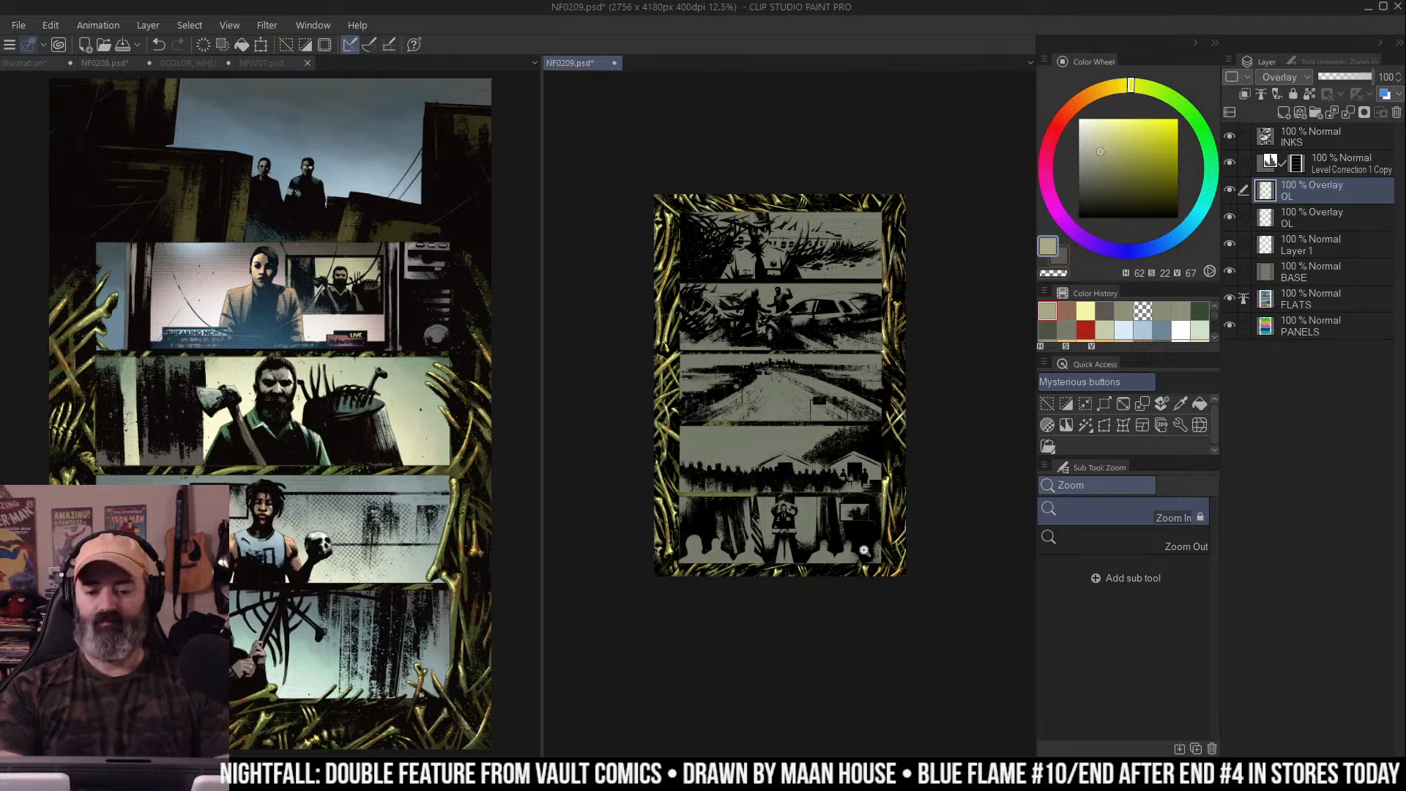
{"action": "left_click", "coordinate": [884, 410], "text": "ctrl"}
{"action": "left_click_drag", "start_coordinate": [539, 99], "coordinate": [128, 166]}
{"action": "left_click", "coordinate": [453, 293], "text": "ctrl"}
{"action": "mouse_move", "coordinate": [723, 282]}
{"action": "left_mouse_down"}
{"action": "mouse_move", "coordinate": [801, 378]}
{"action": "mouse_move", "coordinate": [813, 320]}
{"action": "left_mouse_up"}
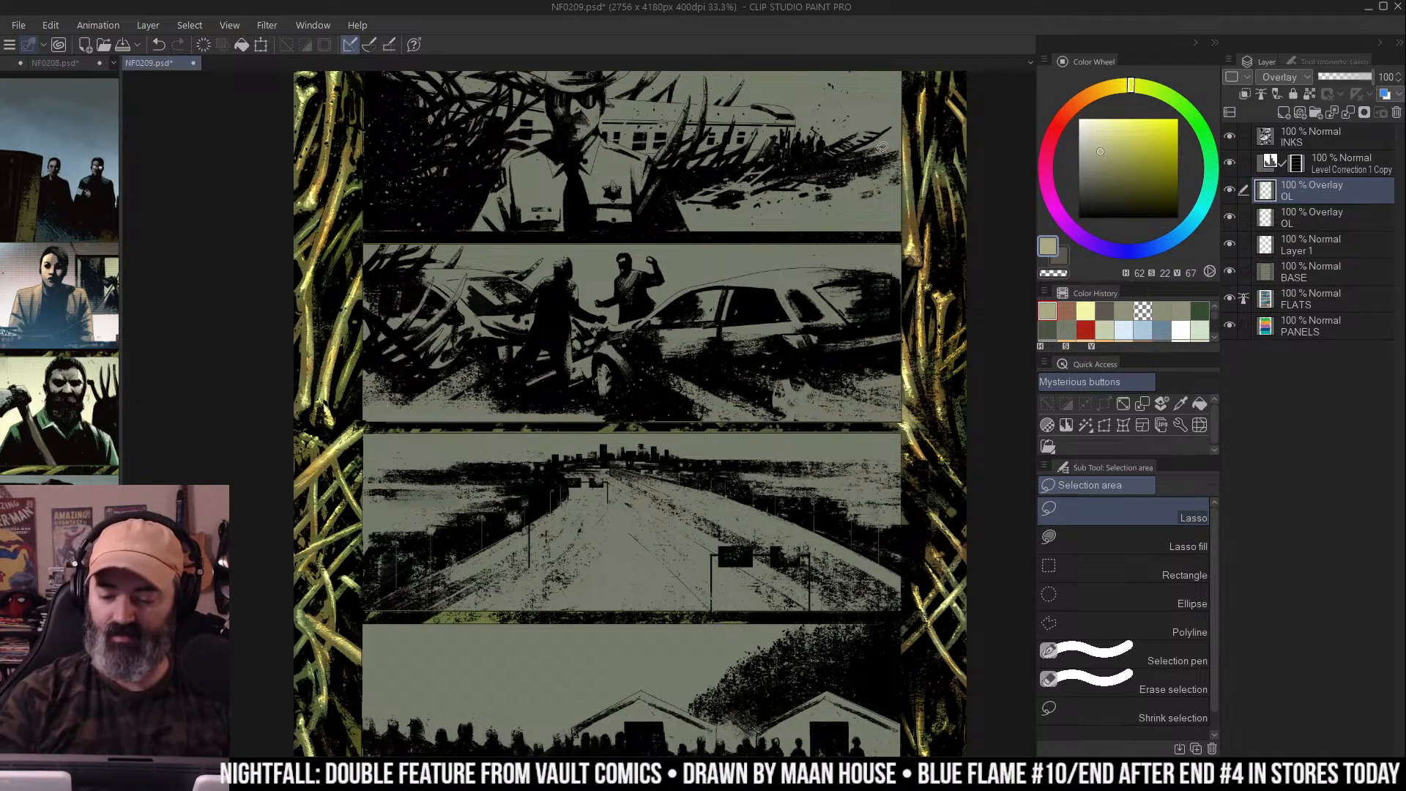
{"action": "key", "text": "ctrl+minus"}
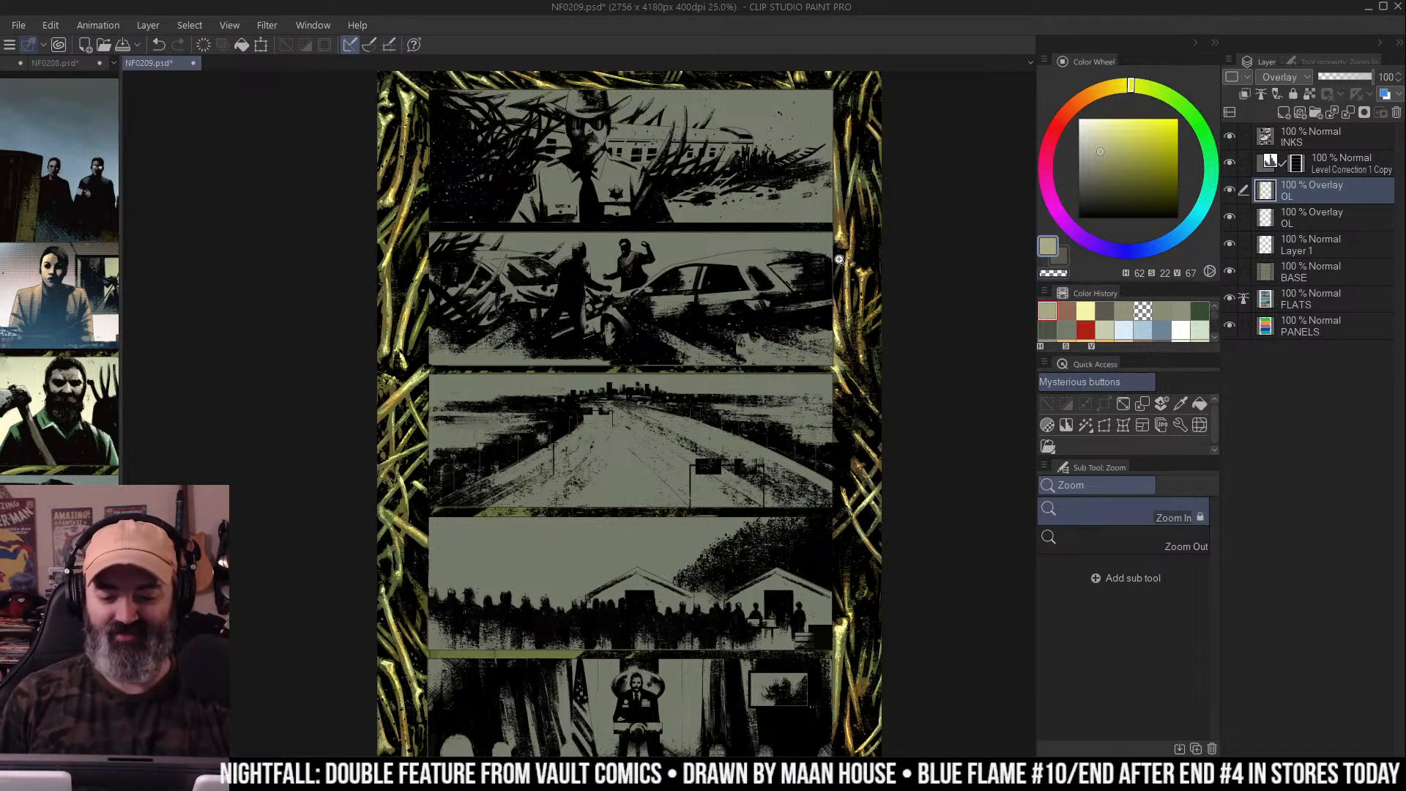
{"action": "key", "text": "m"}
{"action": "mouse_move", "coordinate": [809, 198]}
{"action": "left_mouse_down"}
{"action": "mouse_move", "coordinate": [807, 225]}
{"action": "mouse_move", "coordinate": [765, 219]}
{"action": "left_mouse_up"}
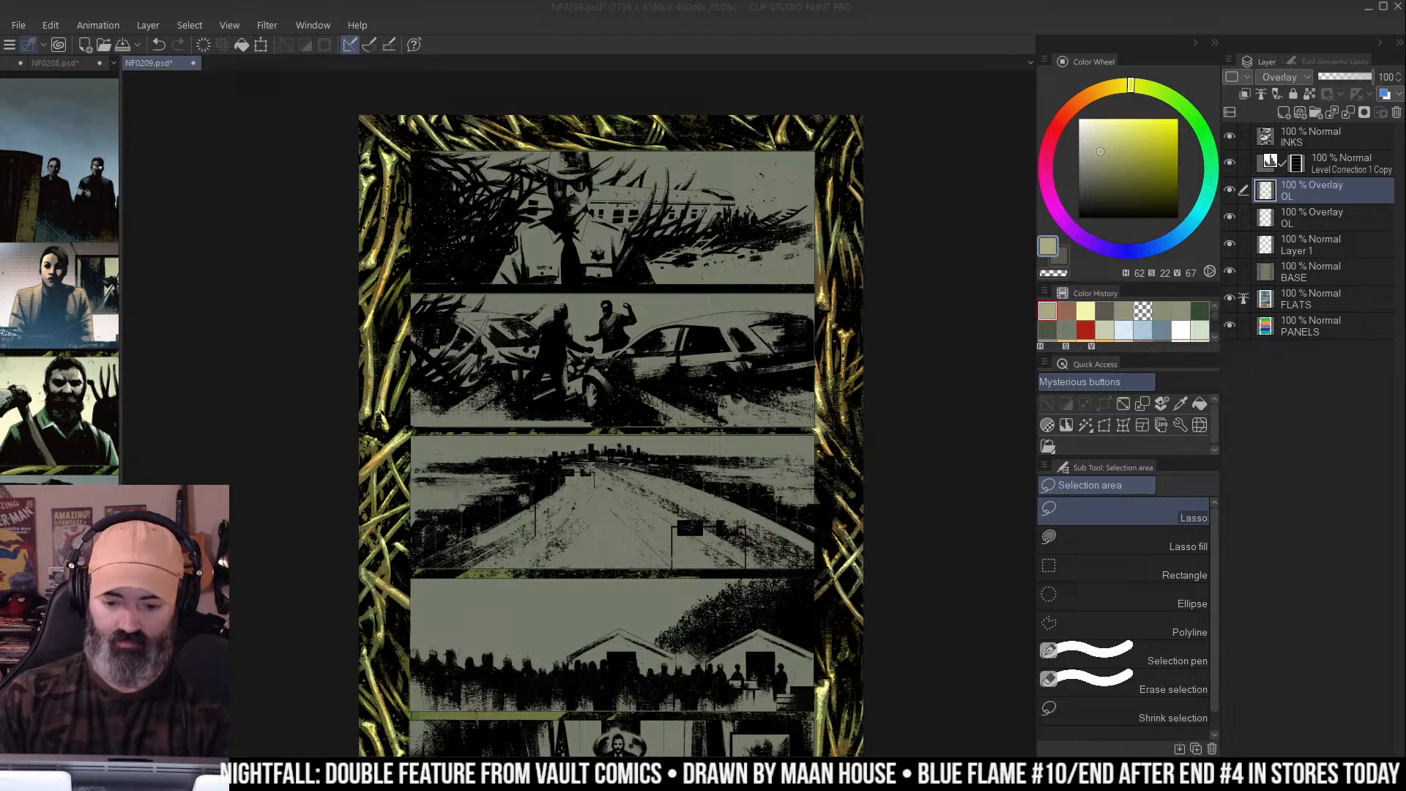
{"action": "left_click_drag", "start_coordinate": [841, 428], "coordinate": [884, 370]}
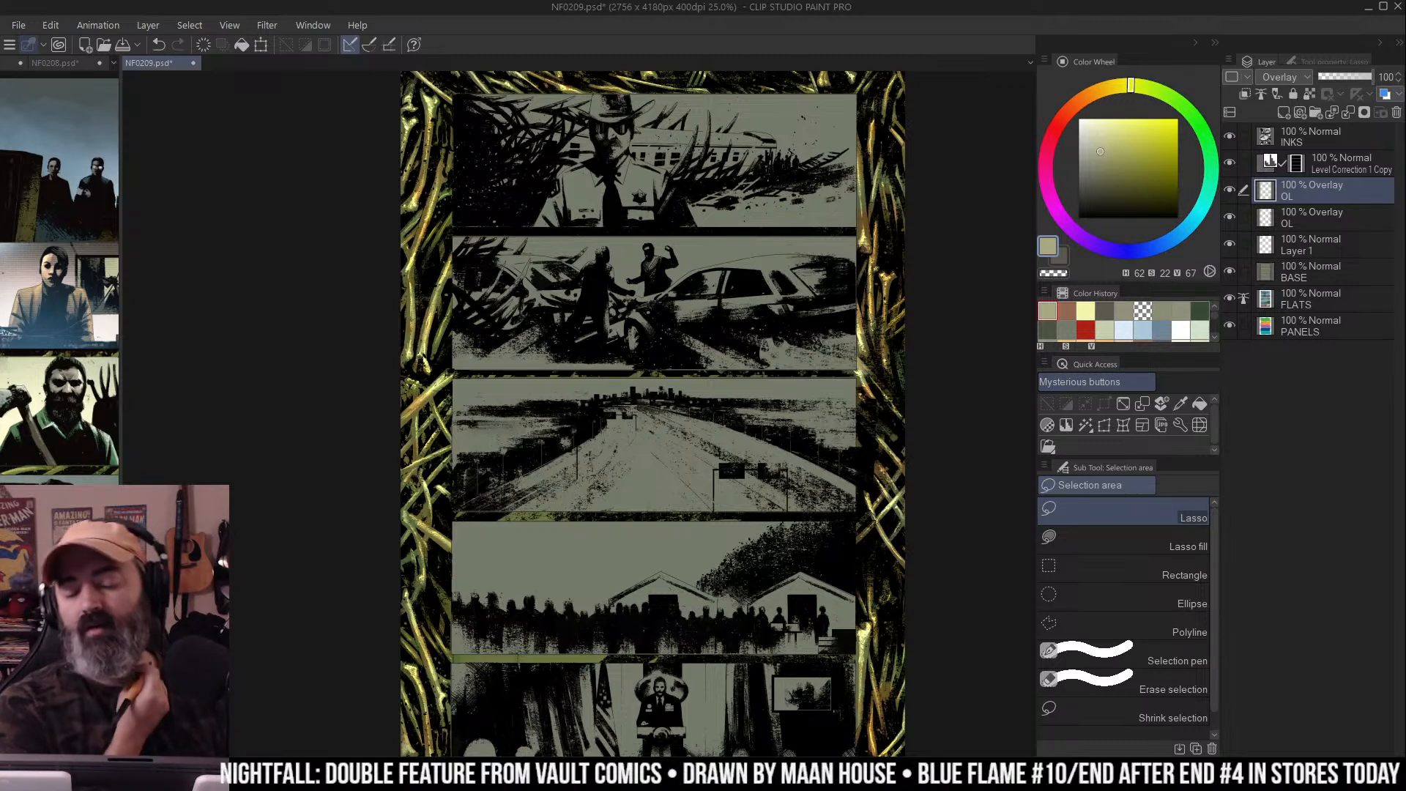
{"action": "left_click_drag", "start_coordinate": [749, 217], "coordinate": [771, 234]}
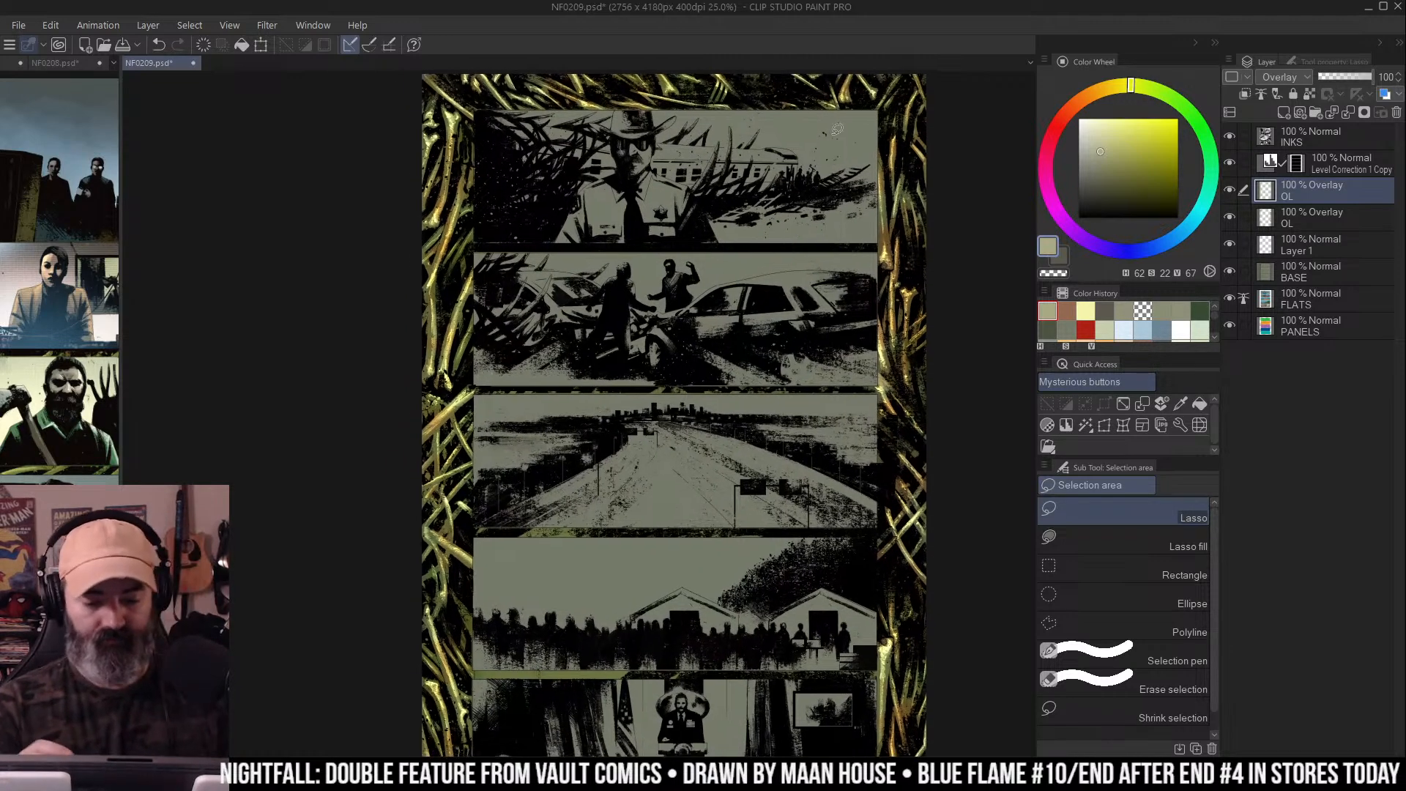
Auto-select the ground area across the panels, make Layer 1 active and choose the Krupuk Wash 3 brush
{"action": "key", "text": "w"}
{"action": "scroll", "coordinate": [769, 308], "scroll_direction": "up", "scroll_amount": 1}
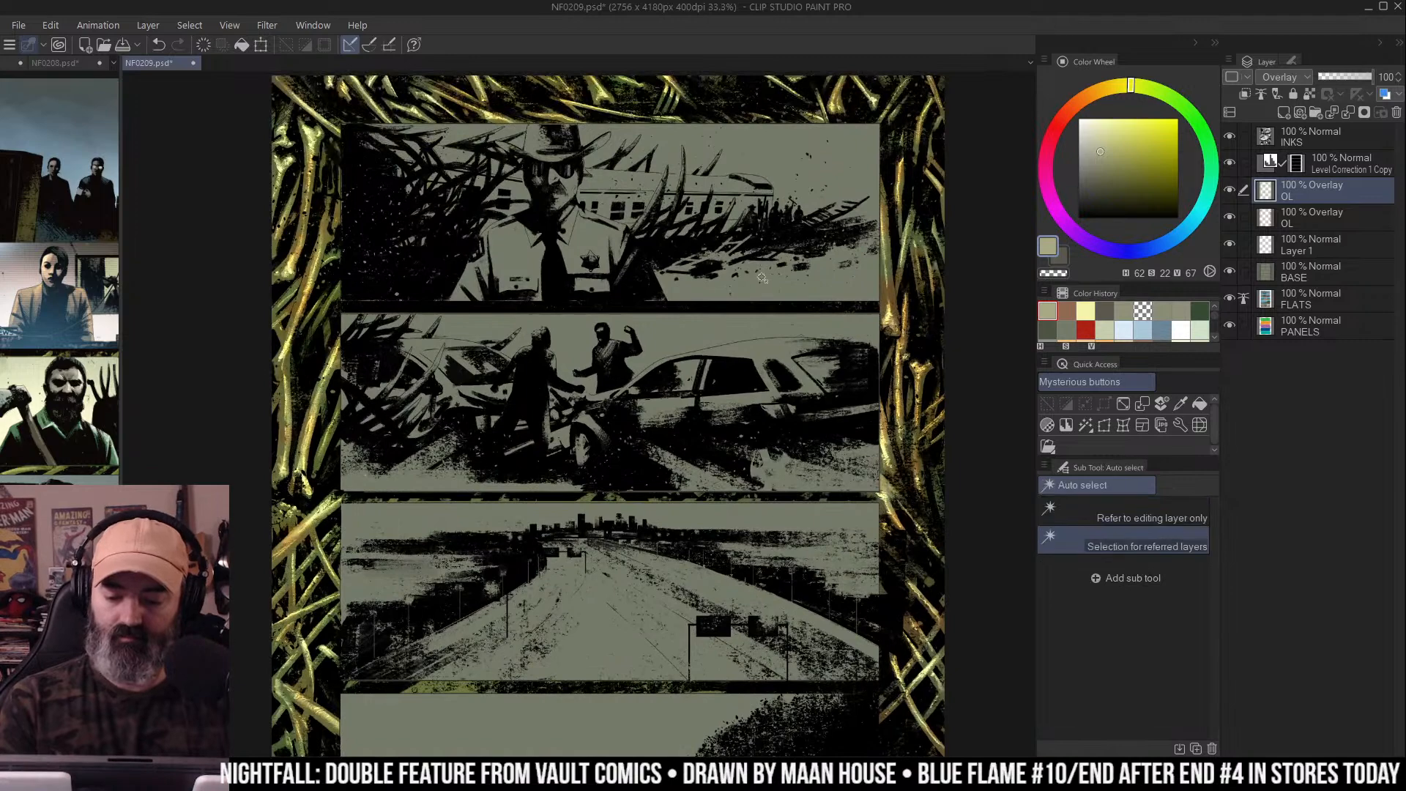
{"action": "left_click", "coordinate": [768, 308]}
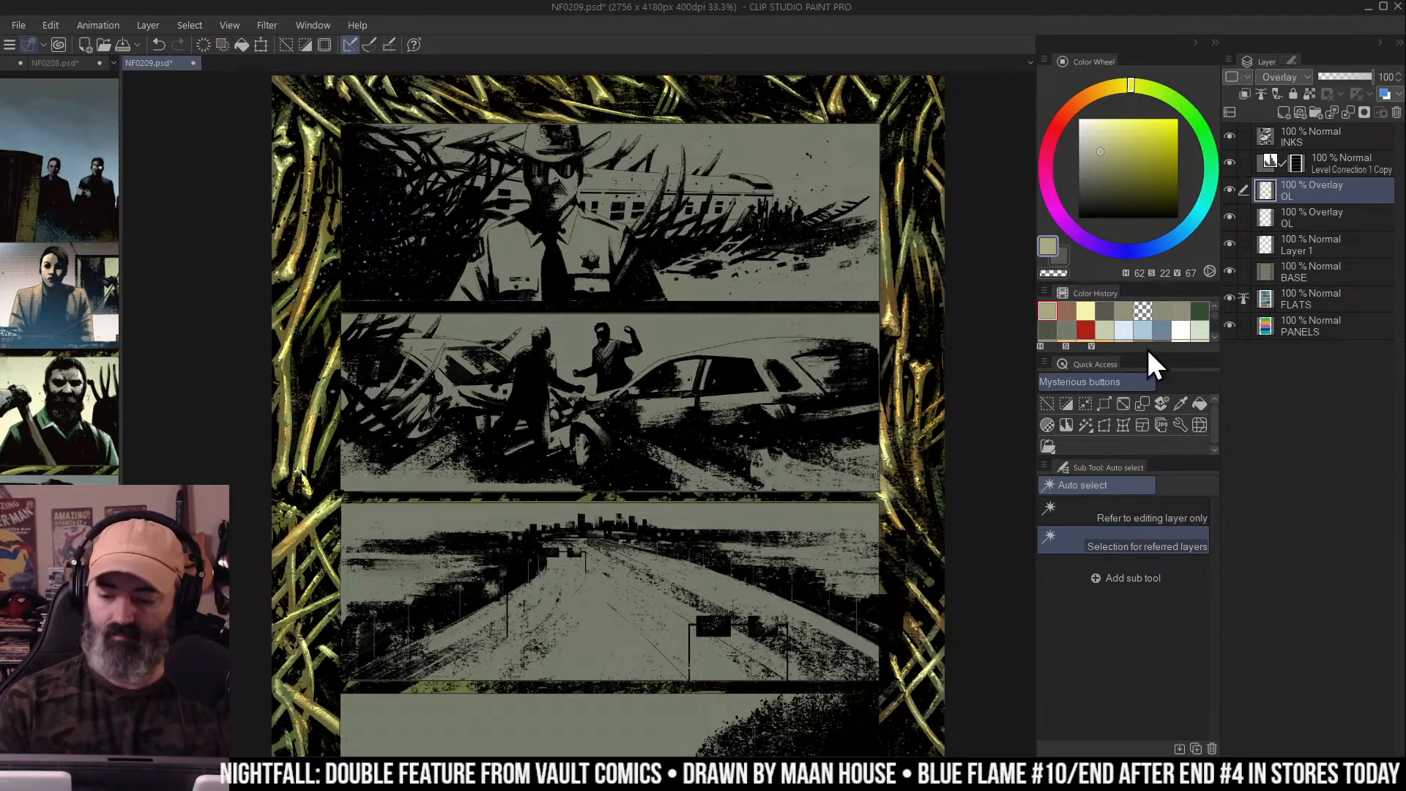
{"action": "key", "text": "ctrl+d"}
{"action": "key", "text": "b"}
{"action": "left_click", "coordinate": [1267, 247]}
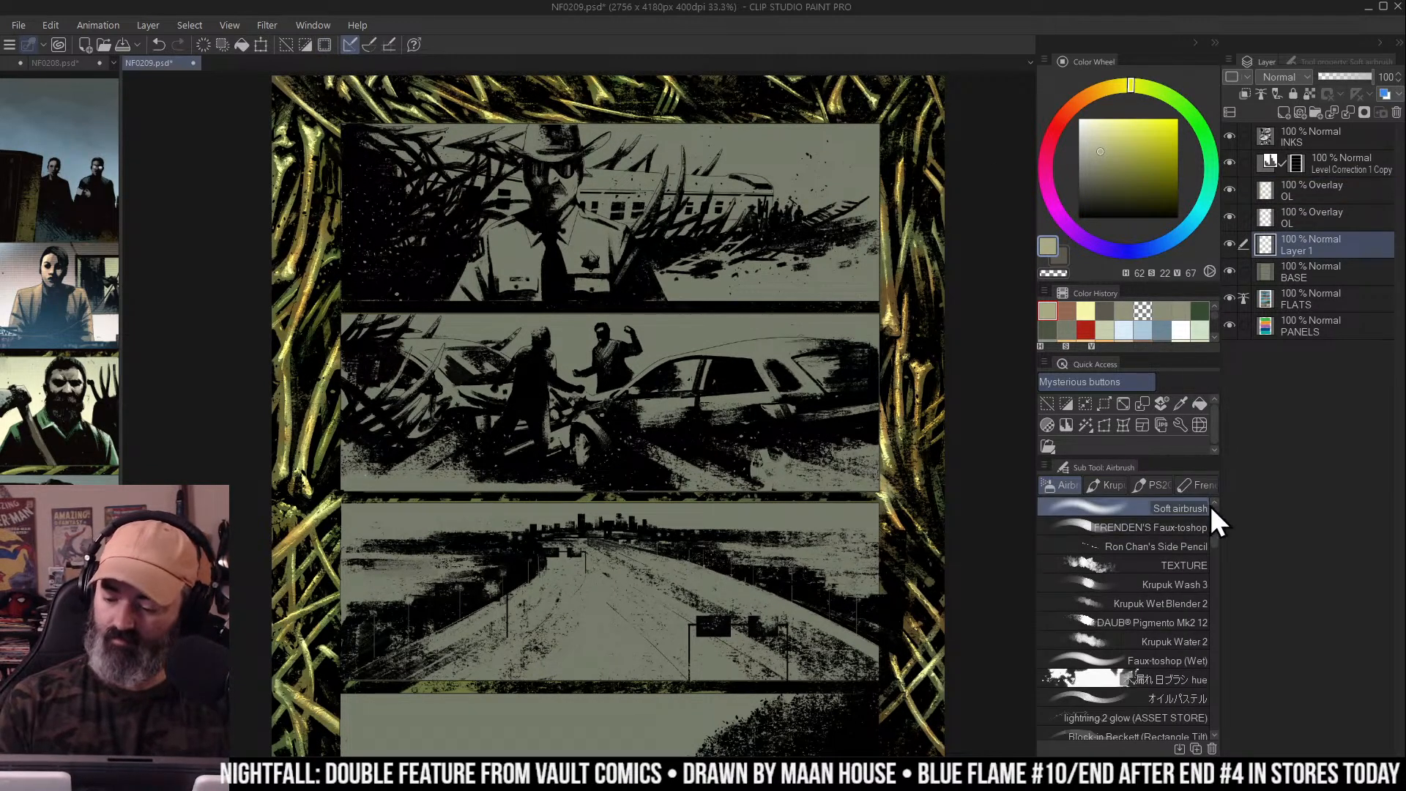
{"action": "left_click", "coordinate": [1195, 585]}
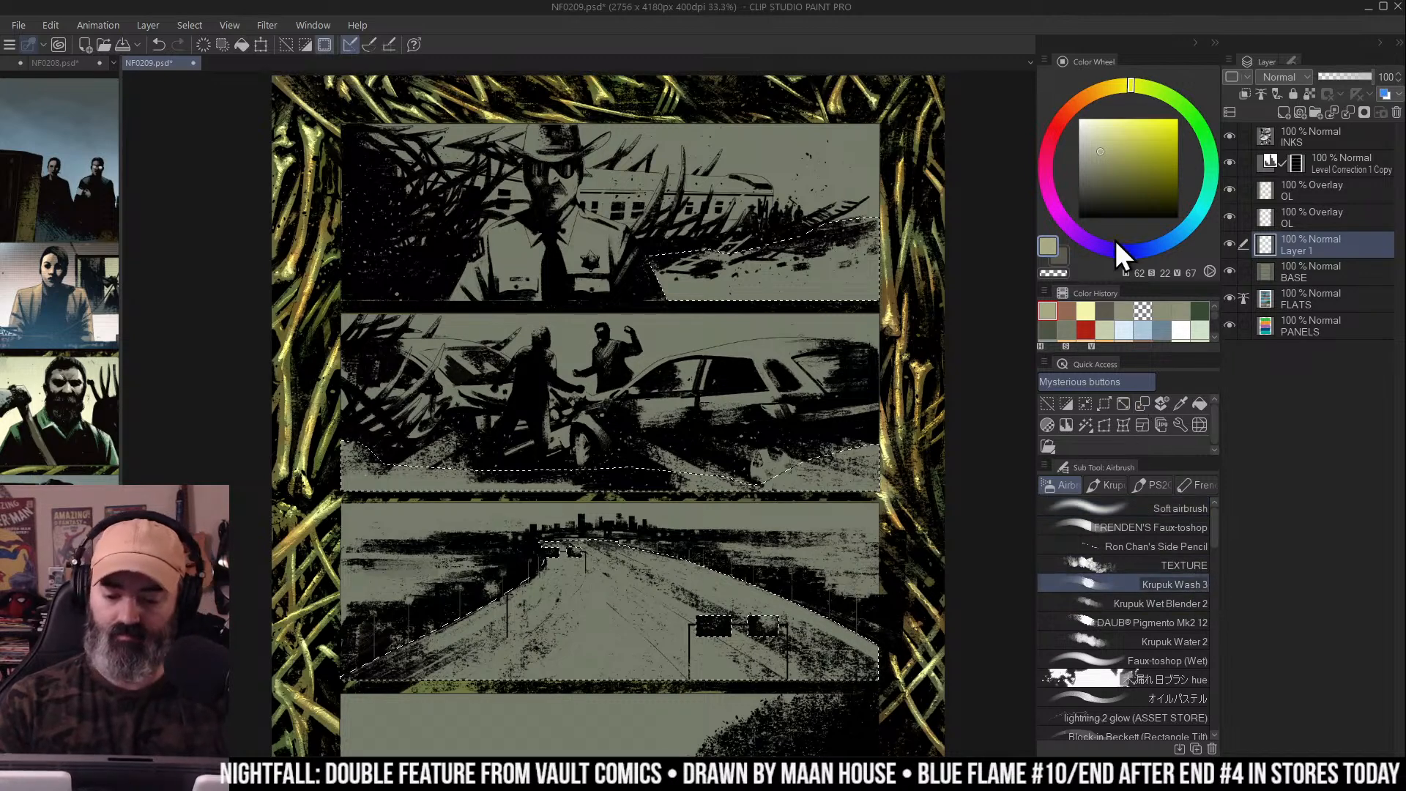
Brush a dull brown, hue 27, saturation 28, value 34, over the ground in the sheriff panel and blend it using colours sampled there
{"action": "left_click", "coordinate": [821, 275], "text": "alt"}
{"action": "left_click", "coordinate": [1106, 184]}
{"action": "left_click", "coordinate": [1085, 97]}
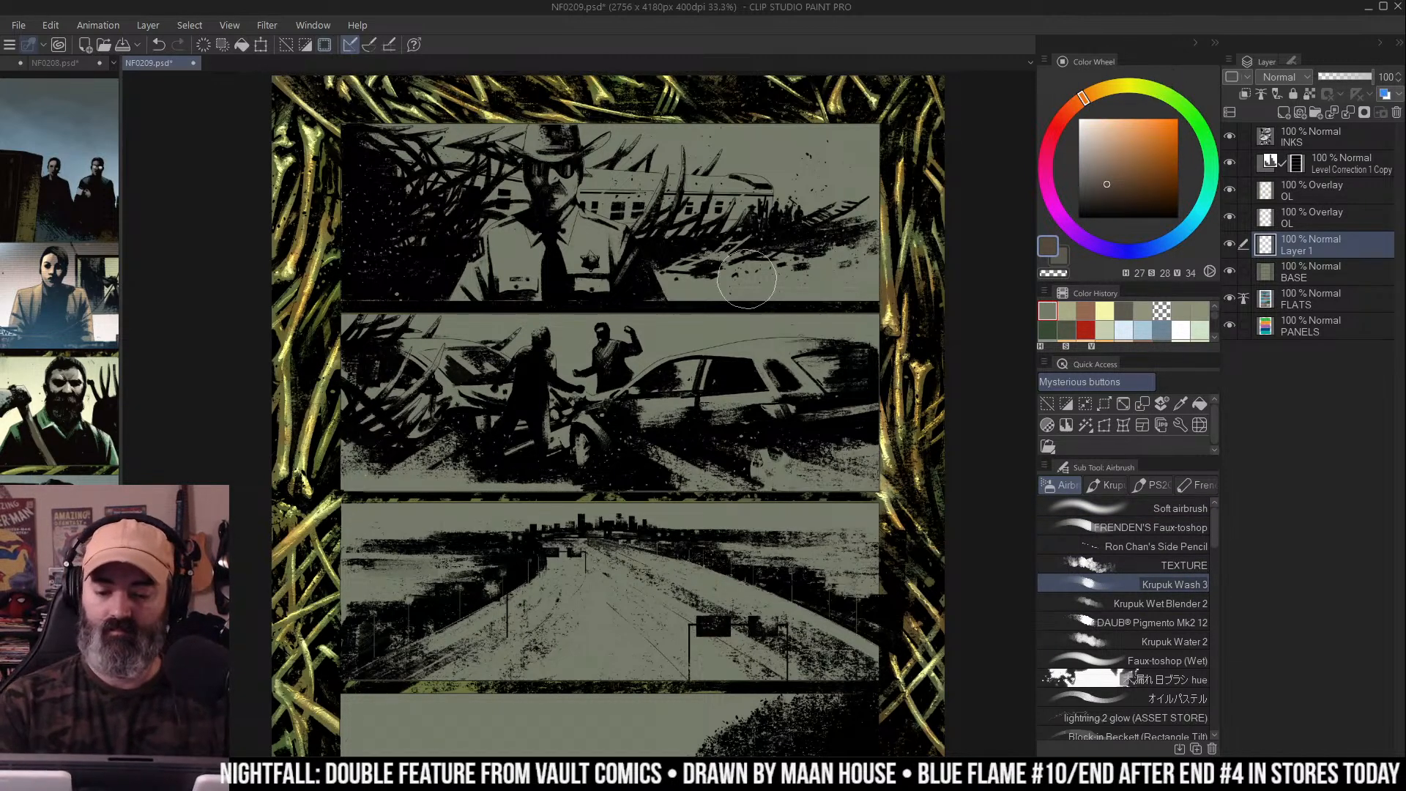
{"action": "mouse_move", "coordinate": [529, 273]}
{"action": "left_mouse_down"}
{"action": "mouse_move", "coordinate": [747, 286]}
{"action": "mouse_move", "coordinate": [879, 273]}
{"action": "left_mouse_up"}
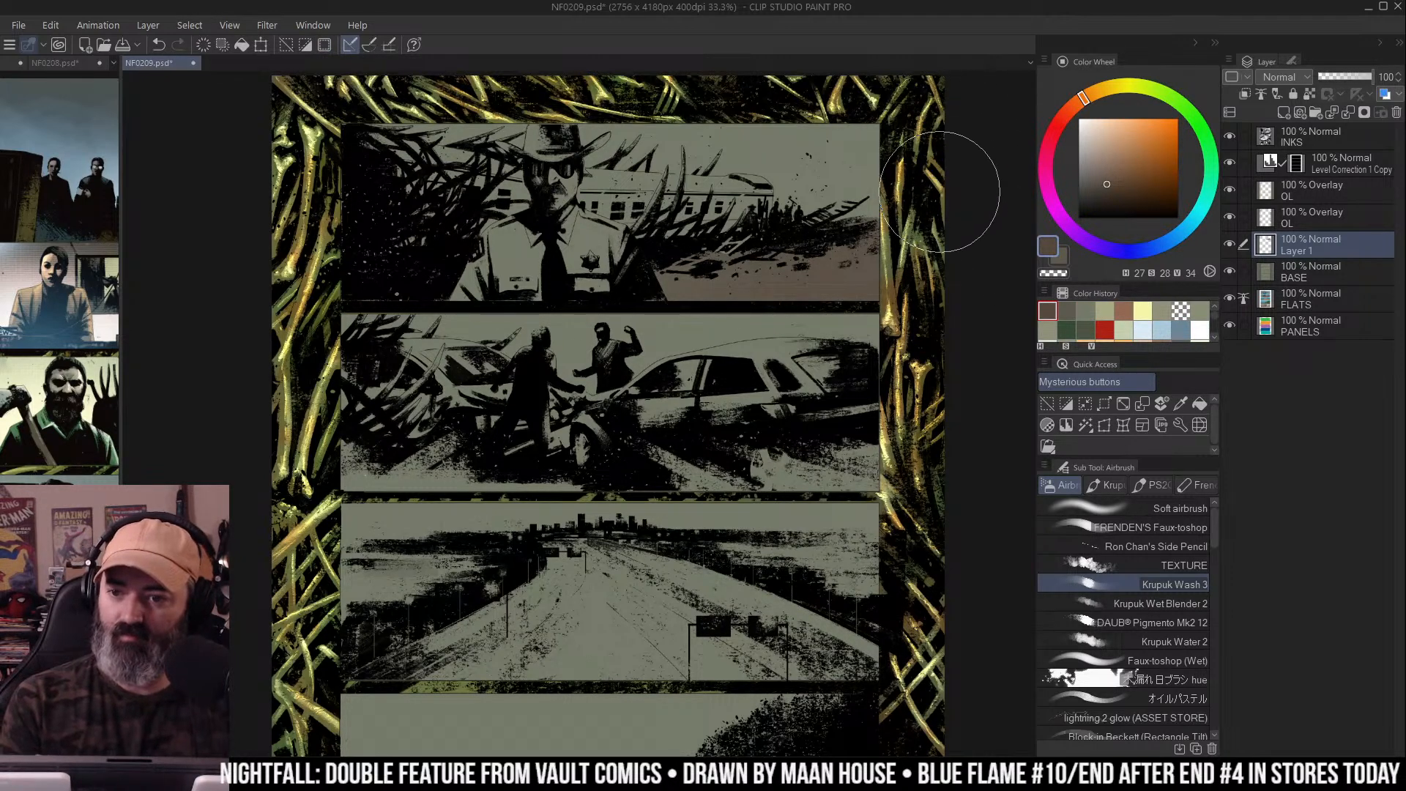
{"action": "key", "text": "ctrl+shift+d"}
{"action": "key", "text": "ctrl+d"}
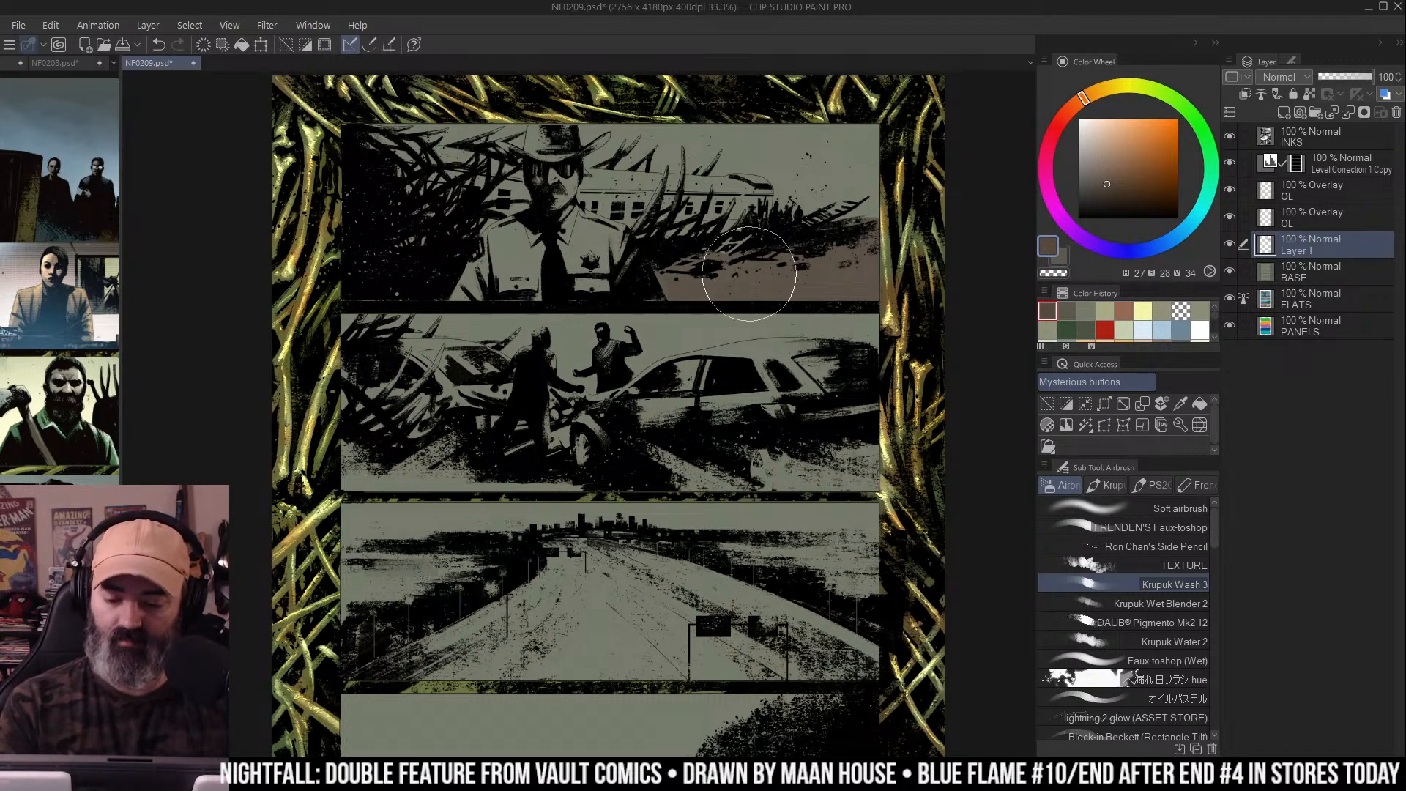
{"action": "left_click", "coordinate": [850, 205], "text": "alt"}
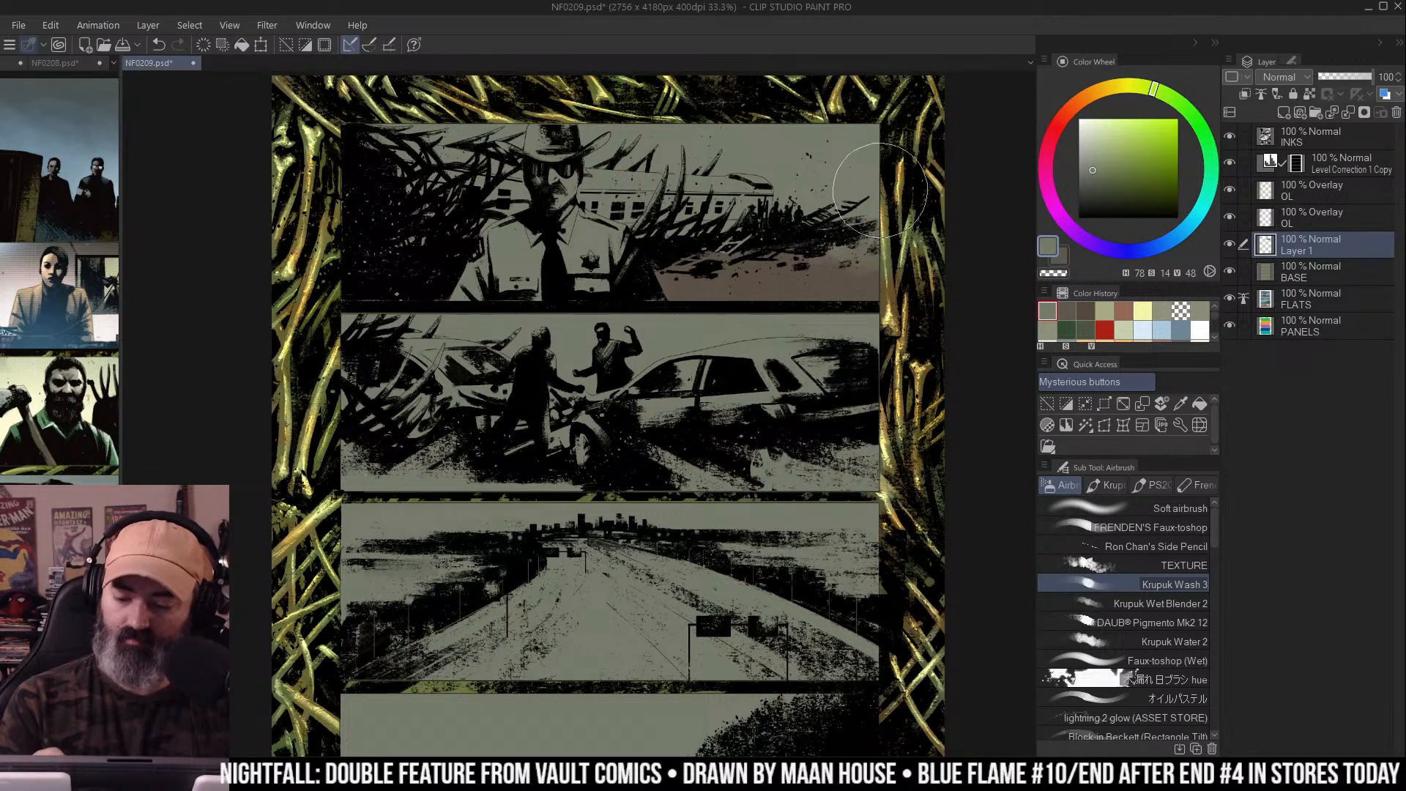
{"action": "left_click", "coordinate": [776, 278], "text": "alt"}
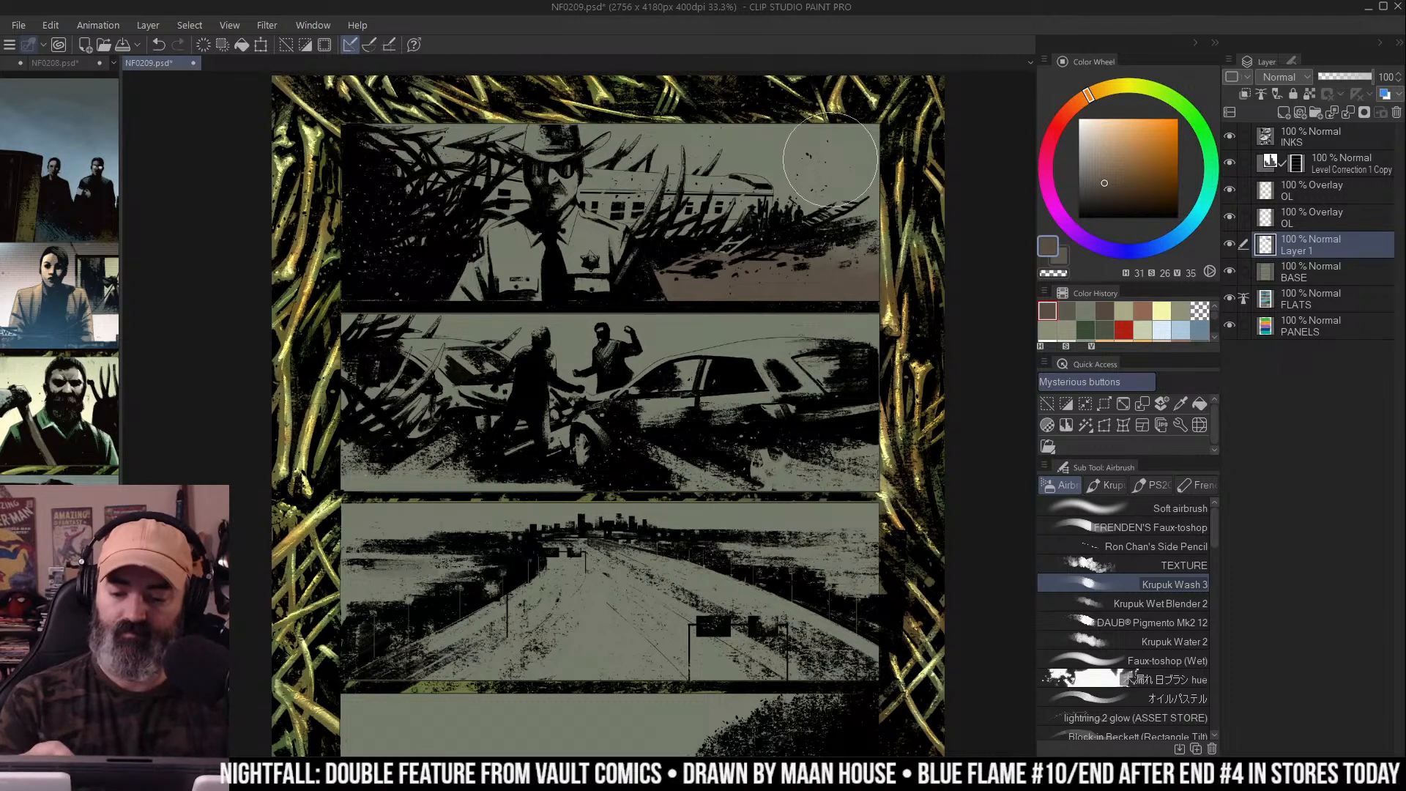
Auto-select the sky behind the sheriff and sample the pale yellow-green from the bearded man's panel on NF0208
{"action": "key", "text": "w"}
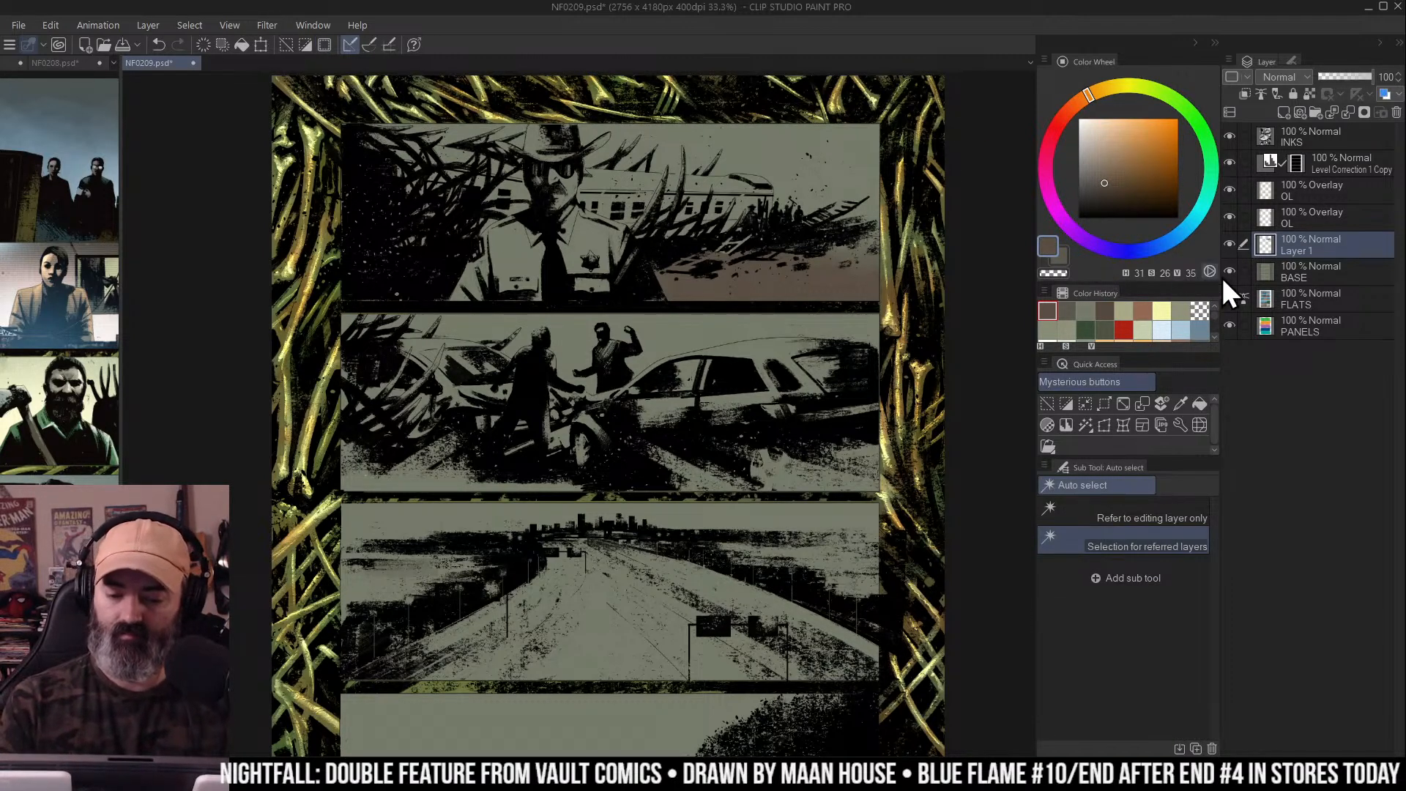
{"action": "key", "text": "b"}
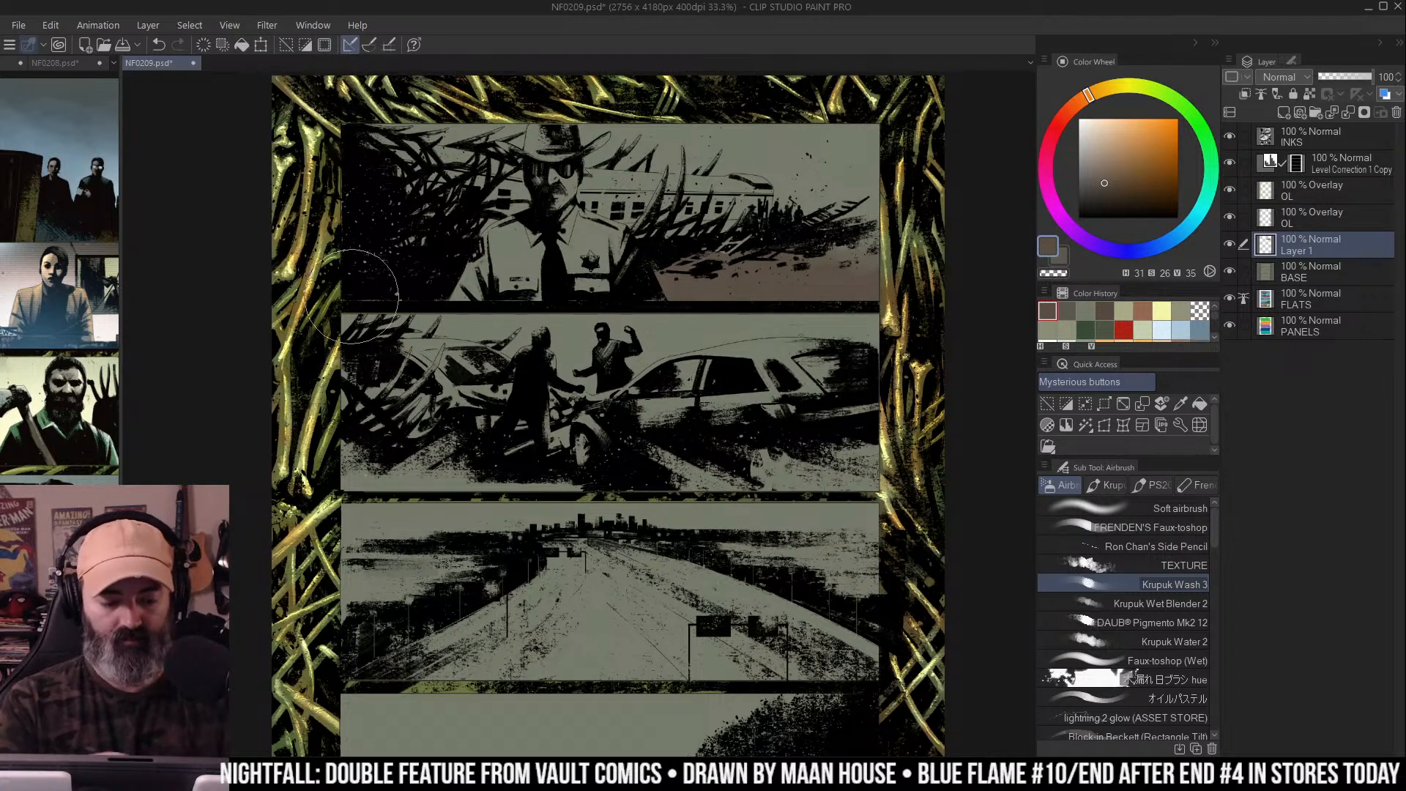
{"action": "left_click", "coordinate": [29, 366]}
{"action": "mouse_move", "coordinate": [789, 195]}
{"action": "left_mouse_down"}
{"action": "mouse_move", "coordinate": [791, 219]}
{"action": "mouse_move", "coordinate": [653, 200]}
{"action": "mouse_move", "coordinate": [710, 201]}
{"action": "mouse_move", "coordinate": [665, 212]}
{"action": "left_mouse_up"}
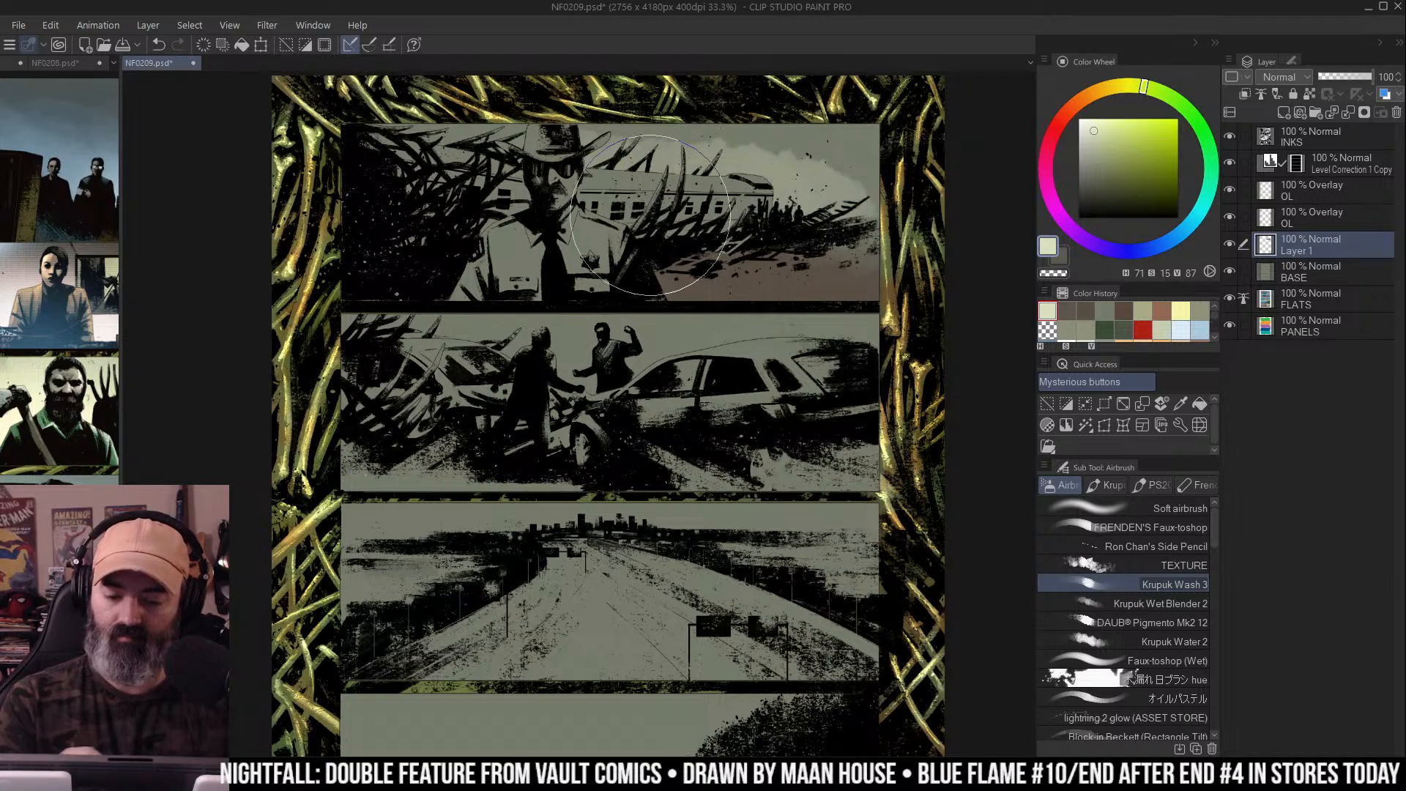
{"action": "key", "text": "ctrl+z"}
{"action": "key", "text": "ctrl+z"}
{"action": "key", "text": "ctrl+z"}
Brush the sampled pale yellow-green over the sky above the crowd and behind the train, finishing with a smaller brush
{"action": "mouse_move", "coordinate": [908, 194]}
{"action": "left_mouse_down"}
{"action": "mouse_move", "coordinate": [589, 226]}
{"action": "mouse_move", "coordinate": [714, 226]}
{"action": "mouse_move", "coordinate": [683, 235]}
{"action": "left_mouse_up"}
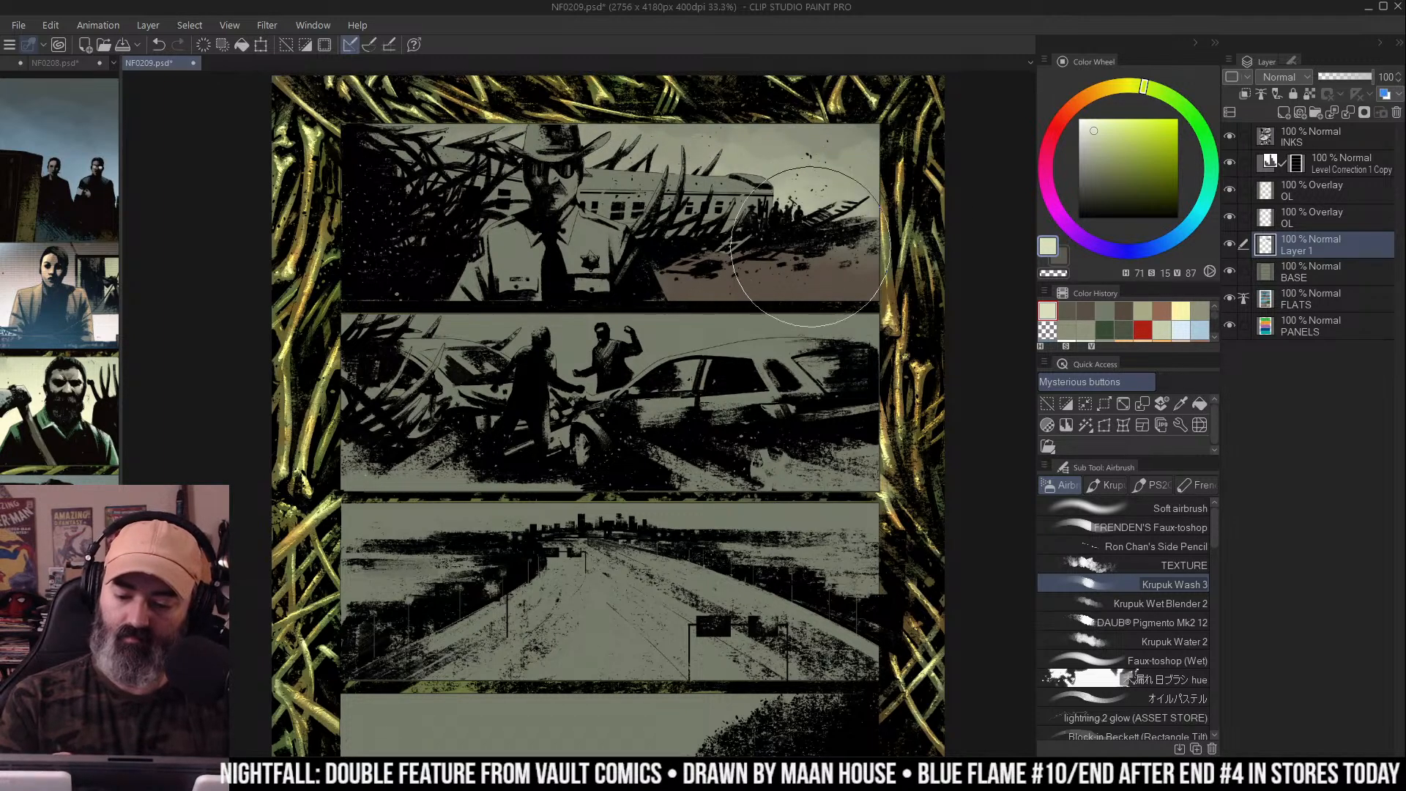
{"action": "key", "text": "bracketleft"}
{"action": "key", "text": "bracketleft"}
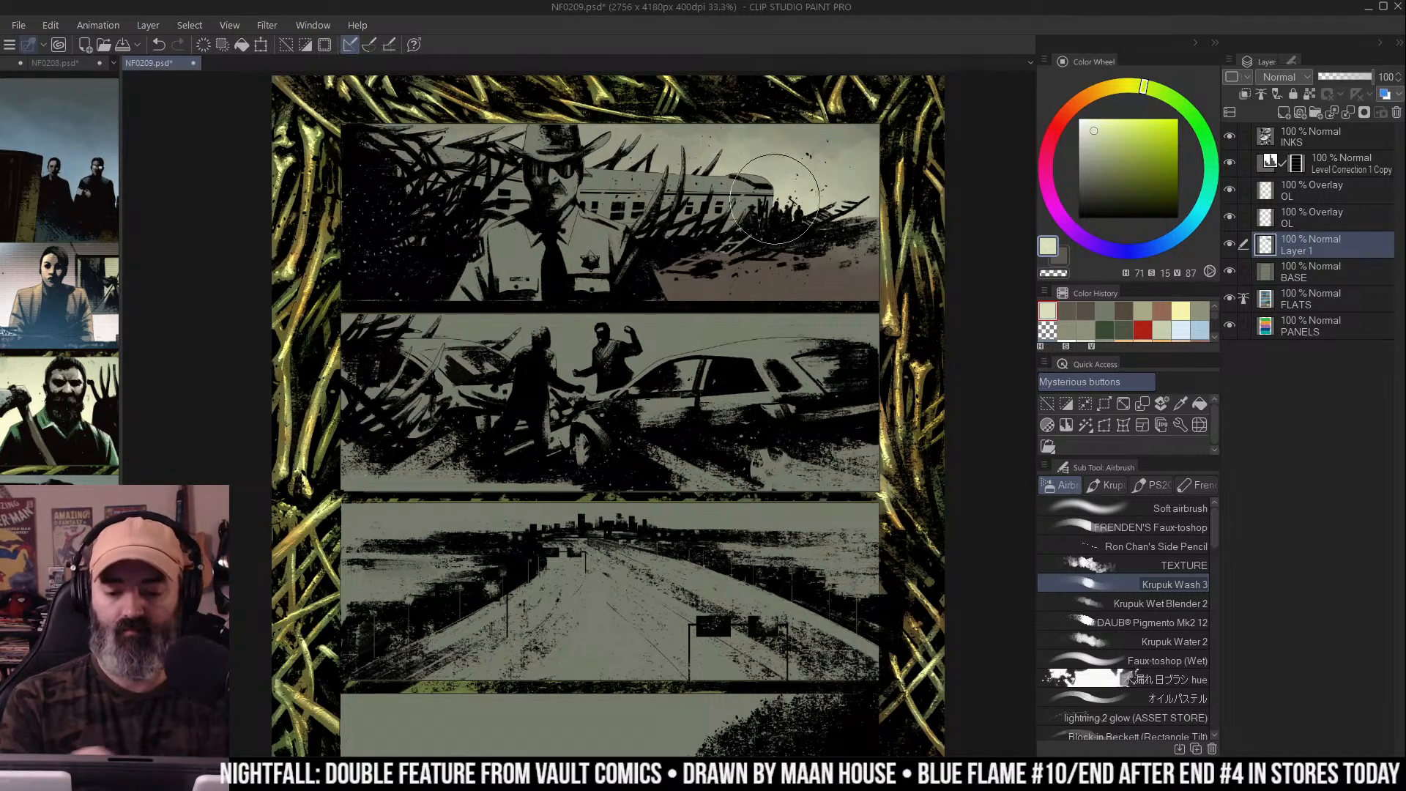
Reselect the ground in the sheriff panel and brush a lighter tan, hue 40, saturation 27, value 53, over it
{"action": "key", "text": "m"}
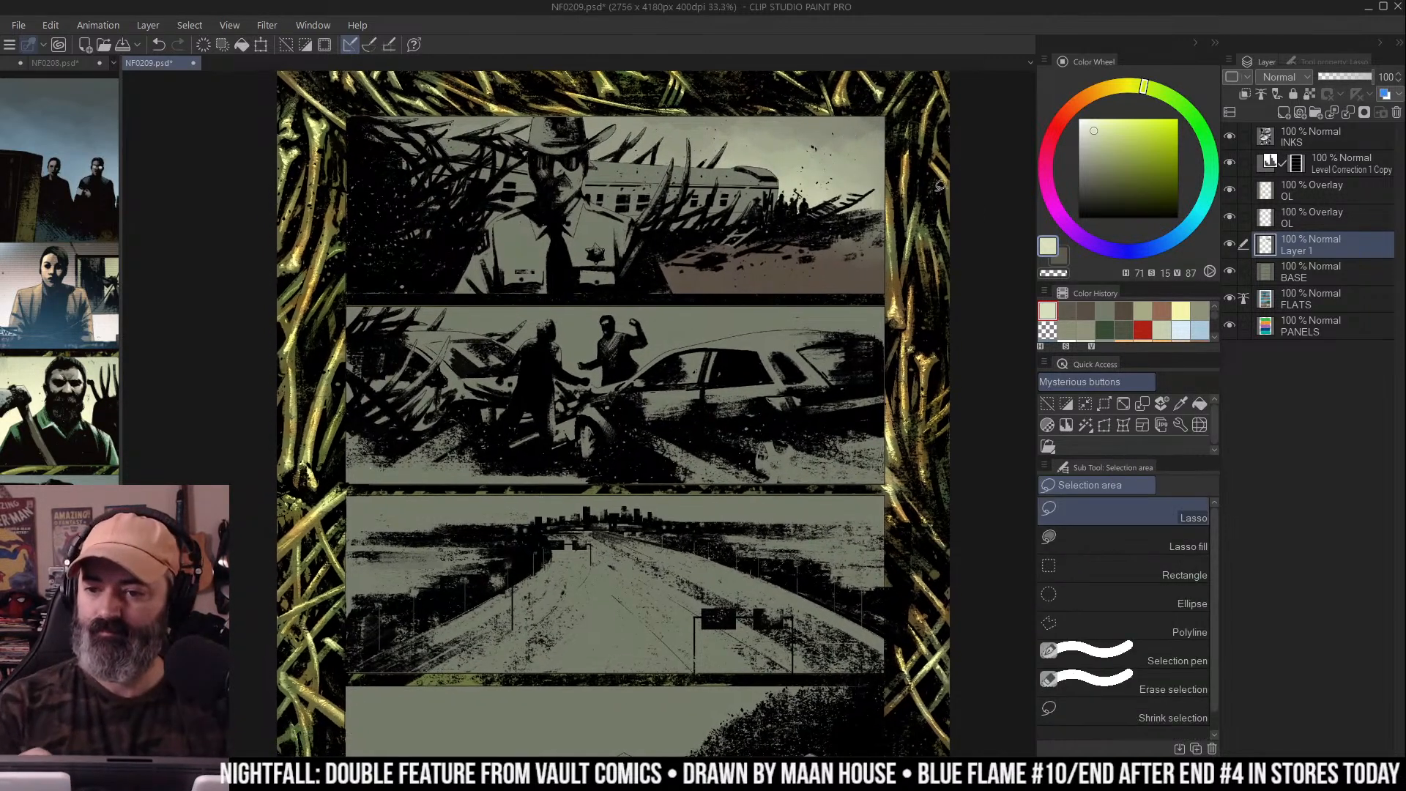
{"action": "key", "text": "w"}
{"action": "key", "text": "m"}
{"action": "key", "text": "w"}
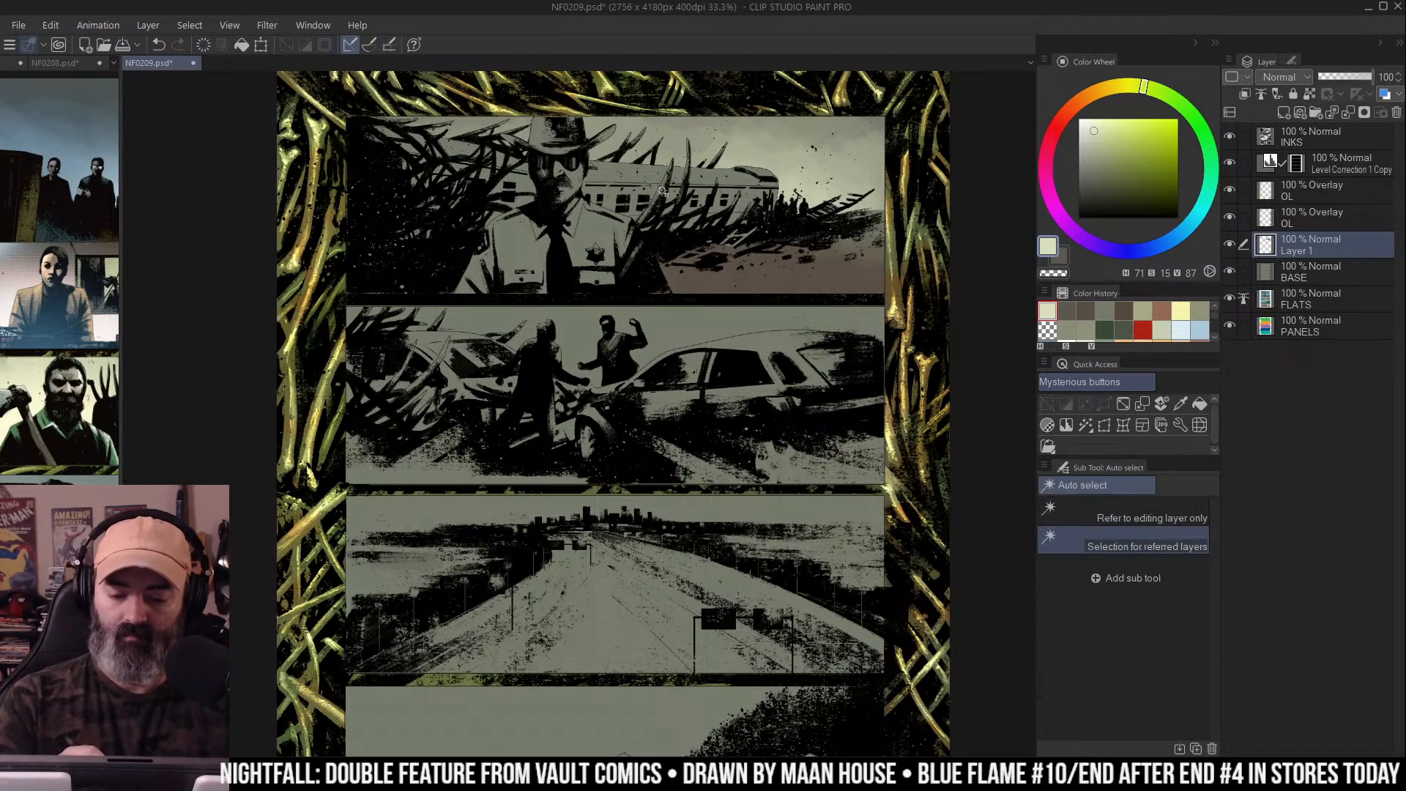
{"action": "key", "text": "b"}
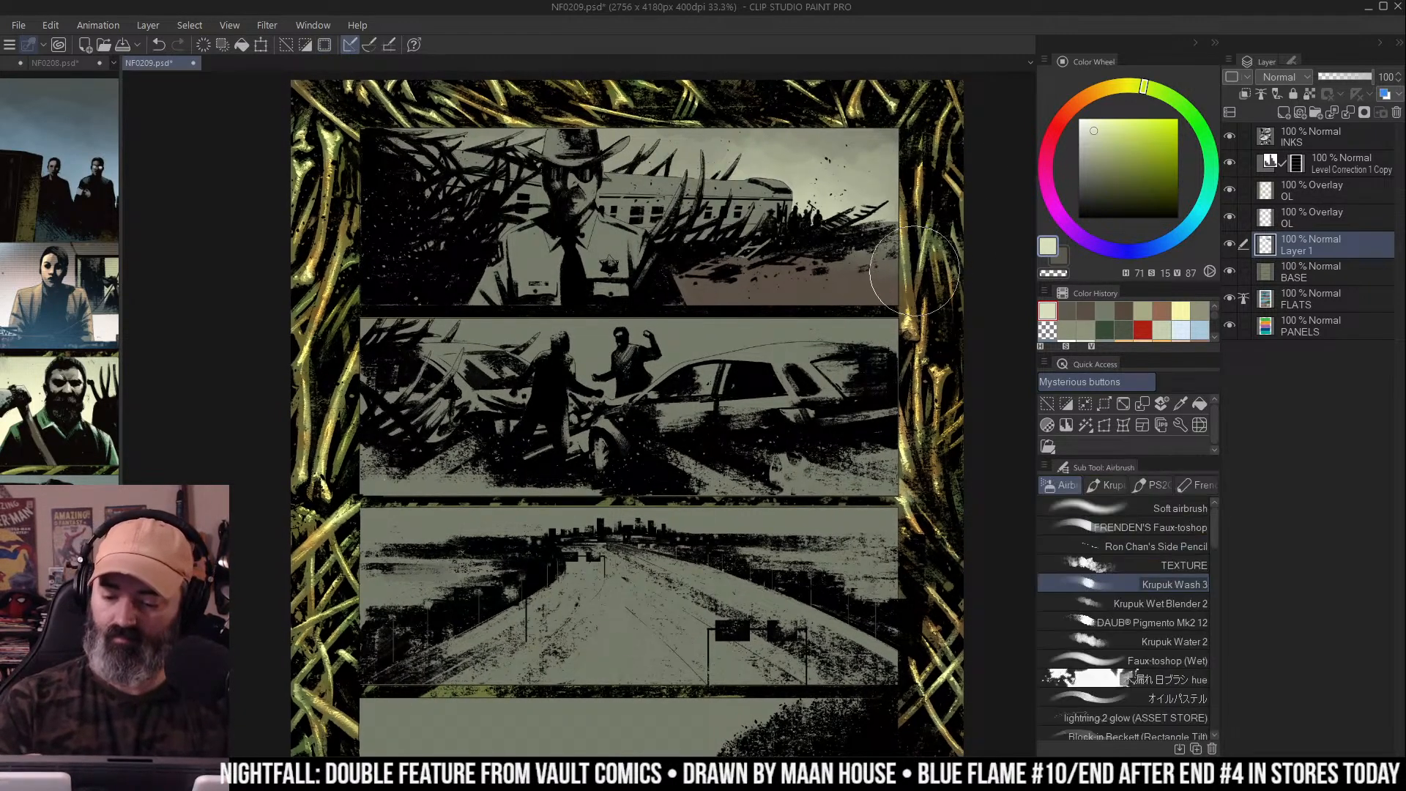
{"action": "left_click", "coordinate": [911, 282], "text": "alt"}
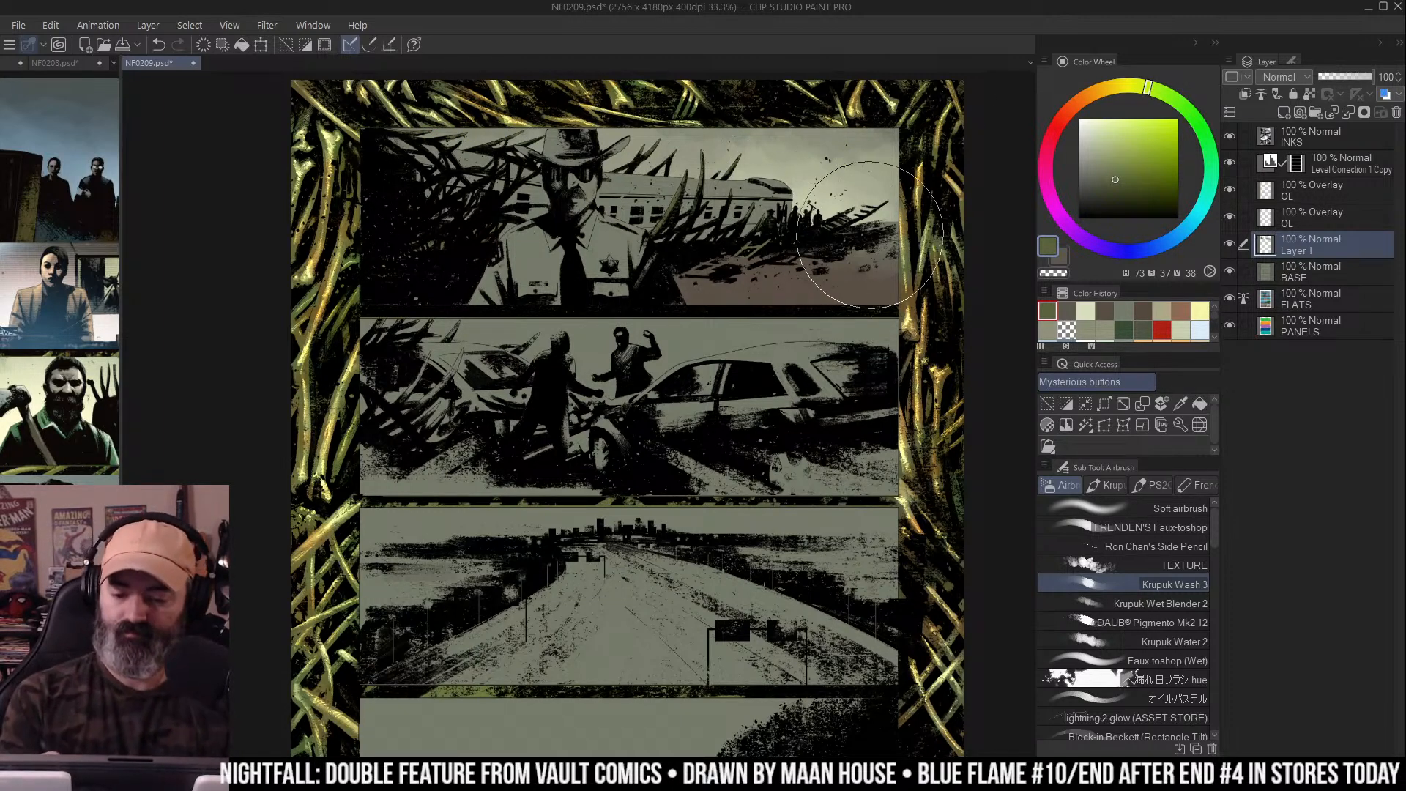
{"action": "left_click", "coordinate": [804, 290], "text": "alt"}
{"action": "left_click", "coordinate": [1105, 164]}
{"action": "left_click", "coordinate": [1100, 89]}
{"action": "mouse_move", "coordinate": [703, 272]}
{"action": "left_mouse_down"}
{"action": "mouse_move", "coordinate": [904, 248]}
{"action": "mouse_move", "coordinate": [739, 252]}
{"action": "mouse_move", "coordinate": [777, 259]}
{"action": "left_mouse_up"}
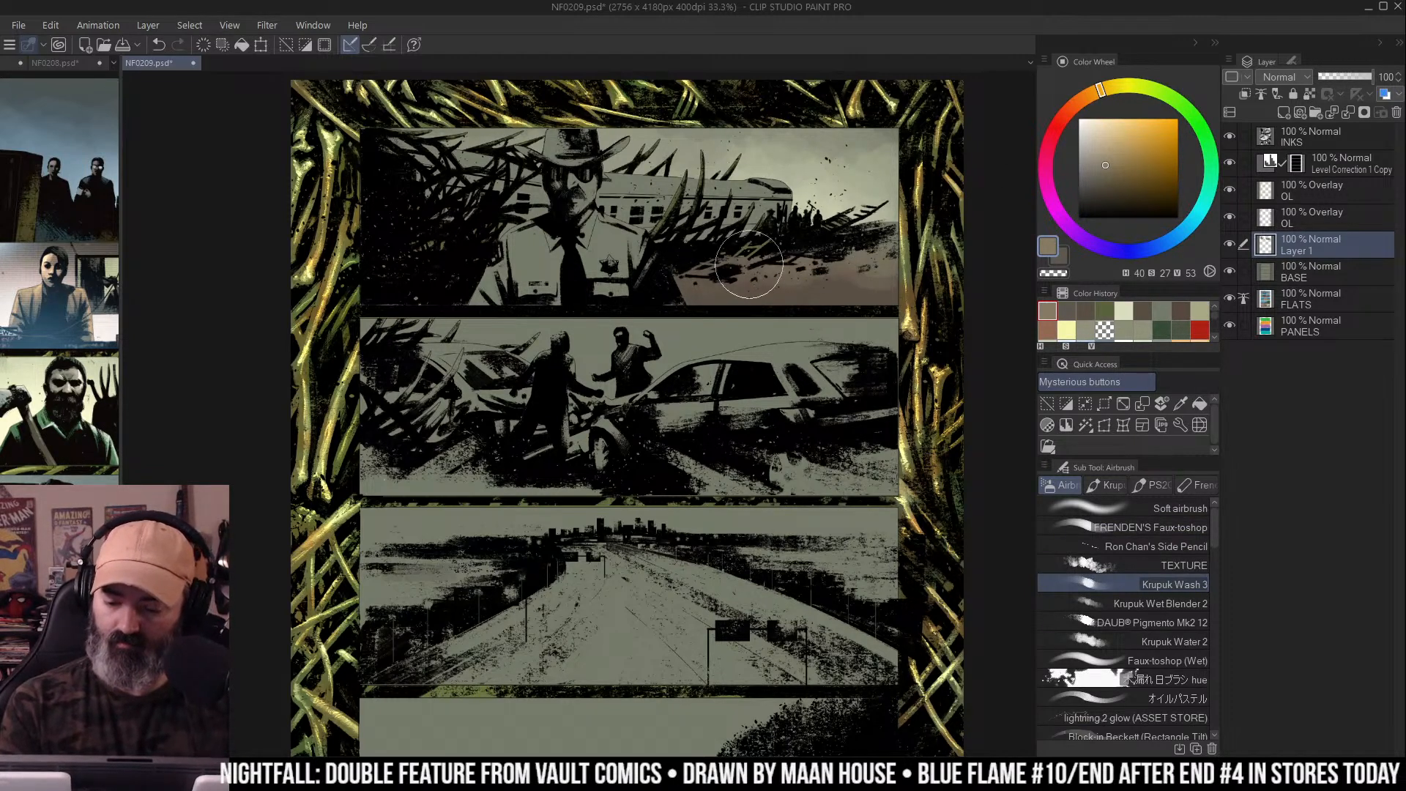
Auto-select the train behind the sheriff and brush a muted blue-grey, hue 207, saturation 11, value 46, along it
{"action": "key", "text": "m"}
{"action": "left_click_drag", "start_coordinate": [885, 188], "coordinate": [891, 188]}
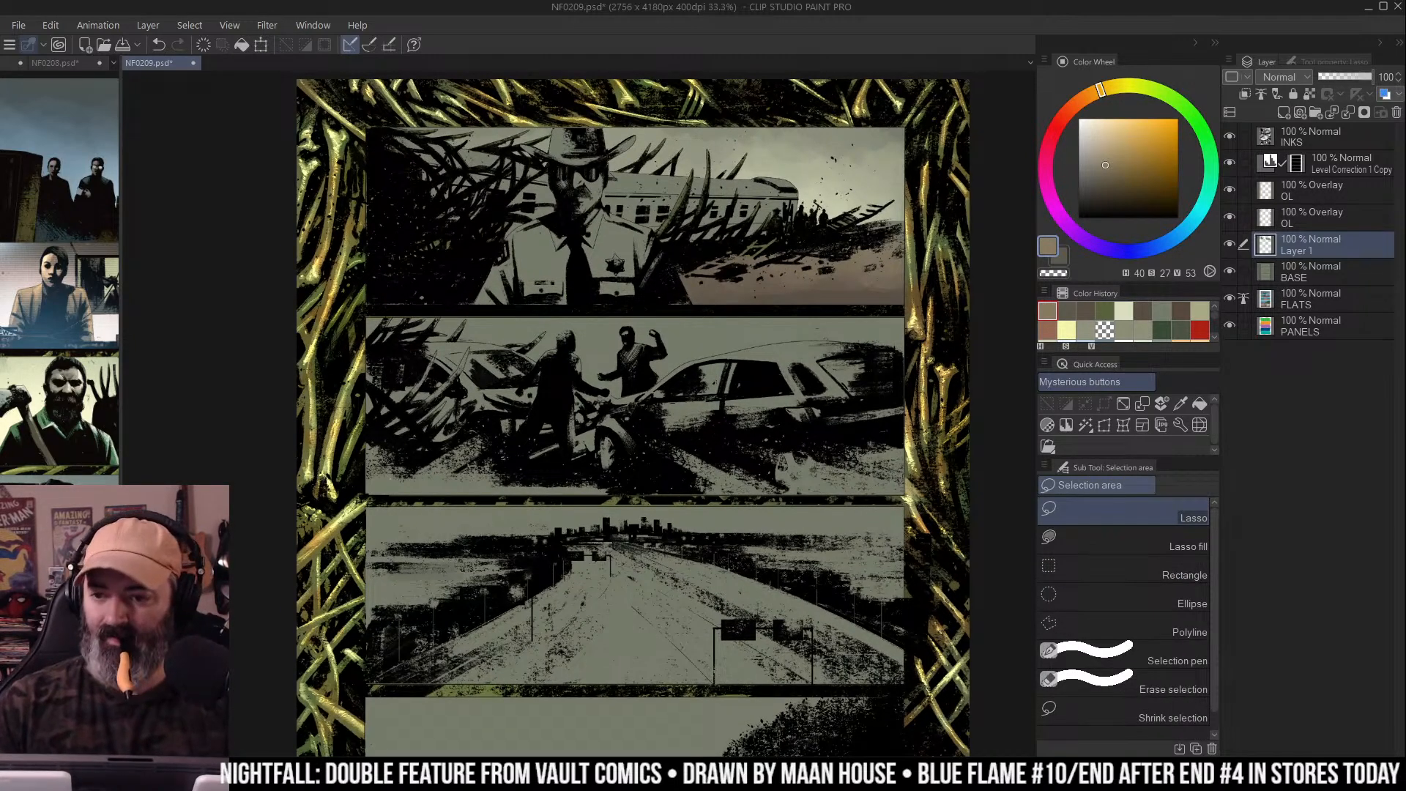
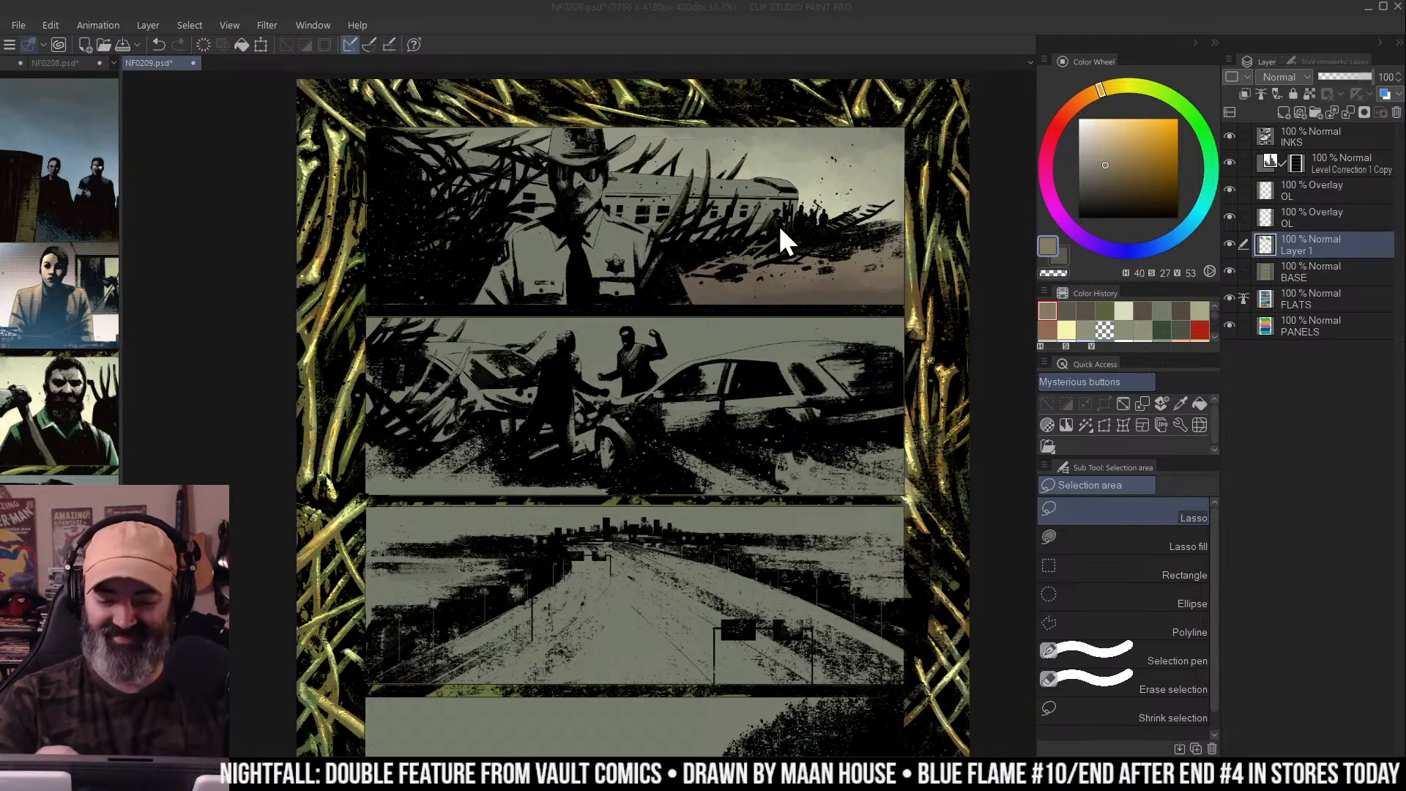
{"action": "left_click", "coordinate": [835, 232]}
{"action": "key", "text": "b"}
{"action": "key", "text": "b"}
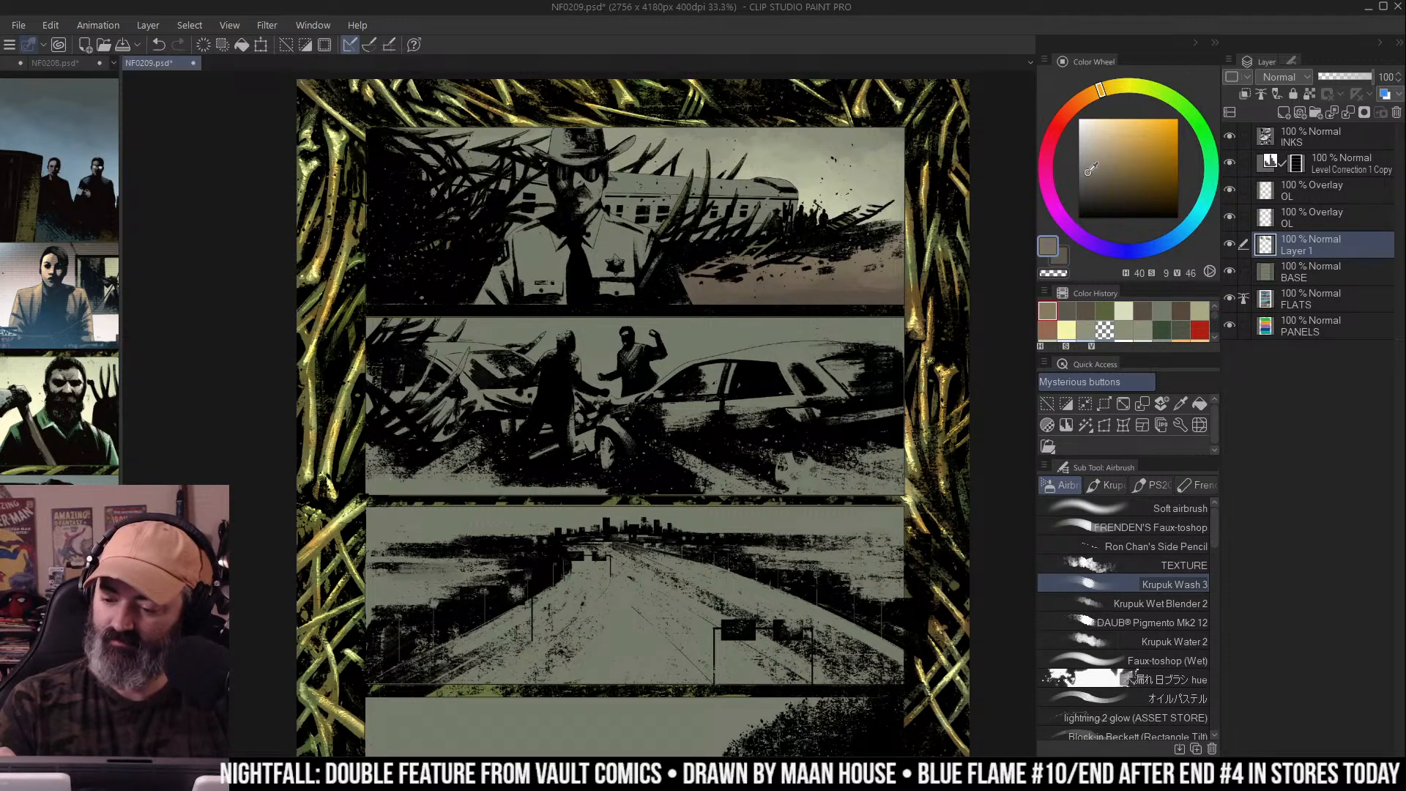
{"action": "left_click", "coordinate": [1174, 240]}
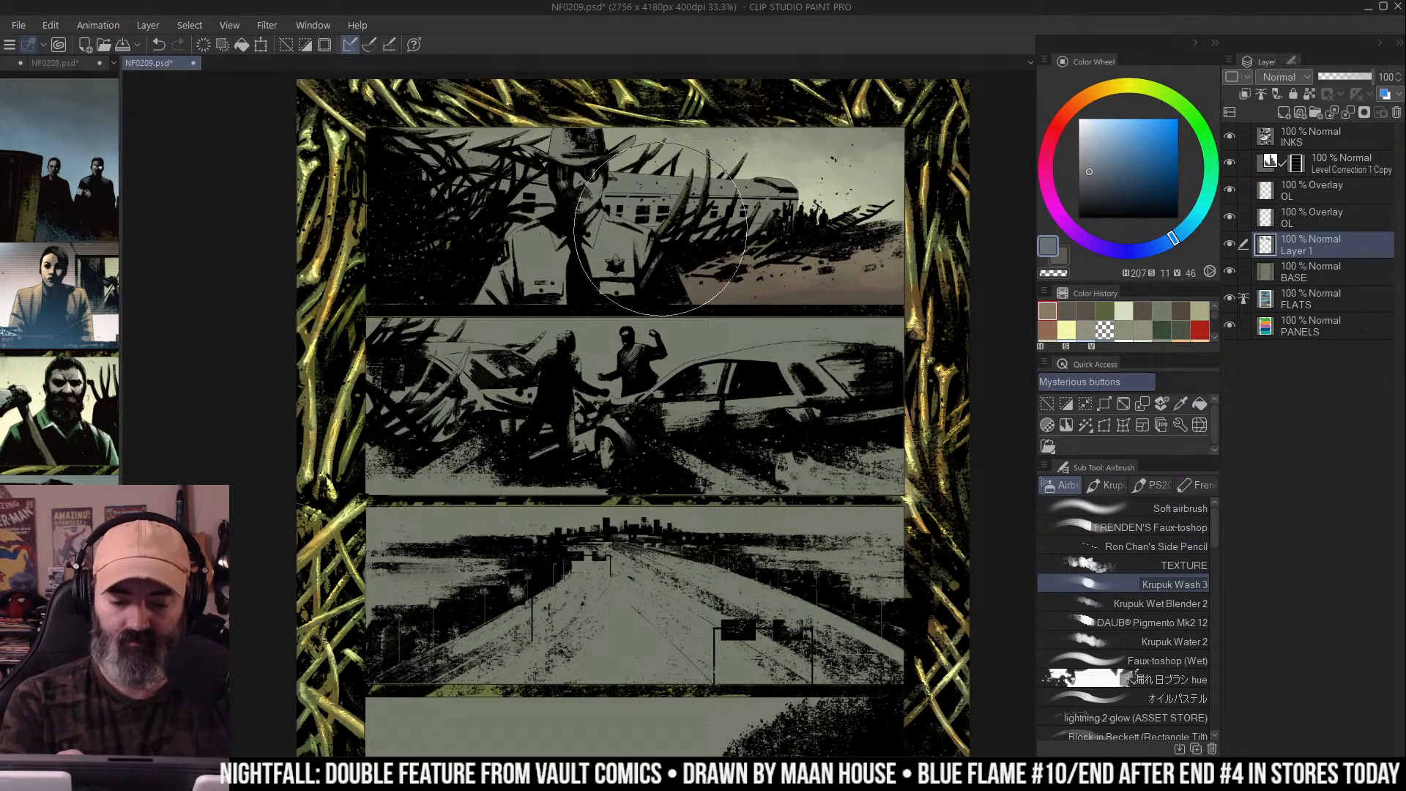
{"action": "key", "text": "ctrl+z"}
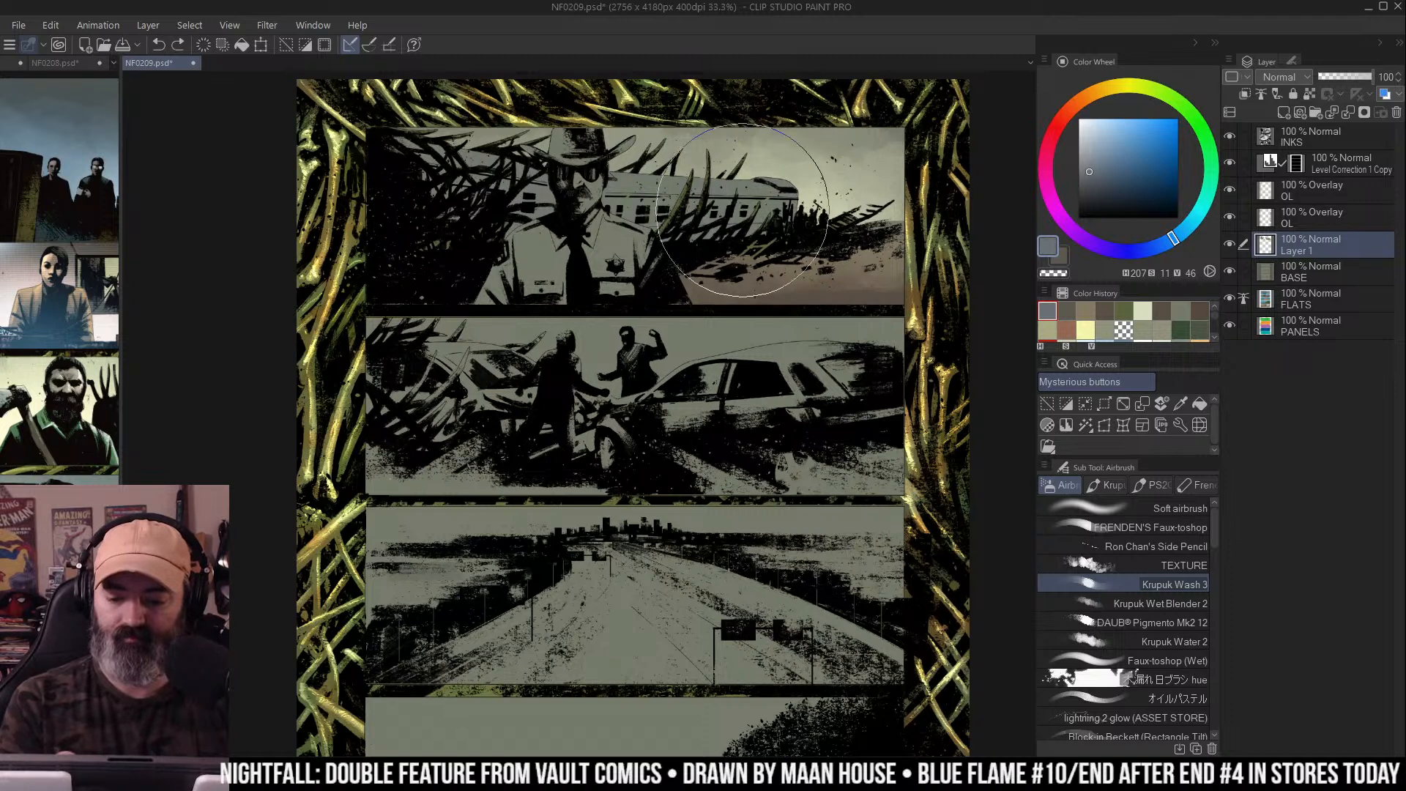
{"action": "mouse_move", "coordinate": [684, 220]}
{"action": "left_mouse_down"}
{"action": "mouse_move", "coordinate": [527, 161]}
{"action": "mouse_move", "coordinate": [837, 178]}
{"action": "mouse_move", "coordinate": [806, 166]}
{"action": "mouse_move", "coordinate": [831, 164]}
{"action": "left_mouse_up"}
Highlight the train's roof with a lighter blue-grey, hue 207, saturation 7, value 63
{"action": "left_click", "coordinate": [1085, 154]}
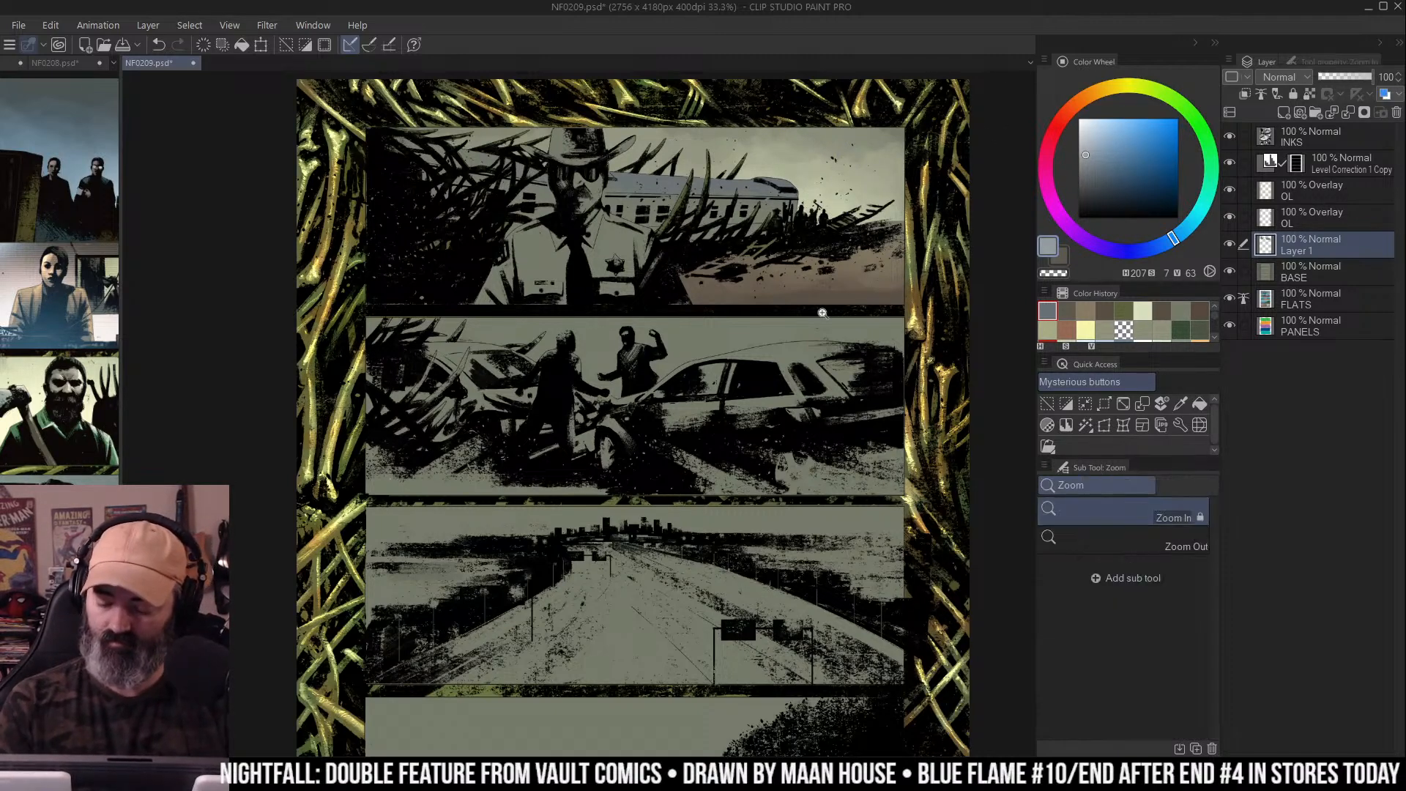
{"action": "scroll", "coordinate": [791, 252], "scroll_direction": "up", "scroll_amount": 1}
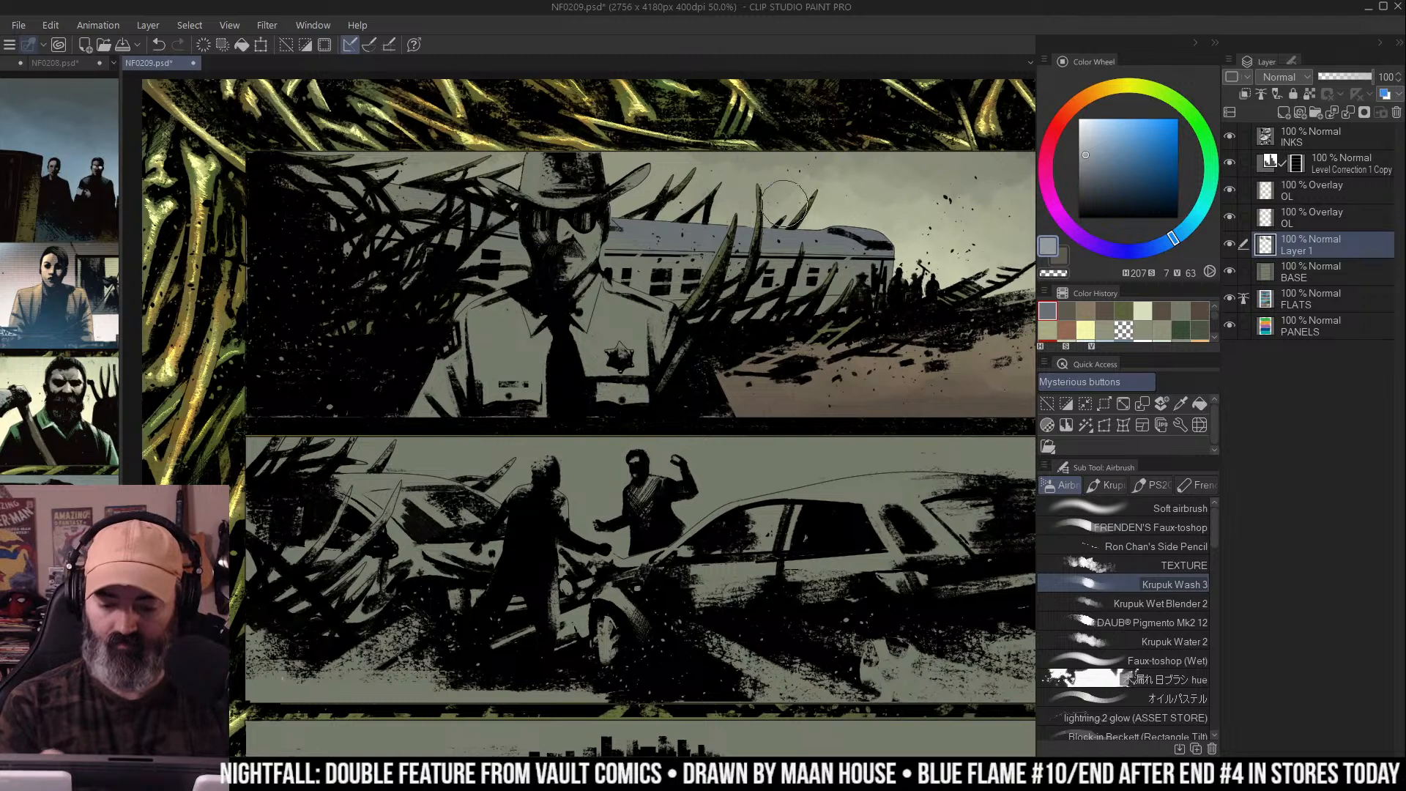
{"action": "left_click_drag", "start_coordinate": [567, 205], "coordinate": [642, 220]}
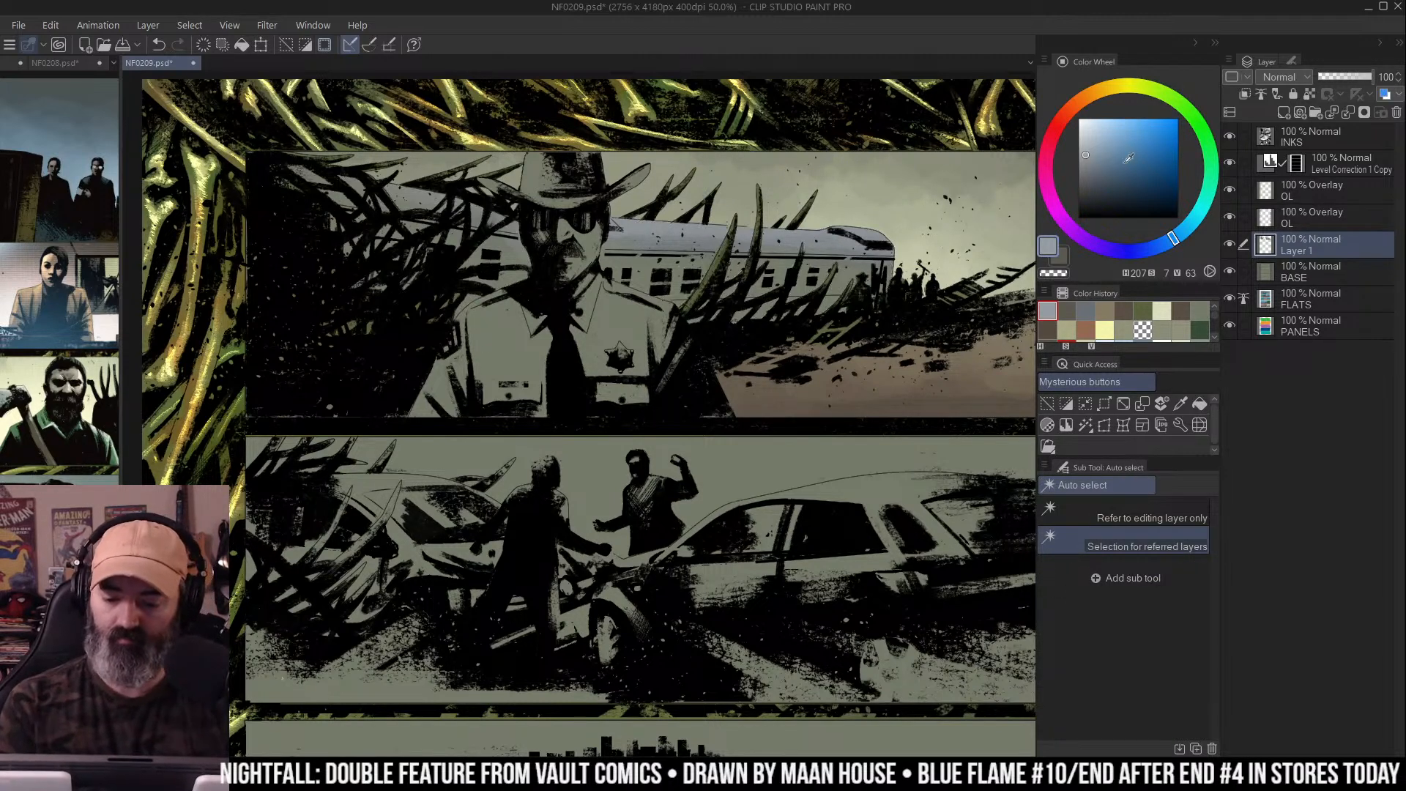
Auto-select the spiky growth around the train and brush it with dark olive and a brown of hue 44, saturation 24, value 35
{"action": "left_click", "coordinate": [813, 282], "text": "alt"}
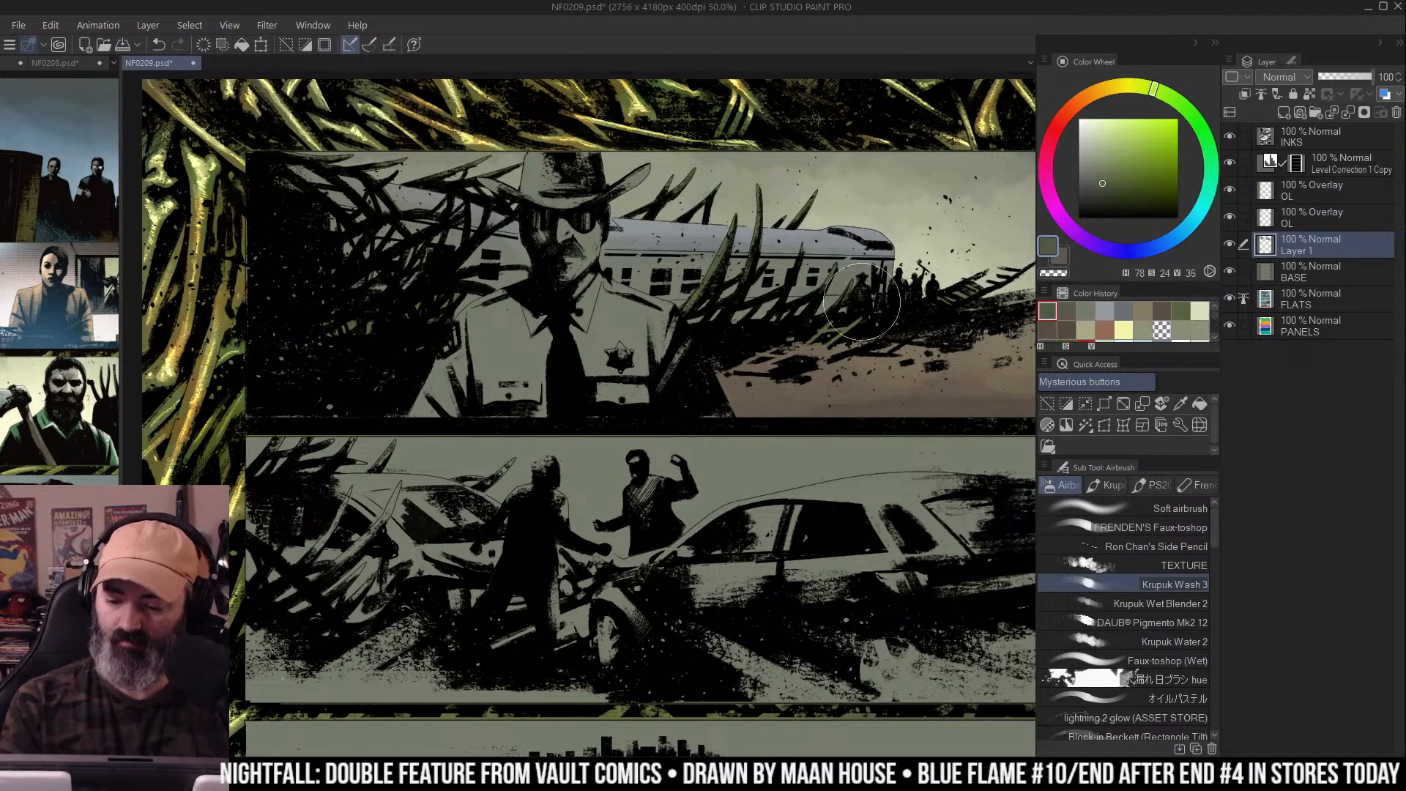
{"action": "left_click", "coordinate": [538, 317], "text": "alt"}
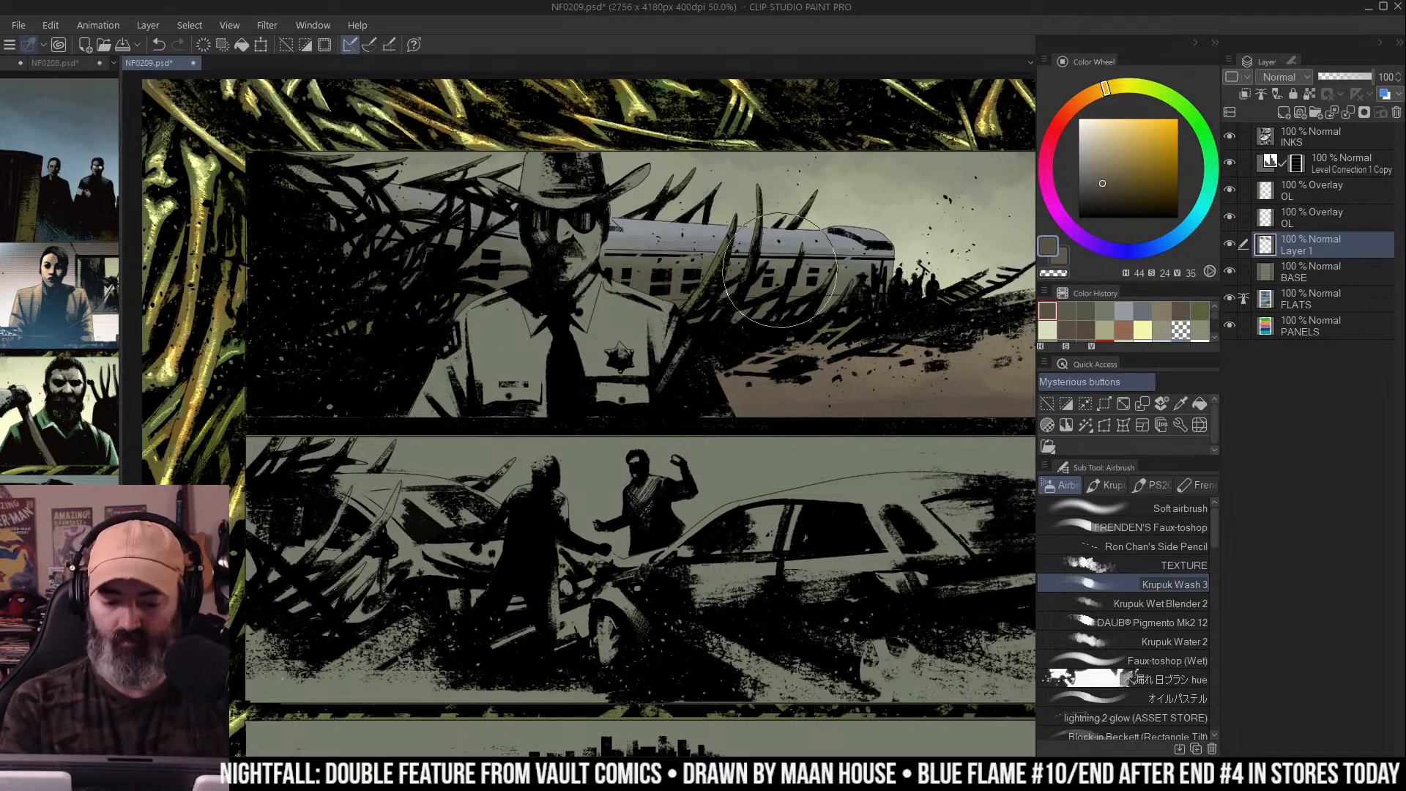
Reselect the train and stroke pale near-white highlights, hue 62, saturation 9, value 90, along it with Ron Chan's Side Pencil
{"action": "key", "text": "ctrl+minus"}
{"action": "key", "text": "m"}
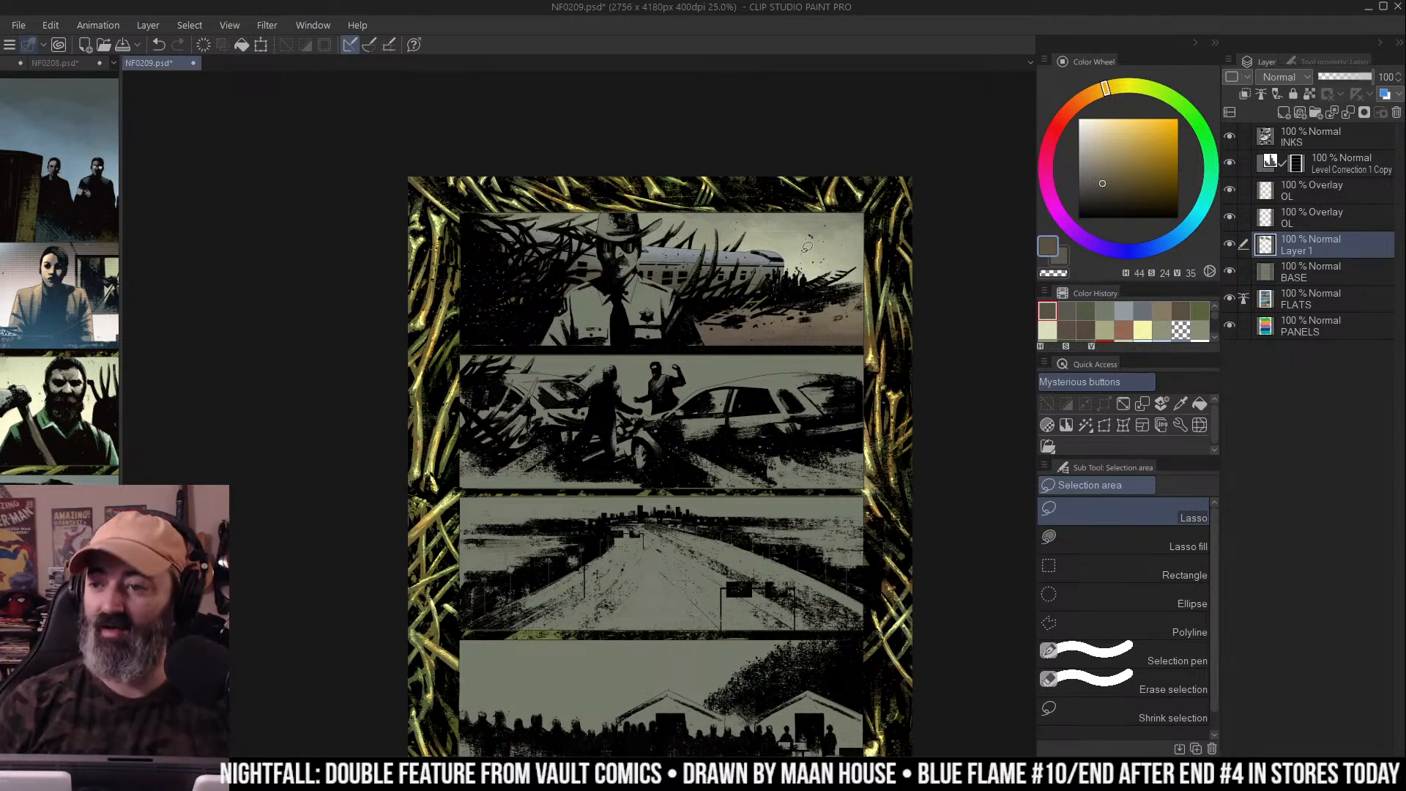
{"action": "key", "text": "w"}
{"action": "scroll", "coordinate": [755, 257], "scroll_direction": "up", "scroll_amount": 2}
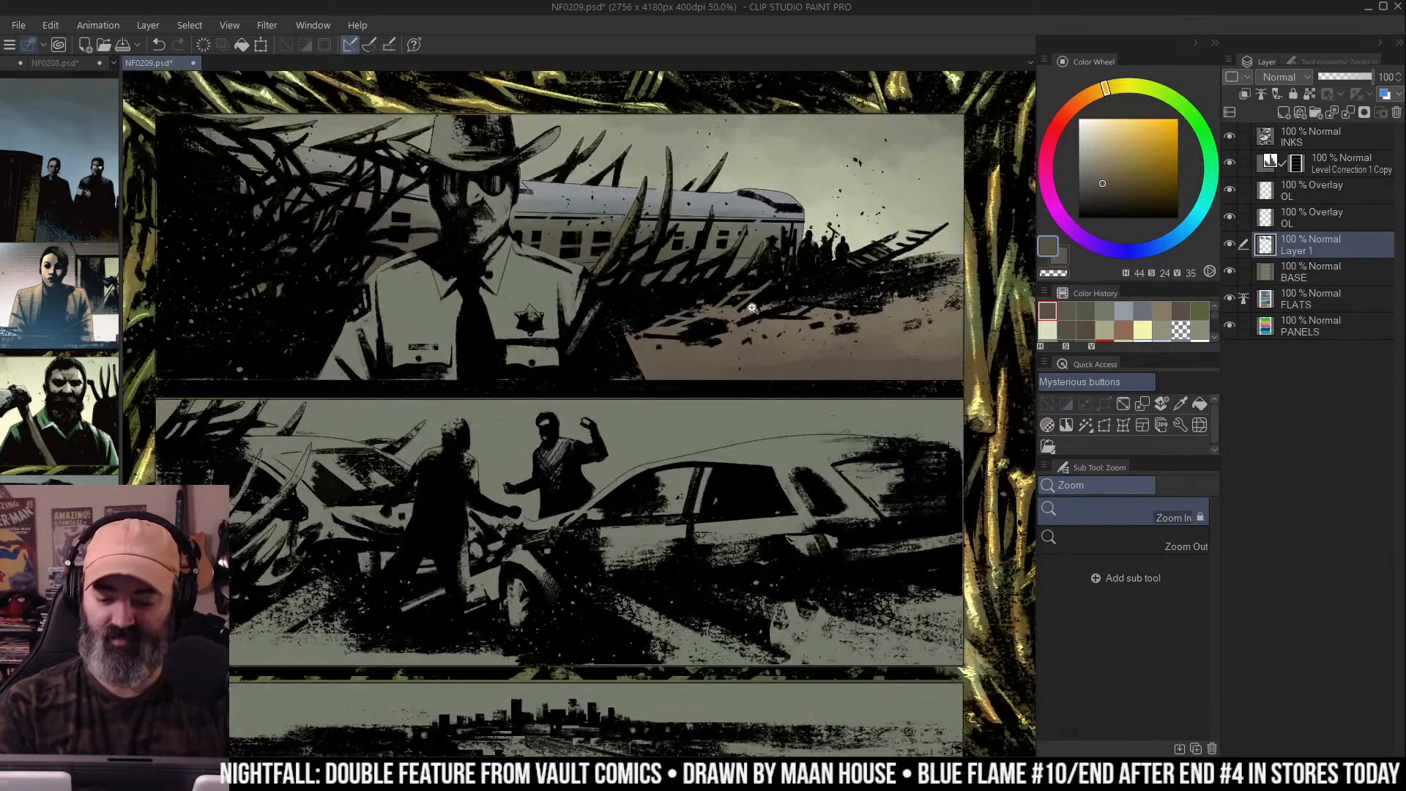
{"action": "left_click", "coordinate": [832, 226]}
{"action": "key", "text": "ctrl+d"}
{"action": "key", "text": "b"}
{"action": "left_click", "coordinate": [805, 242], "text": "alt"}
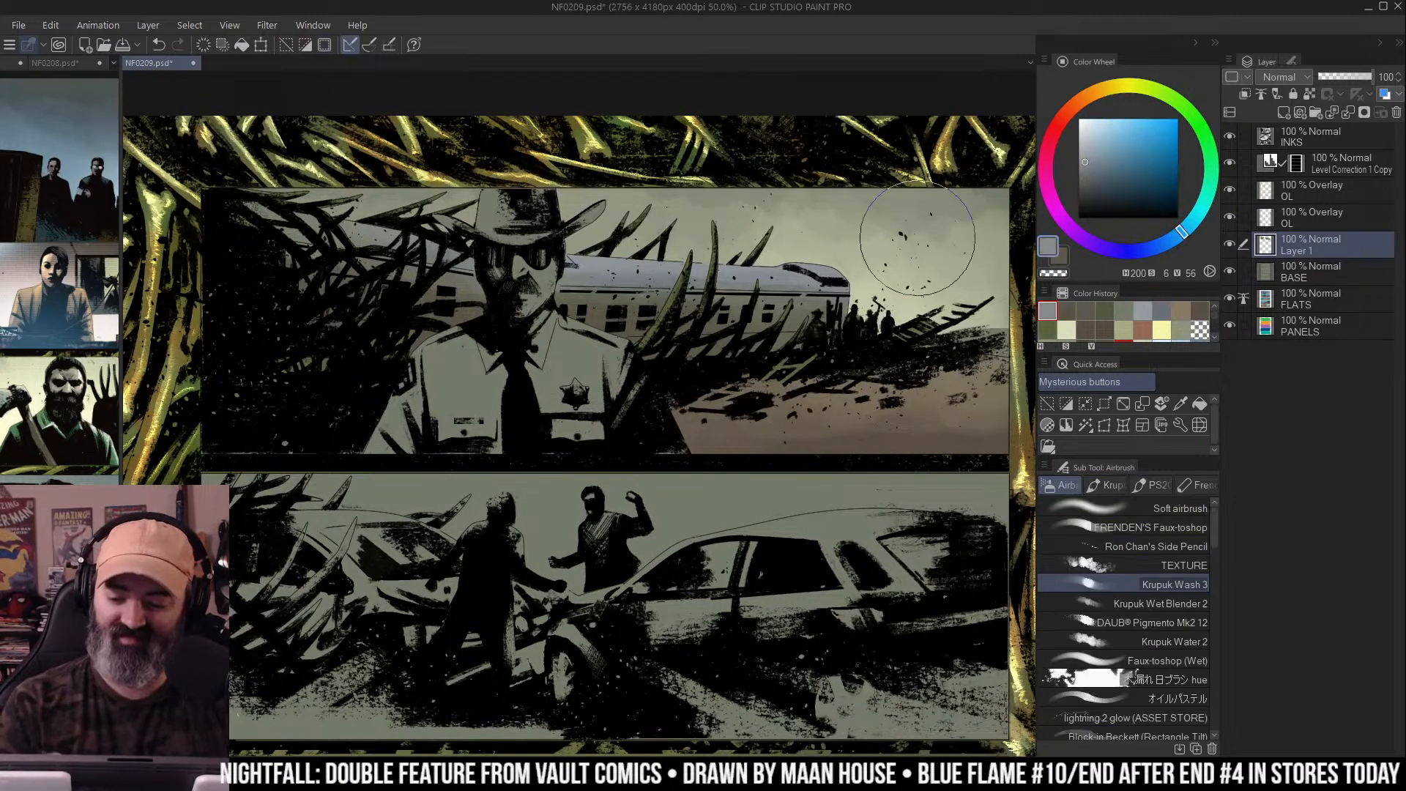
{"action": "left_click", "coordinate": [1135, 99]}
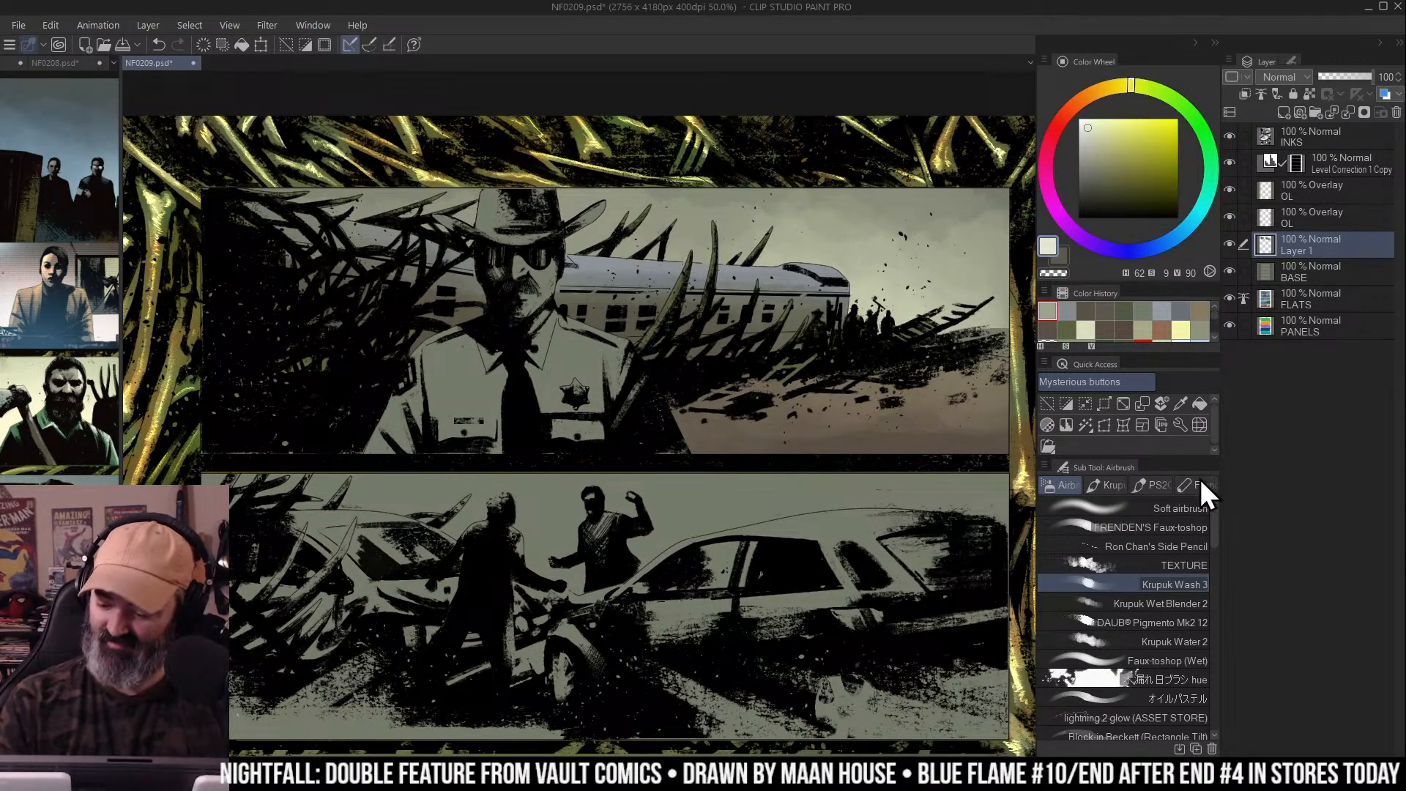
{"action": "left_click", "coordinate": [1187, 546]}
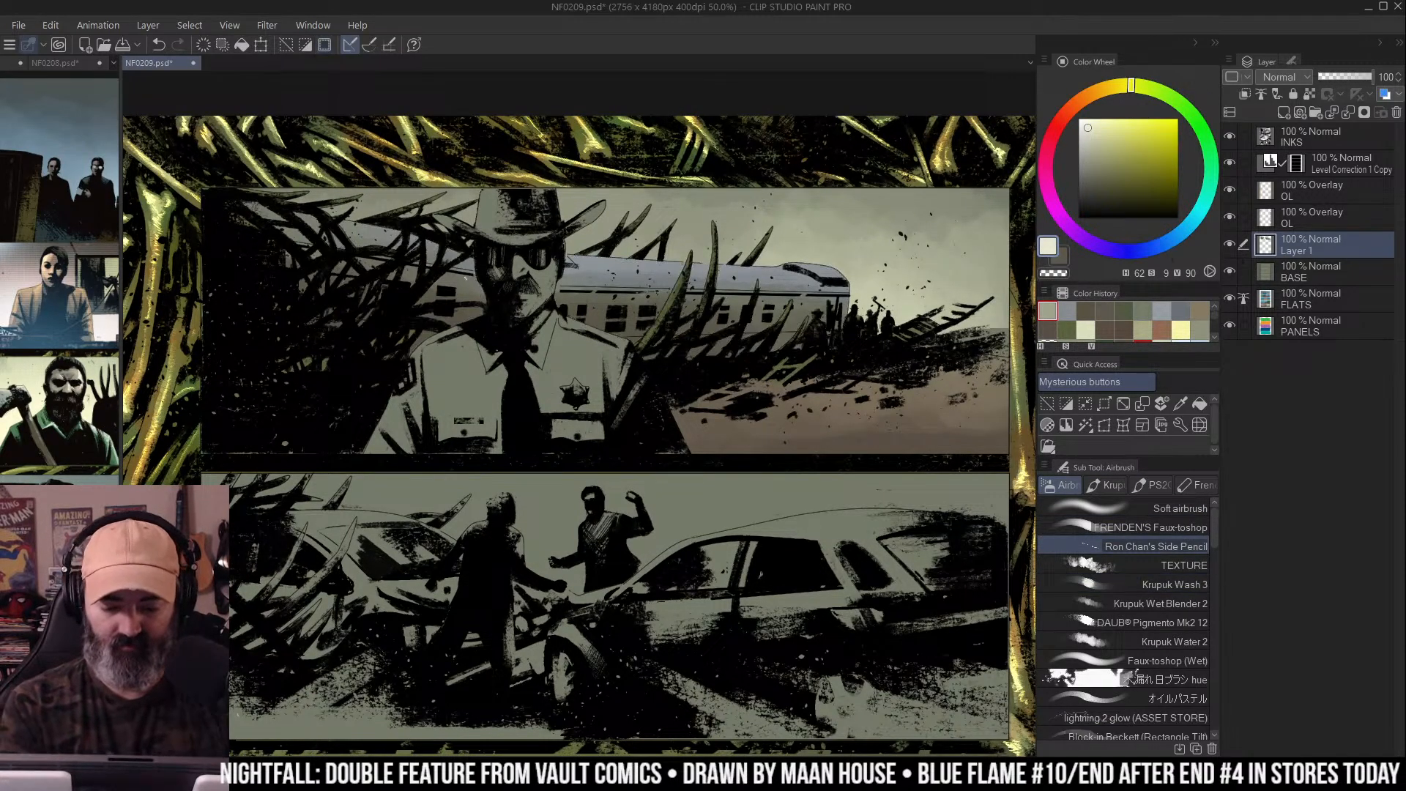
{"action": "left_click_drag", "start_coordinate": [479, 269], "coordinate": [543, 273]}
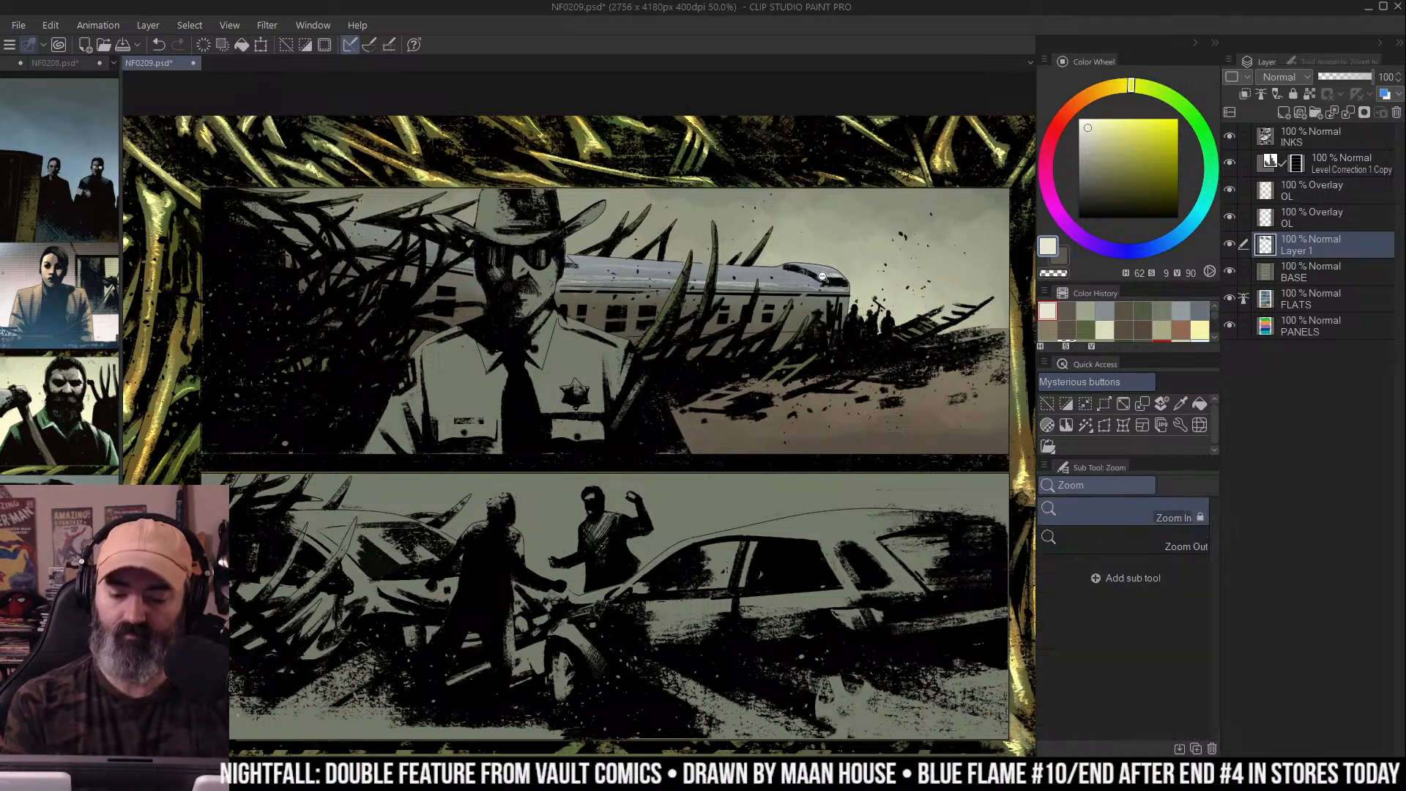
Tilt the canvas along the train and brush its roof near-white with FRENDEN'S Faux-toshop
{"action": "scroll", "coordinate": [811, 240], "scroll_direction": "down", "scroll_amount": 2}
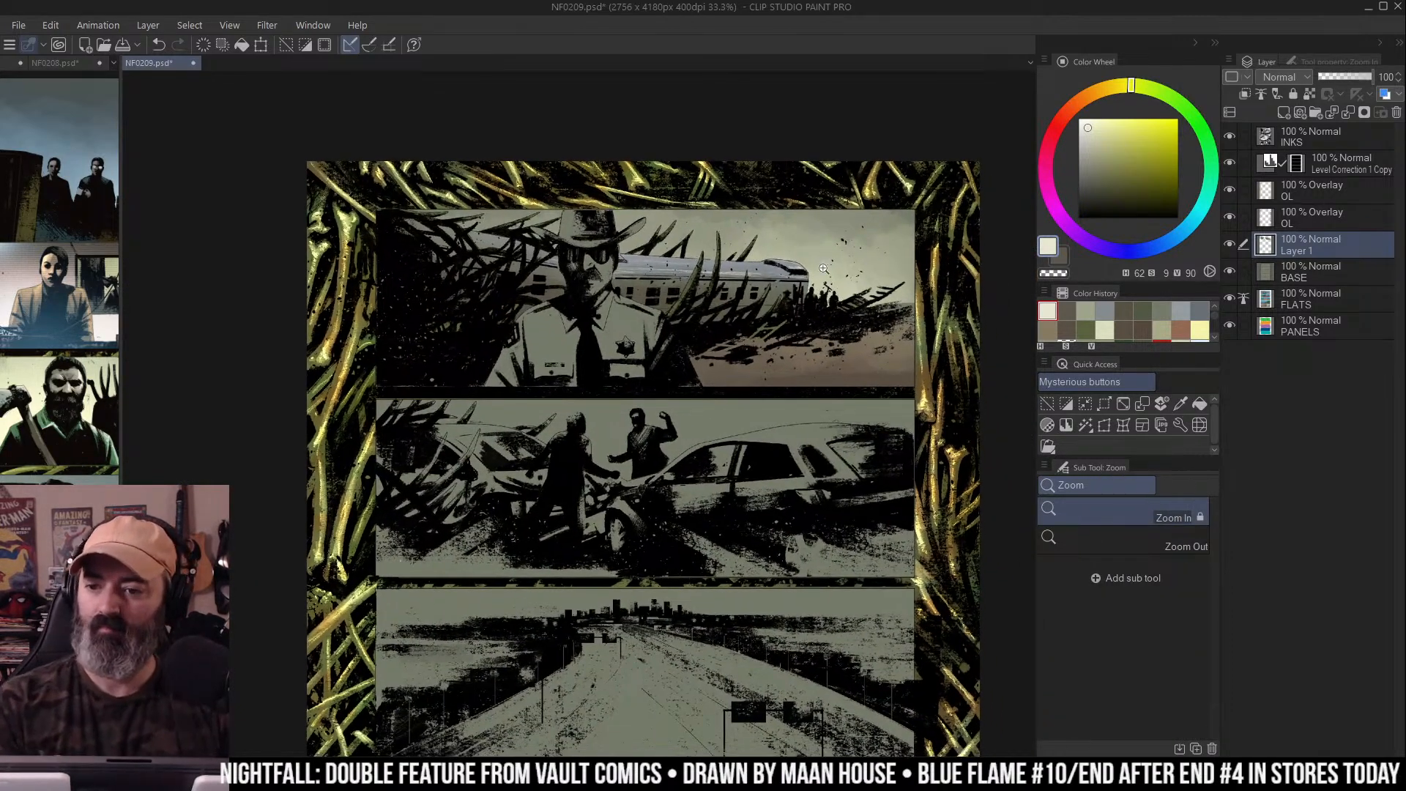
{"action": "mouse_move", "coordinate": [785, 254]}
{"action": "left_mouse_down"}
{"action": "mouse_move", "coordinate": [829, 274]}
{"action": "mouse_move", "coordinate": [836, 240]}
{"action": "left_mouse_up"}
{"action": "scroll", "coordinate": [836, 240], "scroll_direction": "up", "scroll_amount": 1}
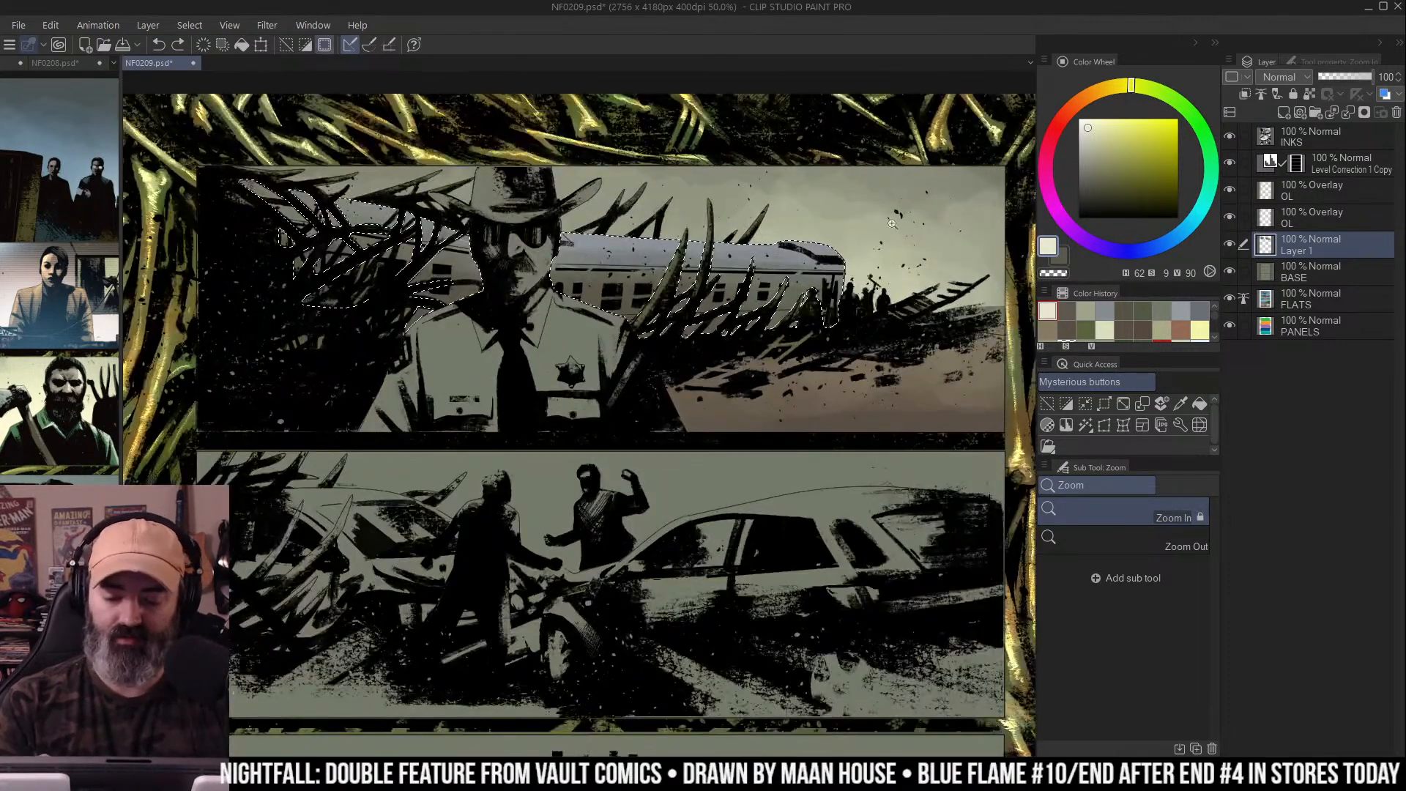
{"action": "key", "text": "b"}
{"action": "scroll", "coordinate": [813, 239], "scroll_direction": "up", "scroll_amount": 1}
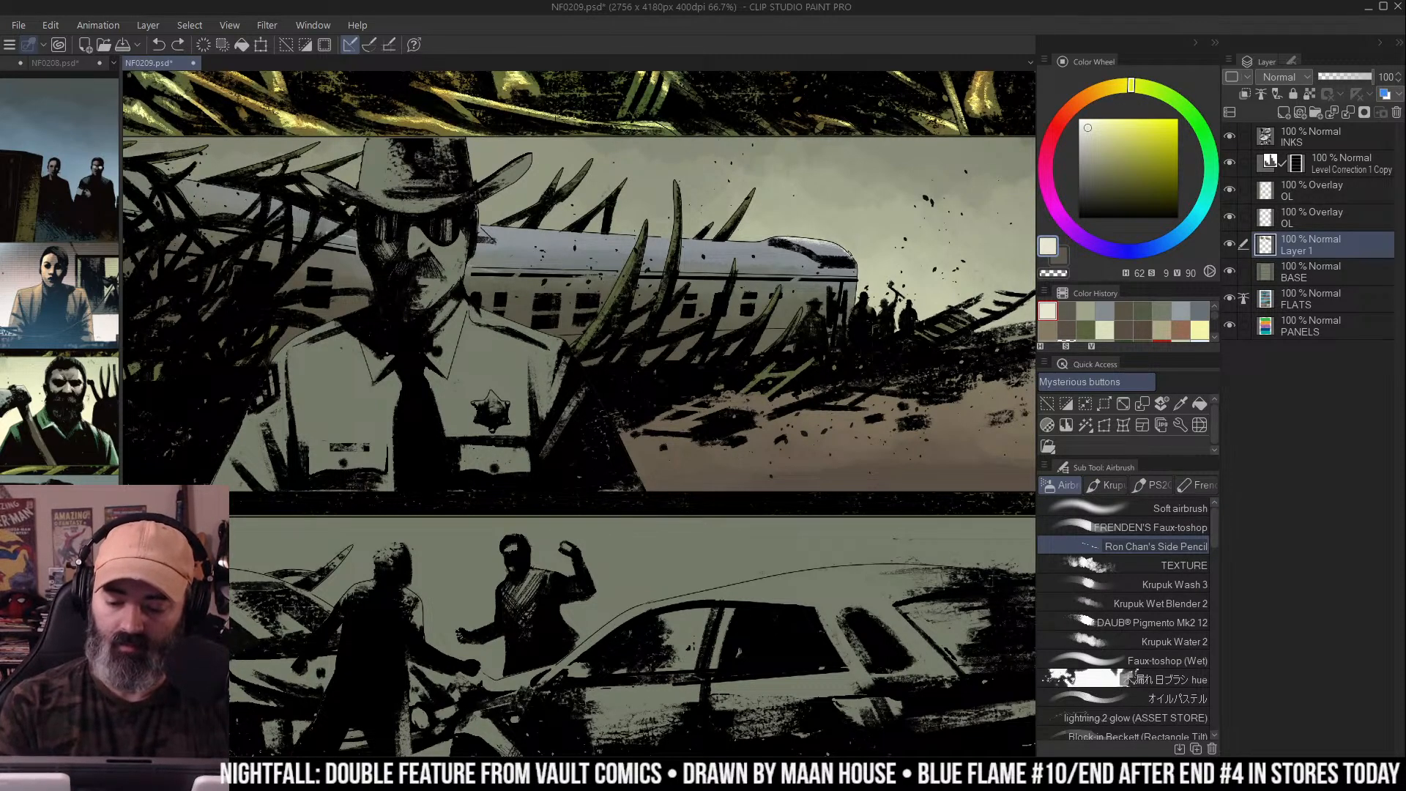
{"action": "scroll", "coordinate": [815, 257], "scroll_direction": "down", "scroll_amount": 1}
{"action": "key", "text": "r"}
{"action": "left_click_drag", "start_coordinate": [815, 256], "coordinate": [890, 192]}
{"action": "key", "text": "ctrl+d"}
{"action": "key", "text": "b"}
{"action": "left_click", "coordinate": [1176, 530]}
{"action": "mouse_move", "coordinate": [246, 201]}
{"action": "left_mouse_down"}
{"action": "mouse_move", "coordinate": [276, 298]}
{"action": "mouse_move", "coordinate": [276, 226]}
{"action": "mouse_move", "coordinate": [264, 220]}
{"action": "left_mouse_up"}
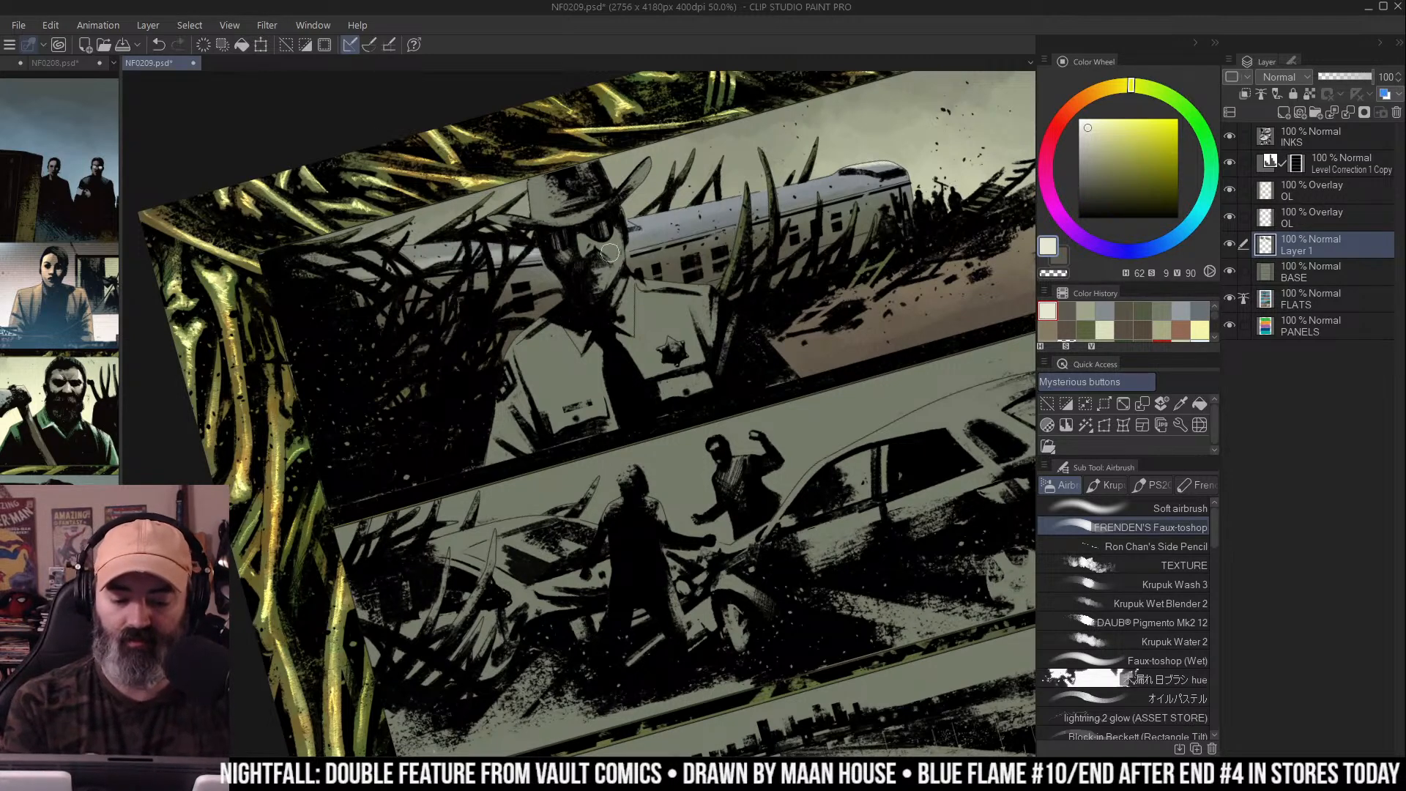
{"action": "left_click_drag", "start_coordinate": [637, 234], "coordinate": [864, 194]}
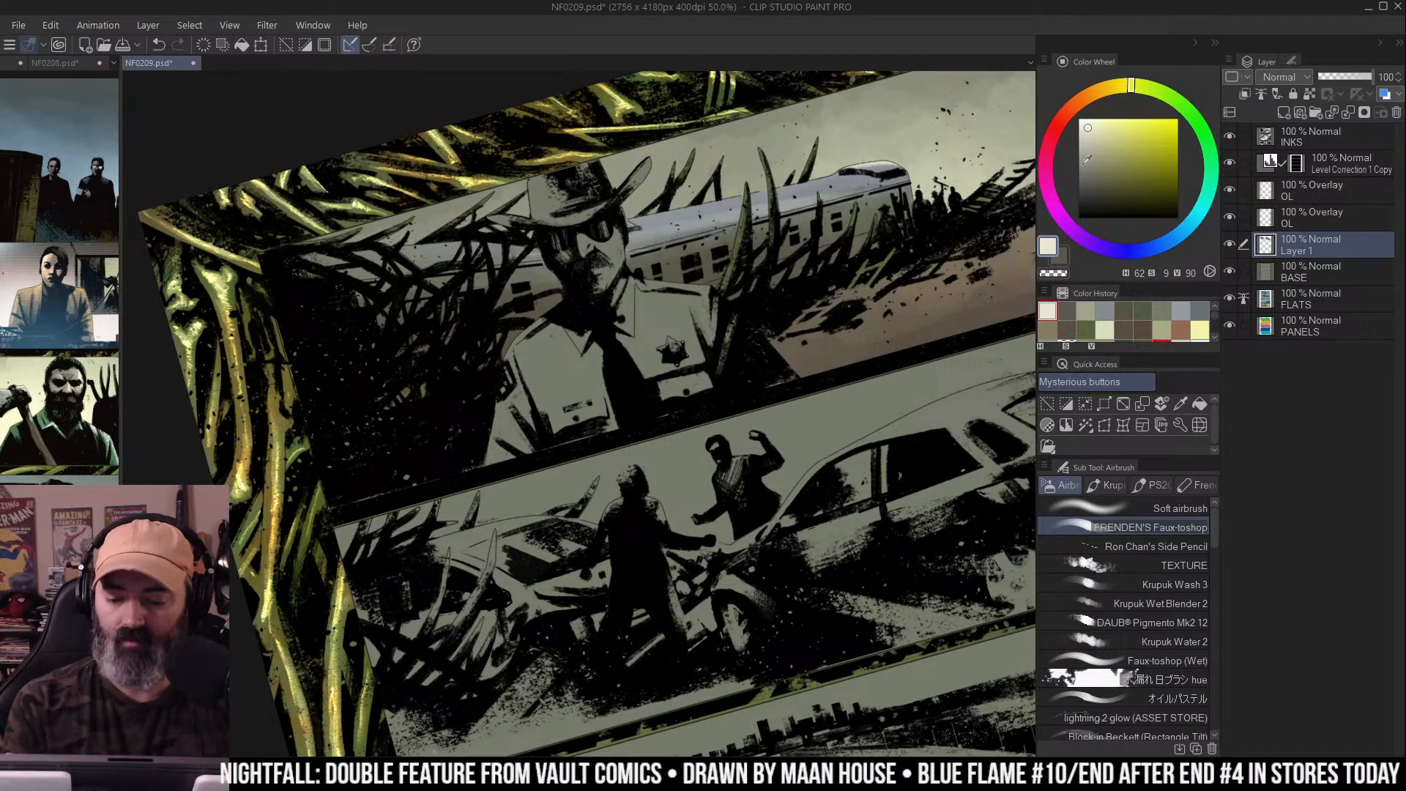
Compare the last roof stroke off and on, add another near-white stroke along the train's roof, and straighten the canvas
{"action": "key", "text": "ctrl+z"}
{"action": "key", "text": "ctrl+y"}
{"action": "key", "text": "ctrl+z"}
{"action": "key", "text": "ctrl+y"}
{"action": "mouse_move", "coordinate": [606, 233]}
{"action": "left_mouse_down"}
{"action": "mouse_move", "coordinate": [882, 173]}
{"action": "mouse_move", "coordinate": [755, 199]}
{"action": "mouse_move", "coordinate": [864, 187]}
{"action": "left_mouse_up"}
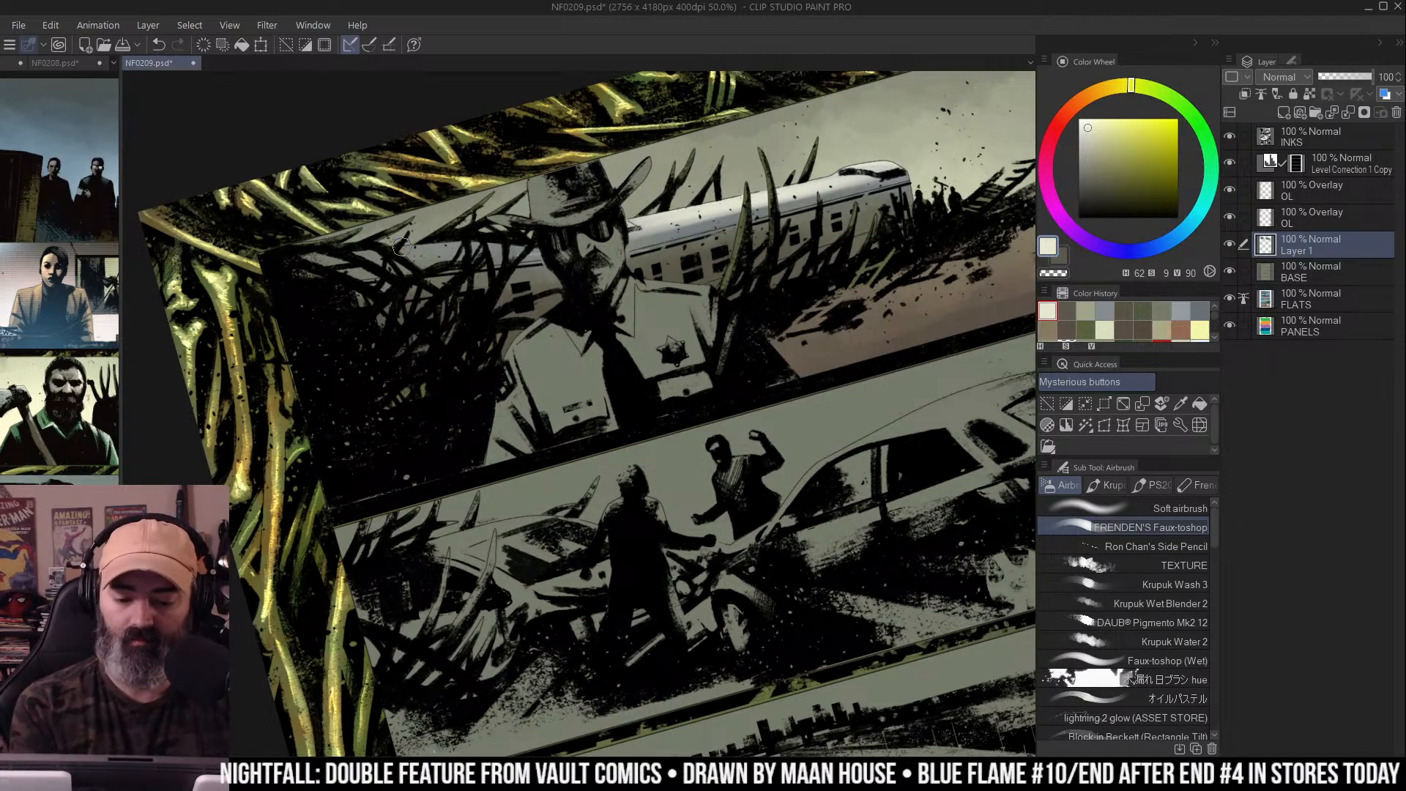
{"action": "left_click", "coordinate": [834, 215], "text": "ctrl+alt"}
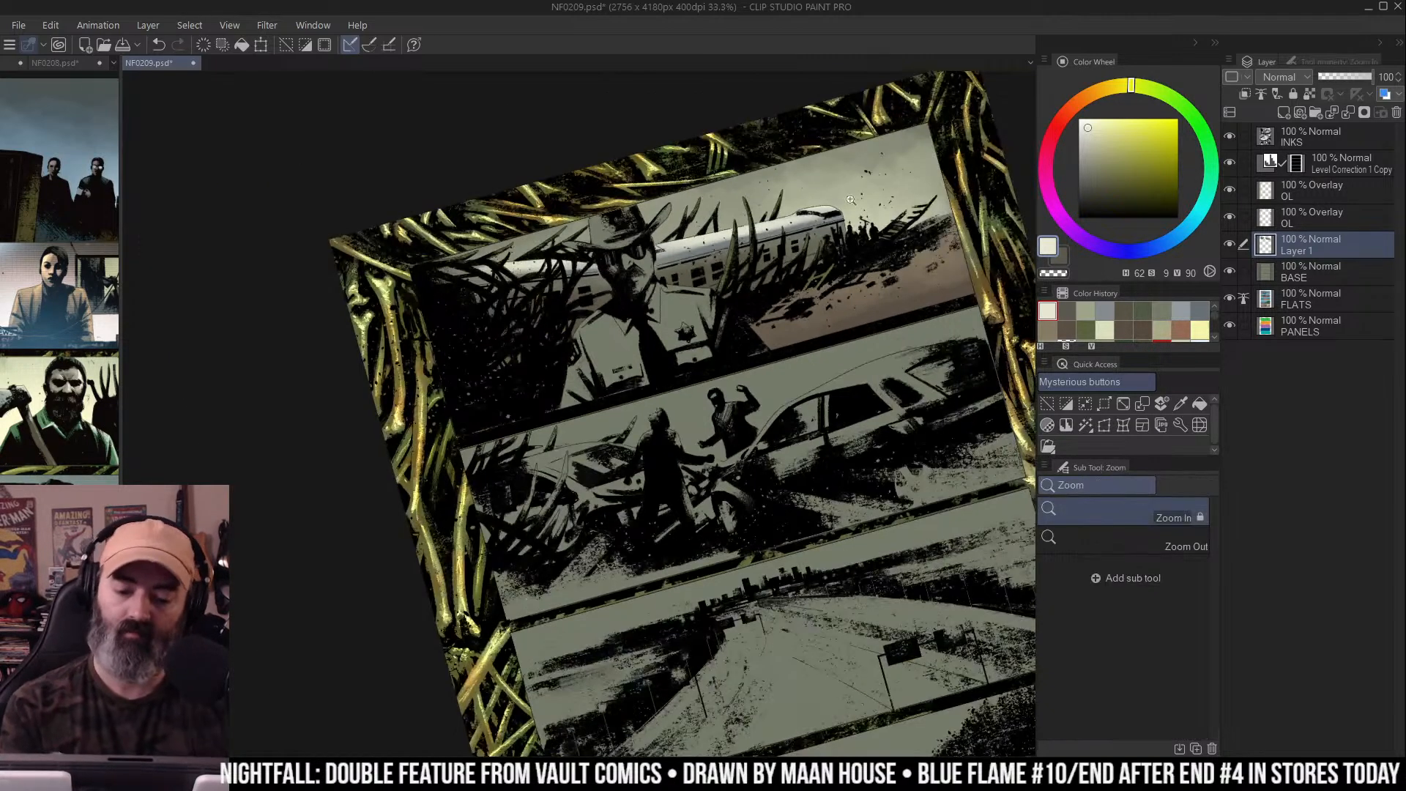
{"action": "left_click_drag", "start_coordinate": [835, 215], "coordinate": [918, 152]}
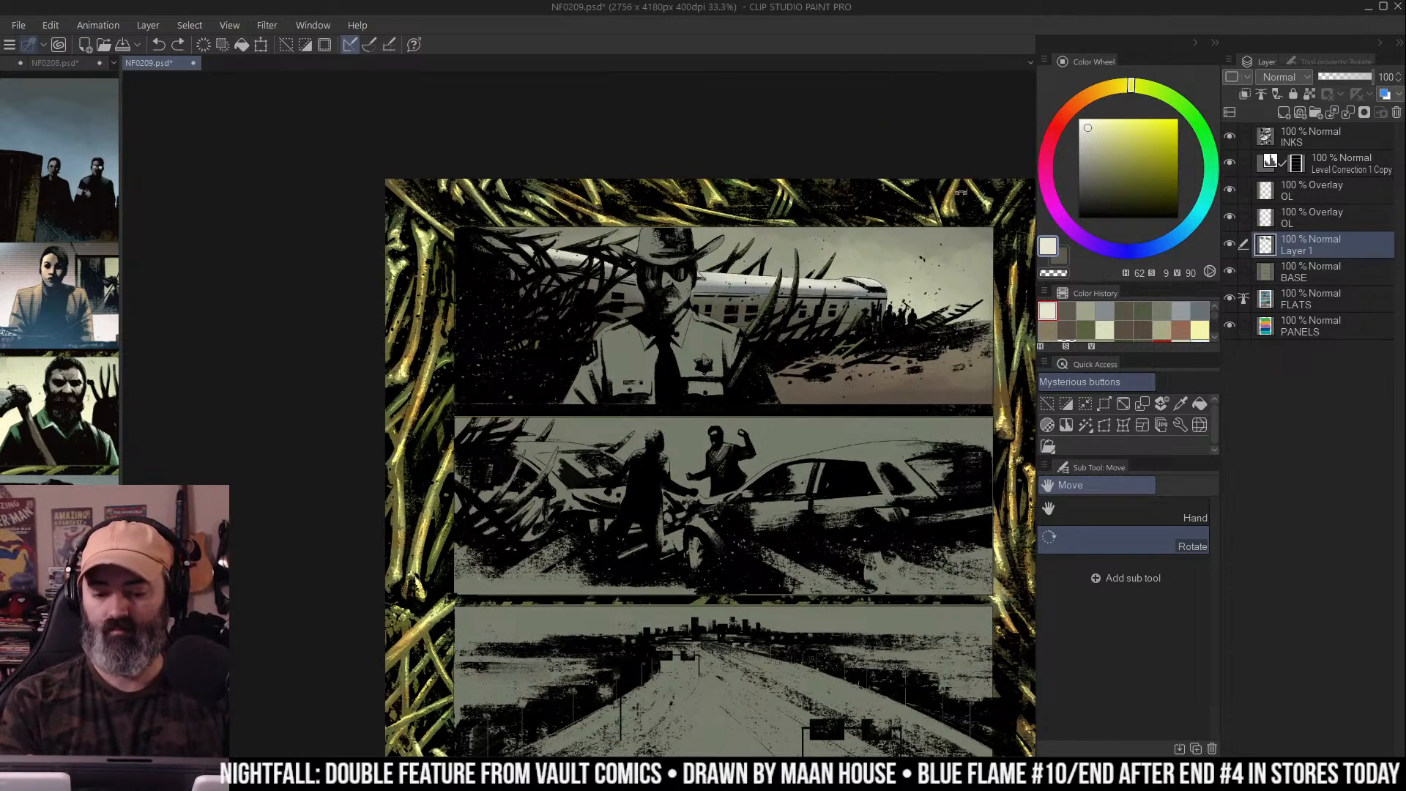
Soft-airbrush a warm orange glow, hue 29, saturation about 36, value 73, over the lower train and ground on the lower Overlay layer
{"action": "key", "text": "m"}
{"action": "left_click_drag", "start_coordinate": [898, 234], "coordinate": [883, 179]}
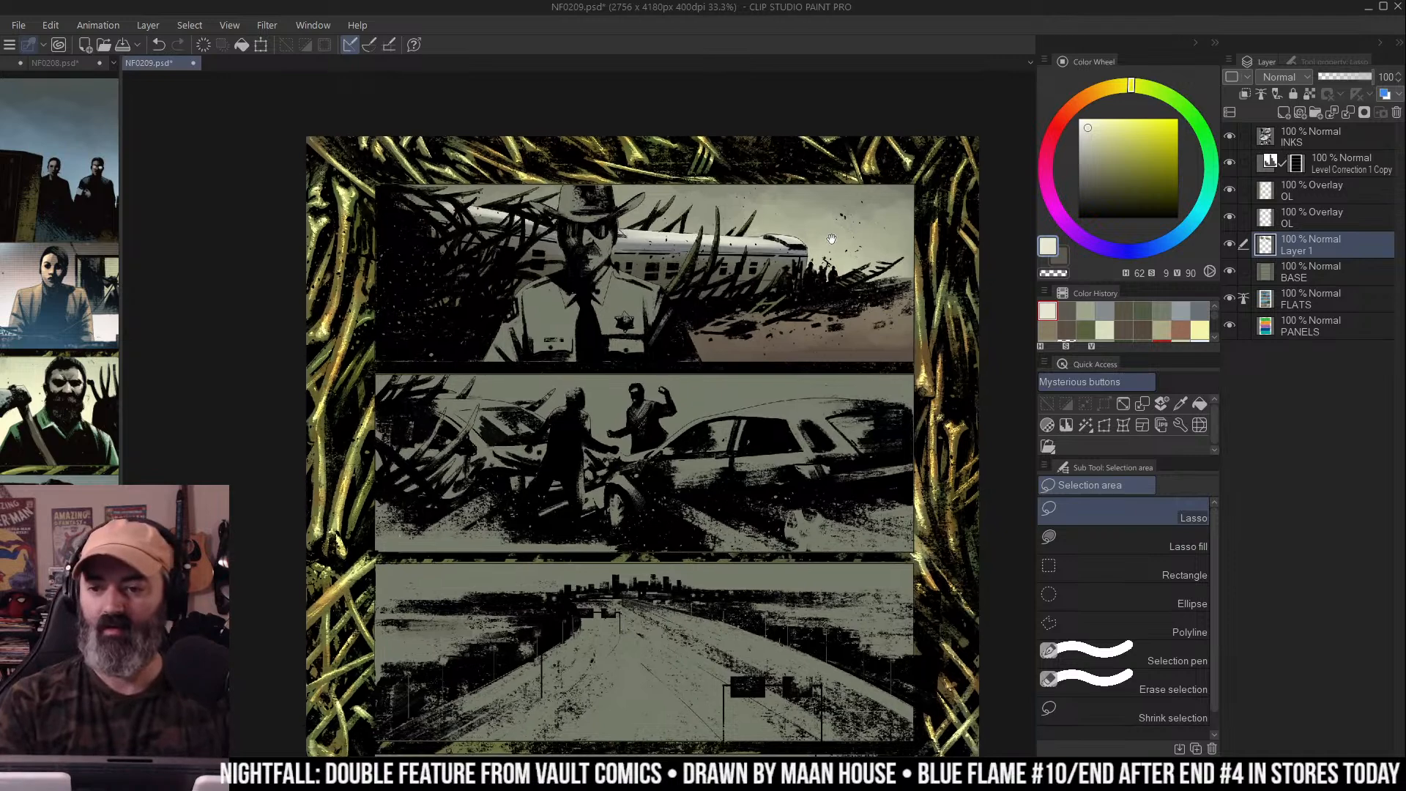
{"action": "left_click_drag", "start_coordinate": [835, 242], "coordinate": [822, 239]}
{"action": "key", "text": "w"}
{"action": "key", "text": "m"}
{"action": "key", "text": "w"}
{"action": "left_click", "coordinate": [780, 241]}
{"action": "key", "text": "ctrl+d"}
{"action": "key", "text": "b"}
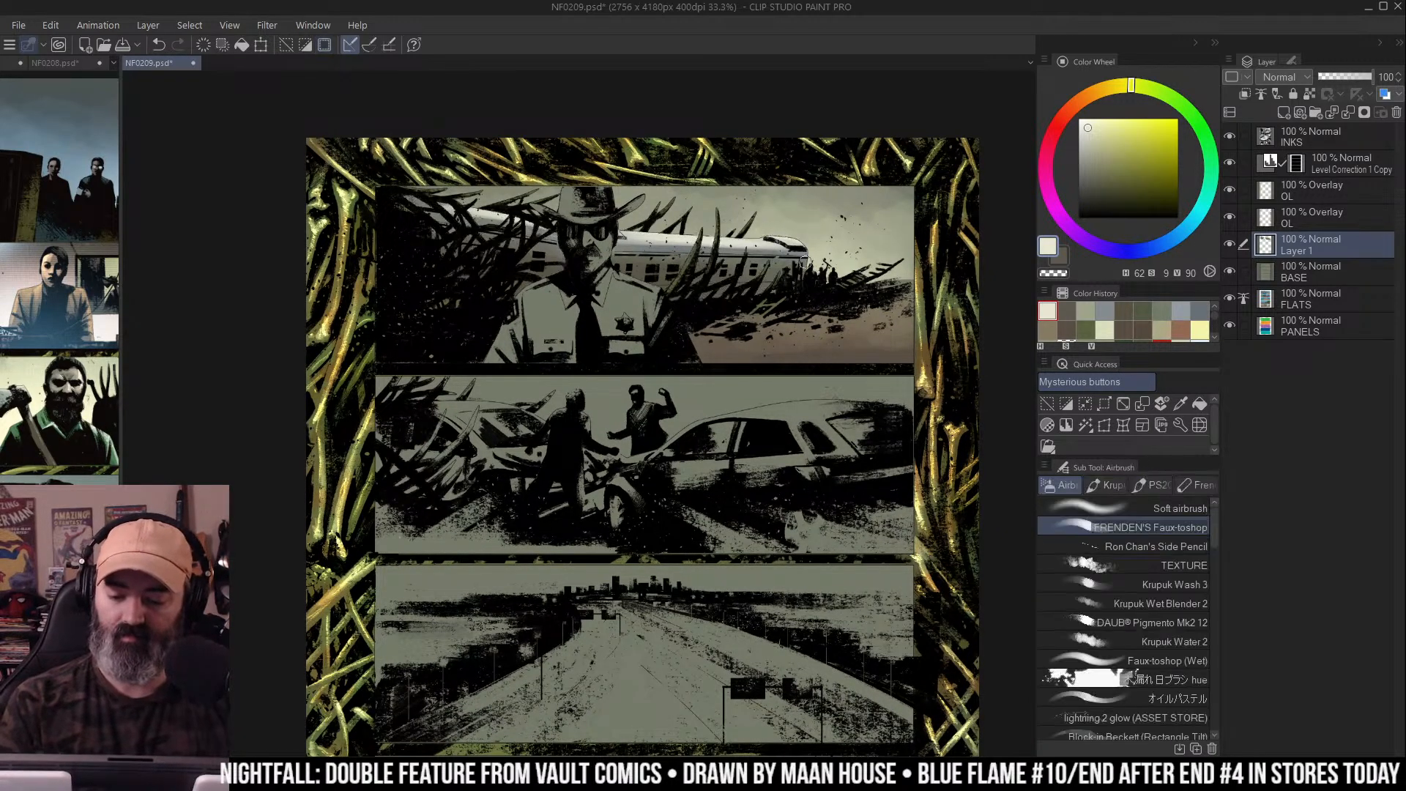
{"action": "left_click", "coordinate": [1278, 216]}
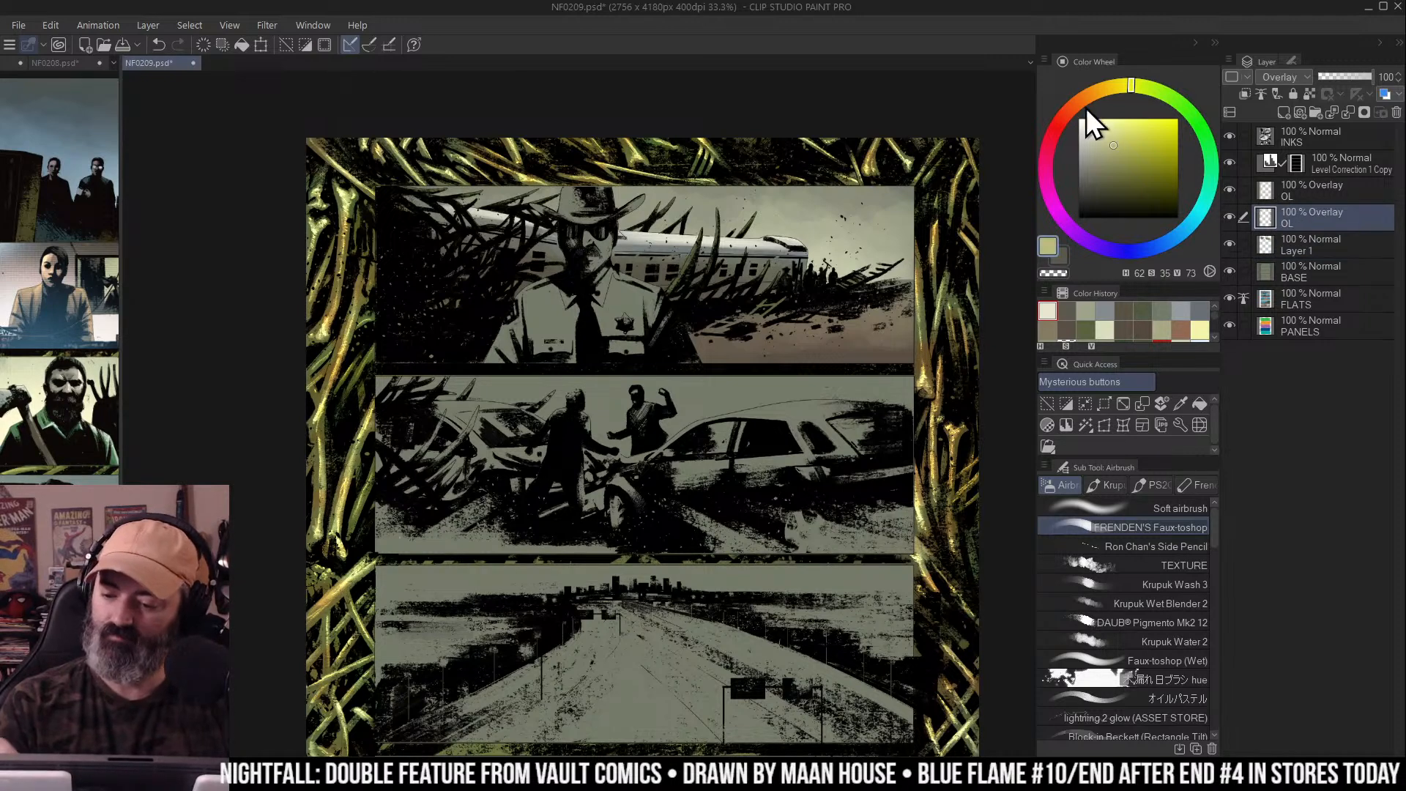
{"action": "left_click", "coordinate": [1088, 97]}
{"action": "left_click", "coordinate": [1201, 509]}
{"action": "mouse_move", "coordinate": [609, 309]}
{"action": "left_mouse_down"}
{"action": "mouse_move", "coordinate": [578, 300]}
{"action": "mouse_move", "coordinate": [601, 308]}
{"action": "left_mouse_up"}
{"action": "mouse_move", "coordinate": [796, 330]}
{"action": "left_mouse_down"}
{"action": "mouse_move", "coordinate": [493, 327]}
{"action": "mouse_move", "coordinate": [861, 322]}
{"action": "mouse_move", "coordinate": [453, 335]}
{"action": "left_mouse_up"}
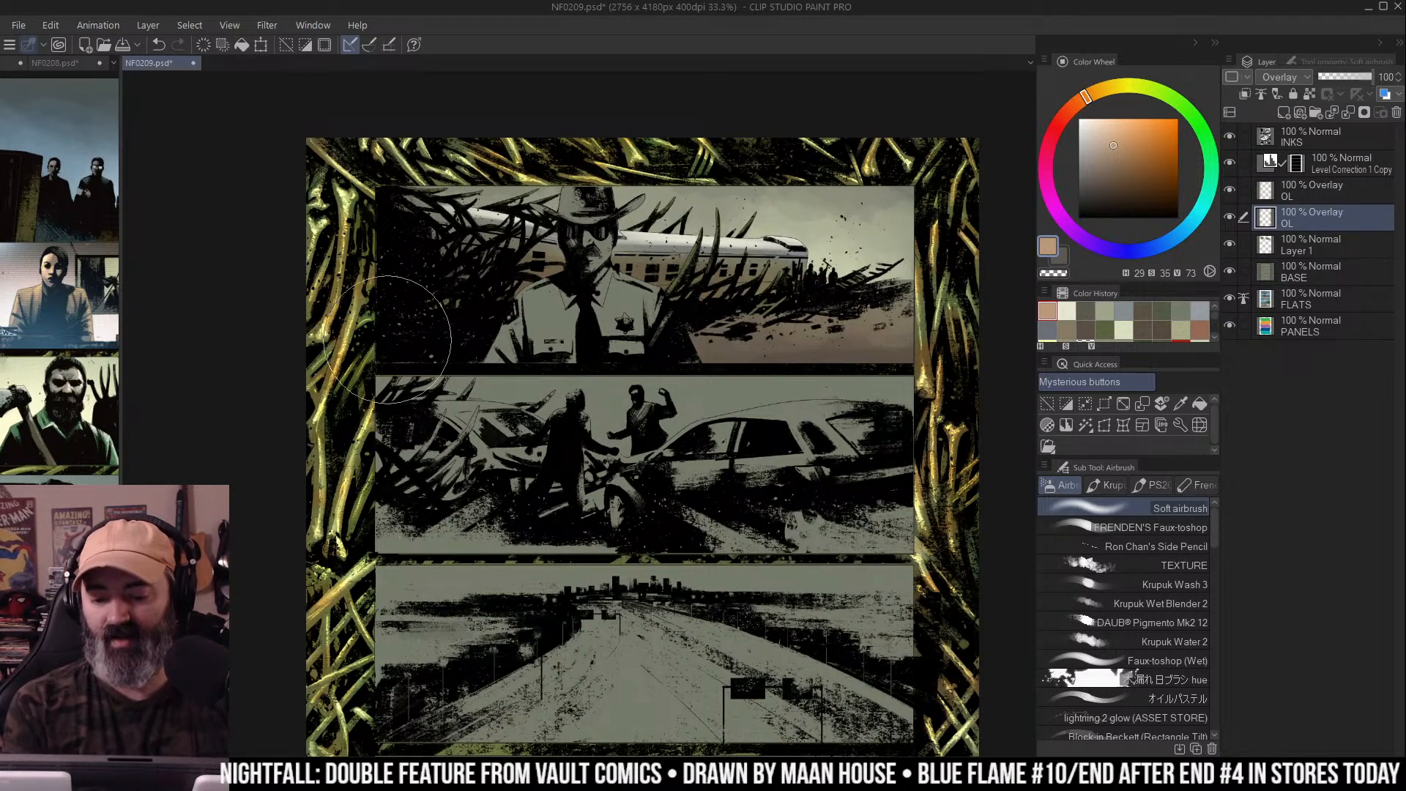
{"action": "key", "text": "space"}
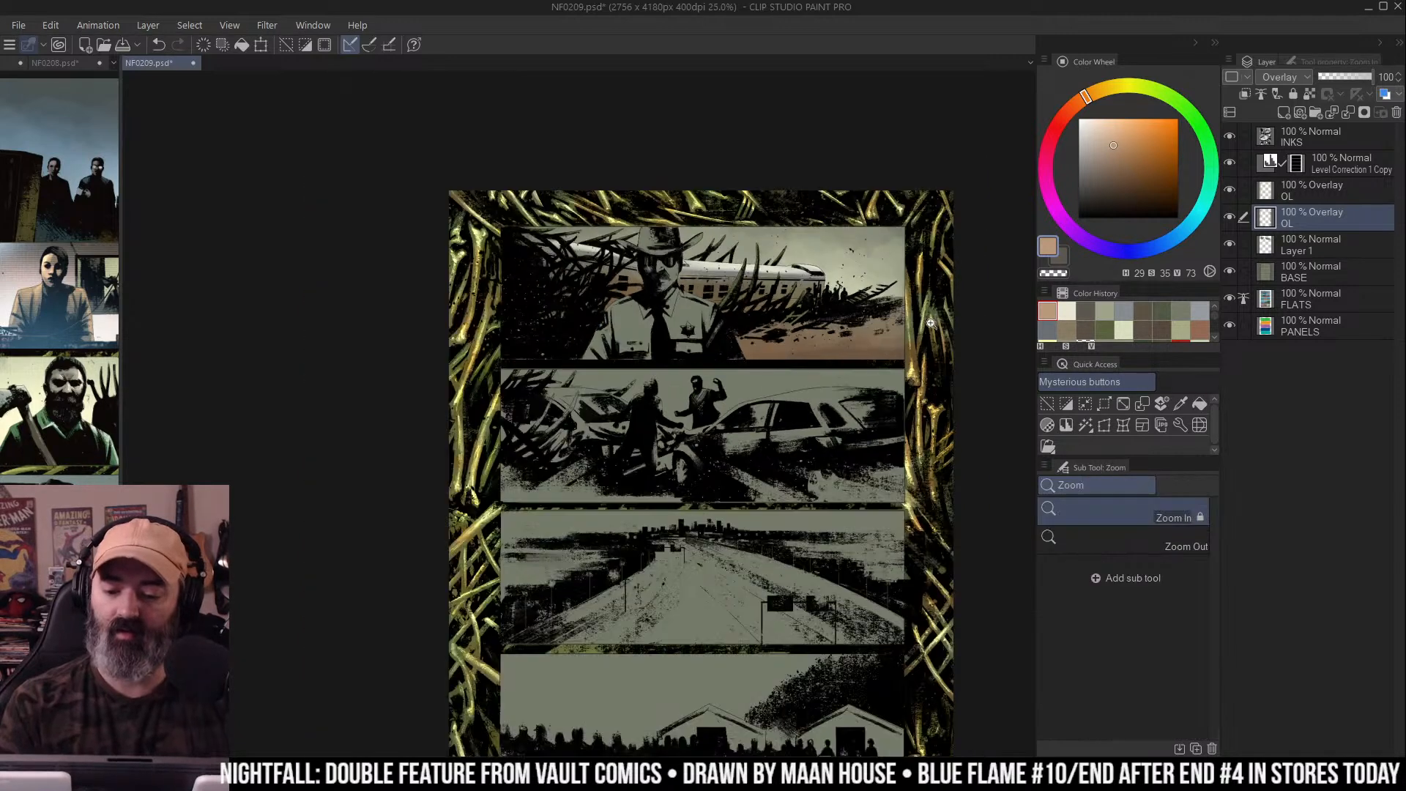
{"action": "left_click", "coordinate": [941, 314], "text": "ctrl+alt"}
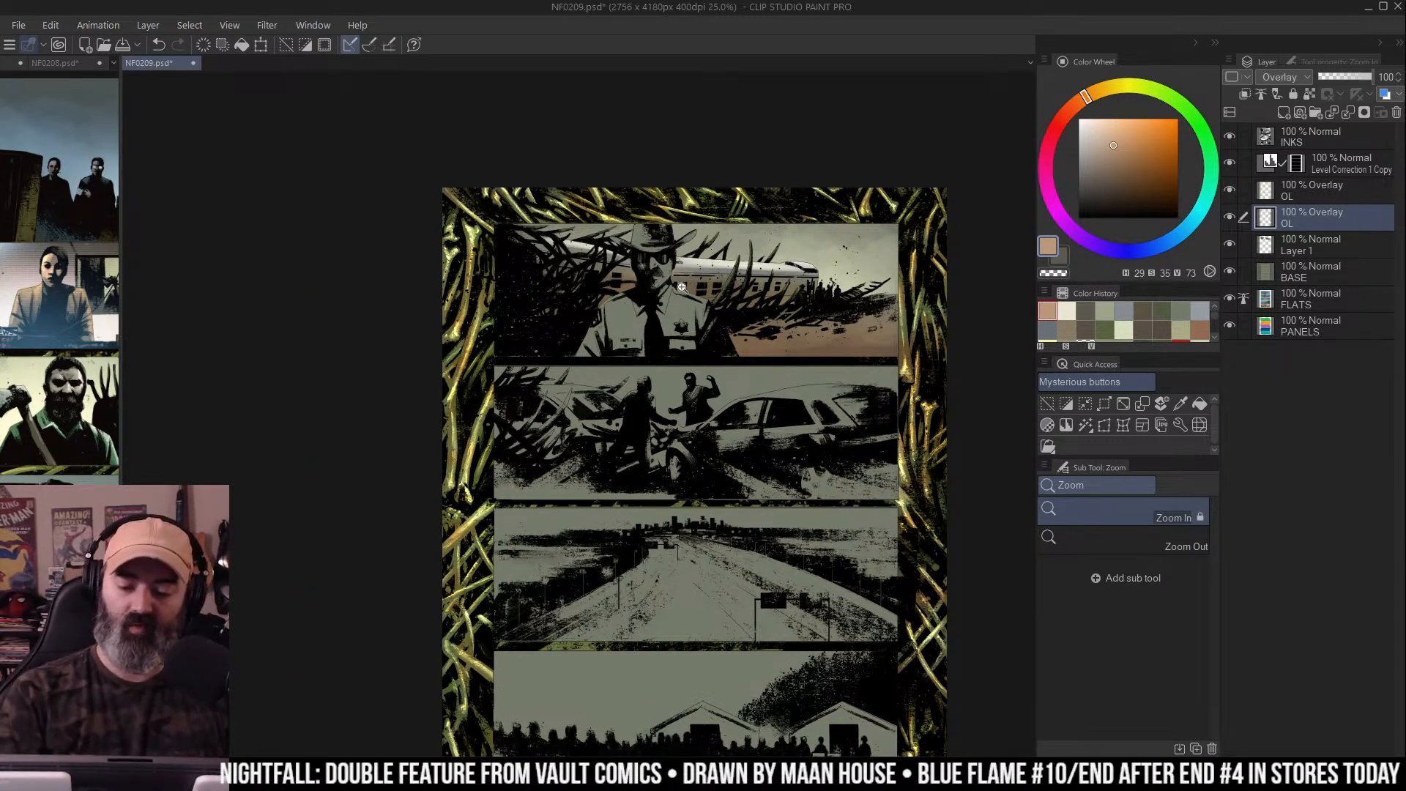
Auto-select the sheriff's hat and airbrush it on Layer 1 with muted blues of hue 196, darkening to saturation 19, value 32
{"action": "left_click", "coordinate": [806, 277], "text": "ctrl"}
{"action": "key", "text": "w"}
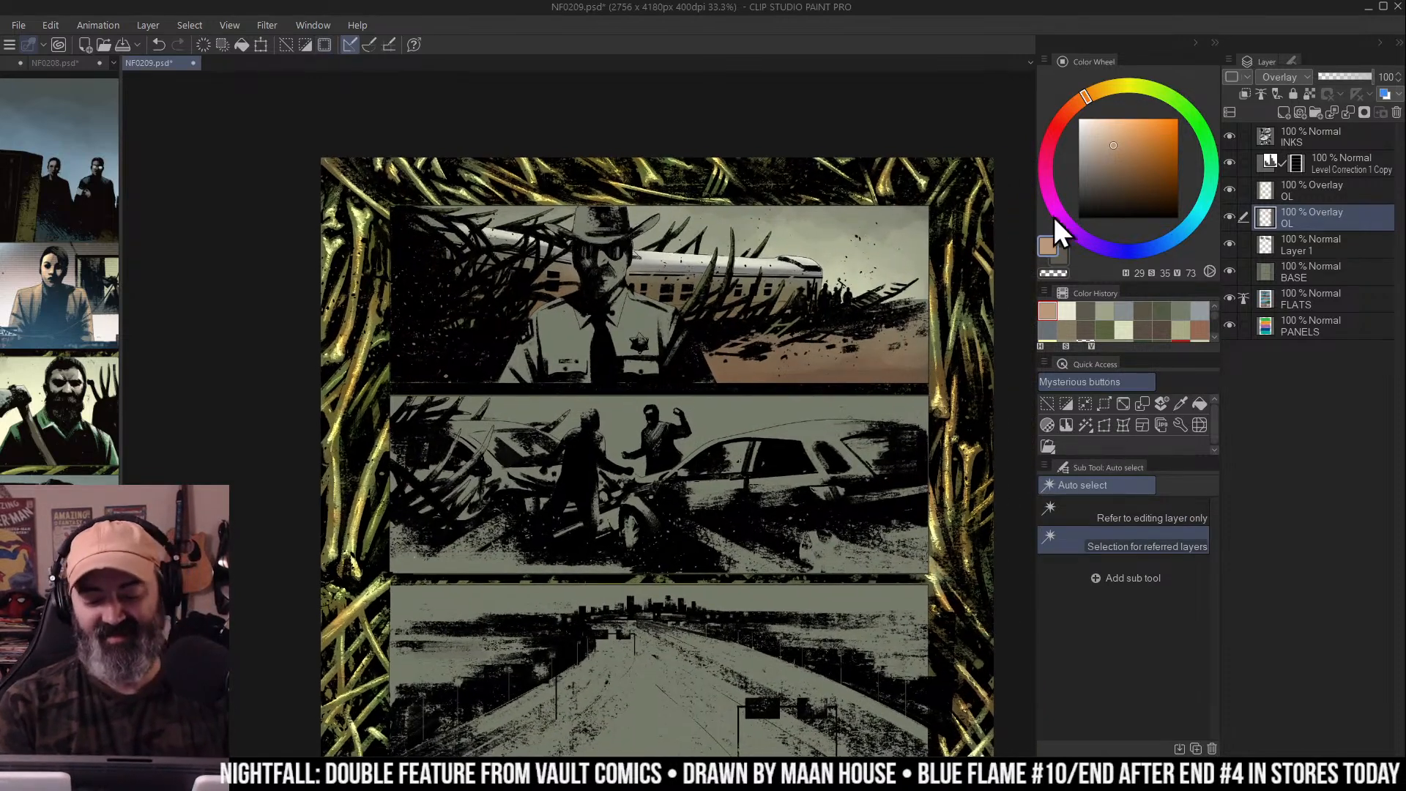
{"action": "key", "text": "b"}
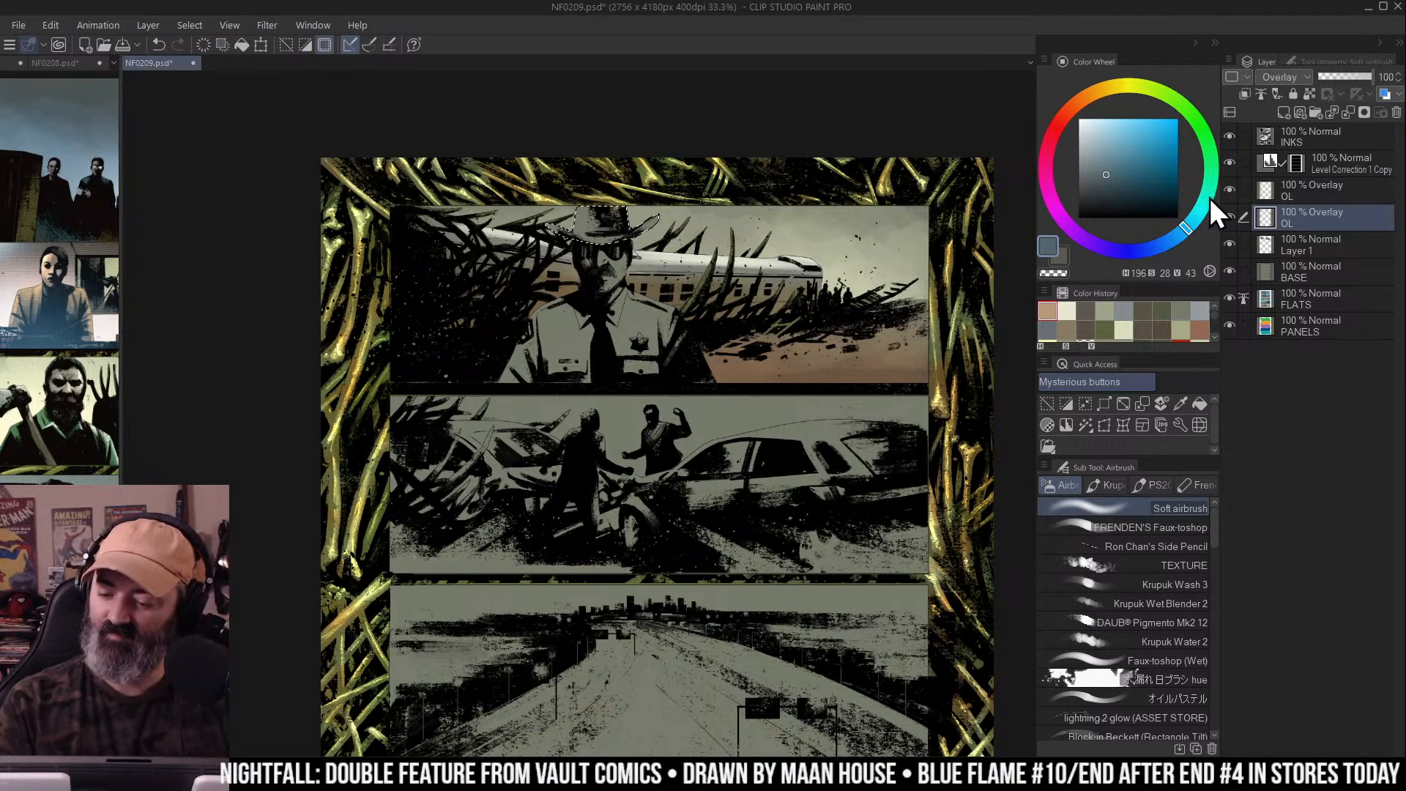
{"action": "left_click", "coordinate": [1265, 244], "text": "ctrl"}
{"action": "mouse_move", "coordinate": [579, 220]}
{"action": "left_mouse_down"}
{"action": "mouse_move", "coordinate": [630, 234]}
{"action": "mouse_move", "coordinate": [586, 241]}
{"action": "mouse_move", "coordinate": [645, 220]}
{"action": "mouse_move", "coordinate": [534, 270]}
{"action": "mouse_move", "coordinate": [630, 241]}
{"action": "mouse_move", "coordinate": [577, 272]}
{"action": "left_mouse_up"}
{"action": "left_click", "coordinate": [1091, 180]}
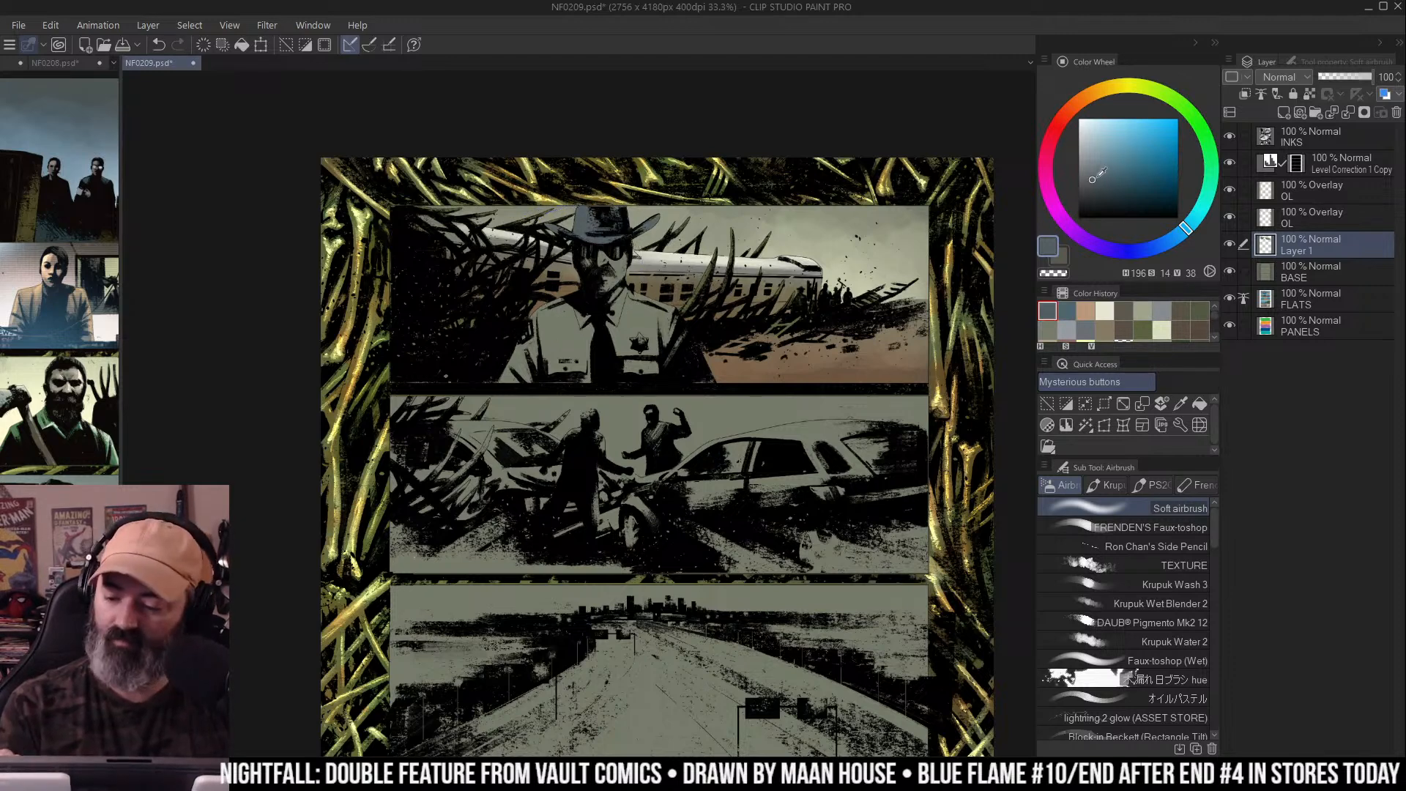
{"action": "mouse_move", "coordinate": [630, 219]}
{"action": "left_mouse_down"}
{"action": "mouse_move", "coordinate": [557, 278]}
{"action": "mouse_move", "coordinate": [586, 234]}
{"action": "mouse_move", "coordinate": [557, 271]}
{"action": "mouse_move", "coordinate": [644, 271]}
{"action": "mouse_move", "coordinate": [703, 241]}
{"action": "left_mouse_up"}
{"action": "left_click", "coordinate": [1098, 185]}
Auto-select the sheriff's shirt and airbrush it with a muted khaki, hue 59, saturation 18, value 60
{"action": "key", "text": "w"}
{"action": "left_click", "coordinate": [644, 324]}
{"action": "key", "text": "ctrl+d"}
{"action": "key", "text": "b"}
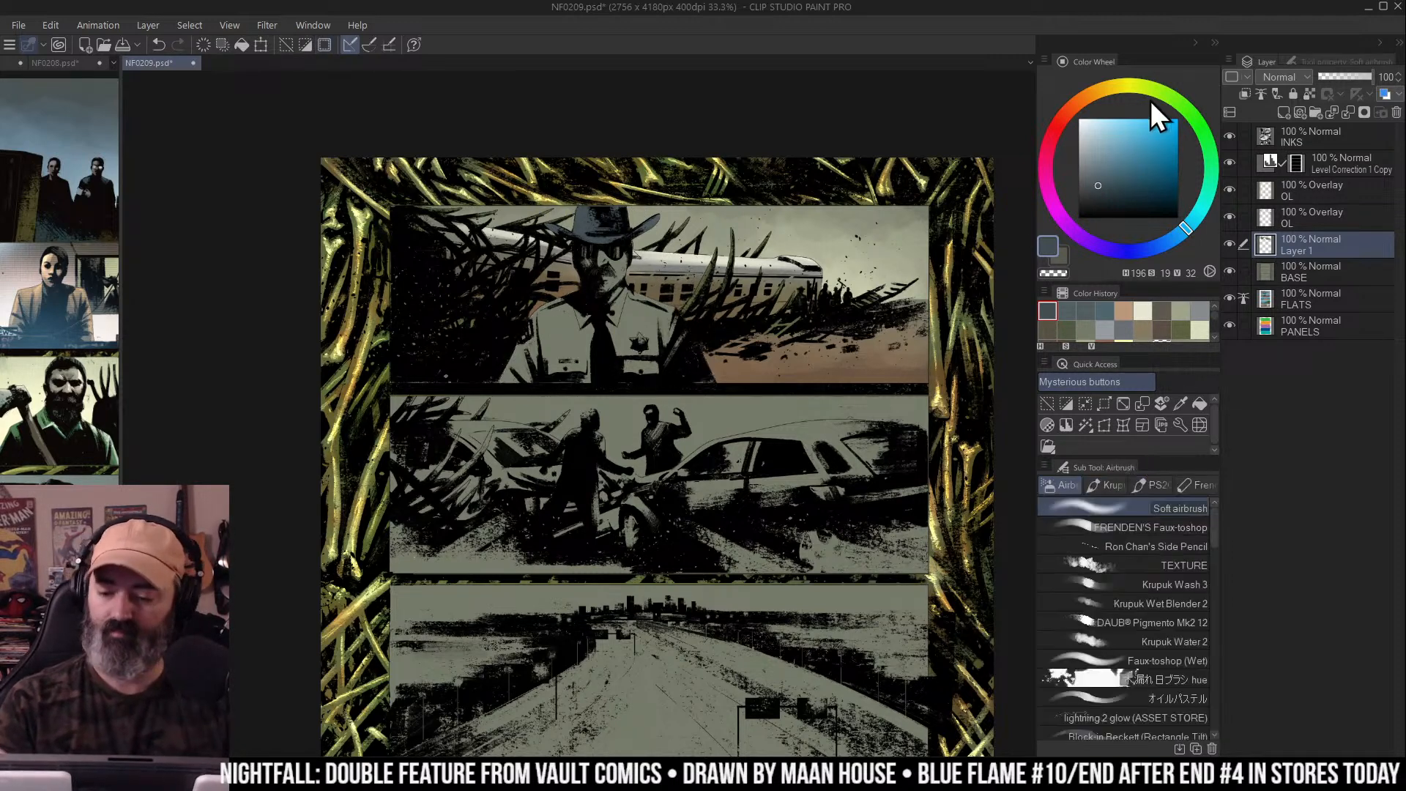
{"action": "left_click", "coordinate": [1126, 86]}
{"action": "mouse_move", "coordinate": [644, 300]}
{"action": "left_mouse_down"}
{"action": "mouse_move", "coordinate": [571, 308]}
{"action": "mouse_move", "coordinate": [650, 322]}
{"action": "mouse_move", "coordinate": [650, 284]}
{"action": "left_mouse_up"}
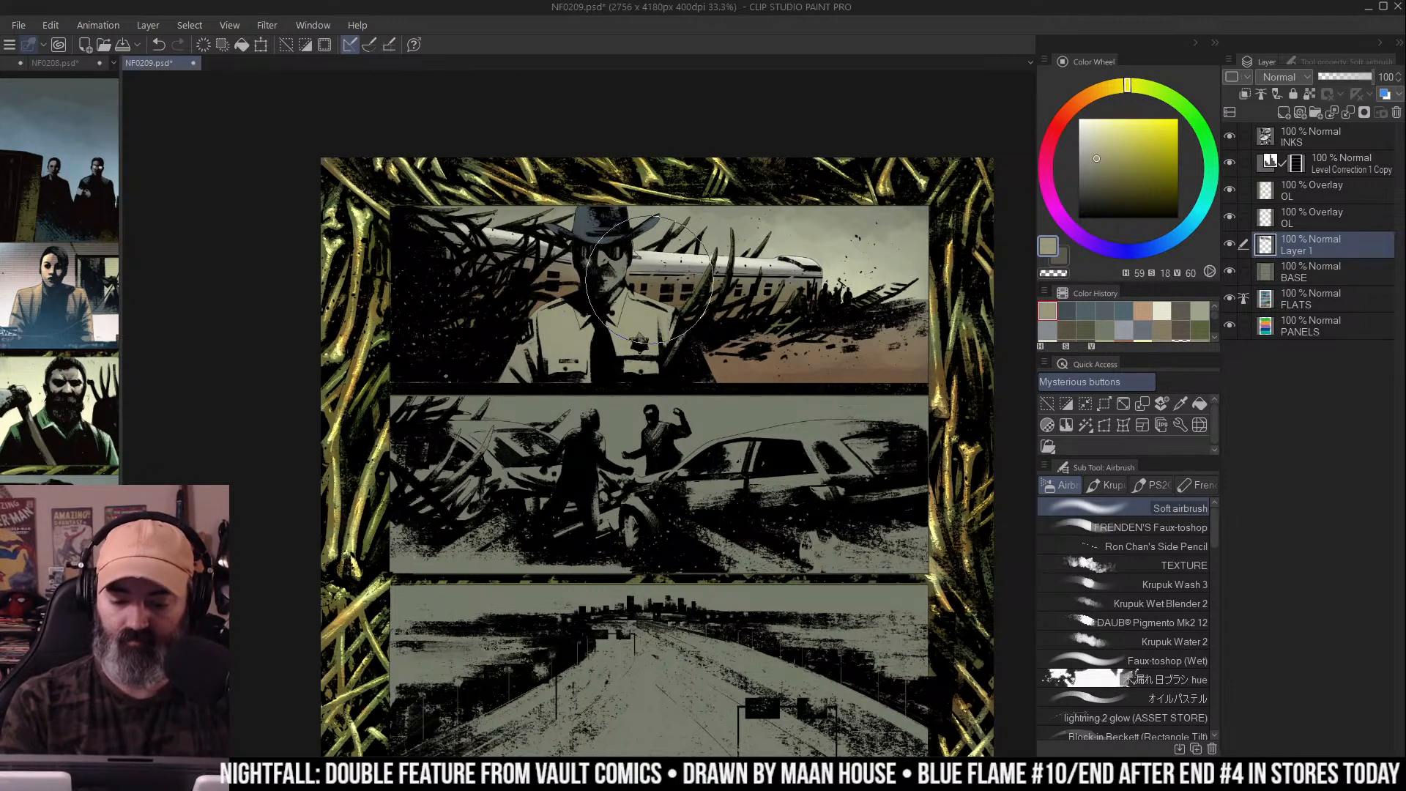
Auto-select the sheriff's face and airbrush it with a muted skin brown, hue 32, saturation 18, value 57
{"action": "key", "text": "w"}
{"action": "key", "text": "ctrl+d"}
{"action": "key", "text": "b"}
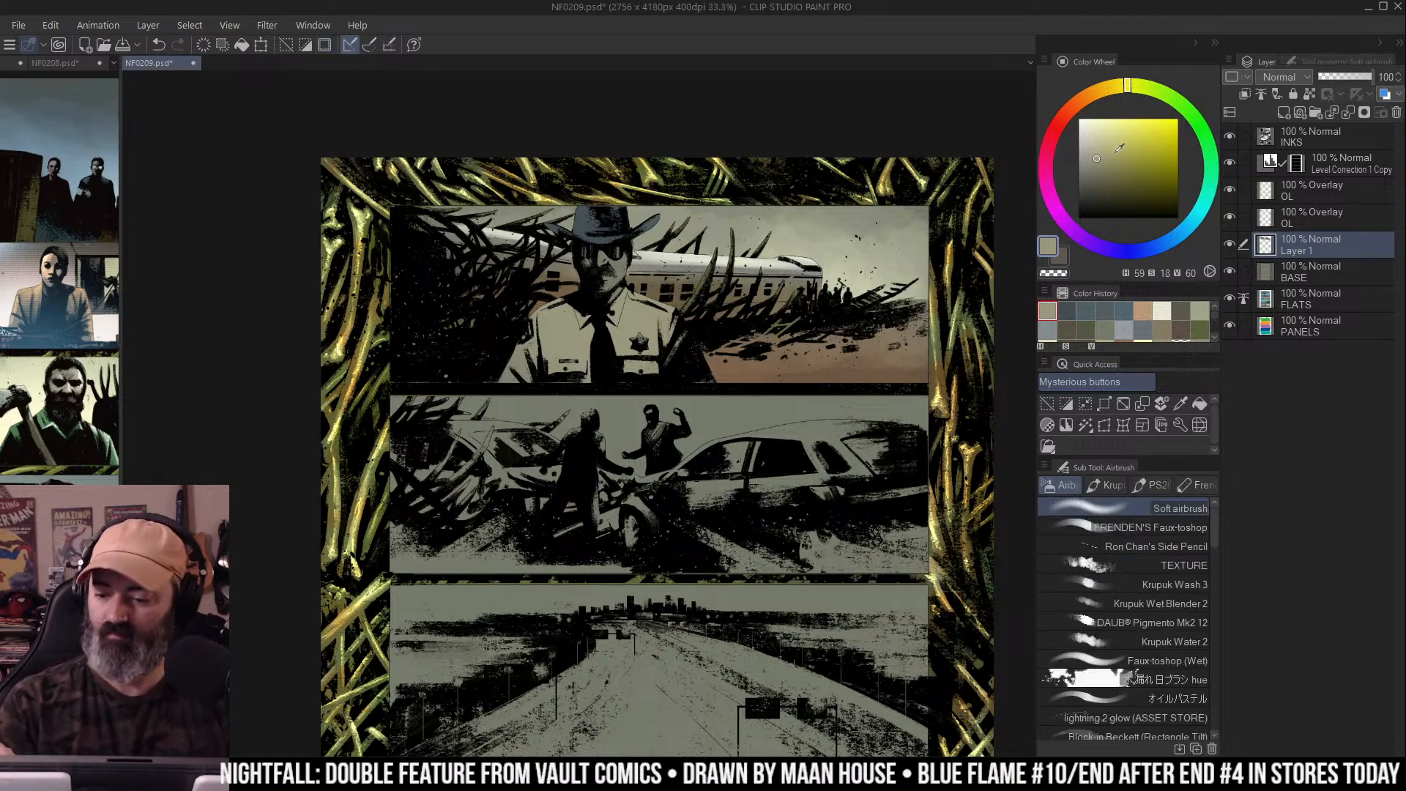
{"action": "left_click_drag", "start_coordinate": [1119, 114], "coordinate": [1095, 112]}
{"action": "mouse_move", "coordinate": [611, 233]}
{"action": "left_mouse_down"}
{"action": "mouse_move", "coordinate": [593, 242]}
{"action": "mouse_move", "coordinate": [601, 300]}
{"action": "mouse_move", "coordinate": [631, 306]}
{"action": "mouse_move", "coordinate": [645, 253]}
{"action": "left_mouse_up"}
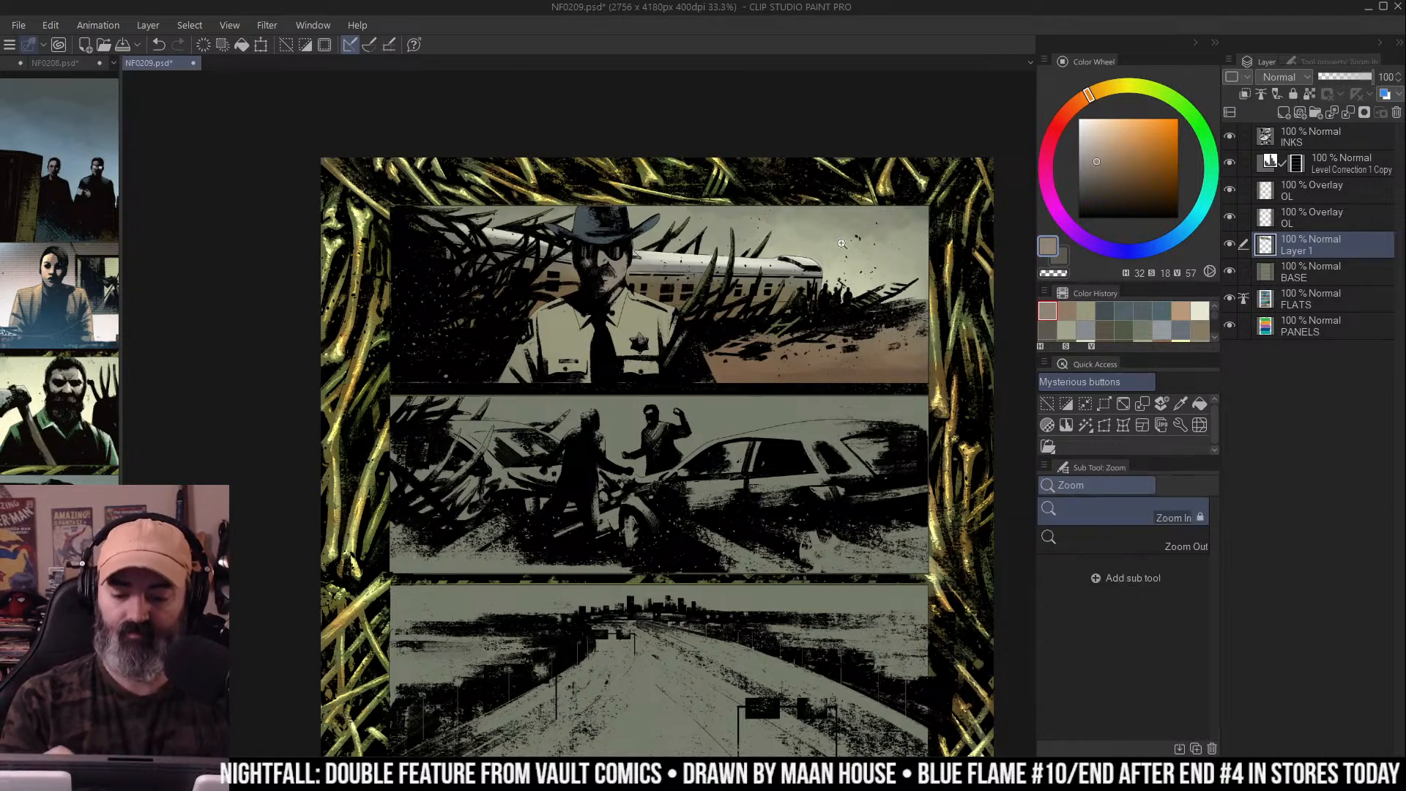
Auto-select the sky in the wrecked-car panel and brush it with Krupuk Wash 3 in pale yellow-green, hue 72, saturation 15, value 78
{"action": "key", "text": "m"}
{"action": "scroll", "coordinate": [834, 219], "scroll_direction": "down", "scroll_amount": 1}
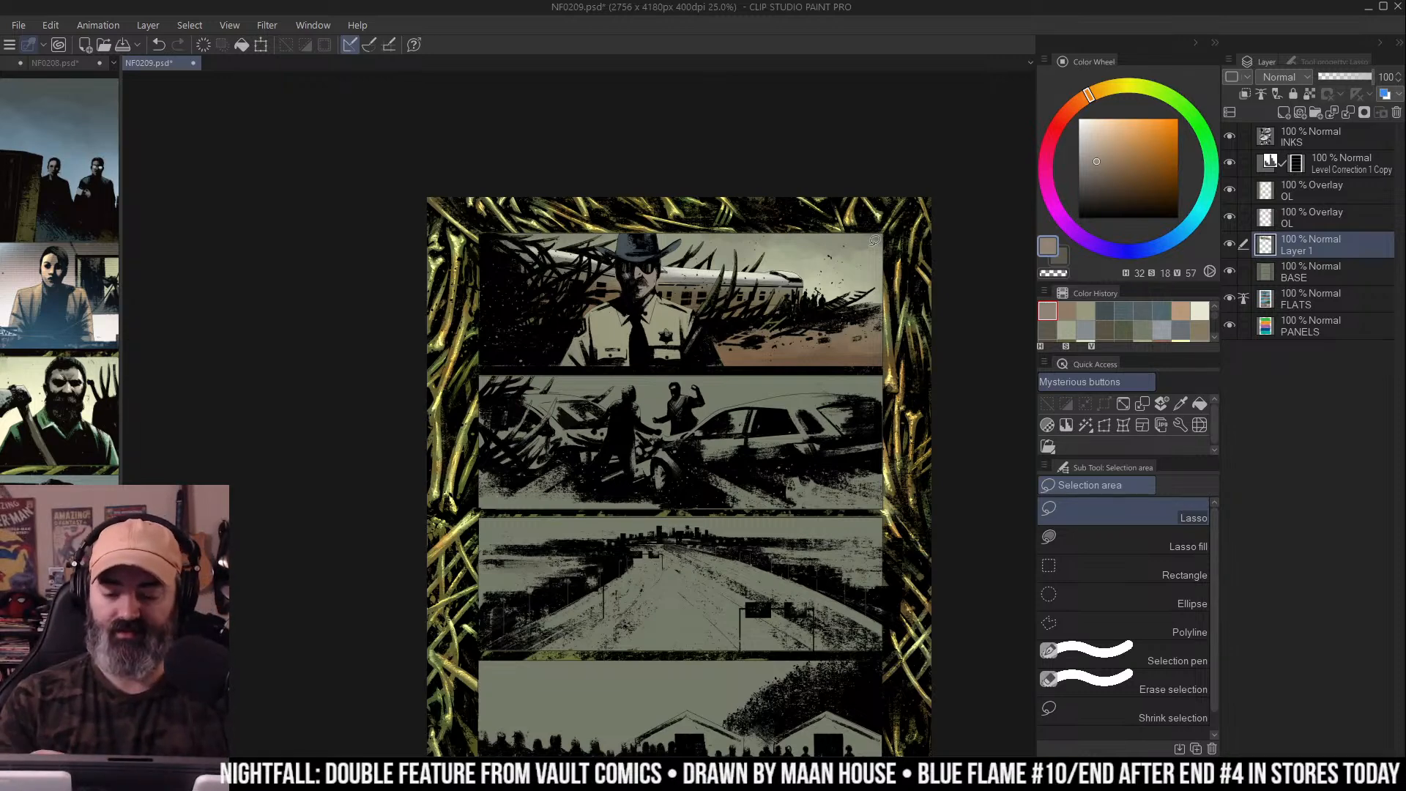
{"action": "scroll", "coordinate": [874, 240], "scroll_direction": "down", "scroll_amount": 1}
{"action": "key", "text": "w"}
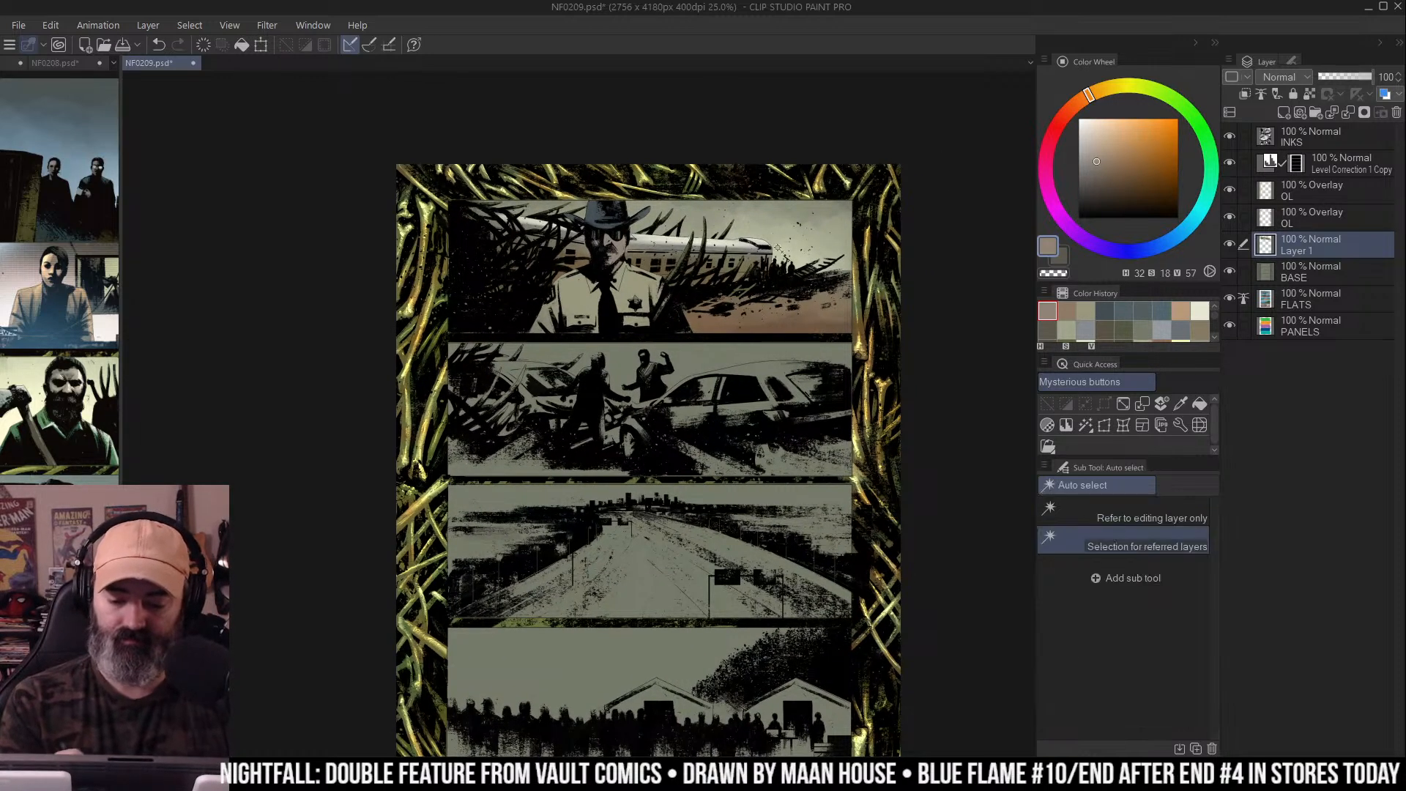
{"action": "left_click", "coordinate": [727, 357]}
{"action": "key", "text": "ctrl+d"}
{"action": "key", "text": "b"}
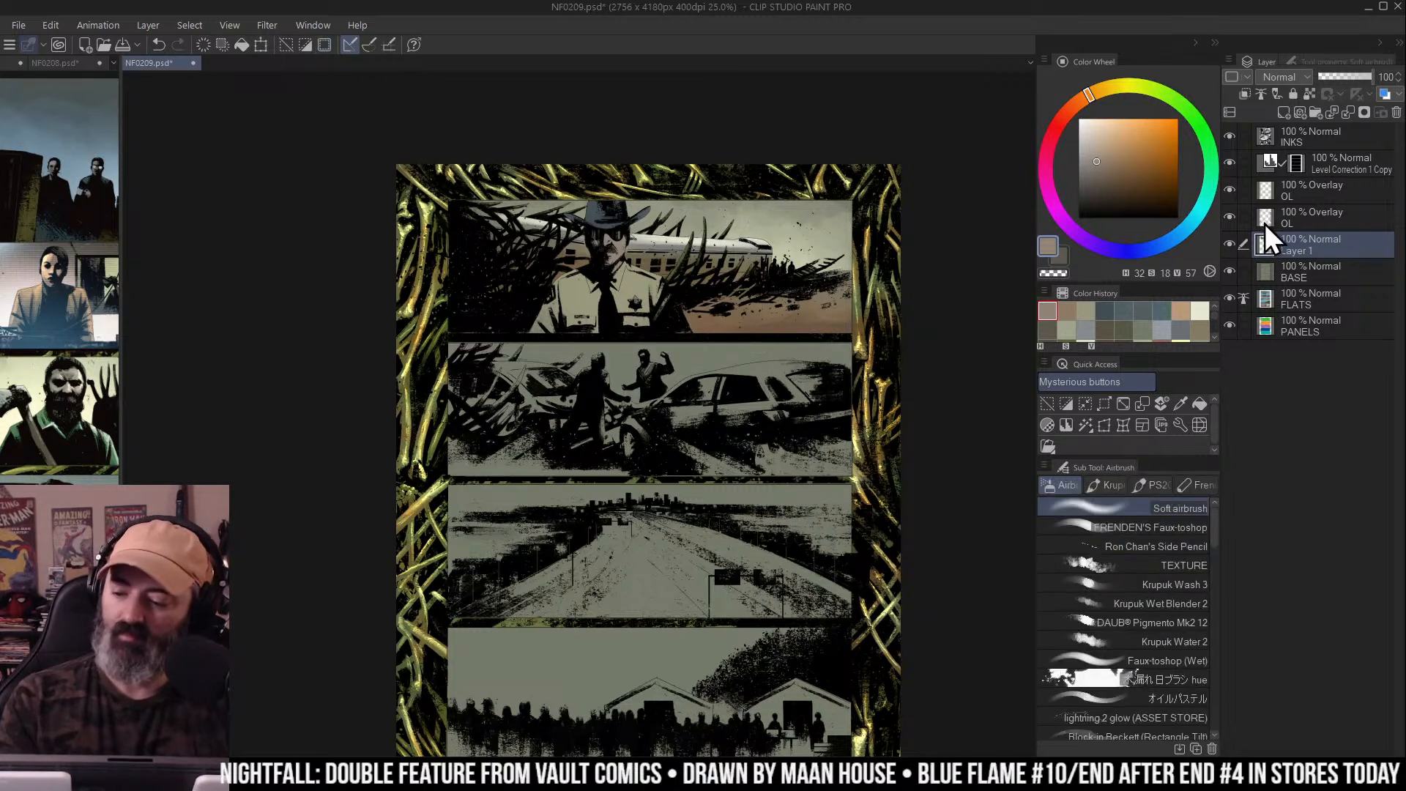
{"action": "left_click", "coordinate": [783, 264], "text": "alt"}
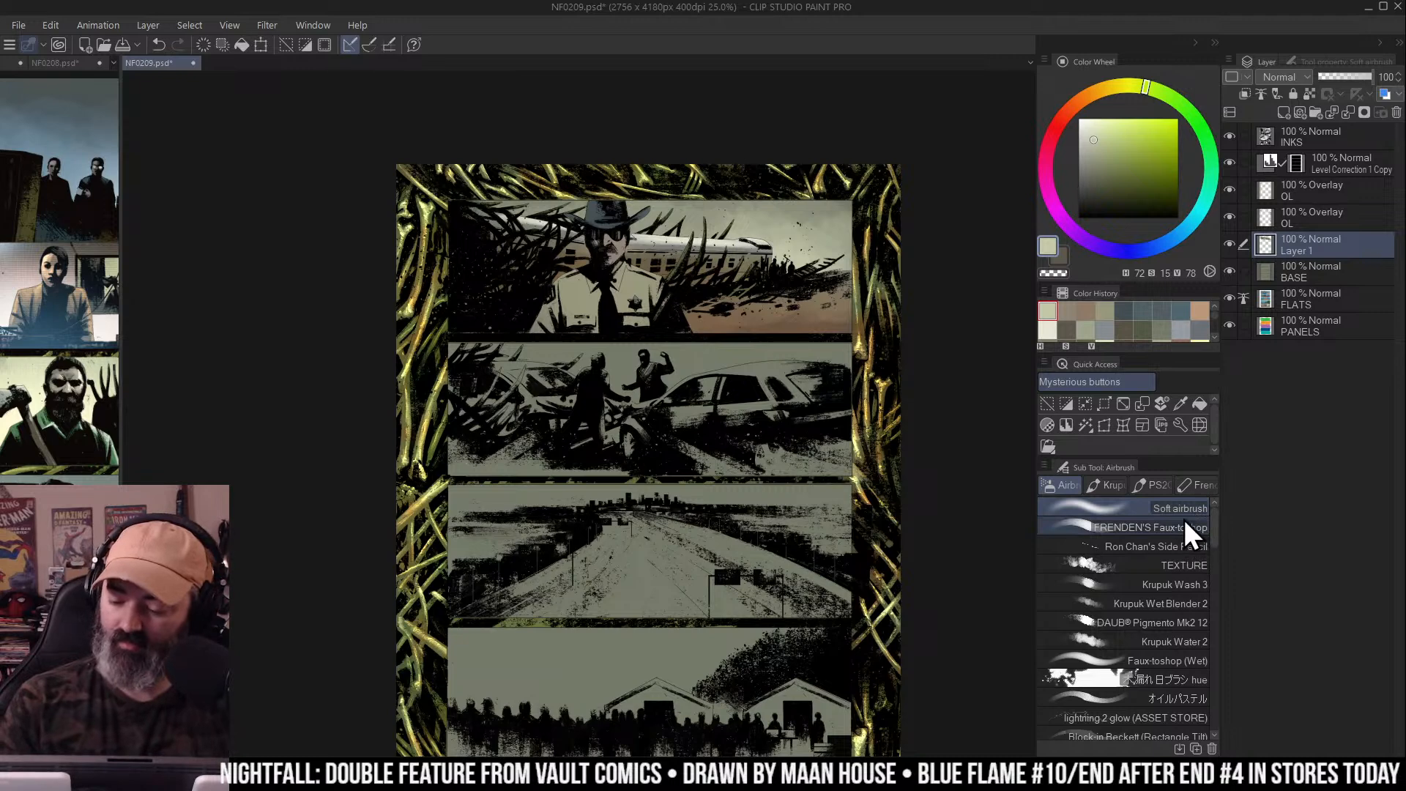
{"action": "key", "text": "ctrl+shift+d"}
{"action": "key", "text": "m"}
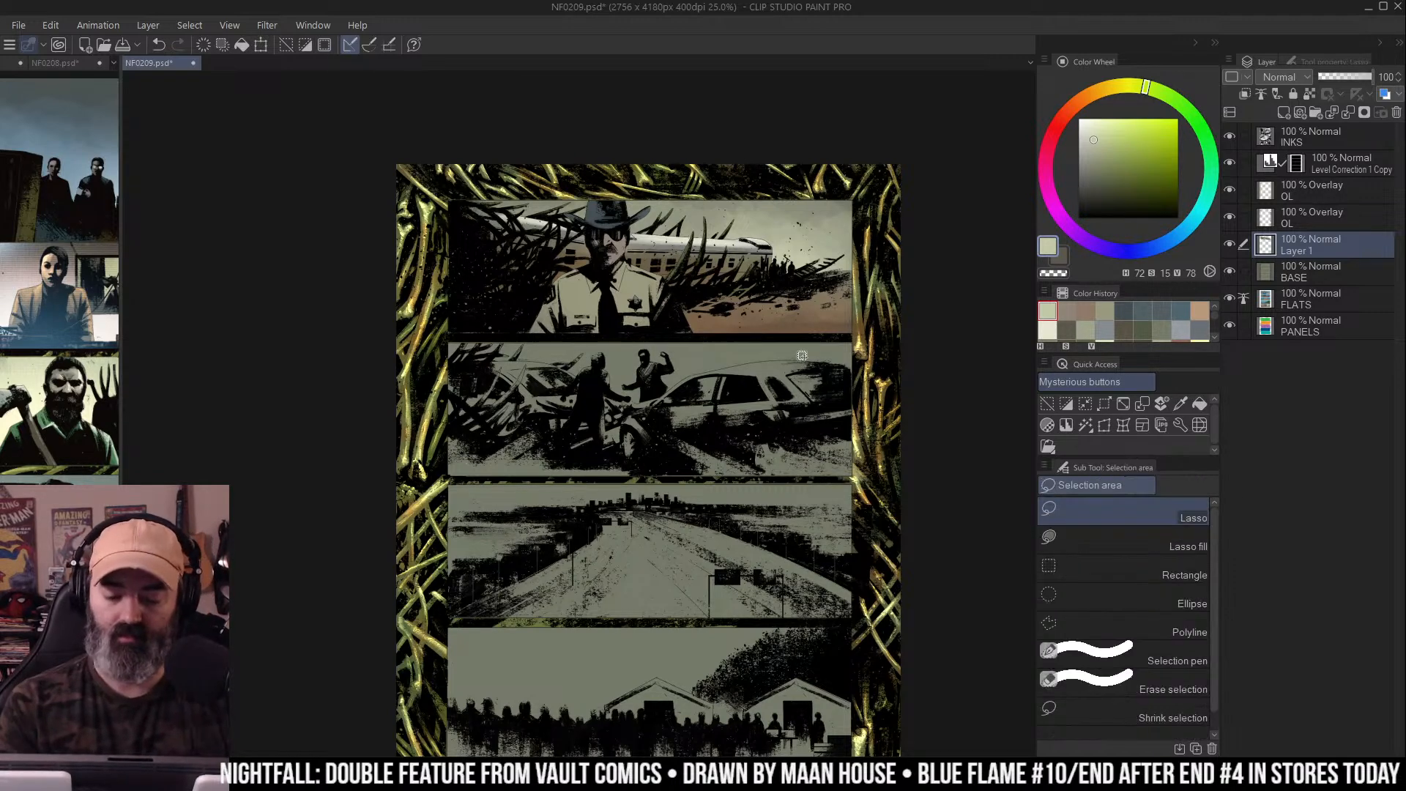
{"action": "key", "text": "b"}
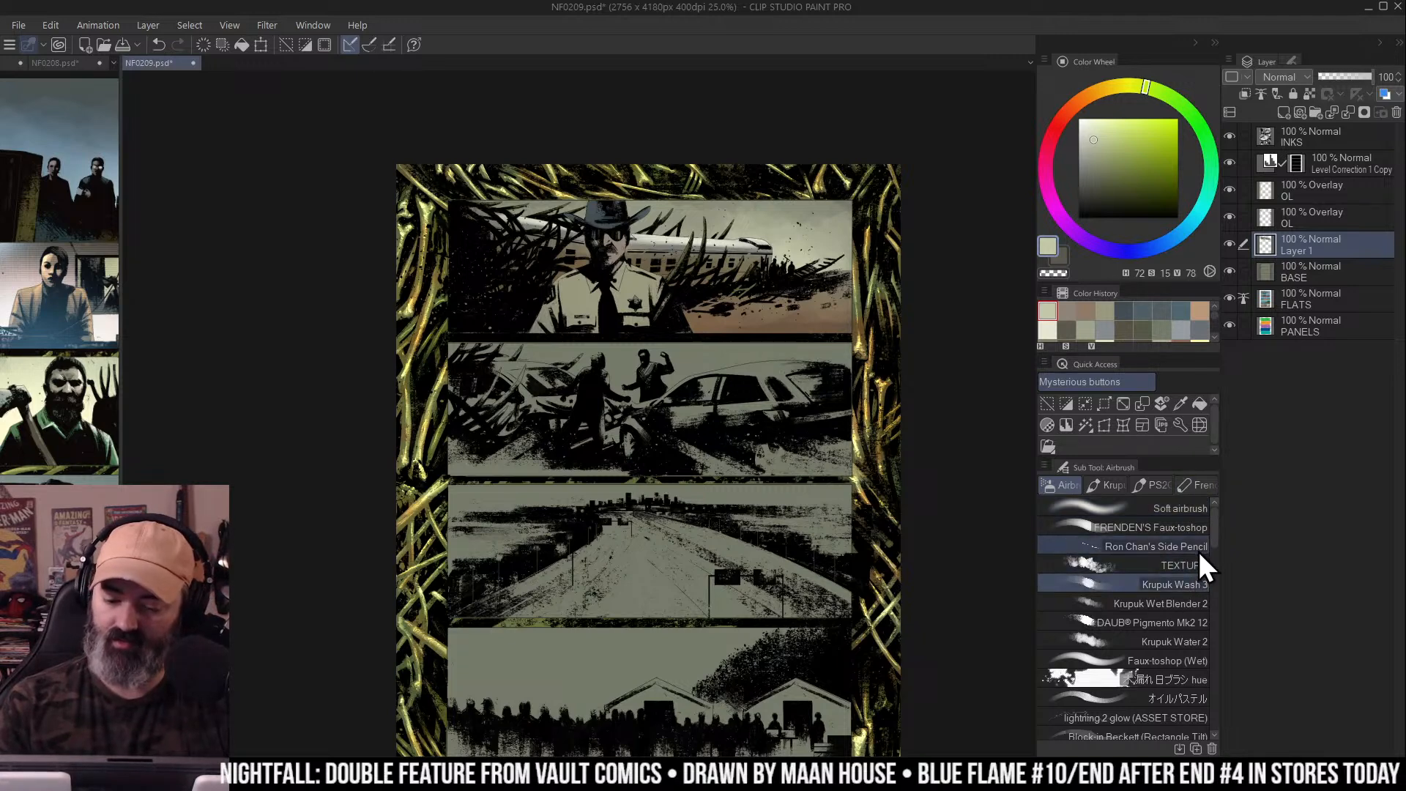
{"action": "left_click", "coordinate": [1194, 584]}
{"action": "left_click_drag", "start_coordinate": [484, 396], "coordinate": [952, 395]}
{"action": "key", "text": "ctrl+z"}
{"action": "left_click_drag", "start_coordinate": [513, 377], "coordinate": [908, 359]}
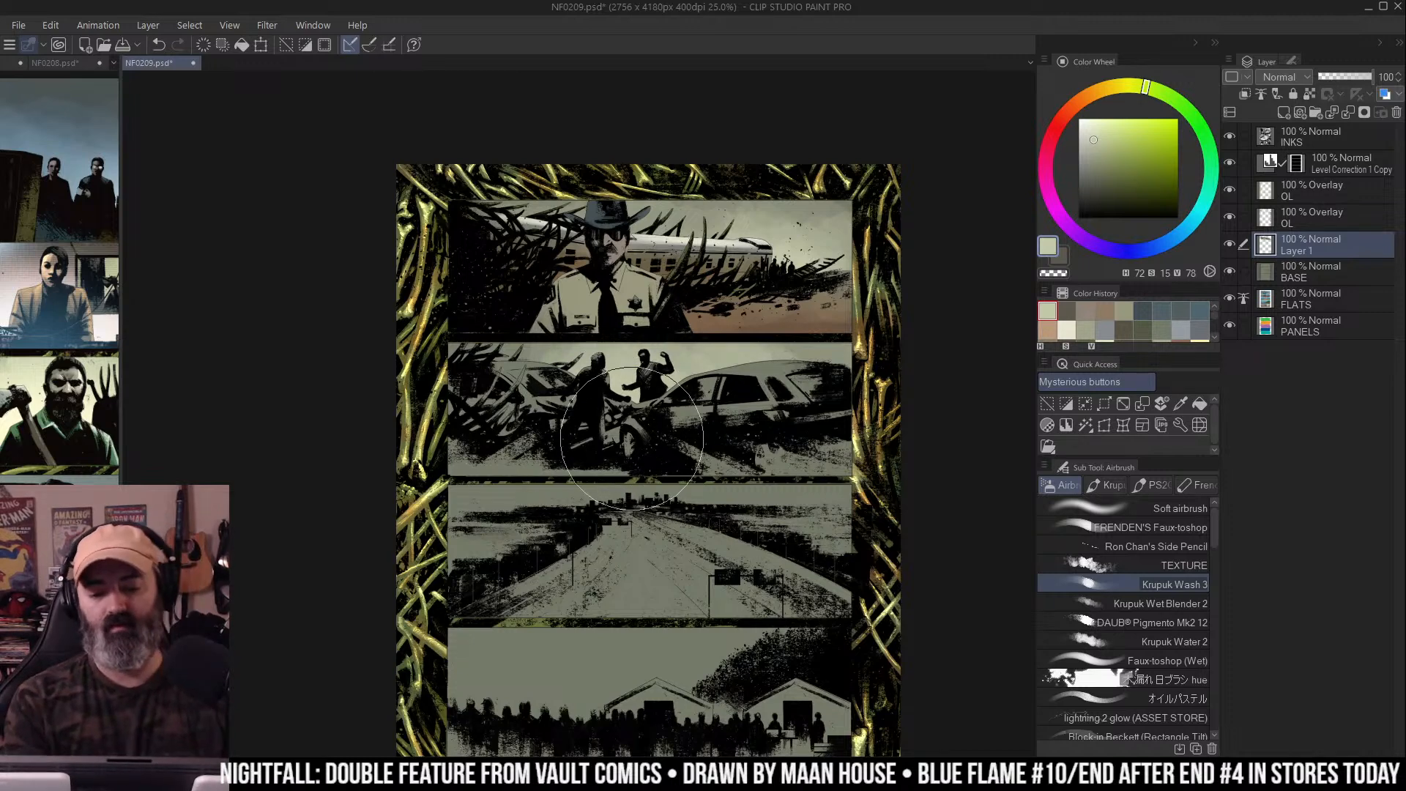
{"action": "left_click_drag", "start_coordinate": [857, 269], "coordinate": [857, 277]}
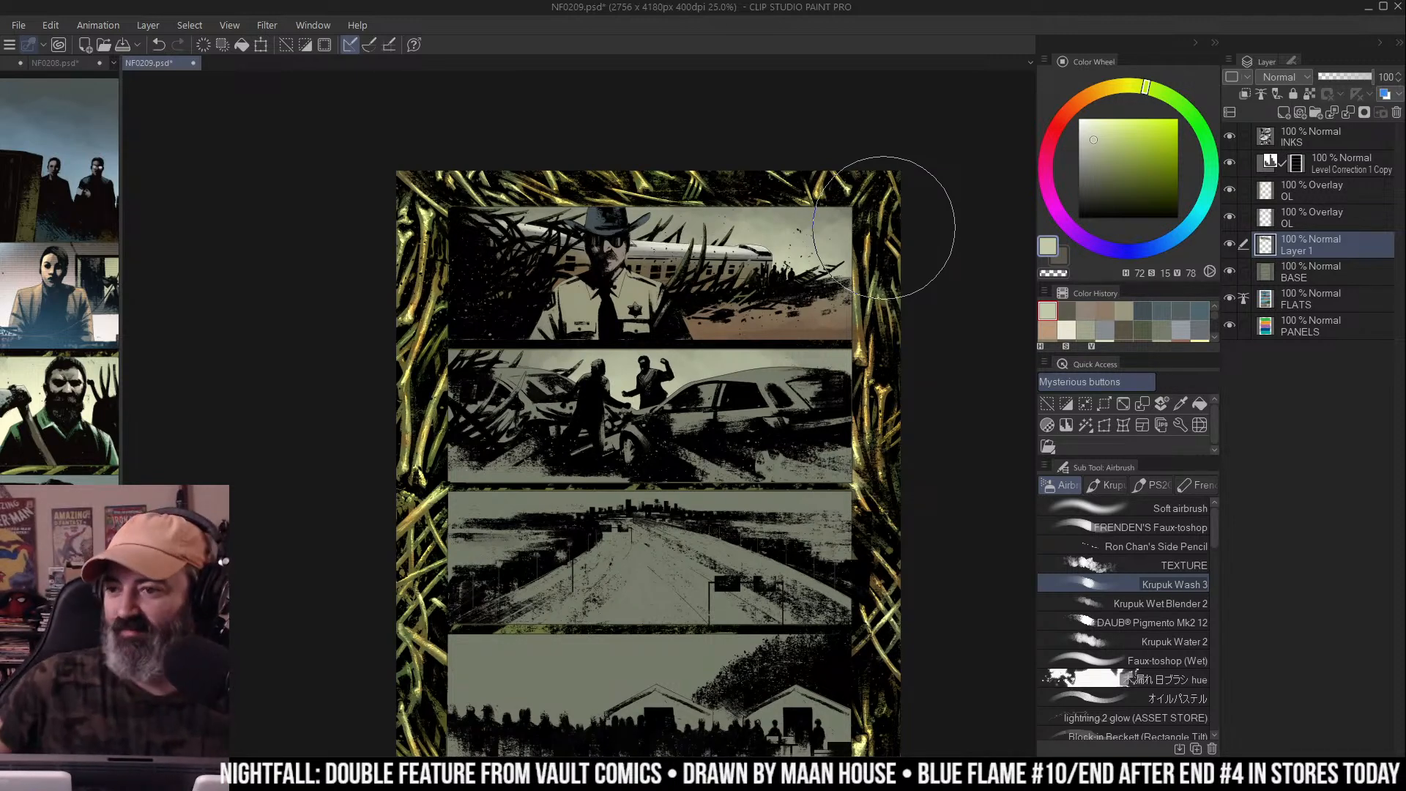
{"action": "left_click_drag", "start_coordinate": [721, 391], "coordinate": [728, 363]}
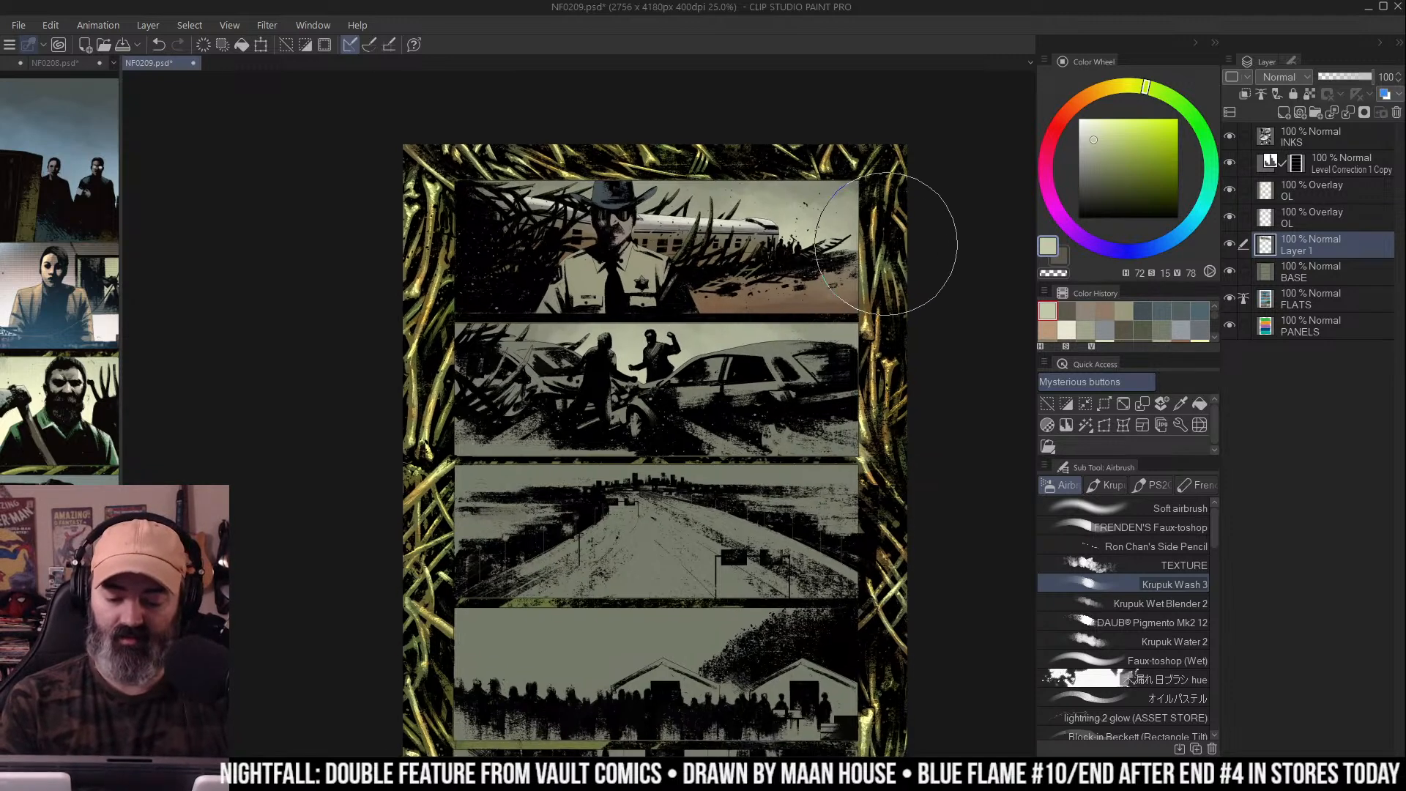
{"action": "key", "text": "w"}
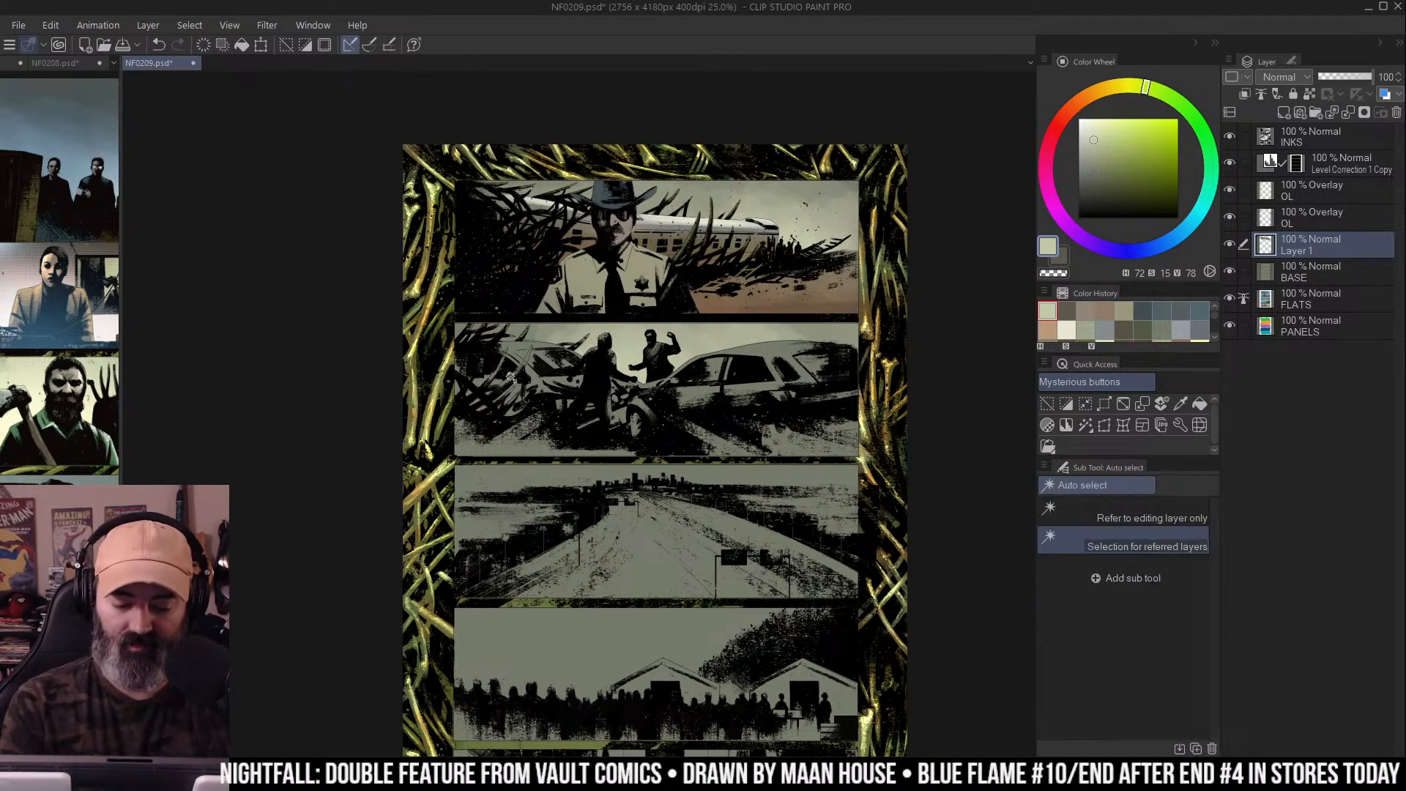
{"action": "key", "text": "m"}
{"action": "key", "text": "w"}
{"action": "left_click", "coordinate": [517, 378]}
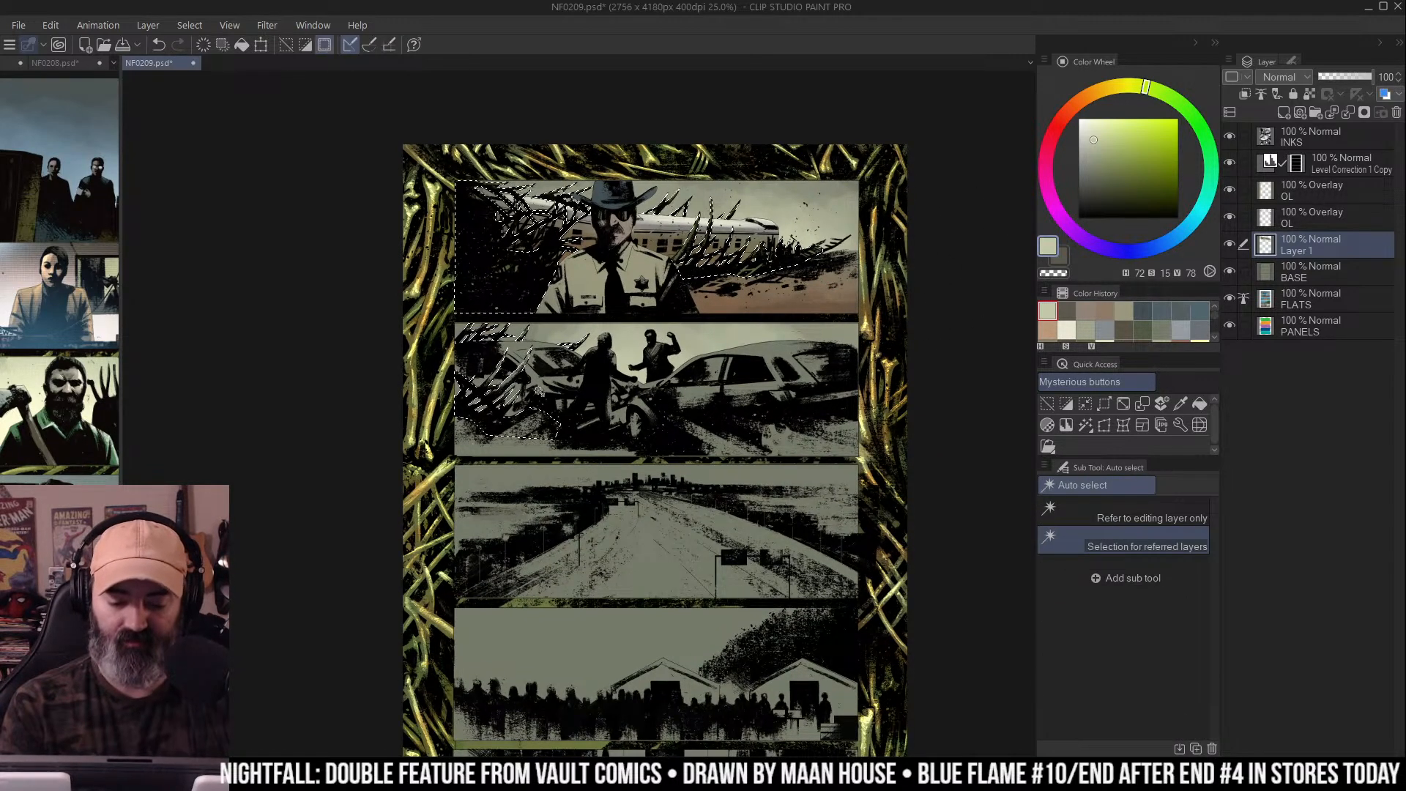
{"action": "key", "text": "m"}
{"action": "key", "text": "ctrl+d"}
{"action": "key", "text": "w"}
{"action": "left_click", "coordinate": [511, 376]}
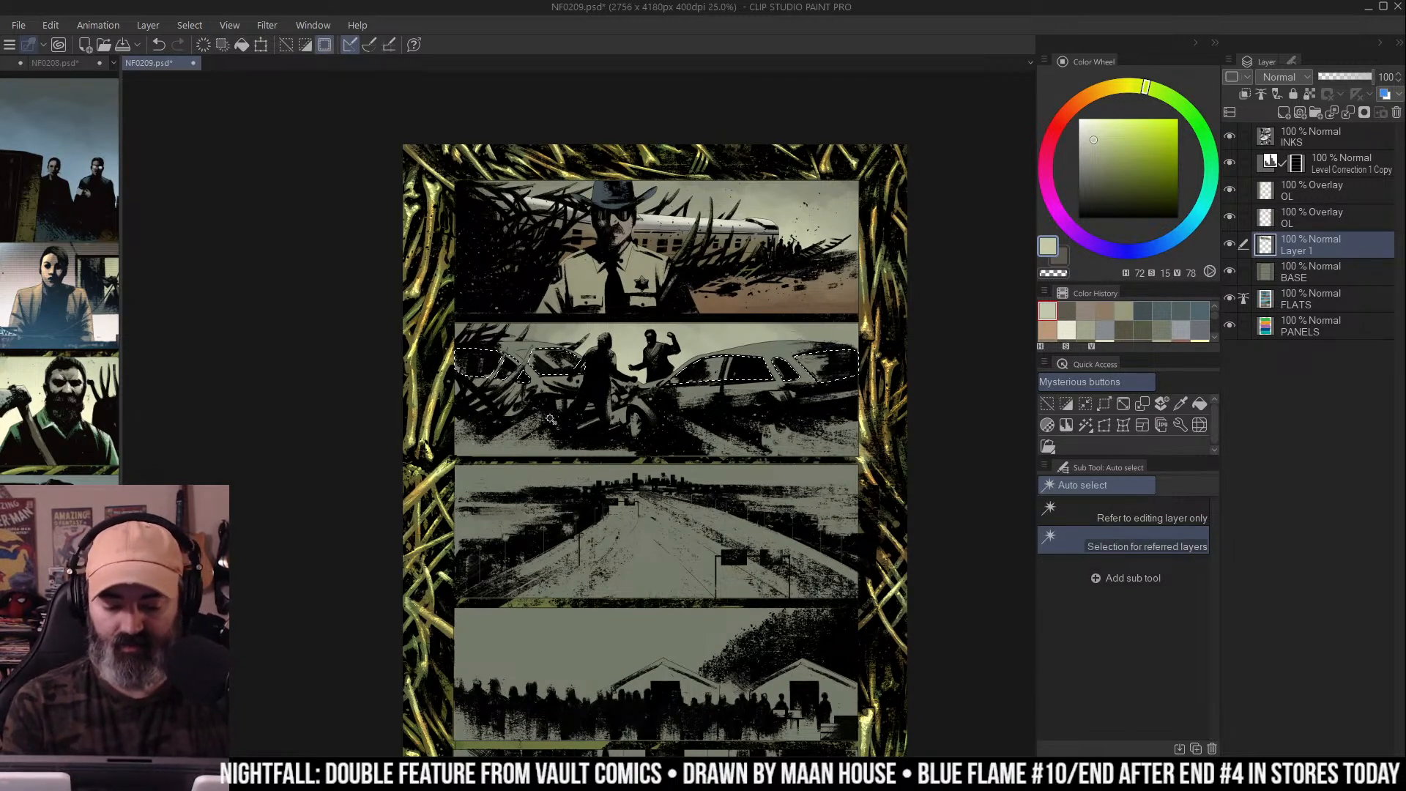
{"action": "key", "text": "ctrl+d"}
Auto-select the grass in the wrecked-car panel only and brush it with Krupuk Wash 3 in olive green, hue 74, saturation 38, value 43
{"action": "left_click", "coordinate": [517, 371]}
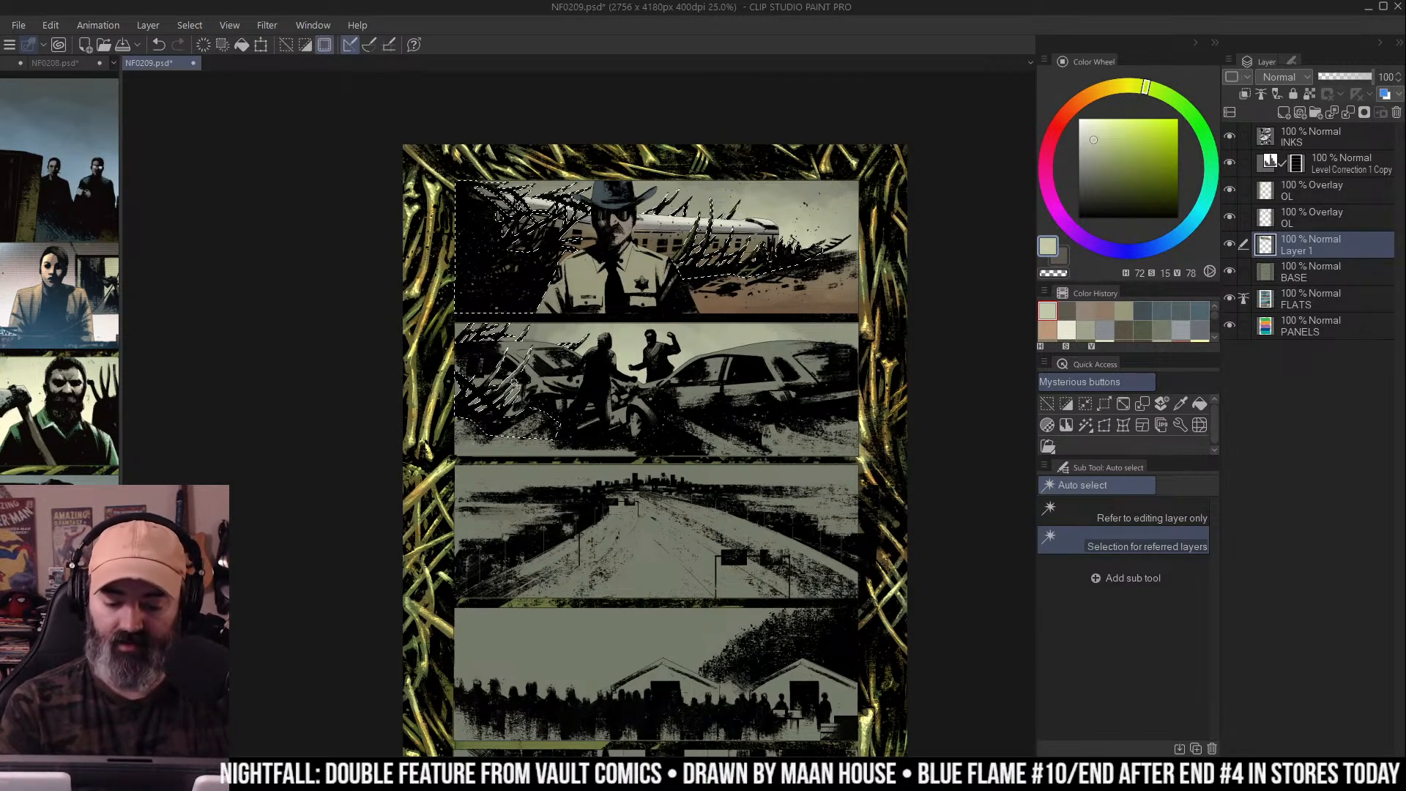
{"action": "key", "text": "m"}
{"action": "mouse_move", "coordinate": [924, 260]}
{"action": "left_mouse_down"}
{"action": "mouse_move", "coordinate": [531, 315]}
{"action": "mouse_move", "coordinate": [414, 278]}
{"action": "mouse_move", "coordinate": [930, 327]}
{"action": "left_mouse_up"}
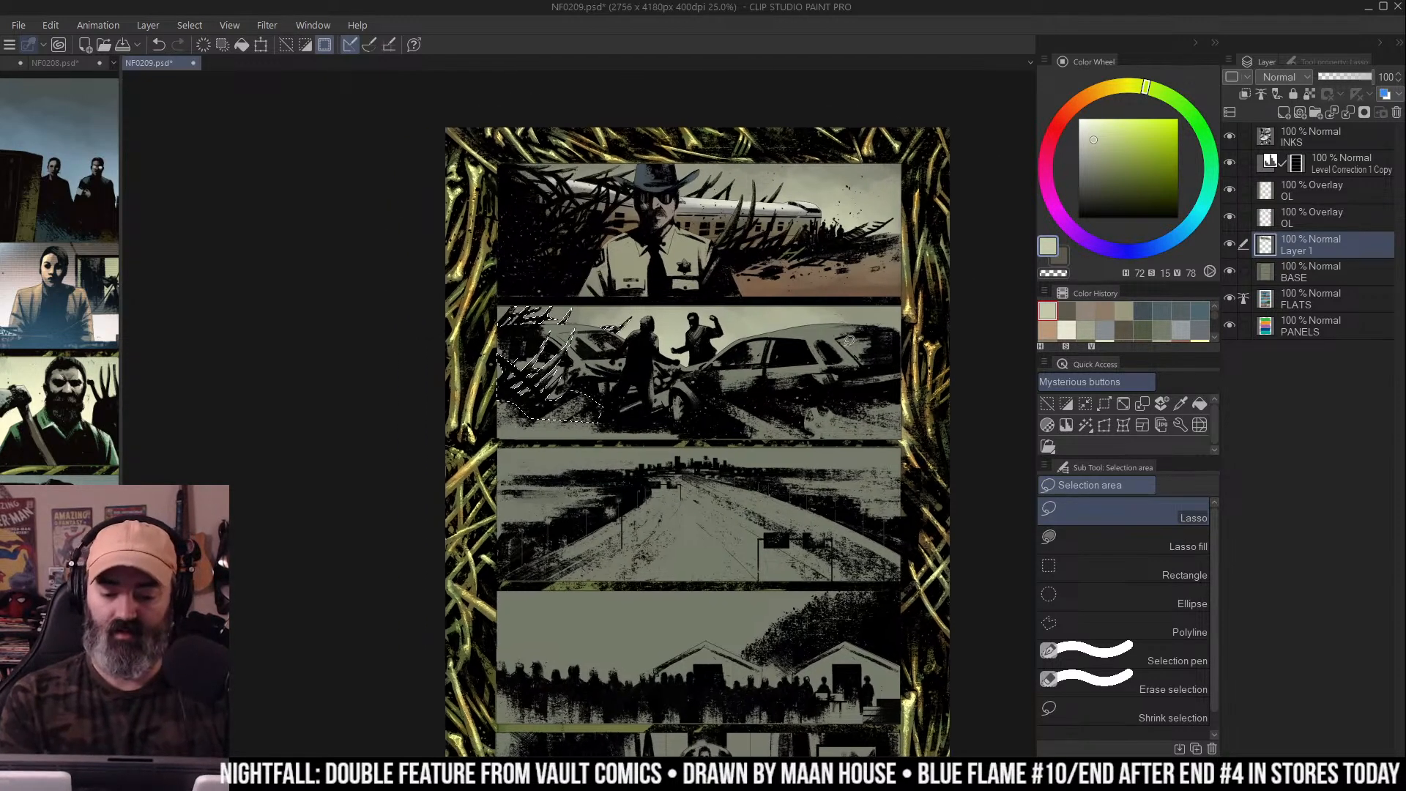
{"action": "left_click", "coordinate": [853, 367], "text": "ctrl"}
{"action": "key", "text": "ctrl+d"}
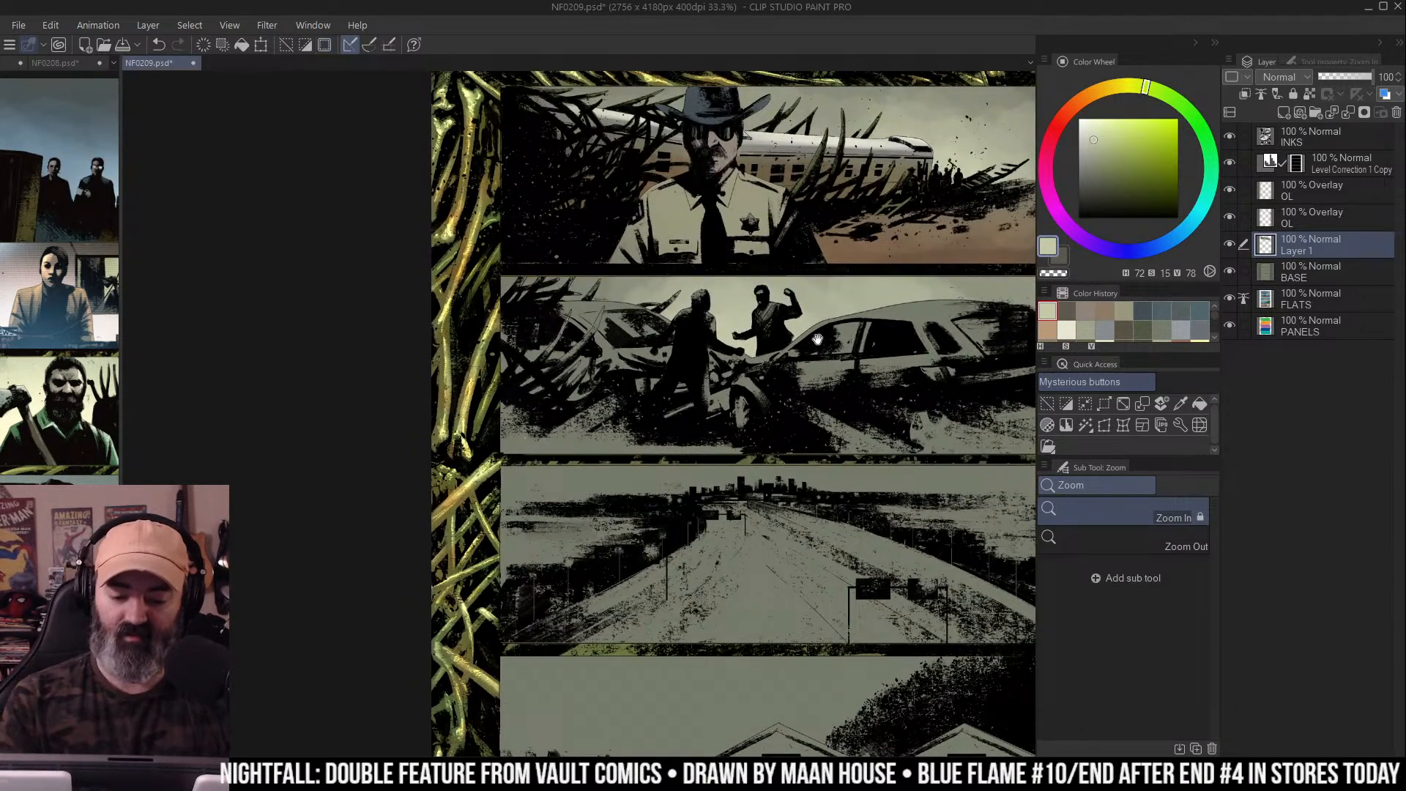
{"action": "left_click_drag", "start_coordinate": [874, 289], "coordinate": [833, 303]}
{"action": "left_click_drag", "start_coordinate": [836, 230], "coordinate": [821, 262]}
{"action": "key", "text": "b"}
{"action": "left_click", "coordinate": [688, 179], "text": "alt"}
{"action": "left_click", "coordinate": [763, 197], "text": "alt"}
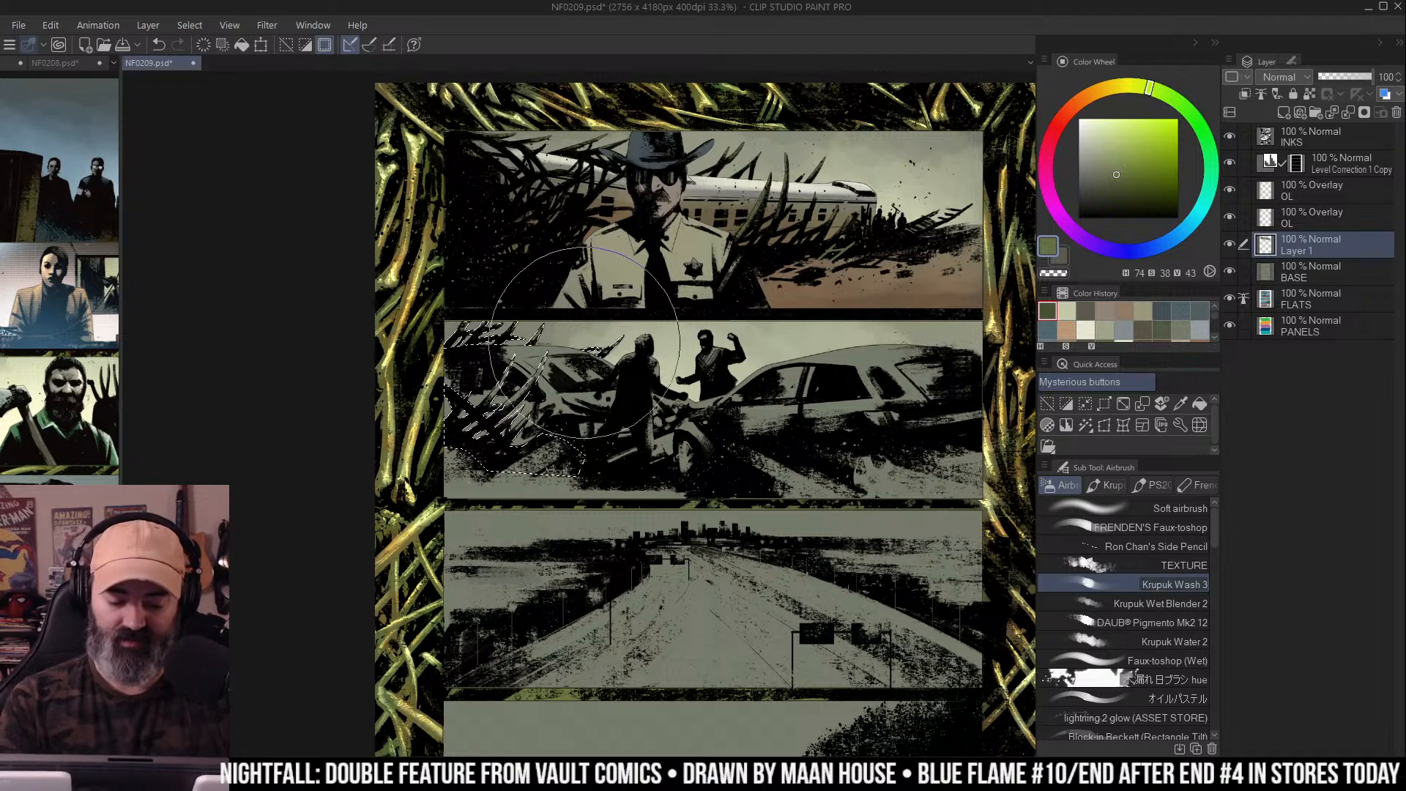
{"action": "mouse_move", "coordinate": [518, 309]}
{"action": "left_mouse_down"}
{"action": "mouse_move", "coordinate": [542, 337]}
{"action": "mouse_move", "coordinate": [586, 344]}
{"action": "mouse_move", "coordinate": [582, 333]}
{"action": "mouse_move", "coordinate": [640, 370]}
{"action": "mouse_move", "coordinate": [513, 293]}
{"action": "mouse_move", "coordinate": [771, 341]}
{"action": "mouse_move", "coordinate": [791, 271]}
{"action": "mouse_move", "coordinate": [510, 360]}
{"action": "mouse_move", "coordinate": [732, 340]}
{"action": "mouse_move", "coordinate": [886, 183]}
{"action": "mouse_move", "coordinate": [894, 244]}
{"action": "mouse_move", "coordinate": [897, 220]}
{"action": "mouse_move", "coordinate": [571, 249]}
{"action": "mouse_move", "coordinate": [913, 311]}
{"action": "left_mouse_up"}
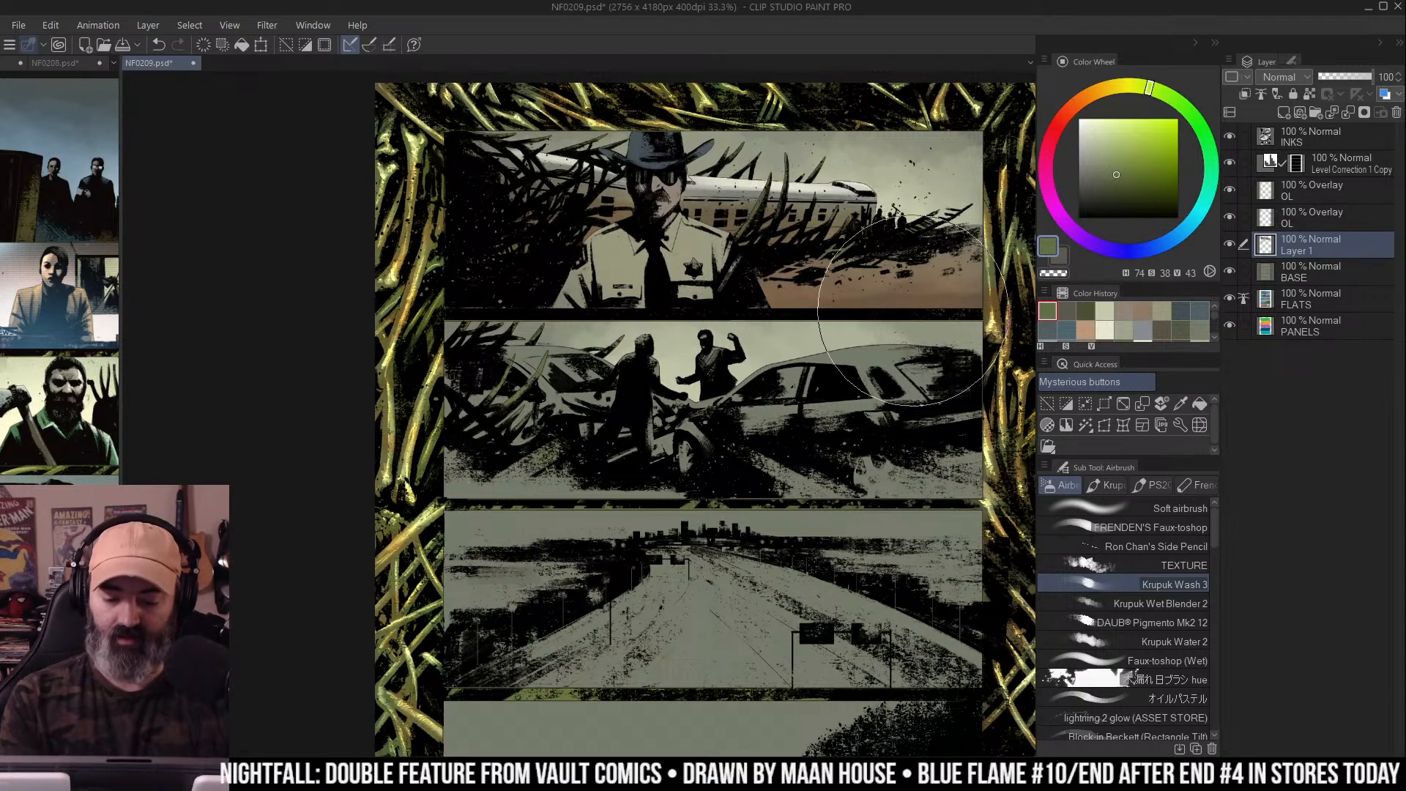
Auto-select the wrecked car behind the grass and brush its body with Krupuk Wash 3 in blue, hue 191, saturation 55, value 63
{"action": "key", "text": "w"}
{"action": "left_click", "coordinate": [561, 407]}
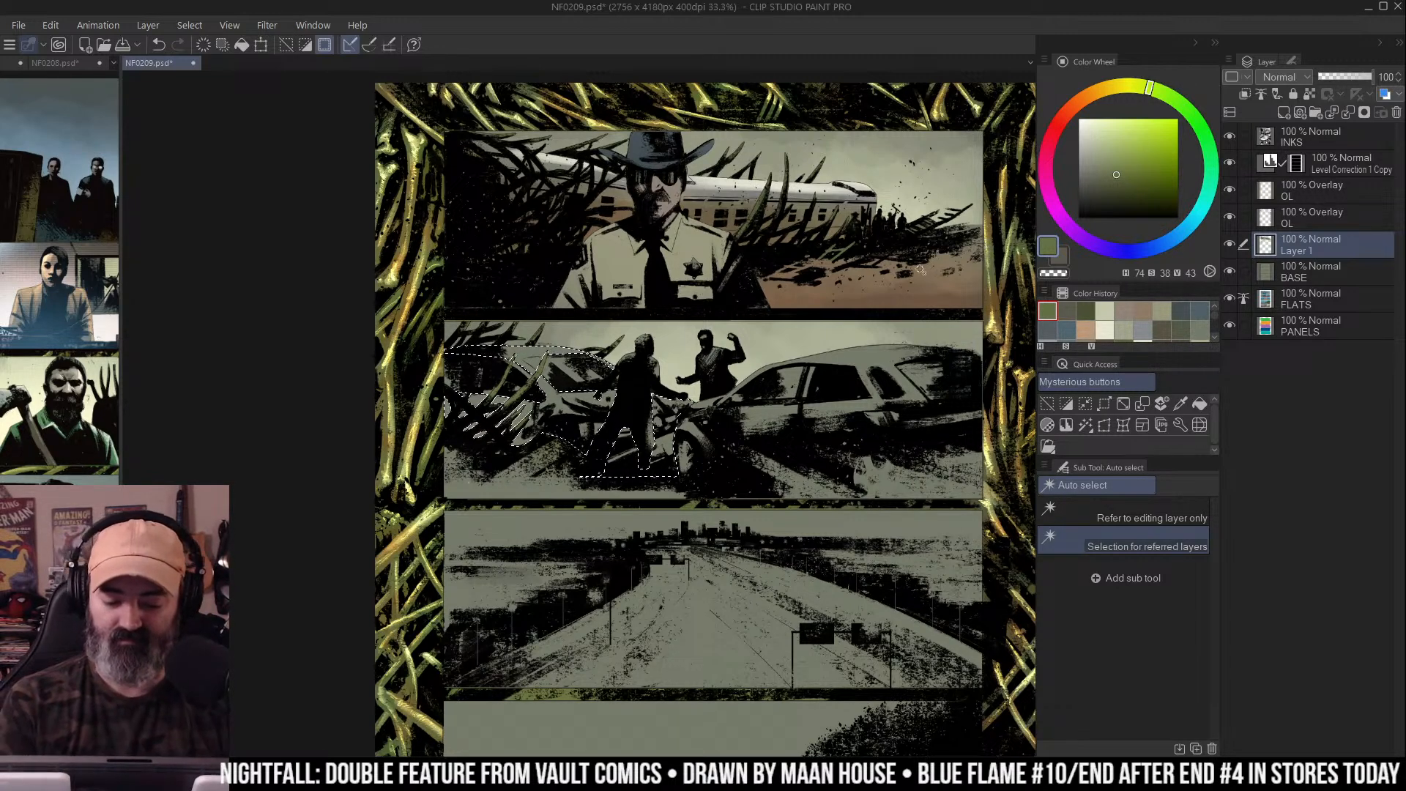
{"action": "key", "text": "b"}
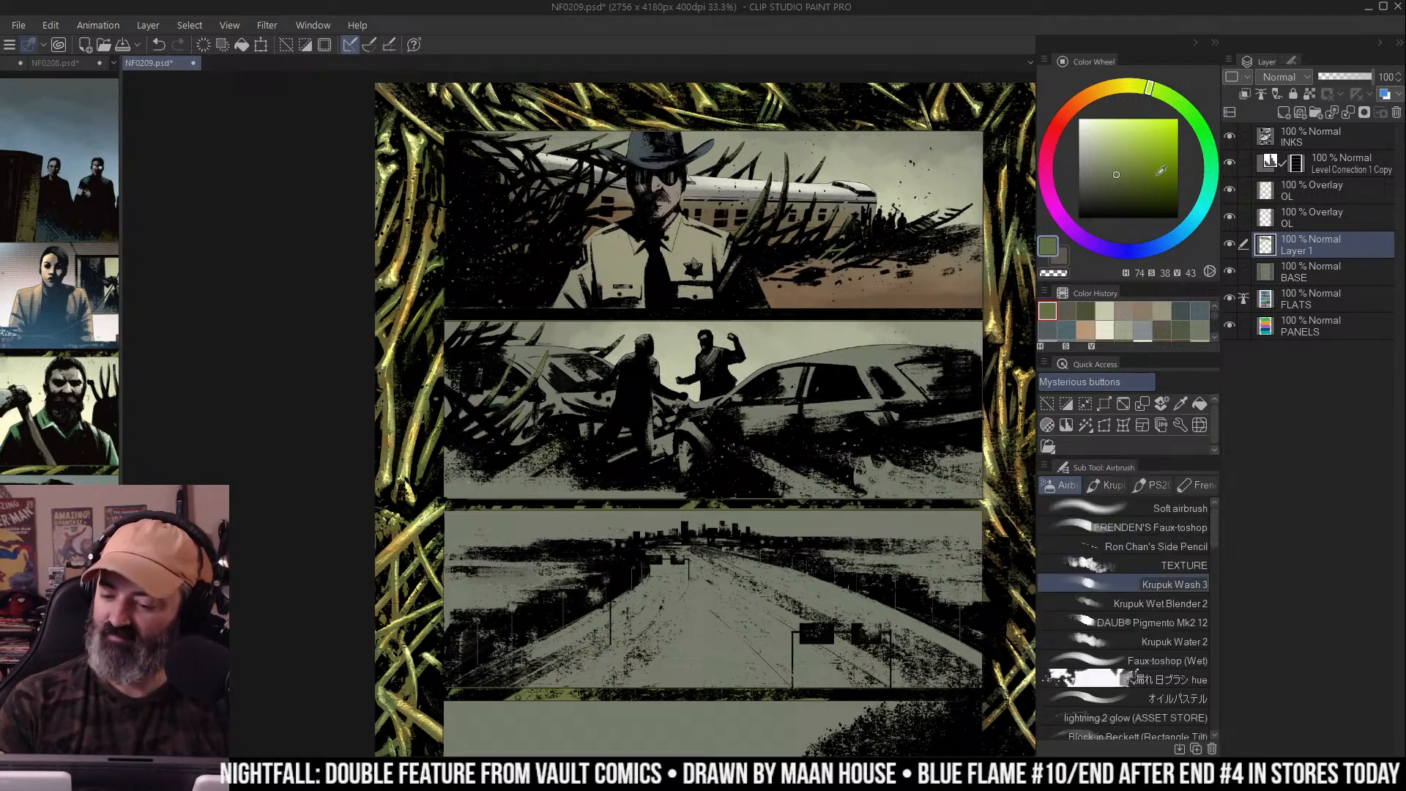
{"action": "left_click", "coordinate": [1092, 96]}
{"action": "left_click", "coordinate": [1133, 155]}
{"action": "key", "text": "ctrl+shift+d"}
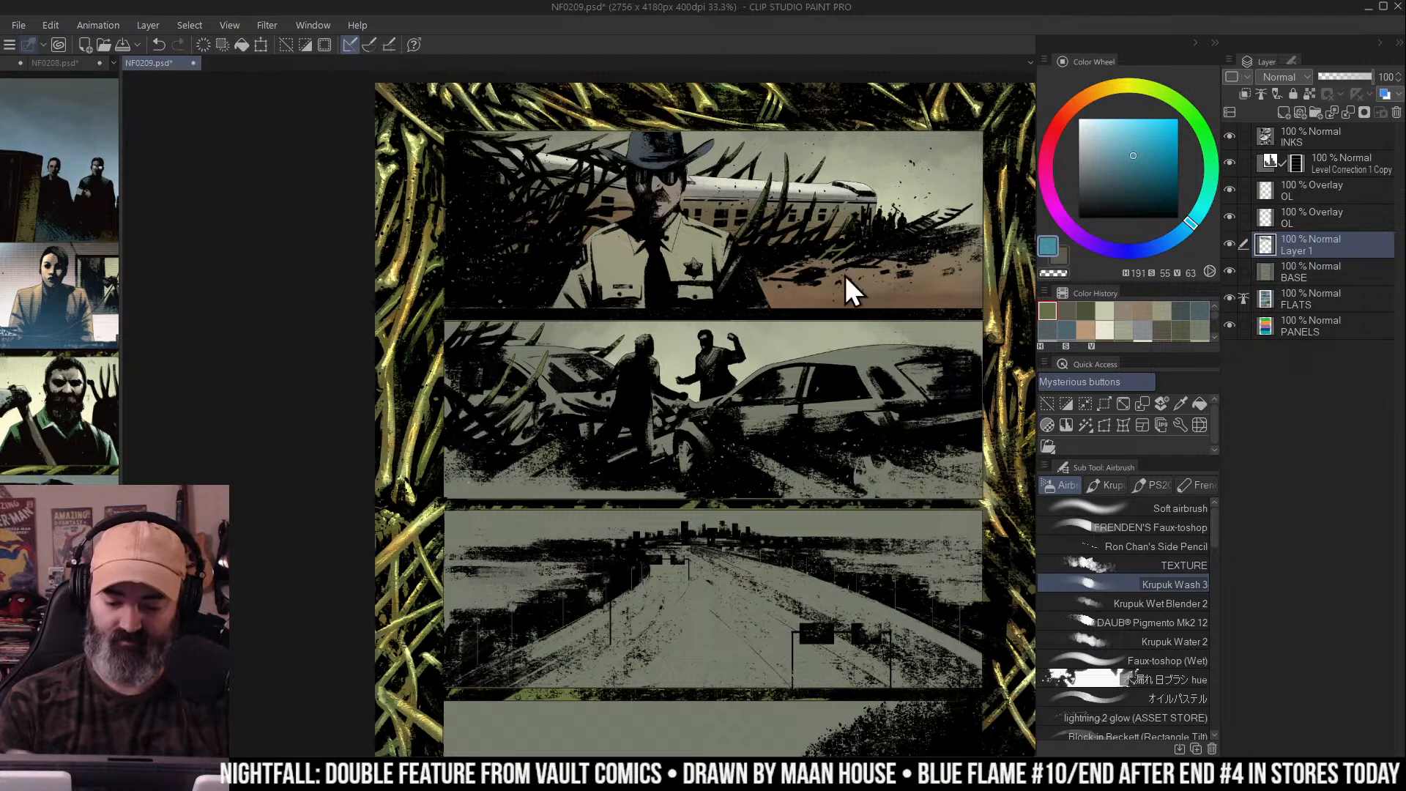
{"action": "mouse_move", "coordinate": [659, 439]}
{"action": "left_mouse_down"}
{"action": "mouse_move", "coordinate": [630, 357]}
{"action": "mouse_move", "coordinate": [550, 366]}
{"action": "mouse_move", "coordinate": [659, 362]}
{"action": "left_mouse_up"}
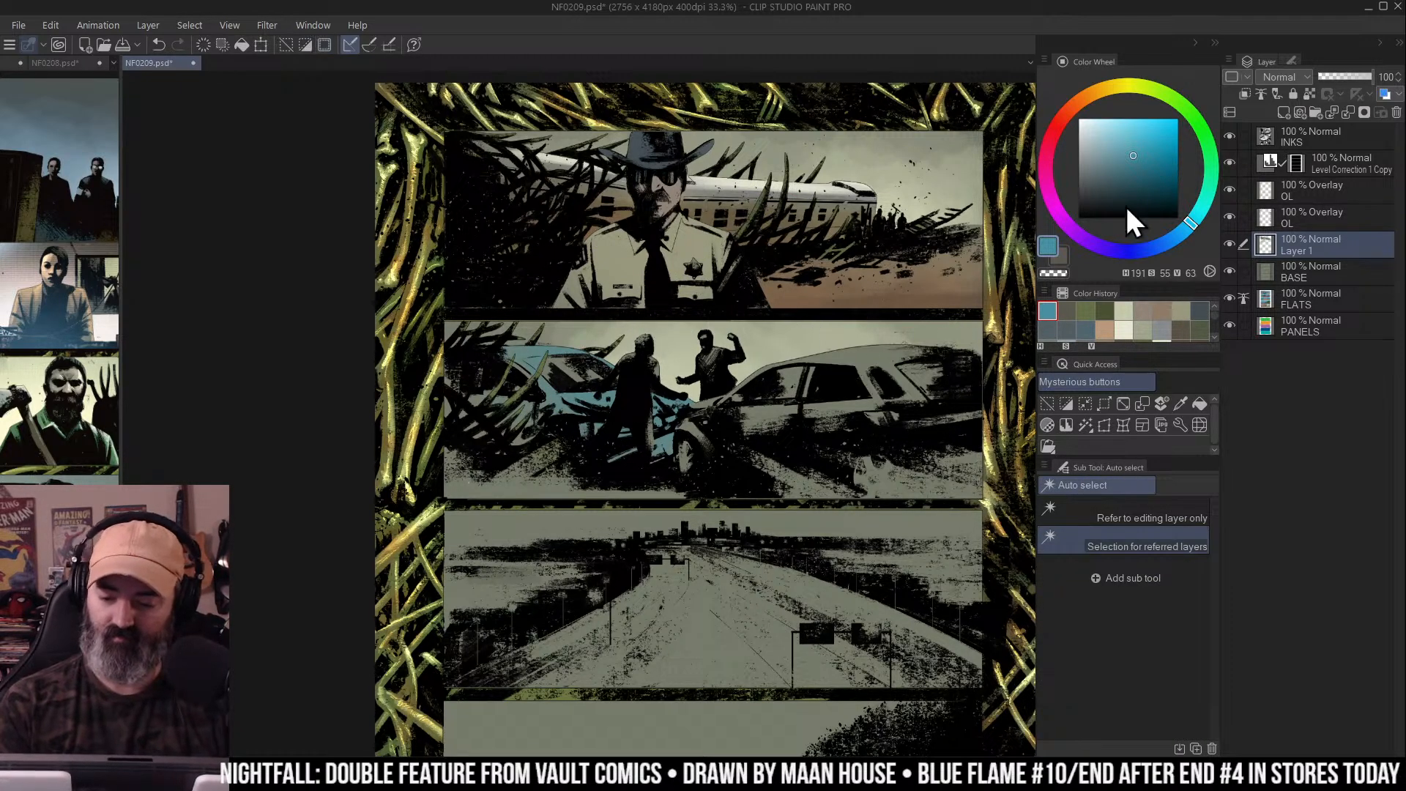
Try the second car in purple, hue 288, and in green, hue 74, both at saturation 55, value 63, undoing each
{"action": "left_click_drag", "start_coordinate": [1083, 235], "coordinate": [1068, 224]}
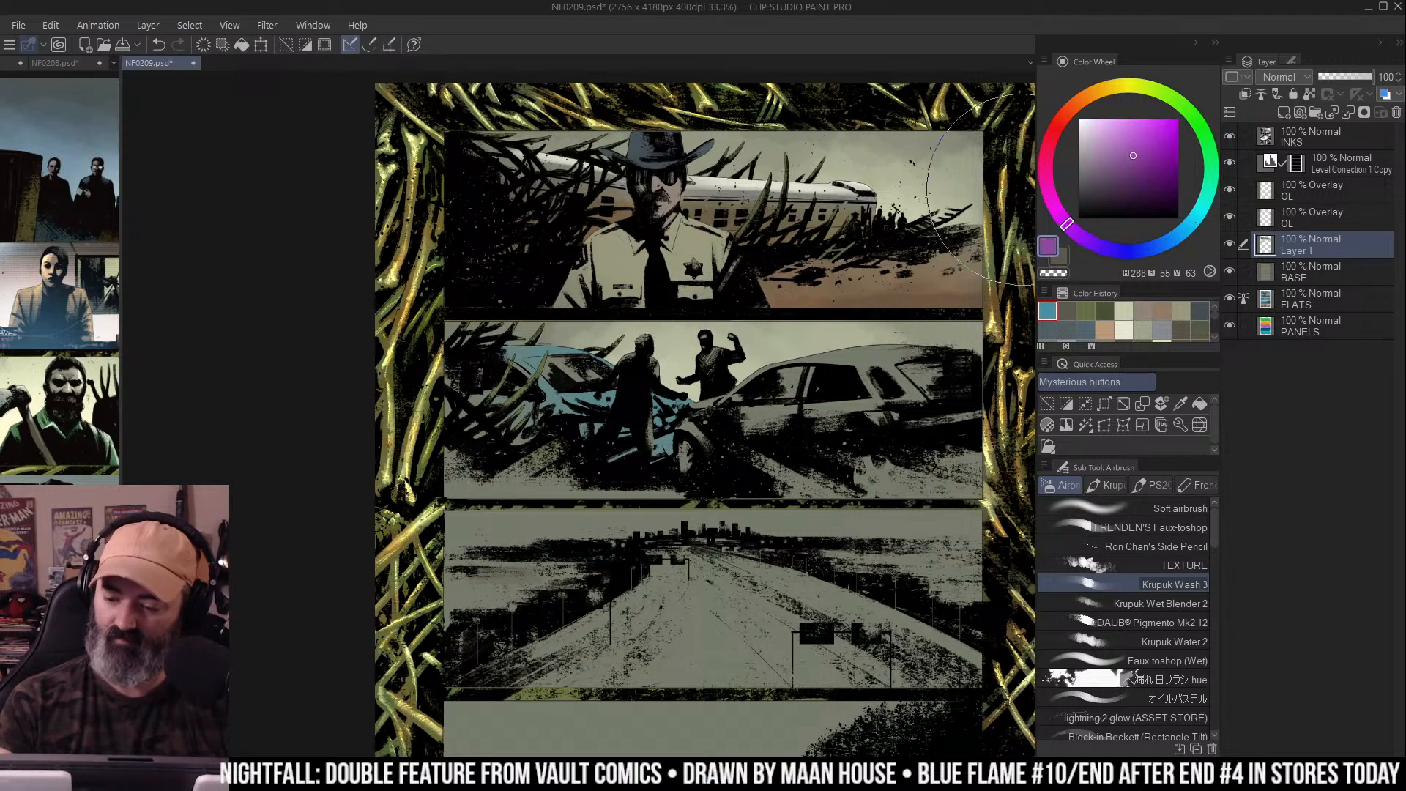
{"action": "left_click_drag", "start_coordinate": [806, 352], "coordinate": [915, 337]}
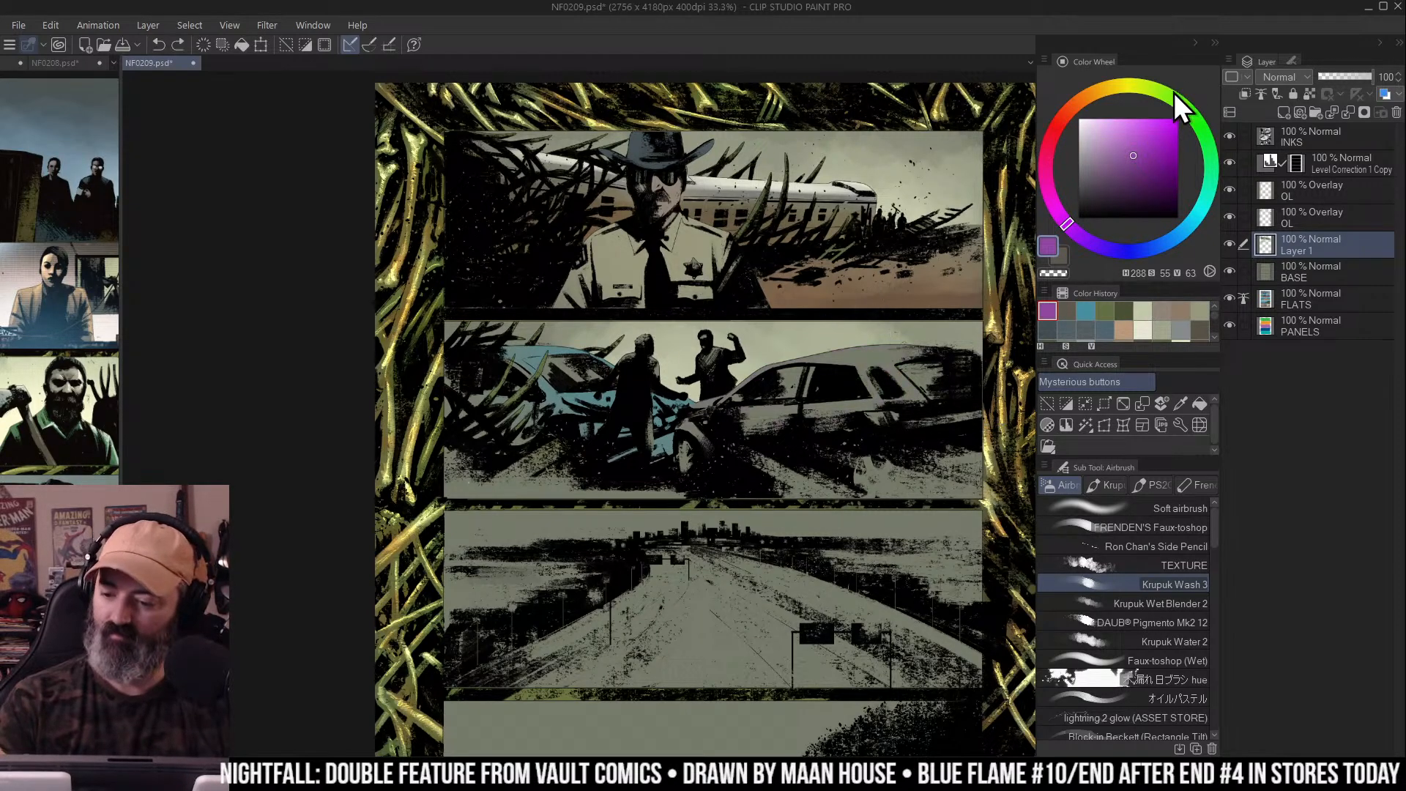
{"action": "left_click_drag", "start_coordinate": [1176, 102], "coordinate": [1150, 87]}
{"action": "left_click_drag", "start_coordinate": [732, 410], "coordinate": [884, 359]}
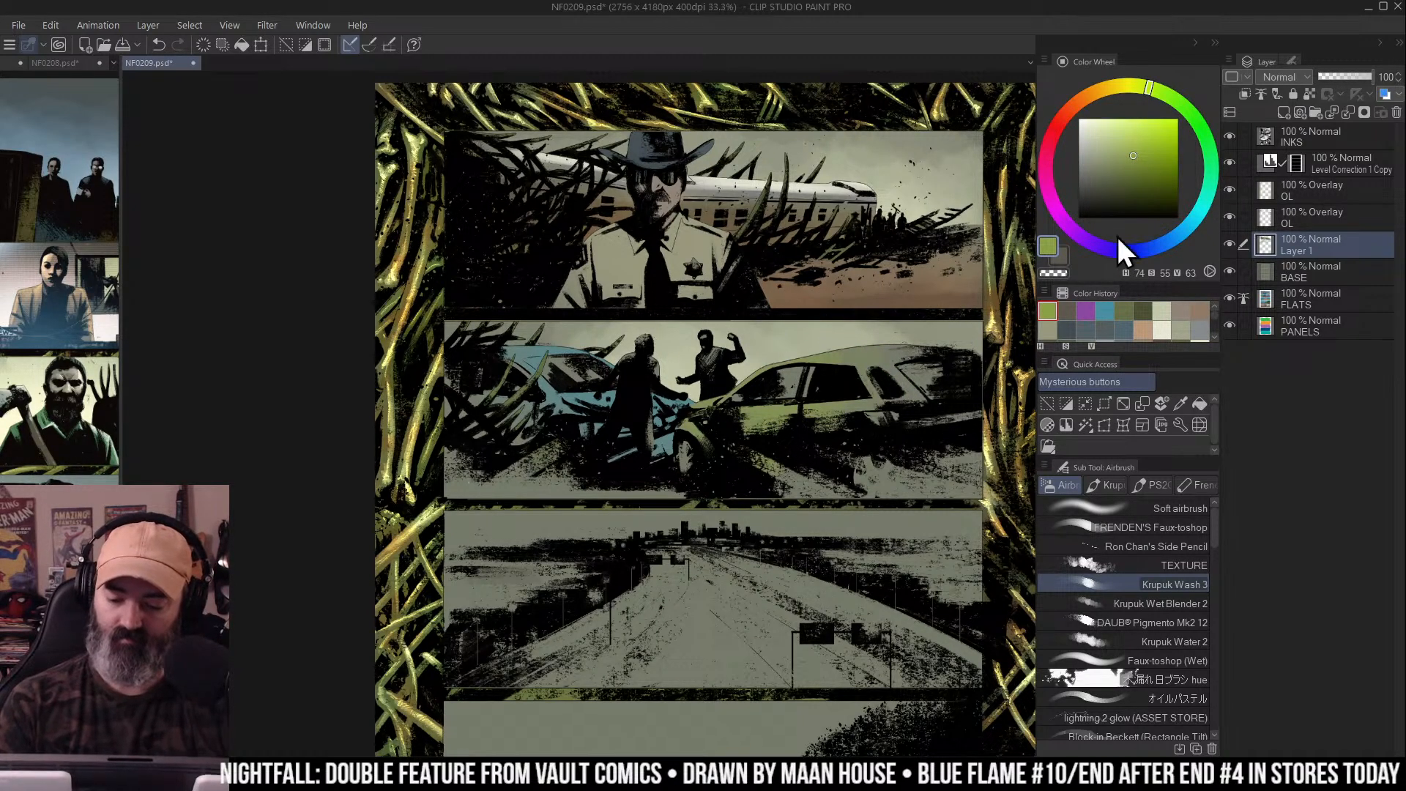
{"action": "key", "text": "ctrl+z"}
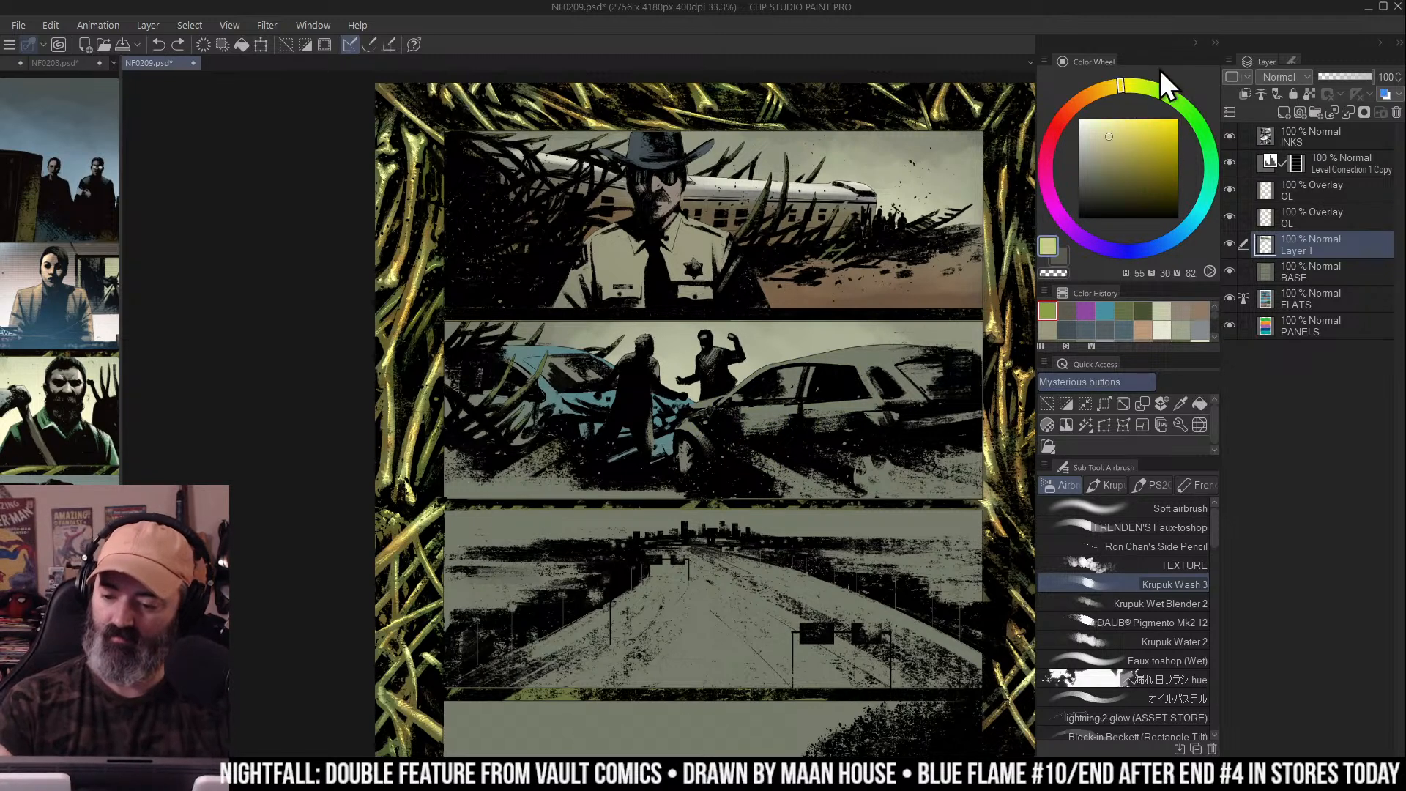
Brush the second car's body with Krupuk Wash 3 in pale yellow, hue 55, saturation 30, value 82
{"action": "mouse_move", "coordinate": [732, 395]}
{"action": "left_mouse_down"}
{"action": "mouse_move", "coordinate": [878, 366]}
{"action": "mouse_move", "coordinate": [769, 415]}
{"action": "left_mouse_up"}
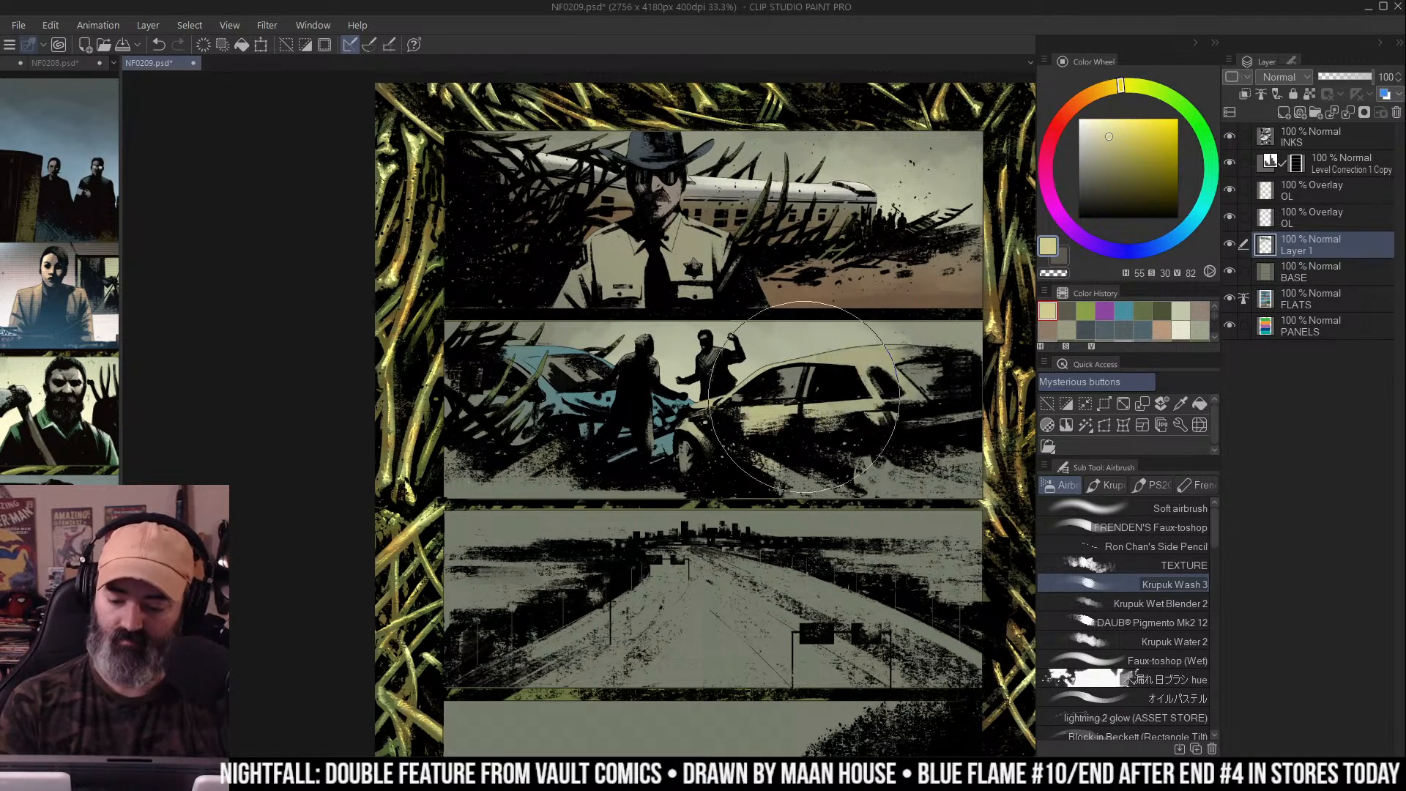
{"action": "left_click_drag", "start_coordinate": [849, 315], "coordinate": [836, 298]}
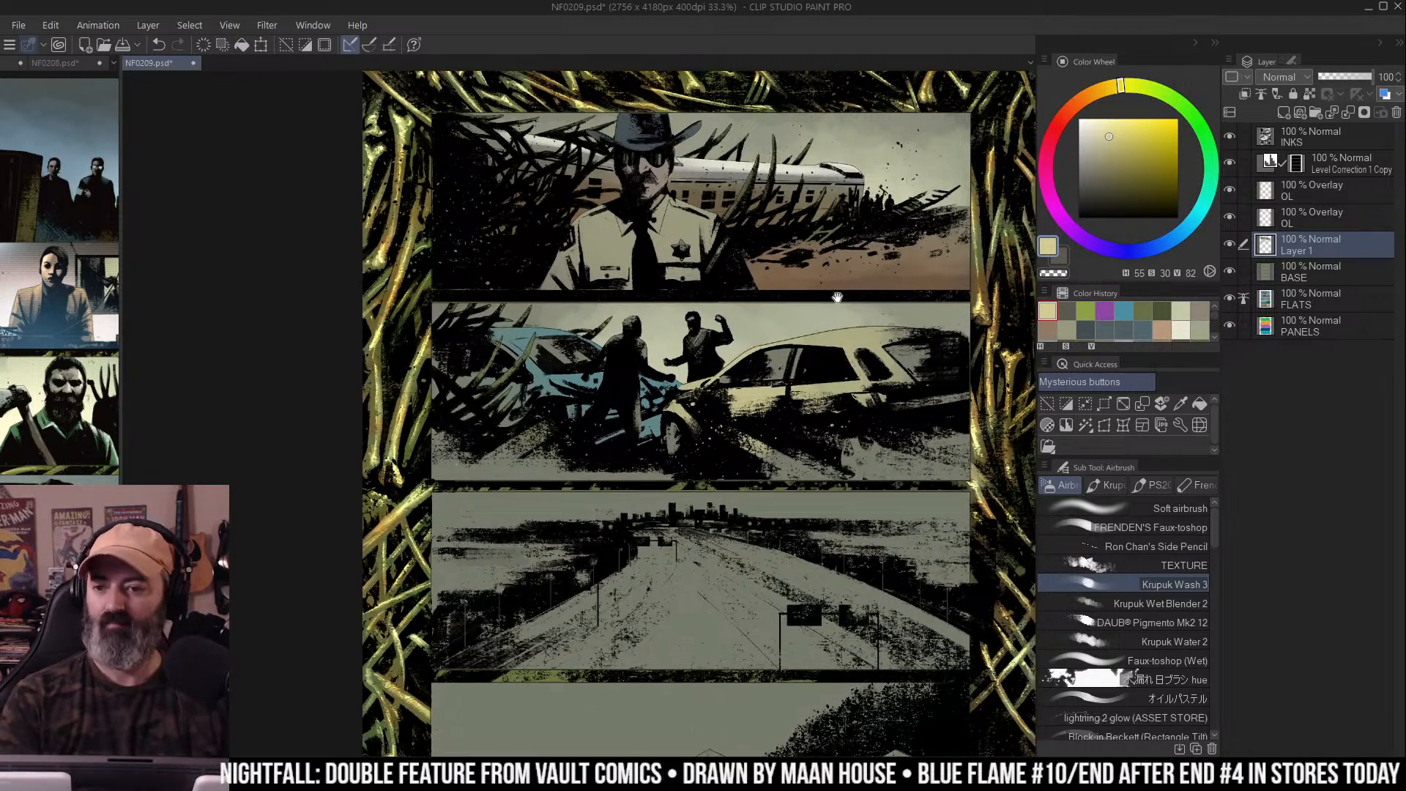
{"action": "key", "text": "m"}
{"action": "left_click_drag", "start_coordinate": [872, 237], "coordinate": [879, 220]}
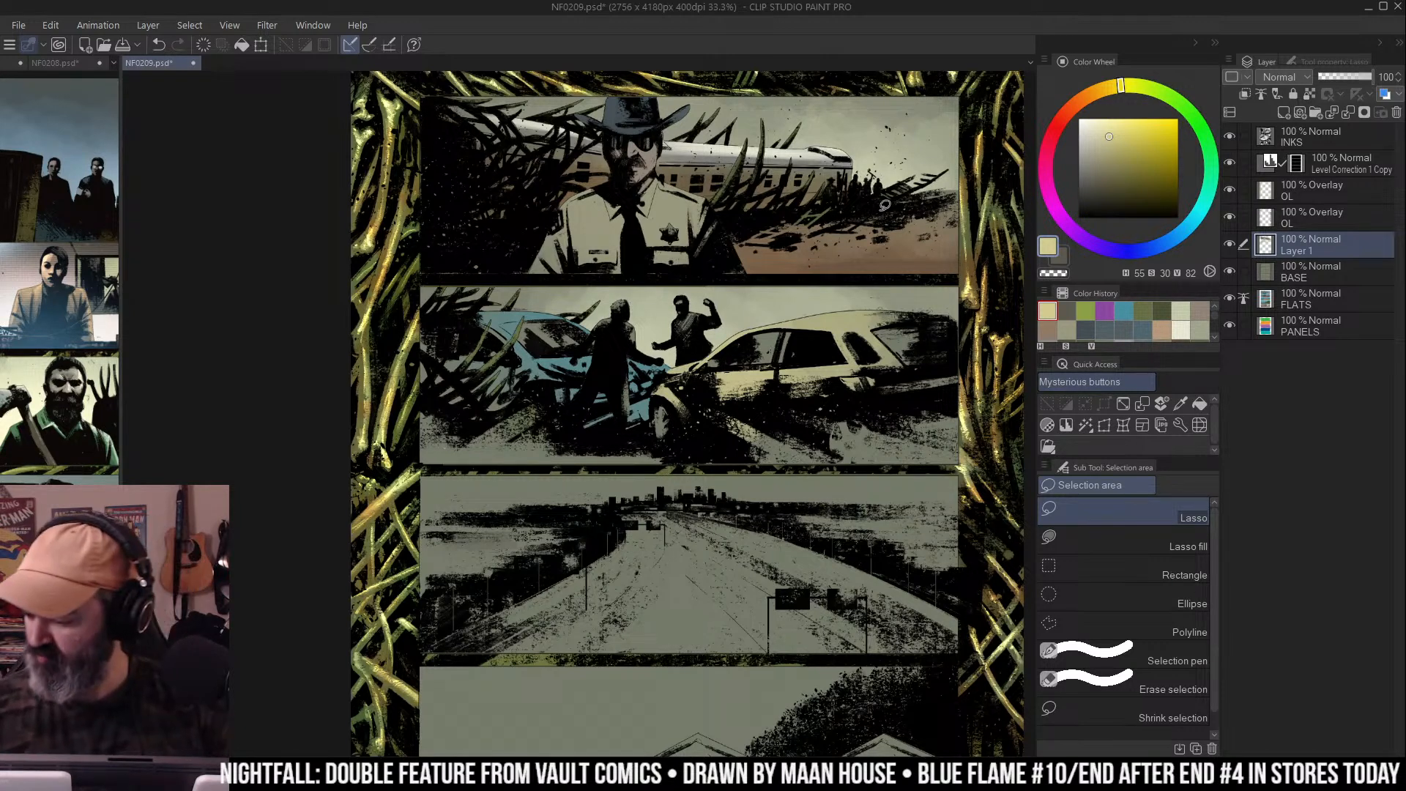
{"action": "left_click_drag", "start_coordinate": [885, 206], "coordinate": [870, 197]}
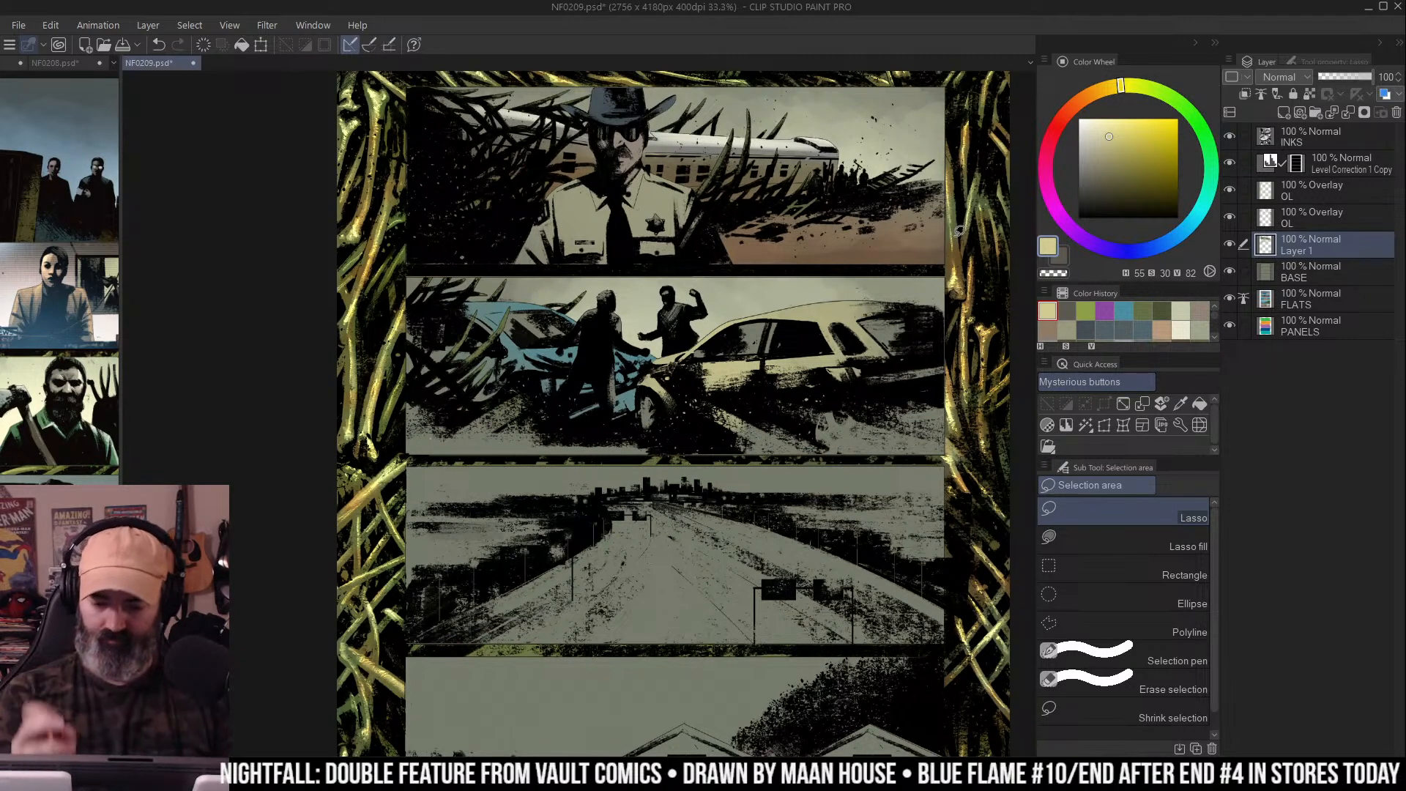
Brush the windows of both cars with Krupuk Wash 3 in pale grey-blue, hue 190, saturation 22, value 68
{"action": "key", "text": "b"}
{"action": "key", "text": "b"}
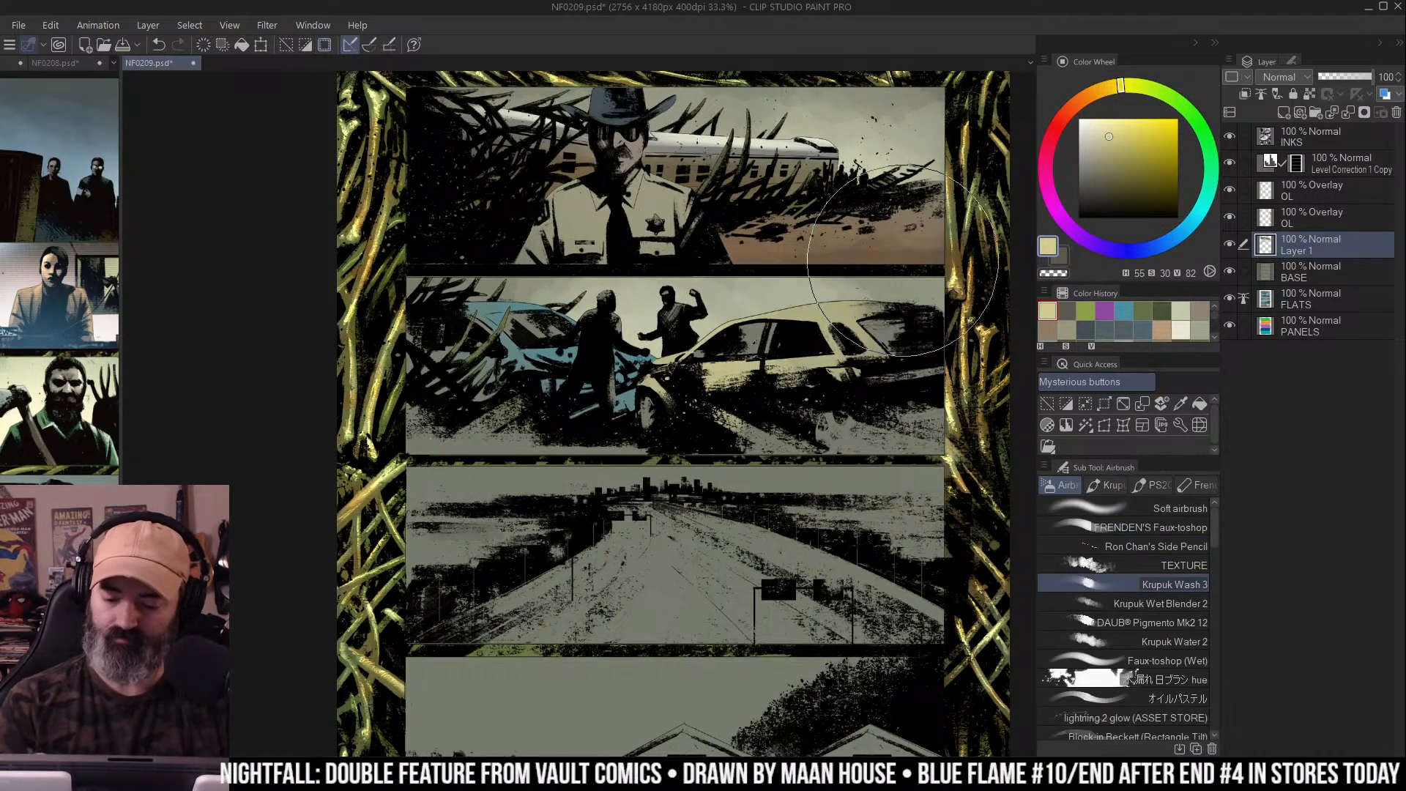
{"action": "left_click", "coordinate": [820, 283], "text": "alt"}
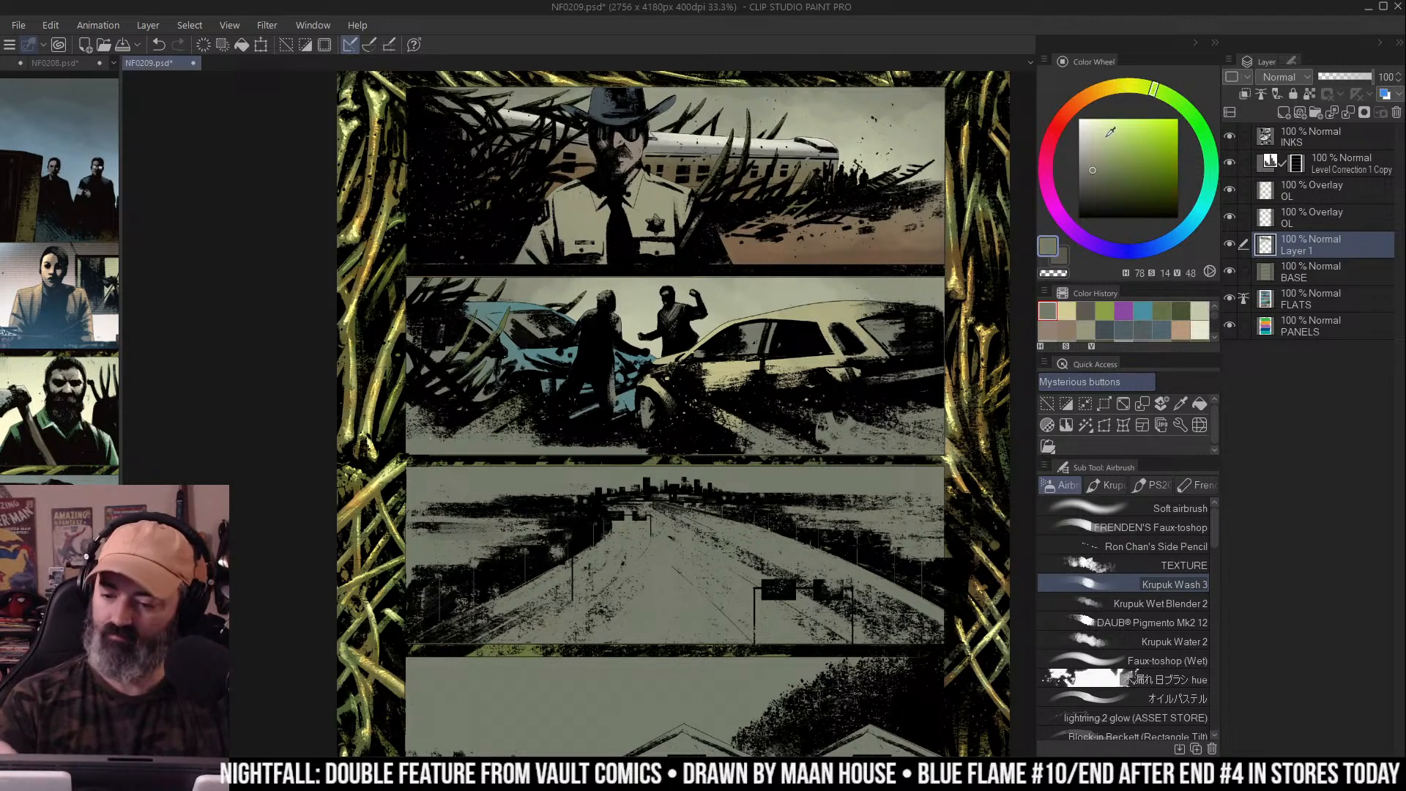
{"action": "left_click", "coordinate": [1193, 221]}
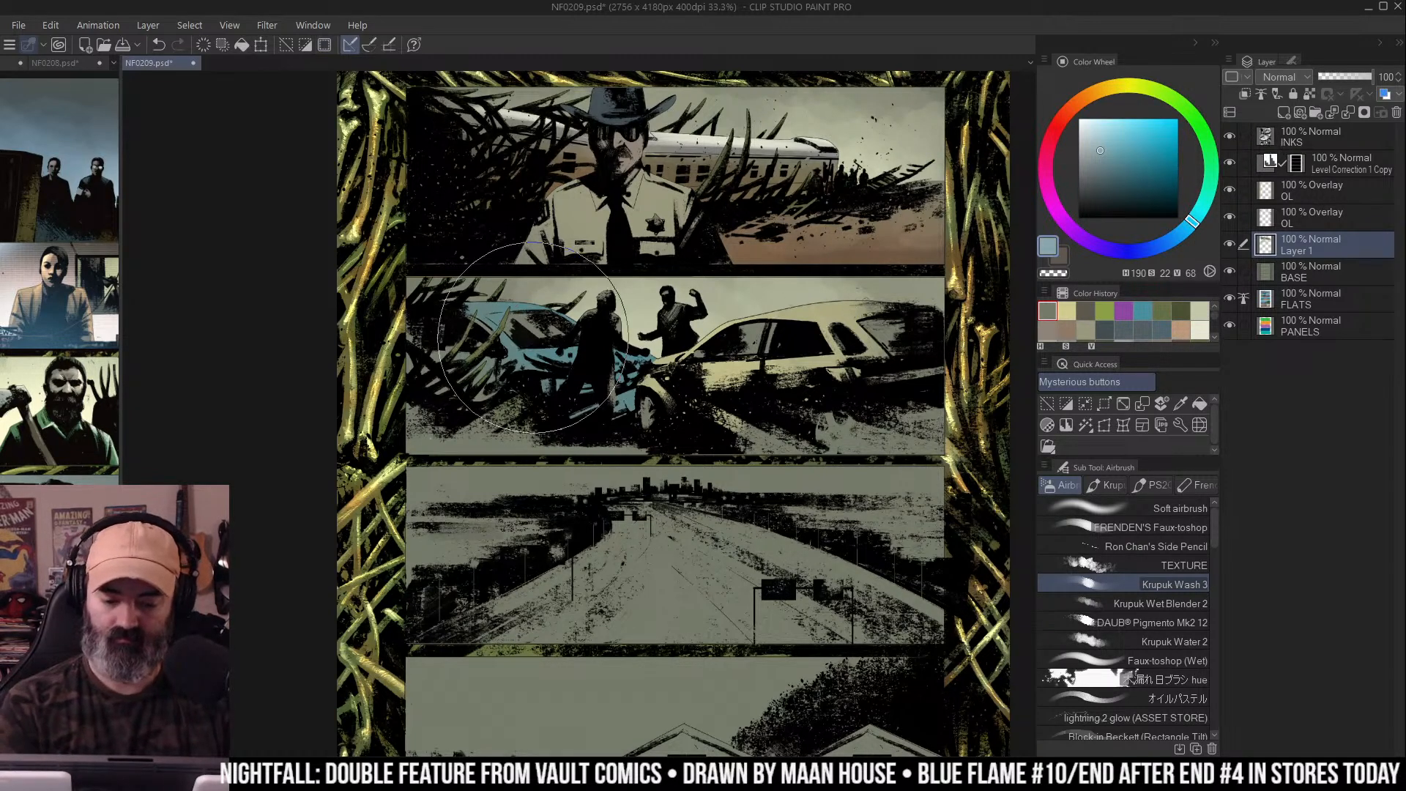
{"action": "mouse_move", "coordinate": [703, 352]}
{"action": "left_mouse_down"}
{"action": "mouse_move", "coordinate": [886, 352]}
{"action": "mouse_move", "coordinate": [812, 396]}
{"action": "mouse_move", "coordinate": [782, 337]}
{"action": "left_mouse_up"}
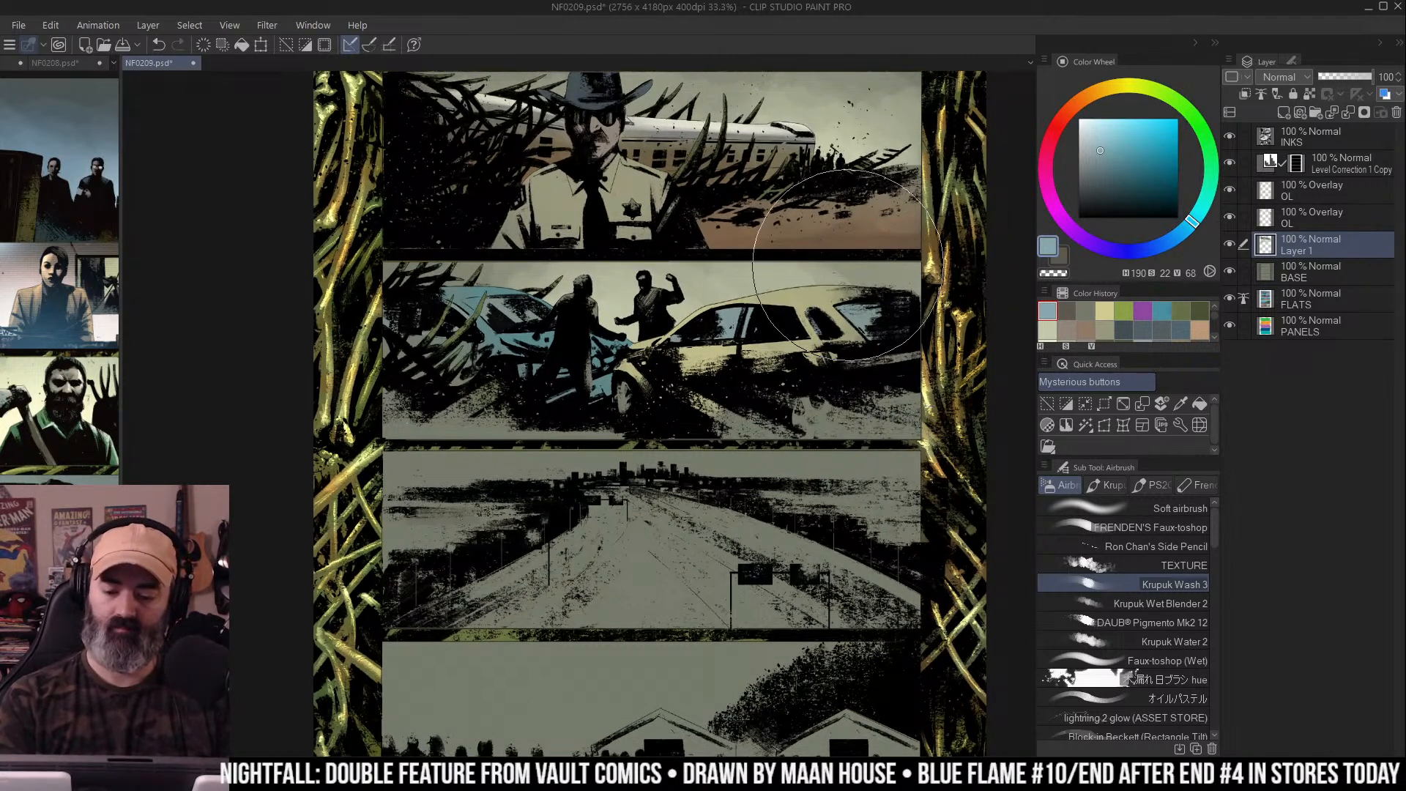
Auto-select the ground around the wrecked cars and limit the selection to that panel
{"action": "left_click", "coordinate": [899, 261], "text": "ctrl+alt"}
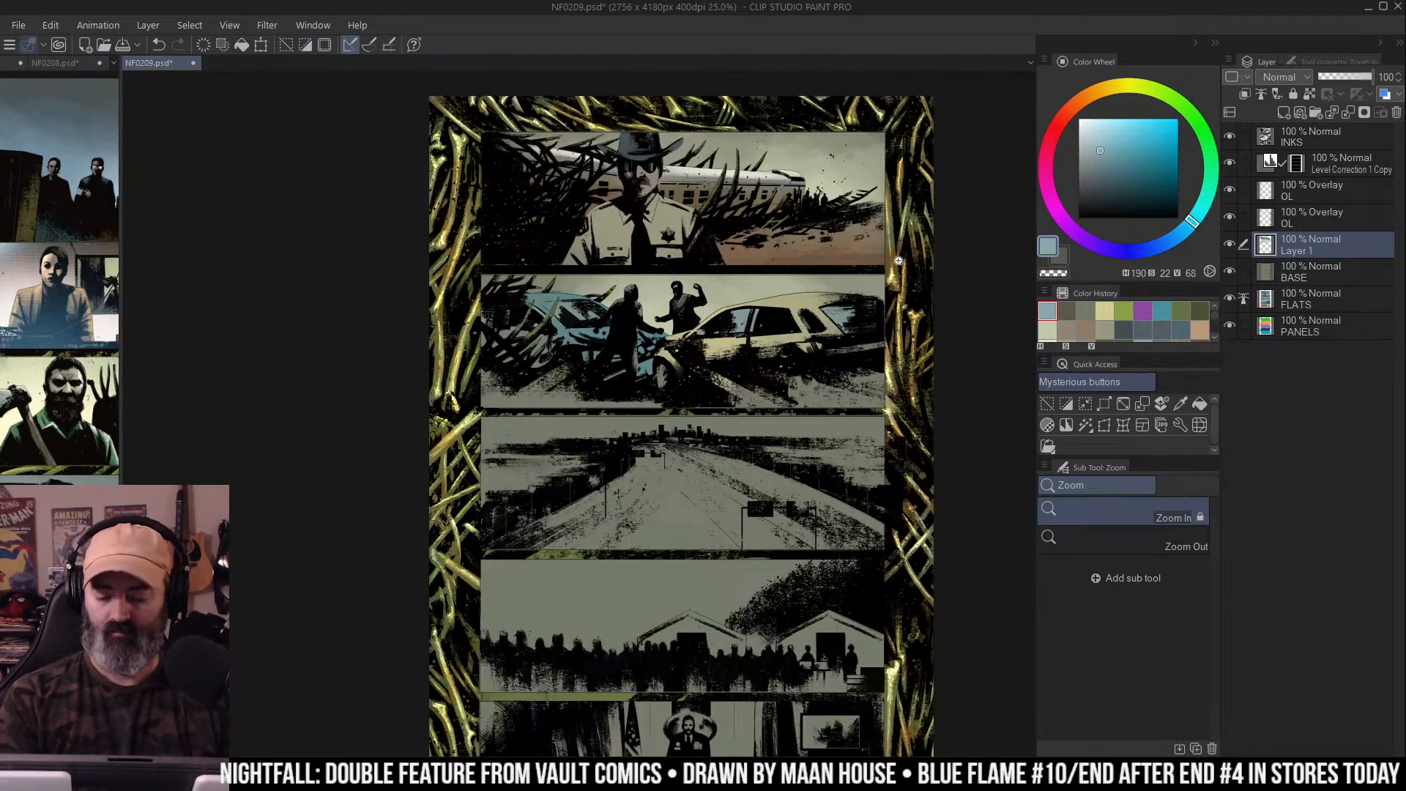
{"action": "key", "text": "w"}
{"action": "left_click", "coordinate": [805, 395]}
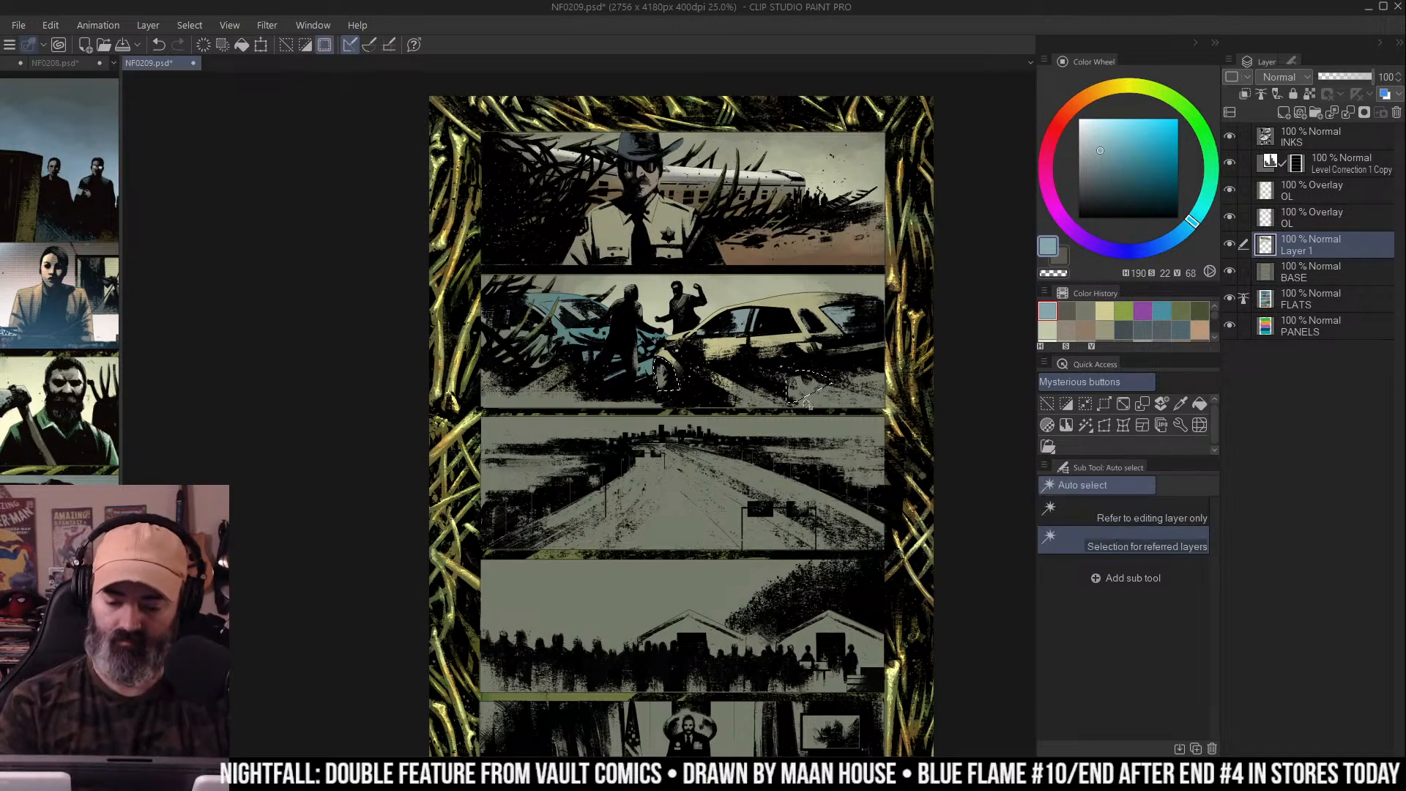
{"action": "left_click", "coordinate": [823, 396]}
{"action": "left_click", "coordinate": [762, 381]}
{"action": "left_click", "coordinate": [833, 351]}
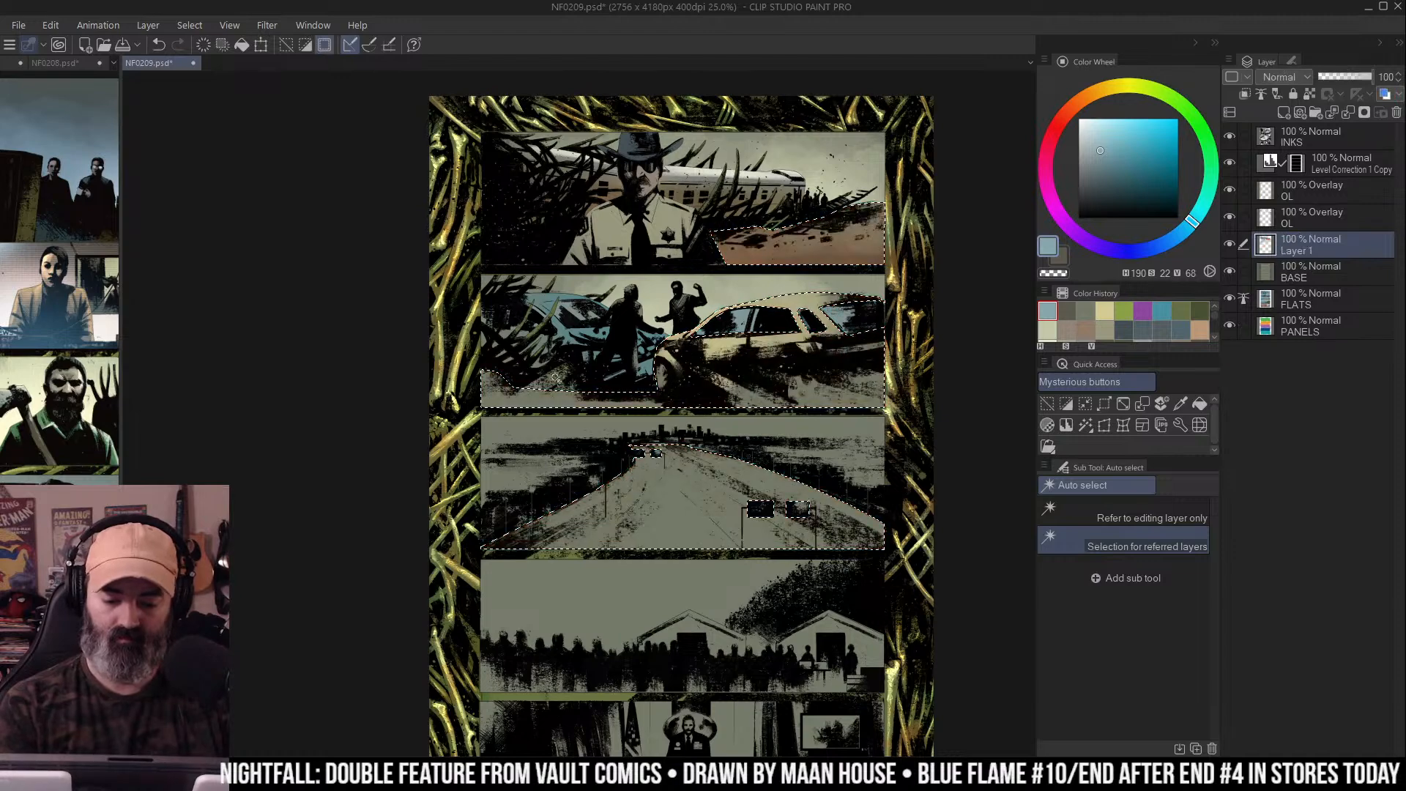
{"action": "key", "text": "m"}
{"action": "mouse_move", "coordinate": [903, 446]}
{"action": "left_mouse_down"}
{"action": "mouse_move", "coordinate": [817, 440]}
{"action": "mouse_move", "coordinate": [957, 559]}
{"action": "mouse_move", "coordinate": [915, 454]}
{"action": "left_mouse_up"}
{"action": "key", "text": "q"}
{"action": "key", "text": "q"}
{"action": "scroll", "coordinate": [946, 301], "scroll_direction": "down", "scroll_amount": 1}
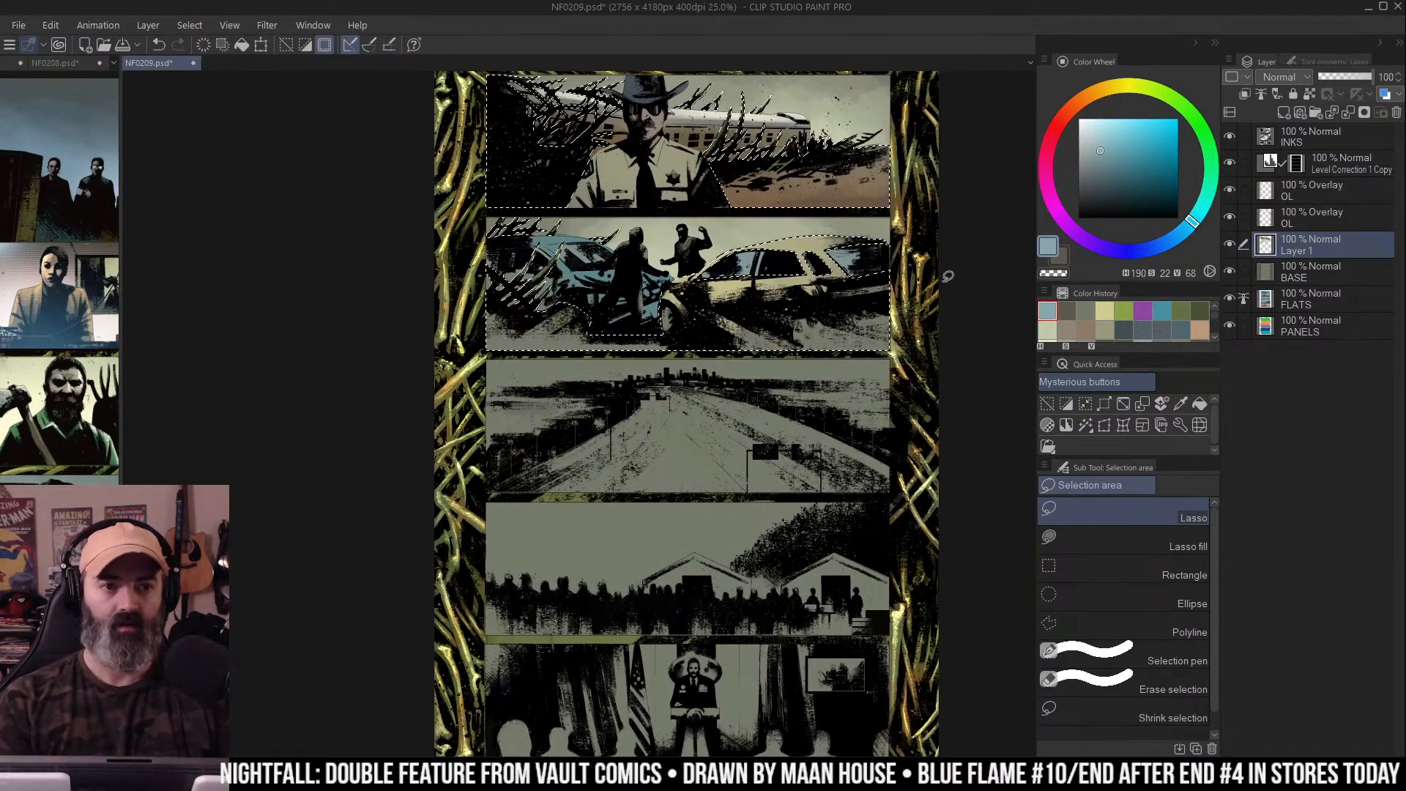
{"action": "scroll", "coordinate": [967, 299], "scroll_direction": "up", "scroll_amount": 1}
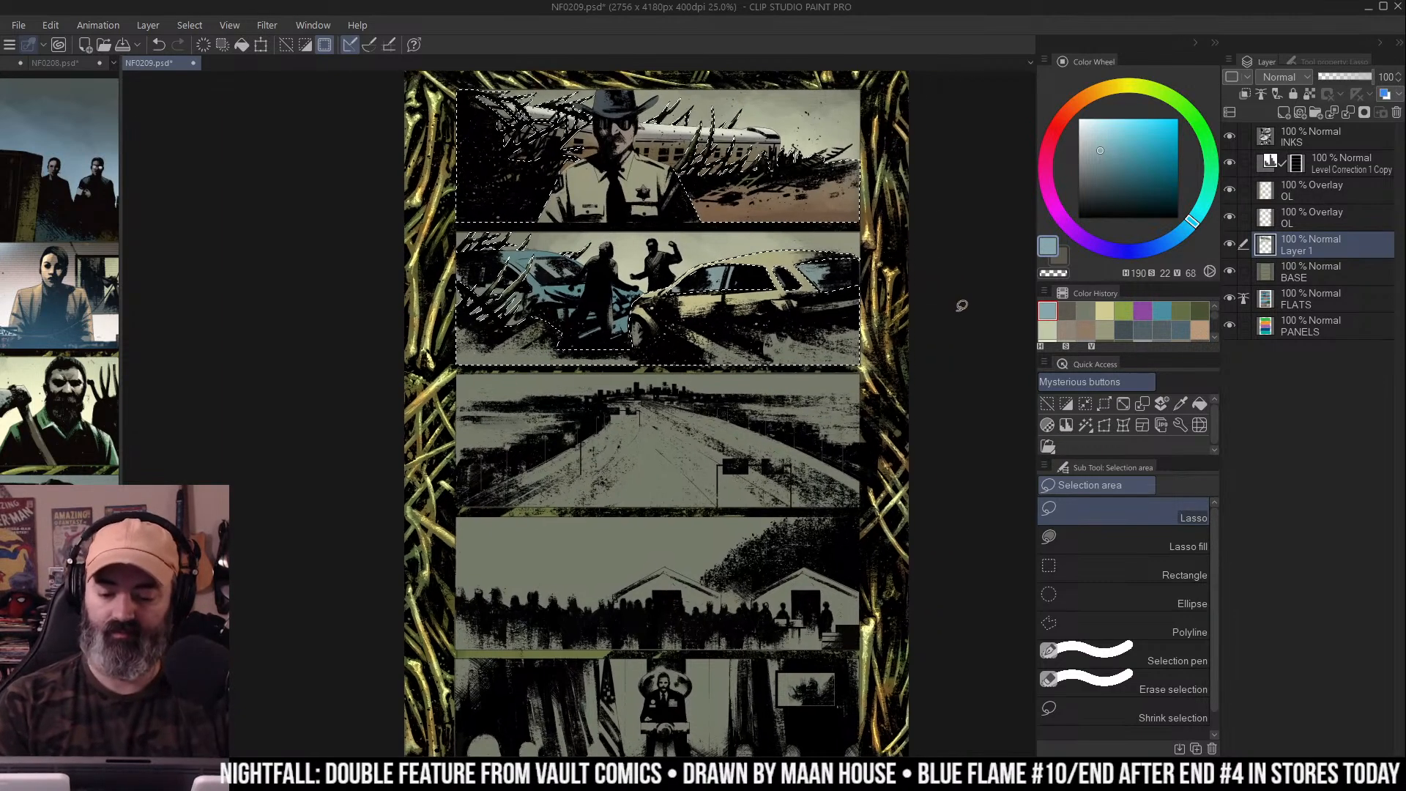
{"action": "mouse_move", "coordinate": [954, 312]}
{"action": "left_mouse_down"}
{"action": "mouse_move", "coordinate": [932, 339]}
{"action": "mouse_move", "coordinate": [954, 324]}
{"action": "left_mouse_up"}
{"action": "left_click", "coordinate": [936, 345]}
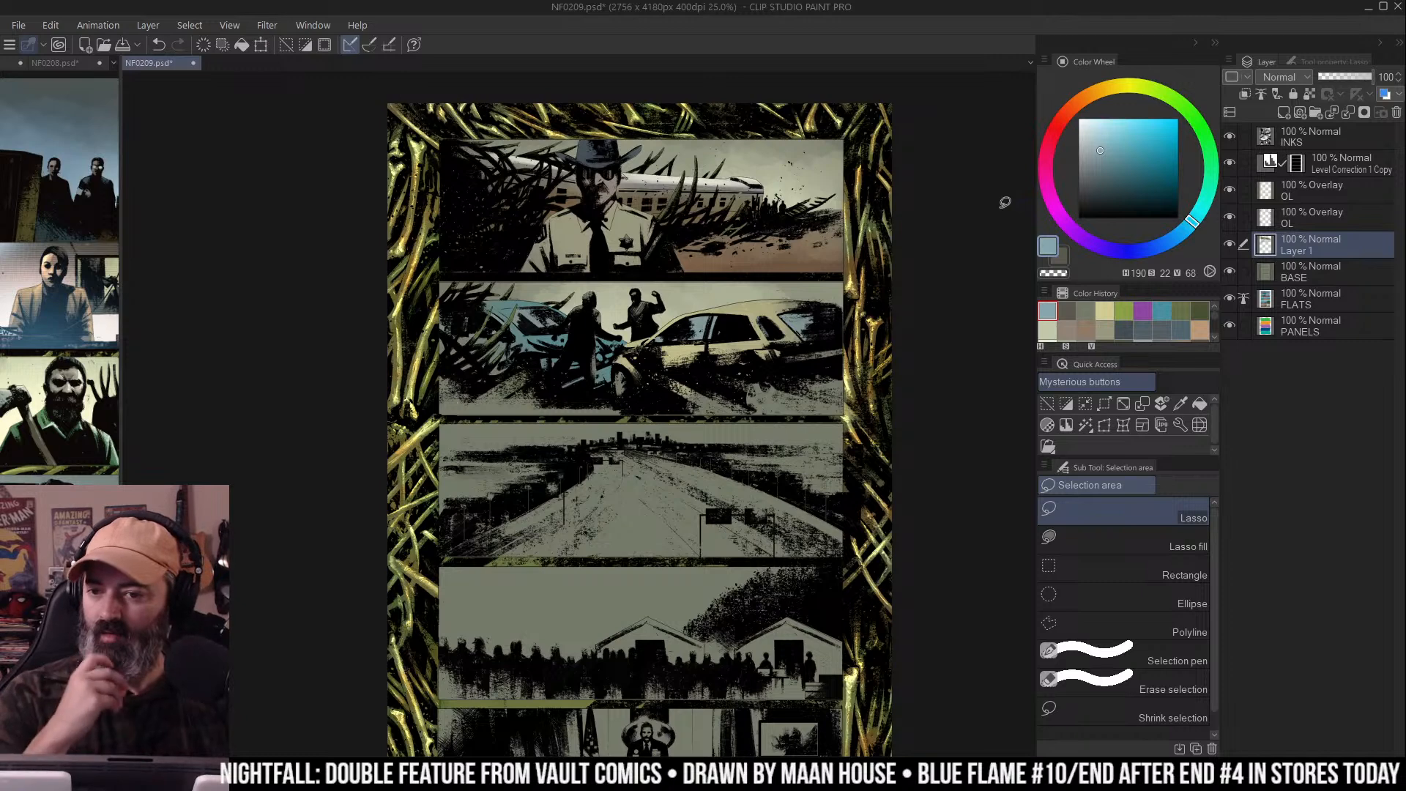
{"action": "scroll", "coordinate": [945, 219], "scroll_direction": "down", "scroll_amount": 1}
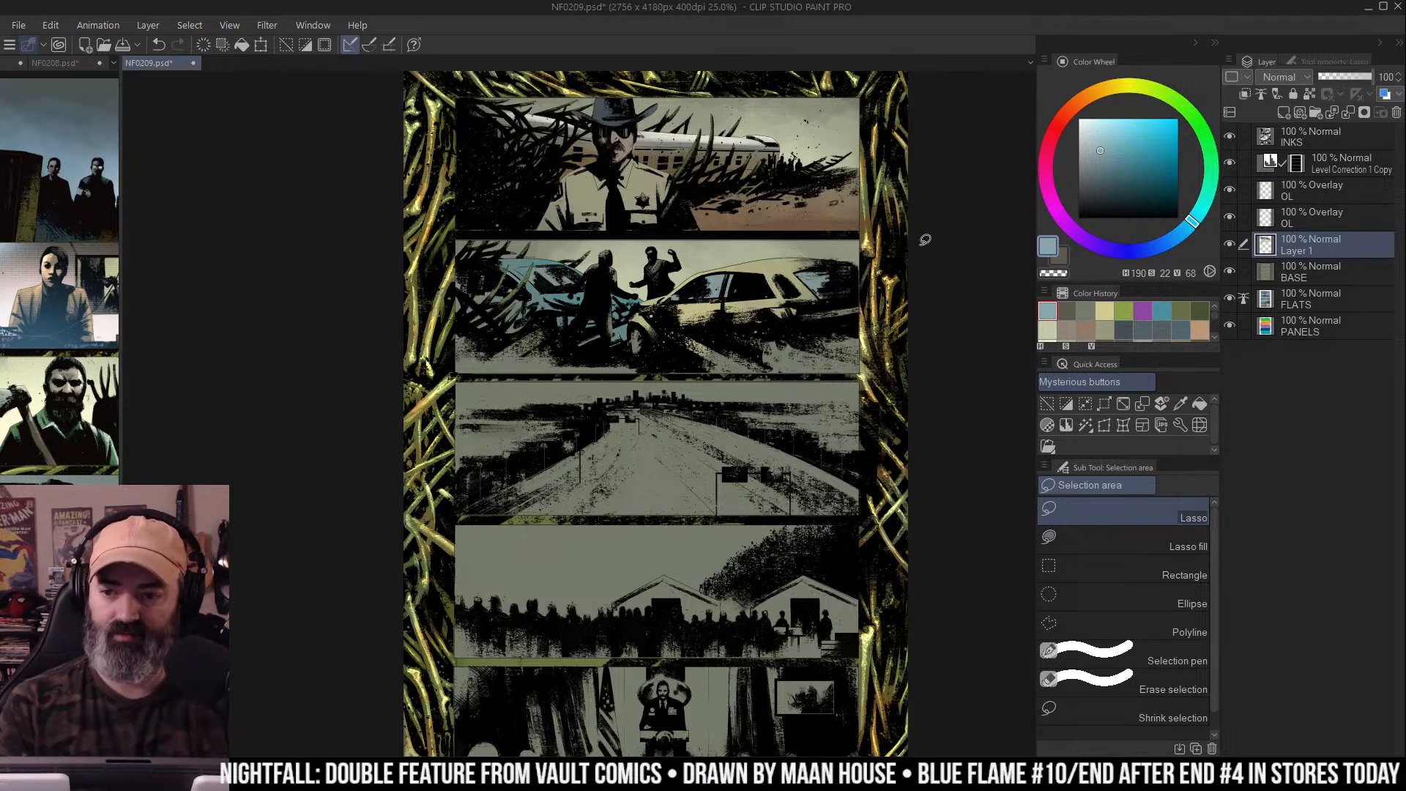
{"action": "scroll", "coordinate": [929, 253], "scroll_direction": "up", "scroll_amount": 1}
{"action": "key", "text": "ctrl+z"}
{"action": "key", "text": "ctrl+y"}
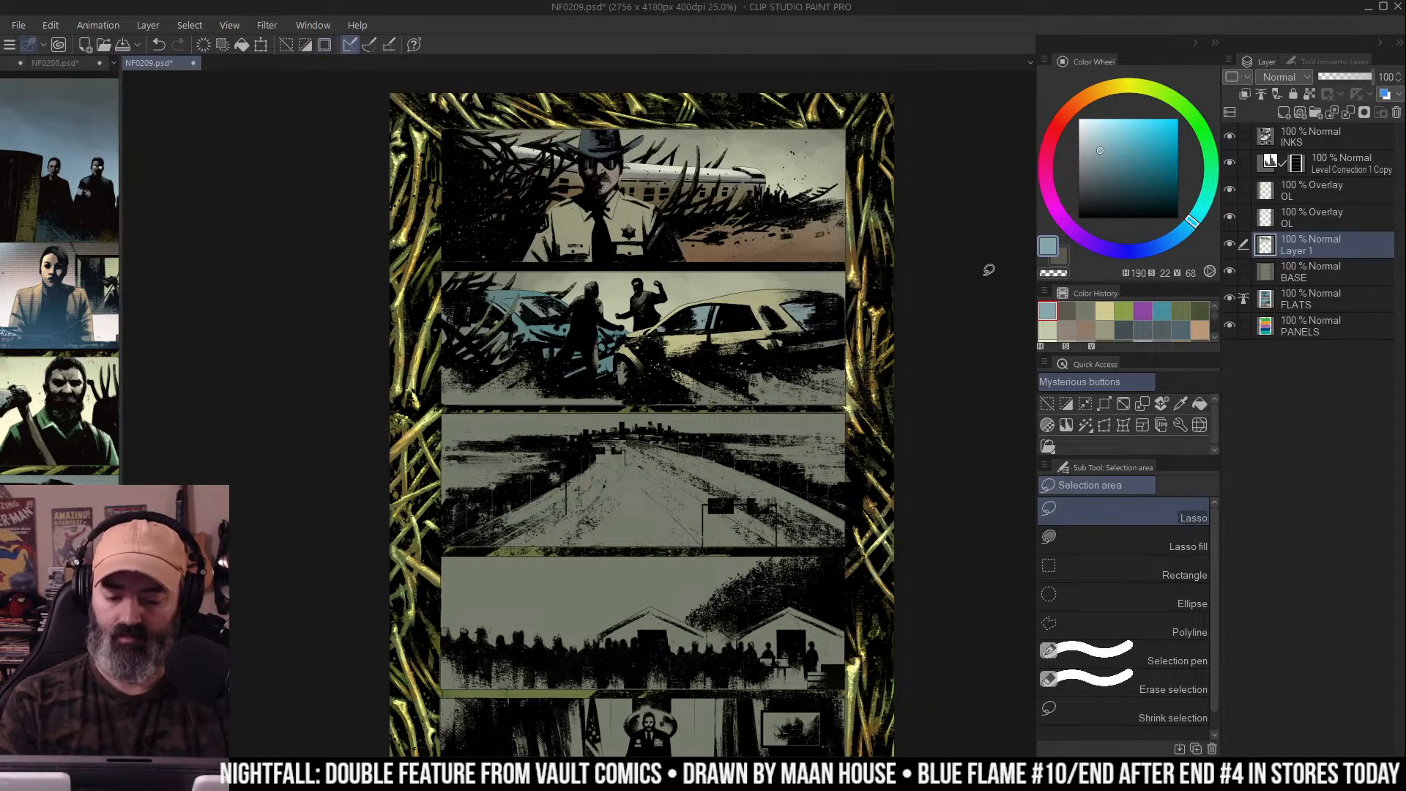
Brush the ground in the wrecked-car panel with Krupuk Wash 3 in dark slate blue, hue 196, saturation 22, value 39
{"action": "key", "text": "b"}
{"action": "left_click", "coordinate": [776, 212], "text": "alt"}
{"action": "left_click", "coordinate": [1188, 230]}
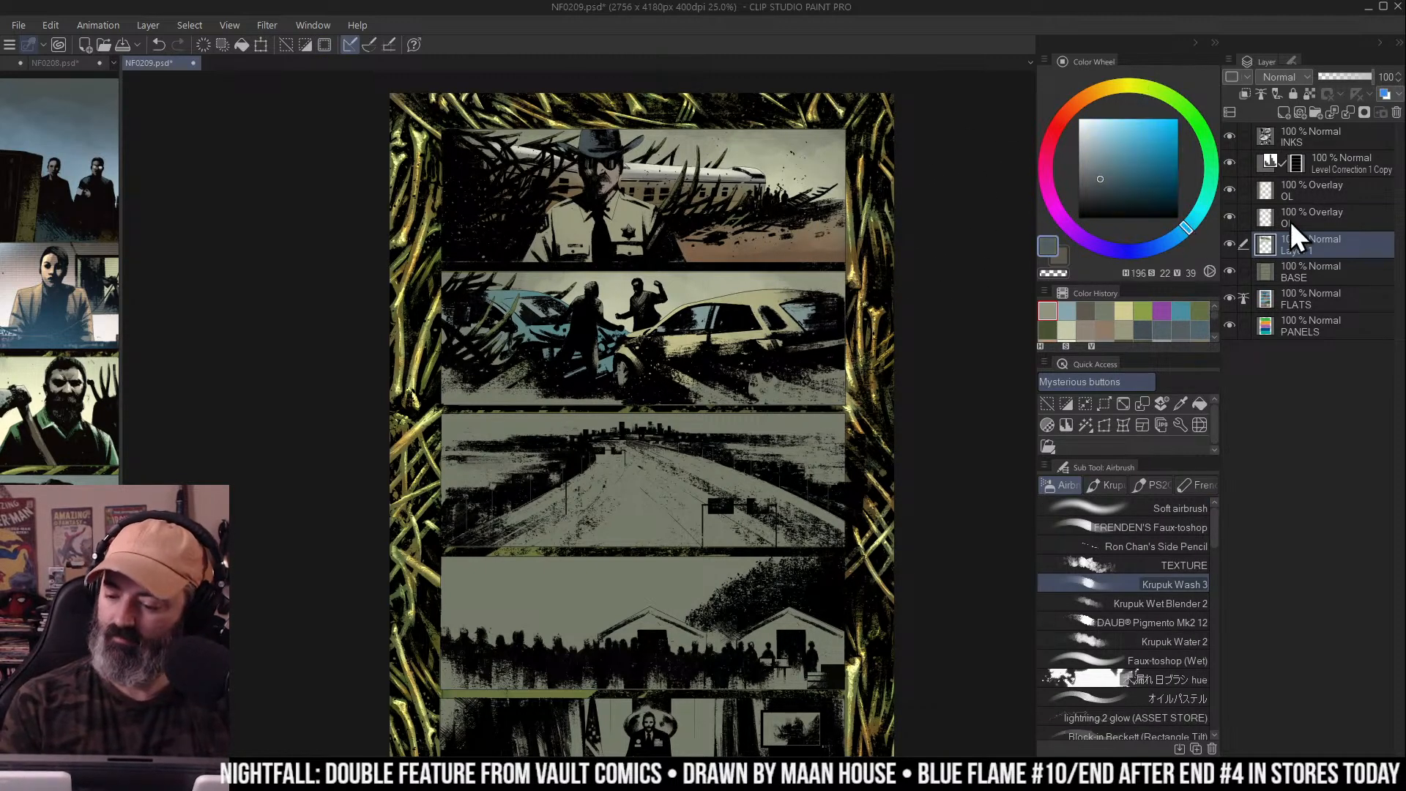
{"action": "mouse_move", "coordinate": [489, 376]}
{"action": "left_mouse_down"}
{"action": "mouse_move", "coordinate": [524, 418]}
{"action": "mouse_move", "coordinate": [733, 425]}
{"action": "mouse_move", "coordinate": [824, 456]}
{"action": "mouse_move", "coordinate": [430, 454]}
{"action": "mouse_move", "coordinate": [877, 439]}
{"action": "mouse_move", "coordinate": [492, 473]}
{"action": "mouse_move", "coordinate": [697, 460]}
{"action": "left_mouse_up"}
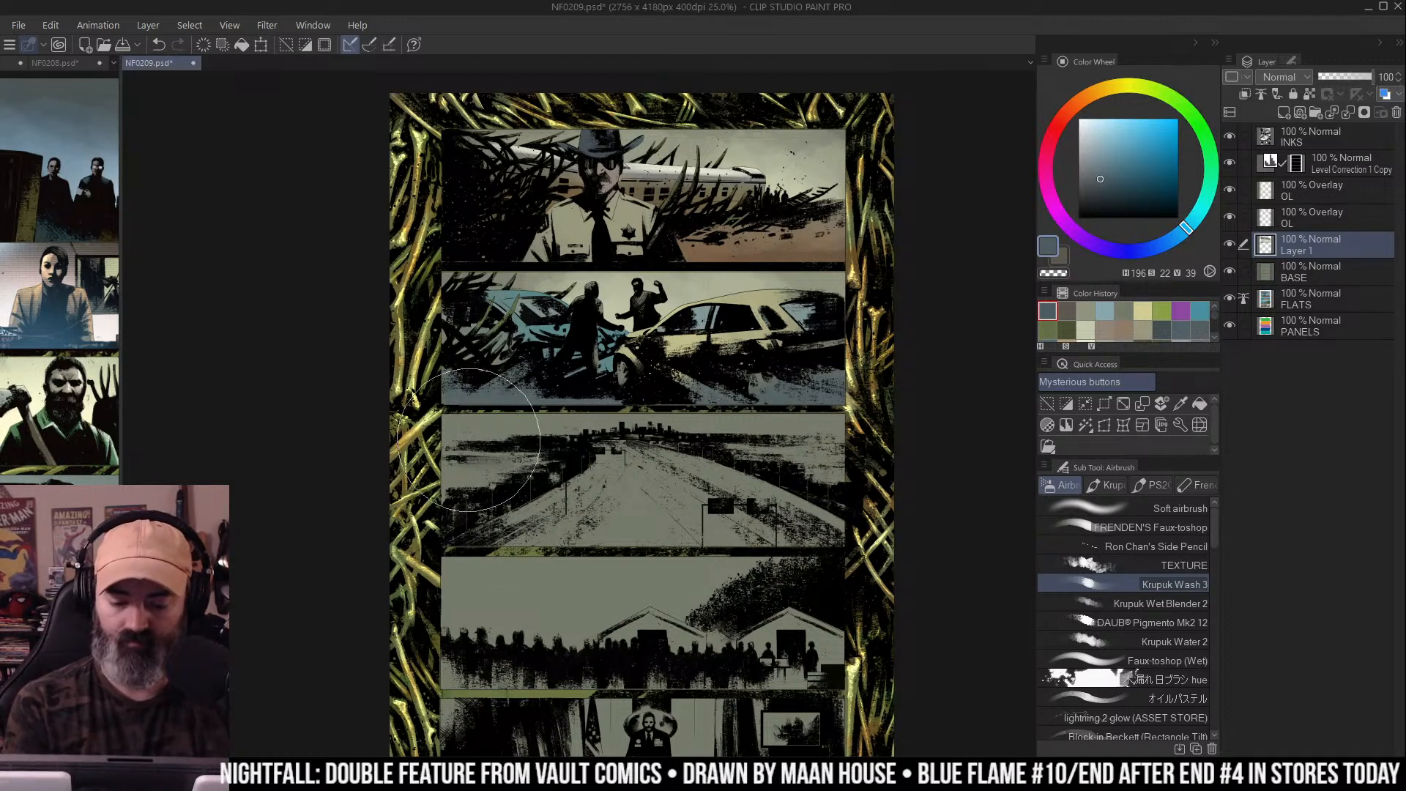
Brush lighter slate blue, hue 196, saturation 14, value 57, over the ground in the wrecked-car panel with Krupuk Wash 3 and deselect
{"action": "left_click", "coordinate": [513, 388], "text": "alt"}
{"action": "mouse_move", "coordinate": [627, 353]}
{"action": "left_mouse_down"}
{"action": "mouse_move", "coordinate": [470, 398]}
{"action": "mouse_move", "coordinate": [554, 441]}
{"action": "mouse_move", "coordinate": [794, 419]}
{"action": "mouse_move", "coordinate": [831, 450]}
{"action": "left_mouse_up"}
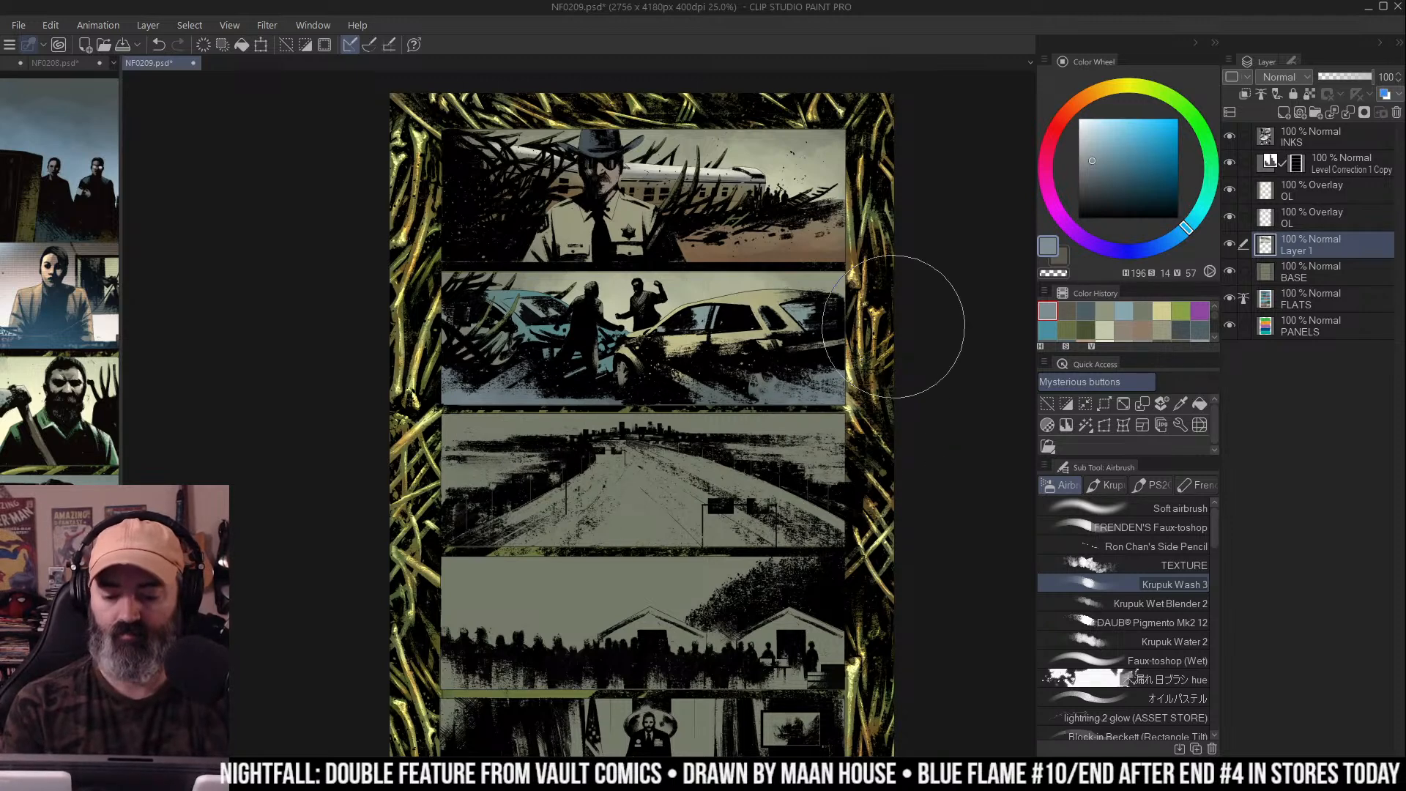
{"action": "key", "text": "ctrl+d"}
{"action": "key", "text": "m"}
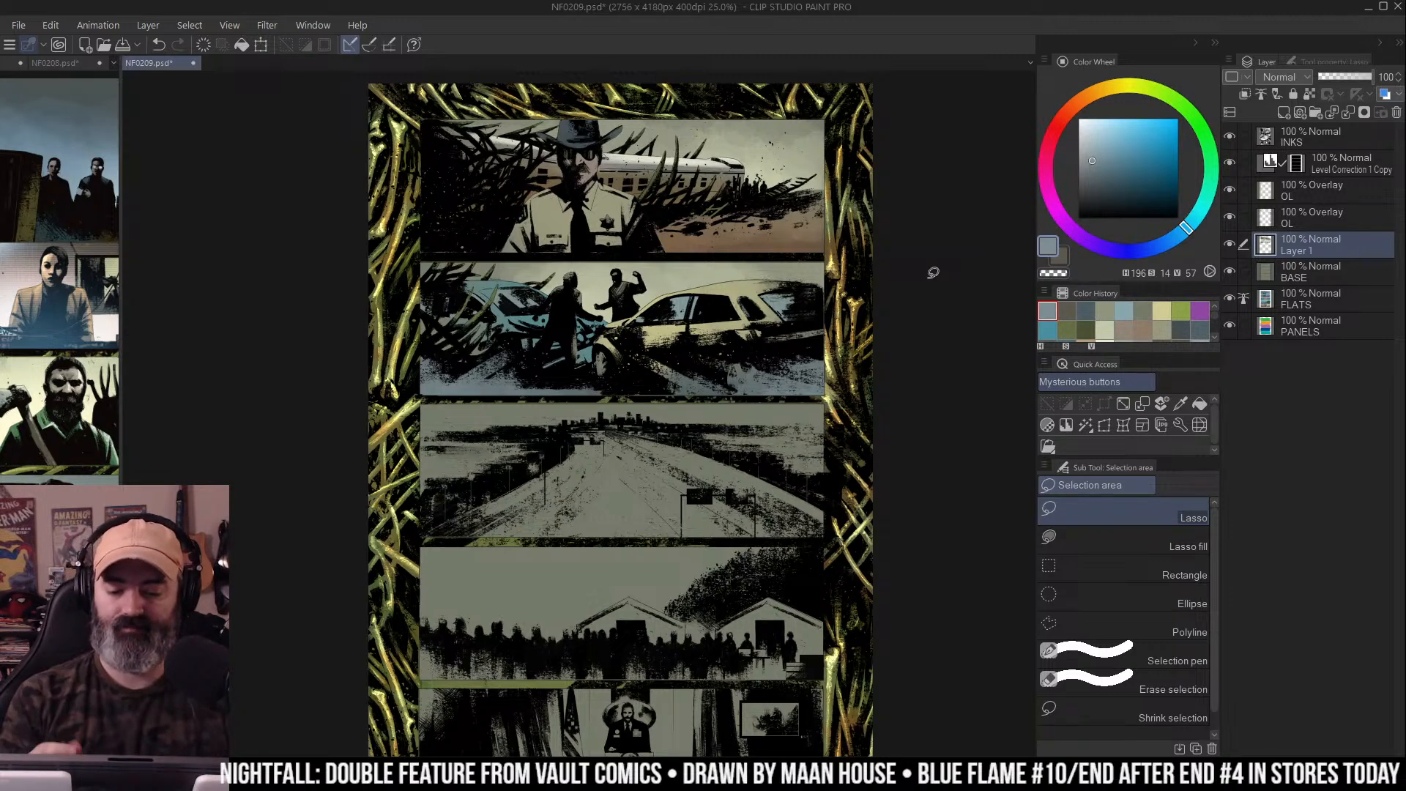
Auto-select the figures between the wrecked cars and brush them in muted brown, hue 25, saturation 25, value 51
{"action": "key", "text": "ctrl+space"}
{"action": "left_click", "coordinate": [607, 302]}
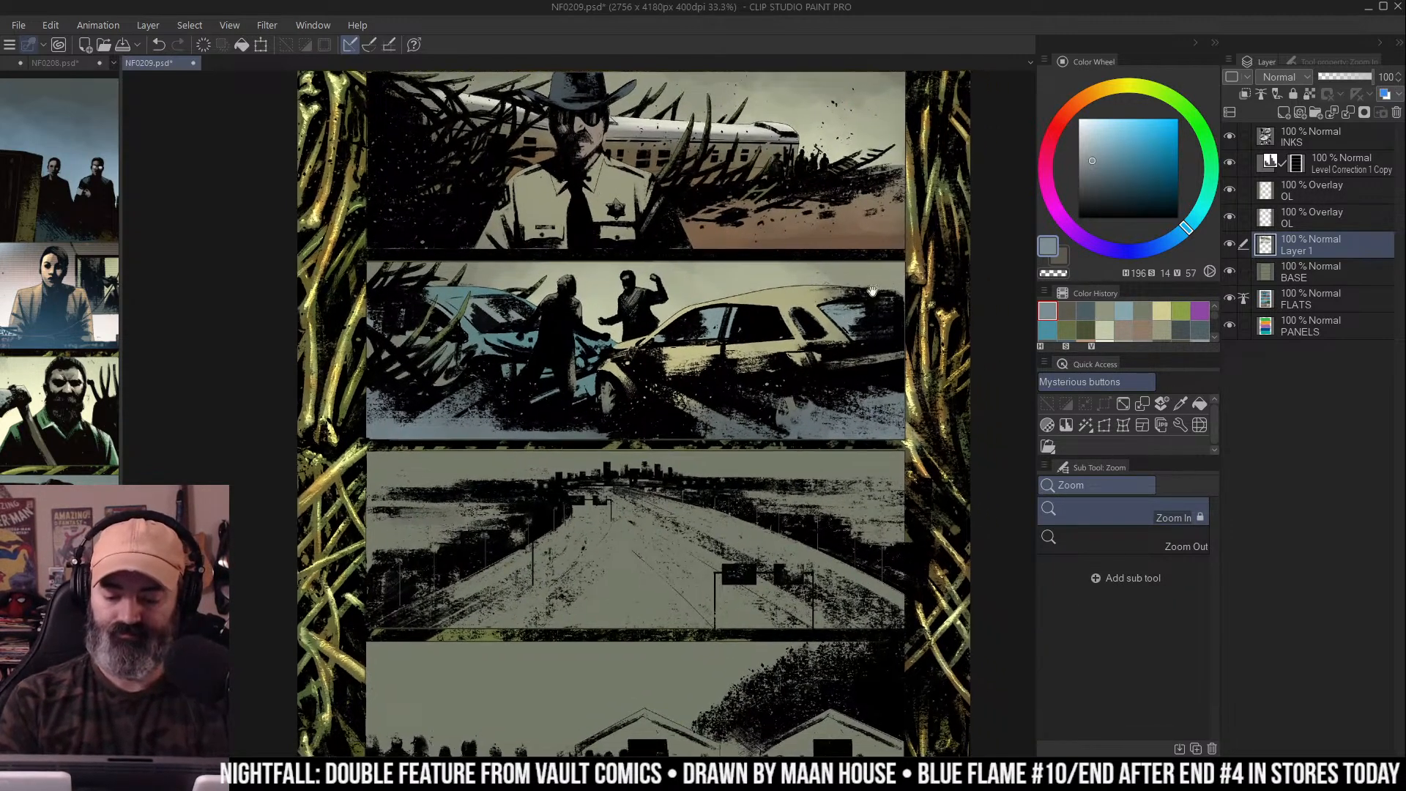
{"action": "key", "text": "w"}
{"action": "left_click", "coordinate": [556, 344]}
{"action": "key", "text": "ctrl+d"}
{"action": "key", "text": "b"}
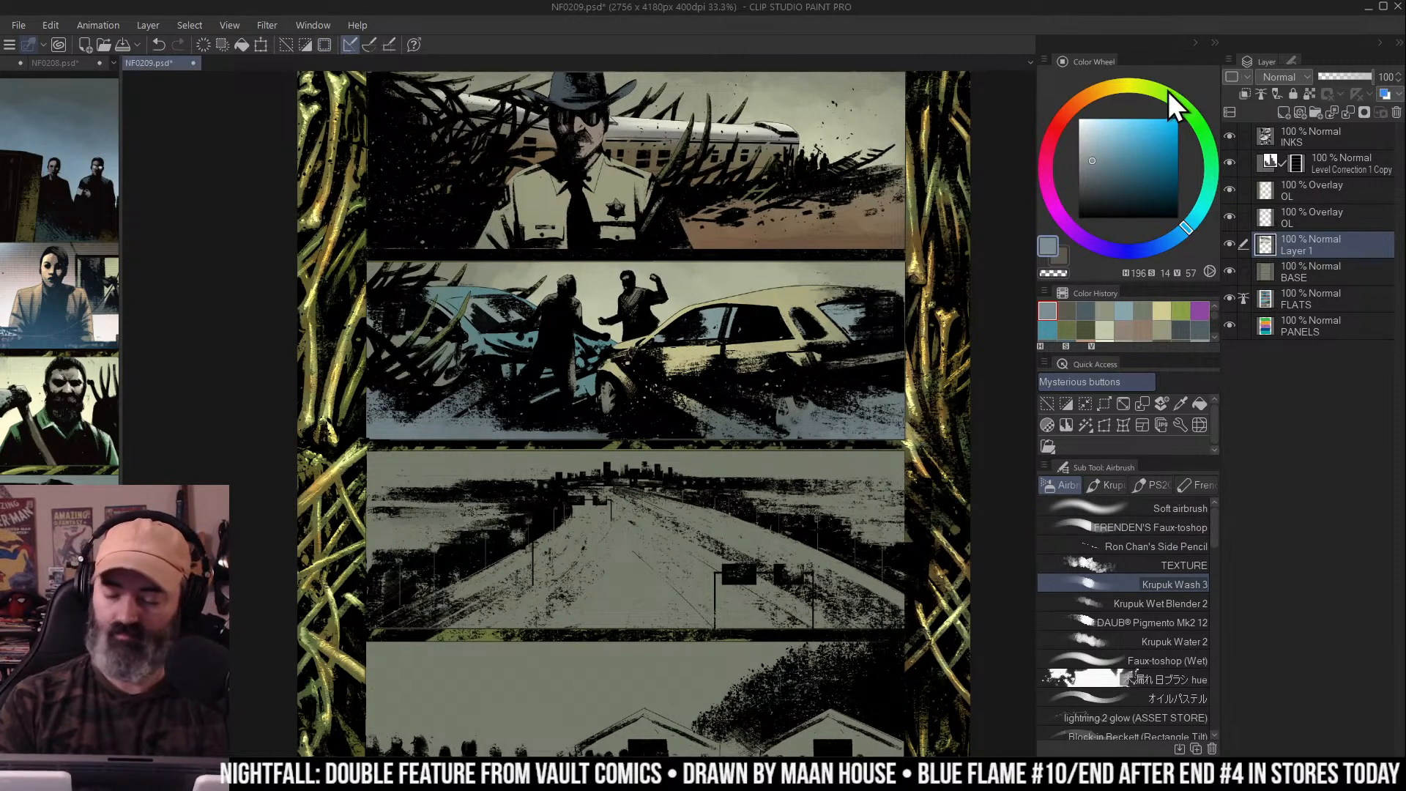
{"action": "left_click", "coordinate": [1083, 102]}
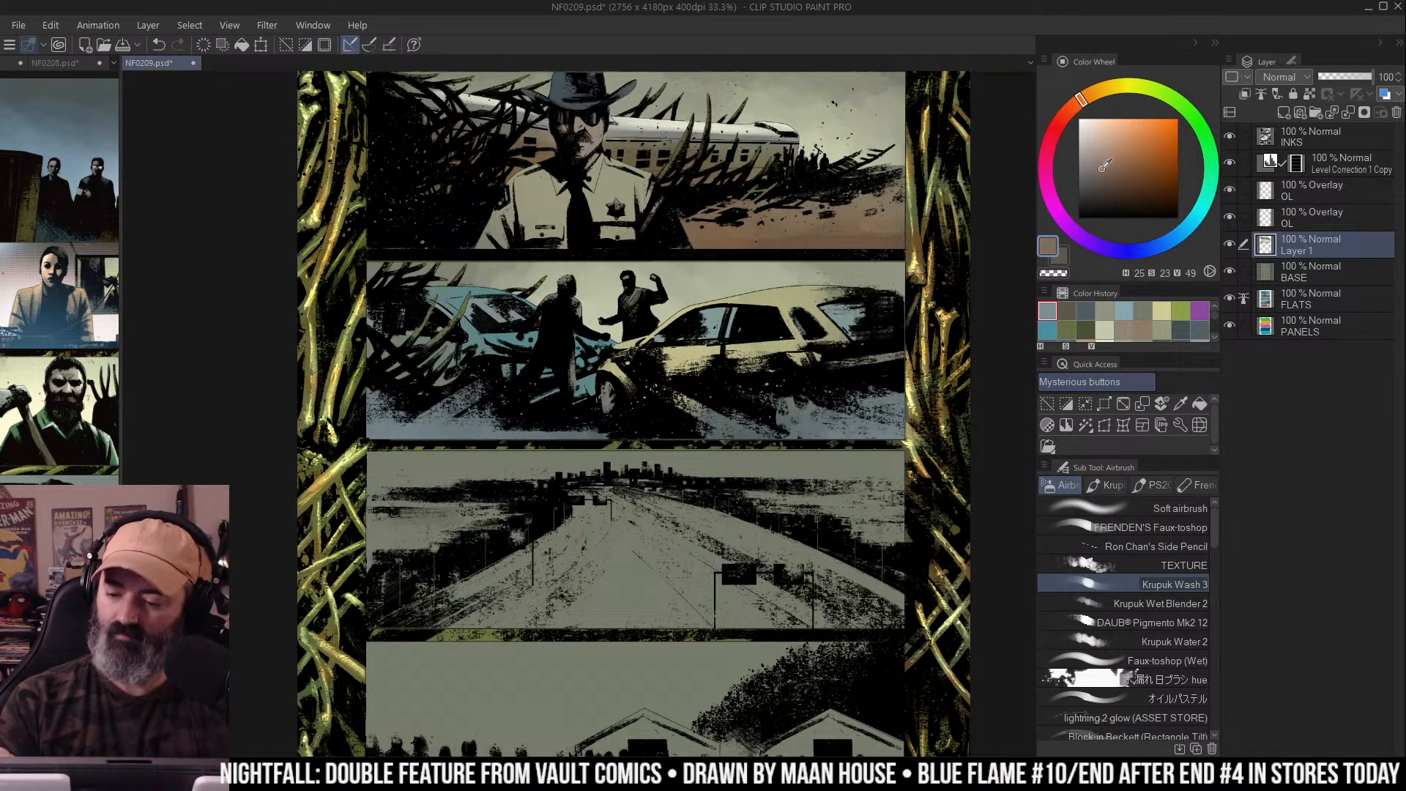
{"action": "left_click", "coordinate": [1103, 167]}
{"action": "left_click_drag", "start_coordinate": [557, 322], "coordinate": [608, 315]}
{"action": "key", "text": "bracketleft"}
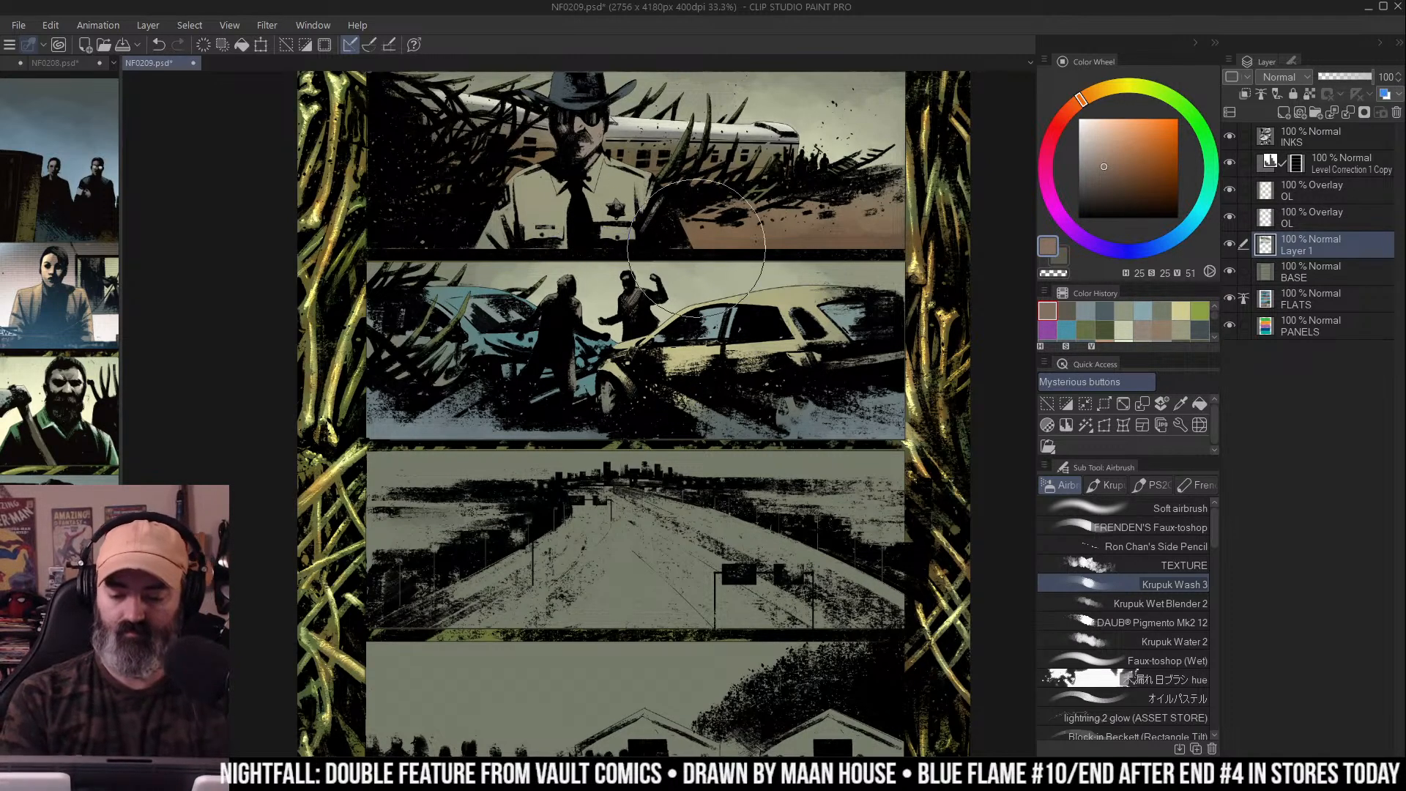
Auto-select the sky in the highway panel and brush it with Krupuk Wash 3 in muted brown, hue 25, saturation 25, value 51
{"action": "scroll", "coordinate": [843, 278], "scroll_direction": "down", "scroll_amount": 2}
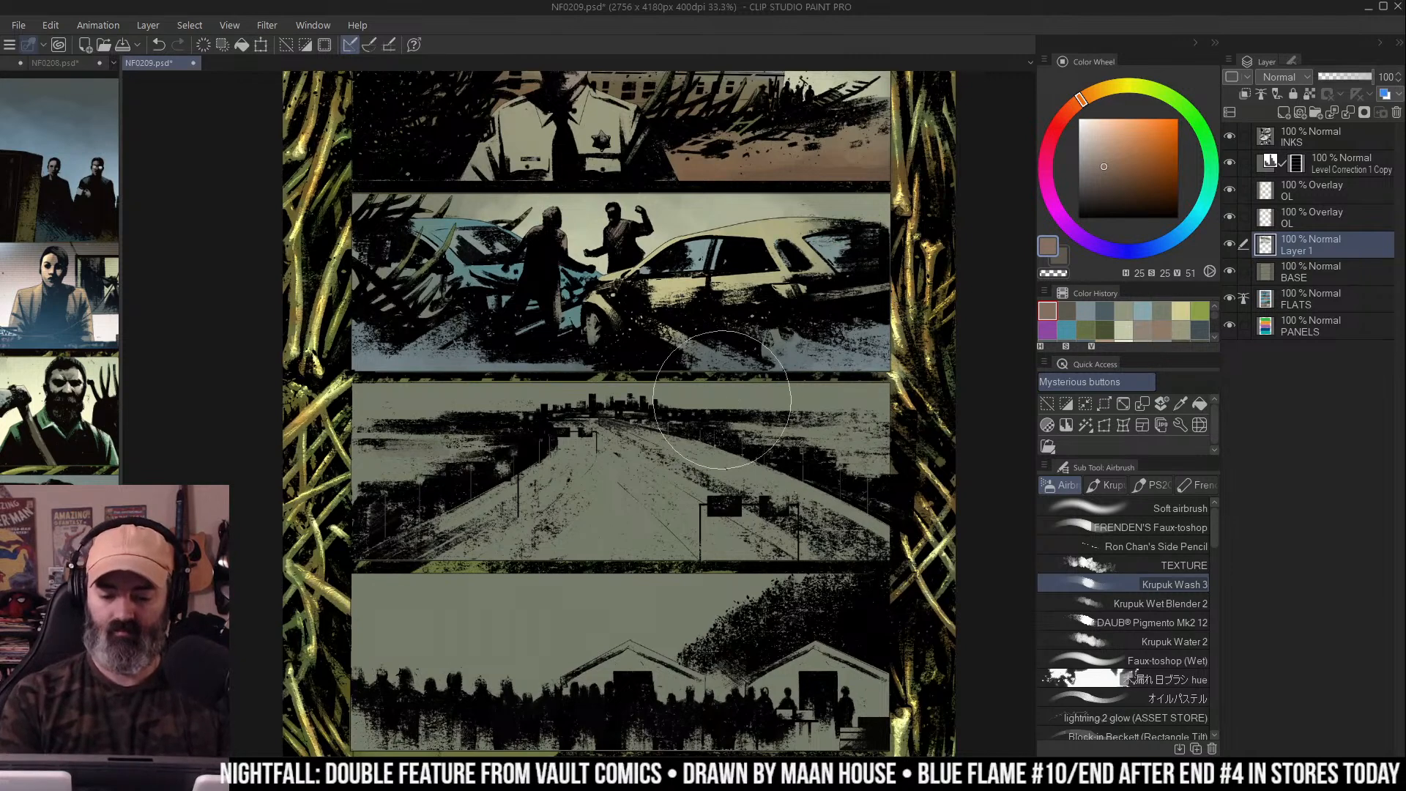
{"action": "key", "text": "w"}
{"action": "left_click", "coordinate": [754, 393]}
{"action": "key", "text": "alt"}
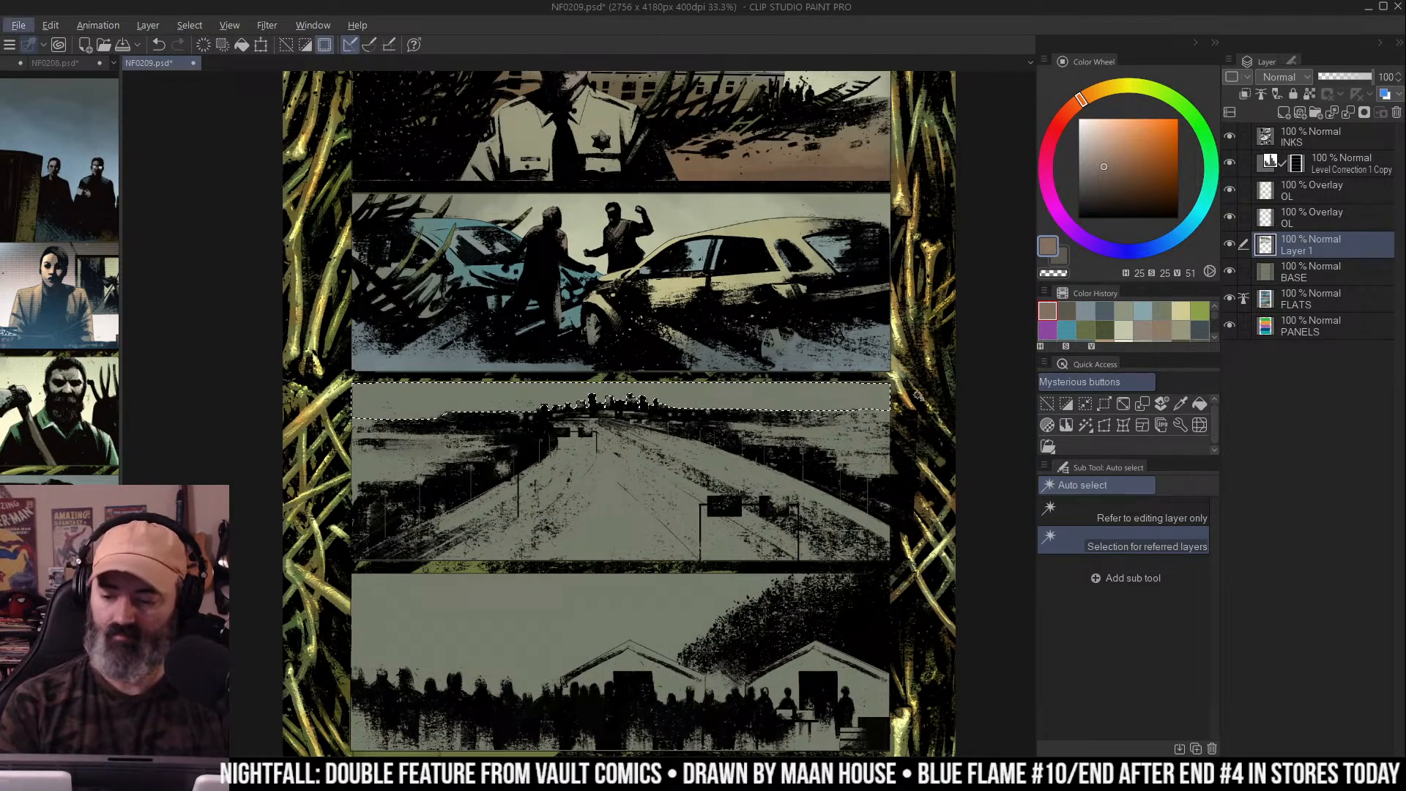
{"action": "key", "text": "ctrl+d"}
{"action": "key", "text": "b"}
{"action": "mouse_move", "coordinate": [525, 398]}
{"action": "left_mouse_down"}
{"action": "mouse_move", "coordinate": [654, 410]}
{"action": "mouse_move", "coordinate": [904, 396]}
{"action": "mouse_move", "coordinate": [329, 432]}
{"action": "left_mouse_up"}
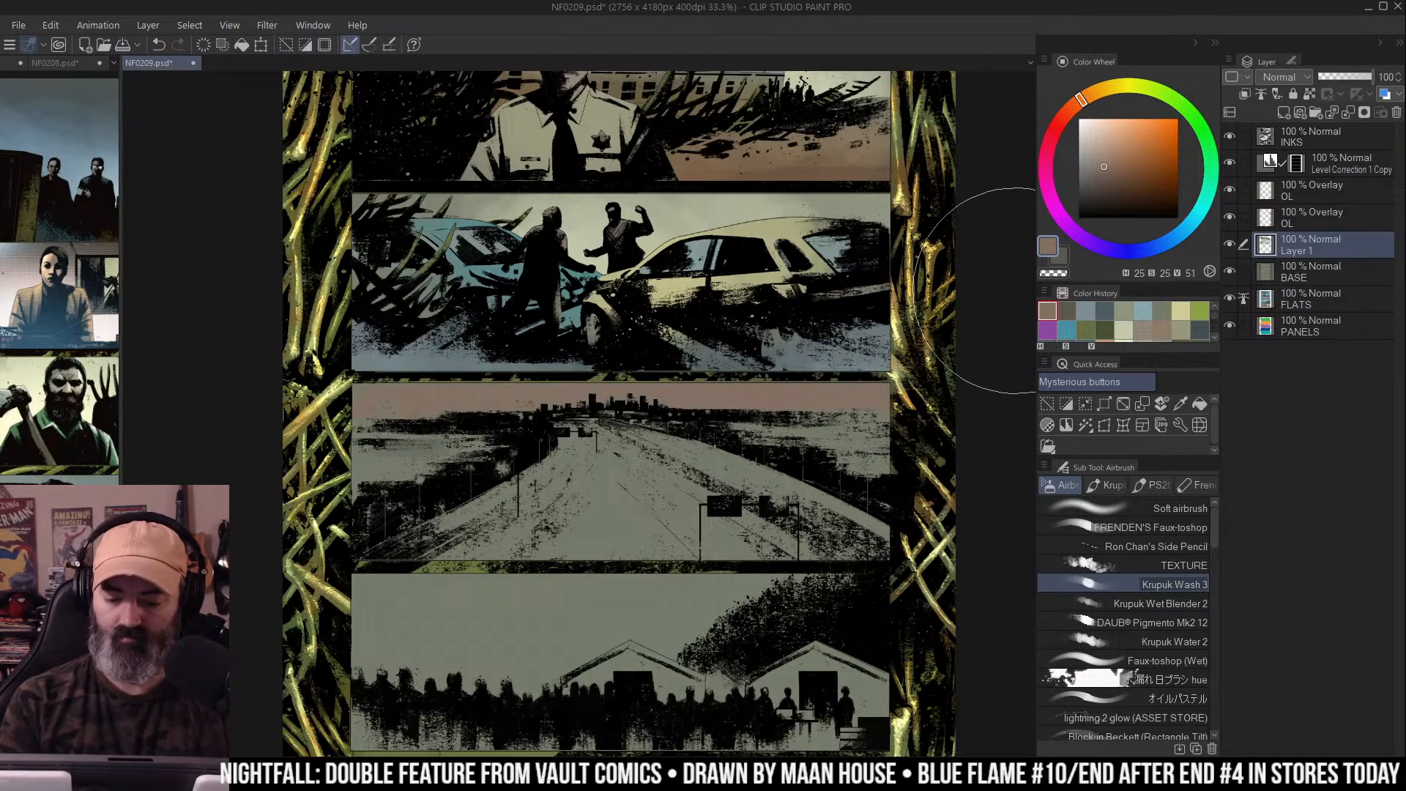
Brush warmer, lighter tones up to pale yellow, hue 47, saturation 29, value 78, into the highway panel's sky near the horizon
{"action": "left_click", "coordinate": [1098, 91]}
{"action": "mouse_move", "coordinate": [615, 428]}
{"action": "left_mouse_down"}
{"action": "mouse_move", "coordinate": [521, 443]}
{"action": "mouse_move", "coordinate": [728, 439]}
{"action": "mouse_move", "coordinate": [443, 443]}
{"action": "left_mouse_up"}
{"action": "left_click", "coordinate": [1107, 140]}
{"action": "left_click", "coordinate": [1108, 89]}
{"action": "mouse_move", "coordinate": [557, 454]}
{"action": "left_mouse_down"}
{"action": "mouse_move", "coordinate": [644, 475]}
{"action": "mouse_move", "coordinate": [533, 496]}
{"action": "mouse_move", "coordinate": [476, 459]}
{"action": "mouse_move", "coordinate": [575, 442]}
{"action": "mouse_move", "coordinate": [829, 460]}
{"action": "mouse_move", "coordinate": [629, 474]}
{"action": "mouse_move", "coordinate": [485, 459]}
{"action": "mouse_move", "coordinate": [410, 483]}
{"action": "left_mouse_up"}
Auto-select the fields beside the highway and brush them in dull green, hue 129, saturation 15, value 40
{"action": "key", "text": "w"}
{"action": "left_click", "coordinate": [827, 466]}
{"action": "key", "text": "ctrl+d"}
{"action": "key", "text": "b"}
{"action": "left_click", "coordinate": [1192, 227]}
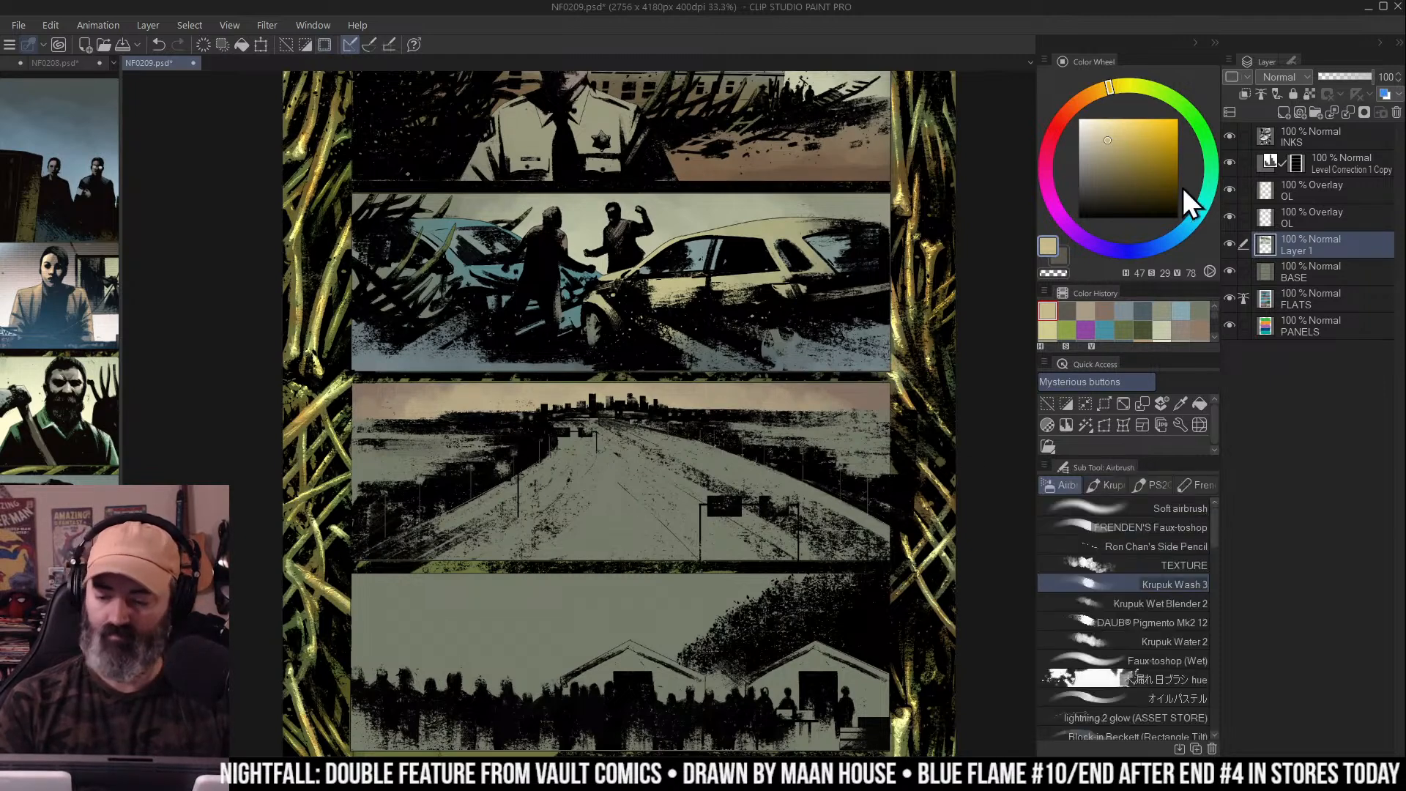
{"action": "left_click", "coordinate": [1100, 174]}
{"action": "left_click", "coordinate": [1205, 138]}
{"action": "left_click", "coordinate": [1093, 177]}
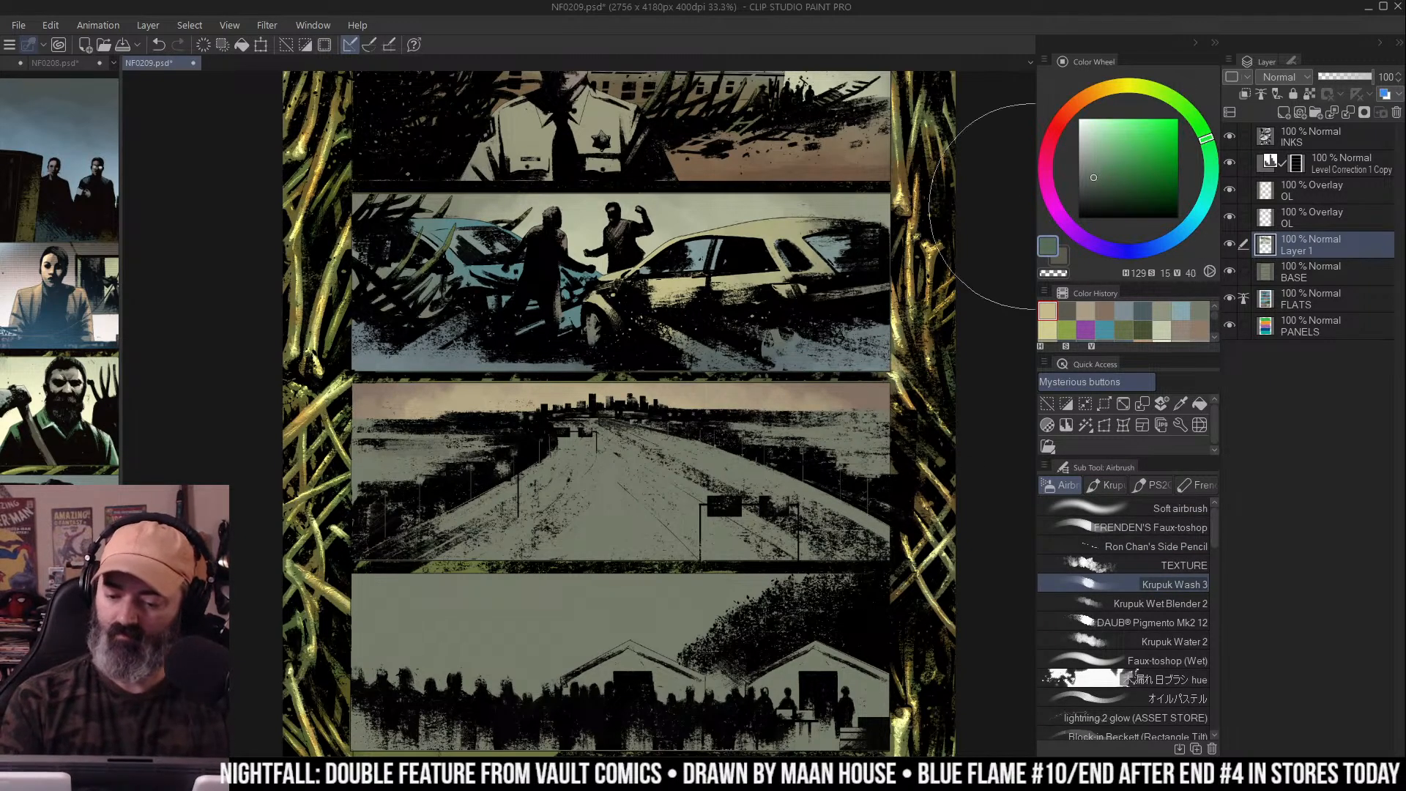
{"action": "left_click_drag", "start_coordinate": [388, 482], "coordinate": [474, 484]}
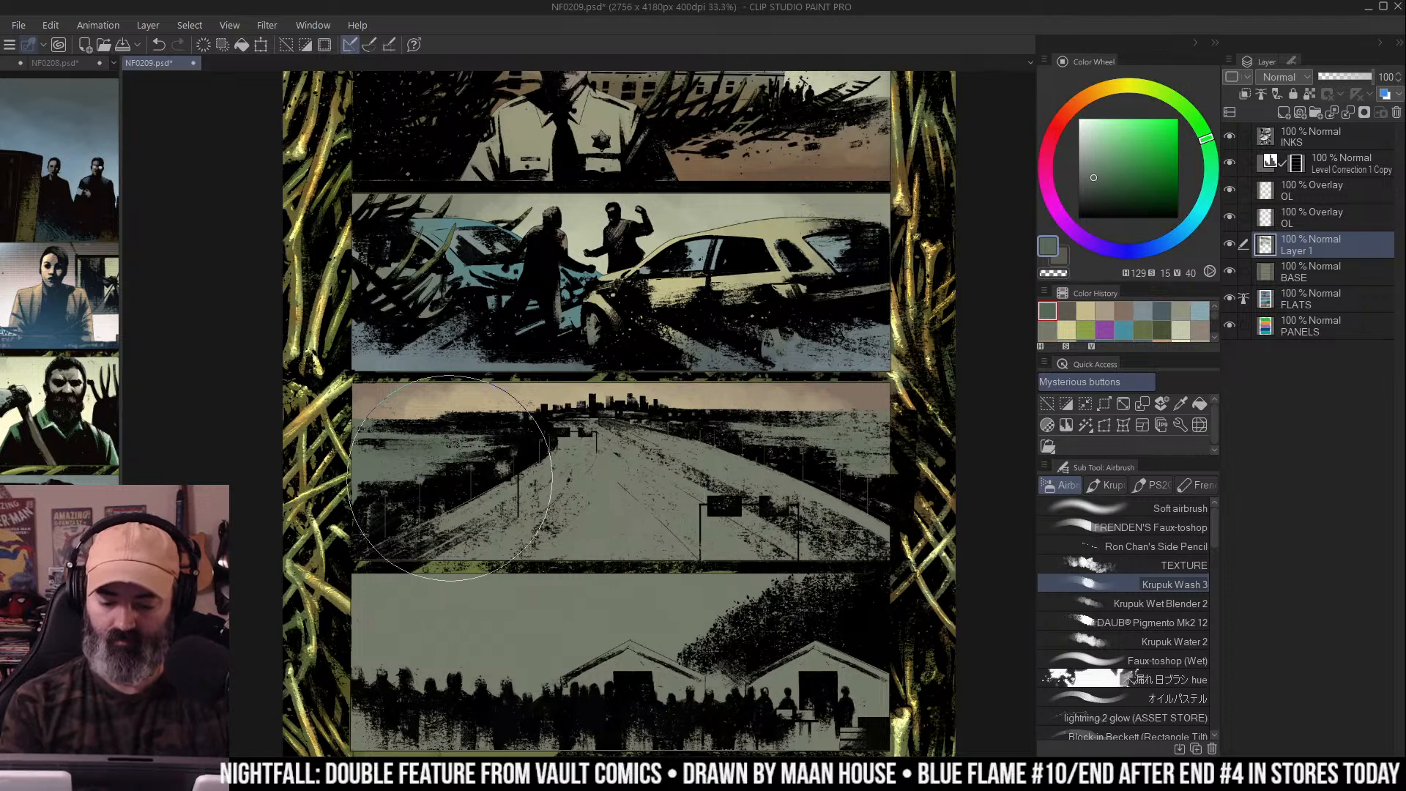
Auto-select the road in the highway panel, brush it in blue-grey, hue 201, saturation 8, value 54, and deselect
{"action": "key", "text": "w"}
{"action": "left_click", "coordinate": [633, 487]}
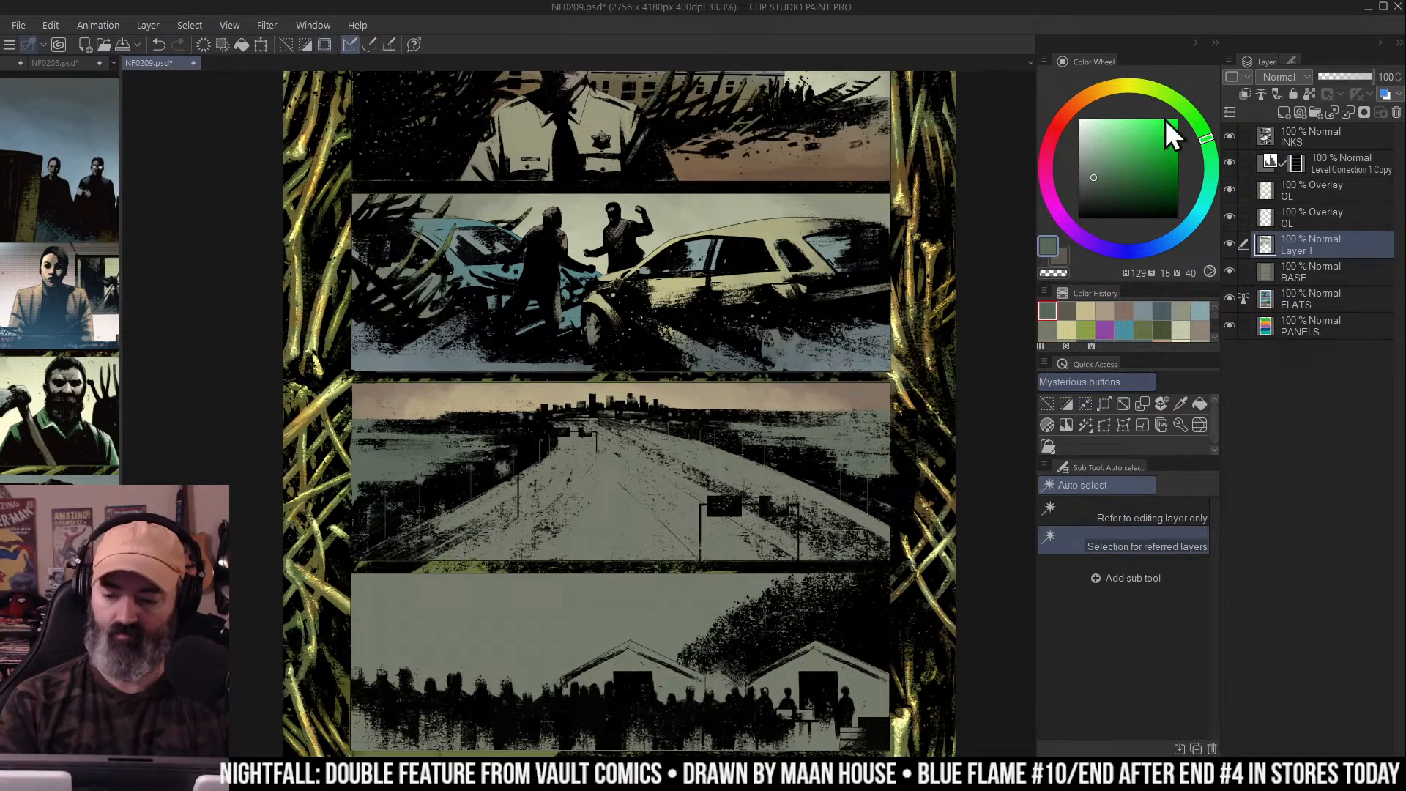
{"action": "key", "text": "b"}
{"action": "left_click", "coordinate": [1090, 164]}
{"action": "left_click", "coordinate": [1184, 234]}
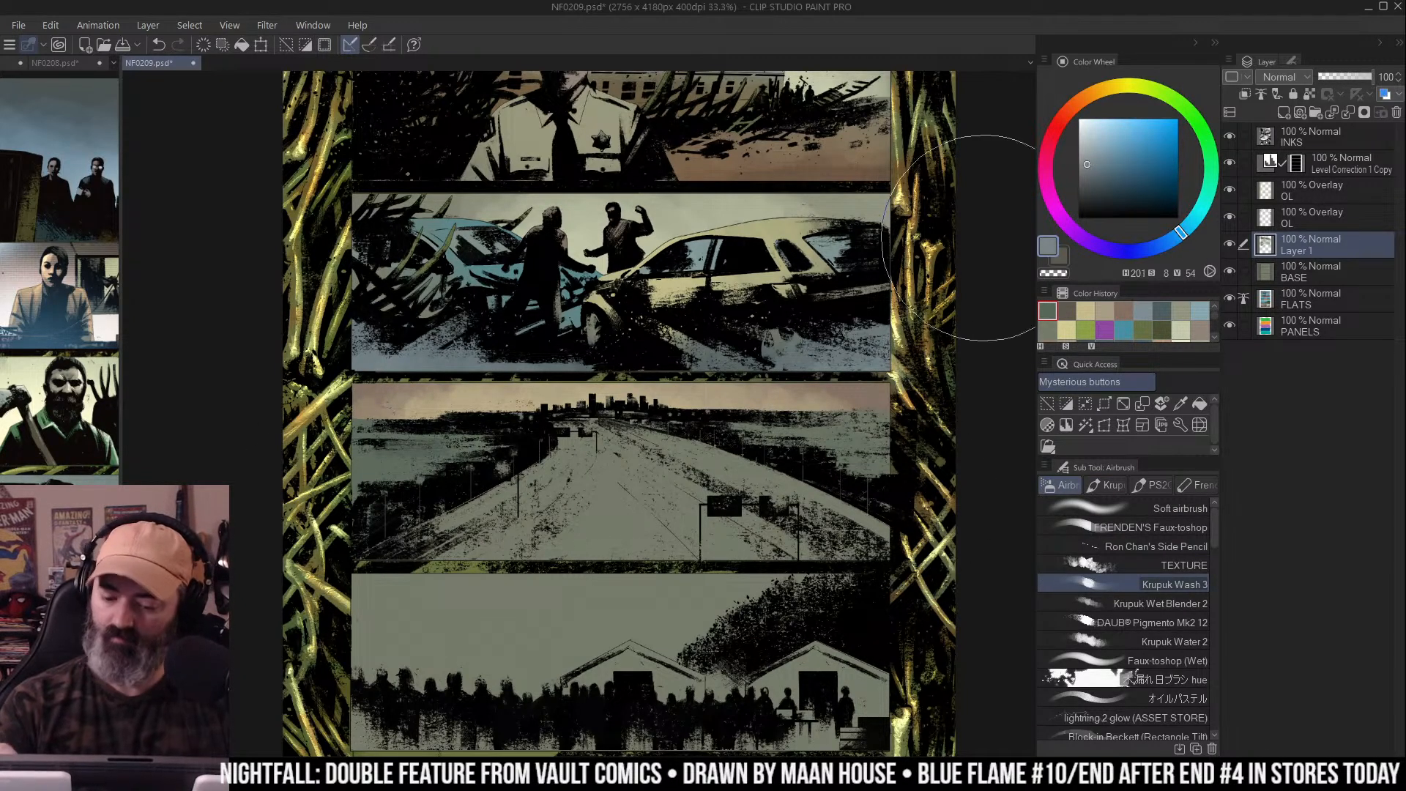
{"action": "mouse_move", "coordinate": [597, 504]}
{"action": "left_mouse_down"}
{"action": "mouse_move", "coordinate": [683, 556]}
{"action": "mouse_move", "coordinate": [761, 542]}
{"action": "mouse_move", "coordinate": [630, 512]}
{"action": "mouse_move", "coordinate": [659, 600]}
{"action": "mouse_move", "coordinate": [761, 548]}
{"action": "left_mouse_up"}
{"action": "key", "text": "m"}
{"action": "key", "text": "ctrl+minus"}
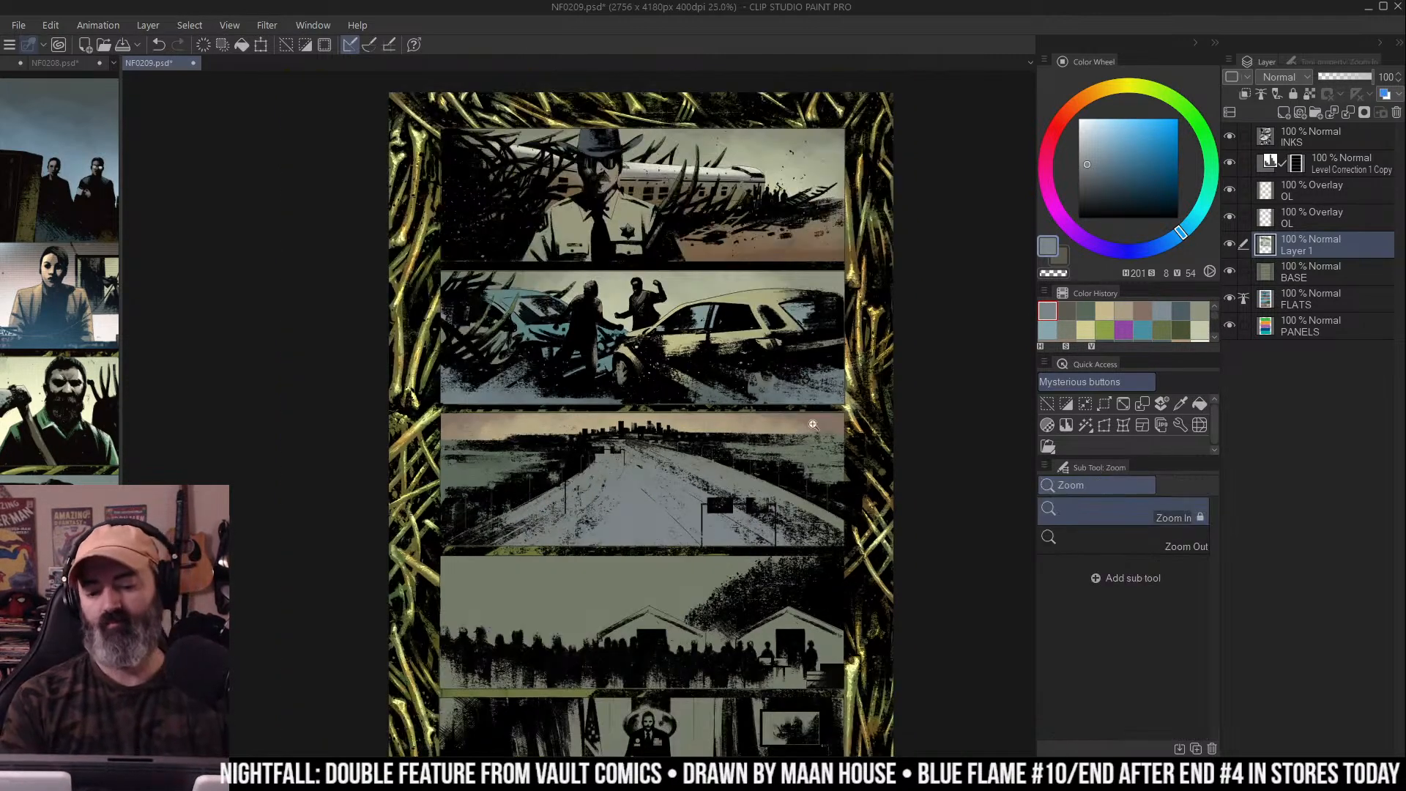
{"action": "key", "text": "ctrl+d"}
{"action": "scroll", "coordinate": [919, 209], "scroll_direction": "down", "scroll_amount": 2}
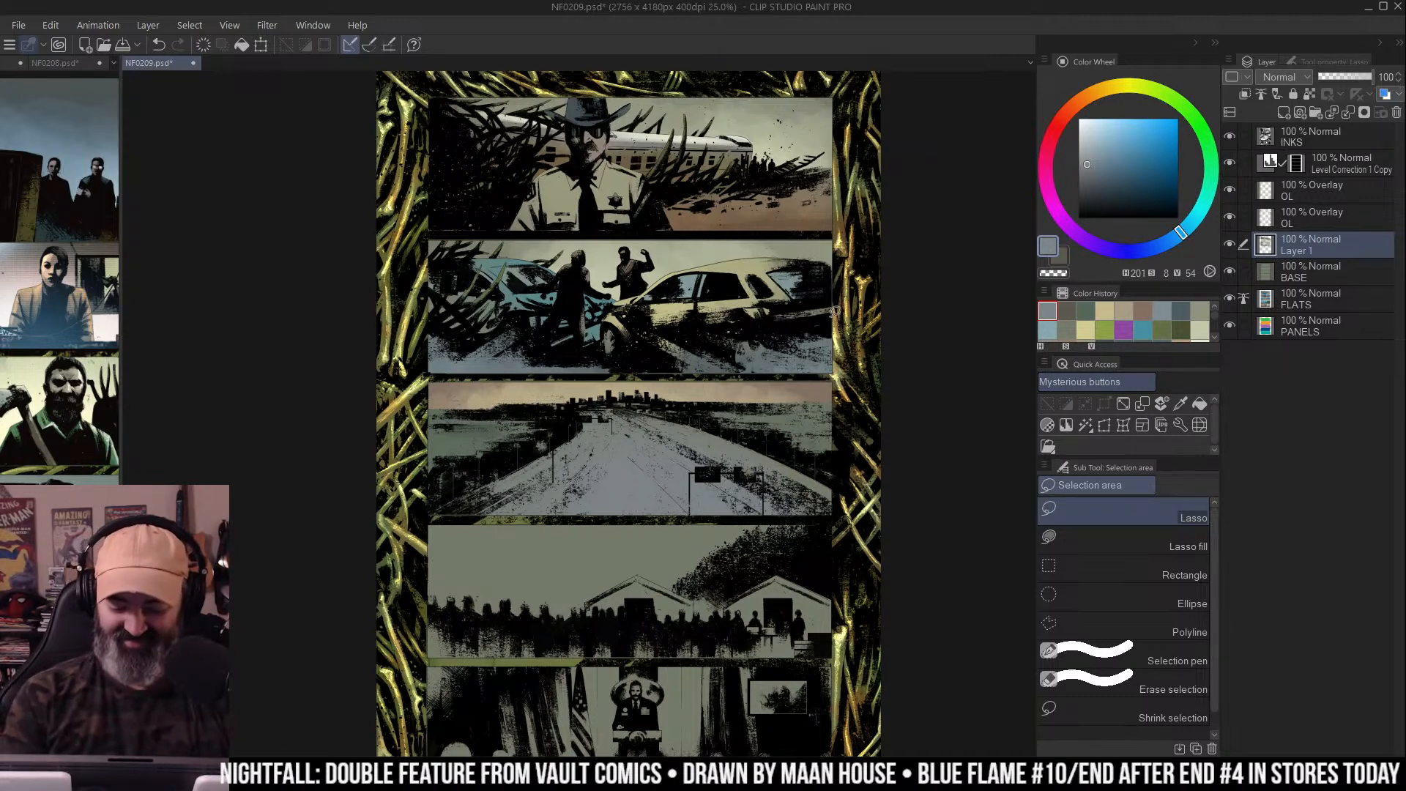
Auto-select the sky in the crowd panel and brush it with Krupuk Wash 3 in pale grey-green, hue 72, saturation 15, value 69
{"action": "left_click_drag", "start_coordinate": [850, 290], "coordinate": [872, 219]}
{"action": "key", "text": "w"}
{"action": "left_click", "coordinate": [697, 469]}
{"action": "left_click_drag", "start_coordinate": [913, 335], "coordinate": [925, 310]}
{"action": "left_click", "coordinate": [834, 436], "text": "shift"}
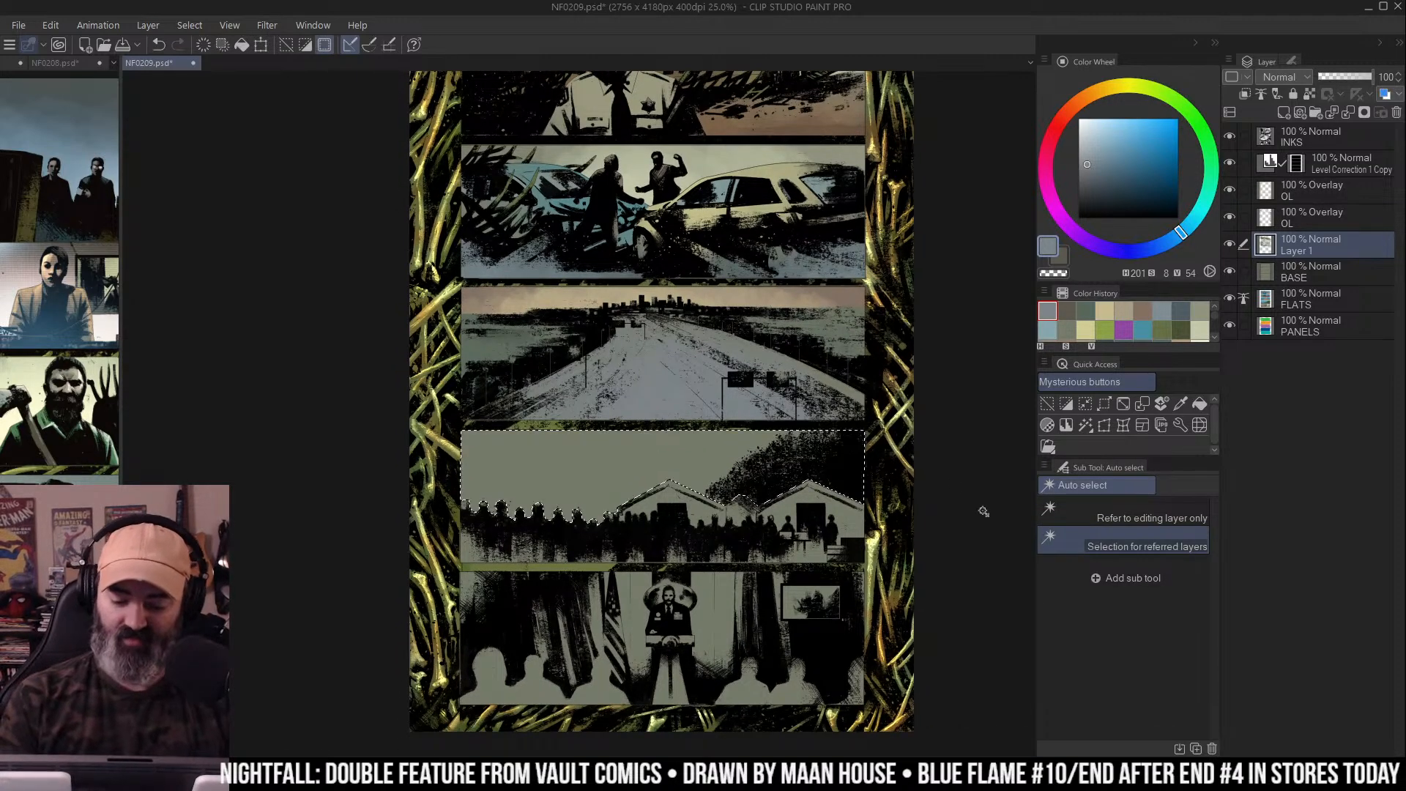
{"action": "key", "text": "ctrl+d"}
{"action": "key", "text": "b"}
{"action": "left_click", "coordinate": [828, 274], "text": "alt"}
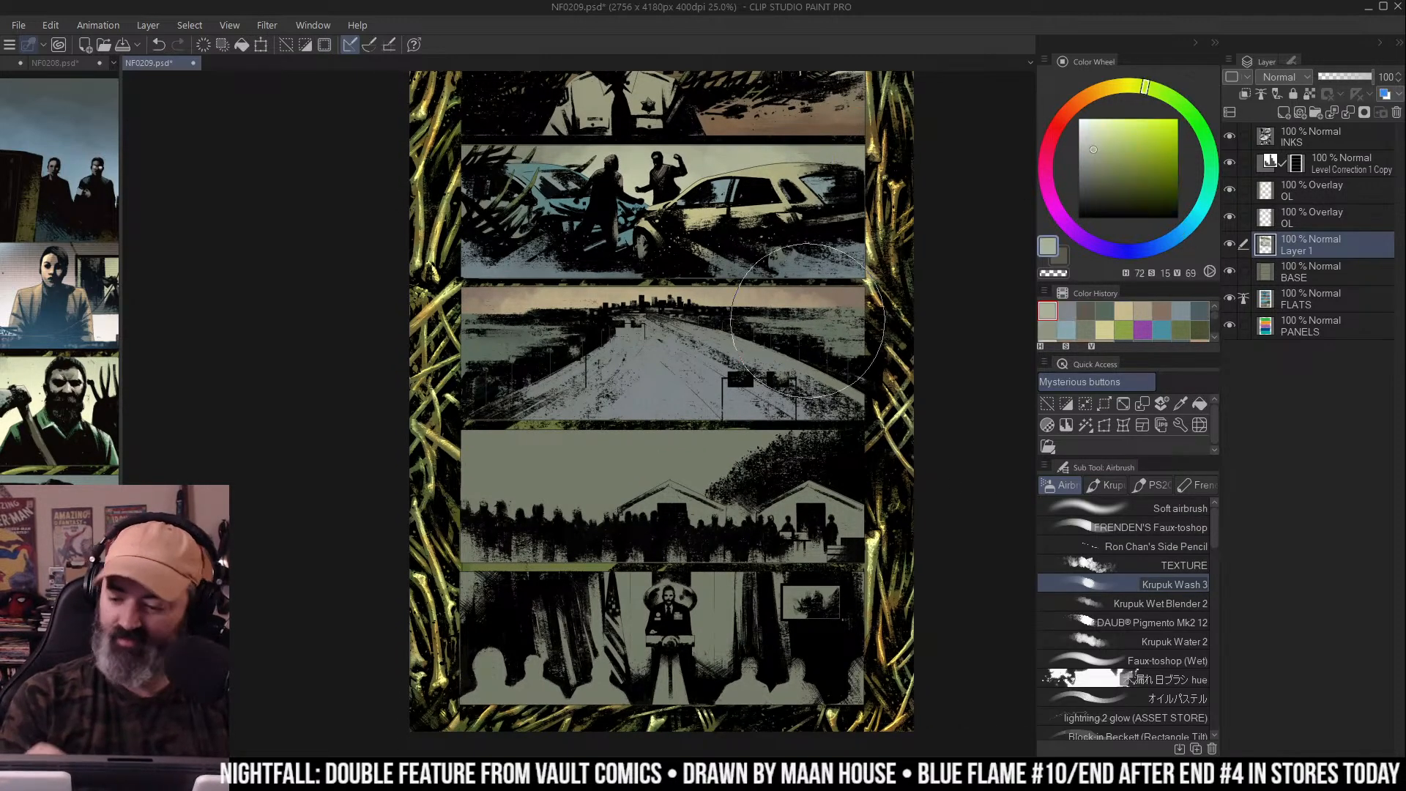
{"action": "mouse_move", "coordinate": [825, 436]}
{"action": "left_mouse_down"}
{"action": "mouse_move", "coordinate": [599, 521]}
{"action": "mouse_move", "coordinate": [564, 550]}
{"action": "mouse_move", "coordinate": [727, 556]}
{"action": "mouse_move", "coordinate": [744, 505]}
{"action": "left_mouse_up"}
{"action": "key", "text": "bracketleft"}
{"action": "key", "text": "bracketleft"}
{"action": "key", "text": "bracketleft"}
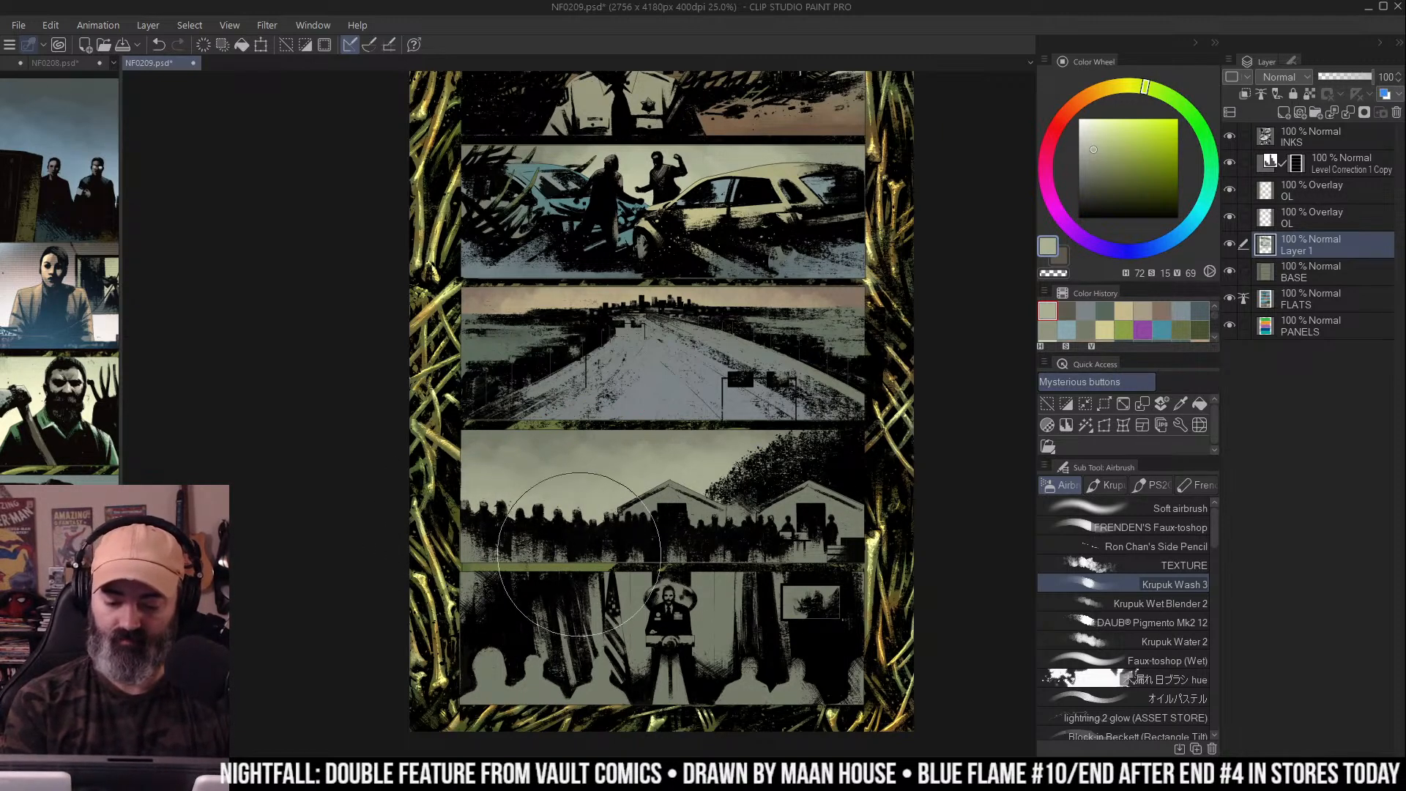
Copy the Level Correction 2 layer from NF0208 into NF0209 above Level Correction 1 Copy and replace its mask with a new one
{"action": "left_click", "coordinate": [1318, 162]}
{"action": "key", "text": "m"}
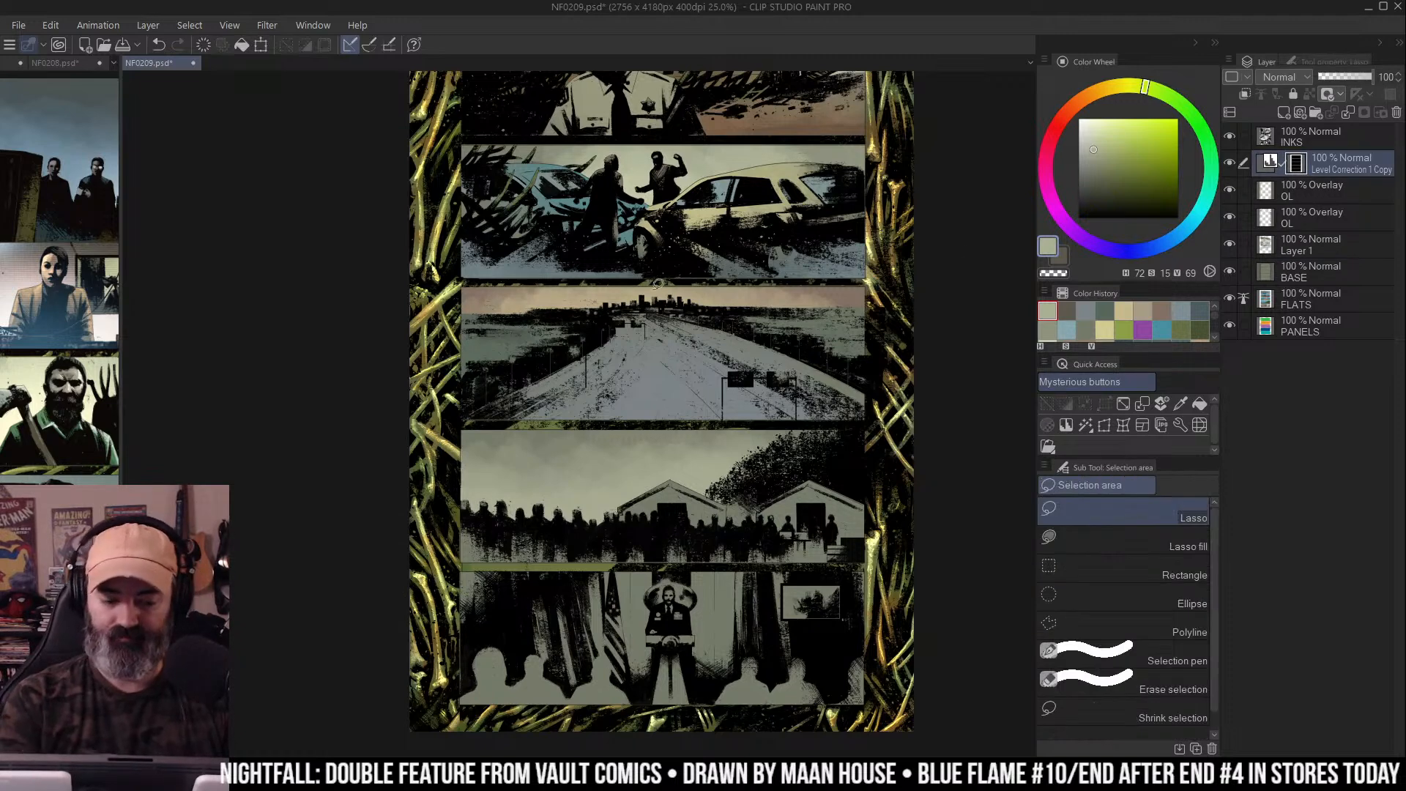
{"action": "key", "text": "ctrl+Tab"}
{"action": "left_click", "coordinate": [1290, 351]}
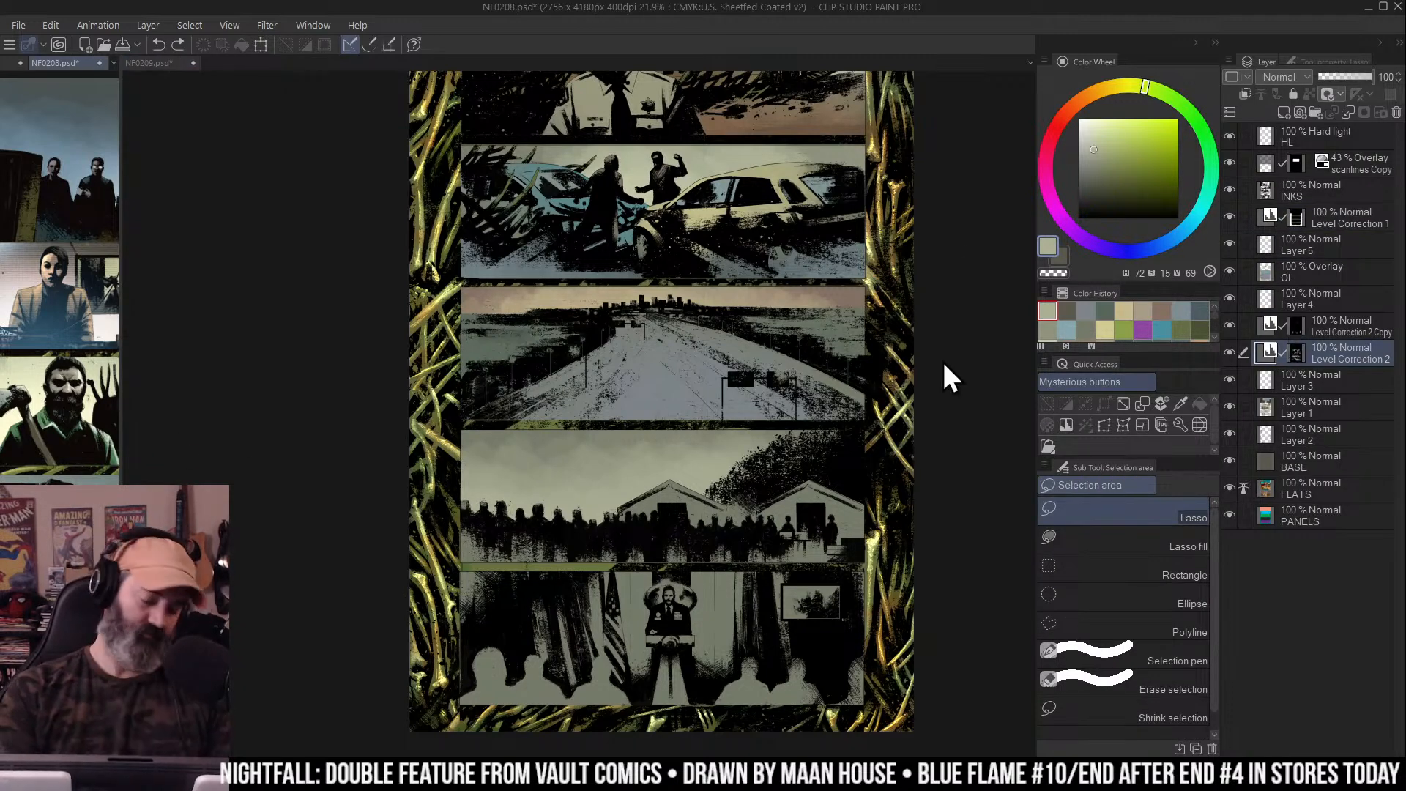
{"action": "key", "text": "ctrl+Tab"}
{"action": "right_click", "coordinate": [1297, 161]}
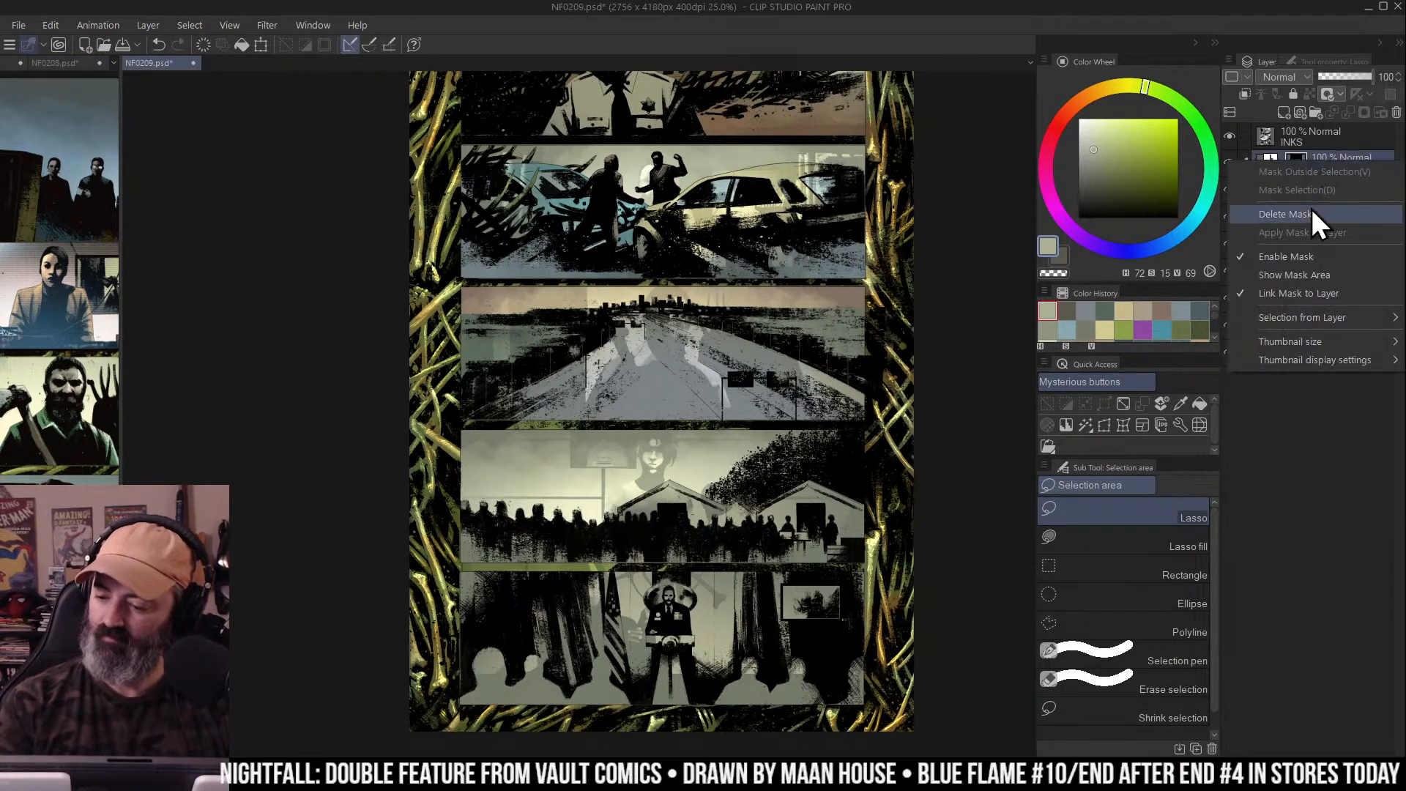
{"action": "left_click", "coordinate": [1315, 201]}
{"action": "left_click", "coordinate": [1364, 112]}
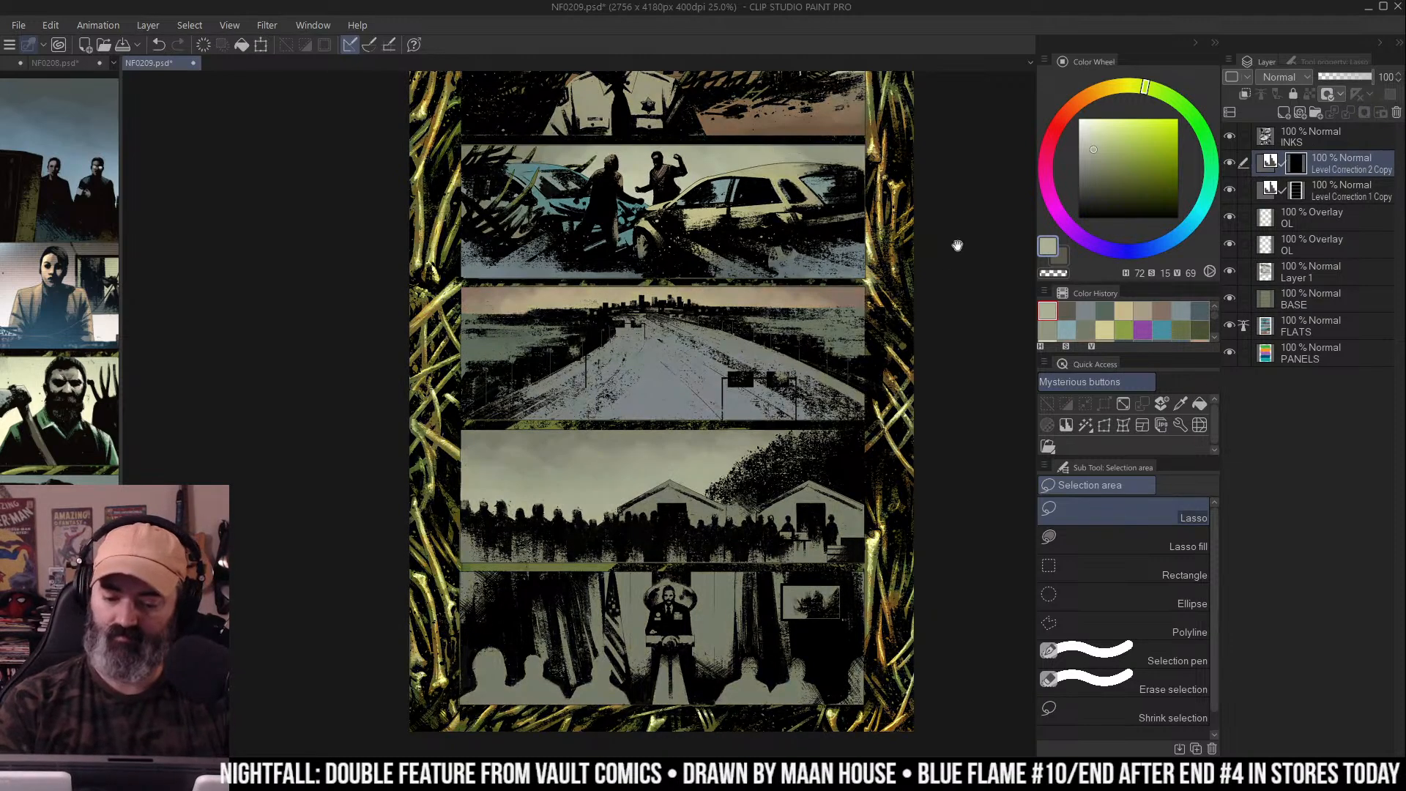
Auto-select the crowd panel's sky and brush on the Level Correction 2 Copy mask to brighten it, leaving nothing selected
{"action": "key", "text": "w"}
{"action": "left_click", "coordinate": [626, 466]}
{"action": "key", "text": "ctrl+d"}
{"action": "key", "text": "b"}
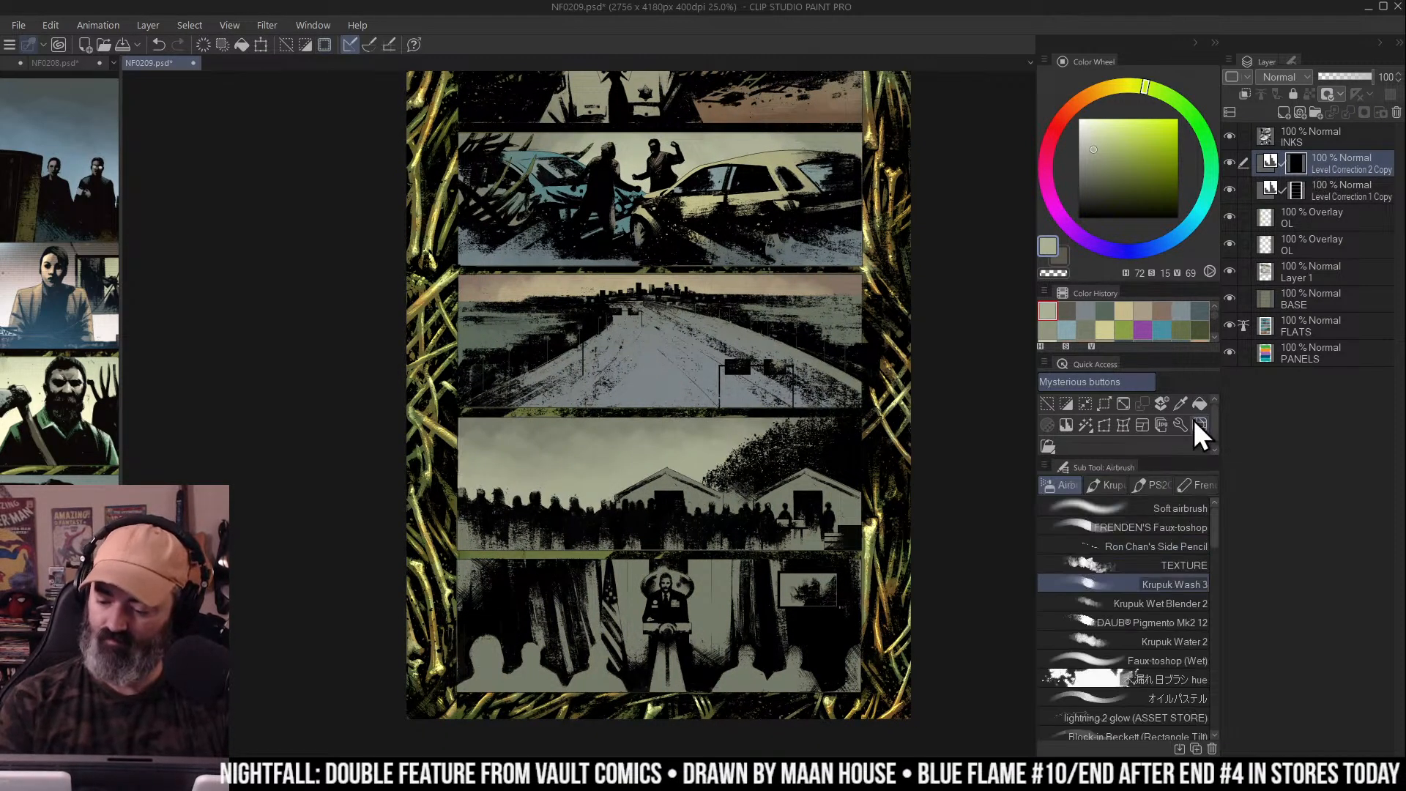
{"action": "mouse_move", "coordinate": [625, 576]}
{"action": "left_mouse_down"}
{"action": "mouse_move", "coordinate": [517, 527]}
{"action": "mouse_move", "coordinate": [513, 541]}
{"action": "mouse_move", "coordinate": [616, 532]}
{"action": "mouse_move", "coordinate": [749, 545]}
{"action": "mouse_move", "coordinate": [454, 517]}
{"action": "mouse_move", "coordinate": [912, 506]}
{"action": "mouse_move", "coordinate": [721, 523]}
{"action": "mouse_move", "coordinate": [858, 437]}
{"action": "mouse_move", "coordinate": [952, 292]}
{"action": "mouse_move", "coordinate": [952, 317]}
{"action": "mouse_move", "coordinate": [957, 305]}
{"action": "left_mouse_up"}
{"action": "left_click_drag", "start_coordinate": [934, 237], "coordinate": [914, 254]}
{"action": "key", "text": "m"}
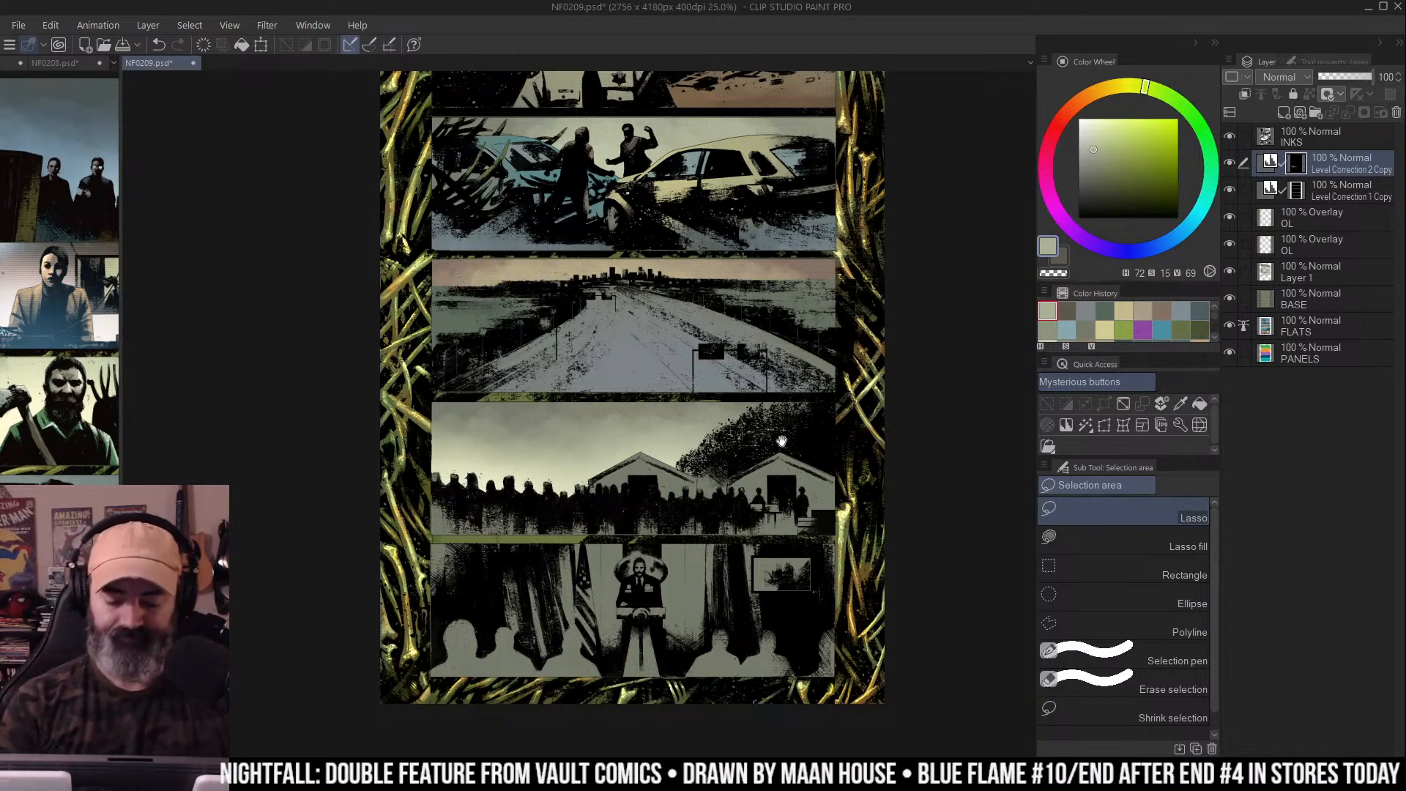
Auto-select the curtained background of the podium panel, check it in Quick Mask, and make Layer 1 the active layer
{"action": "left_click_drag", "start_coordinate": [787, 445], "coordinate": [801, 283]}
{"action": "key", "text": "w"}
{"action": "left_click", "coordinate": [768, 408]}
{"action": "key", "text": "Tab"}
{"action": "left_click", "coordinate": [985, 382]}
{"action": "key", "text": "Tab"}
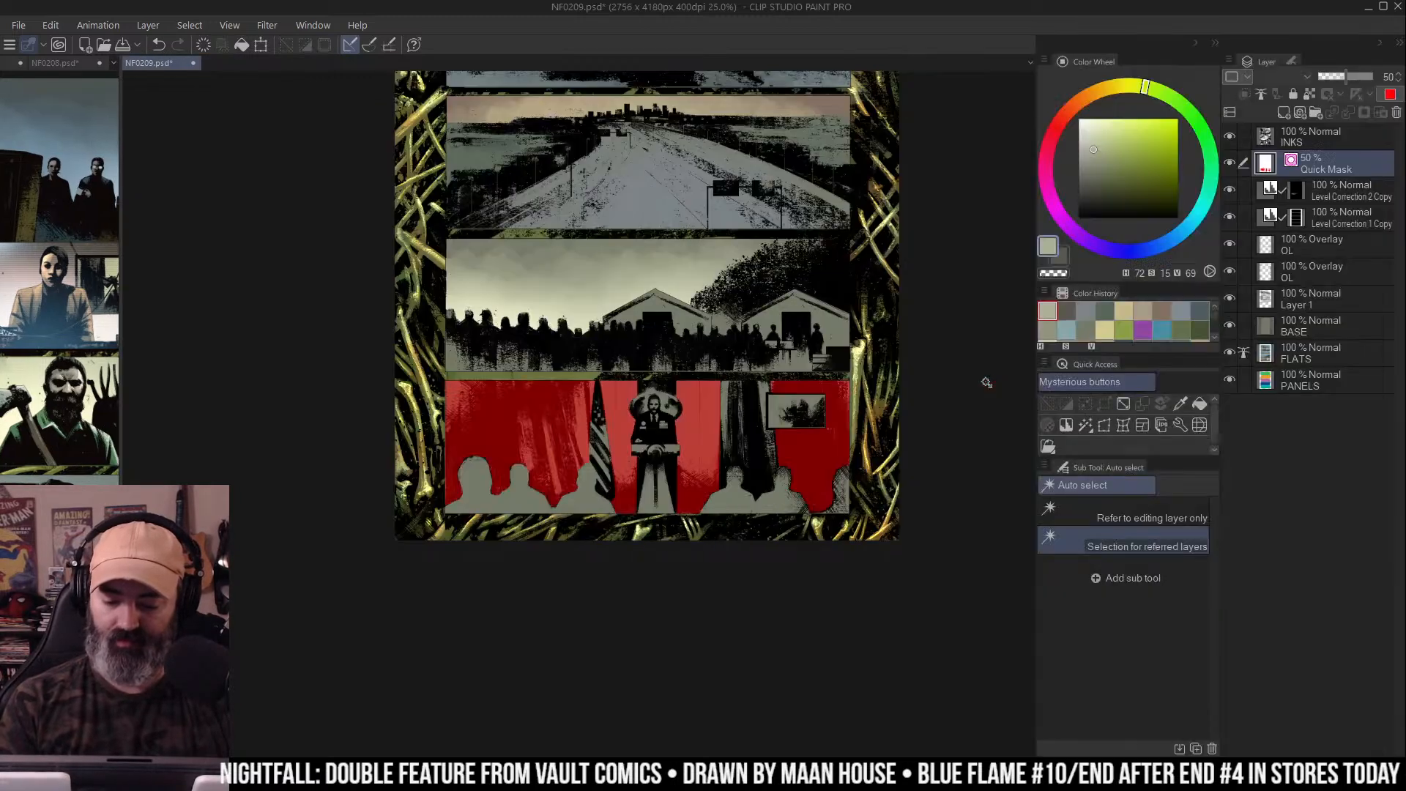
{"action": "key", "text": "ctrl+d"}
{"action": "mouse_move", "coordinate": [933, 293]}
{"action": "left_mouse_down"}
{"action": "mouse_move", "coordinate": [873, 287]}
{"action": "mouse_move", "coordinate": [895, 446]}
{"action": "mouse_move", "coordinate": [942, 289]}
{"action": "left_mouse_up"}
{"action": "key", "text": "b"}
{"action": "left_click", "coordinate": [1264, 266]}
{"action": "key", "text": "ctrl+shift+d"}
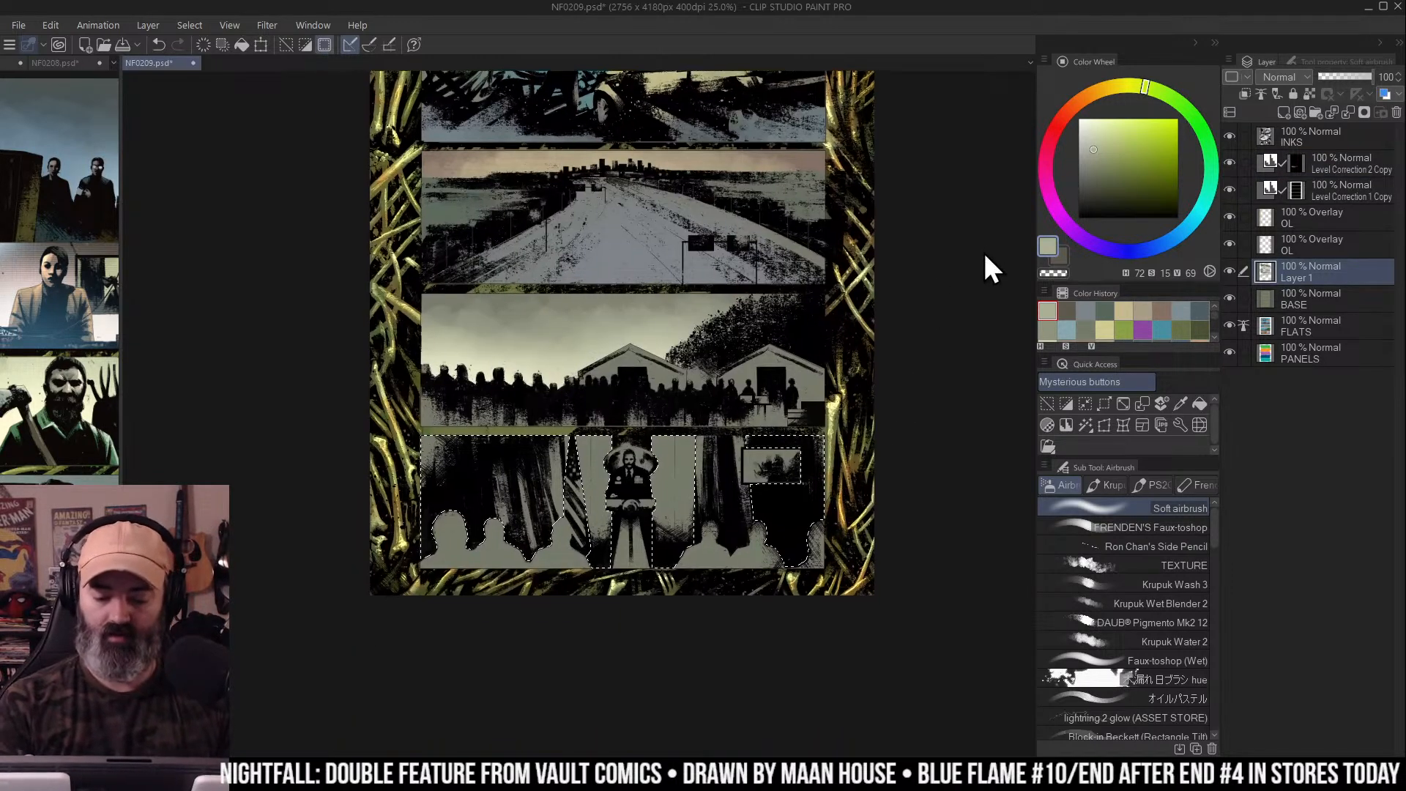
{"action": "key", "text": "ctrl+d"}
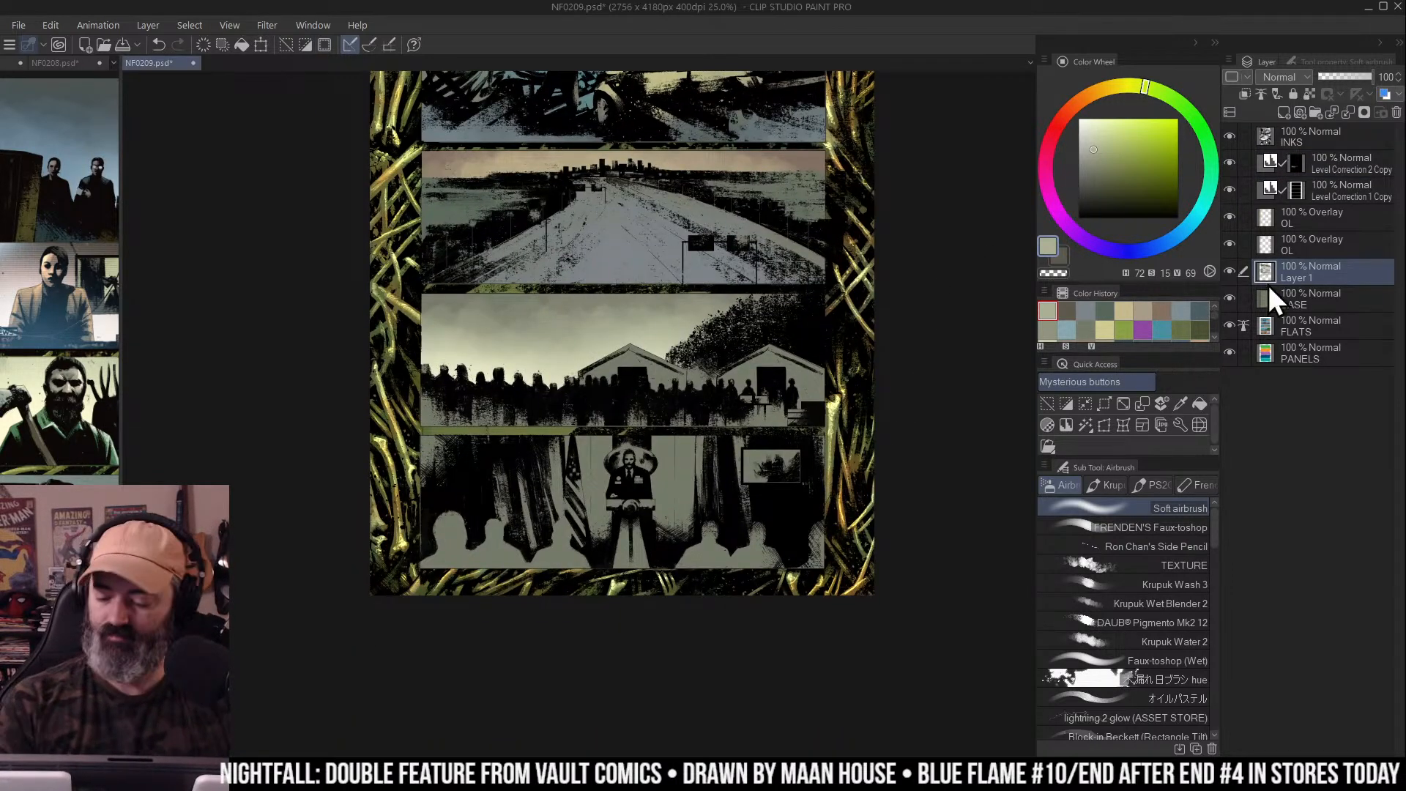
Brush the podium panel's background with Krupuk Wash 3 in slate blue, hue 202, saturation 33, value 40
{"action": "left_click", "coordinate": [1190, 583]}
{"action": "left_click_drag", "start_coordinate": [1216, 191], "coordinate": [1188, 230]}
{"action": "left_click", "coordinate": [1116, 175]}
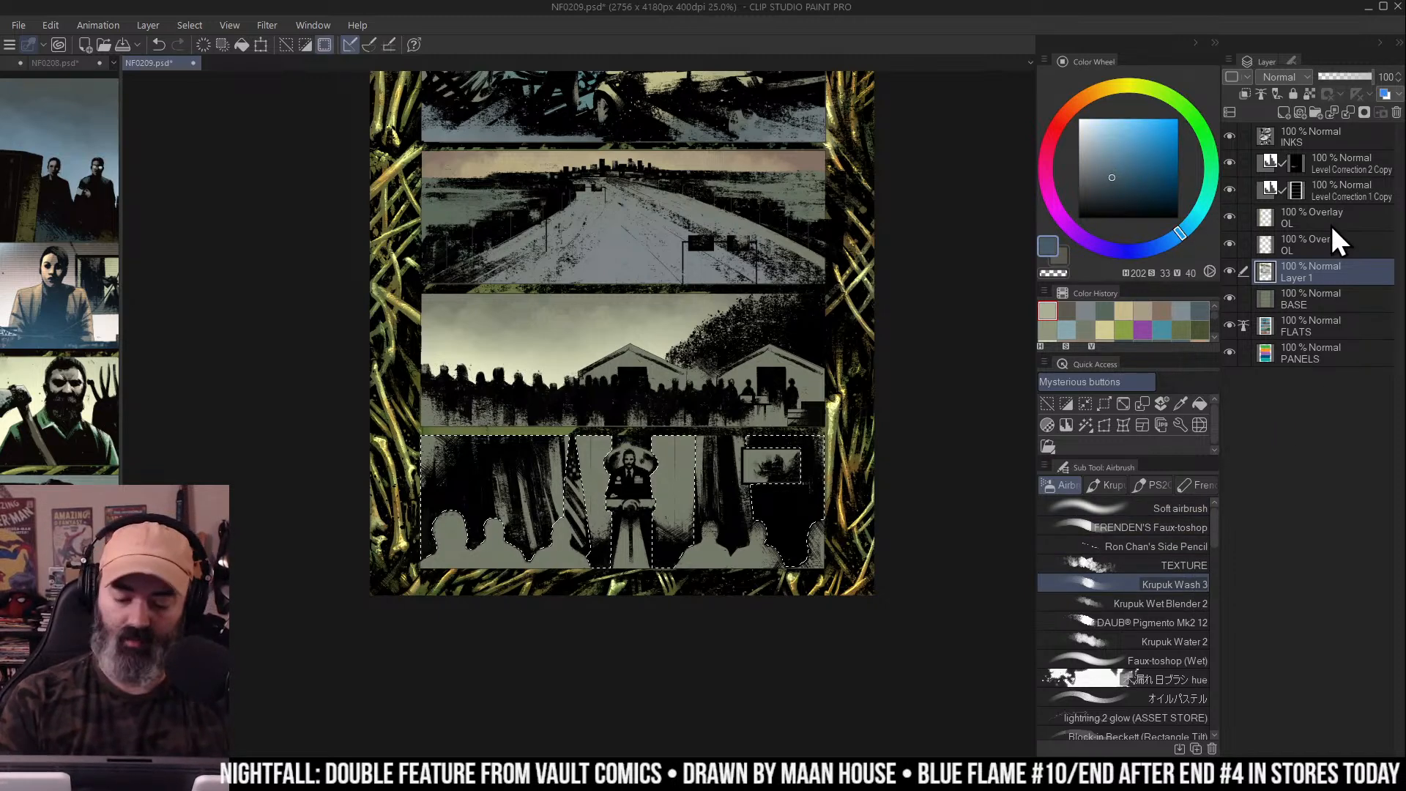
{"action": "mouse_move", "coordinate": [577, 508]}
{"action": "left_mouse_down"}
{"action": "mouse_move", "coordinate": [686, 480]}
{"action": "mouse_move", "coordinate": [465, 485]}
{"action": "mouse_move", "coordinate": [440, 549]}
{"action": "mouse_move", "coordinate": [519, 534]}
{"action": "mouse_move", "coordinate": [535, 576]}
{"action": "mouse_move", "coordinate": [654, 598]}
{"action": "mouse_move", "coordinate": [734, 591]}
{"action": "mouse_move", "coordinate": [771, 614]}
{"action": "mouse_move", "coordinate": [630, 543]}
{"action": "mouse_move", "coordinate": [624, 472]}
{"action": "mouse_move", "coordinate": [761, 383]}
{"action": "mouse_move", "coordinate": [643, 484]}
{"action": "mouse_move", "coordinate": [542, 542]}
{"action": "mouse_move", "coordinate": [626, 474]}
{"action": "left_mouse_up"}
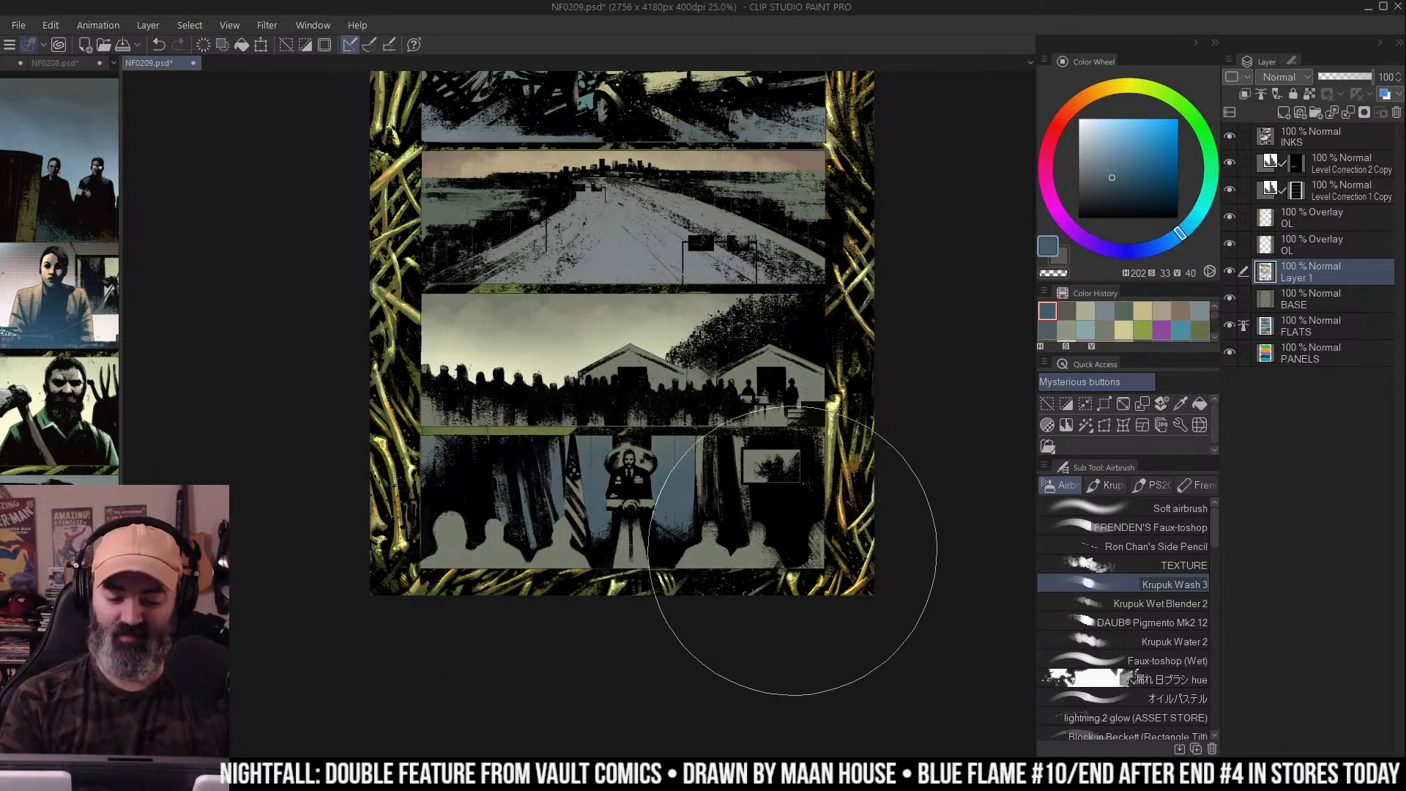
Auto-select the background near the podium panel's curtains and wall screen and brush it in darker slate, hue 202, saturation 22, value 34
{"action": "key", "text": "w"}
{"action": "left_click", "coordinate": [648, 438]}
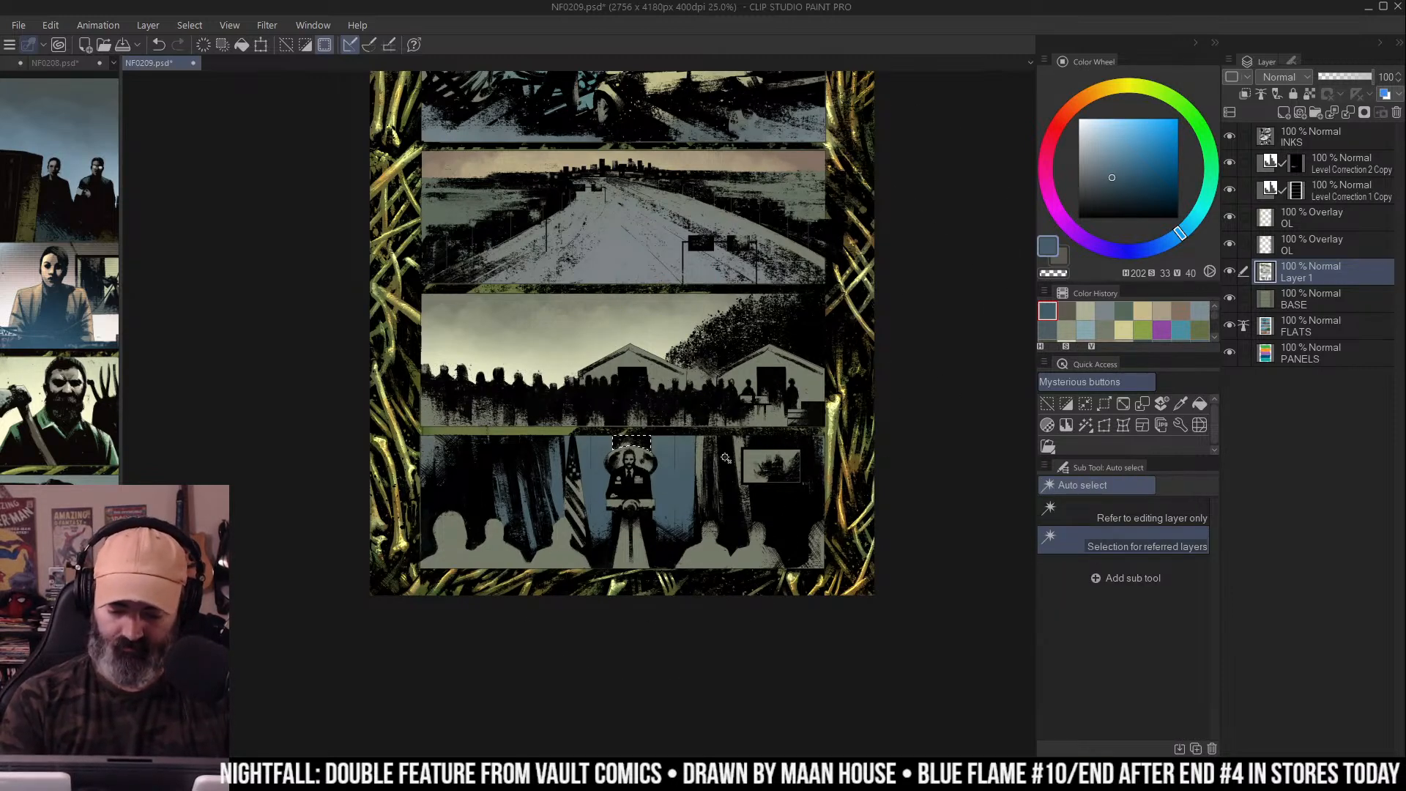
{"action": "key", "text": "ctrl+d"}
{"action": "key", "text": "b"}
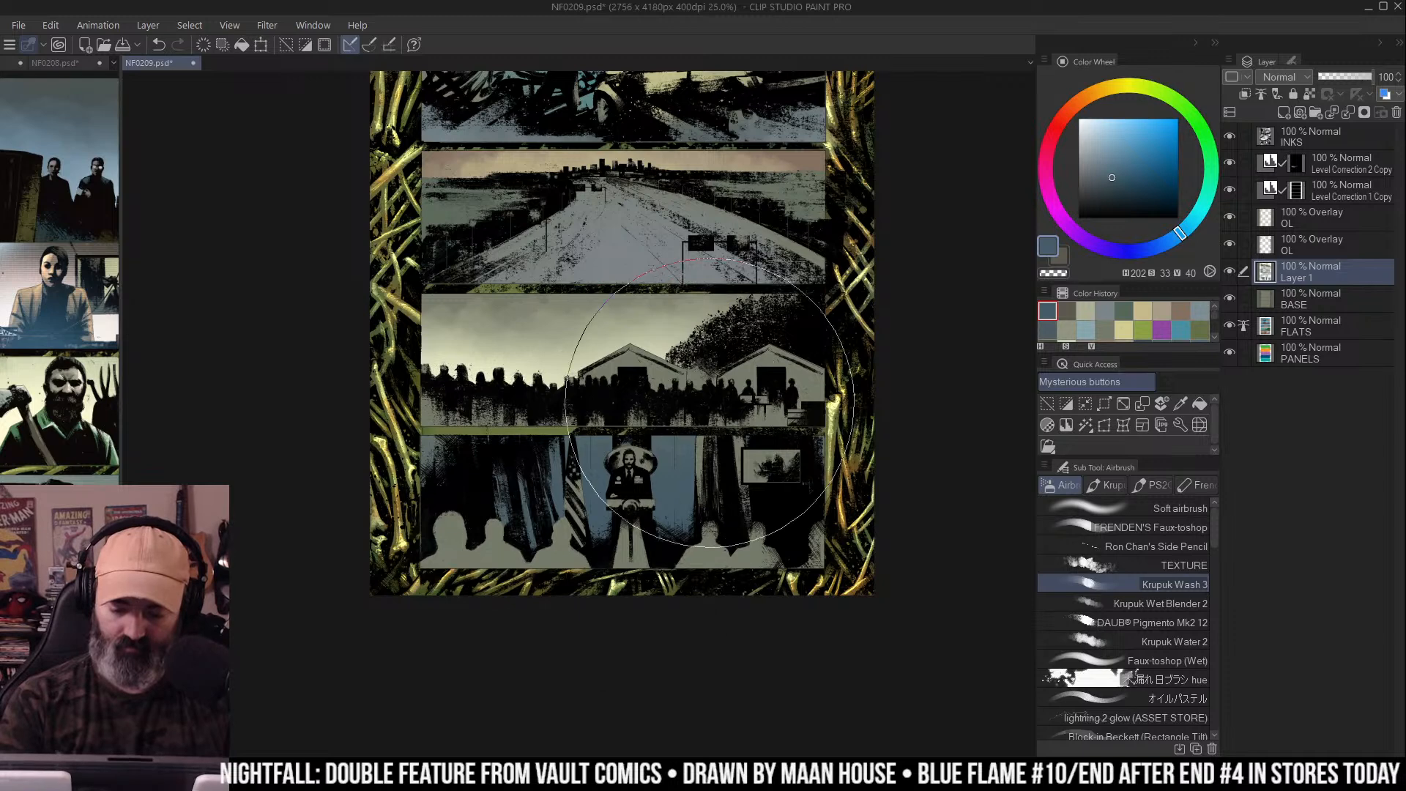
{"action": "key", "text": "w"}
{"action": "key", "text": "b"}
{"action": "left_click", "coordinate": [1100, 183]}
{"action": "left_click_drag", "start_coordinate": [798, 447], "coordinate": [740, 527]}
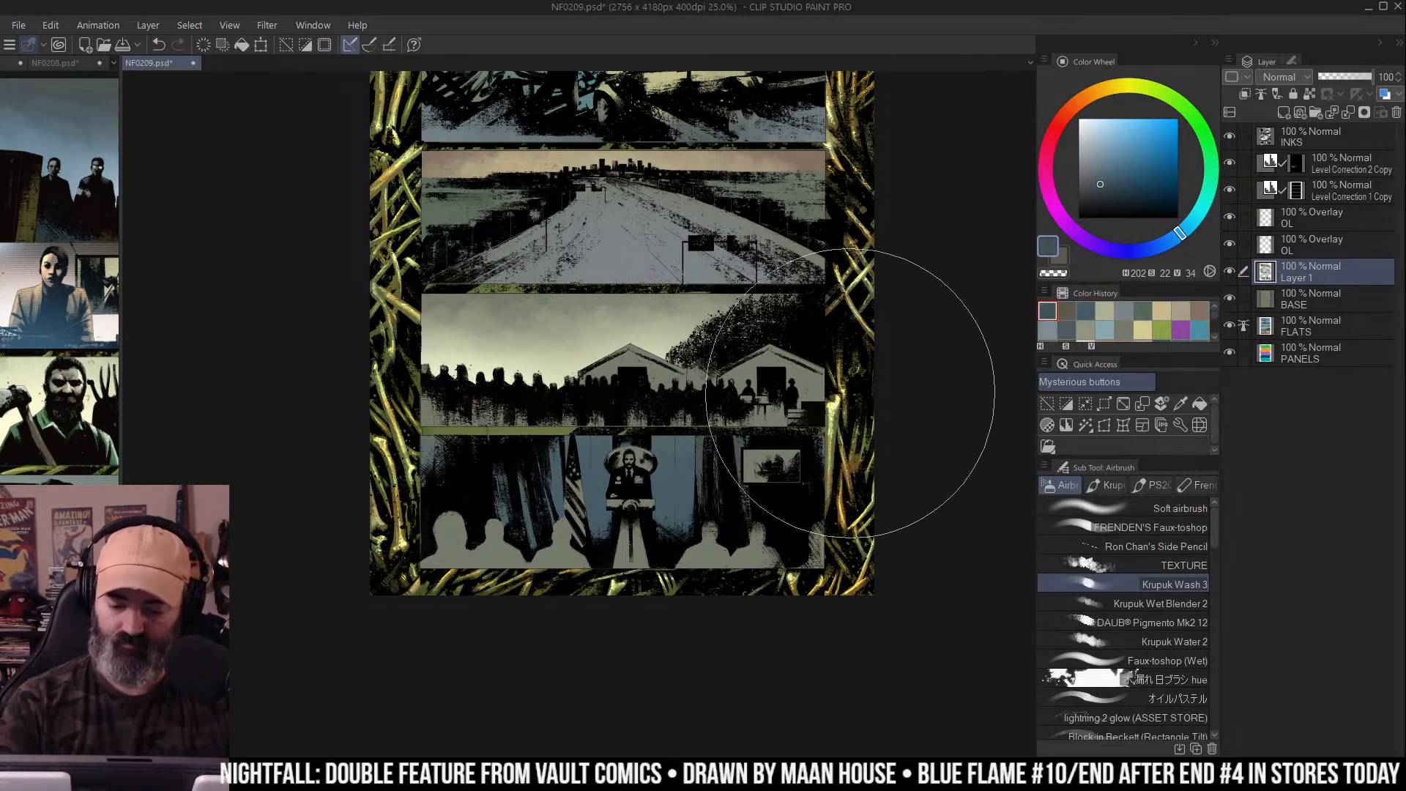
Auto-select and brush the podium panel's centre in tan, hue 36, saturation 34, value 53, and the lectern in brown, hue 25, saturation 41, value 42
{"action": "key", "text": "w"}
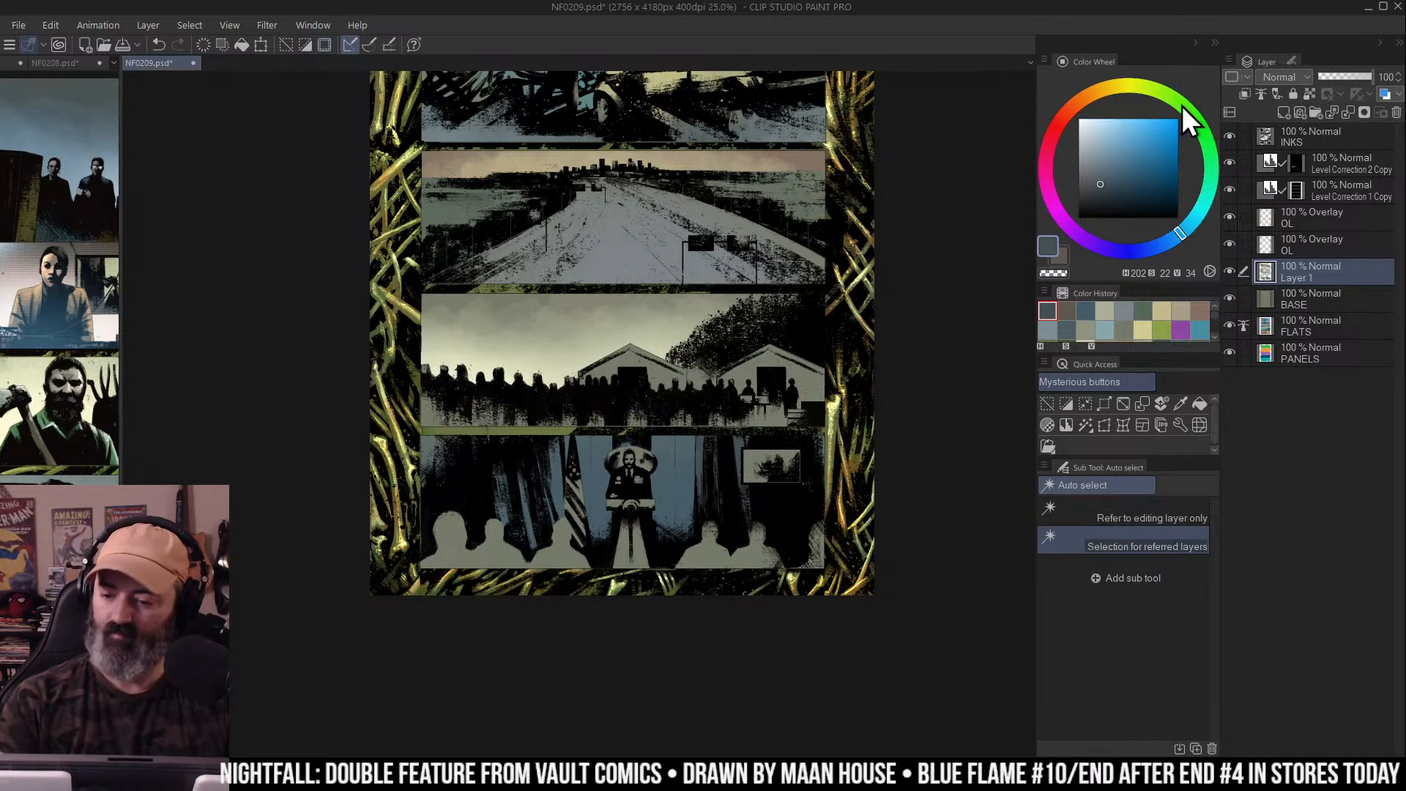
{"action": "key", "text": "b"}
{"action": "left_click", "coordinate": [1094, 92]}
{"action": "left_click", "coordinate": [1113, 165]}
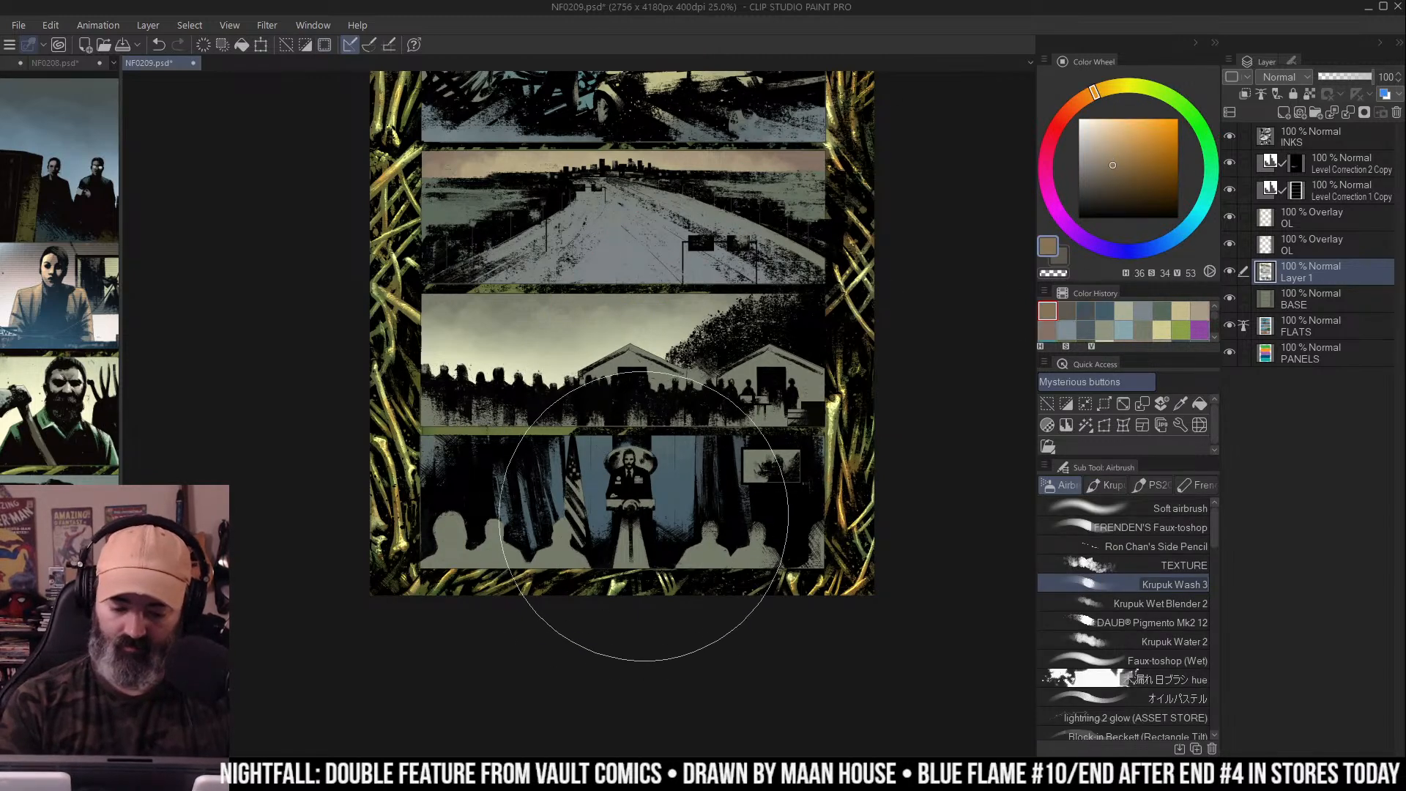
{"action": "key", "text": "w"}
{"action": "key", "text": "b"}
{"action": "left_click", "coordinate": [1119, 176]}
{"action": "left_click", "coordinate": [1081, 99]}
{"action": "mouse_move", "coordinate": [622, 527]}
{"action": "left_mouse_down"}
{"action": "mouse_move", "coordinate": [637, 469]}
{"action": "mouse_move", "coordinate": [630, 527]}
{"action": "left_mouse_up"}
Auto-select the flag's stripes beside the lectern and brush them in muted red, hue 4, saturation 44, value 49
{"action": "key", "text": "w"}
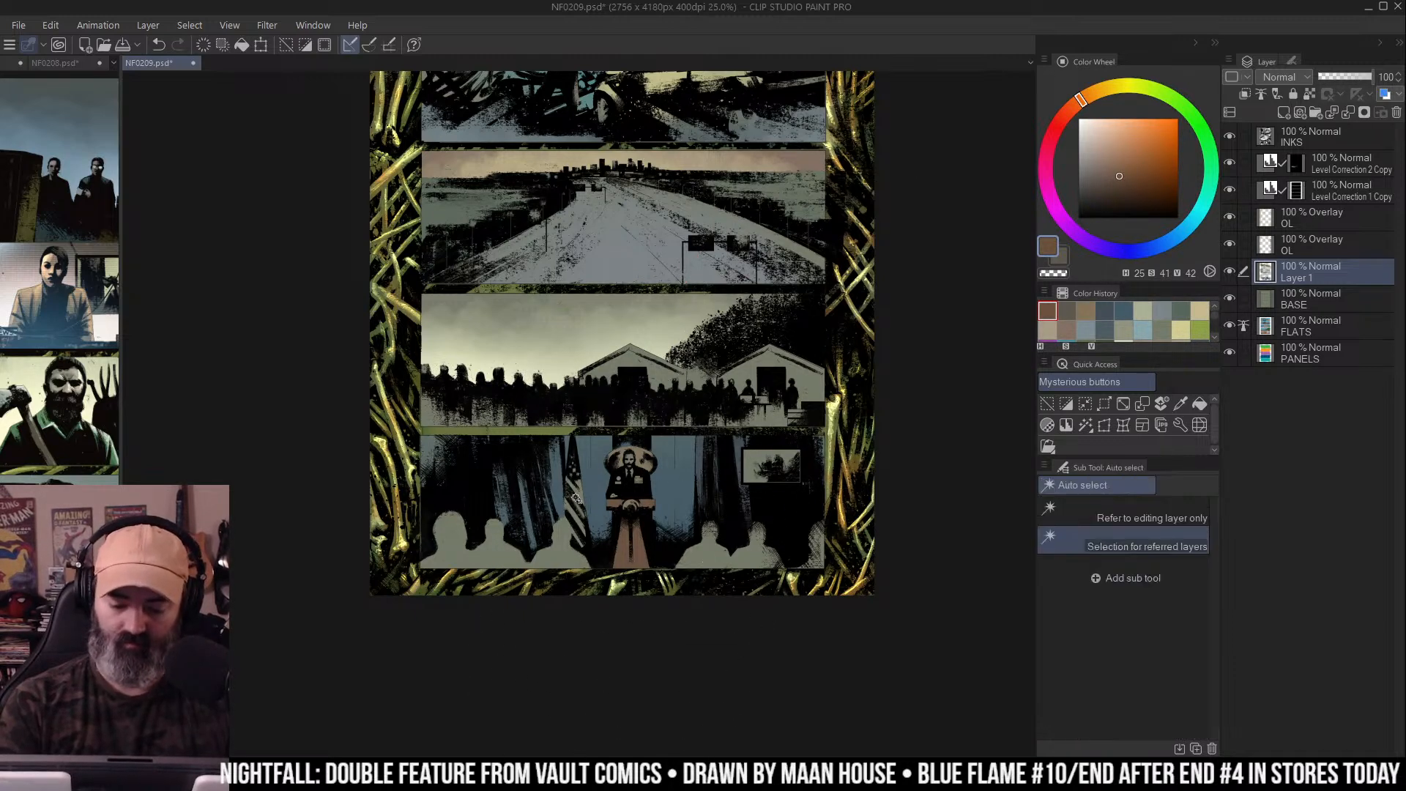
{"action": "key", "text": "b"}
{"action": "key", "text": "ctrl+plus"}
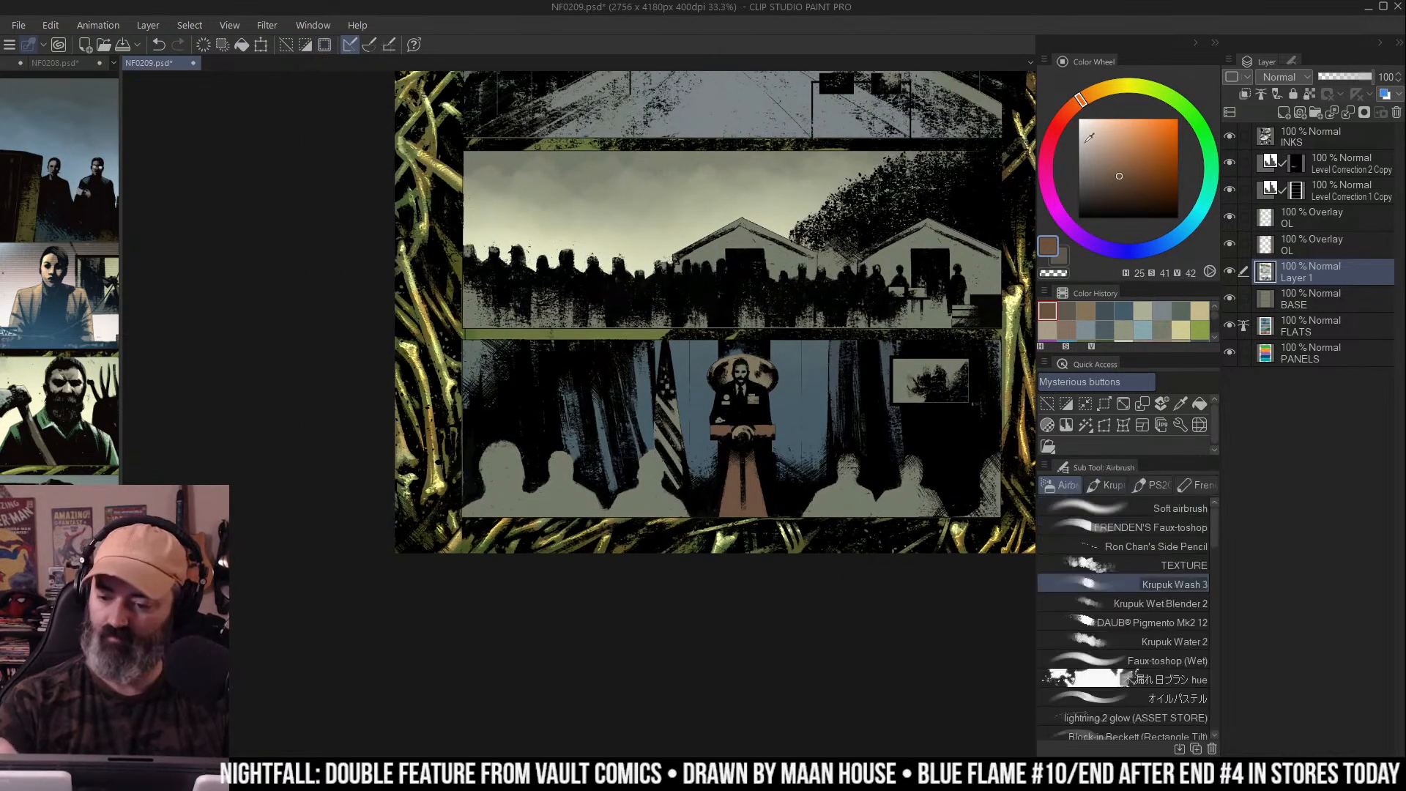
{"action": "left_click", "coordinate": [1059, 121]}
{"action": "left_click", "coordinate": [1123, 169]}
{"action": "left_click_drag", "start_coordinate": [663, 395], "coordinate": [670, 439]}
Auto-select the flag's star field and brush it in blue, hue 203, saturation 44, value 49
{"action": "key", "text": "w"}
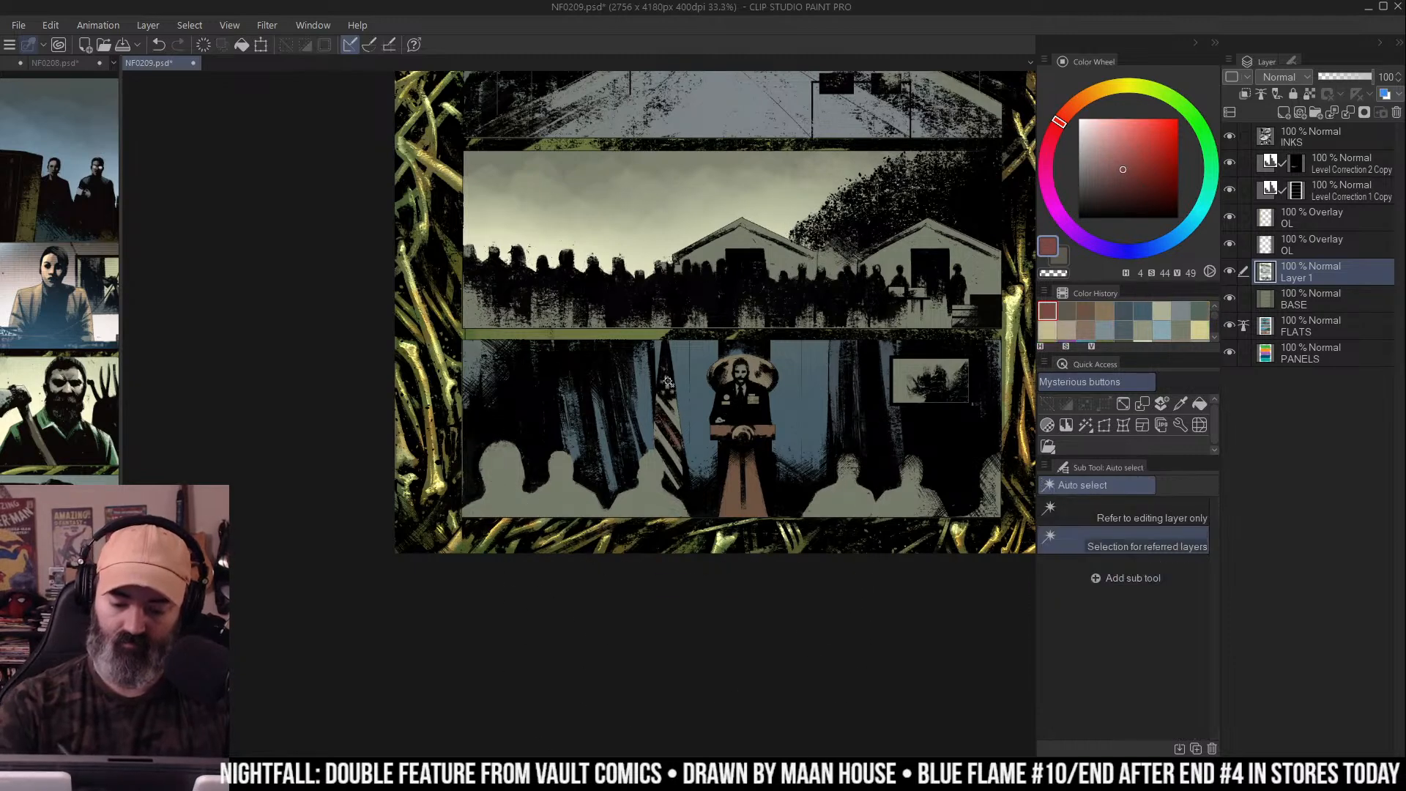
{"action": "key", "text": "b"}
{"action": "left_click_drag", "start_coordinate": [1111, 228], "coordinate": [1179, 233]}
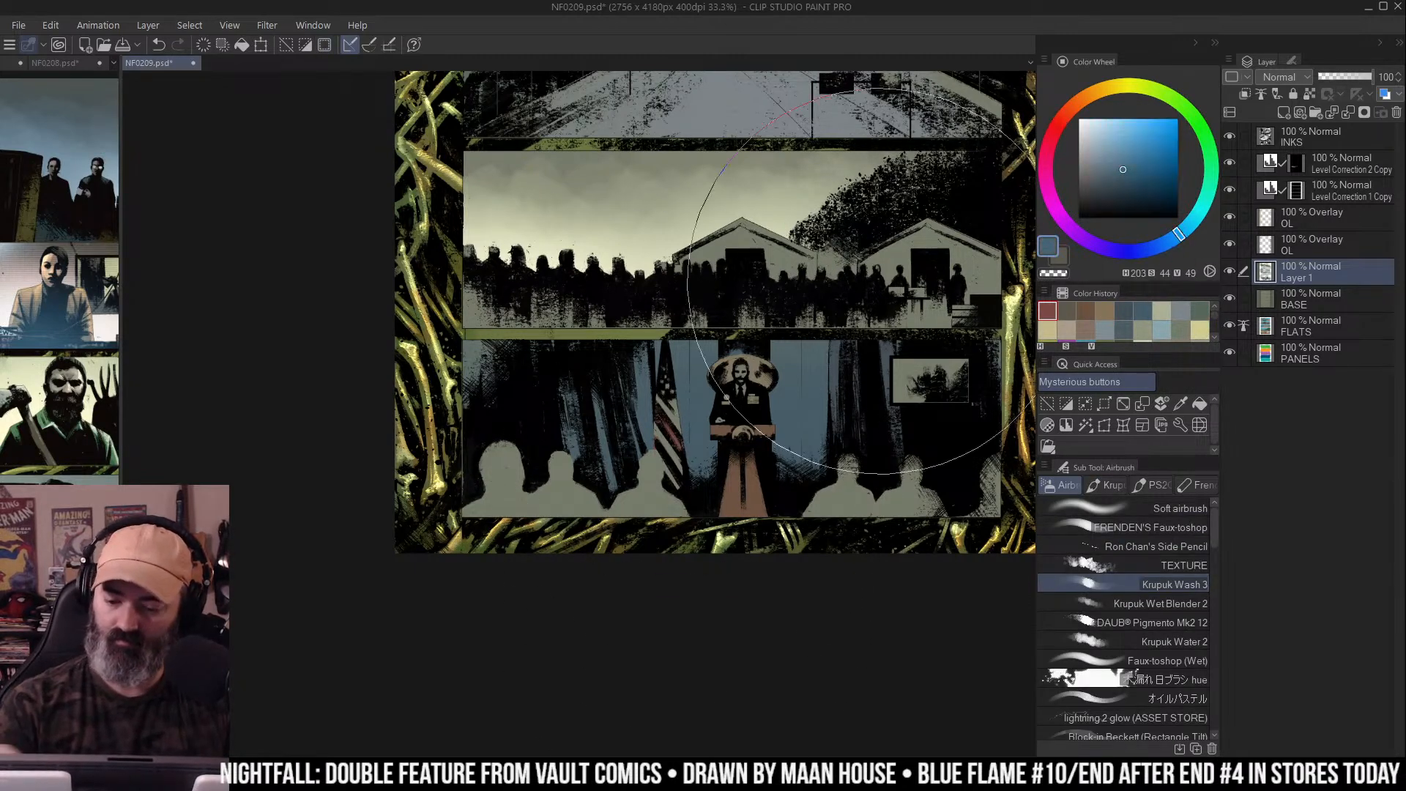
{"action": "left_click_drag", "start_coordinate": [638, 498], "coordinate": [645, 502]}
Auto-select the audience silhouettes in the podium panel's foreground and brush them in brighter blue, hue 203, saturation 55, value 65
{"action": "left_click_drag", "start_coordinate": [842, 430], "coordinate": [778, 430]}
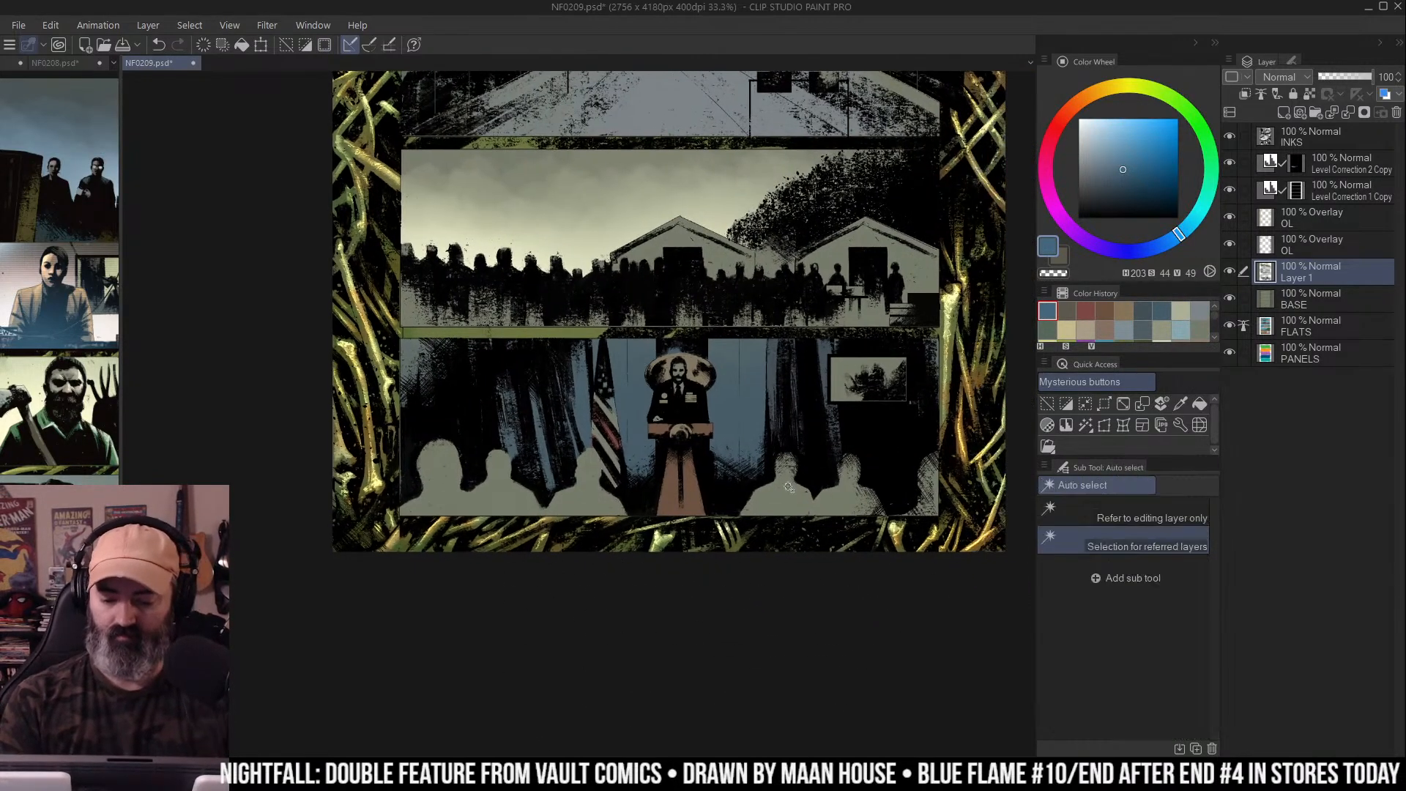
{"action": "key", "text": "ctrl+minus"}
{"action": "left_click", "coordinate": [1133, 152]}
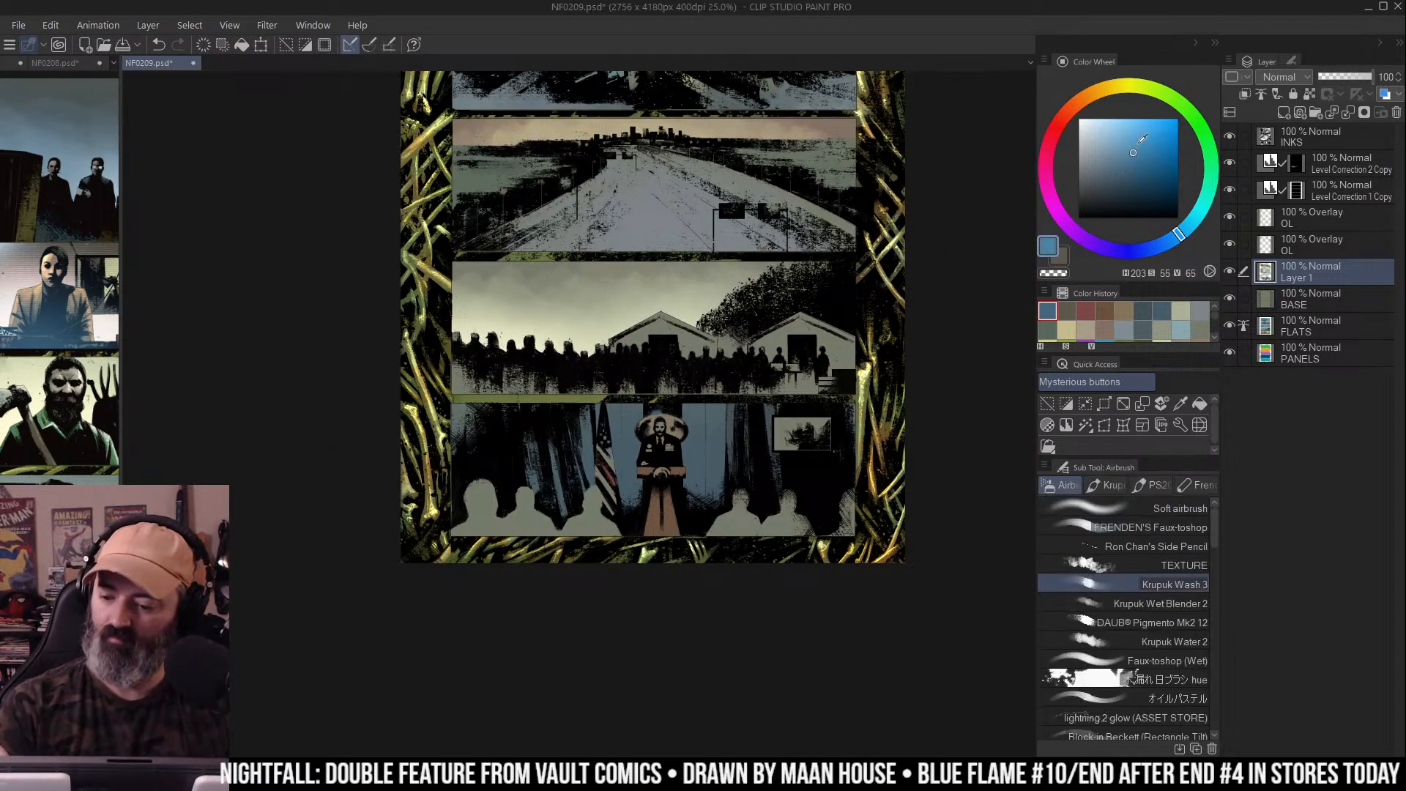
{"action": "mouse_move", "coordinate": [583, 525]}
{"action": "left_mouse_down"}
{"action": "mouse_move", "coordinate": [471, 542]}
{"action": "mouse_move", "coordinate": [672, 549]}
{"action": "left_mouse_up"}
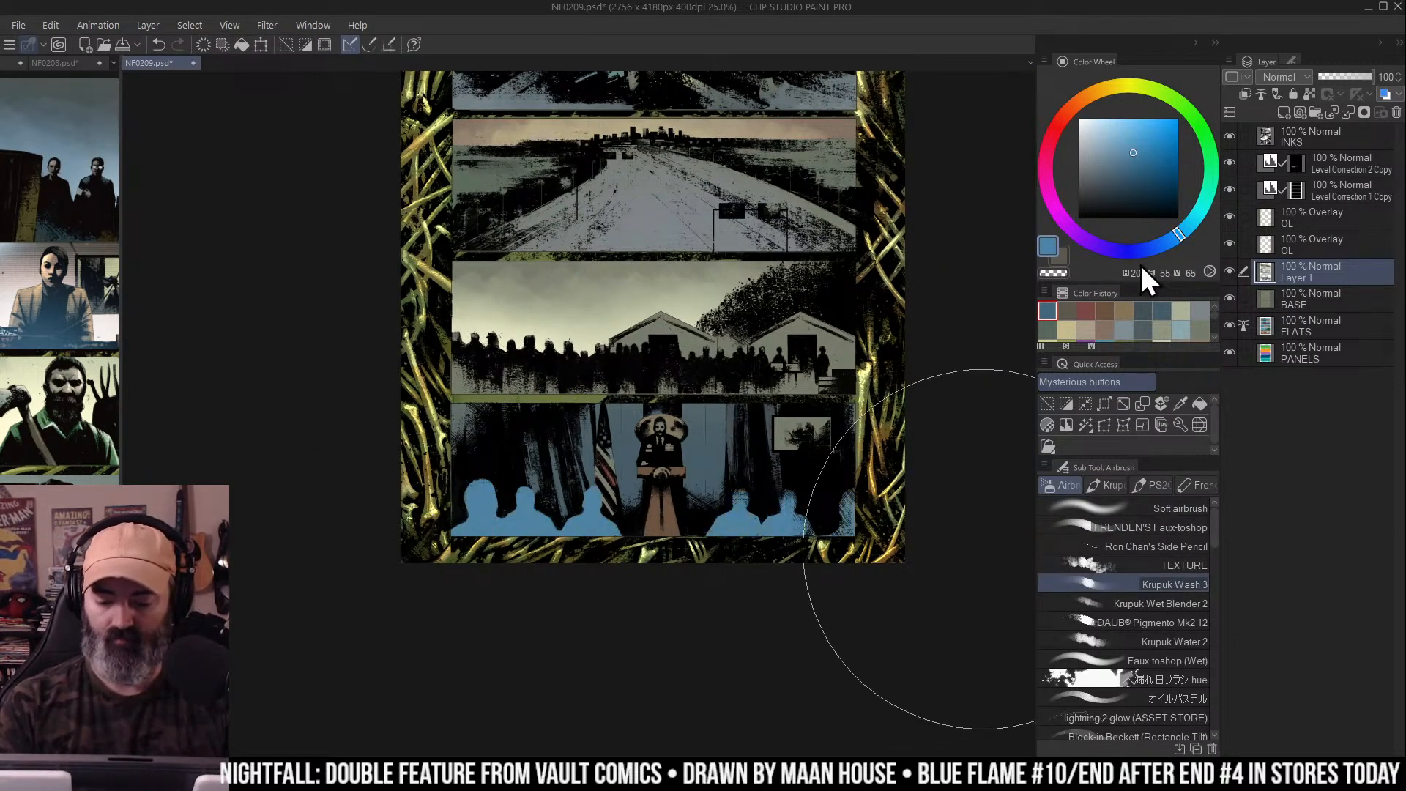
Recolour the selected audience silhouettes with Hue/Saturation/Luminosity at hue 167, saturation -14, luminosity -44, leaving nothing selected
{"action": "key", "text": "ctrl+u"}
{"action": "left_click_drag", "start_coordinate": [1124, 197], "coordinate": [1211, 199]}
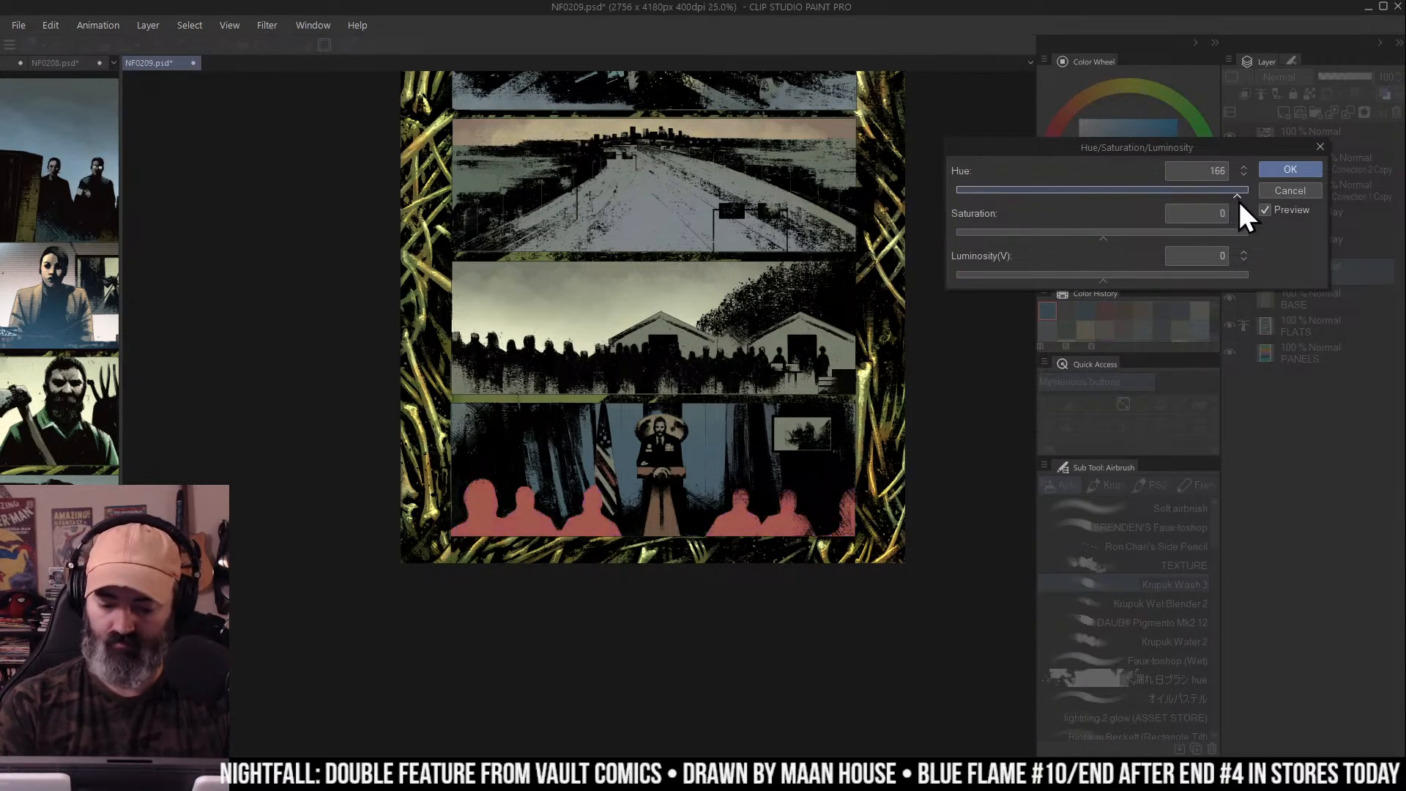
{"action": "left_click_drag", "start_coordinate": [1236, 202], "coordinate": [1237, 202]}
{"action": "left_click_drag", "start_coordinate": [1103, 235], "coordinate": [1031, 296]}
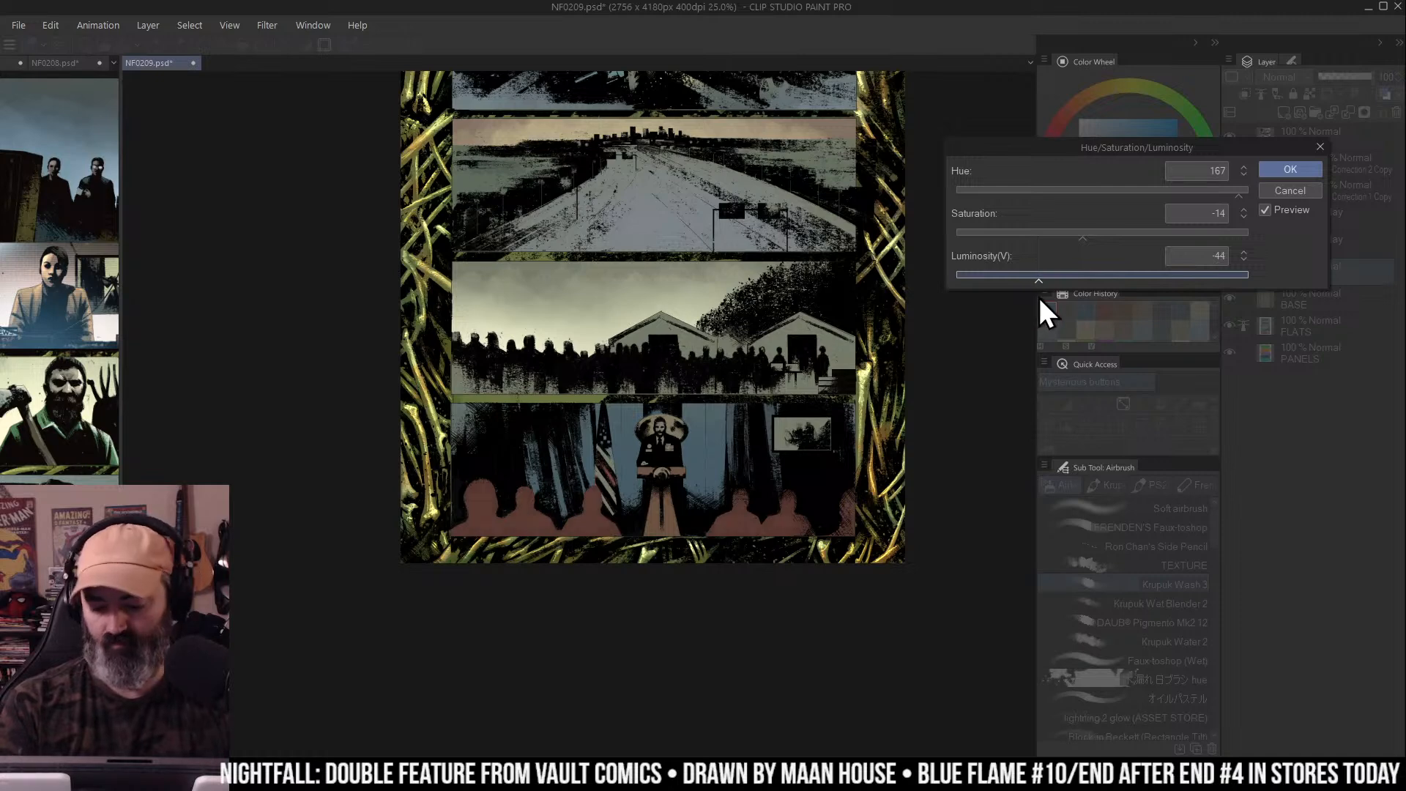
{"action": "left_click", "coordinate": [1285, 173]}
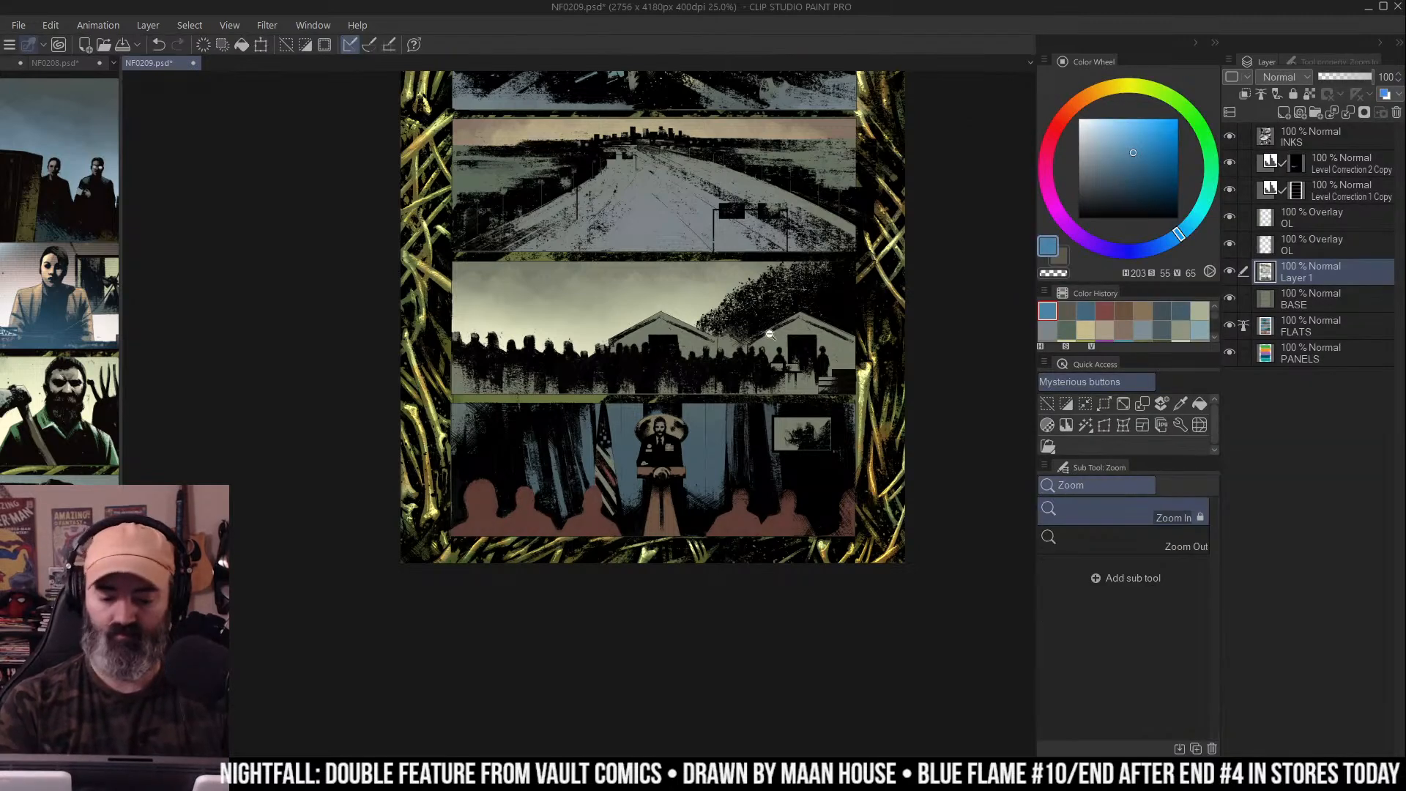
{"action": "scroll", "coordinate": [769, 386], "scroll_direction": "down", "scroll_amount": 1}
{"action": "key", "text": "m"}
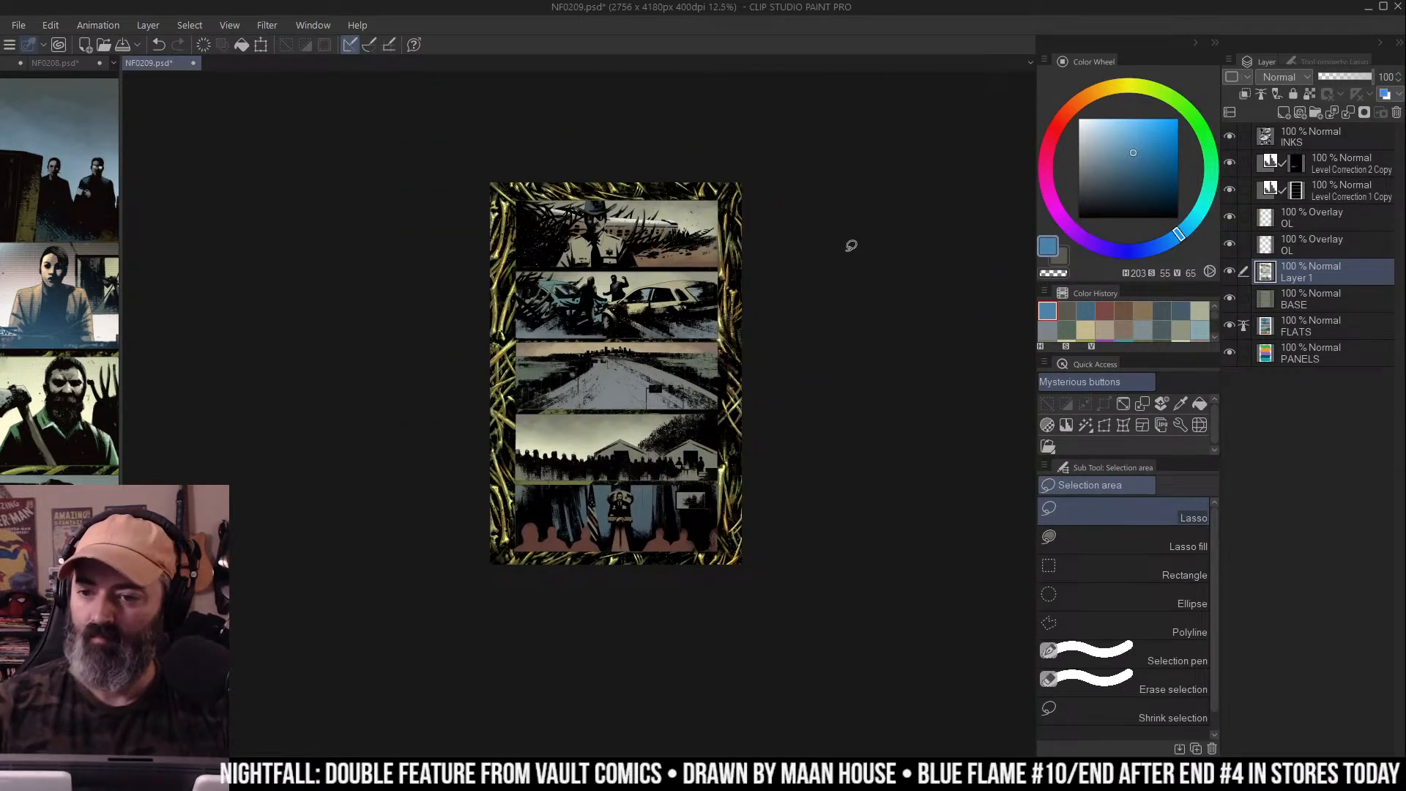